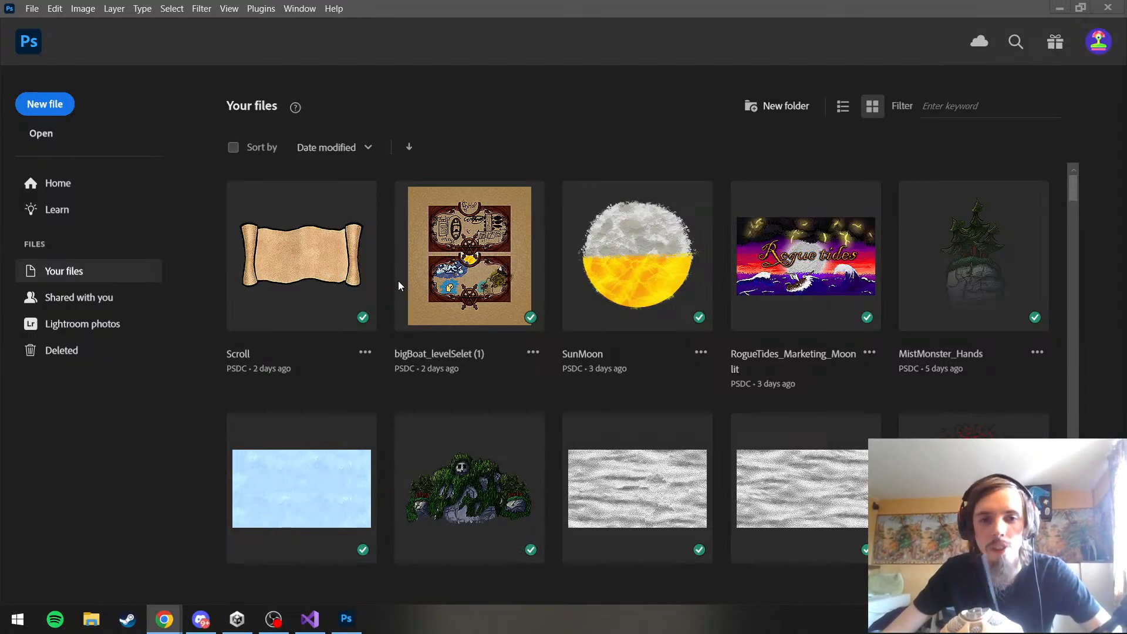
Open the bigBoat_levelSelet (1) cloud document and hide its SKETCH layer
click(457, 303)
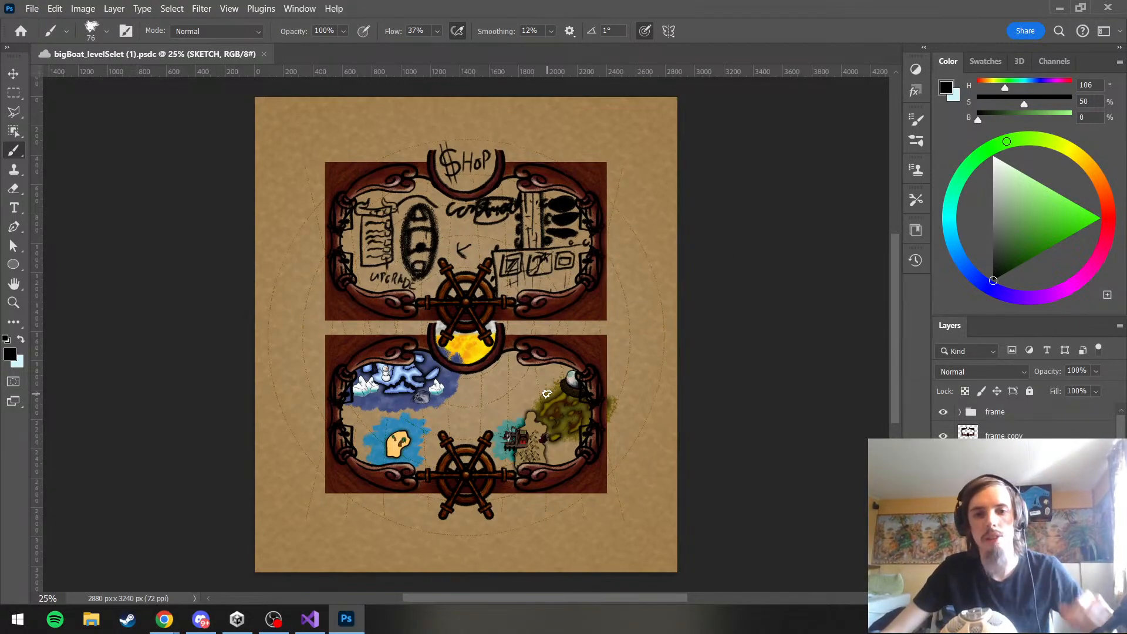
scroll(468, 300, up, 10)
scroll(598, 243, down, 6)
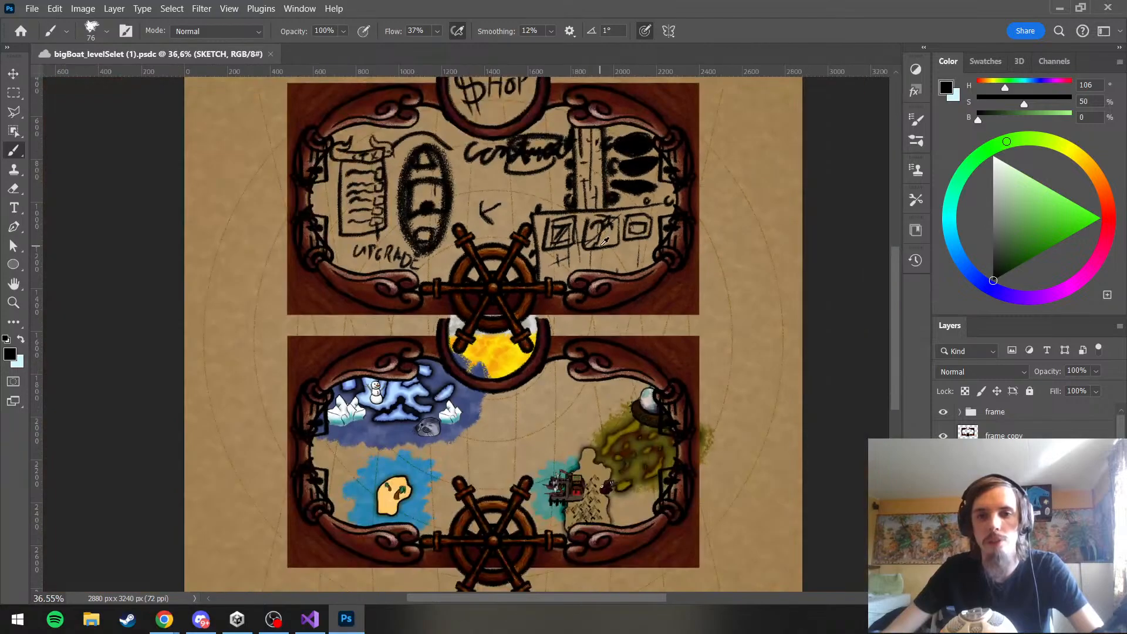
scroll(603, 245, up, 1)
scroll(606, 240, up, 6)
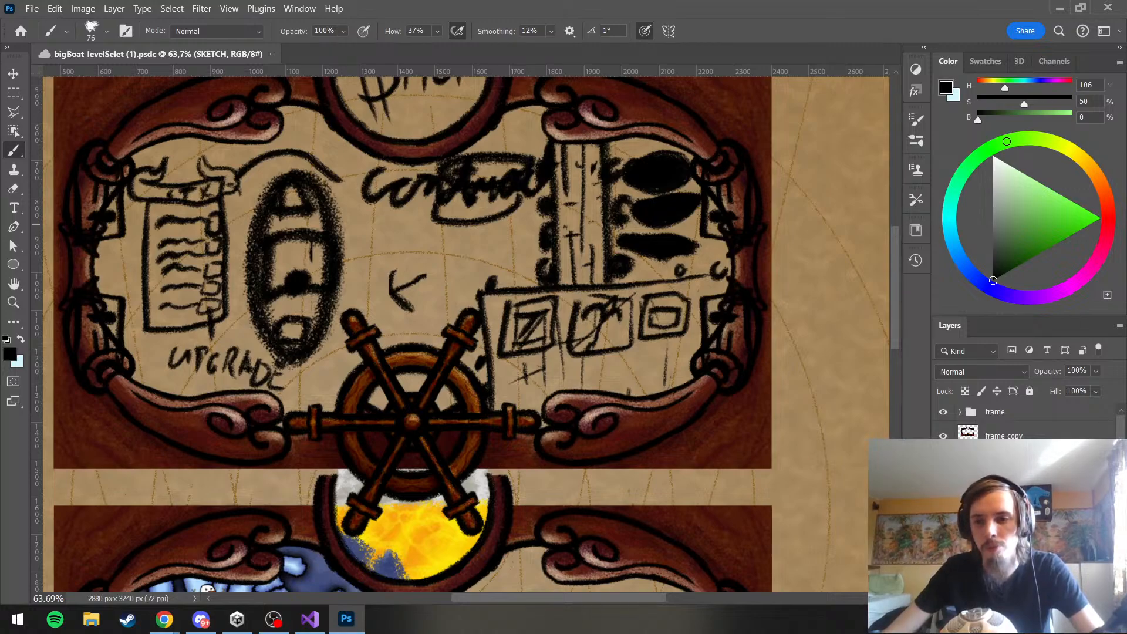
scroll(1086, 470, down, 10)
scroll(1027, 422, up, 5)
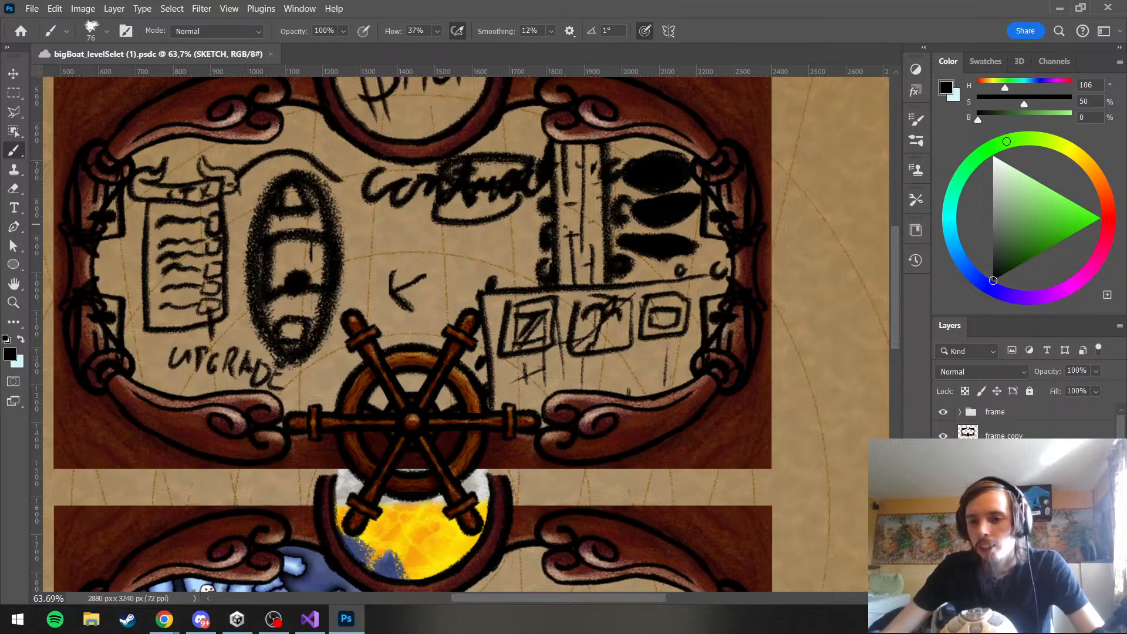
click(943, 466)
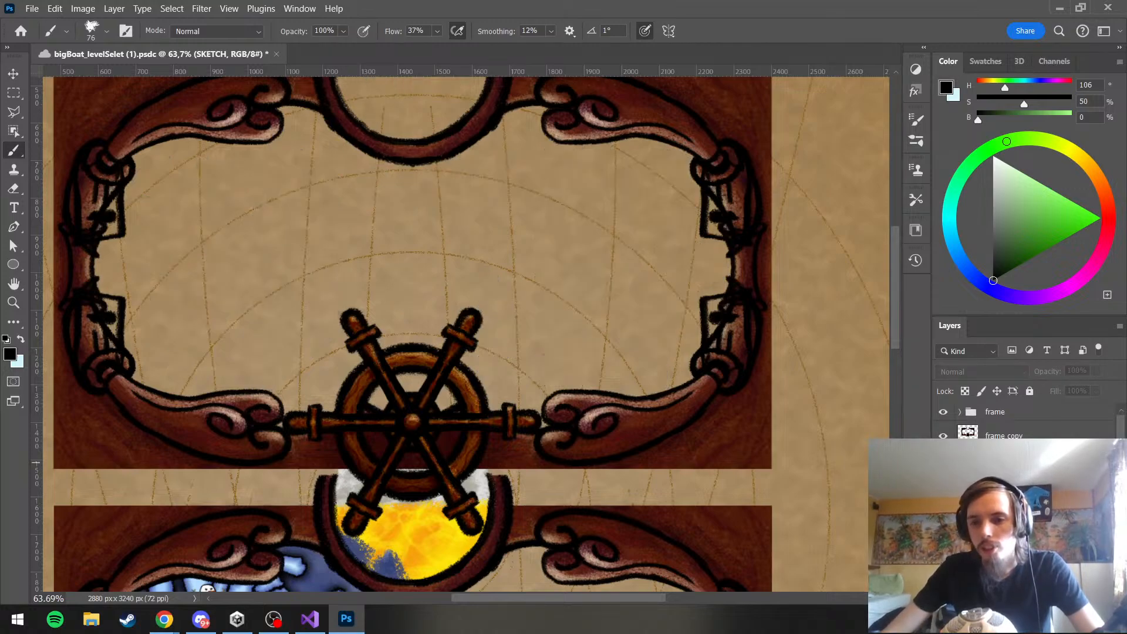
Create a layer group above the frame copy layer and place a blank layer in it
click(992, 433)
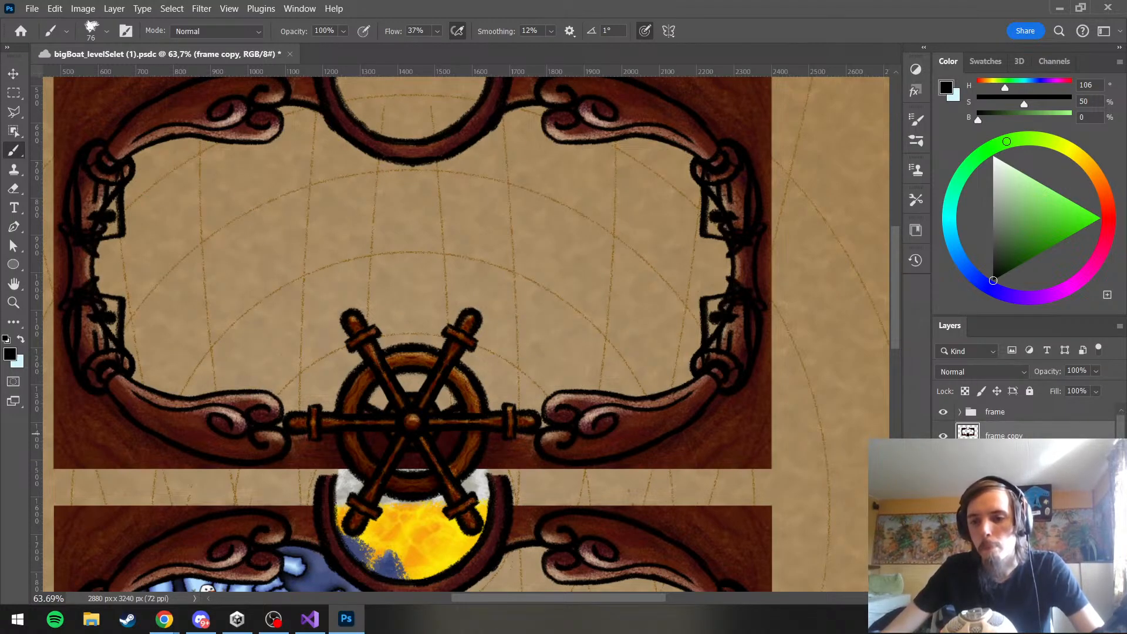
key(ctrl+g)
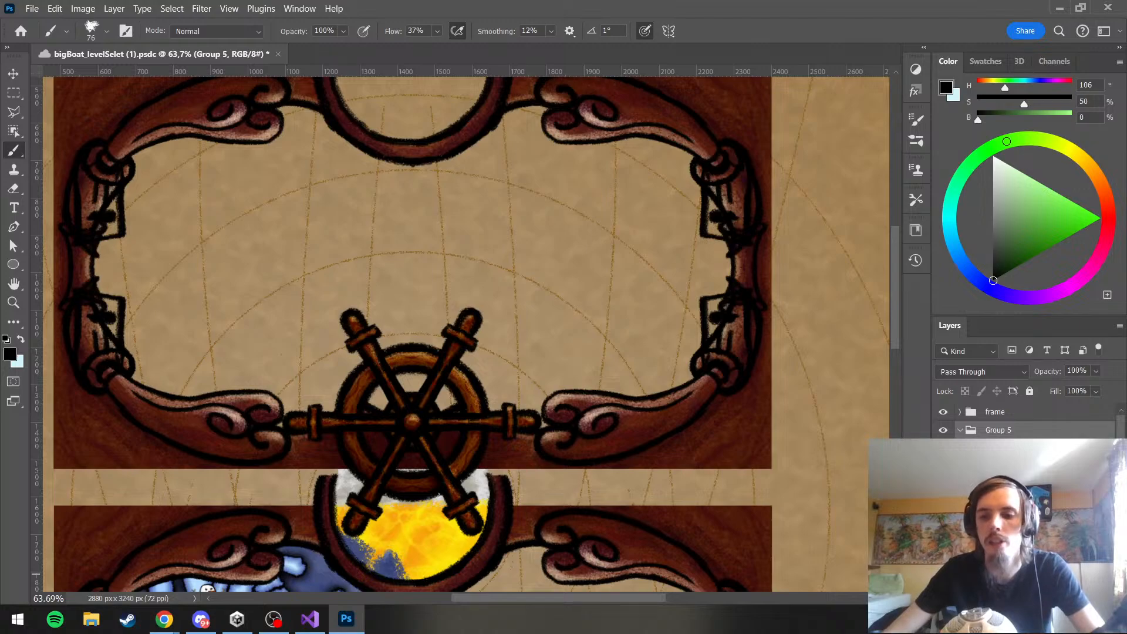
click(998, 580)
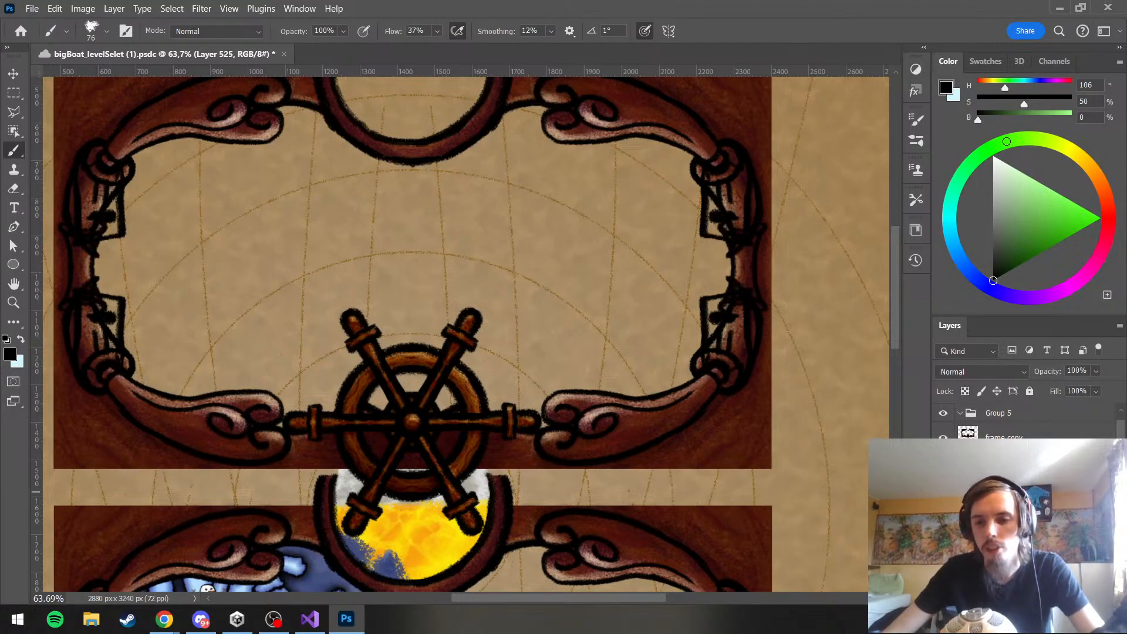
click(999, 546)
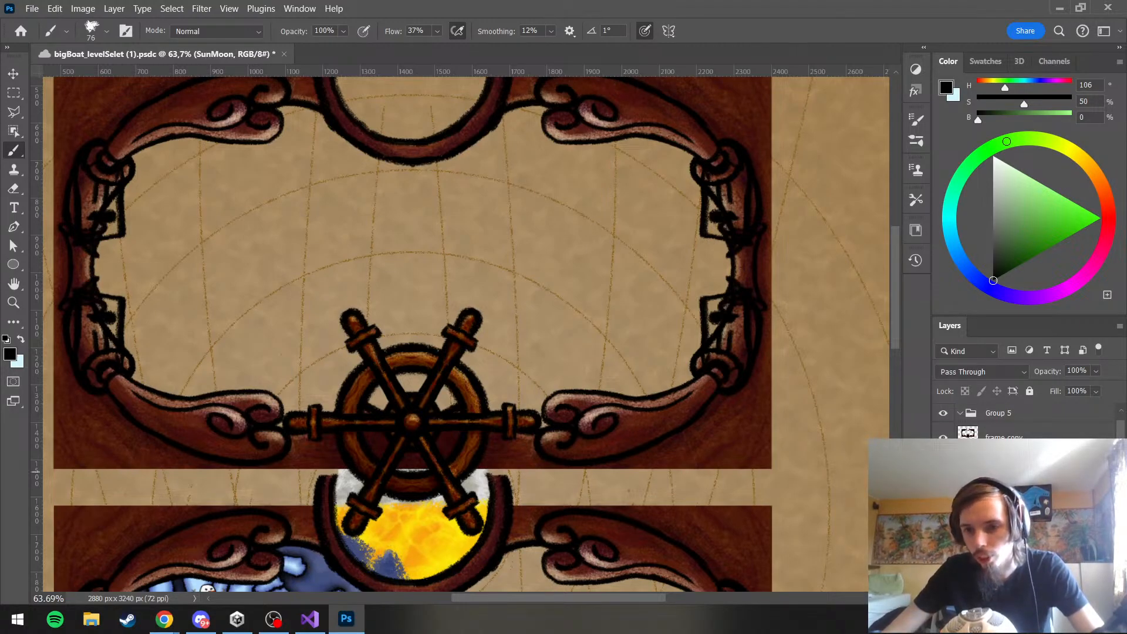
scroll(1024, 422, up, 1)
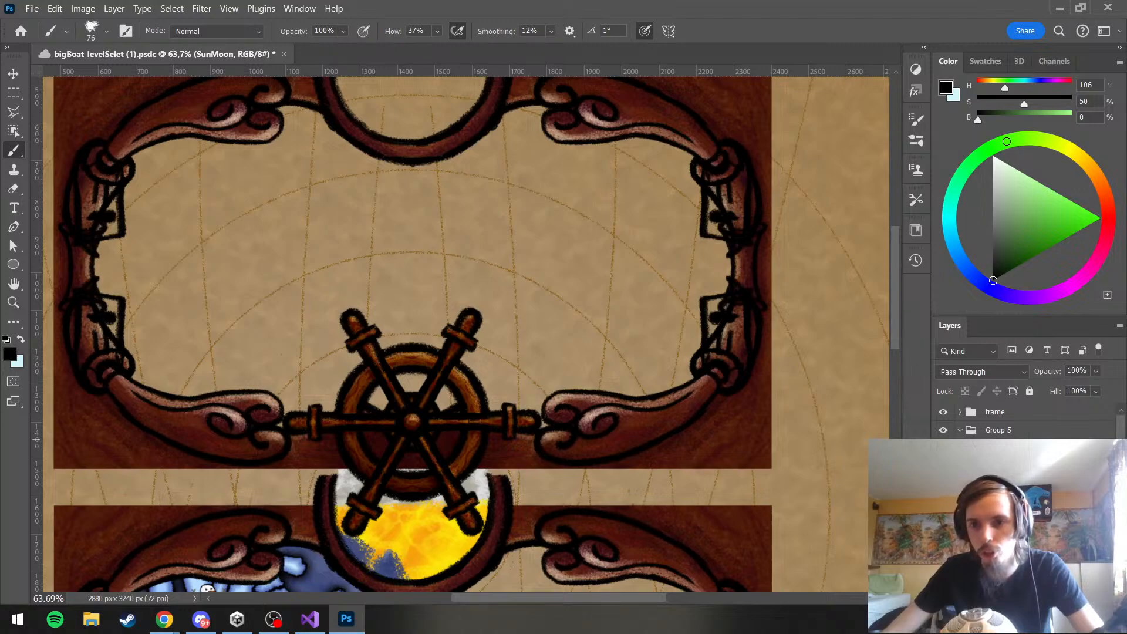
click(992, 435)
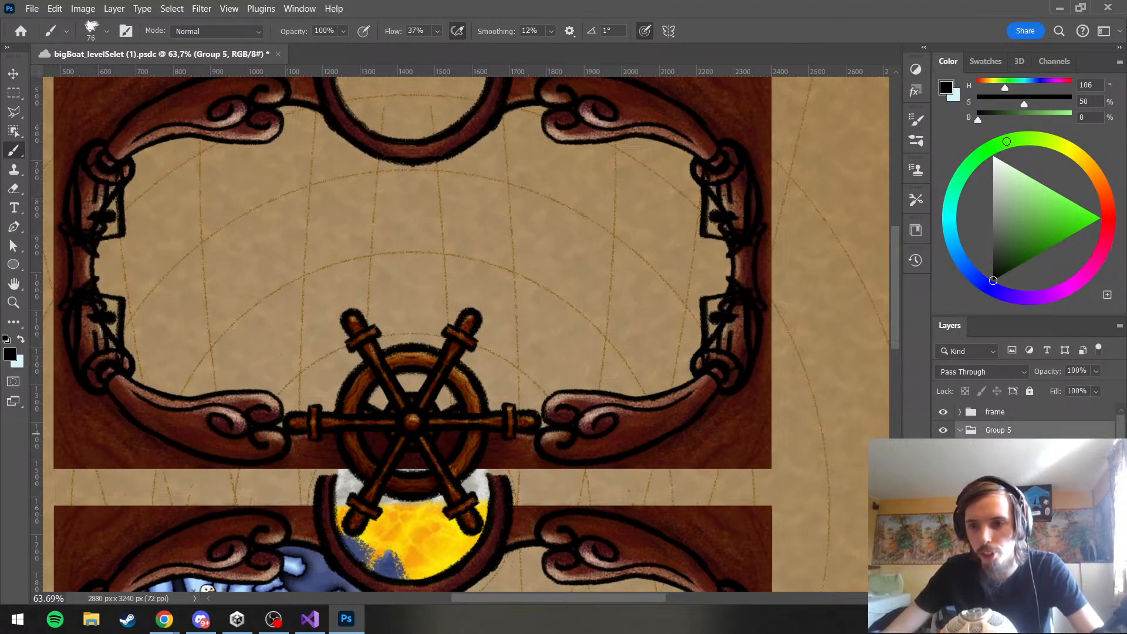
click(1001, 449)
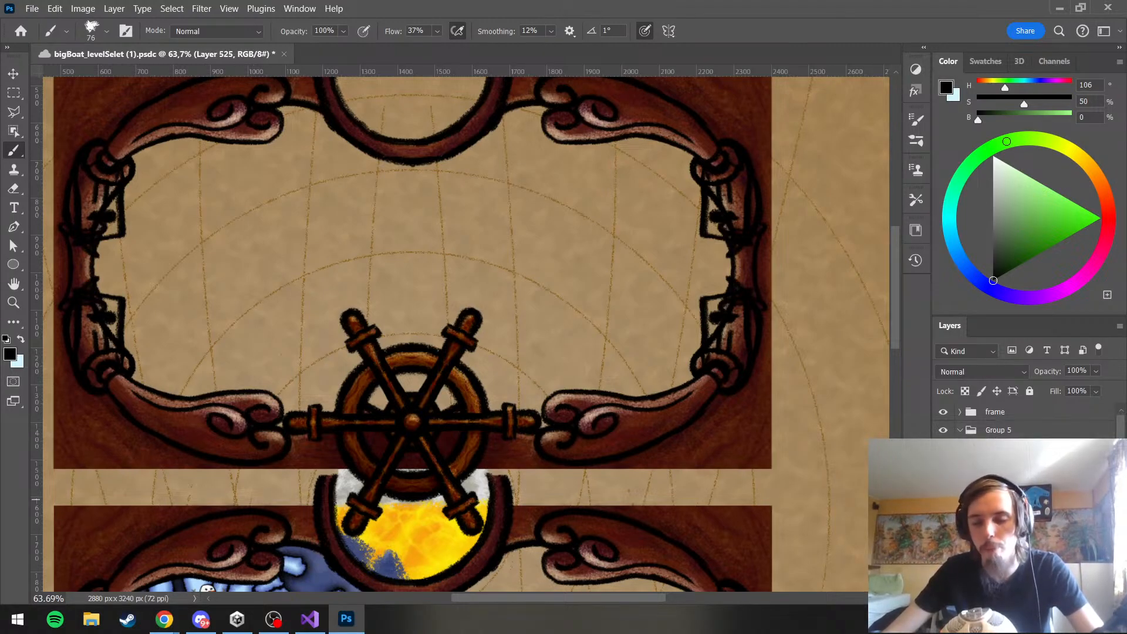
scroll(1024, 422, down, 3)
scroll(1025, 422, up, 3)
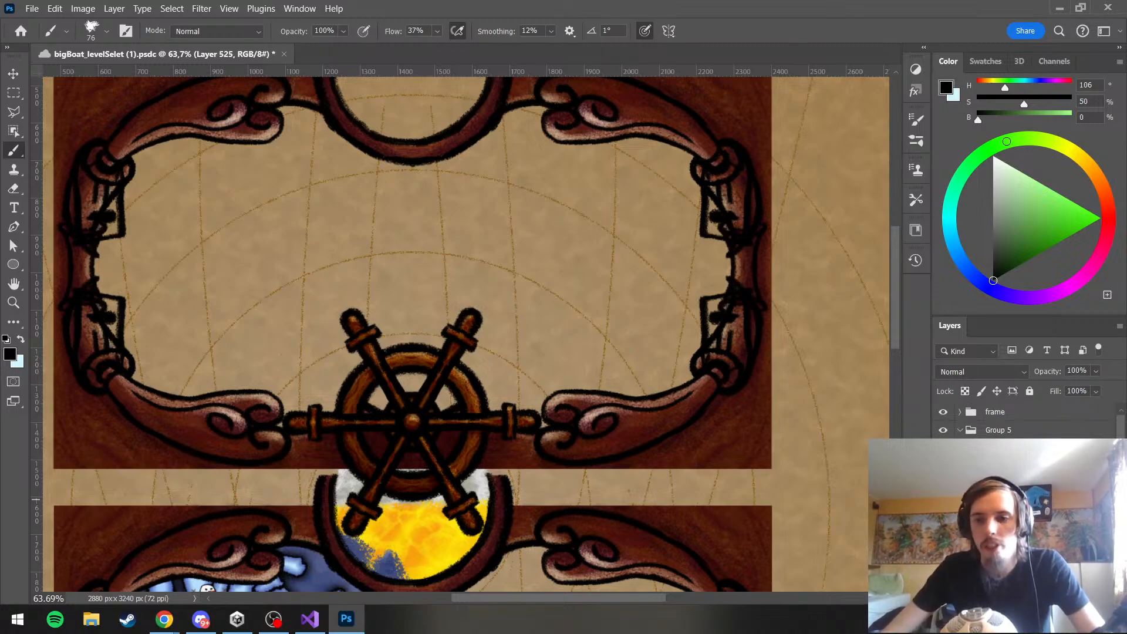
Rename the new layer group to Jetty and make the lines layer active
double_click(1013, 430)
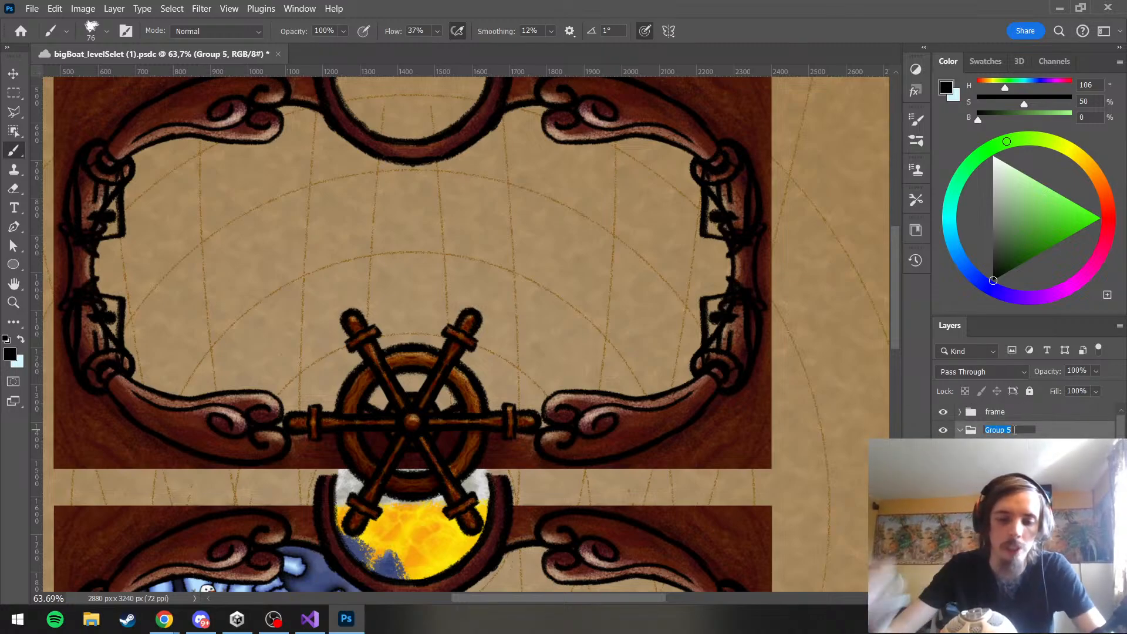
text(Jetty)
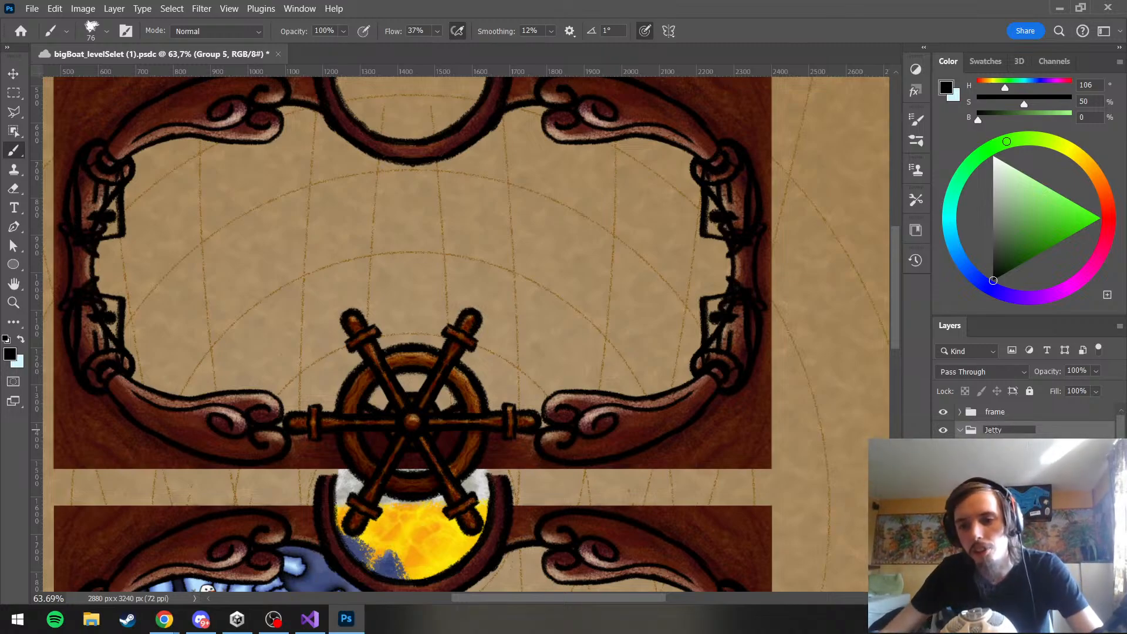
key(Return)
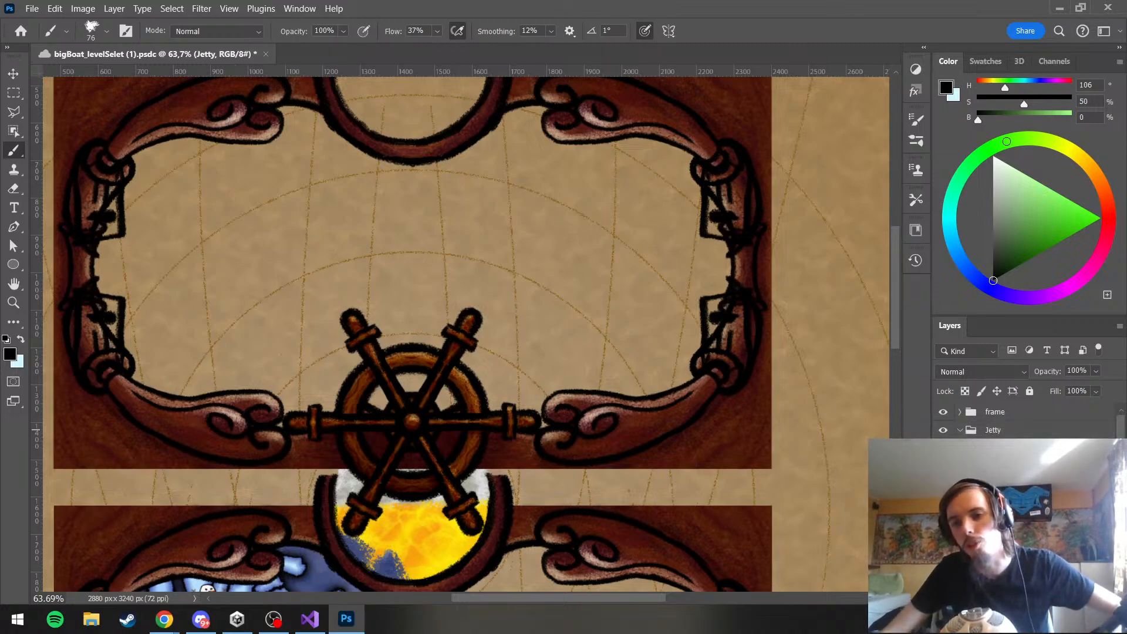
click(1010, 451)
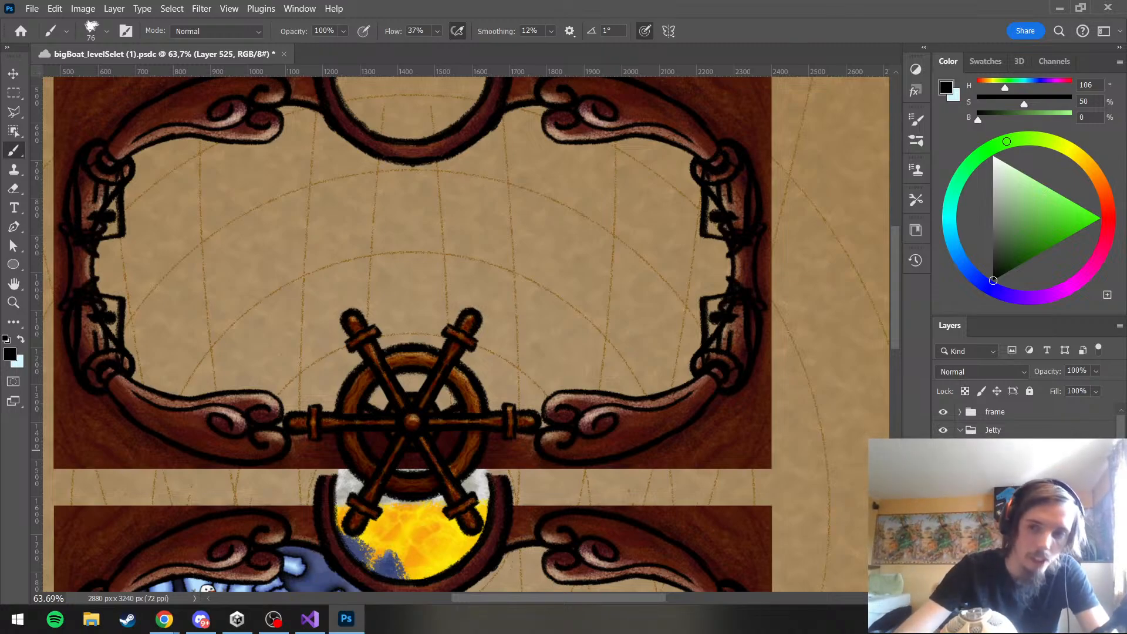
click(1016, 499)
click(1022, 484)
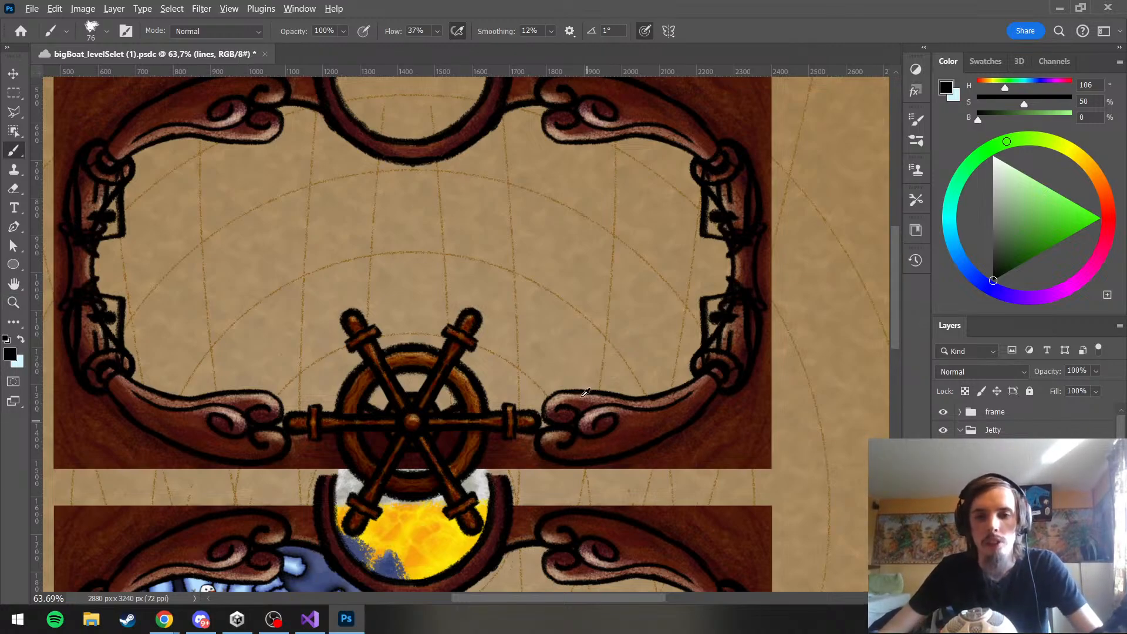
scroll(587, 346, up, 1)
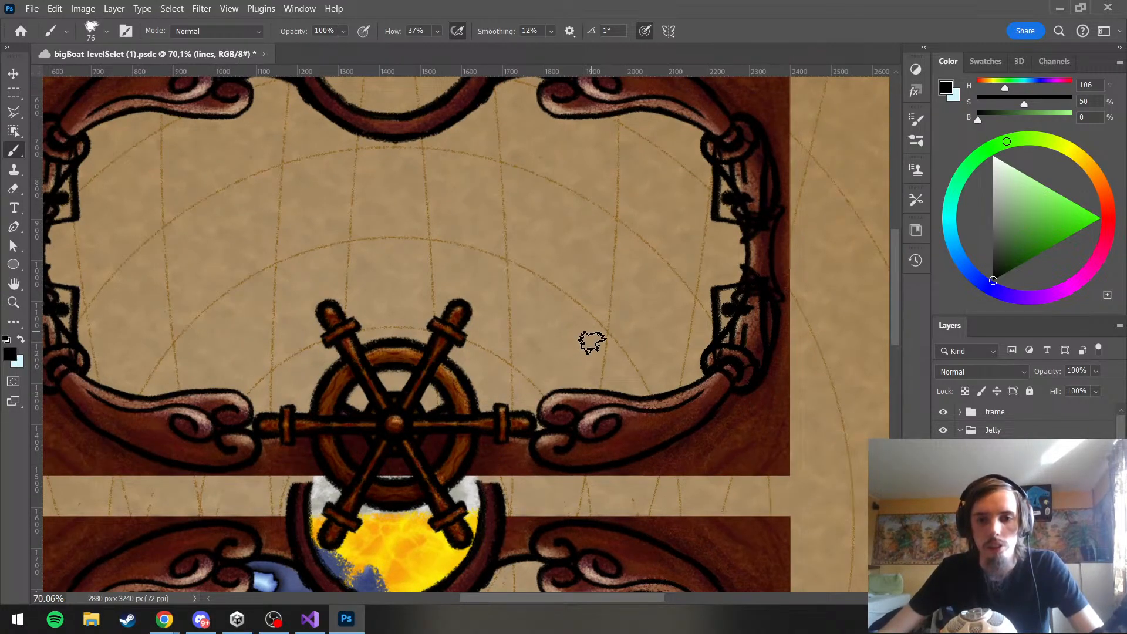
scroll(591, 334, up, 1)
scroll(594, 318, down, 2)
scroll(595, 319, up, 1)
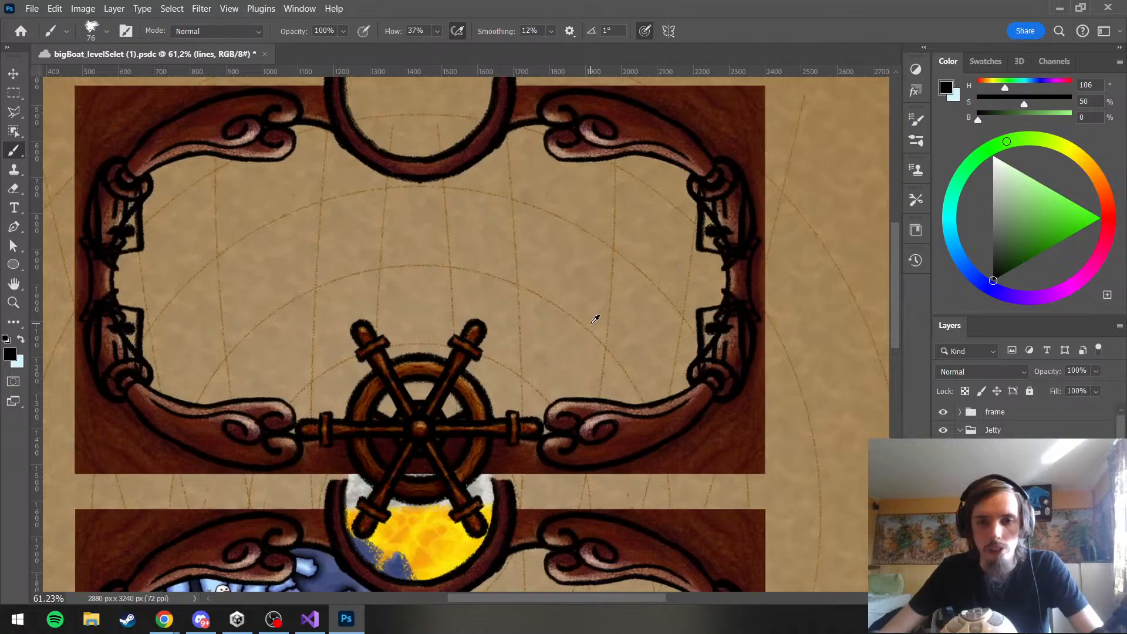
scroll(591, 323, up, 1)
scroll(632, 377, up, 2)
scroll(628, 377, down, 3)
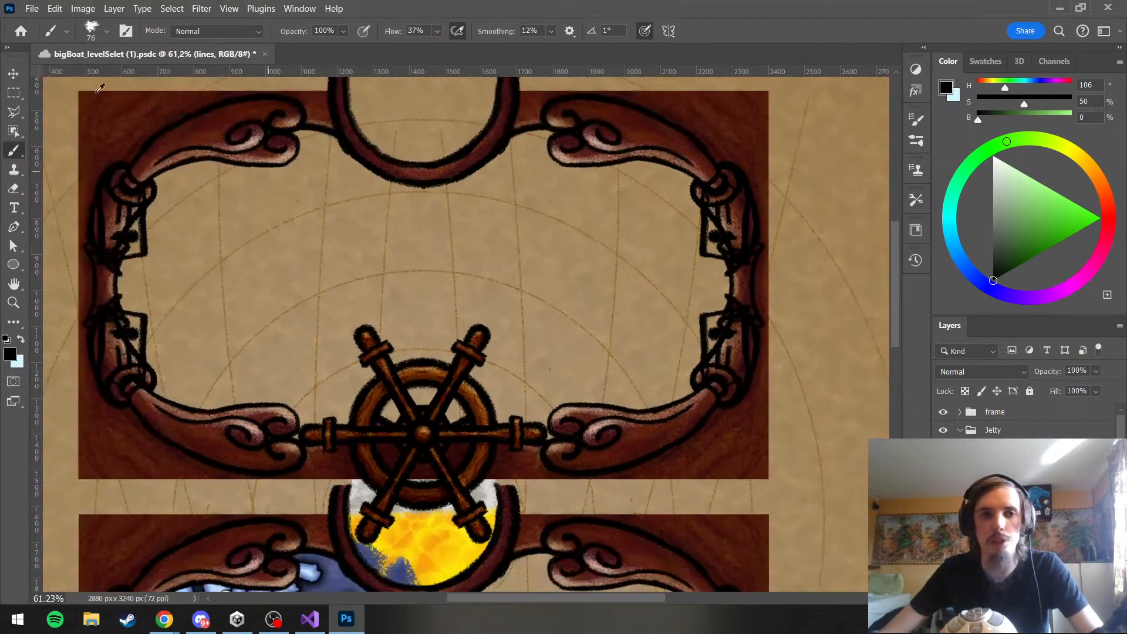
Open the WoodBG (1) document with the wooden plank Cannon artwork from the Creative Cloud files
click(31, 8)
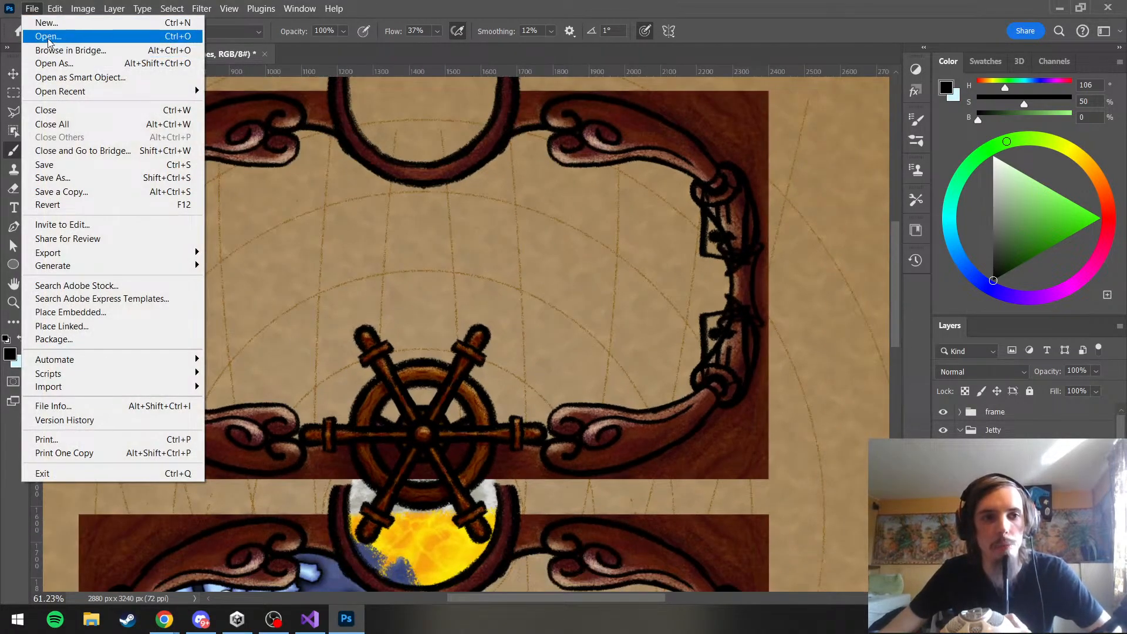
click(48, 38)
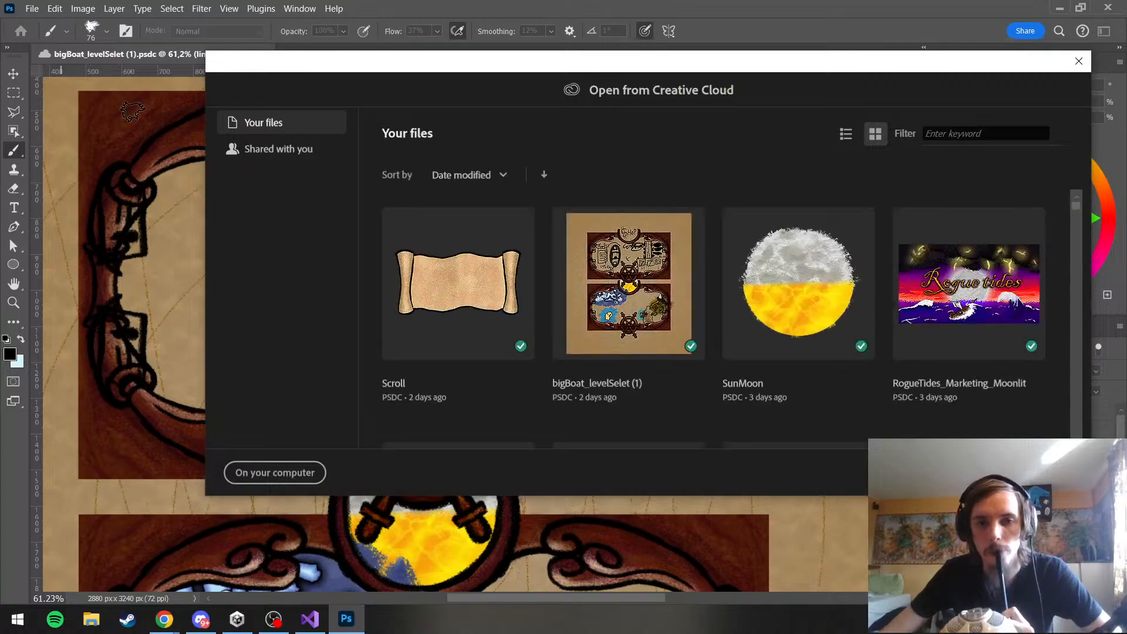
scroll(496, 202, down, 3)
scroll(597, 263, up, 2)
scroll(598, 263, down, 5)
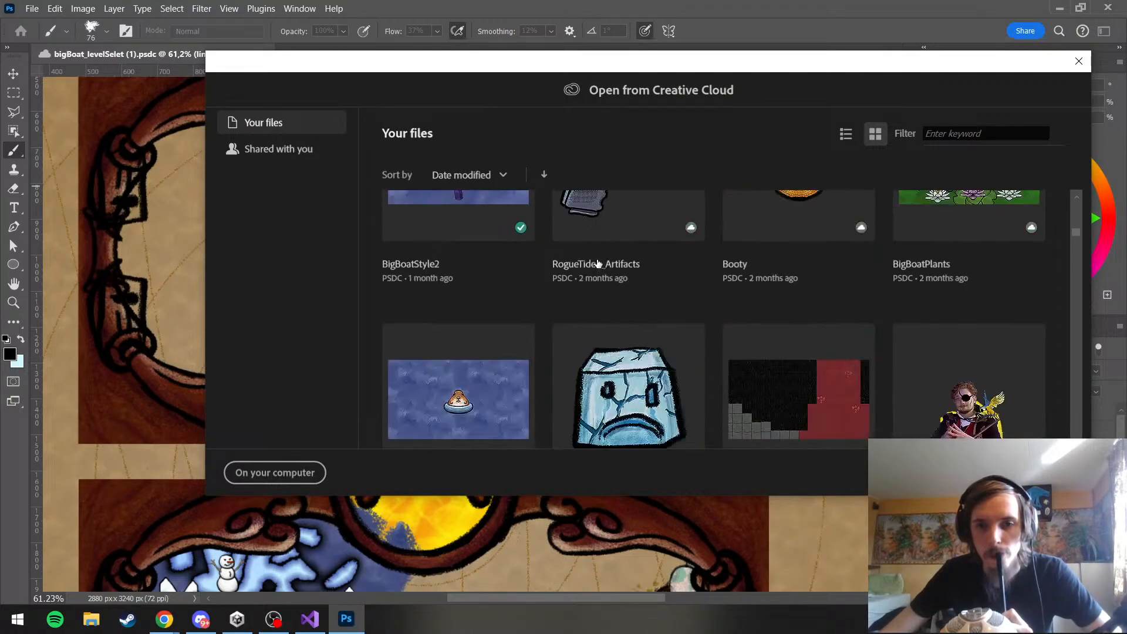
scroll(597, 263, down, 3)
scroll(598, 263, down, 3)
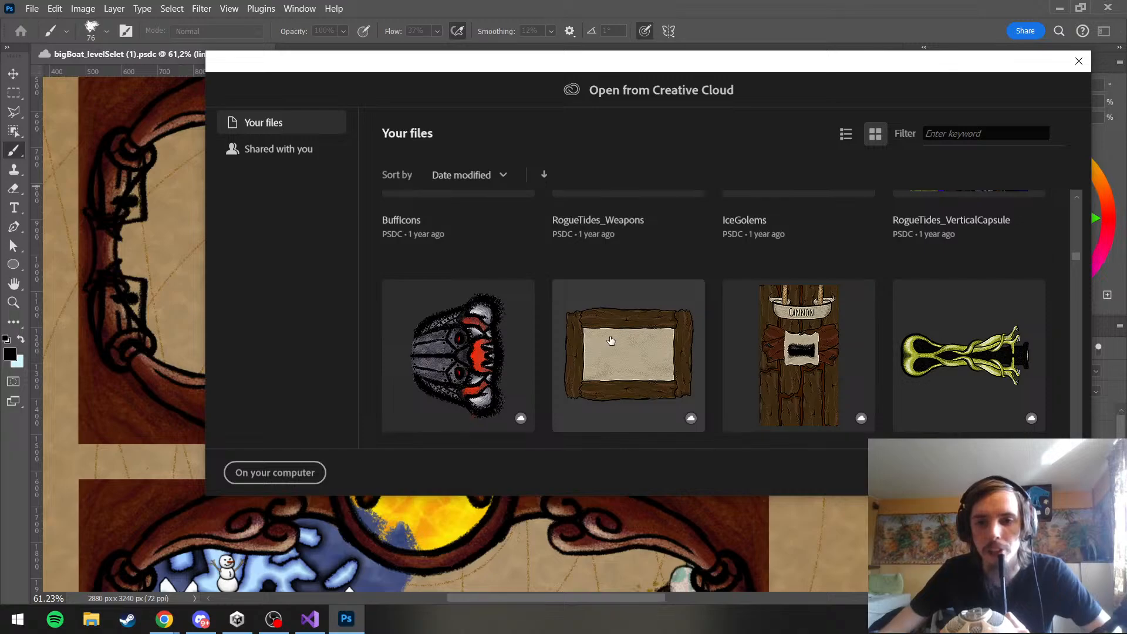
click(830, 388)
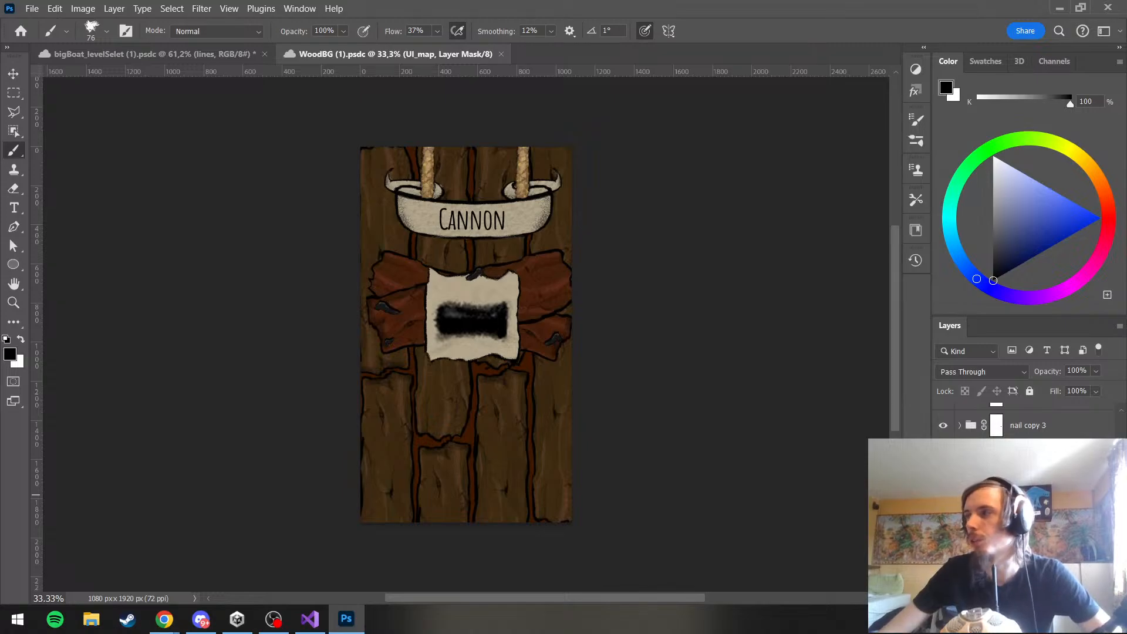
Examine the UI and plank copy 10 layer groups by hiding and showing them to identify the wooden plank artwork
click(1024, 494)
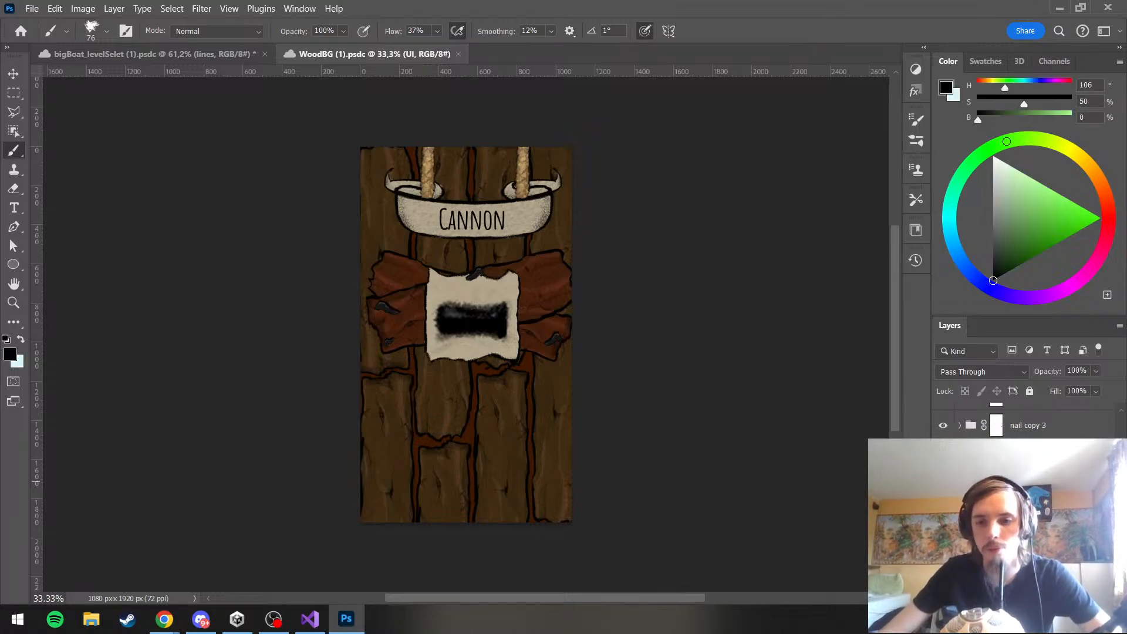
click(944, 494)
click(943, 494)
scroll(998, 478, up, 2)
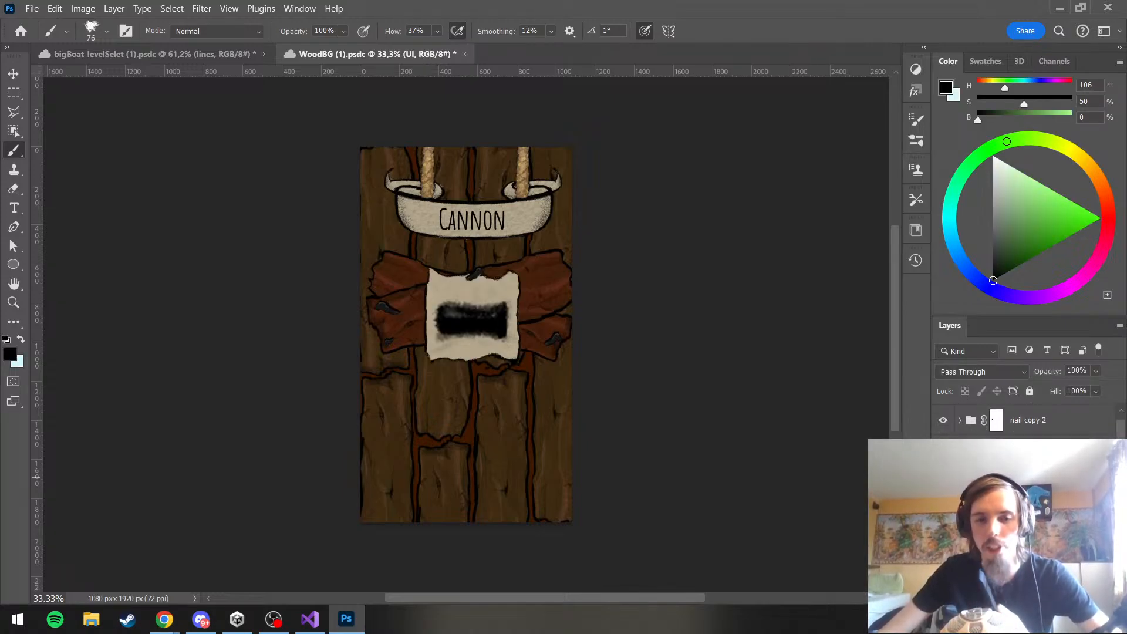
scroll(1043, 429, up, 1)
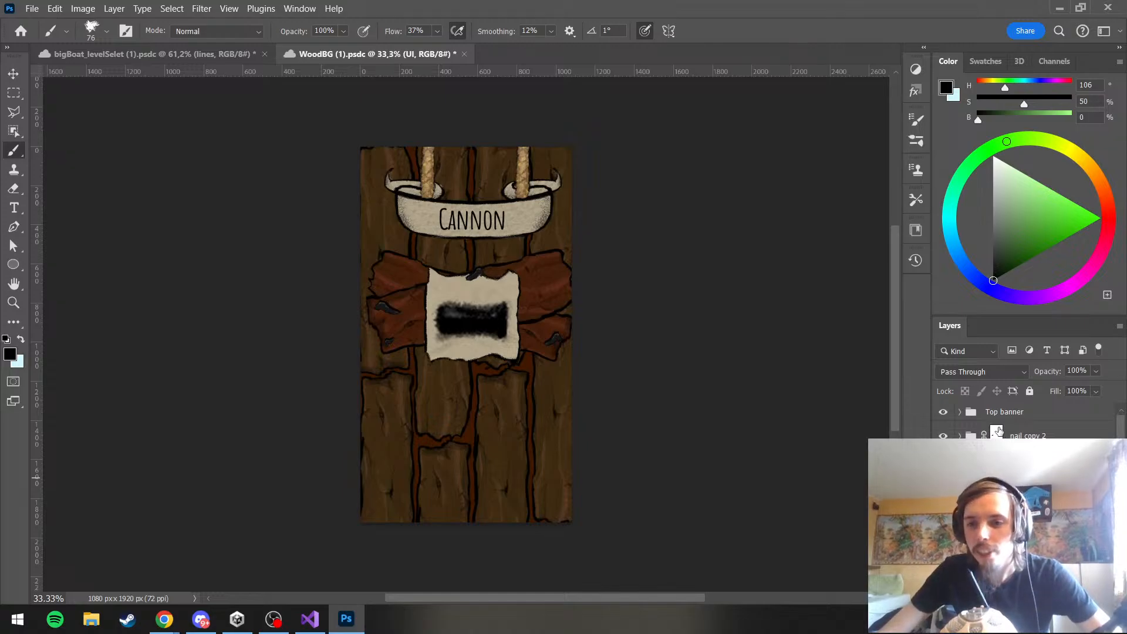
scroll(998, 431, down, 2)
scroll(1024, 420, down, 2)
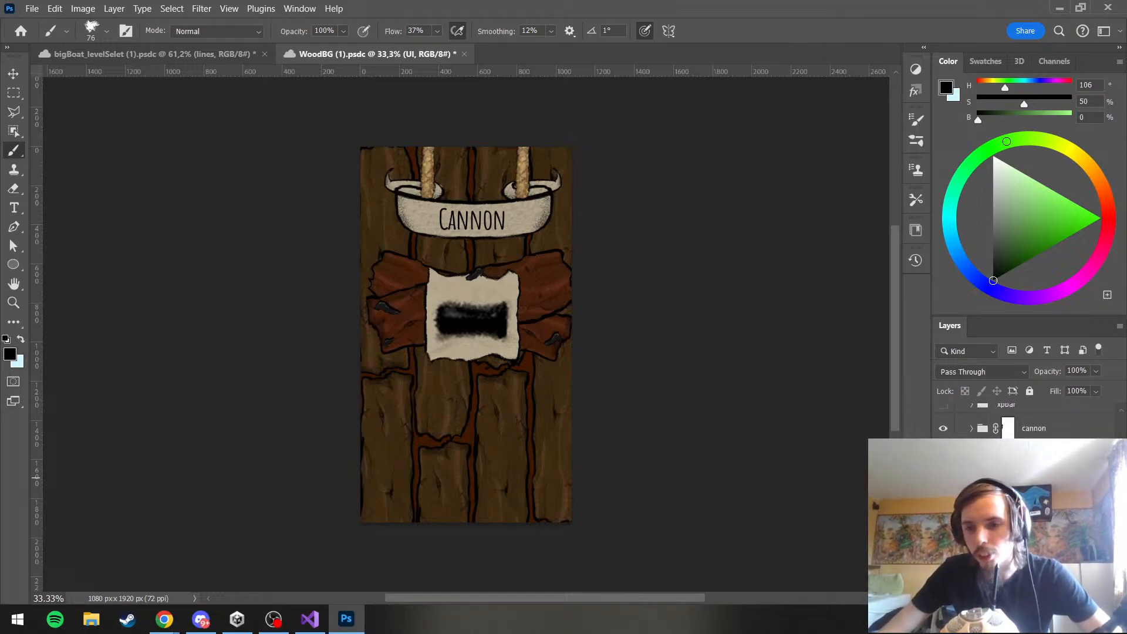
scroll(1024, 419, down, 2)
click(1009, 458)
click(943, 457)
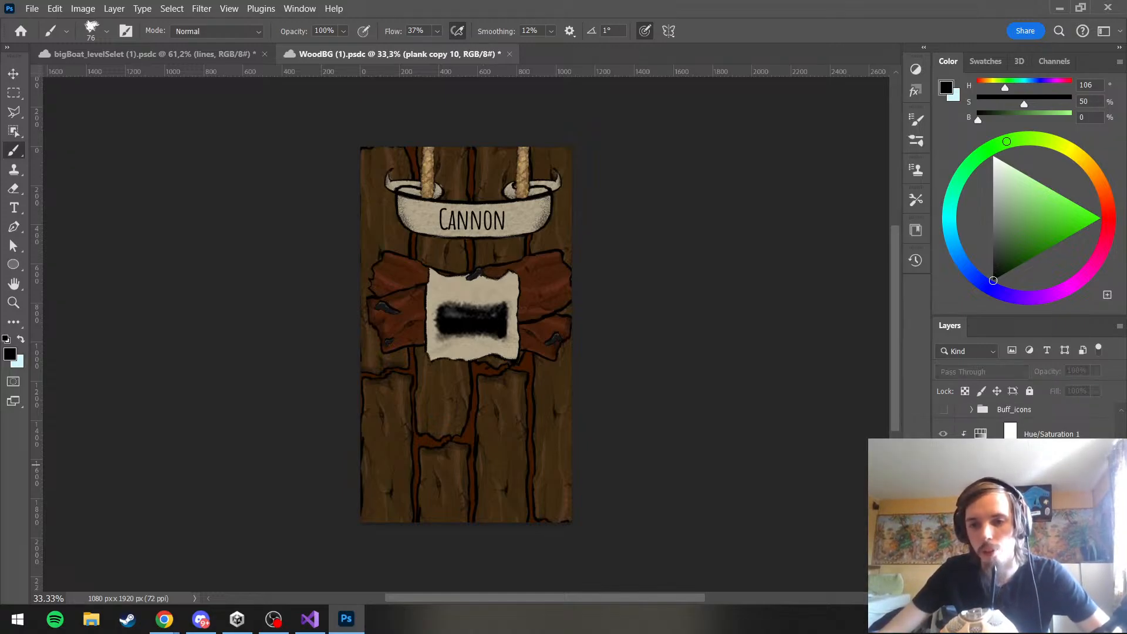
click(943, 457)
scroll(951, 453, down, 1)
scroll(1024, 420, down, 1)
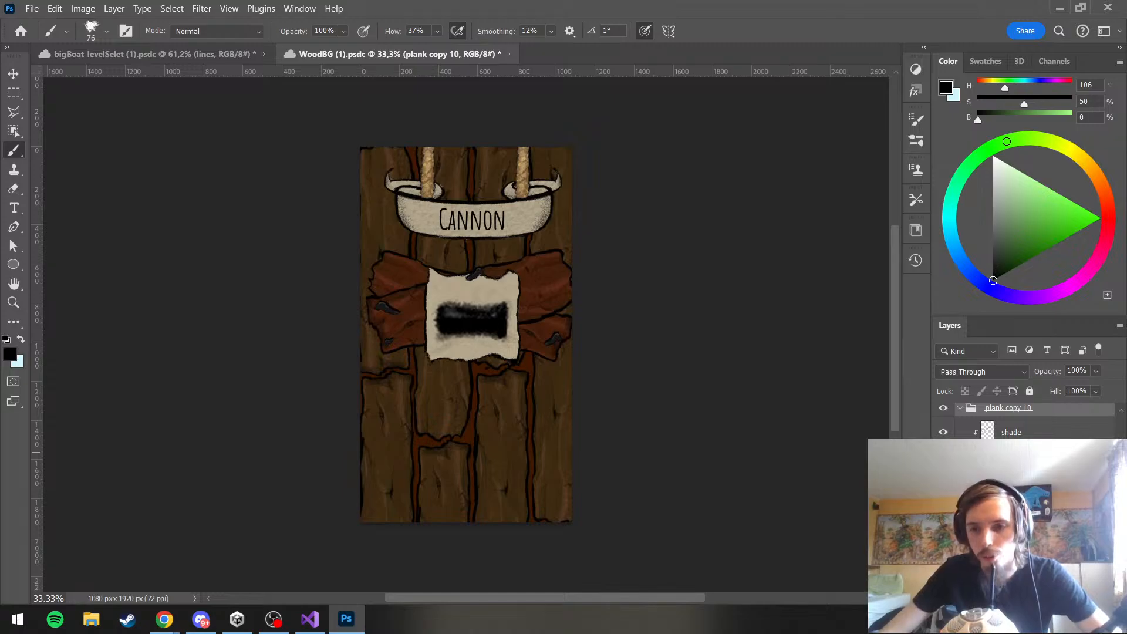
Duplicate the UI copy plank layer from WoodBG (1).psdc into bigBoat_levelSelet (1).psdc and switch to that document
click(943, 514)
right_click(1014, 502)
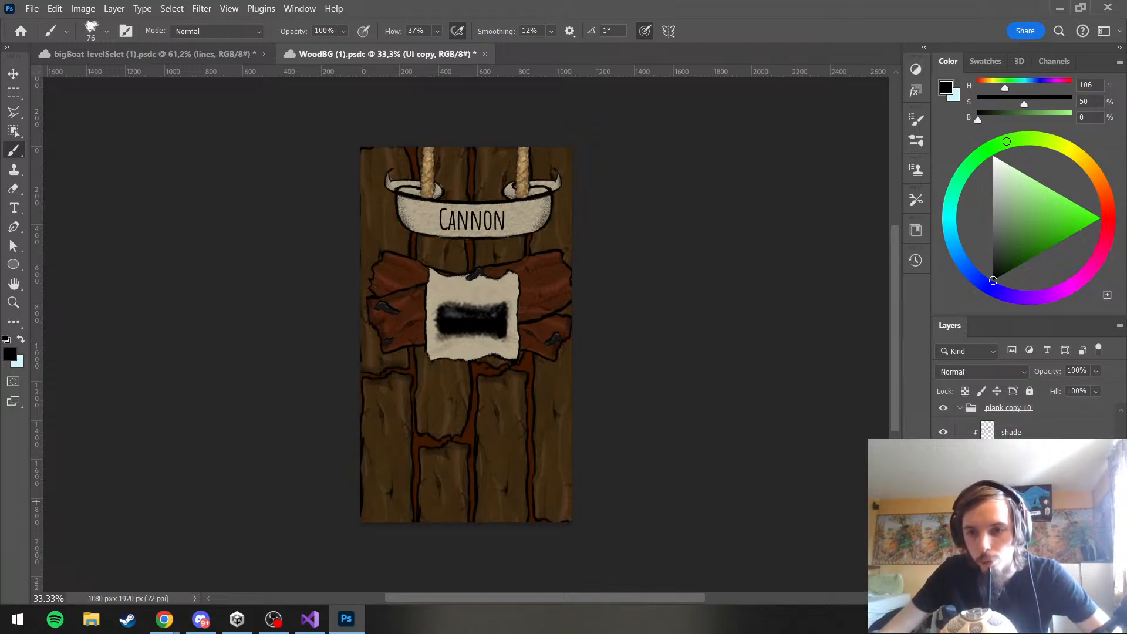
click(1011, 157)
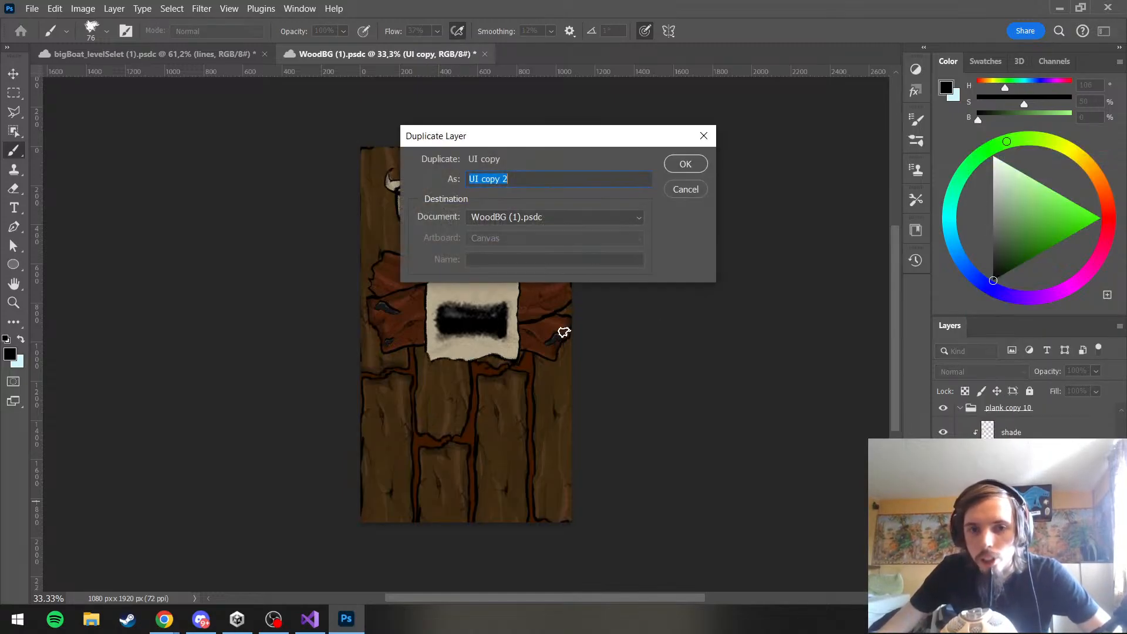
click(513, 216)
click(508, 233)
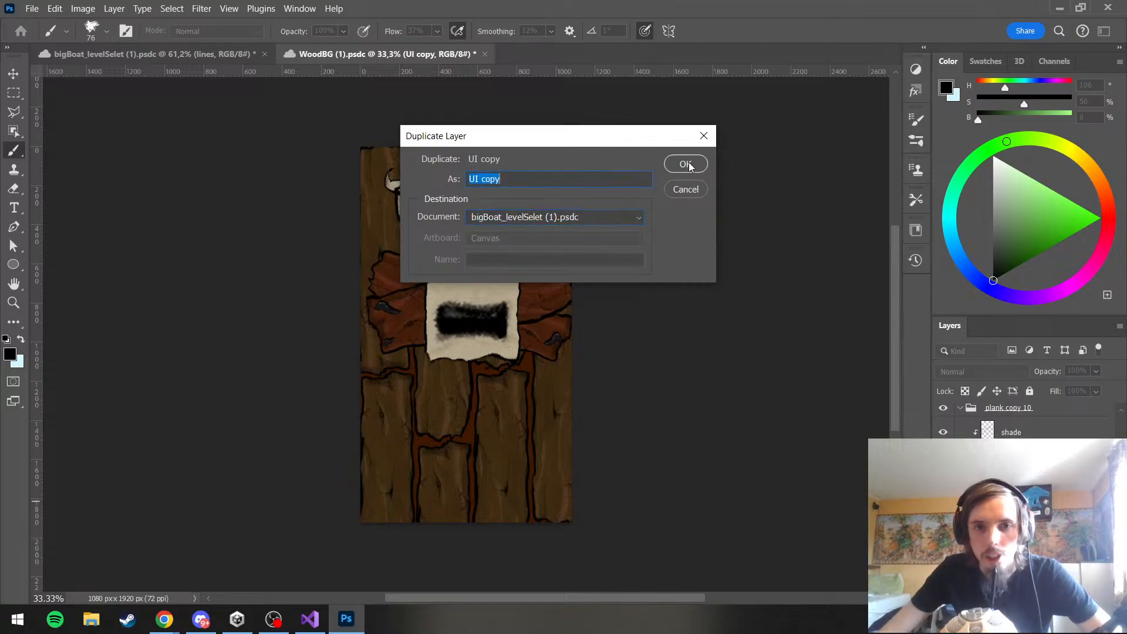
click(684, 164)
click(175, 53)
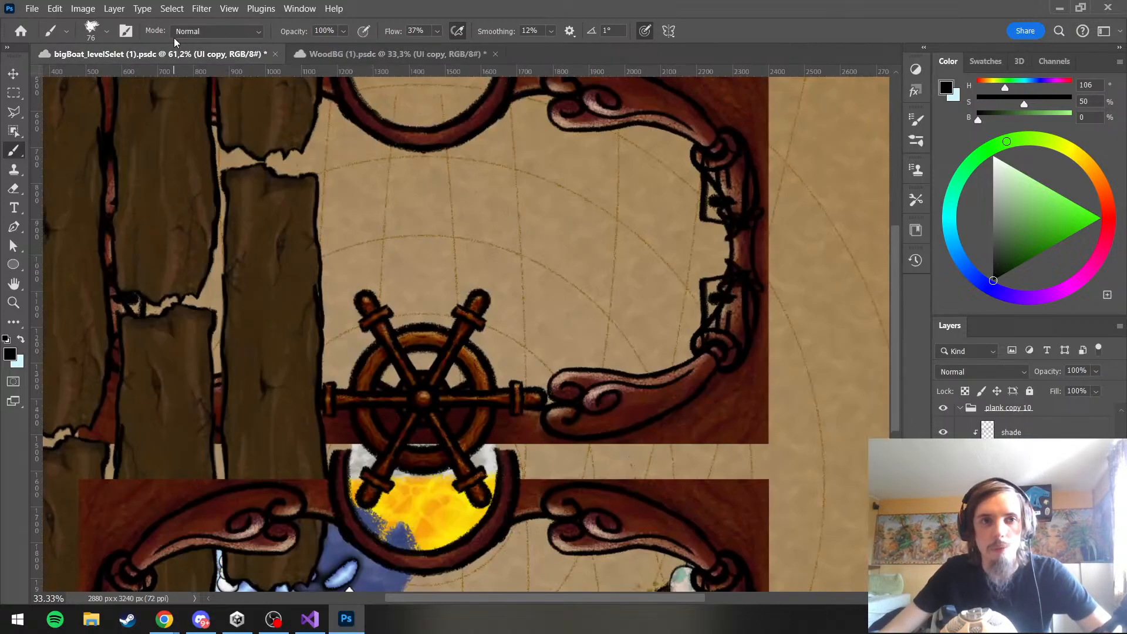
click(188, 32)
click(176, 38)
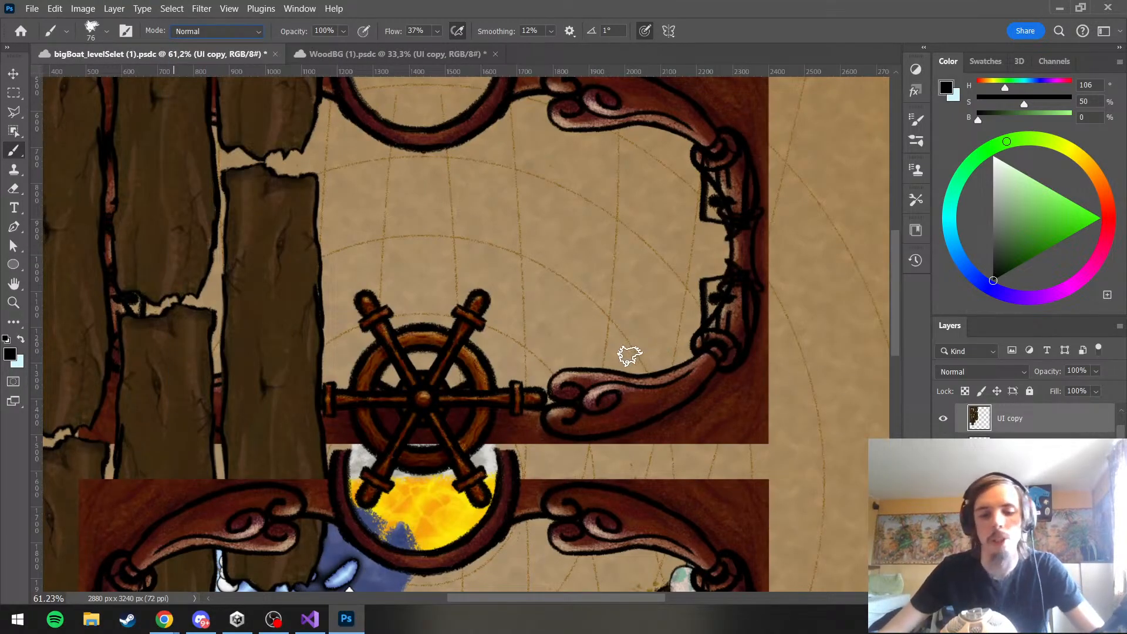
Scale the imported plank layer to about 27% and place it in the right half of the upper frame
scroll(1009, 420, up, 2)
key(ctrl+t)
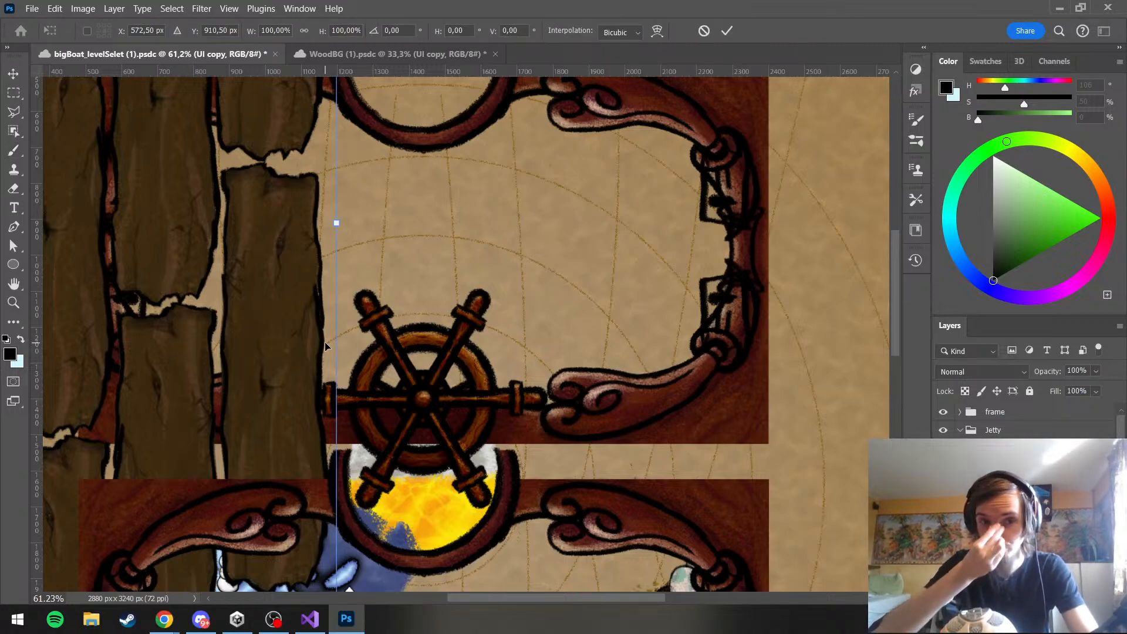
drag(159, 297, 624, 535)
scroll(605, 242, down, 5)
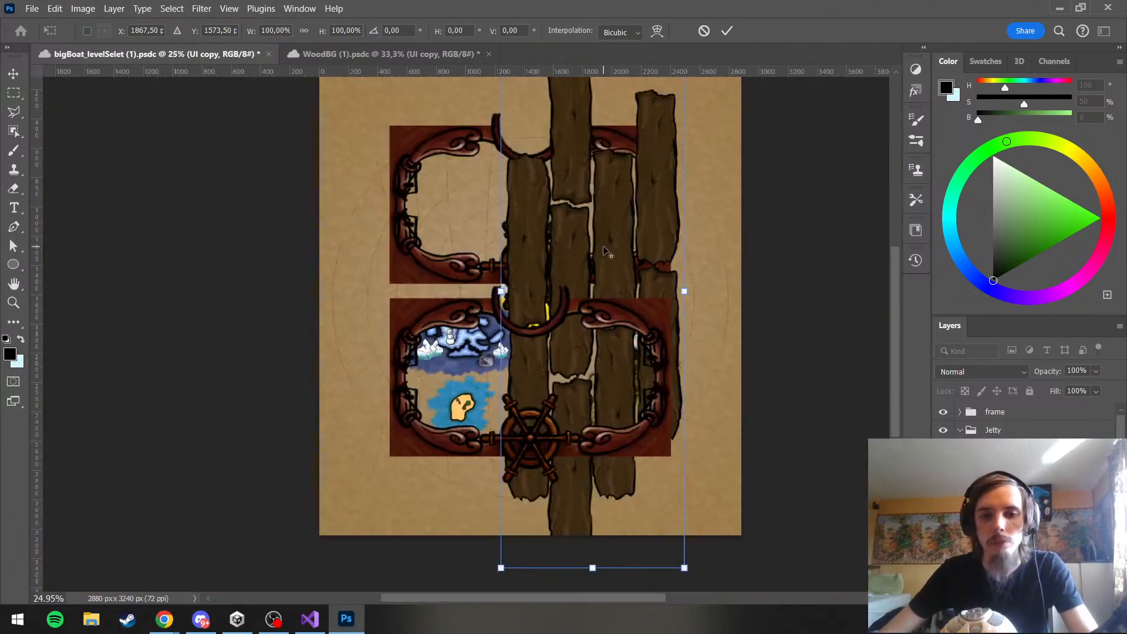
drag(684, 568, 603, 306)
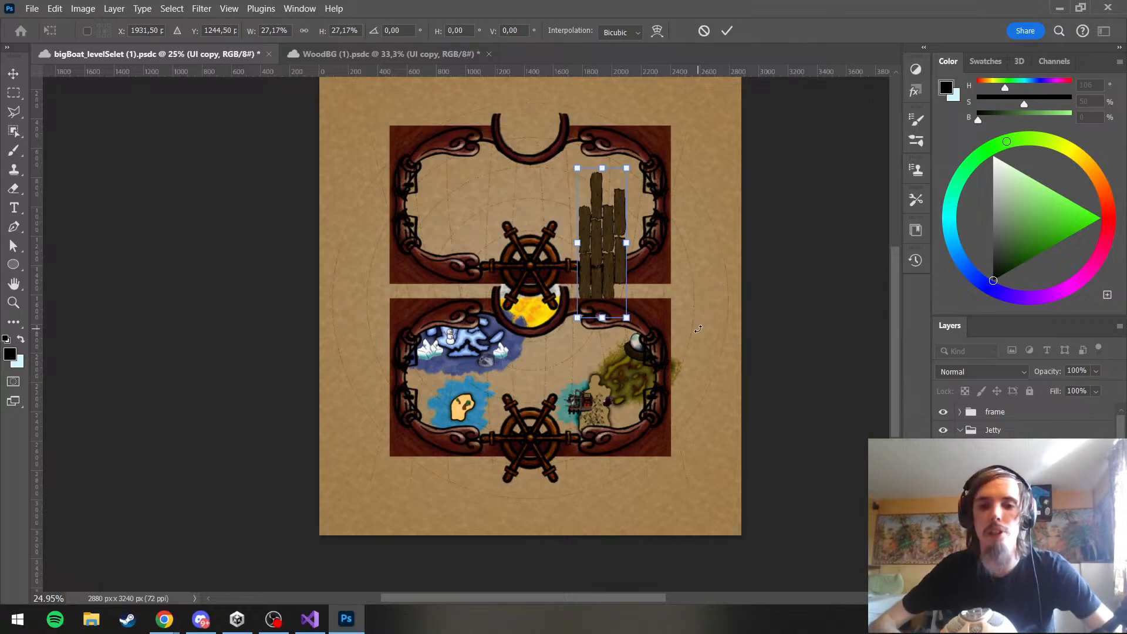
scroll(608, 383, up, 3)
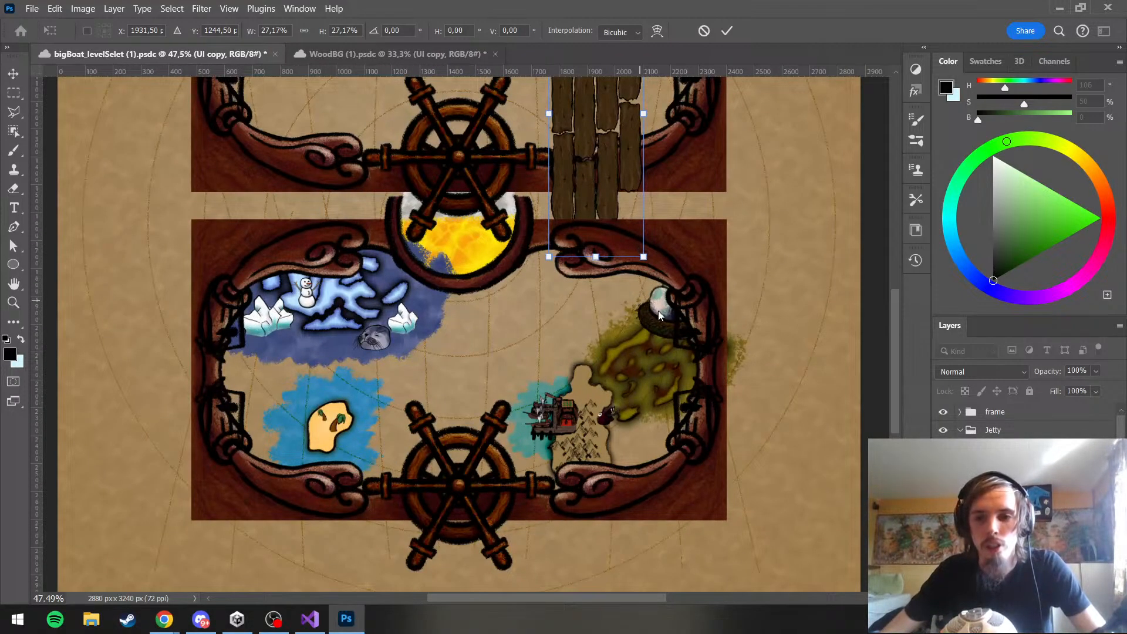
drag(890, 385, 889, 293)
scroll(794, 348, down, 1)
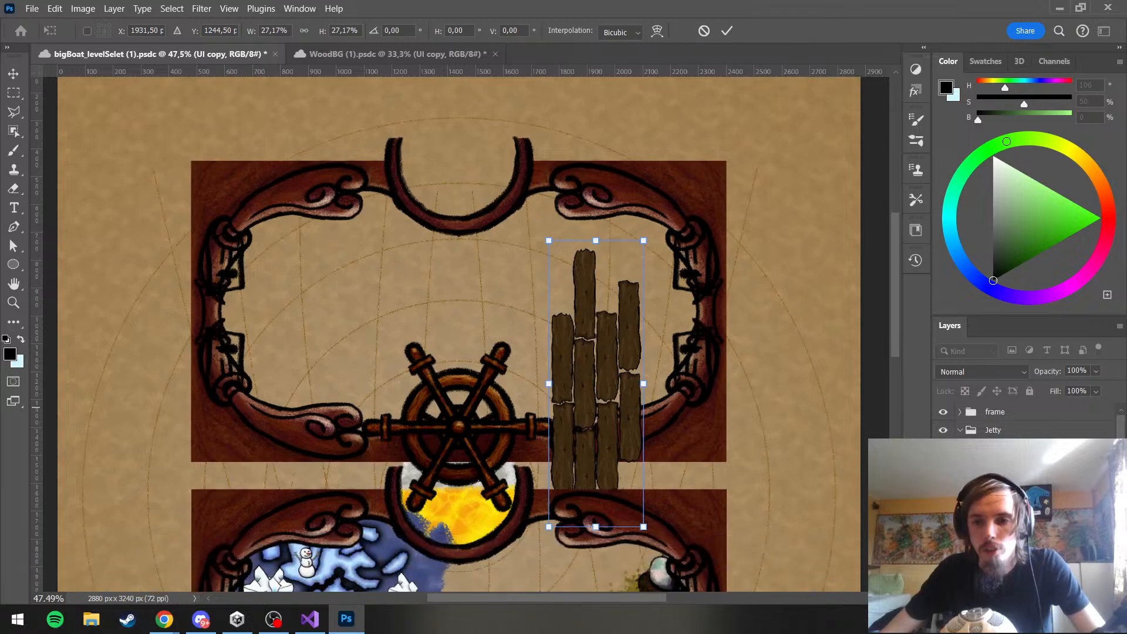
Collapse the Jetty group and reorder it beneath the frame copy layer so the frame overlaps the planks
click(963, 433)
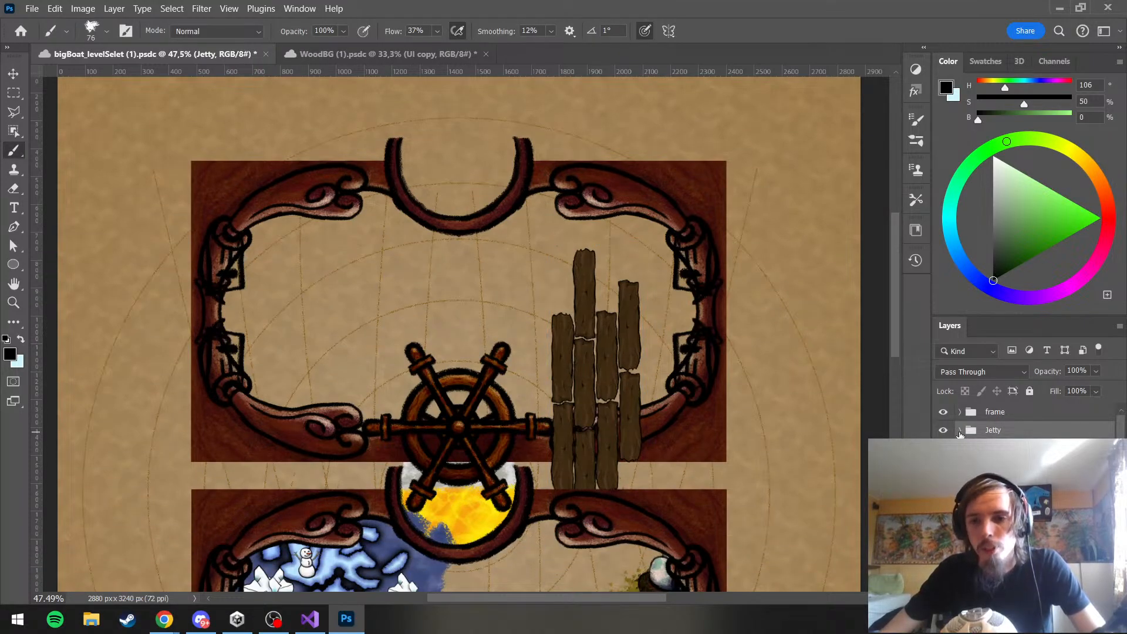
click(944, 412)
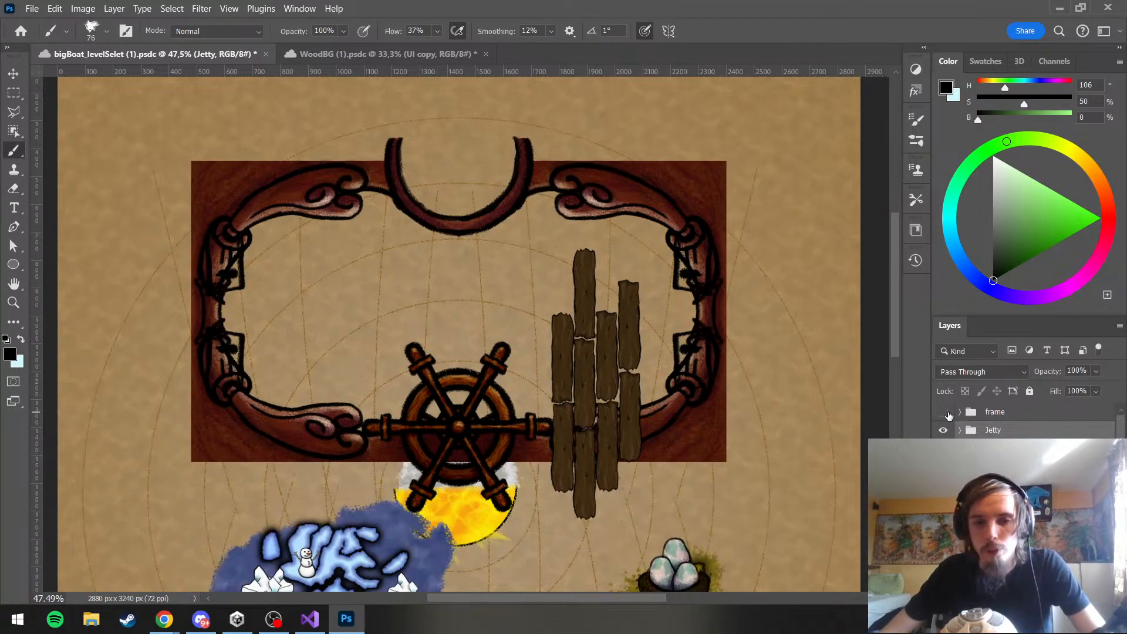
click(944, 412)
scroll(750, 391, down, 2)
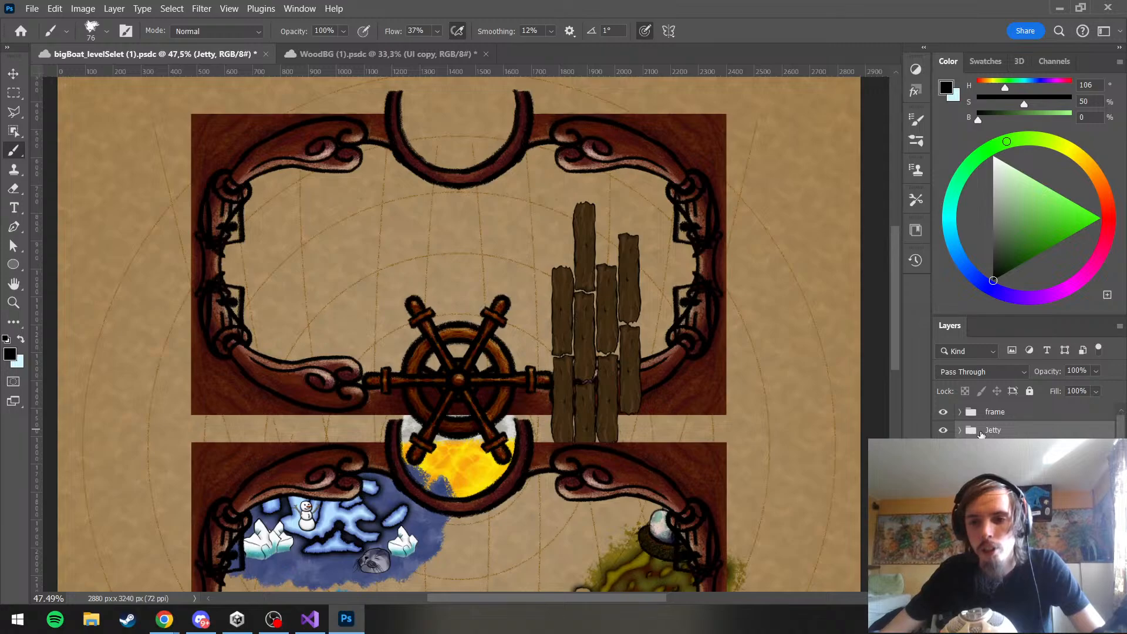
scroll(1027, 425, down, 5)
scroll(1027, 426, up, 5)
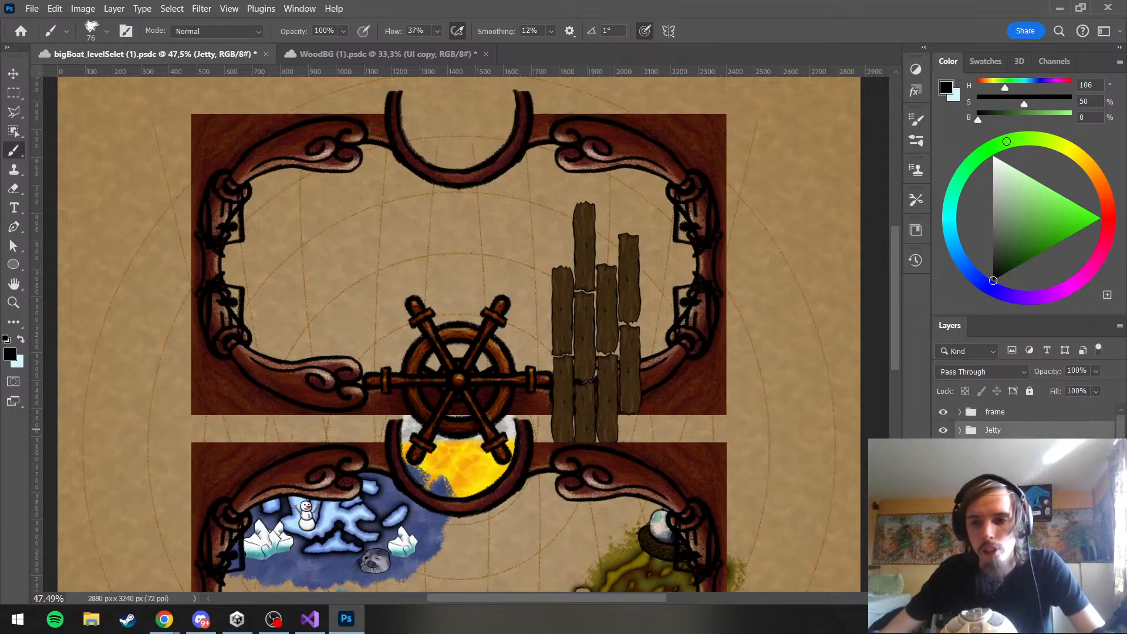
scroll(1027, 426, down, 1)
scroll(1027, 418, down, 3)
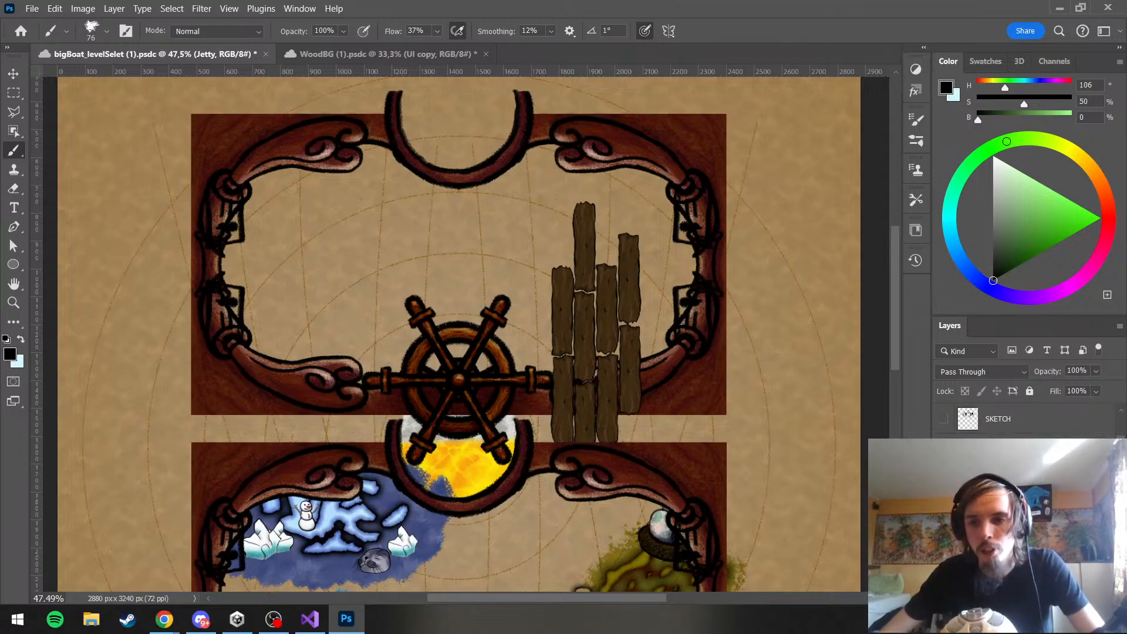
scroll(1028, 420, down, 8)
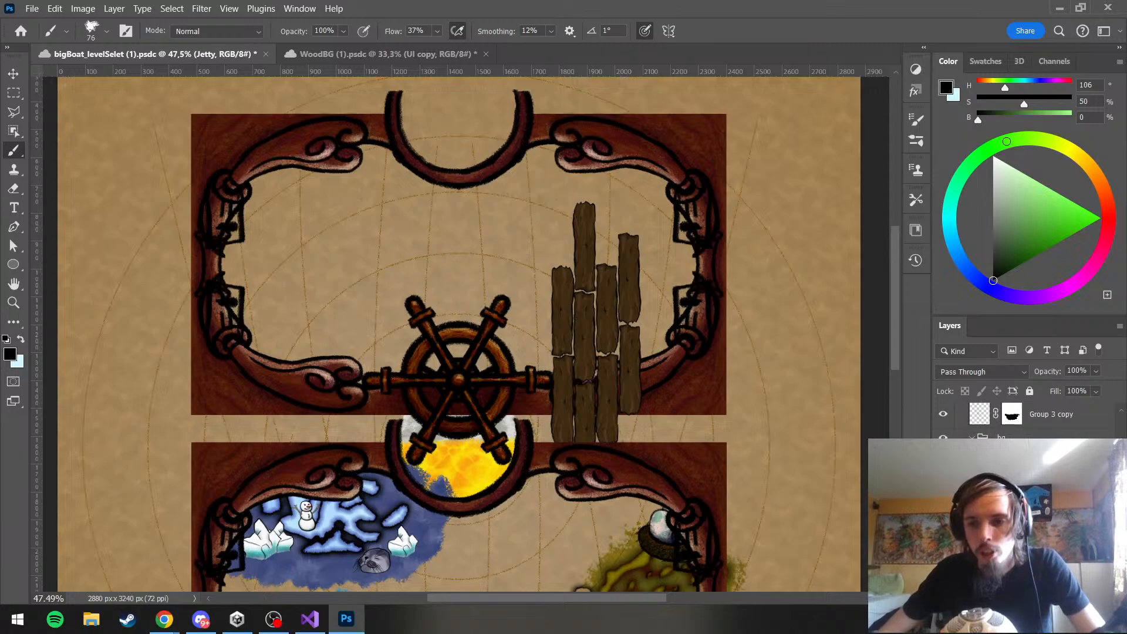
scroll(1028, 420, down, 2)
mouse_move(1001, 449)
mouse_down()
mouse_move(991, 358)
mouse_move(997, 420)
mouse_move(1000, 358)
mouse_move(1006, 418)
mouse_move(989, 404)
mouse_move(995, 442)
mouse_up()
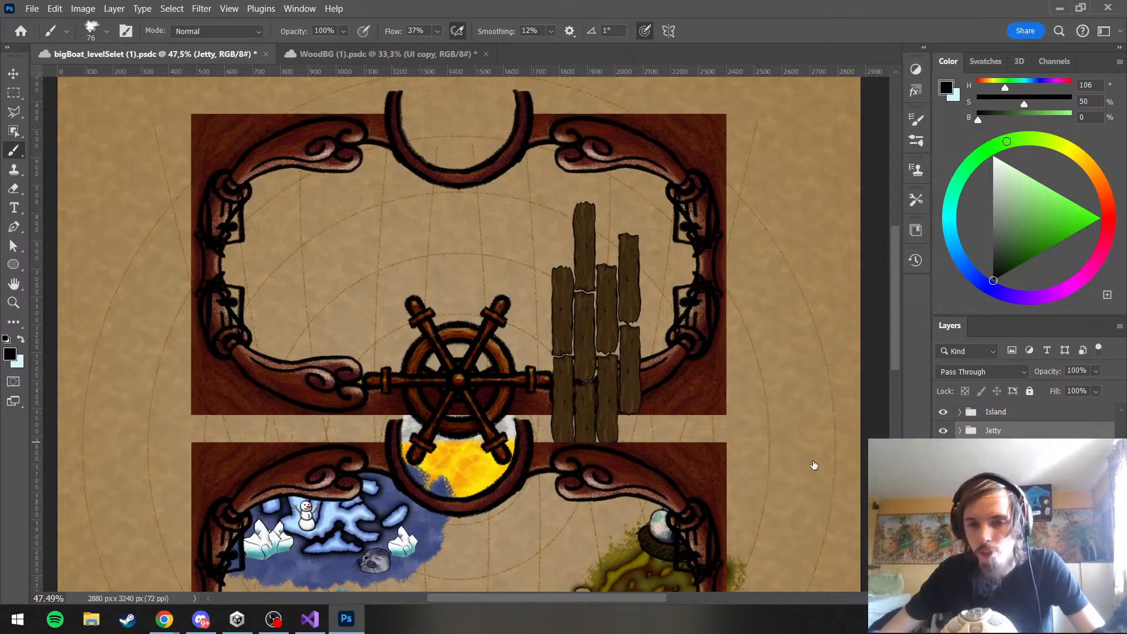
scroll(998, 443, up, 5)
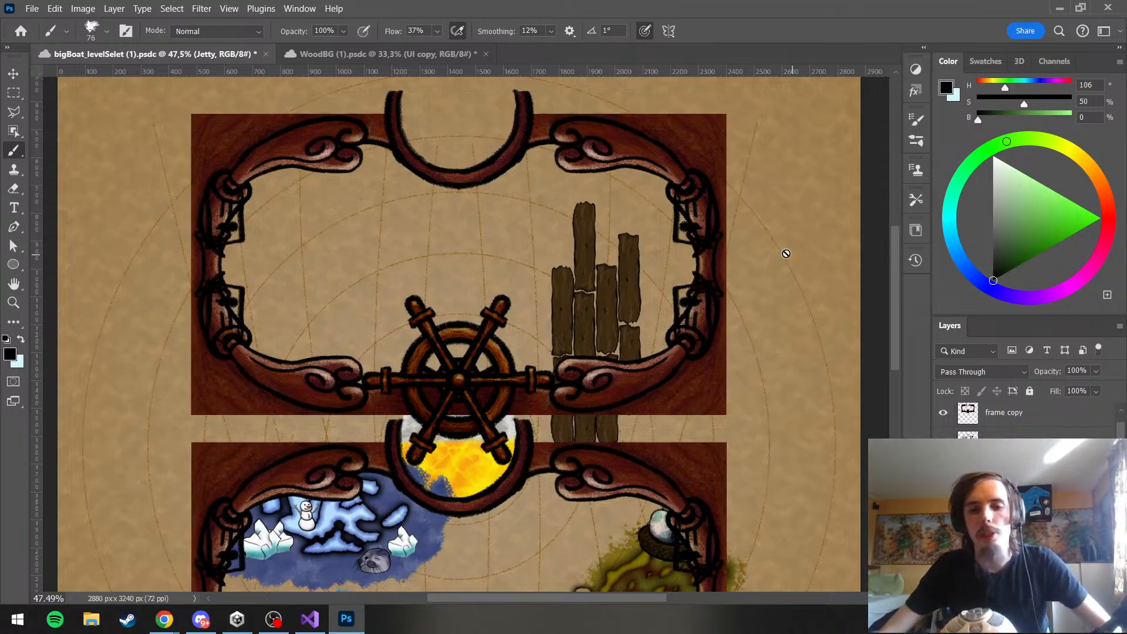
Scale the Jetty group to about 60% and position the planks rising from the upper frame's lower right border
scroll(593, 319, up, 1)
scroll(593, 319, up, 1)
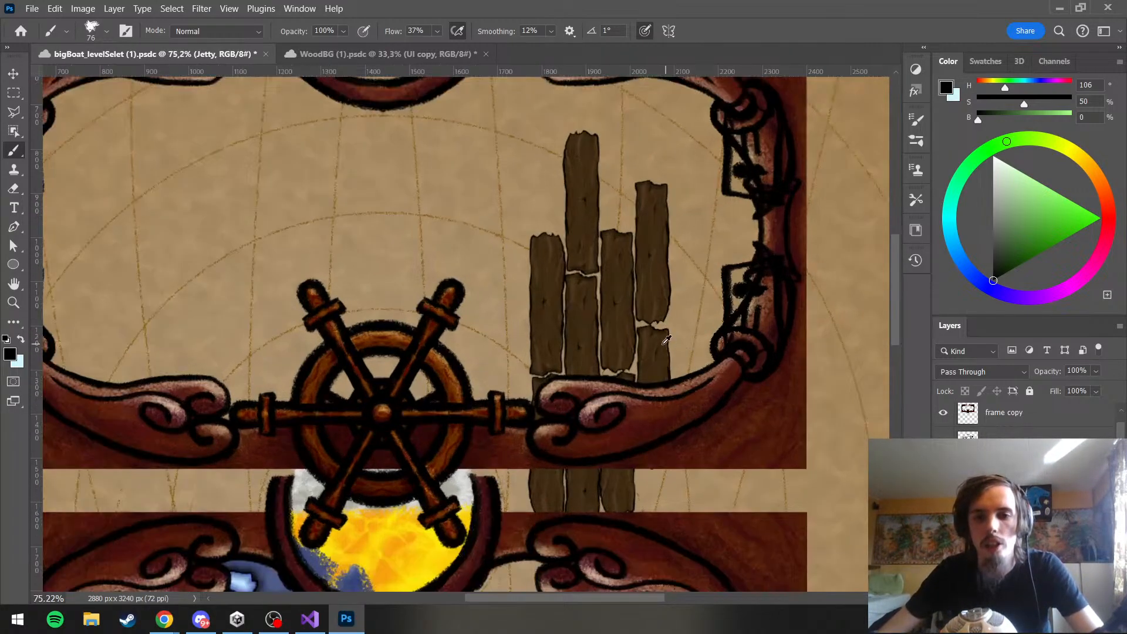
scroll(587, 326, up, 4)
scroll(598, 326, down, 1)
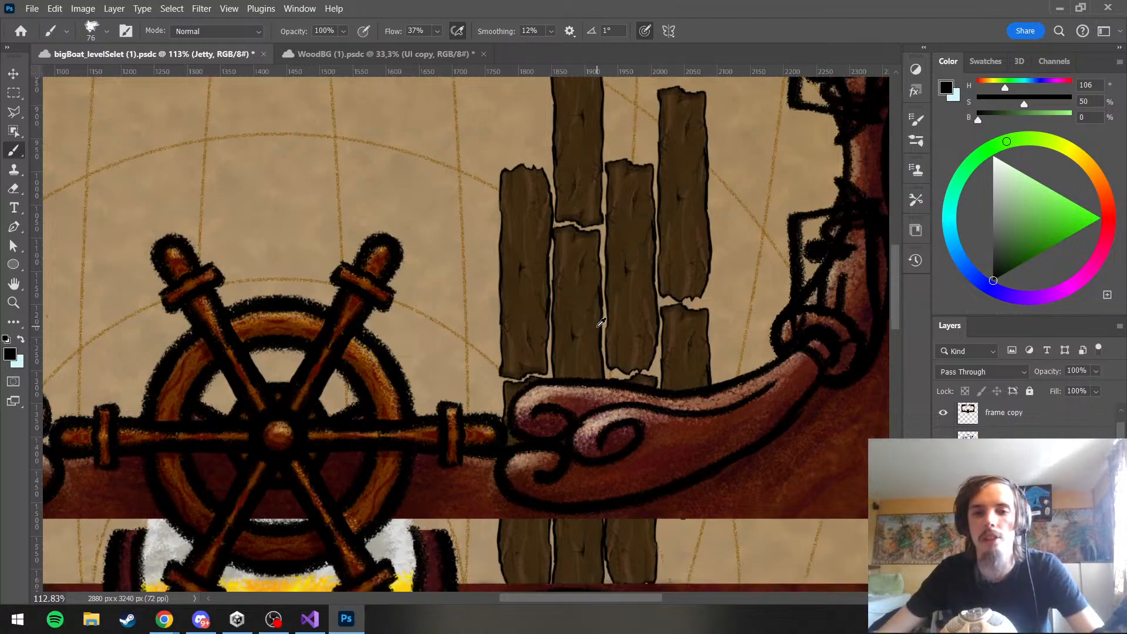
scroll(631, 342, down, 4)
scroll(673, 351, down, 2)
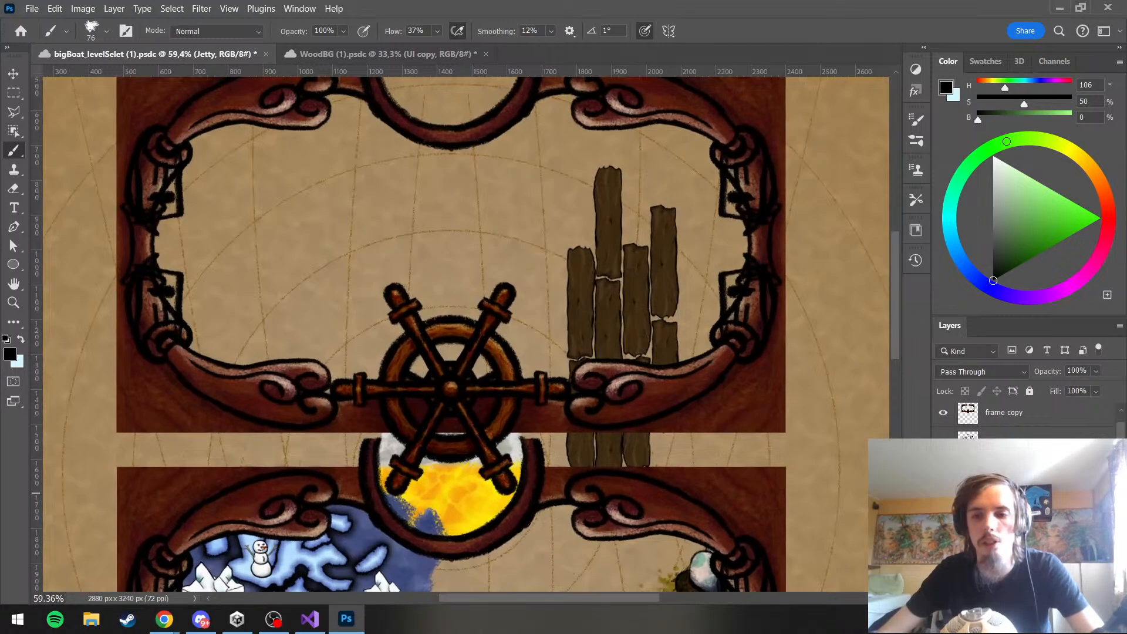
key(ctrl+t)
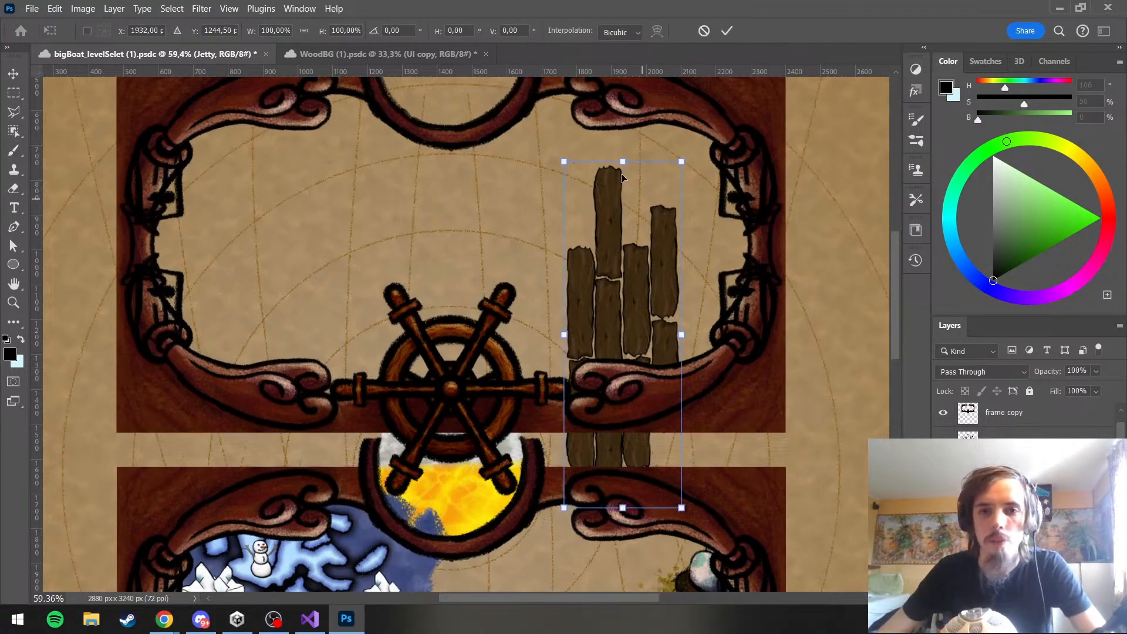
drag(564, 162, 619, 290)
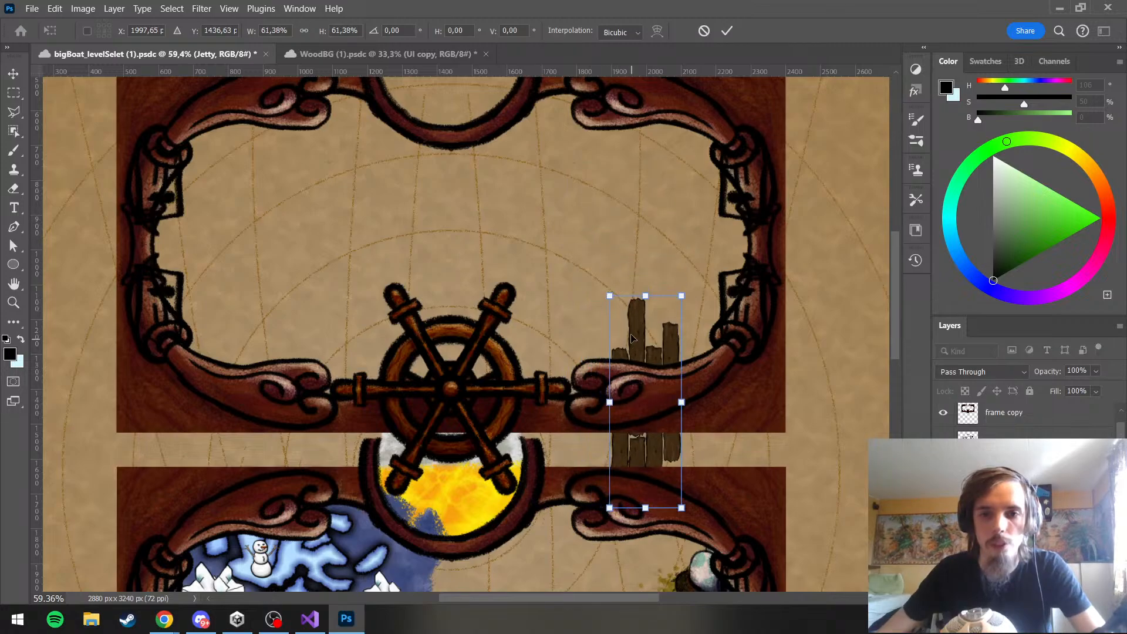
drag(631, 338, 610, 261)
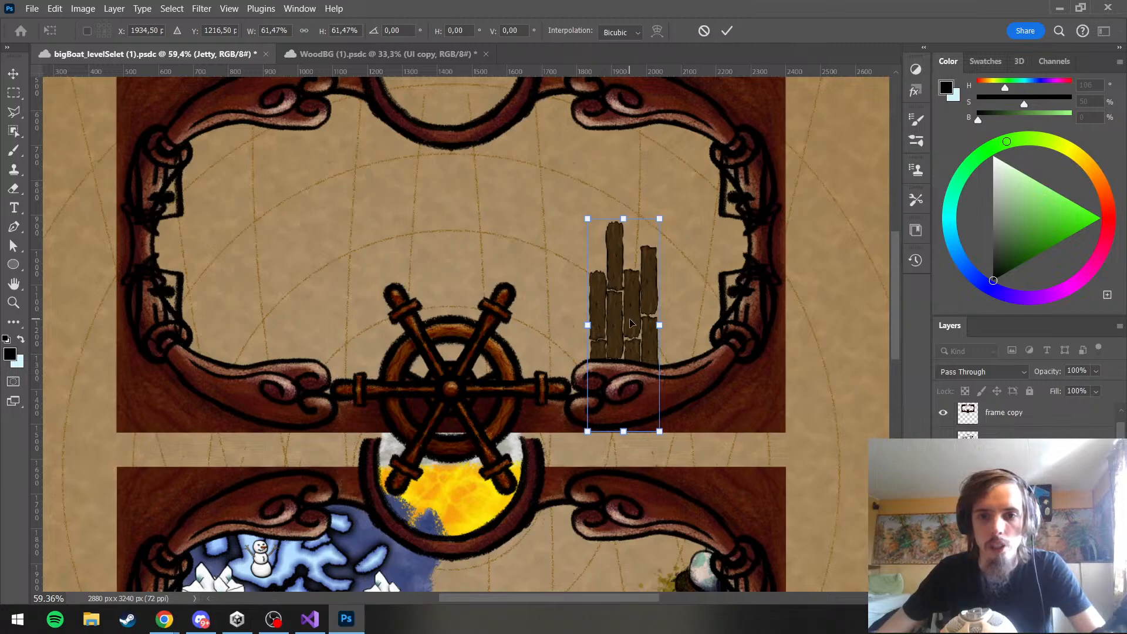
drag(631, 323, 634, 313)
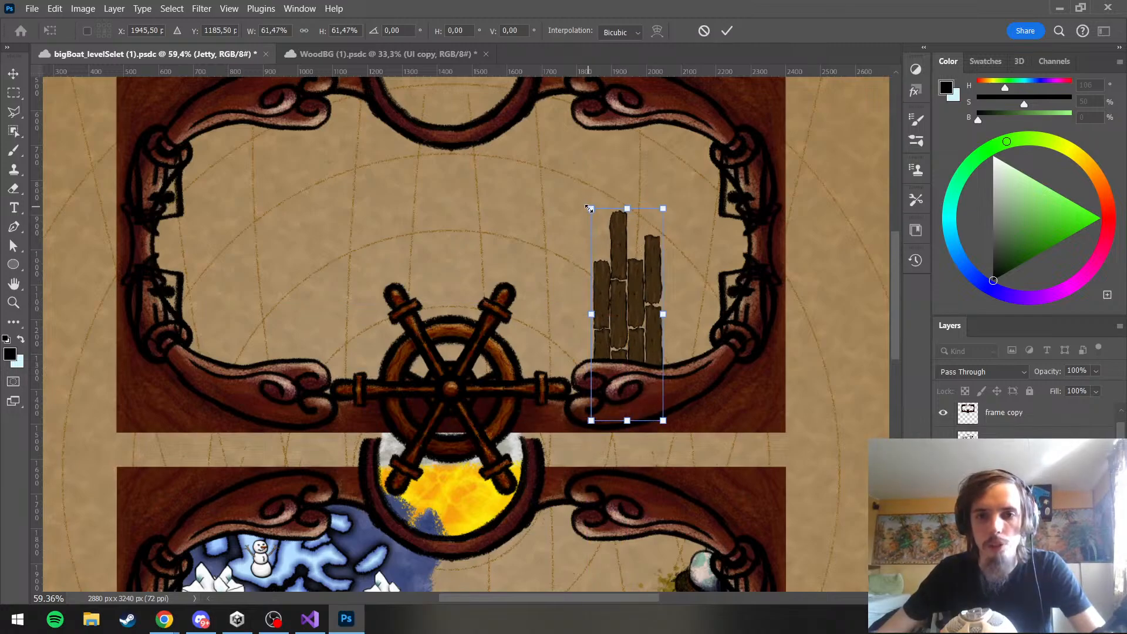
drag(589, 209, 592, 213)
drag(617, 300, 613, 296)
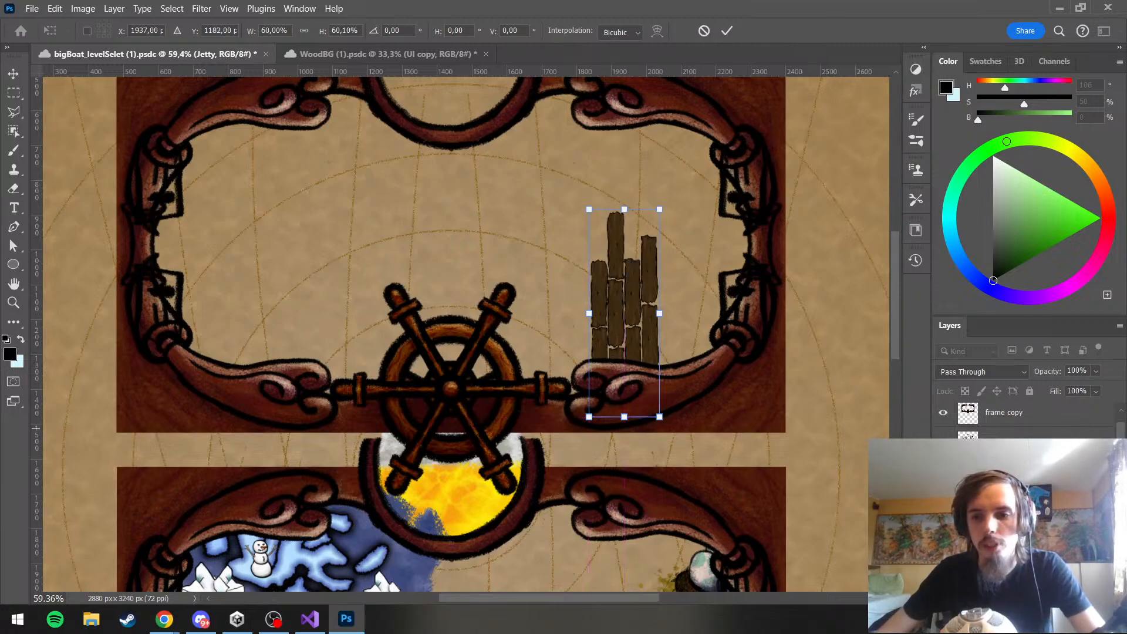
key(Return)
Duplicate the Jetty group, move the copy above the original planks and flip it vertically and horizontally
key(ctrl+j)
key(ctrl+t)
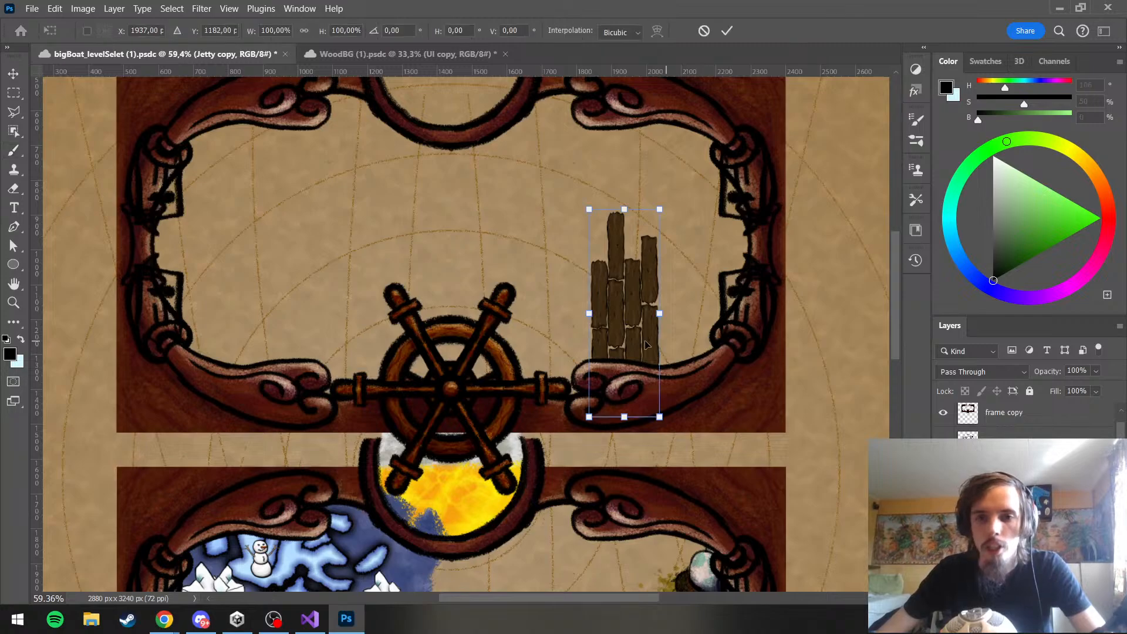
drag(645, 344, 655, 181)
right_click(593, 279)
click(687, 345)
right_click(651, 193)
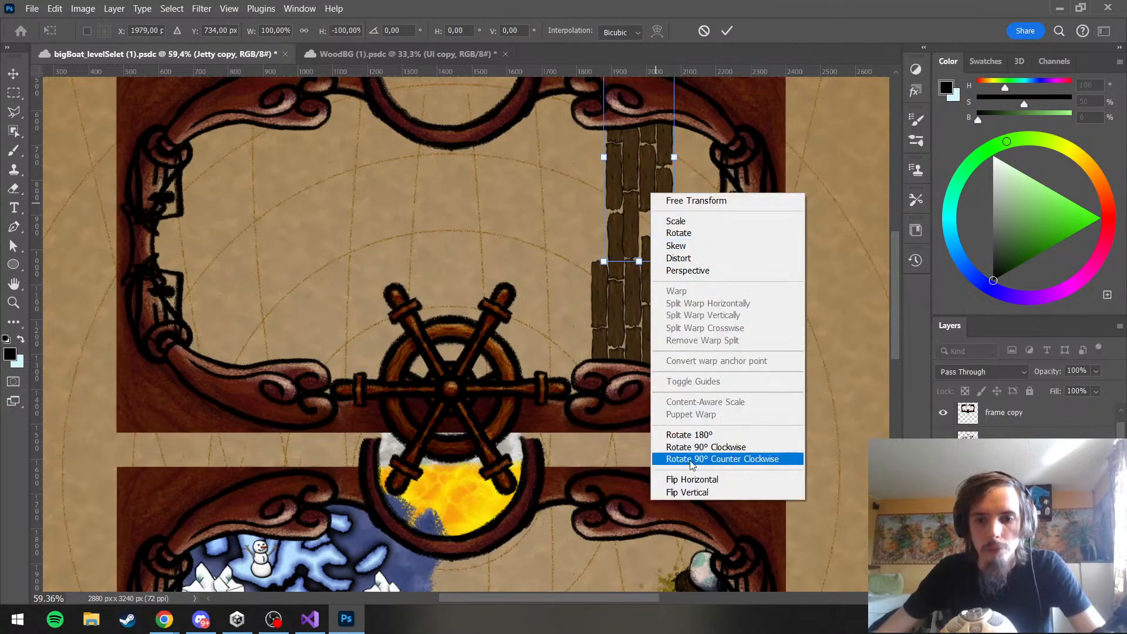
click(691, 479)
Align the flipped Jetty copy over the original planks to form one continuous column up to the frame's upper border
drag(652, 233, 627, 302)
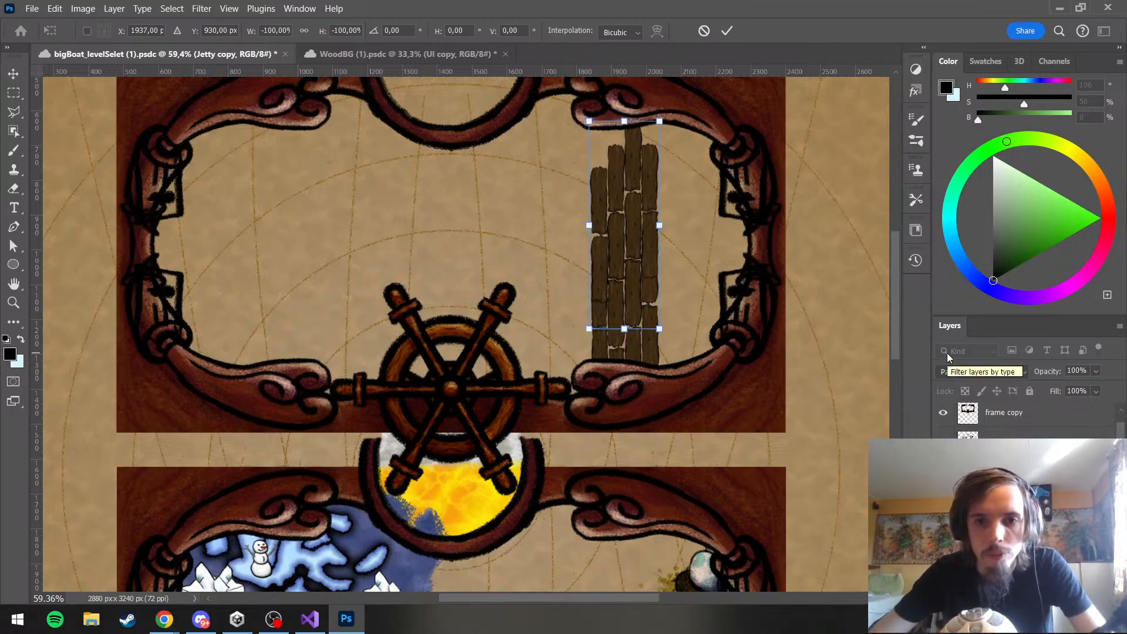
key(Left)
key(Left)
key(Down)
key(Down)
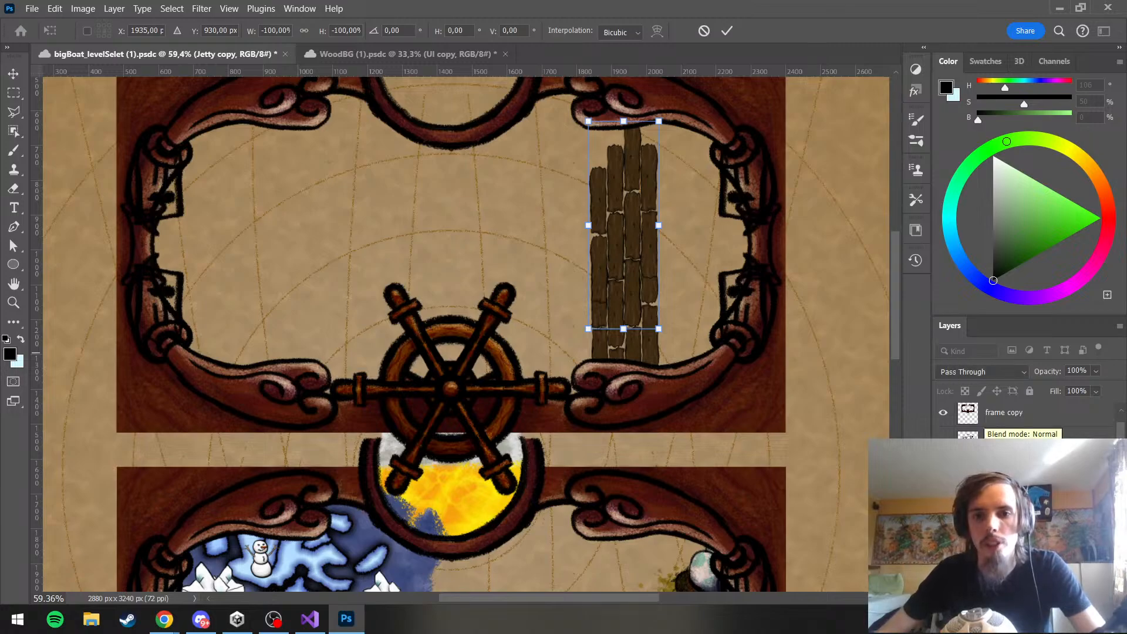
click(1048, 433)
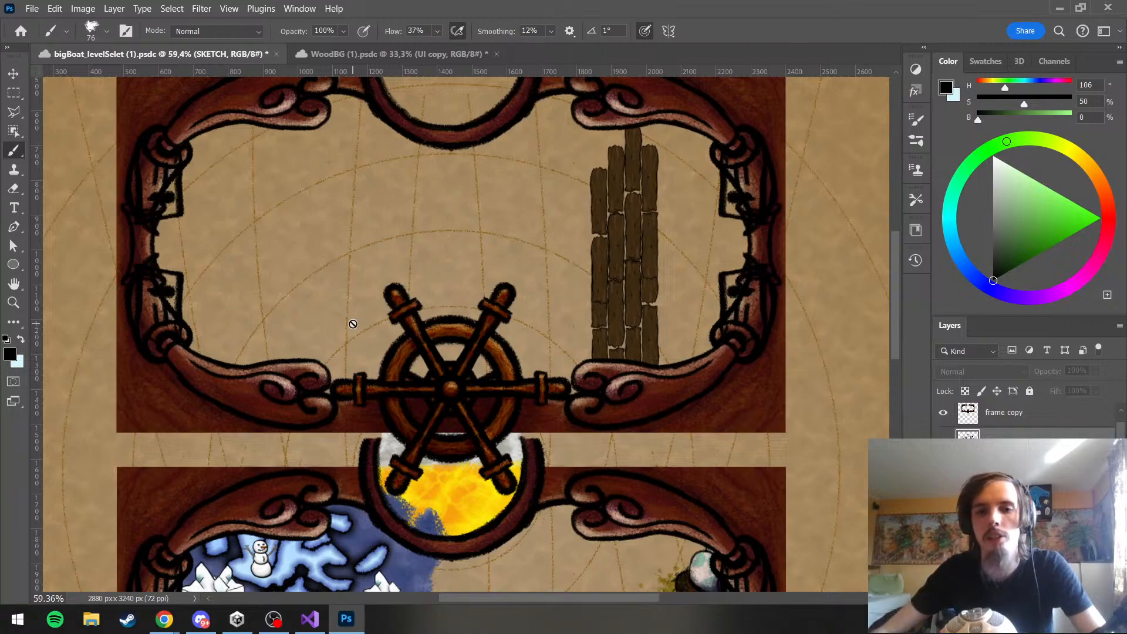
scroll(727, 271, down, 3)
scroll(681, 233, up, 3)
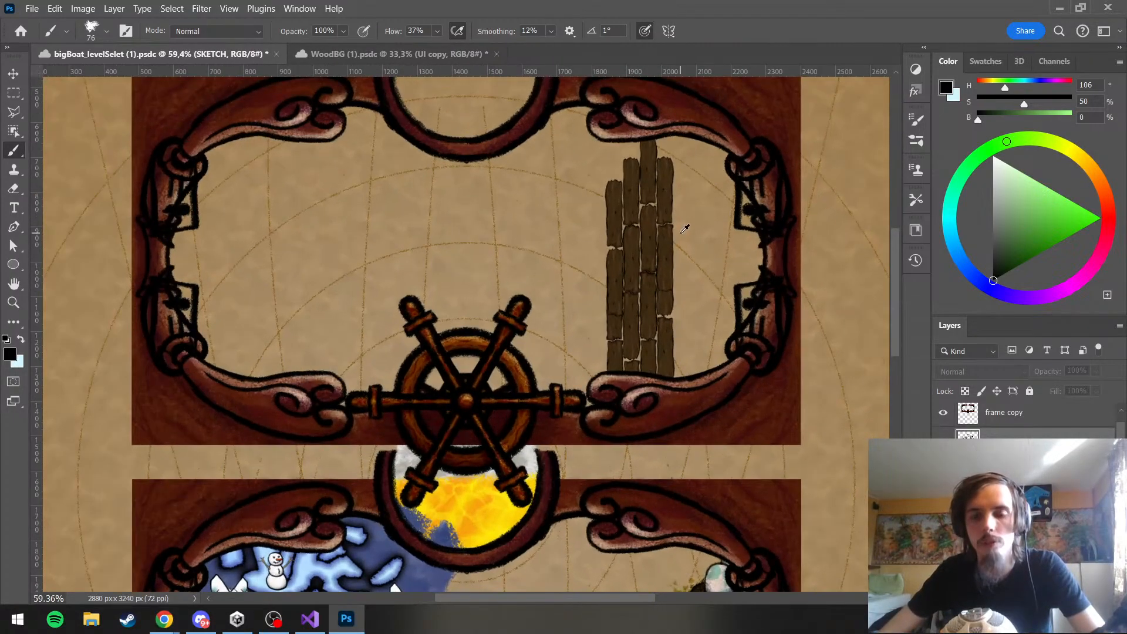
scroll(685, 228, up, 1)
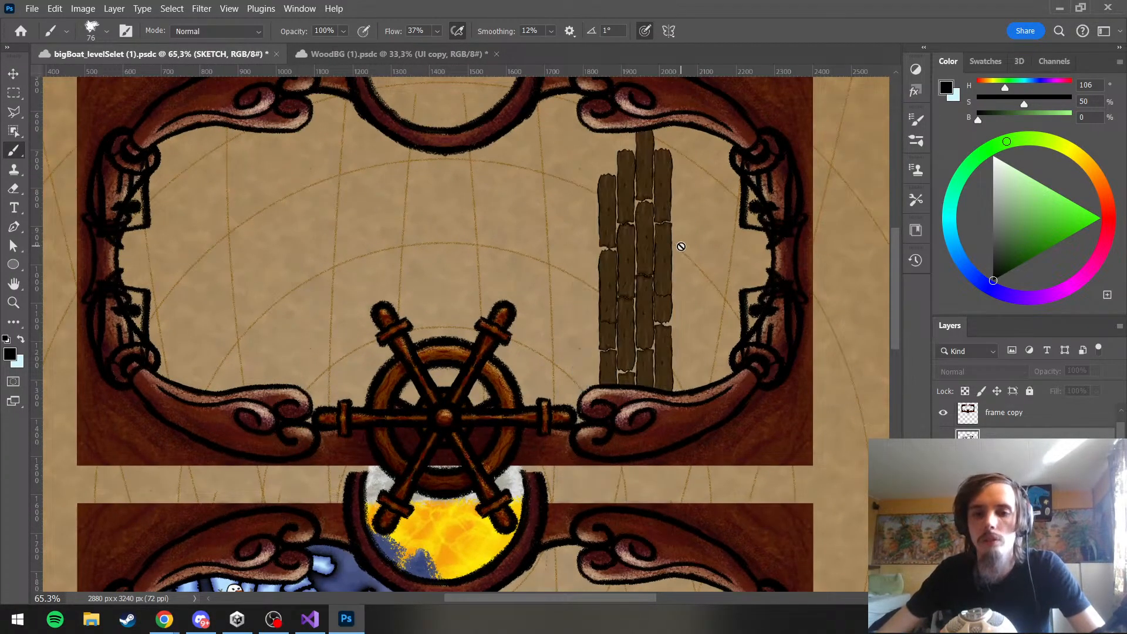
scroll(685, 352, down, 2)
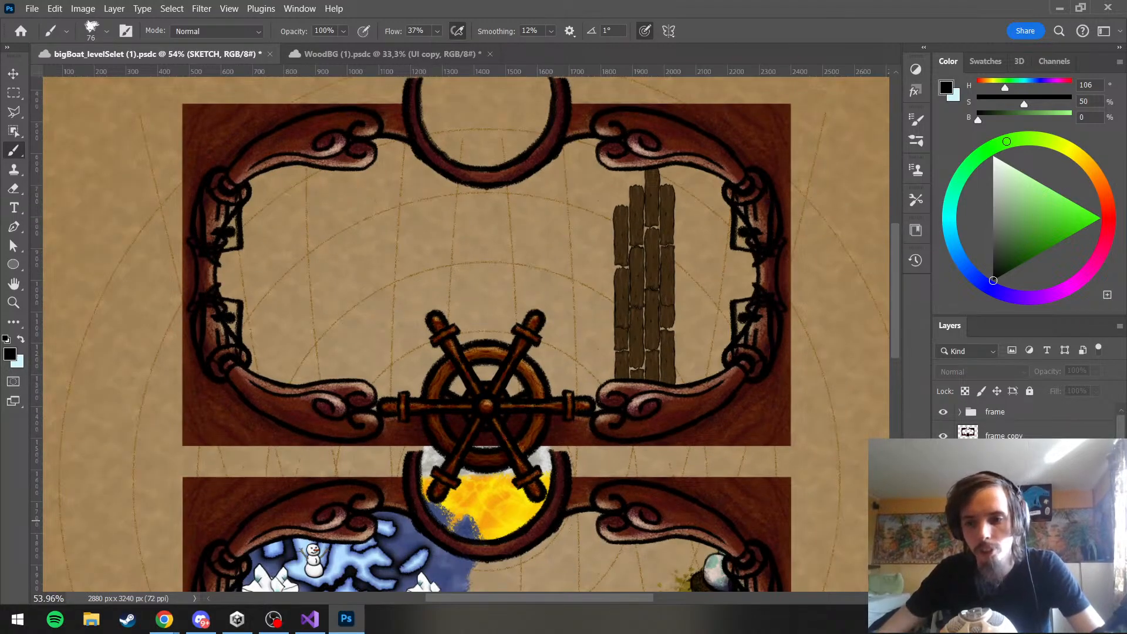
Add a new empty layer beneath the Jetty groups for painting behind the planks
click(1004, 543)
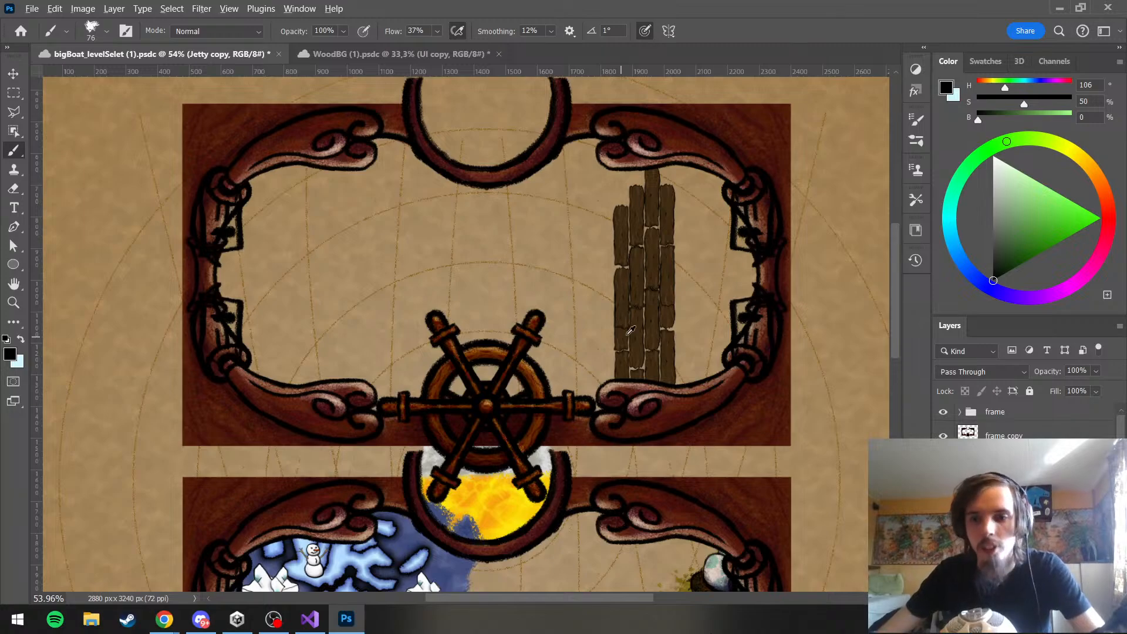
scroll(634, 329, down, 2)
scroll(669, 321, up, 2)
scroll(630, 326, up, 2)
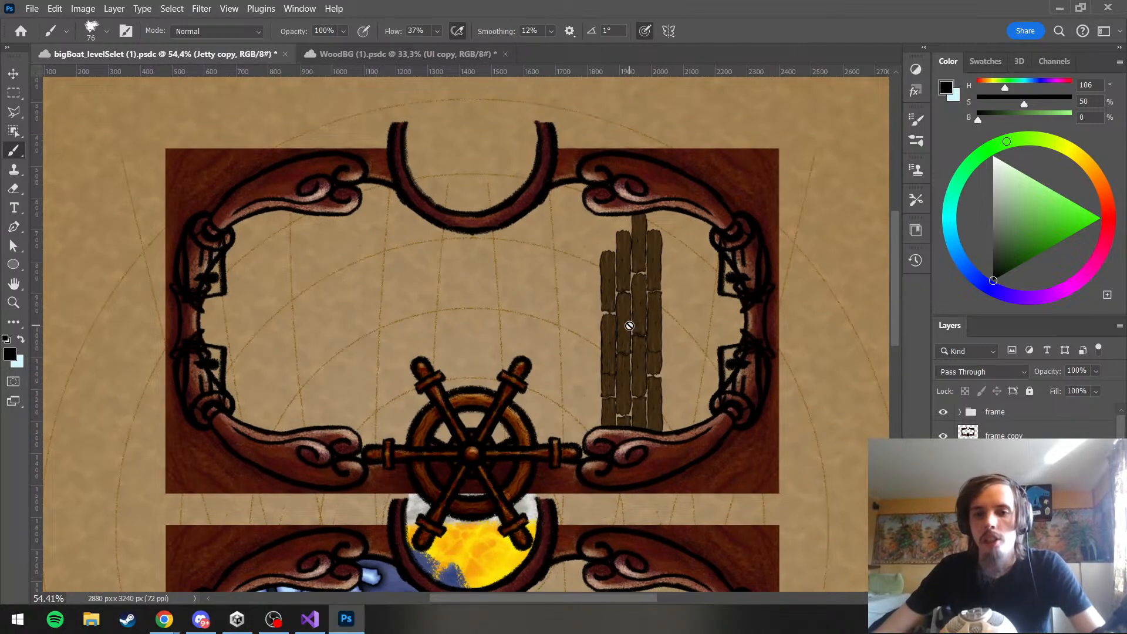
scroll(713, 327, down, 1)
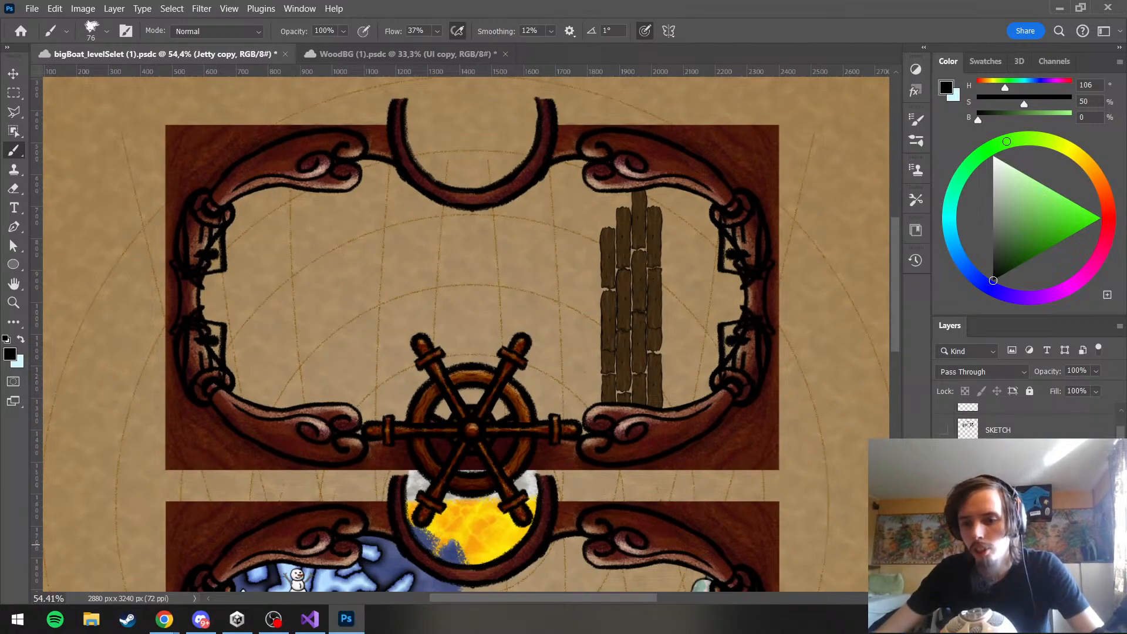
click(998, 498)
click(1068, 598)
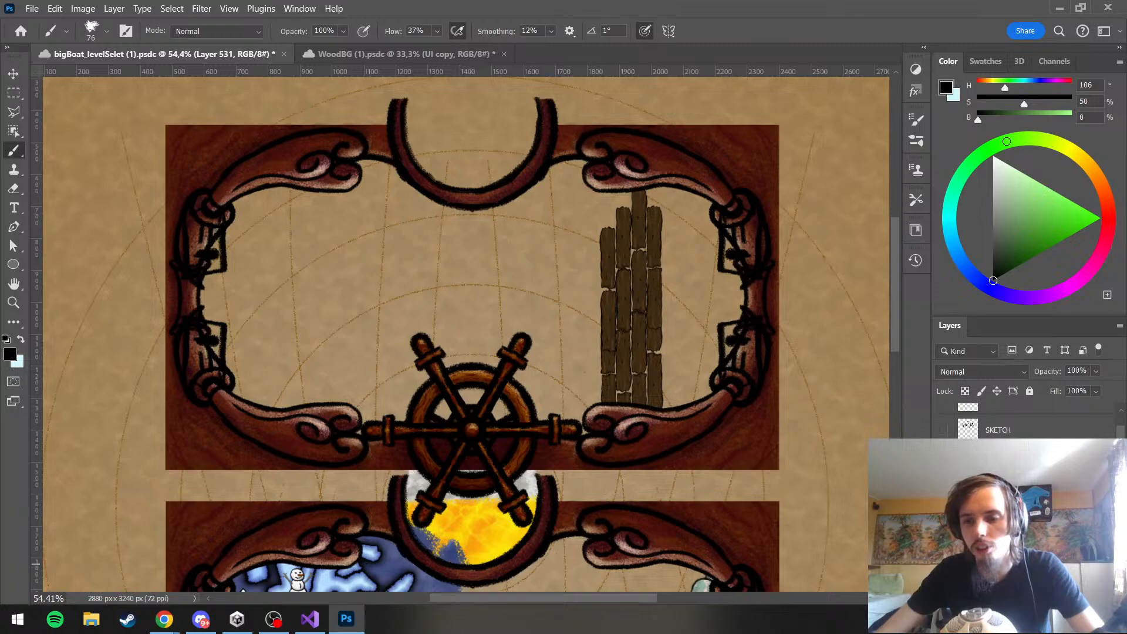
Hide and reshow the jetty artwork in the layer stack to check which layers hold the planks
scroll(1006, 528, up, 5)
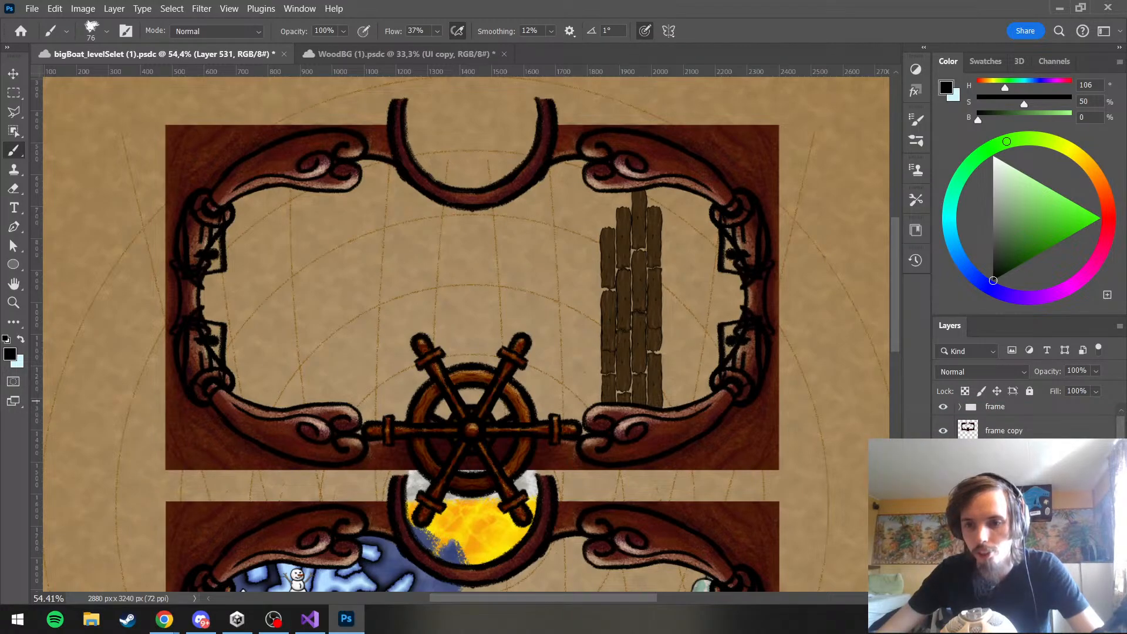
click(944, 538)
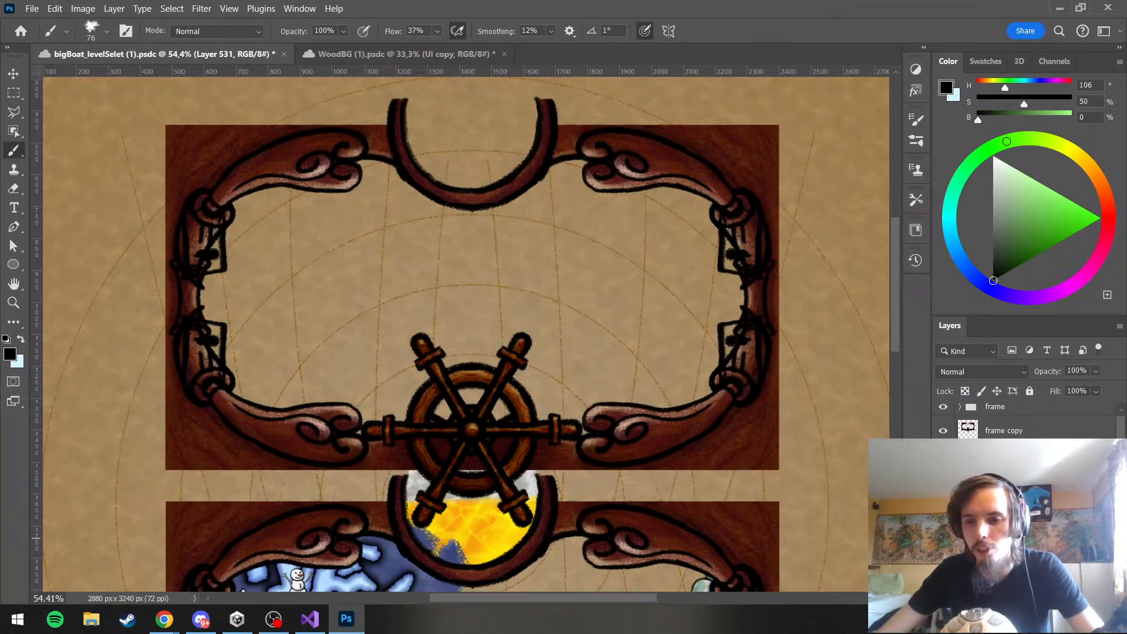
click(943, 538)
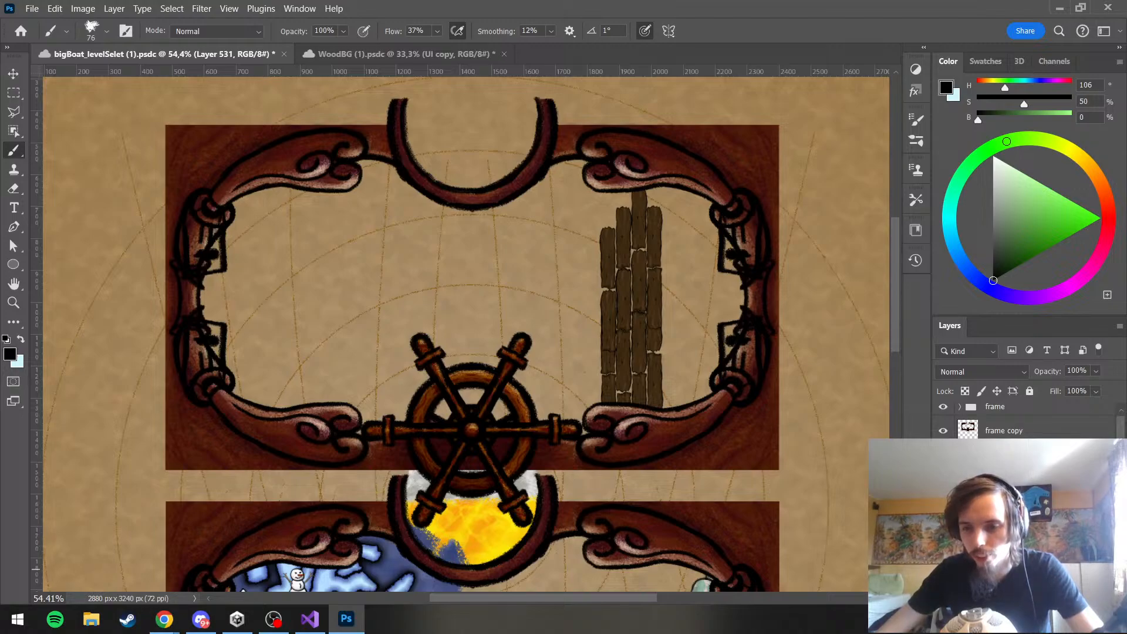
click(943, 568)
click(943, 568)
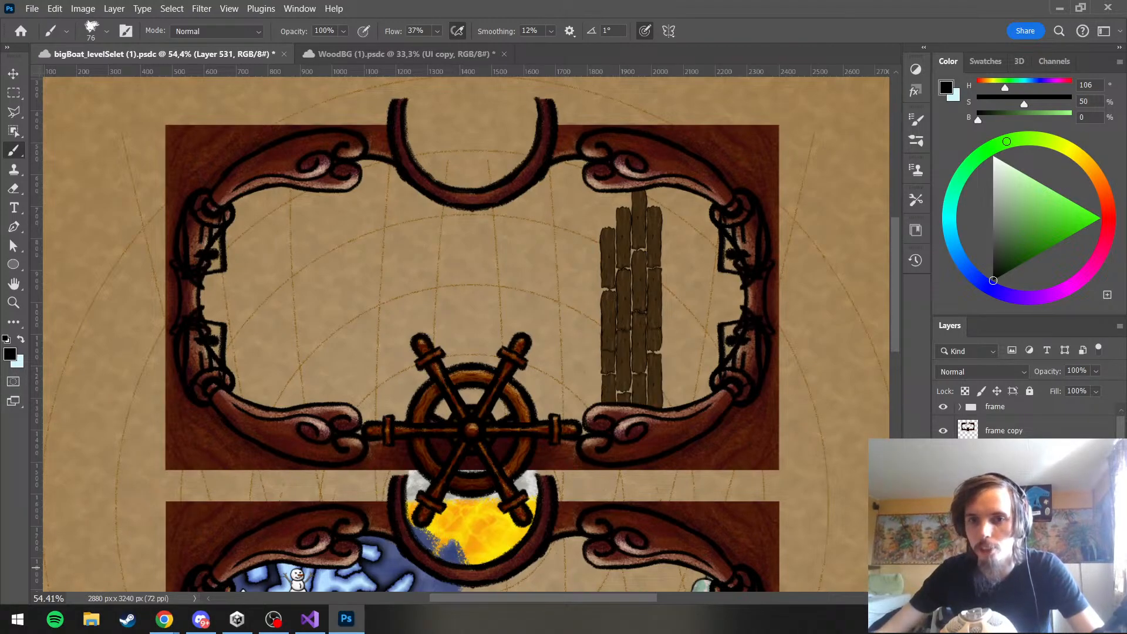
scroll(998, 420, up, 5)
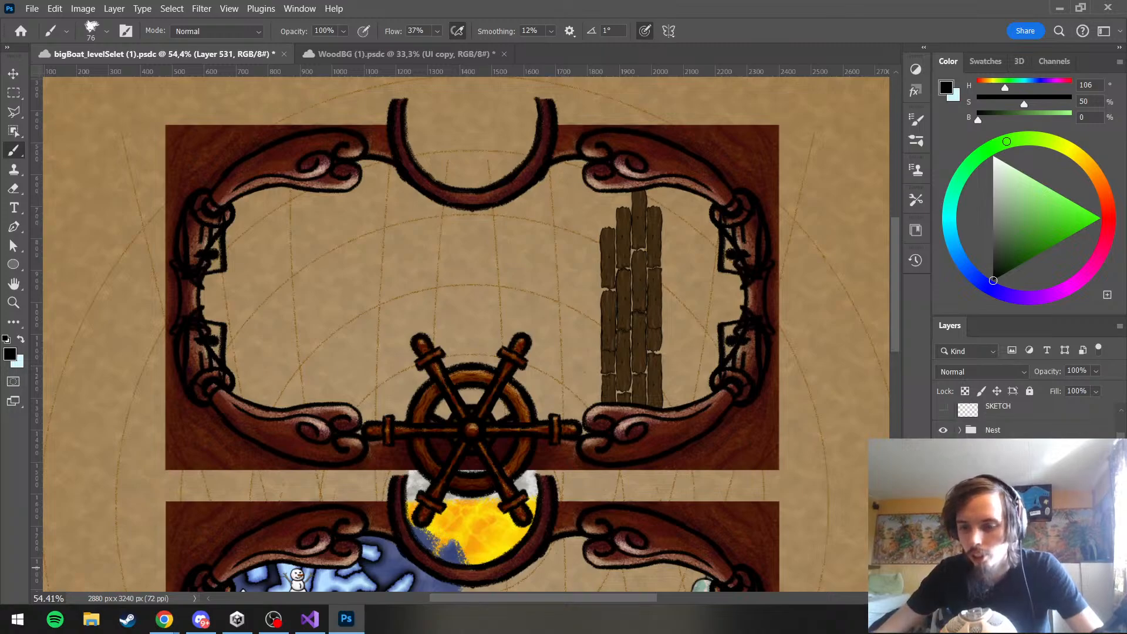
scroll(998, 419, down, 3)
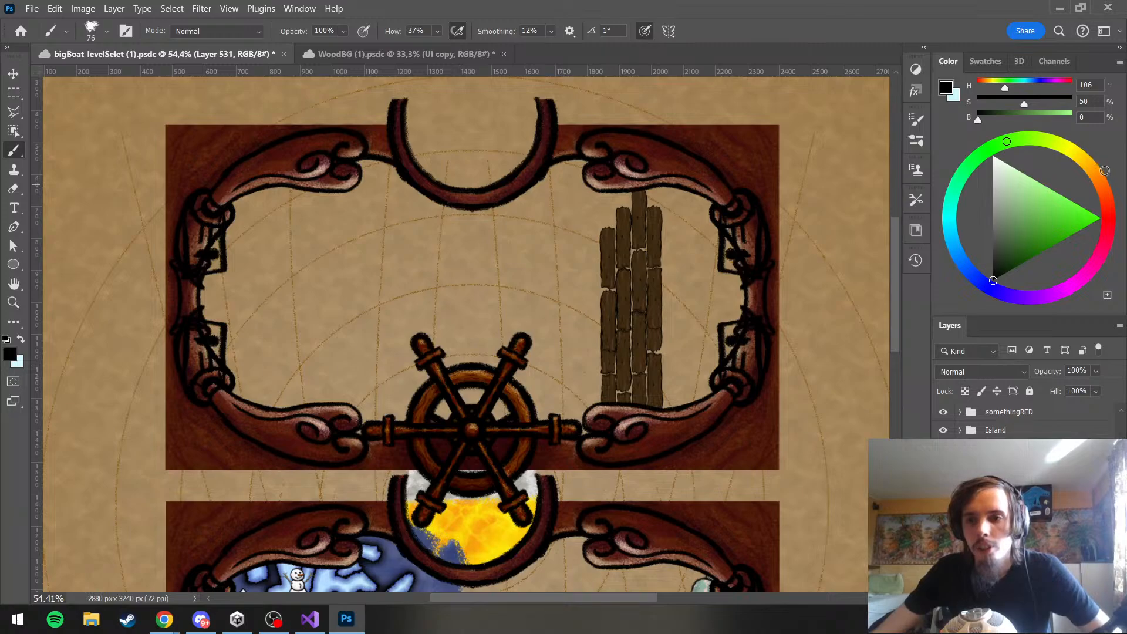
Paint the gaps between the planks on the new layer in dark brown, using HSB 29/56/29 and the darker 29/38/19
click(1100, 203)
drag(1100, 203, 1071, 303)
click(1083, 203)
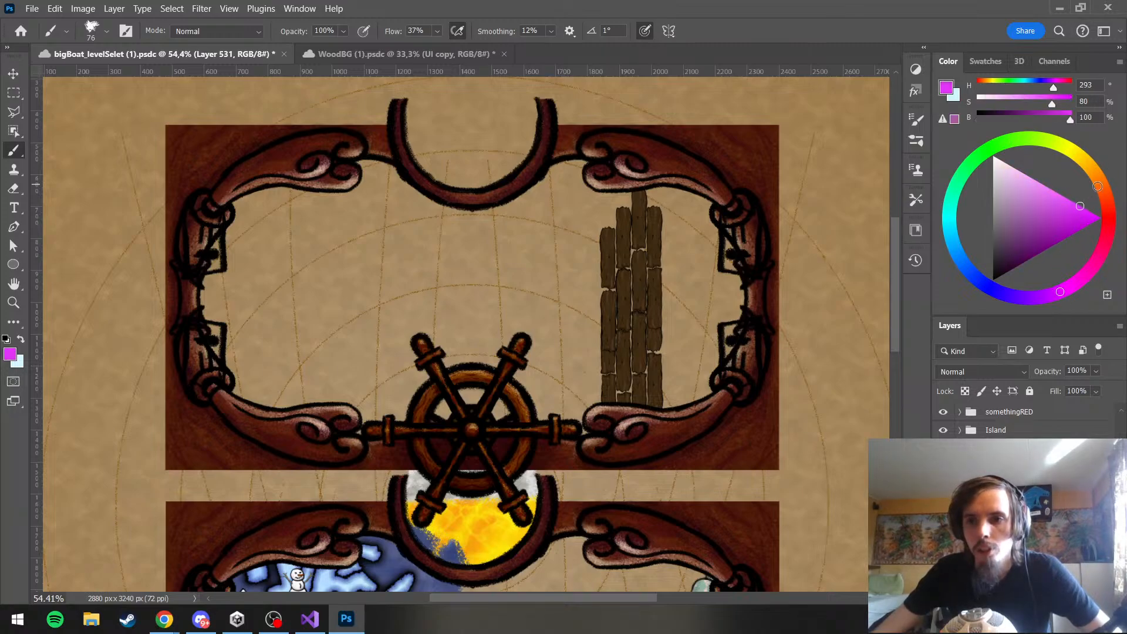
click(1099, 179)
drag(1078, 203, 1012, 253)
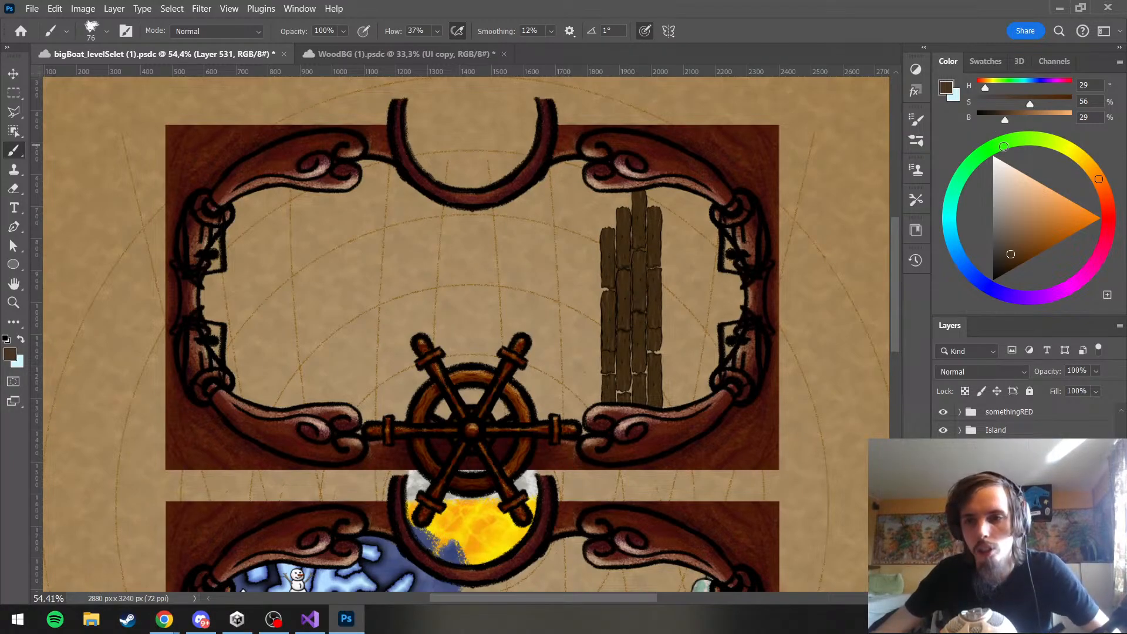
click(1002, 262)
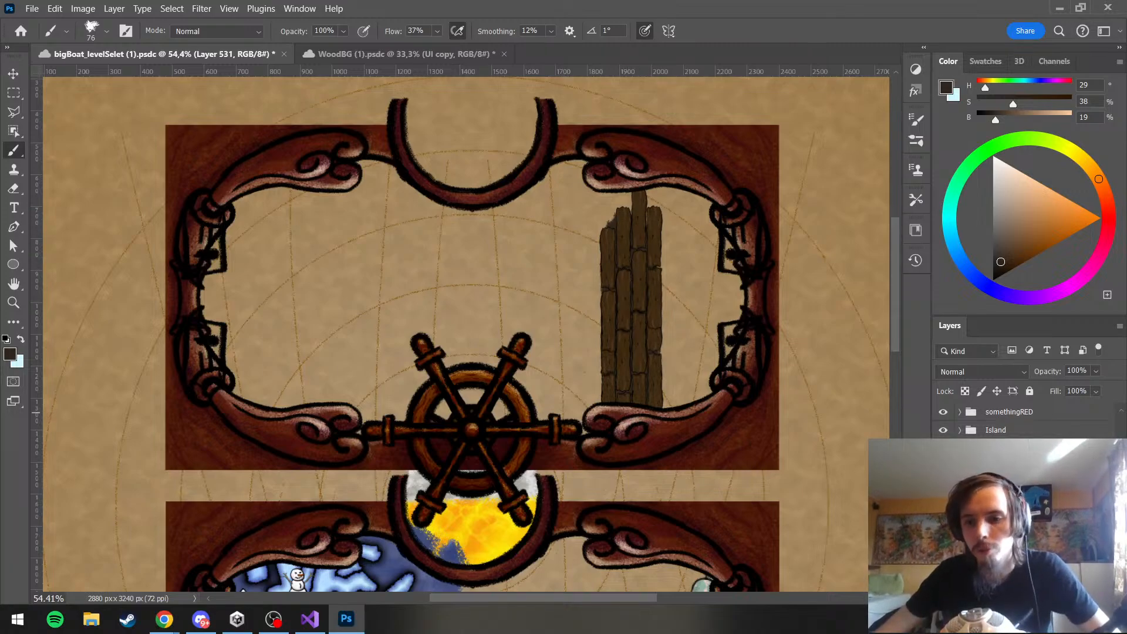
Group both Jetty copies with the gap-fill layer and add a layer mask to the new group
click(998, 451)
key(ctrl+j)
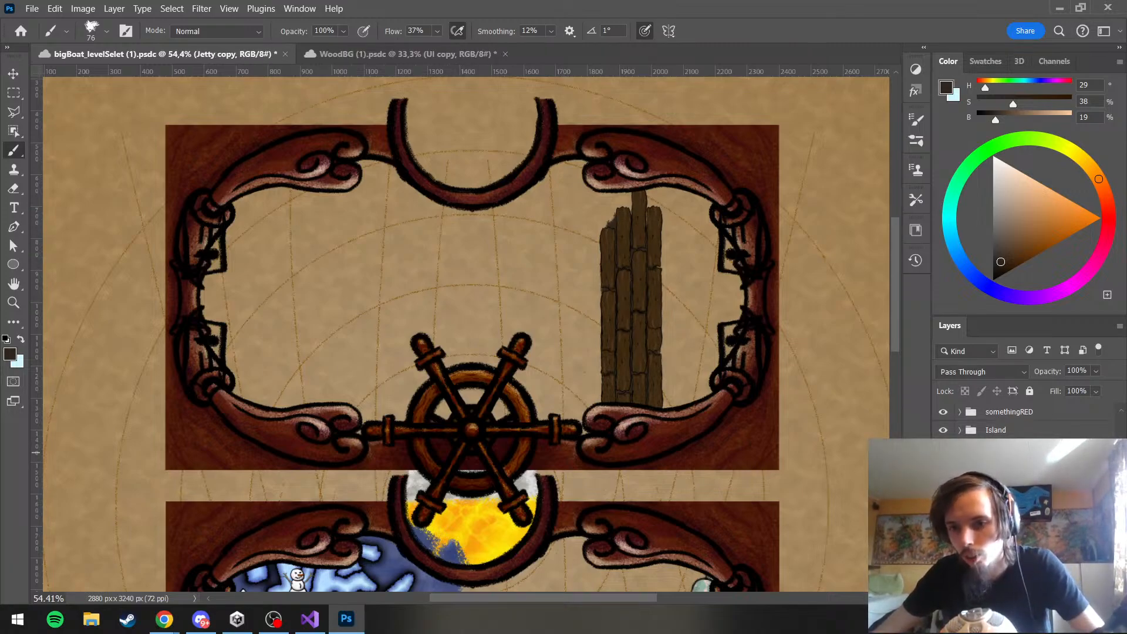
click(1004, 474)
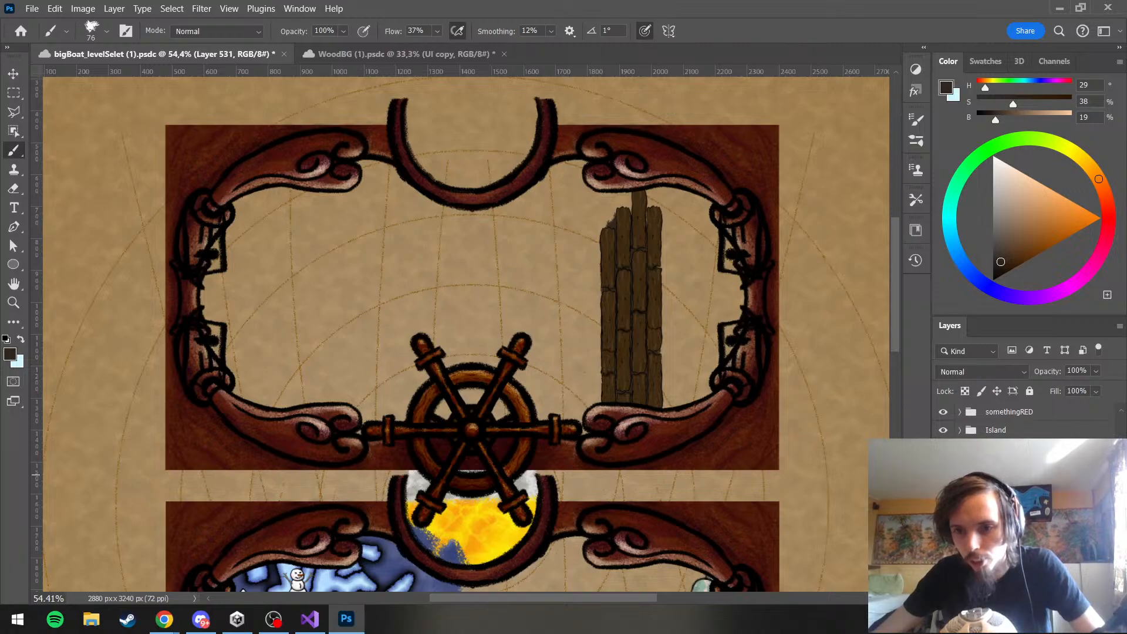
shift+click(1003, 445)
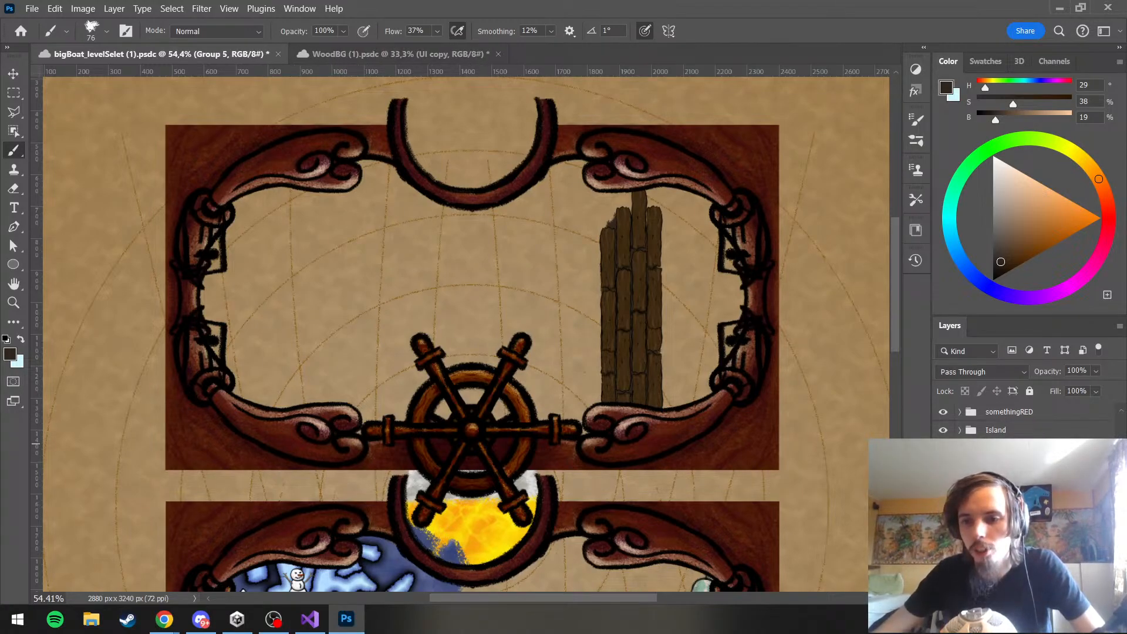
click(1008, 598)
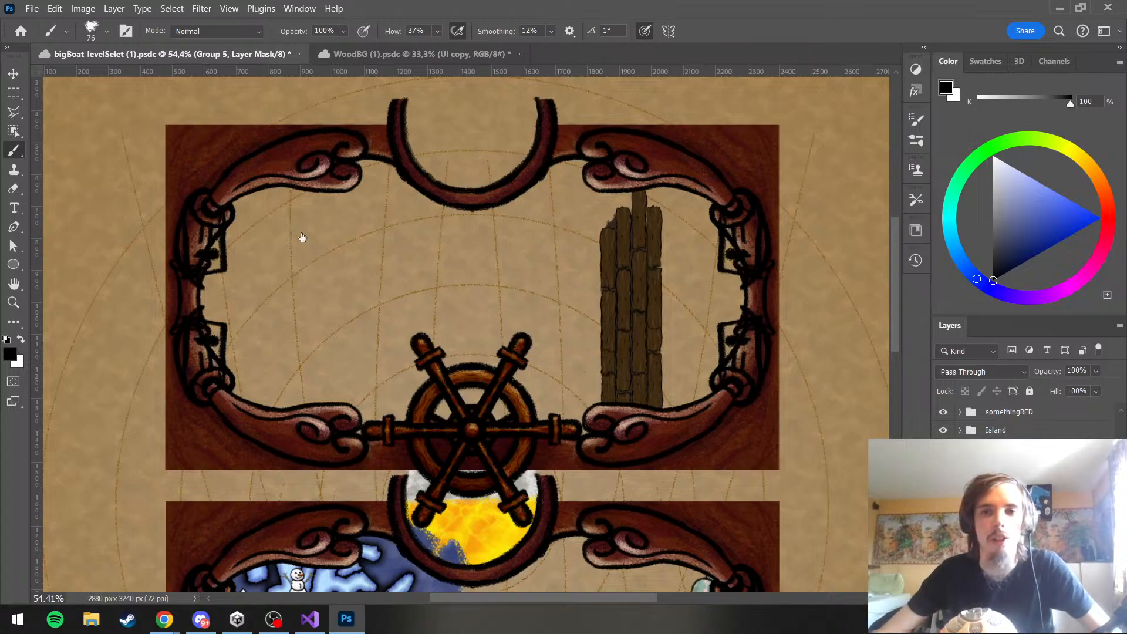
Mask out the upper end of the planks in black so the jetty stops short of the frame's upper border
mouse_move(647, 205)
mouse_down()
mouse_move(615, 212)
mouse_move(661, 216)
mouse_move(633, 227)
mouse_move(598, 212)
mouse_up()
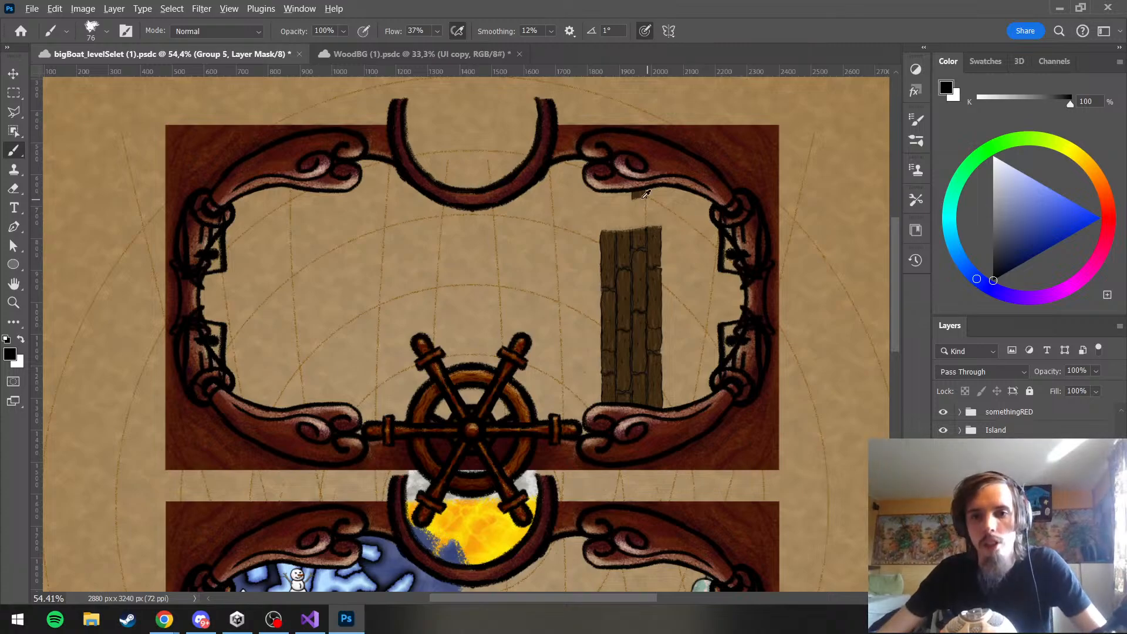
scroll(681, 209, up, 1)
scroll(695, 226, up, 3)
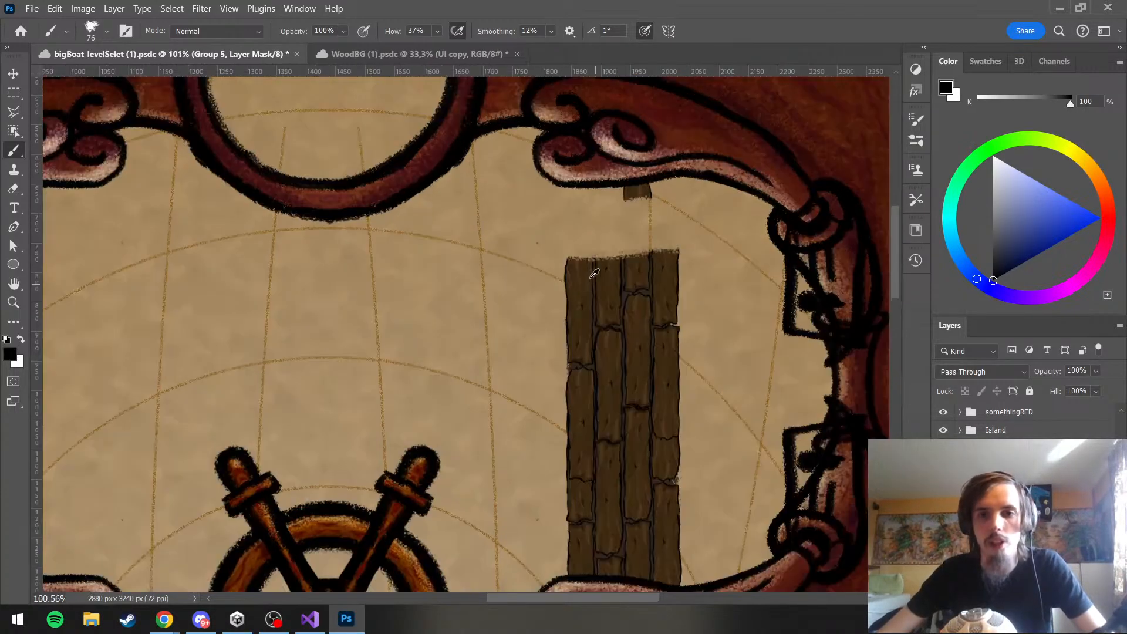
scroll(598, 222, down, 6)
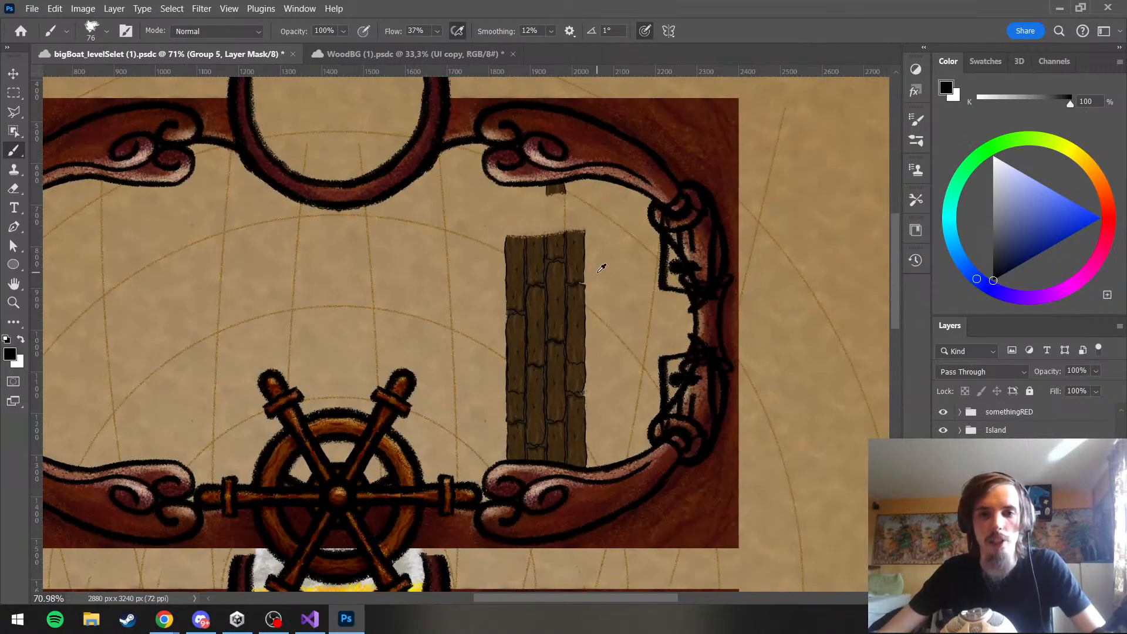
scroll(601, 267, up, 5)
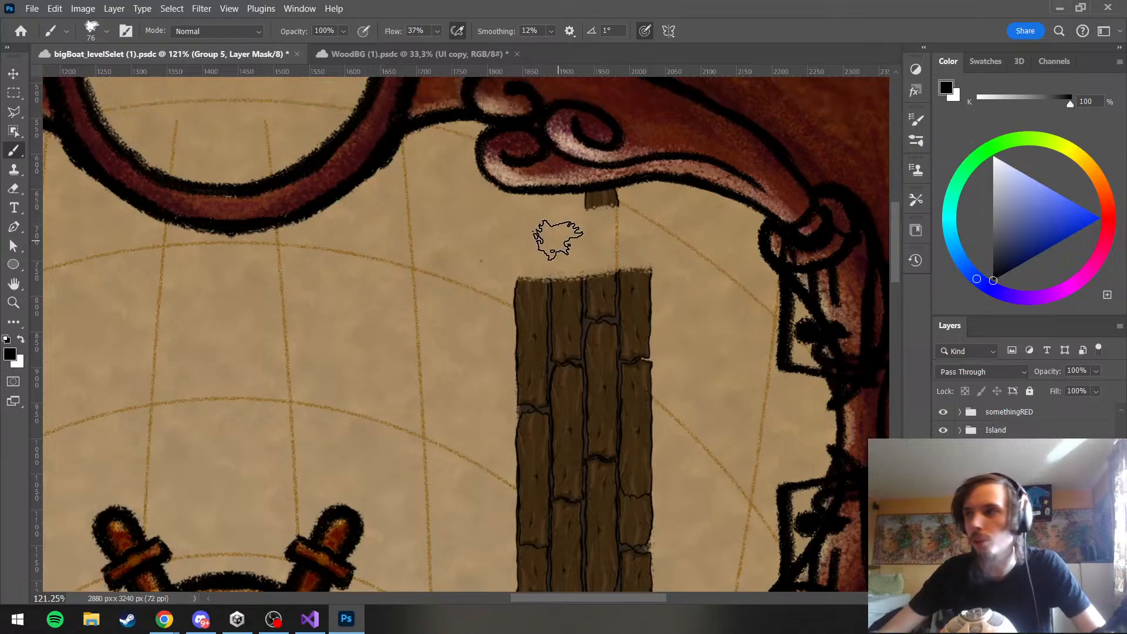
scroll(557, 240, up, 1)
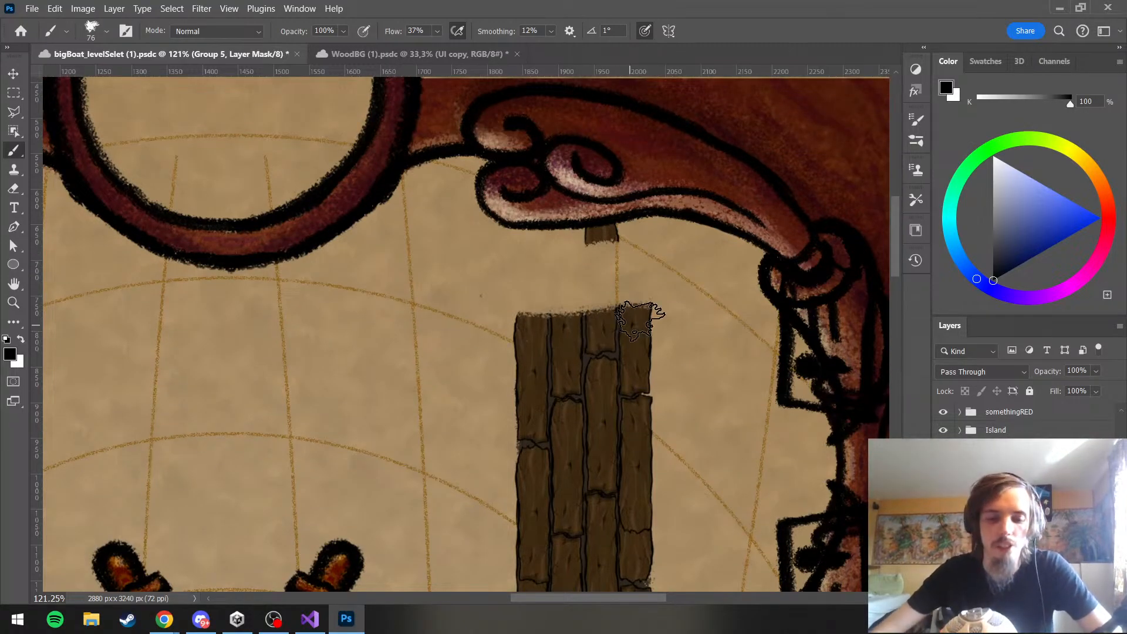
mouse_move(575, 221)
mouse_down()
mouse_move(620, 176)
mouse_move(624, 221)
mouse_up()
Shape uneven upper ends for the four plank columns by alternating black and white strokes on the group's mask
key(x)
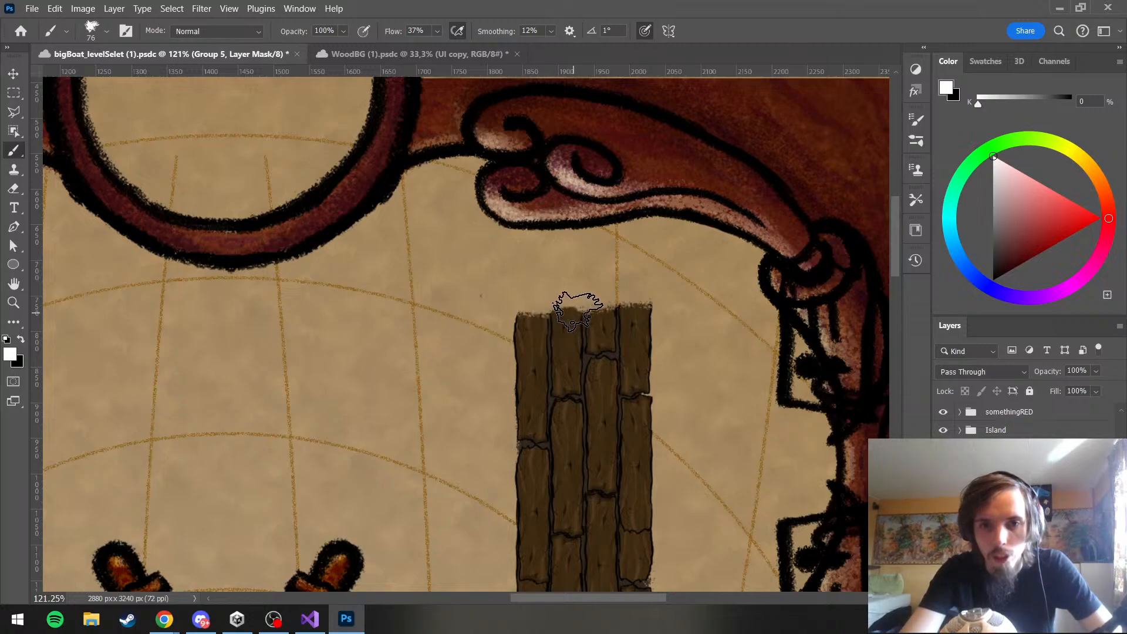
key(x)
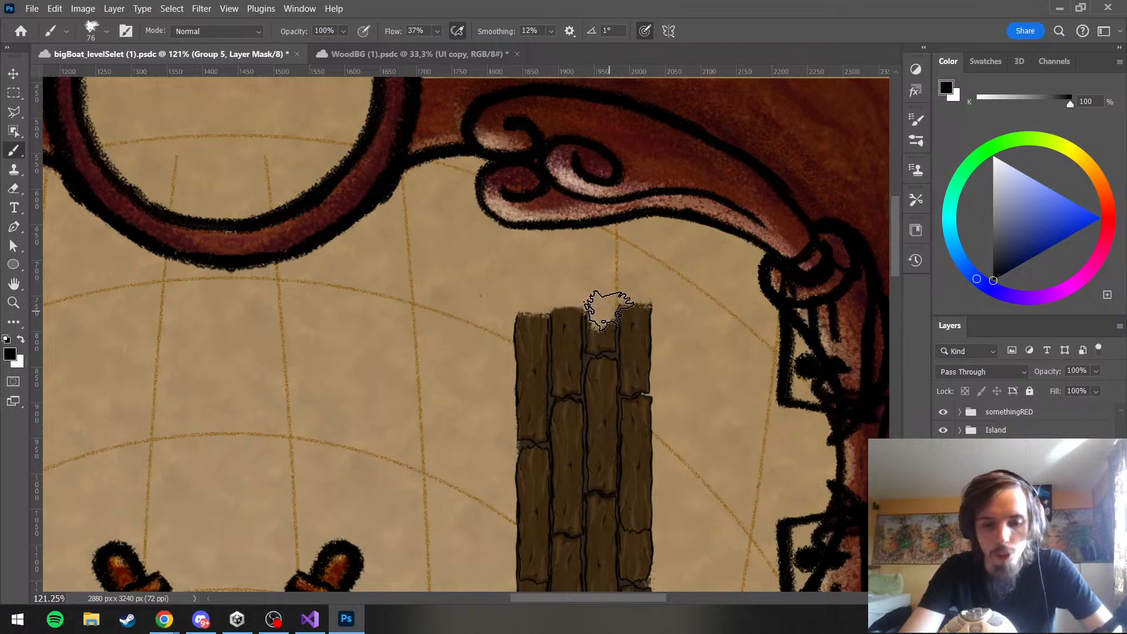
key(x)
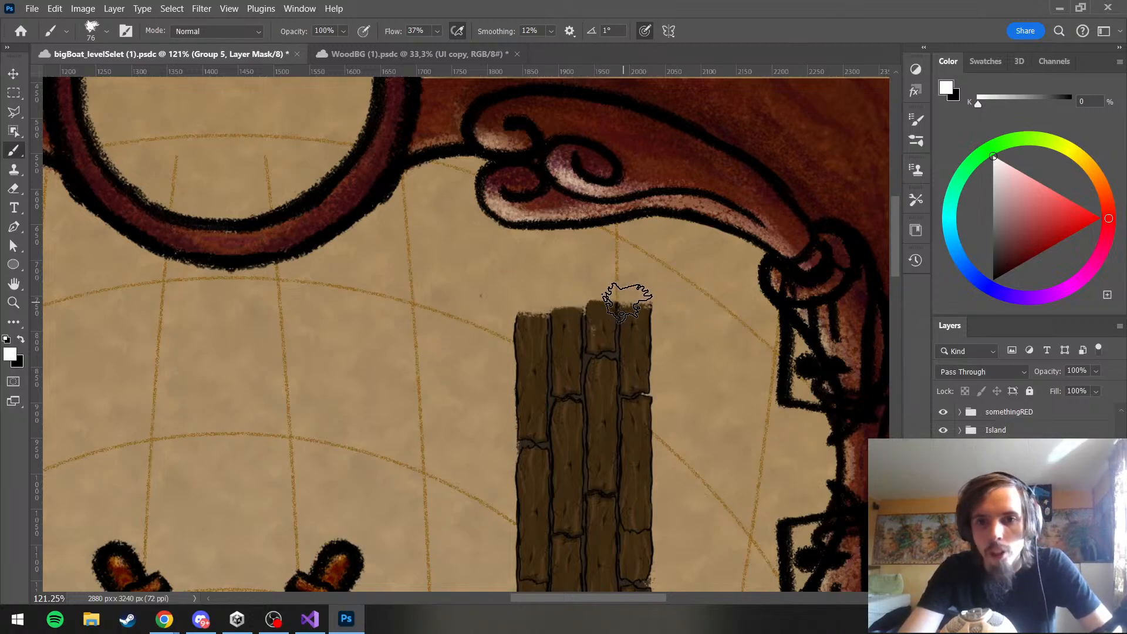
key(x)
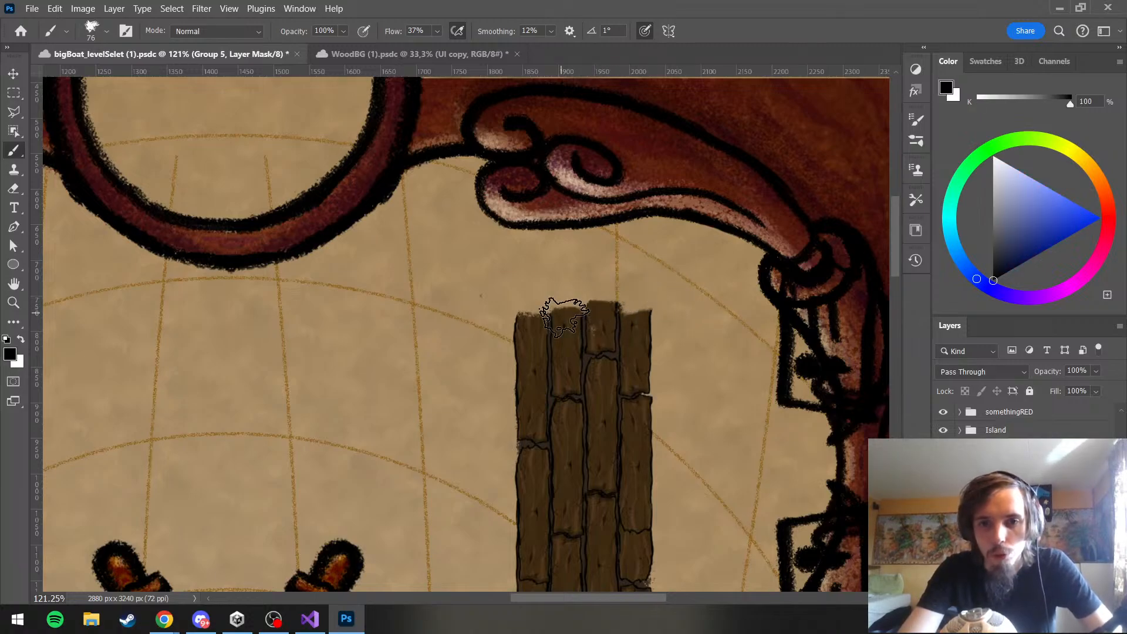
drag(529, 313, 523, 310)
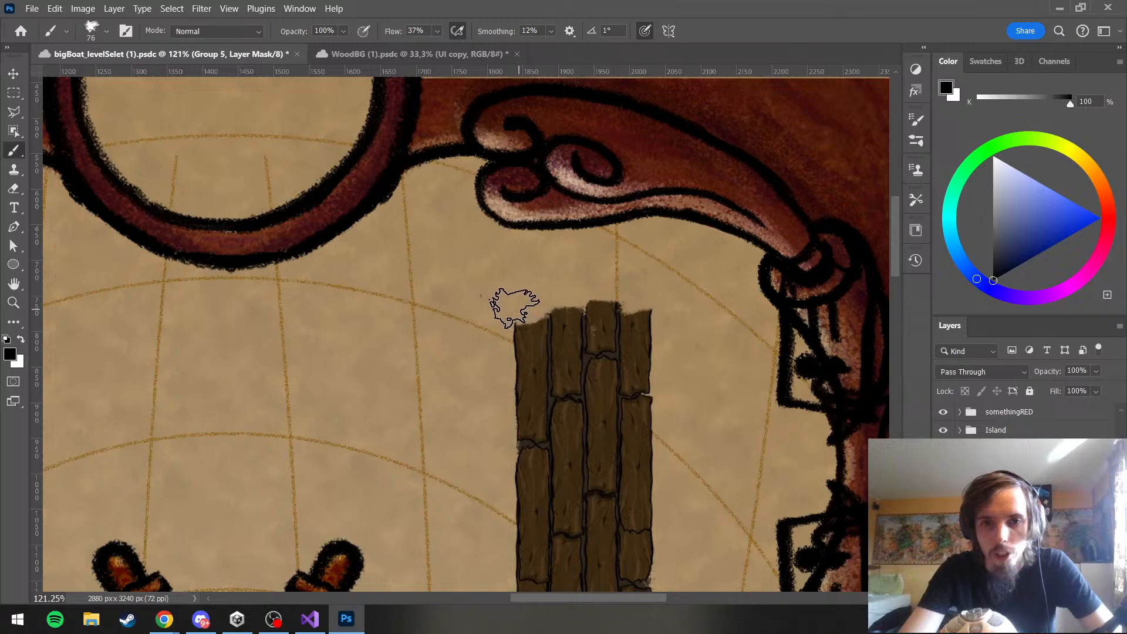
key(x)
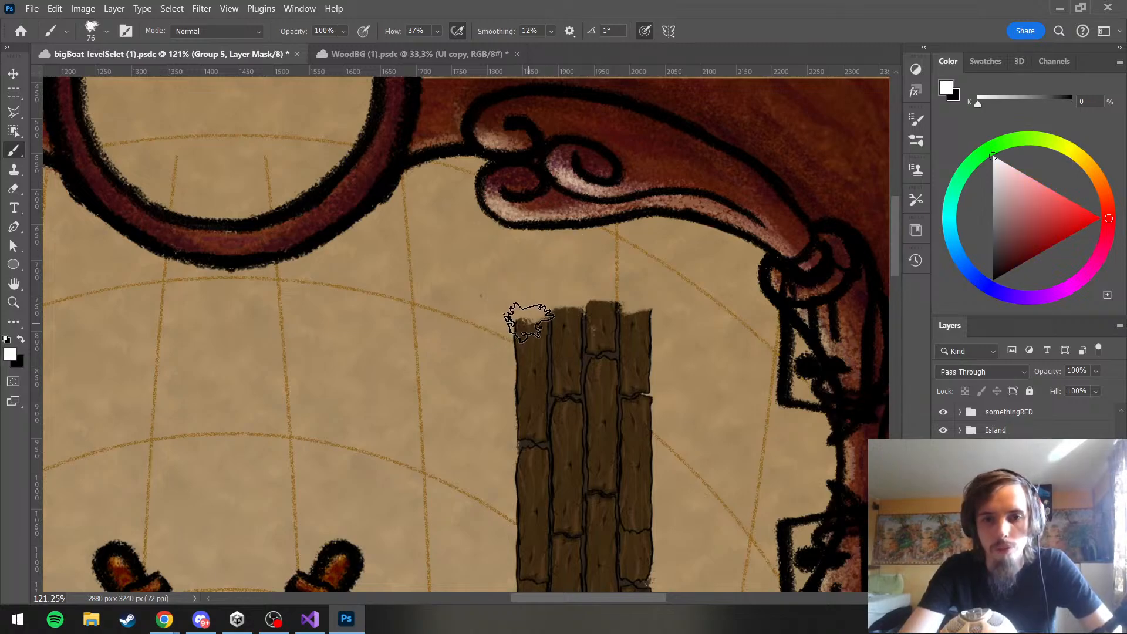
drag(527, 322, 530, 310)
alt+scroll(584, 258, down, 6)
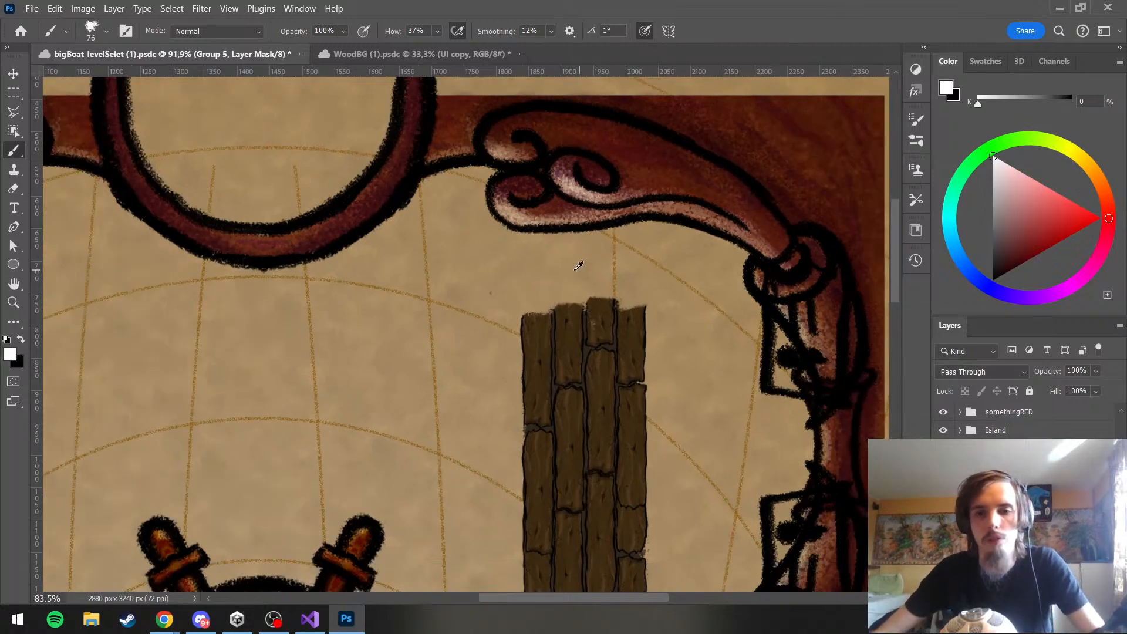
alt+scroll(518, 212, up, 3)
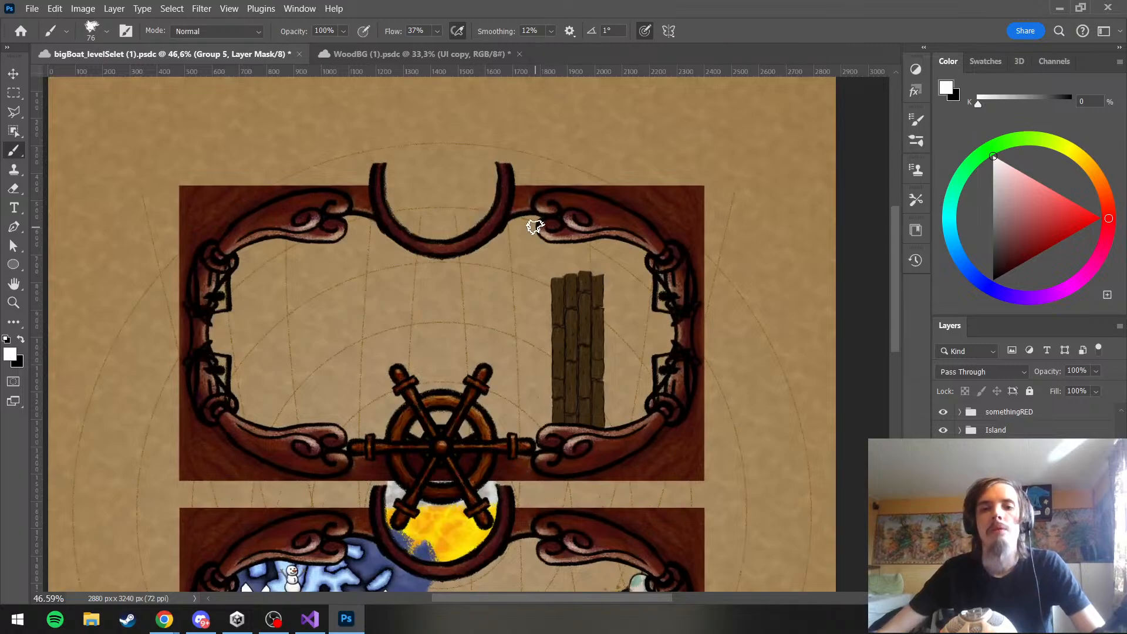
alt+scroll(533, 226, down, 2)
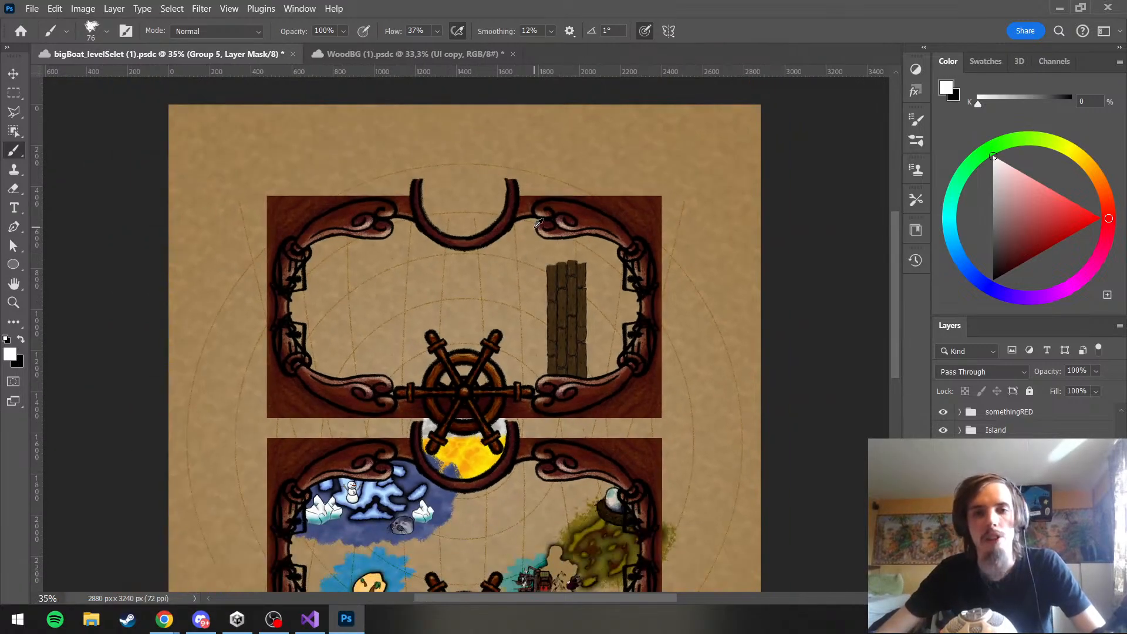
alt+scroll(596, 326, up, 3)
alt+scroll(597, 328, up, 1)
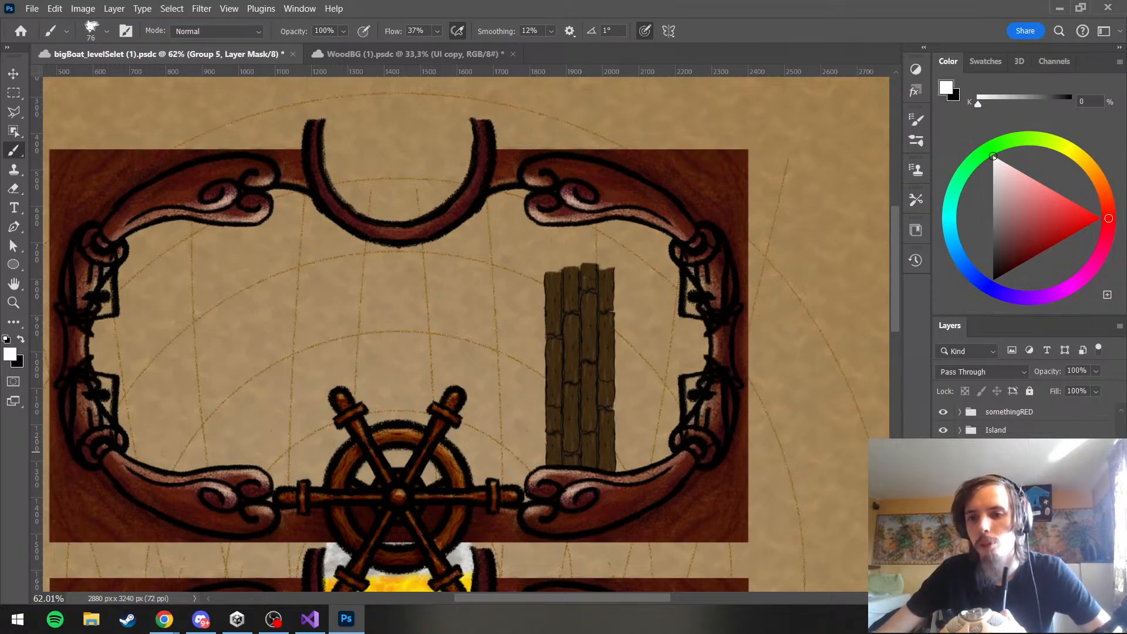
Add a new layer to the jetty artwork and organize the jetty layers in a new group
click(1003, 457)
click(1004, 495)
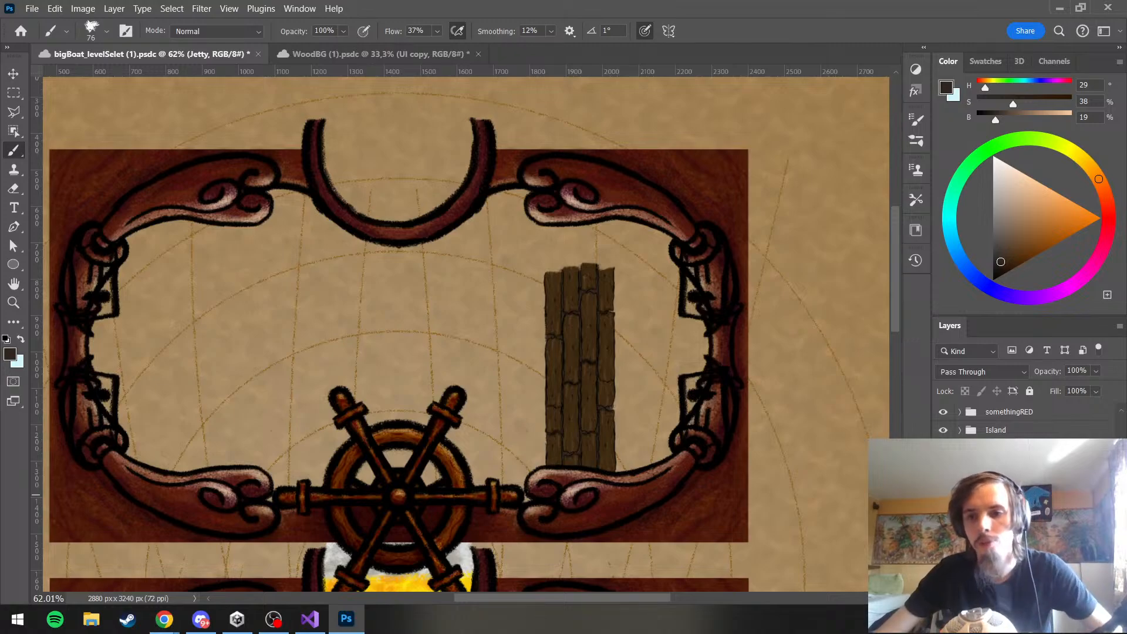
click(1003, 476)
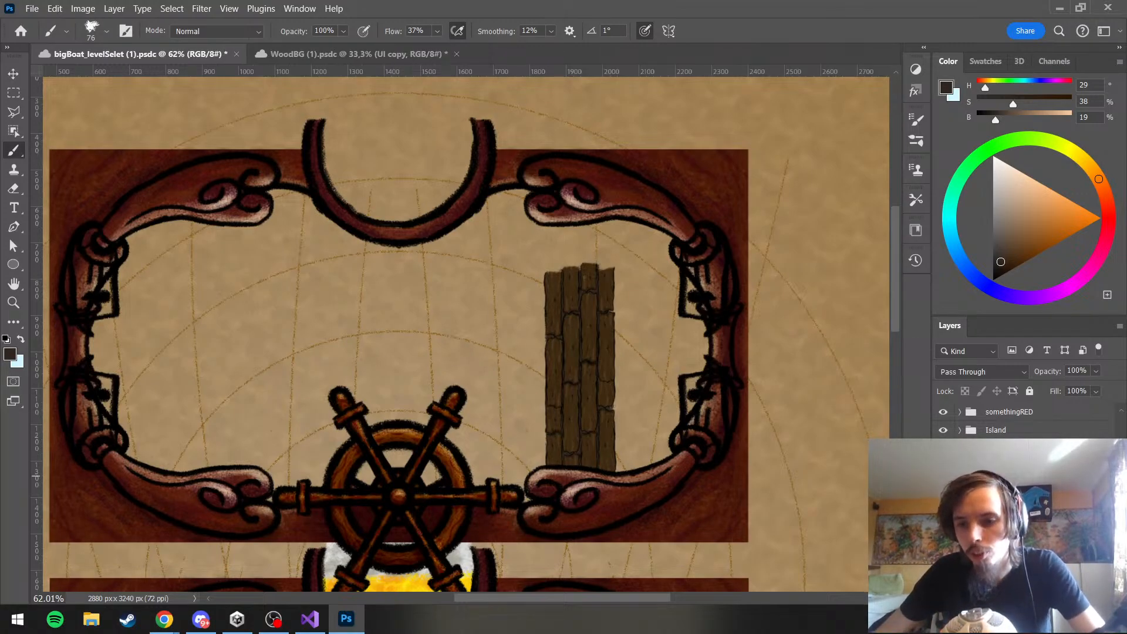
click(1004, 566)
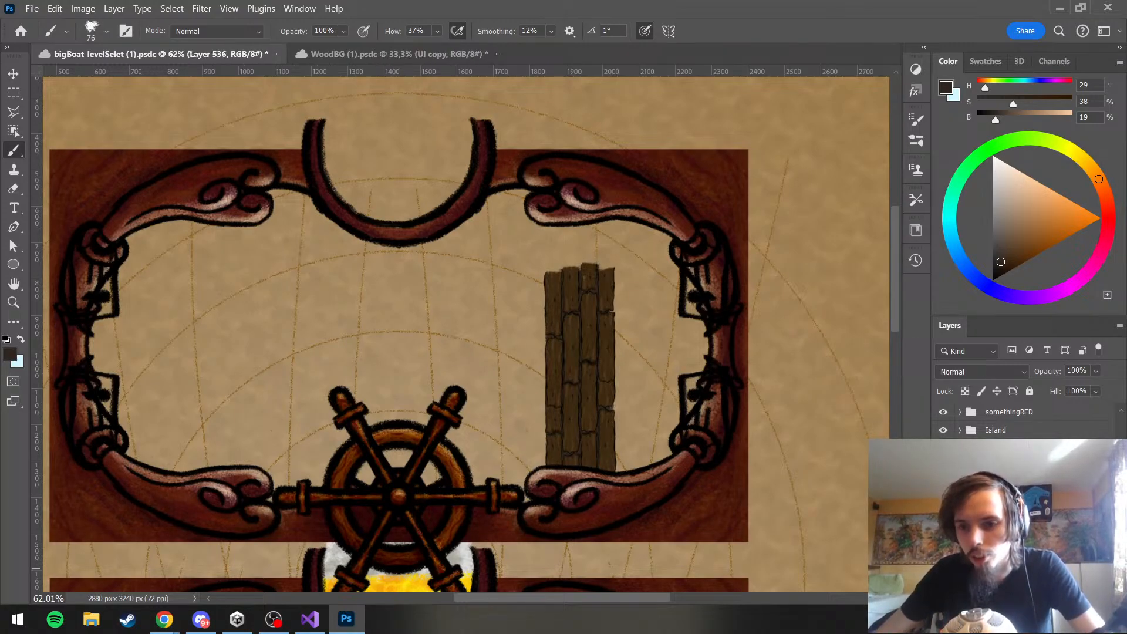
click(1004, 505)
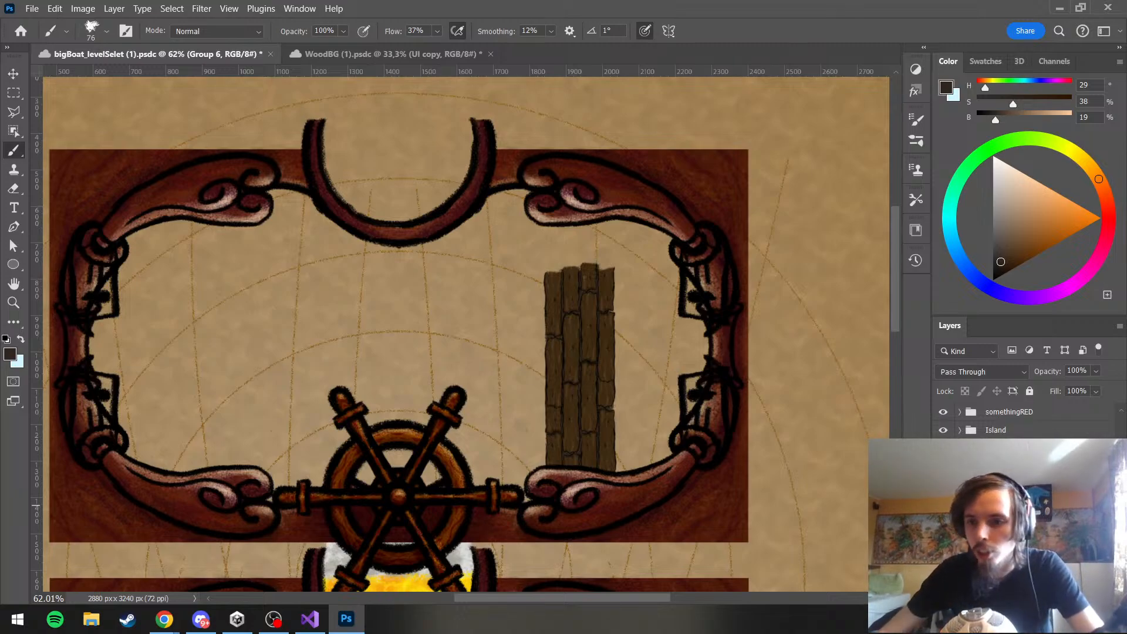
Rename the new jetty layer color and set its blend mode to Multiply
click(1004, 514)
click(1004, 477)
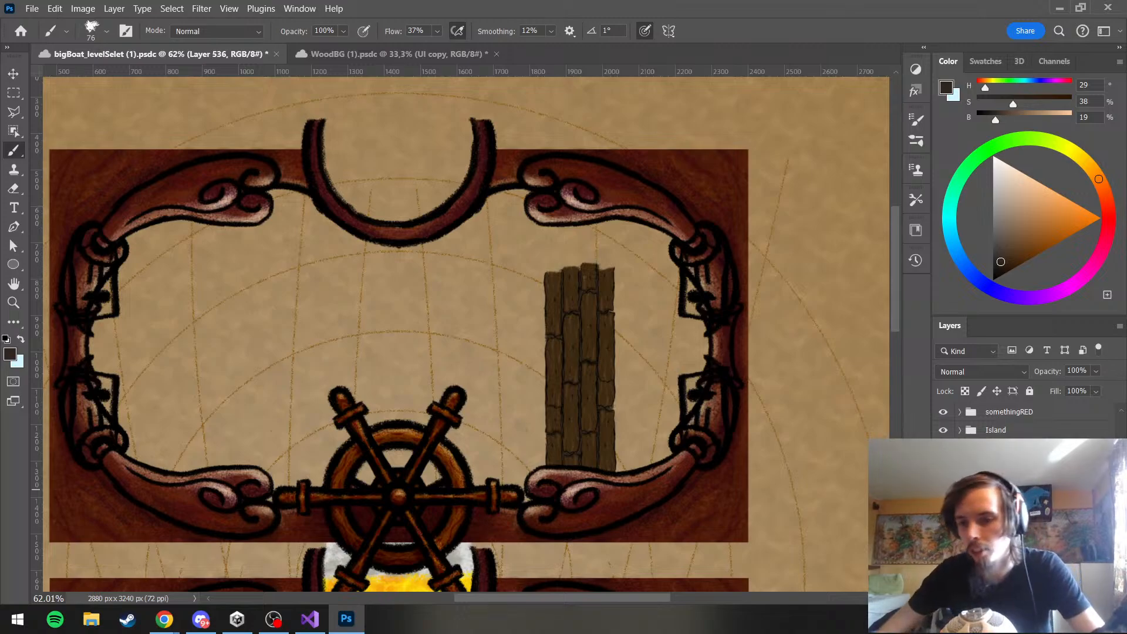
click(1007, 502)
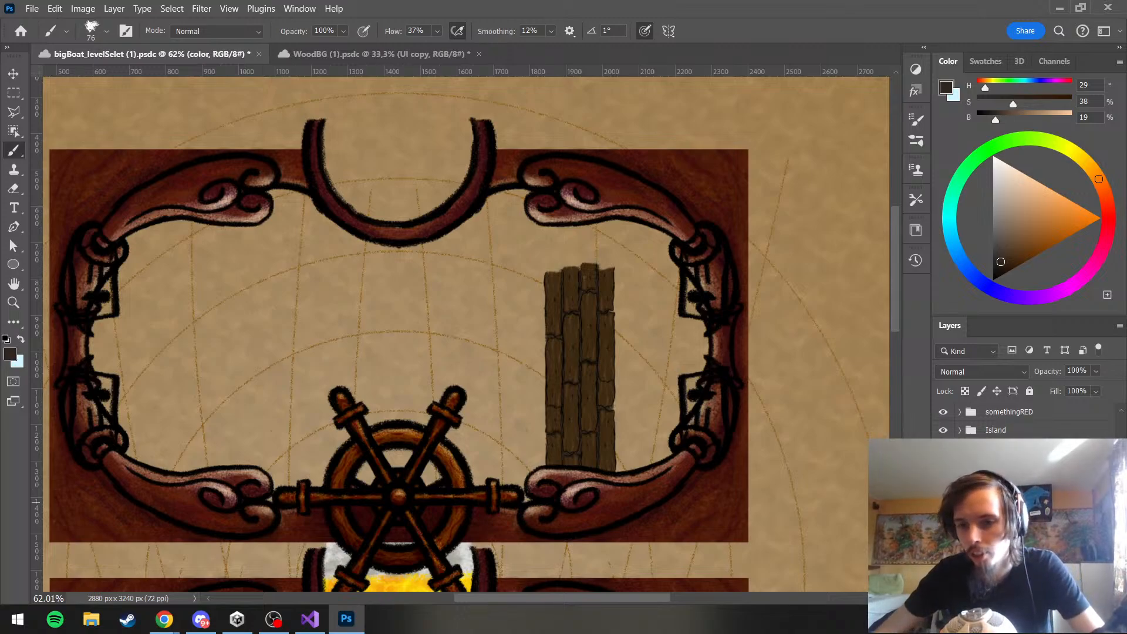
click(982, 375)
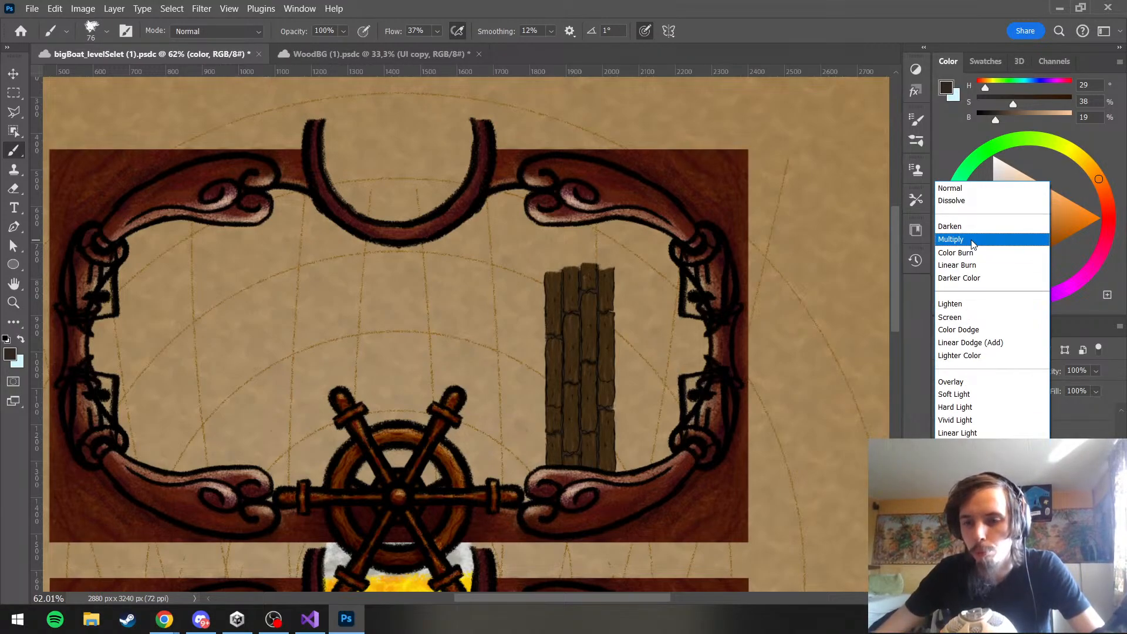
click(973, 240)
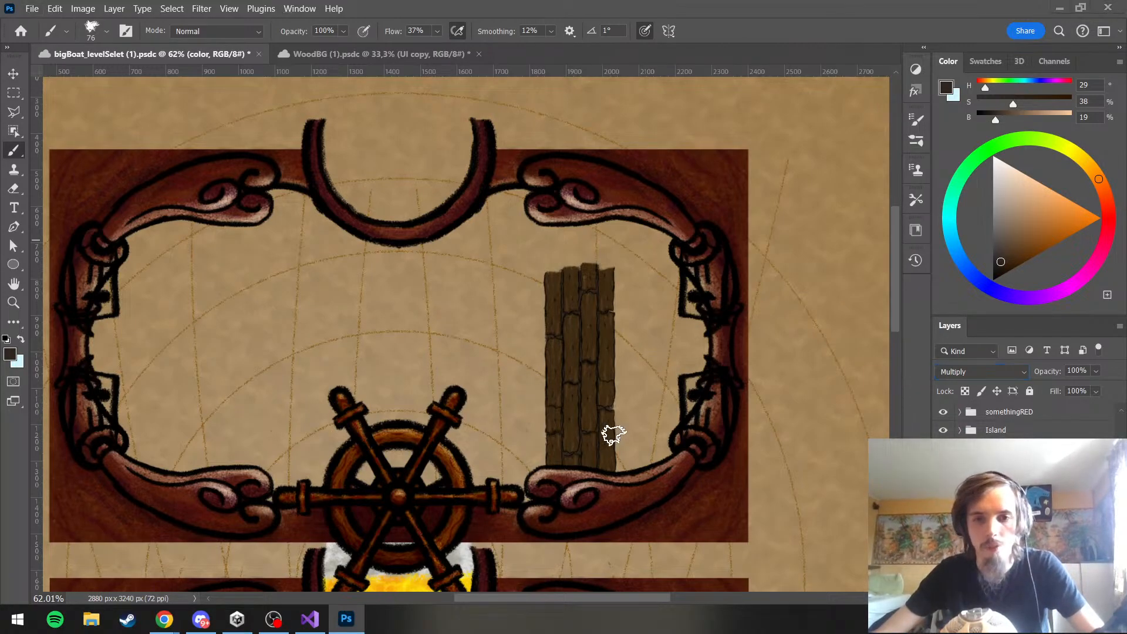
Paint shadows over individual jetty planks on the Multiply layer in a muted grey-brown, HSB 29/17/54
scroll(604, 449, up, 1)
key(super)
click(361, 617)
scroll(628, 429, up, 6)
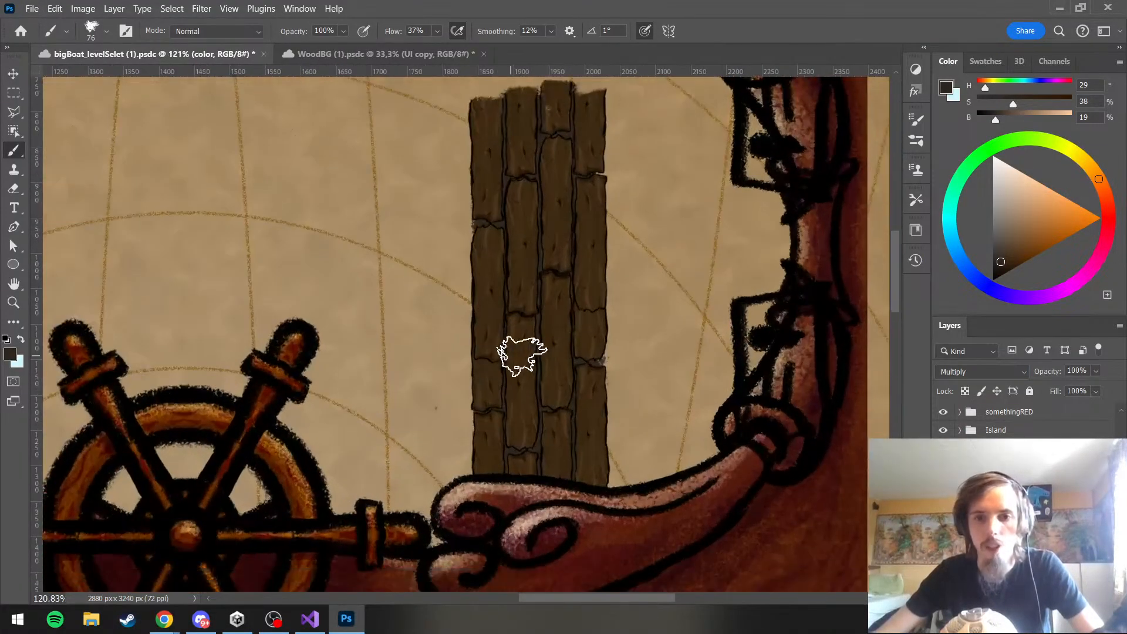
scroll(631, 207, up, 2)
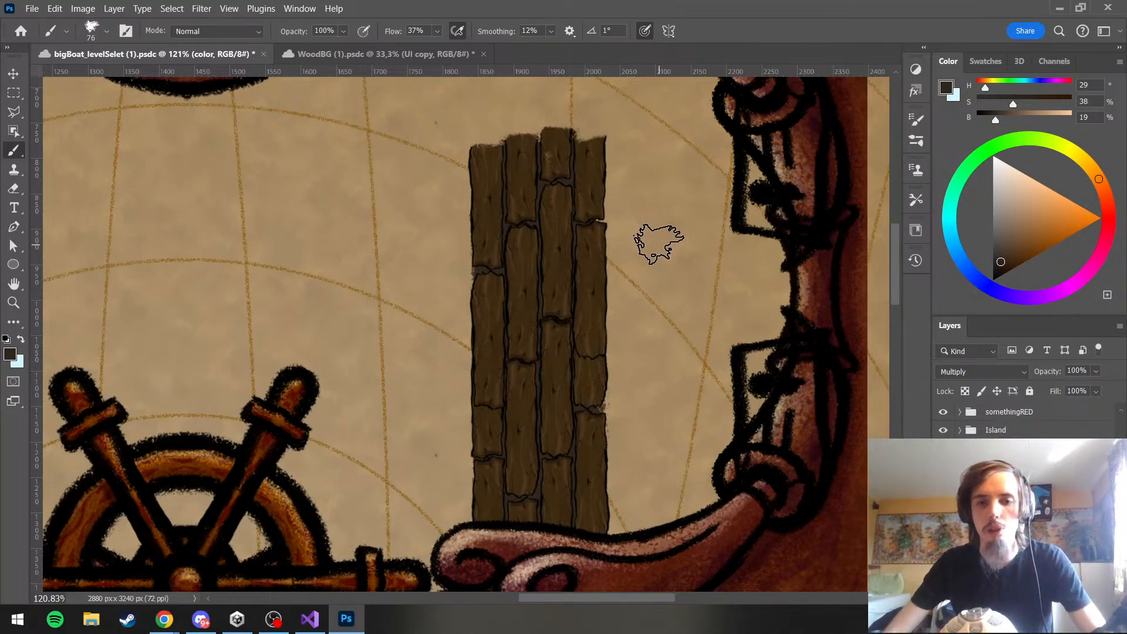
click(1004, 219)
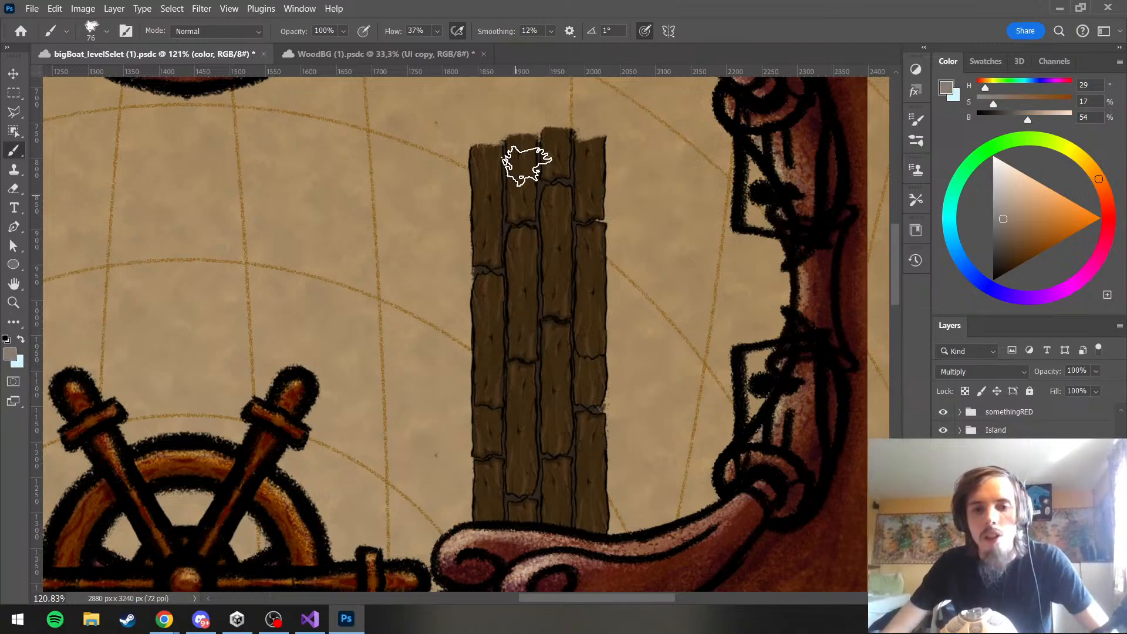
drag(525, 264, 516, 221)
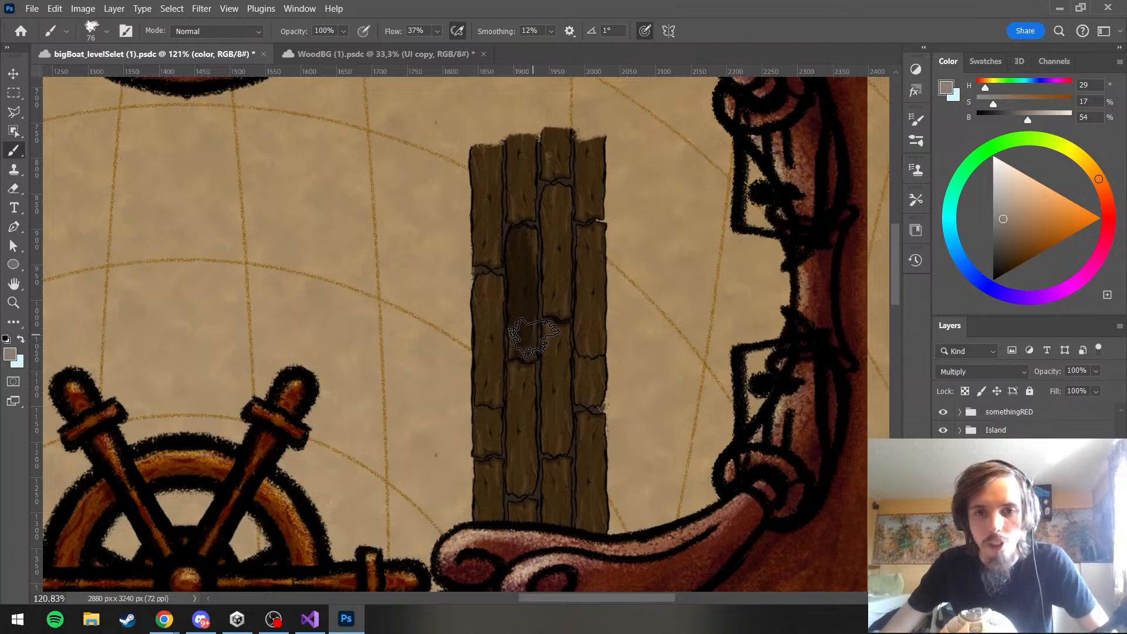
mouse_move(514, 322)
mouse_down()
mouse_move(529, 311)
mouse_move(532, 320)
mouse_move(530, 243)
mouse_up()
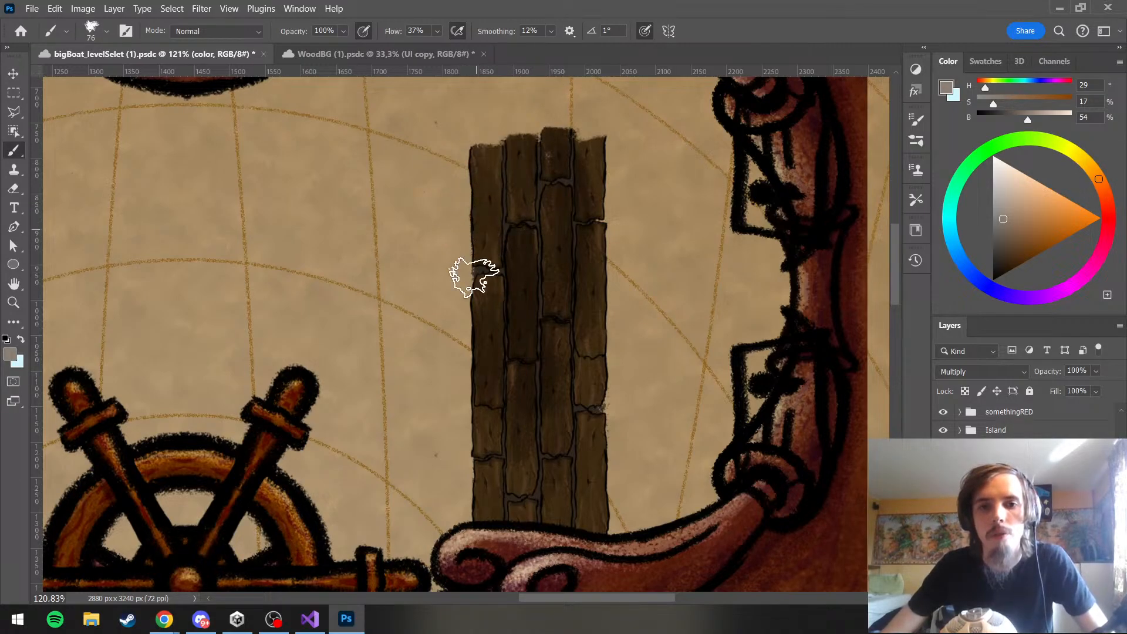
scroll(511, 268, down, 3)
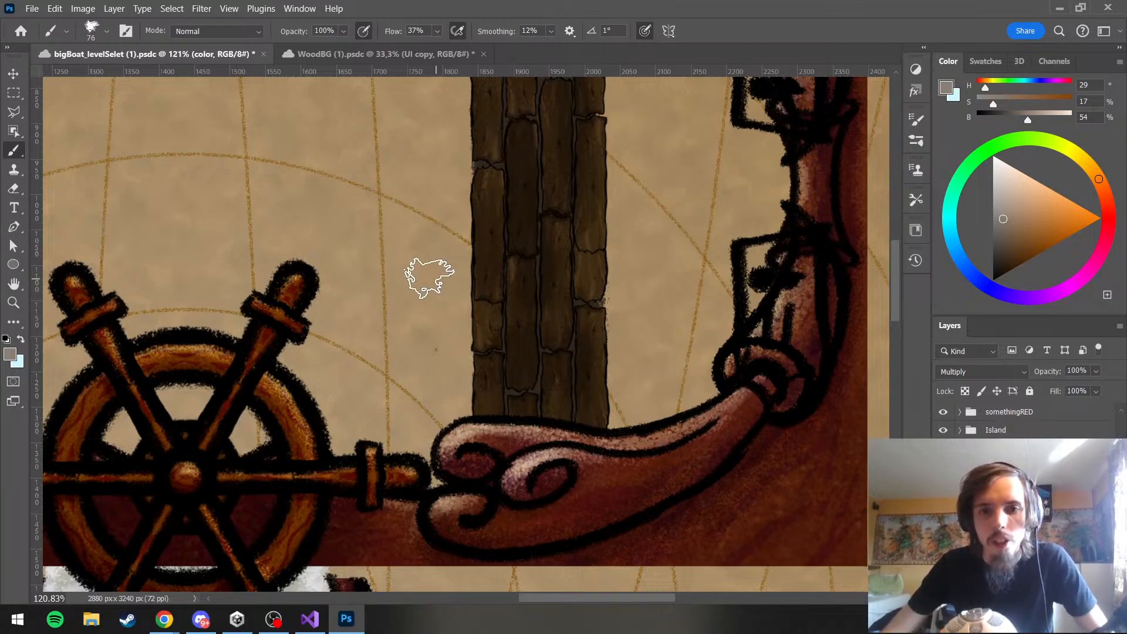
scroll(428, 271, up, 3)
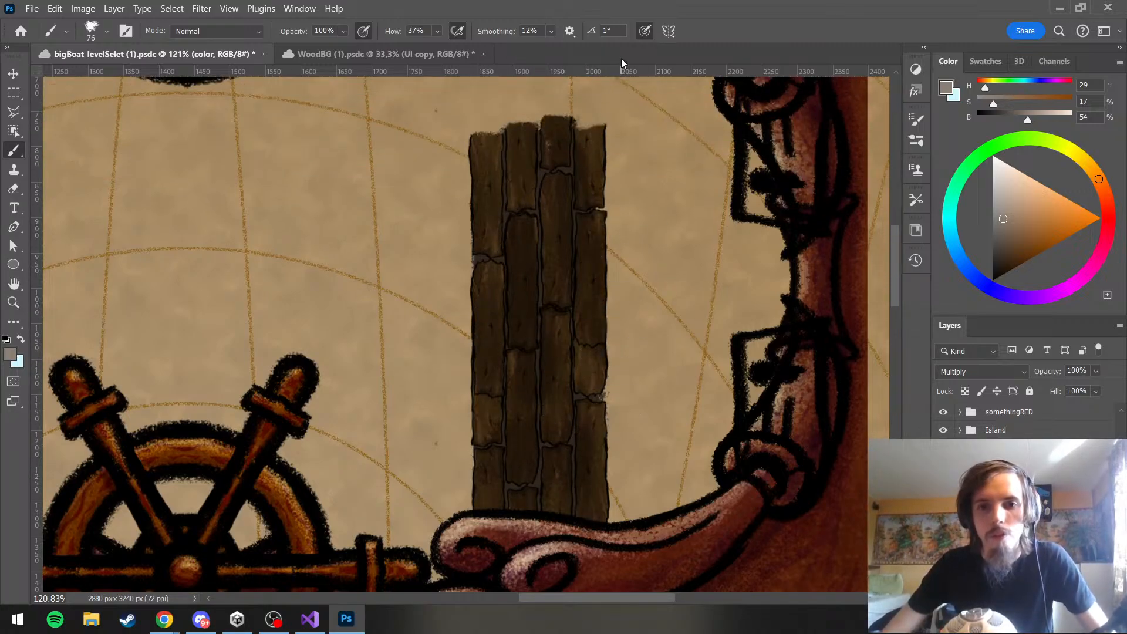
Try lowering the Multiply shadow layer's opacity to 73%
scroll(559, 152, down, 10)
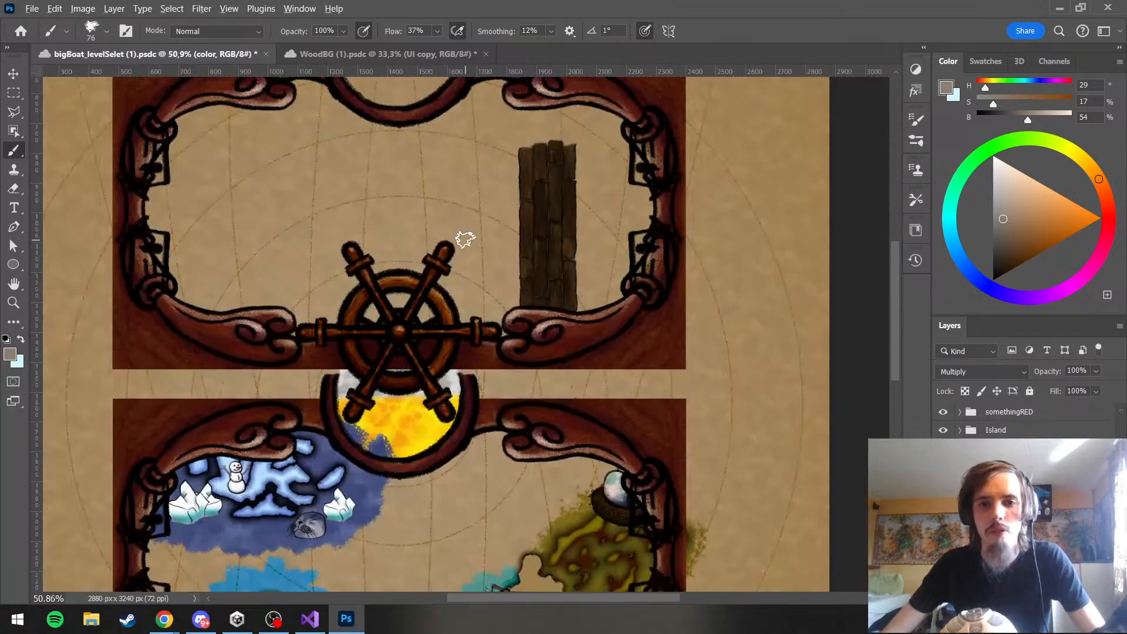
scroll(497, 121, up, 6)
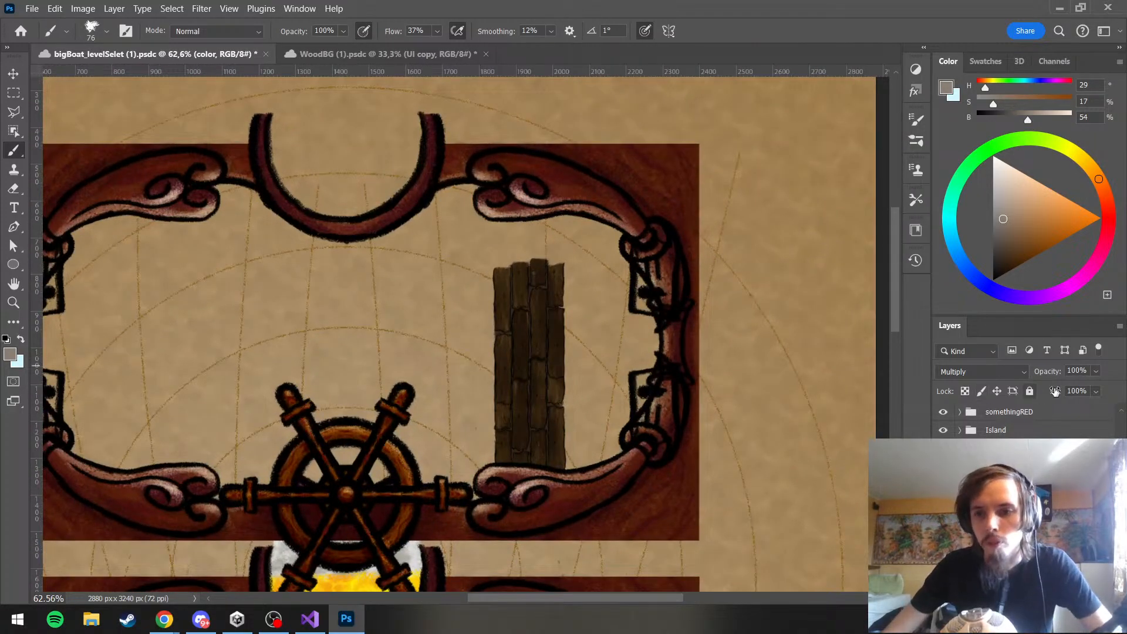
drag(1095, 371, 1086, 391)
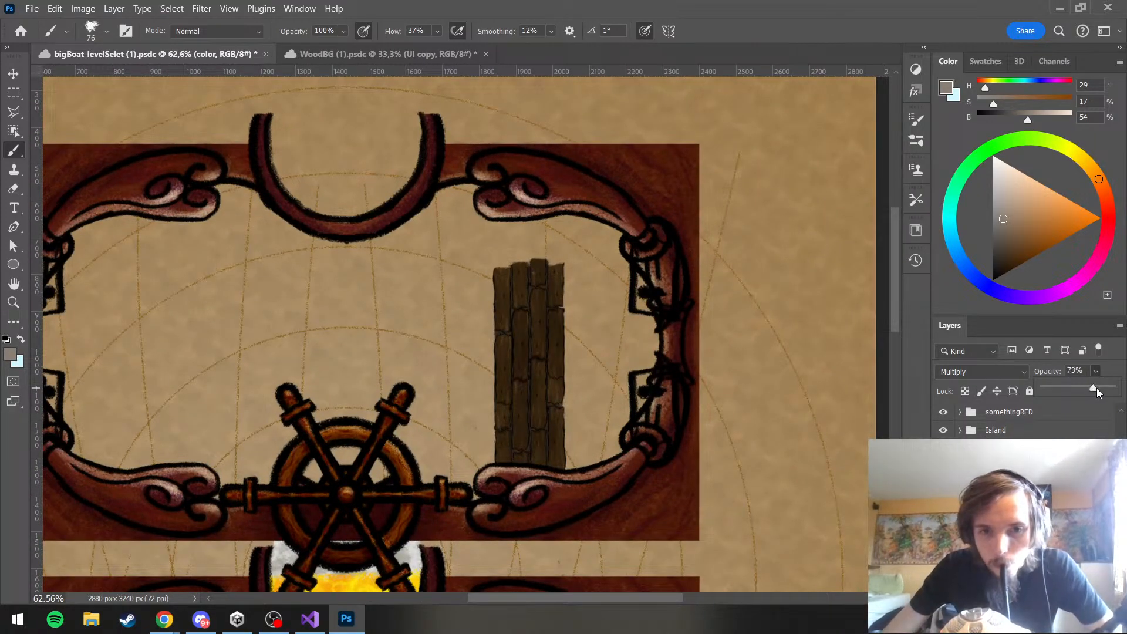
Add another layer named color for the jetty highlights and set its blend mode to Lighter Color
click(998, 504)
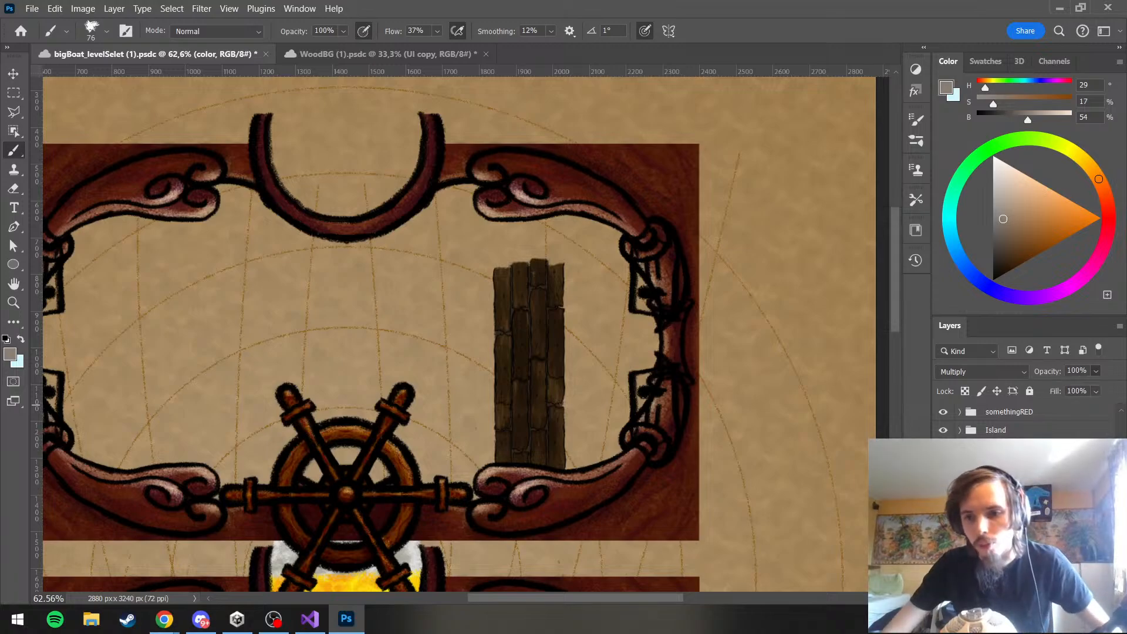
click(998, 505)
click(998, 524)
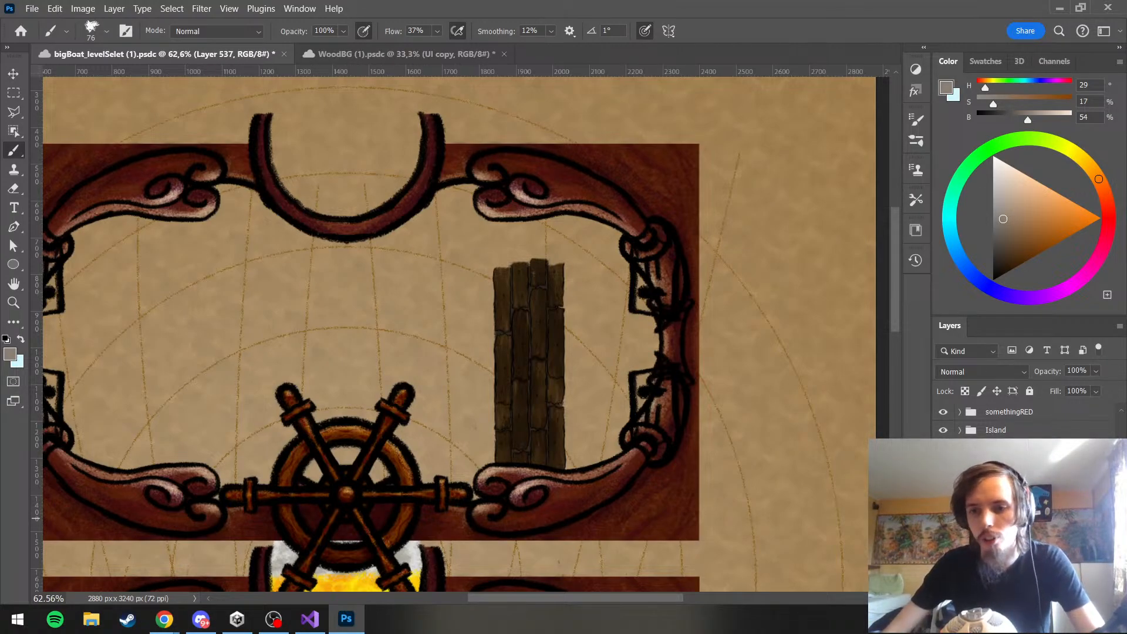
click(998, 538)
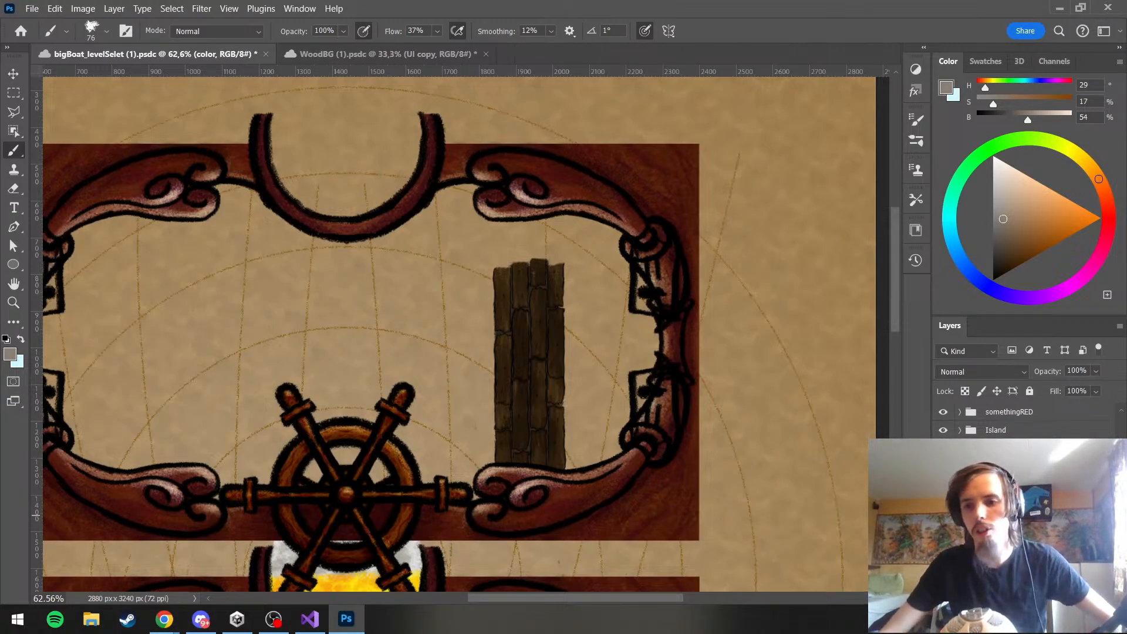
scroll(531, 287, down, 1)
scroll(531, 287, up, 3)
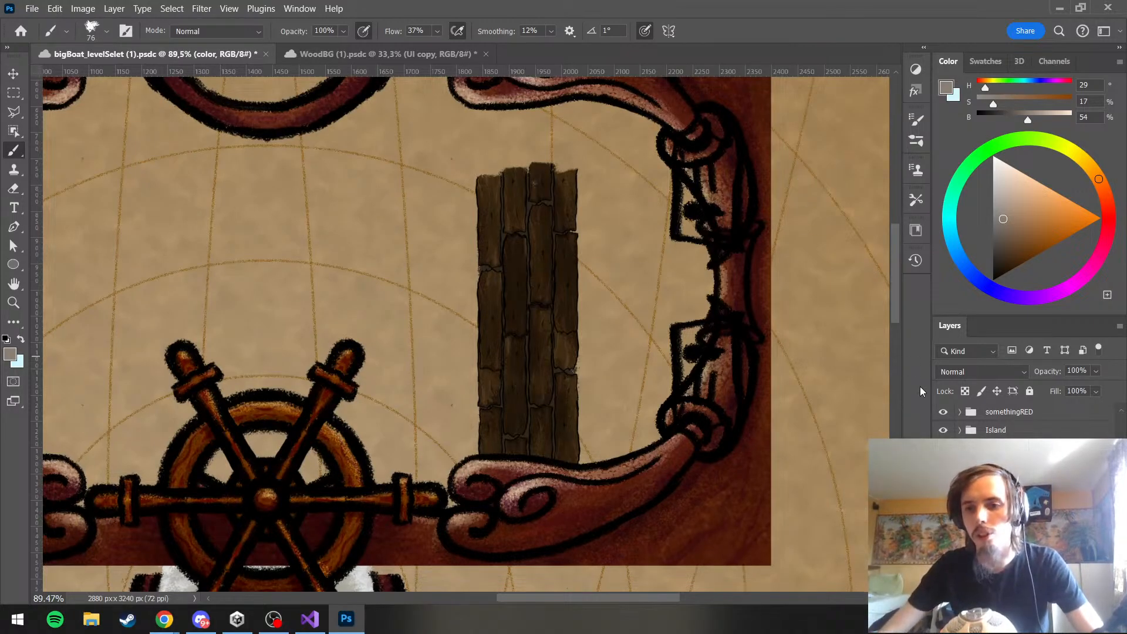
click(954, 372)
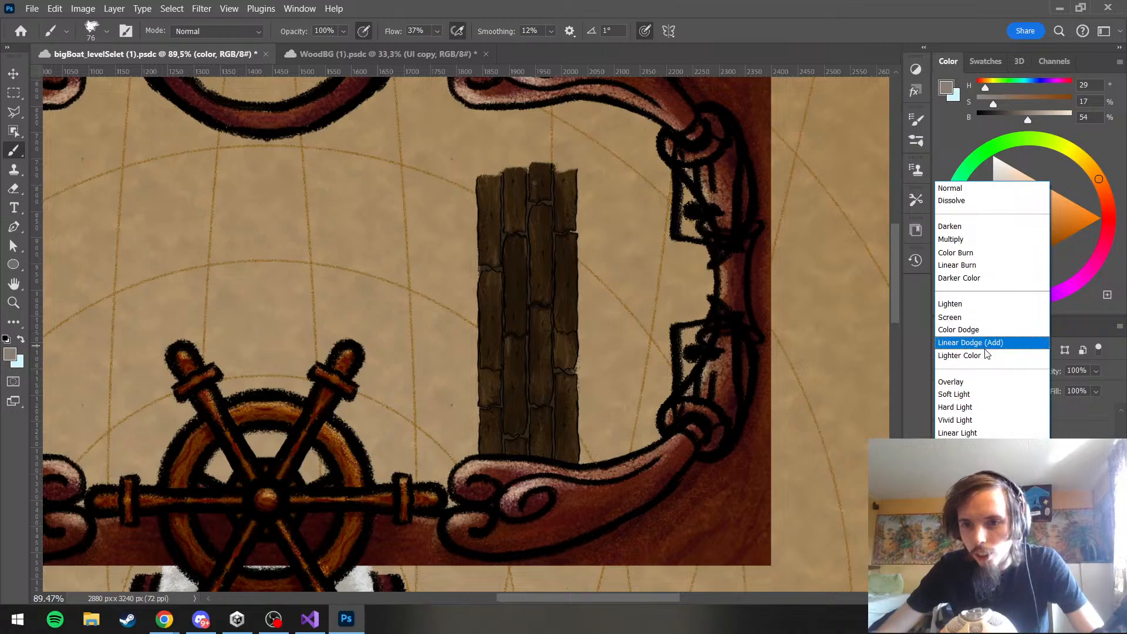
click(960, 355)
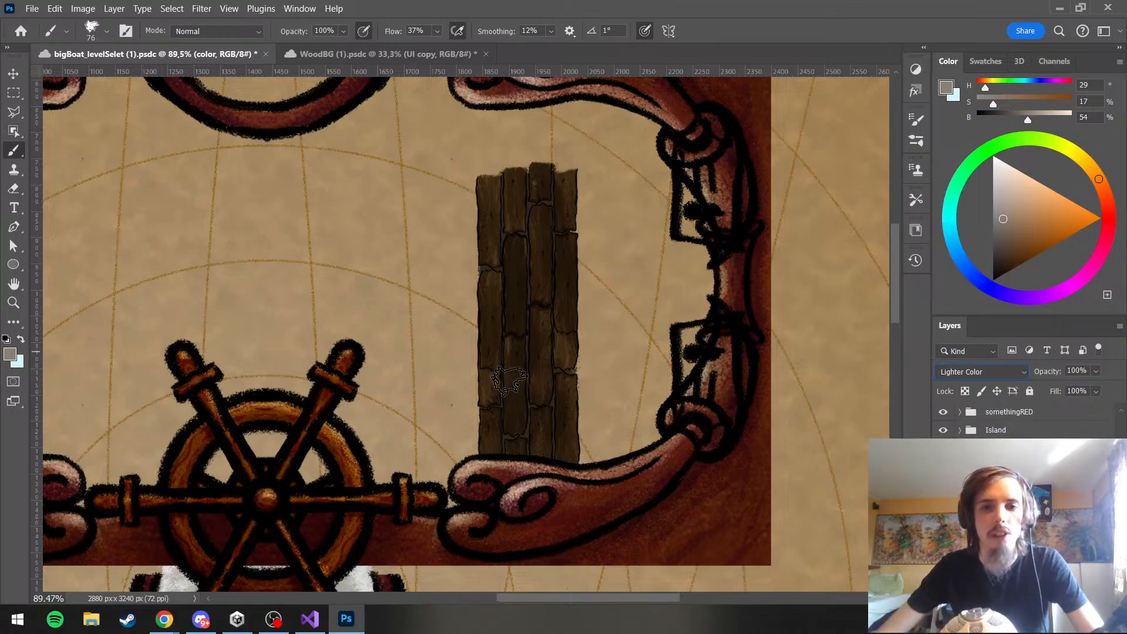
Try highlight strokes in grey-brown HSB 29/17/54 on the middle planks, undoing each attempt
drag(519, 334, 533, 313)
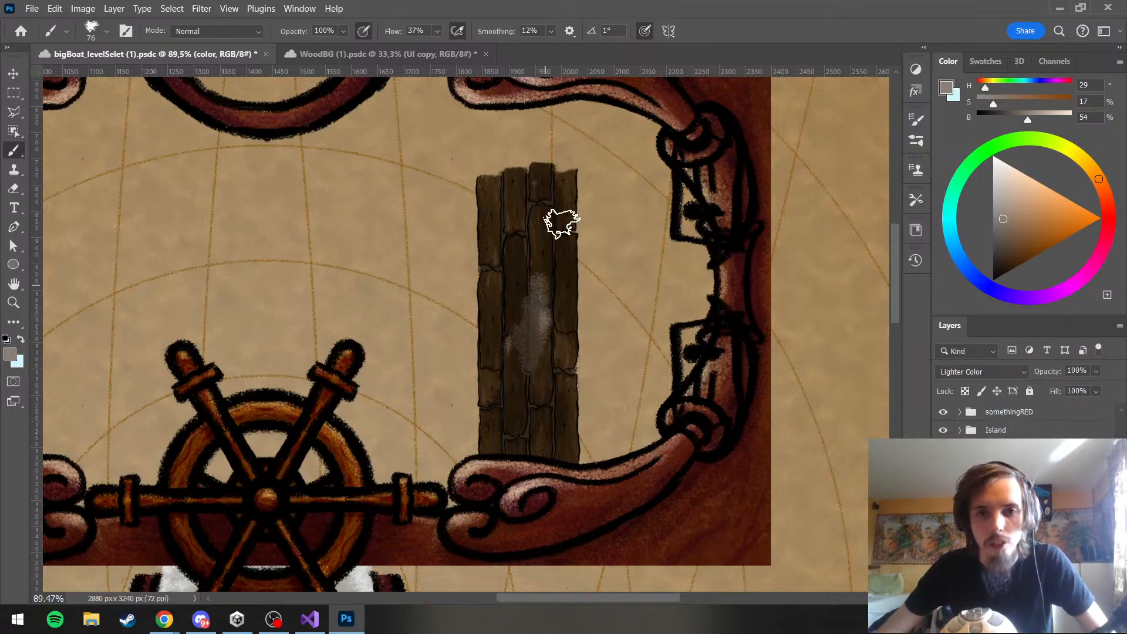
key(ctrl+z)
scroll(542, 295, up, 1)
scroll(543, 294, up, 1)
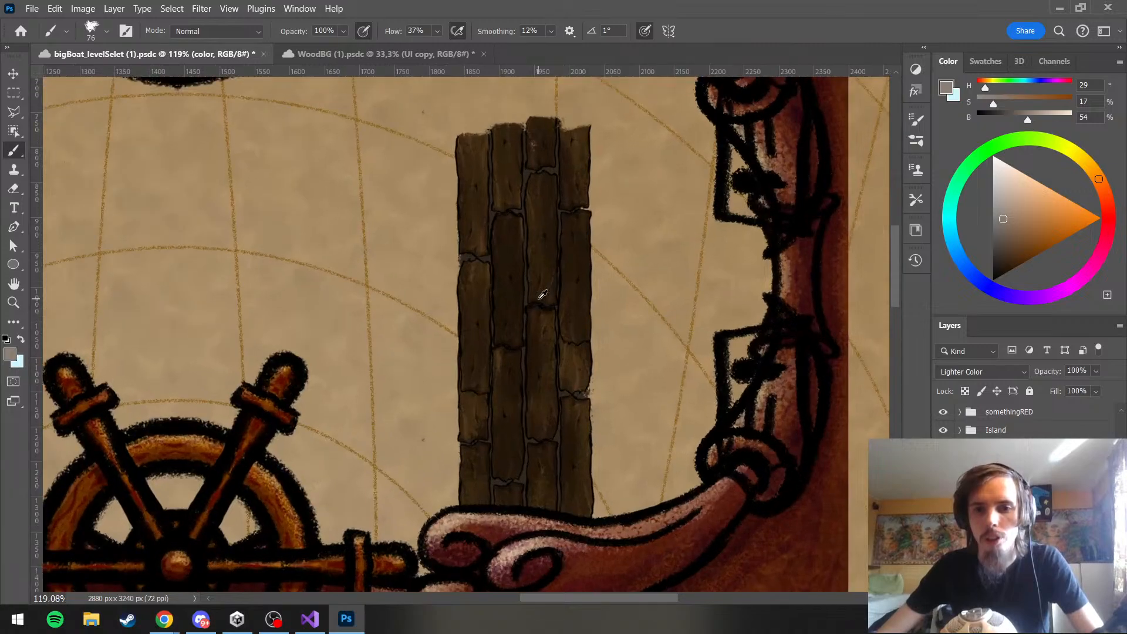
drag(519, 314, 525, 267)
key(ctrl+z)
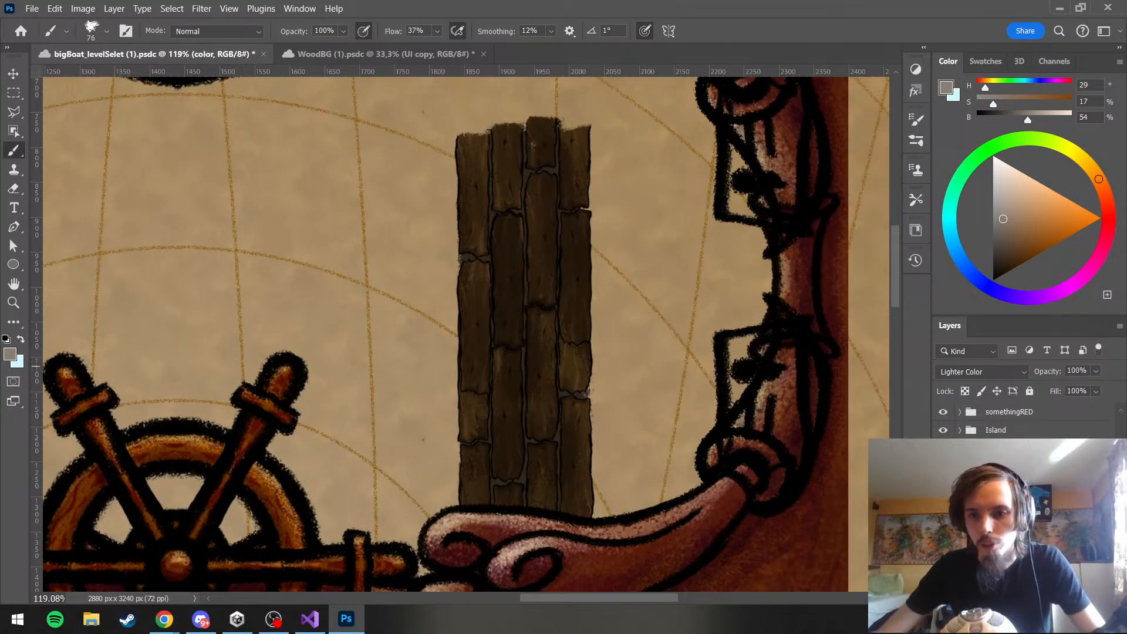
drag(517, 352, 523, 215)
key(ctrl+z)
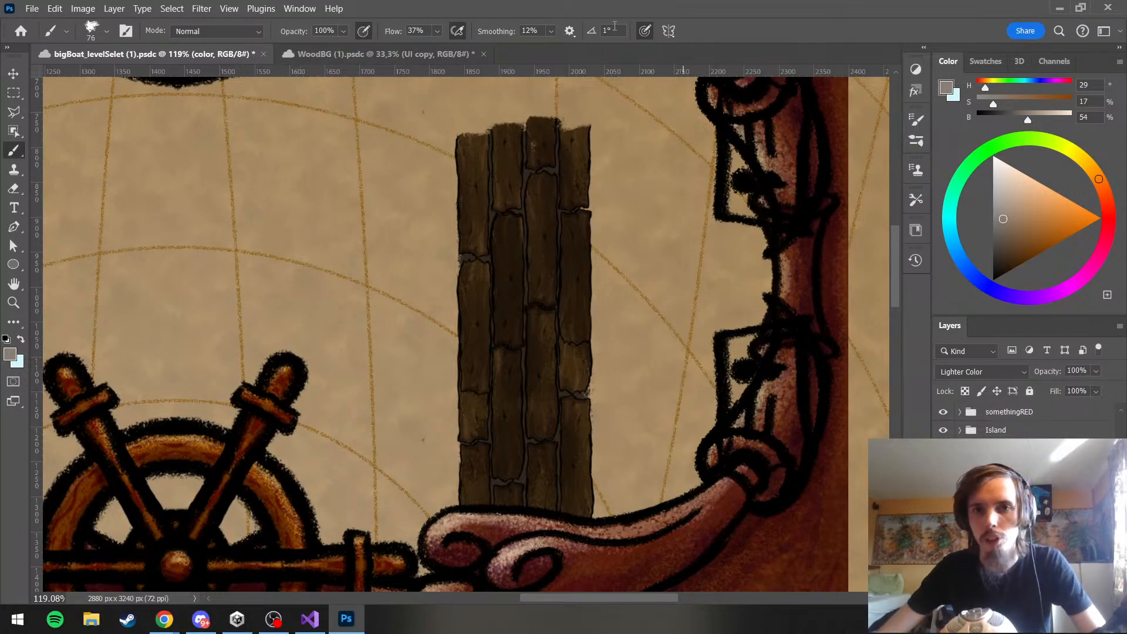
Reduce the brush size to 63 and paint highlights on the jetty planks in light brown, HSB 29/44/73
drag(588, 157, 582, 157)
drag(510, 177, 516, 158)
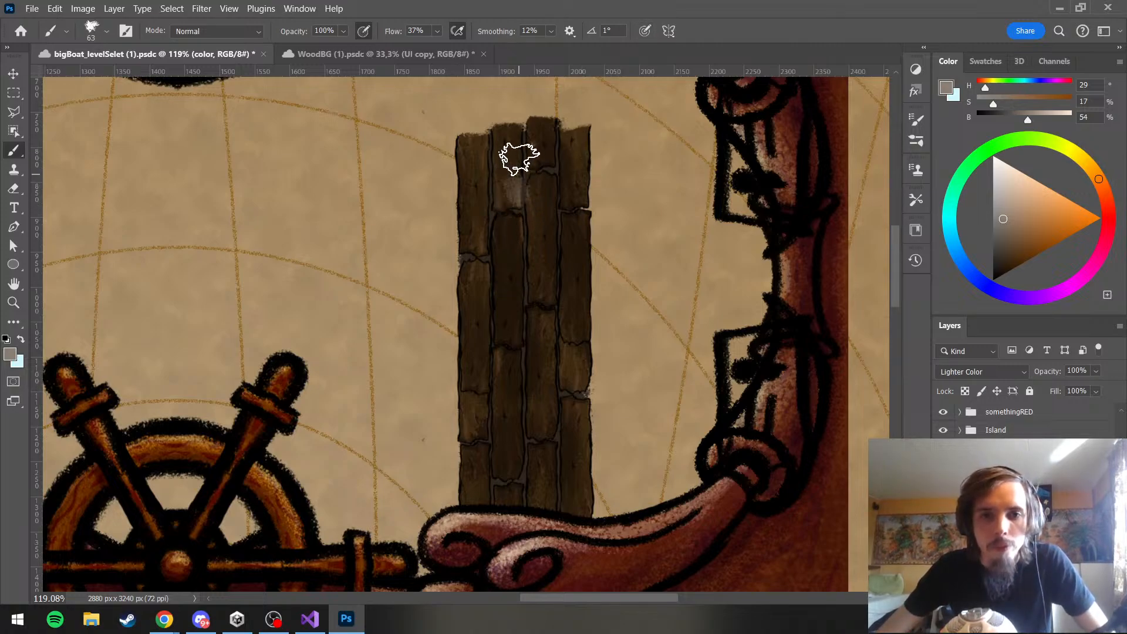
key(ctrl+z)
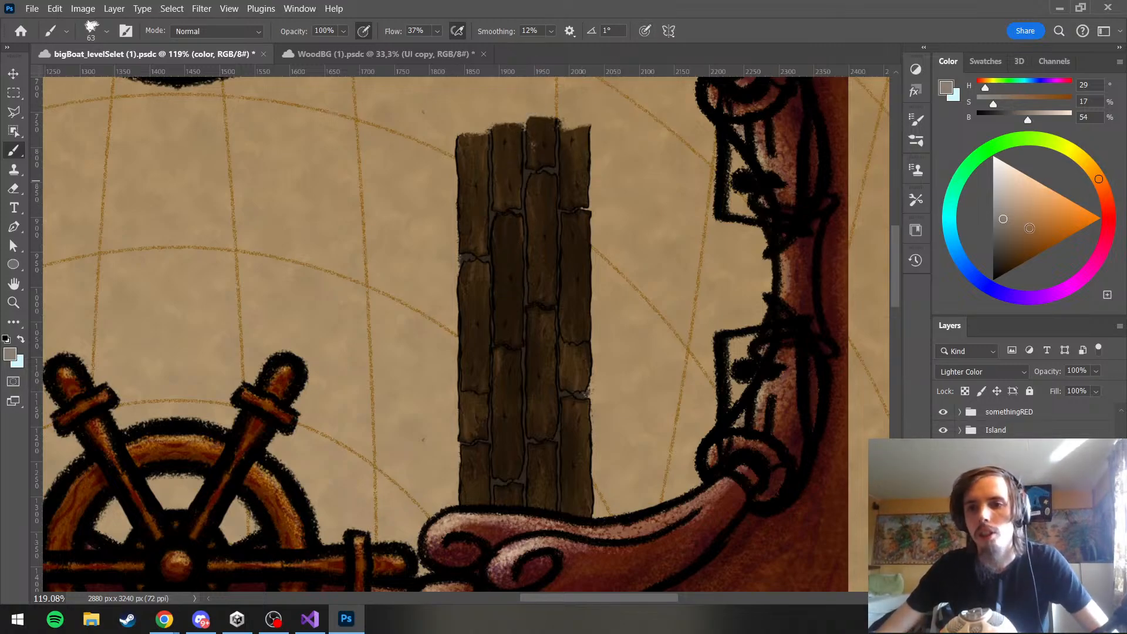
drag(1018, 216, 1028, 210)
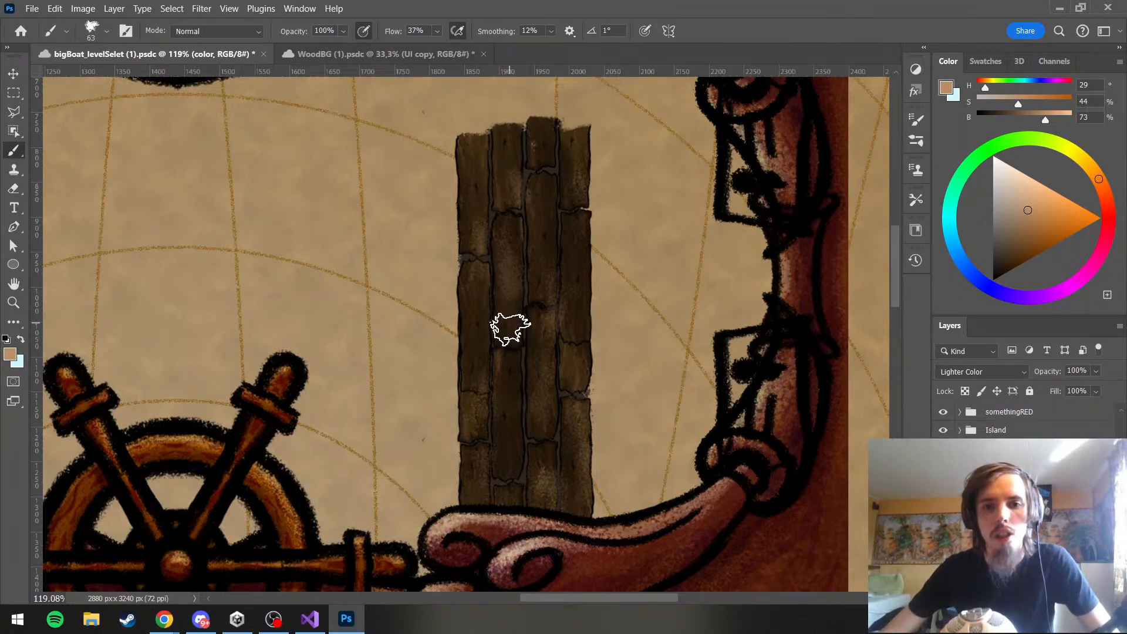
scroll(502, 81, up, 1)
scroll(601, 255, down, 10)
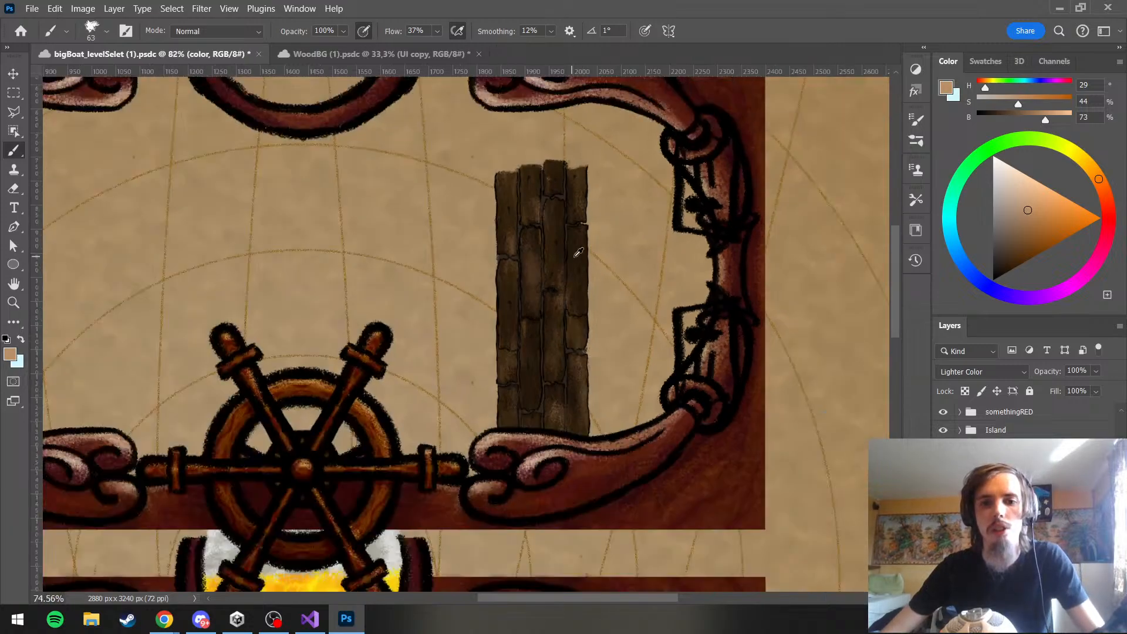
scroll(587, 276, up, 4)
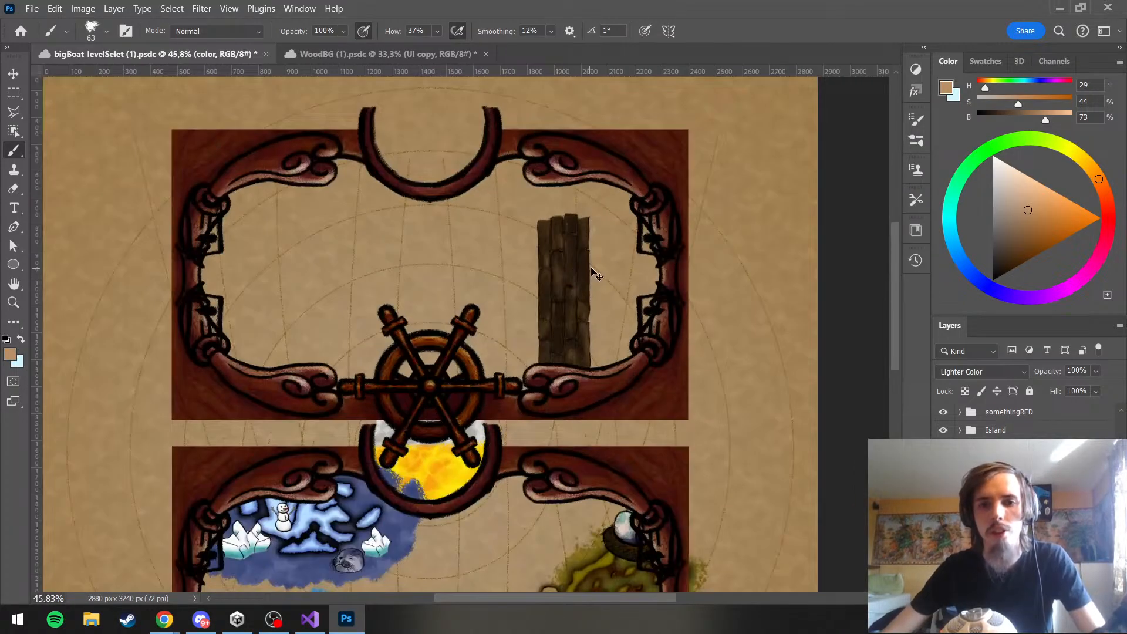
Lower the opacity of the jetty's Multiply shadow layer to 87%
scroll(597, 220, up, 2)
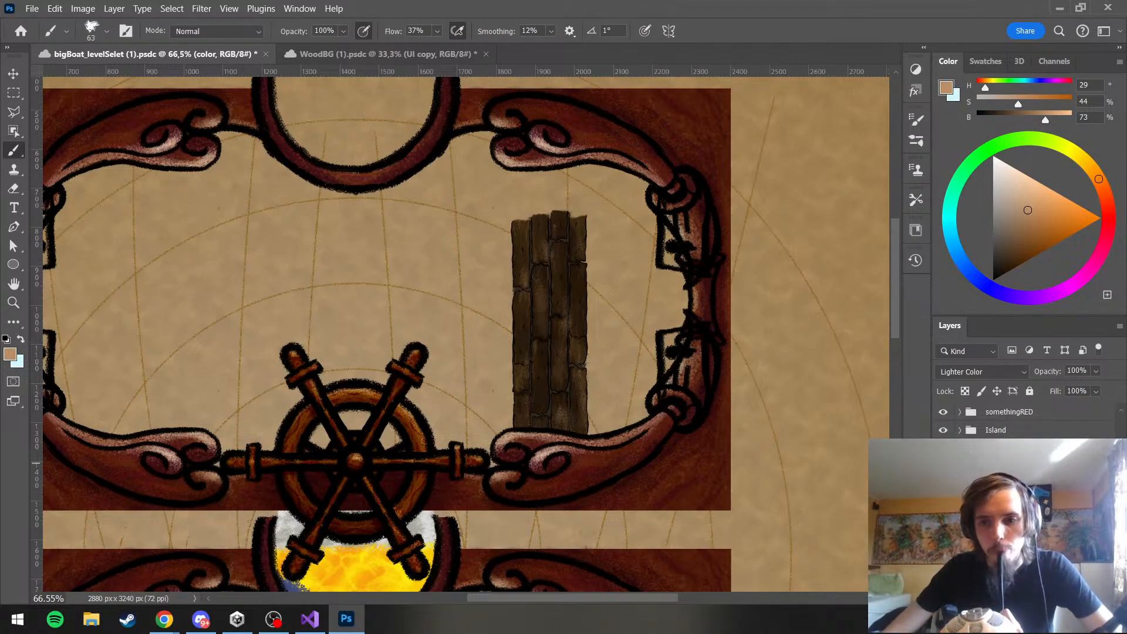
click(1015, 503)
click(1097, 372)
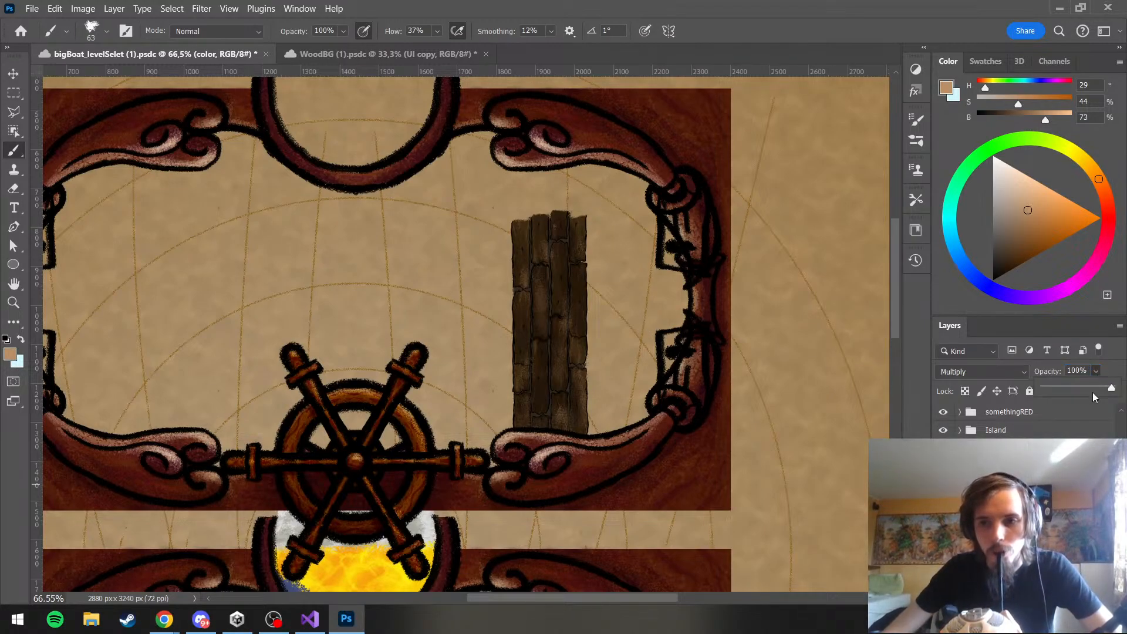
drag(1093, 397, 1104, 393)
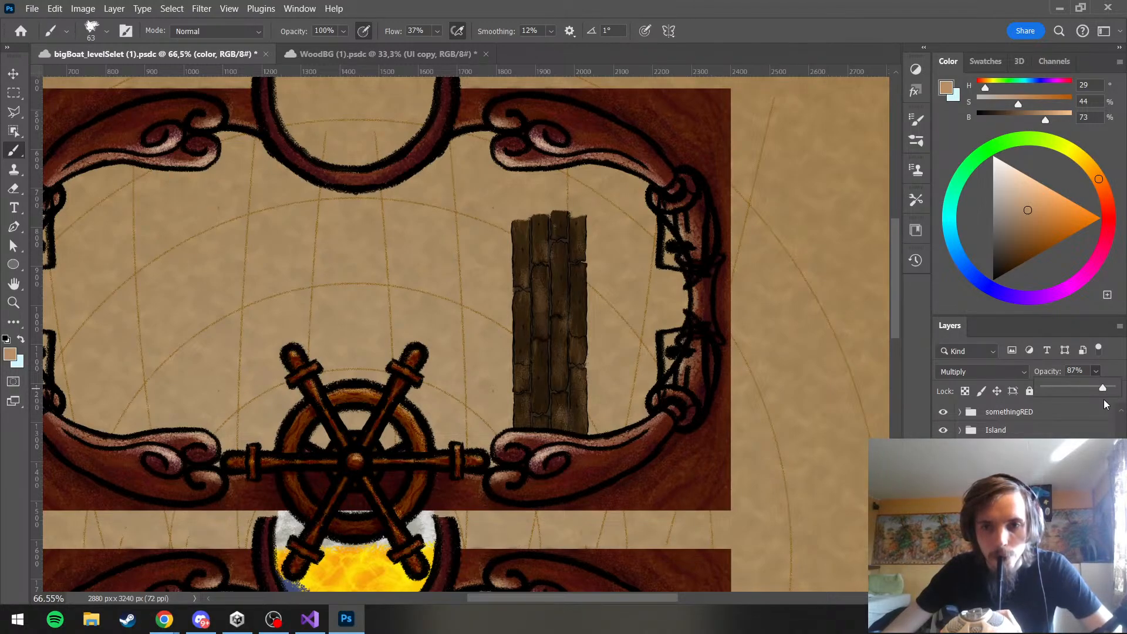
Lower the opacity of the jetty's Lighter Color highlight layer to 75%
click(1051, 499)
click(1095, 371)
click(1095, 388)
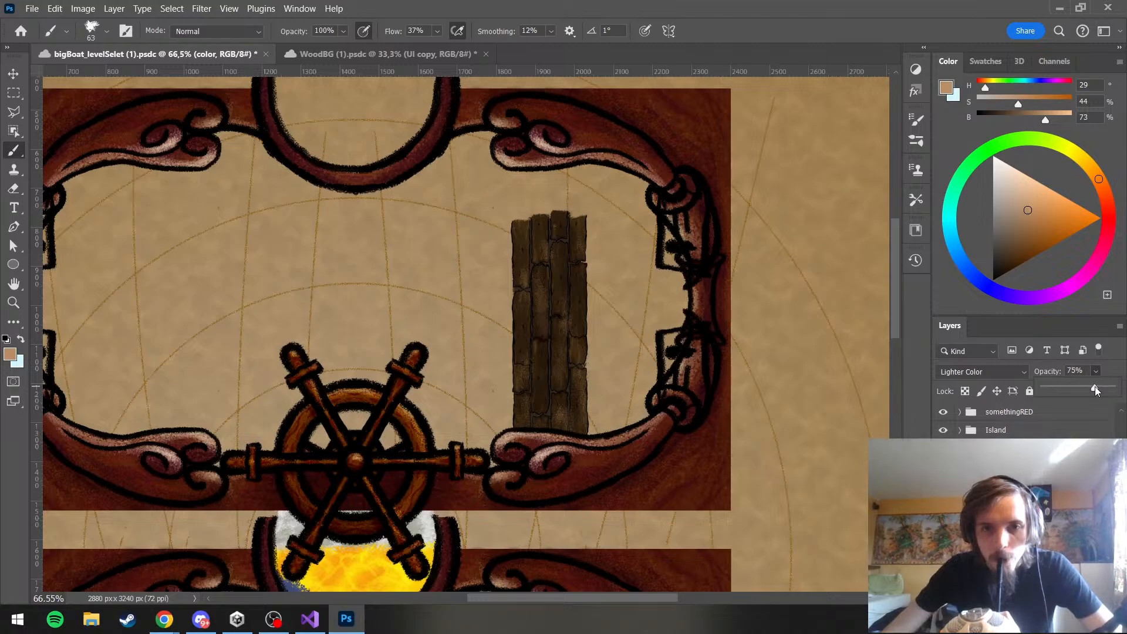
click(1117, 357)
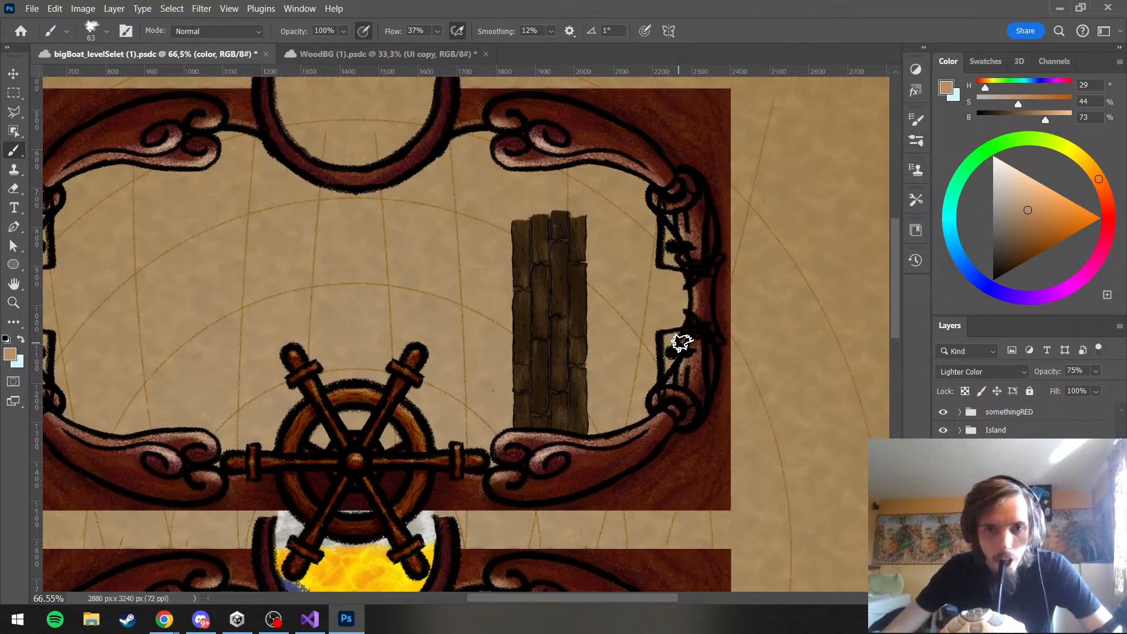
Rename the masked group holding the plank layers as Jetty and save the document
scroll(579, 245, down, 5)
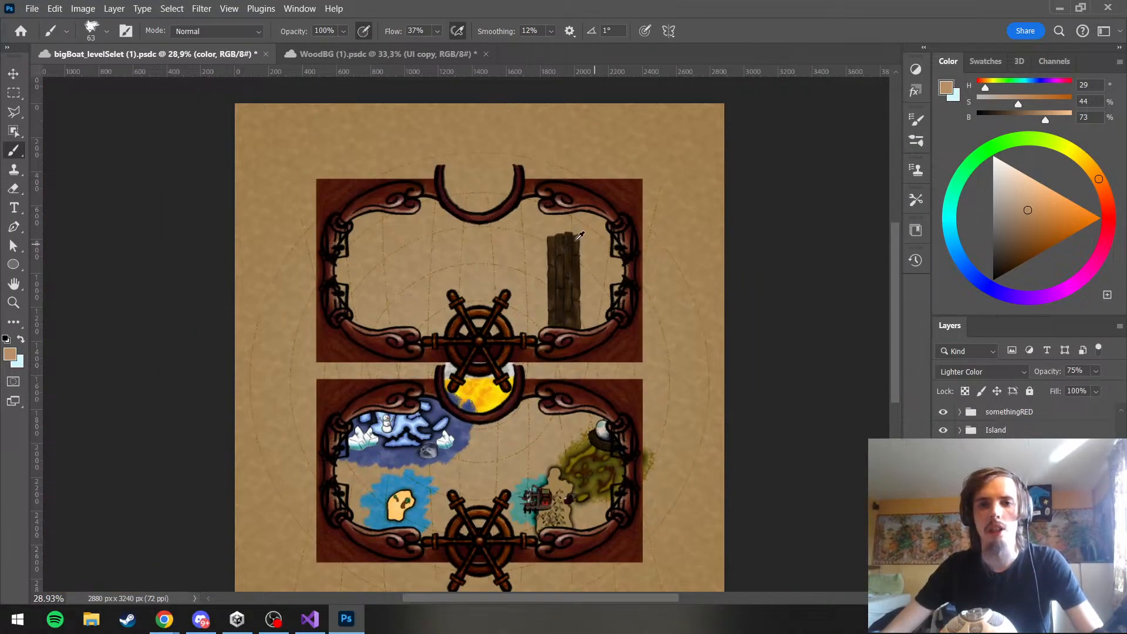
scroll(572, 234, up, 5)
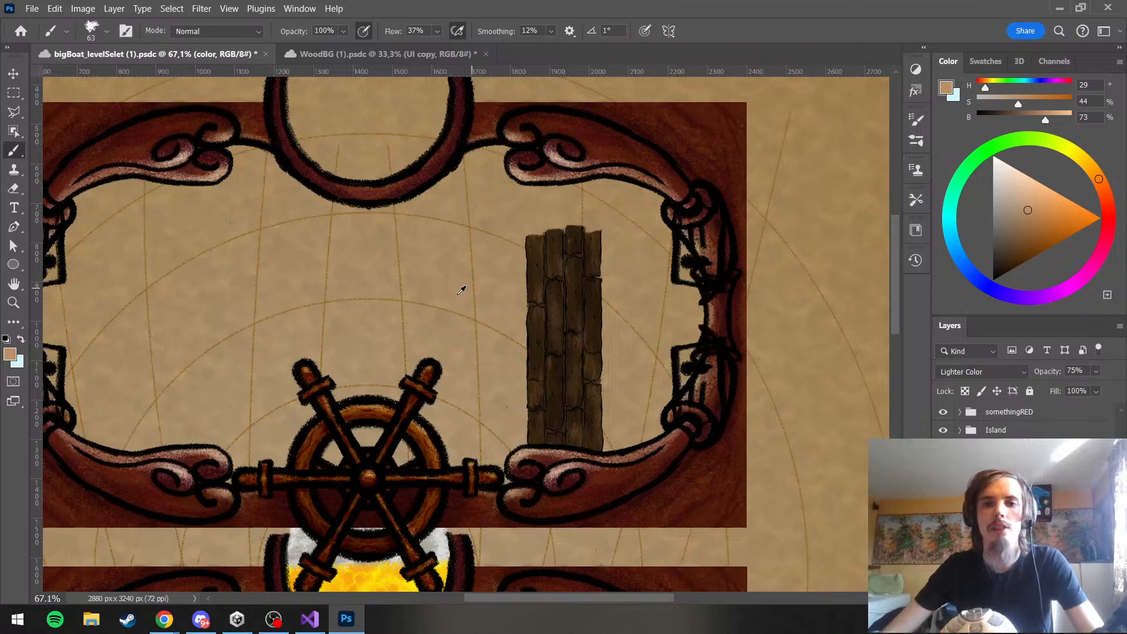
scroll(415, 297, down, 4)
scroll(416, 297, up, 3)
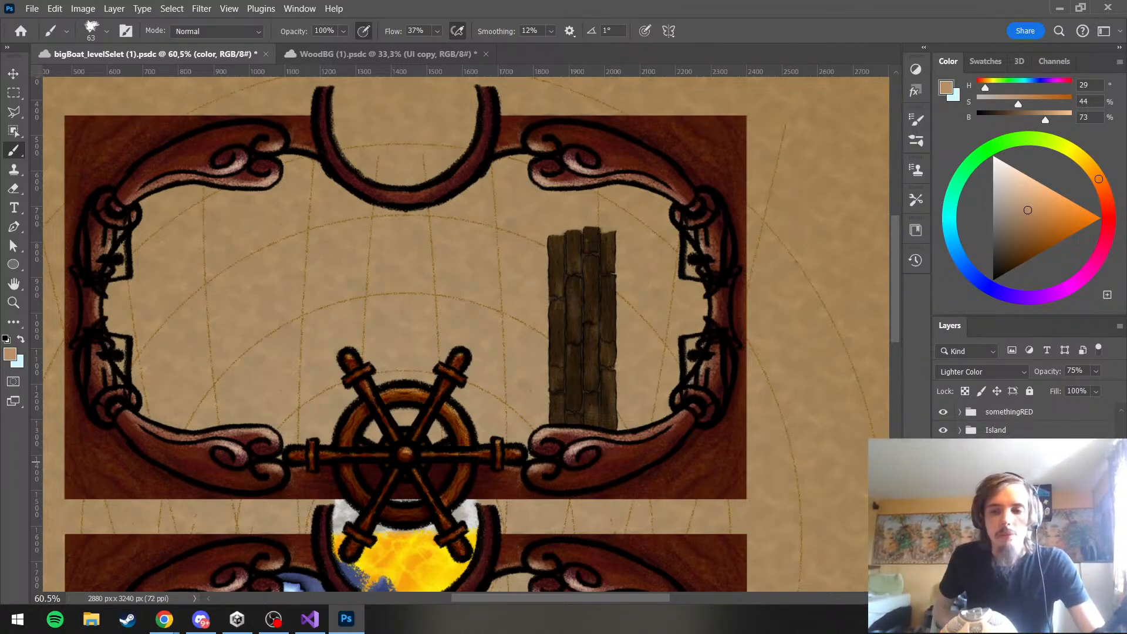
click(1005, 454)
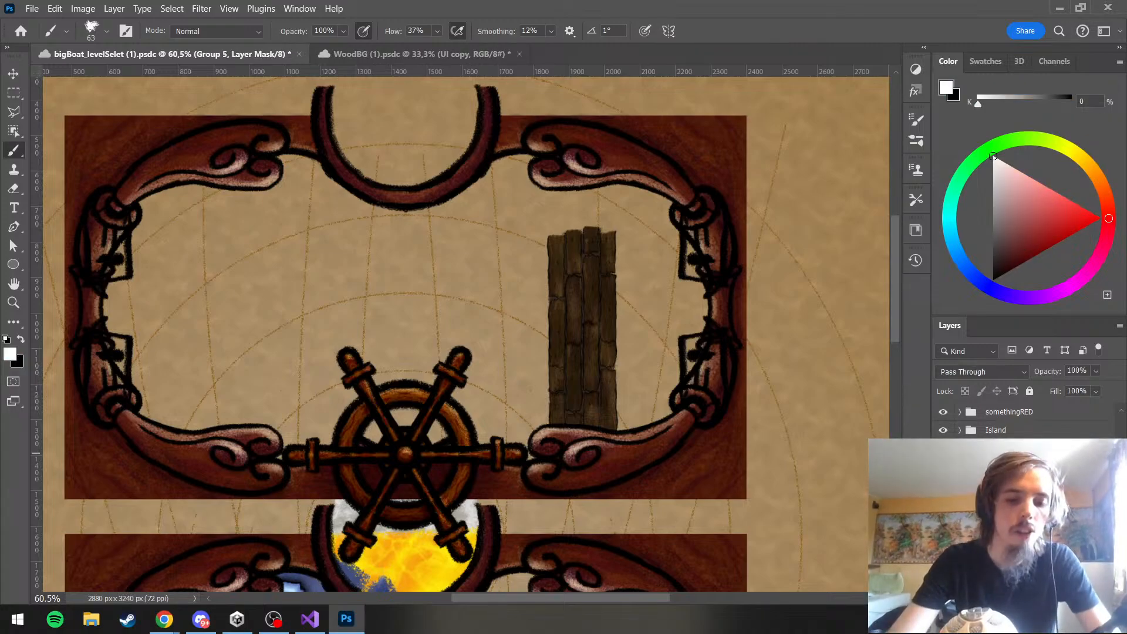
click(1005, 493)
key(ctrl+s)
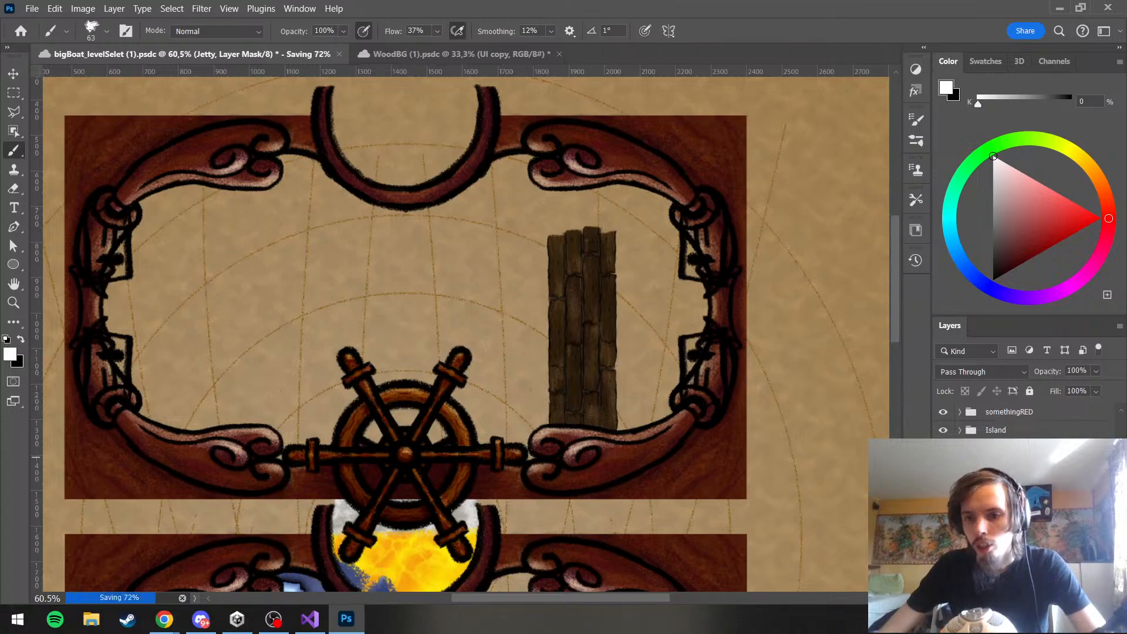
Create a new layer group named Pole
click(1005, 479)
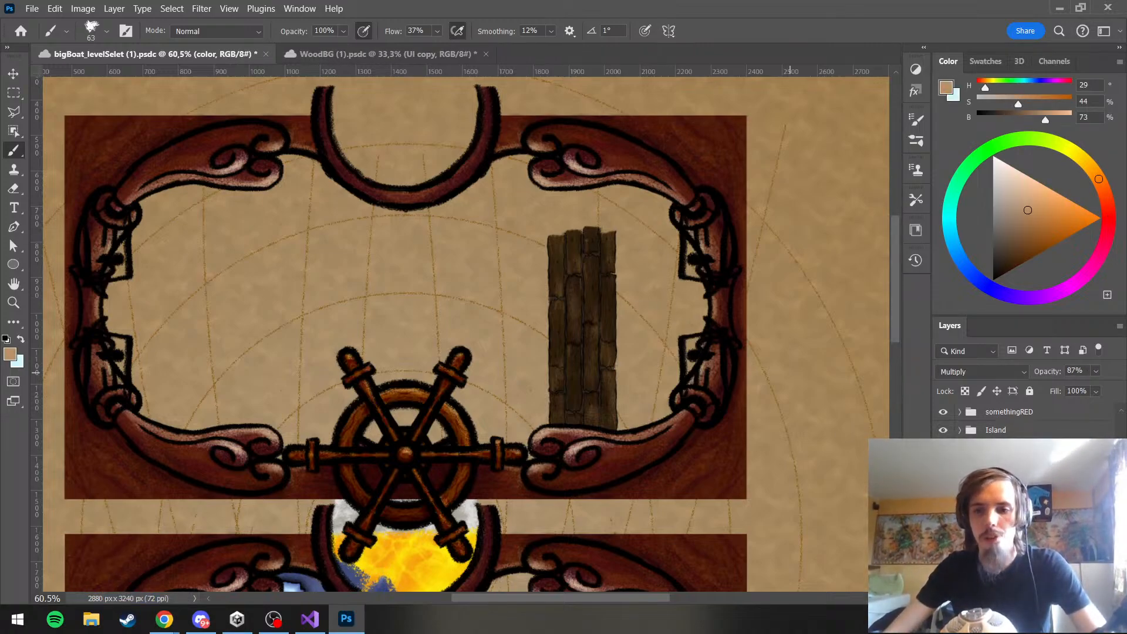
click(1005, 472)
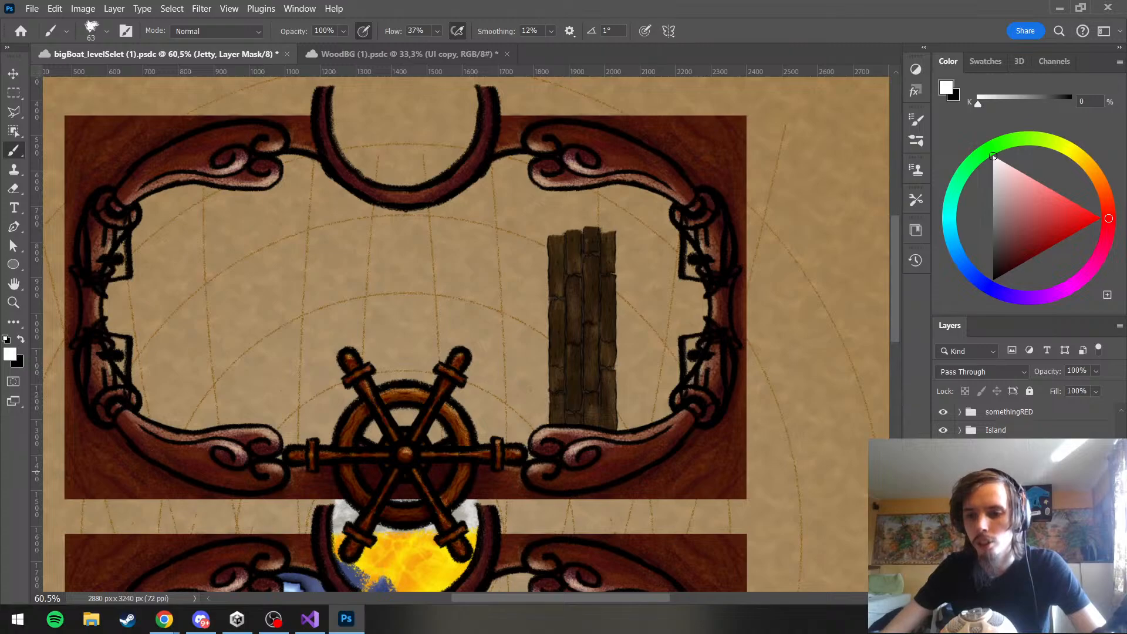
click(1005, 510)
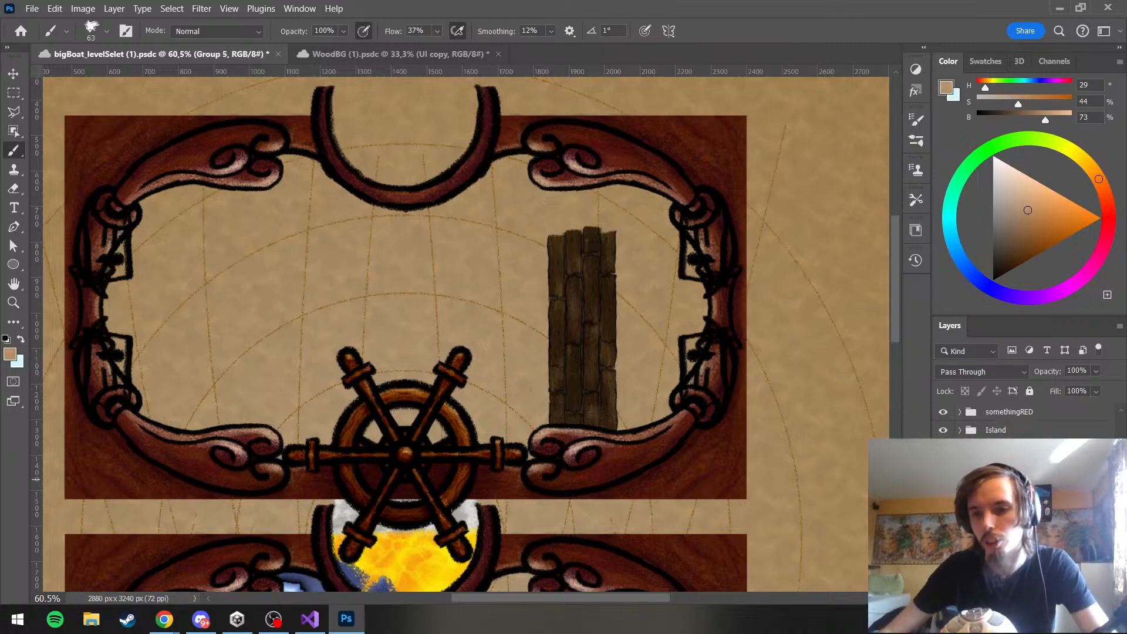
click(1005, 481)
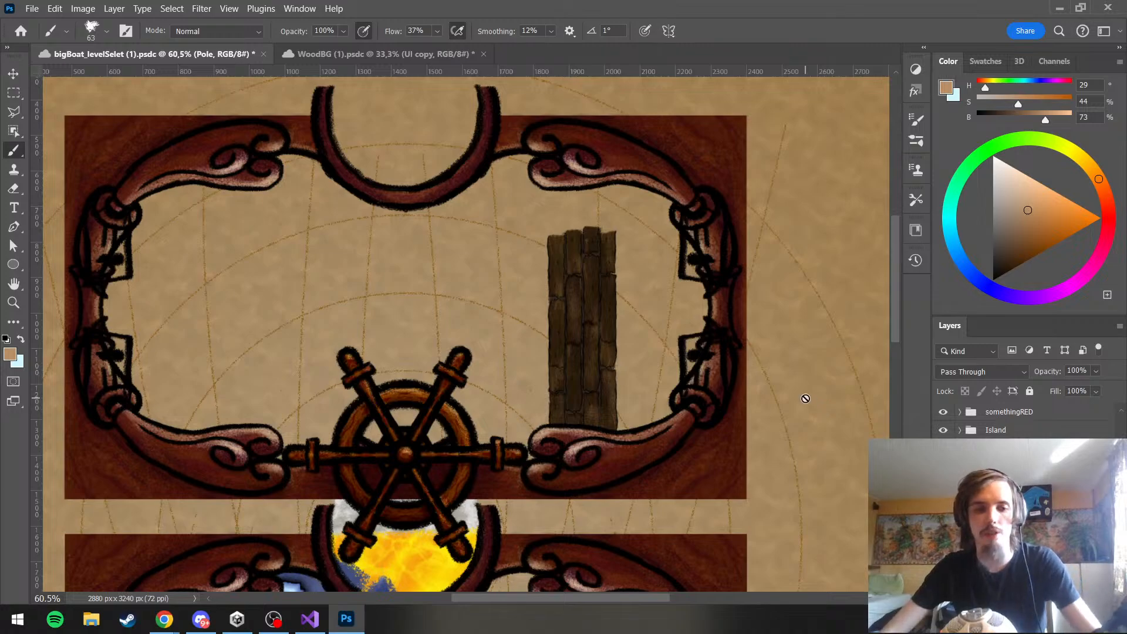
Set the brush color to black and make pen pressure control the brush size instead of its opacity
scroll(608, 268, up, 3)
drag(1009, 246, 992, 282)
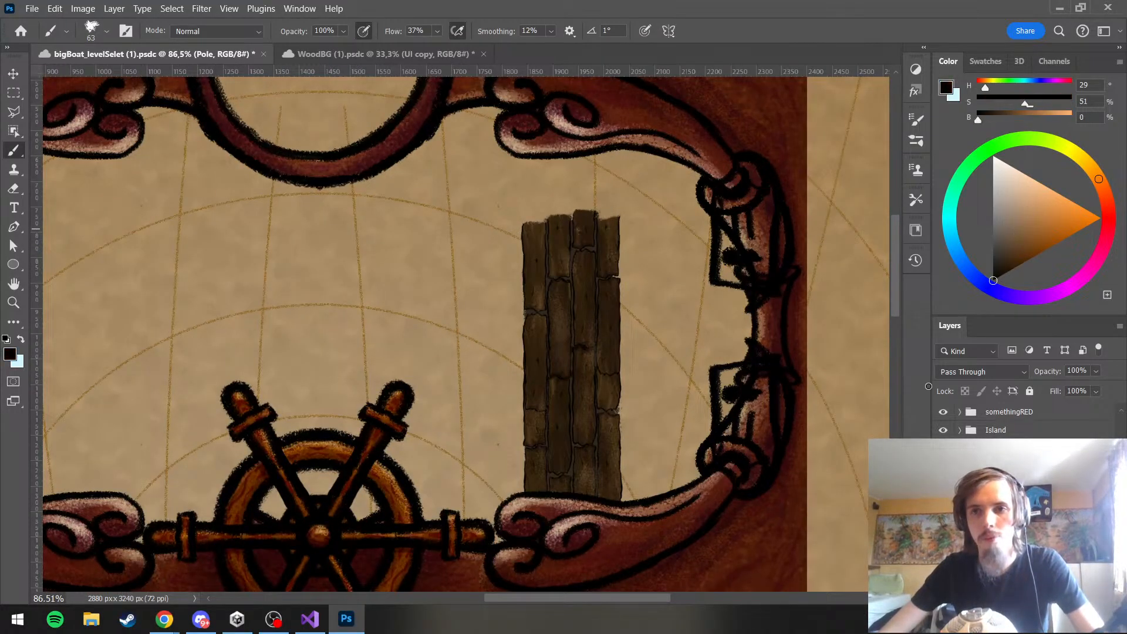
click(324, 30)
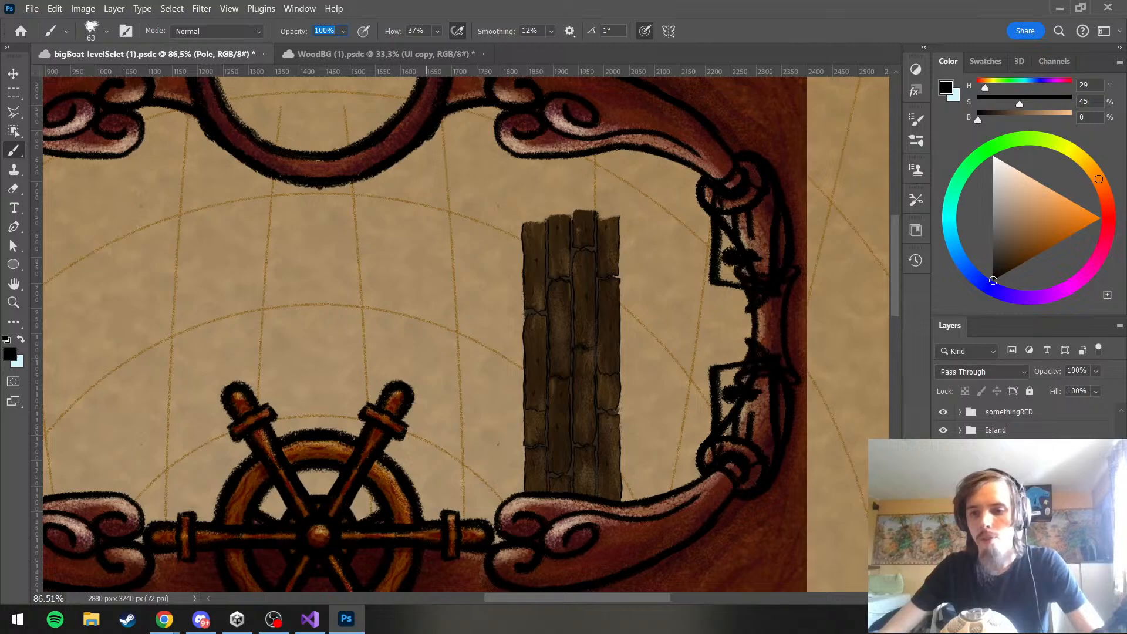
Add an empty layer to the Pole group and reduce the brush size to 53
key(ctrl+shift+alt+n)
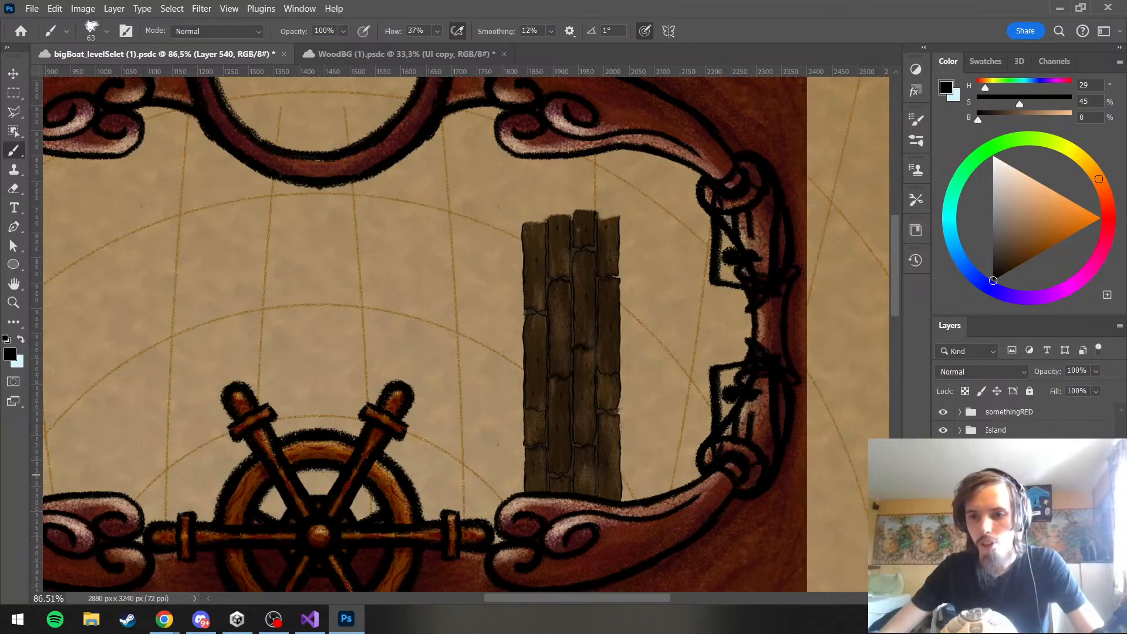
key(ctrl+z)
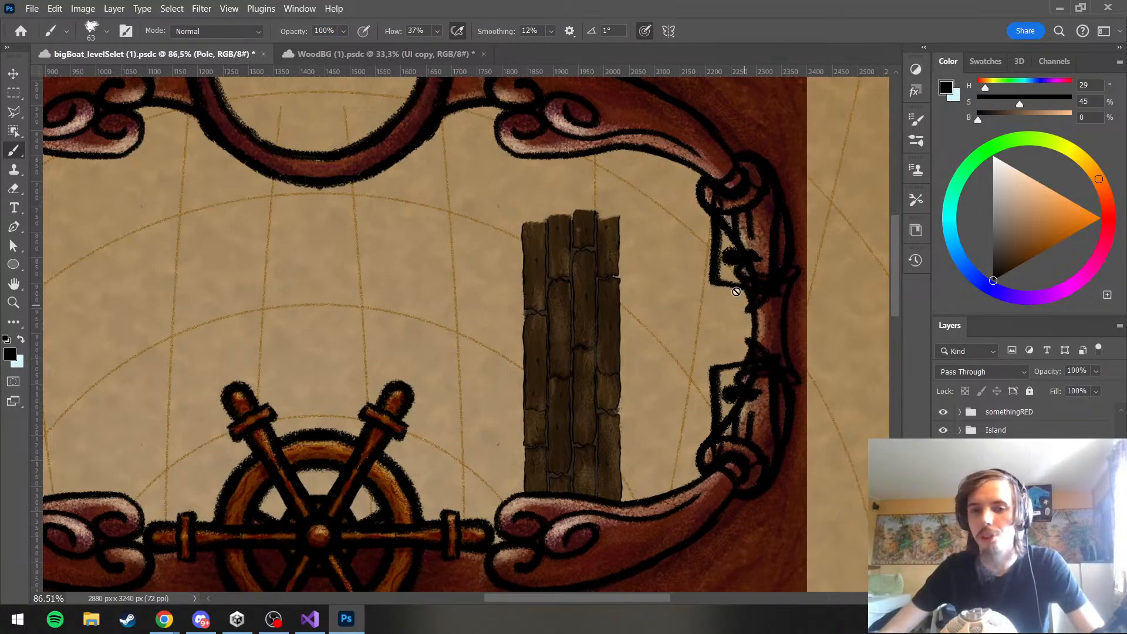
scroll(611, 209, up, 2)
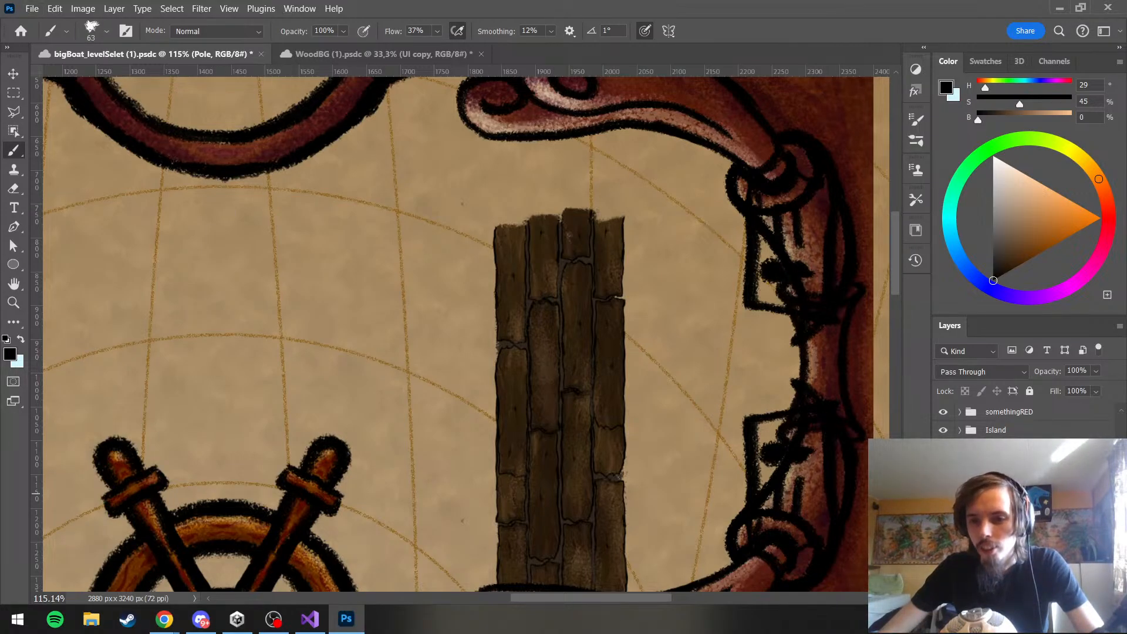
click(1070, 598)
scroll(696, 293, up, 1)
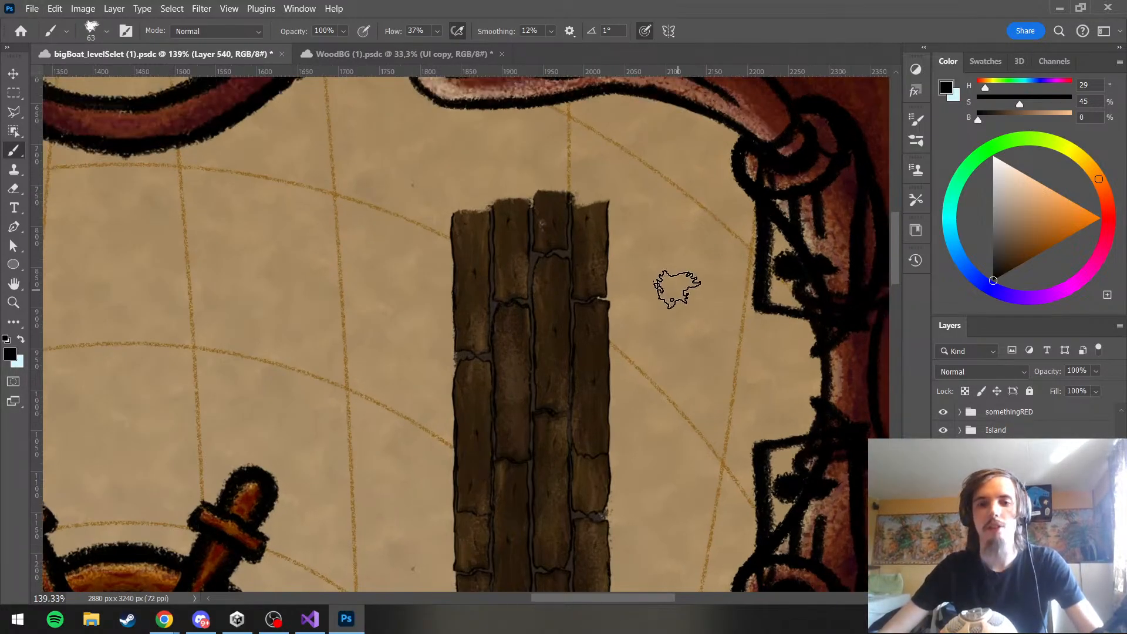
key(bracketleft)
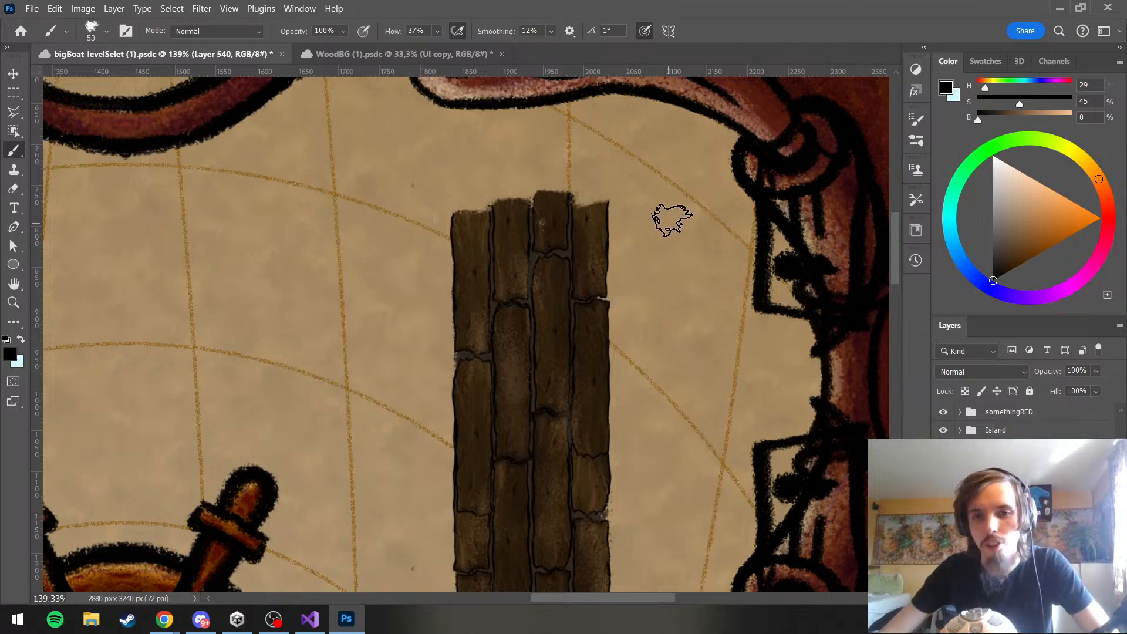
Try rounded black pole outlines on the map just beside the jetty's upper right edge, undoing each attempt
mouse_move(651, 207)
mouse_down()
mouse_move(619, 262)
mouse_move(661, 260)
mouse_move(651, 201)
mouse_up()
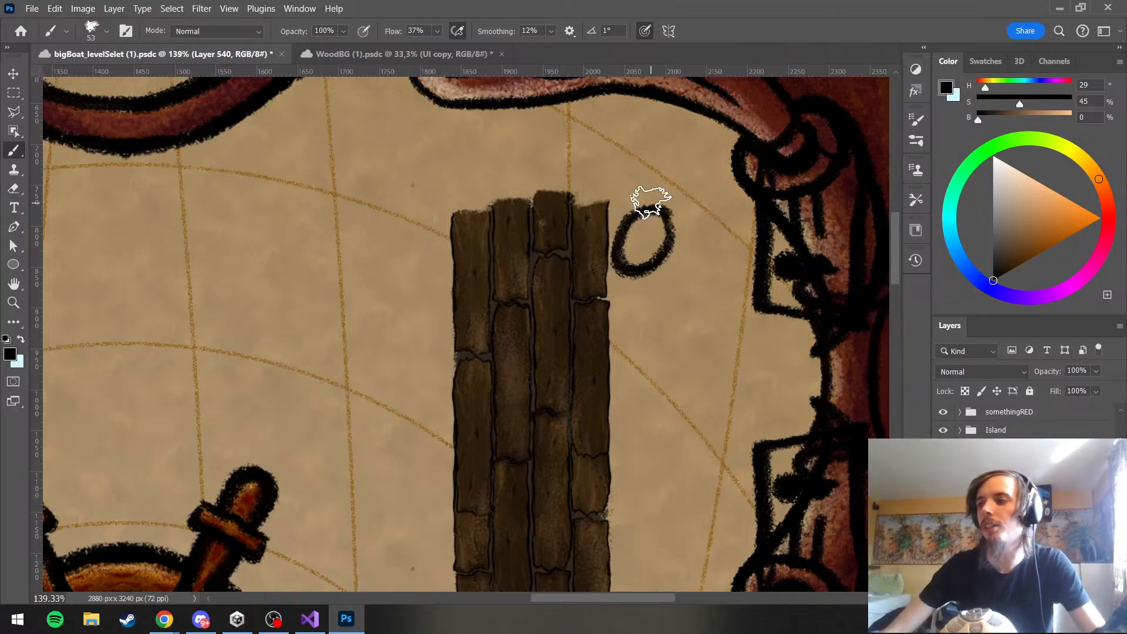
key(ctrl+z)
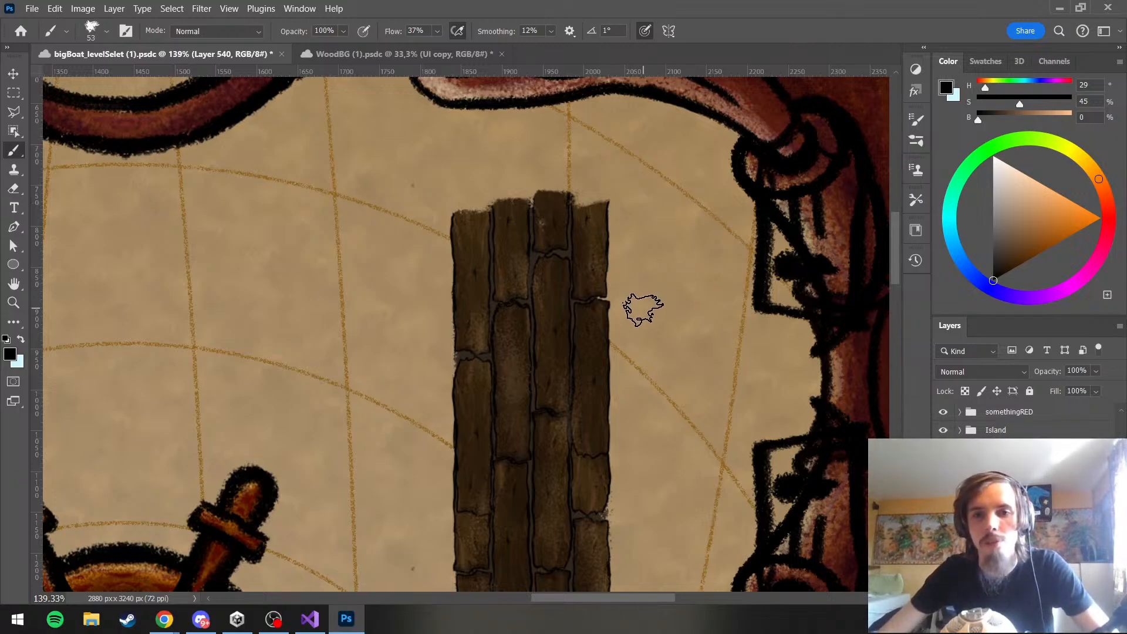
mouse_move(638, 280)
mouse_down()
mouse_move(637, 259)
mouse_move(629, 302)
mouse_move(643, 258)
mouse_move(669, 276)
mouse_up()
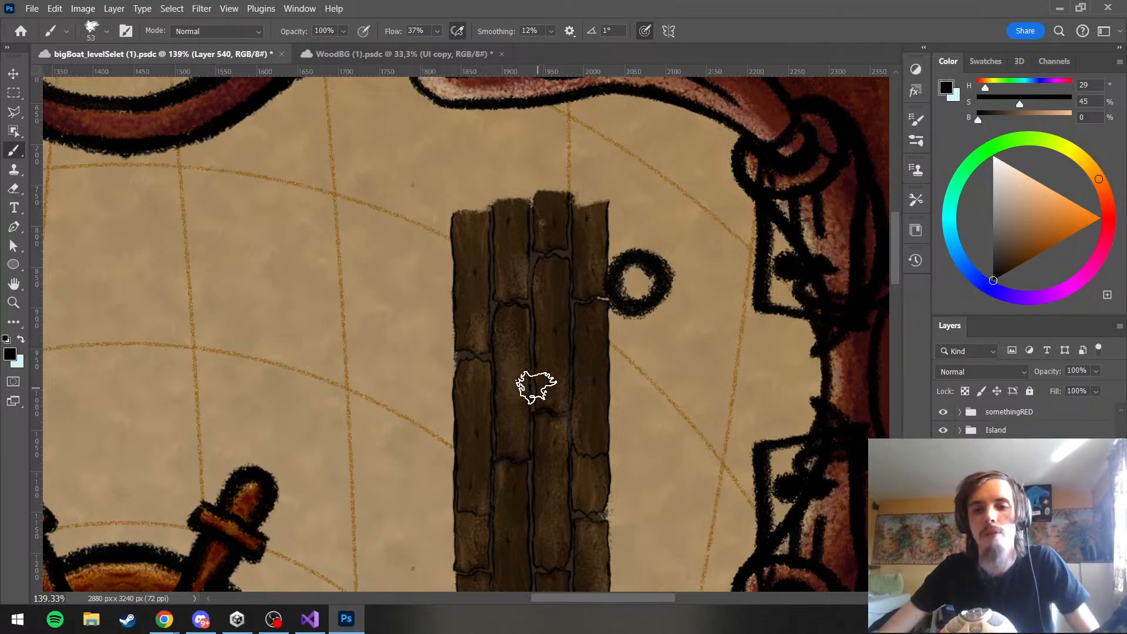
scroll(581, 264, down, 3)
key(super)
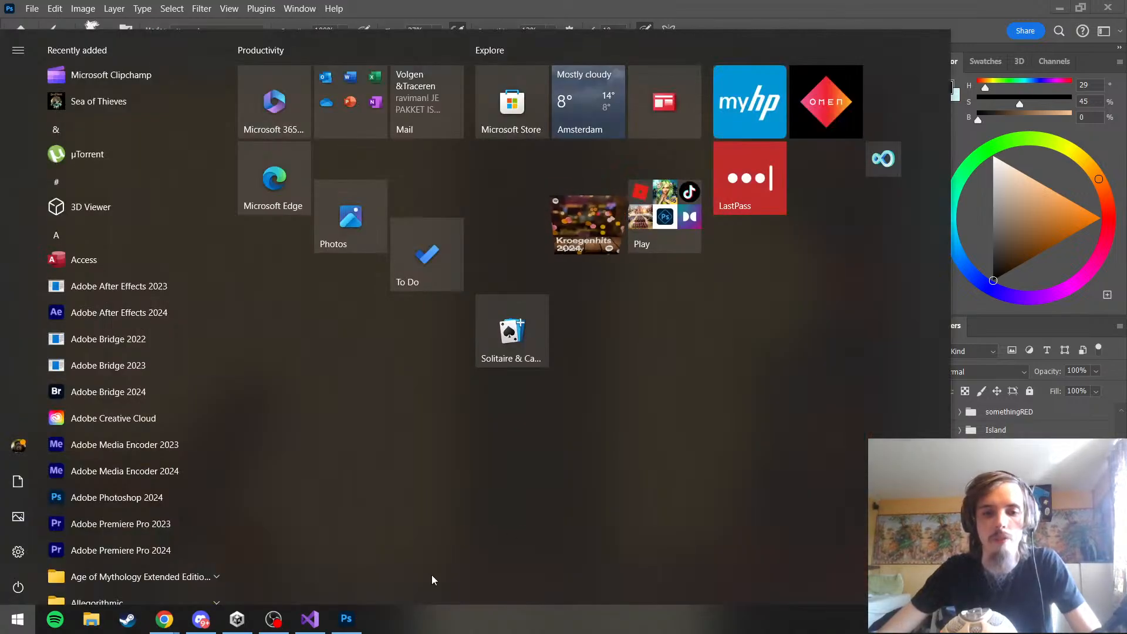
click(346, 619)
key(ctrl+z)
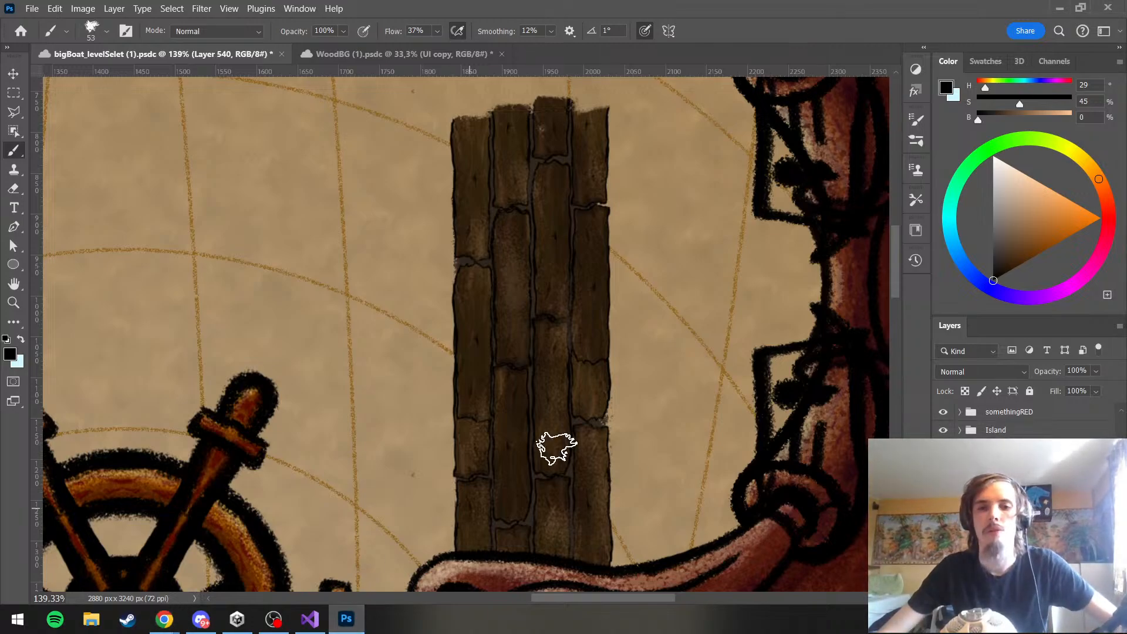
Draw a black ring about 40 px across overlapping the jetty's upper right edge as the pole's outline
scroll(720, 333, up, 2)
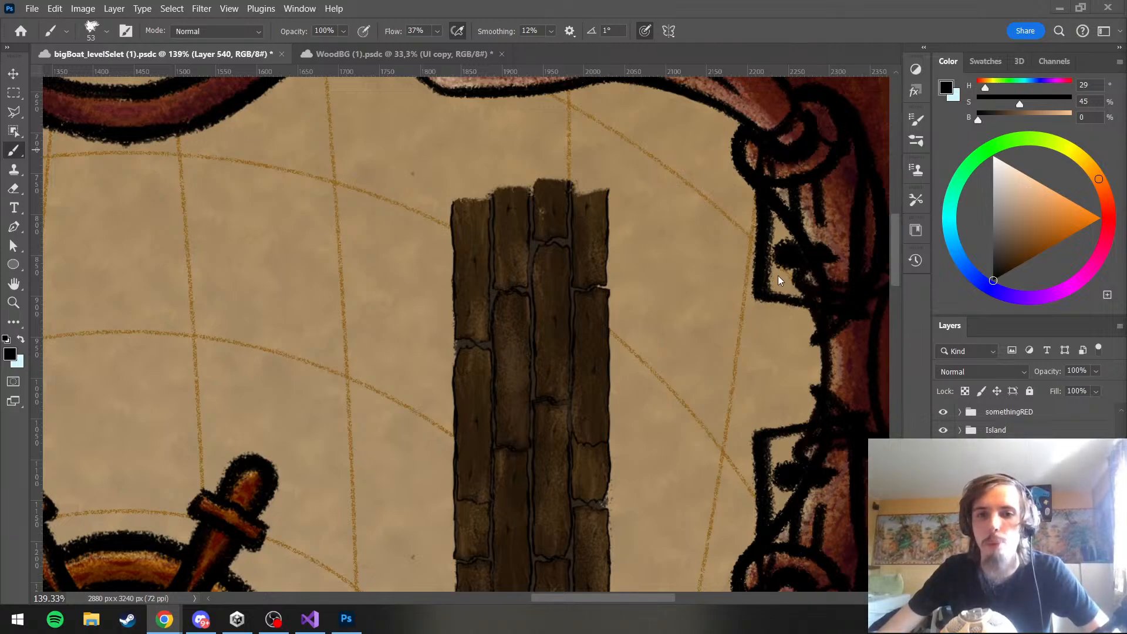
click(346, 617)
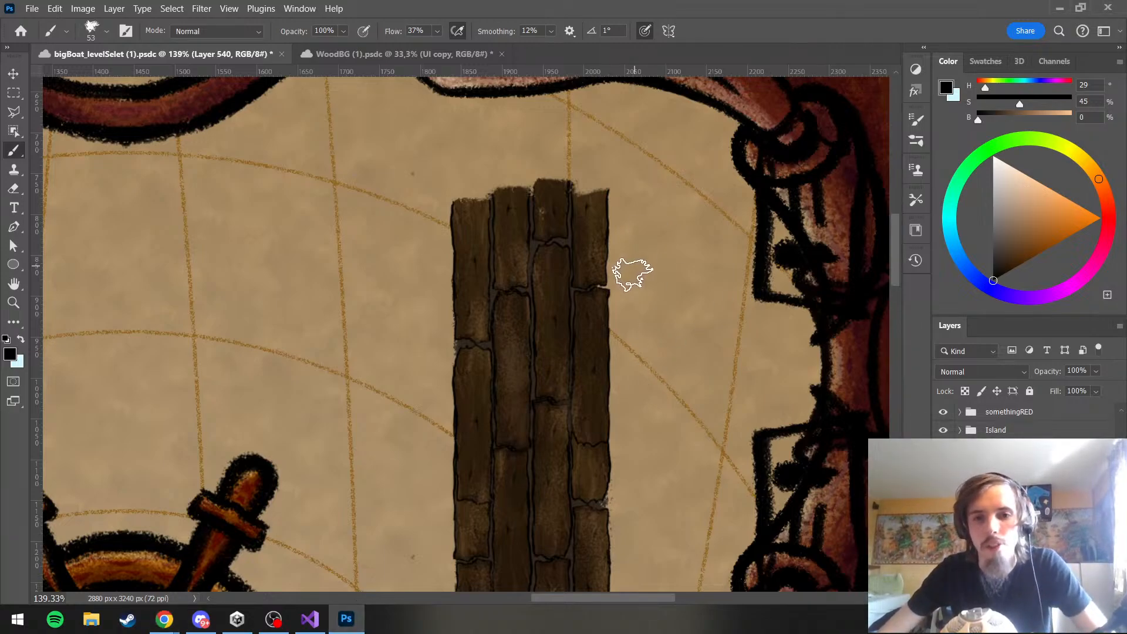
mouse_move(621, 269)
mouse_down()
mouse_move(600, 307)
mouse_move(630, 309)
mouse_move(617, 259)
mouse_up()
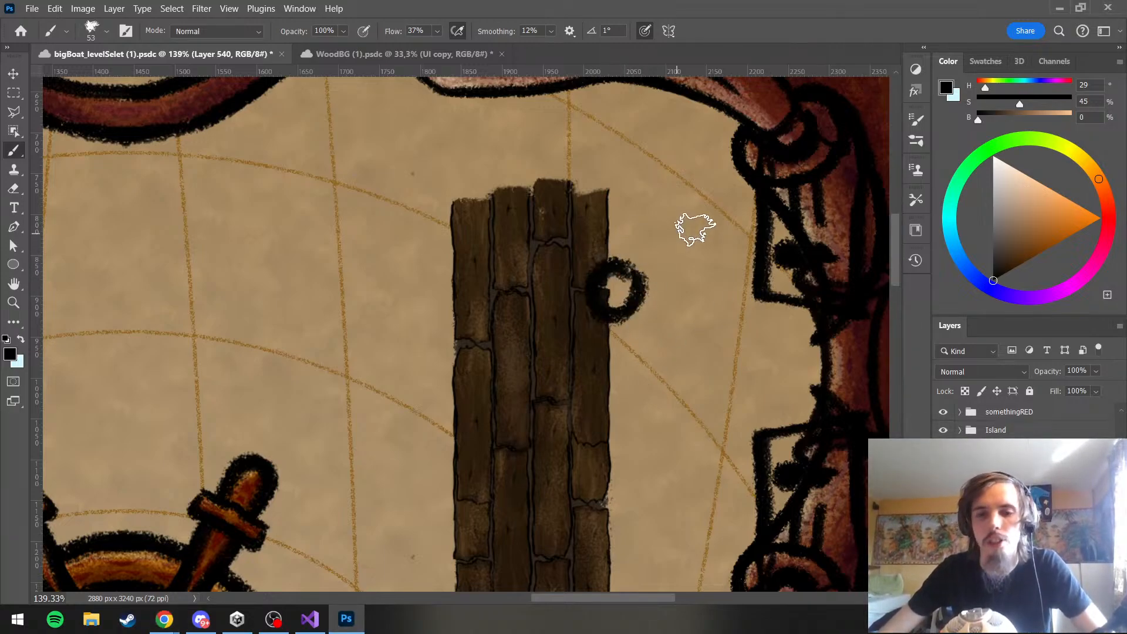
Rename the pole outline's layer as lines and add another new layer for the pole
scroll(722, 281, down, 3)
scroll(654, 281, up, 2)
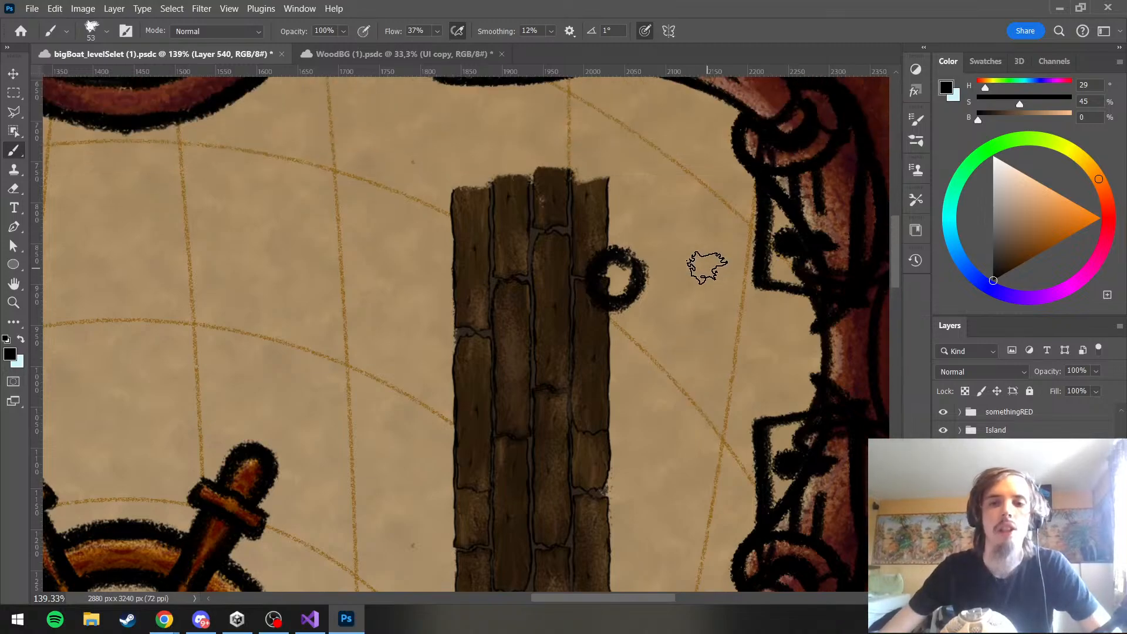
scroll(675, 279, up, 3)
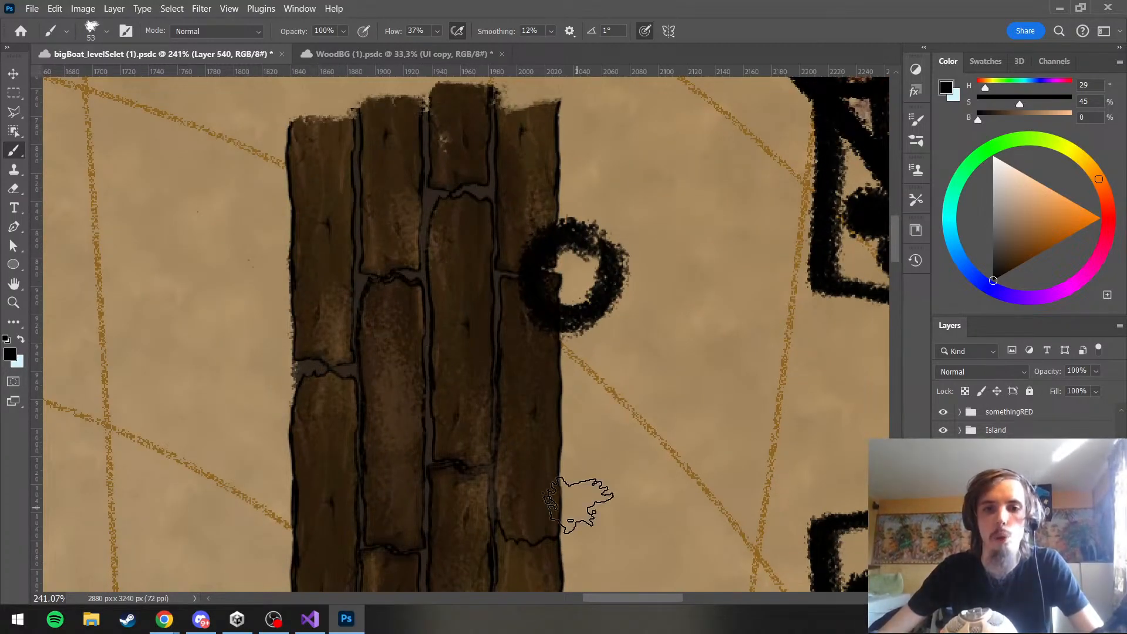
scroll(625, 284, down, 5)
scroll(605, 273, up, 5)
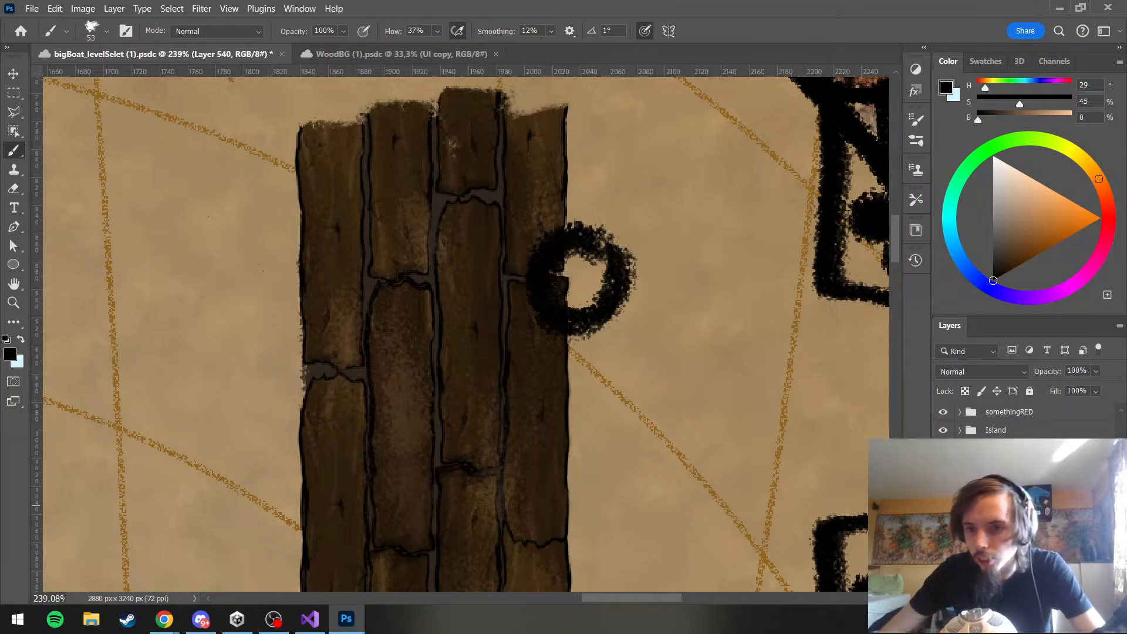
click(998, 507)
click(998, 525)
click(998, 489)
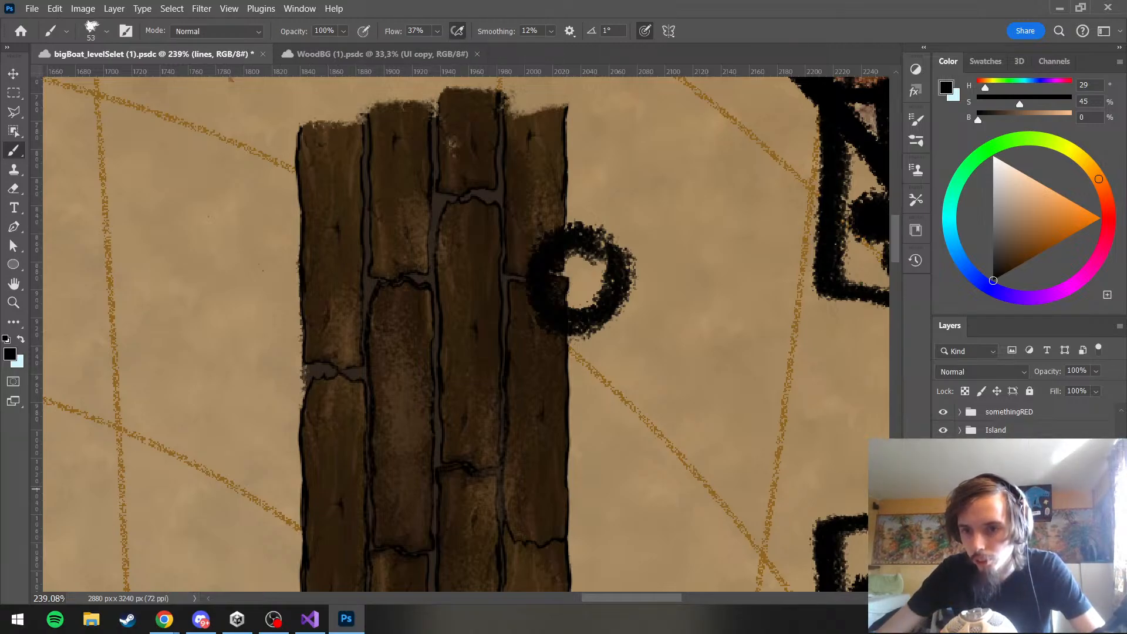
click(1064, 598)
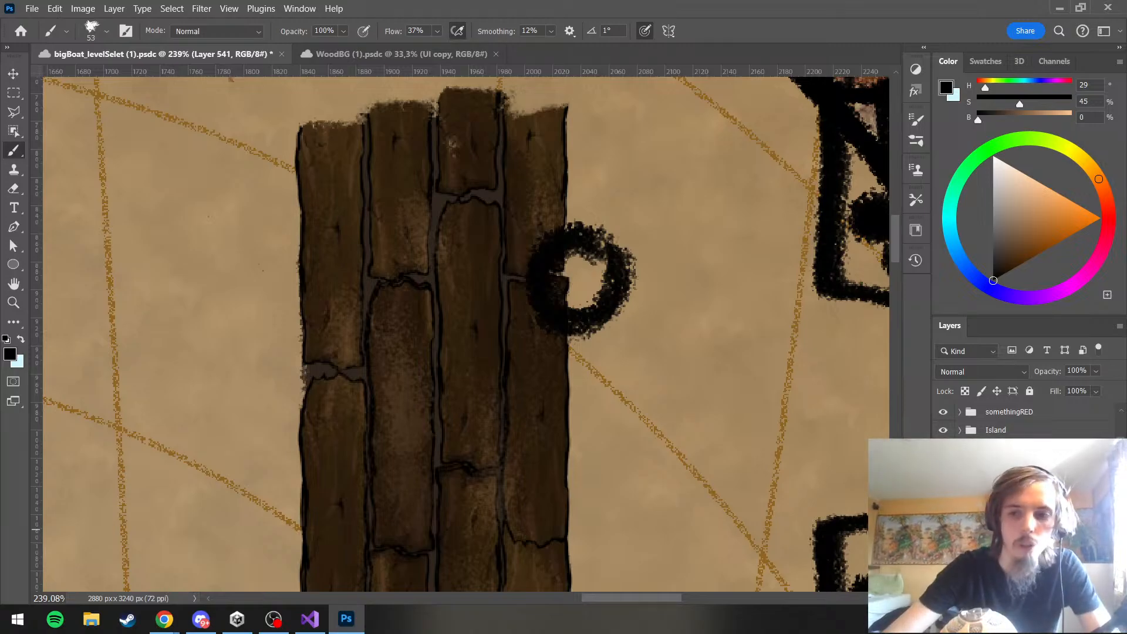
click(997, 500)
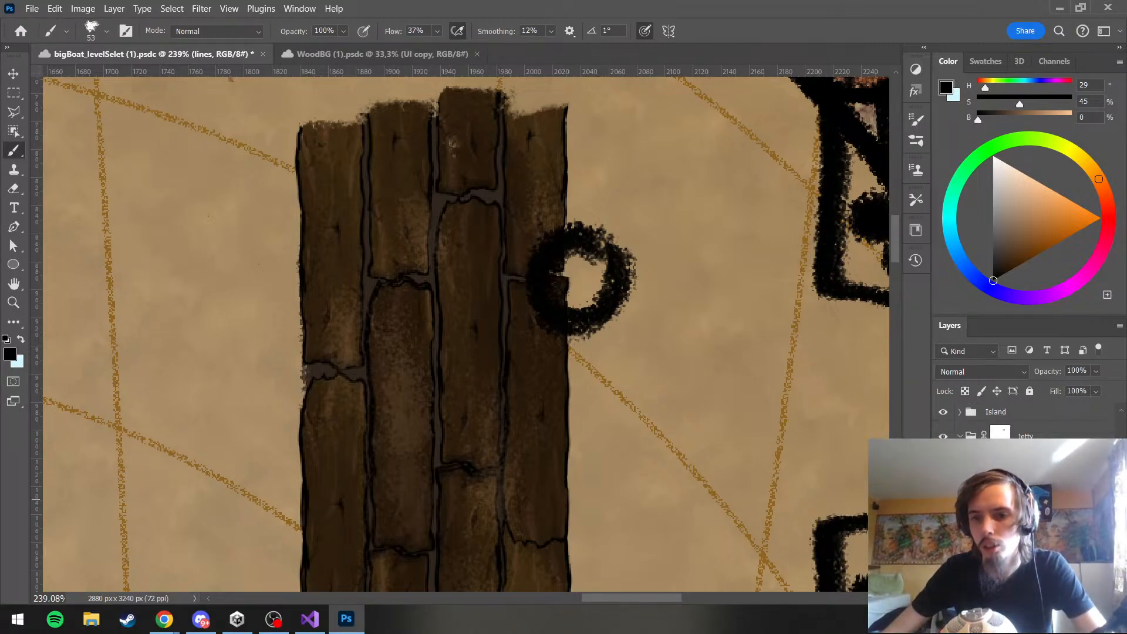
Fill the inside of the pole's ring with dark brown (H 30, S 74, B 17) on the col layer
click(998, 518)
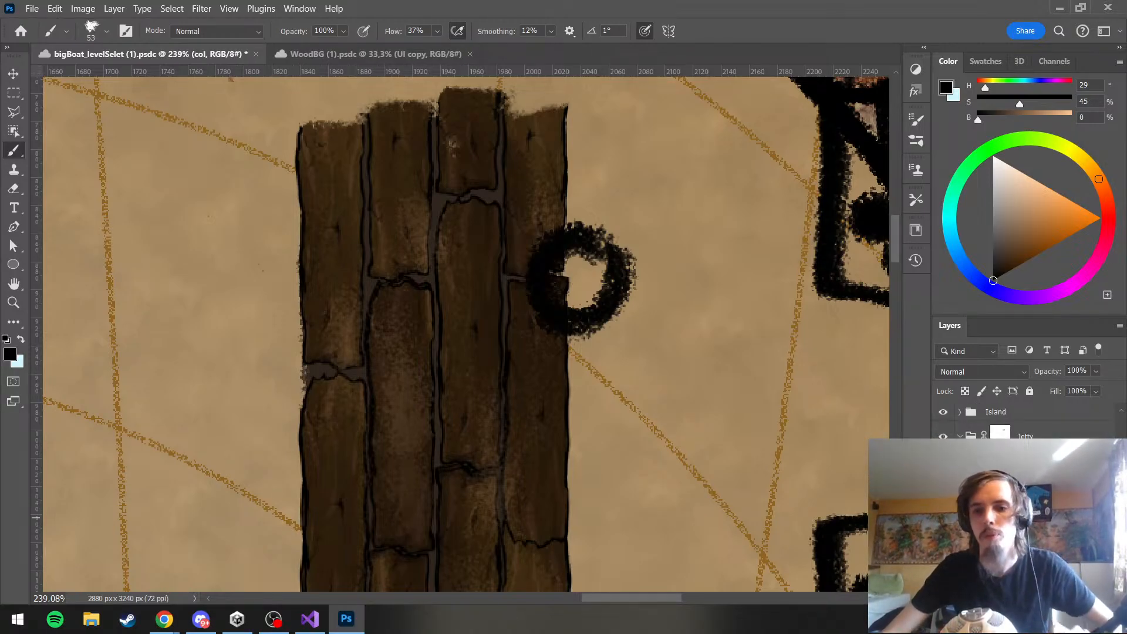
click(998, 462)
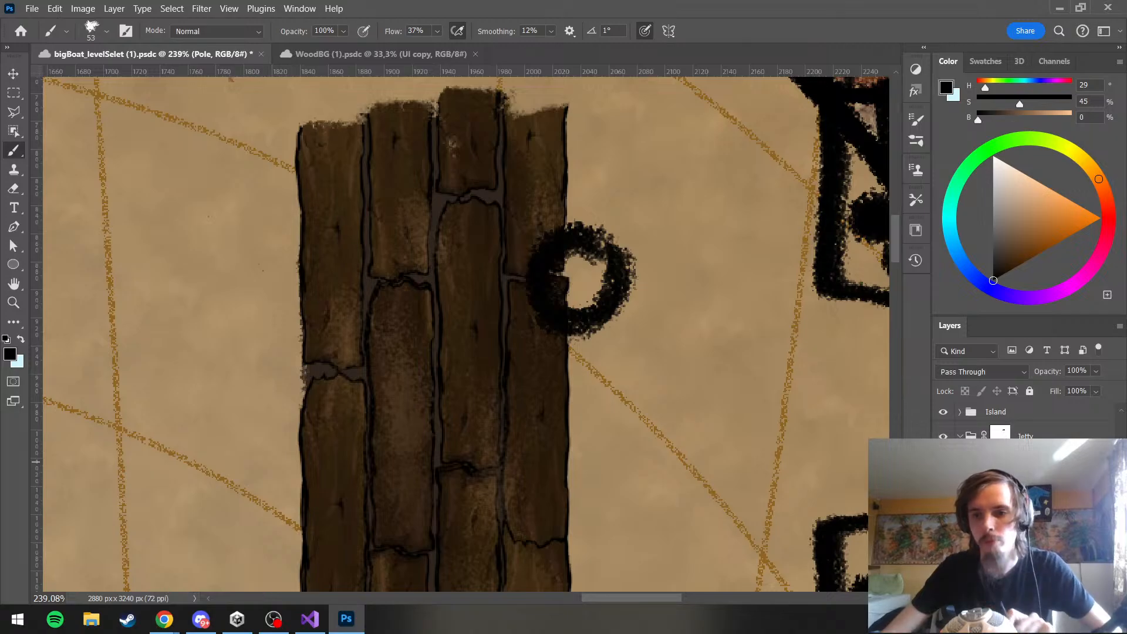
click(998, 517)
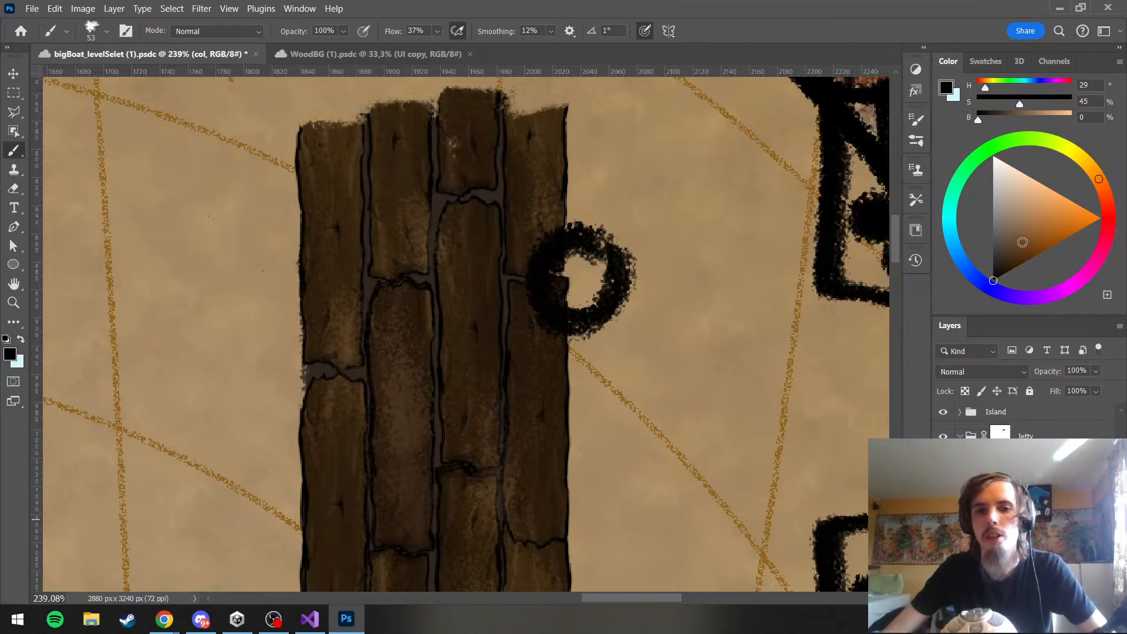
mouse_move(1022, 242)
mouse_down()
mouse_move(1029, 235)
mouse_move(1036, 247)
mouse_up()
mouse_move(599, 331)
mouse_down()
mouse_move(547, 301)
mouse_move(577, 254)
mouse_move(605, 314)
mouse_move(572, 347)
mouse_move(582, 286)
mouse_move(559, 273)
mouse_move(599, 285)
mouse_move(584, 278)
mouse_move(604, 250)
mouse_up()
alt+click(508, 299)
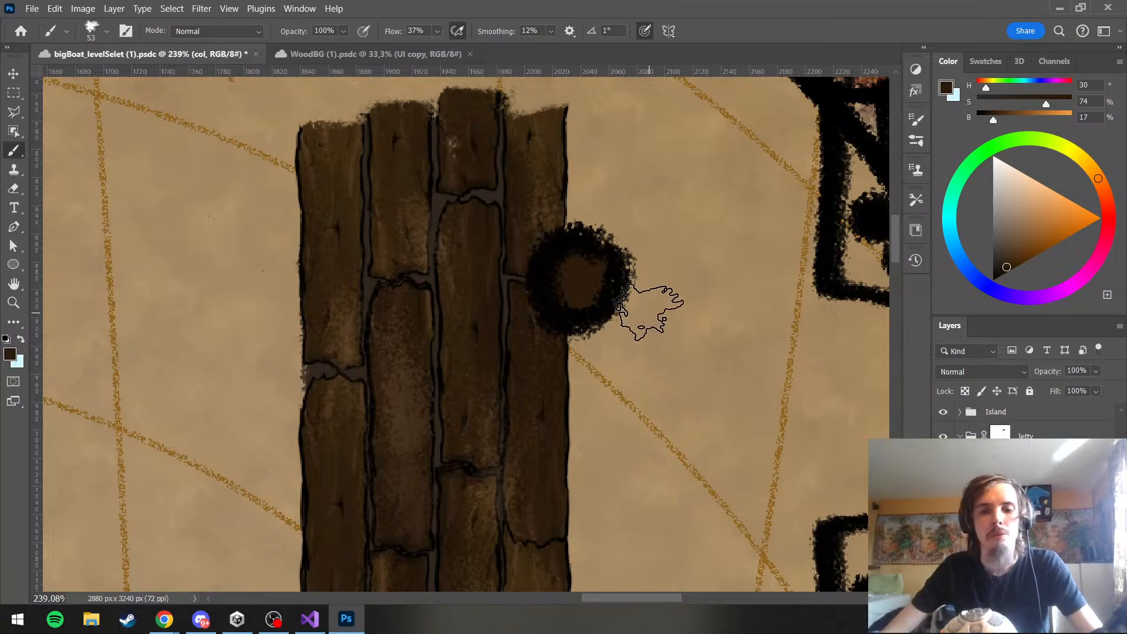
Hide the ring's thick inner edge on the lines layer's mask with a 41 px black brush, enlarging the pole's brown centre
scroll(646, 323, down, 5)
scroll(649, 314, up, 1)
scroll(653, 308, up, 4)
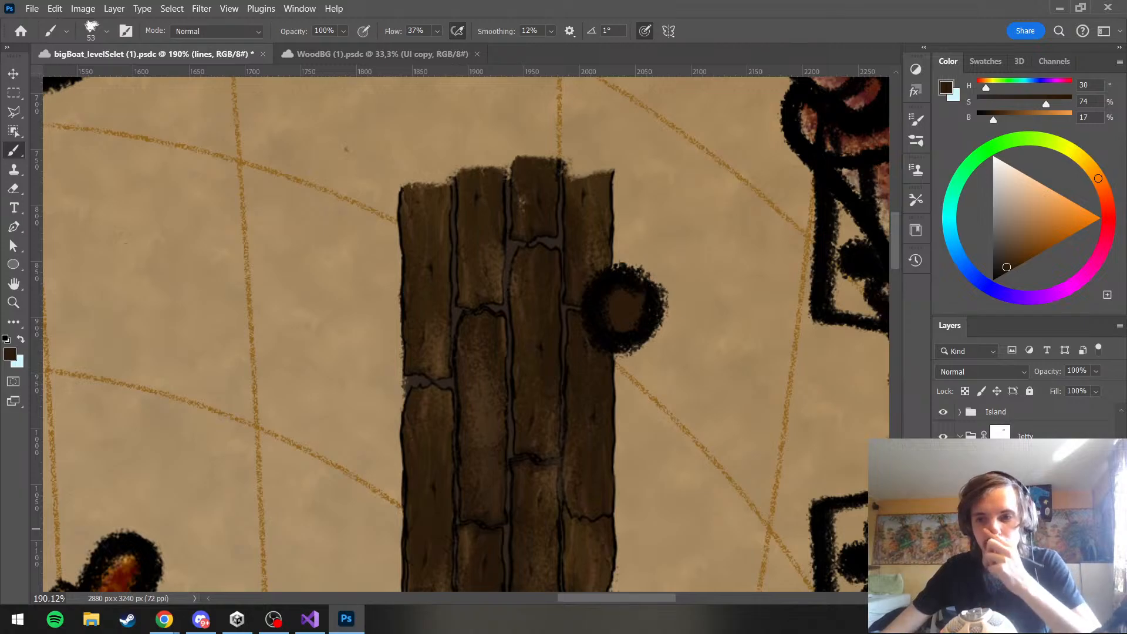
click(1018, 511)
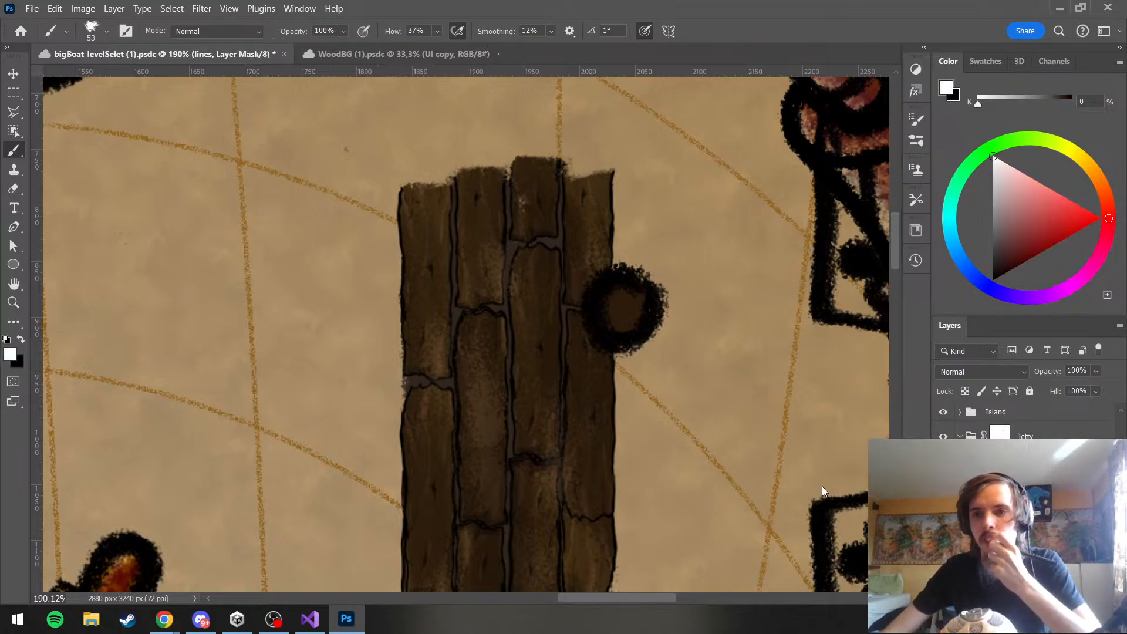
key(x)
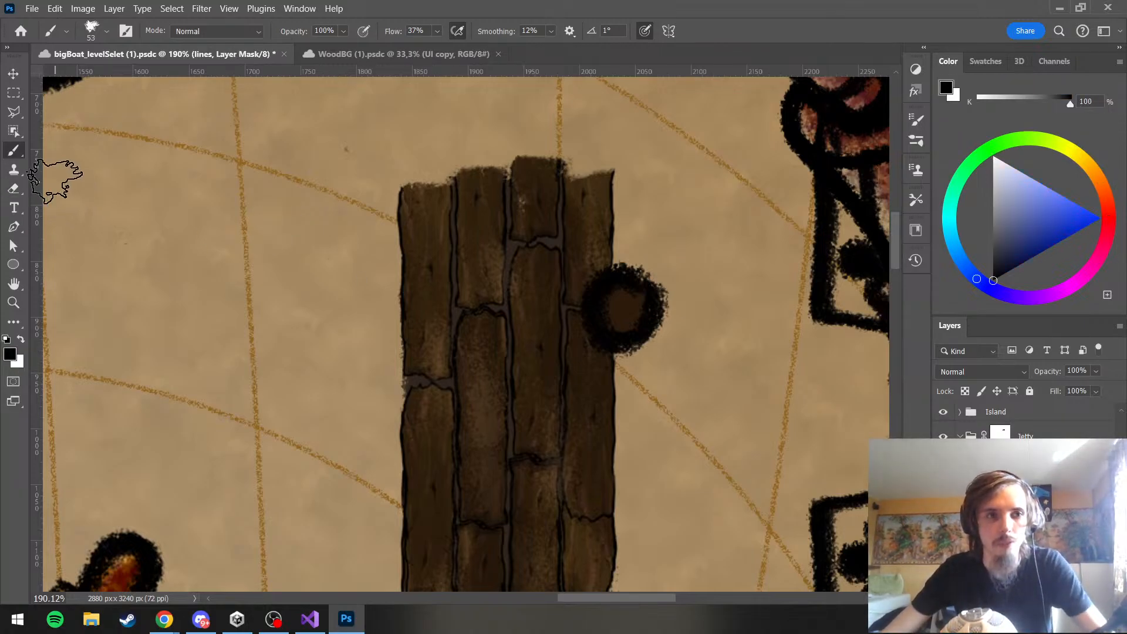
scroll(538, 269, up, 3)
drag(668, 284, 658, 296)
scroll(701, 306, up, 2)
scroll(704, 304, up, 2)
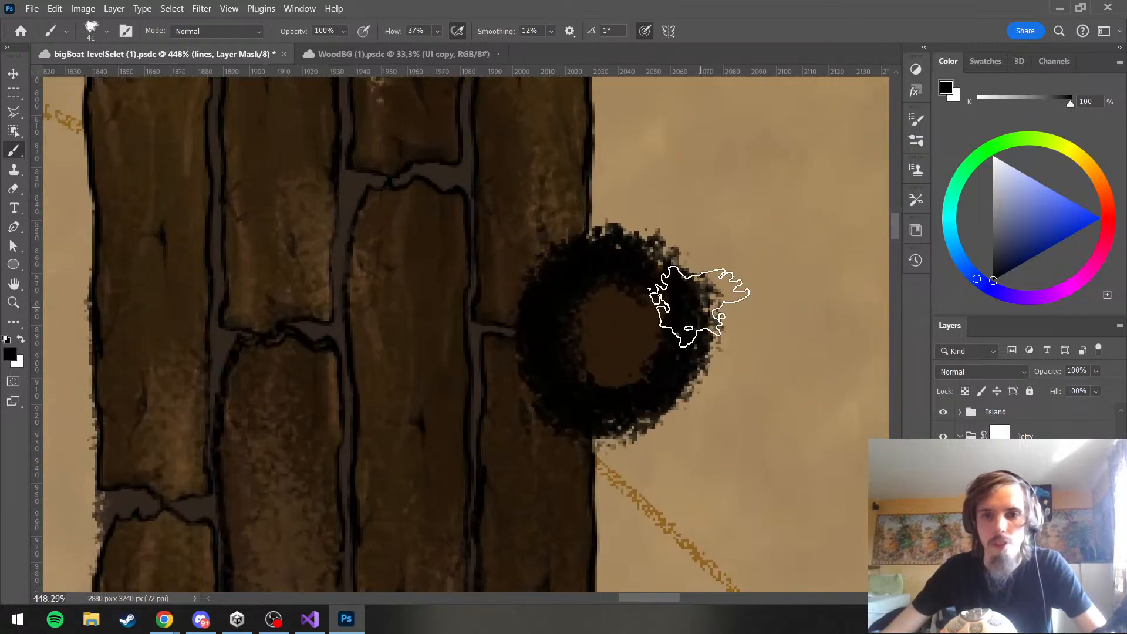
mouse_move(580, 362)
mouse_down()
mouse_move(600, 312)
mouse_move(598, 358)
mouse_move(602, 308)
mouse_move(612, 373)
mouse_move(596, 313)
mouse_move(620, 296)
mouse_move(591, 307)
mouse_move(621, 340)
mouse_move(615, 347)
mouse_move(651, 342)
mouse_up()
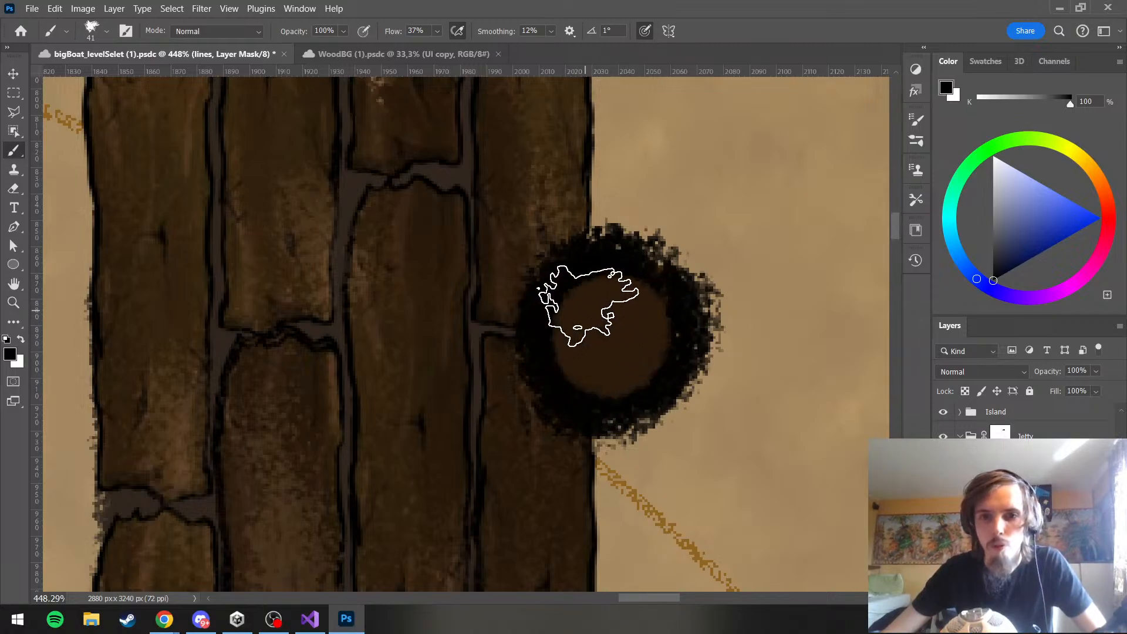
Disable the layer mask on the pole's lines layer for comparison and enable it again
alt+scroll(541, 253, down, 8)
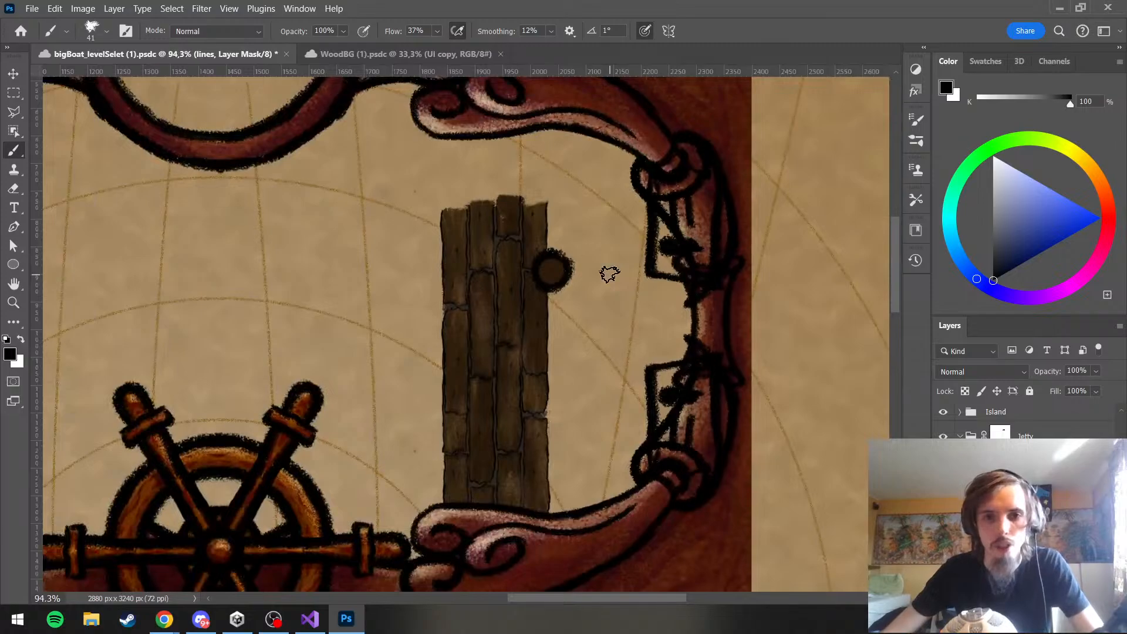
scroll(609, 273, down, 3)
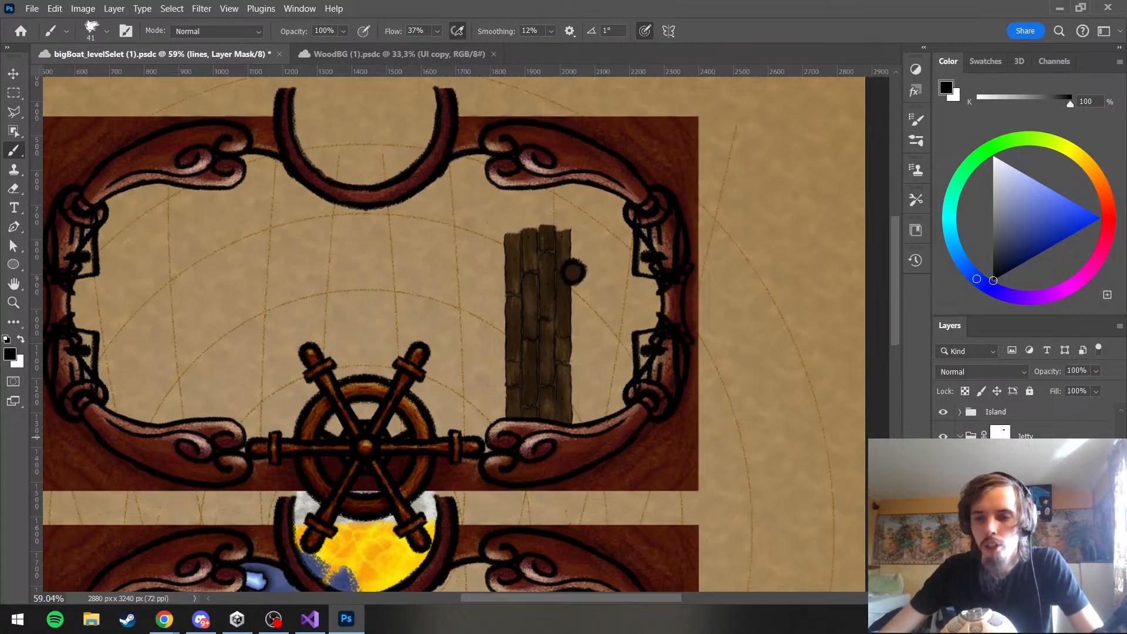
right_click(1024, 488)
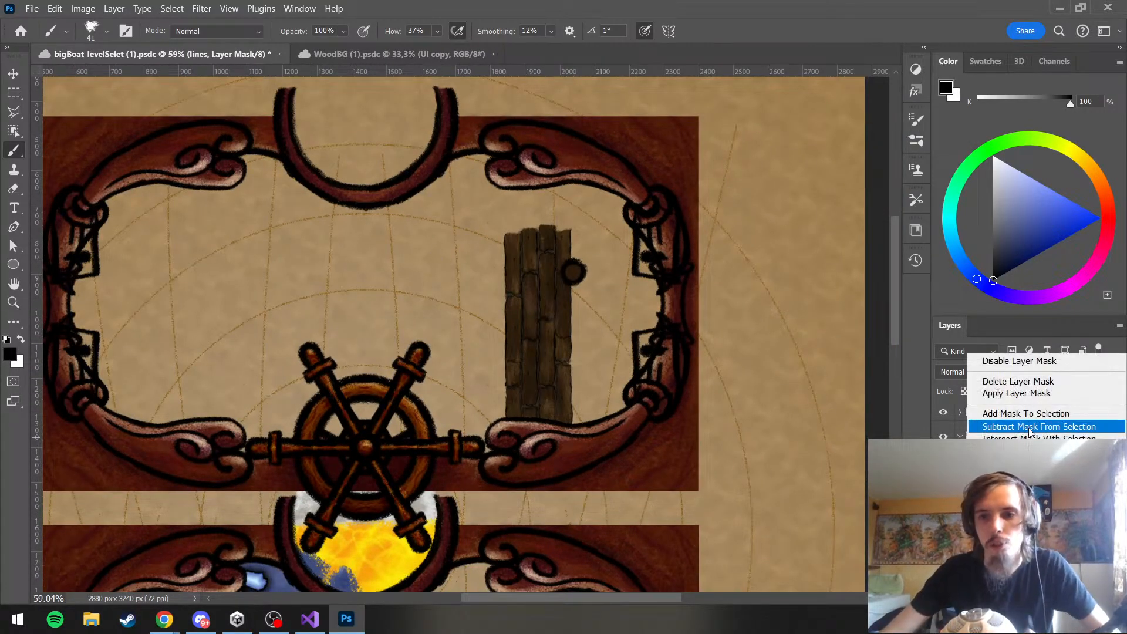
click(1016, 362)
right_click(1024, 489)
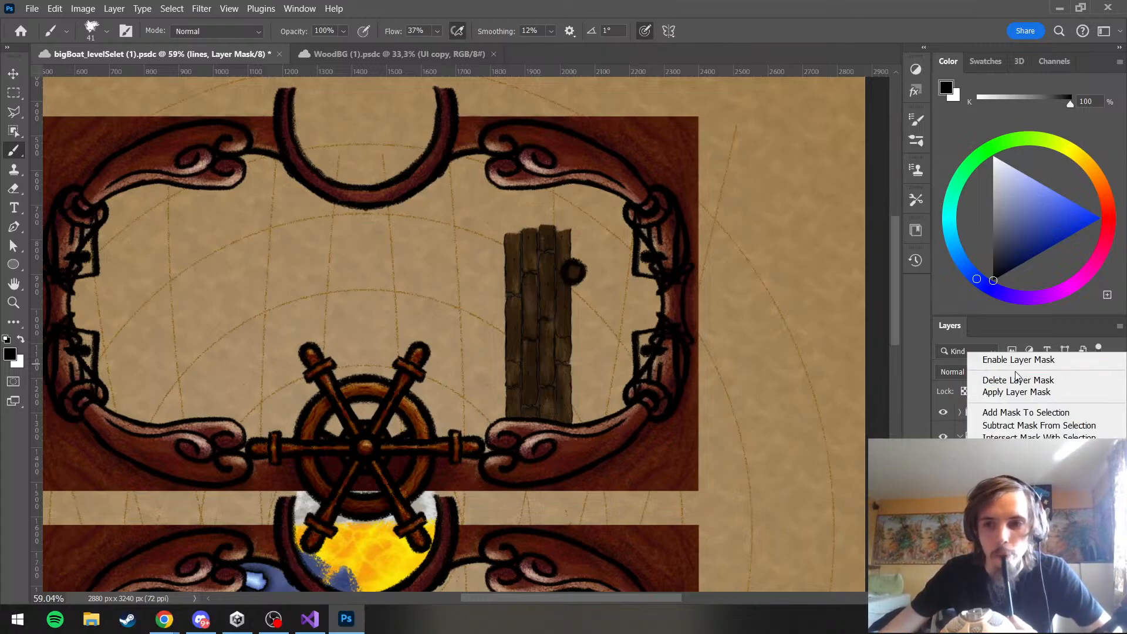
click(1012, 362)
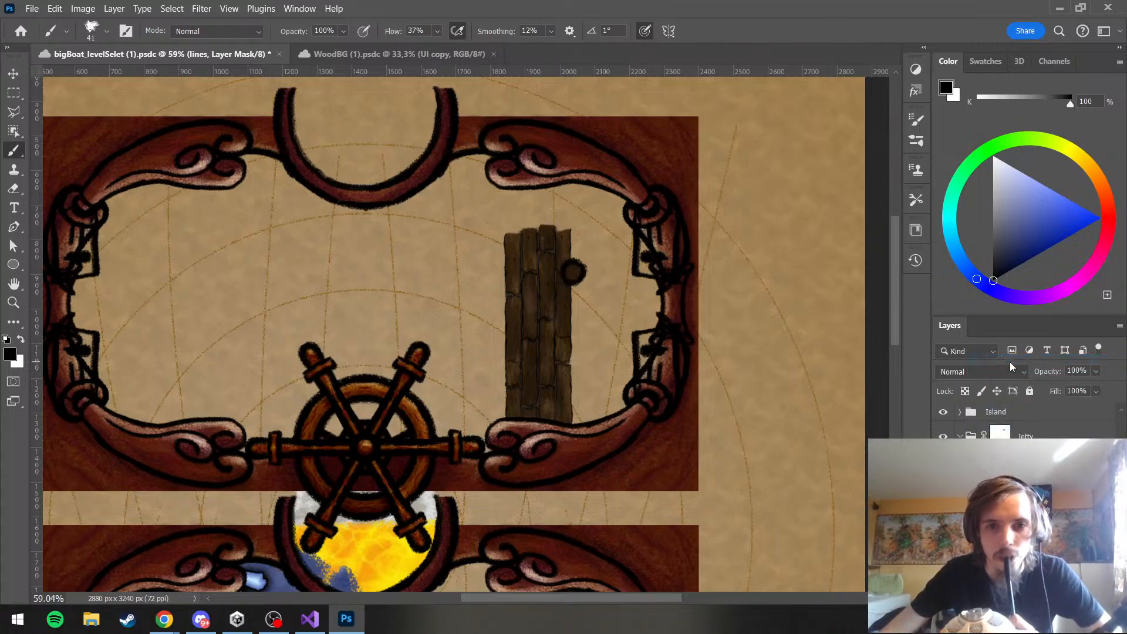
scroll(570, 272, up, 8)
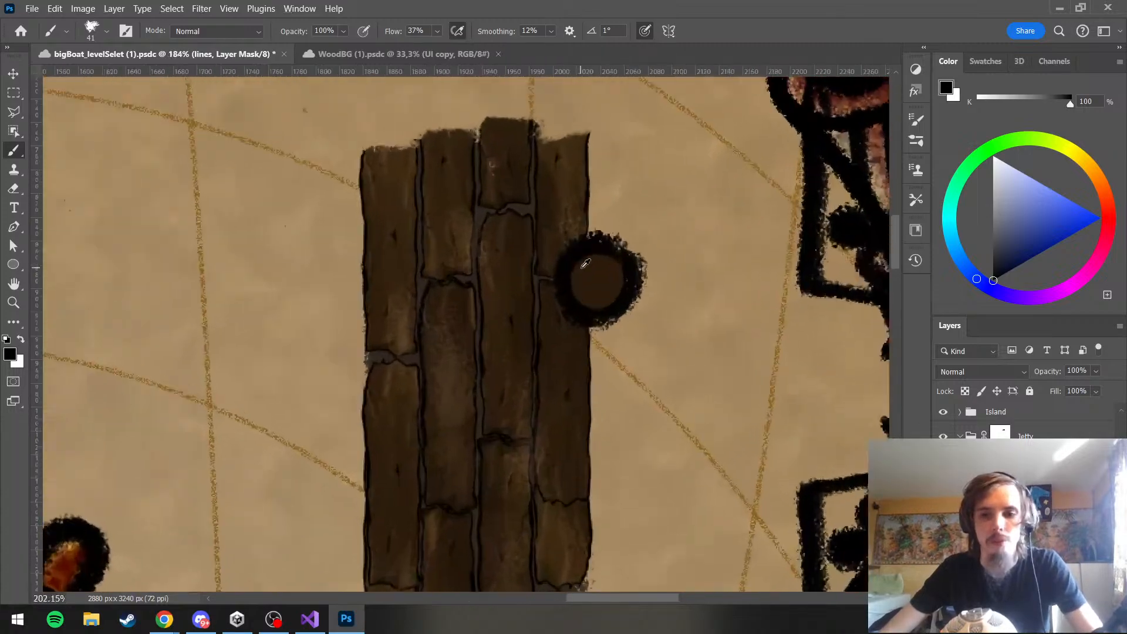
click(1027, 582)
click(1027, 557)
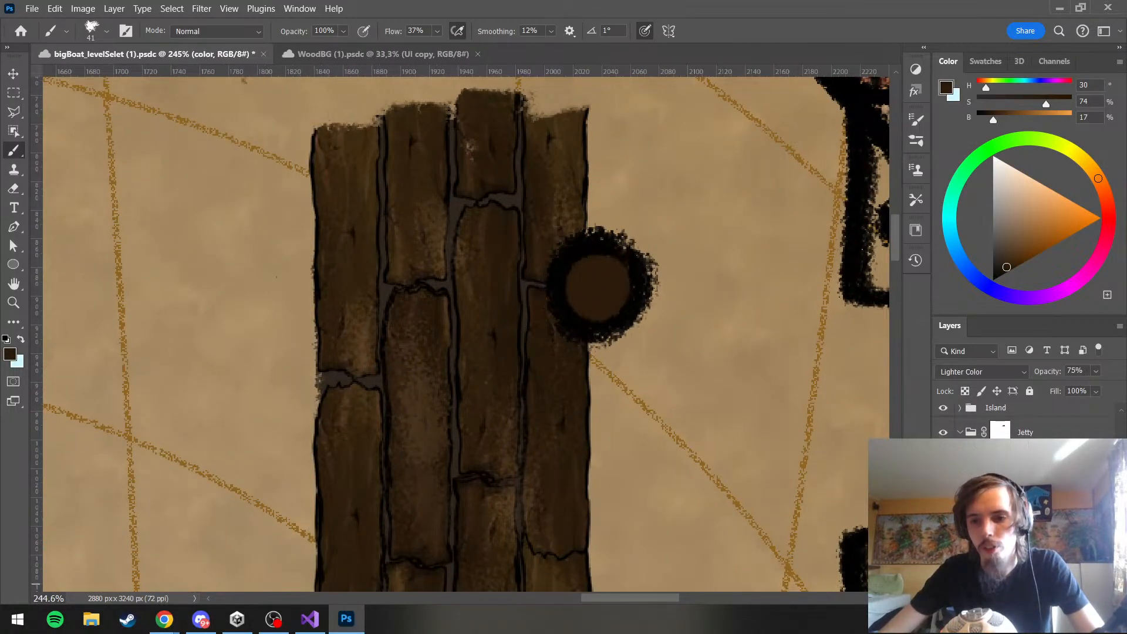
click(943, 543)
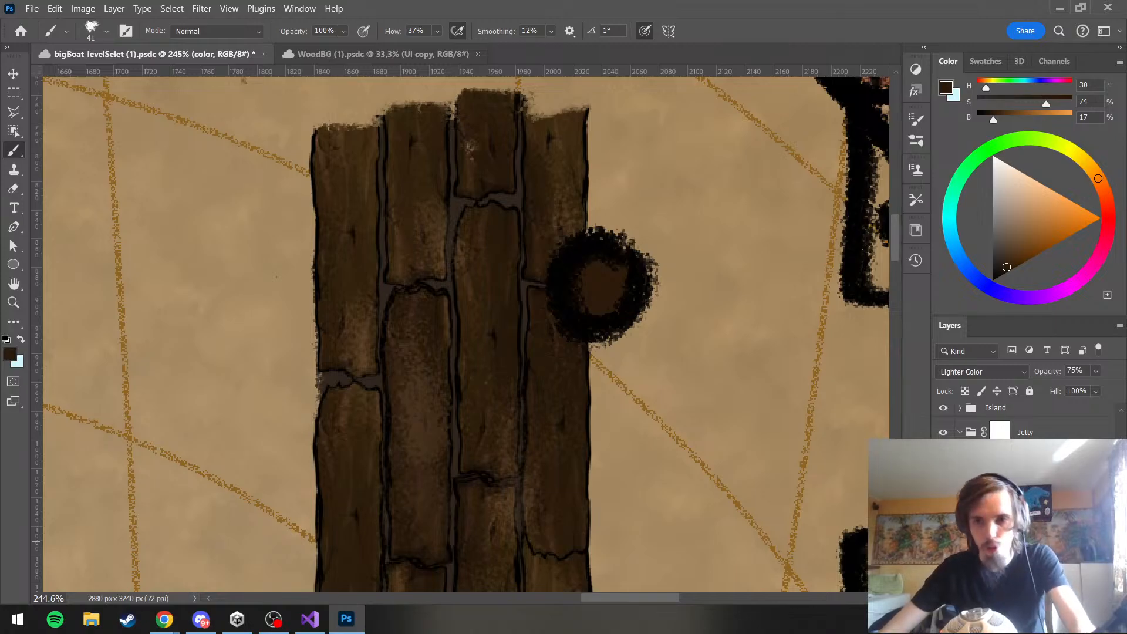
key(ctrl+y)
key(ctrl+y)
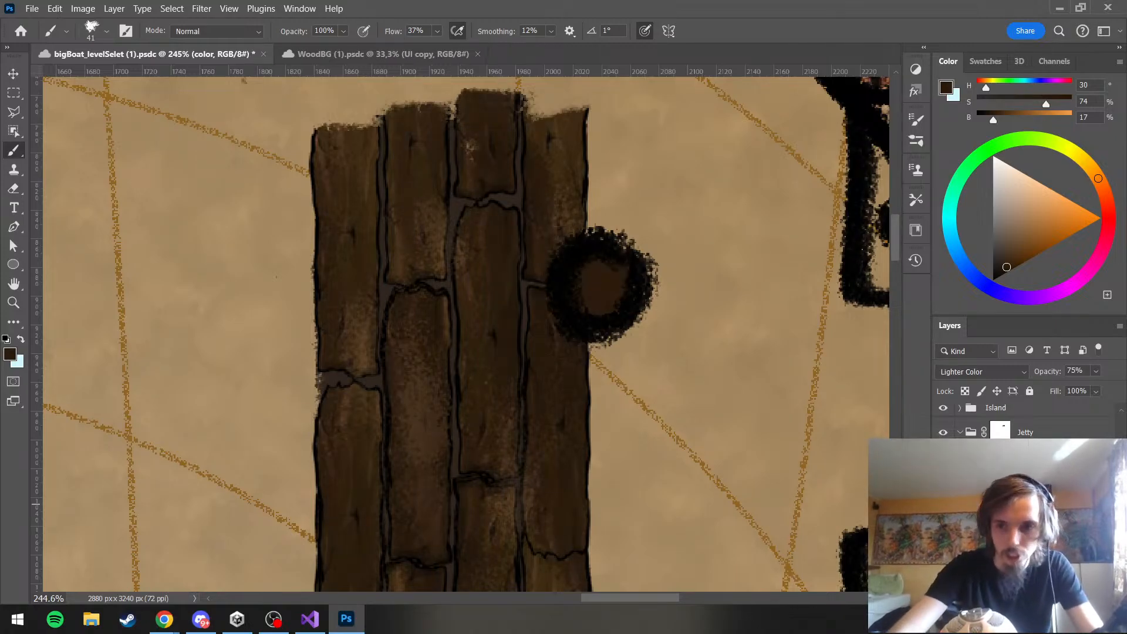
key(ctrl+shift+z)
Add a new layer named shade to the pole and turn on pen-pressure control of the brush opacity
click(1028, 488)
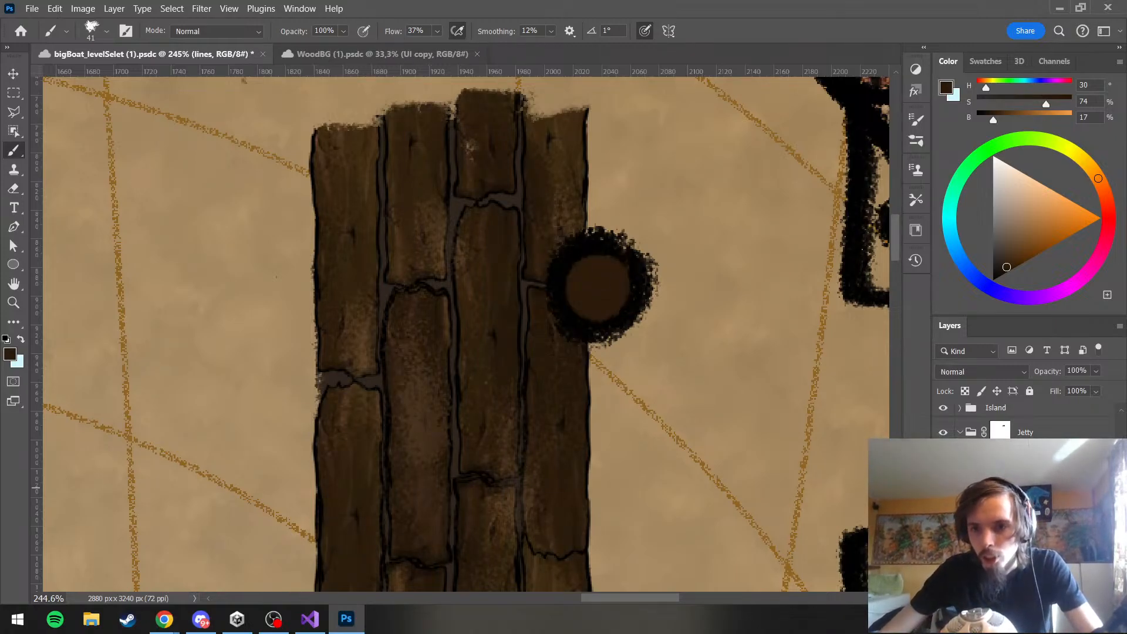
click(1027, 521)
click(1027, 543)
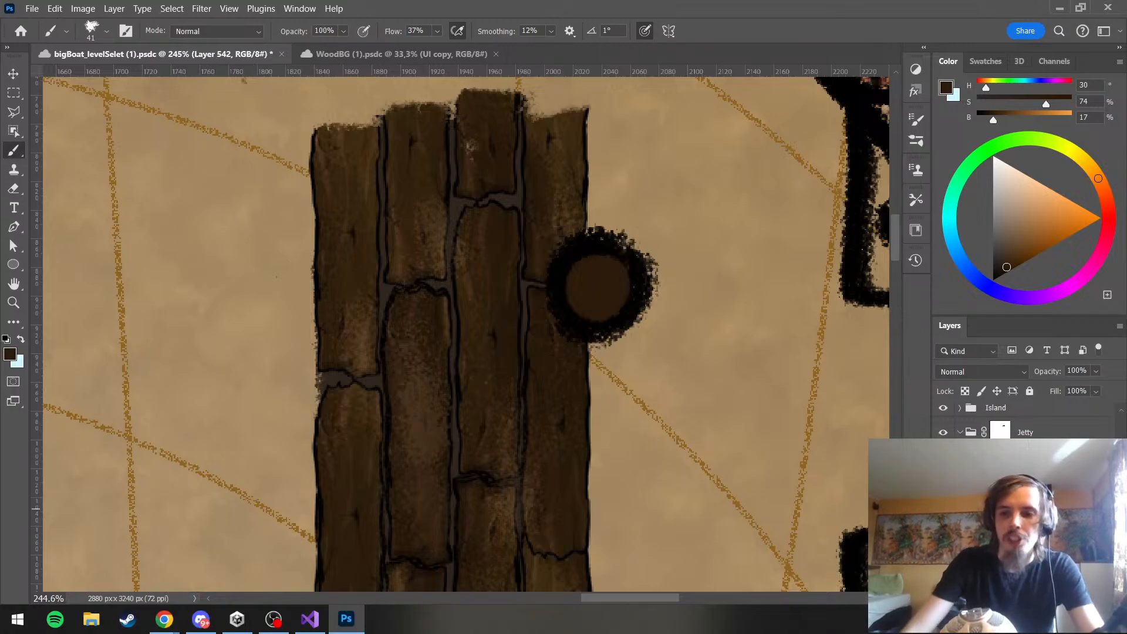
click(1027, 509)
click(1027, 528)
click(1027, 507)
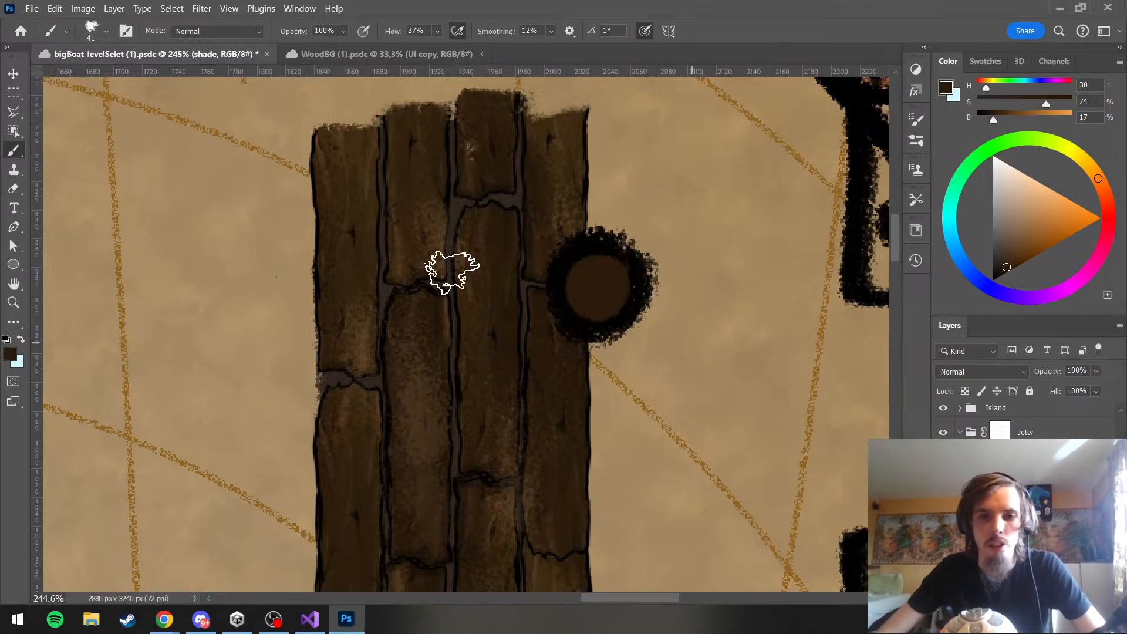
click(362, 31)
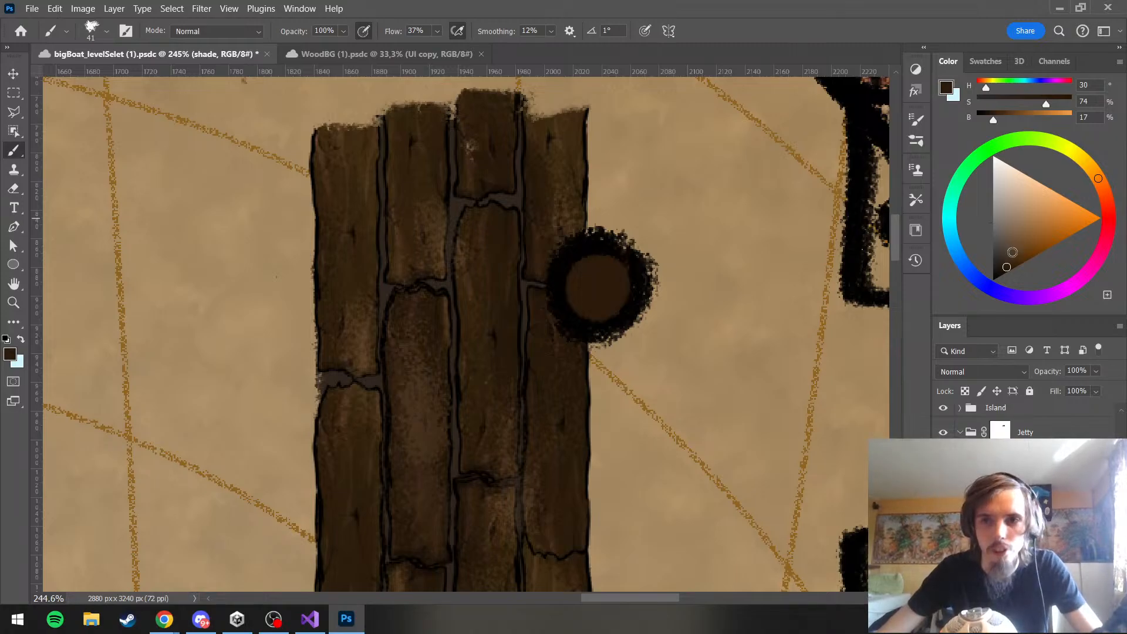
Try shading the upper part of the pole's top with a near-black brown (H 30, S 51, B 8)
scroll(658, 271, up, 3)
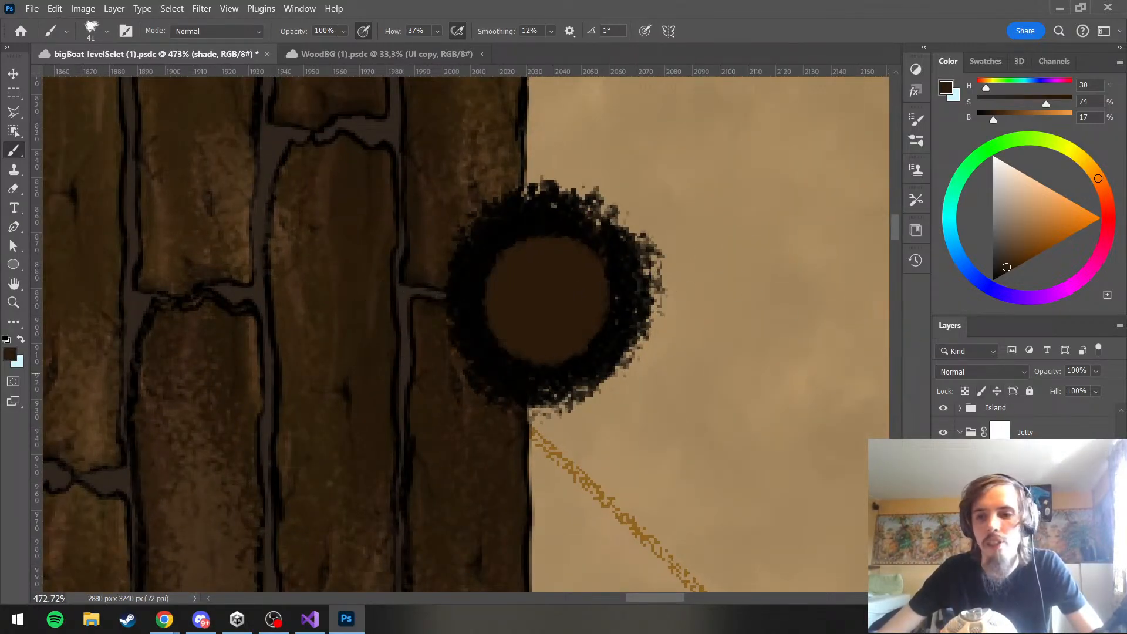
click(996, 273)
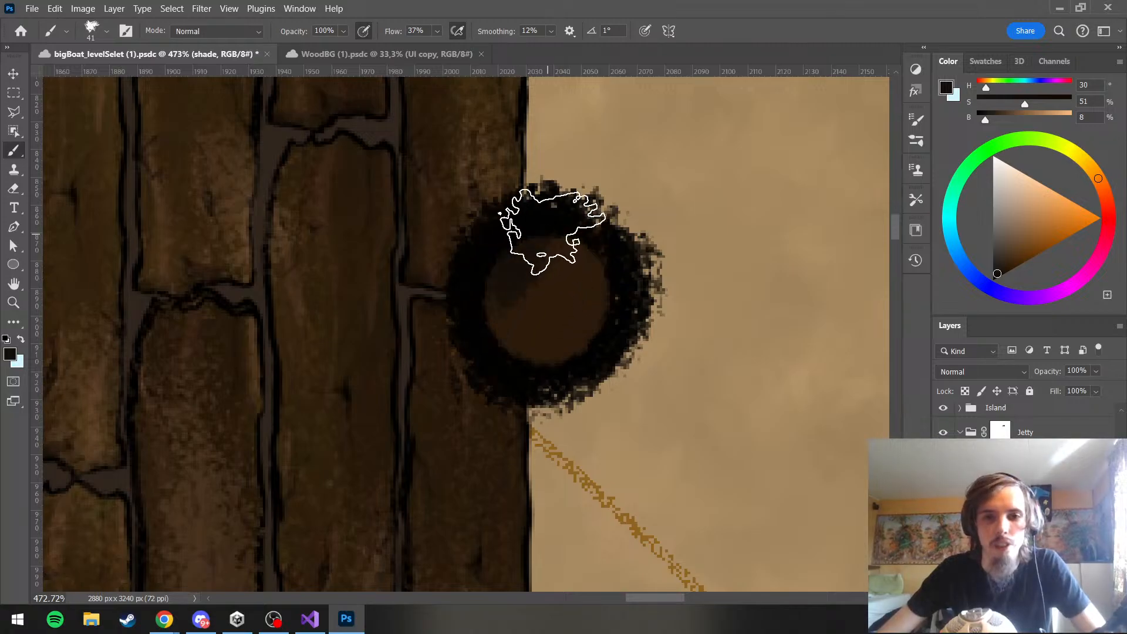
scroll(675, 199, down, 5)
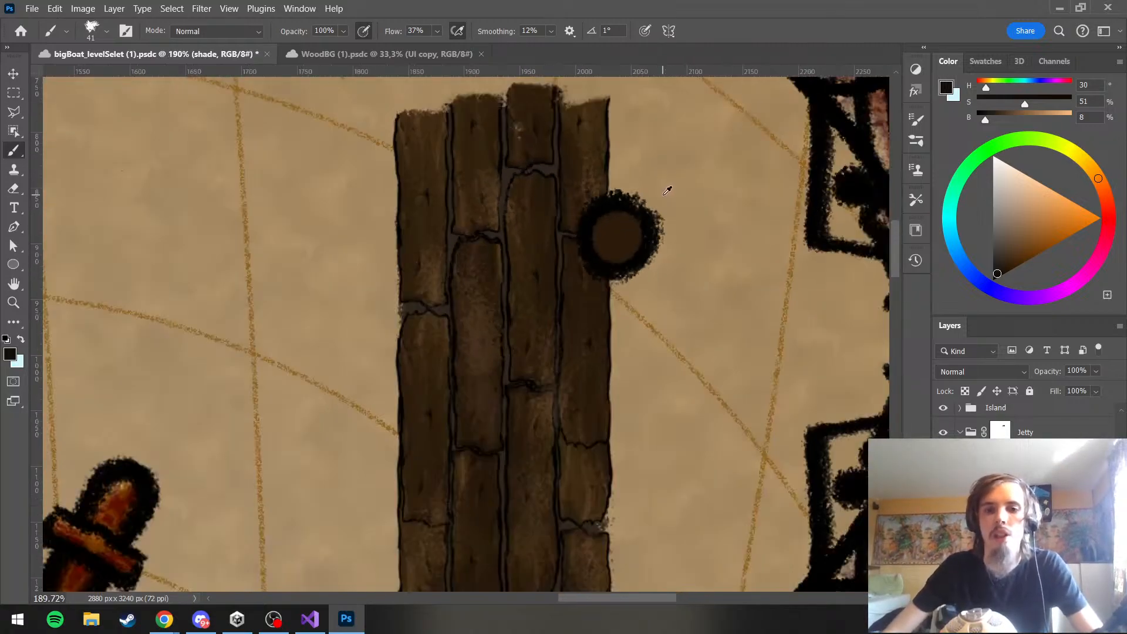
scroll(664, 194, up, 3)
scroll(620, 194, down, 8)
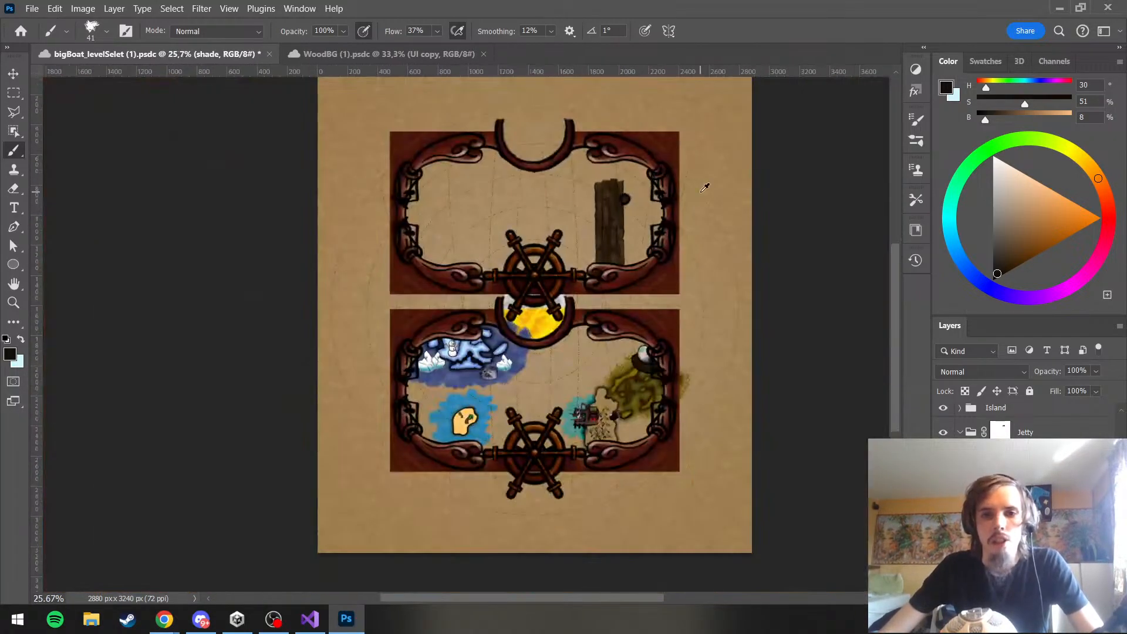
scroll(608, 180, up, 3)
scroll(652, 182, up, 4)
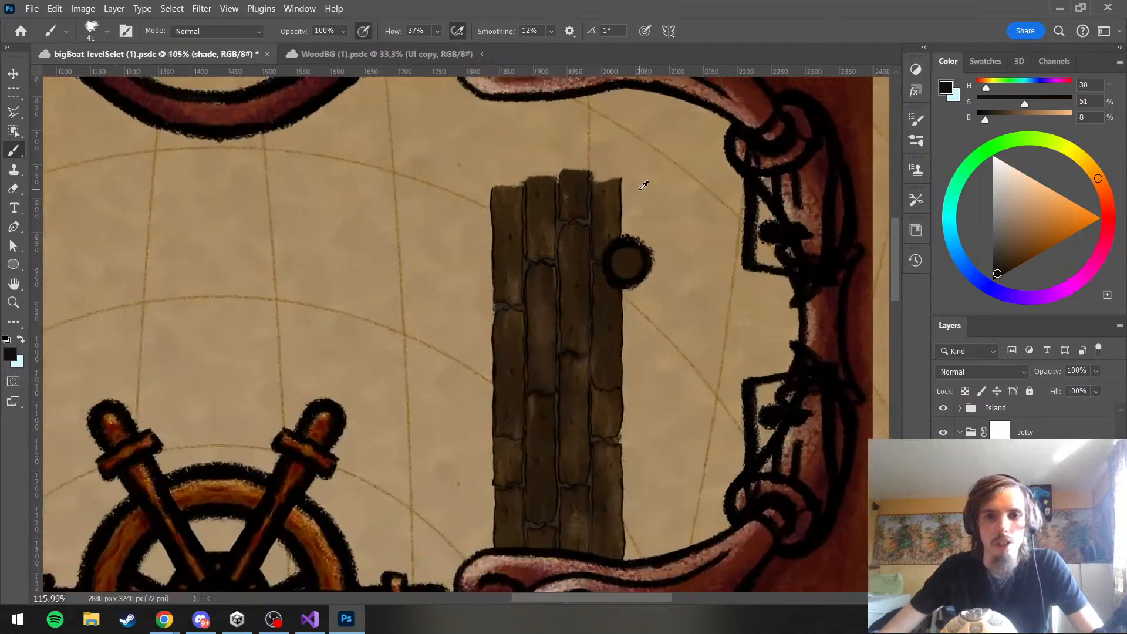
scroll(613, 234, up, 3)
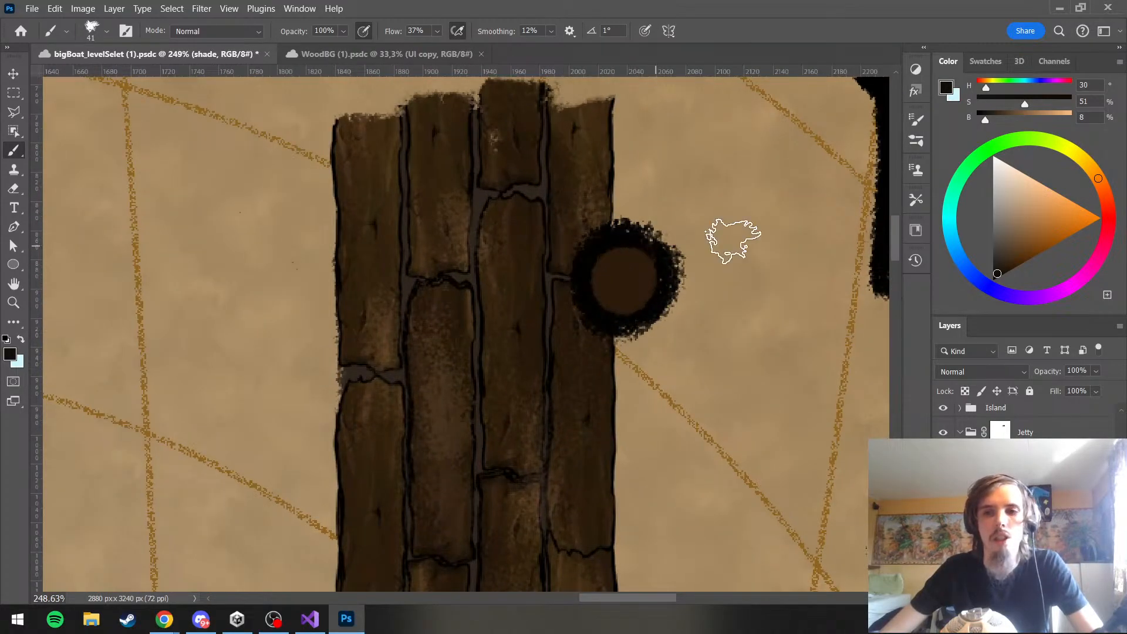
Turn on pen-pressure control of the brush size and dab light brown (H 30, S 57, B 67) specks onto the pole's top at 8 px
click(1034, 221)
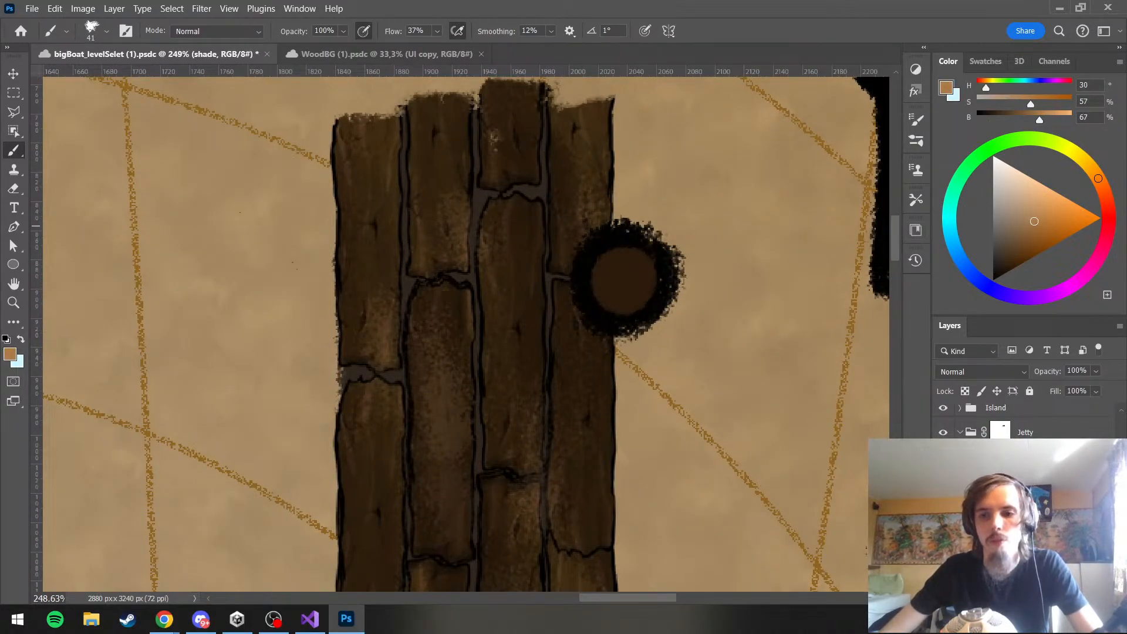
click(644, 31)
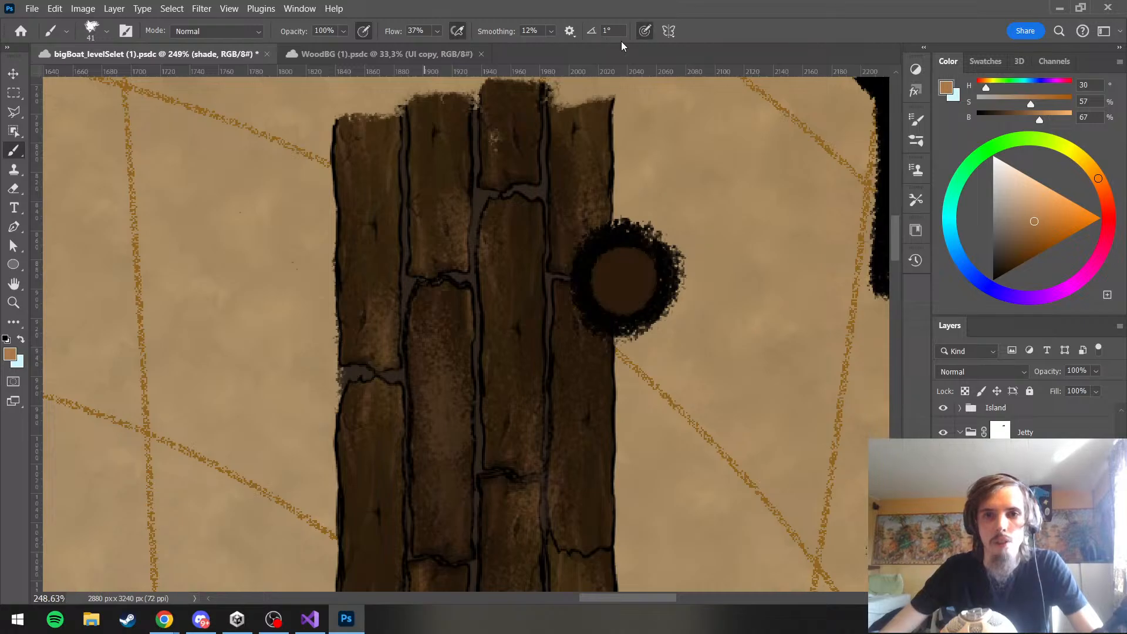
drag(596, 236, 564, 246)
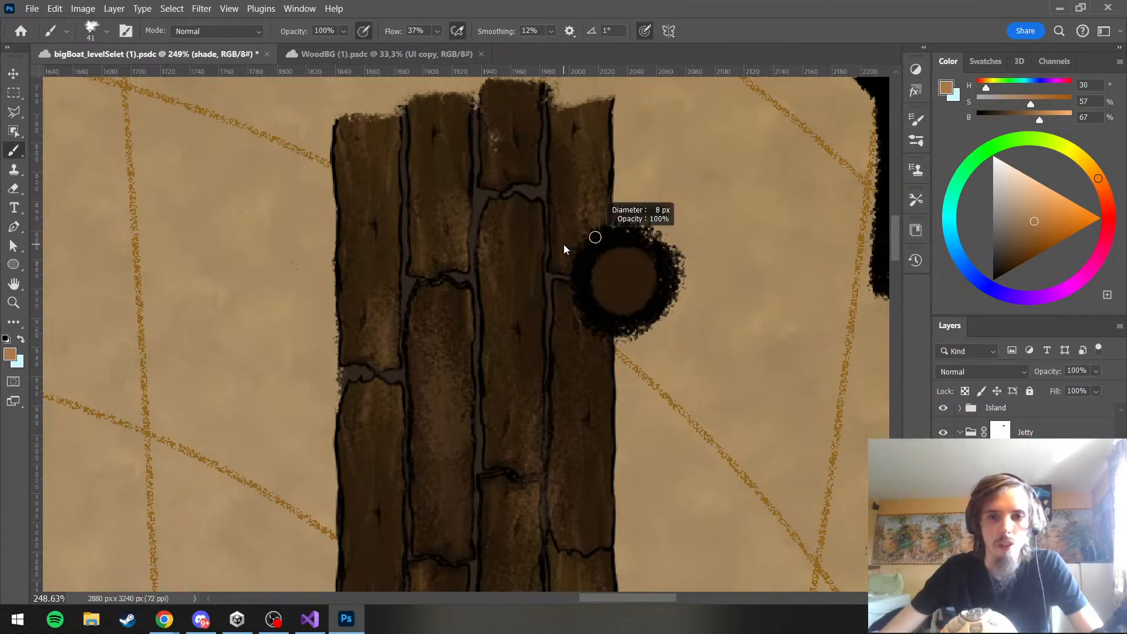
scroll(683, 275, up, 3)
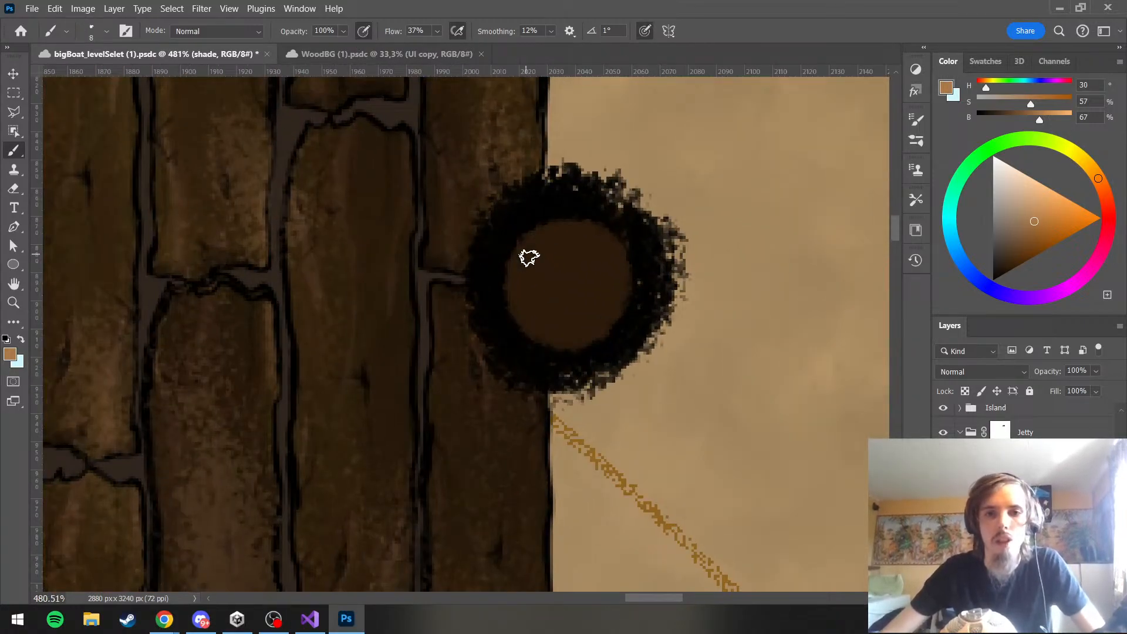
drag(553, 295, 538, 274)
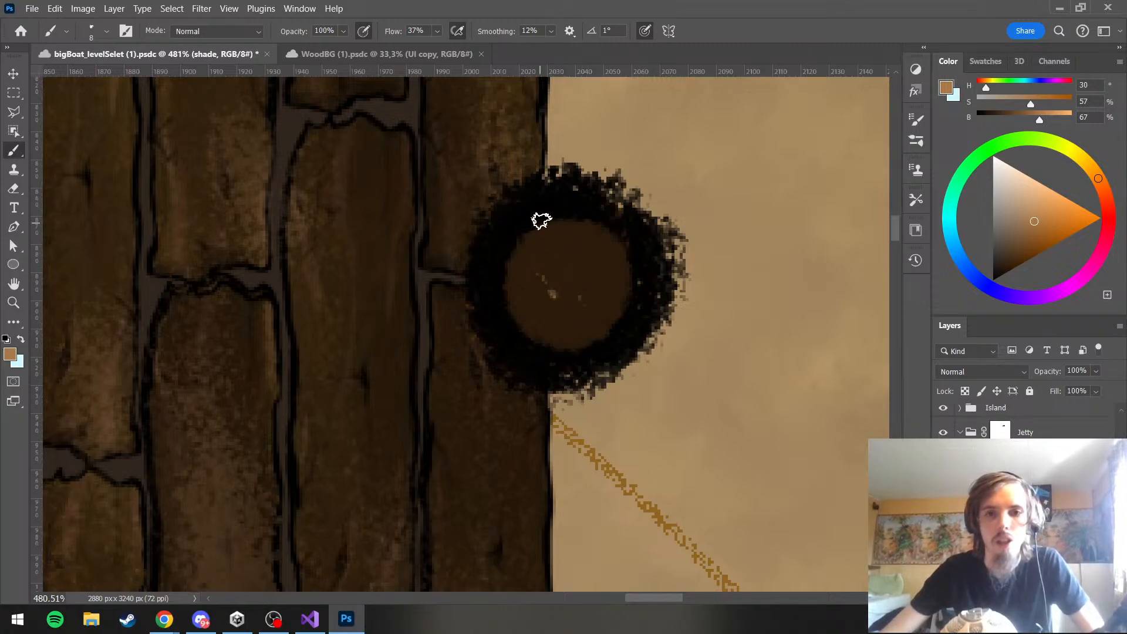
drag(569, 278, 555, 256)
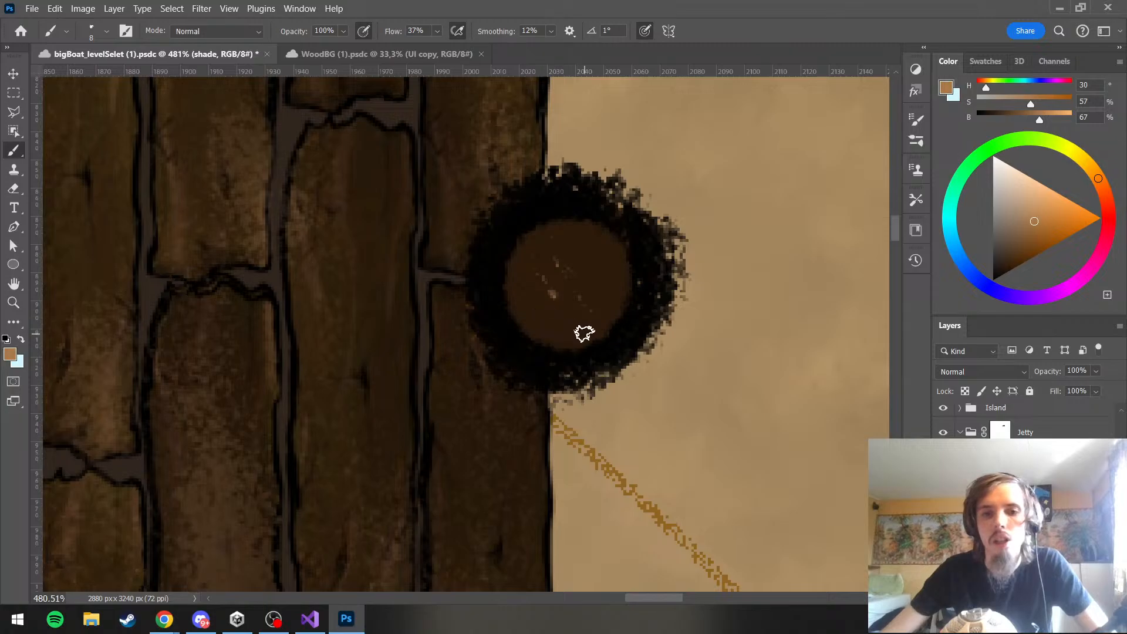
Try longer light-brown streaks across the pole's top with a 13 px brush and undo them
alt+right_click(556, 315)
mouse_move(559, 320)
mouse_down()
mouse_move(544, 319)
mouse_move(579, 353)
mouse_up()
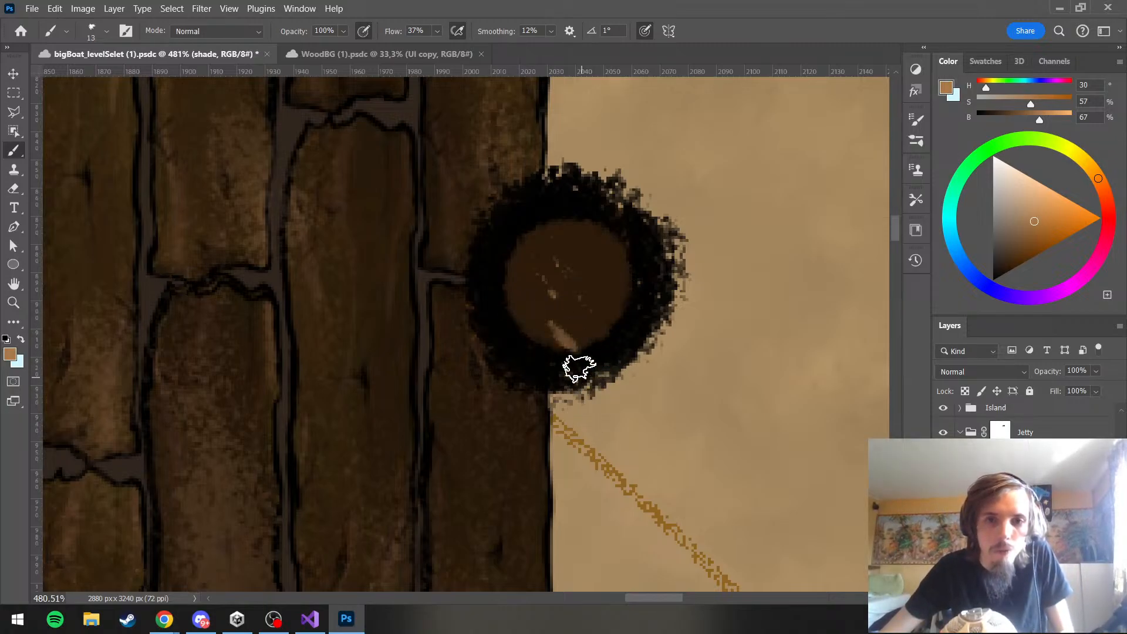
mouse_move(518, 313)
mouse_down()
mouse_move(515, 292)
mouse_move(520, 306)
mouse_up()
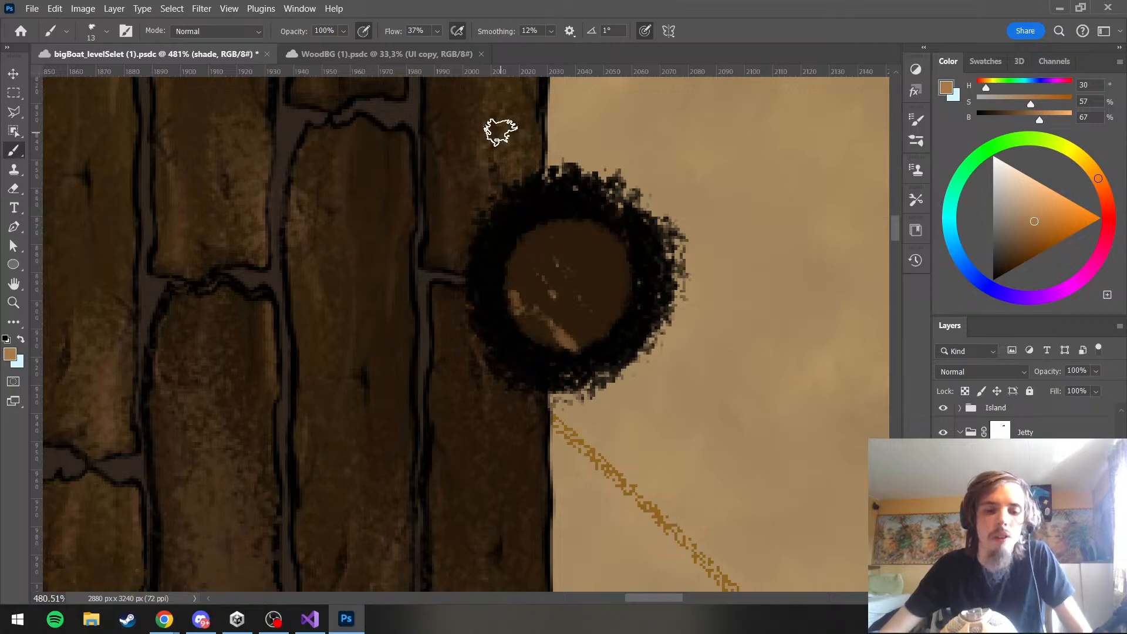
key(ctrl+z)
key(ctrl+z)
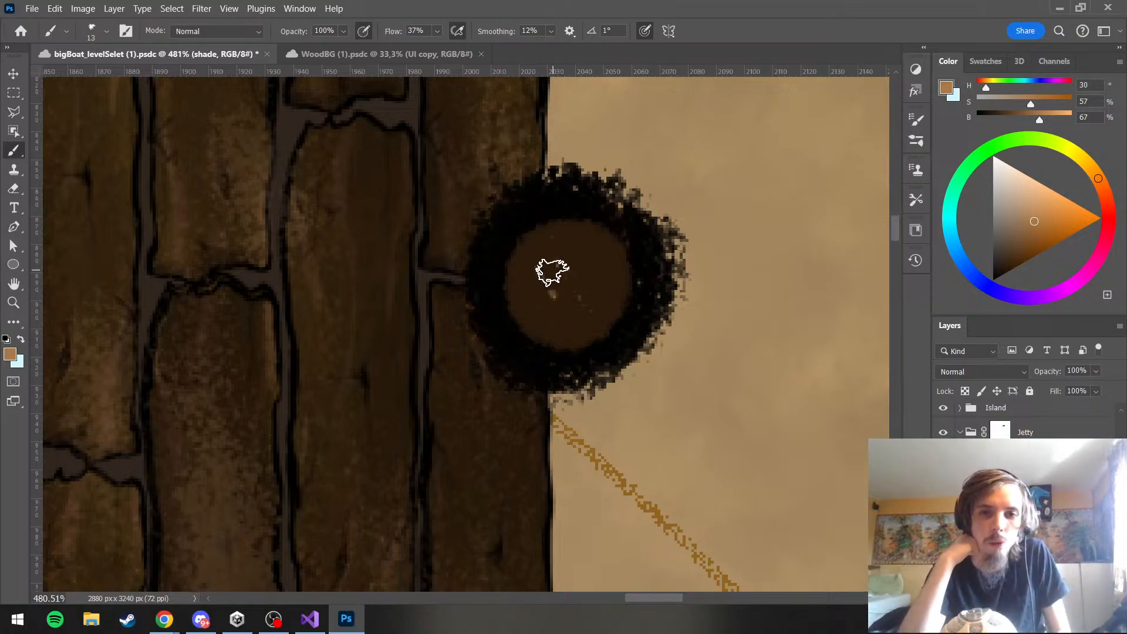
drag(555, 297, 519, 247)
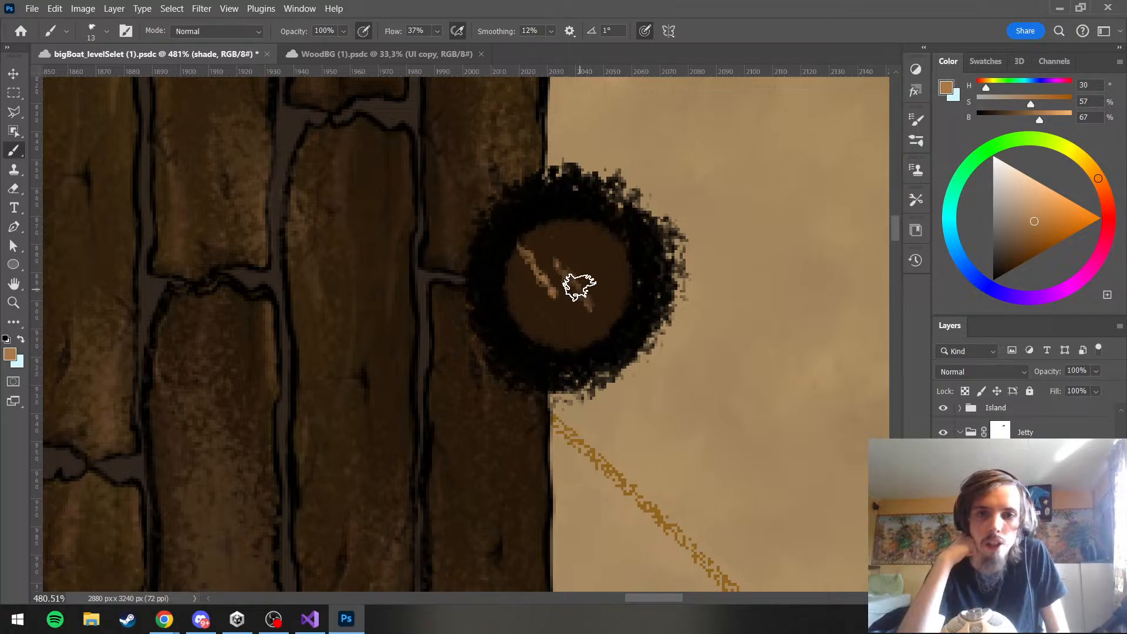
drag(557, 259, 590, 310)
key(ctrl+z)
key(ctrl+z)
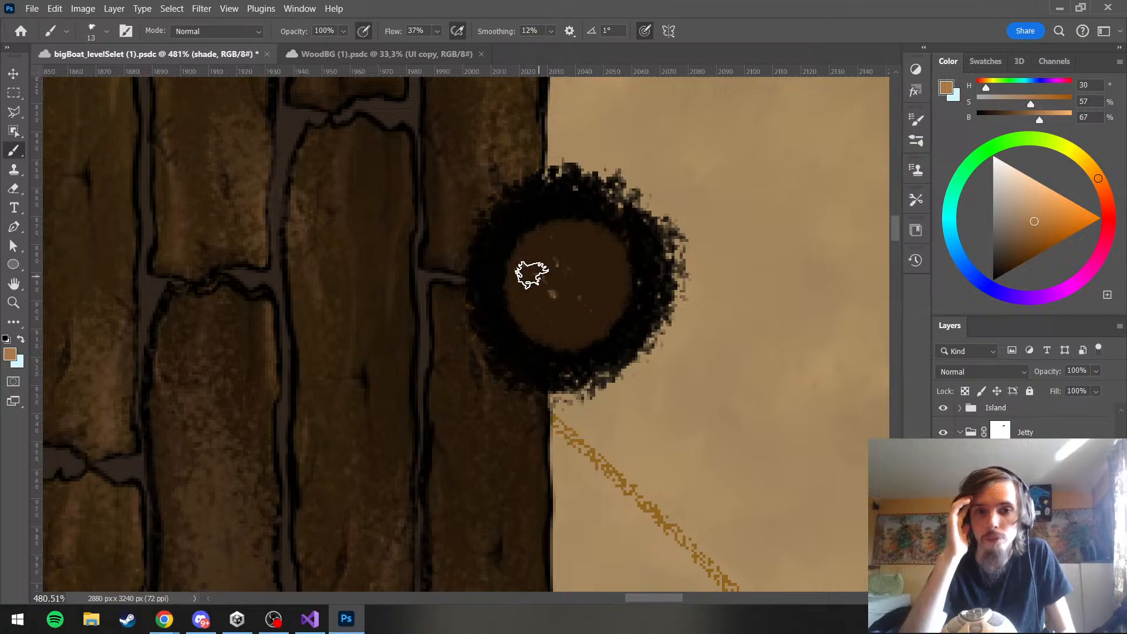
Paint short diagonal light-brown grain marks over the pole's top with the 13 px brush and check them against the whole artwork
mouse_move(544, 287)
mouse_down()
mouse_move(570, 334)
mouse_move(650, 274)
mouse_move(584, 251)
mouse_move(587, 281)
mouse_move(563, 266)
mouse_move(605, 314)
mouse_up()
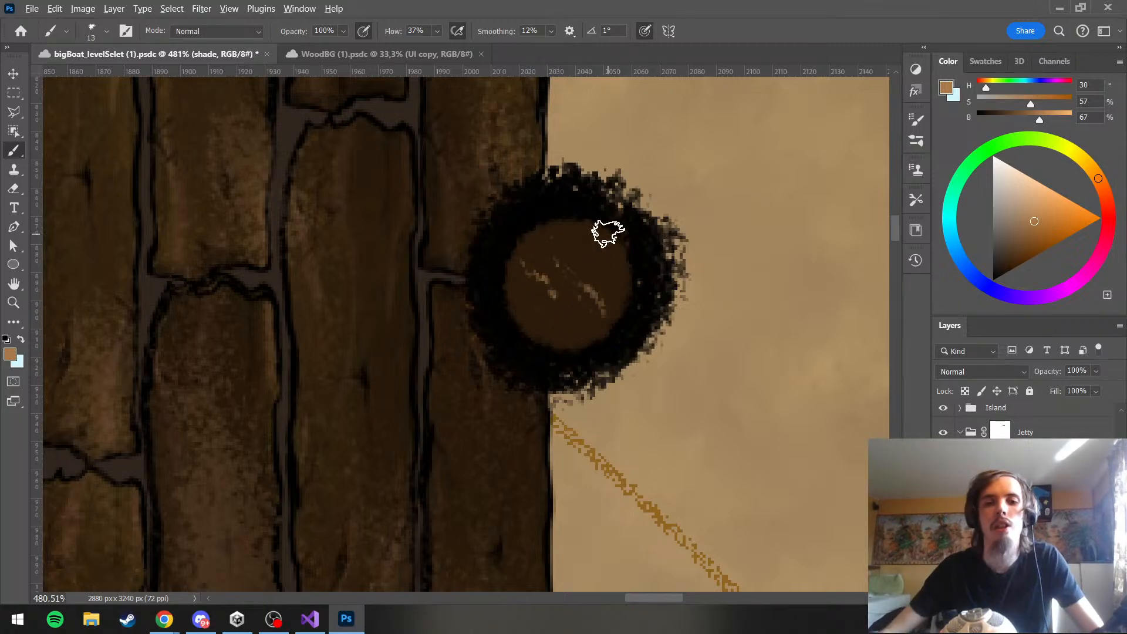
scroll(614, 230, down, 5)
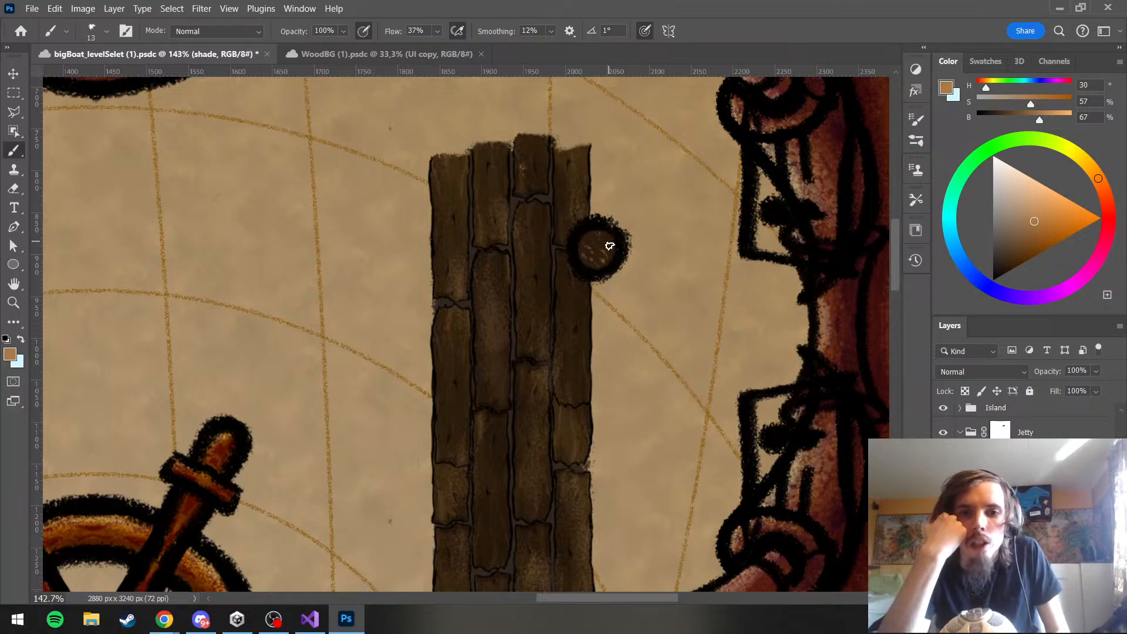
scroll(632, 269, up, 4)
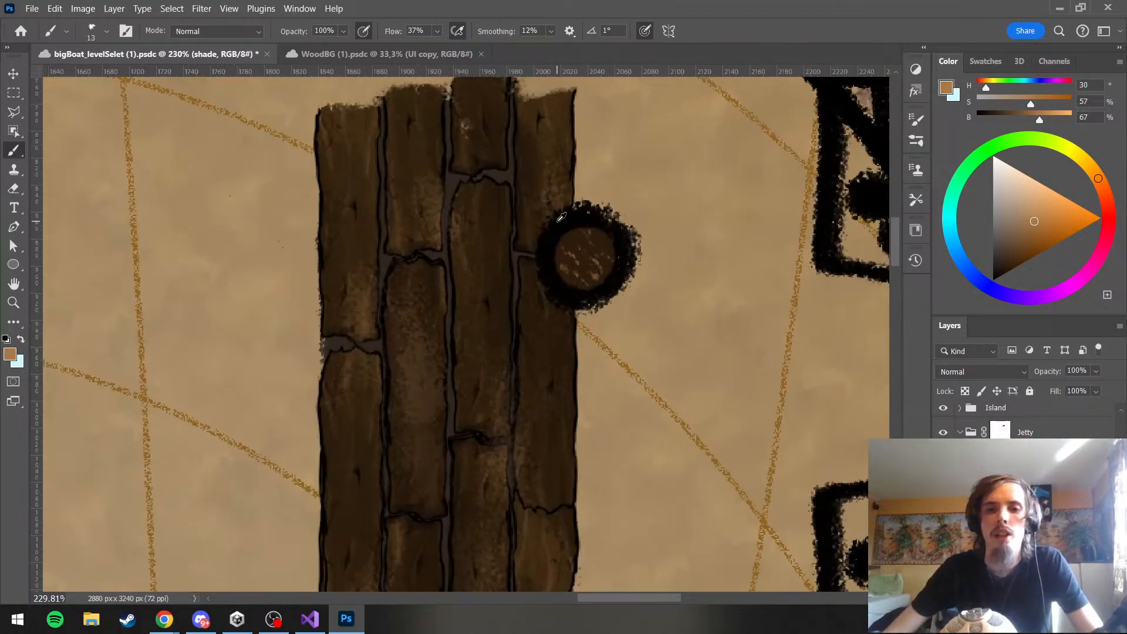
click(1027, 517)
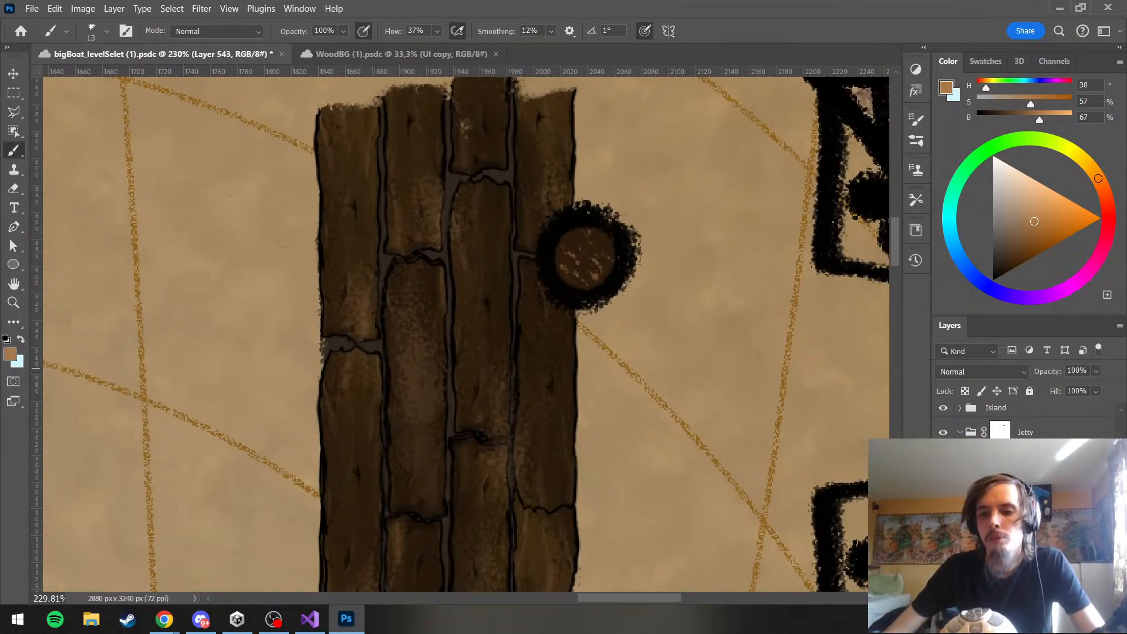
key(ctrl+0)
scroll(549, 218, up, 8)
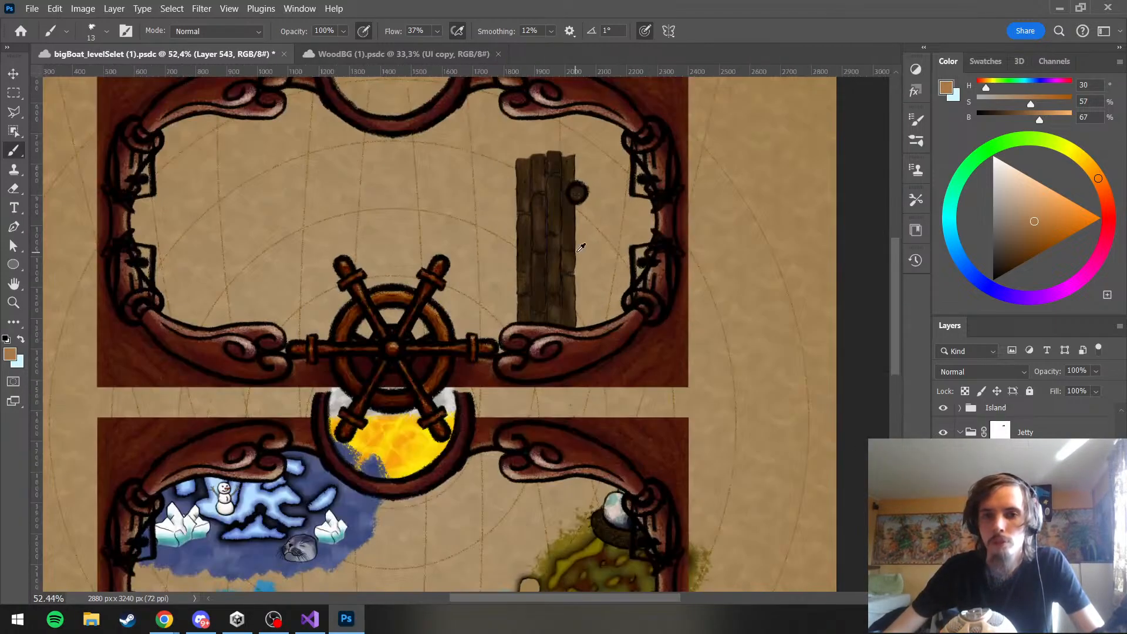
scroll(606, 184, up, 2)
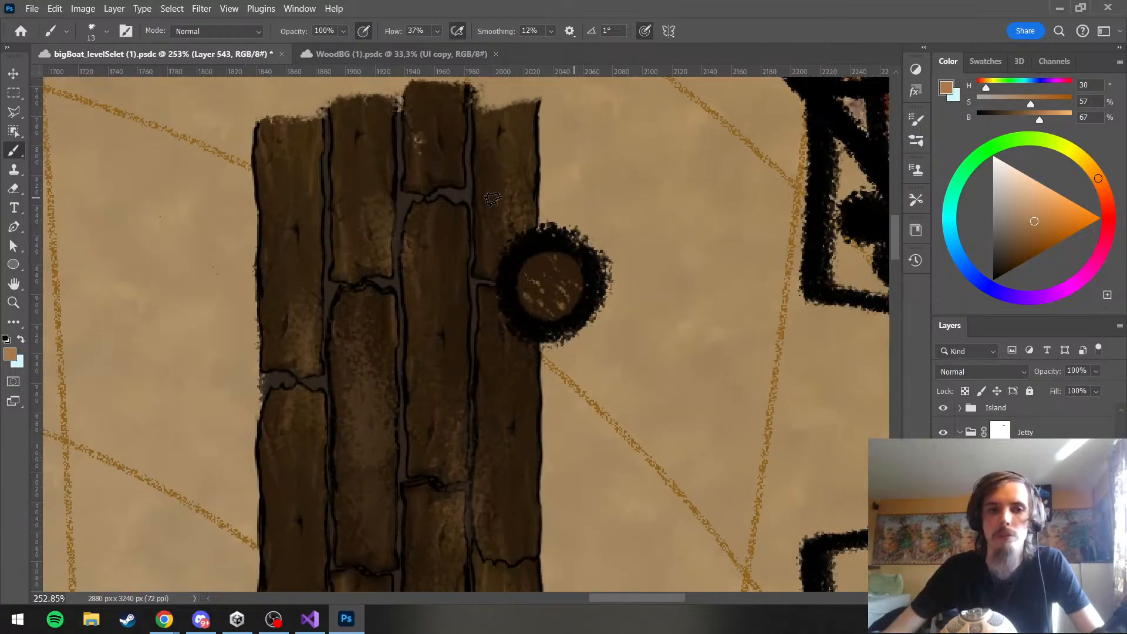
Paint the pole's top on the col layer with a 24 px brush in a sampled brown lightened to H 30, S 67, B 25
click(1027, 533)
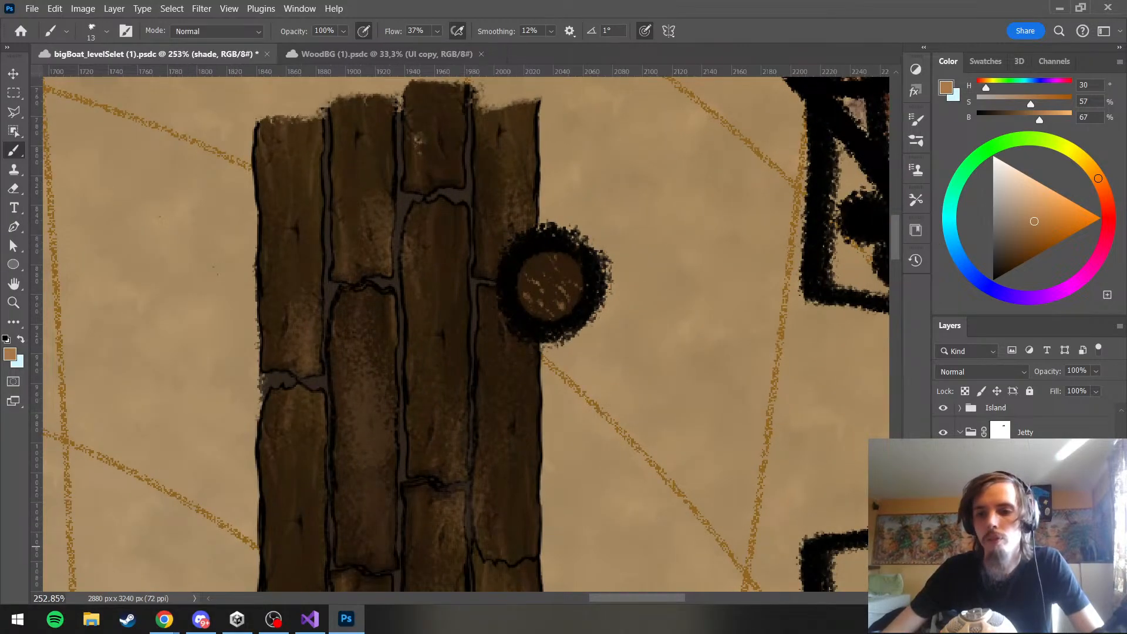
click(1028, 559)
scroll(1024, 419, down, 2)
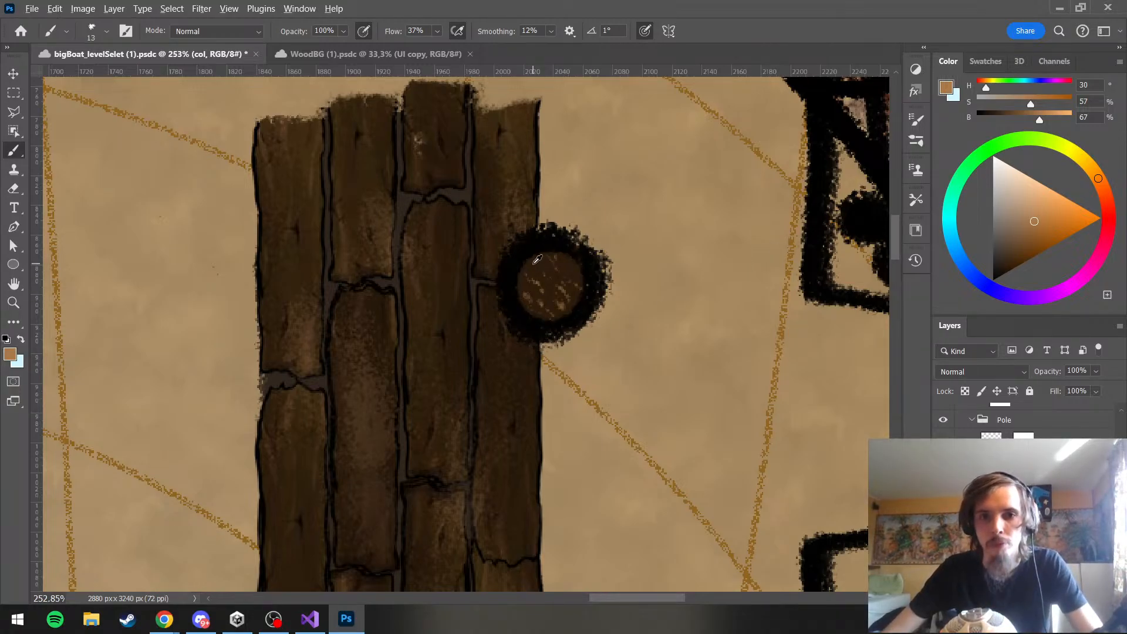
alt+click(537, 259)
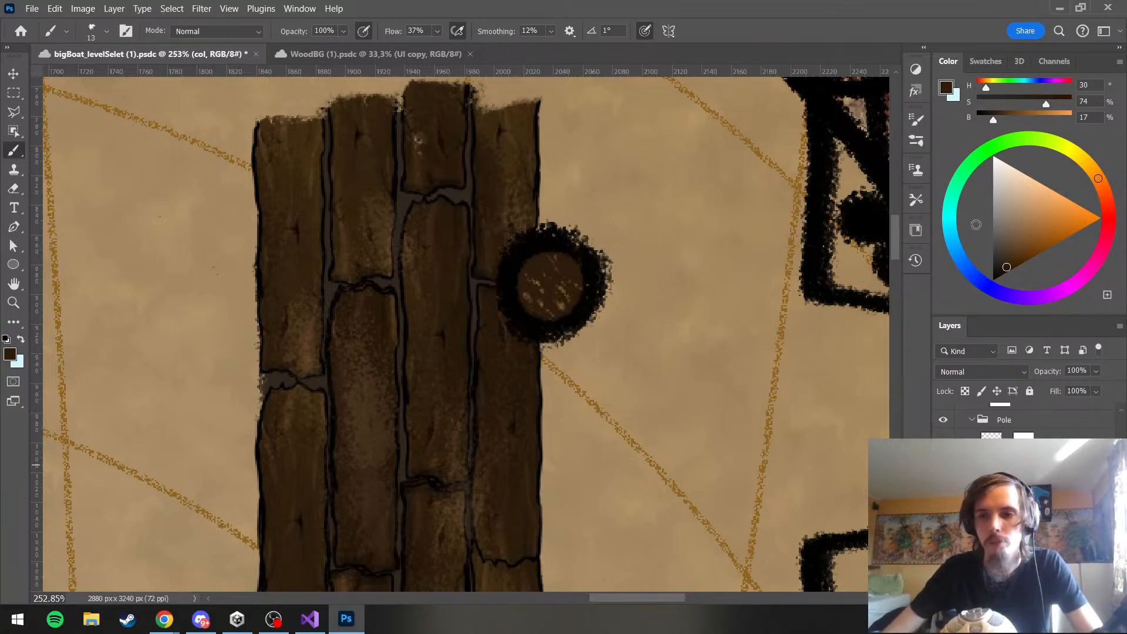
drag(1007, 266, 1009, 262)
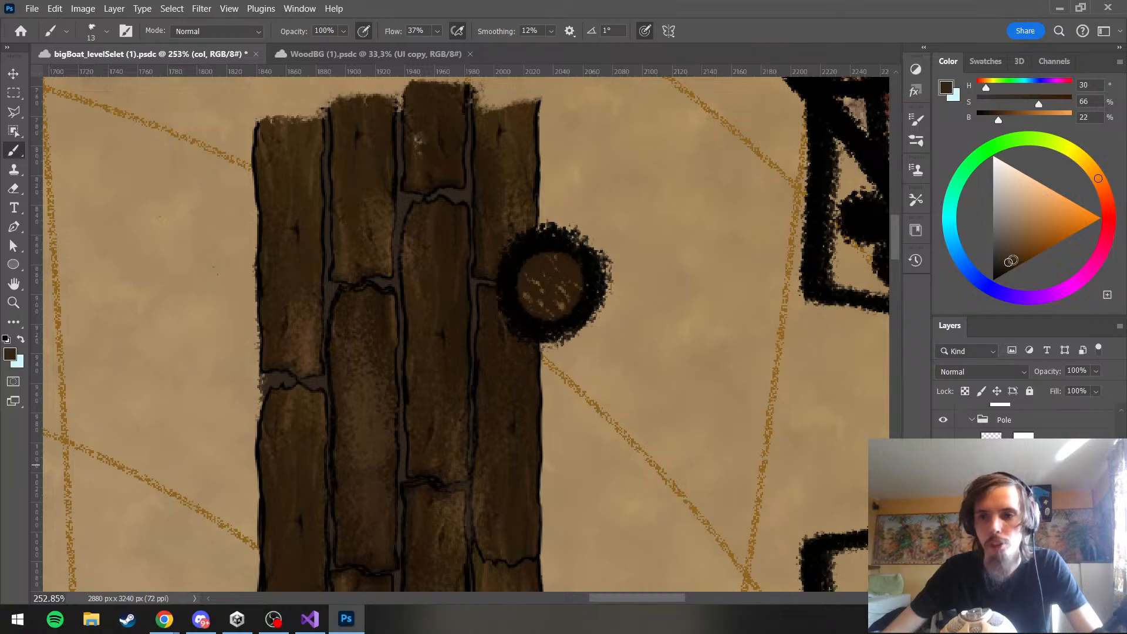
scroll(669, 232, up, 1)
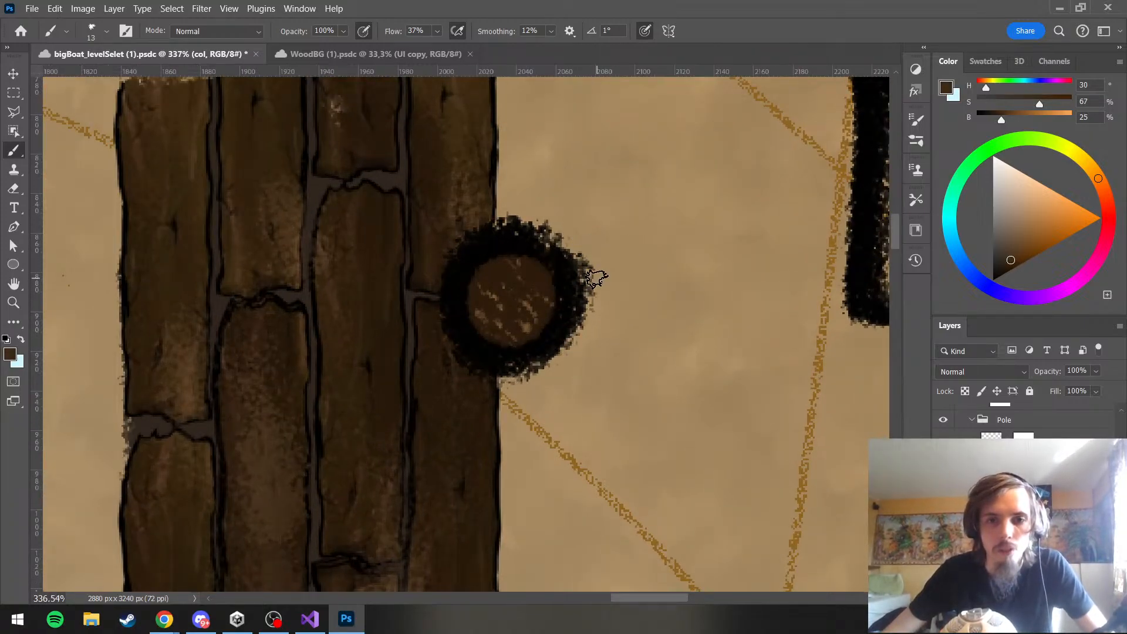
drag(511, 140, 522, 142)
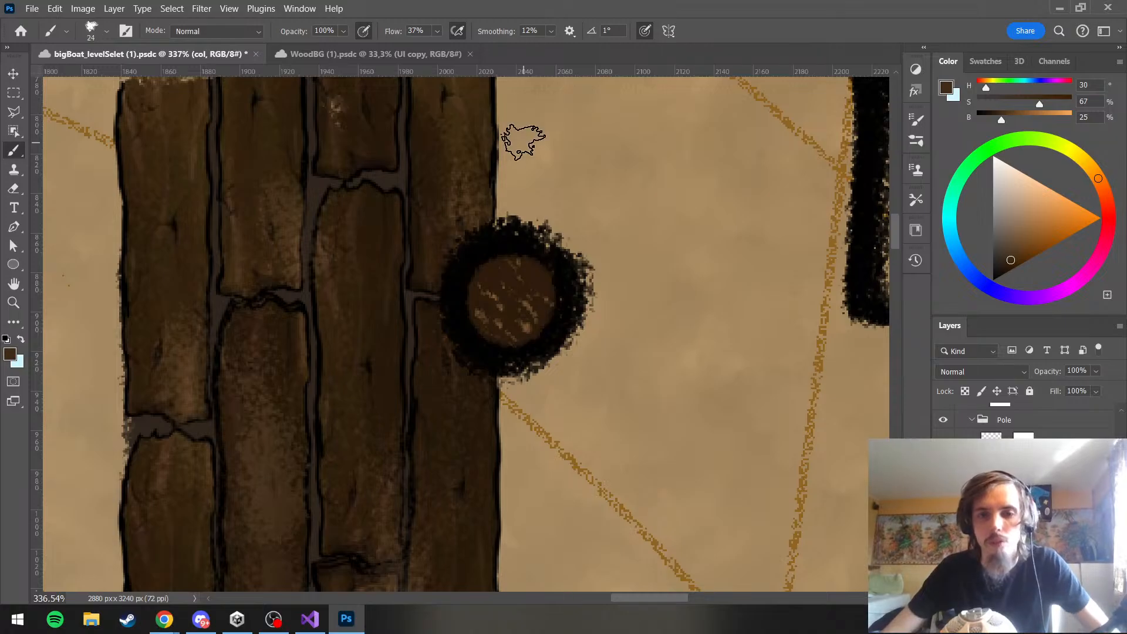
drag(512, 323, 516, 304)
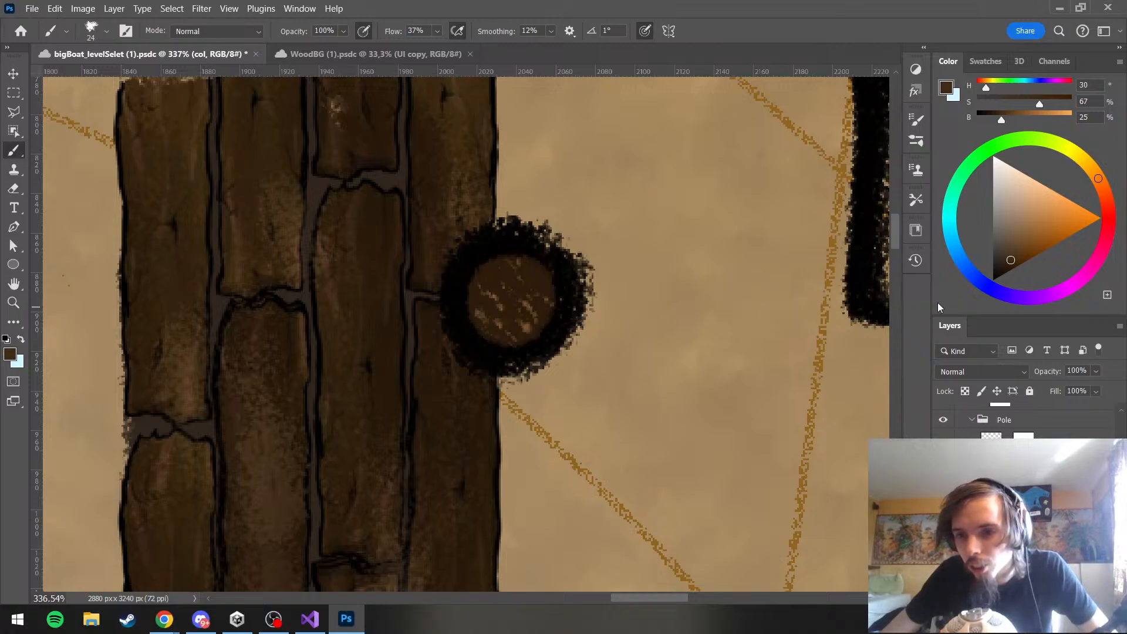
Repaint the pole's top on the col layer in lighter browns, H 30, S 39, B 33 and H 30, S 38, B 67
click(1007, 247)
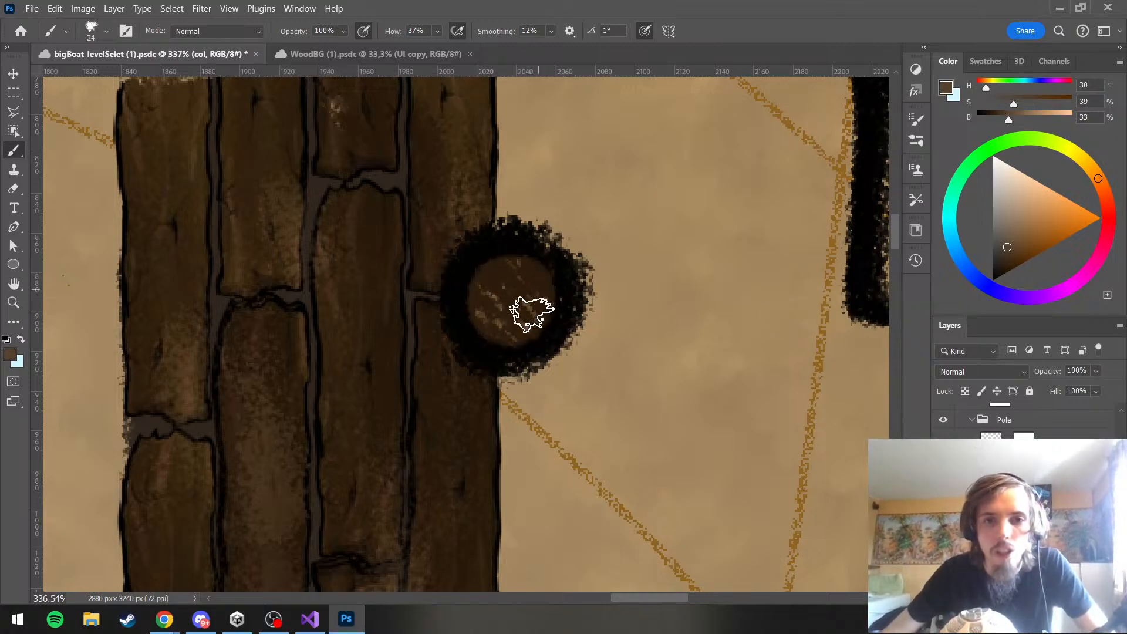
click(1021, 213)
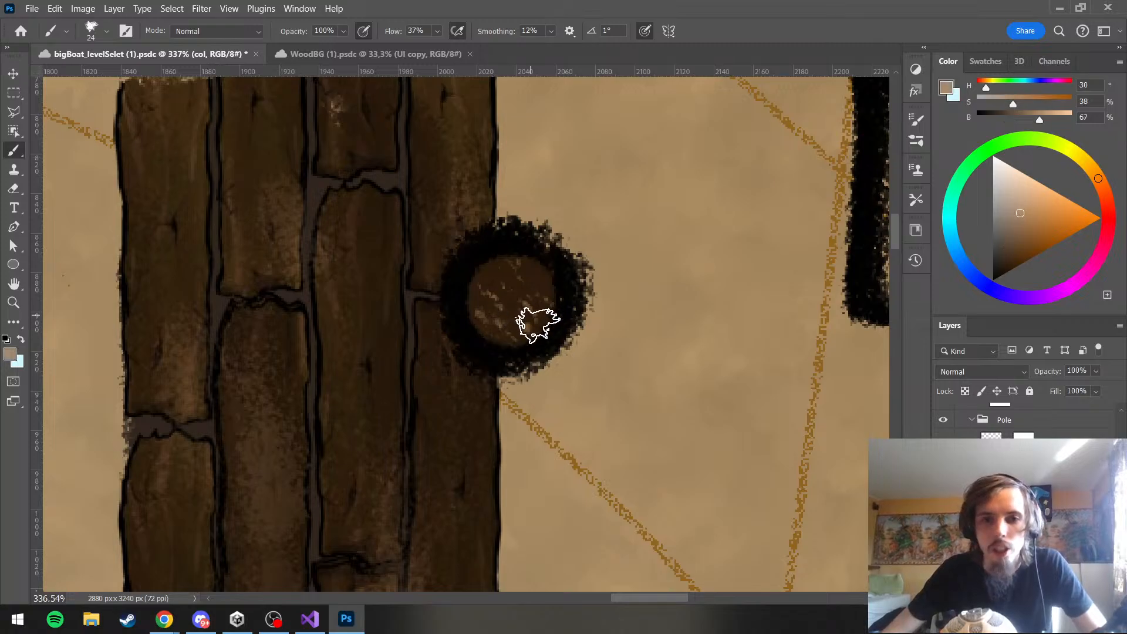
click(503, 322)
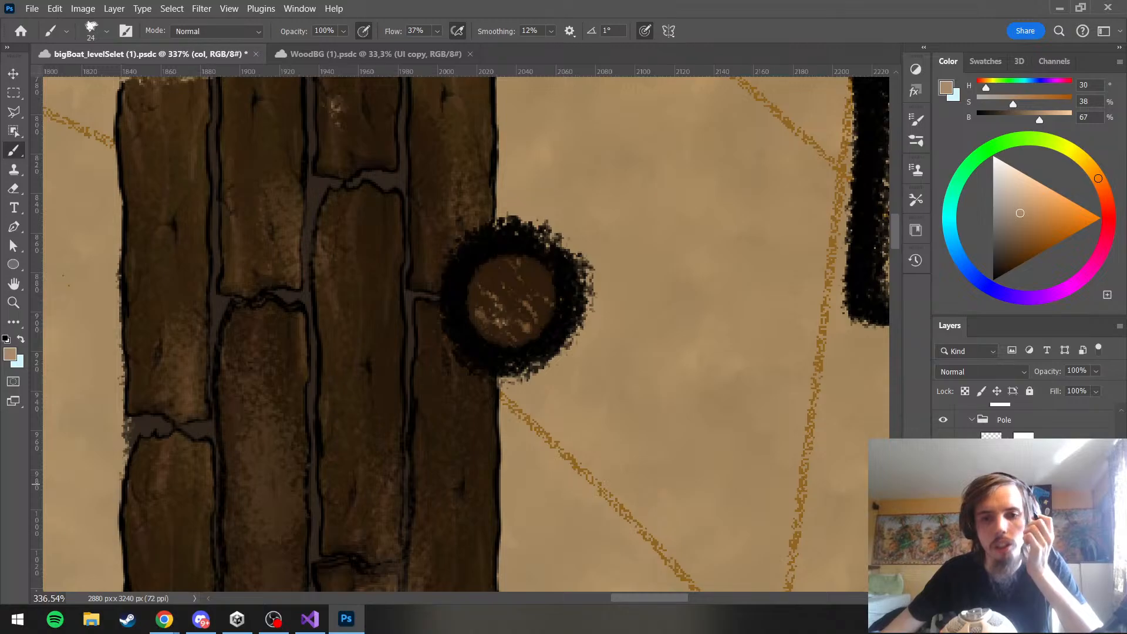
Toggle the visibility of the pole's shade and col layers to examine what each one contributes
click(943, 484)
click(943, 502)
click(943, 533)
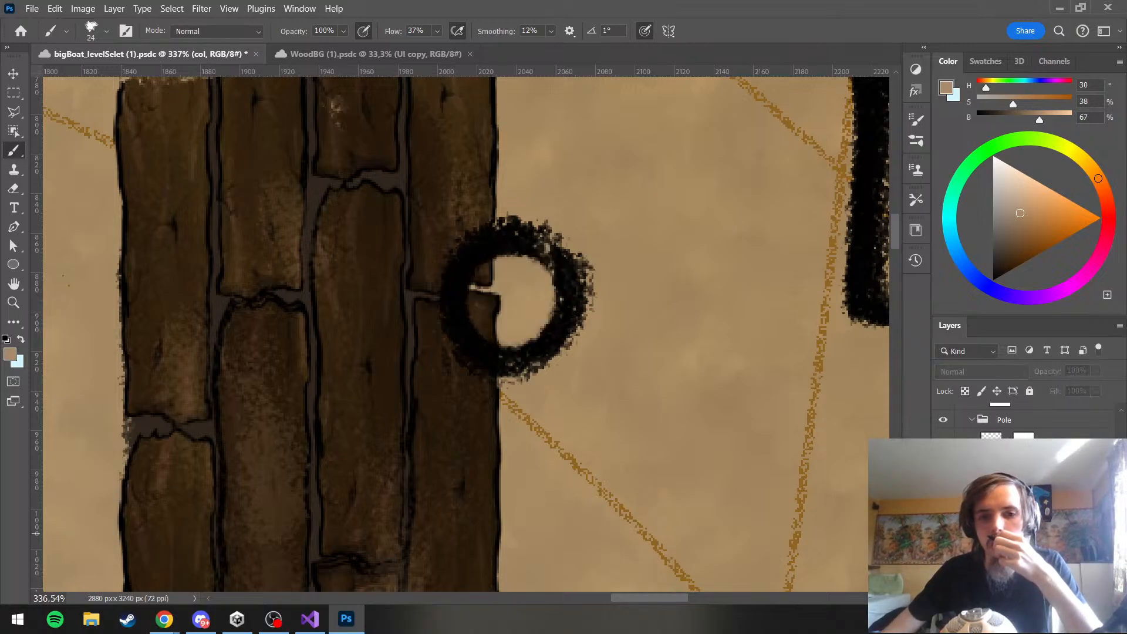
click(943, 533)
click(944, 505)
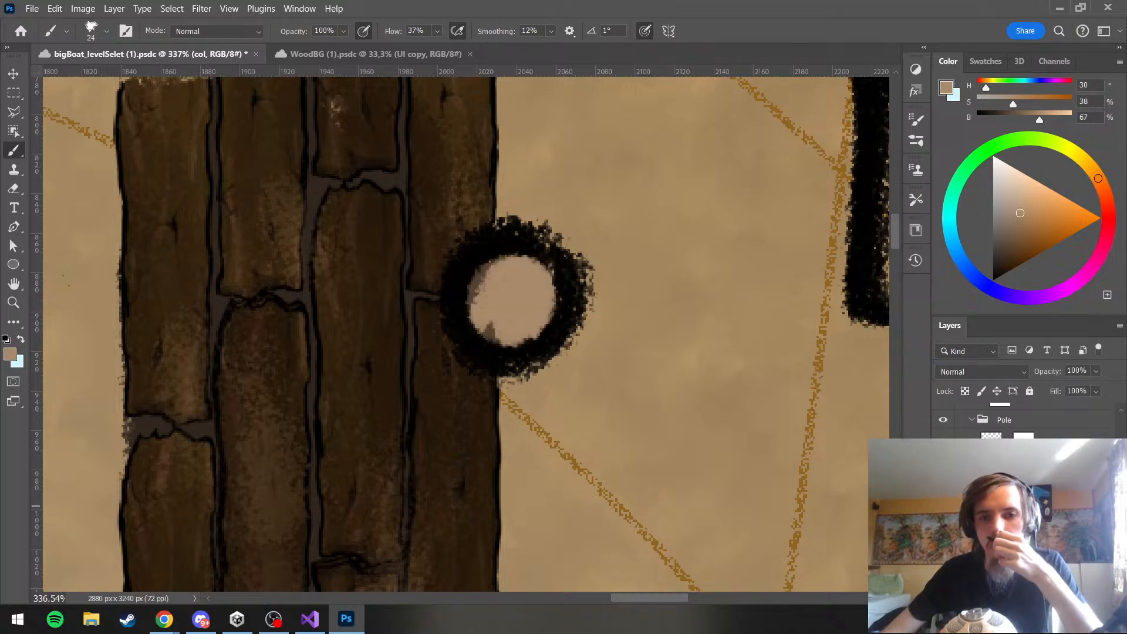
click(943, 506)
click(943, 506)
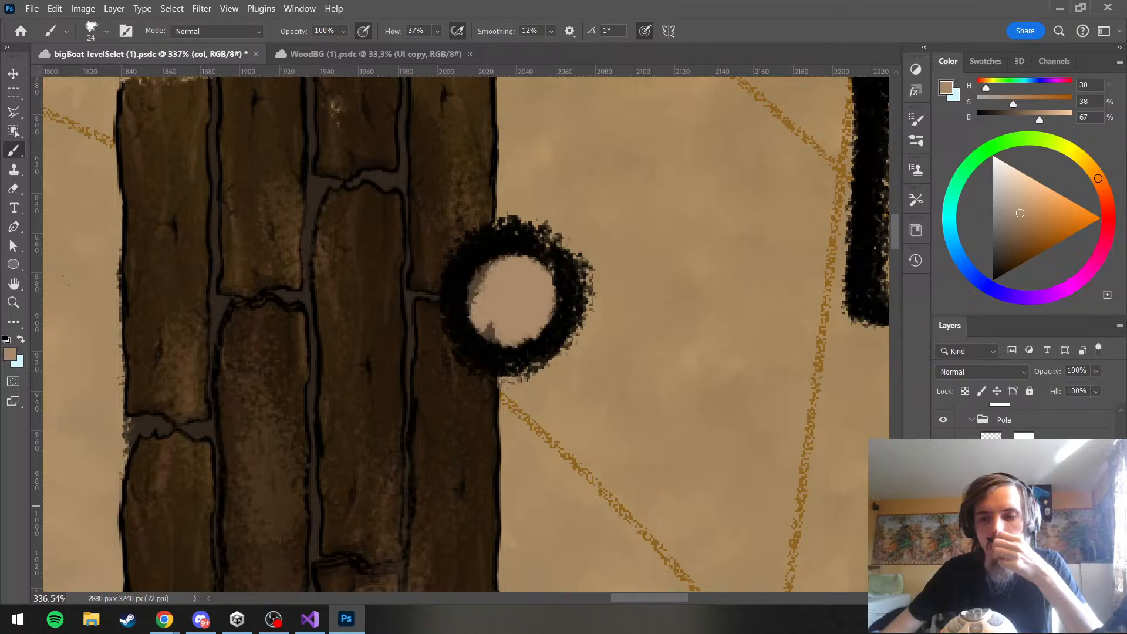
click(943, 506)
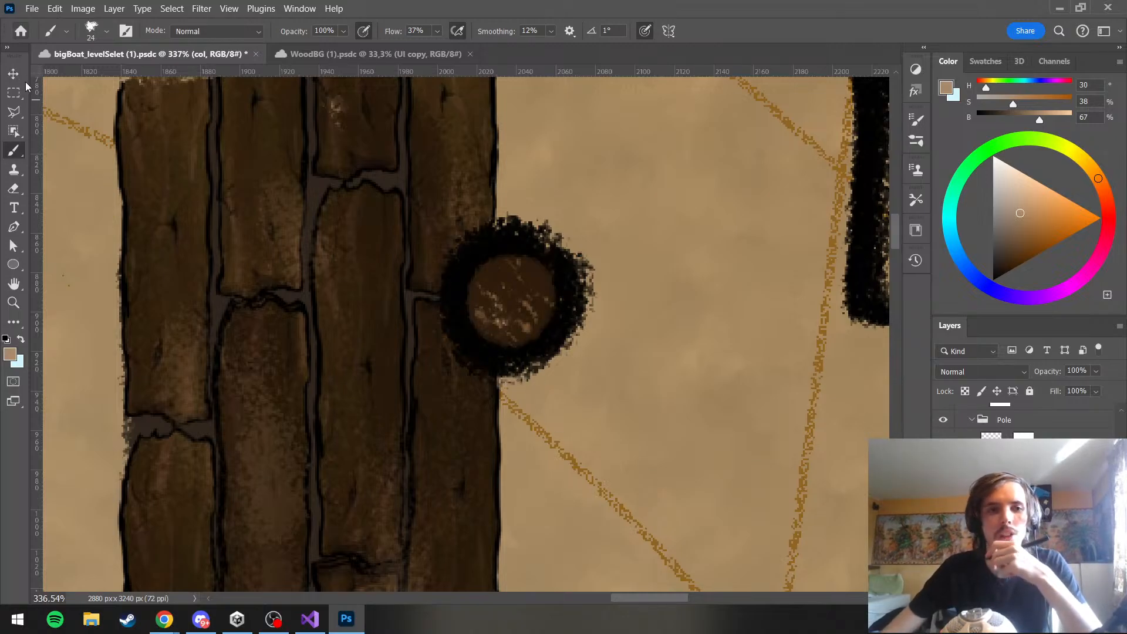
Try the 219 px eraser on the pole's col layer, undo that, and erase the dark painting from the shade layer instead
click(14, 189)
click(611, 255)
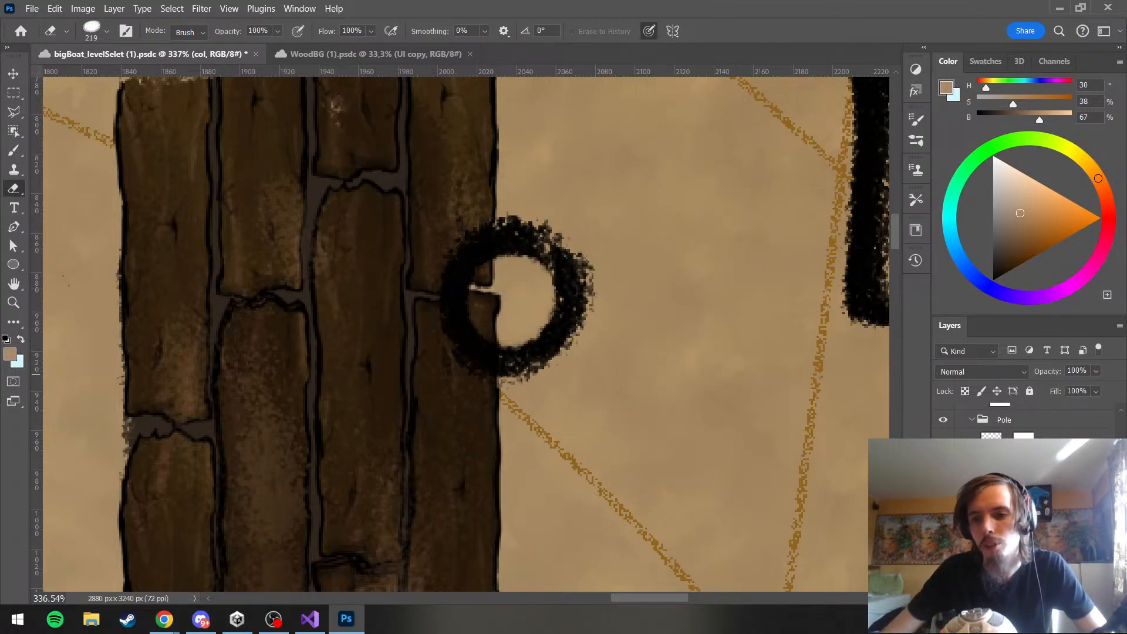
click(1012, 502)
key(ctrl+z)
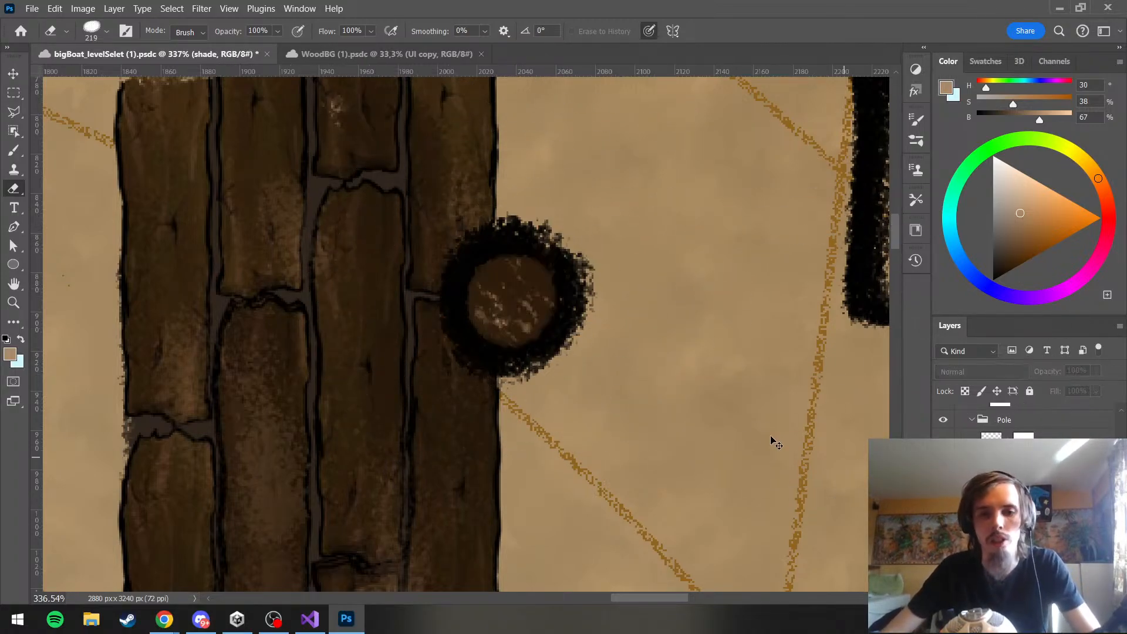
click(943, 456)
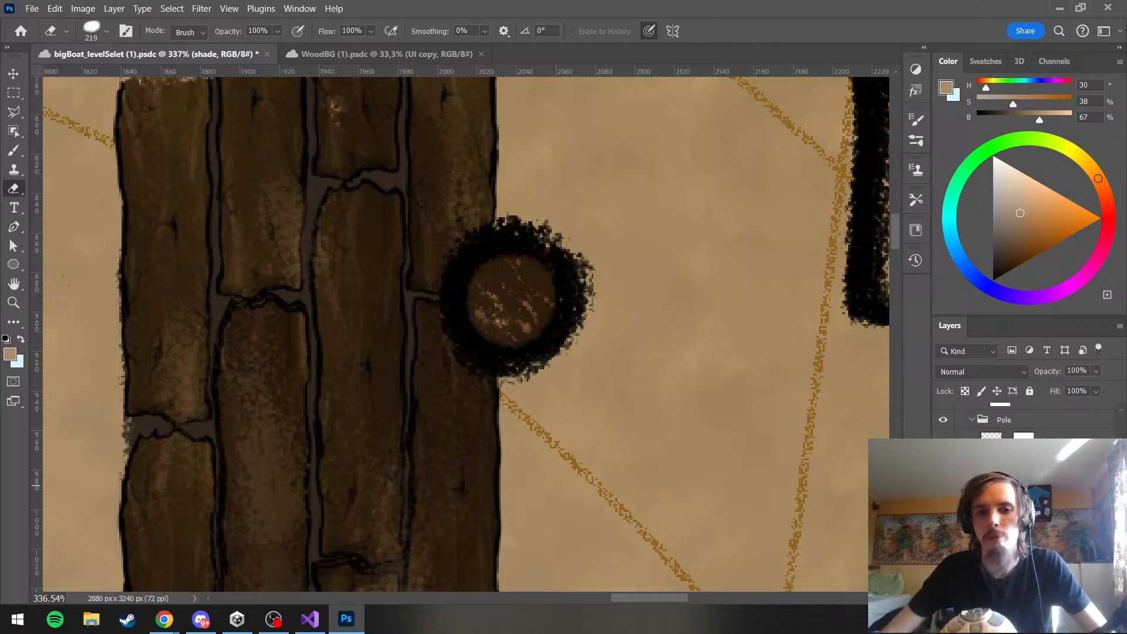
click(599, 279)
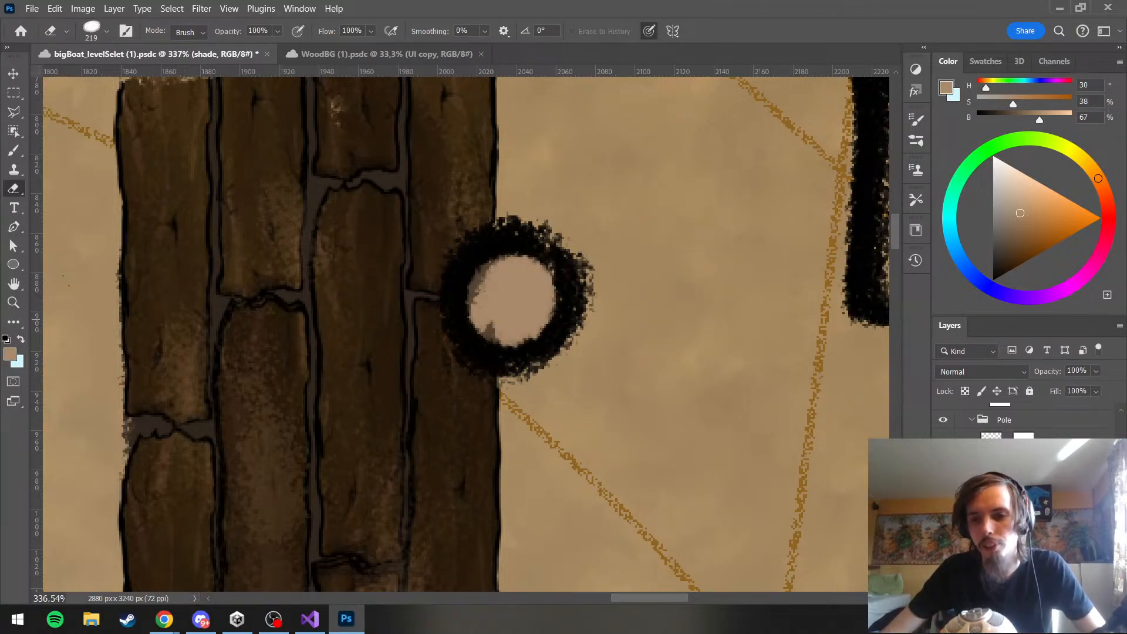
Repaint the pole's top on the col layer in darkening browns, from H 30, S 48, B 39 down to H 30, S 68, B 24
click(1007, 485)
click(17, 152)
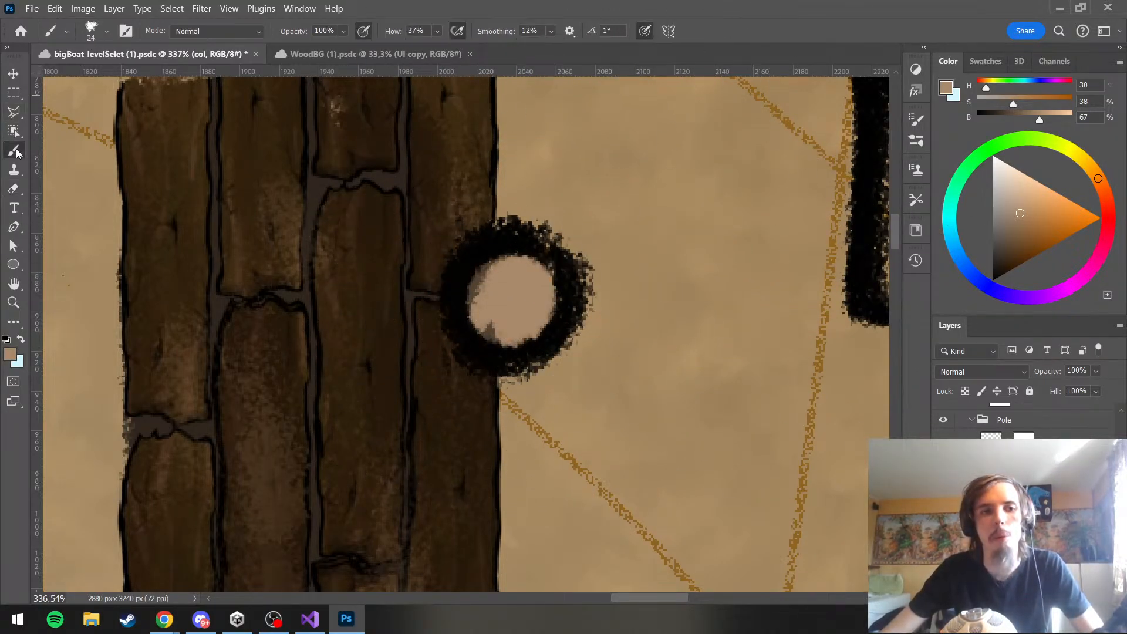
click(1020, 232)
click(1013, 244)
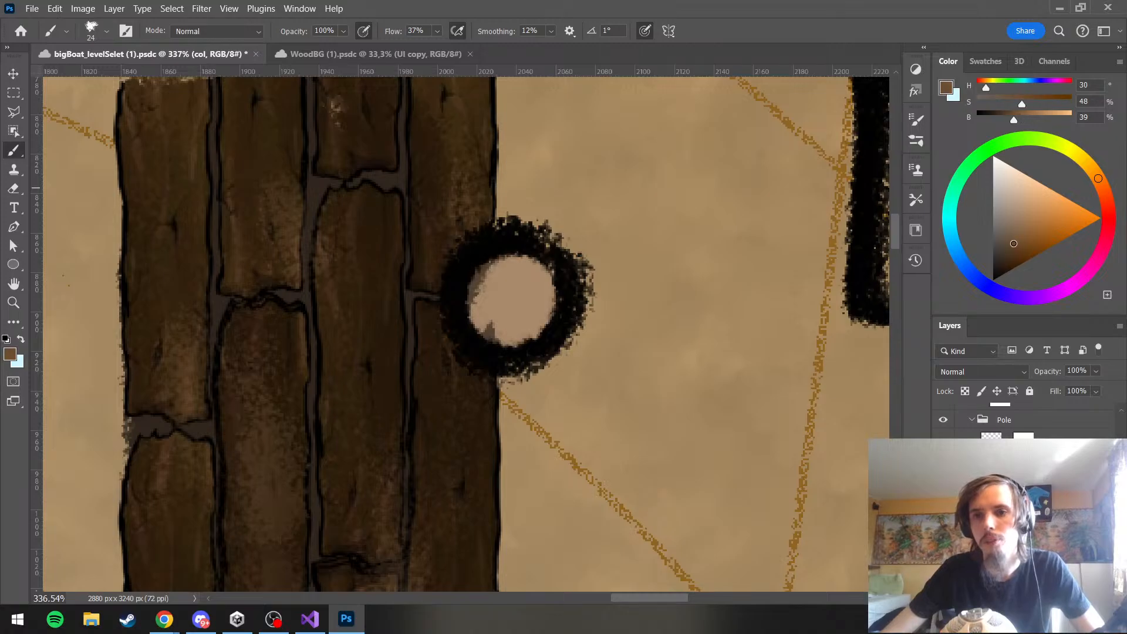
mouse_move(523, 239)
mouse_down()
mouse_move(495, 316)
mouse_move(474, 320)
mouse_move(536, 300)
mouse_move(545, 256)
mouse_move(485, 297)
mouse_up()
scroll(610, 232, down, 3)
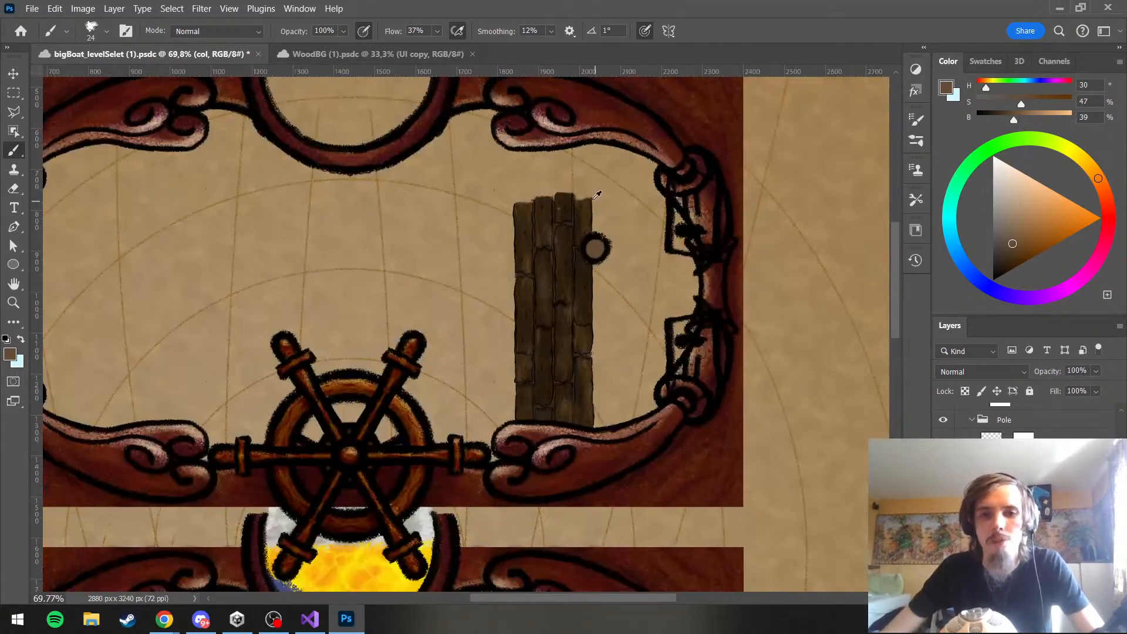
scroll(604, 240, up, 5)
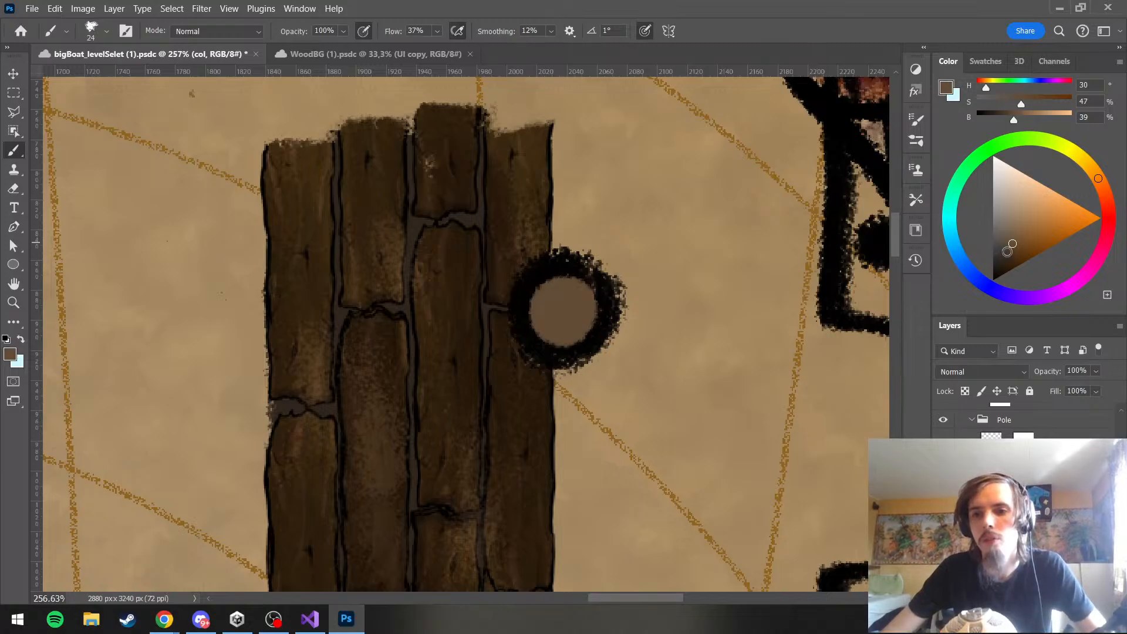
drag(1013, 244, 1010, 255)
mouse_move(521, 319)
mouse_down()
mouse_move(566, 281)
mouse_move(584, 341)
mouse_move(566, 334)
mouse_move(570, 274)
mouse_move(564, 355)
mouse_up()
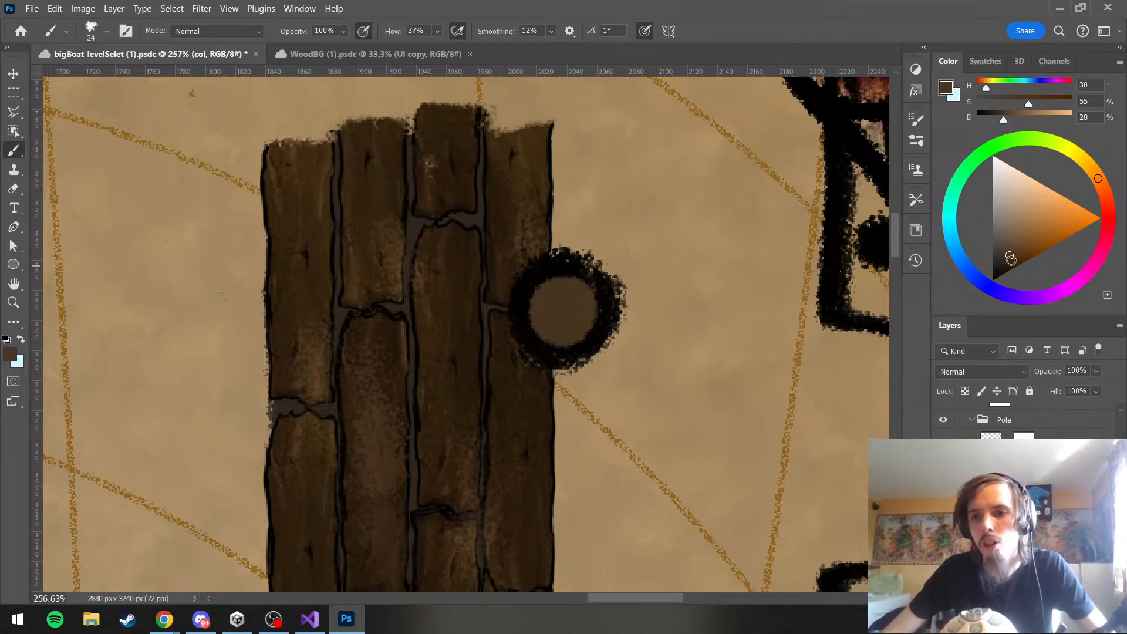
click(1010, 261)
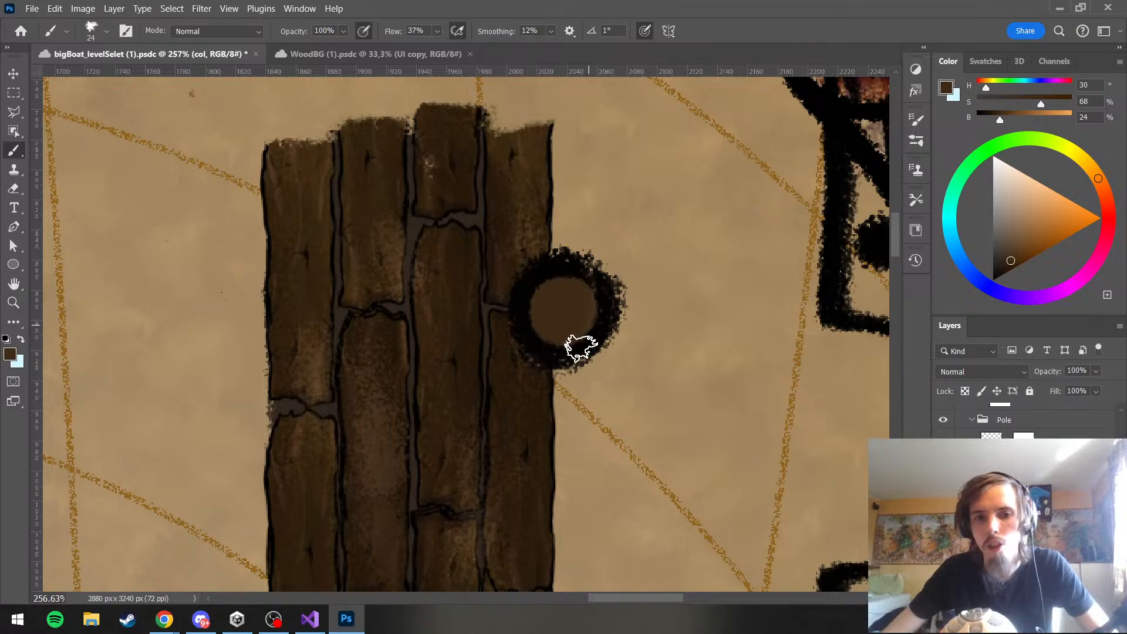
Shade the rim of the pole's top on the shade layer in H 30, S 49, B 17, using brush sizes 66 px and 40 px
scroll(578, 229, down, 3)
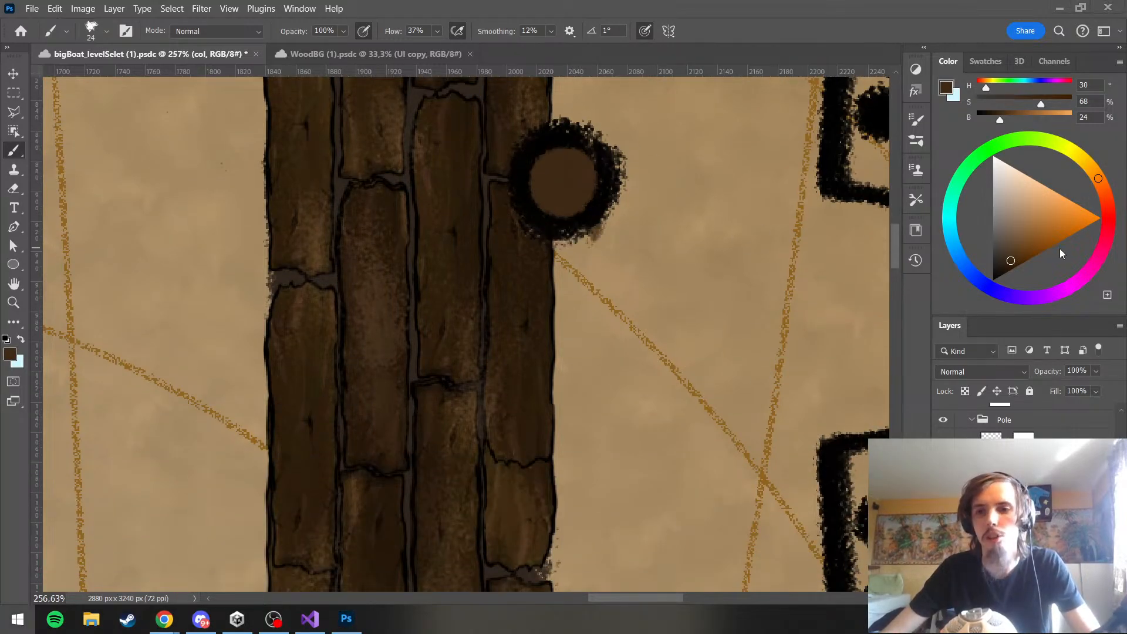
key(super)
key(super)
click(1007, 493)
scroll(571, 207, up, 2)
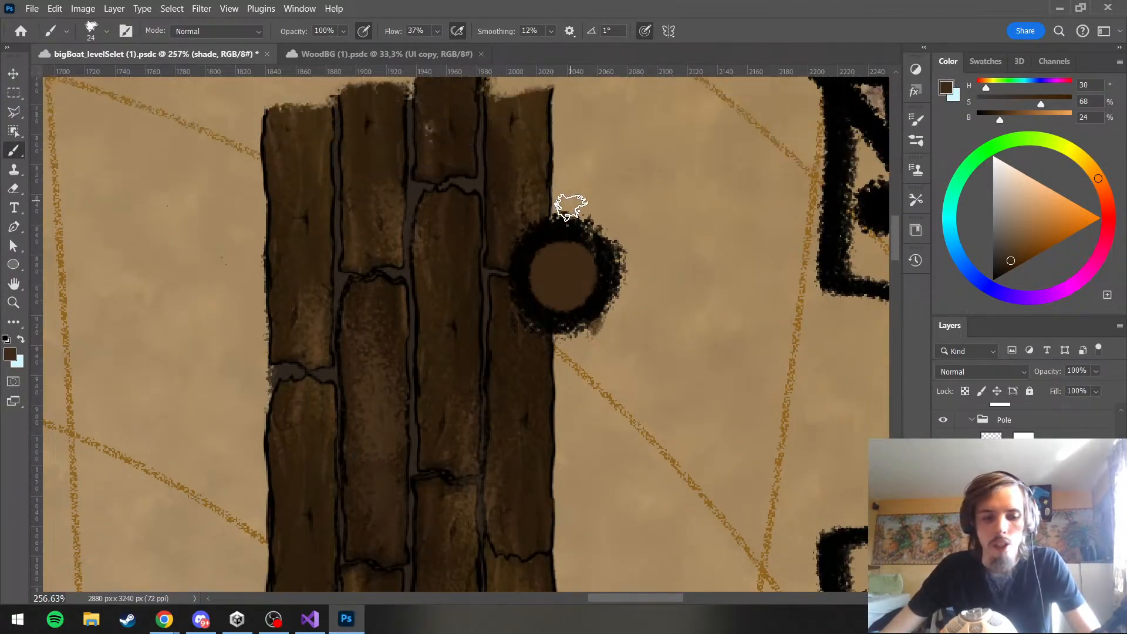
scroll(606, 301, up, 1)
click(1002, 264)
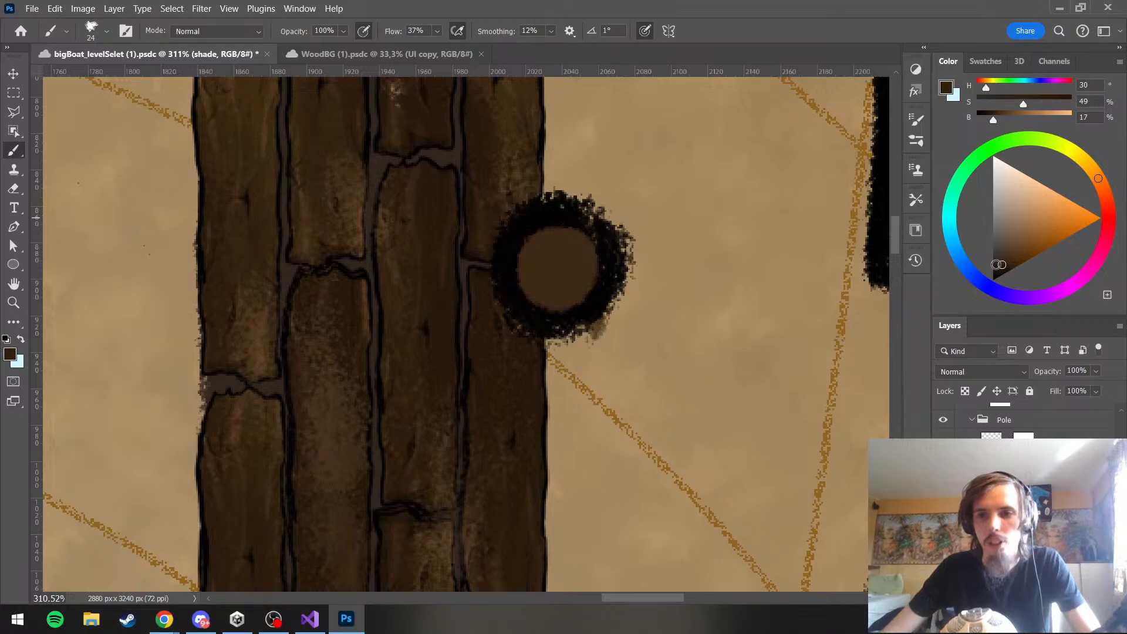
scroll(468, 161, up, 2)
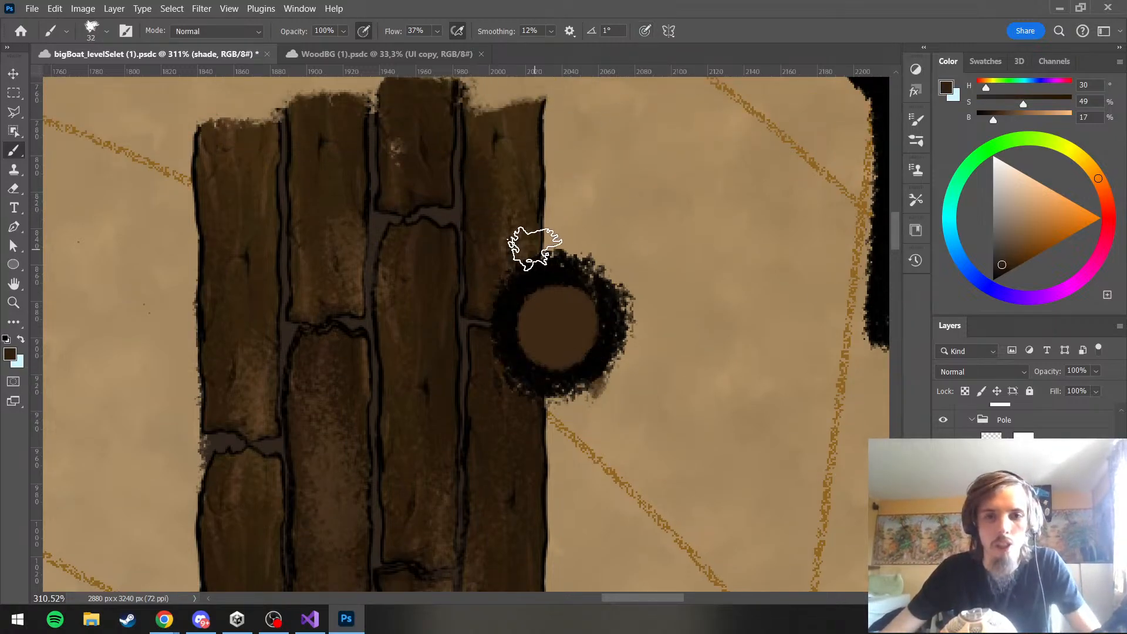
right_click(536, 247)
click(503, 236)
mouse_move(536, 174)
mouse_down()
mouse_move(564, 181)
mouse_move(586, 169)
mouse_up()
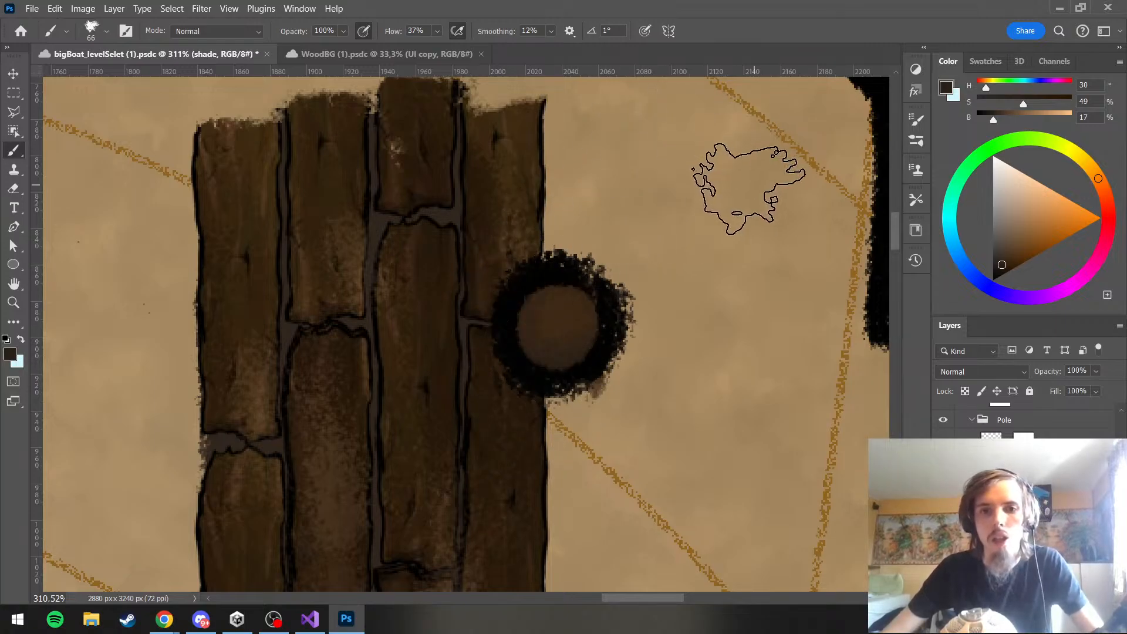
drag(697, 200, 662, 192)
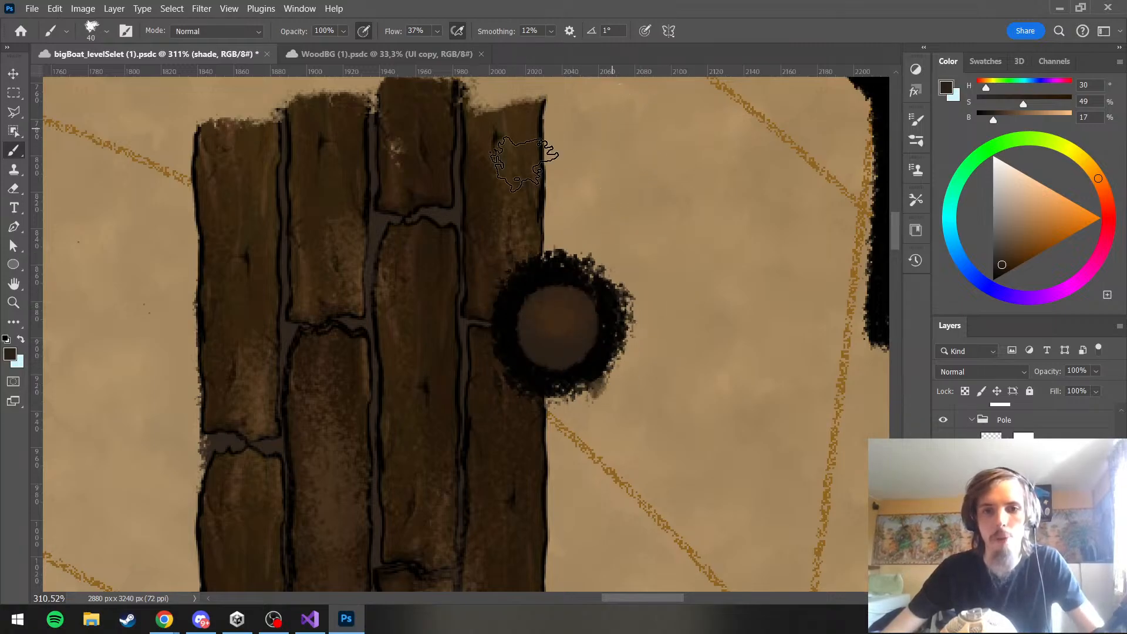
Deepen the shading around the pole top's inner edge on the shade layer with near-black brown, H 30, S 94, B 9
scroll(558, 232, down, 5)
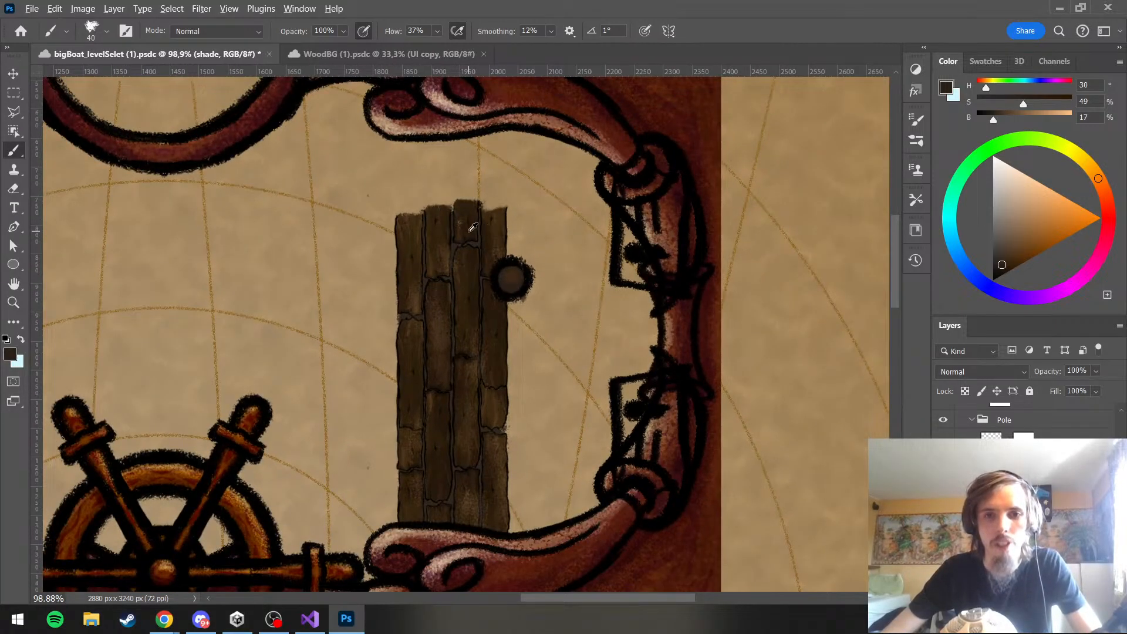
scroll(472, 227, up, 6)
drag(1002, 265, 1002, 274)
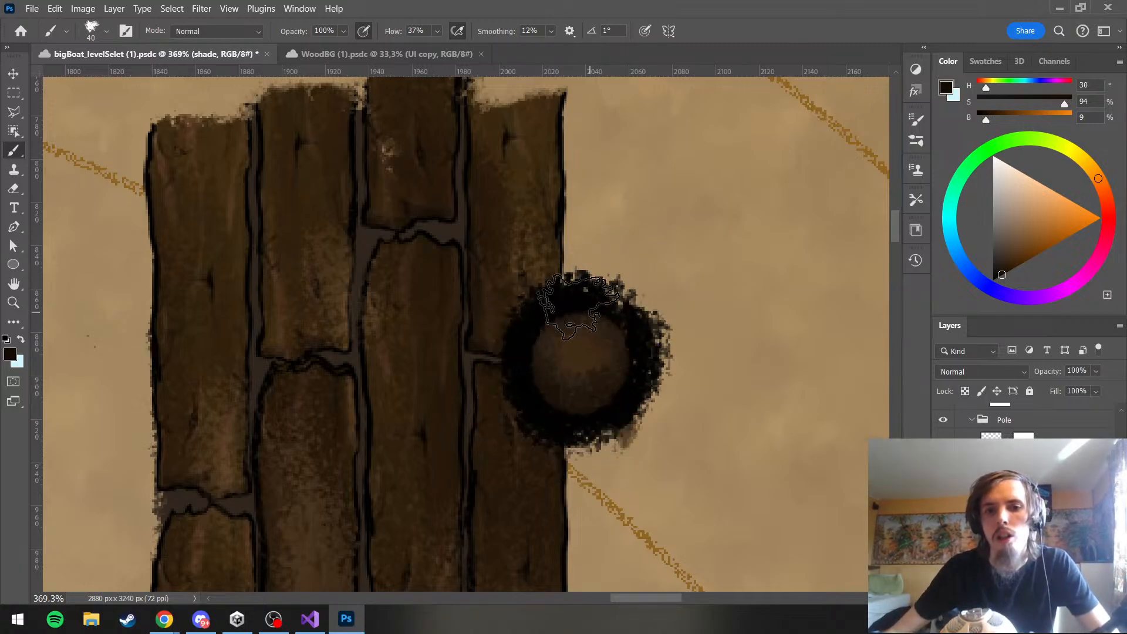
scroll(551, 223, down, 6)
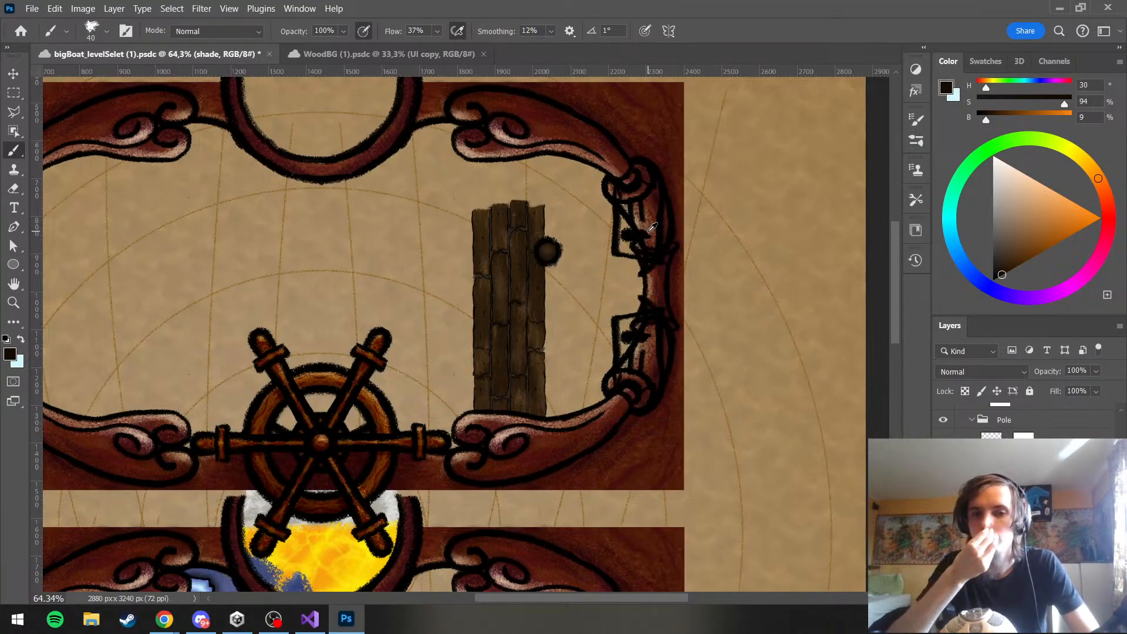
On Layer 543, paint fine lighter strokes on the pole's top in H 30, S 45, B 35 with a 10 px pressure-sized brush
scroll(559, 234, up, 3)
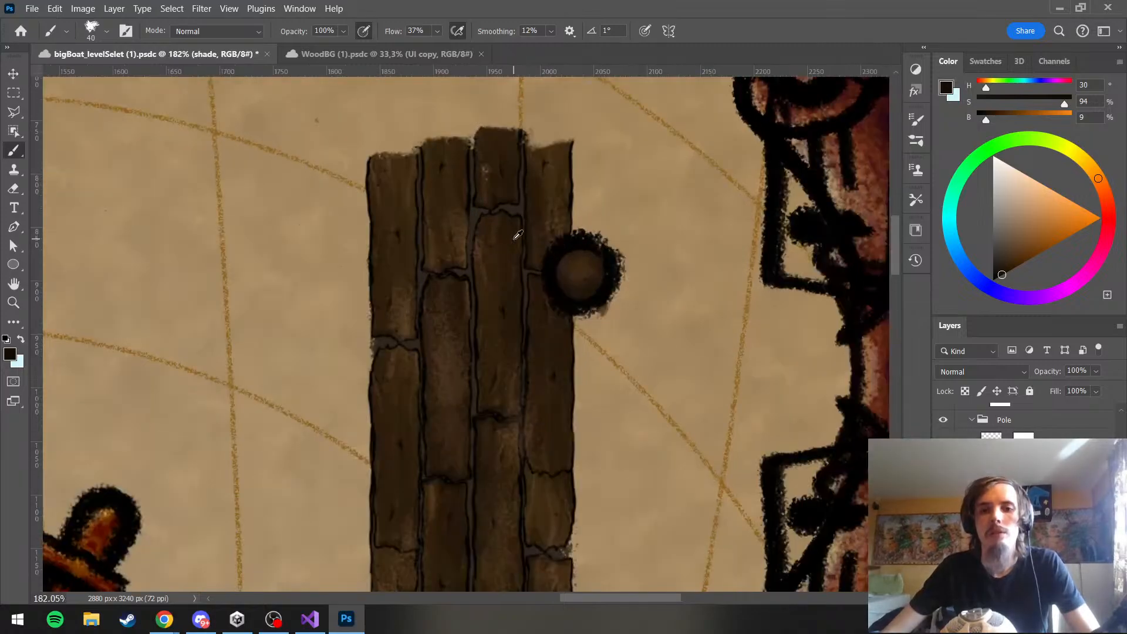
scroll(555, 230, down, 2)
scroll(555, 229, up, 2)
scroll(554, 229, down, 1)
click(1022, 485)
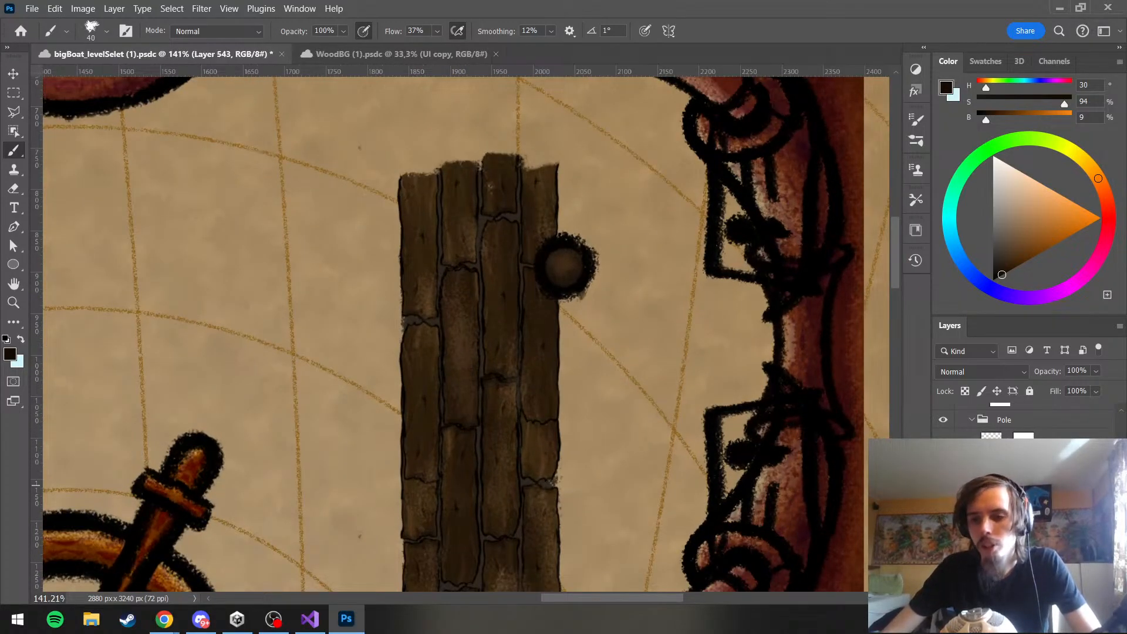
click(943, 483)
scroll(617, 201, up, 3)
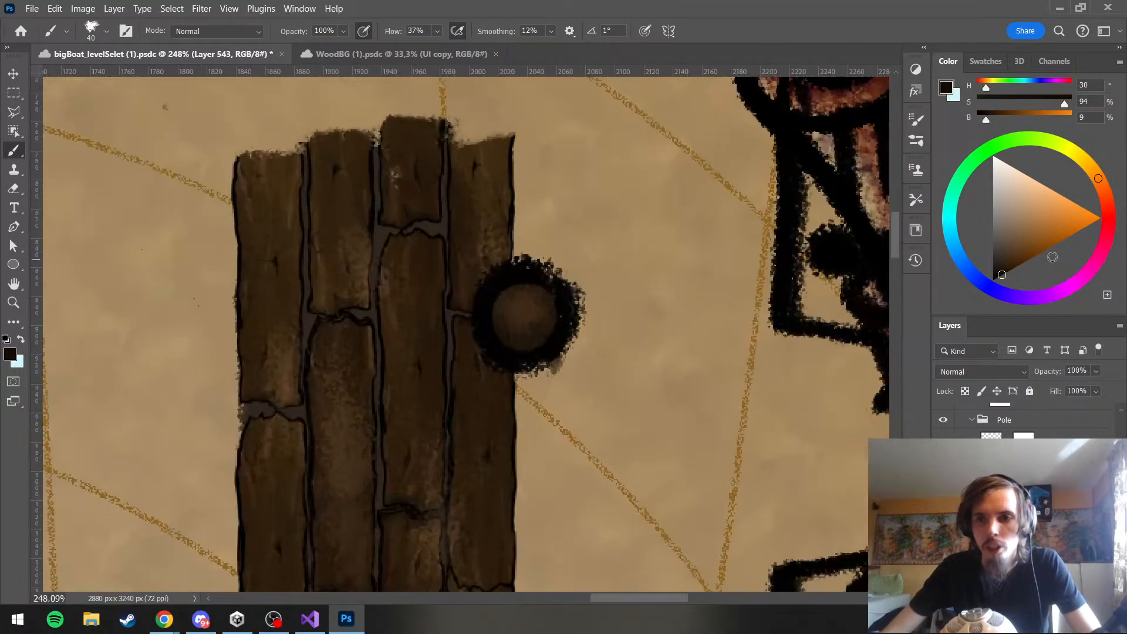
alt+click(498, 259)
scroll(404, 269, up, 3)
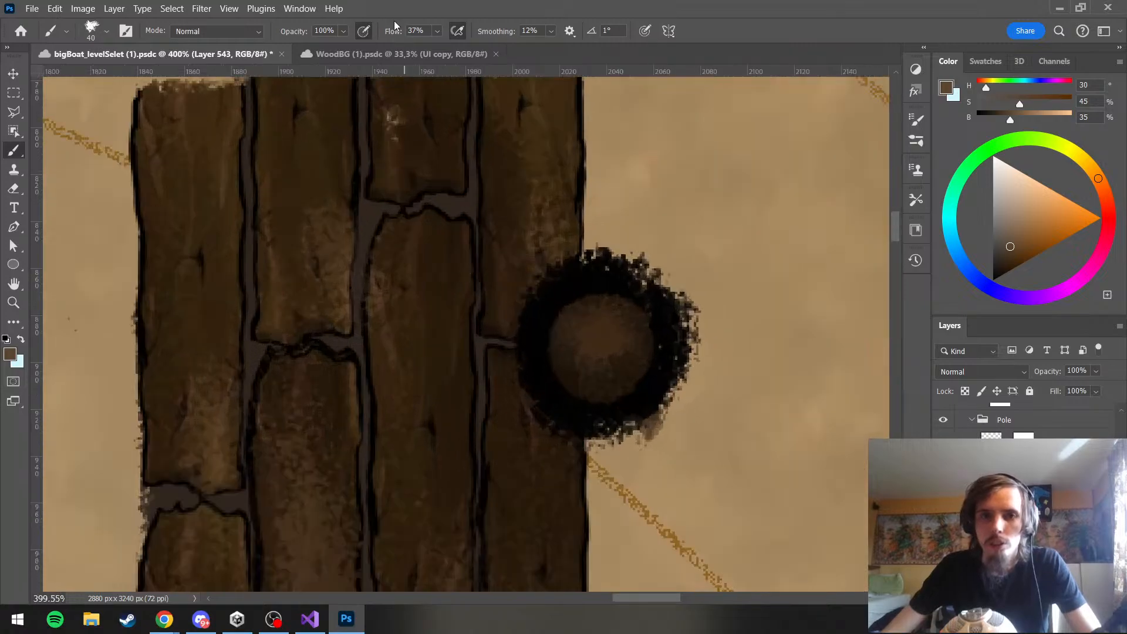
click(645, 31)
drag(646, 250, 594, 257)
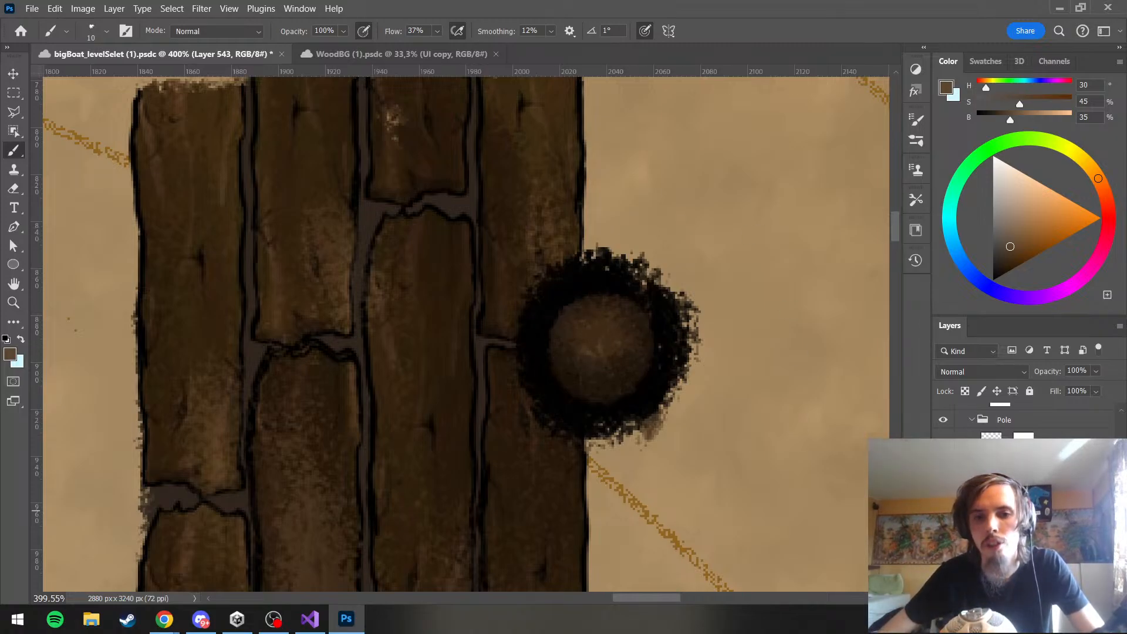
Add greyer wood-grain strokes to the pole's top on Layer 543 in H 30, S 26, B 38
scroll(668, 393, down, 5)
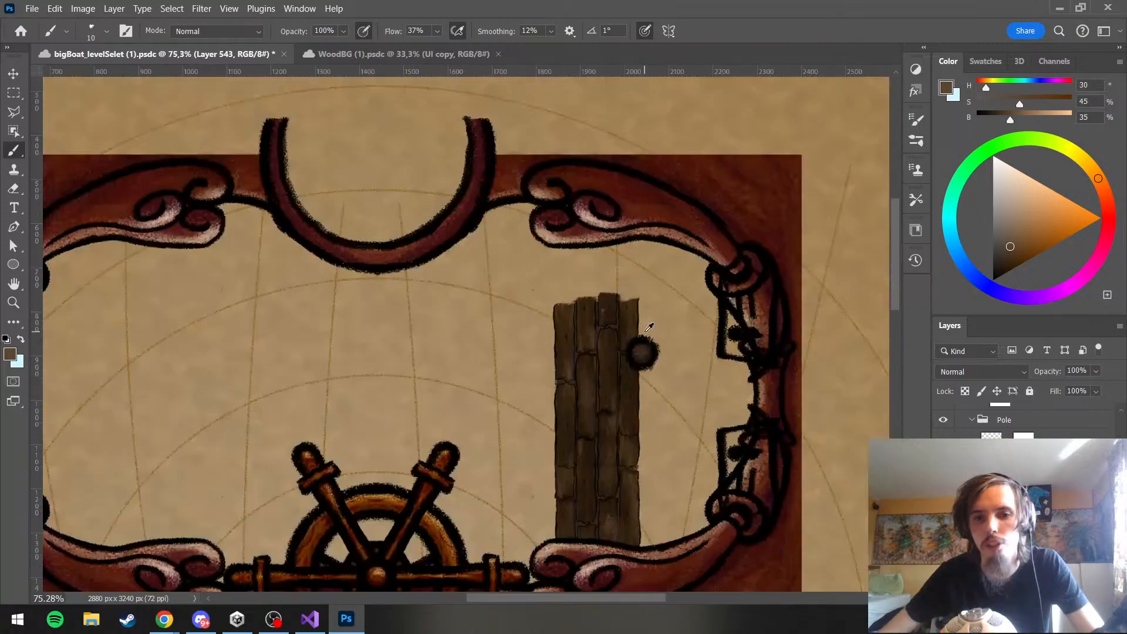
scroll(649, 325, up, 5)
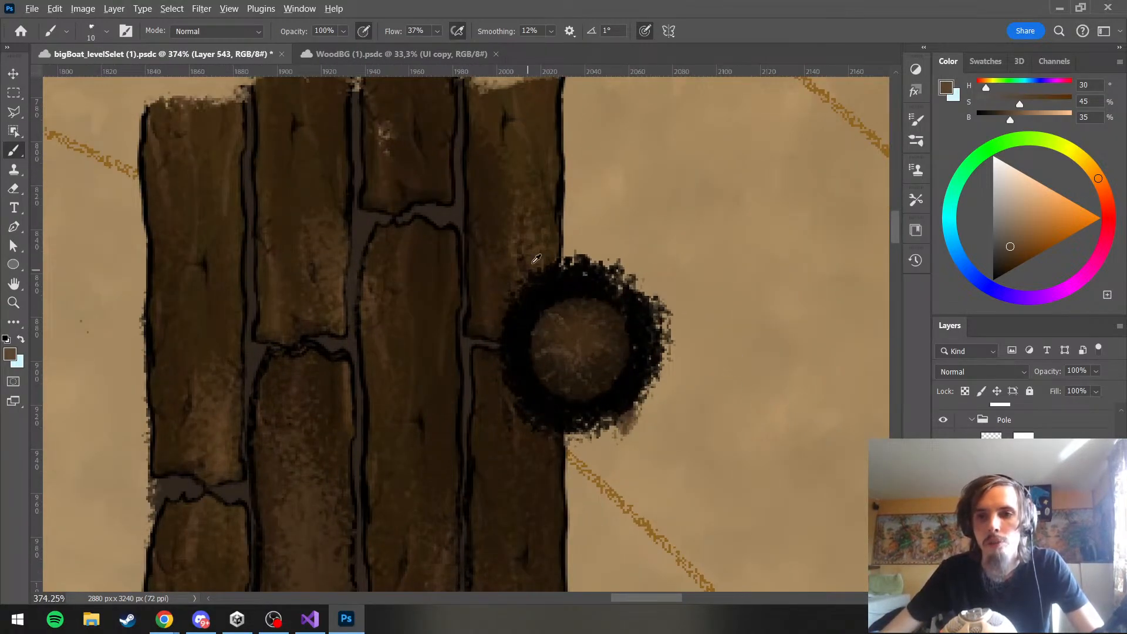
scroll(536, 259, up, 1)
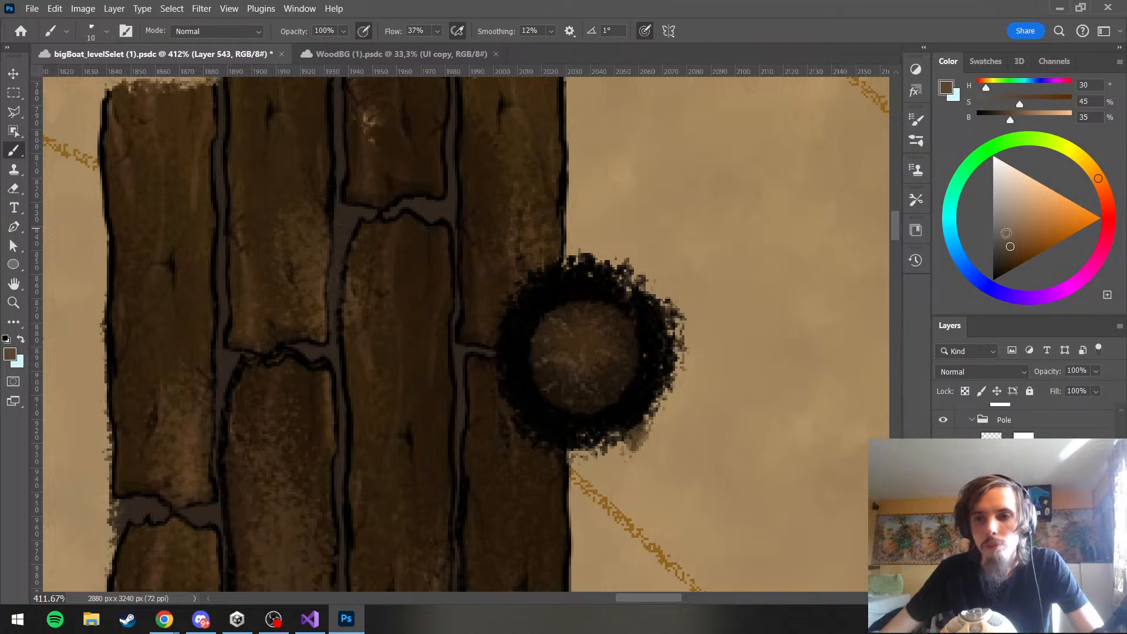
scroll(577, 296, up, 1)
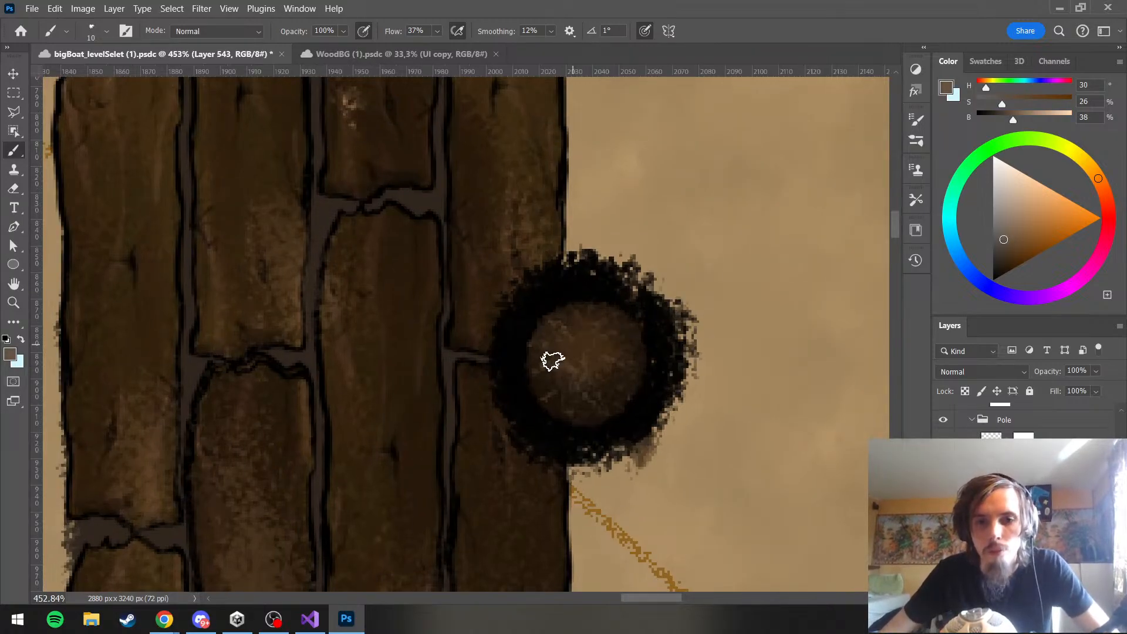
scroll(582, 338, down, 6)
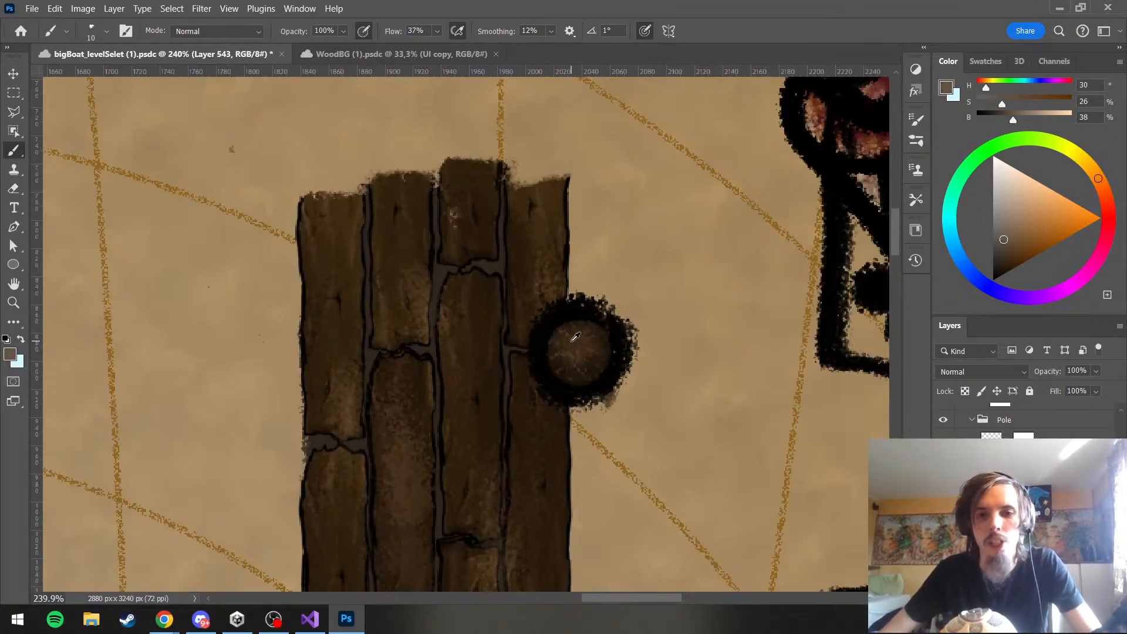
scroll(574, 327, up, 4)
drag(581, 330, 590, 345)
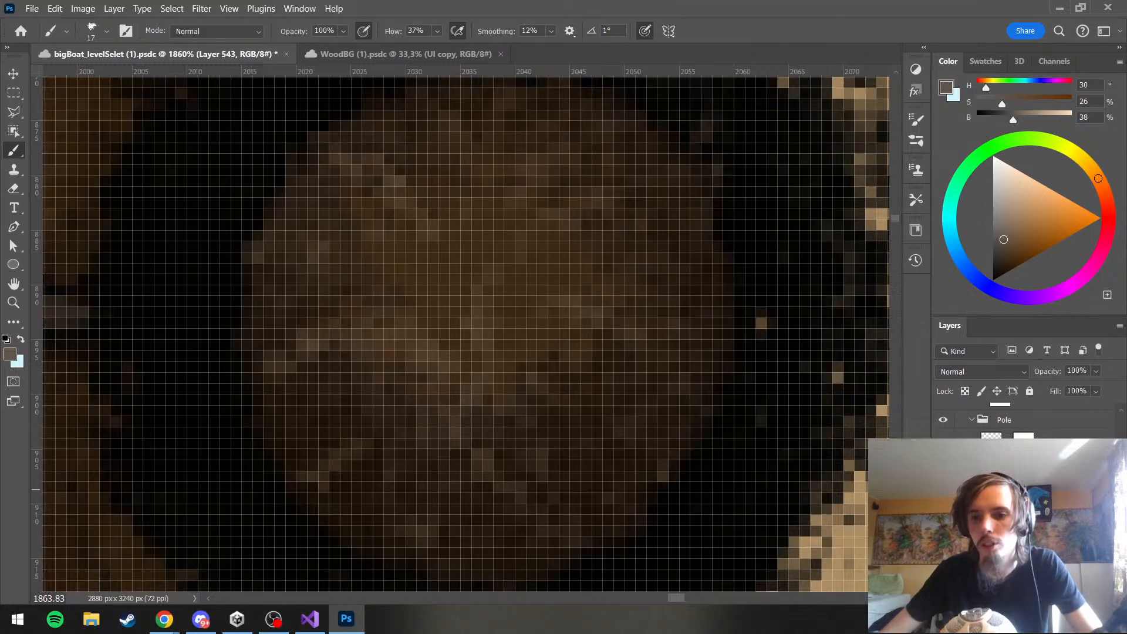
On Layer 544, try highlight strokes on the pole's top with a 17 px brush, undo them, and build up a central highlight
scroll(648, 370, down, 8)
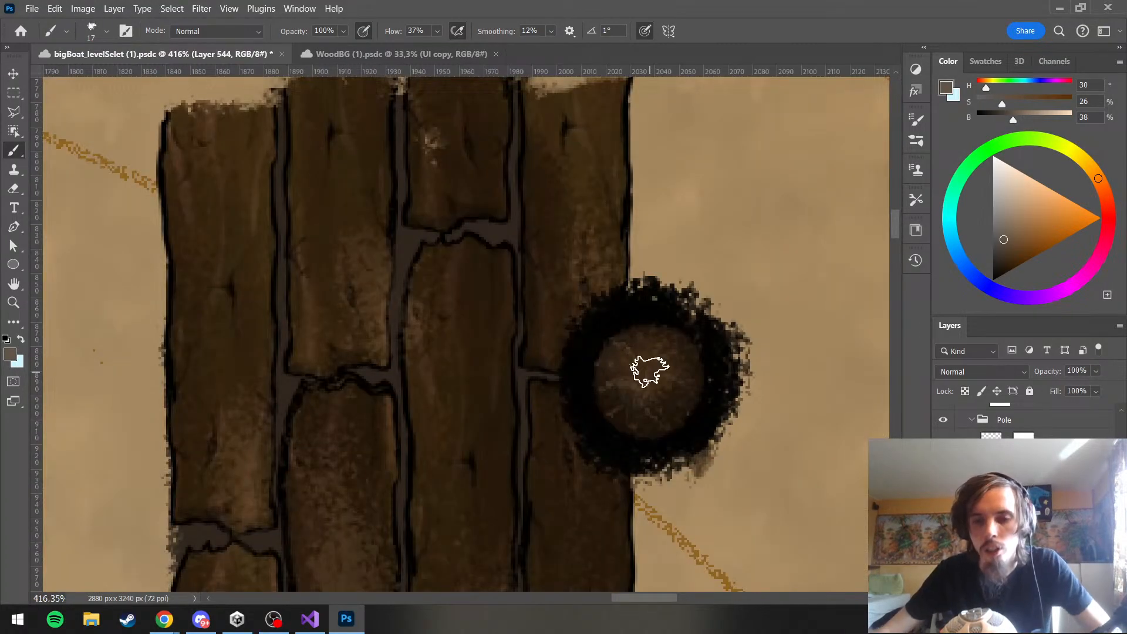
drag(599, 392, 642, 382)
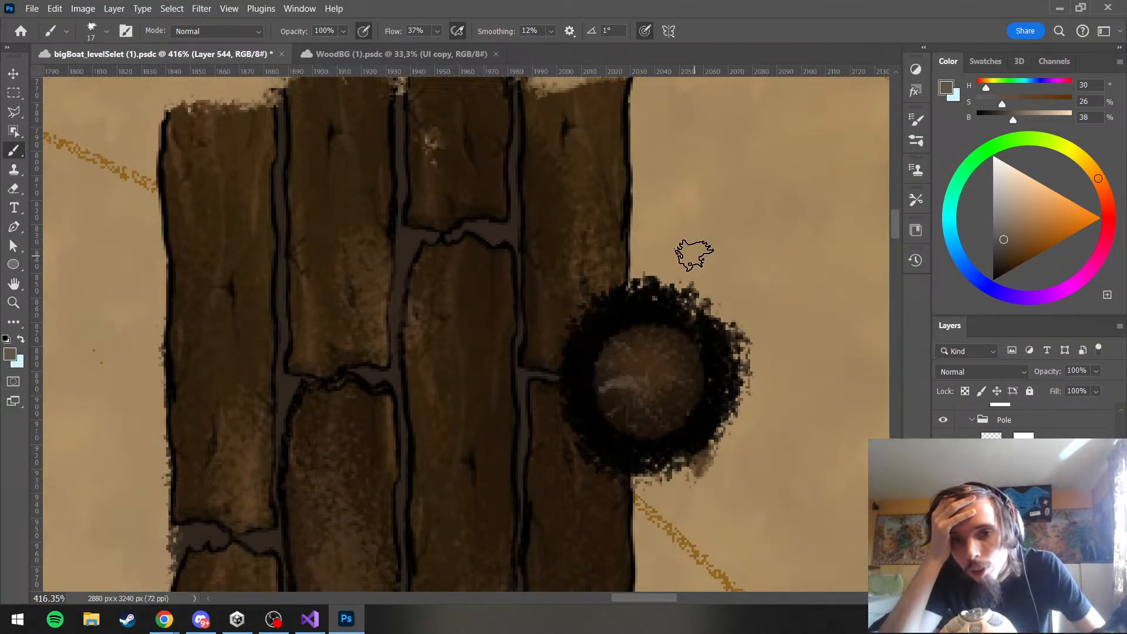
key(ctrl+z)
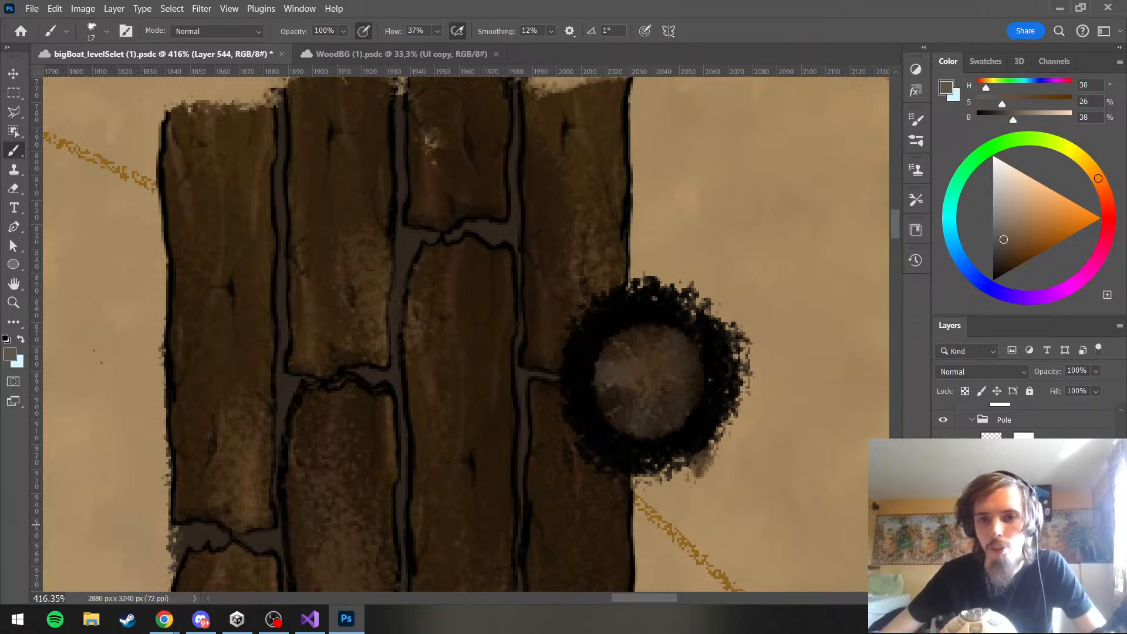
key(ctrl+z)
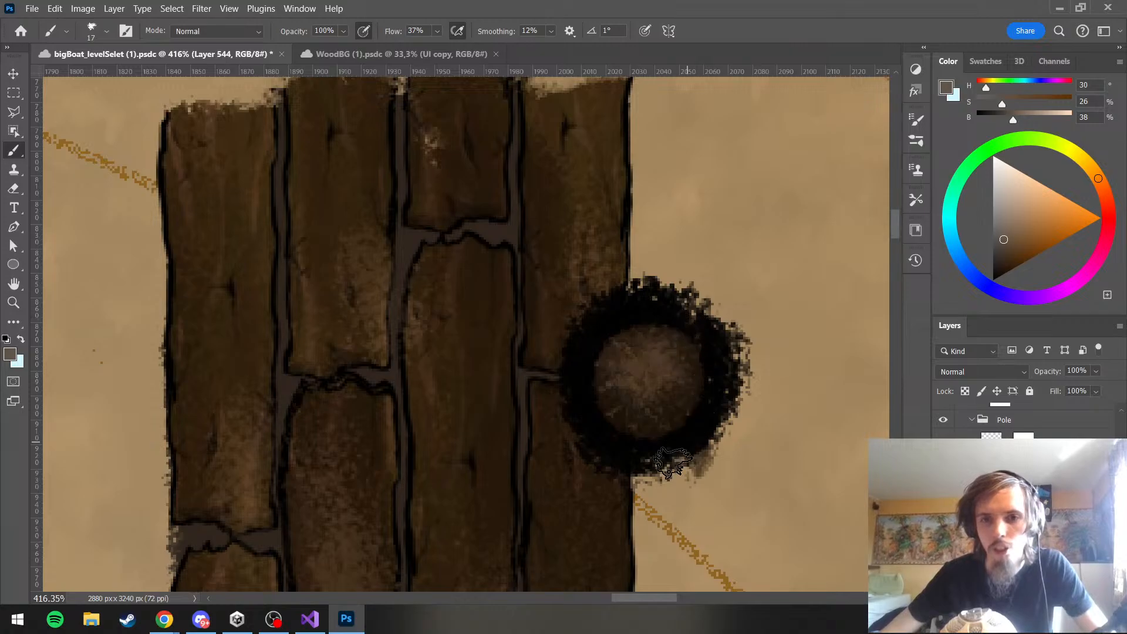
drag(649, 359, 669, 379)
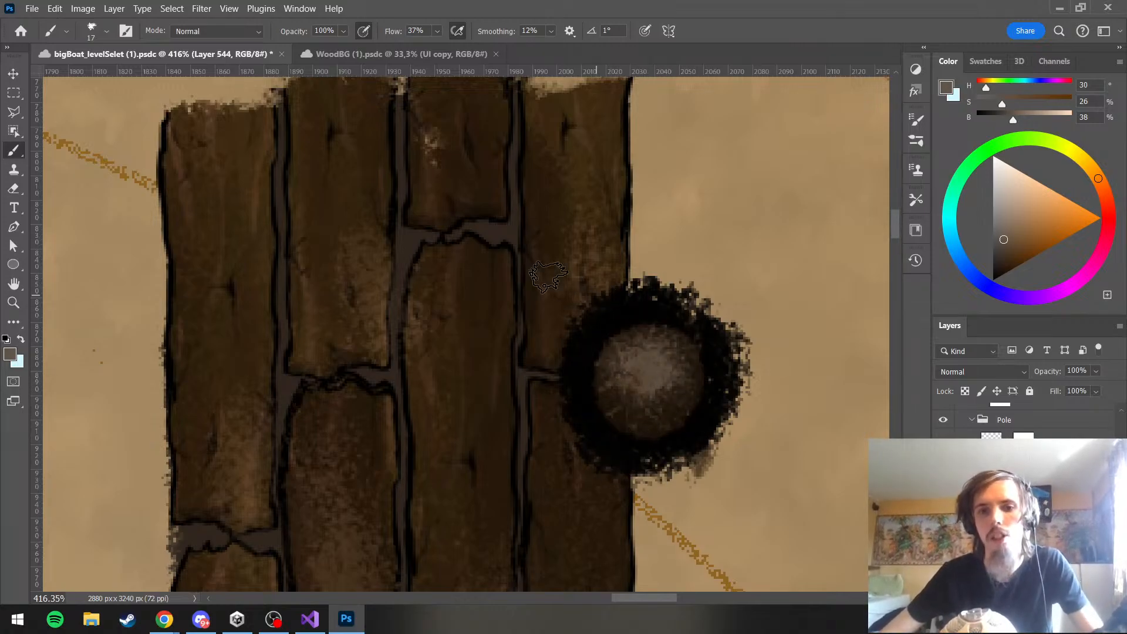
Toggle the visibility of the pole's highlight layers to compare its top with and without the added strokes
scroll(545, 235, down, 5)
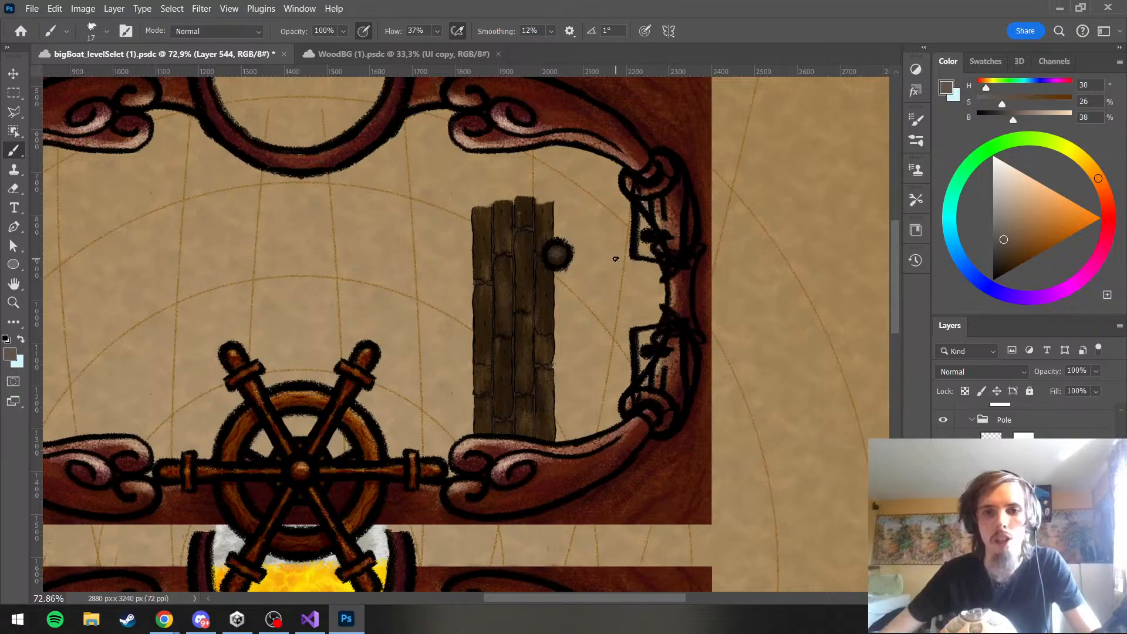
scroll(415, 216, up, 4)
scroll(497, 224, down, 2)
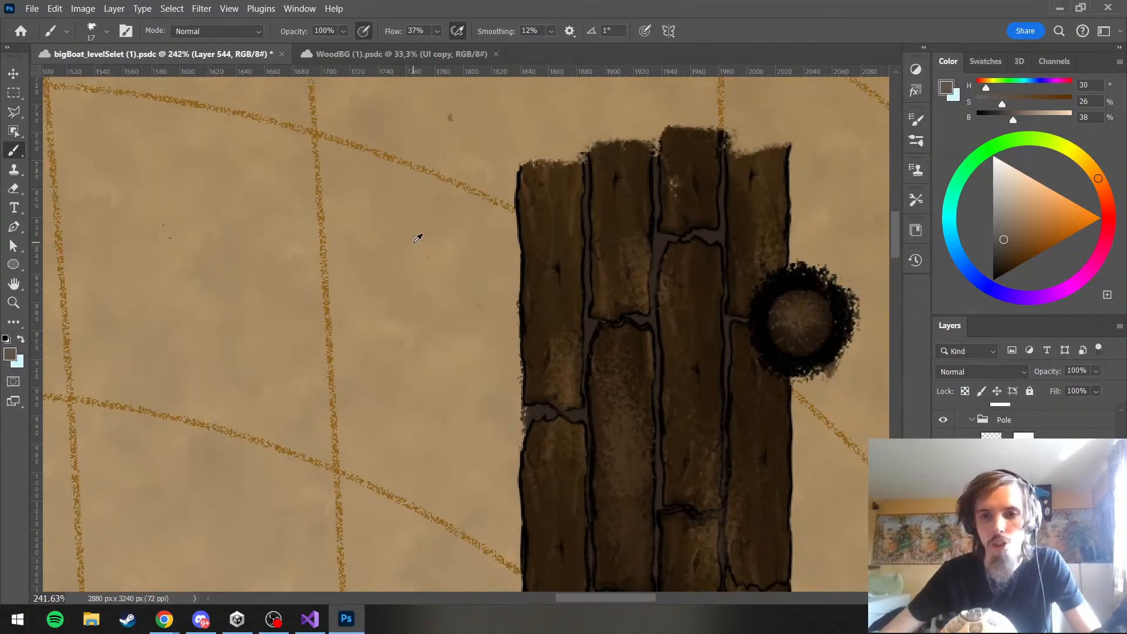
click(943, 526)
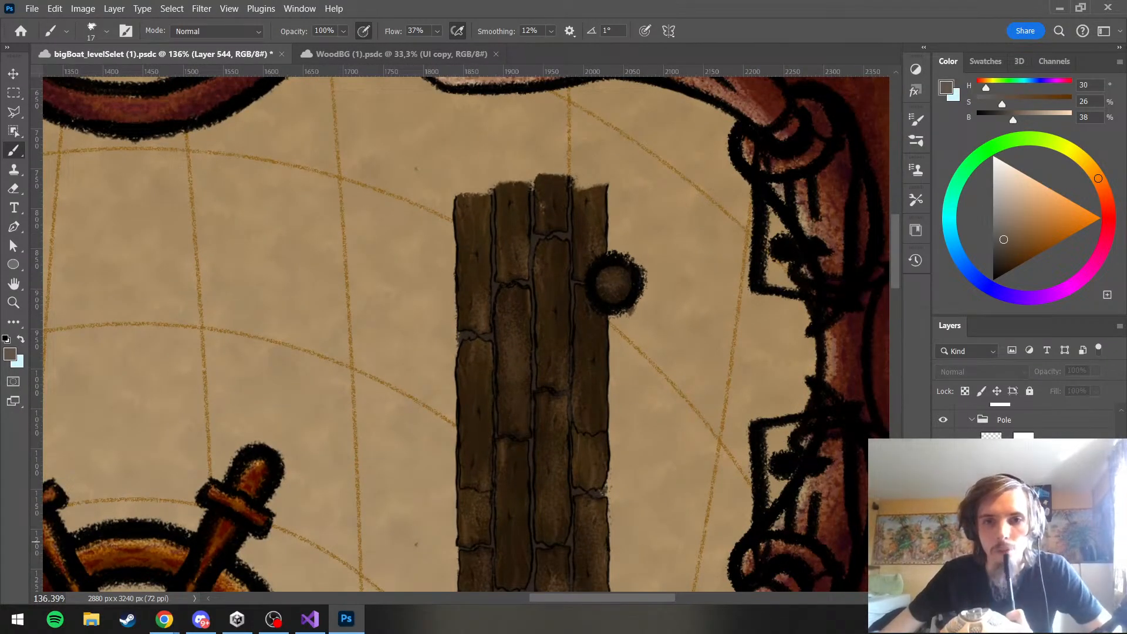
click(943, 540)
click(943, 540)
click(943, 540)
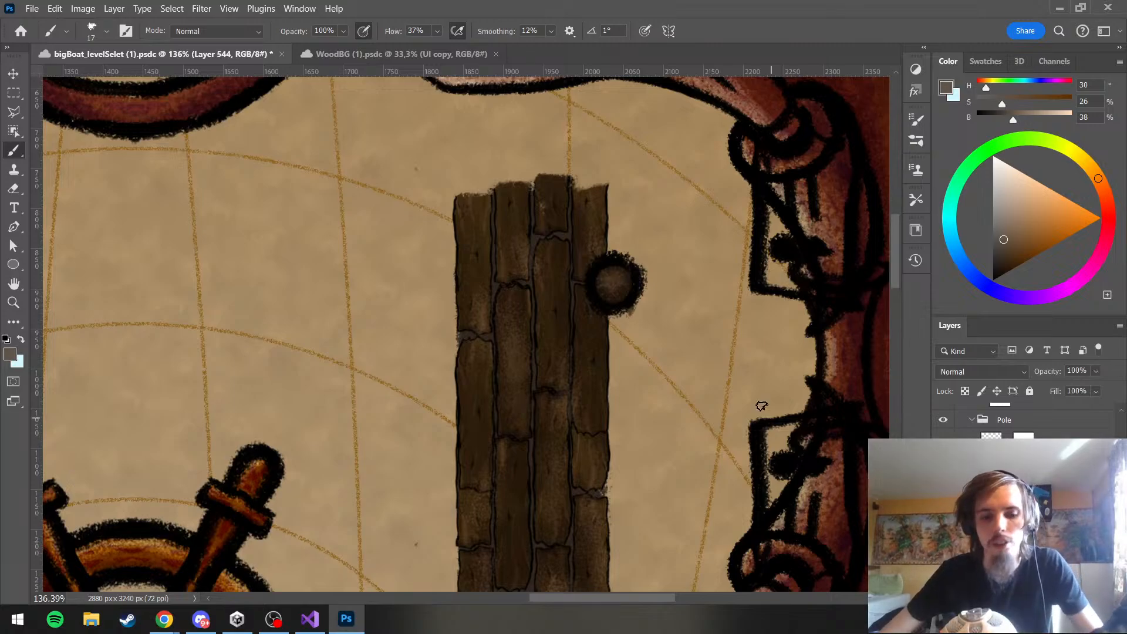
On the mask of the pole's lines layer, thin the outer edge of the round outline in black with a 69 px brush
scroll(687, 327, up, 5)
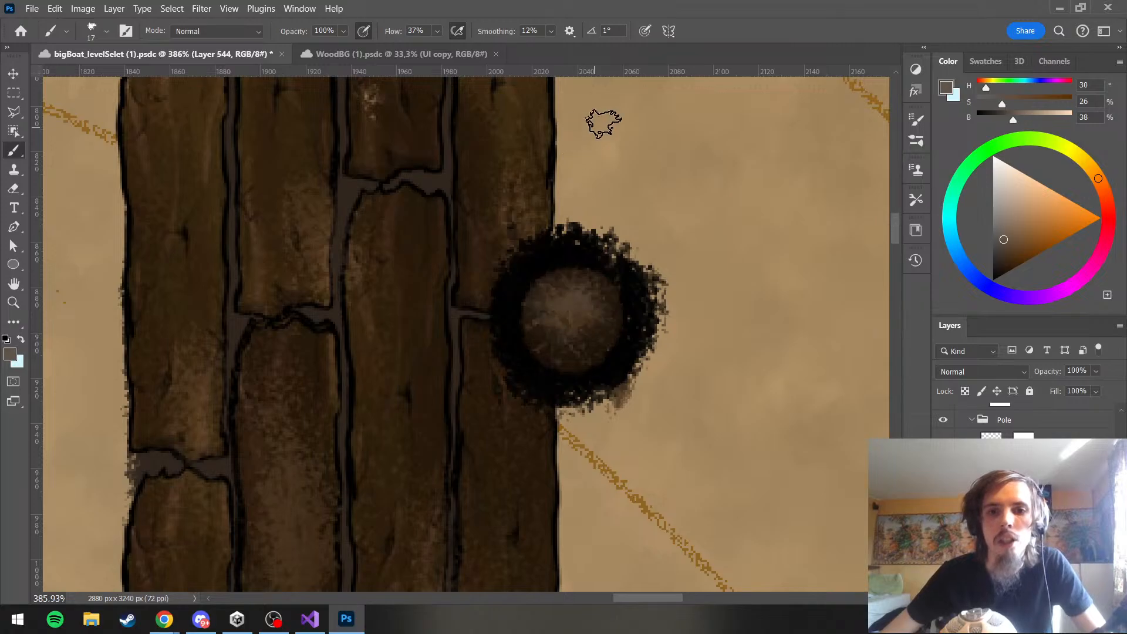
scroll(604, 123, down, 8)
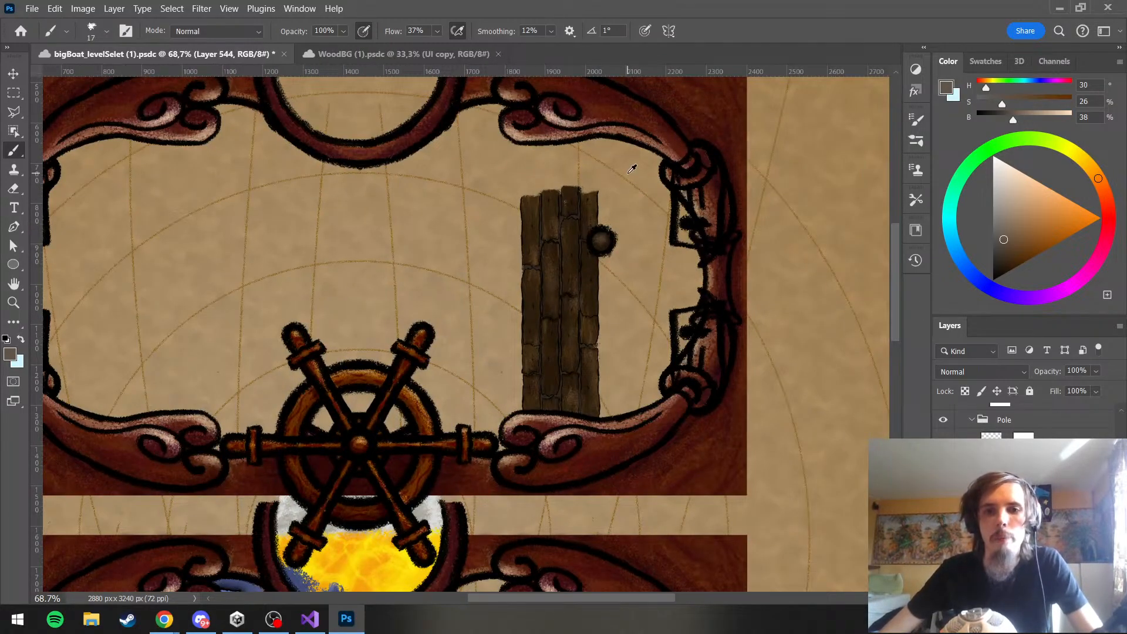
scroll(633, 169, up, 1)
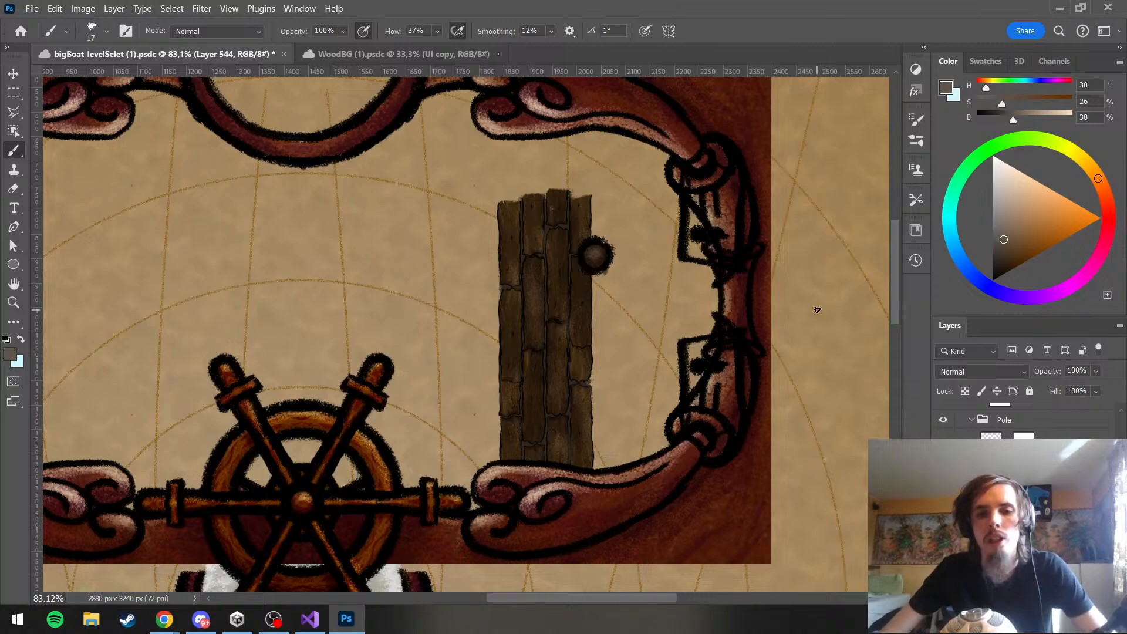
scroll(579, 199, up, 3)
click(1023, 438)
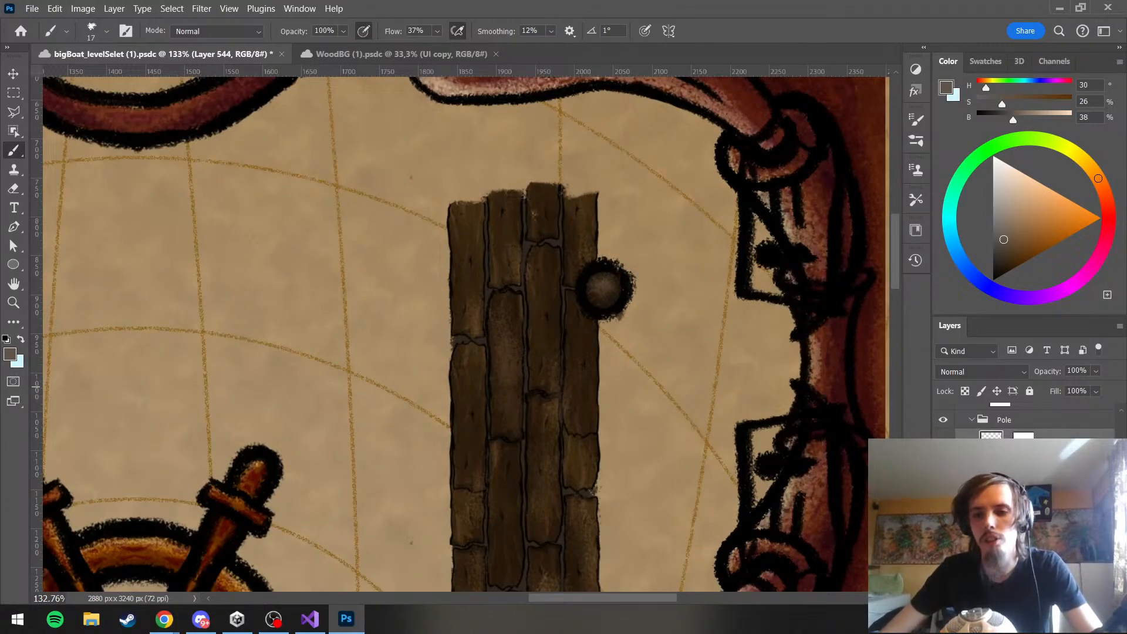
scroll(463, 203, up, 2)
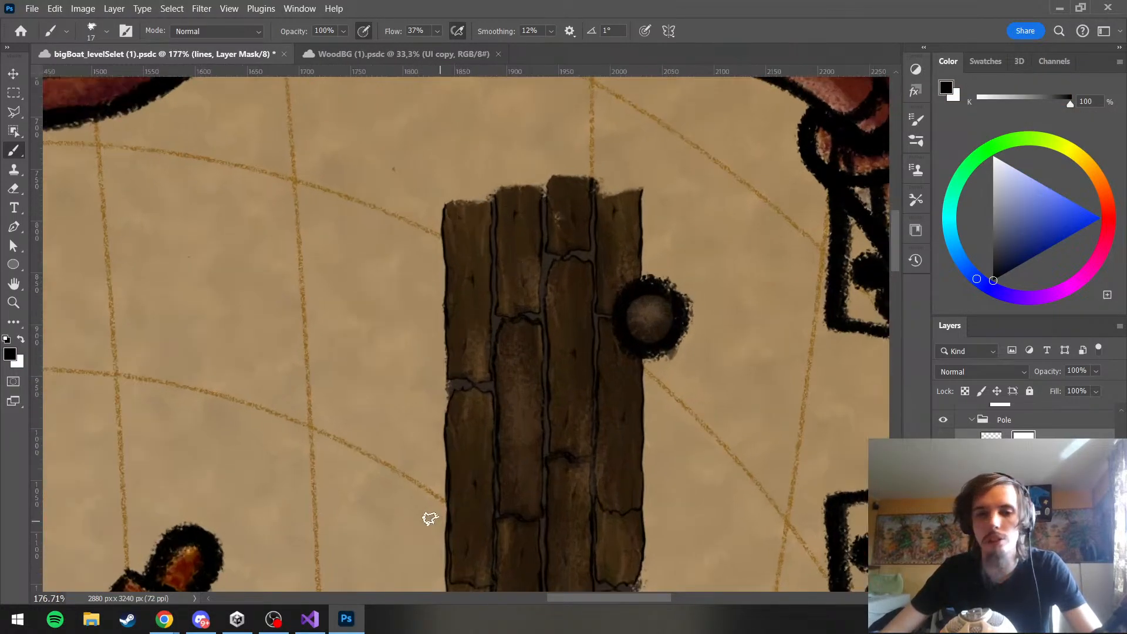
scroll(500, 328, down, 6)
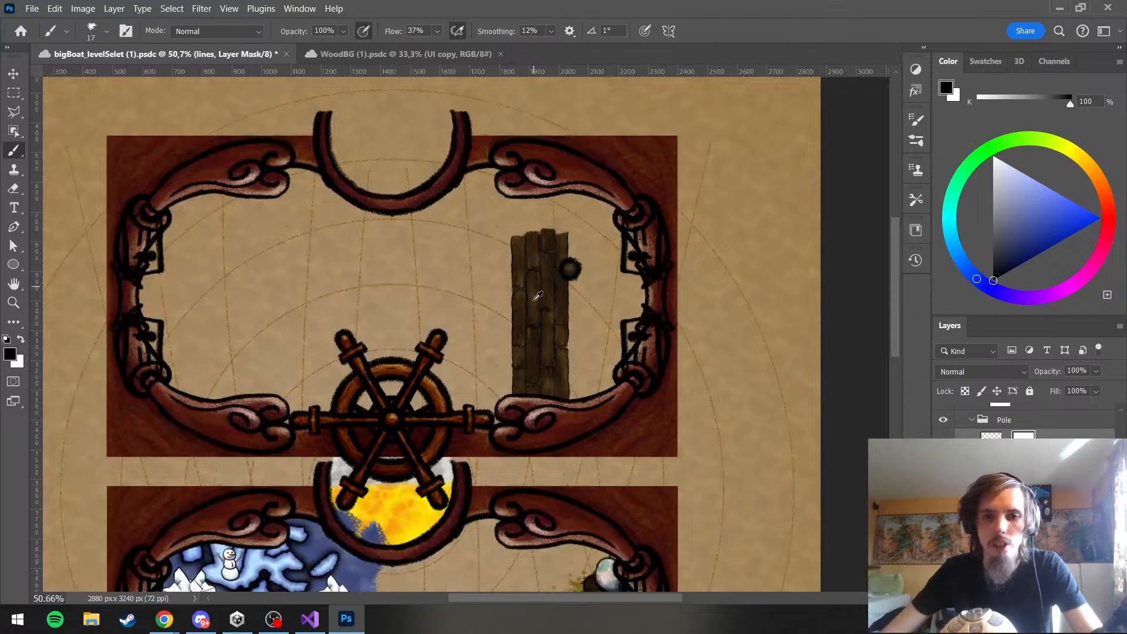
scroll(538, 296, up, 5)
scroll(530, 235, up, 3)
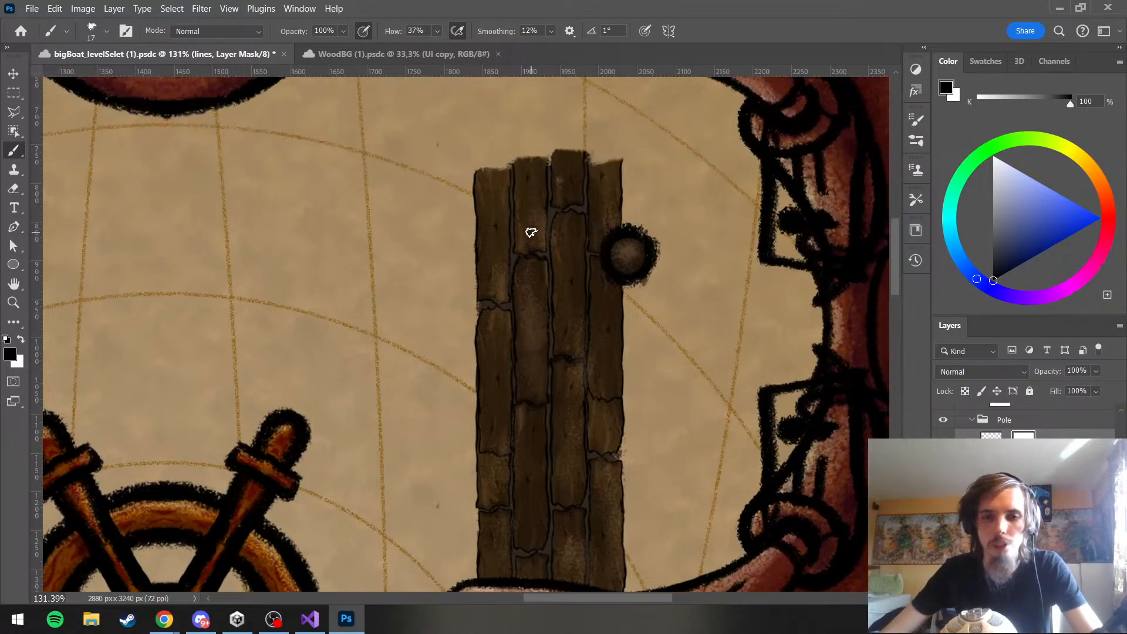
scroll(575, 369, down, 5)
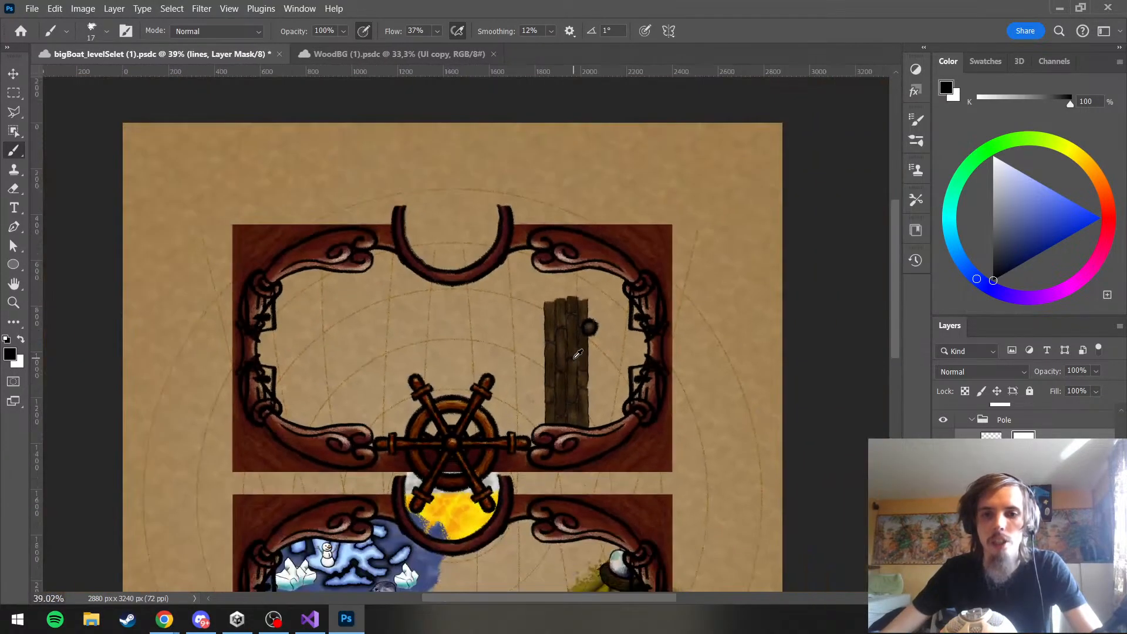
scroll(592, 331, up, 6)
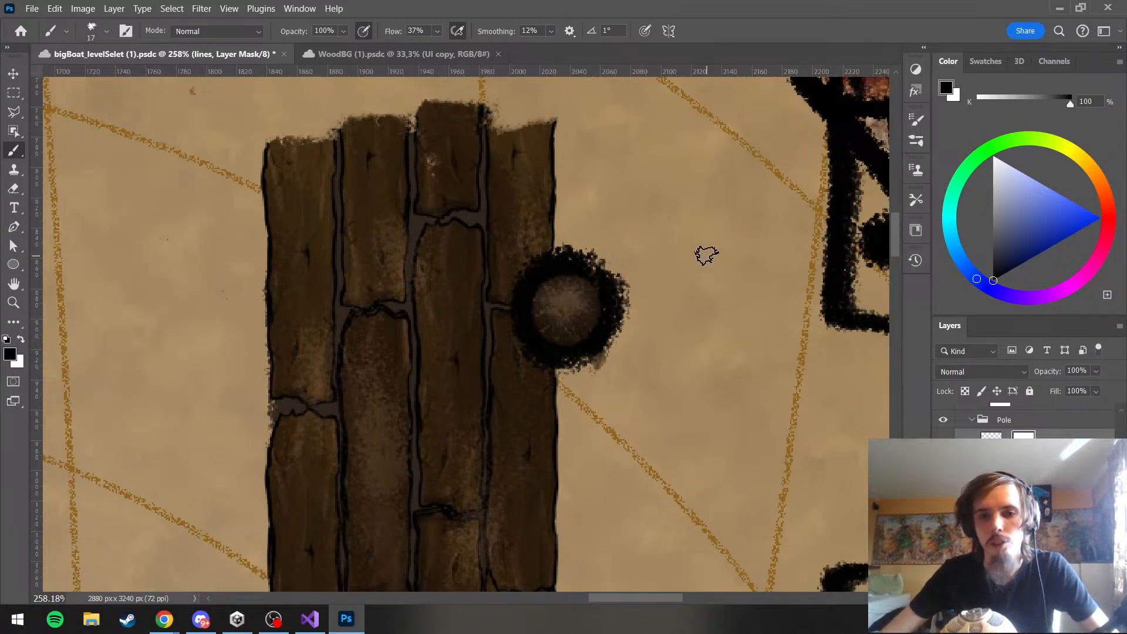
alt+right_click(526, 315)
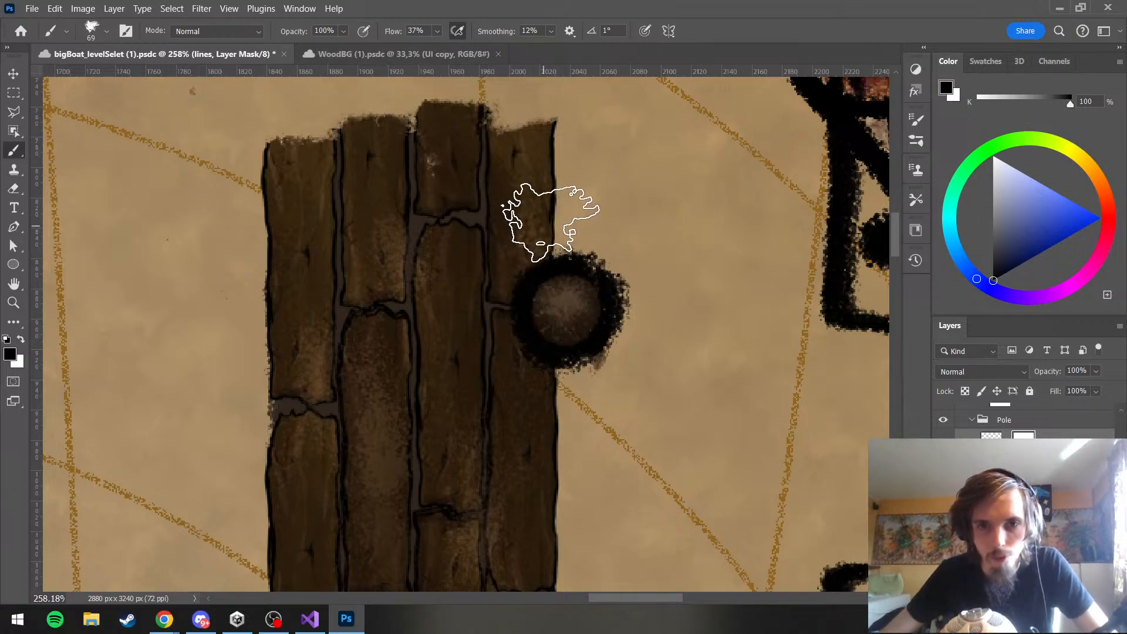
mouse_move(616, 226)
mouse_down()
mouse_move(654, 274)
mouse_move(629, 231)
mouse_move(660, 315)
mouse_move(651, 256)
mouse_move(644, 371)
mouse_move(618, 414)
mouse_move(623, 375)
mouse_move(592, 392)
mouse_move(629, 374)
mouse_move(657, 303)
mouse_up()
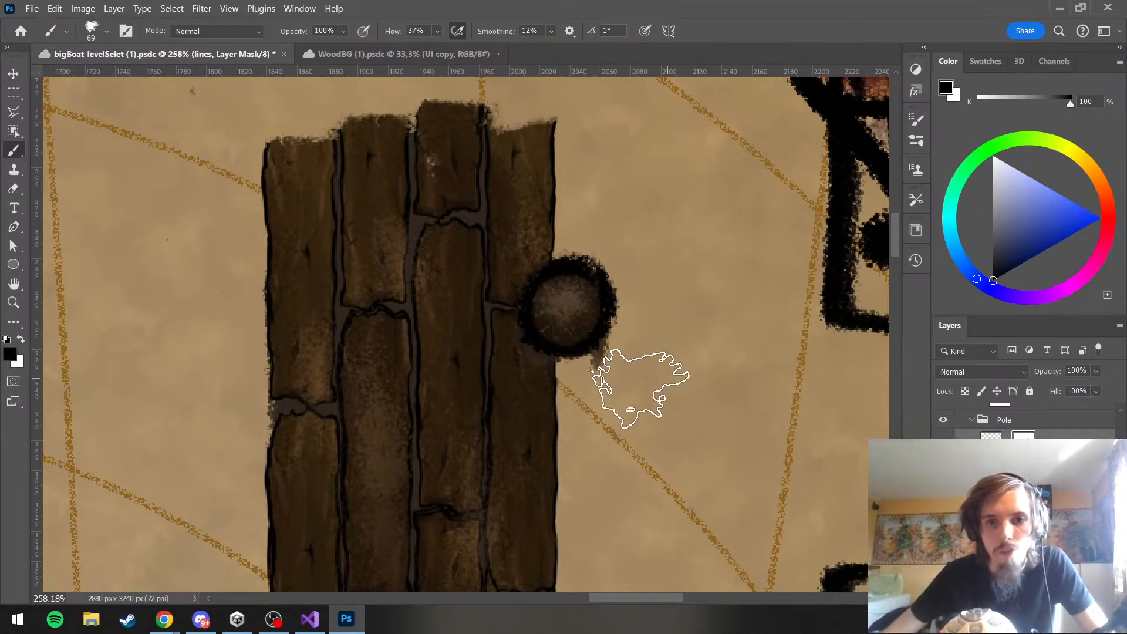
Save the document and check the pole's thinned outline up close and against the whole shop panel
scroll(449, 141, down, 3)
scroll(449, 140, down, 2)
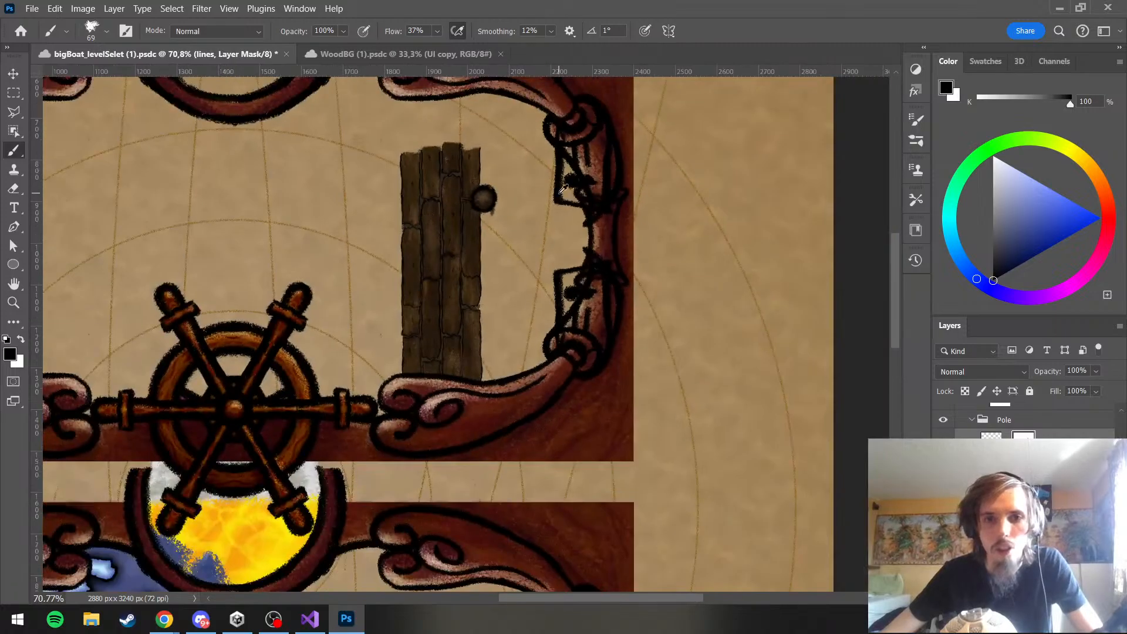
scroll(561, 189, up, 5)
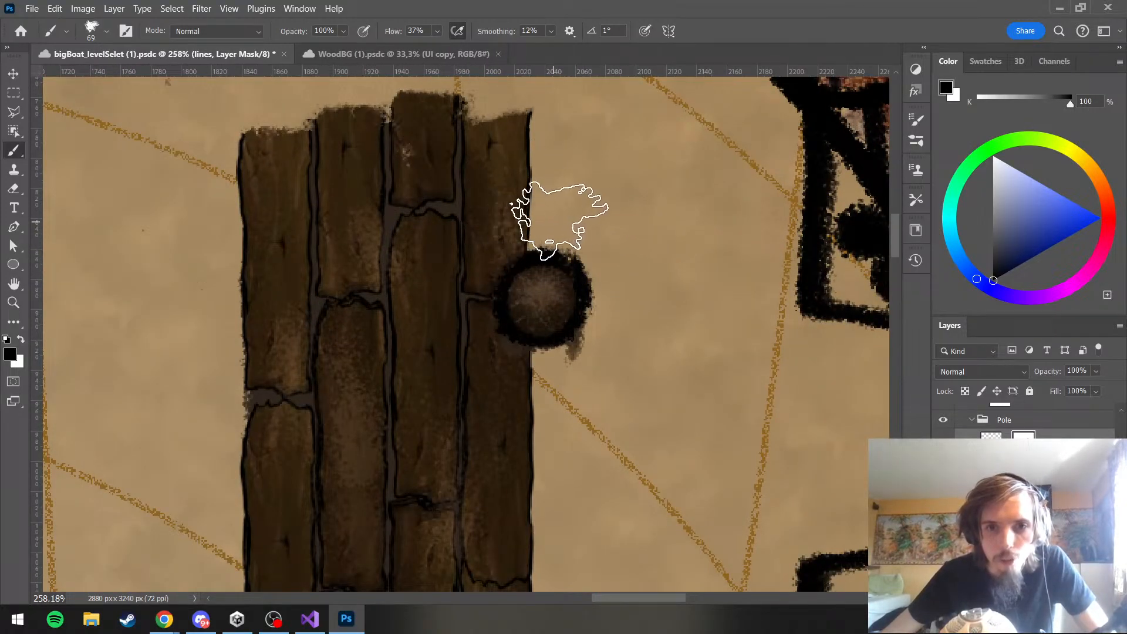
key(ctrl+s)
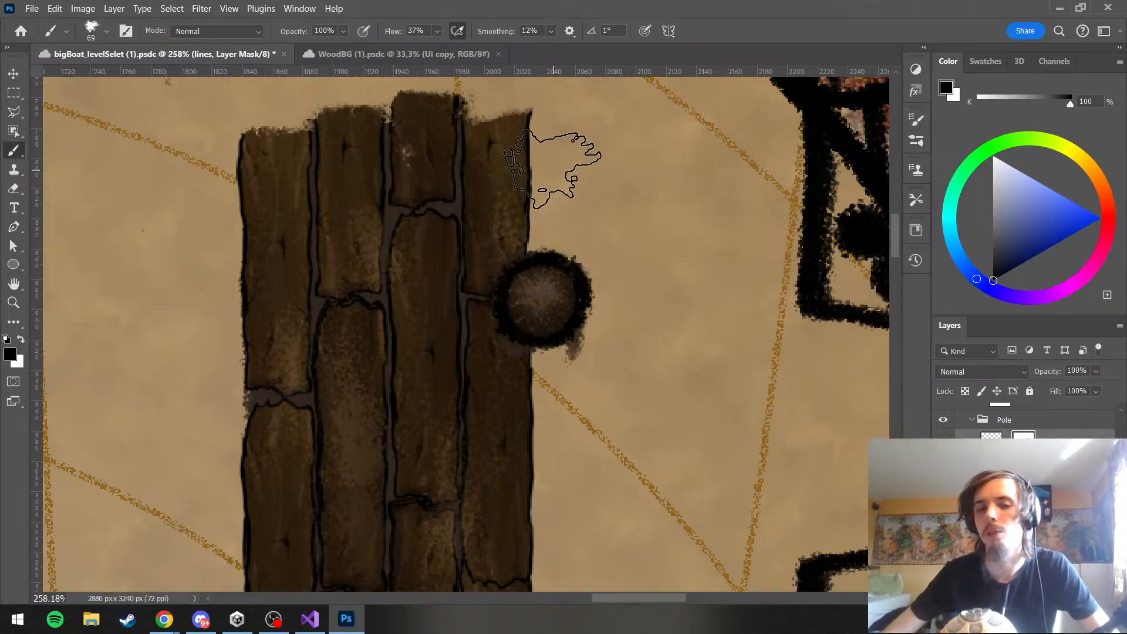
scroll(666, 183, down, 5)
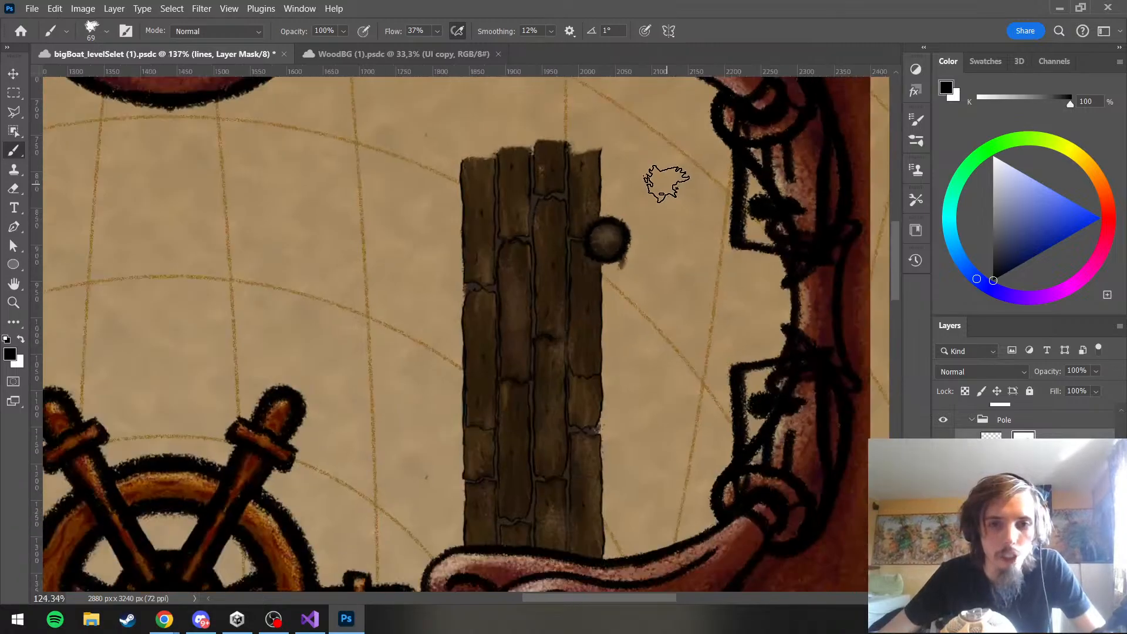
scroll(666, 183, down, 3)
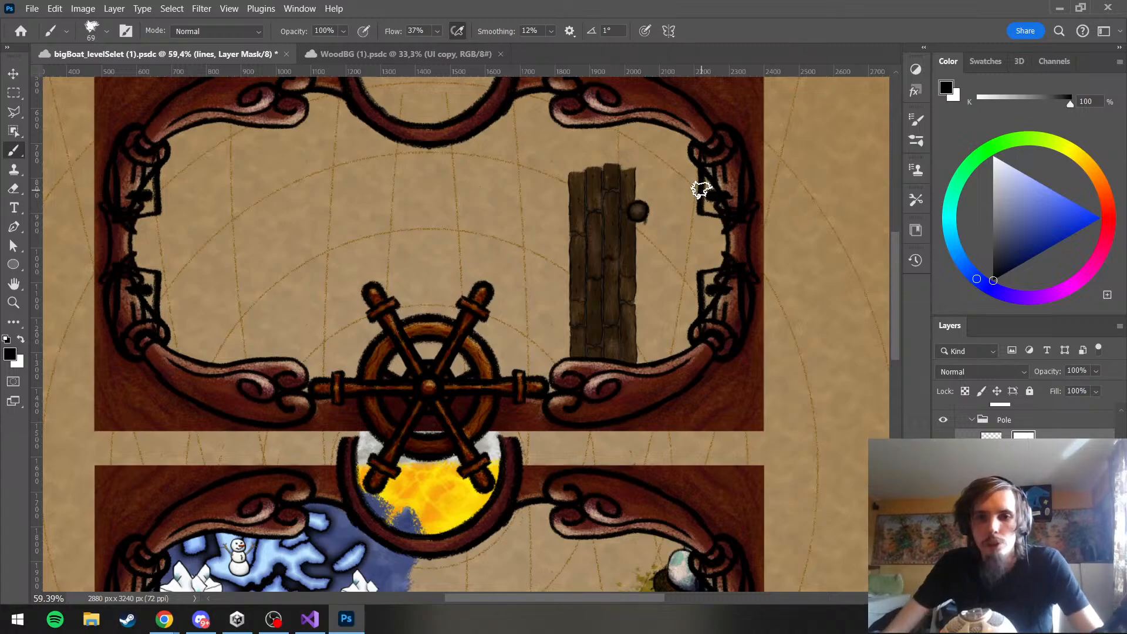
scroll(699, 188, up, 2)
scroll(634, 284, down, 3)
scroll(635, 285, up, 10)
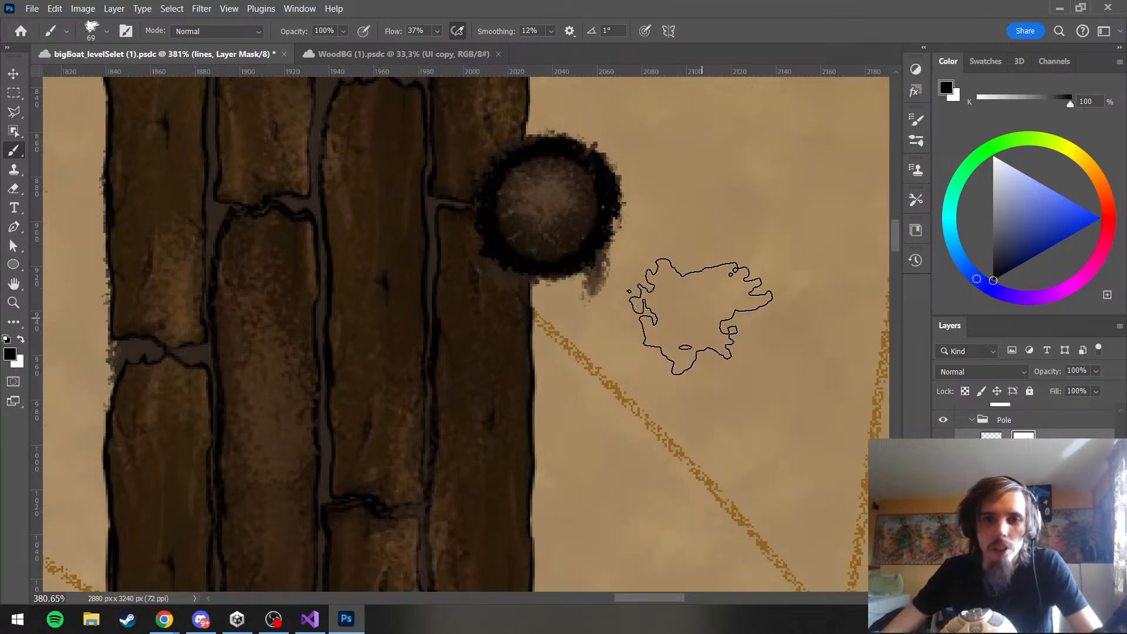
scroll(699, 315, down, 4)
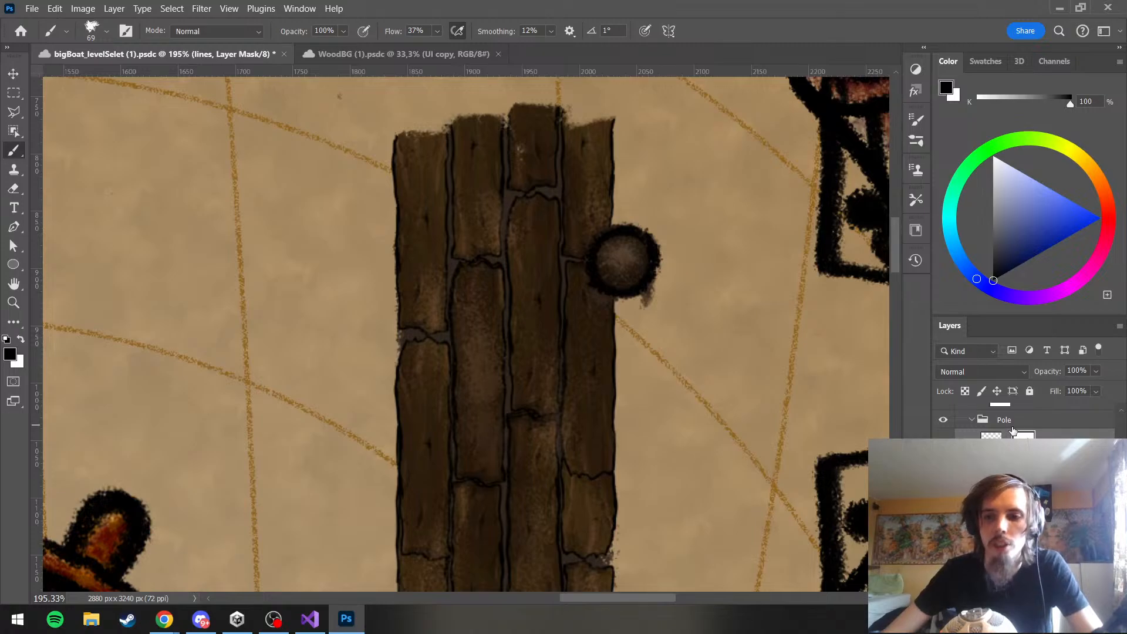
click(1012, 428)
key(ctrl+t)
drag(660, 270, 556, 273)
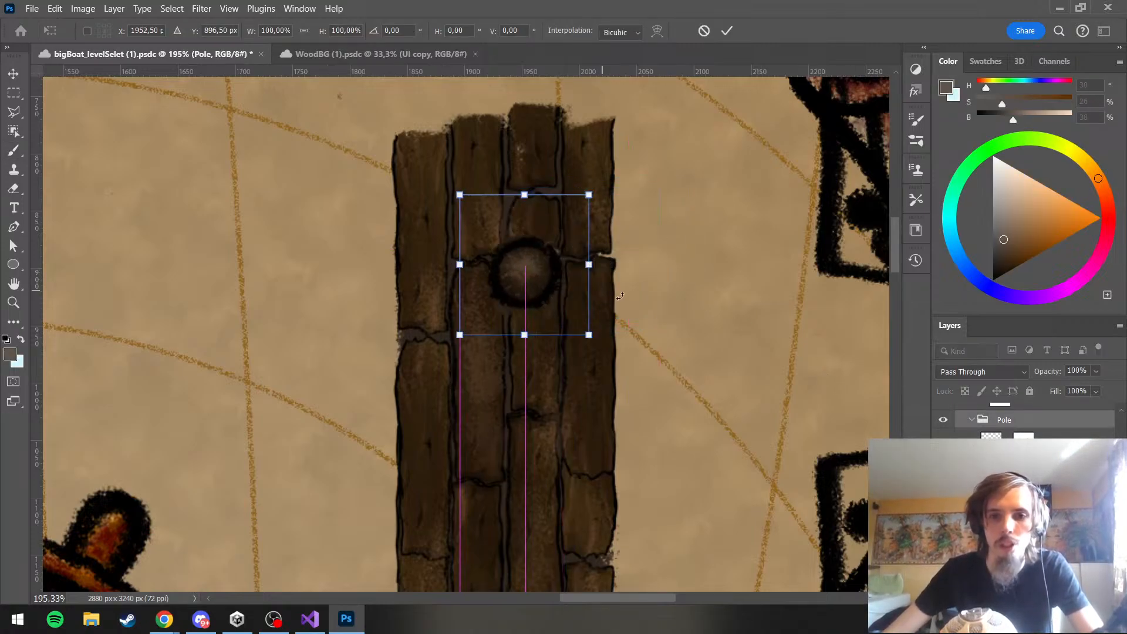
key(ctrl+z)
scroll(662, 298, up, 3)
key(Escape)
On the Pole group's col layer, erase the stray brown paint below the pole's outline with a 57 px Eraser
click(1011, 531)
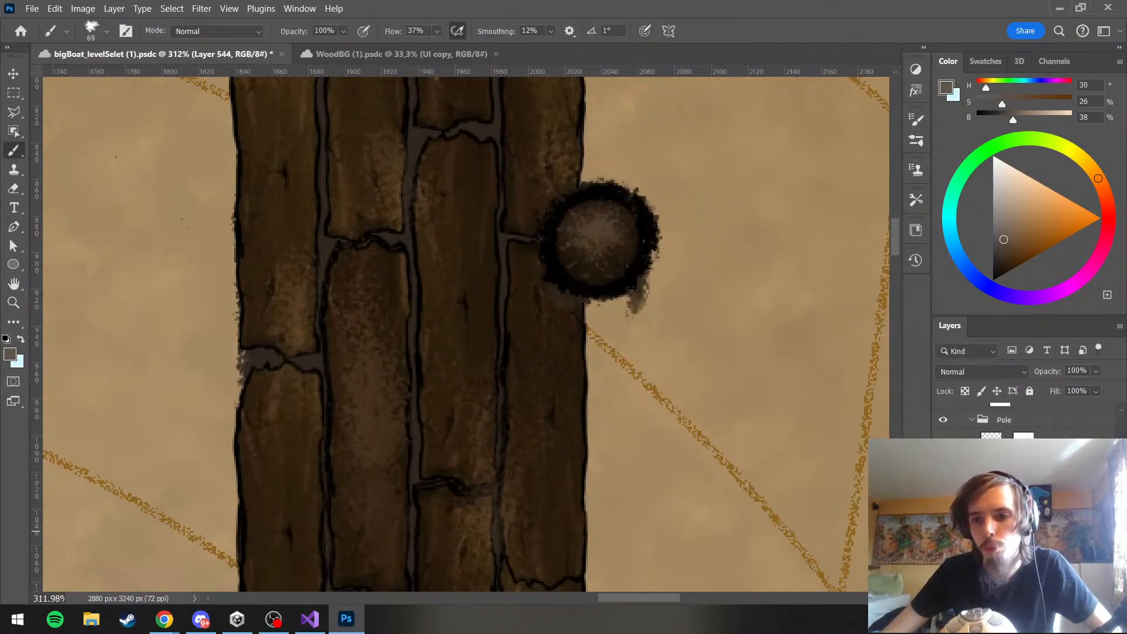
click(1011, 555)
click(943, 554)
click(943, 555)
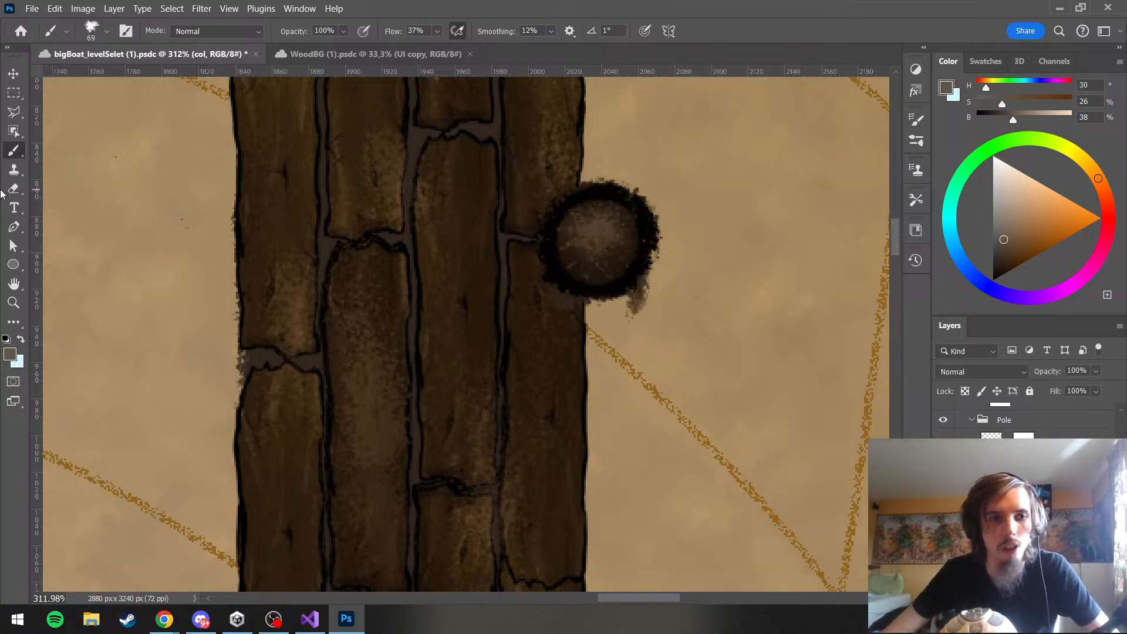
click(13, 189)
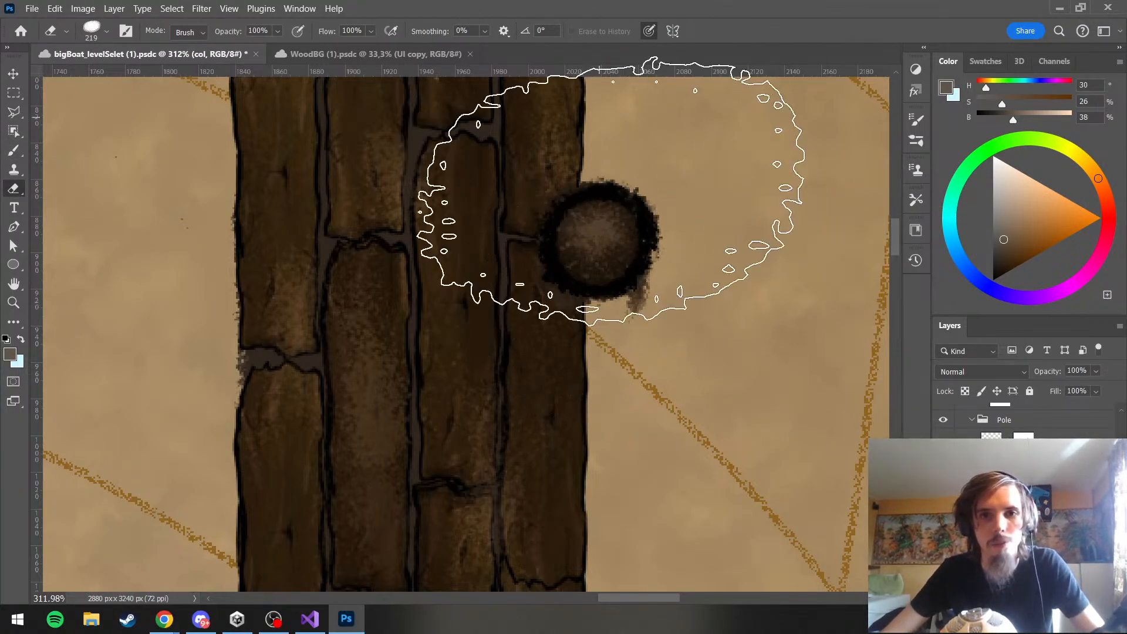
drag(626, 267, 440, 283)
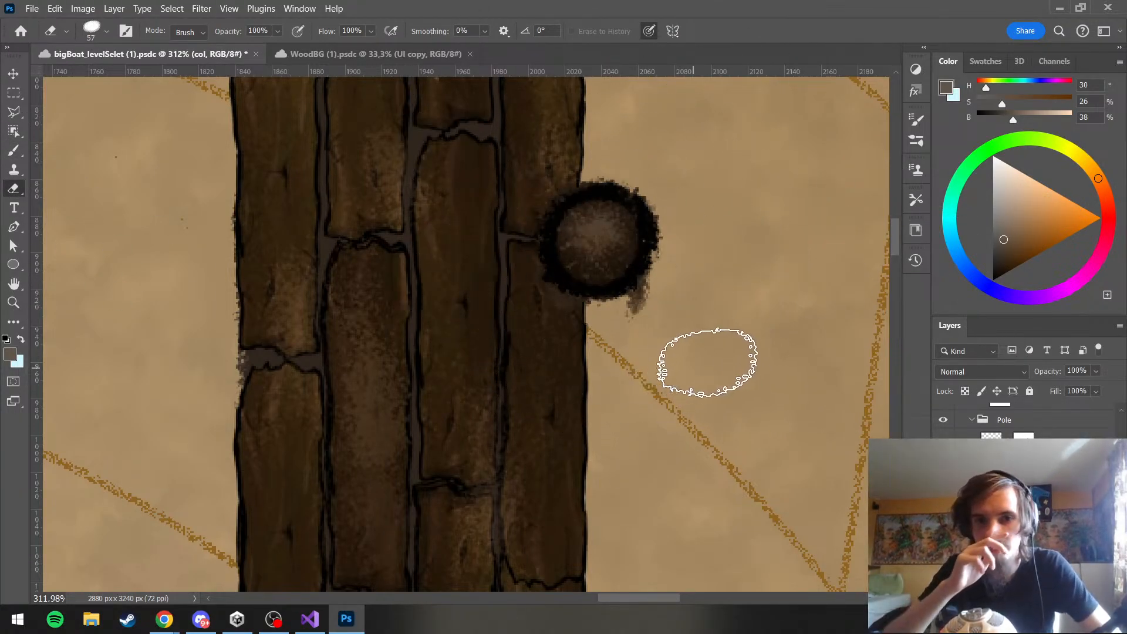
mouse_move(707, 362)
mouse_down()
mouse_move(655, 307)
mouse_move(684, 262)
mouse_up()
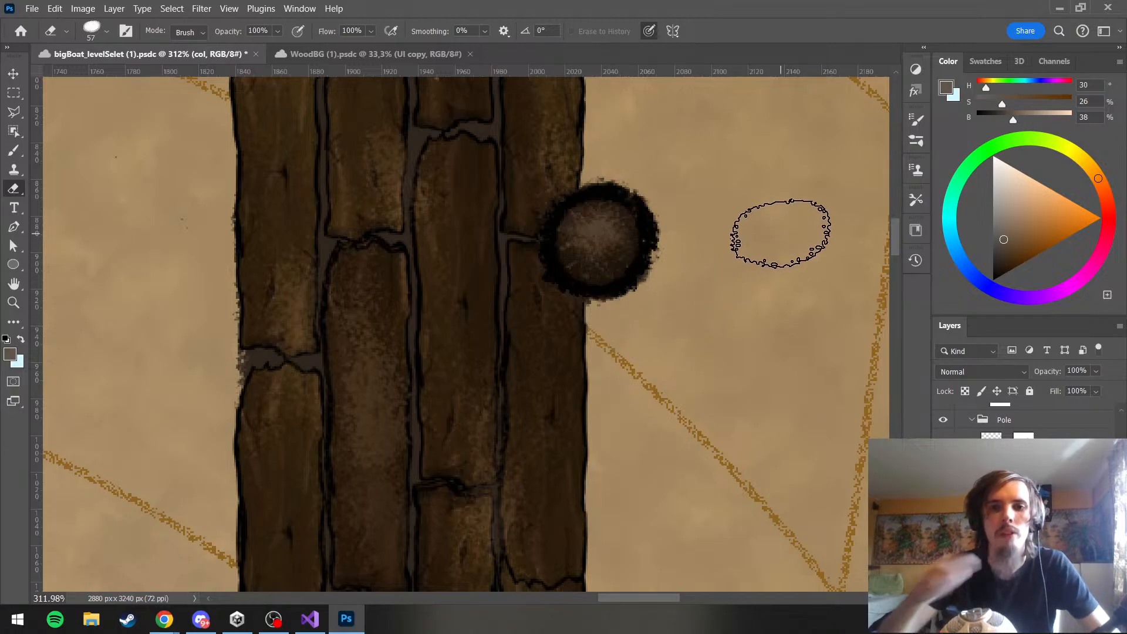
Select the whole Pole group and review the cleaned pole beside the jetty planks
scroll(611, 219, down, 8)
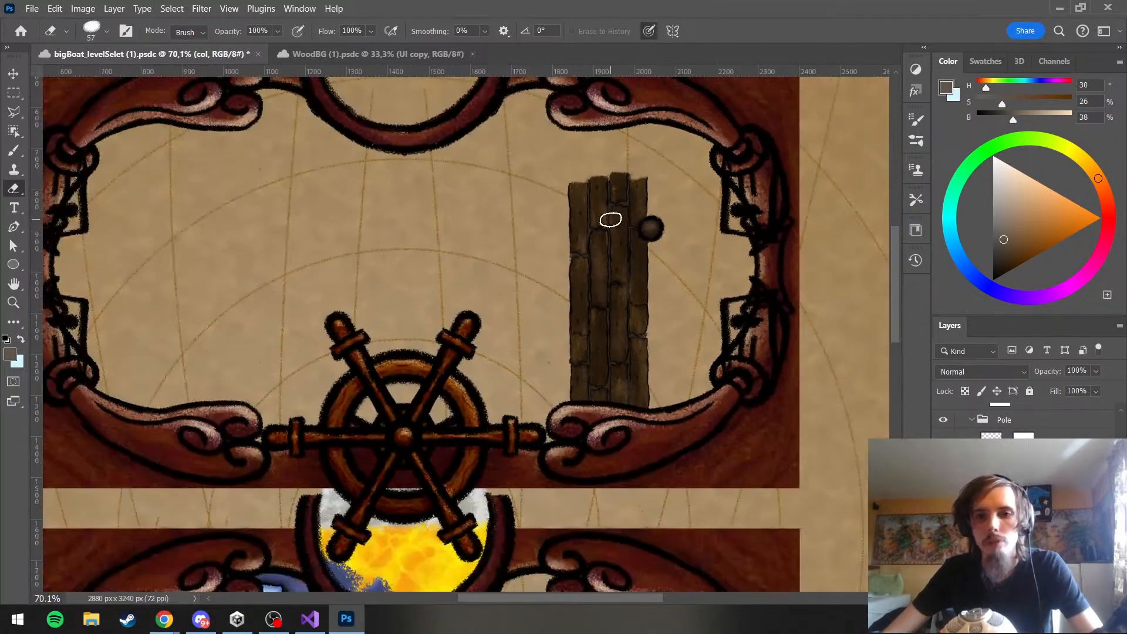
click(994, 421)
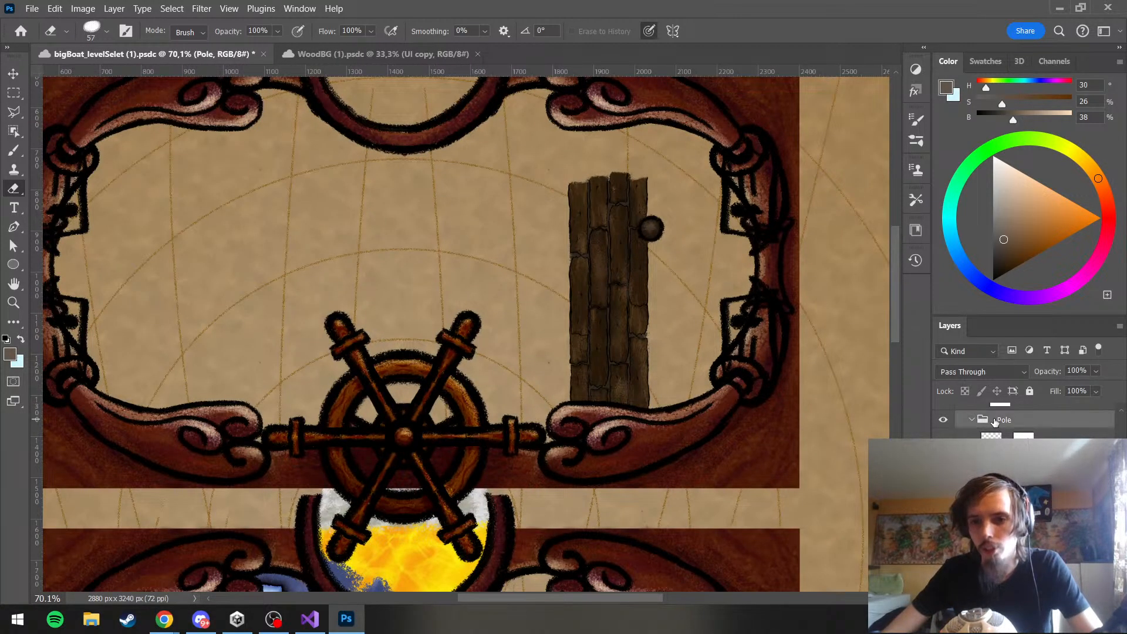
scroll(1028, 420, up, 2)
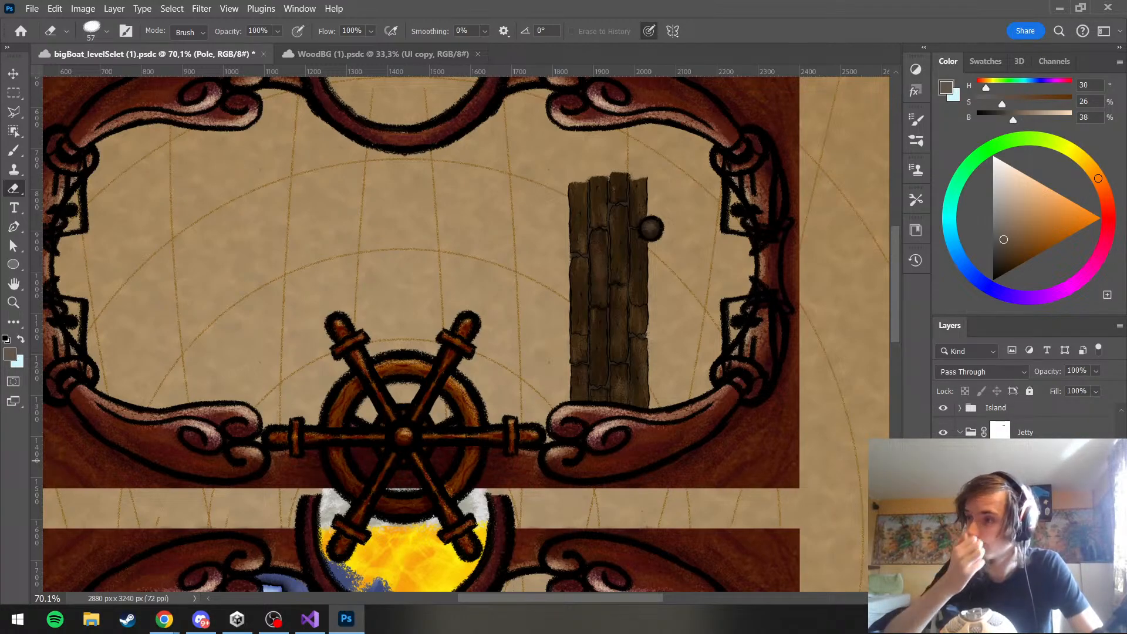
scroll(364, 437, down, 2)
drag(577, 431, 423, 499)
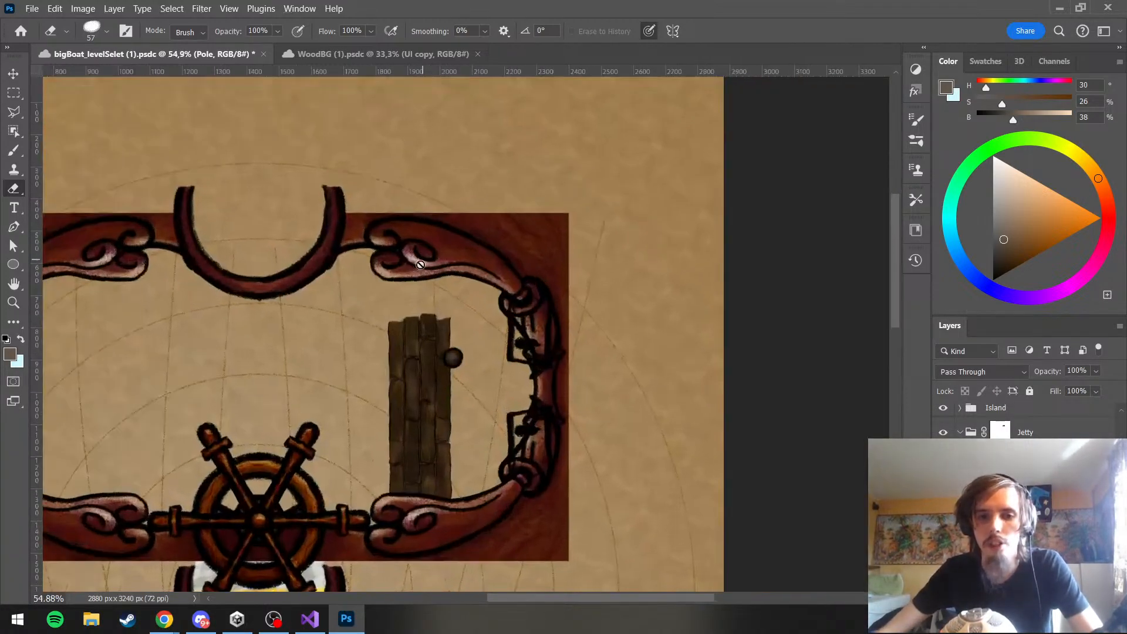
scroll(422, 499, up, 4)
scroll(638, 589, left, 3)
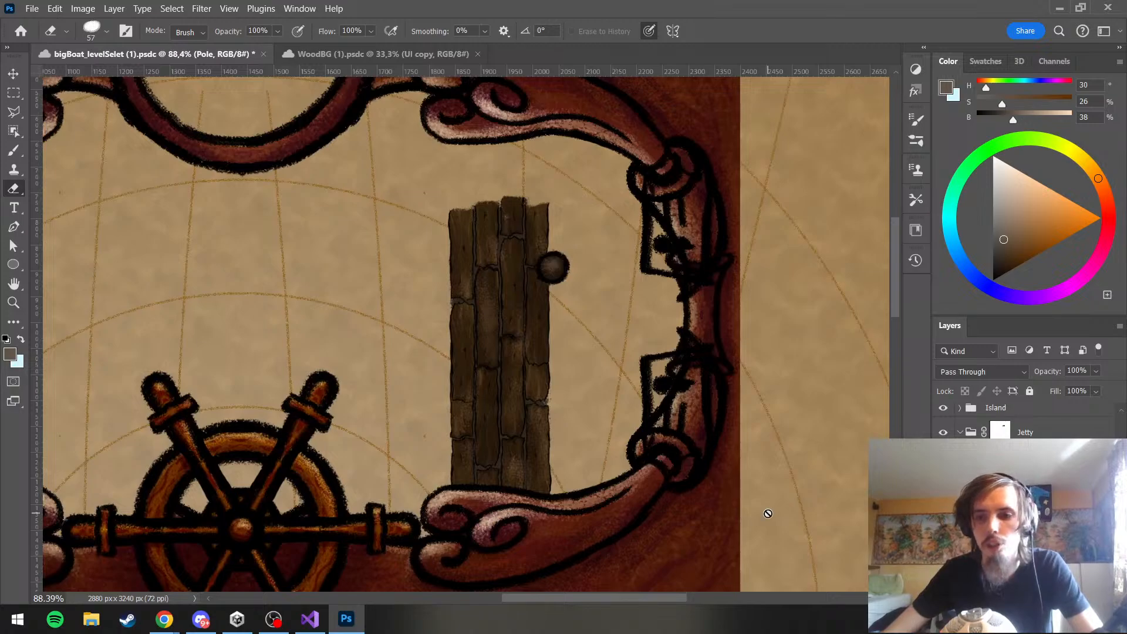
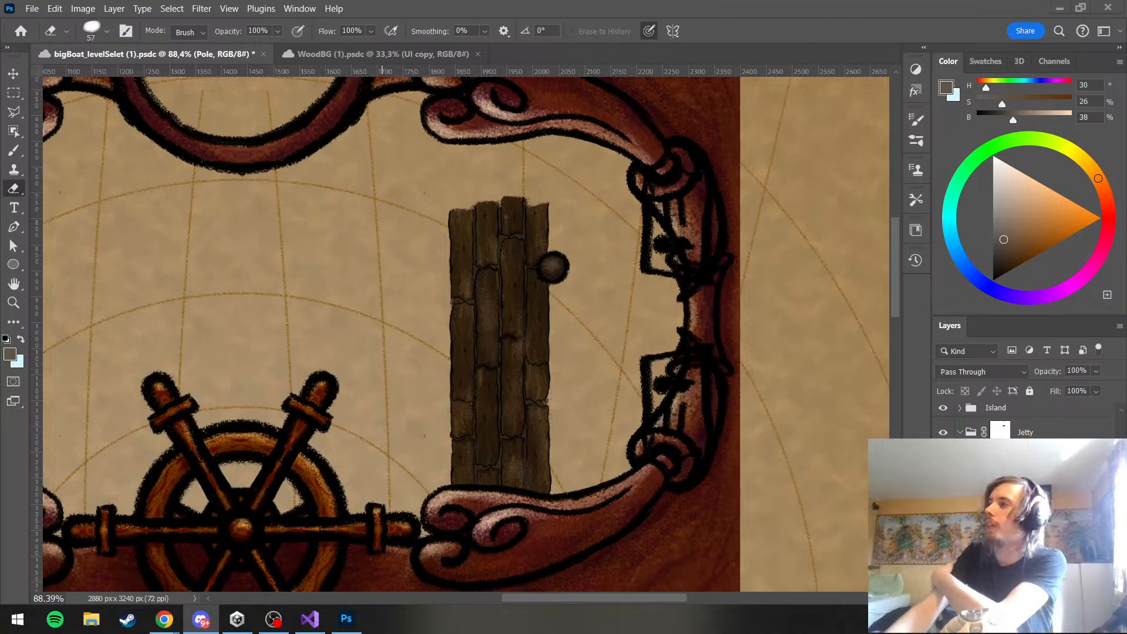
Place the Pole group inside a new group named Poles
key(alt+Tab)
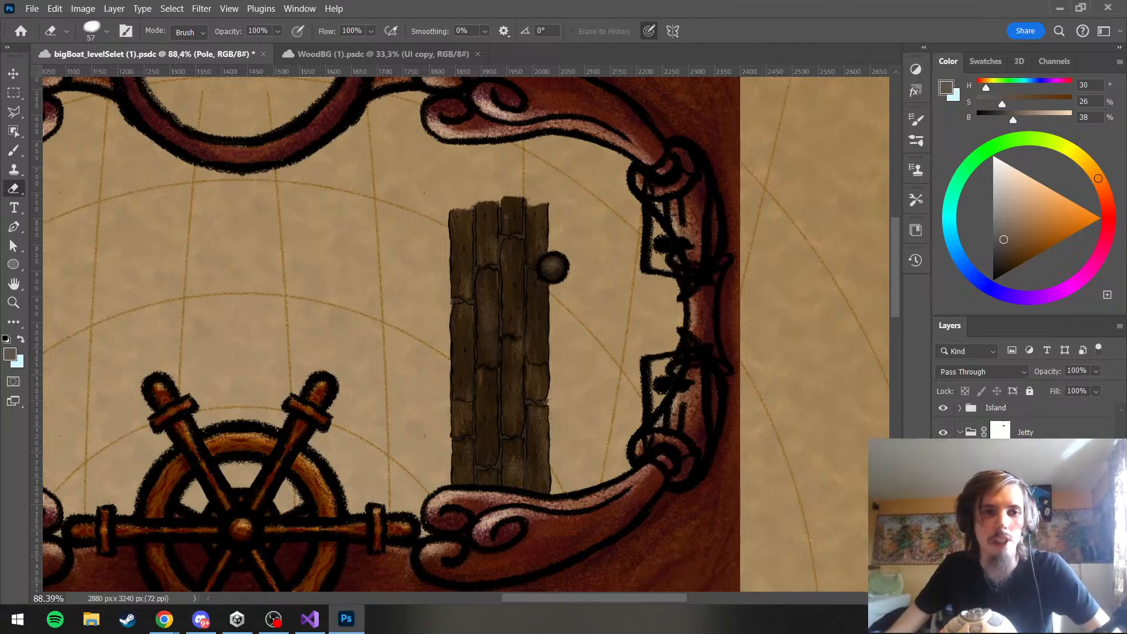
scroll(503, 122, up, 6)
scroll(453, 242, up, 2)
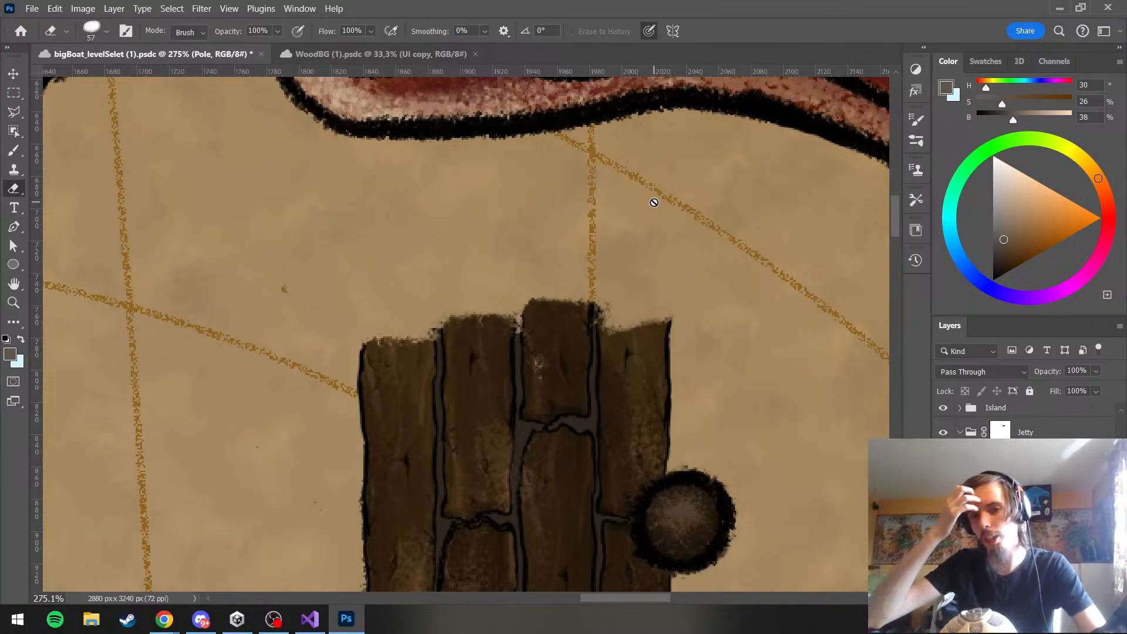
scroll(458, 261, down, 5)
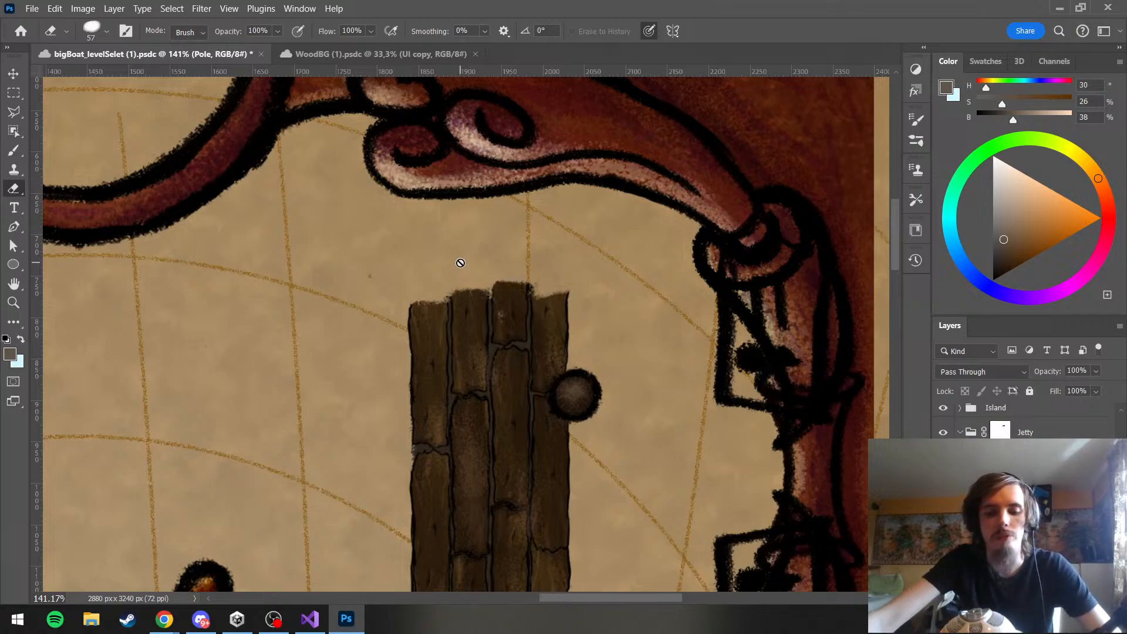
scroll(509, 273, down, 9)
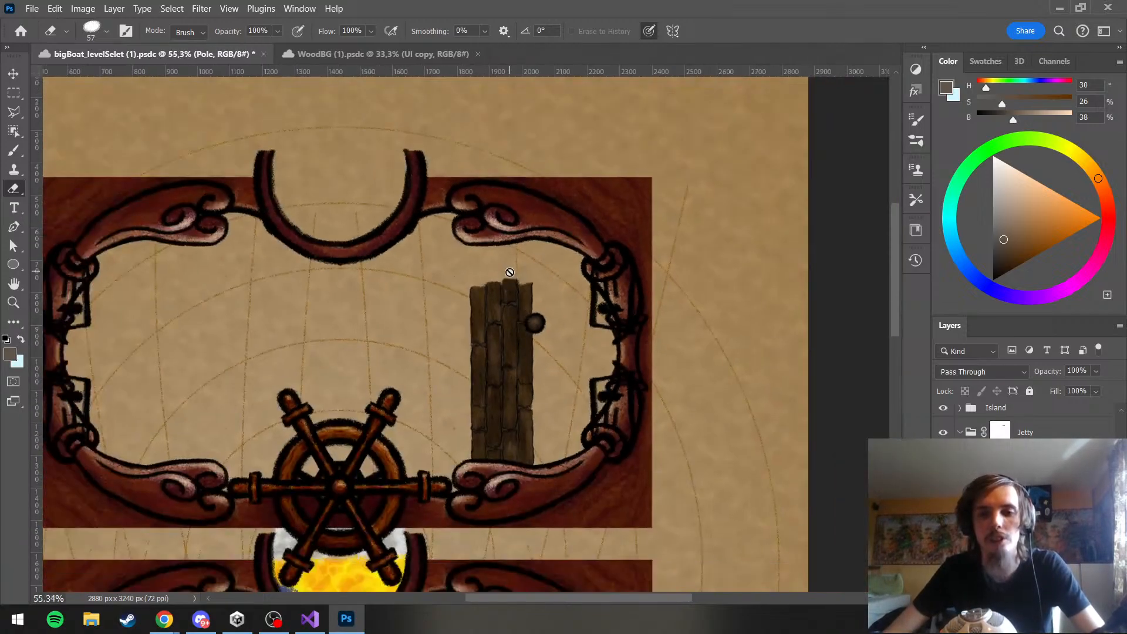
scroll(411, 343, up, 6)
scroll(525, 354, down, 2)
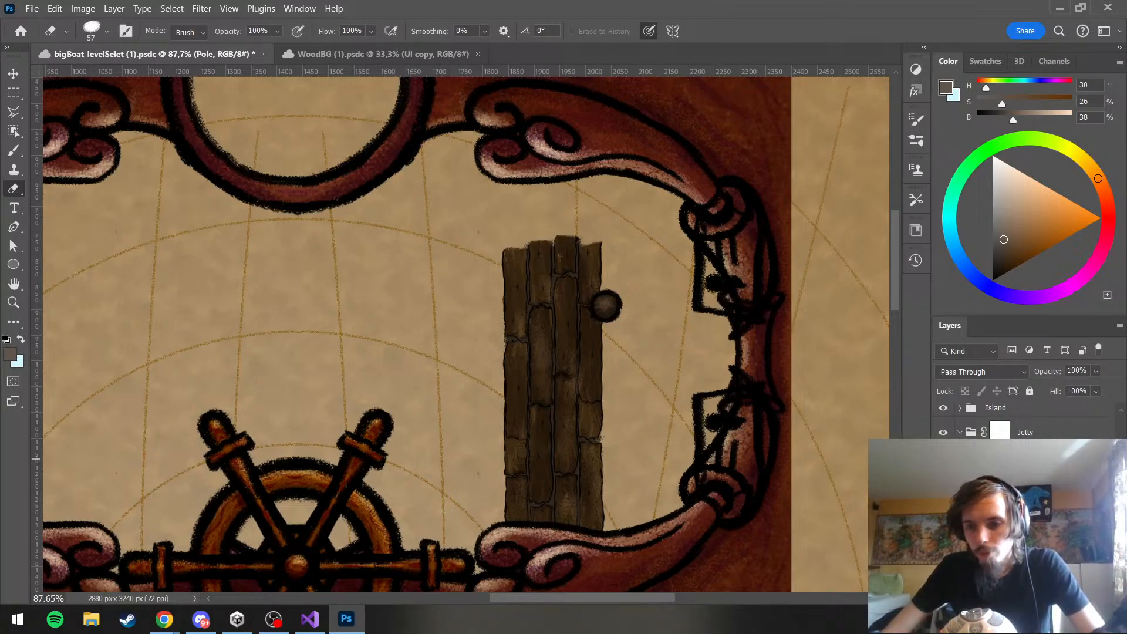
click(1025, 570)
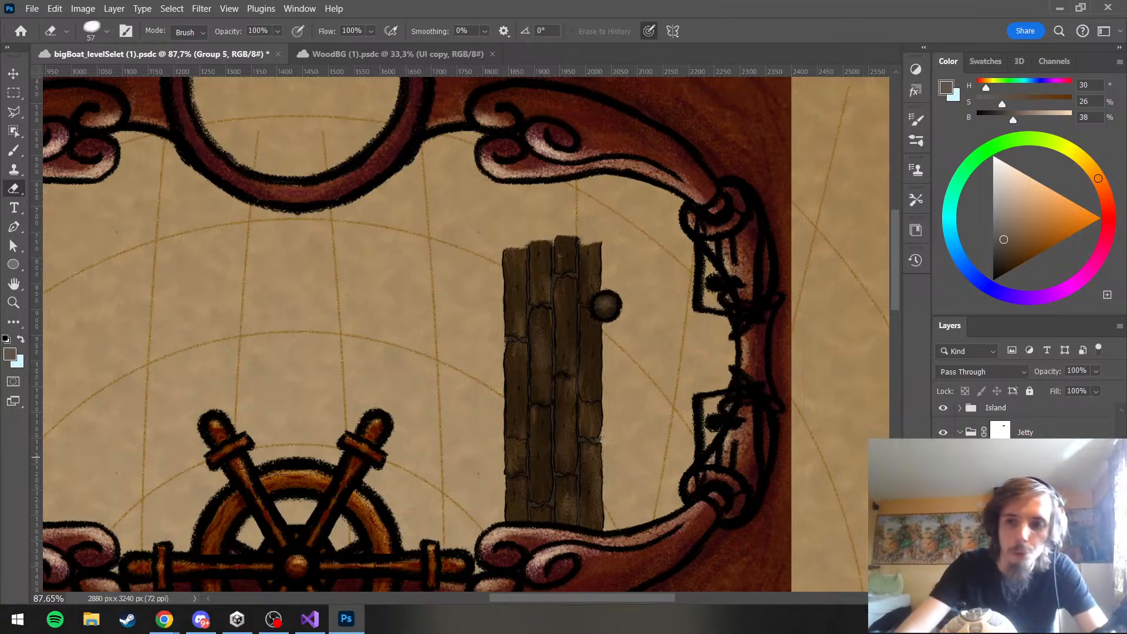
key(Return)
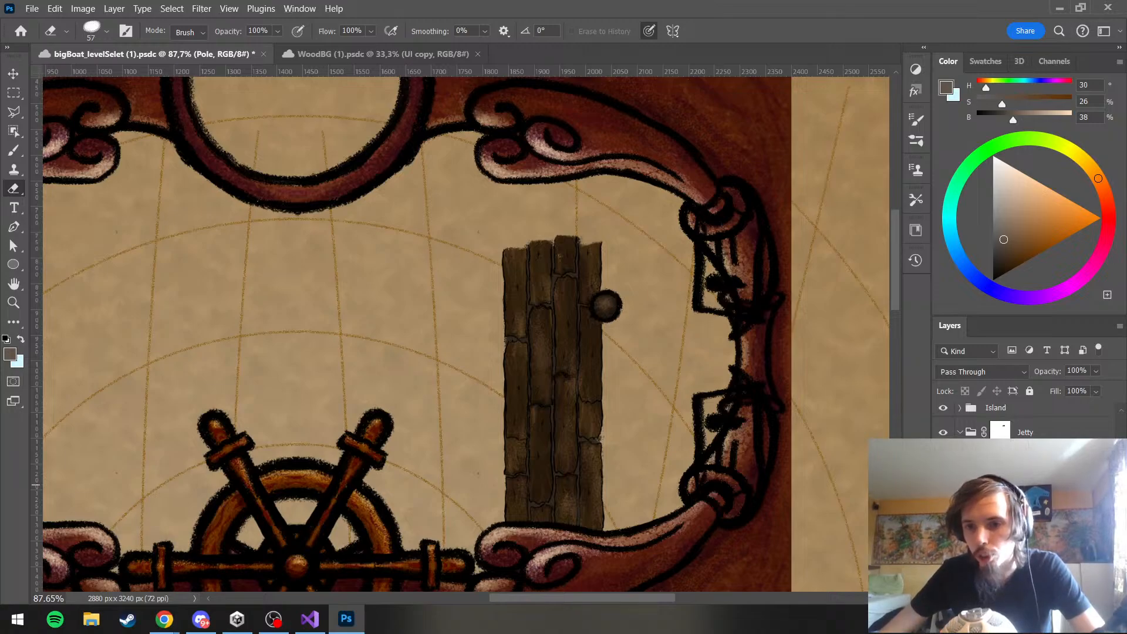
Merge a duplicate of the Pole group into a single layer, and hide and lock the original Pole group
key(ctrl+j)
key(ctrl+e)
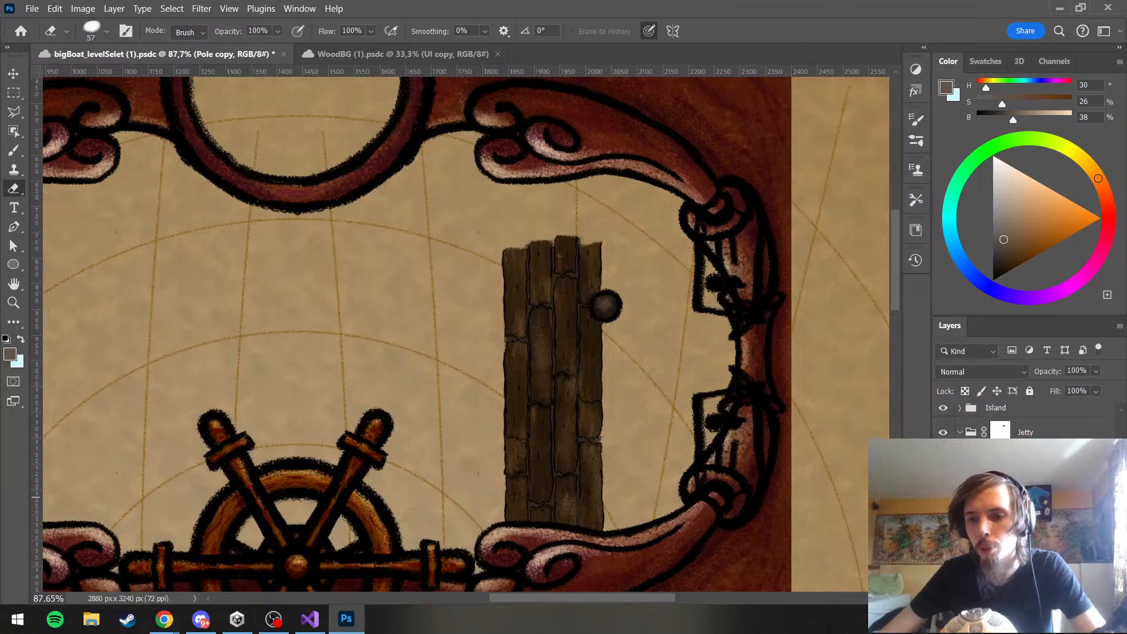
click(1011, 478)
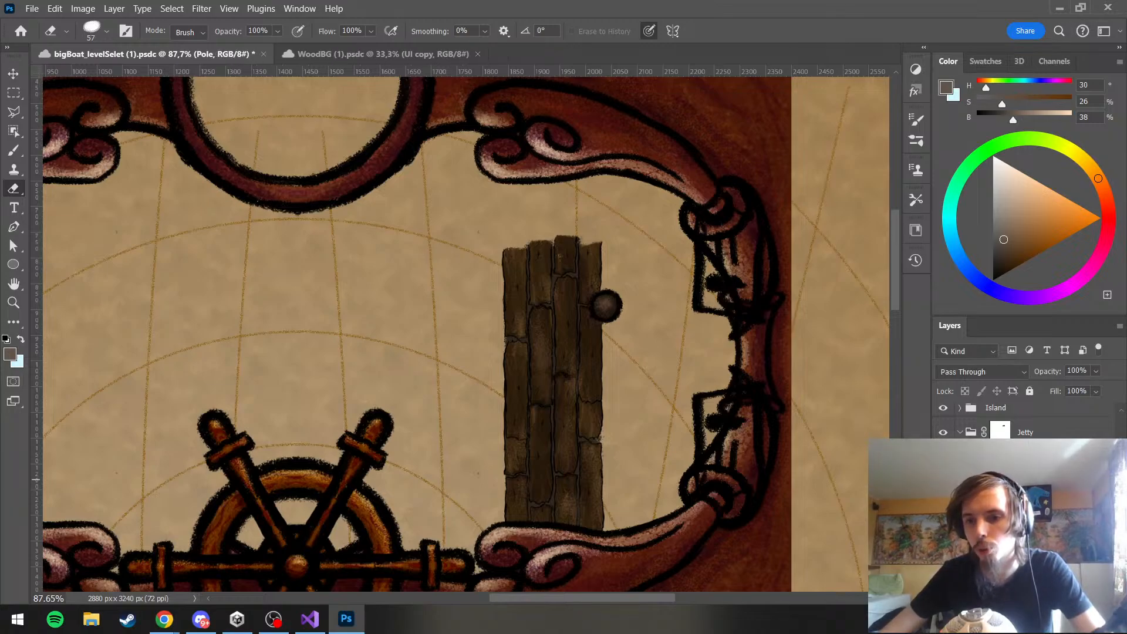
key(ctrl+e)
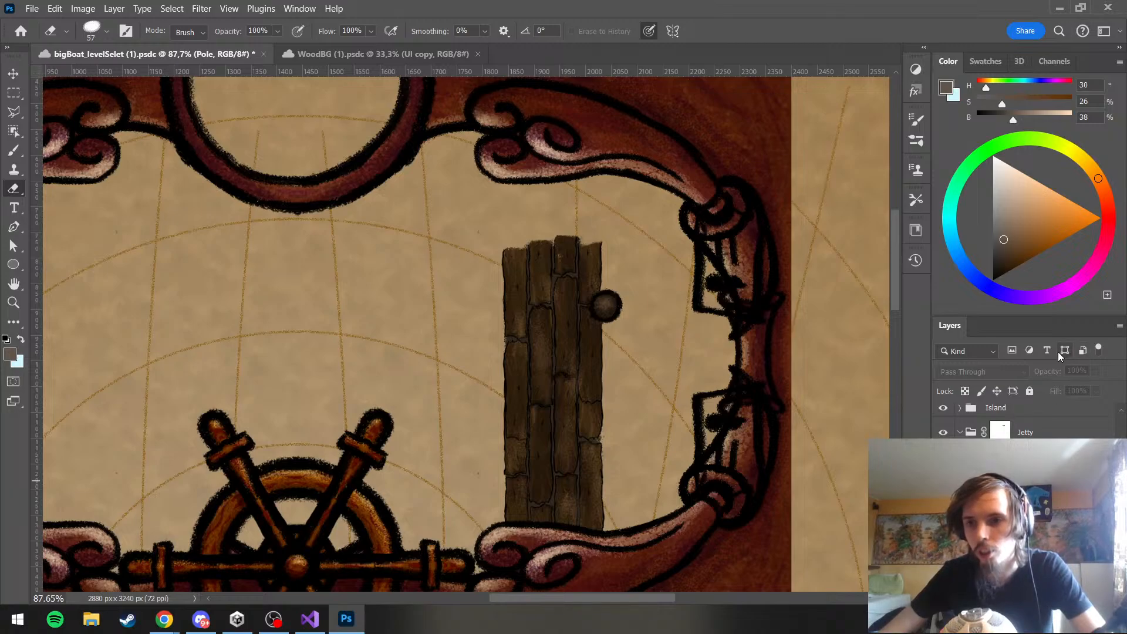
click(1030, 392)
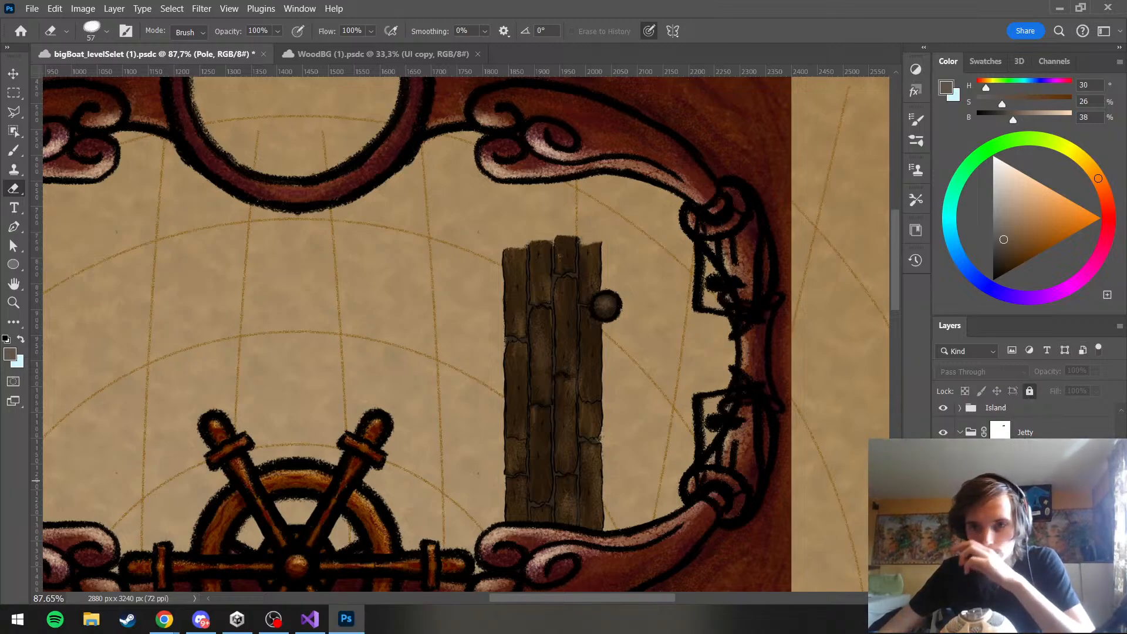
Duplicate the merged pole and move the copy straight across to the left edge of the planks
key(ctrl+j)
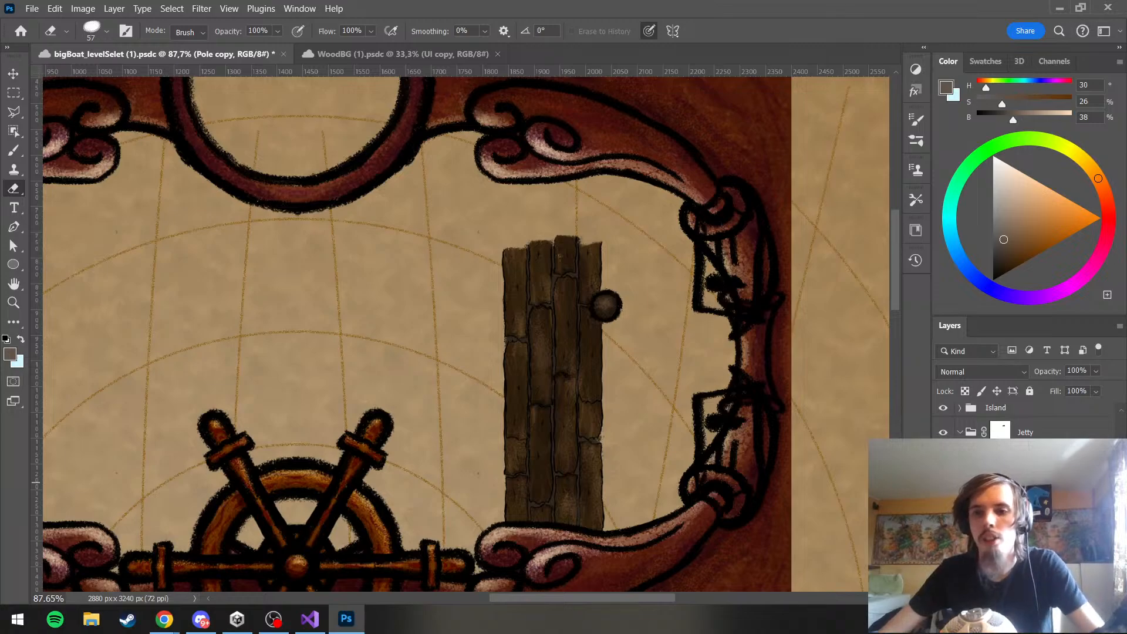
scroll(1010, 482, down, 1)
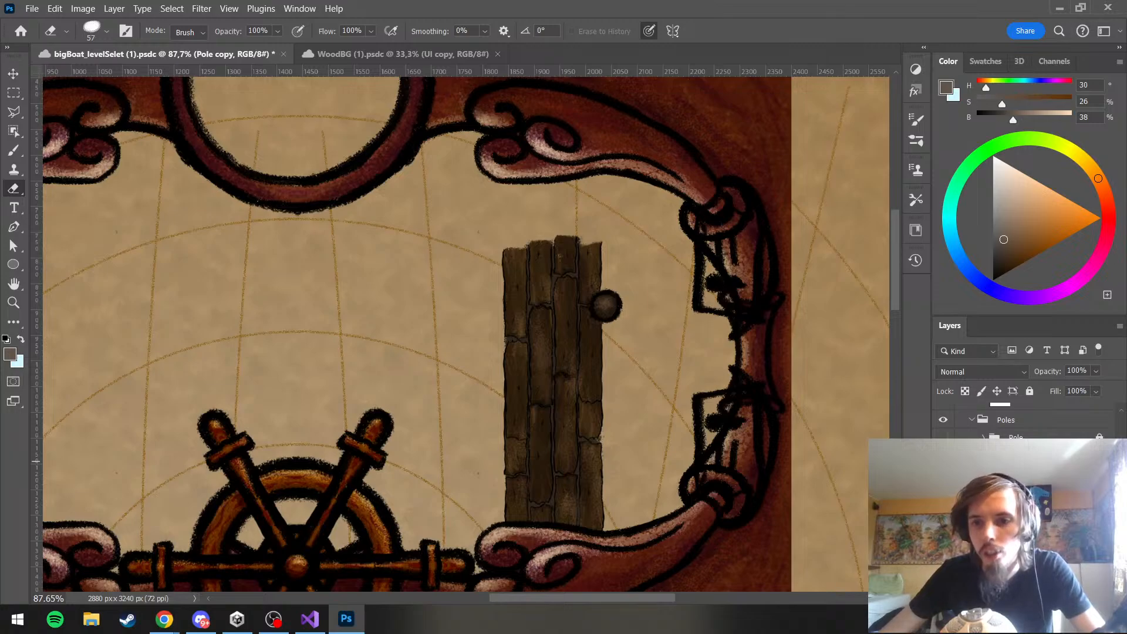
key(ctrl+j)
key(ctrl+t)
drag(603, 312, 502, 311)
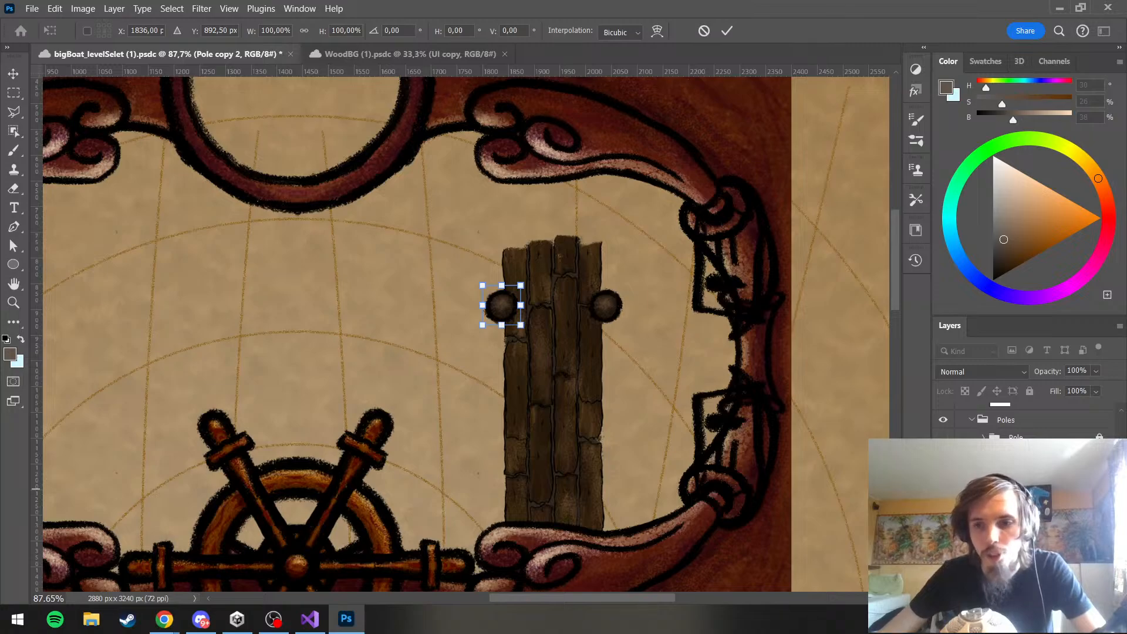
key(Return)
key(e)
Duplicate the two facing poles and move the new pair straight down to about the middle of the planks
shift+click(1019, 471)
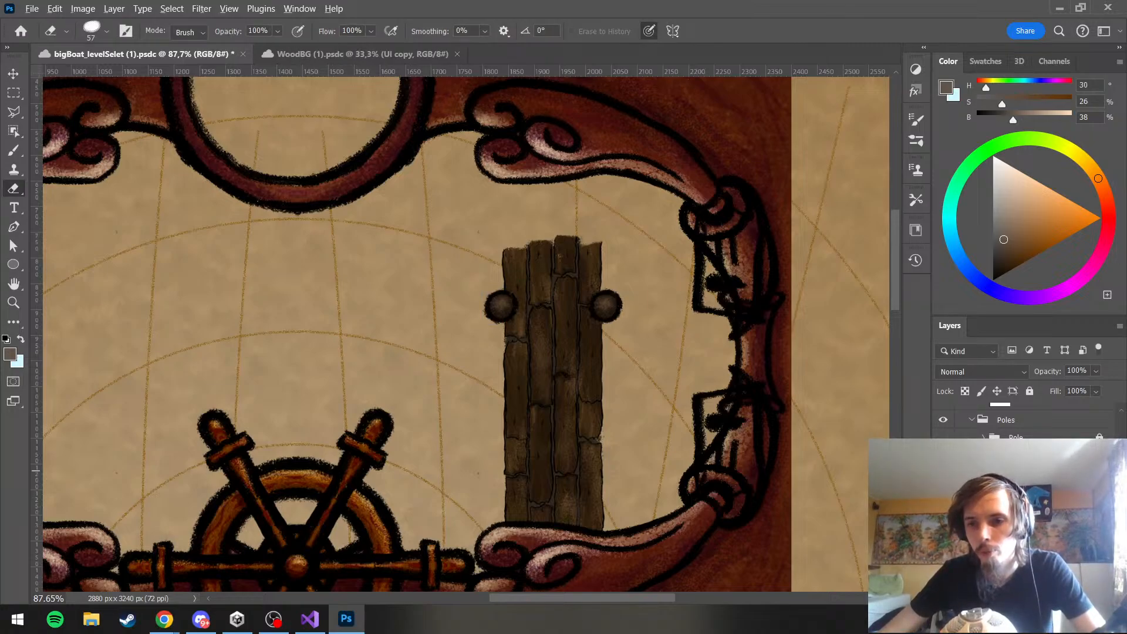
key(ctrl+alt+t)
drag(543, 300, 544, 388)
key(Return)
key(e)
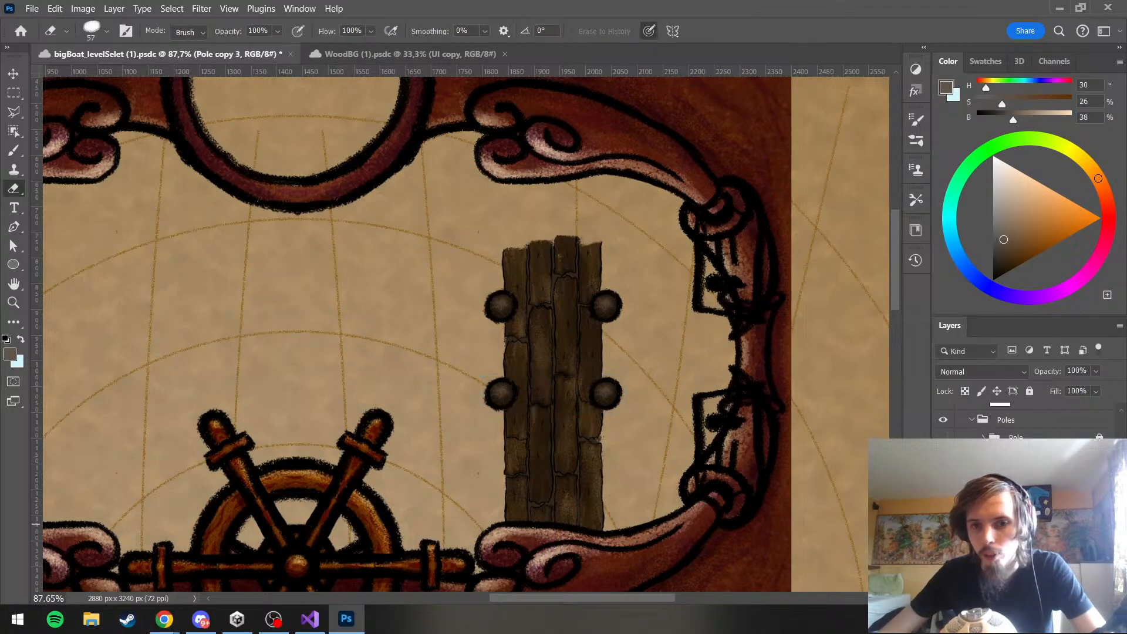
Duplicate the four poles and move one set slightly up toward the upper end of the planks
shift+click(1027, 471)
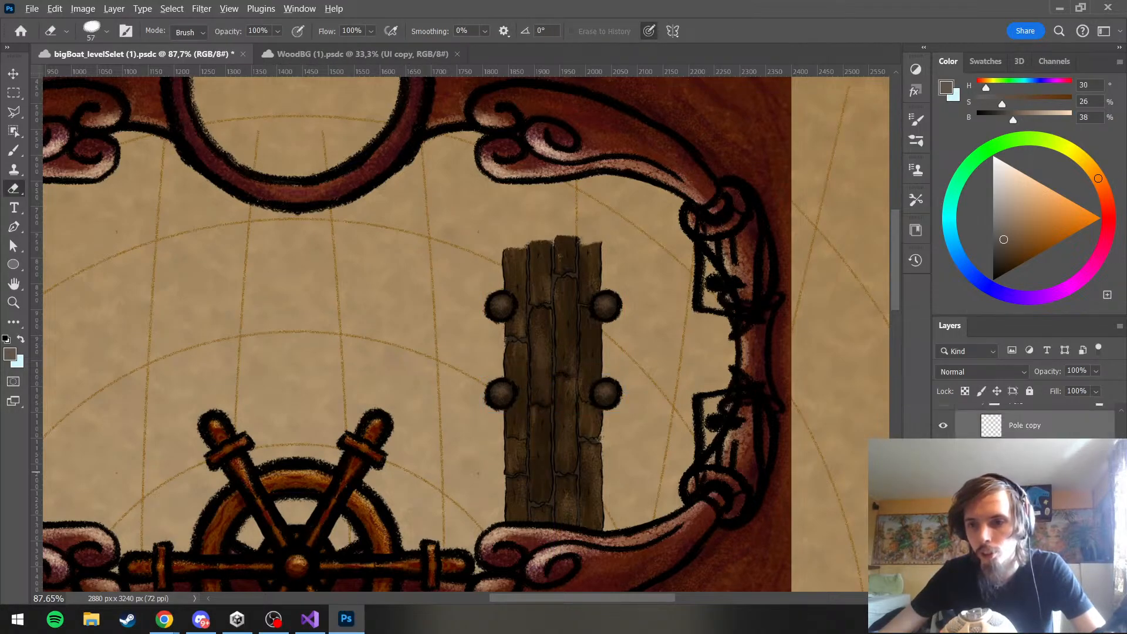
key(ctrl+e)
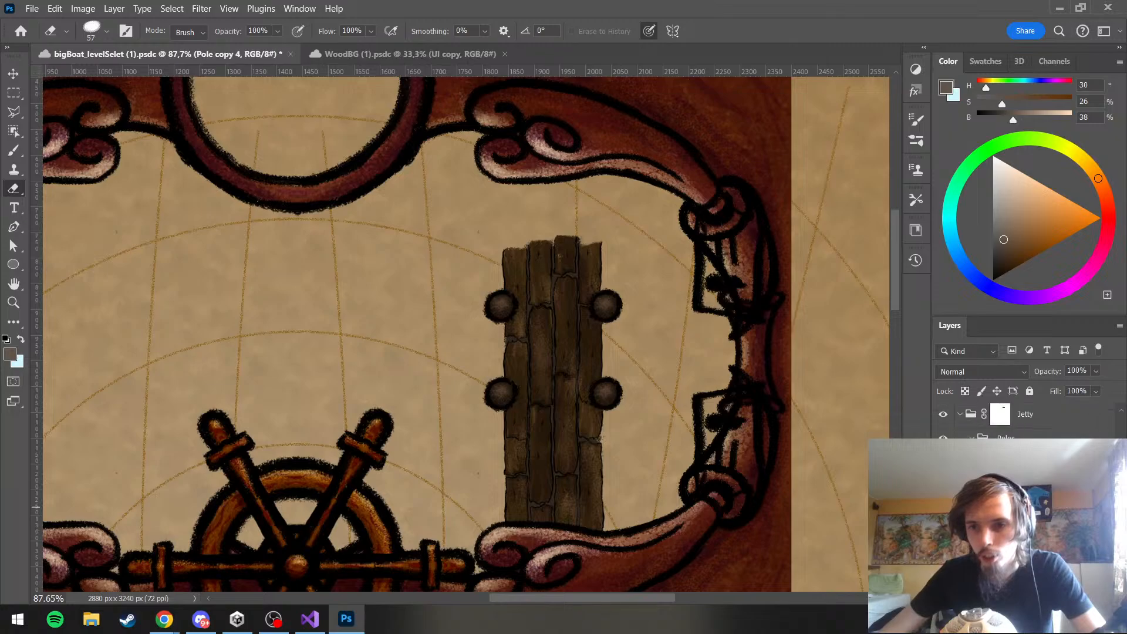
key(ctrl+t)
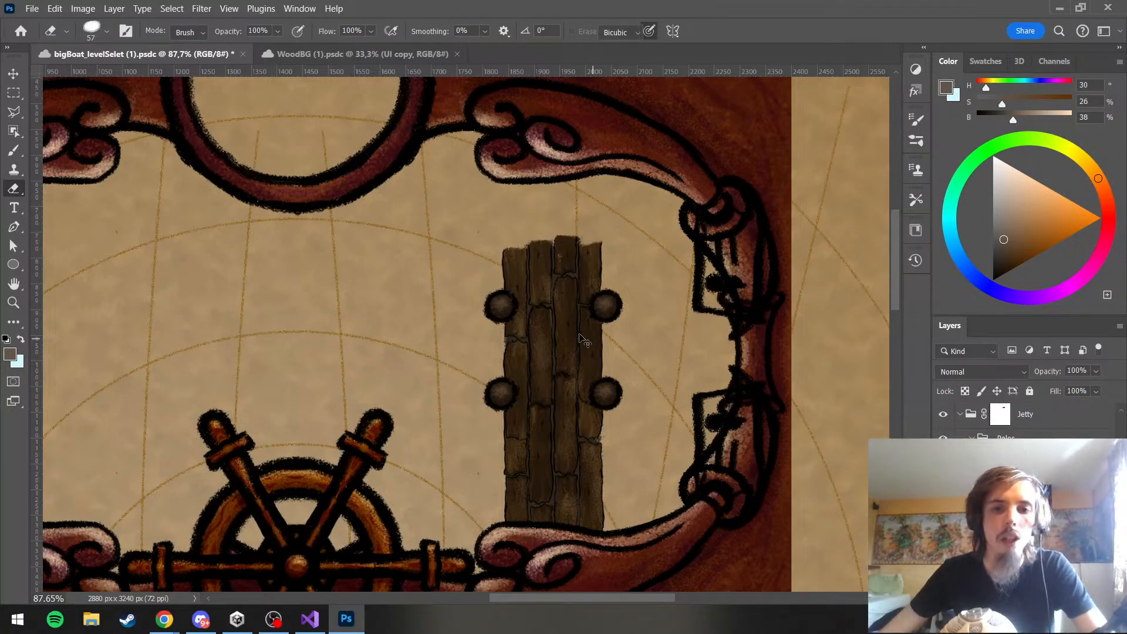
mouse_move(559, 333)
mouse_down()
mouse_move(561, 301)
mouse_move(562, 322)
mouse_up()
scroll(1028, 425, down, 3)
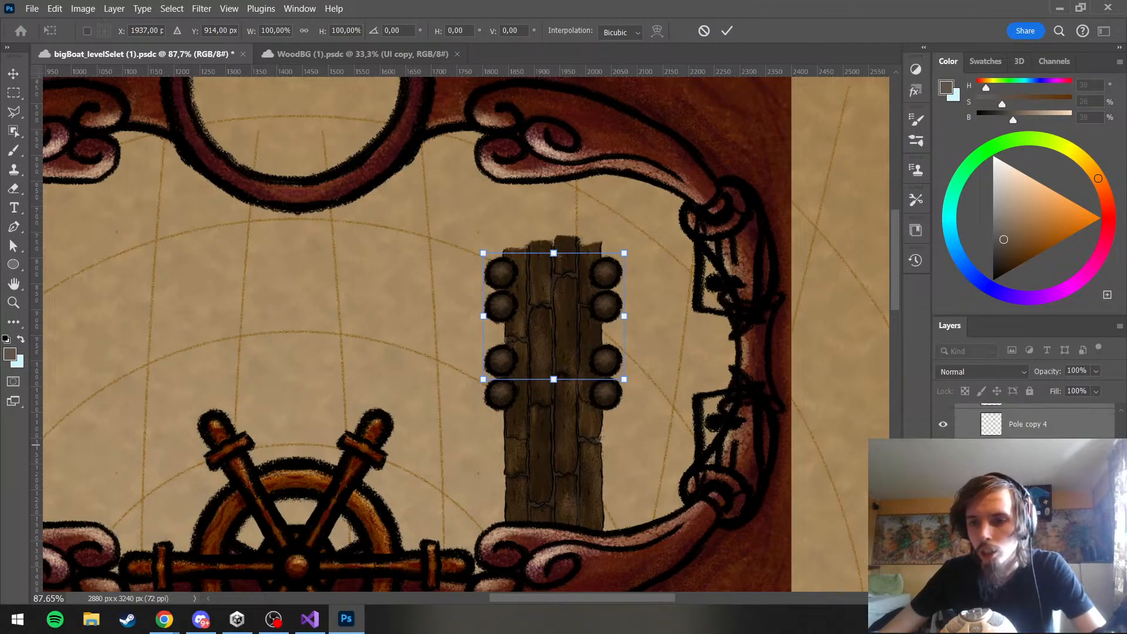
Move the other set of four poles straight down so its upper pair sits near the planks' lower end
click(1029, 453)
shift+click(1028, 544)
key(ctrl+t)
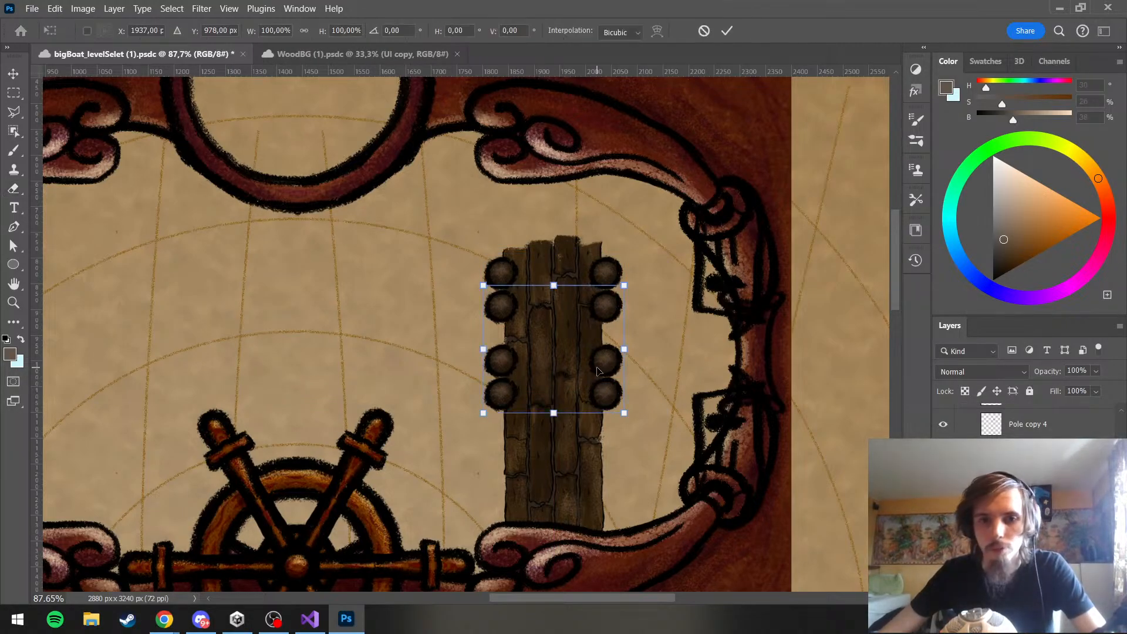
drag(569, 351, 573, 514)
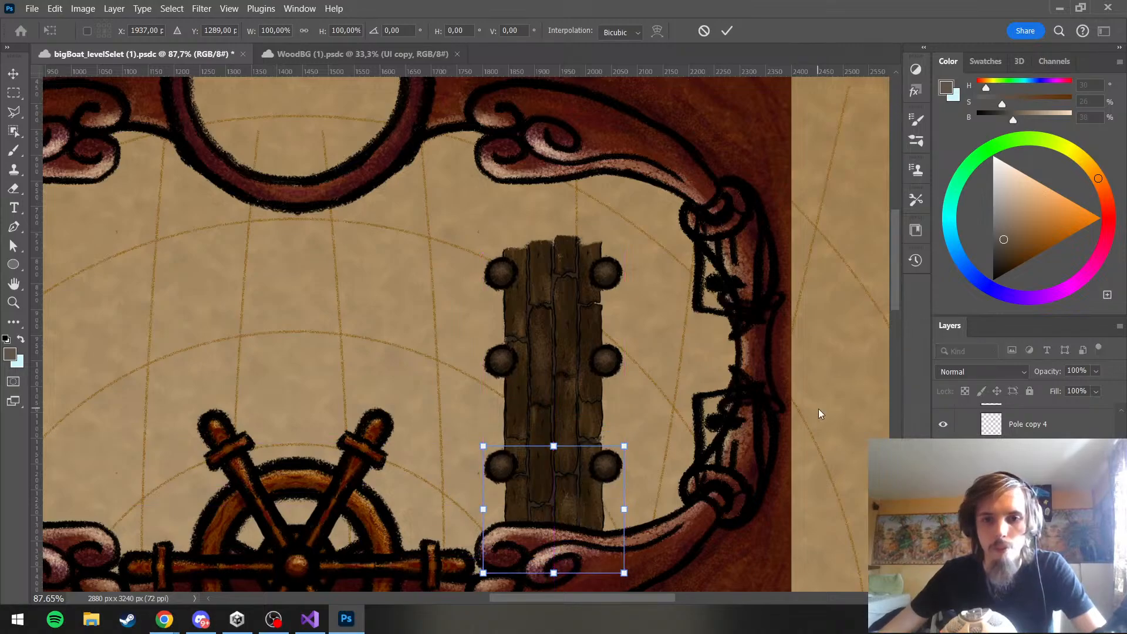
key(Return)
key(e)
Nudge the lower set of poles slightly up to even out the spacing along the planks
scroll(584, 289, down, 5)
scroll(581, 304, up, 3)
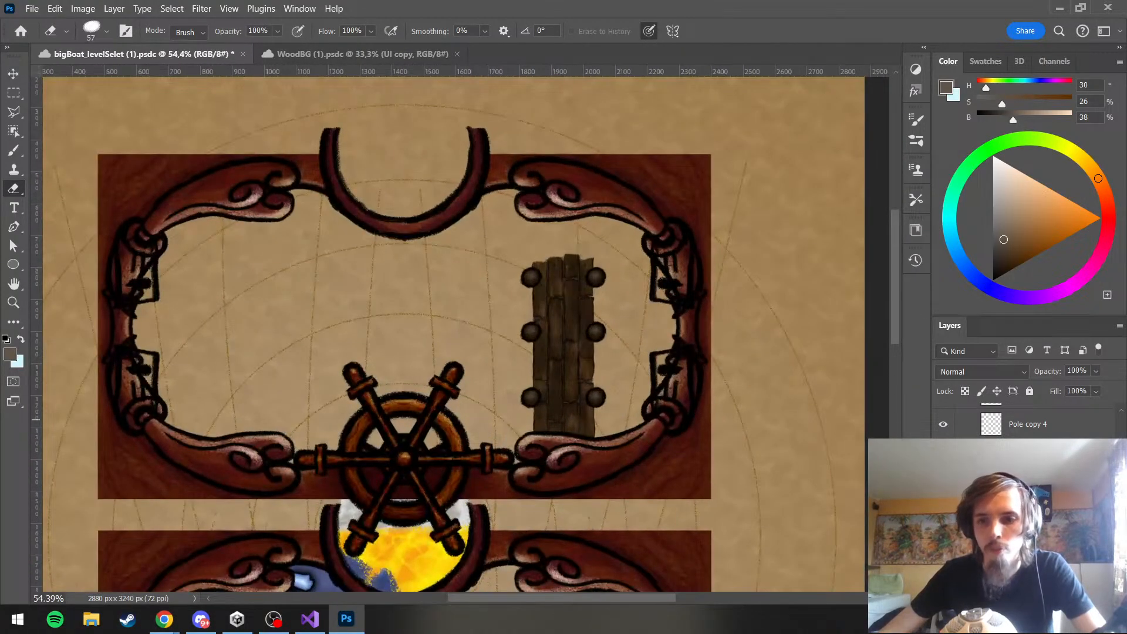
key(ctrl+t)
drag(579, 411, 580, 405)
key(Return)
key(e)
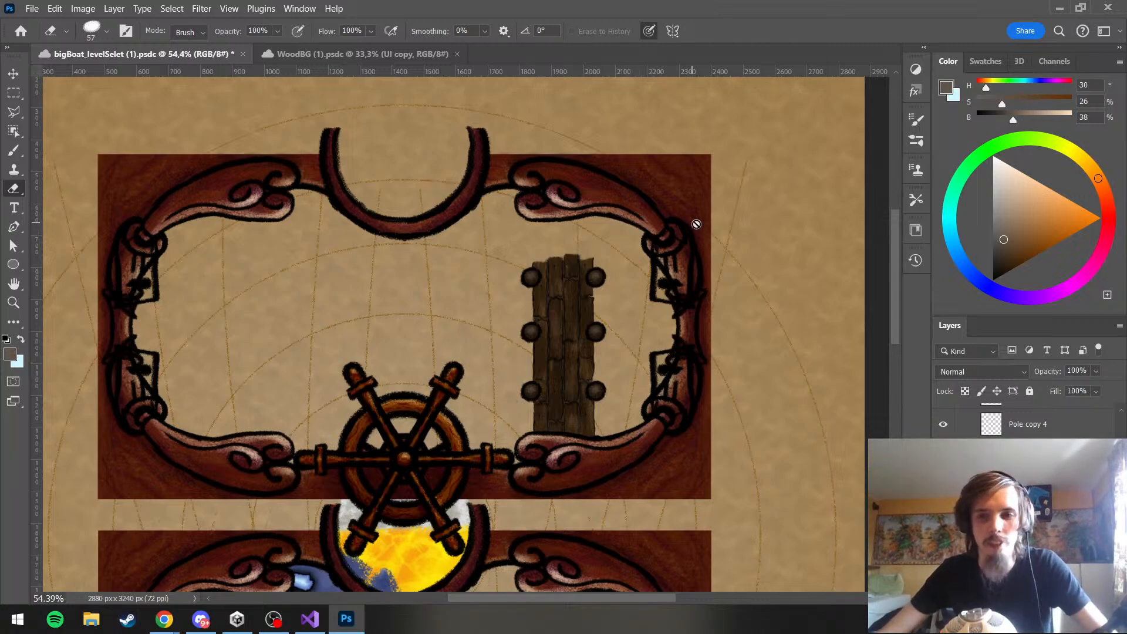
Try painting black on the planks group's mask with a 69 px brush in the middle of the planks
scroll(695, 222, up, 3)
scroll(1024, 487, up, 5)
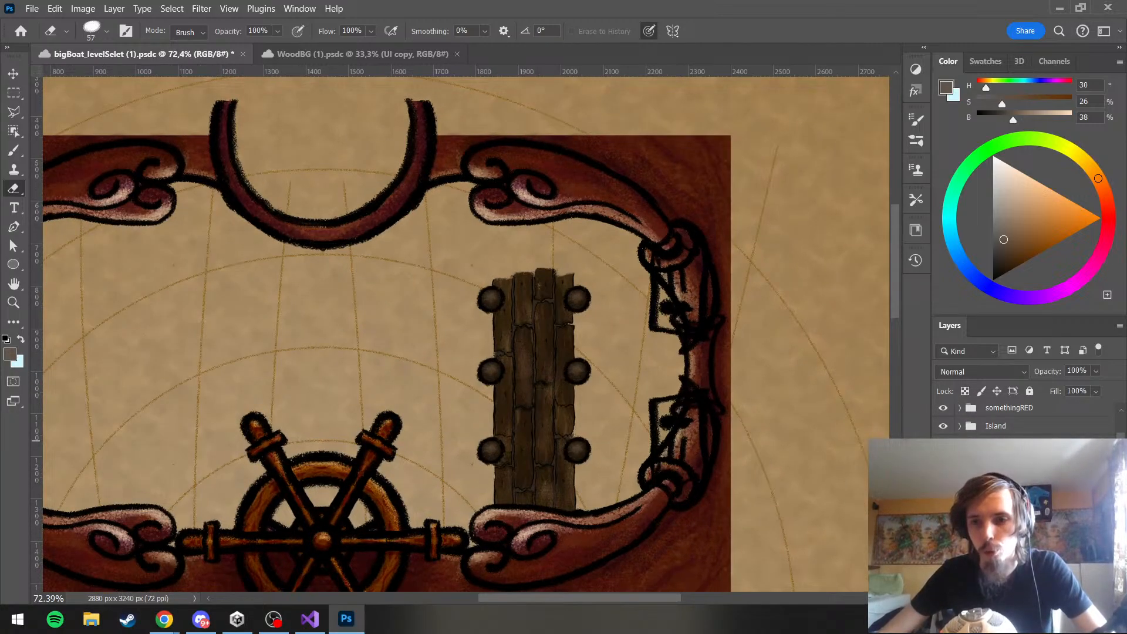
click(1015, 446)
scroll(1016, 482, down, 4)
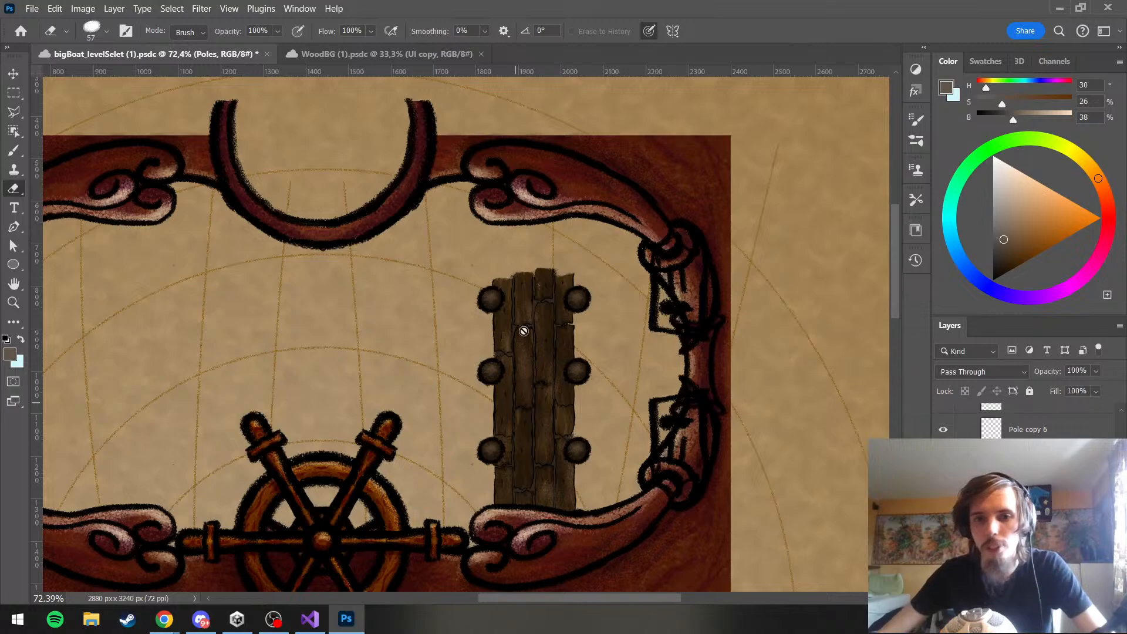
scroll(1024, 420, up, 2)
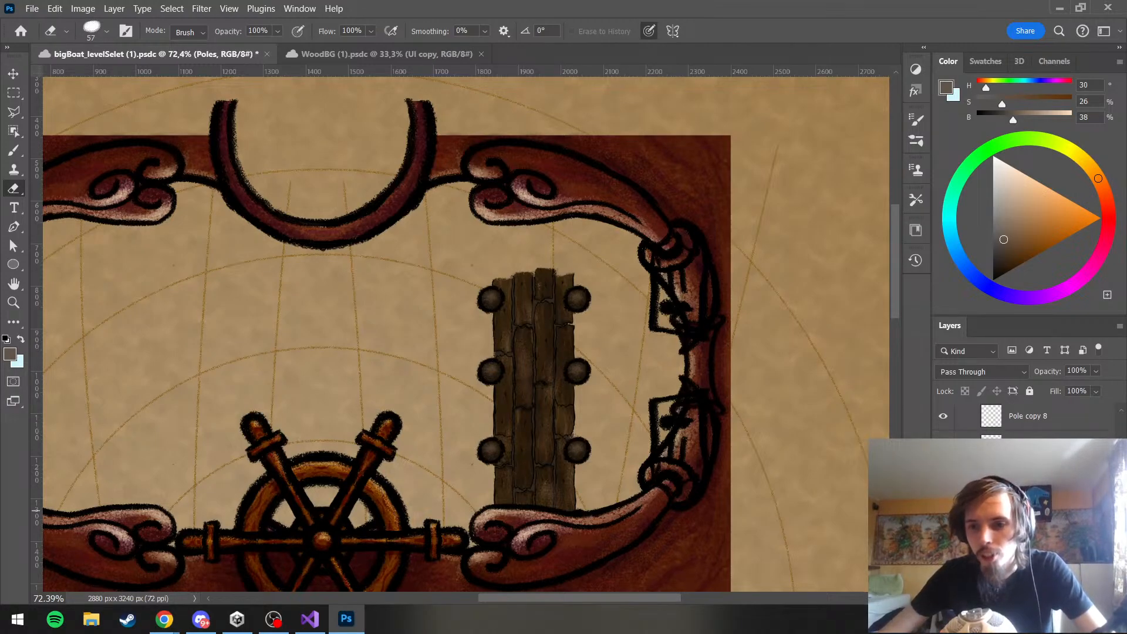
click(1022, 506)
click(1002, 506)
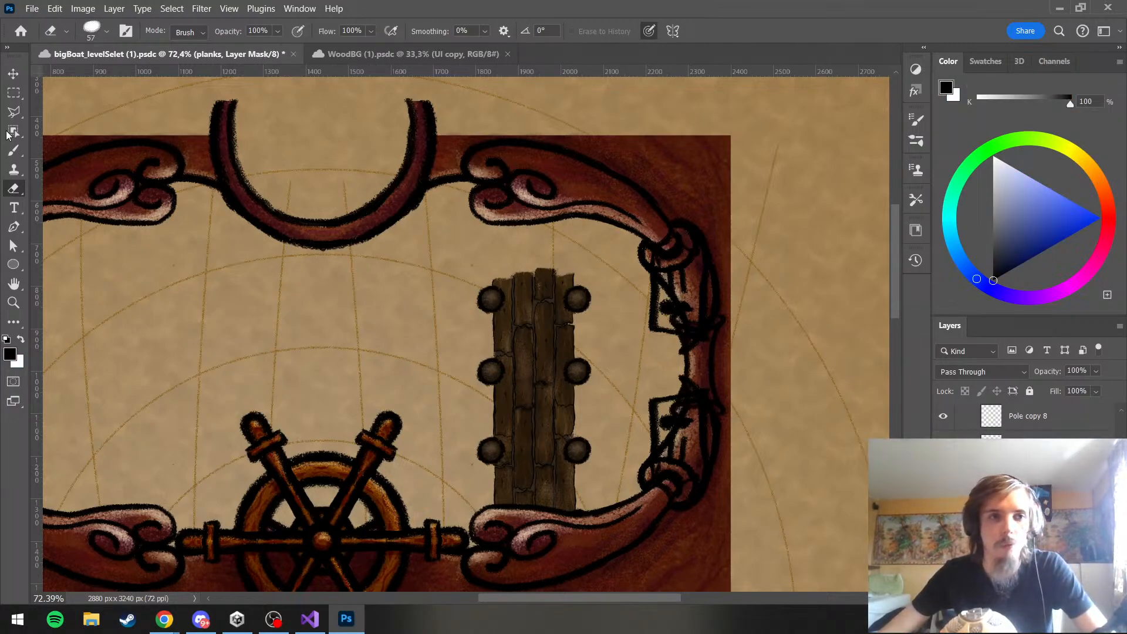
click(13, 151)
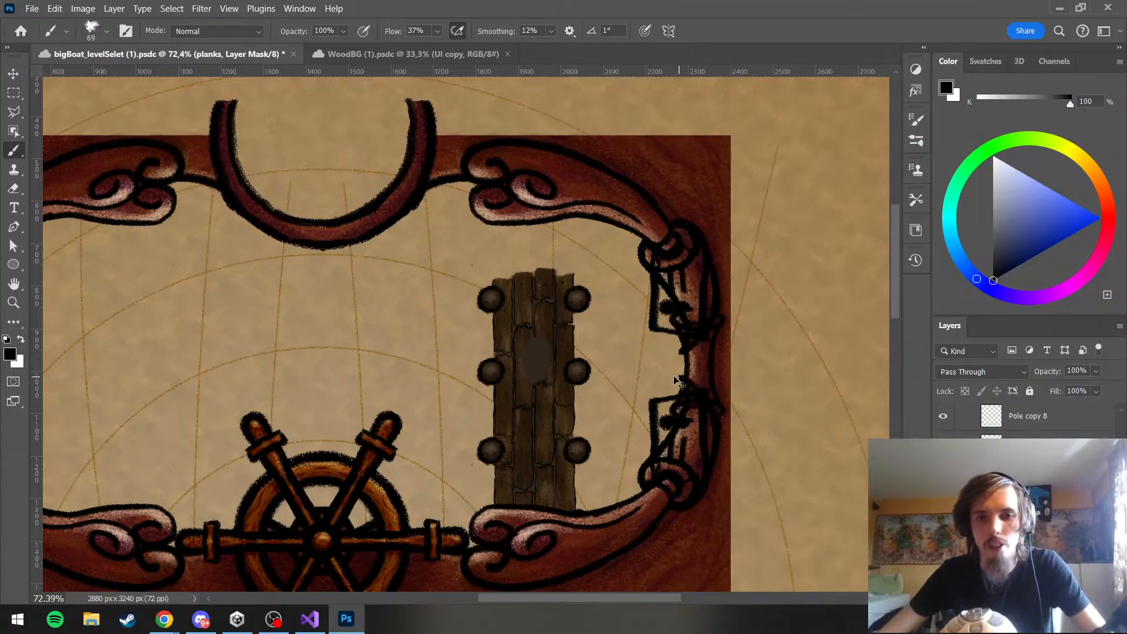
scroll(498, 422, up, 3)
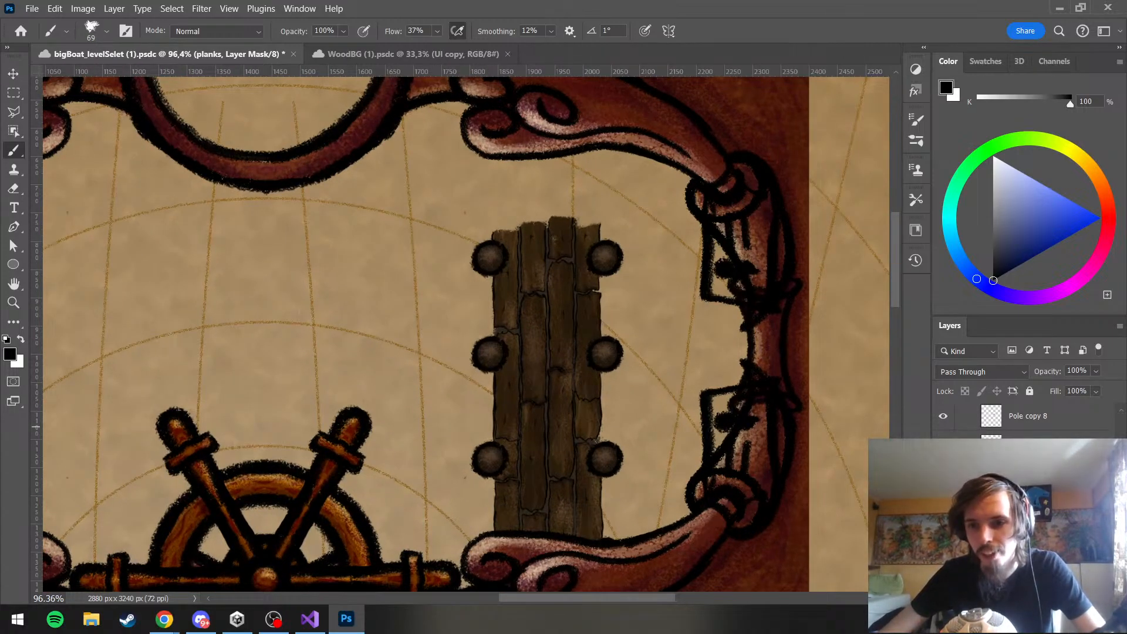
Identify the layers inside the planks group by toggling their visibility, and put the selected plank layers into a new group
click(944, 534)
click(943, 534)
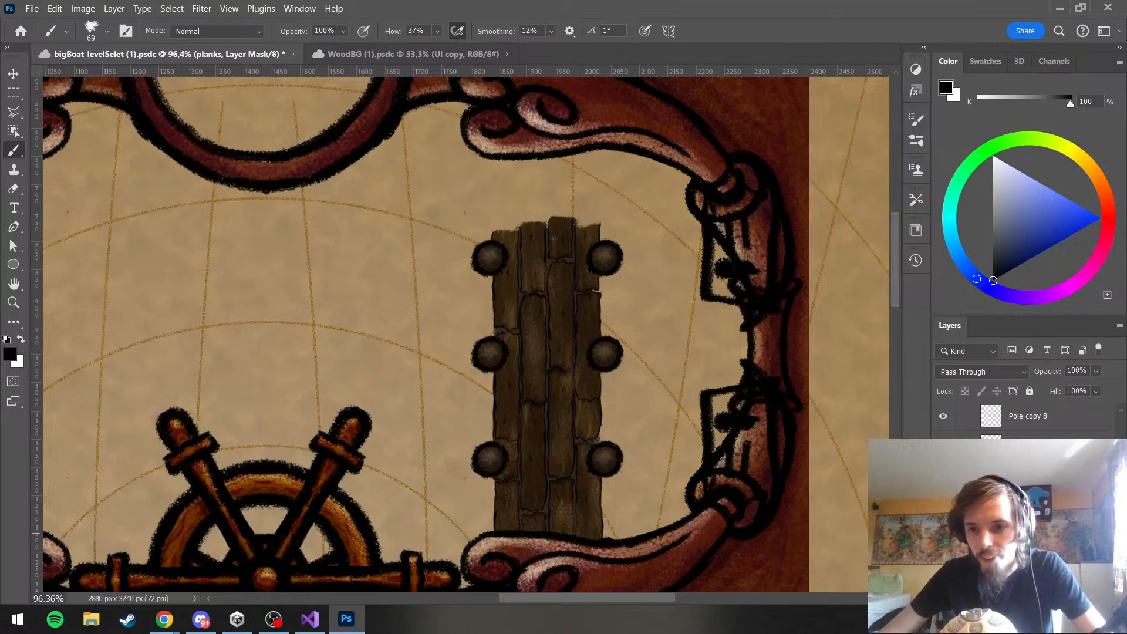
click(944, 511)
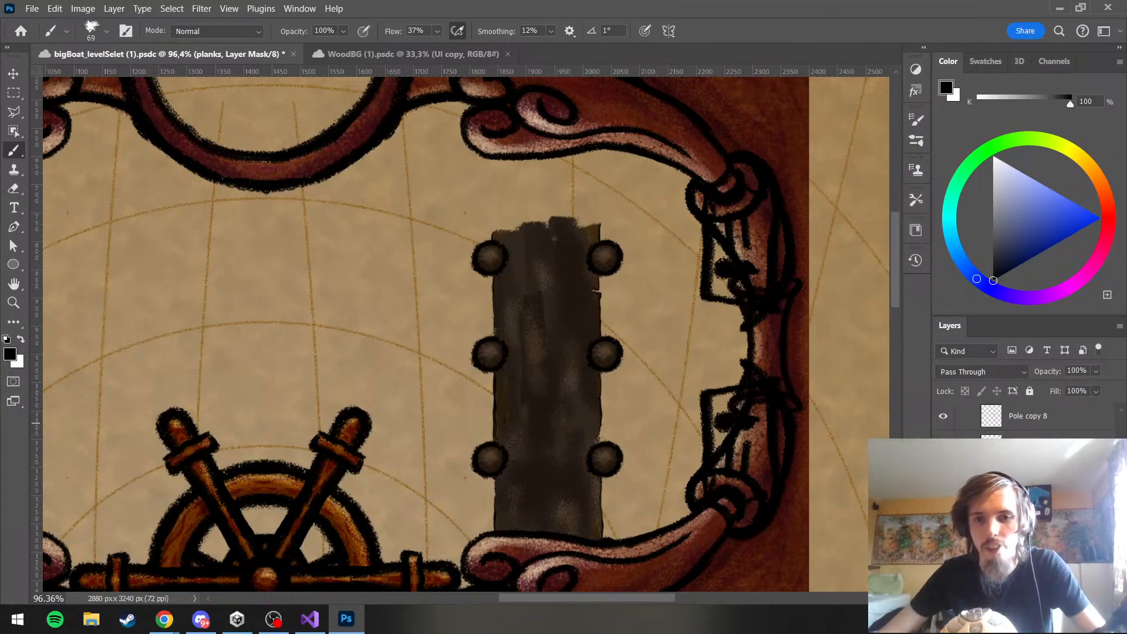
click(944, 511)
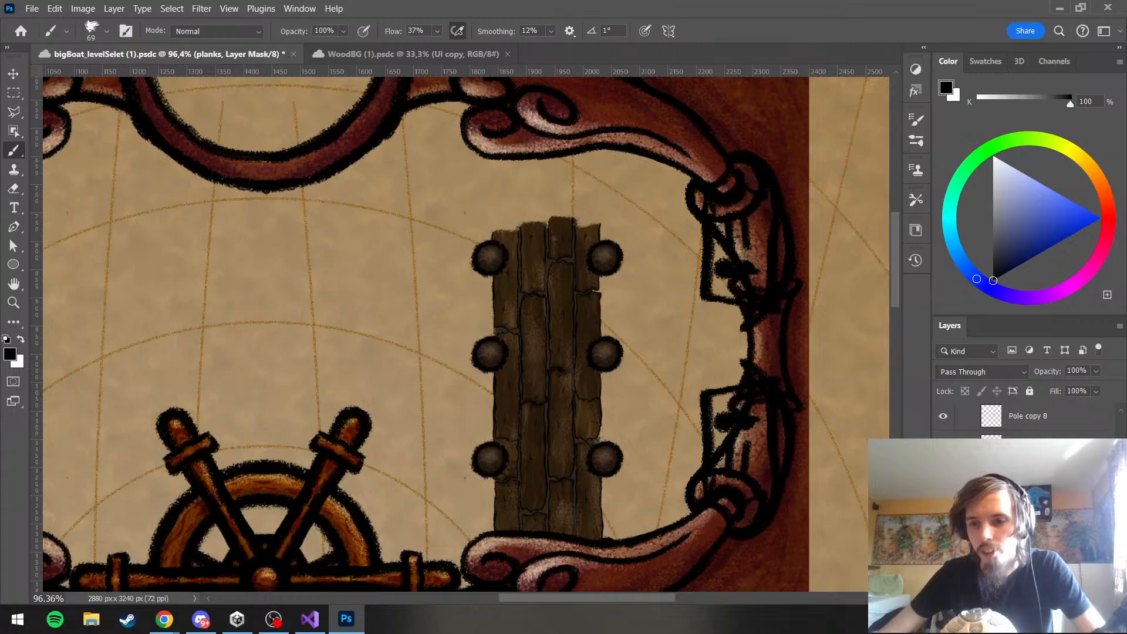
shift+click(1033, 517)
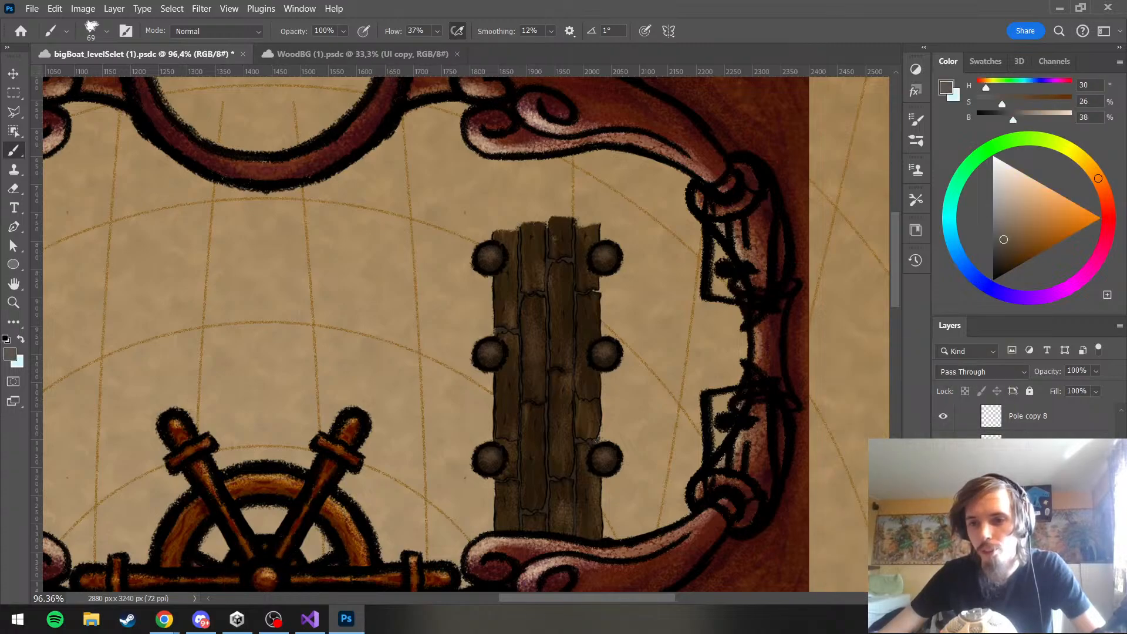
key(ctrl+g)
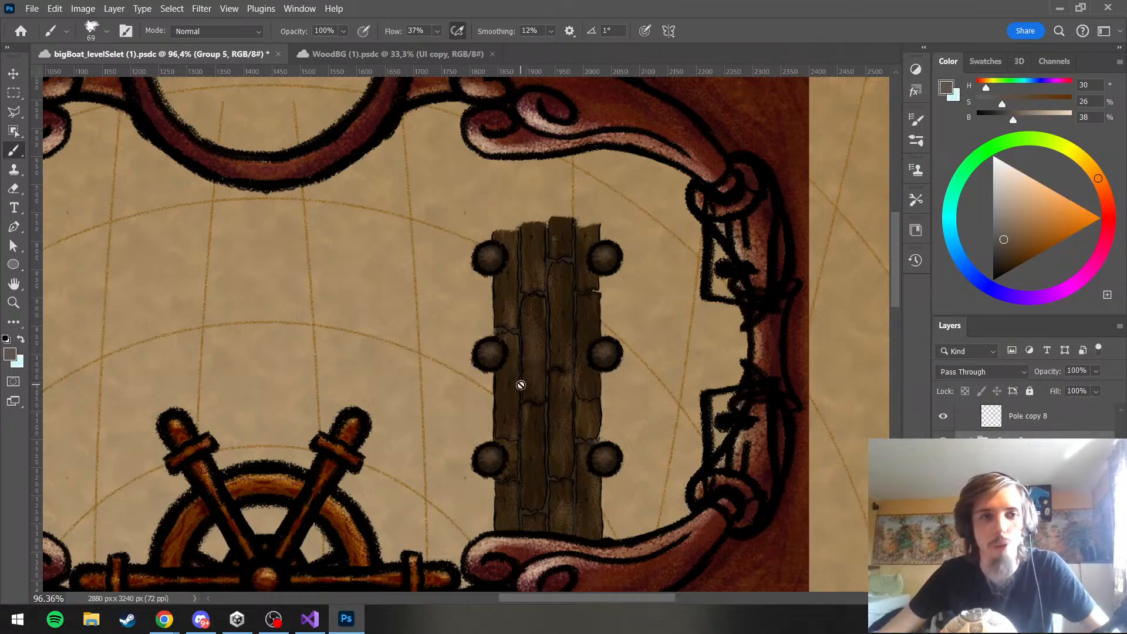
Add a mask to the new plank group and paint black on it with the 69 px brush to cut a hole in the planks' middle
click(1012, 598)
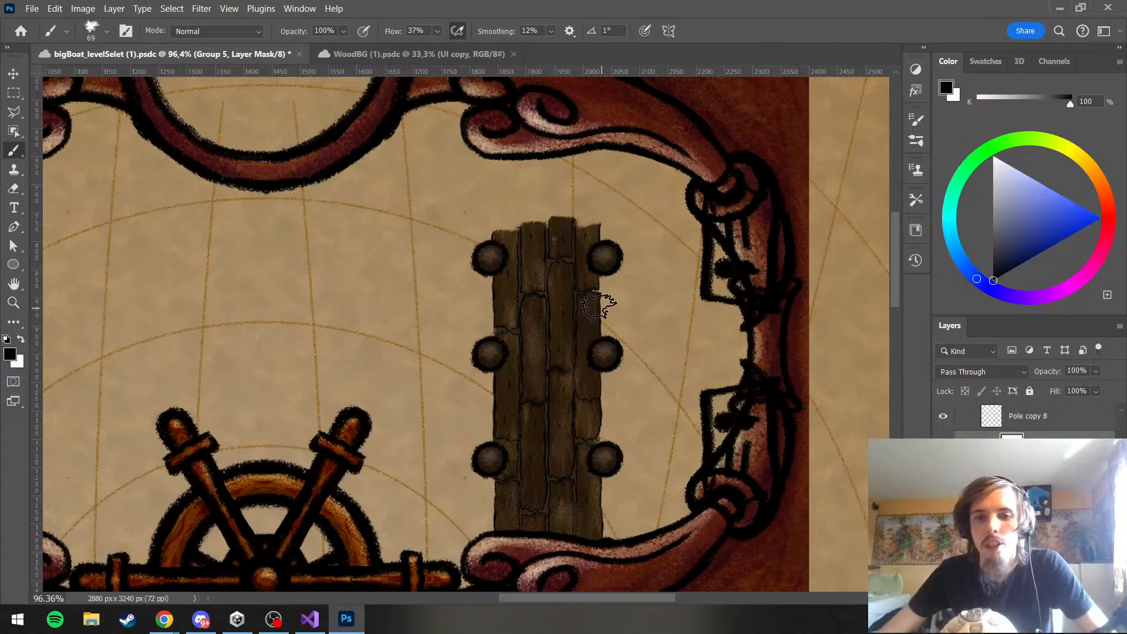
mouse_move(556, 339)
mouse_down()
mouse_move(553, 352)
mouse_move(565, 339)
mouse_up()
scroll(586, 276, down, 6)
scroll(582, 273, up, 5)
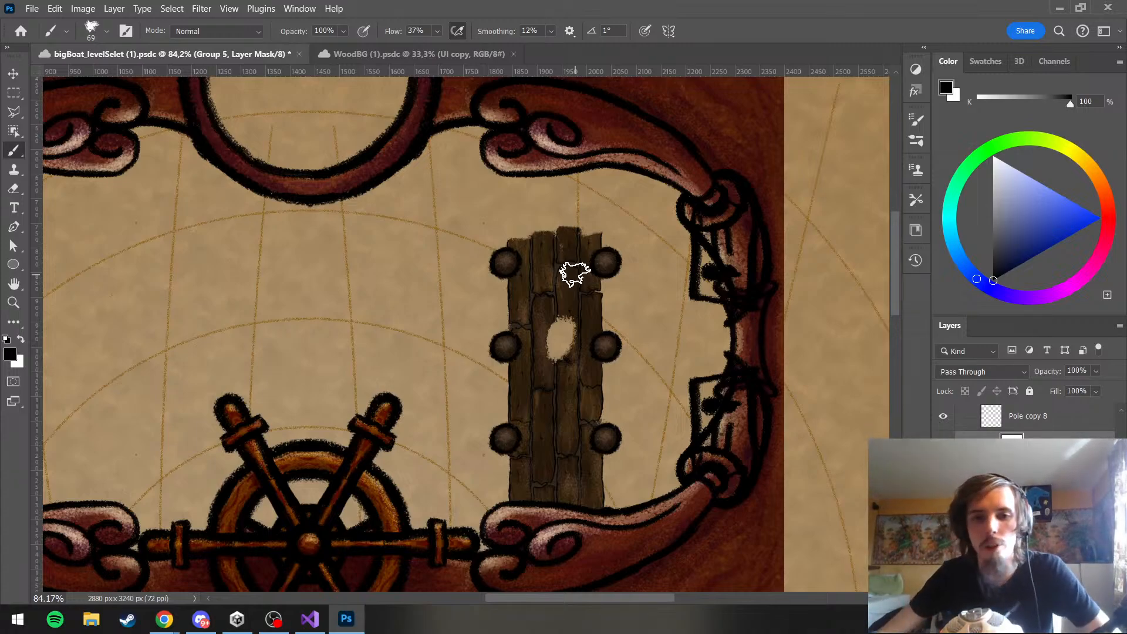
scroll(574, 390, down, 3)
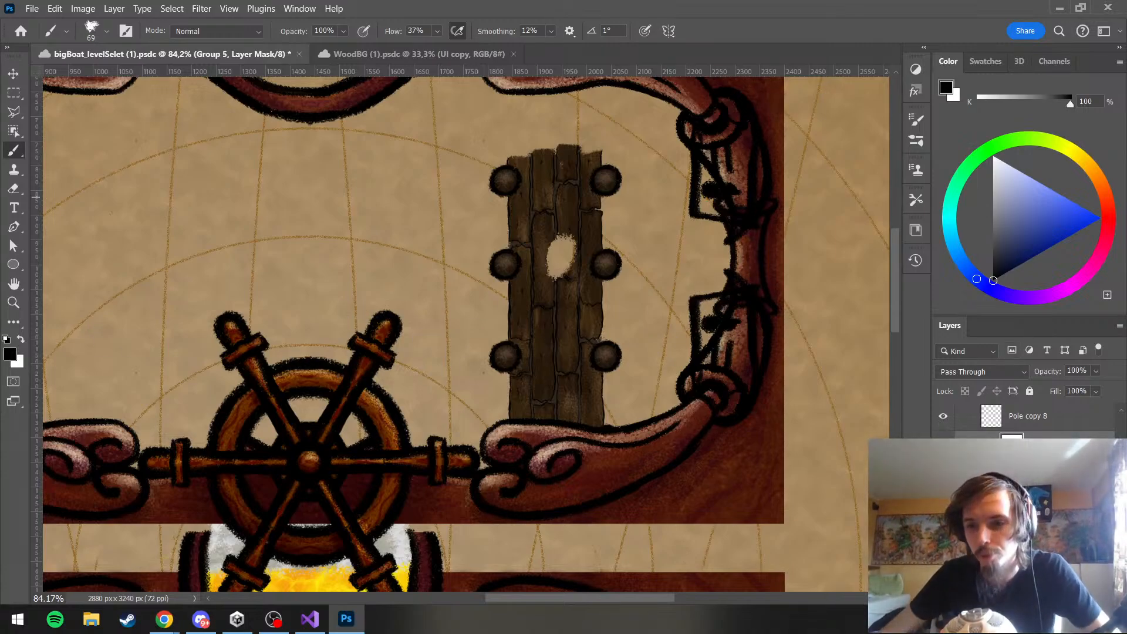
Set the brush colour to dark green (H 134, S 49, B 41) and paint a patch over the hole in the planks
click(1021, 578)
scroll(1009, 505, down, 2)
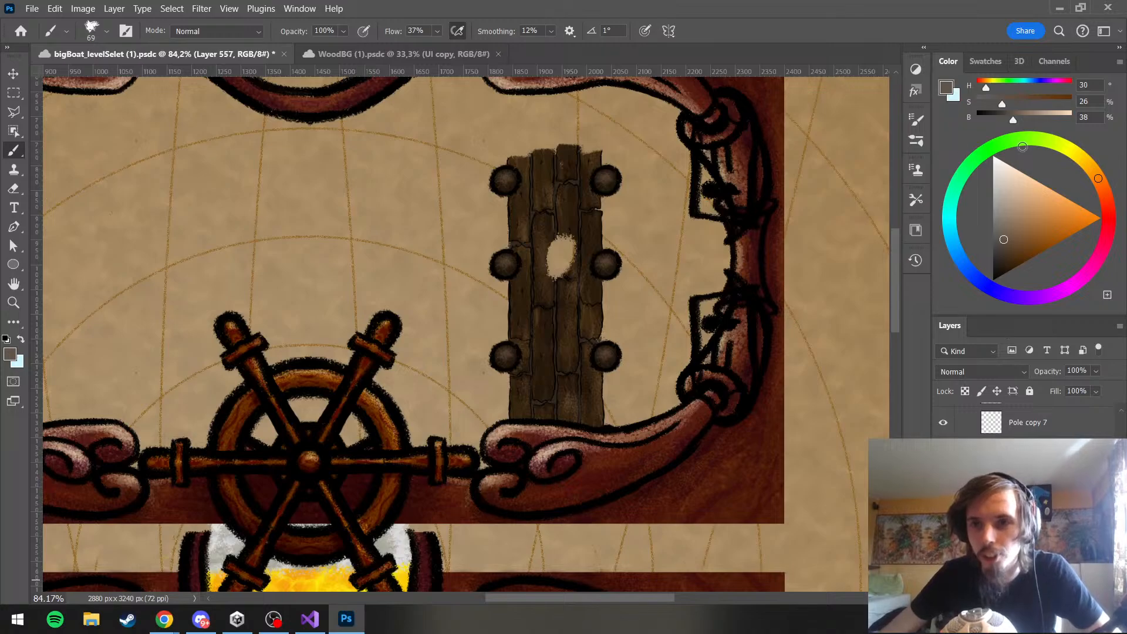
click(1023, 146)
drag(1015, 136, 974, 161)
click(1018, 241)
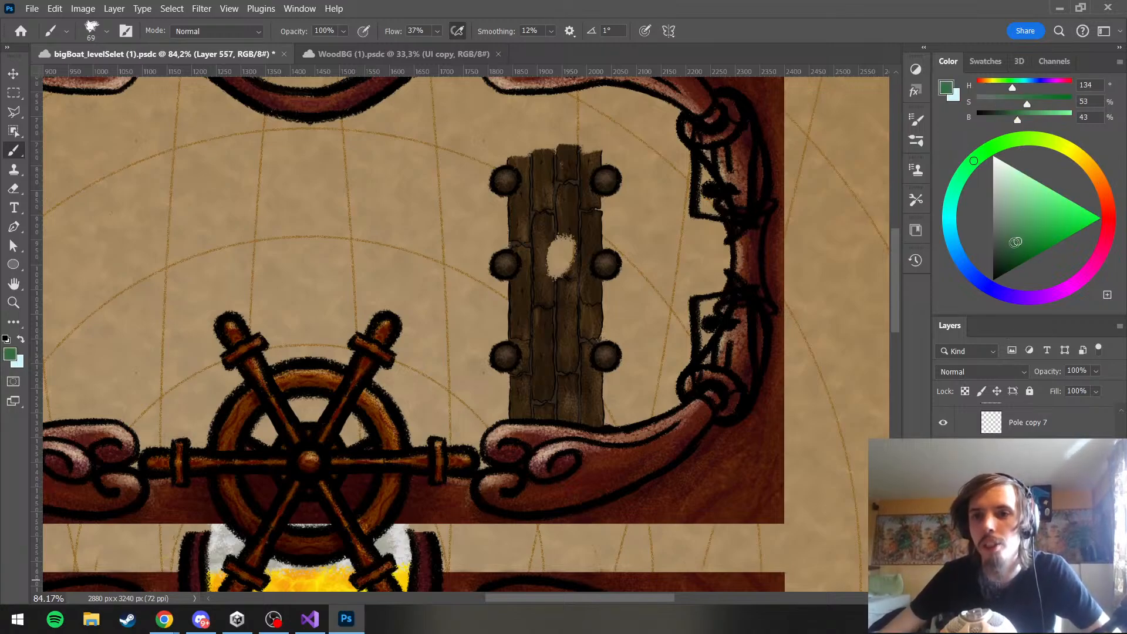
drag(1016, 242, 1014, 243)
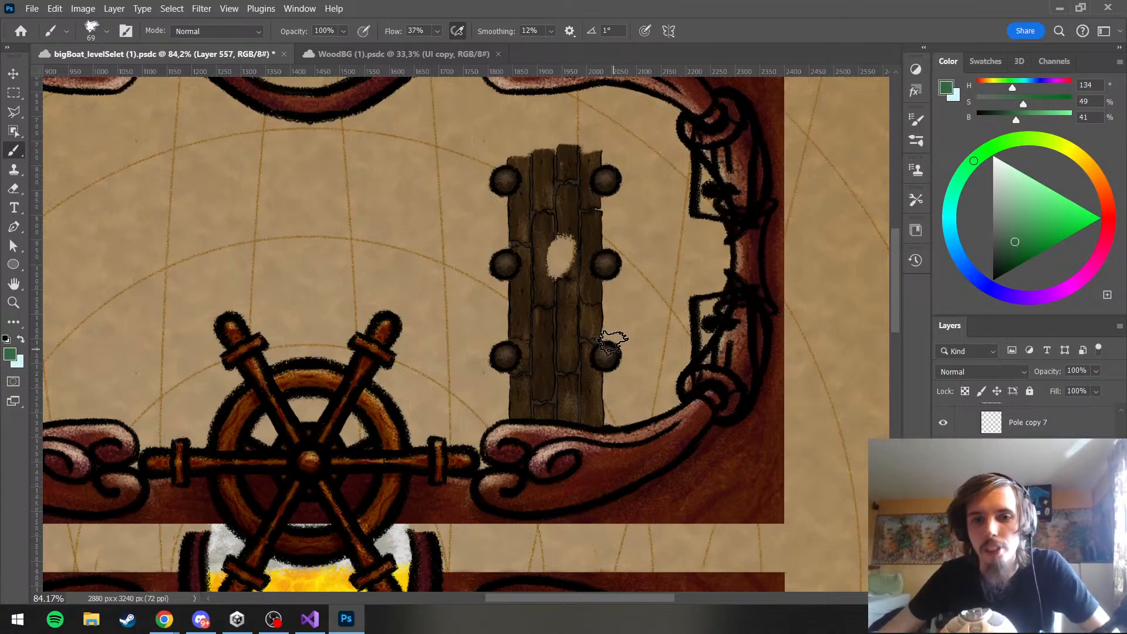
mouse_move(551, 271)
mouse_down()
mouse_move(557, 241)
mouse_move(569, 282)
mouse_move(566, 250)
mouse_move(558, 271)
mouse_move(579, 255)
mouse_up()
scroll(668, 298, down, 3)
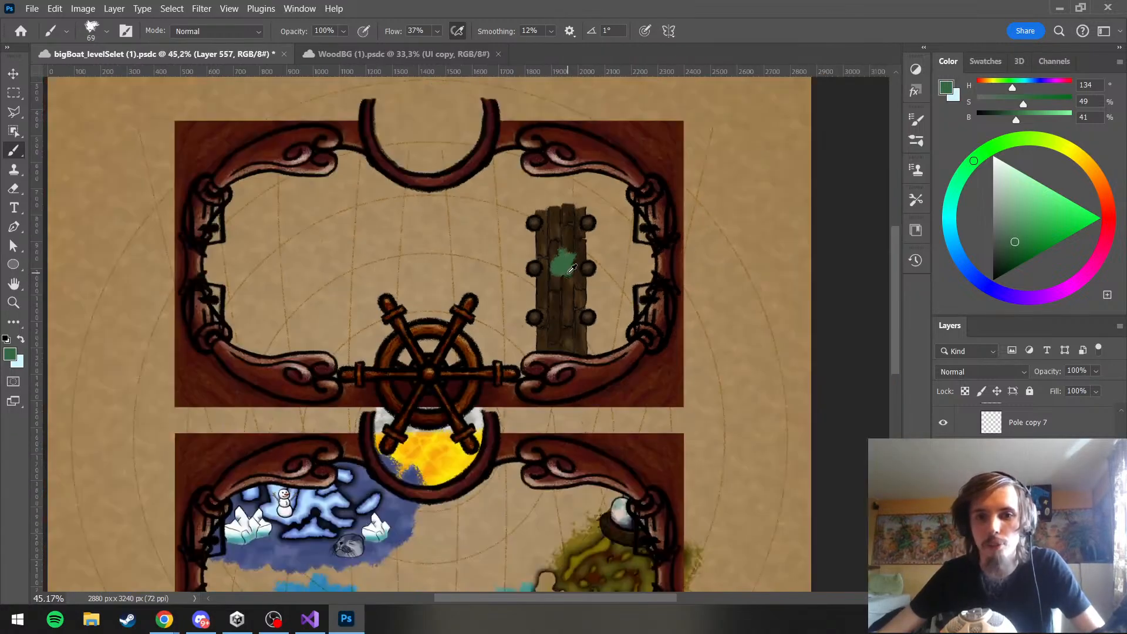
scroll(566, 270, up, 3)
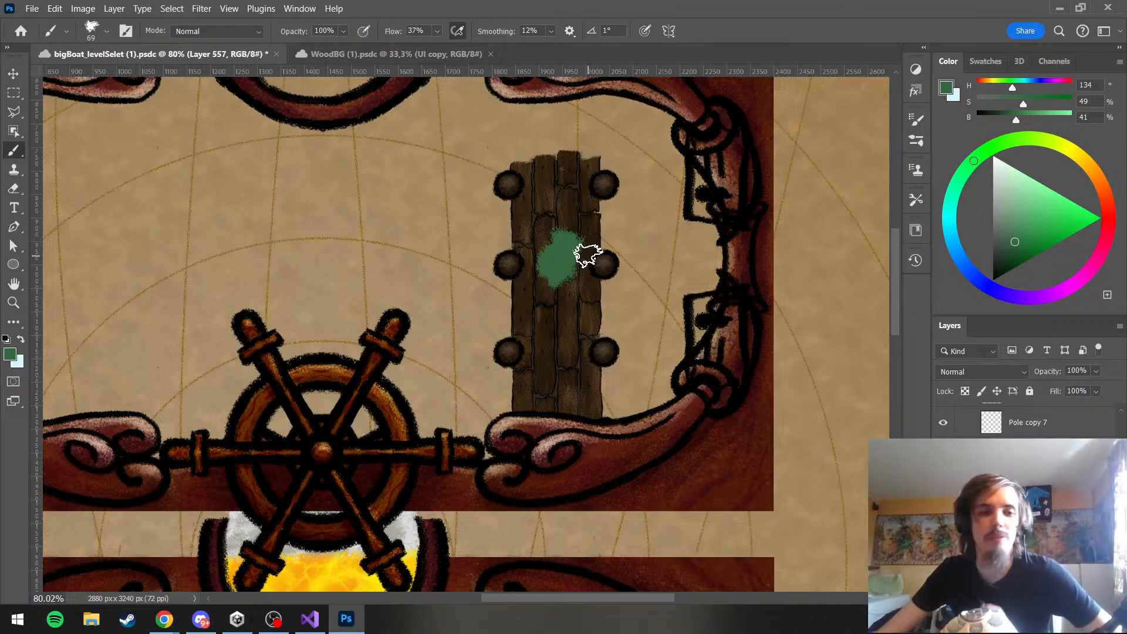
Erase the green patch from the middle of the planks with the 57 px eraser
click(14, 189)
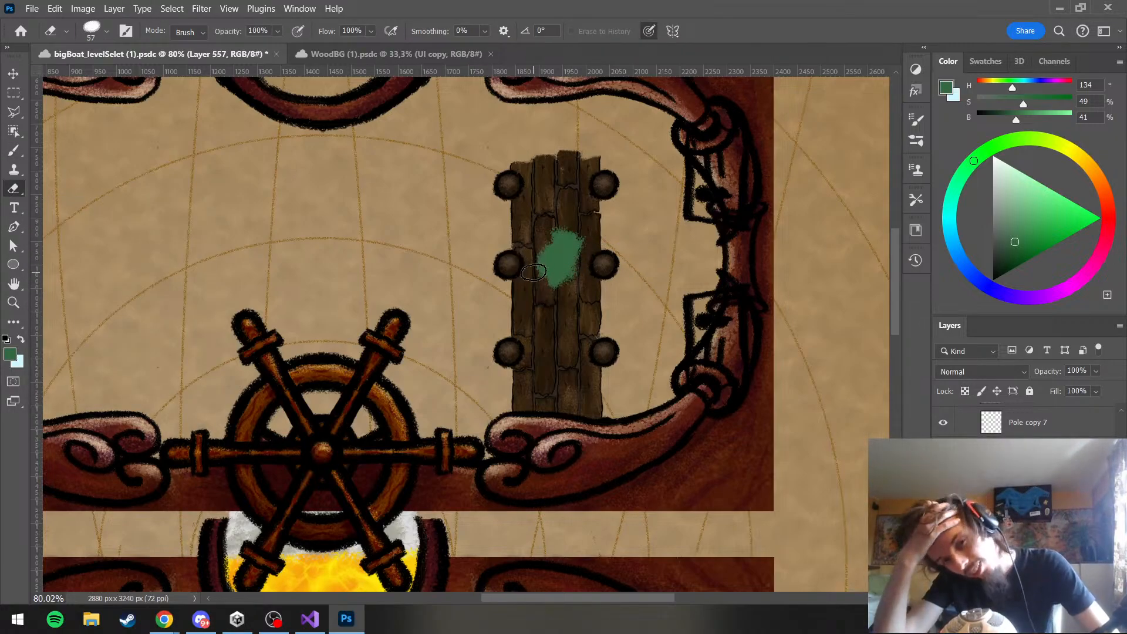
mouse_move(541, 258)
mouse_down()
mouse_move(558, 225)
mouse_move(576, 279)
mouse_move(552, 274)
mouse_up()
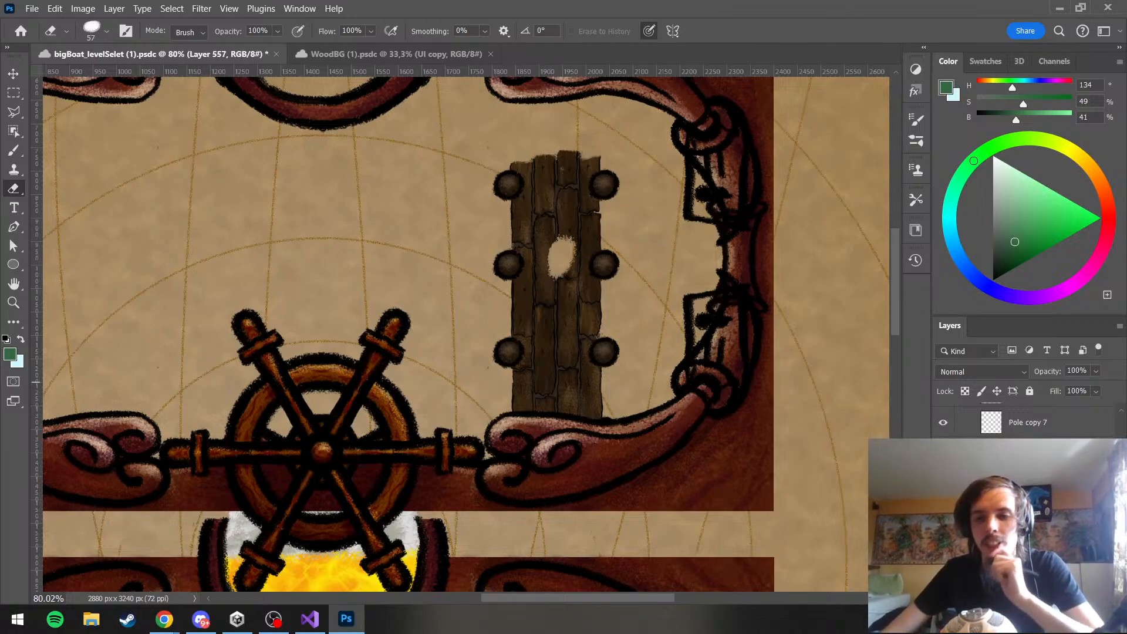
Check the Jetty group by toggling its visibility, and delete the mask with the hole from the plank group
scroll(1000, 418, up, 3)
click(999, 418)
scroll(1027, 419, up, 2)
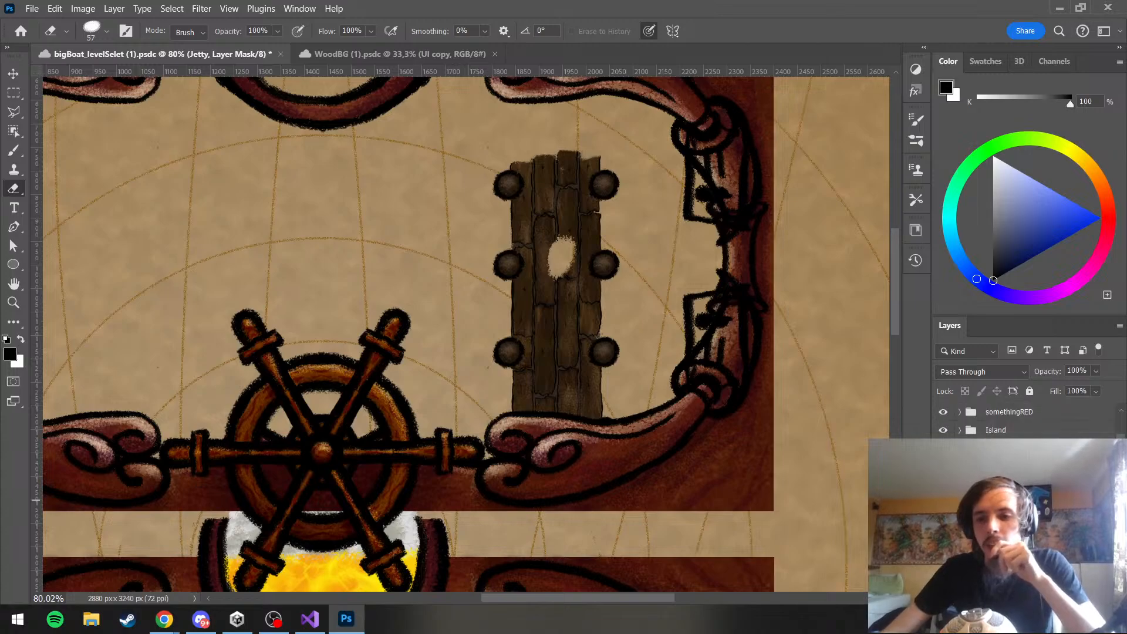
scroll(1027, 419, up, 2)
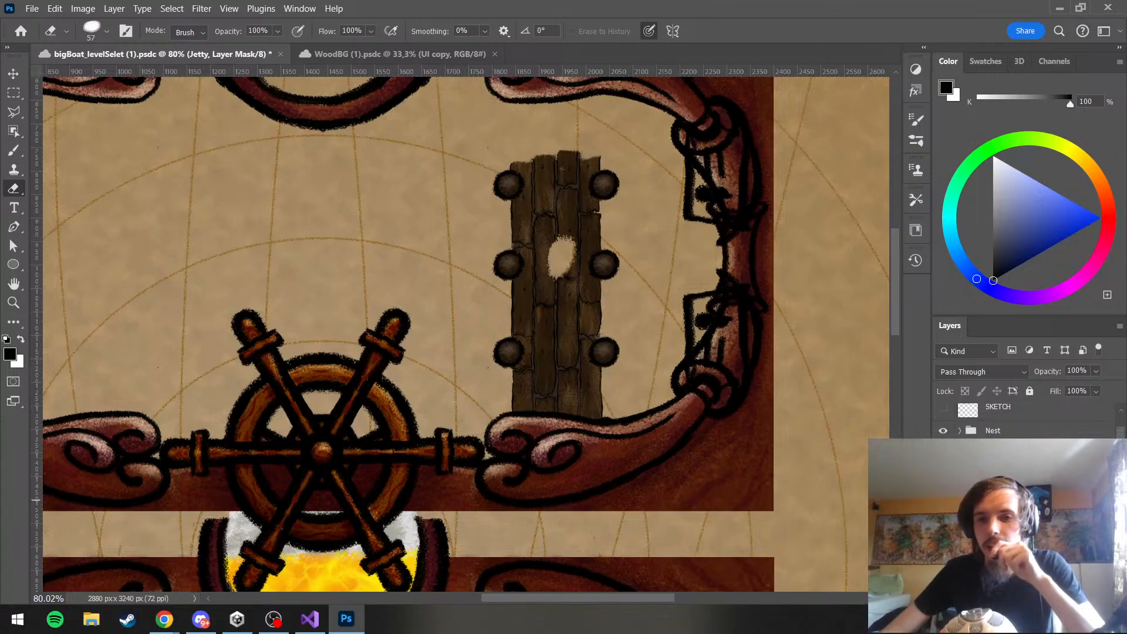
click(944, 500)
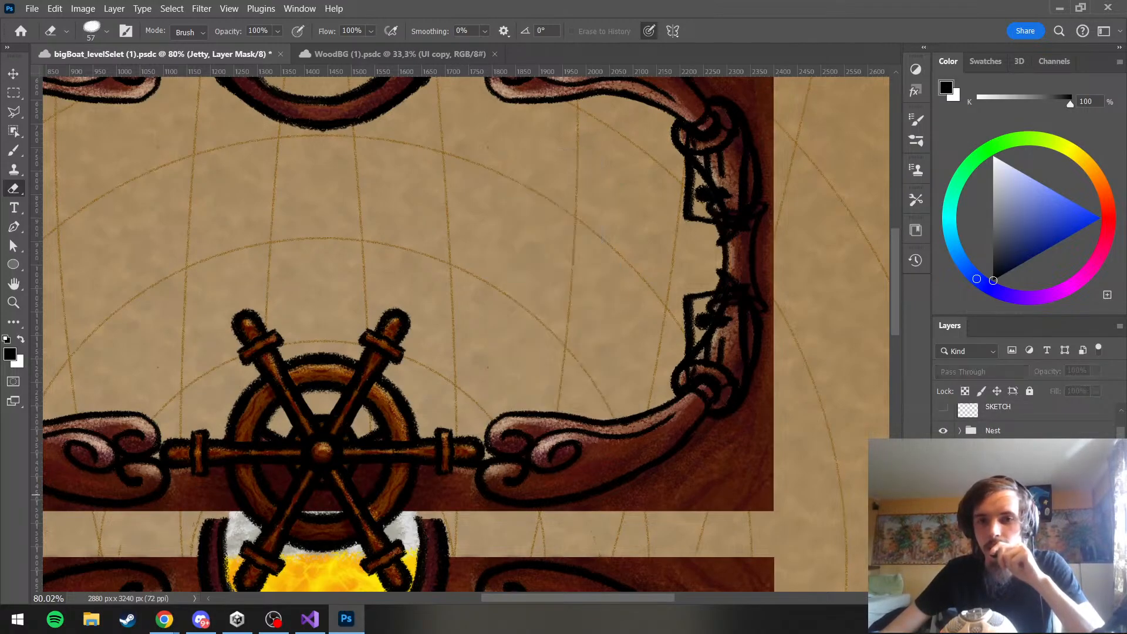
click(943, 497)
scroll(1027, 419, down, 2)
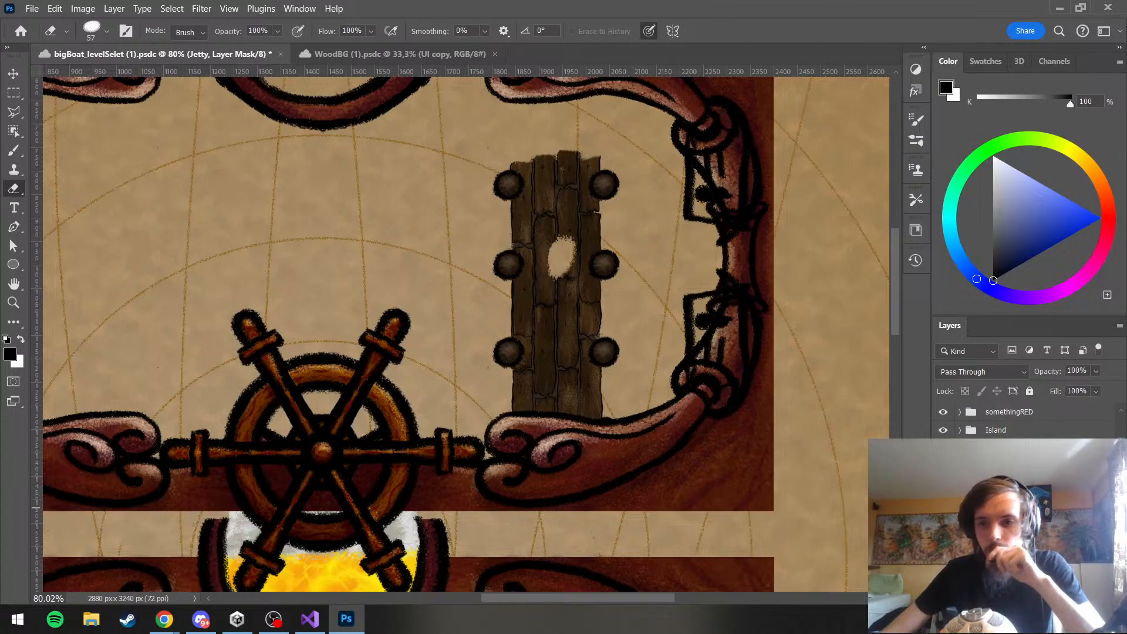
scroll(1027, 420, down, 2)
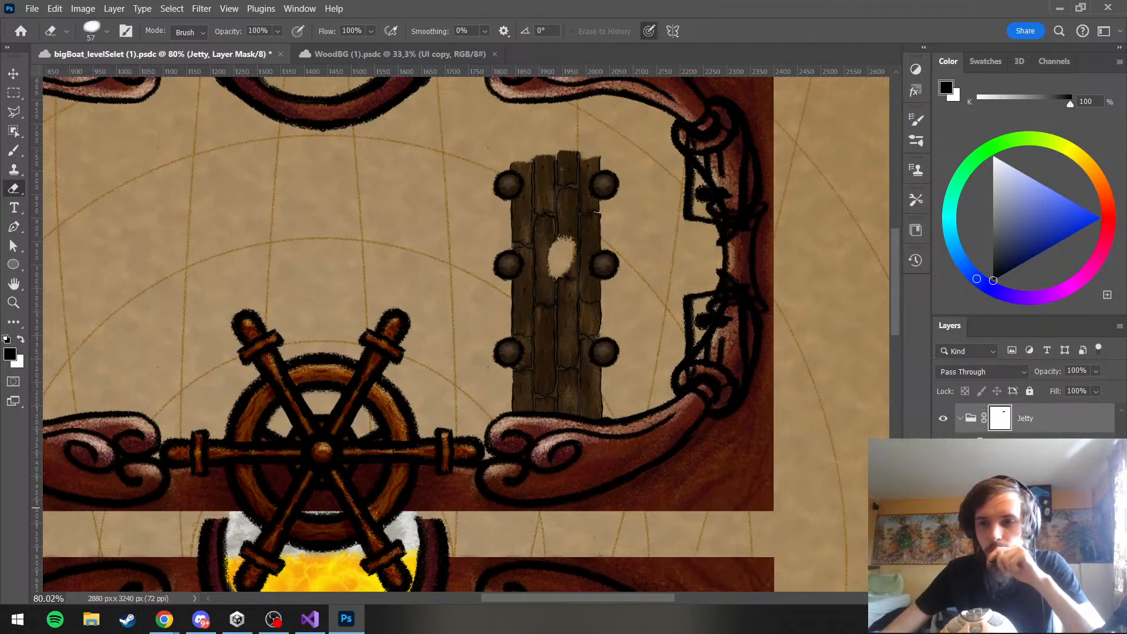
click(1009, 508)
key(Delete)
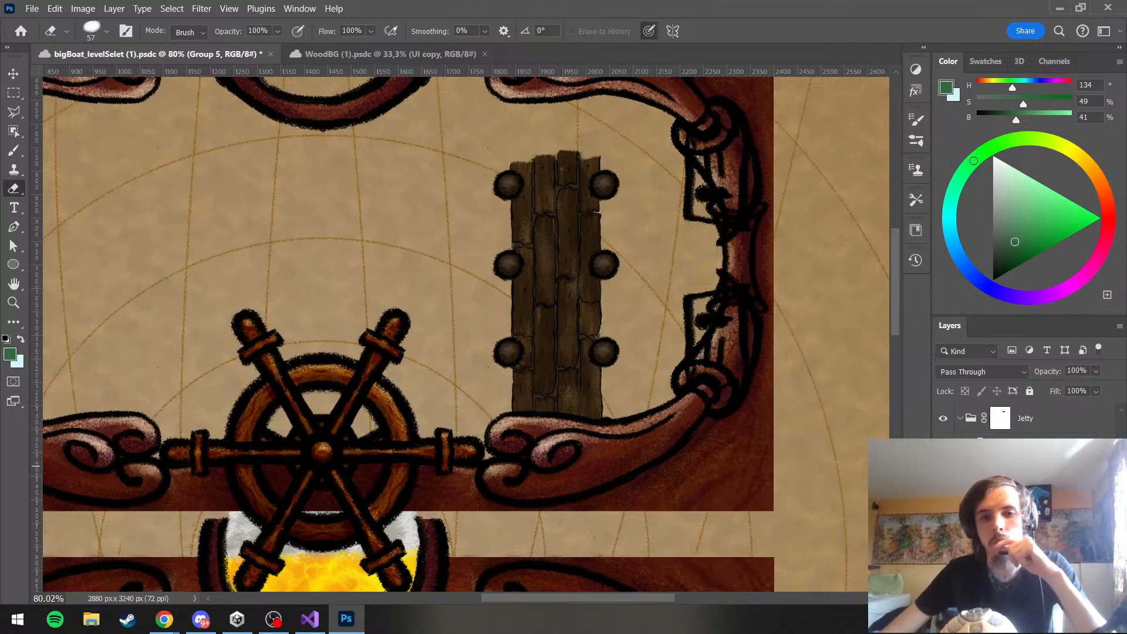
Identify the layer with the dark seams between the planks by toggling visibility, and apply a black Color Overlay to it
scroll(1027, 420, down, 2)
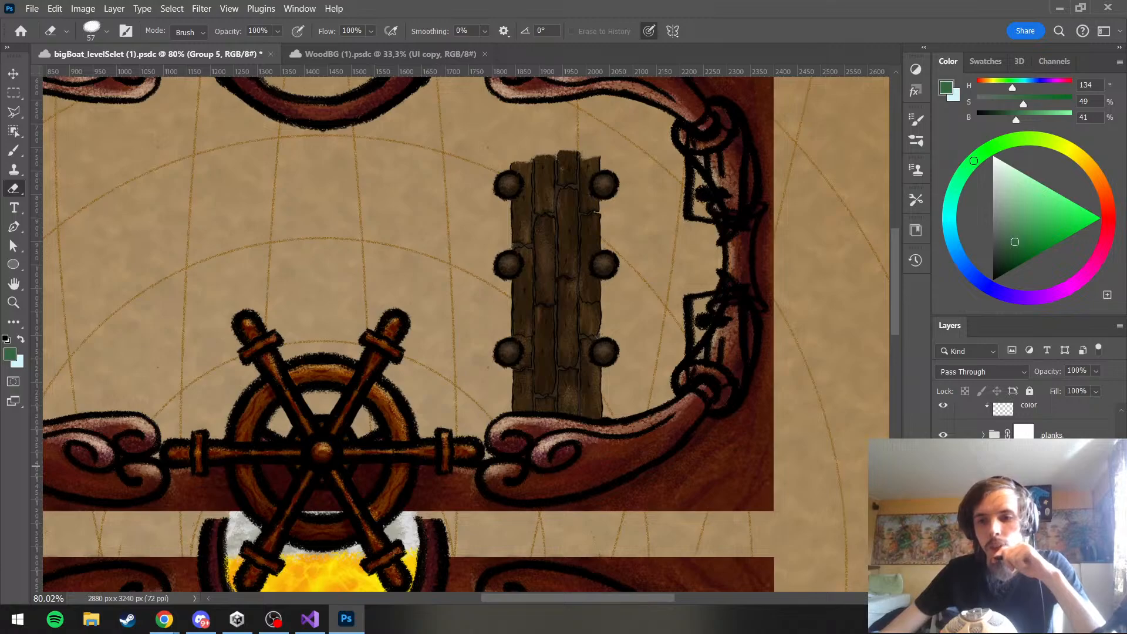
click(943, 467)
click(943, 467)
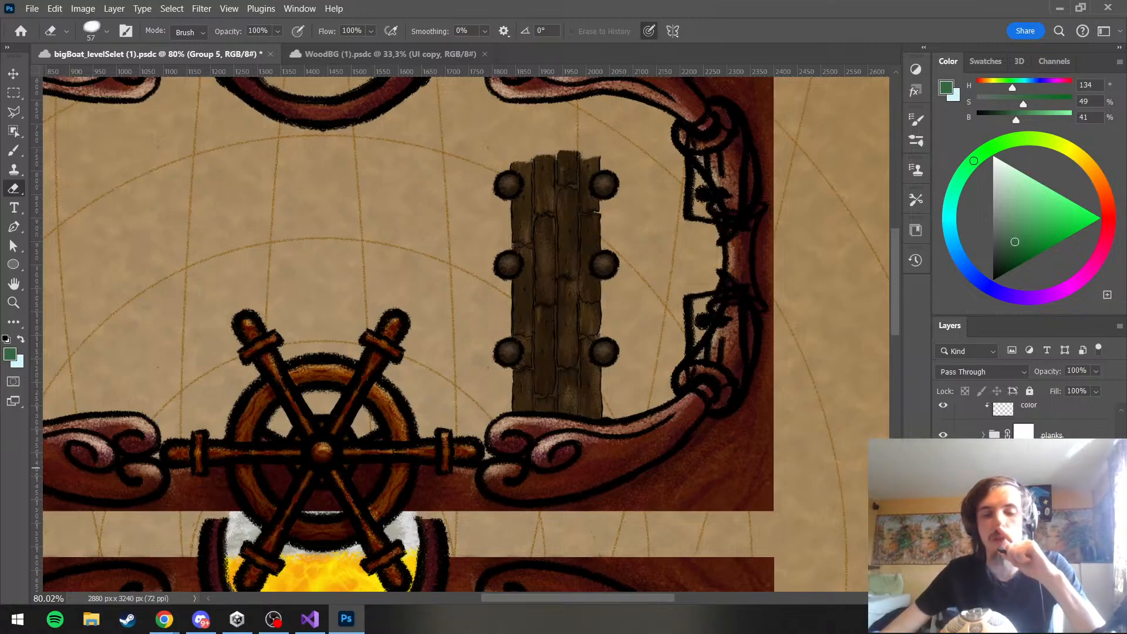
click(943, 467)
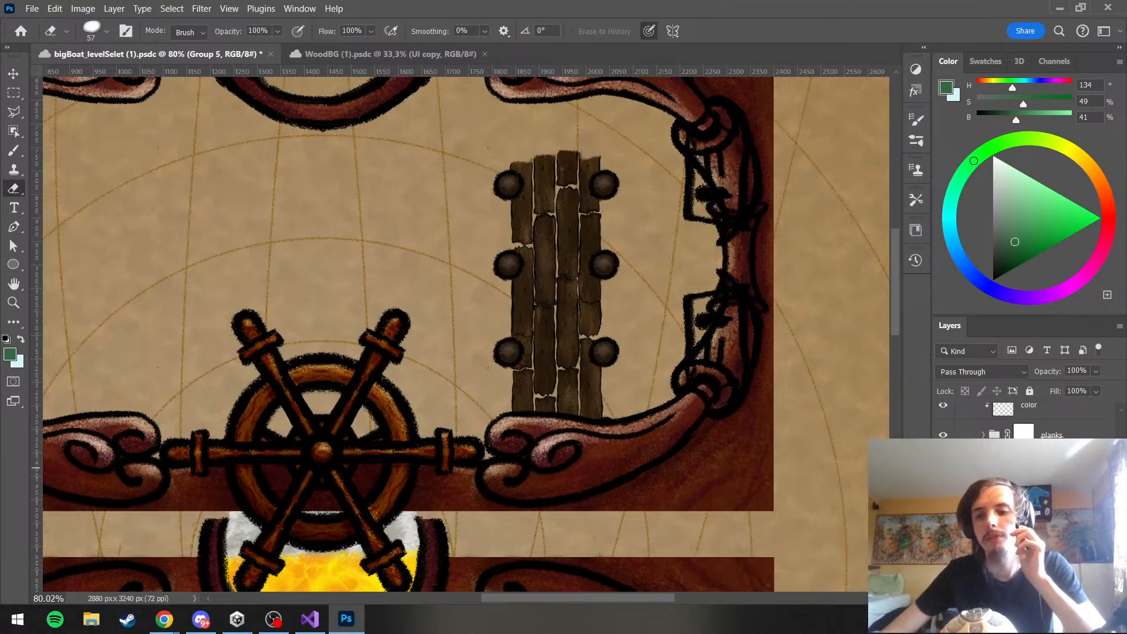
click(943, 467)
click(1045, 465)
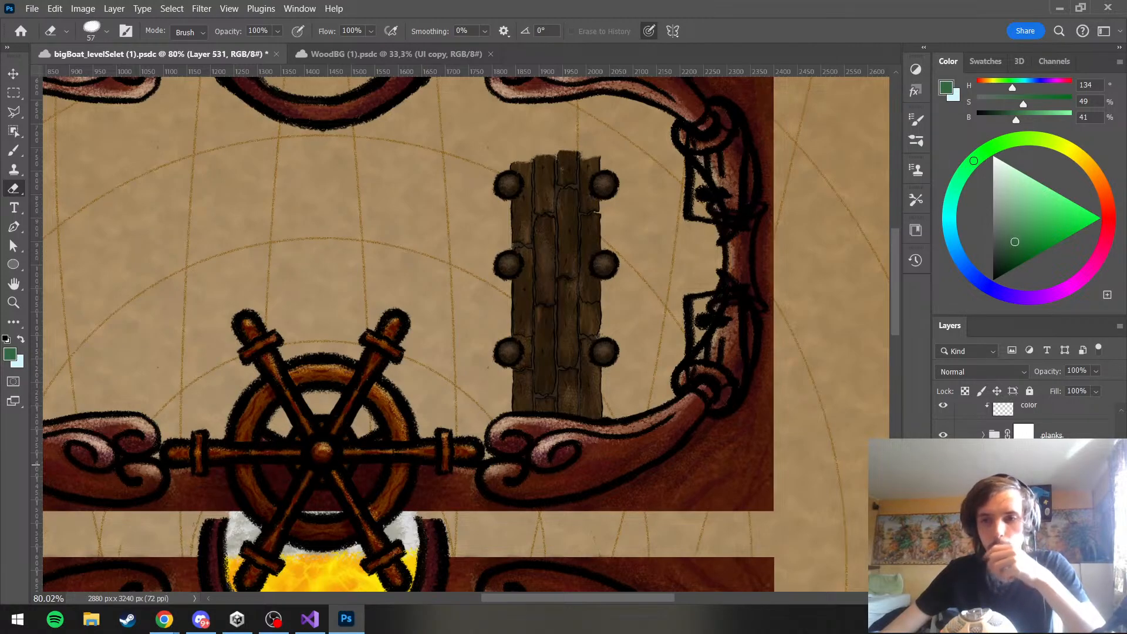
key(space)
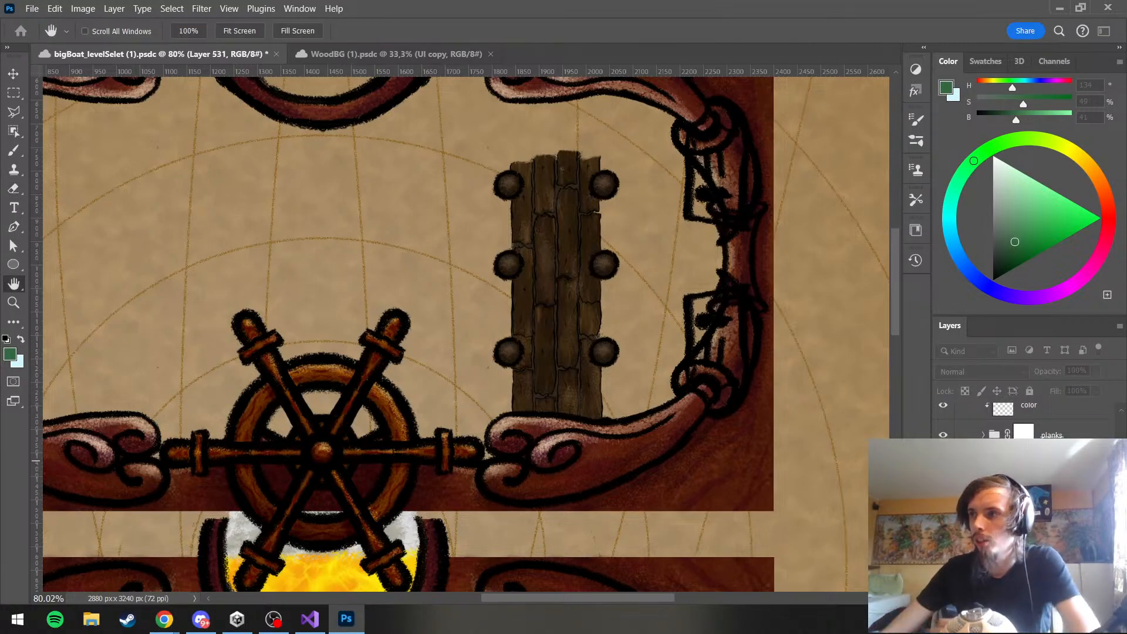
drag(775, 432, 702, 543)
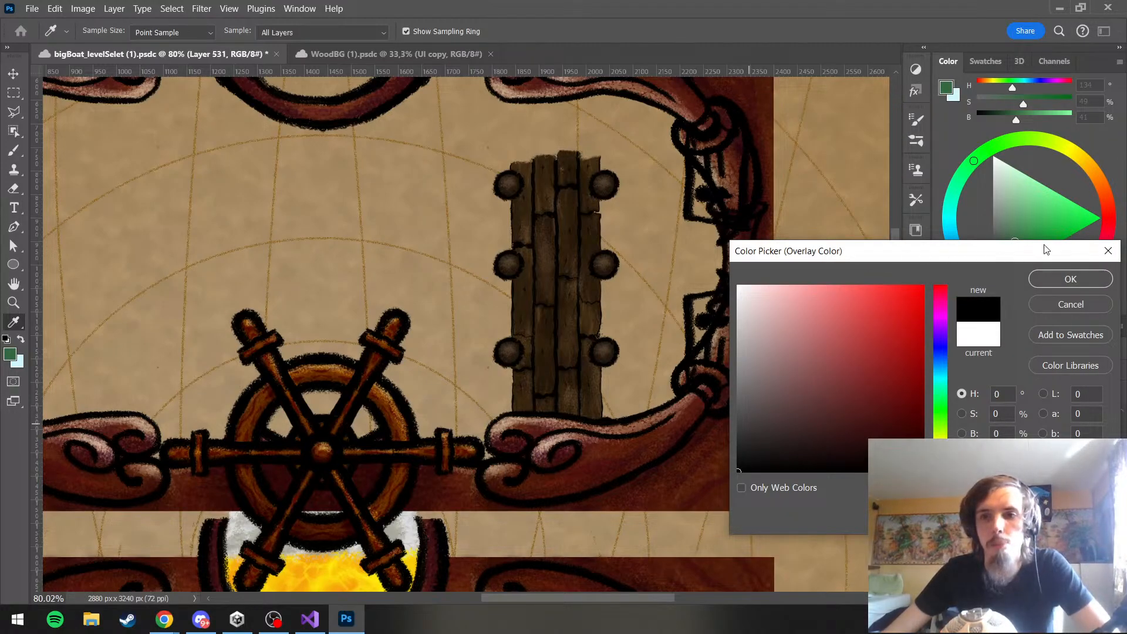
key(Return)
key(e)
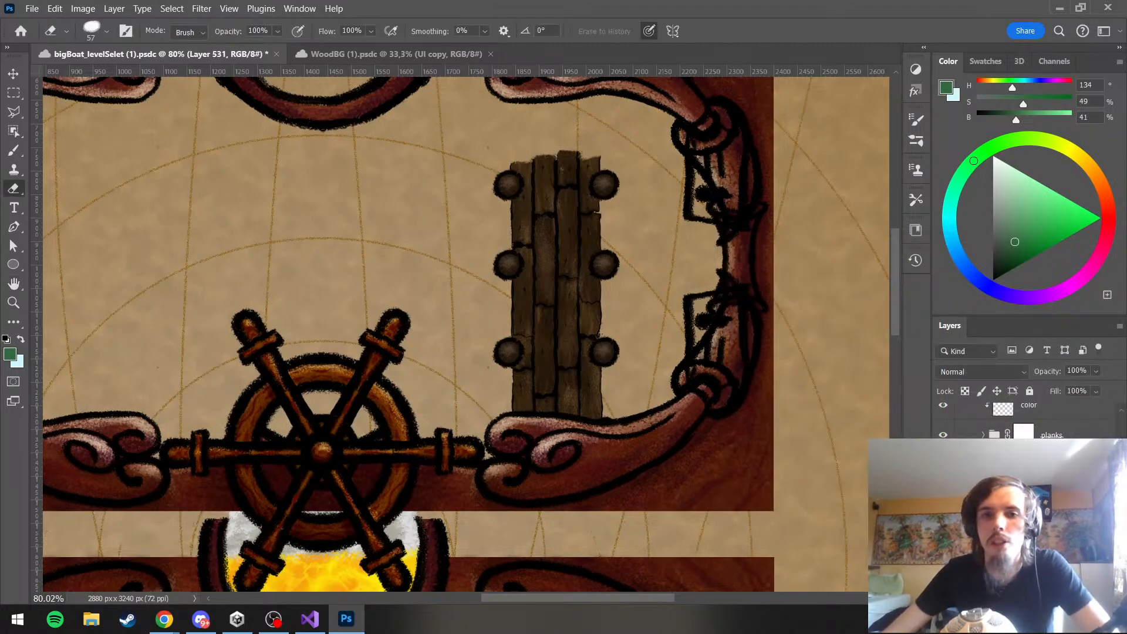
scroll(603, 257, down, 5)
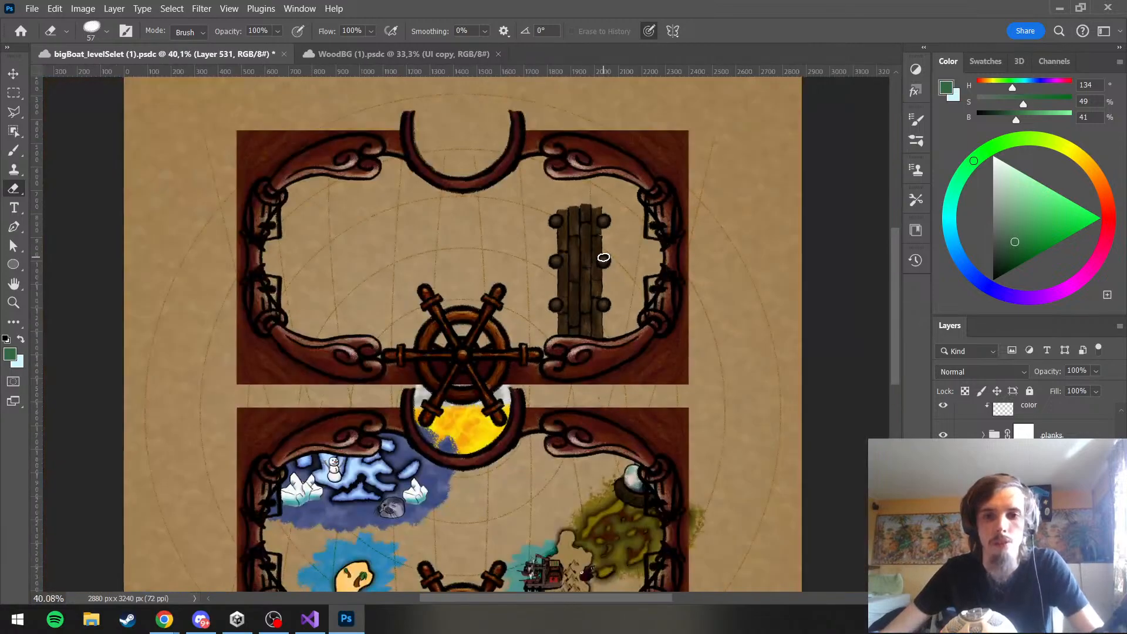
scroll(584, 259, up, 6)
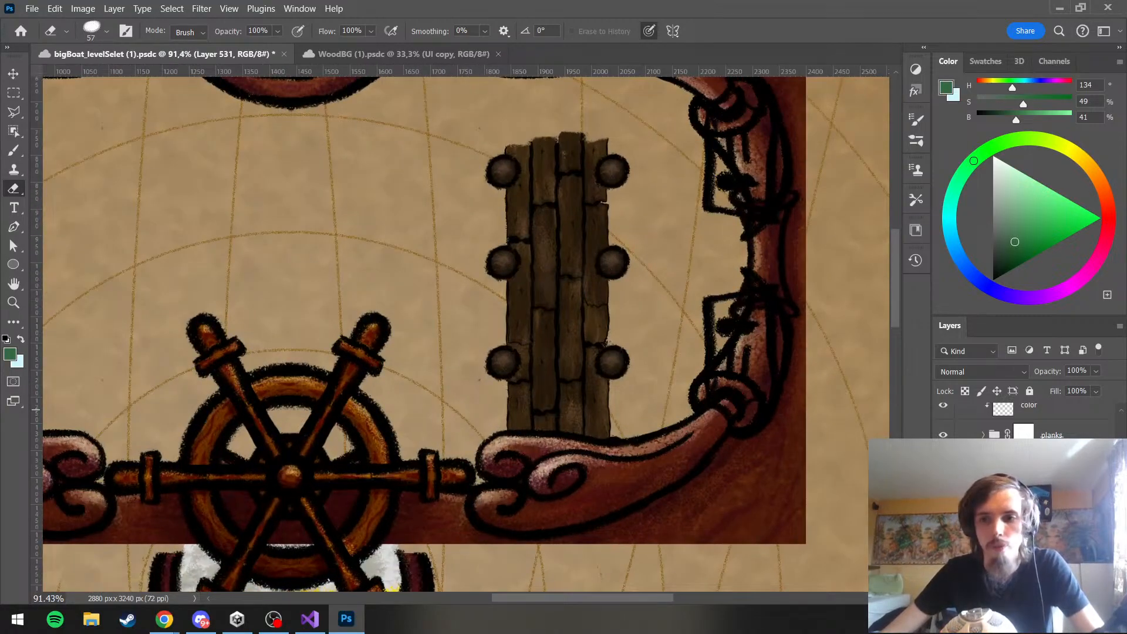
Add a mask to the seam layer and paint black on it with a 51 px brush to open gaps along the middle seams
click(1011, 597)
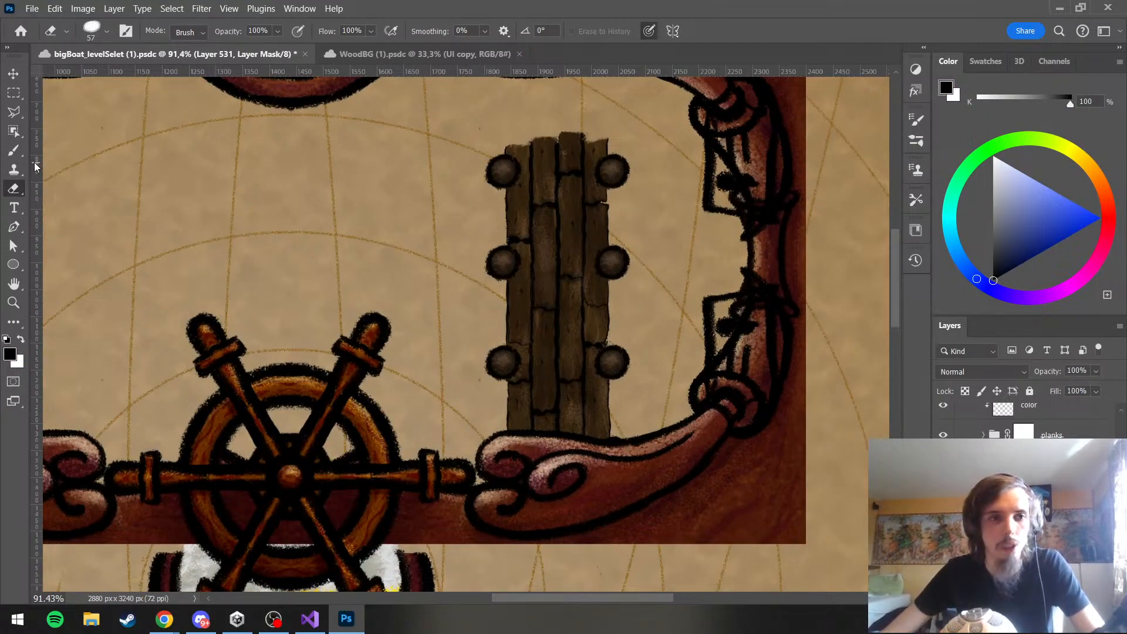
click(13, 151)
scroll(525, 286, up, 2)
drag(545, 322, 535, 322)
scroll(550, 324, up, 5)
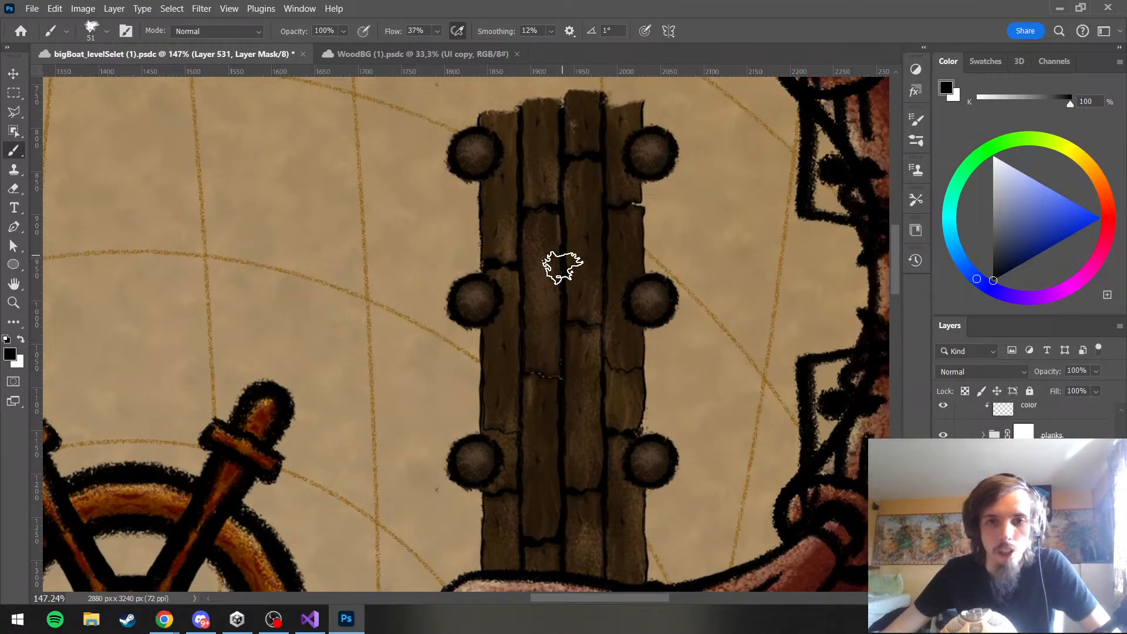
click(543, 368)
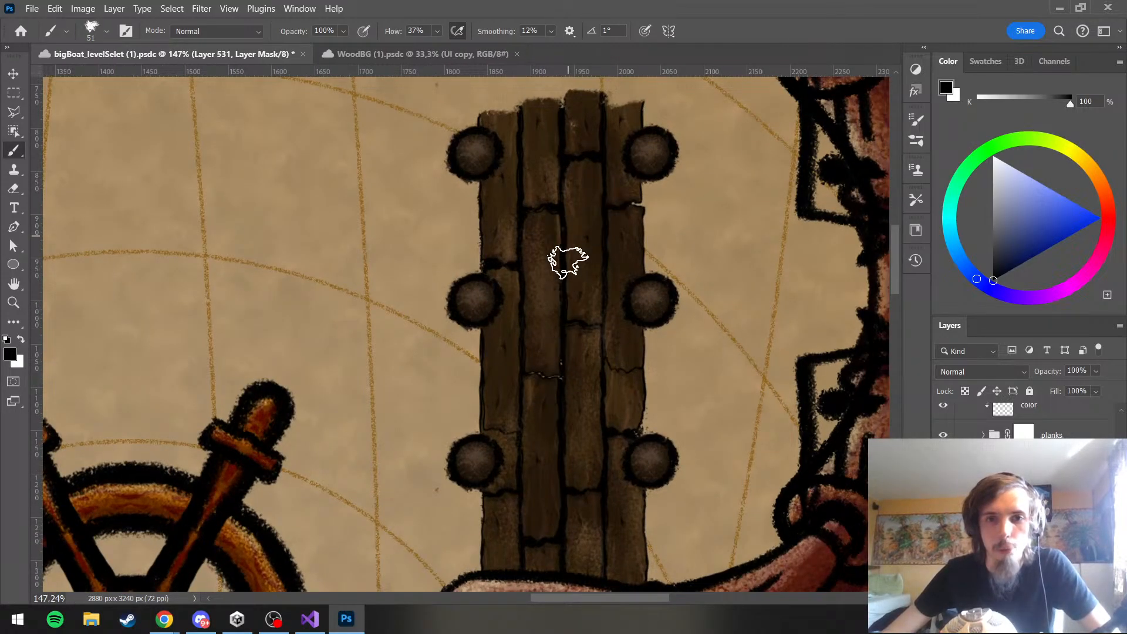
drag(568, 262, 567, 234)
Paint more small gaps on the seam layer's mask near the planks' lower end, beside the middle-left pole and near the upper-right pole
scroll(634, 333, down, 3)
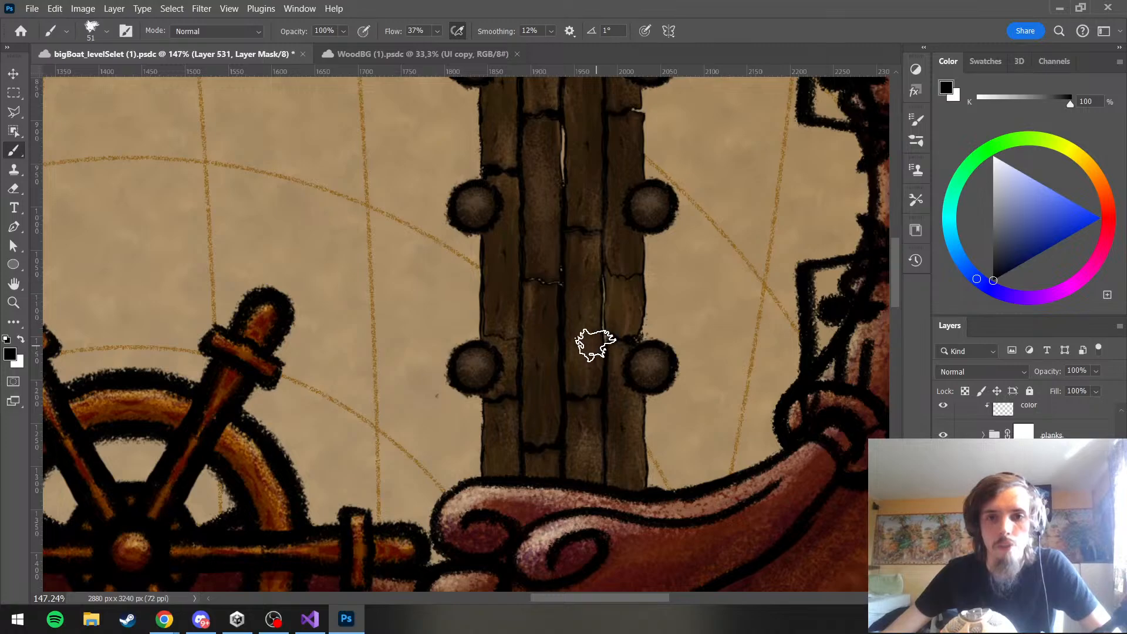
drag(521, 412, 526, 446)
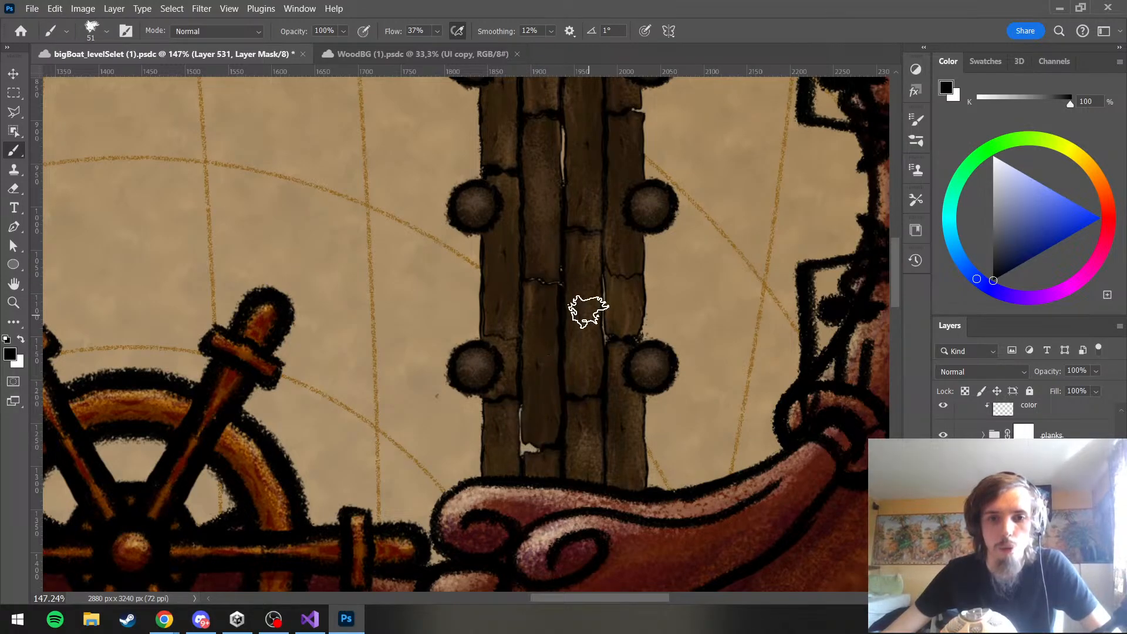
scroll(596, 308, down, 3)
scroll(599, 310, down, 2)
scroll(584, 289, up, 3)
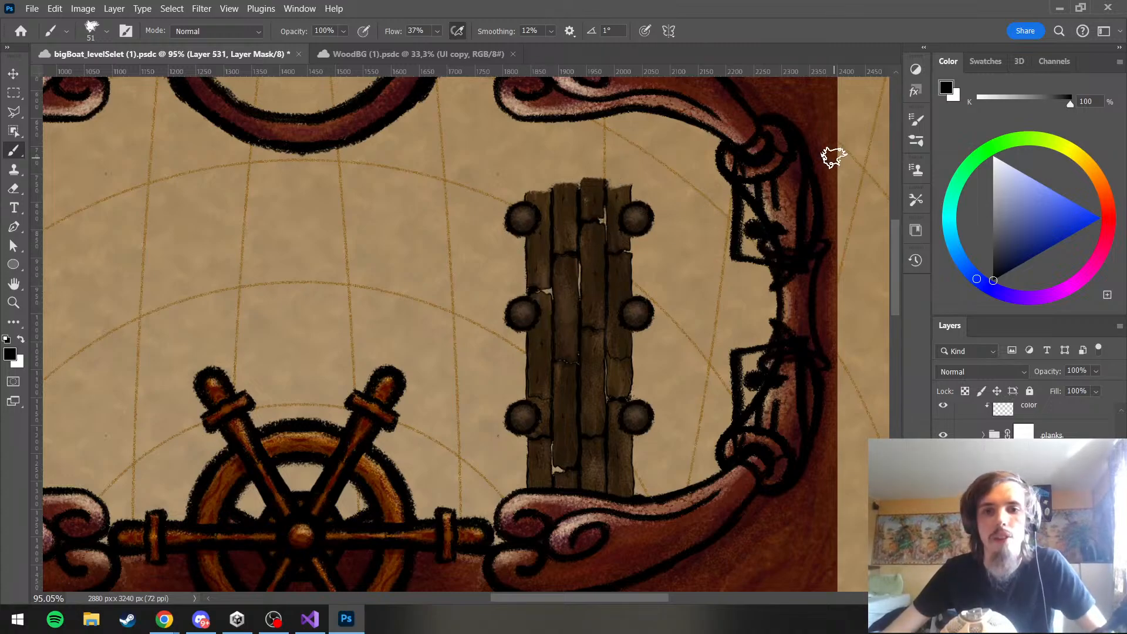
scroll(698, 186, down, 4)
scroll(698, 216, up, 3)
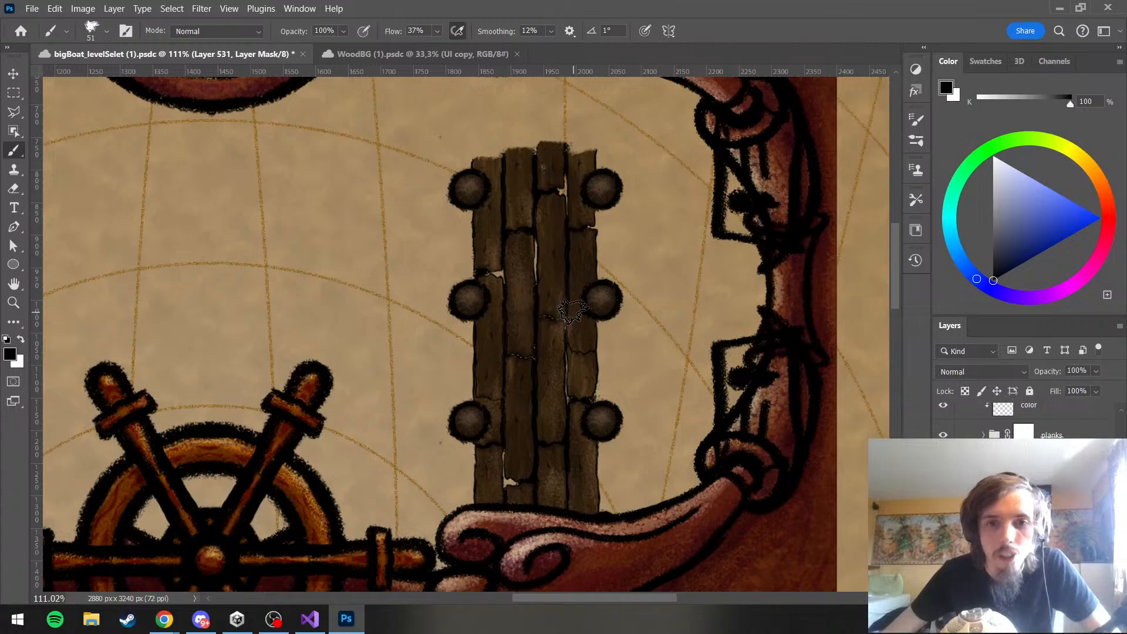
scroll(785, 134, down, 4)
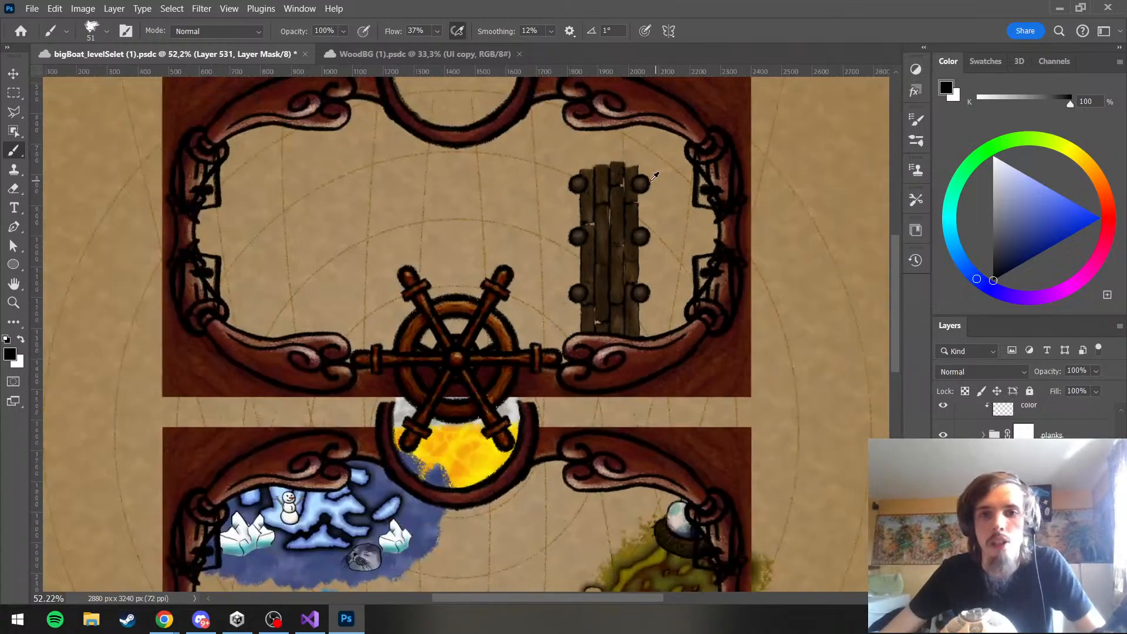
scroll(646, 181, up, 2)
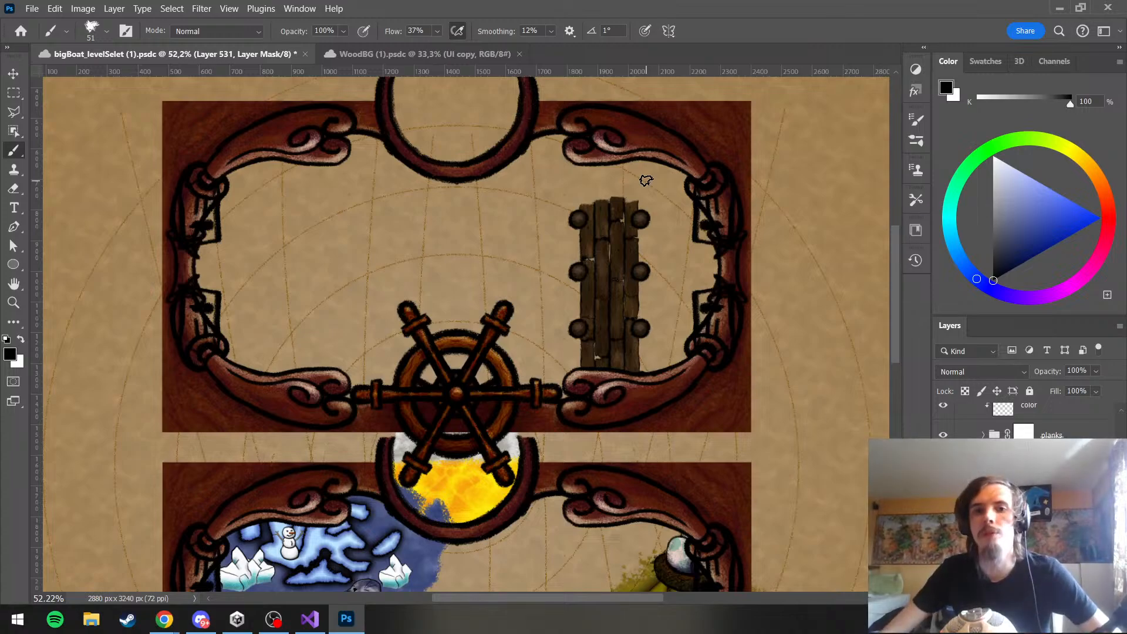
scroll(622, 276, up, 3)
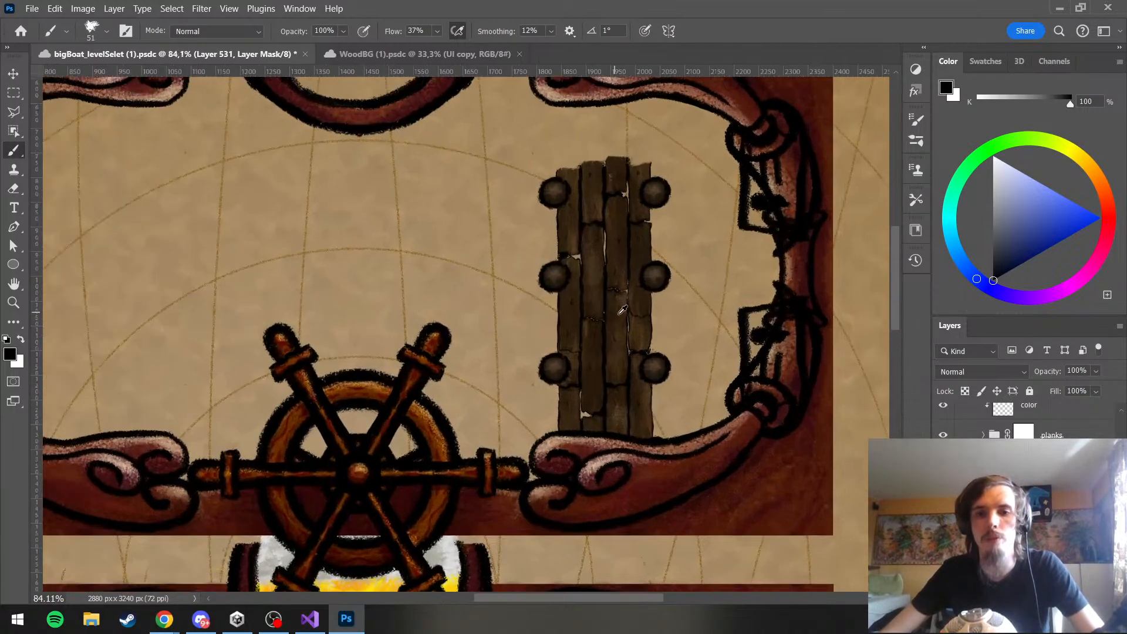
Examine the jetty's planks, seams and gaps at close range and within the whole panel layout
scroll(646, 348, up, 1)
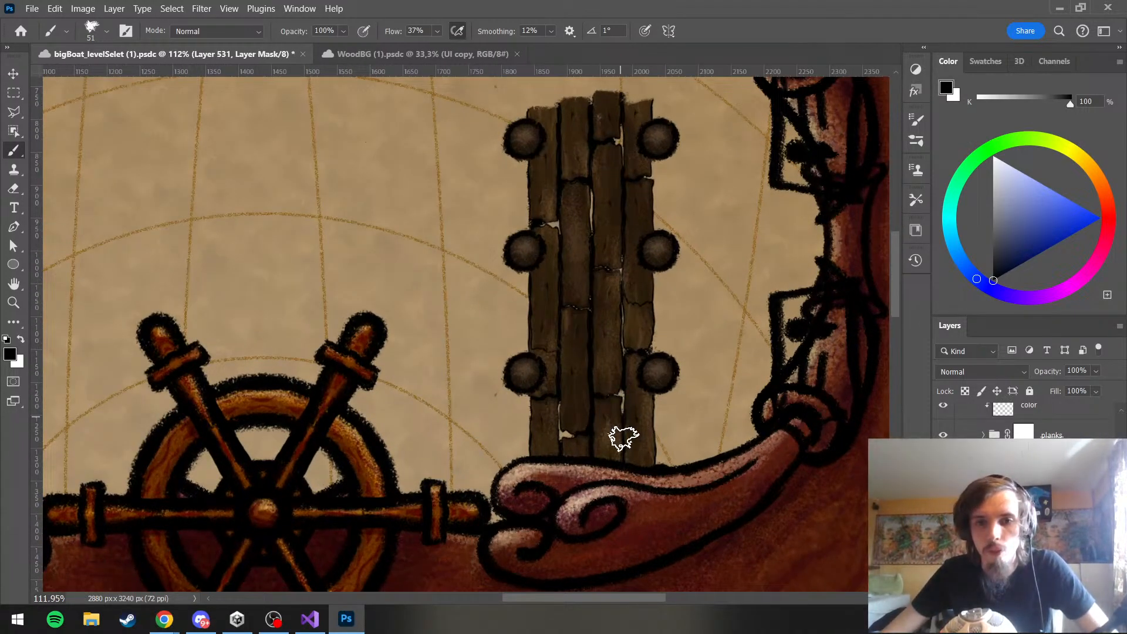
scroll(593, 382, down, 3)
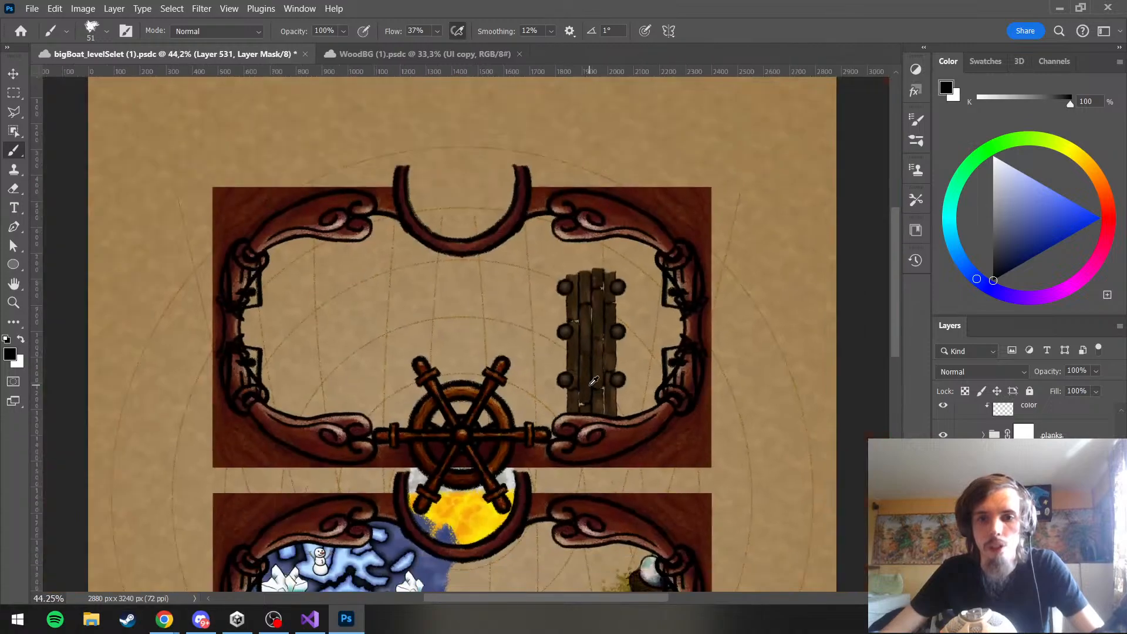
scroll(634, 392, up, 3)
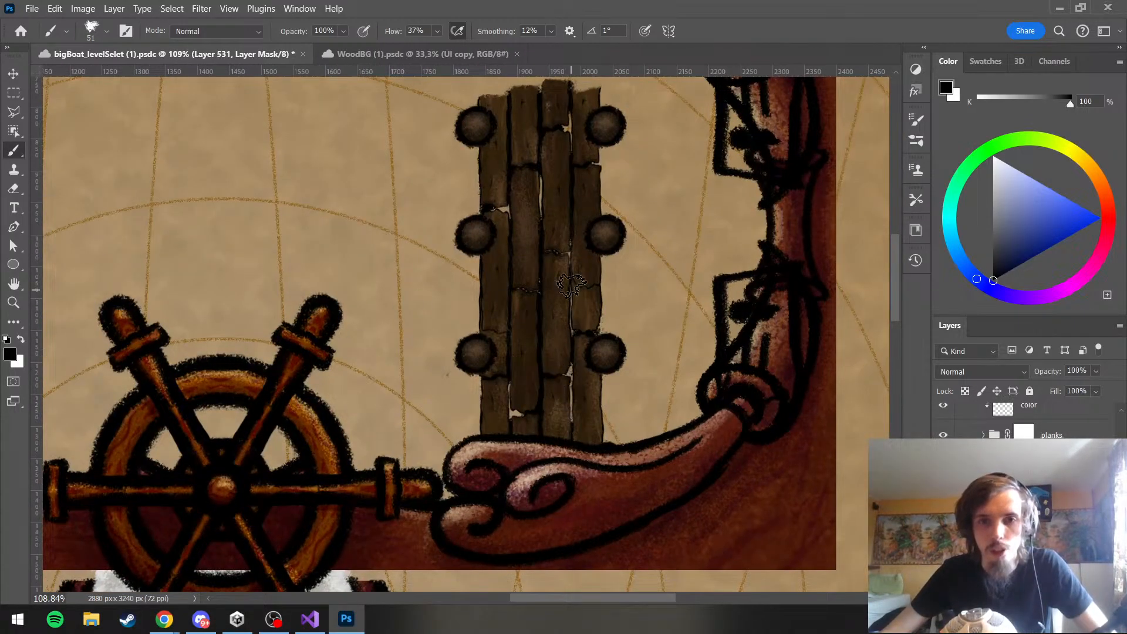
scroll(662, 278, down, 3)
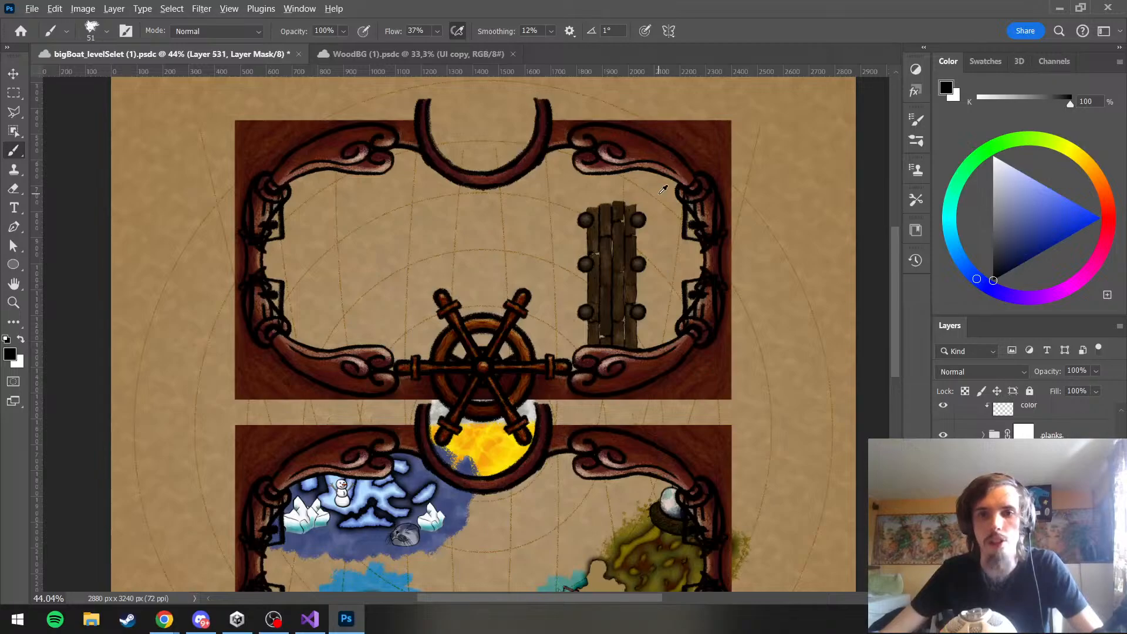
scroll(662, 189, up, 2)
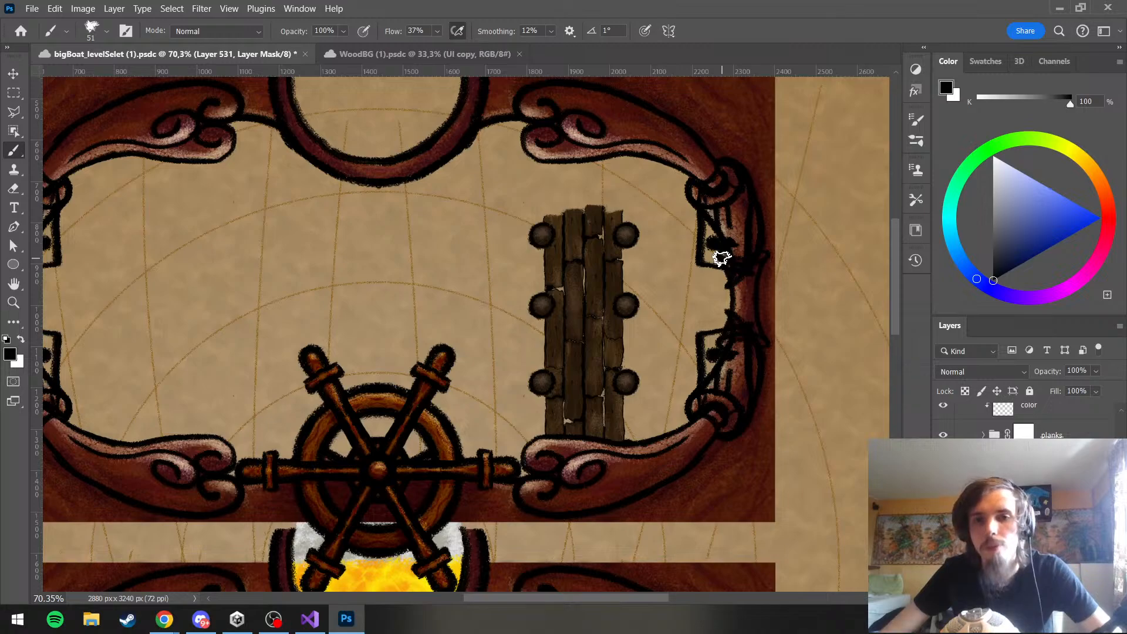
scroll(634, 272, down, 6)
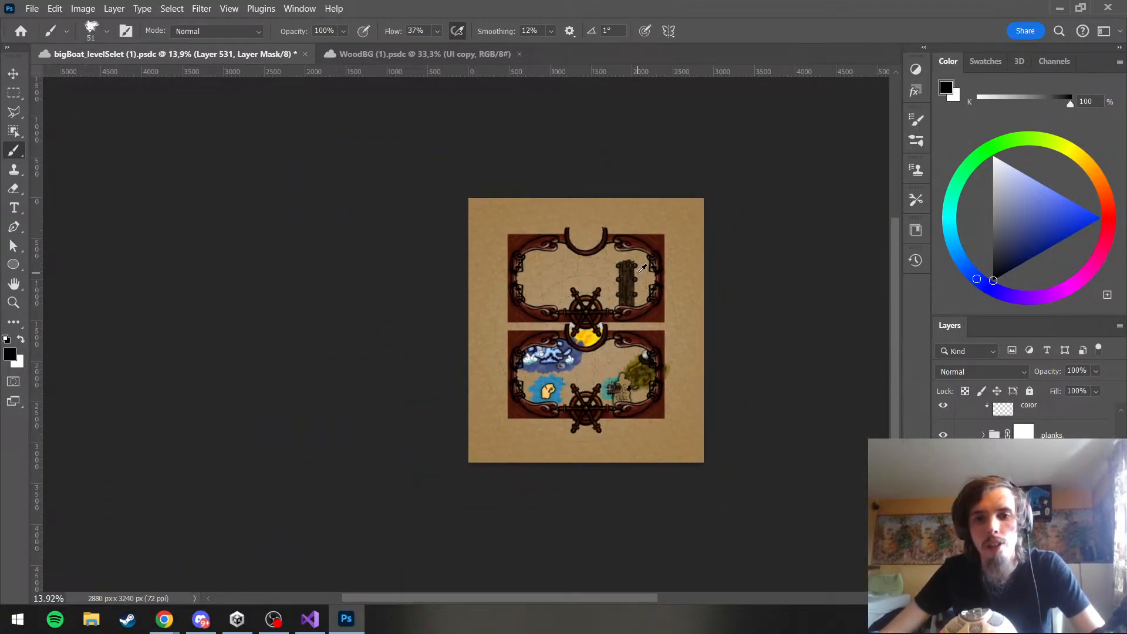
scroll(641, 269, up, 7)
scroll(312, 297, down, 7)
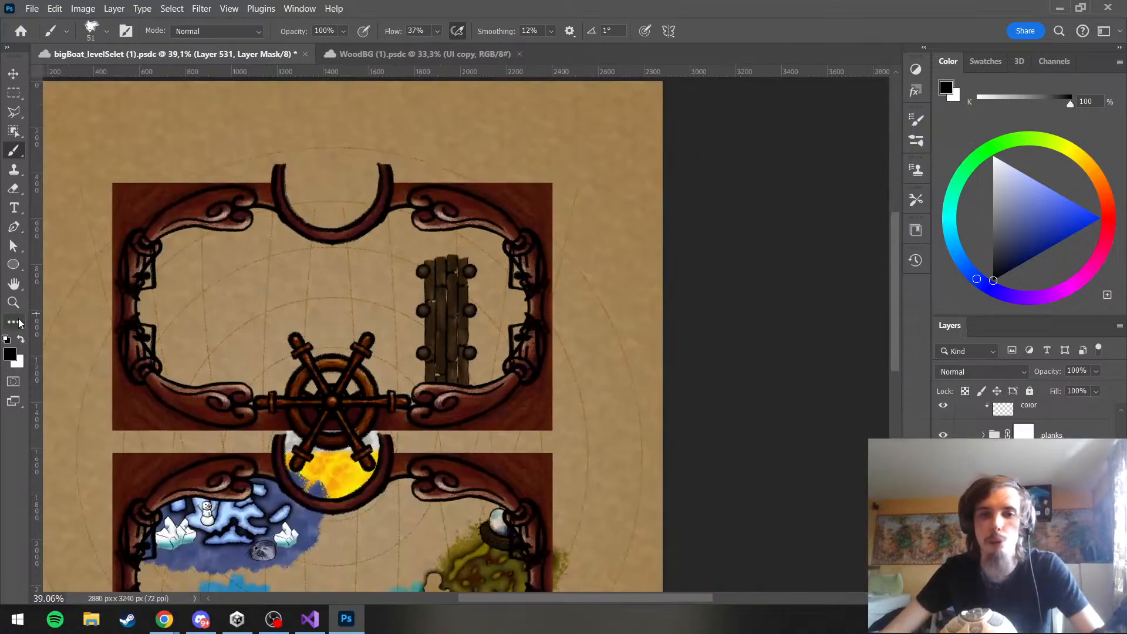
scroll(348, 357, up, 5)
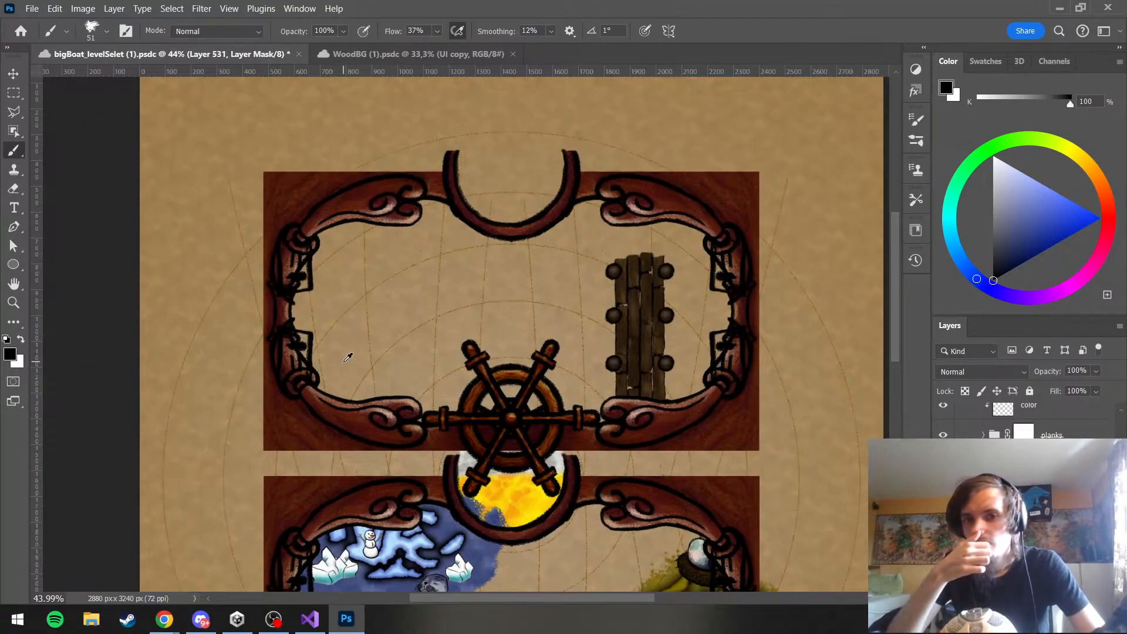
scroll(703, 269, up, 2)
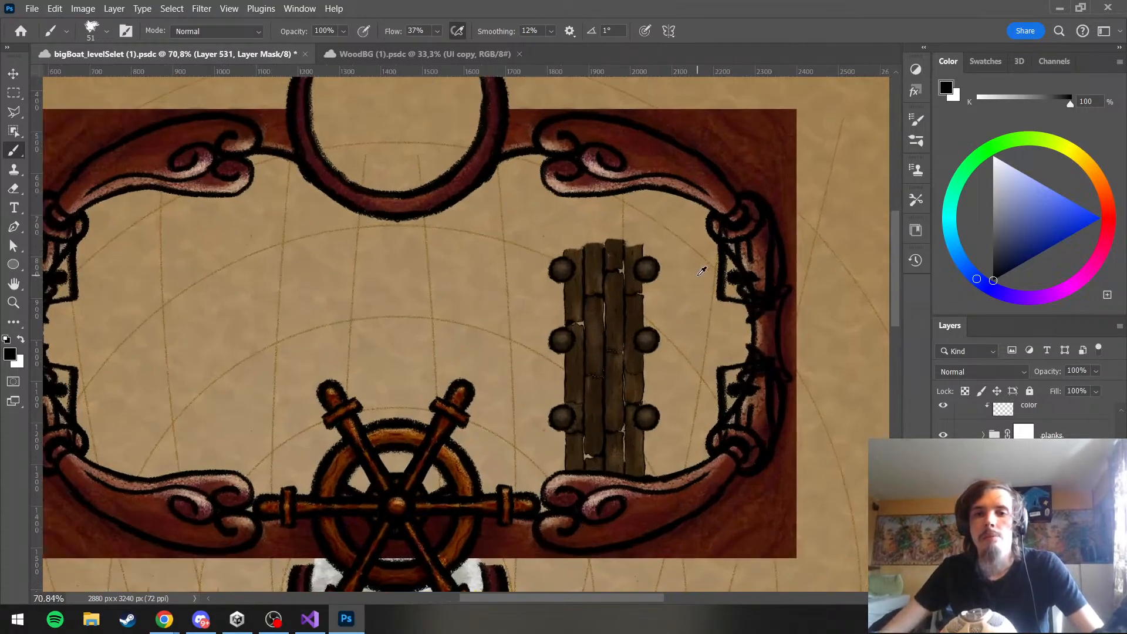
scroll(650, 296, down, 1)
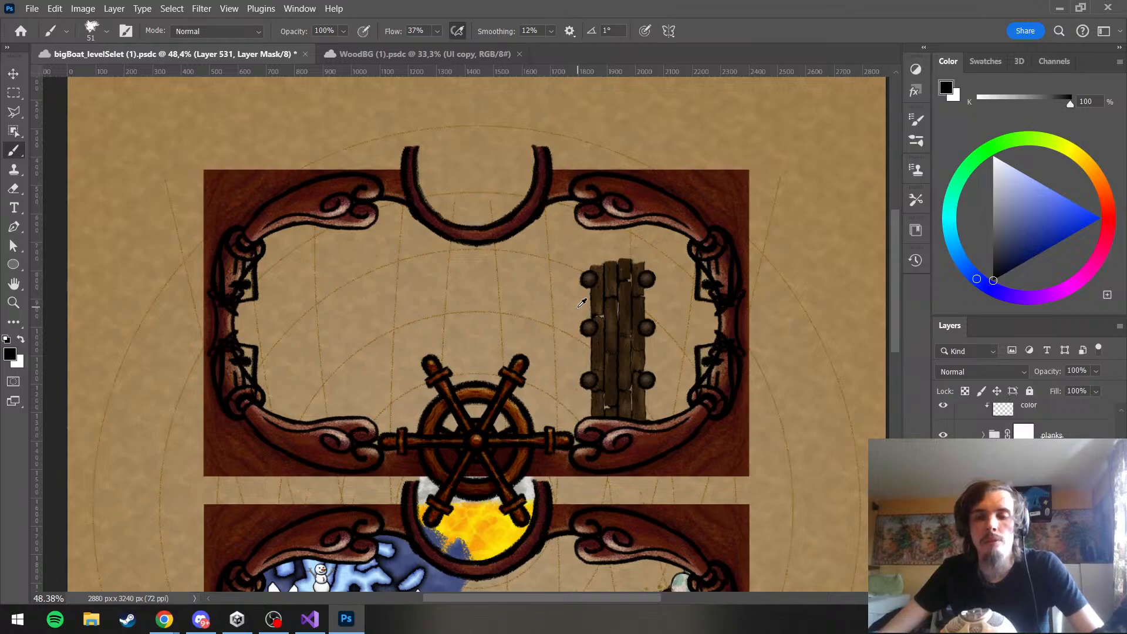
scroll(582, 302, up, 2)
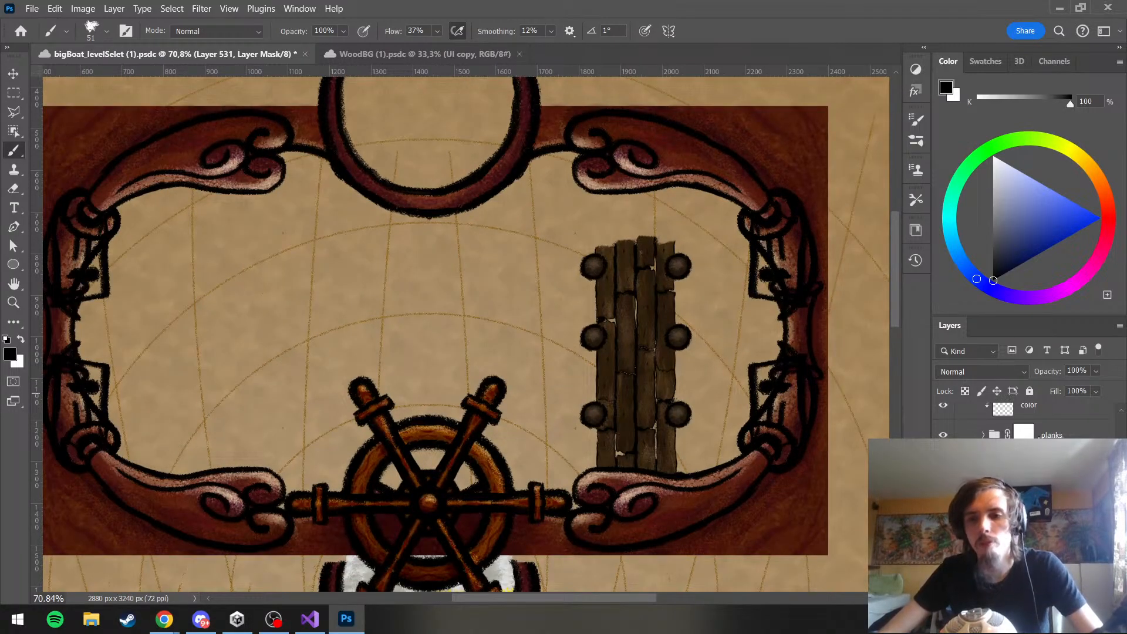
Try narrowing the planks group horizontally to about 78% of its width with Free Transform
click(1040, 438)
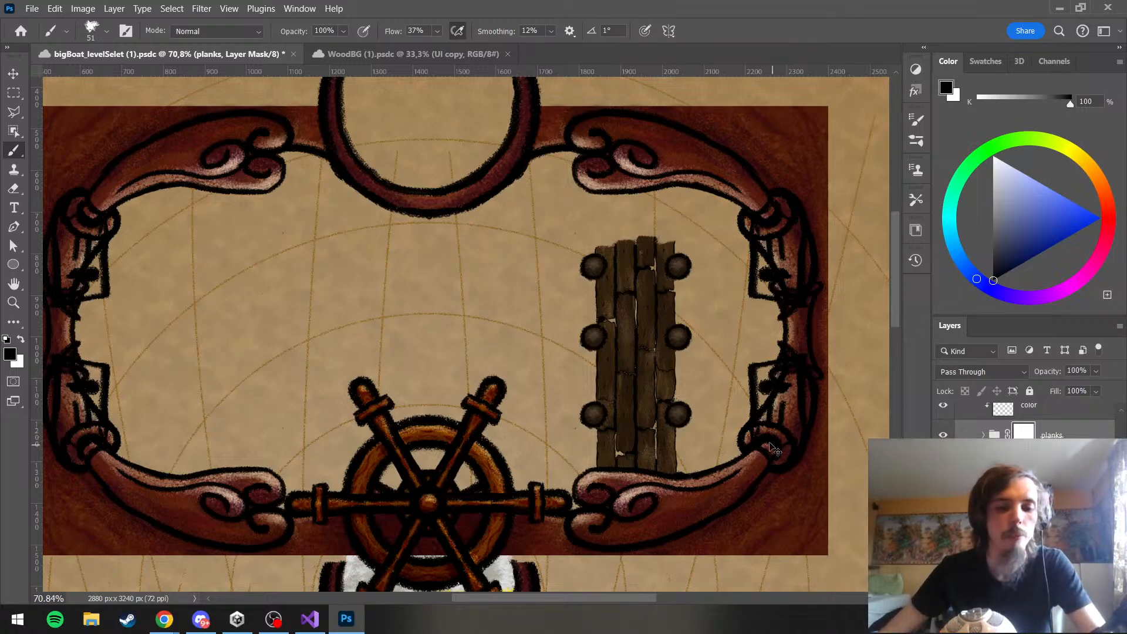
key(ctrl+t)
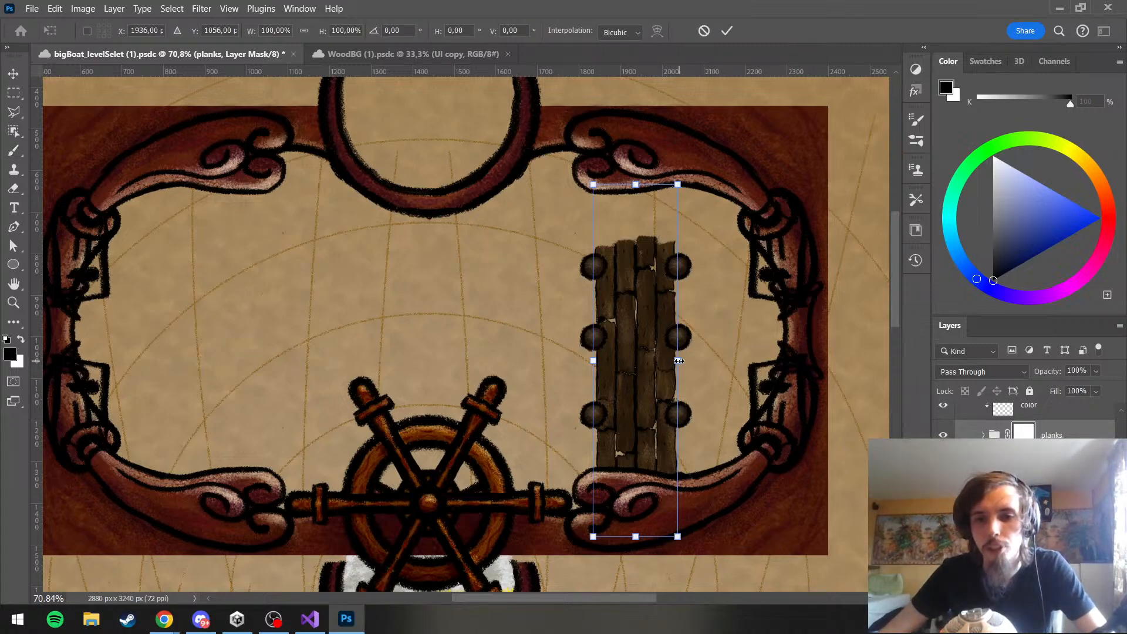
drag(679, 361, 659, 362)
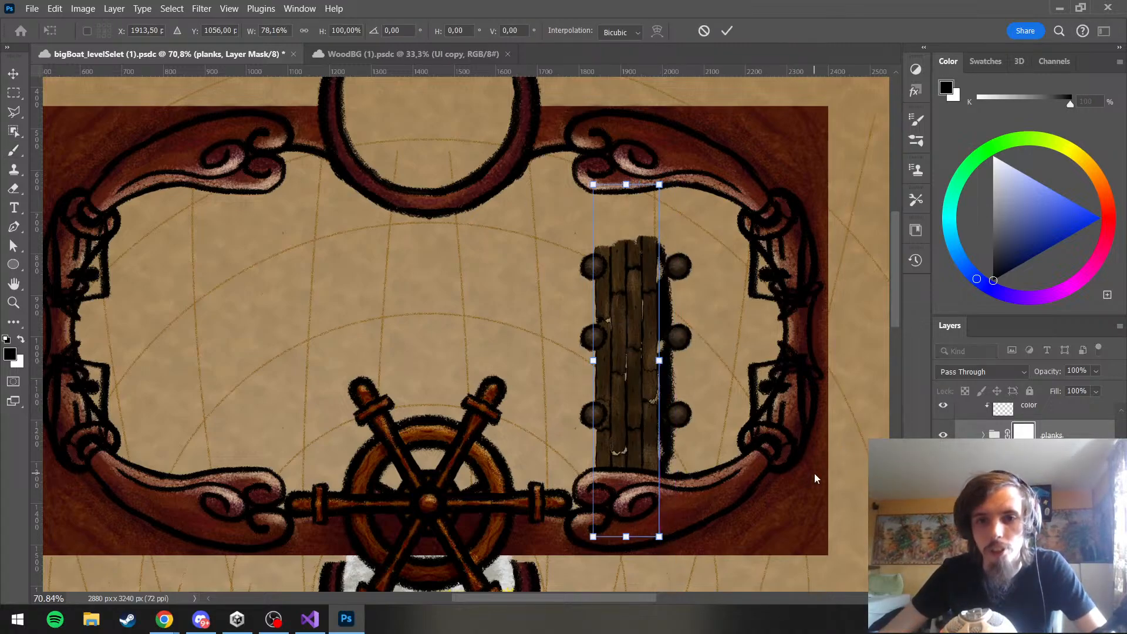
key(ctrl+z)
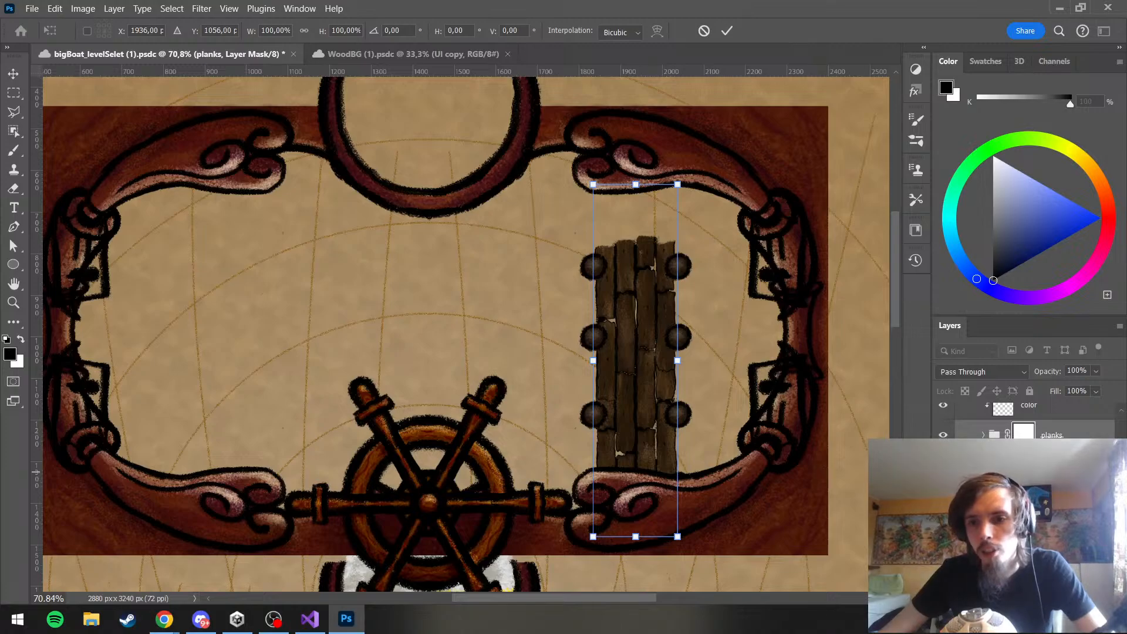
Collapse Group 5 and try changing its width horizontally with Free Transform
click(1027, 473)
scroll(1027, 474, up, 1)
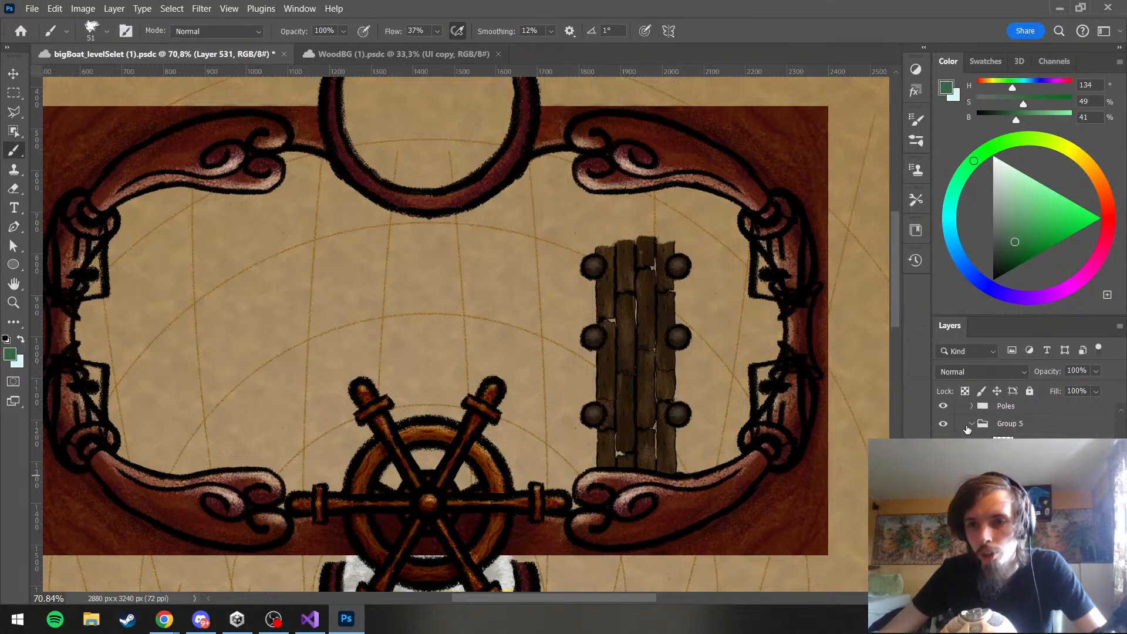
click(983, 425)
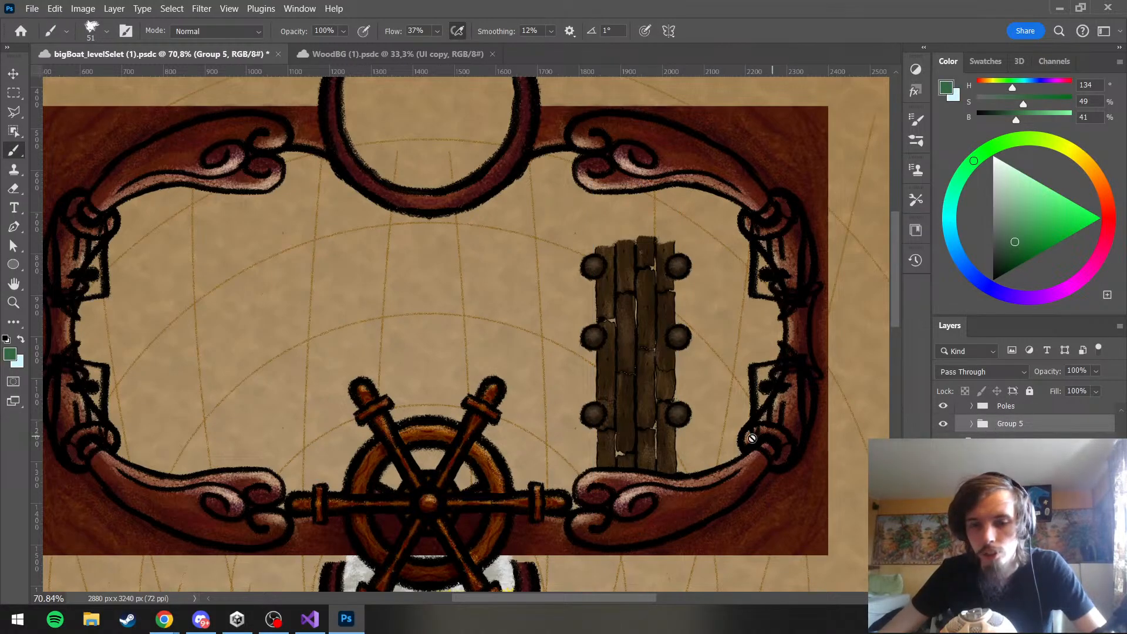
key(ctrl+t)
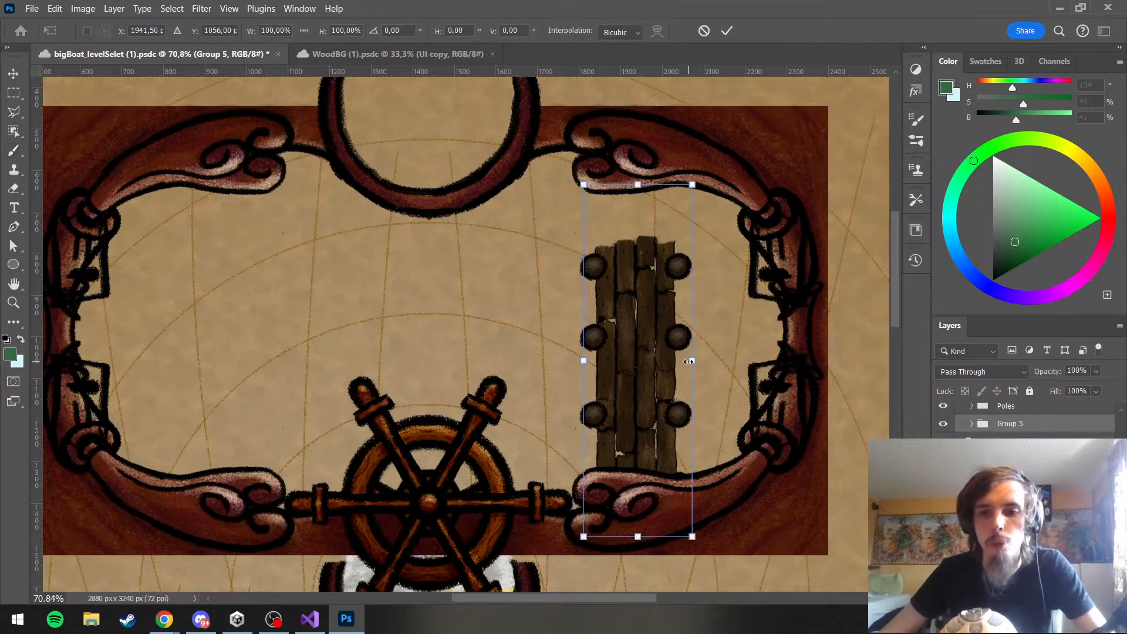
drag(675, 360, 687, 359)
key(ctrl+z)
key(ctrl+z)
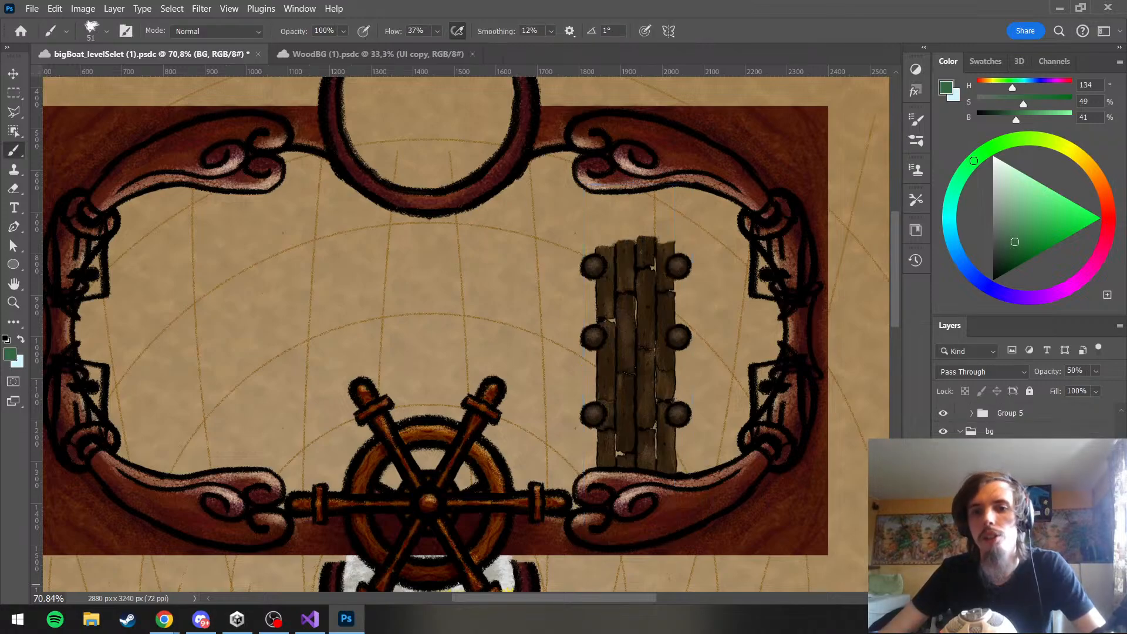
Leave the transform and save the bigBoat_levelSelet document
scroll(747, 425, down, 6)
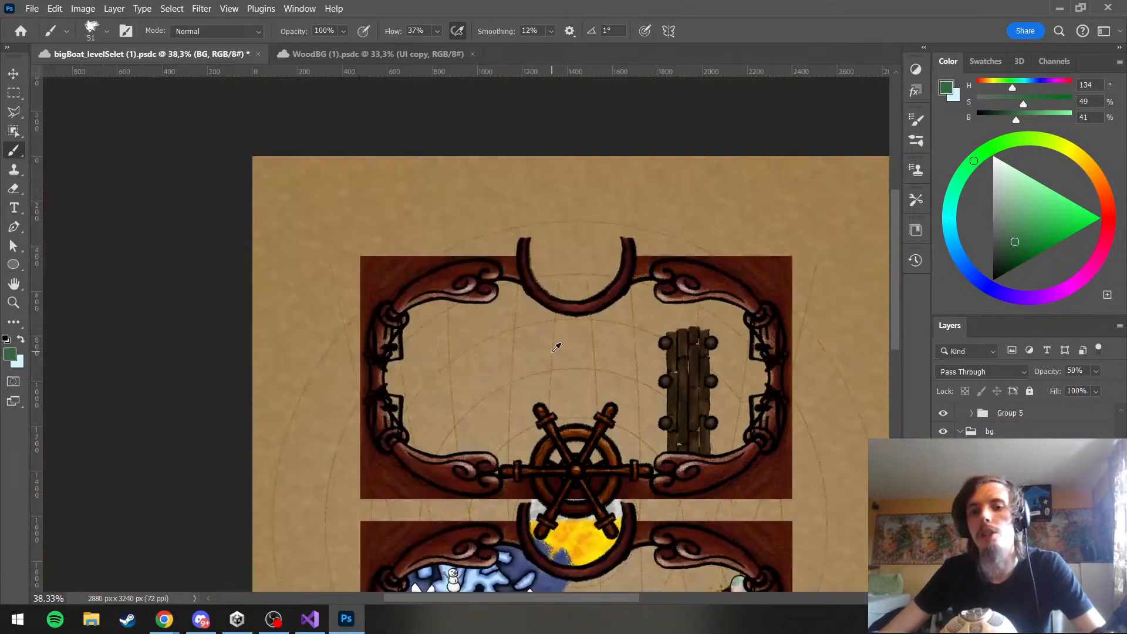
scroll(651, 382, up, 4)
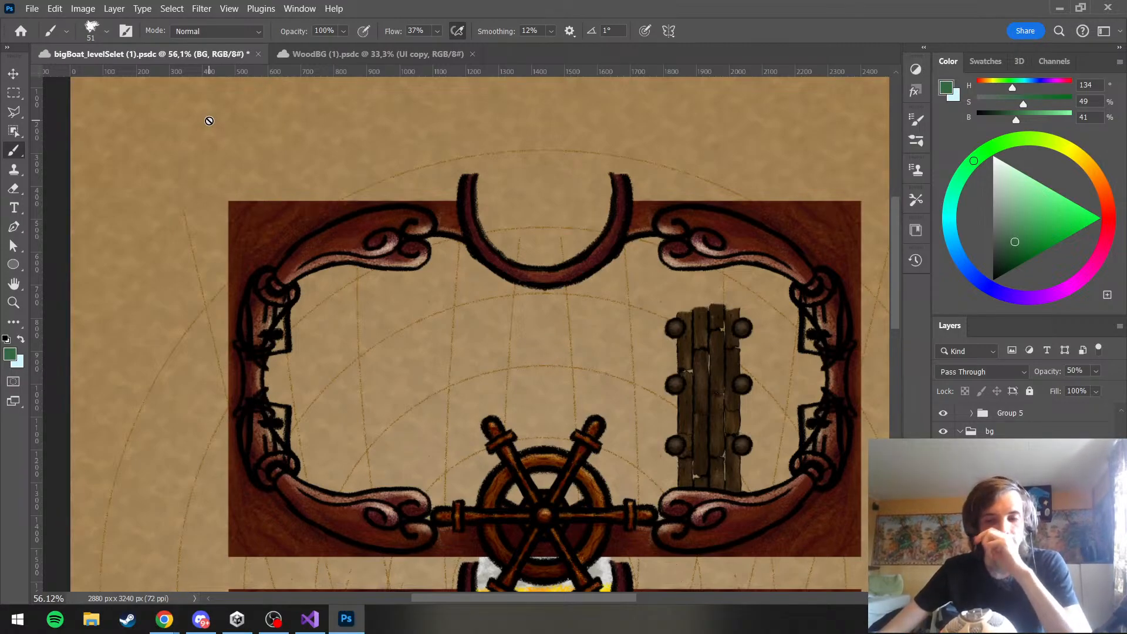
click(31, 8)
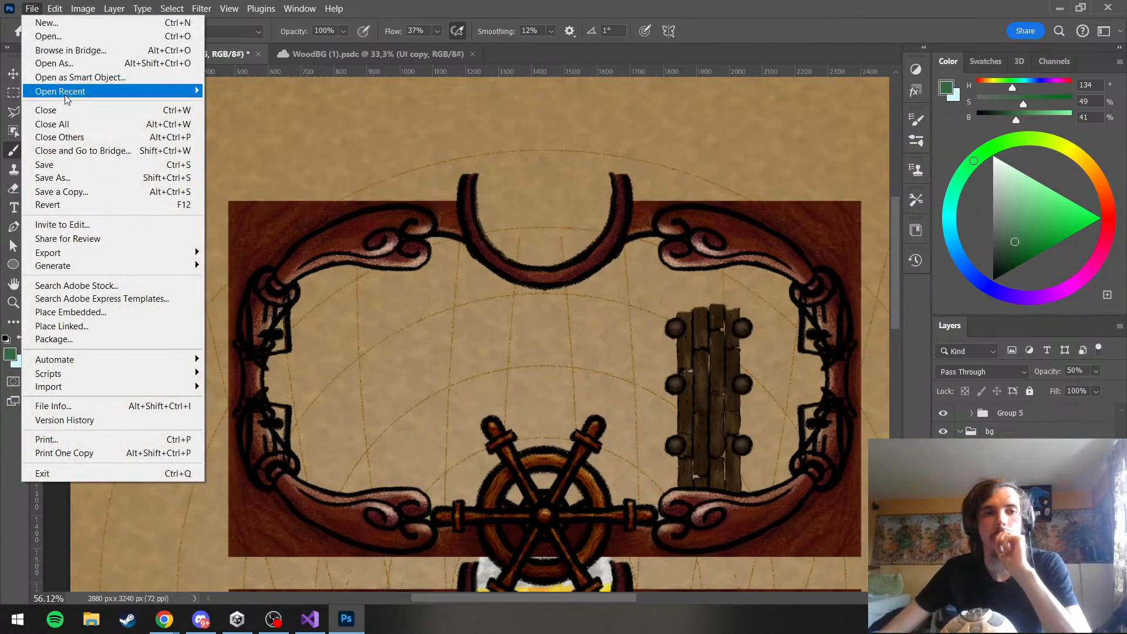
click(44, 164)
scroll(692, 277, down, 1)
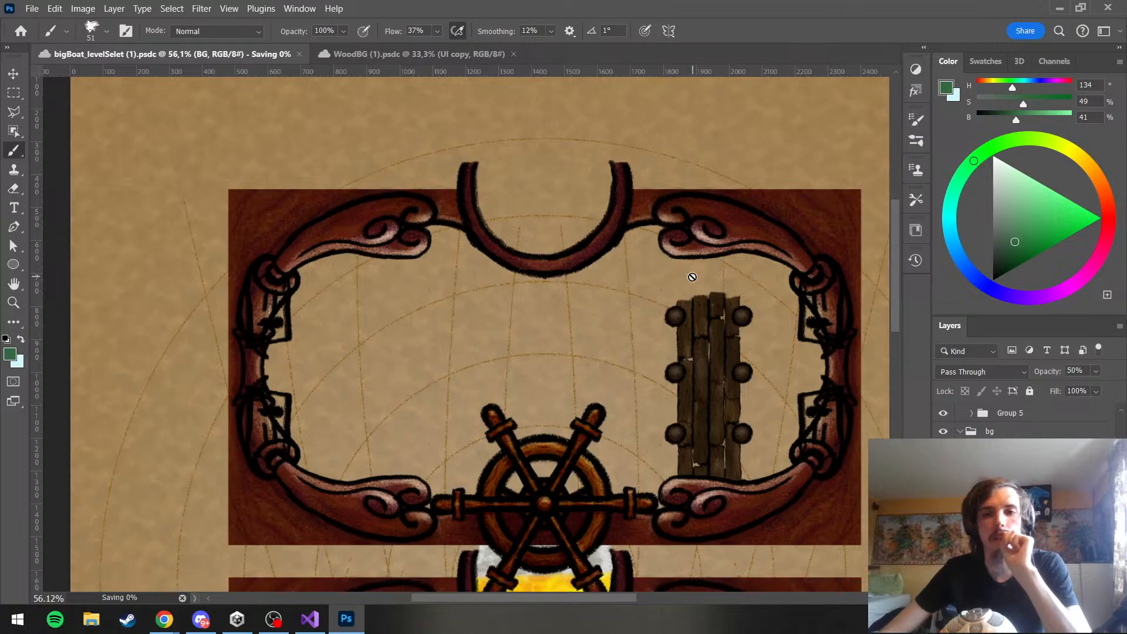
scroll(684, 276, down, 3)
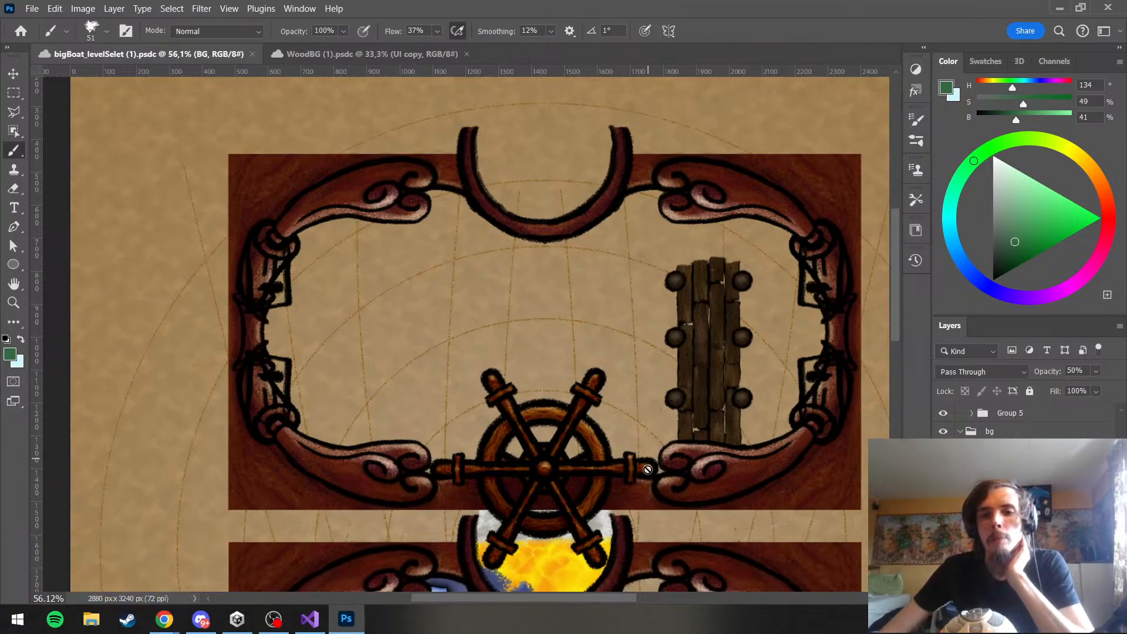
drag(532, 597, 558, 598)
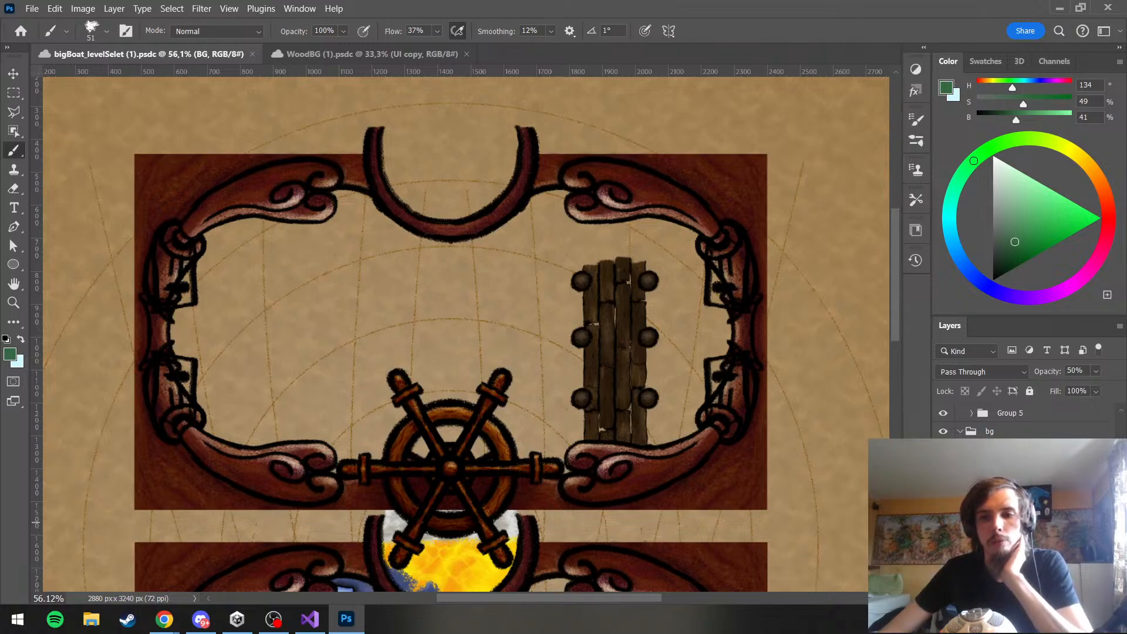
Select the Jetty group's mask, enable pressure-controlled brush size, and try revealing more of the planks' upper ends with a white 151 px brush
scroll(1022, 510, up, 3)
scroll(1018, 503, up, 3)
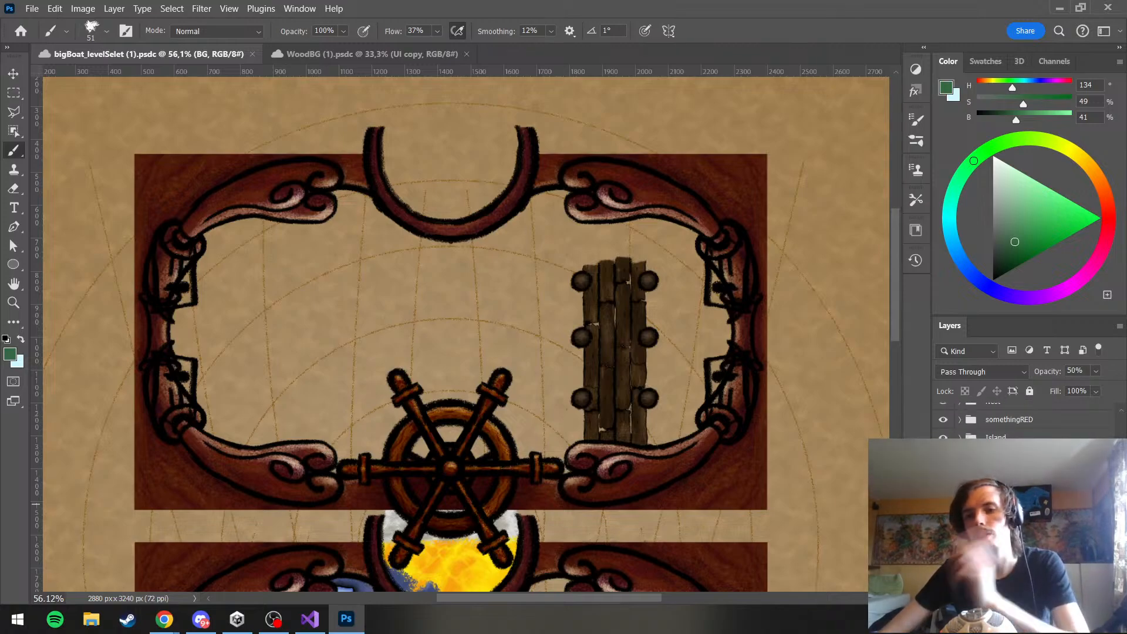
click(1019, 463)
key(x)
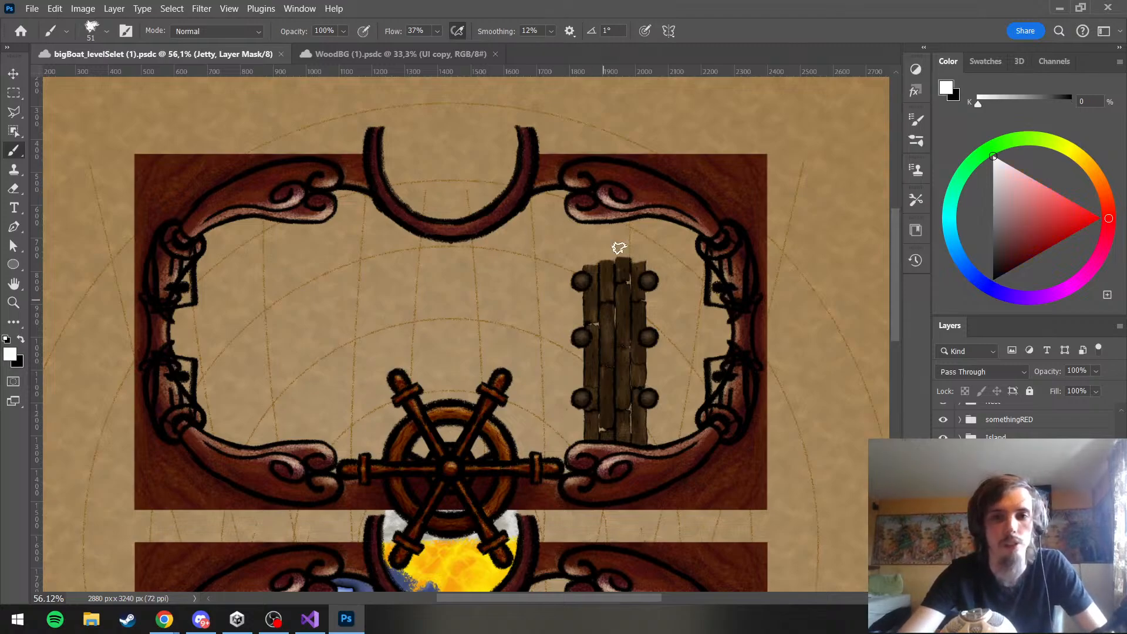
key(bracketright)
key(bracketright)
key(bracketright)
key(bracketright)
key(bracketright)
key(bracketright)
key(bracketright)
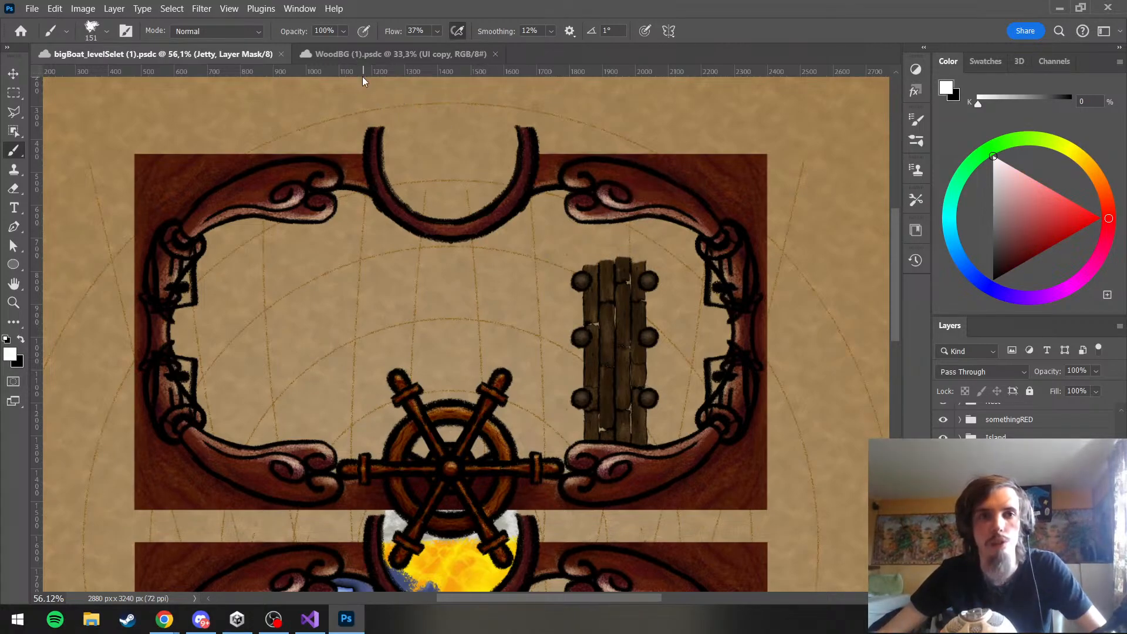
scroll(711, 192, up, 2)
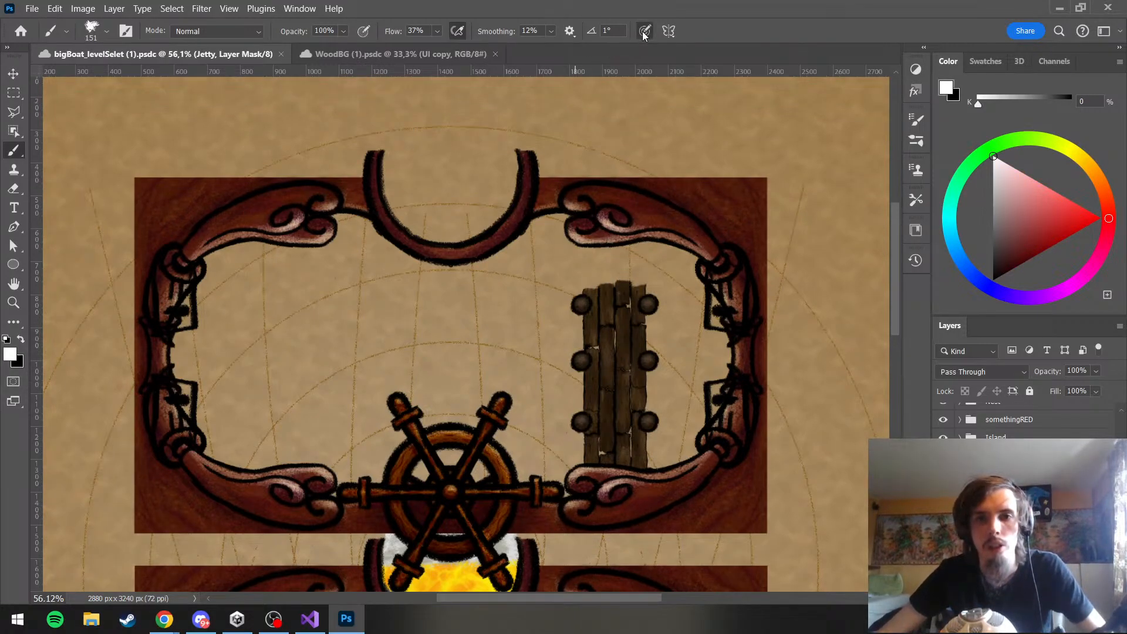
mouse_move(587, 270)
mouse_down()
mouse_move(595, 248)
mouse_move(613, 286)
mouse_move(644, 242)
mouse_up()
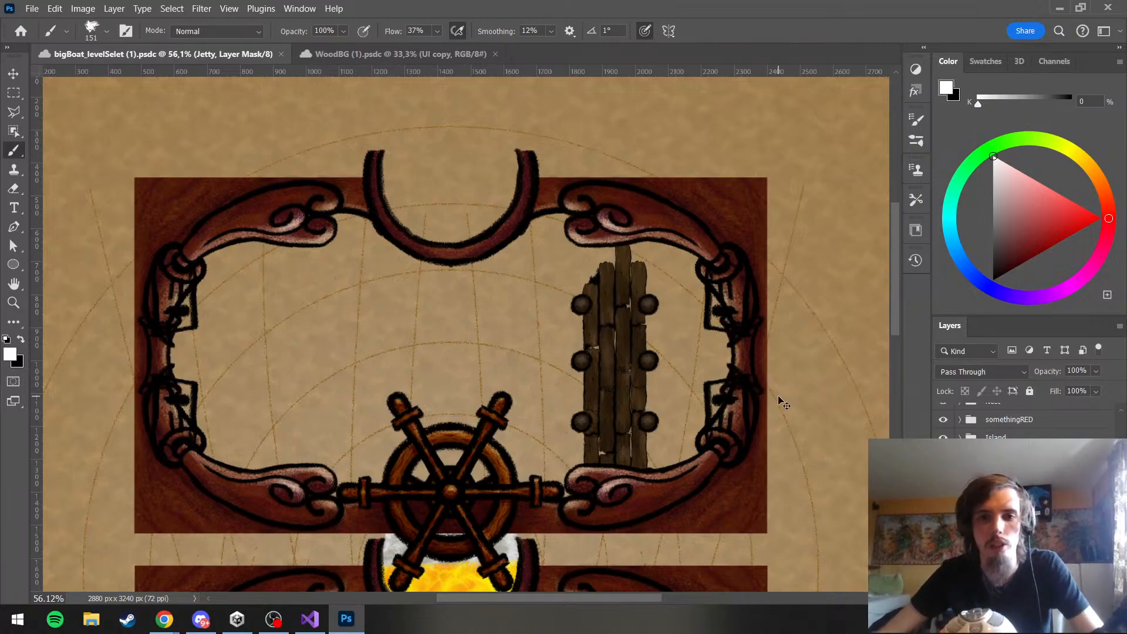
Trim the ragged edges of the planks' upper ends on the Jetty mask in black with a brush reduced to 55 px
scroll(629, 304, up, 5)
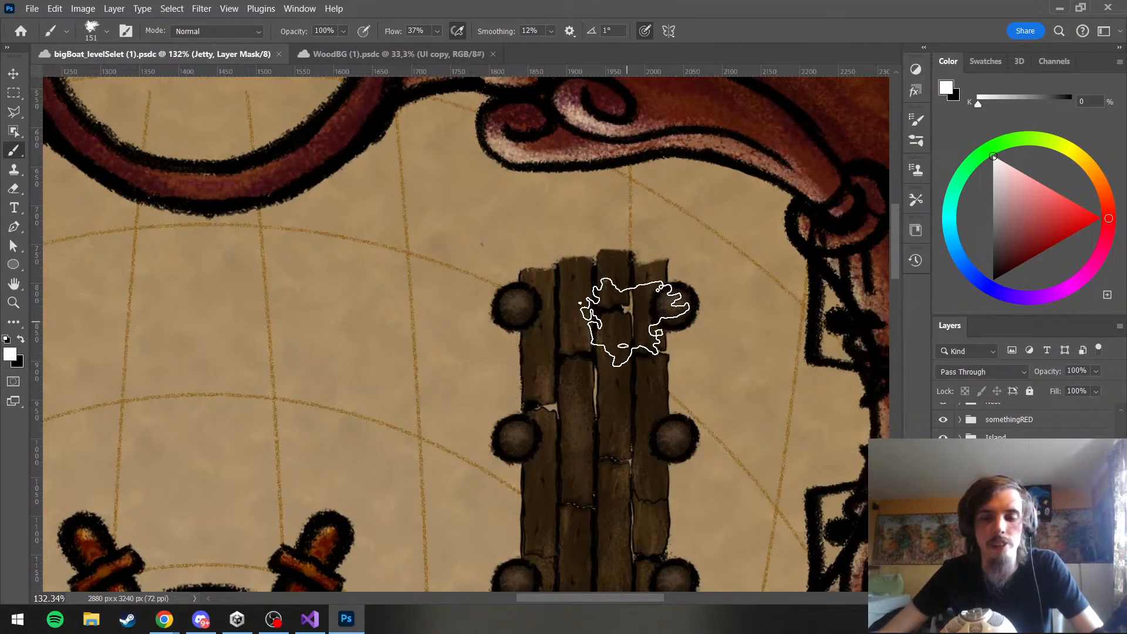
scroll(684, 332, up, 2)
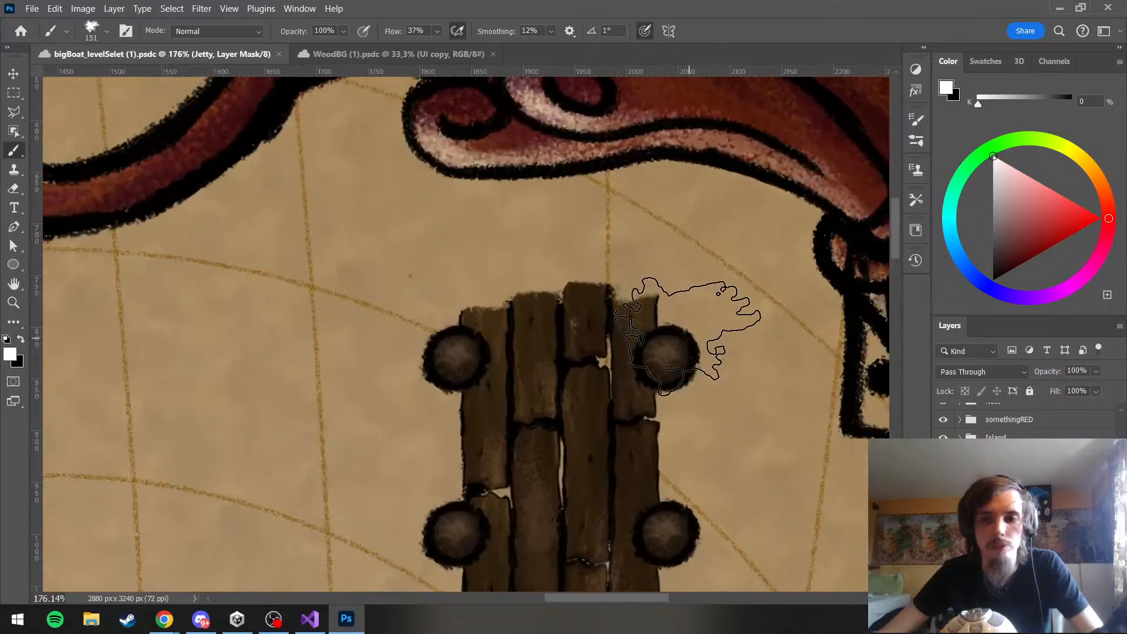
scroll(687, 338, up, 1)
key(x)
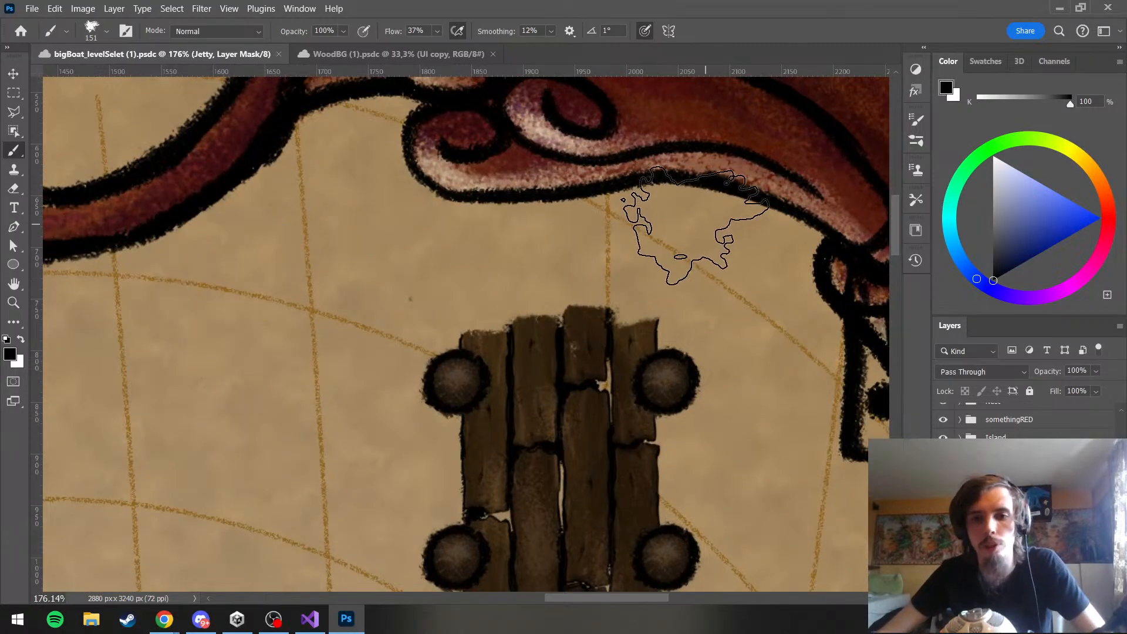
mouse_move(686, 293)
mouse_down()
mouse_move(695, 270)
mouse_move(669, 272)
mouse_up()
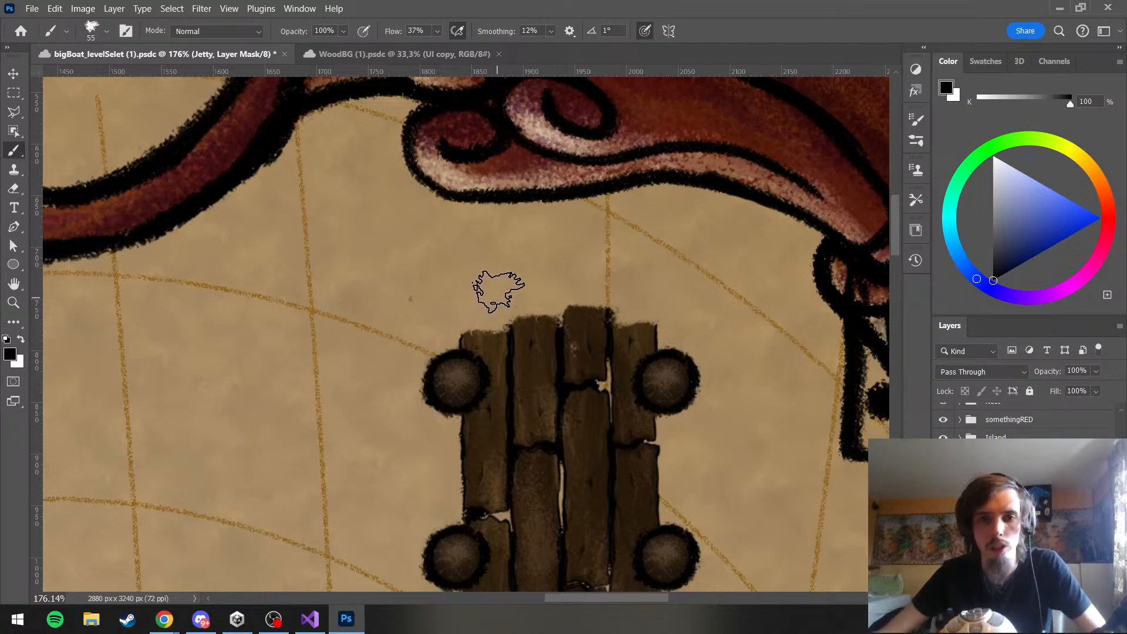
drag(479, 276, 454, 287)
Reveal and square off the upper ends of all four planks on the Jetty mask with a white 20 px brush
scroll(519, 326, up, 7)
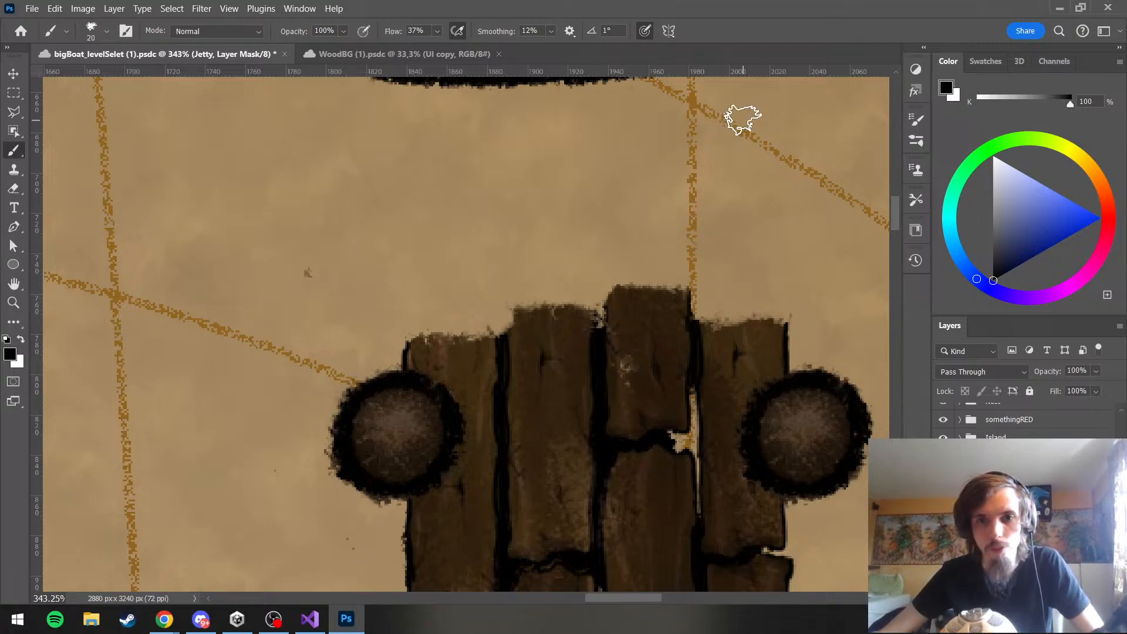
key(x)
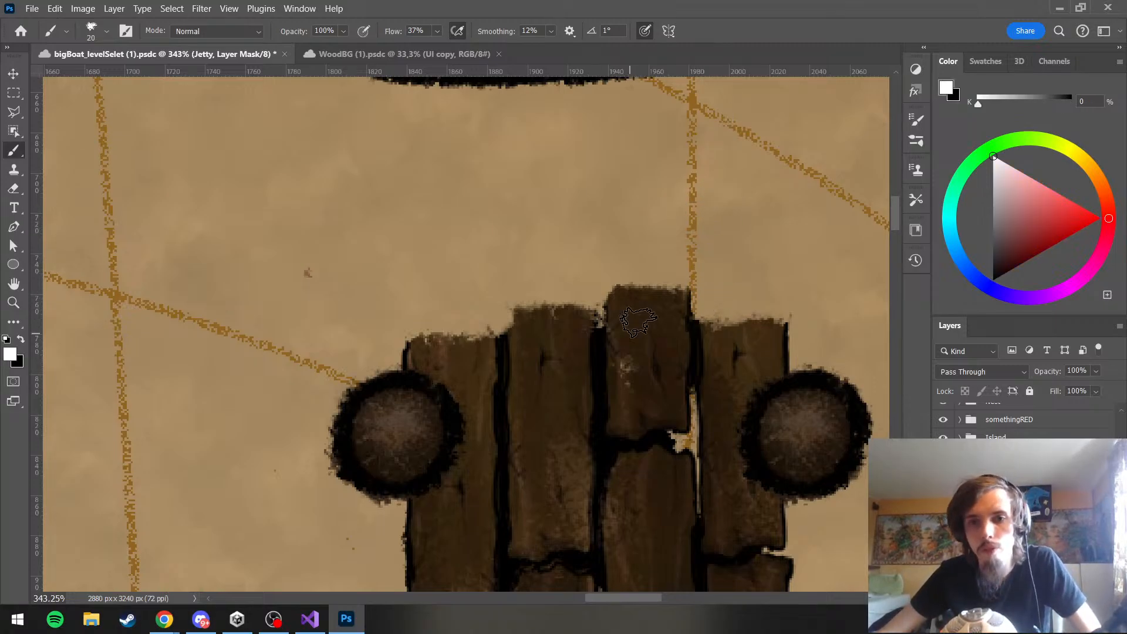
drag(685, 300, 683, 342)
mouse_move(602, 313)
mouse_down()
mouse_move(594, 352)
mouse_move(571, 295)
mouse_move(659, 278)
mouse_move(753, 317)
mouse_move(642, 329)
mouse_move(612, 293)
mouse_move(620, 320)
mouse_move(620, 296)
mouse_move(681, 290)
mouse_up()
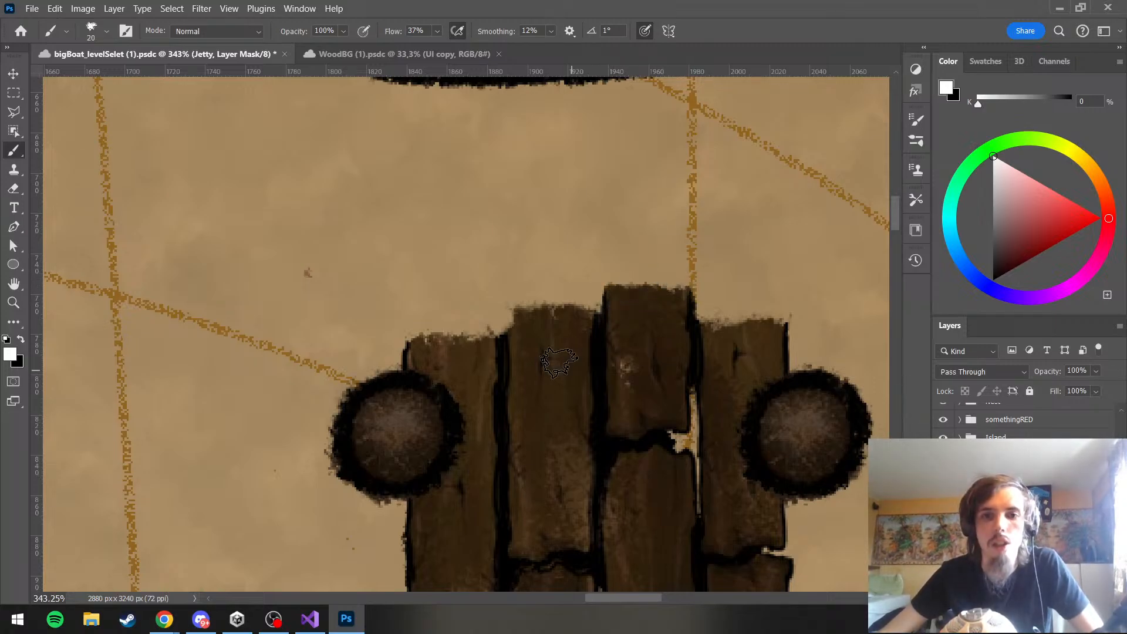
drag(506, 322, 586, 317)
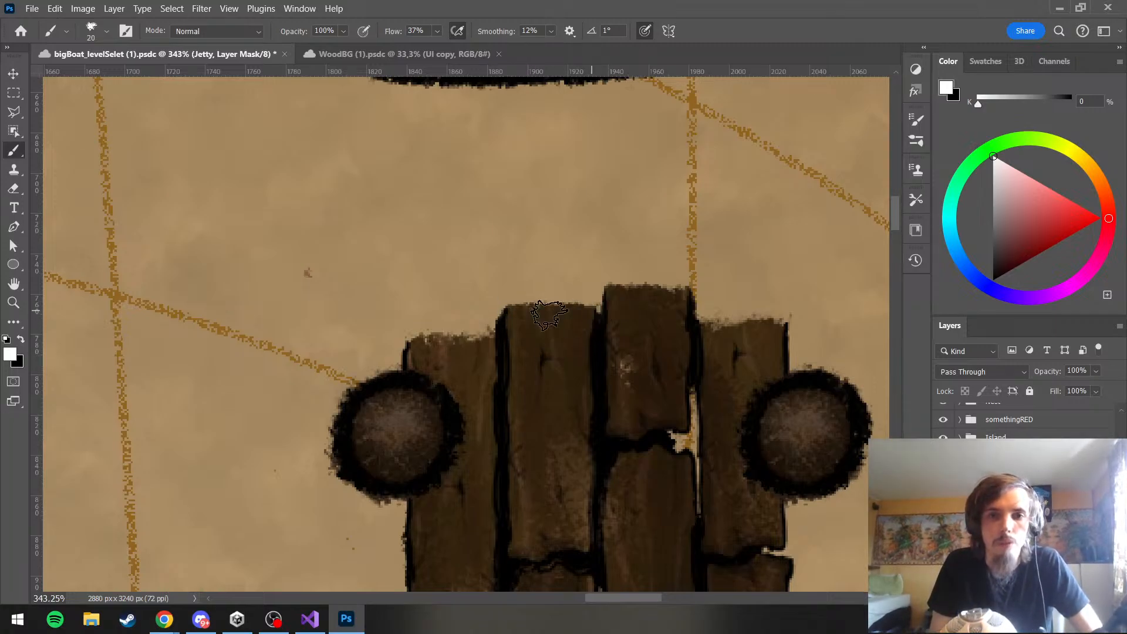
mouse_move(455, 342)
mouse_down()
mouse_move(486, 344)
mouse_move(450, 345)
mouse_up()
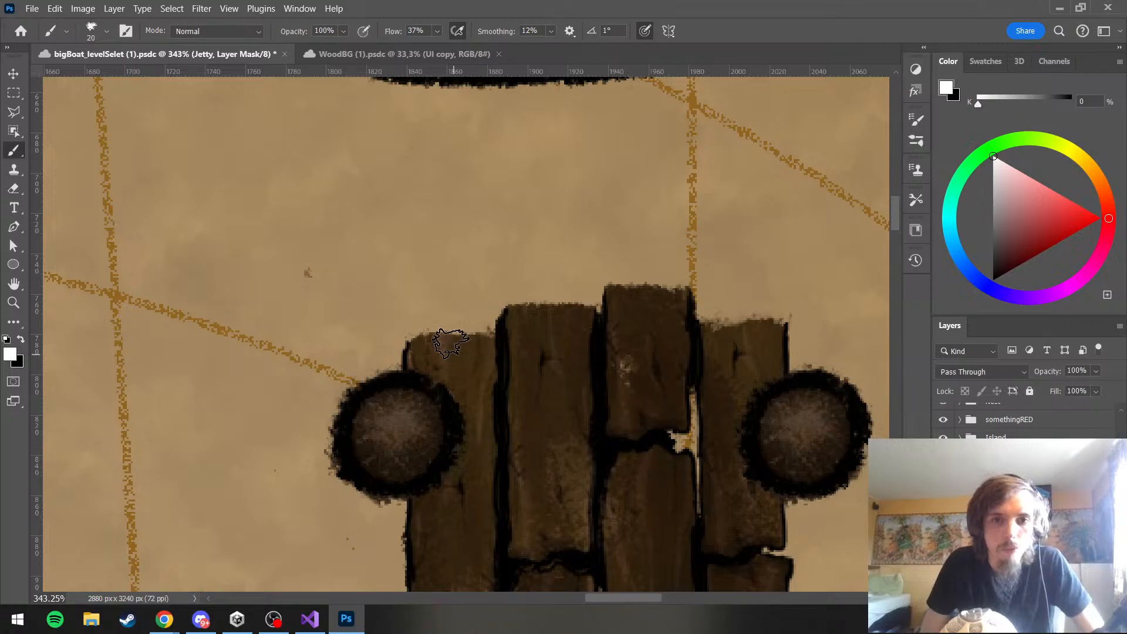
mouse_move(702, 323)
mouse_down()
mouse_move(778, 317)
mouse_move(758, 334)
mouse_move(779, 326)
mouse_move(777, 349)
mouse_move(759, 335)
mouse_up()
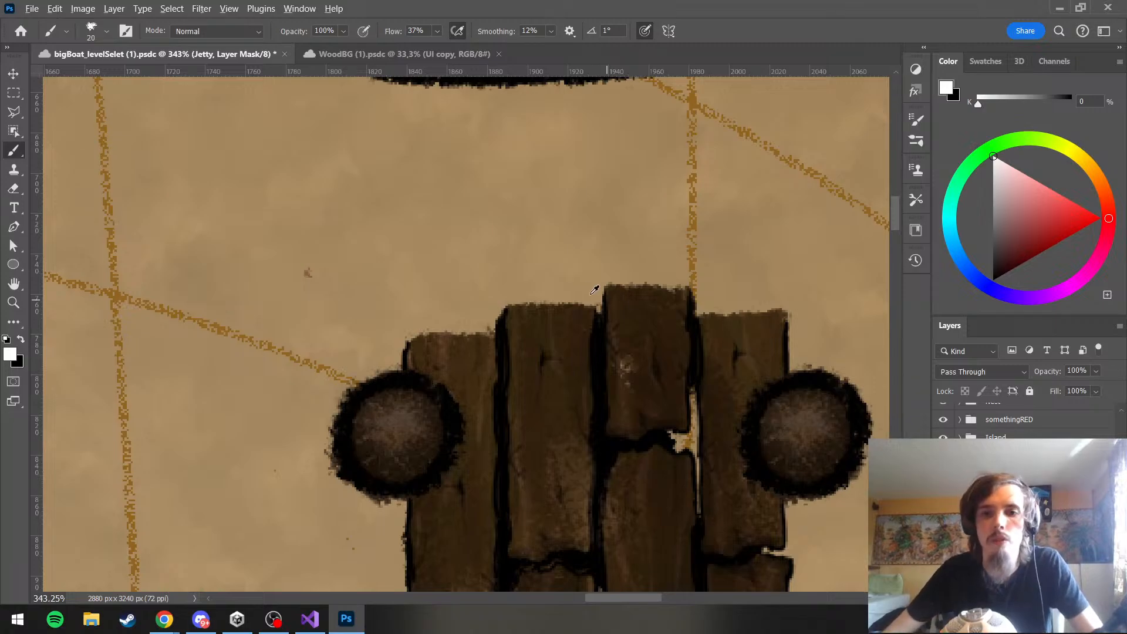
Close the bigBoat_levelSelet document and switch to Adobe Bridge
scroll(594, 289, down, 8)
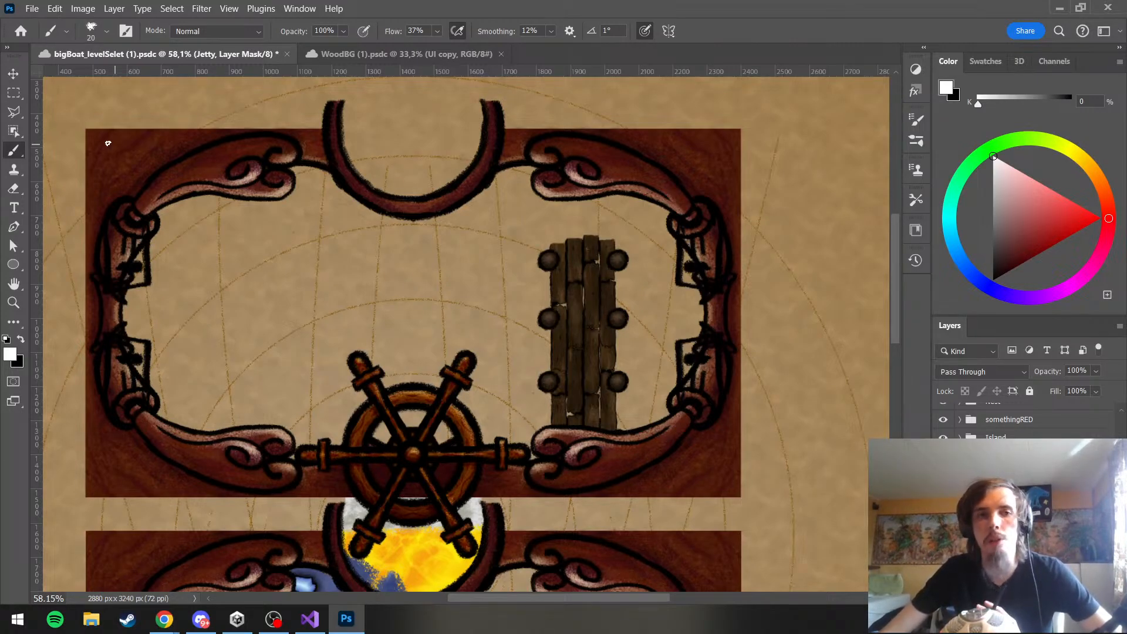
click(30, 9)
click(73, 154)
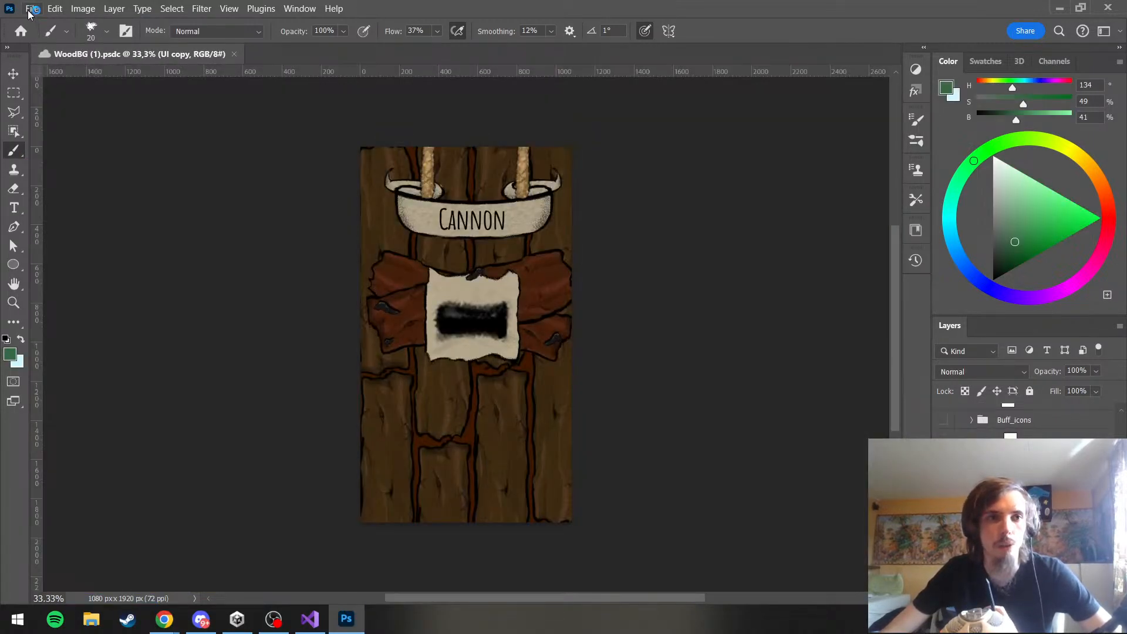
click(31, 8)
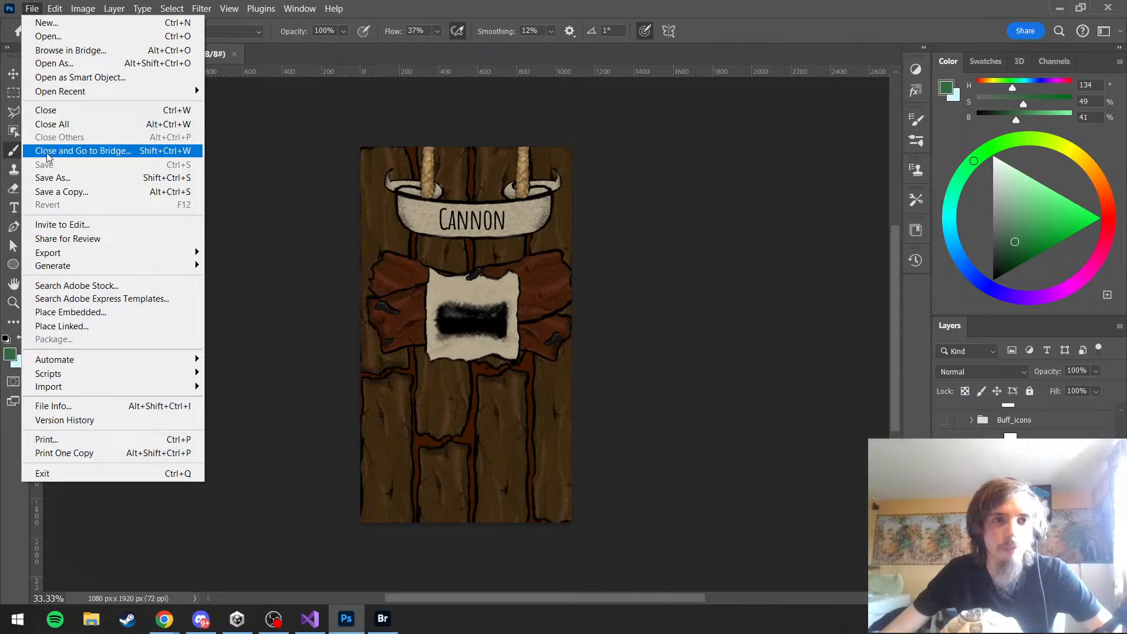
click(389, 622)
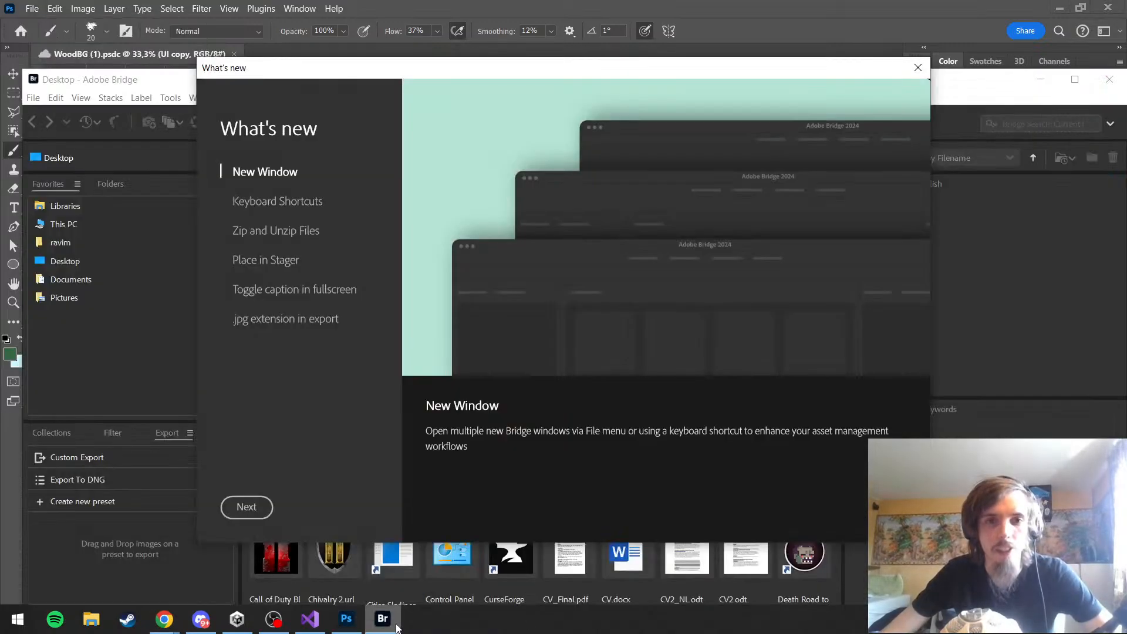
Dismiss the What's new window, close Adobe Bridge and reopen the bigBoat_levelSelet document in Photoshop
click(919, 65)
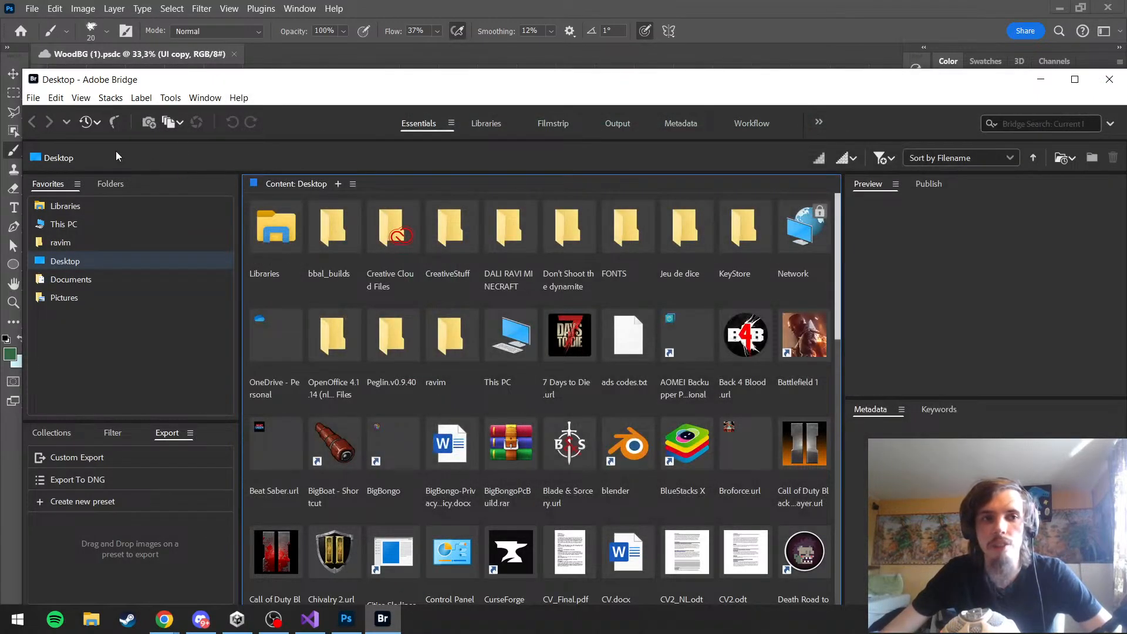
drag(952, 86, 875, 91)
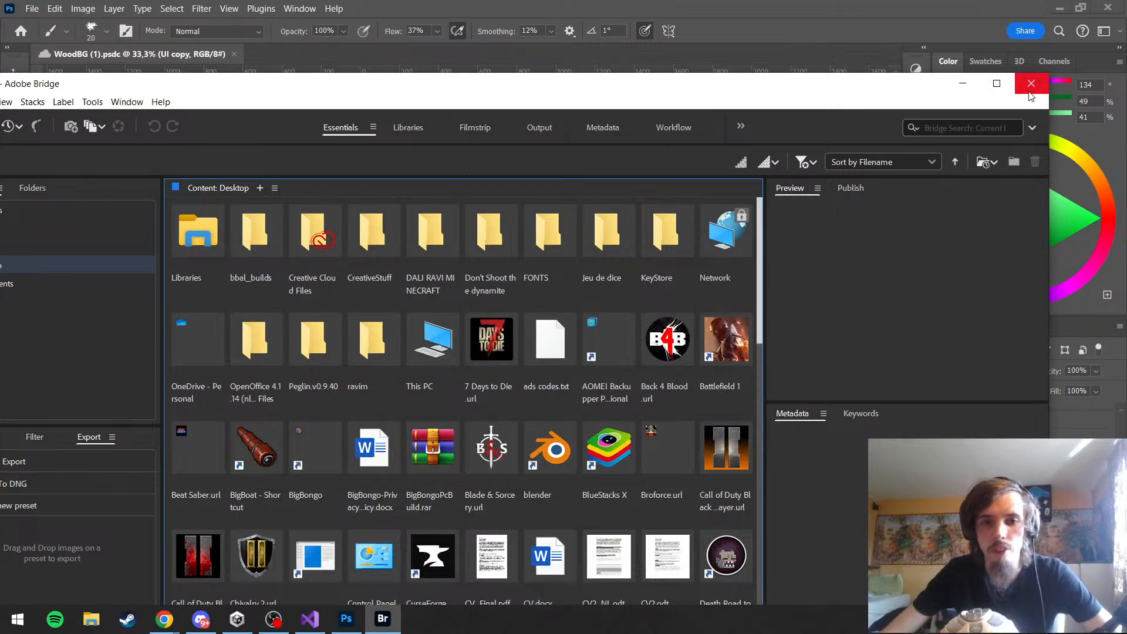
click(1031, 84)
click(22, 32)
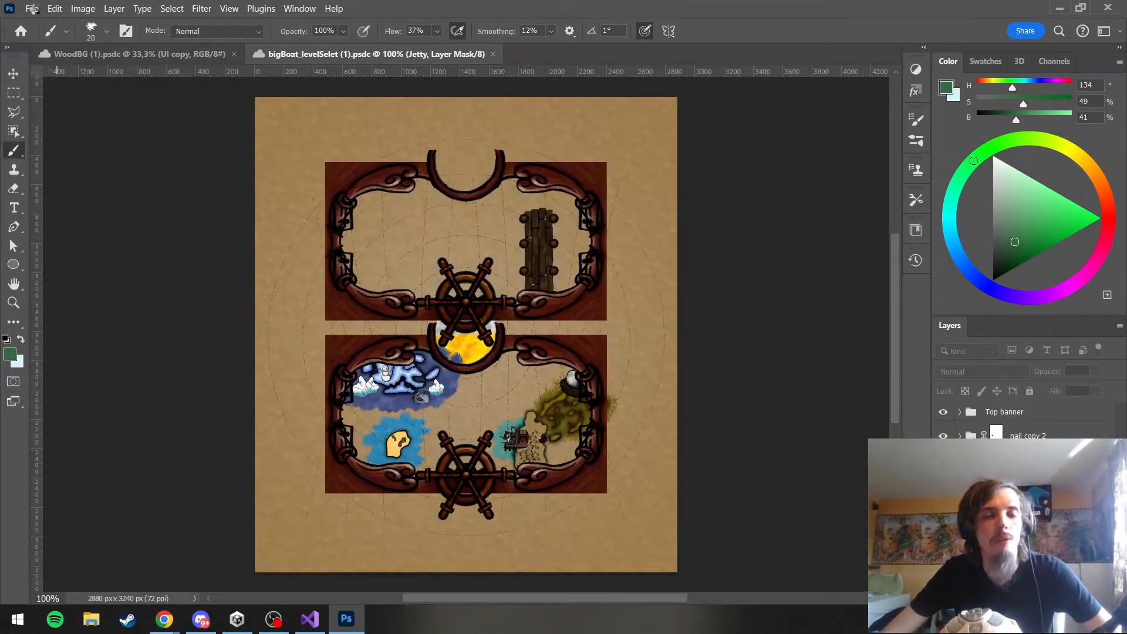
click(32, 8)
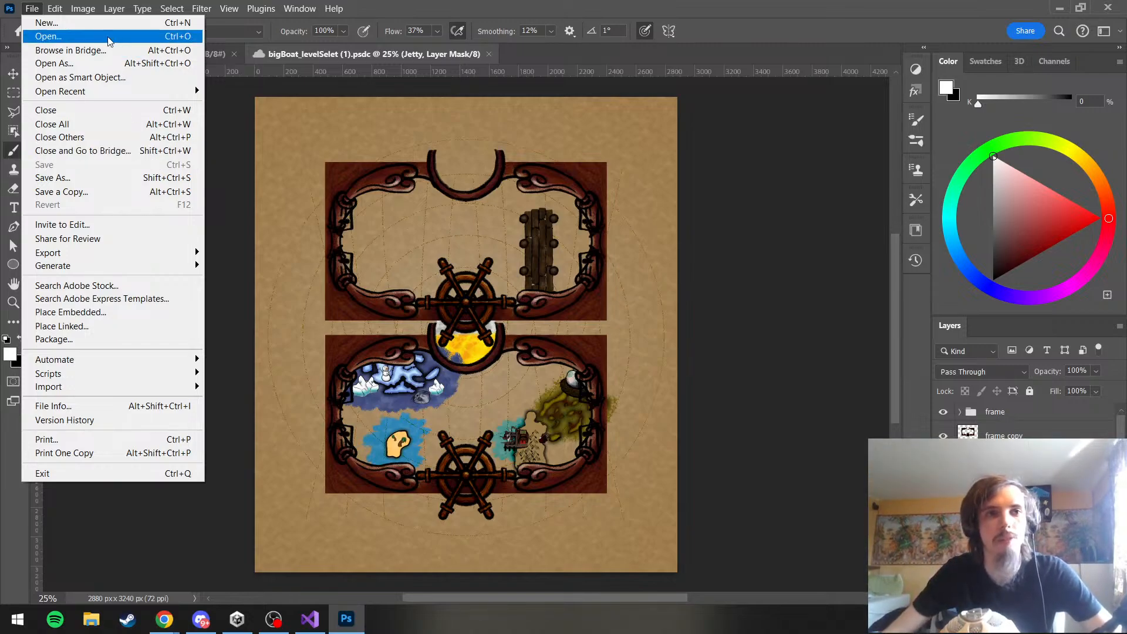
click(37, 10)
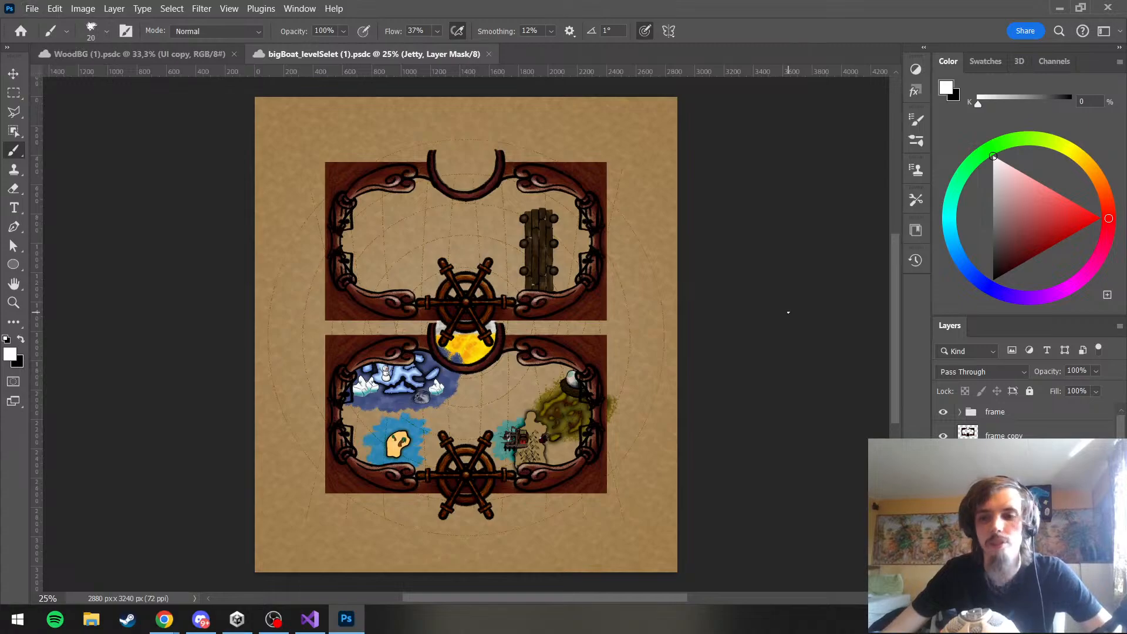
scroll(544, 350, up, 3)
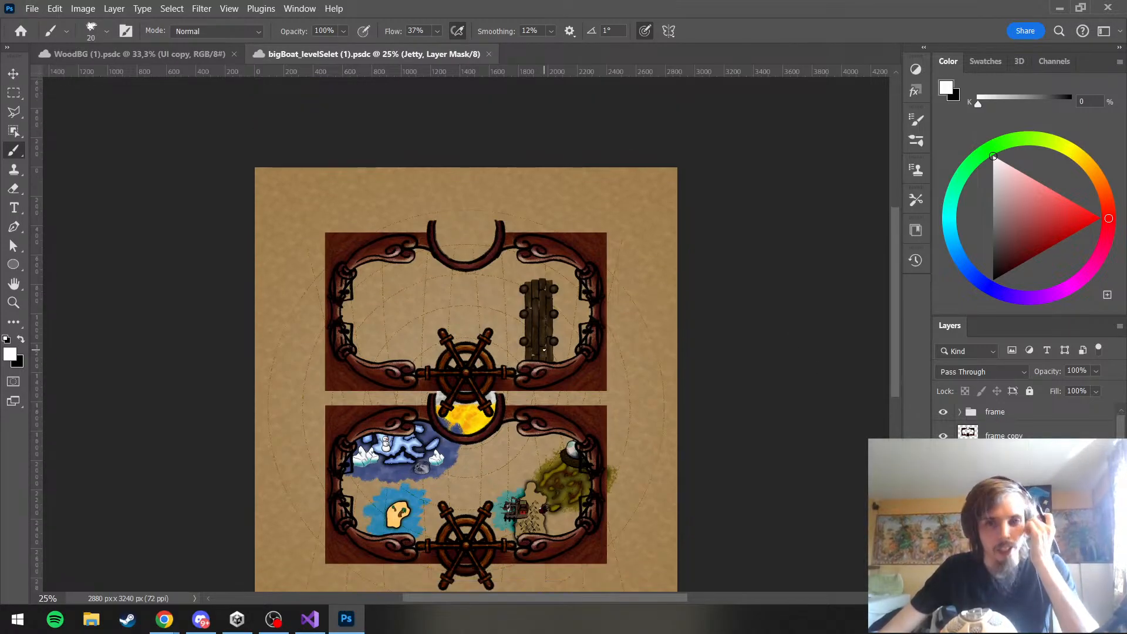
scroll(498, 314, up, 3)
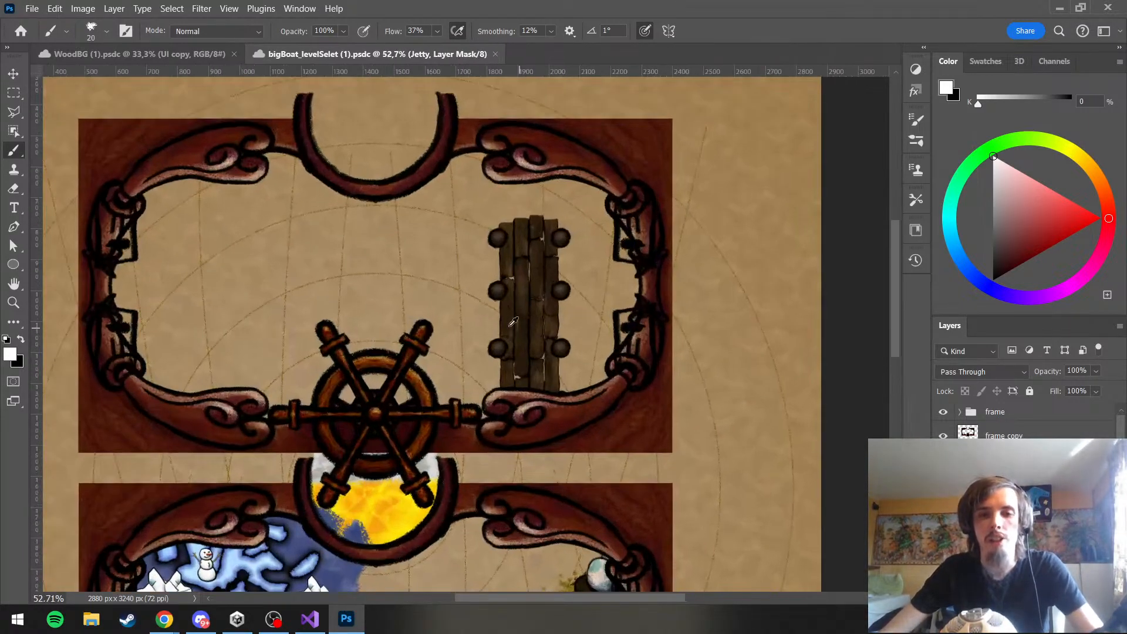
scroll(512, 368, up, 1)
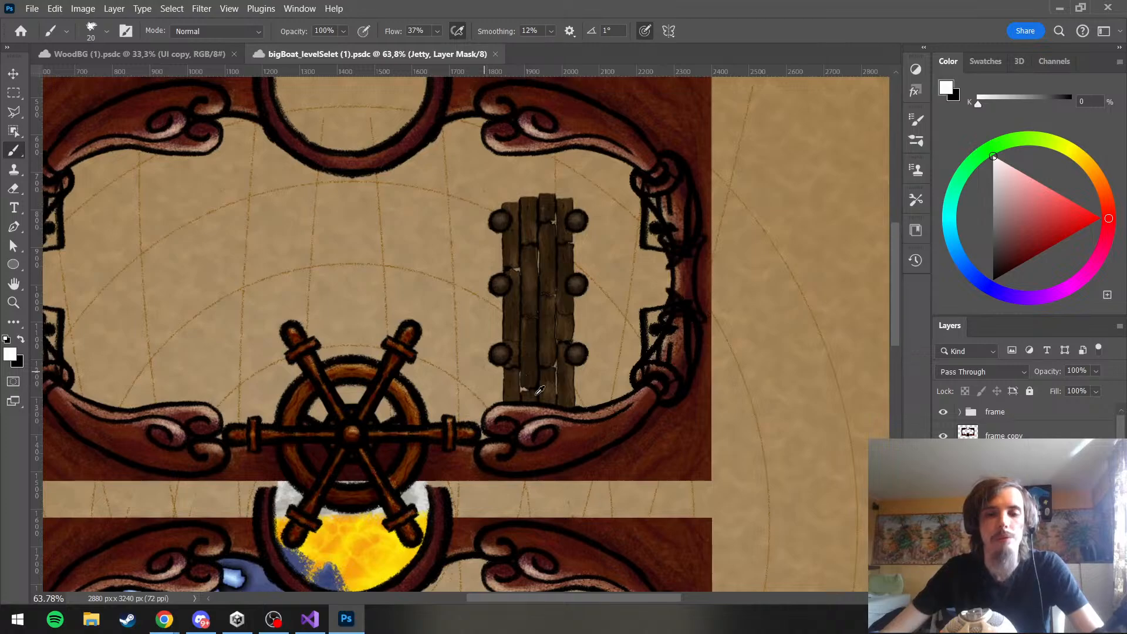
scroll(540, 391, up, 3)
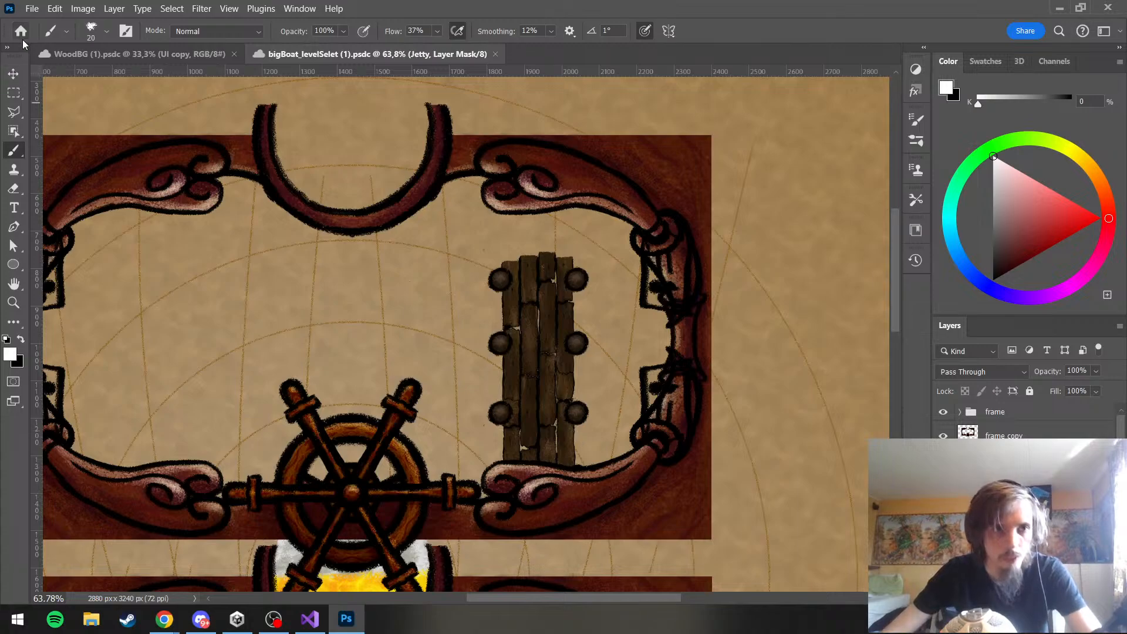
Try setting the opacity of the planks' color layer to 87% and undo it
key(v)
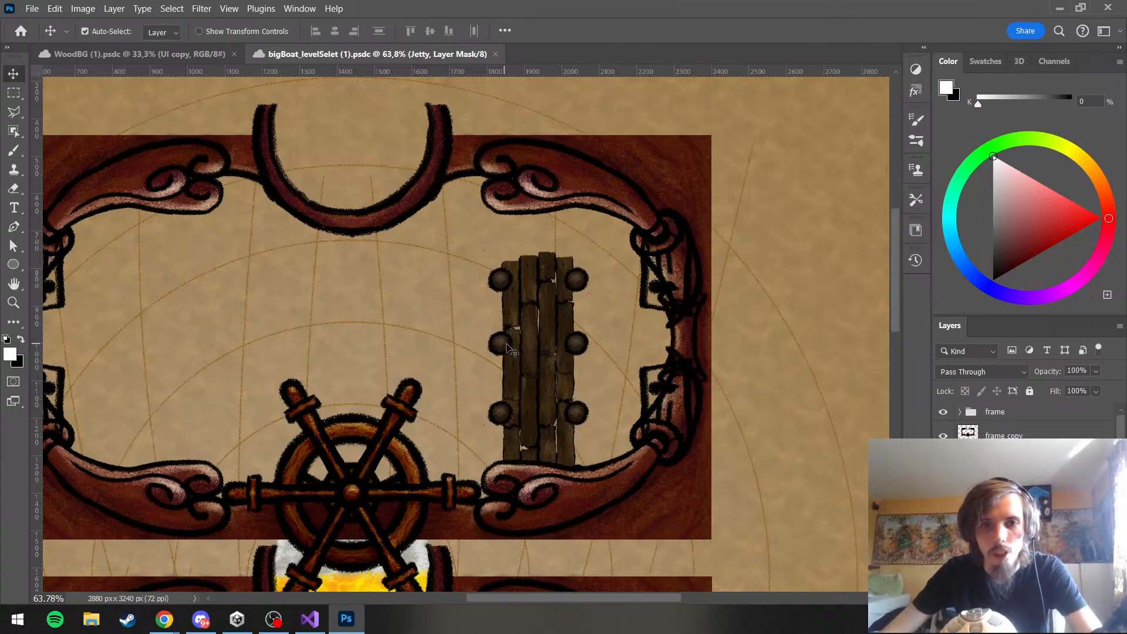
click(971, 505)
scroll(986, 511, down, 3)
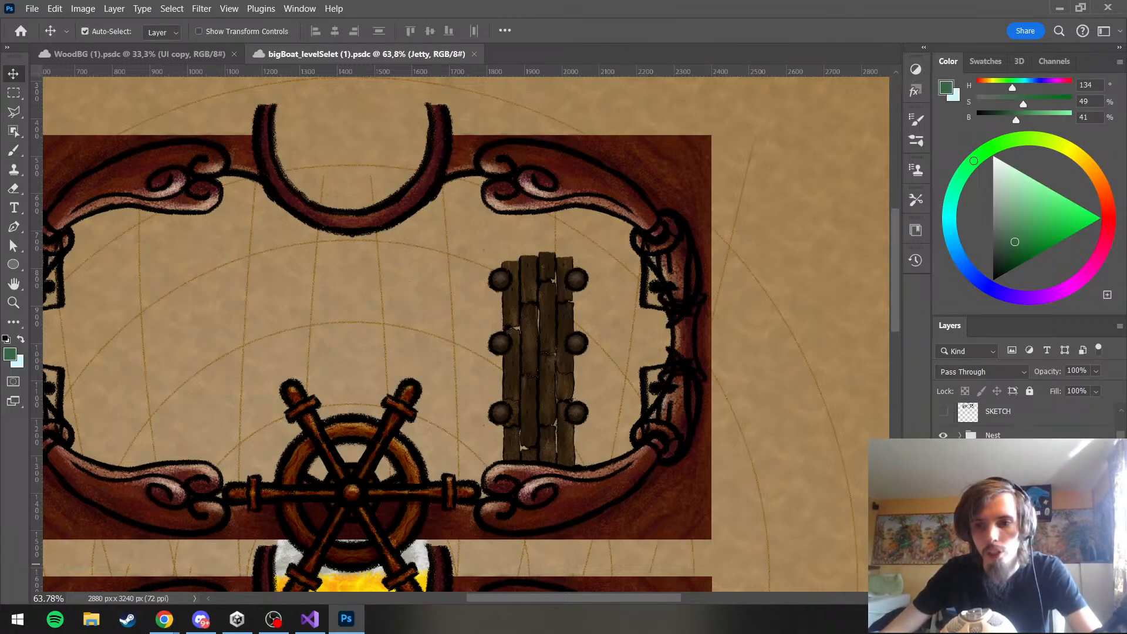
ctrl+click(543, 353)
key(8)
key(7)
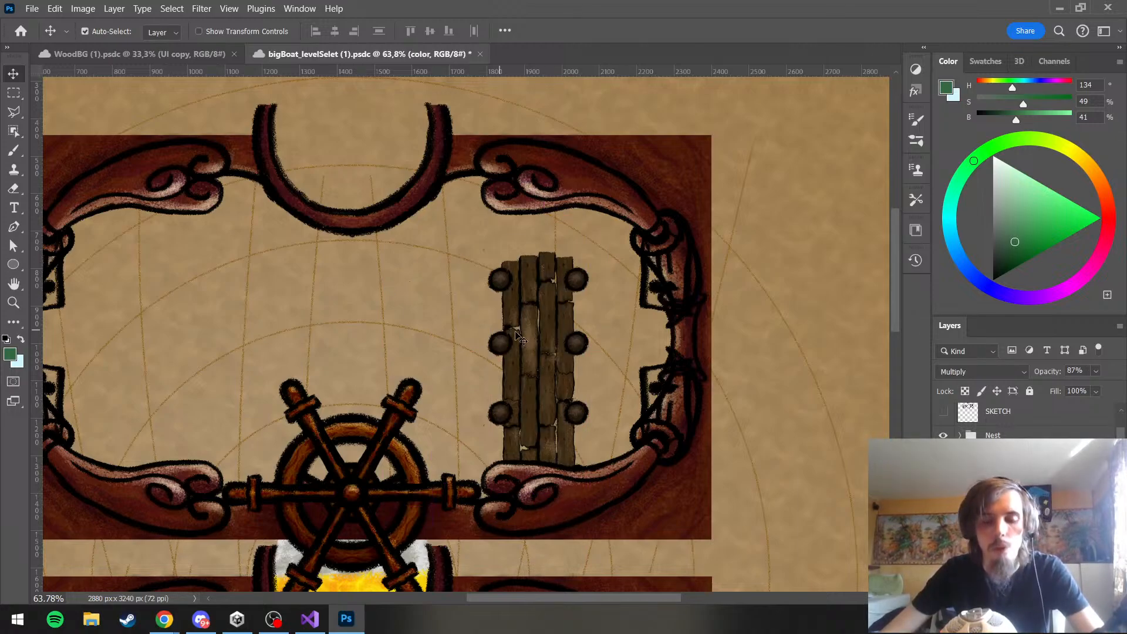
key(ctrl+z)
key(ctrl+z)
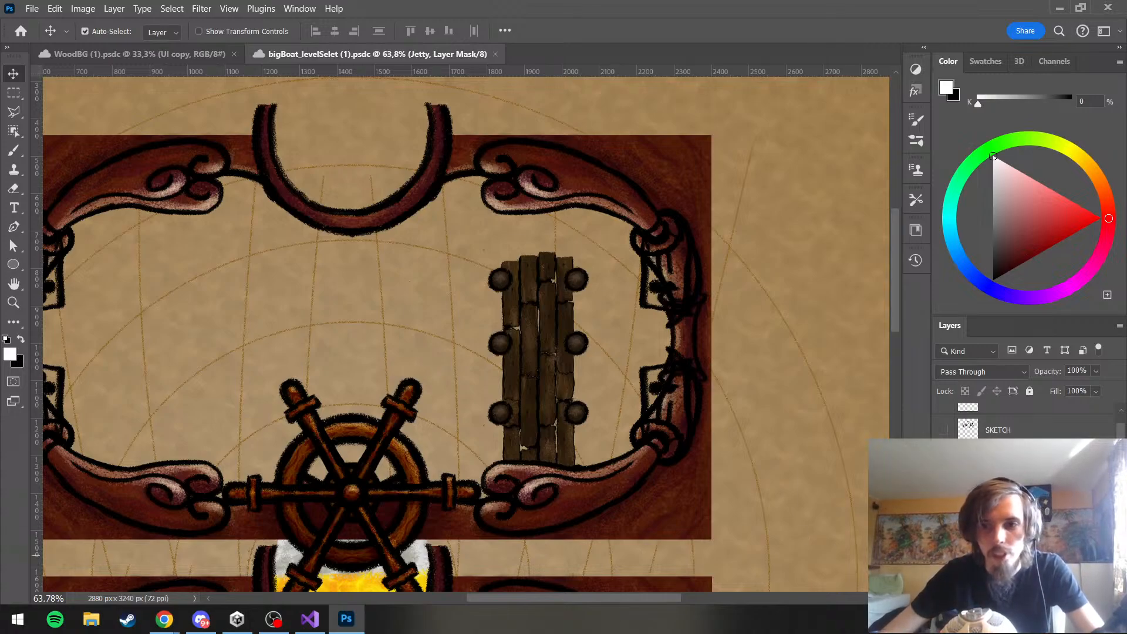
Select the Jetty group itself instead of its layer mask and activate the Move tool
click(976, 522)
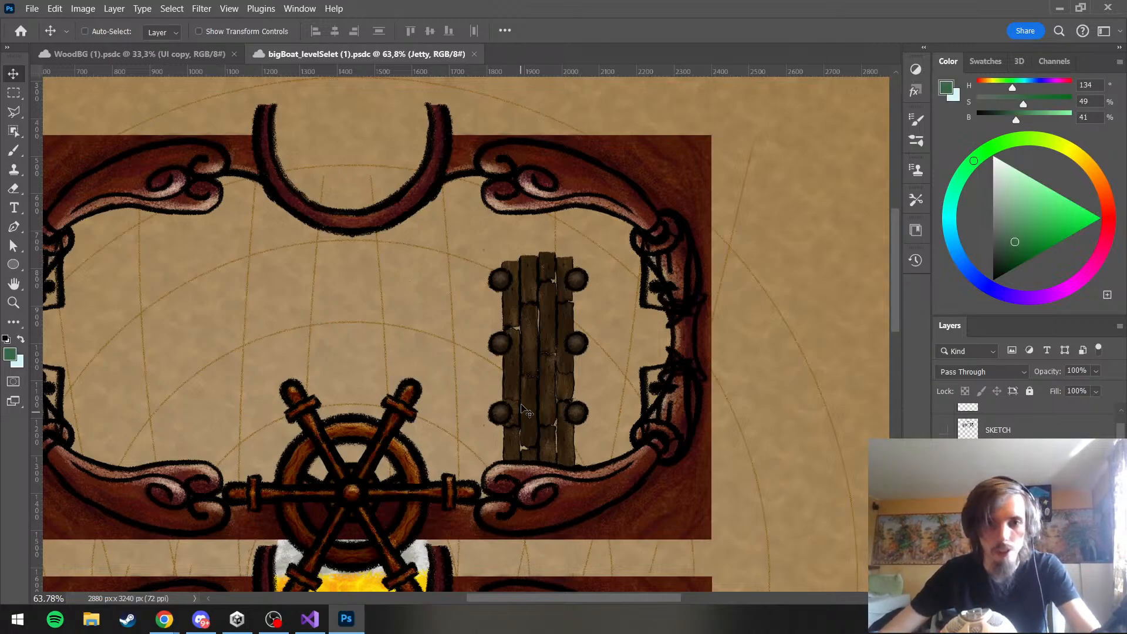
click(84, 31)
click(14, 93)
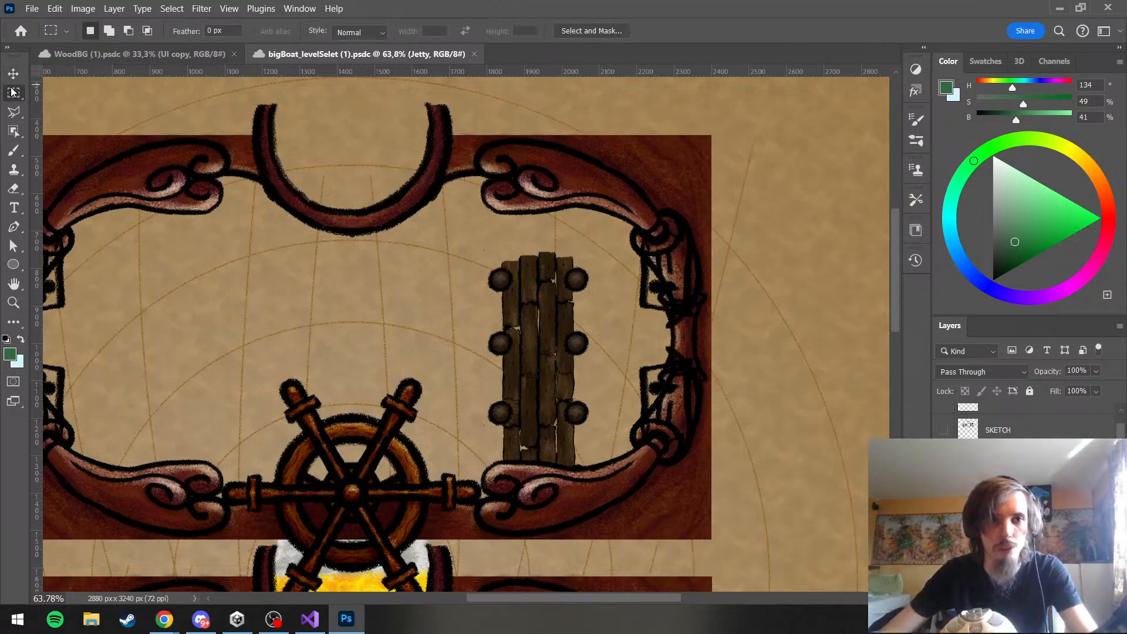
click(13, 74)
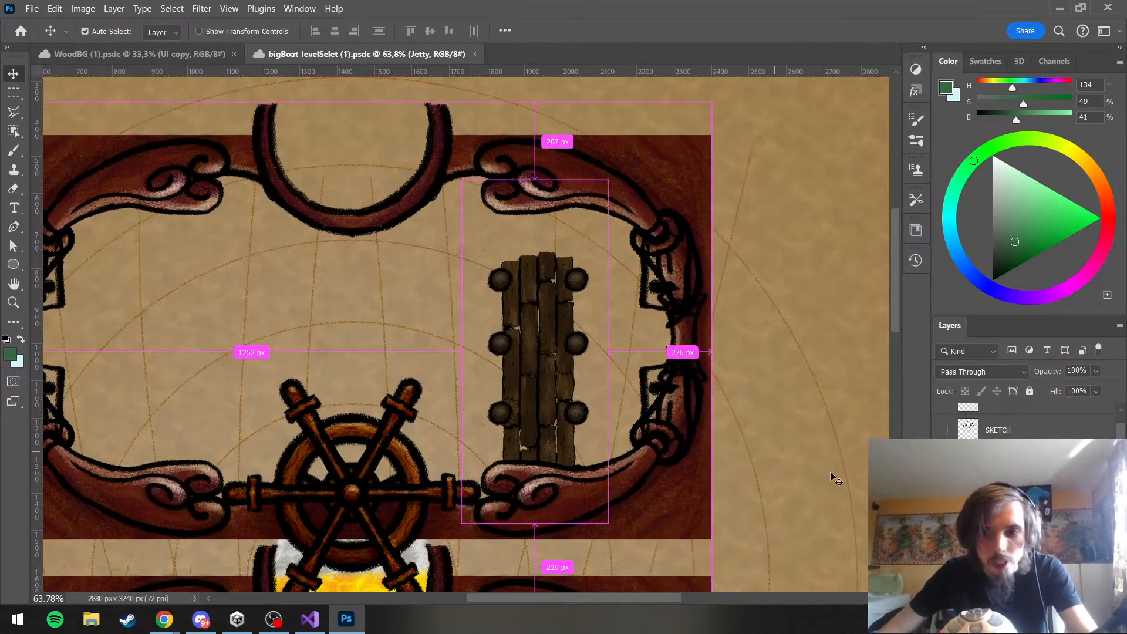
scroll(992, 518, down, 3)
scroll(992, 518, down, 2)
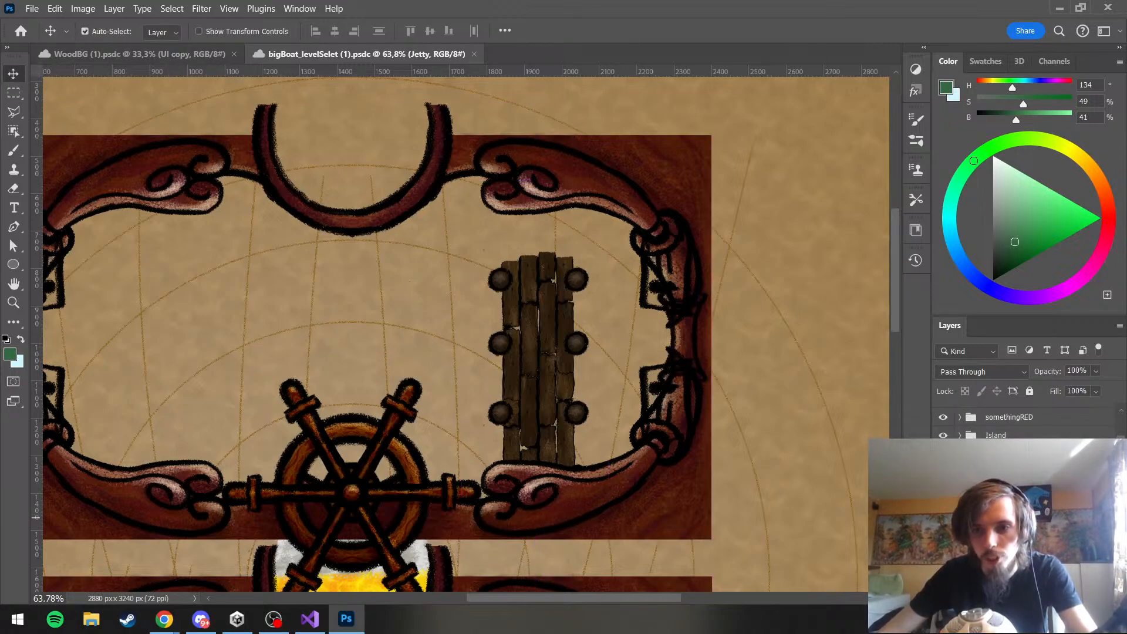
click(960, 469)
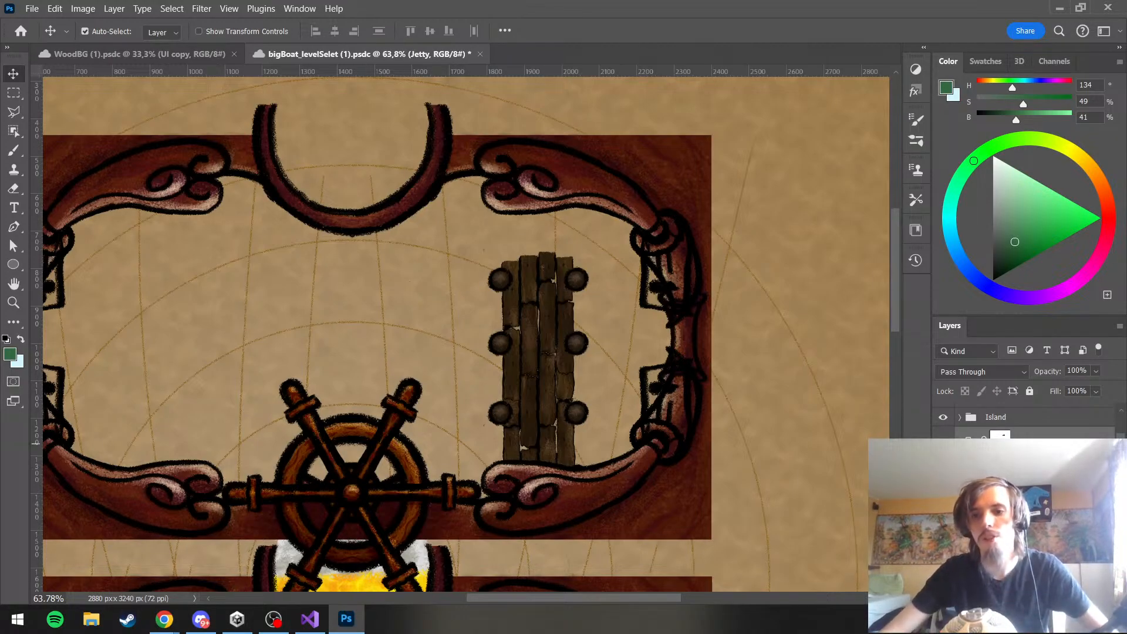
Scale the Jetty group to 80.36% and place it inside the right part of the shop frame
key(ctrl+t)
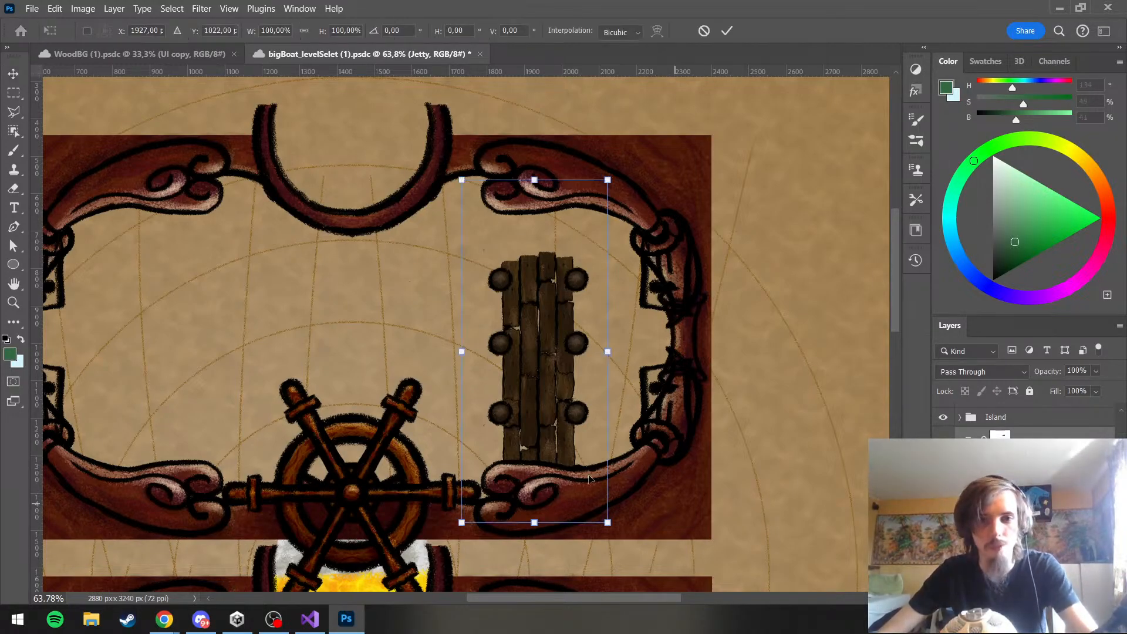
mouse_move(550, 357)
mouse_down()
mouse_move(532, 277)
mouse_move(557, 297)
mouse_move(556, 337)
mouse_up()
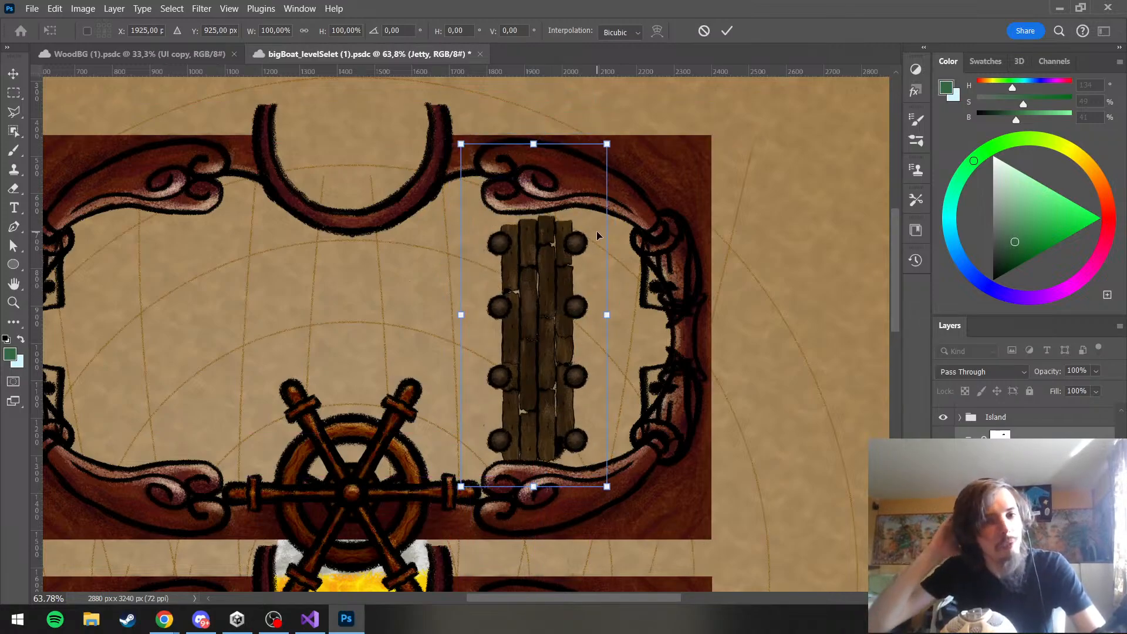
drag(606, 144, 579, 211)
drag(509, 362, 524, 311)
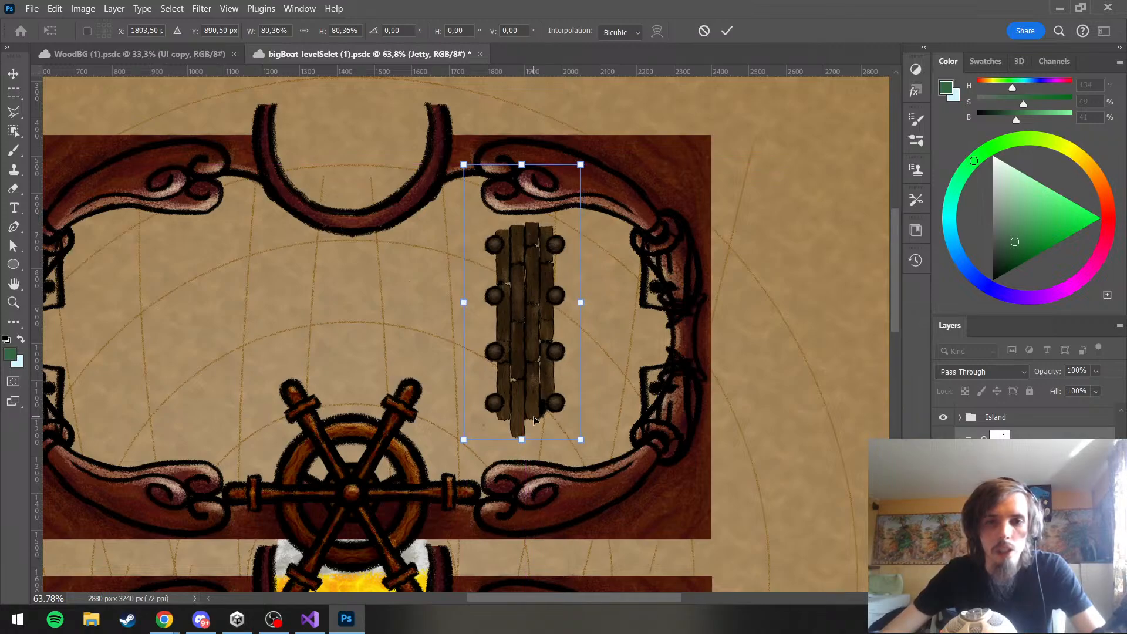
drag(522, 439, 586, 402)
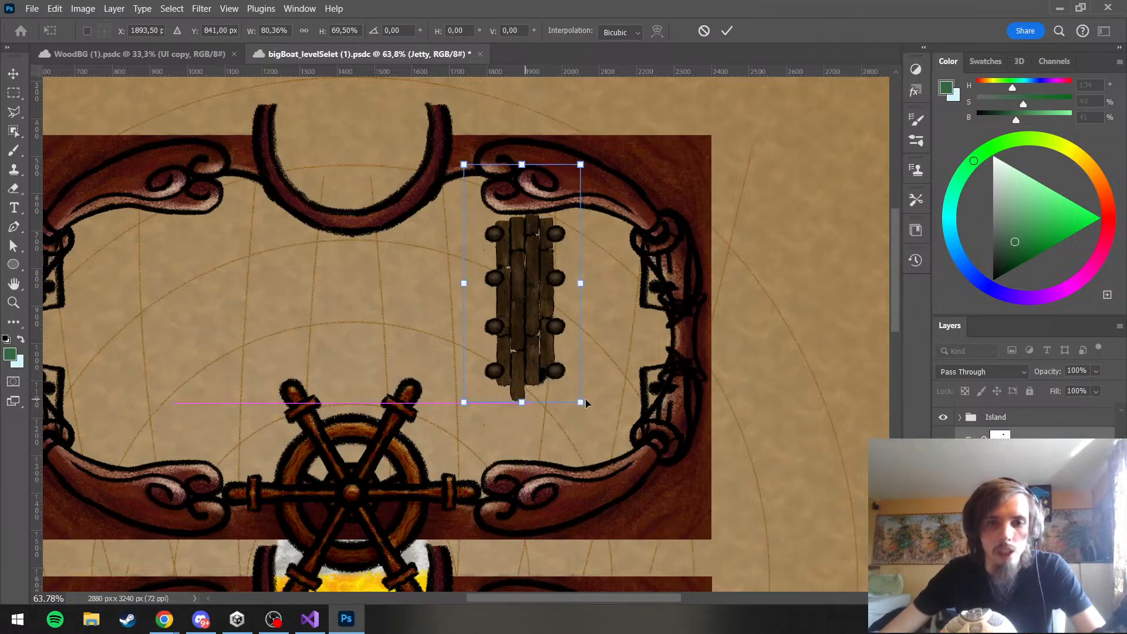
key(ctrl+z)
scroll(681, 326, down, 1)
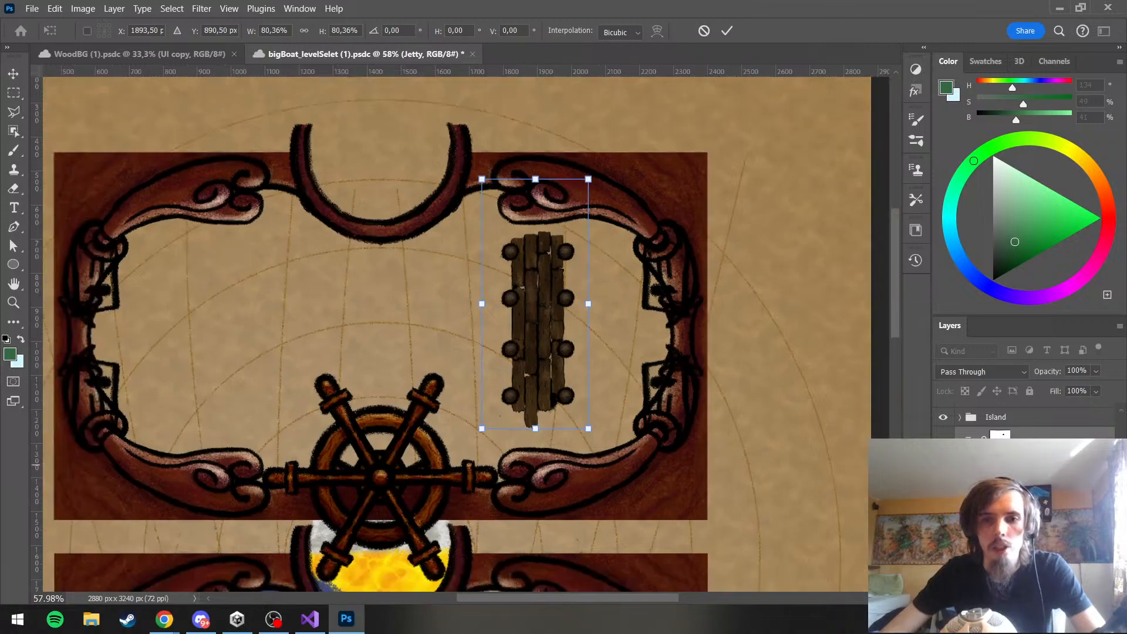
key(Return)
Show the SKETCH layer briefly to compare the jetty's size and position with the shop sketch, and hide it again
scroll(738, 333, down, 3)
scroll(566, 275, up, 2)
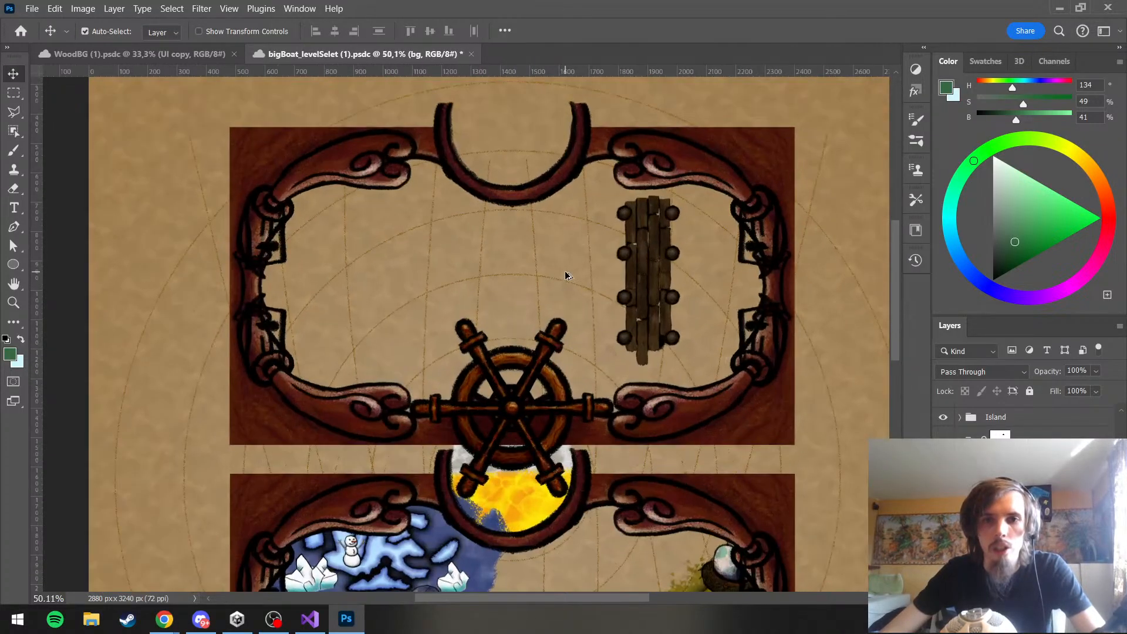
scroll(566, 275, down, 2)
scroll(572, 231, up, 2)
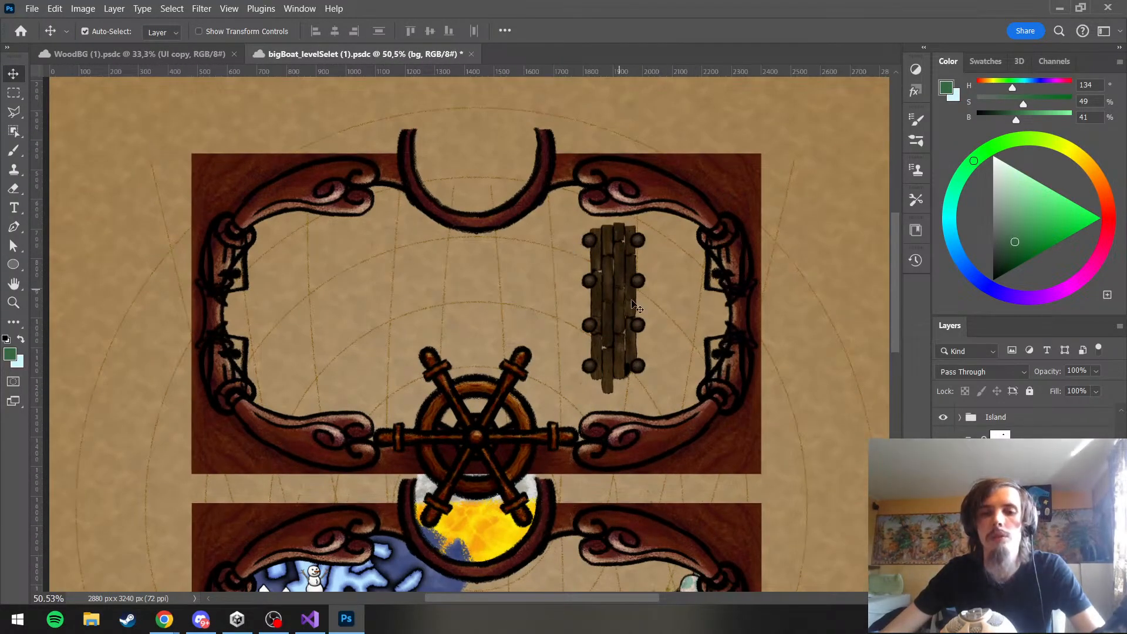
scroll(633, 322, up, 1)
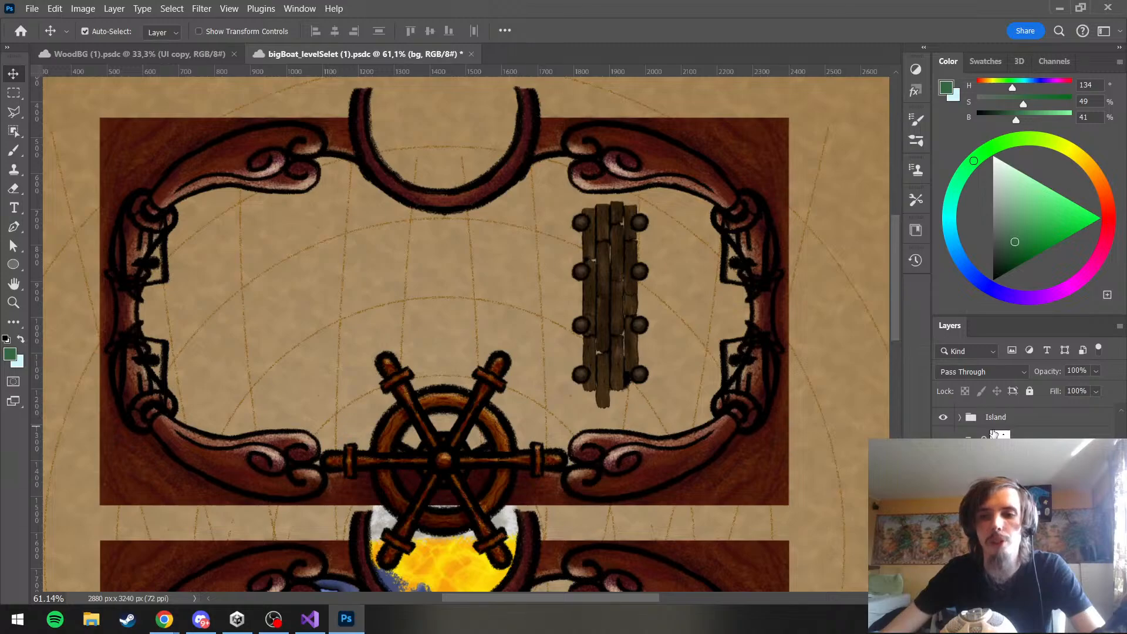
scroll(994, 434, down, 3)
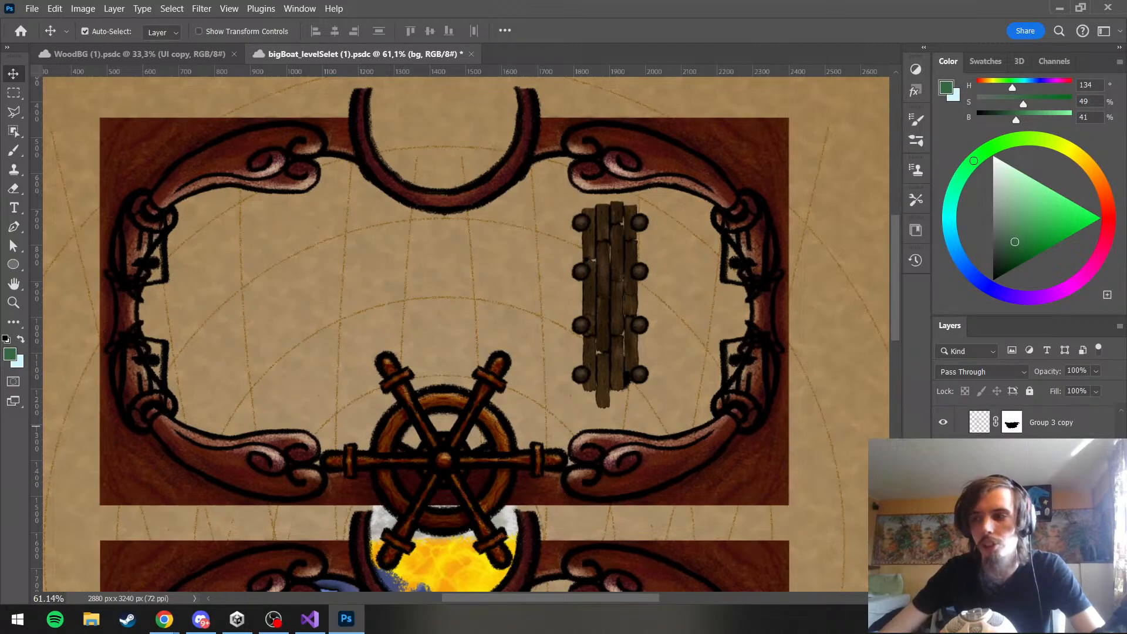
scroll(986, 426, up, 5)
click(943, 469)
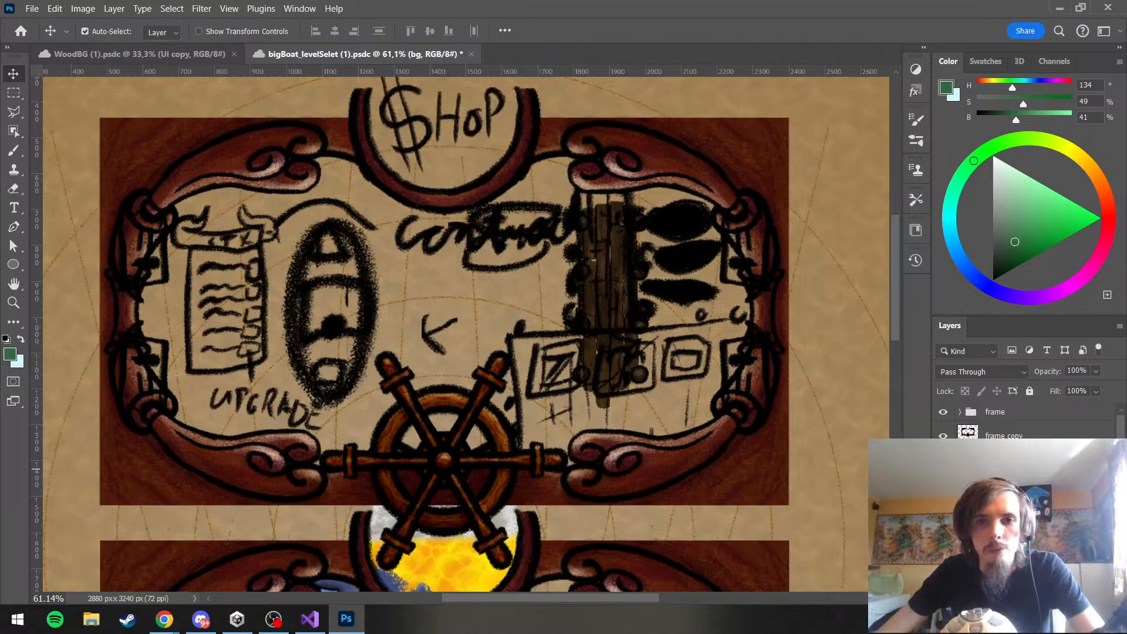
click(943, 469)
click(943, 460)
click(943, 460)
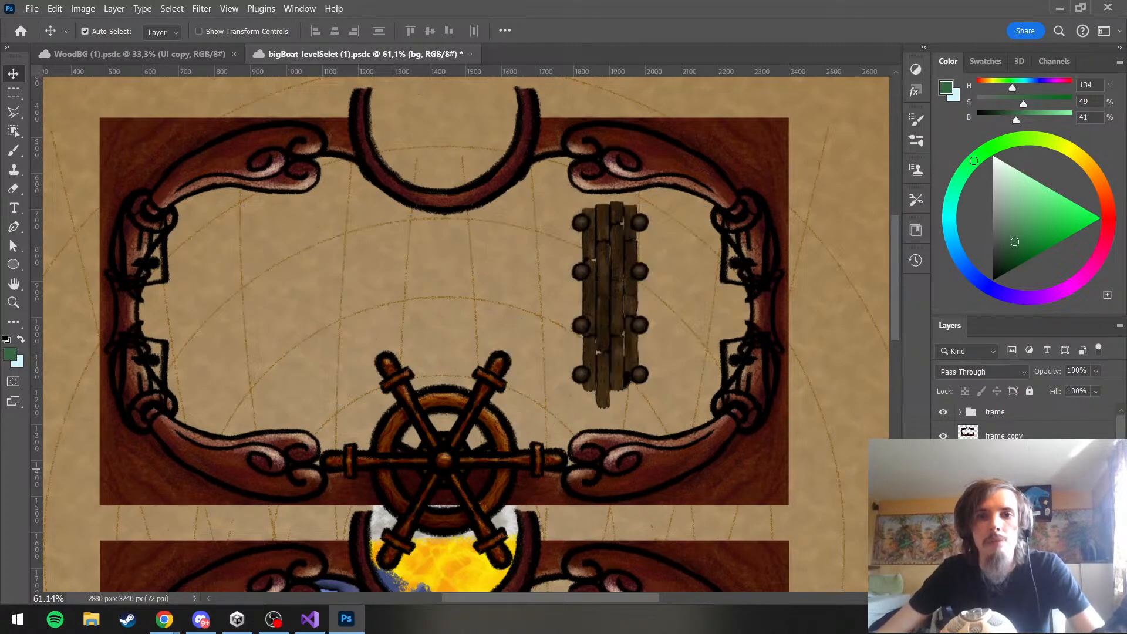
Move the Jetty group slightly up so its upper end meets the frame's upper right scroll ornament
scroll(943, 459, down, 2)
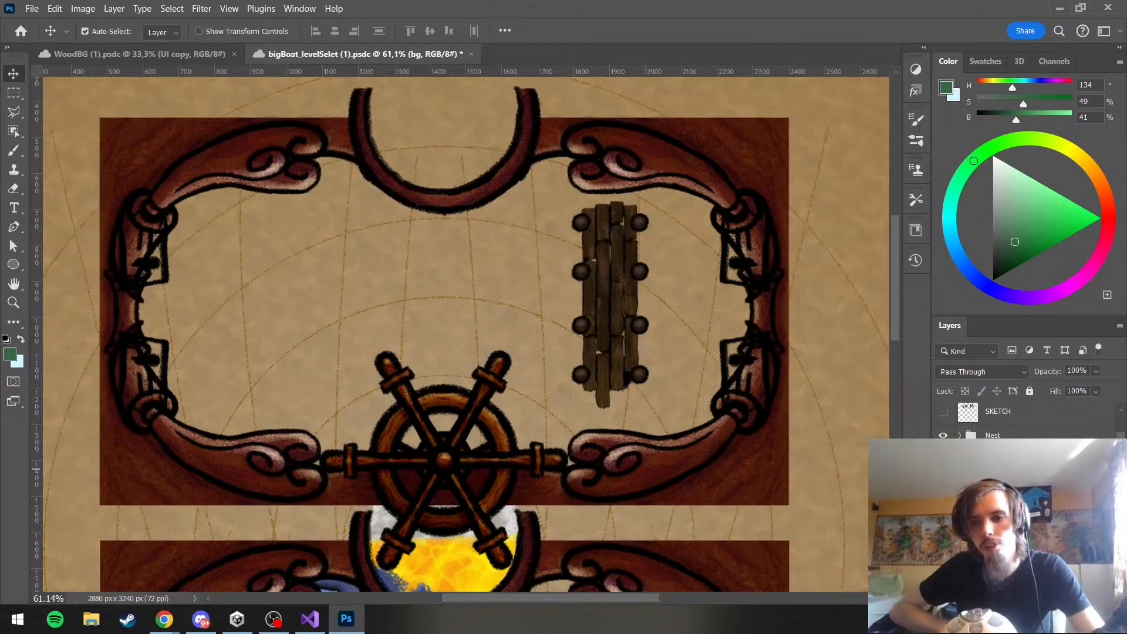
click(998, 504)
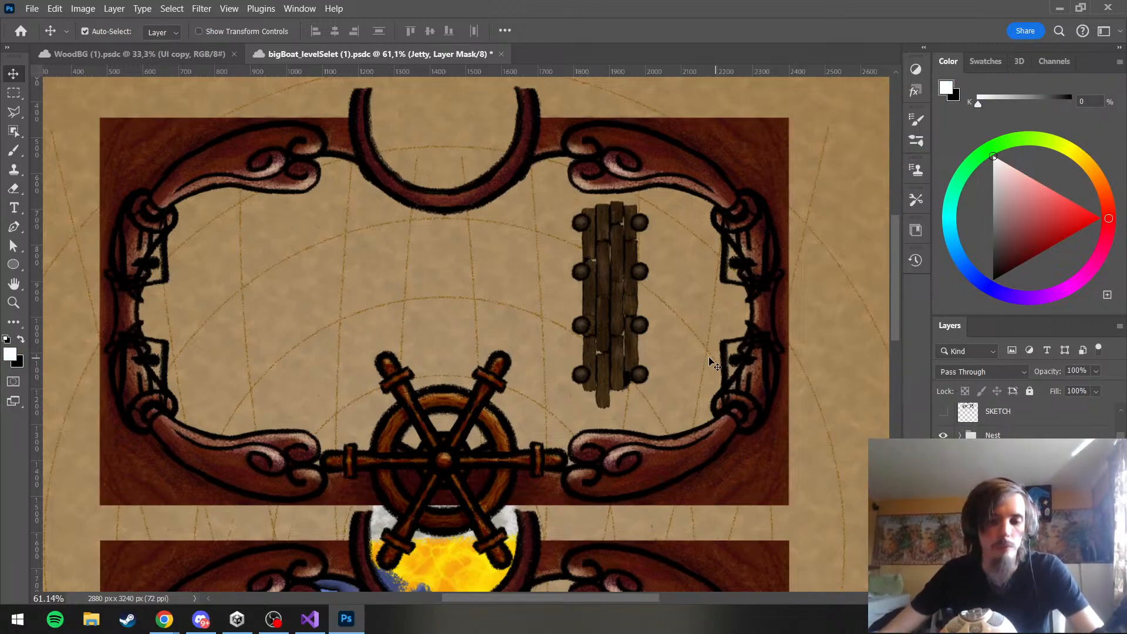
key(ctrl+t)
mouse_move(598, 287)
mouse_down()
mouse_move(601, 267)
mouse_move(608, 276)
mouse_up()
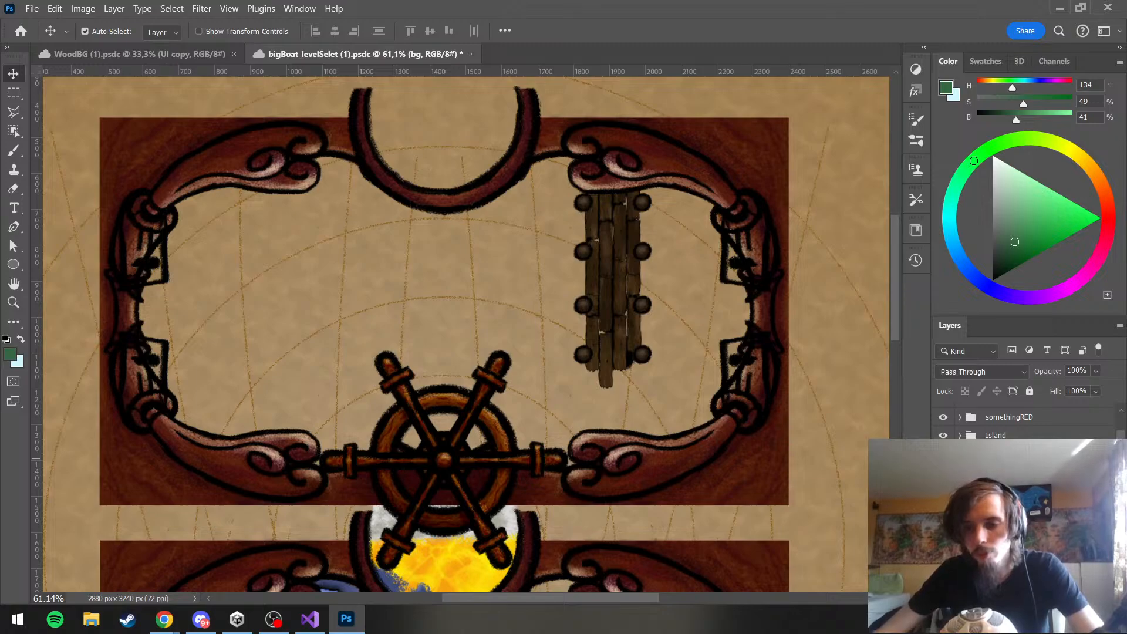
Put the Jetty group into a new group and name that group Harbor
click(1010, 459)
click(971, 461)
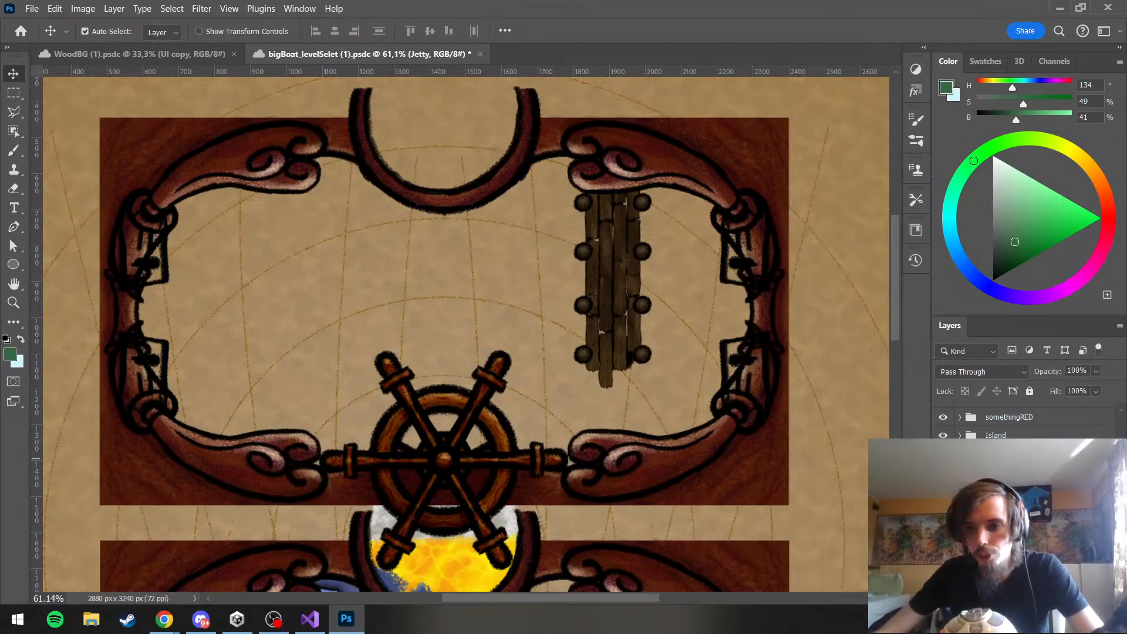
click(996, 552)
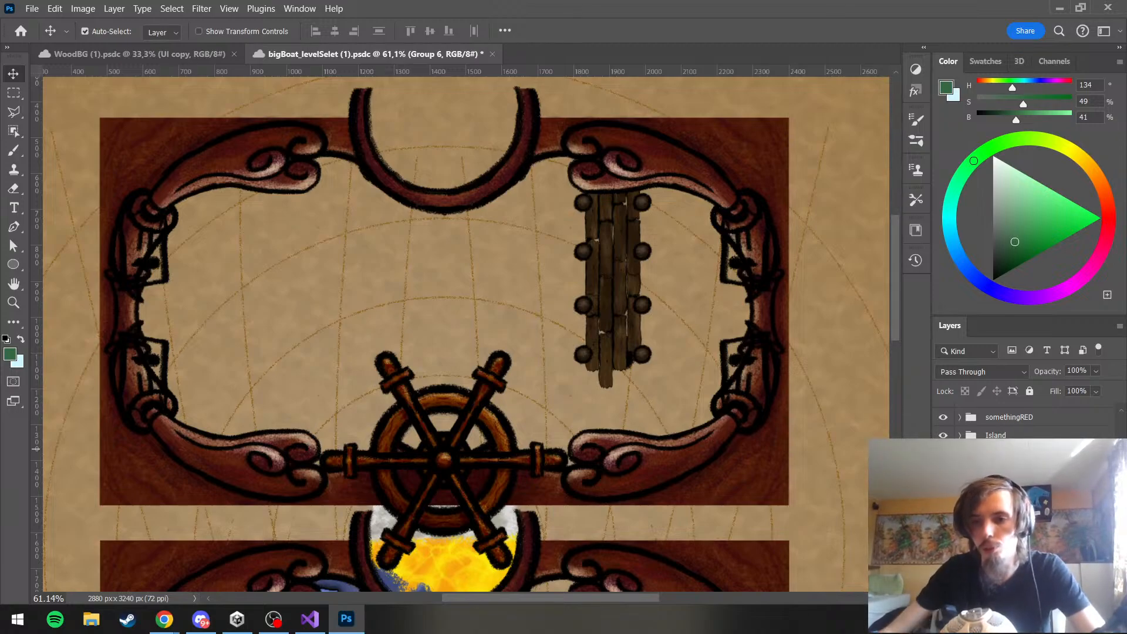
key(Return)
click(997, 469)
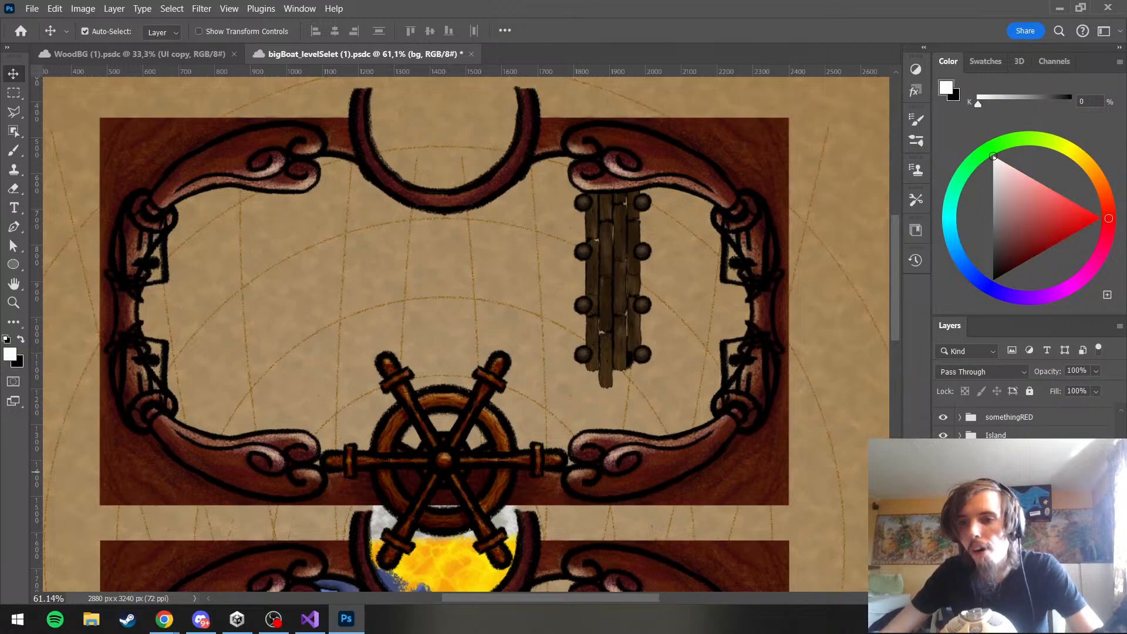
click(996, 486)
click(994, 456)
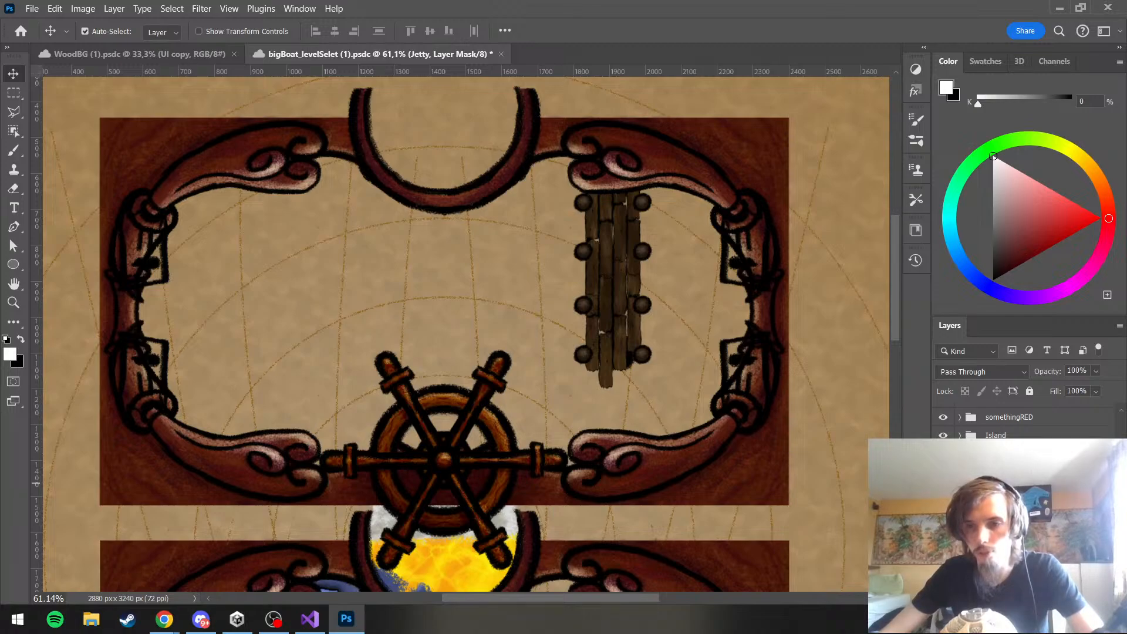
Rename Group 5 inside the Jetty group to Walkway
scroll(998, 478, down, 1)
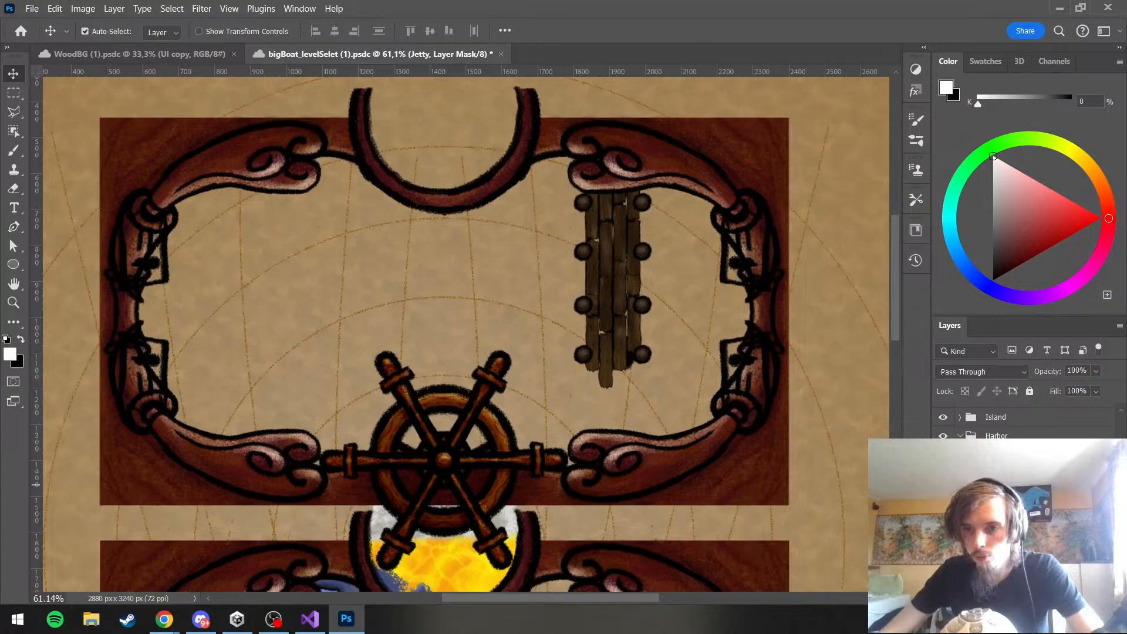
scroll(998, 478, down, 2)
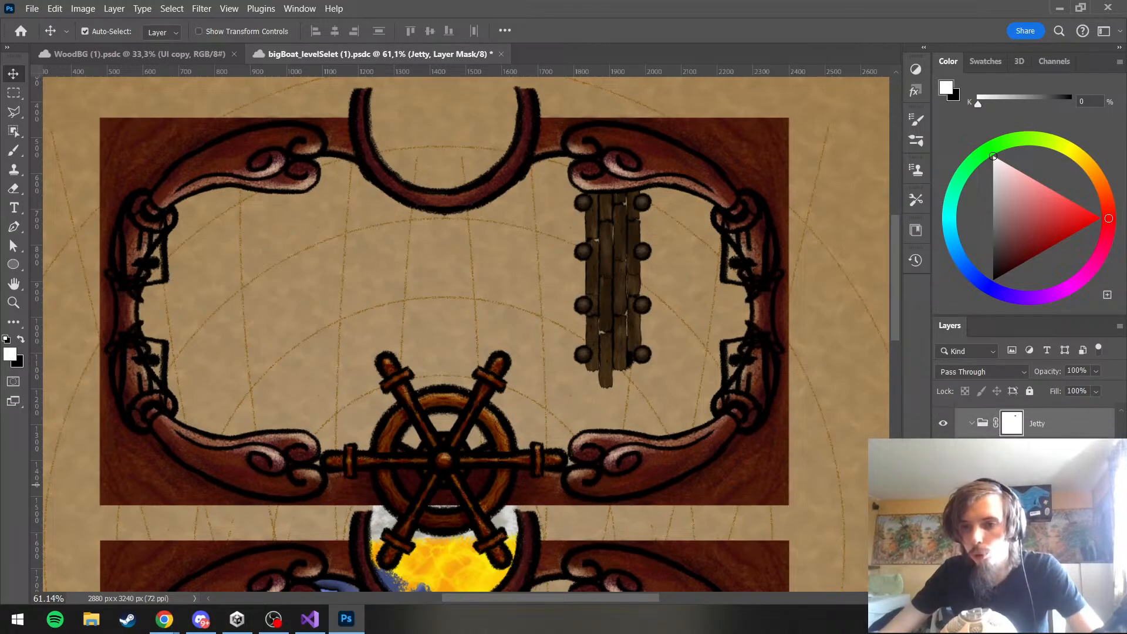
click(1039, 464)
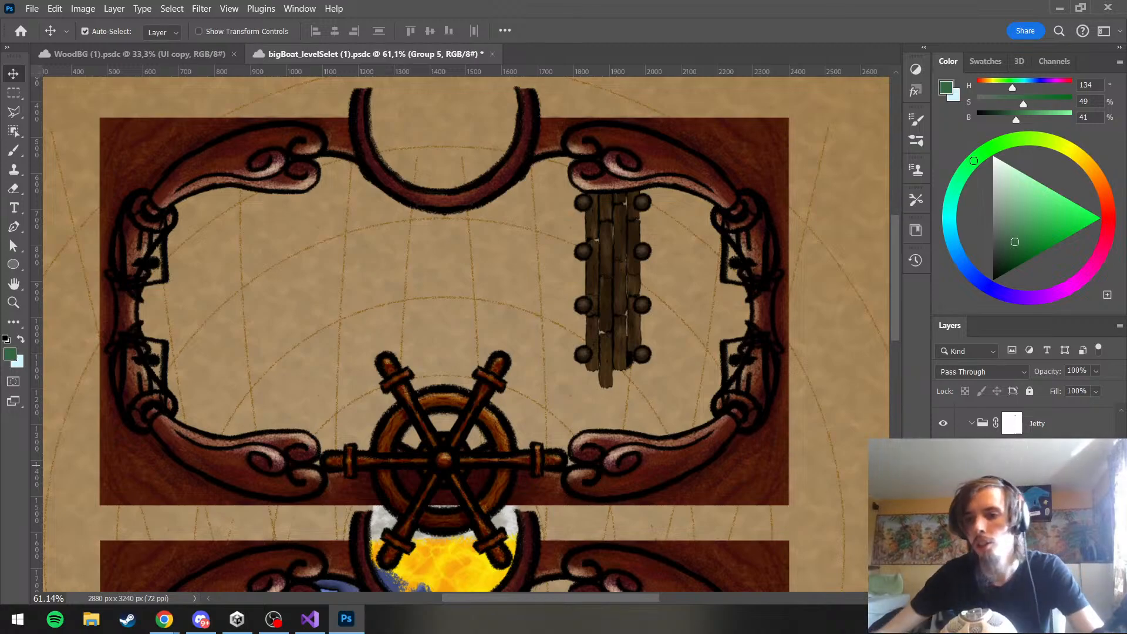
click(1039, 475)
Create a new group inside the Harbor group and name it Storage
scroll(998, 423, up, 3)
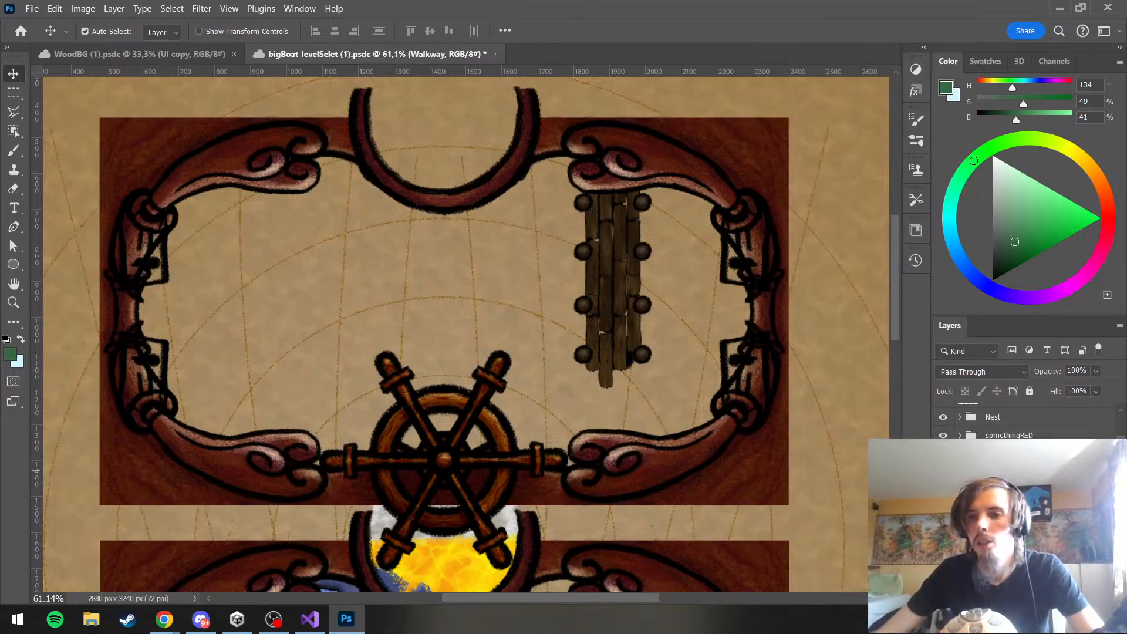
right_click(1008, 471)
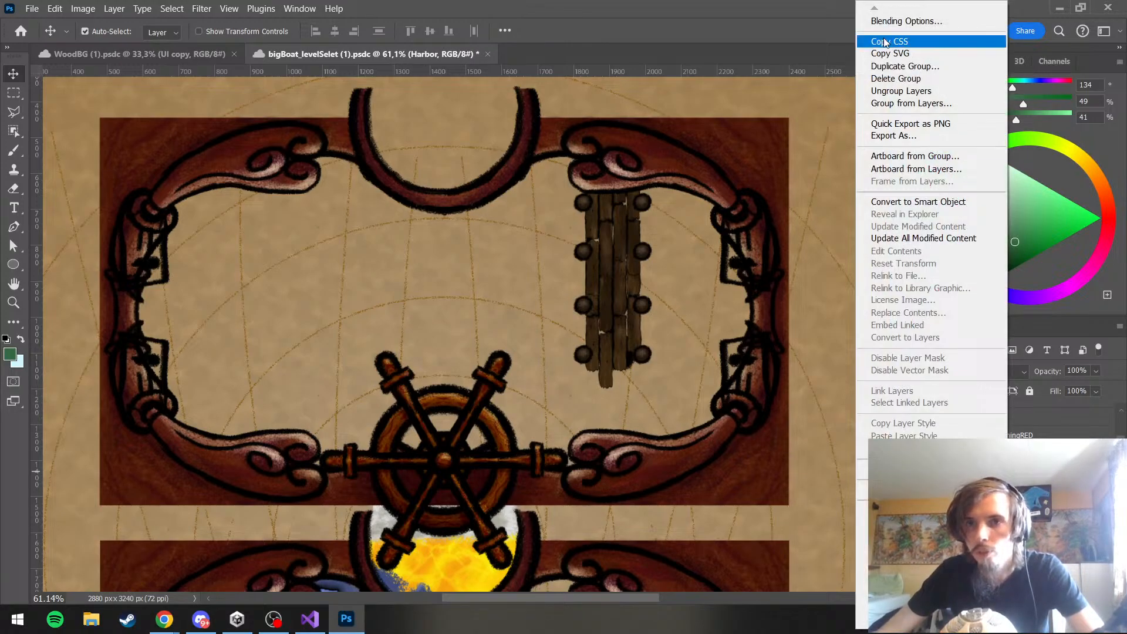
key(Escape)
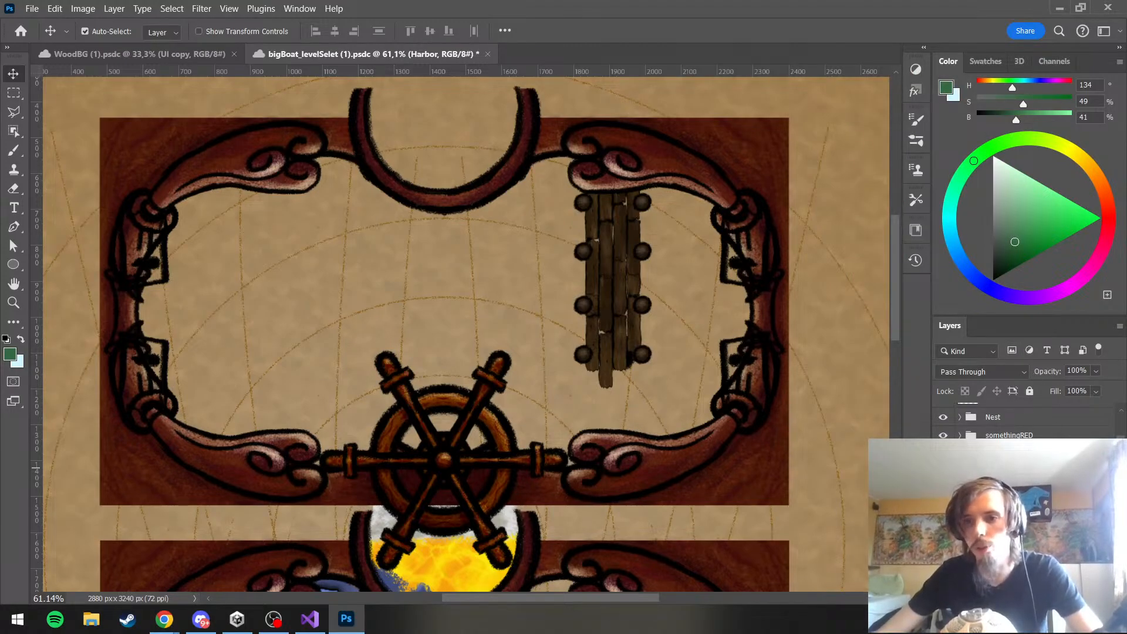
right_click(1016, 471)
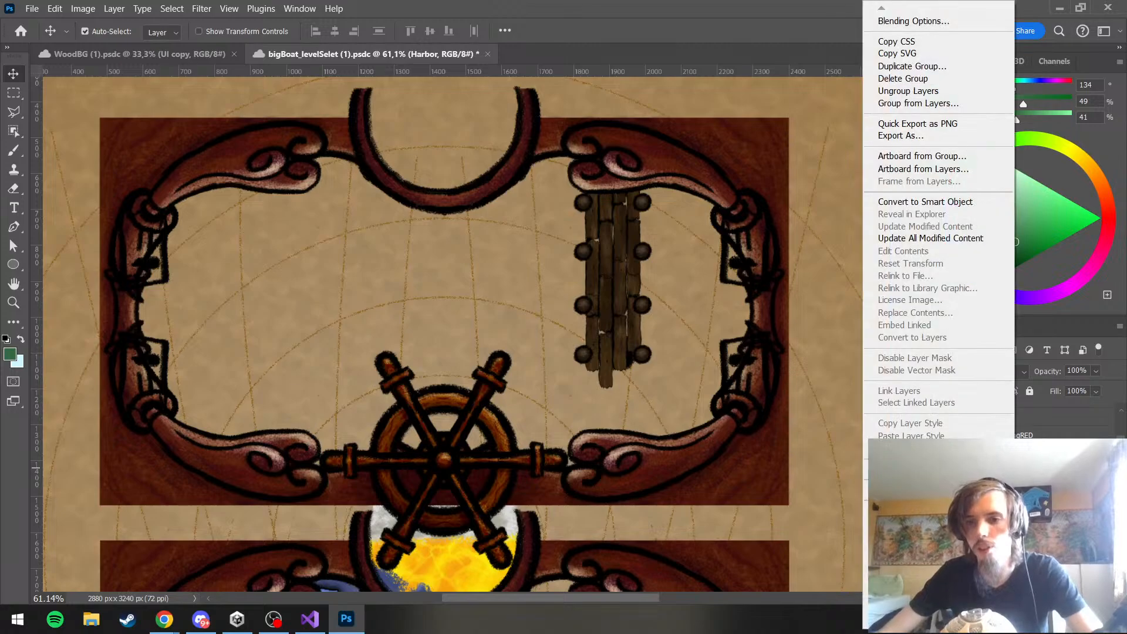
key(Escape)
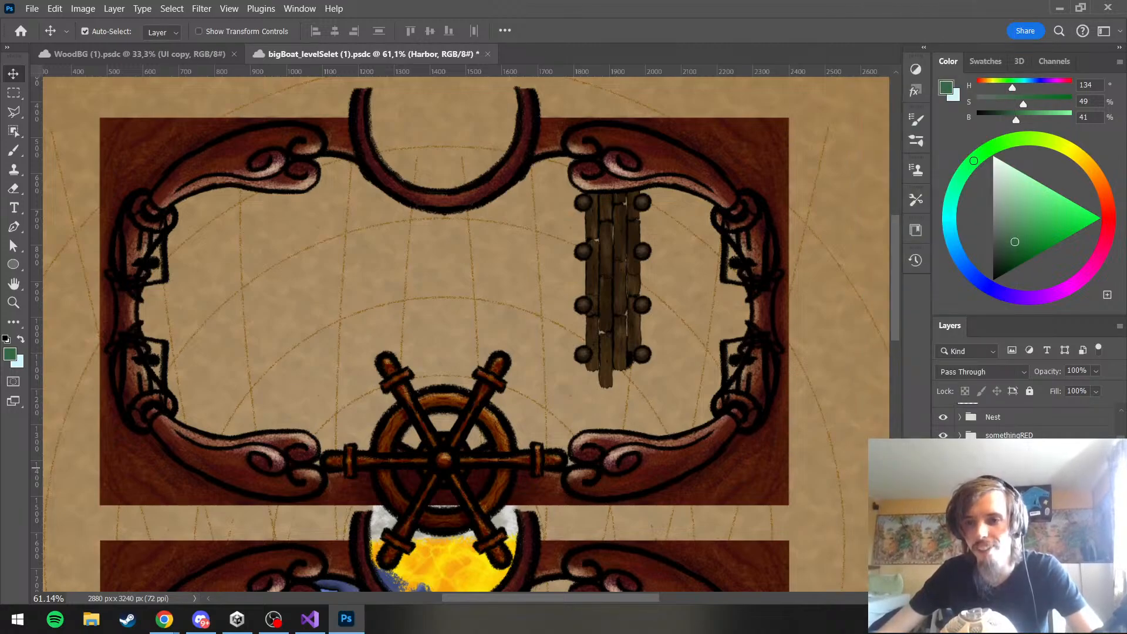
key(ctrl+g)
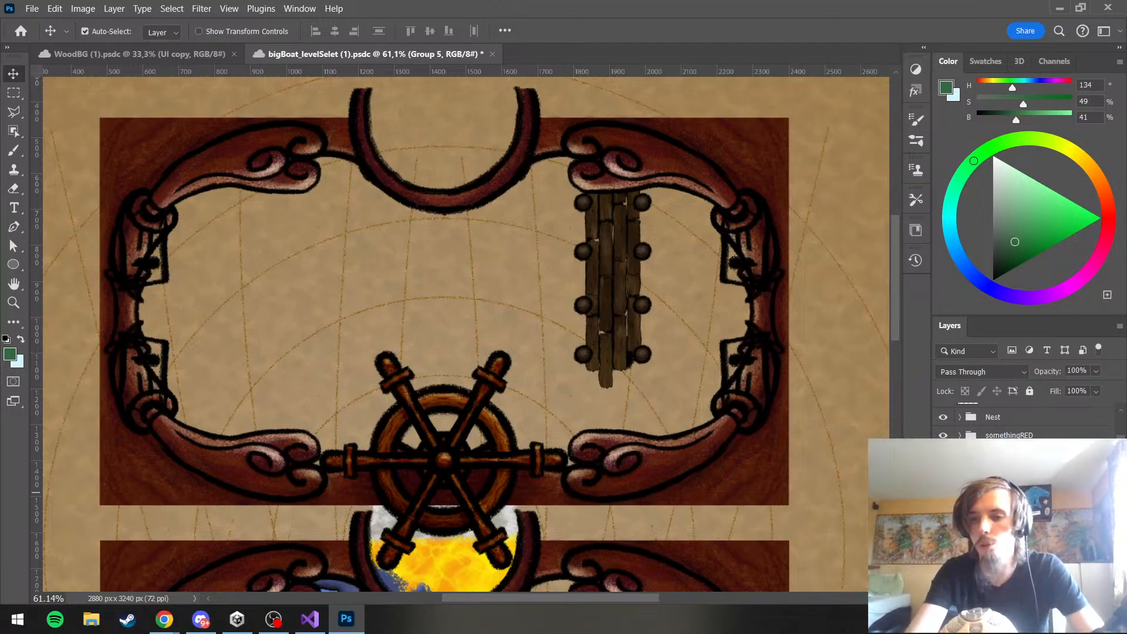
click(1011, 508)
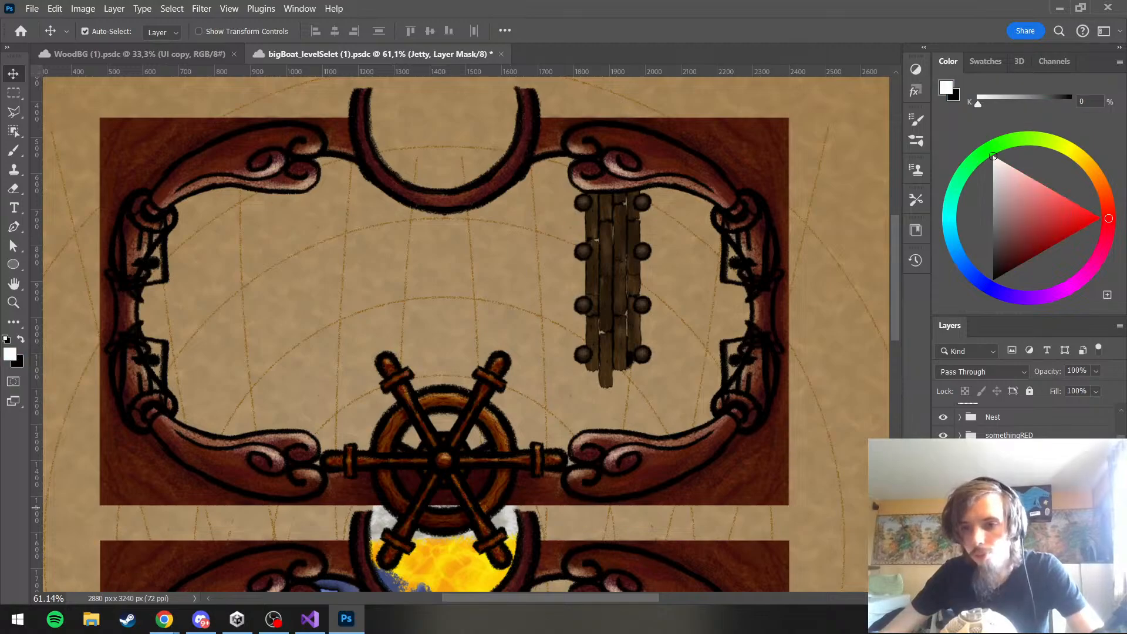
scroll(1010, 506, down, 1)
click(1011, 504)
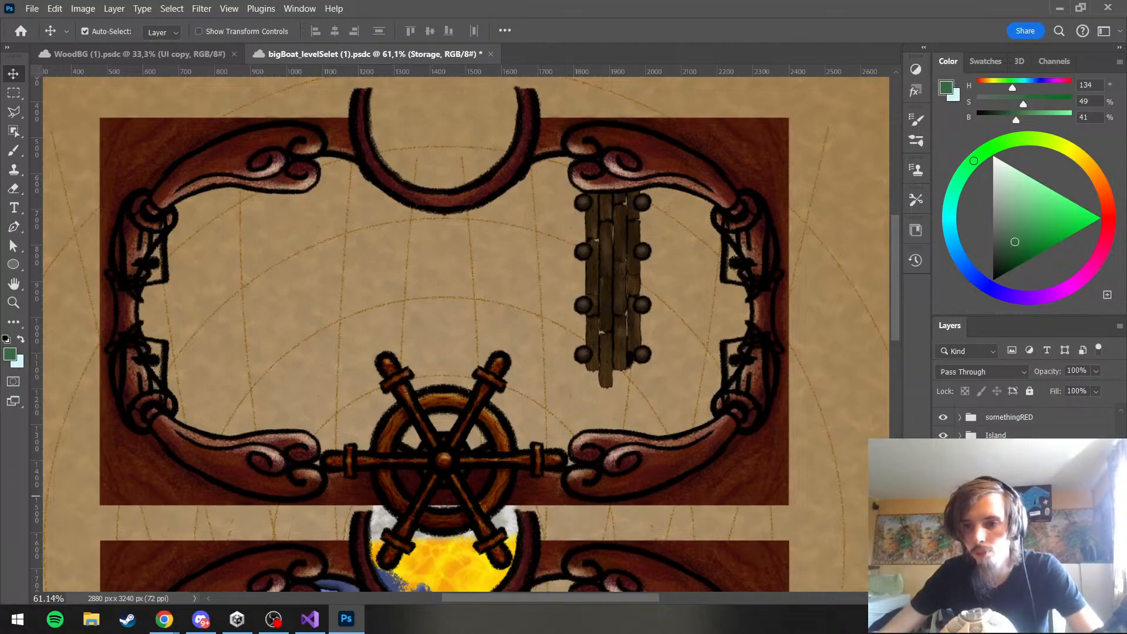
Duplicate the Walkway group, rotate the copy 90° across the jetty's lower end, and merge it into a single layer
click(1011, 536)
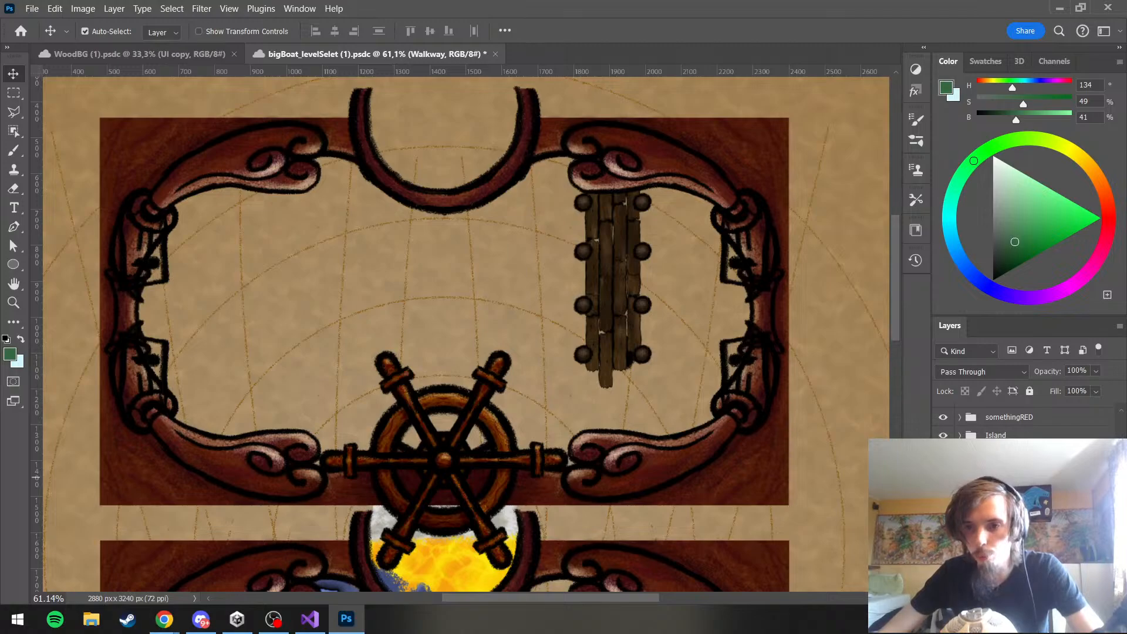
key(ctrl+j)
key(ctrl+t)
drag(617, 301, 710, 384)
right_click(629, 428)
click(670, 371)
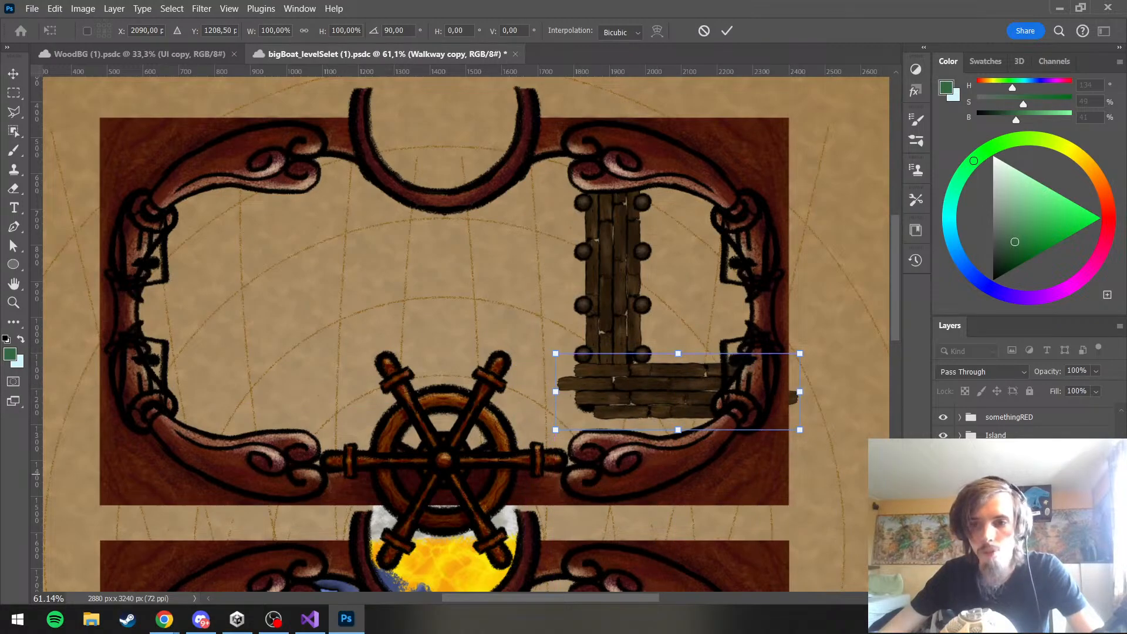
key(Return)
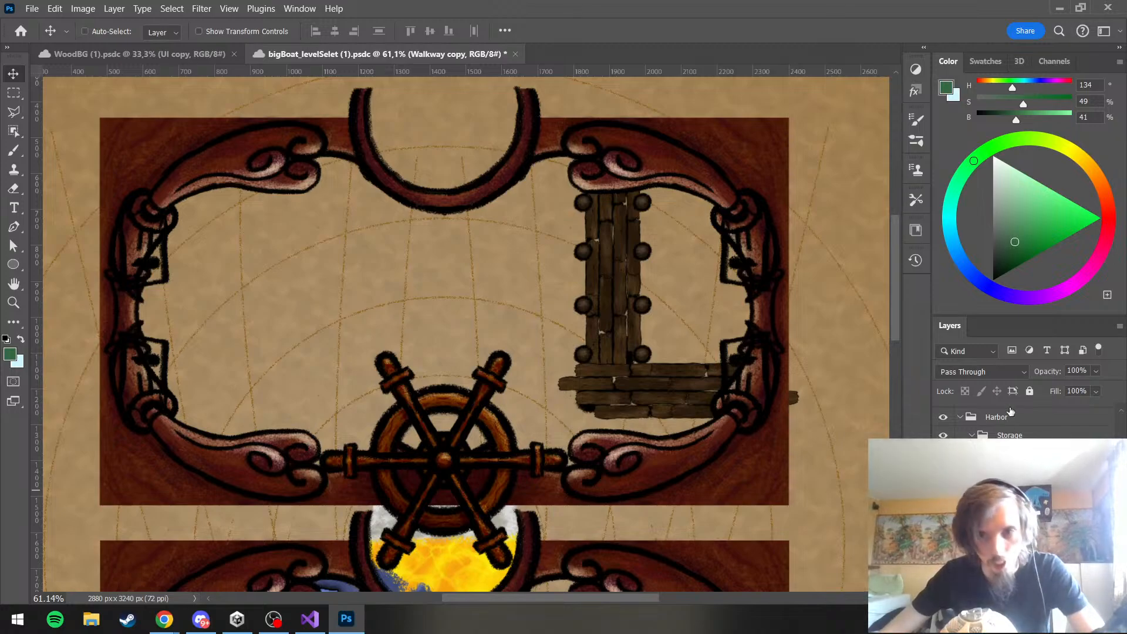
key(ctrl+e)
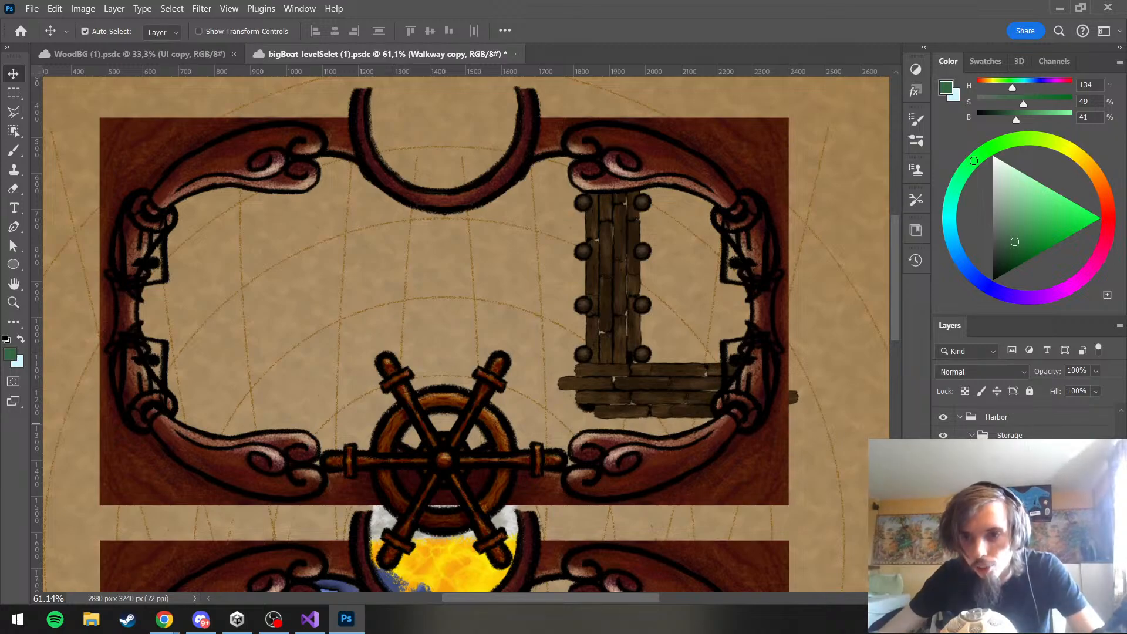
Duplicate the horizontal plank layer, offset the copy down and to the left to widen the deck, and merge both layers
key(ctrl+j)
key(ctrl+t)
drag(672, 407, 643, 464)
key(Return)
key(ctrl+e)
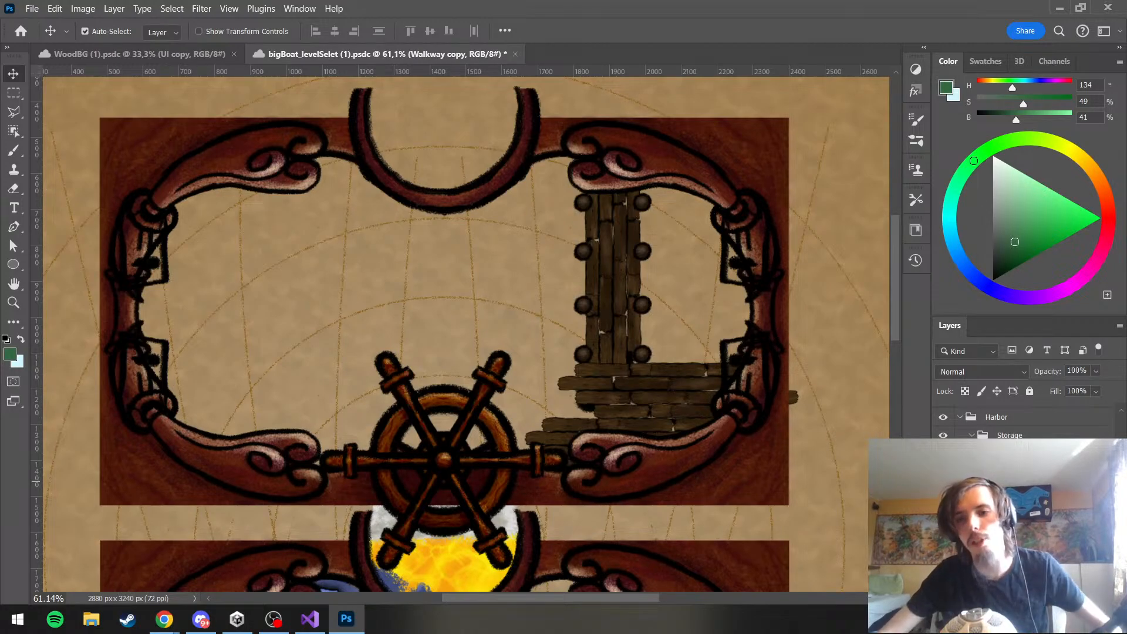
Duplicate the merged storage deck planks and flip the copy vertically, keeping its planks horizontal
key(ctrl+j)
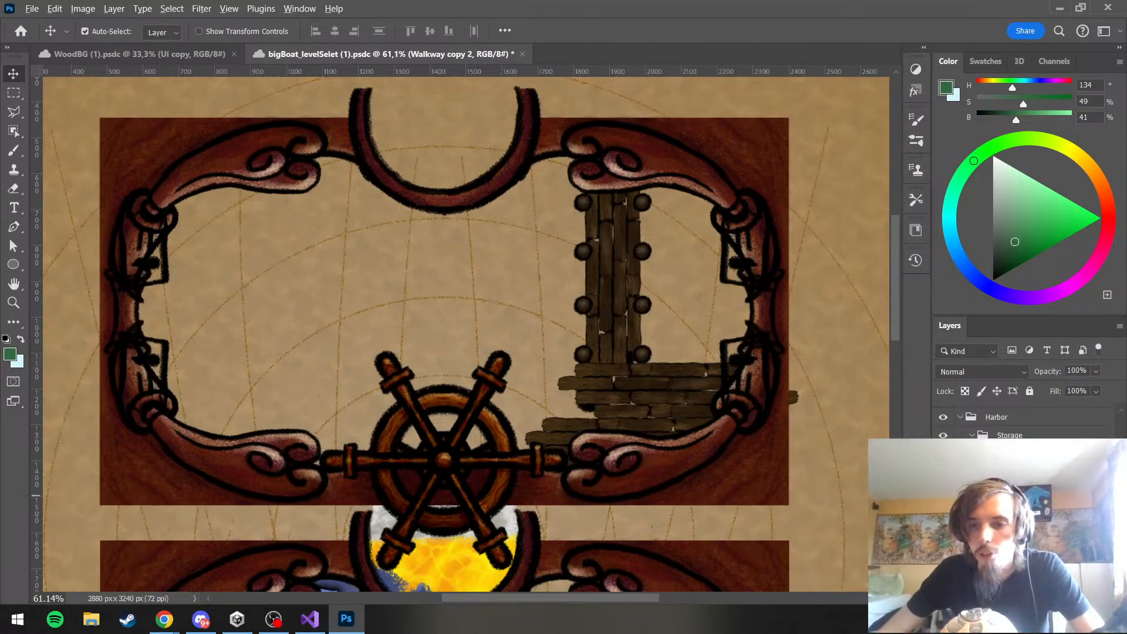
key(ctrl+j)
key(ctrl+r)
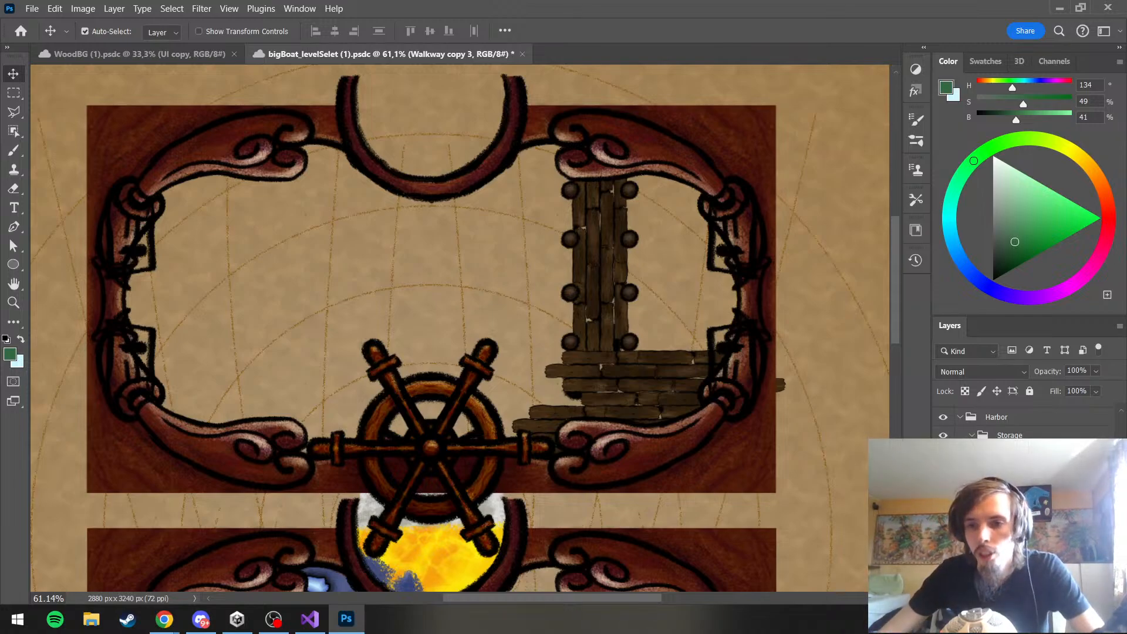
key(ctrl+t)
right_click(639, 424)
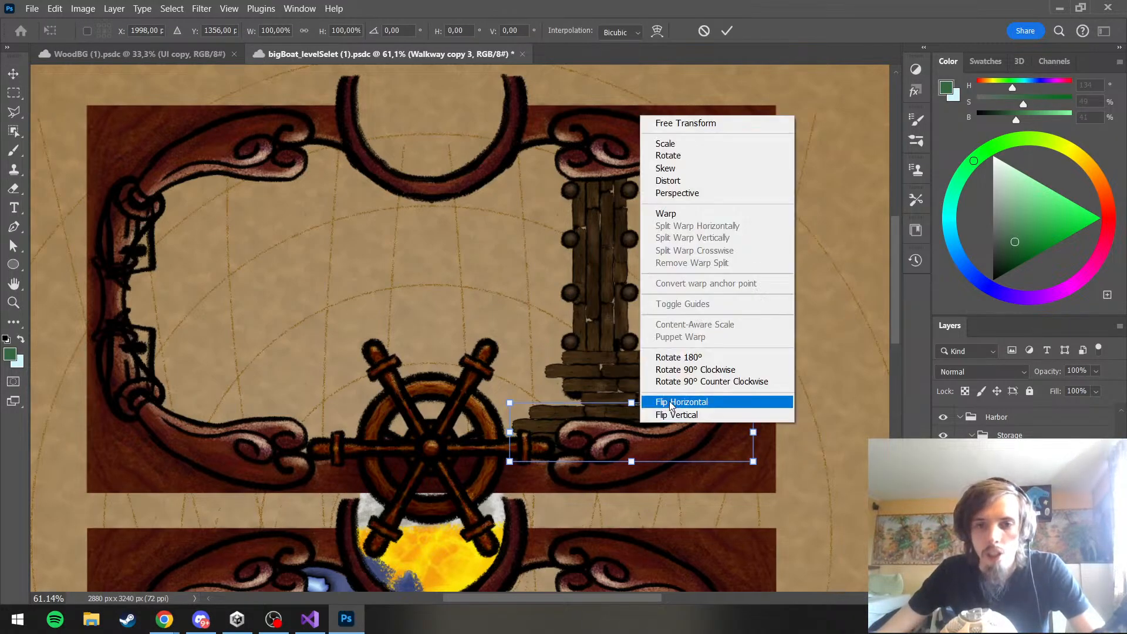
click(664, 404)
right_click(663, 430)
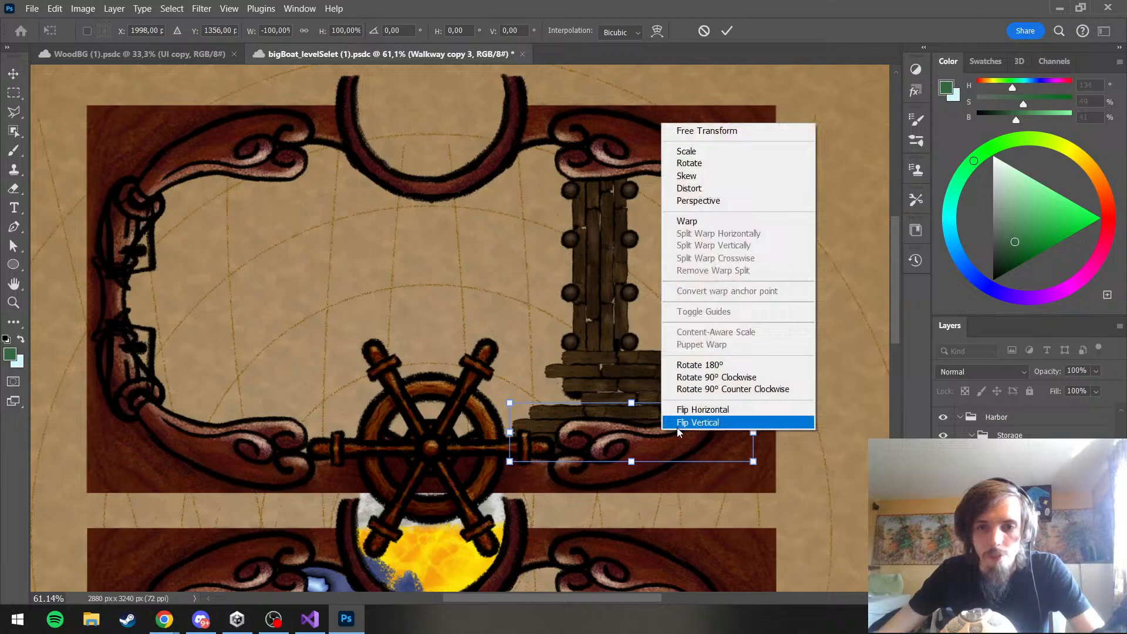
click(692, 378)
drag(634, 439, 561, 470)
right_click(560, 414)
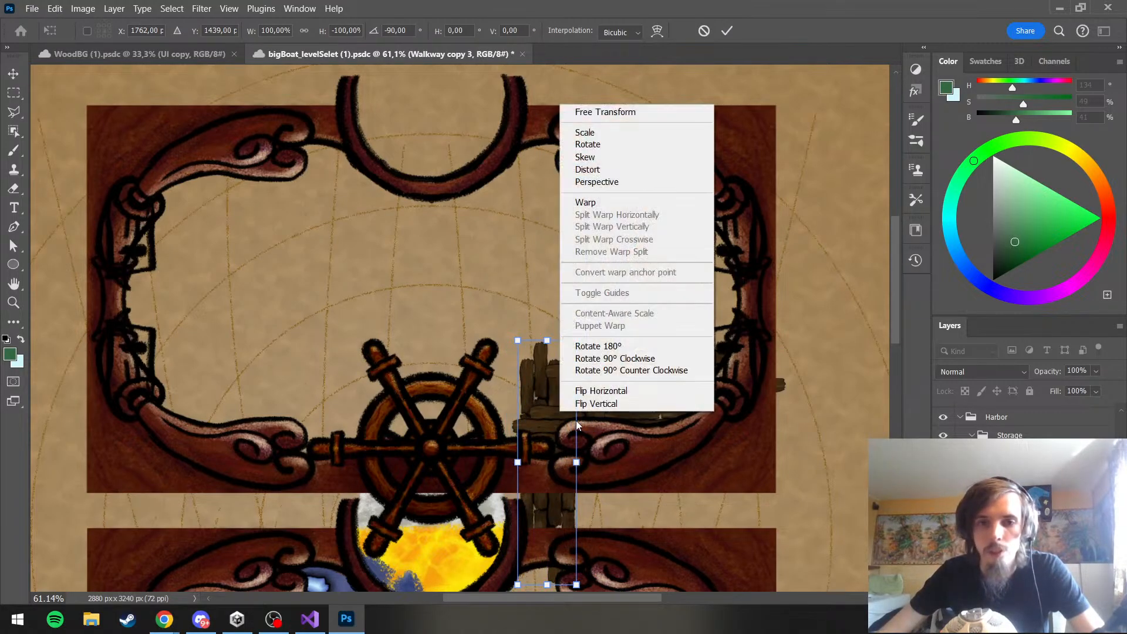
click(602, 360)
Move the flipped plank copy to X 1782 px, Y 1204 px to extend the upper deck toward the ship's wheel
drag(622, 441, 626, 377)
drag(625, 376, 588, 386)
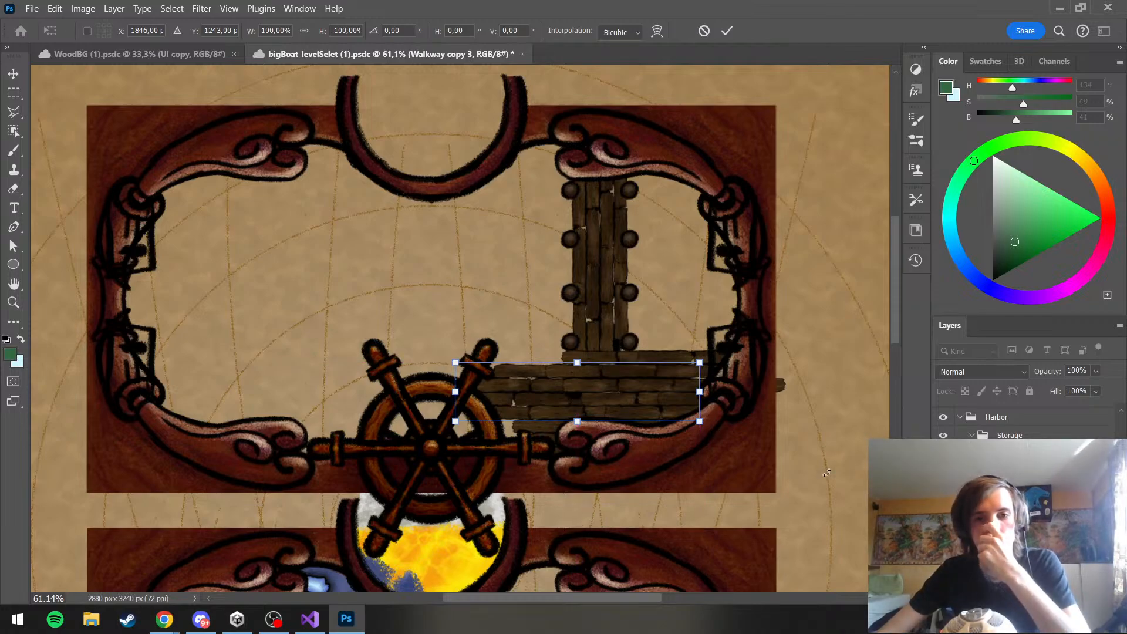
drag(594, 397, 572, 384)
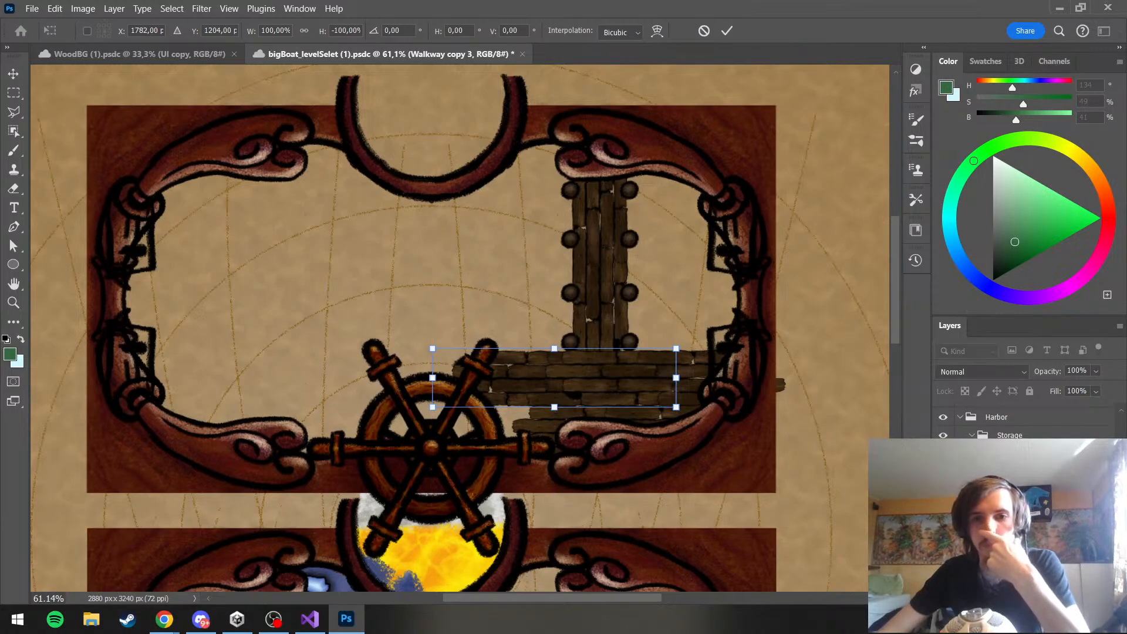
key(Return)
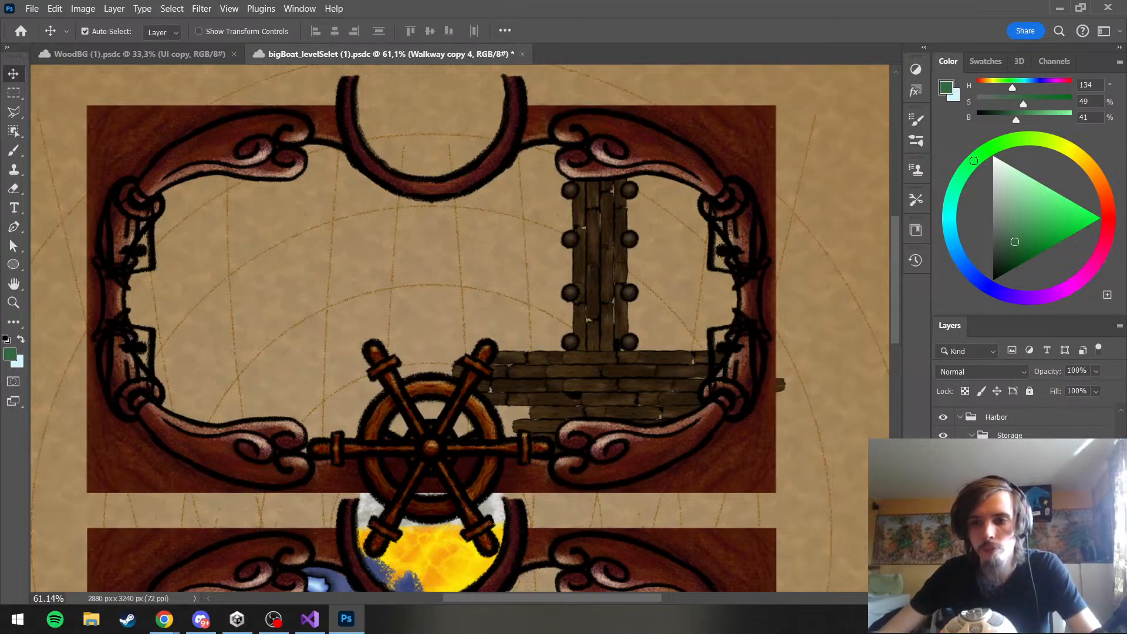
Place another copy of the planks directly below the extension at X 1782 px, Y 1356 px to fill the deck's lower part
key(ctrl+t)
drag(577, 385, 586, 441)
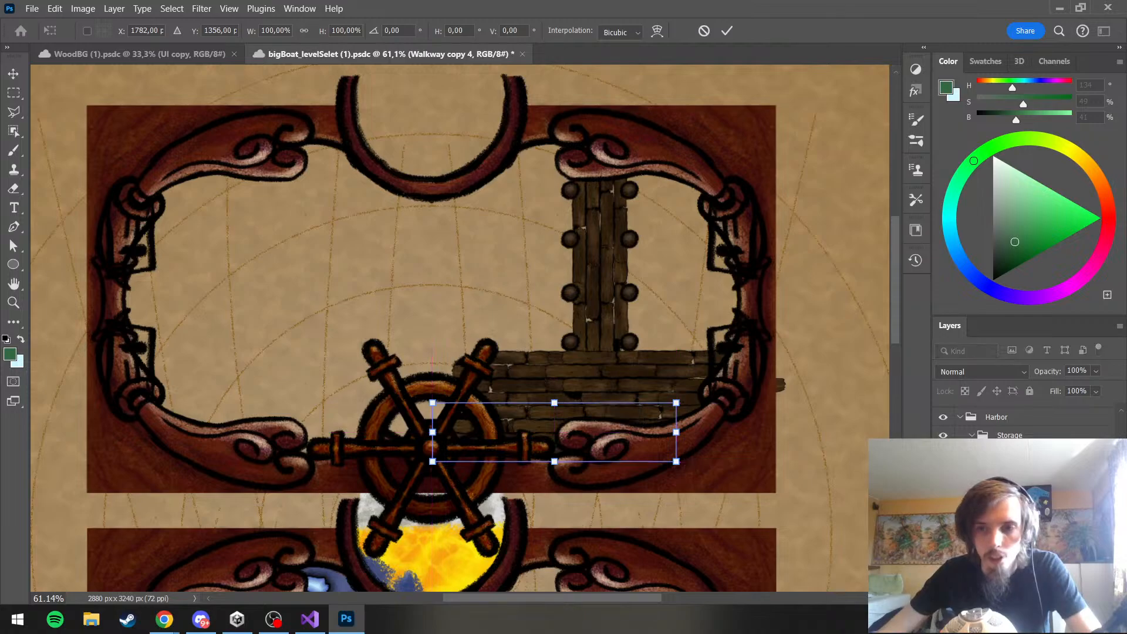
key(Return)
scroll(618, 396, down, 4)
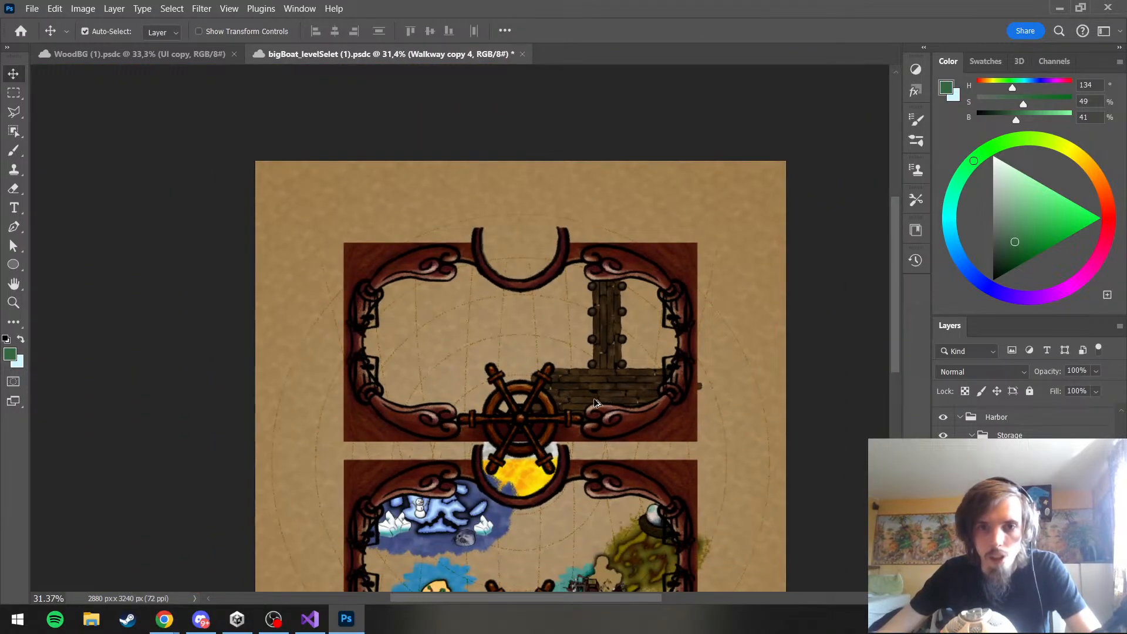
scroll(595, 404, up, 1)
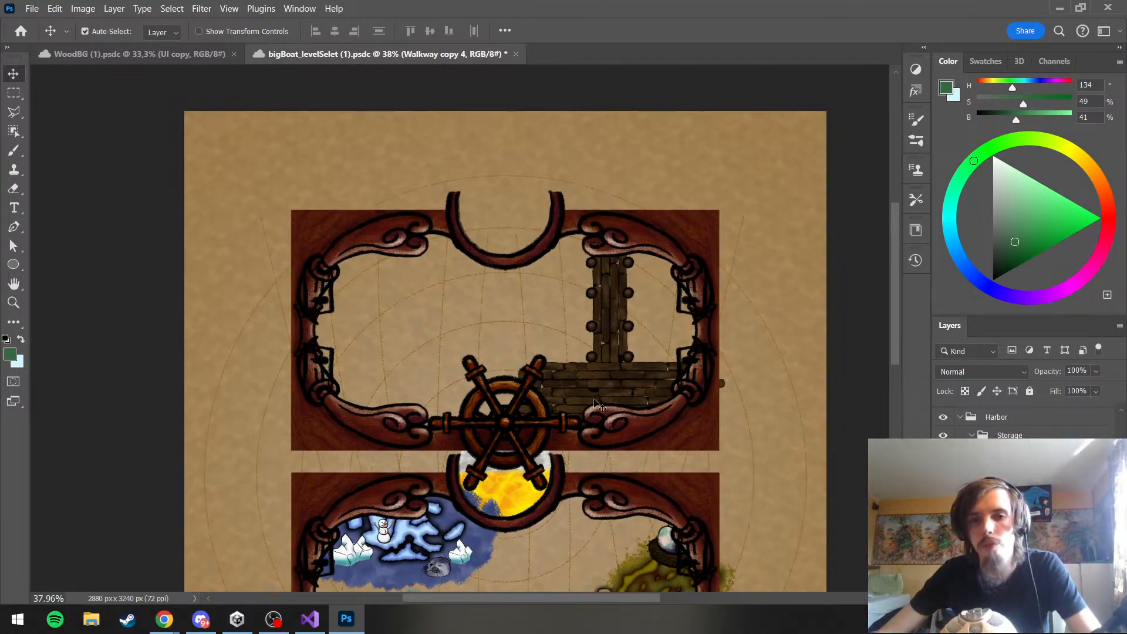
scroll(595, 403, up, 2)
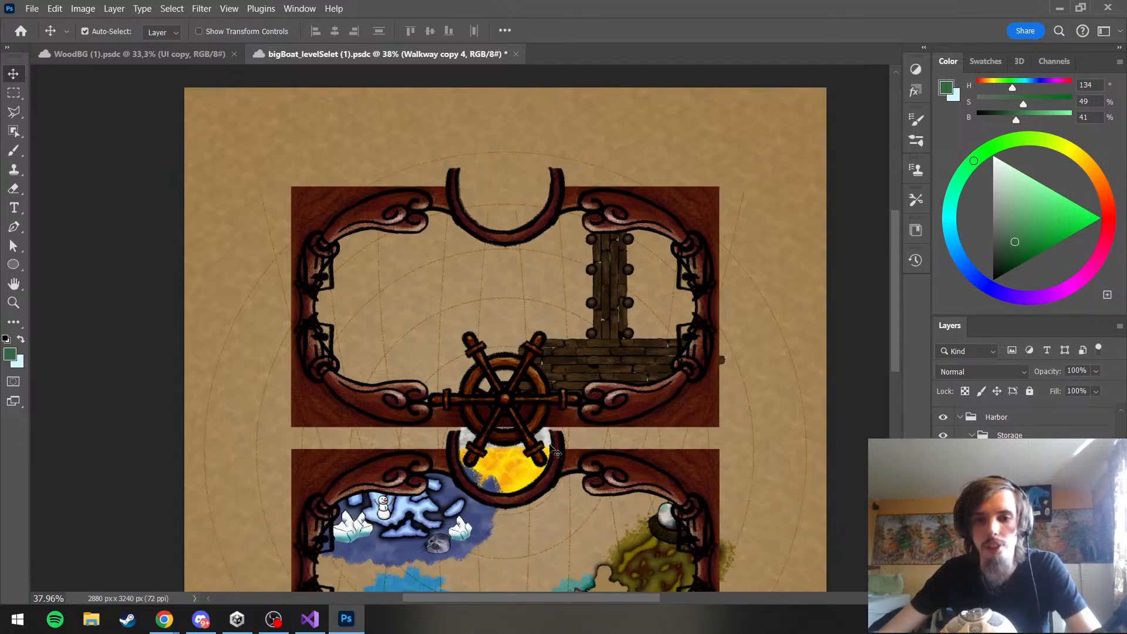
scroll(510, 296, up, 2)
scroll(511, 297, up, 1)
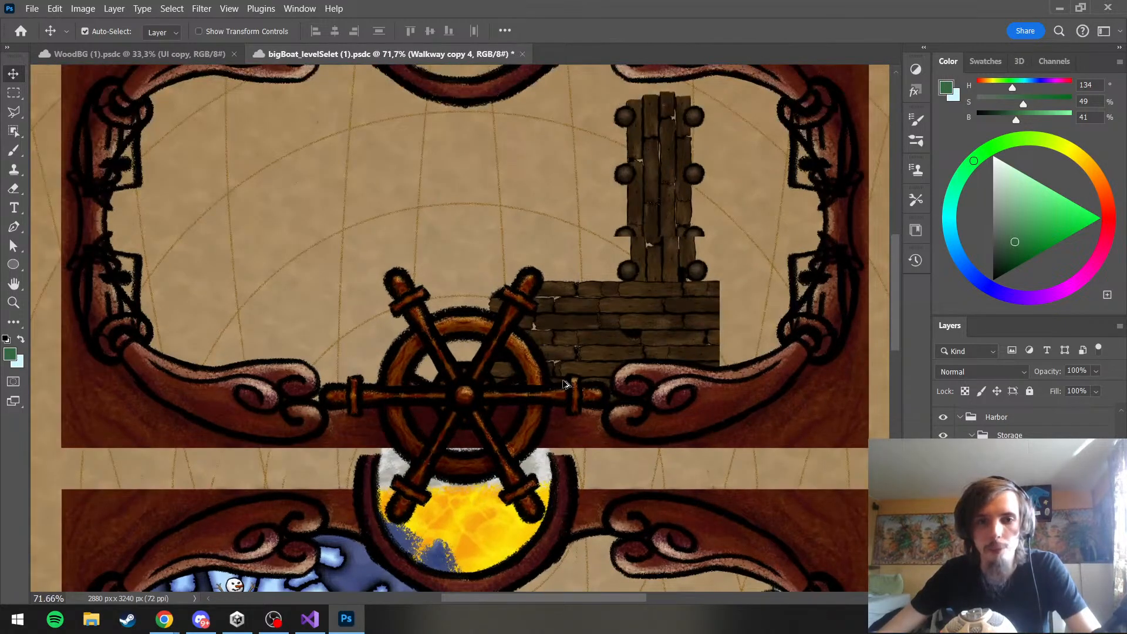
scroll(528, 352, up, 2)
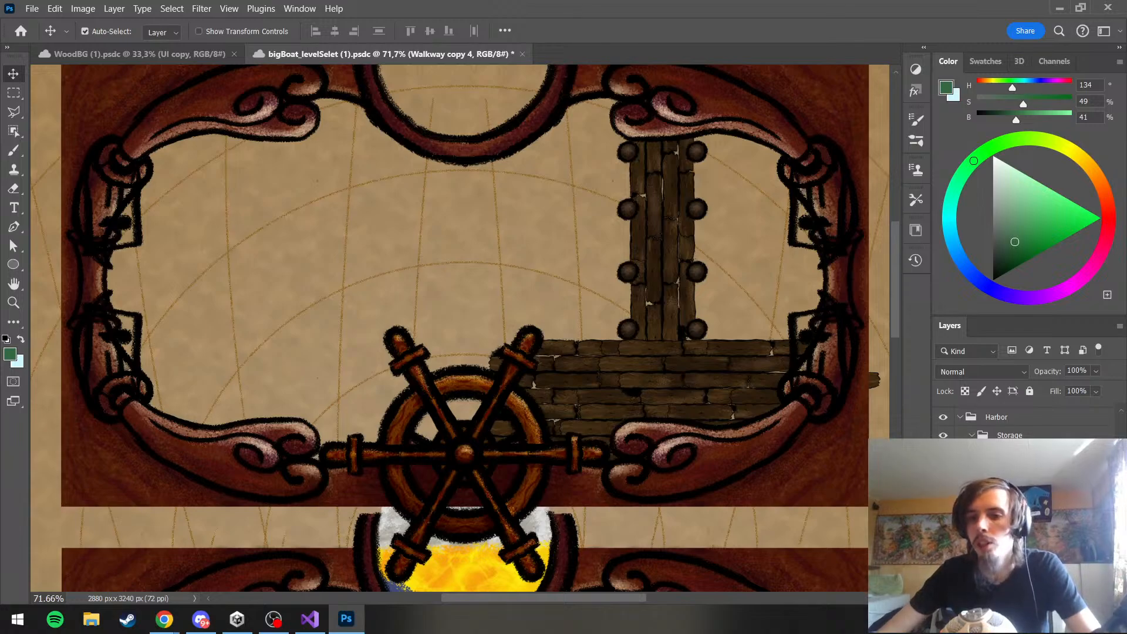
Create a group named poles inside the Storage group and put a duplicate of a jetty pole in it
scroll(964, 430, up, 1)
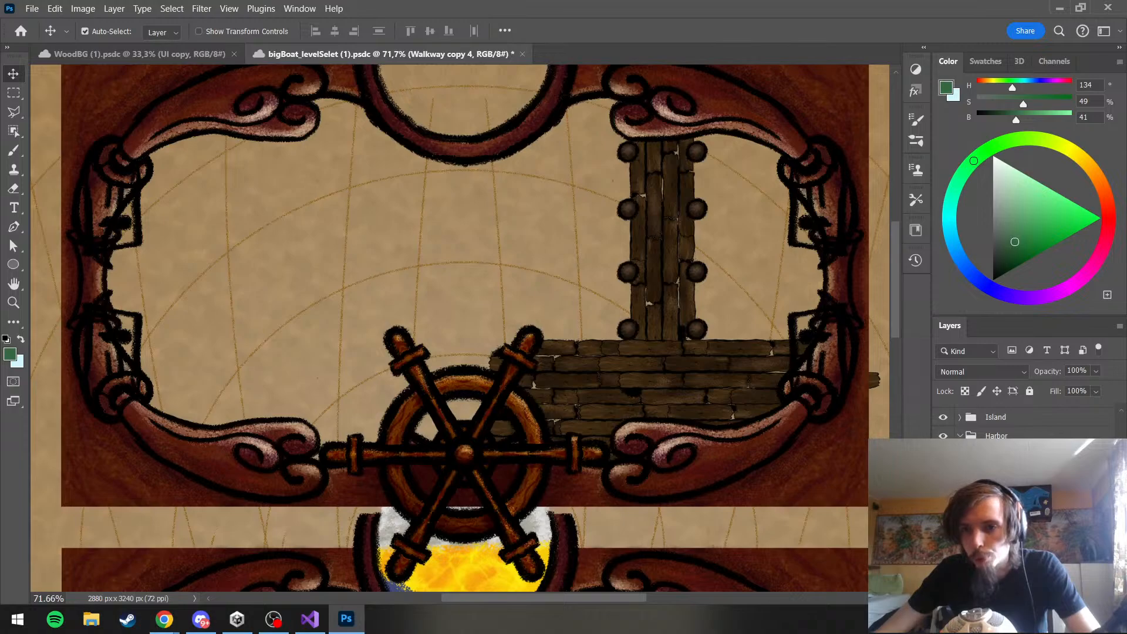
click(1000, 455)
click(1000, 474)
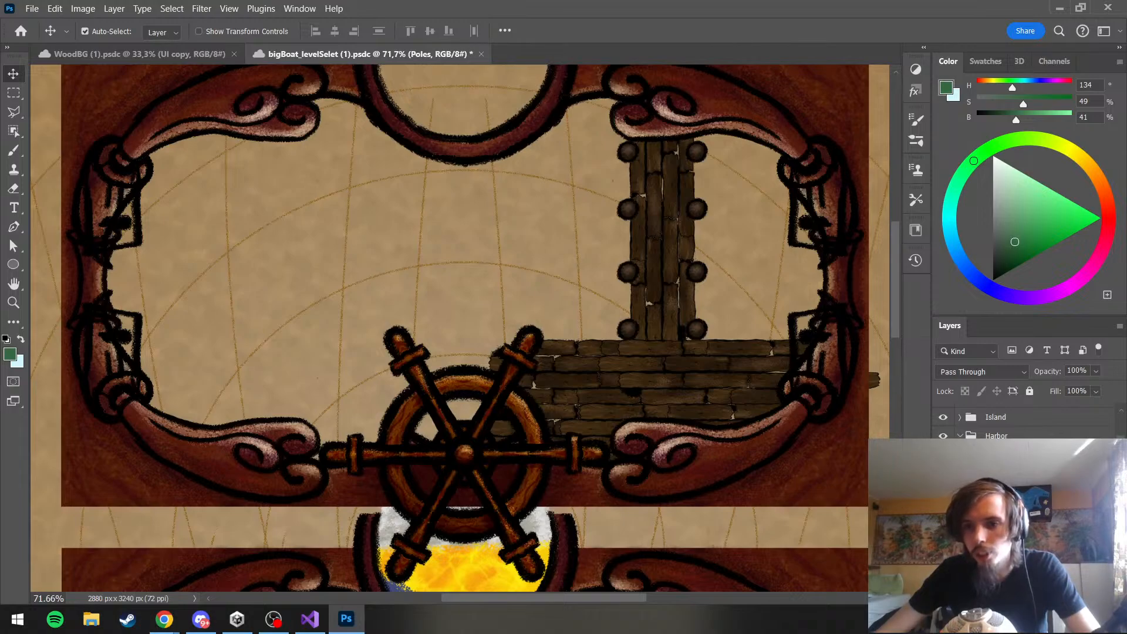
click(1001, 493)
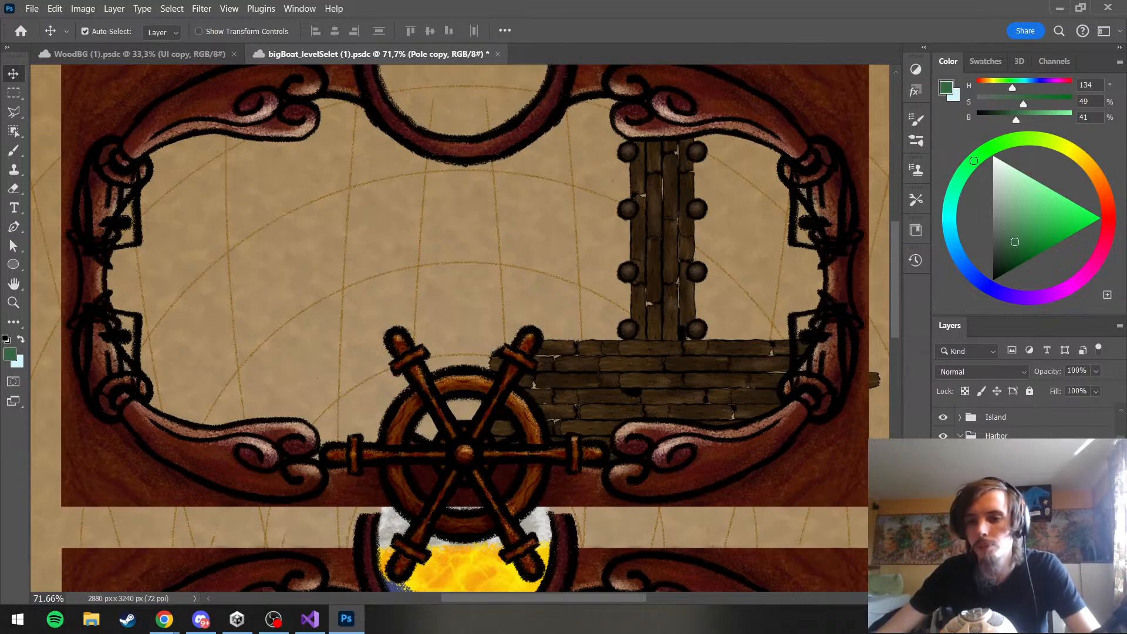
scroll(1021, 422, up, 1)
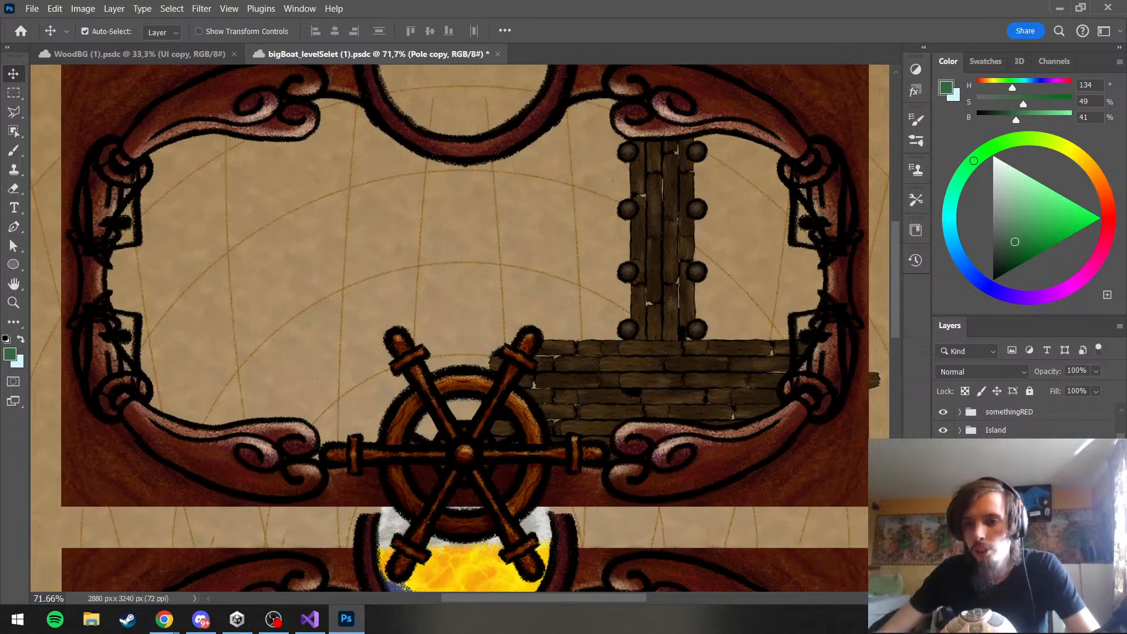
click(1000, 467)
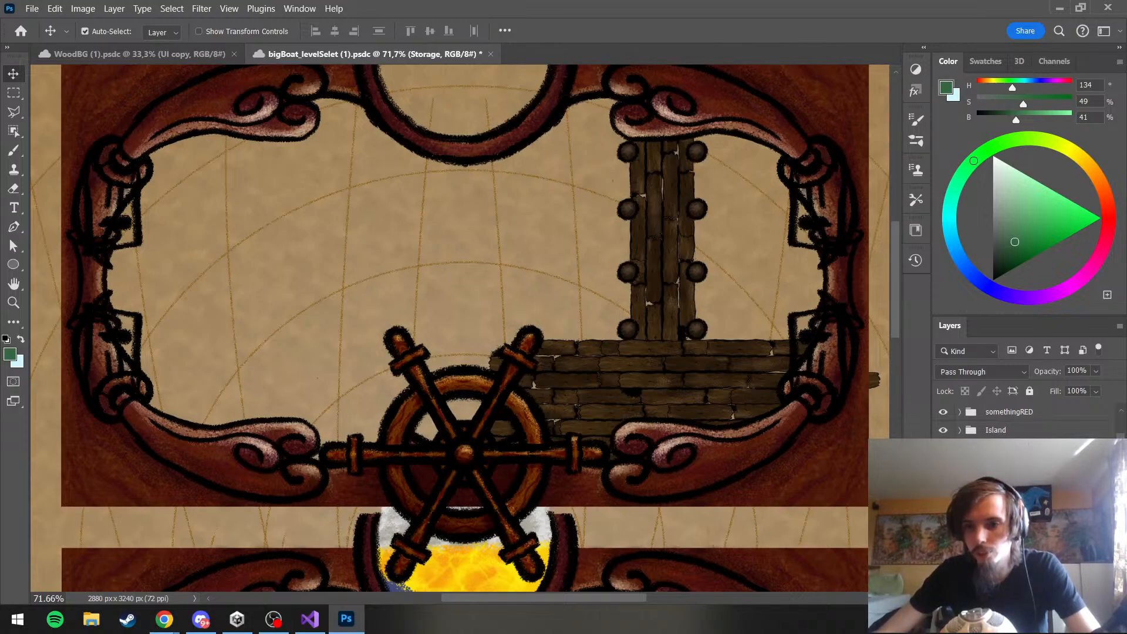
right_click(1004, 467)
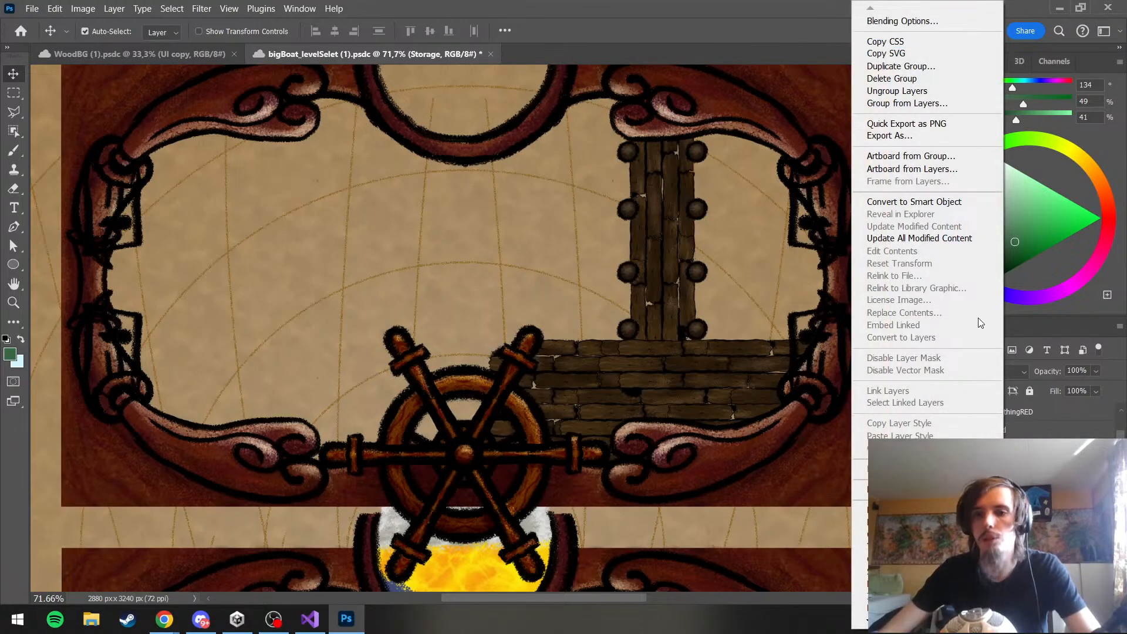
click(951, 521)
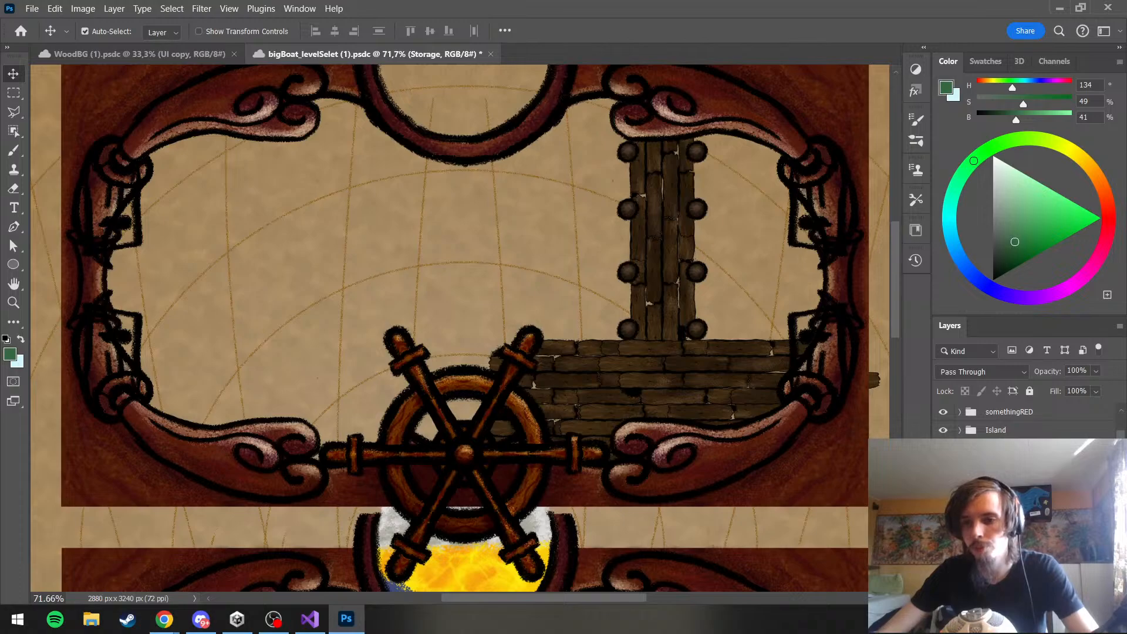
click(1002, 485)
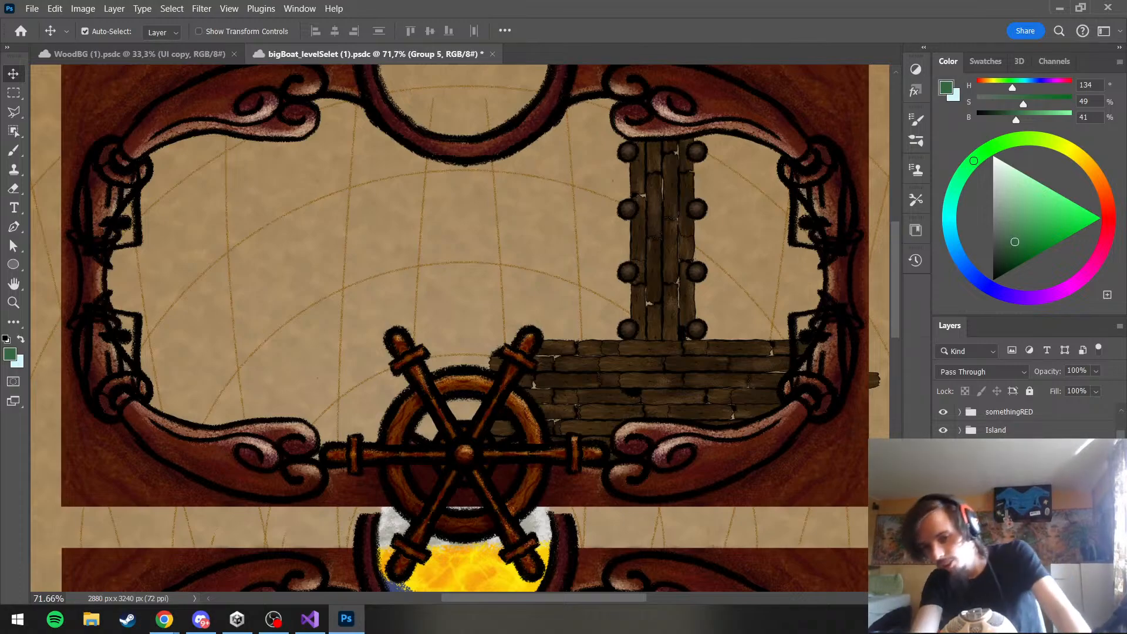
click(1001, 503)
click(1001, 521)
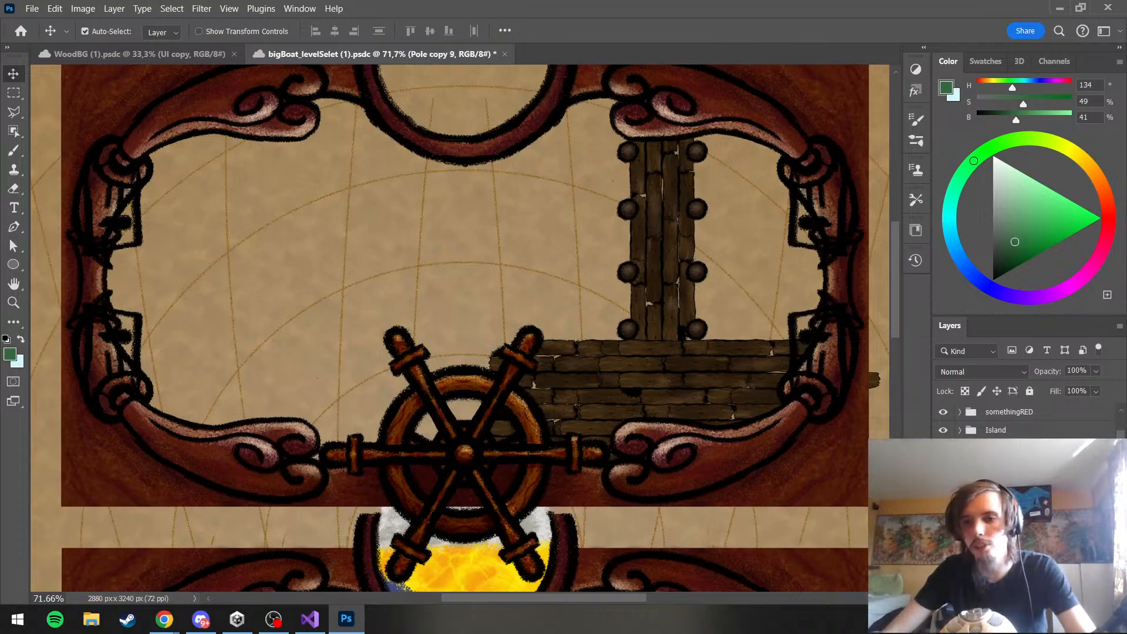
Move the duplicated pole to the deck's upper edge, right of the jetty, at X 2131 px, Y 1122 px
key(ctrl+alt+t)
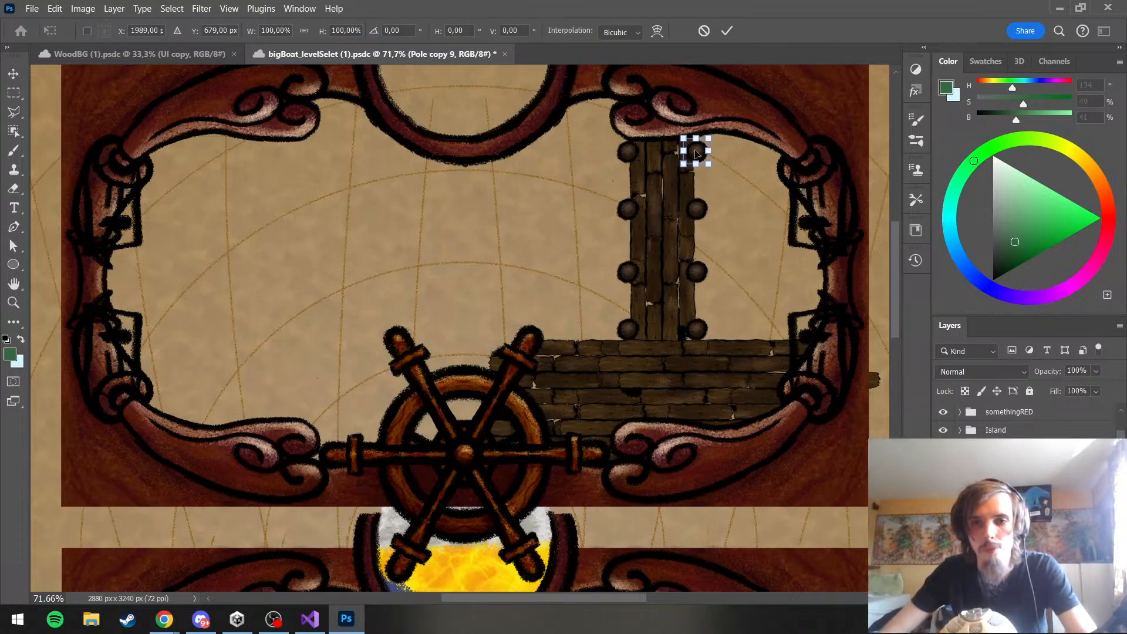
drag(704, 175, 755, 339)
key(Return)
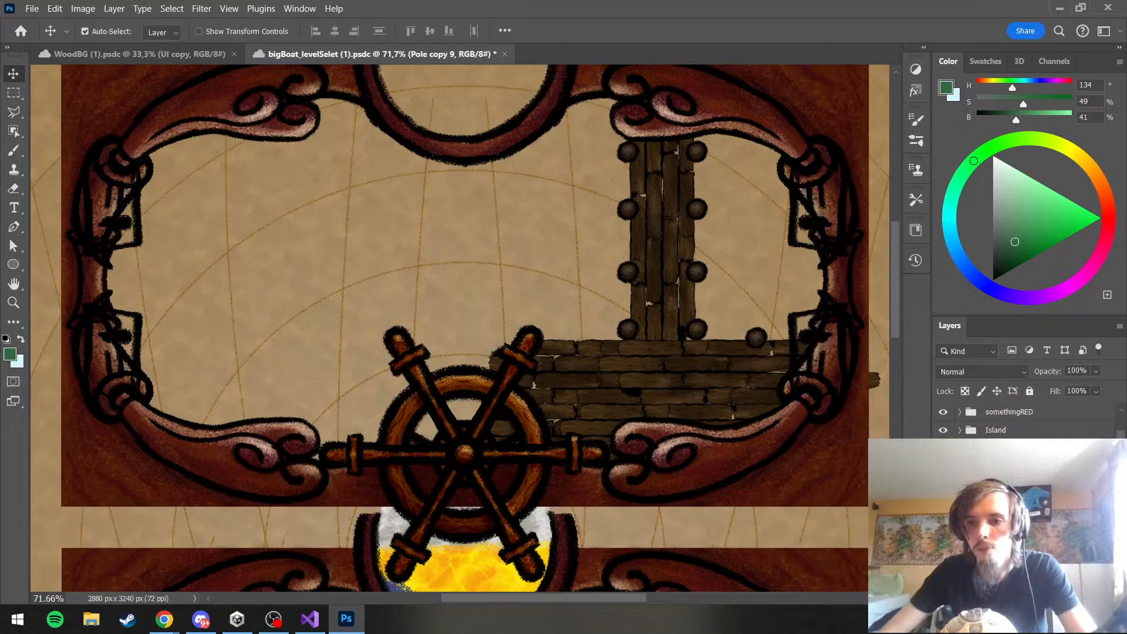
Duplicate the deck pole and place the copy left of the jetty on the same edge at X 1702 px, Y 1122 px
key(ctrl+j)
key(ctrl+t)
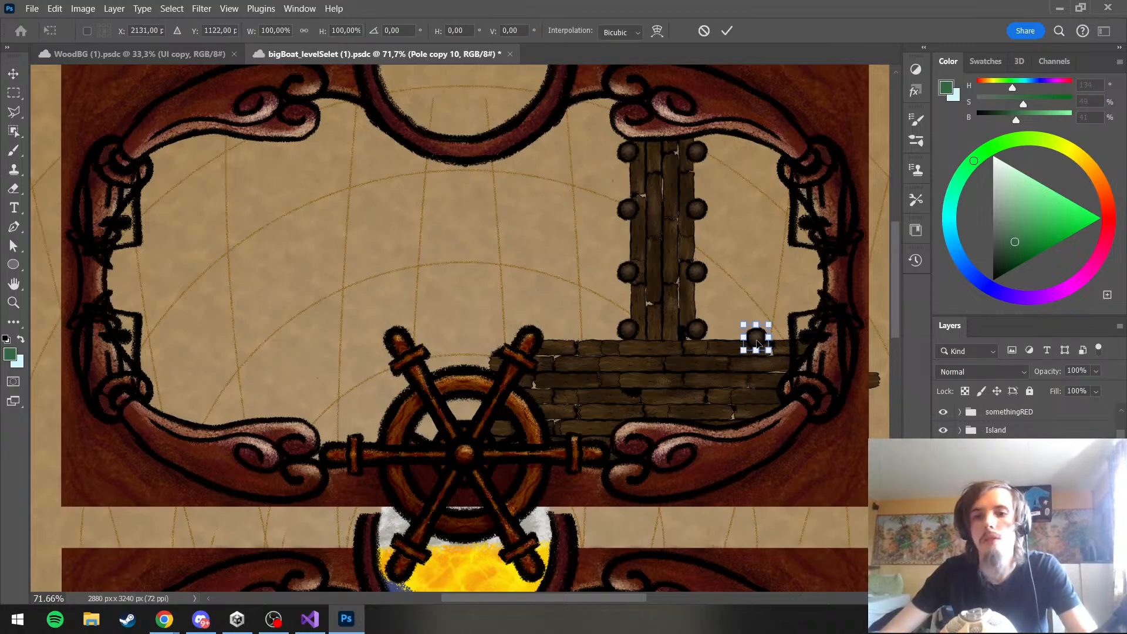
drag(756, 340, 577, 340)
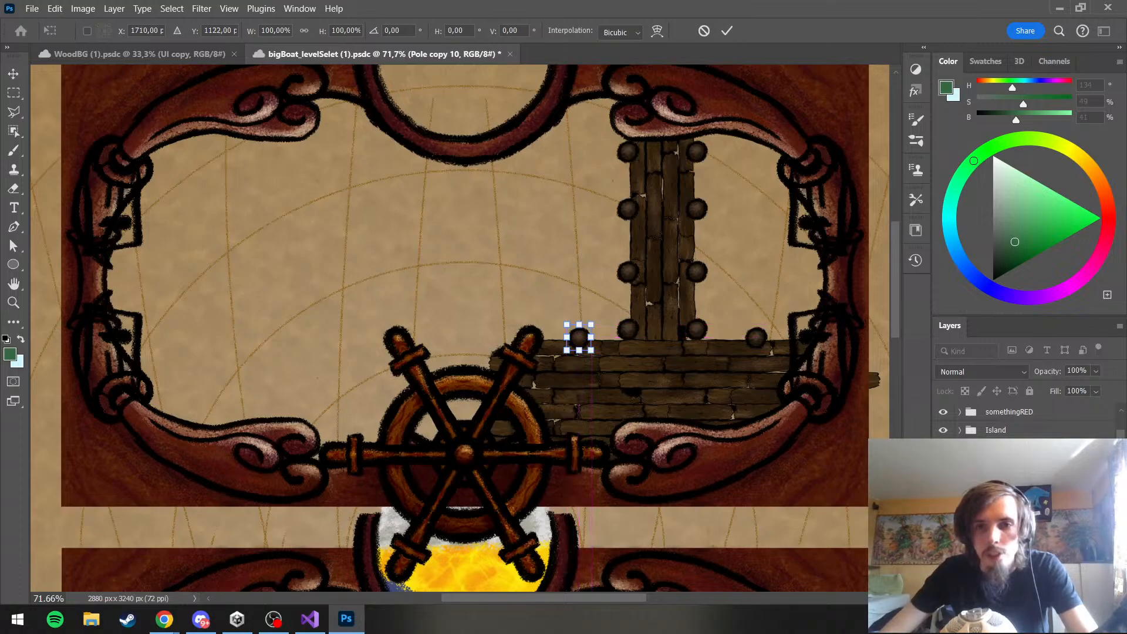
key(Left)
key(Left)
key(Left)
key(Left)
key(Left)
key(Left)
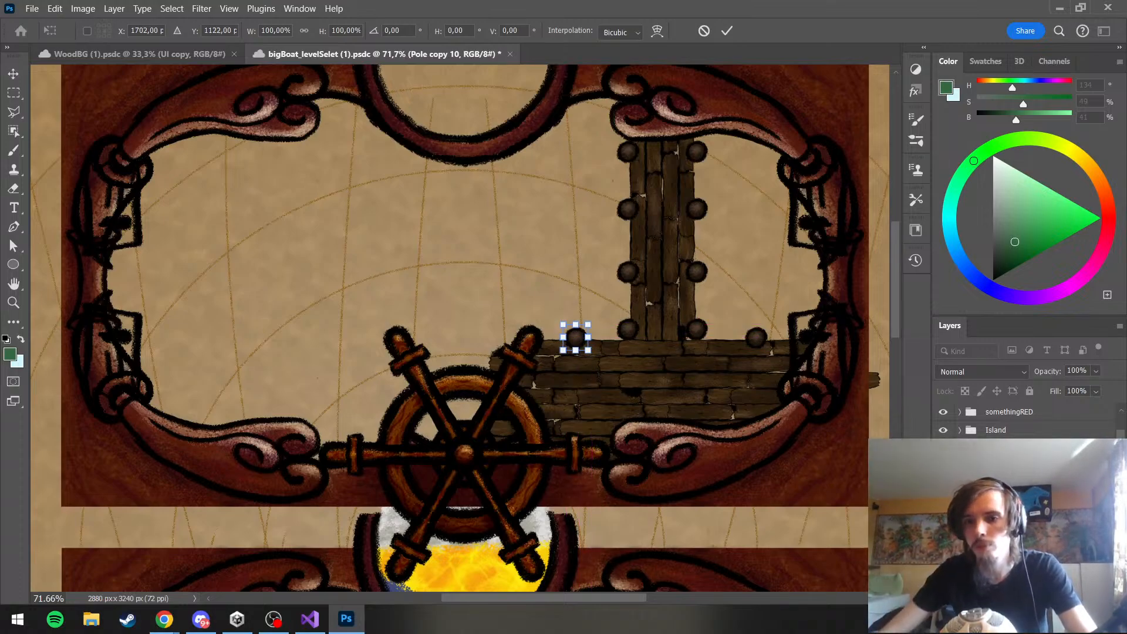
key(Return)
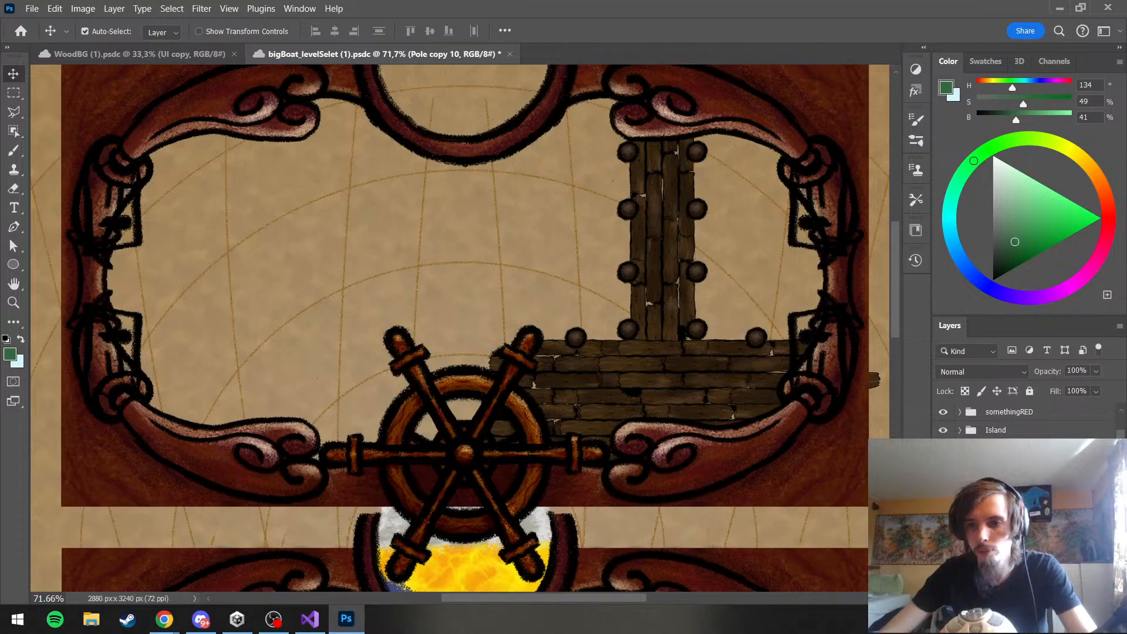
Add another pole copy at the upper edge's far left end, beside the ship's wheel, at X 1512 px, Y 1122 px
key(ctrl+alt+t)
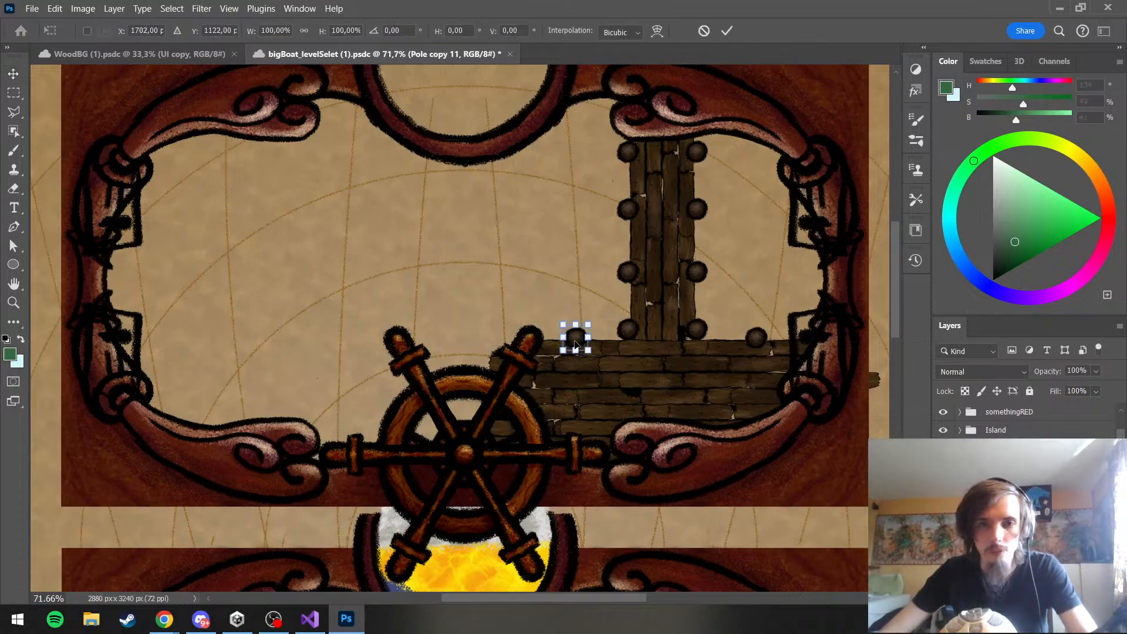
drag(576, 339, 499, 347)
key(Left)
key(Left)
key(Left)
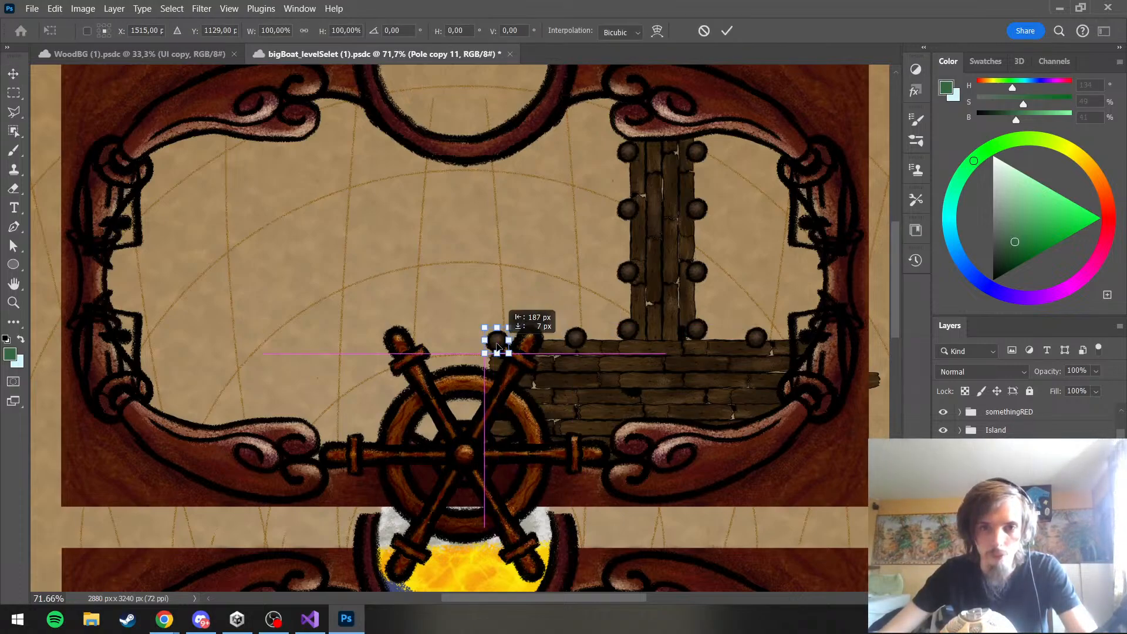
key(Up)
key(Up)
key(Up)
key(Up)
key(Up)
key(Up)
key(Up)
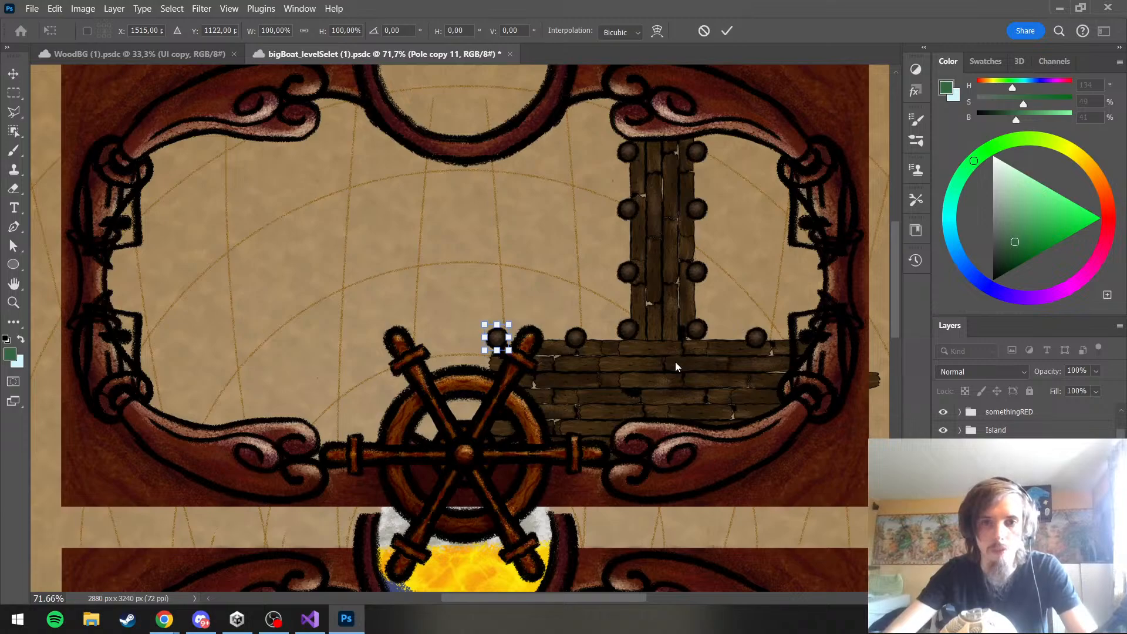
key(Left)
key(Left)
key(Left)
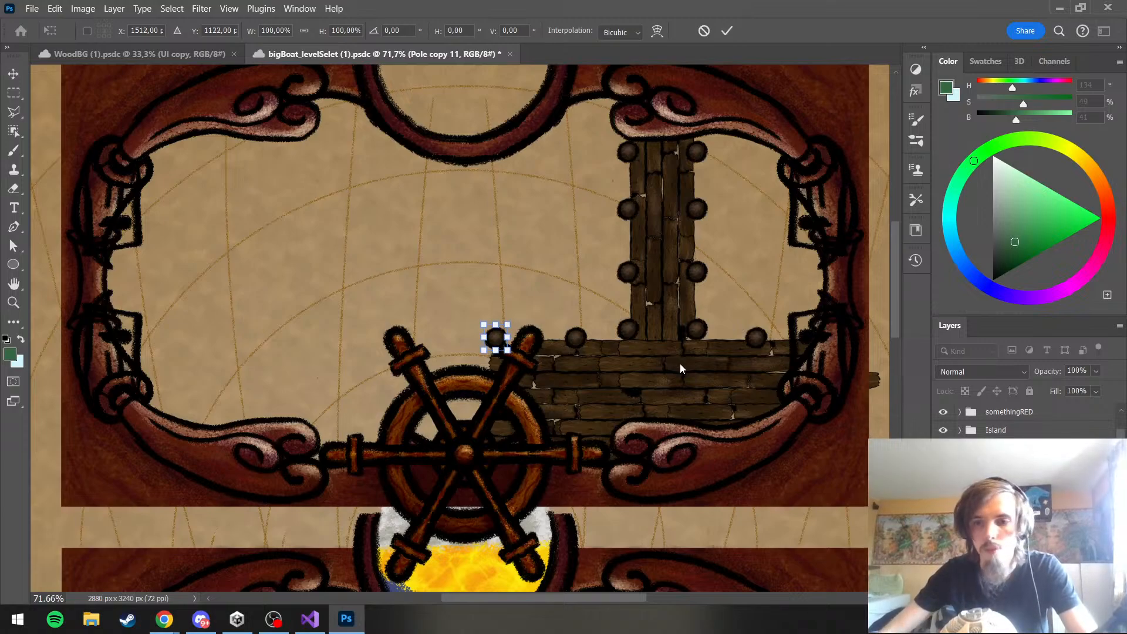
key(Return)
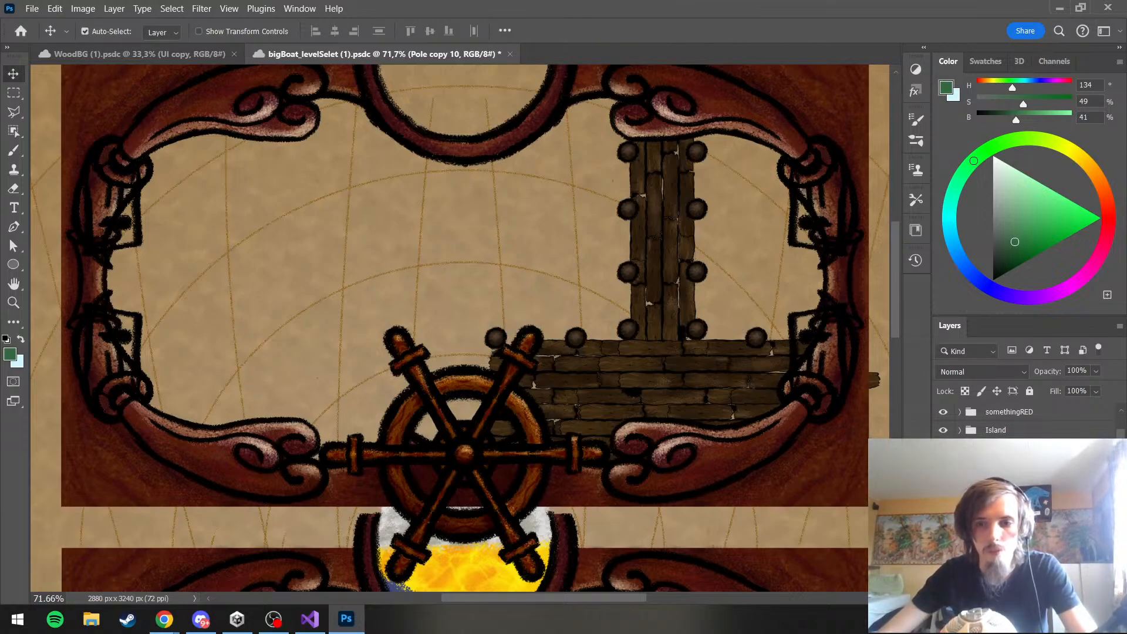
scroll(1022, 499, down, 5)
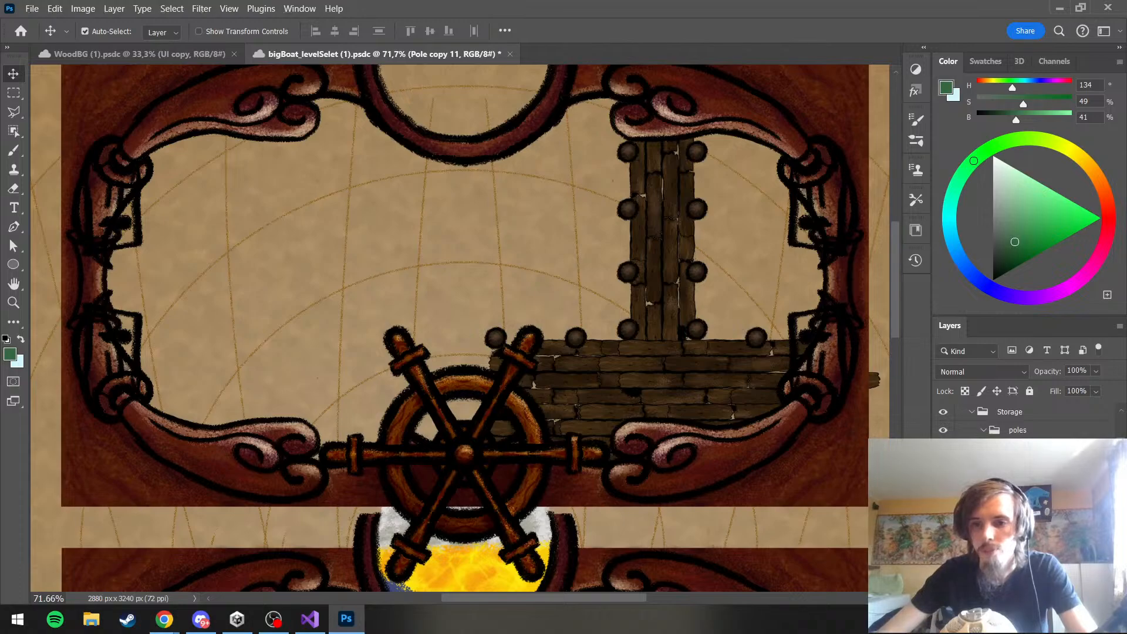
Add another pole copy lower down the deck's outer end, behind the ship's wheel, at X 1507 px, Y 1304 px
key(ctrl+t)
drag(495, 346, 493, 423)
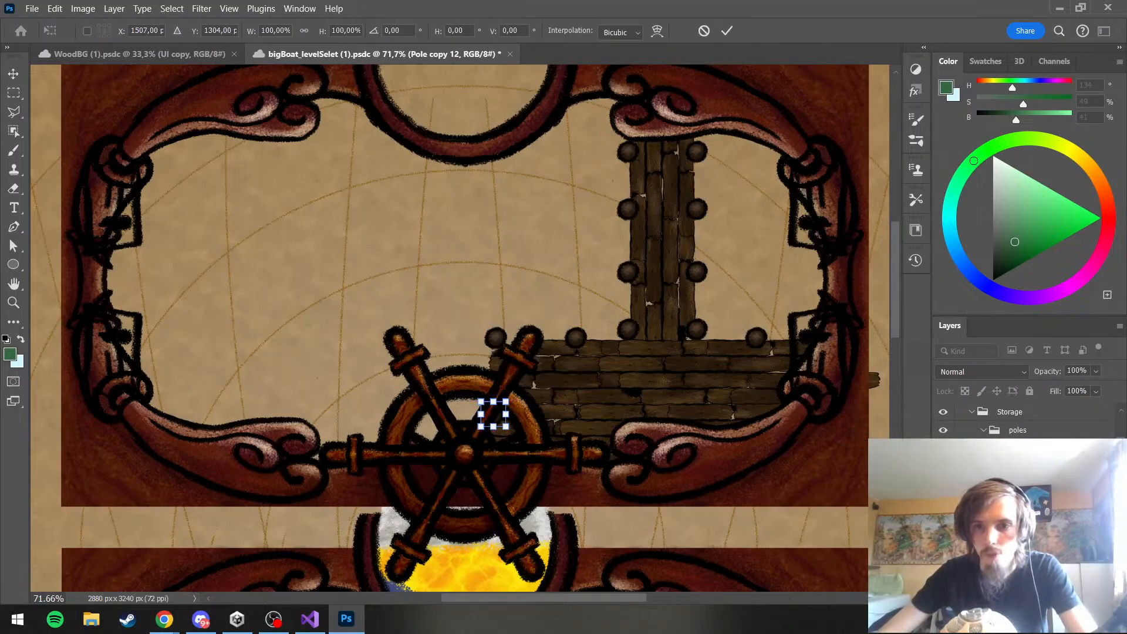
key(Return)
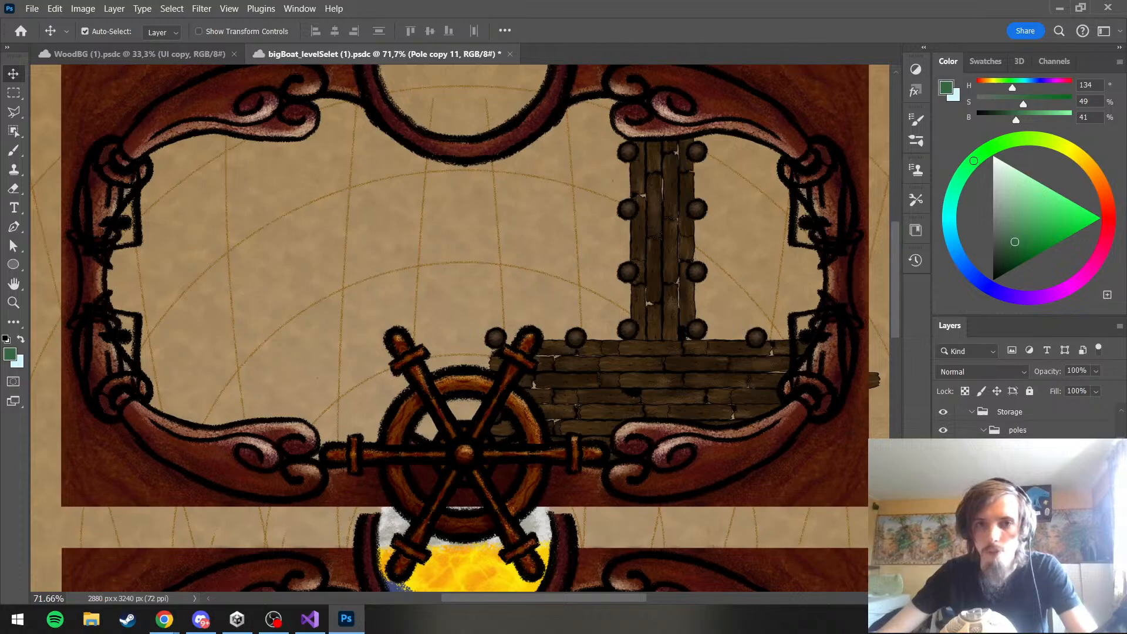
Move the deck pole to the right of the jetty along the upper edge to X 2113 px, Y 1122 px
key(ctrl+t)
click(756, 338)
key(ctrl+t)
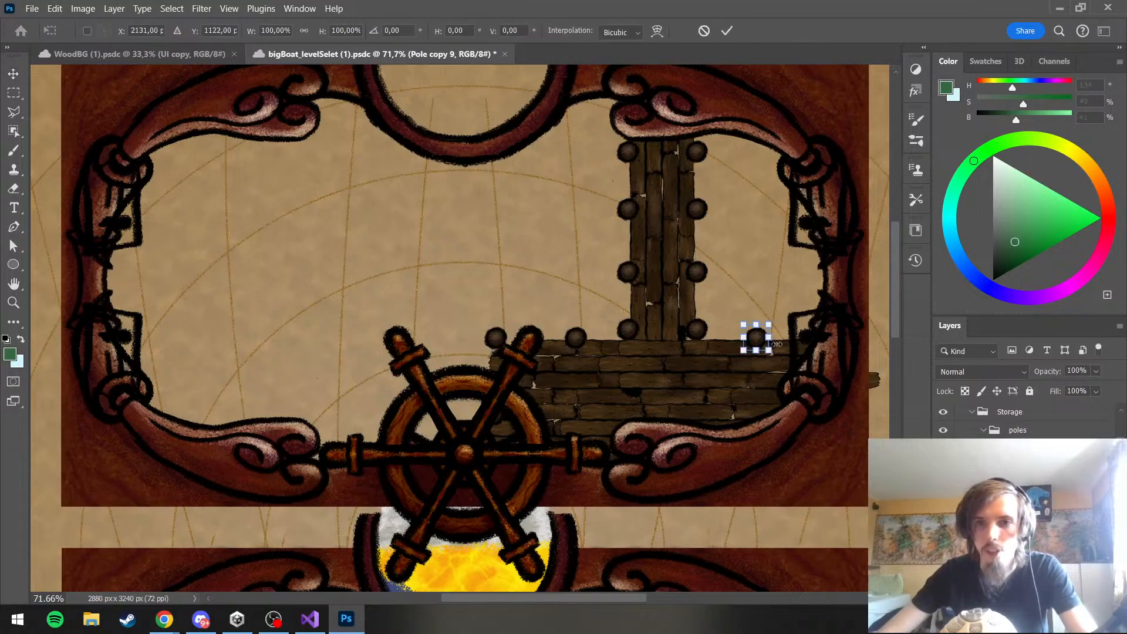
drag(763, 339, 755, 339)
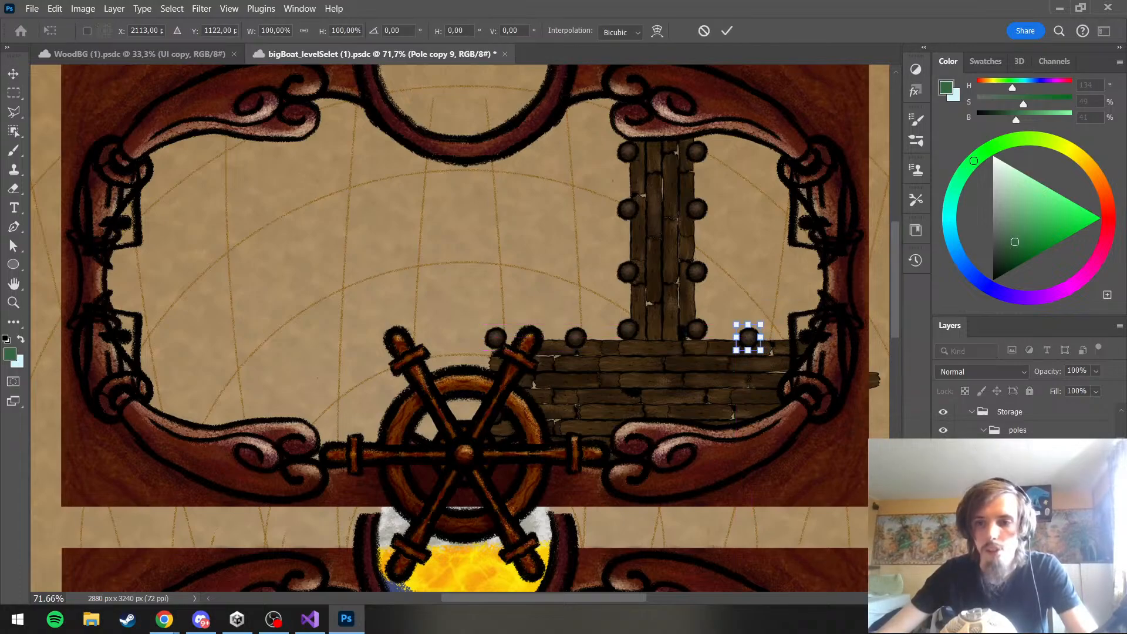
key(Return)
click(597, 321)
scroll(598, 321, down, 5)
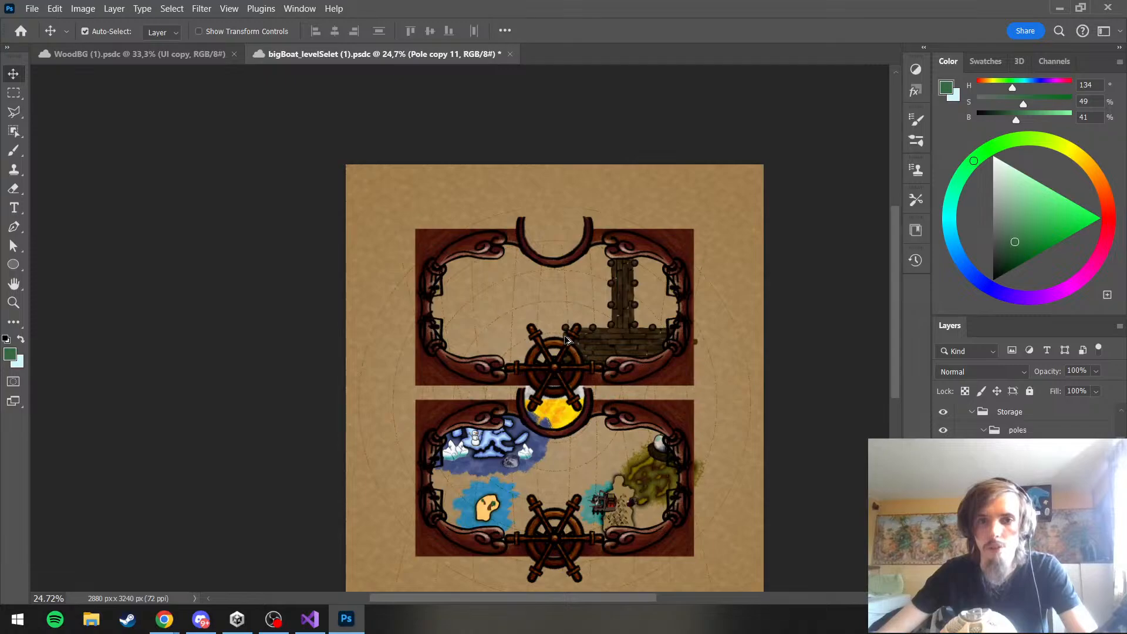
scroll(566, 340, up, 4)
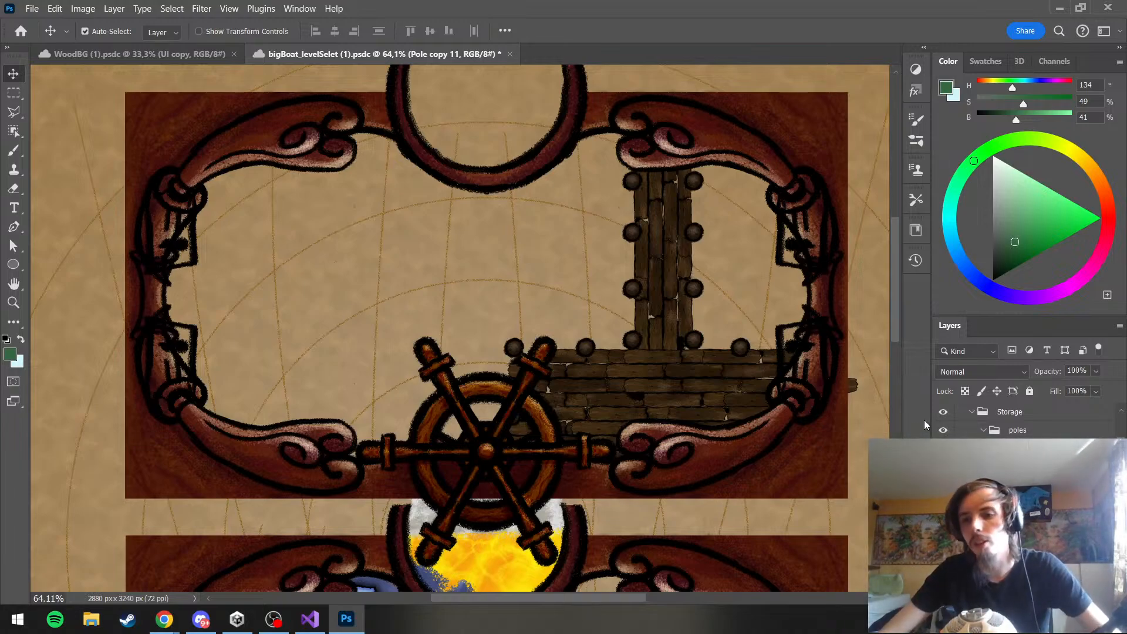
Group the deck's walkway copies inside the Storage group and name the new group Walkway
click(987, 433)
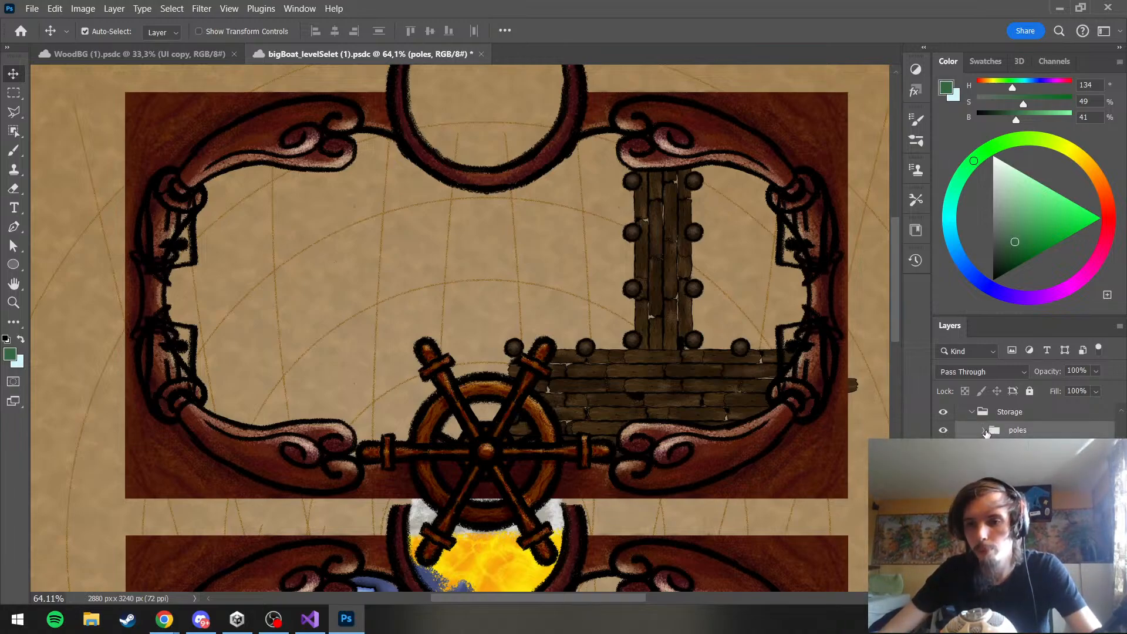
drag(1018, 558, 1017, 432)
click(1018, 449)
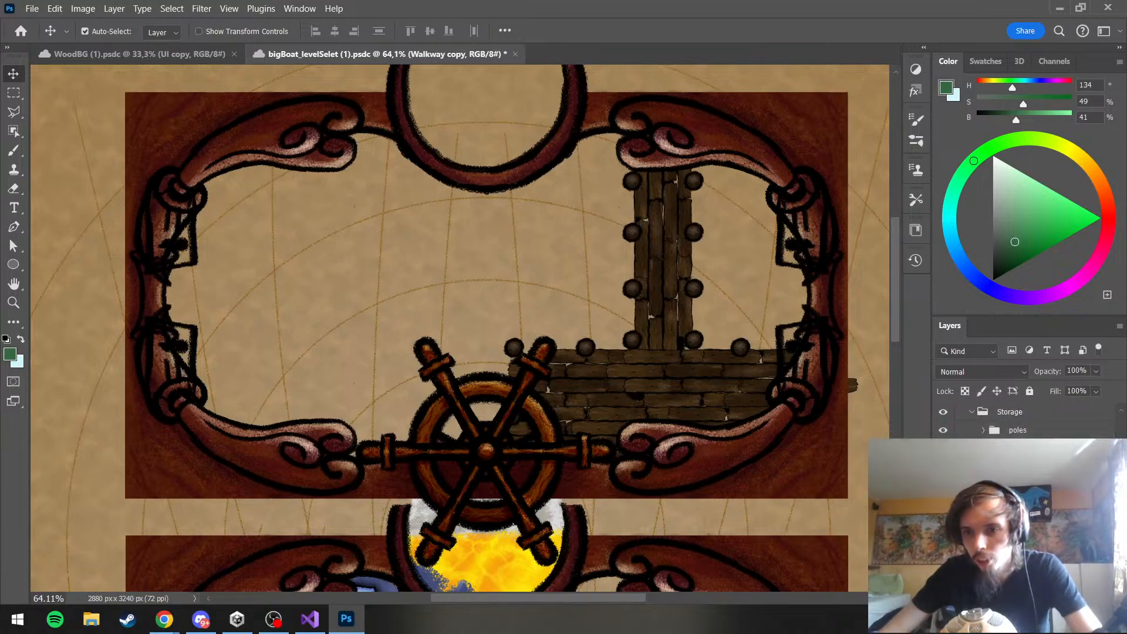
shift+click(1018, 467)
key(ctrl+g)
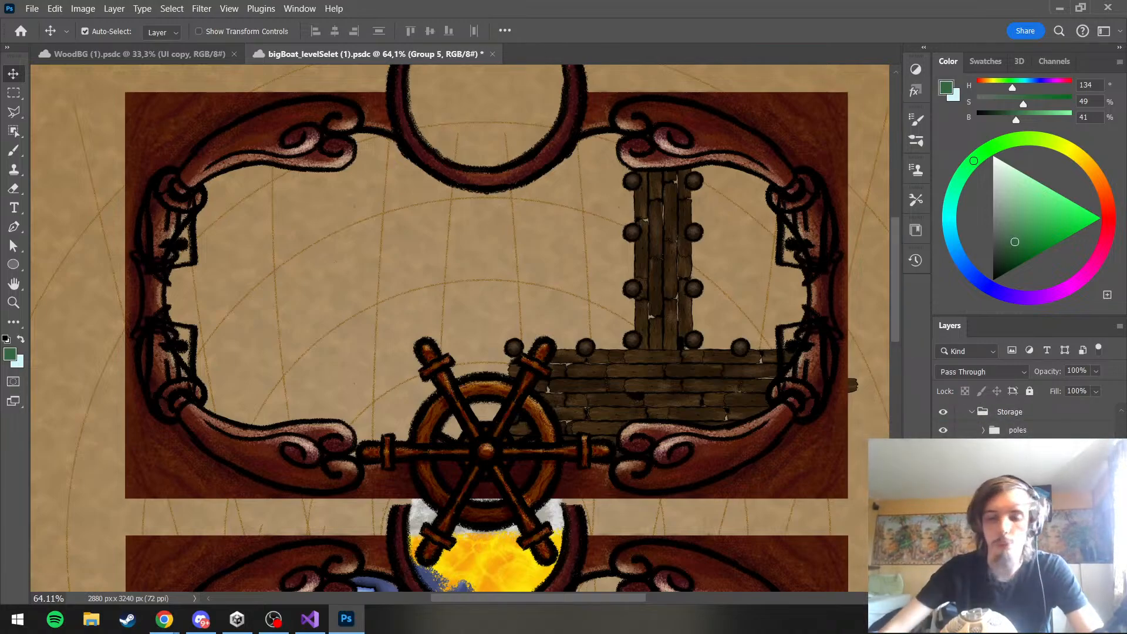
double_click(1019, 449)
text(Walkway)
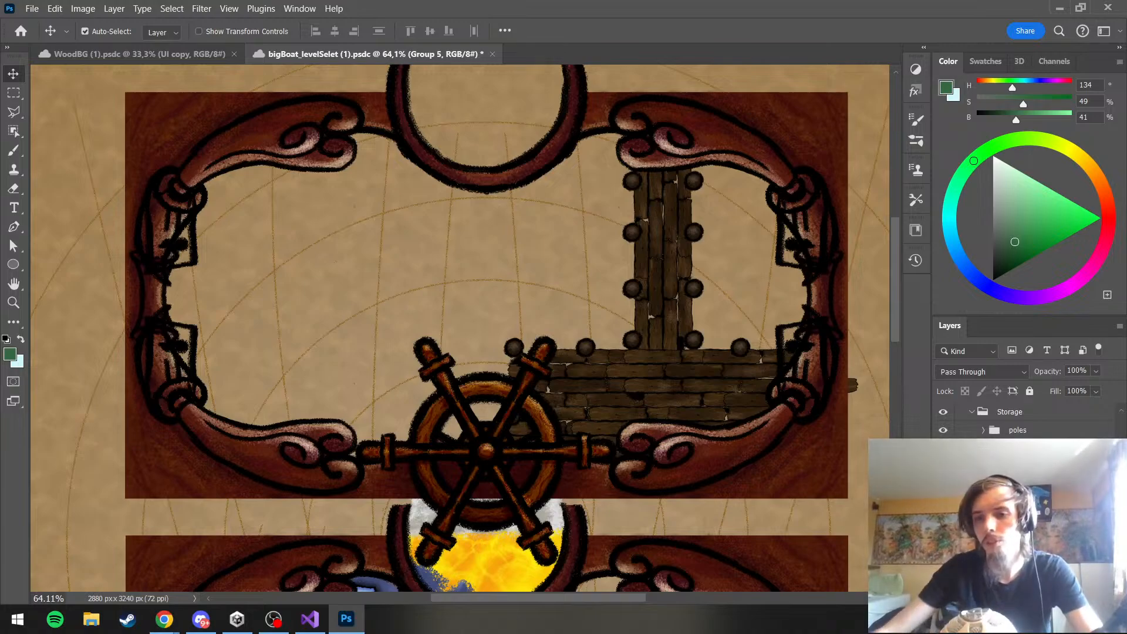
key(Return)
Check the layers inside the poles and Walkway groups and collapse both groups
scroll(1021, 461, down, 2)
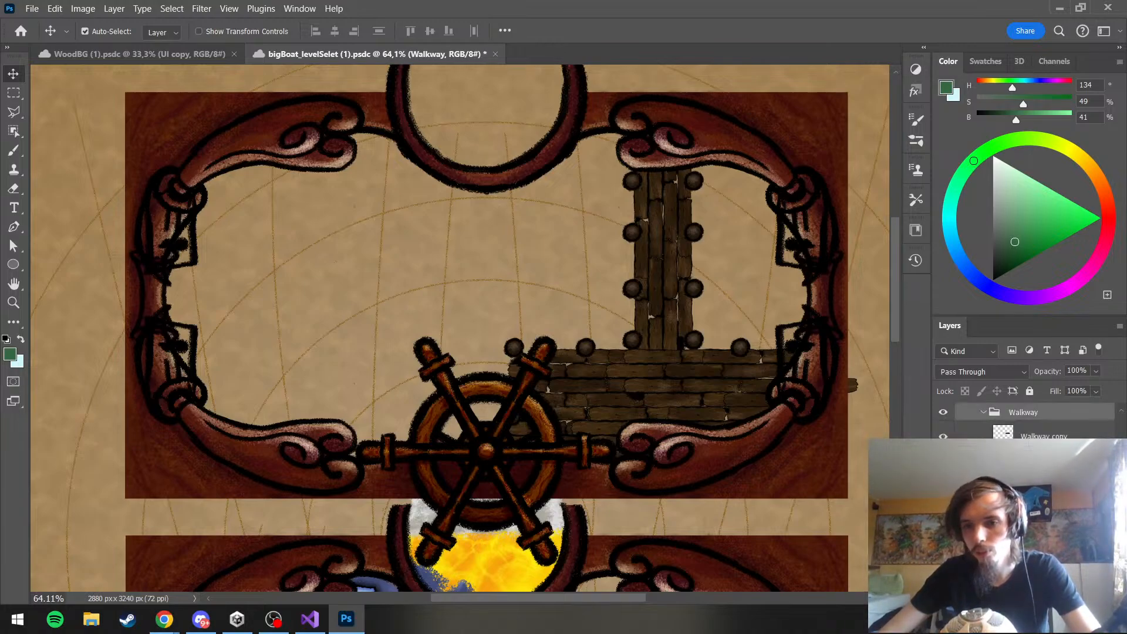
click(1042, 466)
shift+click(1042, 437)
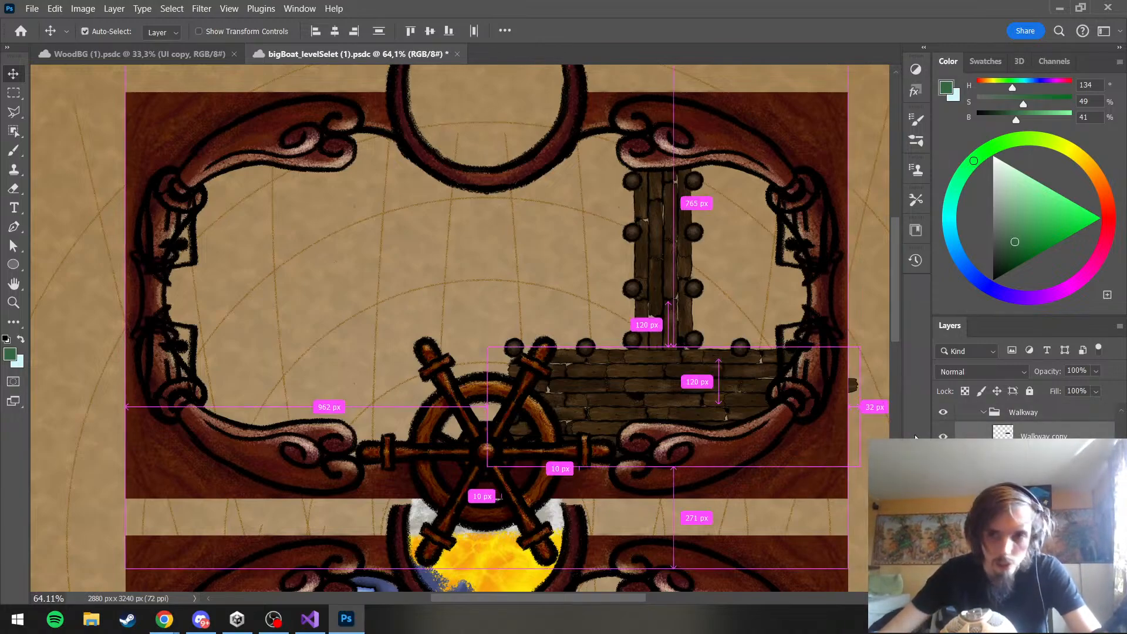
scroll(987, 434, up, 2)
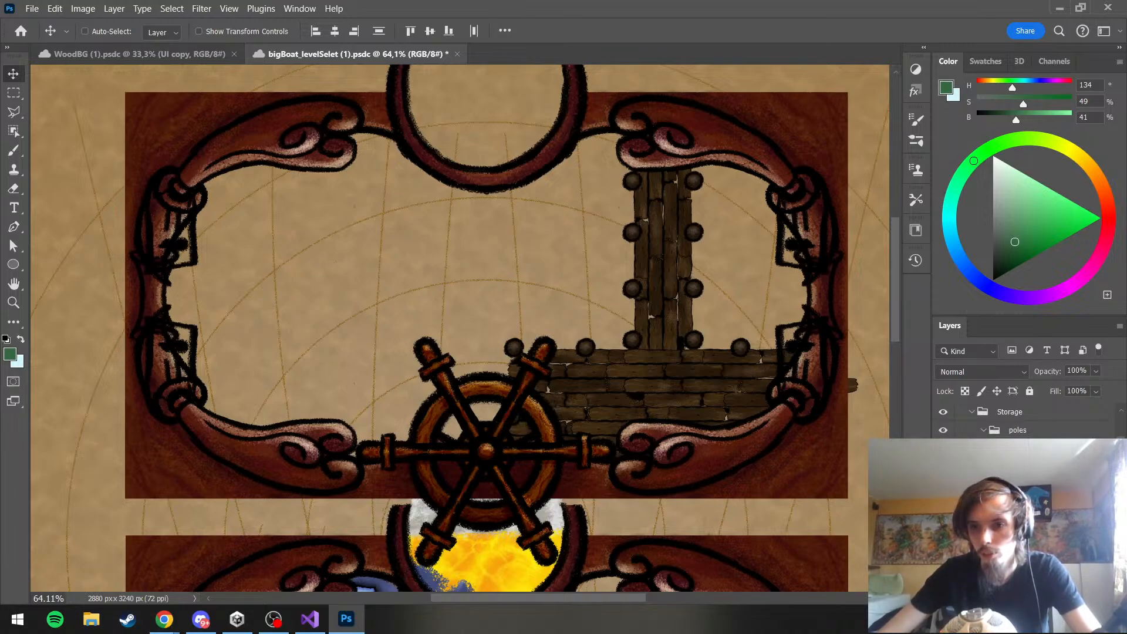
key(space)
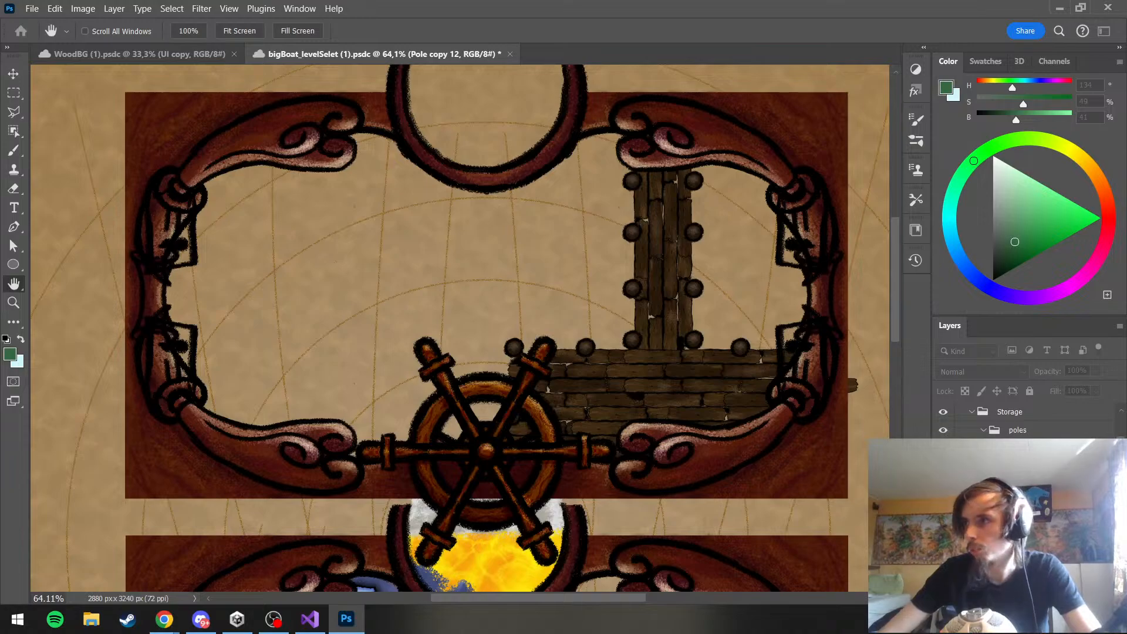
shift+click(1022, 528)
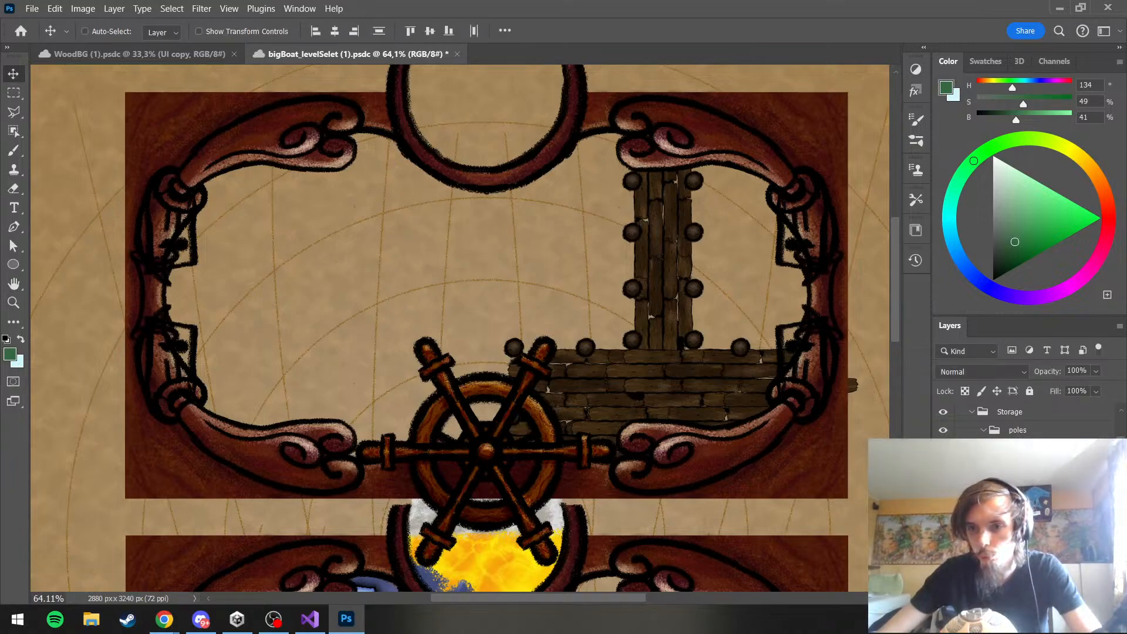
scroll(1022, 517, down, 3)
key(ctrl+g)
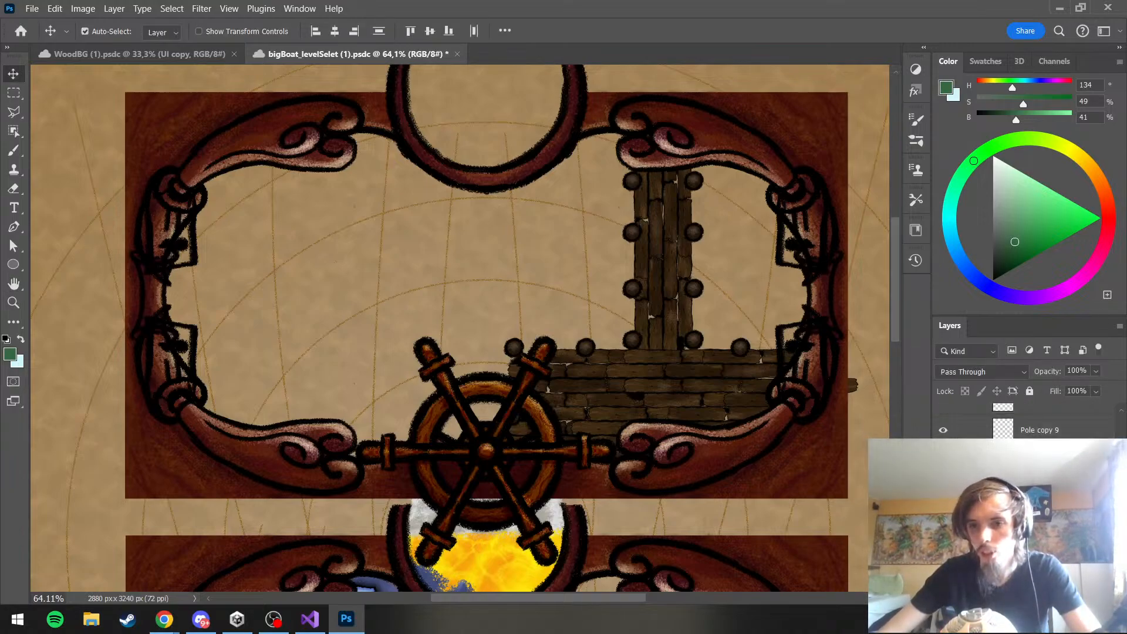
click(1021, 505)
scroll(1000, 432, up, 3)
click(984, 412)
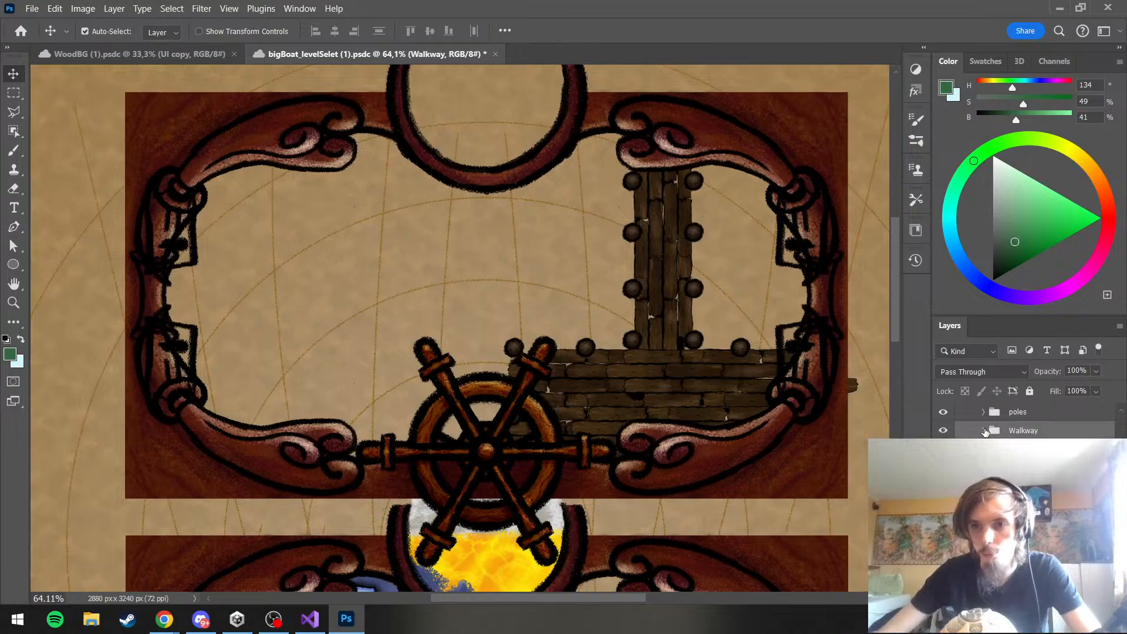
Move the poles and Walkway groups together slightly up and to the right so the deck overlaps the jetty's lower end
shift+click(1018, 412)
key(ctrl+t)
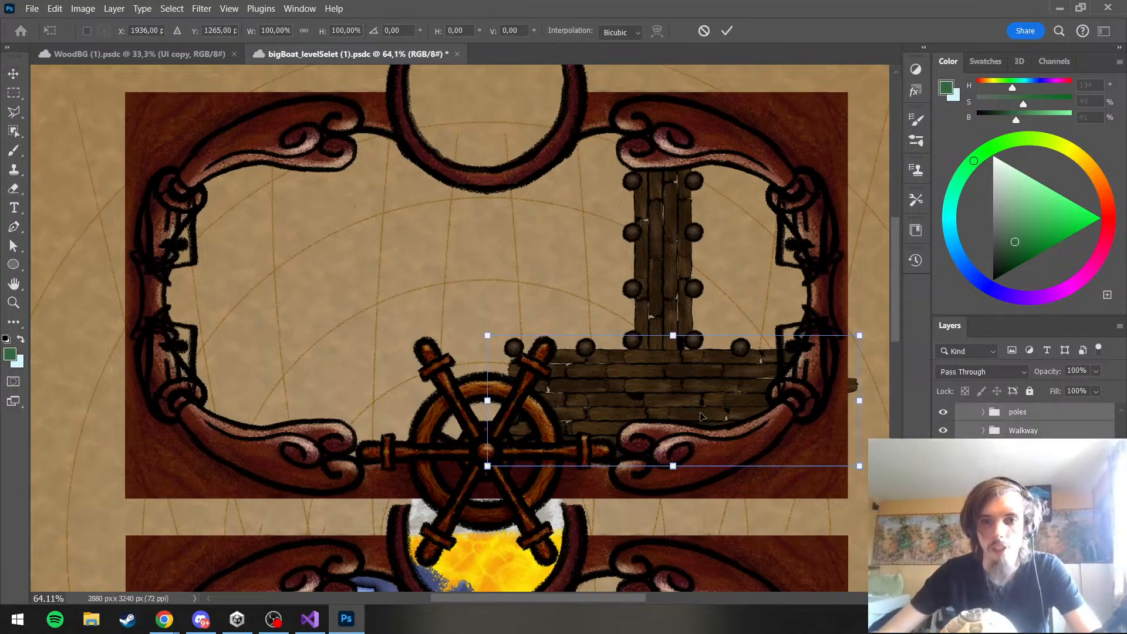
mouse_move(701, 417)
mouse_down()
mouse_move(699, 408)
mouse_move(674, 423)
mouse_move(708, 419)
mouse_move(703, 353)
mouse_move(690, 400)
mouse_move(728, 410)
mouse_move(744, 400)
mouse_move(722, 407)
mouse_up()
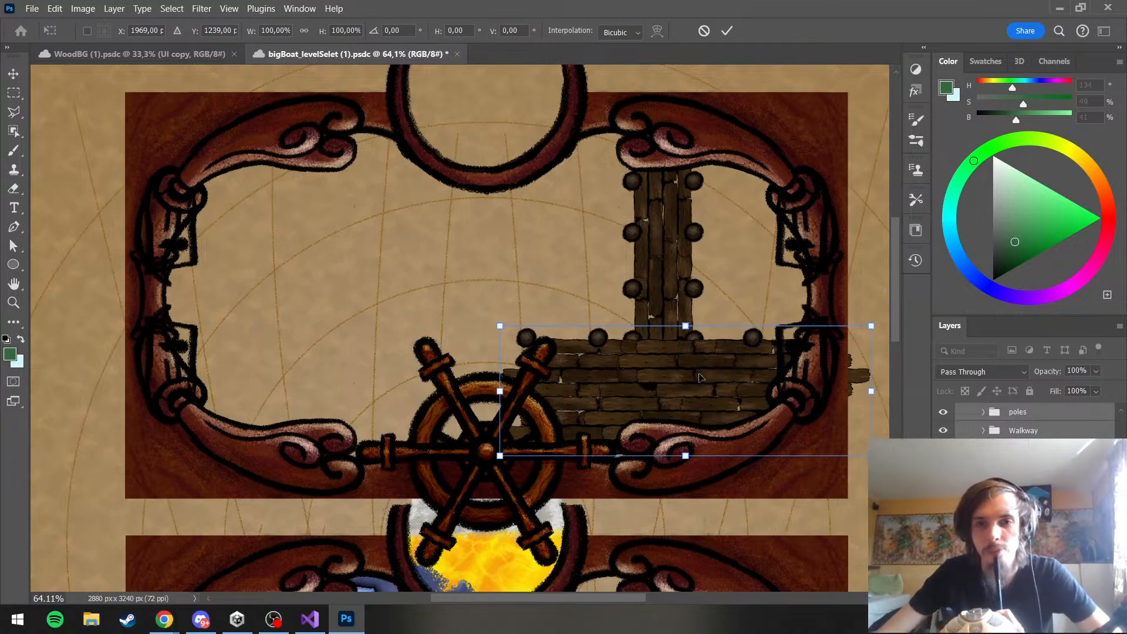
mouse_move(700, 378)
mouse_down()
mouse_move(667, 353)
mouse_move(710, 373)
mouse_move(702, 355)
mouse_move(684, 358)
mouse_move(684, 373)
mouse_up()
key(Return)
Try deleting selected walkway copies from the Walkway group and undo each deletion
click(986, 431)
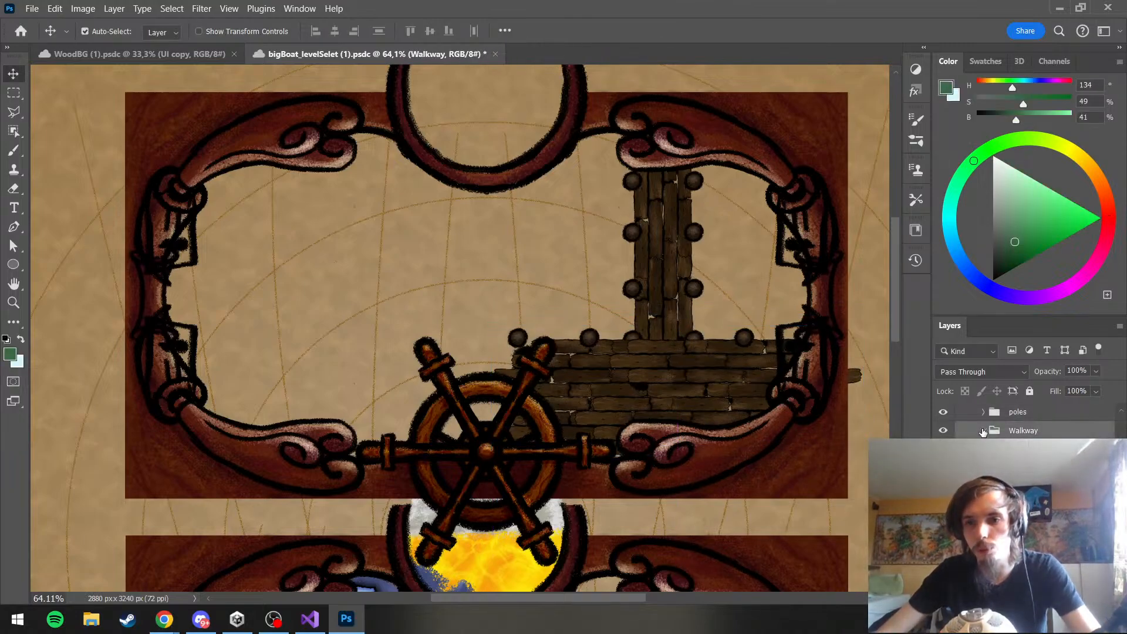
scroll(983, 433, down, 1)
click(1023, 441)
shift+click(1022, 464)
scroll(1023, 463, up, 3)
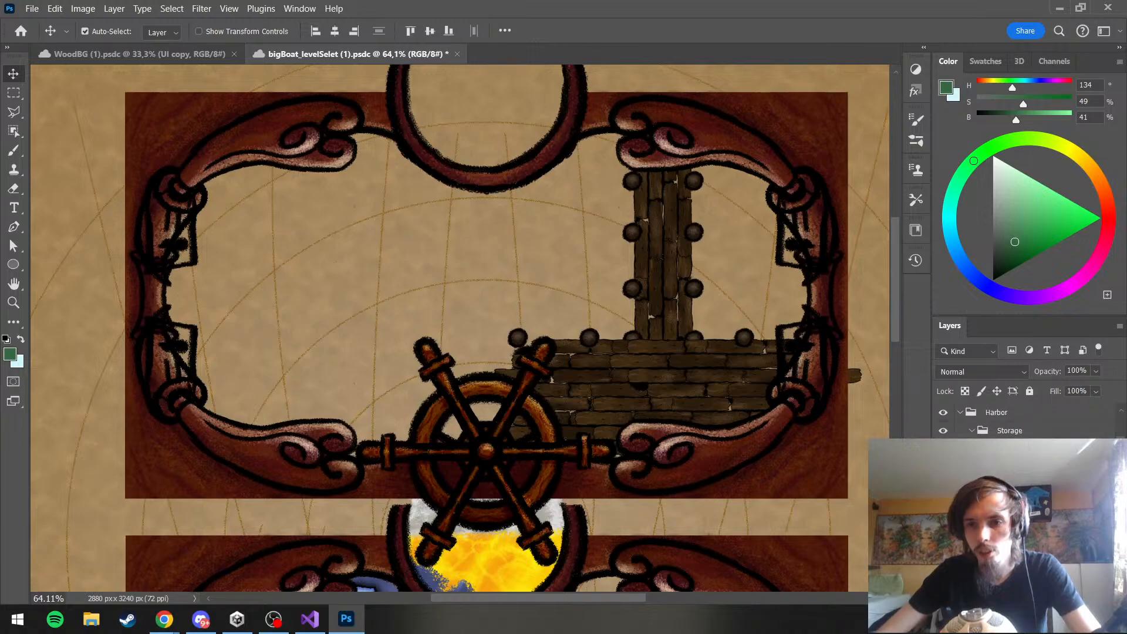
key(Delete)
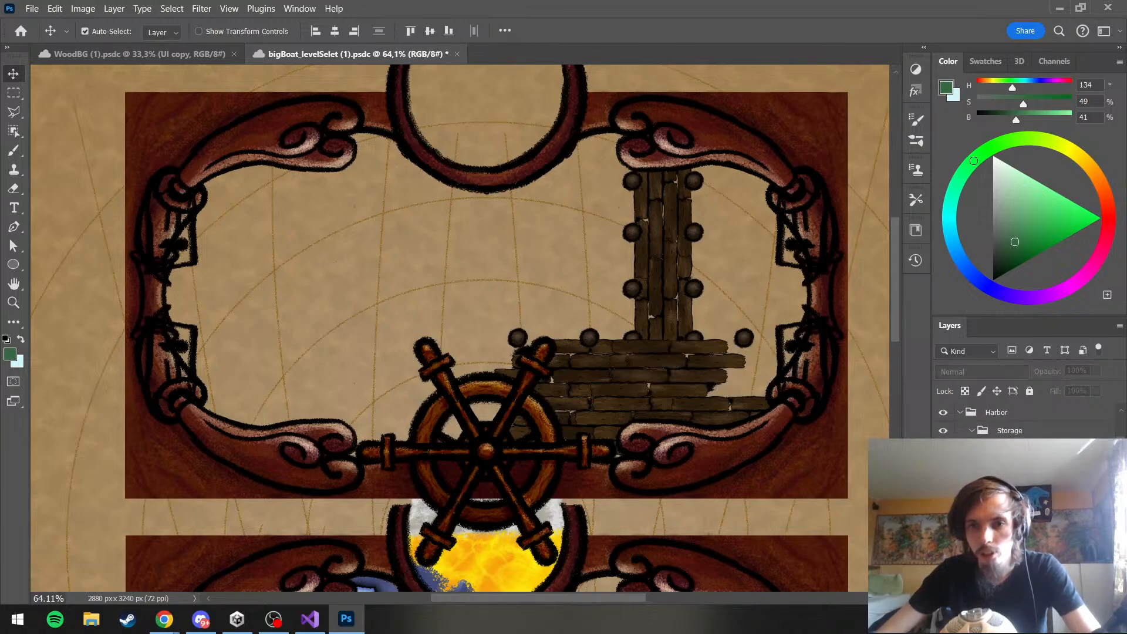
key(ctrl+z)
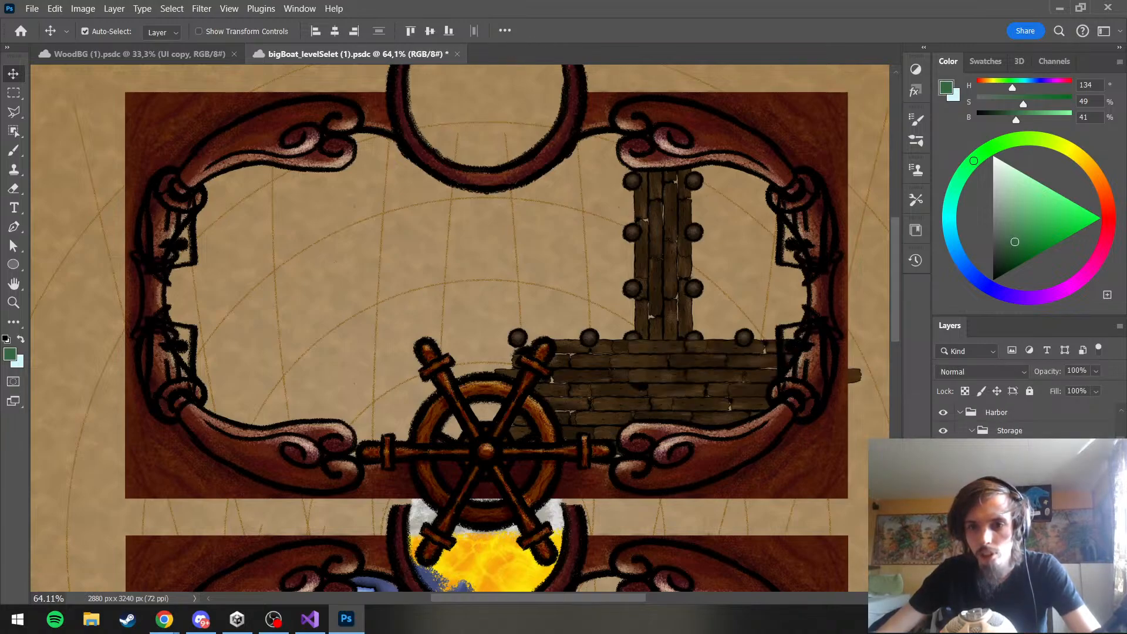
key(Delete)
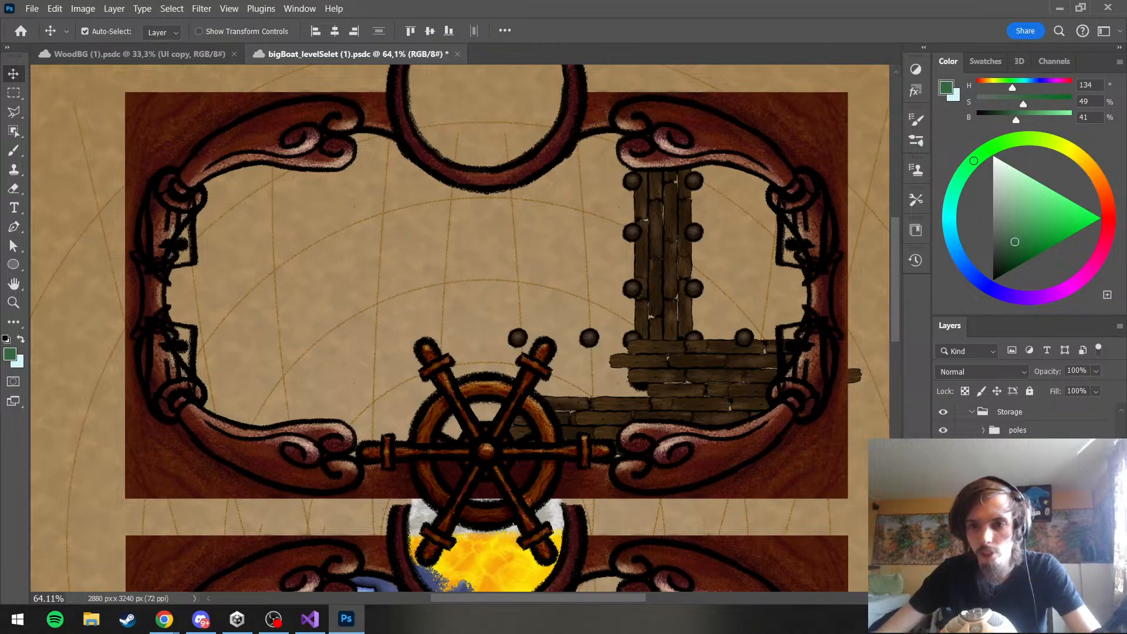
key(ctrl+z)
key(ctrl+z)
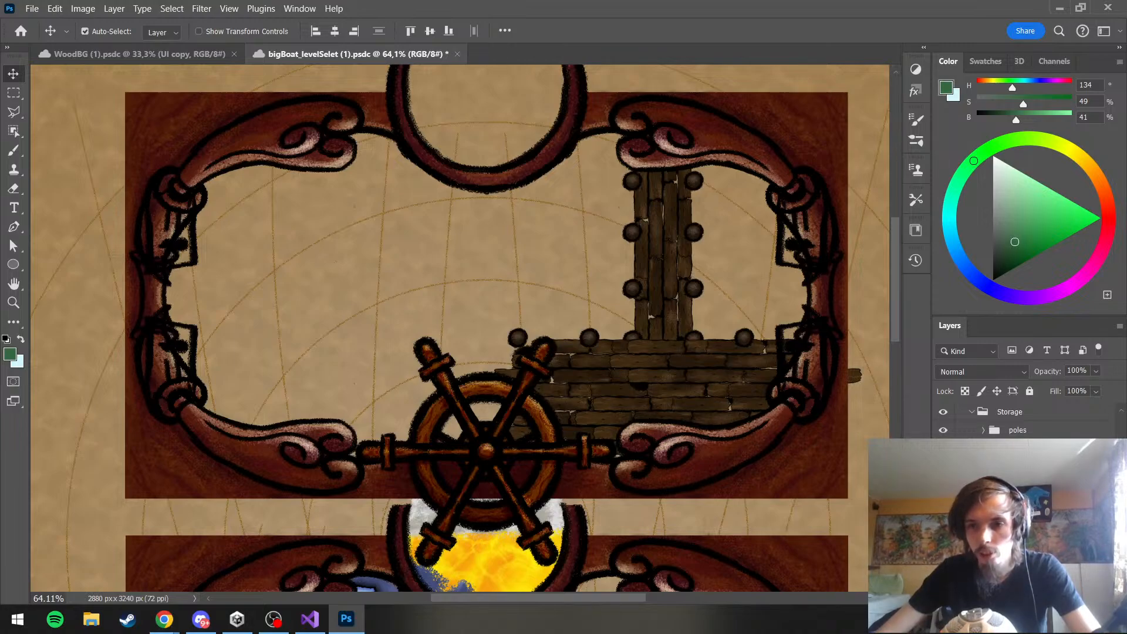
Duplicate the deck's upper walkway pieces and place the copies above them at X 1910 px, Y 1024 px
key(ctrl+t)
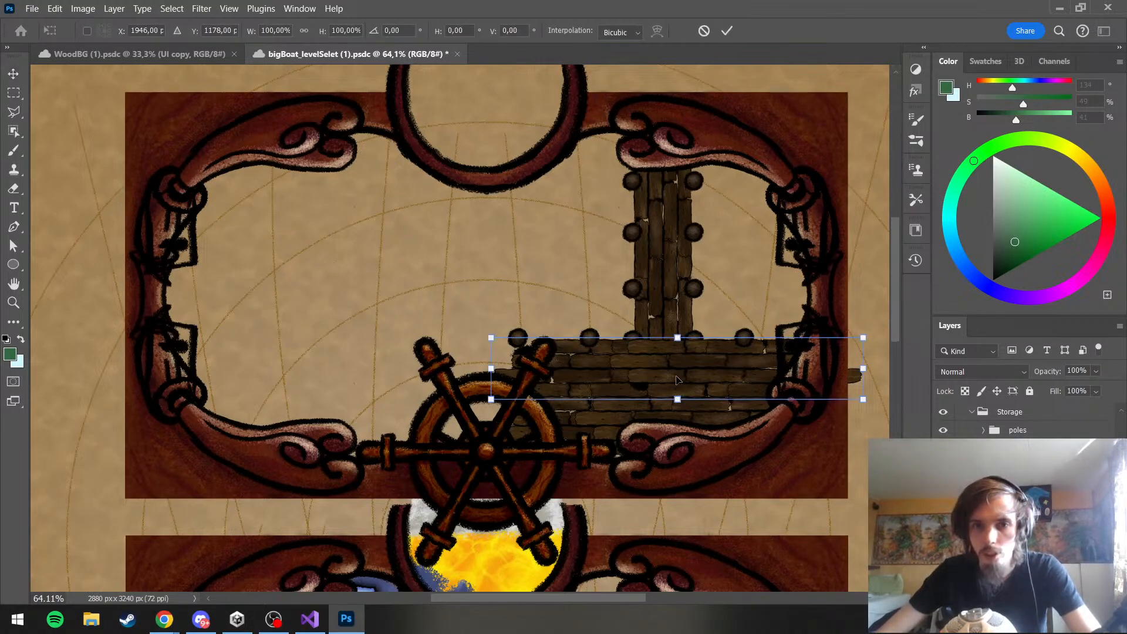
drag(677, 380, 662, 325)
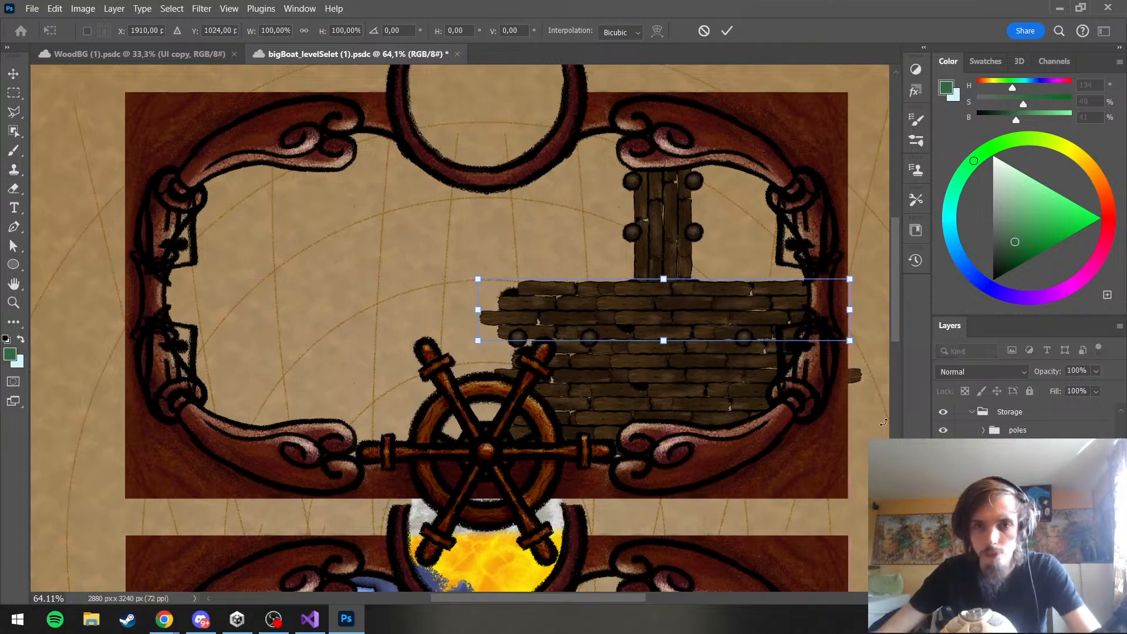
key(Return)
Examine the enlarged plank deck at several scales, toggling individual walkway copies' visibility to see which part each one covers
scroll(725, 368, down, 3)
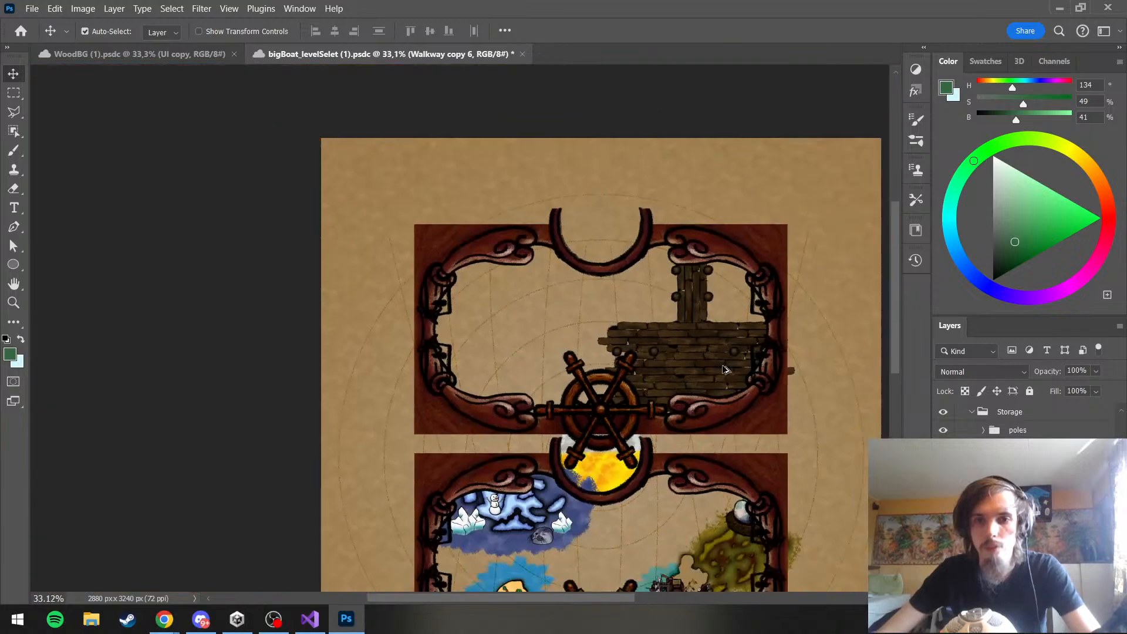
scroll(725, 369, up, 6)
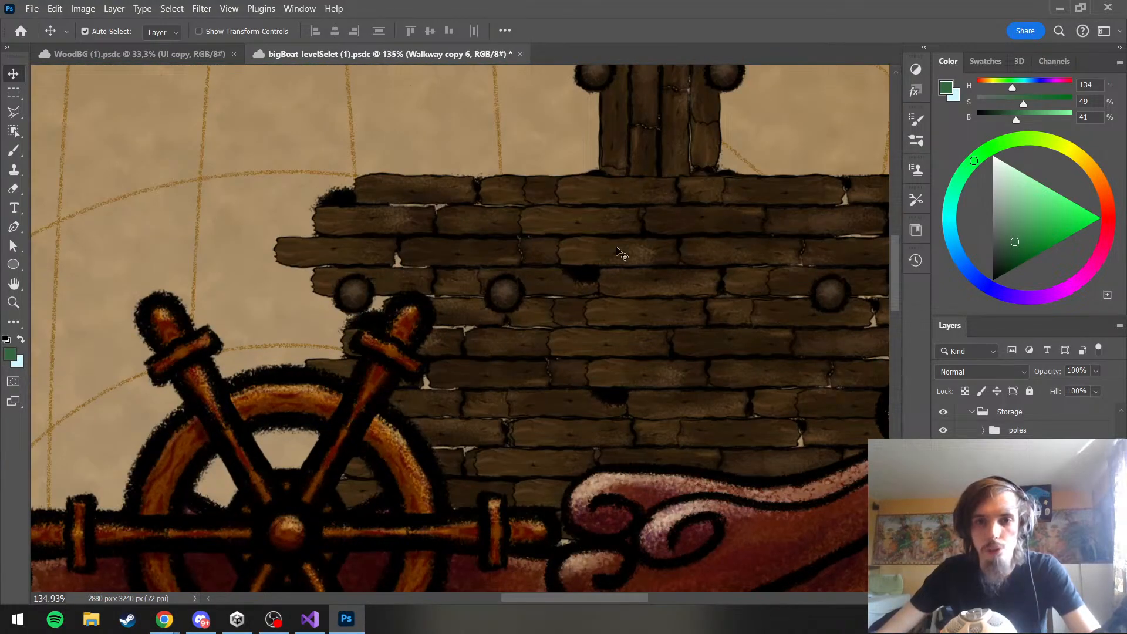
scroll(617, 252, down, 7)
scroll(564, 390, up, 4)
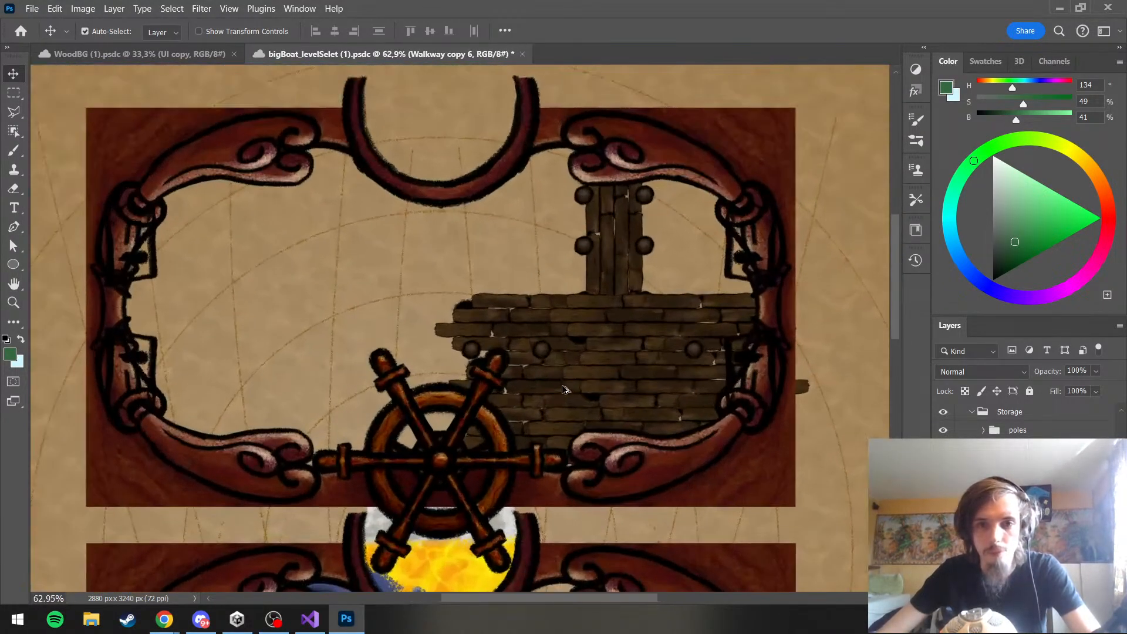
scroll(563, 390, up, 2)
click(943, 521)
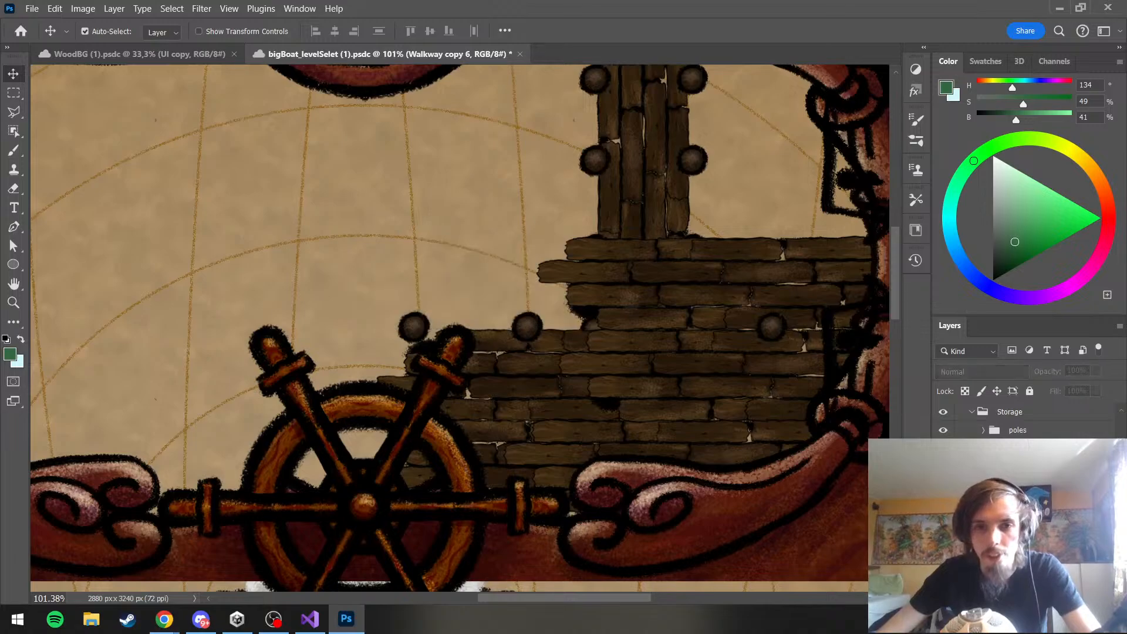
click(944, 540)
click(943, 539)
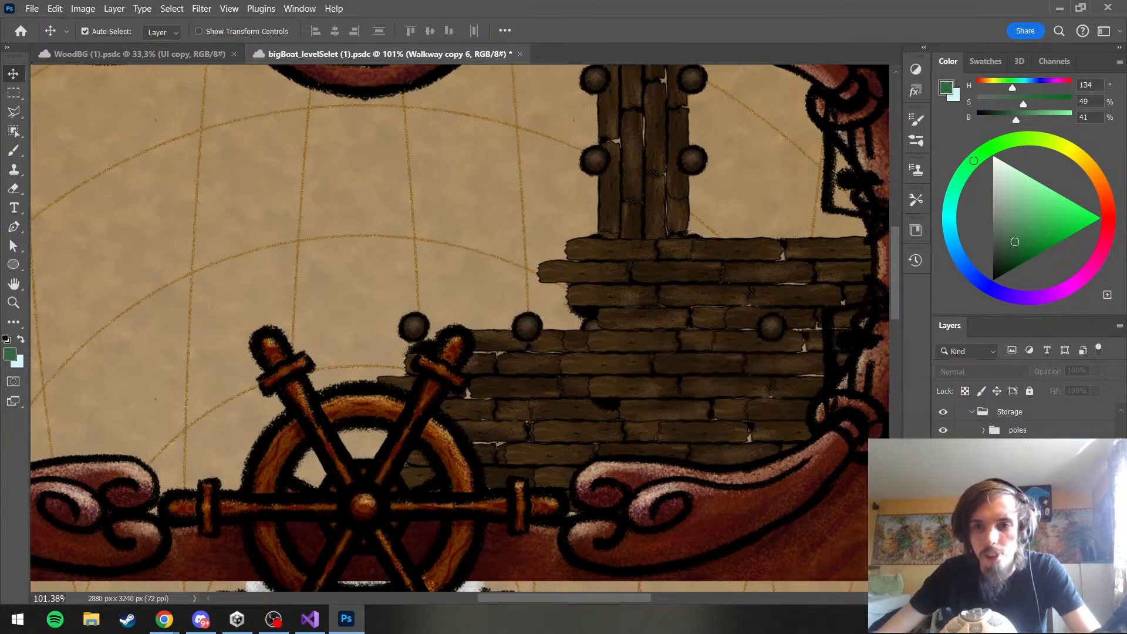
click(943, 521)
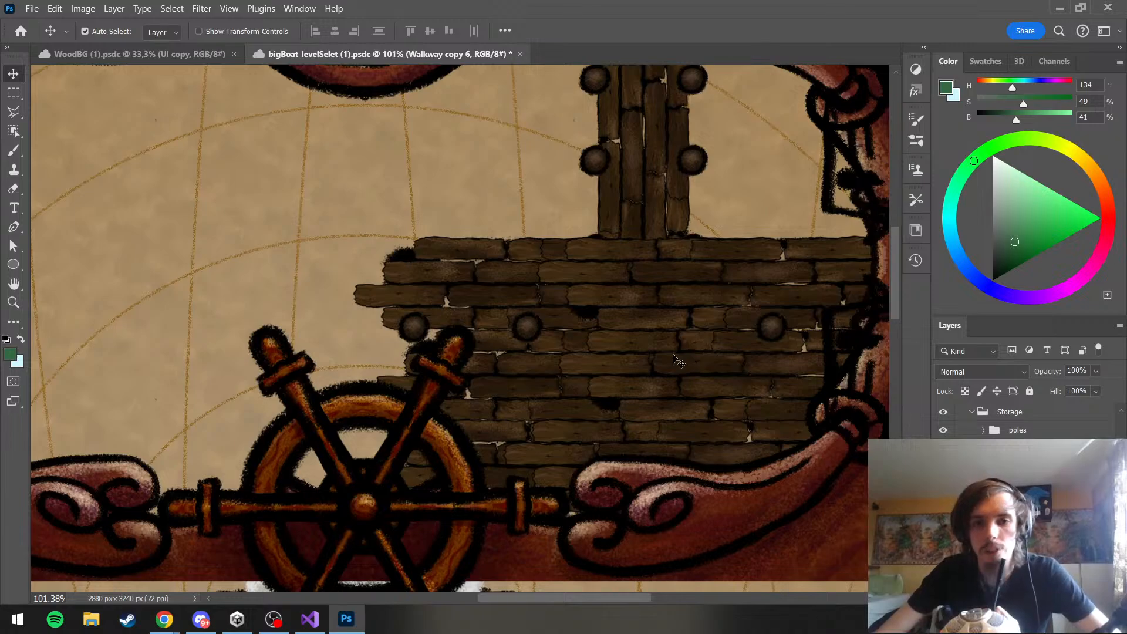
scroll(678, 361, up, 2)
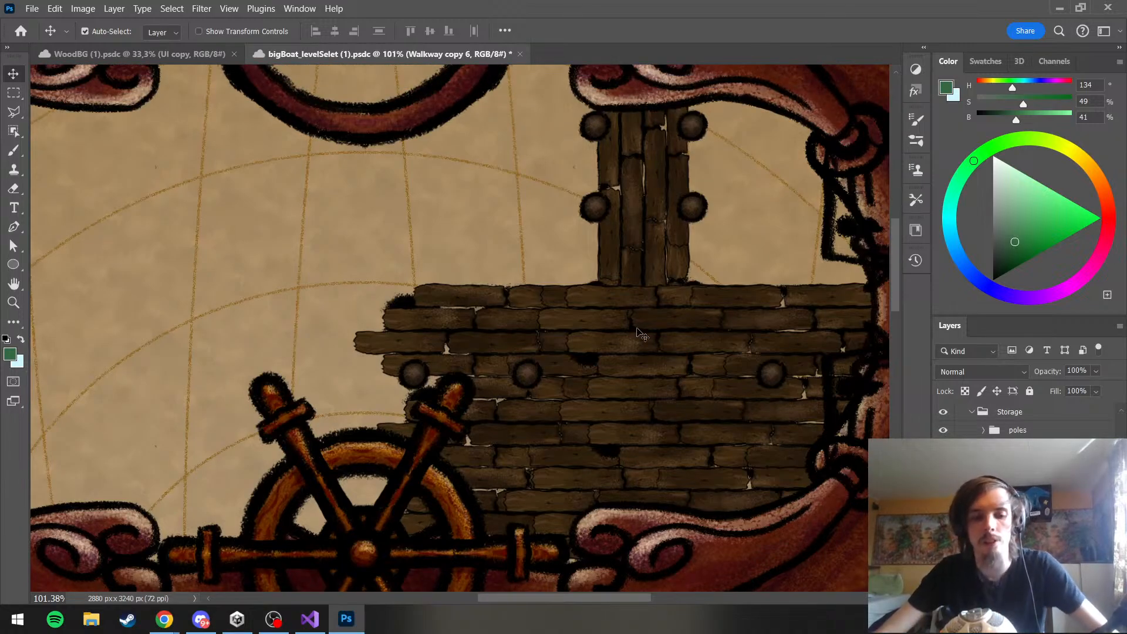
scroll(639, 335, down, 4)
scroll(640, 346, up, 2)
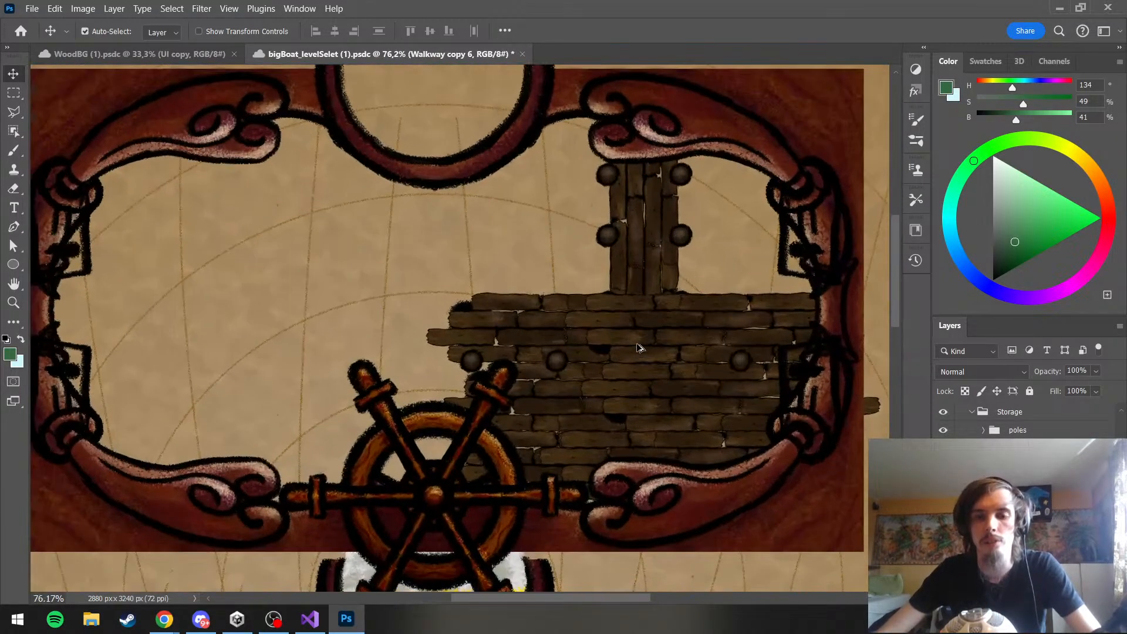
Move the poles group up so its upper row of poles sits along the plank deck's top edge
scroll(640, 348, down, 3)
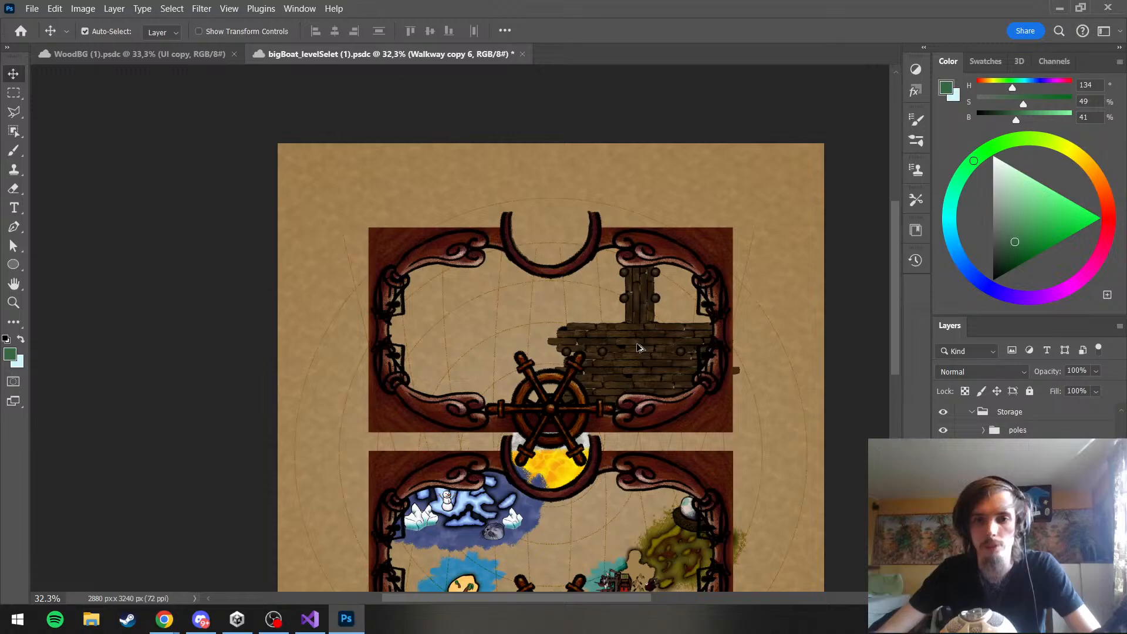
scroll(639, 348, up, 2)
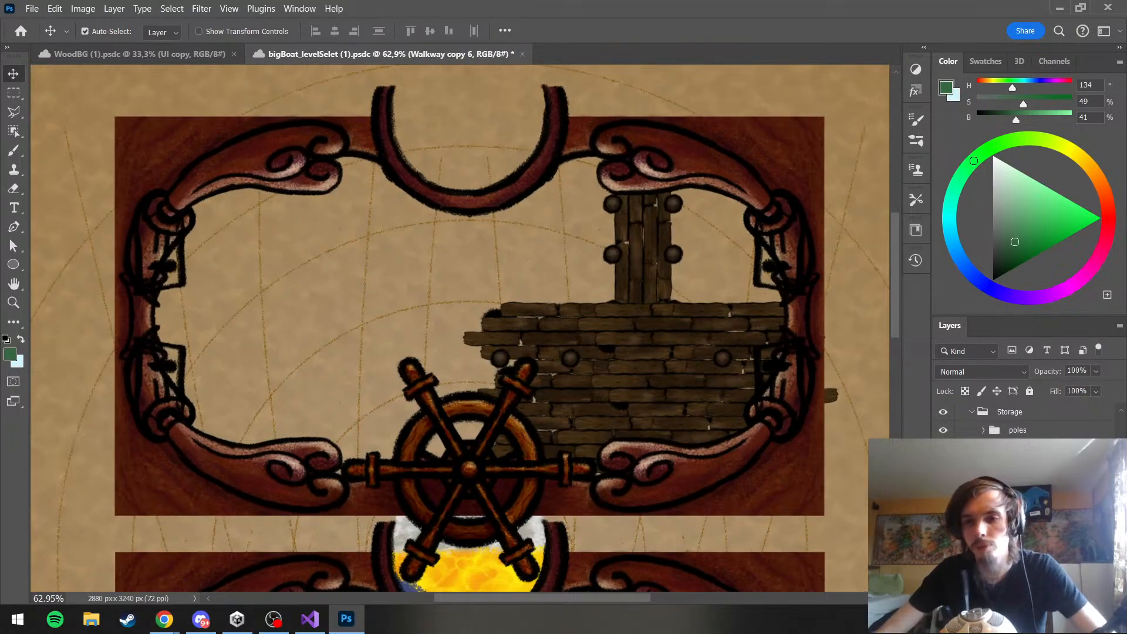
click(995, 431)
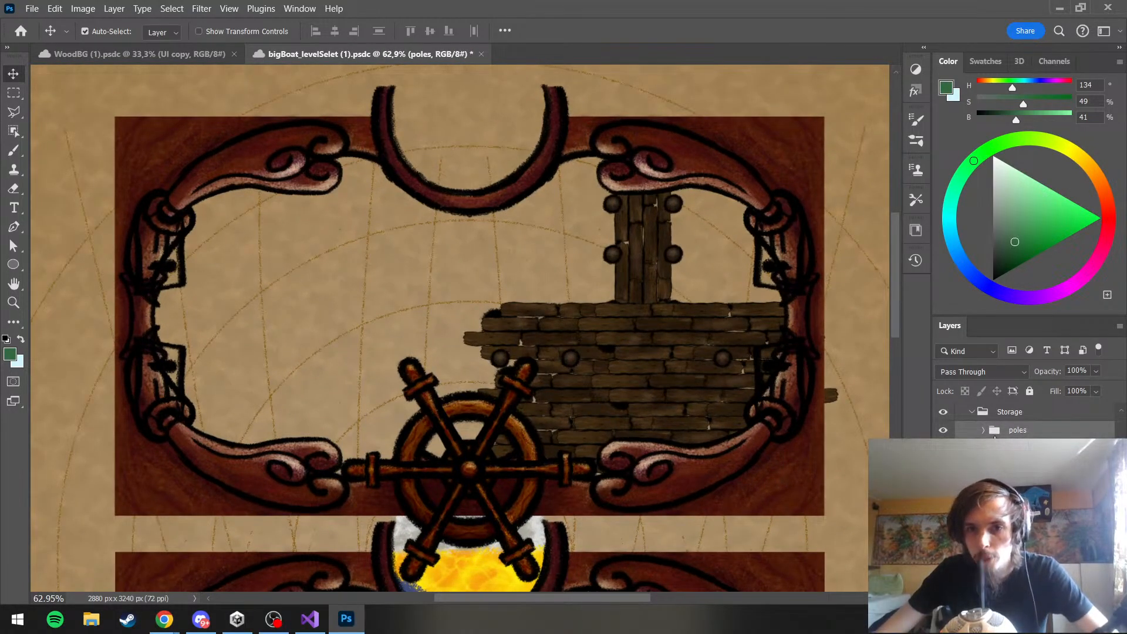
key(ctrl+t)
drag(654, 393, 651, 336)
key(Return)
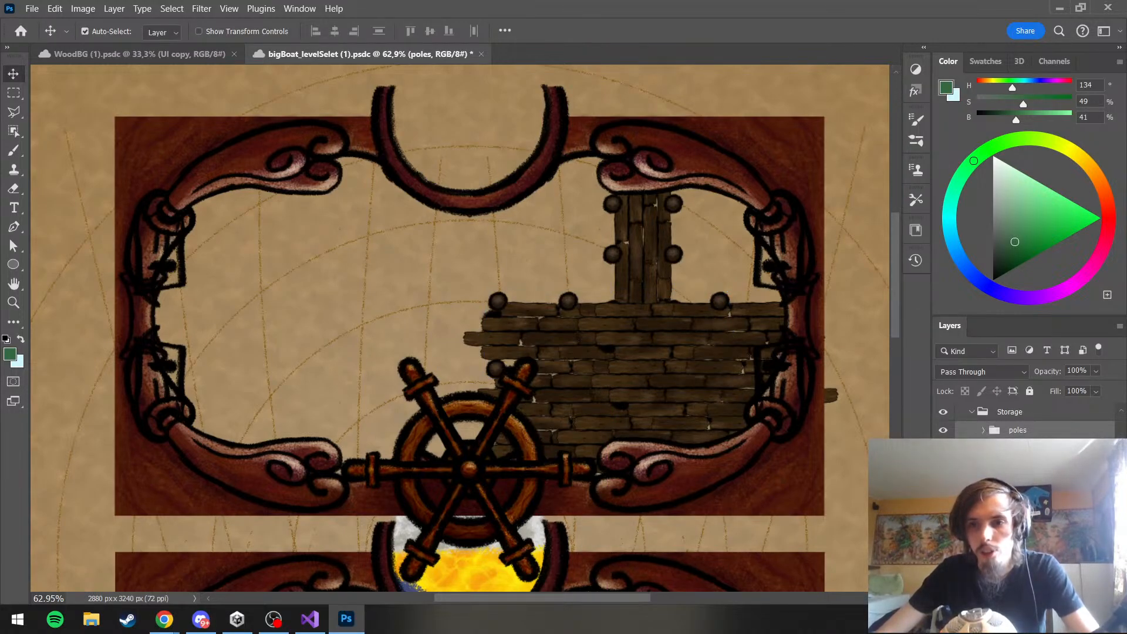
Add a layer mask to the Walkway group and set up the Brush at a size of 76 px
click(1022, 448)
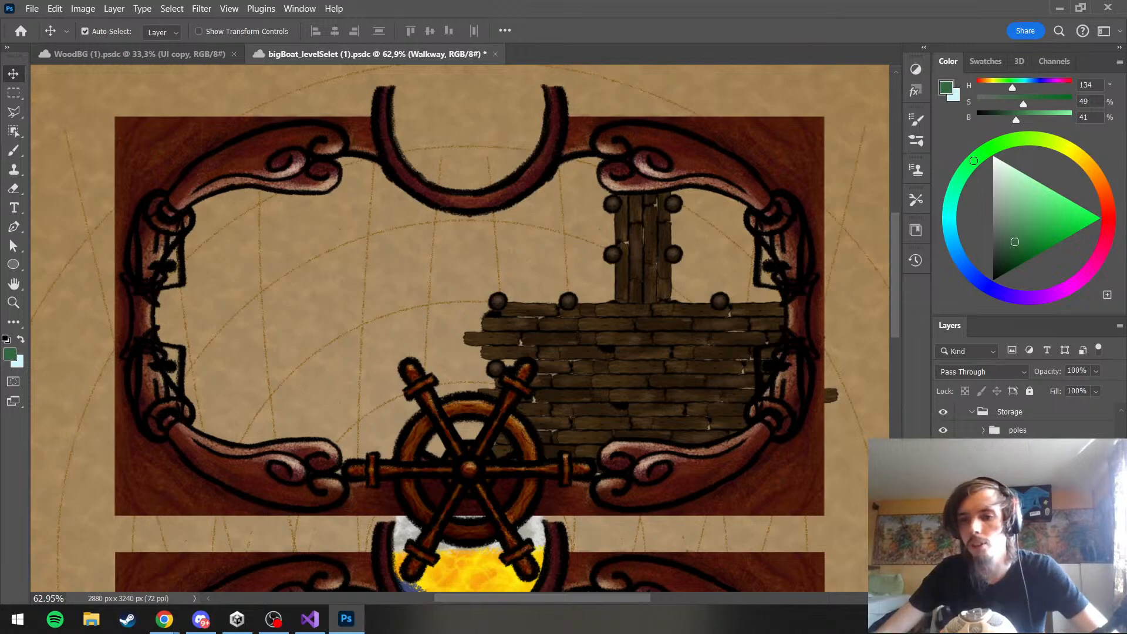
click(1012, 597)
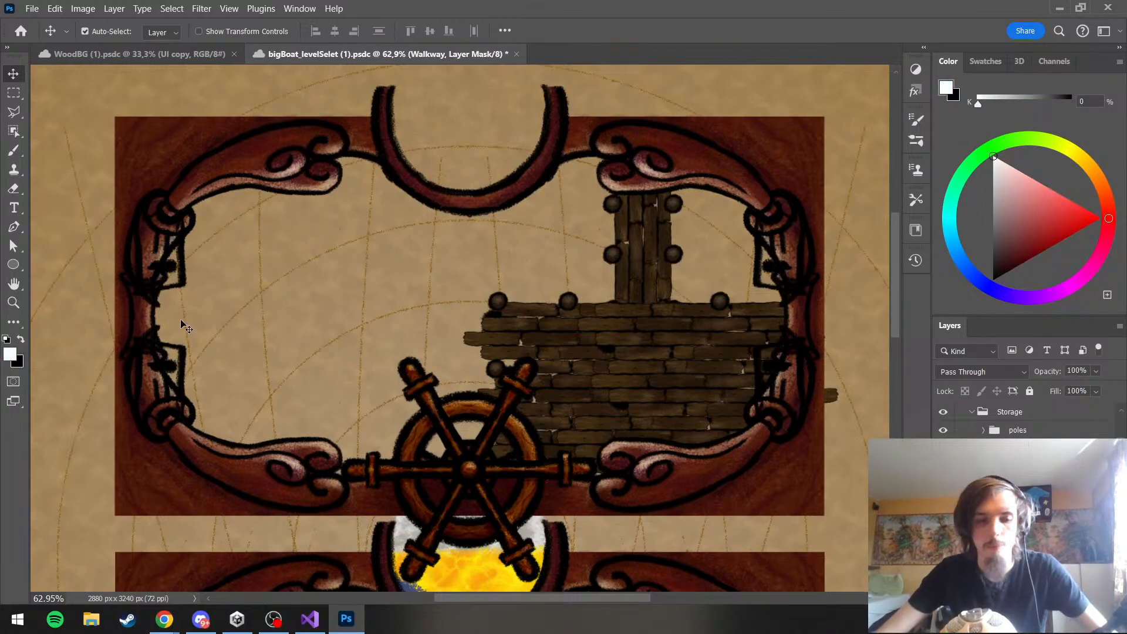
click(14, 151)
scroll(537, 314, up, 2)
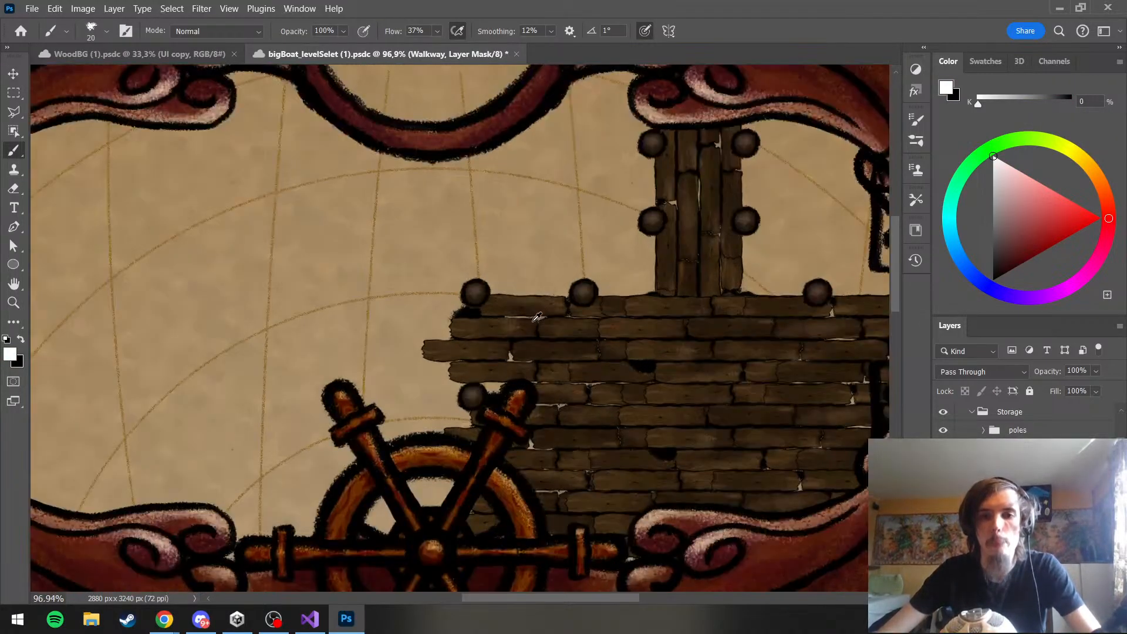
key(x)
scroll(512, 352, down, 1)
key(x)
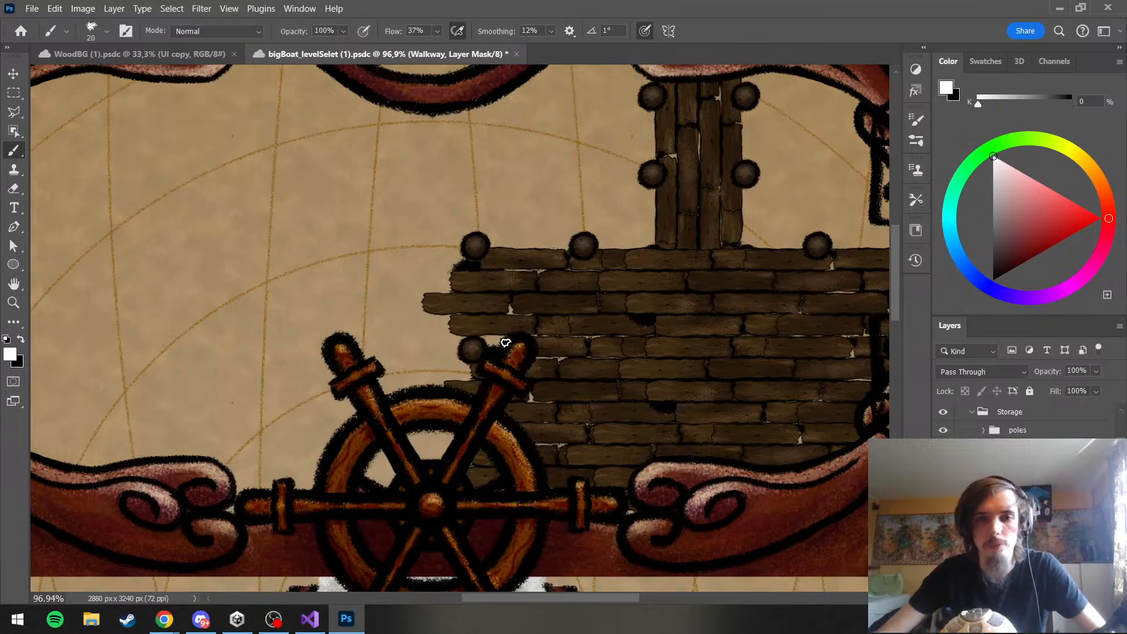
drag(519, 313, 543, 313)
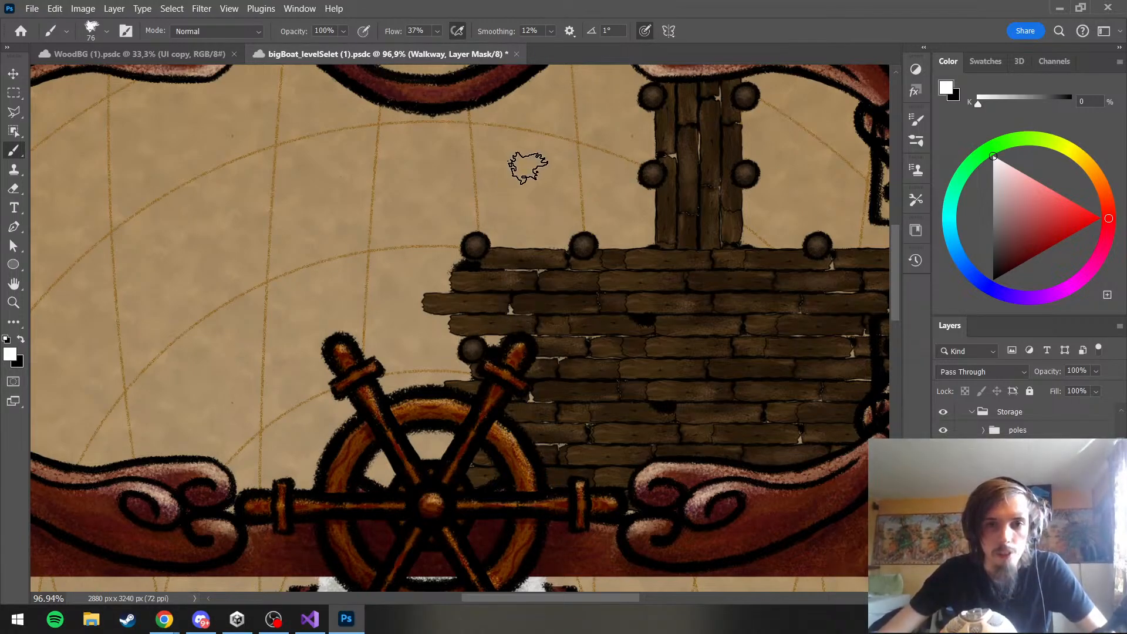
Paint black on the Walkway group's mask to trim the protruding plank ends along the deck's left edge
key(x)
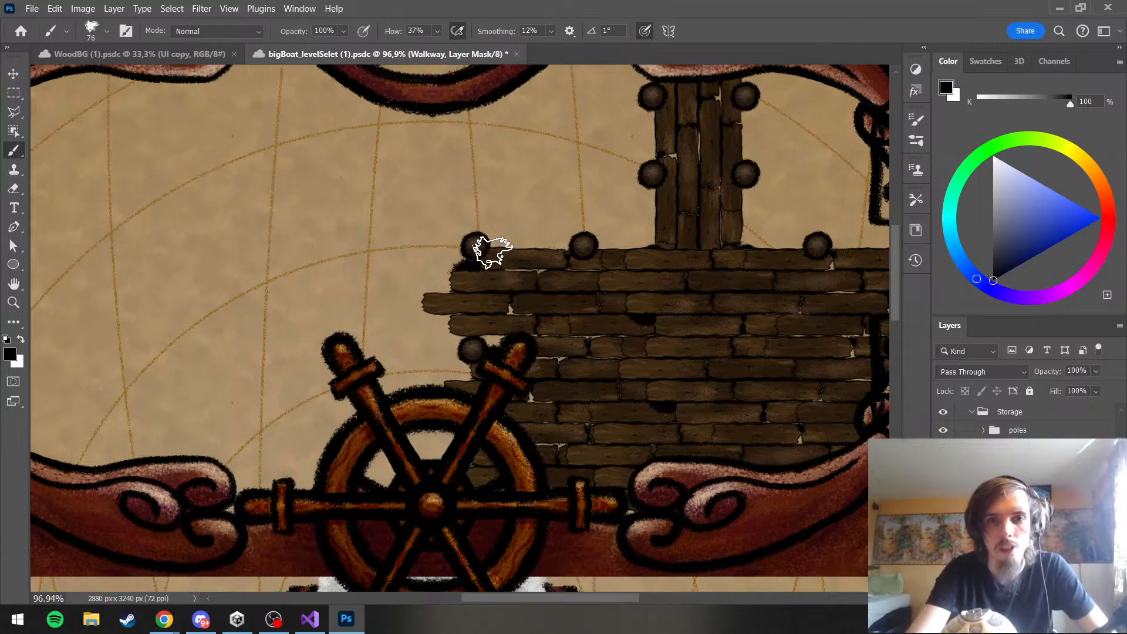
mouse_move(464, 305)
mouse_down()
mouse_move(435, 329)
mouse_move(428, 256)
mouse_move(454, 338)
mouse_move(442, 342)
mouse_move(445, 260)
mouse_move(457, 246)
mouse_move(462, 275)
mouse_move(436, 250)
mouse_up()
mouse_move(450, 342)
mouse_down()
mouse_move(456, 280)
mouse_move(462, 361)
mouse_up()
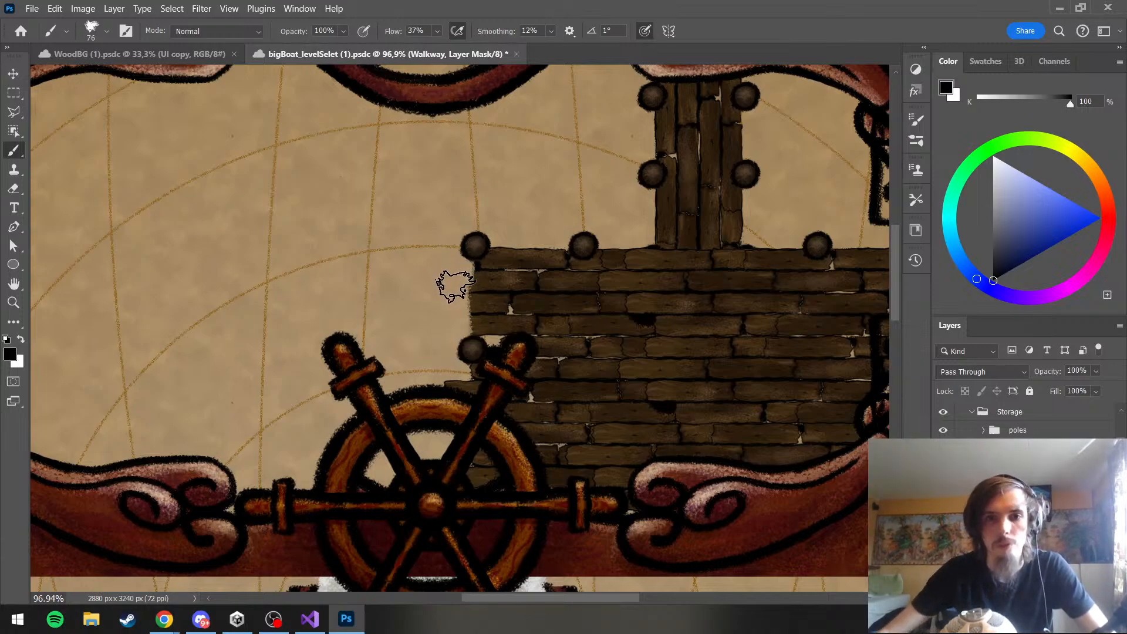
scroll(452, 281, down, 3)
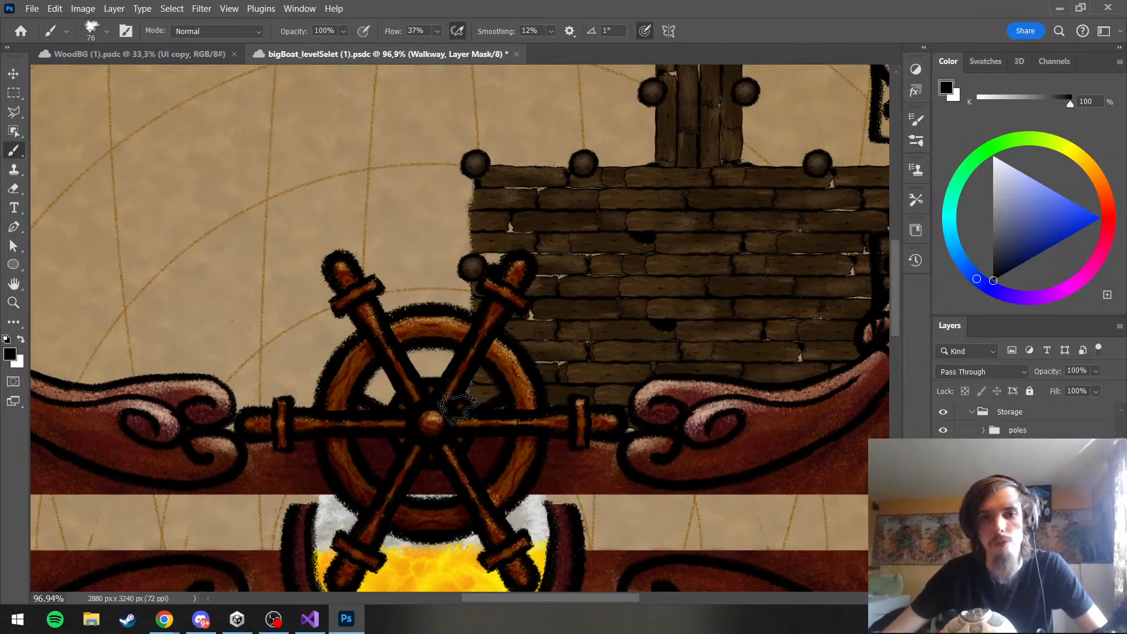
drag(457, 447, 461, 352)
scroll(449, 352, up, 4)
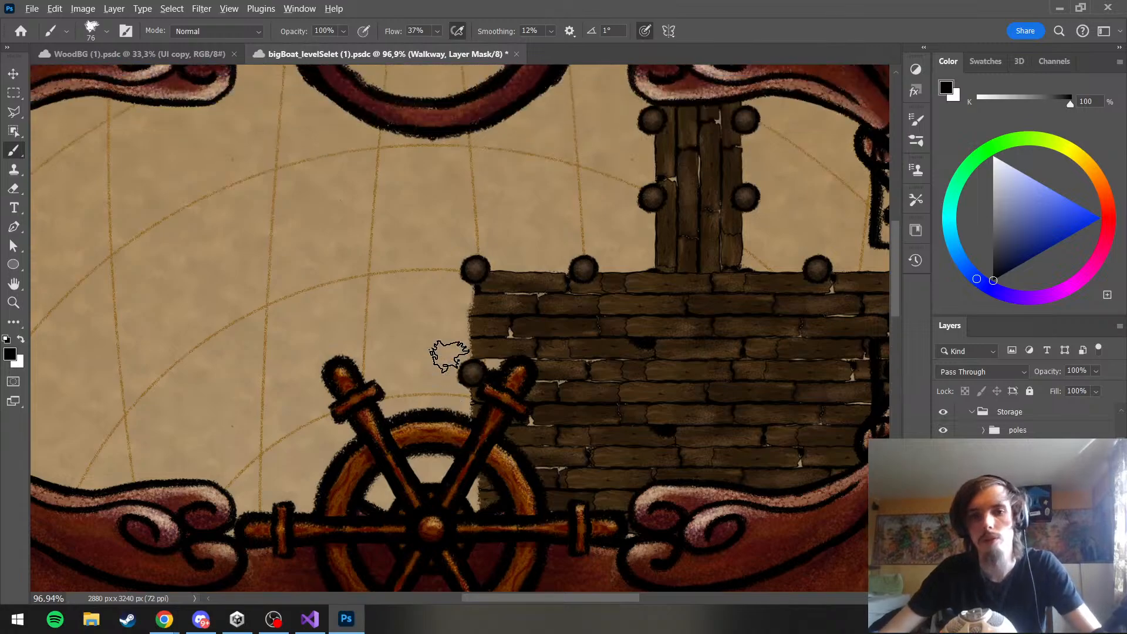
Examine the trimmed deck, toggling the visibility of Walkway copy 5 and a neighbouring copy to see which planks each covers
scroll(449, 356, down, 5)
scroll(449, 356, up, 5)
key(x)
scroll(516, 378, up, 2)
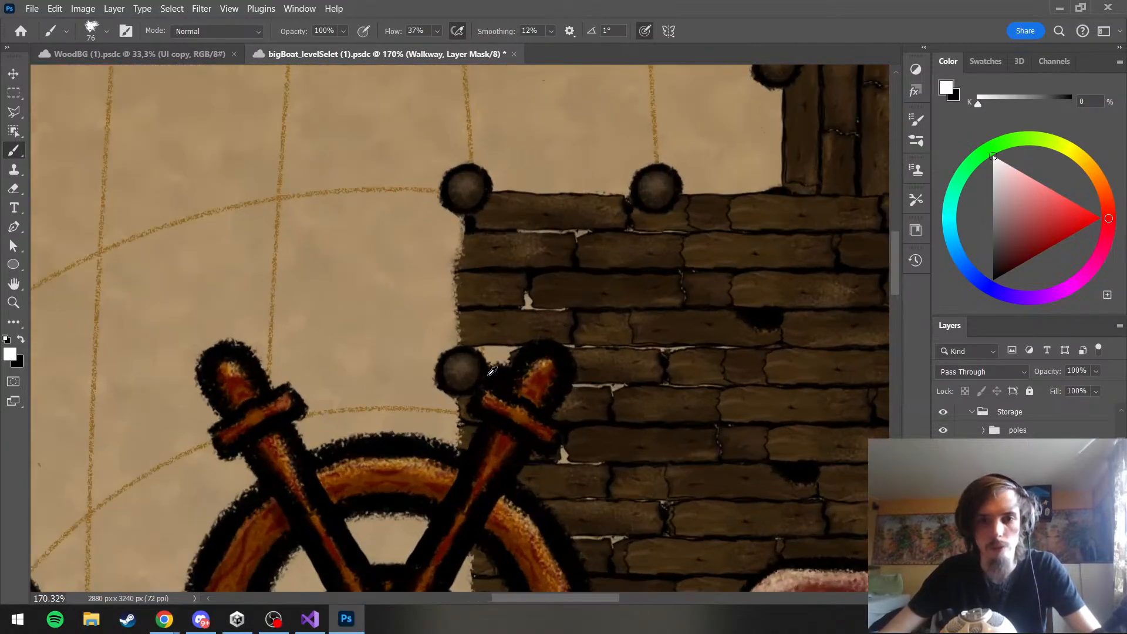
scroll(491, 371, down, 1)
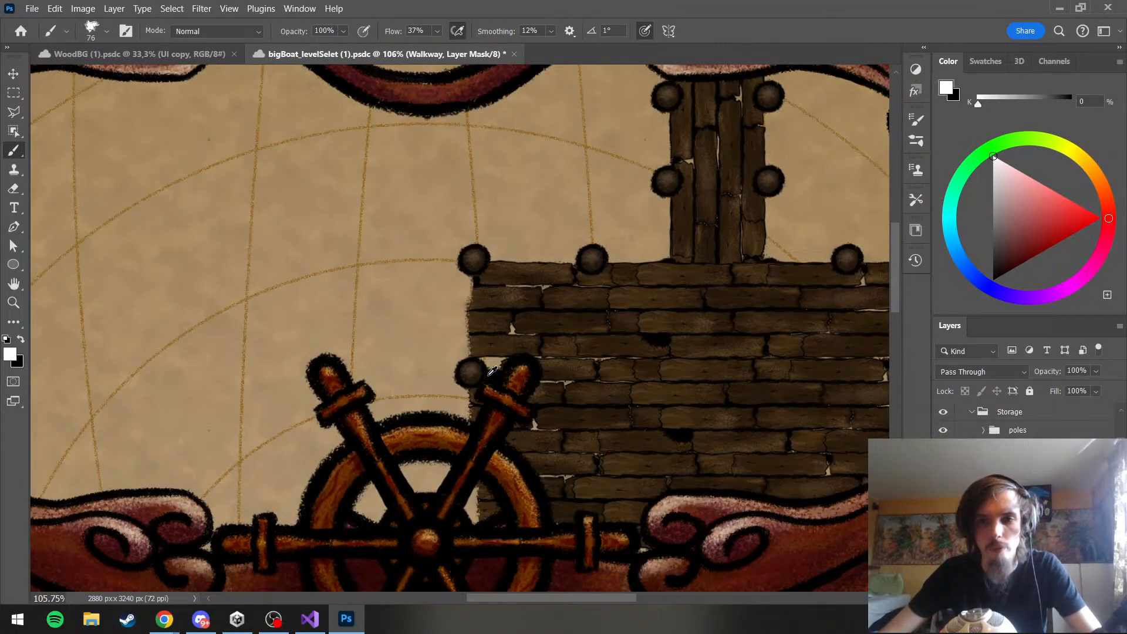
scroll(492, 371, down, 1)
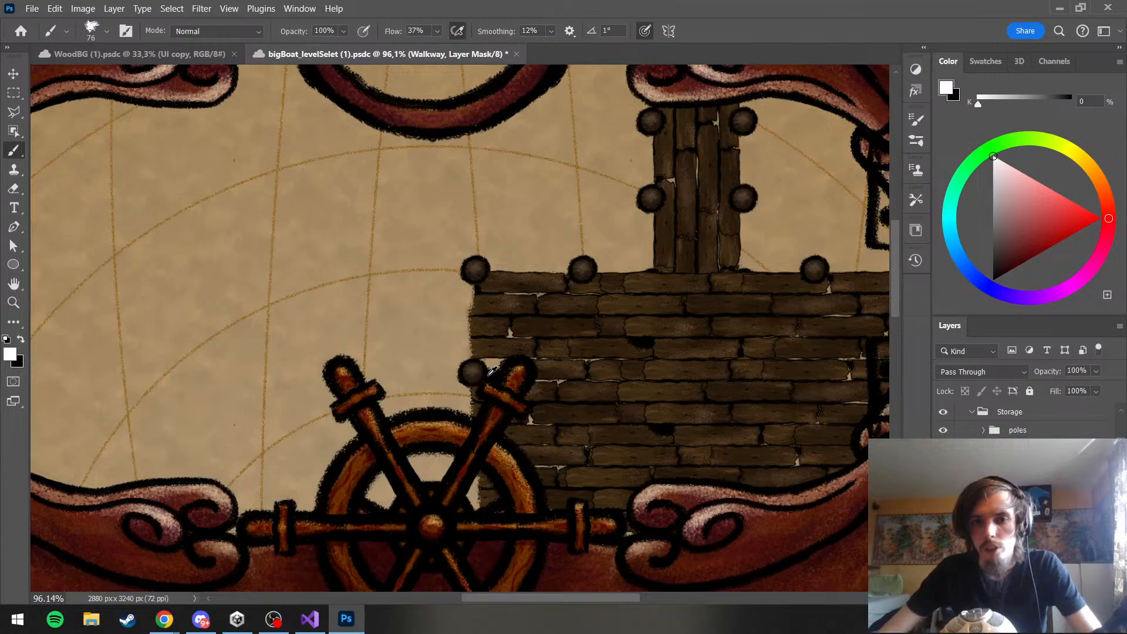
click(1027, 504)
click(943, 504)
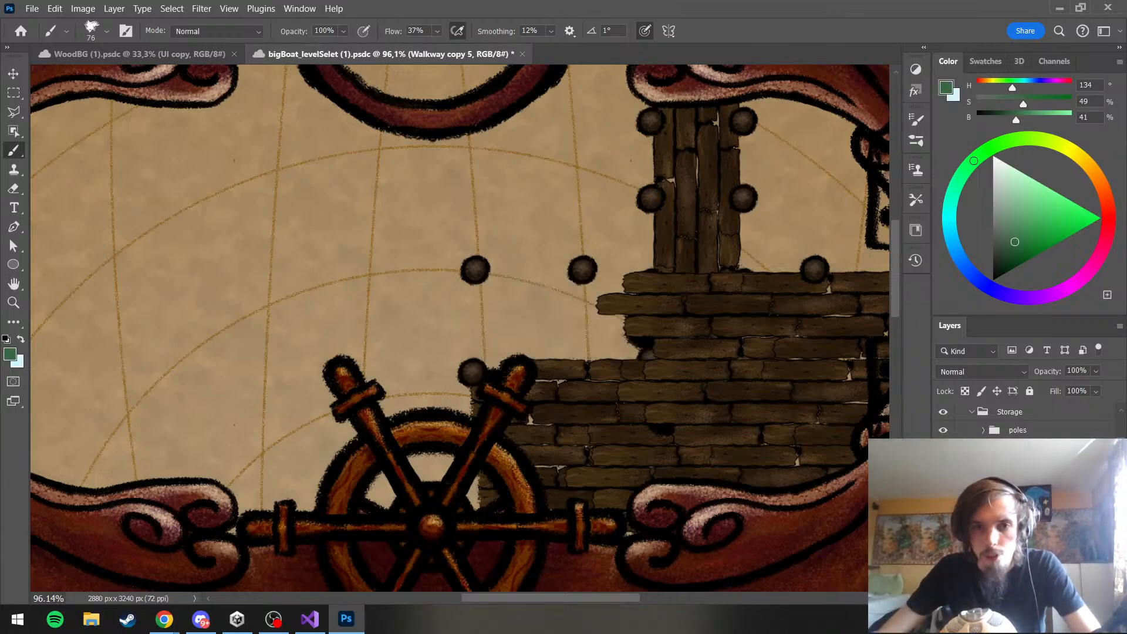
click(943, 504)
click(943, 528)
click(943, 528)
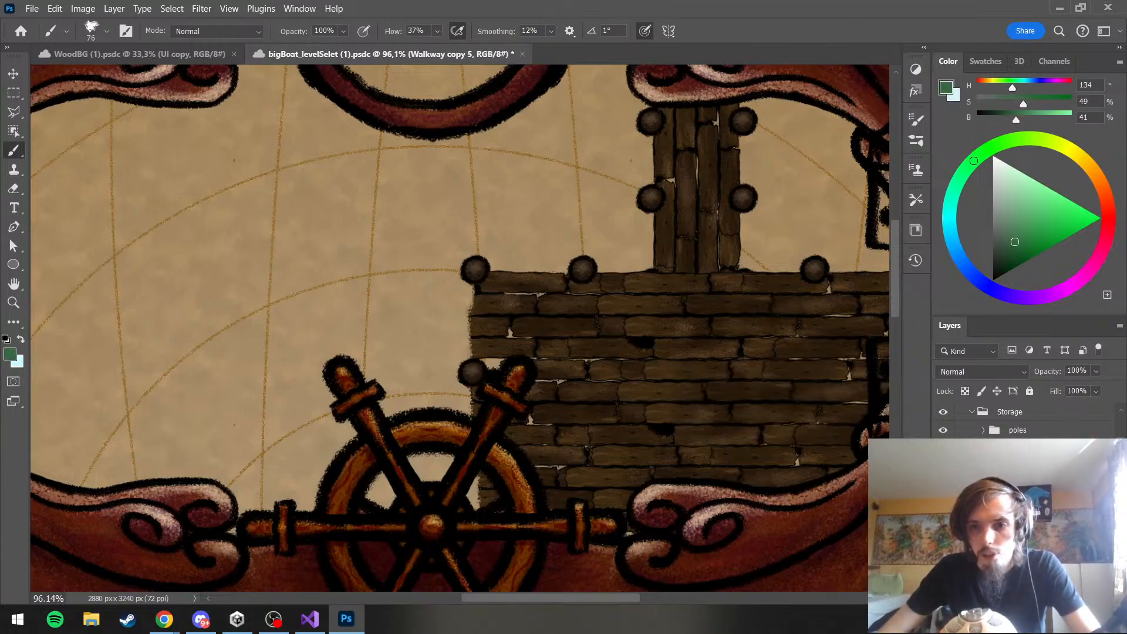
scroll(943, 528, down, 2)
click(943, 528)
click(943, 529)
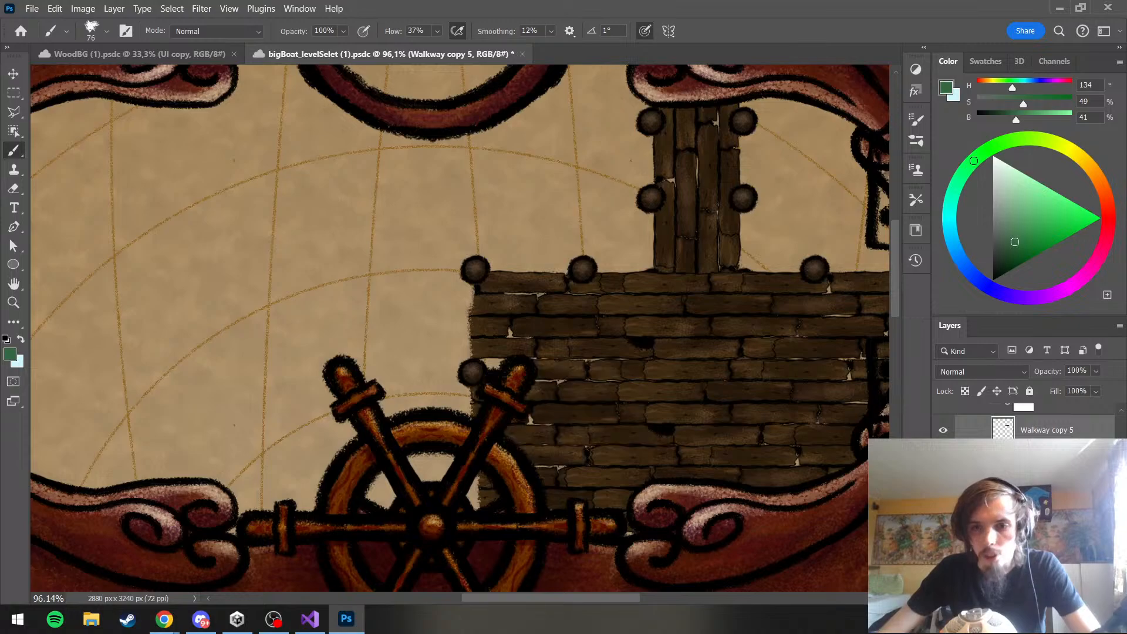
Shift Walkway copy 3 horizontally to the left to X 1750 px, keeping Y at 1178 px
click(1027, 528)
key(ctrl+t)
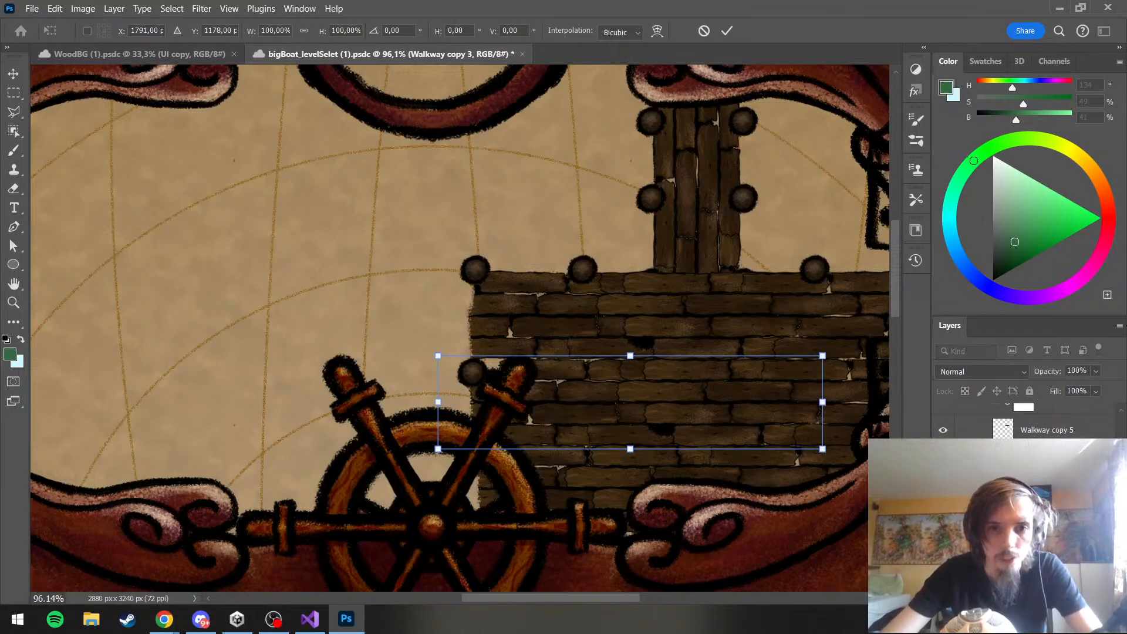
key(Left)
key(Left)
key(Left)
key(Left)
key(Left)
key(Left)
key(Left)
key(Left)
key(Left)
key(Left)
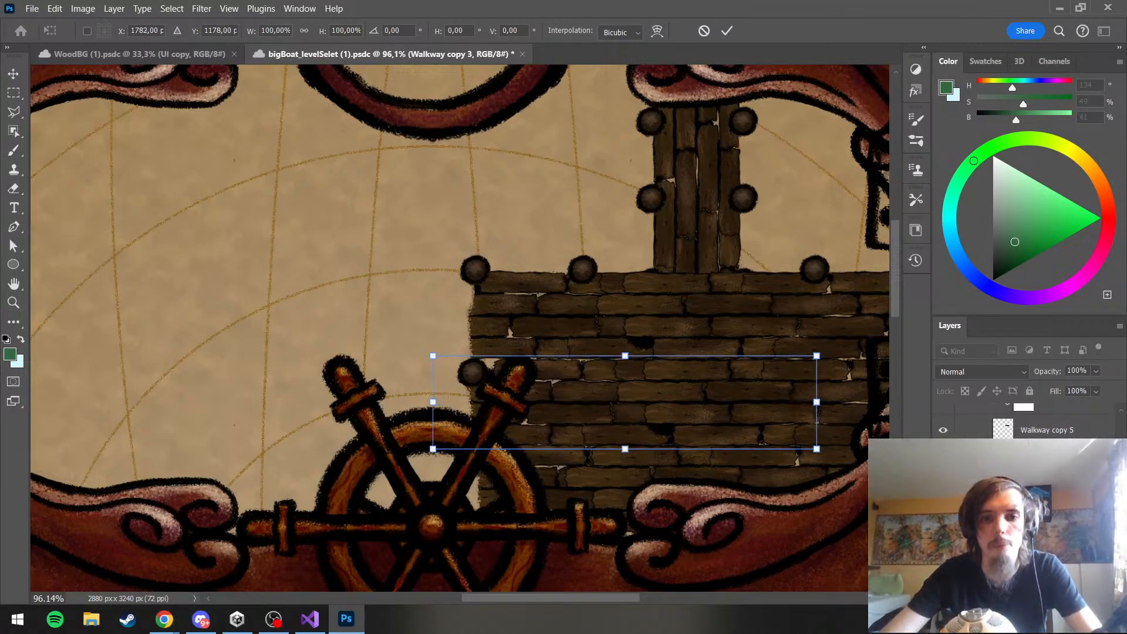
key(Left)
key(Left)
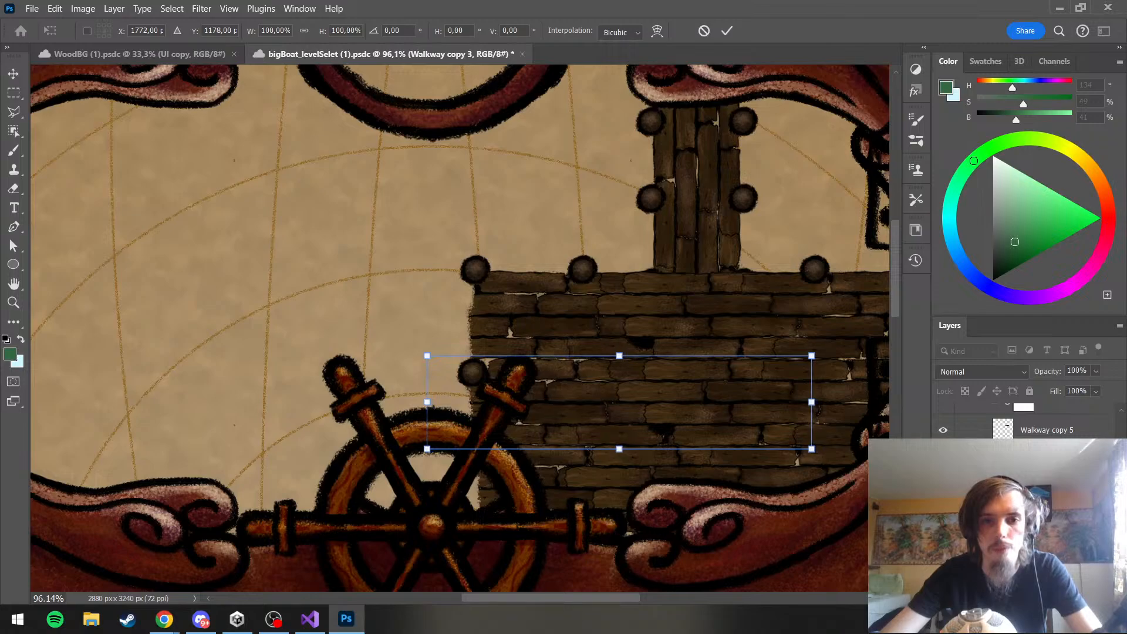
key(Left)
key(Left)
key(Left)
key(Left)
key(Left)
key(Left)
key(Left)
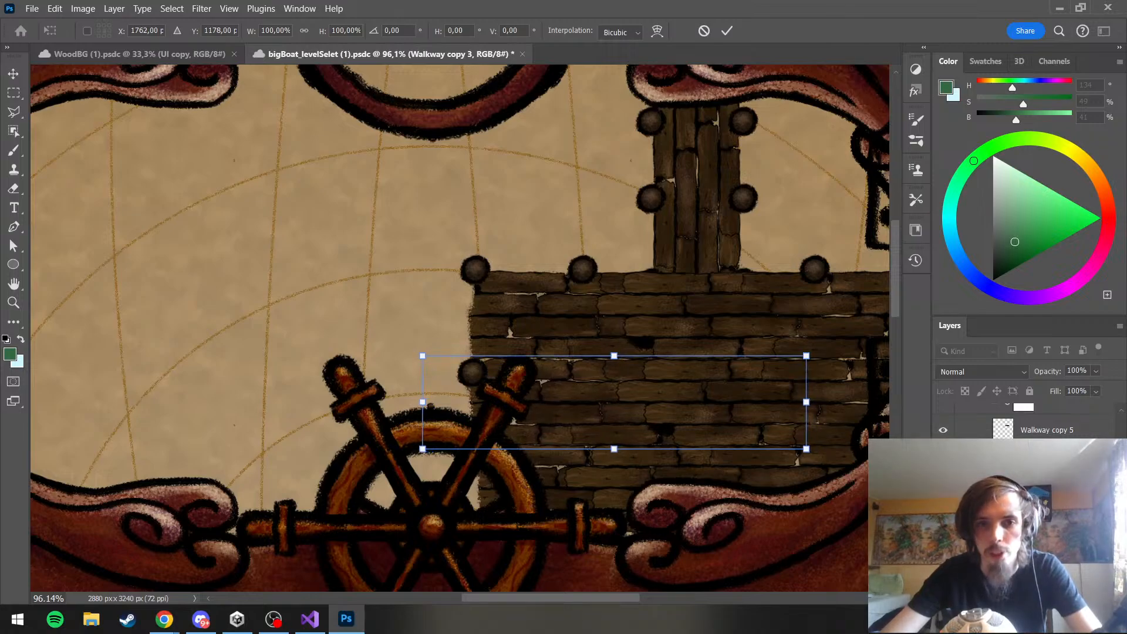
key(Left)
key(Left)
key(Left)
key(Left)
key(Left)
key(Left)
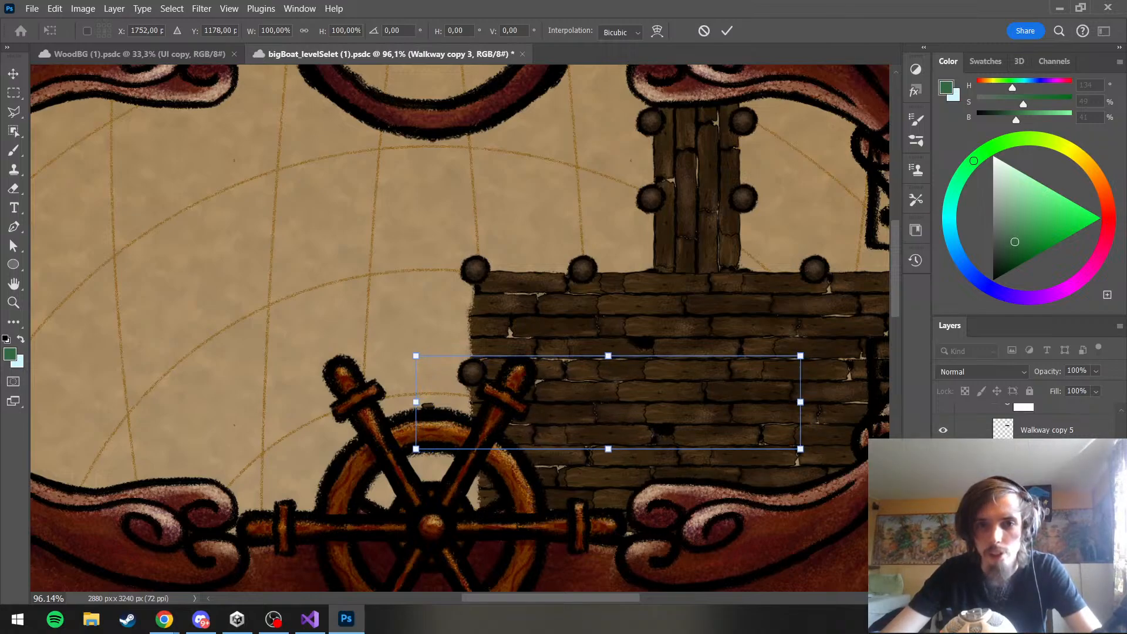
key(Return)
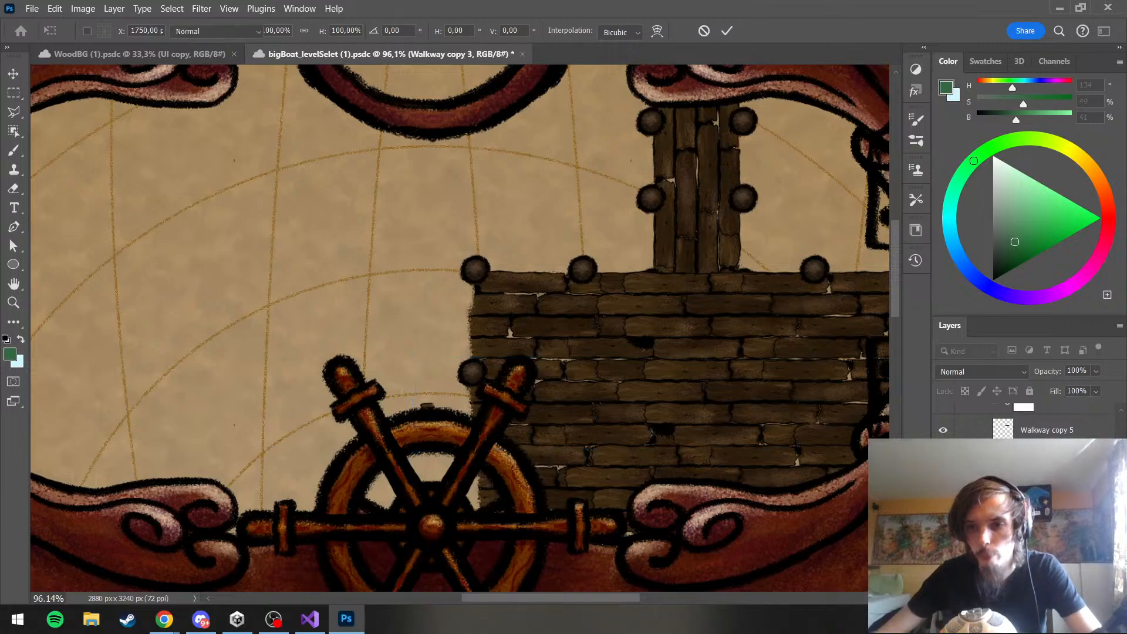
Return to the Walkway group's mask with the Brush, check the whole deck, and save the document
key(b)
click(1021, 449)
scroll(587, 329, down, 13)
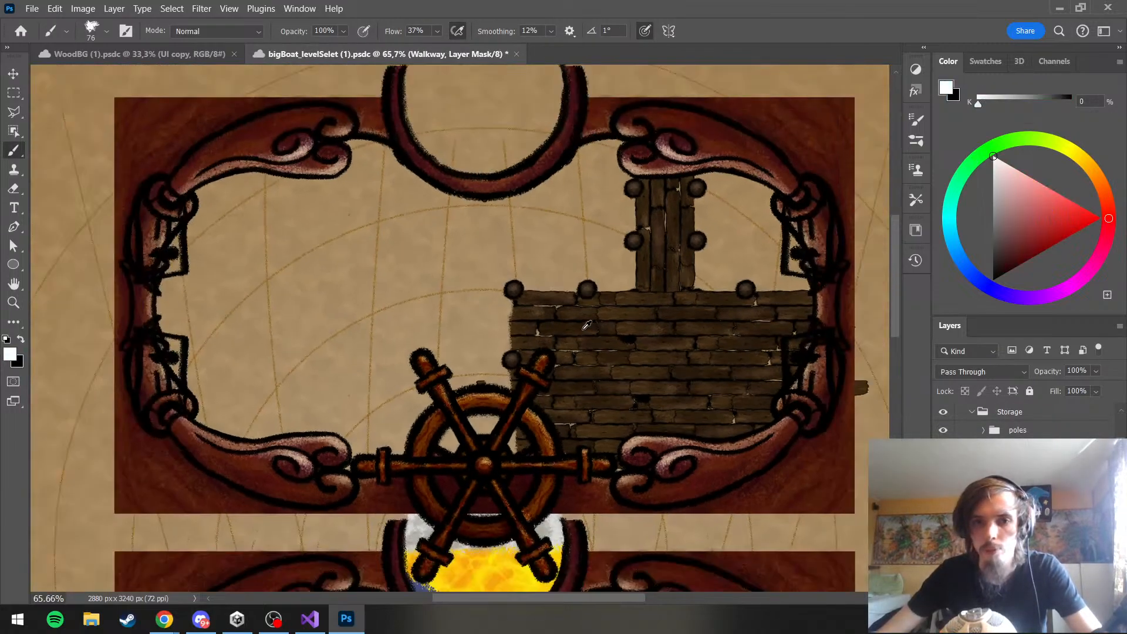
scroll(587, 329, up, 6)
scroll(587, 329, up, 2)
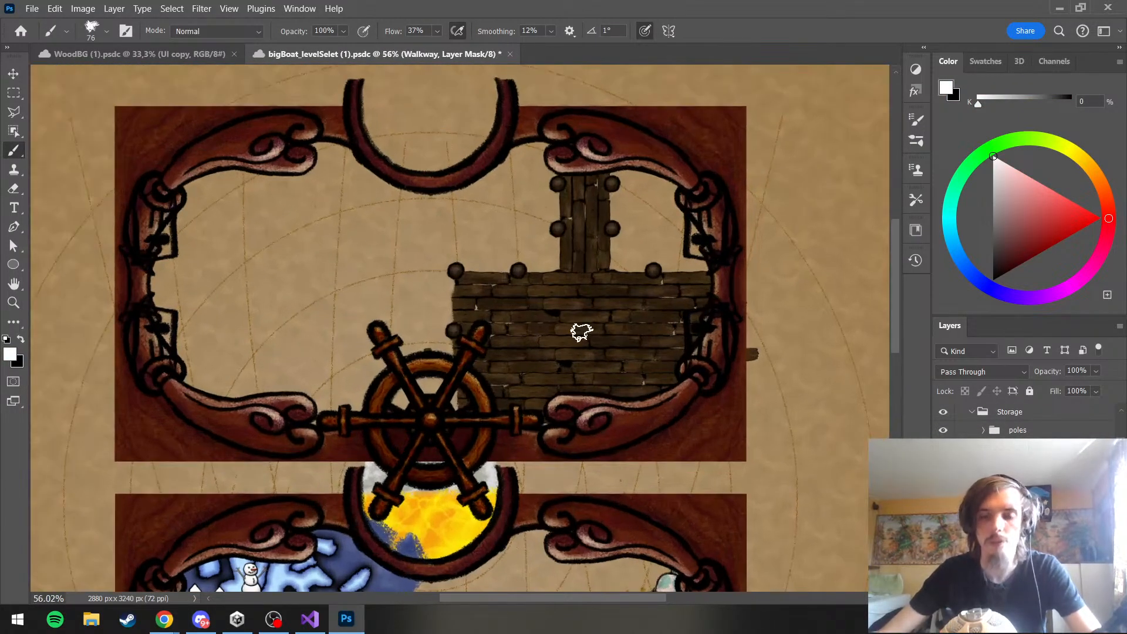
scroll(580, 333, up, 4)
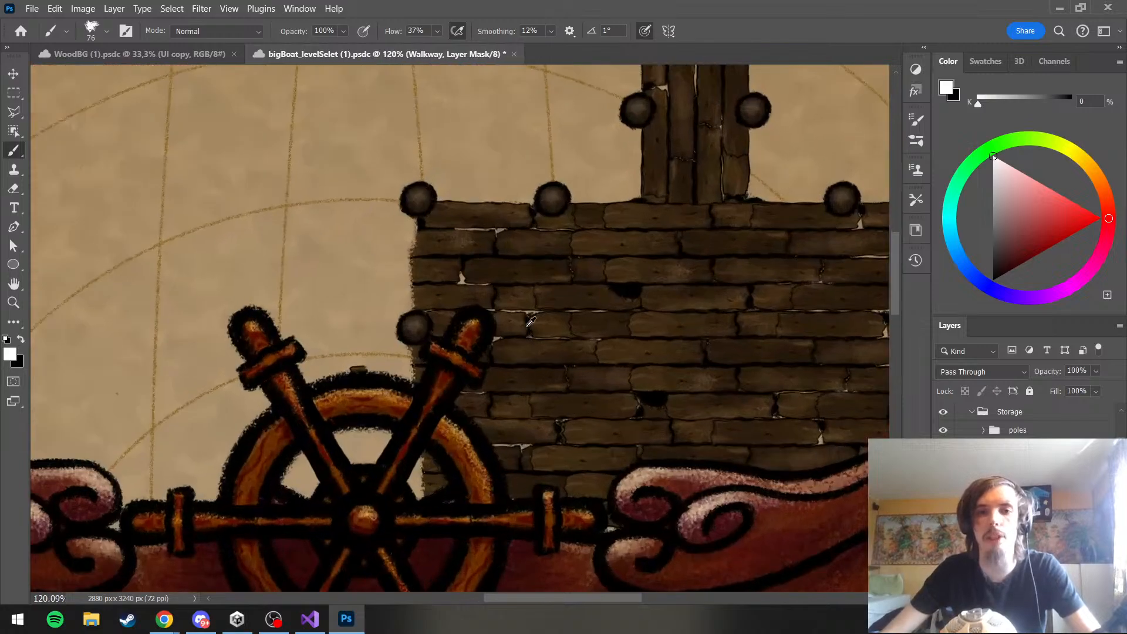
scroll(383, 316, down, 4)
scroll(449, 317, up, 1)
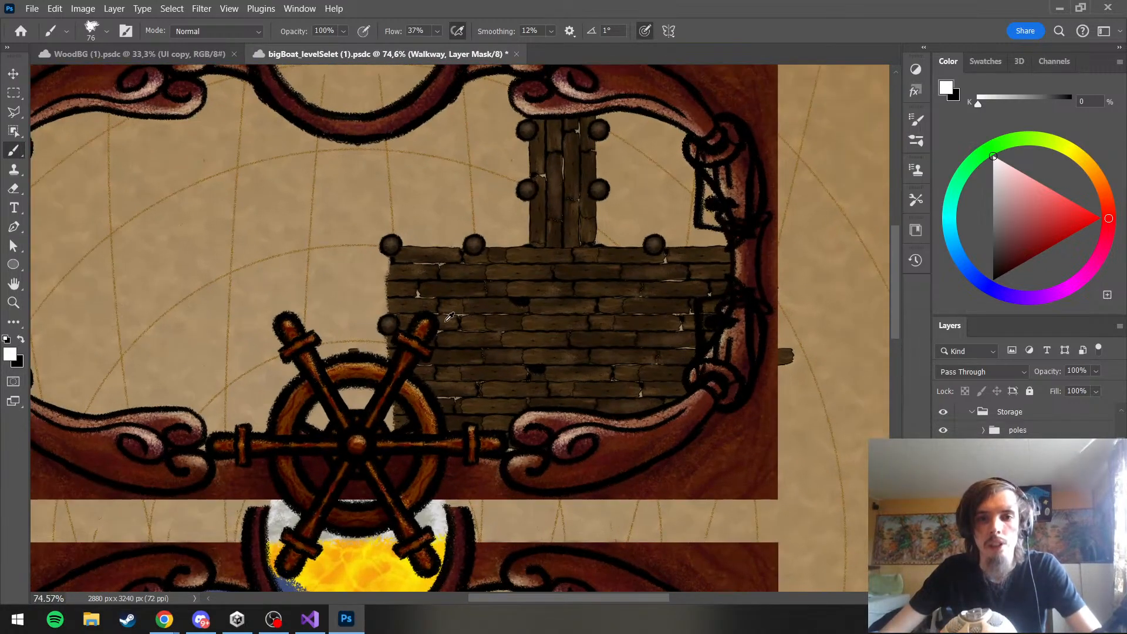
key(ctrl+s)
Duplicate the pole at the deck's upper-left corner and place the copy at the upper-right corner, X 2271 px, Y 942 px
scroll(1017, 466, up, 2)
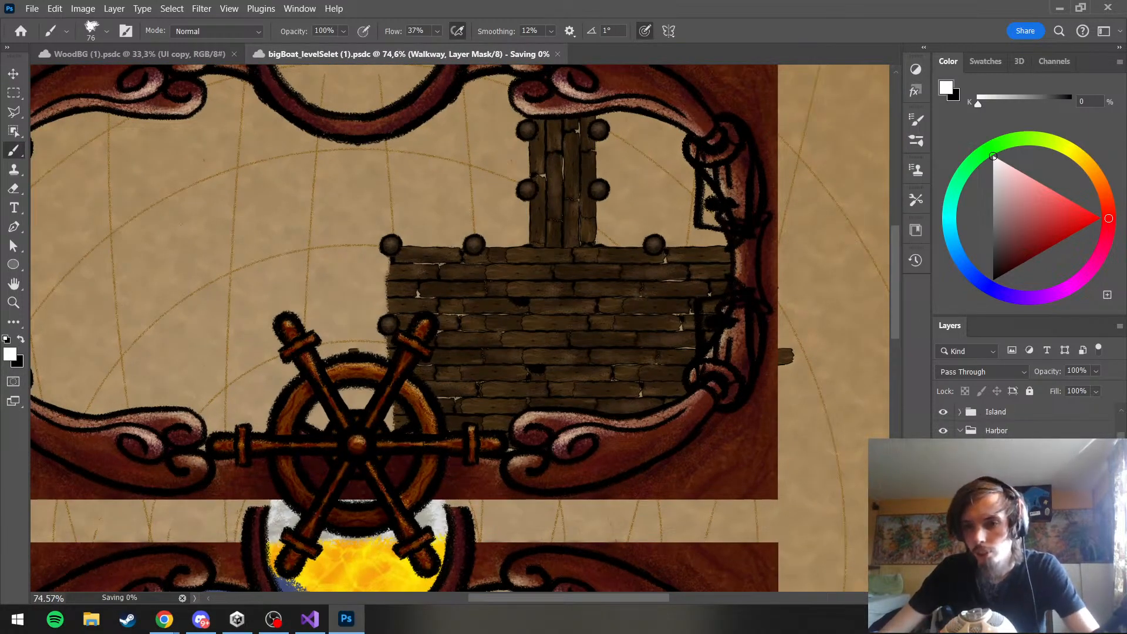
click(1018, 466)
click(983, 467)
scroll(984, 467, down, 3)
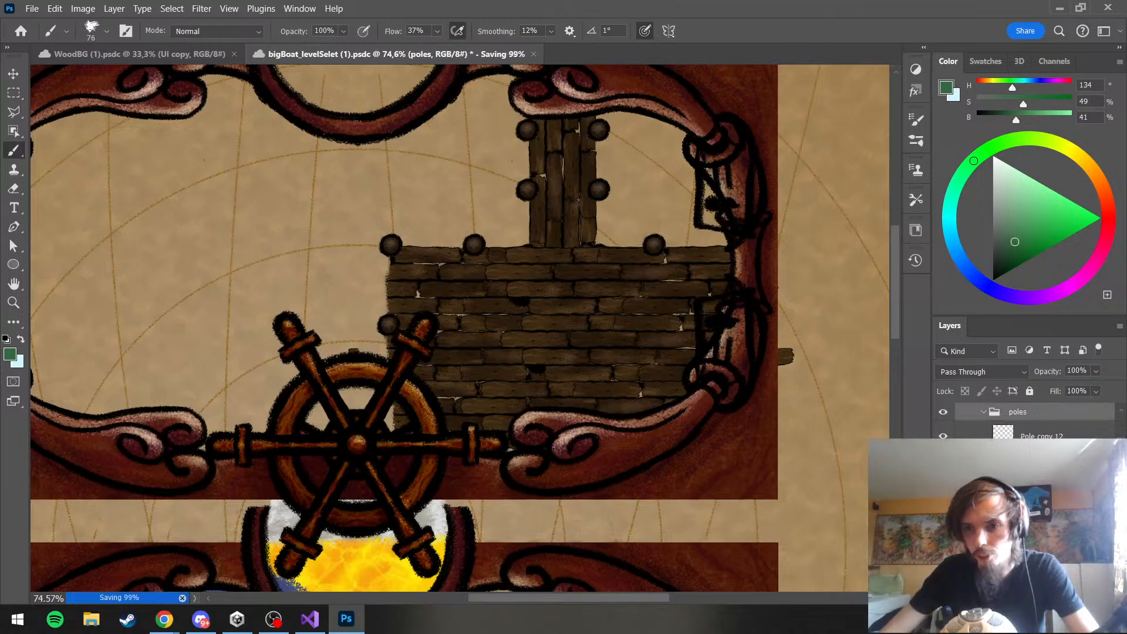
ctrl+click(390, 243)
key(ctrl+t)
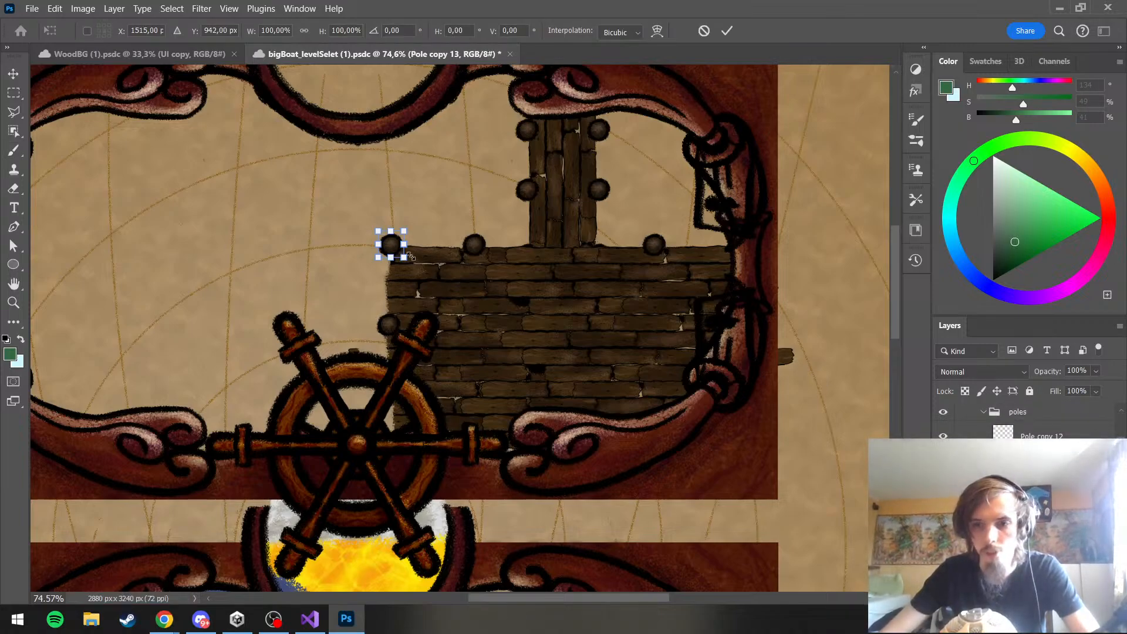
drag(392, 250, 724, 249)
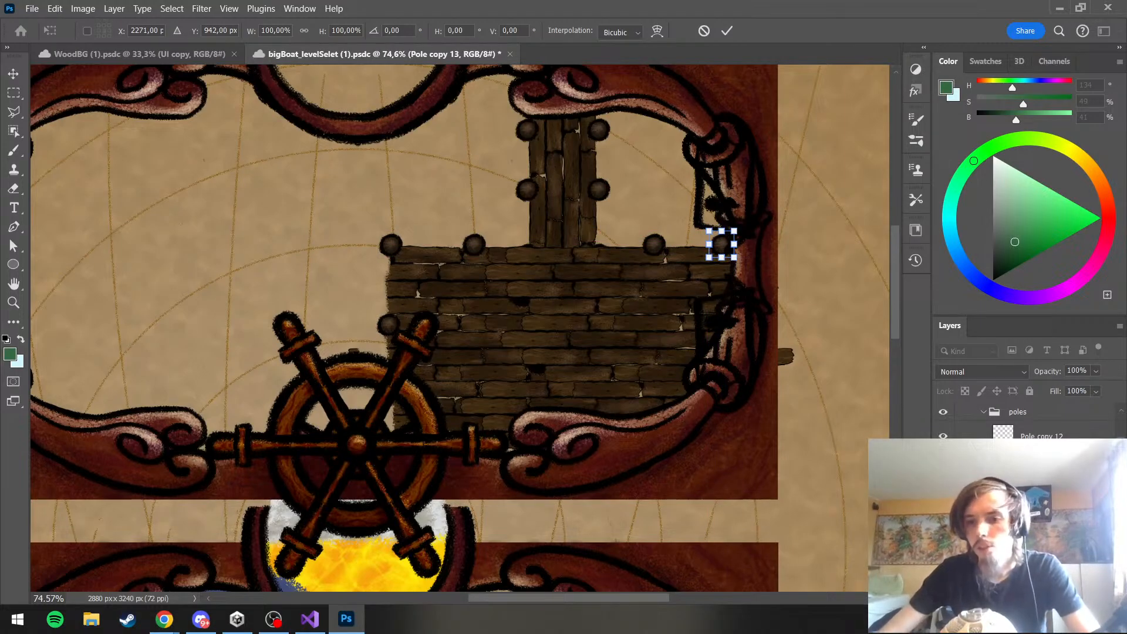
key(Escape)
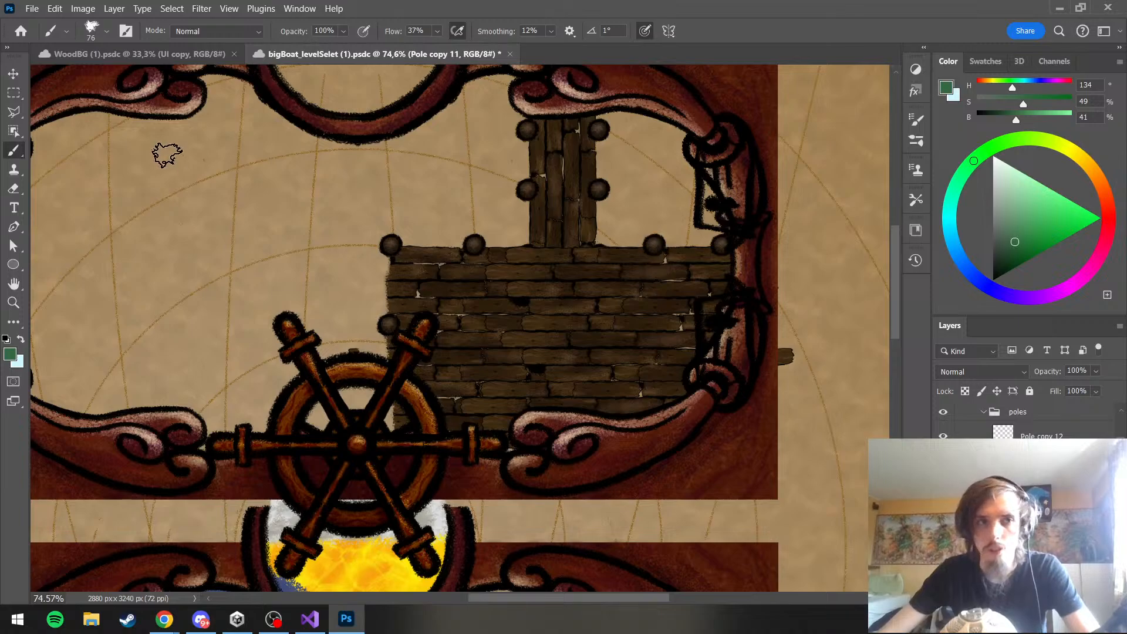
Move the upper-edge pole just right of the jetty slightly to the left, toward the jetty
click(12, 74)
mouse_move(654, 244)
mouse_down()
mouse_move(629, 229)
mouse_move(643, 238)
mouse_up()
click(645, 243)
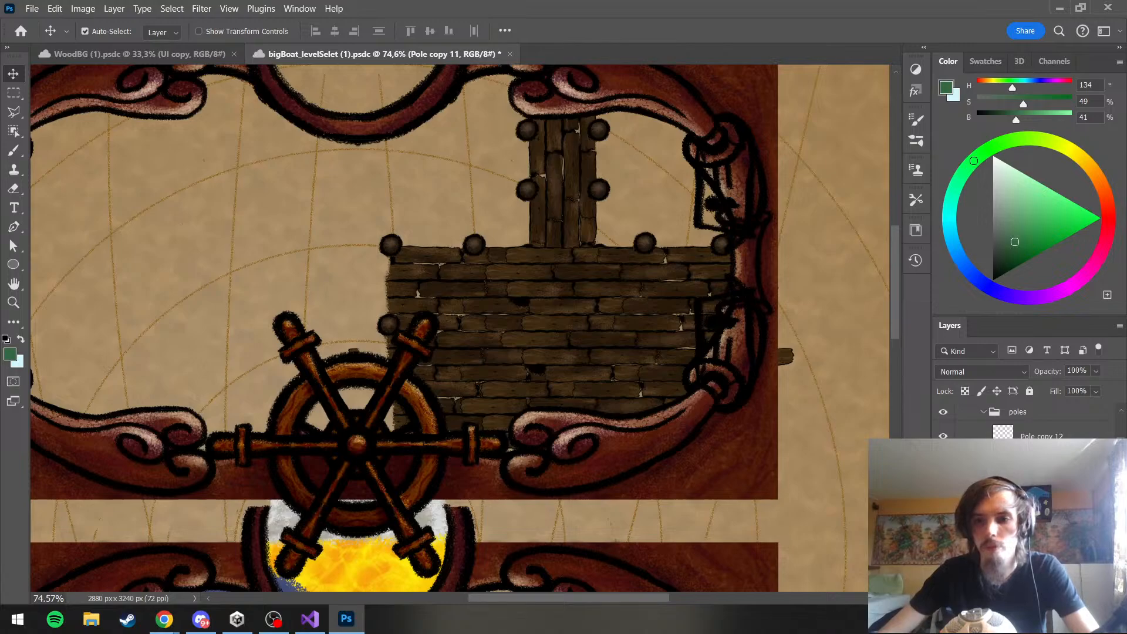
Duplicate the pole at the deck's upper-right corner and place the copy low on the deck's left edge, behind the steering wheel
key(ctrl+j)
key(ctrl+t)
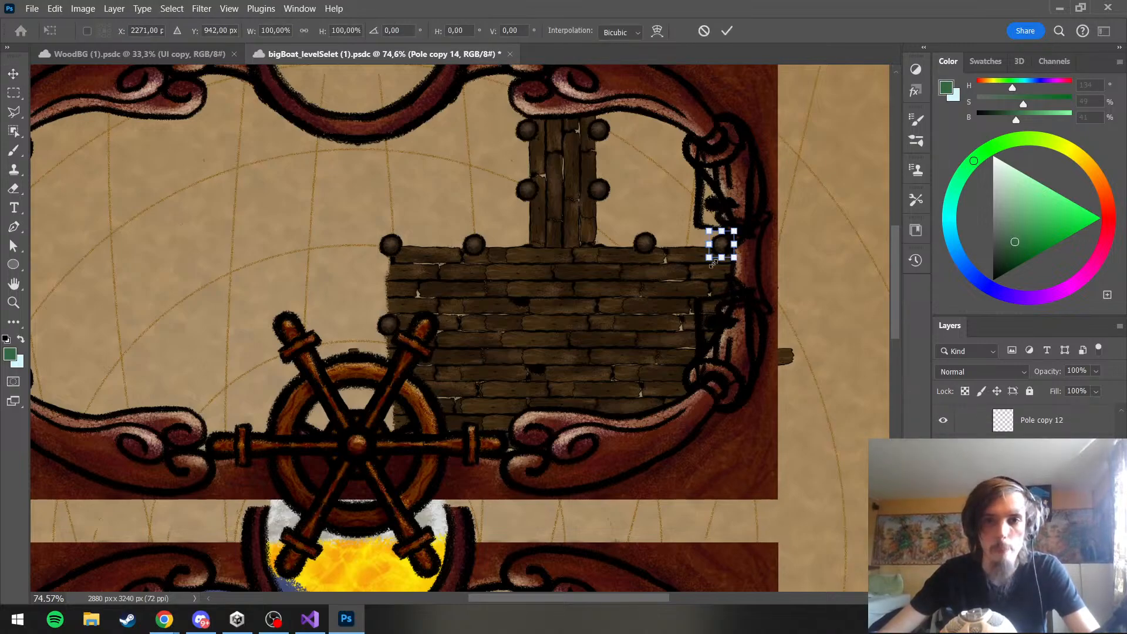
drag(726, 249, 396, 414)
key(Return)
Add a new layer next to the poles group in the Harbor group and name it outlineFix
click(1057, 458)
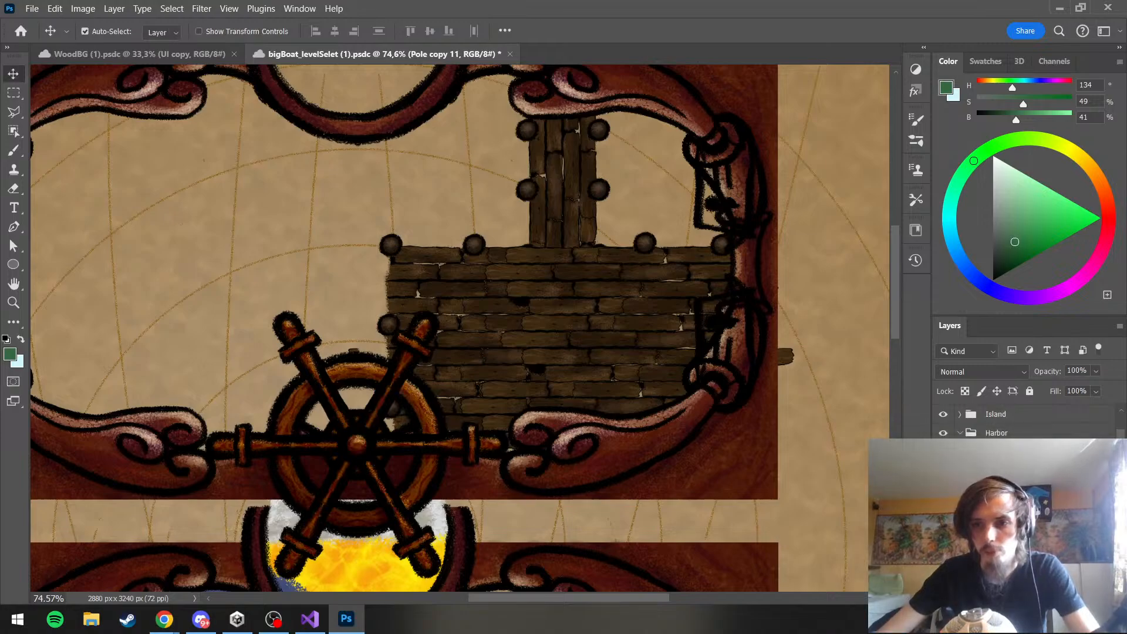
click(1005, 452)
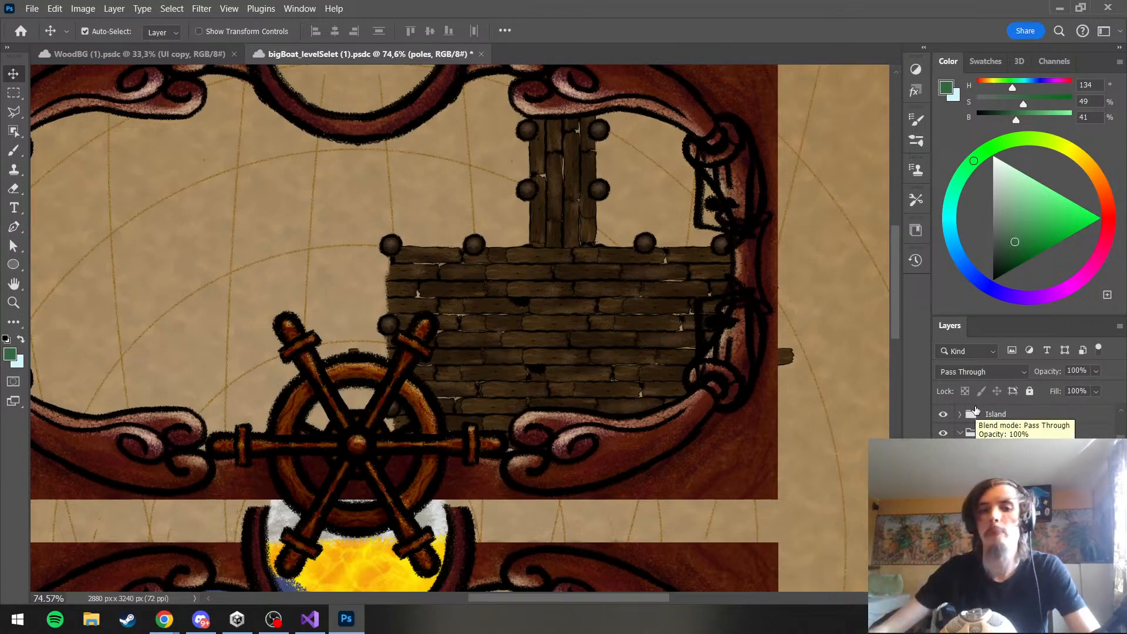
scroll(381, 261, up, 3)
scroll(380, 261, up, 2)
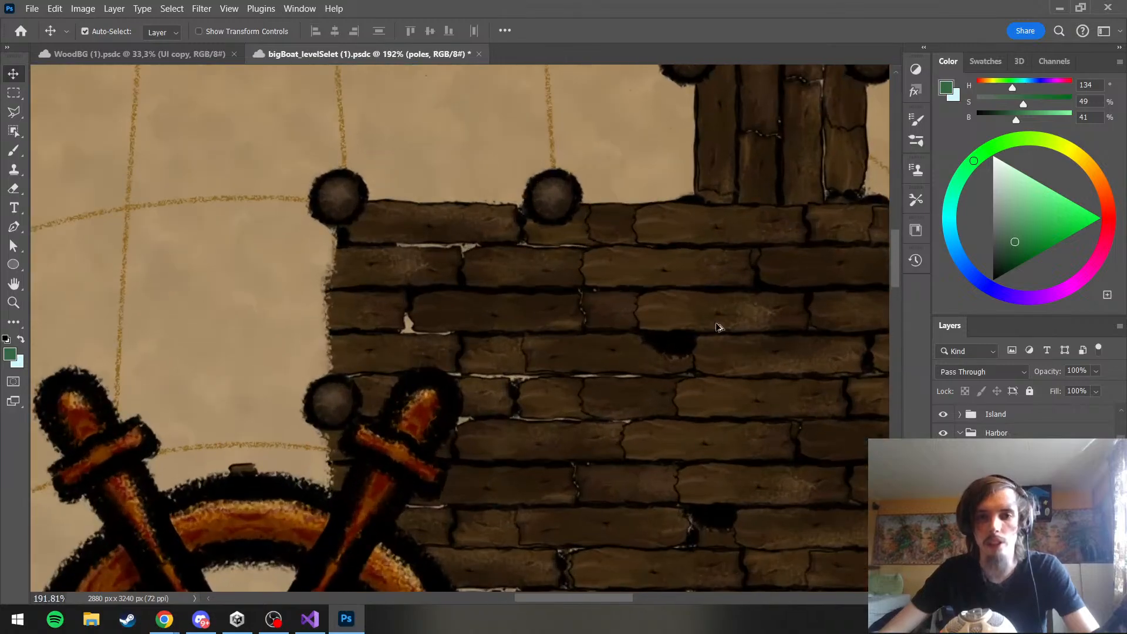
scroll(717, 327, down, 3)
scroll(529, 315, up, 5)
scroll(531, 289, down, 4)
scroll(539, 289, up, 3)
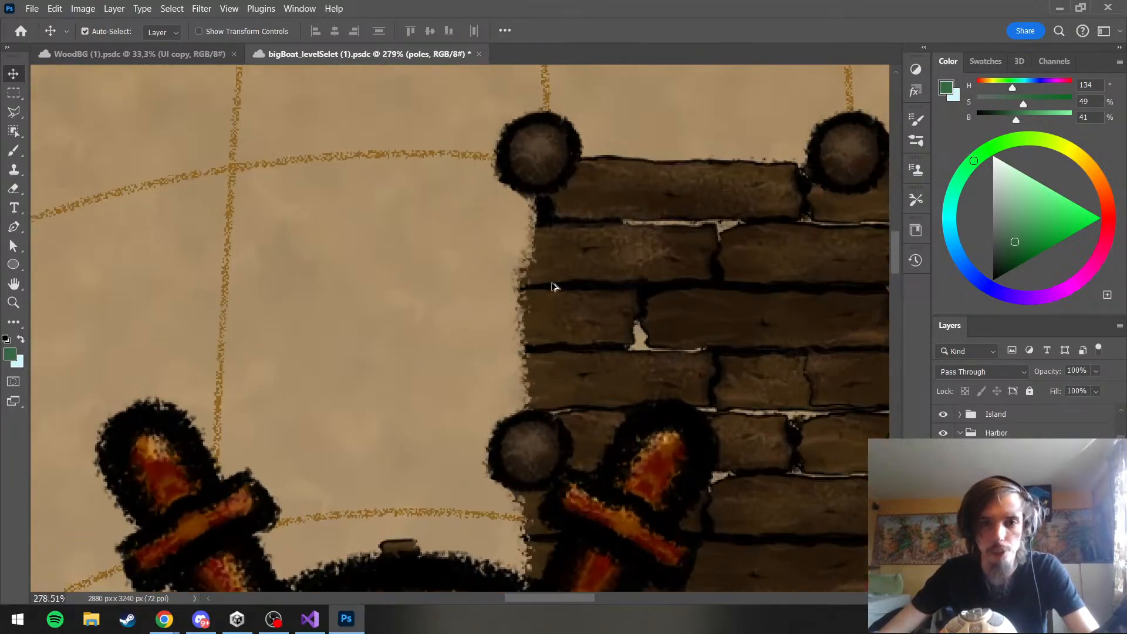
scroll(546, 287, down, 4)
scroll(552, 287, up, 3)
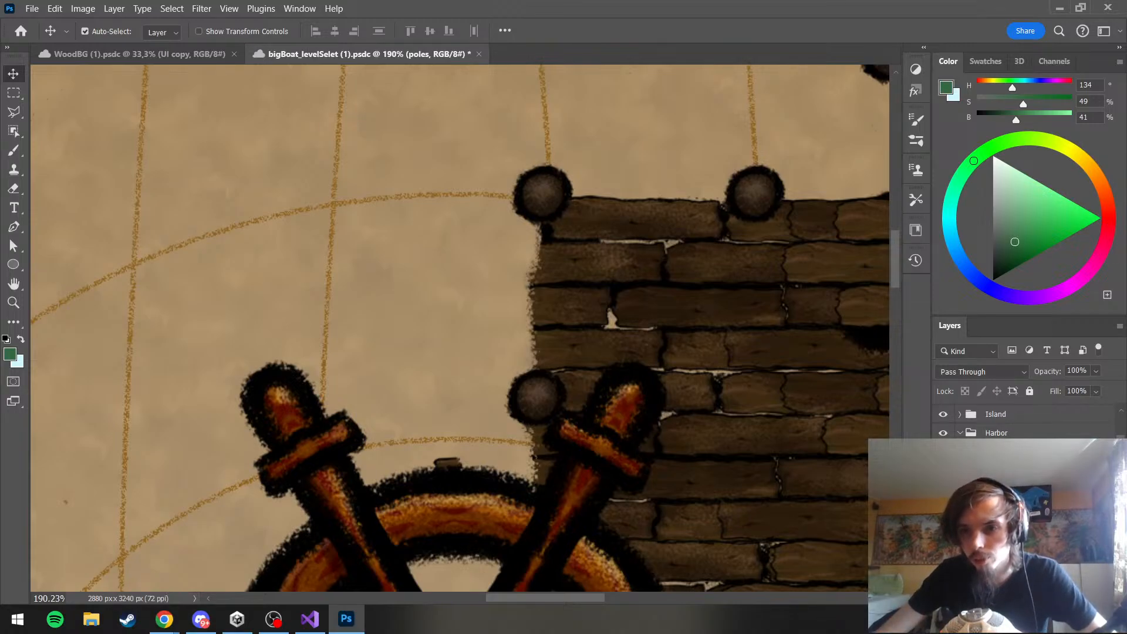
click(1004, 470)
click(1004, 489)
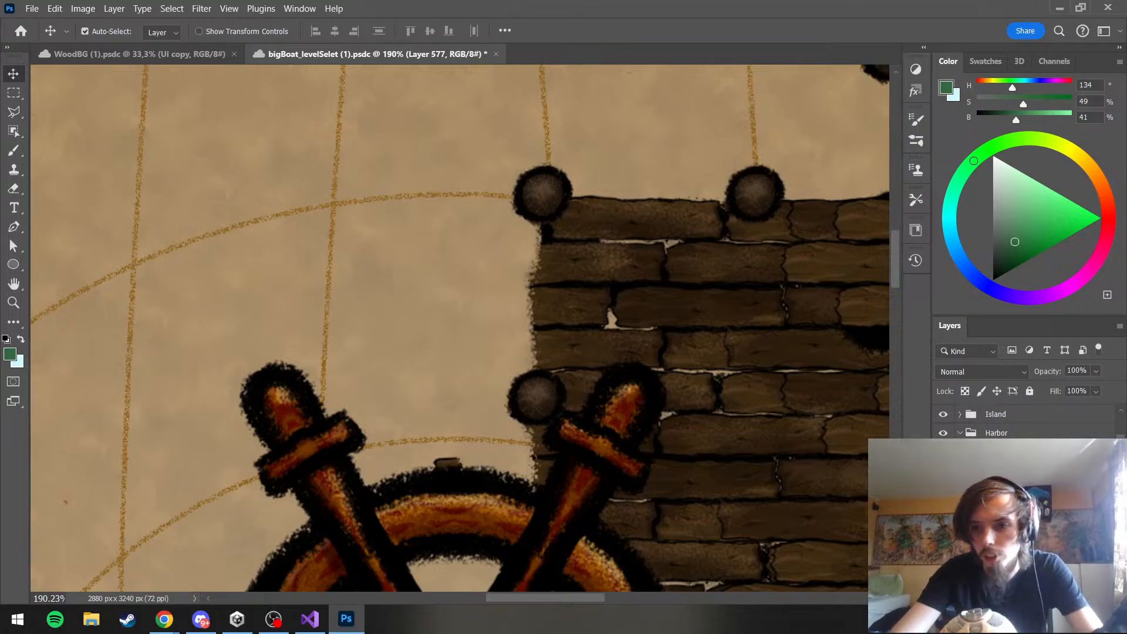
text(outlineFix)
key(Return)
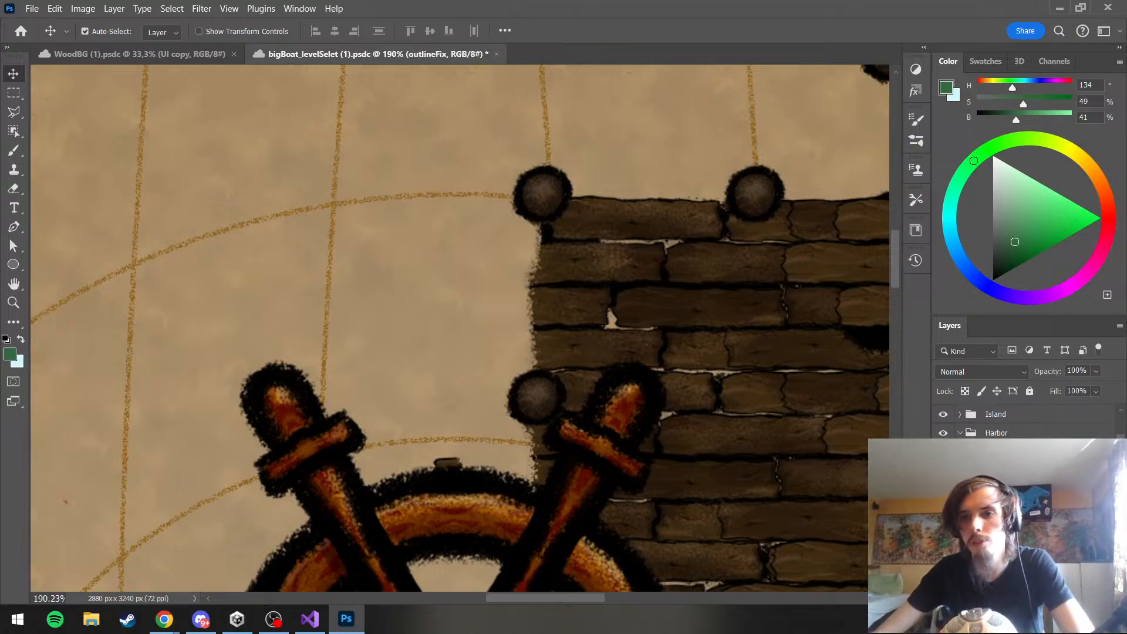
Paint a black outline along the deck's left edge between the upper two poles with the Brush at size 27
drag(996, 200, 992, 282)
key(b)
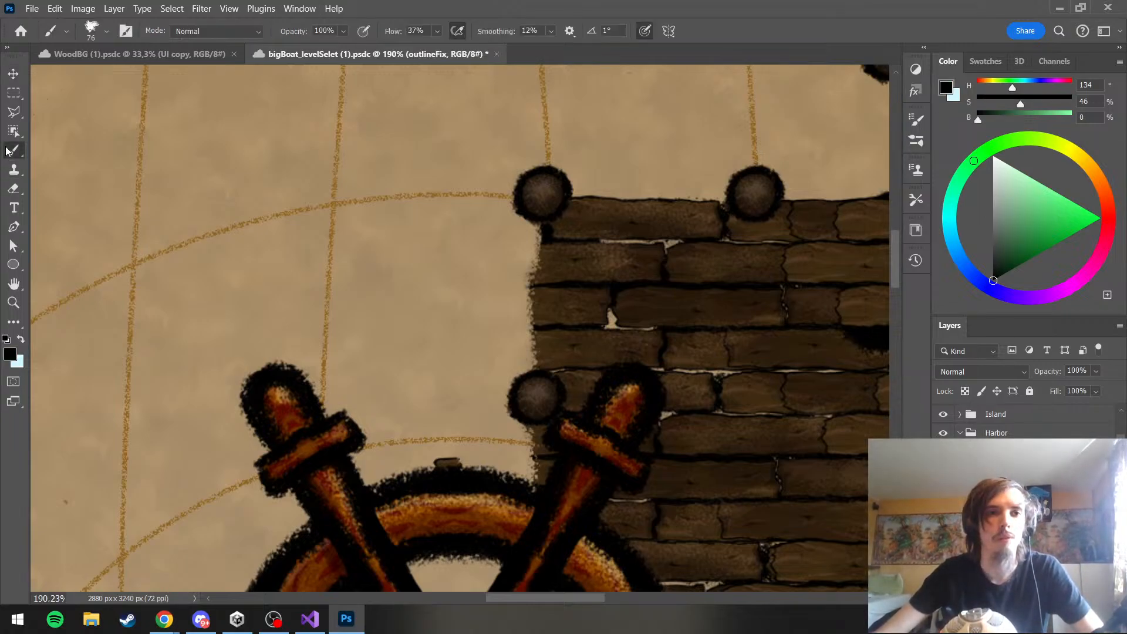
drag(567, 229, 527, 239)
scroll(527, 238, down, 1)
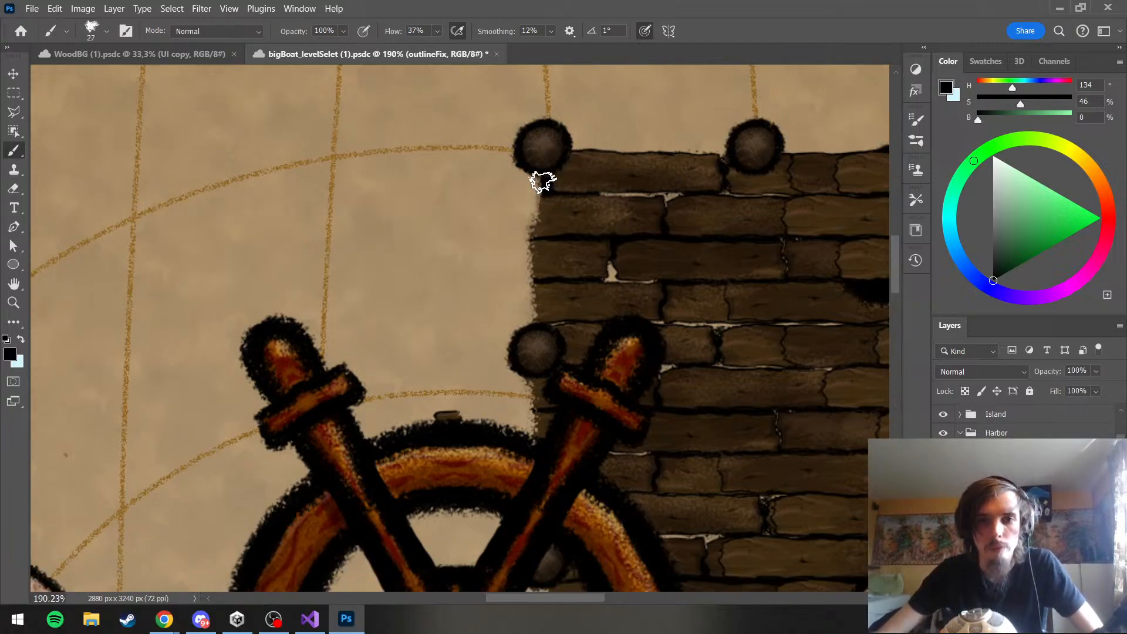
mouse_move(540, 177)
mouse_down()
mouse_move(526, 272)
mouse_move(540, 299)
mouse_move(528, 298)
mouse_move(508, 341)
mouse_up()
key(ctrl+z)
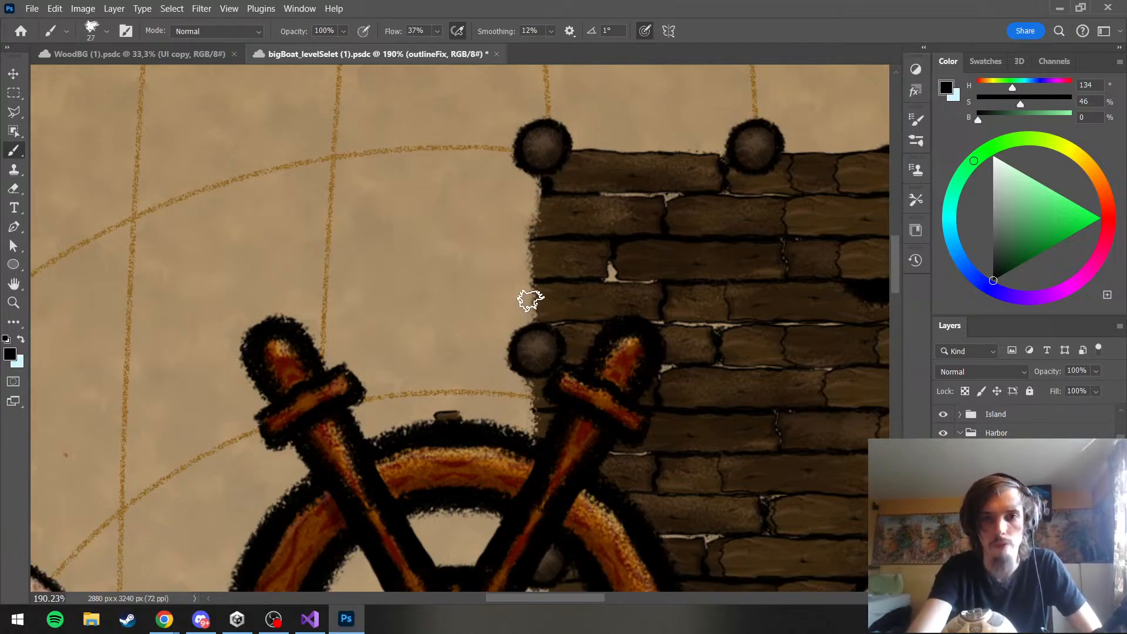
drag(528, 268, 533, 339)
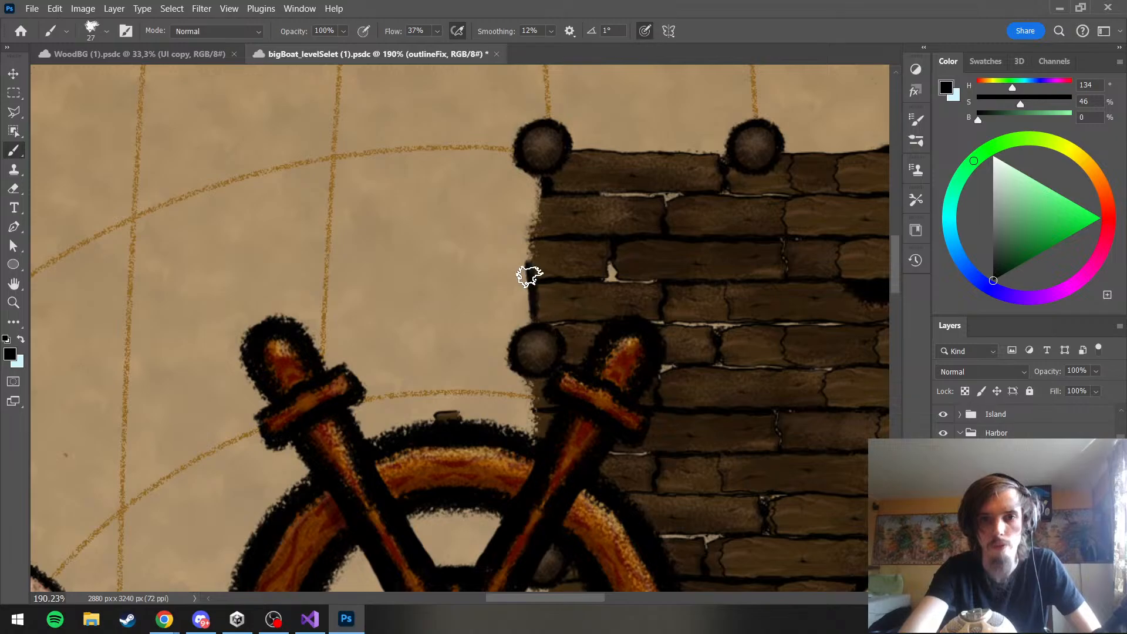
mouse_move(529, 279)
mouse_down()
mouse_move(535, 153)
mouse_move(537, 217)
mouse_move(529, 180)
mouse_up()
scroll(528, 181, down, 5)
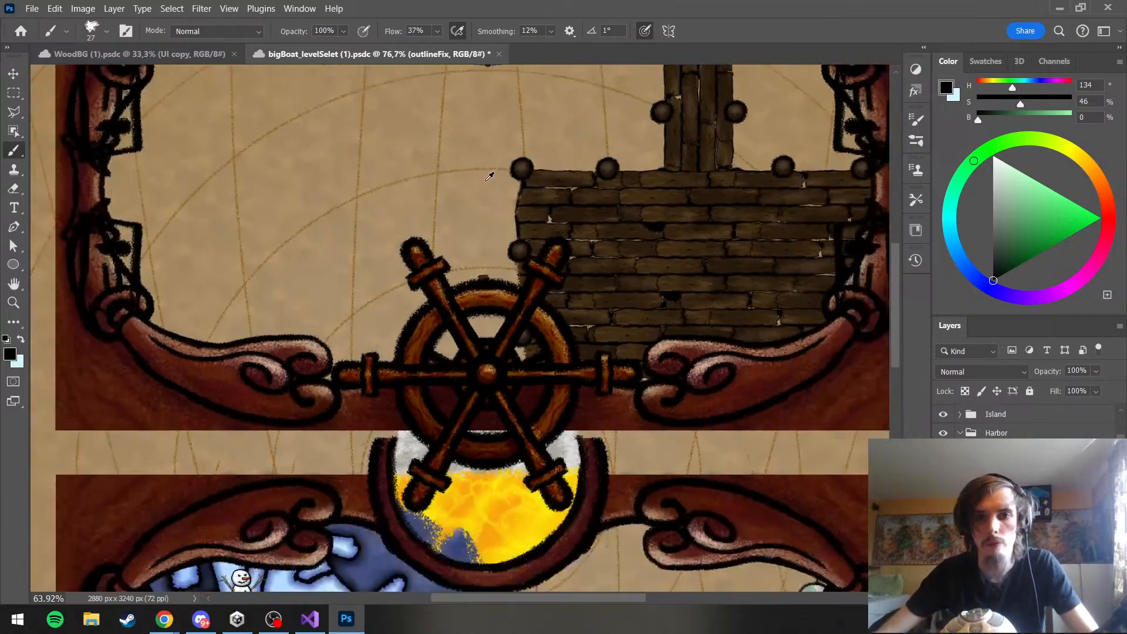
Extend the black outline down the deck's left edge below the second pole, as far as the steering wheel
scroll(535, 231, up, 6)
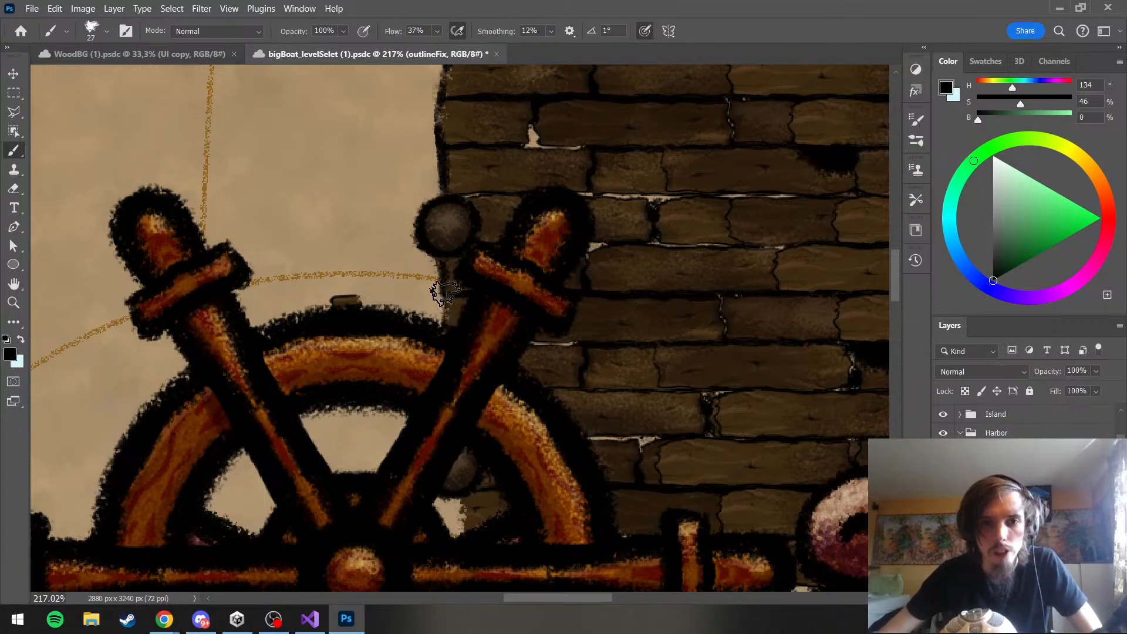
scroll(478, 142, down, 2)
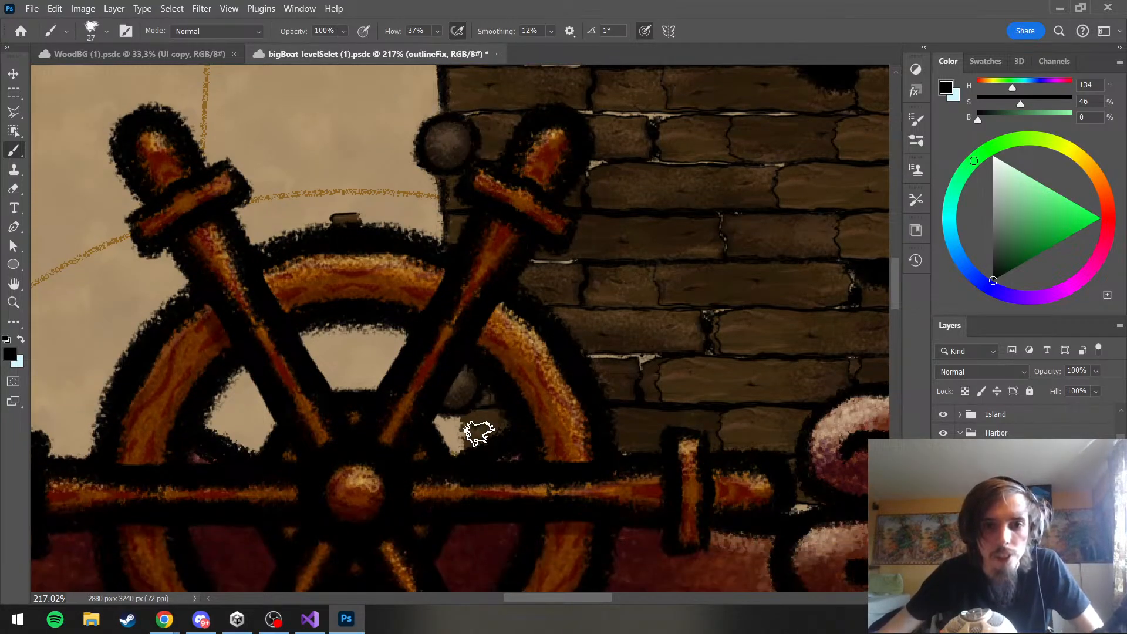
scroll(432, 298, down, 5)
scroll(433, 298, up, 6)
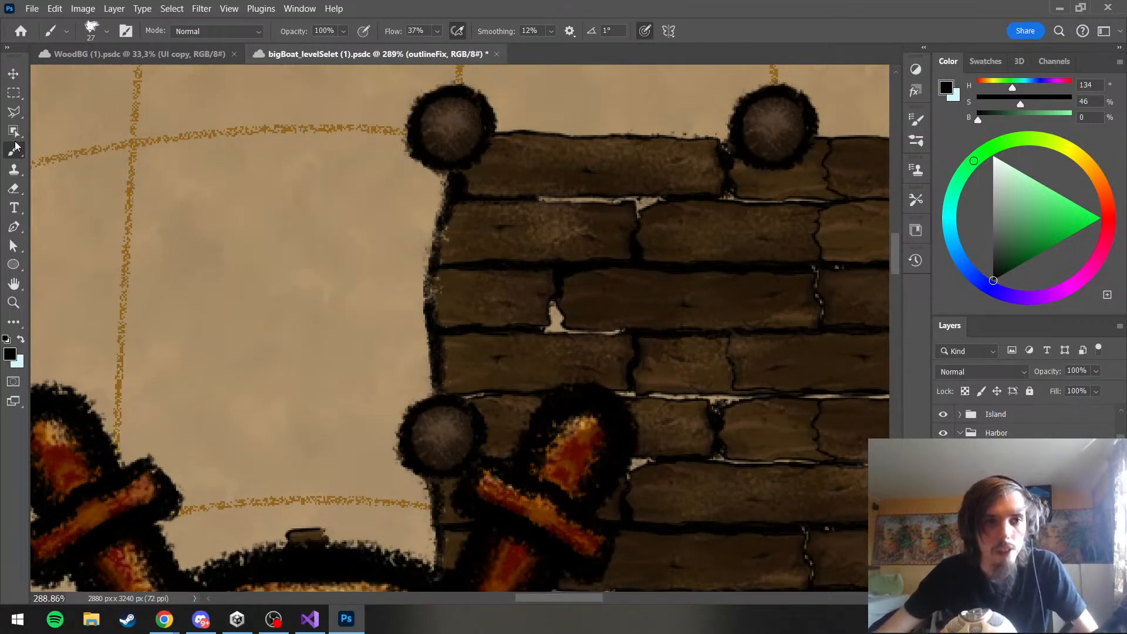
Fill the remaining light gaps in the left-edge outline between the upper two poles with black, and check the whole harbor
scroll(13, 167, up, 1)
click(13, 189)
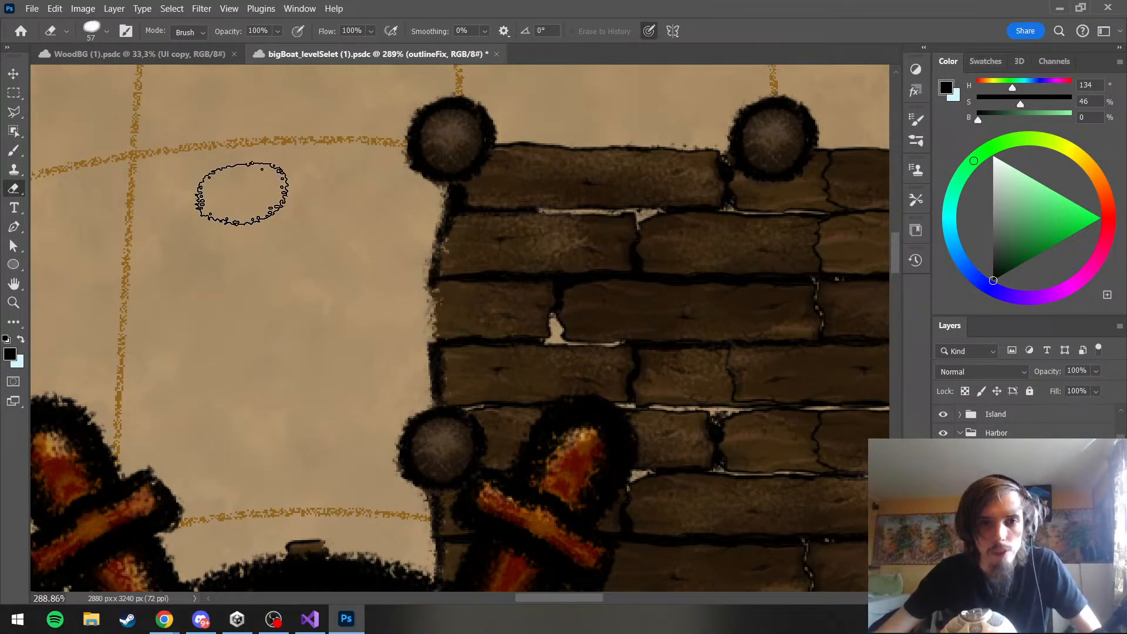
click(13, 150)
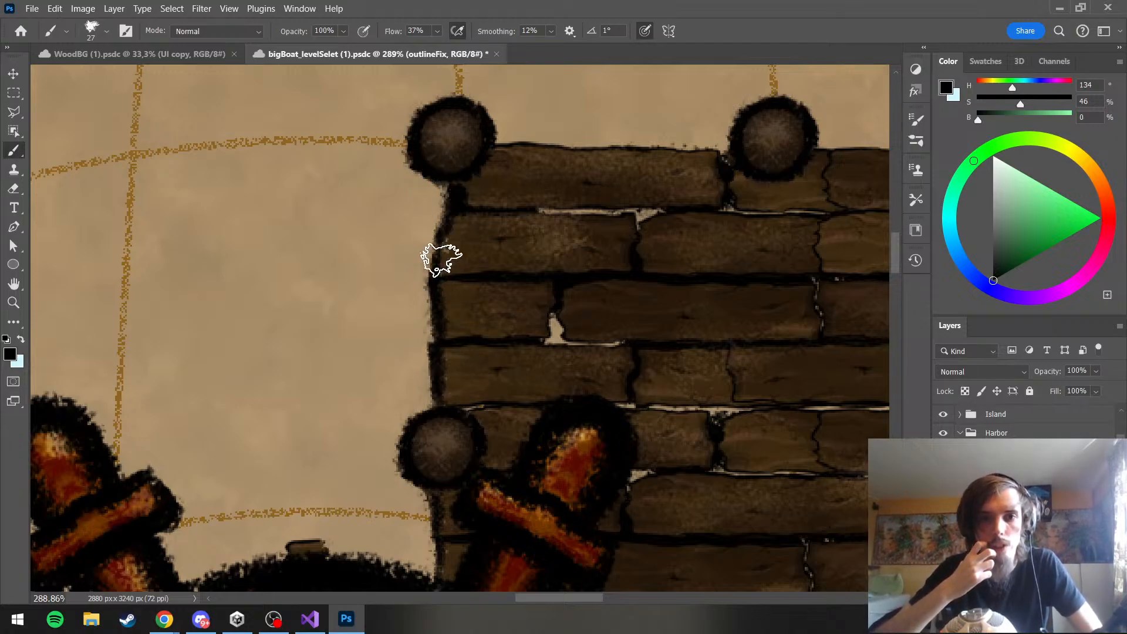
scroll(367, 203, down, 5)
scroll(367, 203, down, 5)
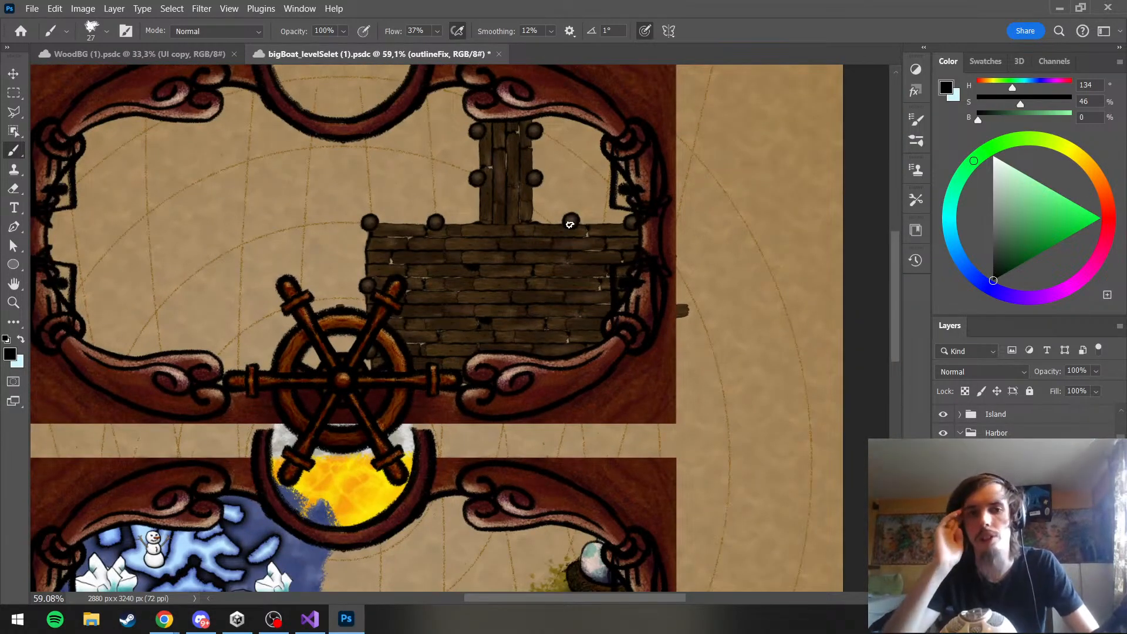
scroll(578, 290, down, 4)
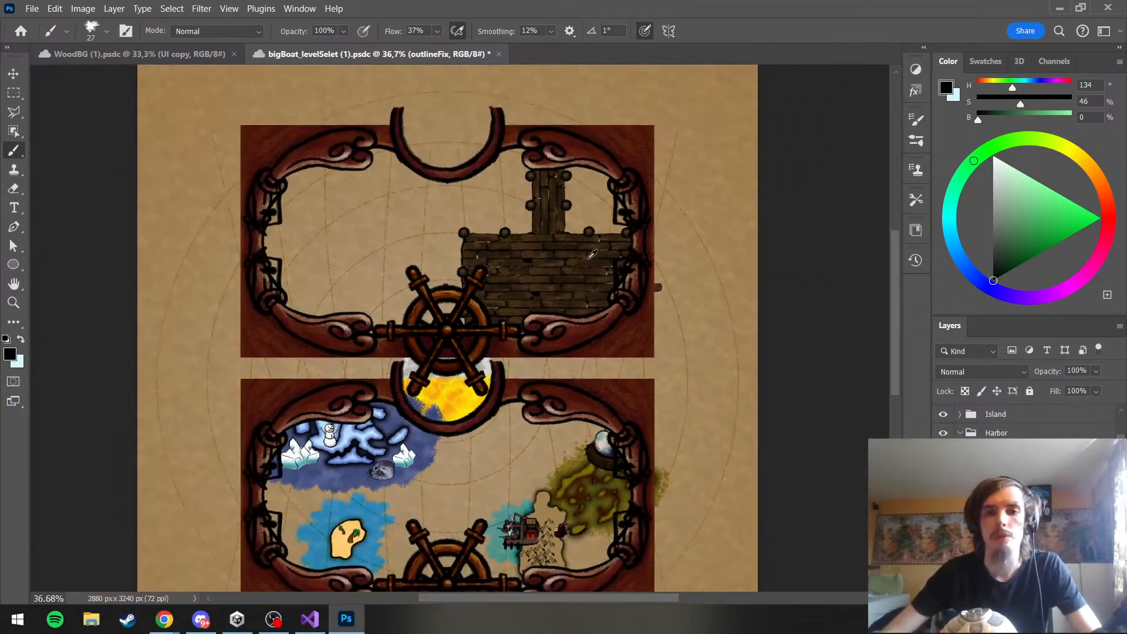
scroll(555, 219, up, 4)
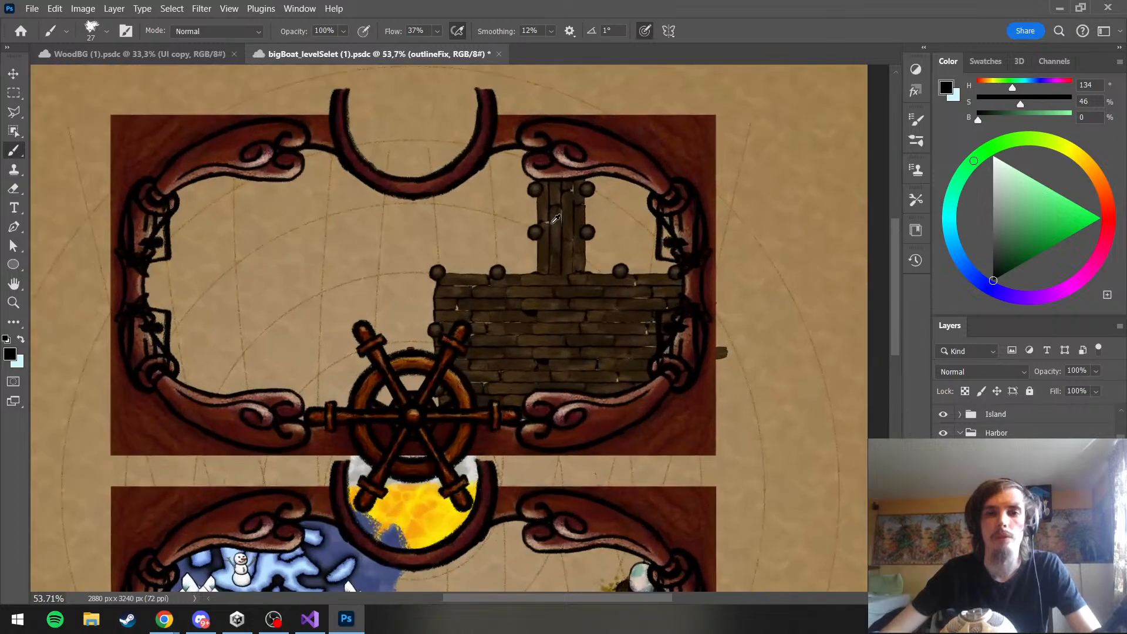
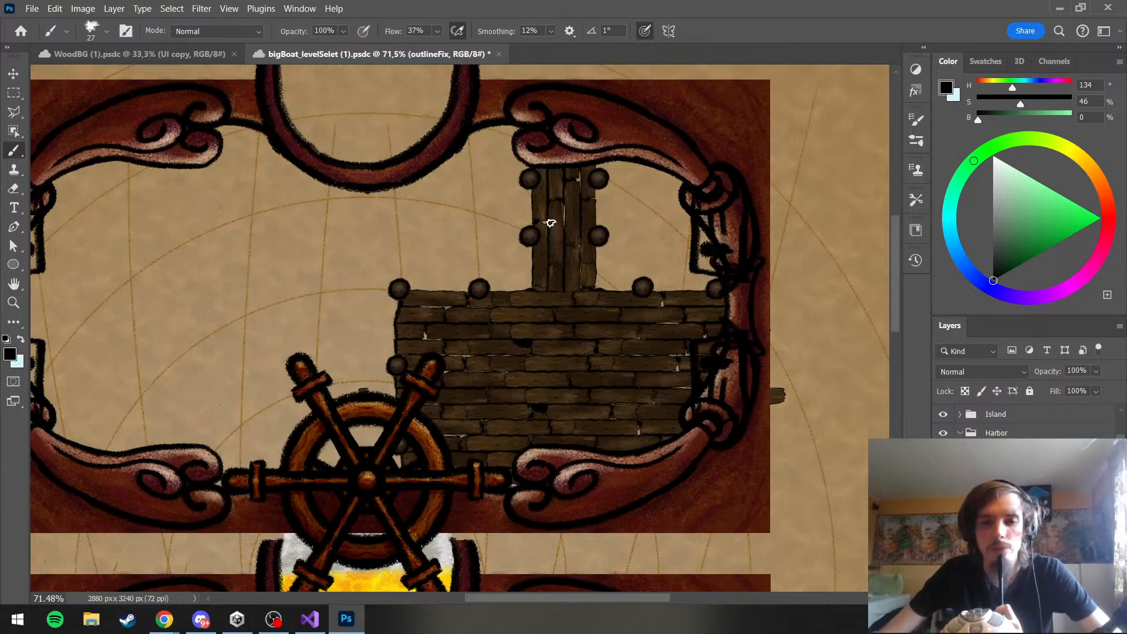
Look through the Harbor group's Storage and Poles groups for the layers of the poles at the jetty's base
click(1004, 471)
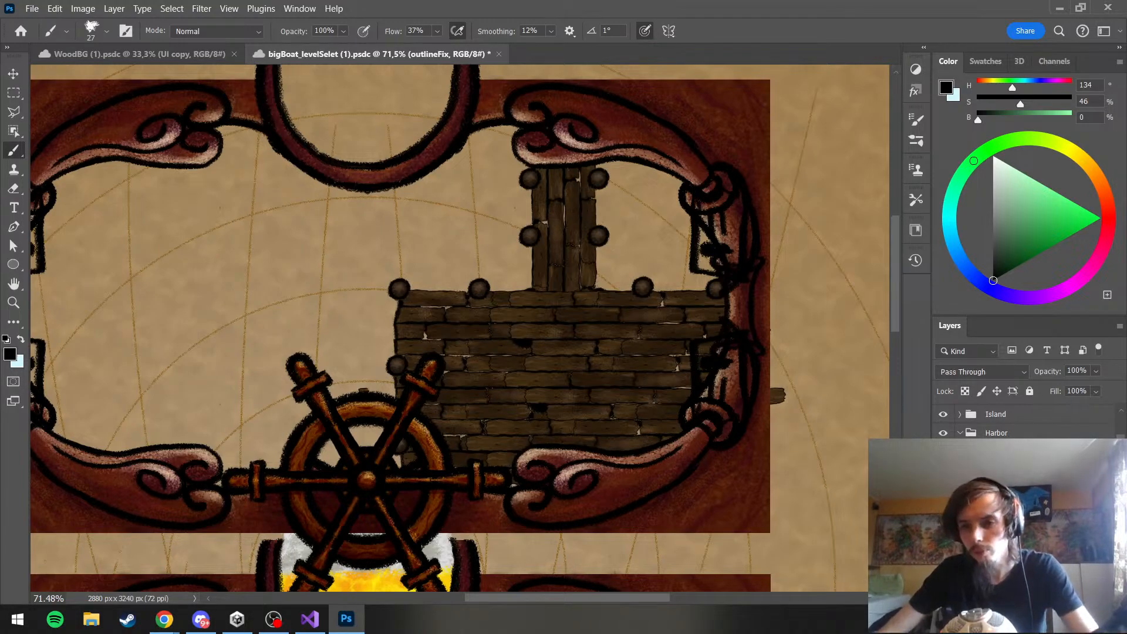
click(1004, 489)
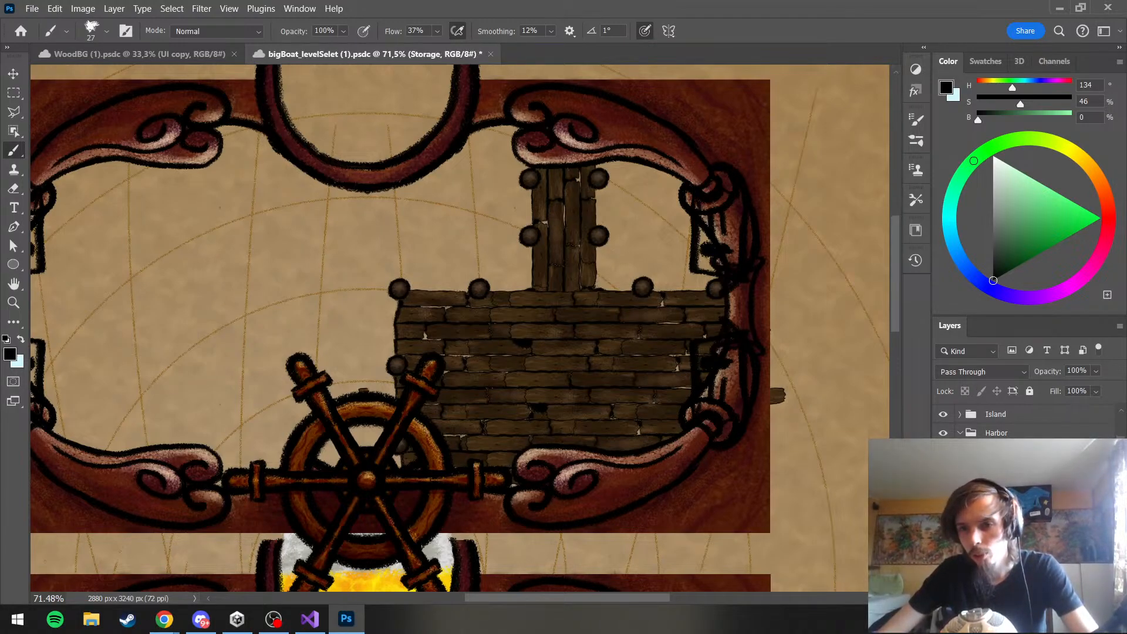
click(1004, 470)
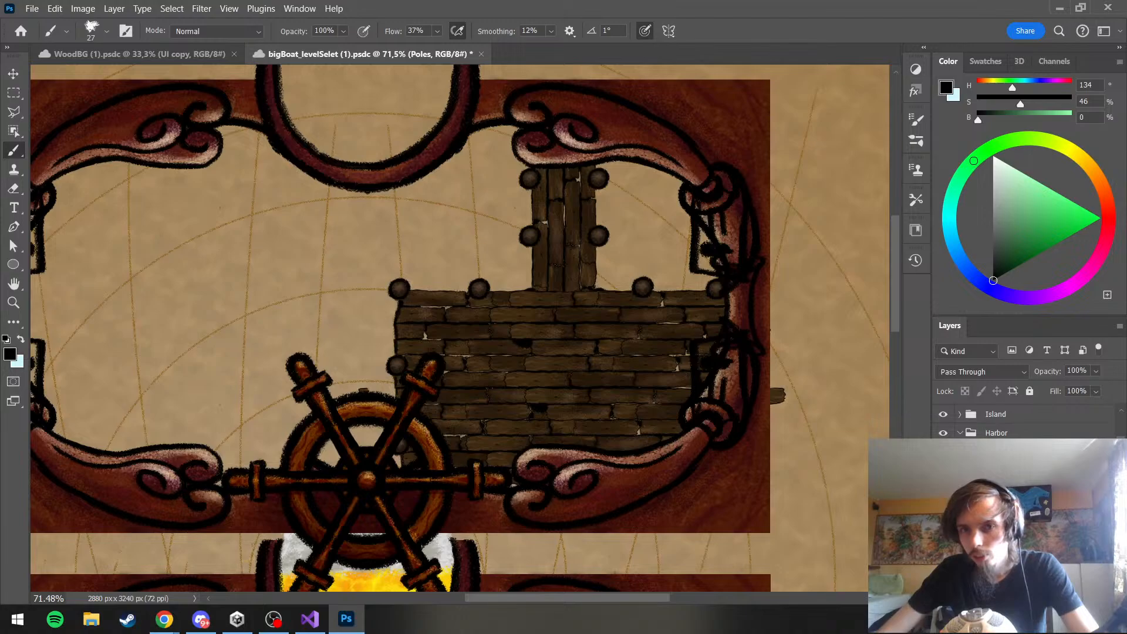
scroll(1025, 422, down, 1)
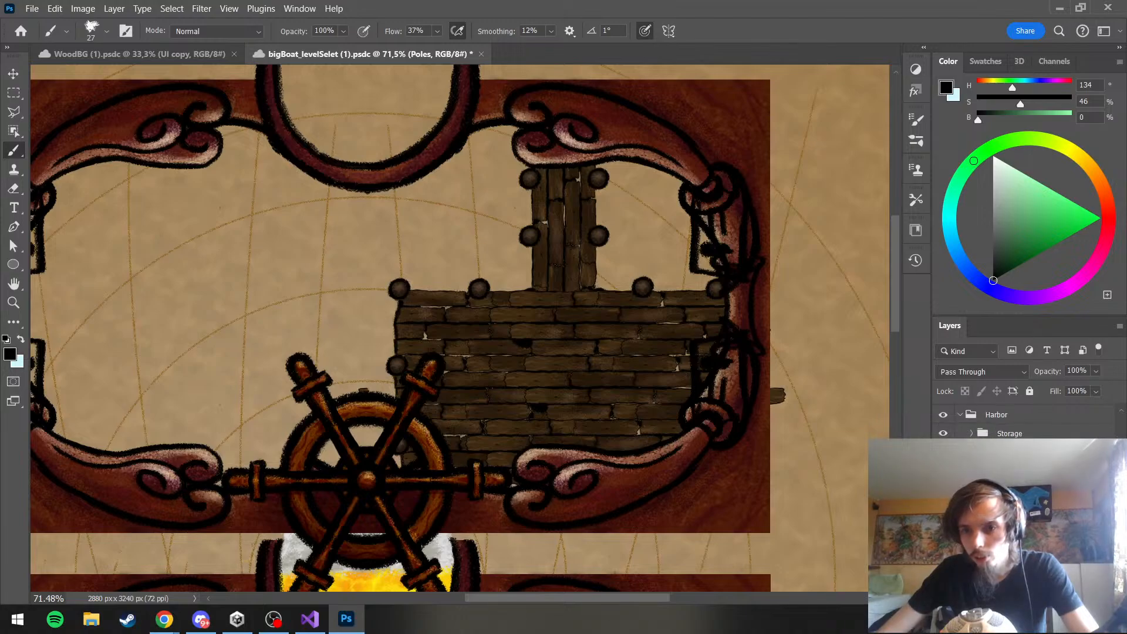
click(944, 514)
click(943, 515)
scroll(944, 515, down, 3)
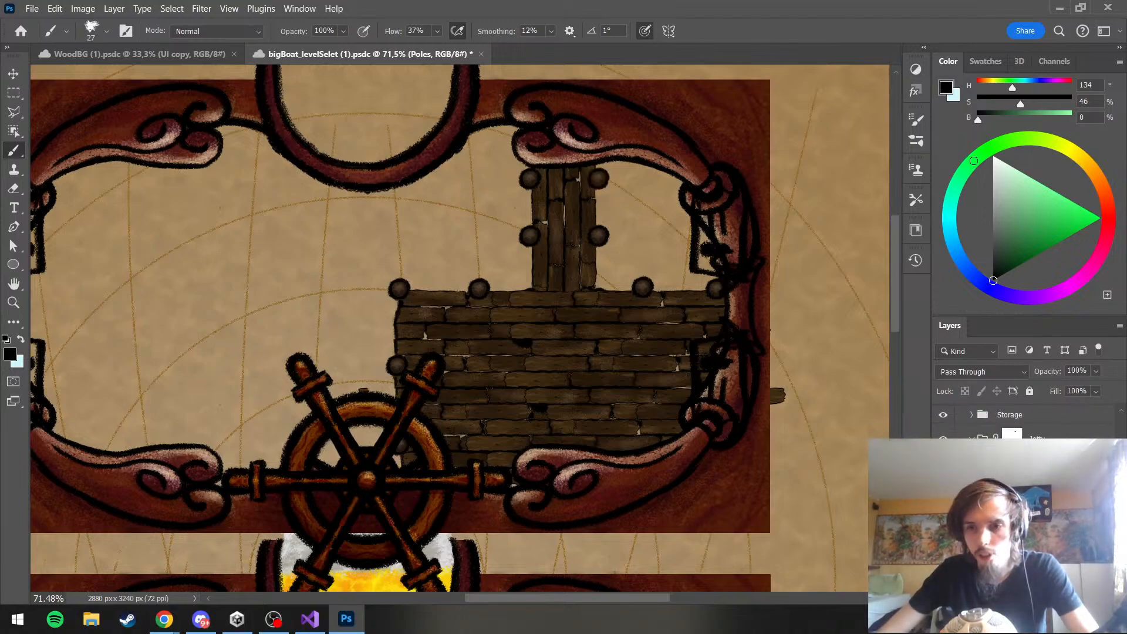
click(943, 511)
click(943, 511)
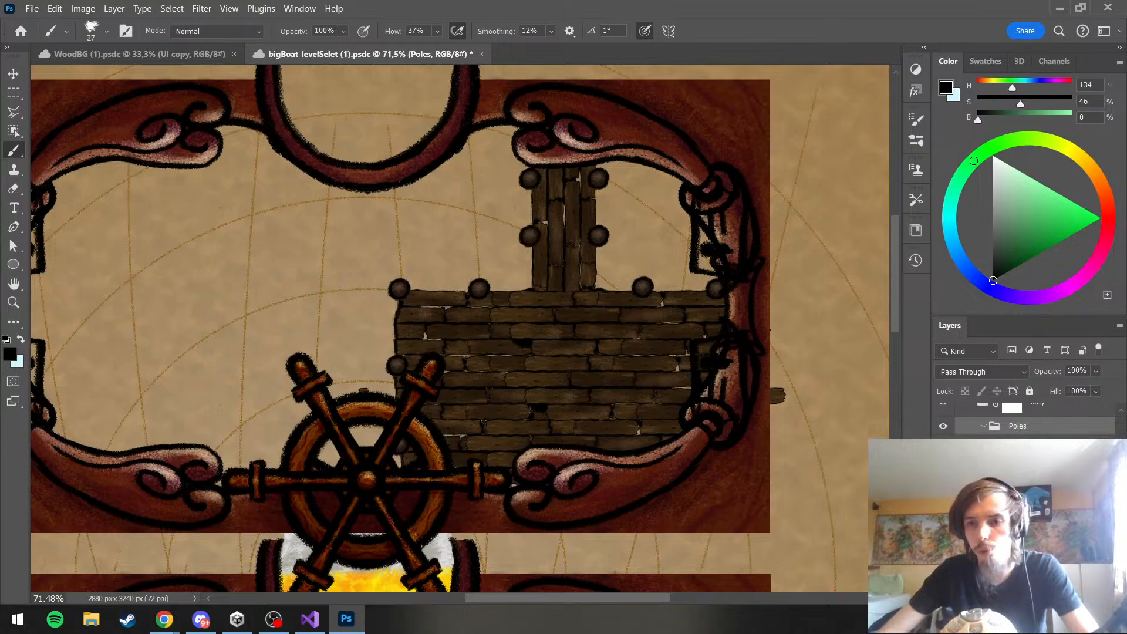
scroll(1025, 420, down, 2)
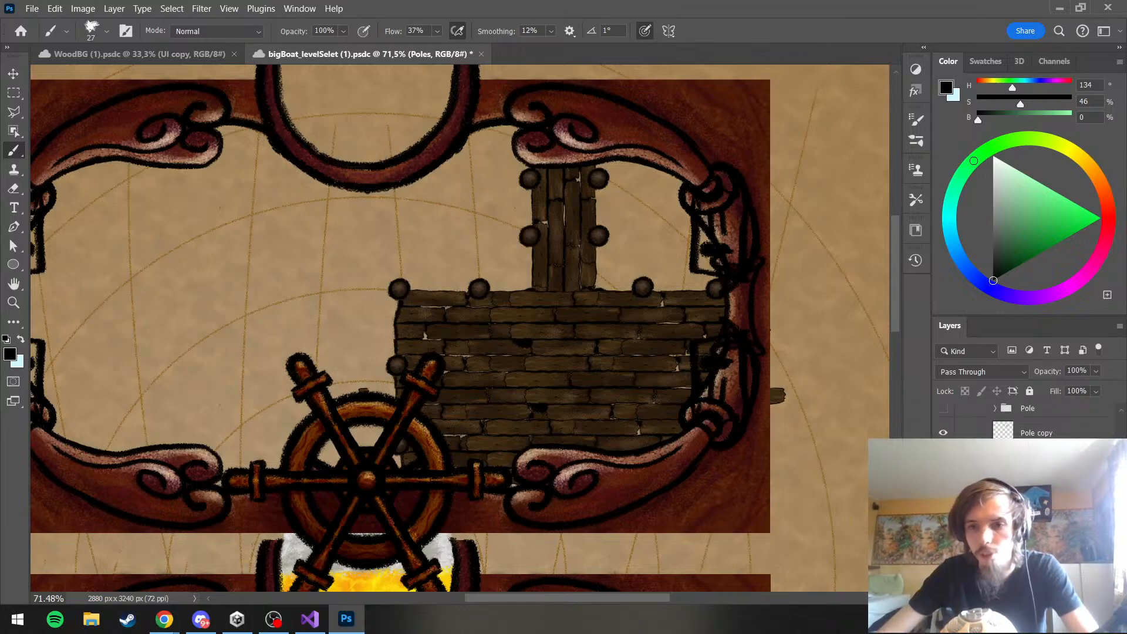
scroll(611, 288, up, 5)
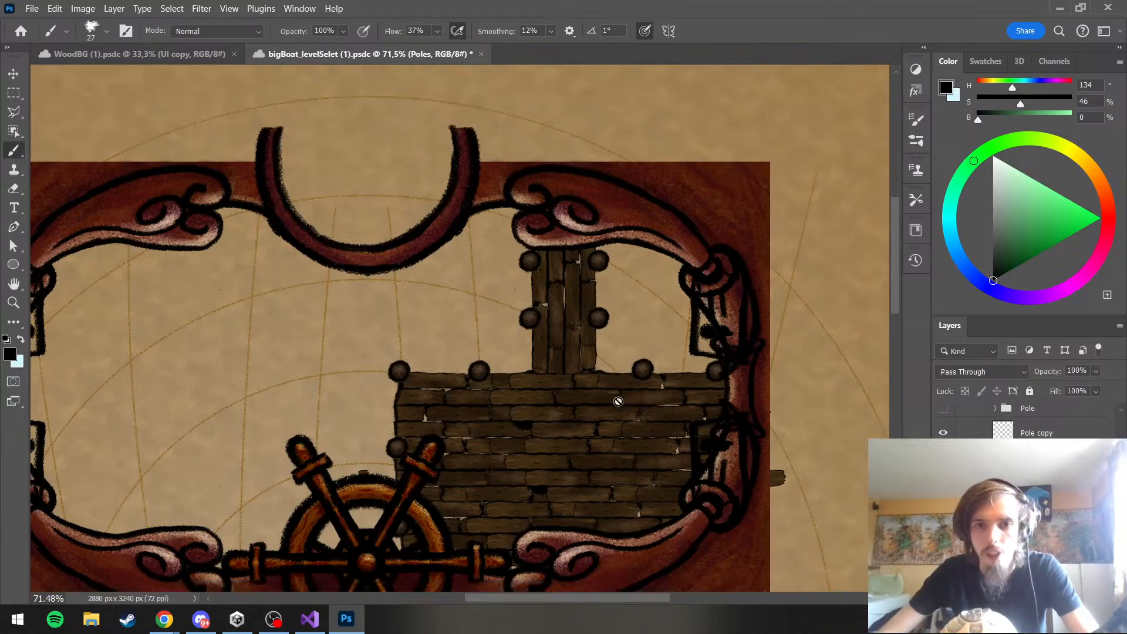
scroll(613, 349, up, 2)
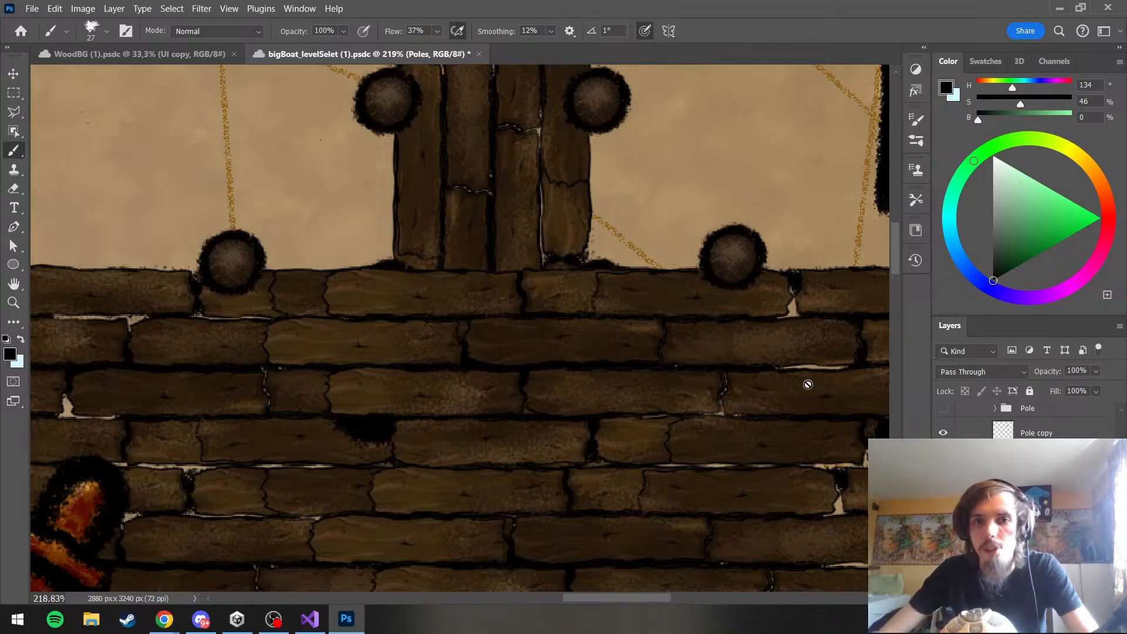
scroll(663, 313, down, 2)
scroll(614, 270, down, 5)
scroll(1039, 499, down, 2)
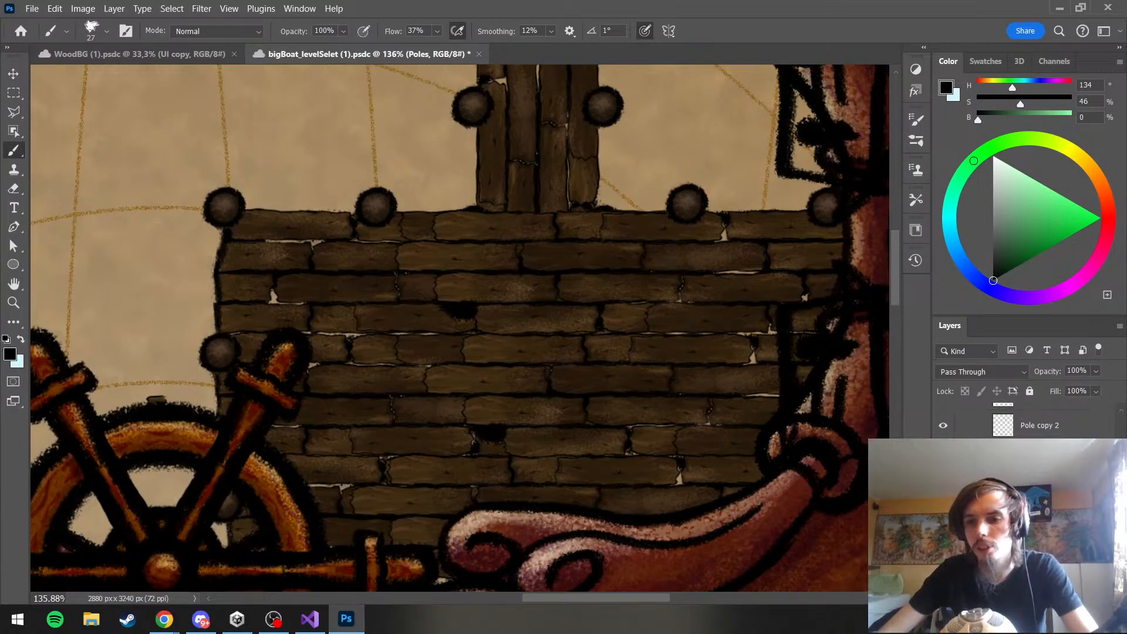
Move the two jetty-base poles, Pole copy 5 and Pole copy 6, into the Storage group above the deck planks
click(1039, 512)
click(943, 515)
click(943, 515)
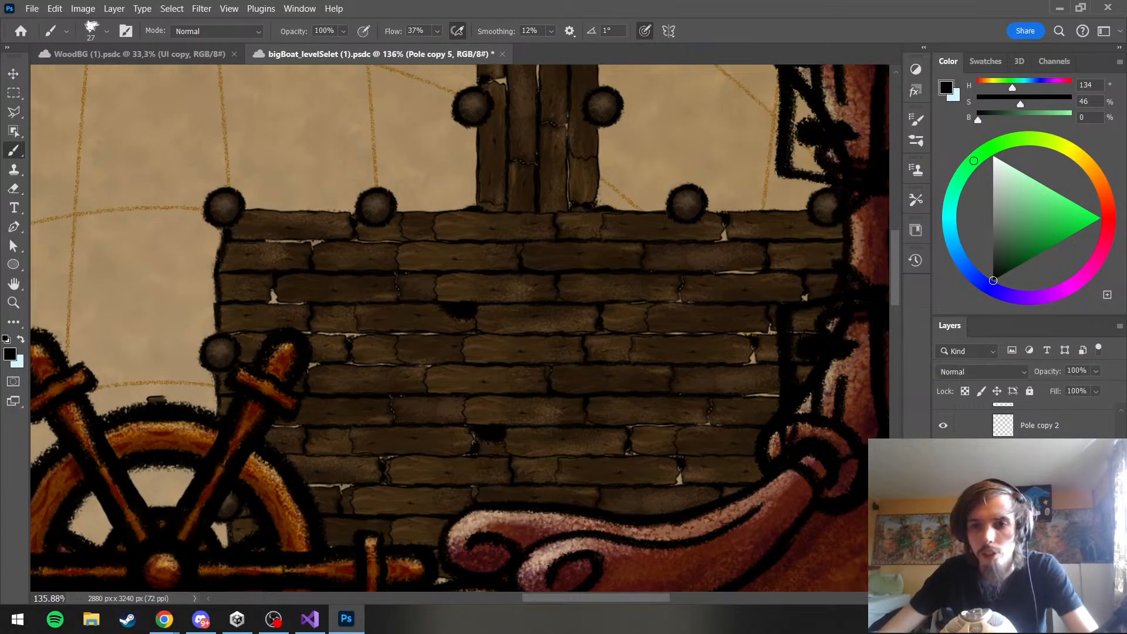
click(943, 485)
click(943, 485)
click(943, 455)
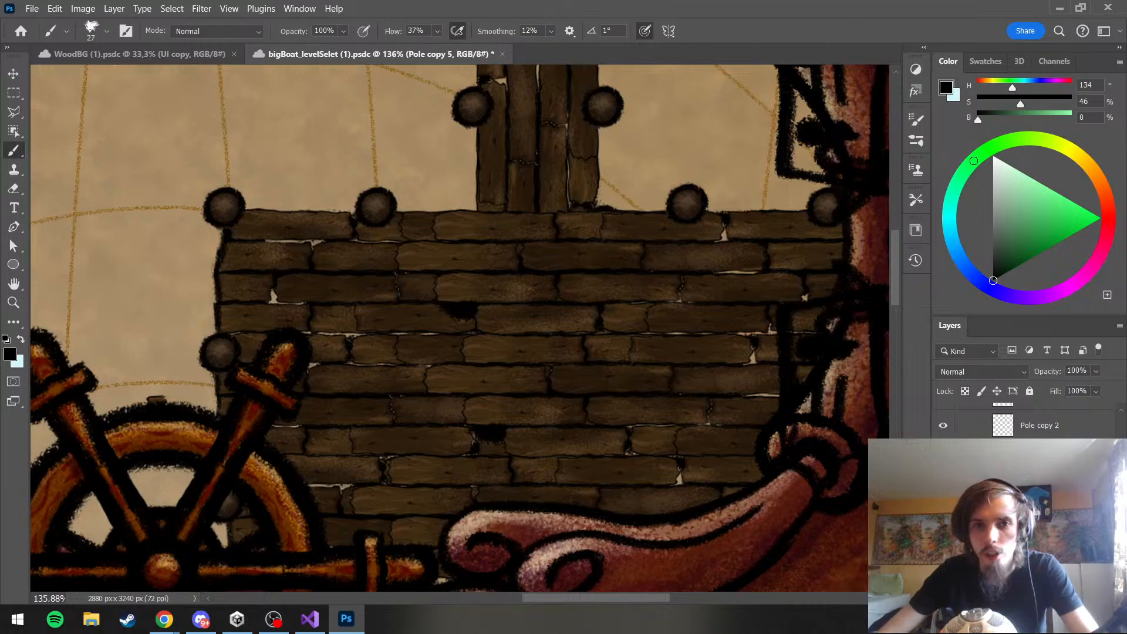
click(944, 455)
shift+click(1024, 455)
scroll(1023, 469, up, 1)
mouse_move(1023, 492)
mouse_down()
mouse_move(1027, 391)
mouse_move(1023, 433)
mouse_move(1049, 387)
mouse_move(1042, 378)
mouse_move(1036, 465)
mouse_up()
click(1010, 515)
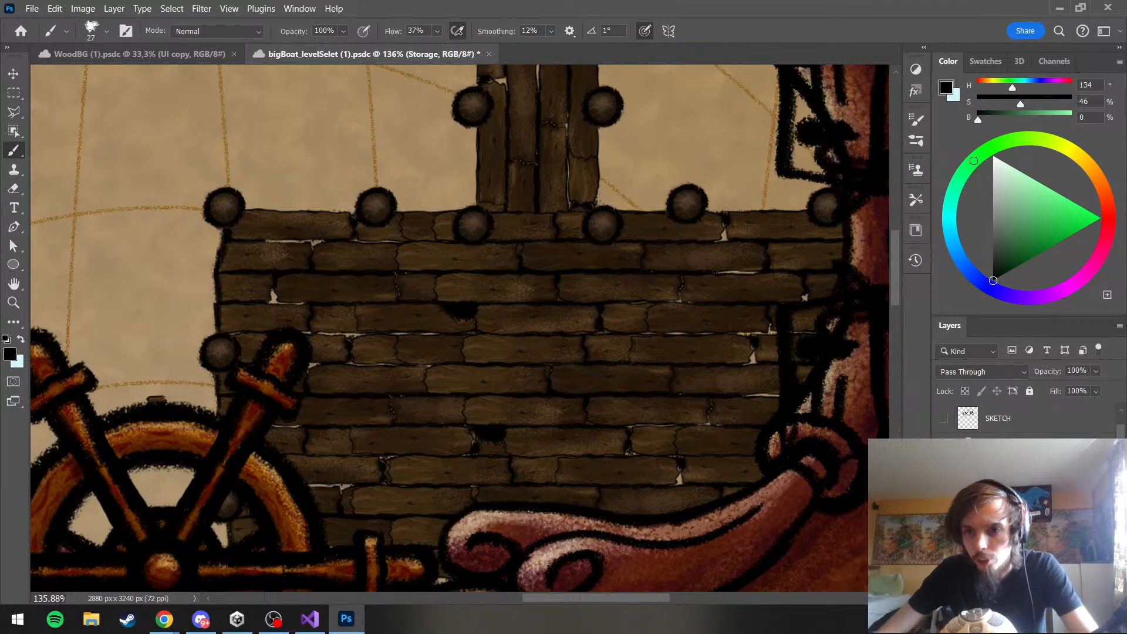
Move Pole copy 5 up onto the deck's upper edge at the jetty's right side
scroll(1010, 515, down, 2)
click(1011, 499)
shift+click(1011, 517)
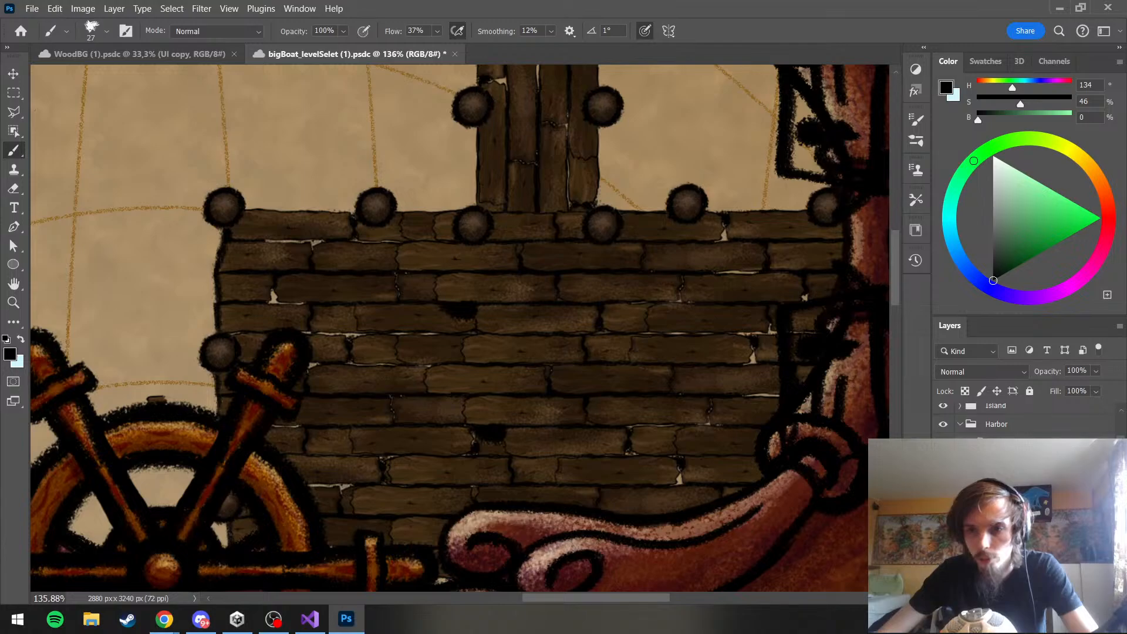
click(1011, 516)
key(ctrl+t)
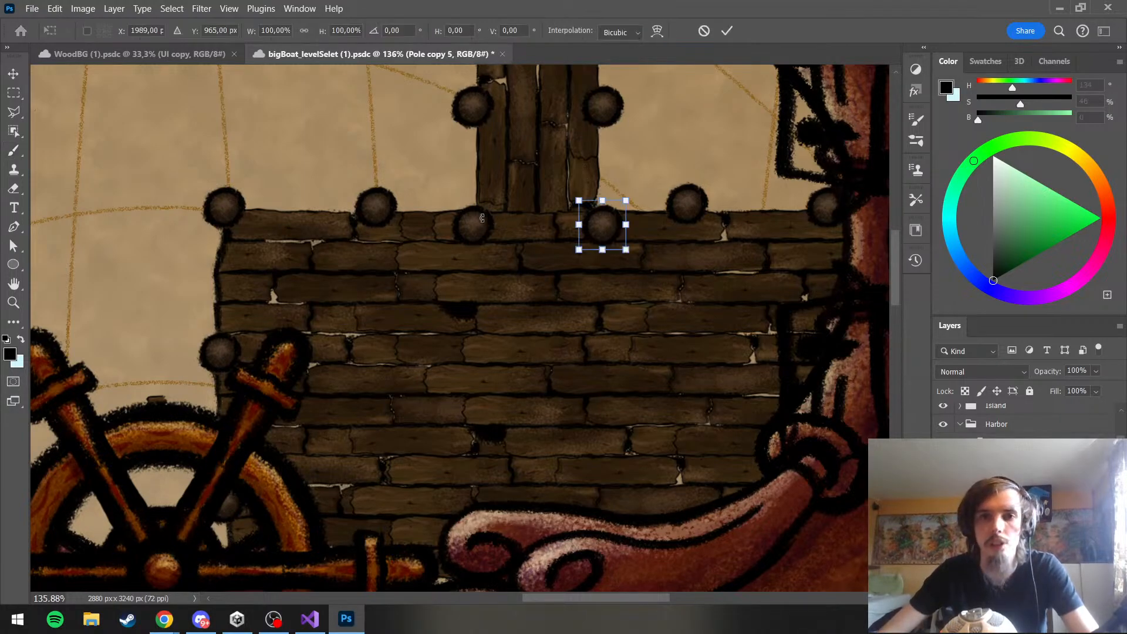
drag(610, 237, 611, 212)
key(Return)
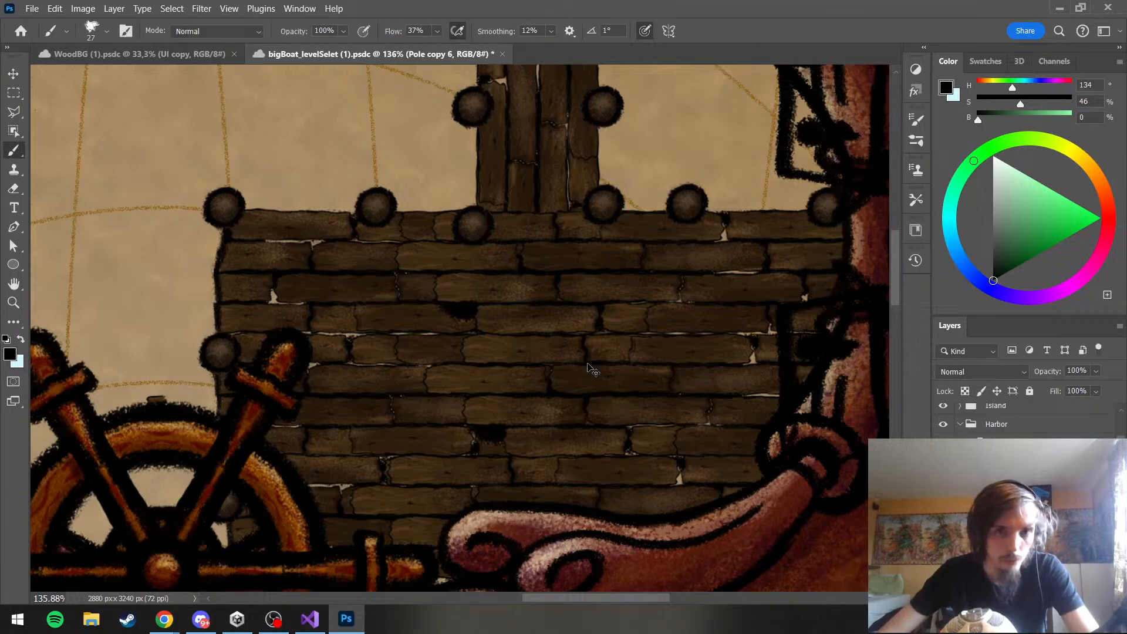
Move Pole copy 6 up onto the deck's upper edge at the jetty's left side, level with the neighboring poles
ctrl+click(474, 224)
key(ctrl+t)
drag(475, 221, 473, 202)
key(Return)
key(b)
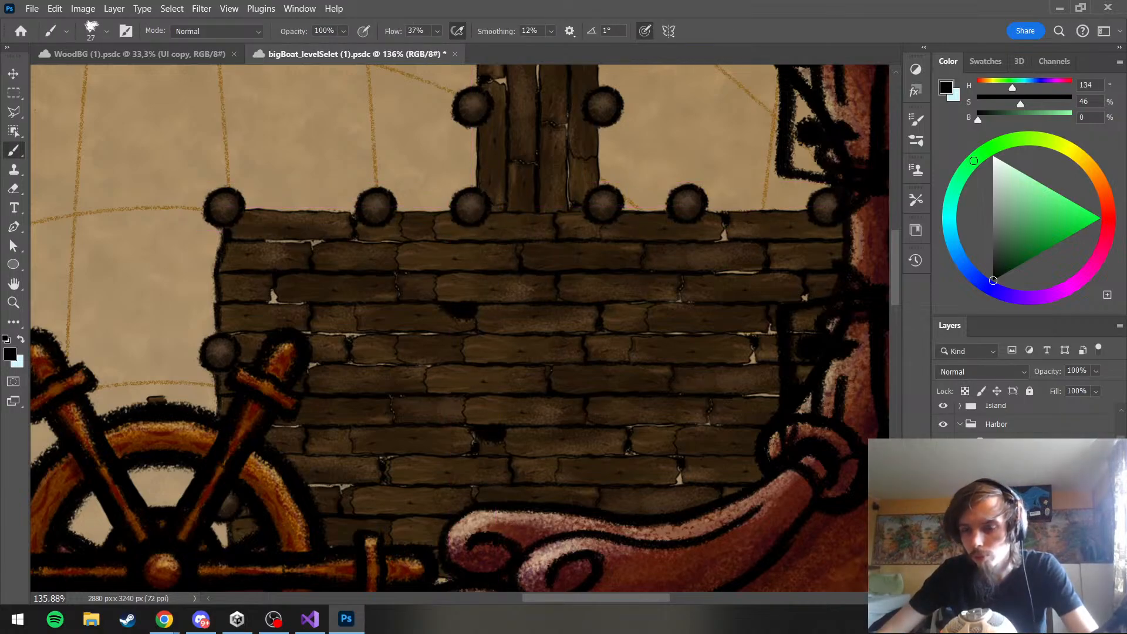
click(1004, 464)
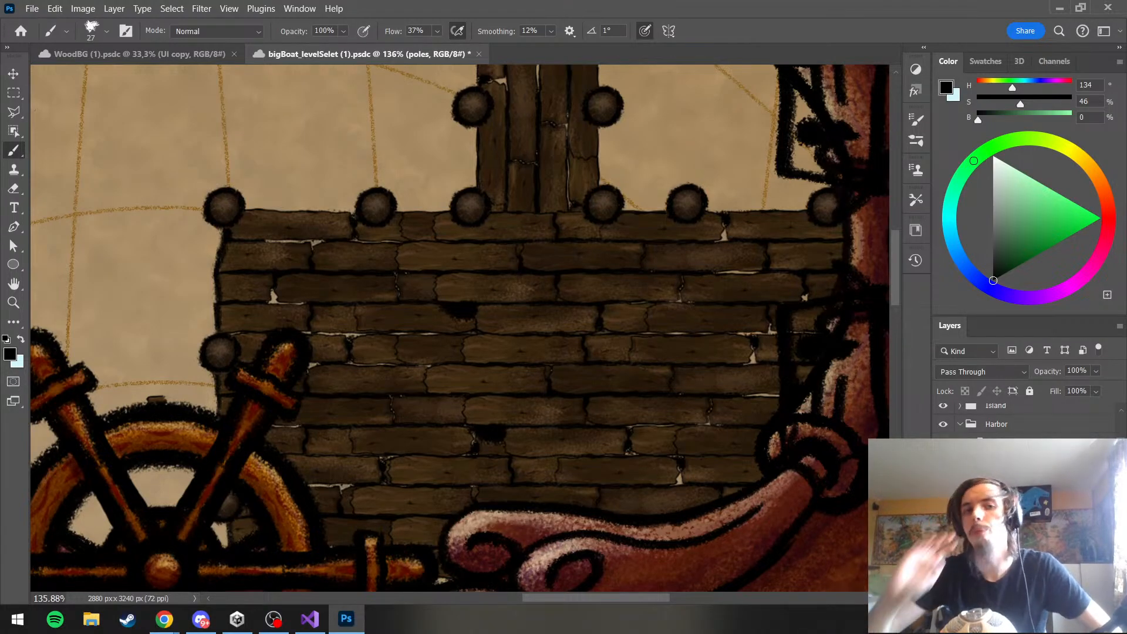
scroll(607, 317, down, 5)
scroll(506, 265, up, 5)
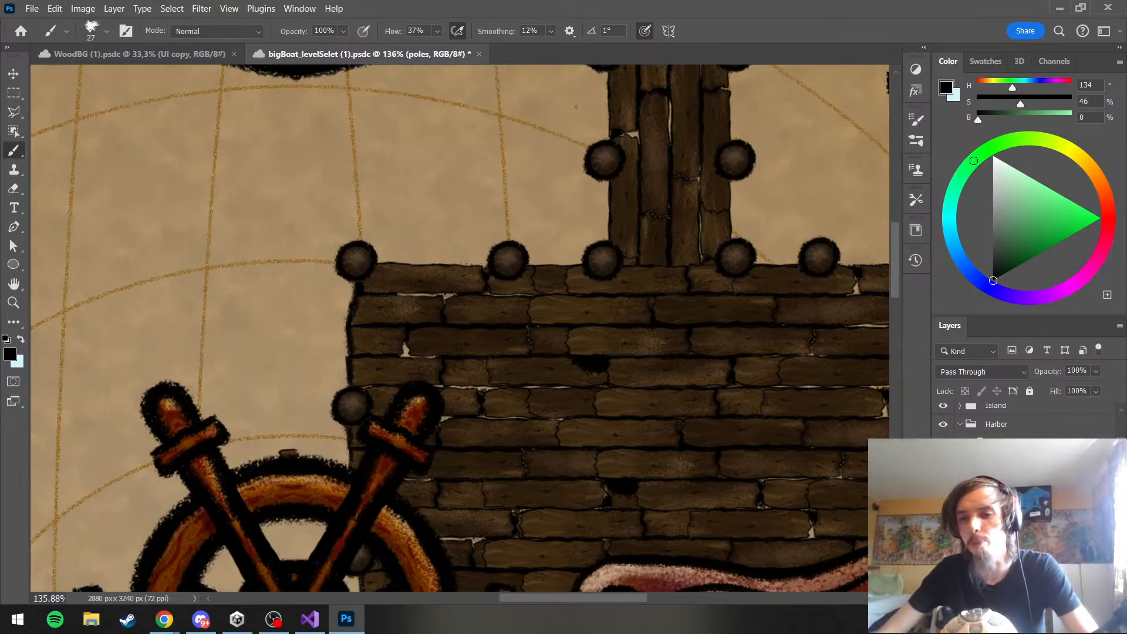
scroll(1021, 499, down, 3)
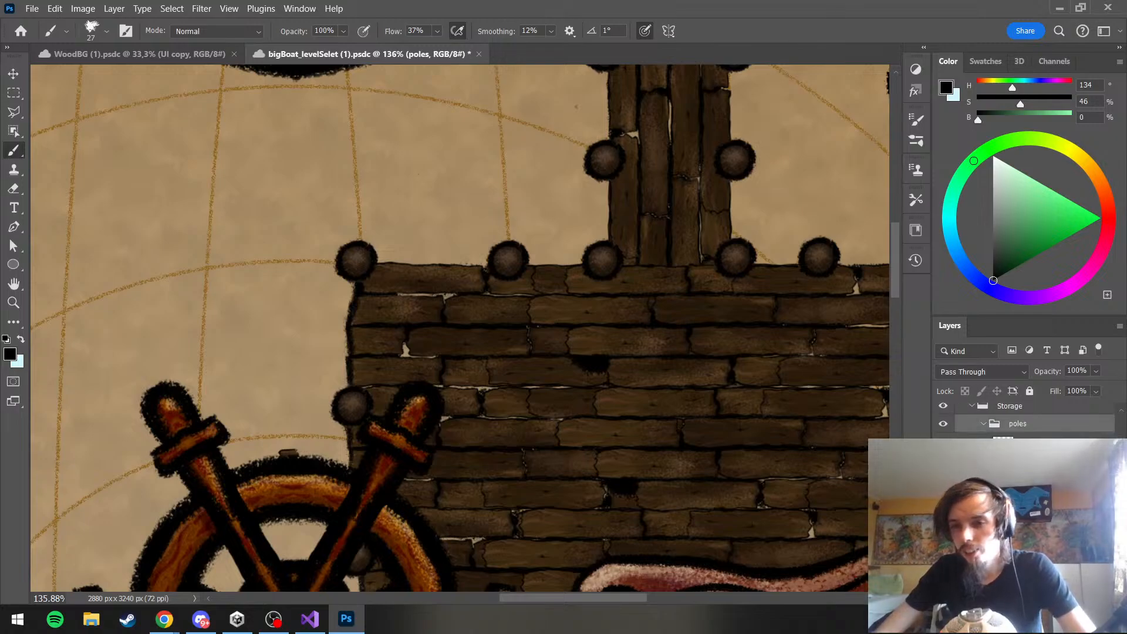
click(1022, 499)
click(1021, 528)
key(ctrl+t)
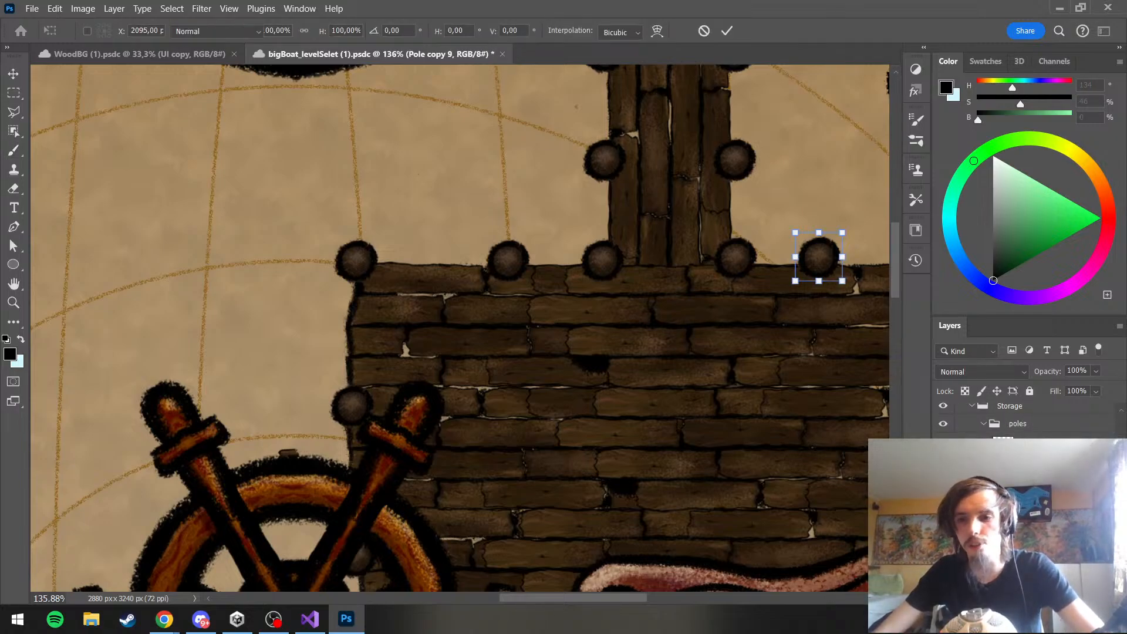
key(Escape)
click(1021, 499)
Even out the pole spacing on the deck's upper edge by shifting Pole copy 9 slightly right and Pole copy 10 slightly left
scroll(371, 270, down, 4)
scroll(411, 276, up, 2)
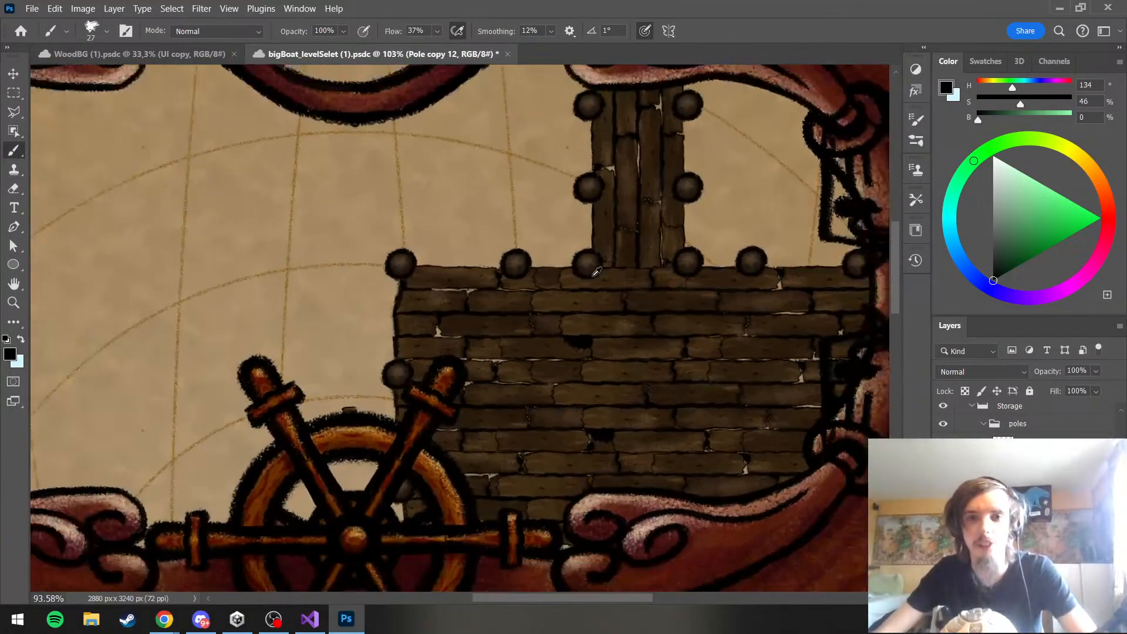
scroll(446, 279, down, 3)
scroll(462, 280, up, 2)
scroll(462, 280, up, 2)
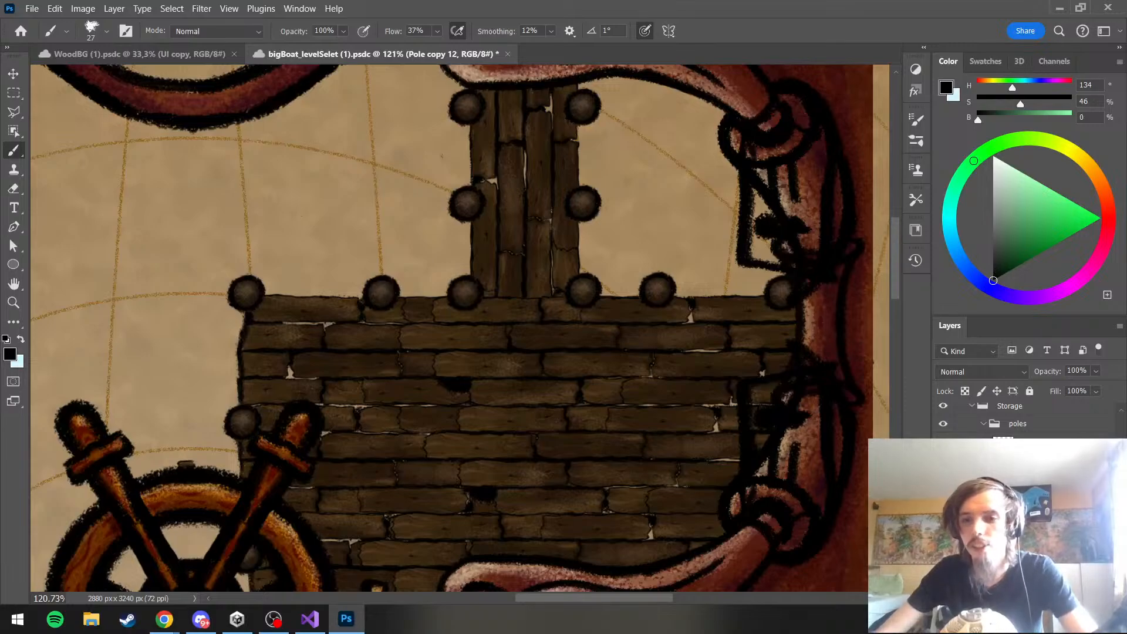
key(v)
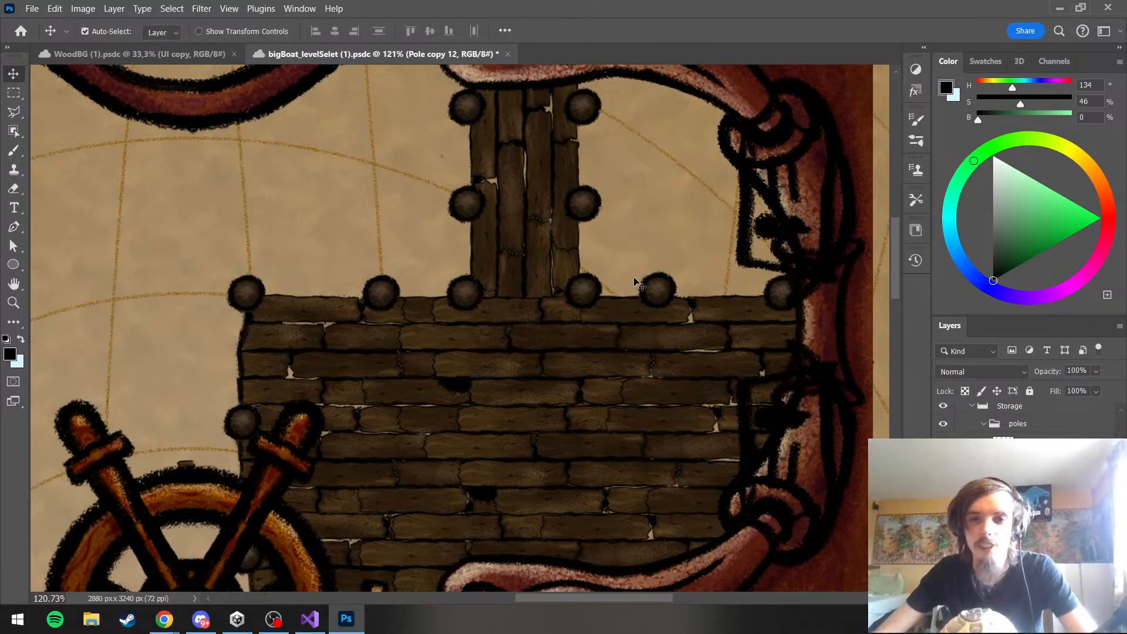
drag(665, 288, 681, 286)
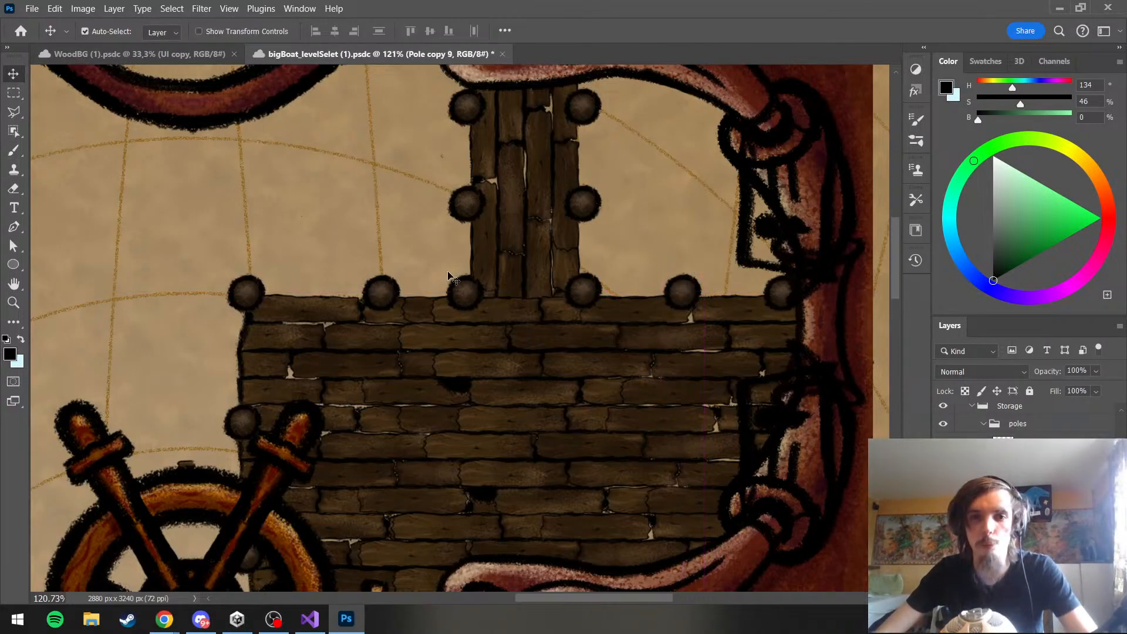
drag(388, 298, 371, 295)
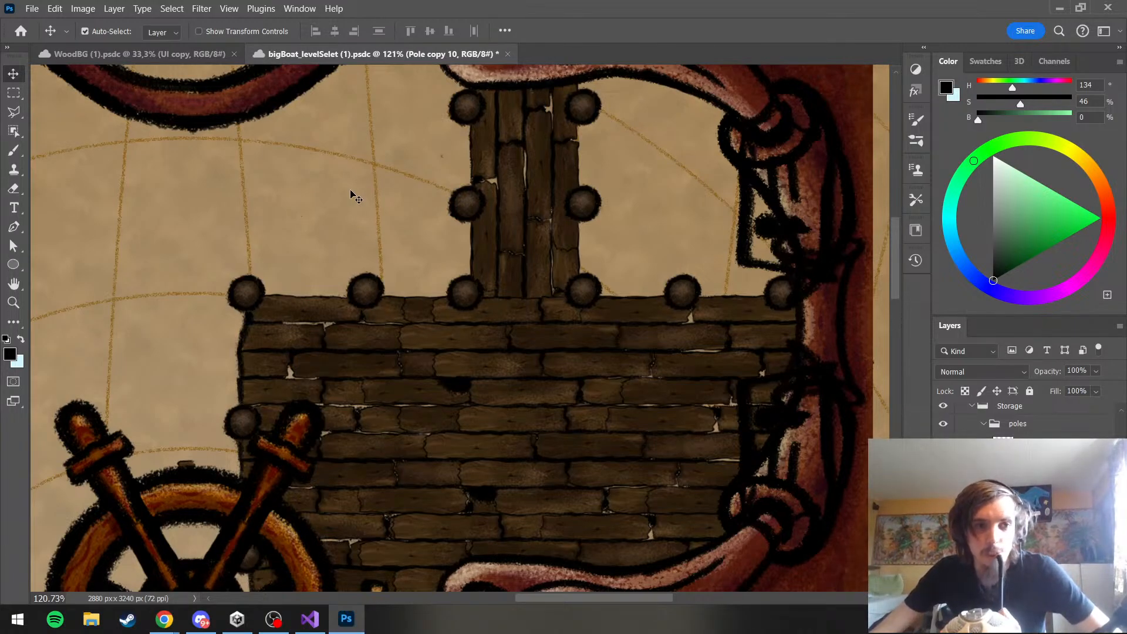
click(14, 150)
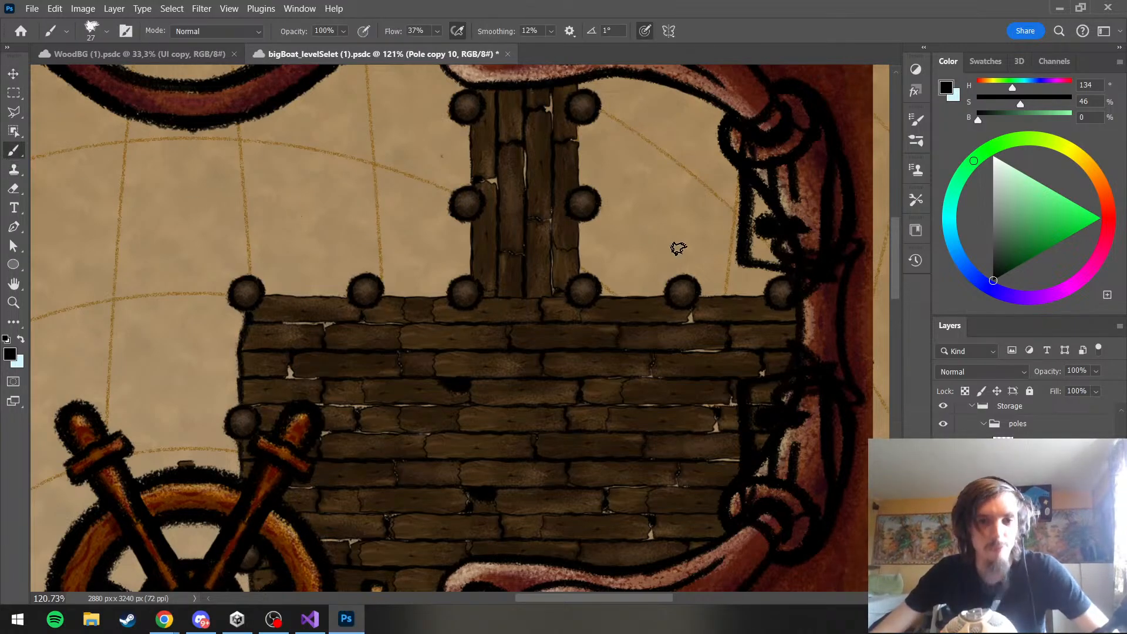
Check the harbor within the whole artwork and save the document
scroll(664, 209, down, 8)
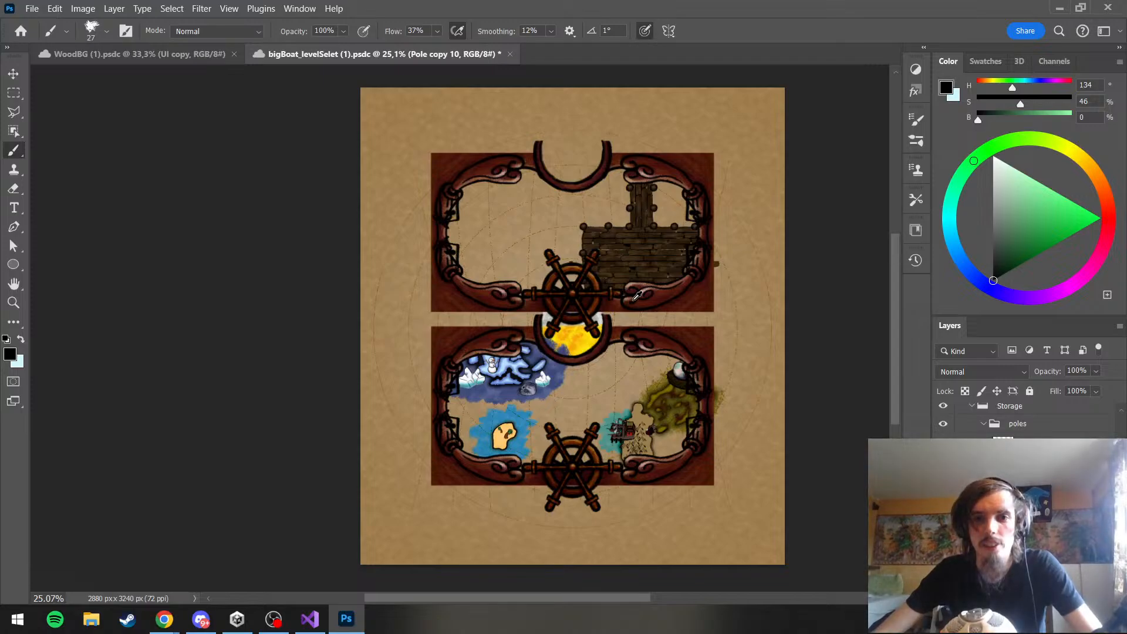
scroll(637, 295, up, 7)
click(25, 11)
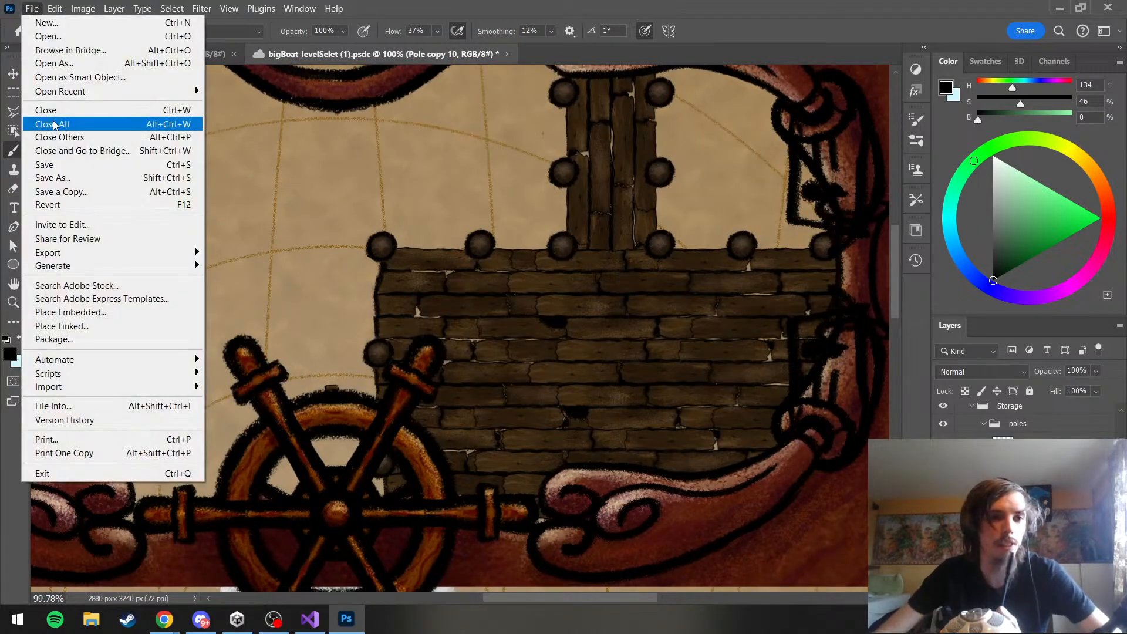
click(59, 166)
Examine the pole arrangement and the empty area beside the jetty, up close and within the whole artwork
scroll(700, 231, up, 2)
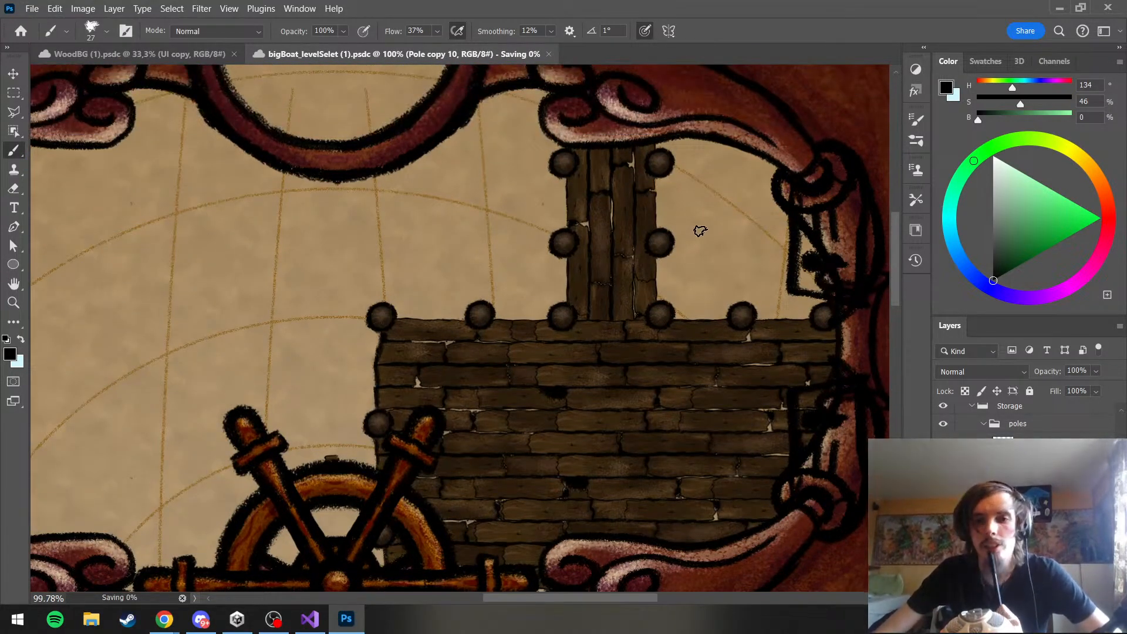
scroll(700, 231, down, 7)
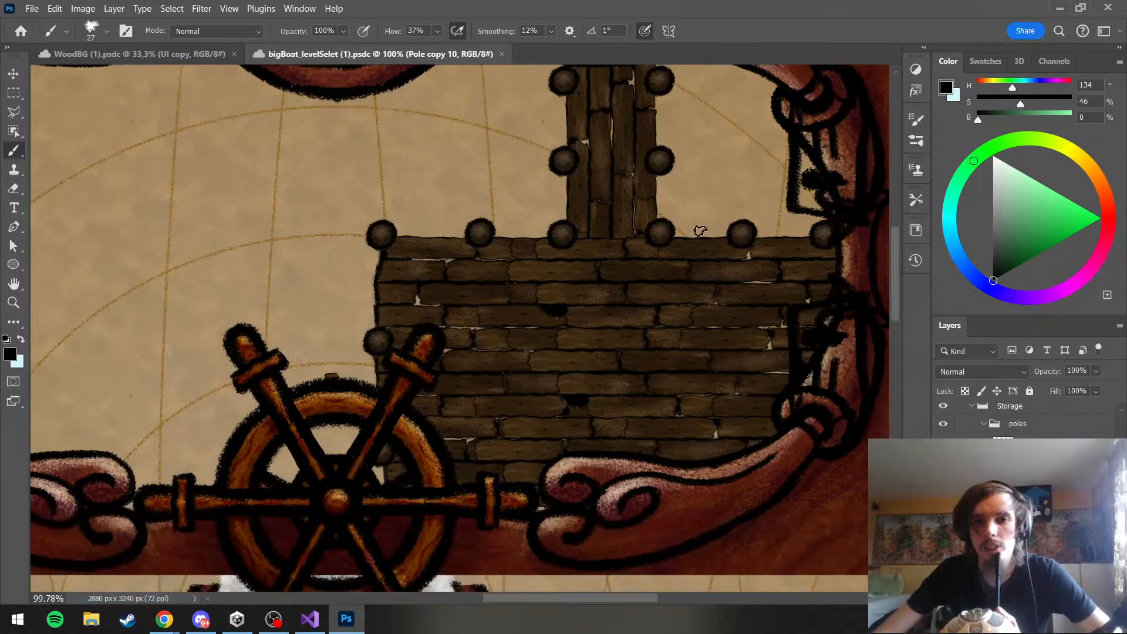
scroll(701, 230, up, 8)
scroll(700, 231, down, 2)
scroll(700, 231, down, 6)
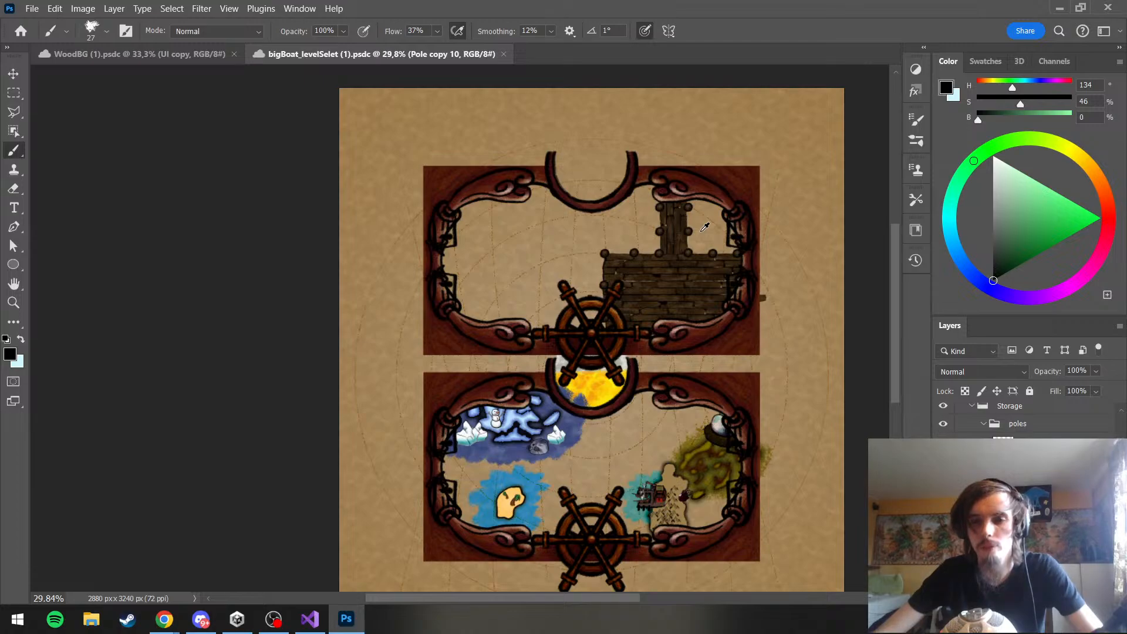
scroll(704, 228, up, 4)
scroll(704, 227, up, 2)
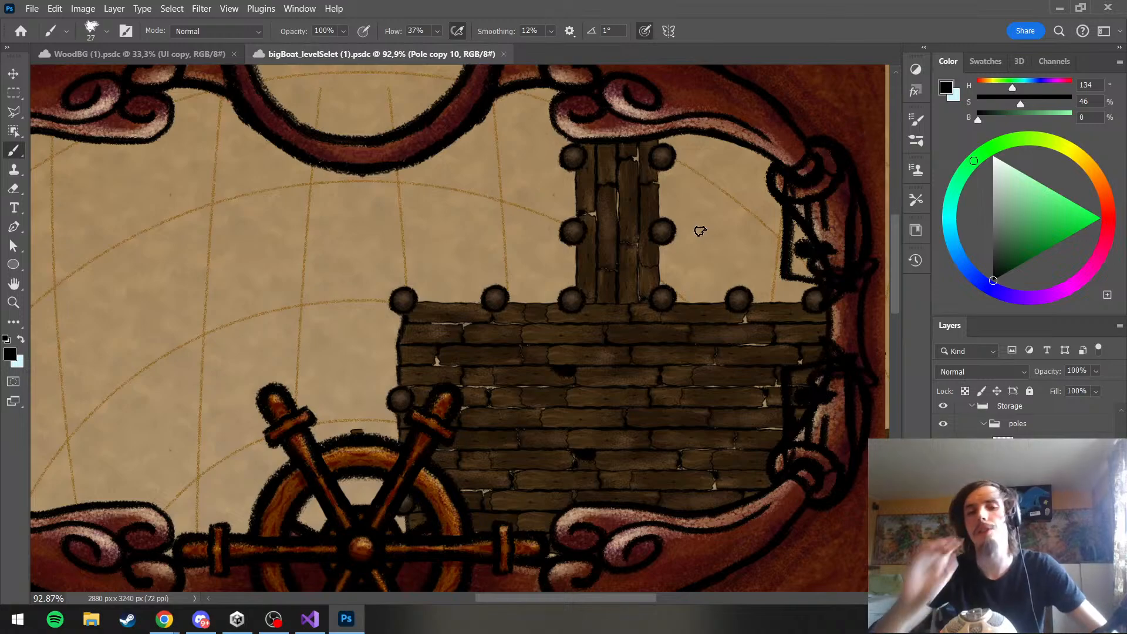
Sketch a black horizontal oval beside the jetty's left middle pole with the Brush, and undo the extra stroke near the jetty's upper end
scroll(701, 230, up, 2)
mouse_move(545, 284)
mouse_down()
mouse_move(419, 293)
mouse_move(552, 286)
mouse_up()
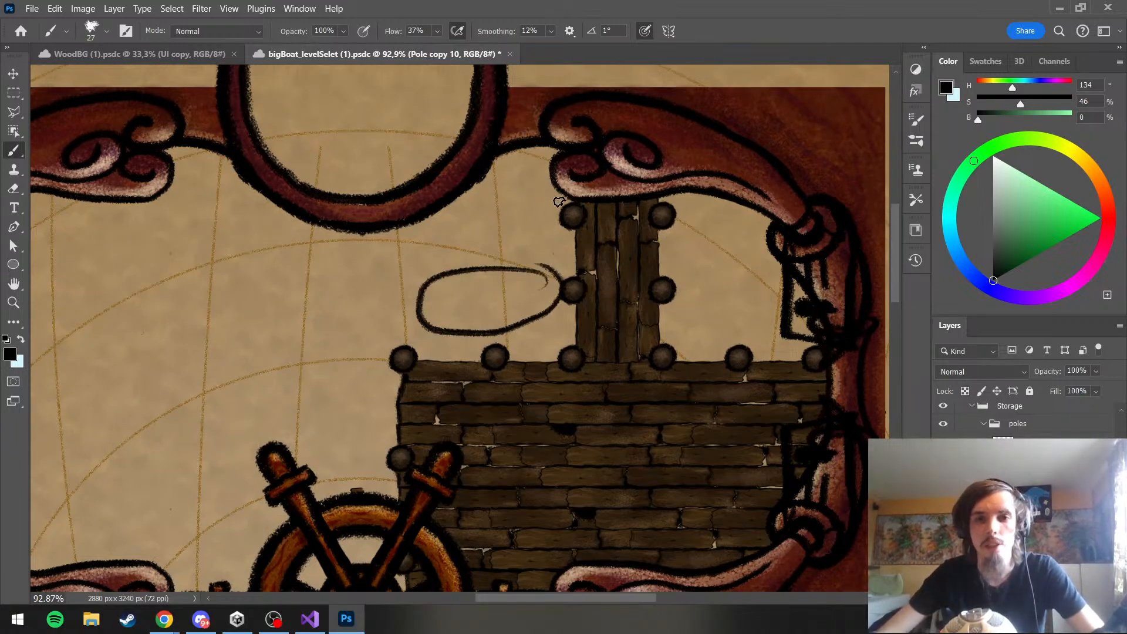
mouse_move(559, 202)
mouse_down()
mouse_move(461, 215)
mouse_move(477, 245)
mouse_move(555, 191)
mouse_up()
key(ctrl+z)
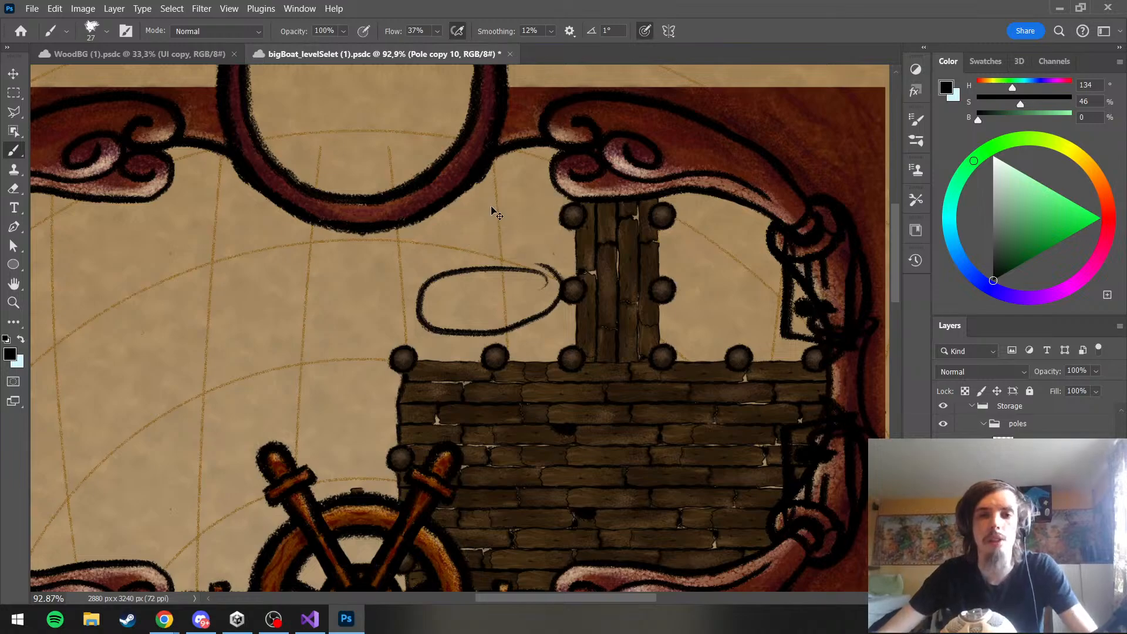
Undo the oval sketched beside the jetty, and remove the trial brush stroke made in the empty area beyond the deck's left edge
key(ctrl+z)
scroll(496, 223, down, 3)
scroll(492, 258, up, 3)
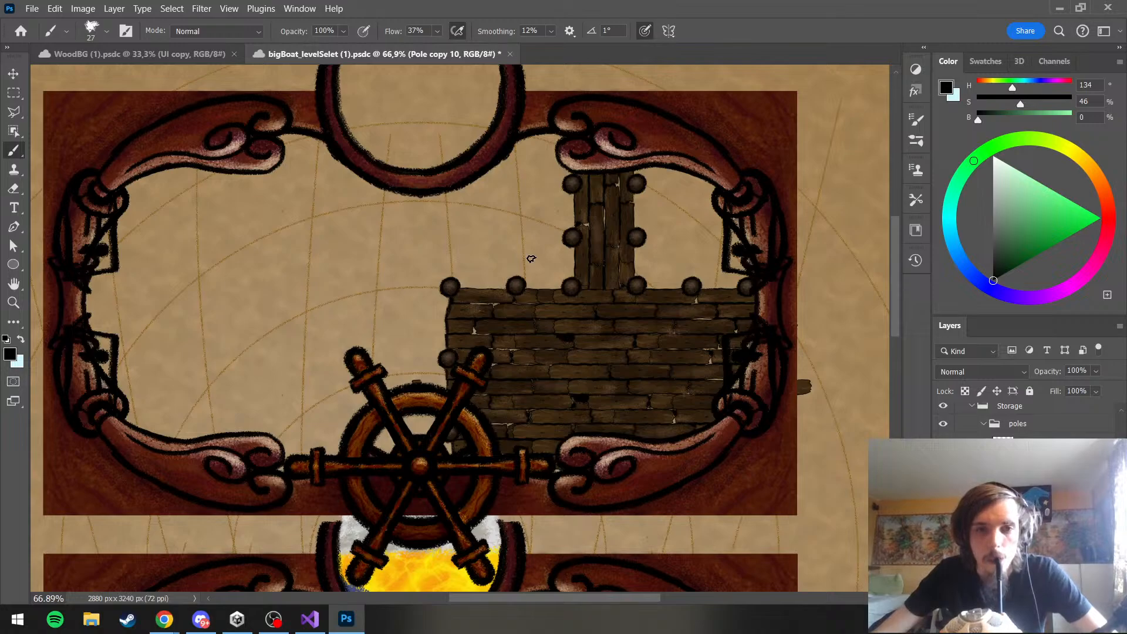
mouse_move(405, 291)
mouse_down()
mouse_move(406, 375)
mouse_move(432, 299)
mouse_move(384, 317)
mouse_up()
key(ctrl+z)
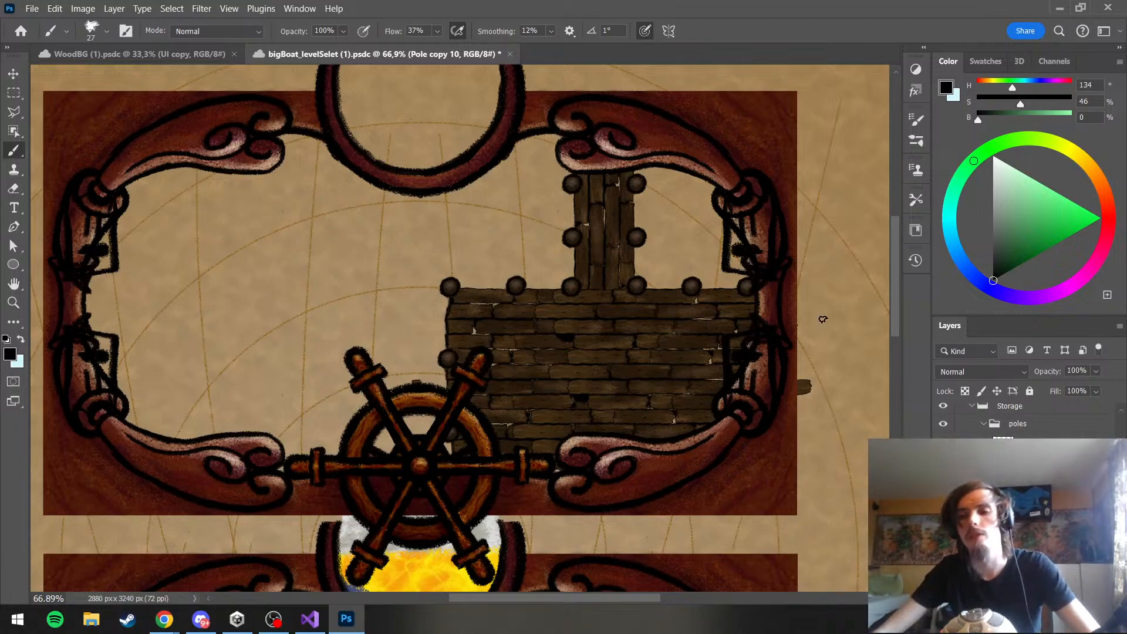
Transform the Storage group, moving the plank deck and its poles slightly straight down
scroll(1022, 493, up, 5)
click(1010, 496)
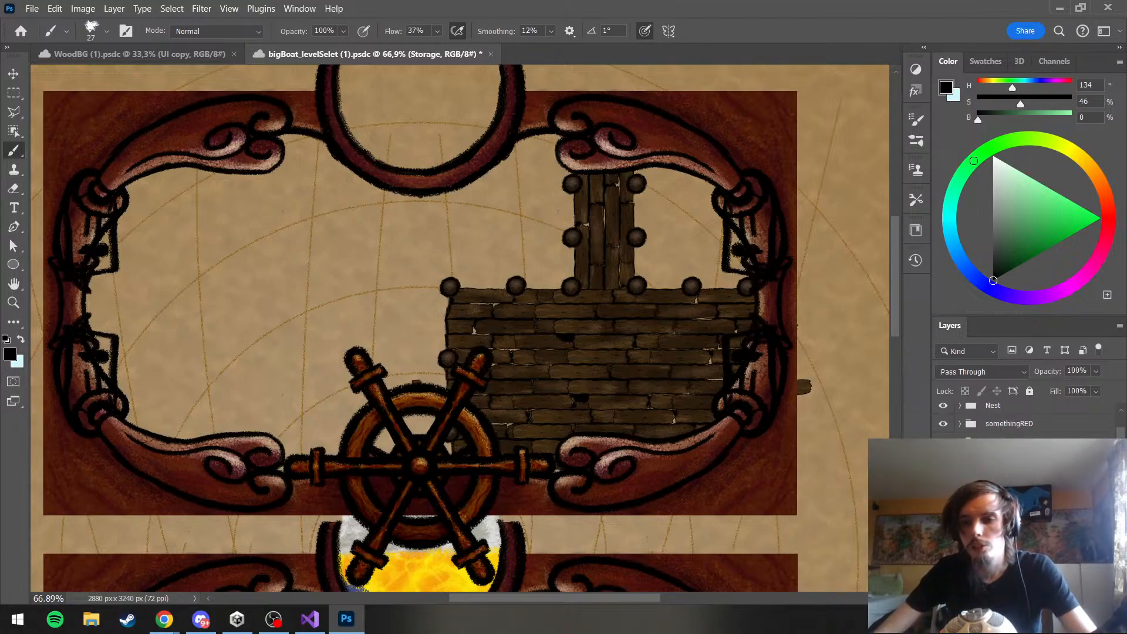
key(ctrl+t)
key(Escape)
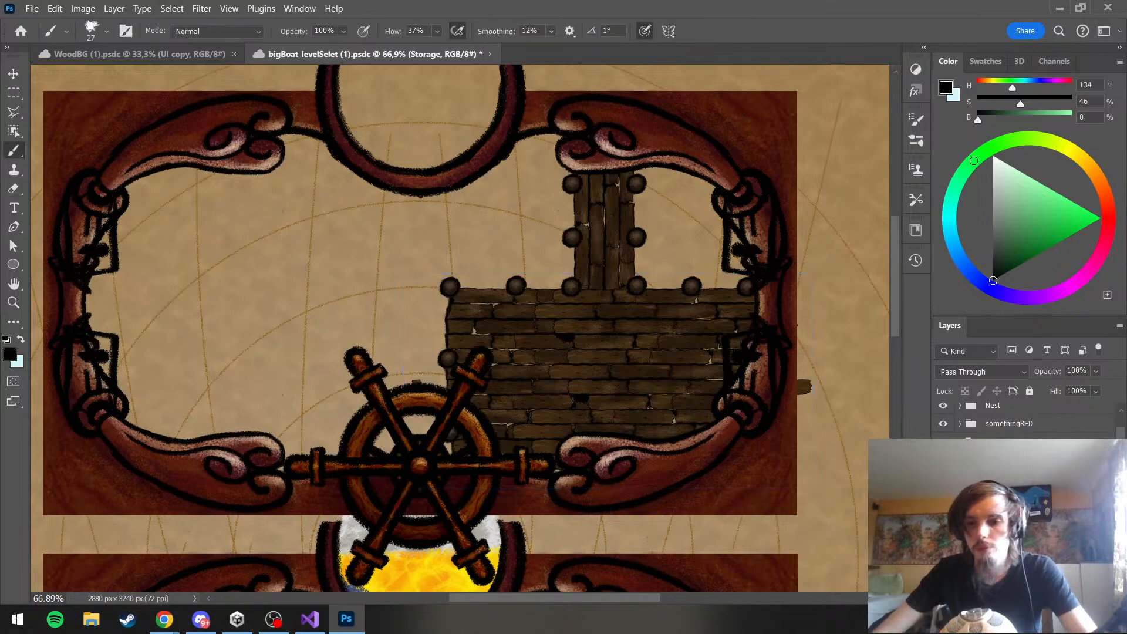
click(1009, 479)
click(1010, 496)
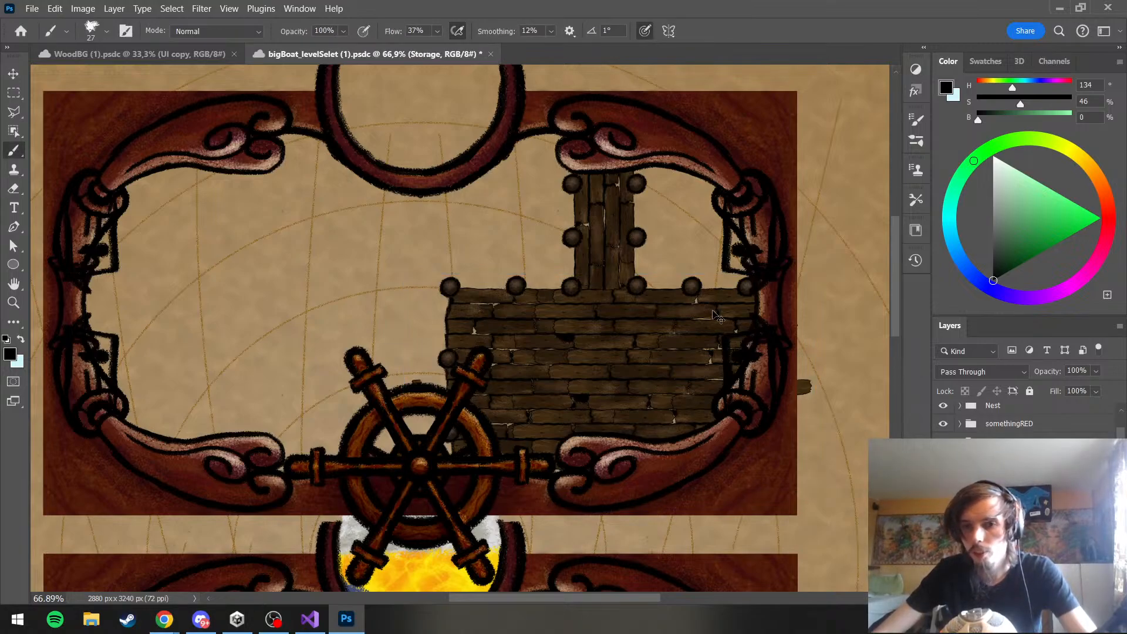
key(ctrl+t)
drag(644, 320, 641, 367)
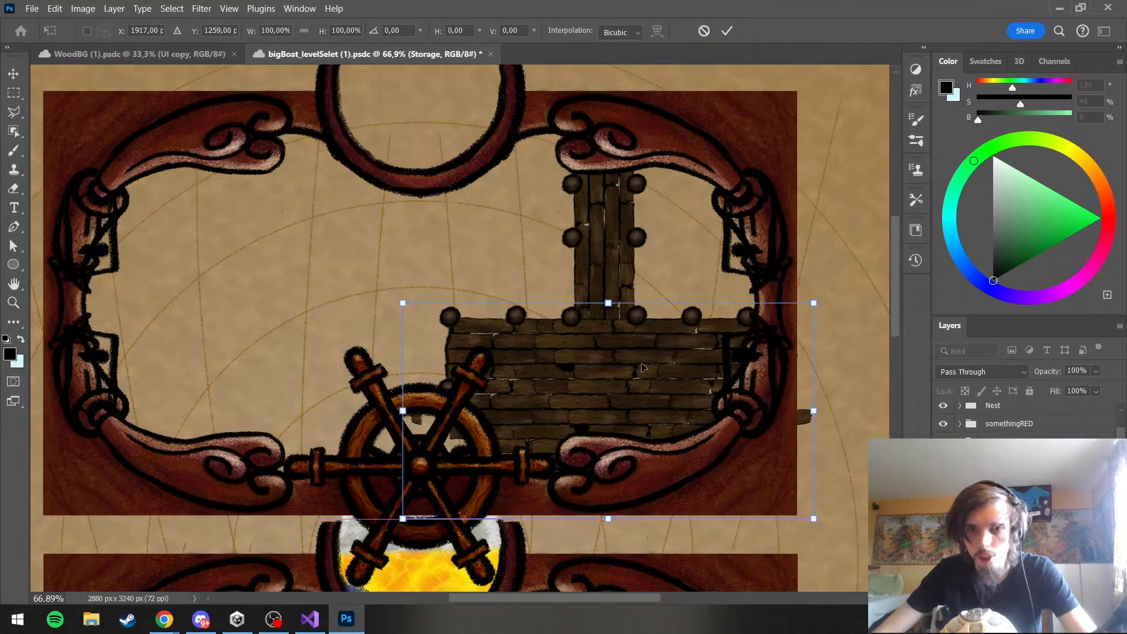
key(Return)
Move the Jetty group left along the deck so its planks sit between the upper edge's second and third poles
scroll(821, 405, down, 10)
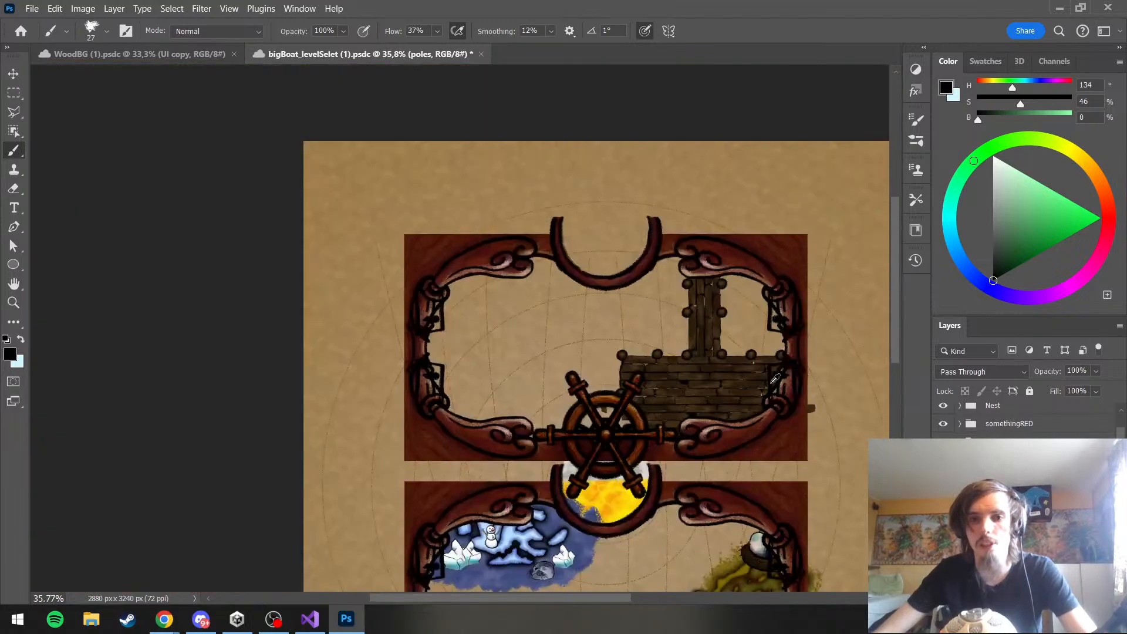
scroll(791, 389, up, 4)
scroll(795, 384, up, 5)
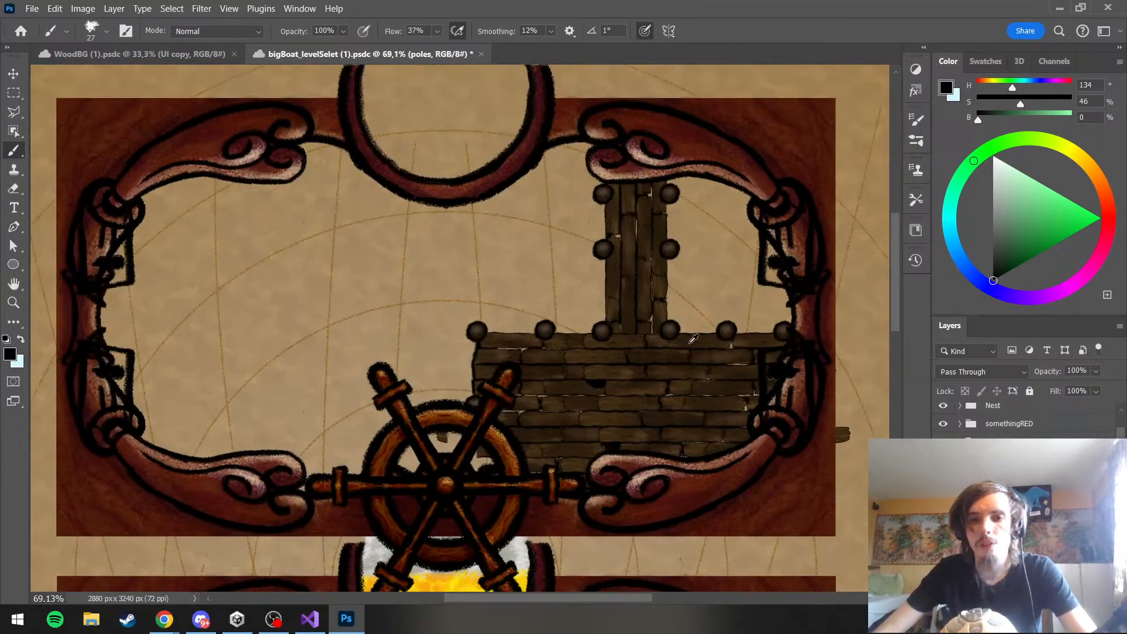
scroll(1028, 499, down, 3)
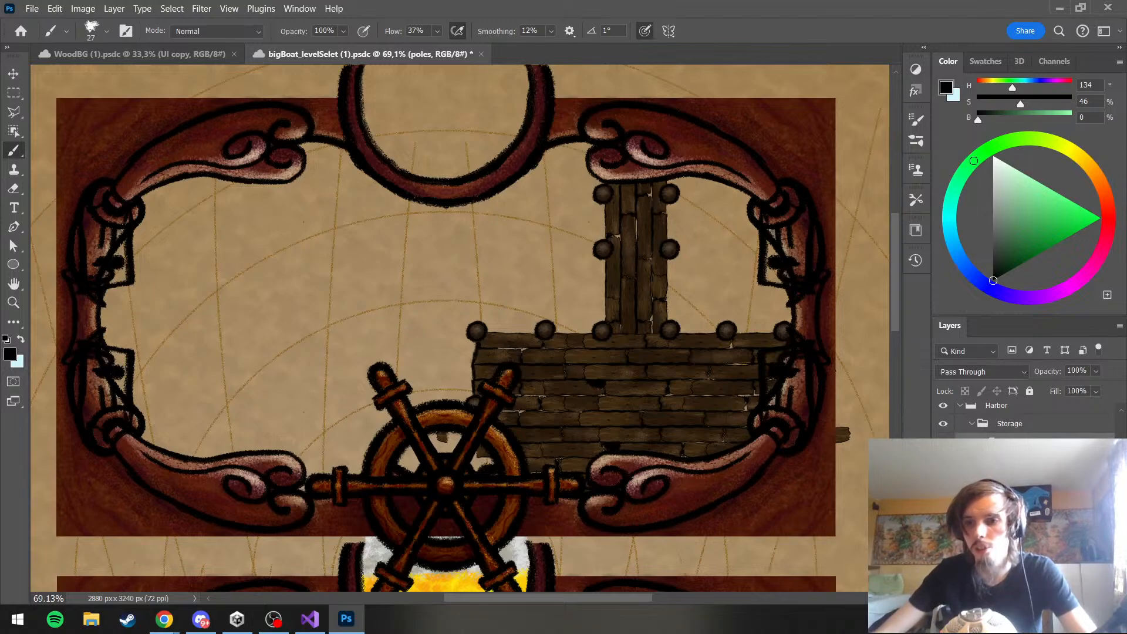
click(1023, 463)
key(ctrl+z)
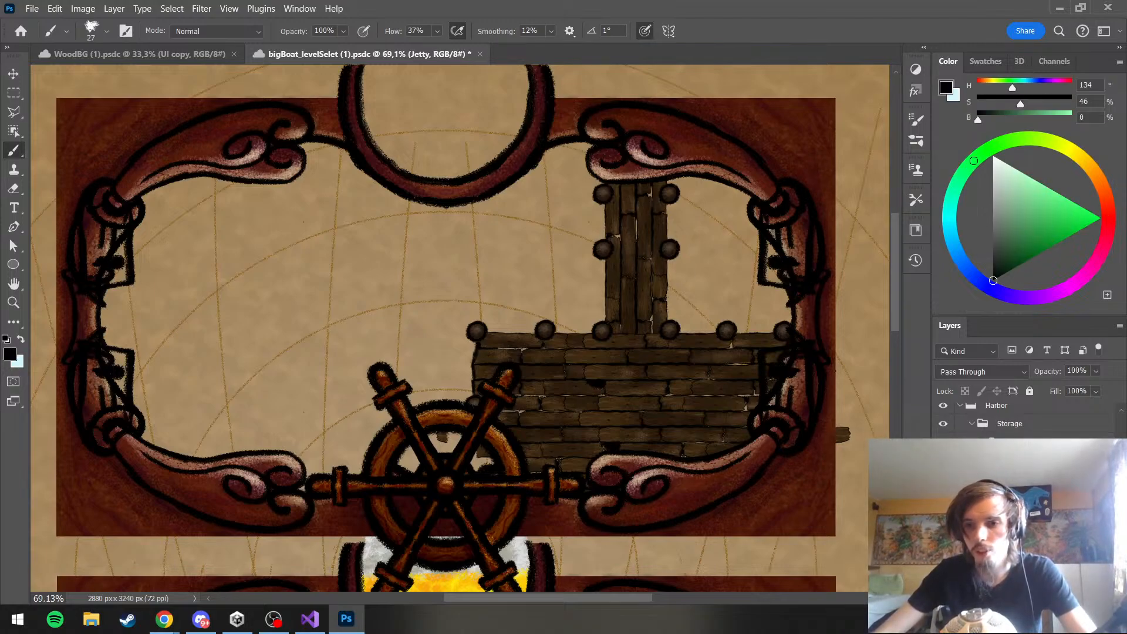
key(ctrl+t)
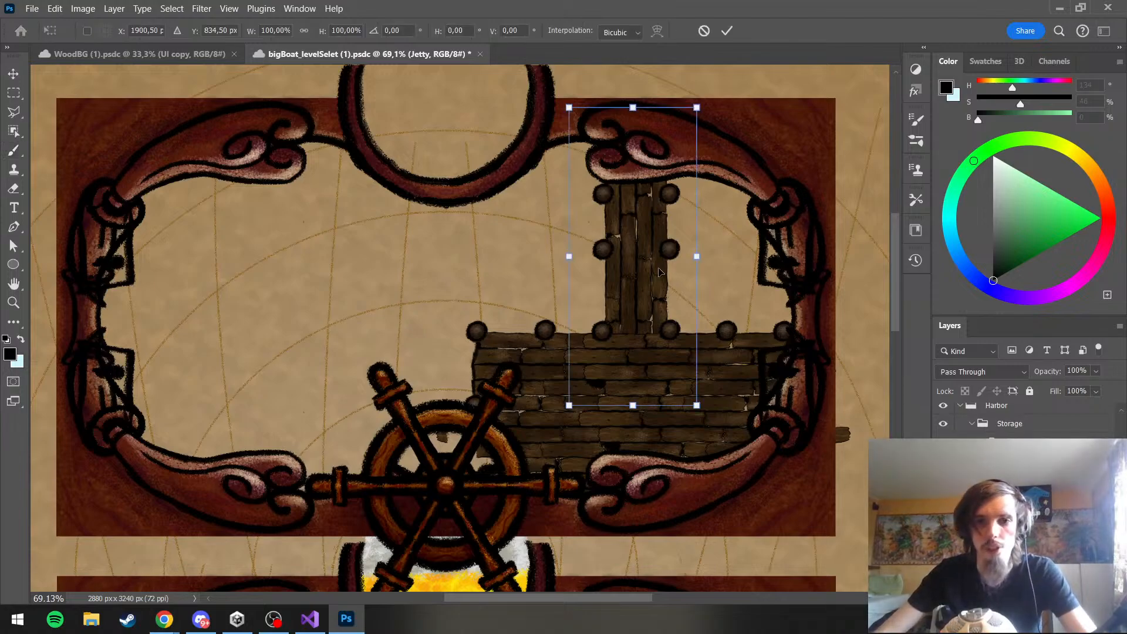
drag(626, 286, 543, 365)
drag(565, 289, 597, 271)
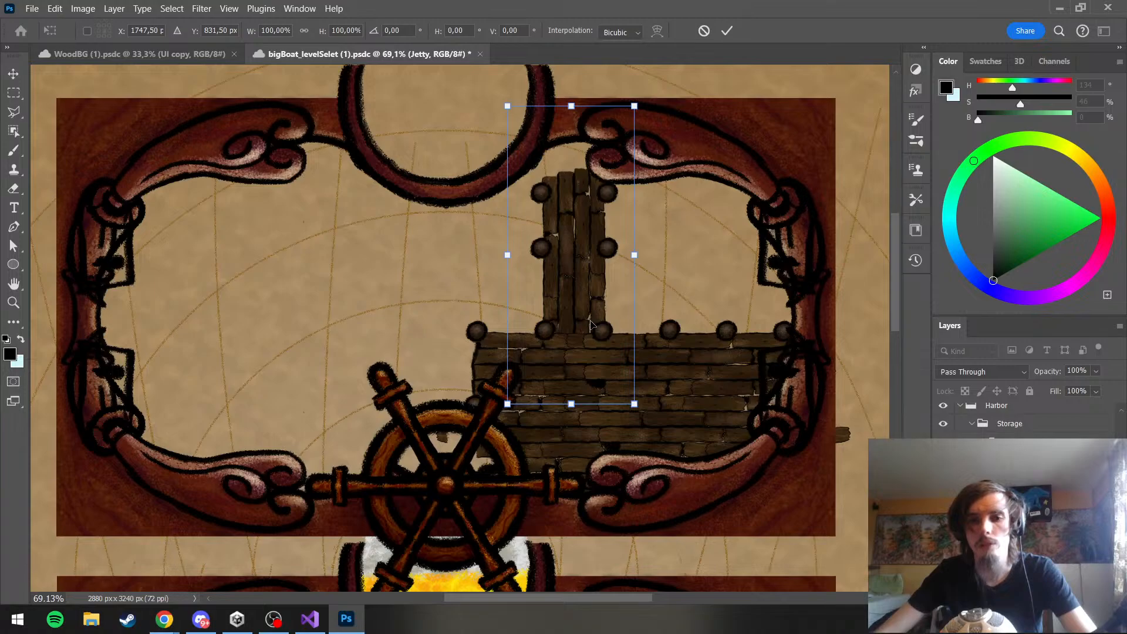
key(Return)
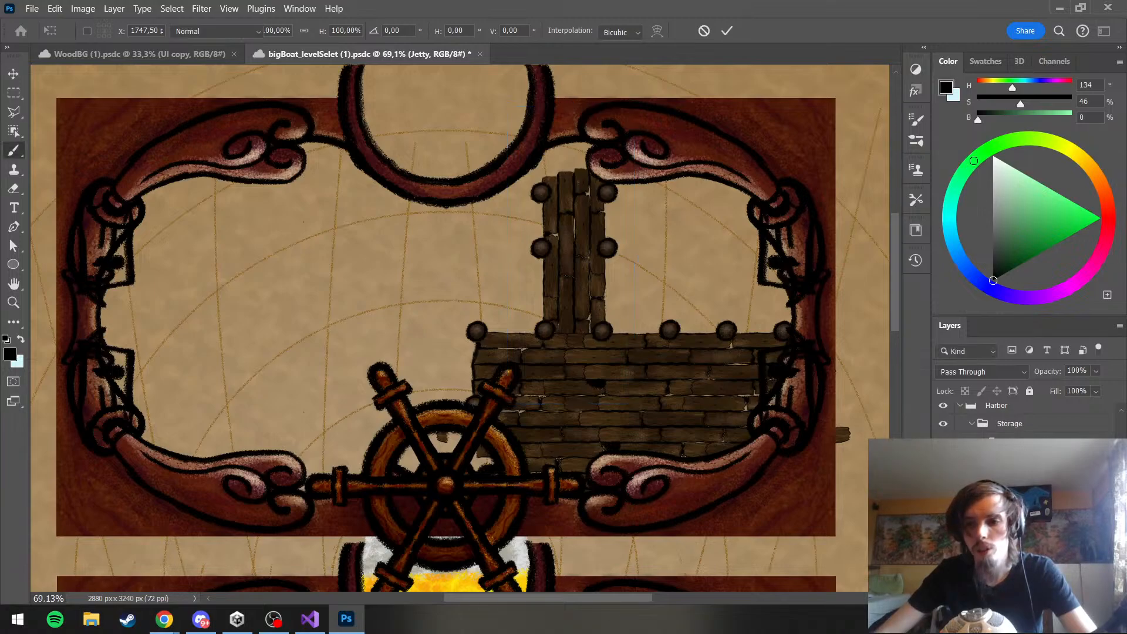
Duplicate the Jetty group and place the copy between the fourth and fifth poles on the deck's upper edge
key(b)
key(ctrl+j)
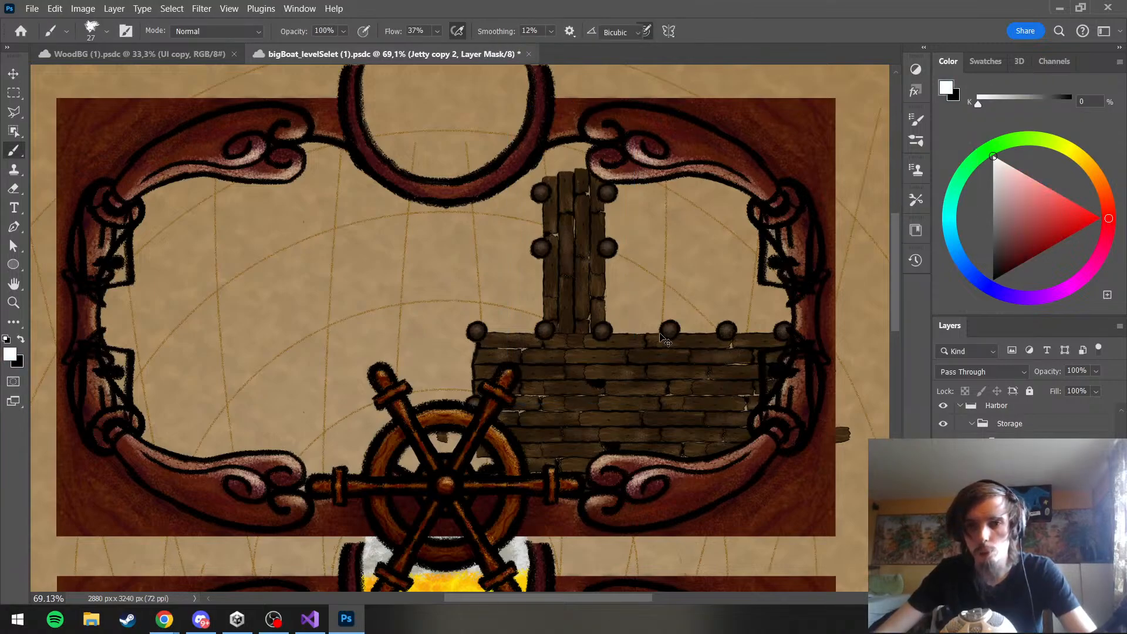
key(ctrl+t)
drag(595, 296, 719, 298)
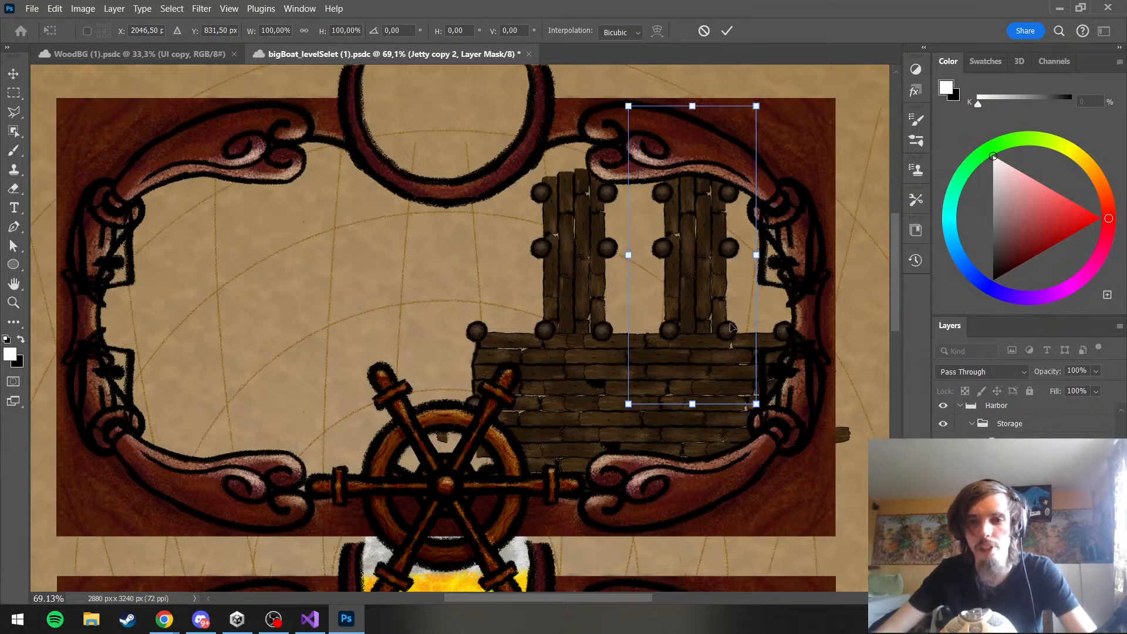
right_click(722, 300)
click(707, 290)
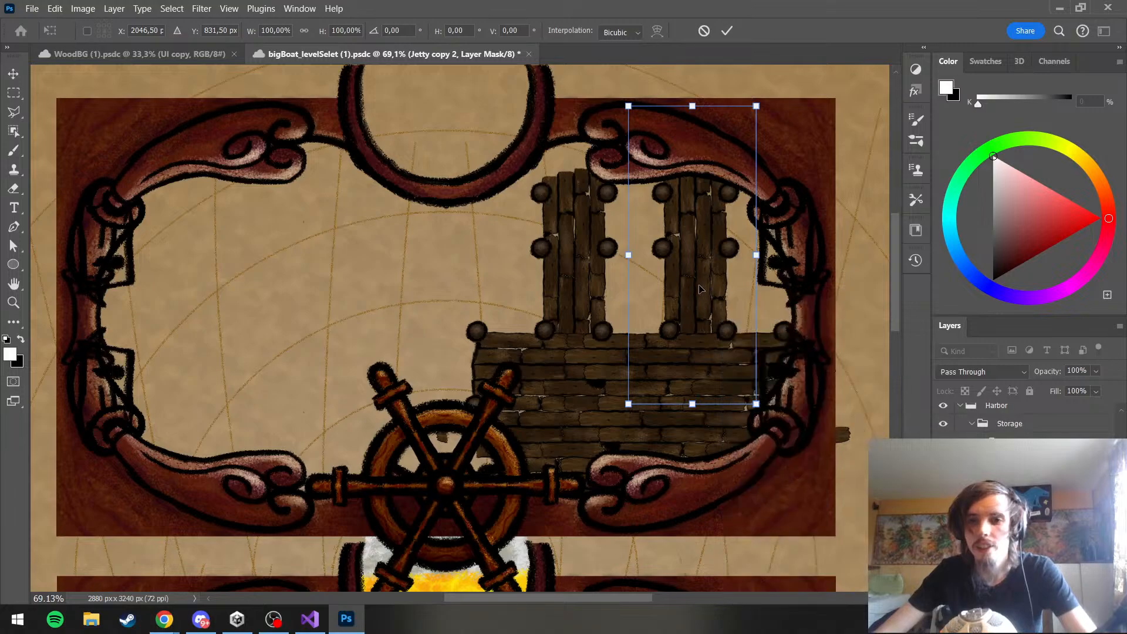
drag(707, 290, 753, 289)
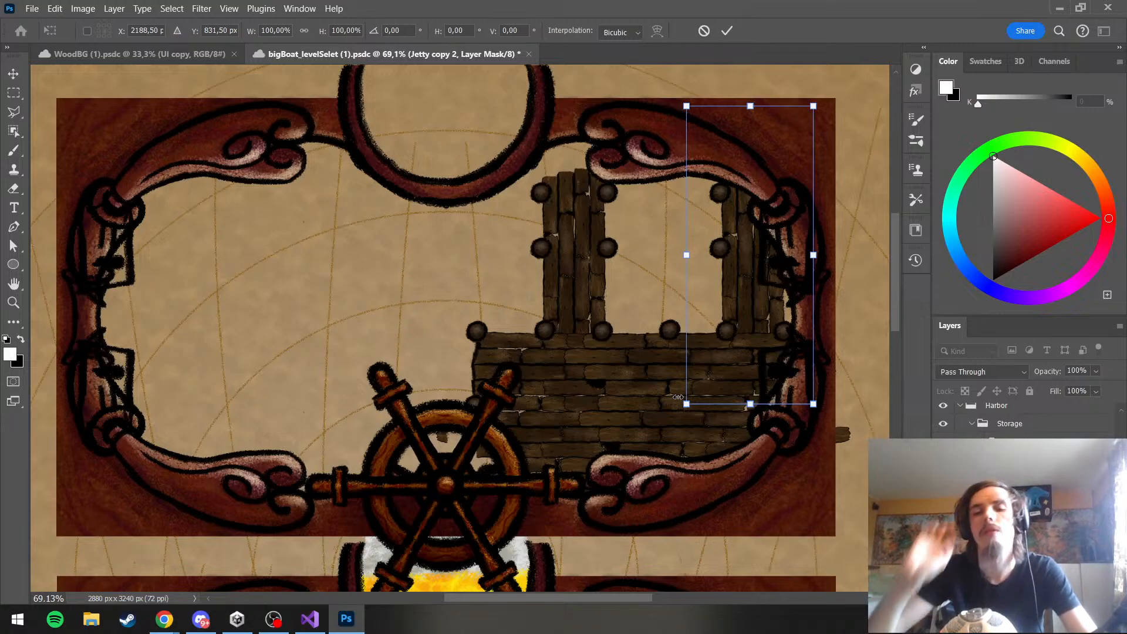
drag(768, 312, 708, 308)
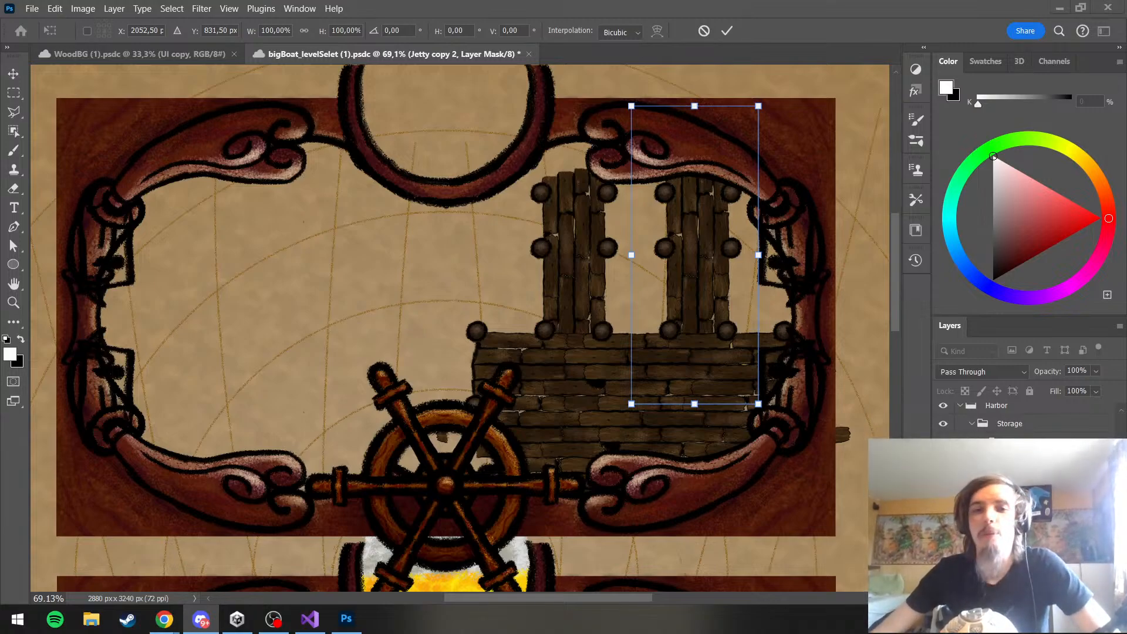
click(1008, 464)
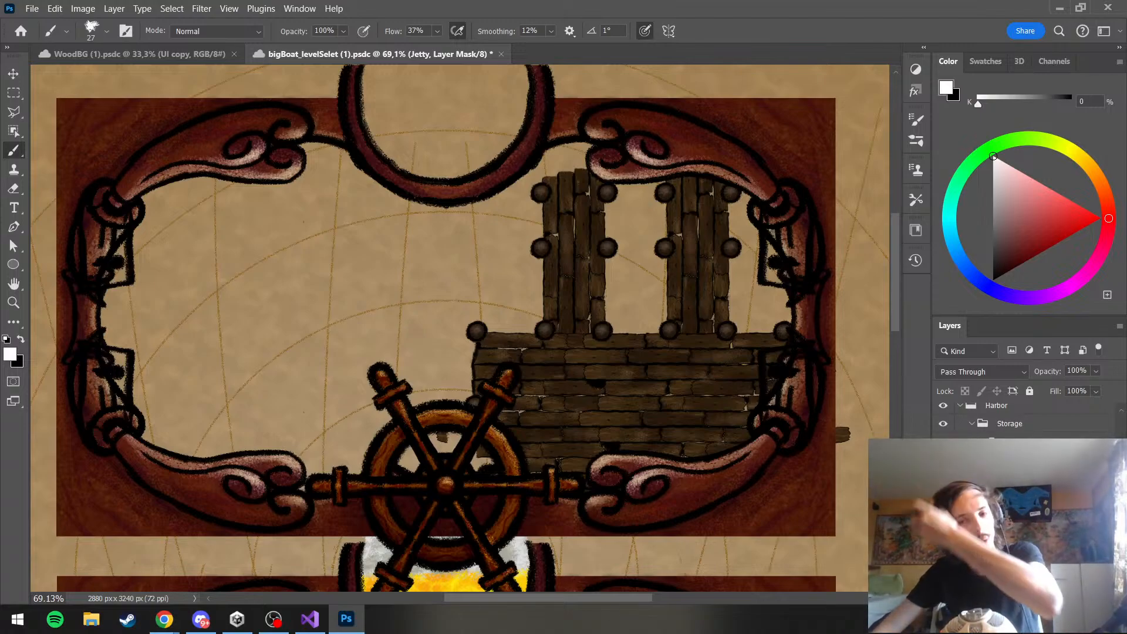
Lower the duplicate jetty so it reaches less far above the deck, keeping it aligned between the fourth and fifth poles
click(992, 470)
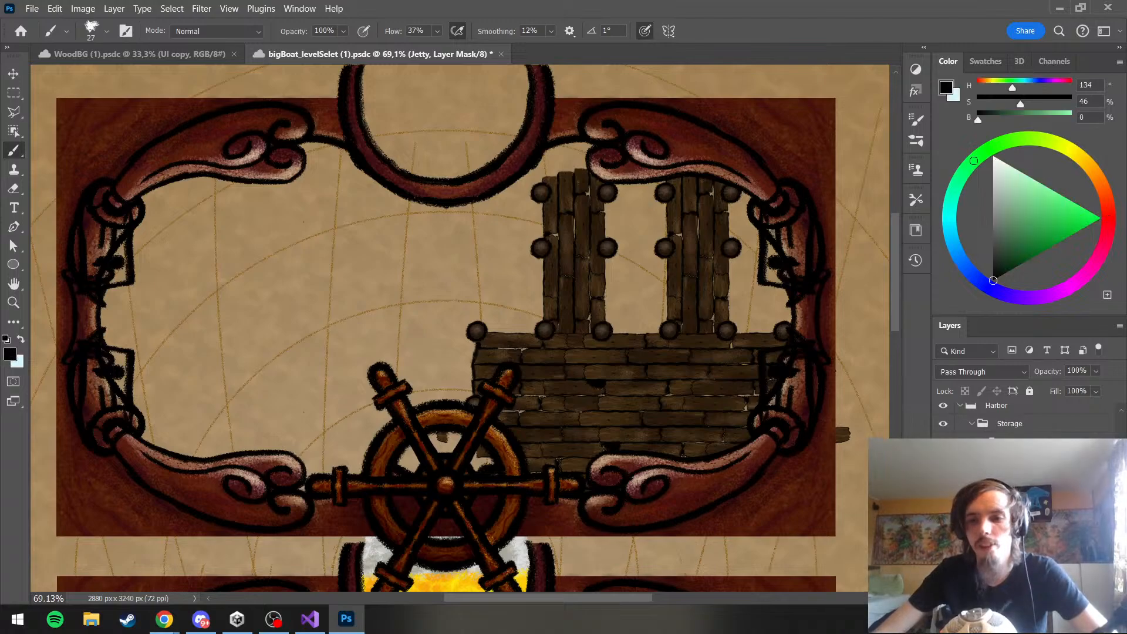
click(1016, 449)
click(1016, 470)
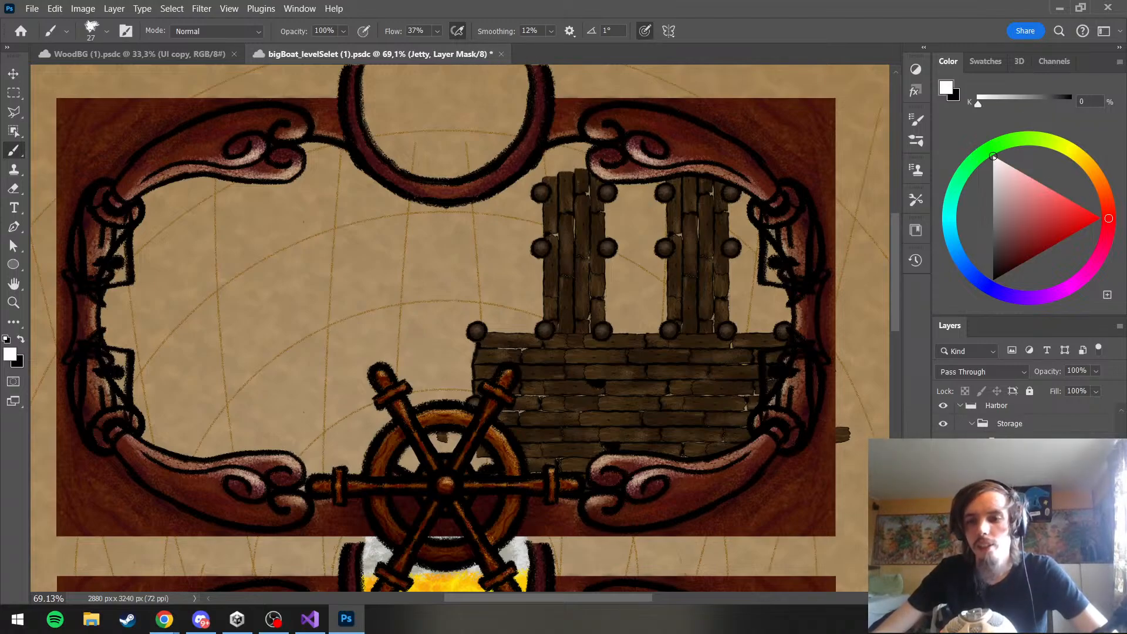
click(1015, 449)
click(944, 449)
click(943, 449)
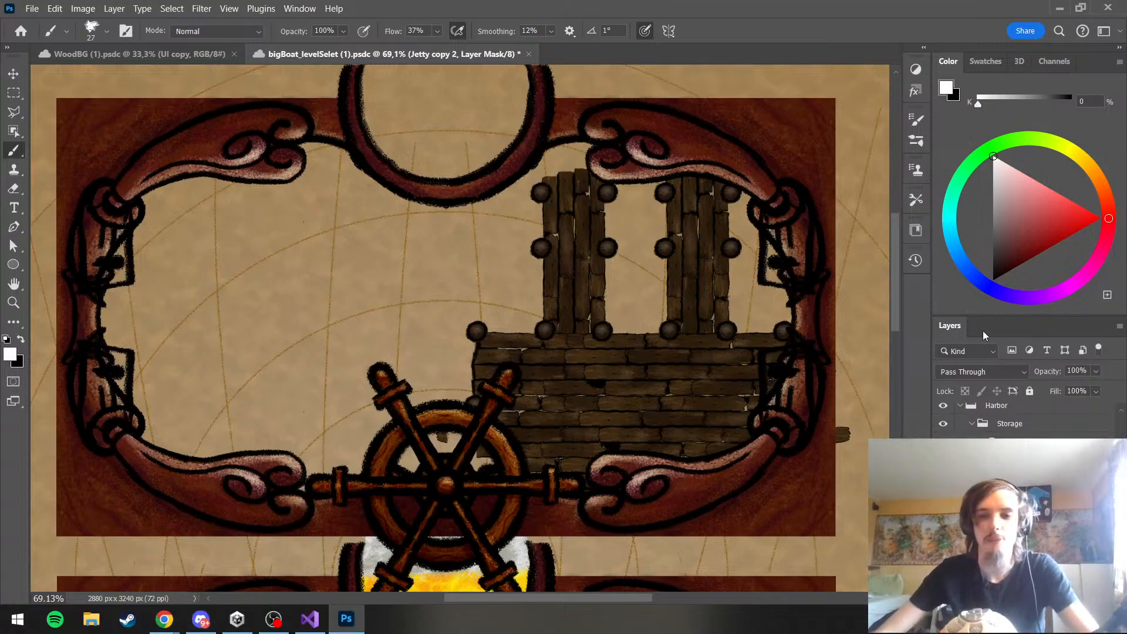
key(ctrl+t)
drag(708, 281, 519, 296)
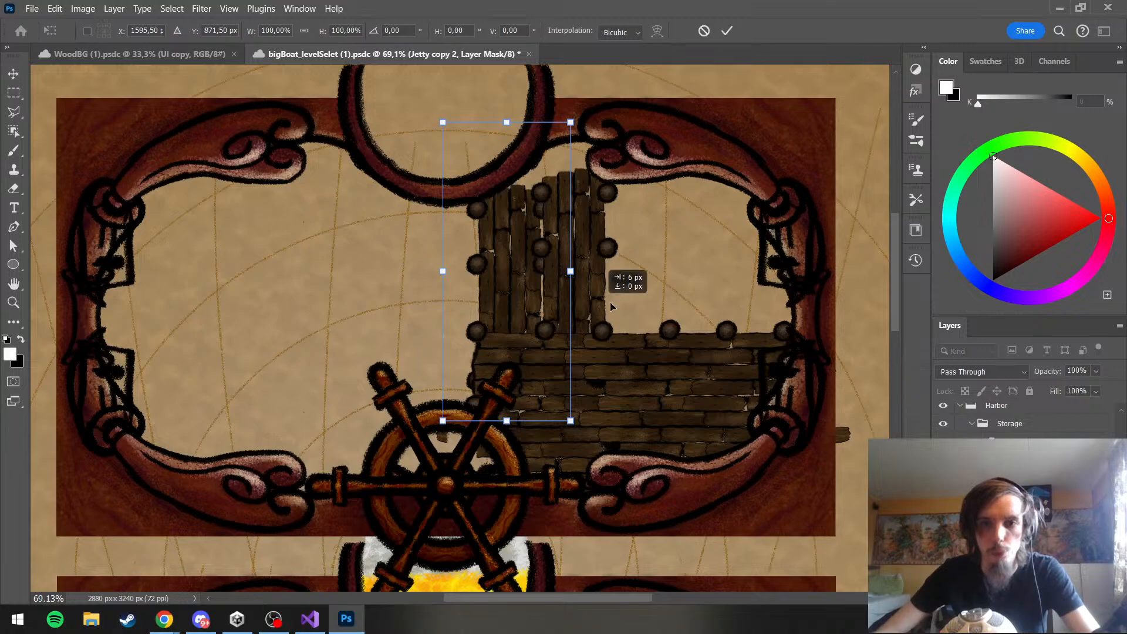
drag(610, 307, 698, 326)
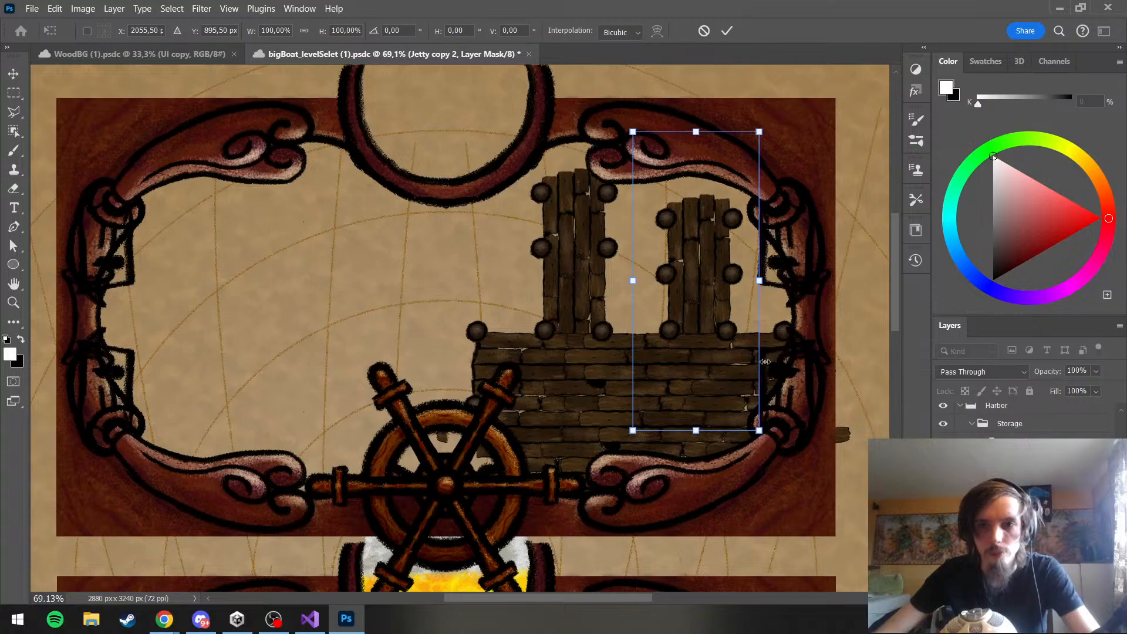
key(Left)
key(Left)
key(Left)
key(Left)
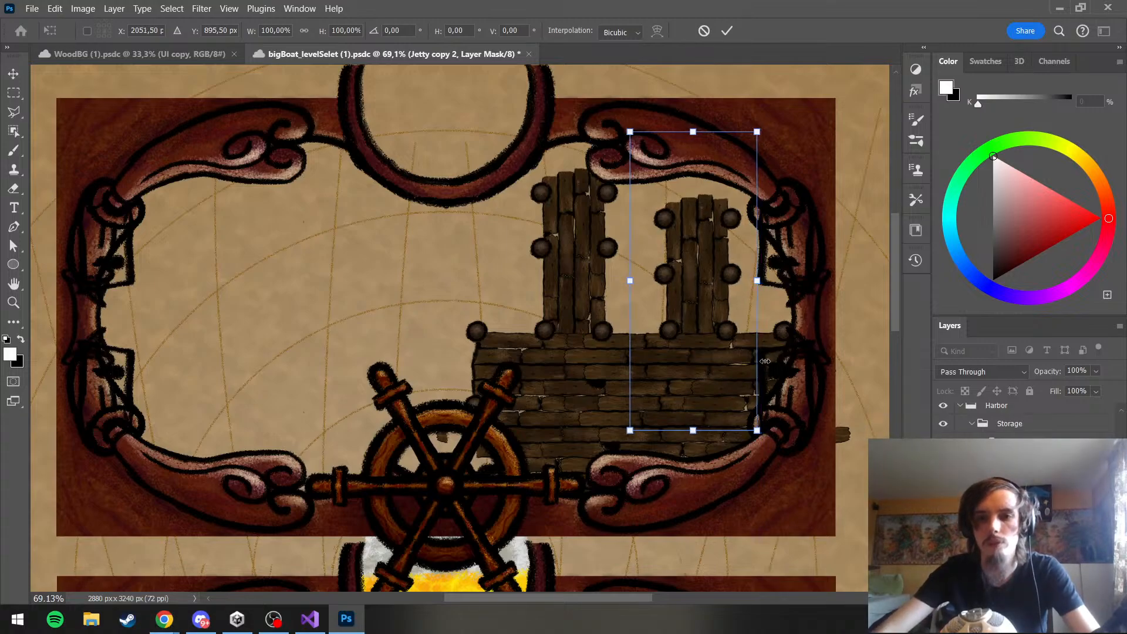
key(Left)
key(Left)
Move the original Jetty group to the deck's left end and lower it to about the duplicate jetty's height
click(1025, 498)
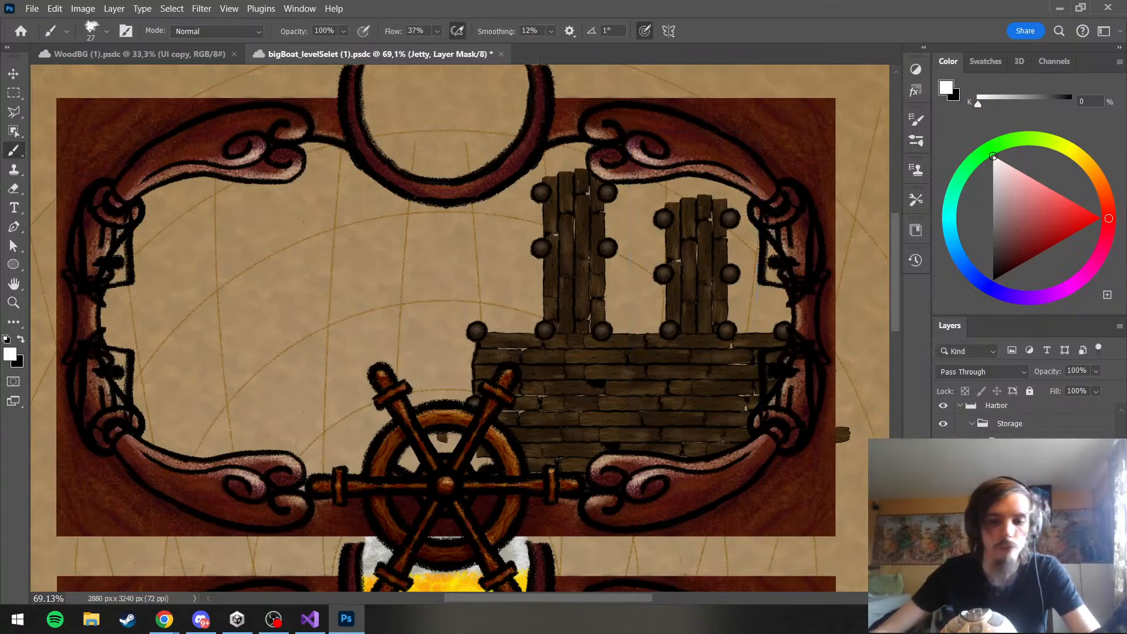
key(ctrl+t)
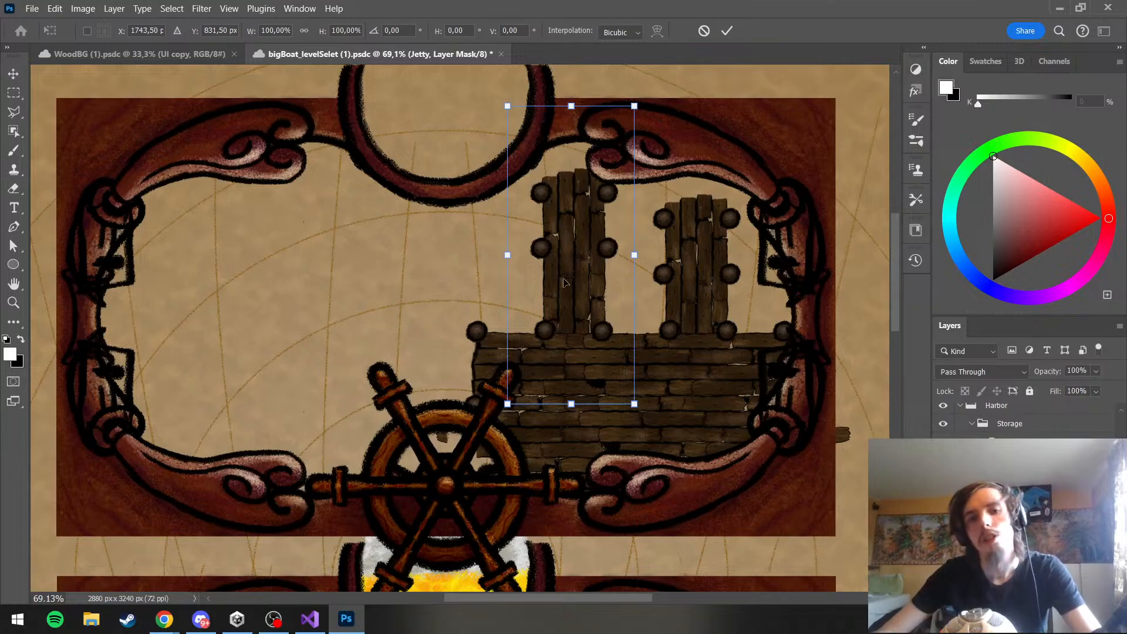
drag(564, 283, 517, 308)
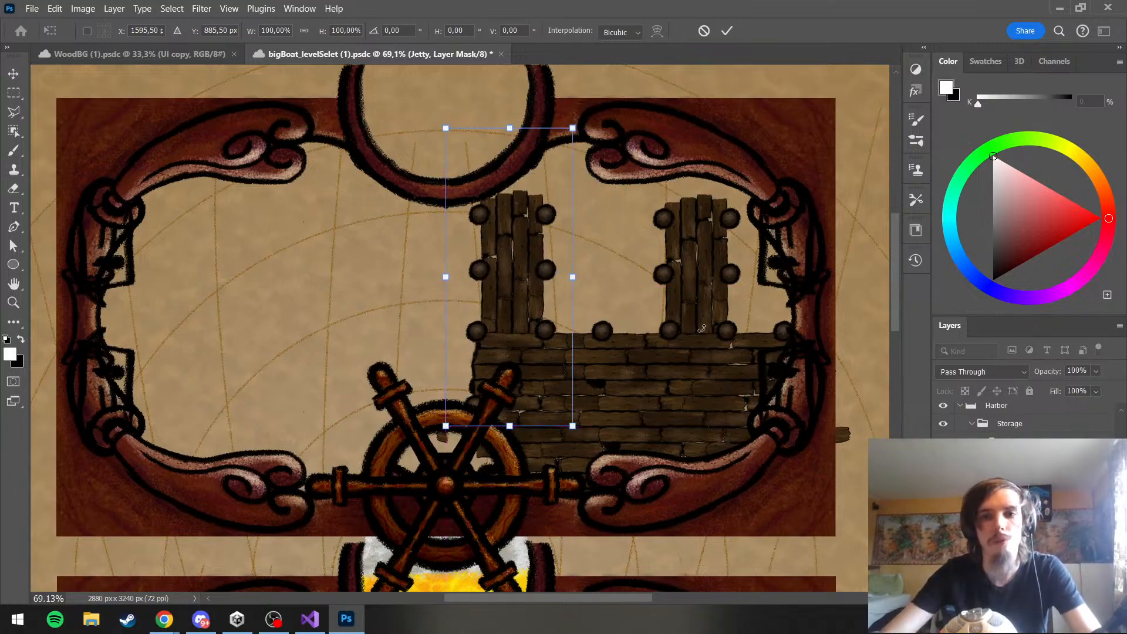
key(Left)
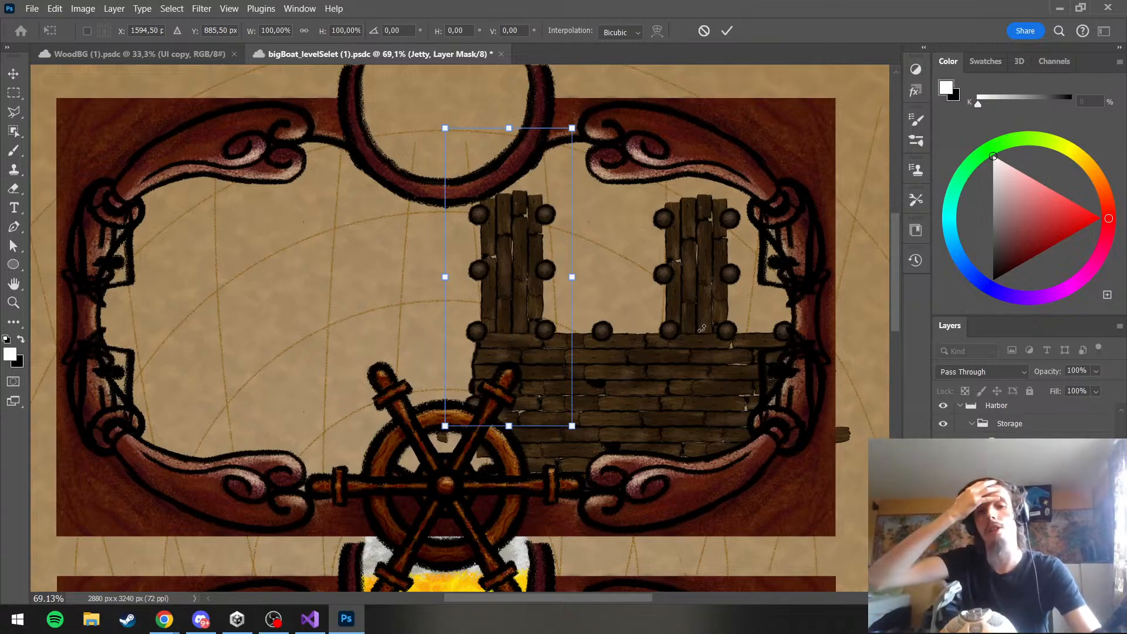
key(Return)
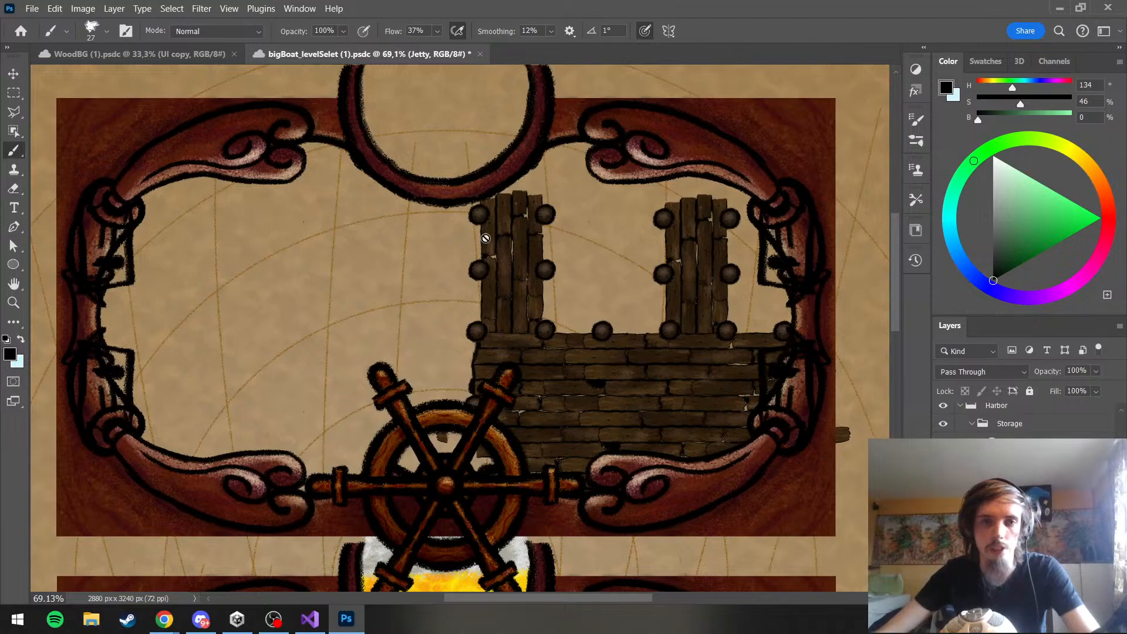
Outline the free docking areas beside both jetties with trial rectangular selections, and clear the selection
click(13, 92)
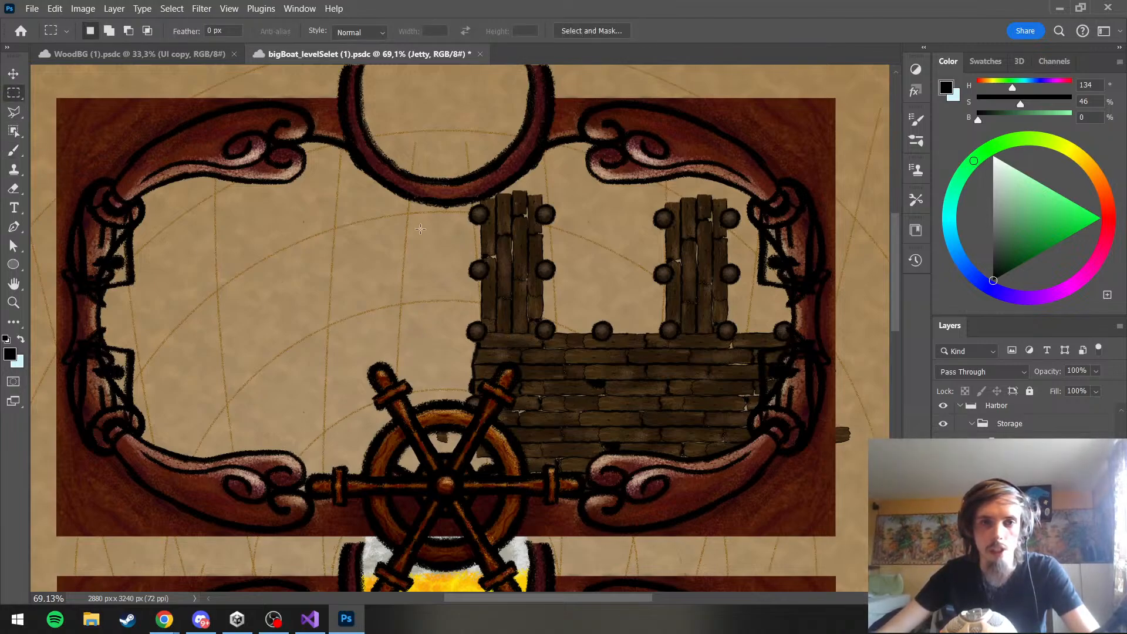
drag(420, 229, 464, 386)
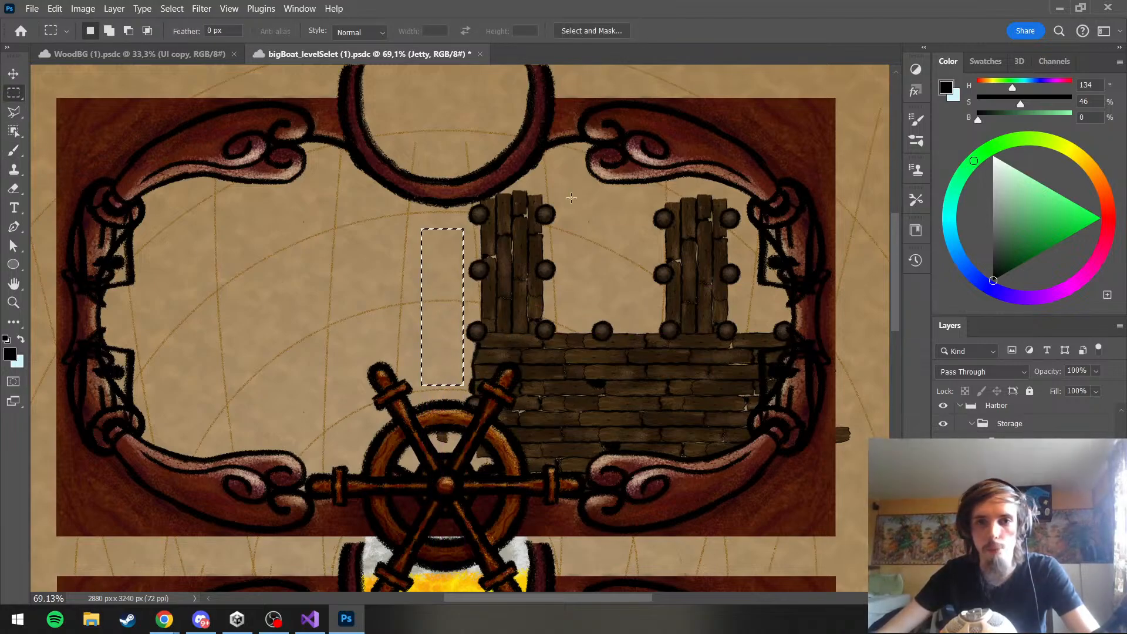
drag(571, 199, 603, 318)
drag(626, 201, 659, 333)
drag(744, 319, 782, 253)
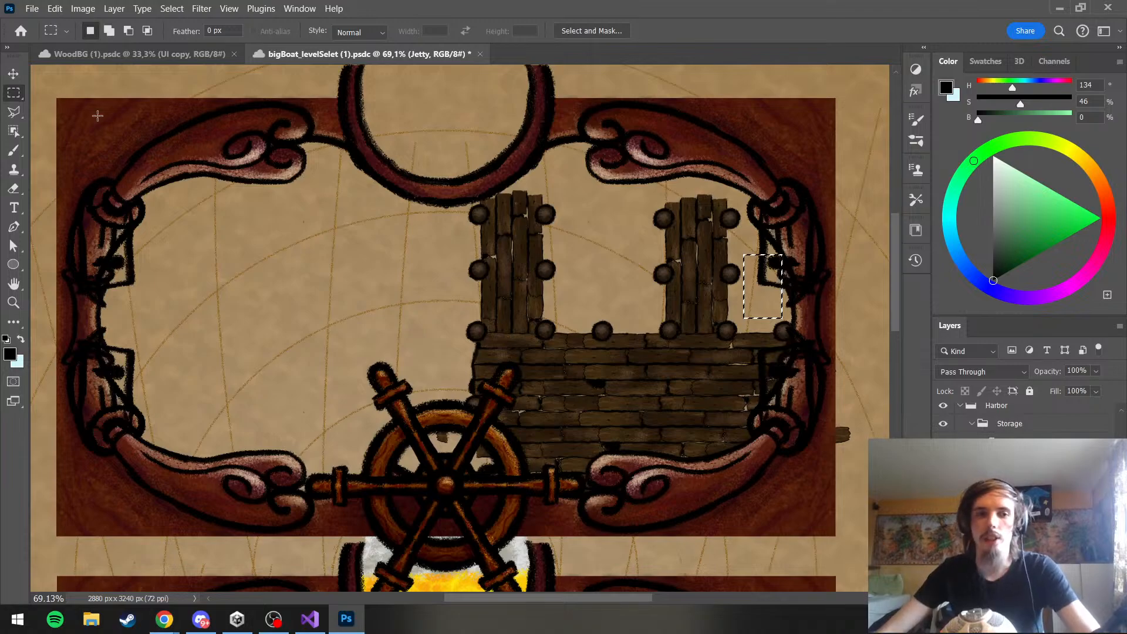
click(303, 362)
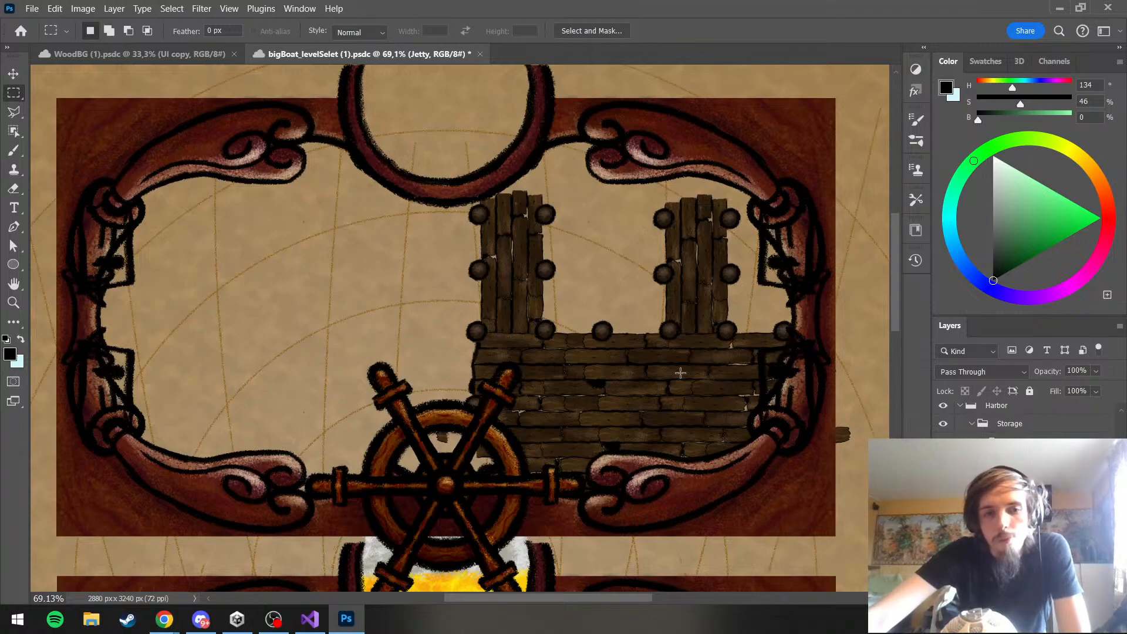
scroll(998, 499, up, 10)
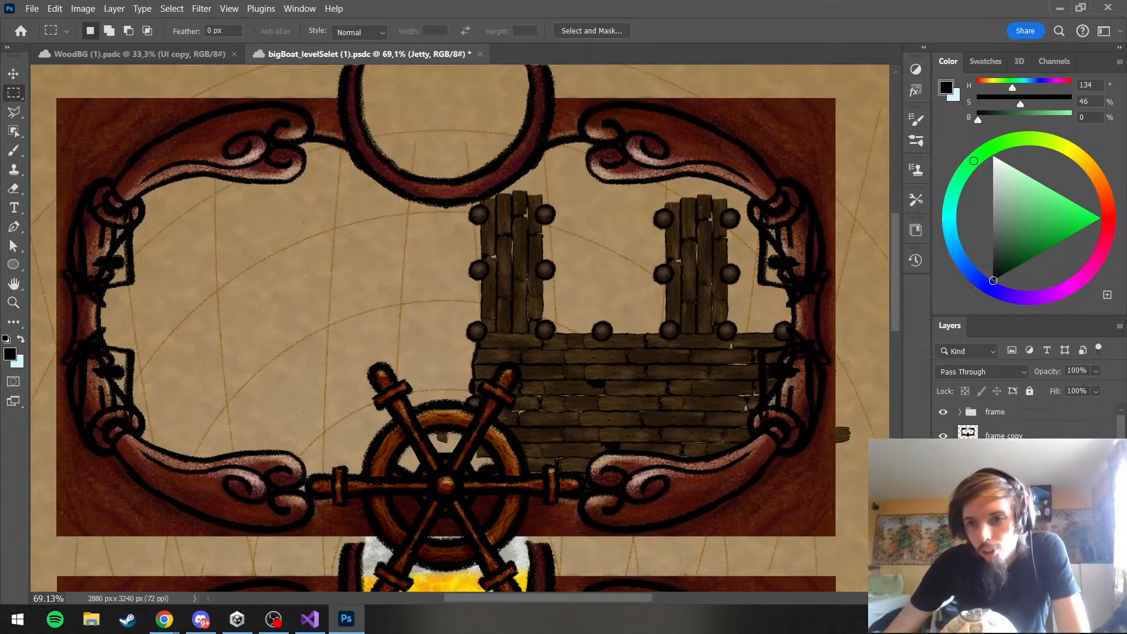
Compare the painted harbor with the rough shop sketch, viewing the sketch over the artwork and alone, and restore the artwork view
click(943, 499)
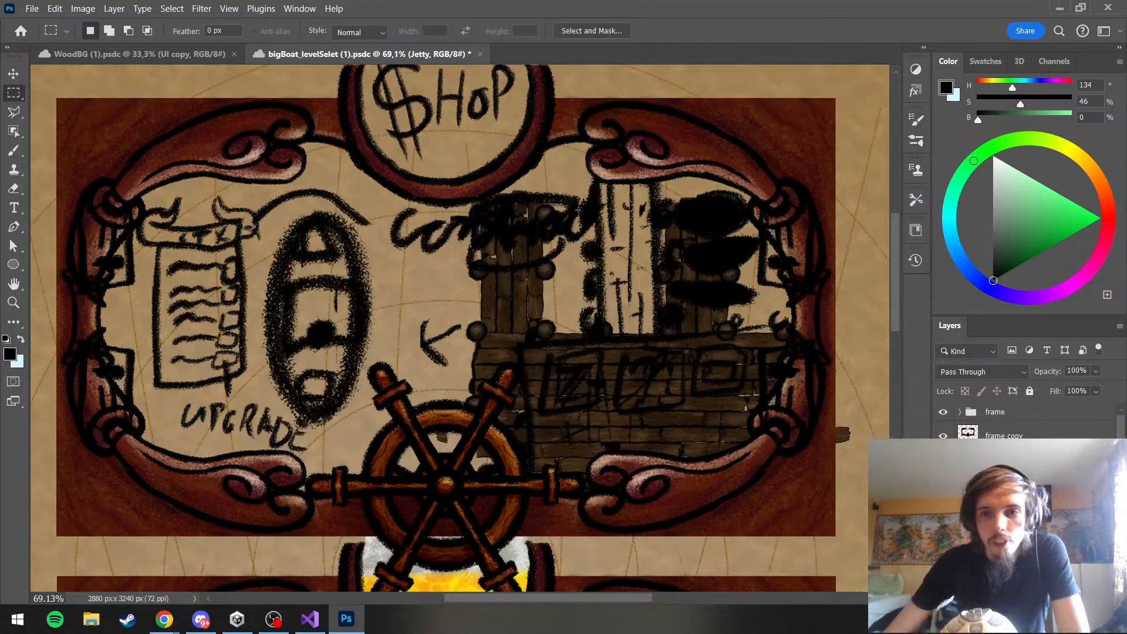
click(943, 499)
alt+click(943, 498)
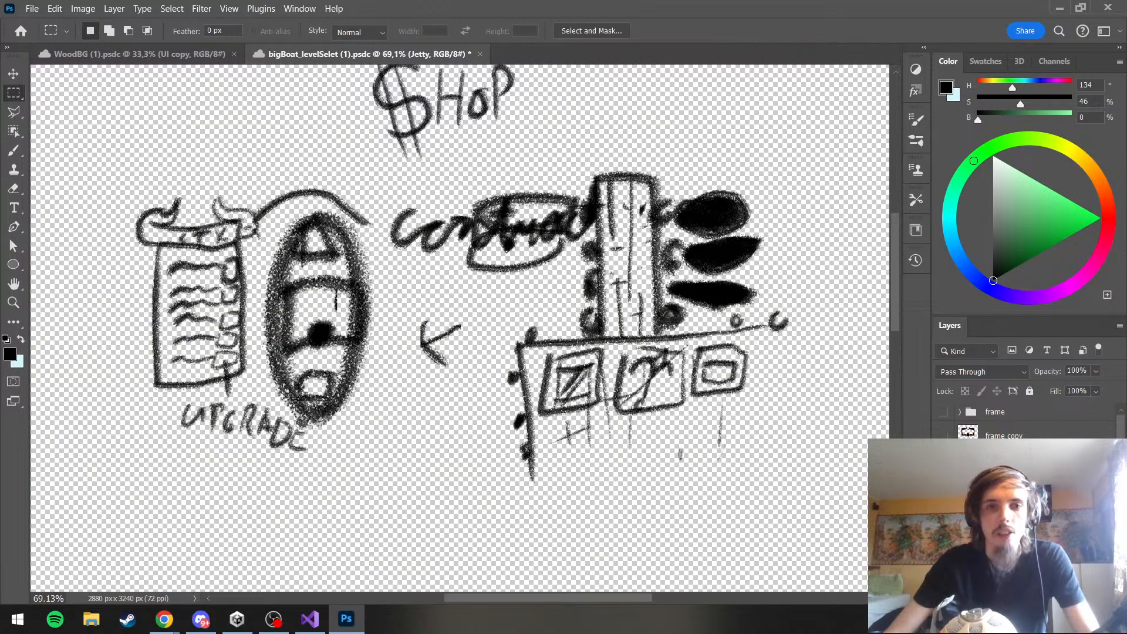
scroll(486, 356, down, 5)
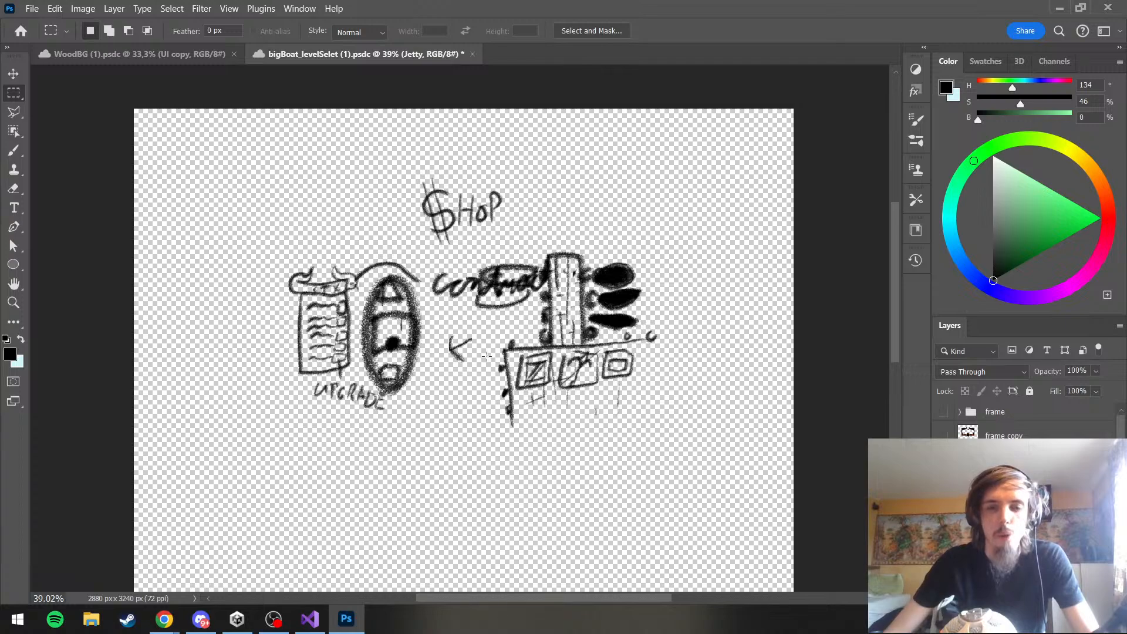
scroll(486, 356, up, 12)
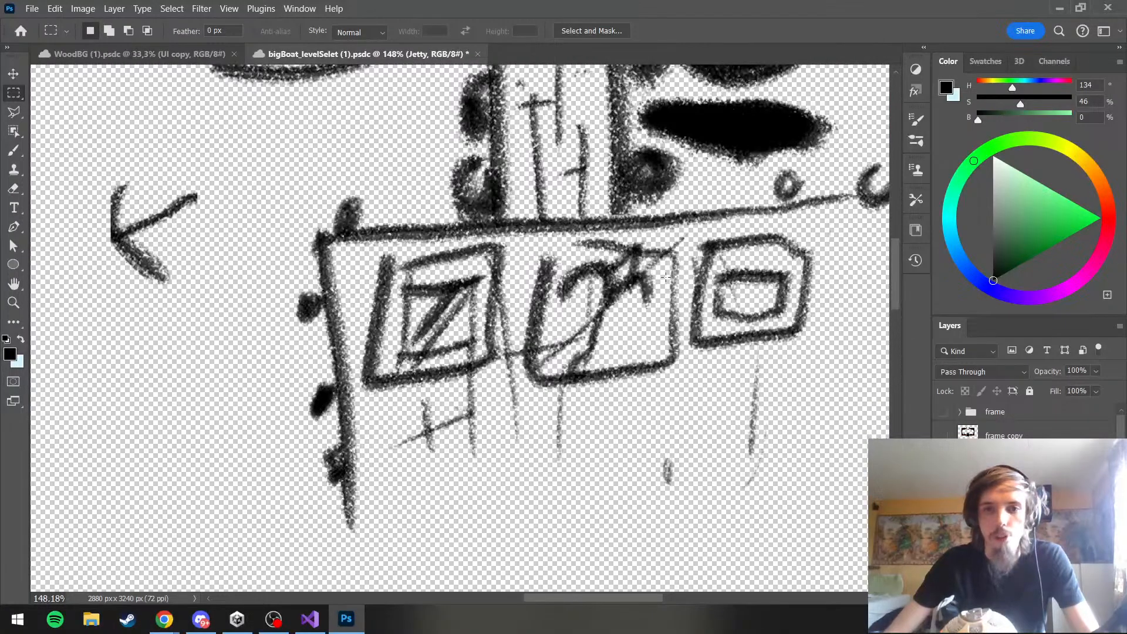
scroll(605, 326, down, 7)
scroll(512, 291, up, 3)
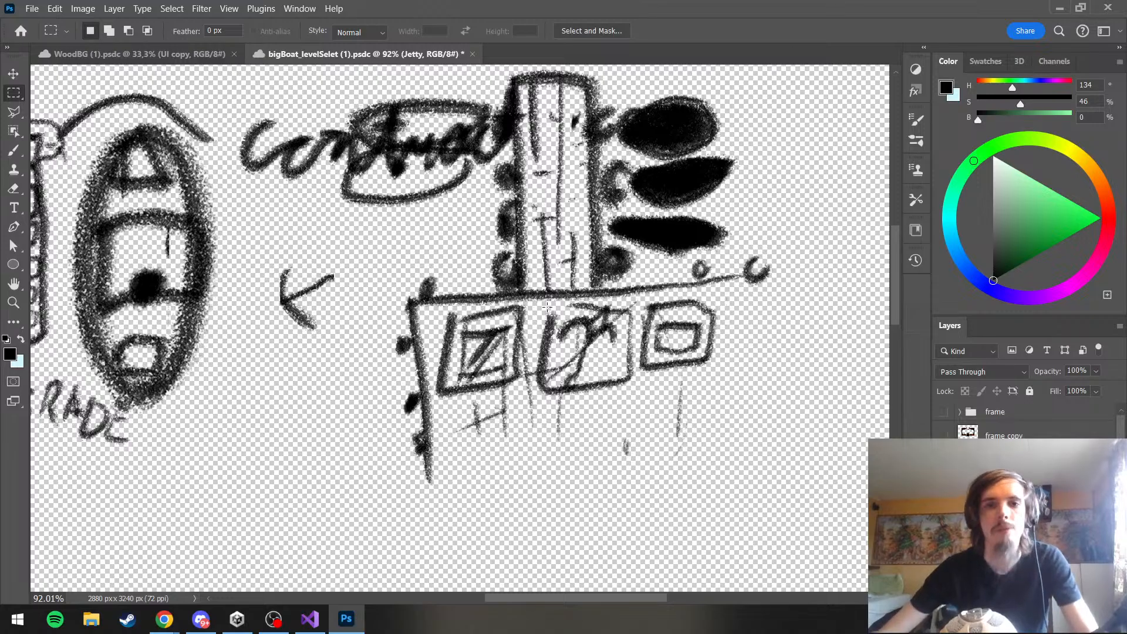
scroll(547, 306, down, 5)
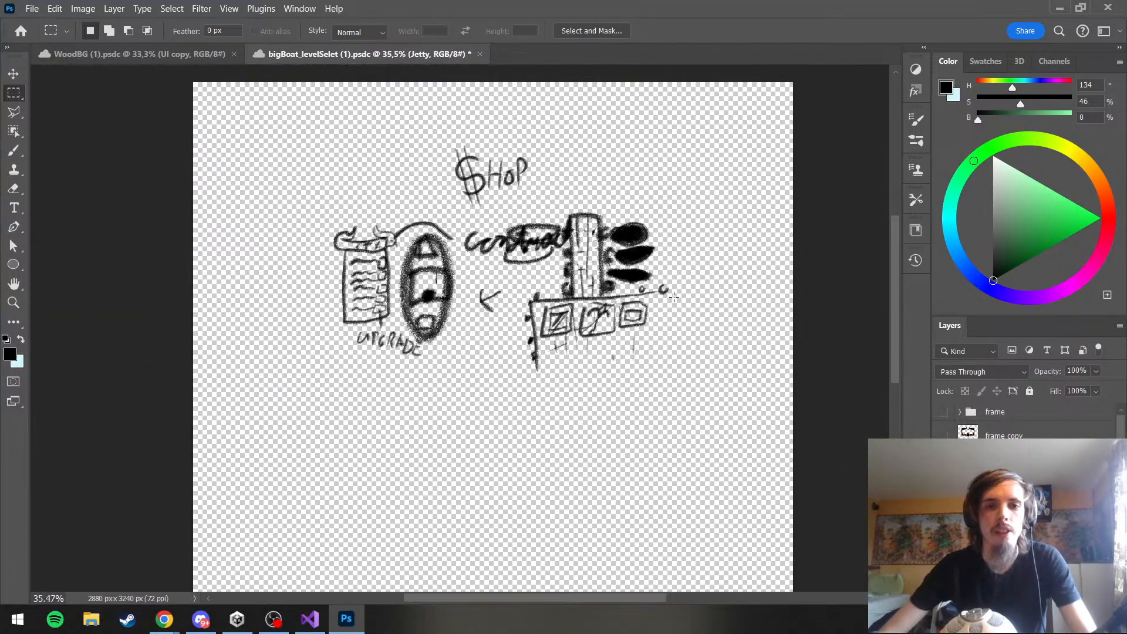
scroll(674, 297, up, 3)
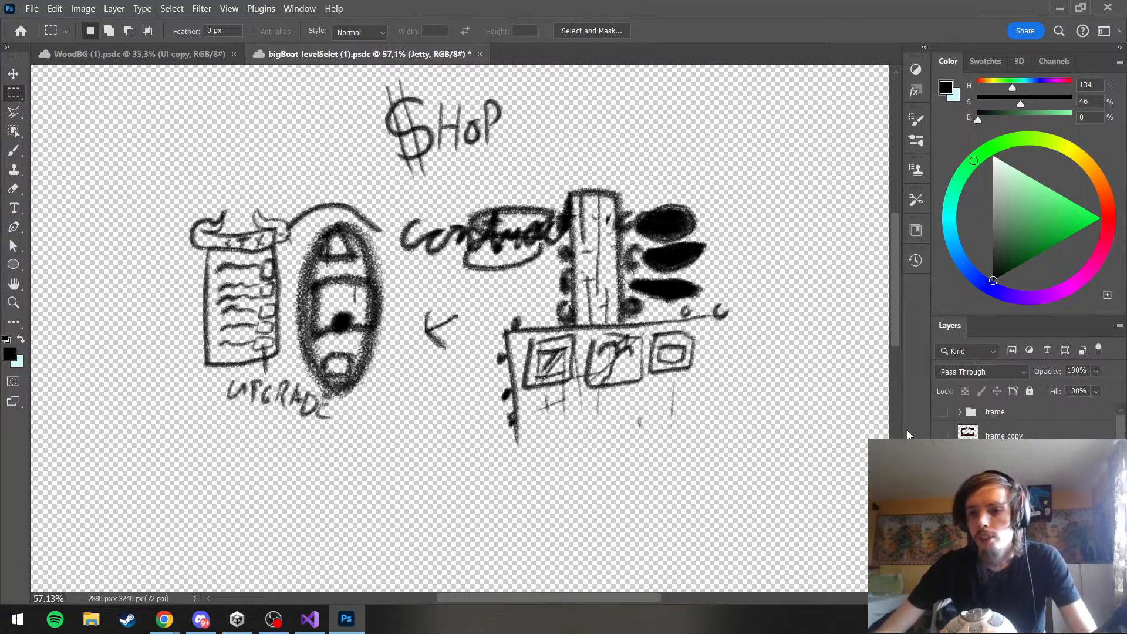
alt+click(943, 510)
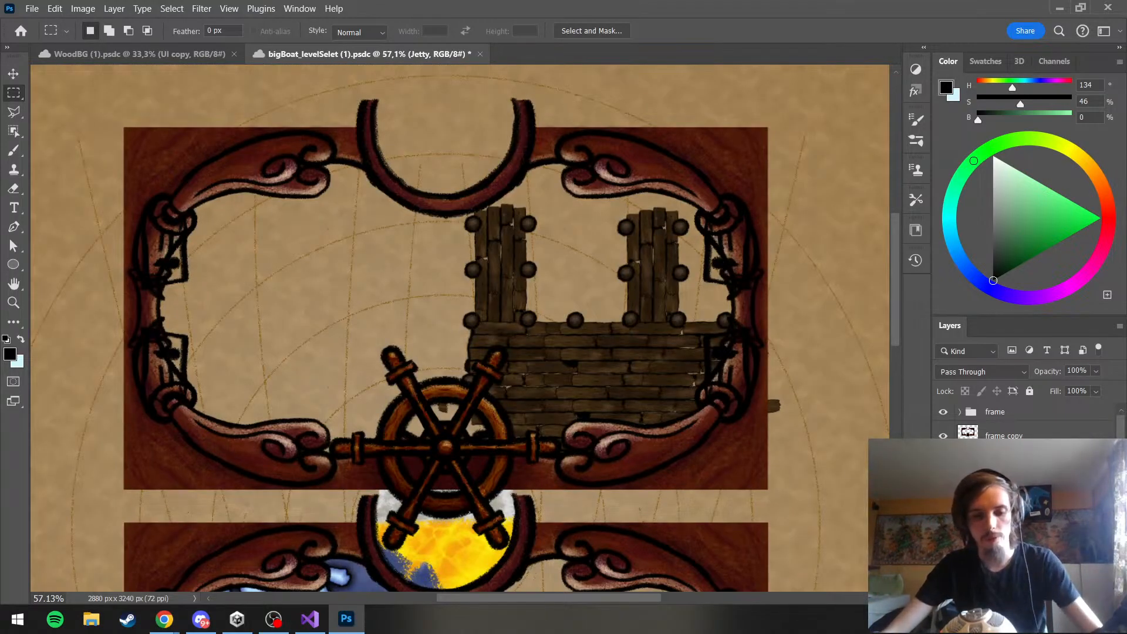
scroll(649, 355, down, 1)
scroll(727, 416, up, 2)
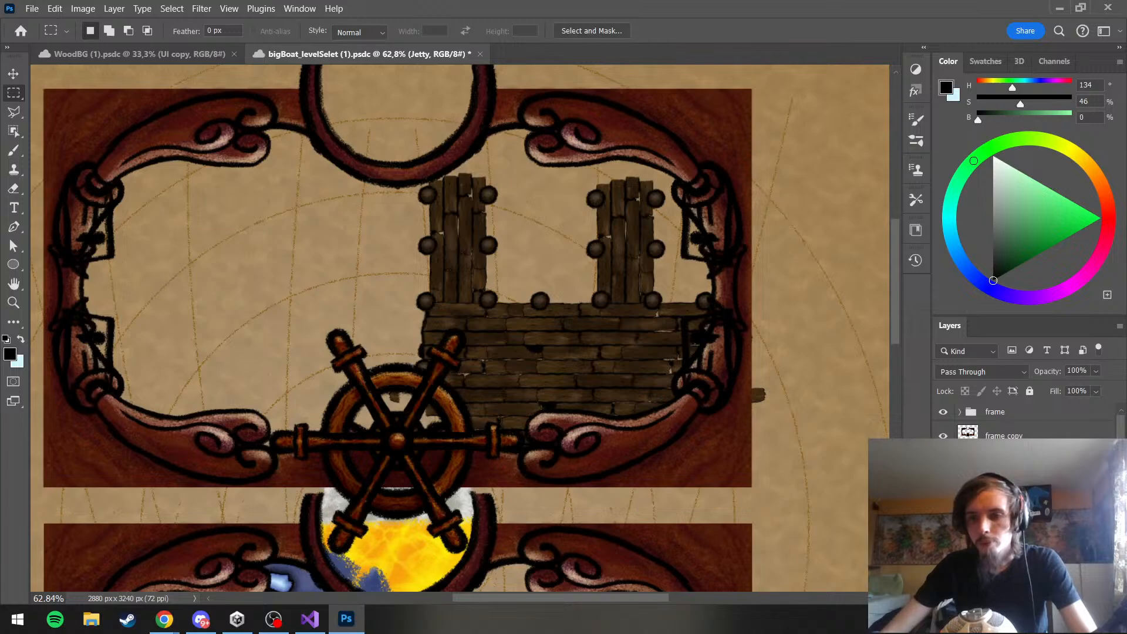
scroll(727, 416, up, 1)
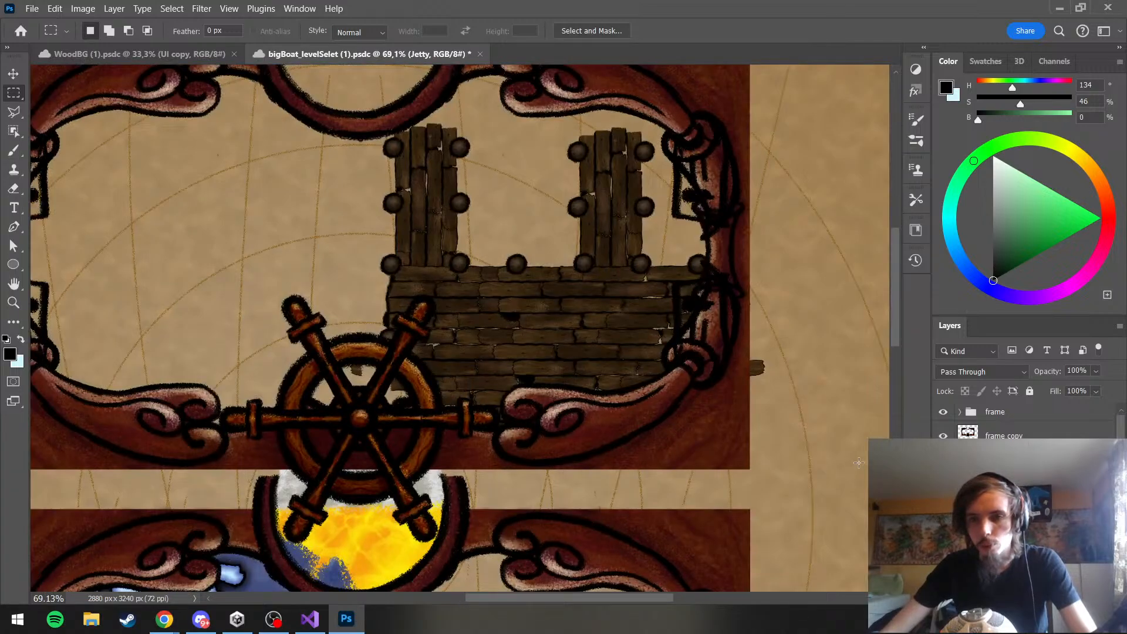
scroll(858, 462, up, 2)
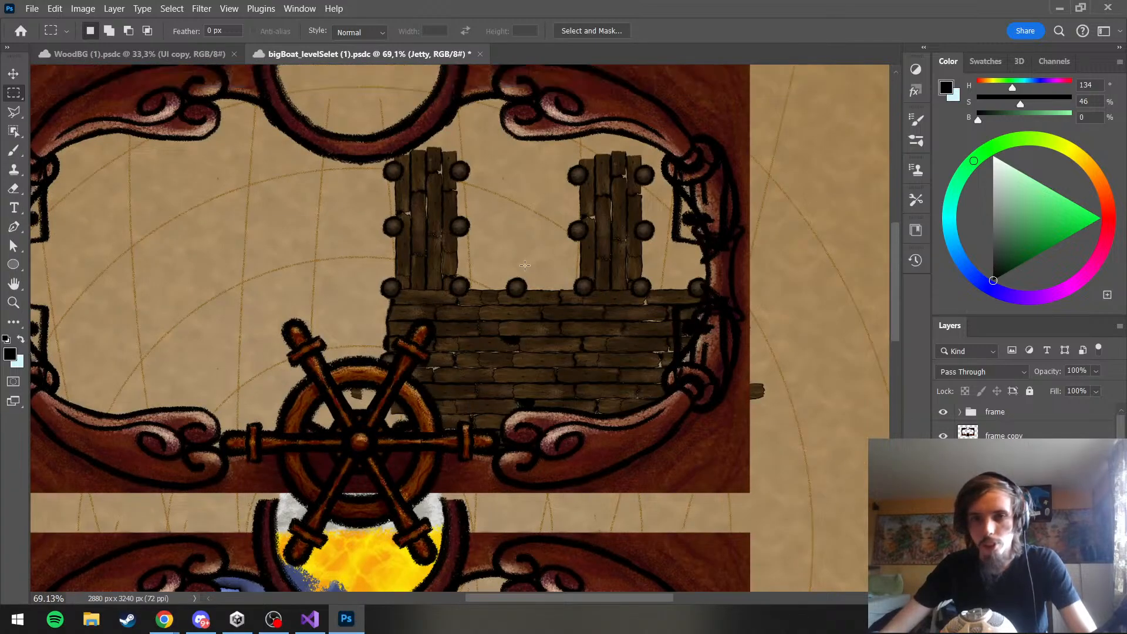
Add a new empty layer to the Harbor artwork and make it active for painting with the Brush tool
click(17, 152)
scroll(761, 352, down, 4)
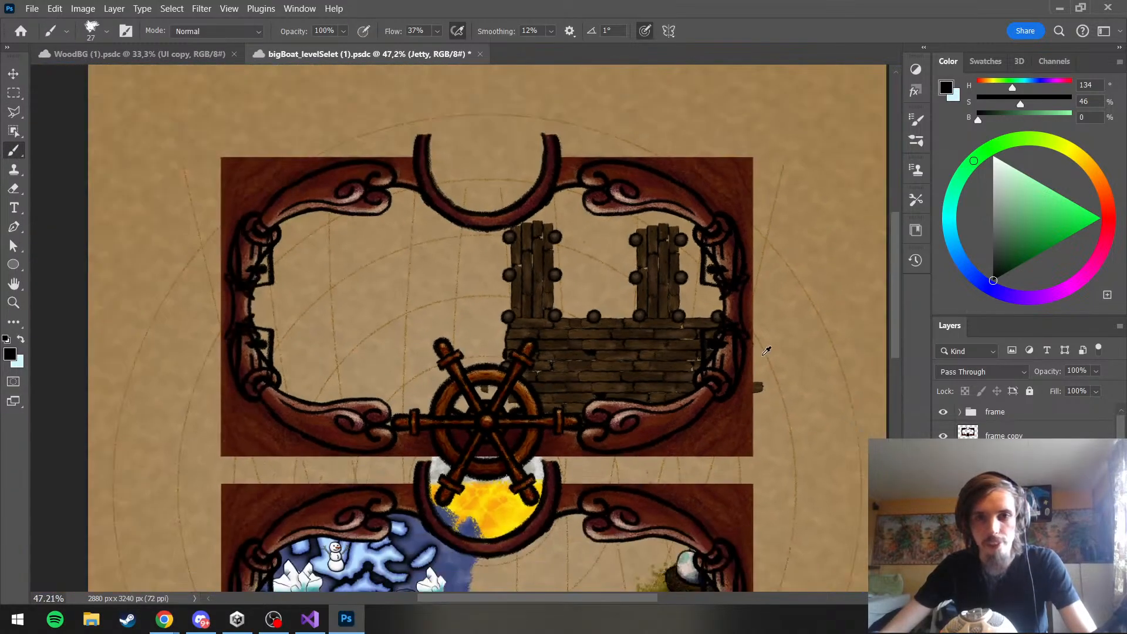
scroll(581, 297, up, 4)
scroll(1021, 487, down, 3)
click(1009, 499)
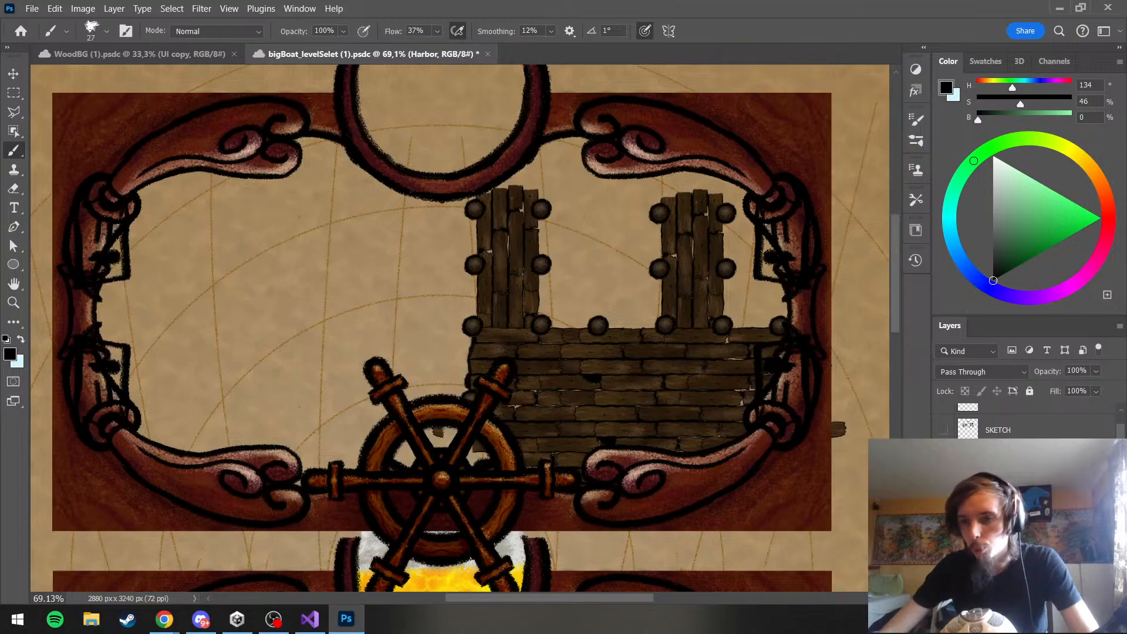
click(1071, 597)
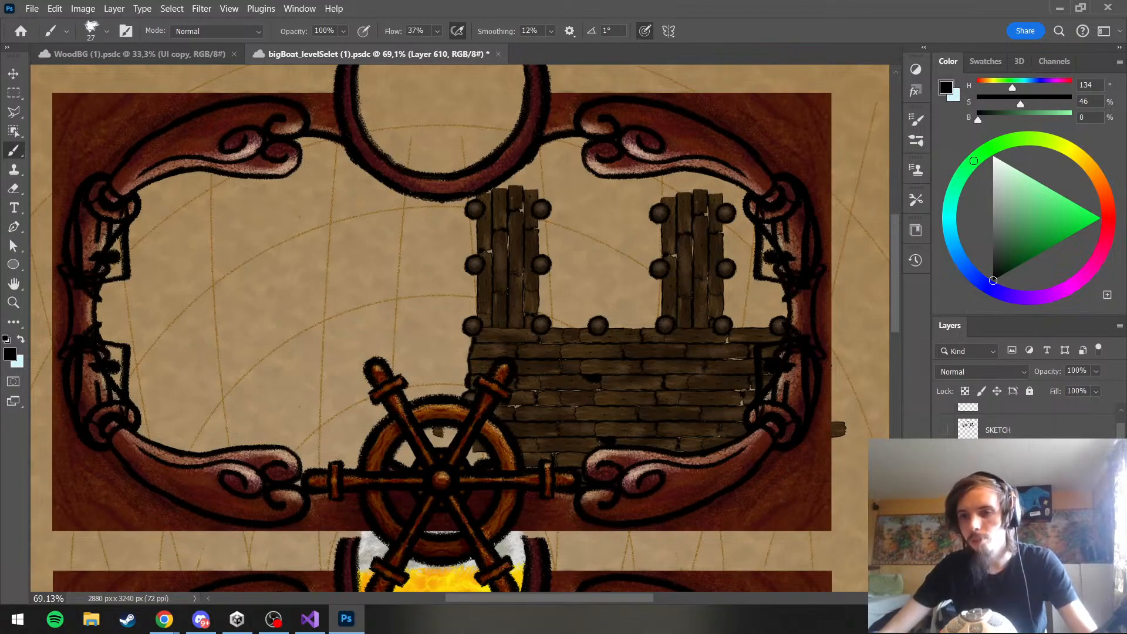
click(1033, 564)
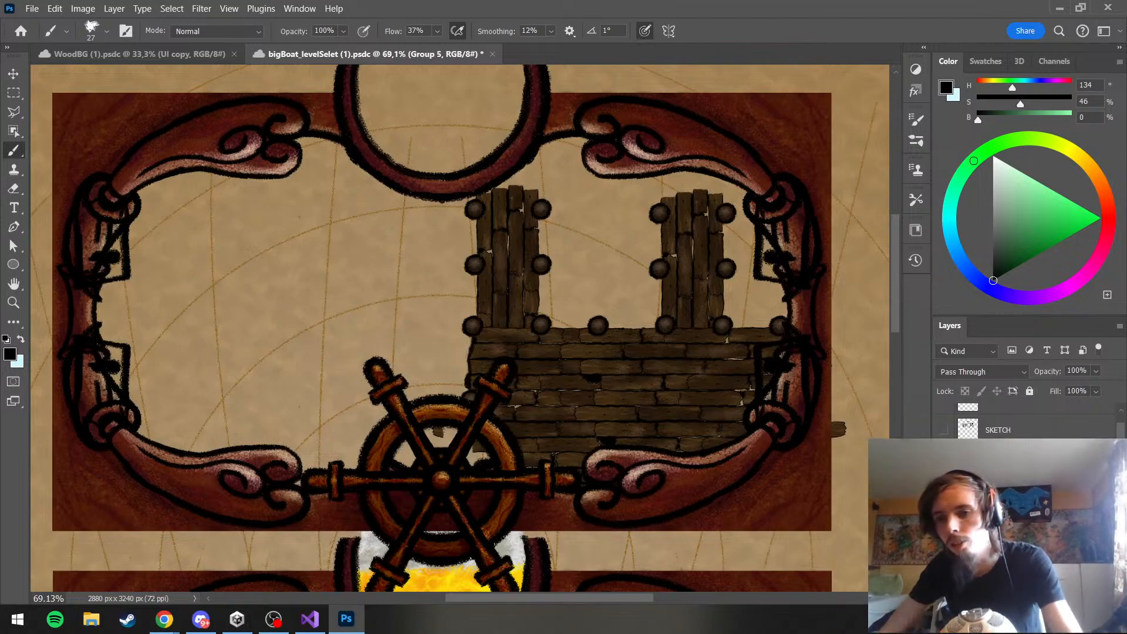
click(1022, 540)
click(1022, 522)
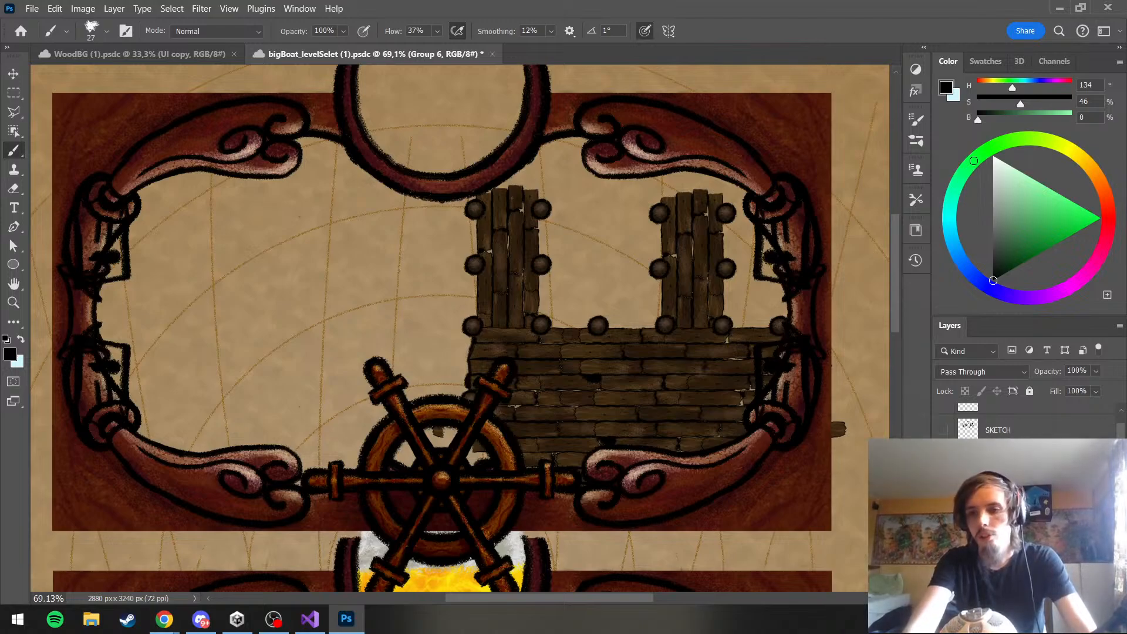
click(1022, 504)
click(1021, 540)
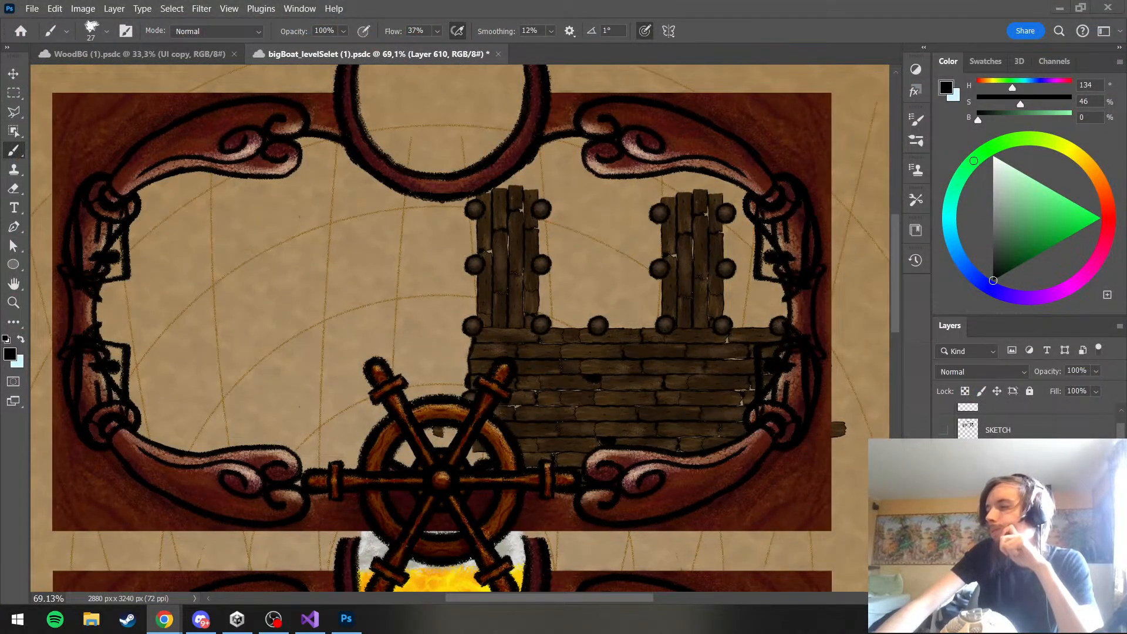
click(299, 406)
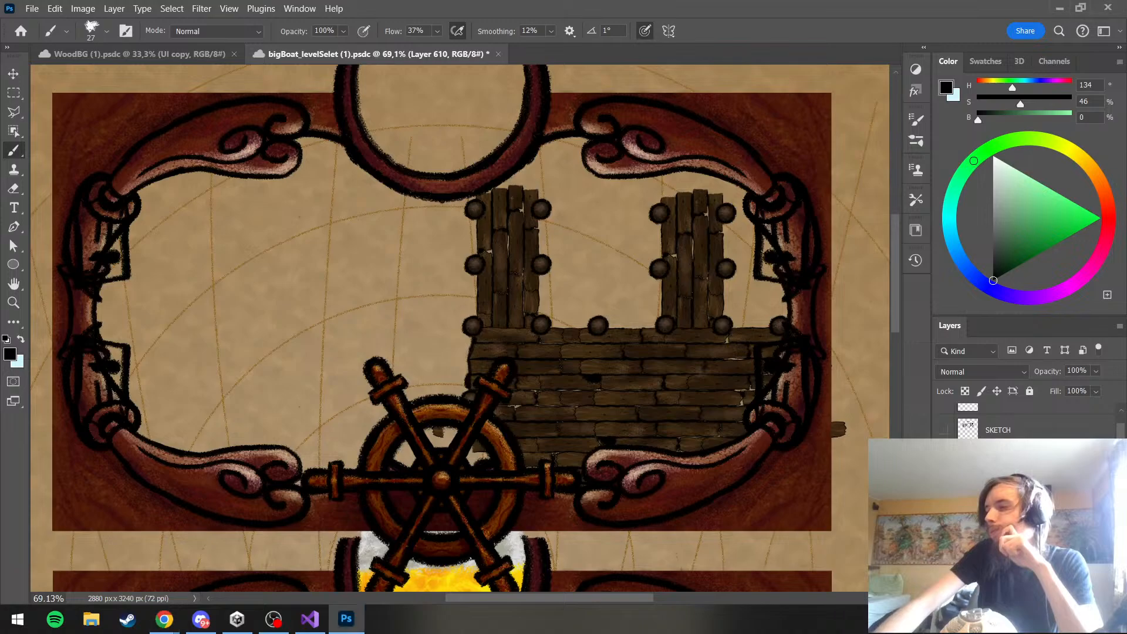
key(alt+Tab)
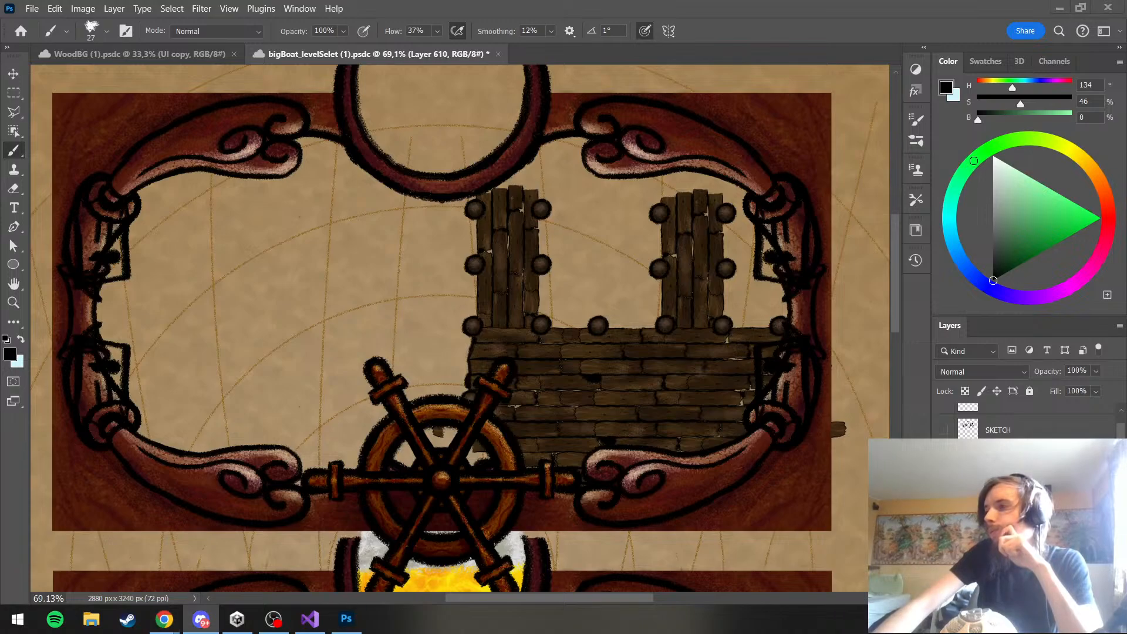
key(alt+Tab)
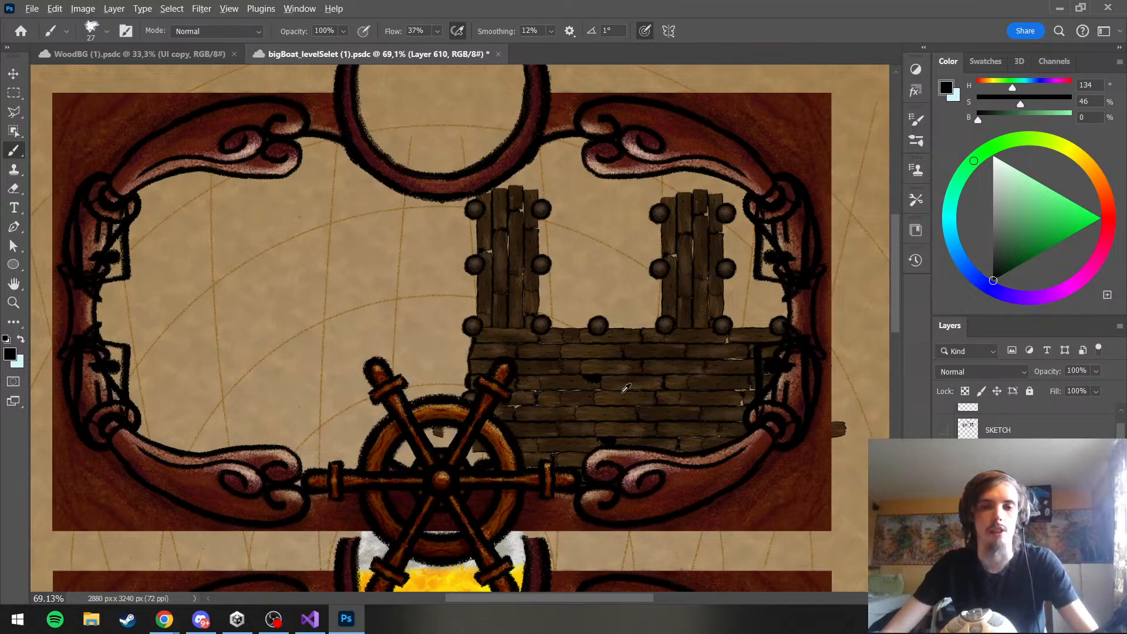
scroll(626, 387, up, 3)
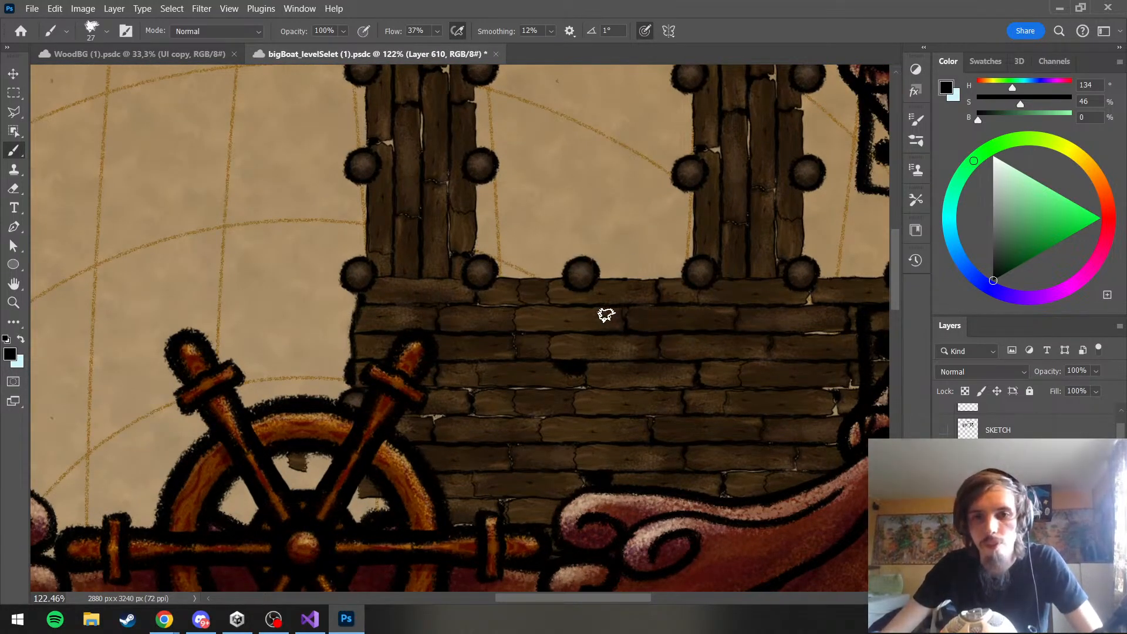
mouse_move(596, 289)
mouse_down()
mouse_move(596, 364)
mouse_move(616, 372)
mouse_move(679, 363)
mouse_move(678, 298)
mouse_up()
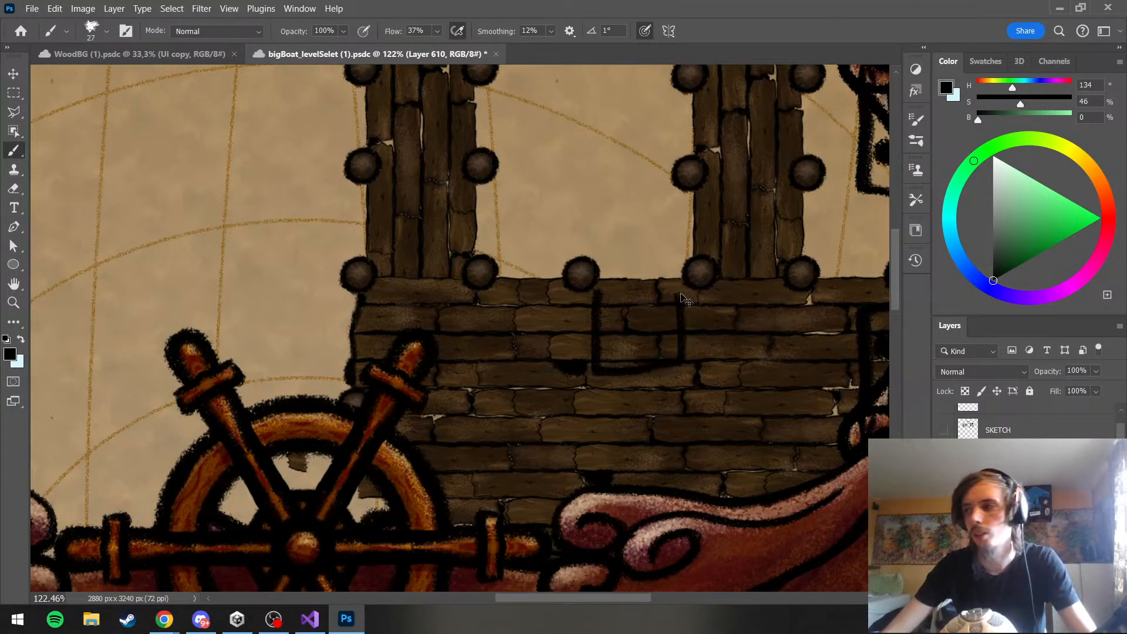
key(ctrl+z)
scroll(684, 299, up, 3)
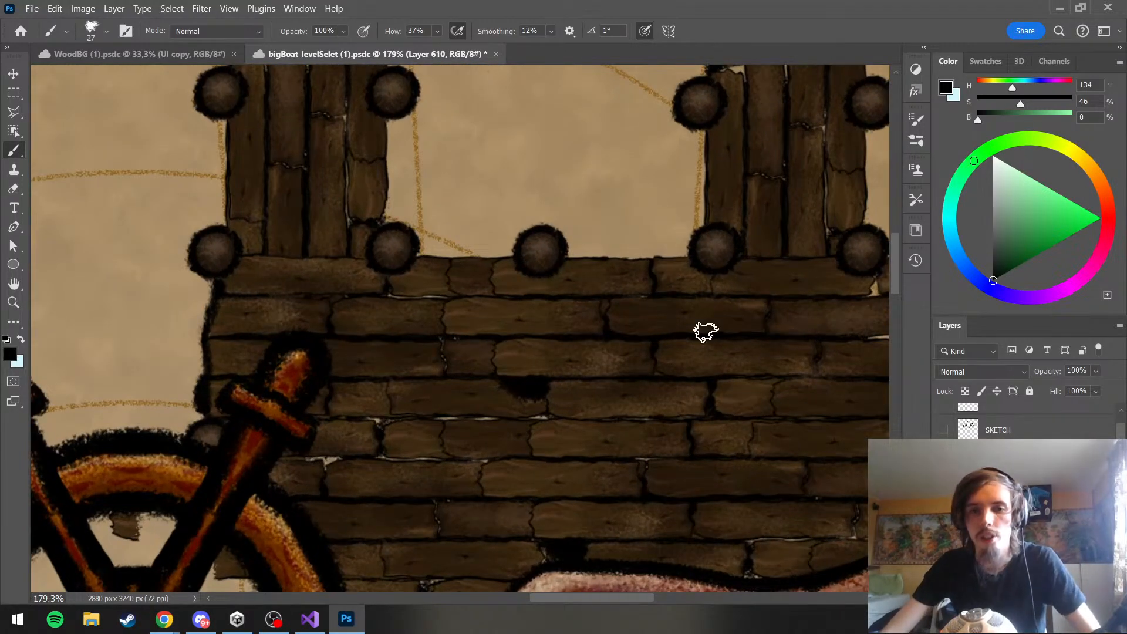
drag(546, 598, 554, 598)
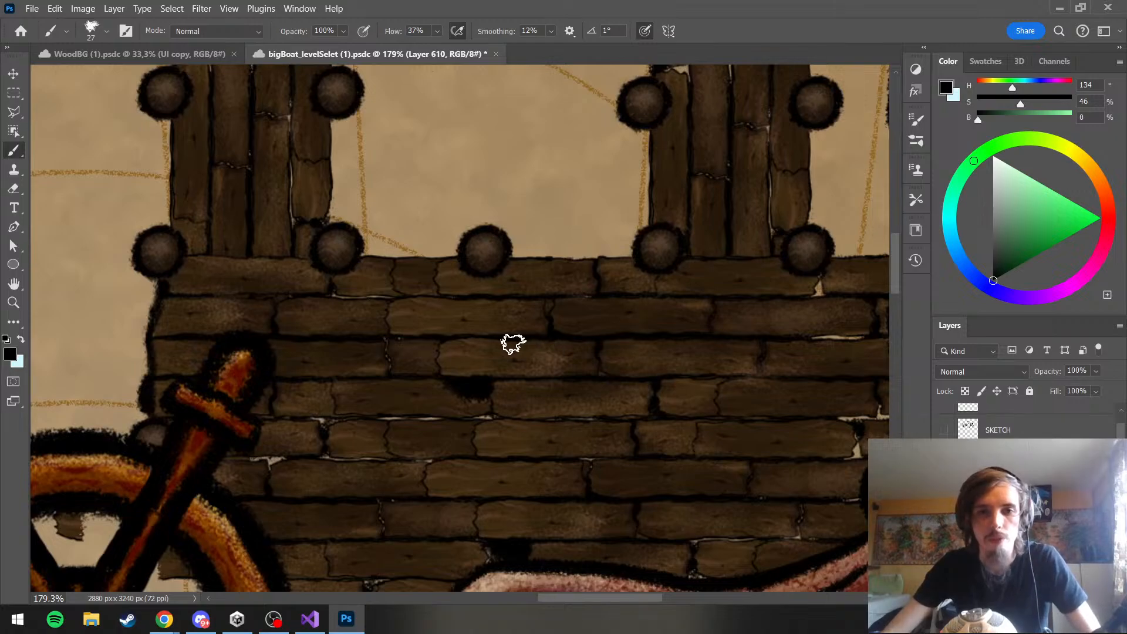
mouse_move(503, 287)
mouse_down()
mouse_move(515, 410)
mouse_move(628, 399)
mouse_up()
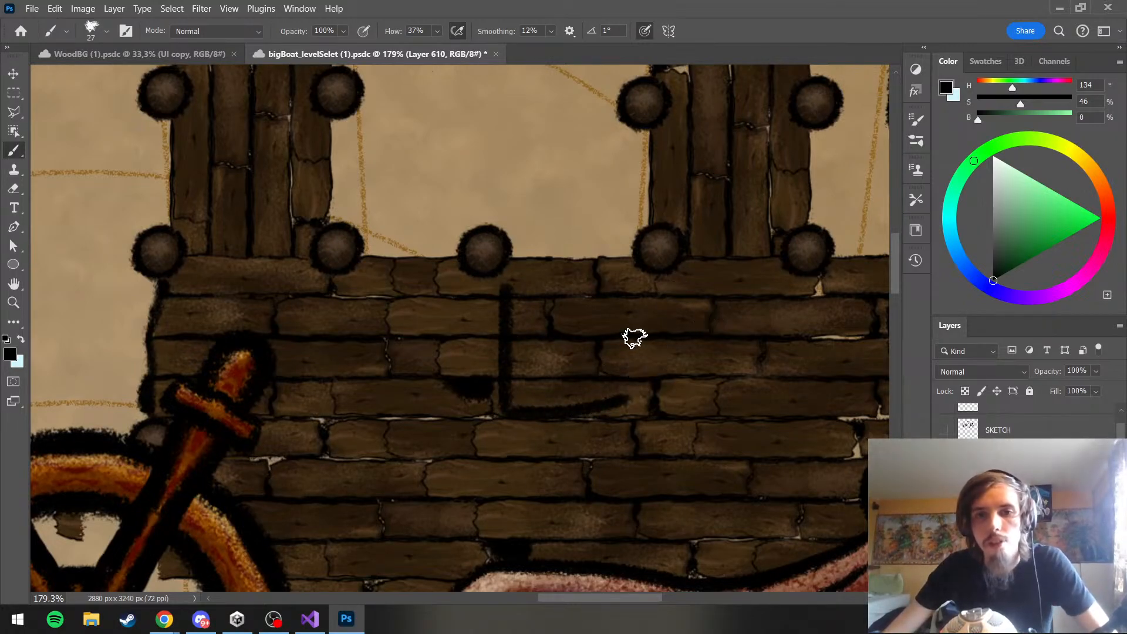
drag(620, 293, 629, 401)
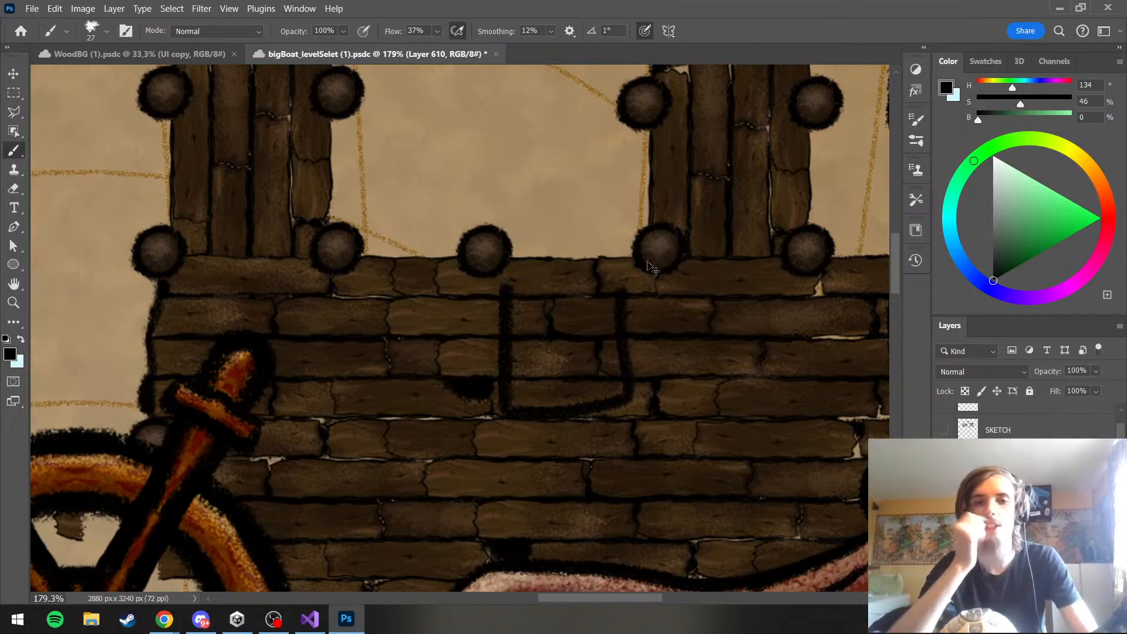
key(ctrl+z)
key(ctrl+z)
key(ctrl+z)
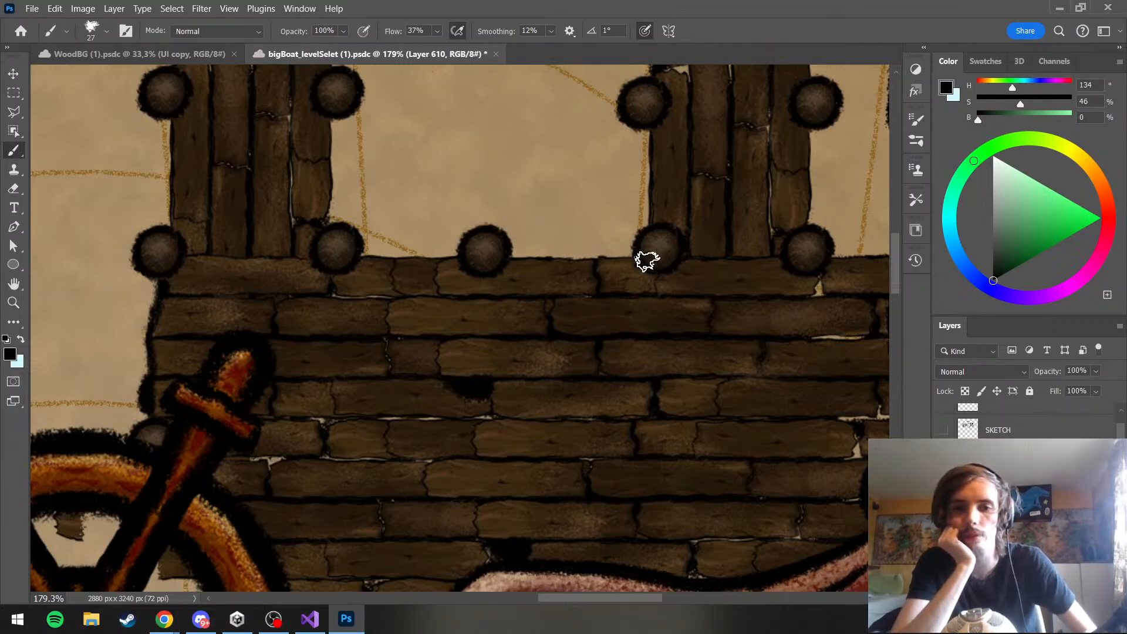
Paint a roughly square black box outline on the deck's upper planks, between the third and fourth poles, redrawing uneven edges
mouse_move(510, 283)
mouse_down()
mouse_move(513, 406)
mouse_move(631, 395)
mouse_up()
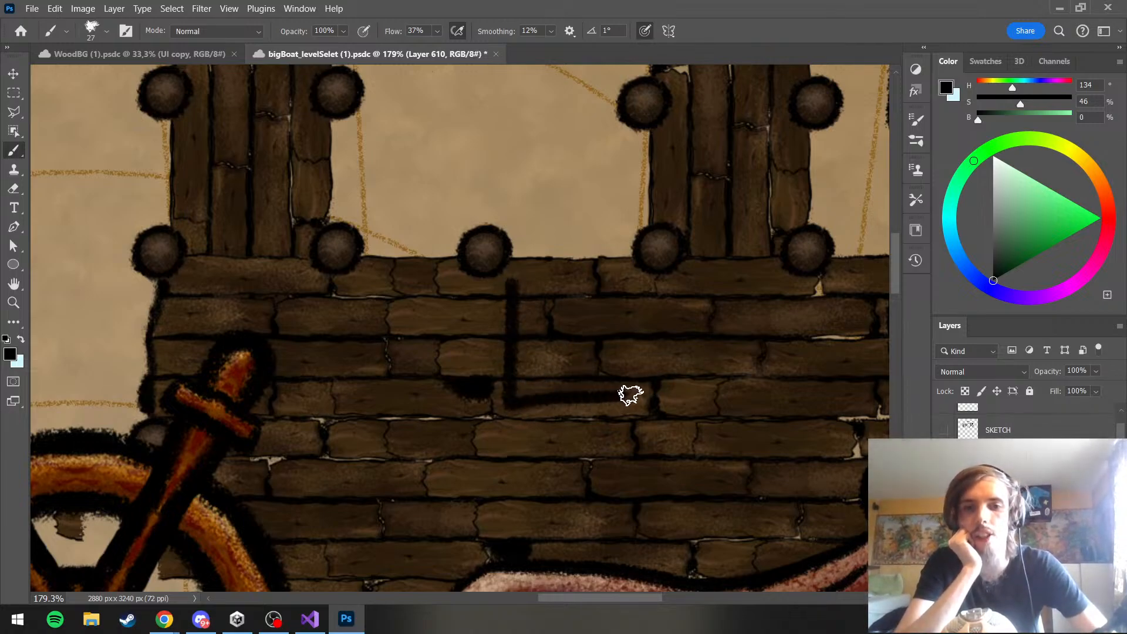
key(ctrl+z)
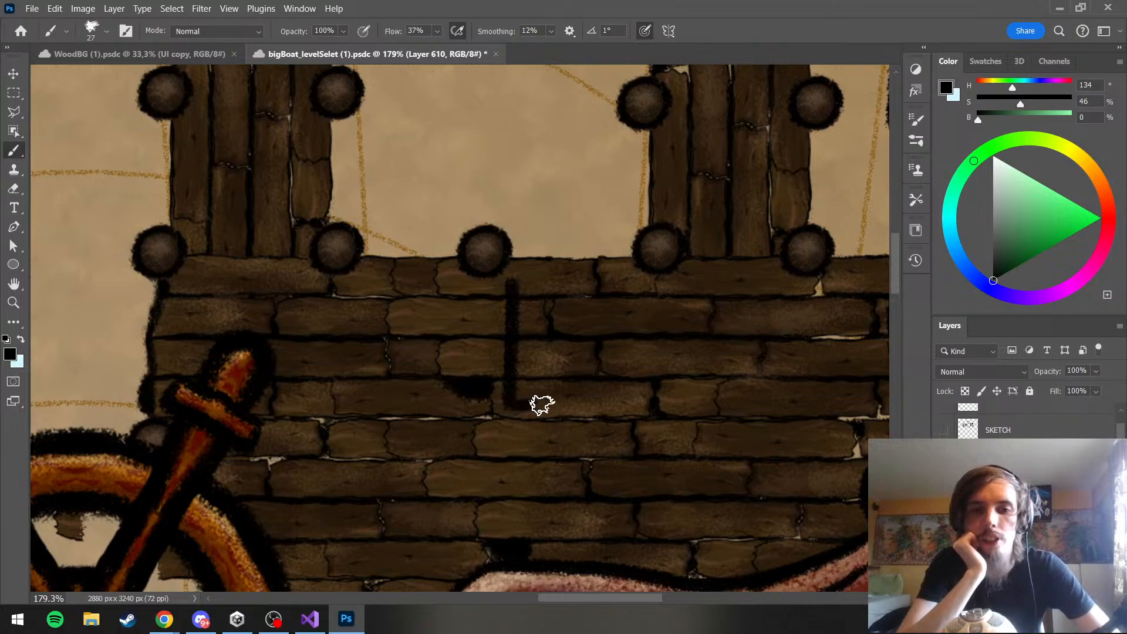
drag(508, 404, 604, 395)
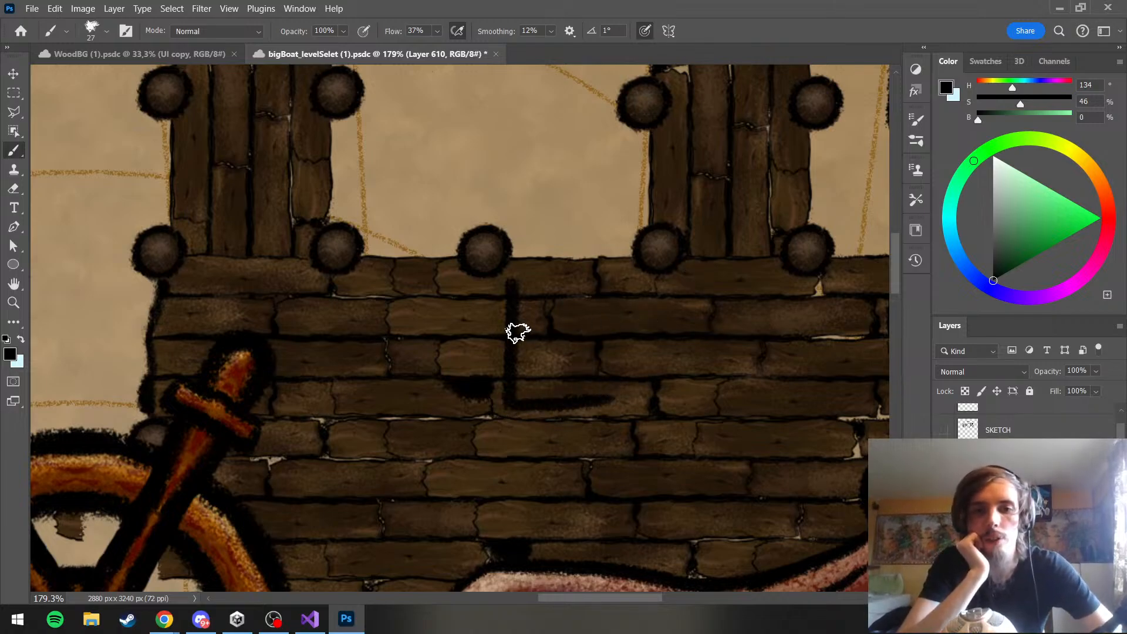
mouse_move(511, 283)
mouse_down()
mouse_move(632, 281)
mouse_move(634, 395)
mouse_up()
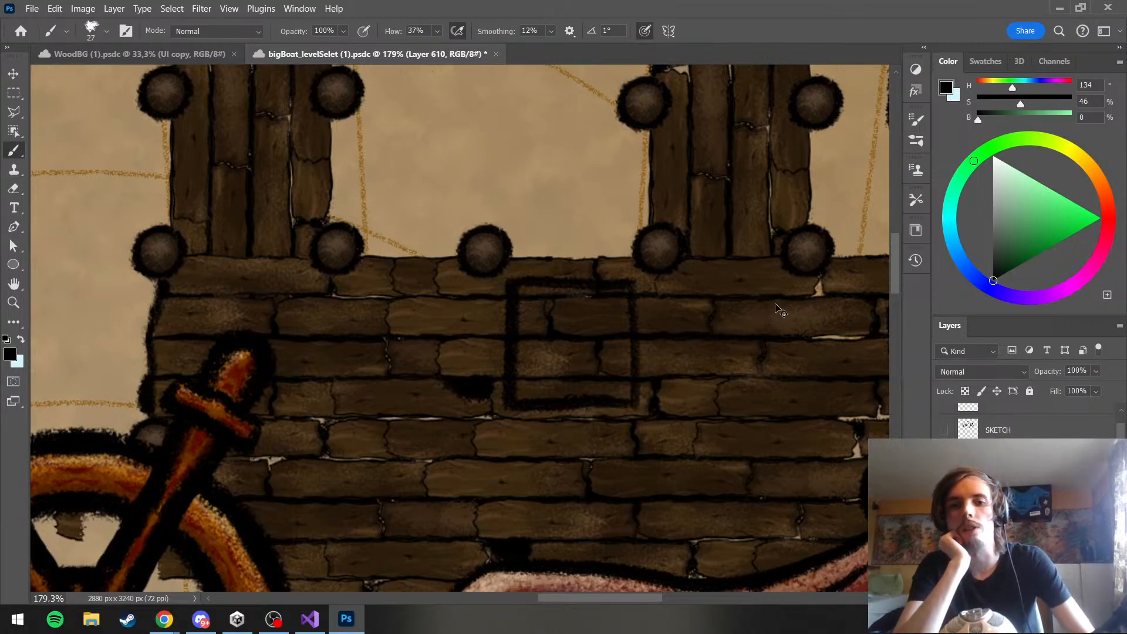
key(ctrl+z)
key(ctrl+z)
key(ctrl+z)
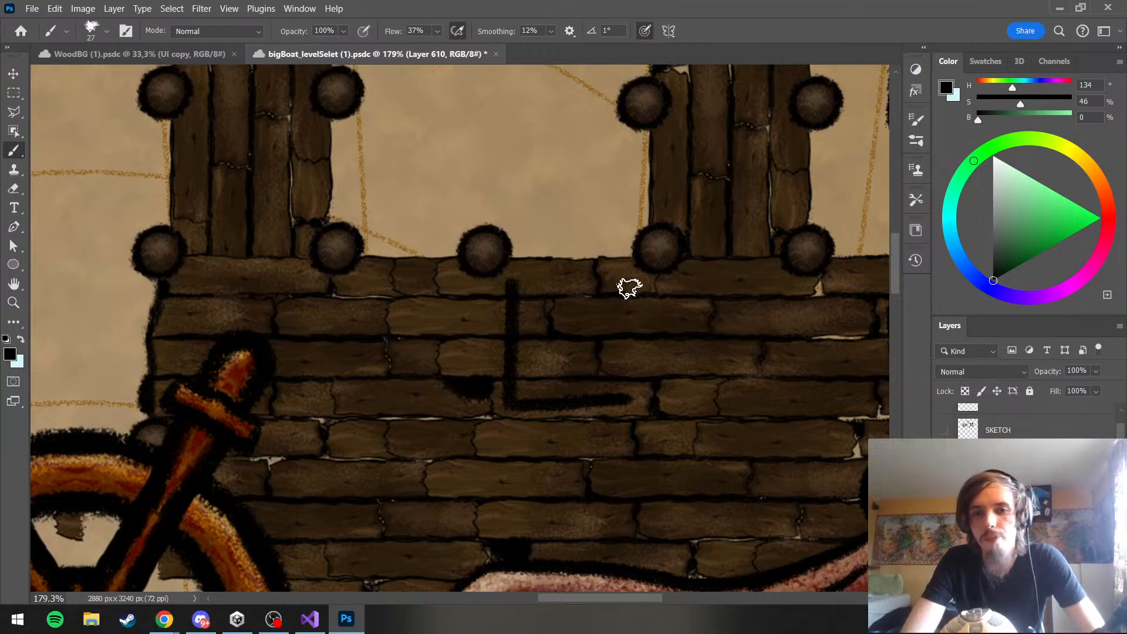
drag(629, 287, 628, 402)
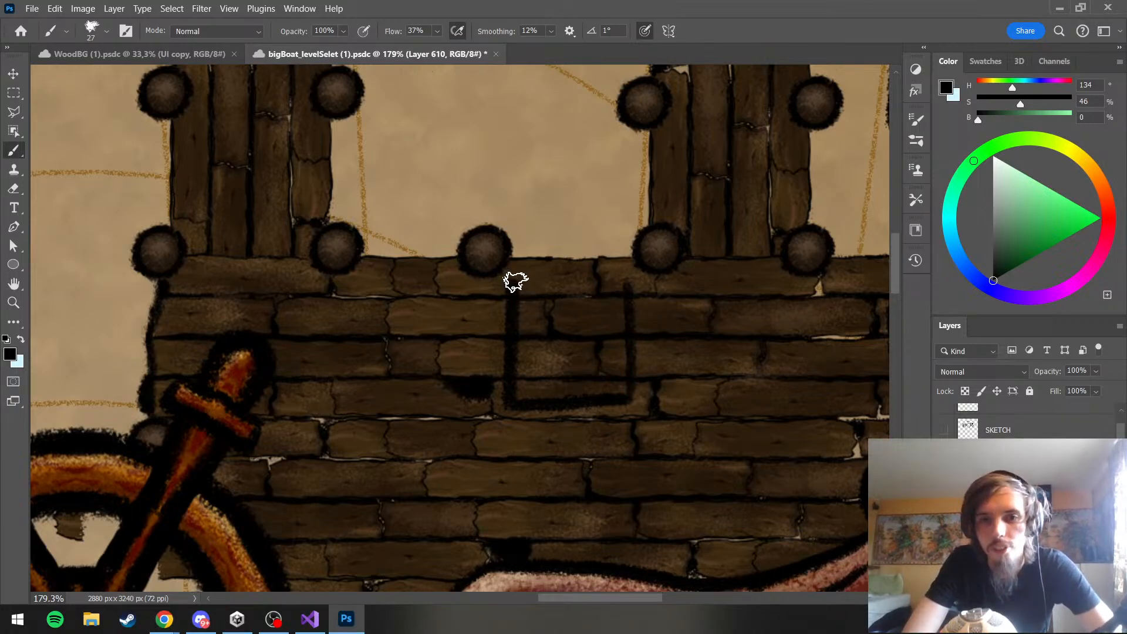
drag(506, 280, 628, 278)
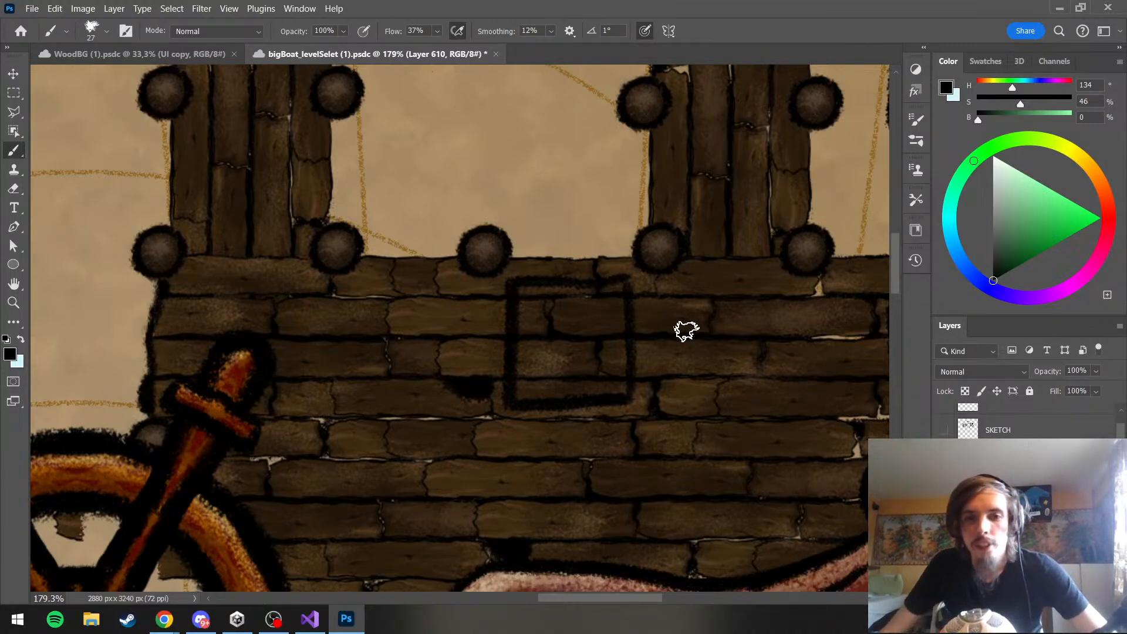
scroll(685, 331, down, 3)
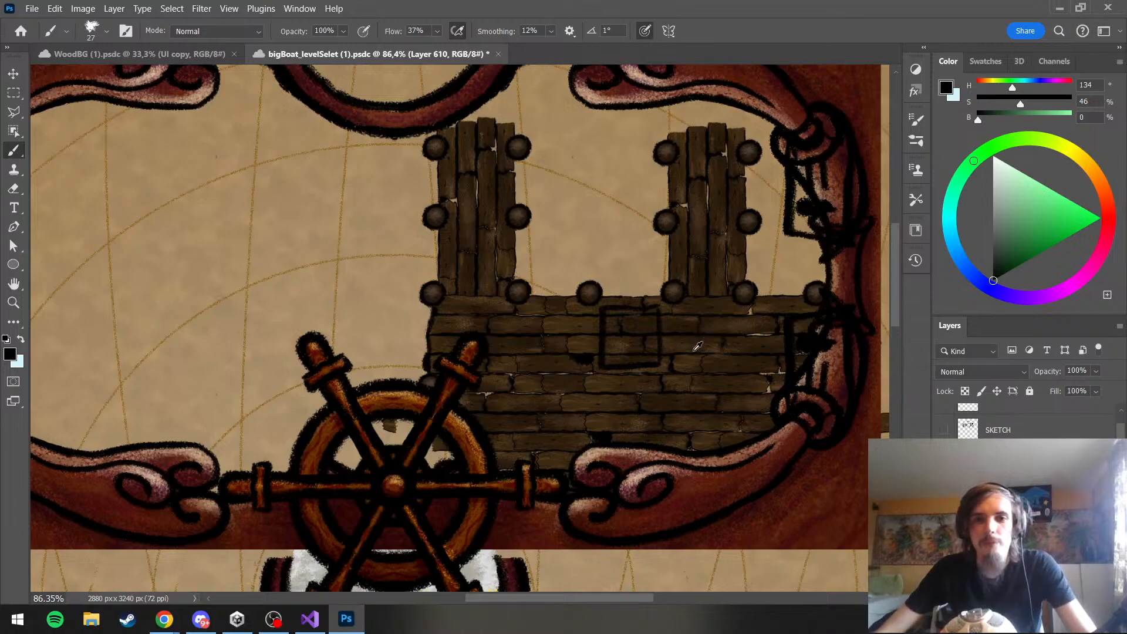
scroll(669, 298, up, 3)
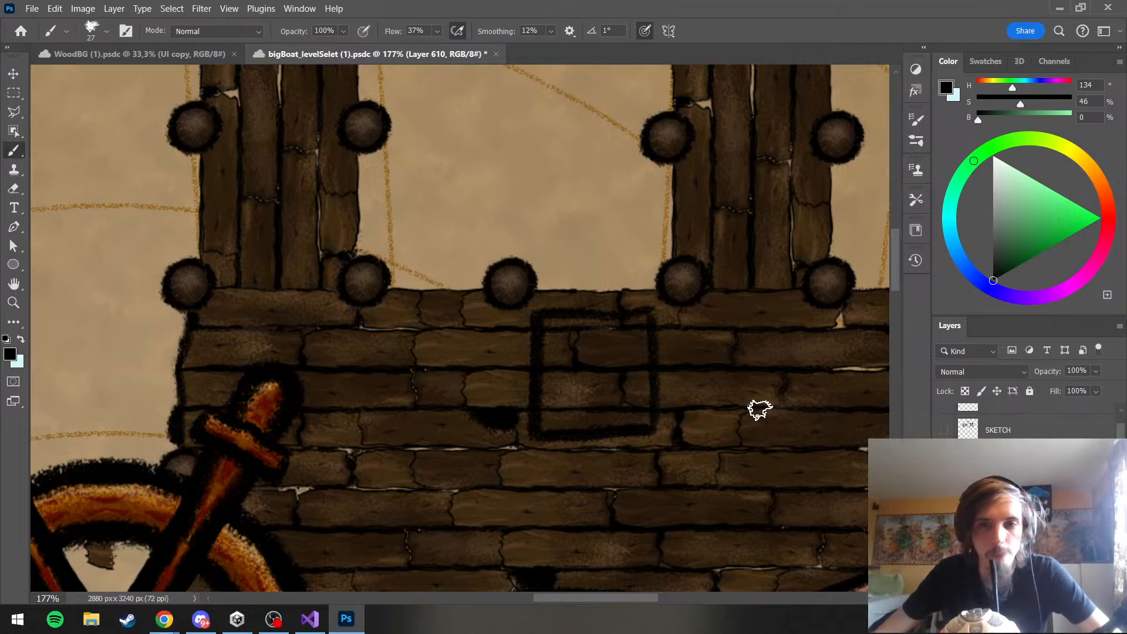
Group the planks with their Multiply shading layer inside the jetty's Walkway group, and save the document
scroll(1022, 499, down, 1)
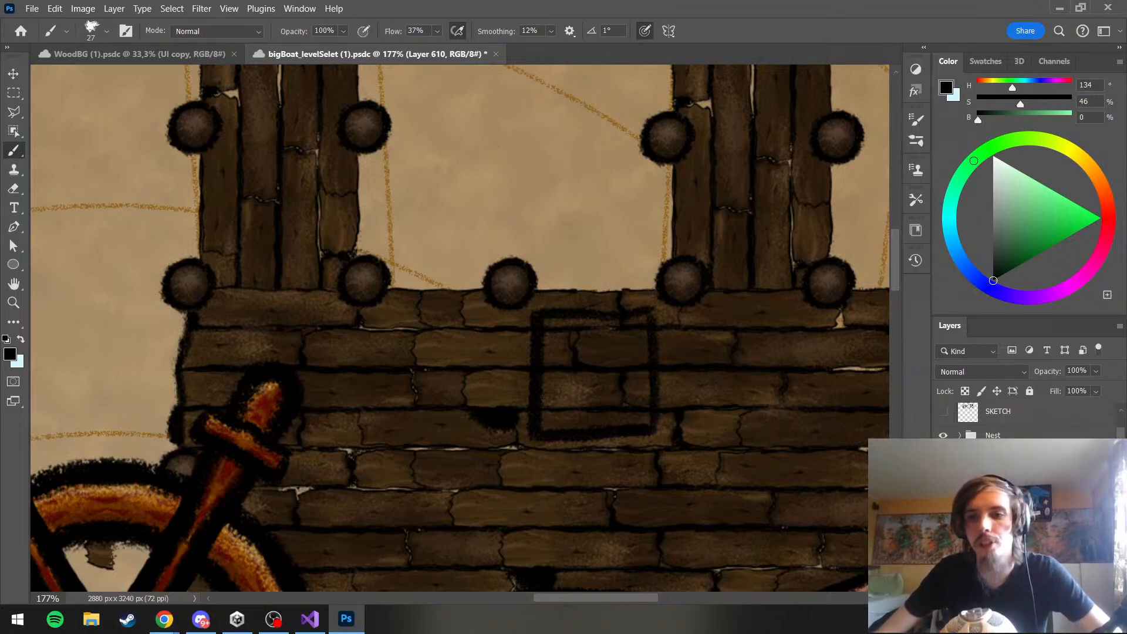
scroll(1022, 423, down, 1)
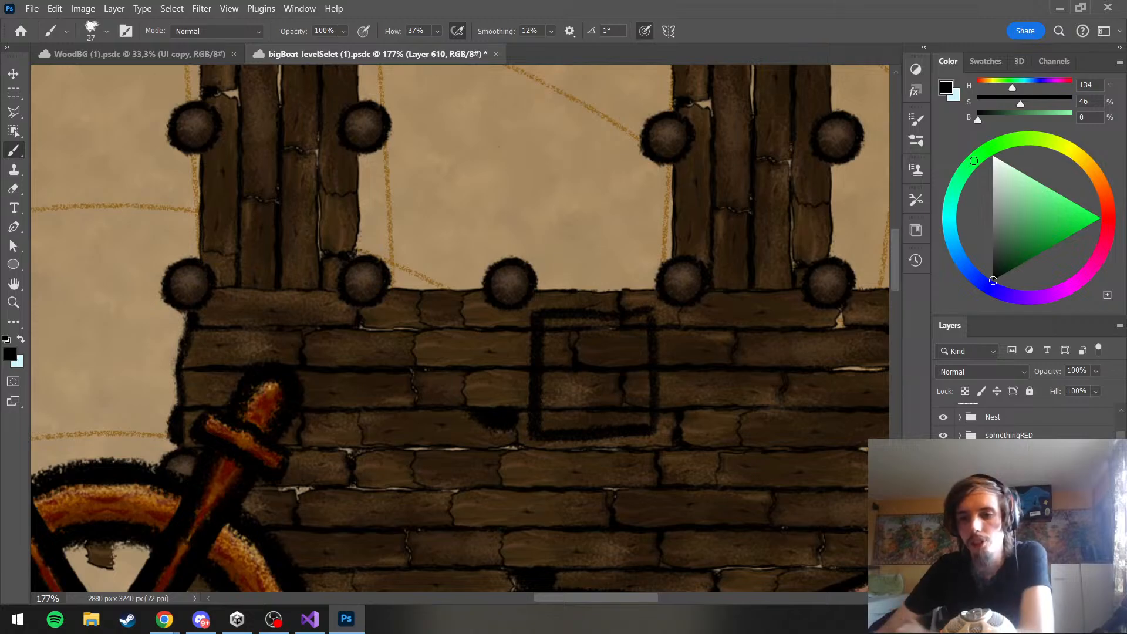
scroll(1022, 422, down, 2)
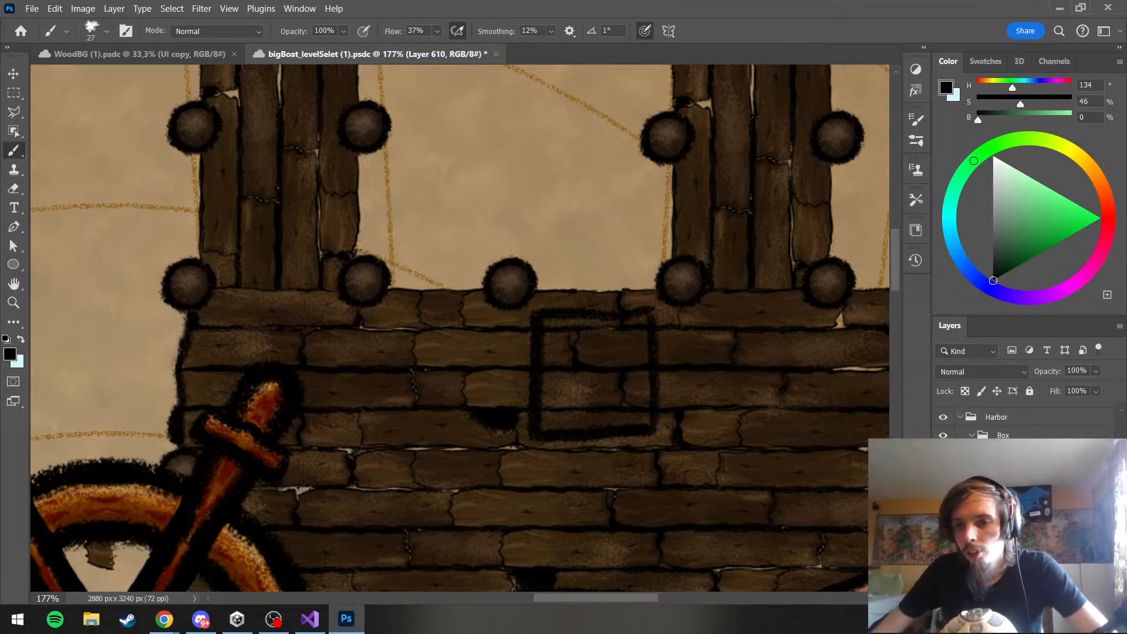
scroll(1021, 422, down, 3)
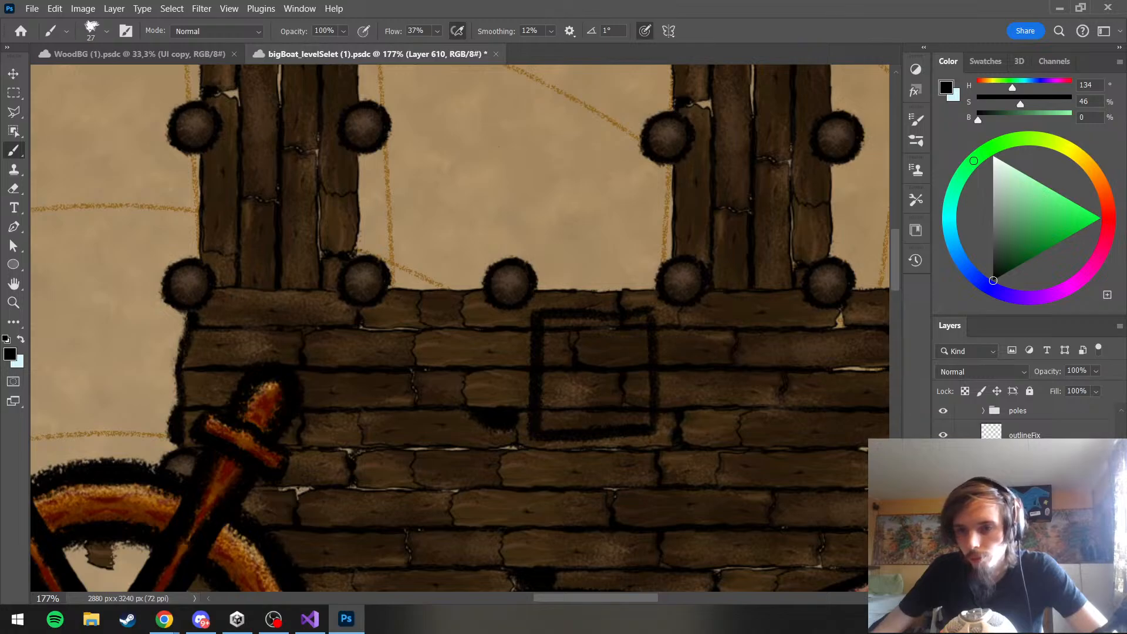
scroll(1021, 419, down, 3)
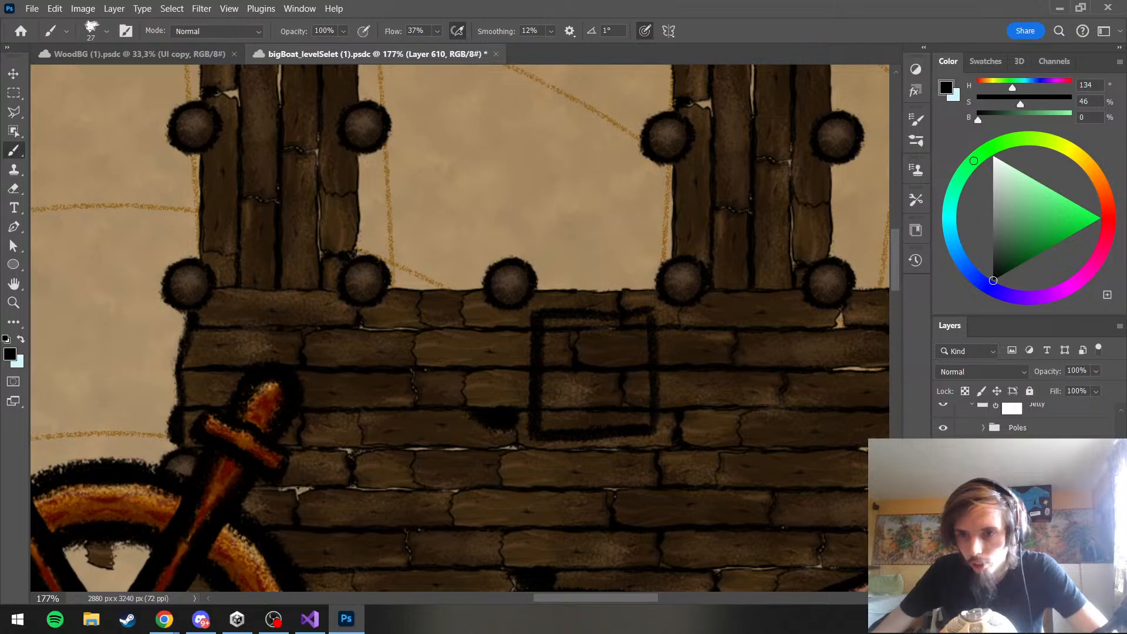
scroll(1022, 493, down, 3)
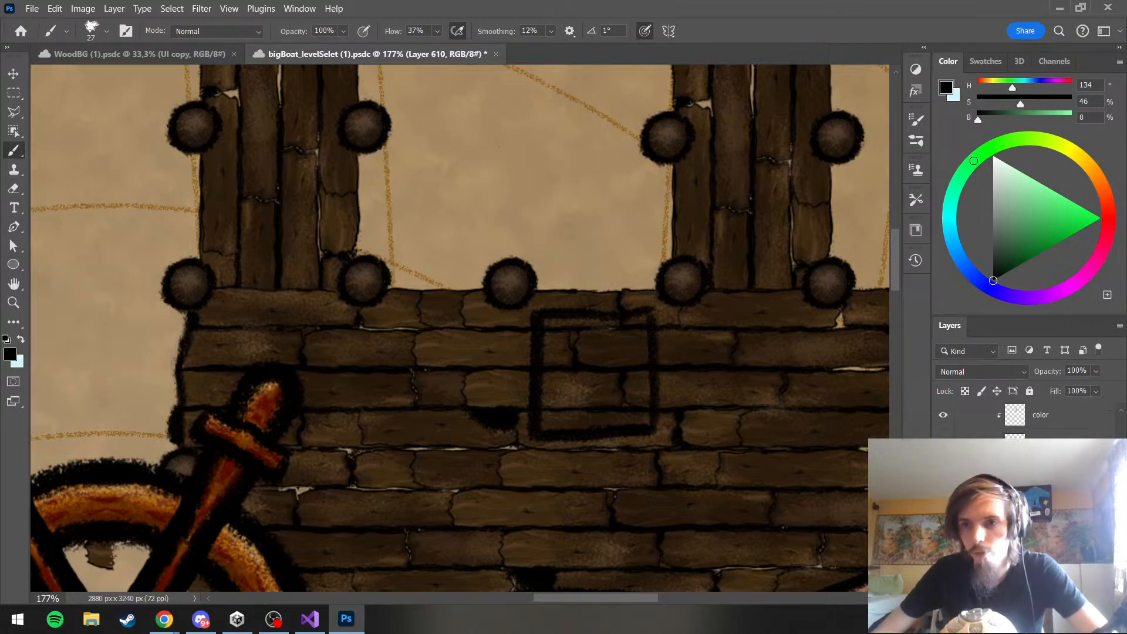
click(1023, 499)
scroll(1021, 420, up, 3)
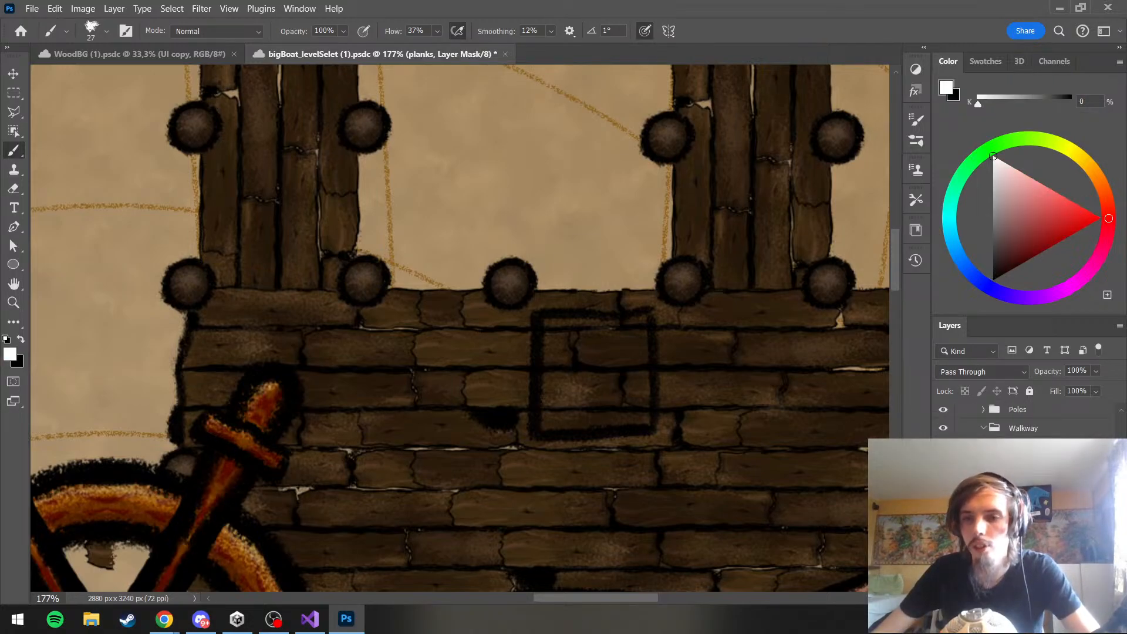
click(1022, 451)
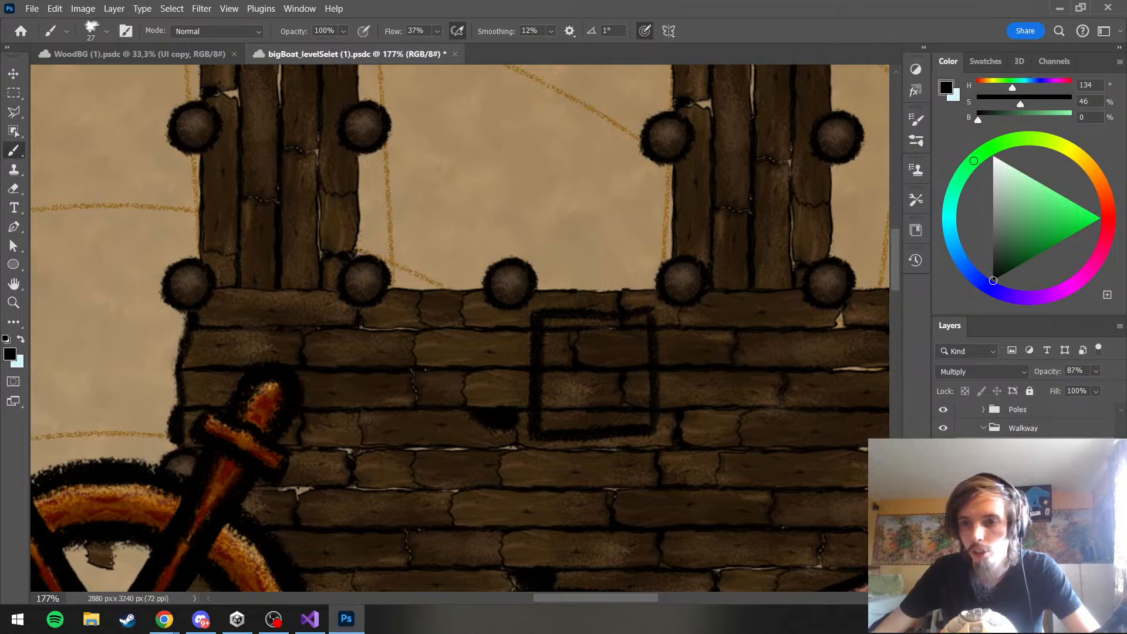
click(1022, 499)
shift+click(1023, 451)
key(ctrl+g)
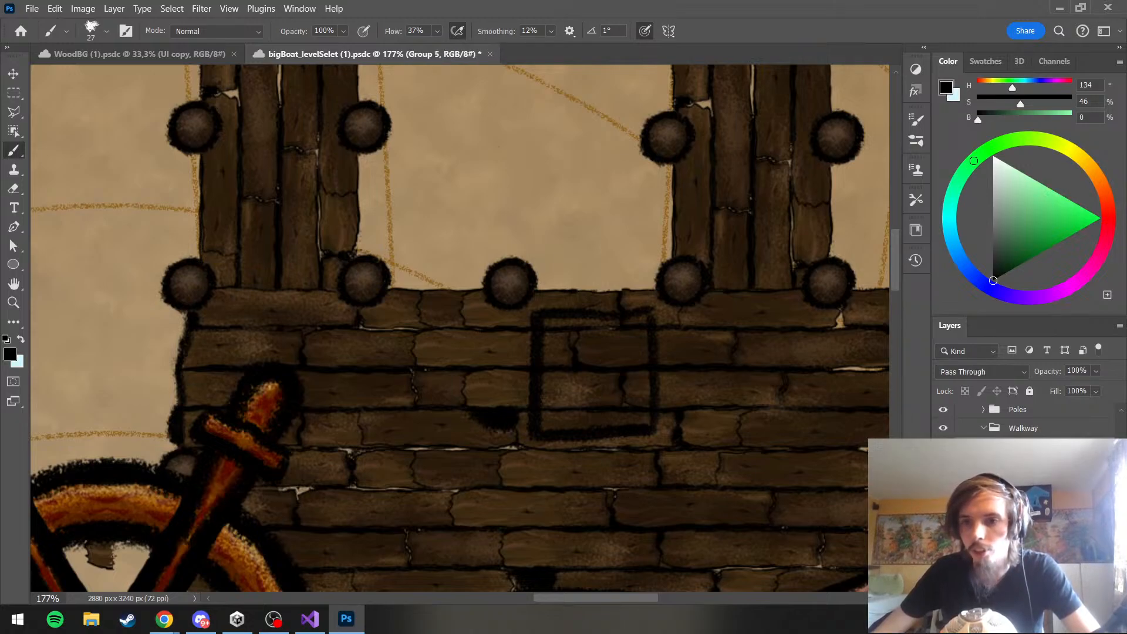
key(ctrl+s)
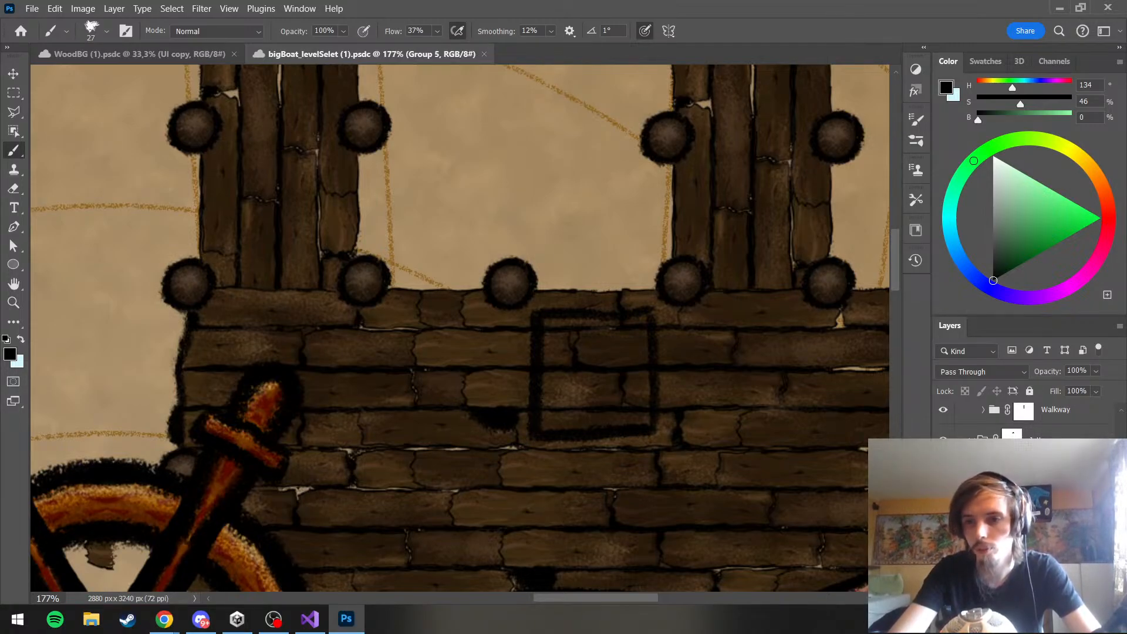
Duplicate the jetty's plankNshade group and place the copy directly below the Box group in the Harbor artwork
click(1036, 499)
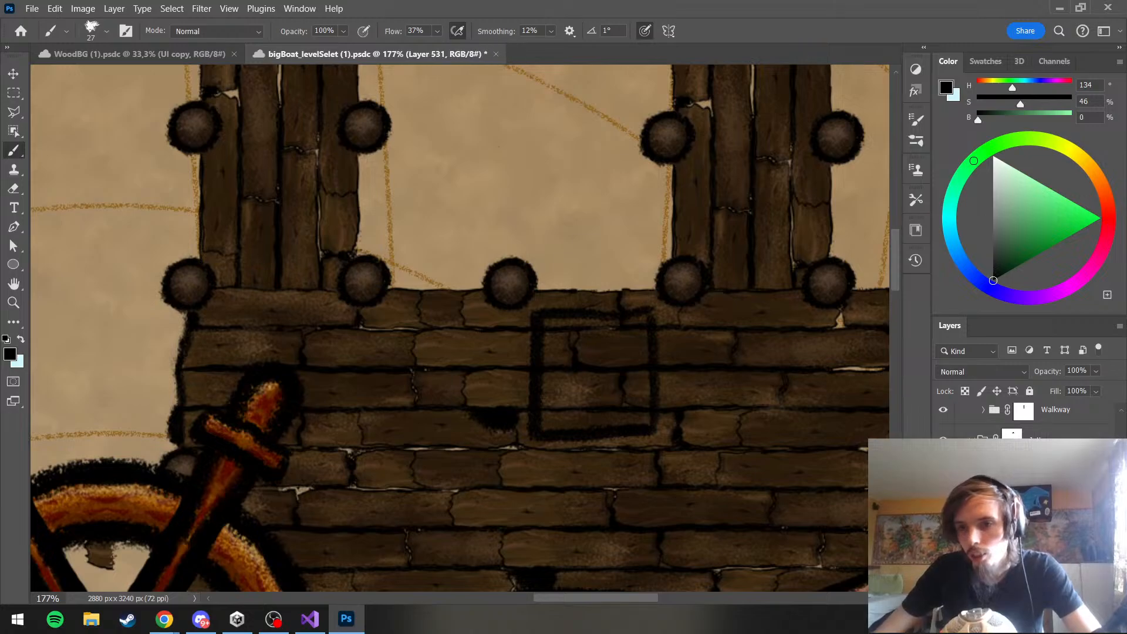
click(1036, 475)
scroll(1036, 476, up, 2)
scroll(1024, 423, up, 3)
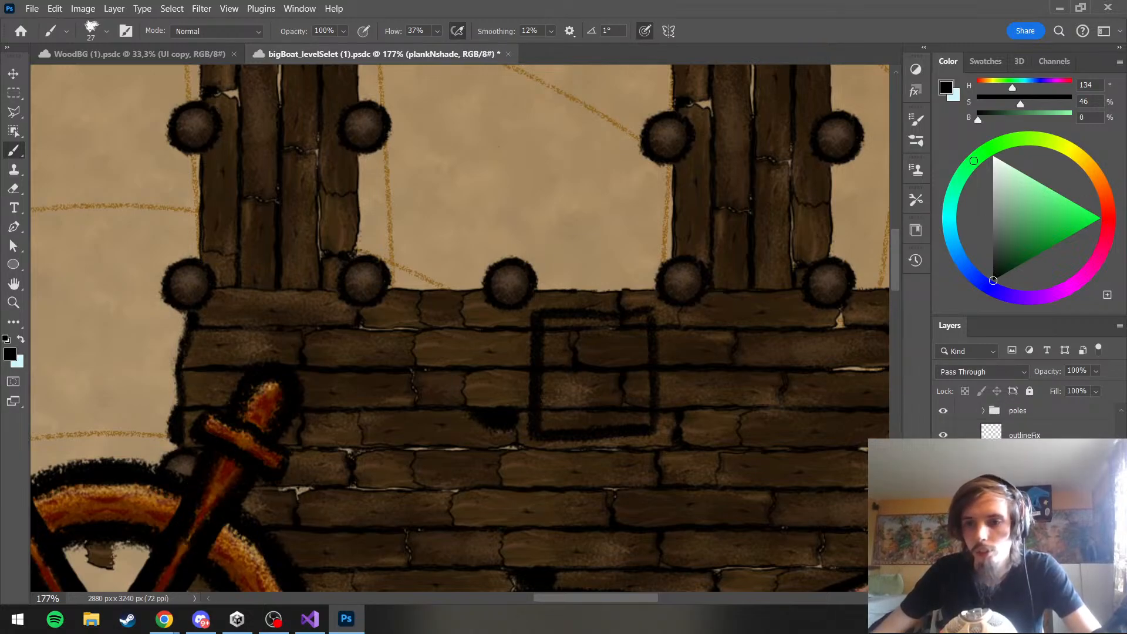
scroll(1016, 425, up, 3)
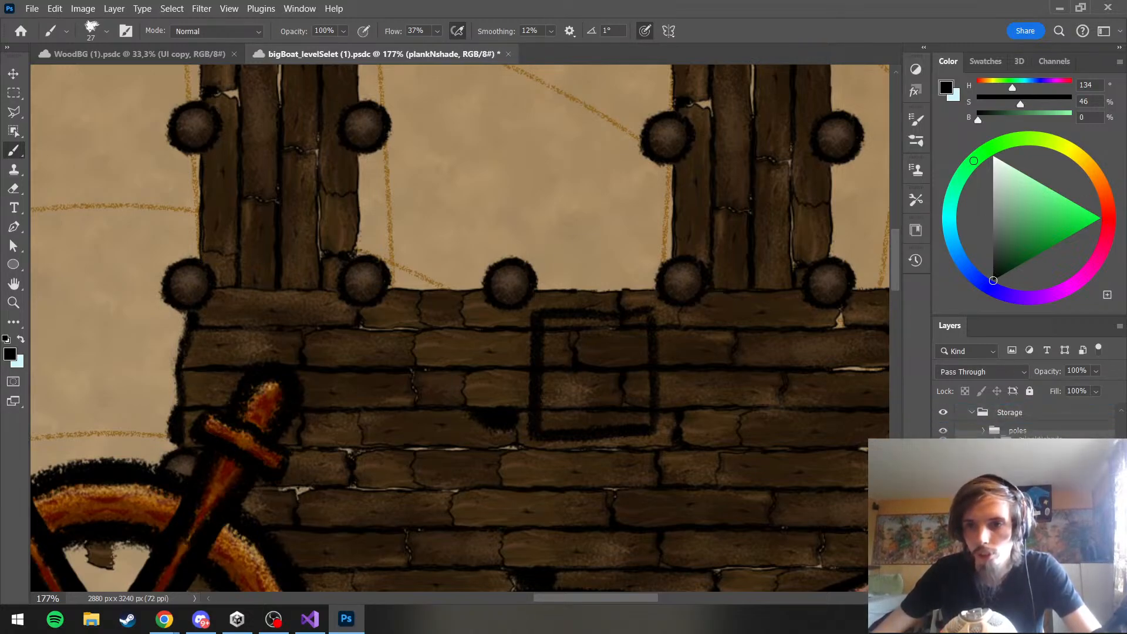
click(1016, 430)
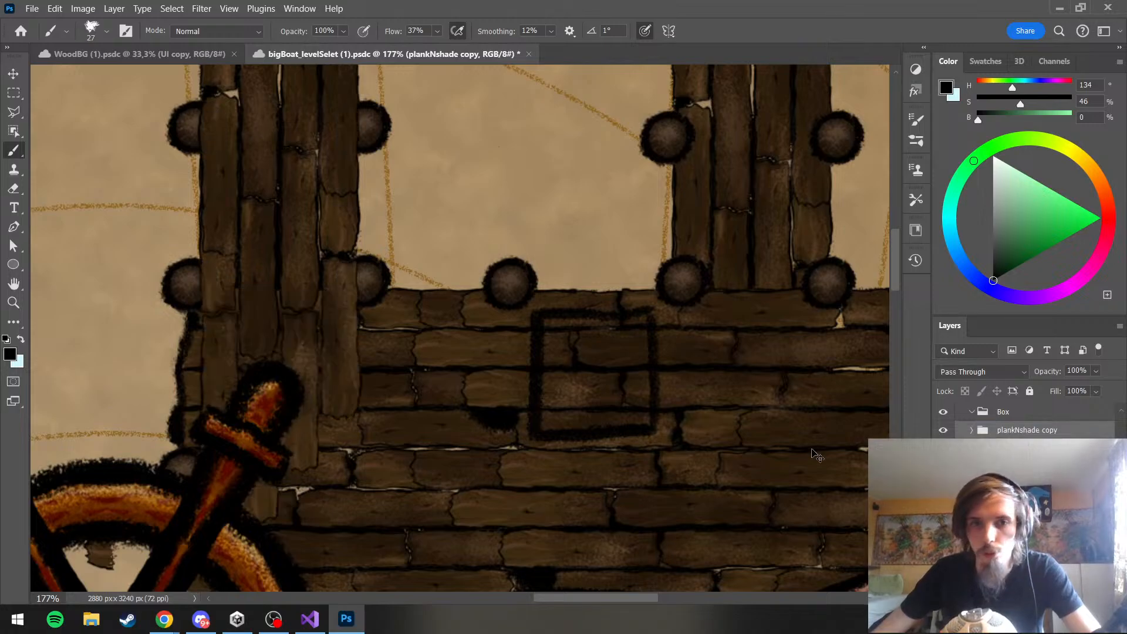
Rotate the copied planks 90° clockwise, scale them to about 67%, and position them over the black box outline on the deck
key(ctrl+t)
drag(303, 286, 629, 411)
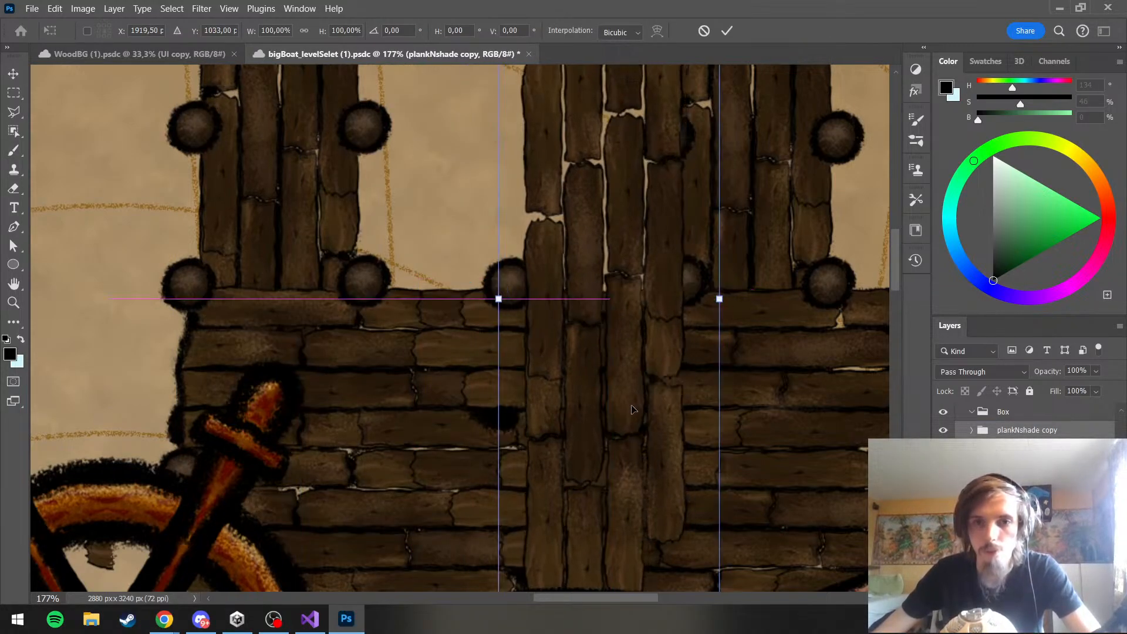
right_click(642, 362)
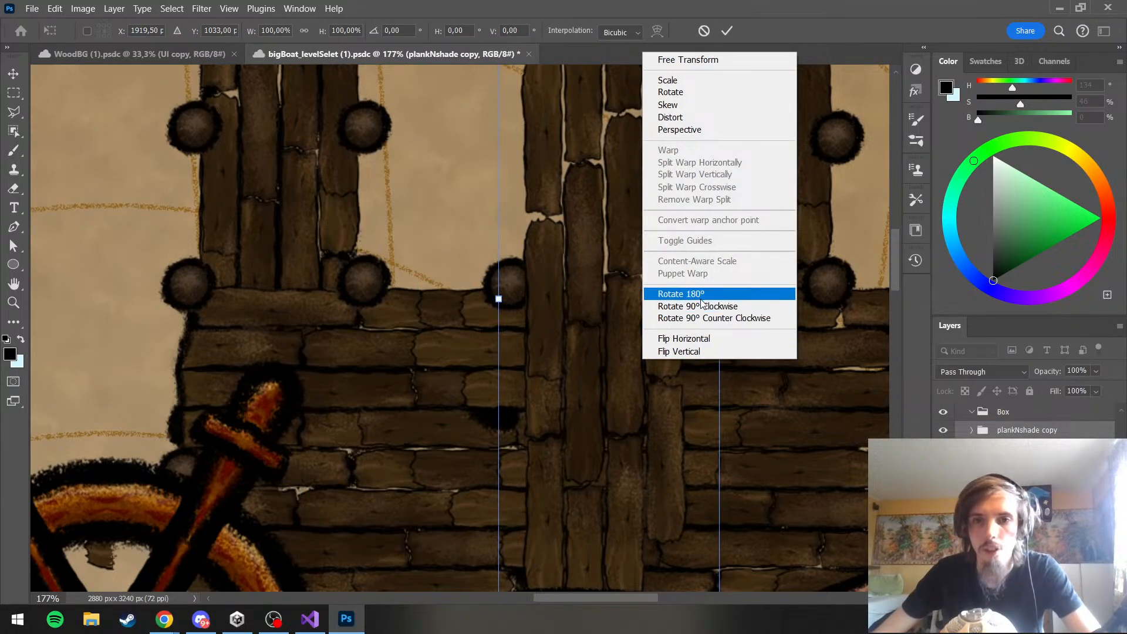
click(698, 306)
drag(666, 337, 586, 383)
drag(178, 255, 471, 342)
drag(613, 391, 562, 389)
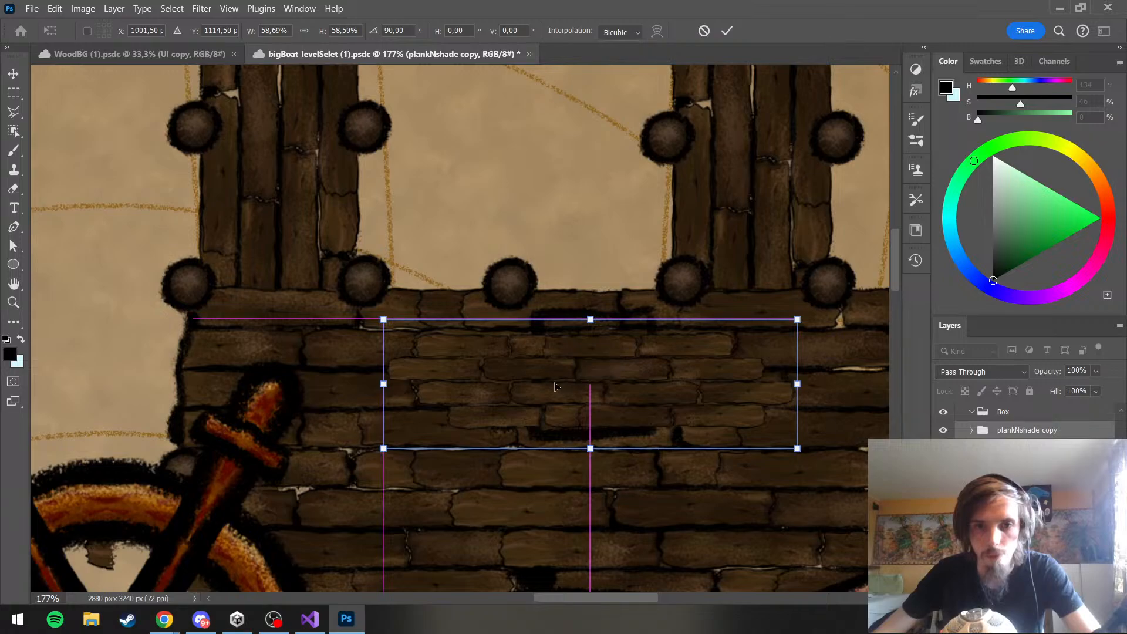
drag(381, 319, 324, 299)
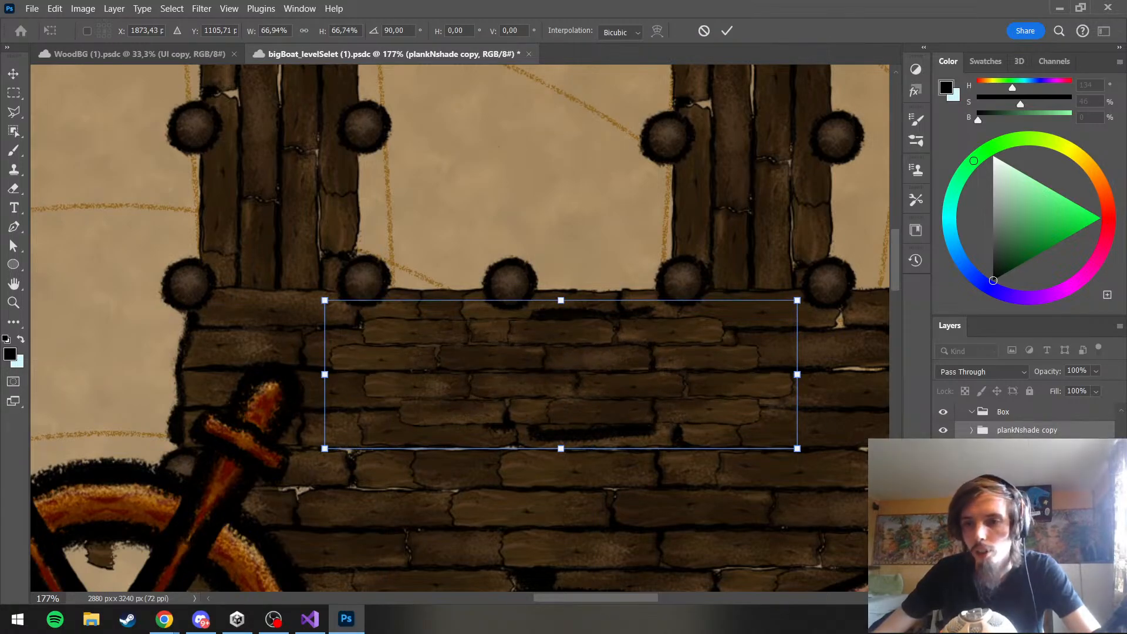
key(Return)
key(b)
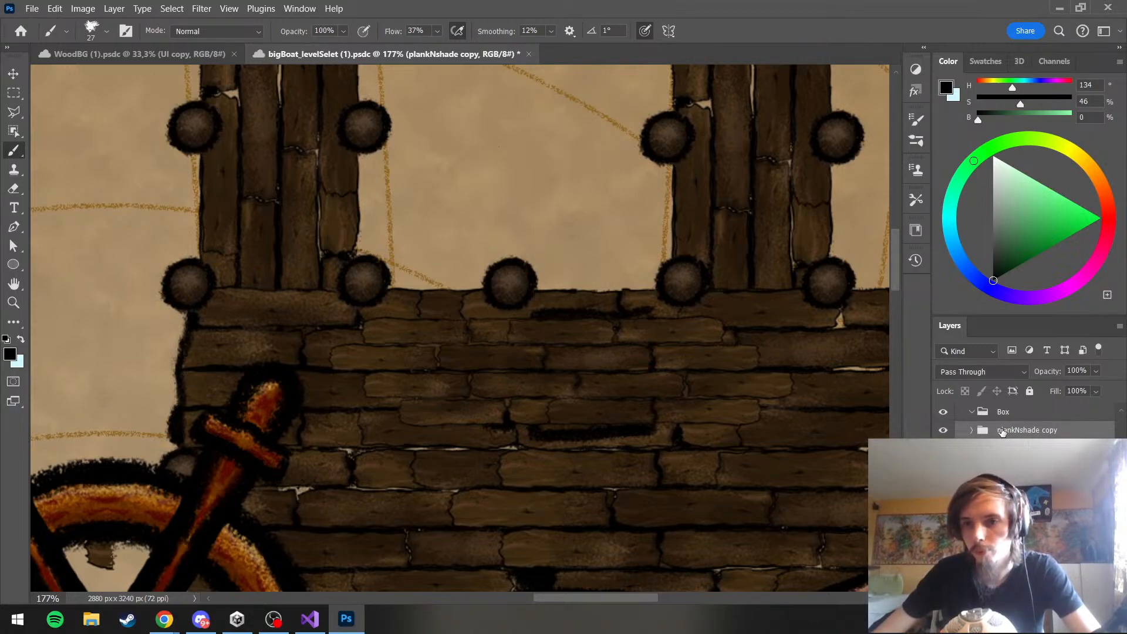
Add a layer mask to the Box group, fill it with black, and make white the painting color
click(1022, 411)
click(1012, 597)
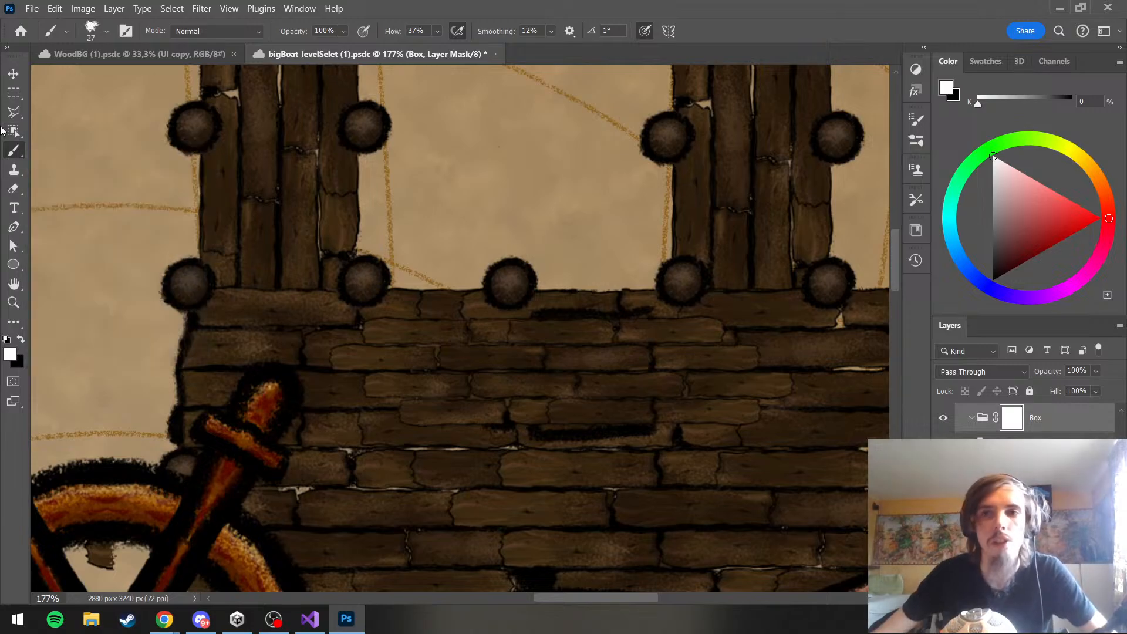
key(x)
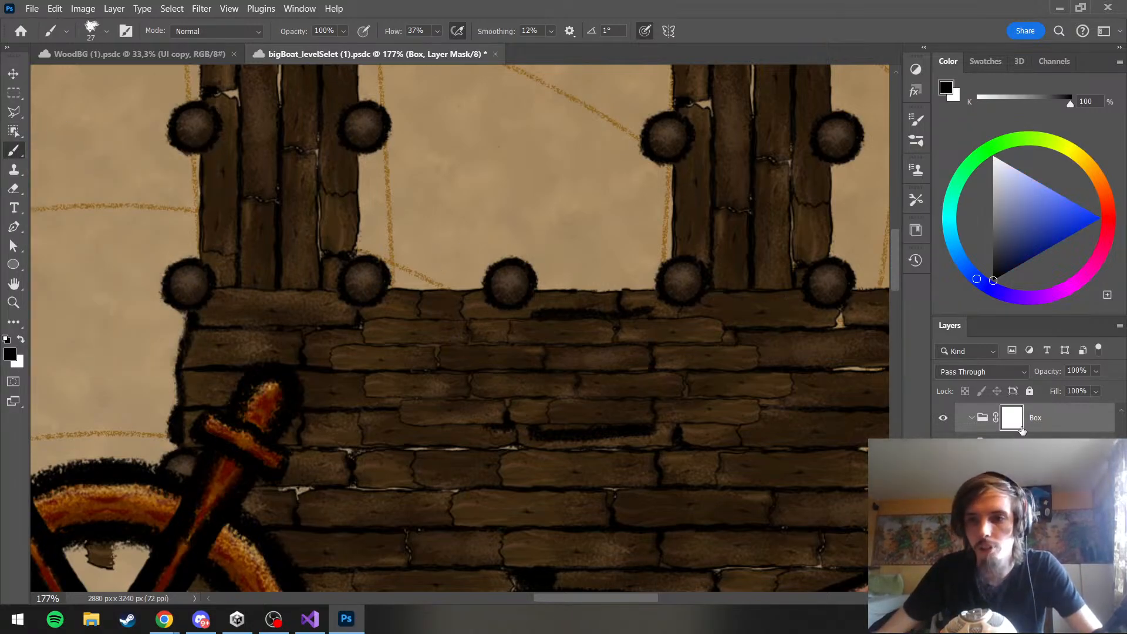
key(alt+BackSpace)
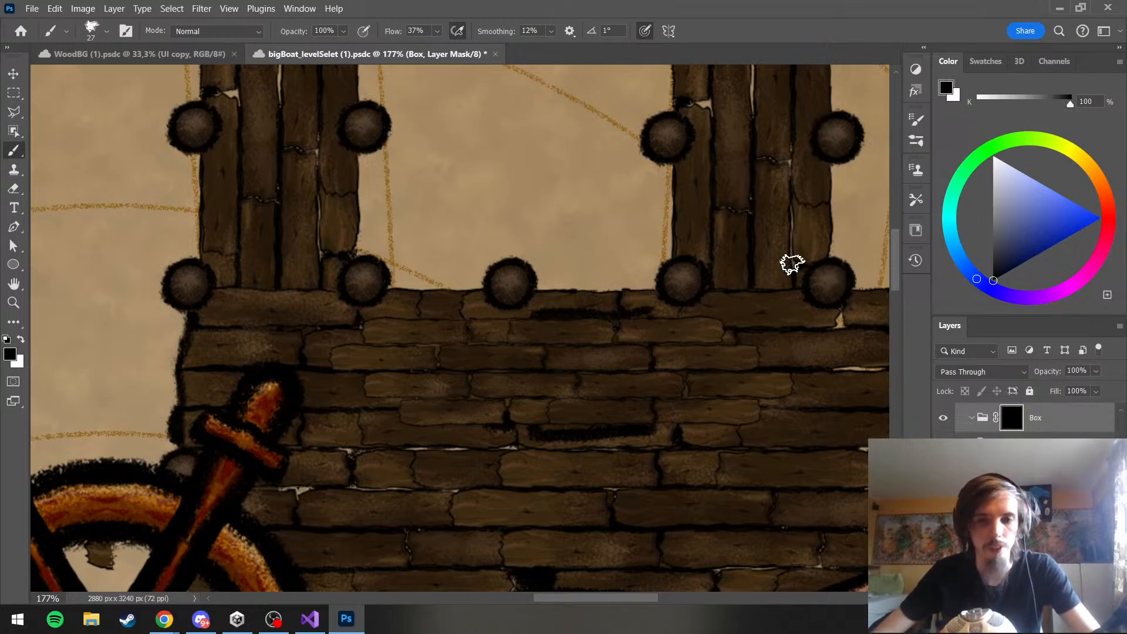
key(x)
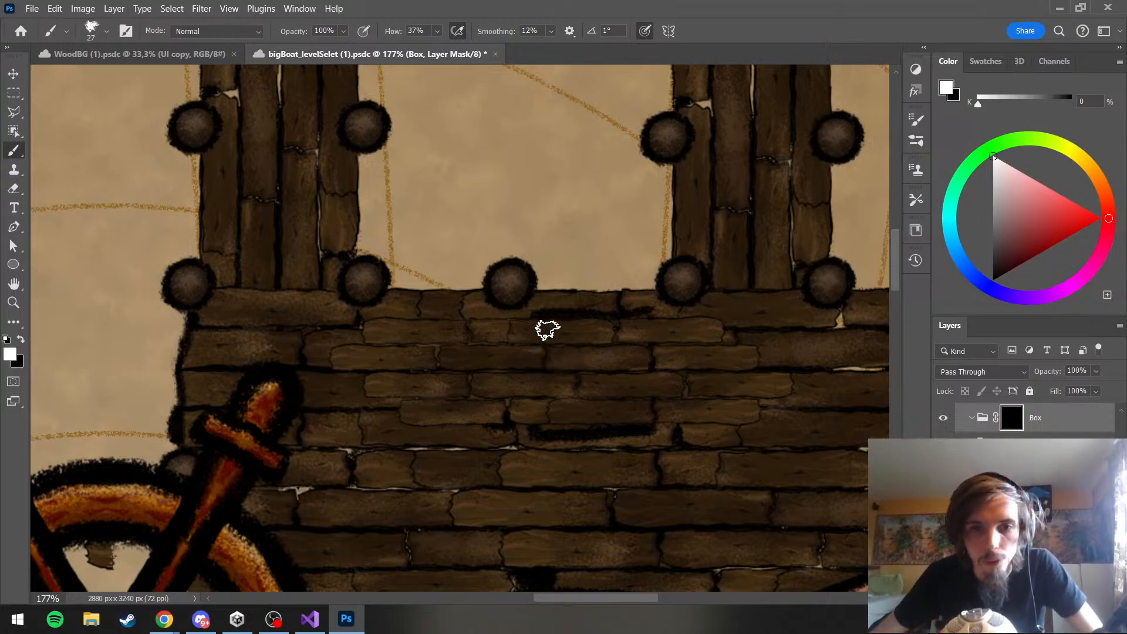
Move the copied plank group inside the masked Box group
scroll(999, 437, up, 2)
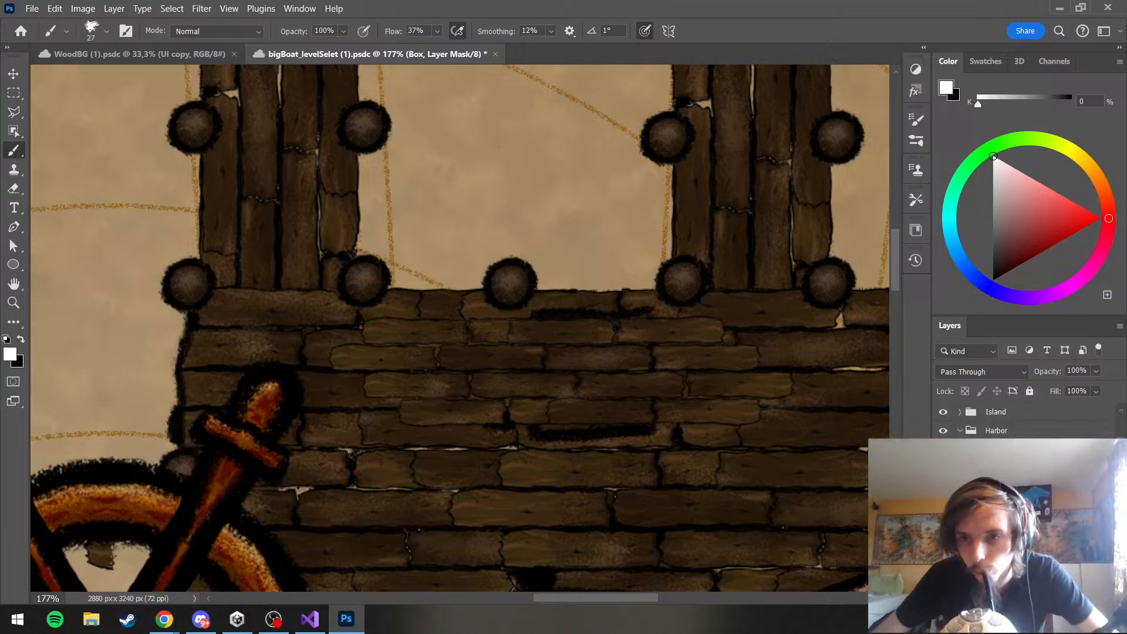
click(972, 467)
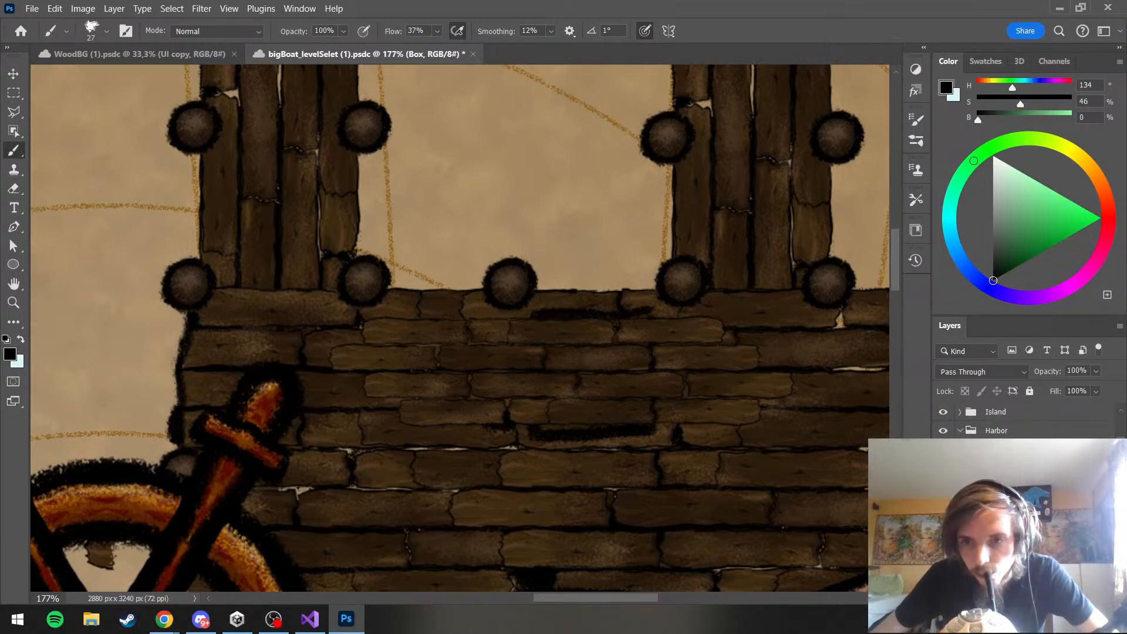
click(1002, 487)
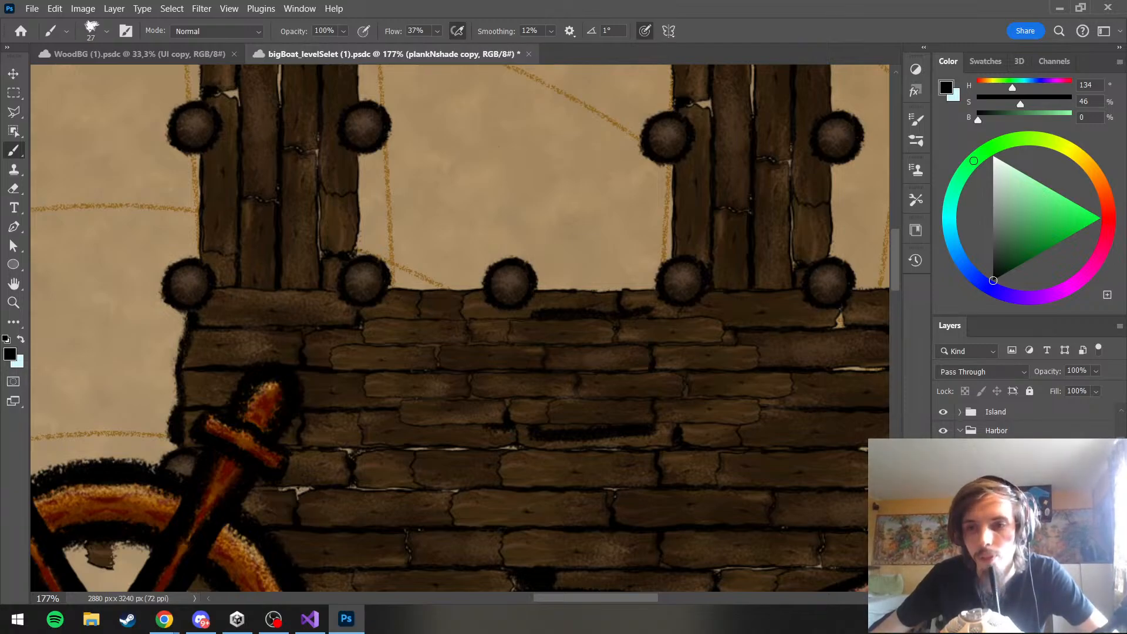
click(943, 488)
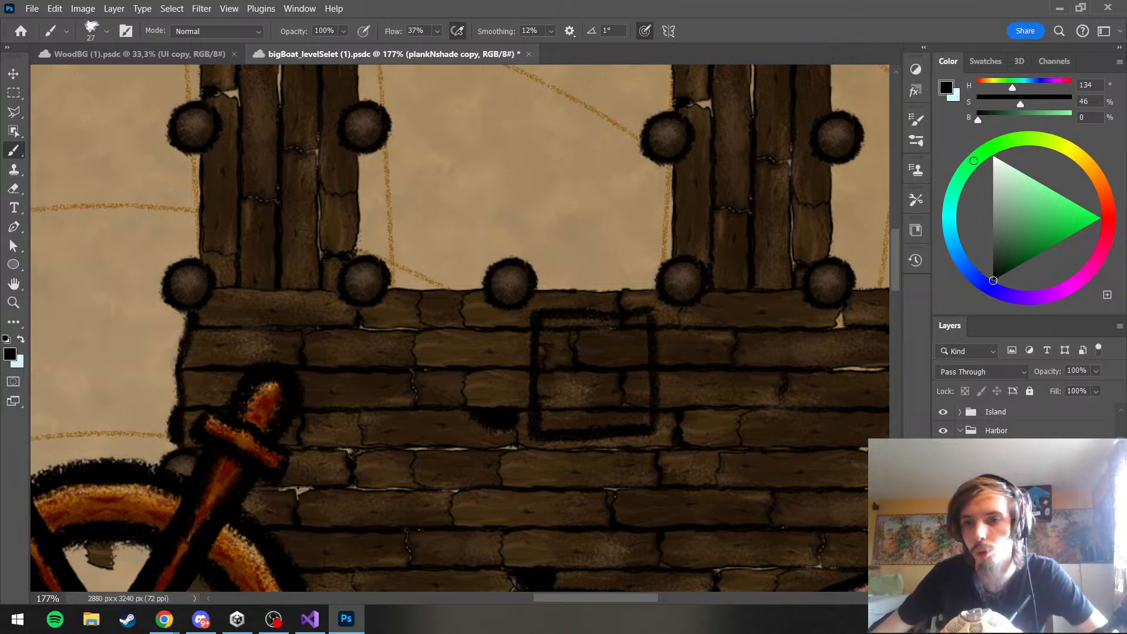
Try placing the box outline layer inside the masked Box group as well
click(1001, 487)
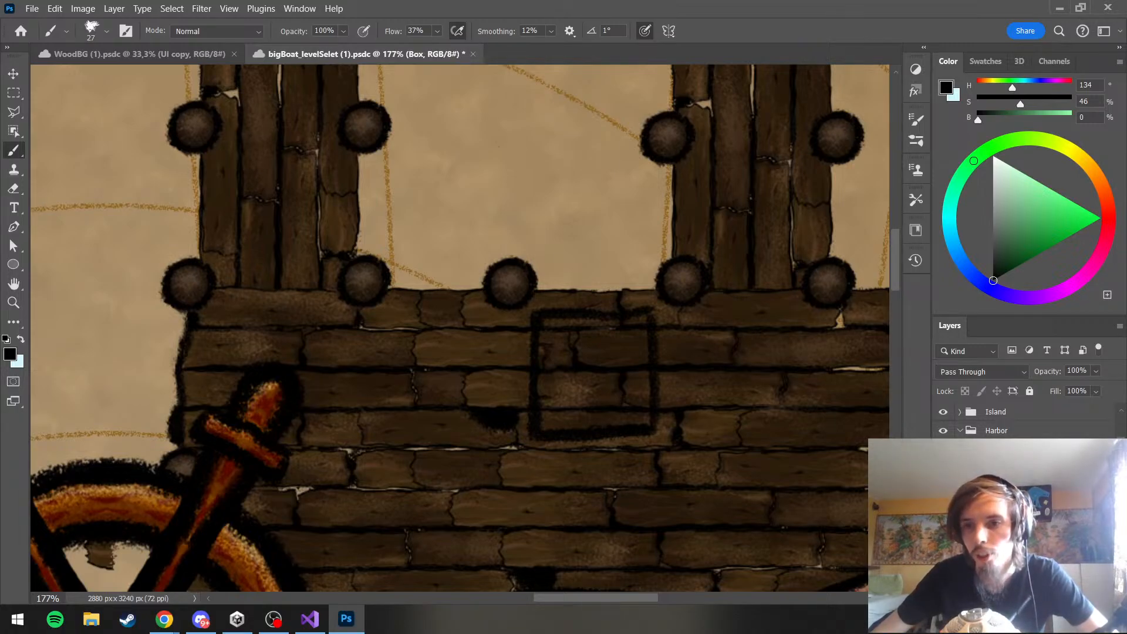
key(Delete)
key(ctrl+z)
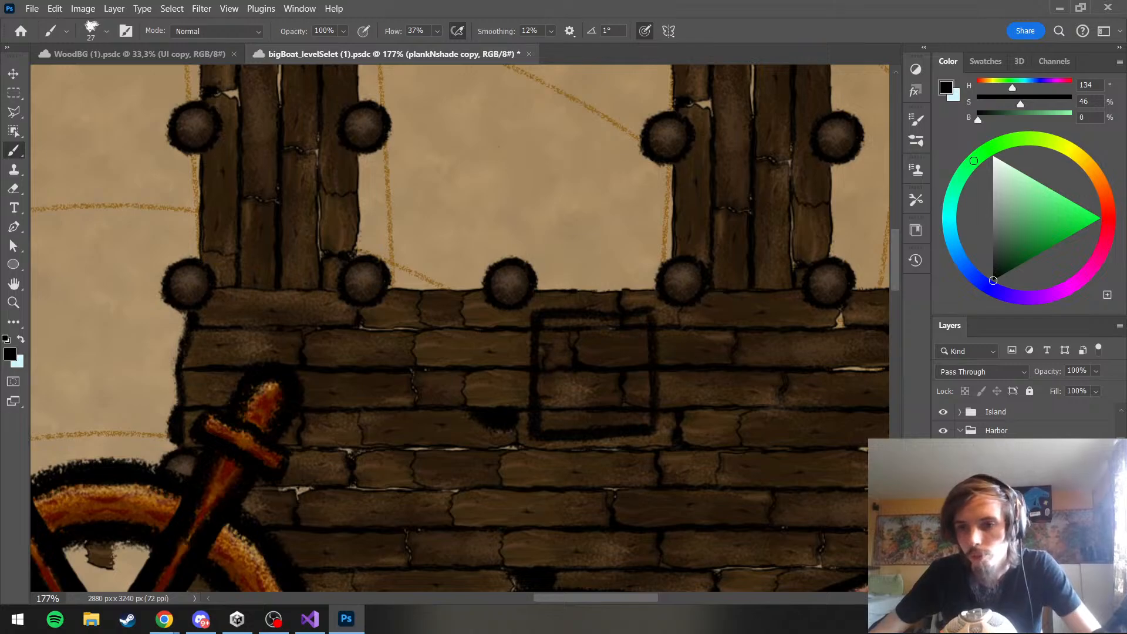
key(ctrl+z)
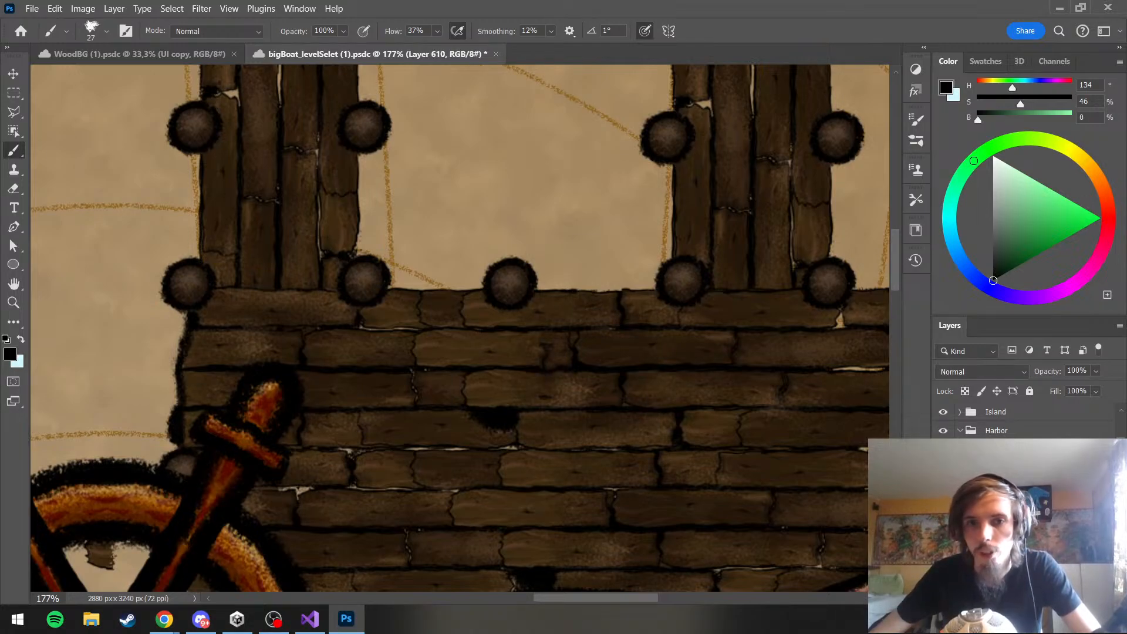
Keep the outline layer outside the Box mask and paint the mask white within the outline to reveal the copied planks
click(1016, 505)
click(1007, 488)
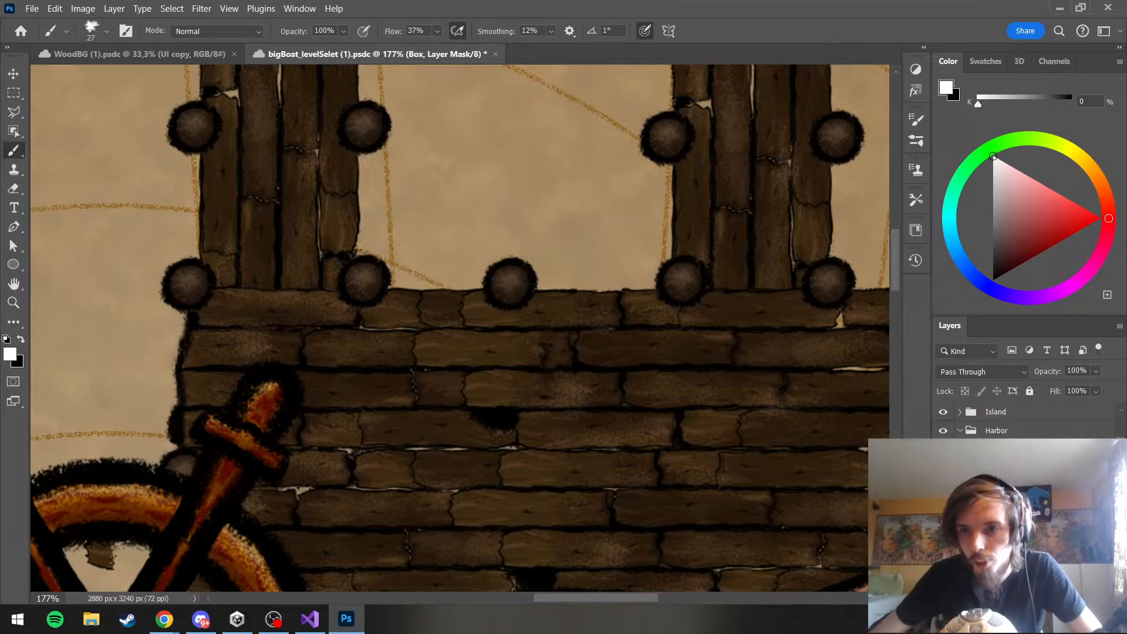
drag(541, 333, 541, 396)
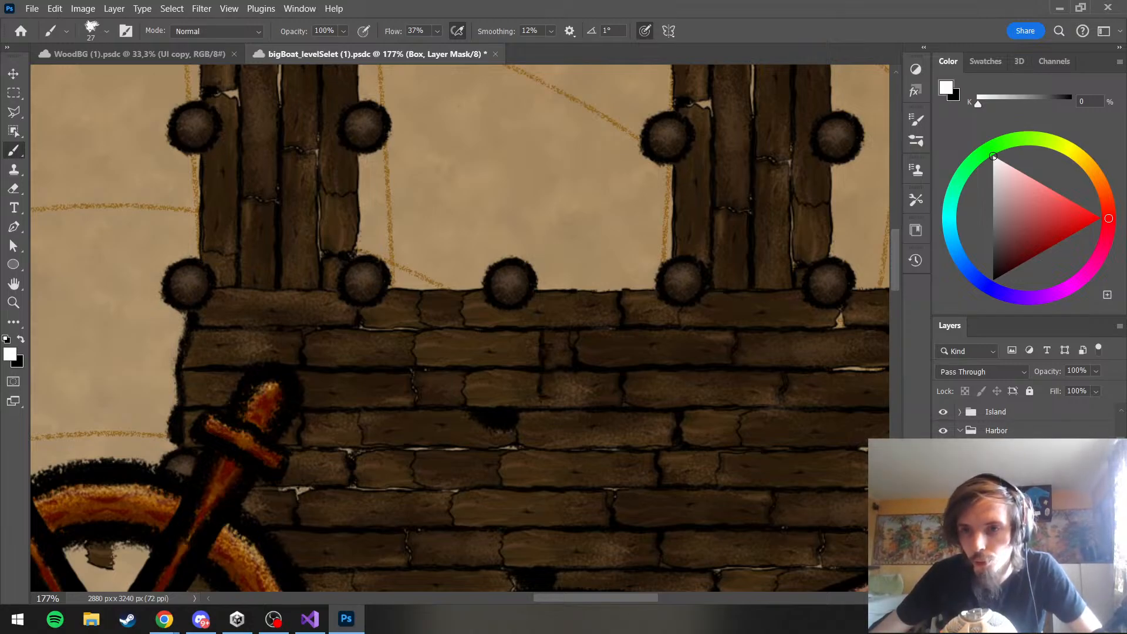
drag(536, 436, 653, 431)
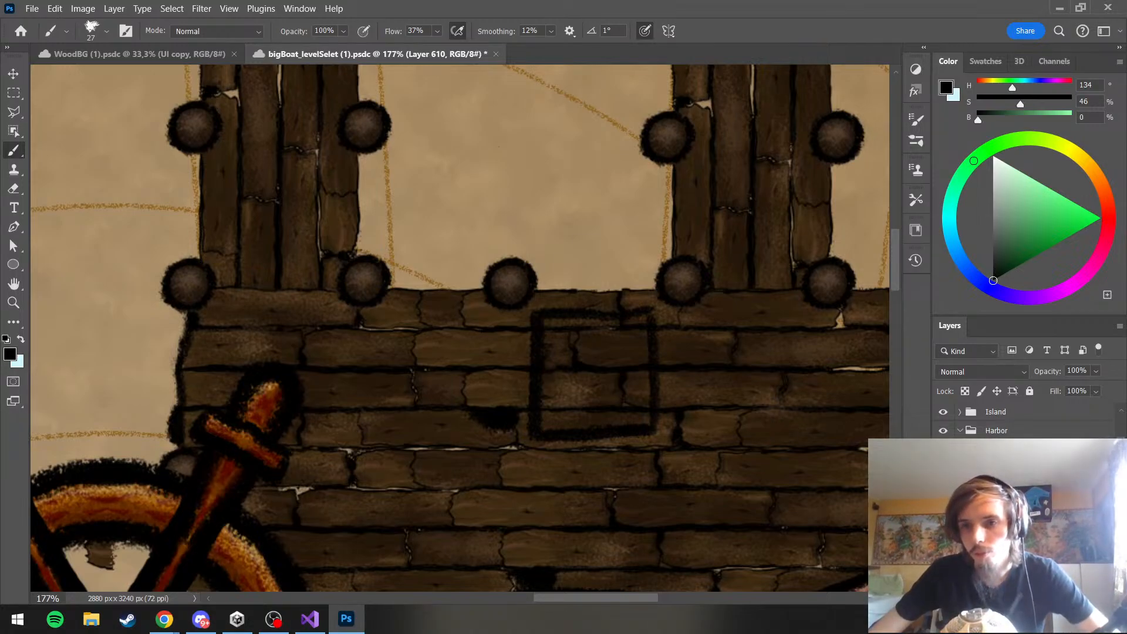
click(998, 499)
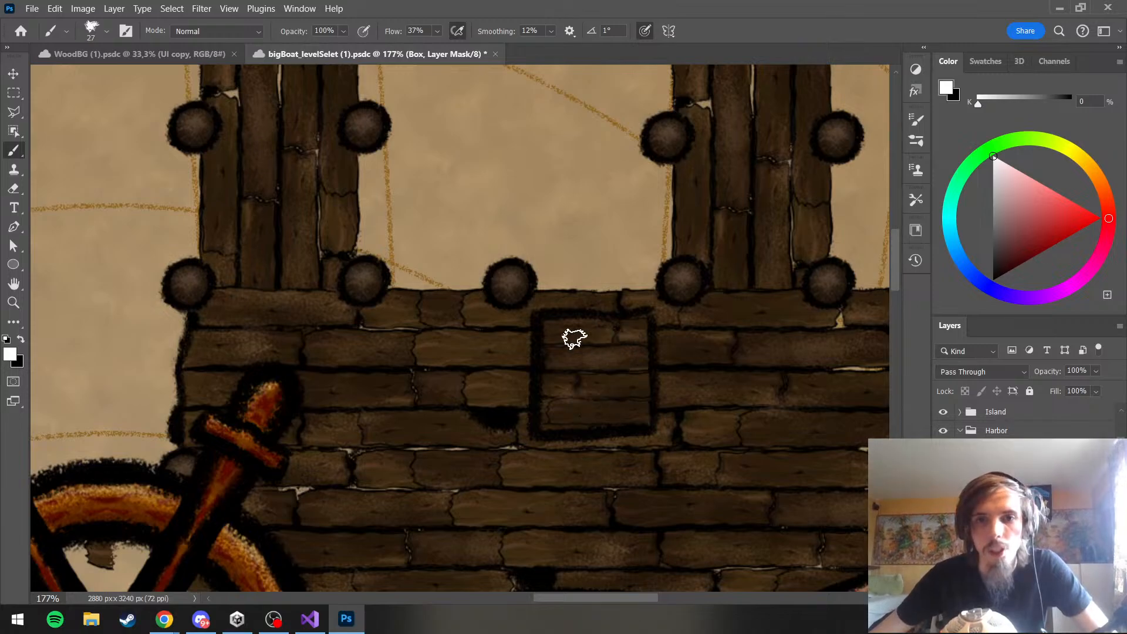
click(1012, 549)
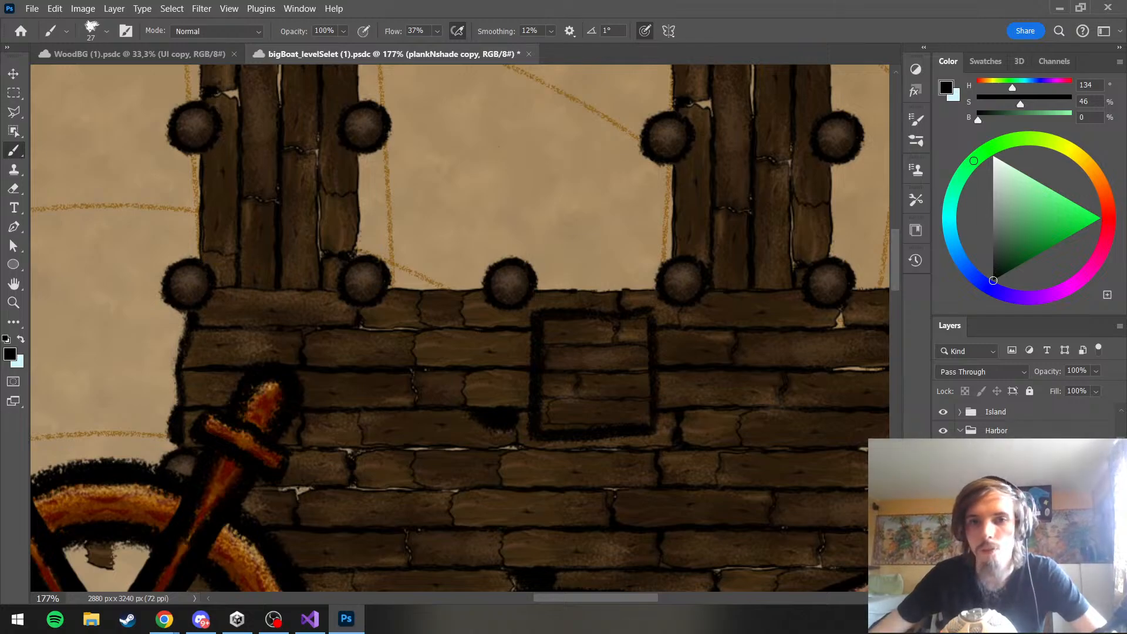
Add a pale yellow color overlay (H 51, S 37, B 100) to the copied plank group, blended so the plank texture shows through
double_click(1013, 549)
click(0, 343)
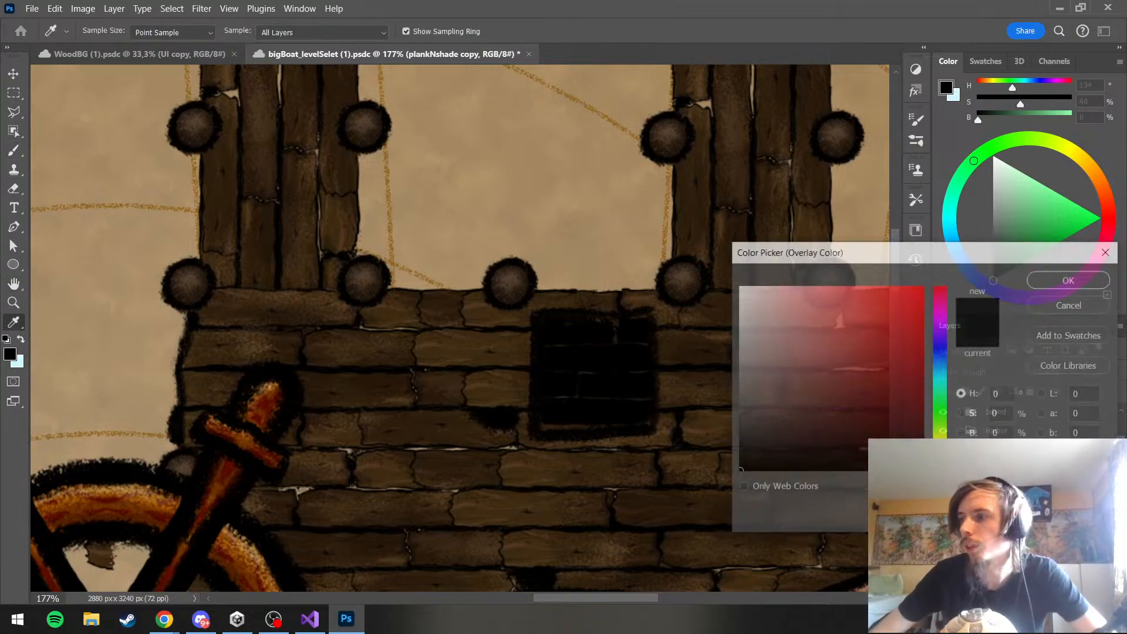
click(940, 447)
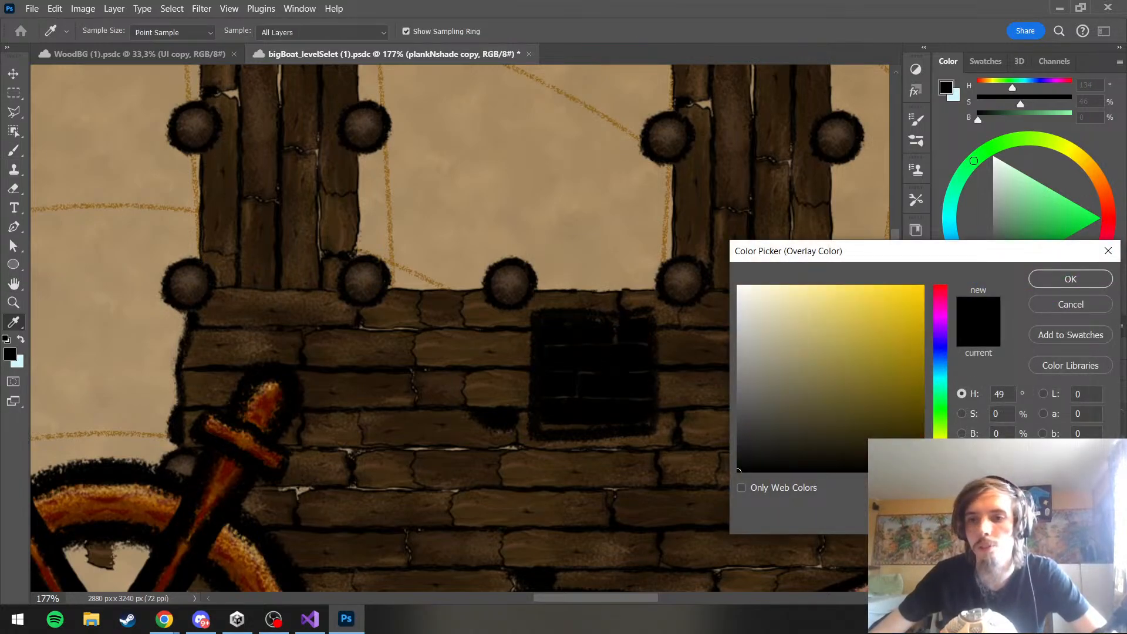
mouse_move(922, 405)
mouse_down()
mouse_move(845, 297)
mouse_move(860, 286)
mouse_move(805, 287)
mouse_up()
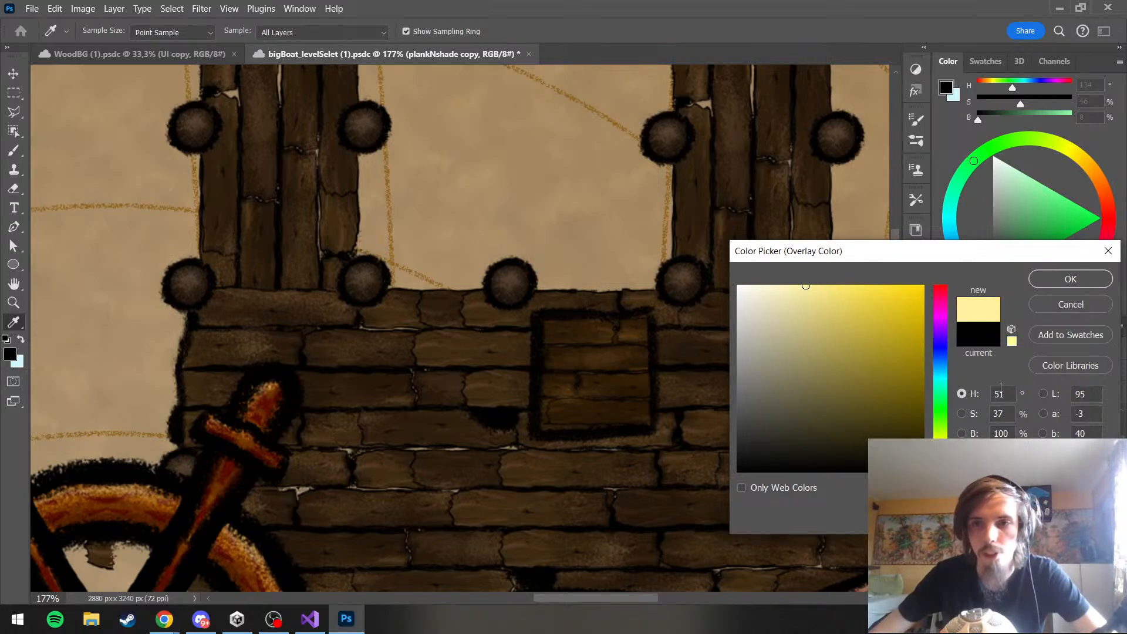
click(1050, 280)
key(h)
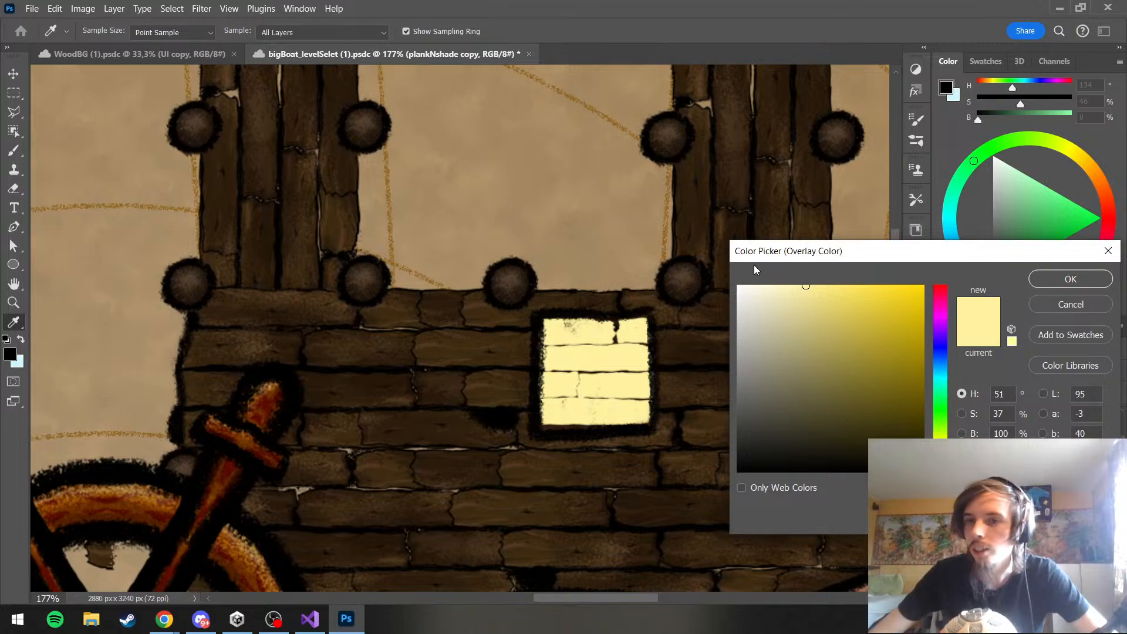
click(1096, 272)
key(h)
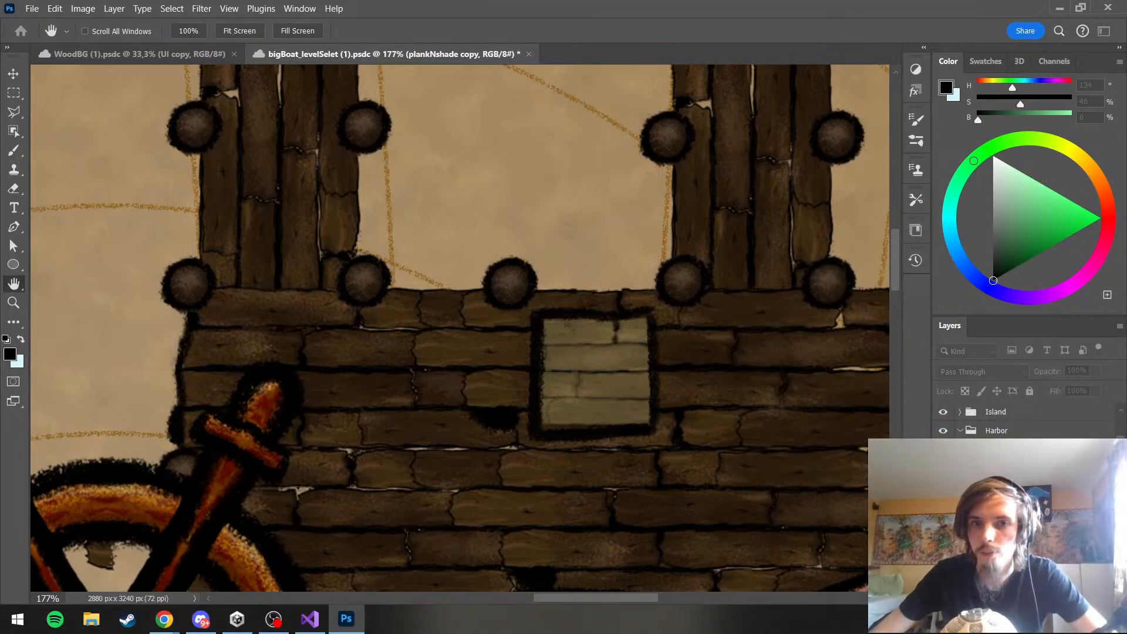
Change the copied plank group's color overlay to a light orange with H 25, S 57, B 100
click(879, 334)
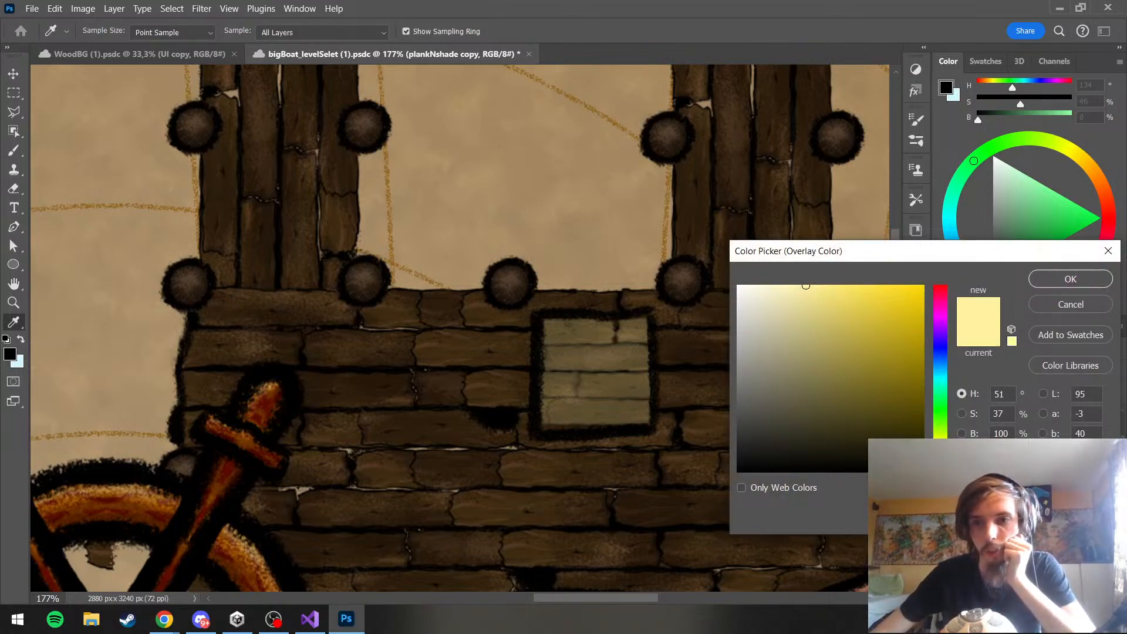
click(807, 332)
mouse_move(826, 376)
mouse_down()
mouse_move(853, 428)
mouse_move(885, 353)
mouse_move(751, 352)
mouse_move(760, 332)
mouse_up()
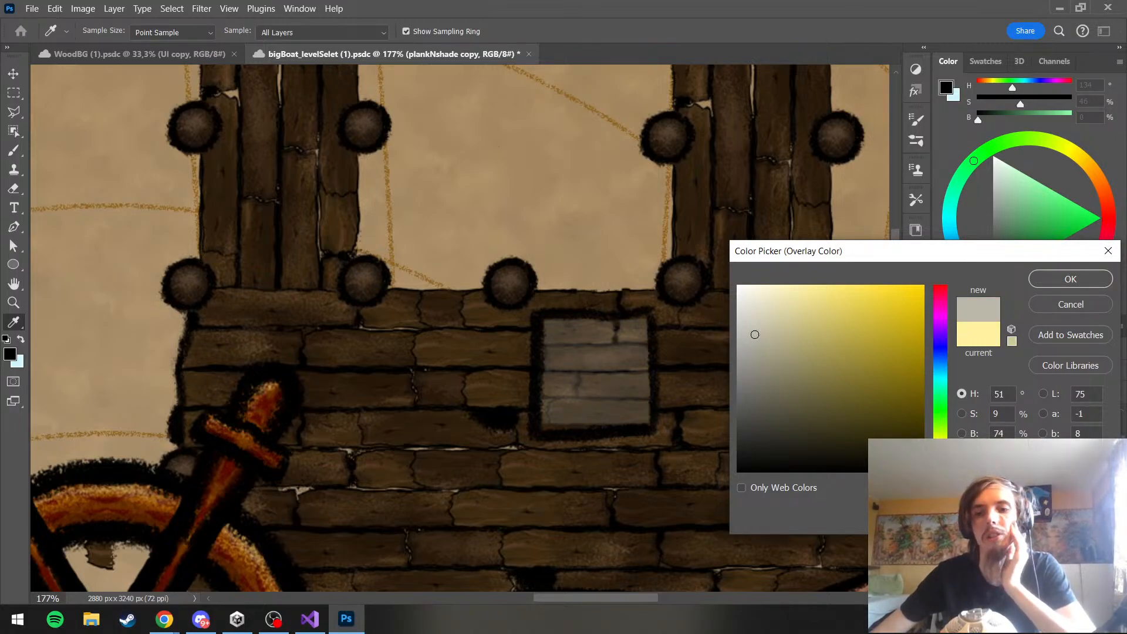
drag(940, 447, 940, 454)
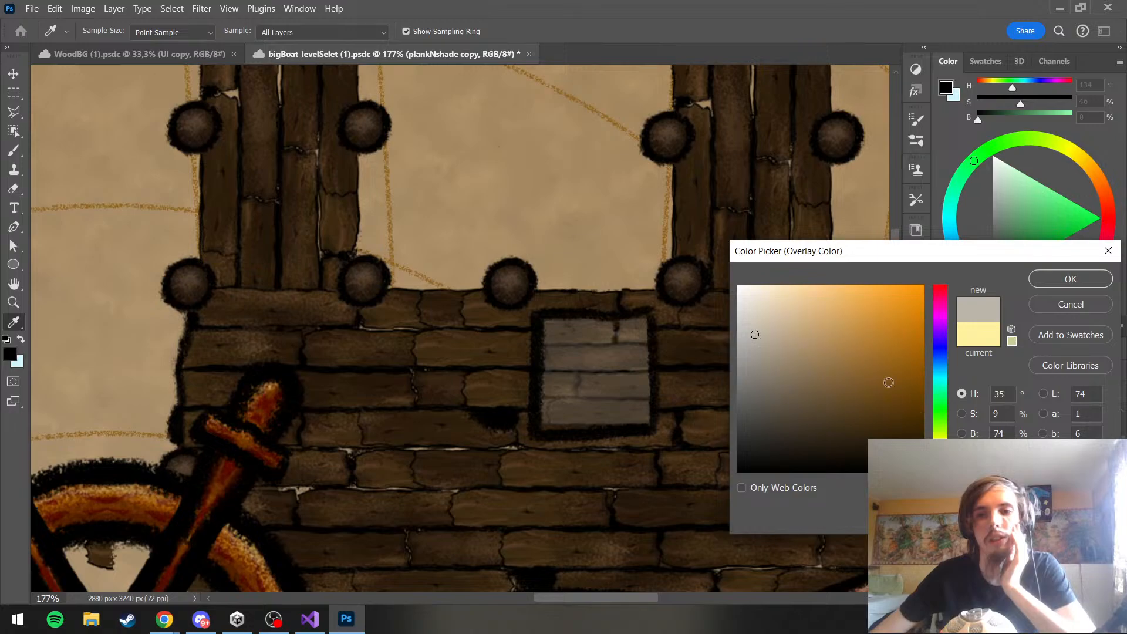
click(829, 341)
mouse_move(824, 332)
mouse_down()
mouse_move(848, 290)
mouse_move(872, 285)
mouse_up()
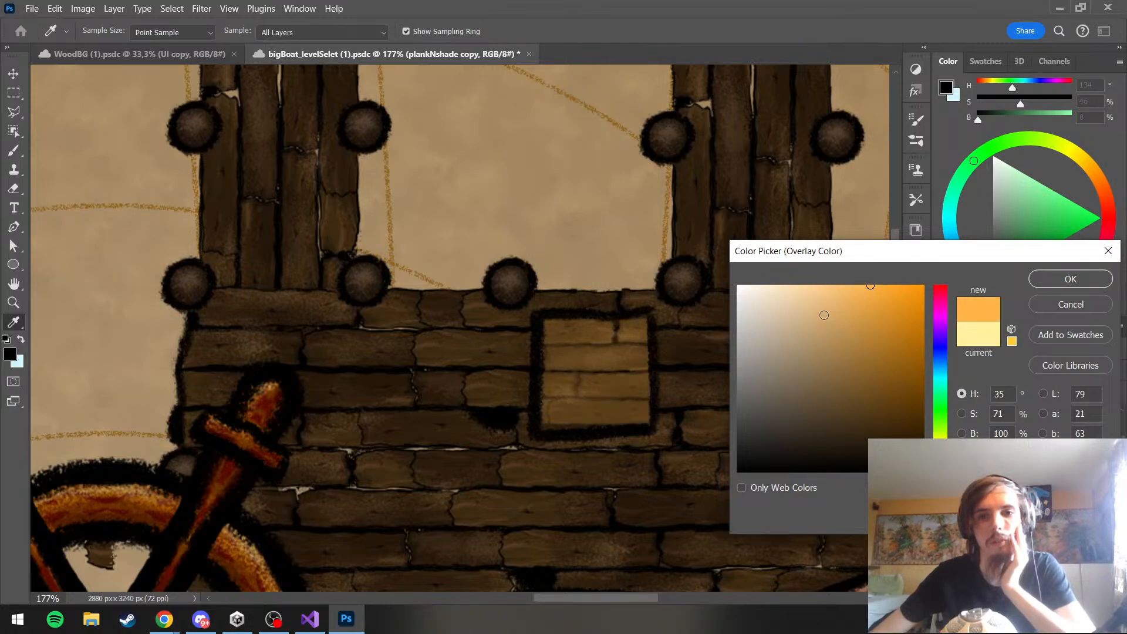
drag(940, 455, 941, 459)
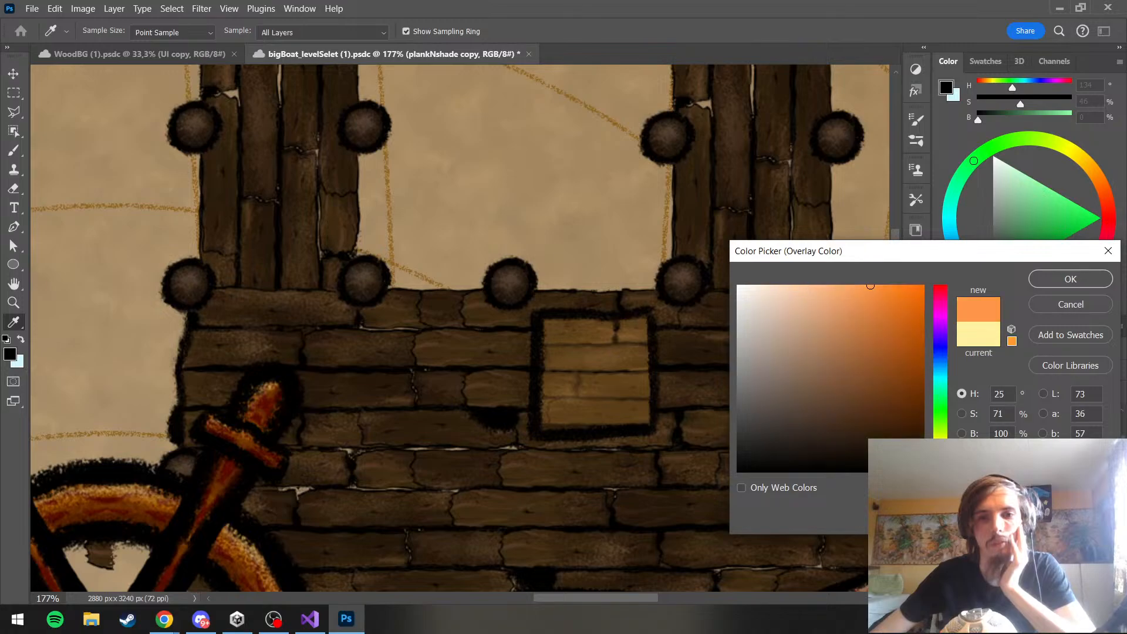
drag(866, 328, 845, 284)
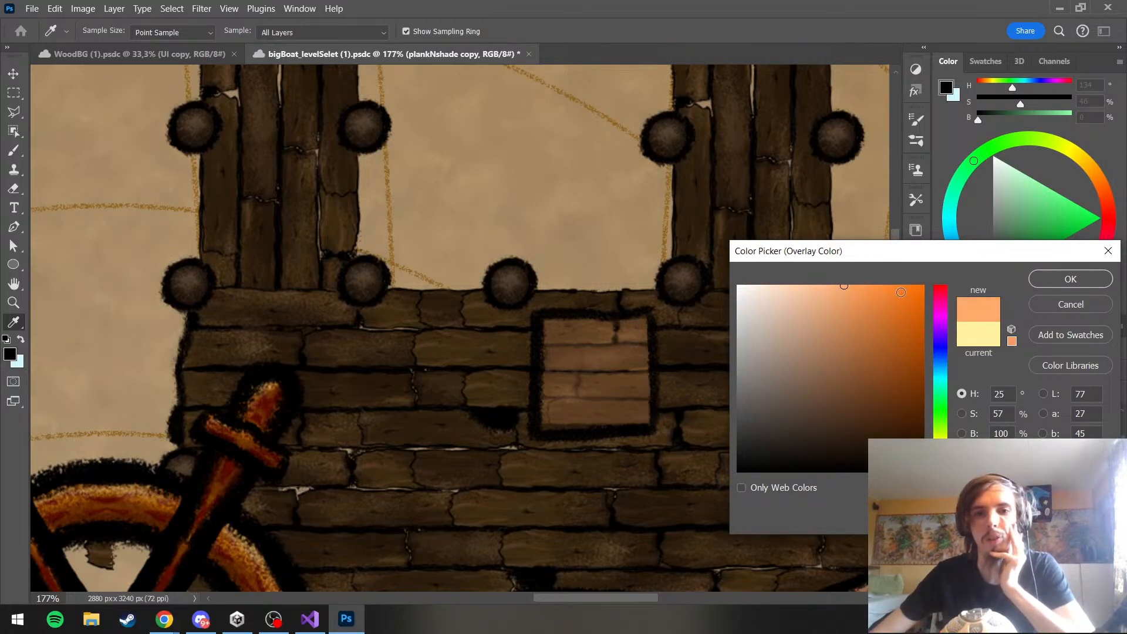
click(1068, 277)
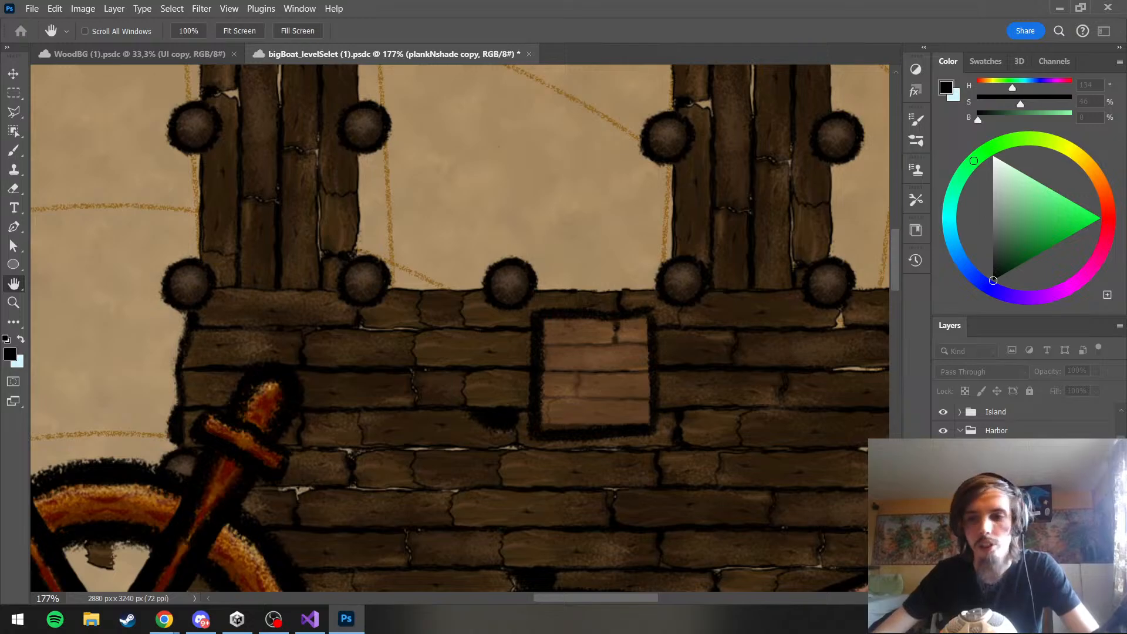
Inspect the tinted box against the whole harbor and look through the layers of its copied plank group
click(14, 150)
scroll(455, 237, down, 5)
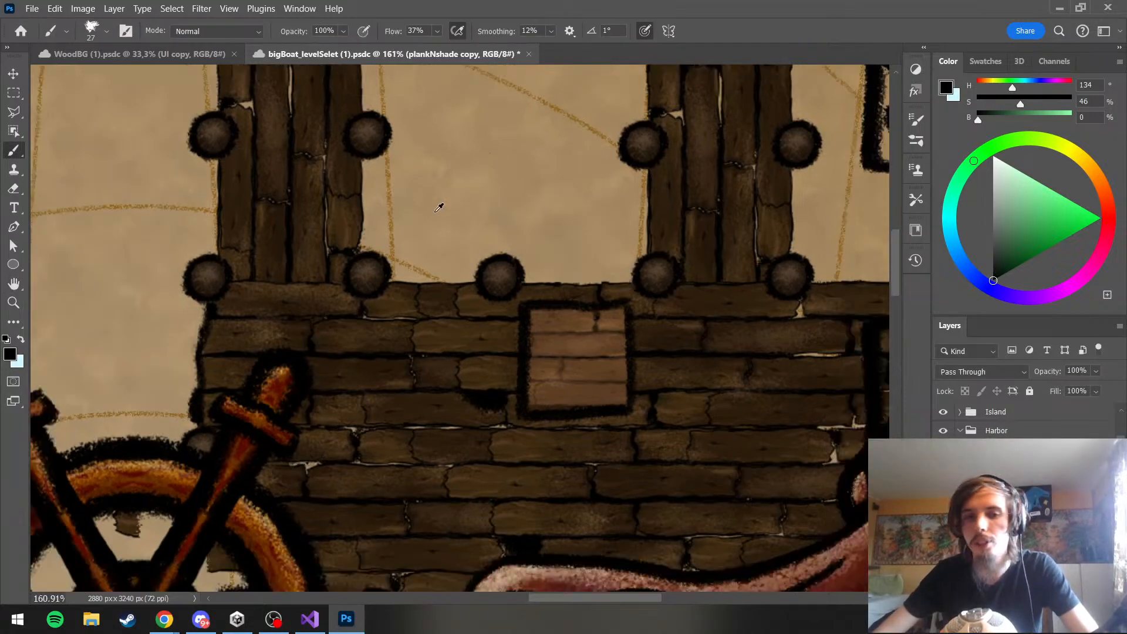
scroll(560, 322, down, 3)
scroll(528, 297, up, 8)
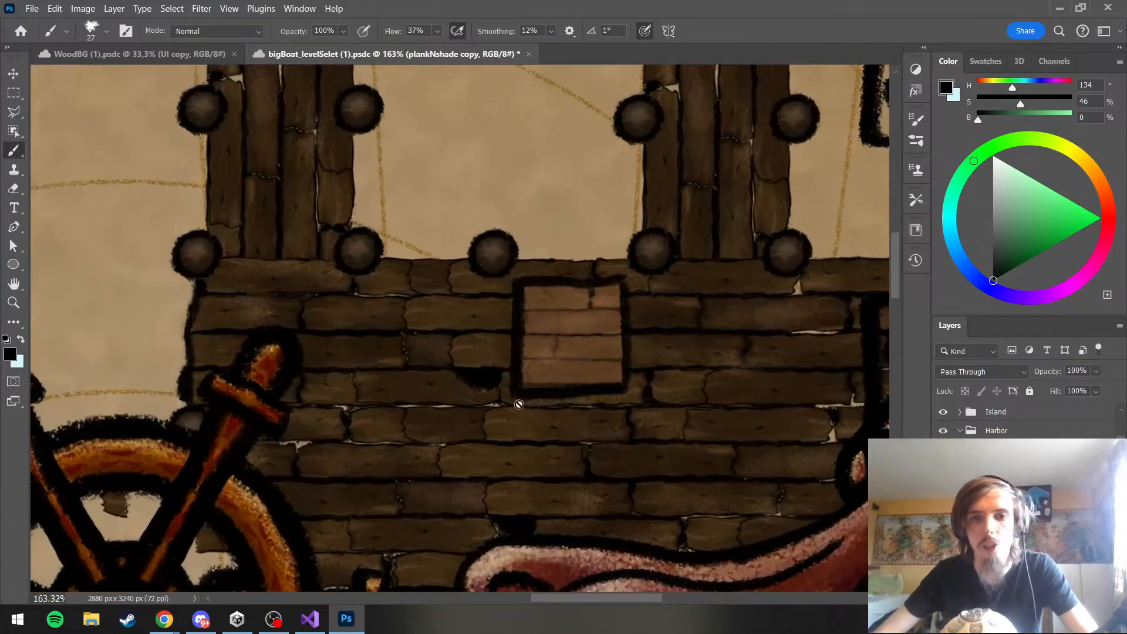
scroll(690, 343, down, 3)
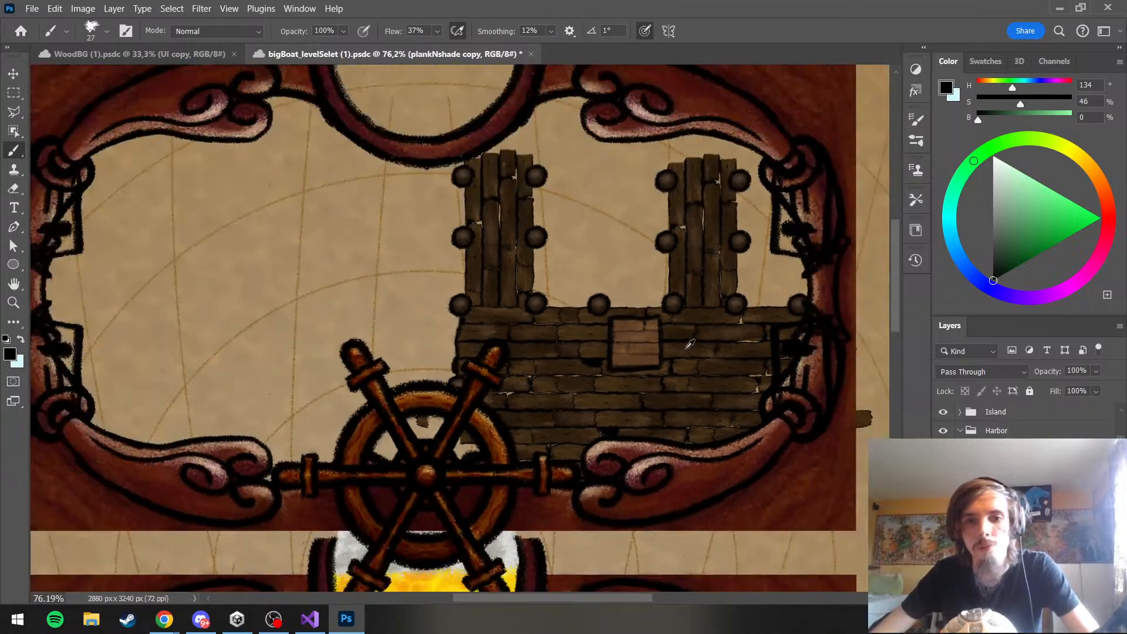
scroll(690, 344, up, 4)
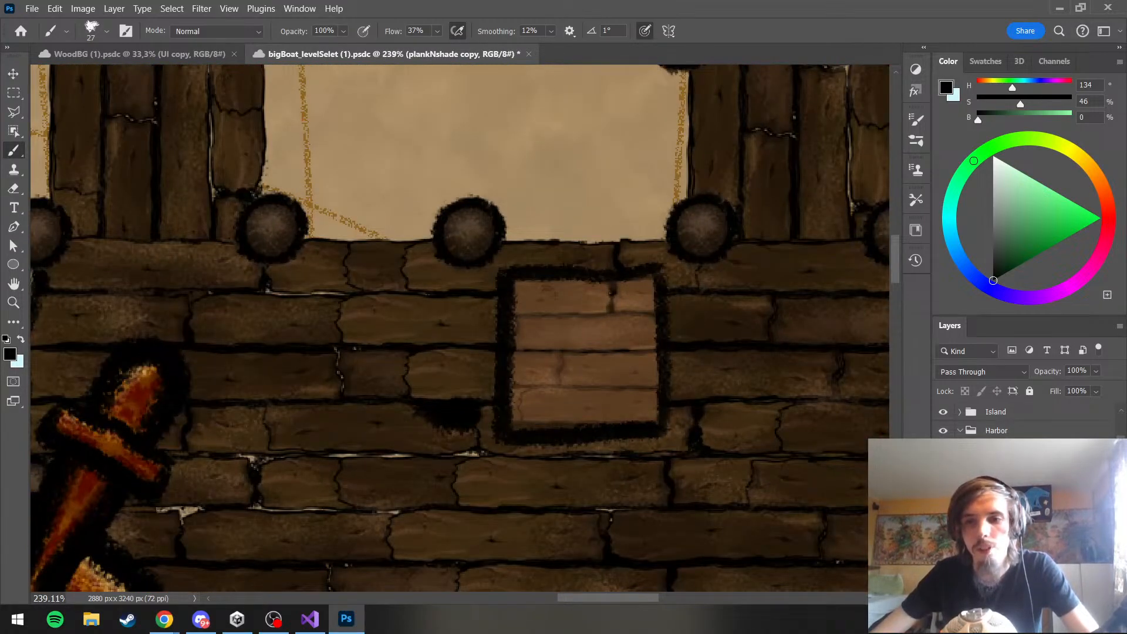
click(998, 506)
click(998, 486)
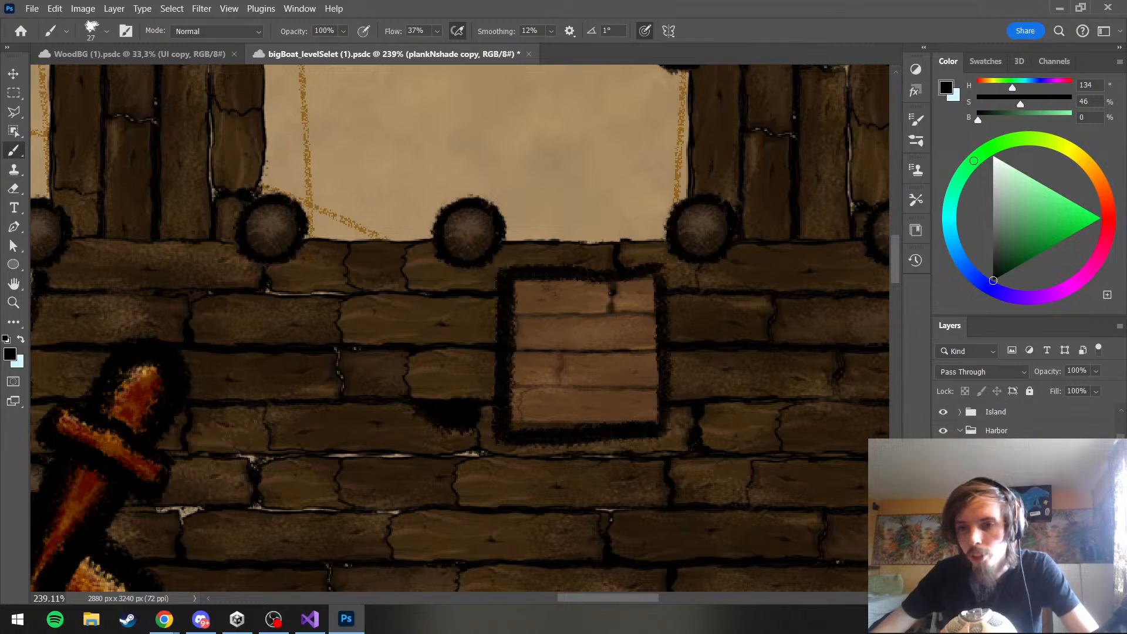
scroll(1021, 493, down, 2)
click(1035, 496)
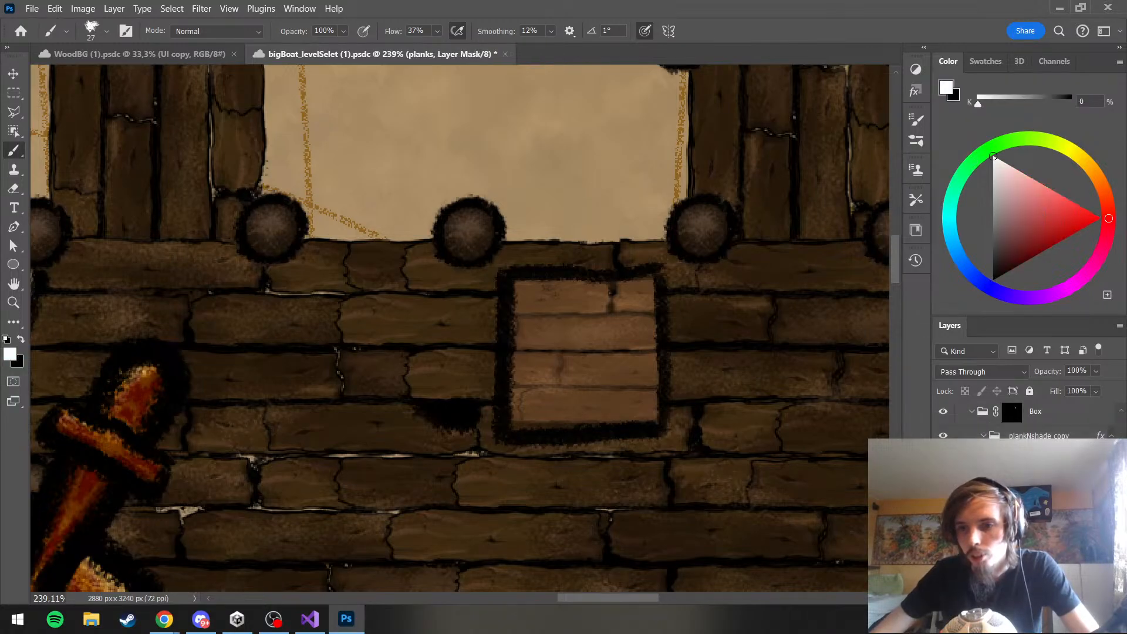
scroll(1027, 422, down, 1)
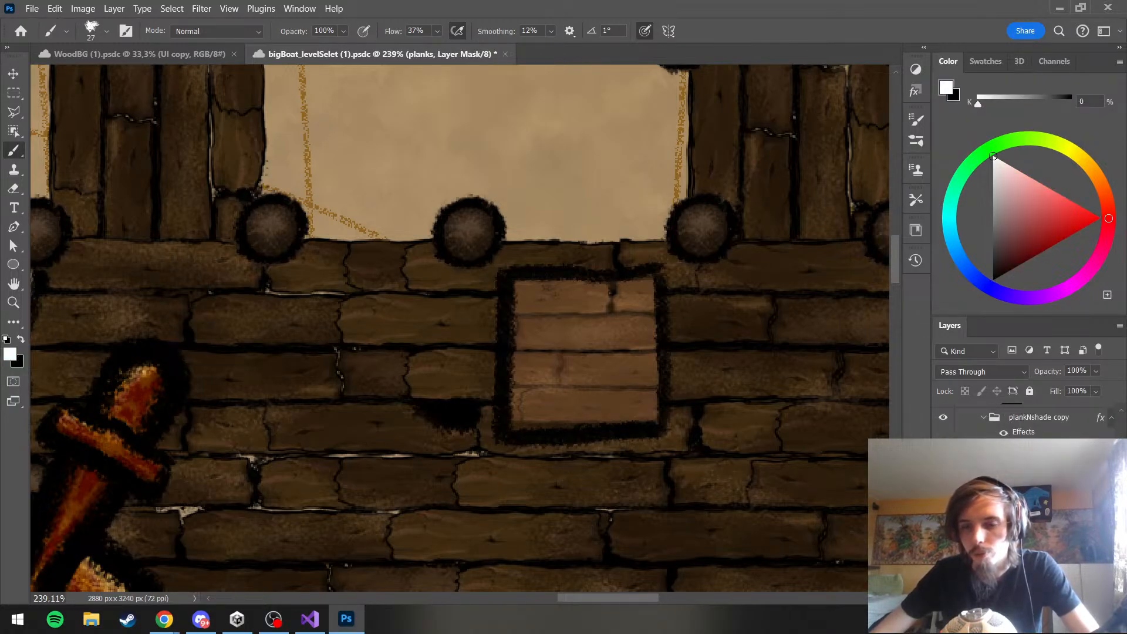
scroll(660, 431, down, 5)
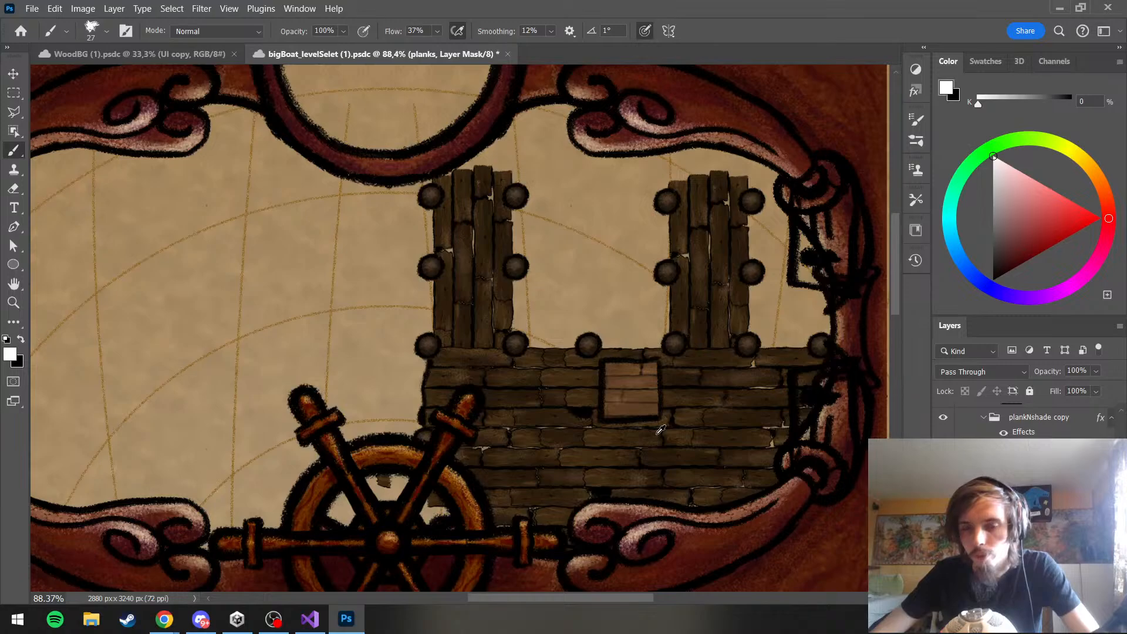
scroll(660, 431, up, 5)
scroll(656, 433, up, 1)
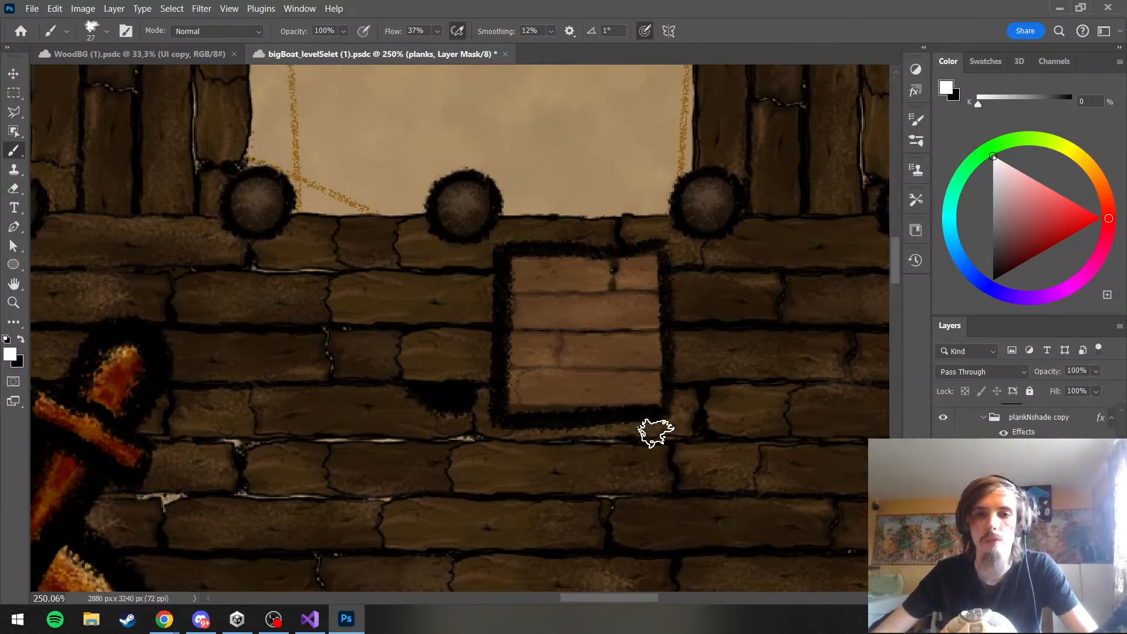
Paint a short black stroke down the lower part of the box's left inner edge on the lines layer
click(1001, 504)
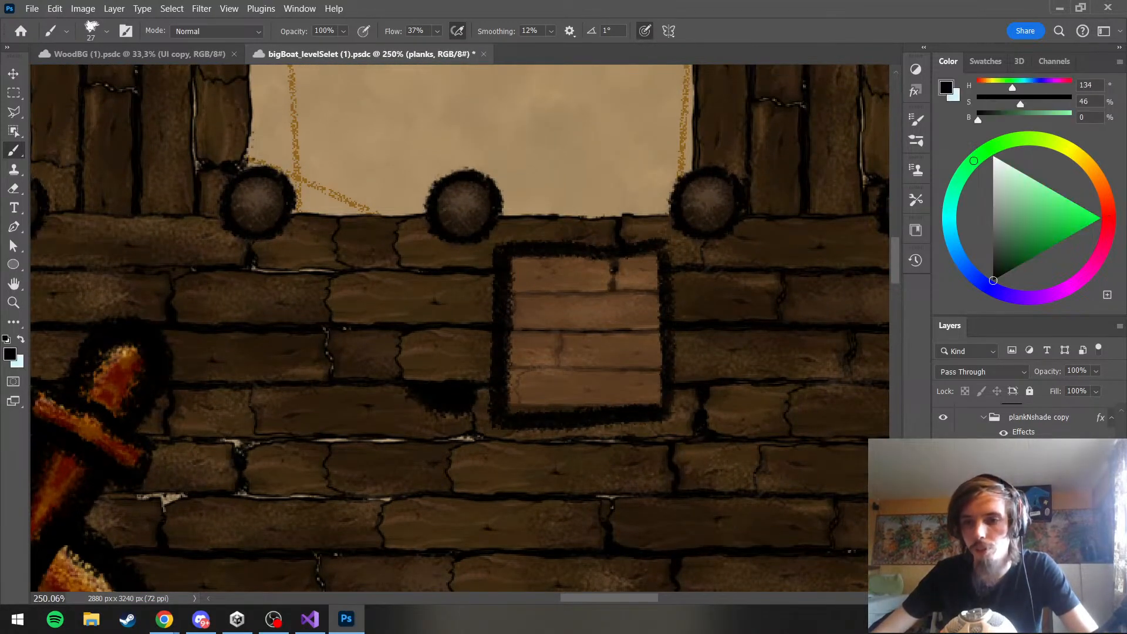
scroll(1010, 504, down, 2)
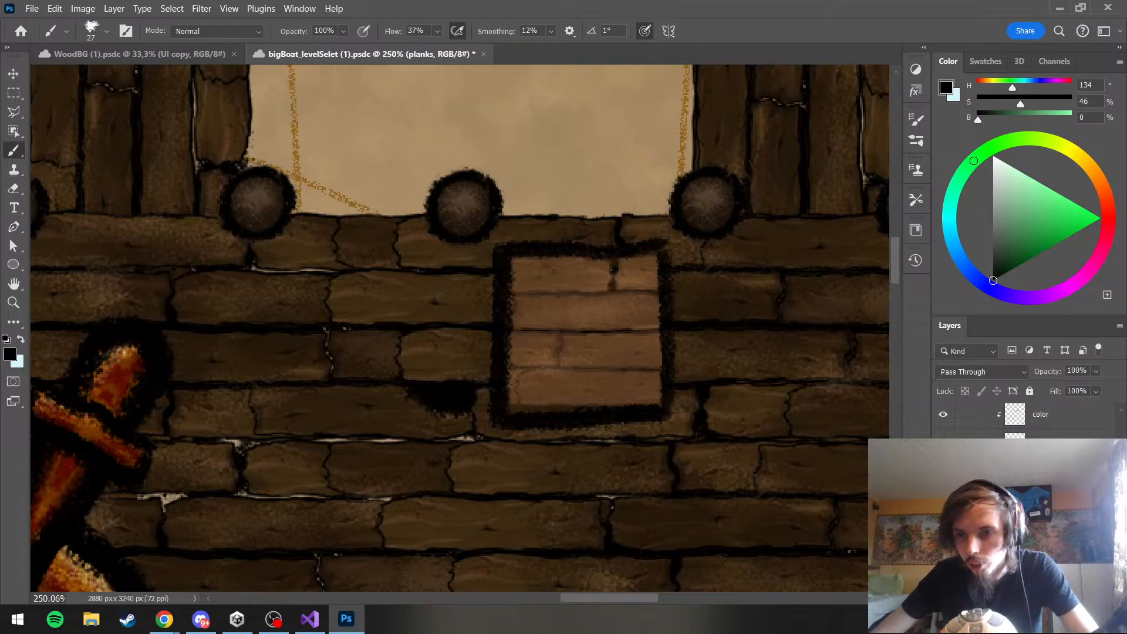
click(1020, 504)
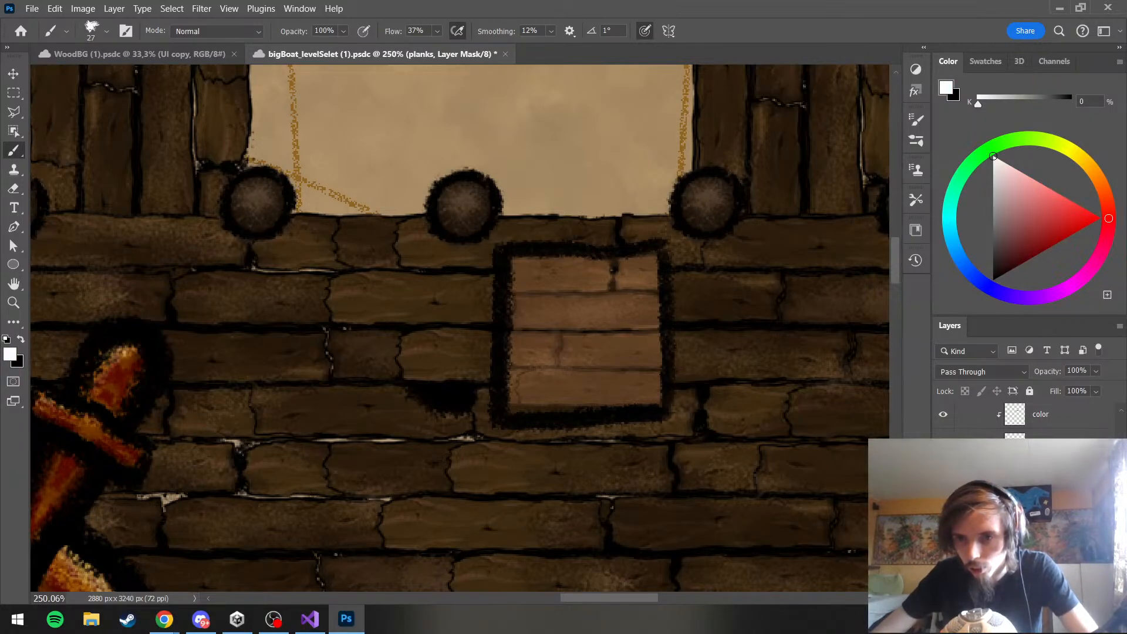
click(1040, 531)
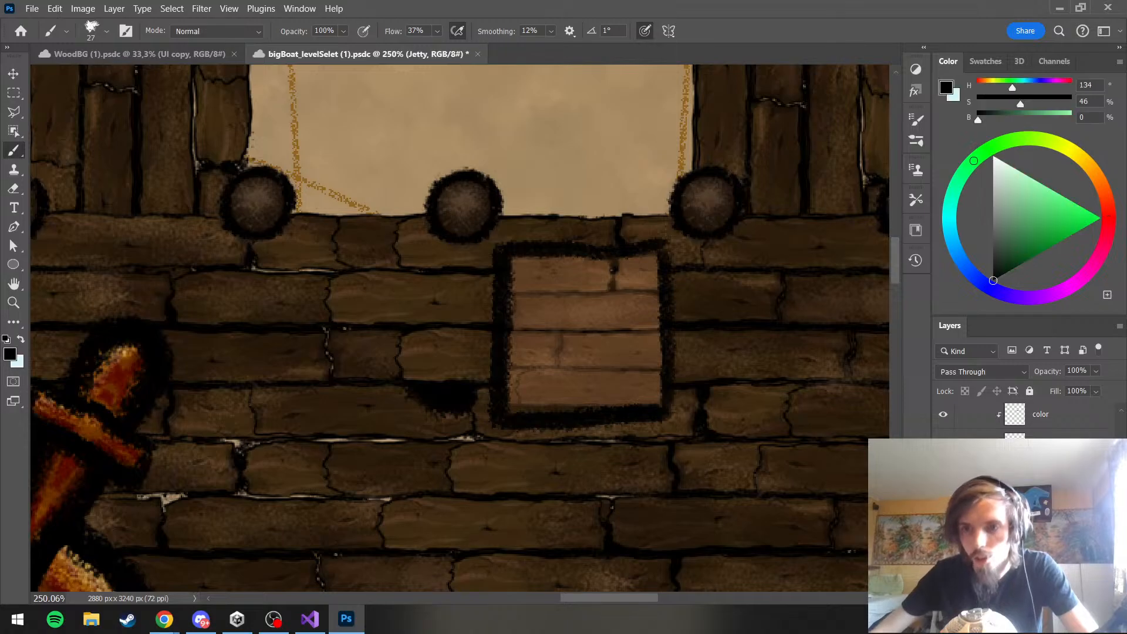
click(1040, 555)
drag(516, 373, 513, 403)
Shift the Jetty copy planks to the left within the box so different plank seams fall inside the outline
click(1040, 531)
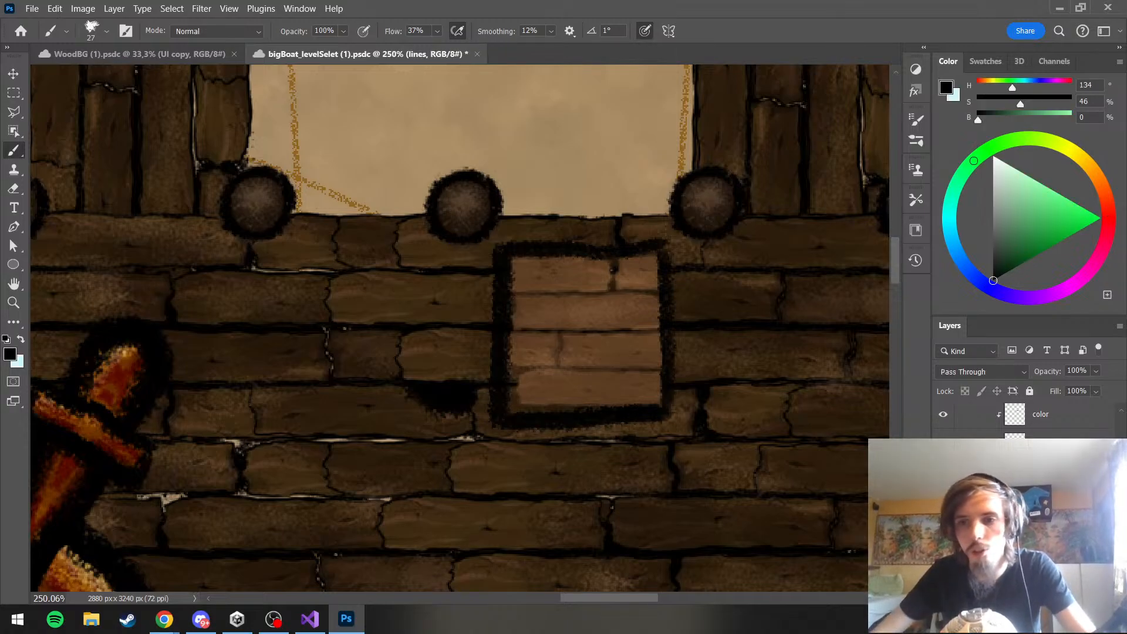
key(ctrl+t)
drag(619, 357, 546, 364)
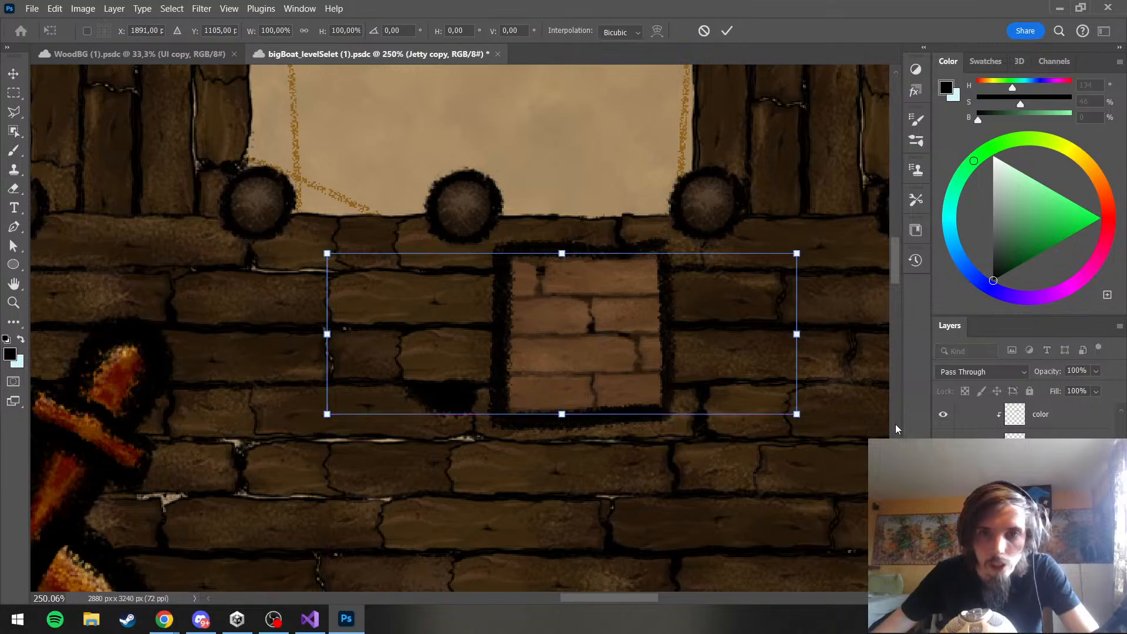
key(Return)
key(b)
Compare the box with the color layer and the layer below it hidden and shown, both close up and zoomed out
scroll(679, 397, down, 5)
scroll(679, 397, up, 5)
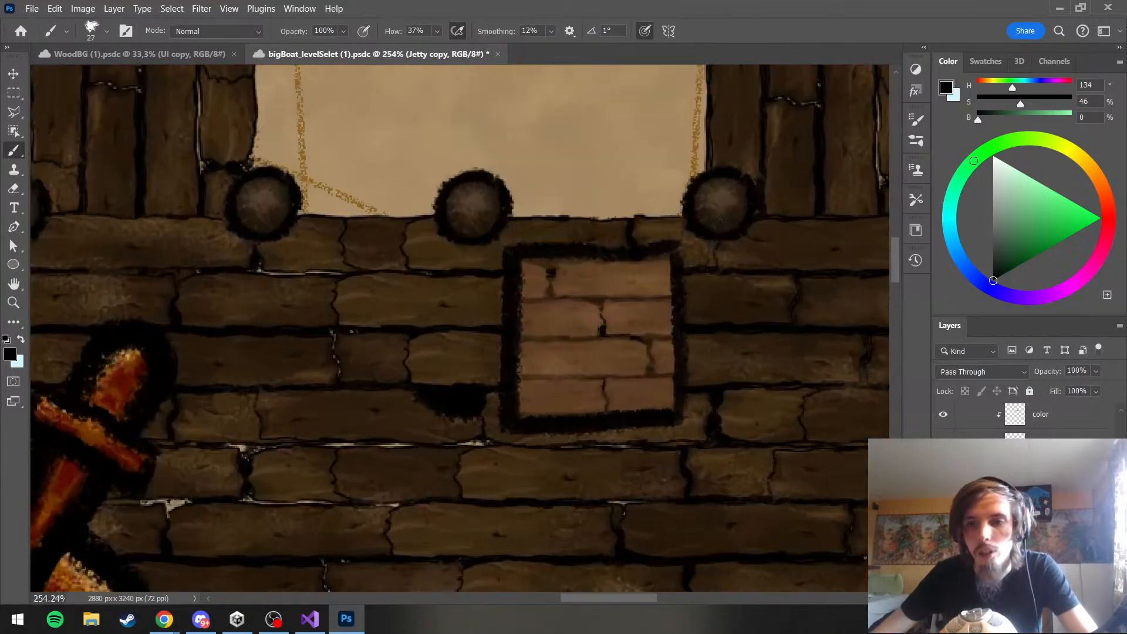
scroll(1028, 481, up, 1)
click(943, 457)
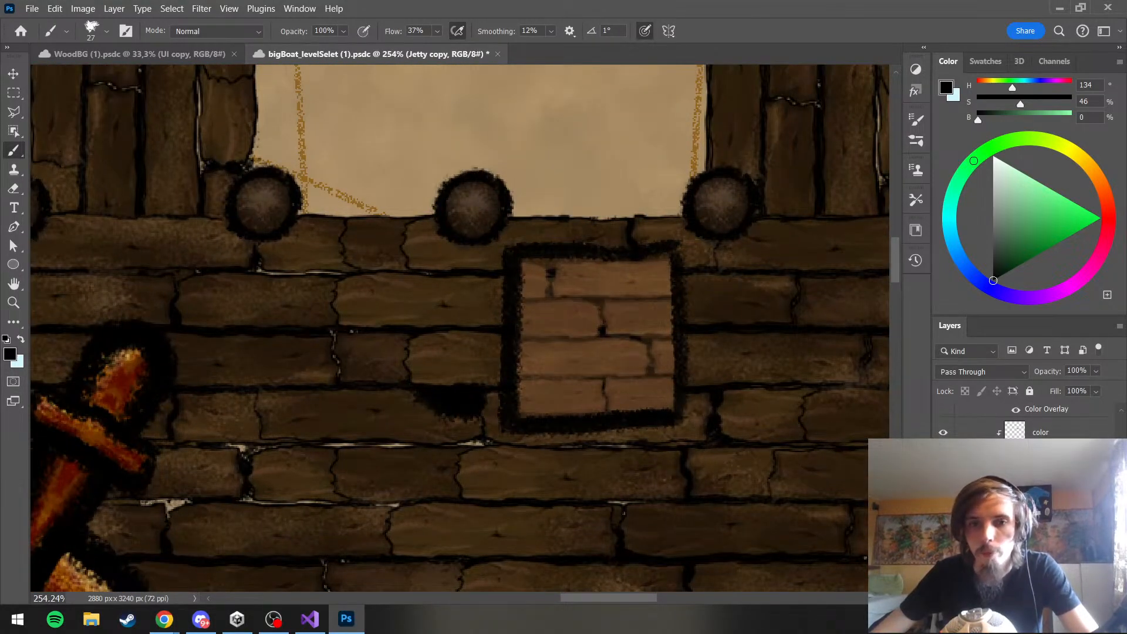
click(943, 456)
click(944, 456)
click(944, 456)
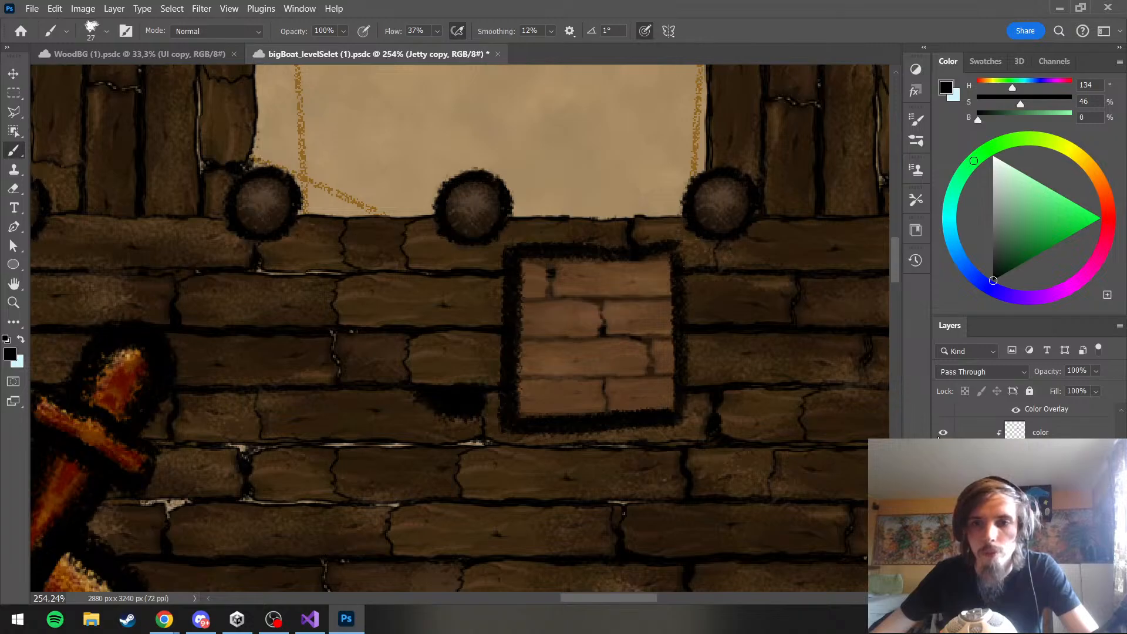
click(936, 432)
click(937, 432)
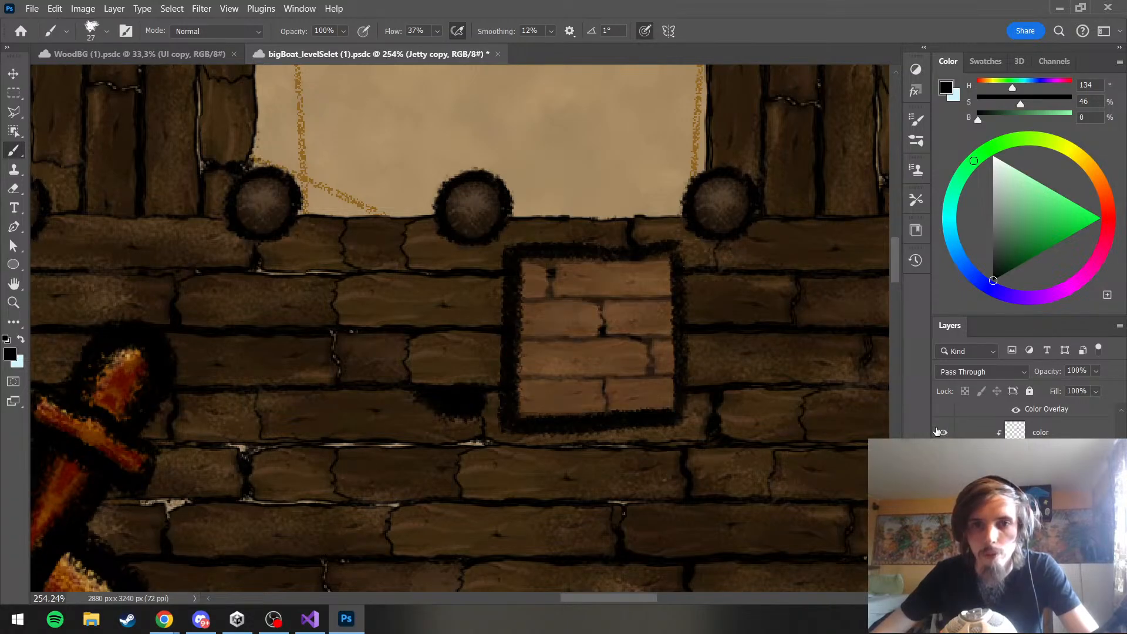
click(937, 432)
scroll(638, 337, down, 5)
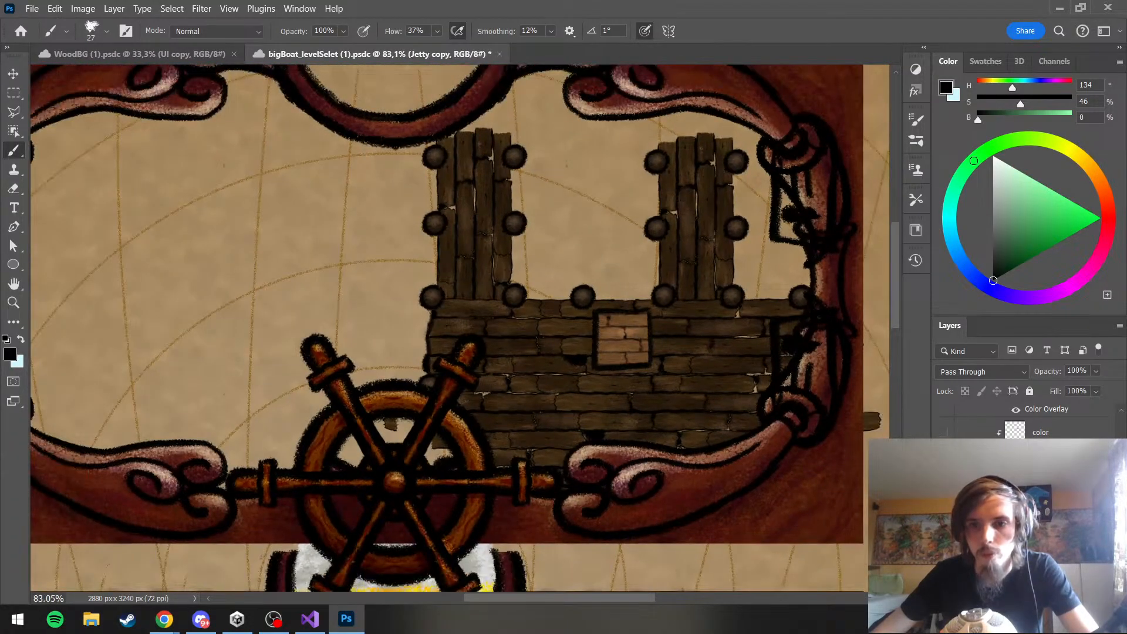
click(943, 433)
Scale the planks group inside the box down to about 71% and keep it in the box's lower part
scroll(624, 277, up, 3)
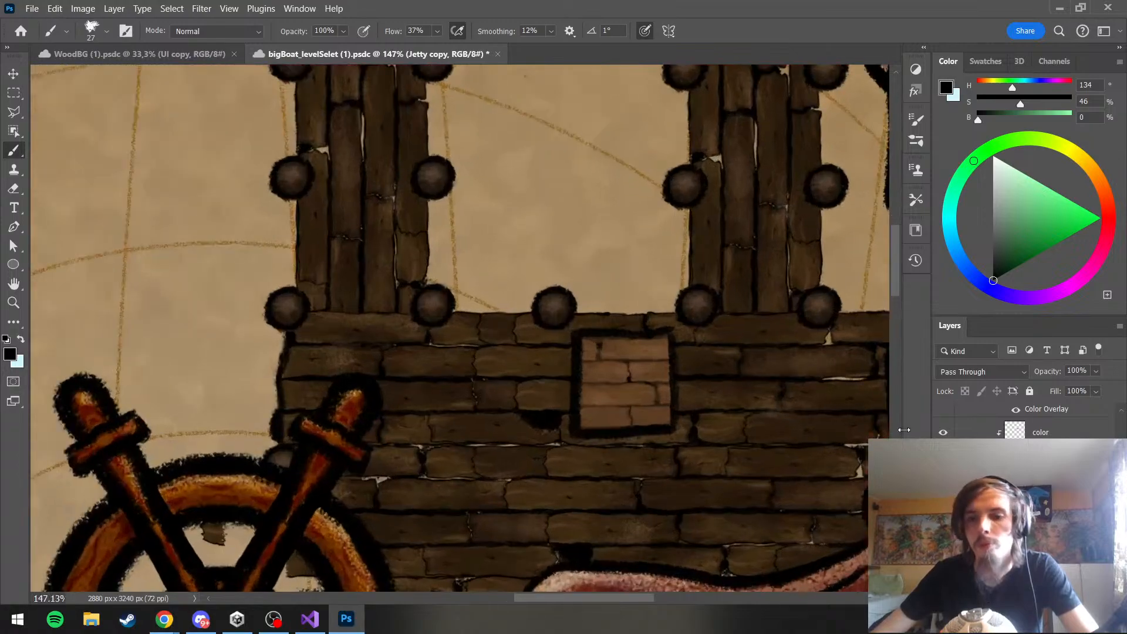
click(1038, 478)
key(ctrl+t)
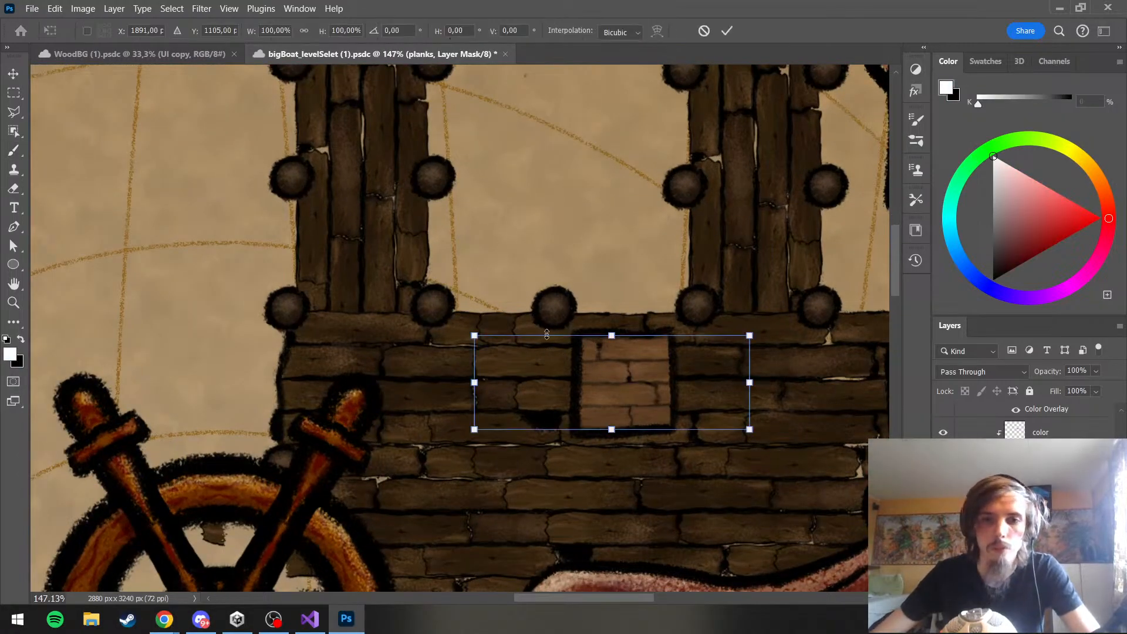
drag(472, 335, 553, 364)
drag(658, 403, 594, 406)
scroll(1027, 422, up, 2)
scroll(1027, 421, down, 4)
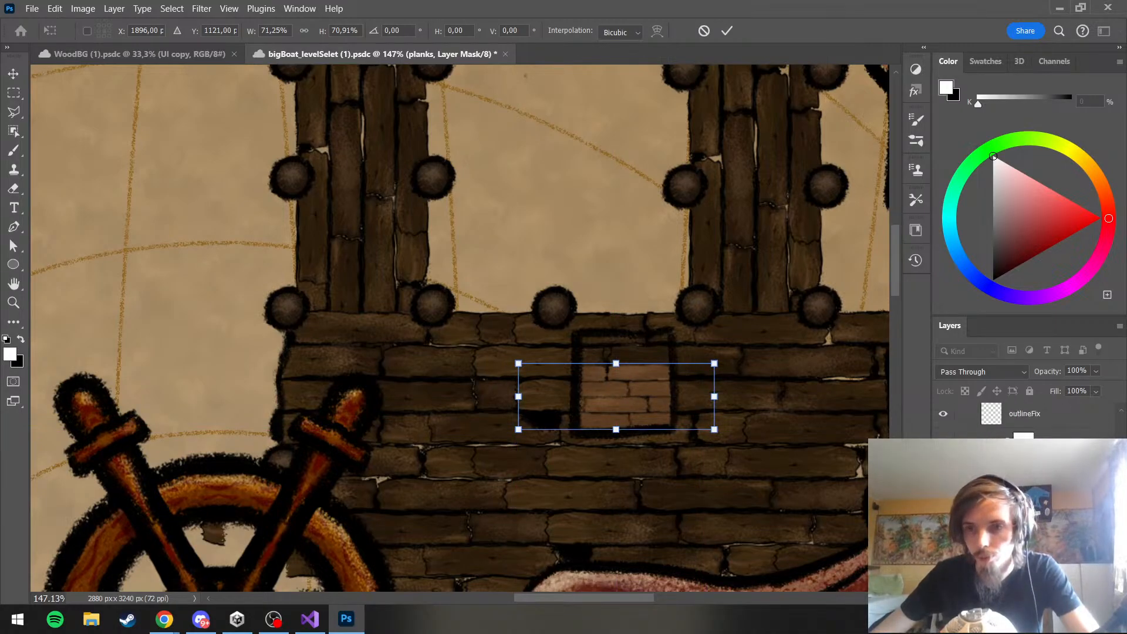
scroll(1027, 422, down, 2)
key(Return)
key(b)
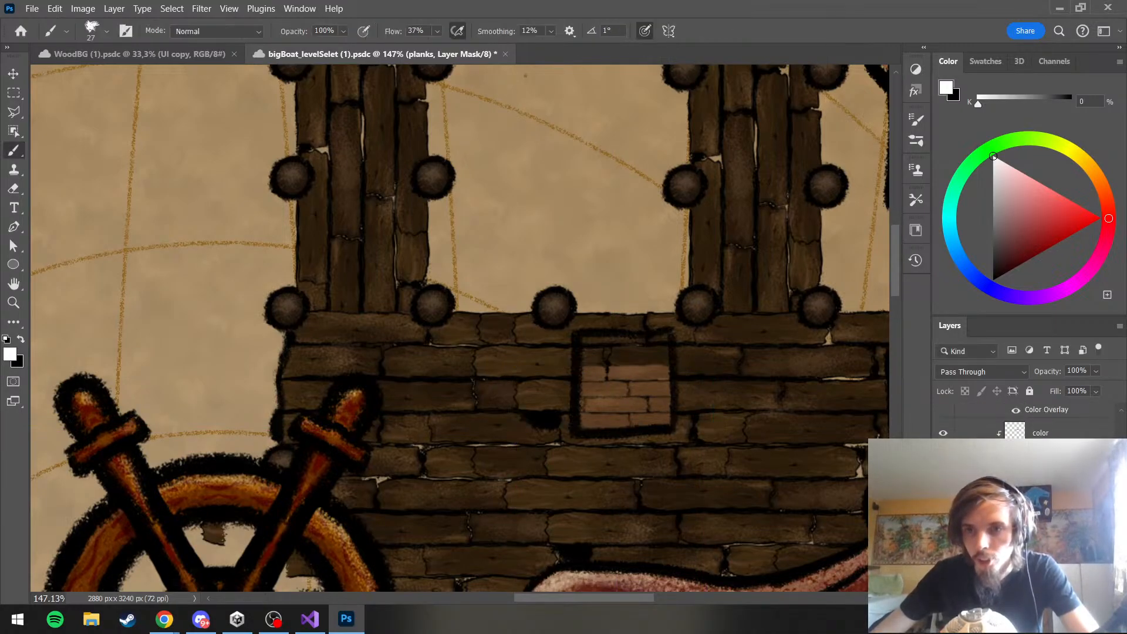
Duplicate the plankNshade copy group and move the duplicate up to cover the empty upper part of the box
key(ctrl+j)
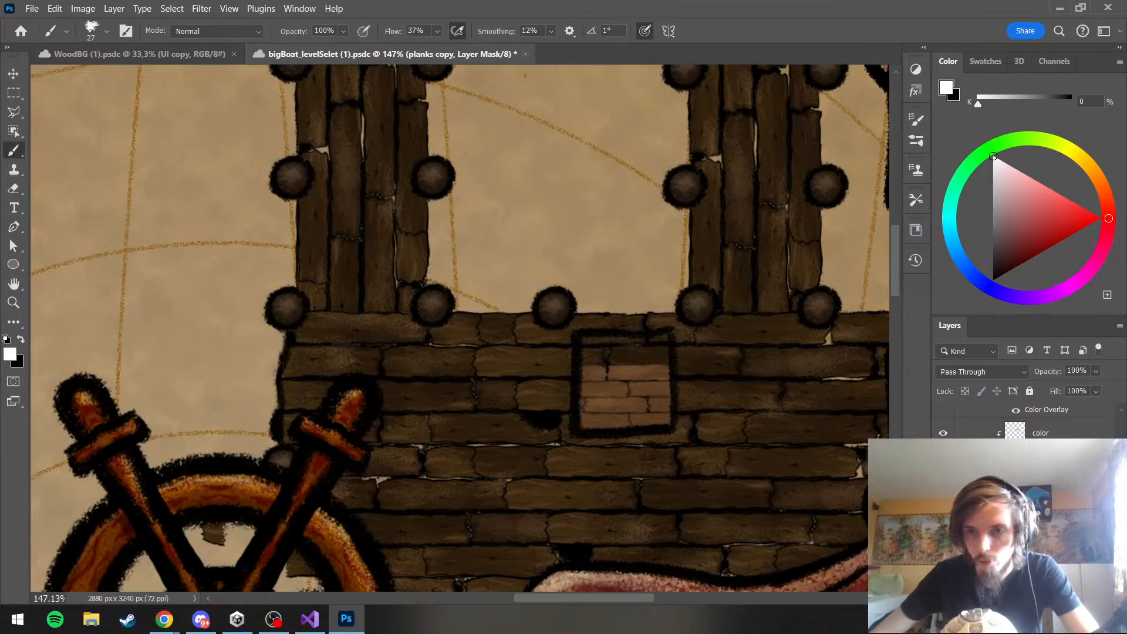
key(ctrl+z)
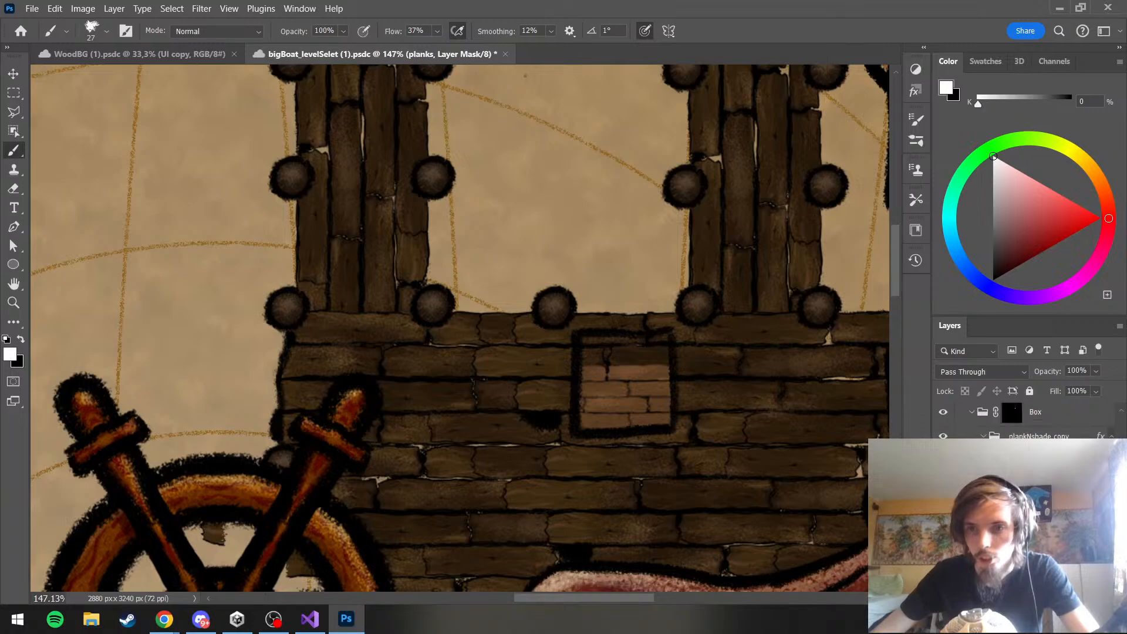
click(984, 437)
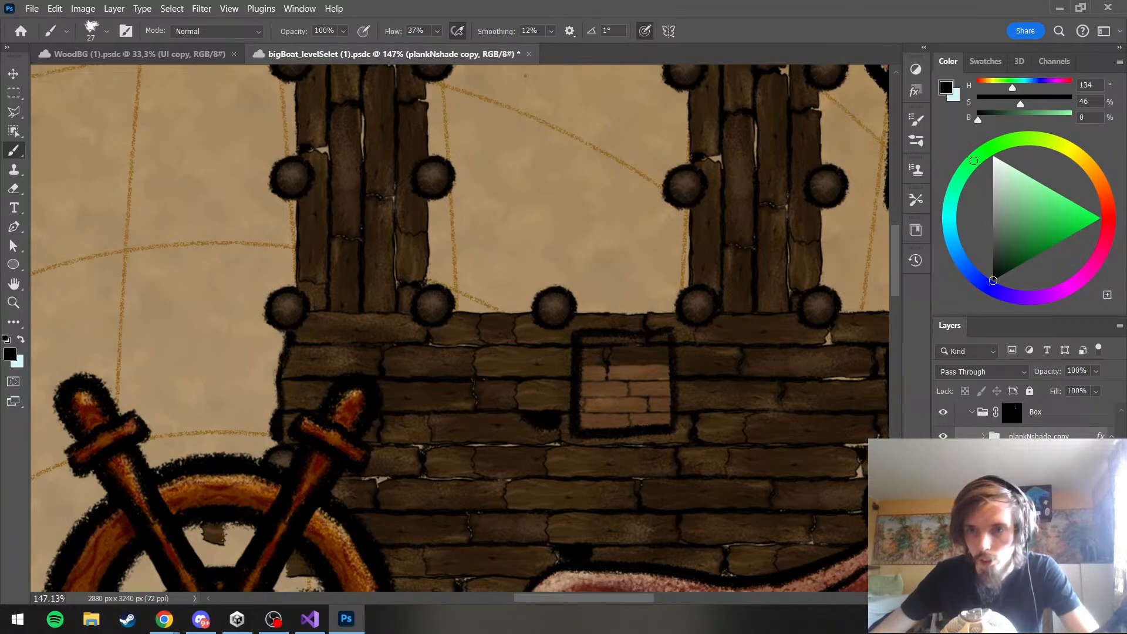
key(ctrl+z)
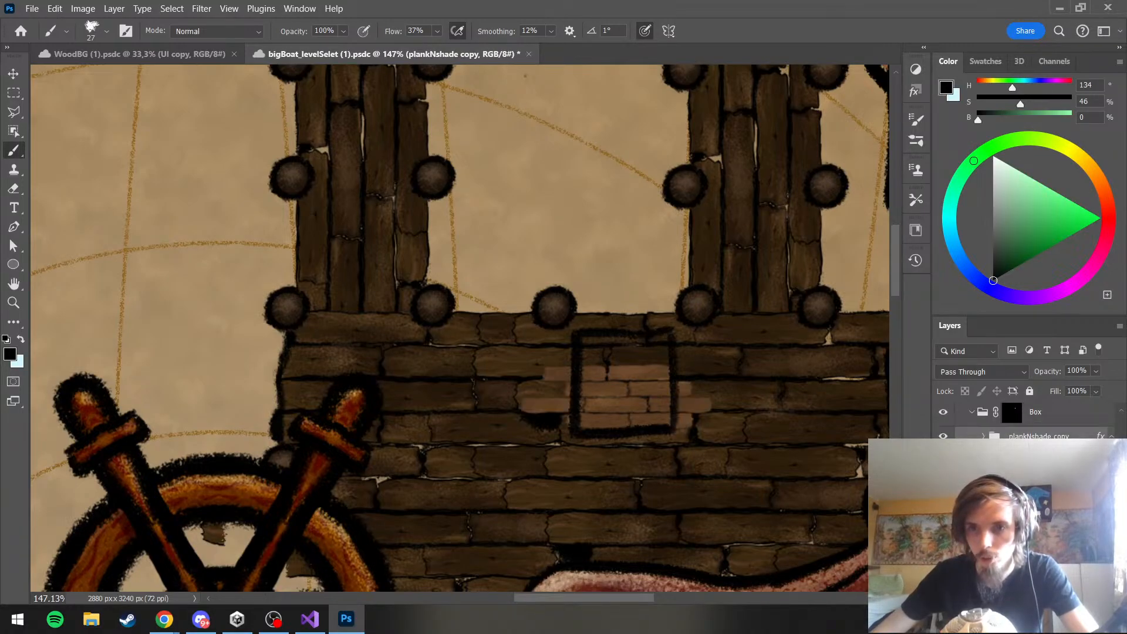
key(ctrl+shift+z)
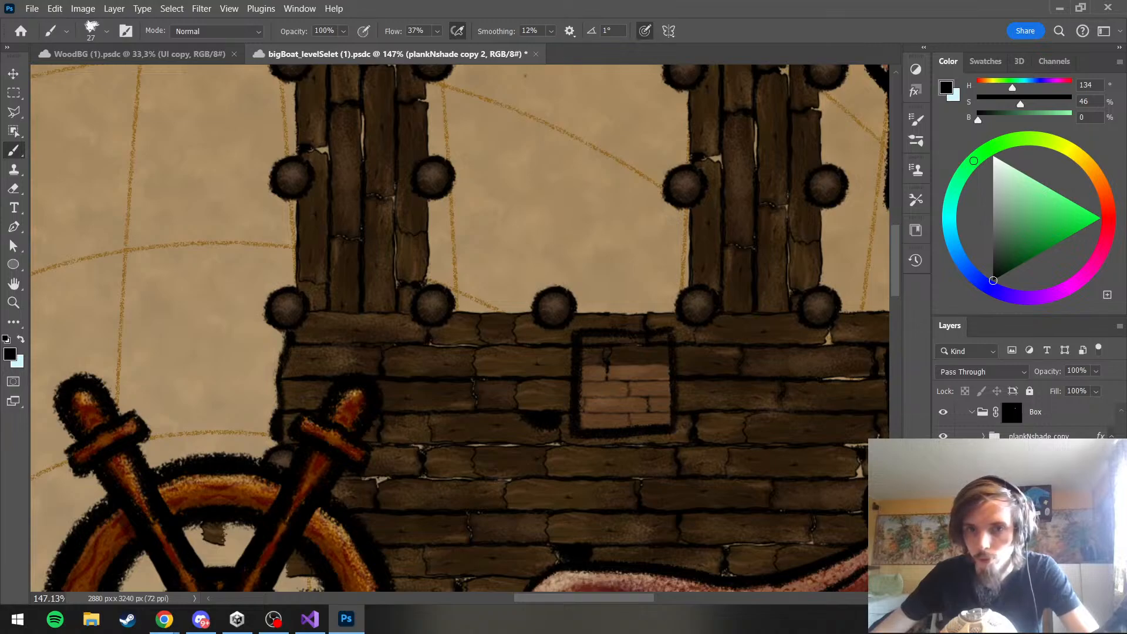
key(ctrl+t)
drag(622, 396, 619, 336)
key(Return)
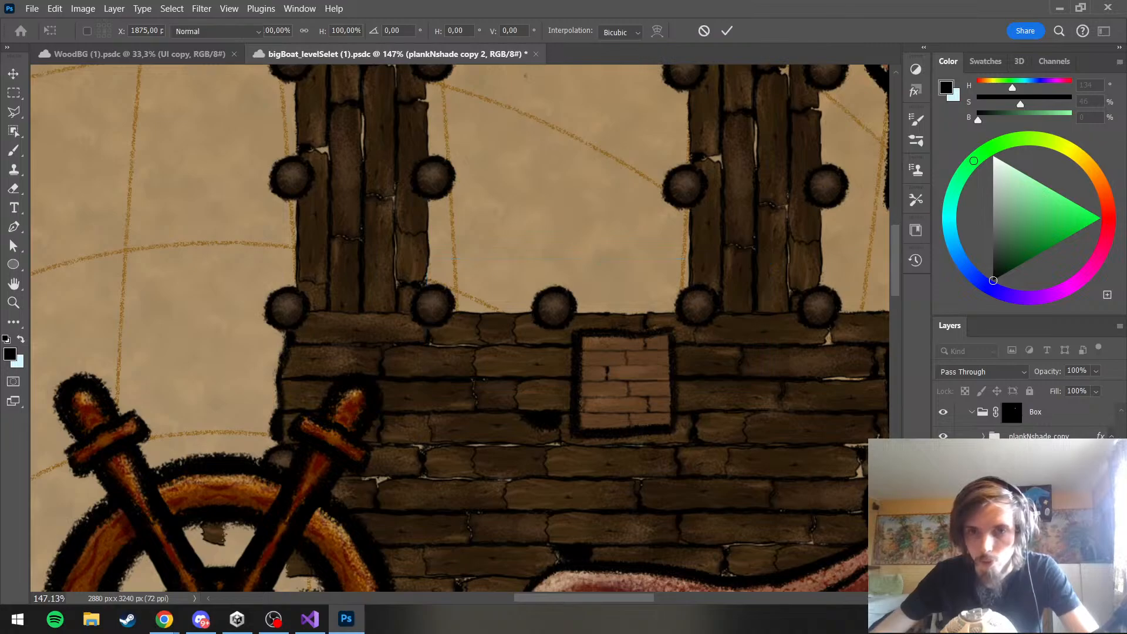
Inspect the filled box close up and against the whole harbor, and look through the plank groups inside the Box group
scroll(616, 396, down, 4)
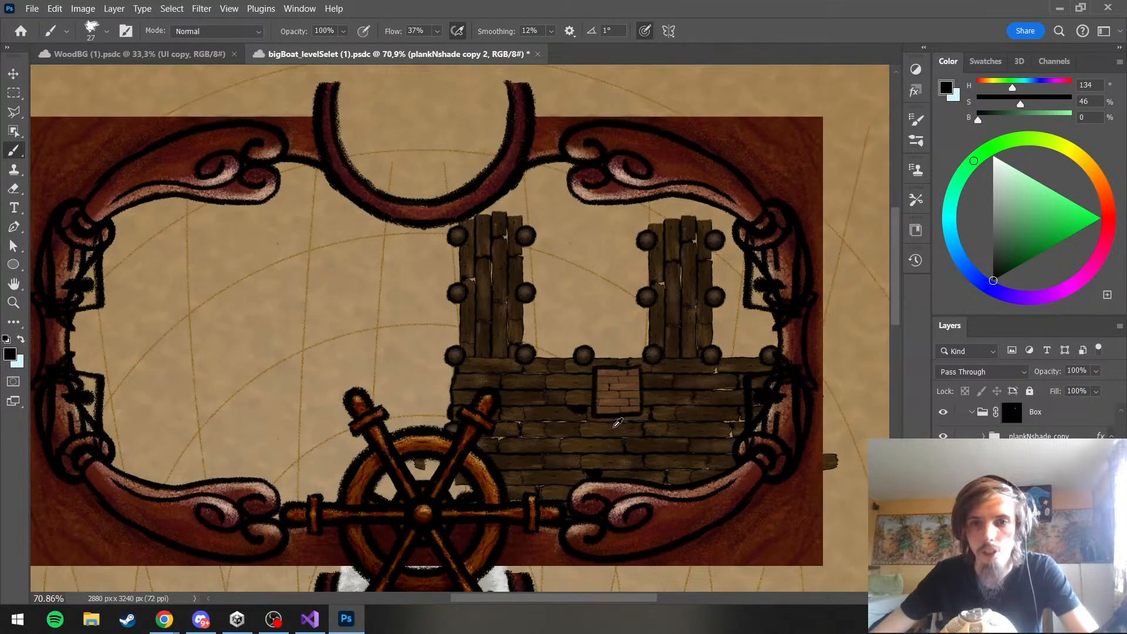
scroll(621, 412, up, 4)
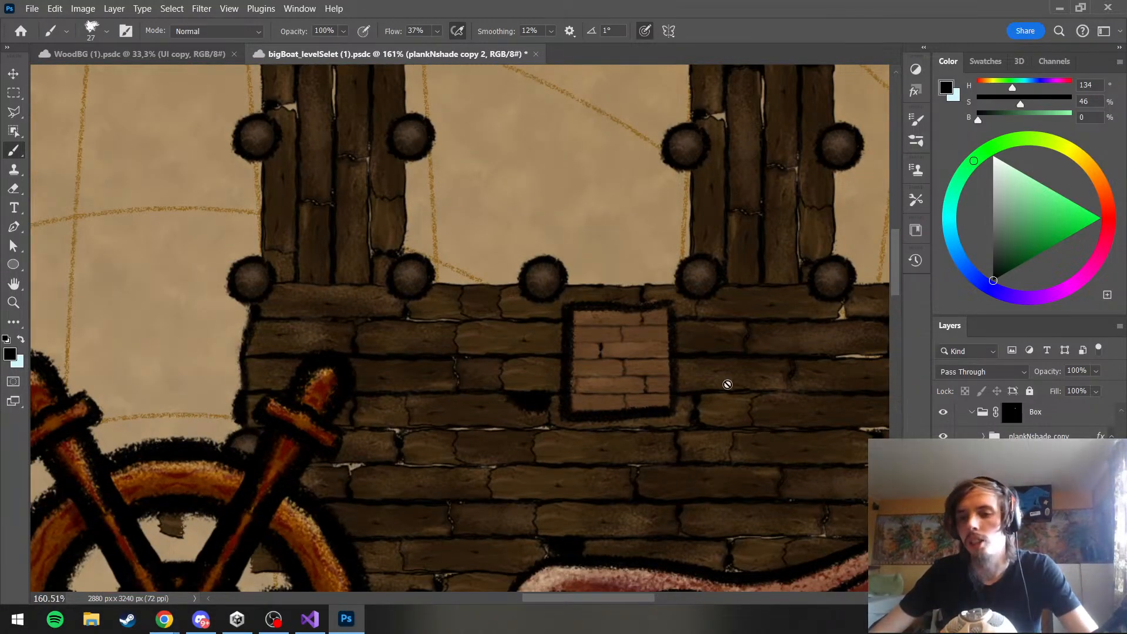
scroll(637, 400, up, 2)
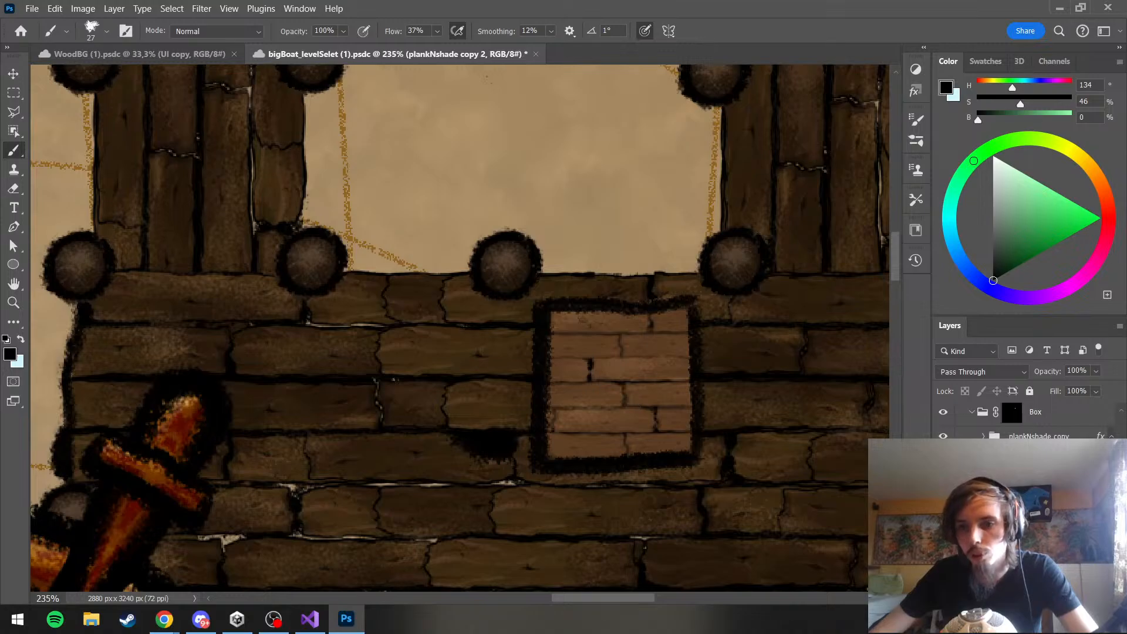
scroll(1022, 470, up, 3)
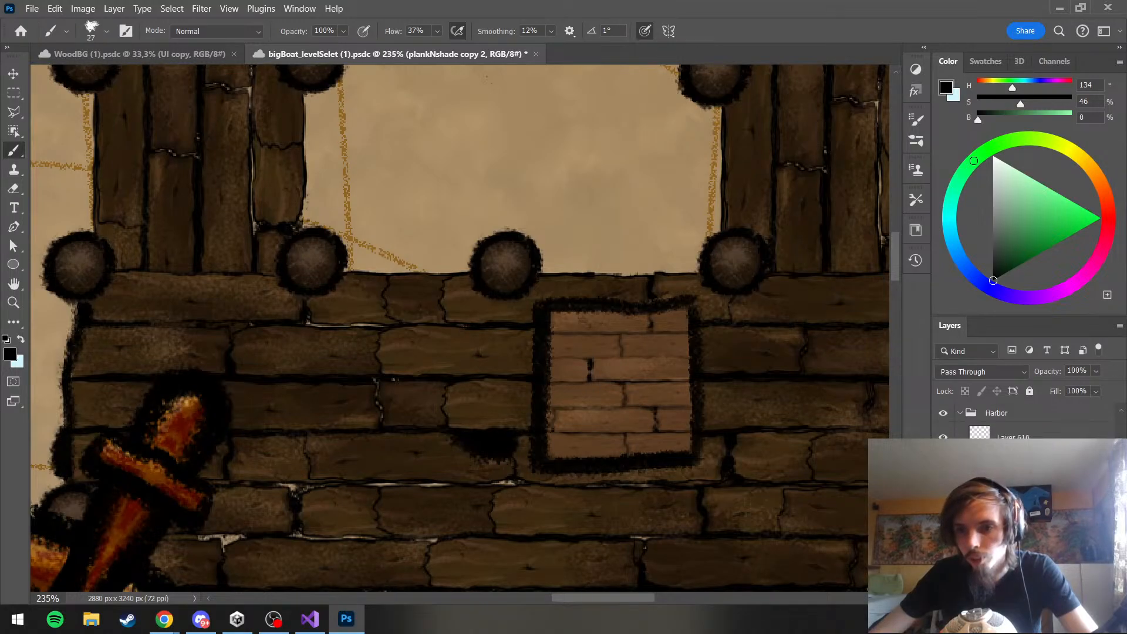
scroll(1025, 422, up, 1)
ctrl+click(1021, 470)
scroll(1021, 469, down, 3)
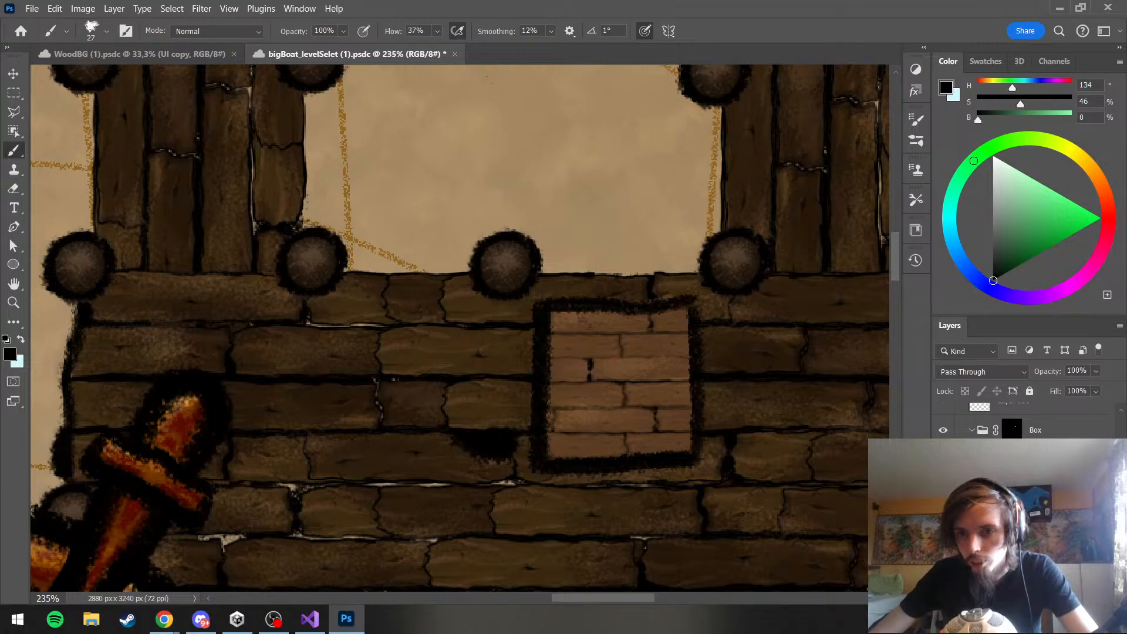
click(1036, 476)
click(1036, 499)
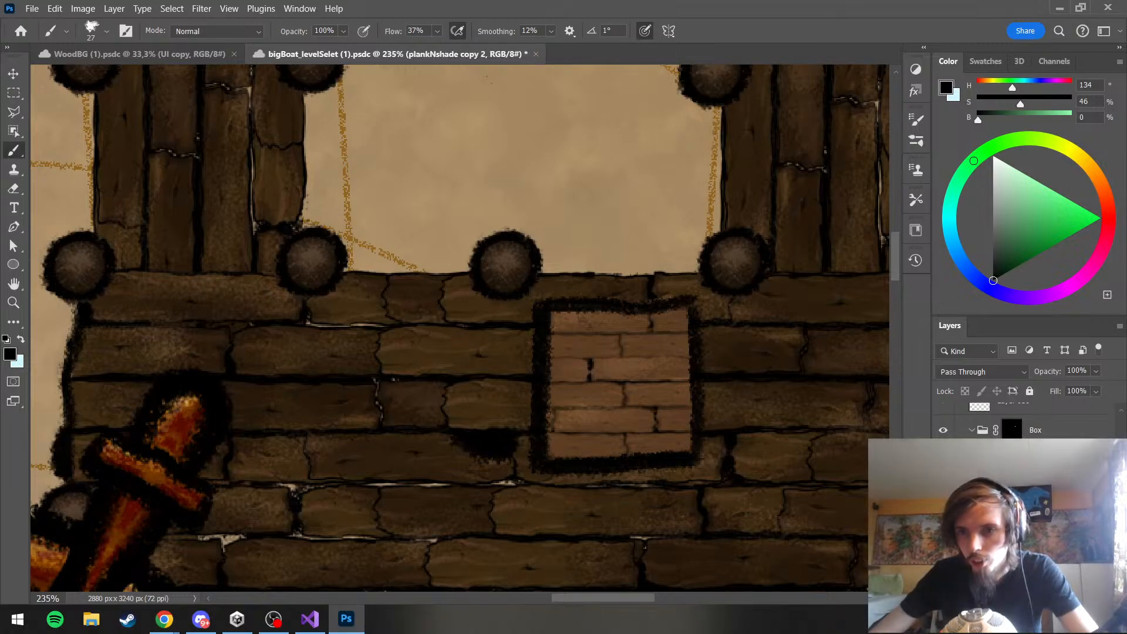
click(1036, 522)
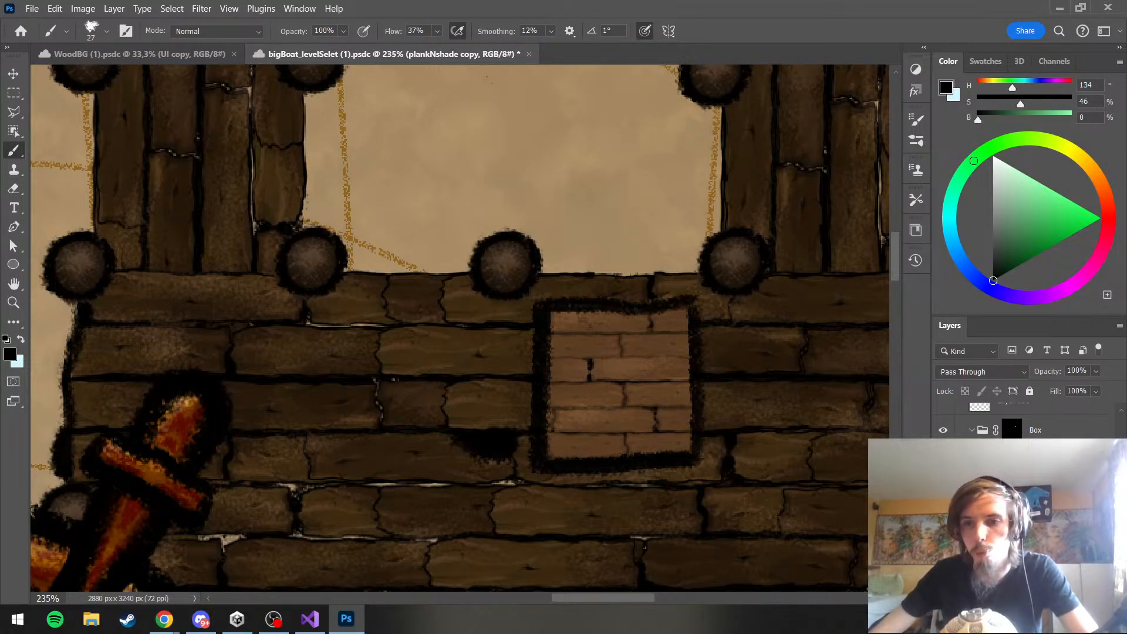
scroll(1027, 499, down, 3)
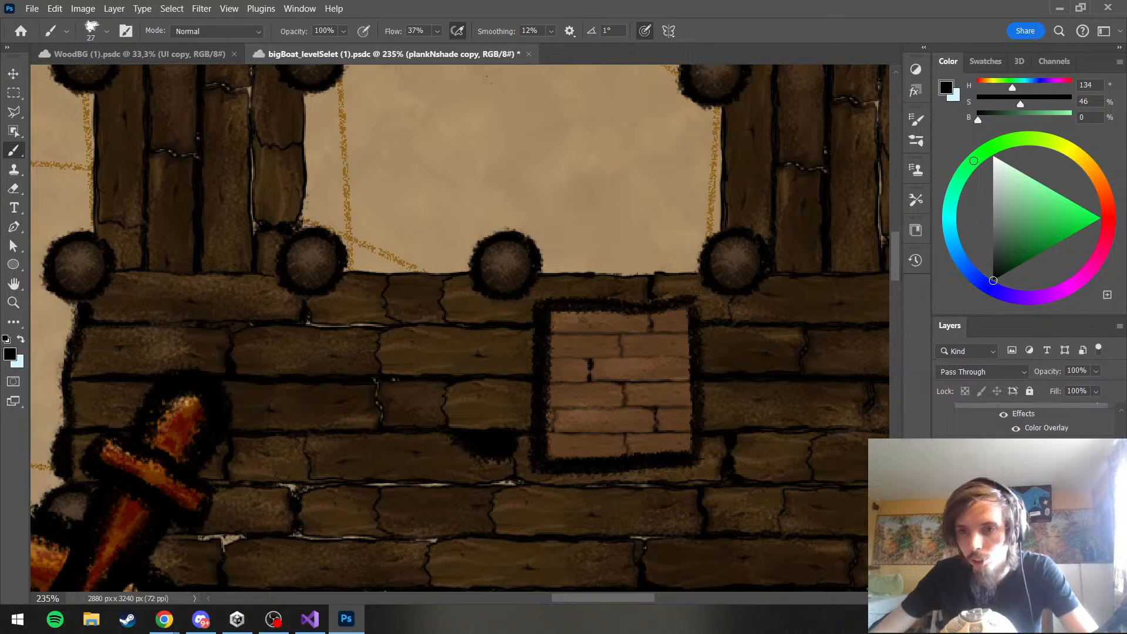
scroll(1027, 423, up, 3)
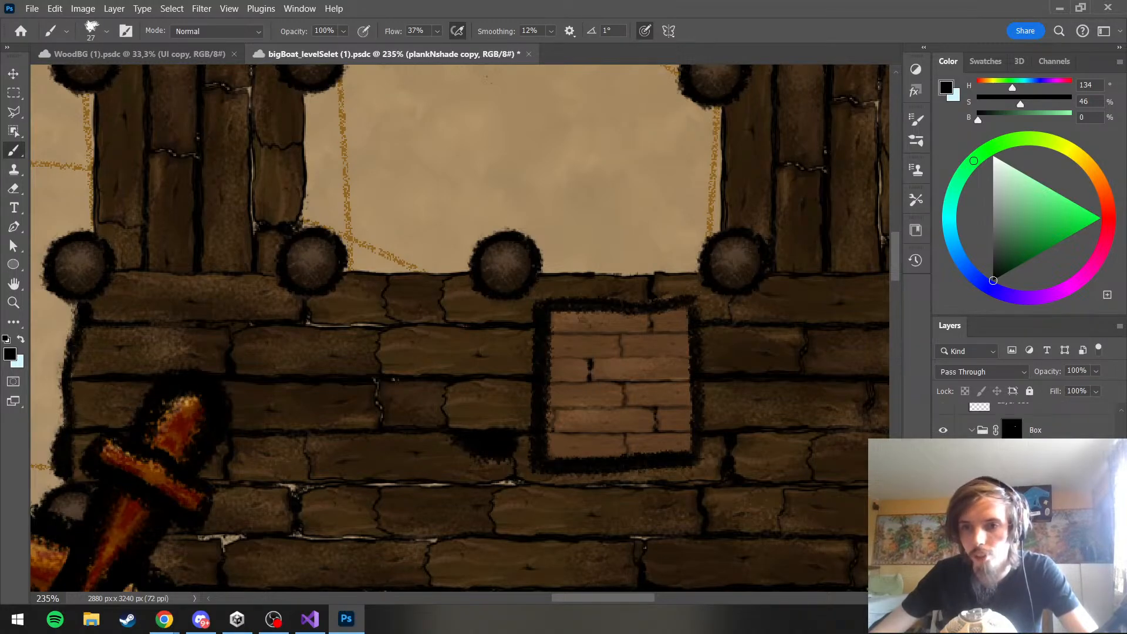
scroll(767, 366, down, 6)
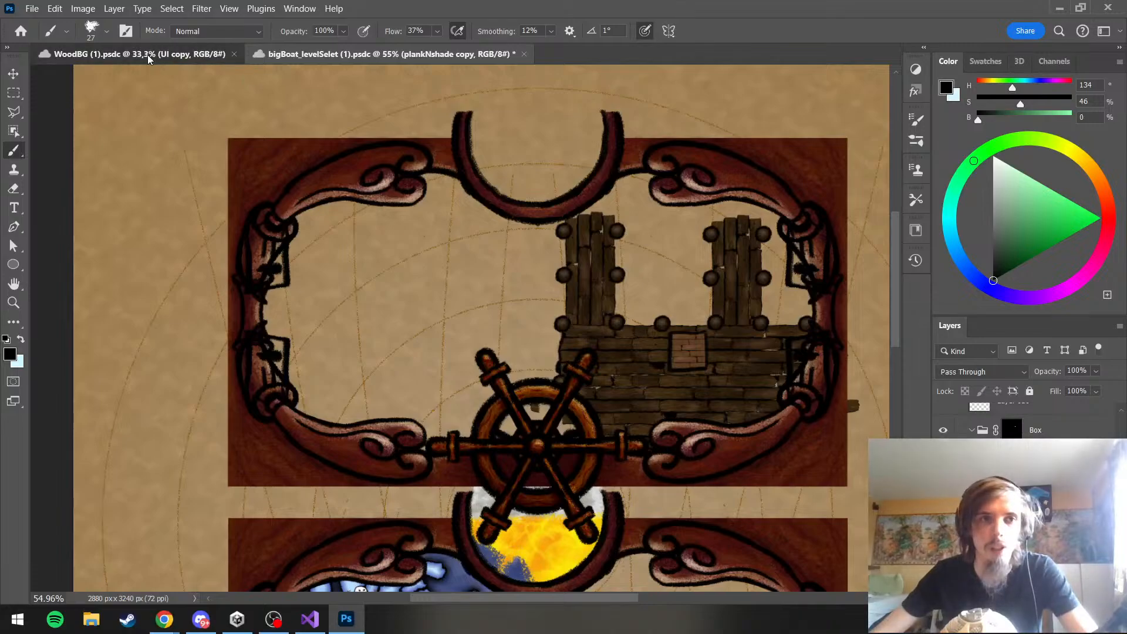
In the WoodBG (1).psdc document, identify the reddish boards behind the paper, select their wood group and save the file
click(147, 55)
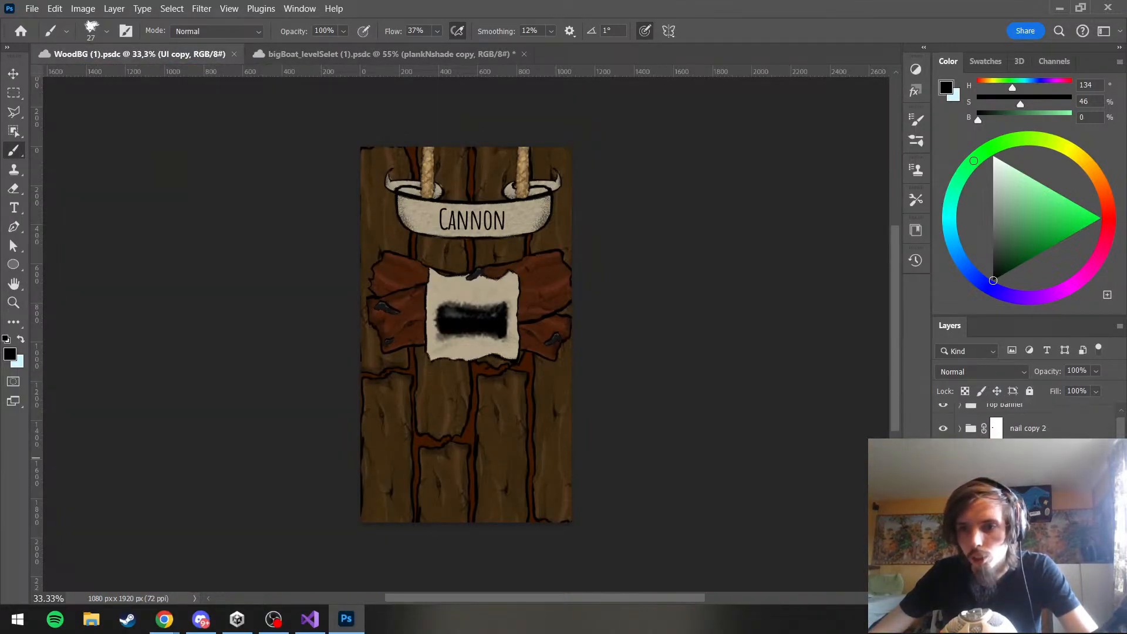
scroll(1027, 420, down, 5)
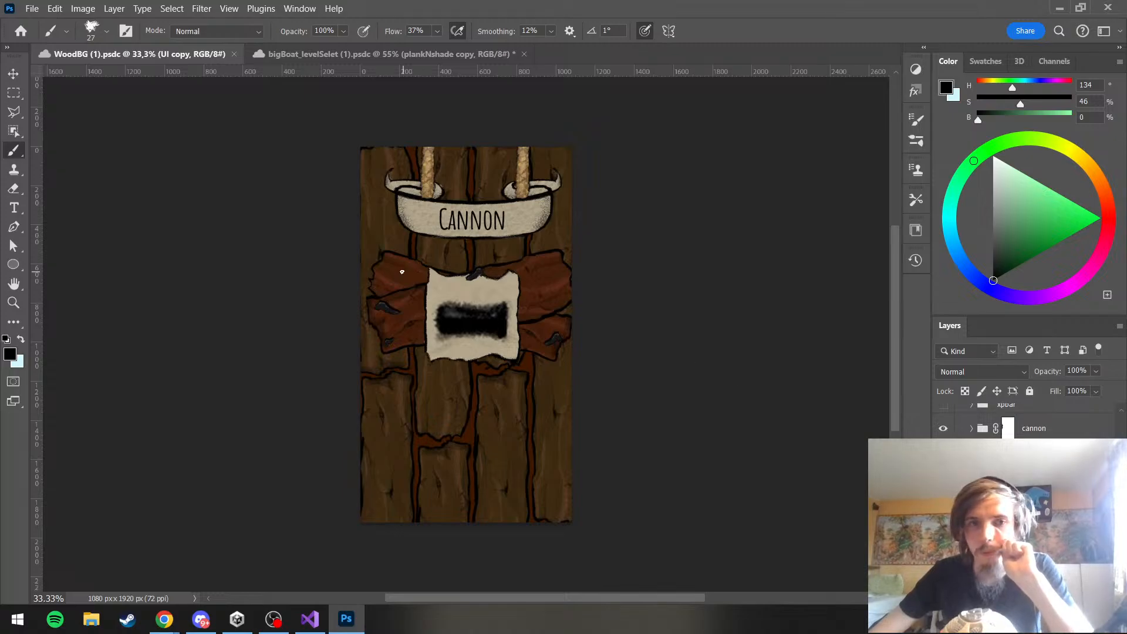
key(v)
click(396, 291)
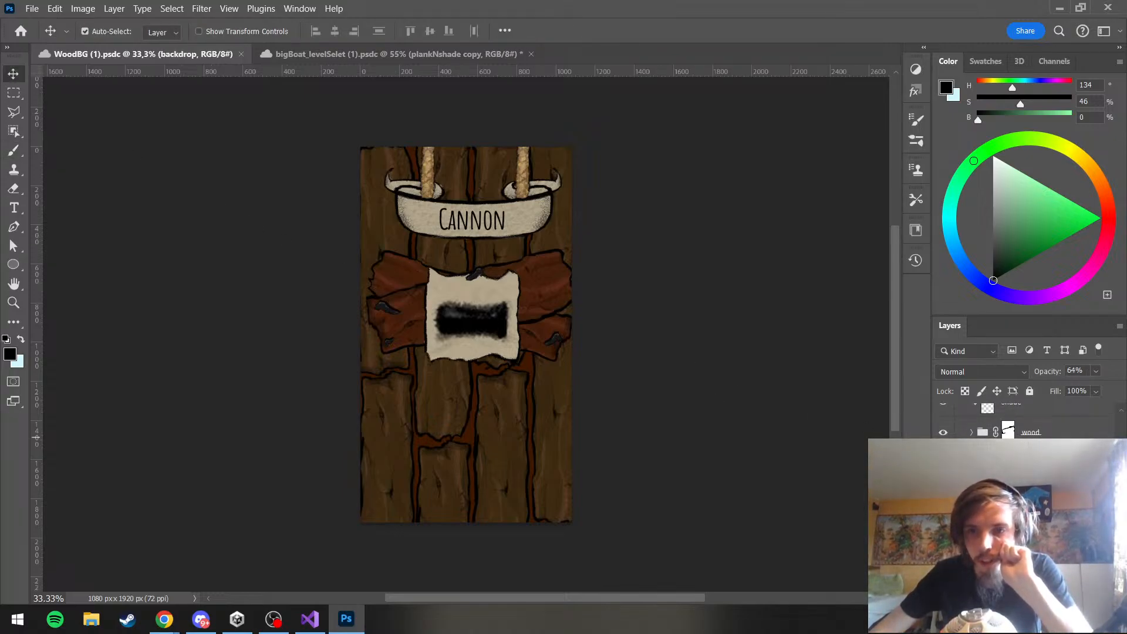
click(943, 508)
click(943, 508)
click(1030, 508)
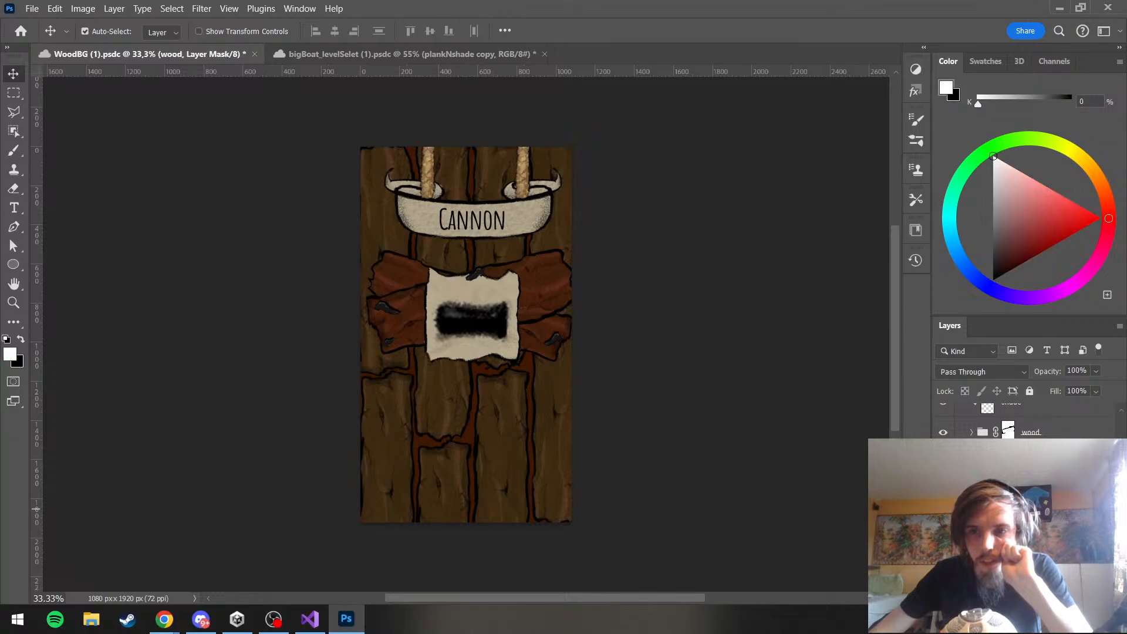
key(ctrl+s)
Duplicate the wood group into the bigBoat_levelSelet (1).psdc document
scroll(1025, 423, down, 2)
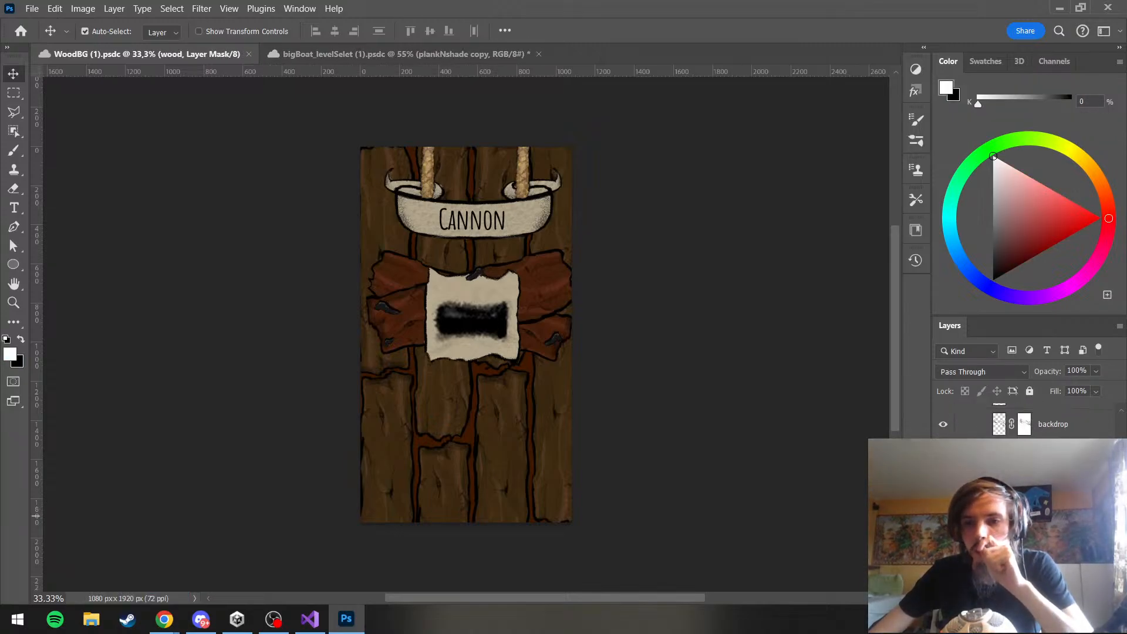
scroll(1024, 420, up, 2)
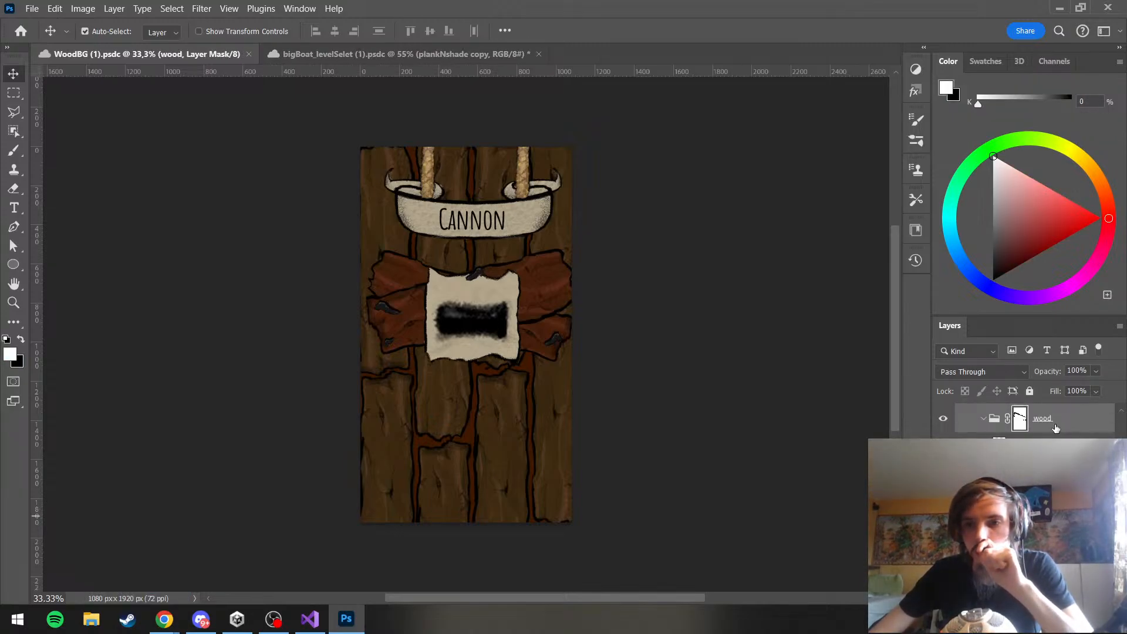
right_click(1055, 427)
click(963, 68)
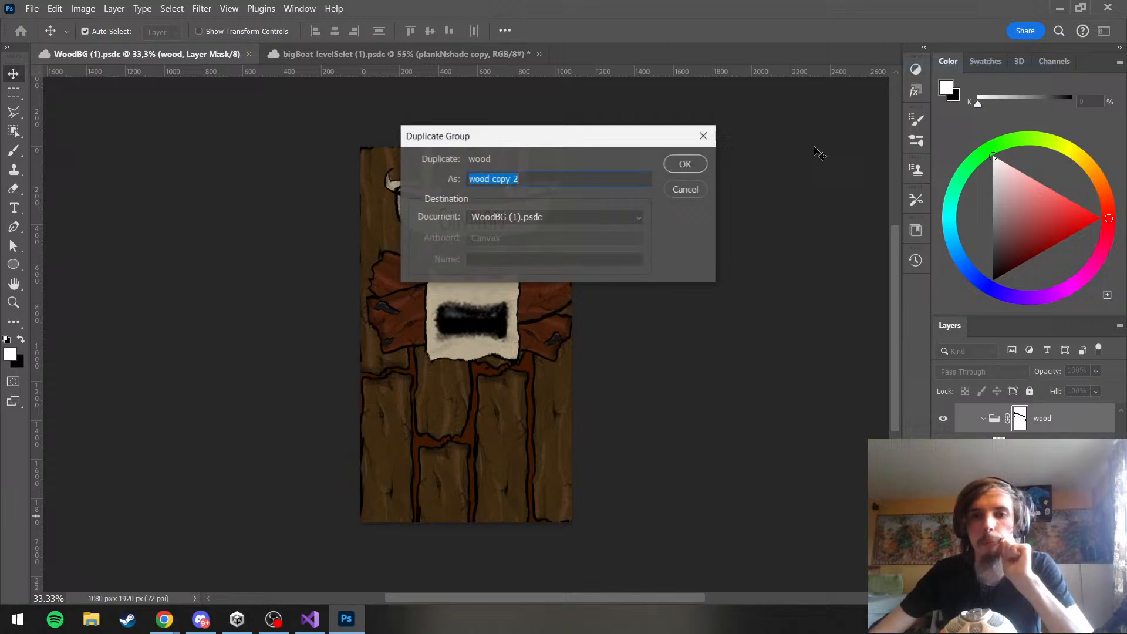
click(520, 224)
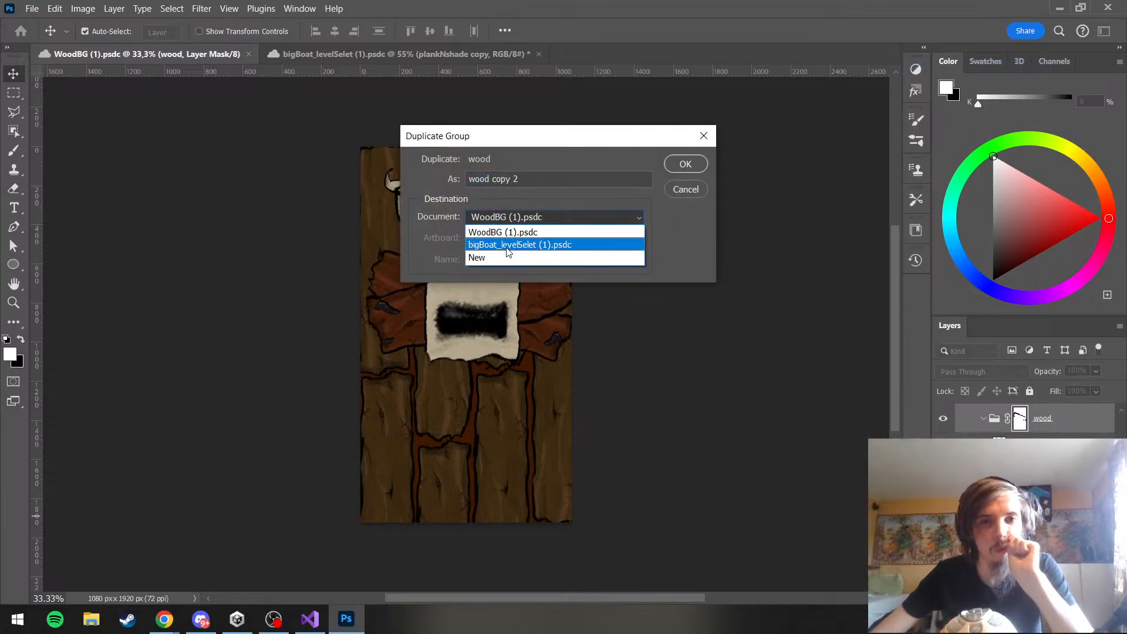
click(509, 251)
click(685, 165)
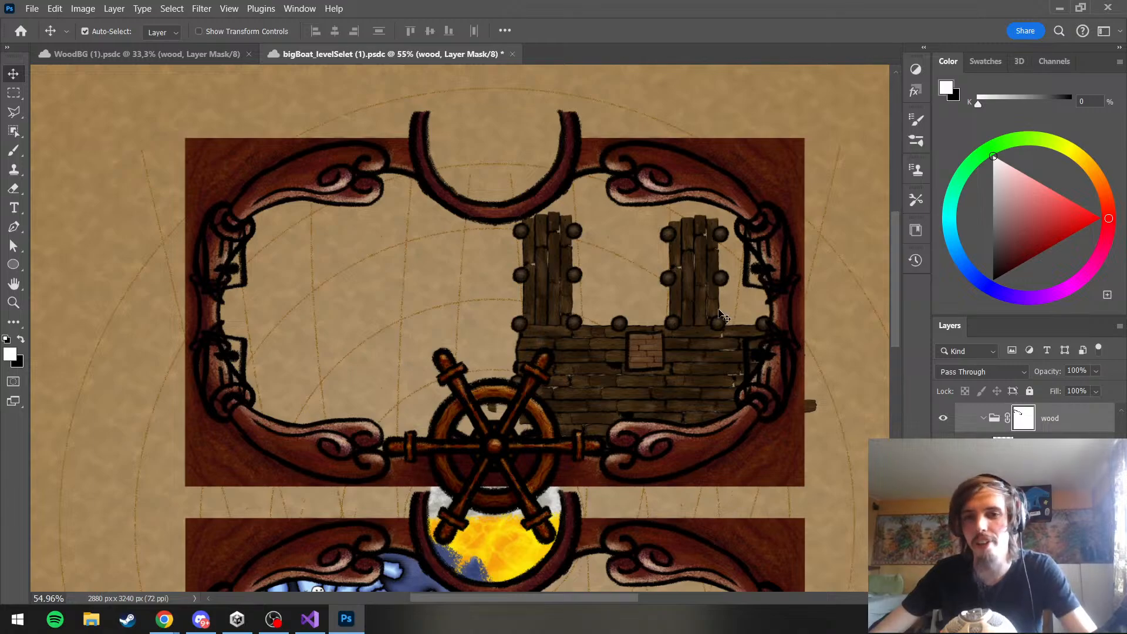
Collapse the wood group, move it over the box on the harbor deck and scale it down to about 28.6%
scroll(656, 313, up, 4)
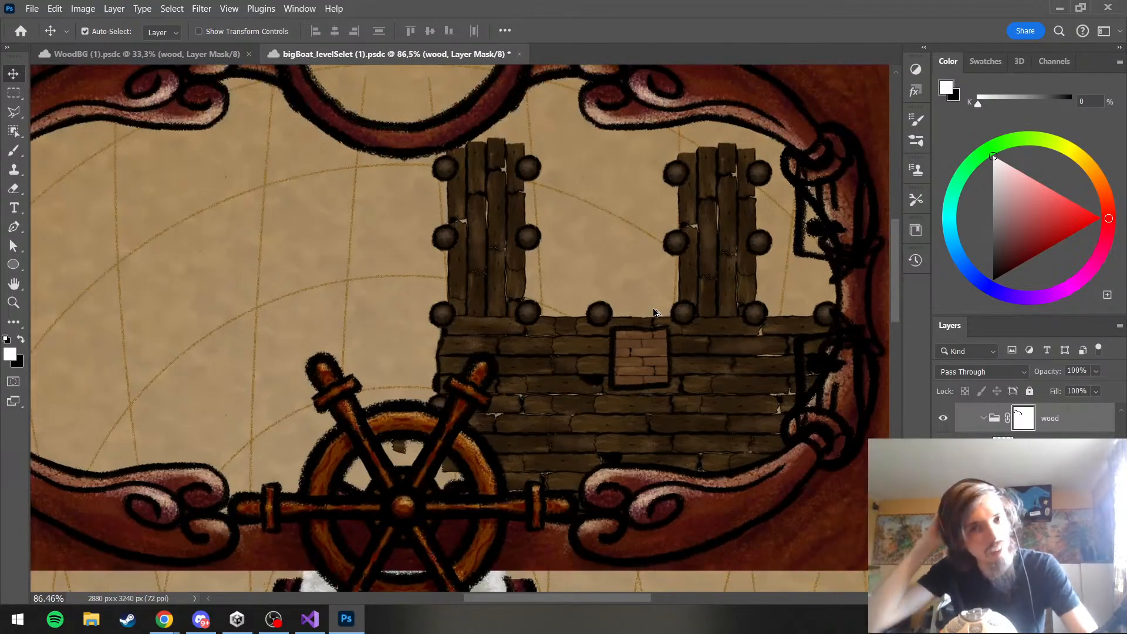
scroll(656, 312, up, 15)
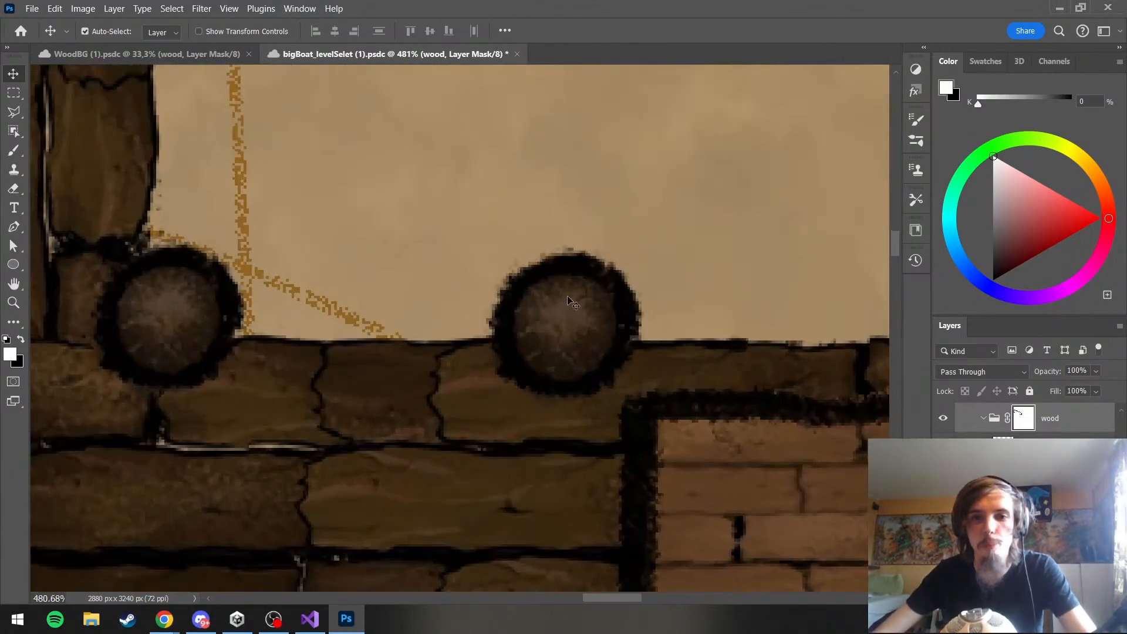
scroll(573, 303, down, 18)
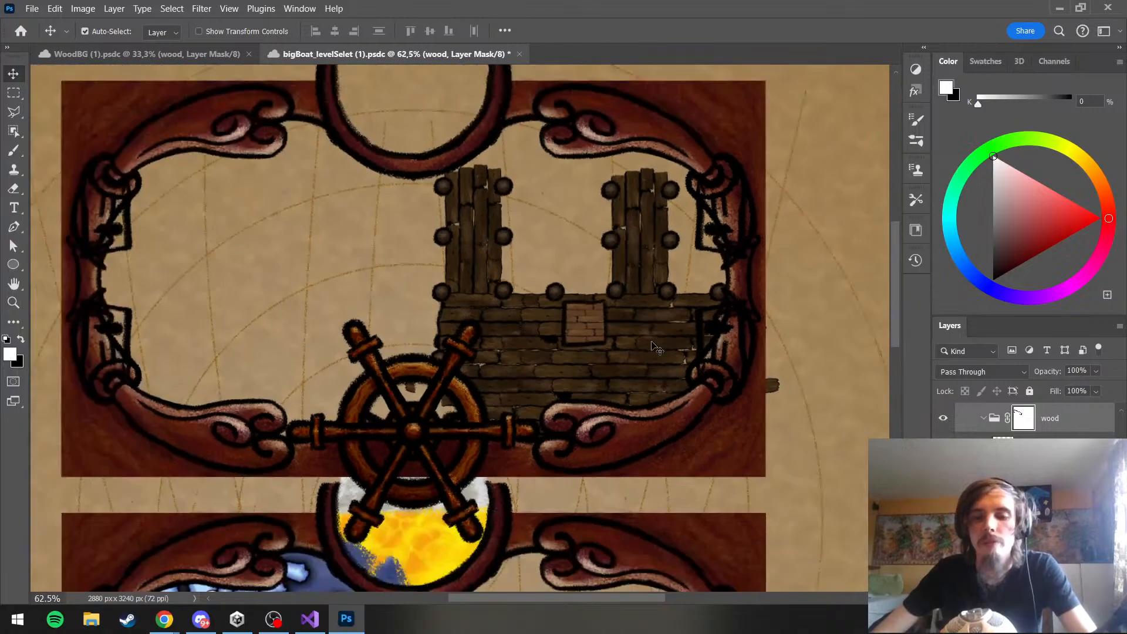
scroll(651, 347, up, 6)
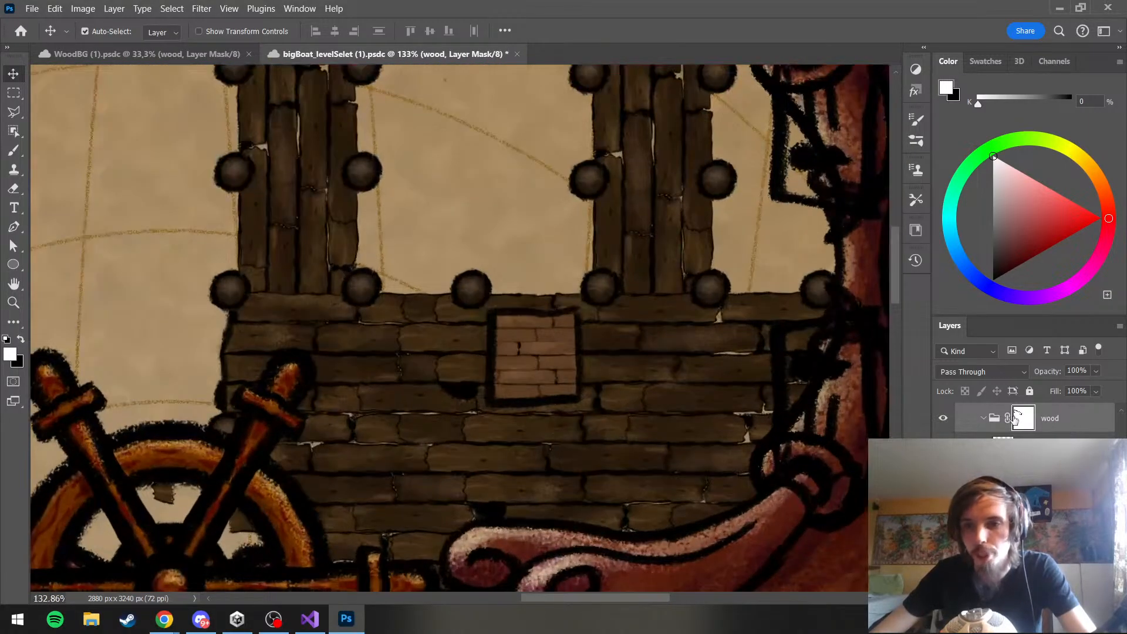
click(989, 417)
scroll(801, 418, up, 1)
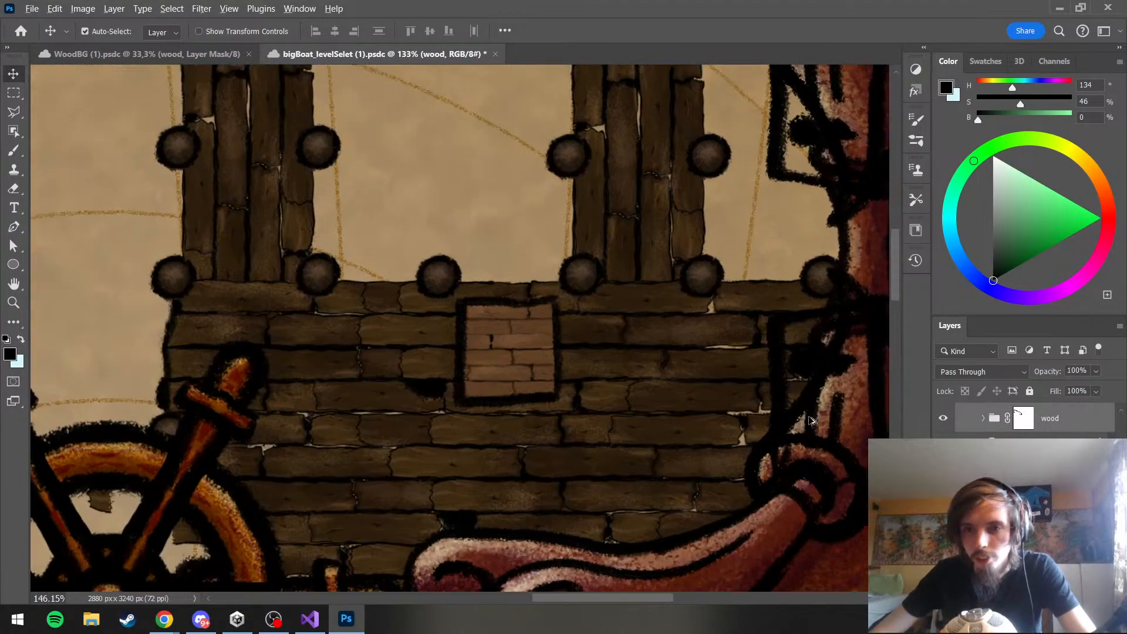
scroll(1025, 423, up, 5)
key(ctrl+t)
scroll(546, 344, down, 5)
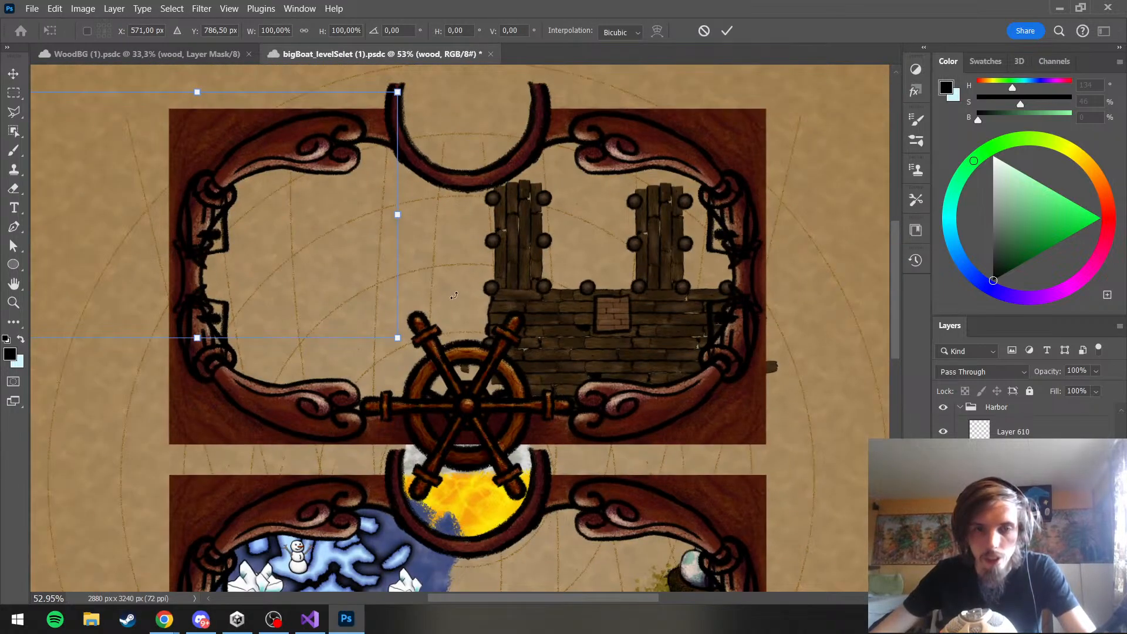
drag(276, 220, 701, 286)
drag(798, 166, 511, 342)
drag(483, 377, 644, 309)
scroll(644, 315, up, 5)
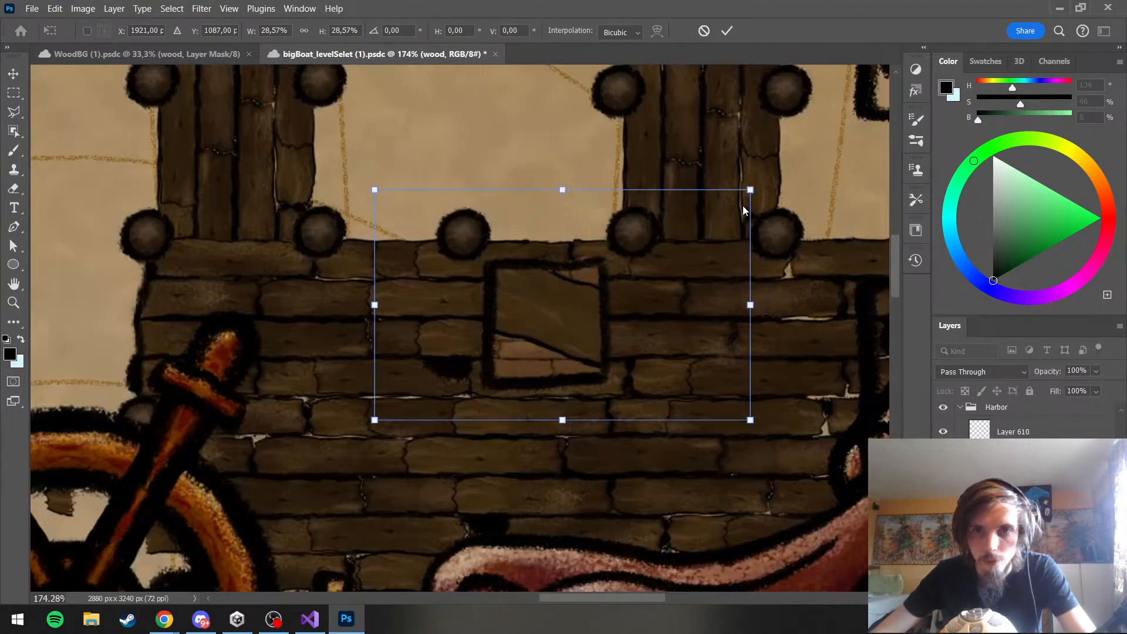
Shrink the wood group to about 15.5% width and 9.3% height, rotated about 32°, as a diagonal brace across the box
drag(751, 190, 536, 305)
drag(493, 374, 593, 318)
drag(675, 336, 642, 368)
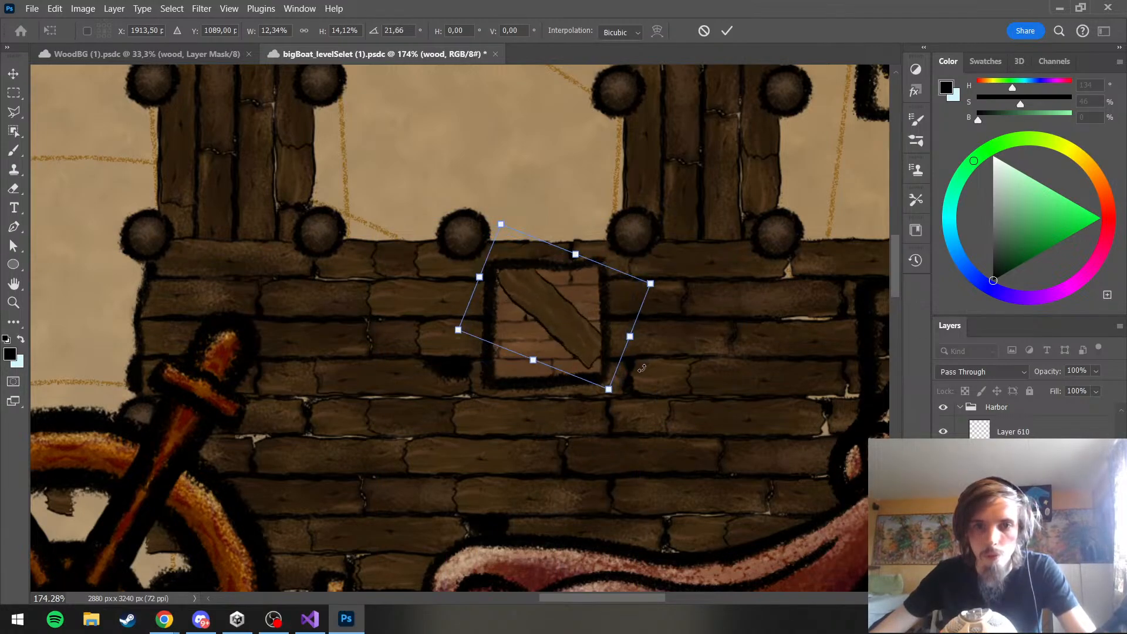
drag(576, 329, 572, 339)
drag(652, 294, 661, 379)
drag(584, 361, 573, 335)
mouse_move(675, 377)
mouse_down()
mouse_move(662, 396)
mouse_move(676, 374)
mouse_up()
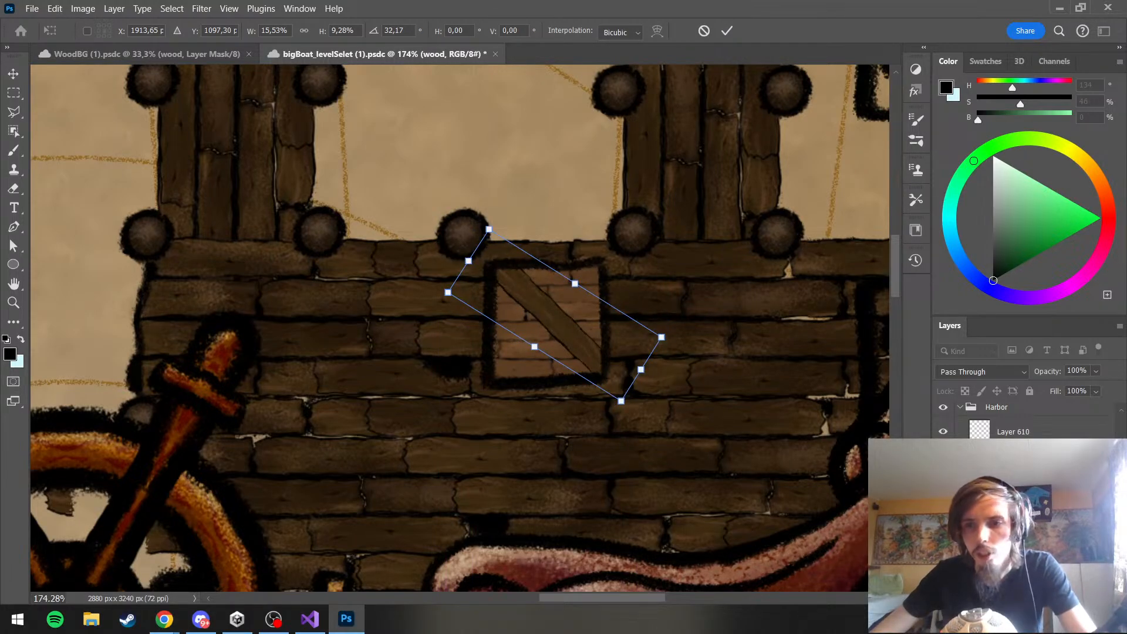
key(Return)
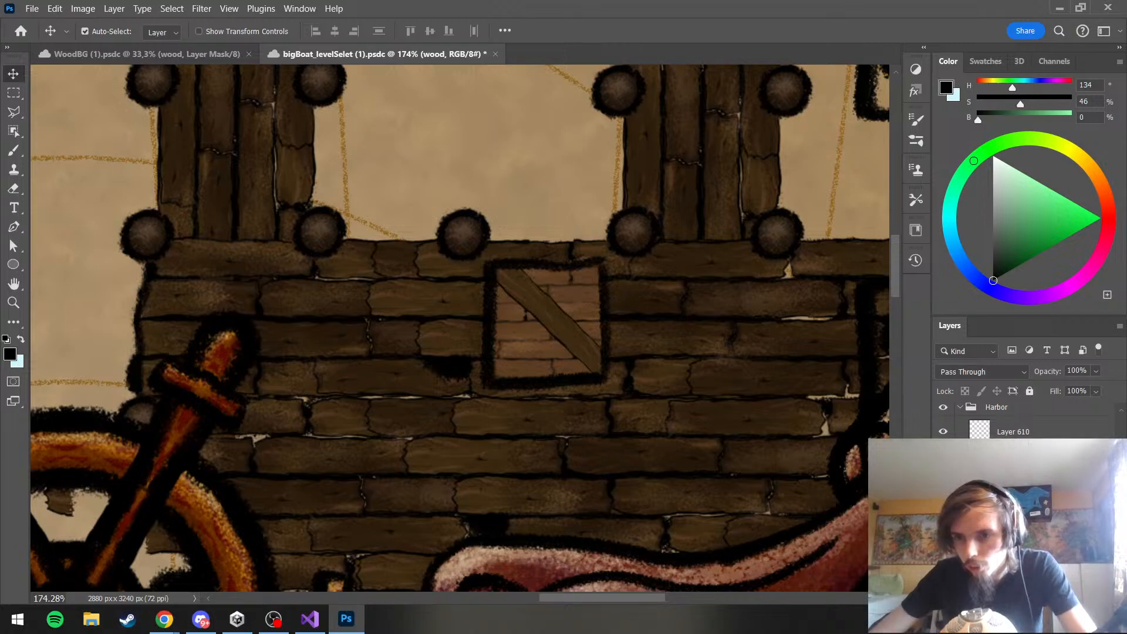
Duplicate the wood group and rotate the duplicate upright to form the plank along the box's left edge
key(ctrl+j)
key(ctrl+t)
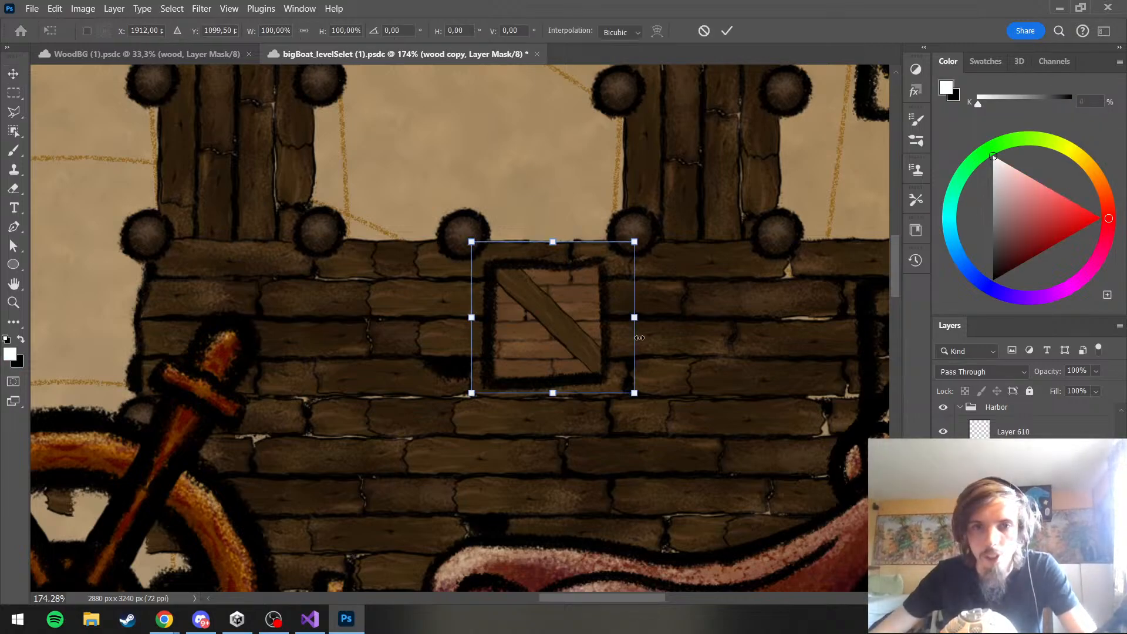
drag(646, 405, 545, 450)
drag(554, 359, 502, 357)
drag(605, 401, 640, 380)
key(Return)
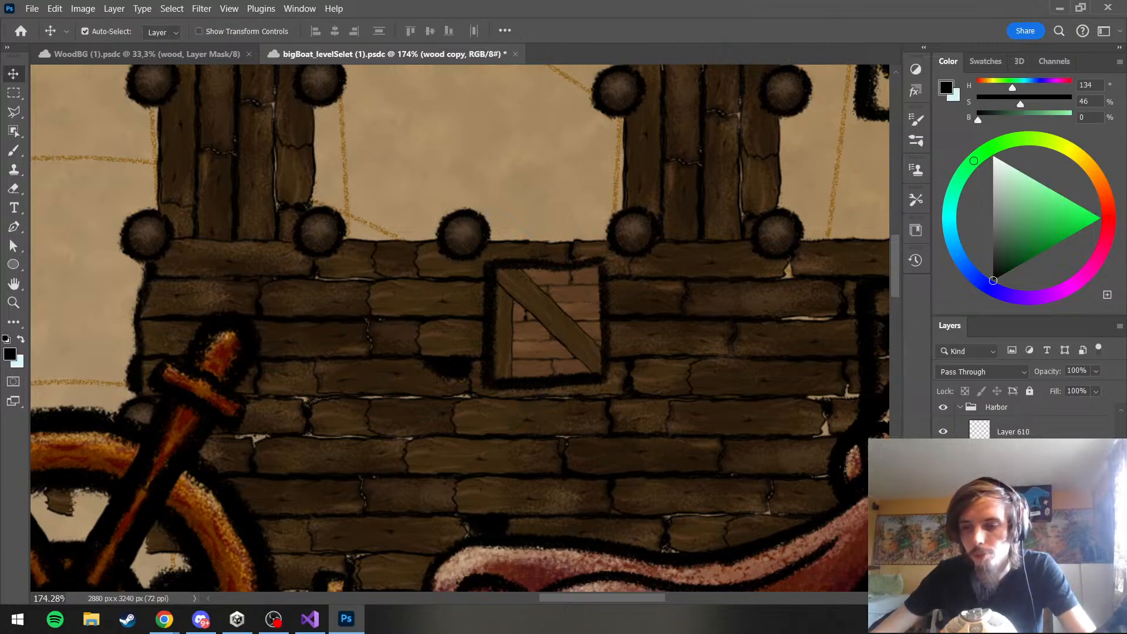
Duplicate the upright plank group and merge both plank groups into single layers
click(505, 339)
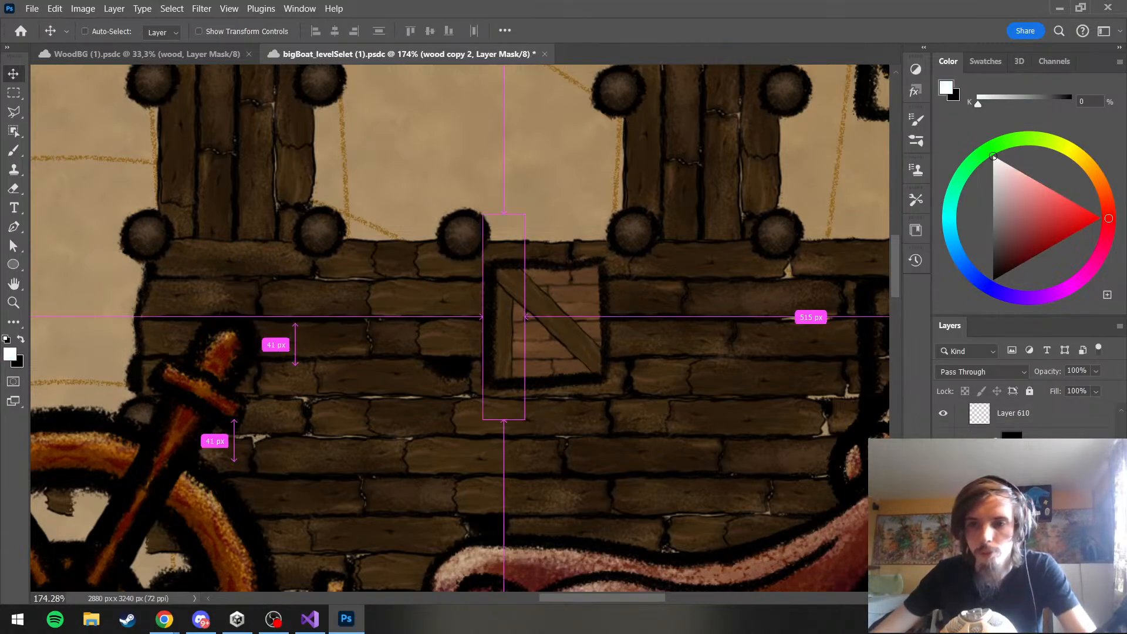
click(1012, 528)
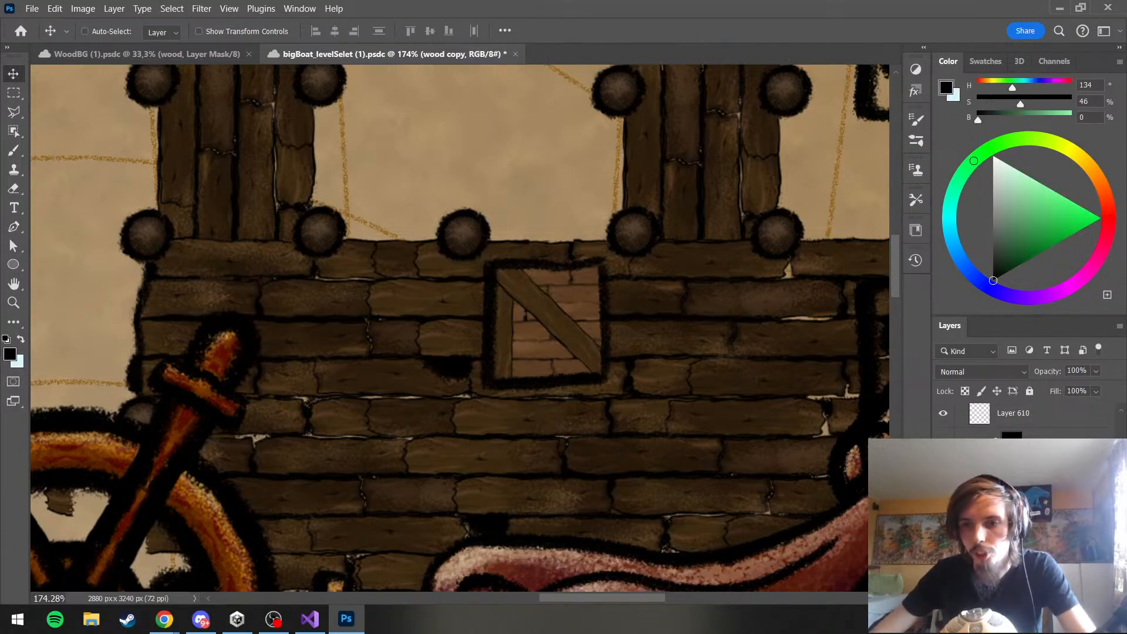
click(1012, 481)
click(1012, 504)
Rotate the wood copy 2 plank 90° clockwise and fit it along the box's bottom edge
key(ctrl+t)
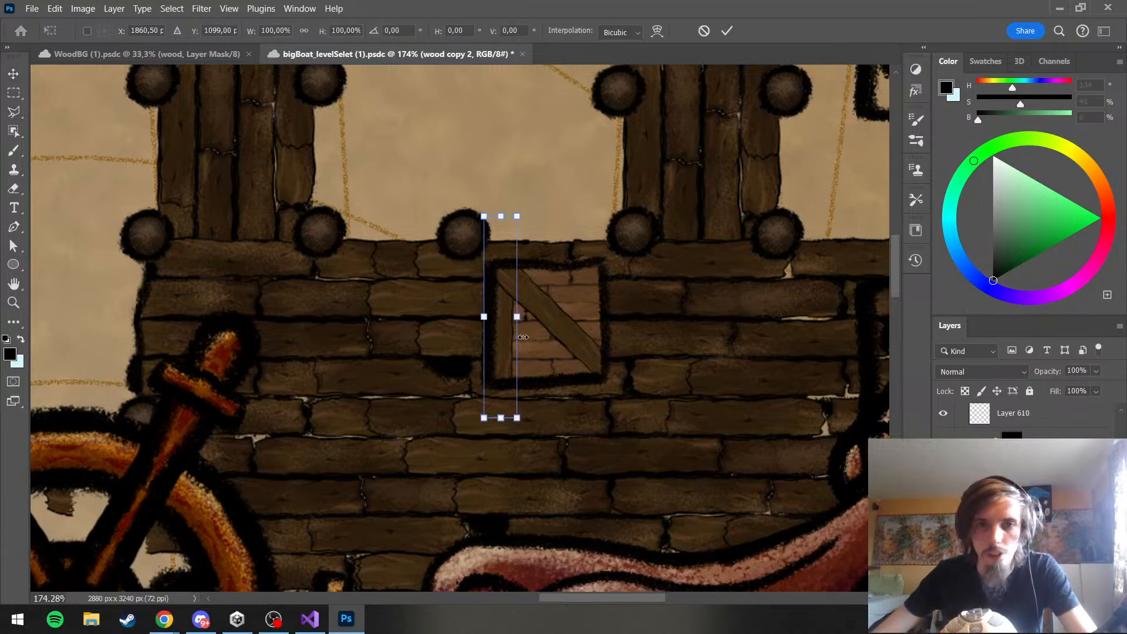
right_click(506, 358)
click(547, 317)
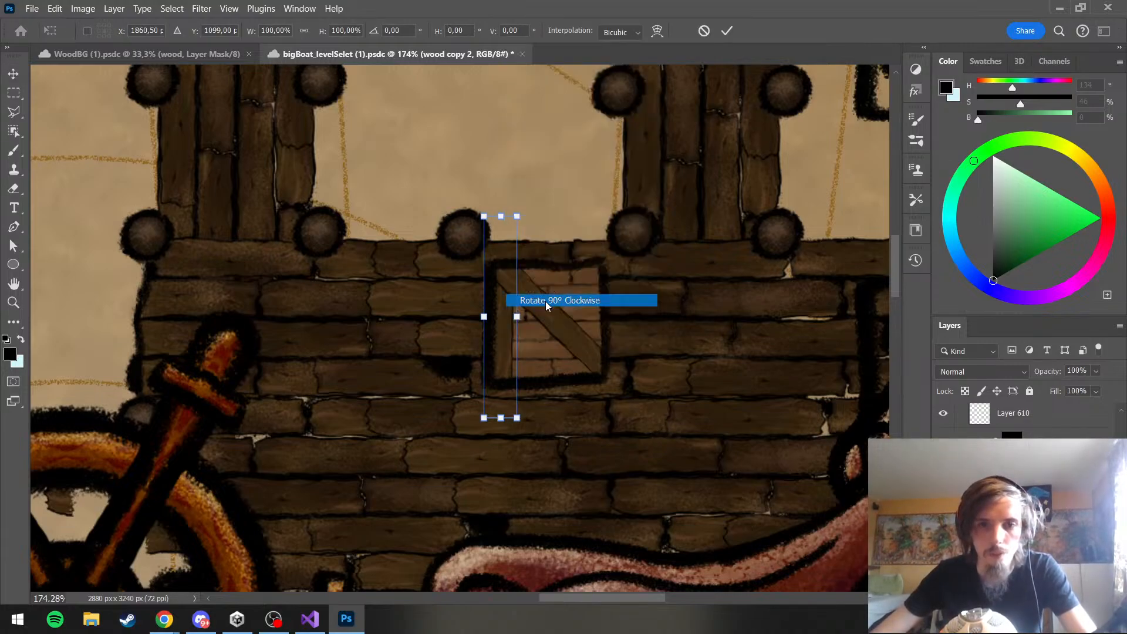
drag(543, 321, 587, 384)
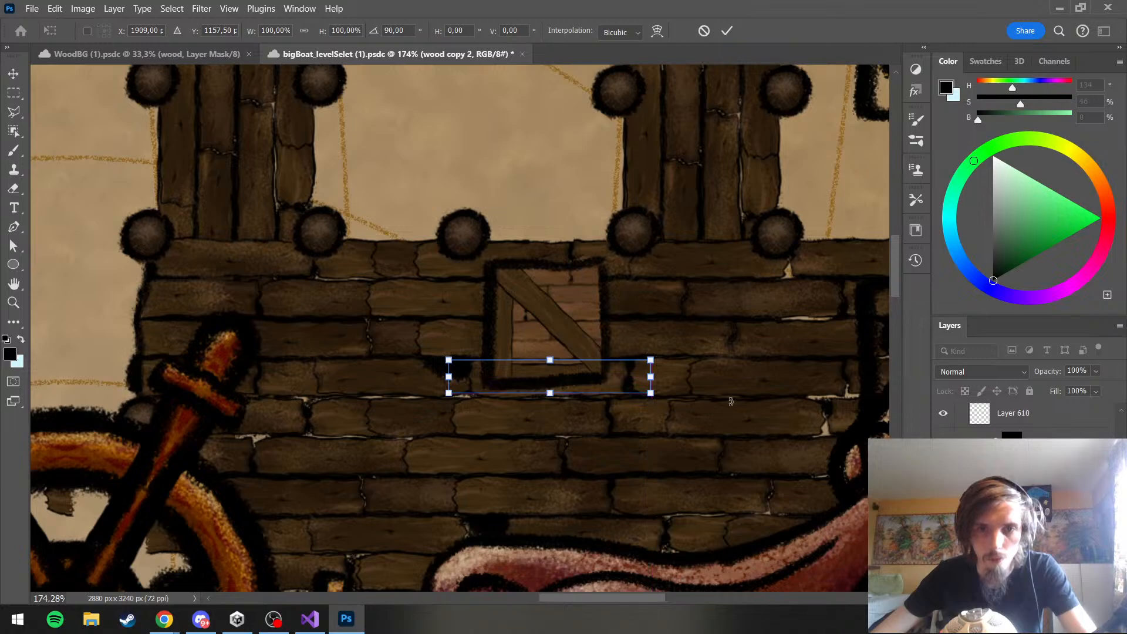
key(Up)
key(Up)
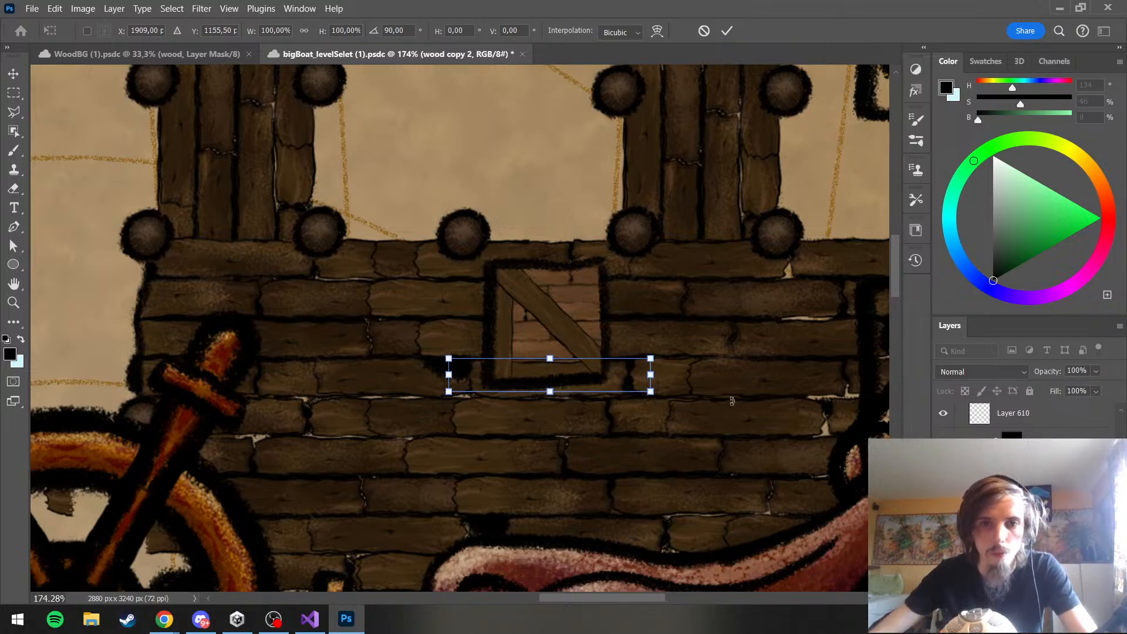
key(Return)
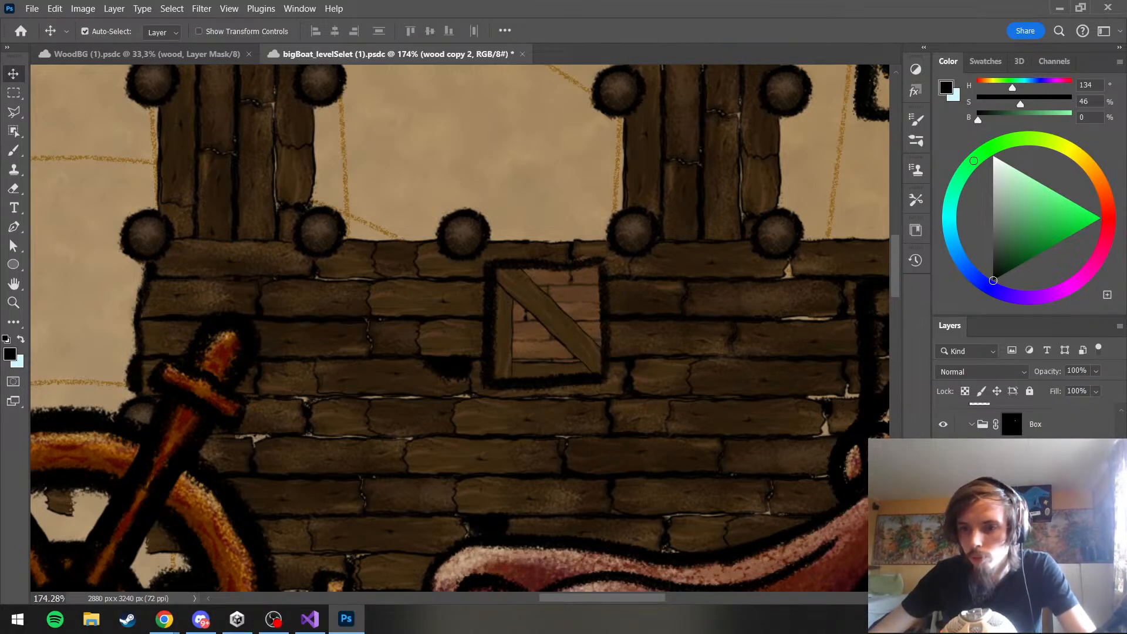
Duplicate the bottom plank, rotate the duplicate 90° clockwise and place it along the box's right edge
key(ctrl+t)
right_click(578, 357)
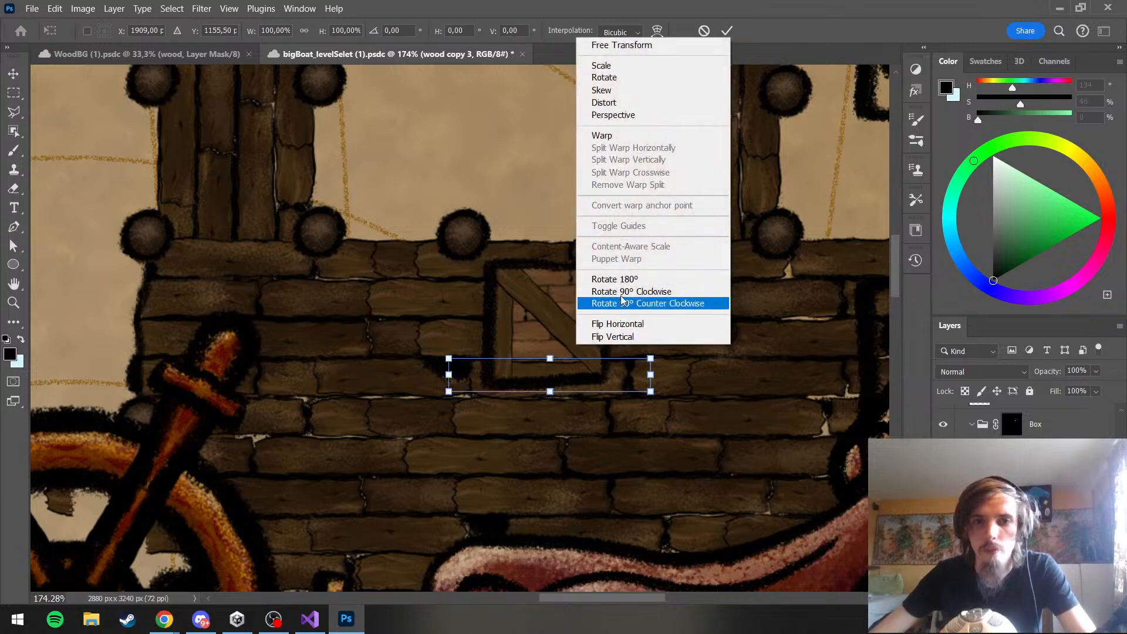
click(628, 294)
drag(551, 398, 599, 351)
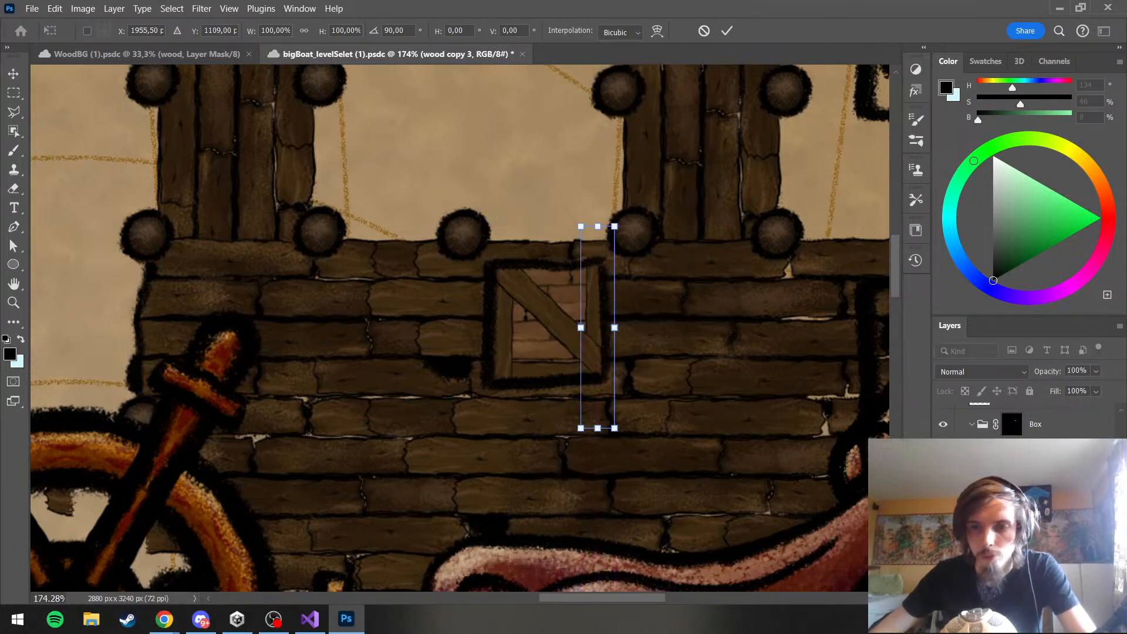
key(Return)
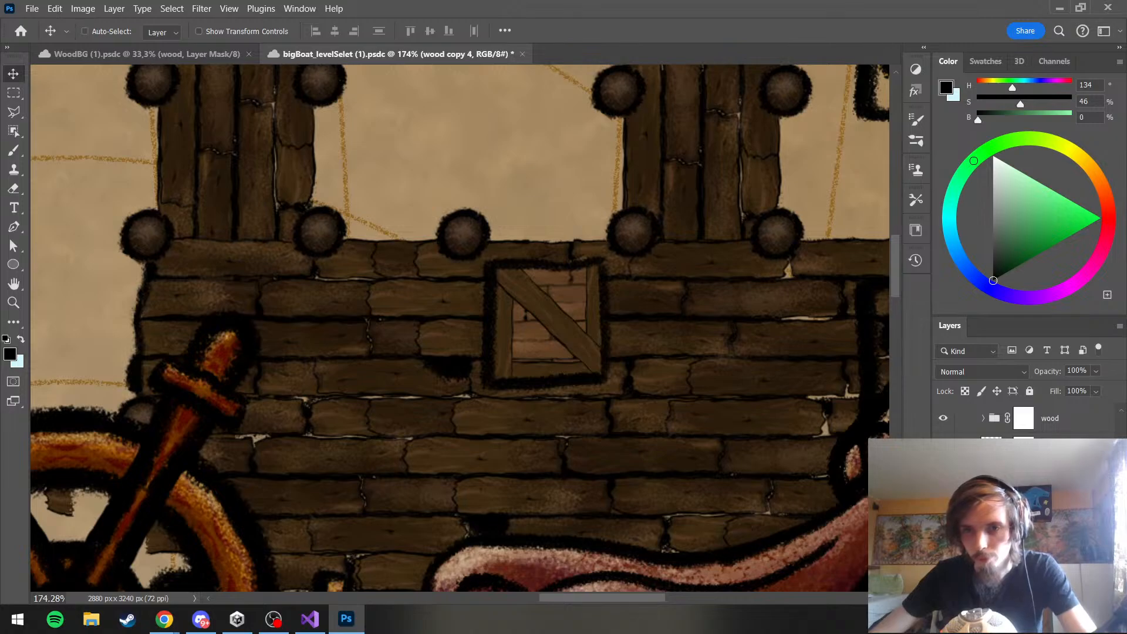
Duplicate the right-edge plank, rotate the duplicate 90° clockwise and place it along the box's top edge
key(ctrl+t)
right_click(603, 329)
click(621, 284)
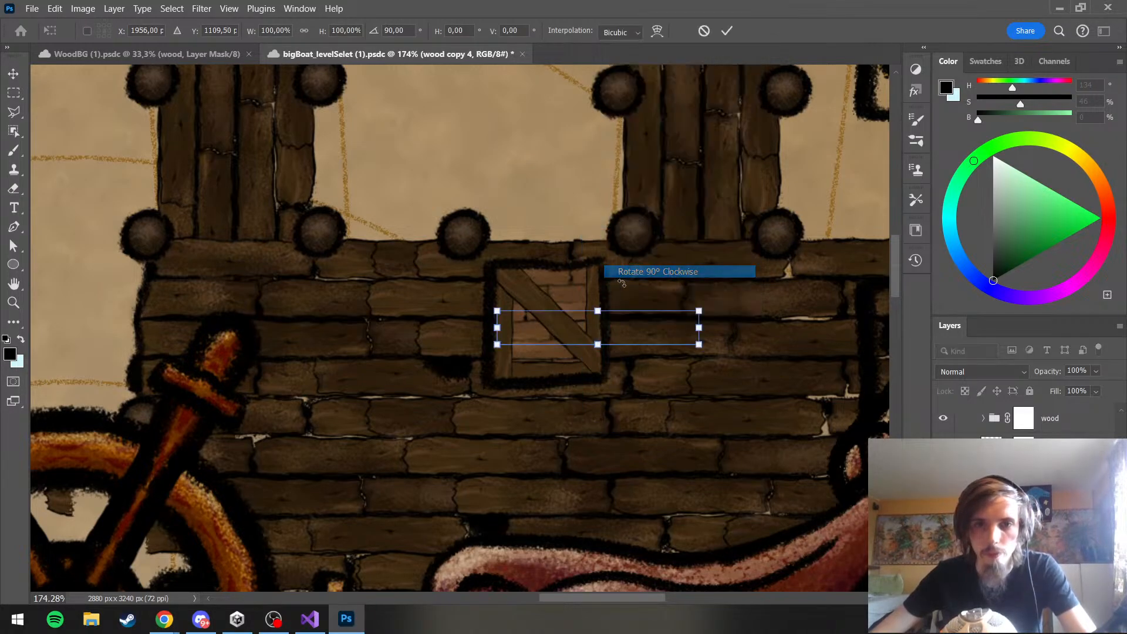
drag(608, 335, 541, 274)
key(Return)
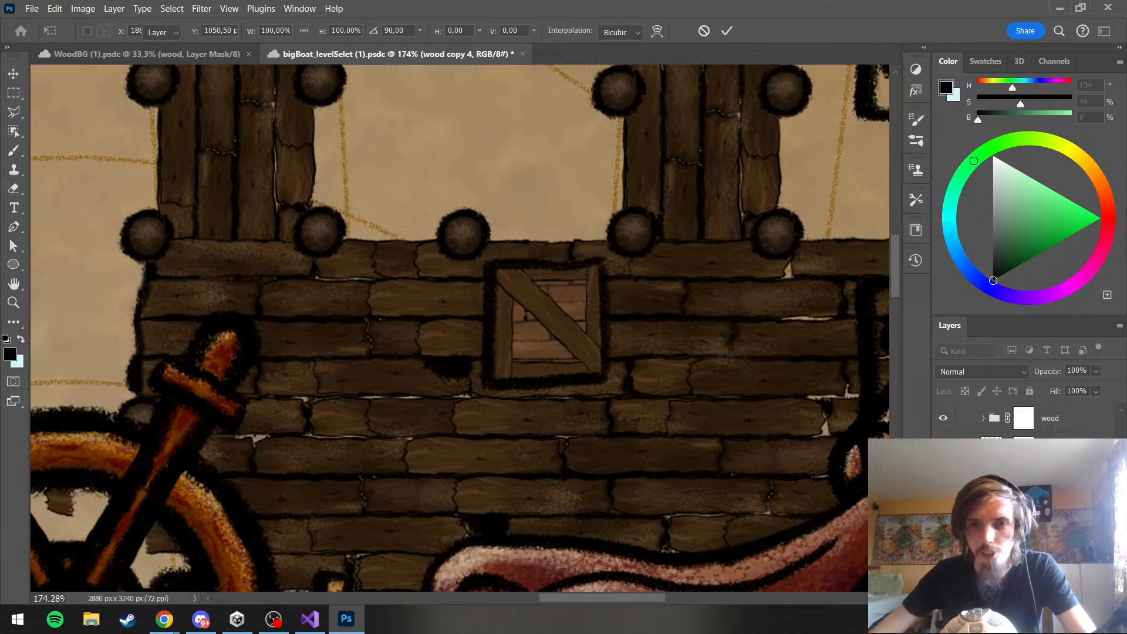
Inspect the framed box close up and against the surrounding harbor deck
scroll(627, 348, down, 5)
scroll(627, 348, up, 3)
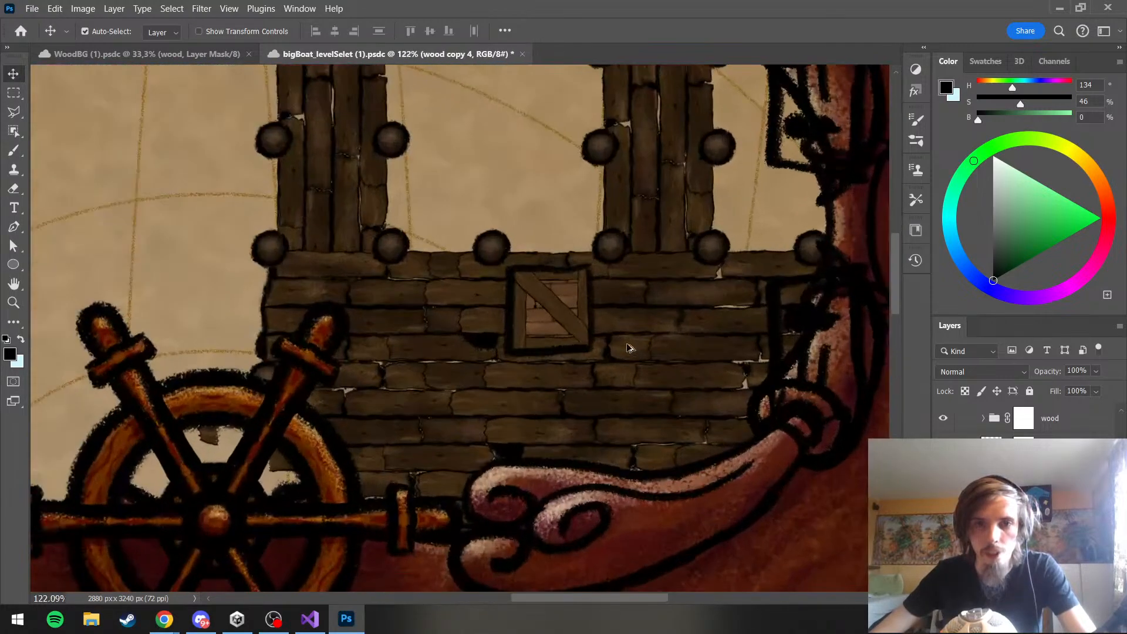
scroll(564, 334, up, 4)
scroll(552, 334, down, 6)
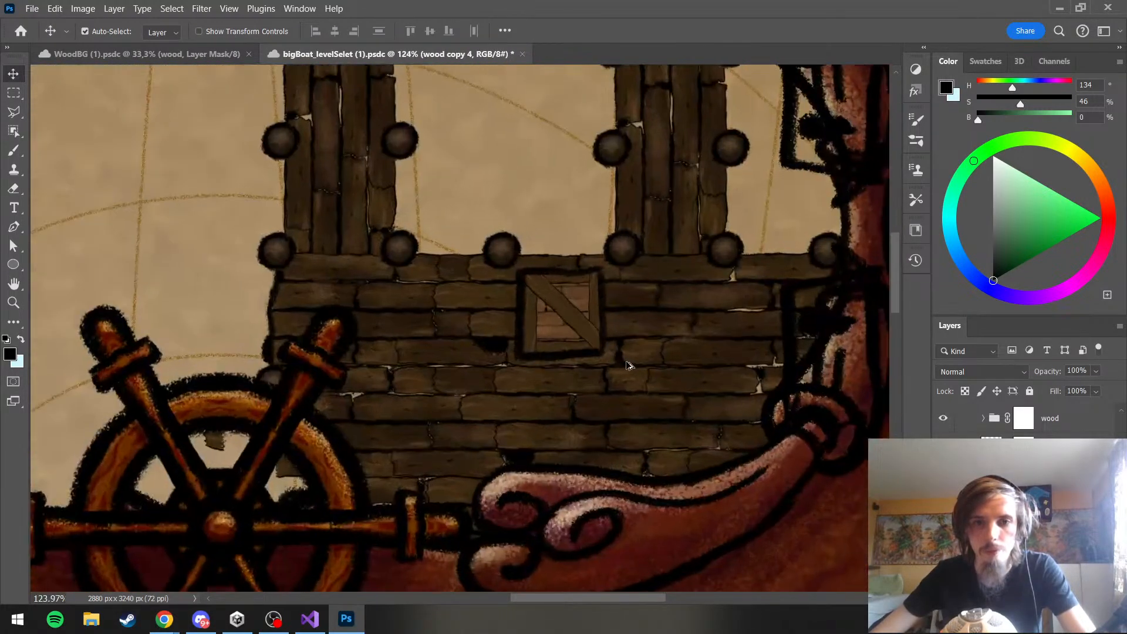
scroll(584, 313, up, 2)
scroll(584, 312, up, 4)
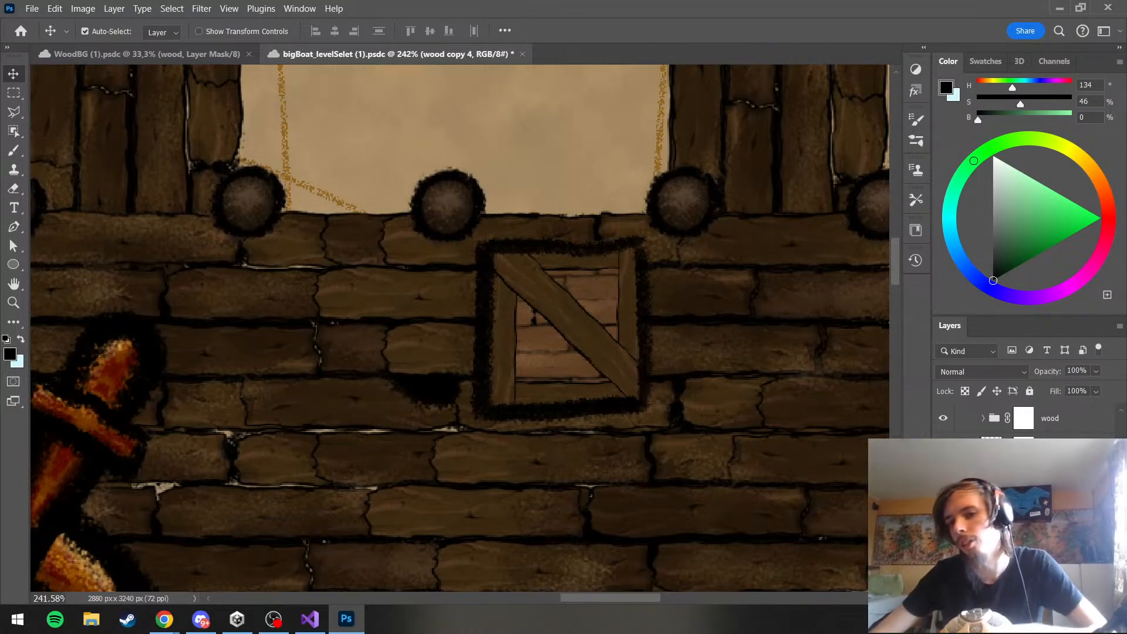
scroll(1024, 499, up, 5)
On Layer 610, erase the box's top and right outline and repaint it in black to follow the frame planks
scroll(1025, 499, up, 1)
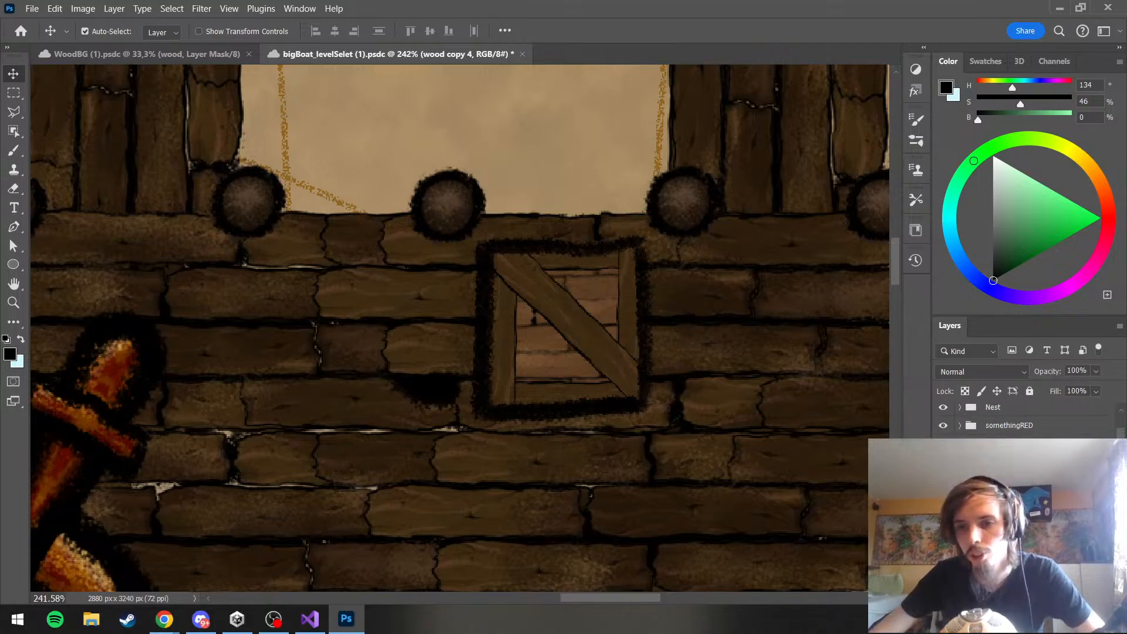
click(1010, 498)
click(14, 188)
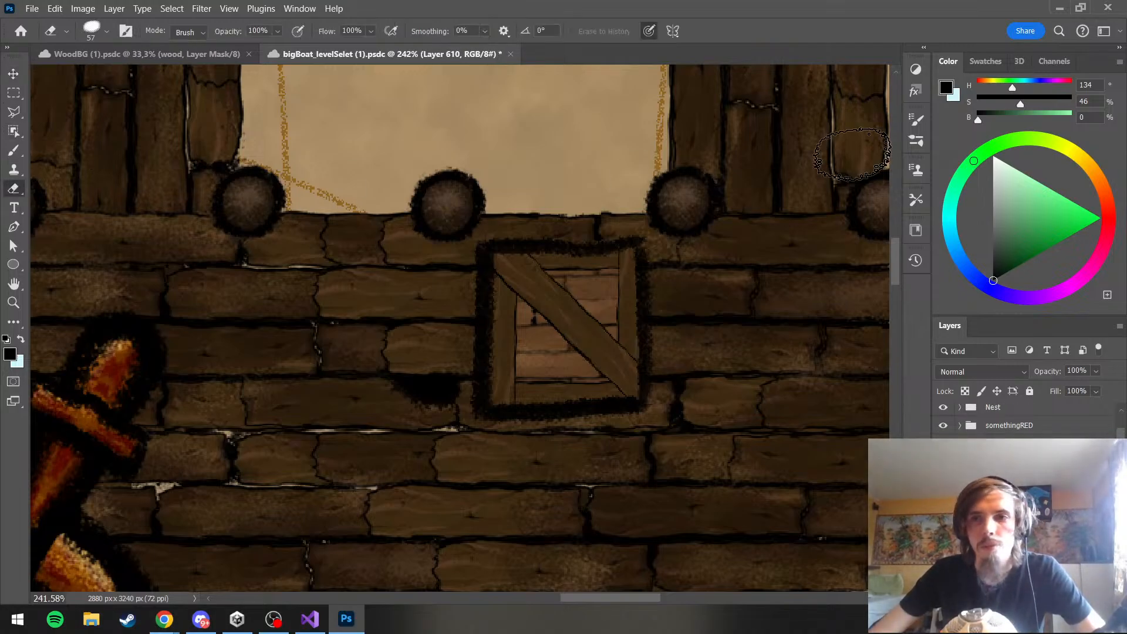
mouse_move(587, 224)
mouse_down()
mouse_move(523, 227)
mouse_move(567, 235)
mouse_move(616, 276)
mouse_move(655, 241)
mouse_up()
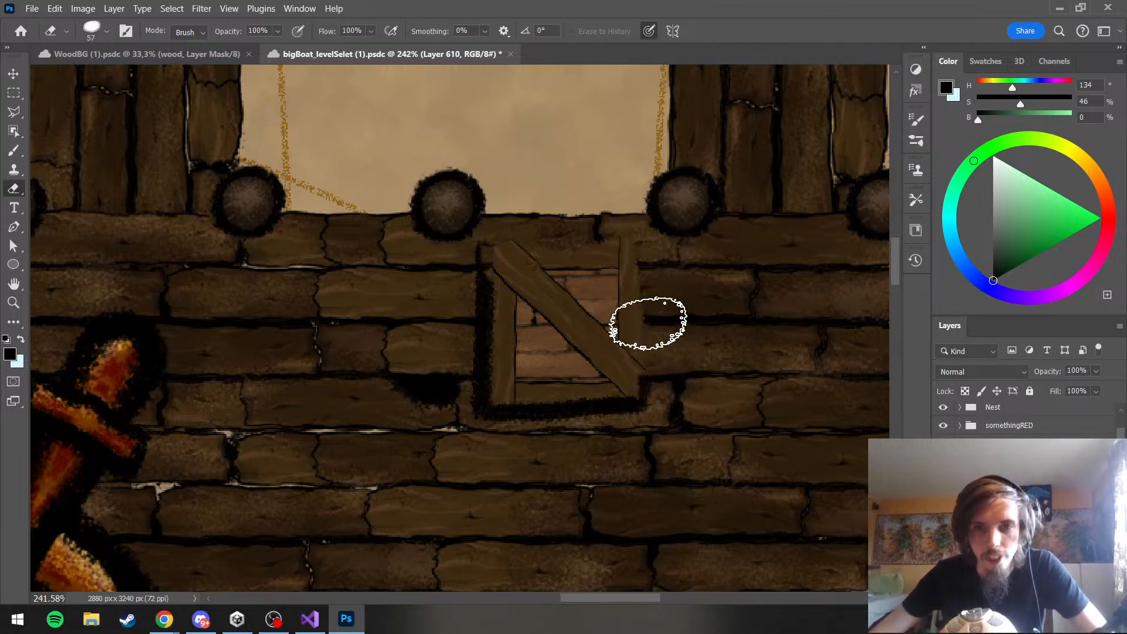
click(14, 150)
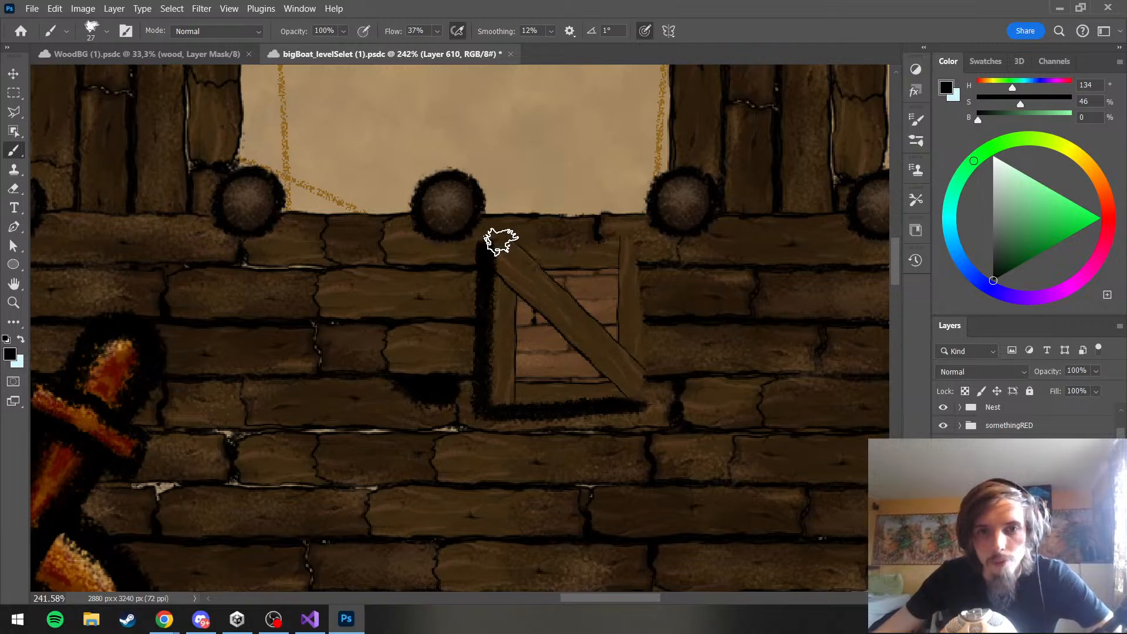
mouse_move(501, 242)
mouse_down()
mouse_move(639, 238)
mouse_move(649, 398)
mouse_up()
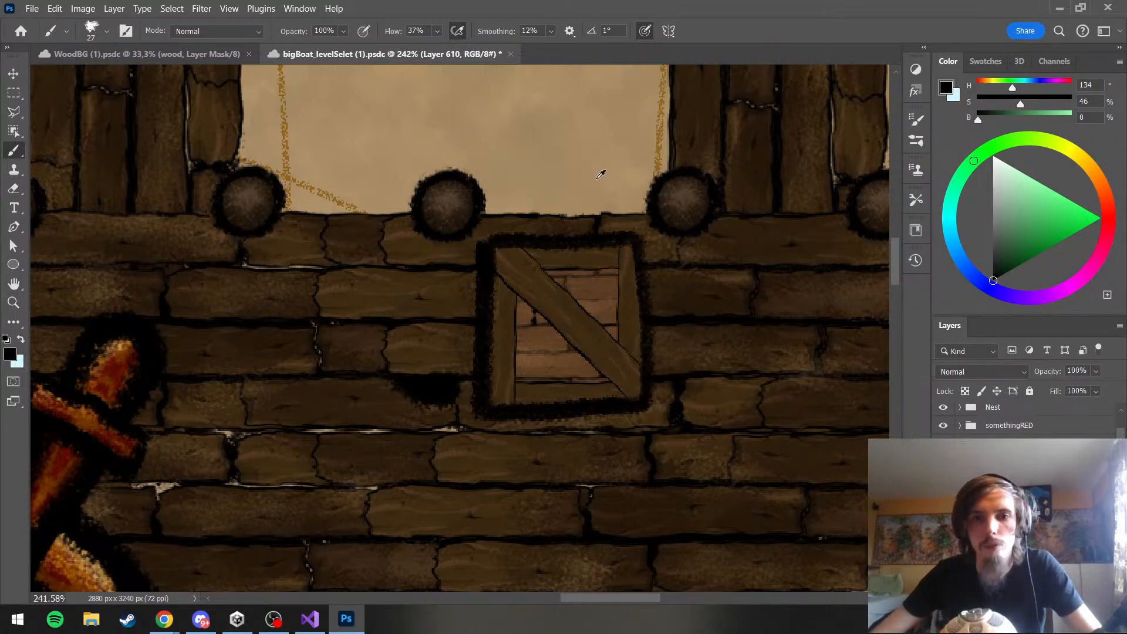
Check the re-outlined box against the whole harbor and up close, and locate Layer 610 in the layer stack
scroll(598, 178, down, 5)
scroll(614, 191, up, 4)
scroll(617, 186, down, 6)
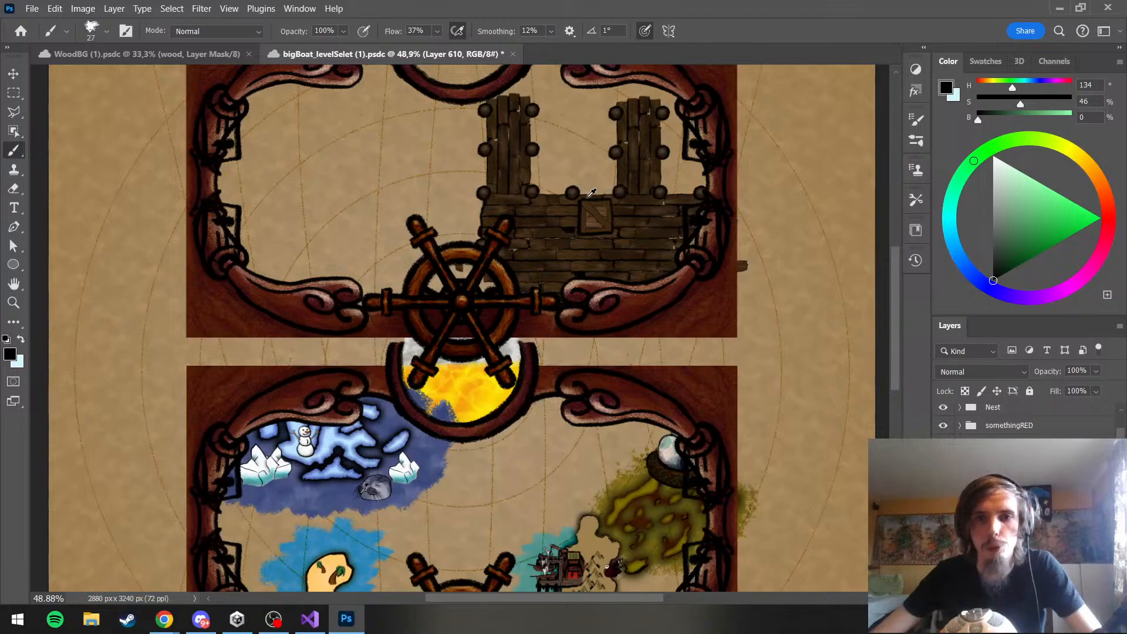
scroll(591, 193, up, 6)
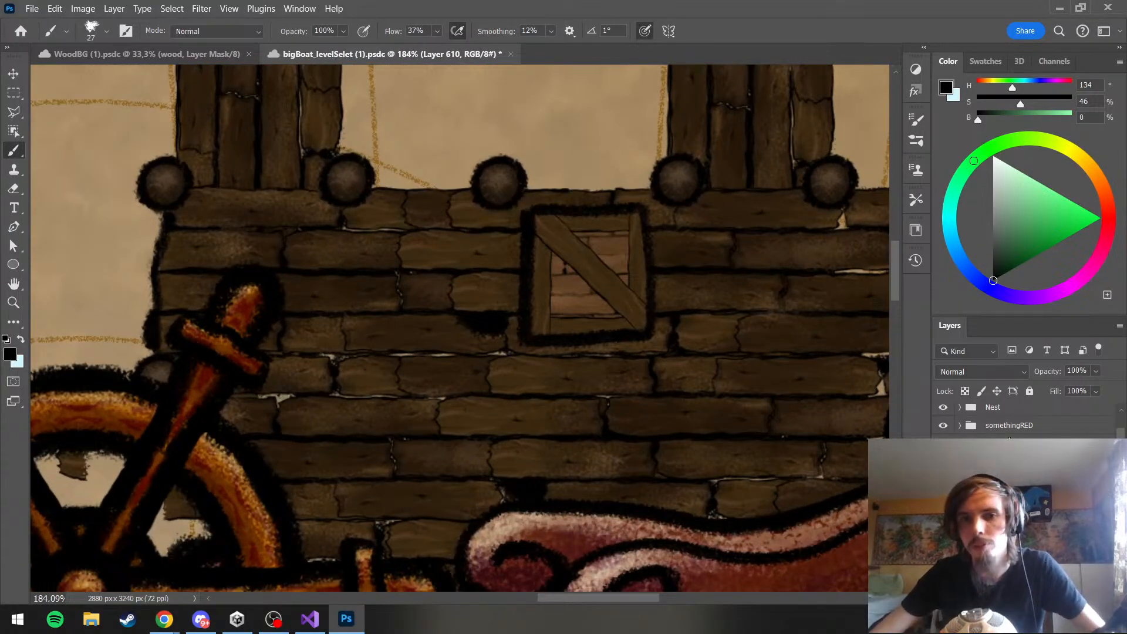
scroll(1010, 446, down, 3)
scroll(1027, 420, down, 3)
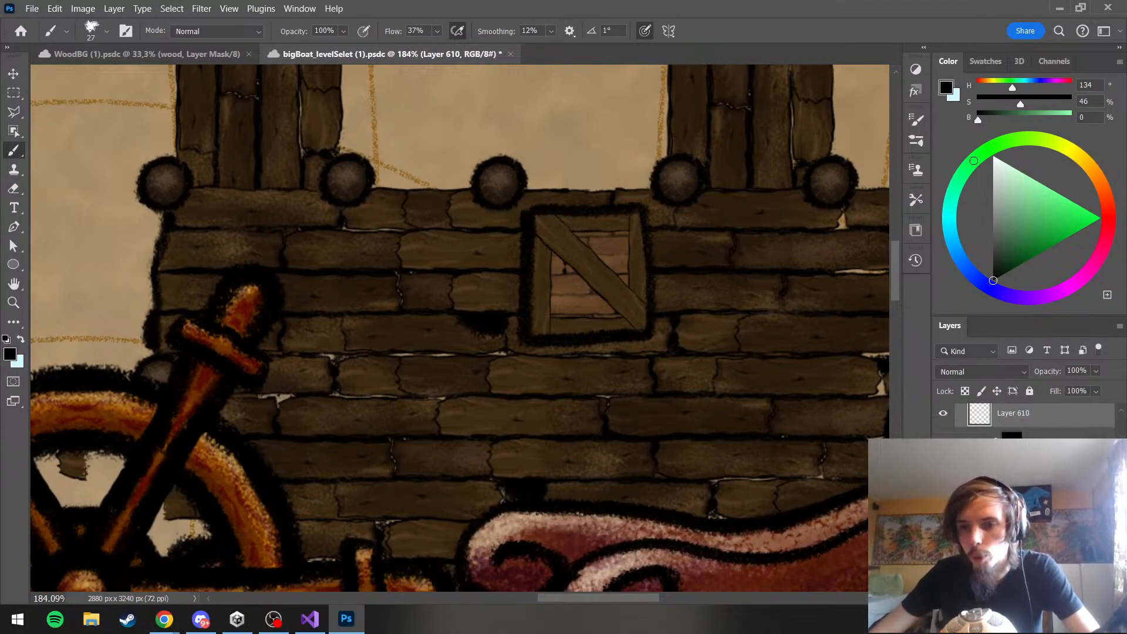
Duplicate the box's diagonal brace plank, rotate the duplicate to -50.21° and place it as the opposite diagonal, forming an X
ctrl+click(587, 264)
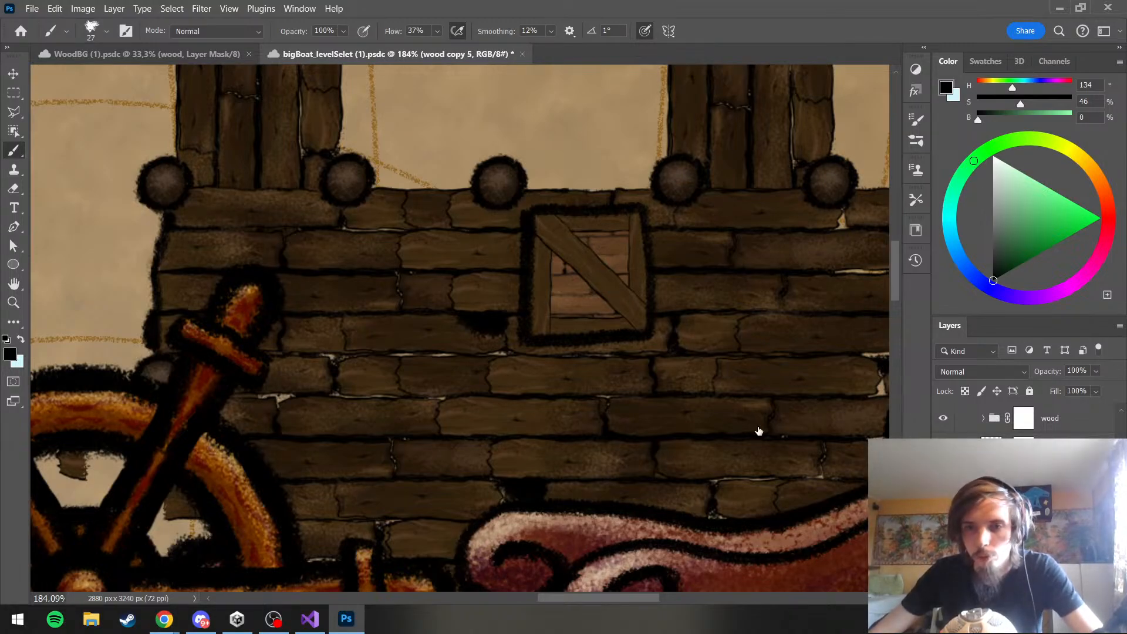
key(ctrl+j)
key(ctrl+t)
drag(702, 236, 668, 126)
drag(600, 196, 615, 250)
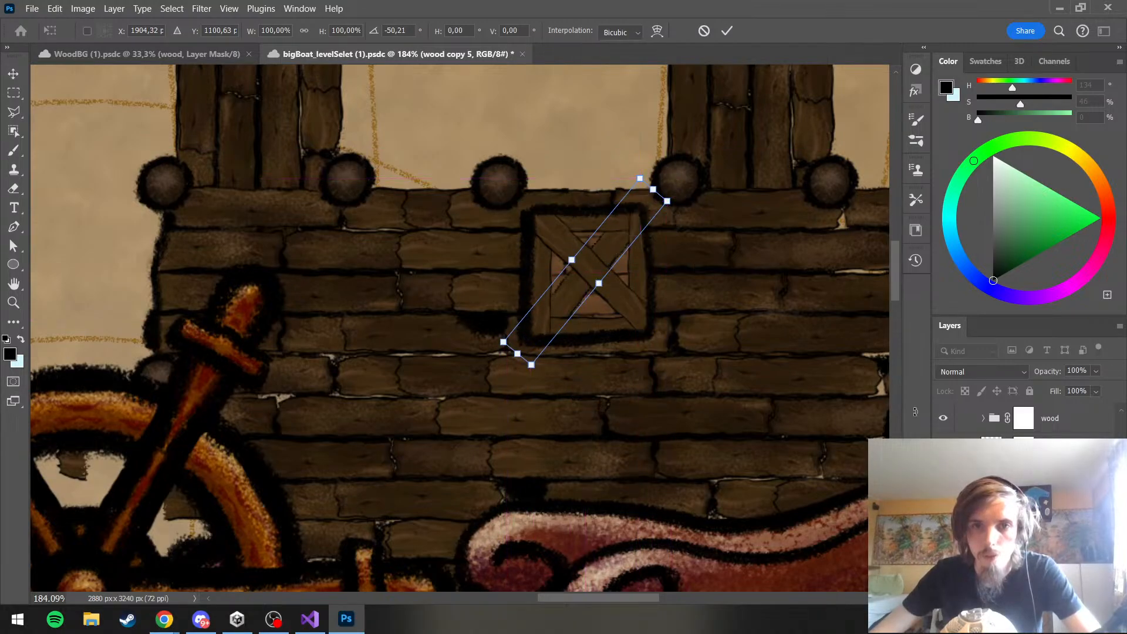
key(Return)
key(b)
scroll(616, 323, down, 5)
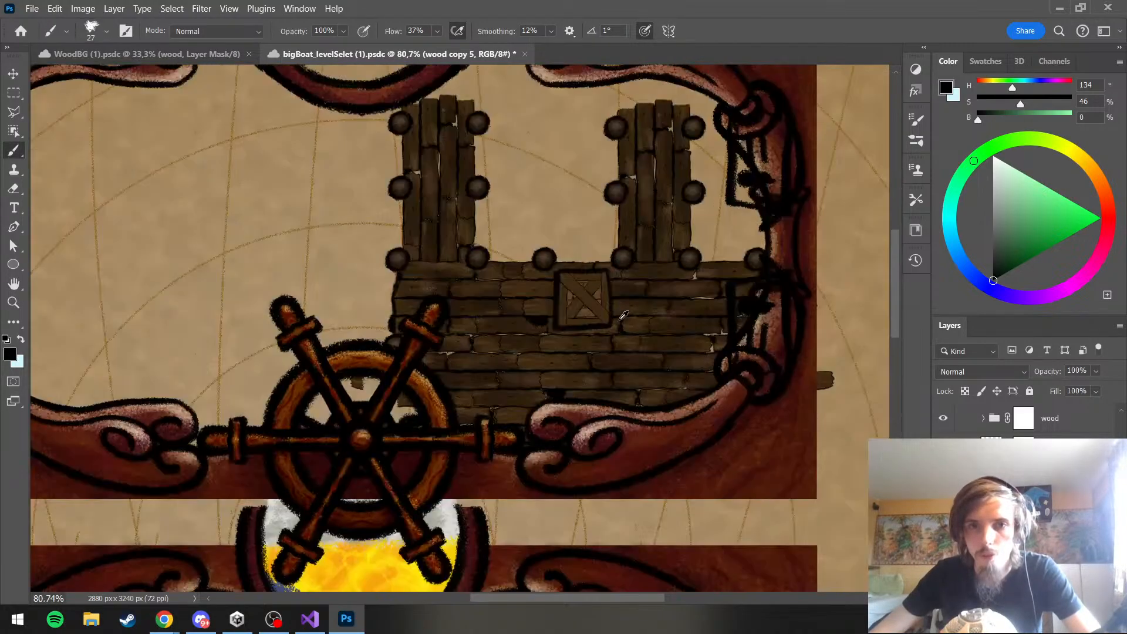
scroll(598, 333, up, 6)
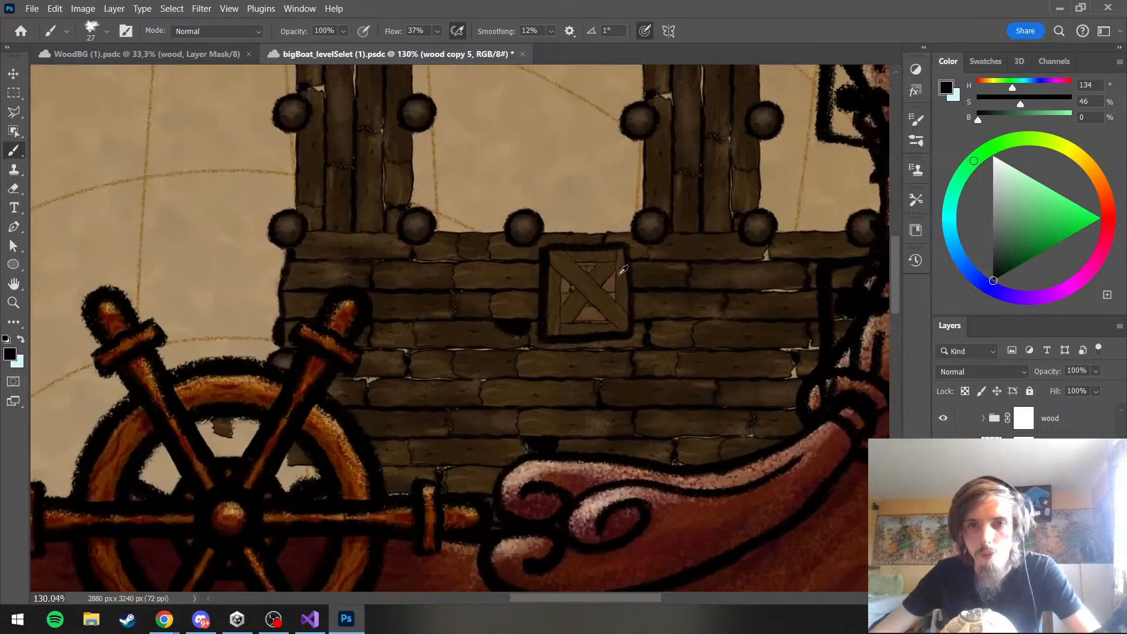
Try different stacking orders for the two crossing braces, relative to each other and to the box's frame planks
scroll(1024, 499, down, 2)
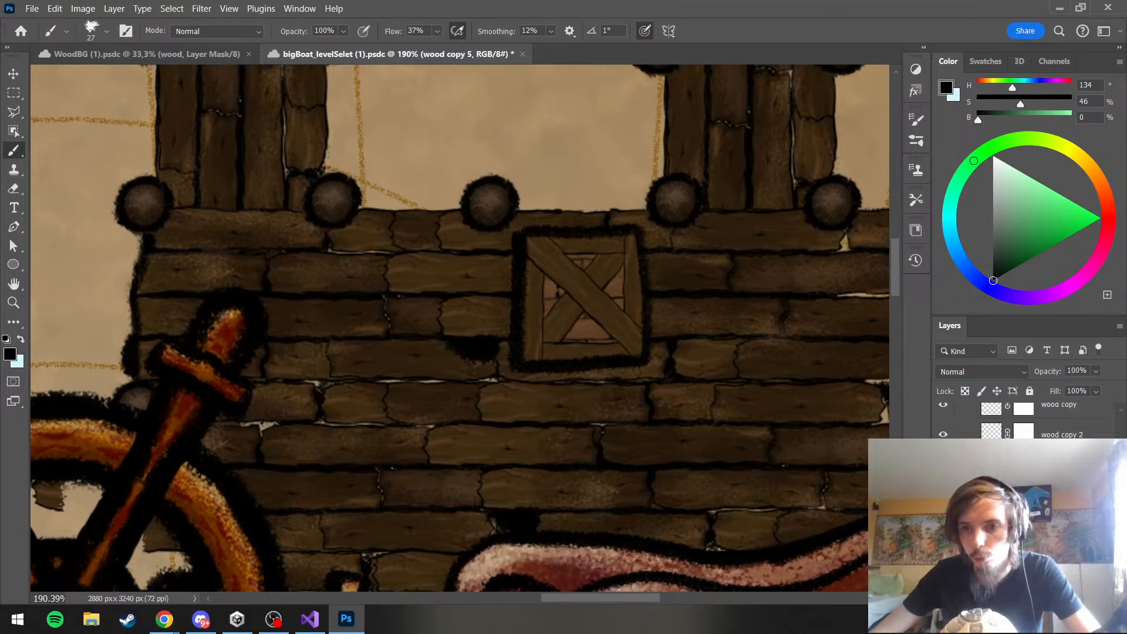
drag(1057, 499, 1057, 528)
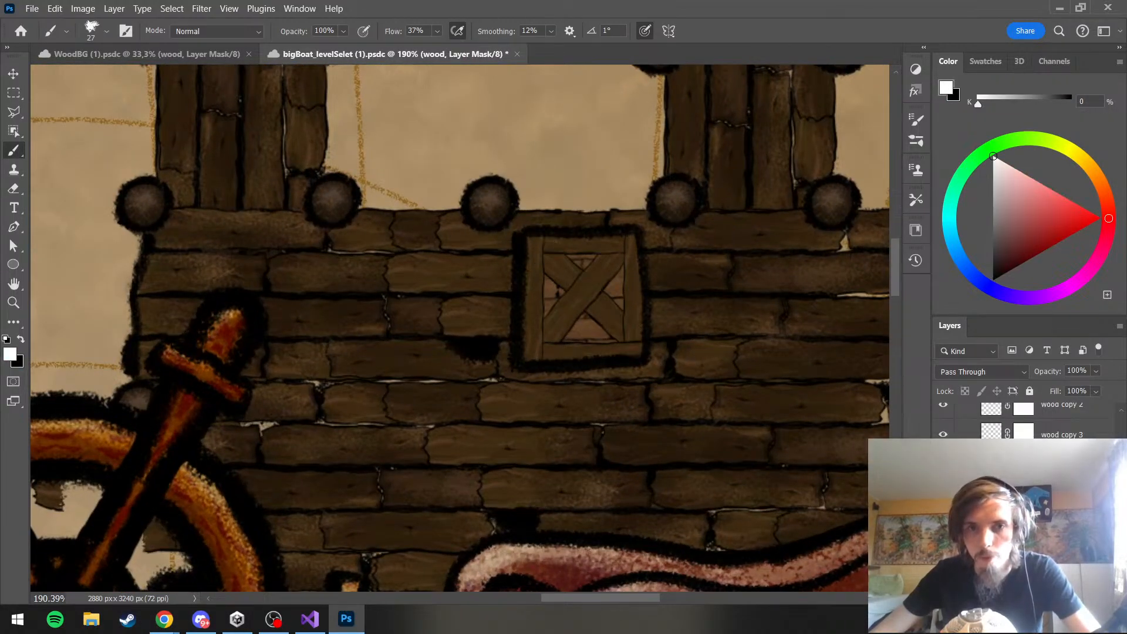
scroll(620, 340, down, 4)
scroll(623, 342, up, 4)
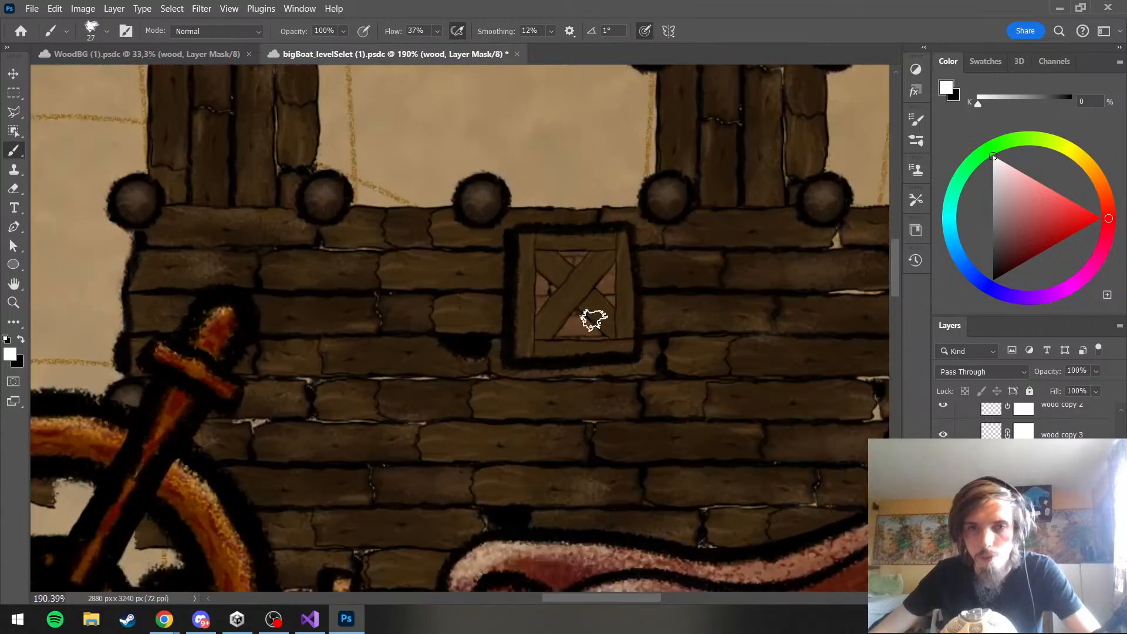
scroll(680, 239, down, 2)
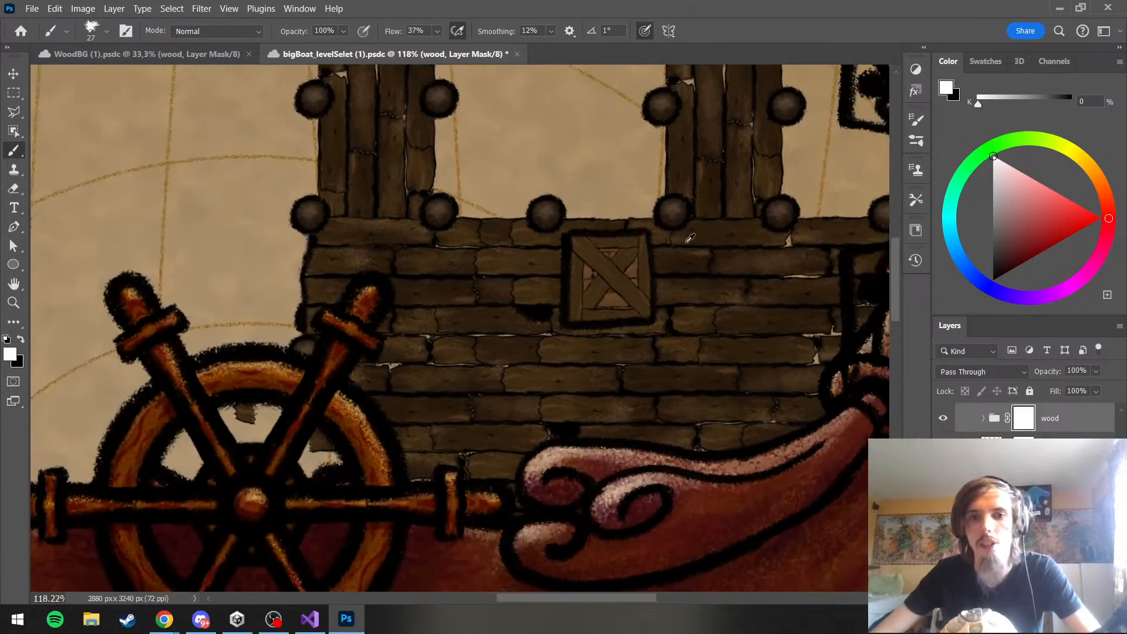
scroll(686, 251, up, 3)
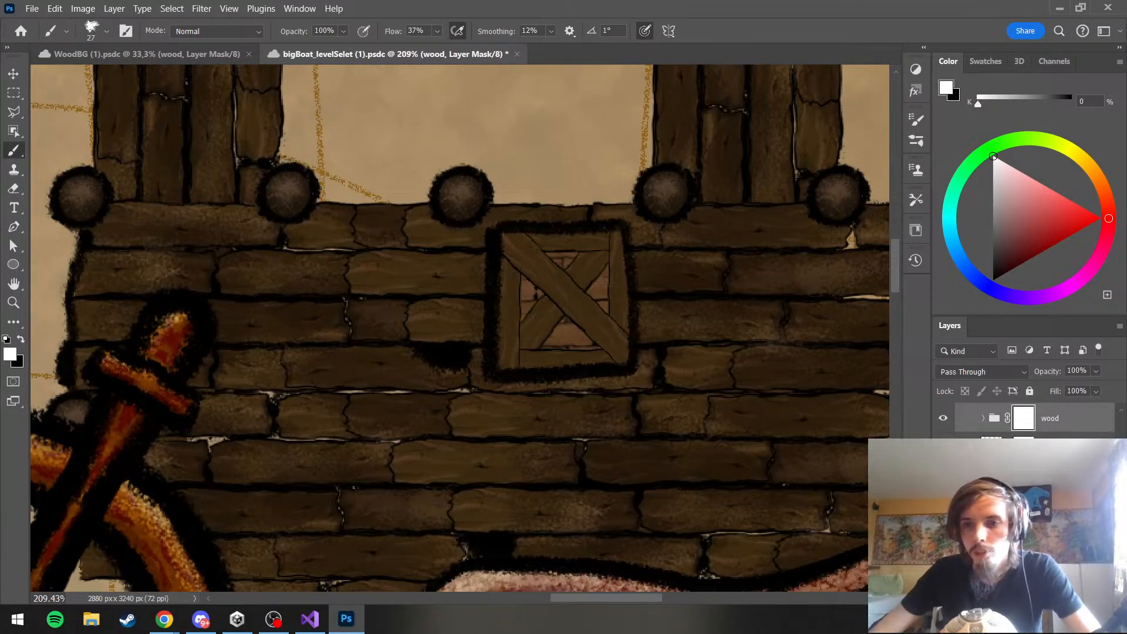
click(1060, 435)
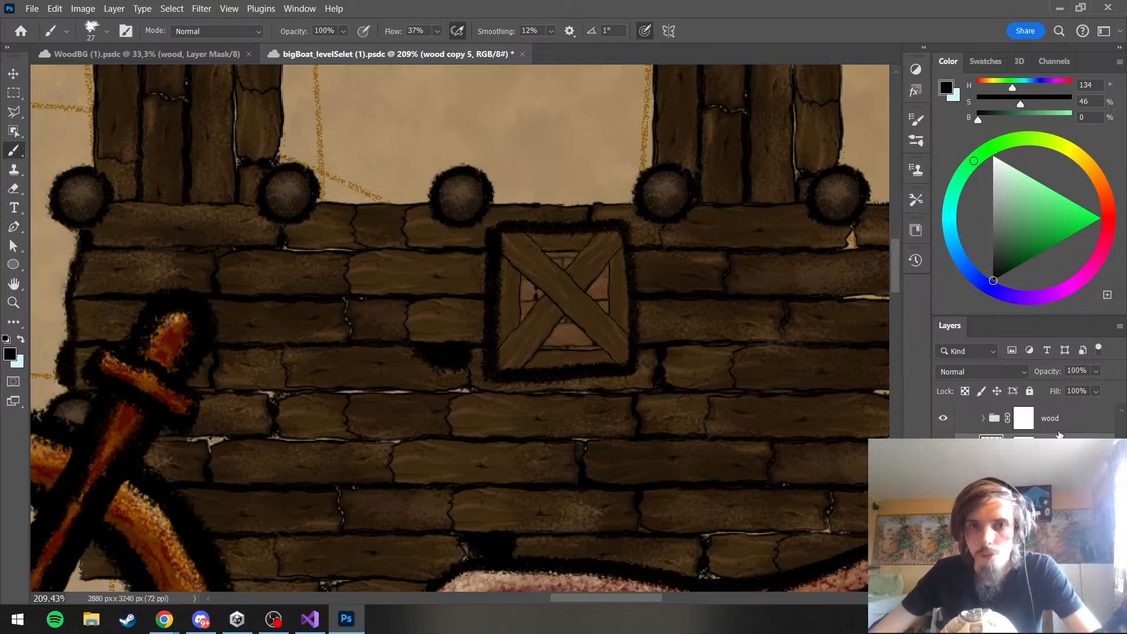
scroll(677, 329, down, 4)
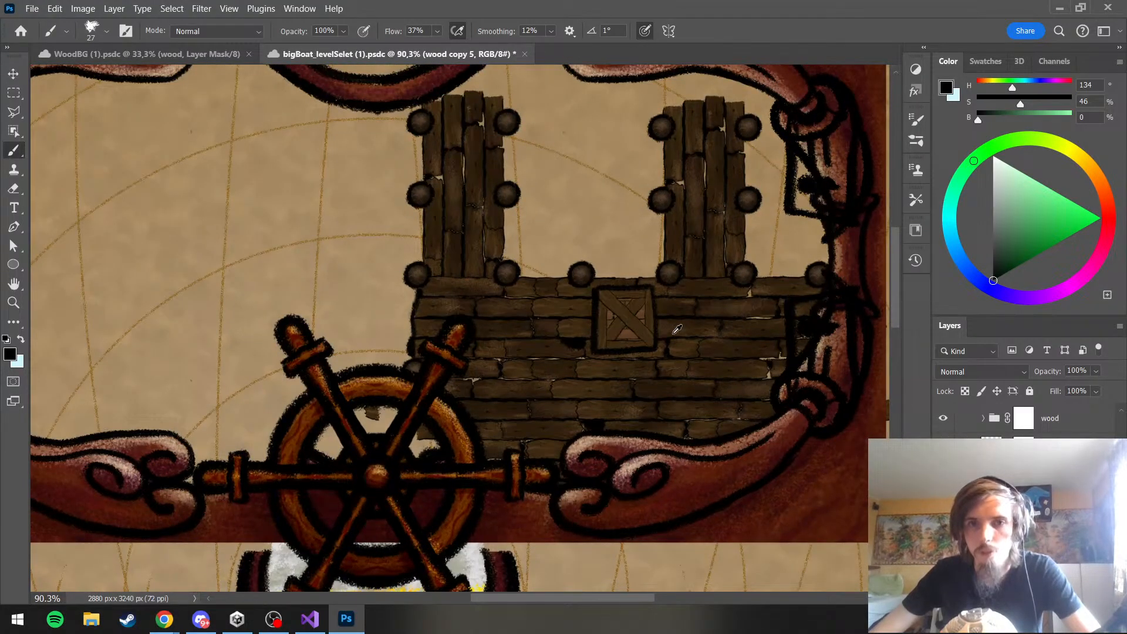
scroll(677, 330, down, 1)
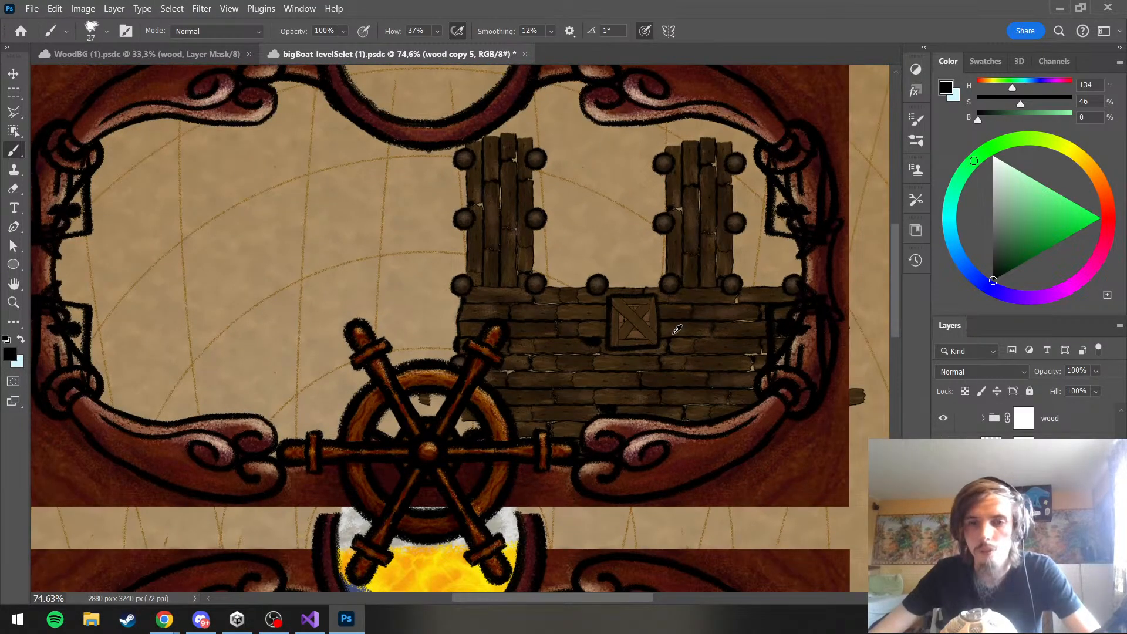
scroll(646, 323, up, 5)
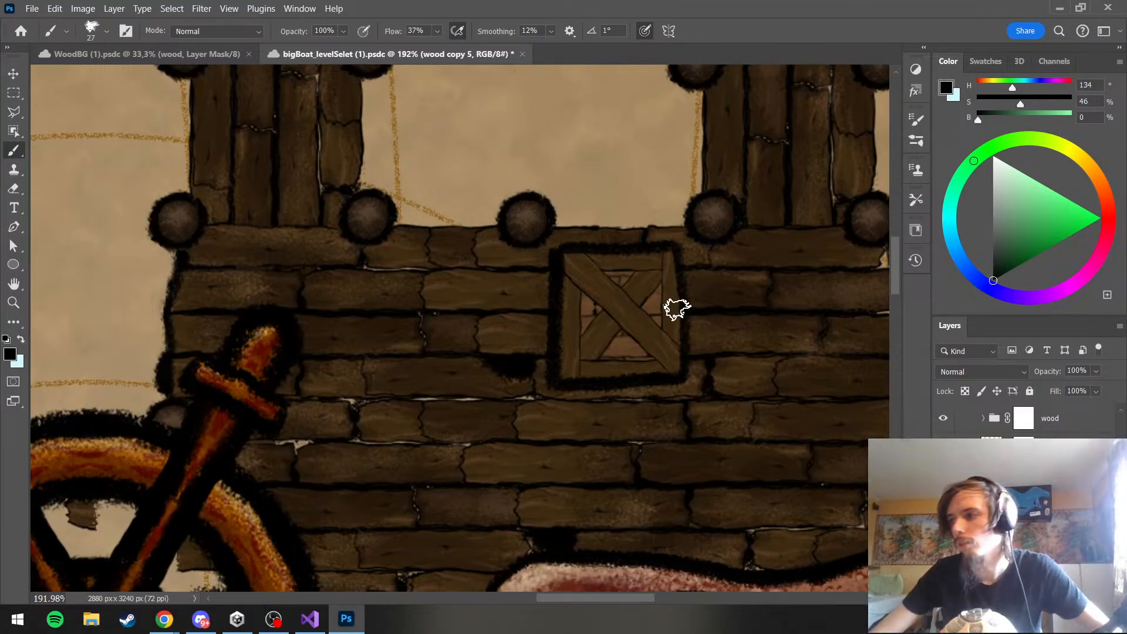
Group the box's wood plank layers, starting from the wood layer, into one layer group
click(1063, 421)
scroll(1065, 428, down, 4)
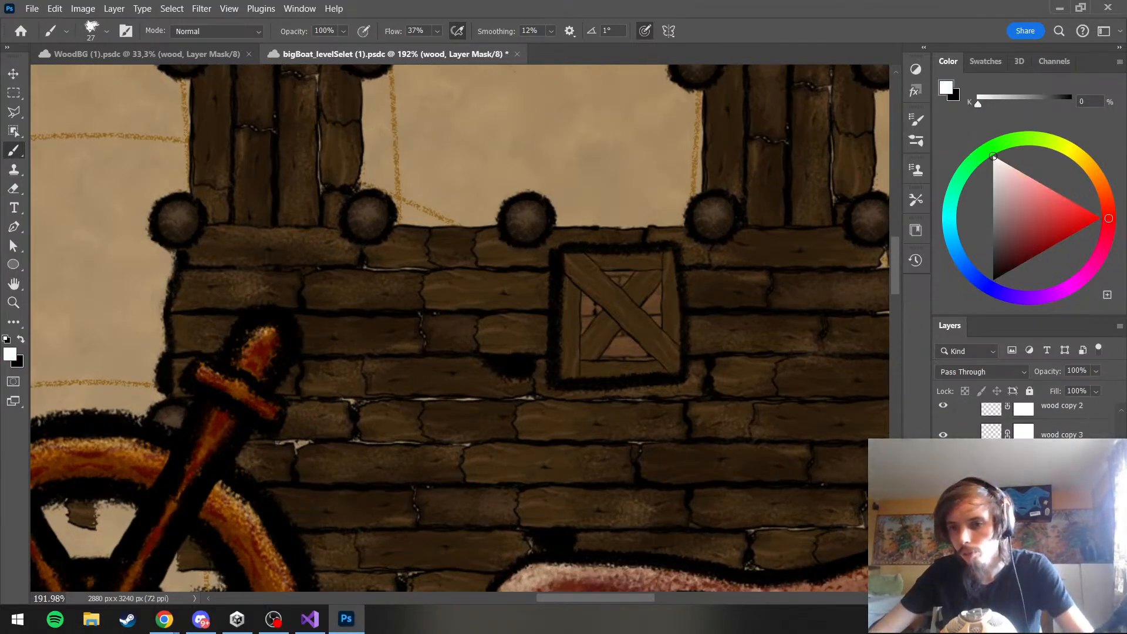
shift+click(1065, 492)
key(ctrl+g)
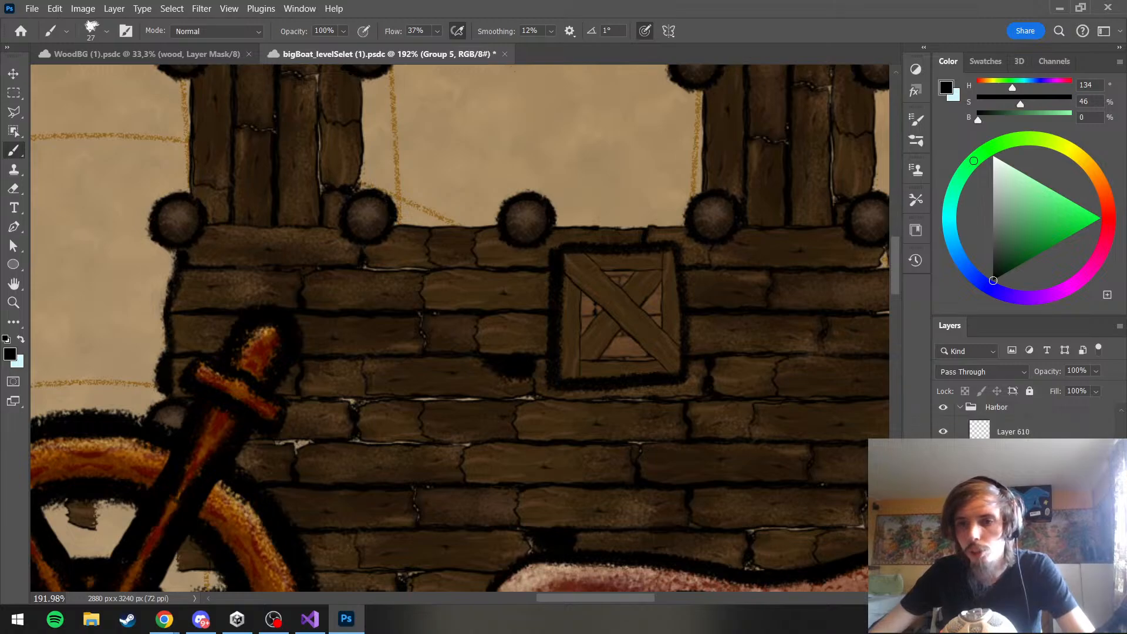
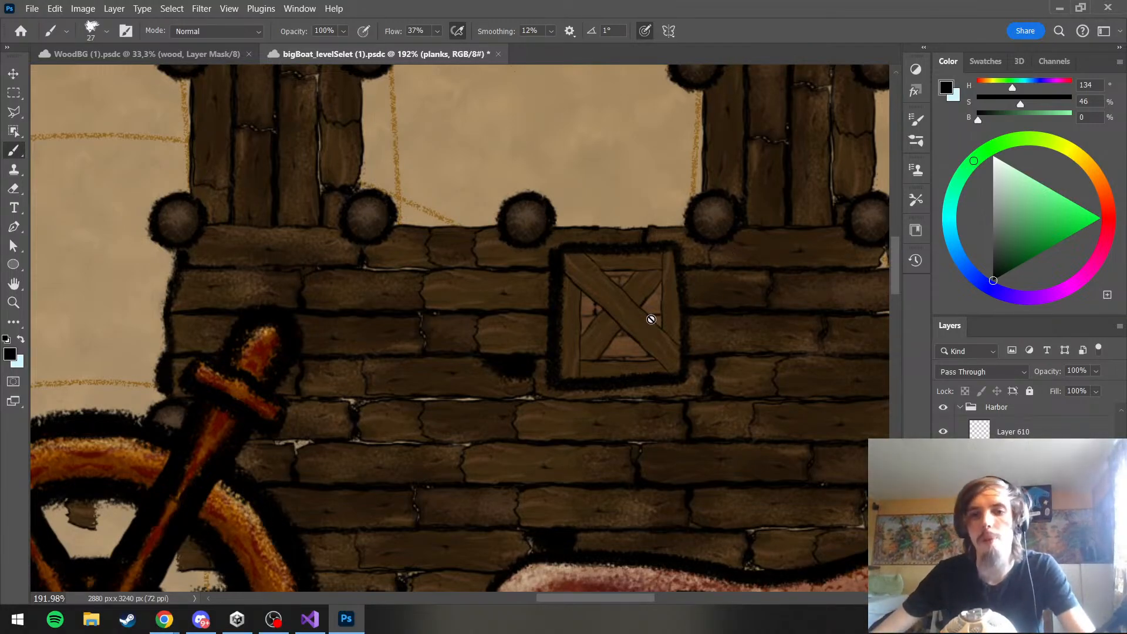
Copy the layer style of the plankNshade copy group, and clear it from that group
scroll(643, 311, up, 3)
scroll(632, 326, up, 3)
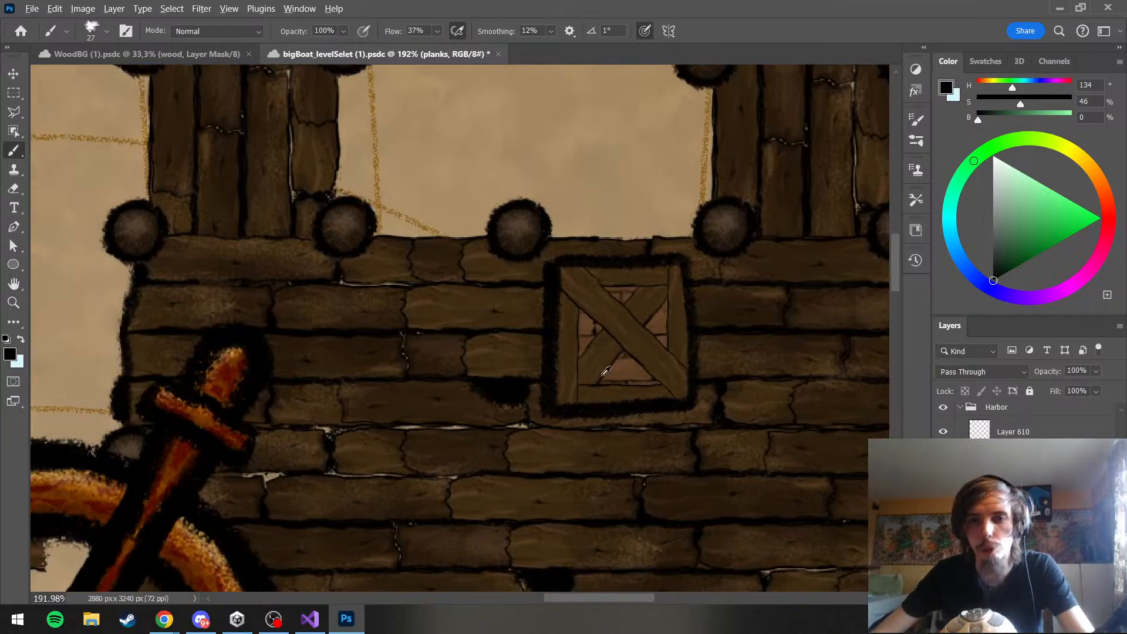
scroll(649, 341, down, 3)
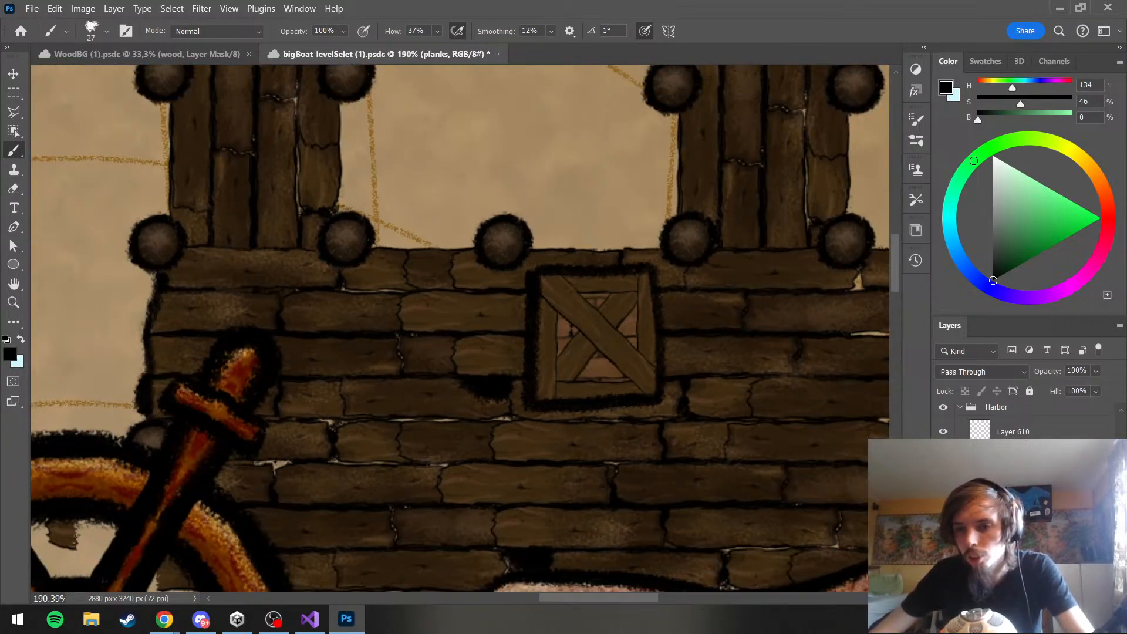
click(1022, 517)
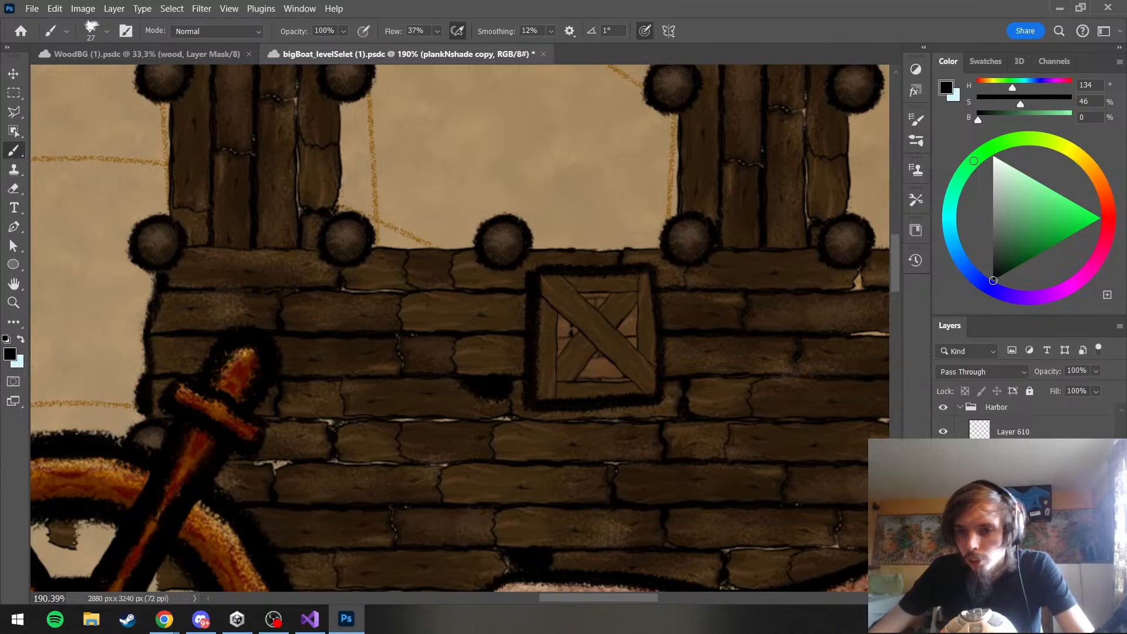
key(space)
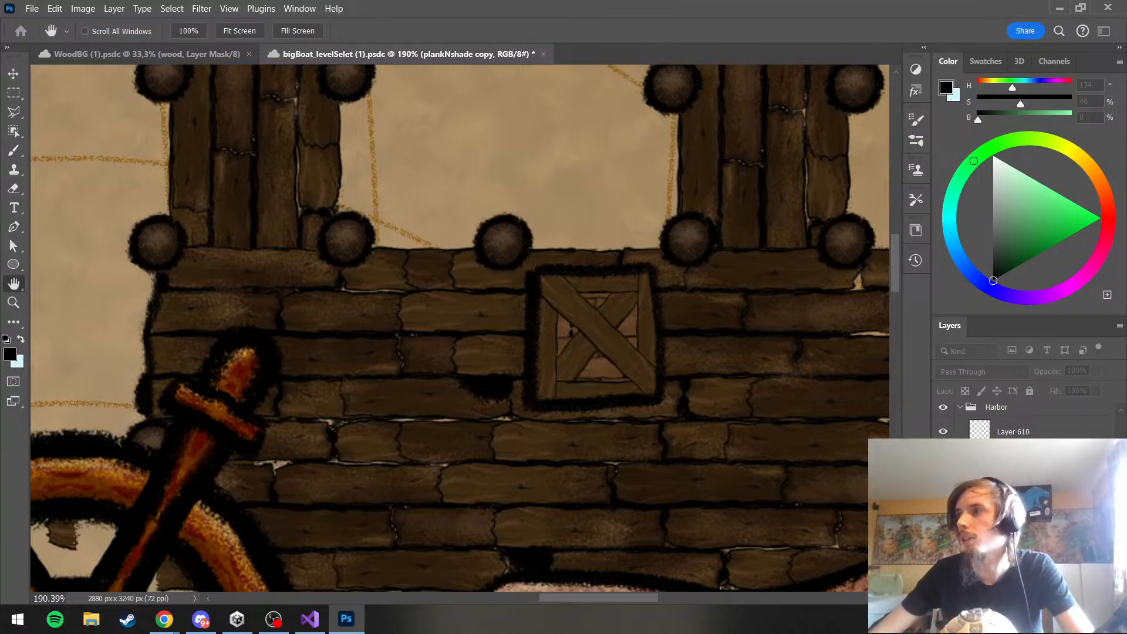
right_click(1022, 517)
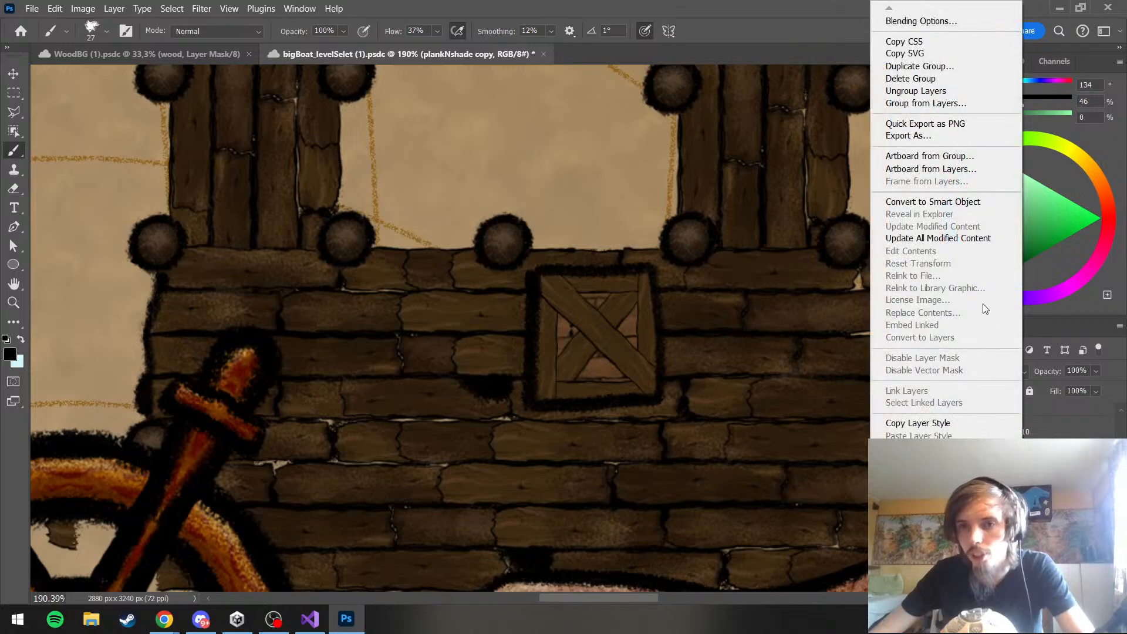
click(942, 425)
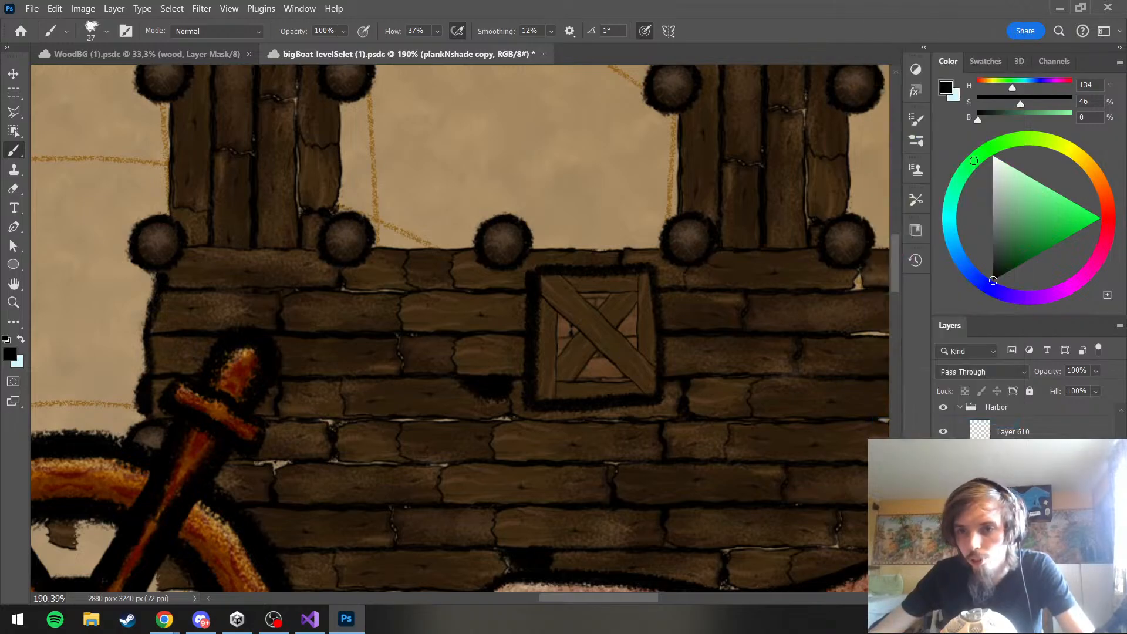
right_click(1029, 516)
click(974, 505)
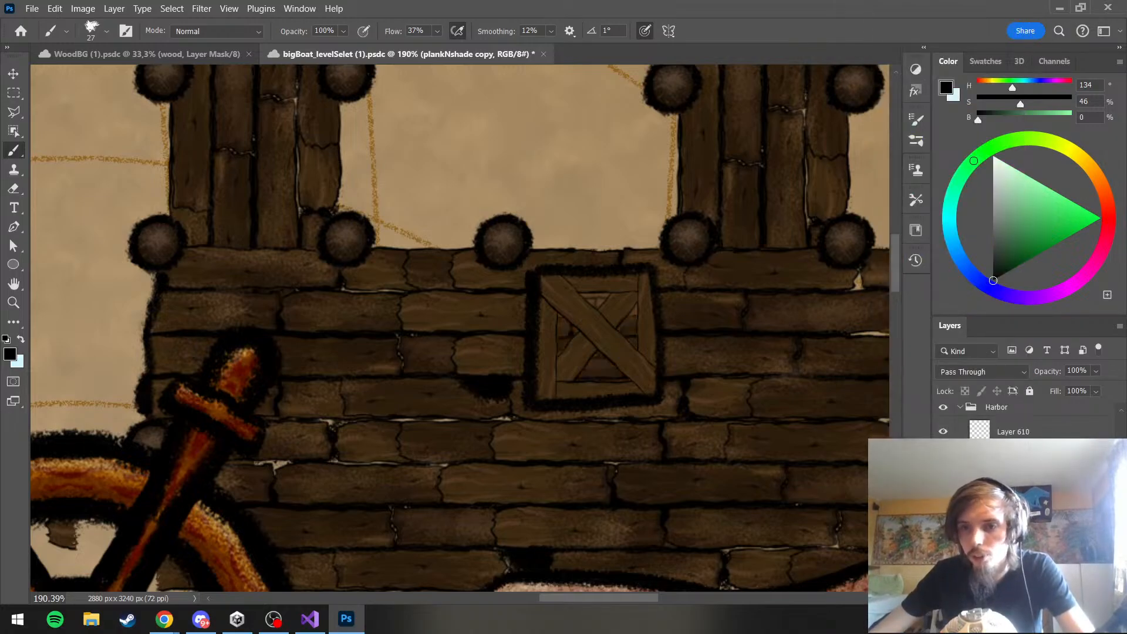
Clear the layer style of the plankNshade copy 2 group and paste the copied style onto the crate's planks group
right_click(1028, 516)
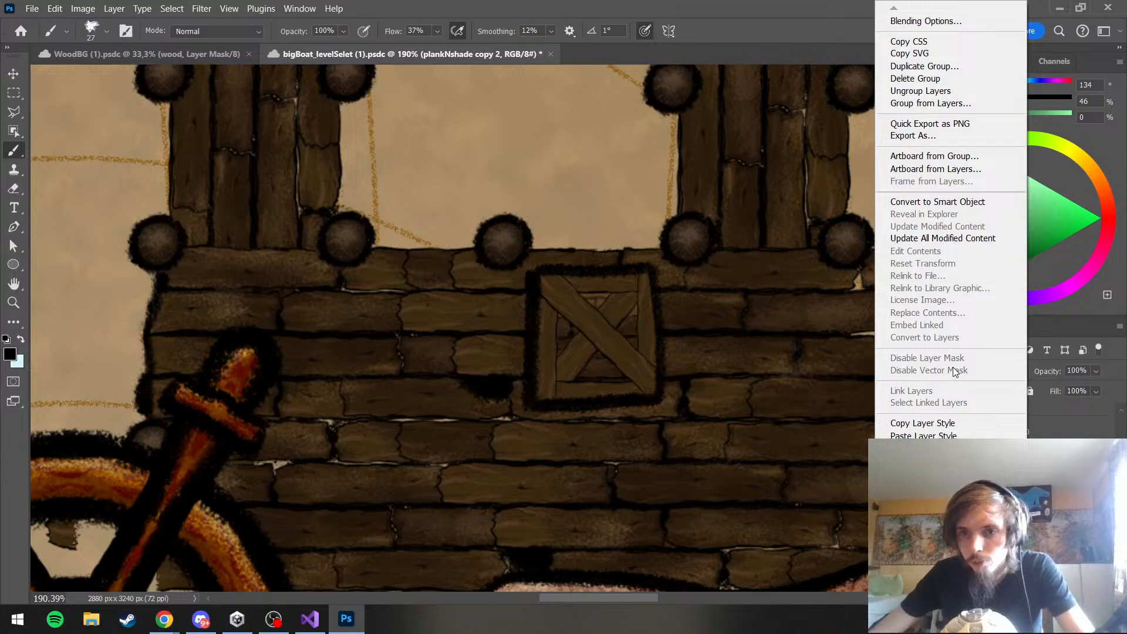
click(957, 517)
scroll(656, 301, down, 5)
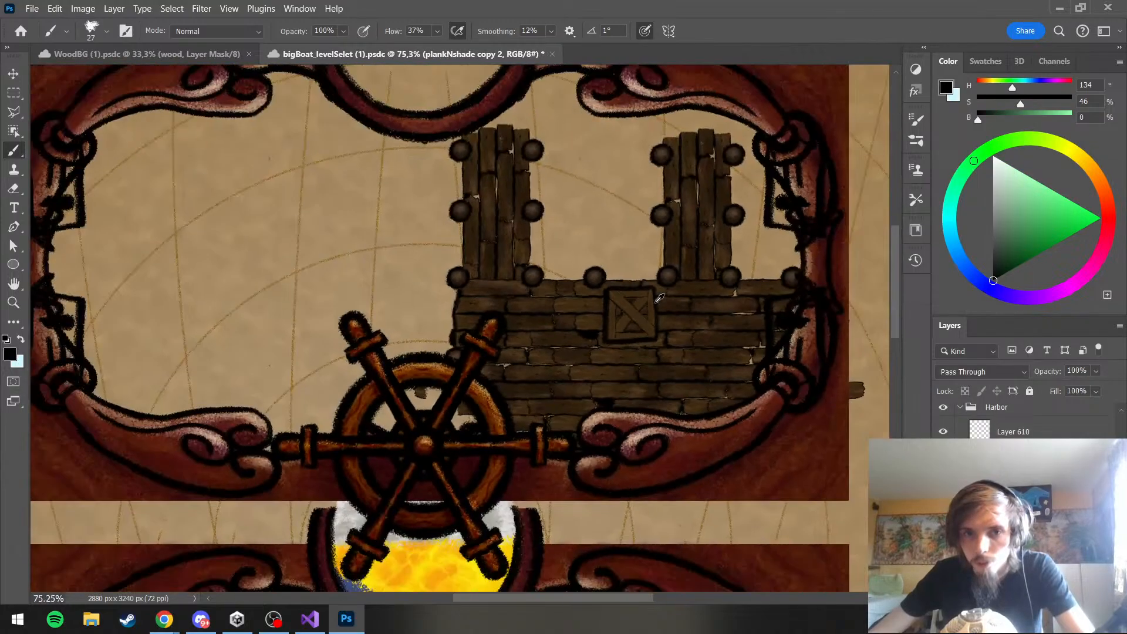
scroll(656, 302, up, 5)
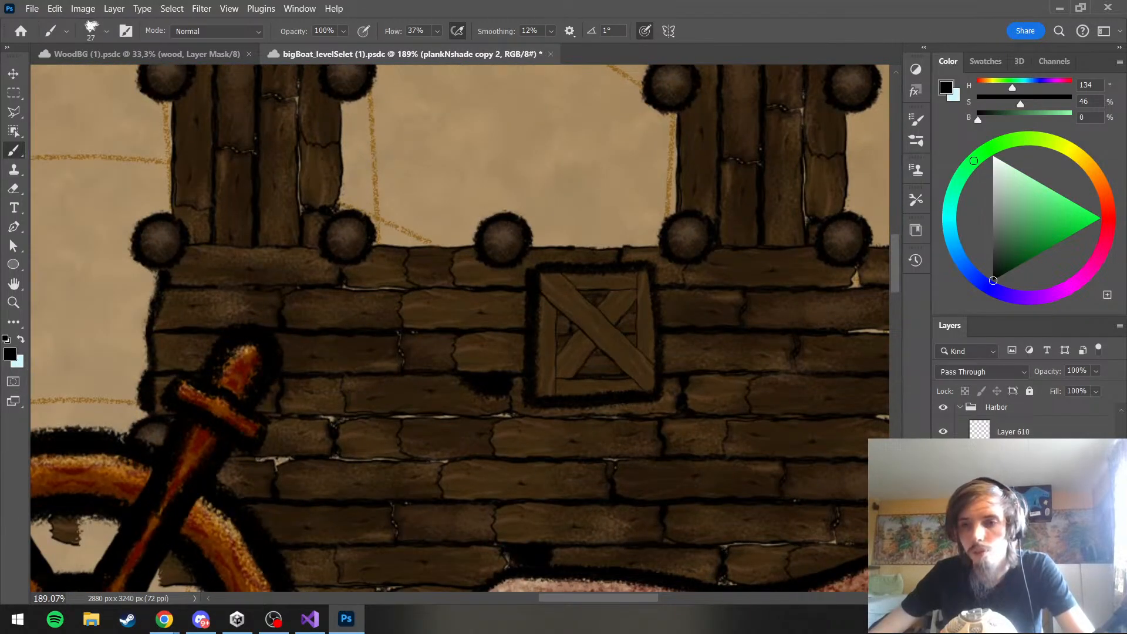
right_click(1021, 504)
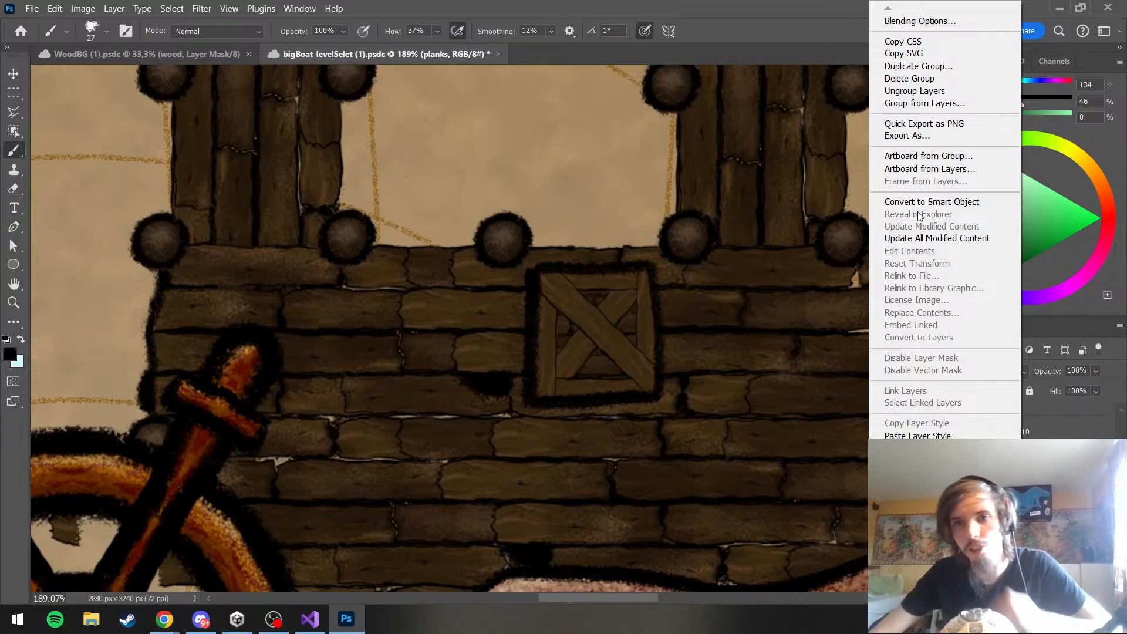
click(952, 432)
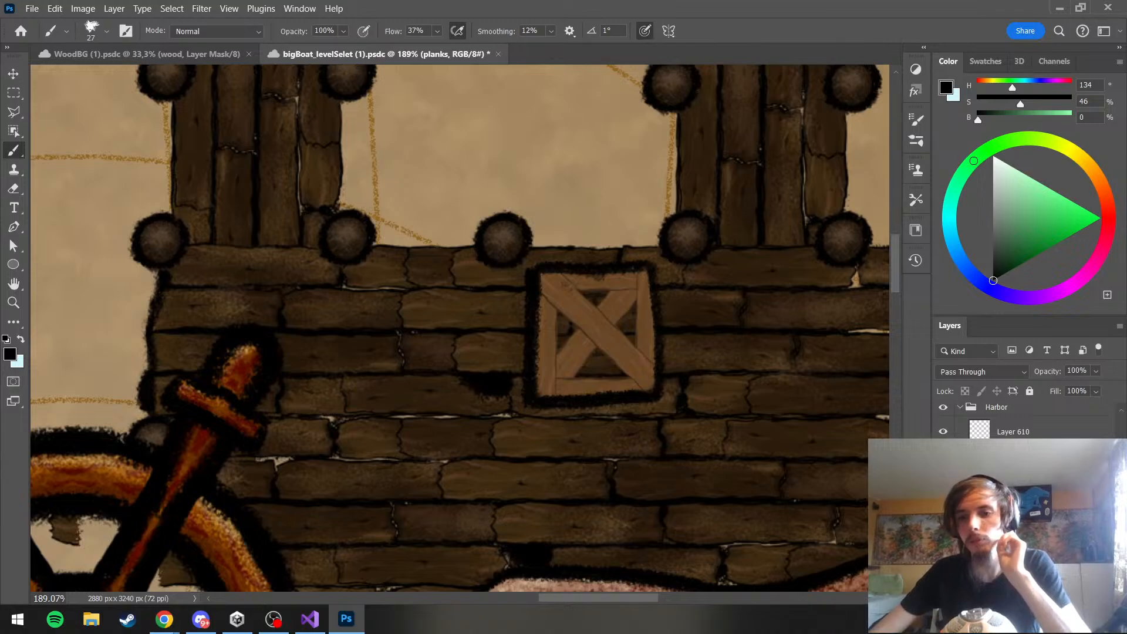
Group the crate's inner plank layers as bottomPlanks and paste the copied layer style onto the group
click(1021, 488)
shift+click(1022, 511)
key(ctrl+g)
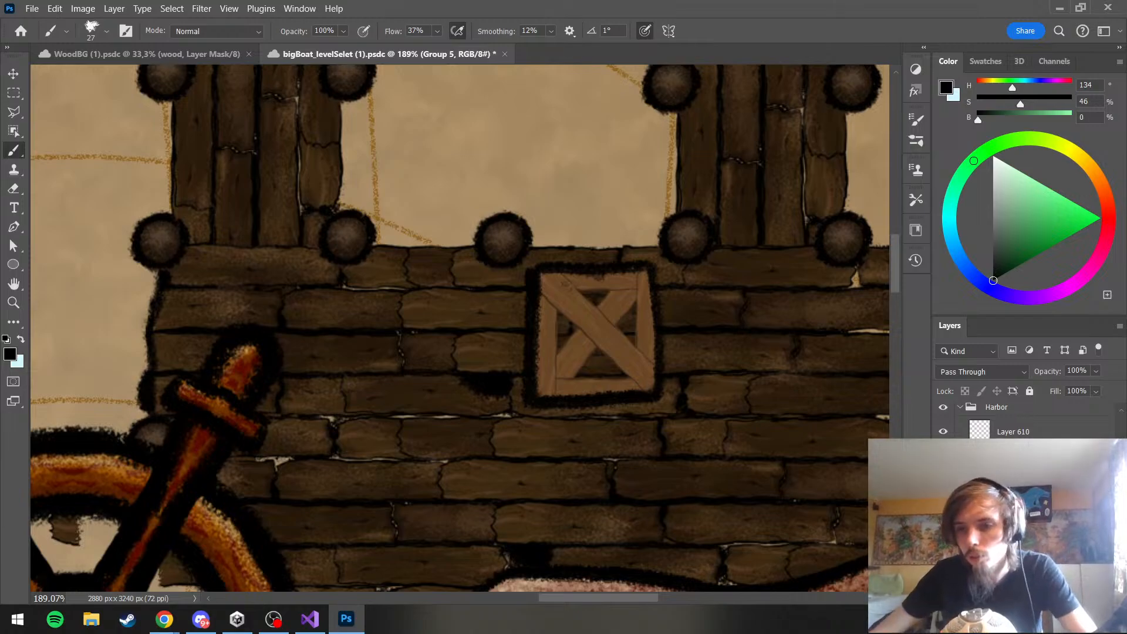
key(Return)
right_click(1062, 492)
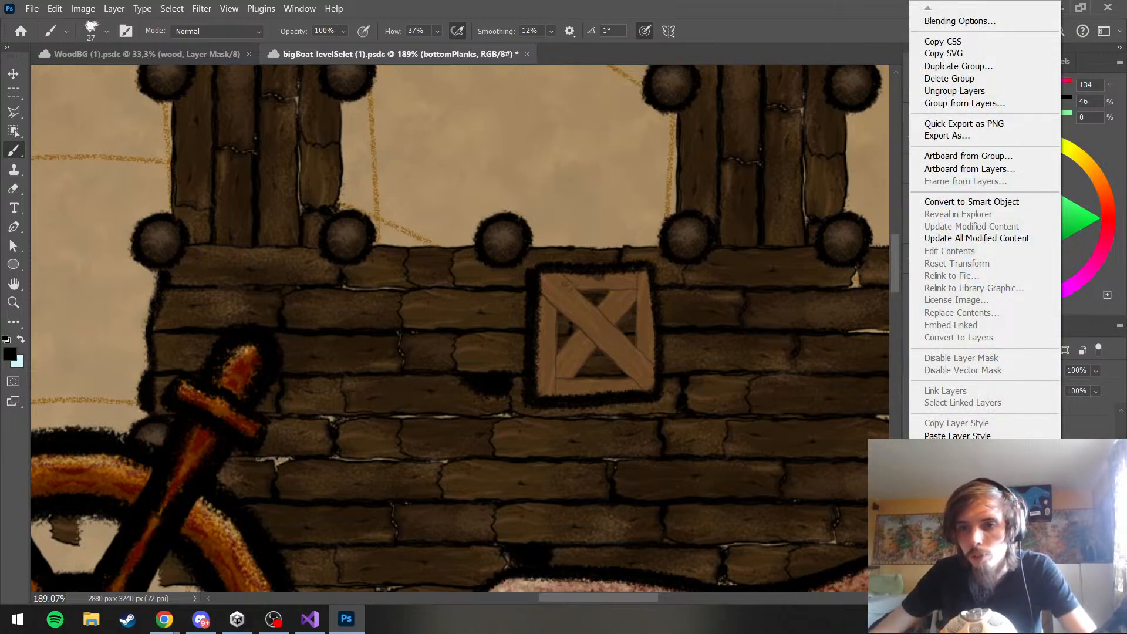
click(958, 436)
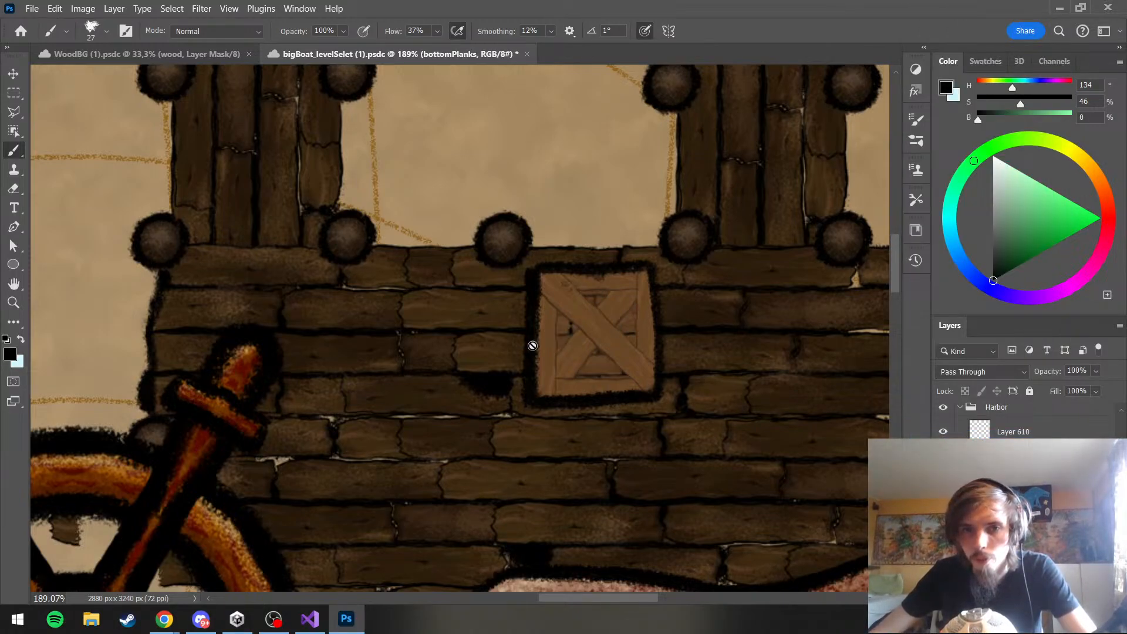
scroll(532, 345, down, 5)
scroll(564, 340, up, 4)
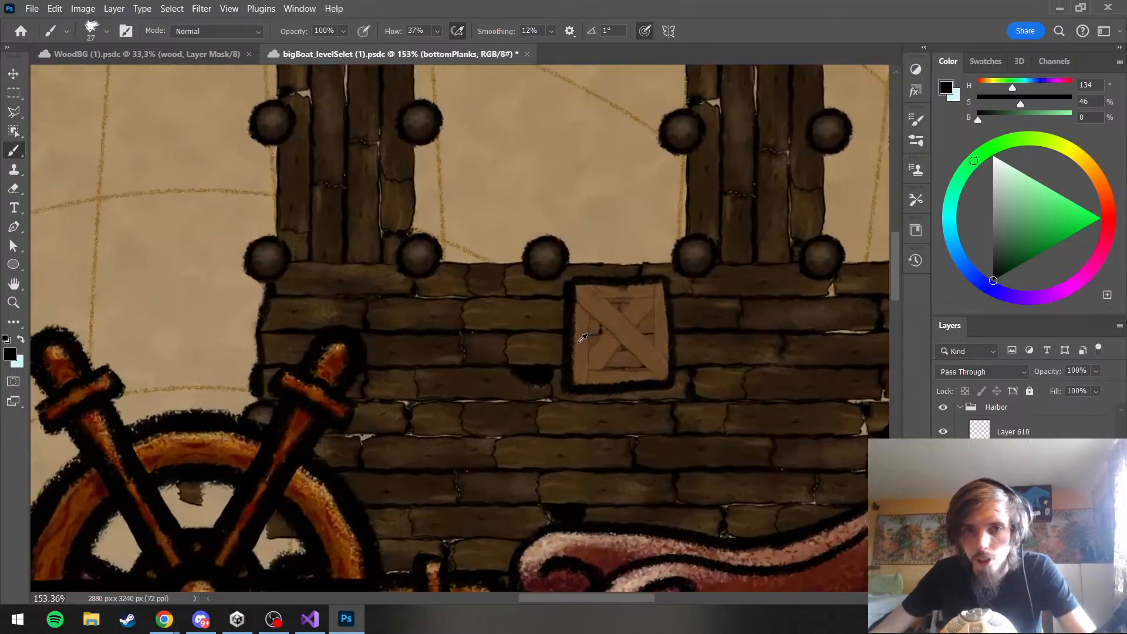
scroll(583, 338, up, 2)
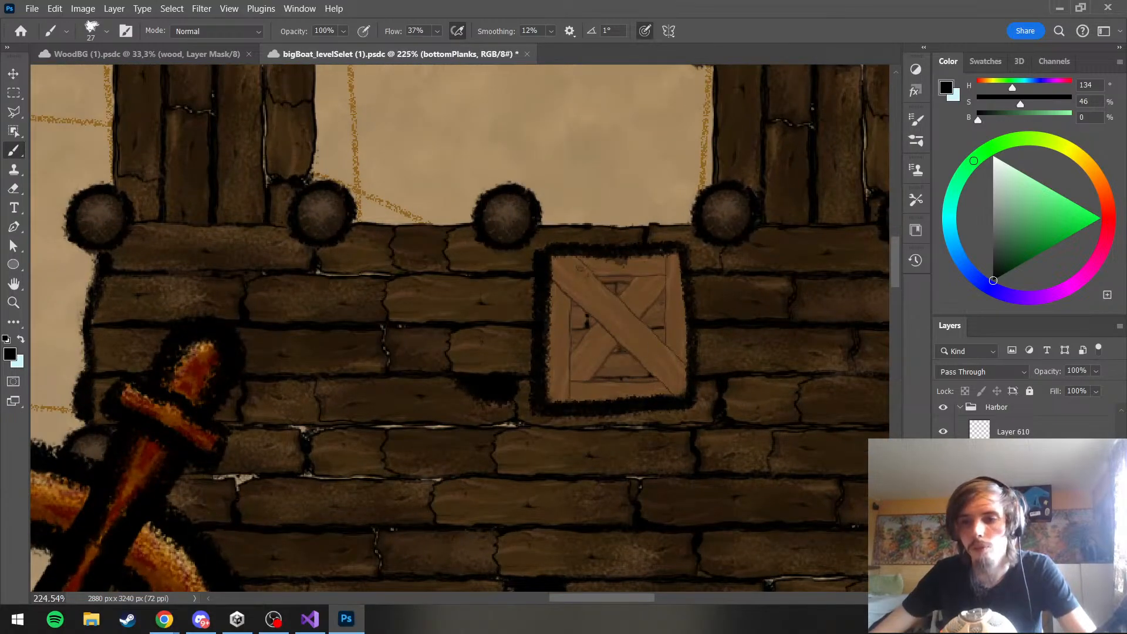
Erase the thick black outline around the crate on Layer 610
click(1018, 432)
click(14, 188)
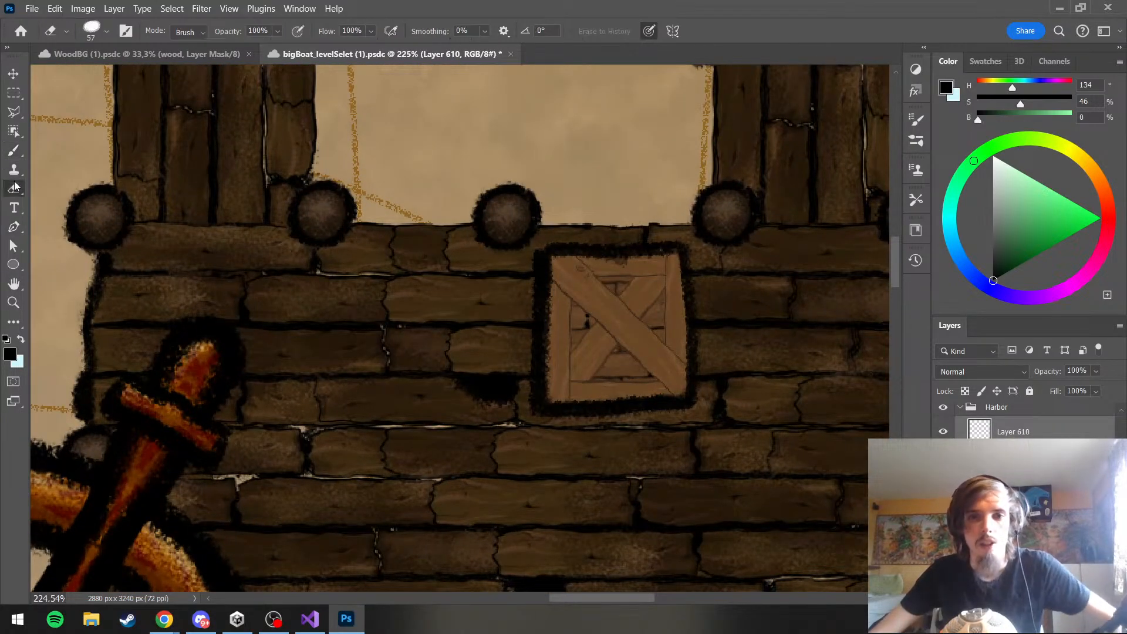
mouse_move(543, 403)
mouse_down()
mouse_move(564, 358)
mouse_move(669, 434)
mouse_move(684, 253)
mouse_up()
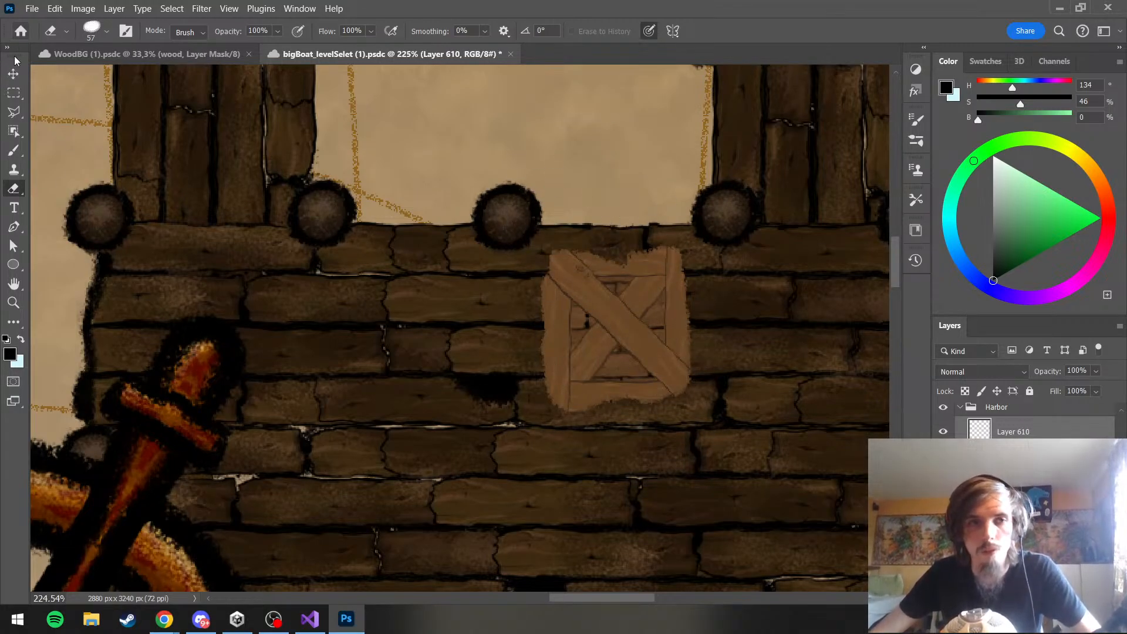
Brush a thinner black outline around the crate's edges on Layer 610, and undo the stroke along its right edge
click(13, 151)
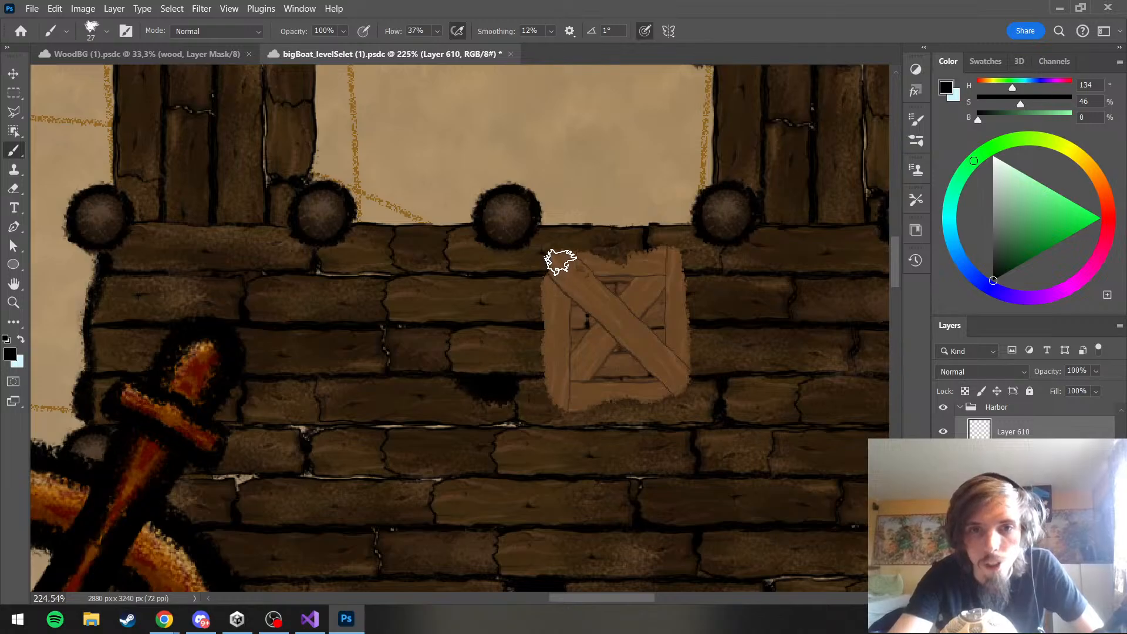
mouse_move(560, 261)
mouse_down()
mouse_move(558, 395)
mouse_move(575, 398)
mouse_up()
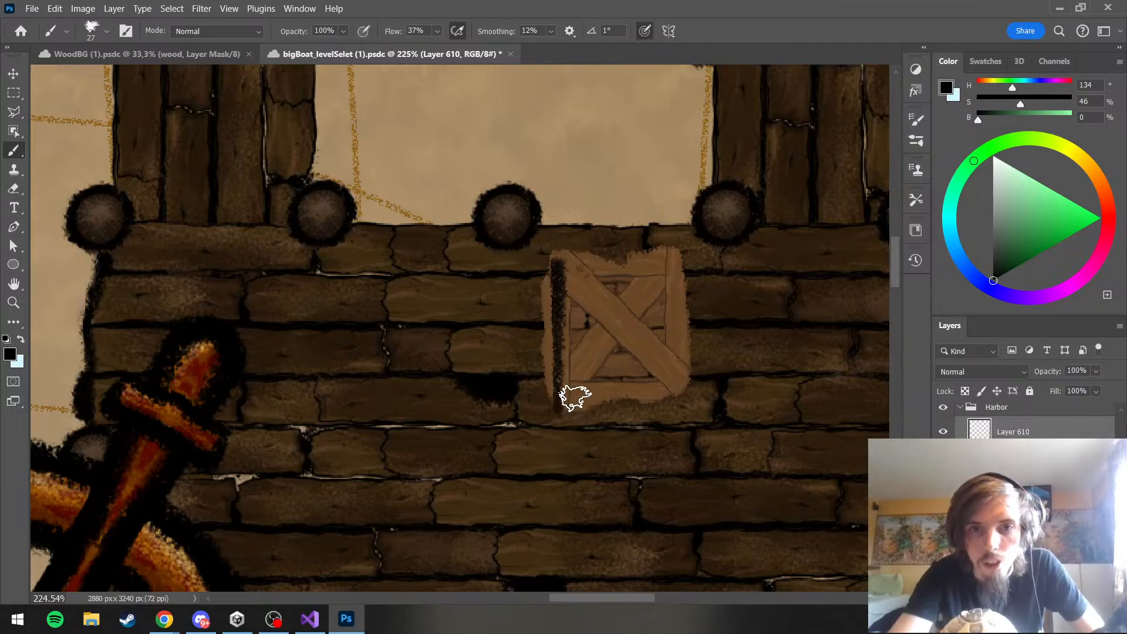
key(ctrl+z)
mouse_move(553, 256)
mouse_down()
mouse_move(553, 402)
mouse_move(542, 402)
mouse_move(692, 398)
mouse_up()
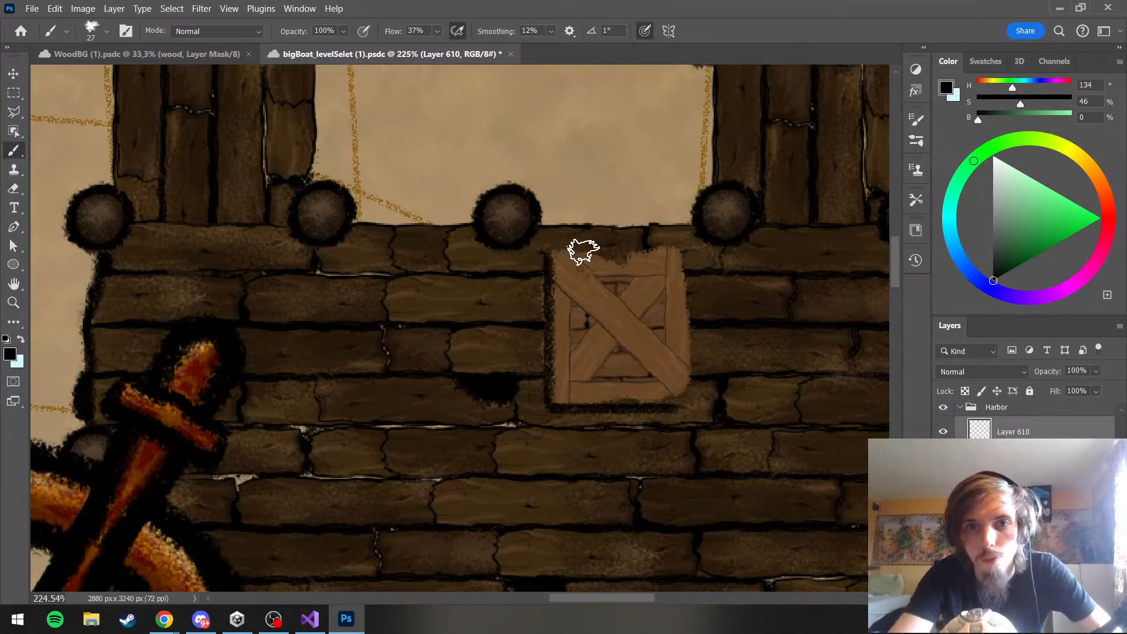
mouse_move(554, 253)
mouse_down()
mouse_move(692, 251)
mouse_move(688, 403)
mouse_up()
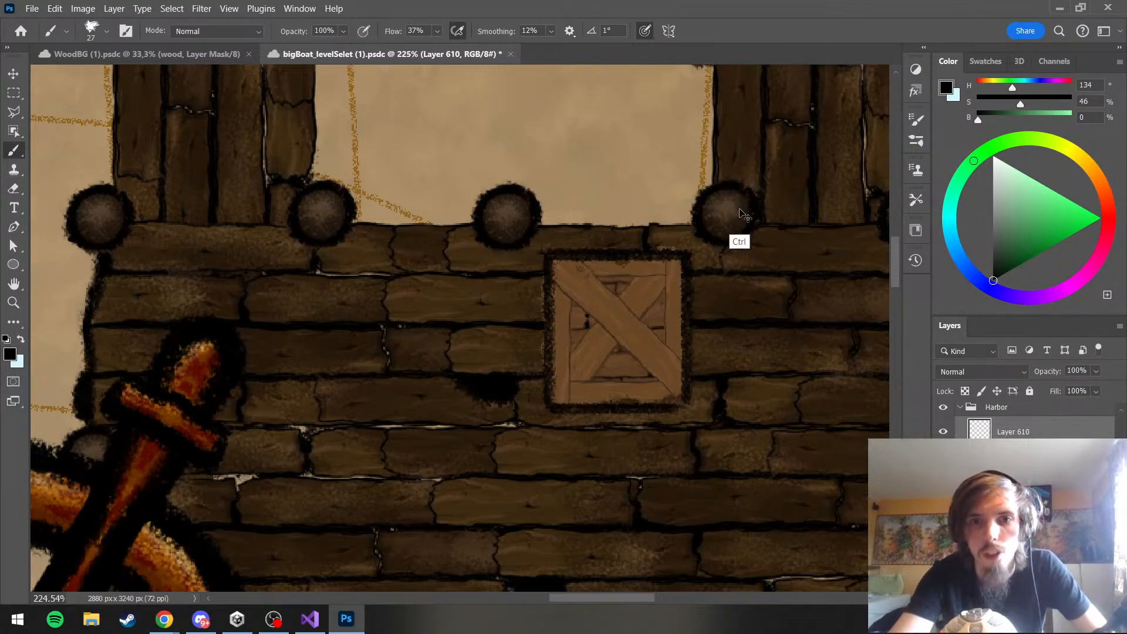
key(ctrl+z)
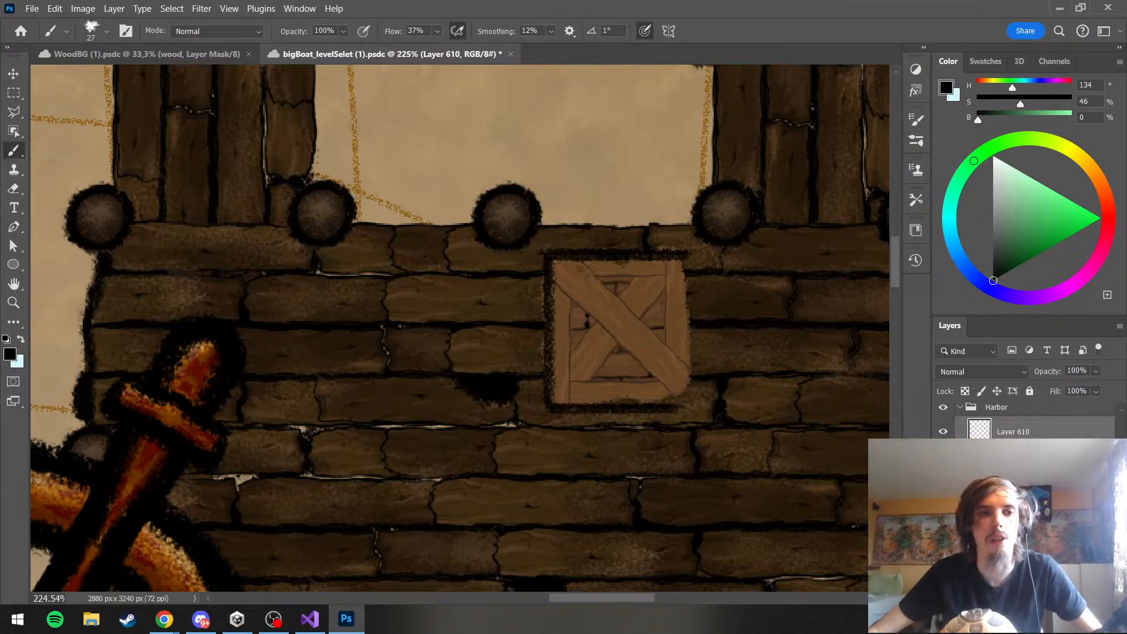
Draw an unfilled rectangle shape of about 108 by 108 px over the crate as a square guide
right_click(16, 269)
click(70, 267)
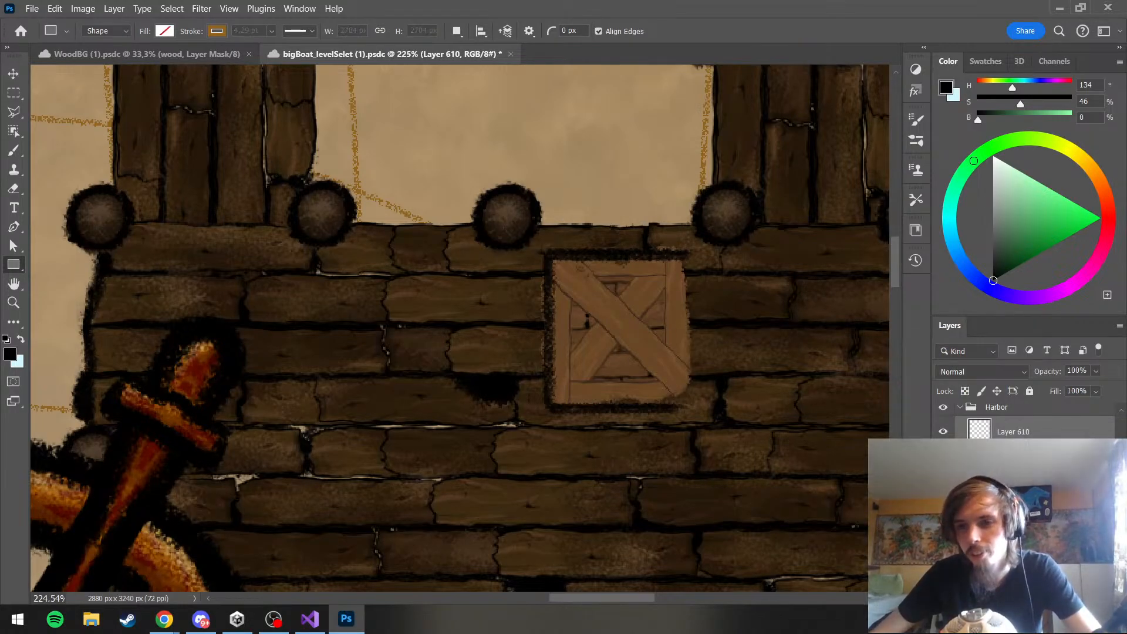
drag(550, 251, 730, 392)
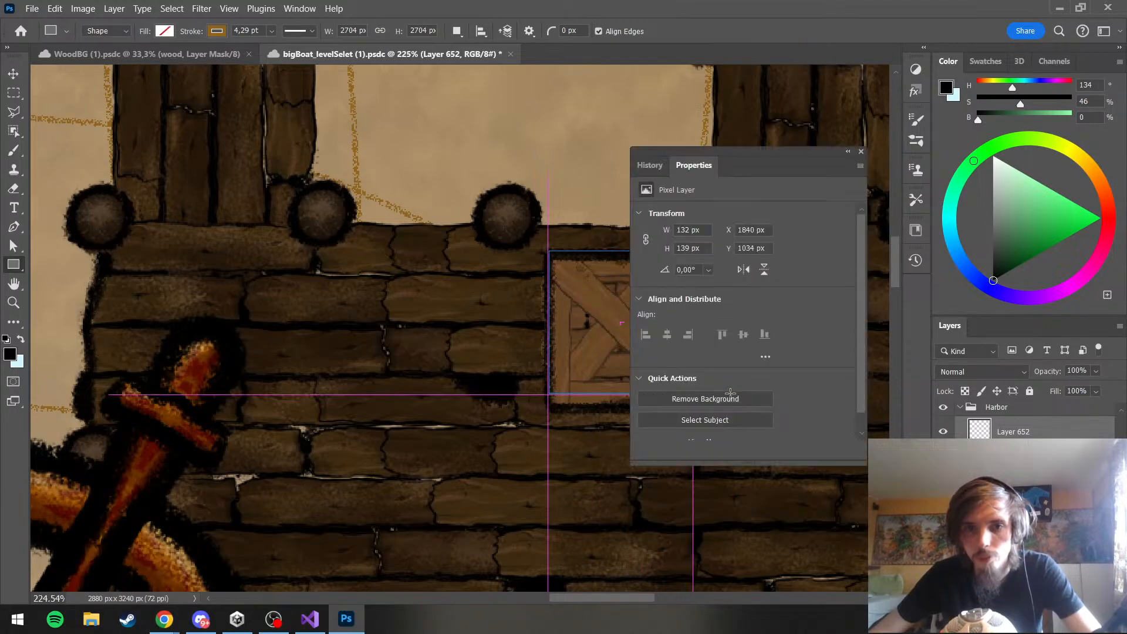
click(861, 152)
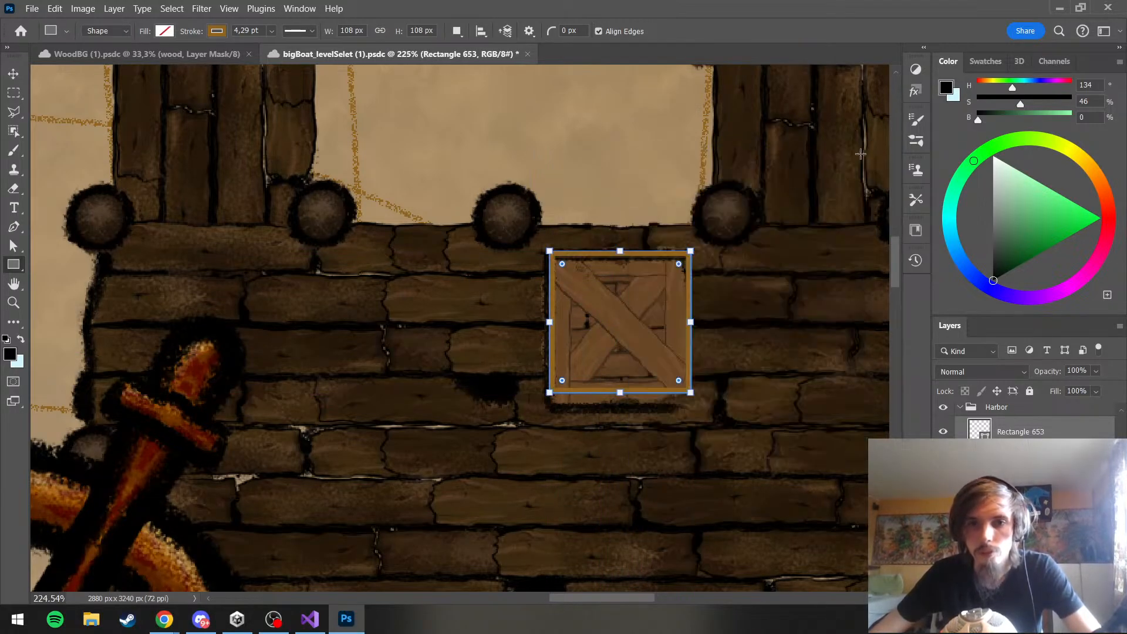
Change the rectangle's stroke colour to pure red
click(203, 33)
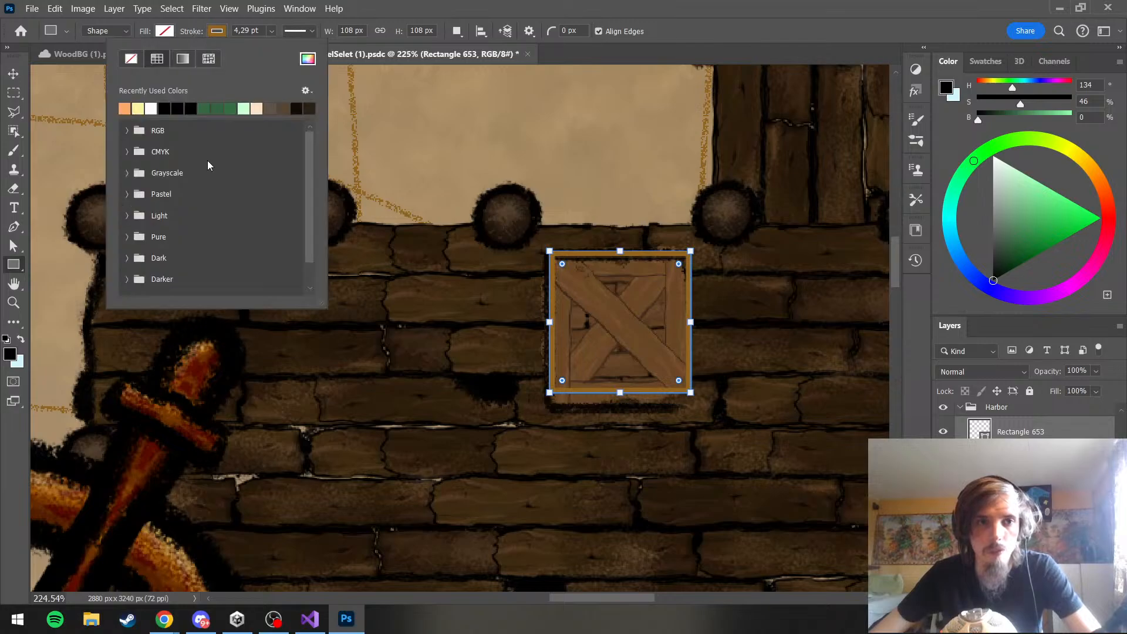
click(308, 58)
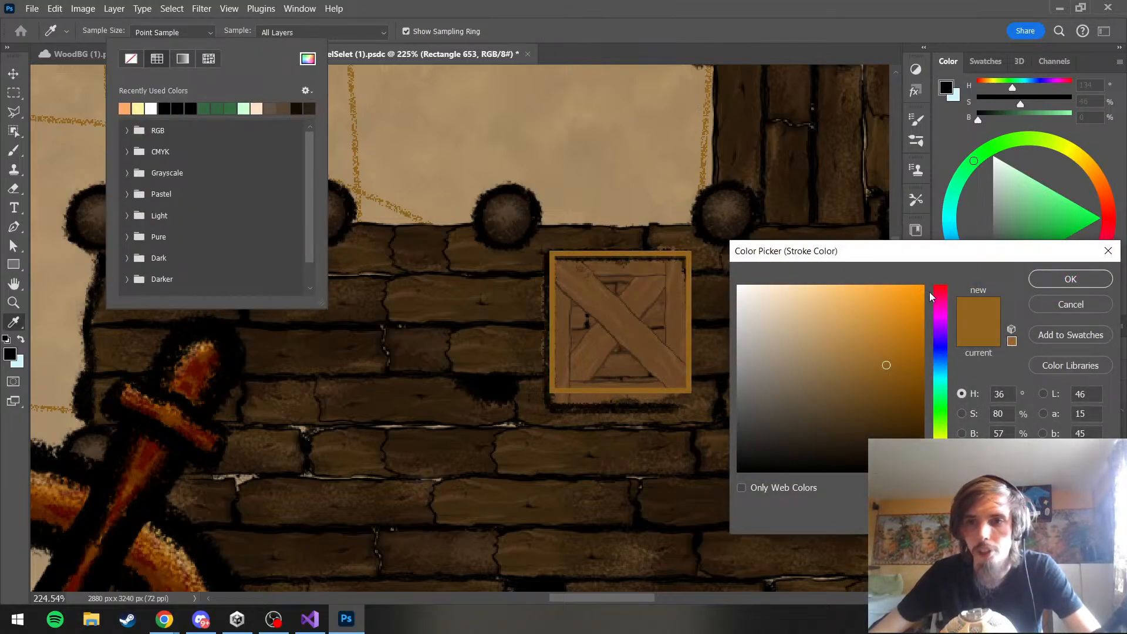
click(938, 287)
click(921, 289)
click(1070, 278)
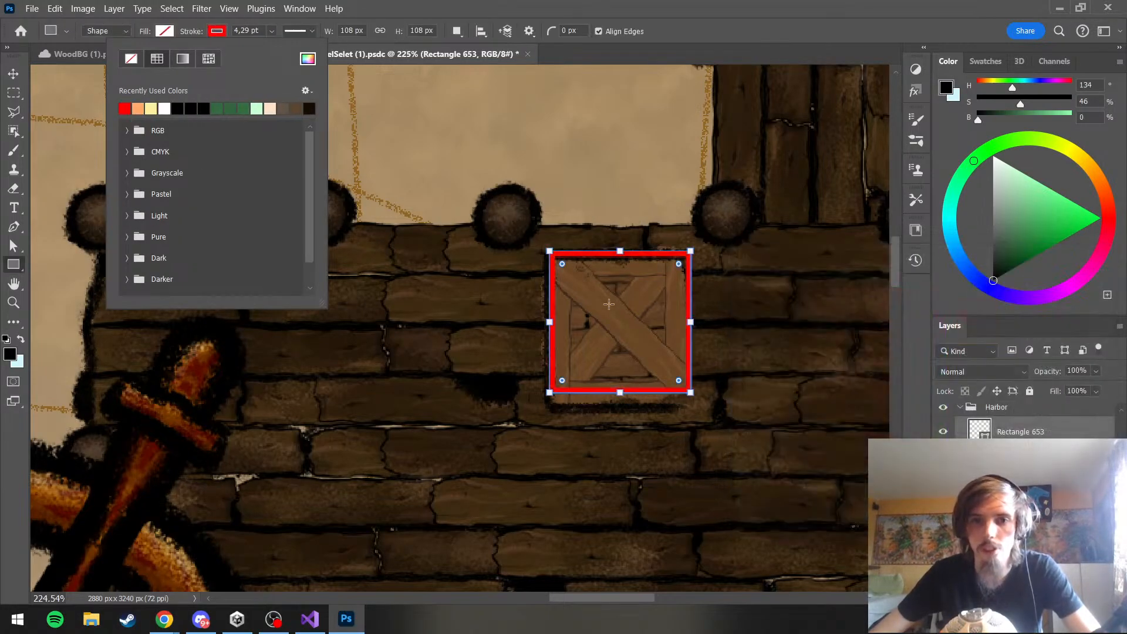
click(217, 30)
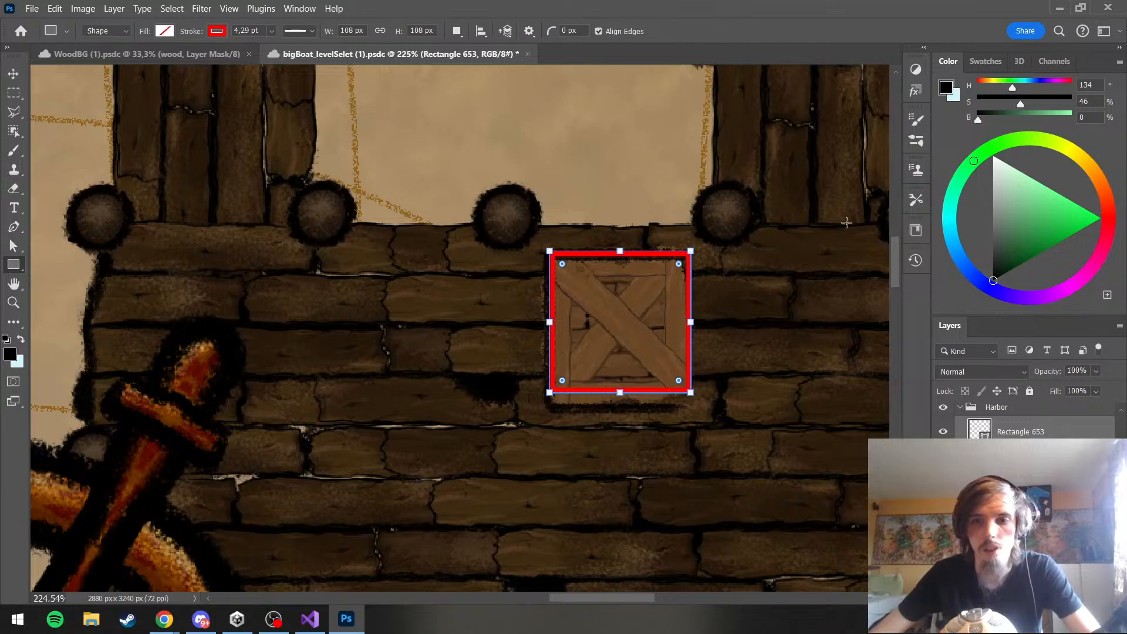
Save the level-select document with the red square guide in place over the crate
click(14, 73)
scroll(514, 292, down, 5)
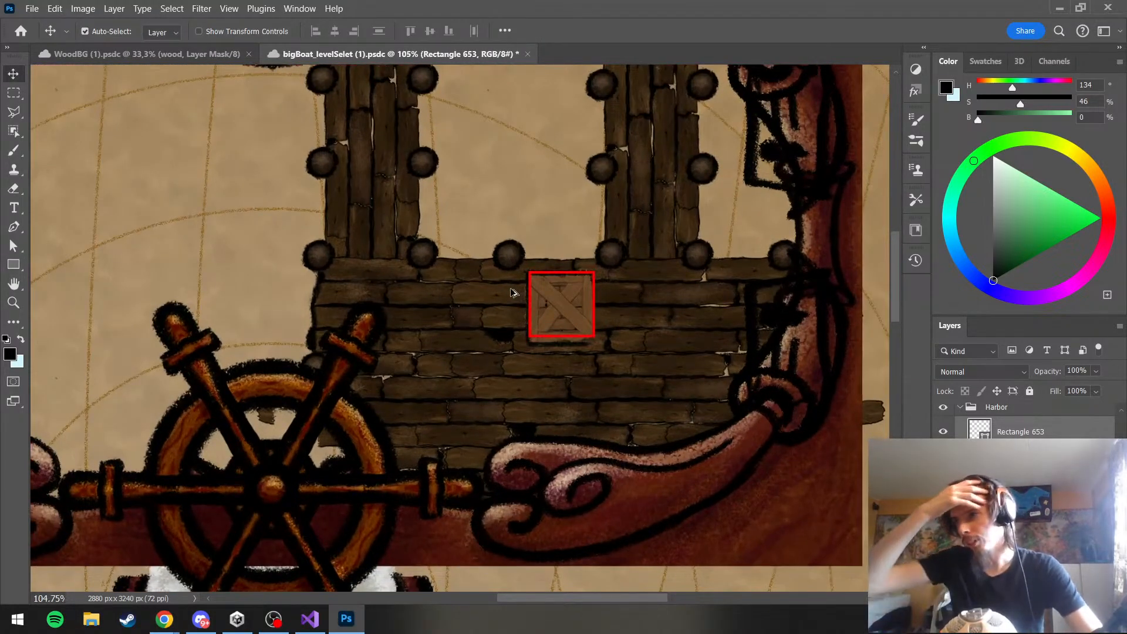
scroll(565, 289, up, 5)
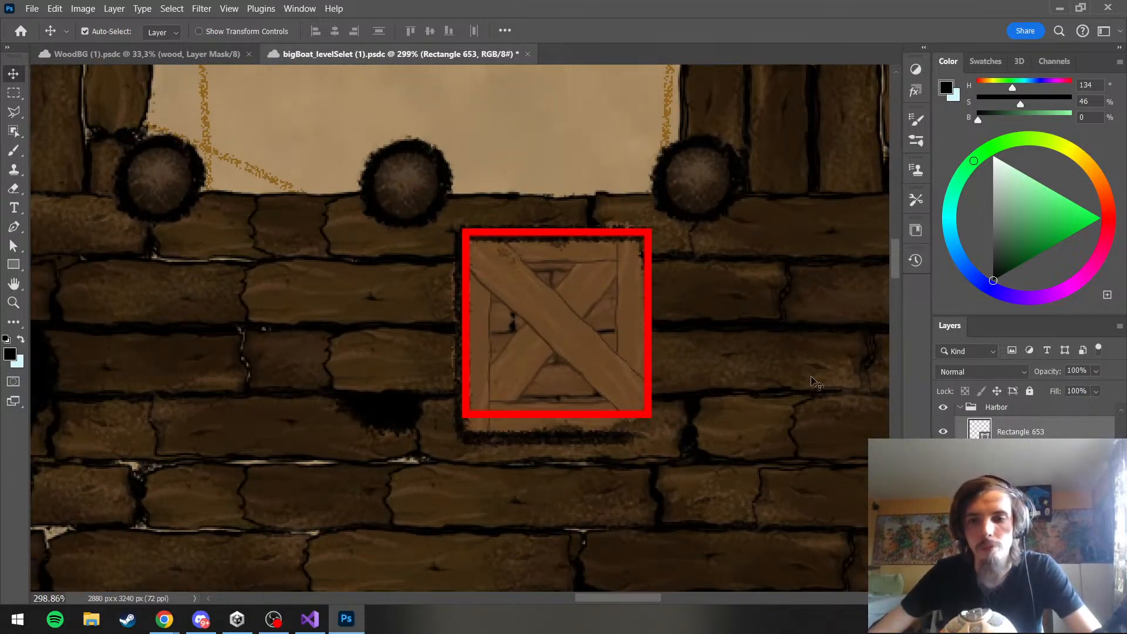
click(1020, 457)
click(1036, 490)
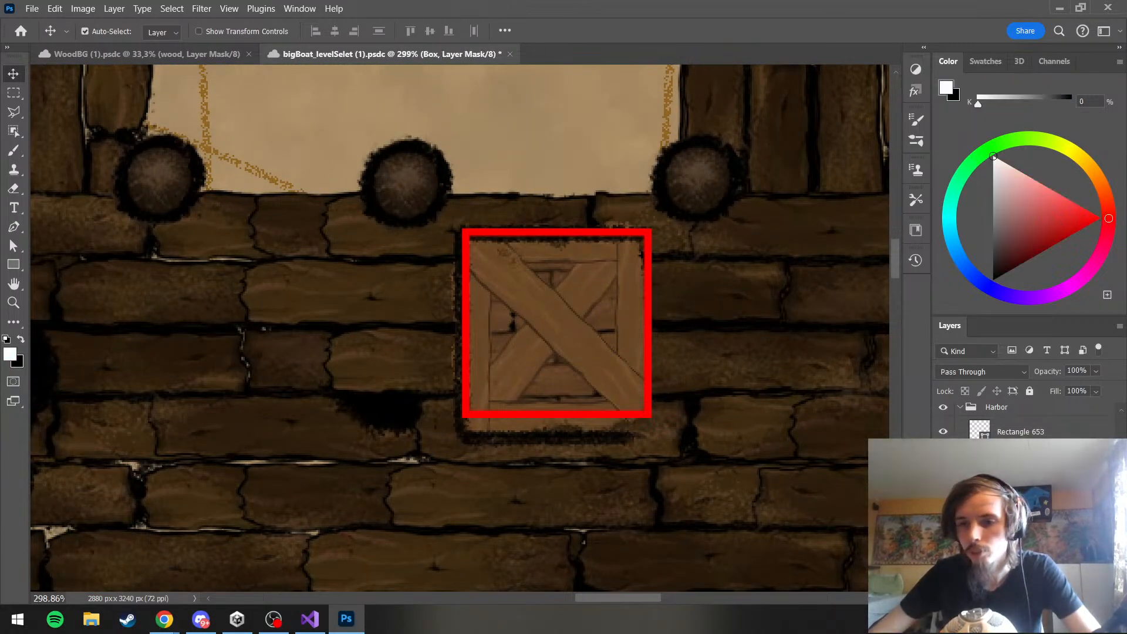
scroll(1035, 489, down, 3)
scroll(1035, 490, down, 3)
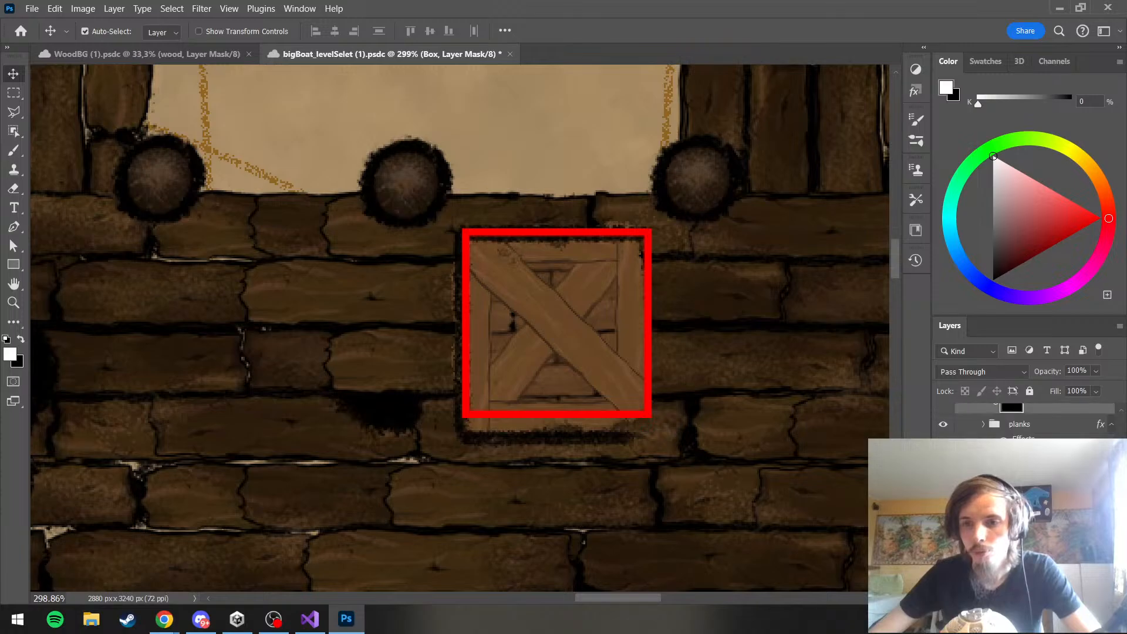
click(1036, 490)
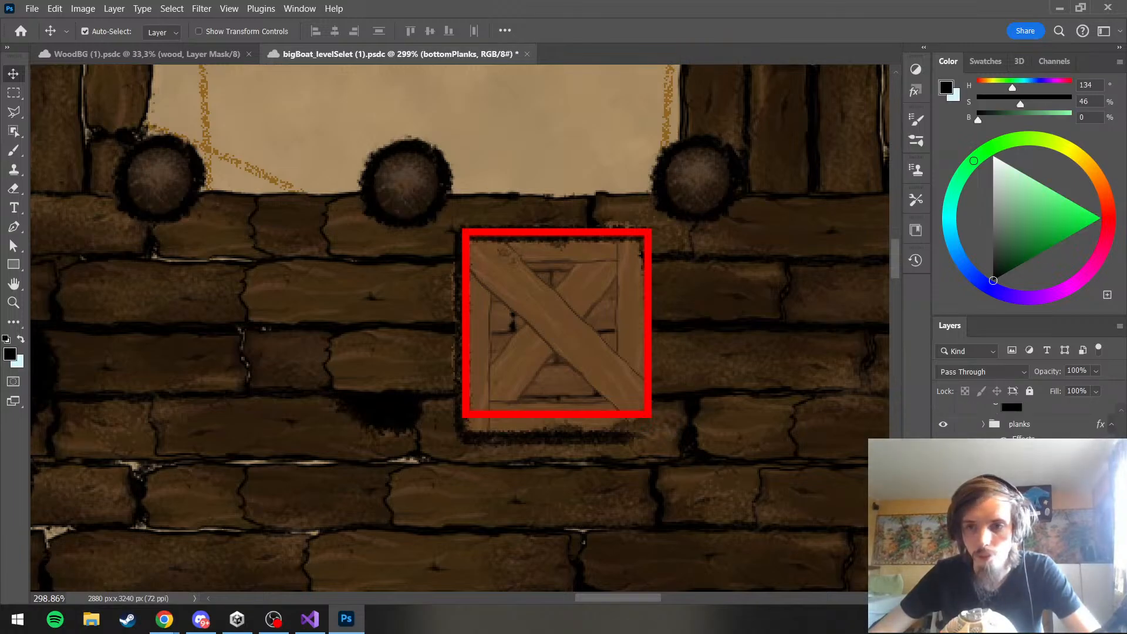
scroll(1027, 419, up, 10)
key(ctrl+s)
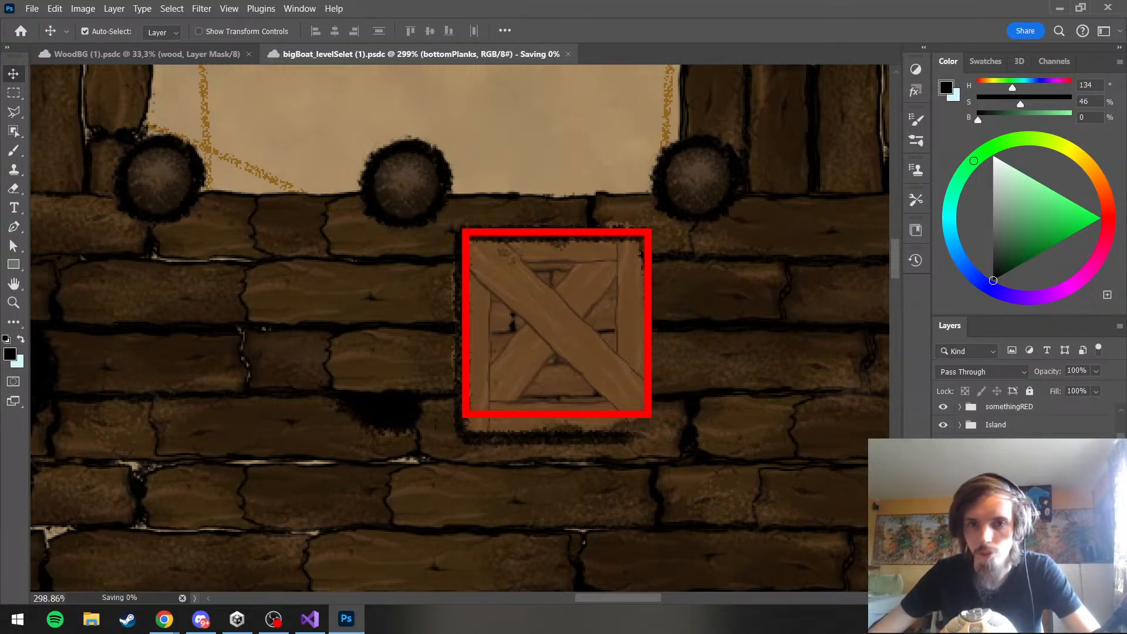
Paint black on the Box group's layer mask with a 27 px brush to hide the crate parts outside the red square guide
click(1024, 585)
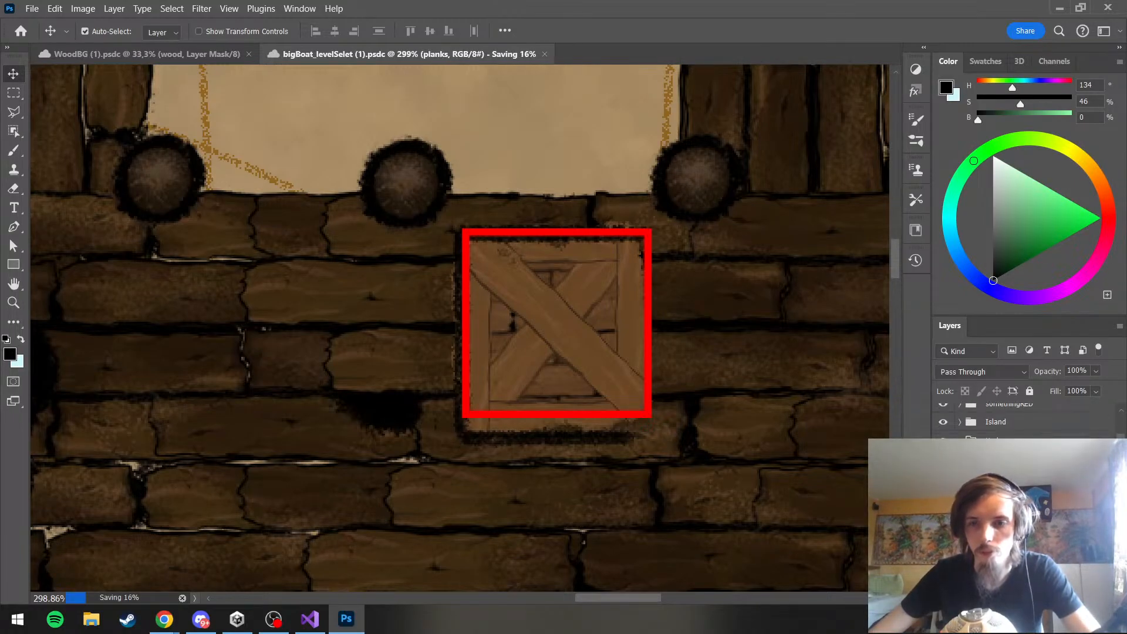
click(9, 186)
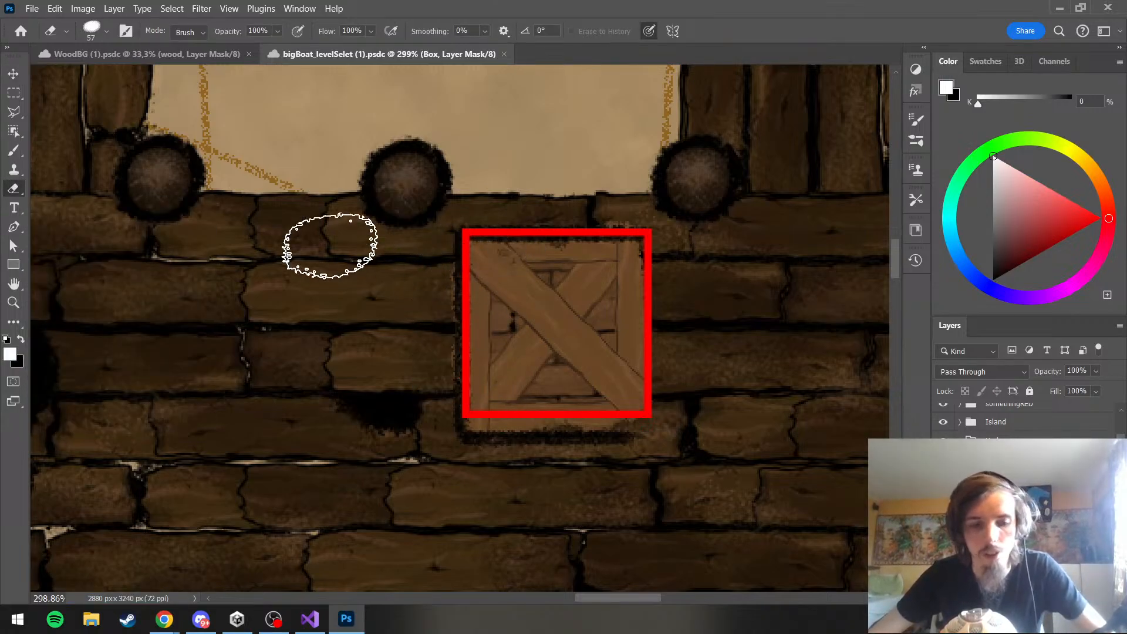
click(12, 153)
click(12, 153)
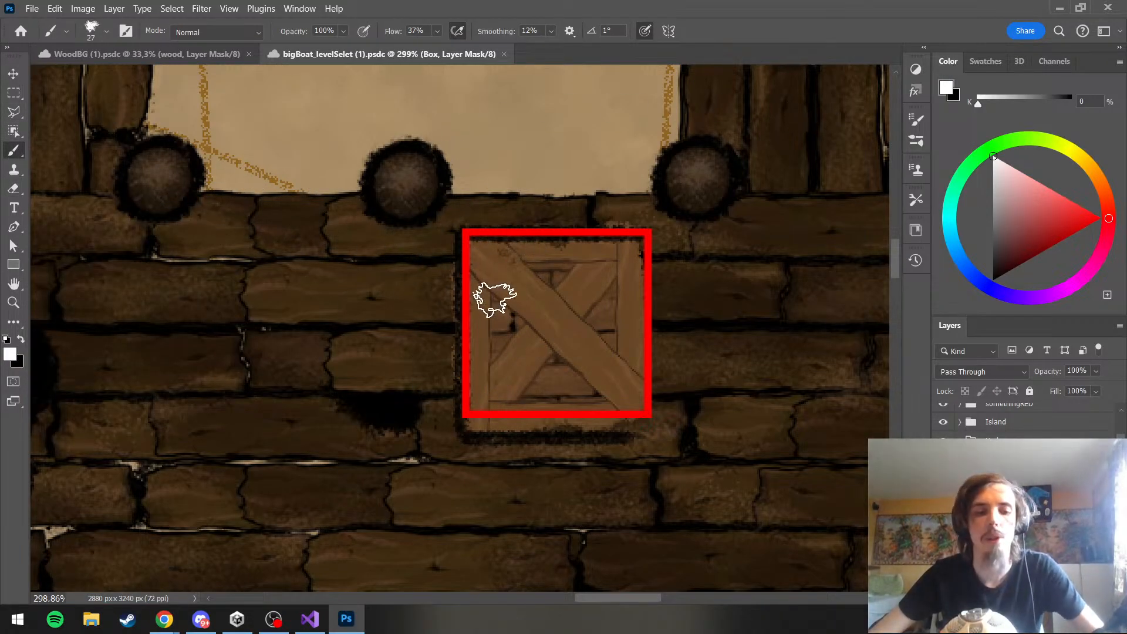
key(x)
mouse_move(429, 395)
mouse_down()
mouse_move(437, 270)
mouse_move(446, 363)
mouse_up()
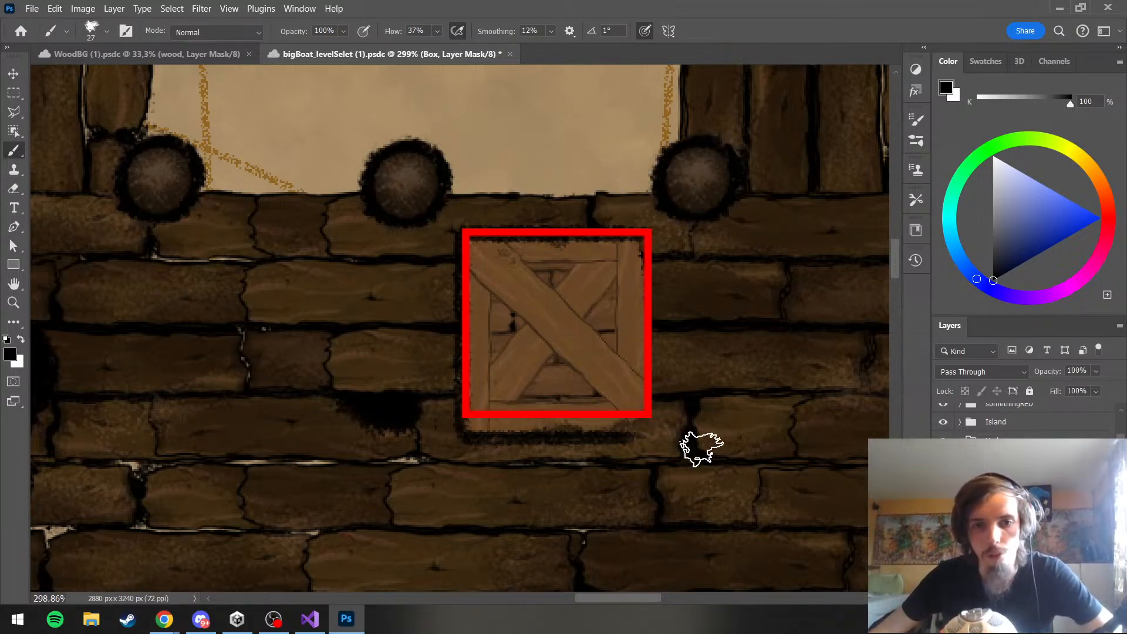
mouse_move(463, 434)
mouse_down()
mouse_move(604, 423)
mouse_move(648, 442)
mouse_up()
key(x)
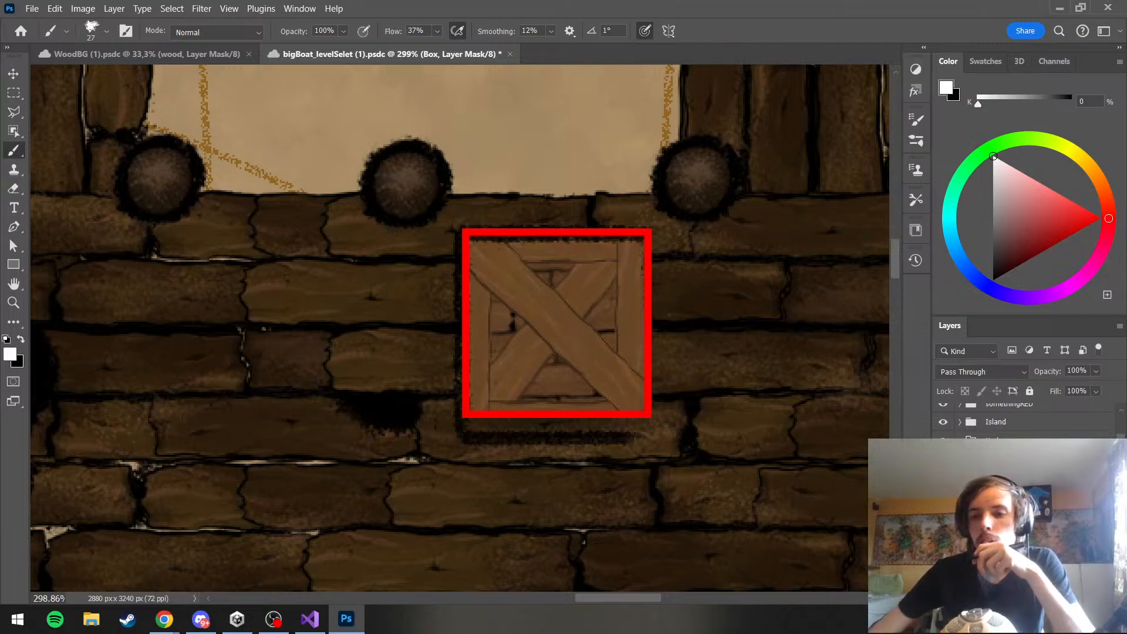
Check the extents of the wood copy 4, wood copy 5 and wood copy 3 layers to identify which crate plank each holds
scroll(1027, 424, down, 1)
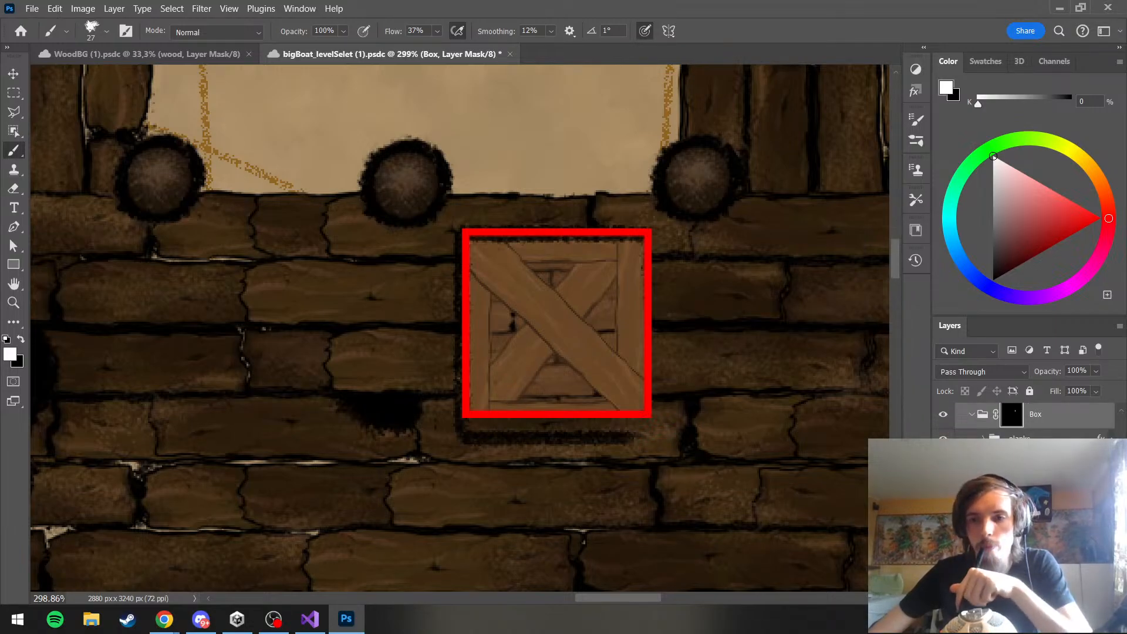
scroll(1027, 420, down, 2)
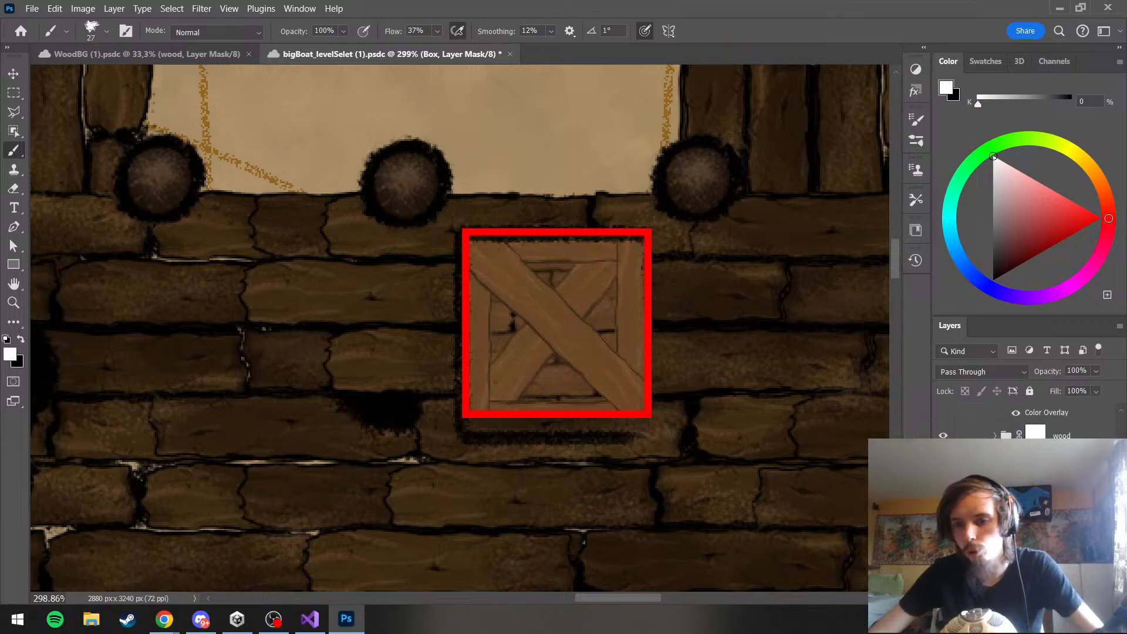
ctrl+click(565, 251)
key(ctrl+t)
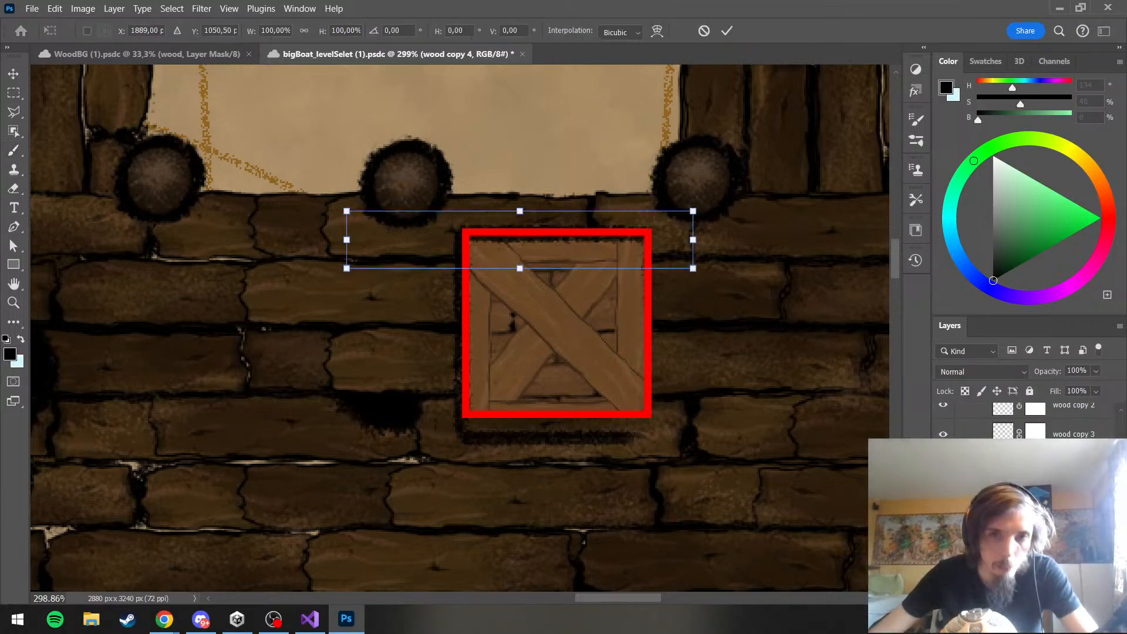
click(1074, 492)
key(ctrl+t)
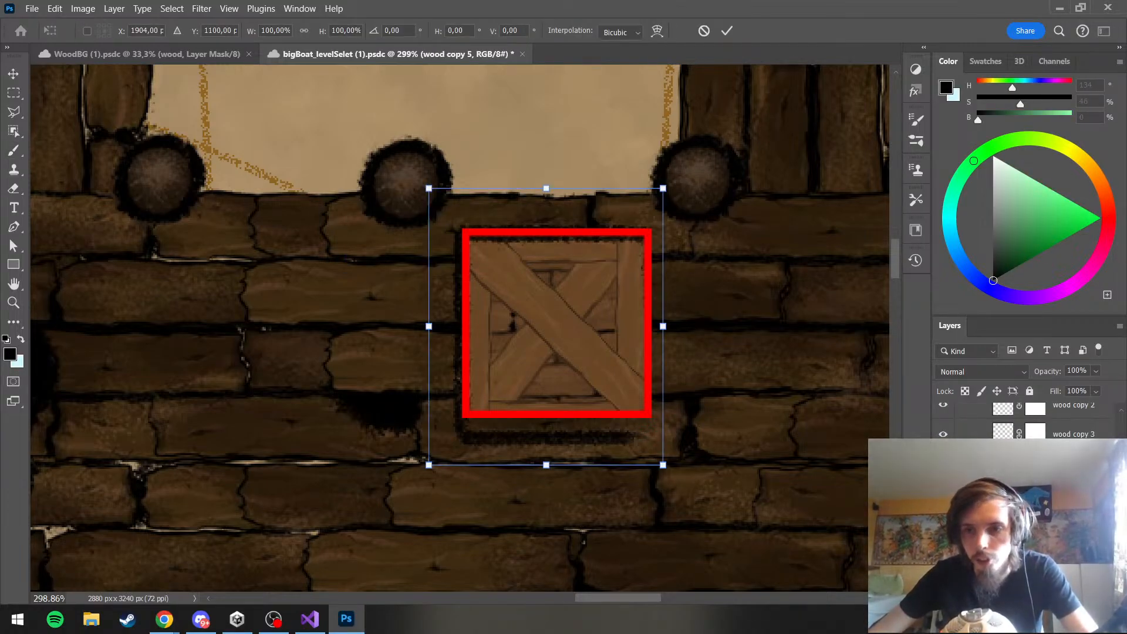
click(1070, 434)
key(ctrl+t)
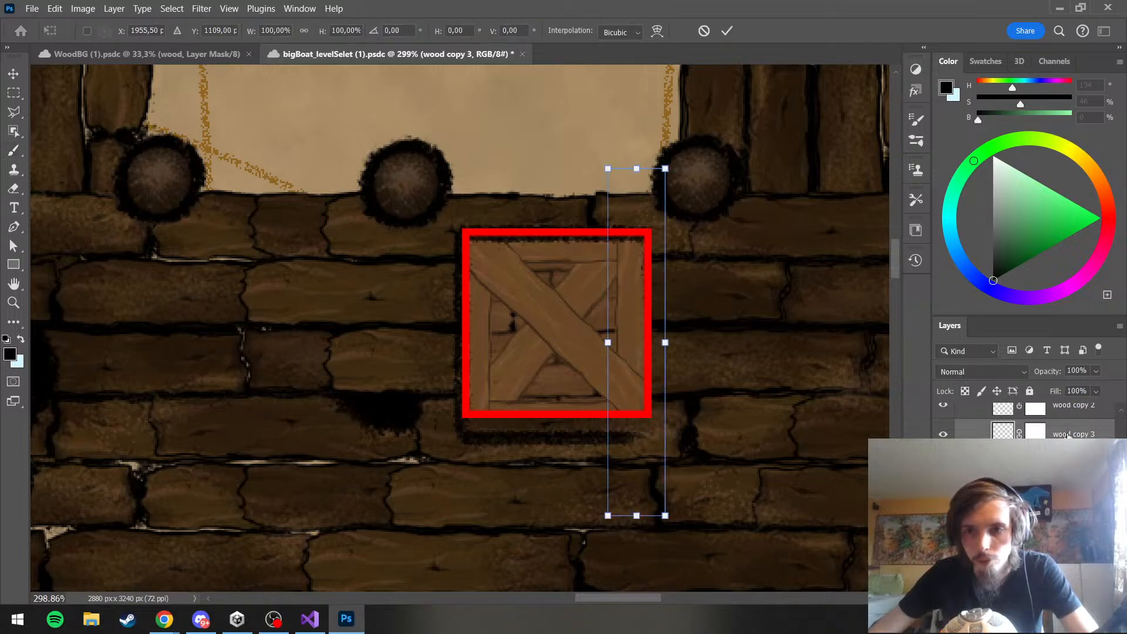
Move the crate's bottom plank on wood copy 2 up to Y 1149.50 px so it sits inside the red guide
click(1078, 416)
key(ctrl+t)
key(Up)
key(Up)
key(Up)
key(Up)
key(Up)
key(Up)
key(Up)
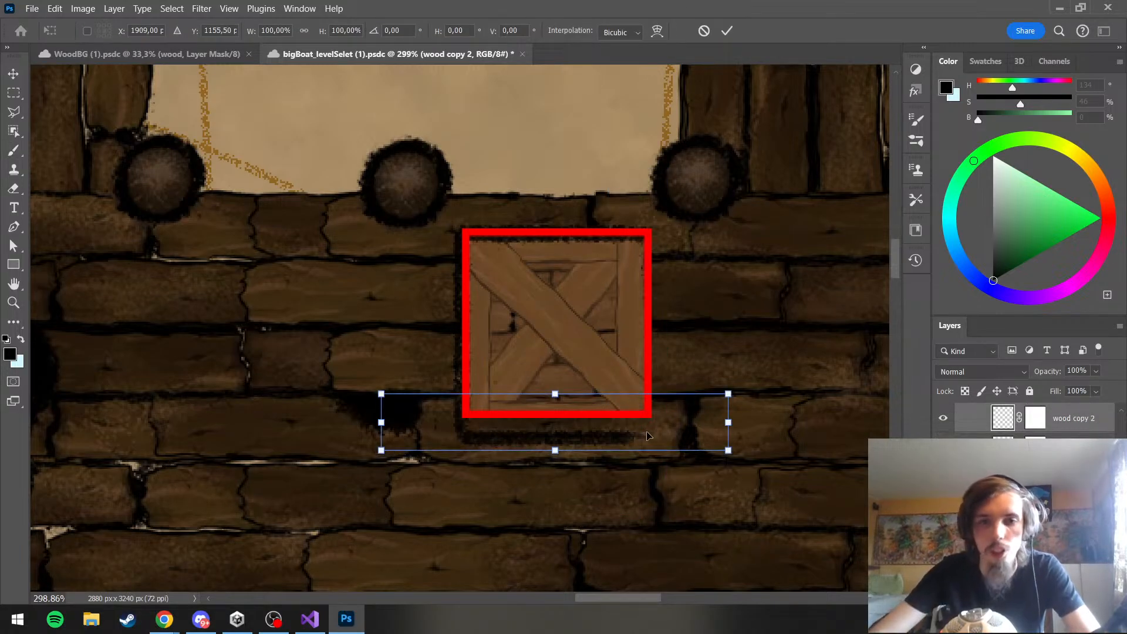
key(Up)
key(Up)
key(Up)
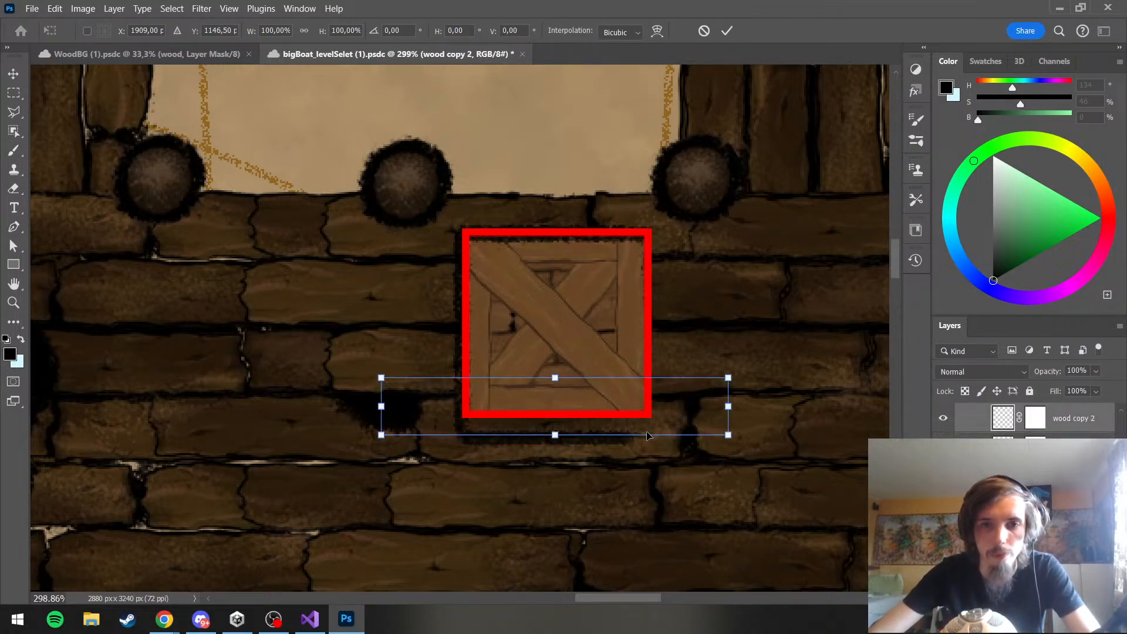
key(Down)
key(Down)
key(Down)
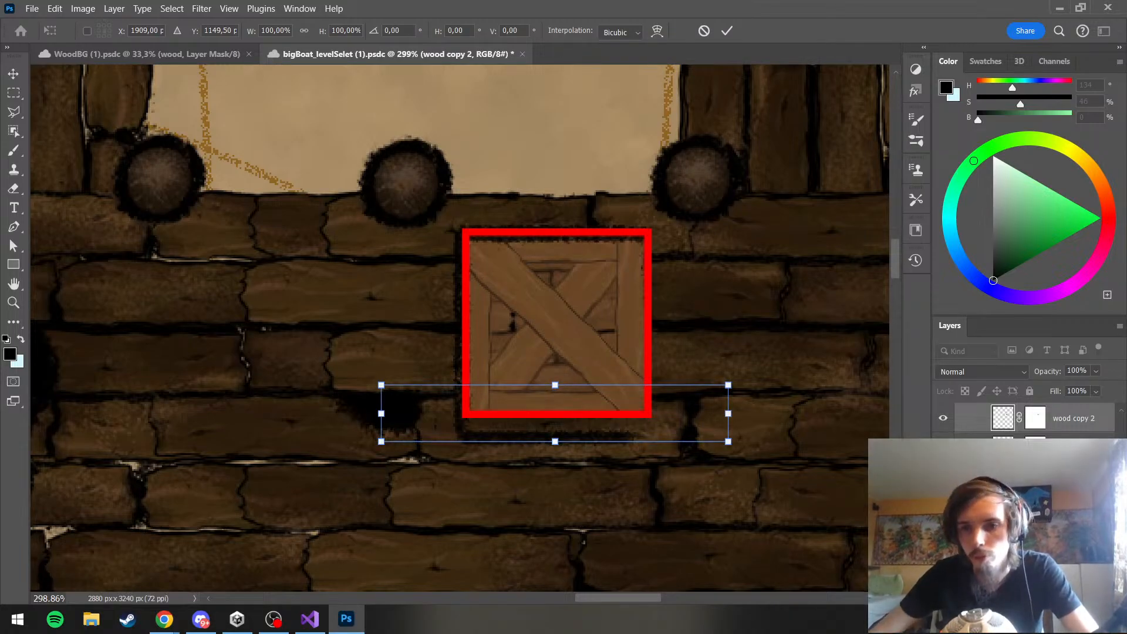
click(1073, 449)
Erase the old black outline around the crate on Layer 610 with a 57 px eraser
scroll(546, 337, down, 10)
scroll(585, 337, up, 9)
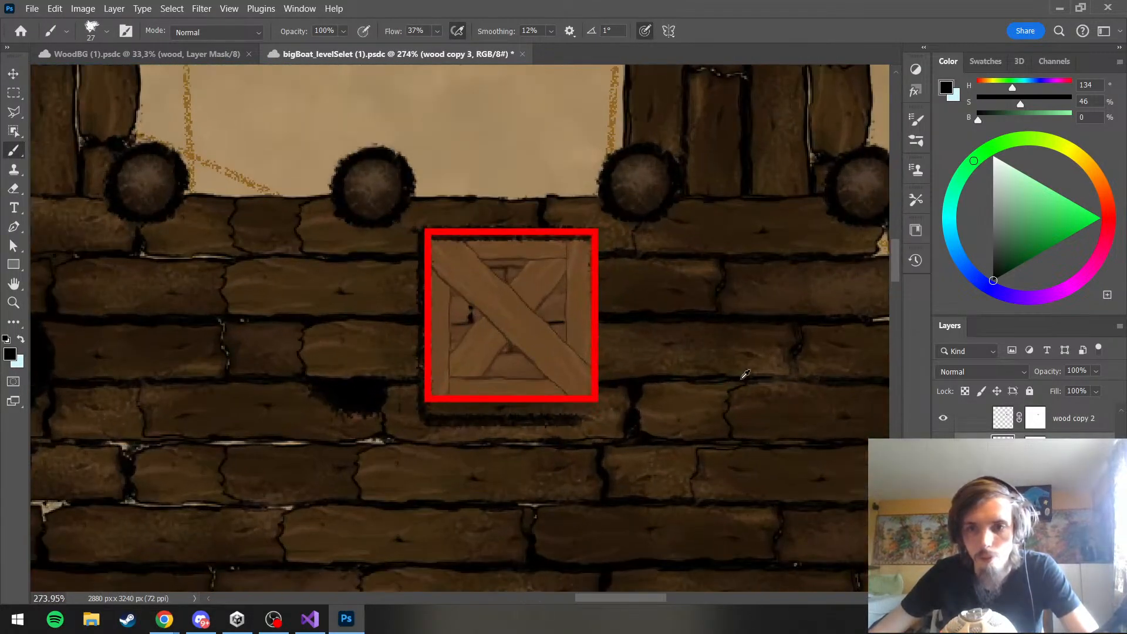
key(ctrl+shift+alt+n)
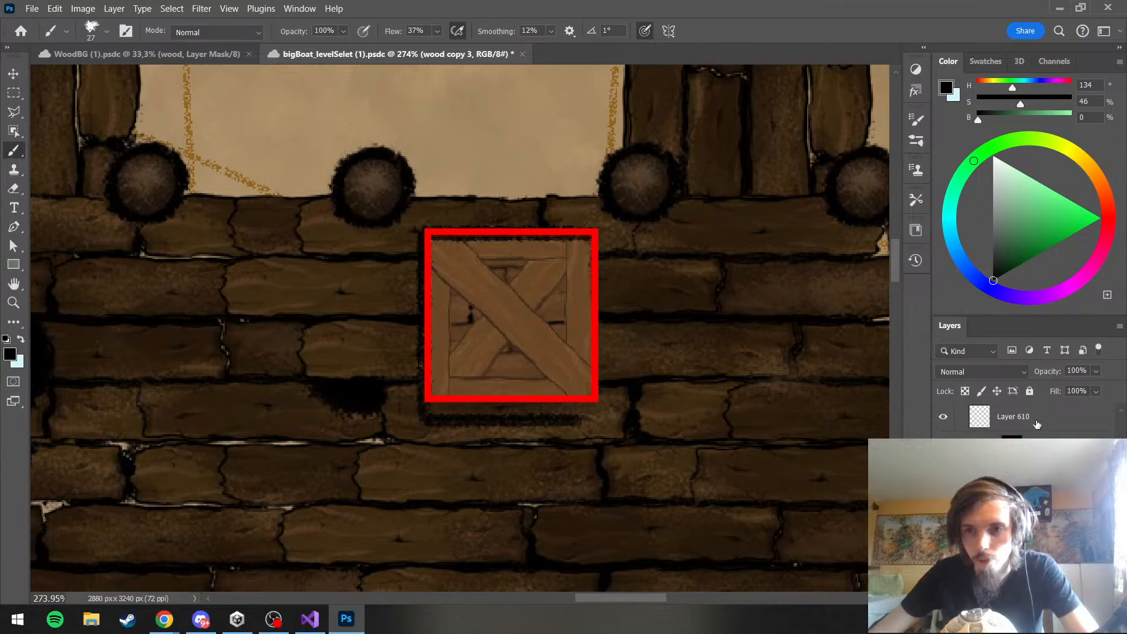
click(1037, 424)
click(13, 192)
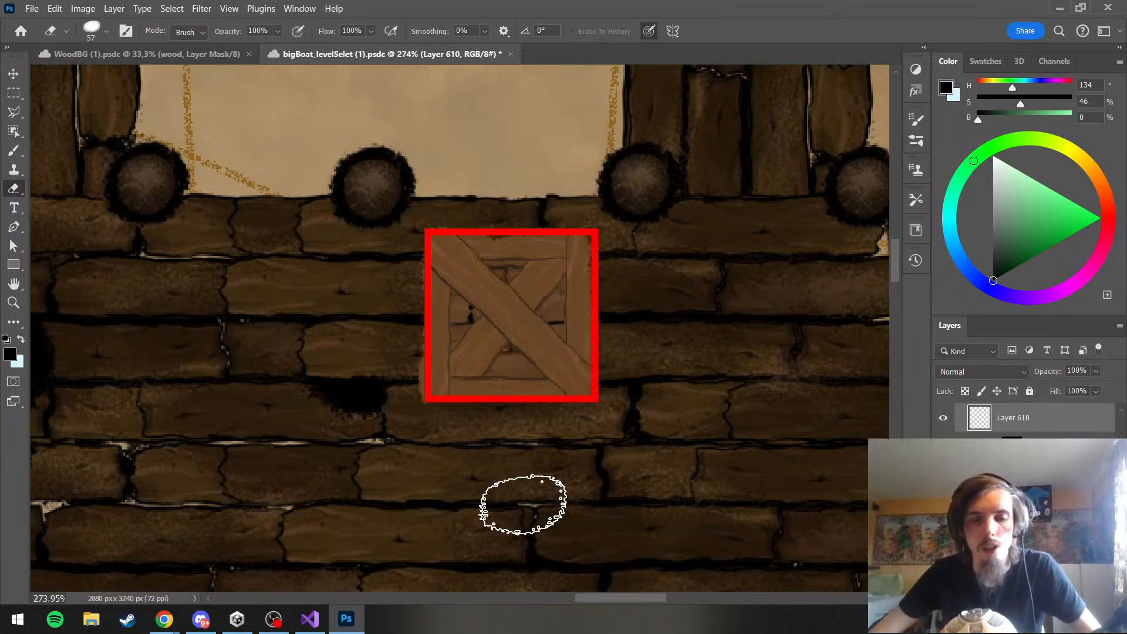
Brush a new black outline around the crate on Layer 610 with the 27 px brush, following the red square guide
click(11, 157)
scroll(411, 288, up, 2)
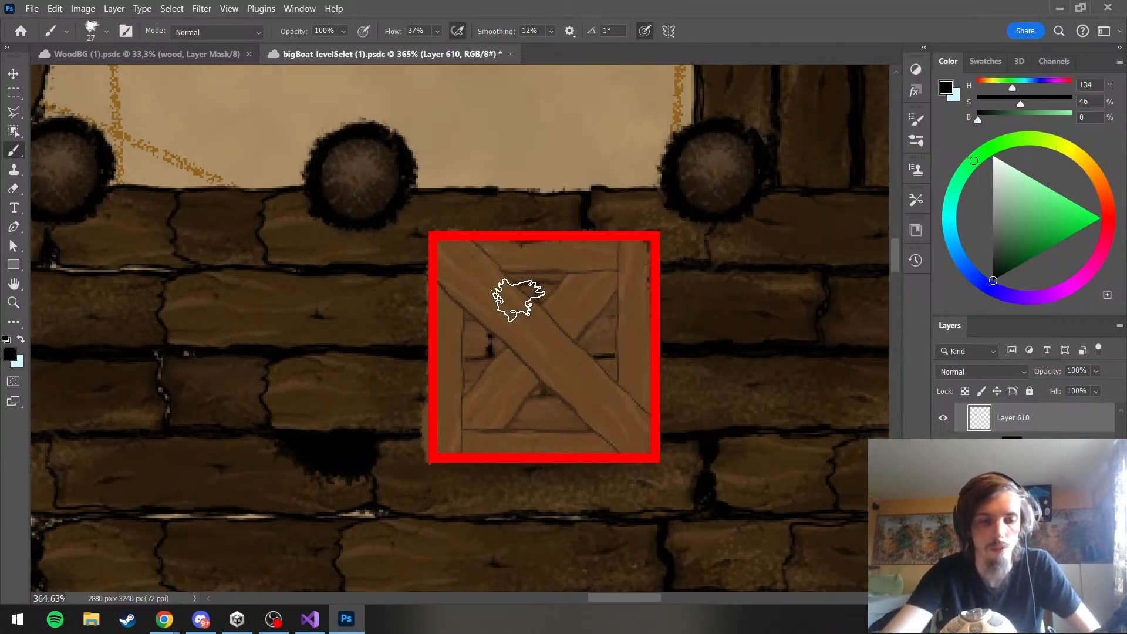
mouse_move(431, 238)
mouse_down()
mouse_move(435, 467)
mouse_move(520, 456)
mouse_up()
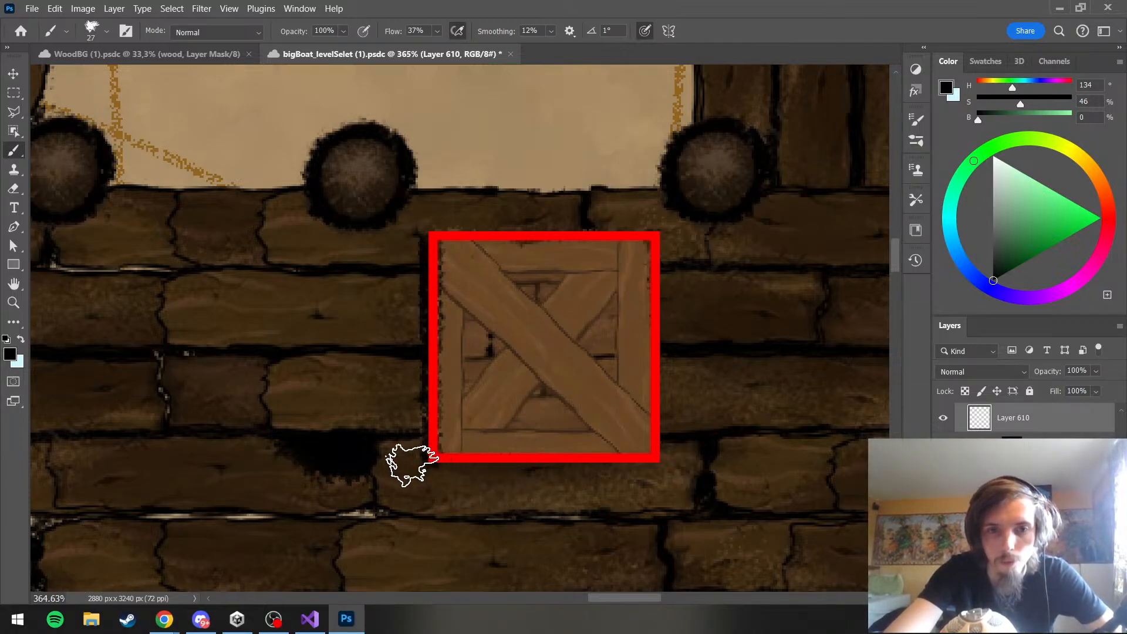
mouse_move(431, 461)
mouse_down()
mouse_move(645, 457)
mouse_move(657, 237)
mouse_up()
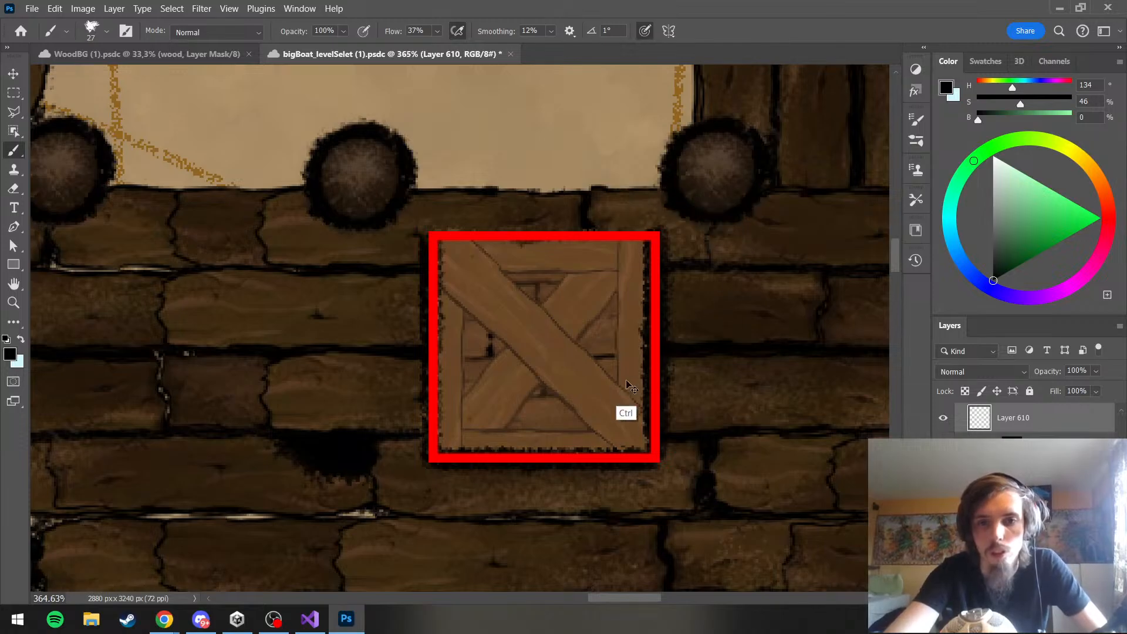
key(ctrl+z)
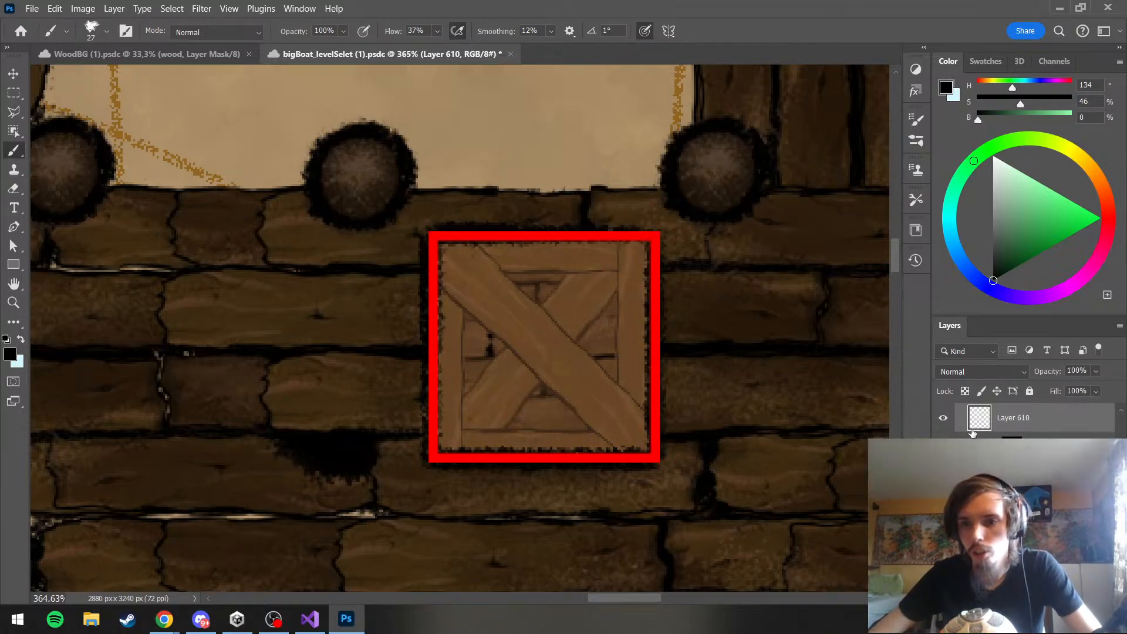
Hide the Rectangle 653 guide layer and check the outlined crate against the surrounding dock
scroll(972, 433, down, 2)
click(948, 432)
scroll(597, 369, down, 6)
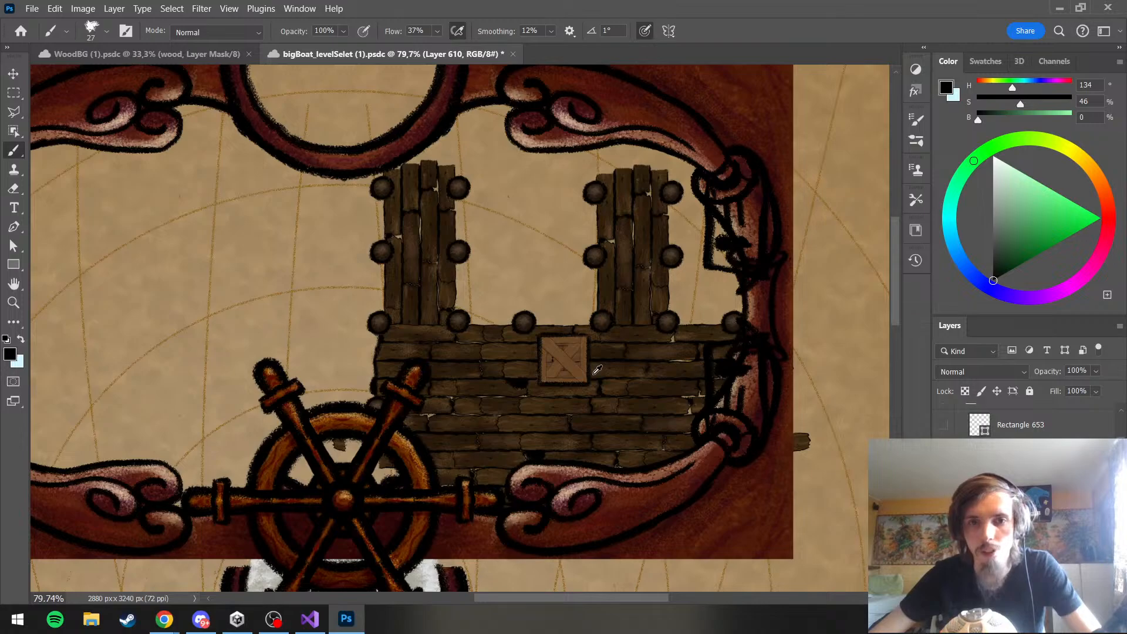
scroll(597, 370, down, 3)
scroll(597, 370, up, 6)
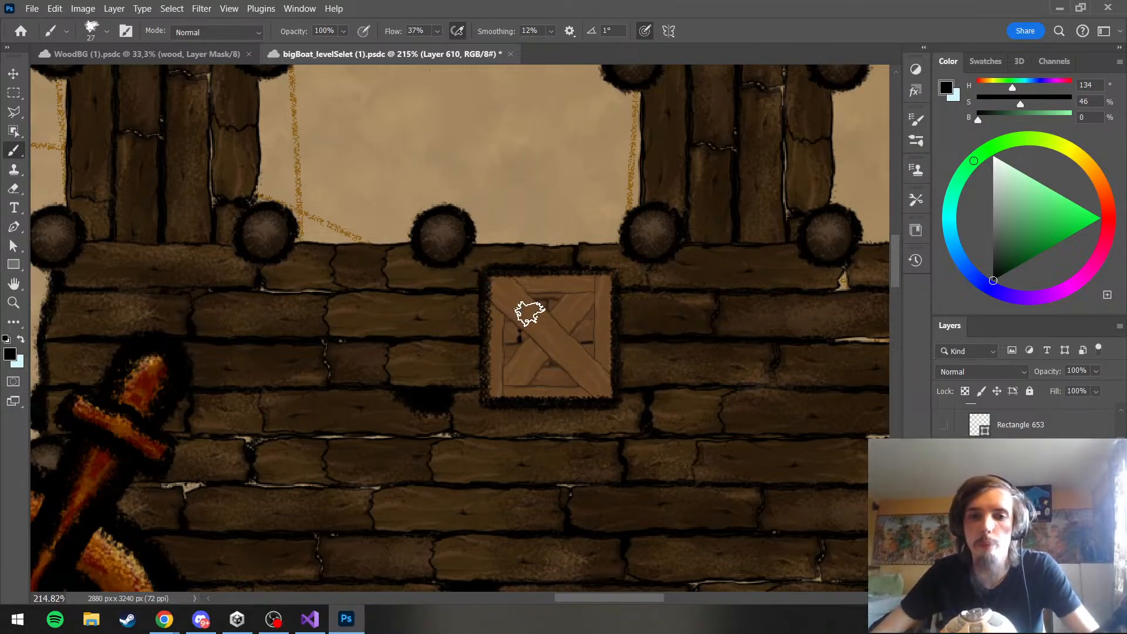
Free-transform the crate's wood group, scaling it to 114.38% width and 67.11% height
scroll(1028, 469, down, 3)
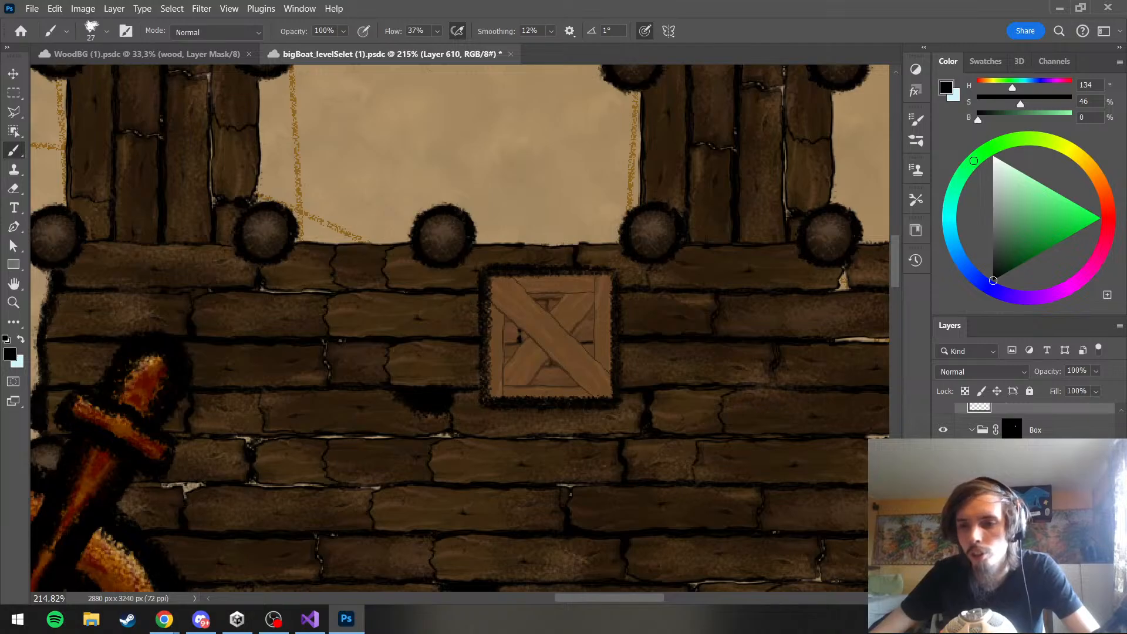
scroll(1028, 470, down, 2)
click(1039, 451)
key(ctrl+t)
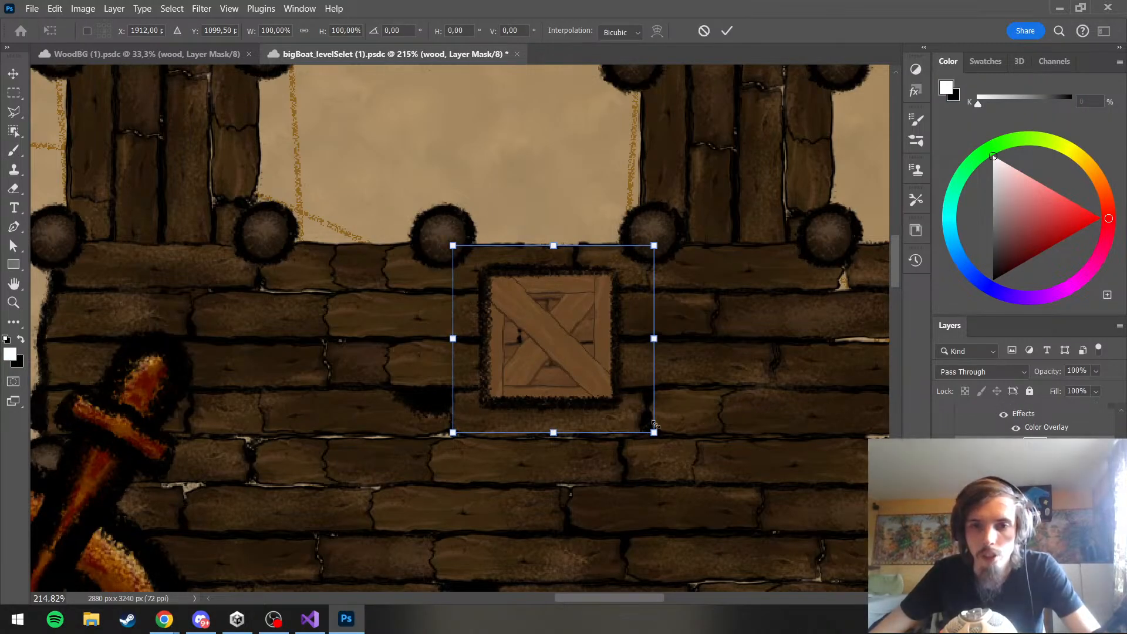
mouse_move(654, 433)
mouse_down()
mouse_move(587, 371)
mouse_move(624, 390)
mouse_move(624, 411)
mouse_move(644, 427)
mouse_up()
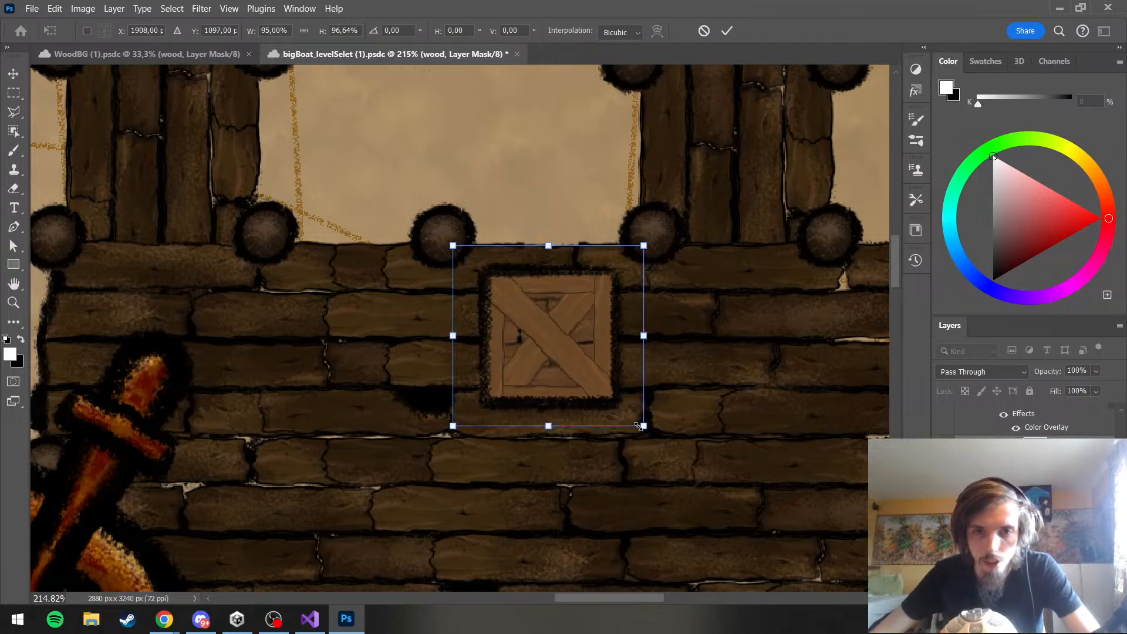
key(ctrl+z)
drag(590, 313, 681, 309)
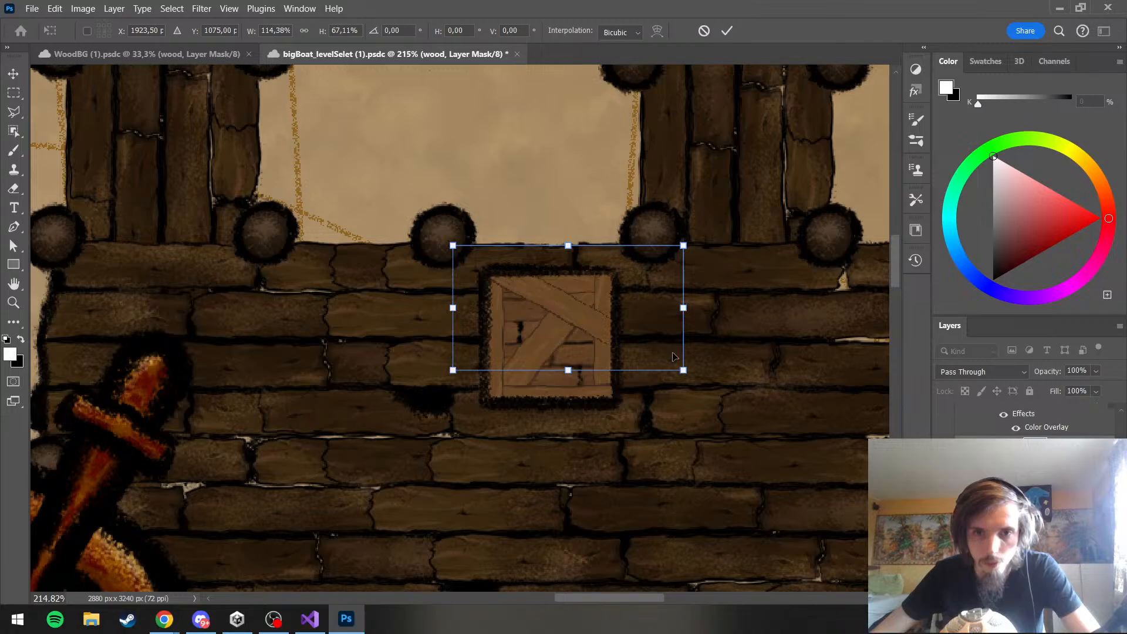
Rotate the crate's wood group to 14.29° and position its diagonal plank from the upper-left to the lower-right corner
drag(715, 353, 690, 379)
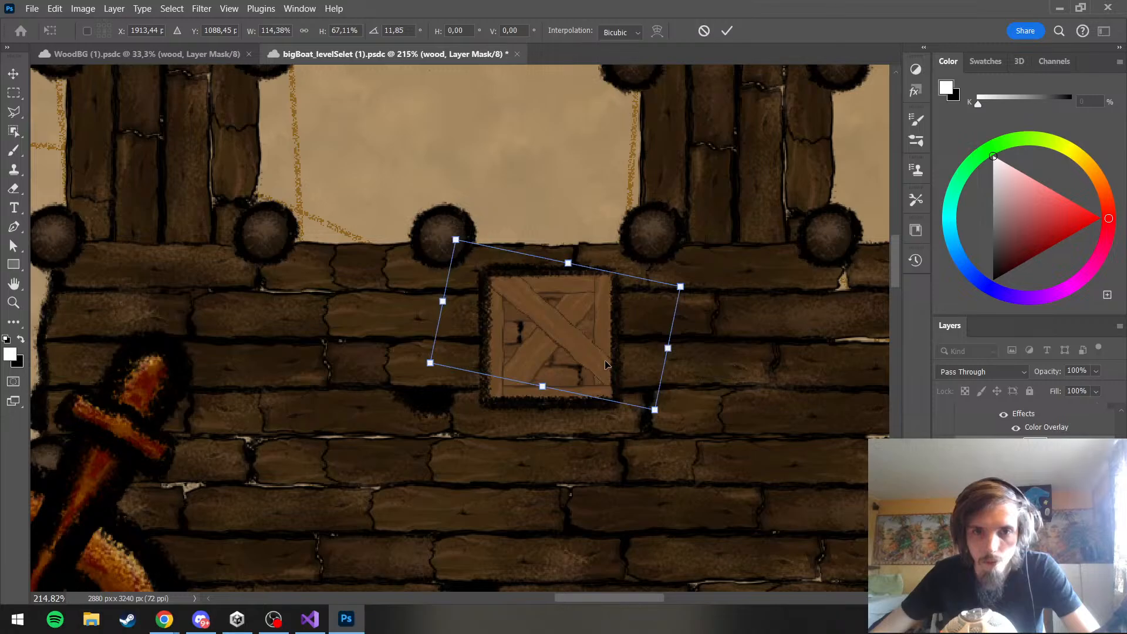
drag(607, 364, 607, 376)
drag(692, 397, 674, 393)
key(Left)
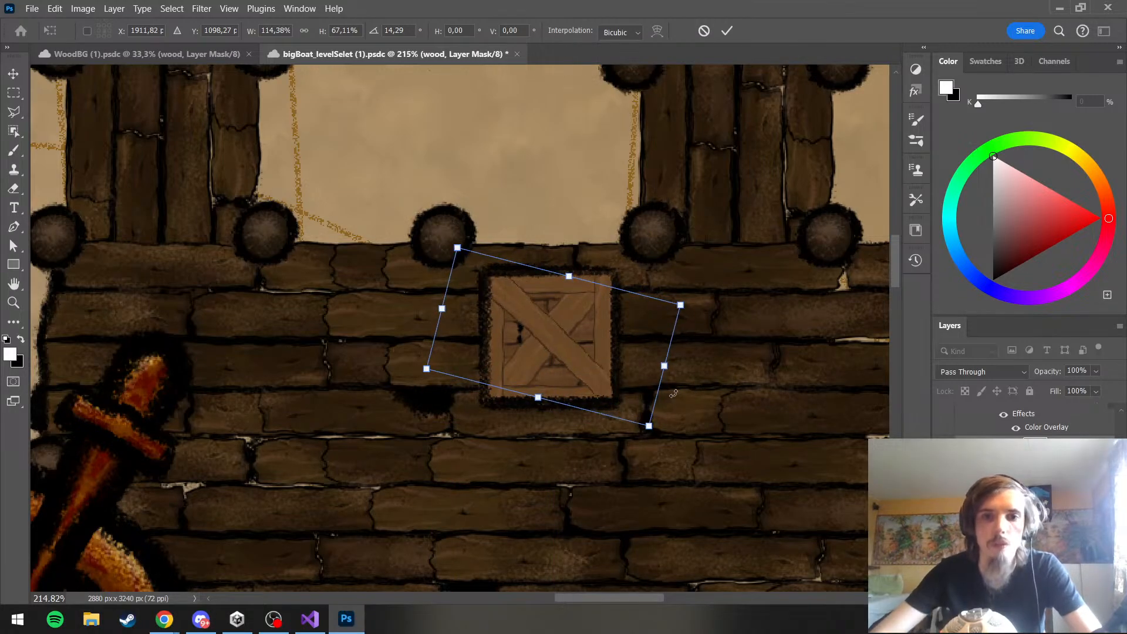
Nudge the rotated wood group to X 1907.82, Y 1096.27 so its plank fits the crate corners, and apply the transform
key(Up)
key(Up)
key(Left)
key(Up)
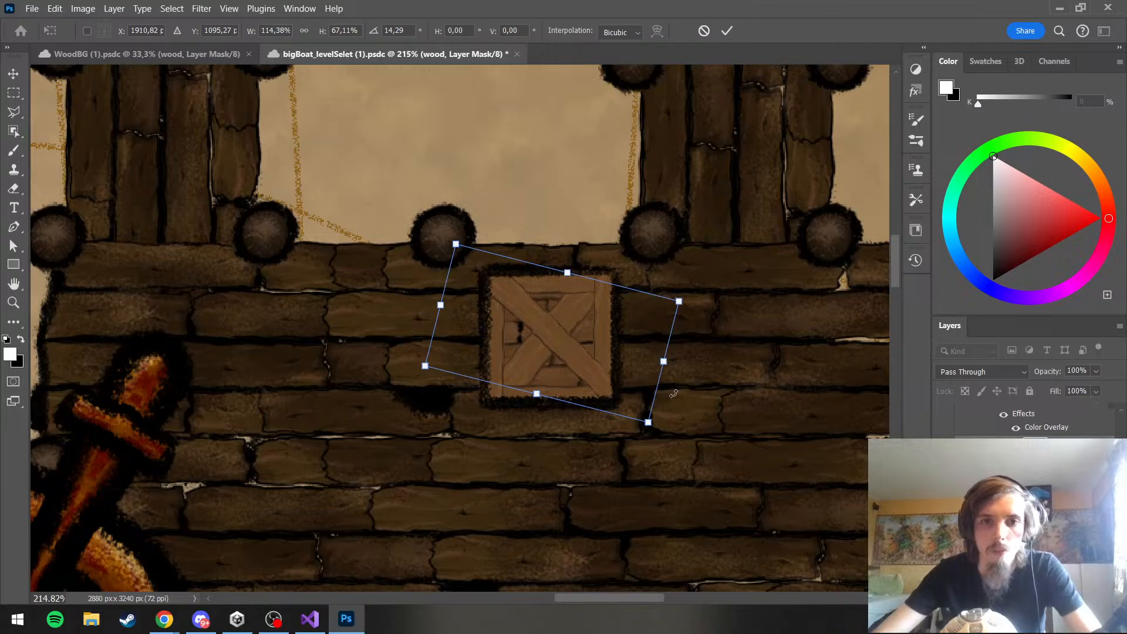
key(Left)
key(Left)
key(Up)
key(Left)
key(Right)
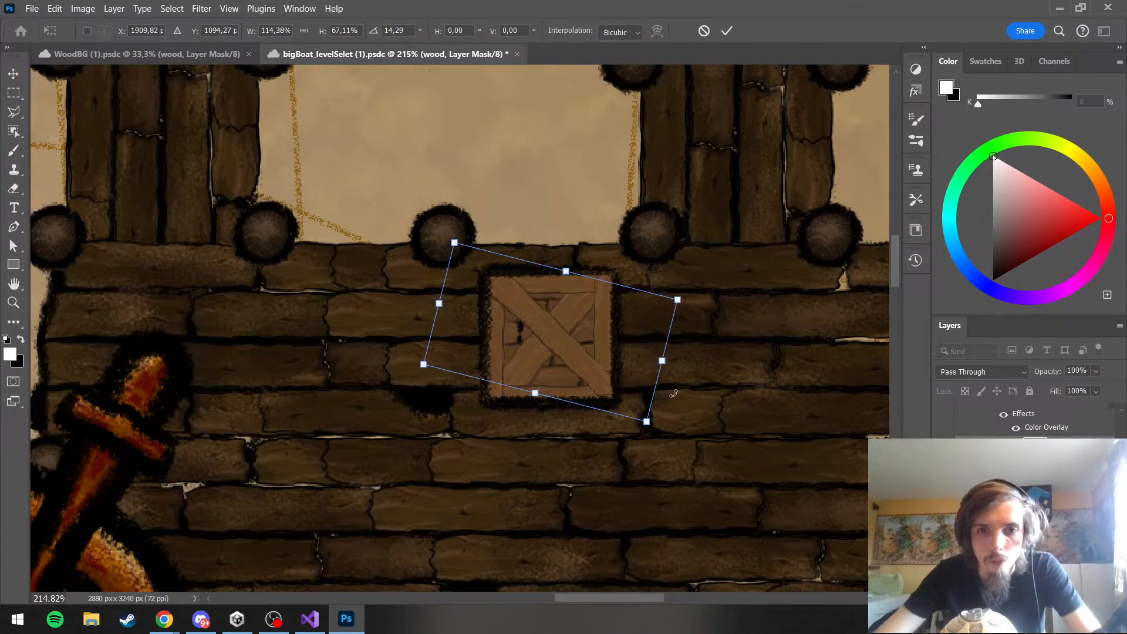
key(Down)
key(Right)
key(Down)
key(Down)
key(Left)
key(Left)
key(Up)
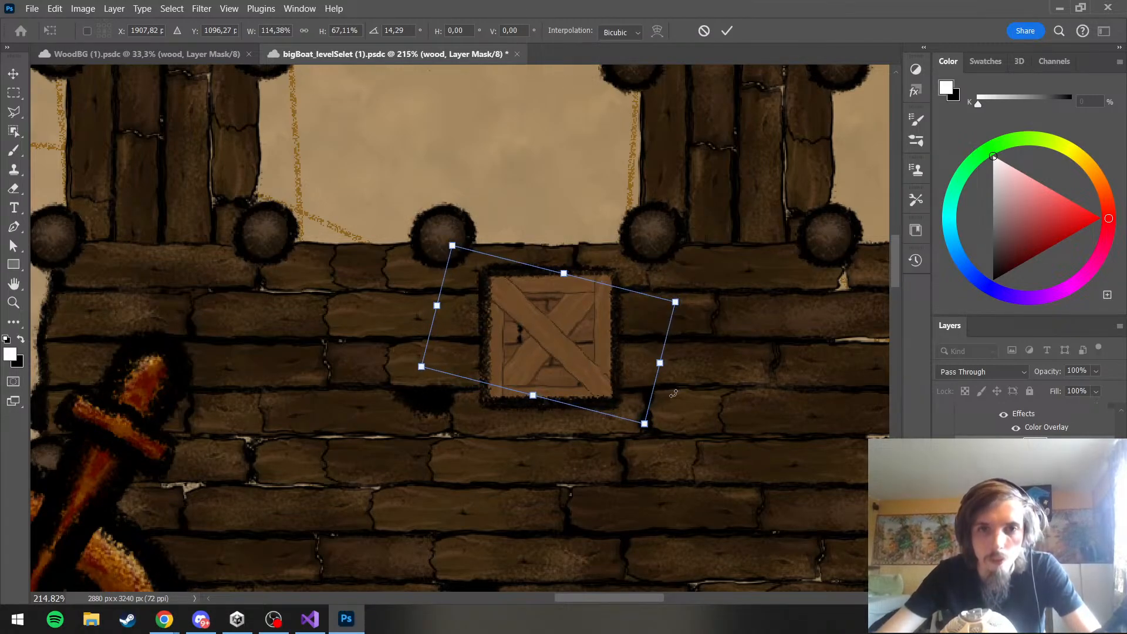
key(Return)
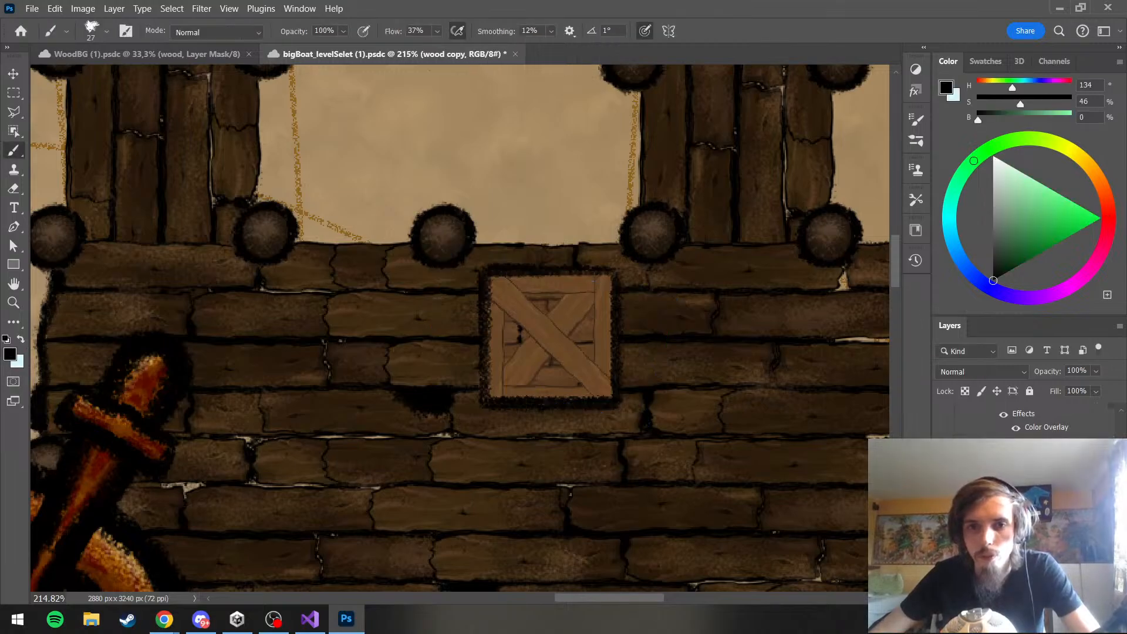
scroll(1027, 422, down, 2)
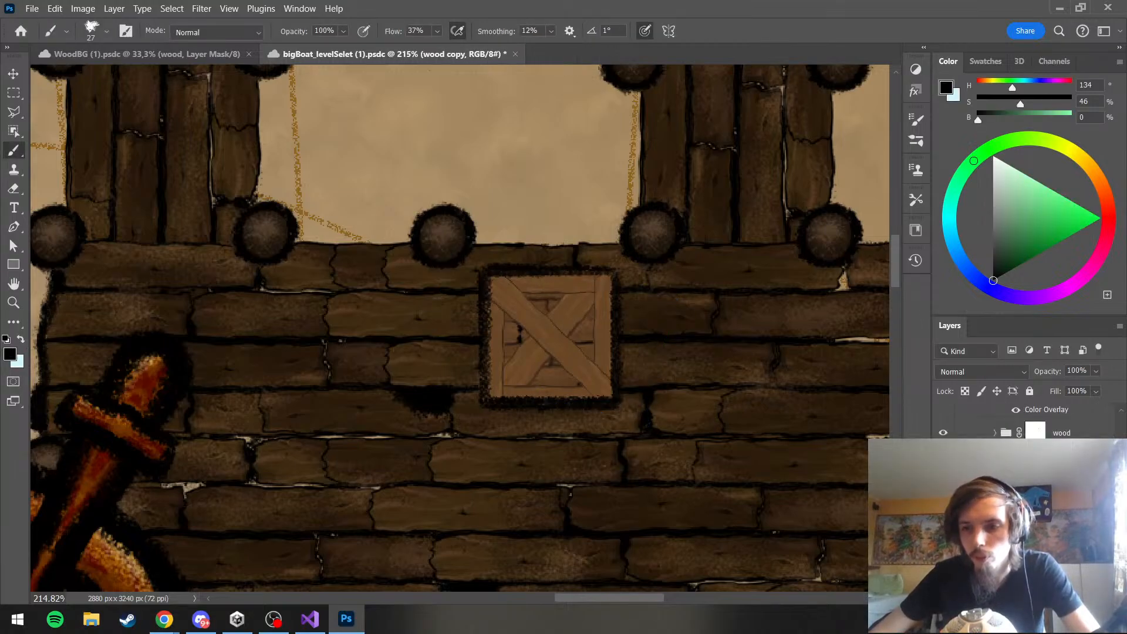
click(1073, 464)
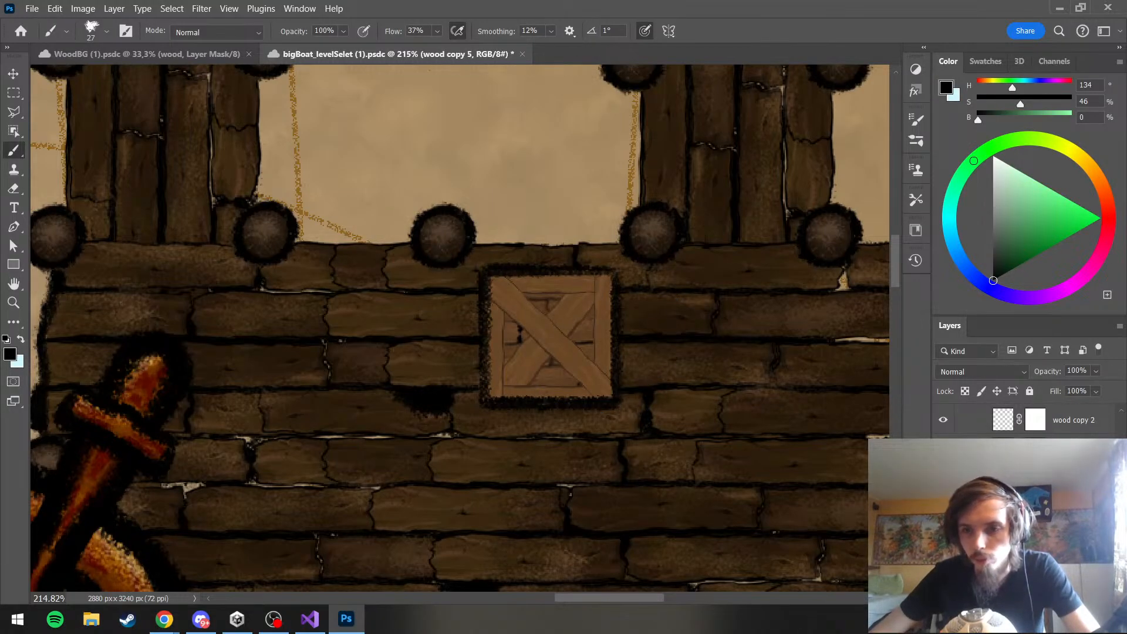
key(ctrl+t)
key(Escape)
key(b)
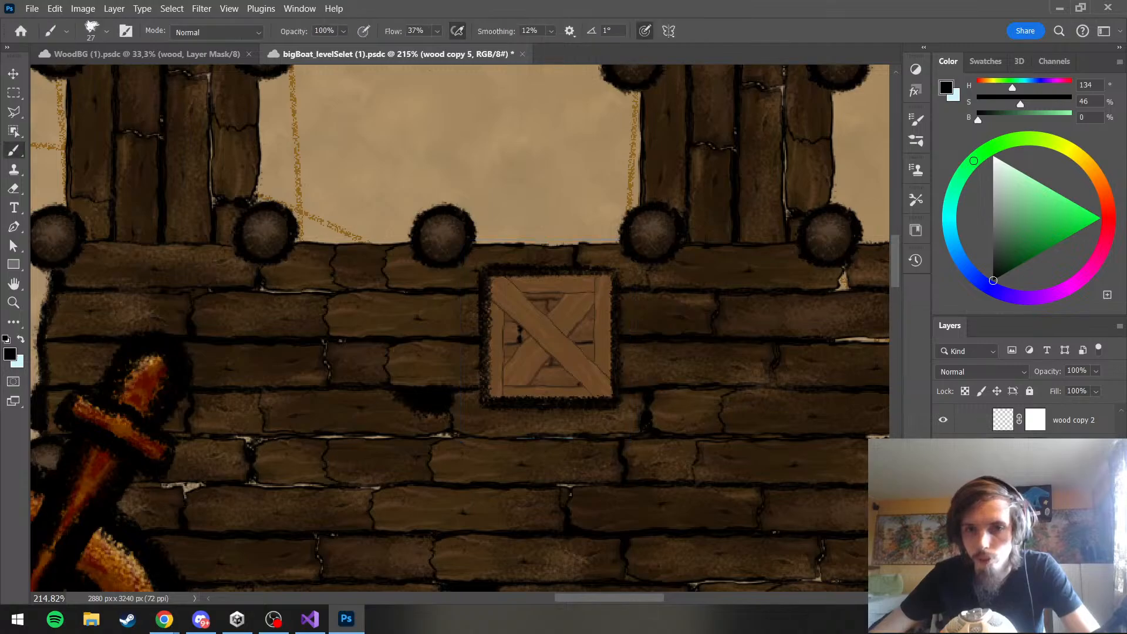
Move the wood group down the layer stack so its diagonal plank lies beneath the crate's frame planks
scroll(1027, 499, down, 4)
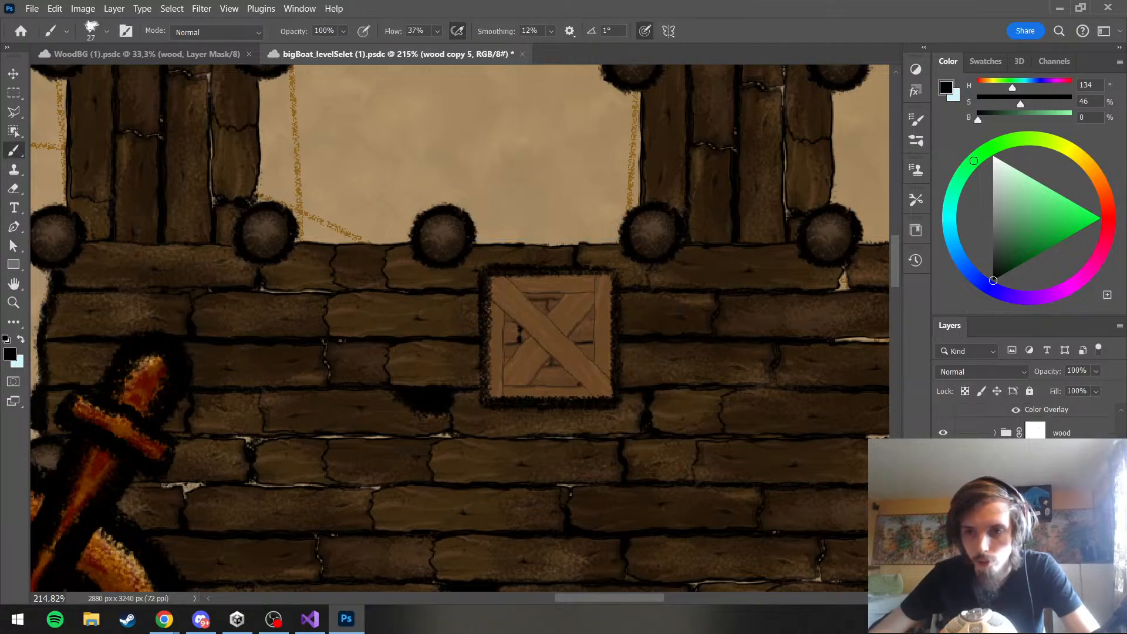
drag(1061, 432, 1060, 528)
scroll(1060, 528, down, 2)
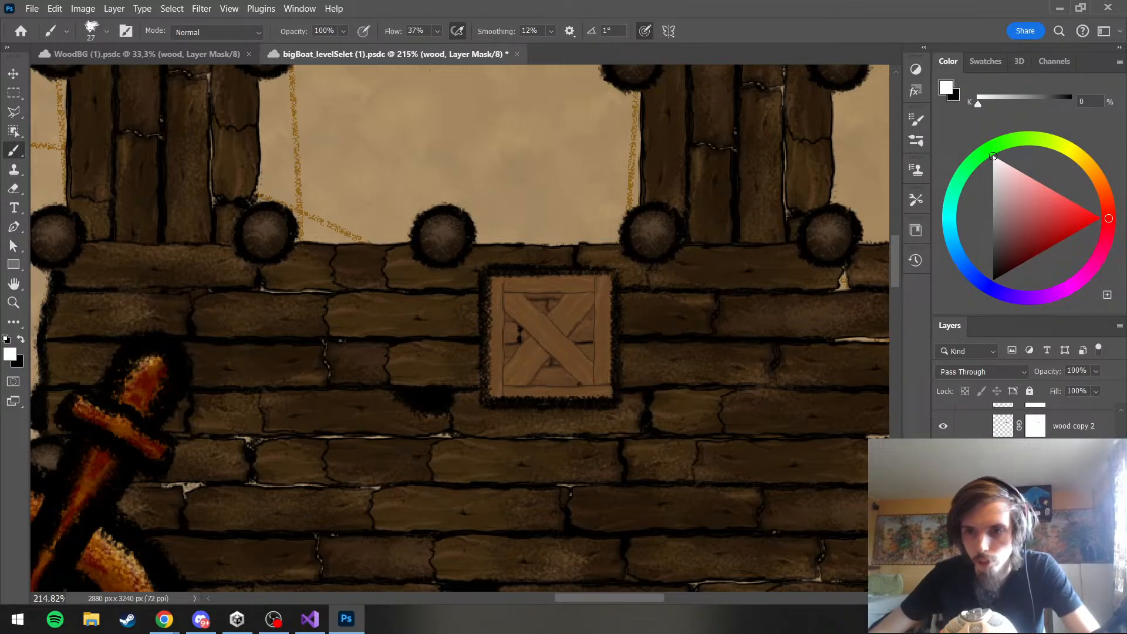
Free-transform the wood copy 5 diagonal plank to 102.24% width and 61.39% height, and move it back over the crate
click(1060, 523)
key(ctrl+t)
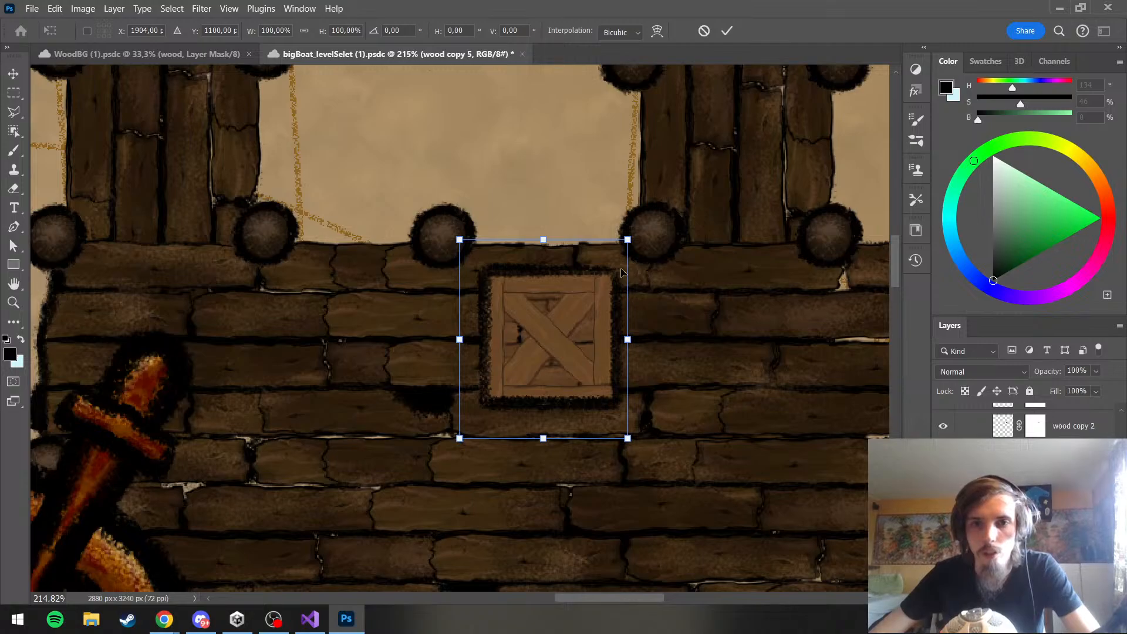
drag(460, 240, 530, 326)
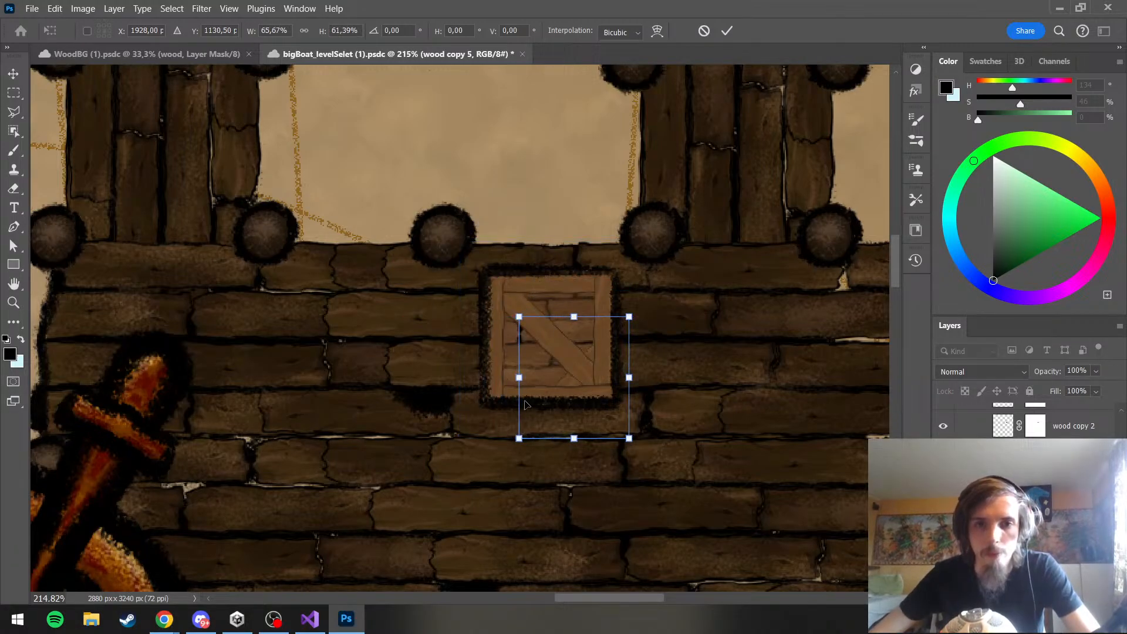
drag(519, 383, 456, 380)
drag(553, 381, 537, 340)
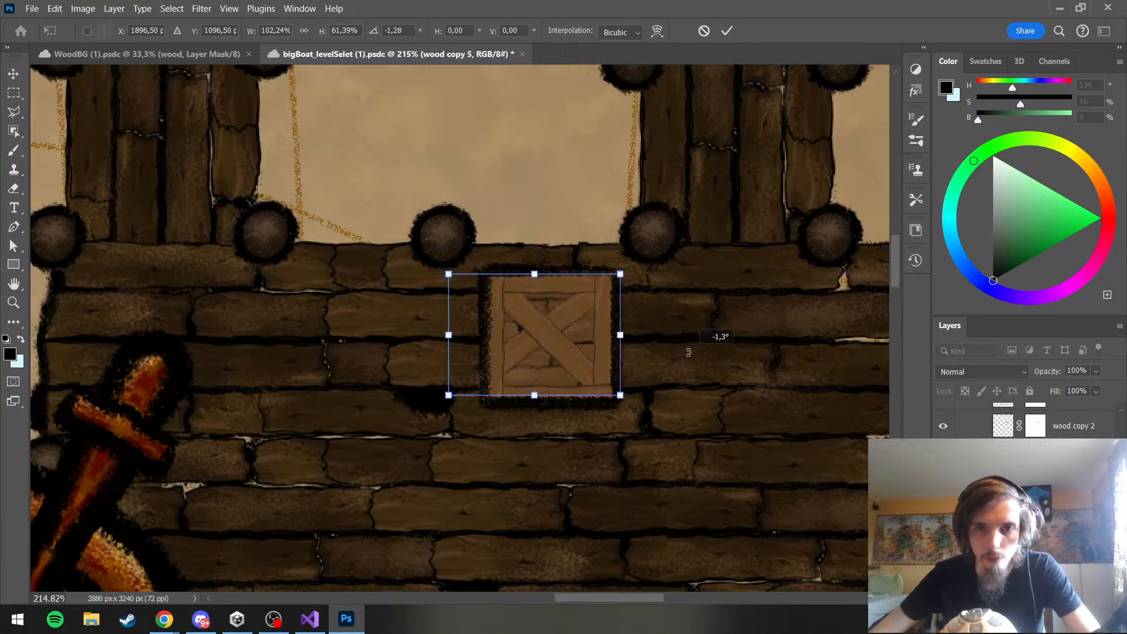
Rotate the wood copy 5 plank to -8.96°, position it at X 1905.89, Y 1099, and apply the transform
drag(684, 360, 686, 332)
drag(574, 317, 582, 319)
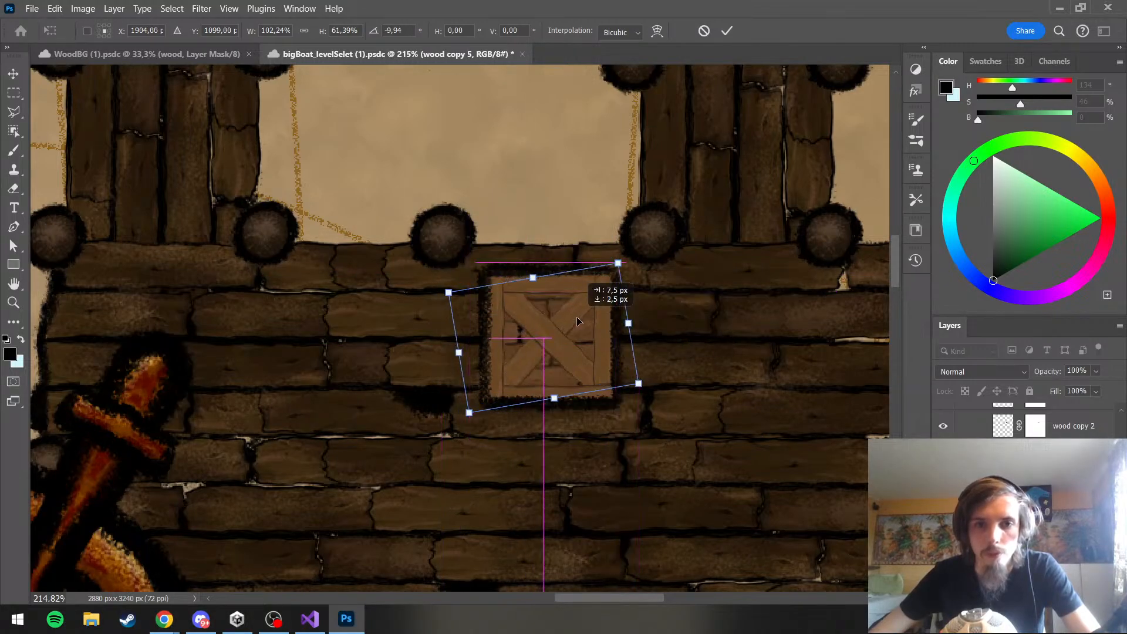
drag(678, 332, 678, 335)
drag(575, 321, 577, 321)
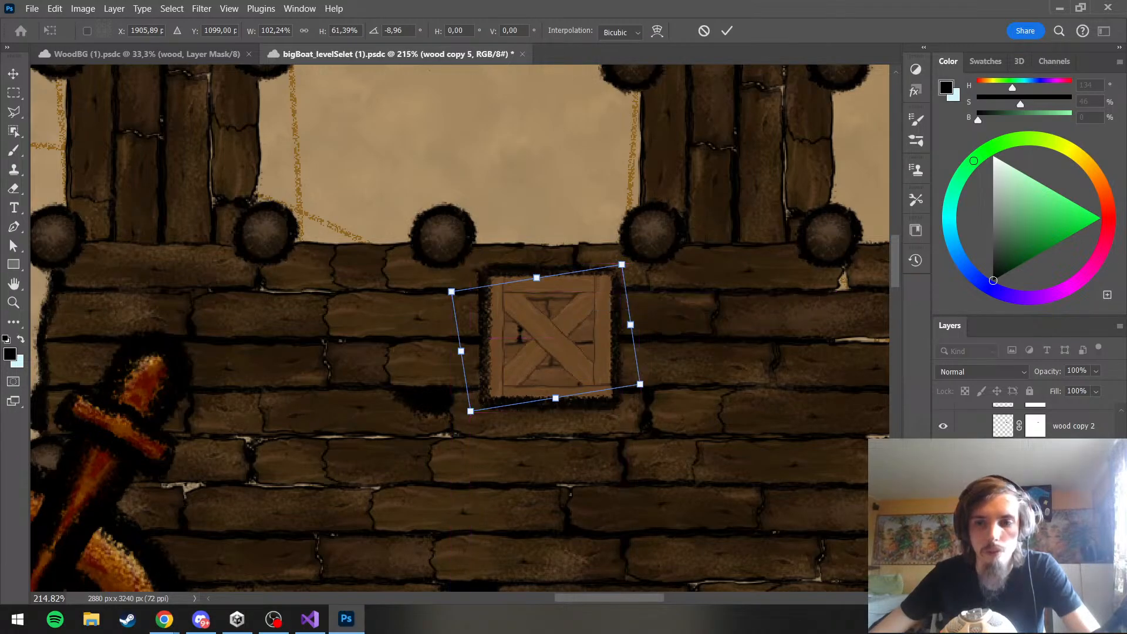
key(Return)
Set the Color Overlay of the crate's bottomPlanks group to a dark yellow-brown with H 40, S 90, B 47
scroll(1027, 499, down, 3)
click(1057, 499)
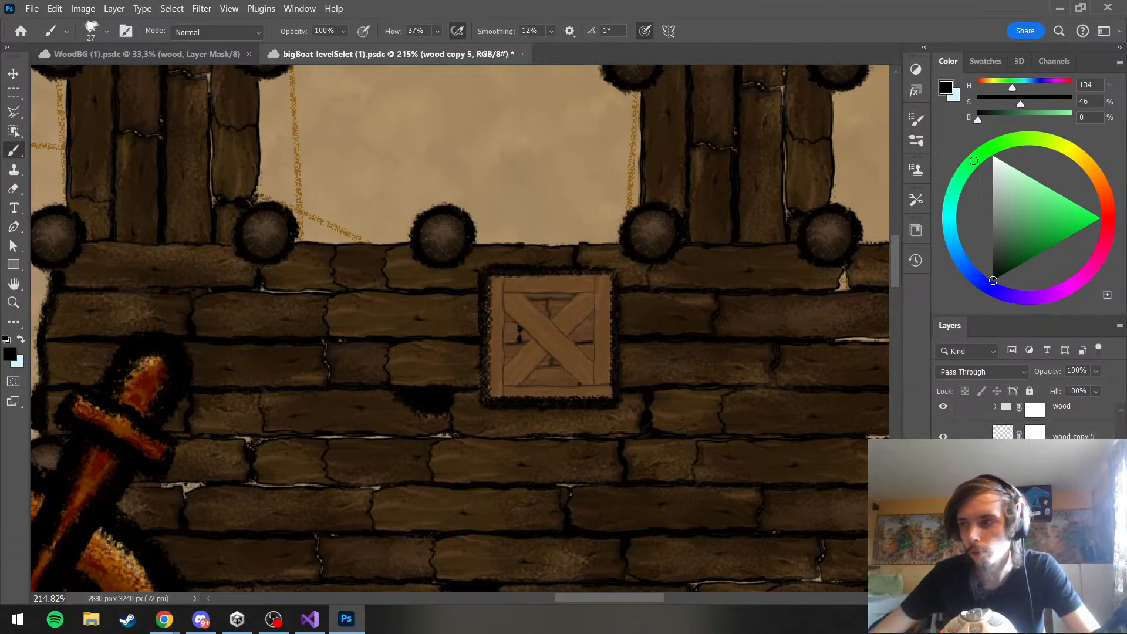
key(space)
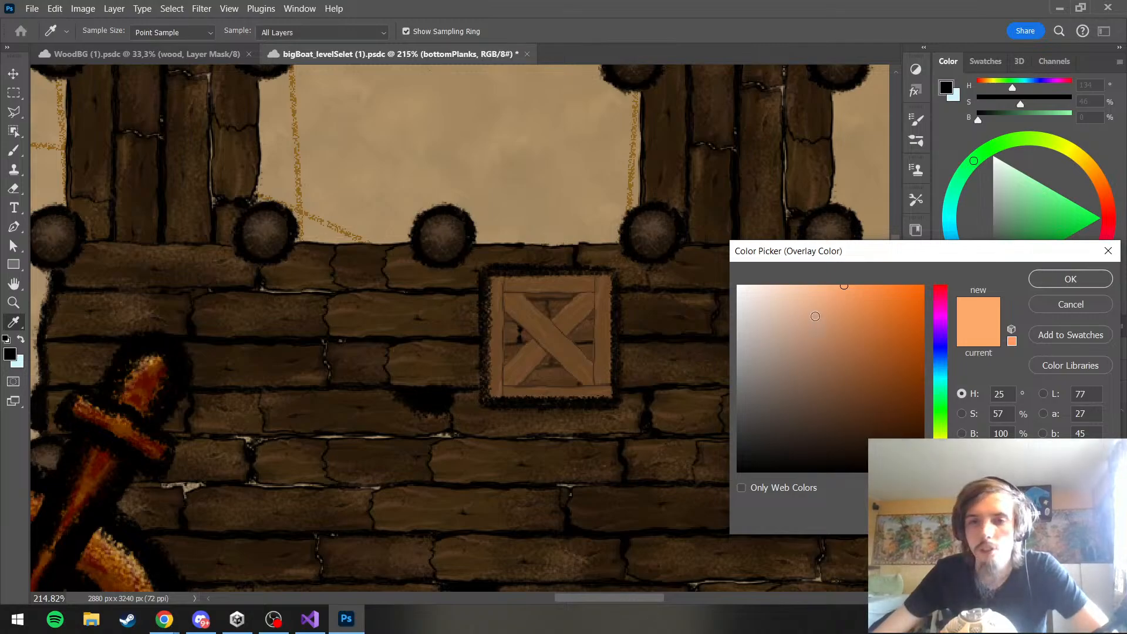
mouse_move(844, 286)
mouse_down()
mouse_move(770, 286)
mouse_move(865, 292)
mouse_move(906, 385)
mouse_up()
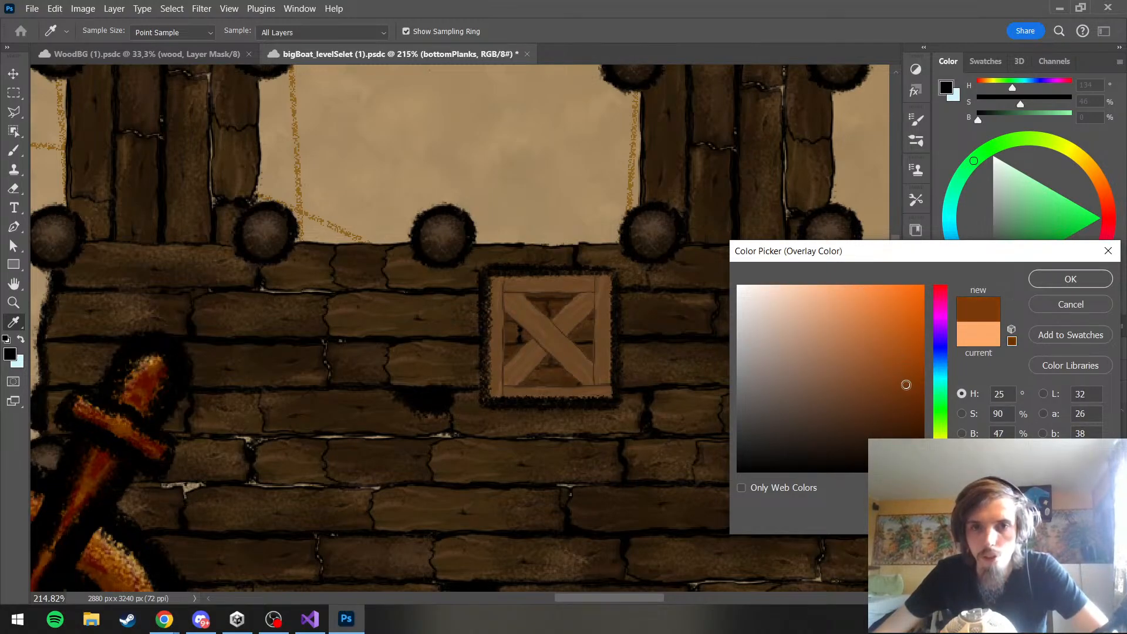
click(940, 442)
drag(940, 442, 940, 451)
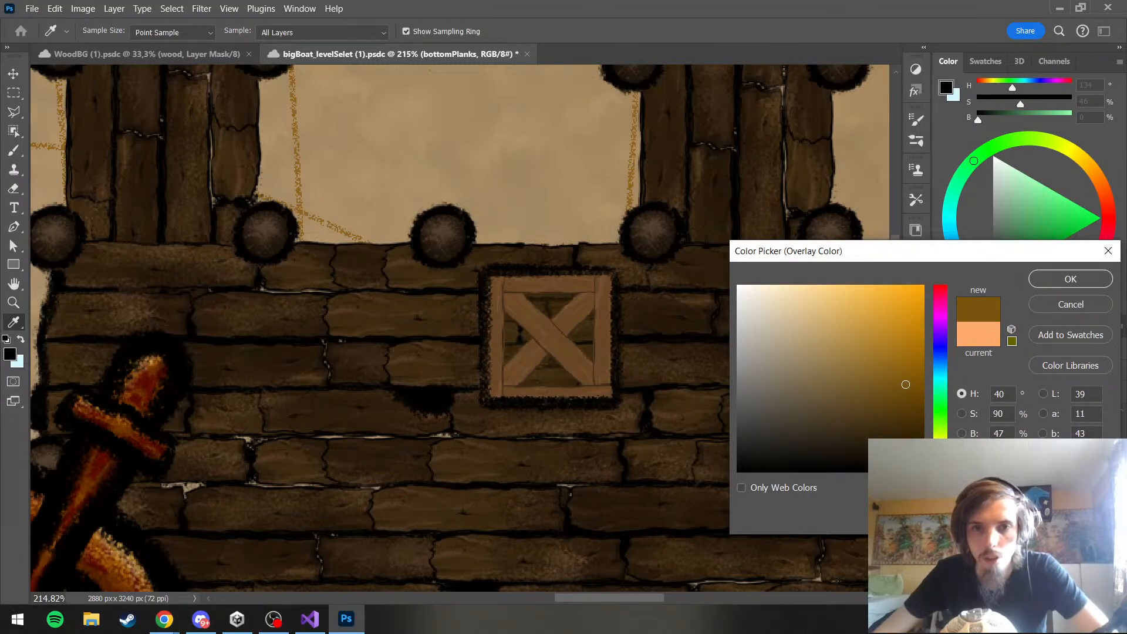
click(1050, 279)
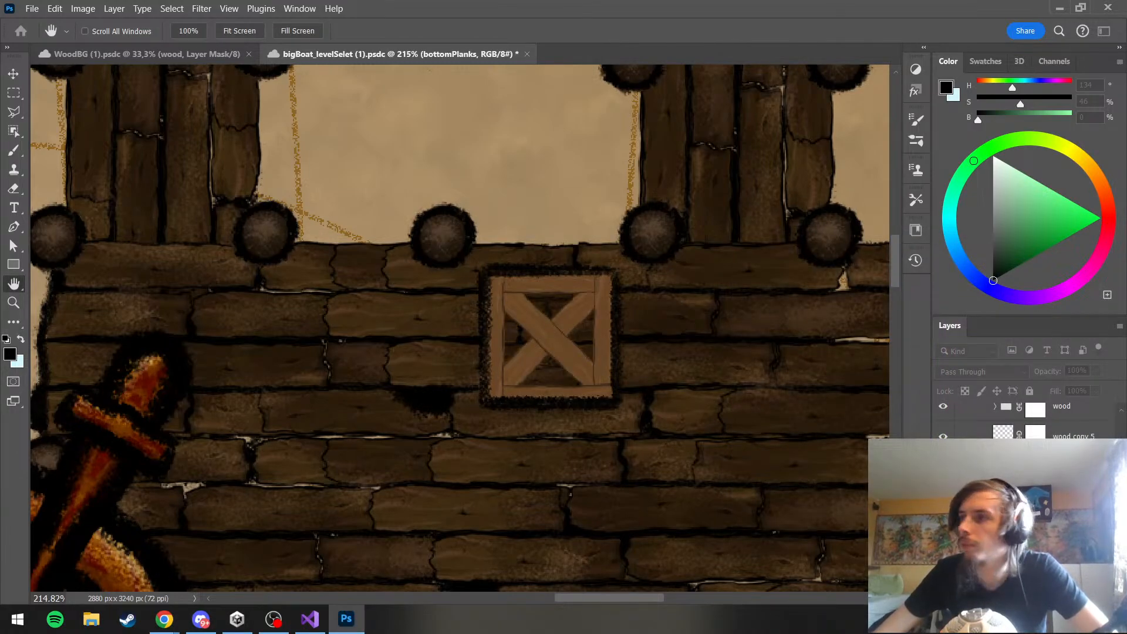
Try other overlay colors for the bottomPlanks group, from H 40, S 77, B 71 to a muted olive of H 59, S 51, B 55
click(881, 340)
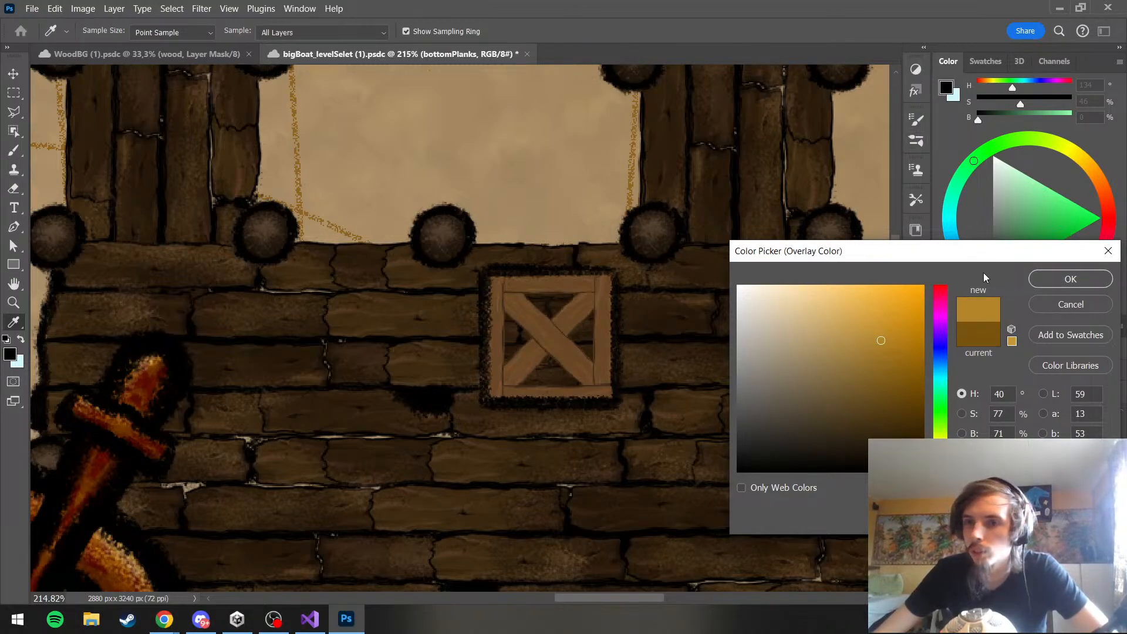
click(1076, 276)
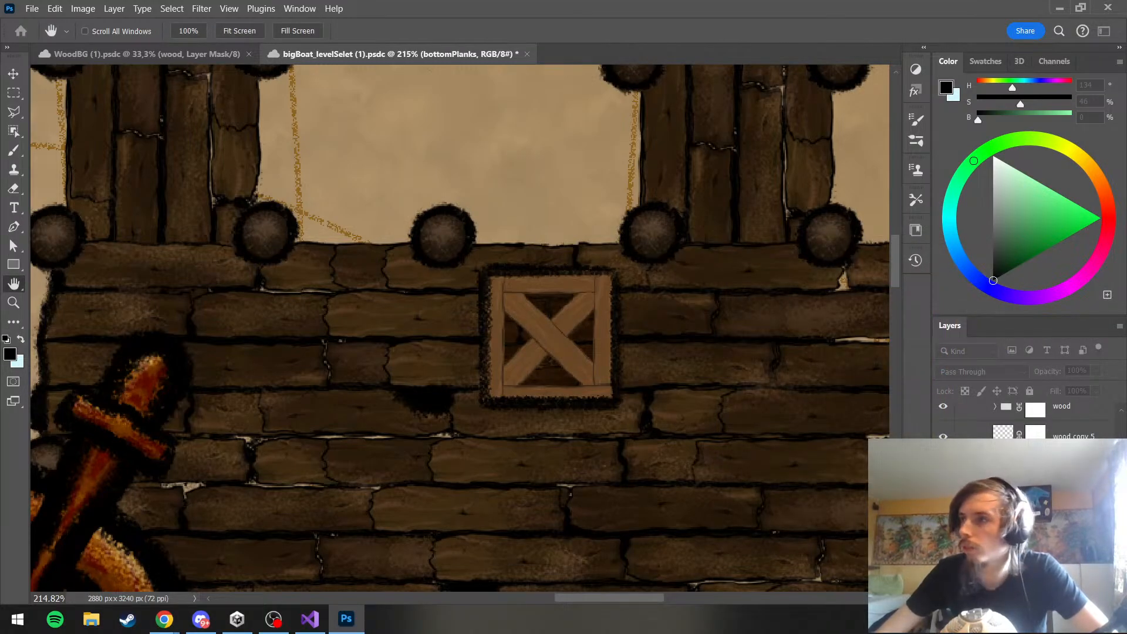
click(713, 341)
click(828, 377)
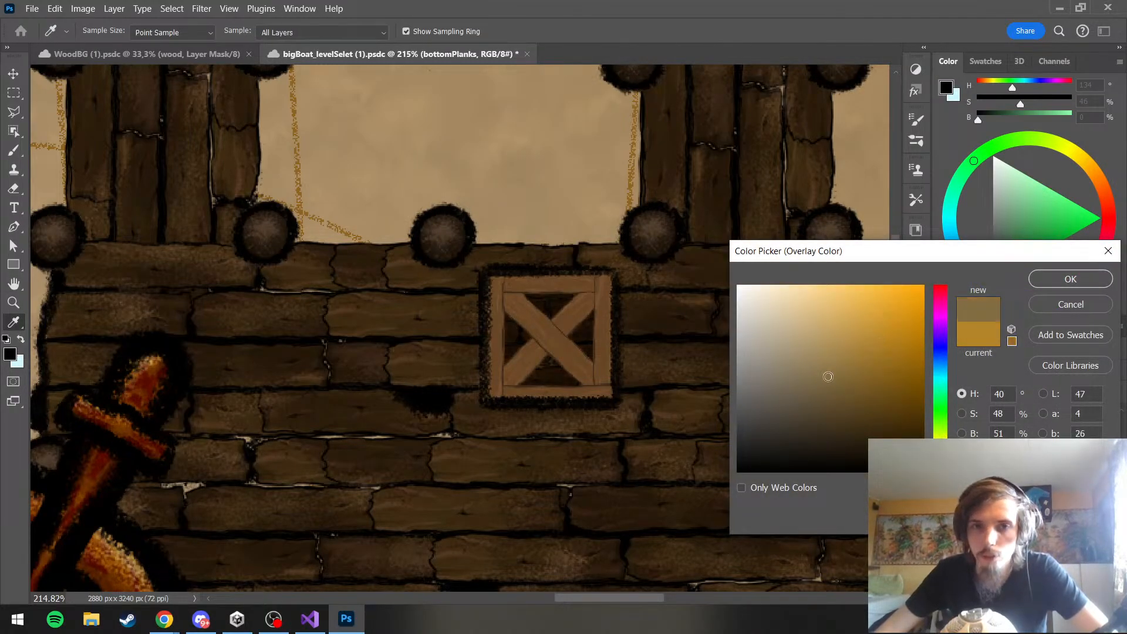
mouse_move(941, 449)
mouse_down()
mouse_move(941, 414)
mouse_move(942, 442)
mouse_up()
mouse_move(852, 372)
mouse_down()
mouse_move(838, 337)
mouse_move(849, 290)
mouse_move(743, 291)
mouse_move(698, 277)
mouse_up()
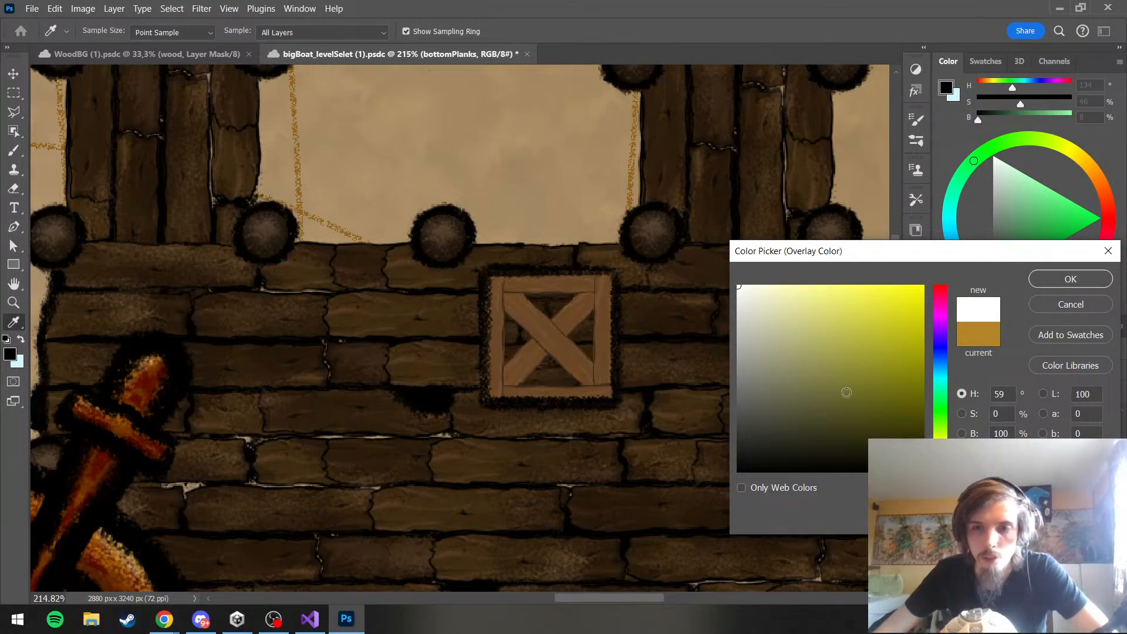
click(835, 369)
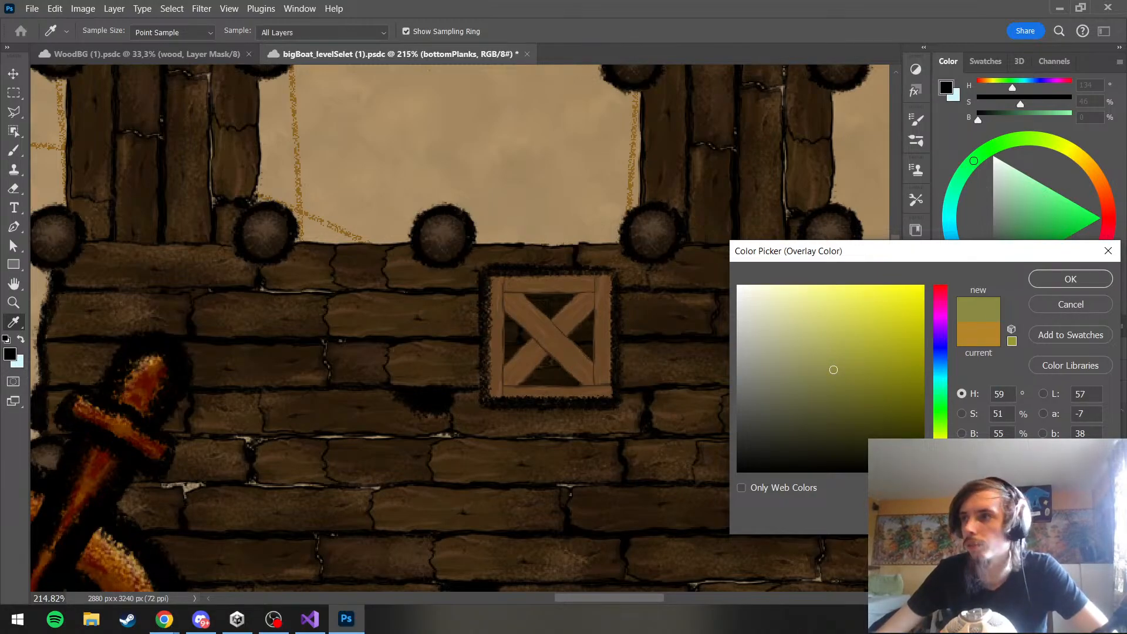
click(1045, 275)
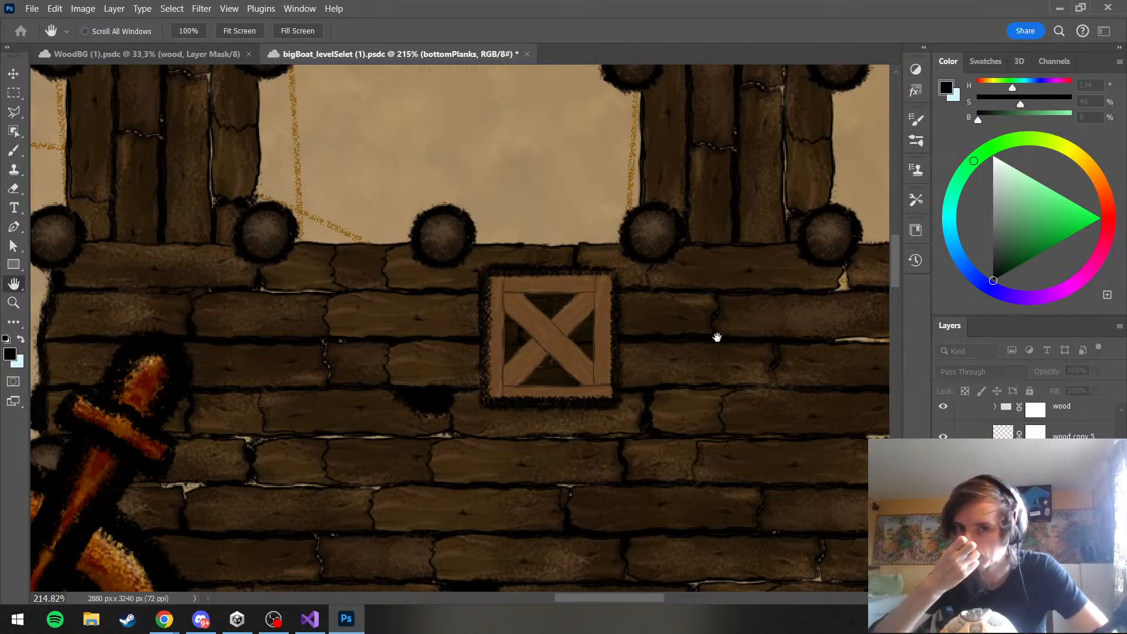
Shift the bottomPlanks overlay color to hue 40 and try dark browns, including S 62, B 28 and S 84, B 28
scroll(1024, 499, up, 8)
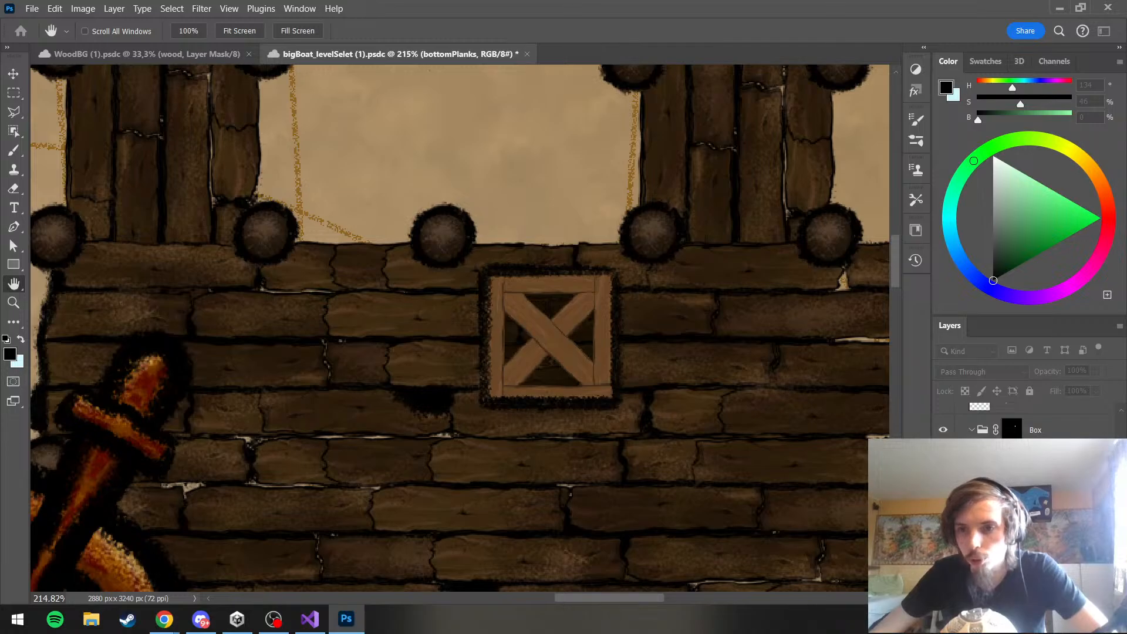
scroll(531, 335, down, 2)
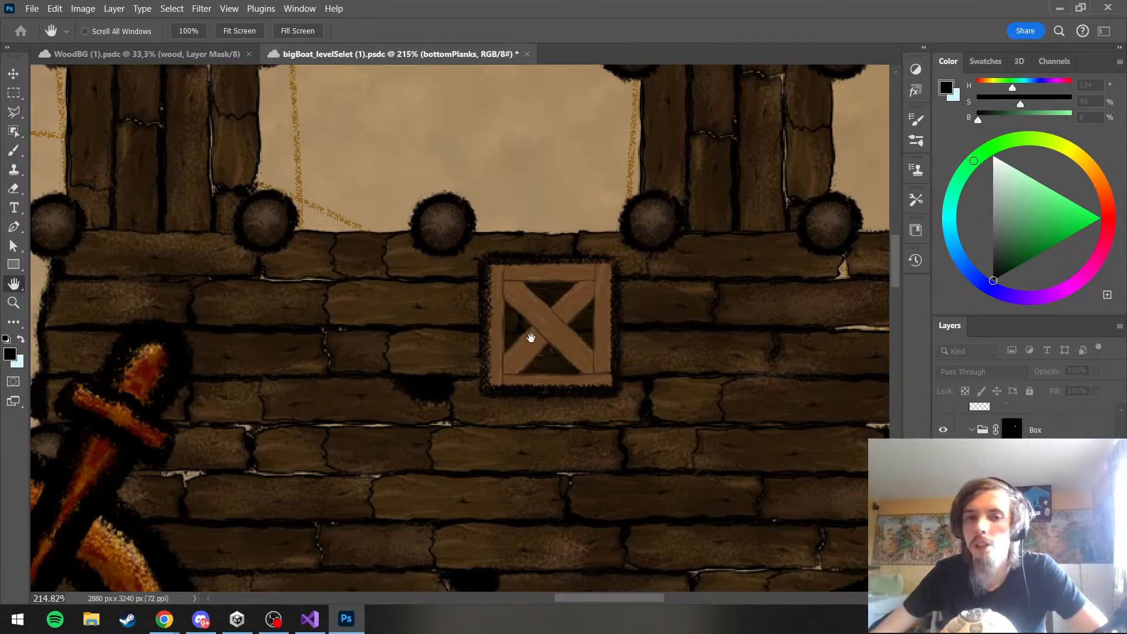
scroll(1024, 419, up, 1)
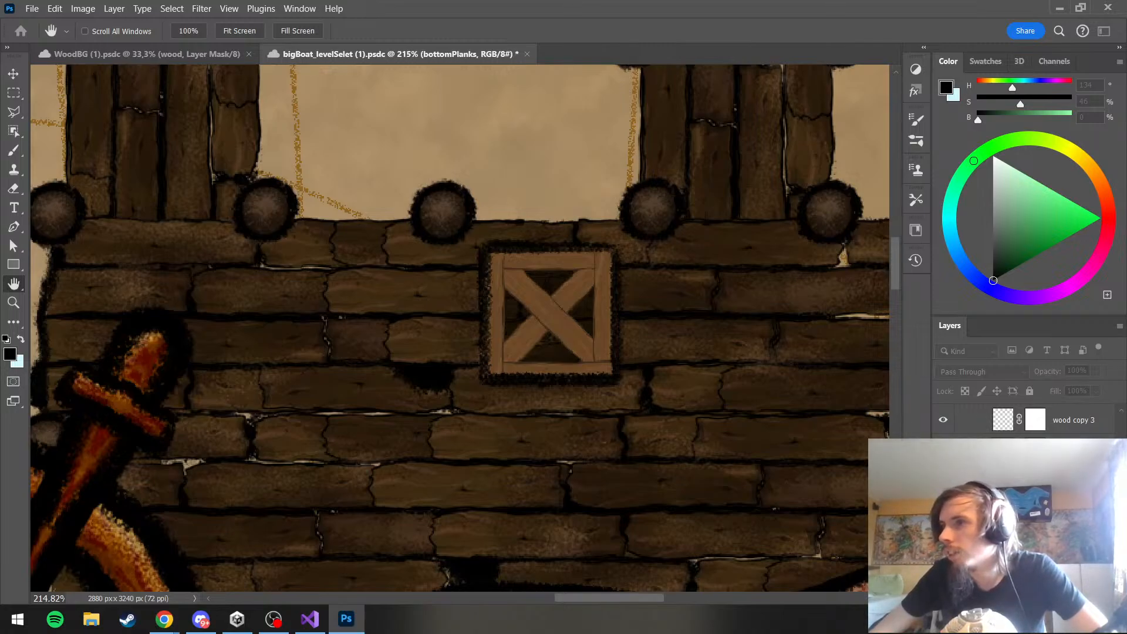
click(943, 452)
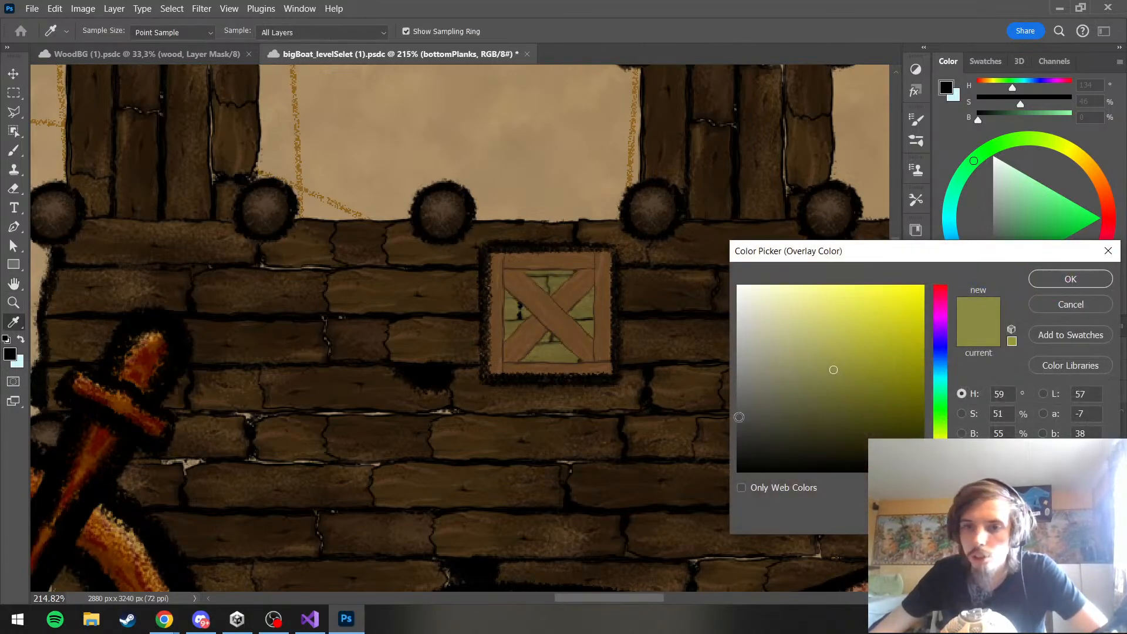
drag(941, 443, 941, 451)
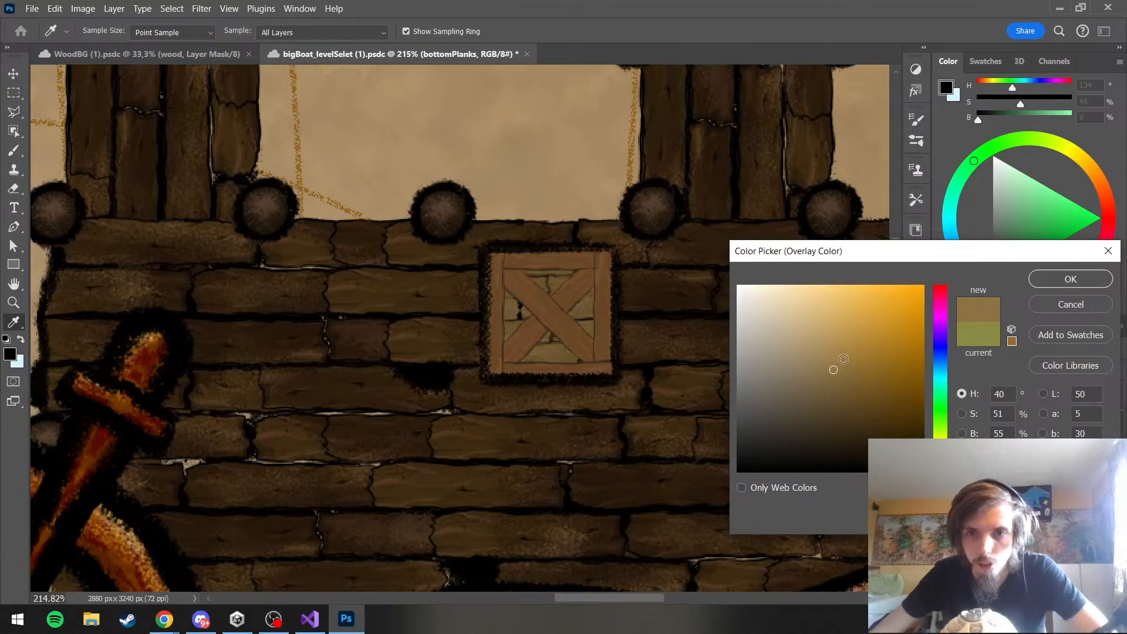
click(851, 395)
click(855, 422)
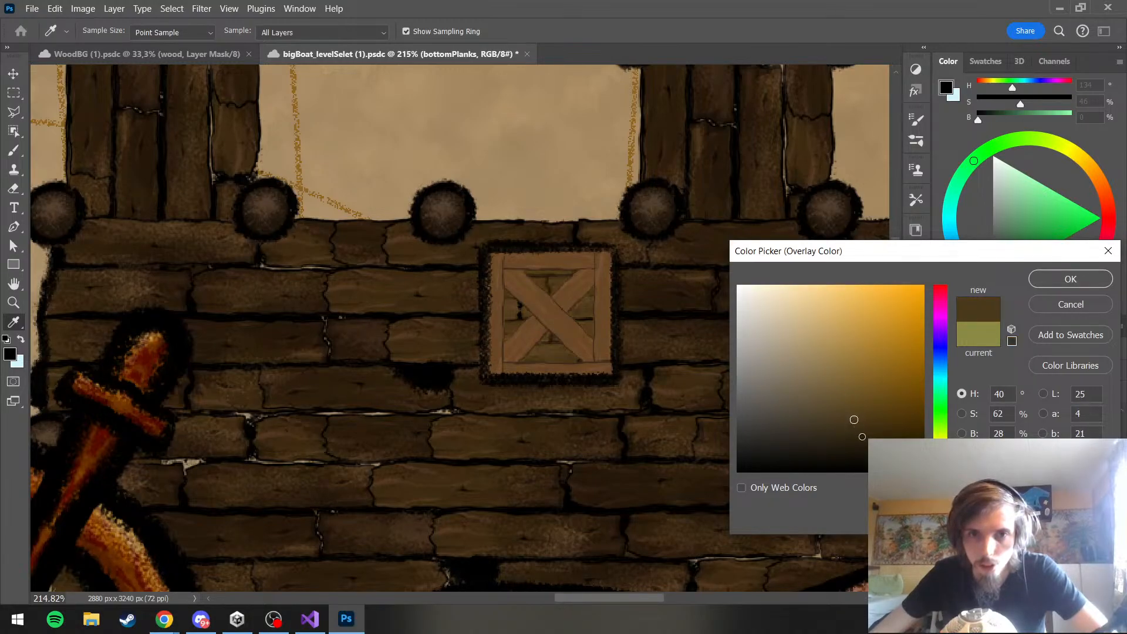
click(868, 448)
click(895, 418)
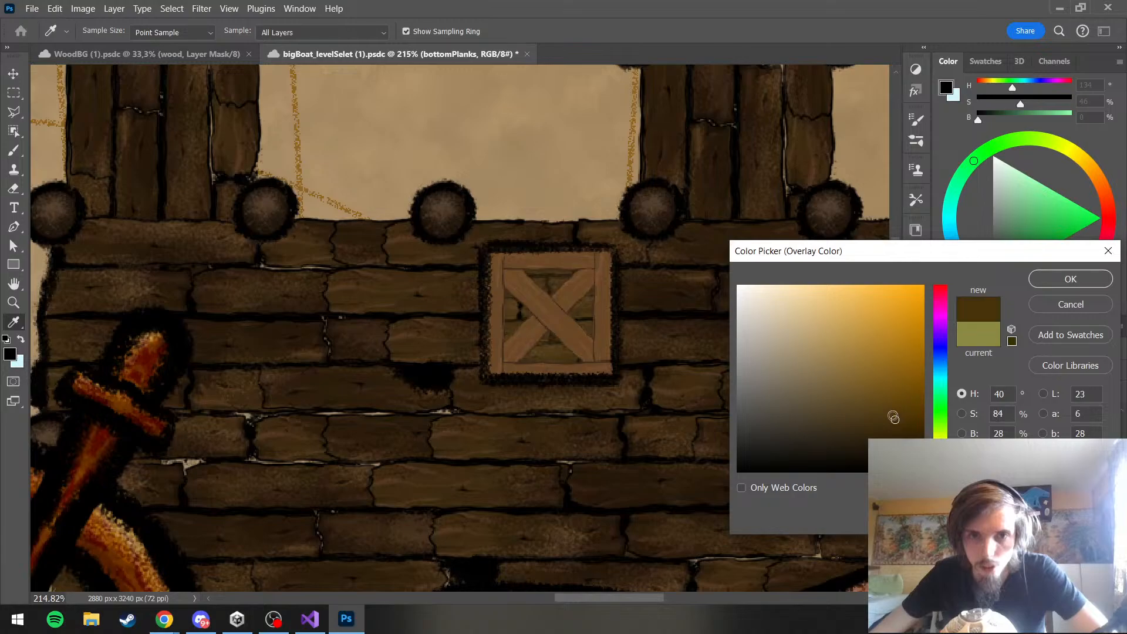
Try a brighter brown at S 82, B 49 for the bottomPlanks overlay, and settle on S 68, B 37
click(891, 388)
click(892, 380)
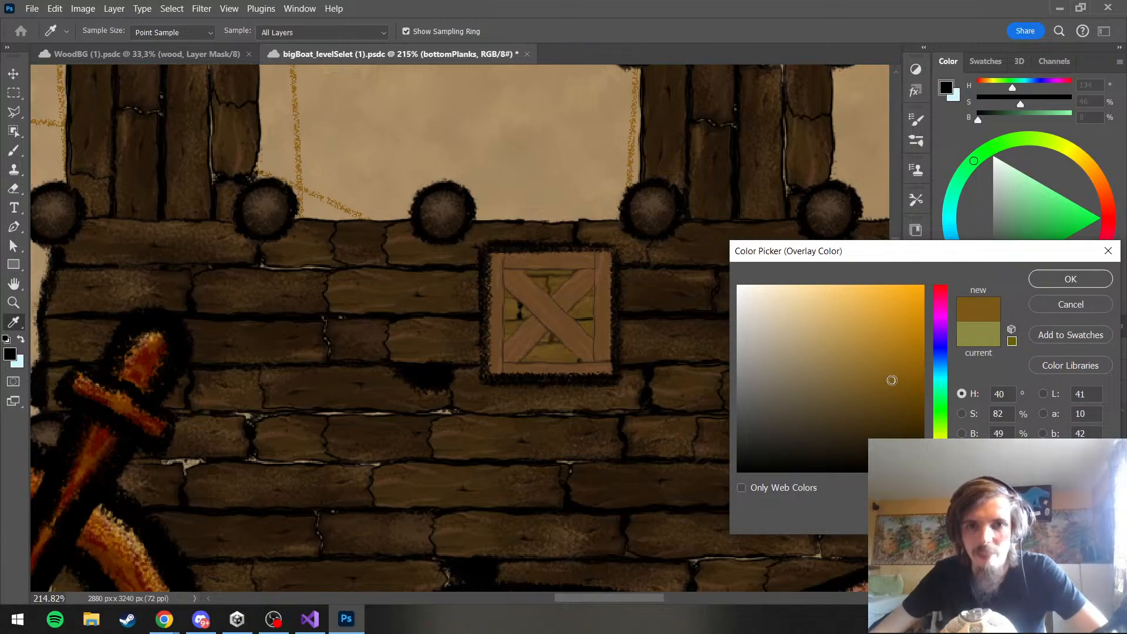
click(865, 403)
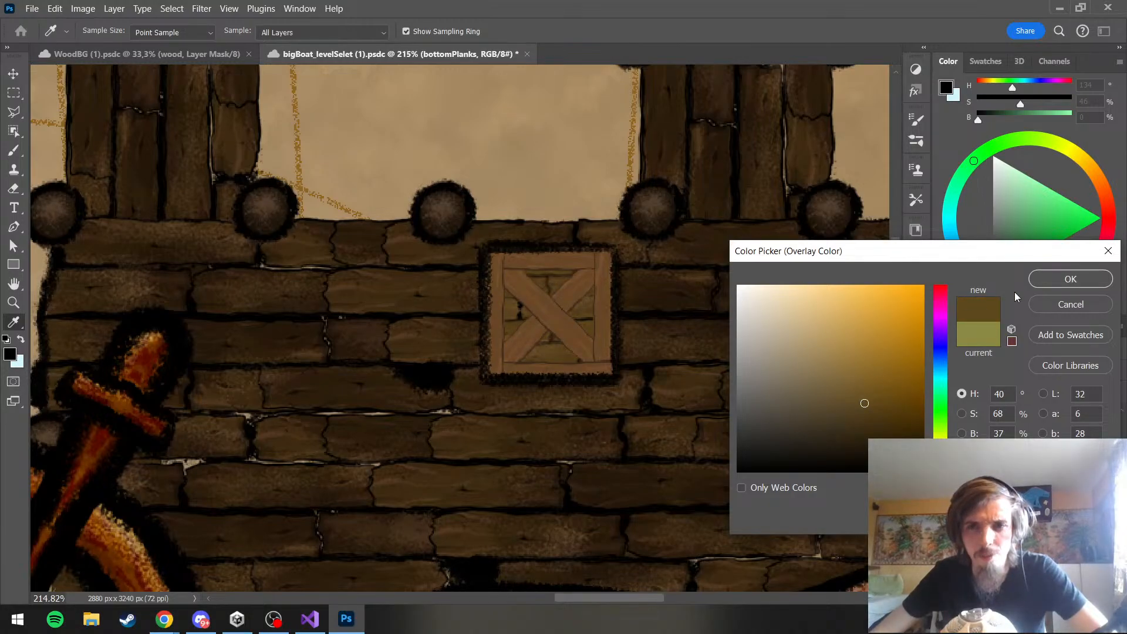
click(1057, 280)
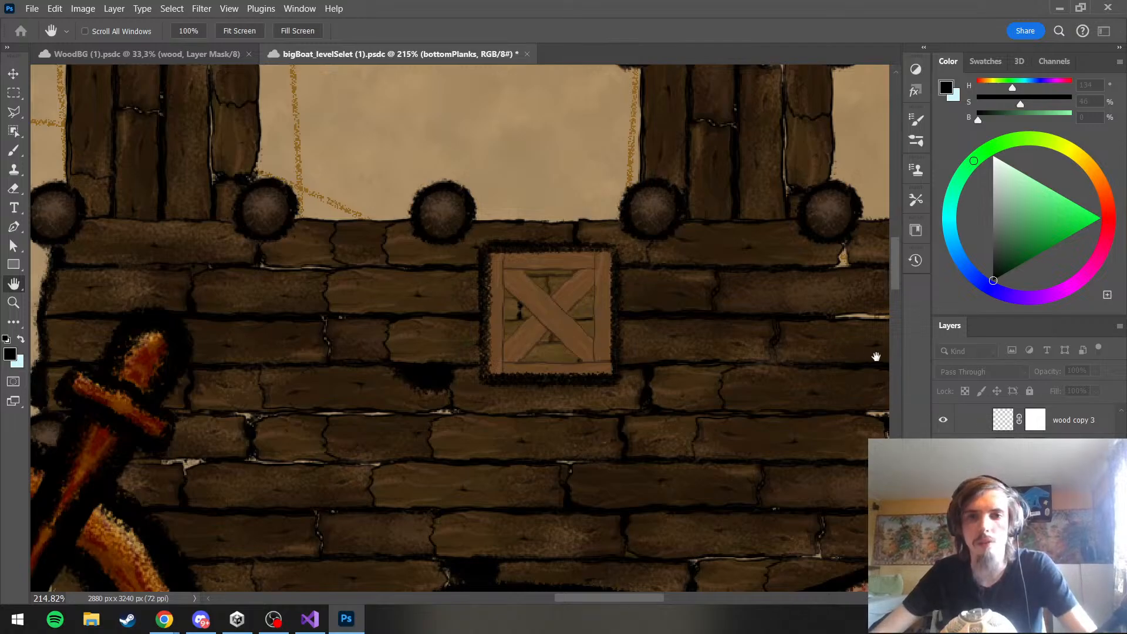
Inspect the recolored crate against the dock and the surrounding level frame at several zoom levels
key(b)
scroll(650, 342, down, 5)
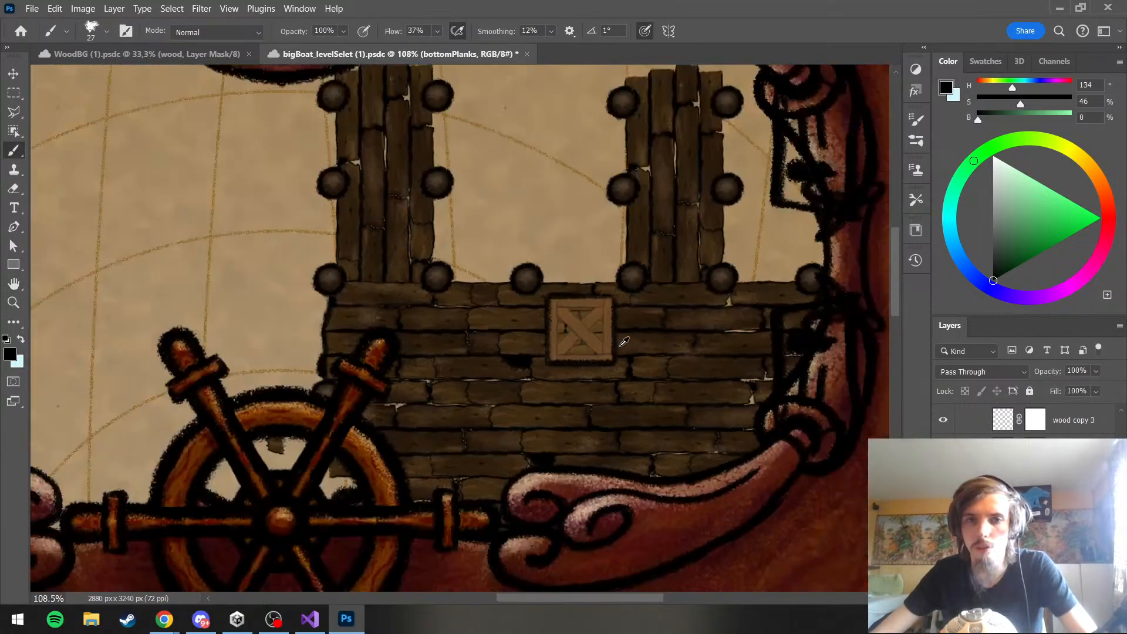
scroll(620, 343, up, 3)
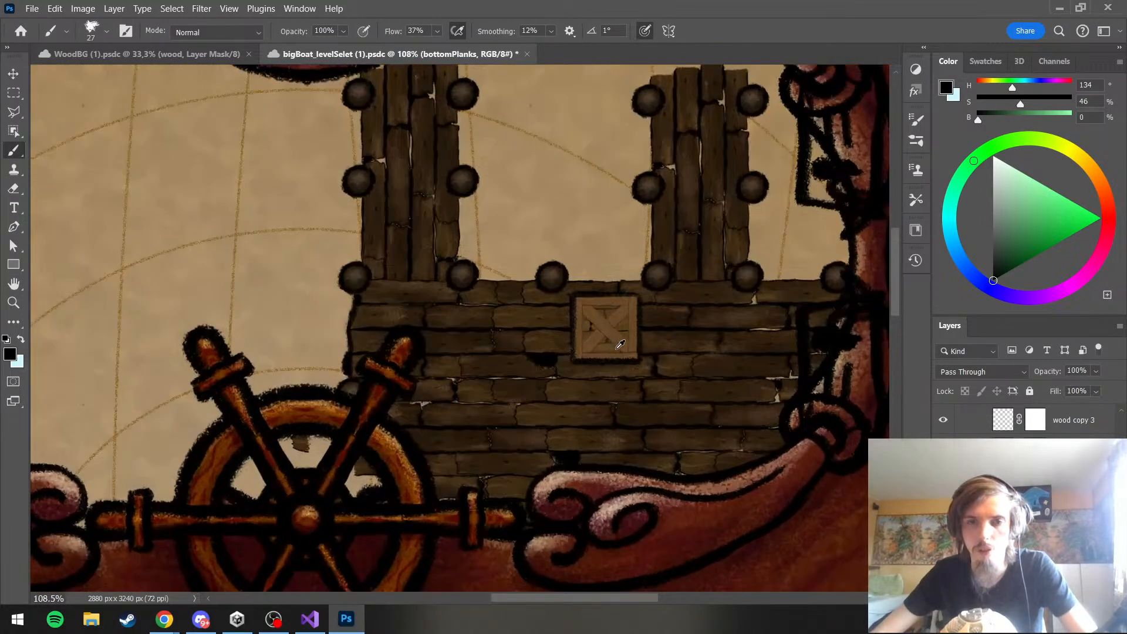
scroll(620, 343, down, 4)
scroll(640, 346, up, 5)
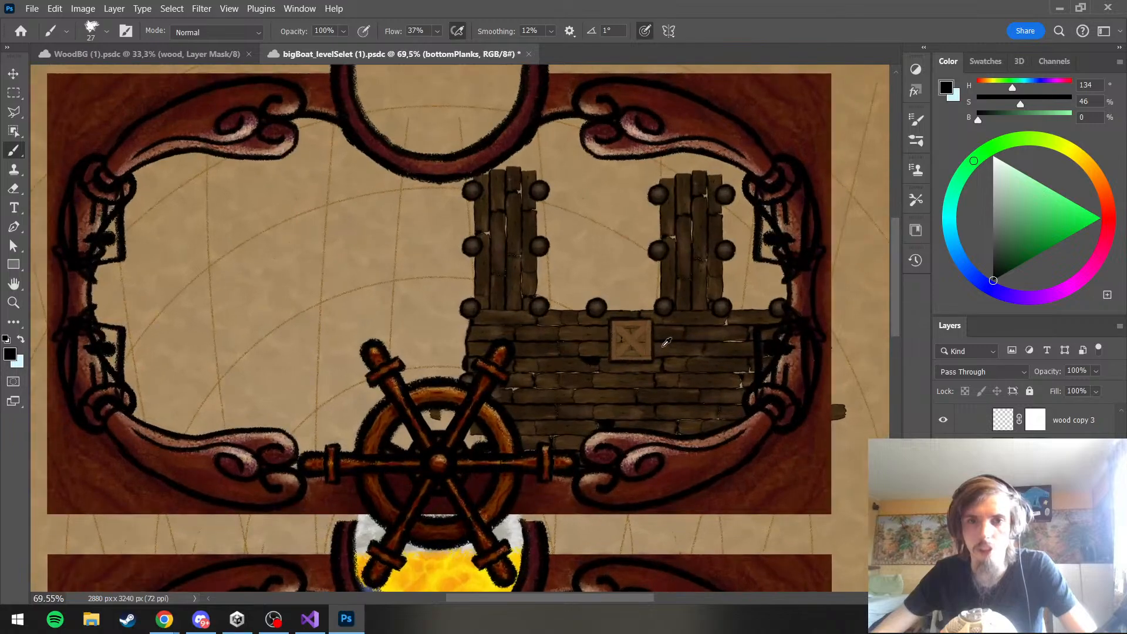
scroll(1028, 419, down, 2)
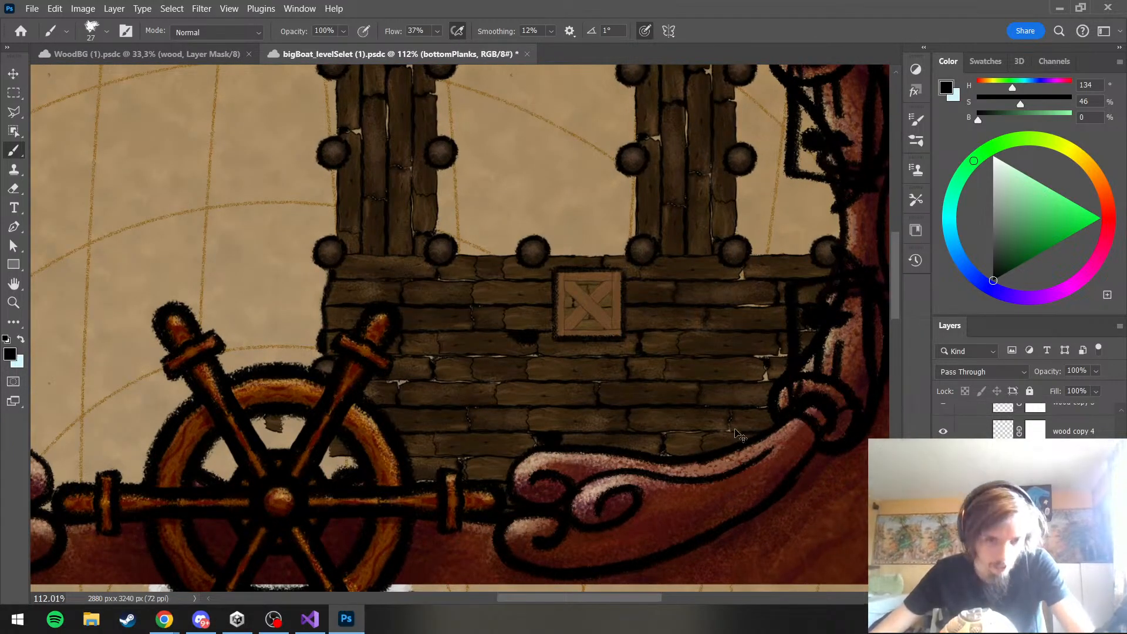
scroll(627, 365, up, 4)
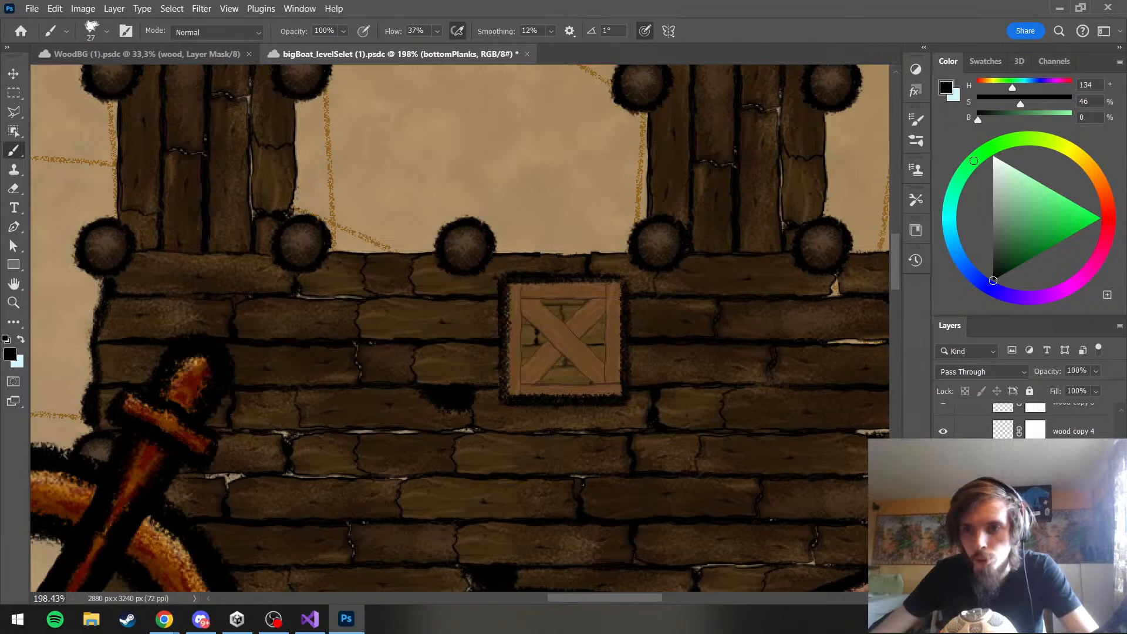
Rotate the crate's bottomPlanks group 90° clockwise, reposition it behind the crate frame, and apply the transform
key(ctrl+t)
right_click(597, 359)
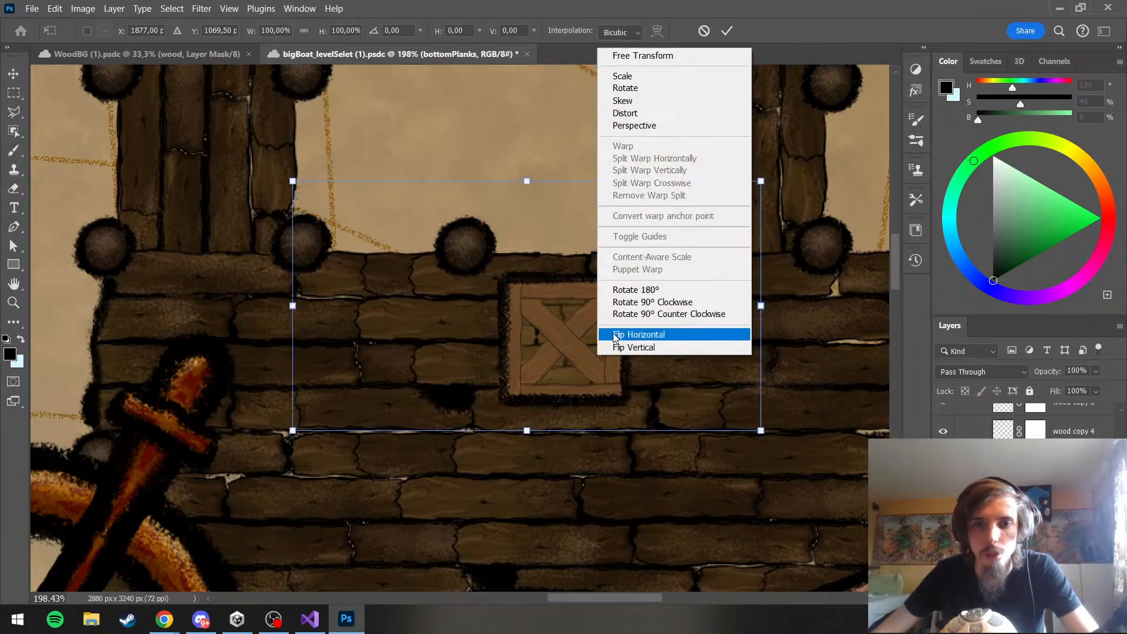
click(649, 304)
drag(566, 378, 624, 407)
key(Return)
key(b)
Review the crate with its vertical back planks in the full artwork and save the bigBoat_levelSelet document
scroll(626, 382, down, 5)
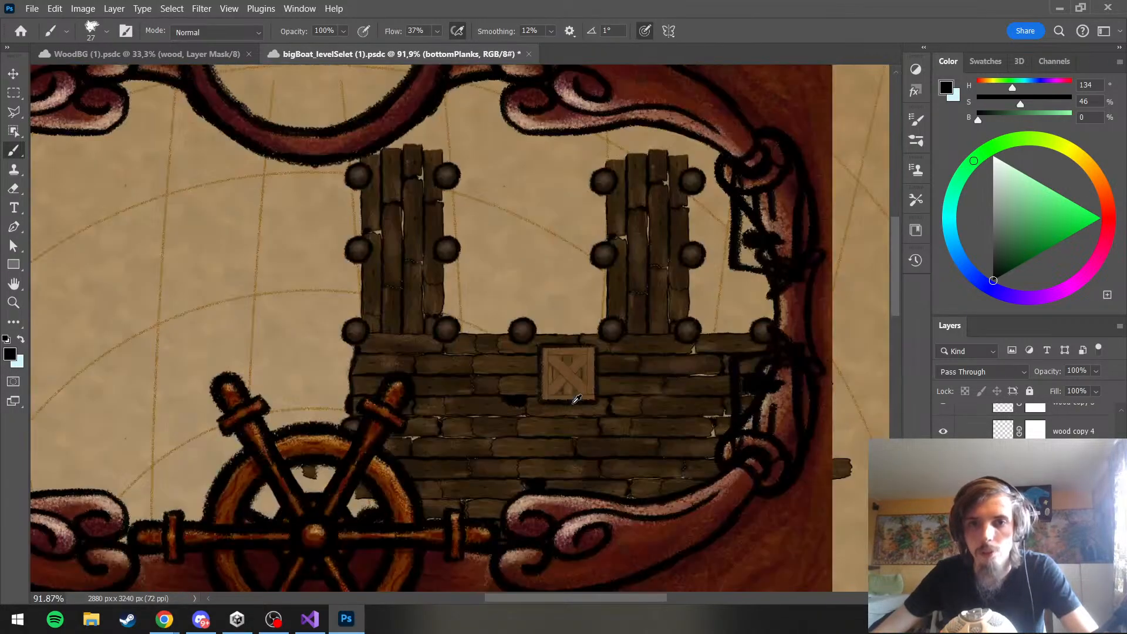
scroll(618, 386, up, 5)
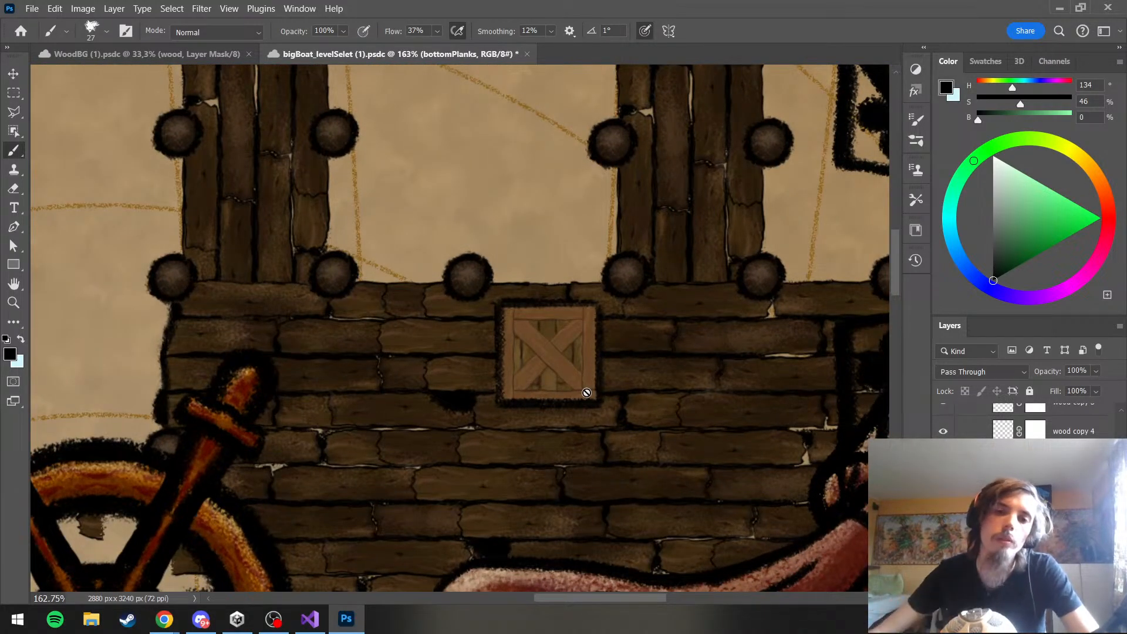
scroll(586, 393, down, 5)
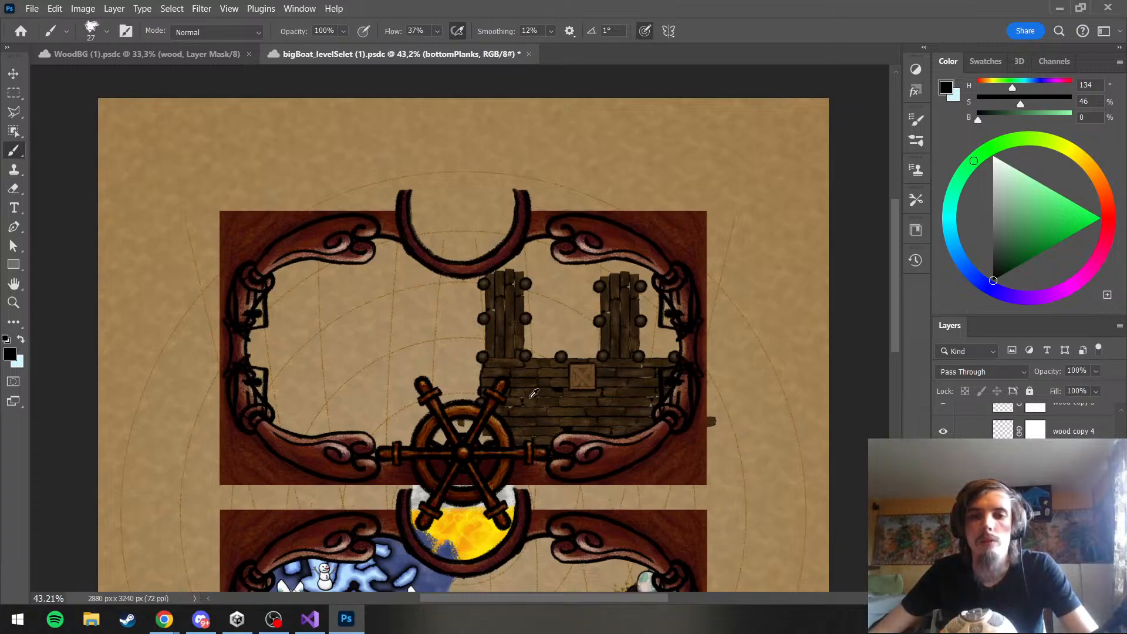
scroll(562, 393, up, 2)
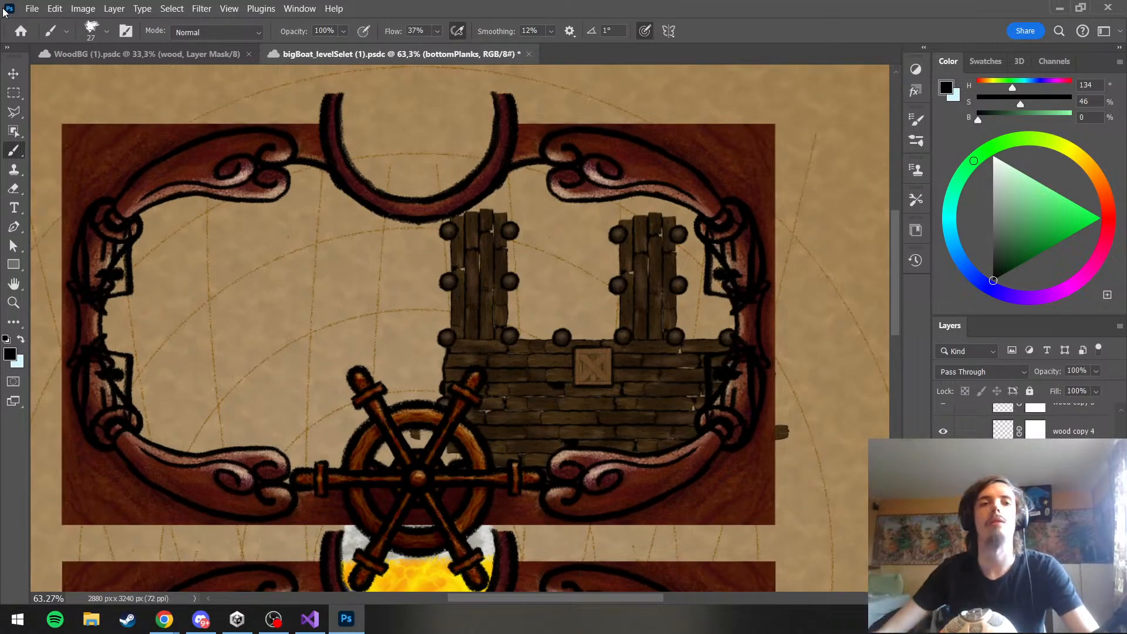
click(32, 8)
click(54, 170)
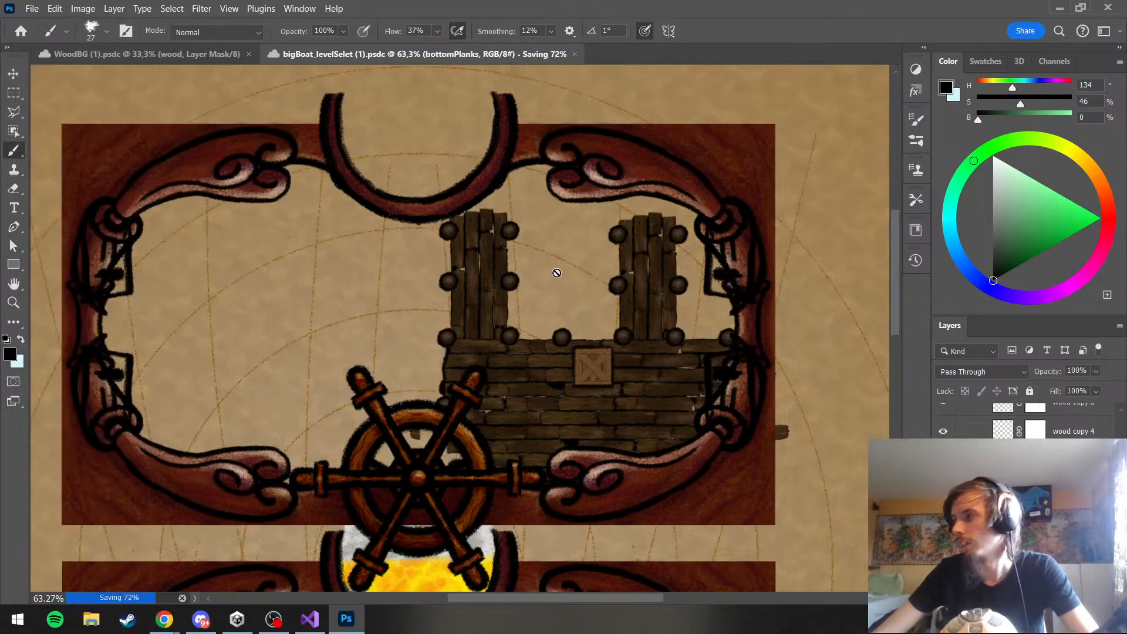
Examine how the crate and its vertical back planks read on the dock, both from afar and up close
scroll(624, 410, down, 2)
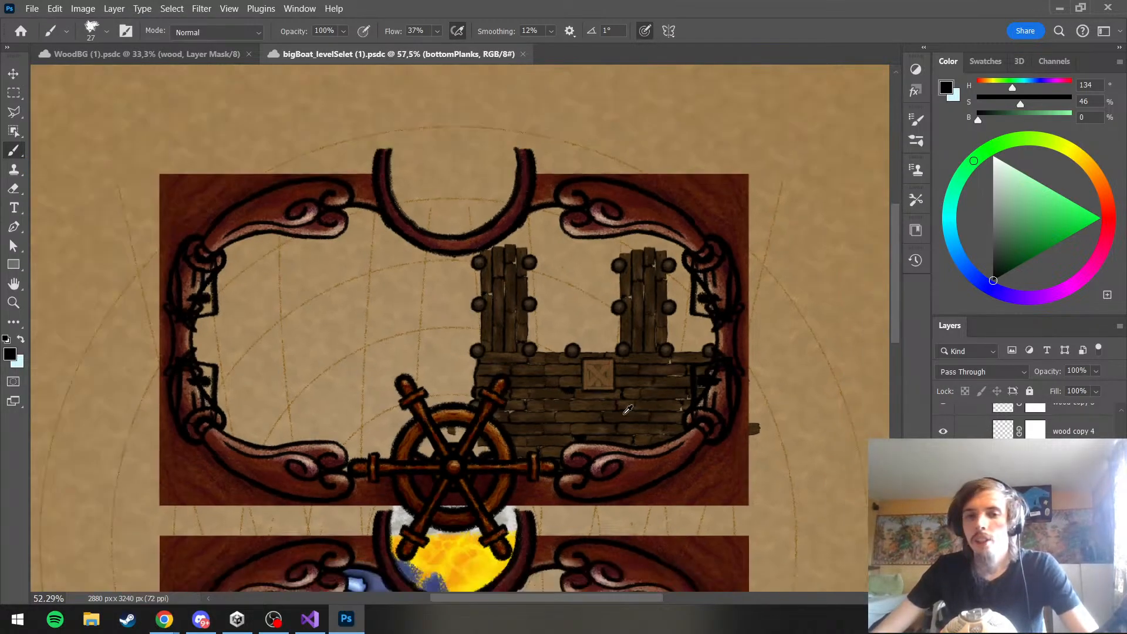
scroll(624, 410, up, 4)
scroll(623, 410, down, 3)
scroll(623, 409, up, 3)
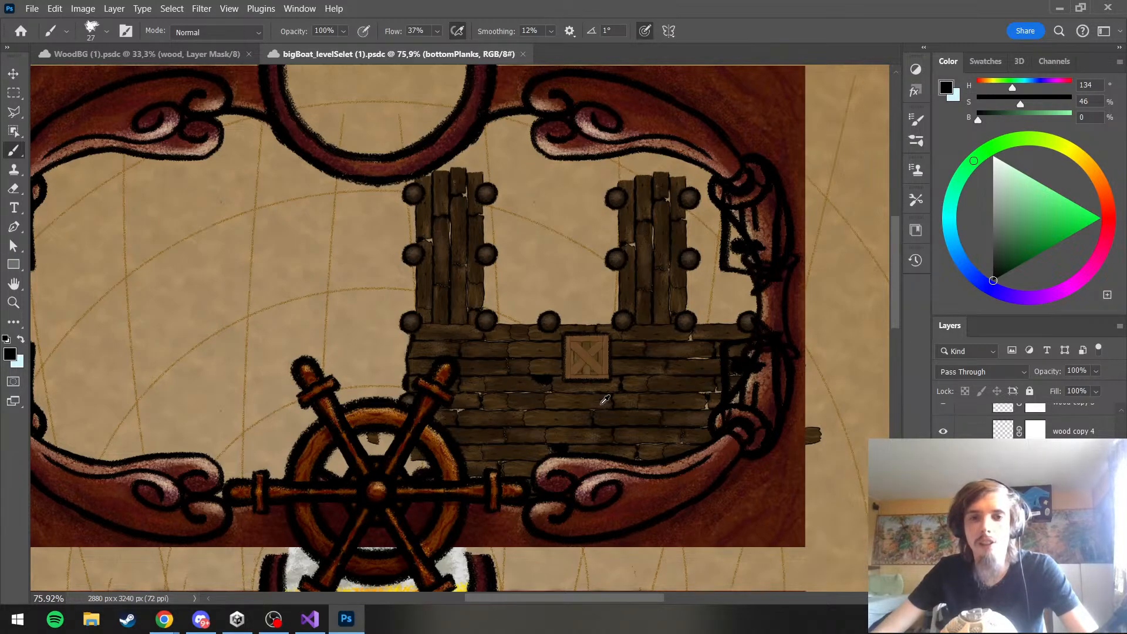
scroll(604, 399, up, 5)
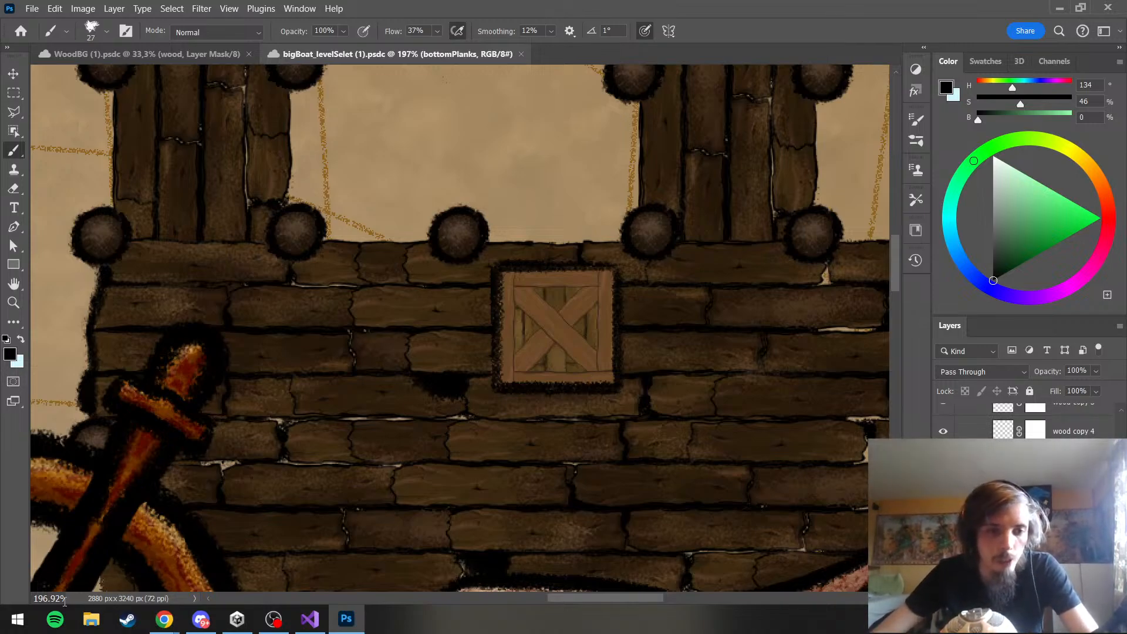
mouse_move(164, 619)
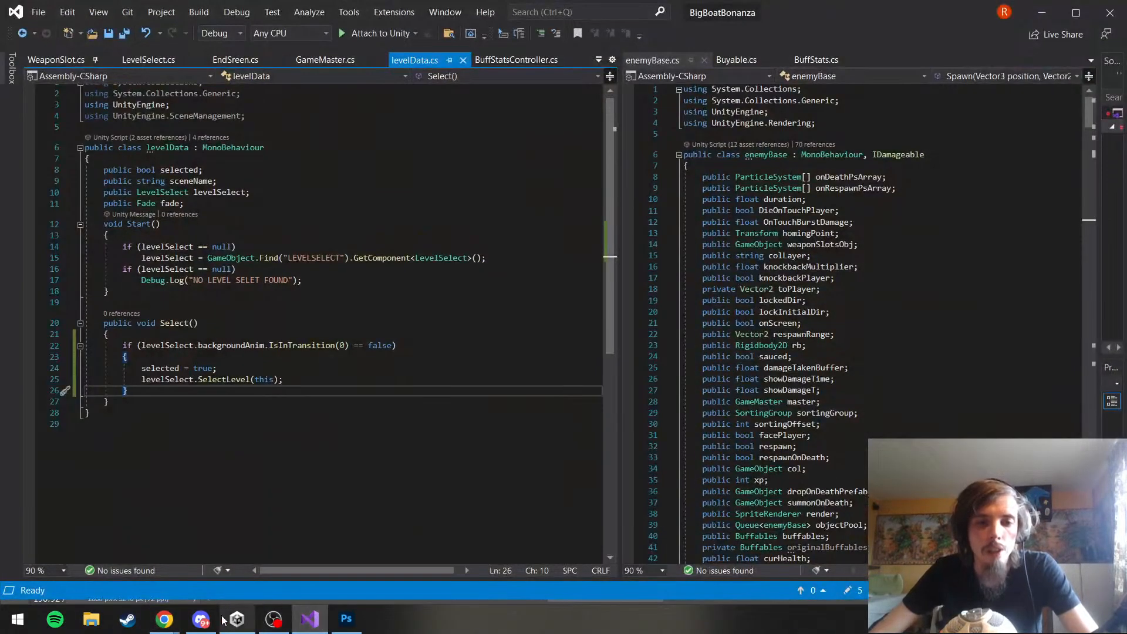
click(1042, 13)
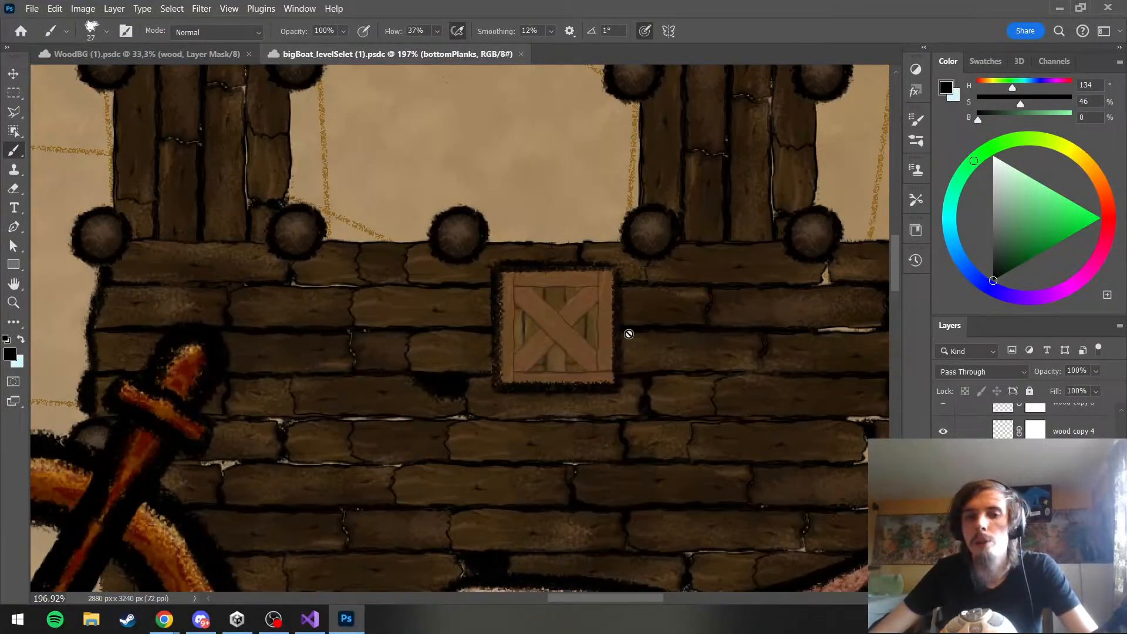
scroll(581, 314, down, 5)
scroll(579, 316, up, 4)
scroll(580, 315, up, 5)
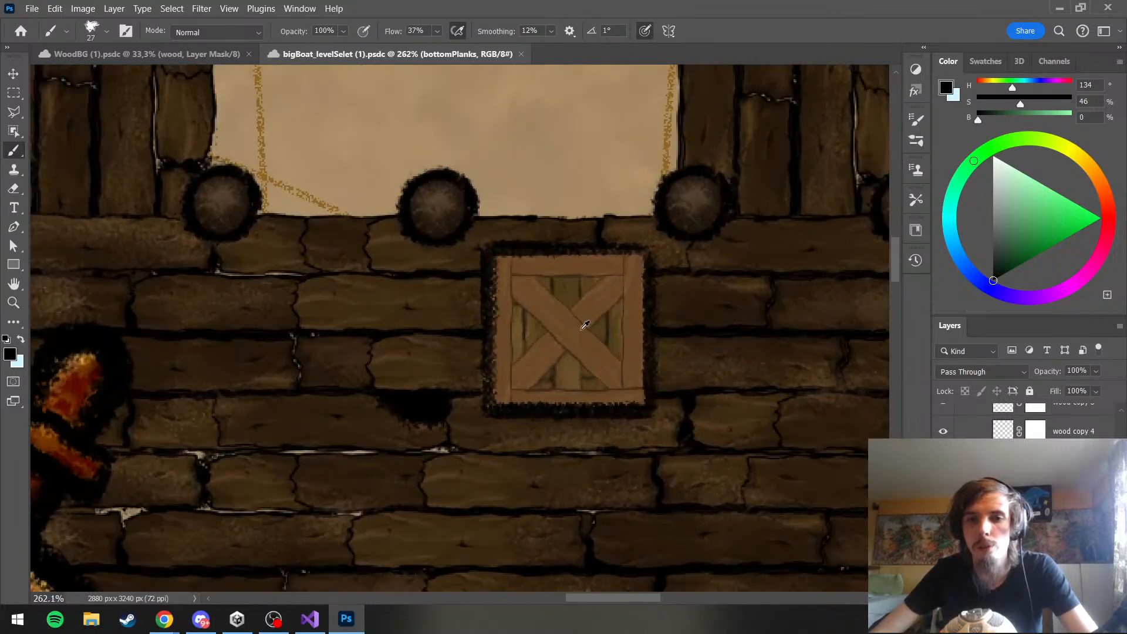
Switch to the WoodBG document and select the plank copy 10 group while examining the nails around the Cannon parchment
click(154, 54)
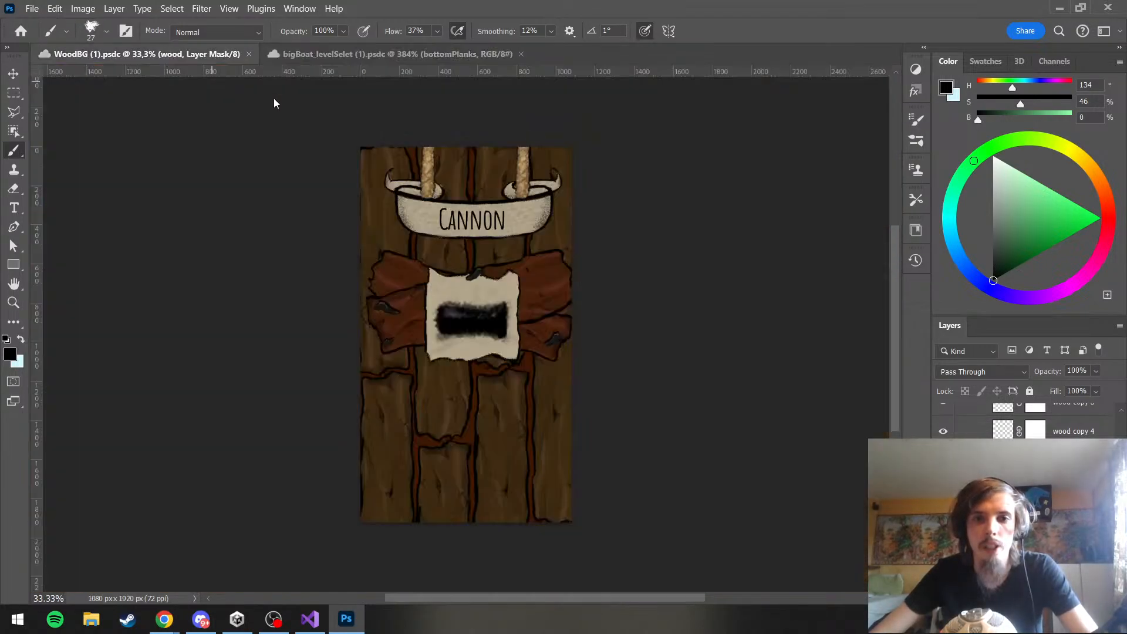
scroll(469, 376, up, 3)
scroll(464, 401, up, 5)
scroll(468, 397, up, 1)
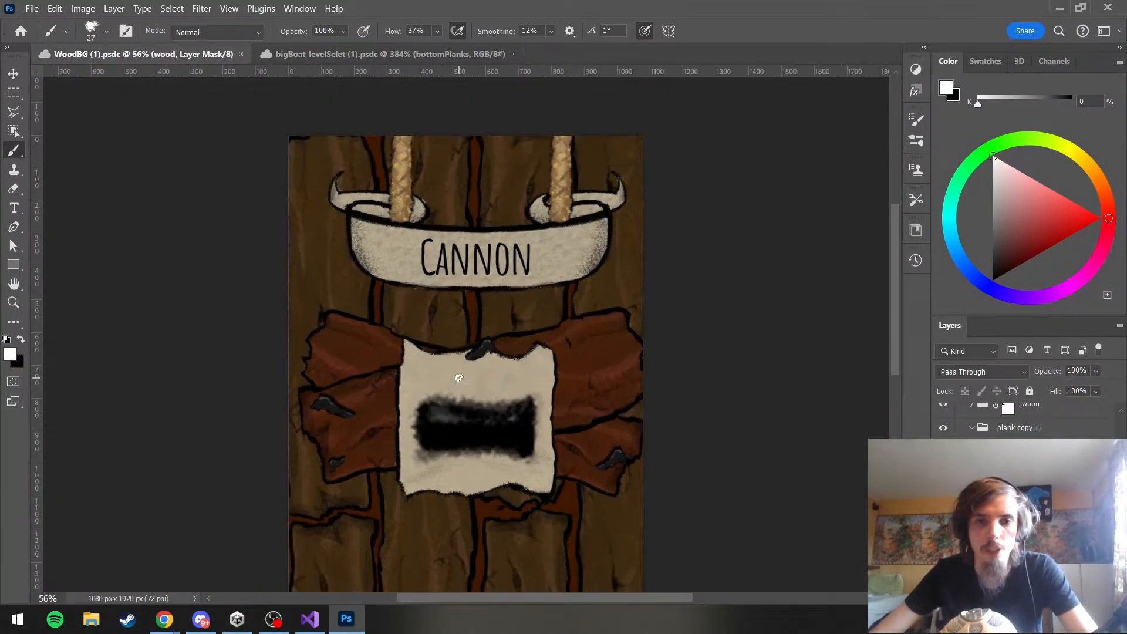
scroll(468, 396, up, 2)
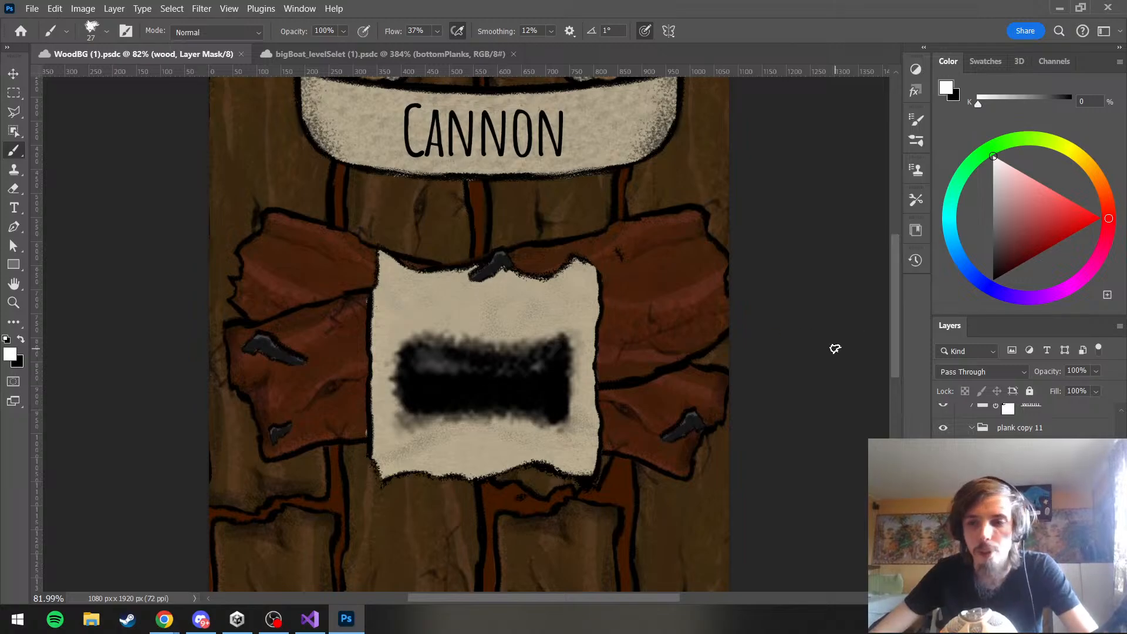
scroll(1025, 420, up, 1)
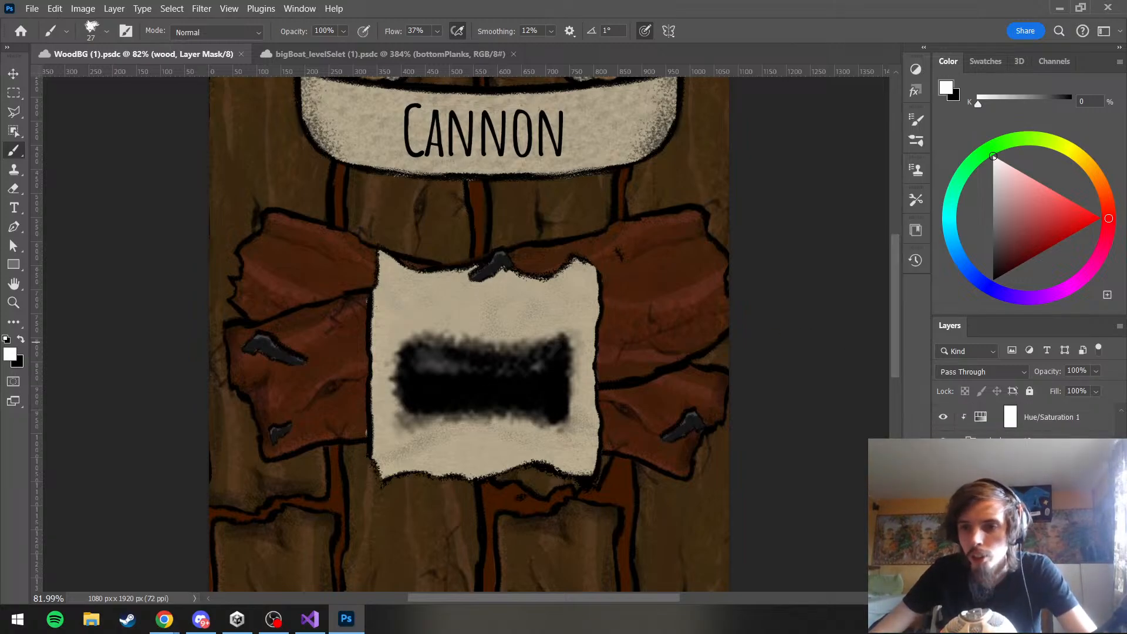
scroll(1025, 420, up, 3)
click(1025, 493)
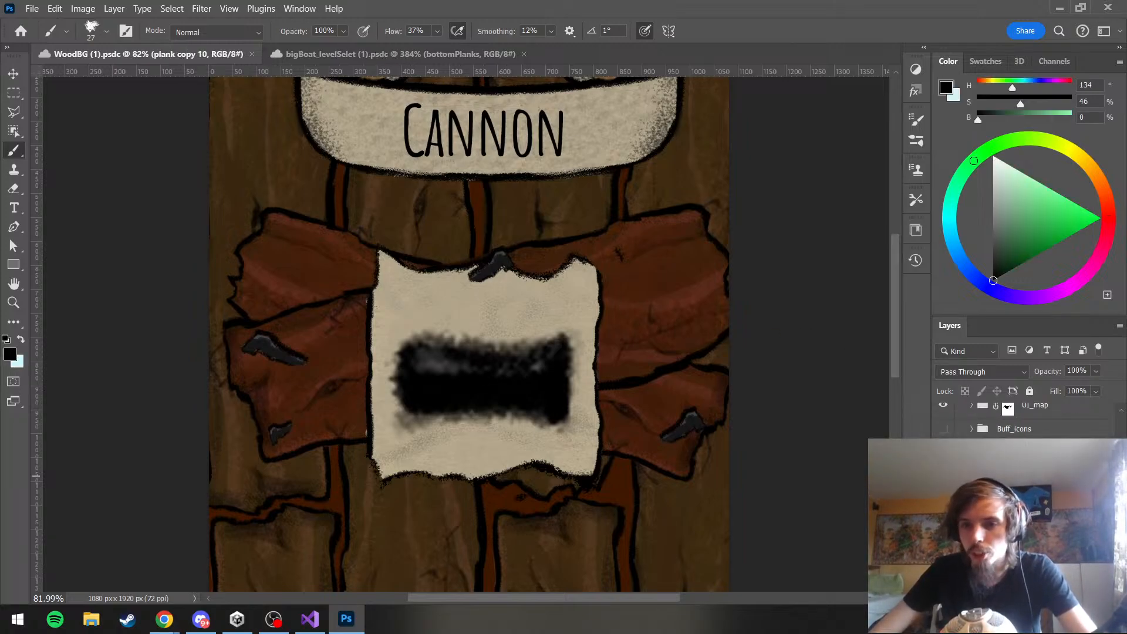
Toggle the visibility of the UI and UI_map groups to examine which layers hold the parchment on the planks
scroll(493, 358, down, 5)
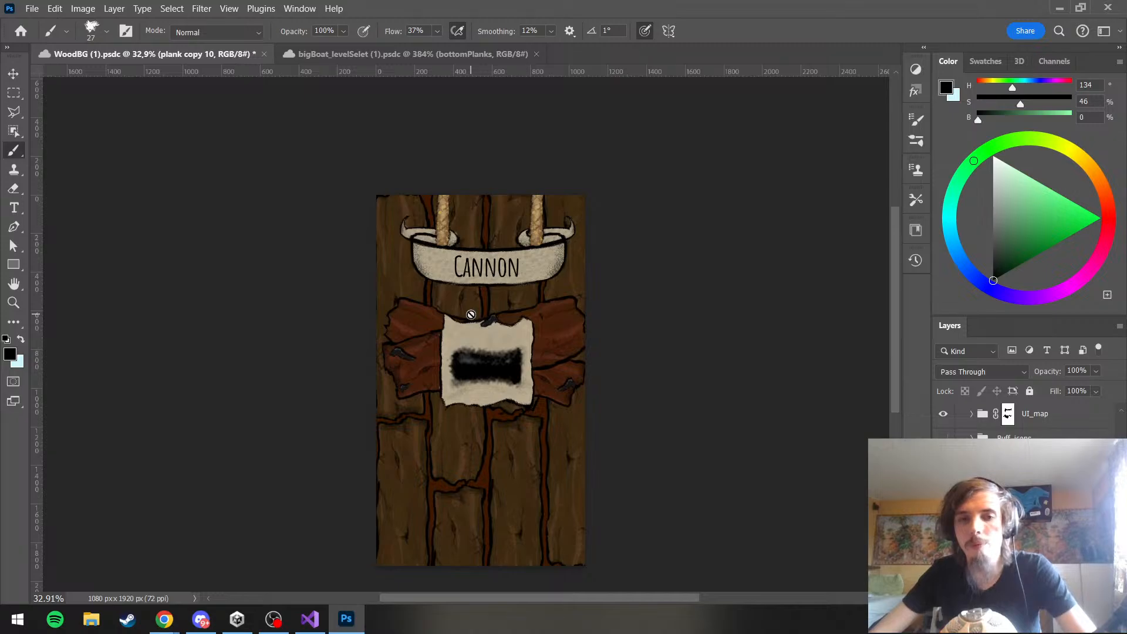
scroll(470, 315, up, 3)
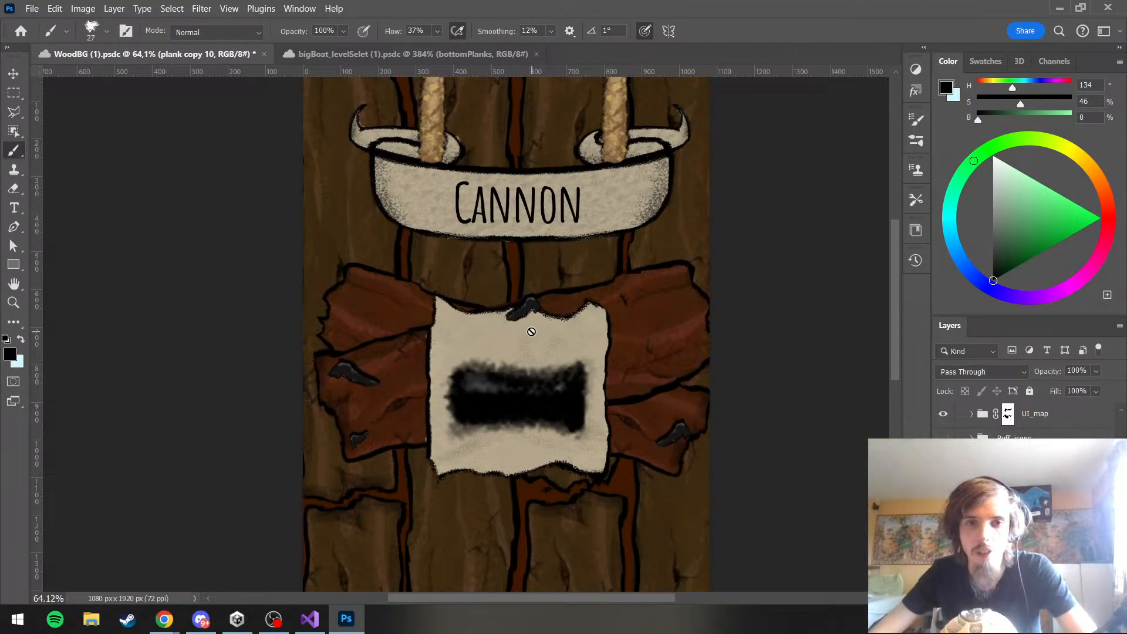
scroll(1005, 423, down, 3)
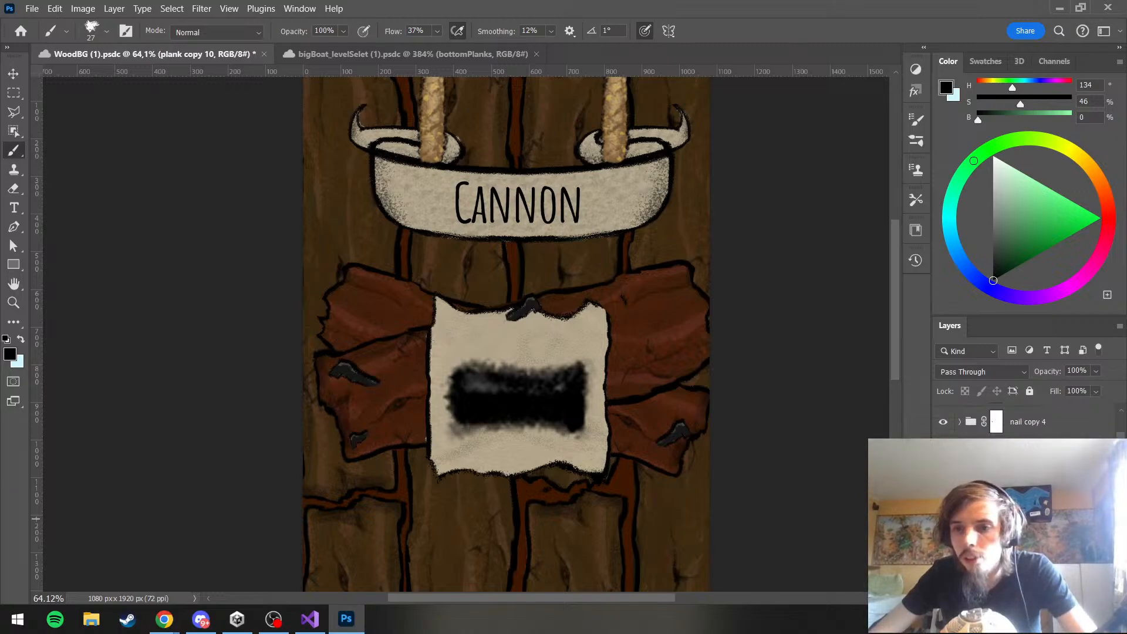
scroll(1005, 420, down, 2)
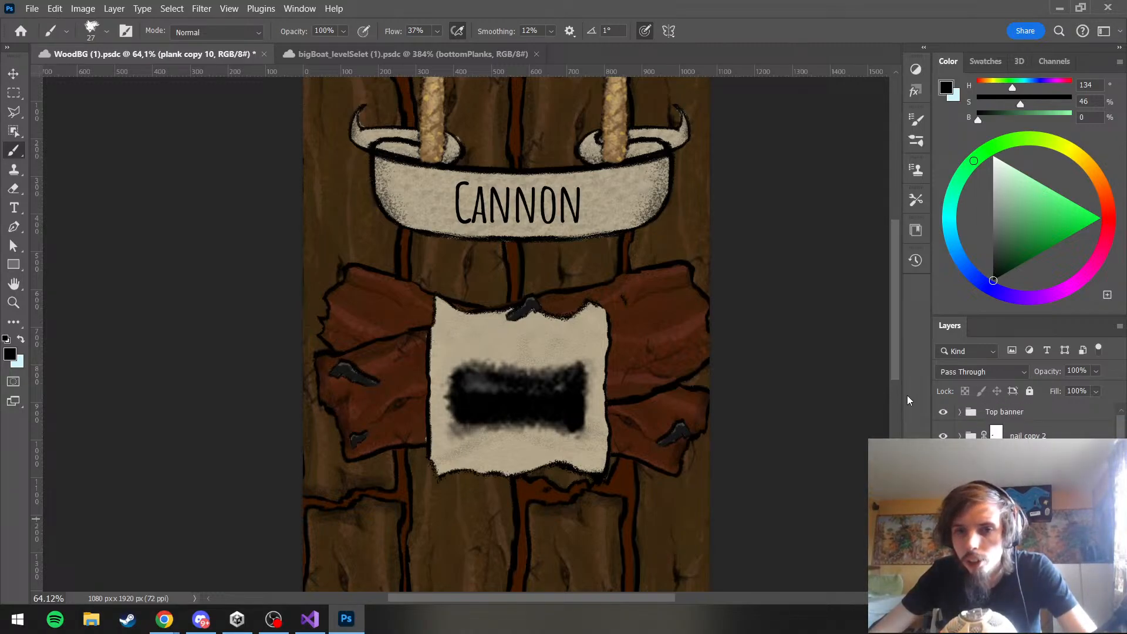
scroll(942, 411, down, 3)
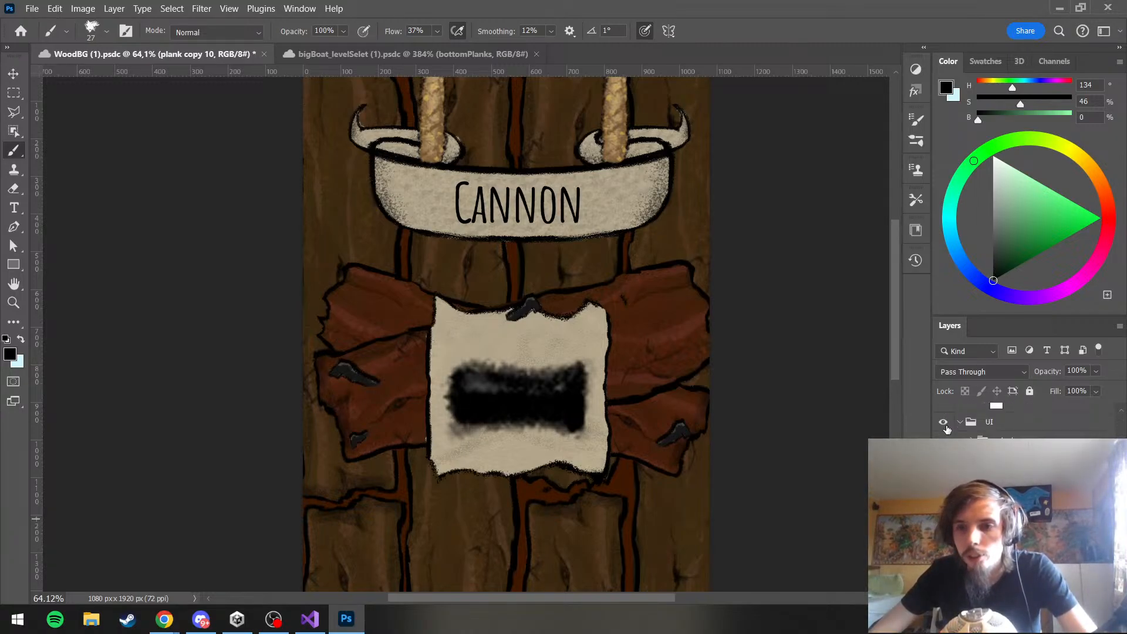
click(943, 424)
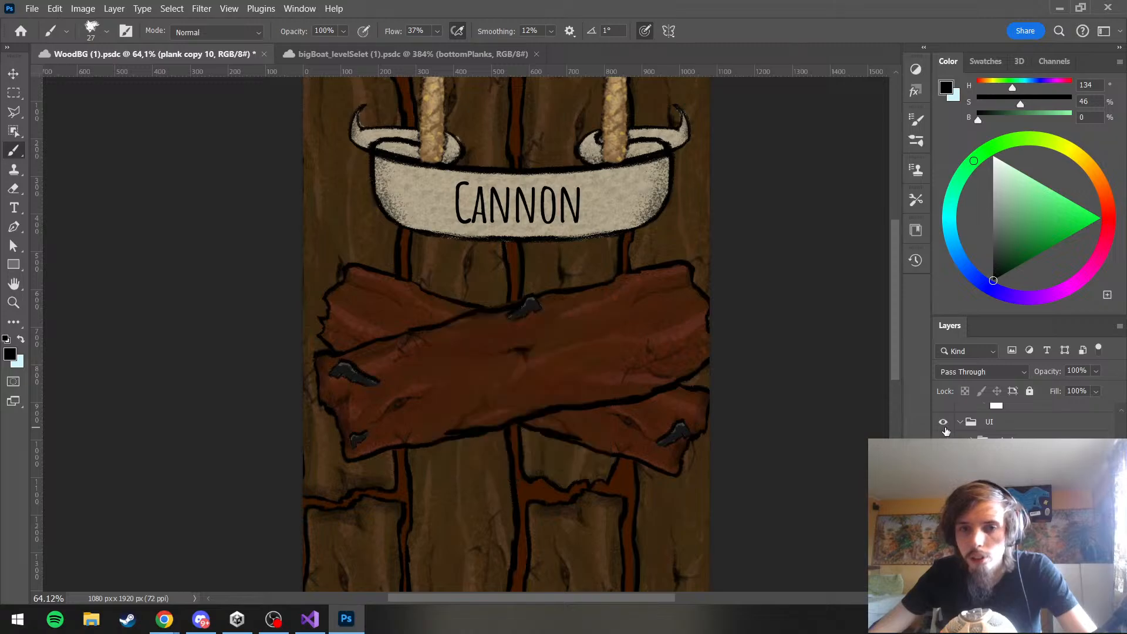
scroll(1005, 421, down, 3)
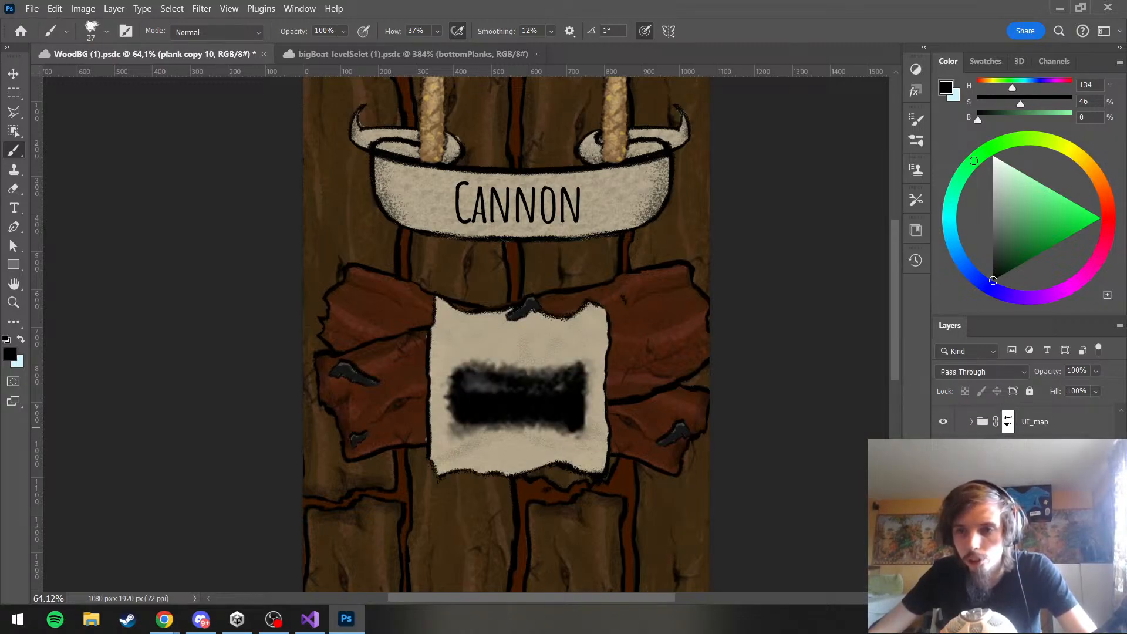
scroll(1005, 422, down, 1)
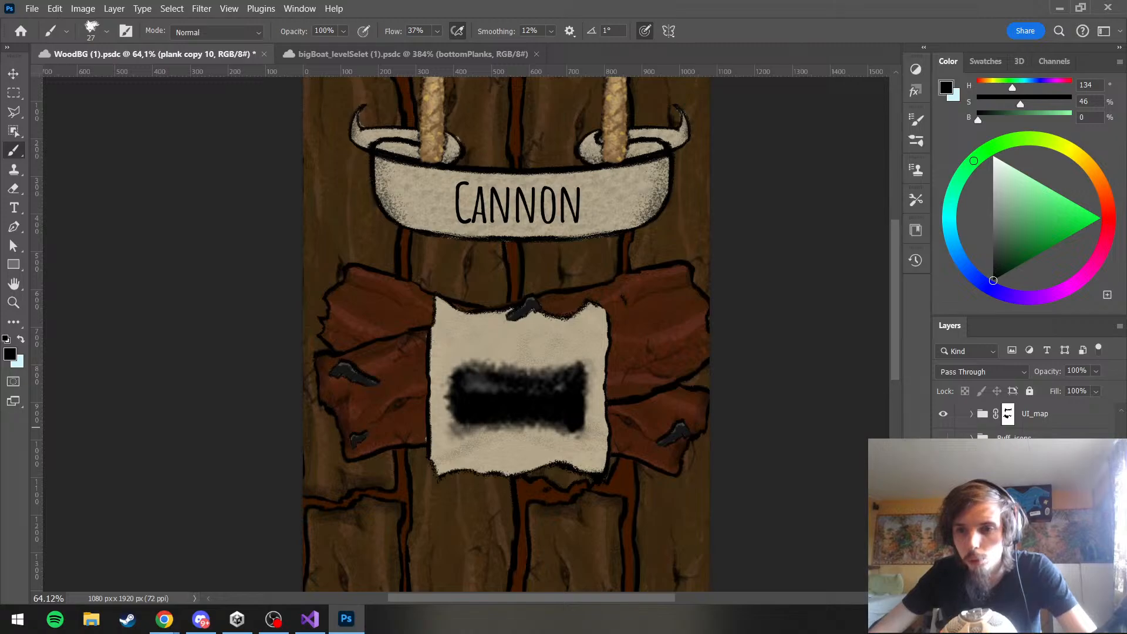
click(943, 414)
click(943, 414)
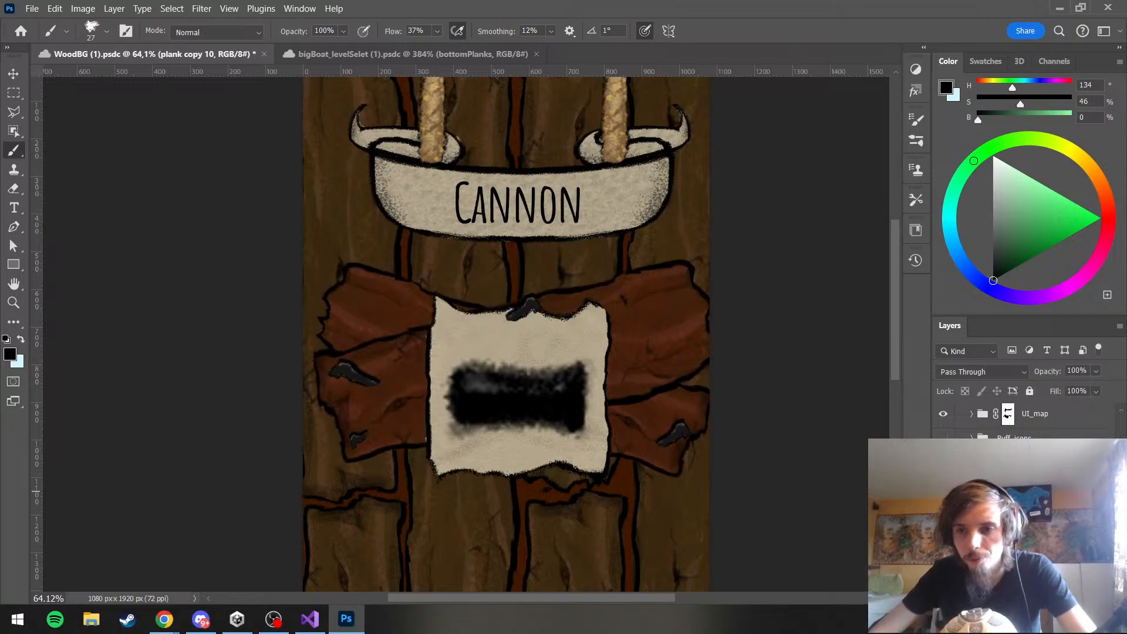
Check another group inside UI by toggling its visibility, and look through the layer stack for the parchment's nail
scroll(1005, 422, up, 4)
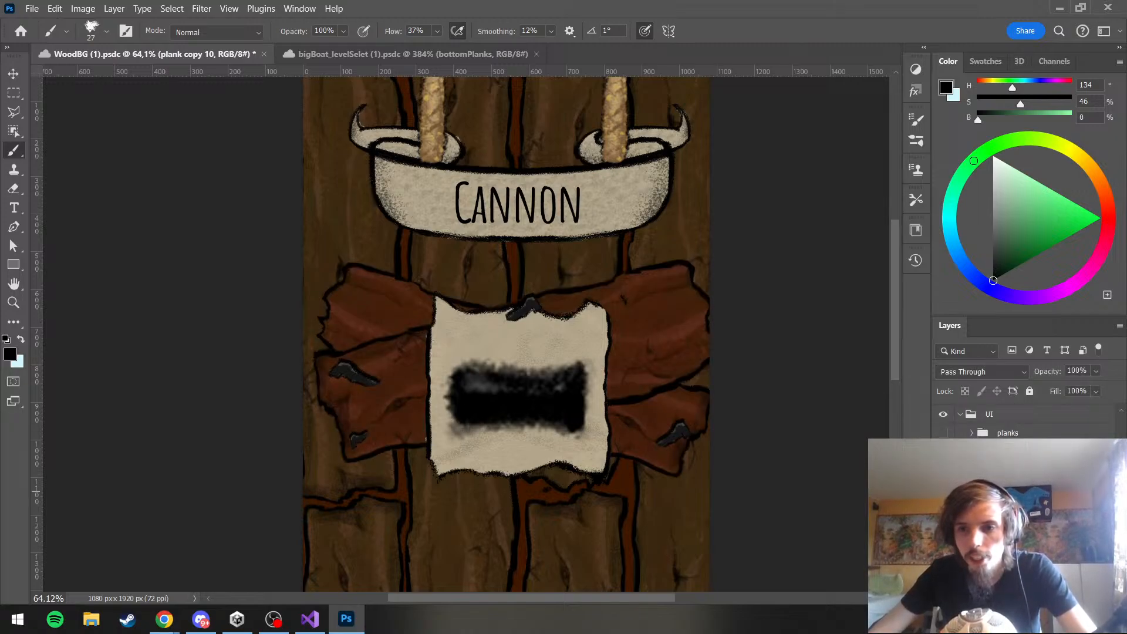
click(944, 509)
click(943, 509)
click(944, 508)
click(943, 508)
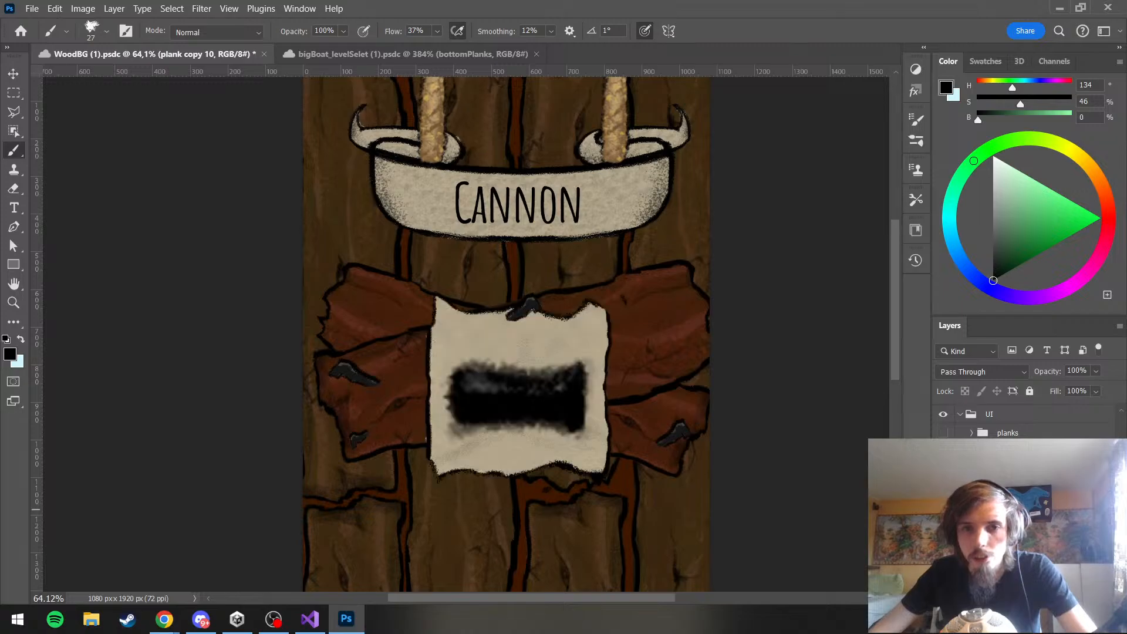
scroll(1024, 423, down, 5)
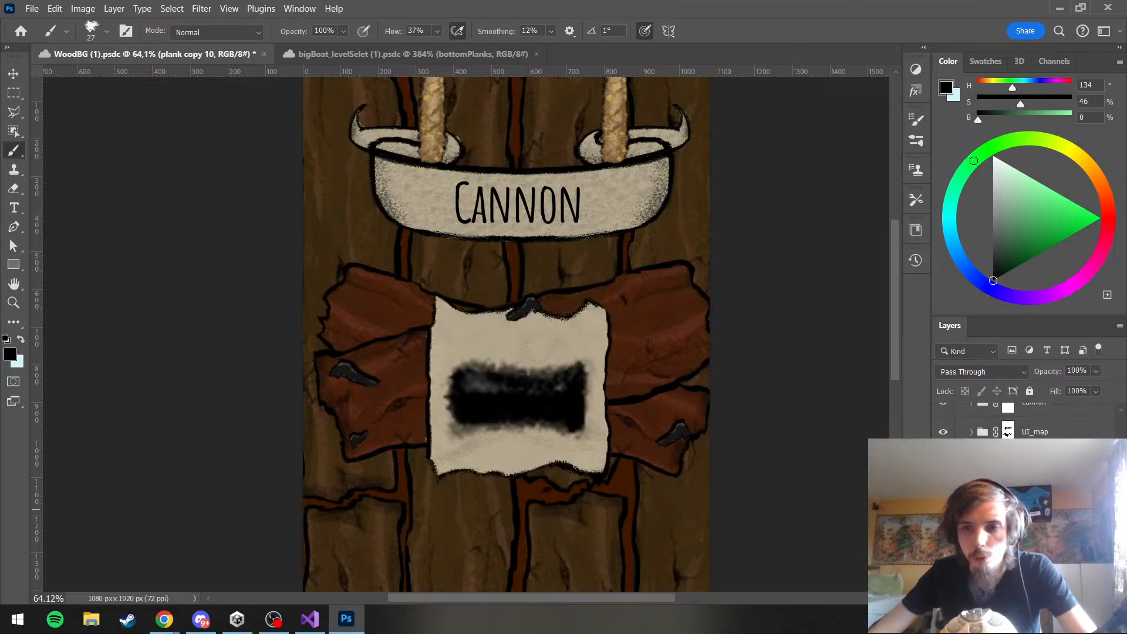
scroll(1024, 422, up, 4)
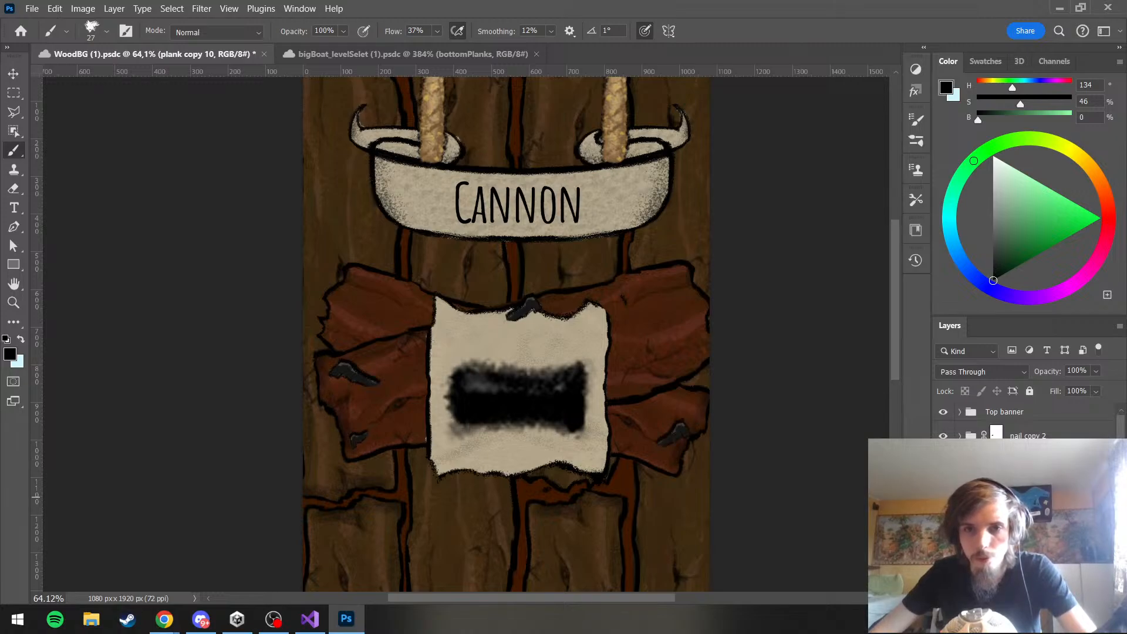
Identify the nail copy 5 group by toggling its visibility, and move it down the layer stack into the UI group
click(943, 498)
click(943, 498)
click(998, 497)
scroll(997, 504, down, 3)
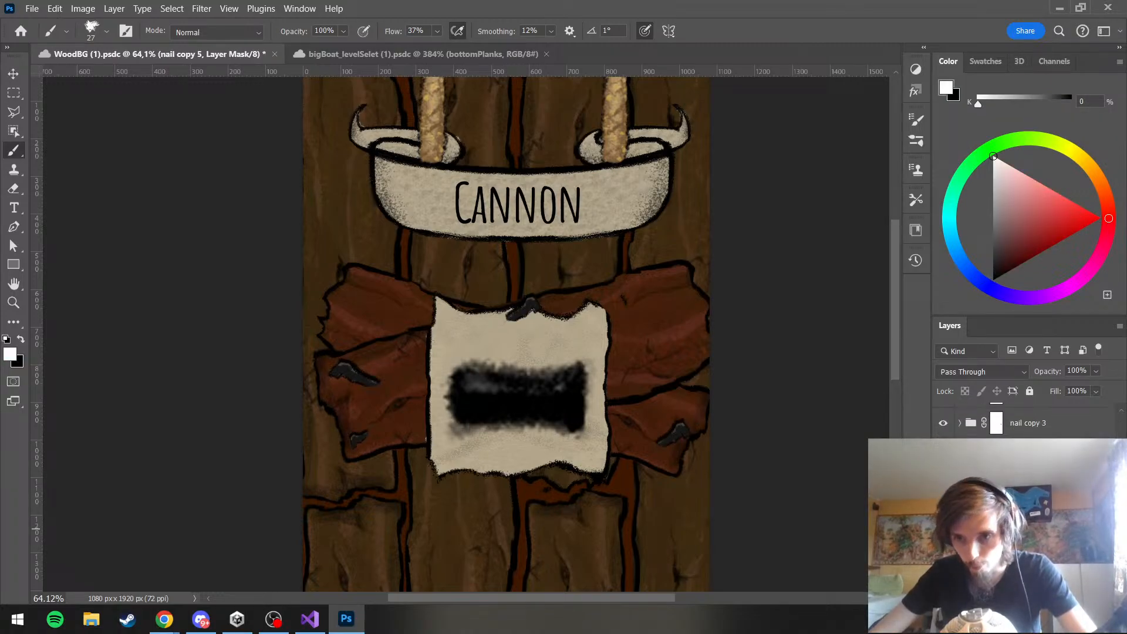
scroll(998, 505, down, 1)
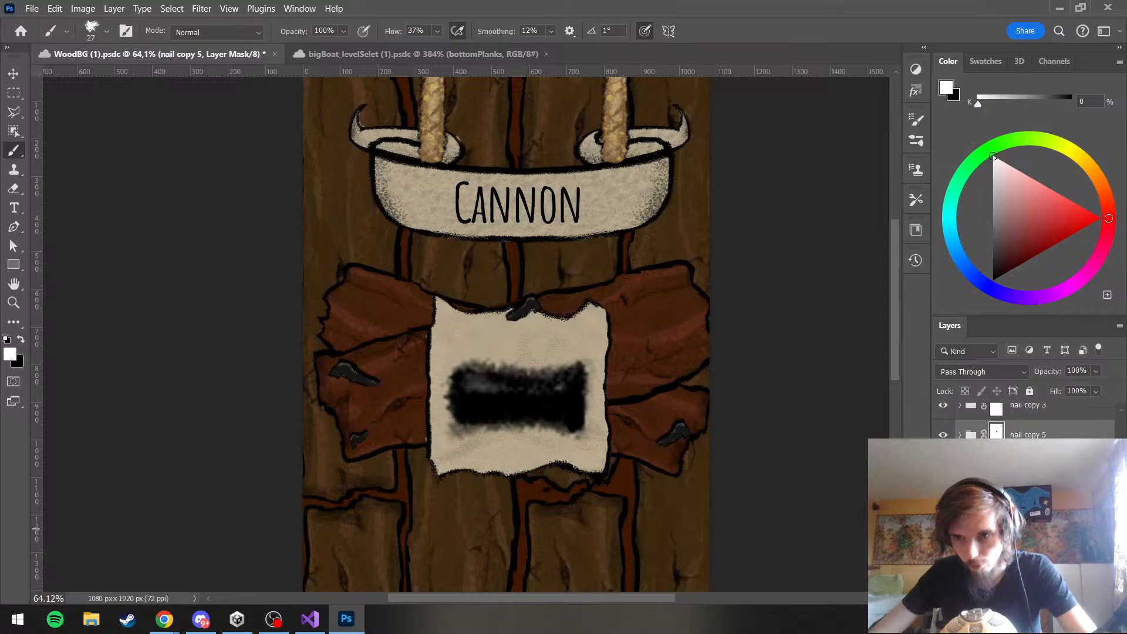
drag(1028, 434, 1027, 534)
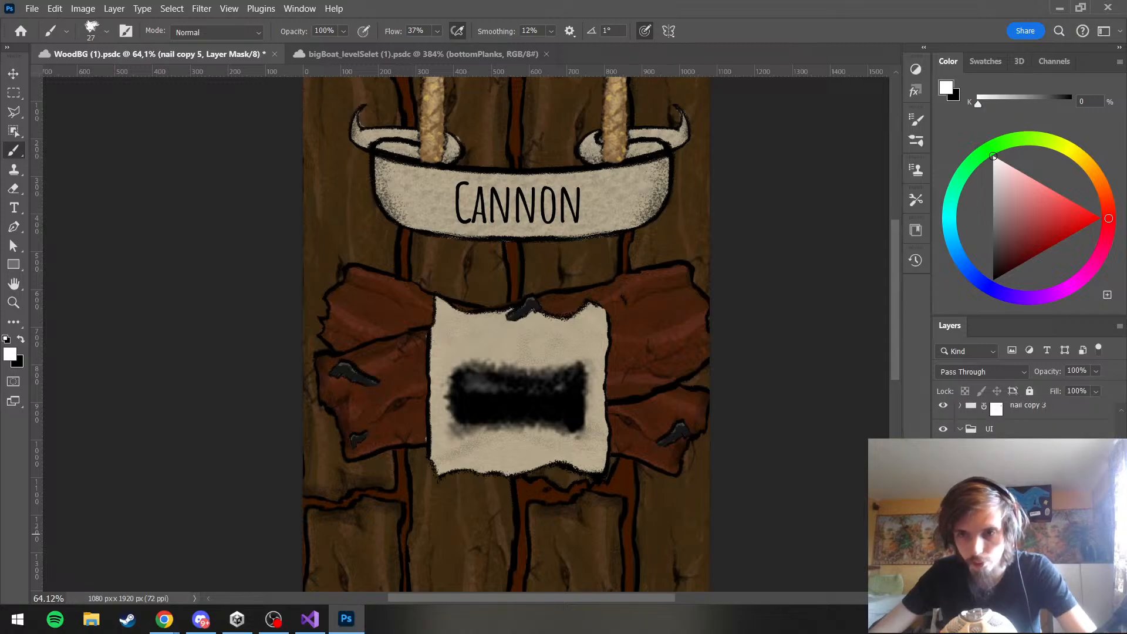
Group the parchment with its nail inside the UI group, name the new group Post-it, and select it
scroll(1021, 420, down, 3)
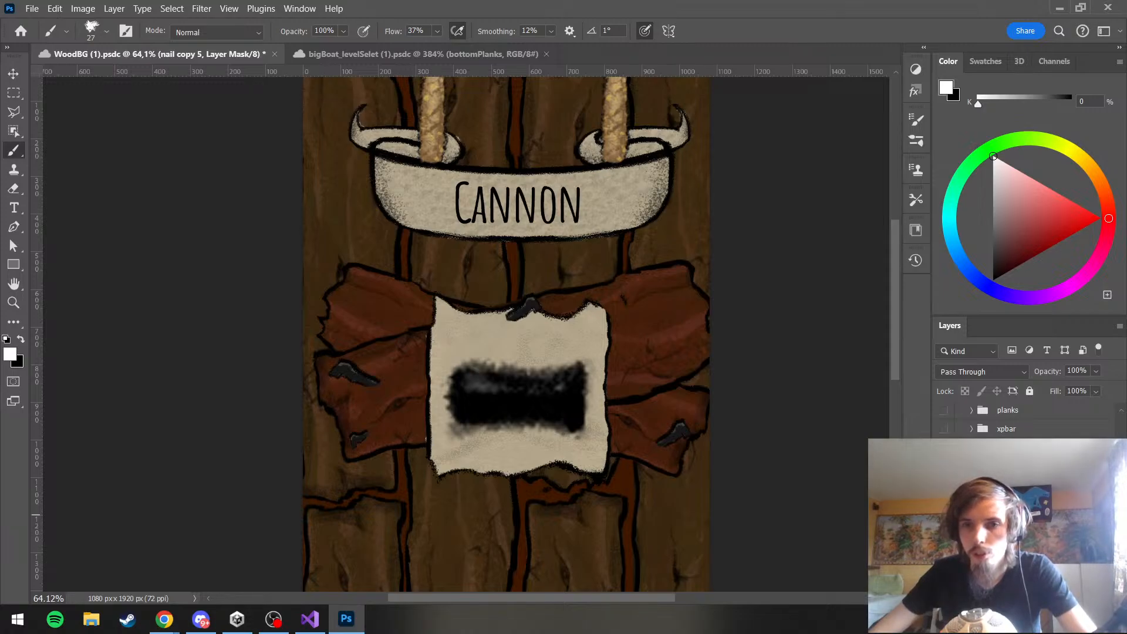
shift+click(1022, 557)
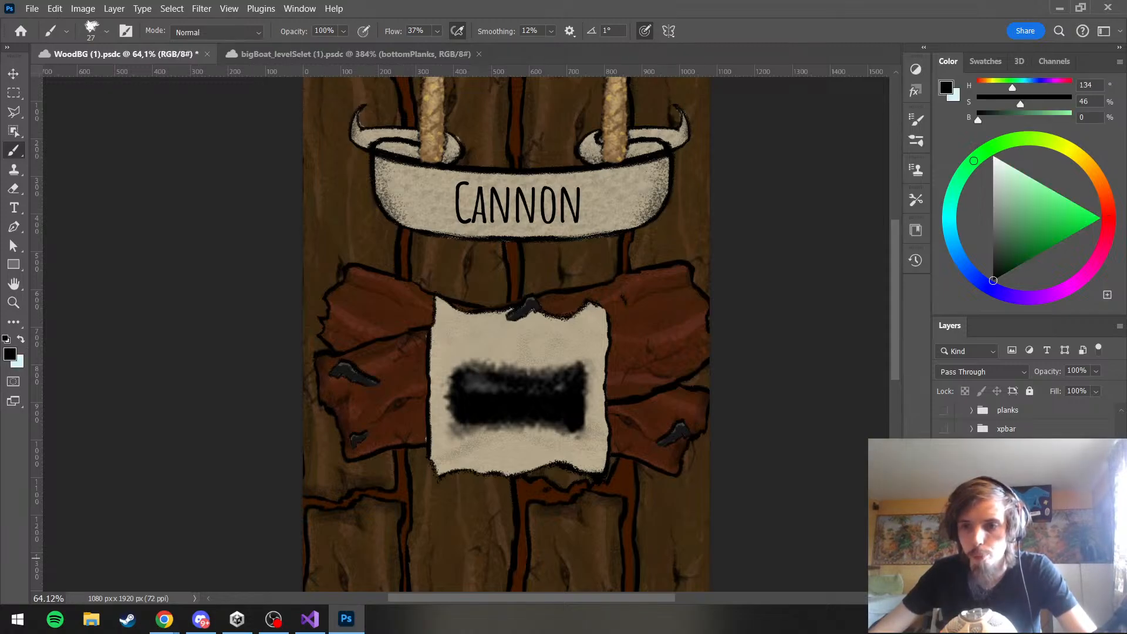
key(ctrl+g)
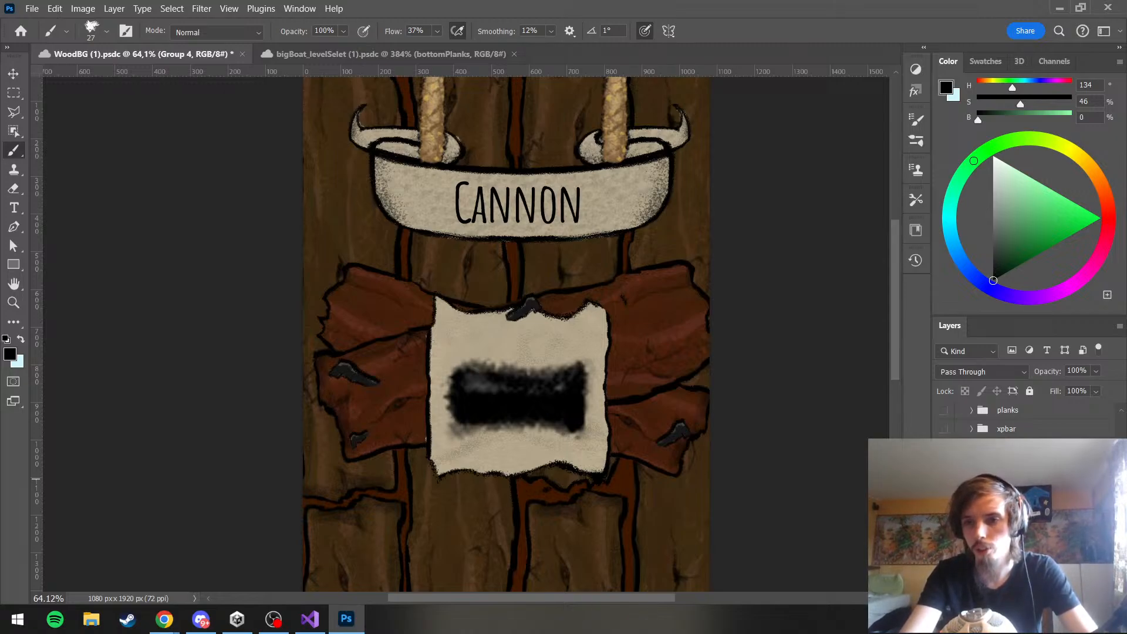
click(1007, 479)
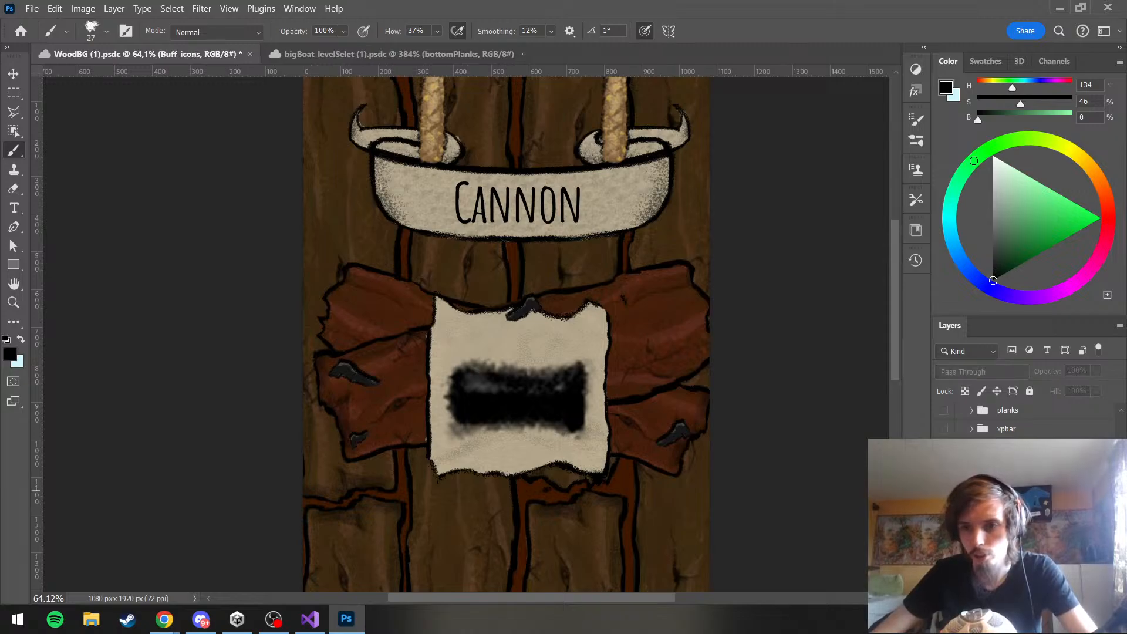
click(1008, 475)
Duplicate the Post-it group into the bigBoat_levelSelet document and switch to that document
right_click(1008, 475)
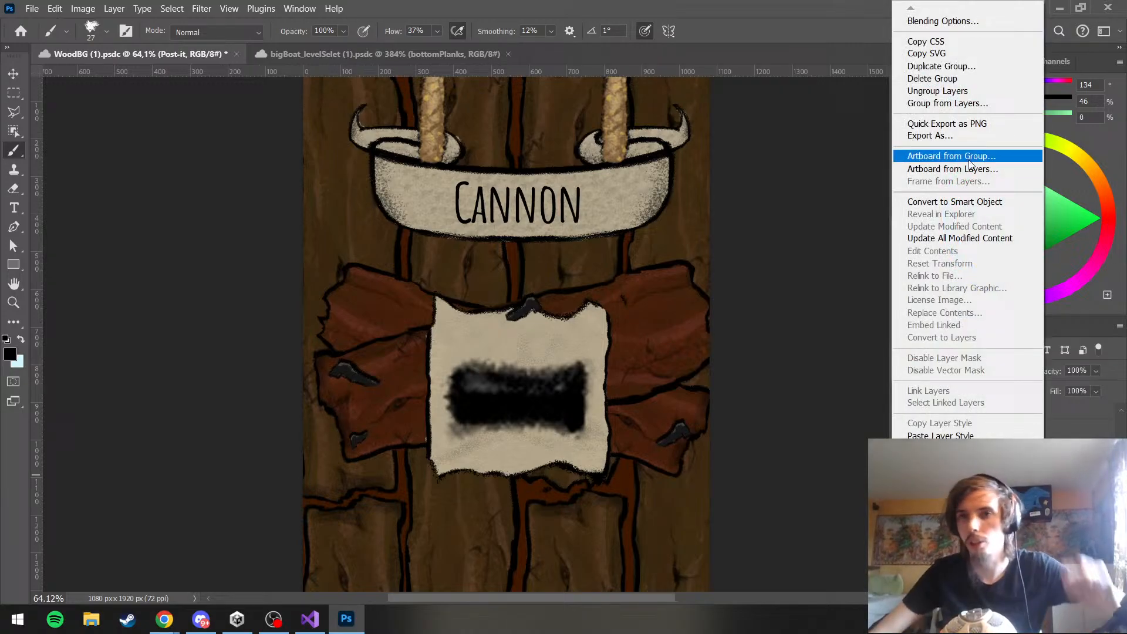
click(994, 75)
click(564, 218)
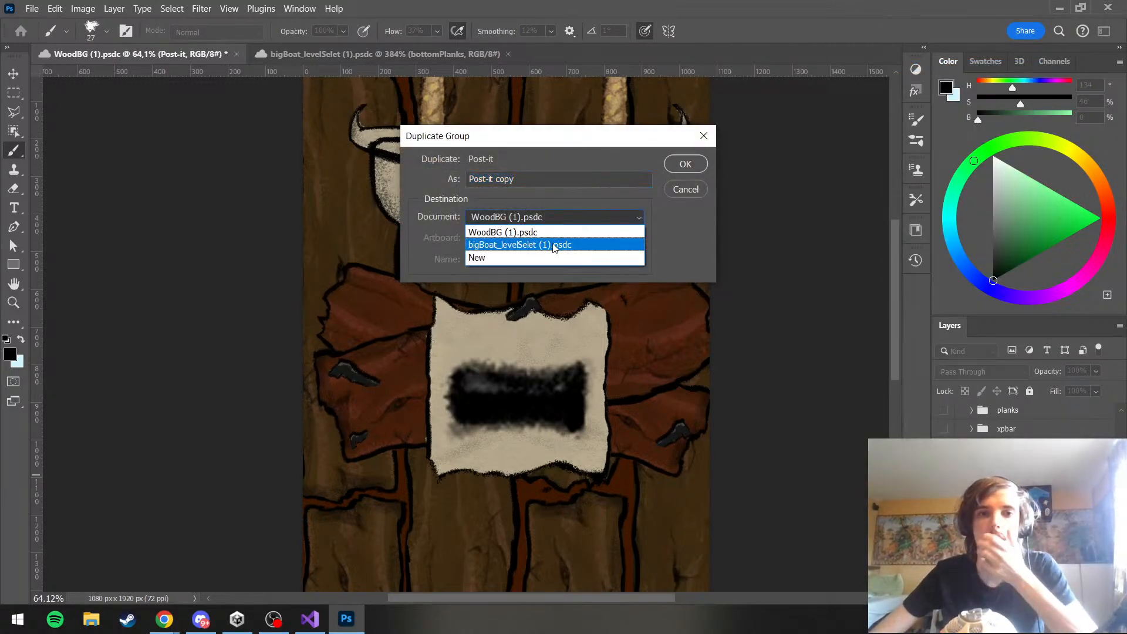
click(557, 245)
click(692, 172)
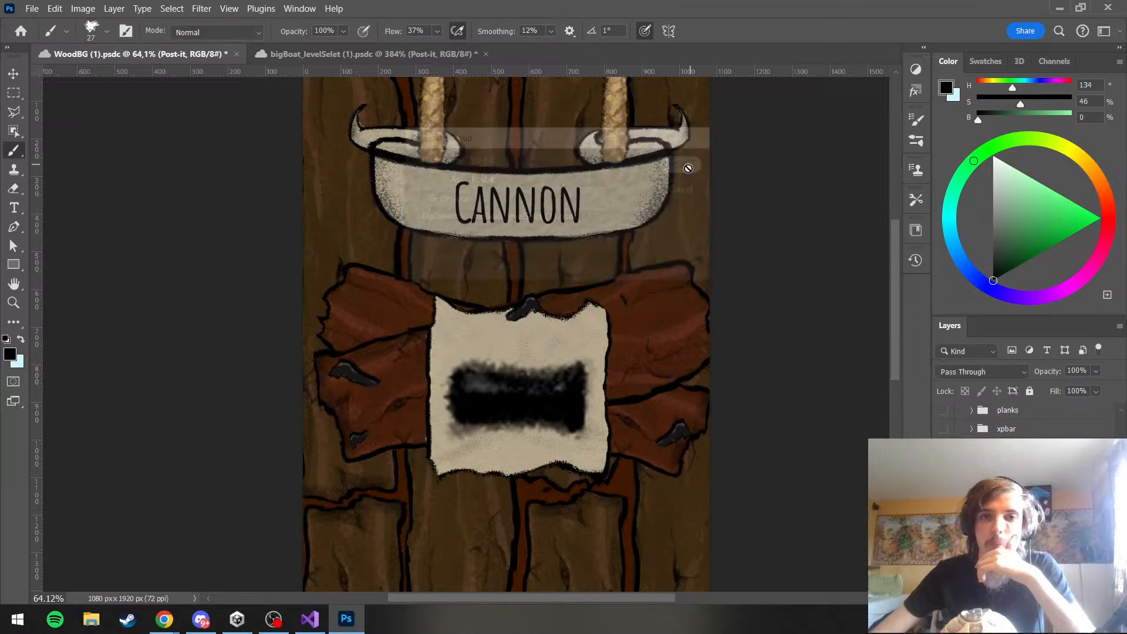
click(329, 55)
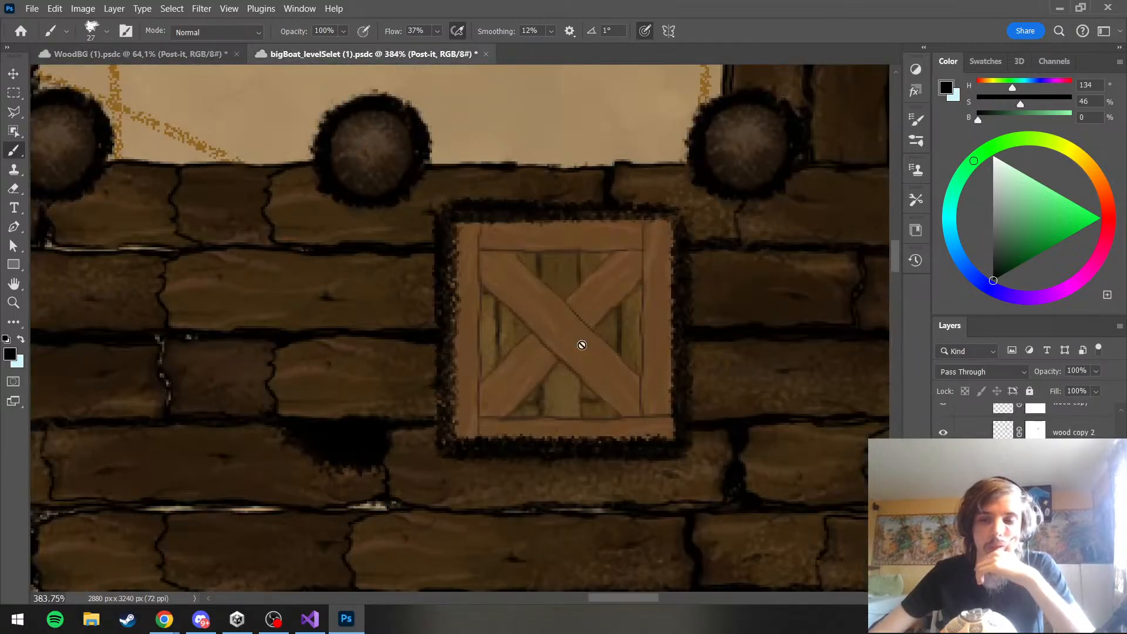
Move the pasted Post-it group onto the harbor crate, scale it to about 26%, and apply the transform
scroll(639, 360, down, 6)
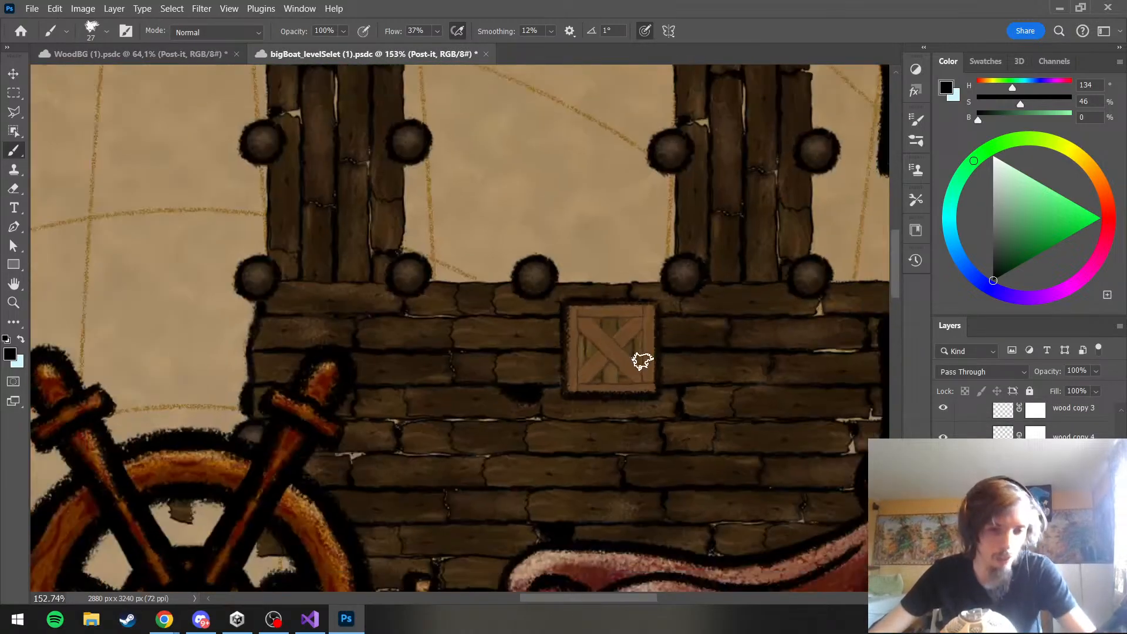
key(ctrl+t)
scroll(419, 291, down, 2)
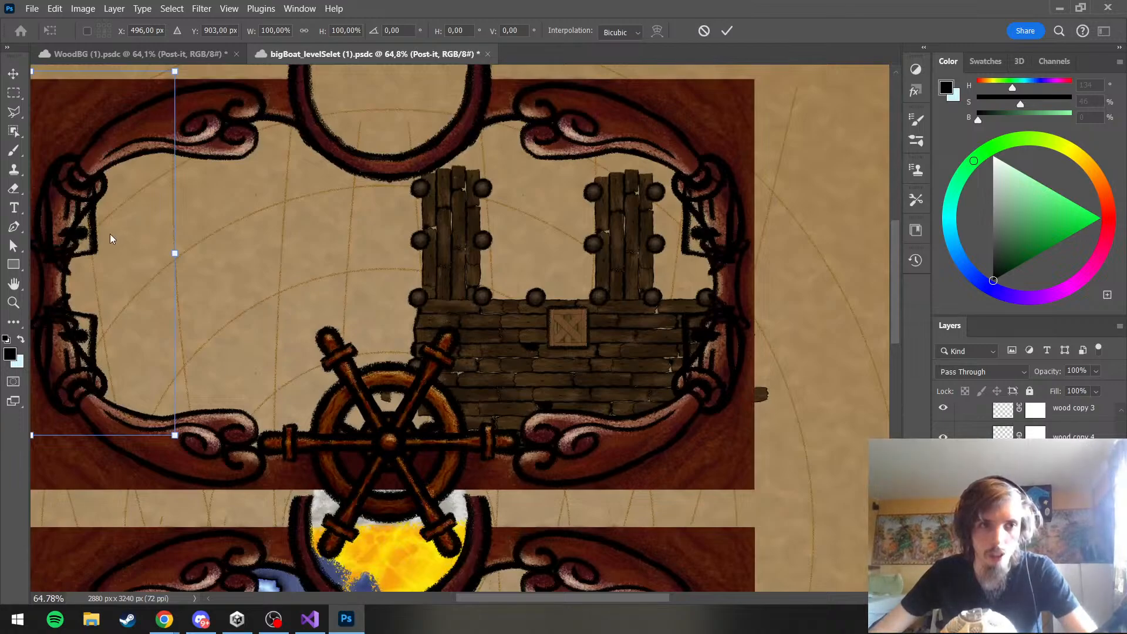
drag(127, 241, 655, 286)
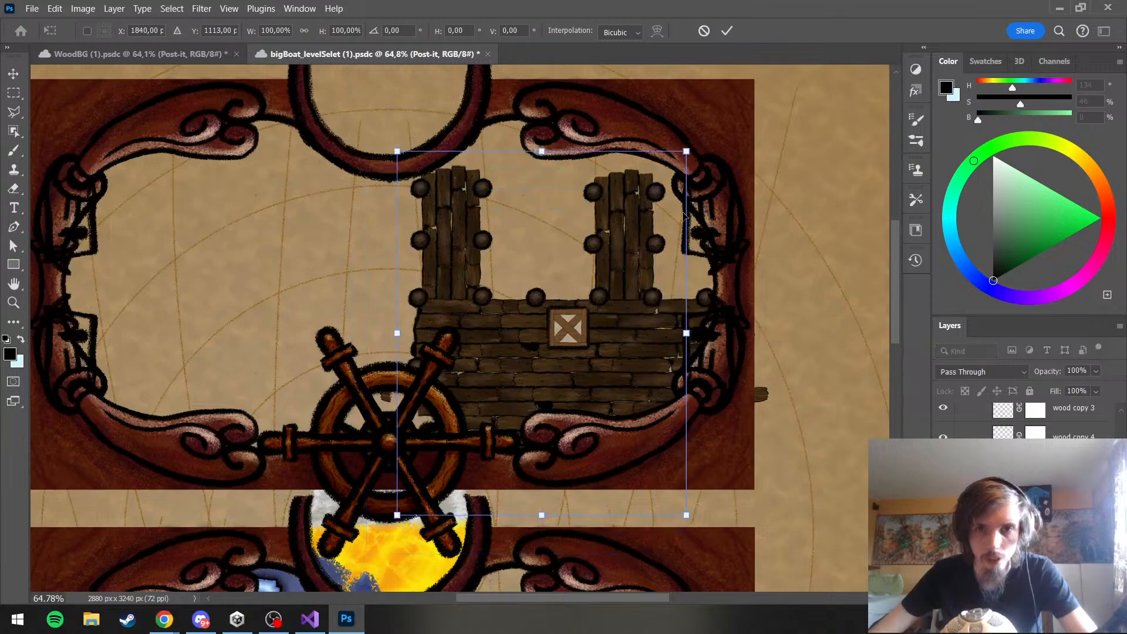
drag(690, 152, 575, 345)
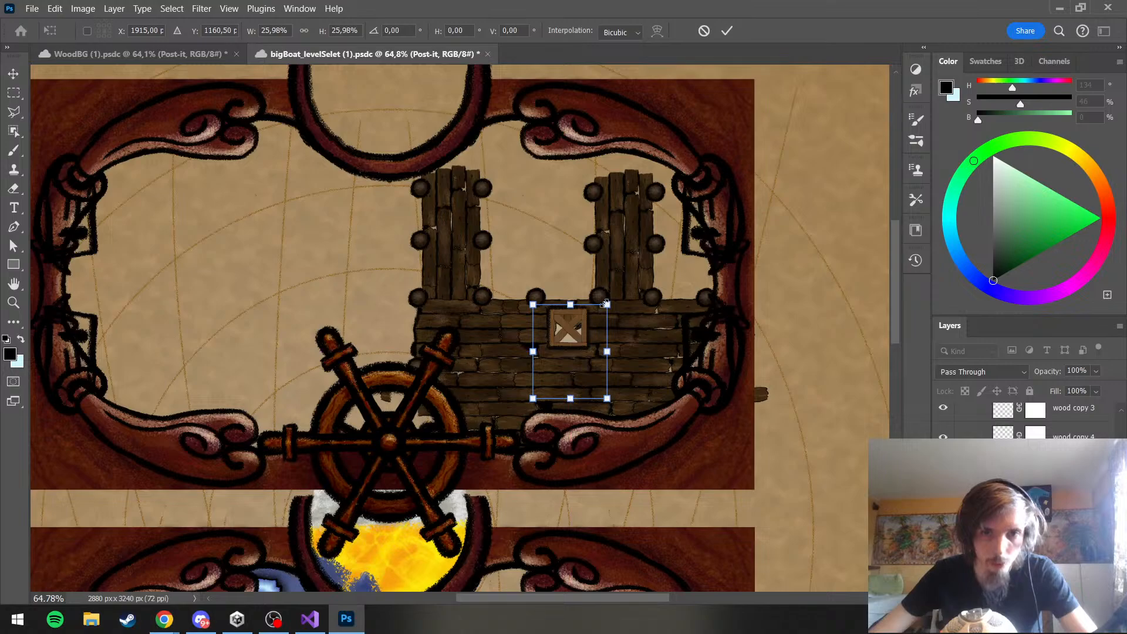
scroll(1035, 410, up, 1)
key(Return)
Reorder the Post-it group in the layer stack so the paper lies over the crate's planks but within the crate's outline
scroll(1034, 403, up, 2)
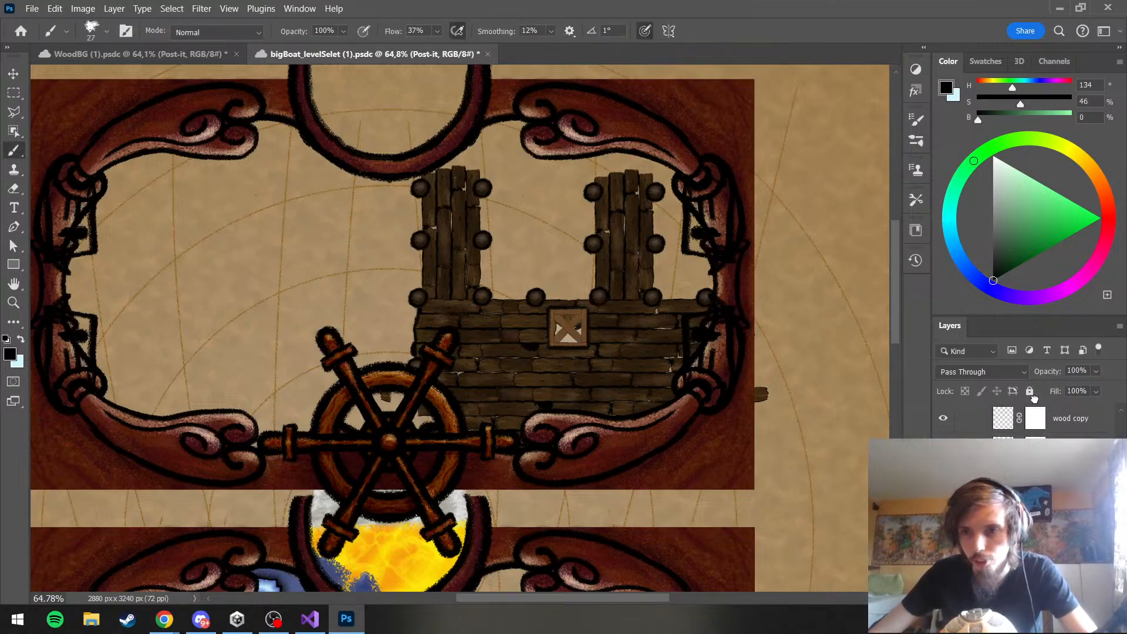
scroll(1034, 405, up, 3)
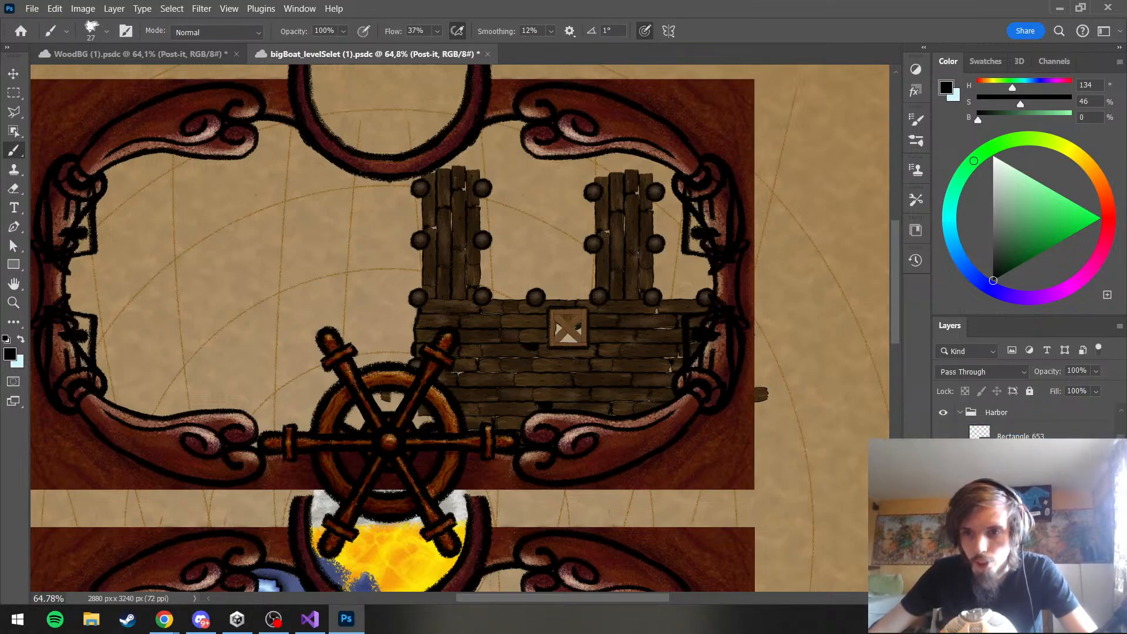
key(ctrl+])
key(ctrl+])
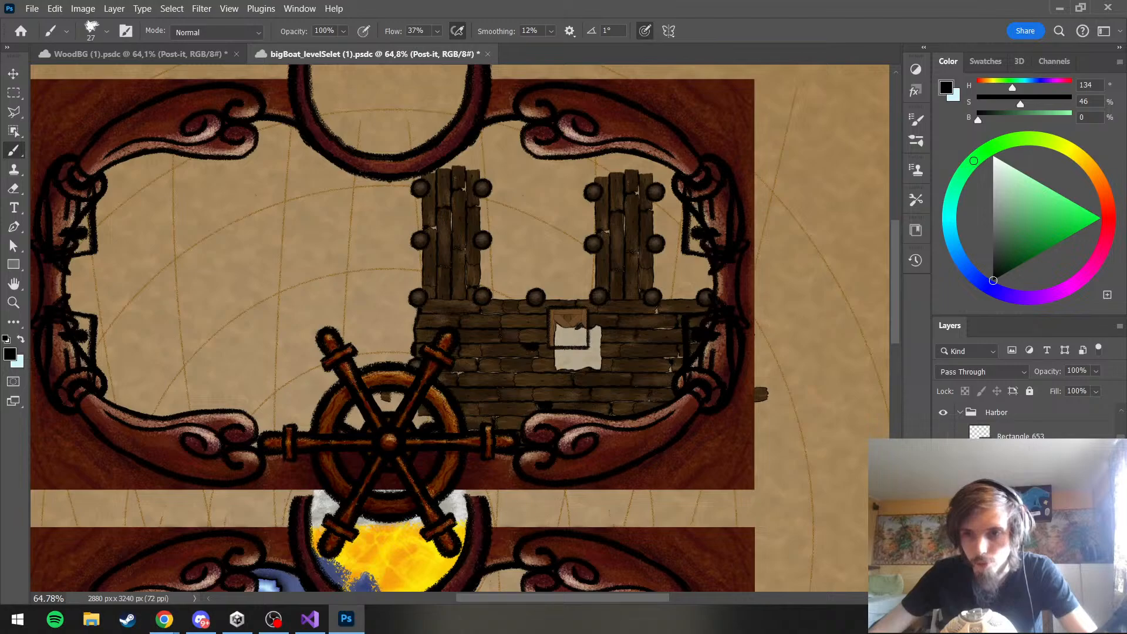
key(ctrl+[)
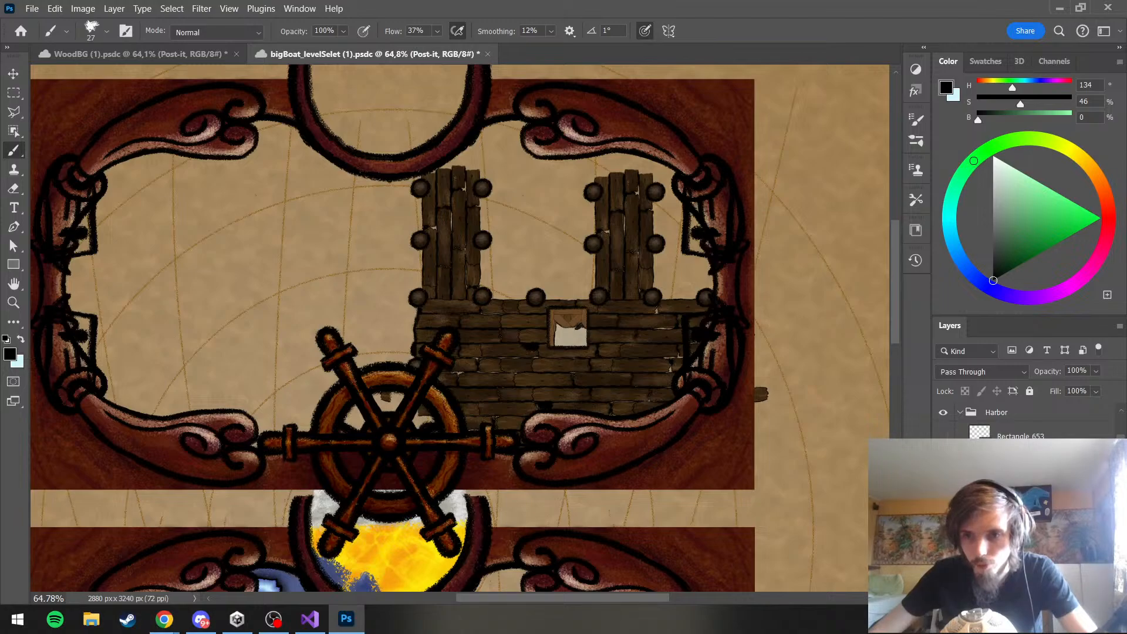
Scale the Post-it group down to about 44% and position it inside the crate's frame, applying the transform
scroll(593, 365, up, 5)
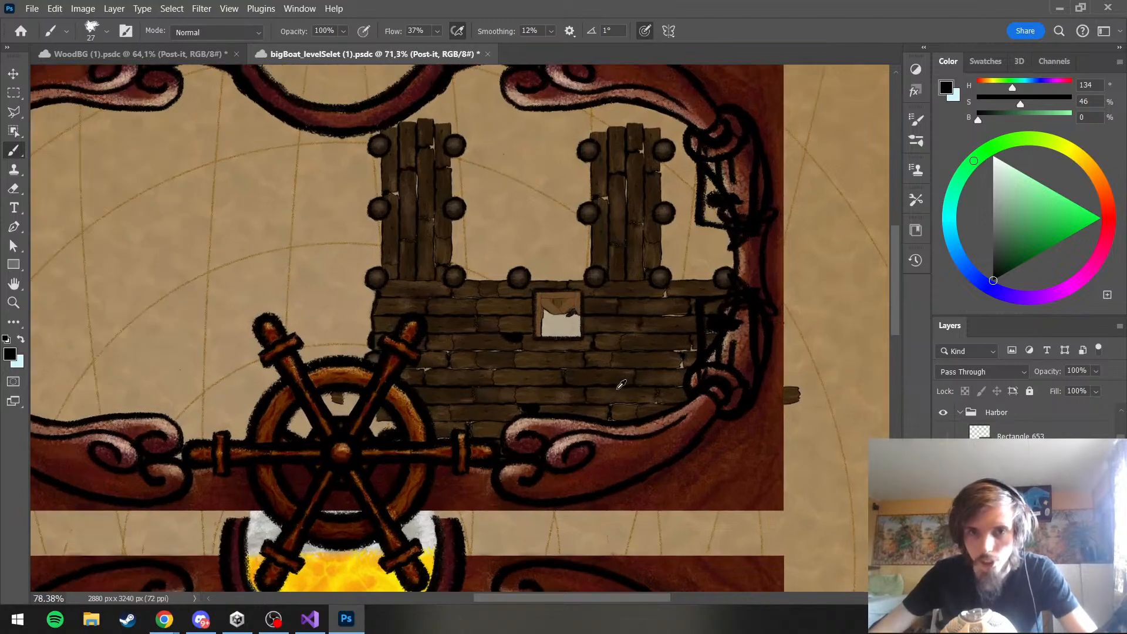
key(ctrl+t)
drag(512, 264, 516, 256)
drag(607, 156, 506, 263)
drag(474, 342, 525, 269)
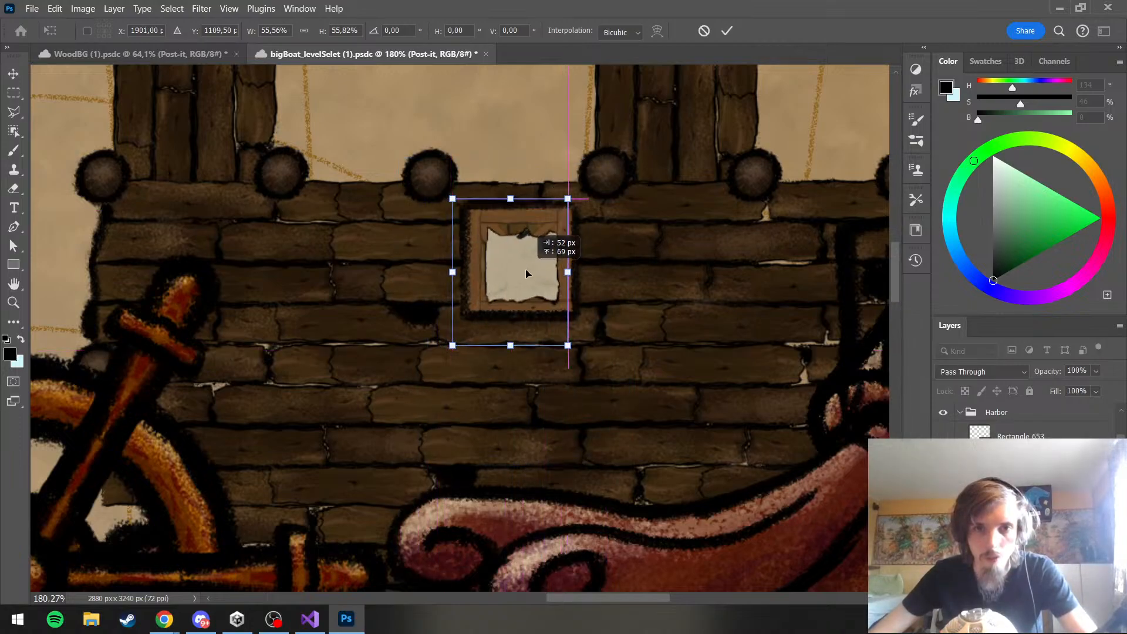
mouse_move(565, 202)
mouse_down()
mouse_move(545, 212)
mouse_move(552, 218)
mouse_up()
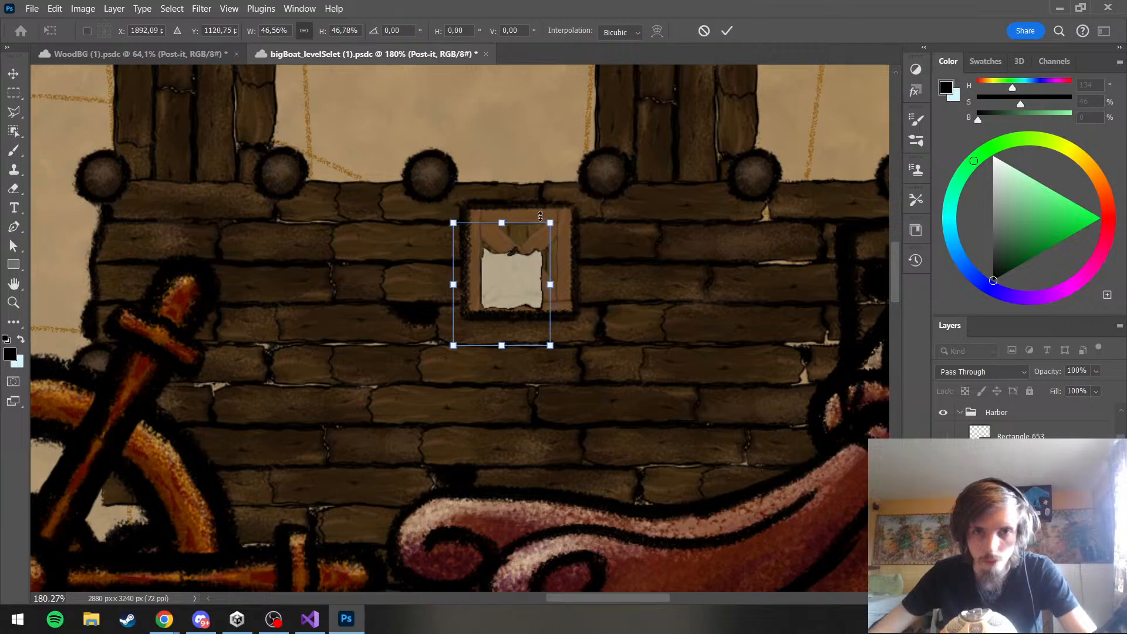
drag(530, 265, 540, 264)
drag(460, 342, 483, 315)
drag(523, 265, 513, 266)
drag(552, 216, 569, 193)
drag(537, 249, 529, 263)
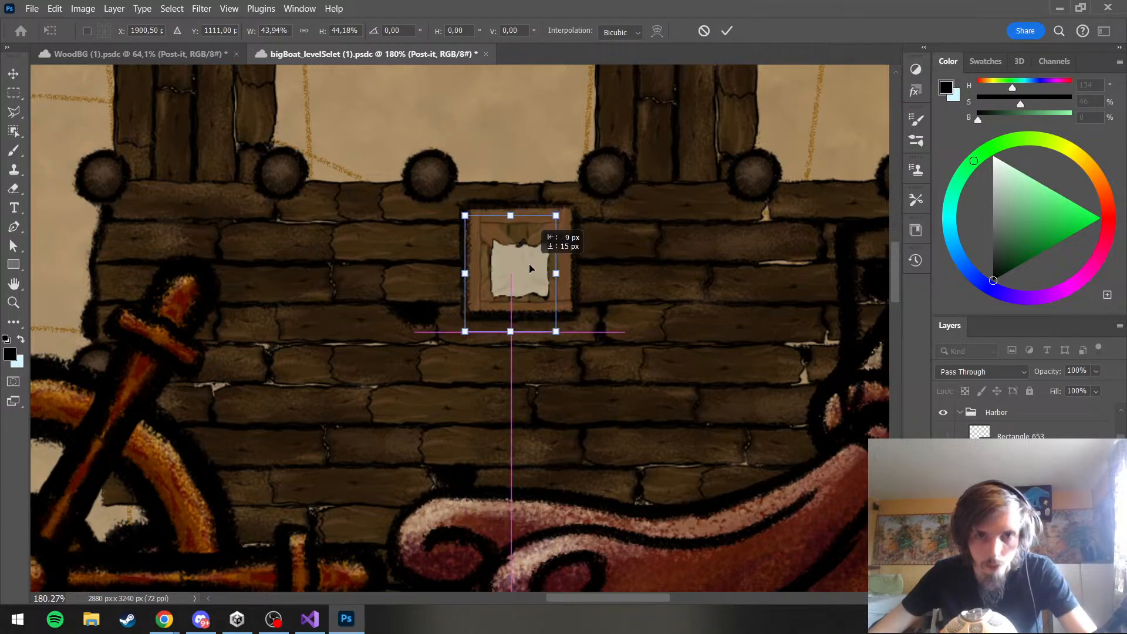
key(b)
scroll(654, 316, down, 6)
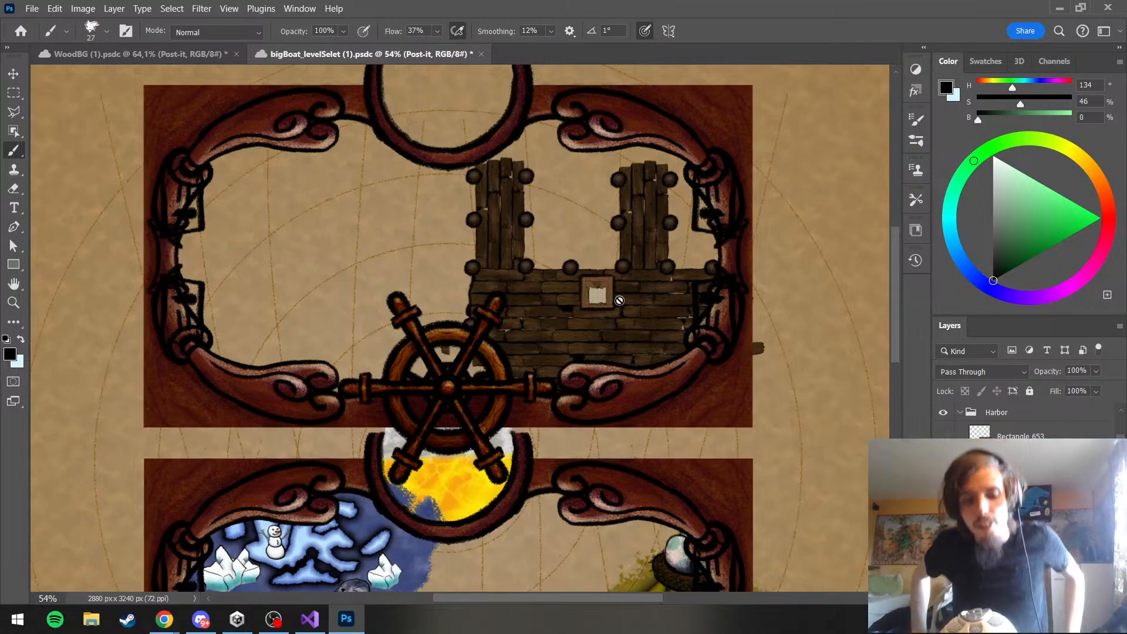
Shift the Post-it group slightly up to center the paper on the crate, apply the transform, and save the document
scroll(619, 300, up, 10)
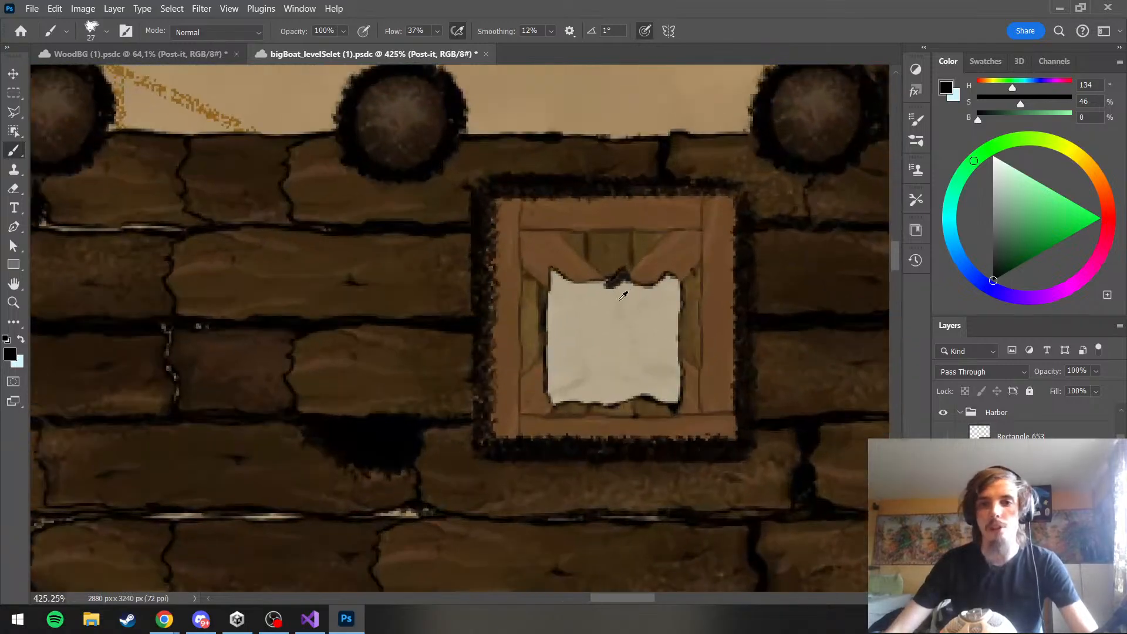
scroll(623, 296, down, 8)
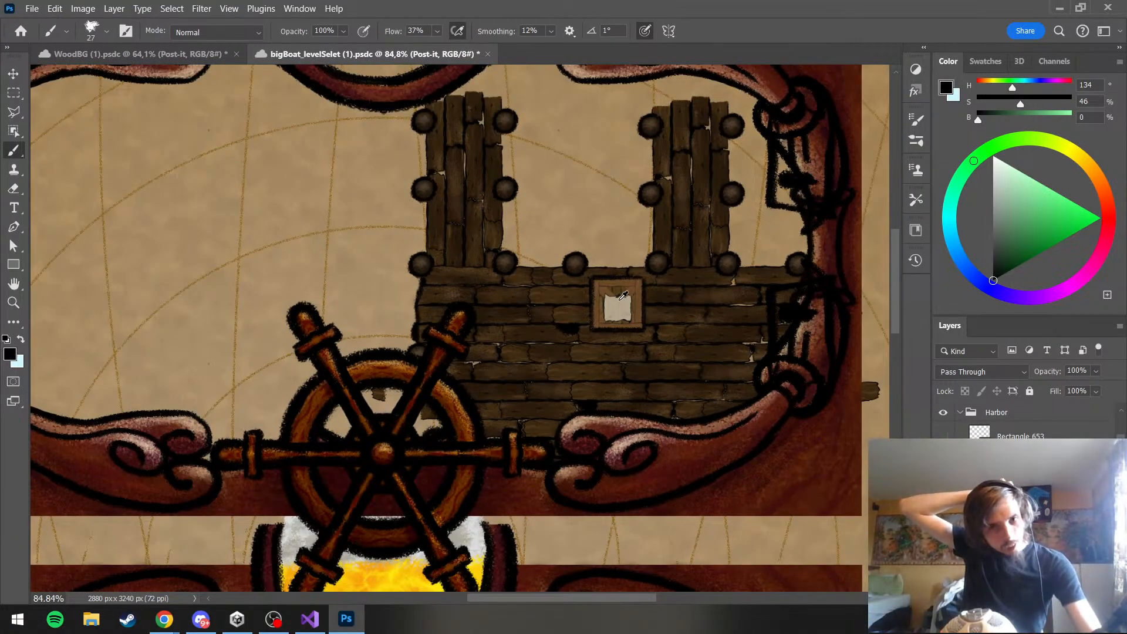
scroll(622, 320, up, 6)
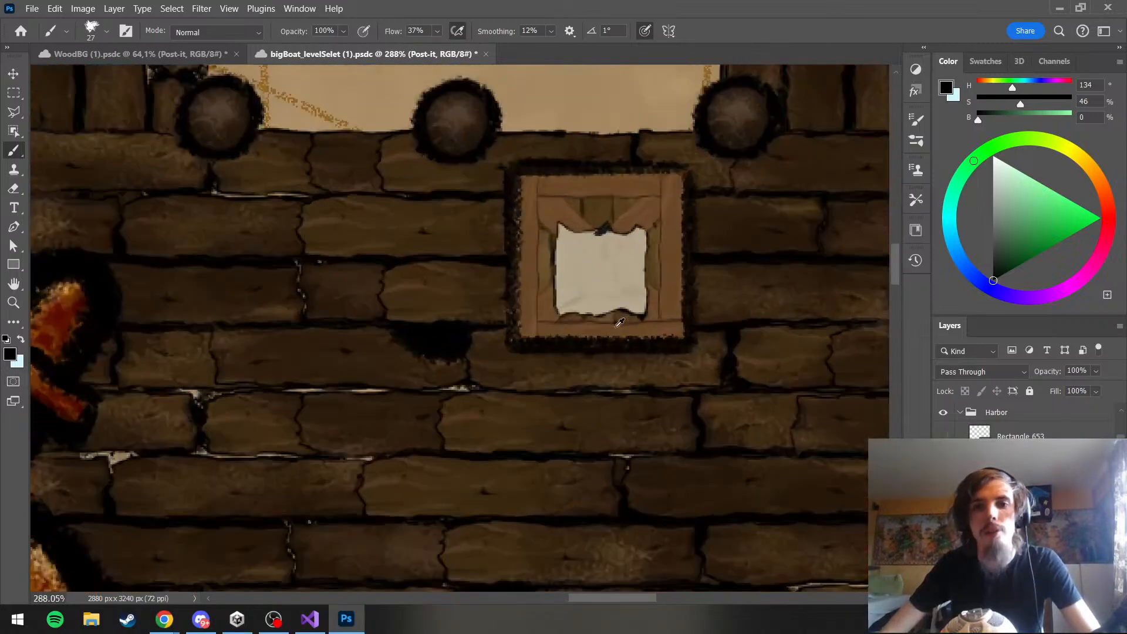
key(ctrl+t)
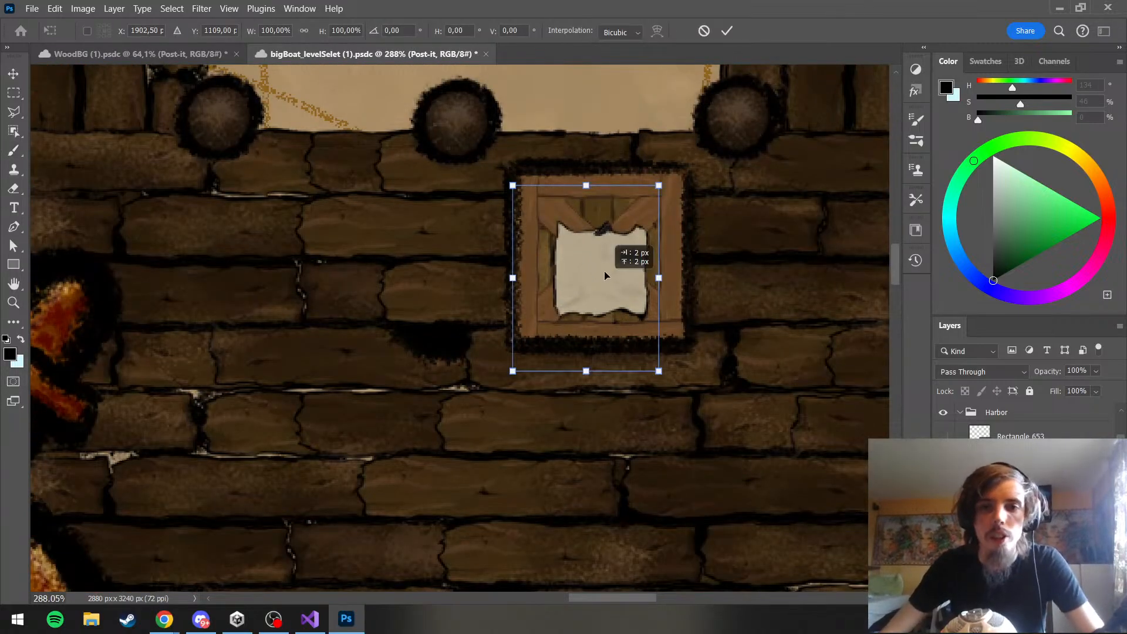
mouse_move(604, 270)
mouse_down()
mouse_move(605, 242)
mouse_move(600, 271)
mouse_up()
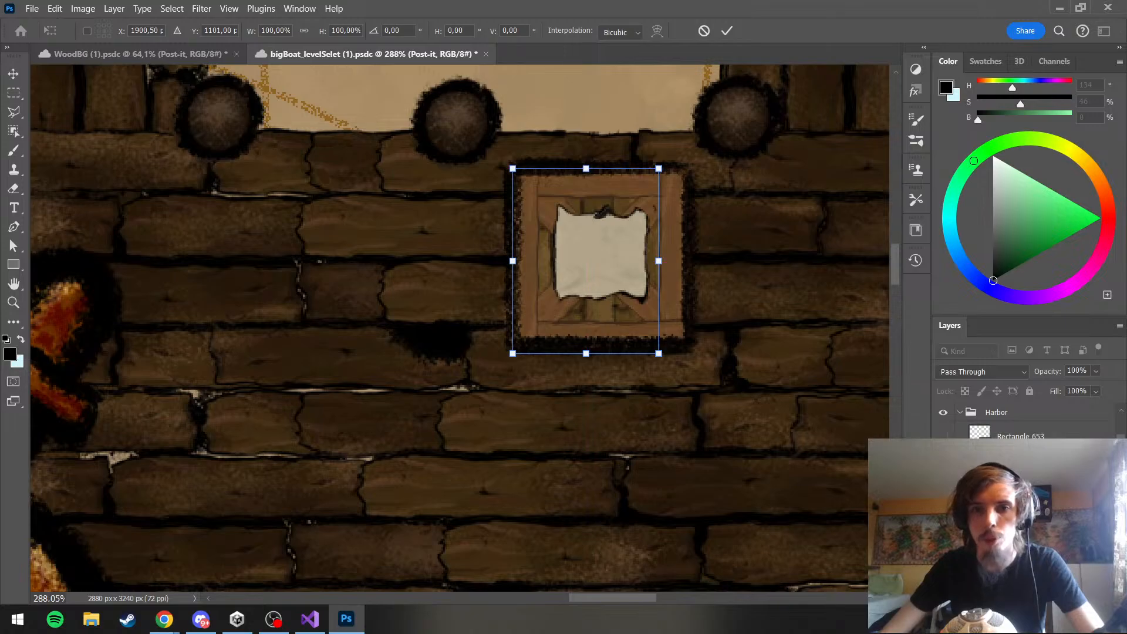
key(Return)
key(b)
scroll(590, 288, down, 8)
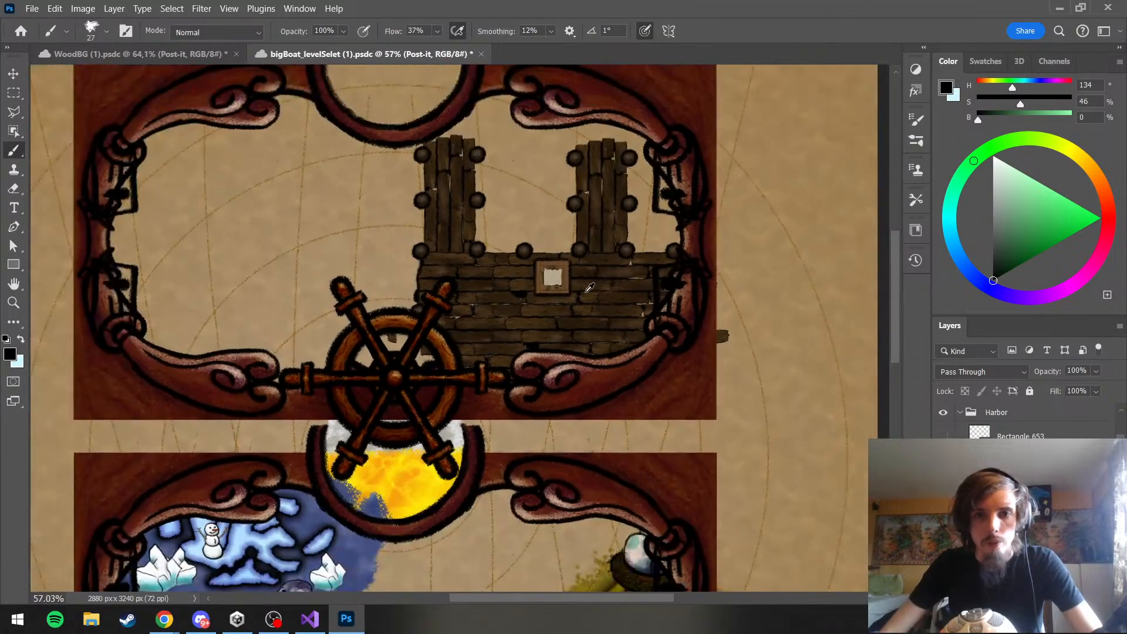
scroll(537, 267, up, 4)
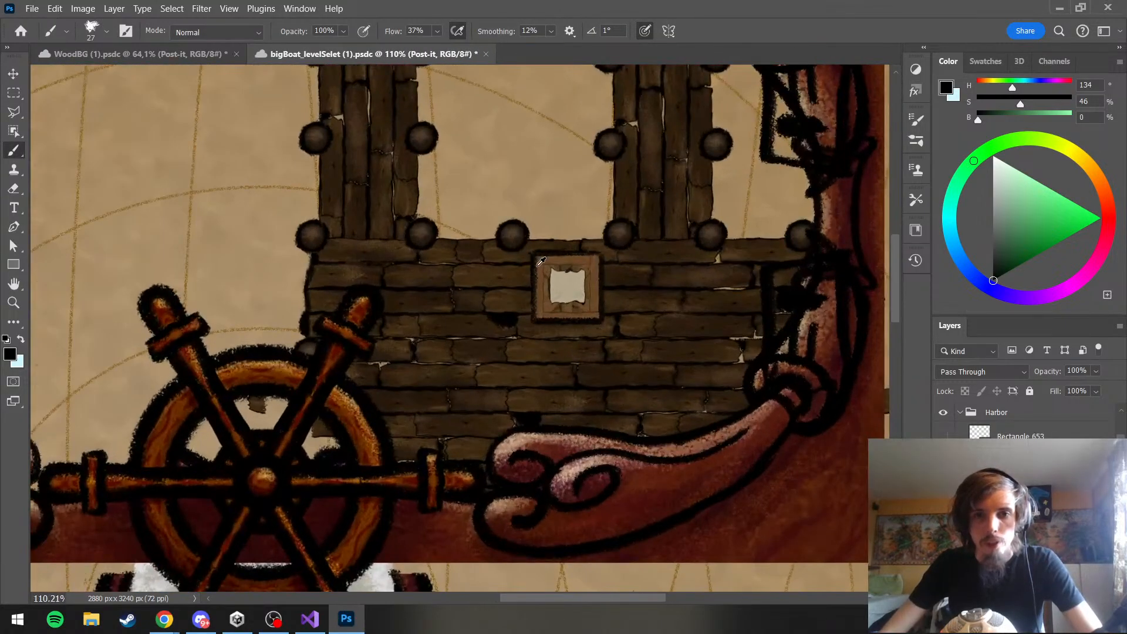
click(32, 9)
click(39, 164)
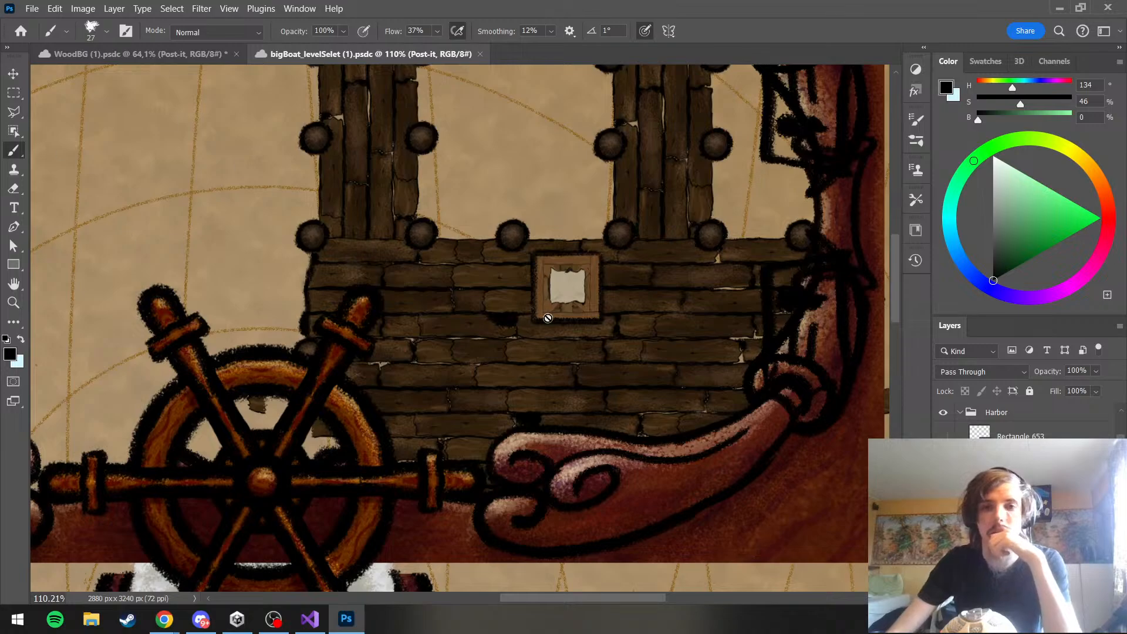
scroll(585, 225, down, 2)
scroll(615, 259, up, 2)
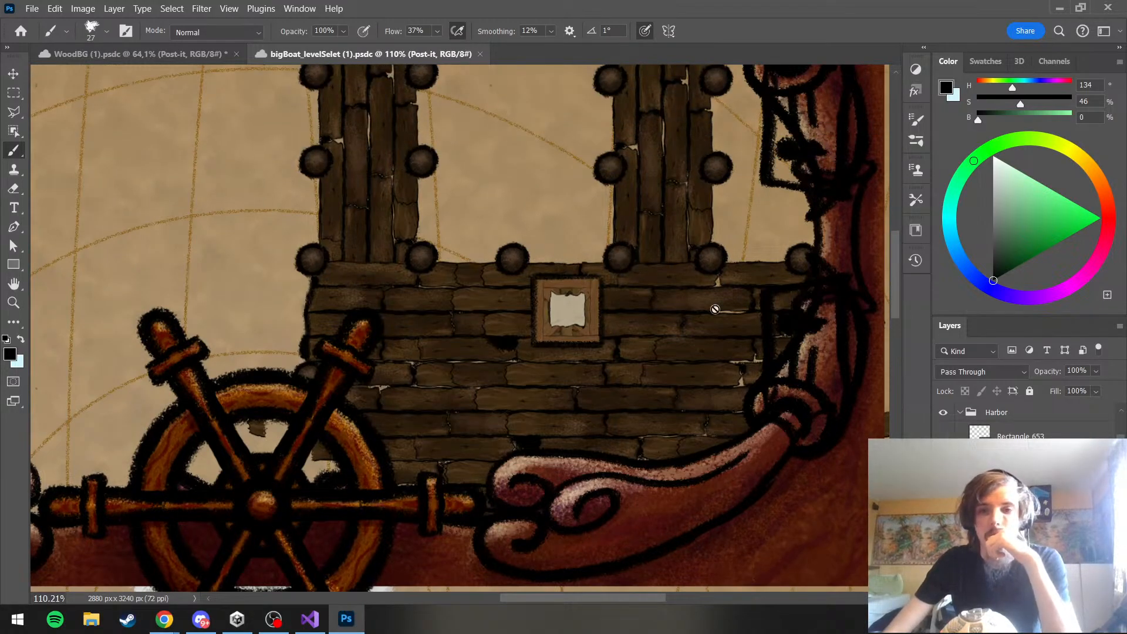
click(1010, 505)
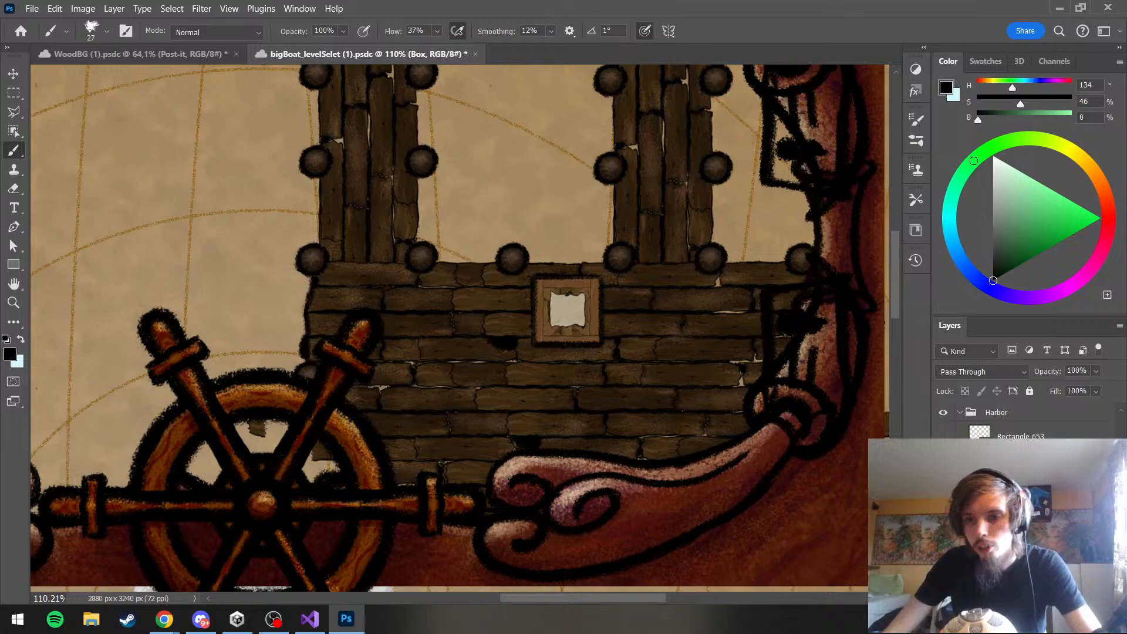
key(ctrl+j)
key(ctrl+e)
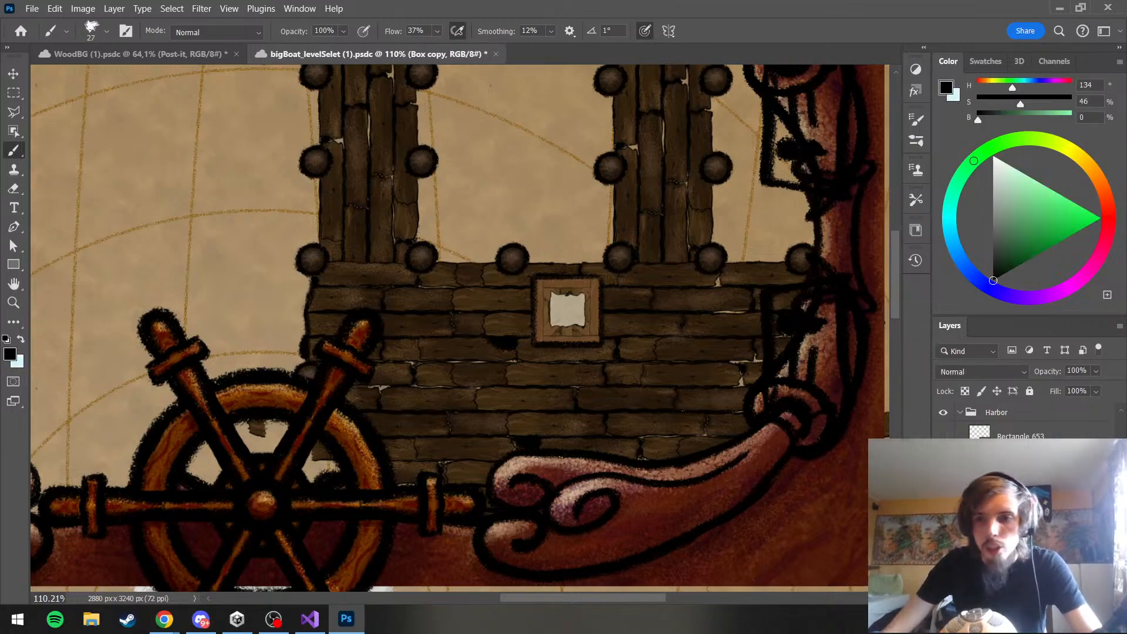
key(ctrl+t)
drag(575, 318, 476, 317)
key(ctrl+z)
key(Escape)
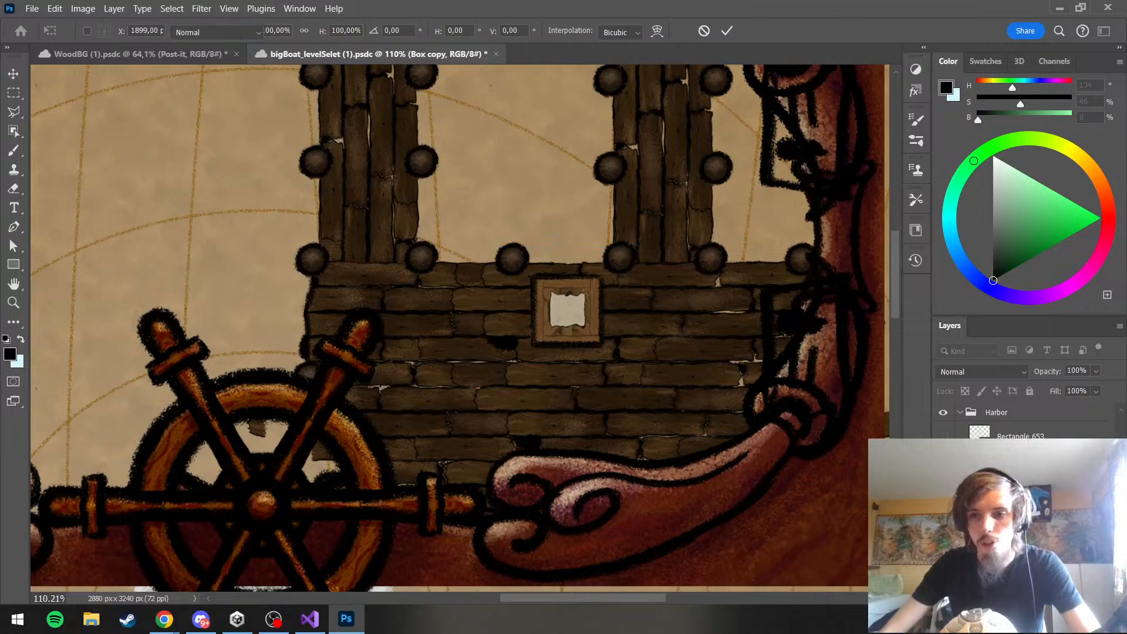
Nest the crate's masked group as BoxInside within a new outer group named Box
click(996, 412)
click(998, 504)
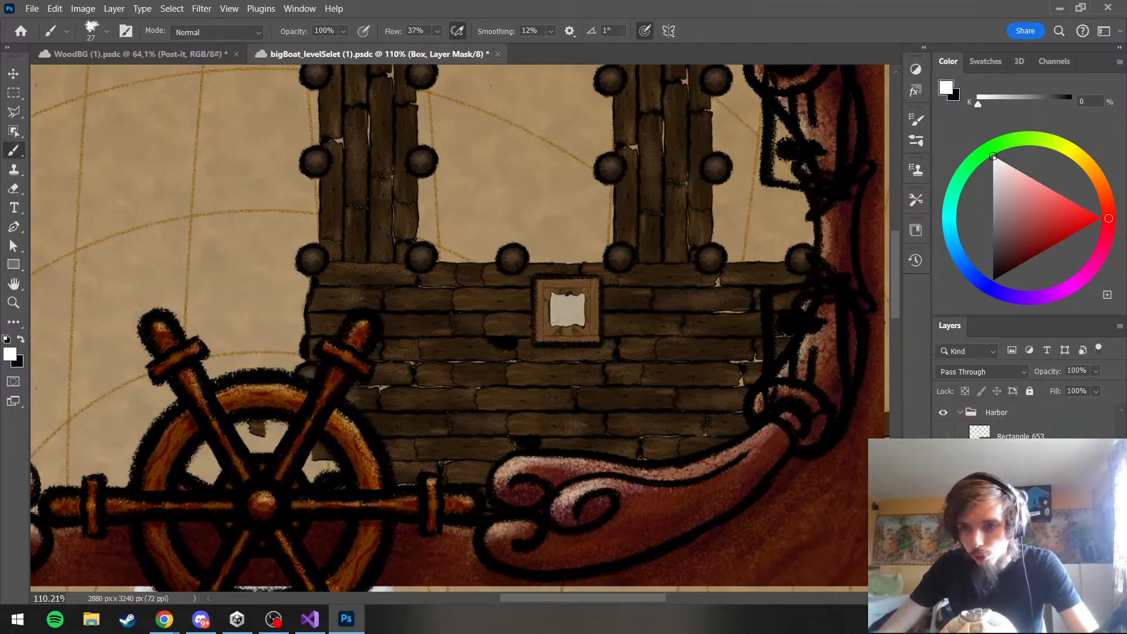
click(998, 528)
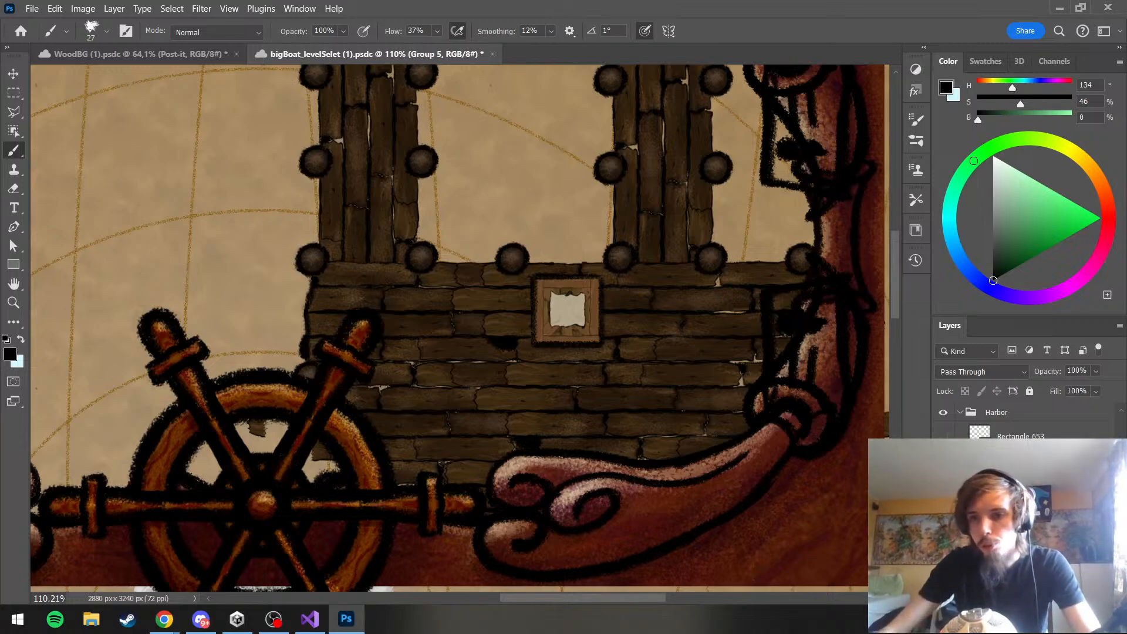
key(Return)
click(1007, 528)
key(space)
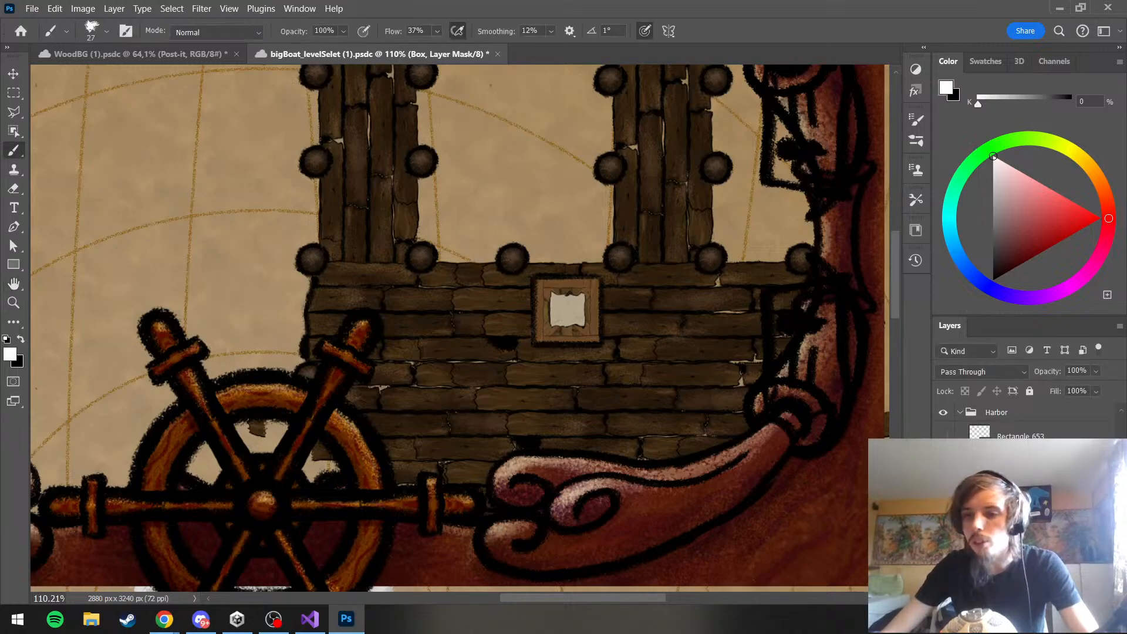
key(ctrl+z)
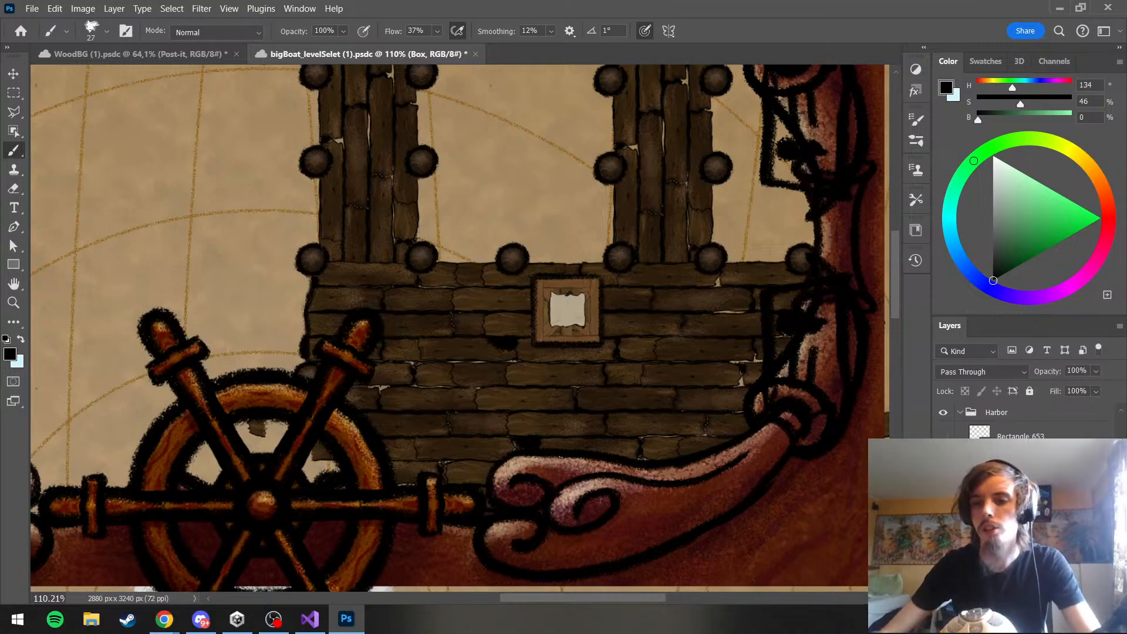
click(1016, 517)
click(1005, 517)
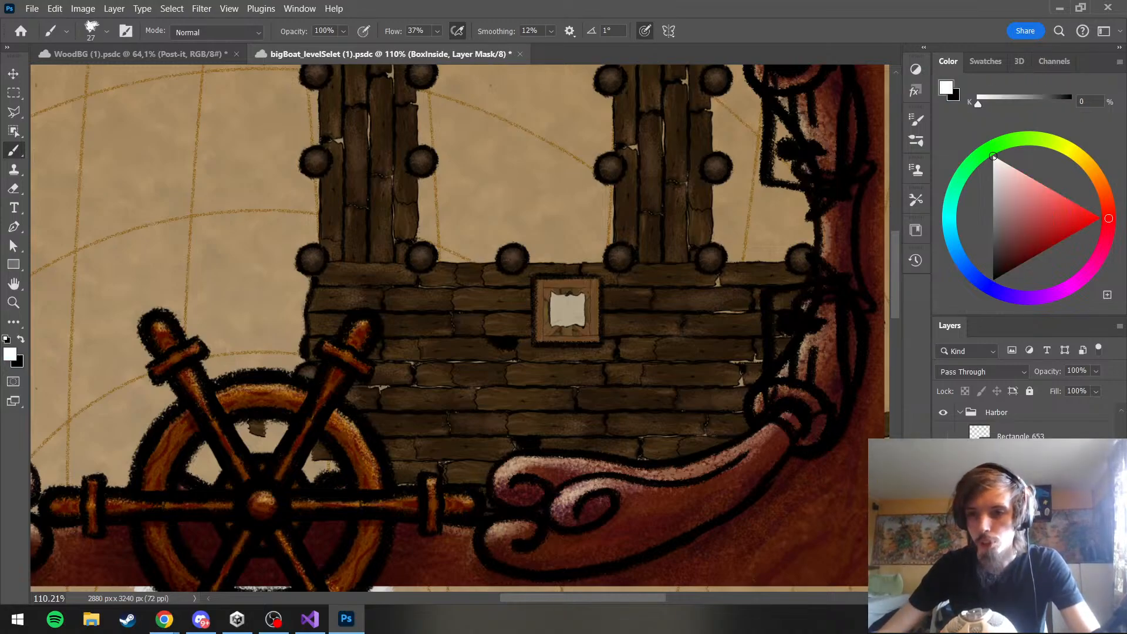
click(1021, 537)
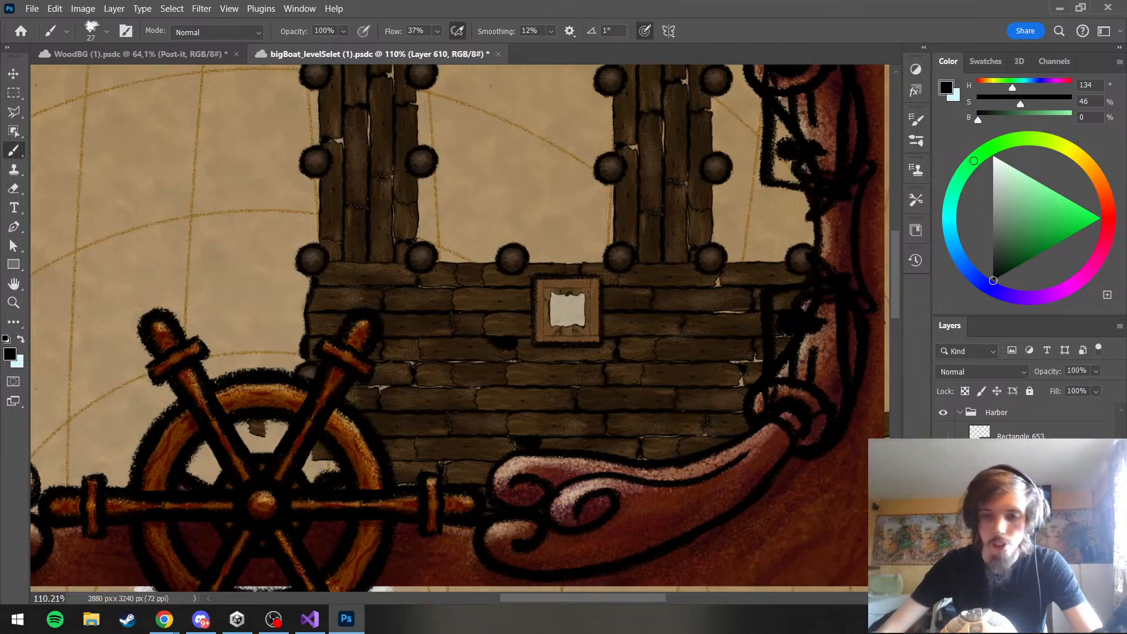
click(1015, 516)
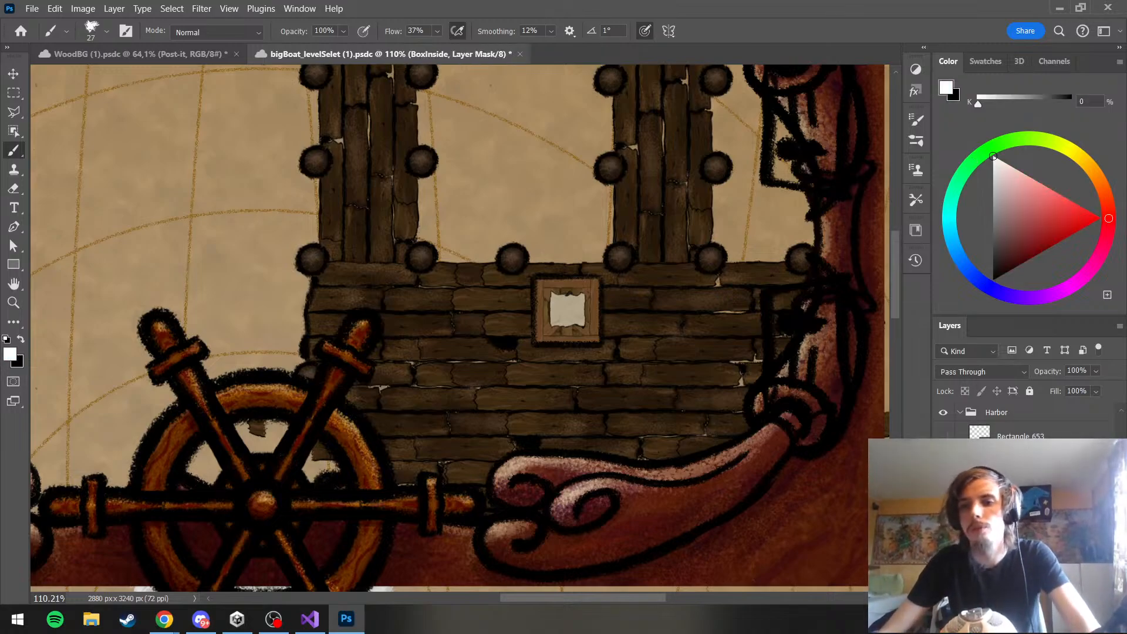
Duplicate the Box group as a merged layer and move the copy beside the original crate, on its left
click(1012, 496)
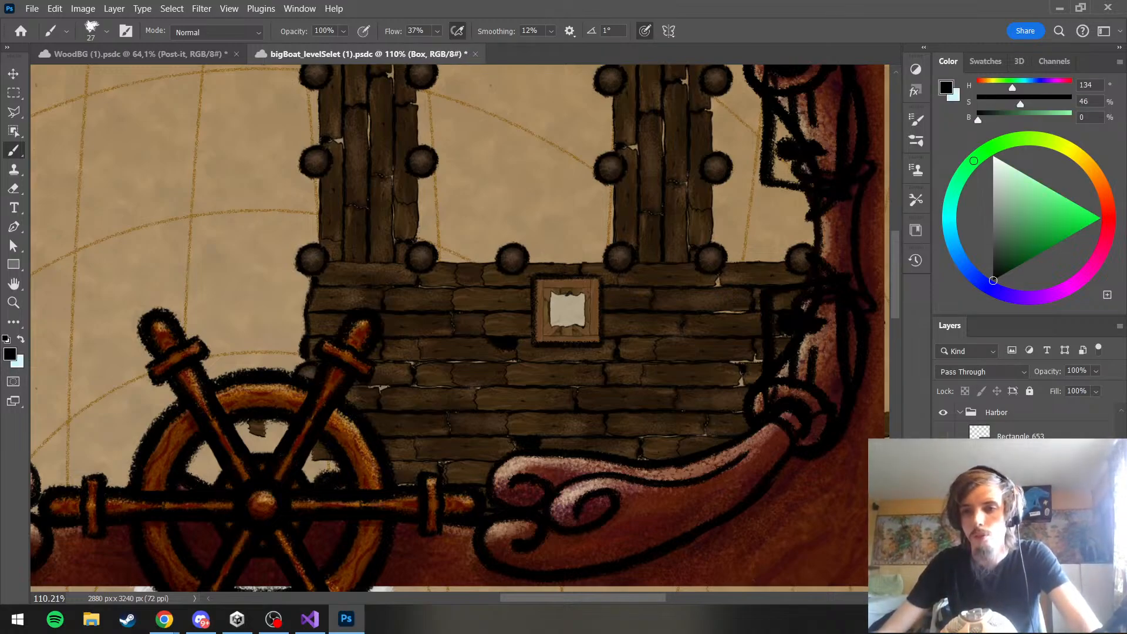
key(ctrl+j)
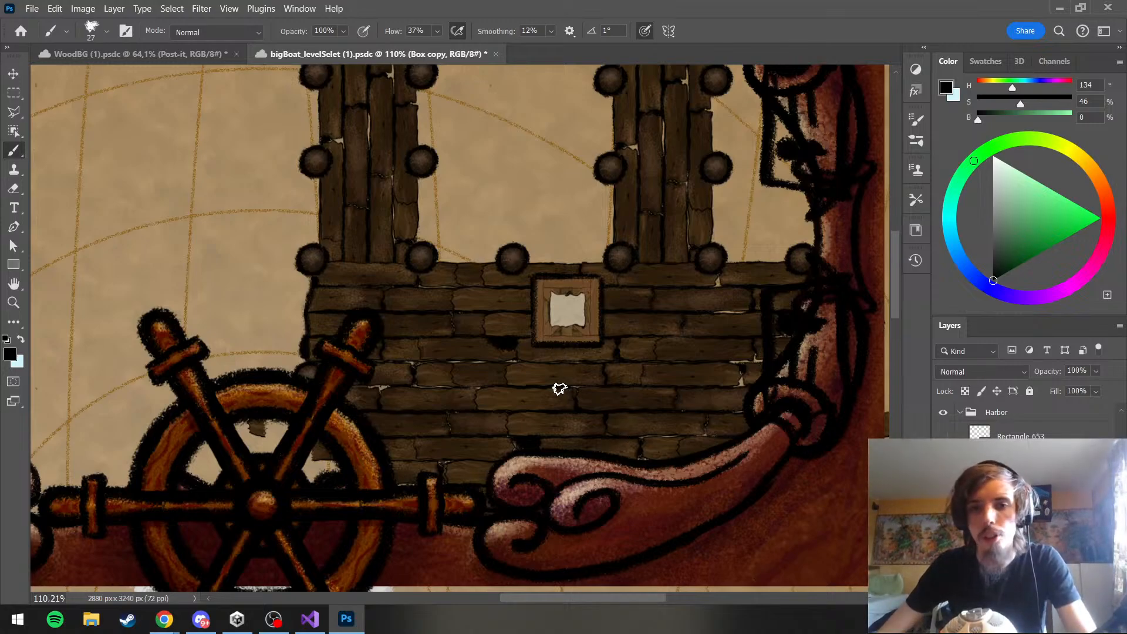
key(ctrl+t)
drag(549, 332, 438, 341)
key(Return)
key(b)
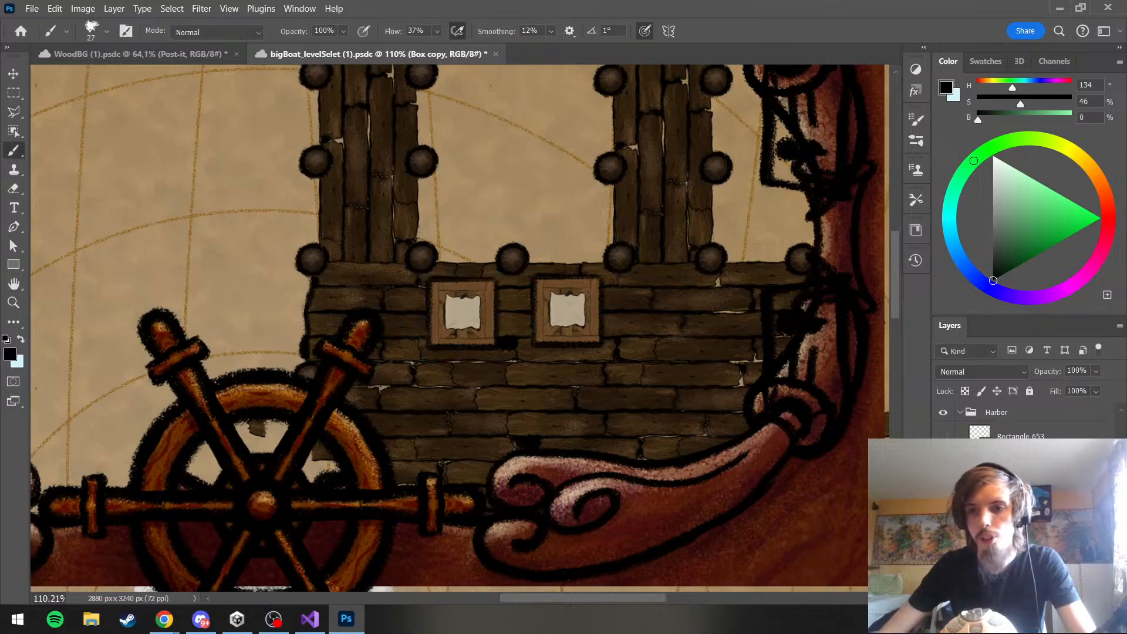
Duplicate the copied crate and place the new one directly below the original crate on the dock
key(ctrl+j)
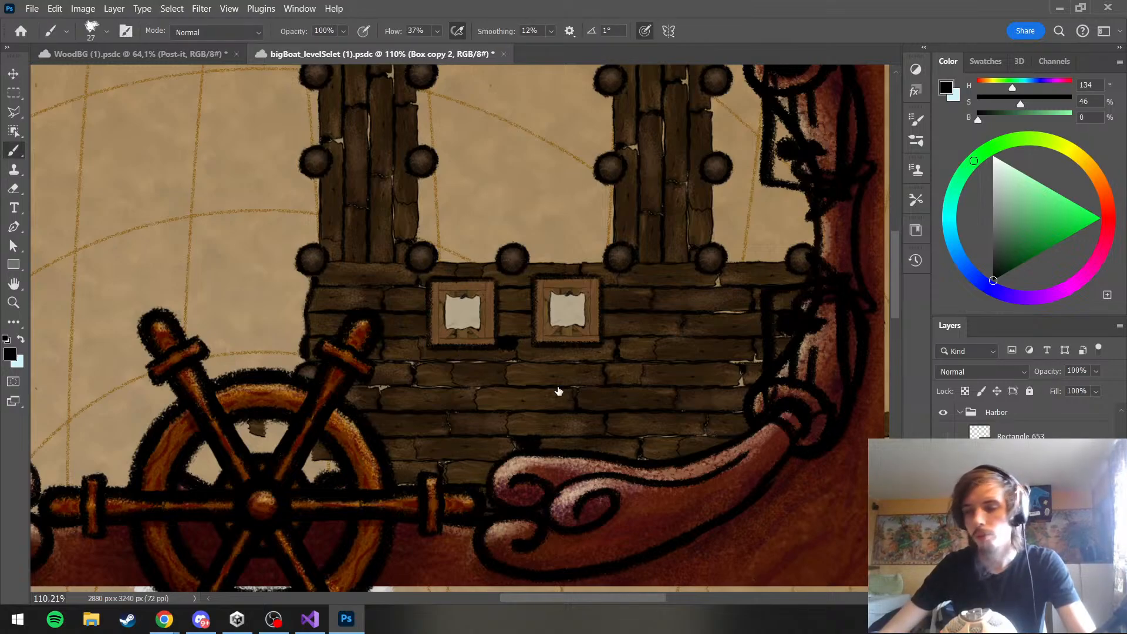
key(ctrl+t)
mouse_move(470, 316)
mouse_down()
mouse_move(607, 317)
mouse_move(576, 392)
mouse_move(558, 384)
mouse_move(557, 402)
mouse_move(579, 401)
mouse_move(570, 397)
mouse_up()
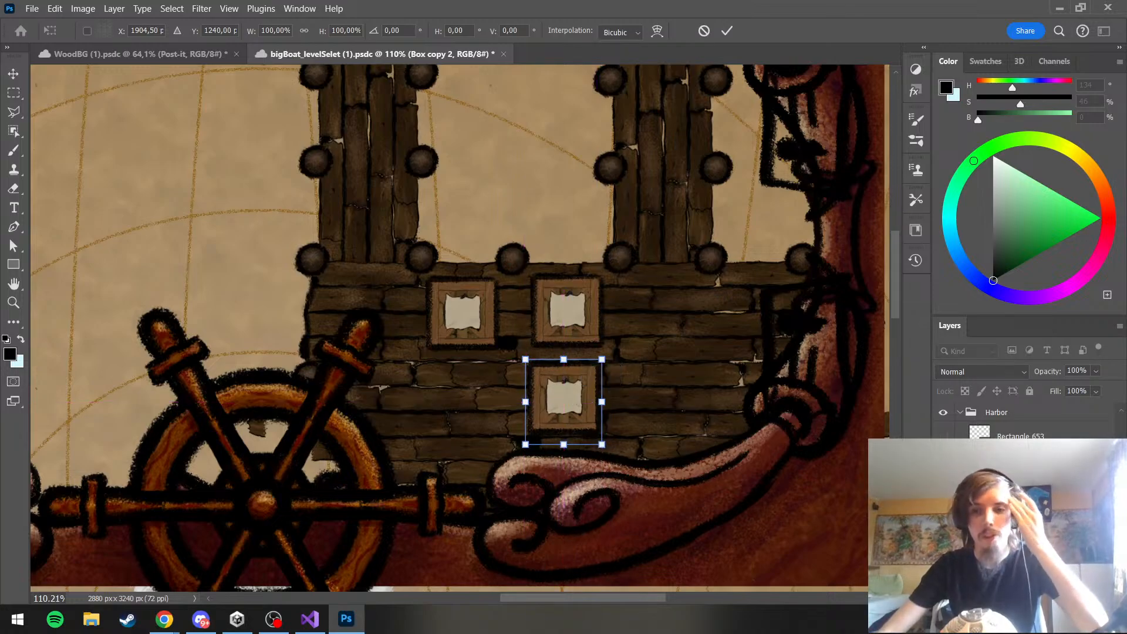
key(Return)
key(b)
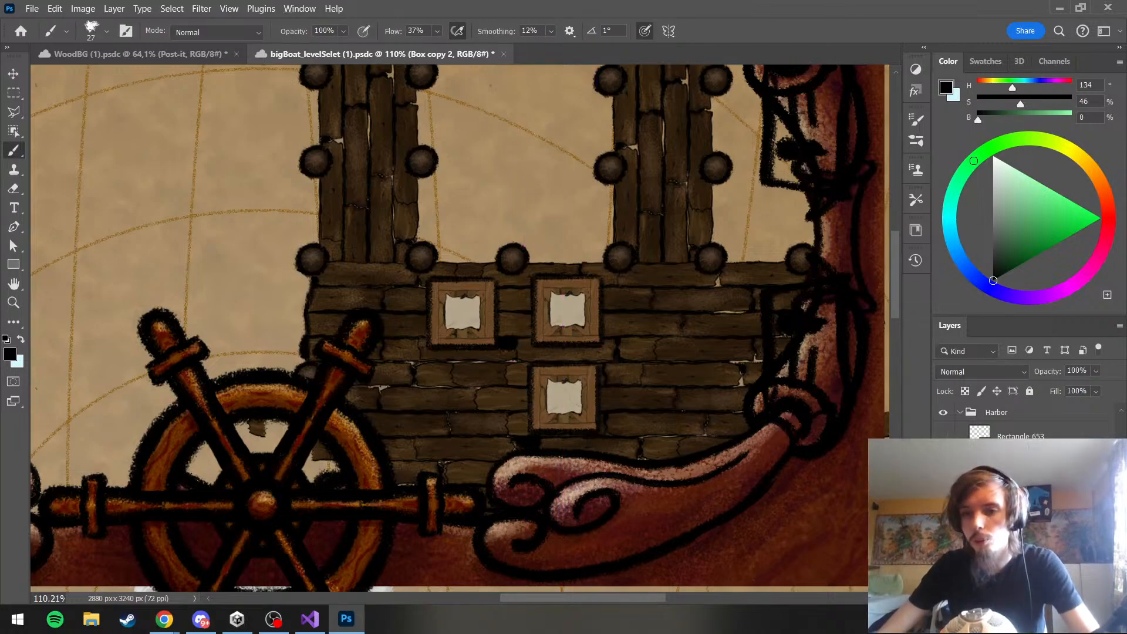
Duplicate the lower crate and place the copy just to its left, completing a second row
key(ctrl+j)
key(ctrl+r)
key(ctrl+t)
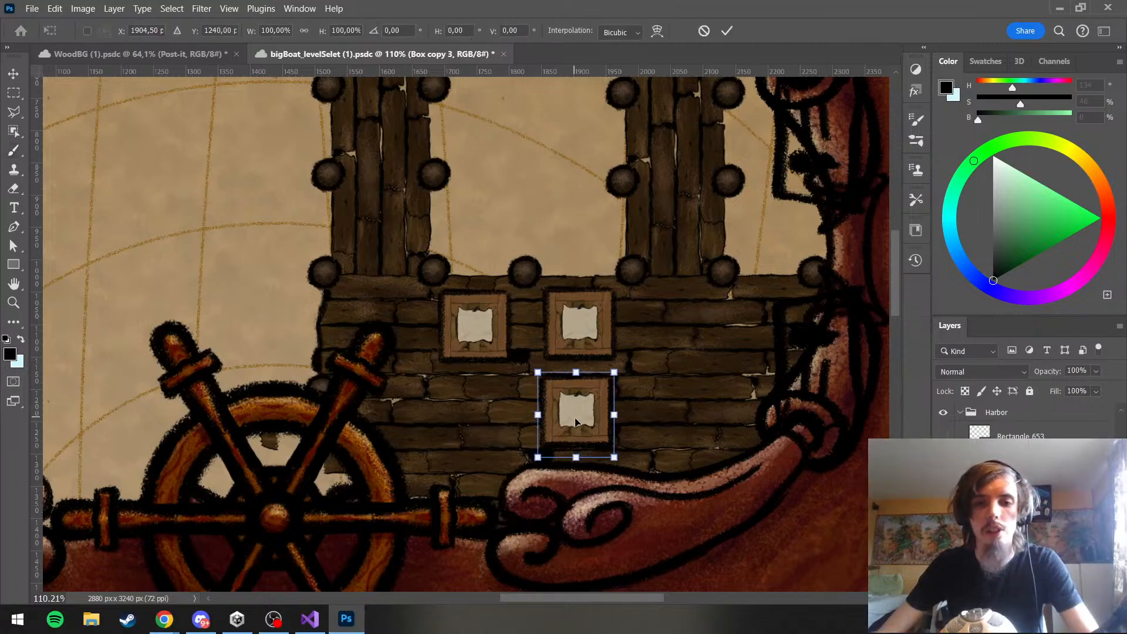
mouse_move(576, 421)
mouse_down()
mouse_move(480, 419)
mouse_move(494, 420)
mouse_up()
key(Return)
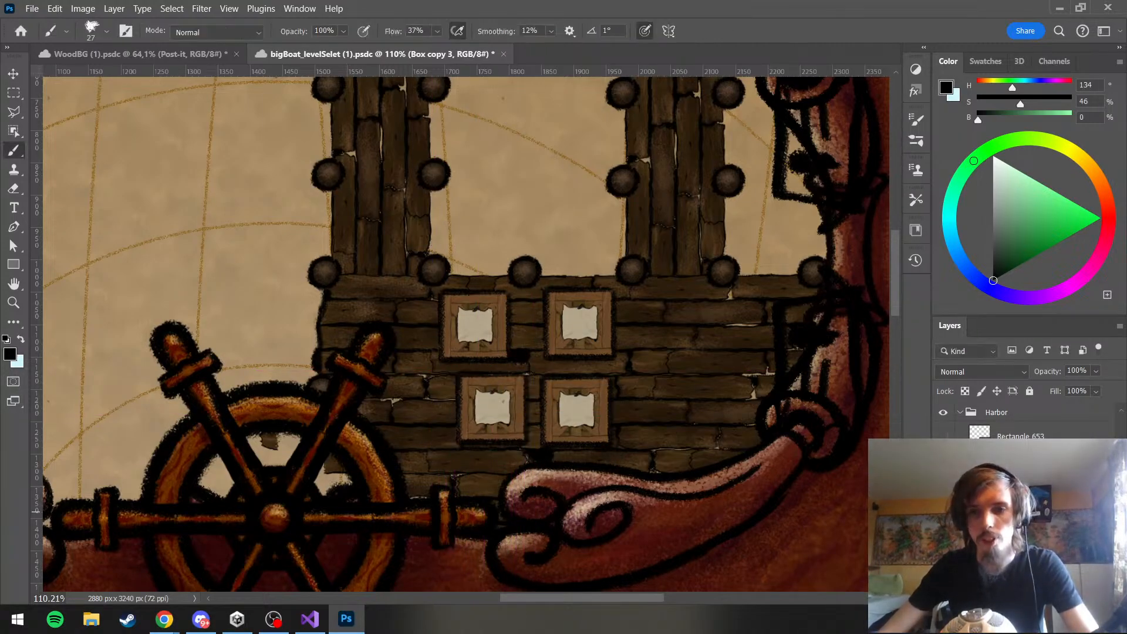
Move the upper-left crate right and slightly down so it sits closer to the other crates
click(1021, 512)
key(ctrl+t)
key(Return)
click(1021, 535)
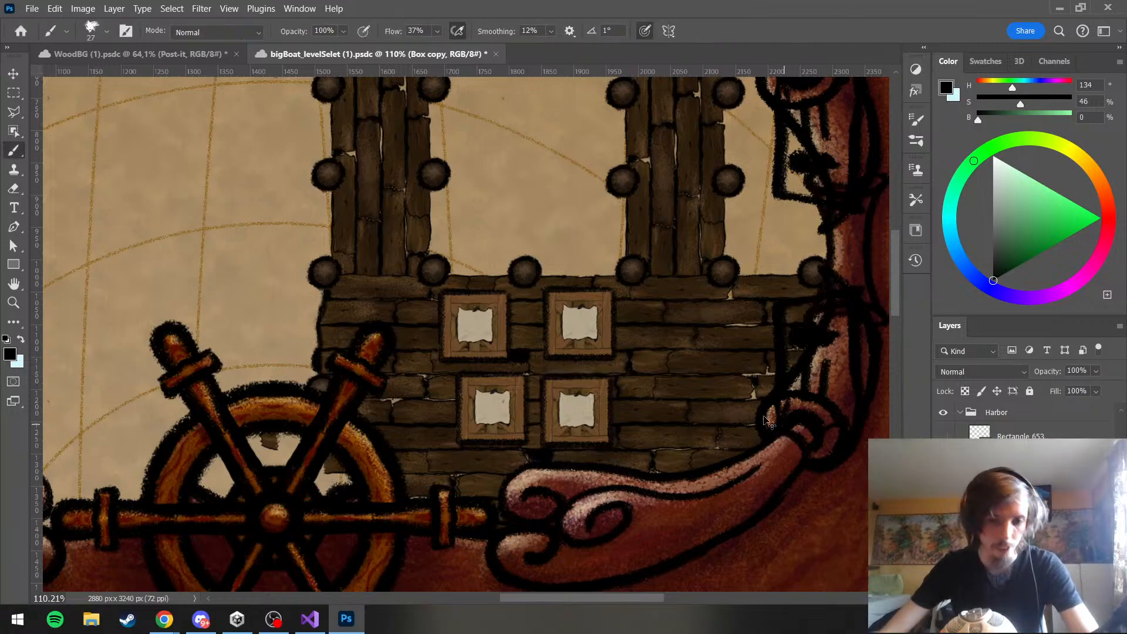
key(ctrl+t)
mouse_move(498, 342)
mouse_down()
mouse_move(537, 353)
mouse_move(527, 353)
mouse_up()
key(Return)
scroll(598, 378, down, 5)
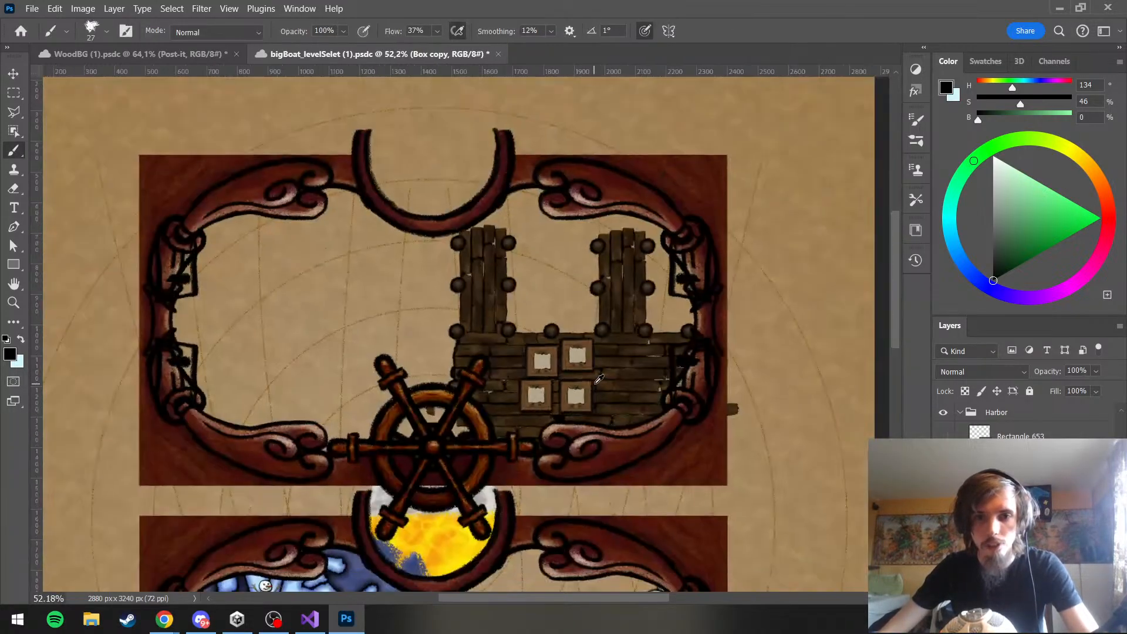
scroll(599, 379, down, 3)
scroll(563, 376, up, 3)
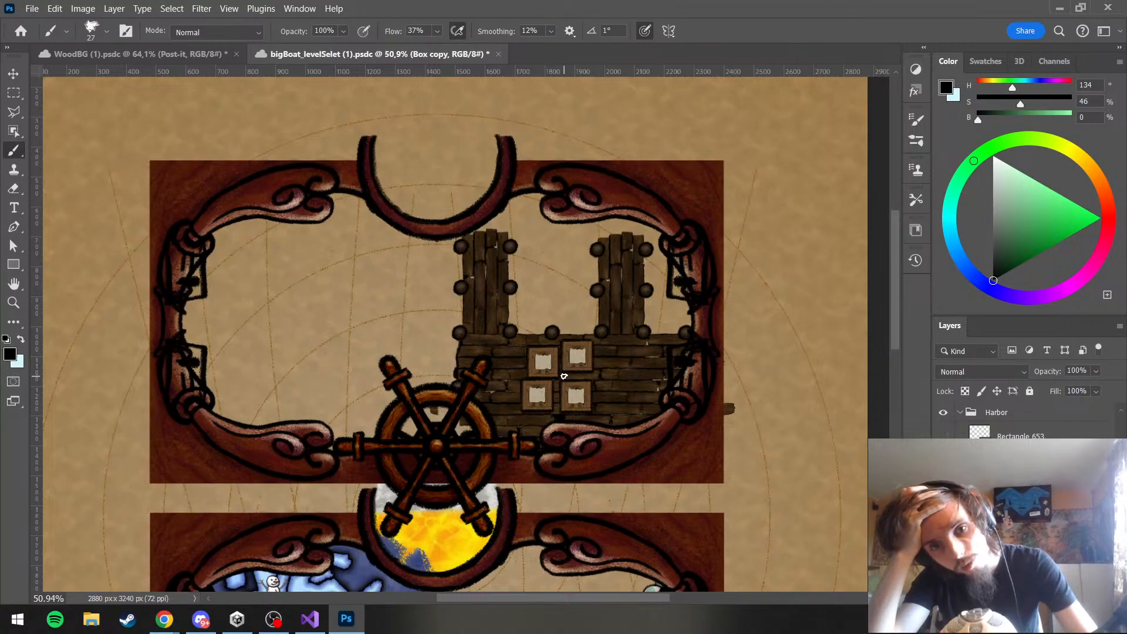
Duplicate a crate and place the copy on the dock's right half, apart from the existing cluster
scroll(564, 376, up, 3)
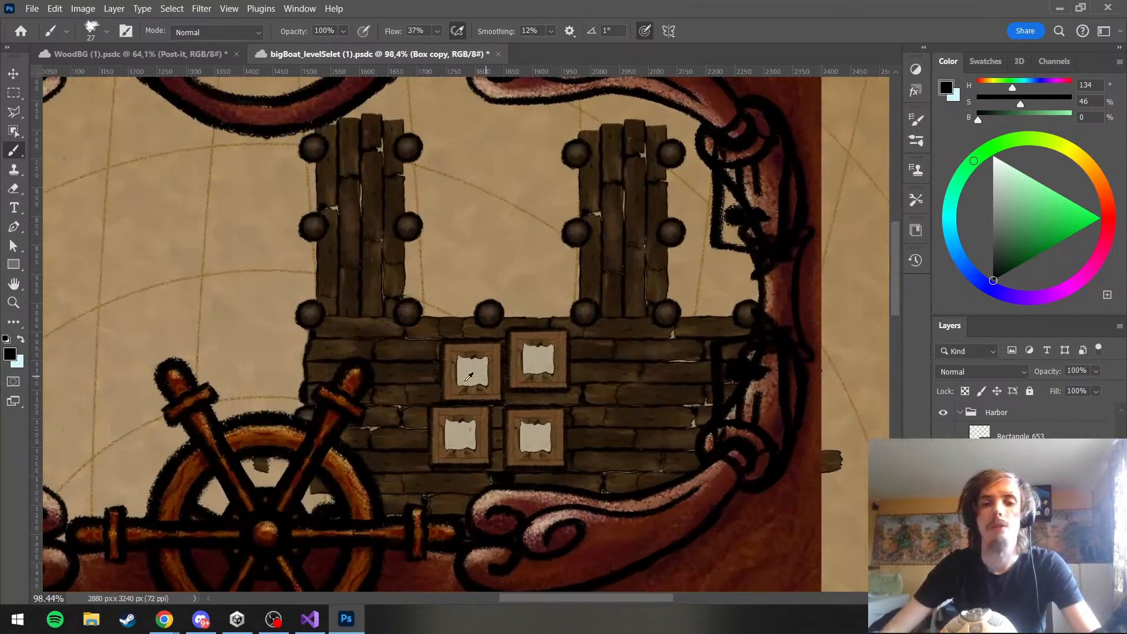
scroll(469, 376, up, 2)
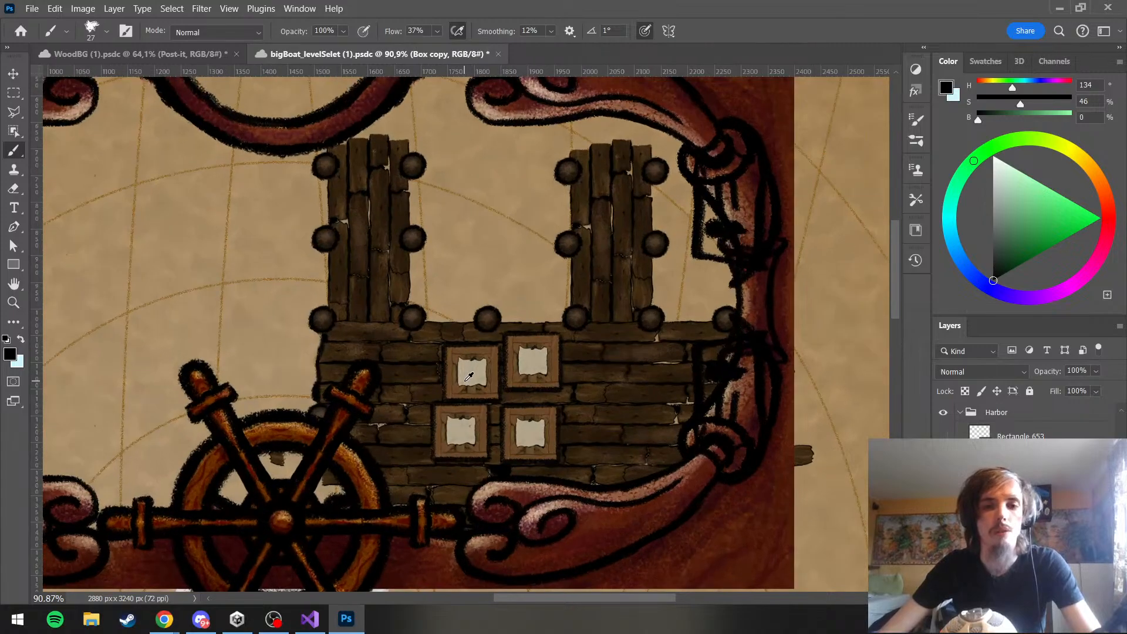
key(ctrl+j)
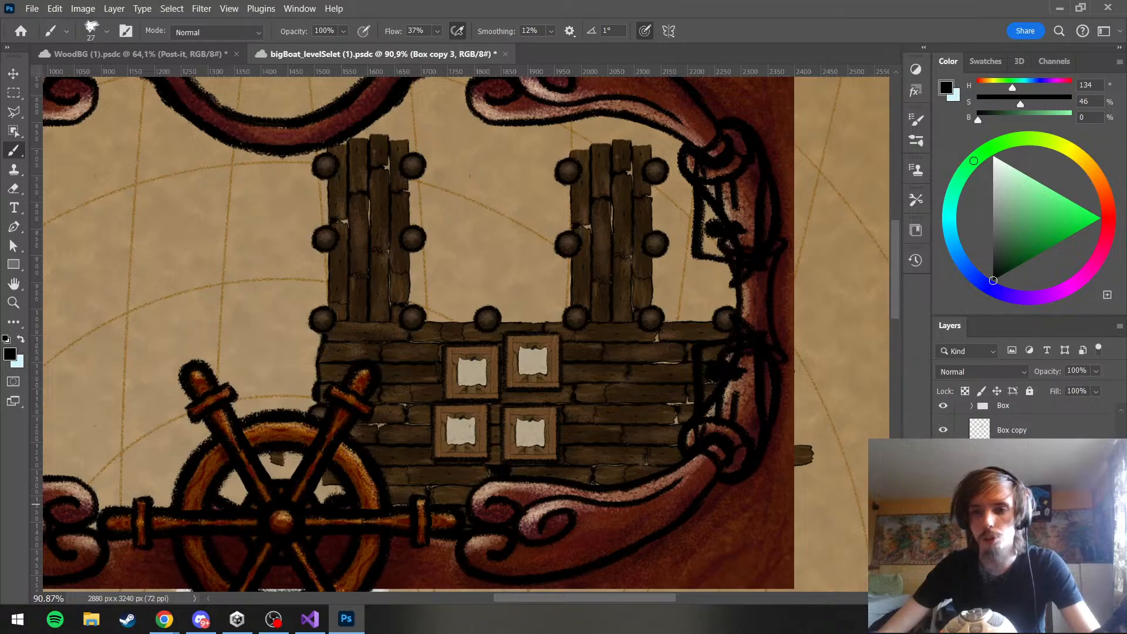
key(ctrl+t)
drag(469, 444, 658, 382)
key(Return)
key(b)
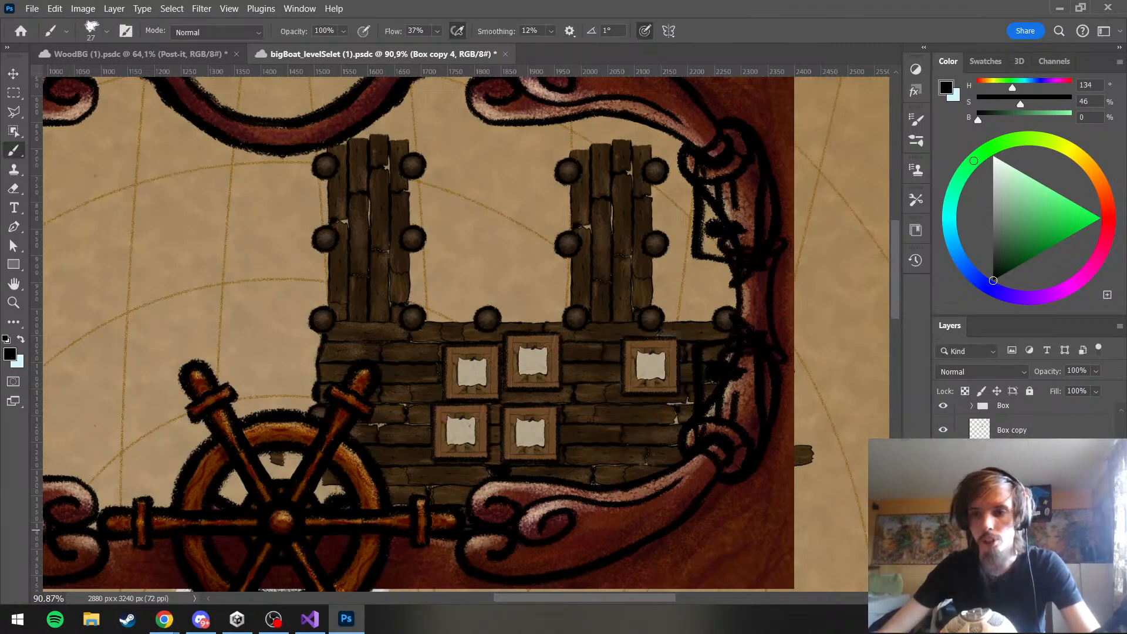
Duplicate the new right-hand crate and offset the copy right and slightly up, partly under the frame's rope ornament
key(ctrl+j)
key(ctrl+t)
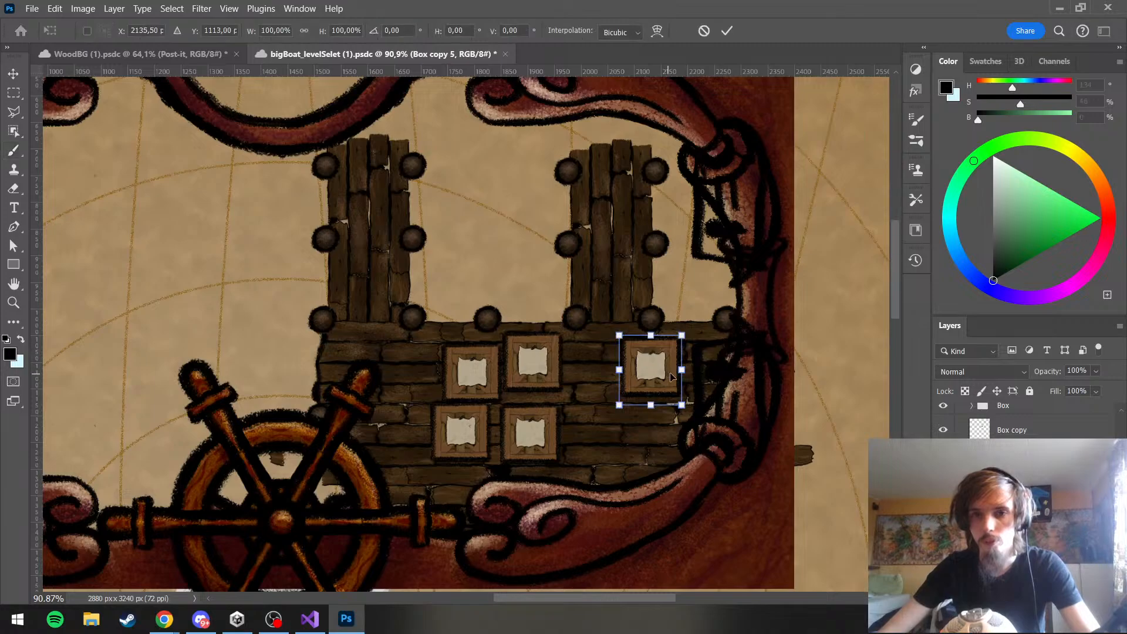
drag(669, 374, 729, 355)
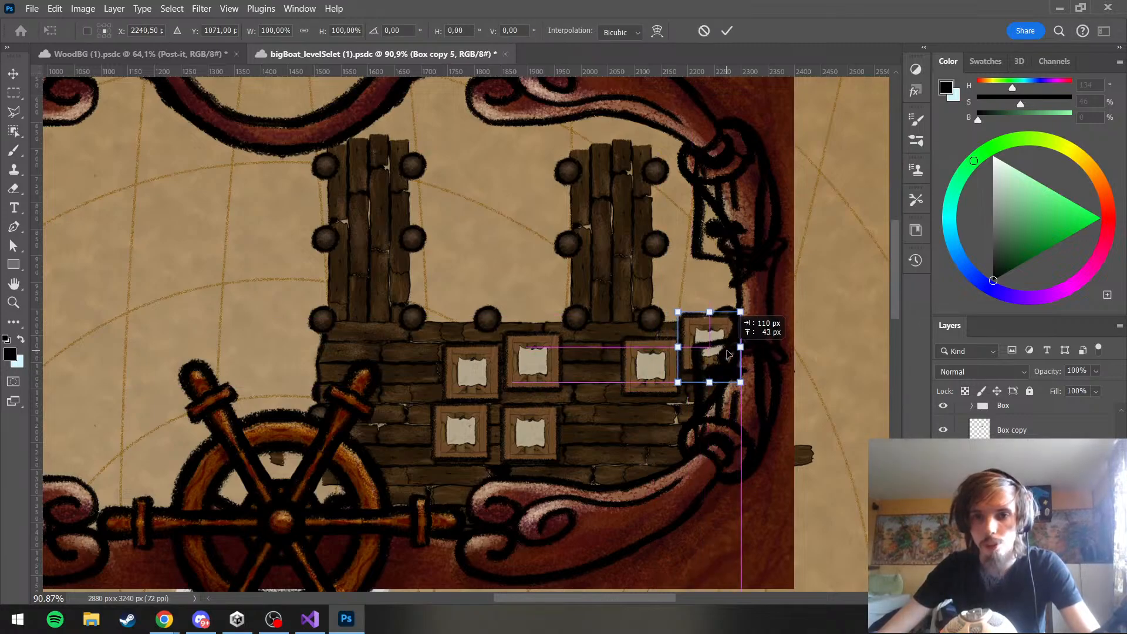
key(Return)
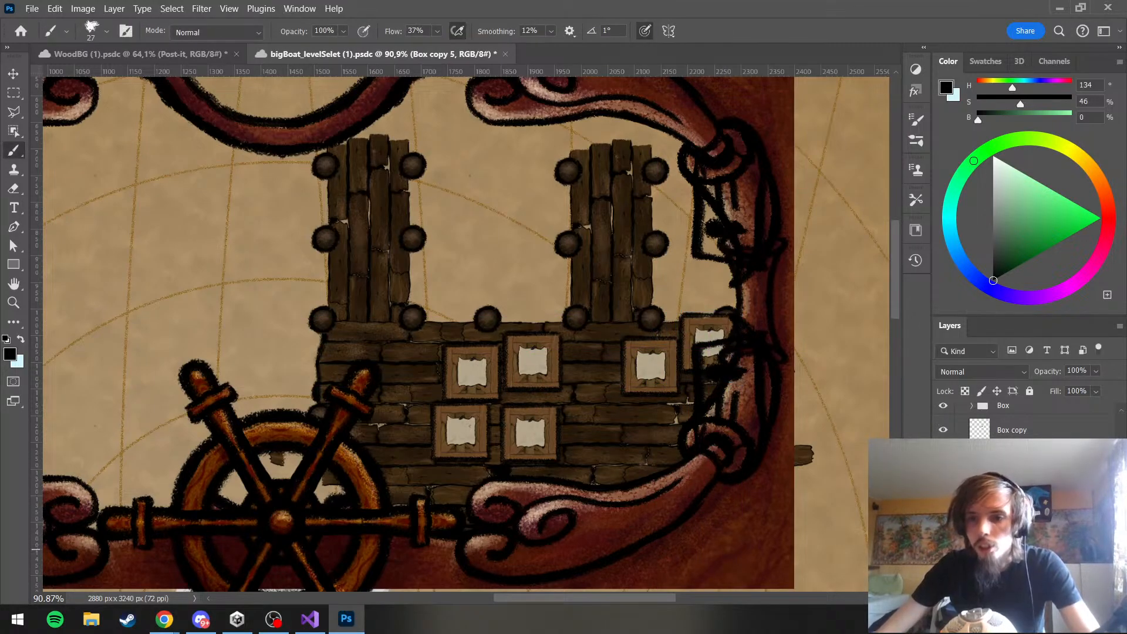
Duplicate the crate at the dock's upper-right corner and place the copy lower down, beneath the right-hand pair
key(ctrl+j)
key(ctrl+t)
drag(698, 357, 659, 443)
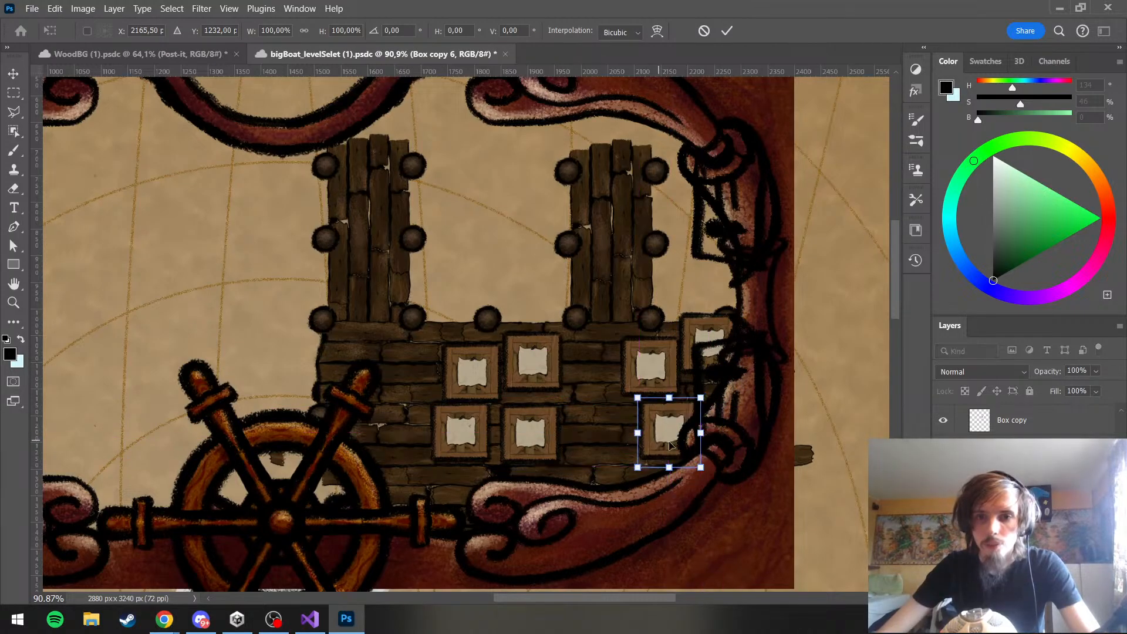
key(Return)
Duplicate another crate and place the copy at the left end of the upper crate row
scroll(1012, 500, down, 2)
click(1012, 534)
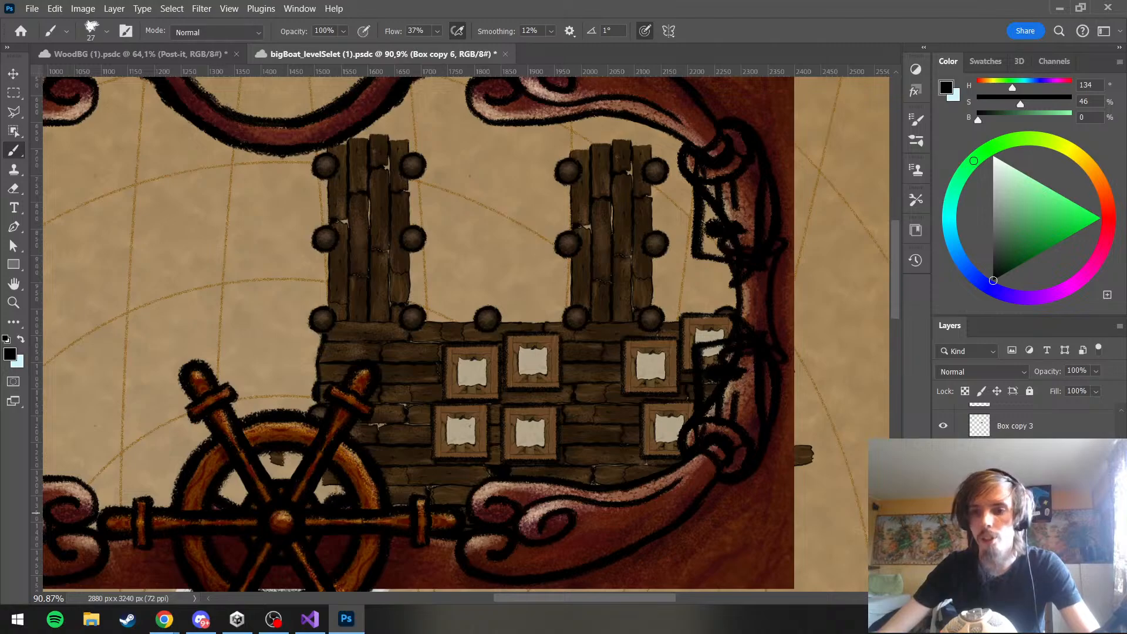
key(ctrl+t)
mouse_move(649, 432)
mouse_down()
mouse_move(434, 429)
mouse_move(343, 364)
mouse_move(370, 378)
mouse_move(411, 369)
mouse_move(411, 357)
mouse_up()
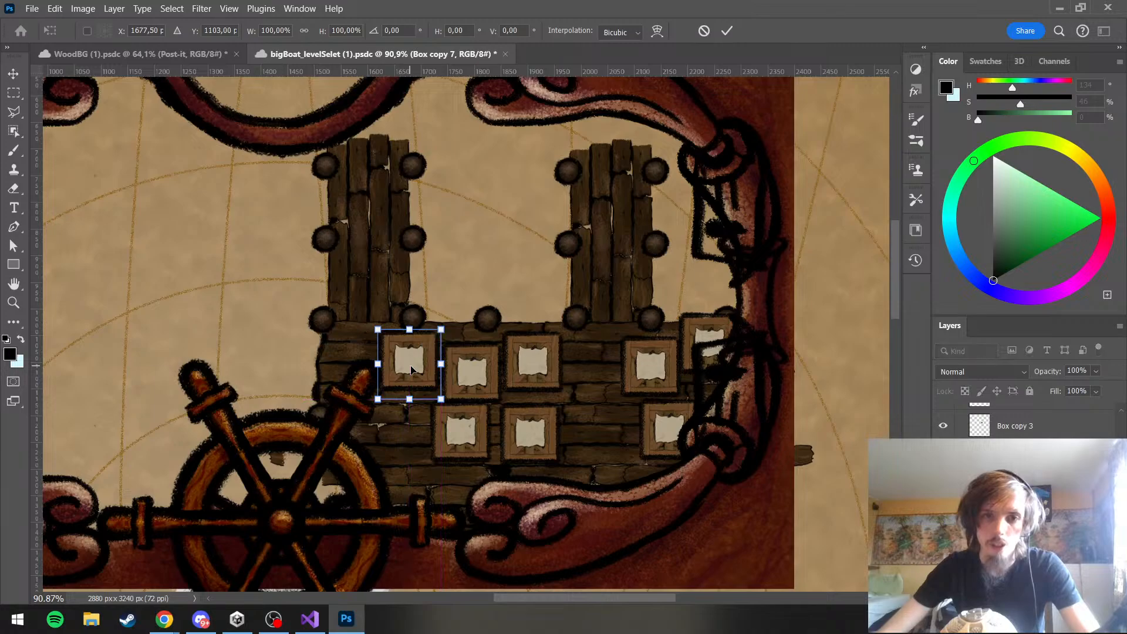
key(Return)
key(b)
scroll(710, 417, down, 5)
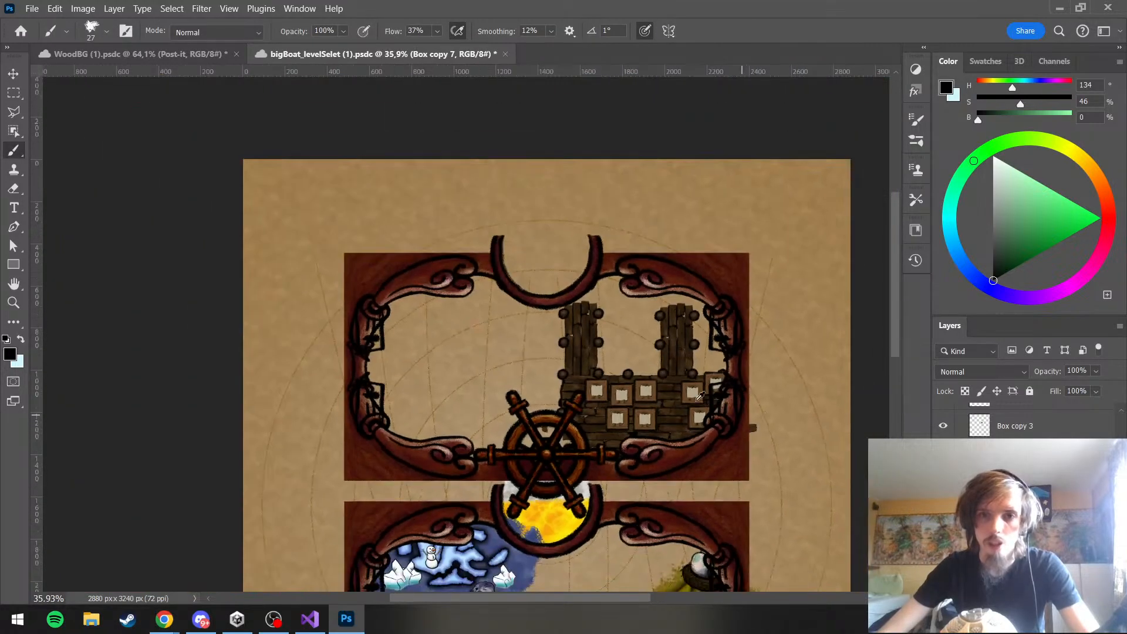
Save the level-select artwork
scroll(568, 355, up, 4)
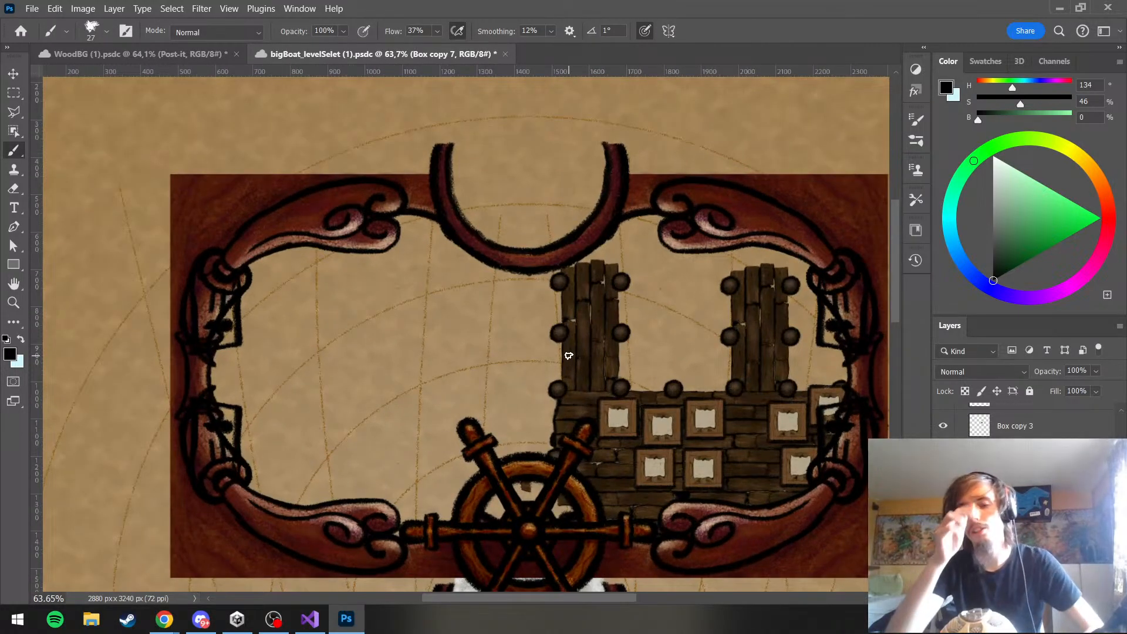
key(ctrl+s)
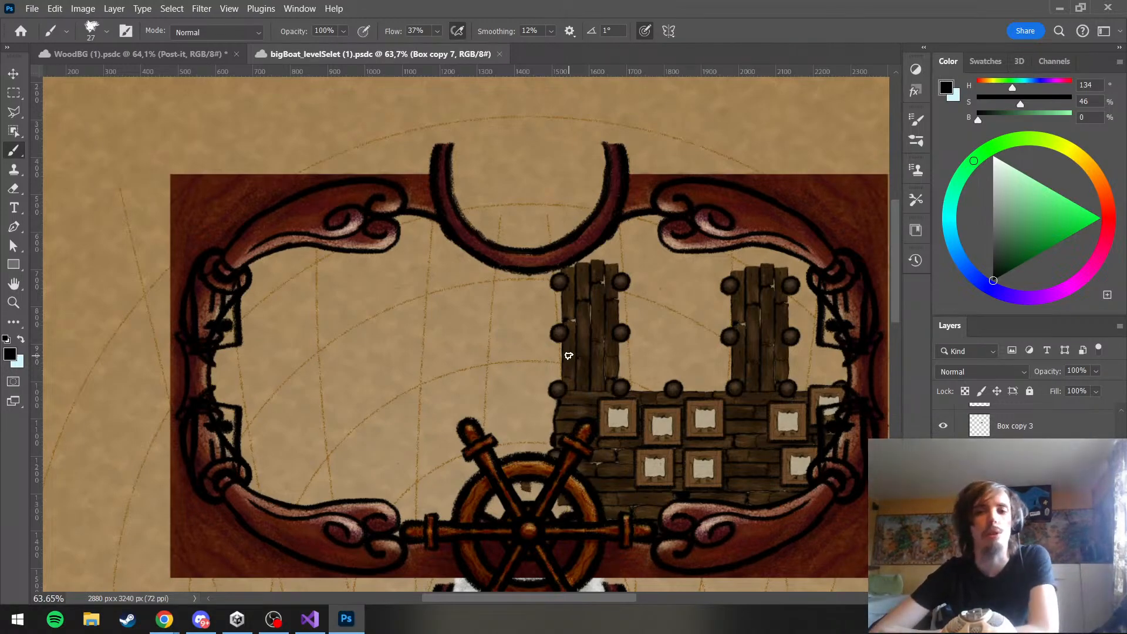
scroll(572, 357, down, 4)
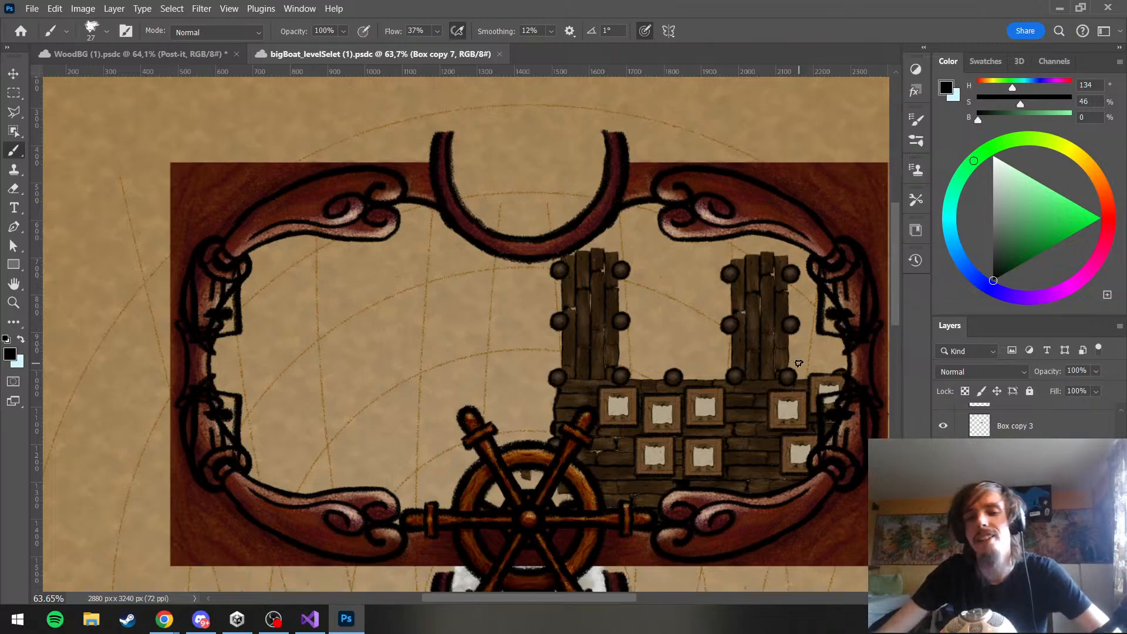
scroll(790, 361, up, 4)
drag(548, 594, 561, 591)
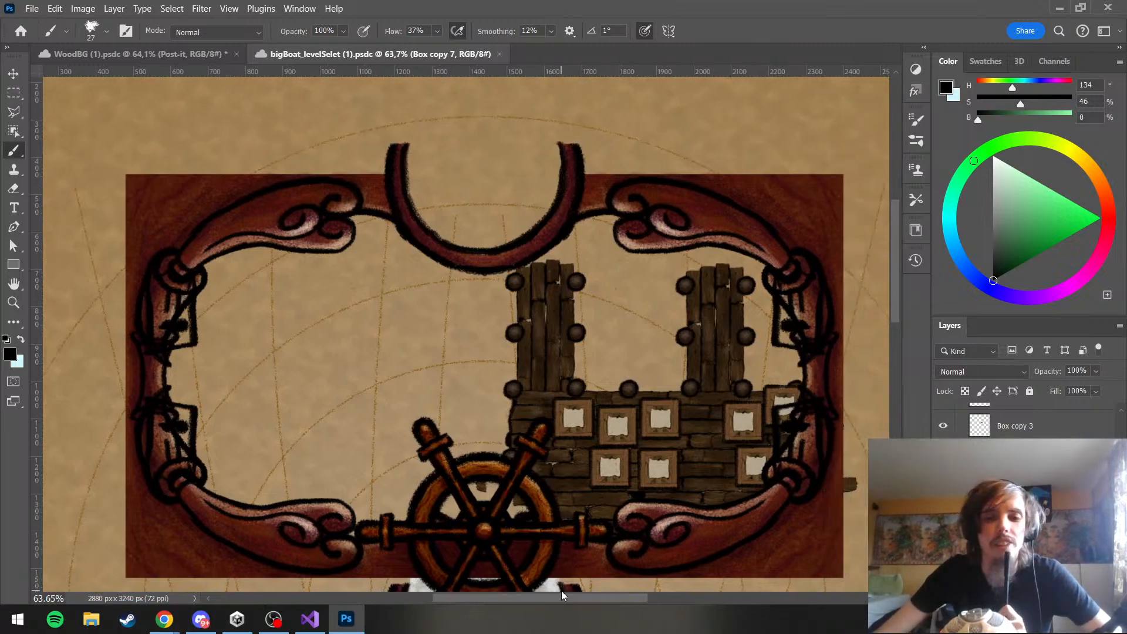
scroll(778, 335, down, 1)
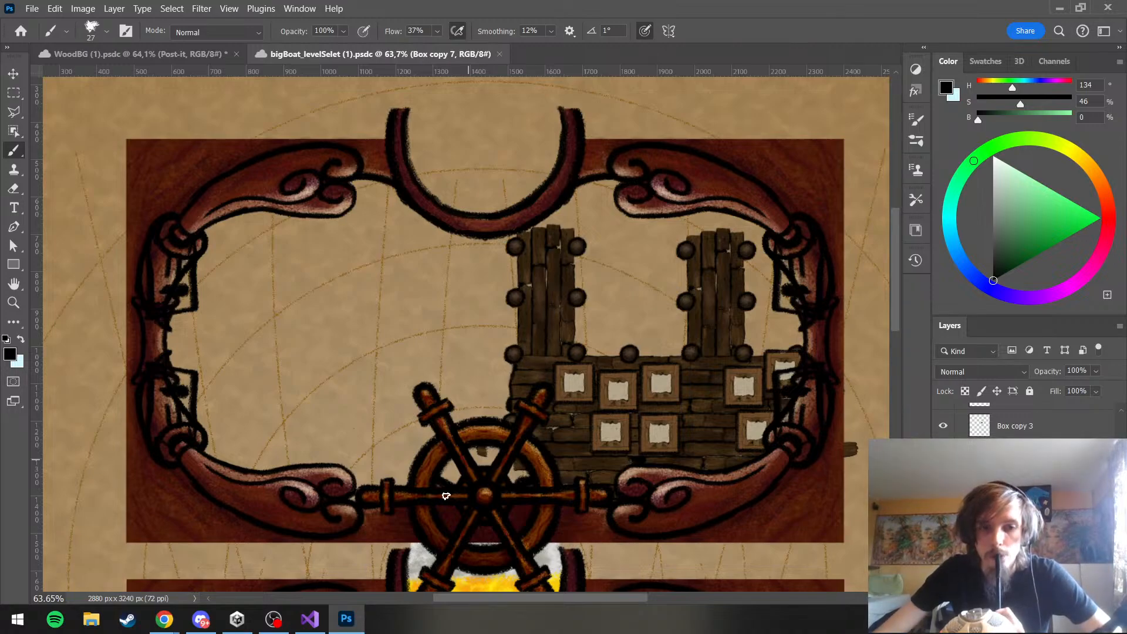
Examine the Box and Harbor groups in the layer stack and check a layer's visibility
mouse_move(304, 628)
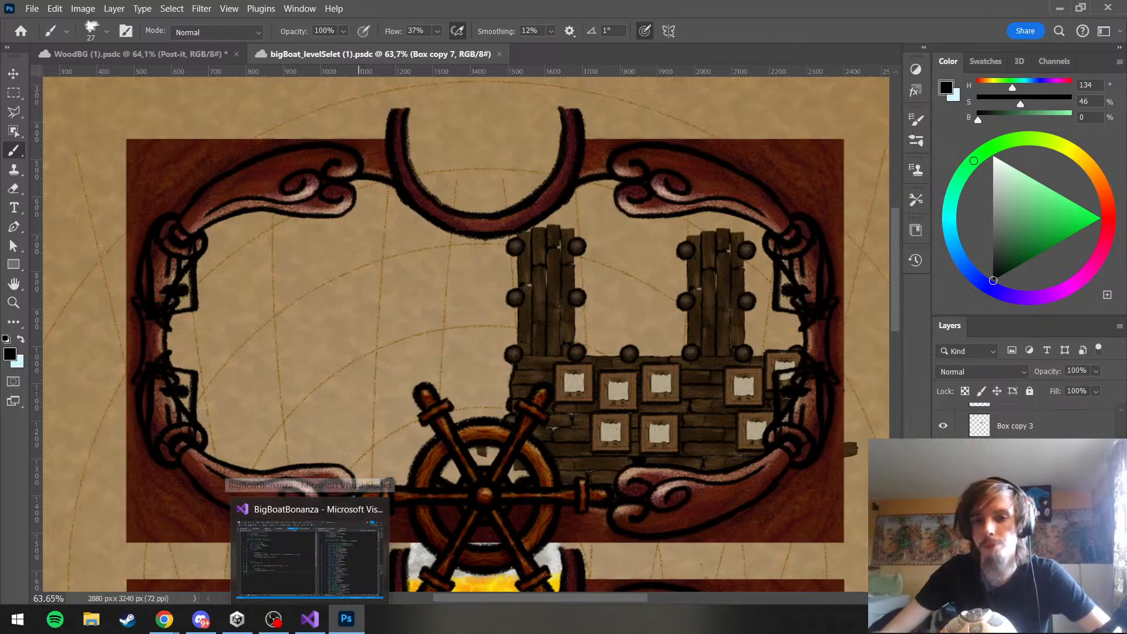
scroll(1022, 499, up, 10)
scroll(1021, 421, up, 1)
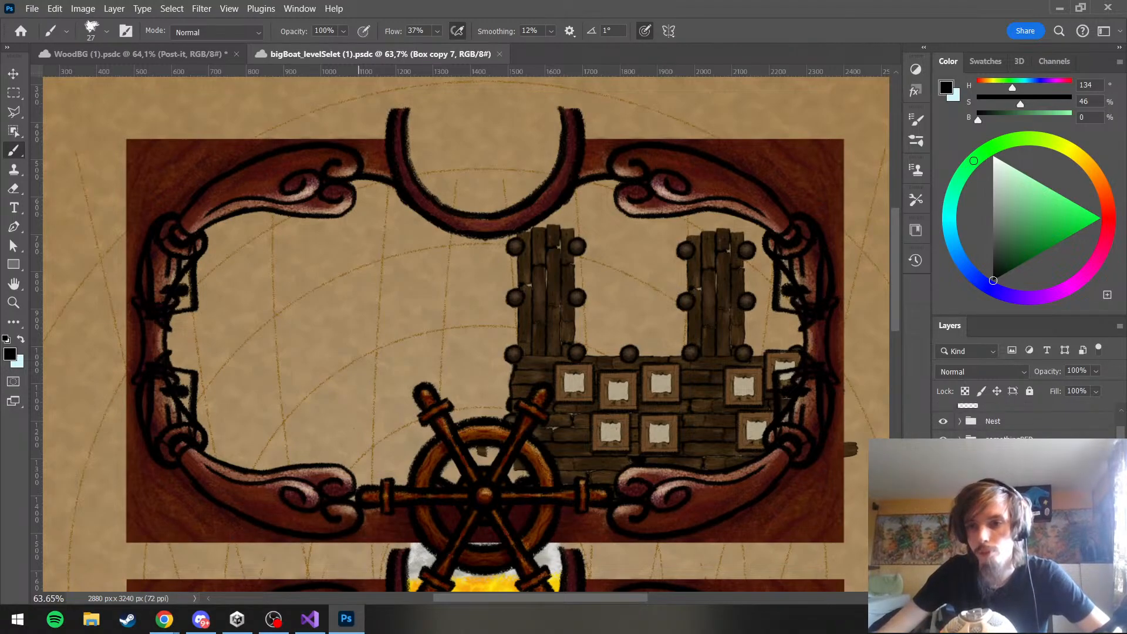
click(998, 529)
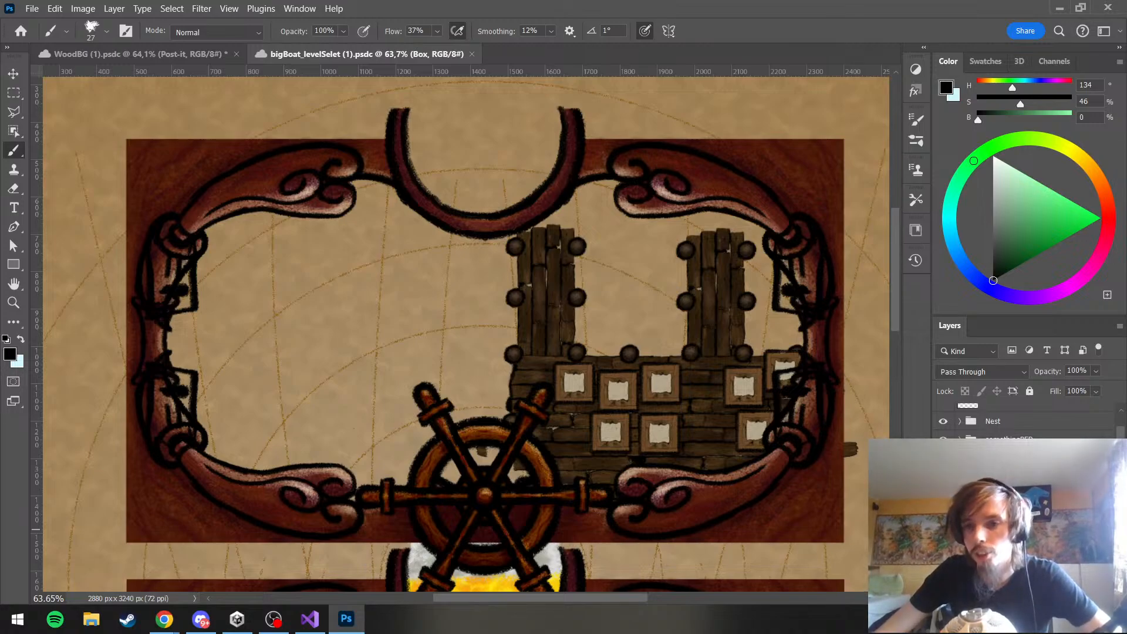
click(998, 483)
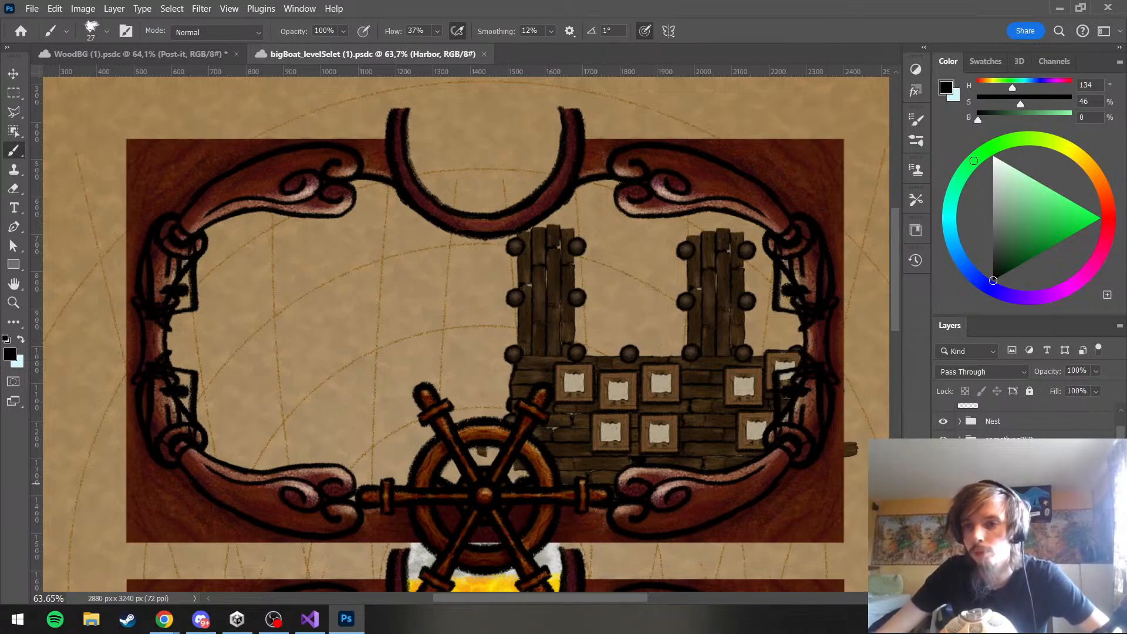
click(960, 480)
click(959, 480)
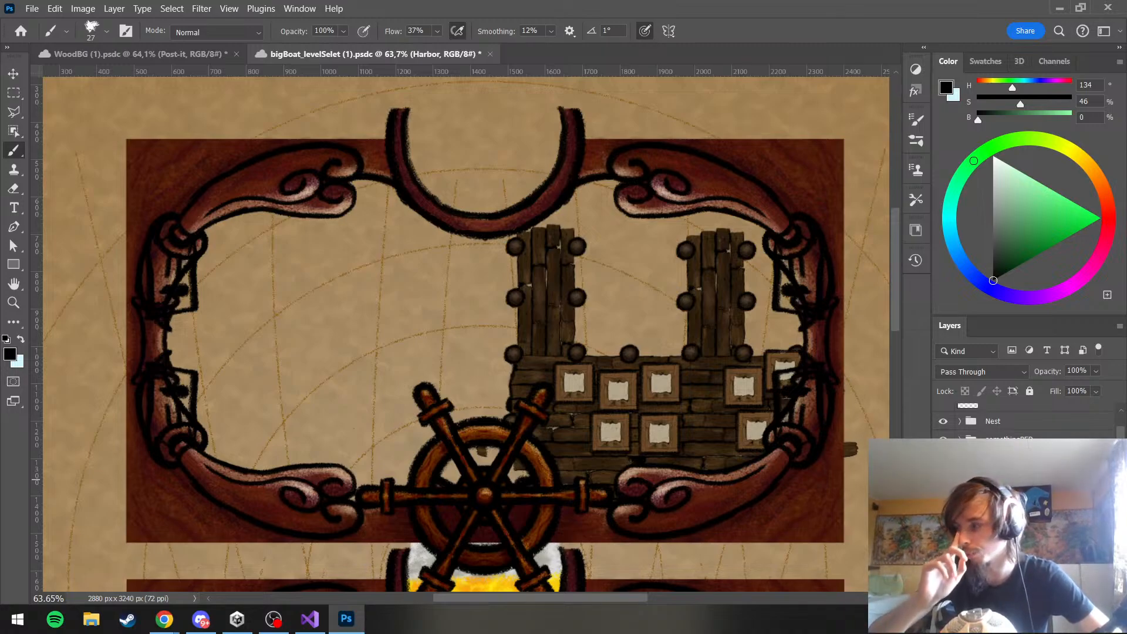
scroll(998, 423, down, 5)
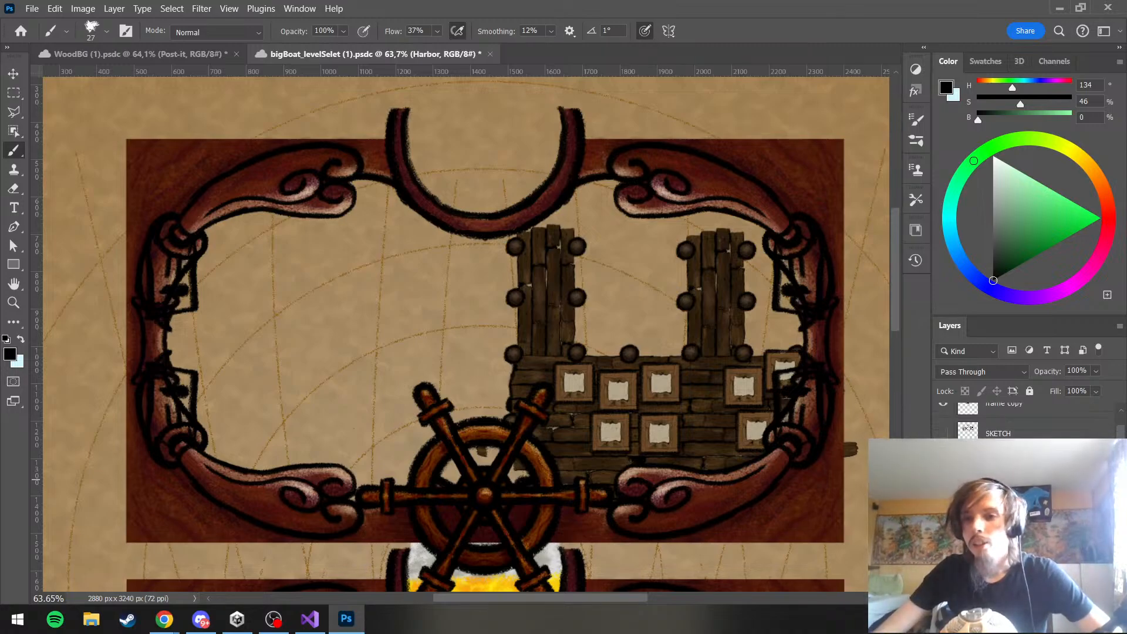
click(944, 509)
click(943, 509)
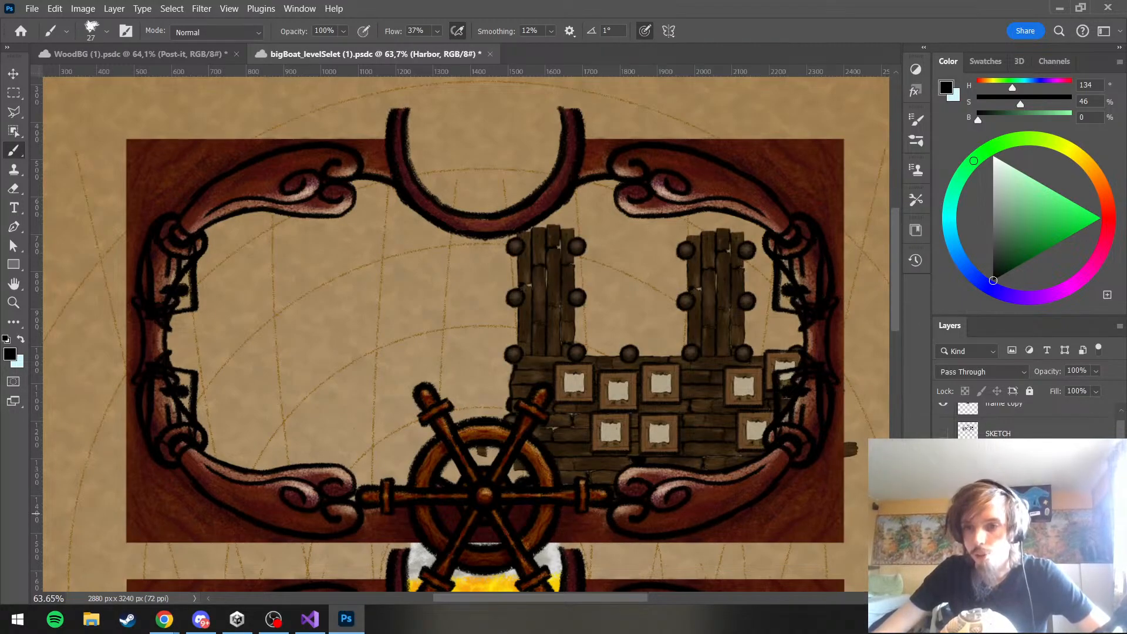
Delete all the crate copy layers and move the remaining Box group out of Harbor to just below Island
scroll(1027, 420, up, 4)
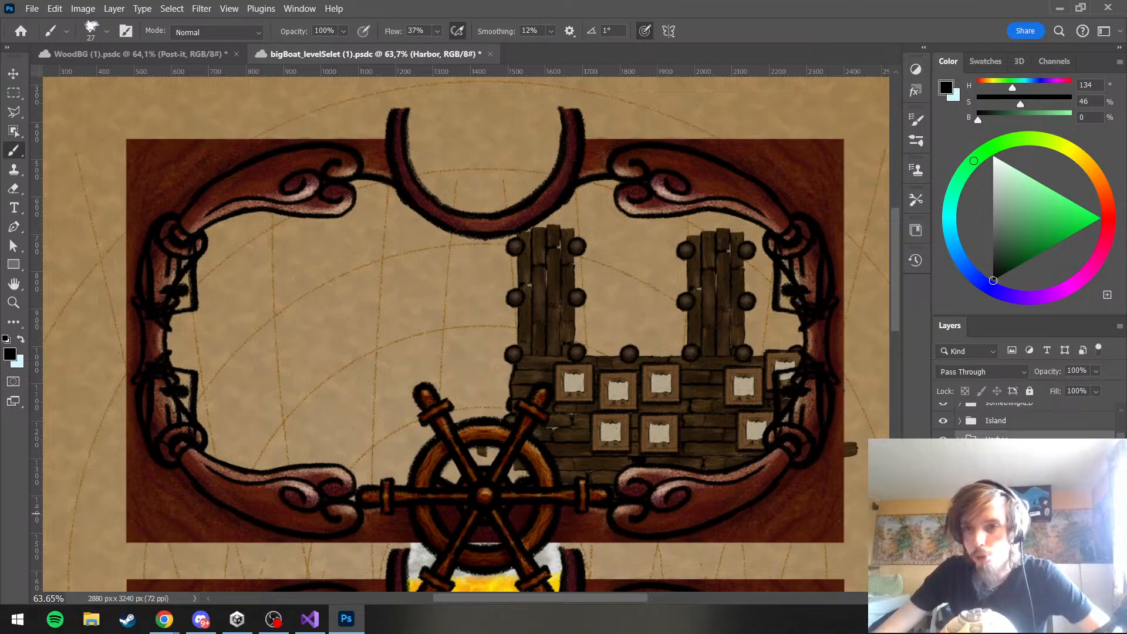
scroll(1028, 420, down, 2)
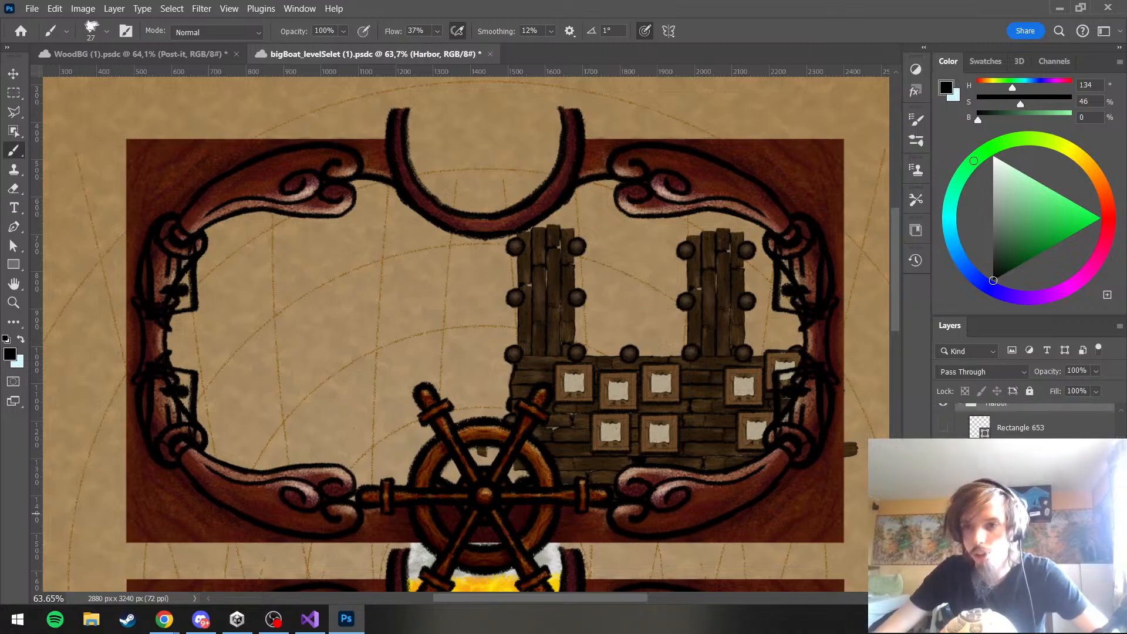
click(1021, 513)
scroll(1022, 488, down, 3)
shift+click(1021, 491)
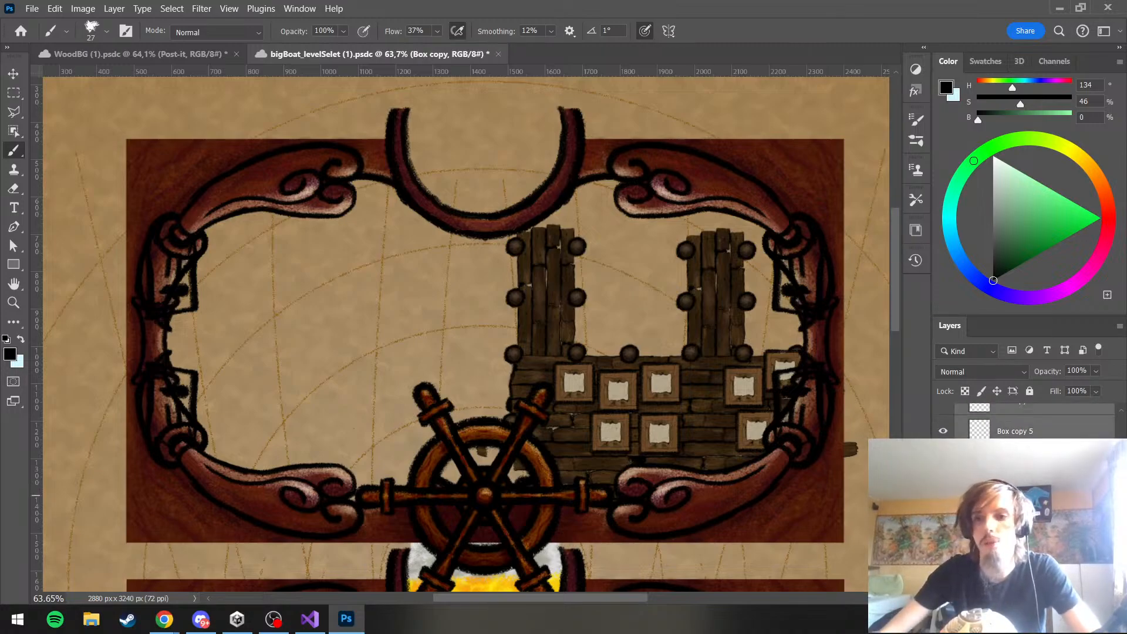
key(Delete)
scroll(1021, 495, up, 3)
scroll(1027, 420, down, 1)
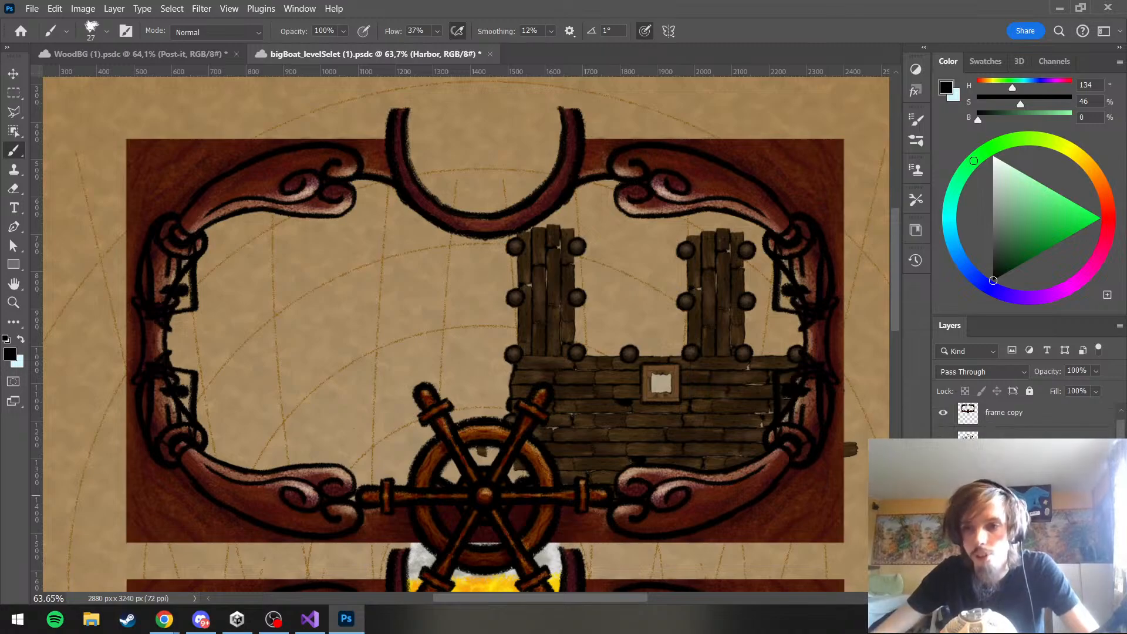
click(1021, 538)
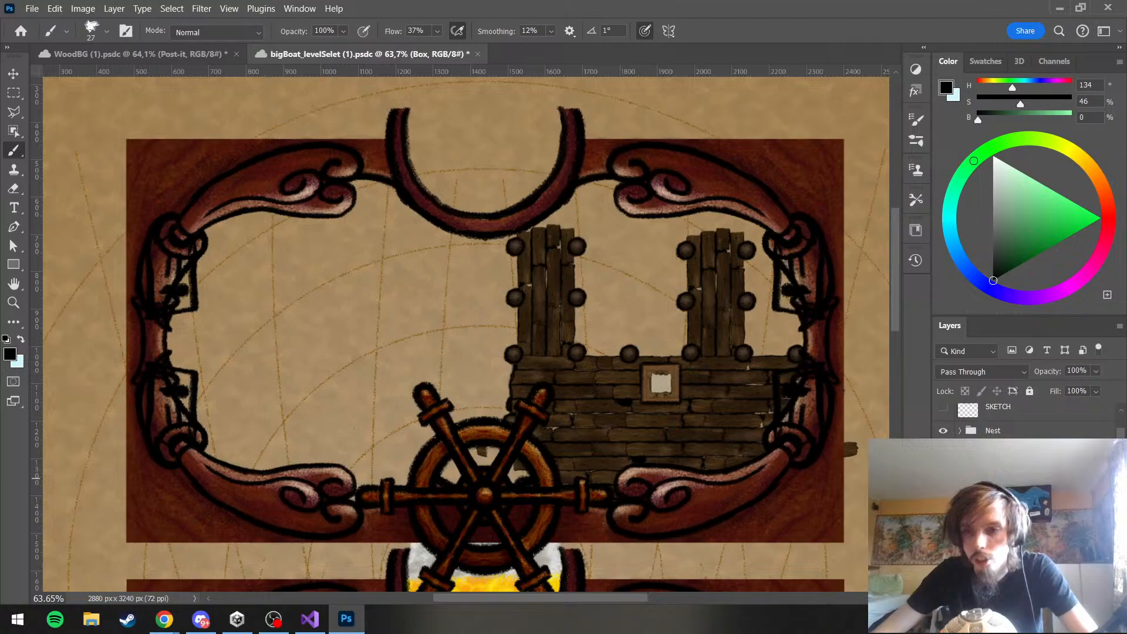
scroll(1027, 419, down, 1)
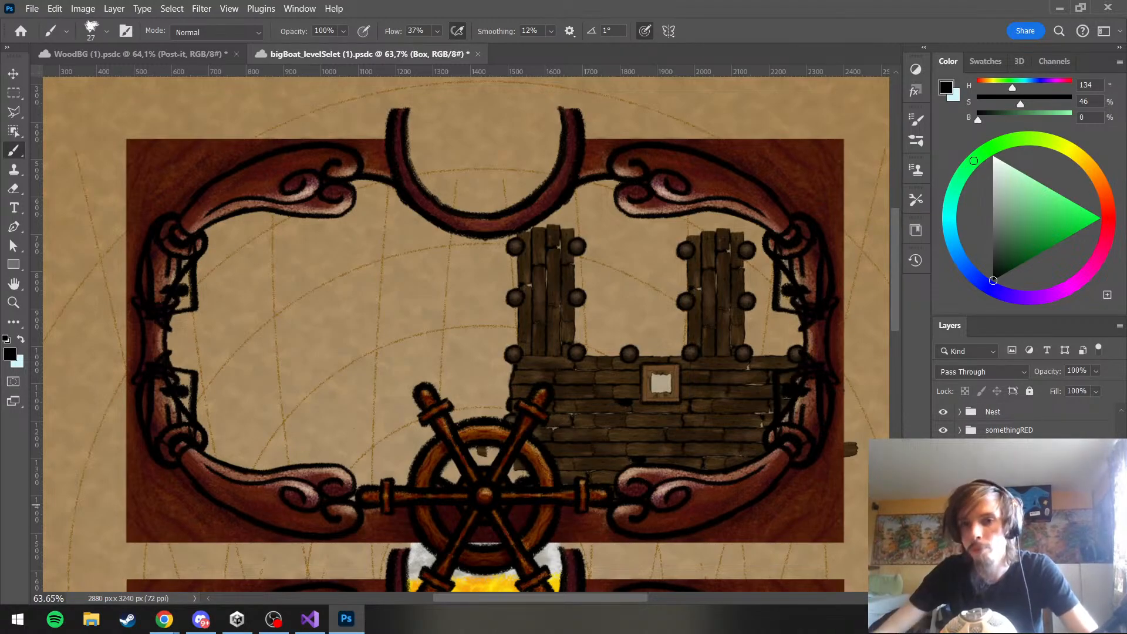
Duplicate the Harbor group as Harbor copy within the same document
right_click(990, 448)
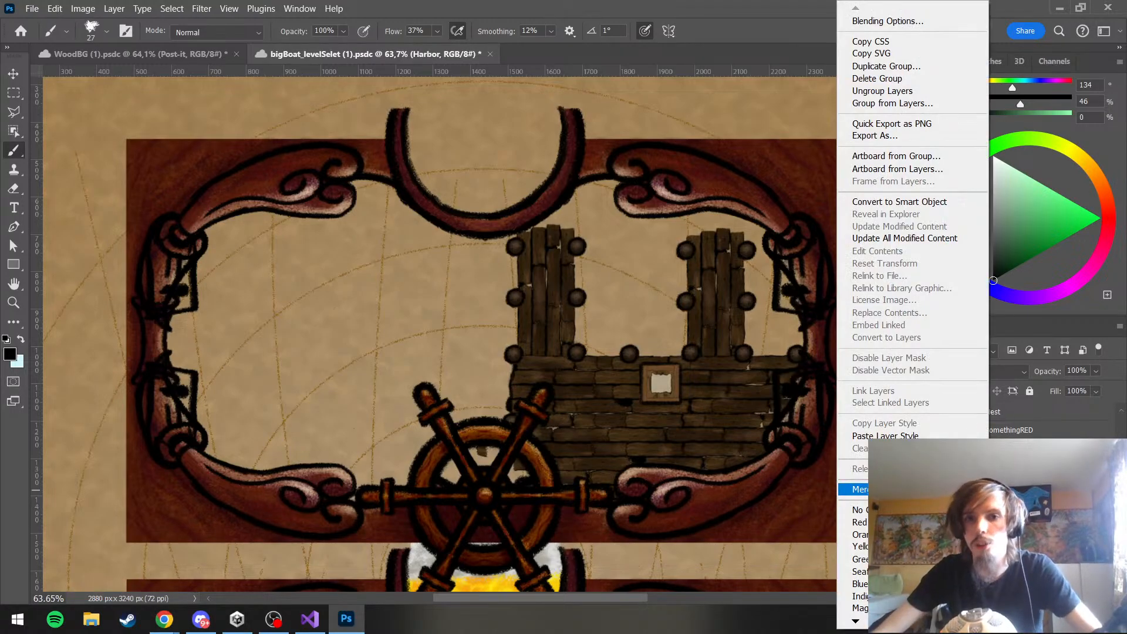
click(881, 69)
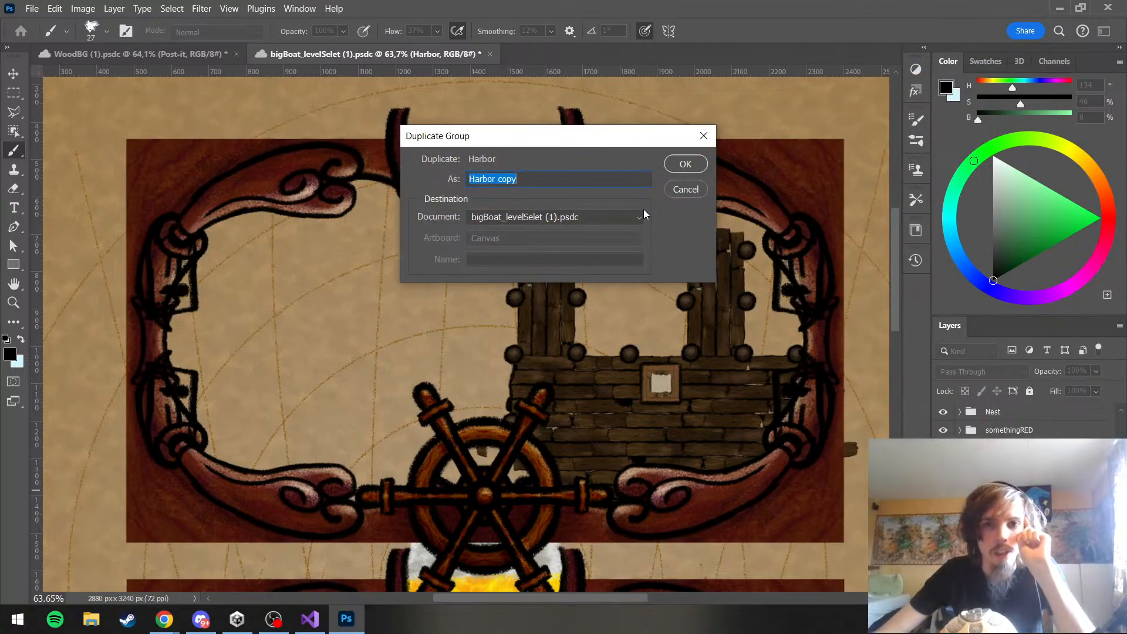
key(Return)
Paint black on the Walkway group's mask with an 89 px brush to hide the stray plank fragment inside the upper ship's wheel
scroll(542, 321, up, 6)
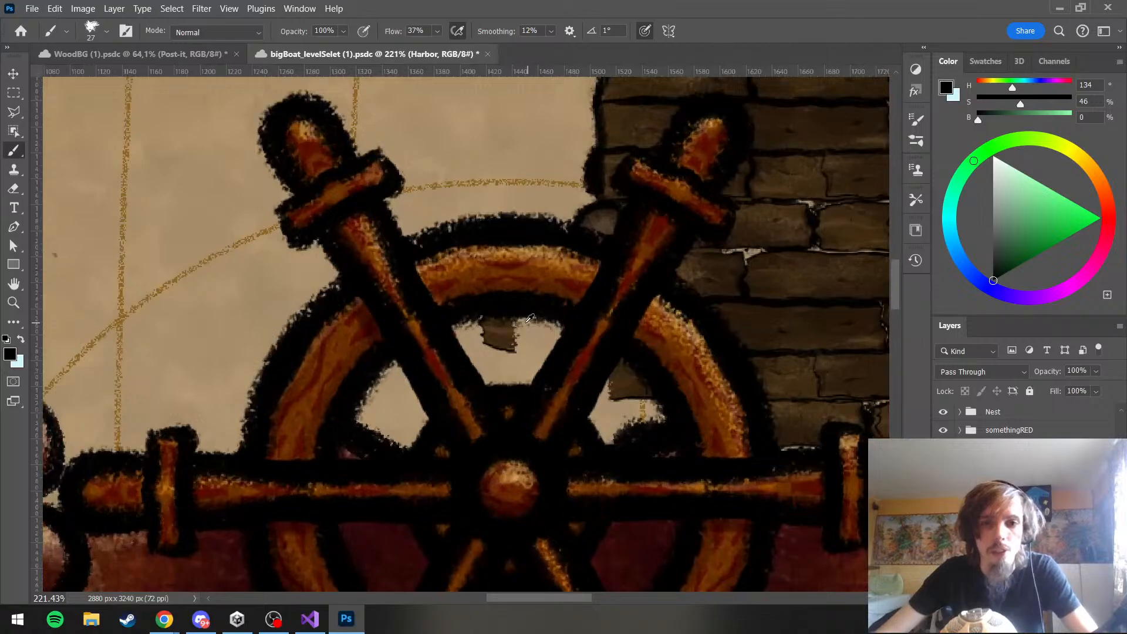
scroll(542, 321, down, 1)
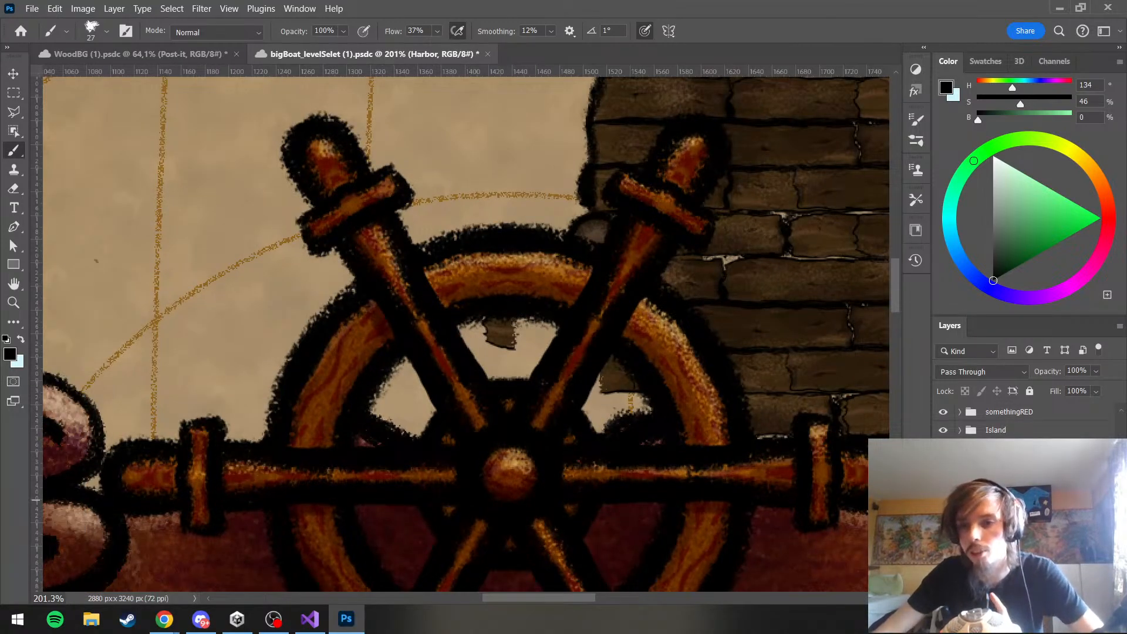
scroll(998, 468, down, 1)
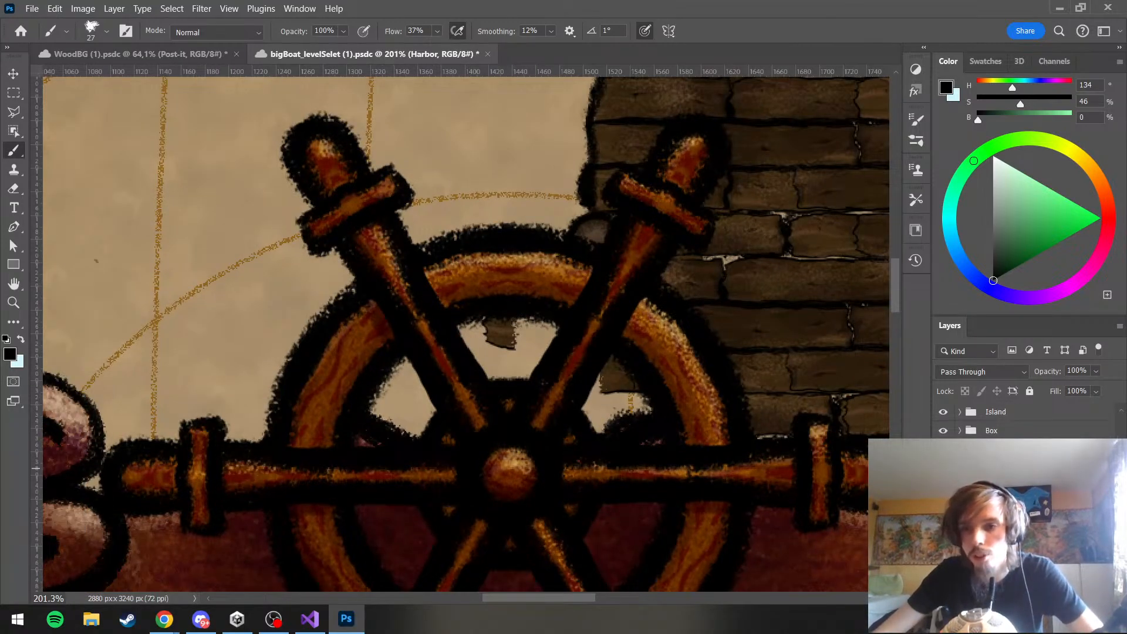
click(998, 517)
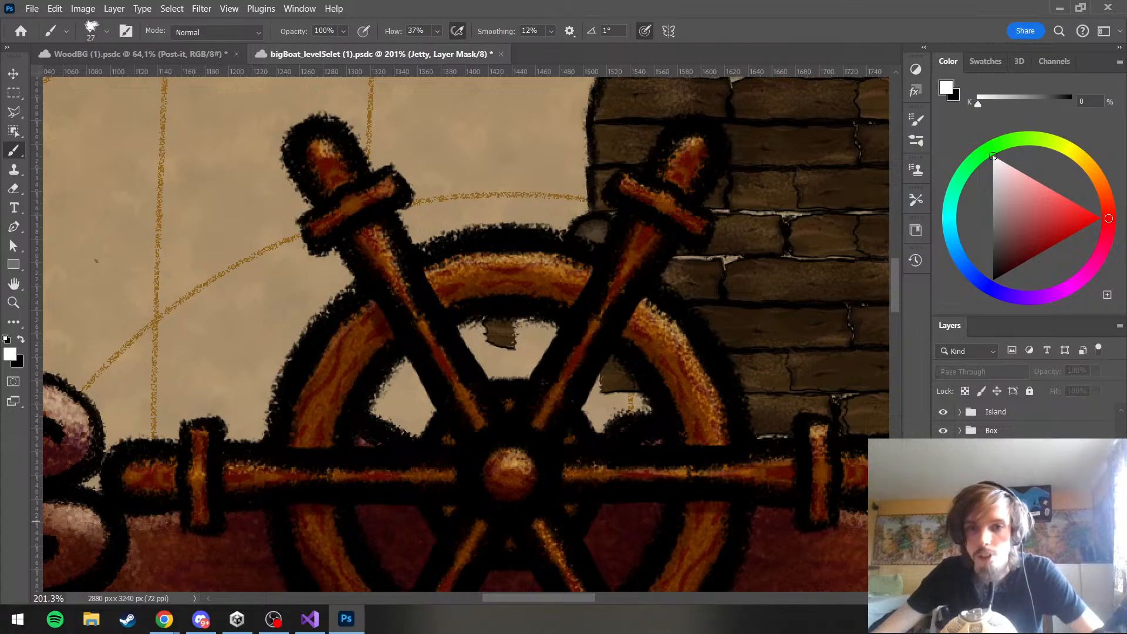
scroll(998, 422, down, 1)
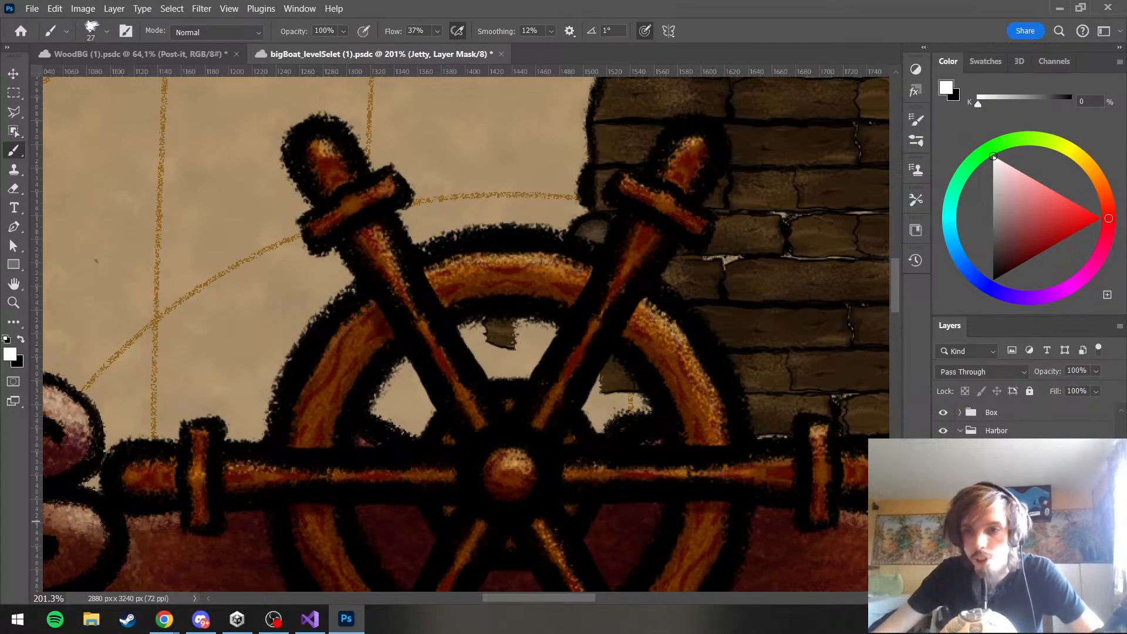
scroll(998, 421, down, 2)
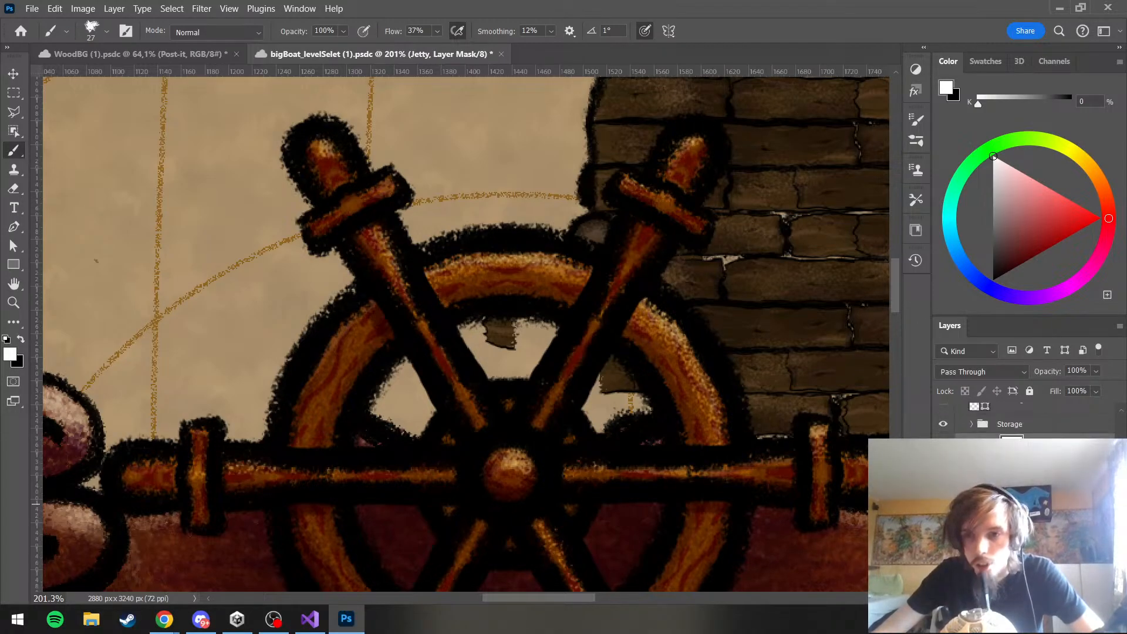
click(972, 424)
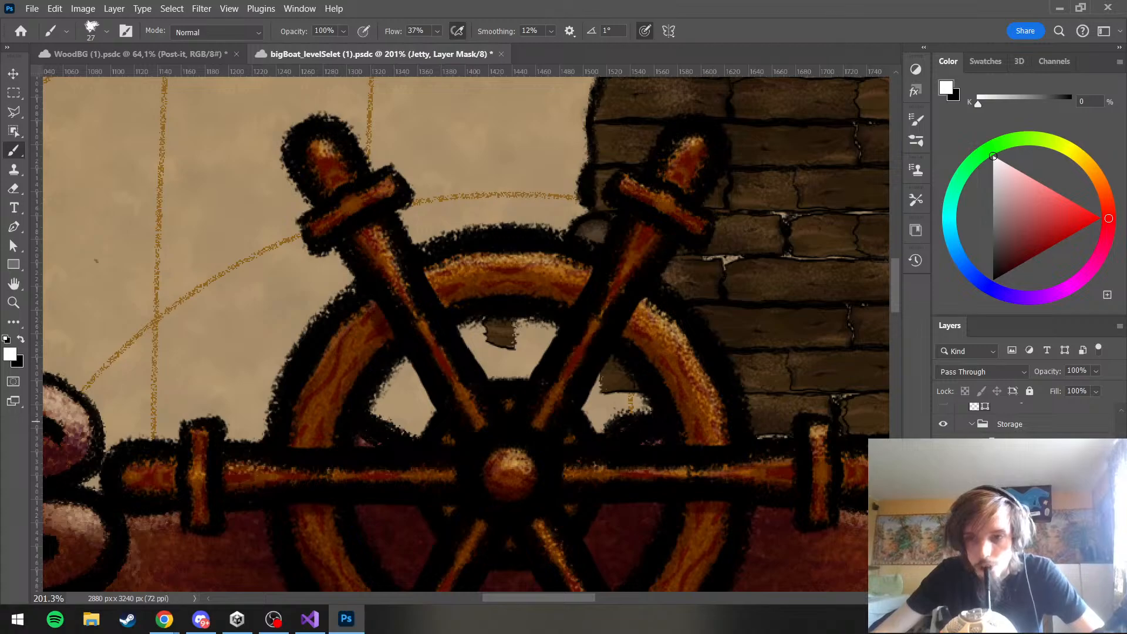
click(1010, 493)
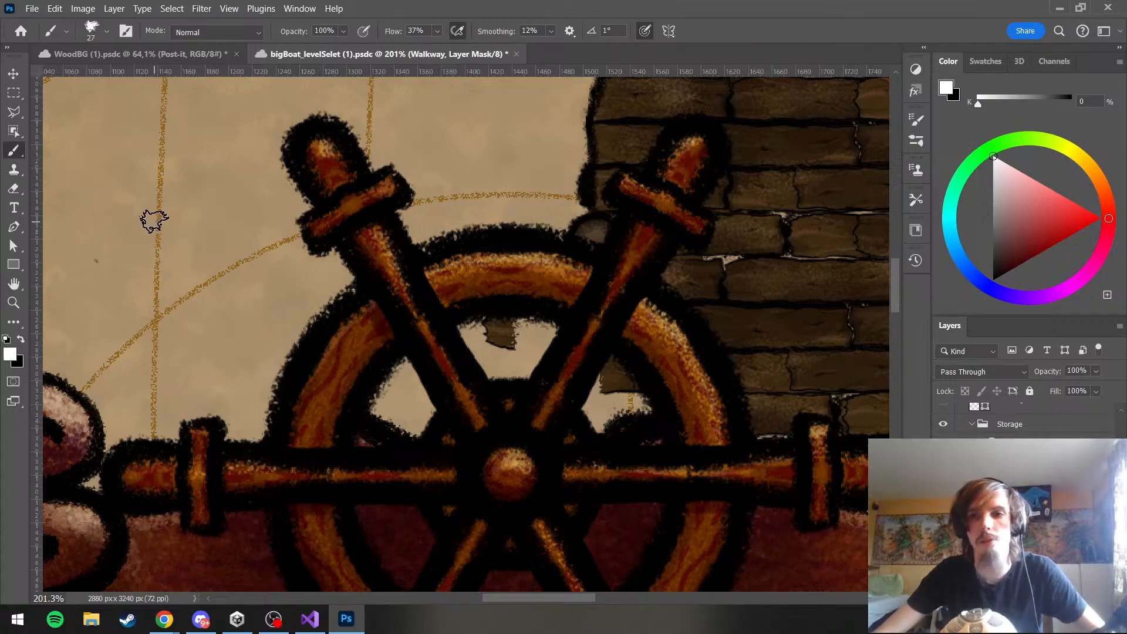
key(x)
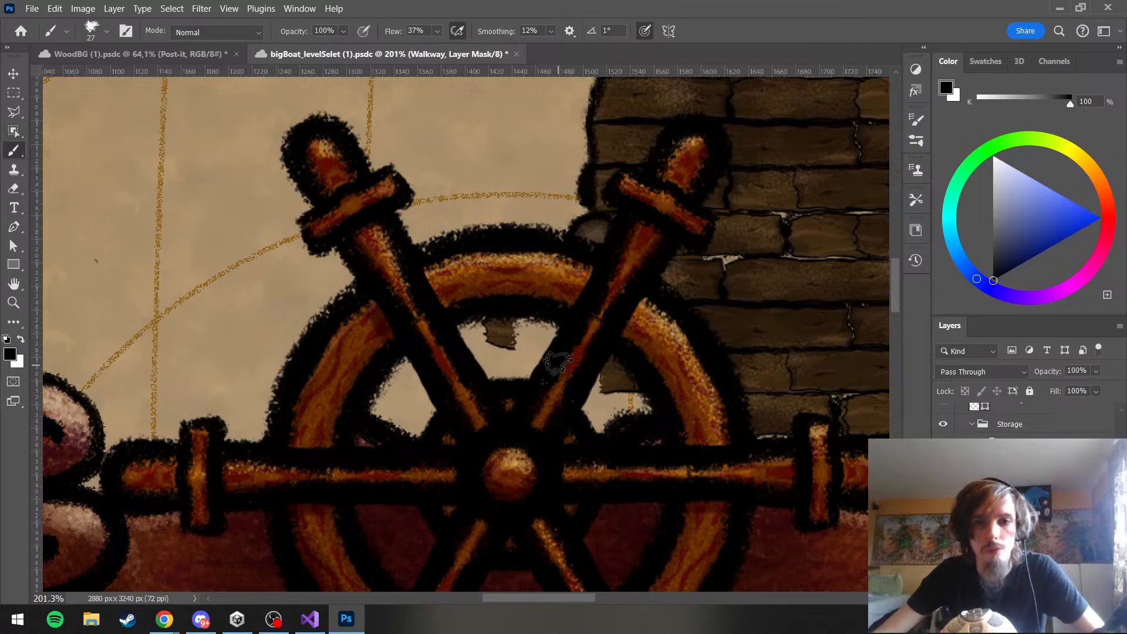
drag(501, 322, 537, 329)
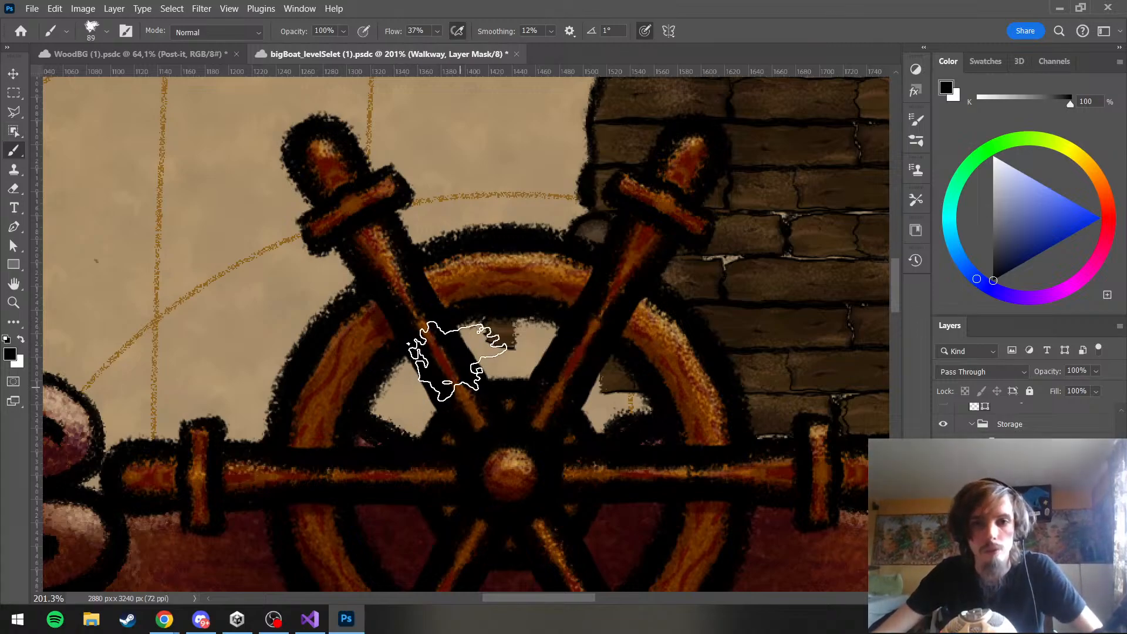
Examine the dock around the ship's wheel and toggle layer visibility in the Storage group to identify the remaining plank pieces
scroll(332, 139, down, 2)
scroll(423, 286, up, 2)
scroll(405, 282, down, 12)
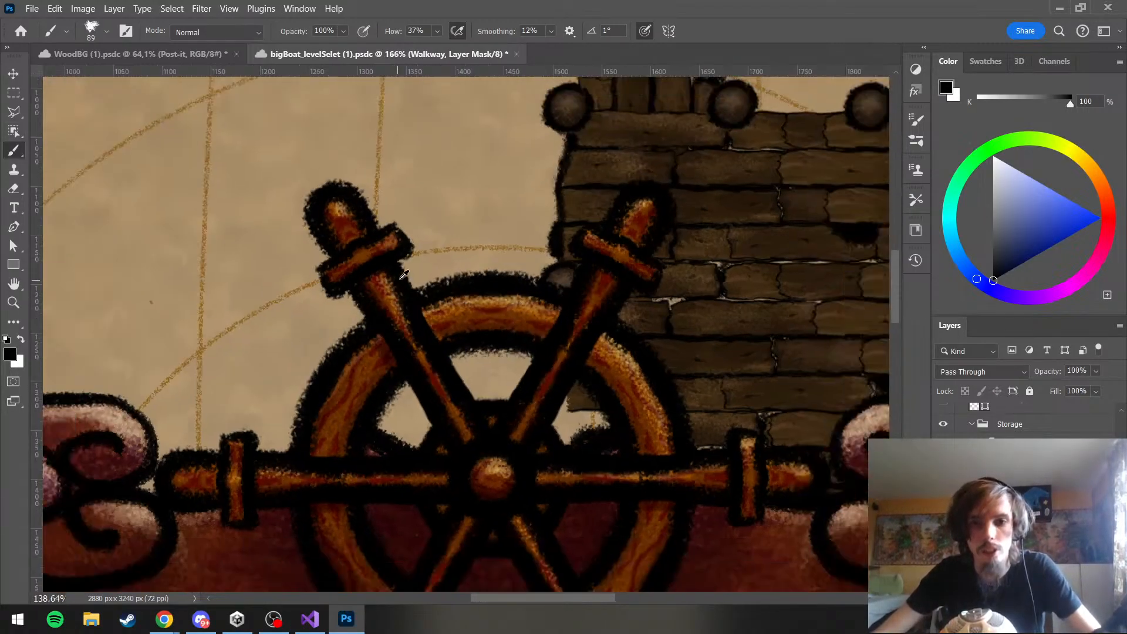
scroll(405, 282, up, 5)
key(x)
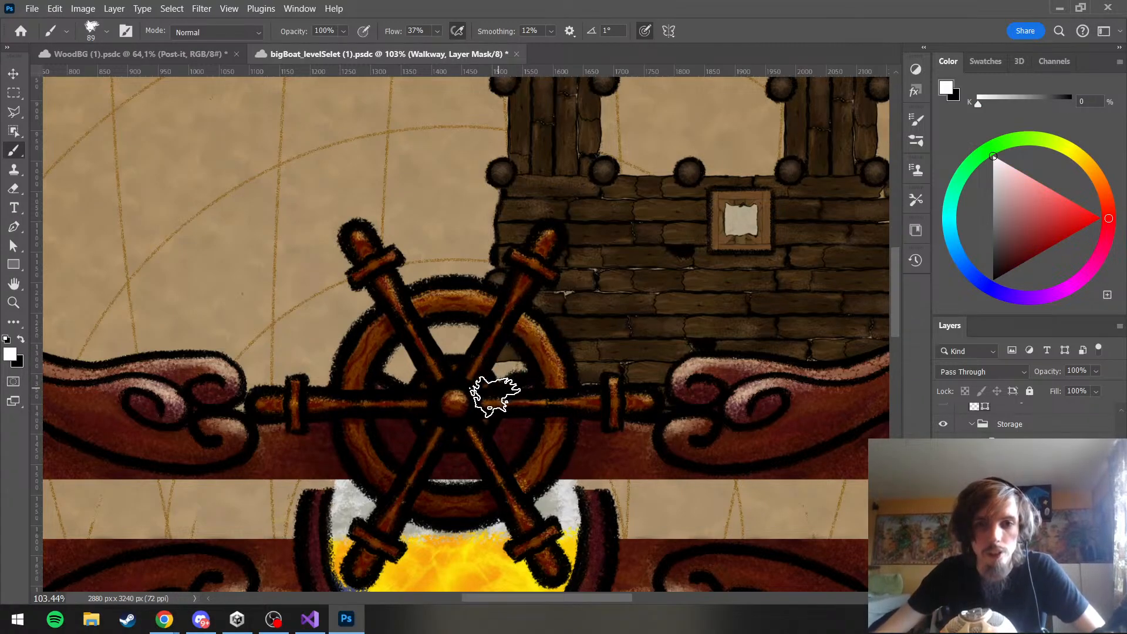
scroll(801, 409, down, 6)
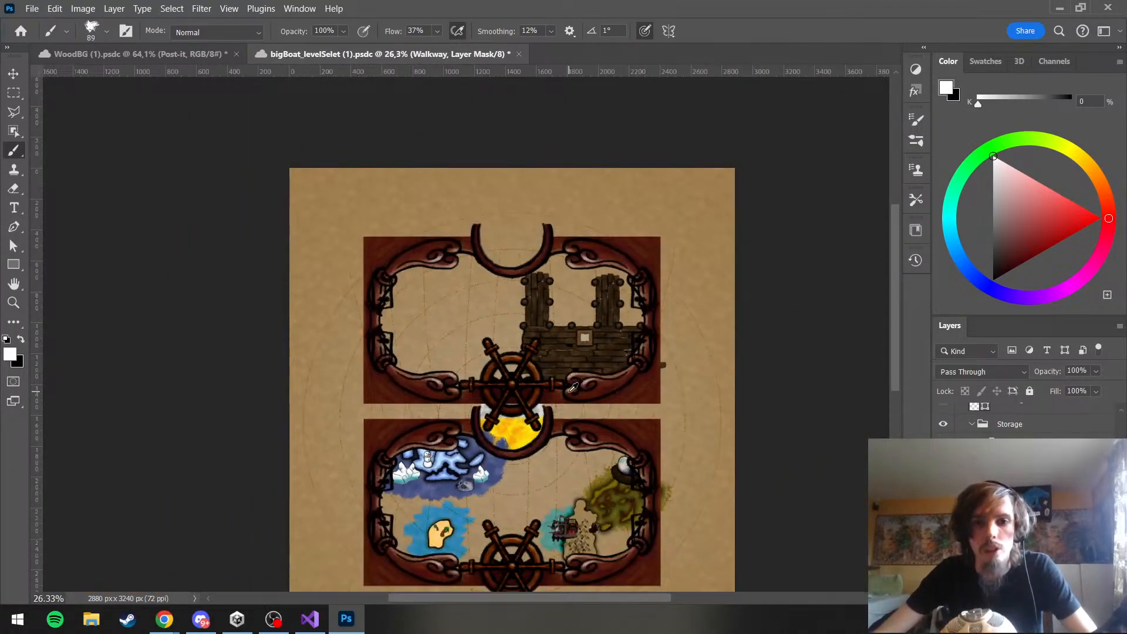
scroll(573, 387, up, 6)
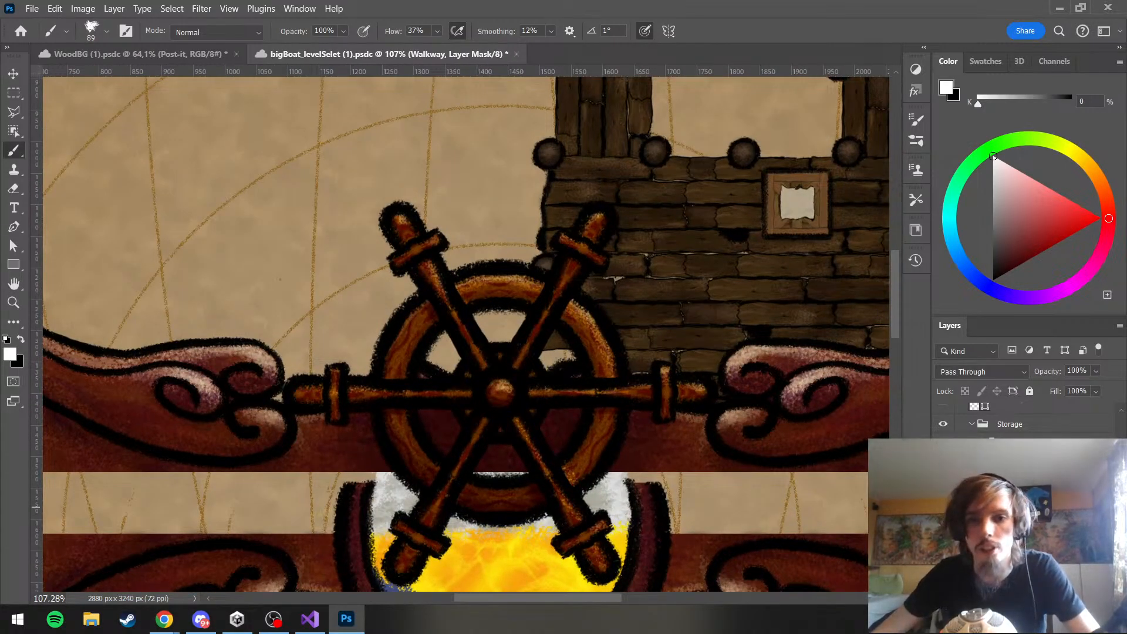
click(944, 507)
click(943, 507)
scroll(963, 552, down, 4)
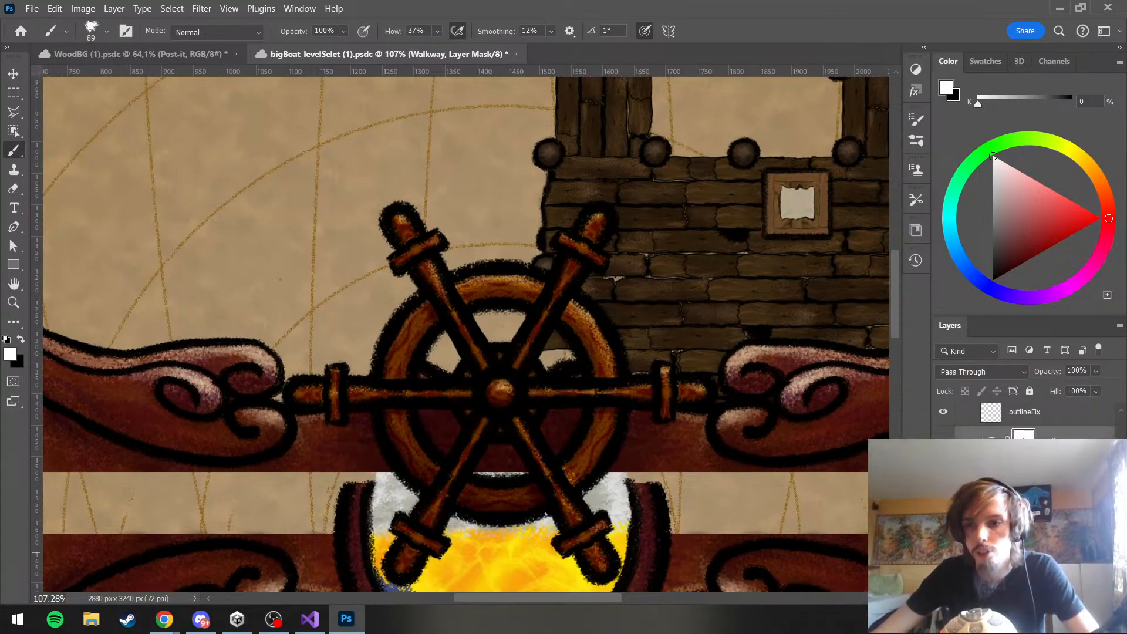
scroll(1025, 419, up, 2)
scroll(1024, 420, down, 2)
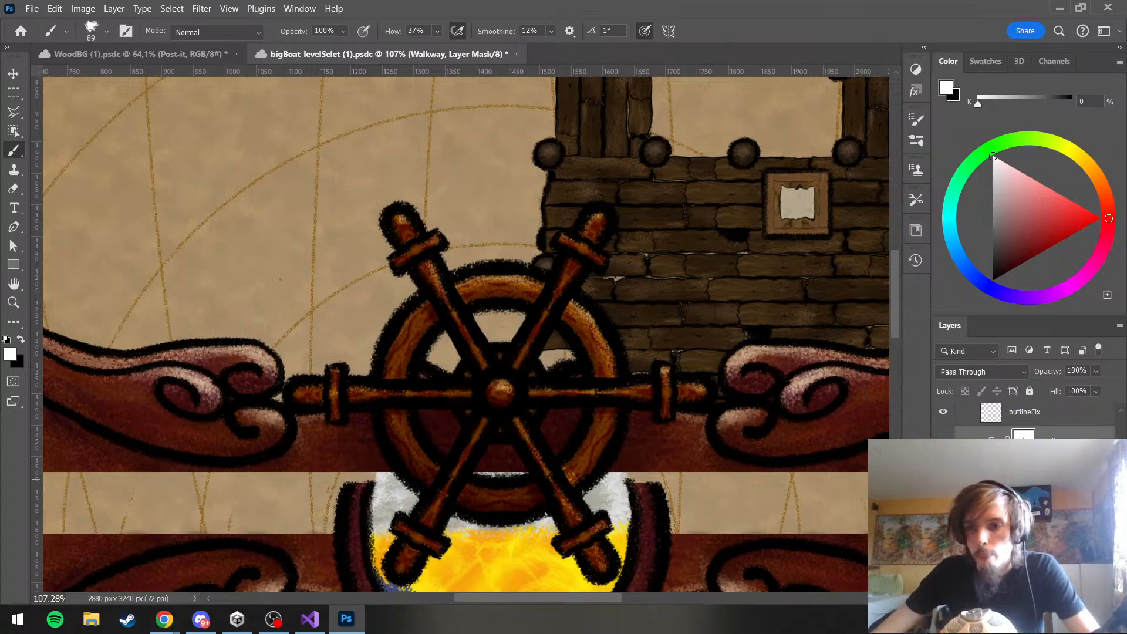
click(944, 533)
click(943, 534)
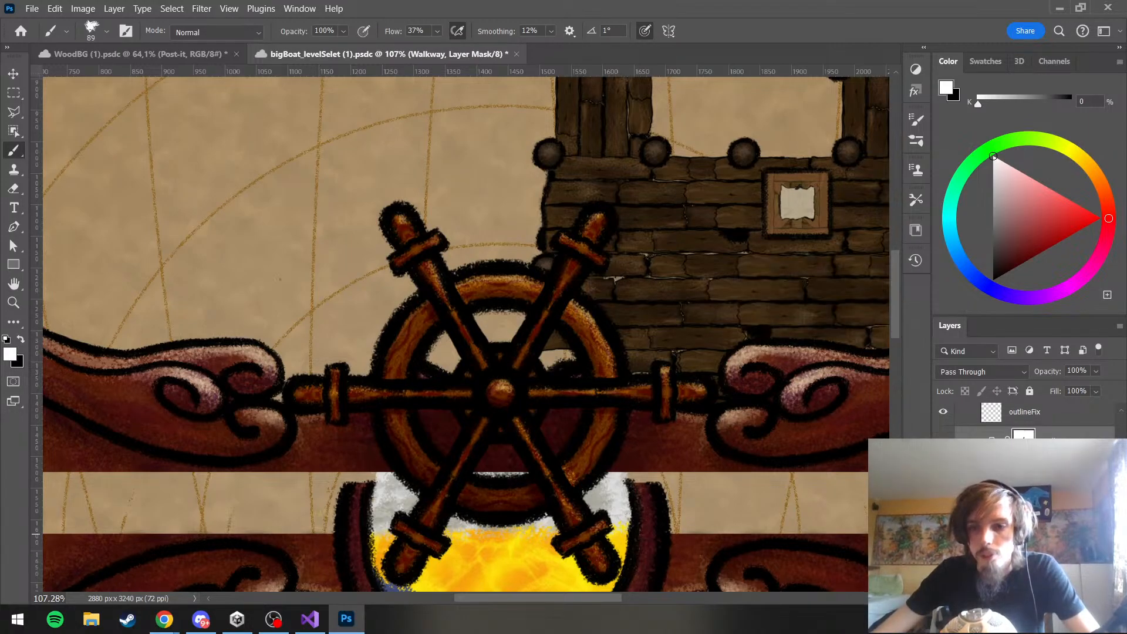
Select a plank copy layer in the Walkway group and shift it along the dock's lower edge toward the ship's wheel
scroll(1025, 533, down, 1)
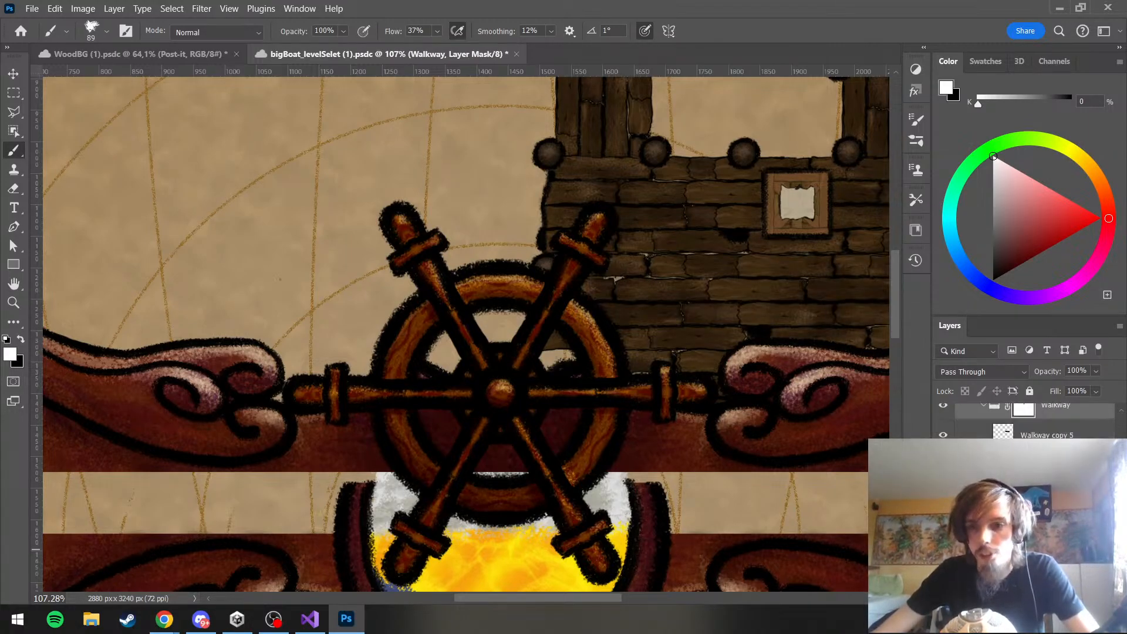
click(1045, 524)
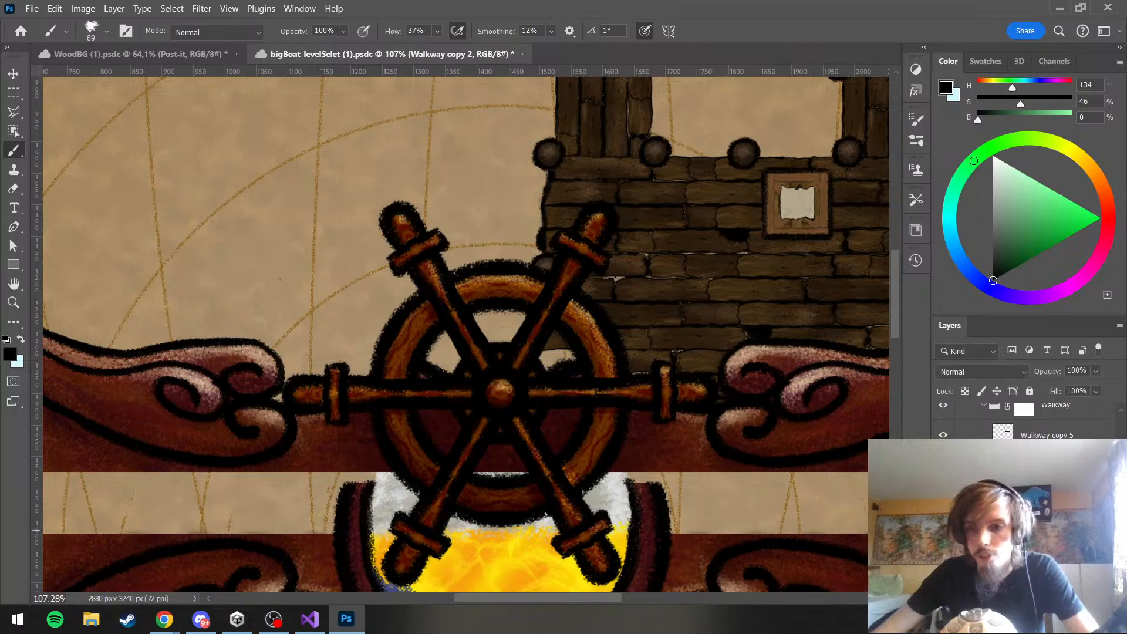
key(ctrl+t)
drag(758, 379, 610, 382)
key(Return)
key(b)
scroll(495, 222, down, 5)
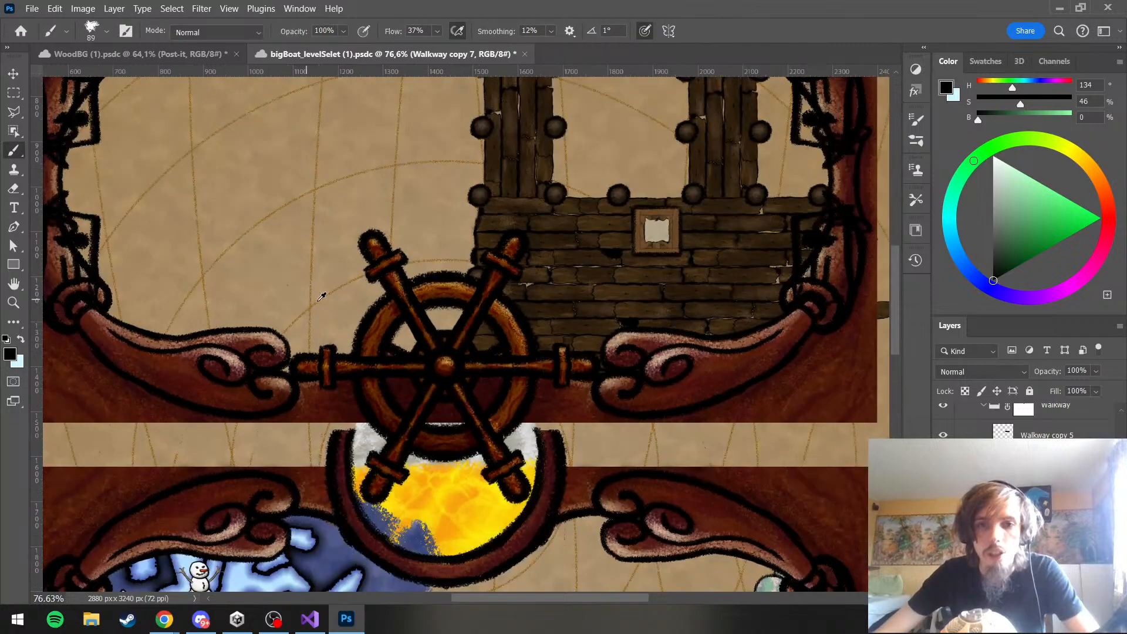
scroll(496, 222, up, 3)
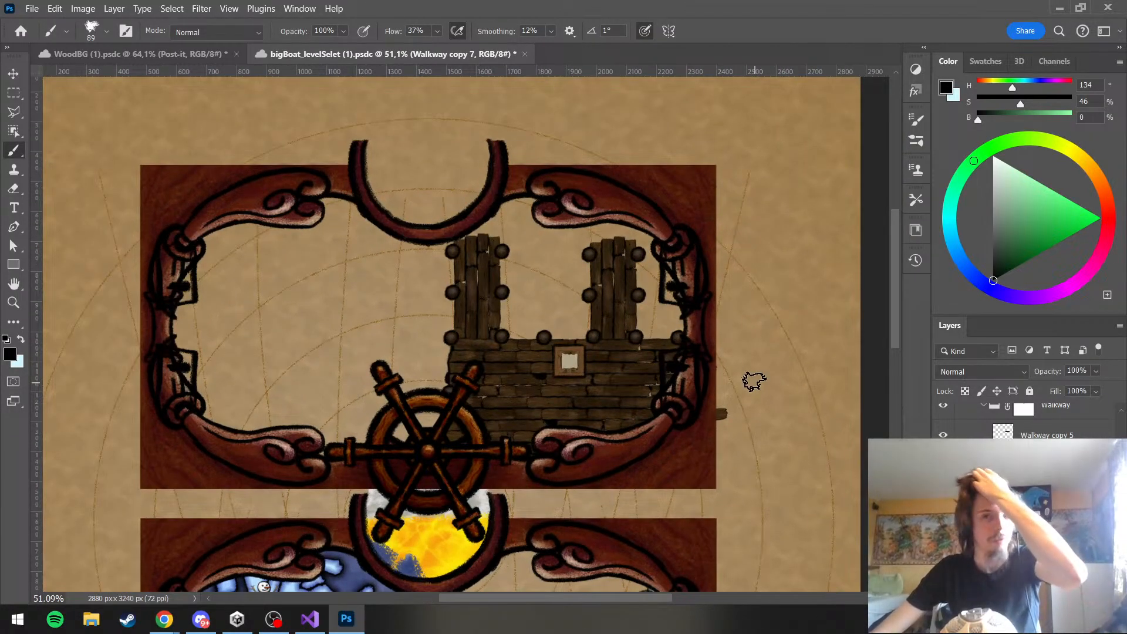
Duplicate the whole Harbor group into a new document, keeping the group name Harbor
scroll(1027, 420, down, 5)
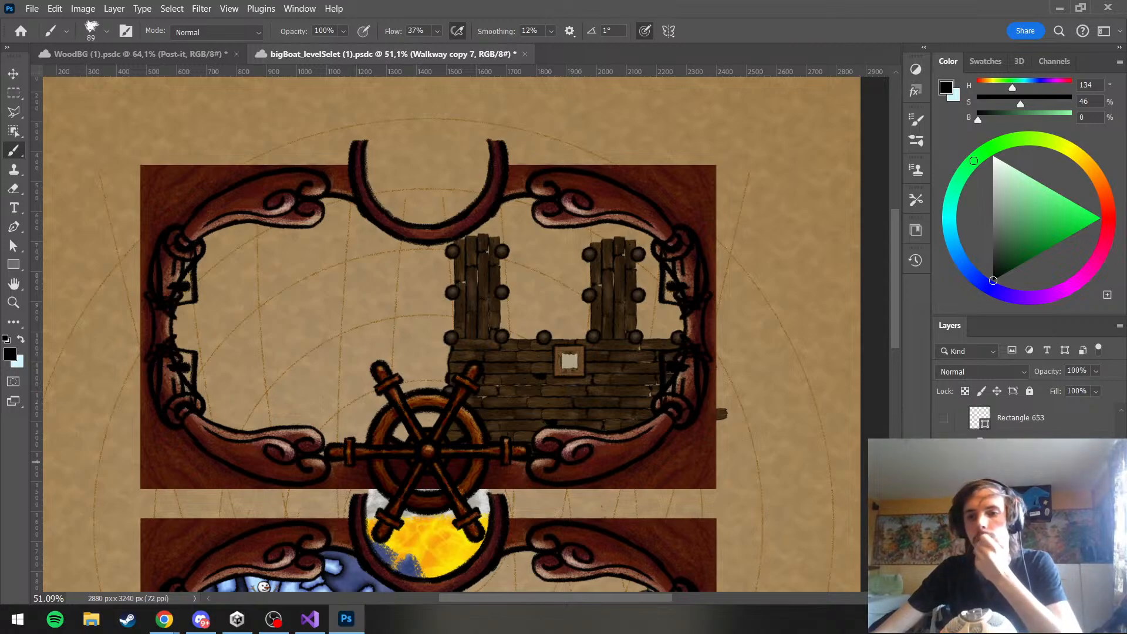
click(1011, 444)
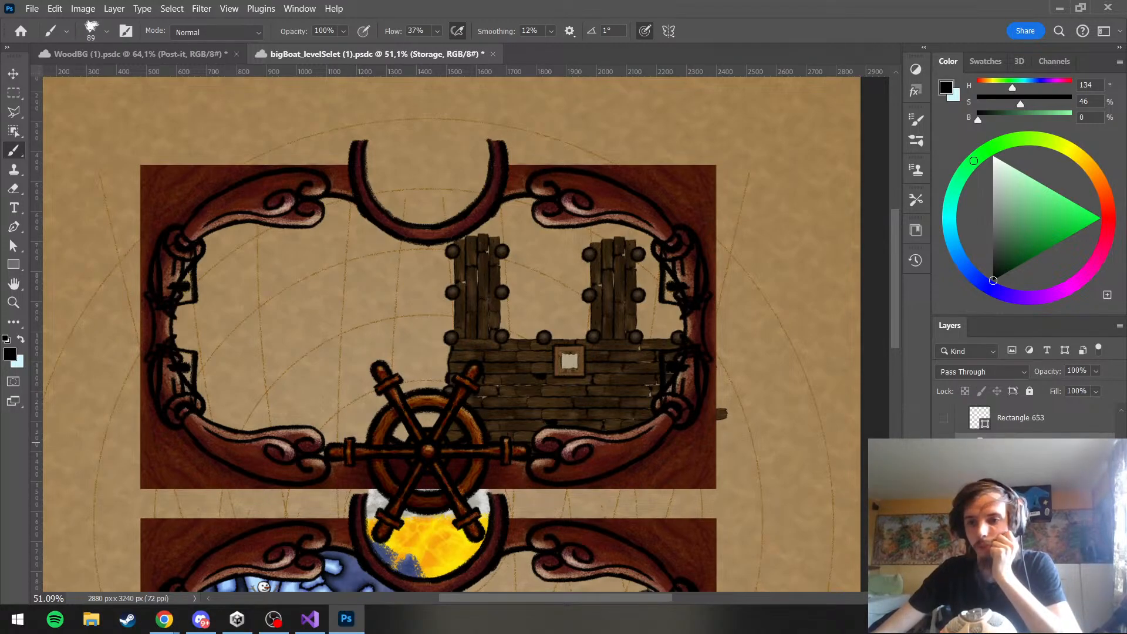
scroll(1027, 444, down, 5)
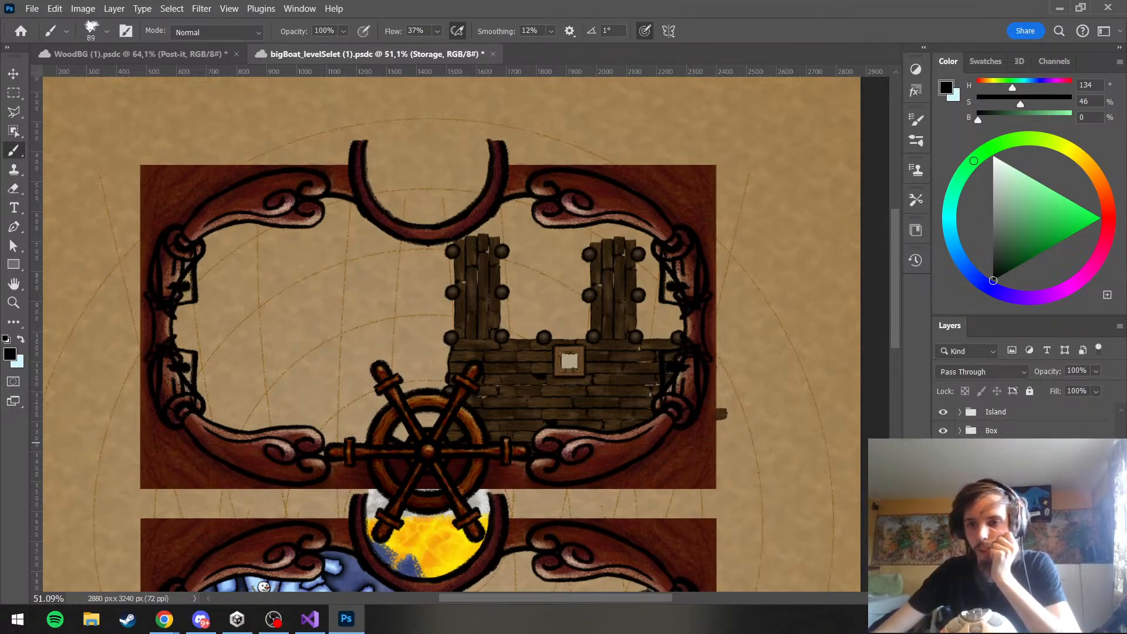
click(1008, 449)
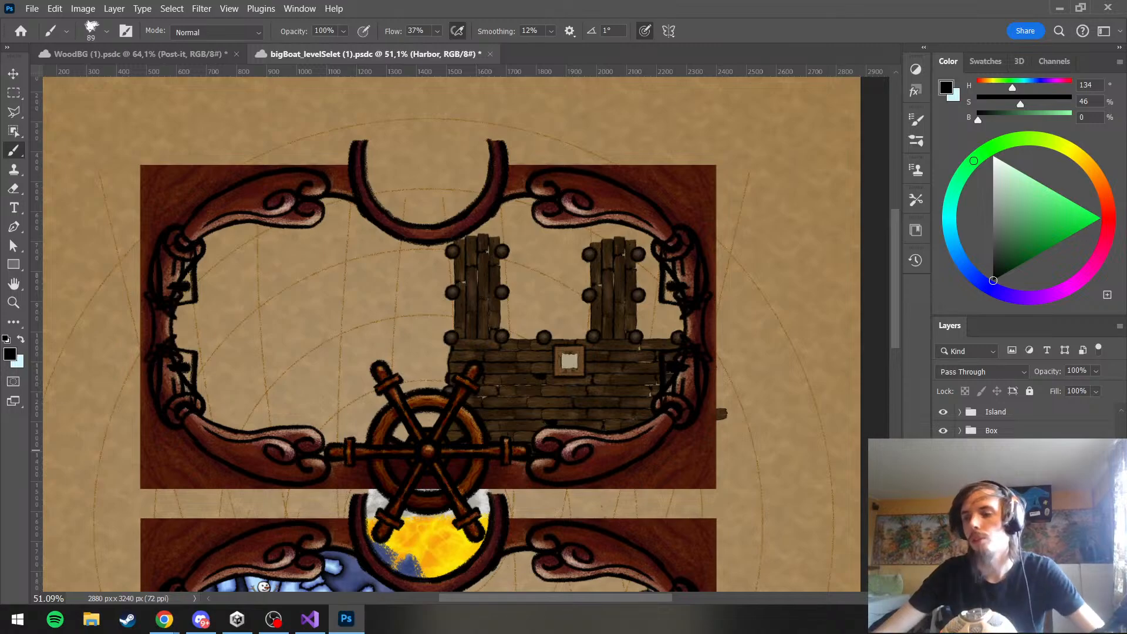
right_click(1008, 450)
click(869, 75)
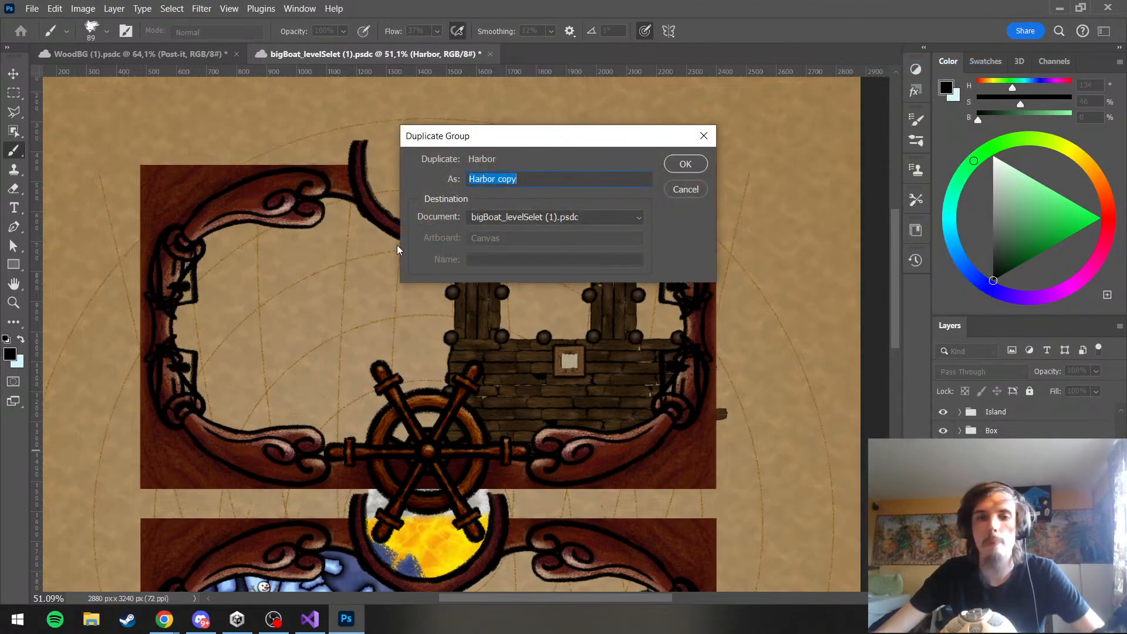
click(552, 216)
click(530, 251)
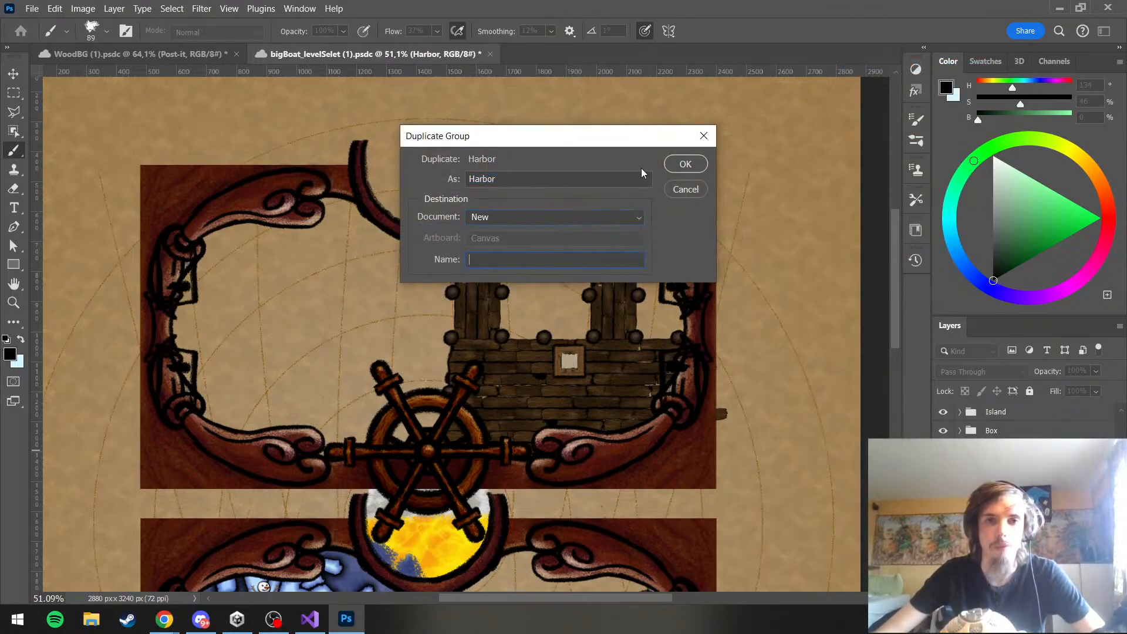
click(686, 164)
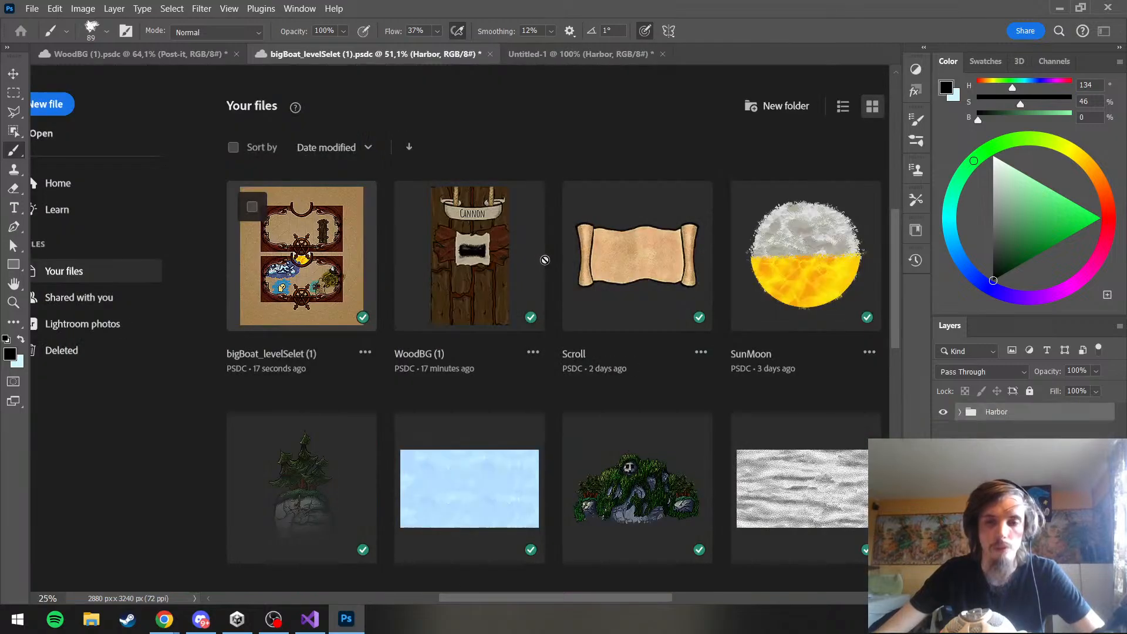
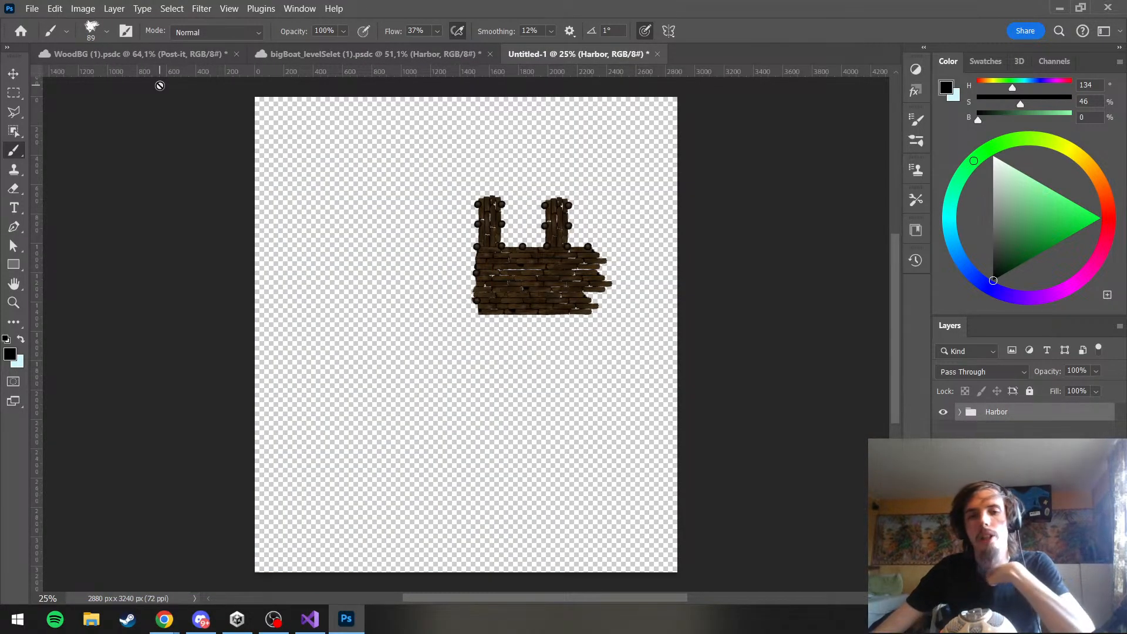
Try resizing the new document's image to 1920 × 1280 pixels
click(32, 9)
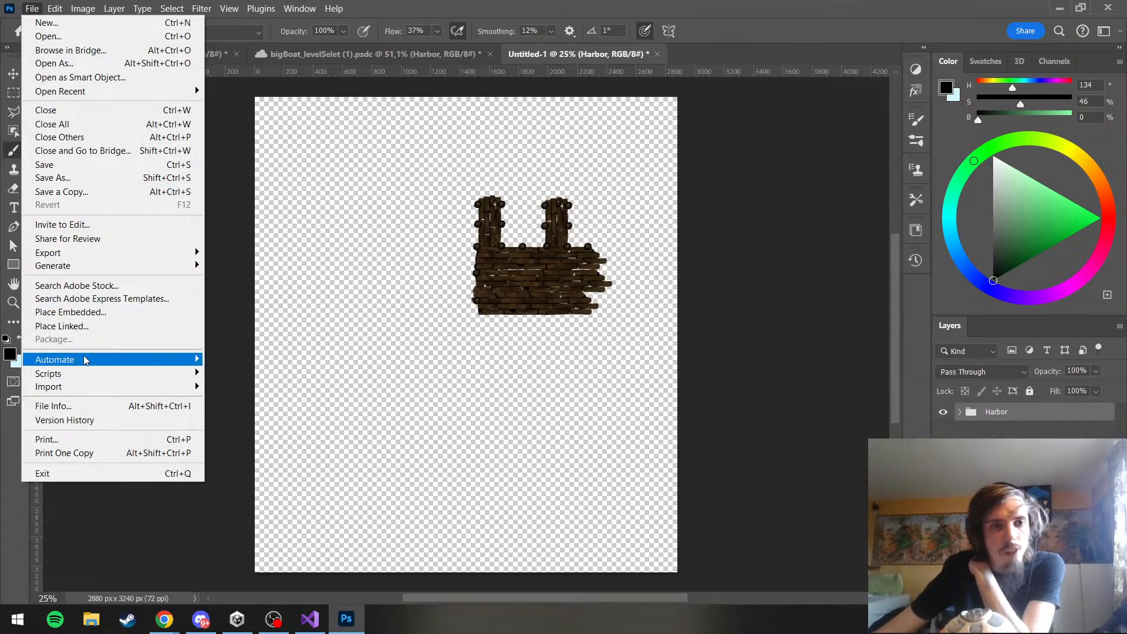
mouse_move(86, 360)
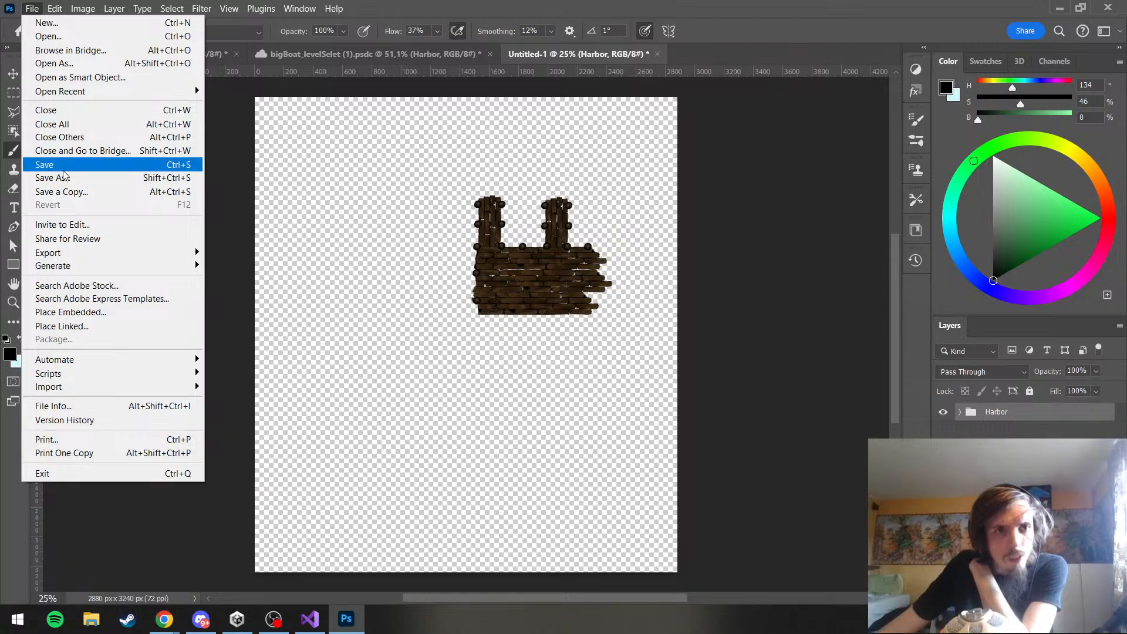
mouse_move(70, 9)
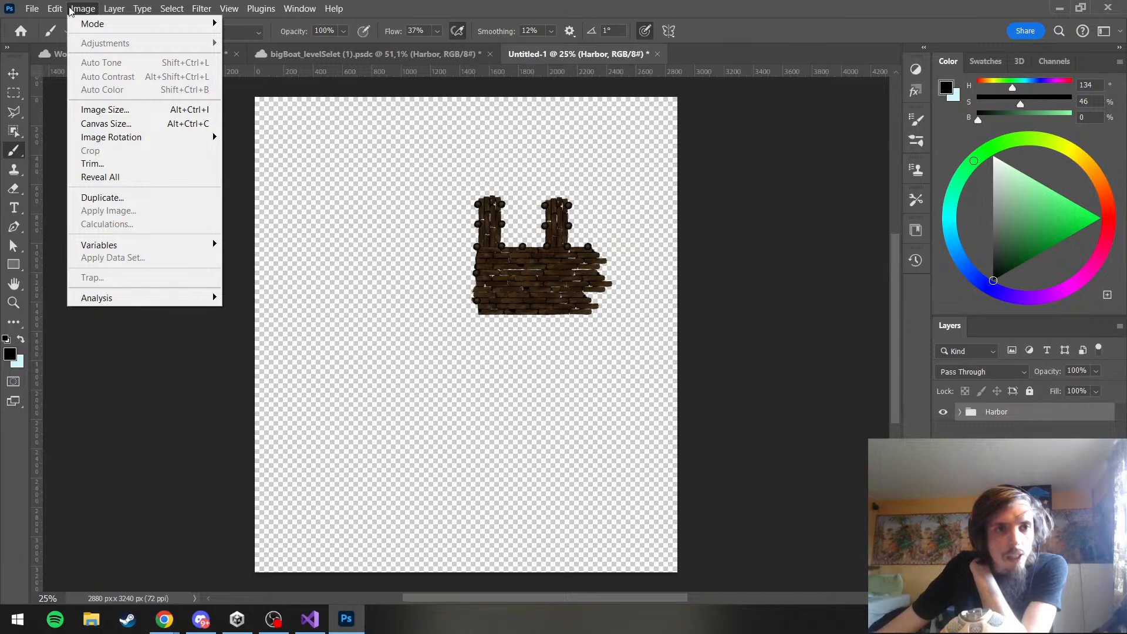
click(89, 113)
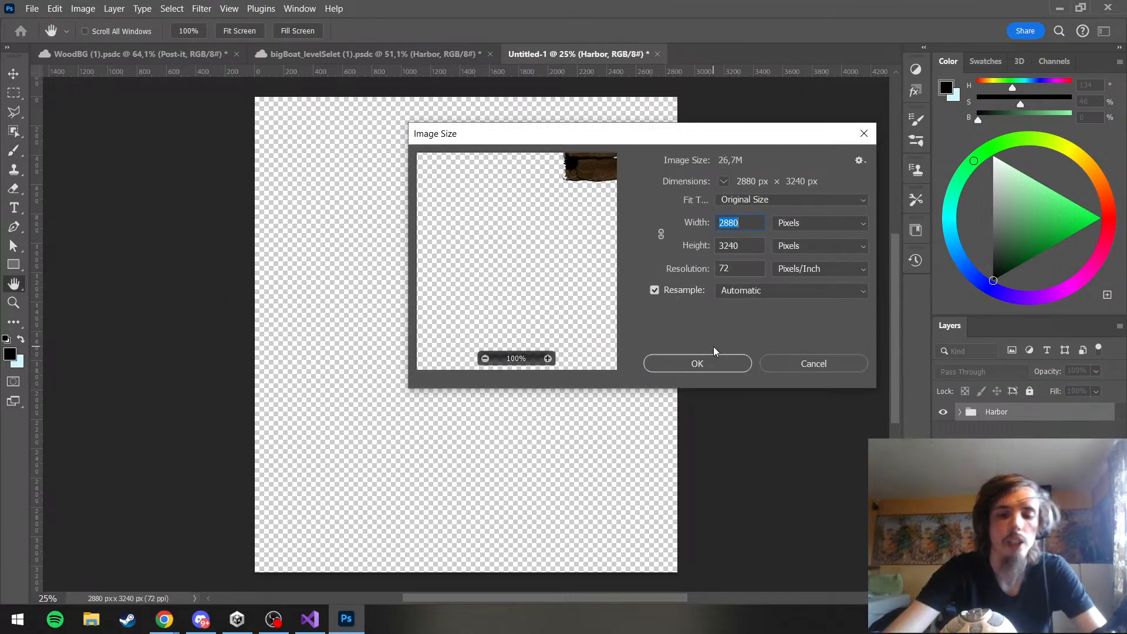
text(1920)
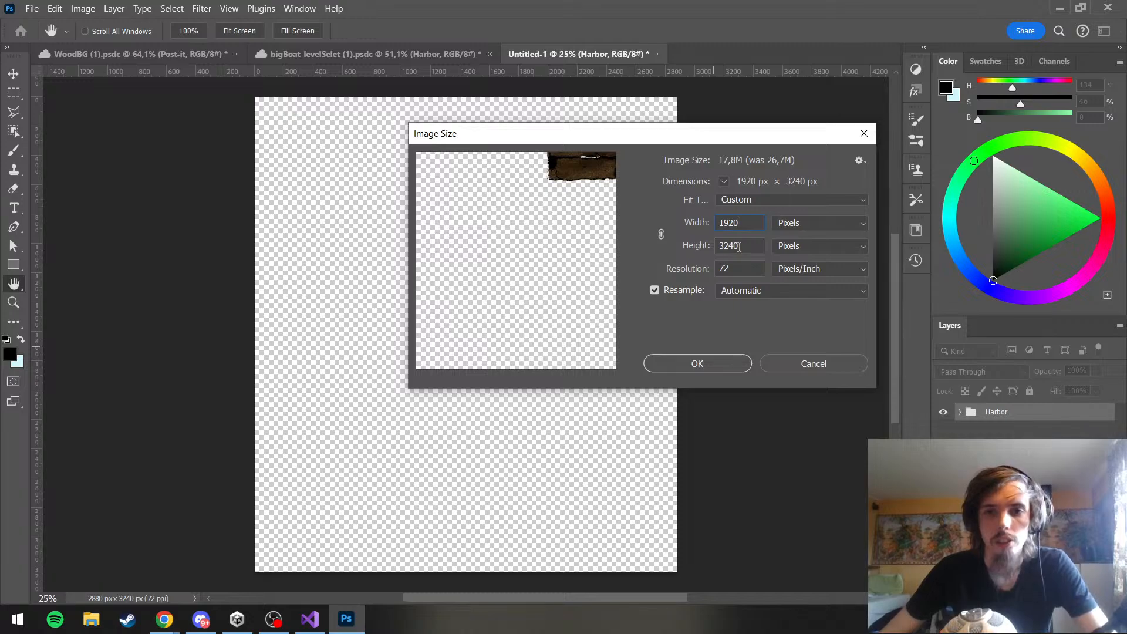
double_click(740, 246)
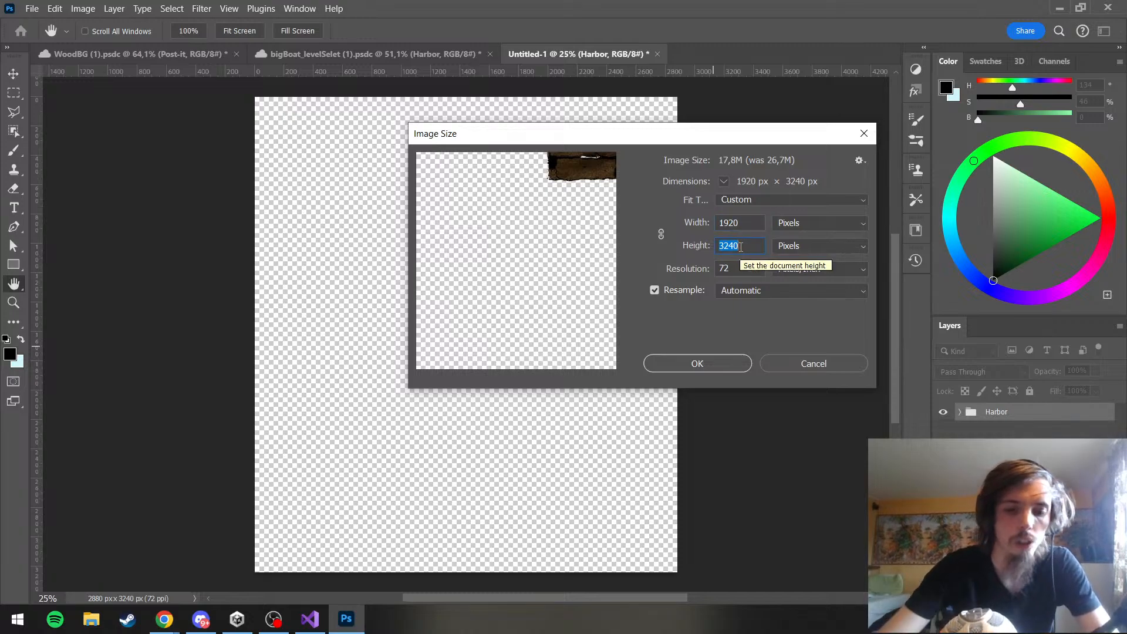
text(1280)
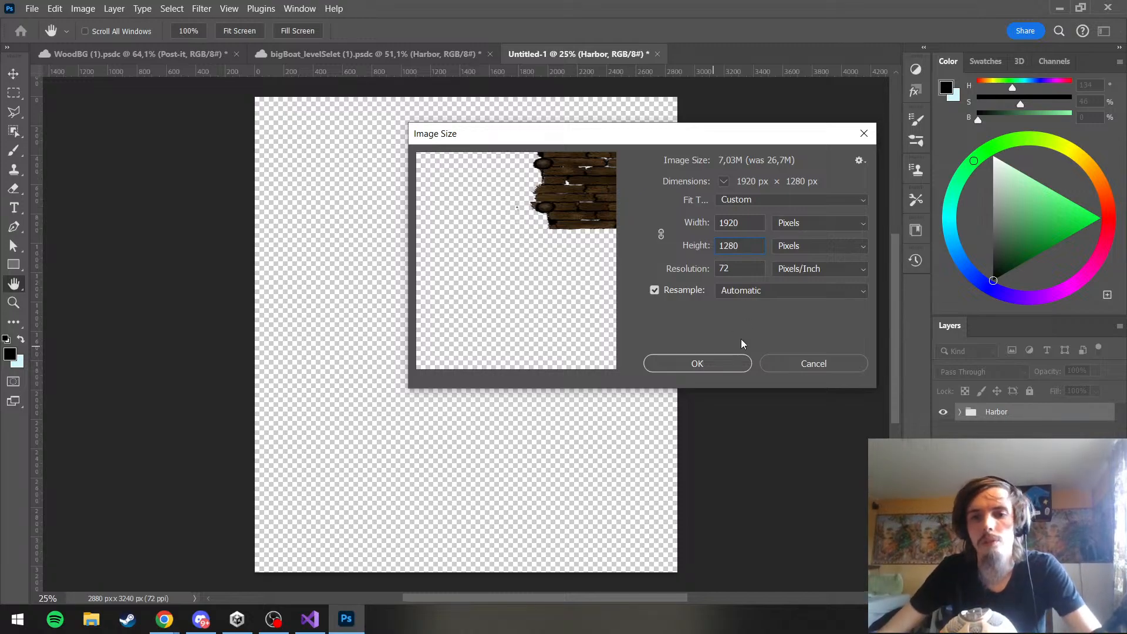
click(715, 366)
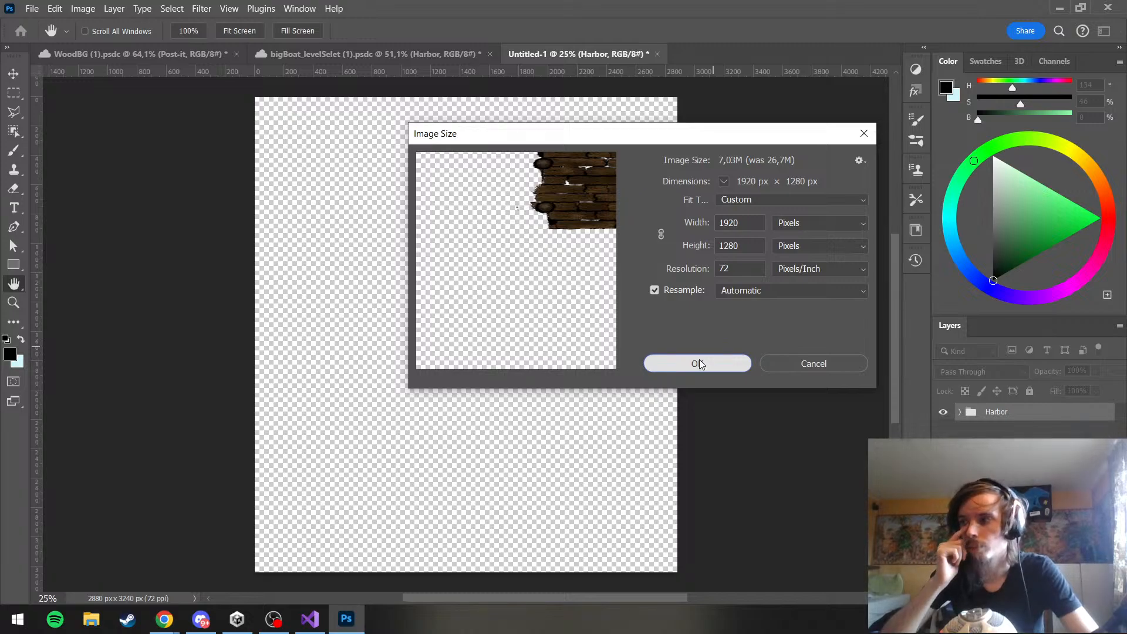
click(700, 364)
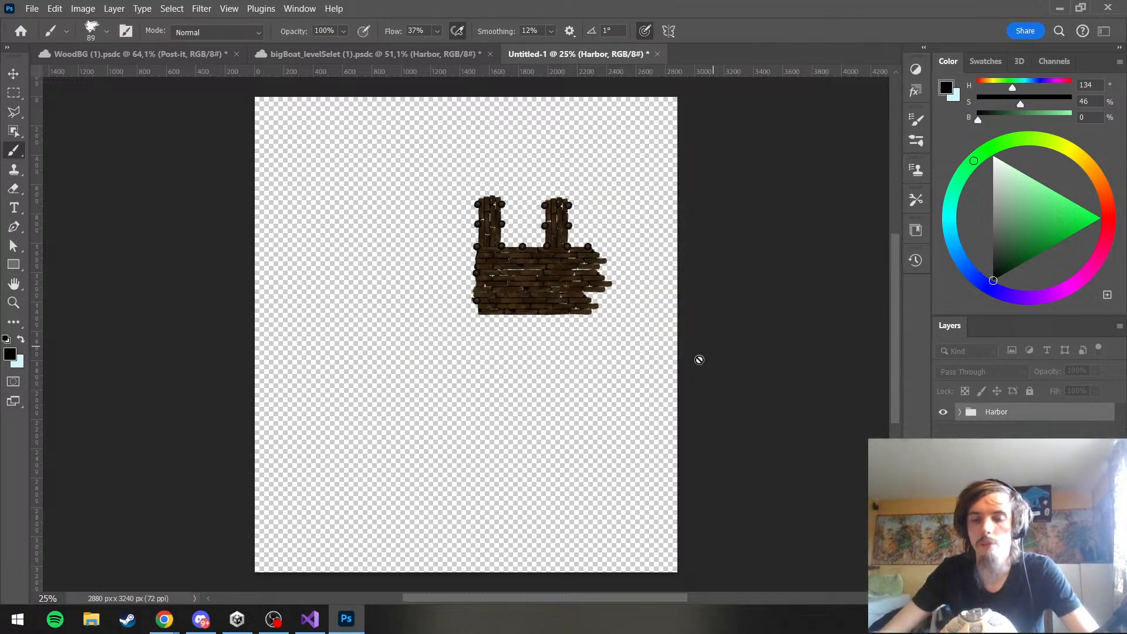
click(699, 359)
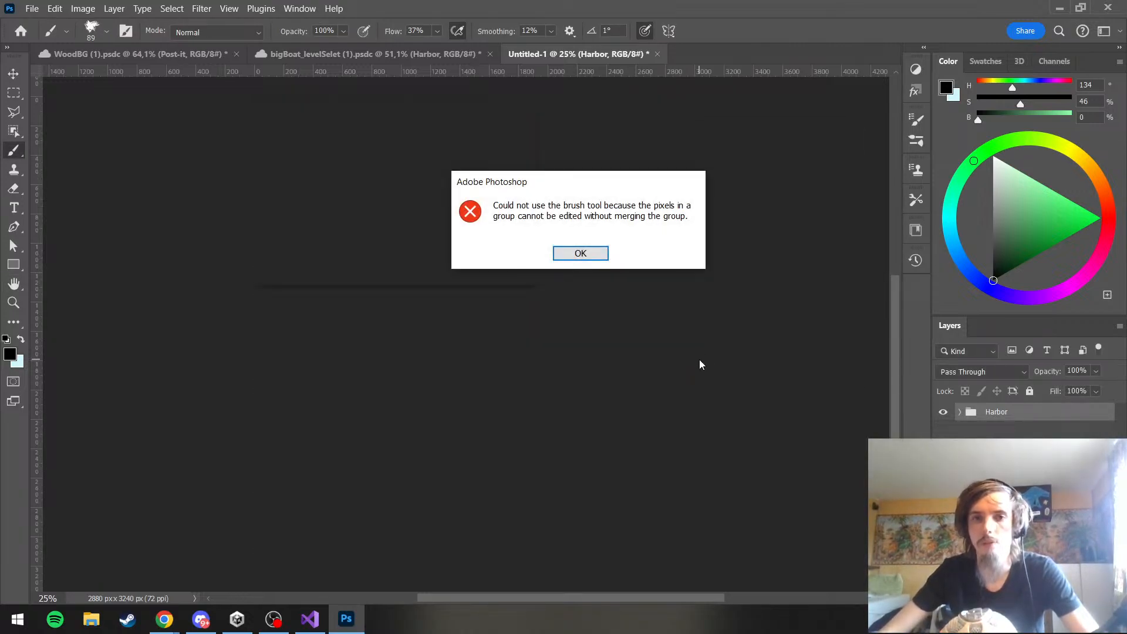
click(580, 255)
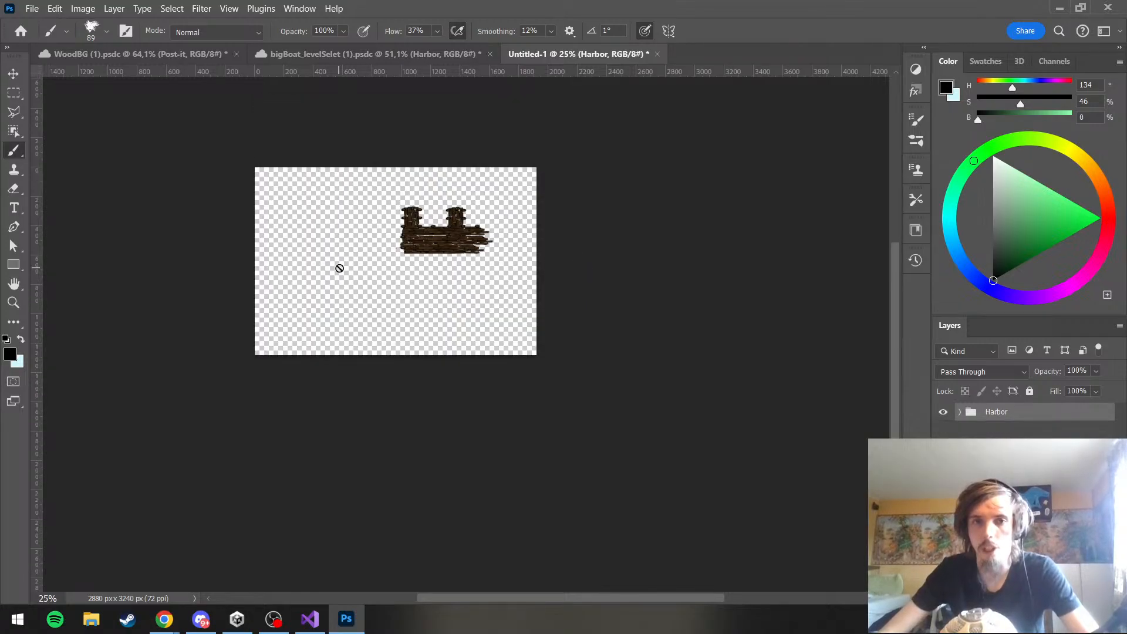
Check the dock's proportions after scaling and undo the image resize
scroll(352, 259, up, 8)
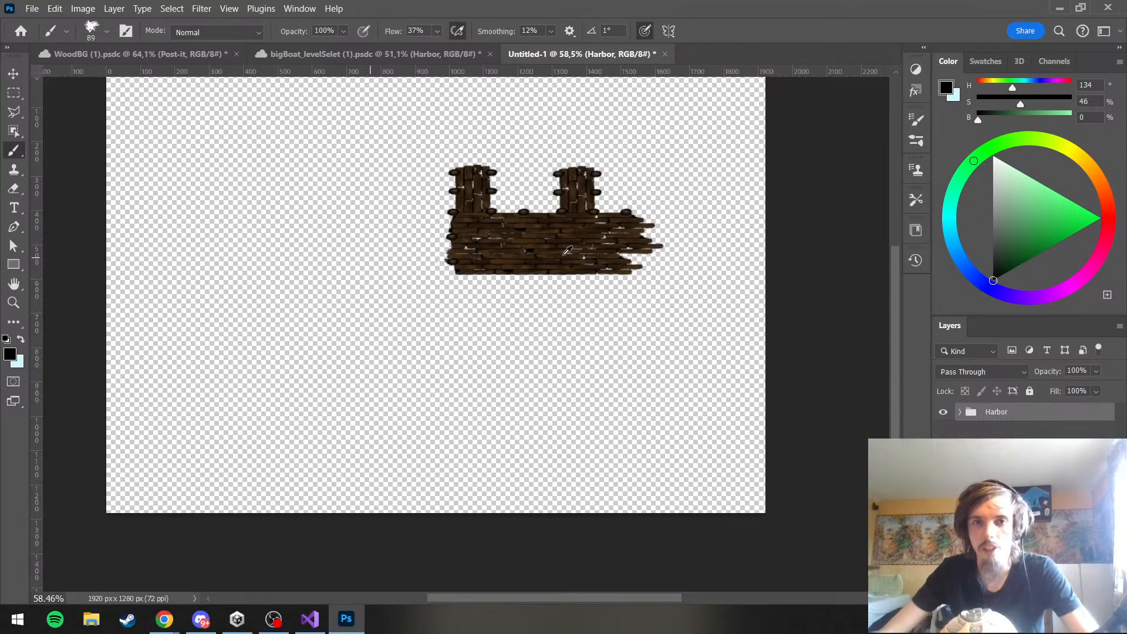
scroll(563, 252, down, 4)
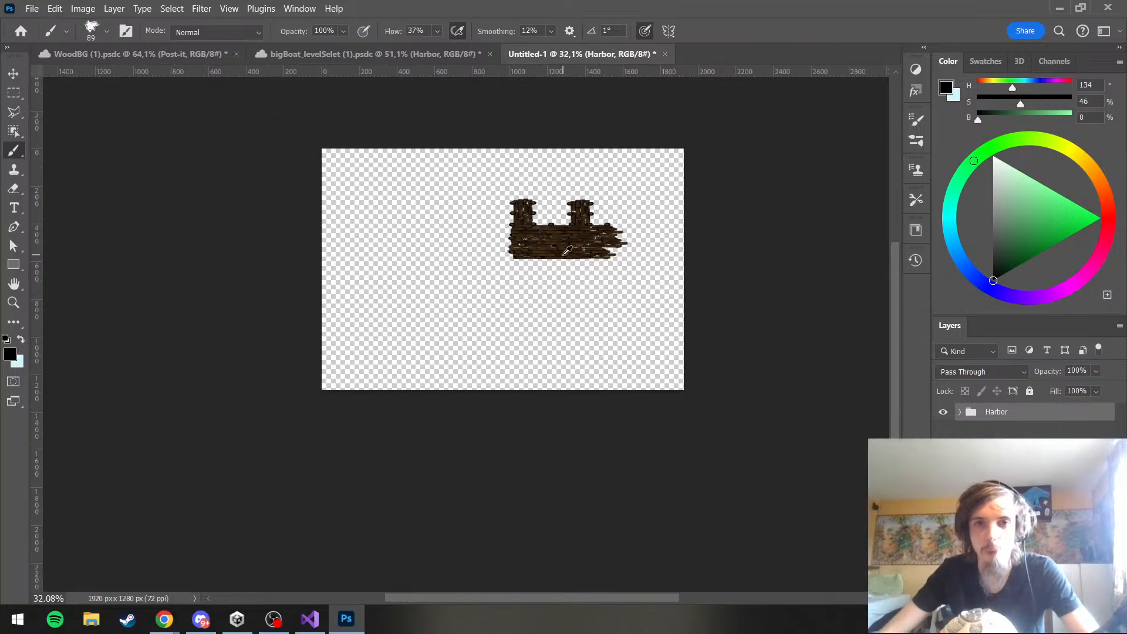
scroll(571, 197, up, 5)
scroll(570, 197, down, 5)
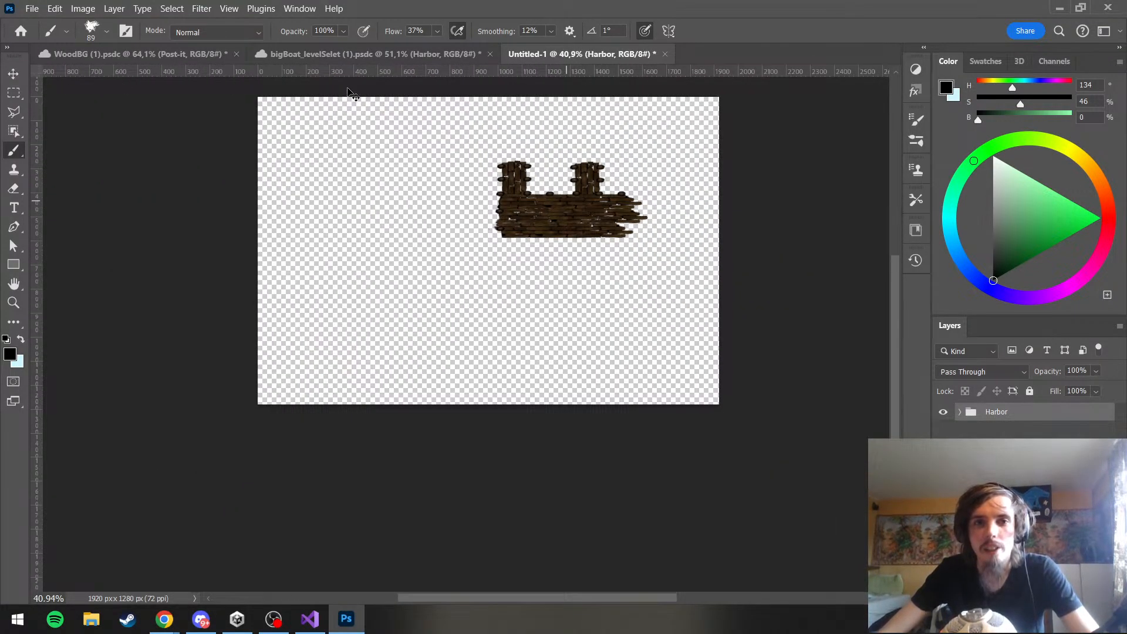
key(ctrl+z)
scroll(325, 128, down, 3)
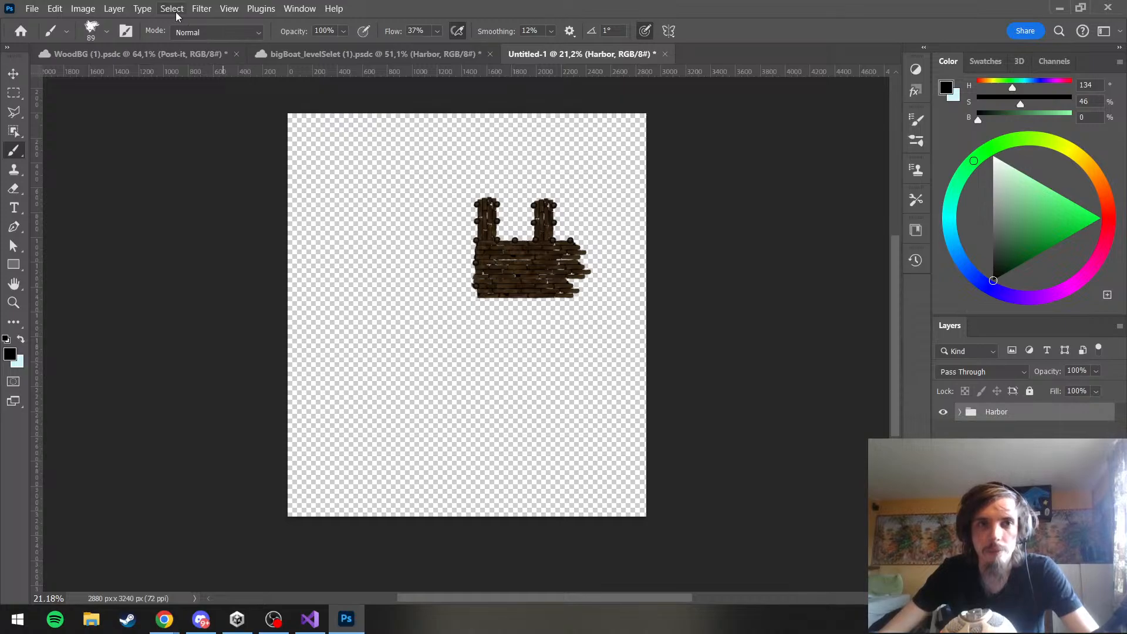
Set the new document's canvas size to 1920 × 1080 pixels with a centred anchor, accepting the clipping
click(83, 8)
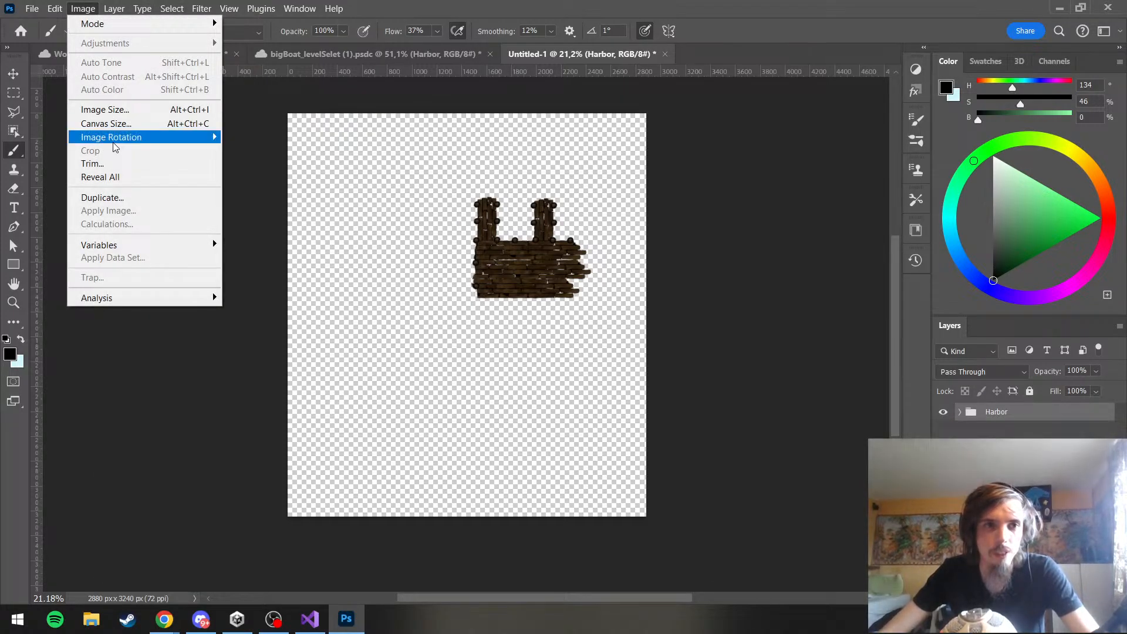
click(108, 123)
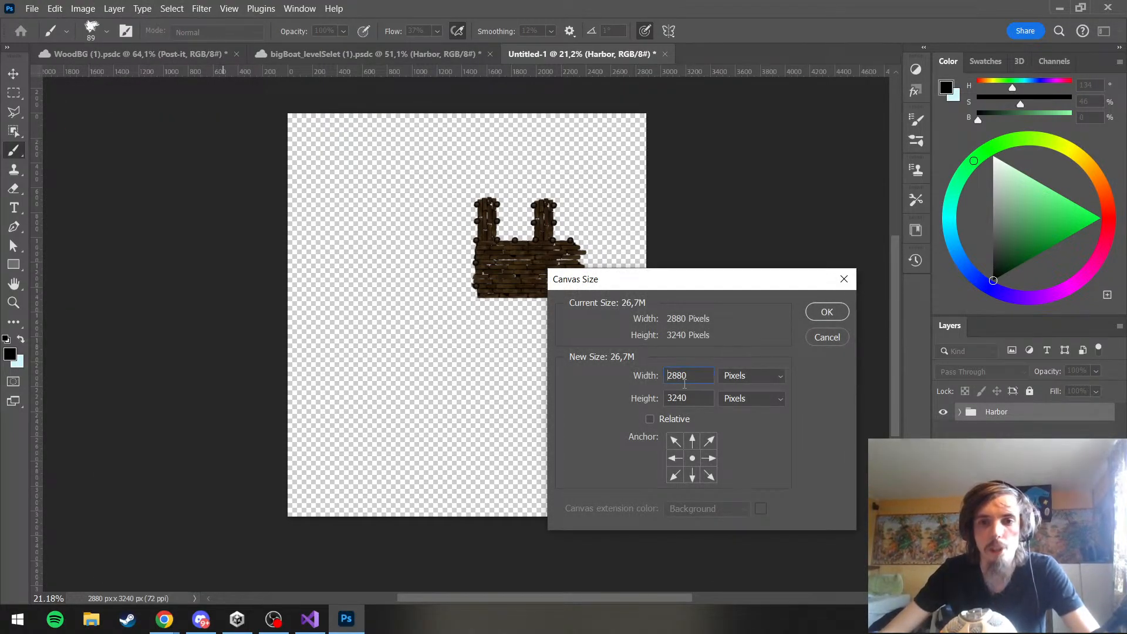
text(1920)
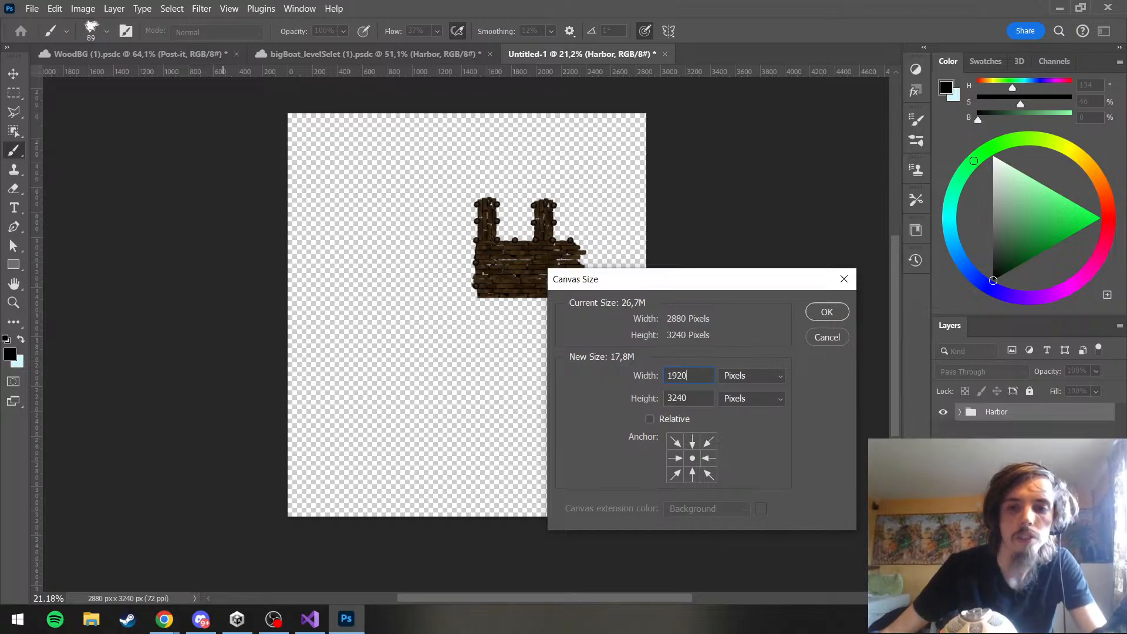
key(Tab)
text(10)
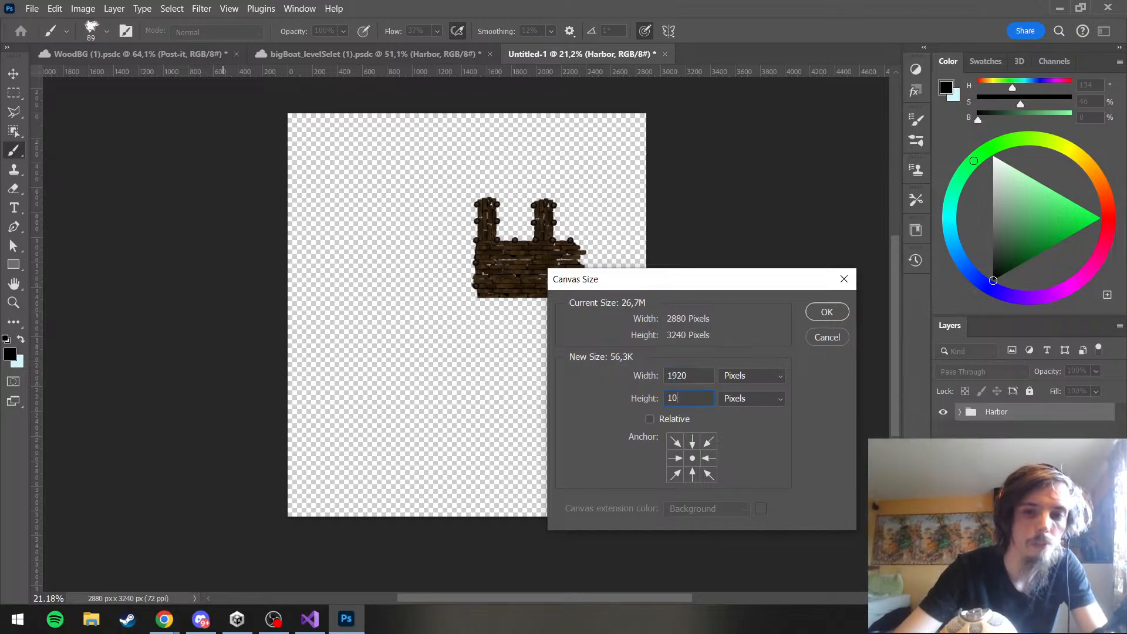
click(826, 313)
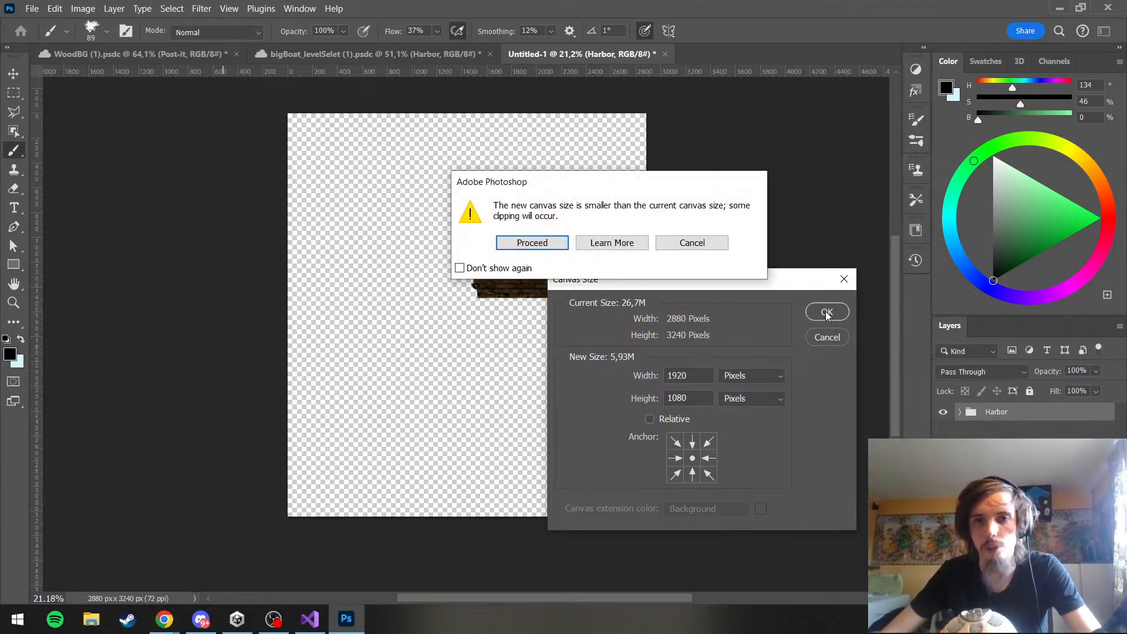
click(557, 245)
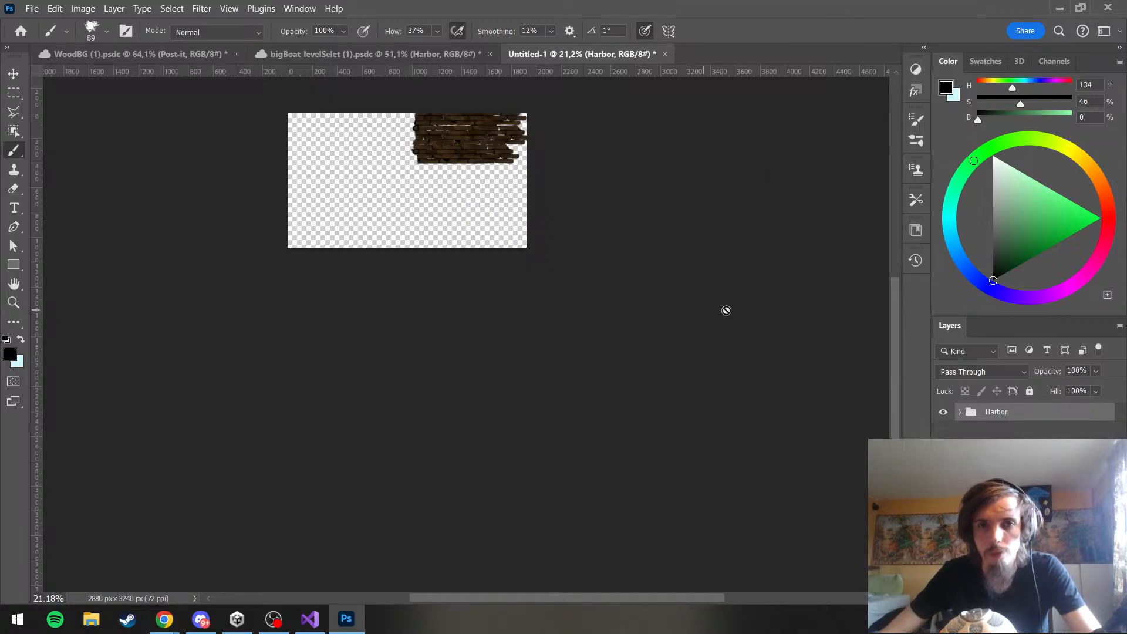
Move the Harbor group about 563 px down and 41 px left so the whole dock sits inside the canvas
key(ctrl+t)
drag(456, 225, 452, 286)
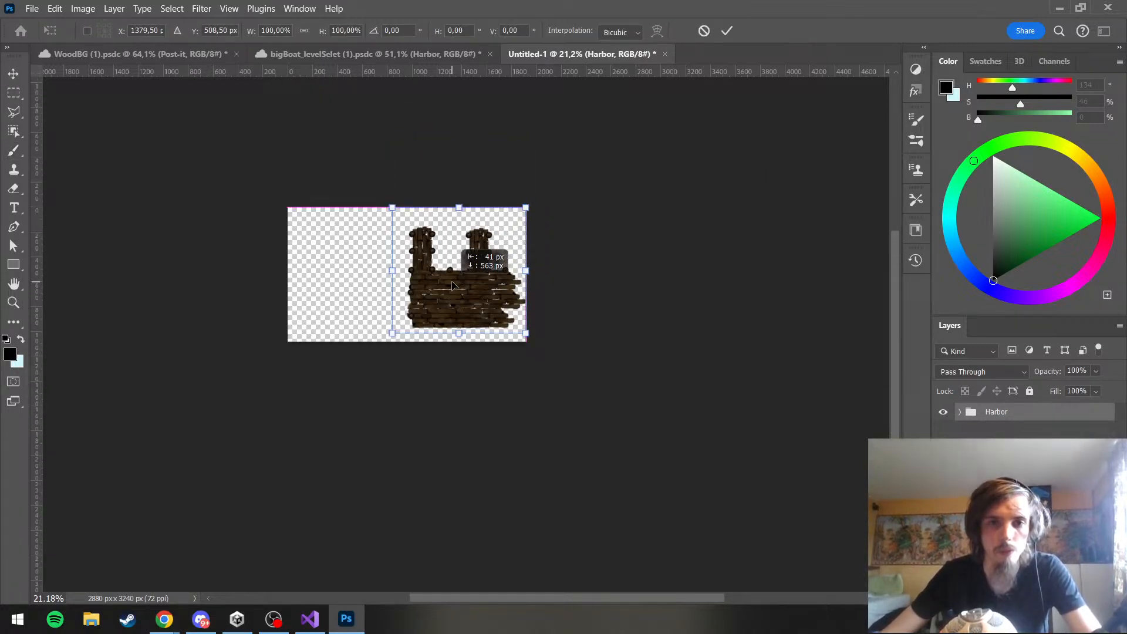
click(509, 178)
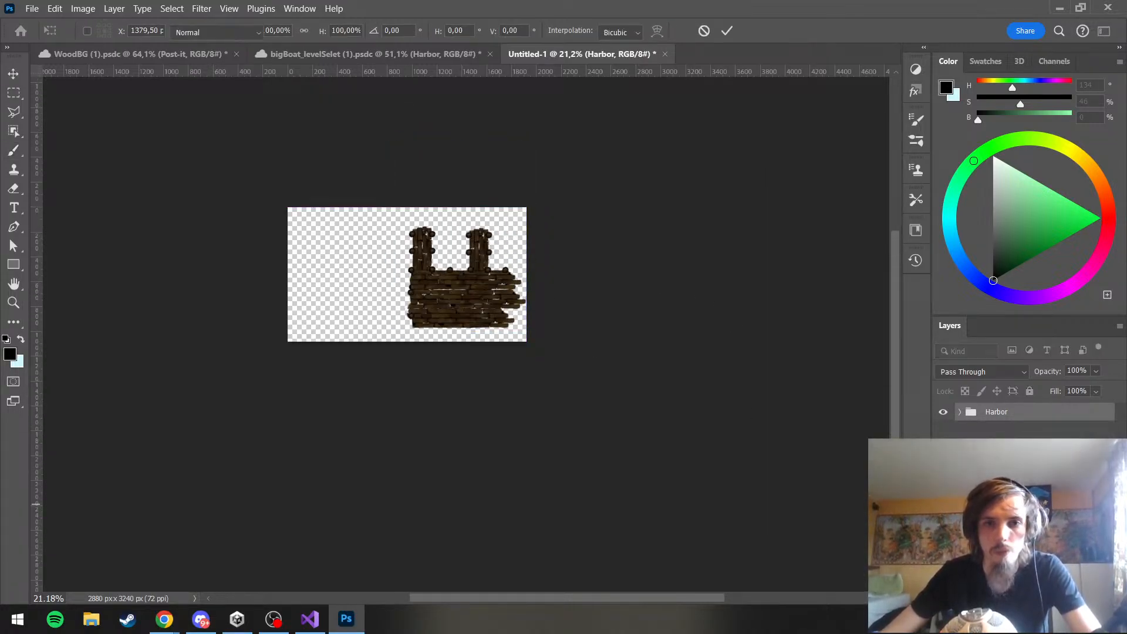
Duplicate the frame group from bigBoat_levelSelet (1).psdc into the Untitled-1 document
click(193, 60)
click(321, 55)
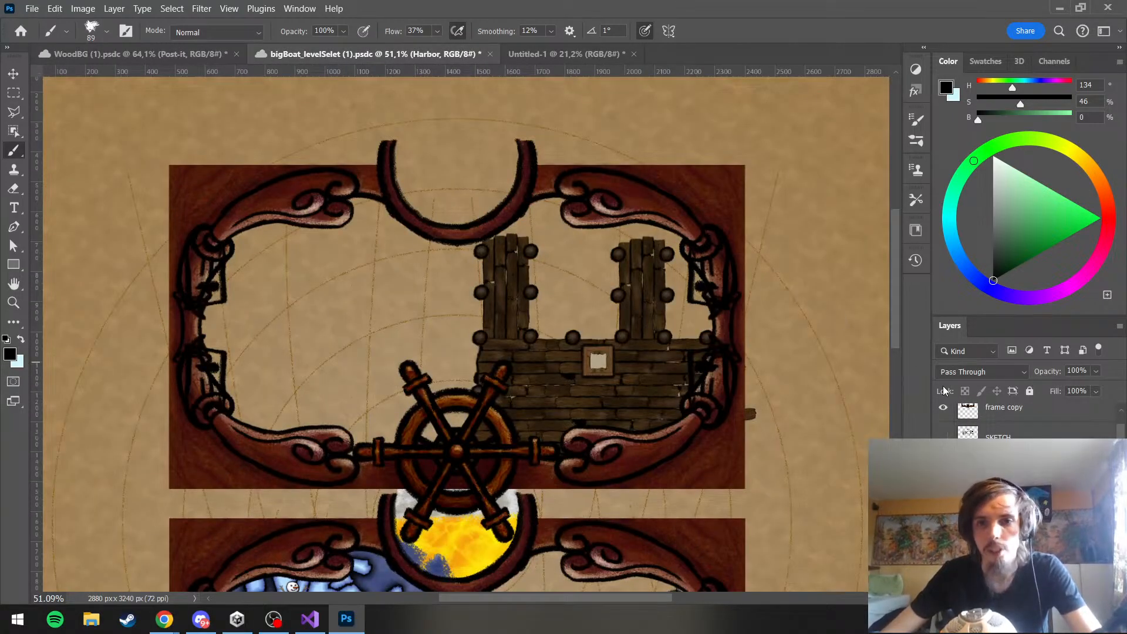
scroll(974, 463, down, 5)
scroll(974, 464, up, 6)
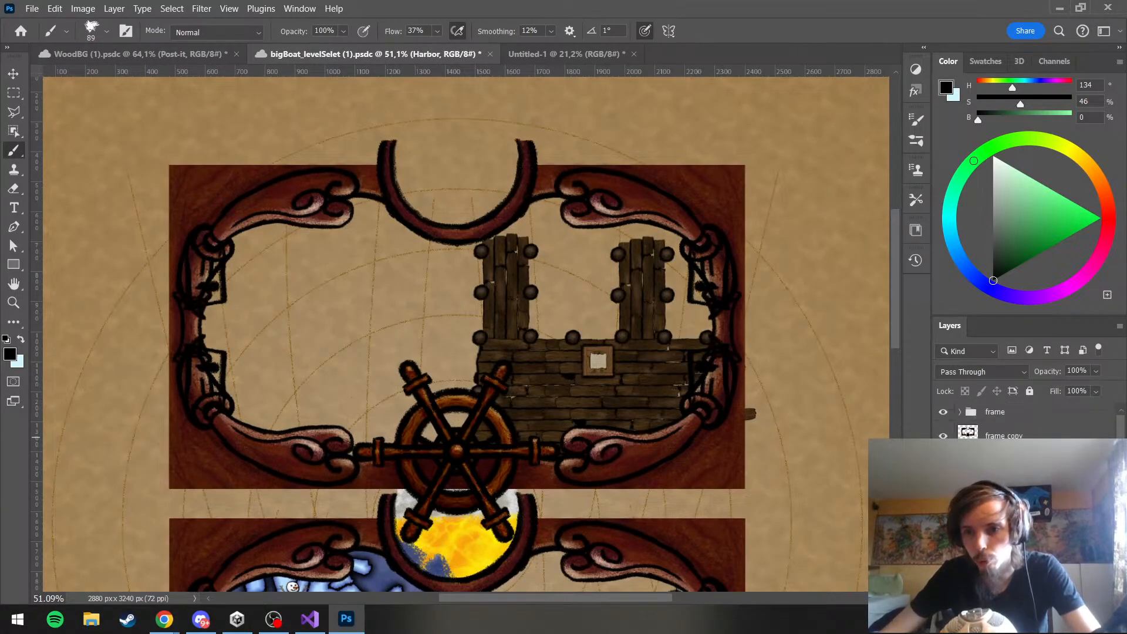
right_click(1012, 415)
click(916, 74)
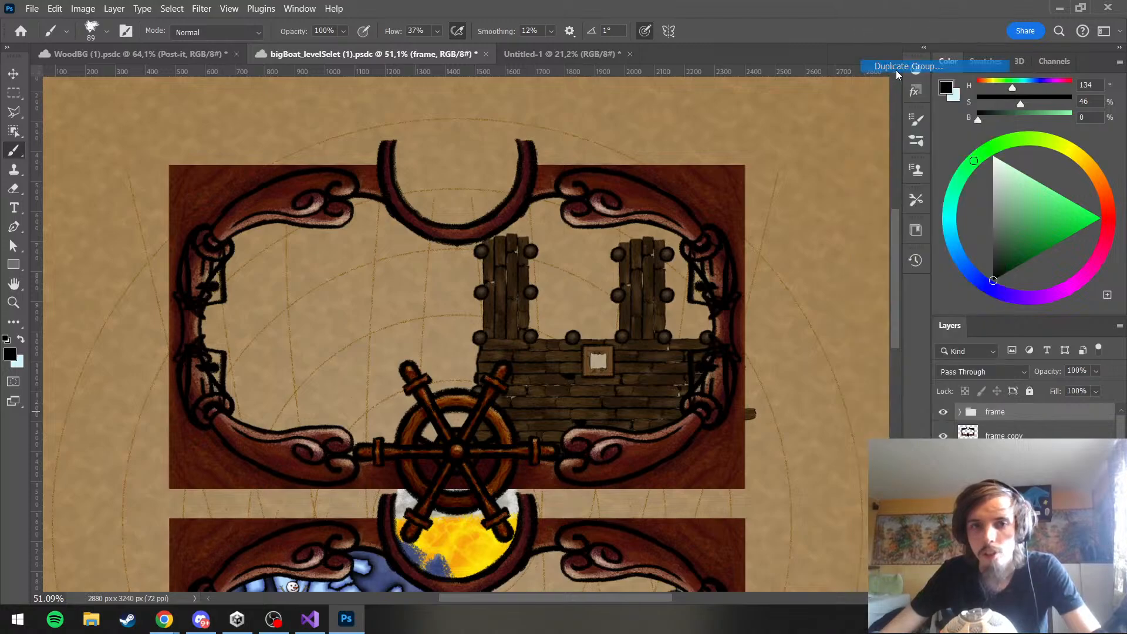
click(496, 222)
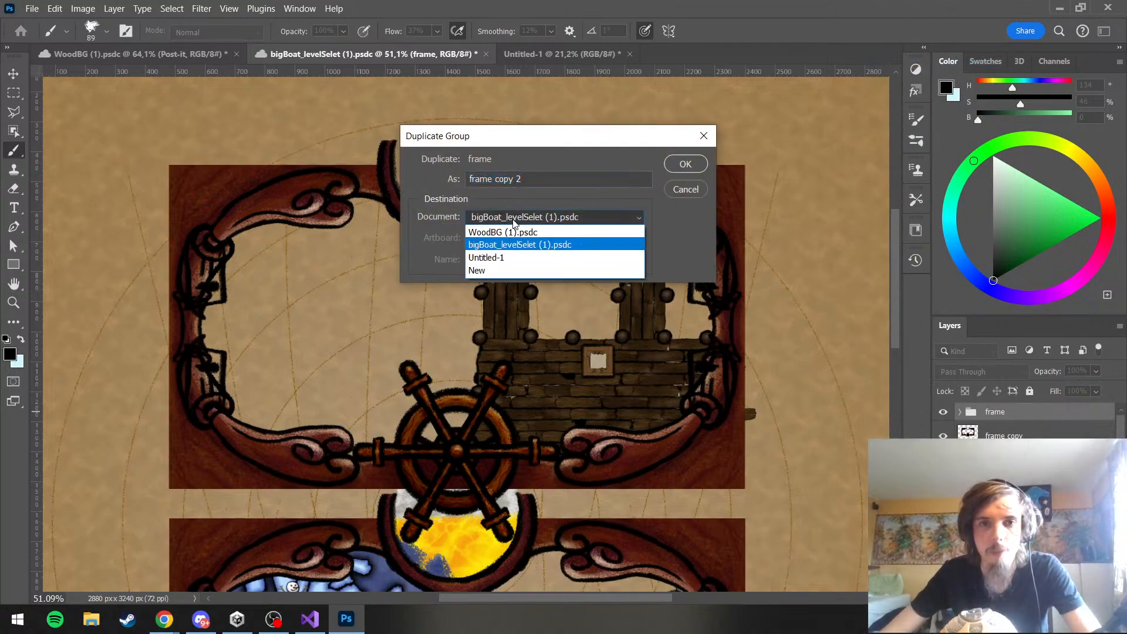
click(504, 257)
click(670, 163)
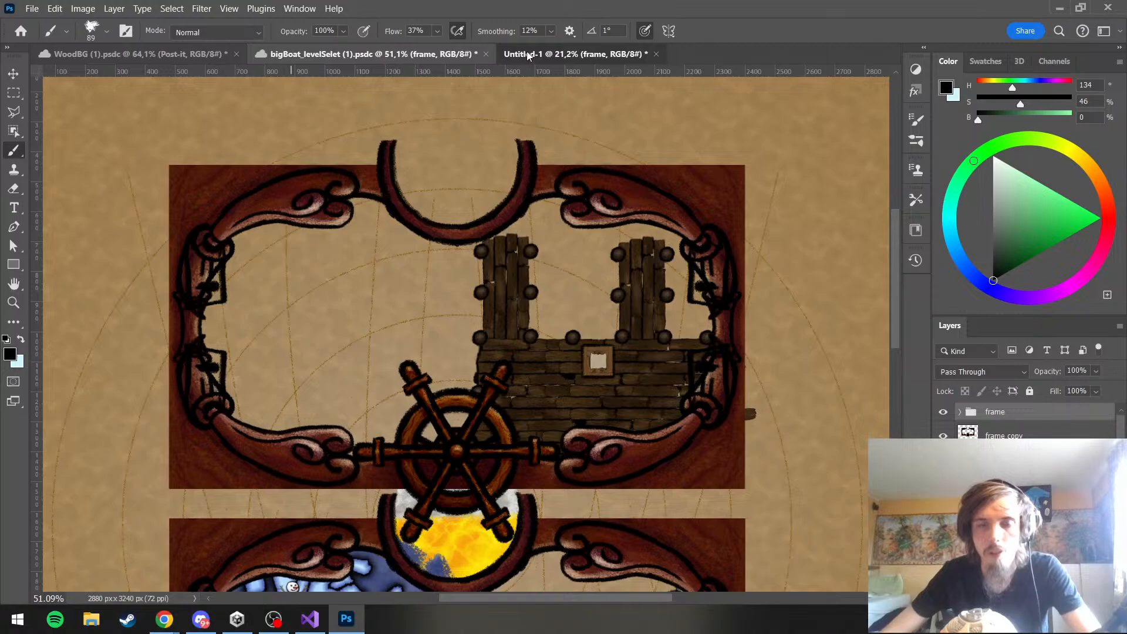
In Untitled-1, shift the frame group straight down to Y 593 px so its wooden border reaches the canvas's lower edge
click(551, 55)
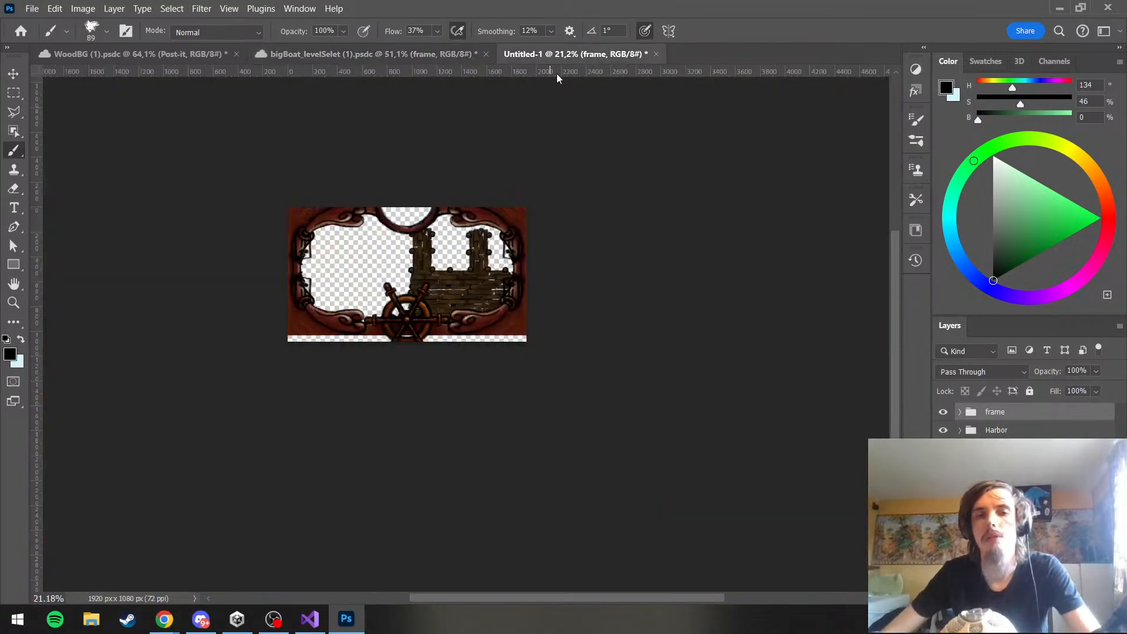
scroll(346, 324, up, 2)
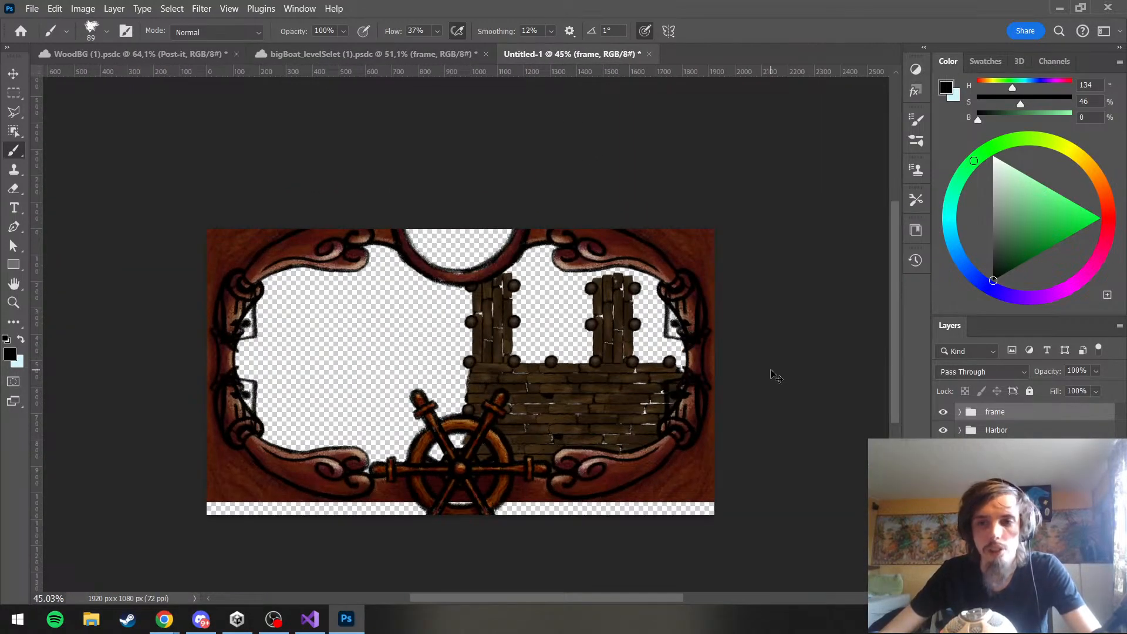
key(ctrl+t)
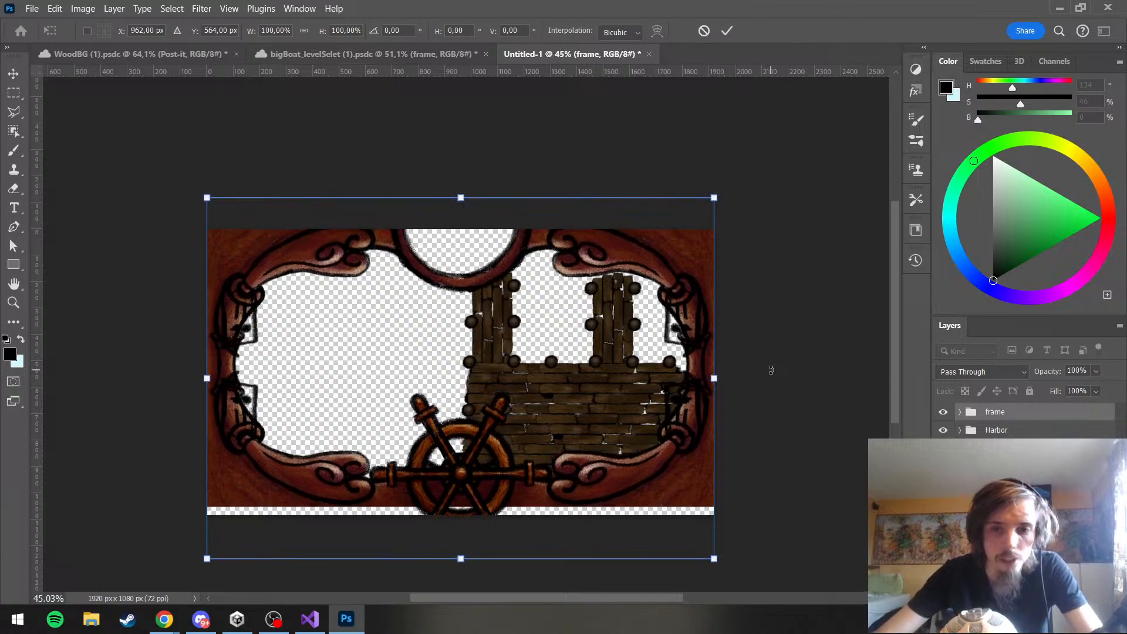
key(Down)
key(Down)
key(Down)
key(Down)
key(Down)
key(Down)
key(Down)
key(Down)
key(Down)
key(Down)
key(Down)
key(Down)
key(Down)
key(Down)
key(Down)
key(Down)
key(Down)
key(Down)
key(Down)
key(Down)
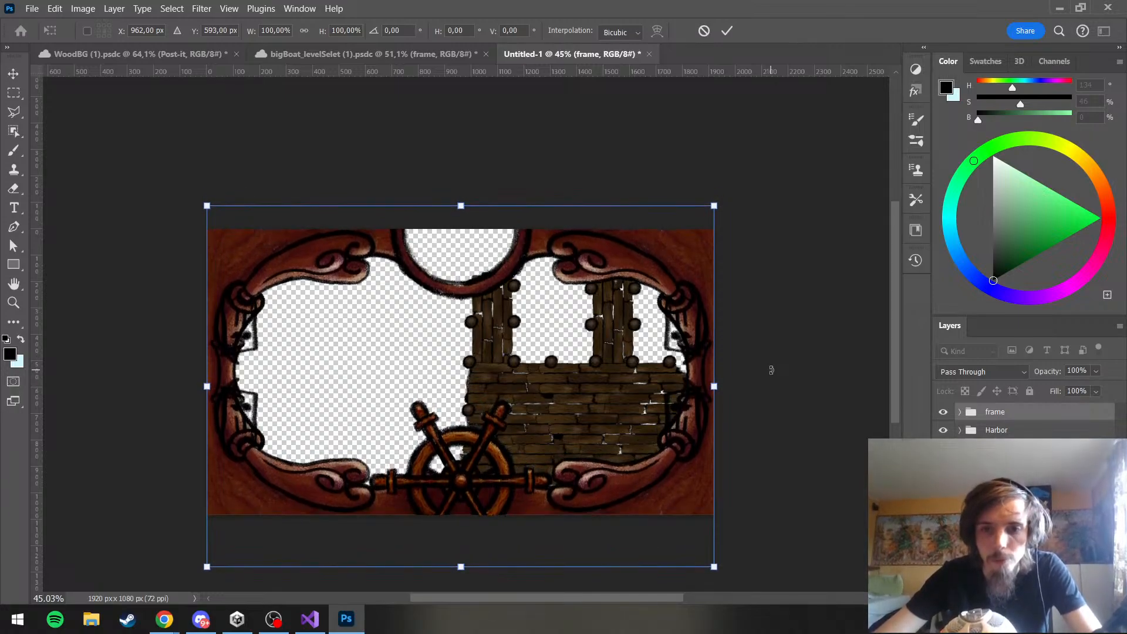
key(Return)
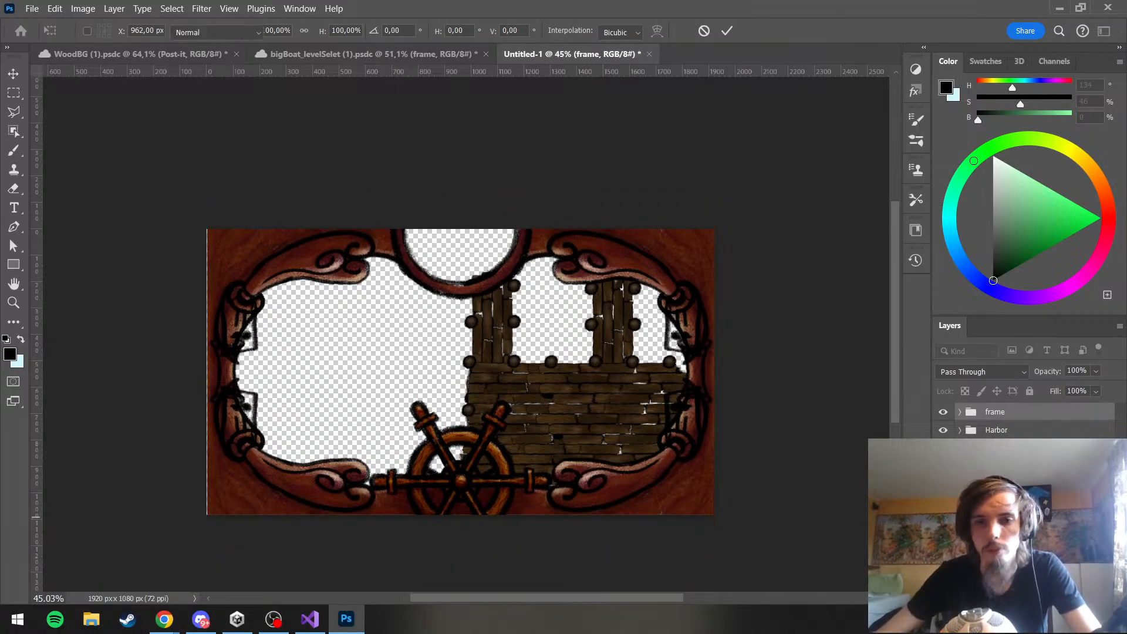
key(b)
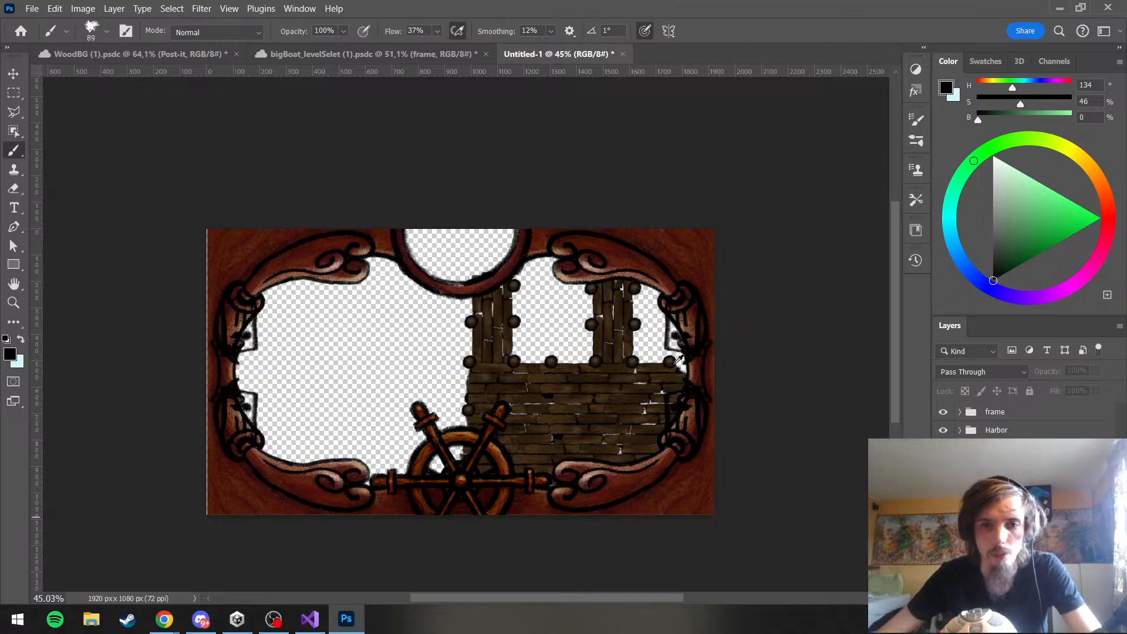
scroll(675, 363, down, 2)
scroll(282, 264, up, 2)
scroll(656, 298, down, 2)
scroll(103, 370, up, 10)
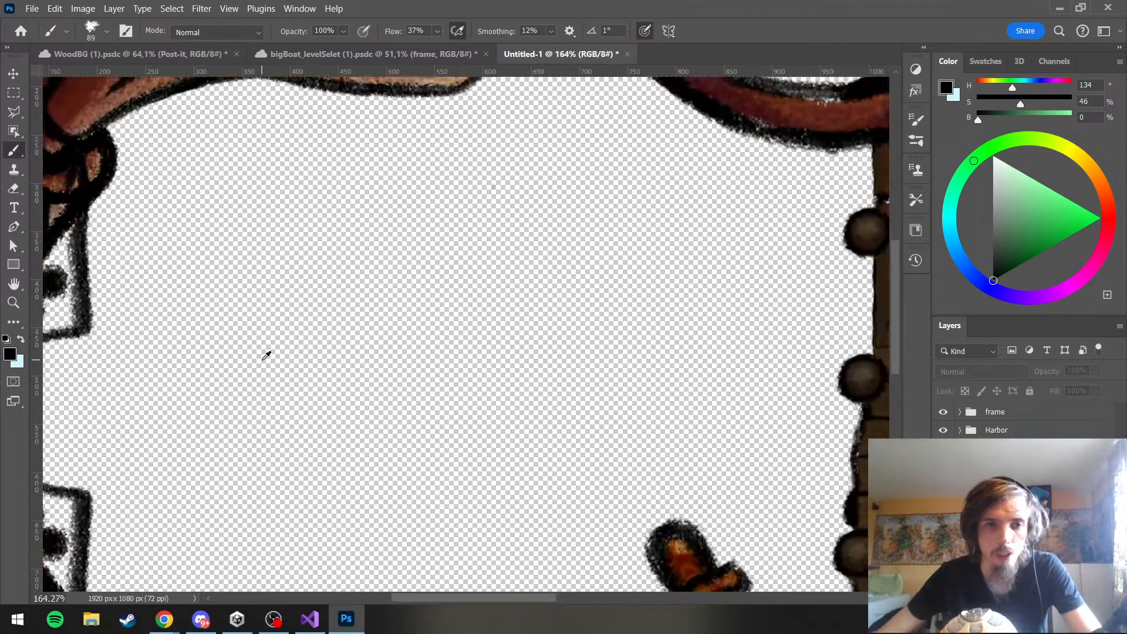
Nudge the frame group to X 960 px, Y 595 px so it closes the gaps along the canvas's left and lower edges
scroll(266, 355, down, 8)
scroll(435, 406, up, 7)
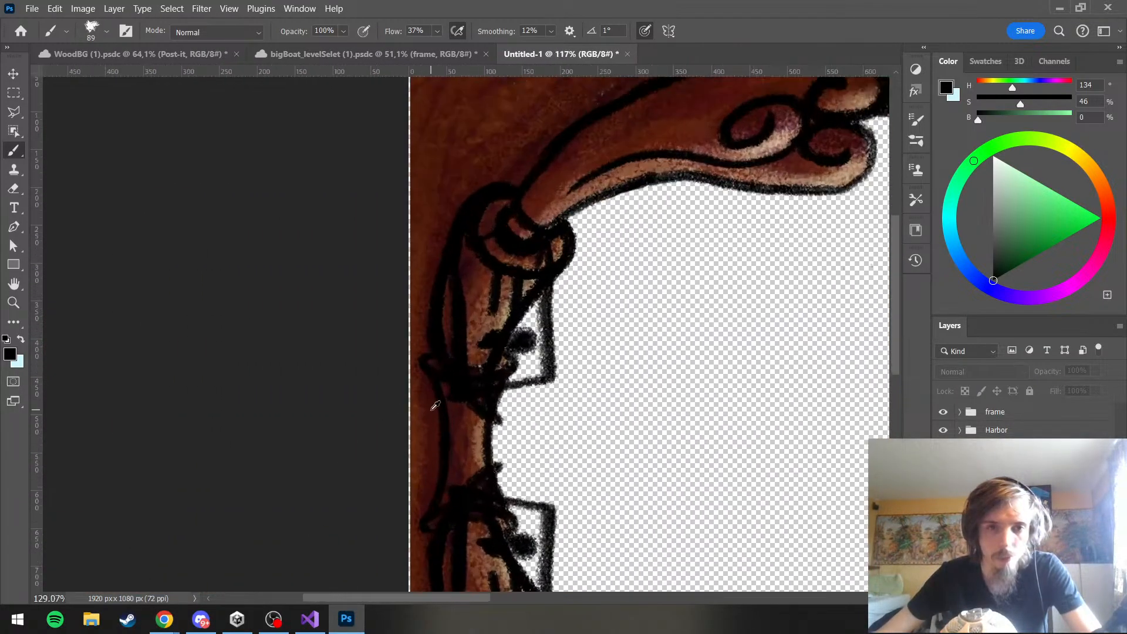
scroll(430, 408, up, 7)
scroll(418, 308, down, 10)
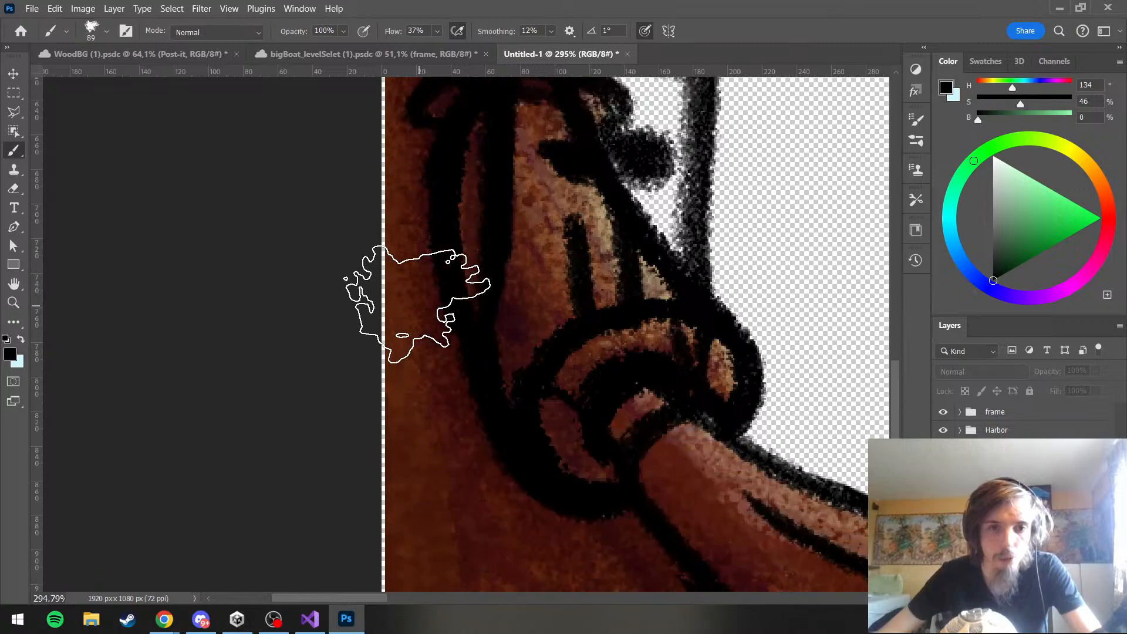
scroll(417, 302, down, 6)
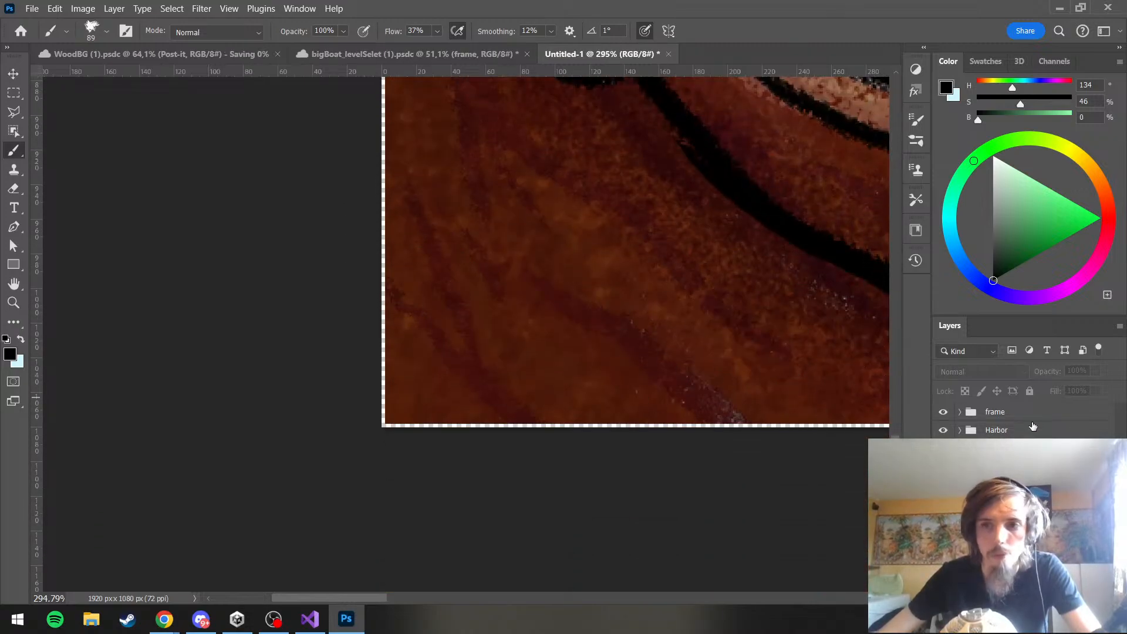
click(1027, 418)
key(ctrl+t)
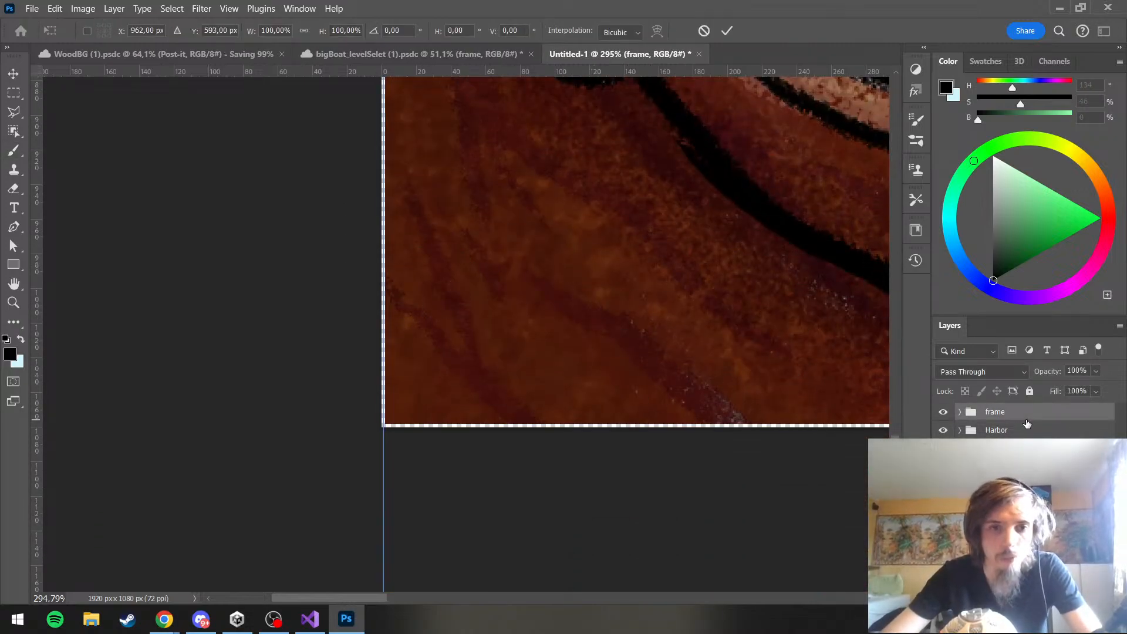
key(Left)
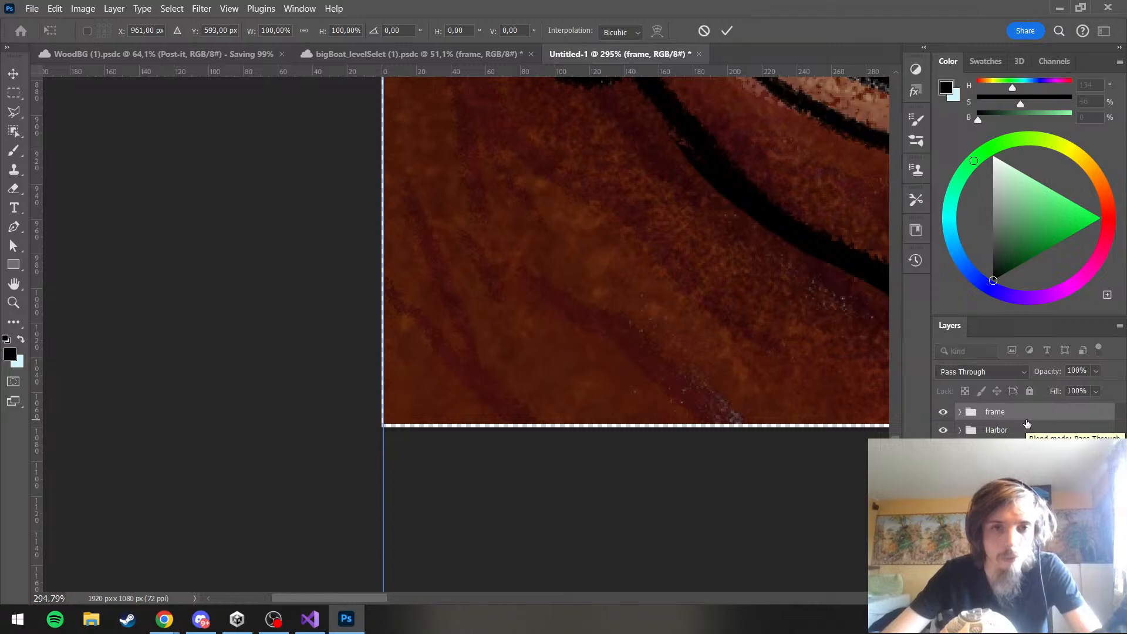
key(Left)
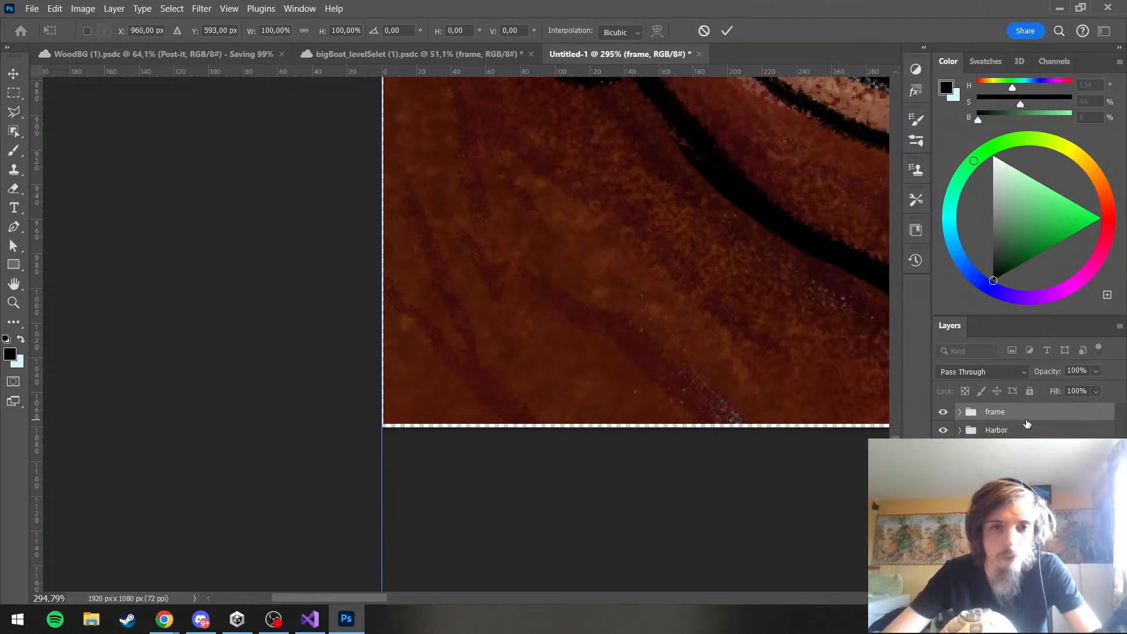
key(Down)
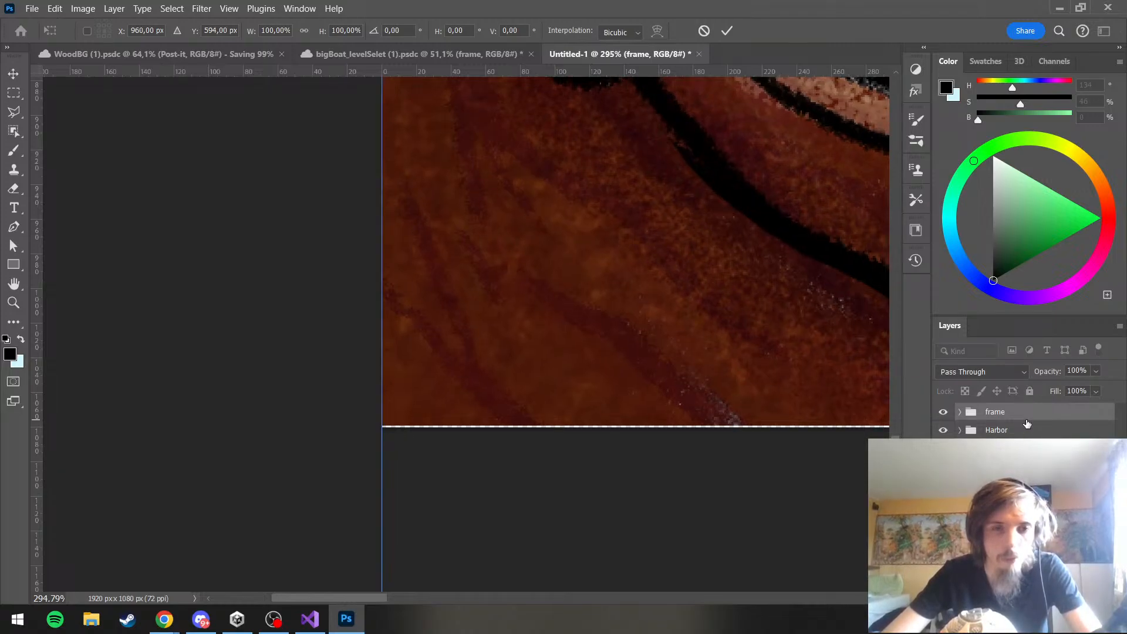
key(Down)
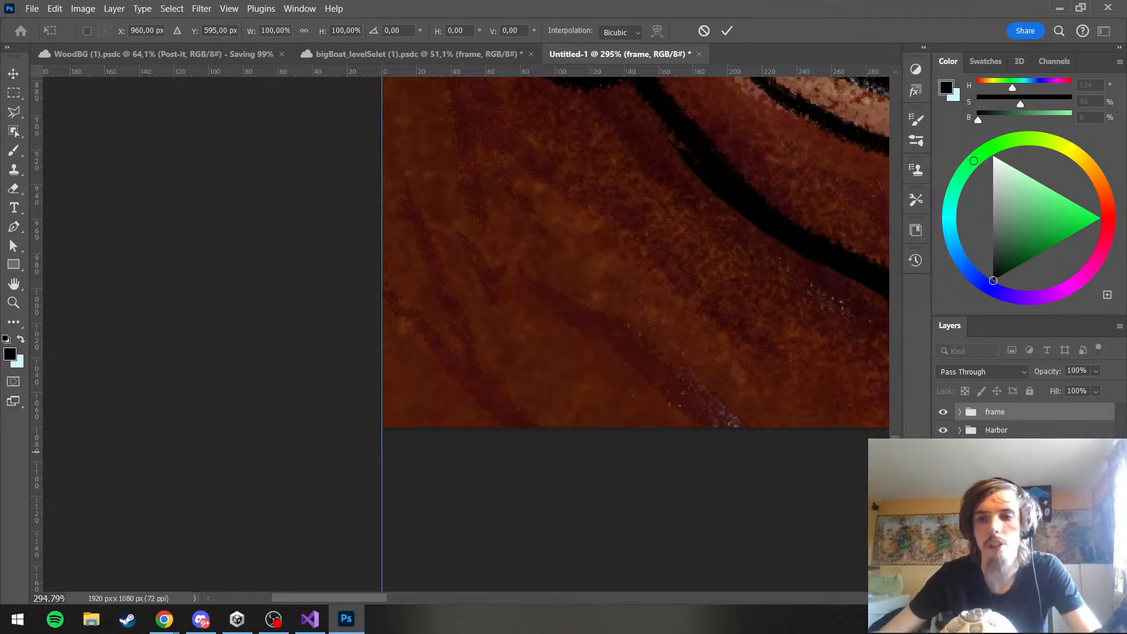
key(Return)
Inspect how the frame artwork meets the canvas edges, especially along the upper edge around the circular opening
scroll(323, 394, down, 4)
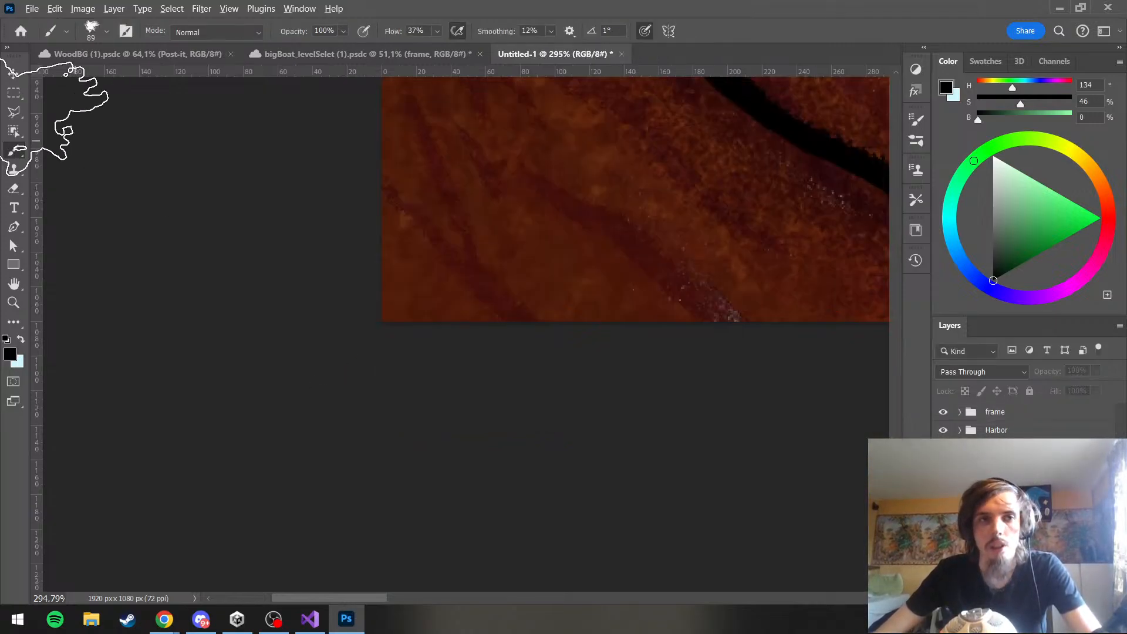
click(13, 74)
scroll(186, 333, down, 6)
scroll(235, 381, down, 4)
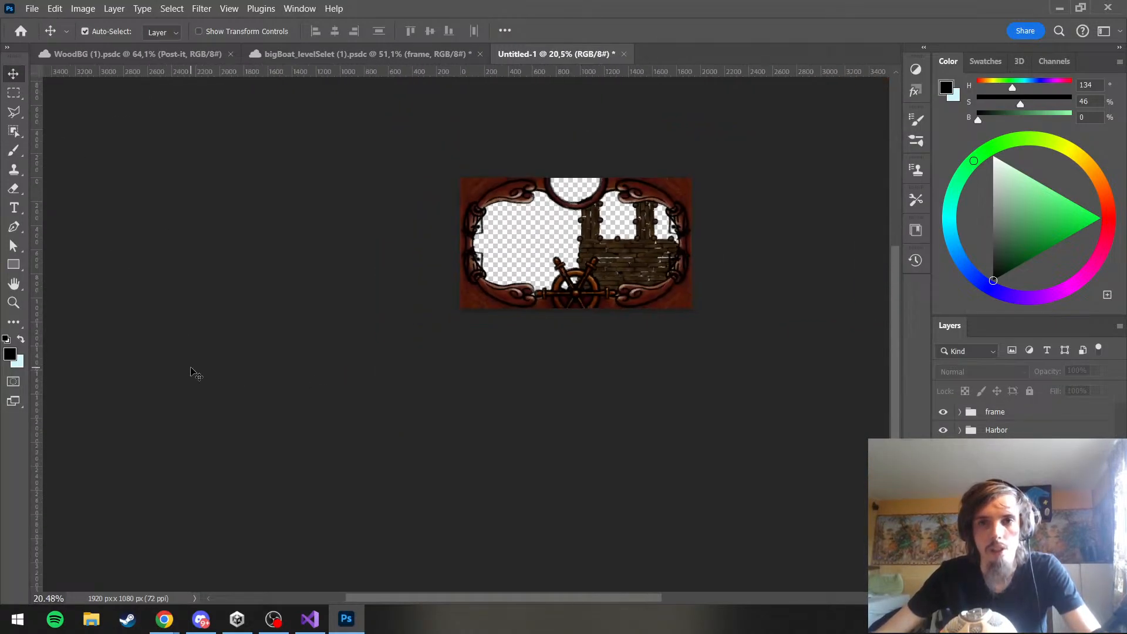
scroll(545, 256, up, 5)
scroll(545, 256, down, 4)
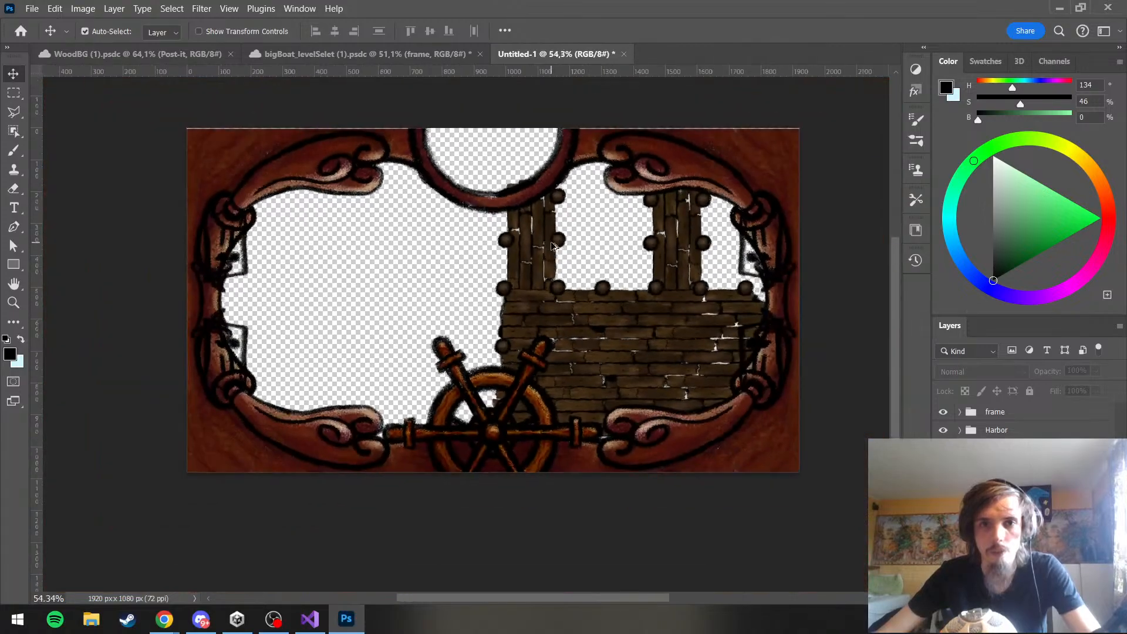
scroll(611, 239, up, 5)
scroll(614, 243, up, 4)
scroll(616, 247, up, 6)
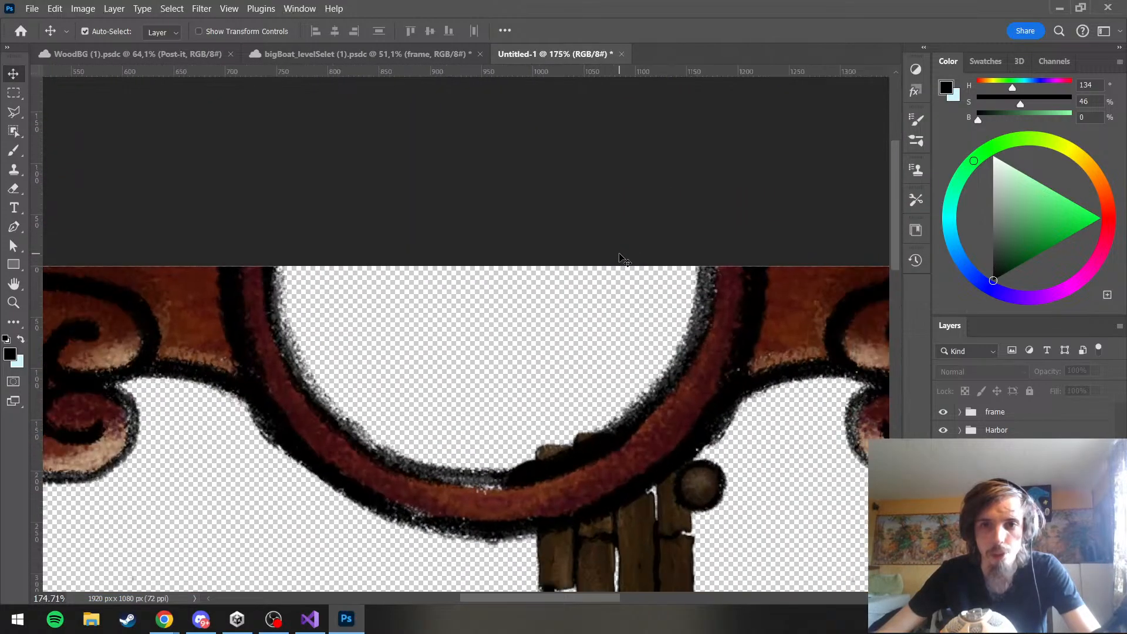
scroll(619, 252, down, 3)
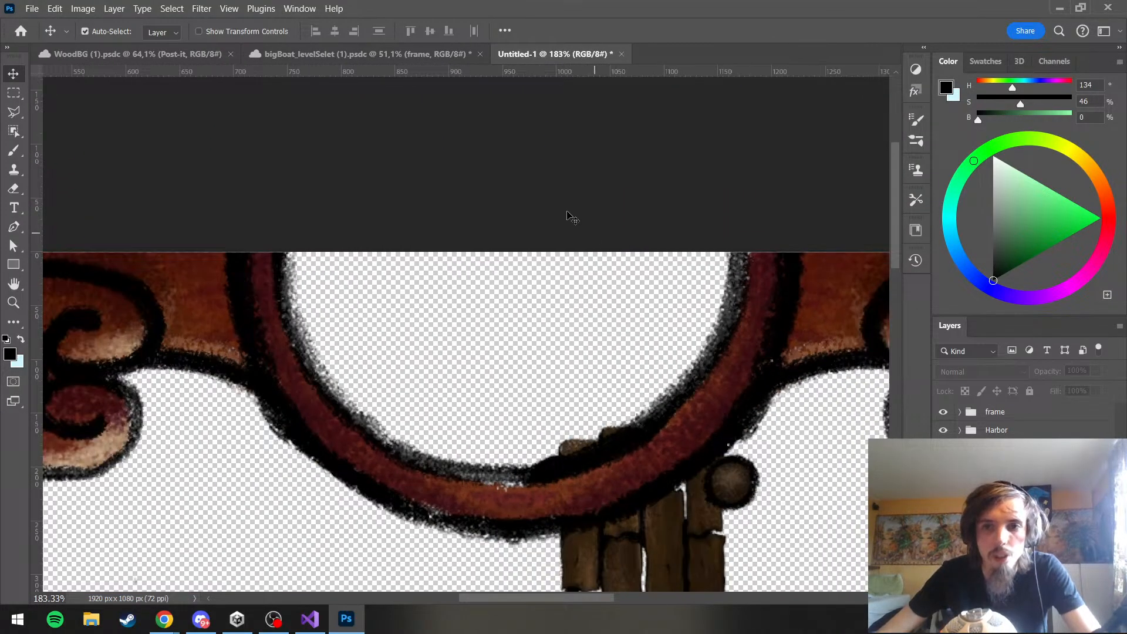
scroll(554, 202, down, 5)
scroll(554, 203, down, 2)
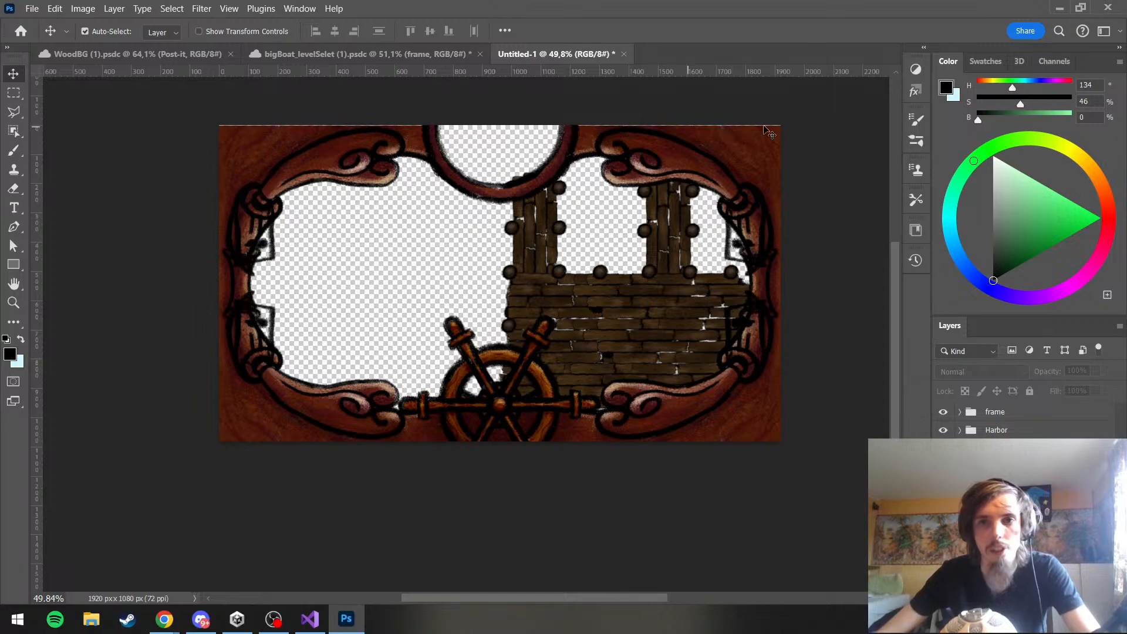
Move the Harbor group down and right within the frame opening to X 1429.5 px, Y 582.5 px
click(979, 430)
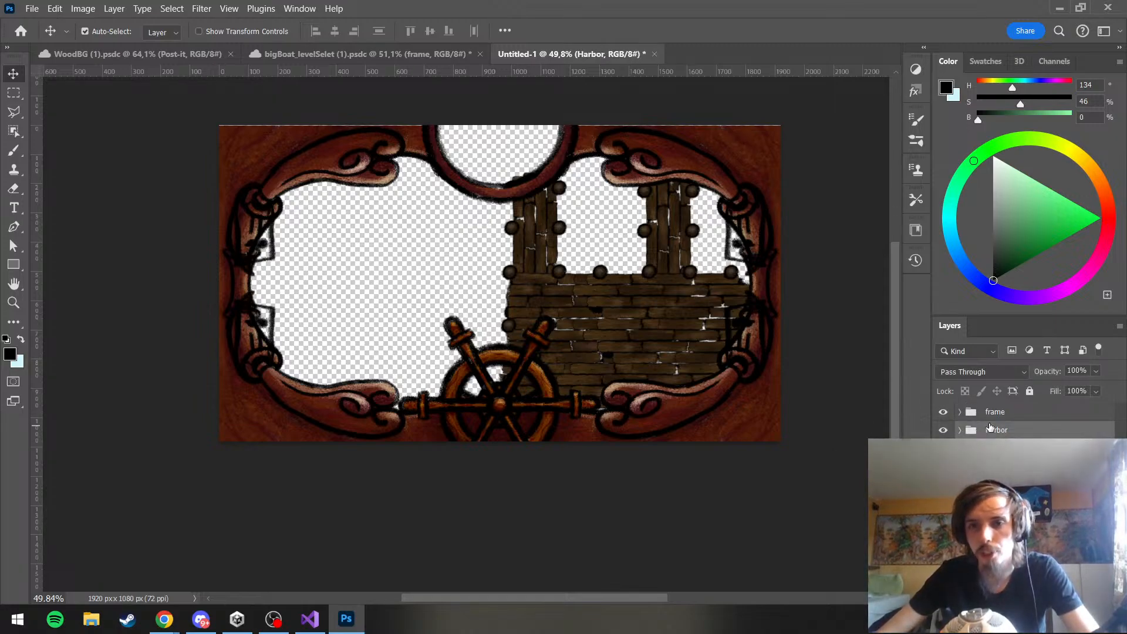
key(ctrl+t)
key(Down)
key(Down)
key(Down)
key(Down)
key(Down)
key(Down)
key(Down)
key(Down)
key(Down)
key(Down)
key(Down)
key(Down)
key(Down)
key(Down)
key(Down)
key(Down)
key(Down)
key(Down)
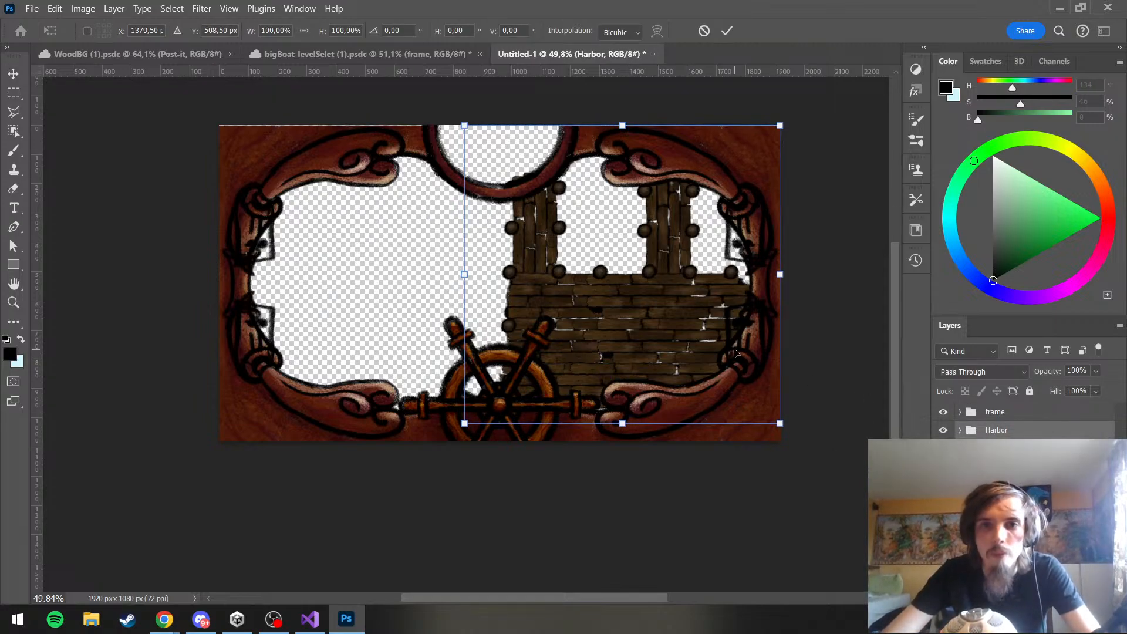
key(Down)
key(Down)
key(Down)
key(Down)
key(Down)
key(Down)
key(Down)
key(Down)
key(Down)
key(Down)
key(Down)
key(Down)
key(Down)
key(Down)
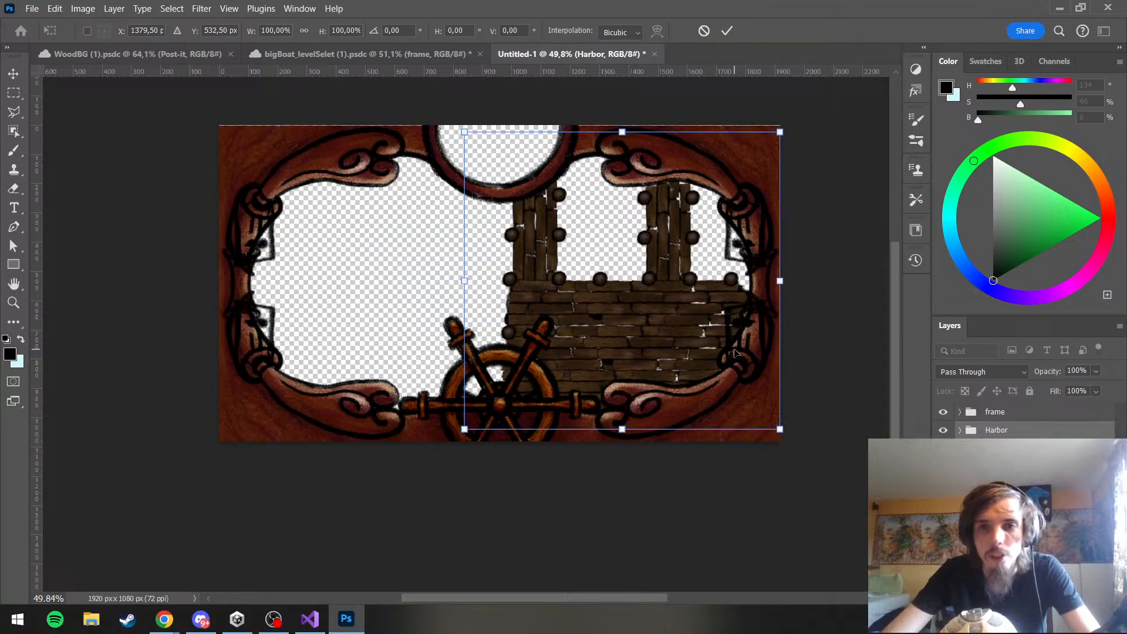
key(Right)
key(Right)
key(Right)
key(Right)
key(Right)
key(Right)
key(Right)
key(Right)
key(Right)
key(Right)
key(Right)
key(Right)
key(Down)
key(Down)
key(Down)
key(Down)
key(Down)
key(Down)
key(Down)
key(Down)
key(Down)
key(Down)
key(Down)
key(Down)
key(Down)
key(Down)
key(Right)
key(Right)
key(Right)
key(Right)
key(Right)
key(Right)
key(Right)
key(Right)
key(Right)
key(Right)
key(Right)
key(Right)
key(Right)
key(Right)
key(Right)
key(Right)
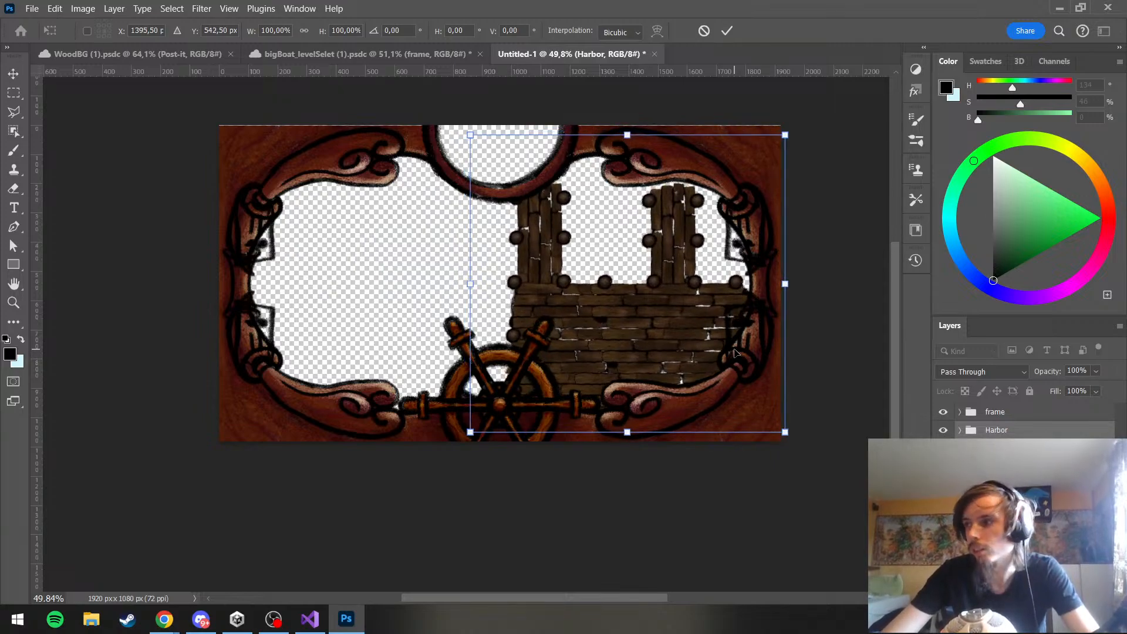
key(Down)
key(Down)
key(Down)
key(Down)
key(Down)
key(Down)
key(Down)
key(Down)
key(Down)
key(Down)
key(Down)
key(Down)
key(Down)
key(Down)
key(Down)
key(Down)
key(Right)
key(Right)
key(Right)
key(Right)
key(Right)
key(Right)
key(Right)
key(Right)
key(Right)
key(Right)
key(Right)
key(Right)
key(Right)
key(Right)
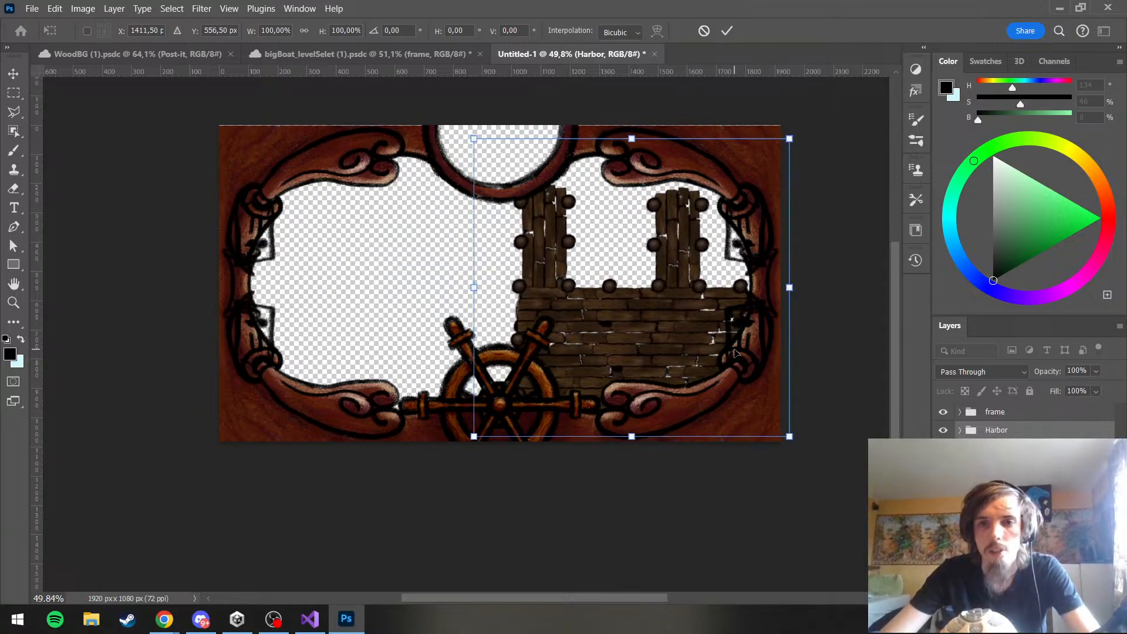
key(Right)
key(Right)
key(Right)
key(Right)
key(Right)
key(Right)
key(Right)
key(Right)
key(Down)
key(Down)
key(Down)
key(Down)
key(Down)
key(Down)
key(Down)
key(Down)
key(Down)
key(Down)
key(Down)
key(Down)
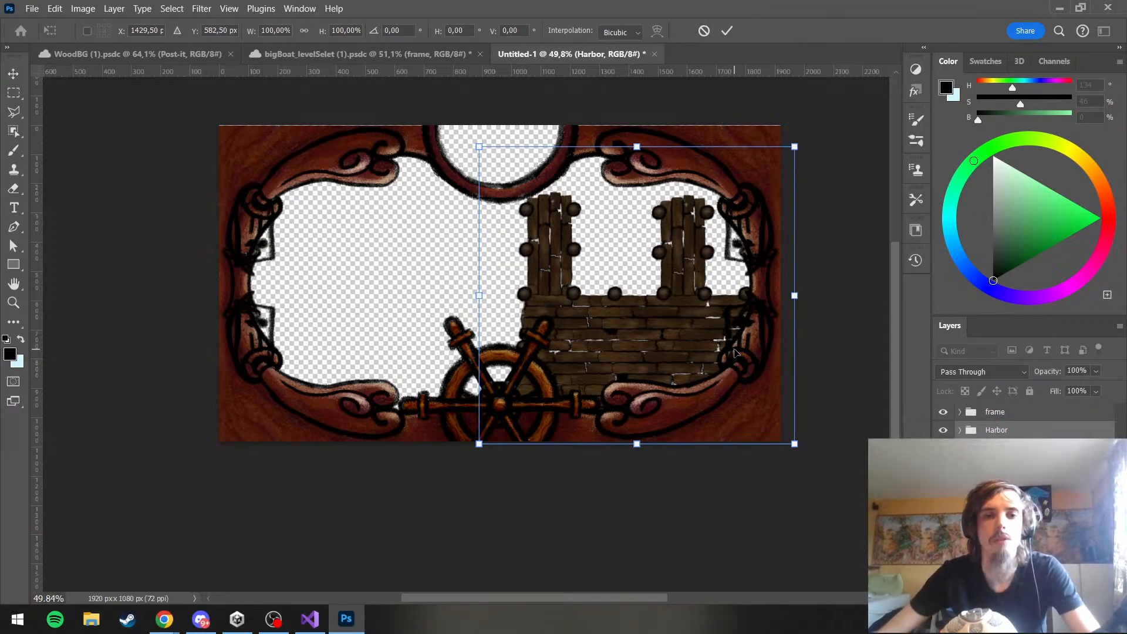
key(Return)
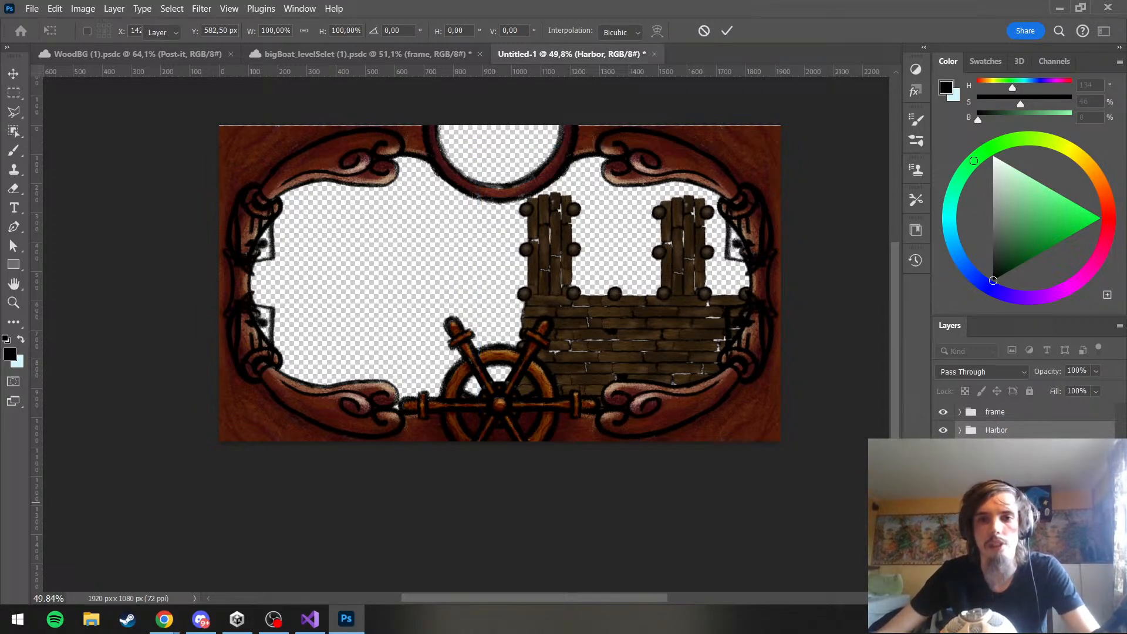
click(482, 88)
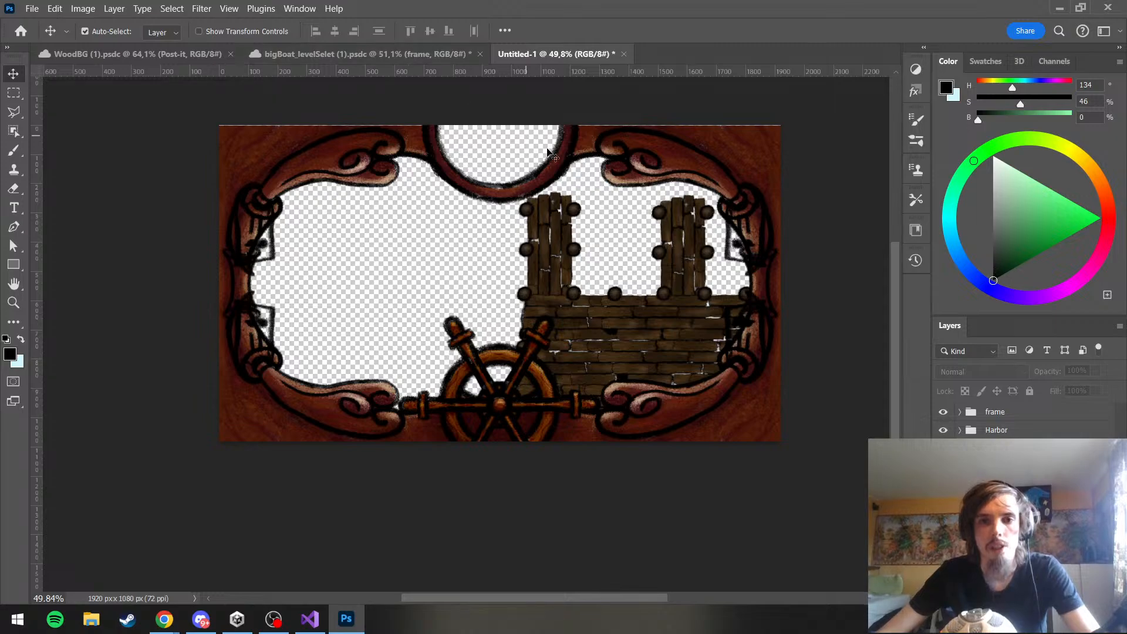
Hide the frame group and export the Harbor dock as a 1920 × 1080 PNG with the file name Harbor
click(1009, 430)
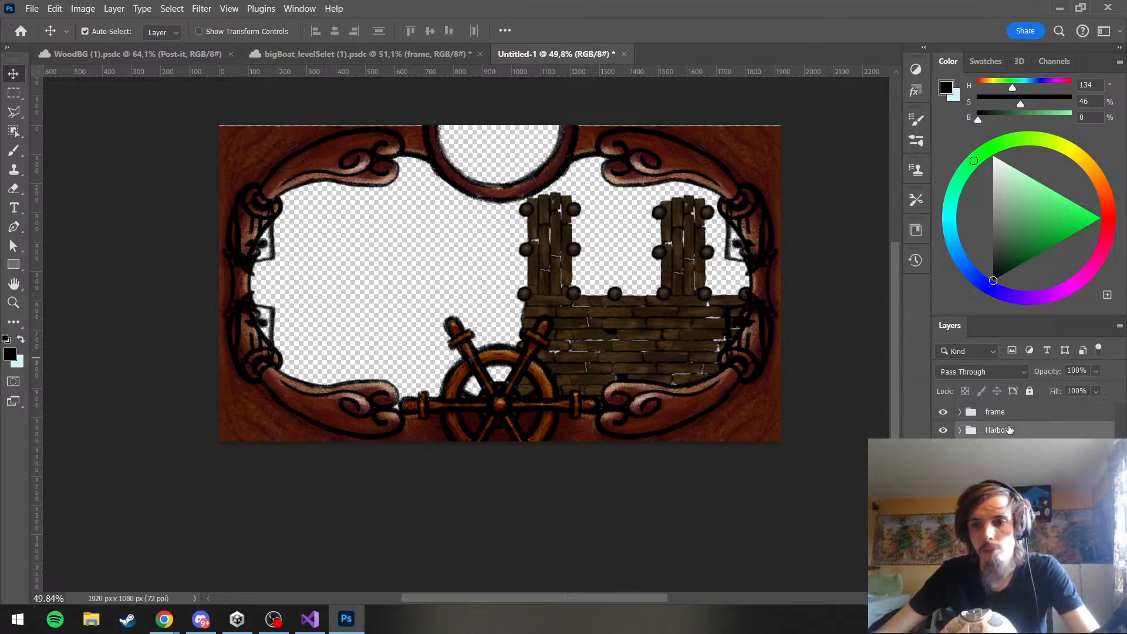
click(943, 412)
click(31, 8)
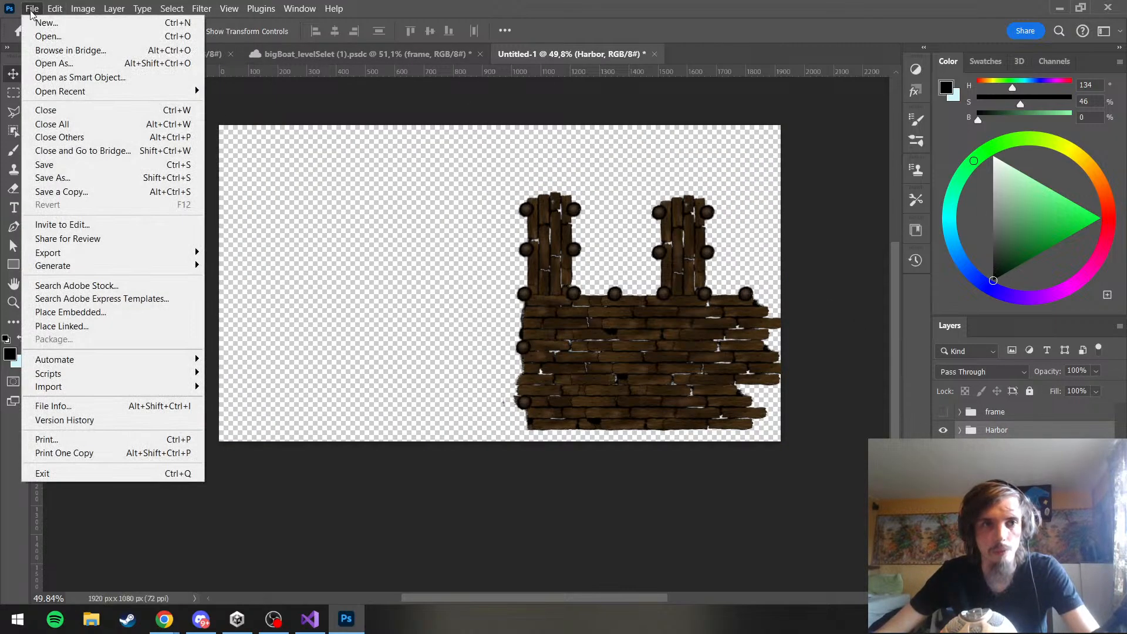
mouse_move(89, 252)
click(247, 265)
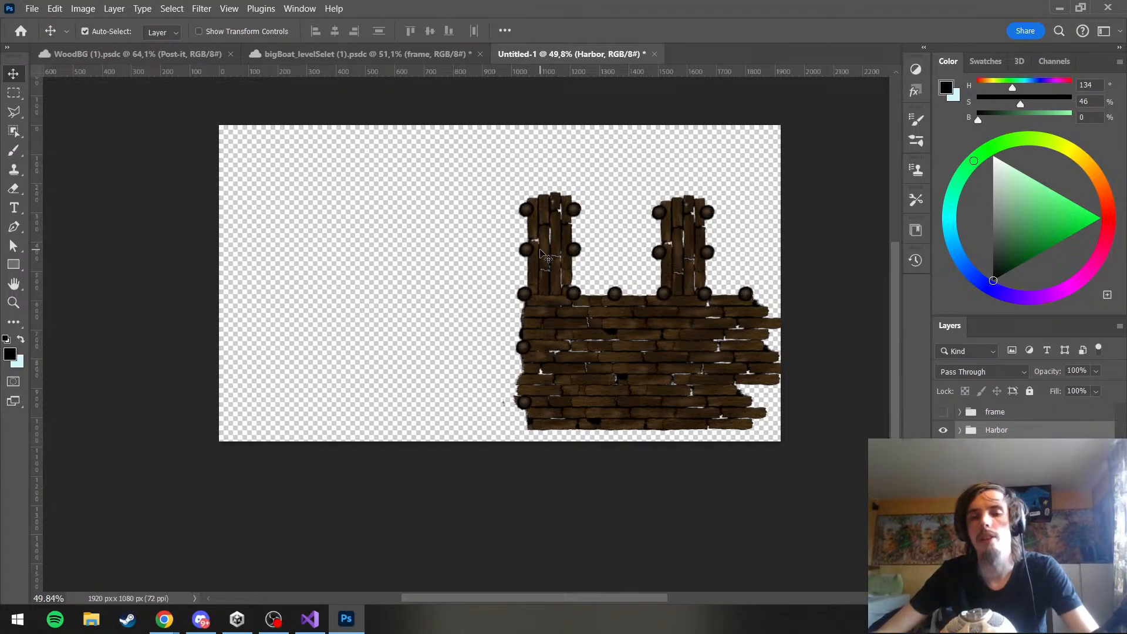
key(ctrl+alt+shift+w)
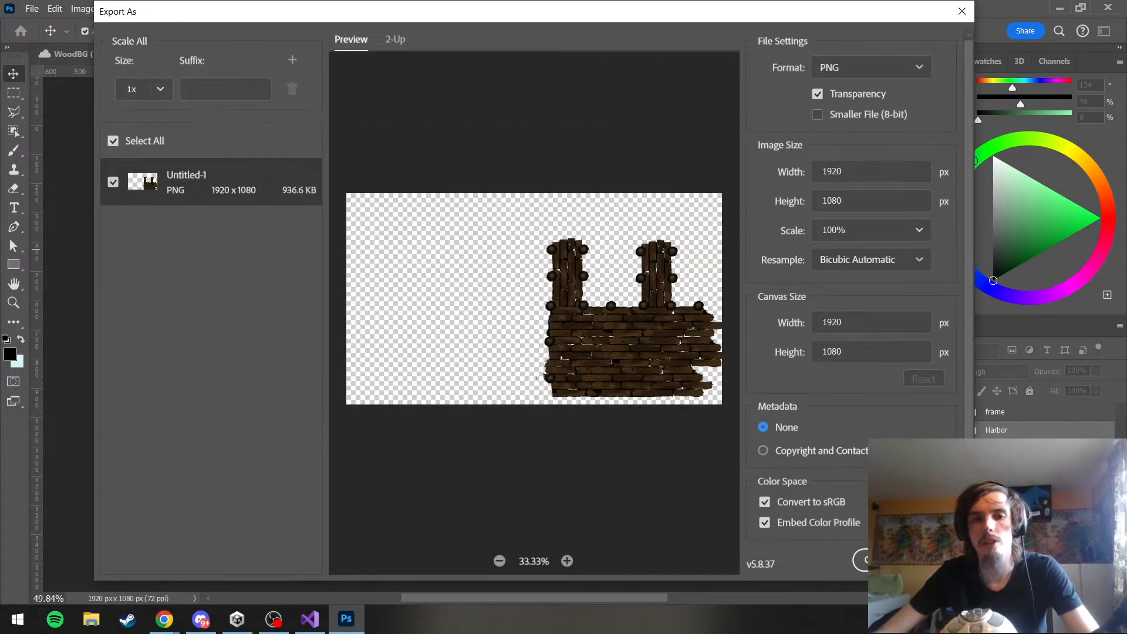
key(Return)
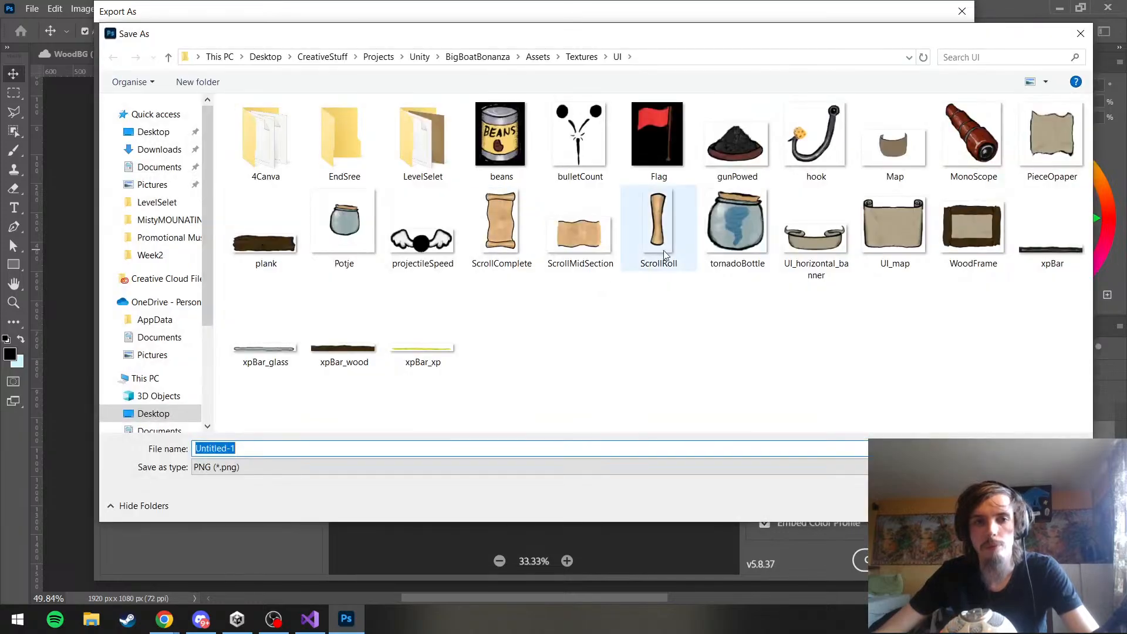
text(Harbor)
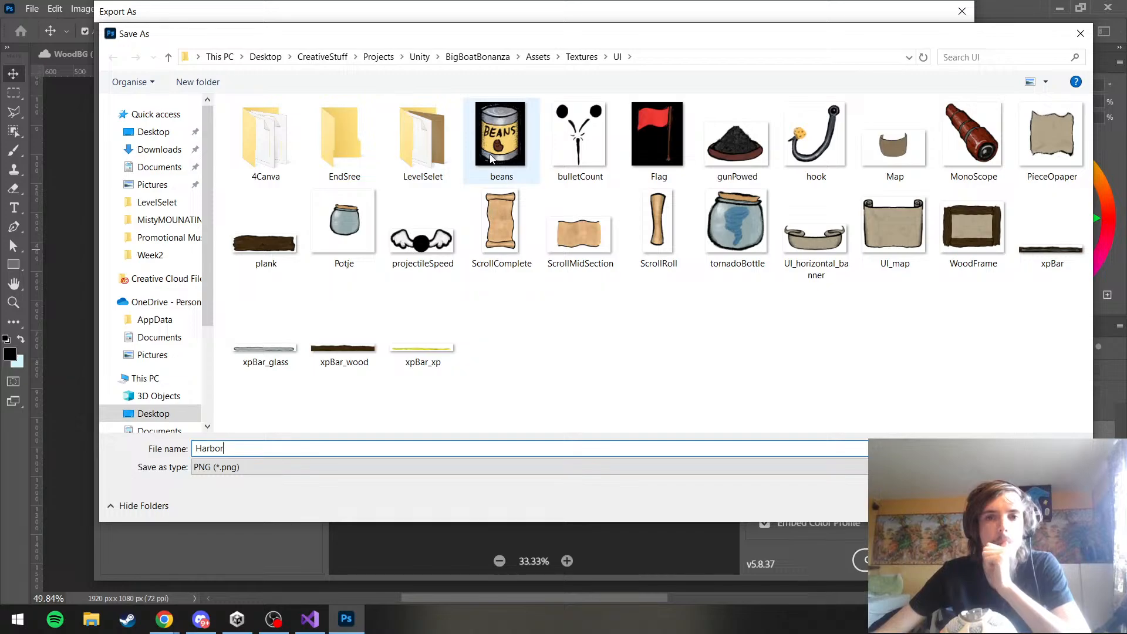
Create a folder named Shop inside the project's Textures > UI folder and save the Harbor PNG in it
right_click(575, 306)
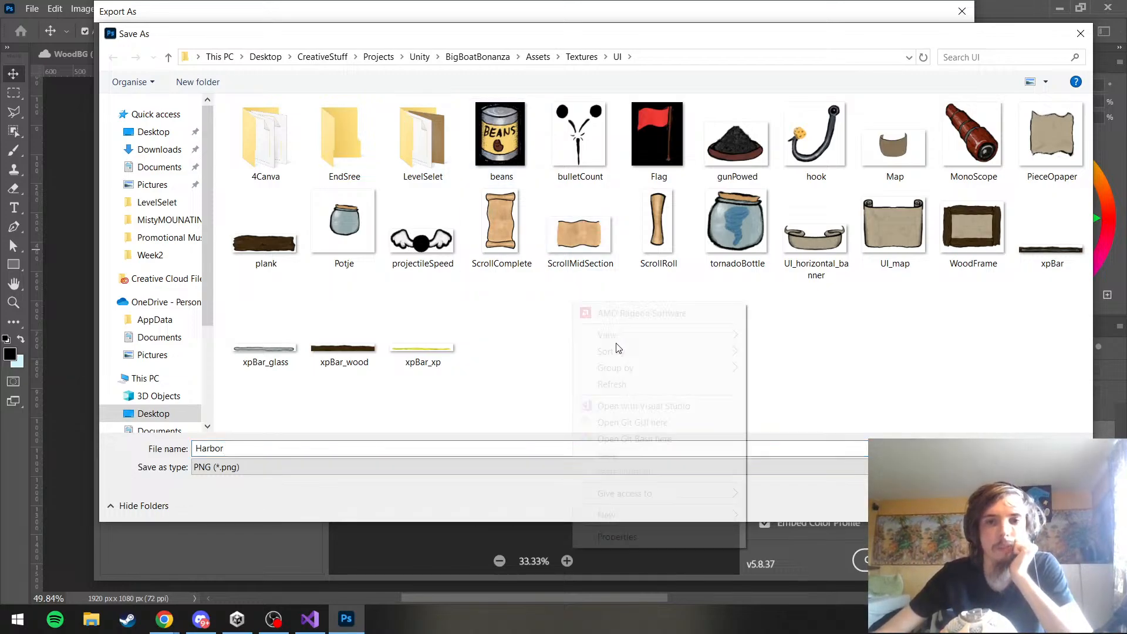
mouse_move(712, 520)
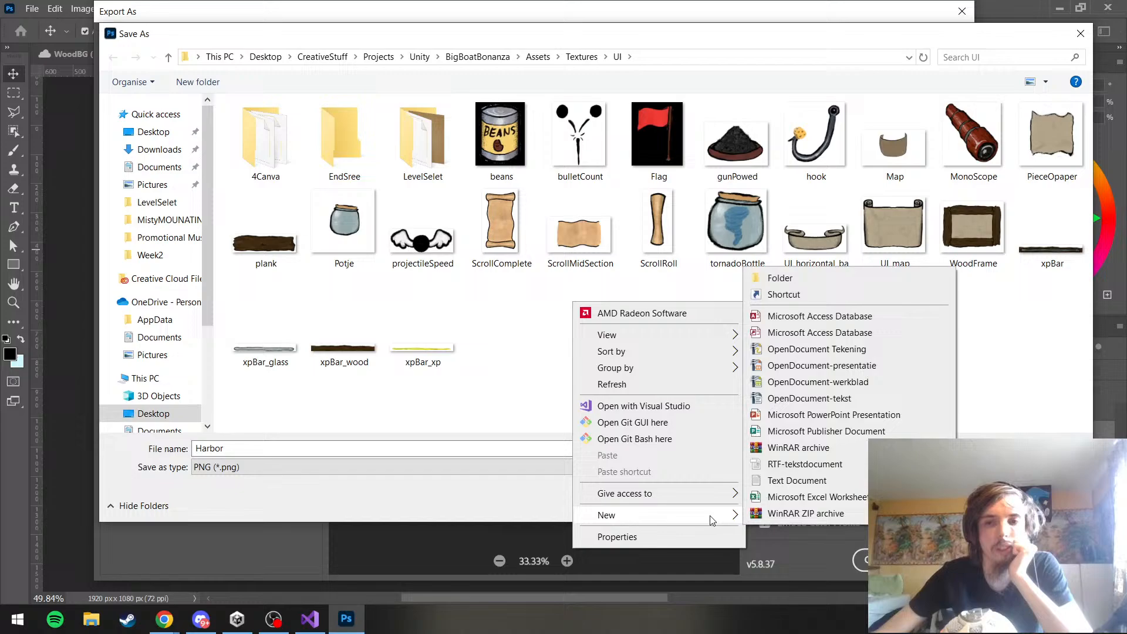
click(780, 278)
text(Shi)
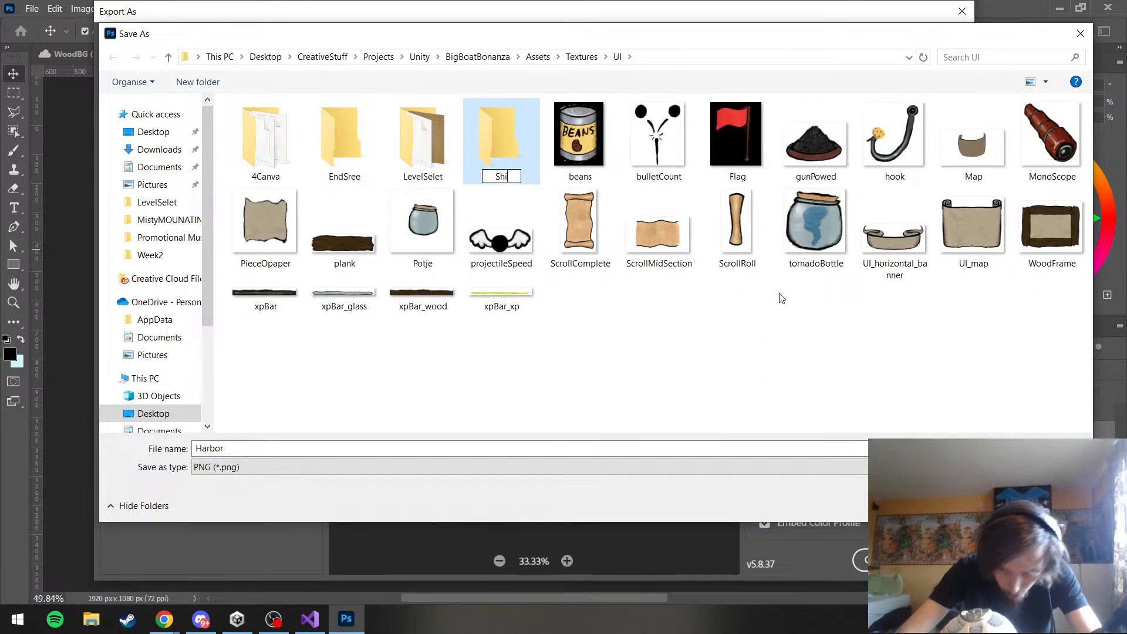
text(op)
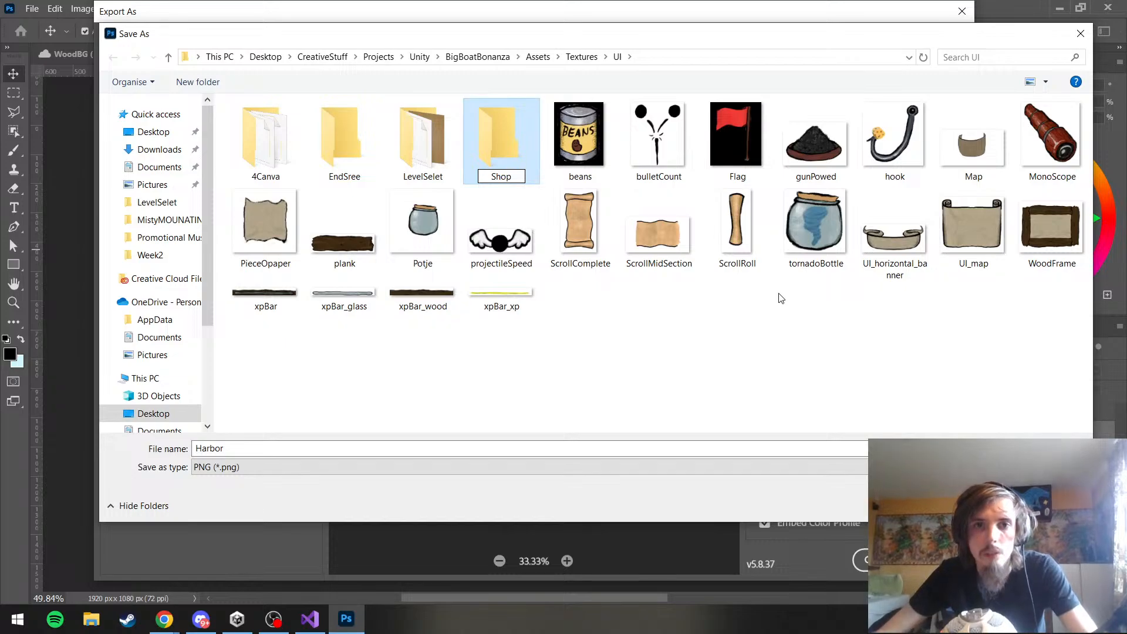
click(780, 298)
double_click(515, 142)
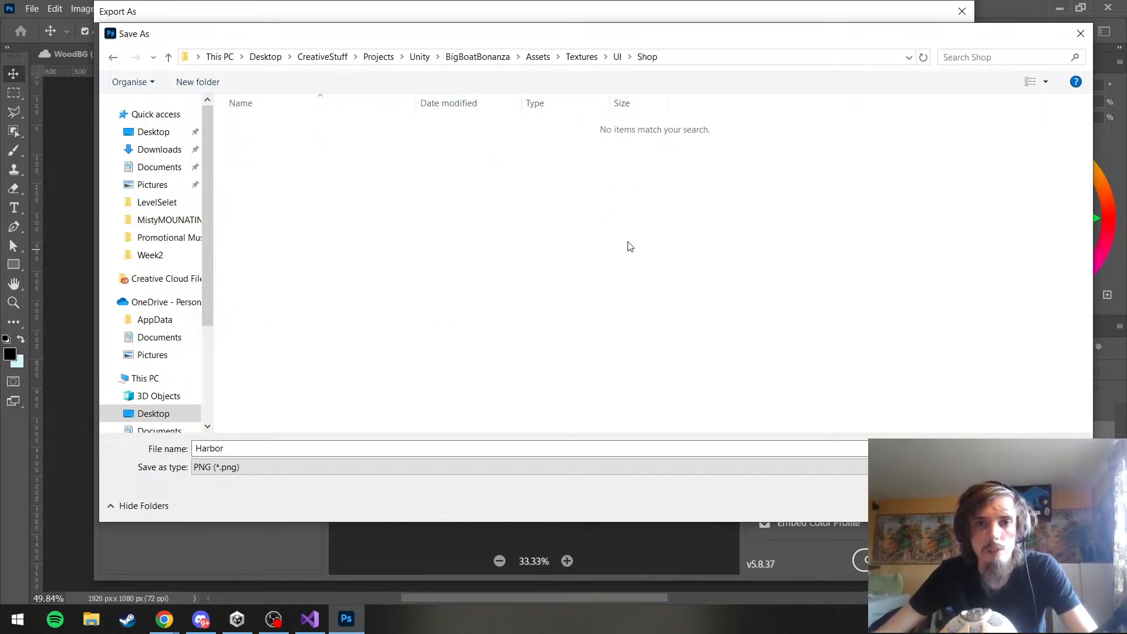
click(981, 506)
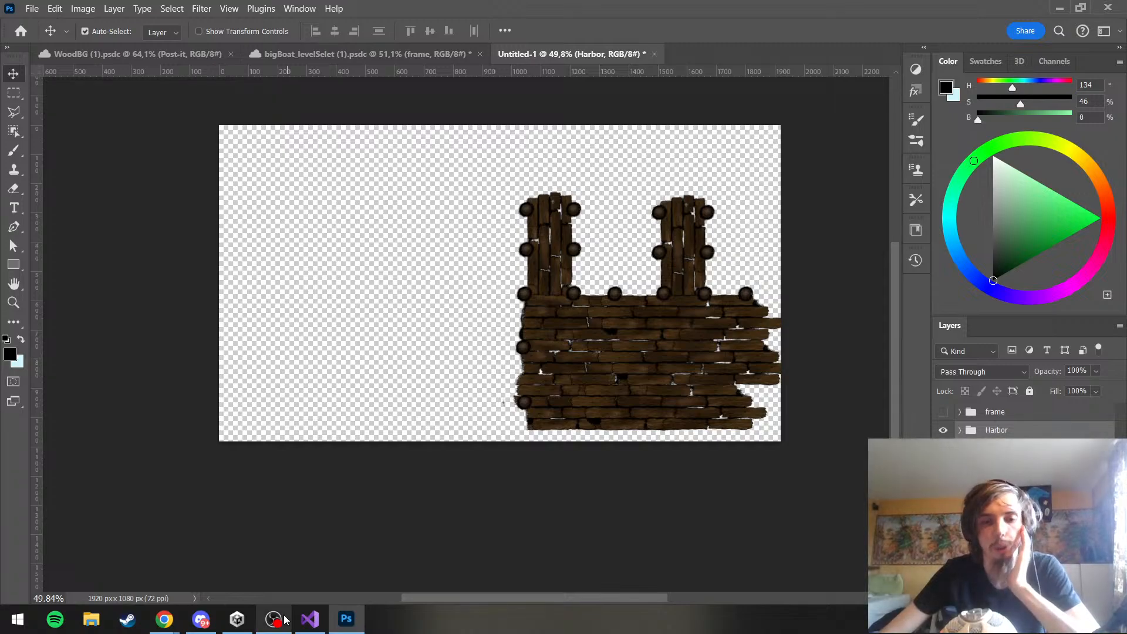
click(153, 62)
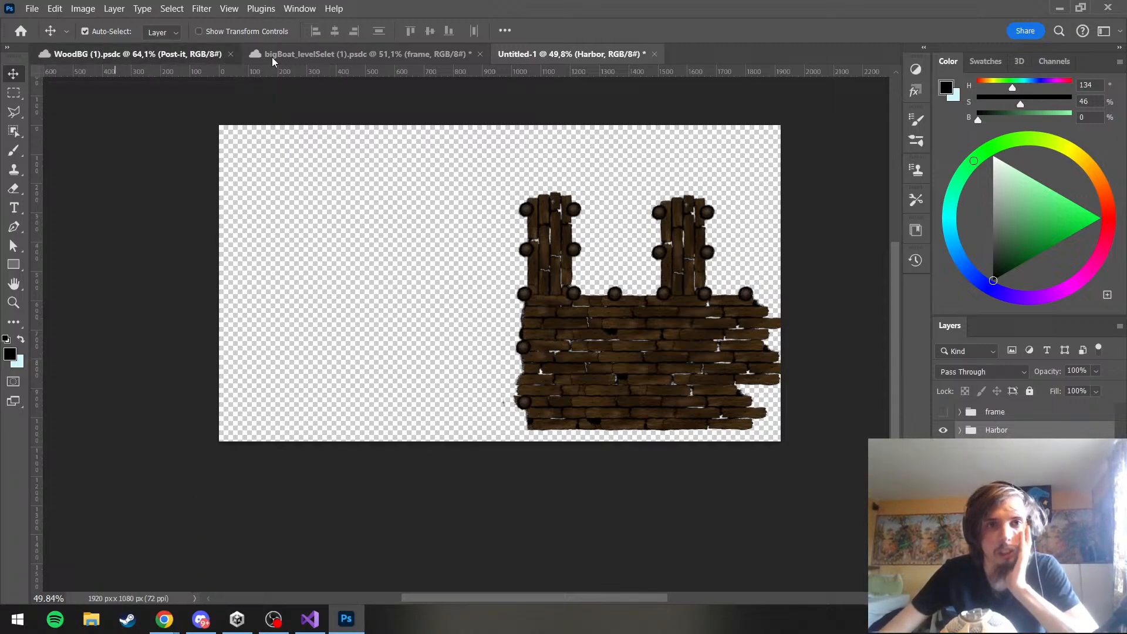
Duplicate the Box group from the bigBoat_levelSelet document into a new document
click(272, 59)
scroll(581, 256, down, 1)
scroll(1033, 420, up, 5)
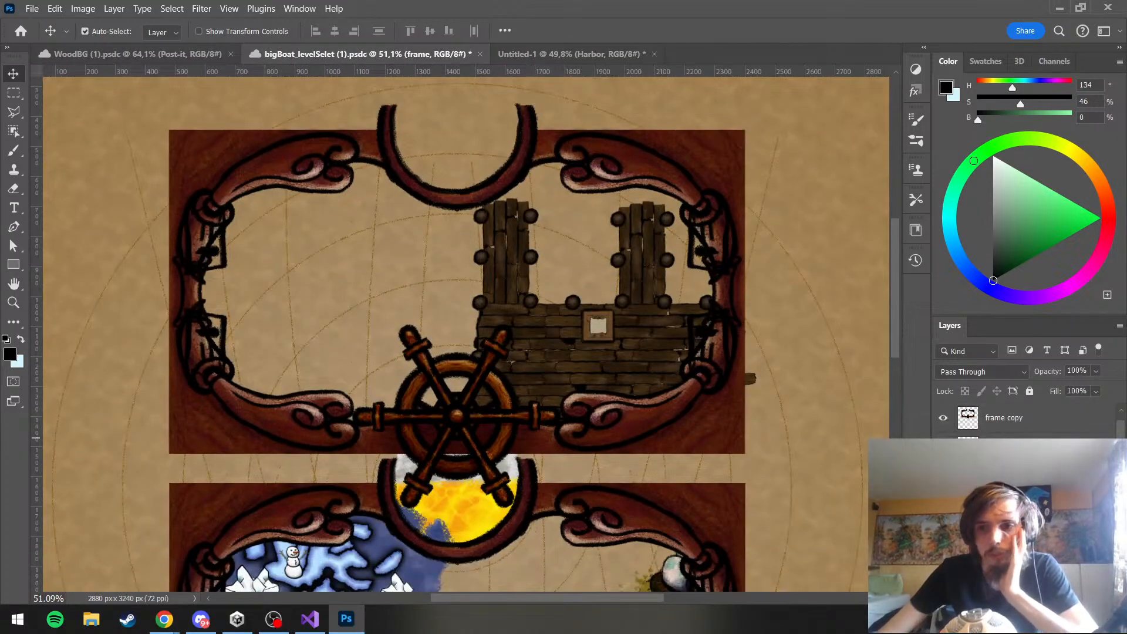
scroll(1027, 423, down, 3)
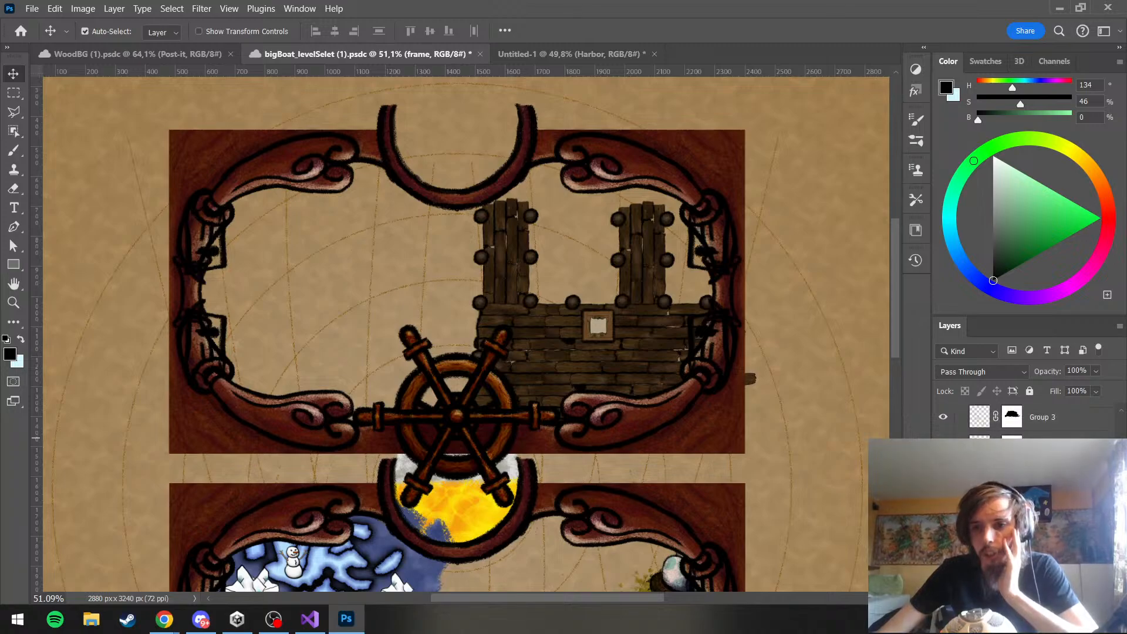
scroll(1028, 423, down, 4)
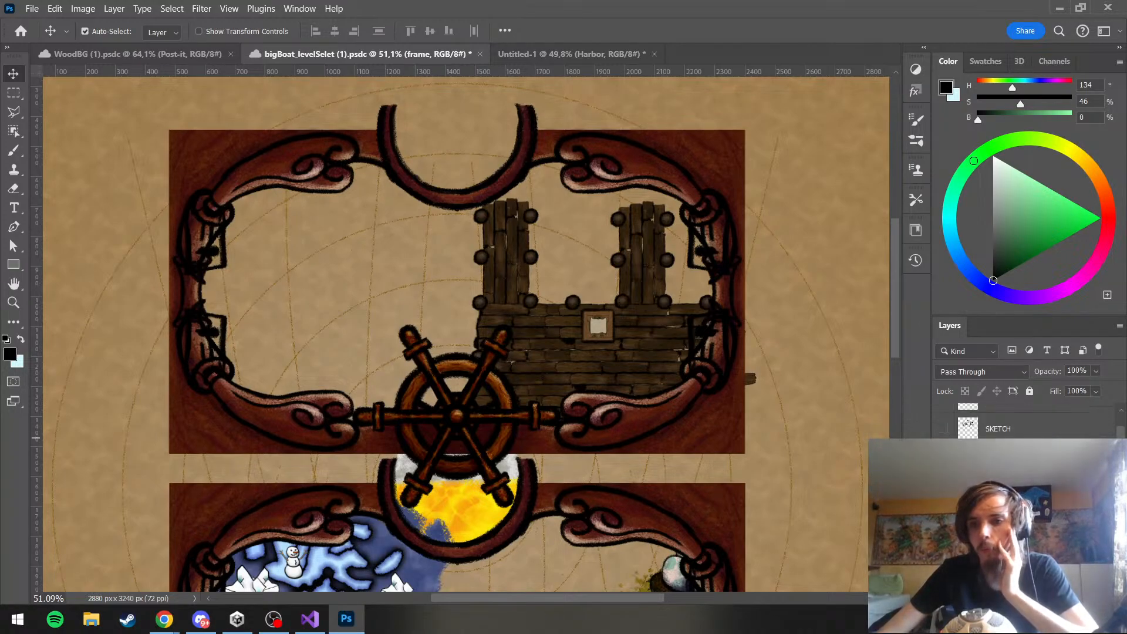
scroll(995, 438, down, 1)
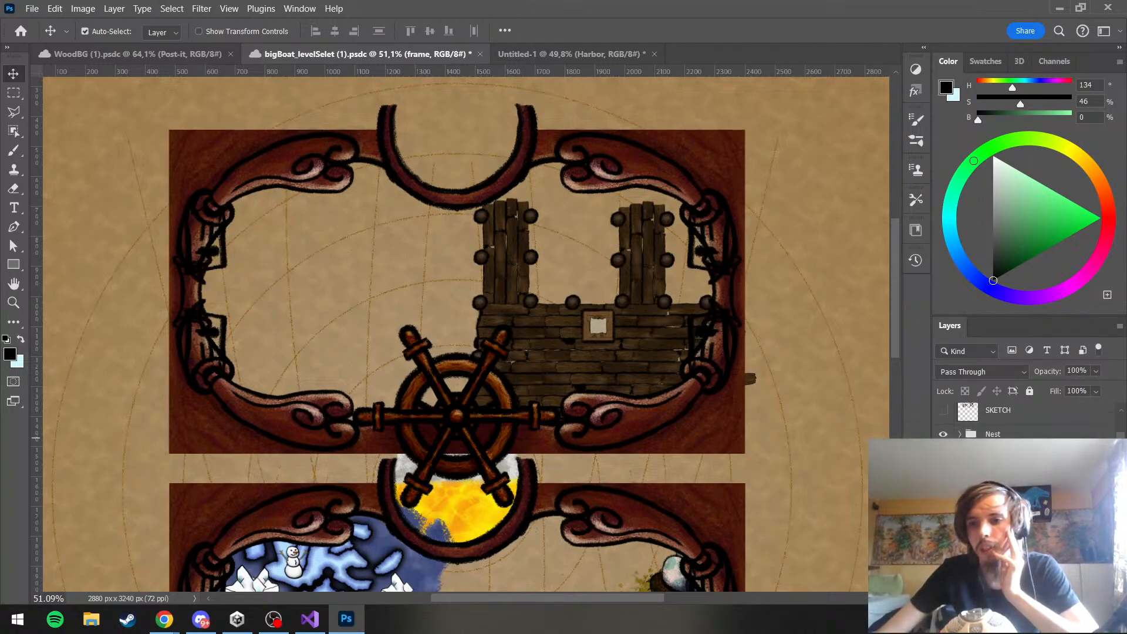
click(994, 495)
right_click(995, 495)
click(892, 65)
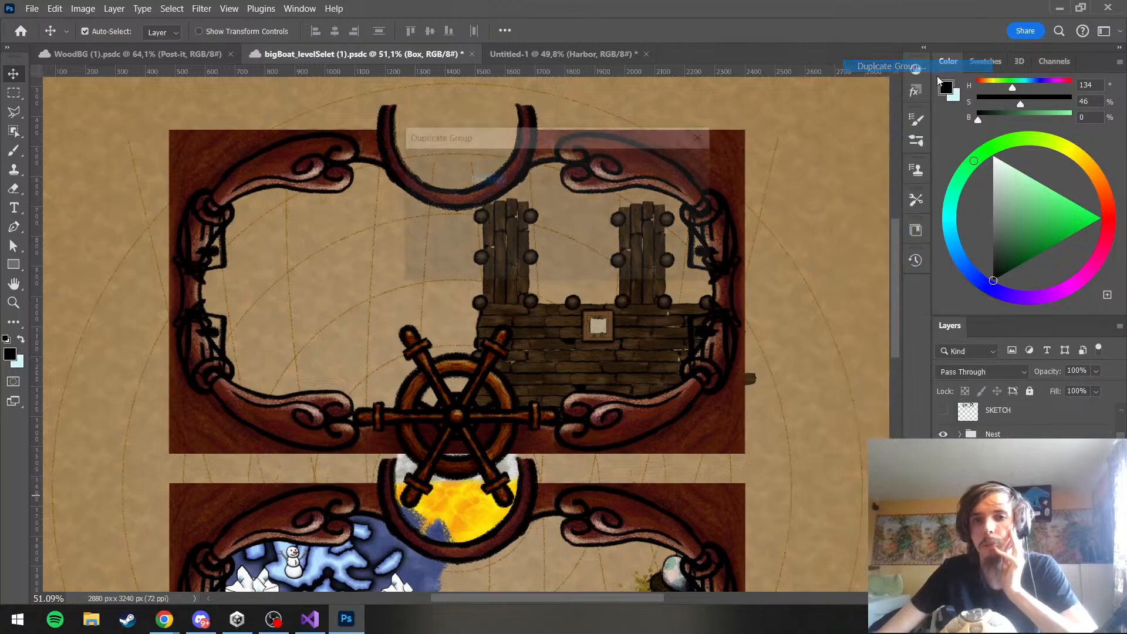
click(633, 220)
click(536, 270)
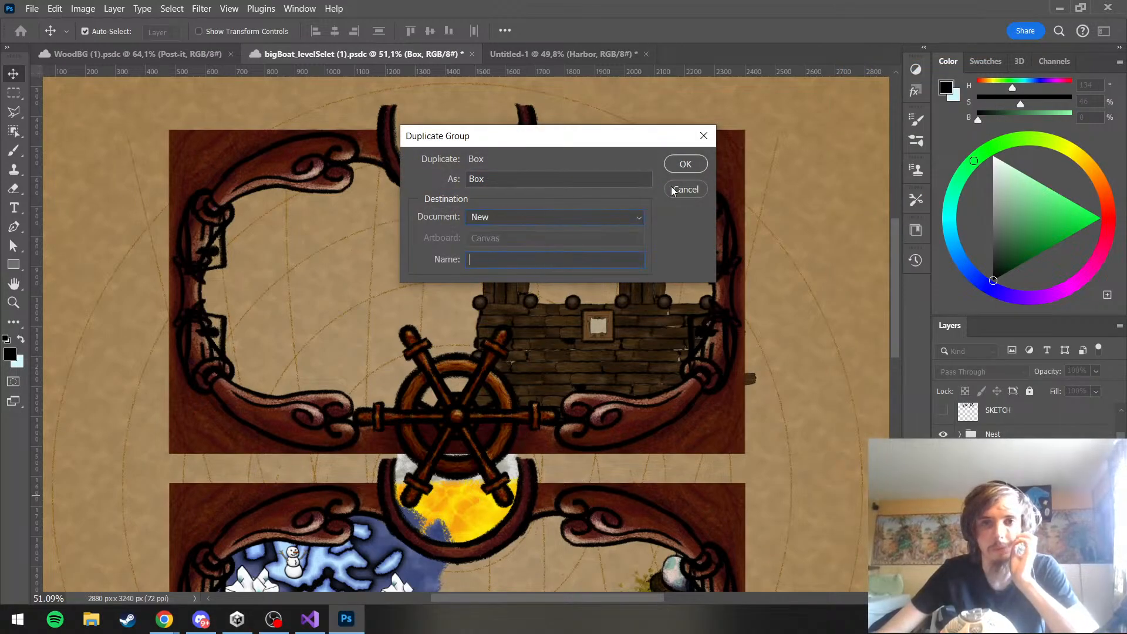
click(685, 163)
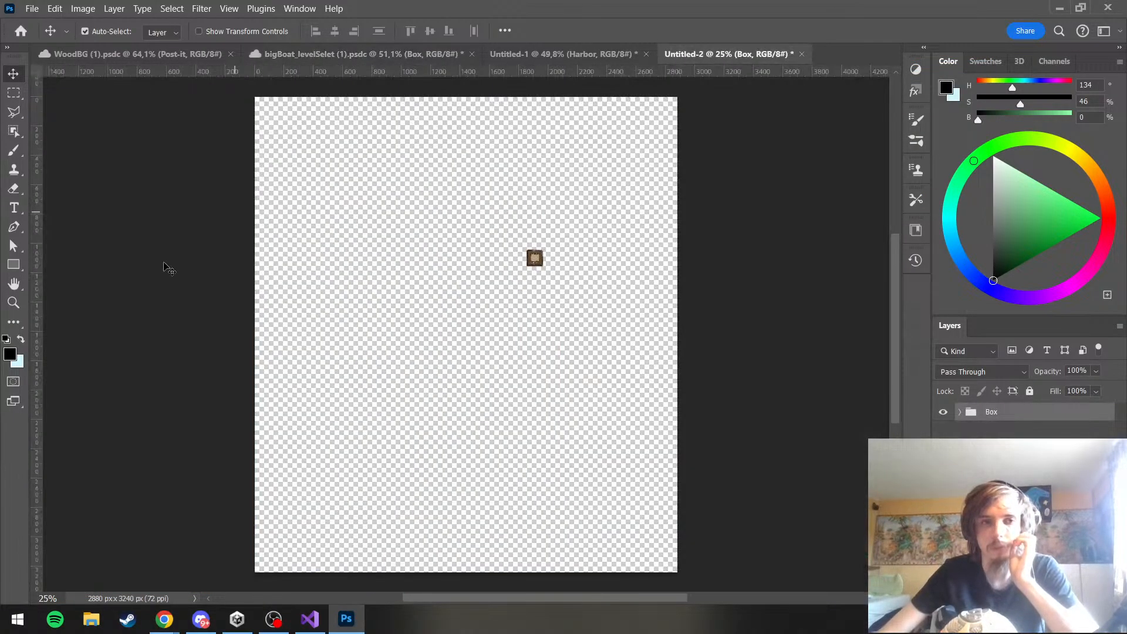
Crop the new document loosely around the crate to 167 × 195 px
click(13, 322)
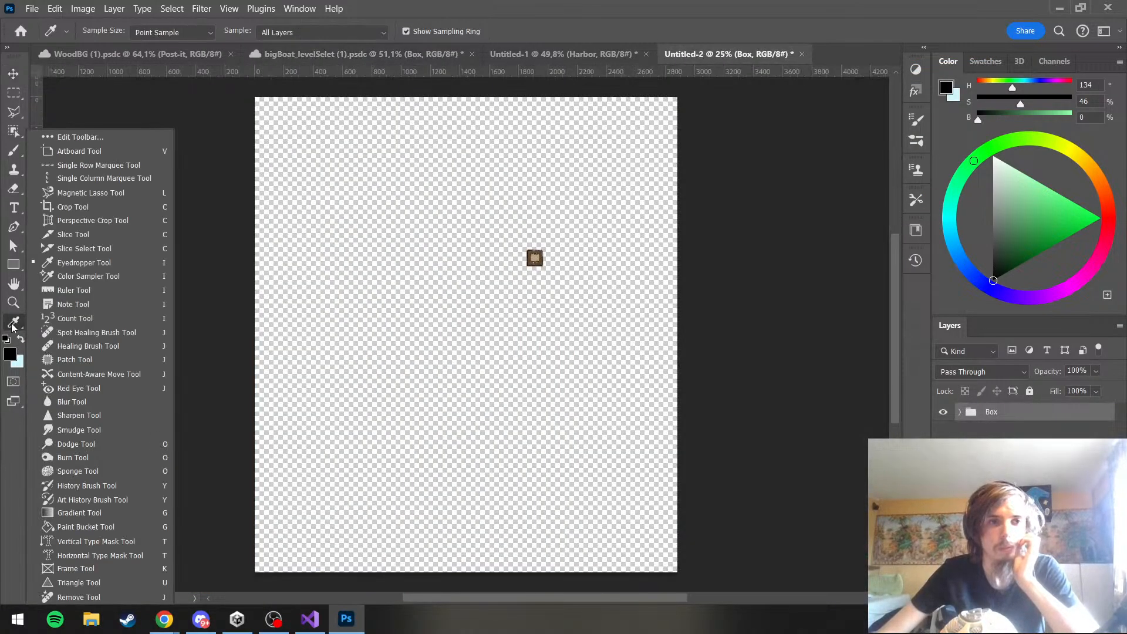
click(81, 206)
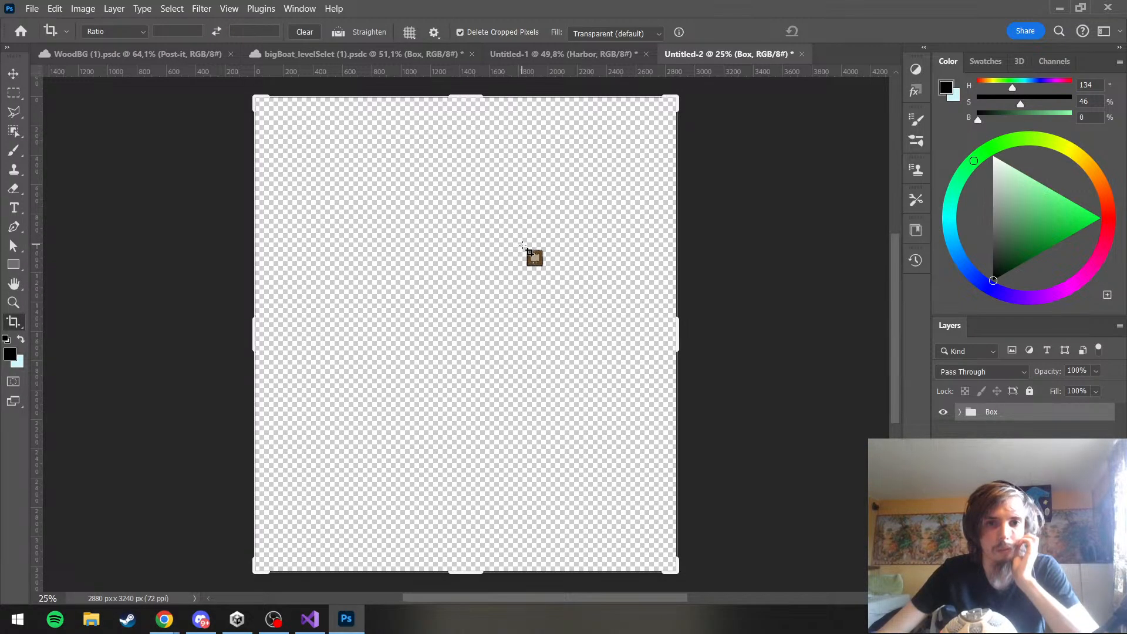
drag(523, 246, 548, 274)
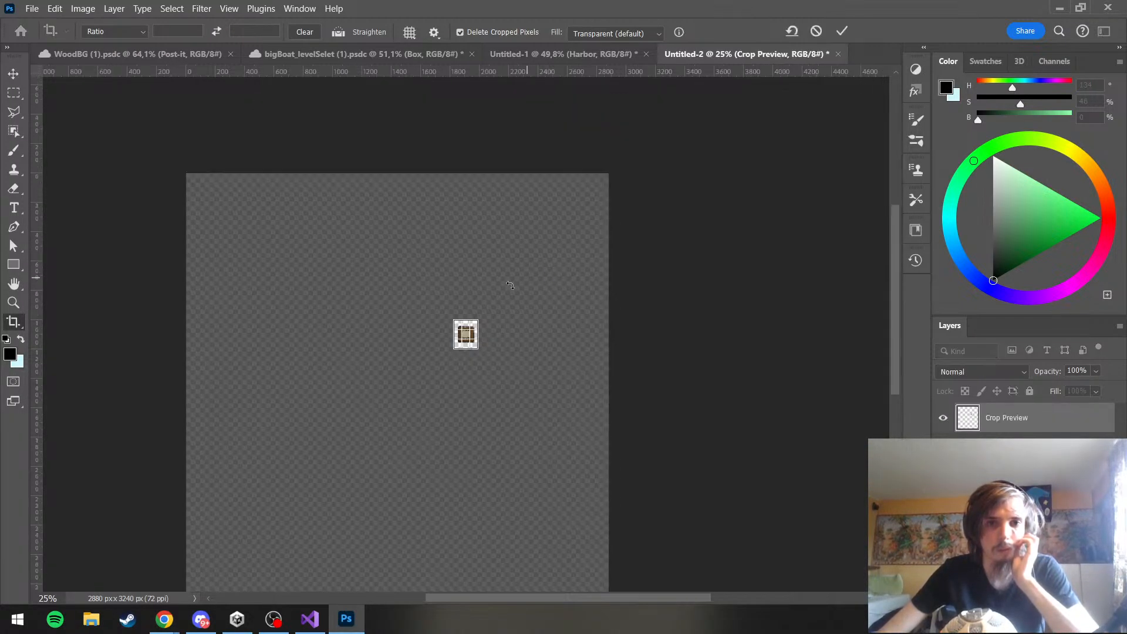
key(Return)
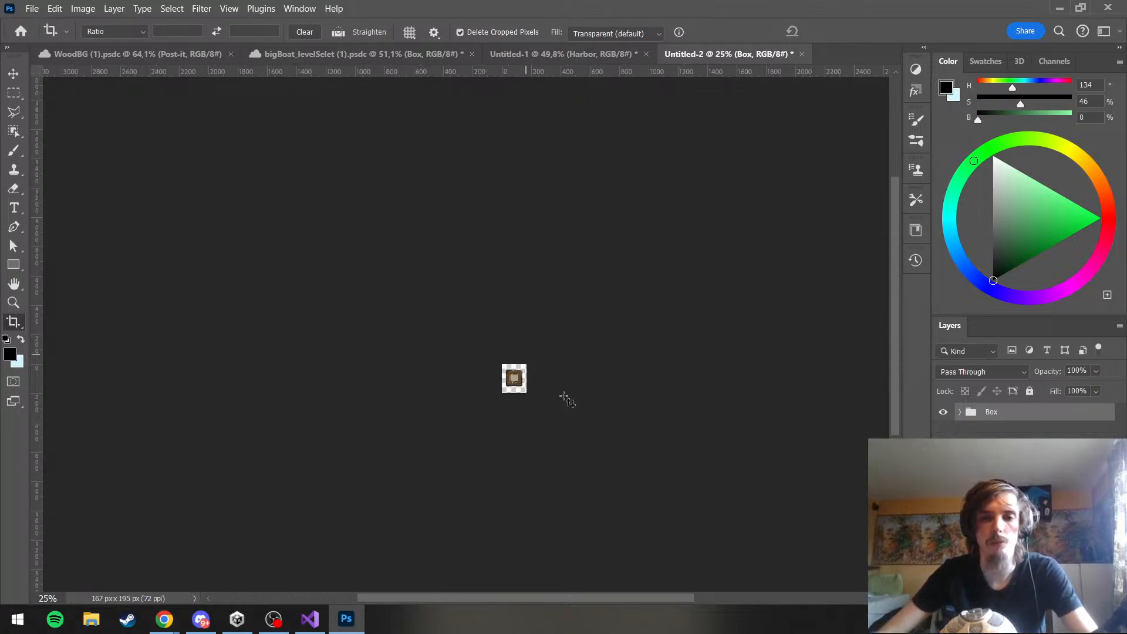
Crop the crate document tighter to a 137 × 137 px square, with the crate roughly centred
scroll(531, 383, up, 2)
scroll(531, 383, up, 10)
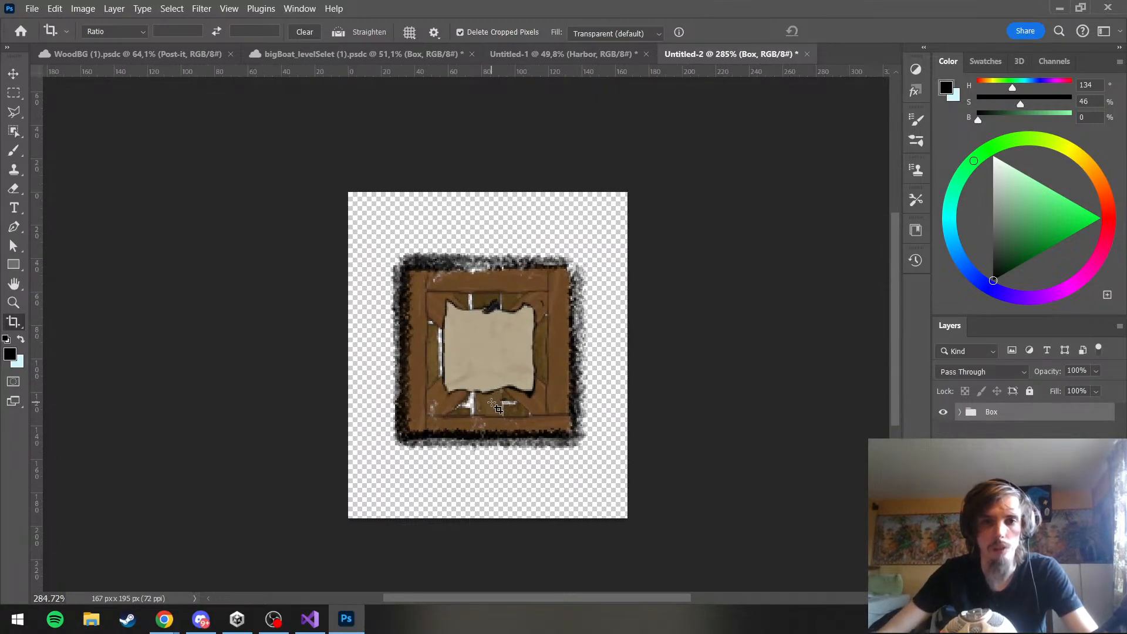
scroll(492, 405, up, 1)
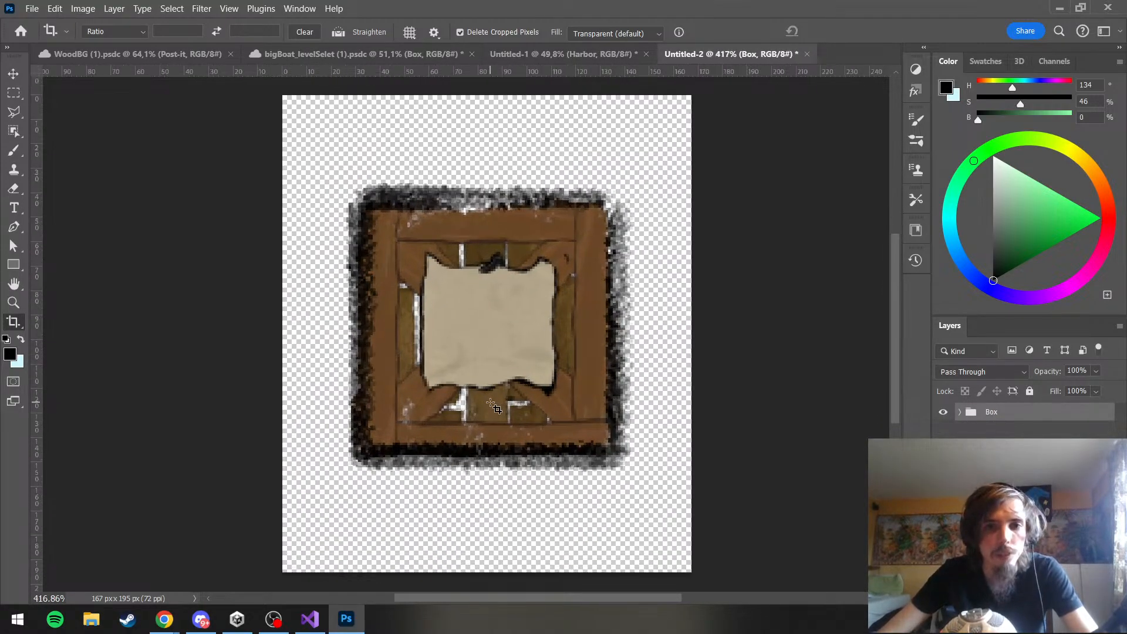
scroll(493, 406, down, 6)
scroll(493, 406, up, 5)
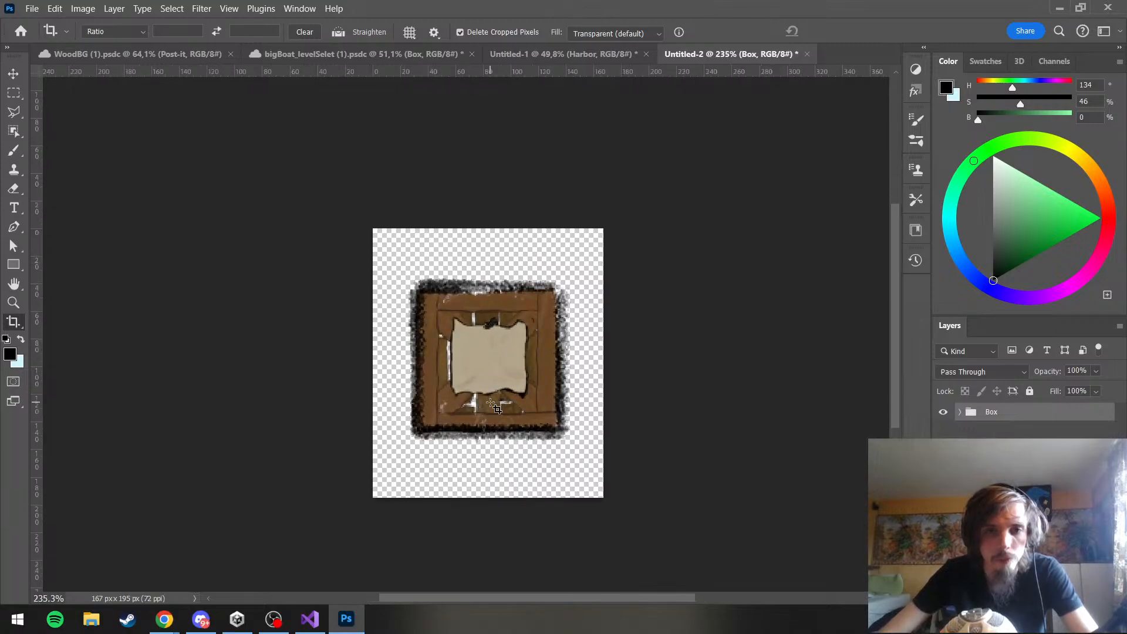
scroll(492, 405, down, 2)
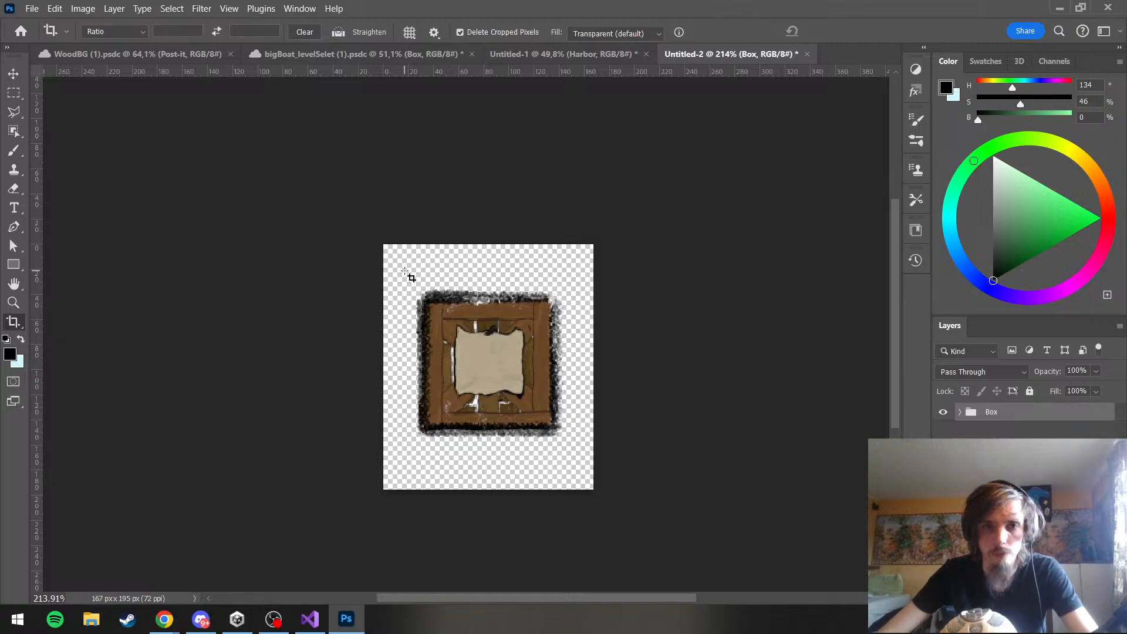
drag(408, 274, 584, 458)
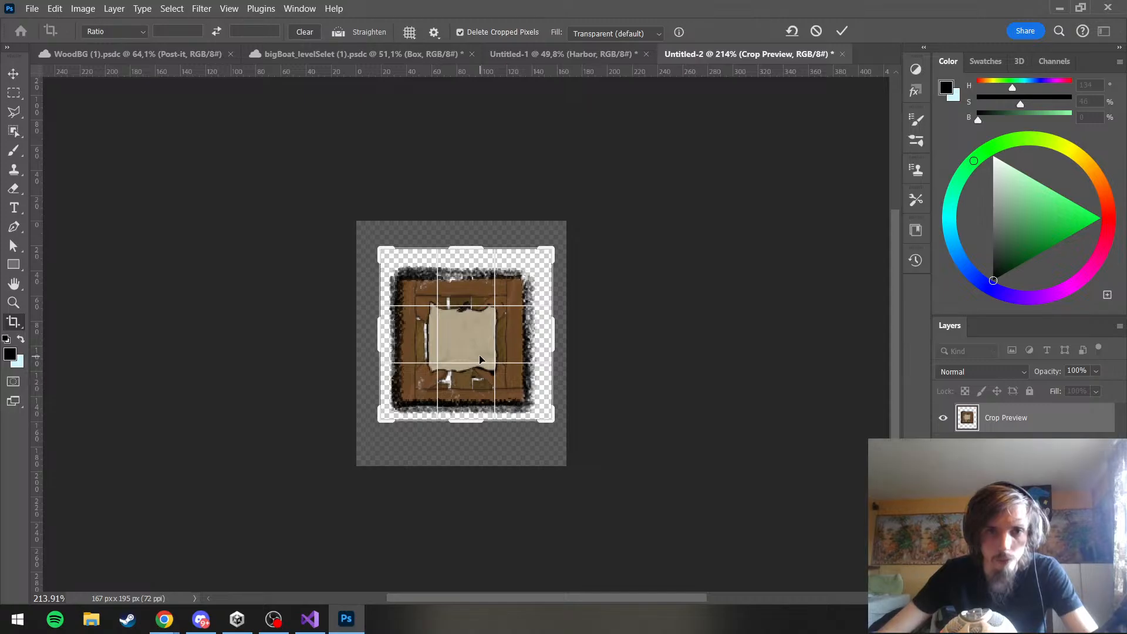
drag(480, 360, 486, 356)
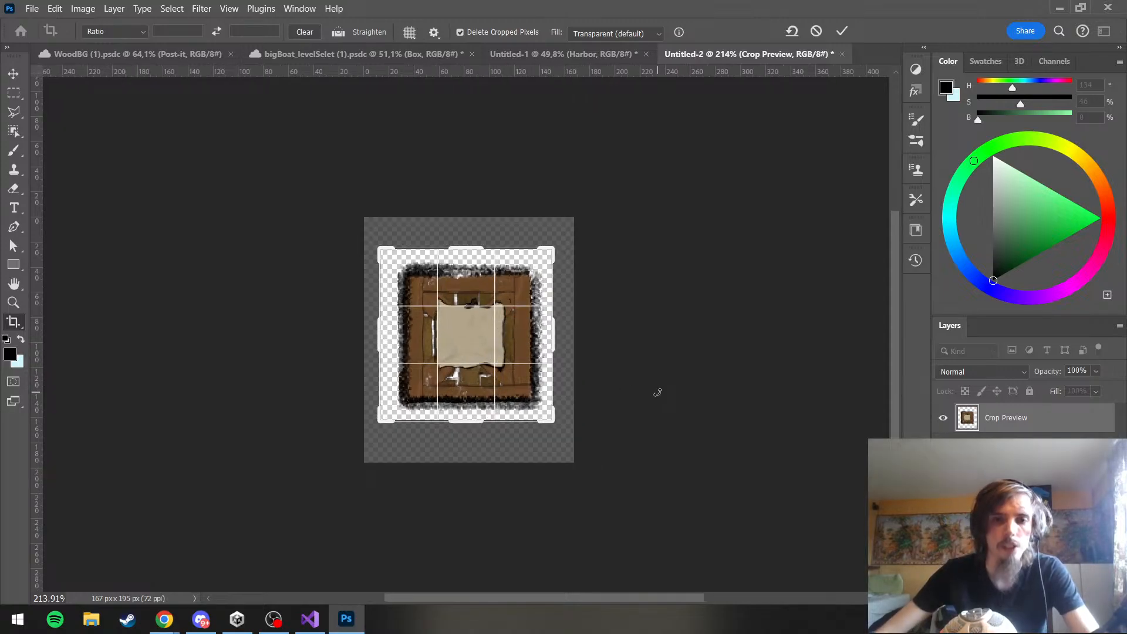
key(Return)
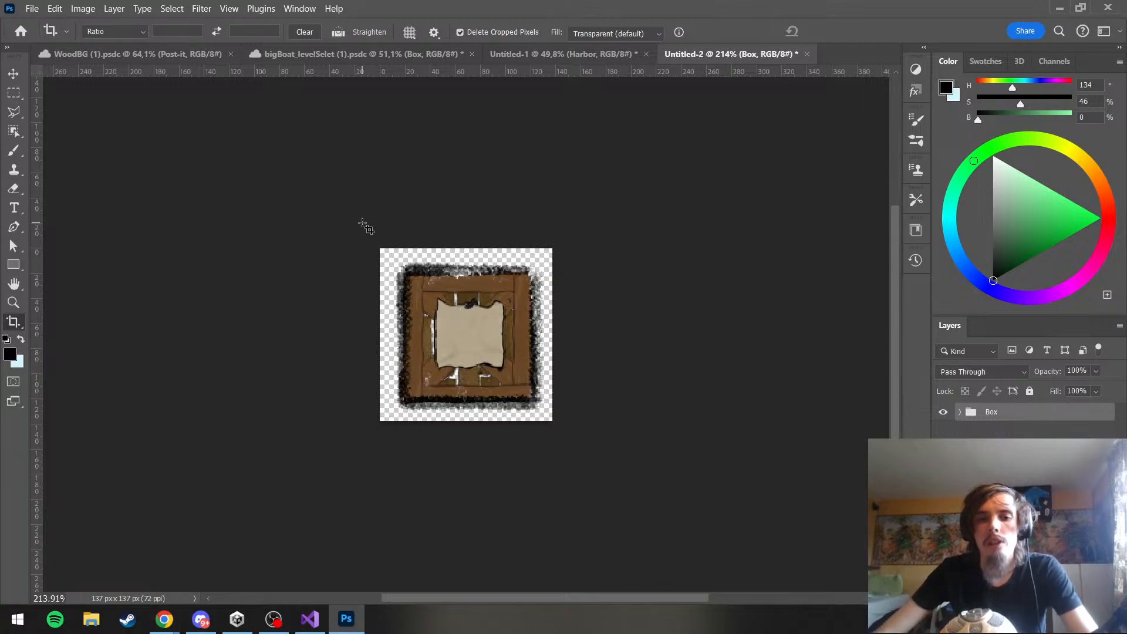
Export the crate as a PNG named ShopCrate in the project's Textures > UI > Shop folder
click(31, 10)
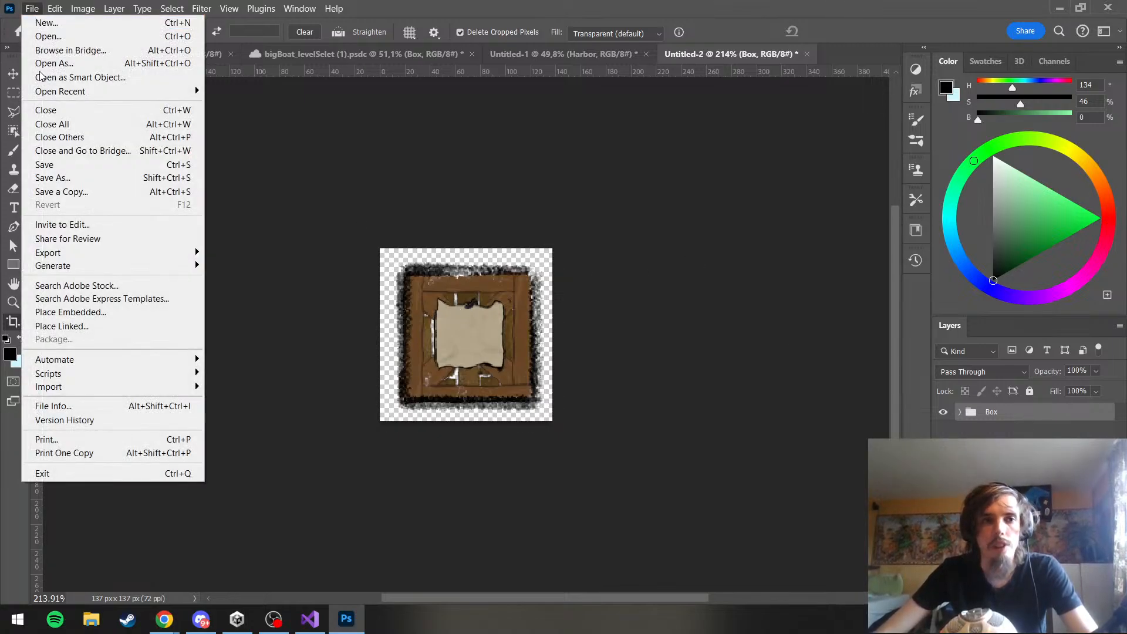
mouse_move(136, 253)
click(246, 265)
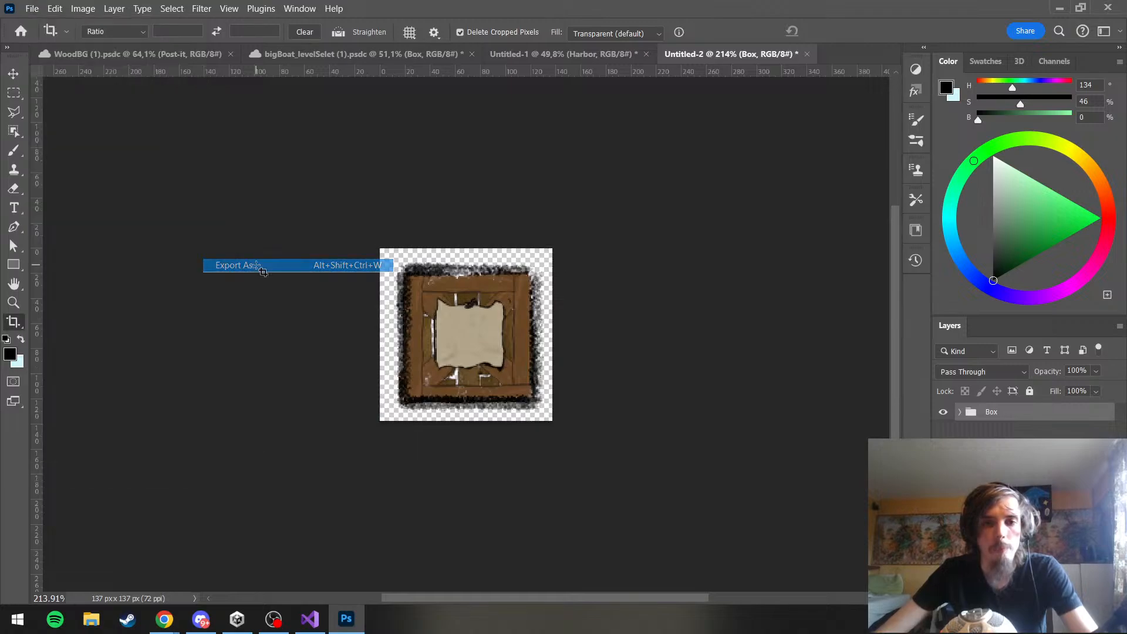
click(932, 561)
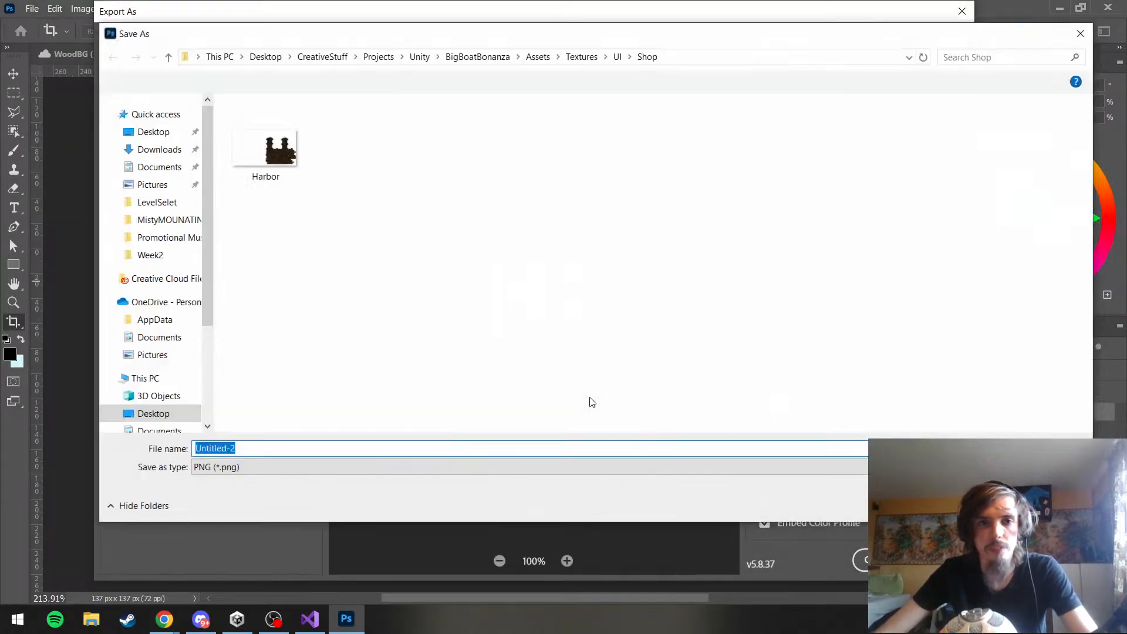
text(Crate)
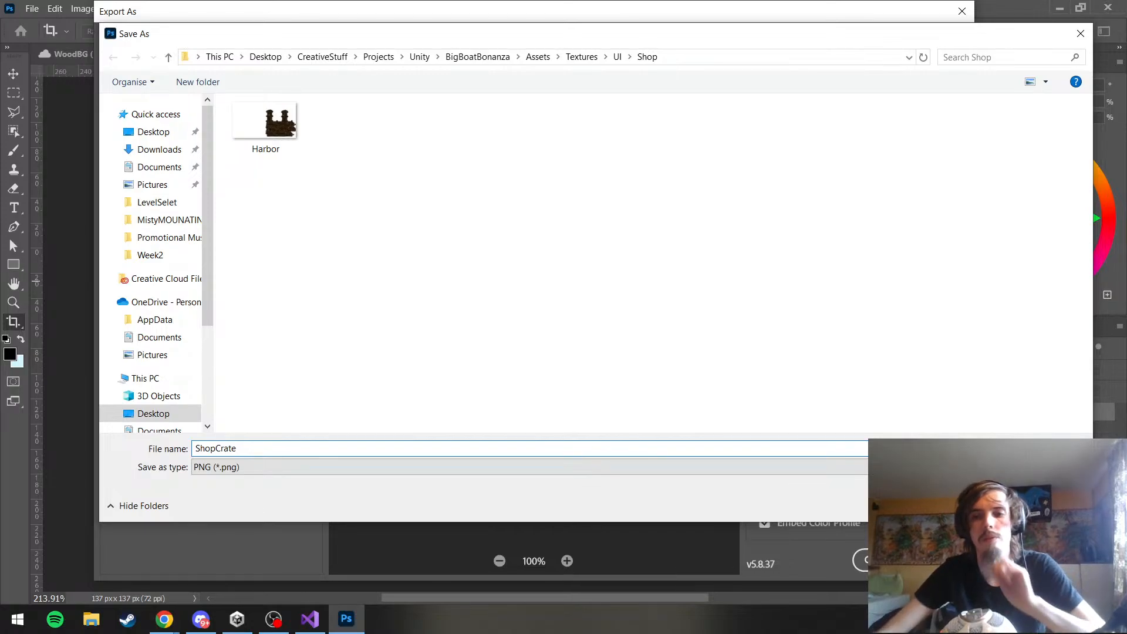
key(Return)
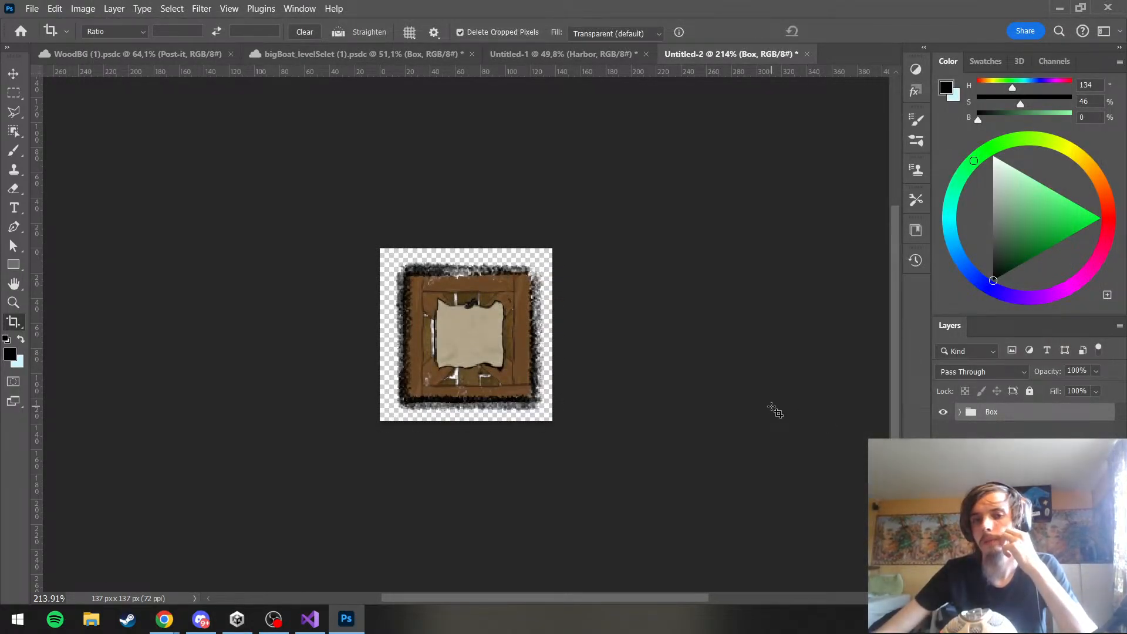
Save the bigBoat_levelSelet document and open the BigBoatBonanza project from Unity Hub
click(392, 56)
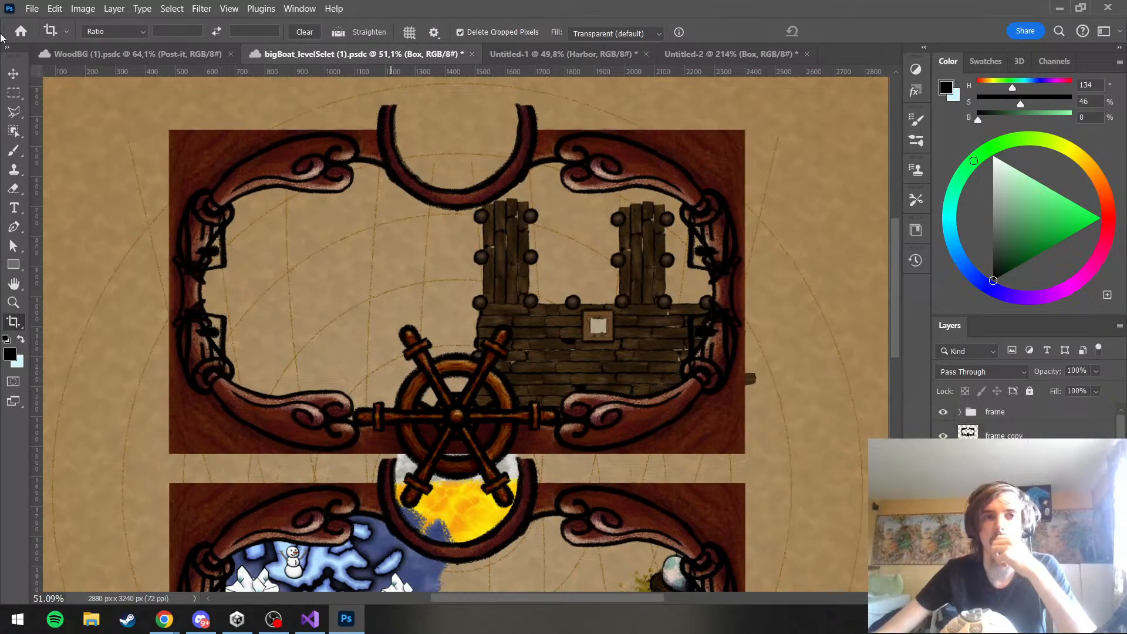
click(32, 8)
click(71, 168)
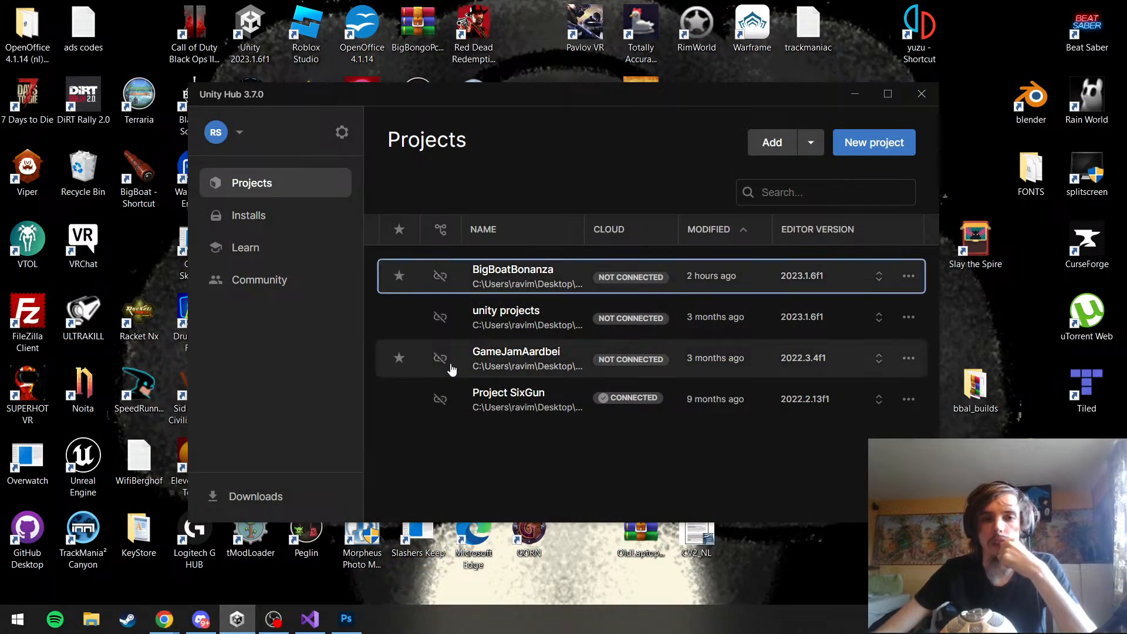
click(541, 284)
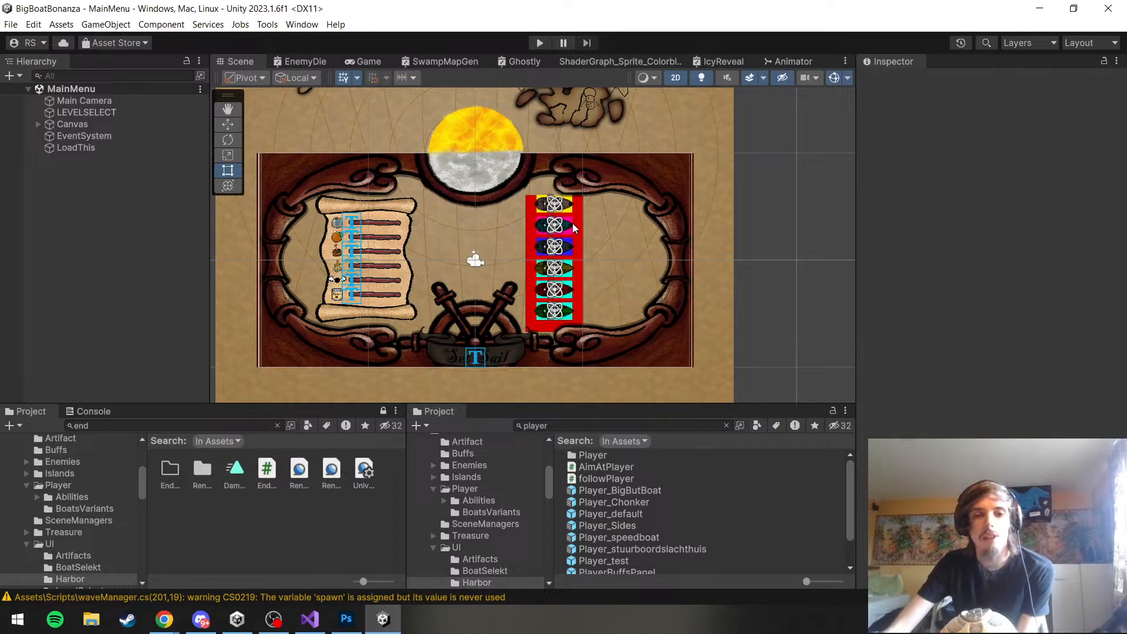
Examine the MainMenu scene around the ship frame, the parchment scroll and the red boat list
scroll(574, 228, down, 2)
scroll(564, 234, up, 3)
scroll(553, 239, down, 2)
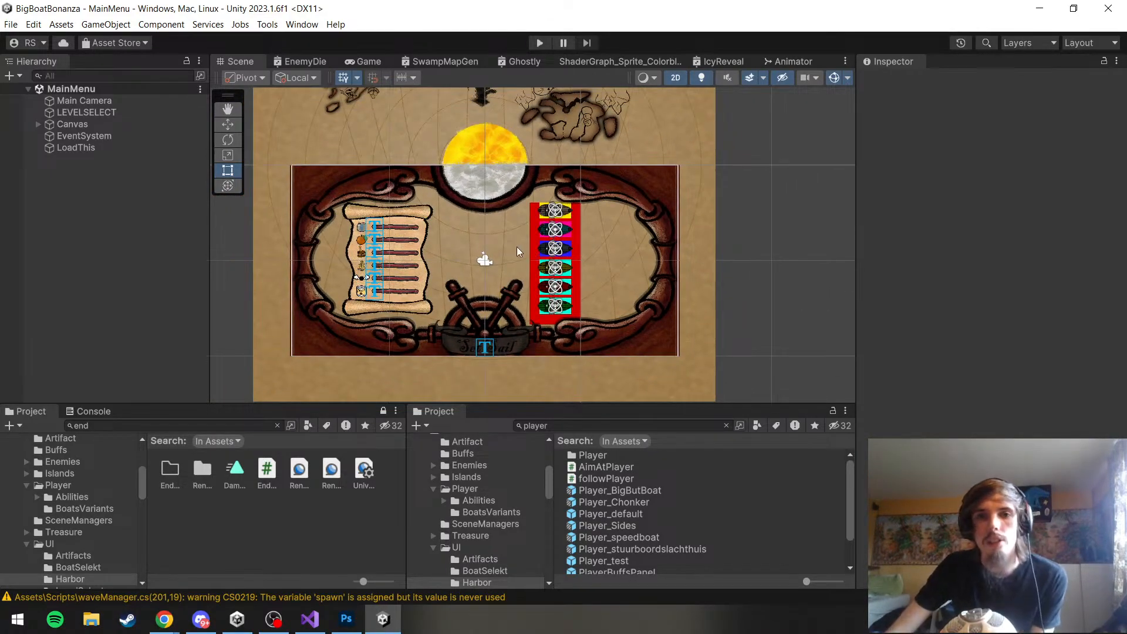
scroll(517, 246, up, 2)
scroll(644, 110, up, 2)
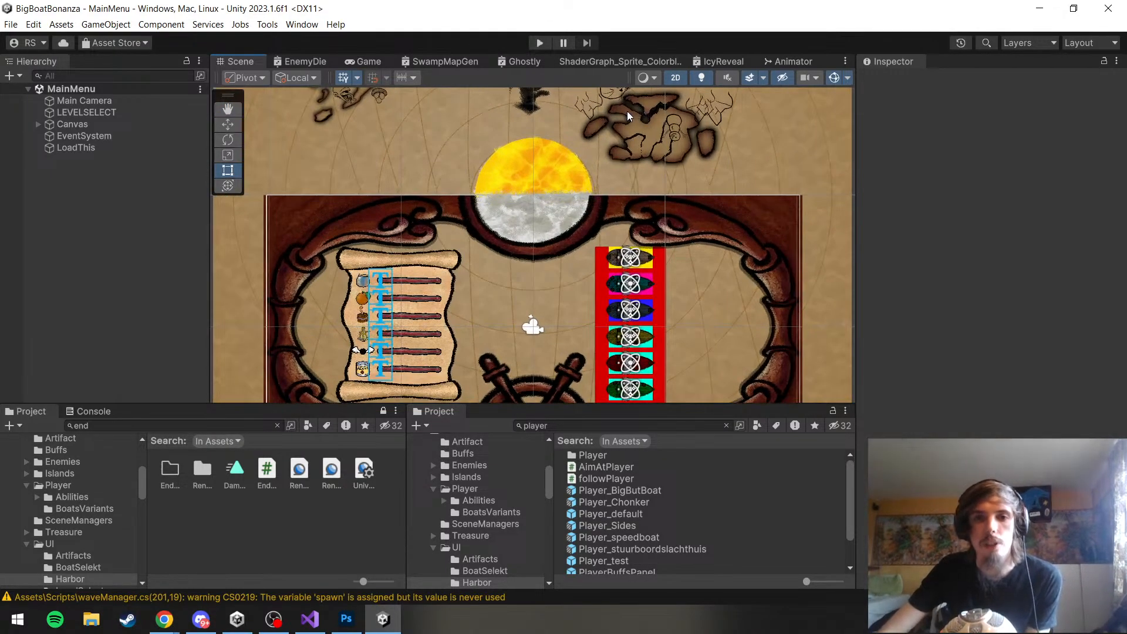
drag(616, 139, 611, 186)
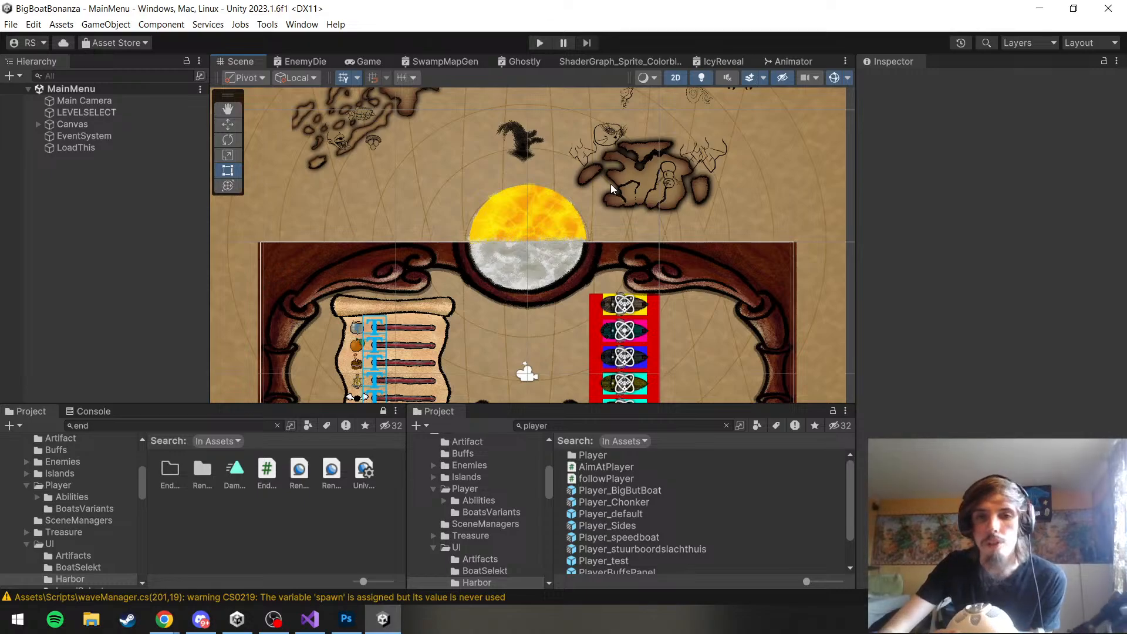
scroll(610, 184, down, 2)
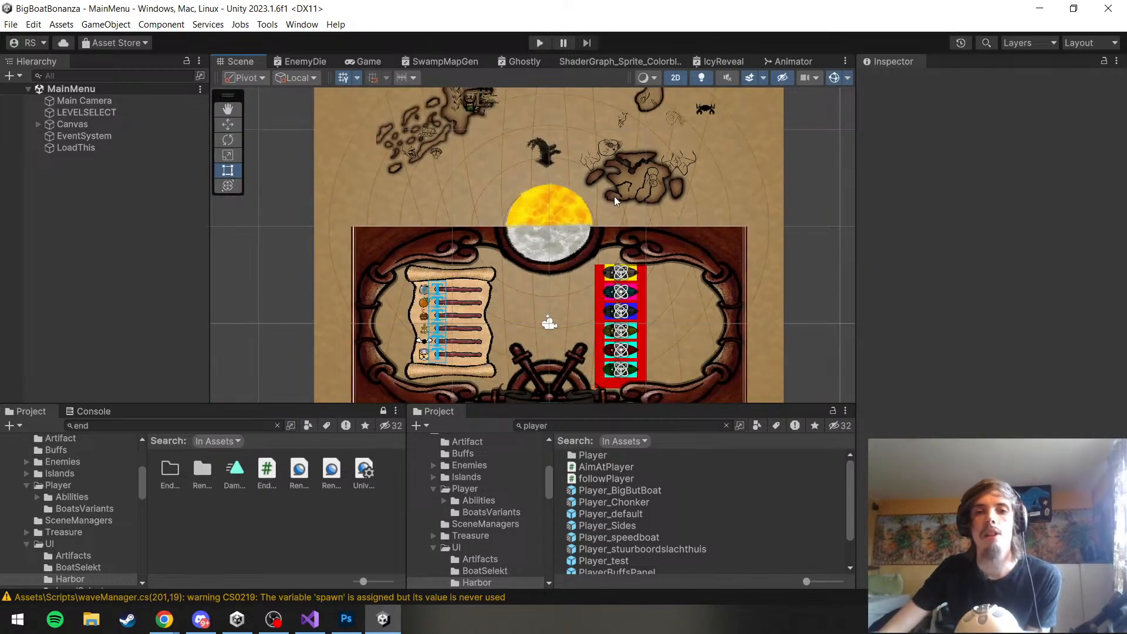
scroll(618, 297, up, 3)
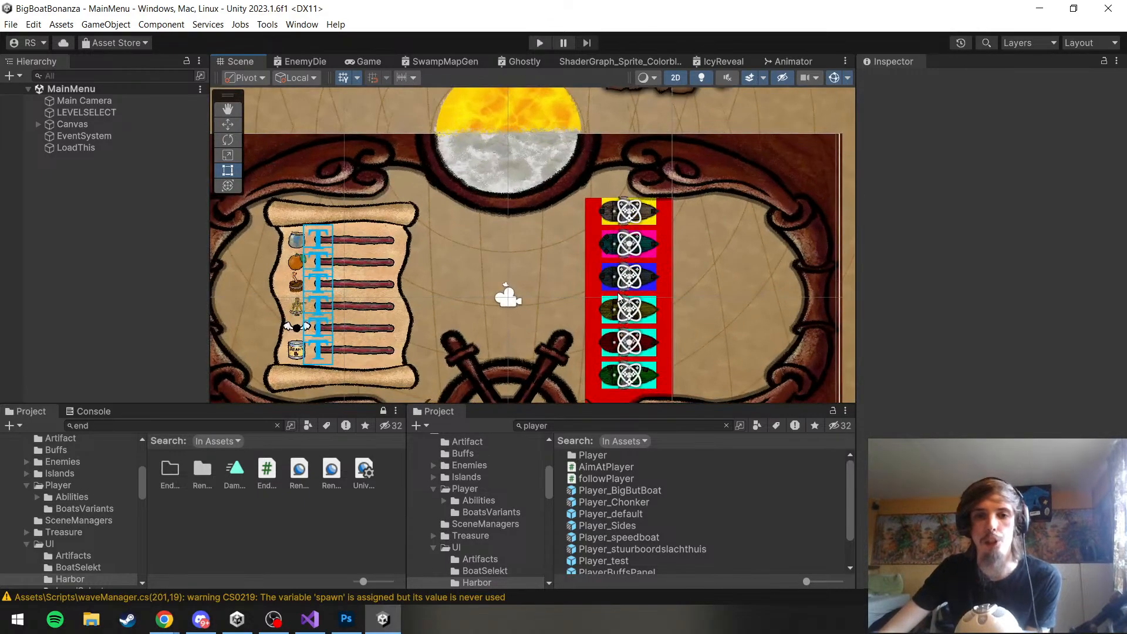
drag(618, 296, 566, 261)
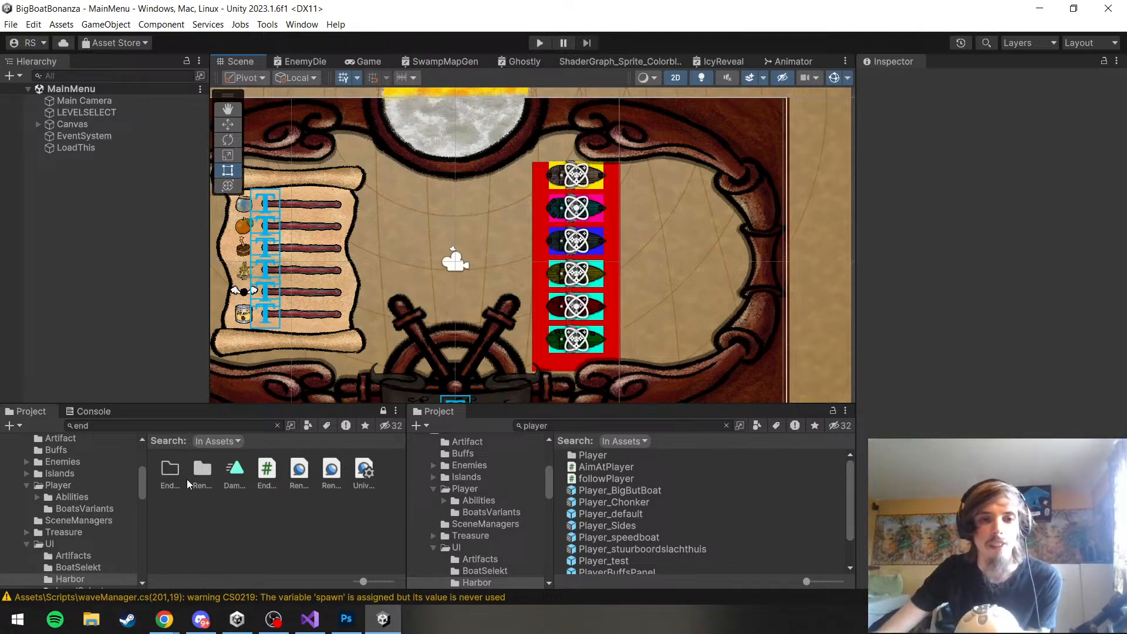
Expand the Canvas and its Panel in the MainMenu scene and select the Button_SetSail object
click(40, 128)
click(48, 148)
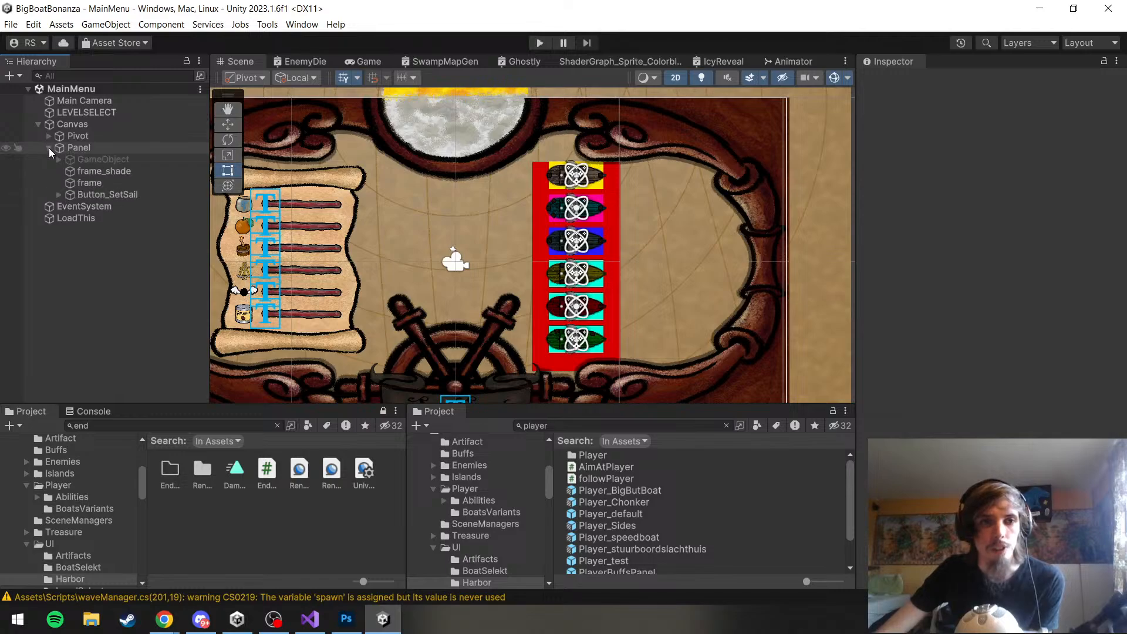
click(48, 148)
click(48, 148)
scroll(413, 218, down, 2)
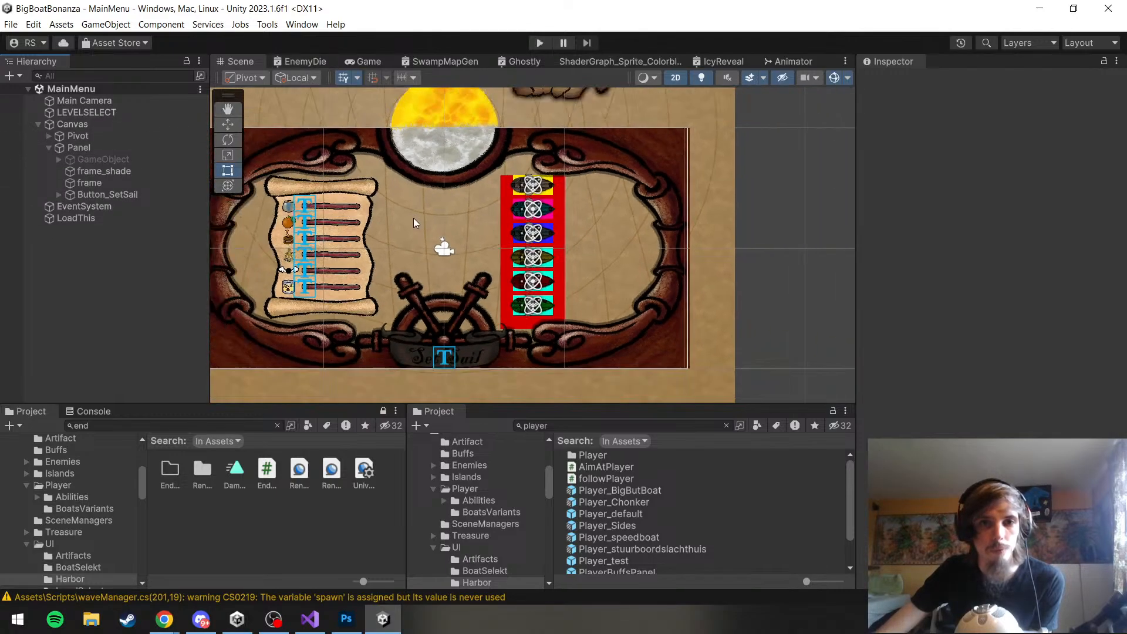
click(156, 195)
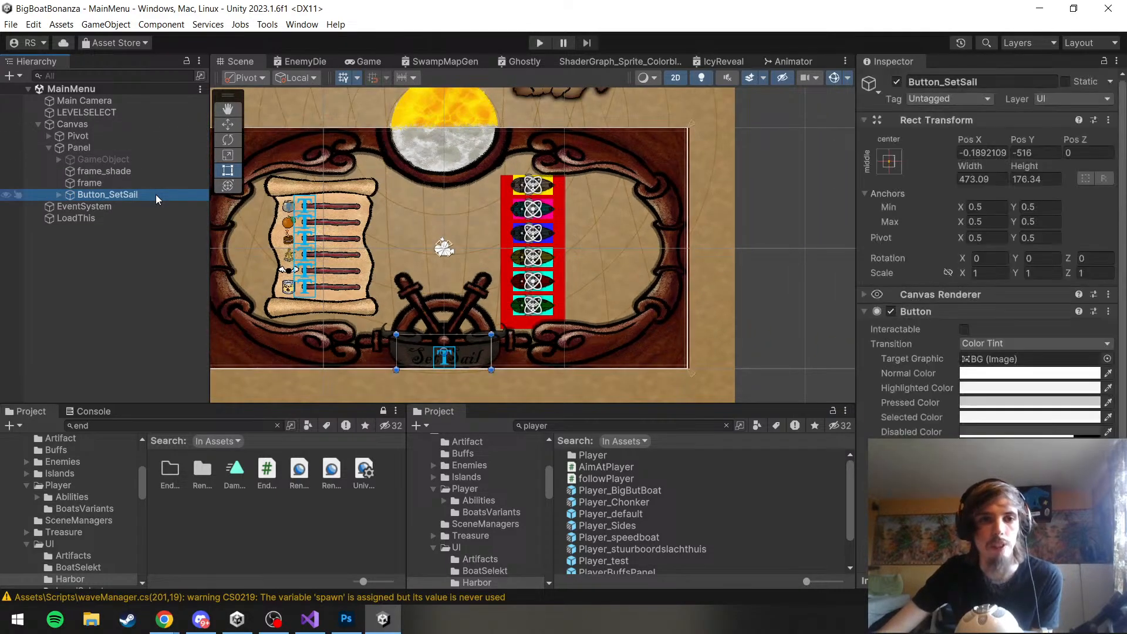
Expand Pivot, ShopPanel and PanelStore under the Canvas and frame PanelStore in the scene view
click(97, 172)
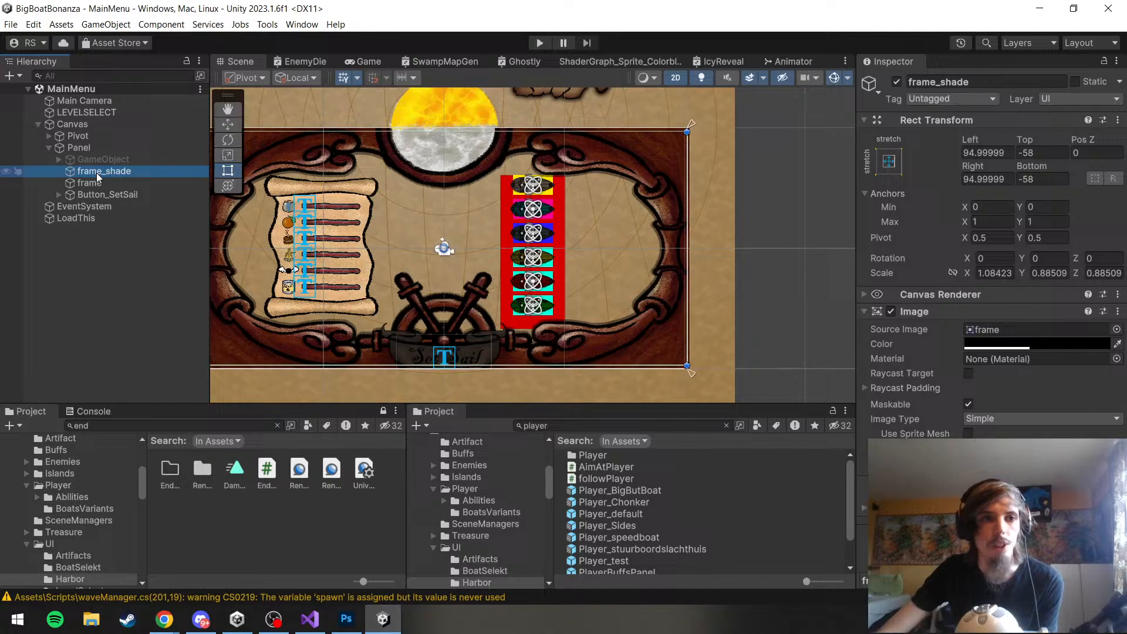
click(56, 150)
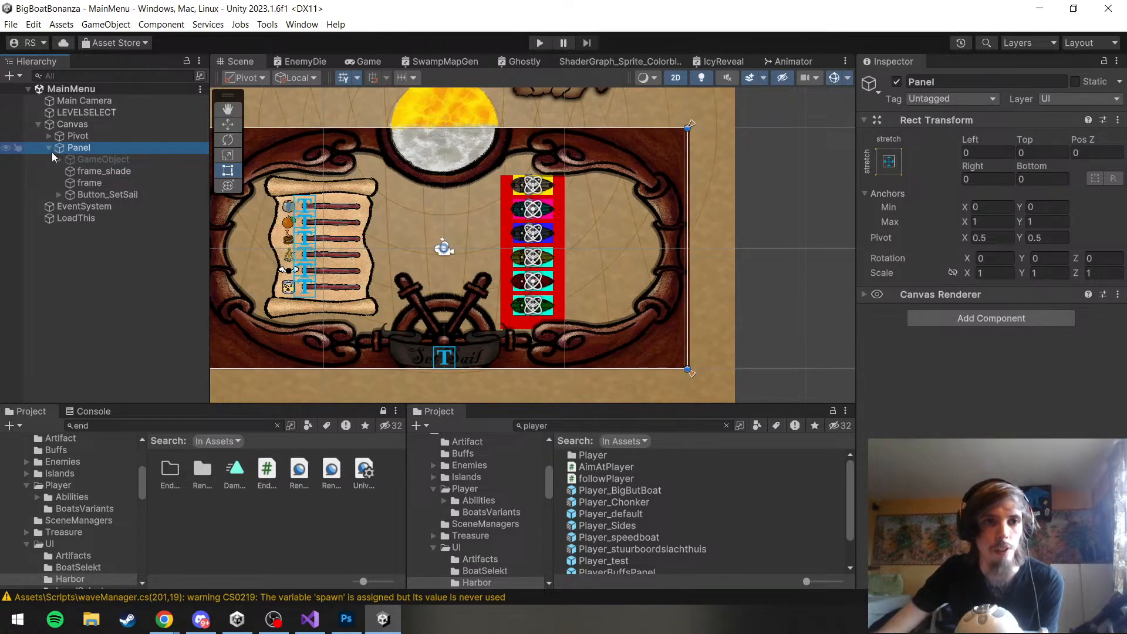
click(48, 149)
click(47, 136)
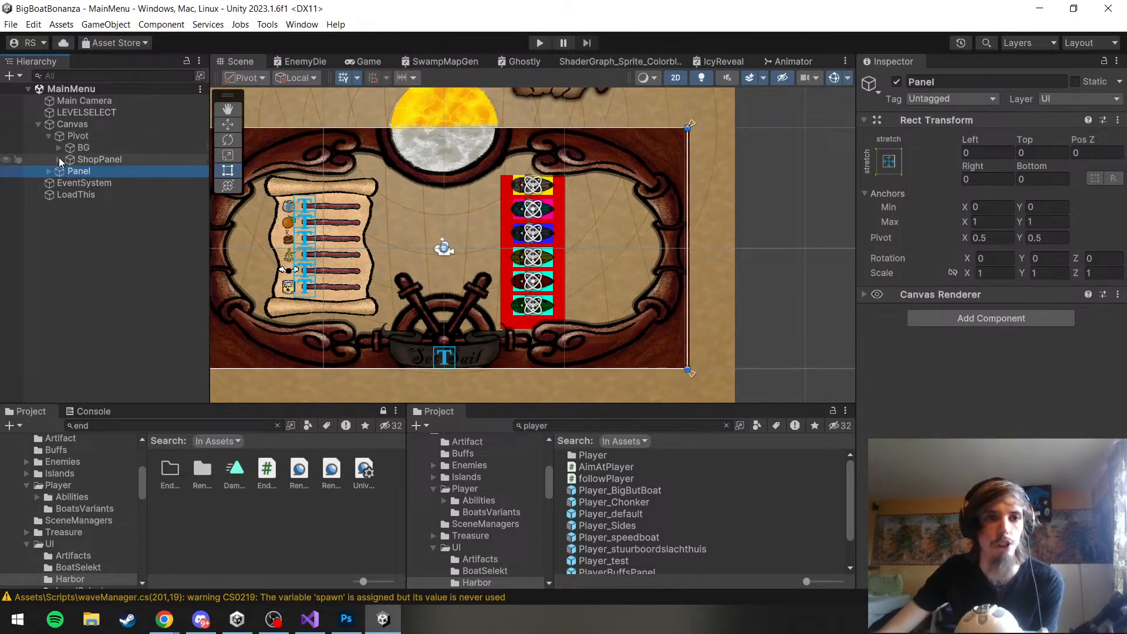
click(59, 158)
click(68, 181)
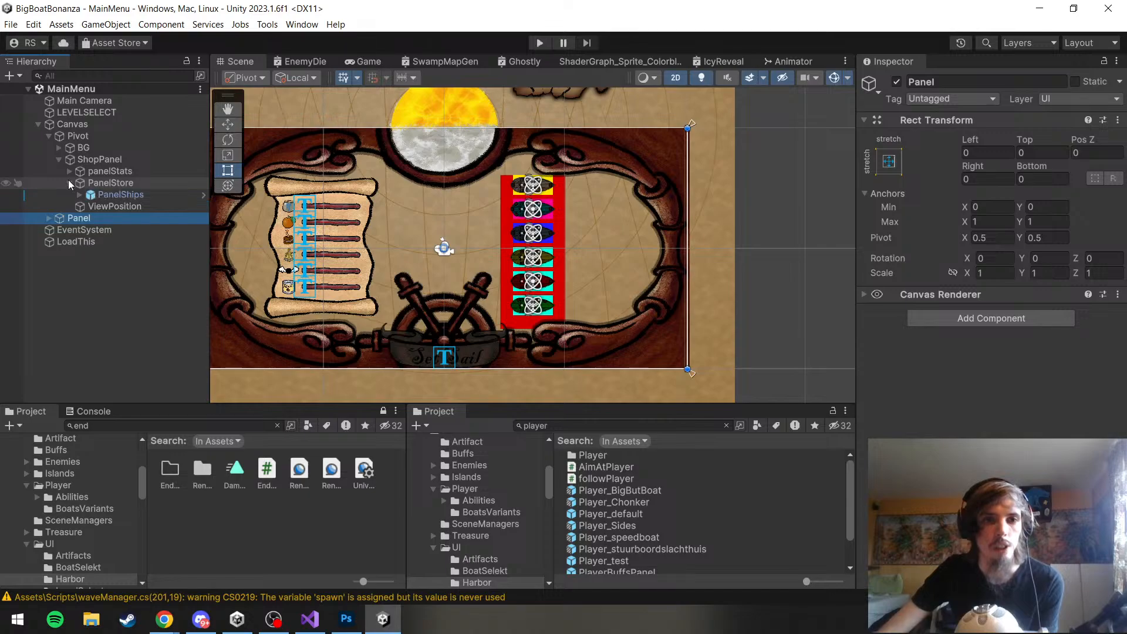
click(93, 182)
key(f)
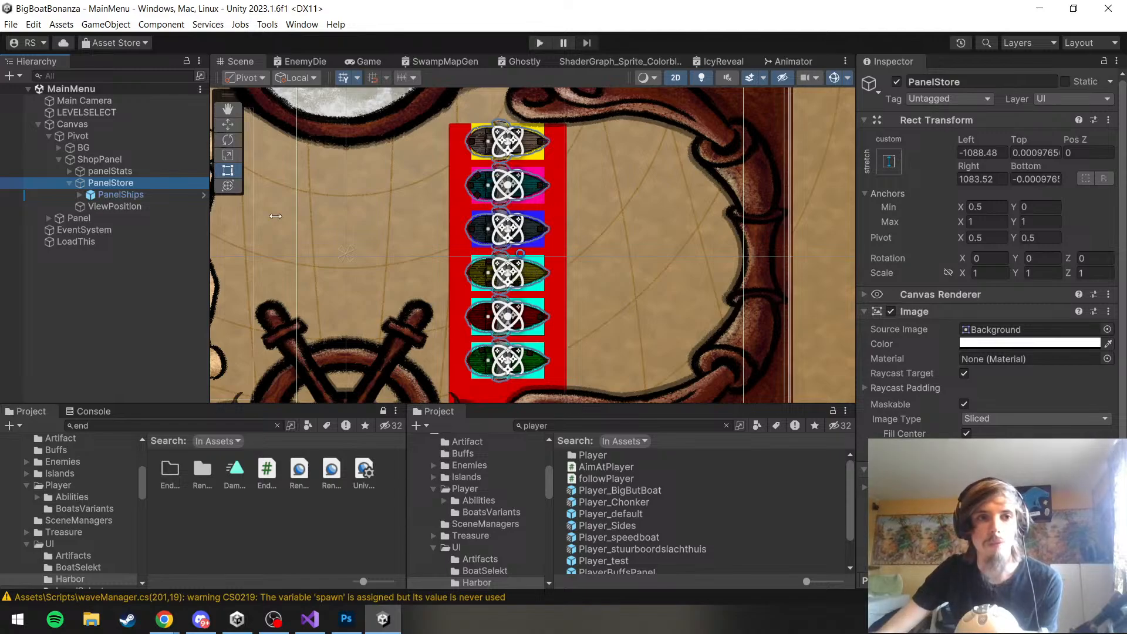
Add an Image component to the ShopPanel object
click(122, 163)
key(f)
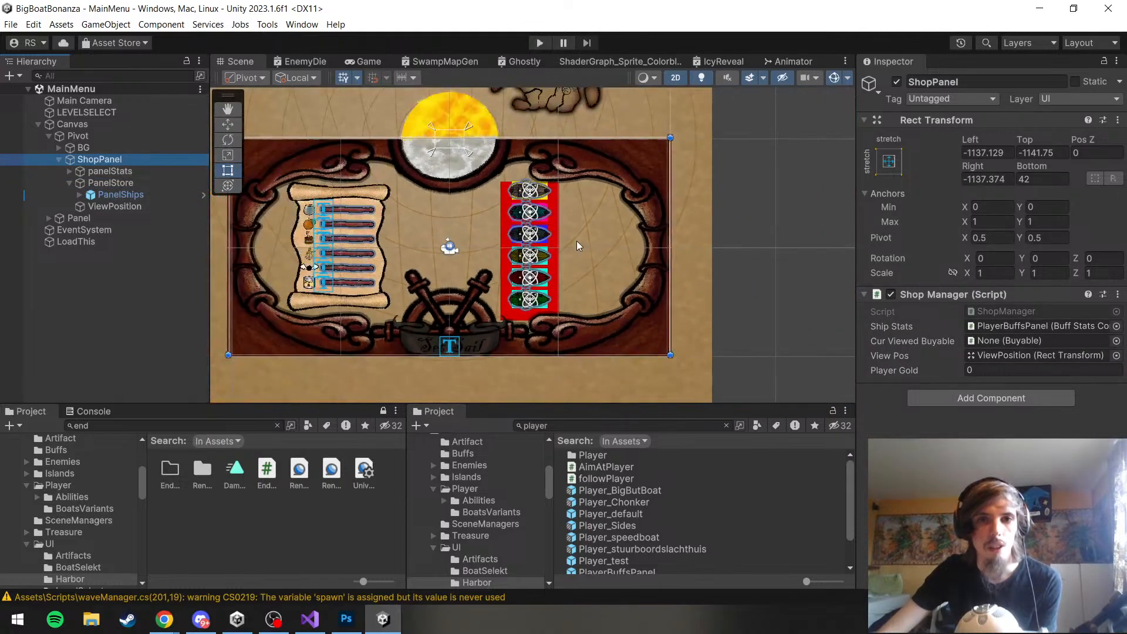
drag(577, 241, 607, 241)
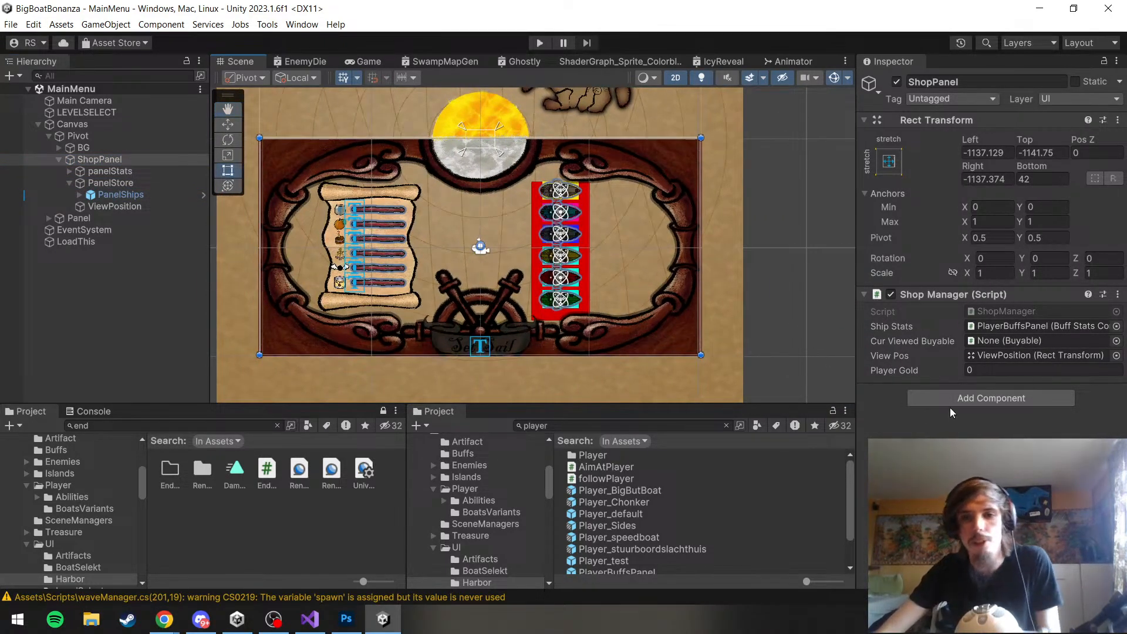
click(991, 401)
text(imag)
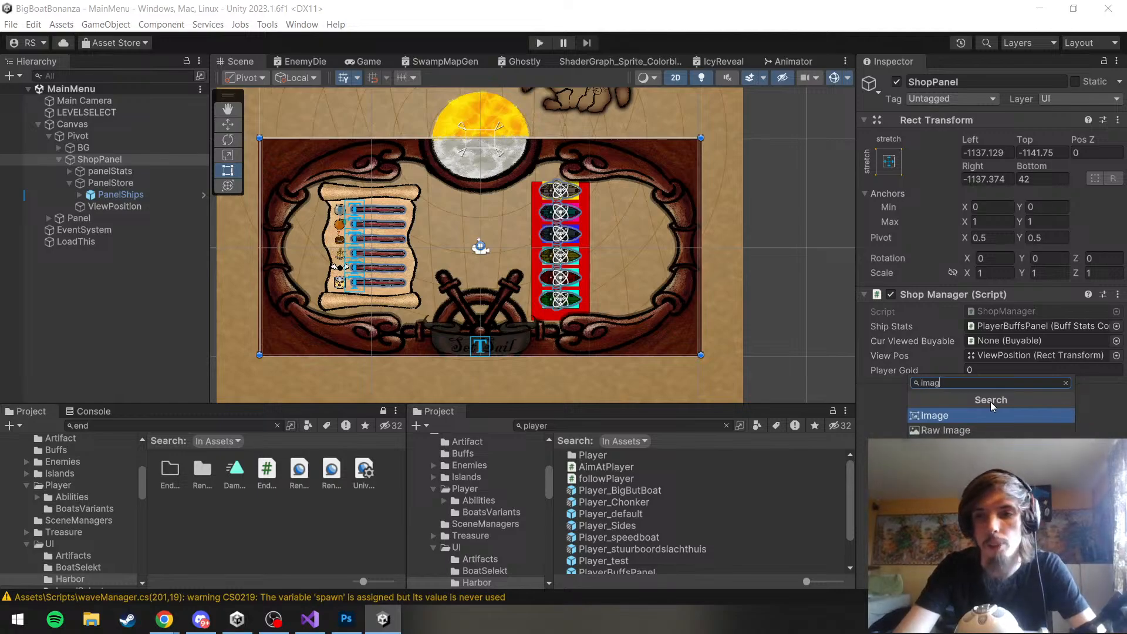
key(Return)
Try the Harbor sprite as ShopPanel's source image, and remove the Image component from it
scroll(1002, 406, down, 1)
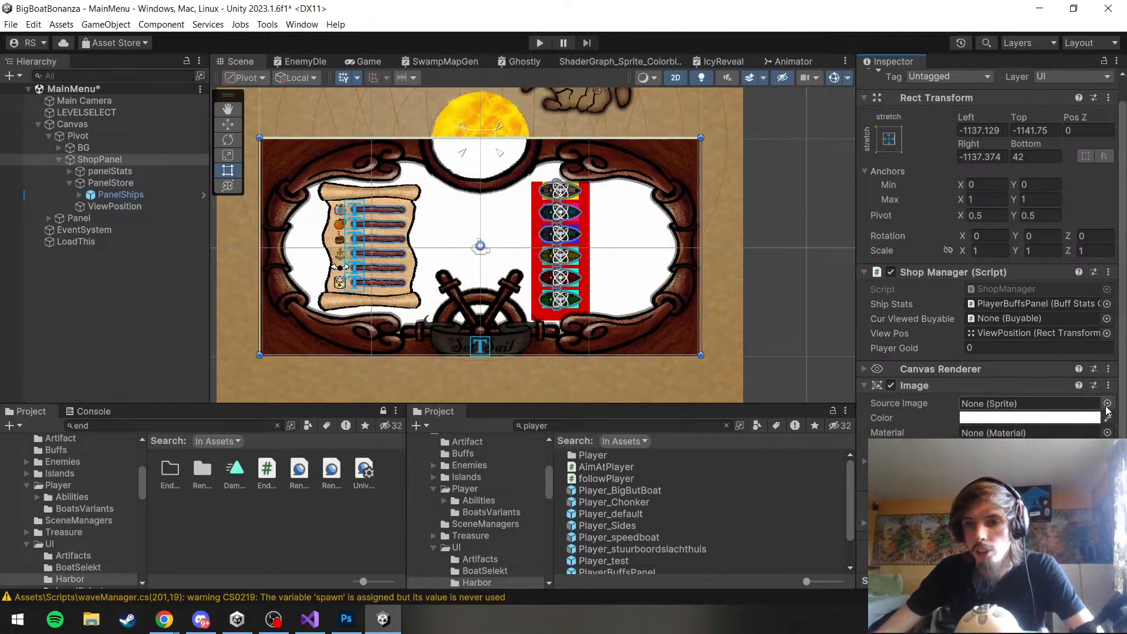
click(1114, 407)
text(harb)
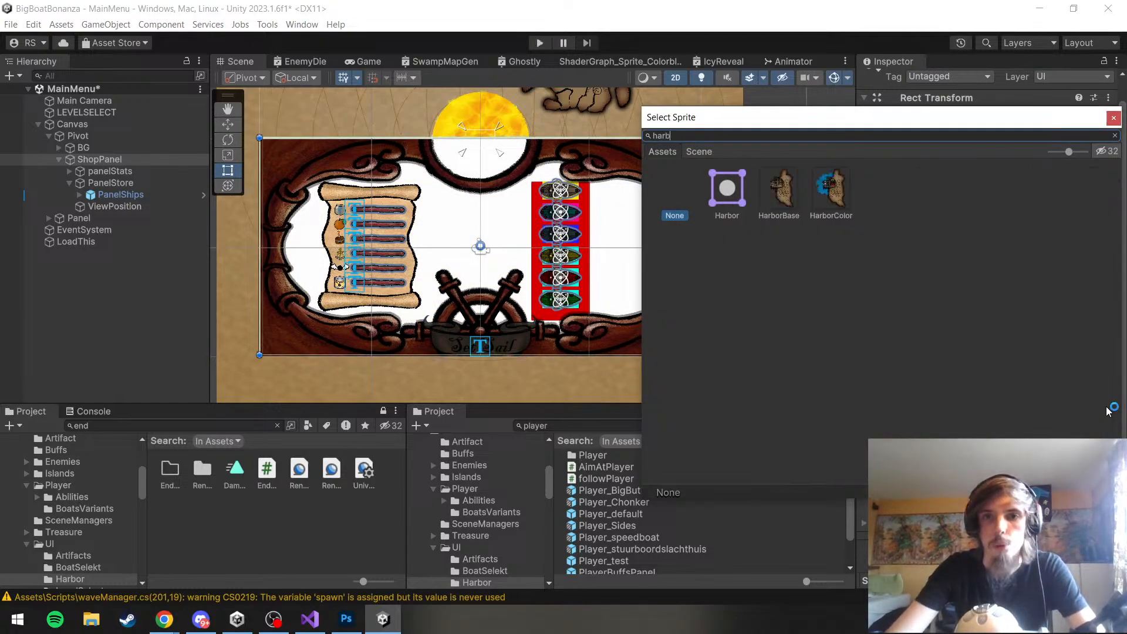
double_click(725, 191)
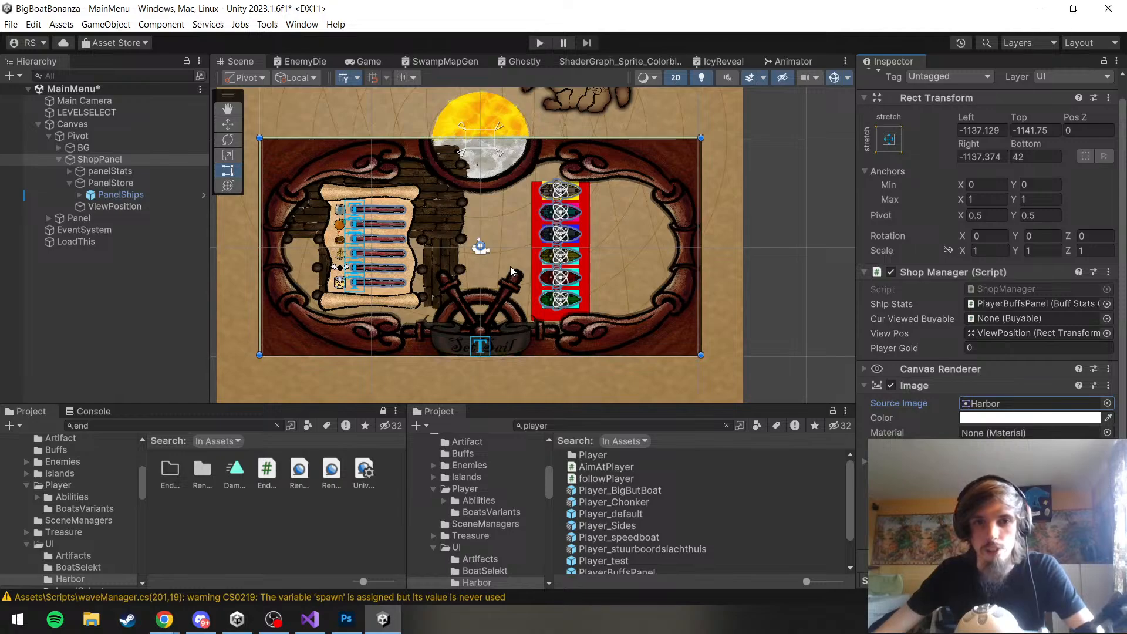
right_click(927, 389)
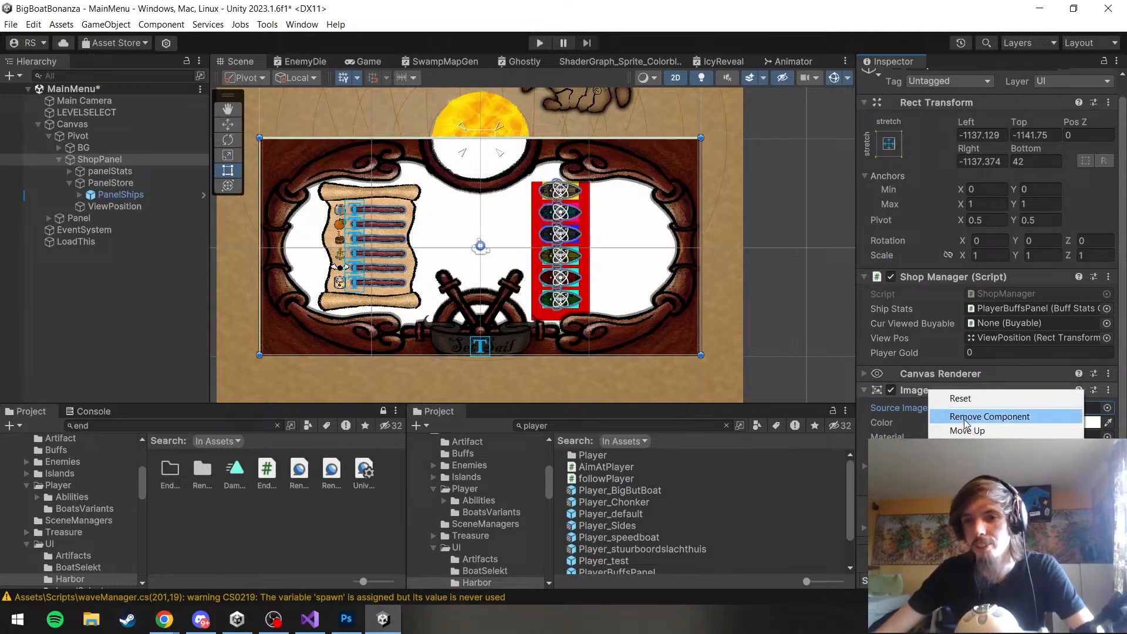
click(965, 418)
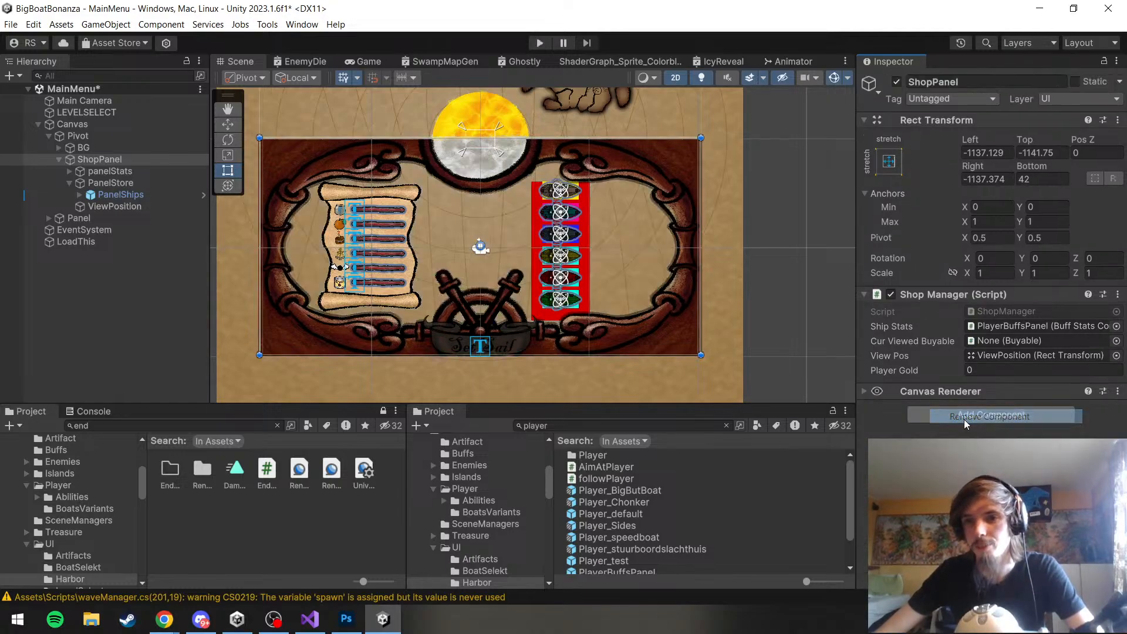
Create a UI Panel as a child of ShopPanel, keeping its default name
right_click(98, 160)
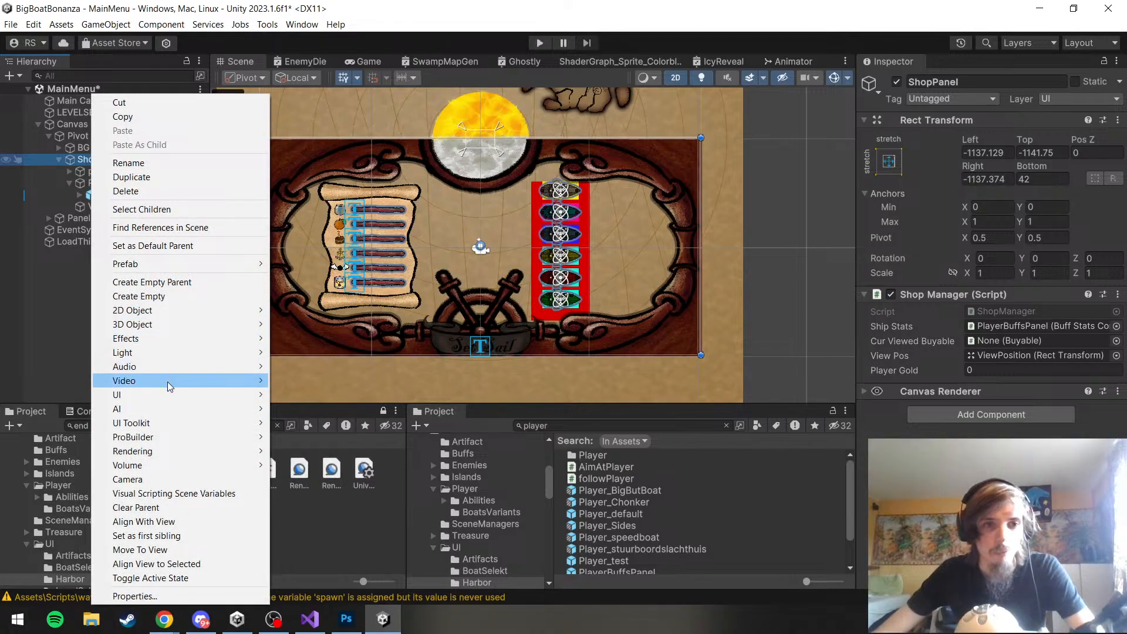
mouse_move(164, 392)
click(340, 434)
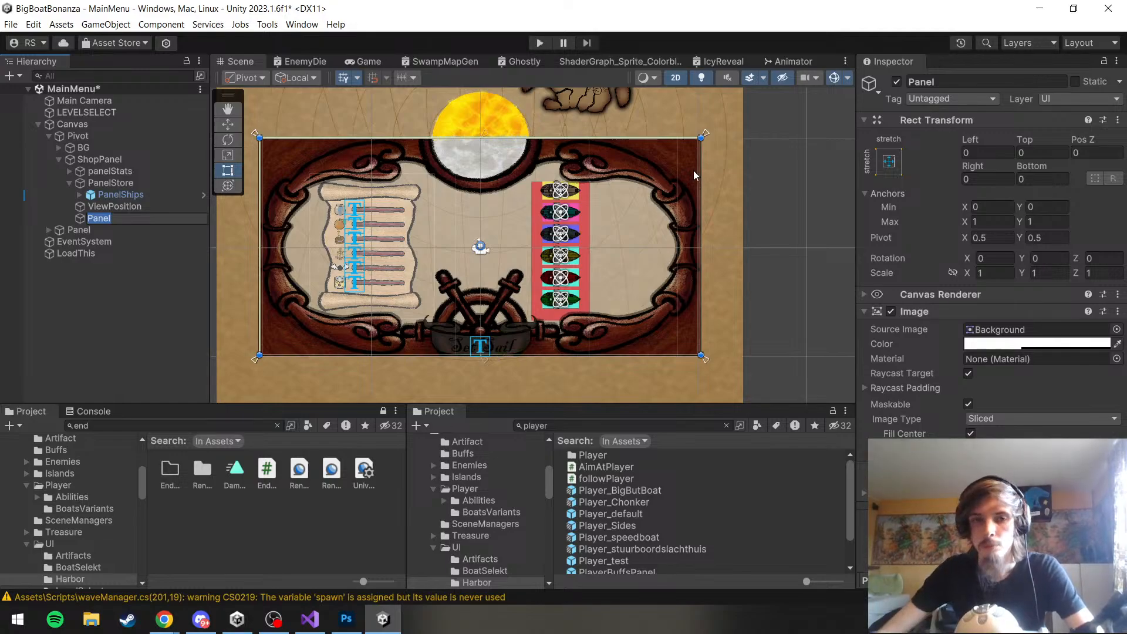
click(147, 327)
Set the Z rotation of ShopPanel's new child Panel to 180
click(143, 219)
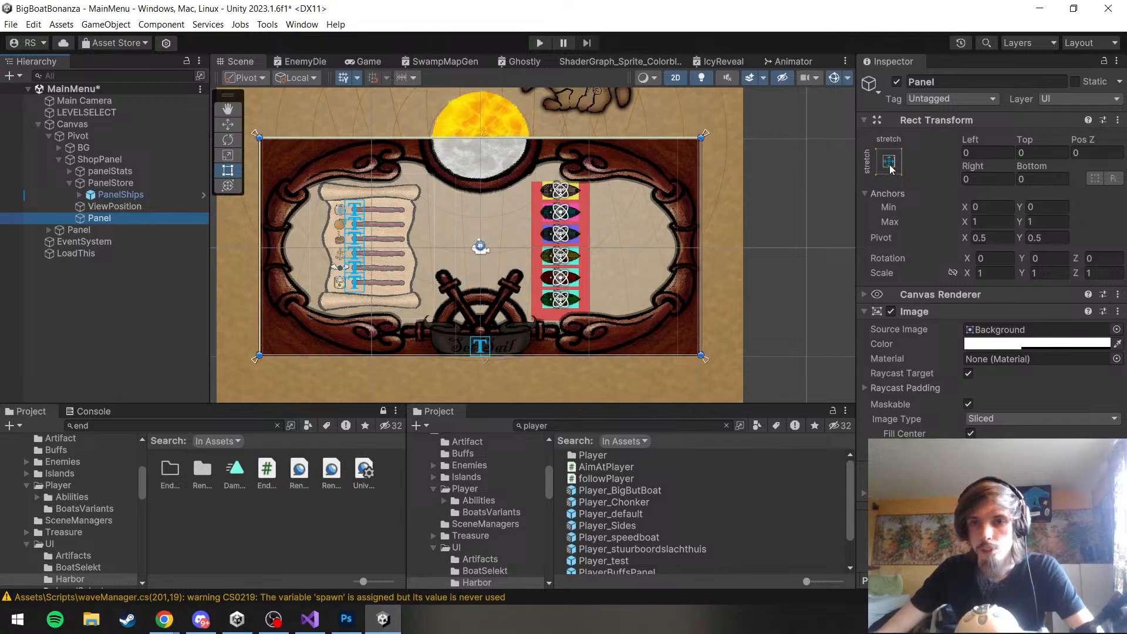
click(1101, 258)
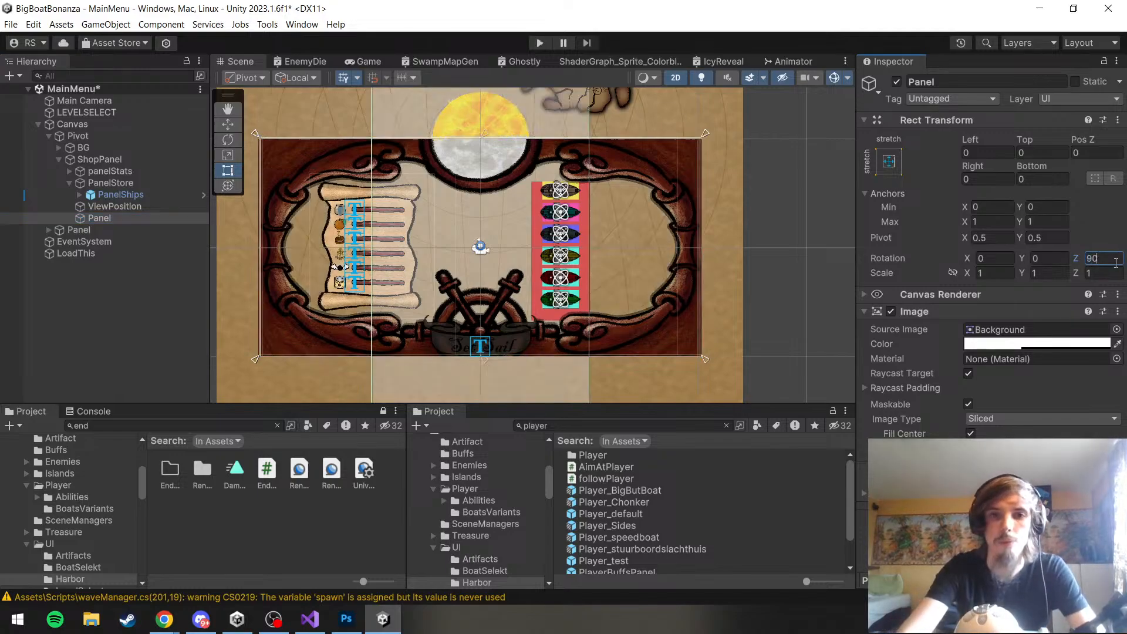
text(90)
key(BackSpace)
key(BackSpace)
text(180)
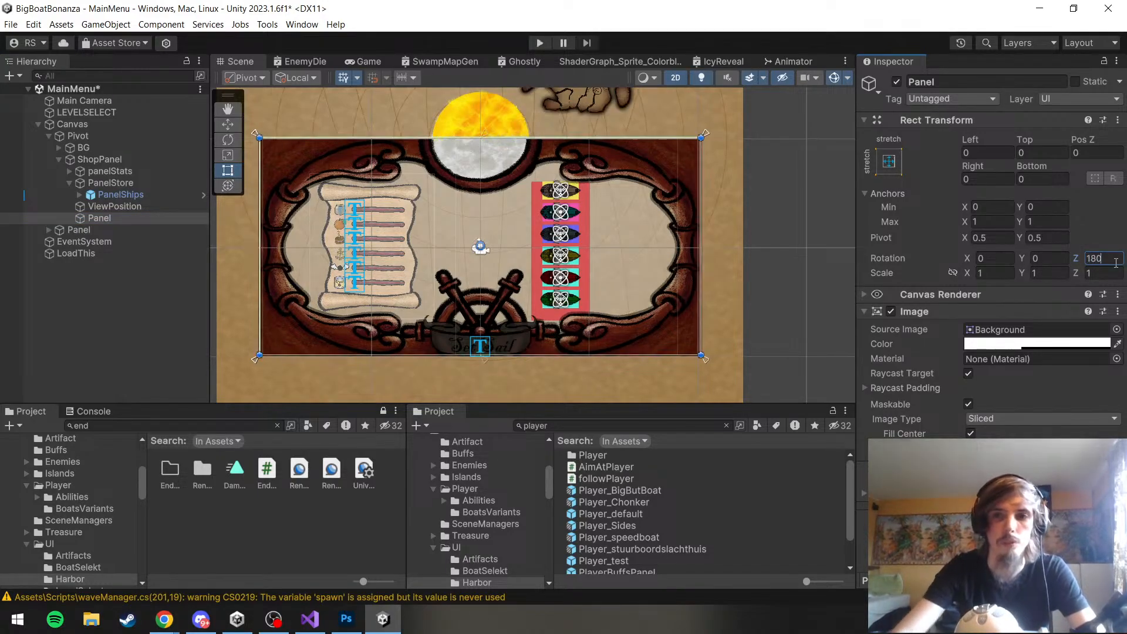
click(136, 305)
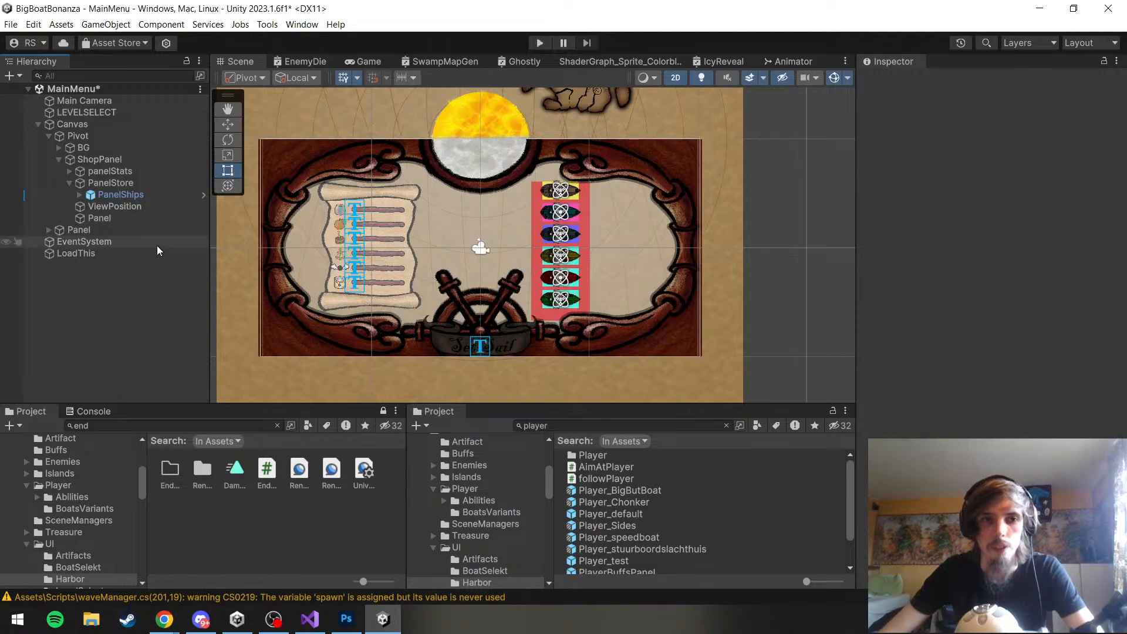
Assign the Harbor sprite as the source image of the Panel inside ShopPanel
click(98, 217)
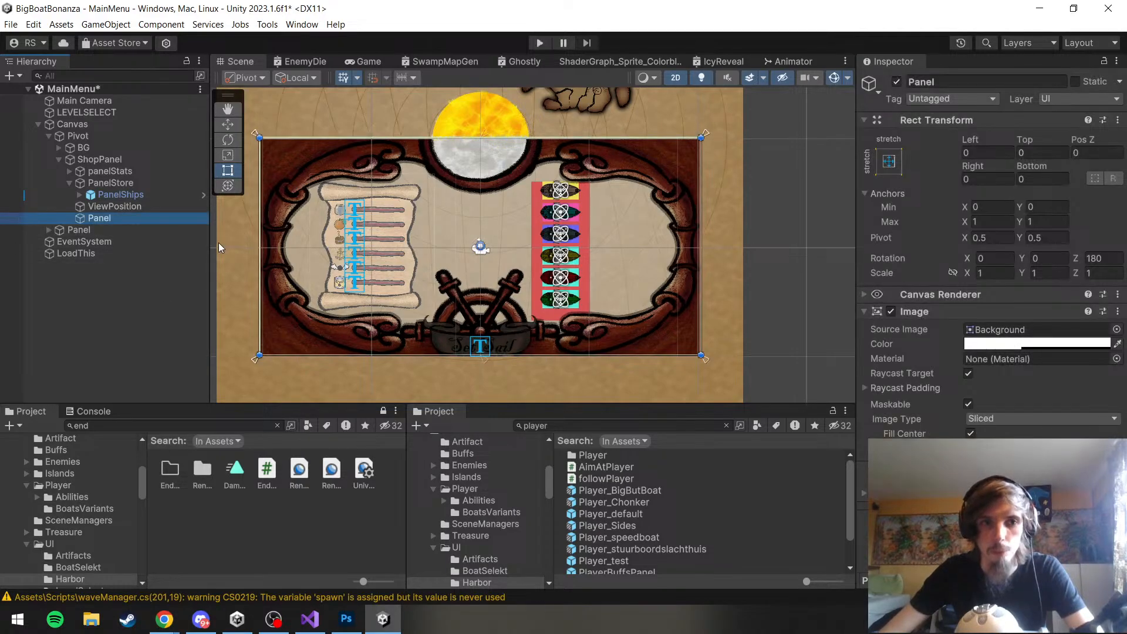
drag(219, 247, 190, 244)
click(147, 277)
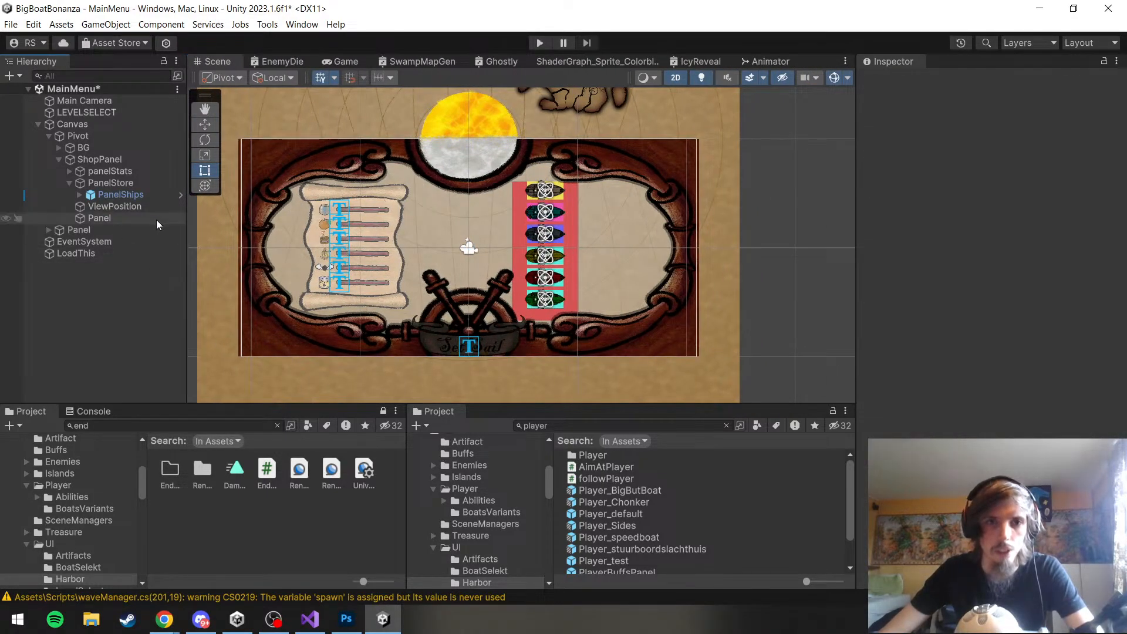
click(110, 217)
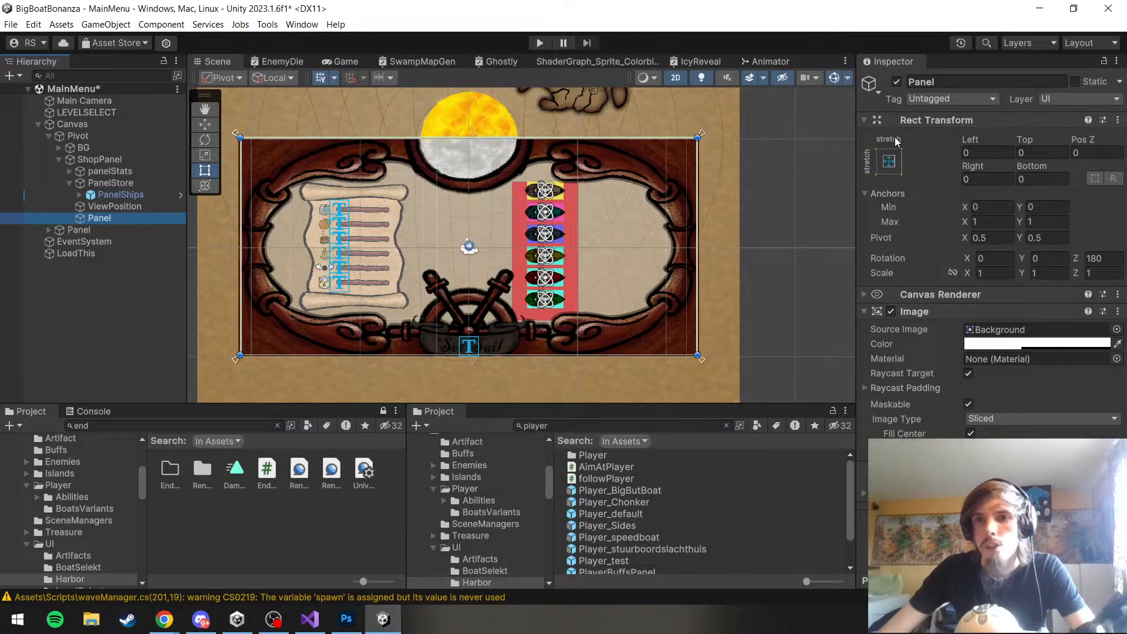
scroll(700, 265, up, 1)
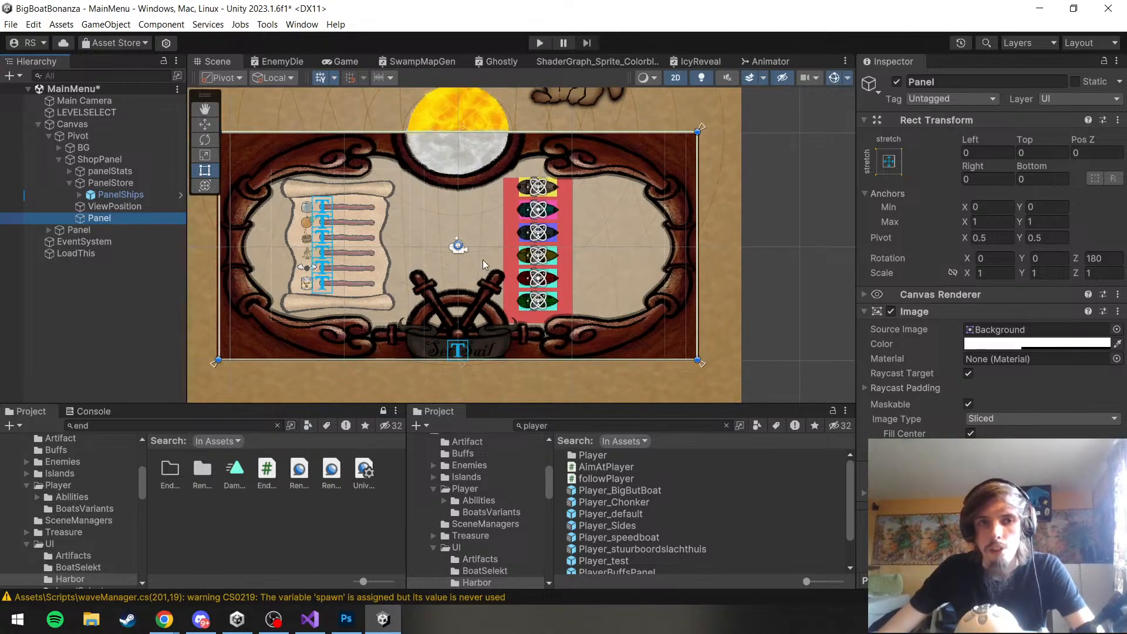
click(1117, 329)
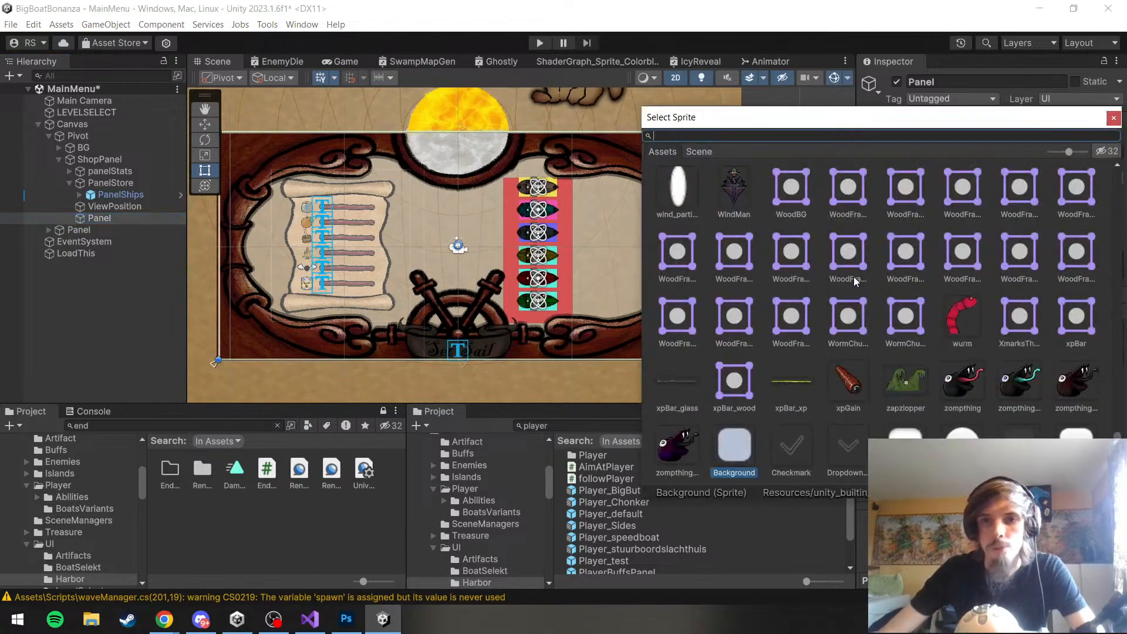
text(harb)
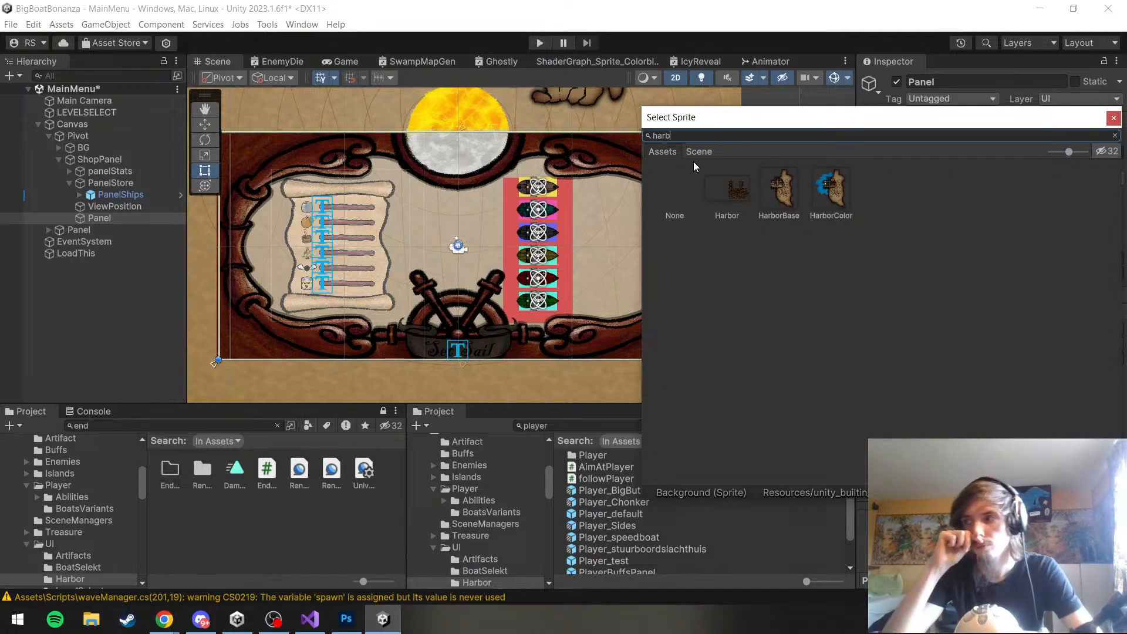
click(741, 195)
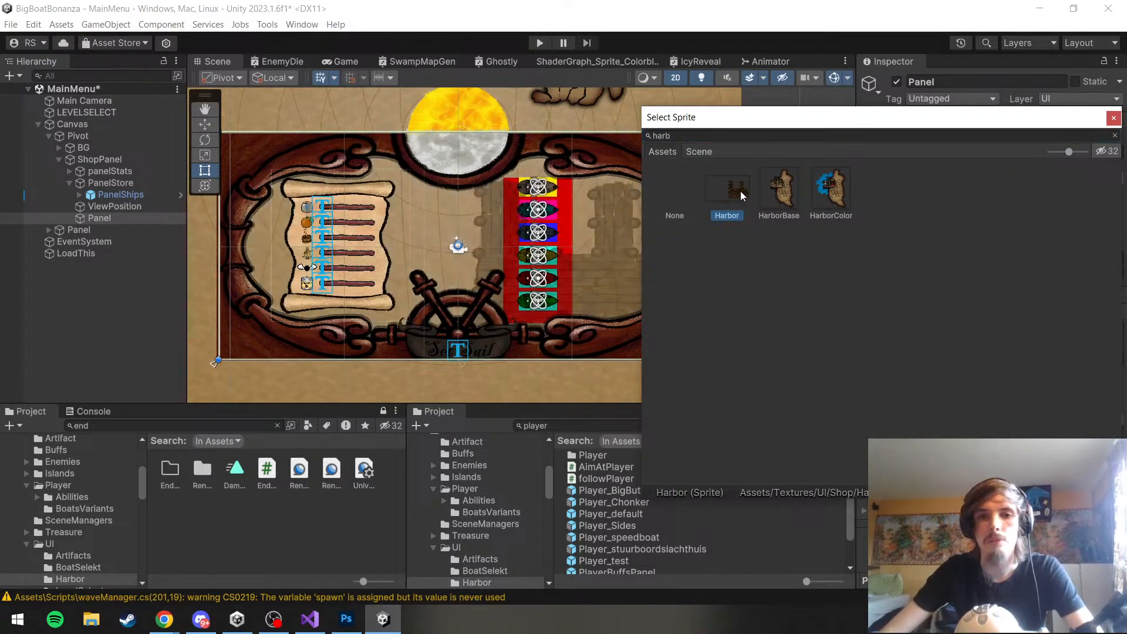
double_click(741, 195)
Make the image color of the Harbor Panel fully opaque and widen the Hierarchy area
click(1086, 344)
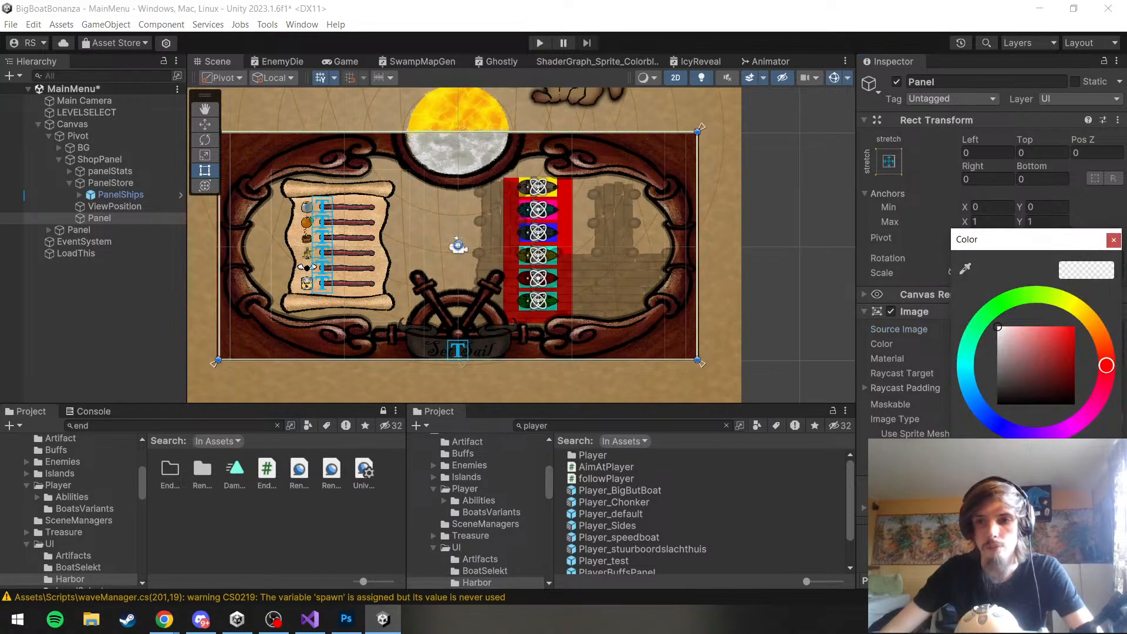
drag(1011, 522, 1080, 522)
click(1113, 239)
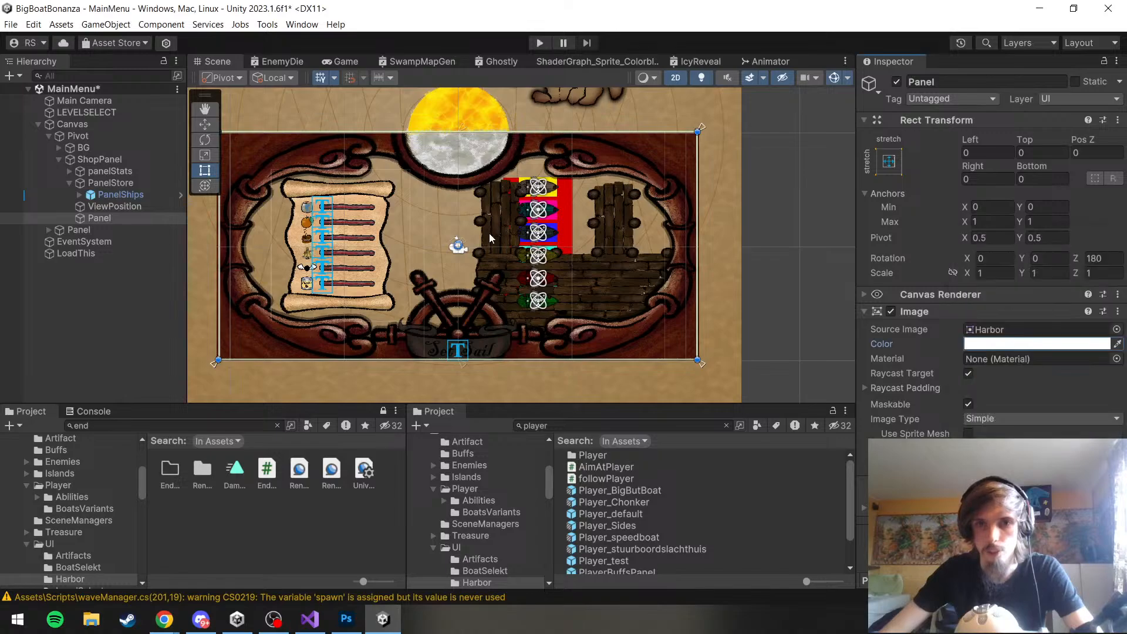
drag(187, 297, 247, 238)
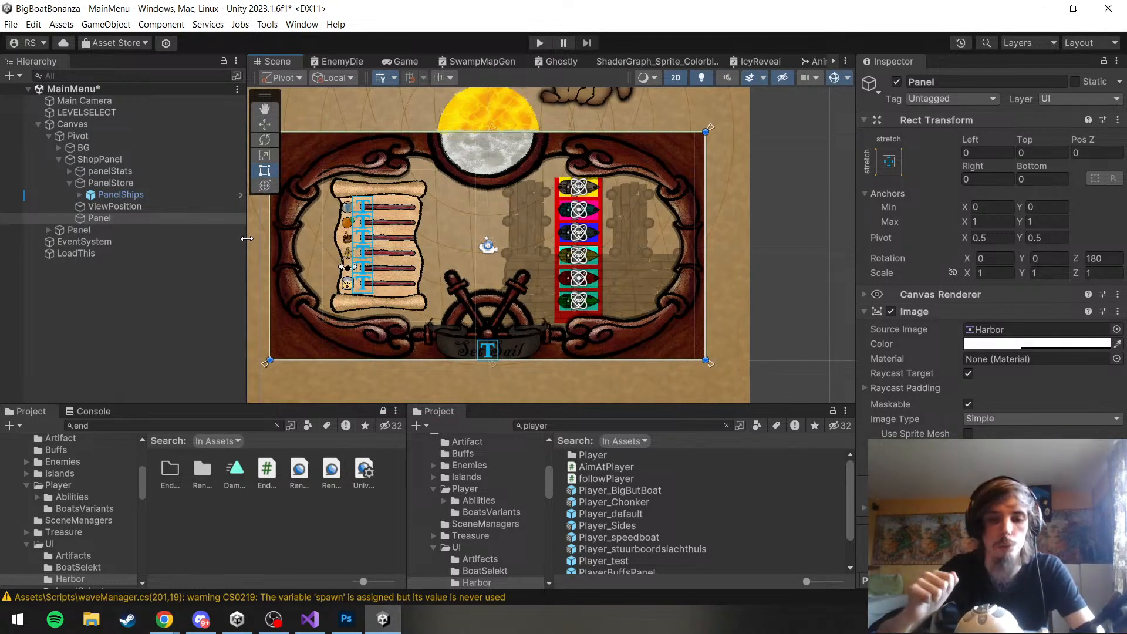
key(ctrl+z)
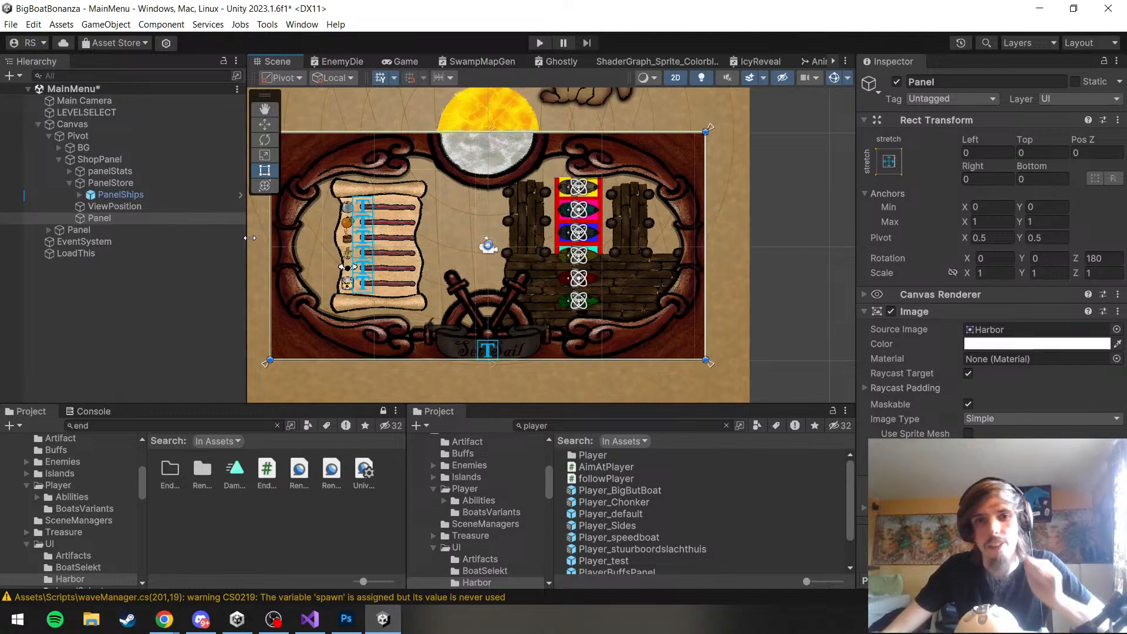
Examine how the Harbor dock fits inside the ship frame and overlaps the red boat list
scroll(597, 299, up, 4)
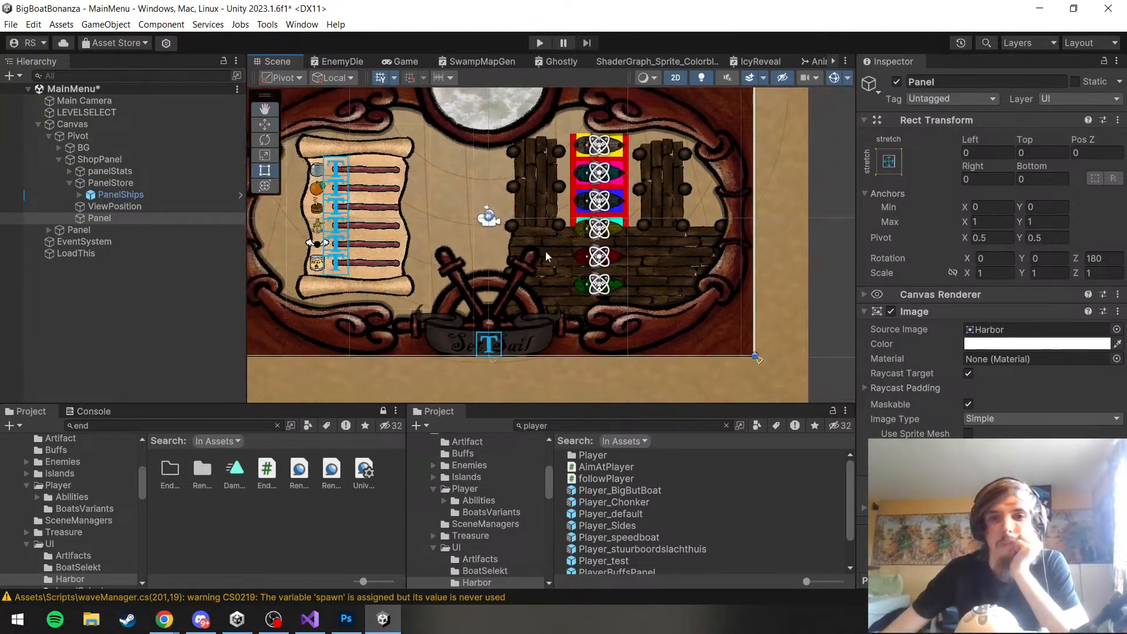
scroll(545, 251, down, 2)
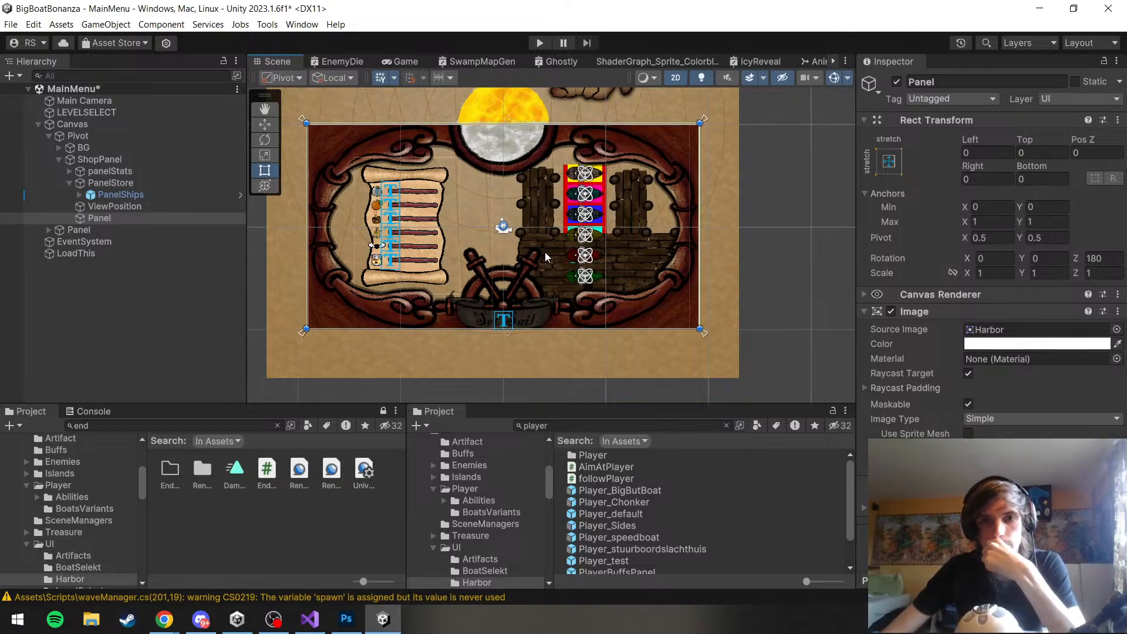
scroll(545, 252, up, 3)
drag(569, 248, 556, 289)
scroll(556, 288, down, 1)
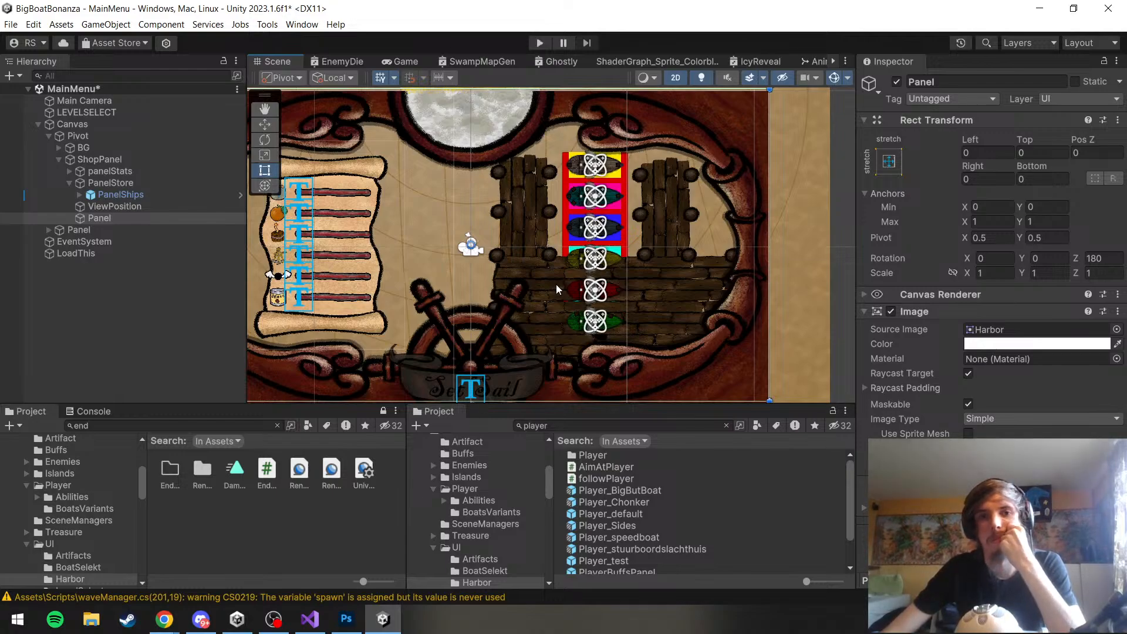
scroll(555, 284, down, 2)
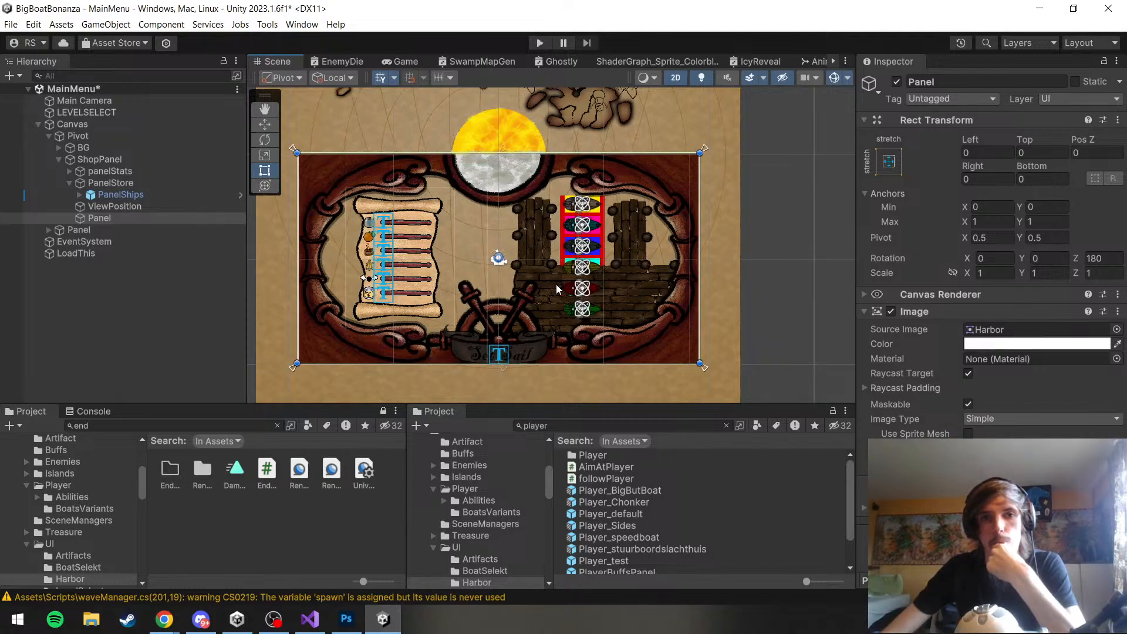
scroll(556, 284, up, 2)
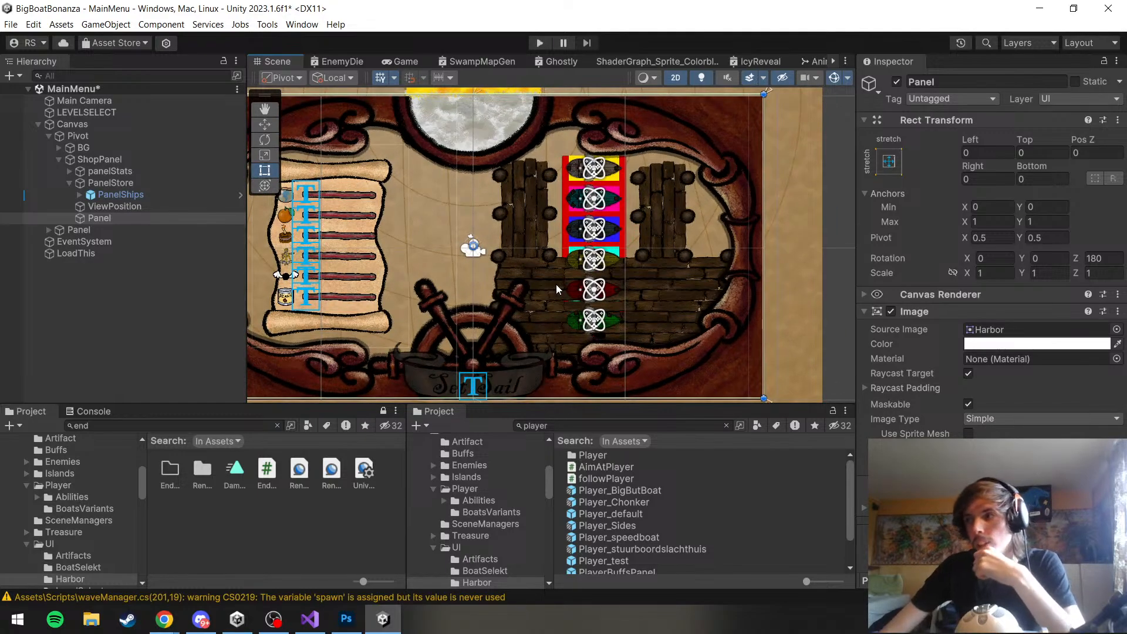
Move the PanelShips boat list off the Harbor dock into the gap beside the scroll, at about Left 1020 and Top 114
click(126, 217)
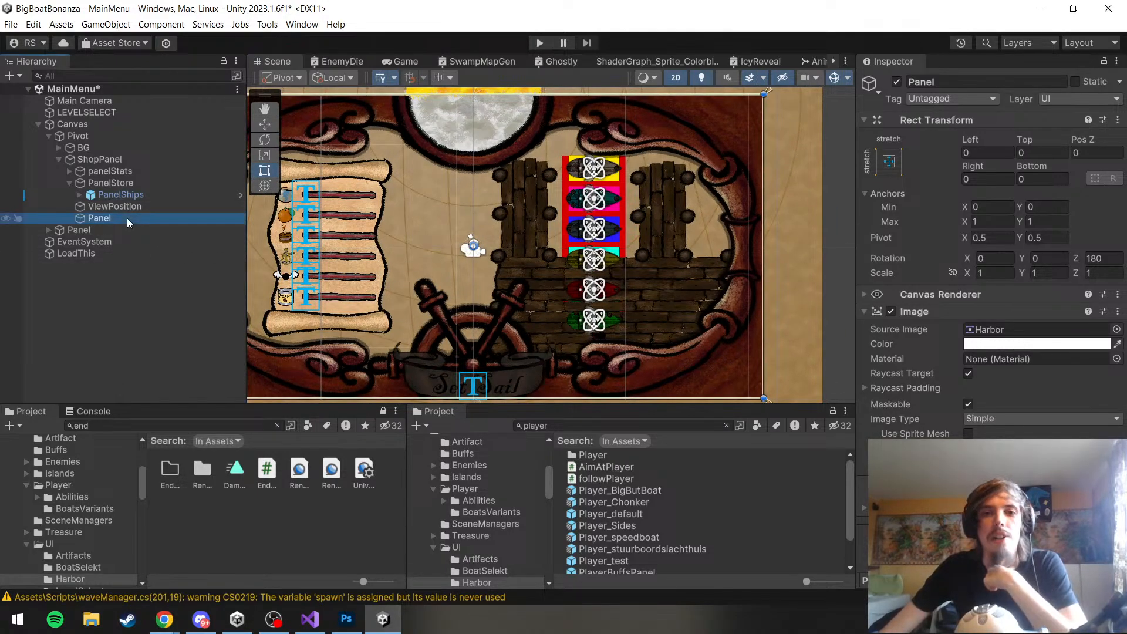
click(77, 211)
click(93, 233)
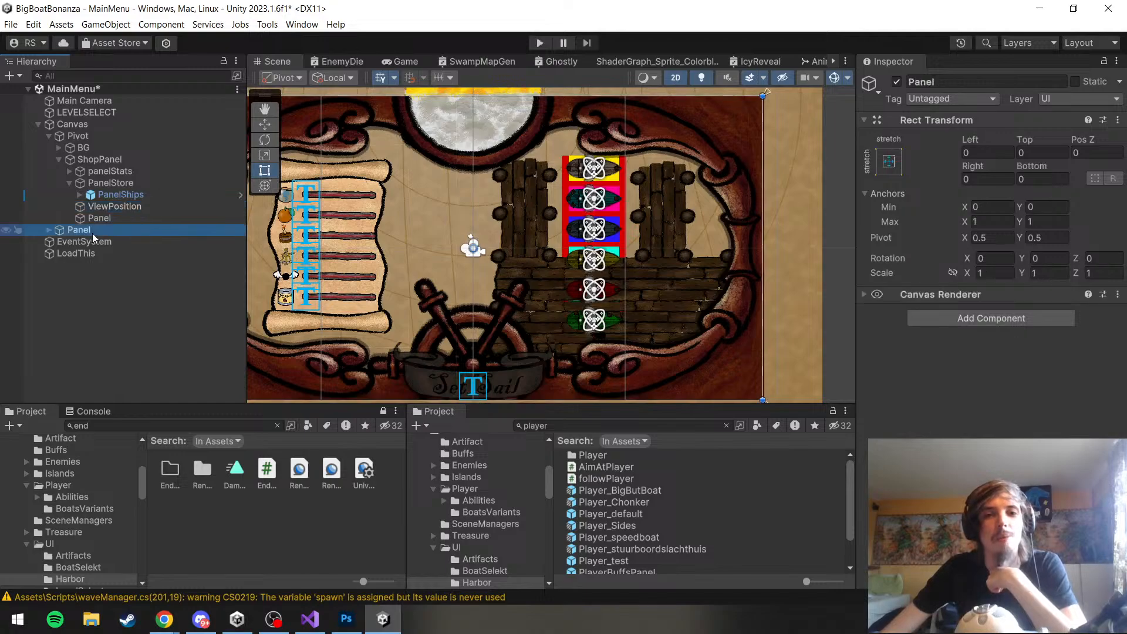
click(88, 218)
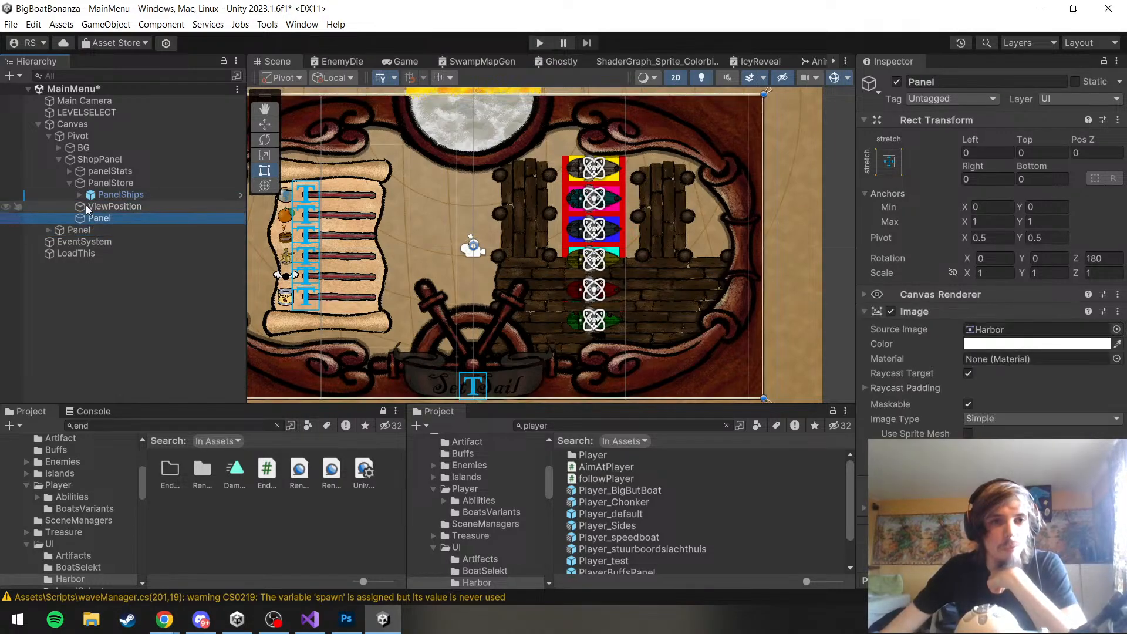
click(81, 185)
click(81, 194)
click(113, 192)
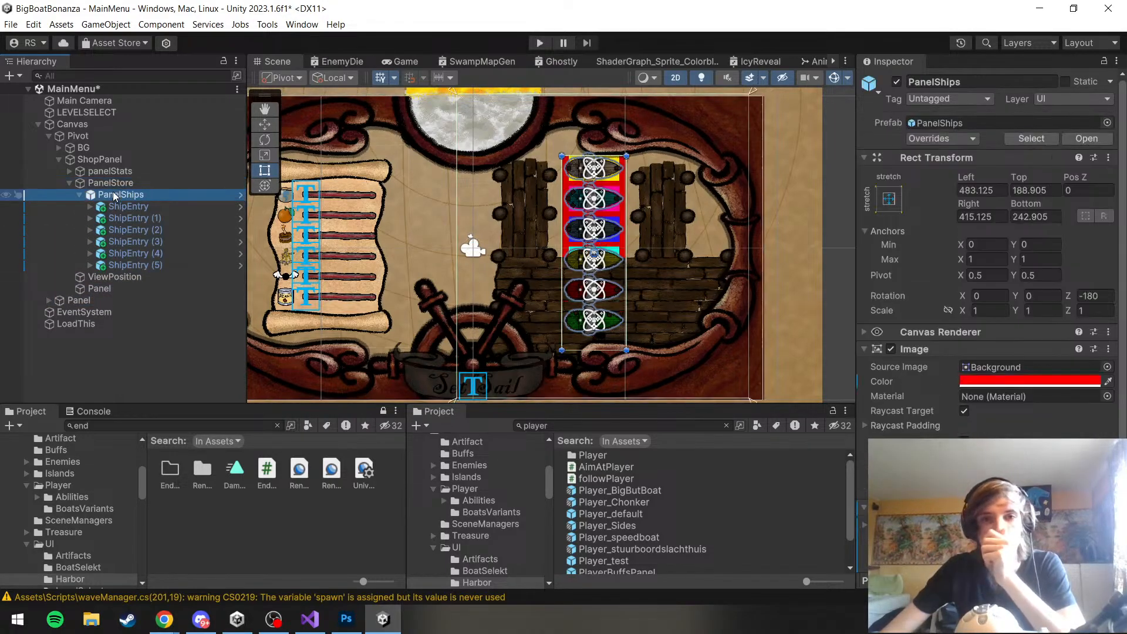
key(w)
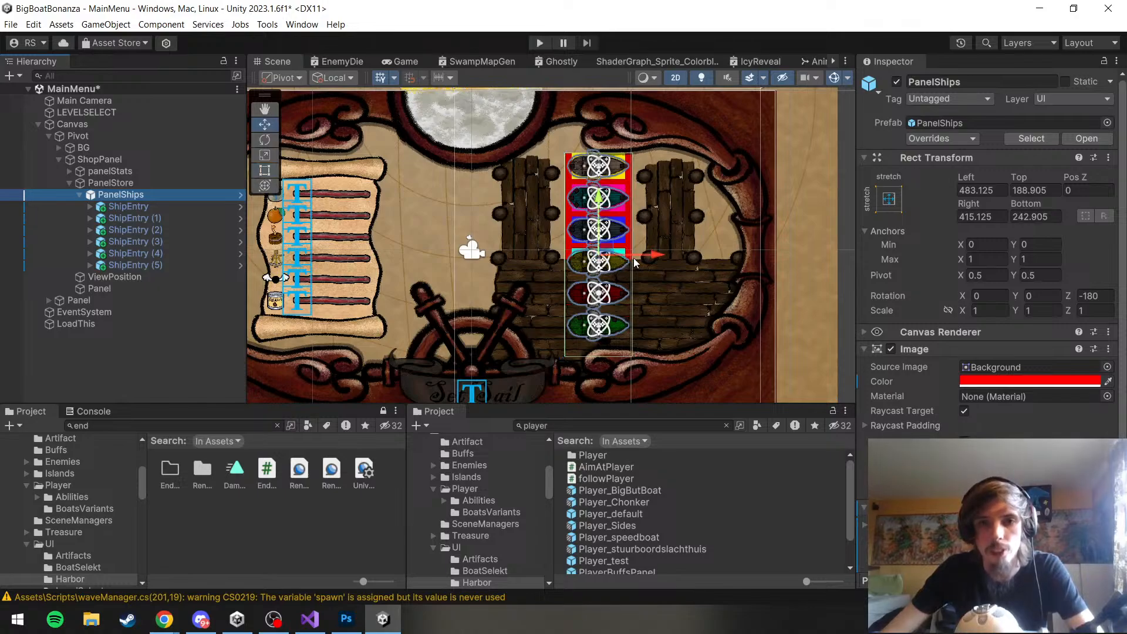
drag(636, 263, 468, 263)
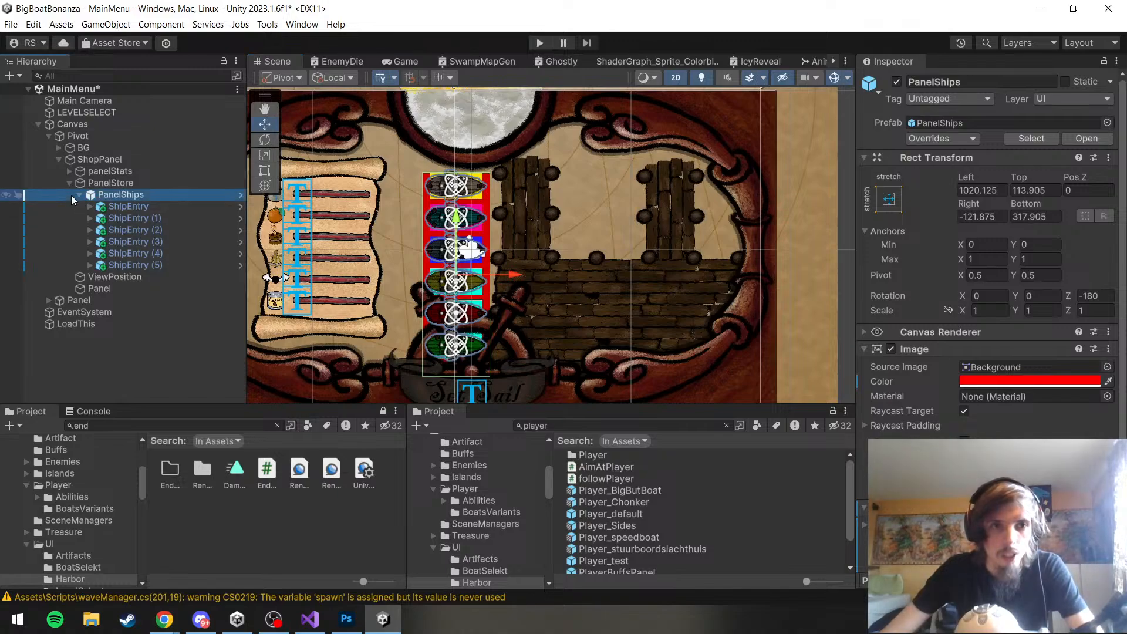
Duplicate PanelShips and place the copy between the two dock piers, at about Left 475 and Top 175
click(78, 195)
key(ctrl+d)
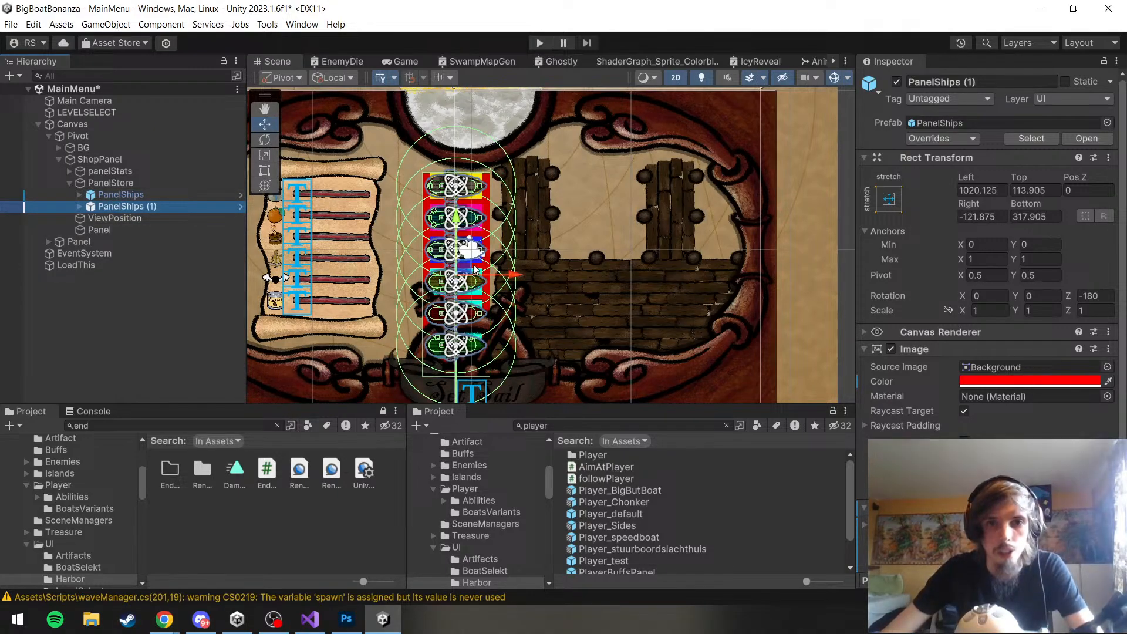
drag(472, 267, 617, 252)
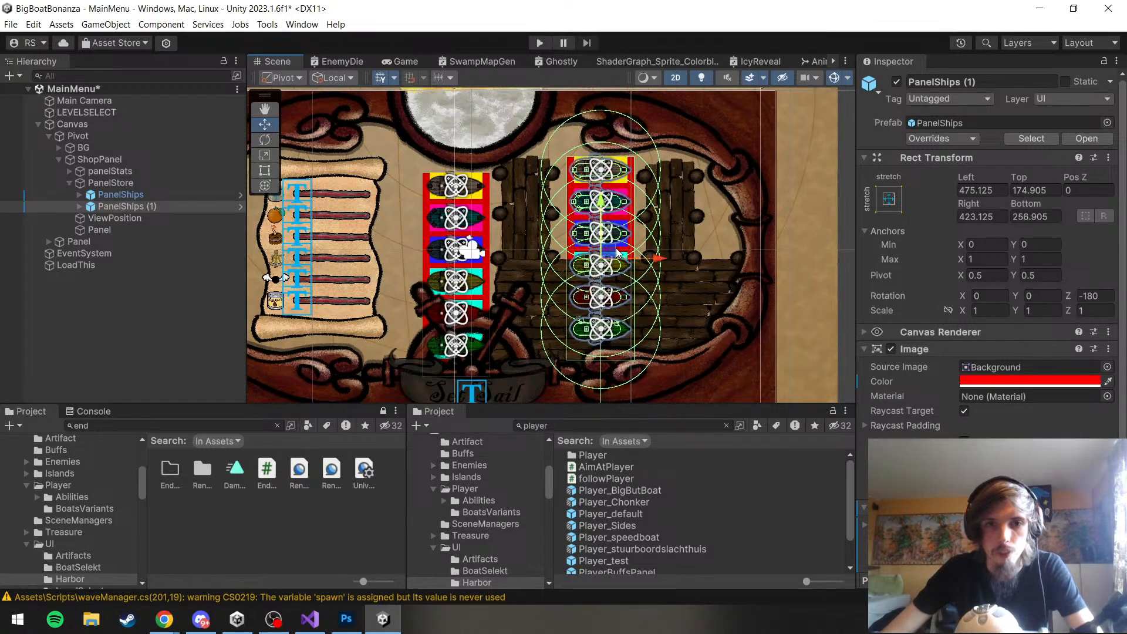
Delete ShipEntry (5) and ShipEntry (4) from the original PanelShips
click(78, 195)
click(126, 266)
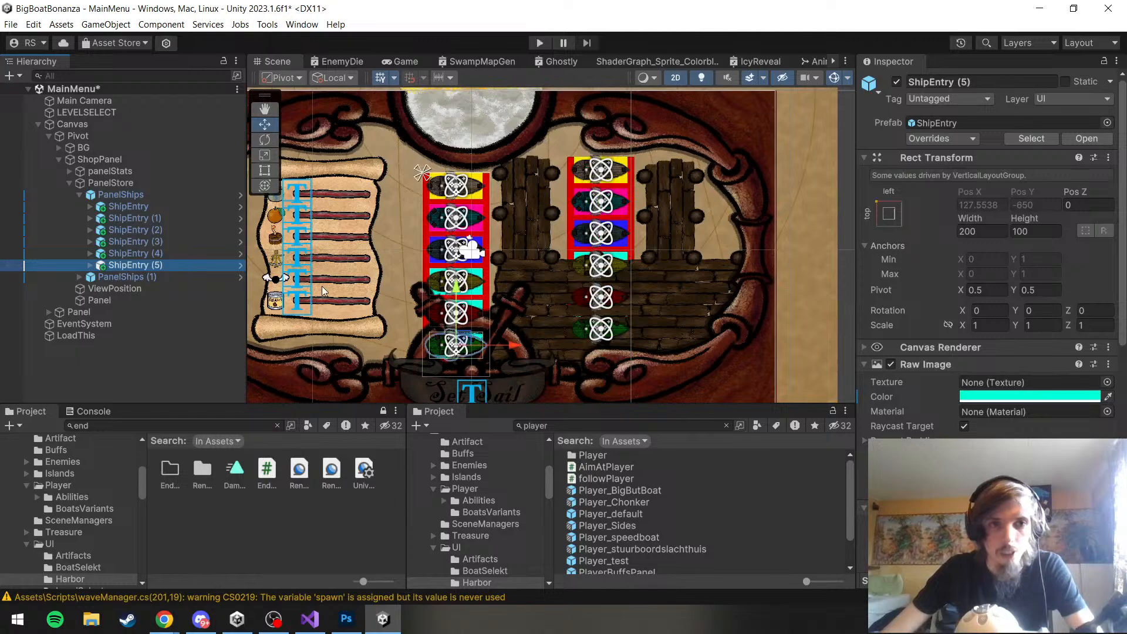
key(Delete)
click(149, 255)
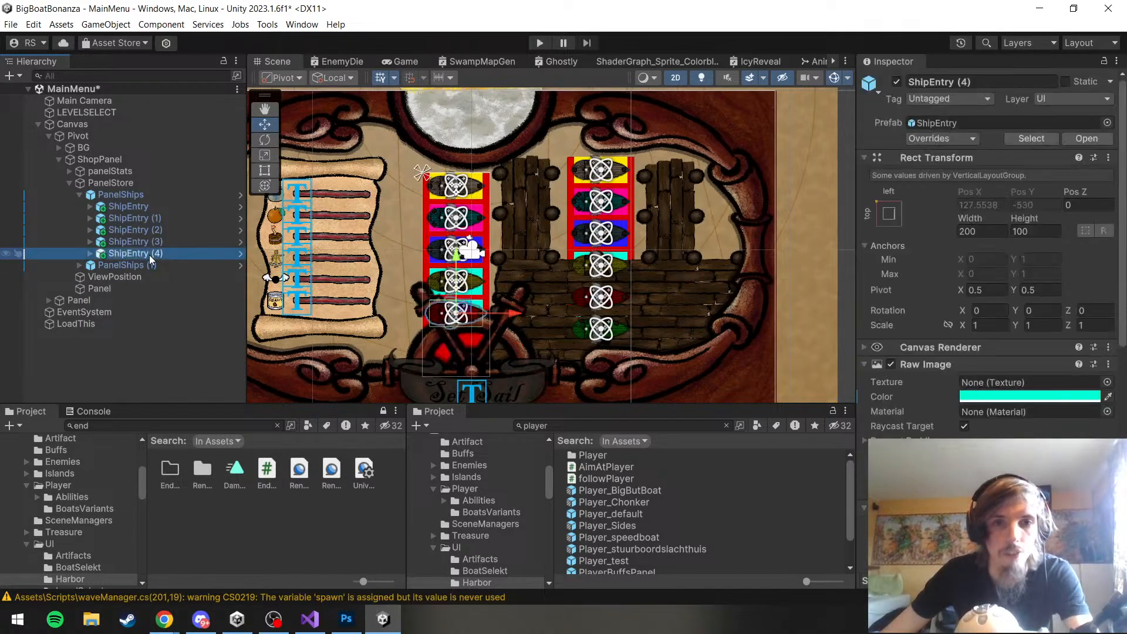
key(Delete)
Delete ShipEntry through ShipEntry (3) from PanelShips (1), keeping only ShipEntry (4) and ShipEntry (5)
click(151, 246)
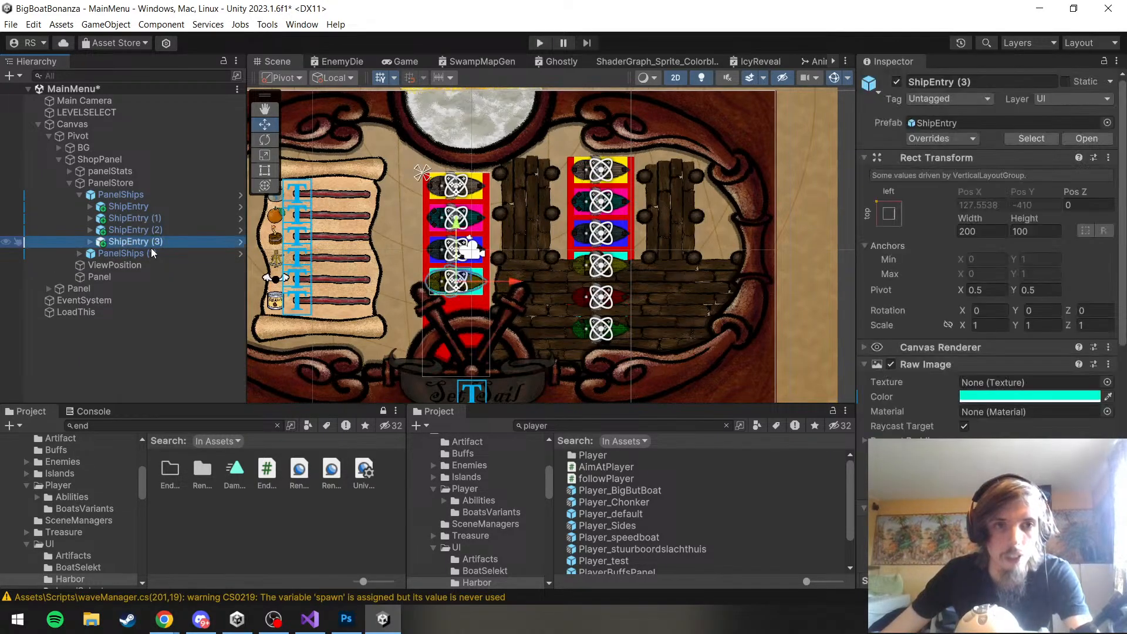
click(80, 253)
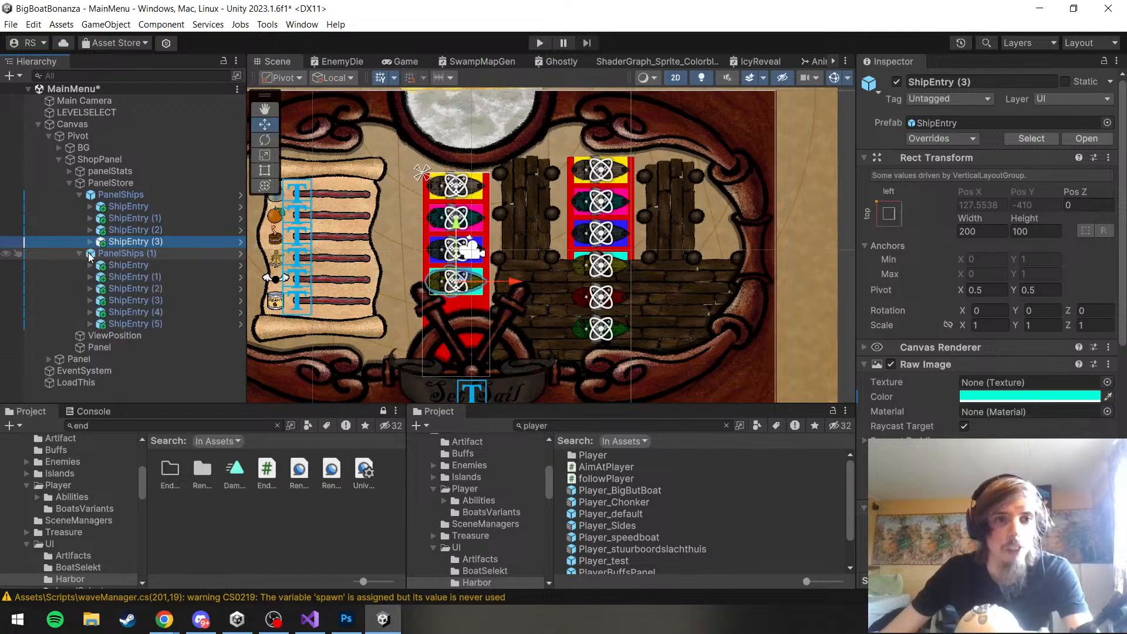
click(140, 300)
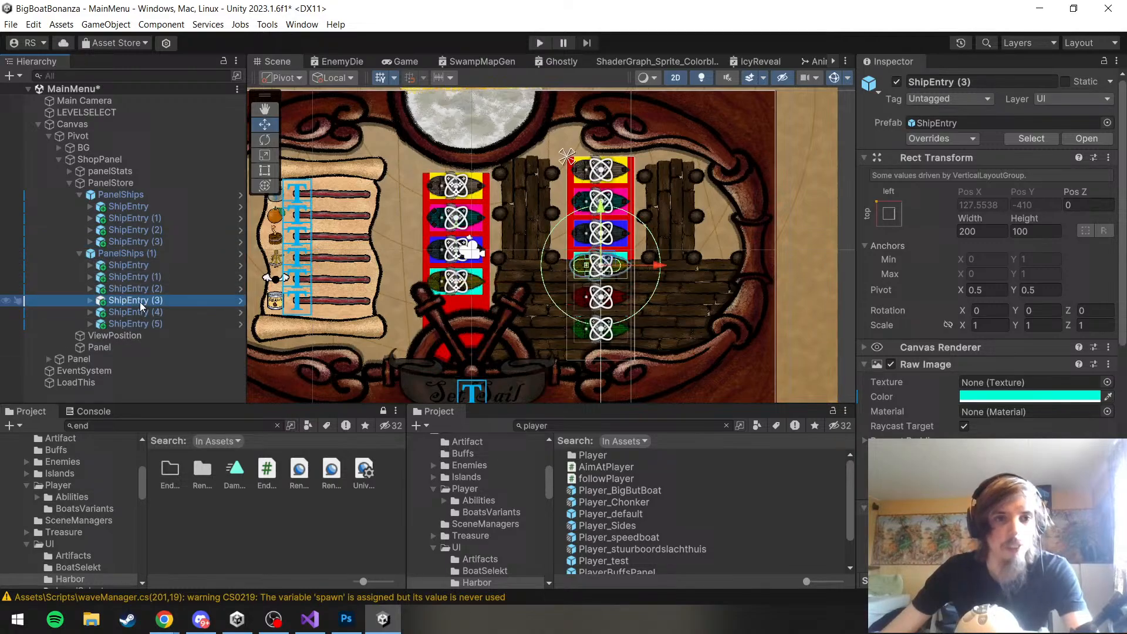
shift+click(139, 268)
key(Delete)
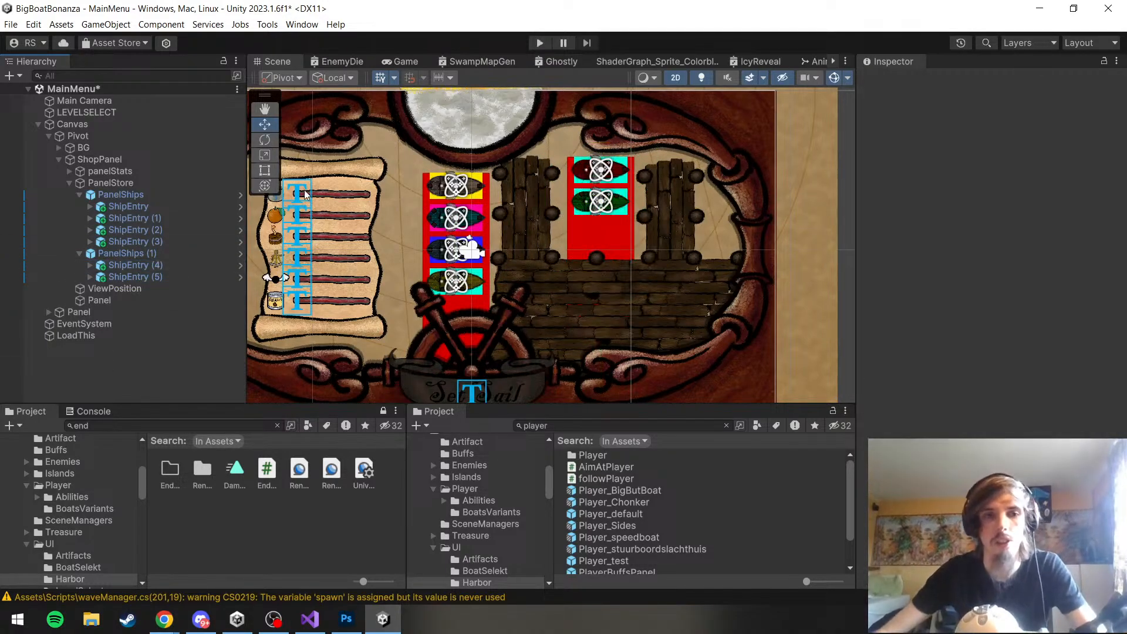
Lower PanelShips (1) between the dock piers to about Top 156 and revert its image color override
click(174, 257)
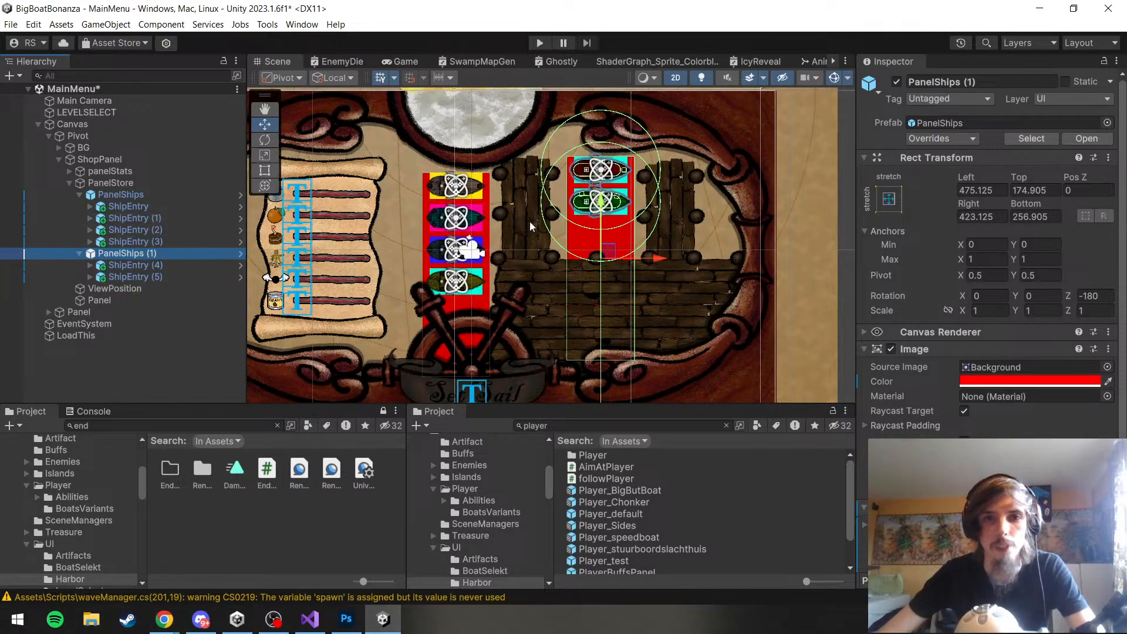
drag(607, 221, 616, 228)
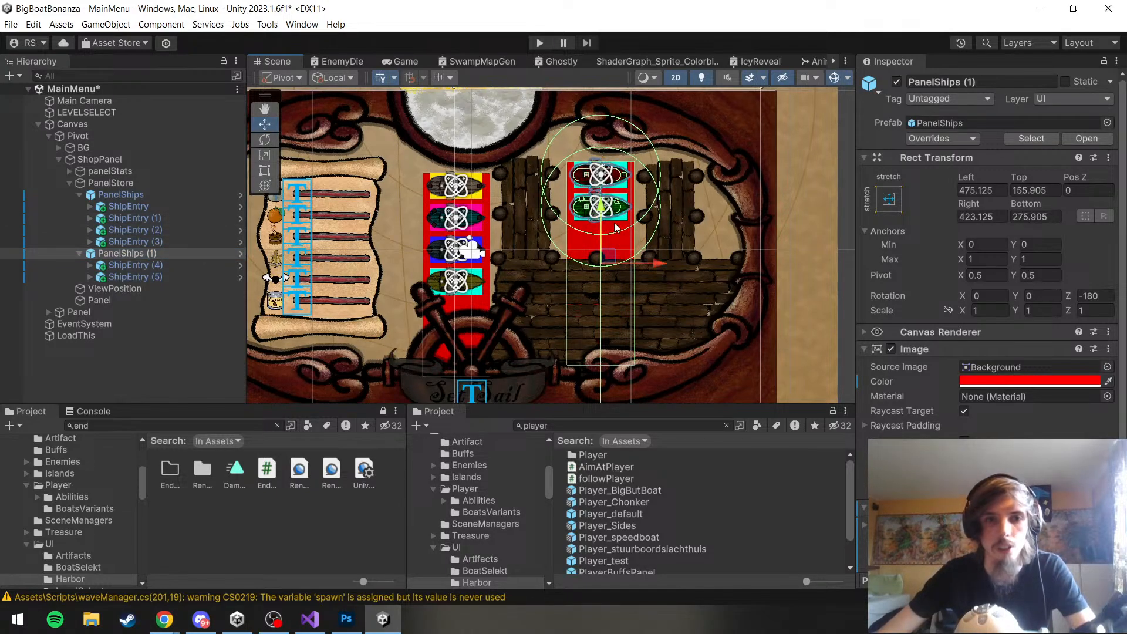
right_click(887, 378)
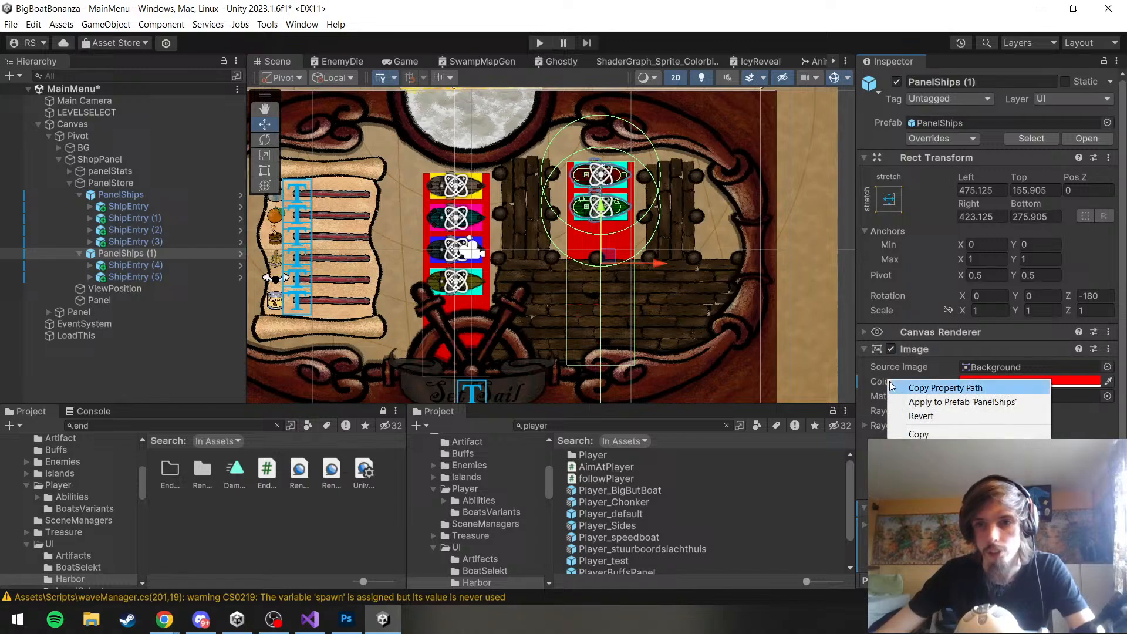
click(914, 418)
Disable the Image component on both PanelShips (1) and PanelShips
click(990, 381)
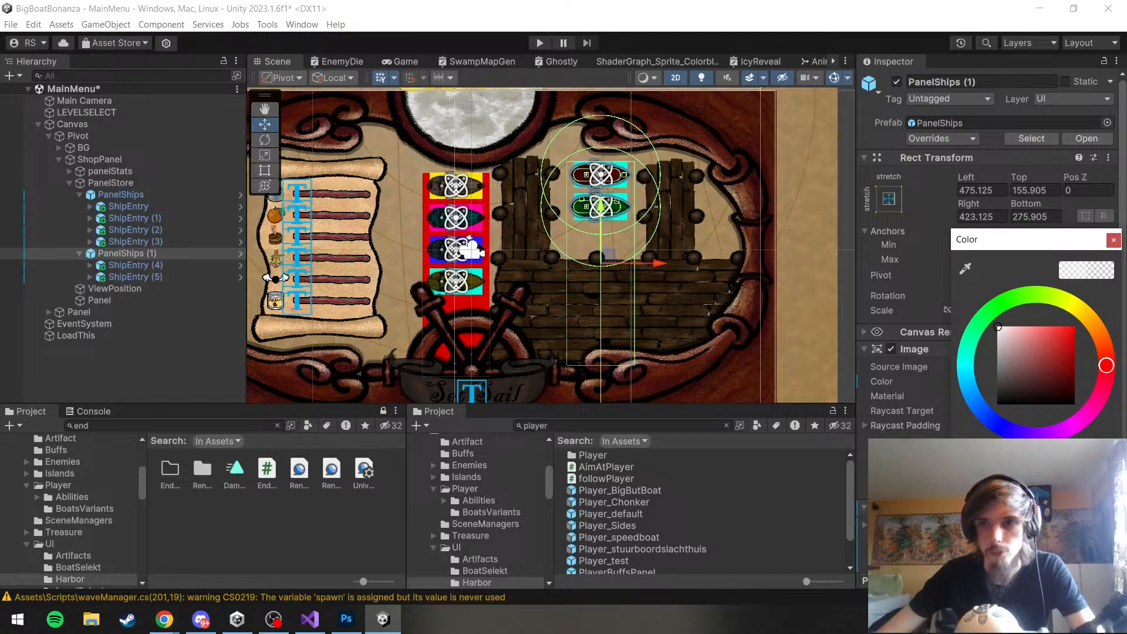
click(1113, 239)
click(892, 349)
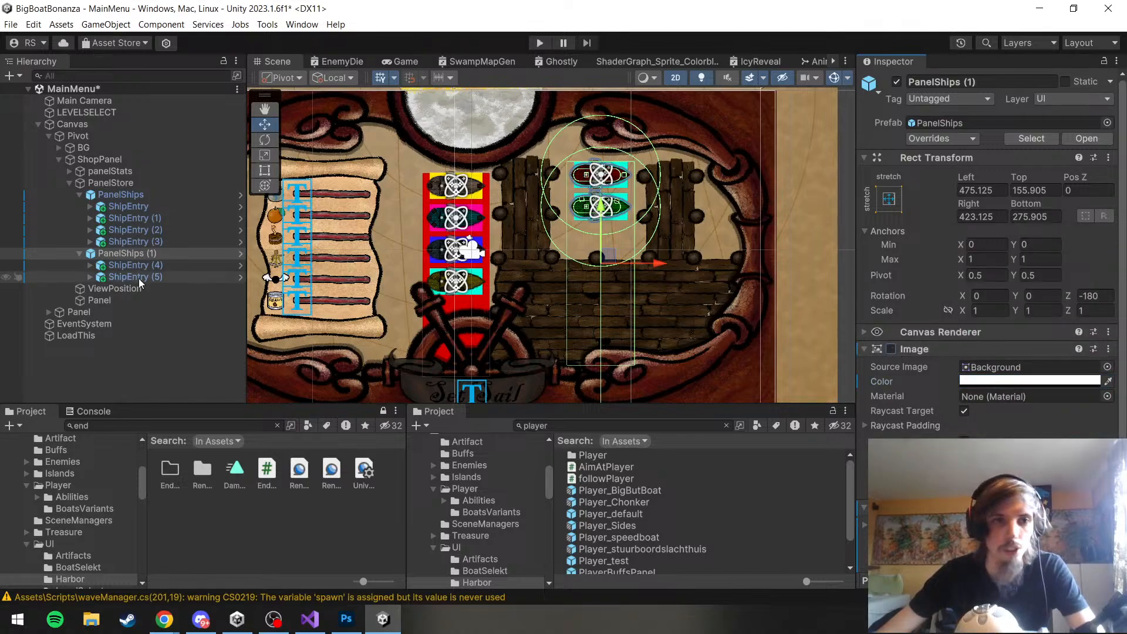
click(112, 194)
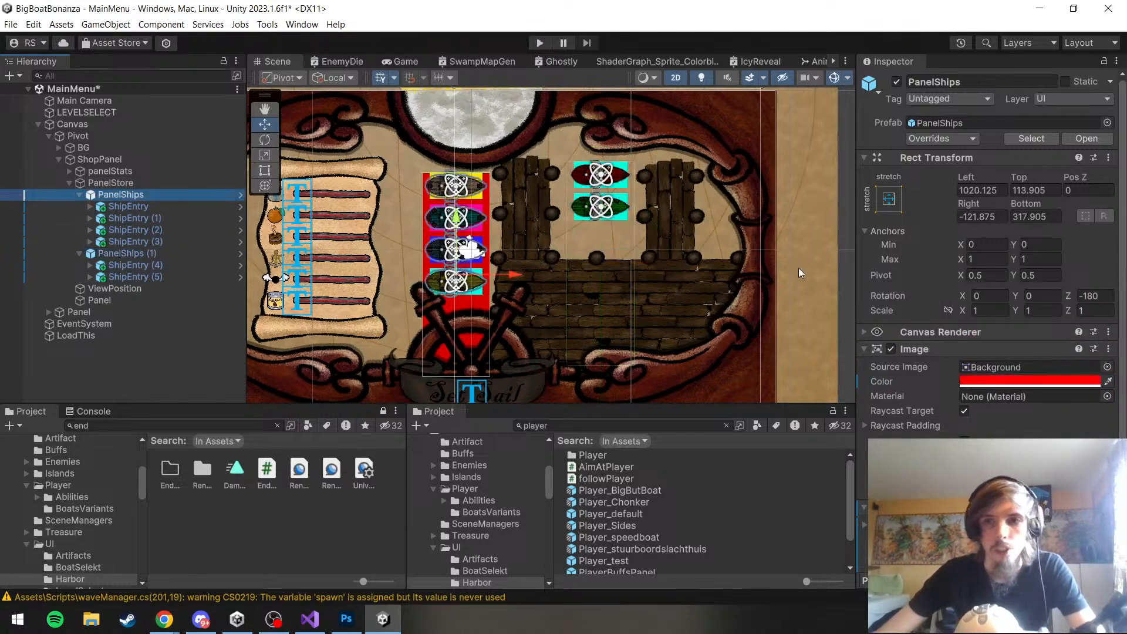
click(915, 349)
click(891, 349)
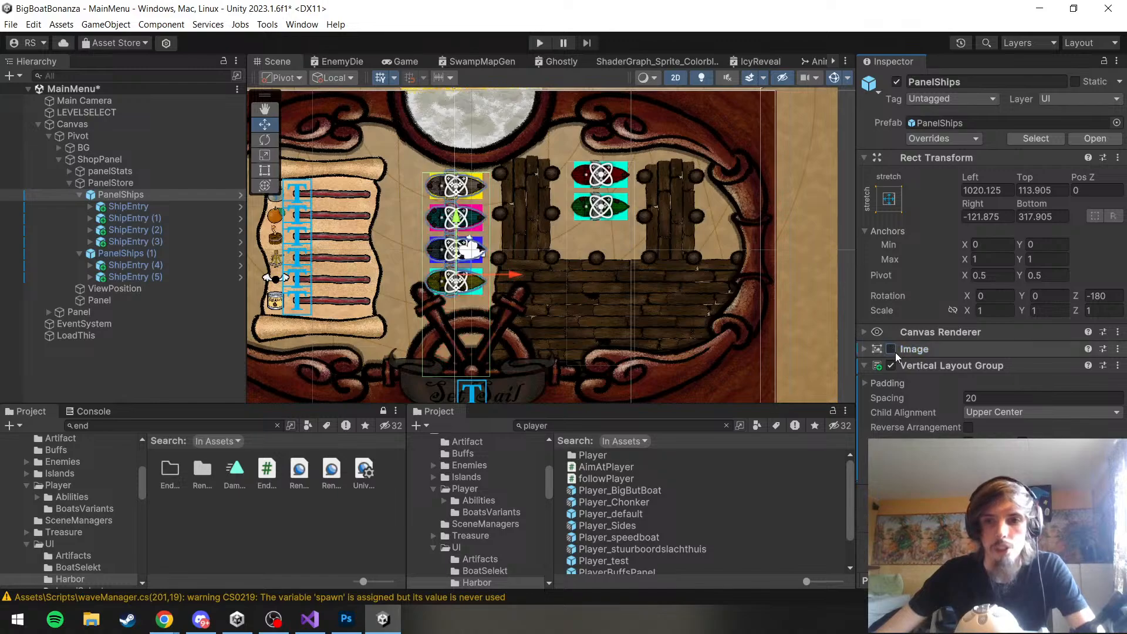
click(891, 350)
click(892, 350)
click(864, 348)
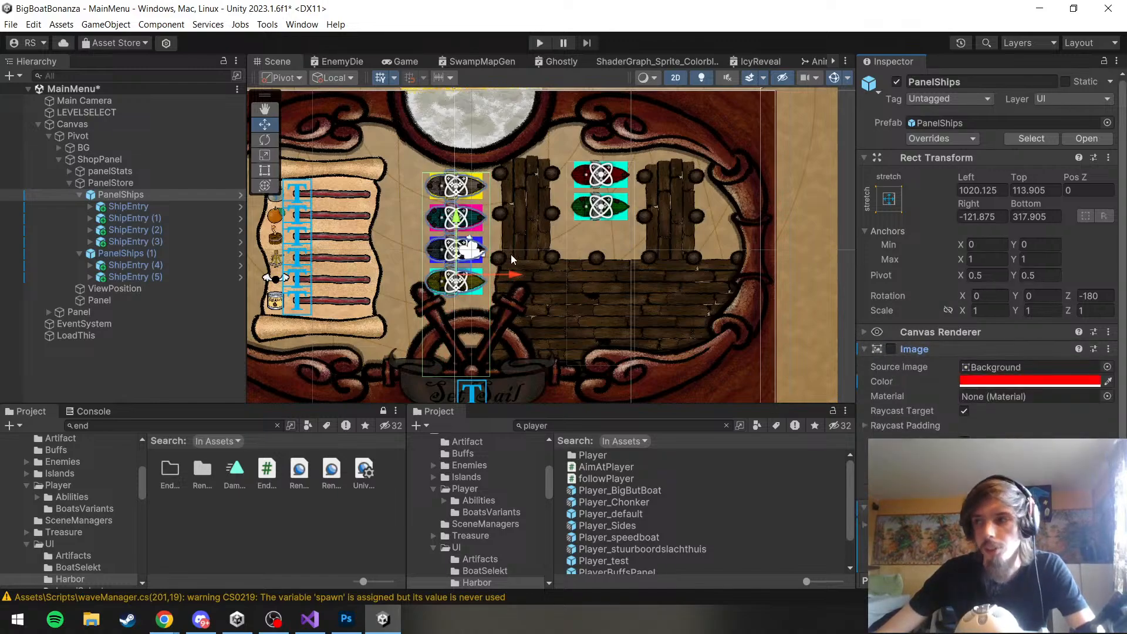
Disable the Raw Image component in the ShipEntry prefab, save it and return to the MainMenu scene
scroll(402, 181, up, 3)
scroll(646, 245, up, 3)
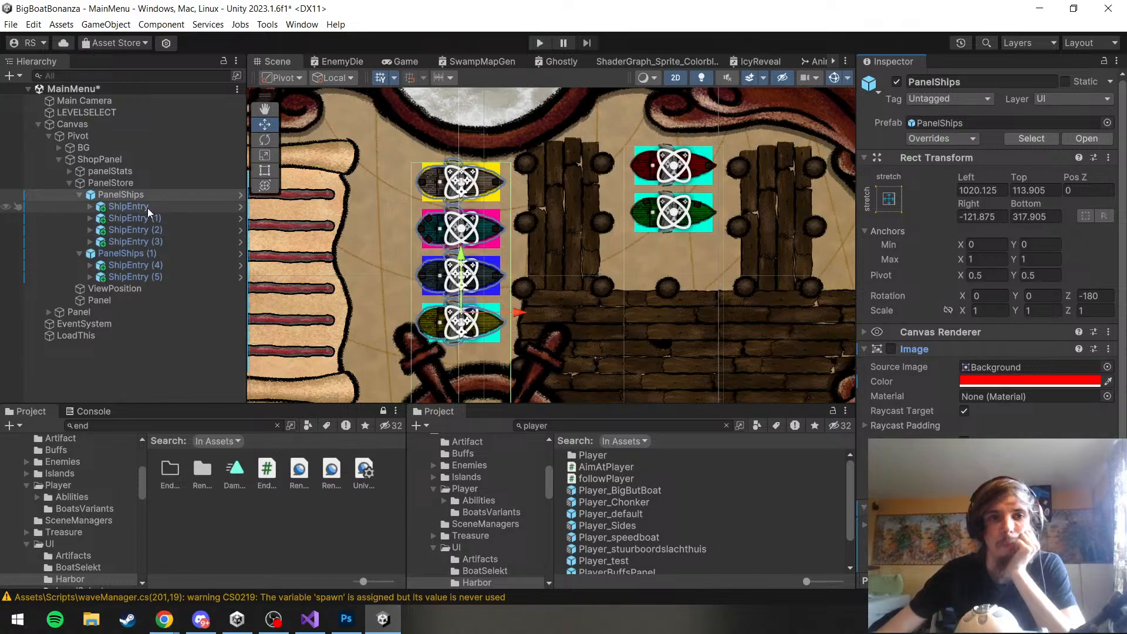
click(242, 209)
scroll(988, 366, down, 2)
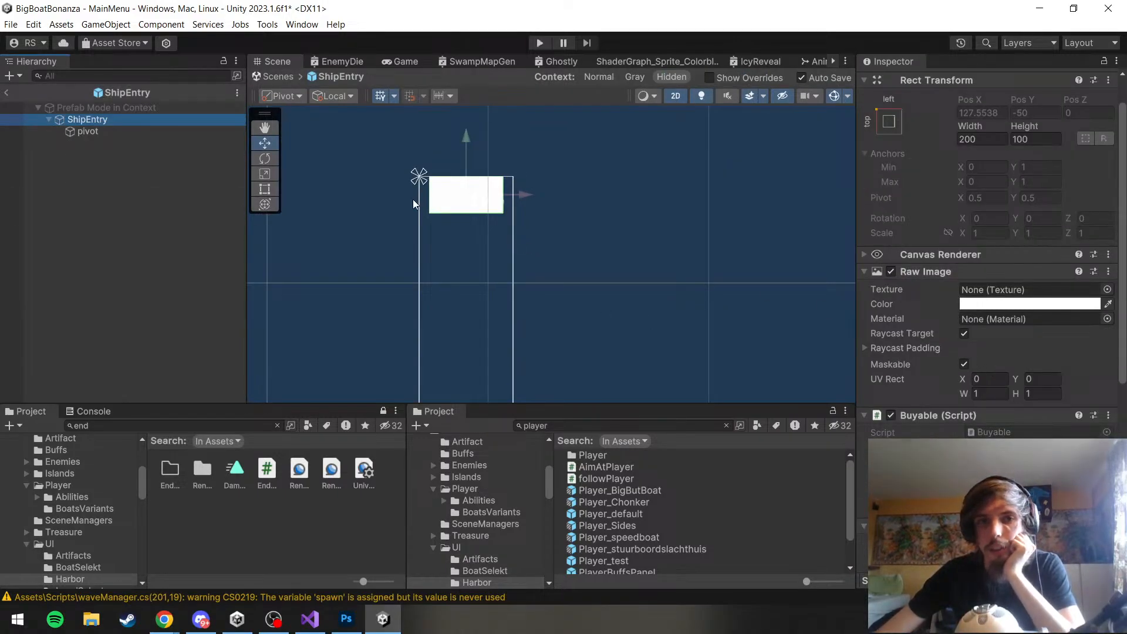
click(884, 274)
click(890, 271)
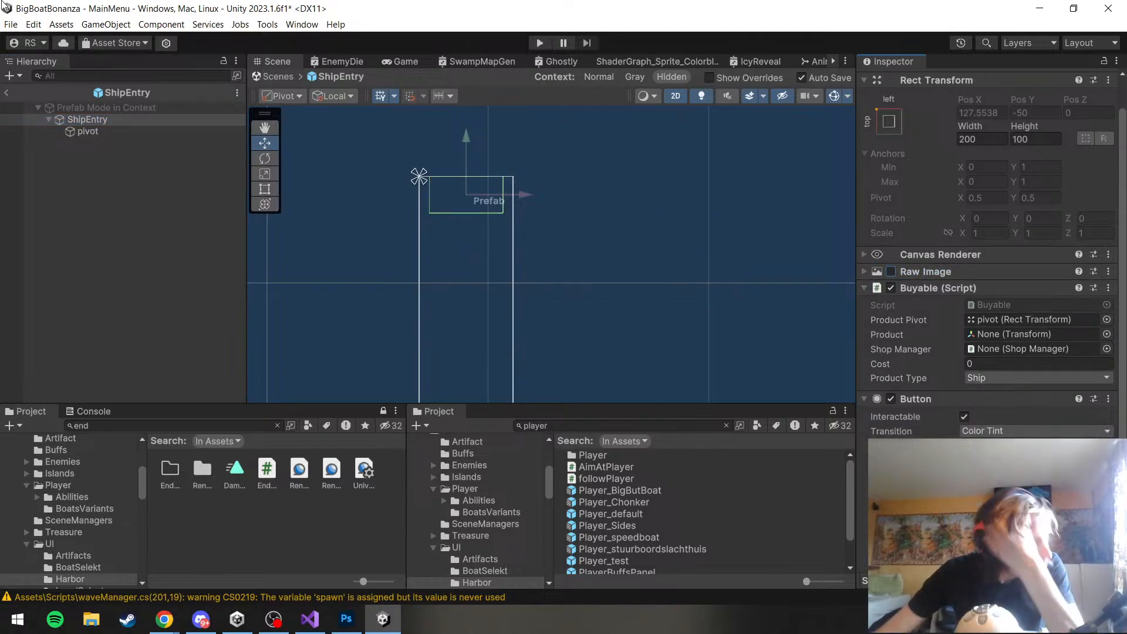
click(11, 24)
click(29, 86)
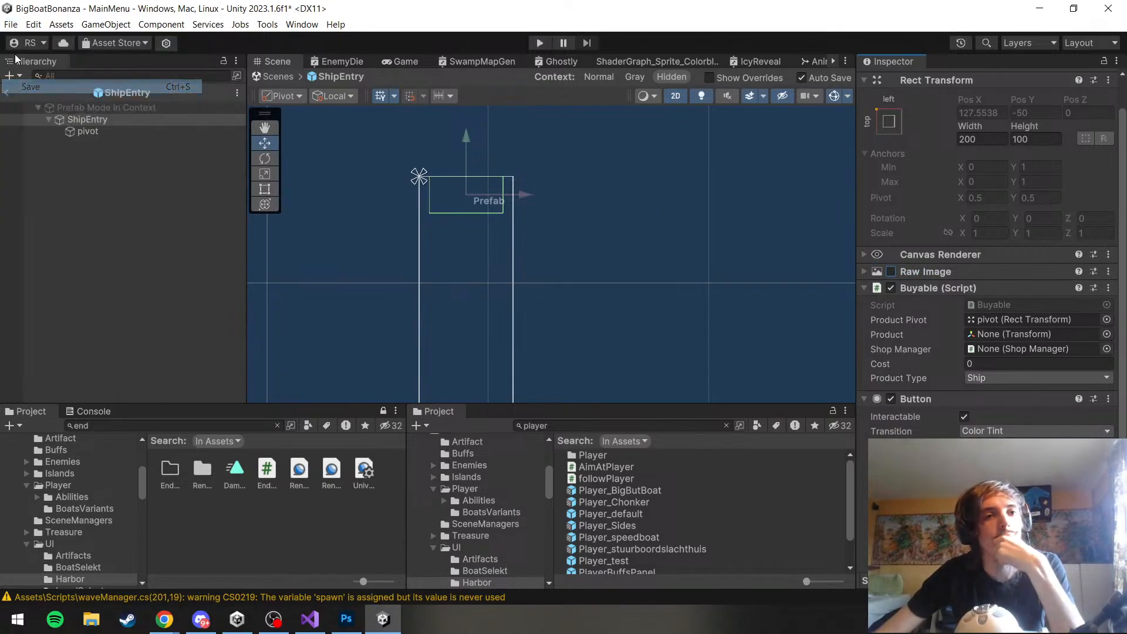
click(13, 94)
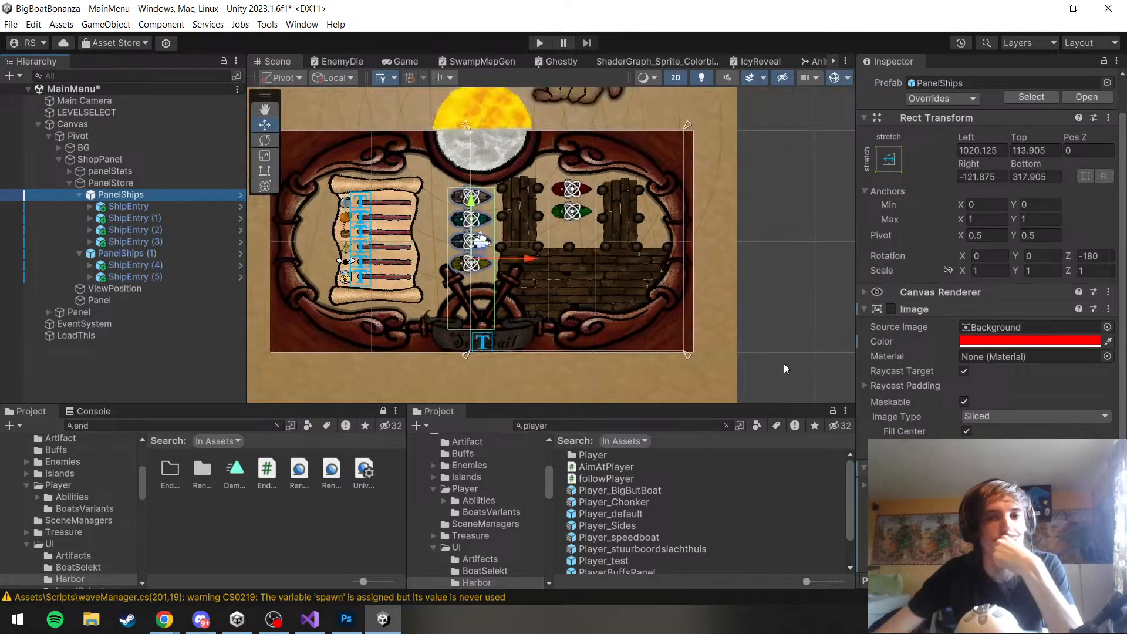
Move the panelStats scroll outward toward the ship frame, to about Left 418 and Right 112
click(769, 499)
scroll(460, 263, up, 3)
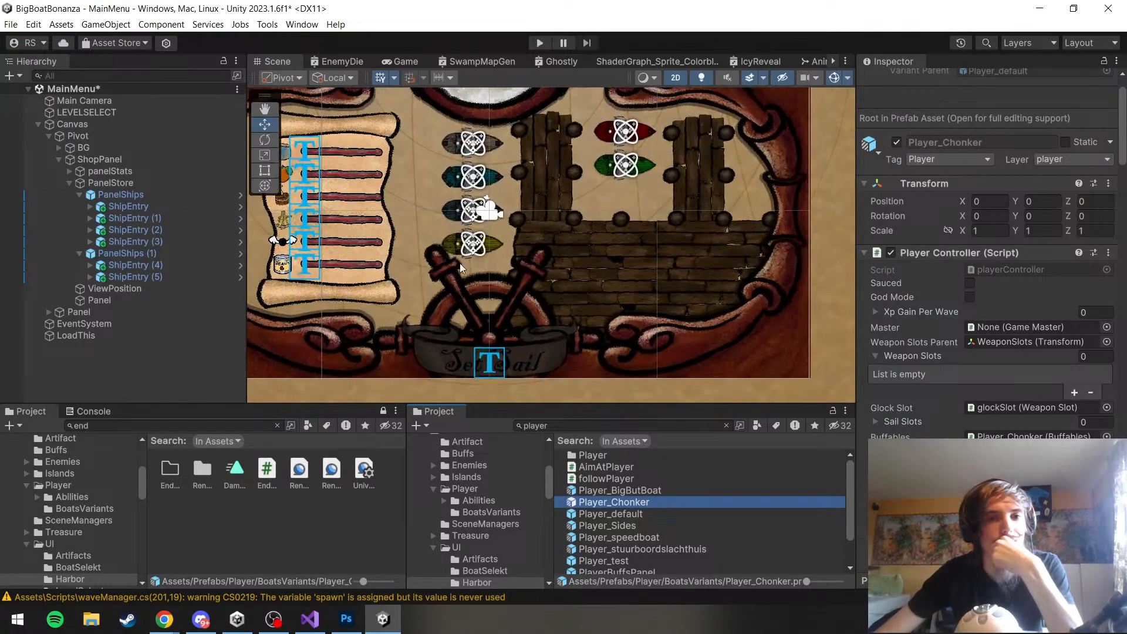
click(156, 200)
click(134, 185)
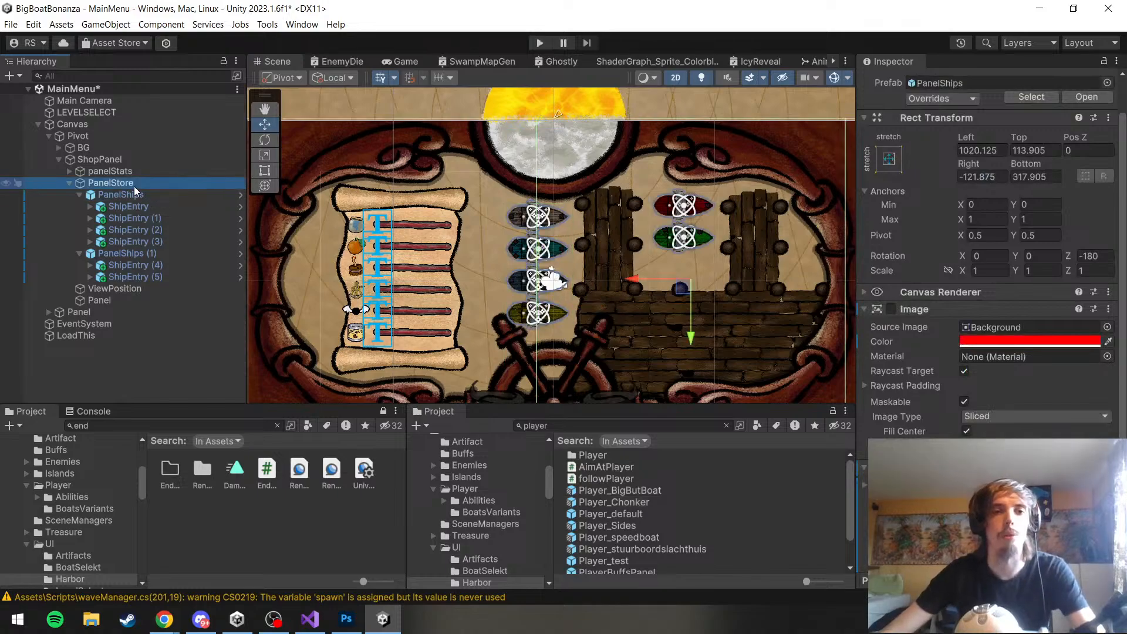
click(136, 172)
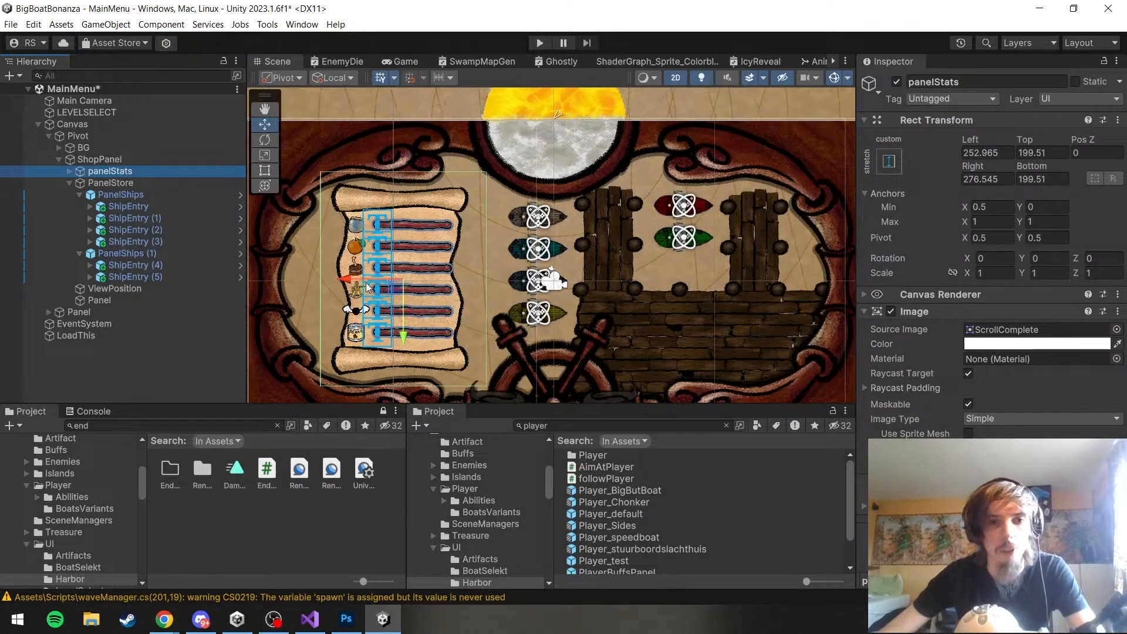
drag(364, 283, 319, 280)
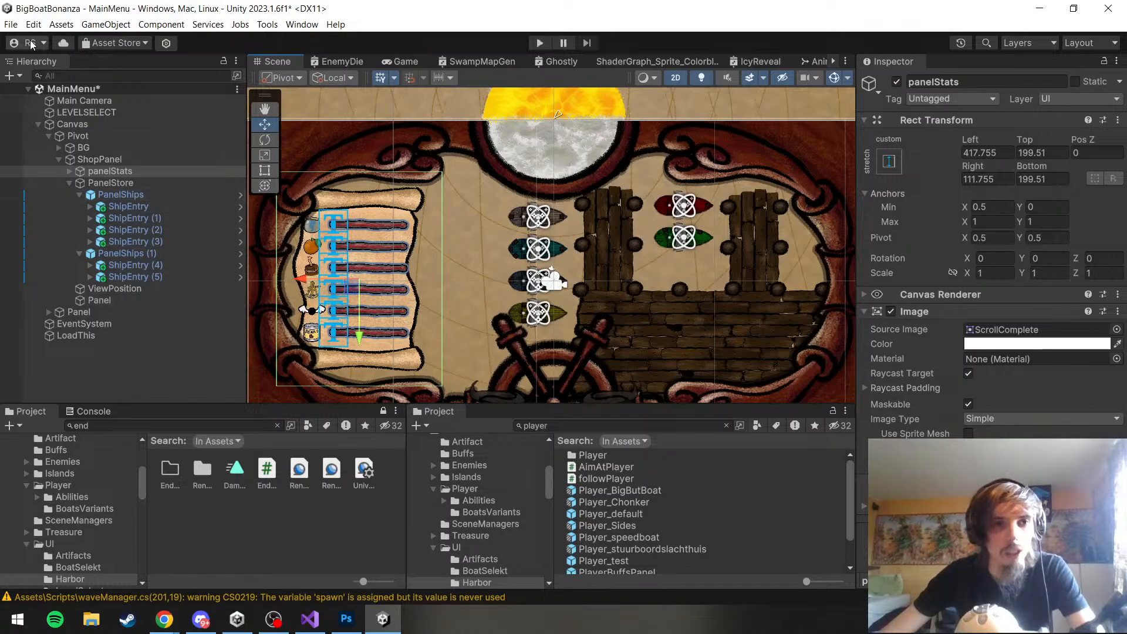
Move ViewPosition horizontally to the space between the stats scroll and the boat column, at Pos X 343
click(113, 290)
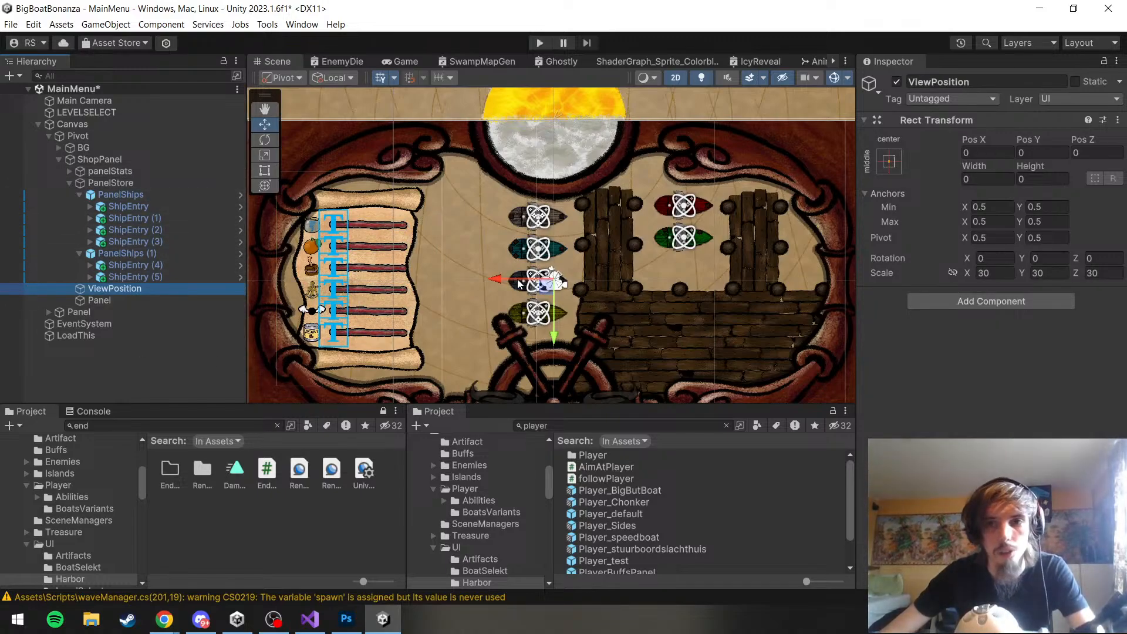
drag(429, 280, 429, 280)
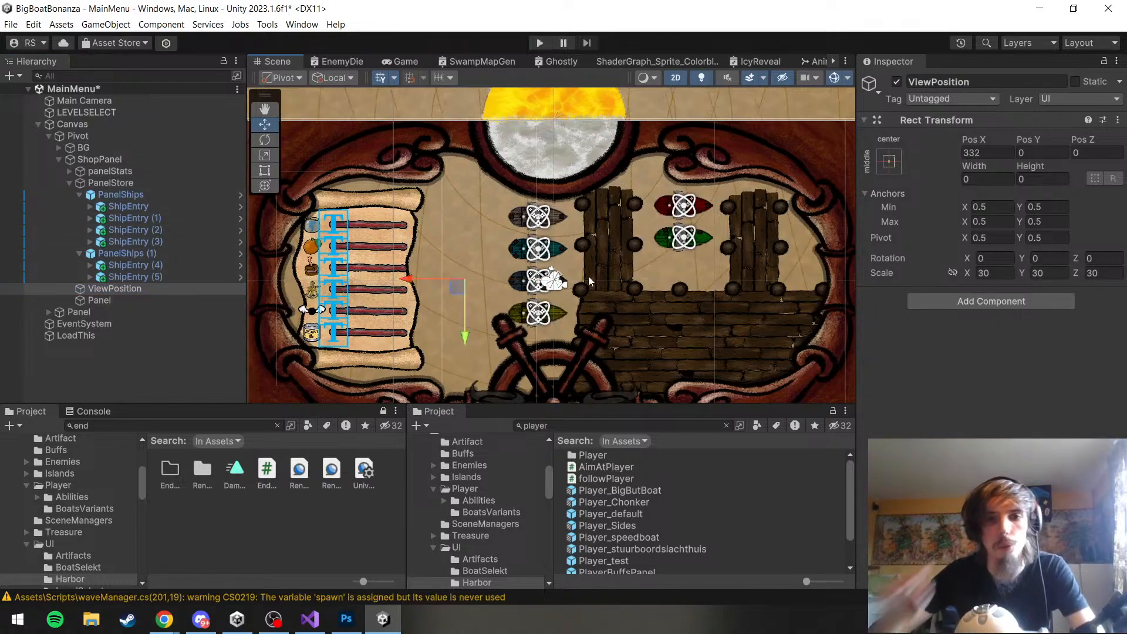
scroll(579, 251, down, 3)
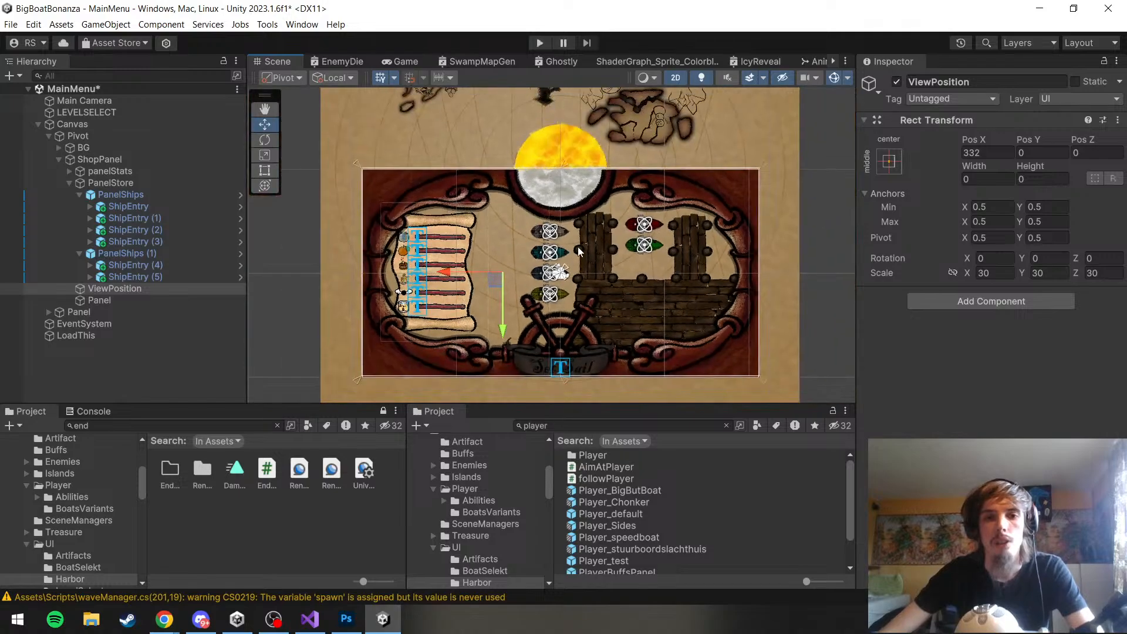
scroll(578, 252, up, 4)
drag(424, 286, 421, 286)
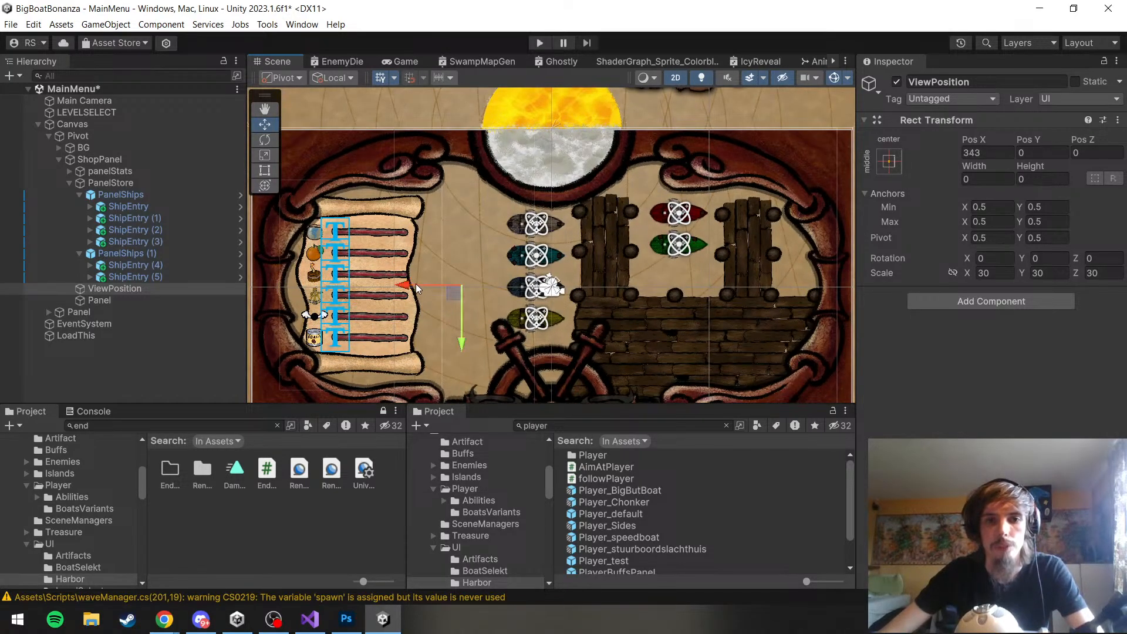
Save the MainMenu scene and the project
click(11, 24)
click(35, 86)
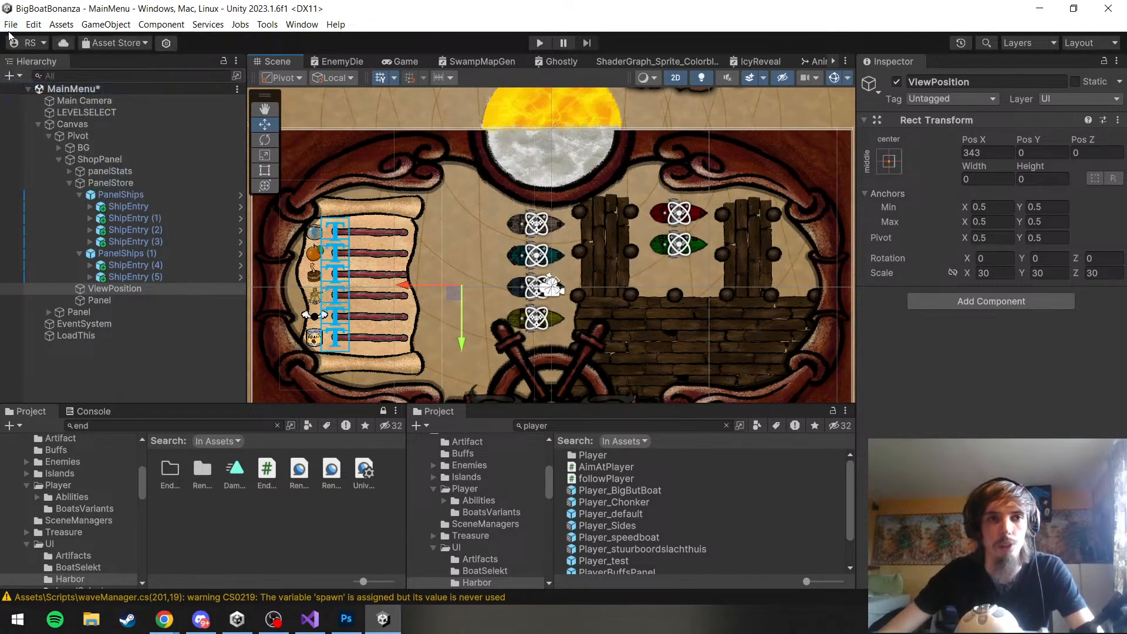
click(11, 24)
click(69, 161)
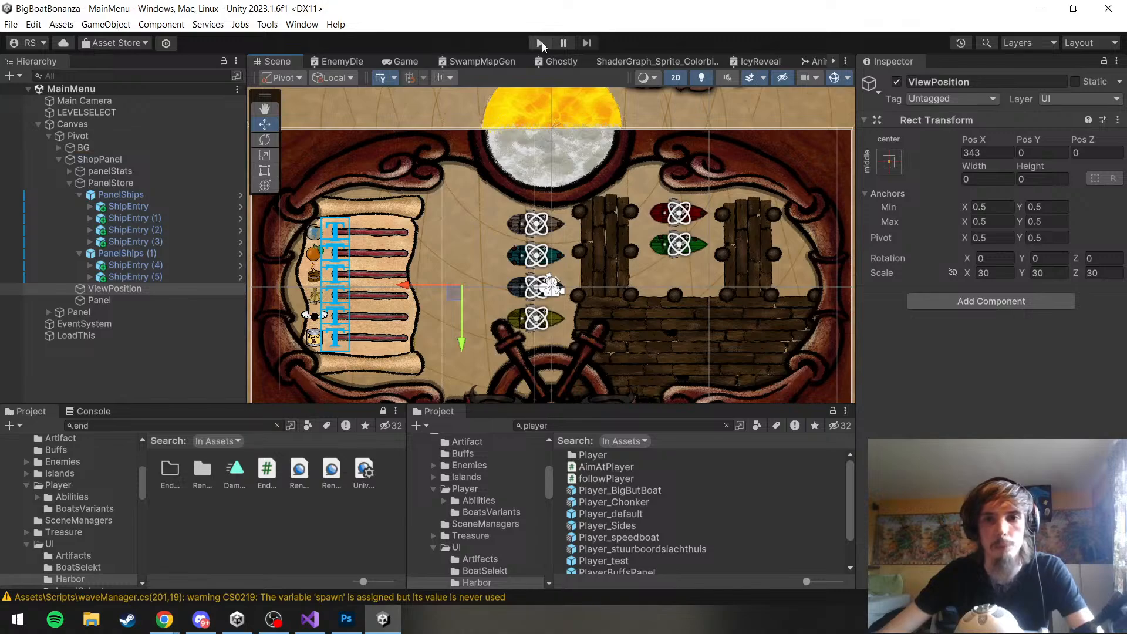
Run the game, check the harbor shop layout with the stats scroll and boats, and stop play mode
click(540, 43)
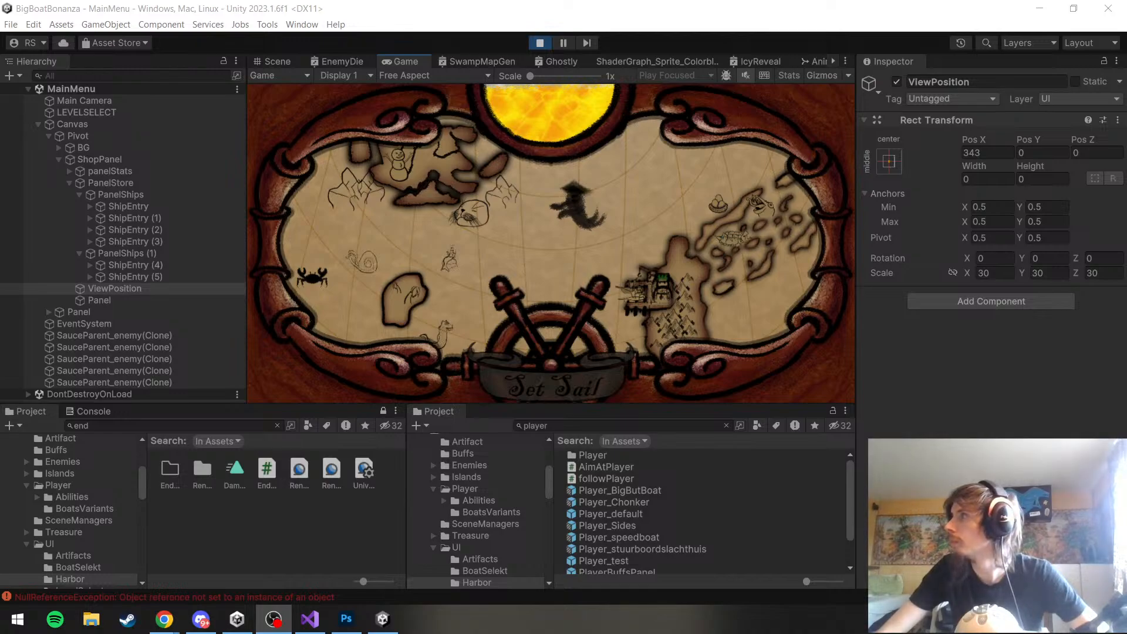
click(364, 396)
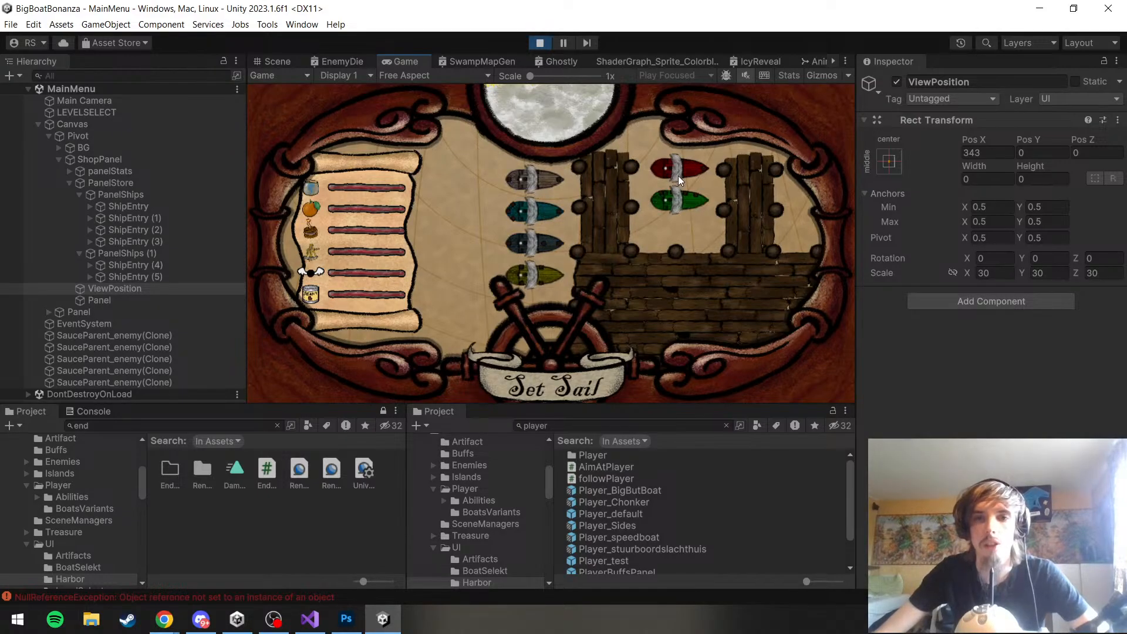
click(539, 43)
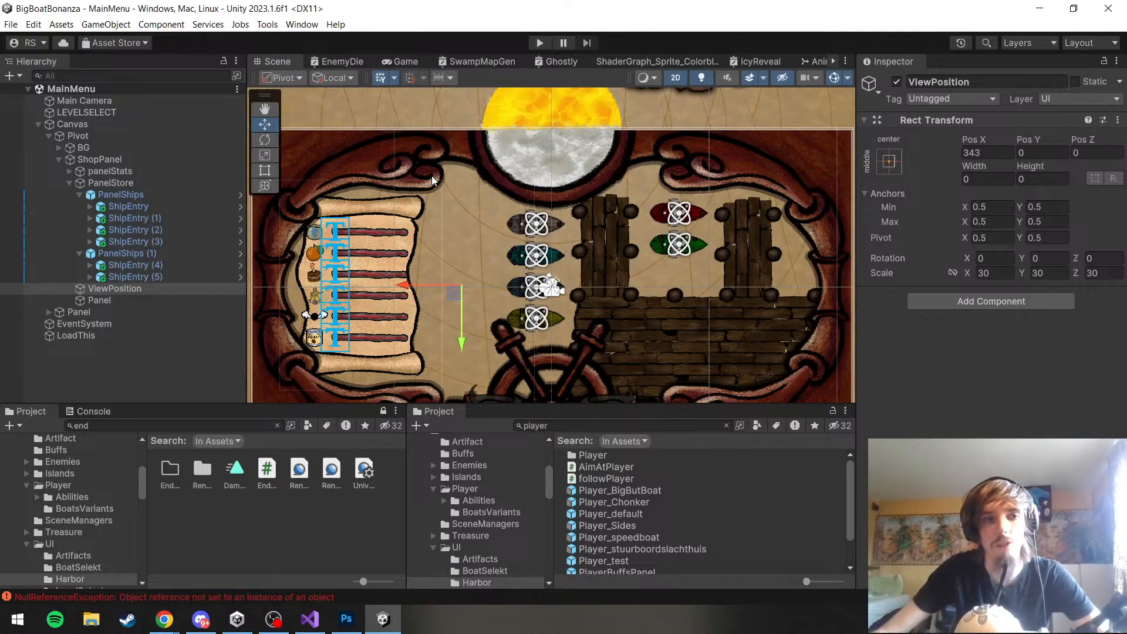
Save the scene and the project again after the play test
click(11, 24)
click(11, 24)
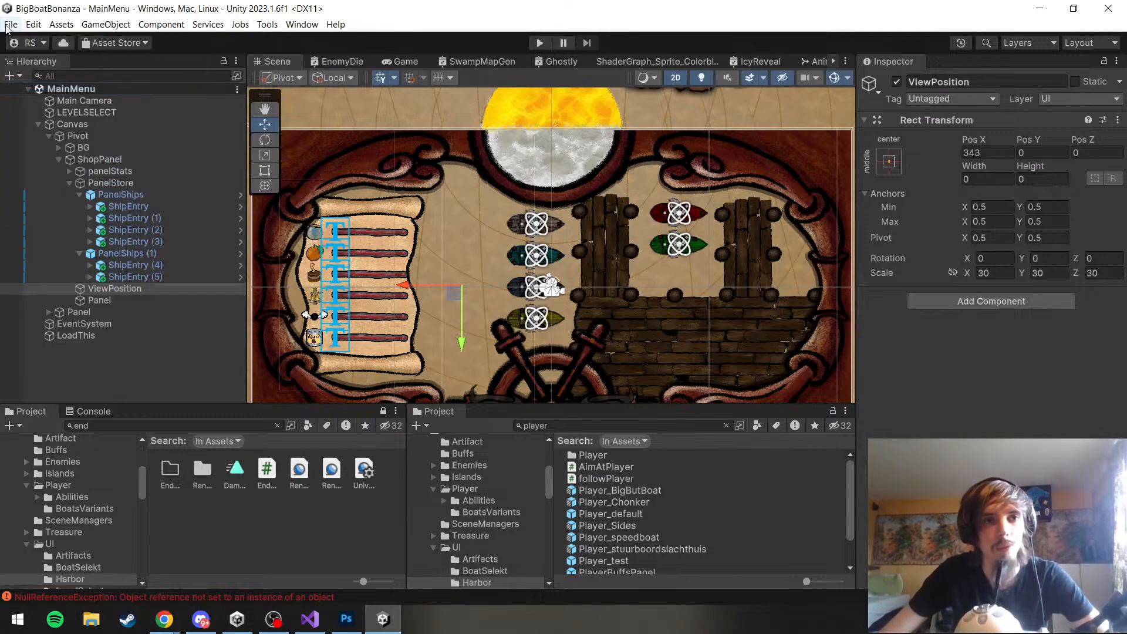
click(8, 26)
click(59, 155)
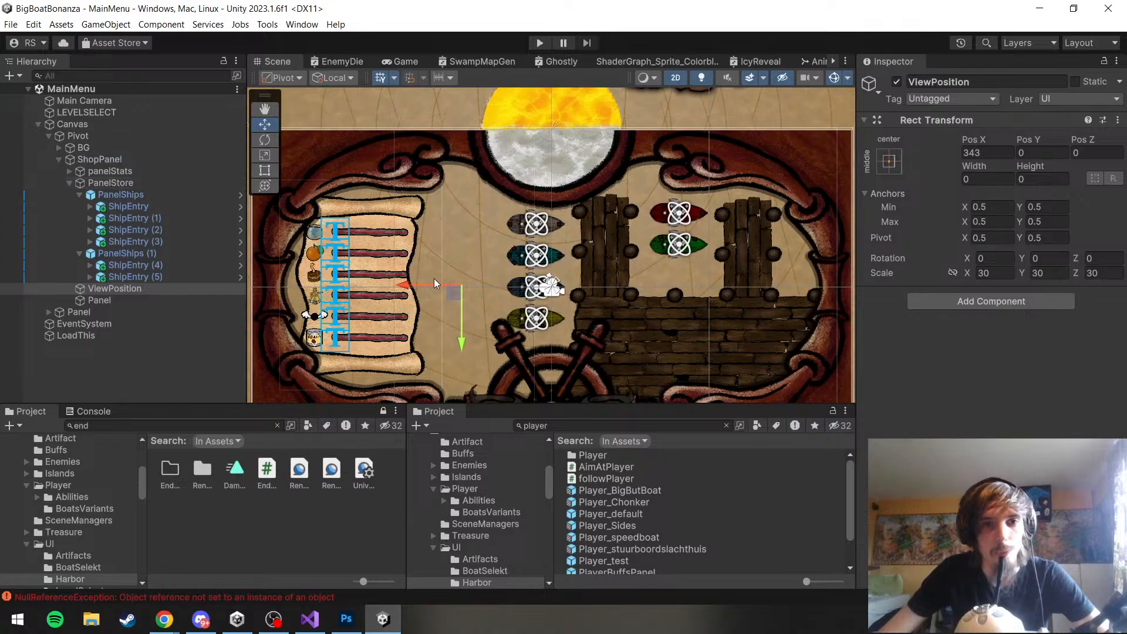
scroll(443, 278, down, 5)
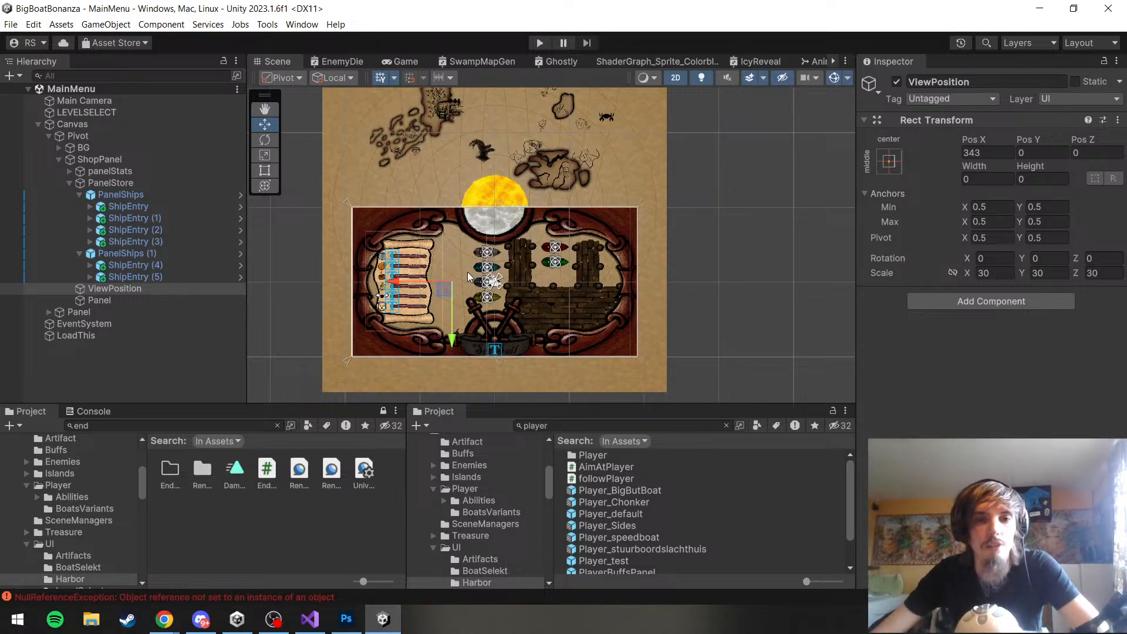
scroll(425, 259, up, 5)
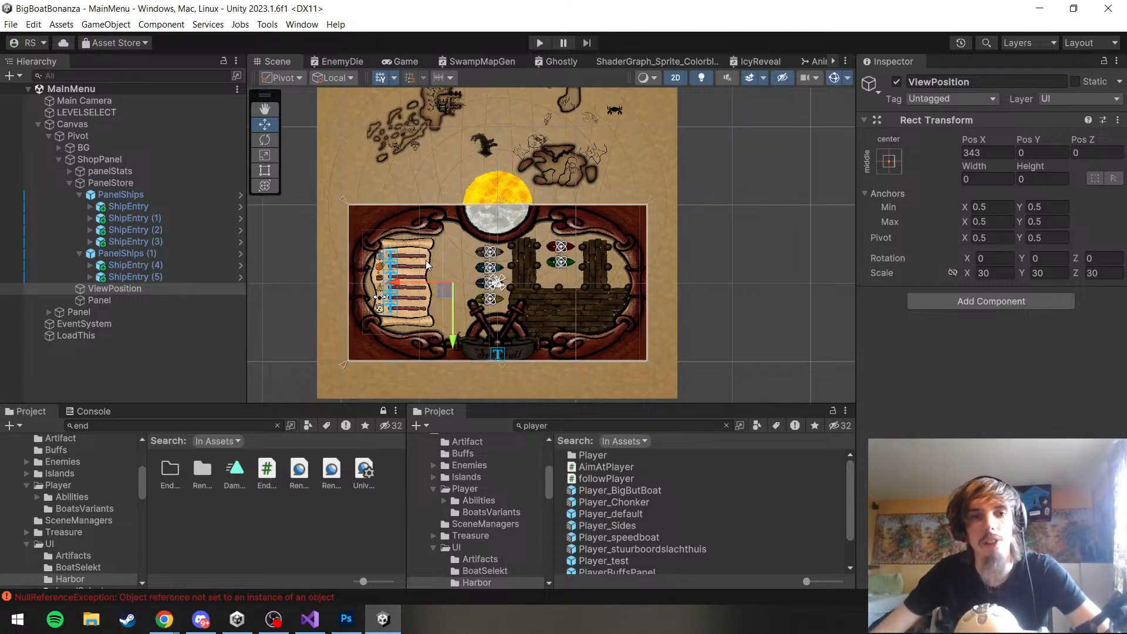
click(11, 24)
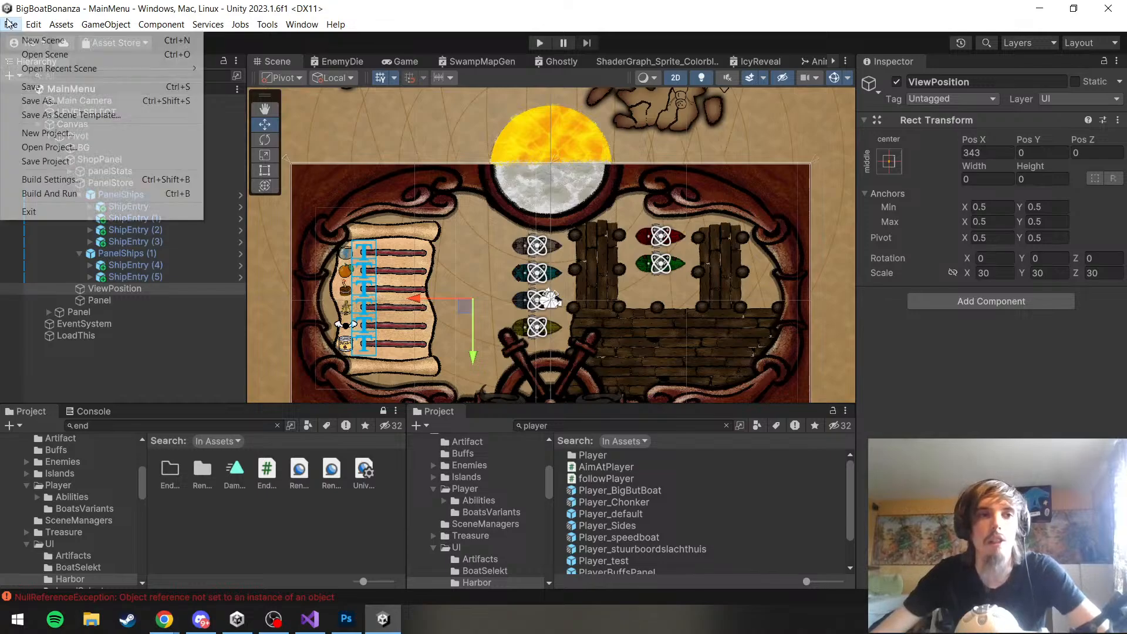
click(31, 87)
click(11, 24)
click(30, 163)
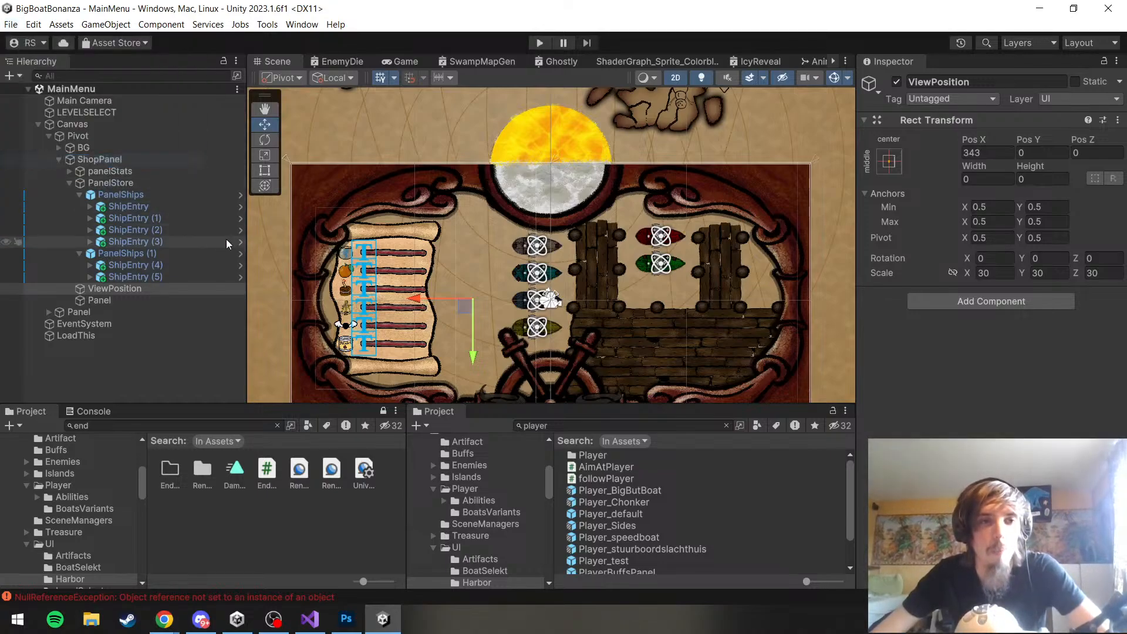
Rename the Panel object under ShopPanel that holds the dock image to Harbor
scroll(459, 284, down, 3)
scroll(459, 284, up, 4)
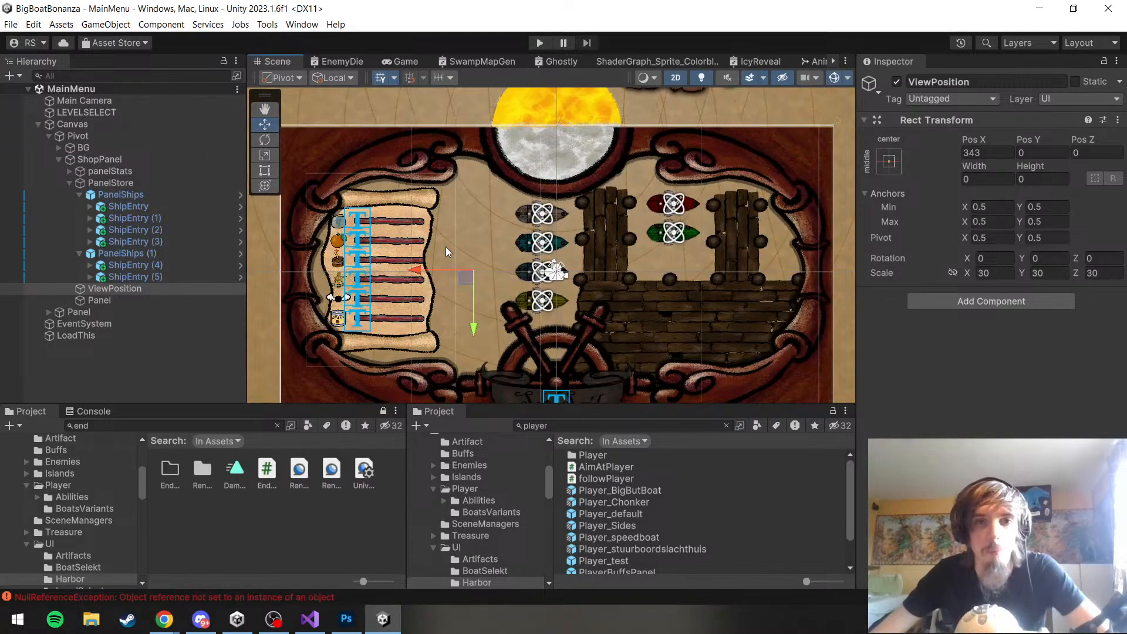
scroll(445, 247, down, 2)
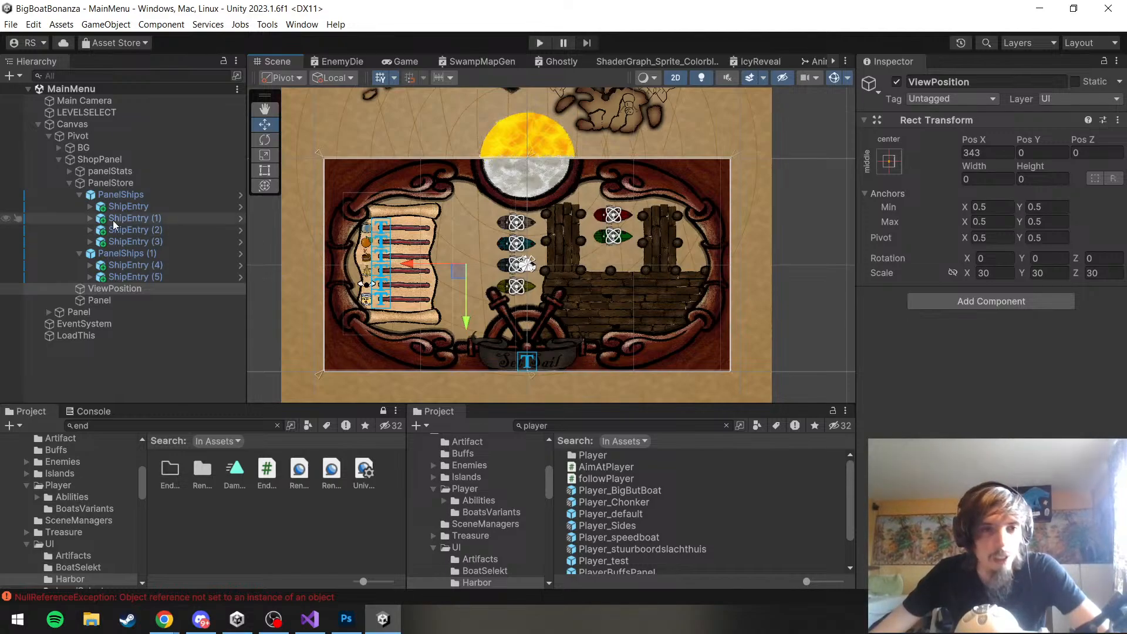
click(132, 299)
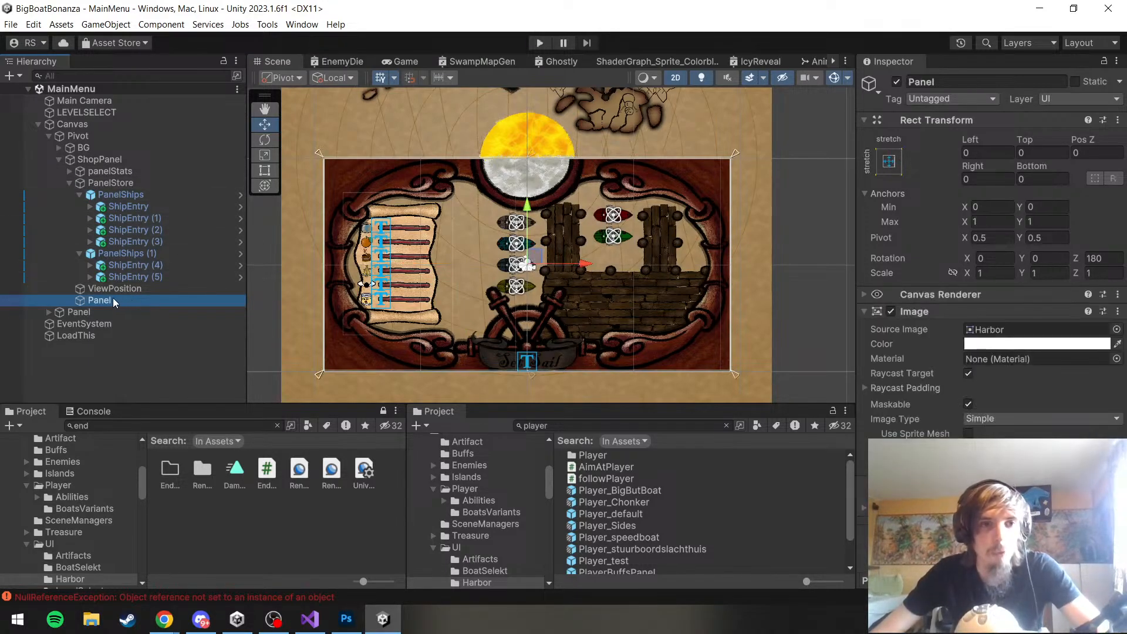
key(F2)
text(Harbor)
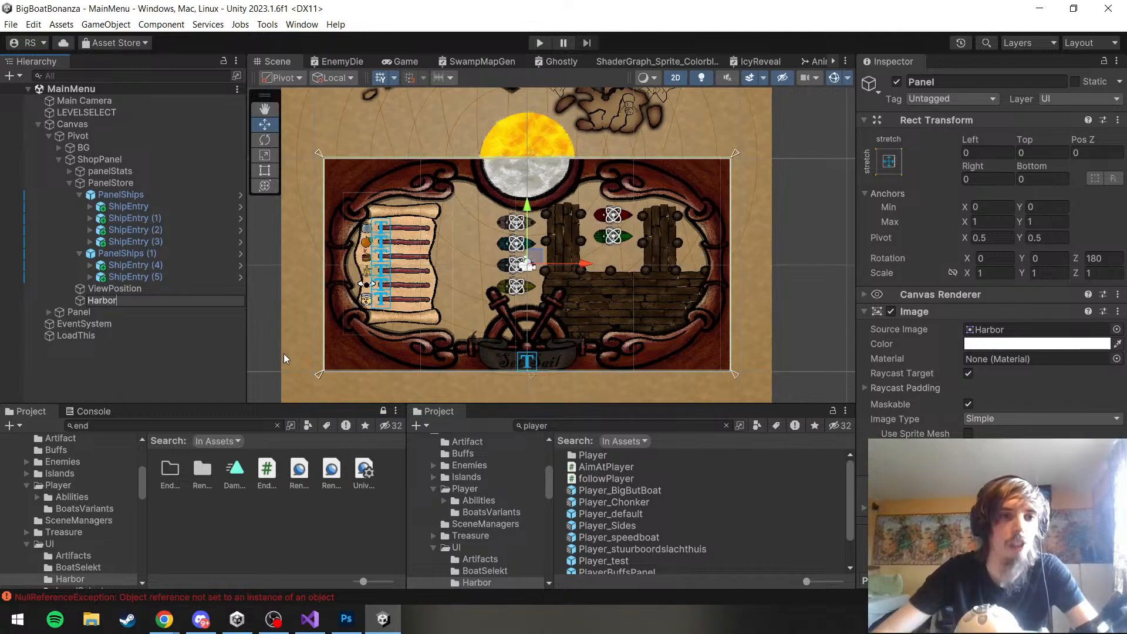
click(164, 324)
click(137, 301)
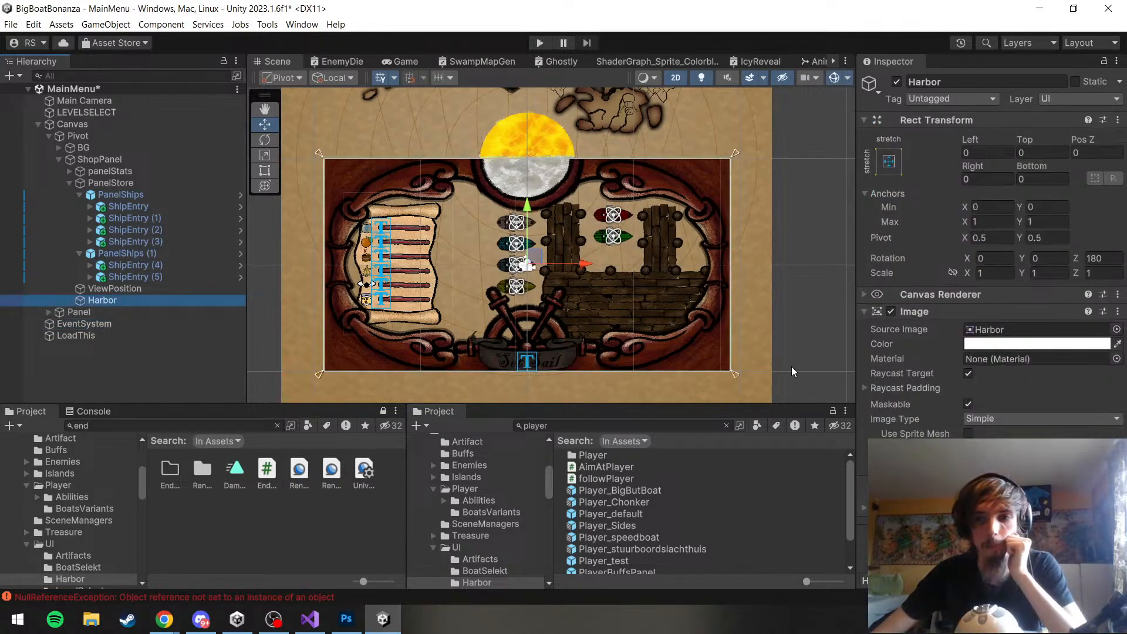
Turn off Raycast Target on the Harbor object's Image component and save the scene and project
click(963, 375)
click(967, 374)
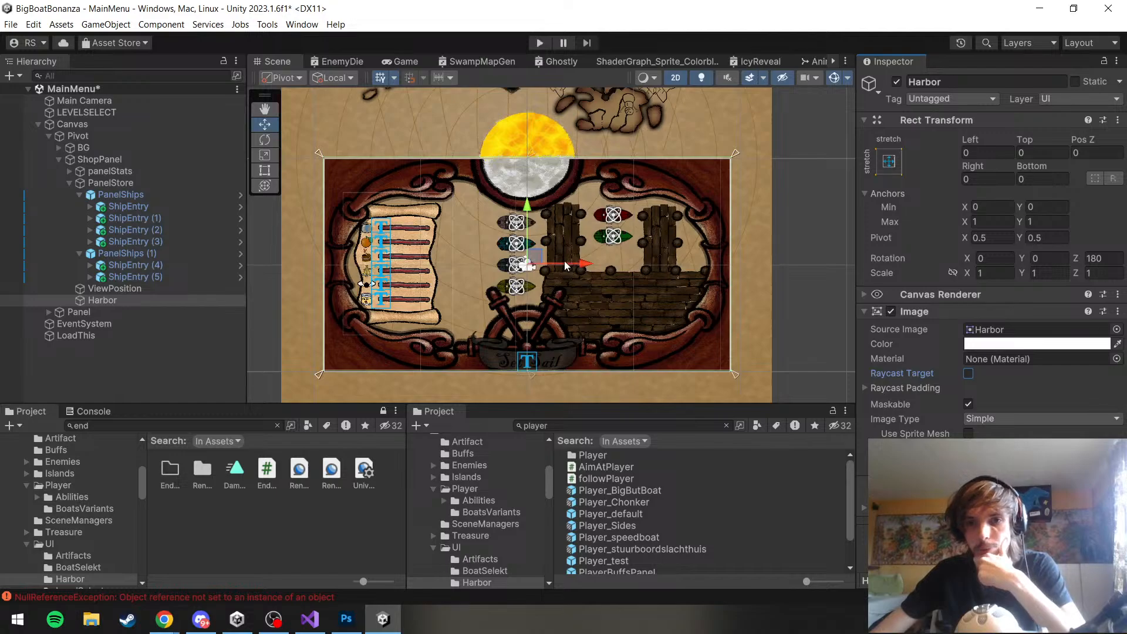
scroll(564, 262, up, 5)
scroll(580, 275, down, 5)
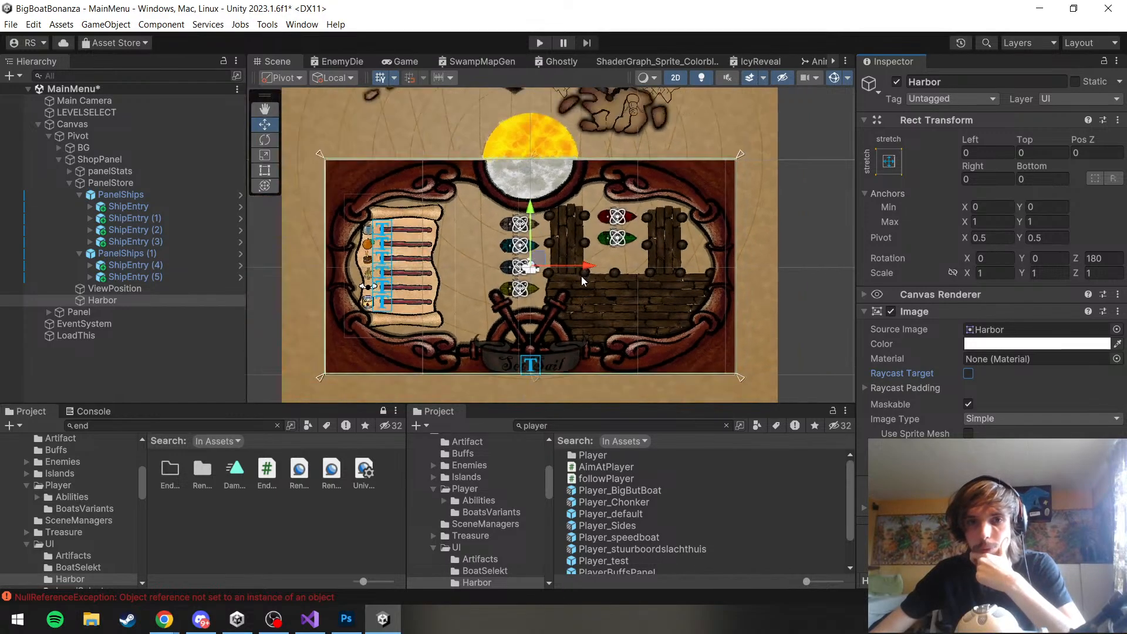
click(10, 25)
click(33, 87)
click(10, 24)
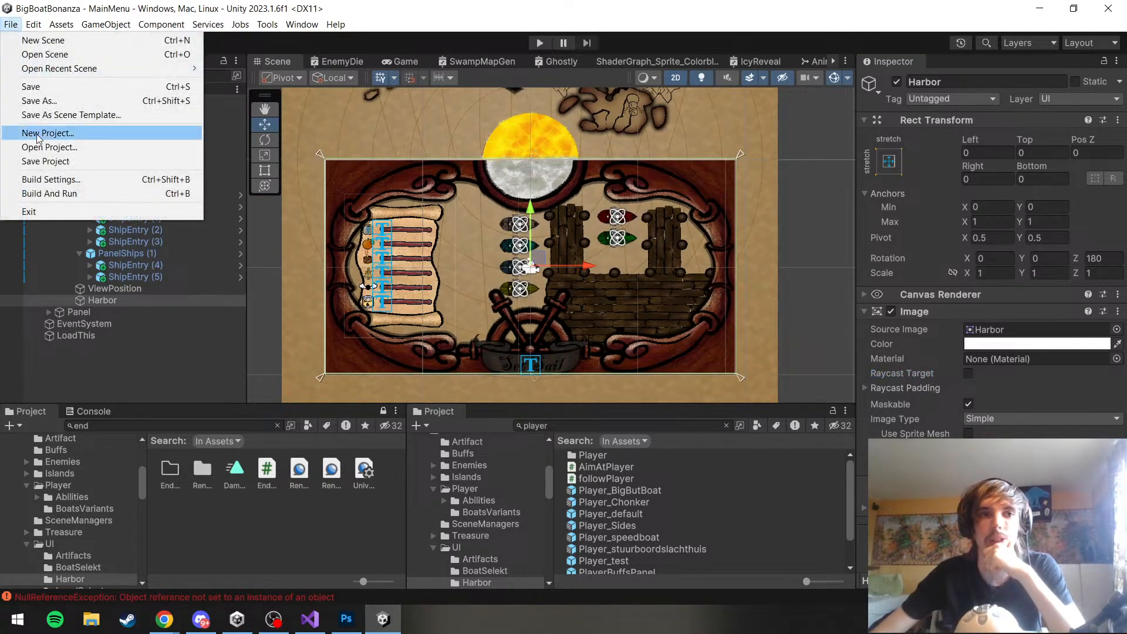
click(44, 161)
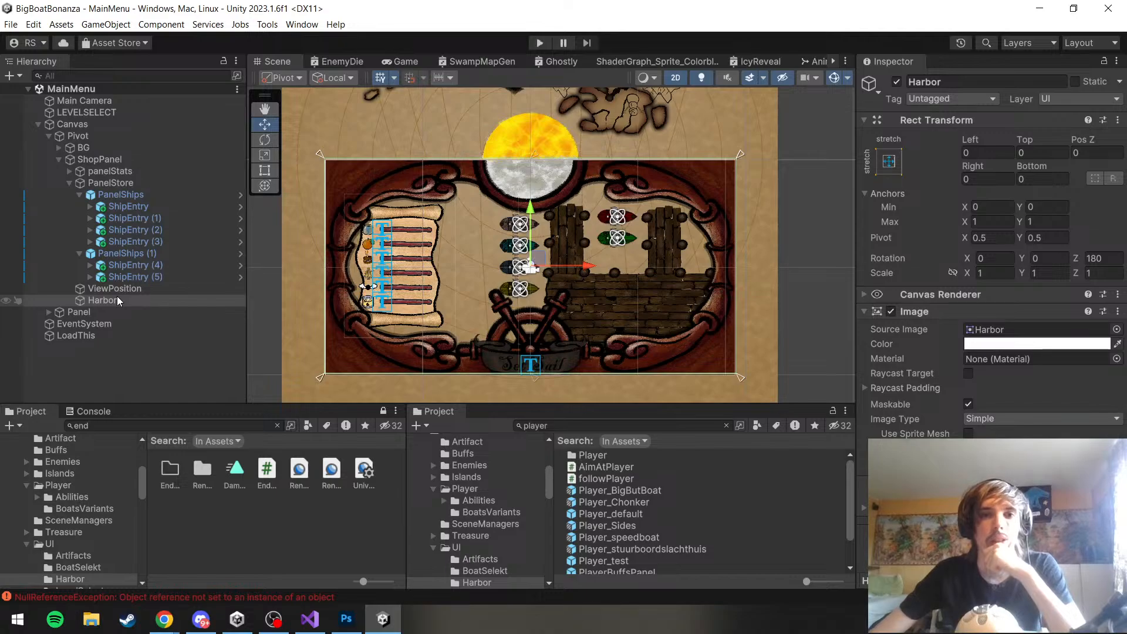
Reorder Harbor to be the first child of ShopPanel, above panelStats, and save the scene
drag(117, 300, 89, 172)
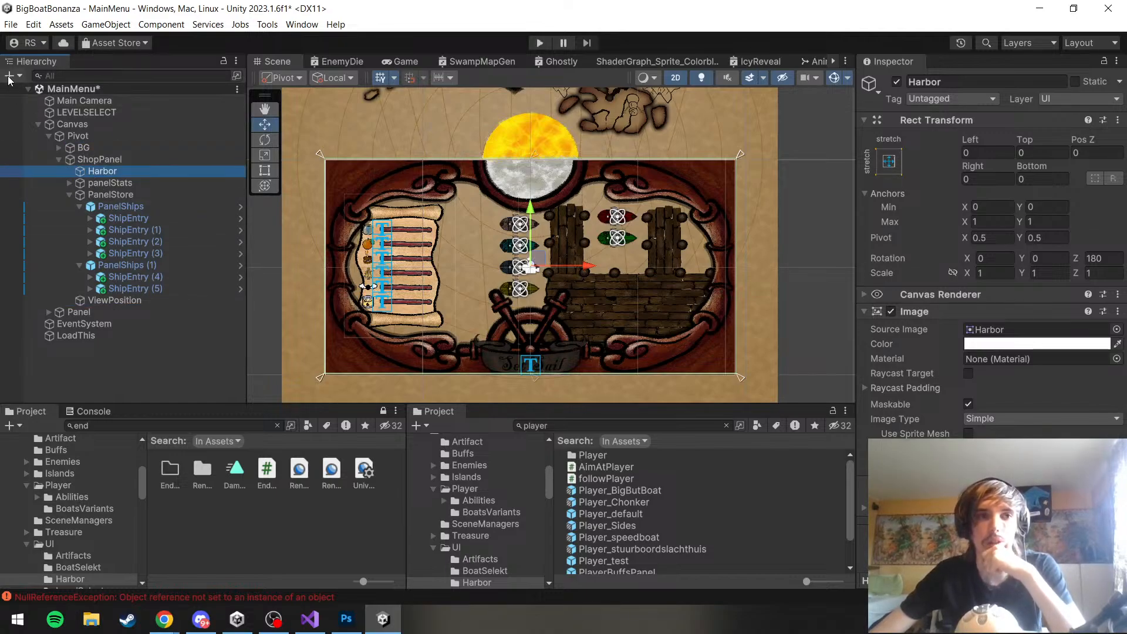
click(10, 24)
click(35, 87)
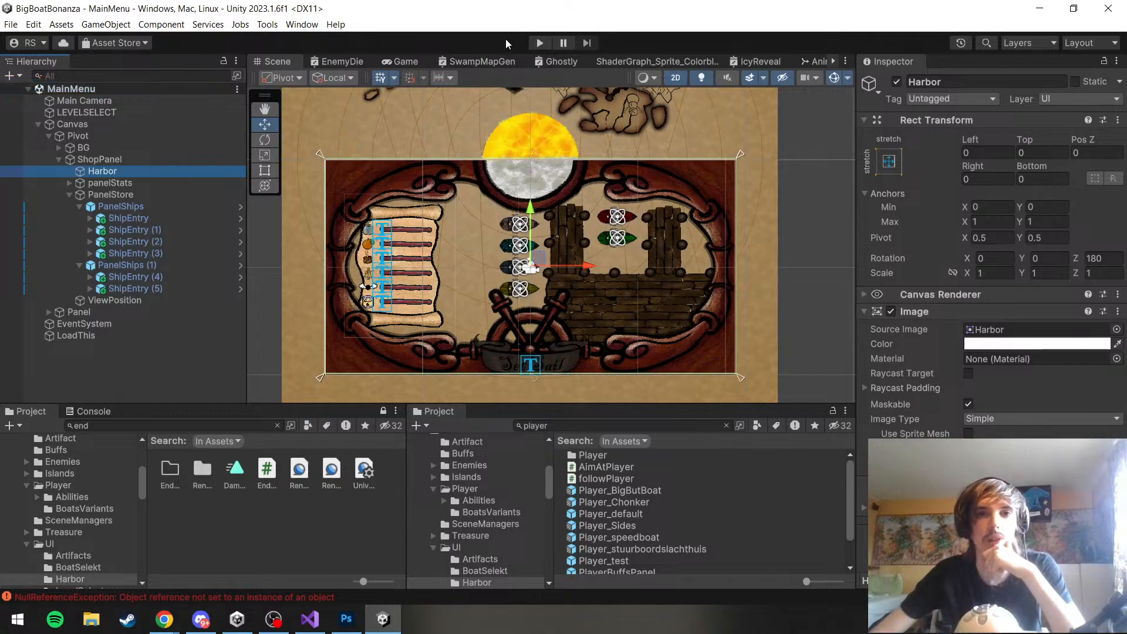
Start play mode, look over the harbor dock artwork in Photoshop and return to the running game in Unity
click(538, 43)
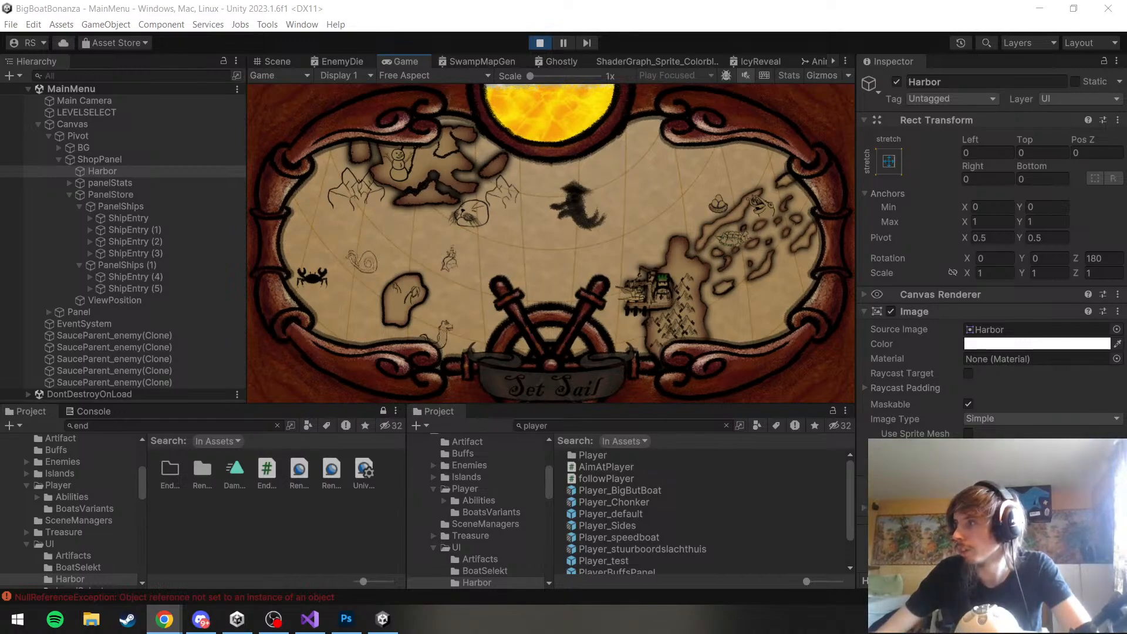
click(1089, 247)
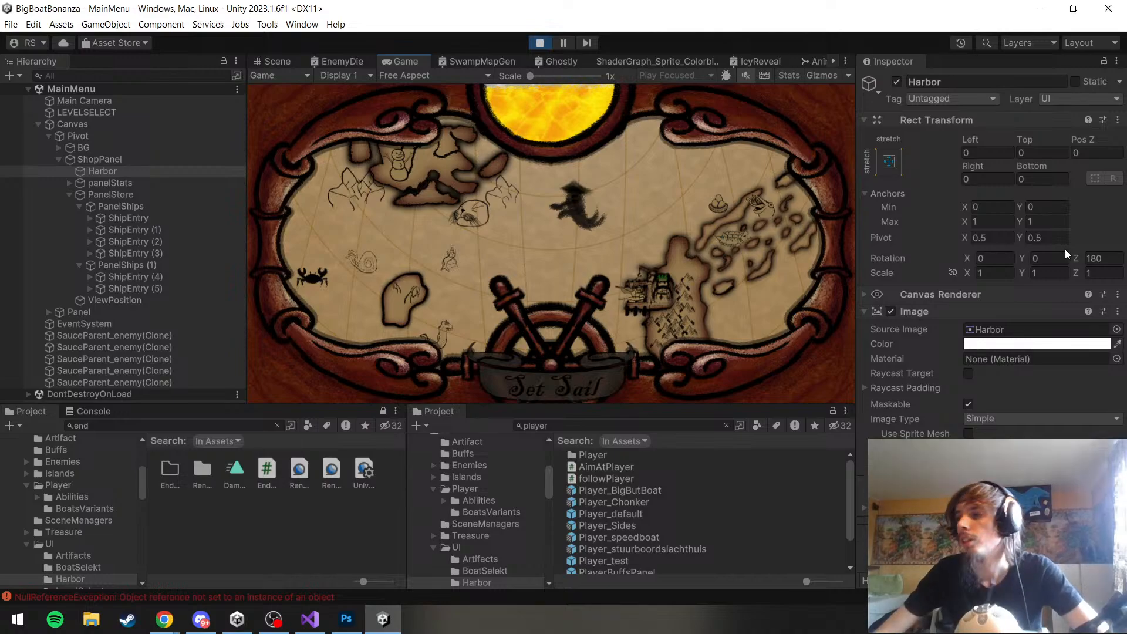
click(362, 624)
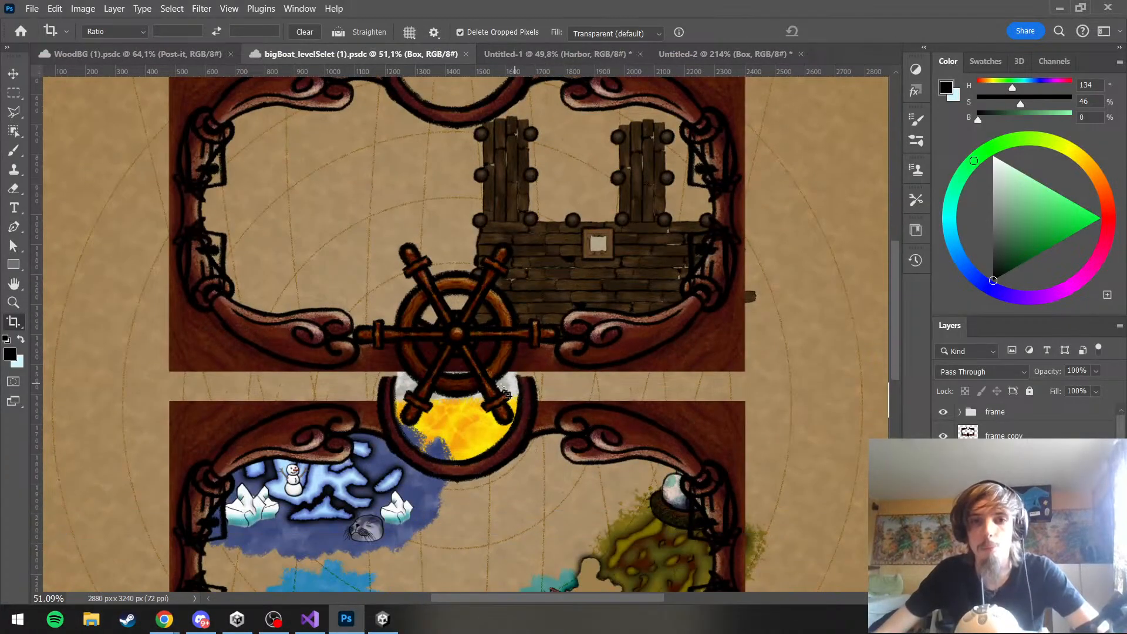
scroll(657, 552, up, 5)
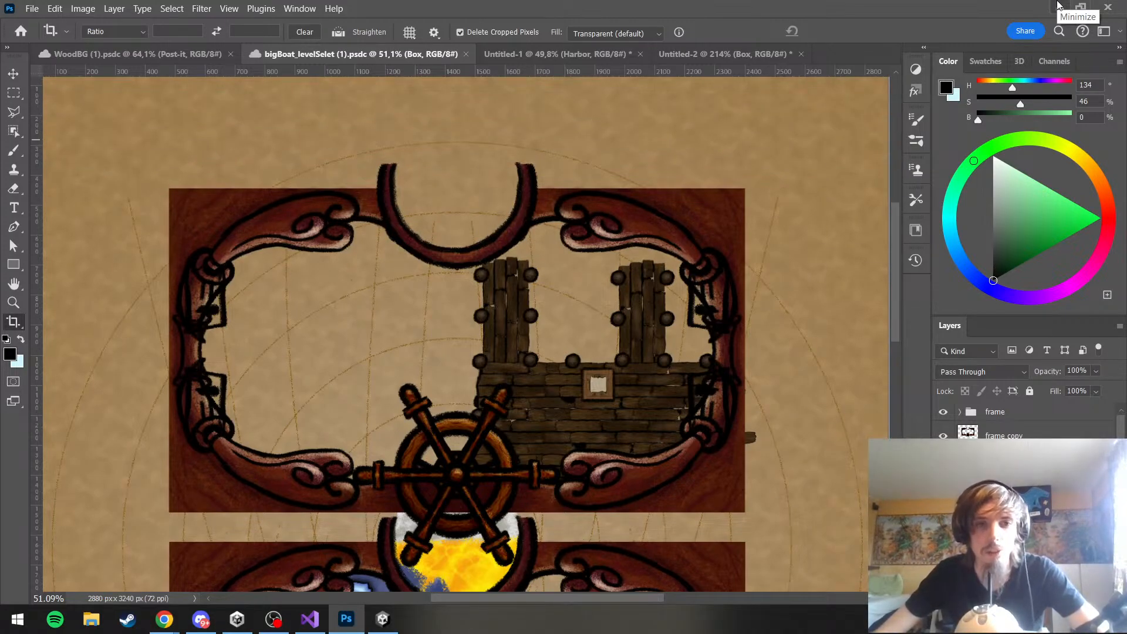
click(1059, 6)
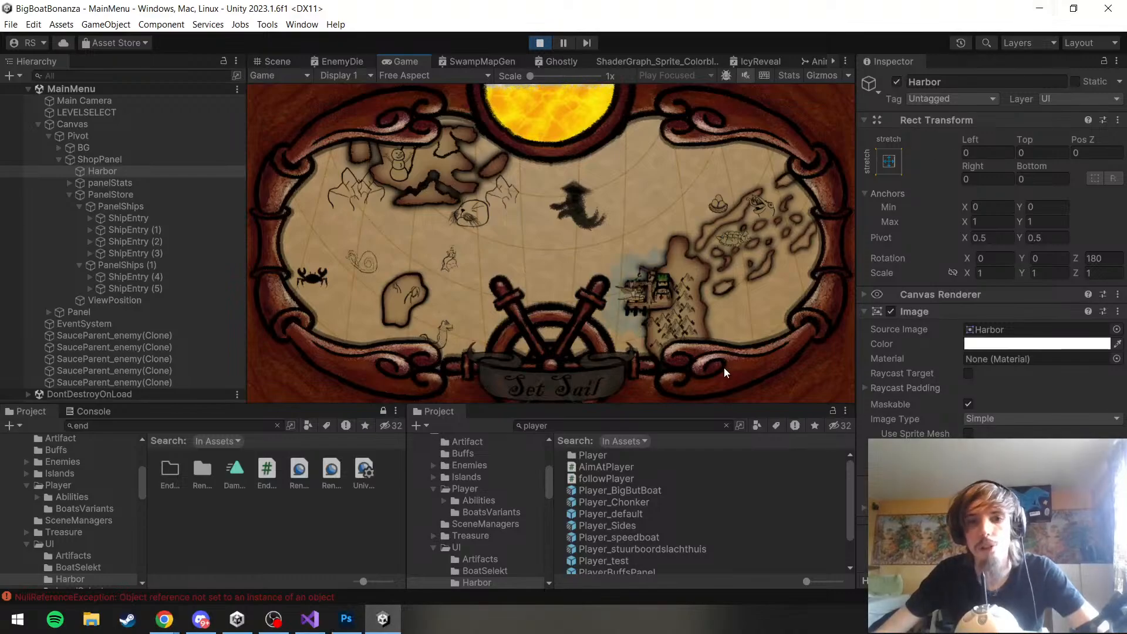
Select the harbor on the running game's map and set sail to view the shop
click(628, 302)
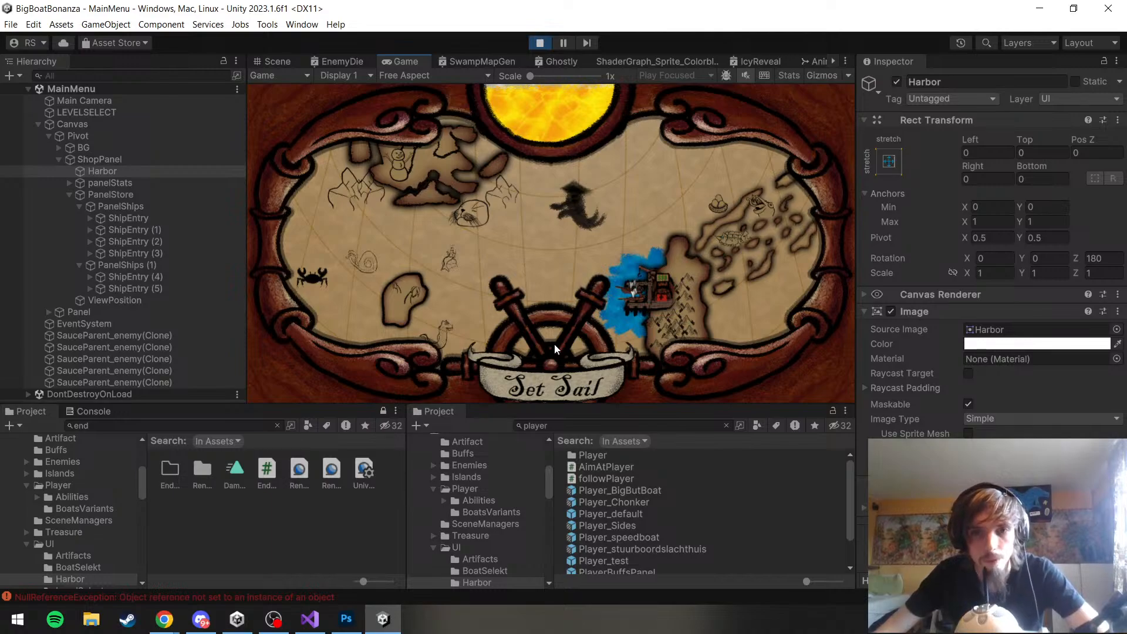
click(567, 379)
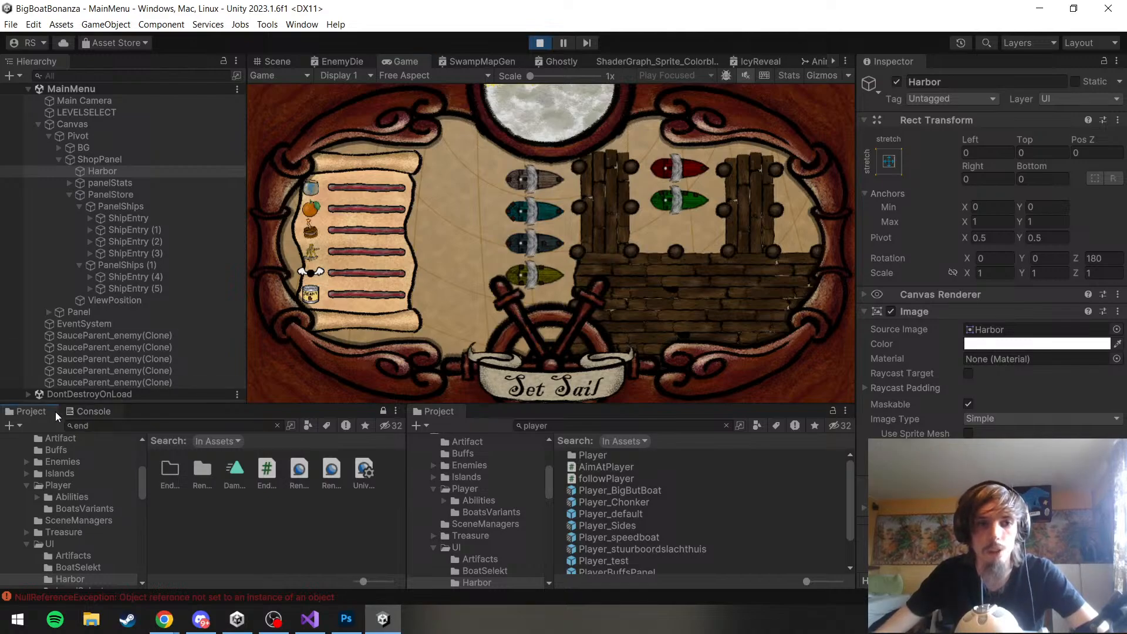
Show the Console docked beside the Project window and clear its logged messages
click(93, 411)
click(26, 414)
drag(79, 413, 21, 424)
drag(176, 321, 424, 363)
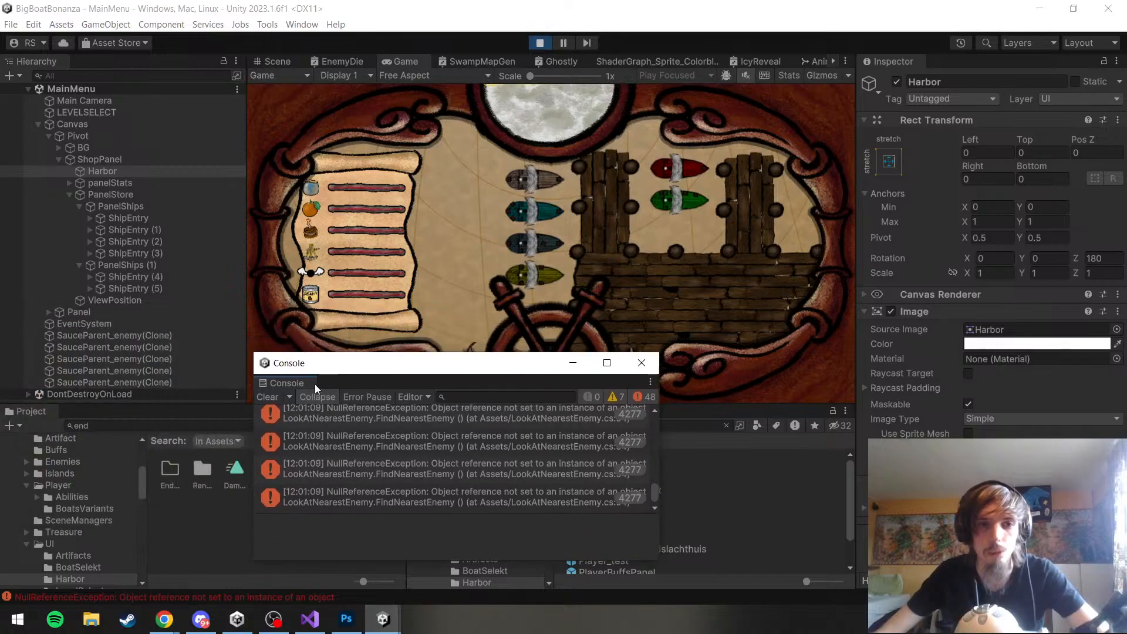
drag(282, 385, 125, 435)
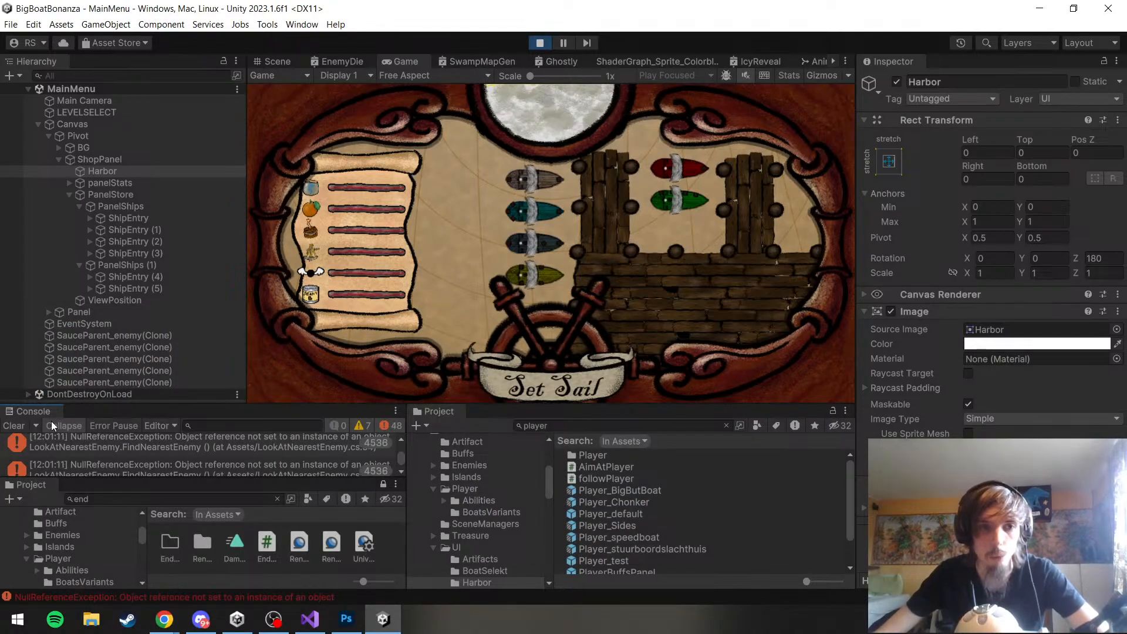
drag(105, 483, 110, 495)
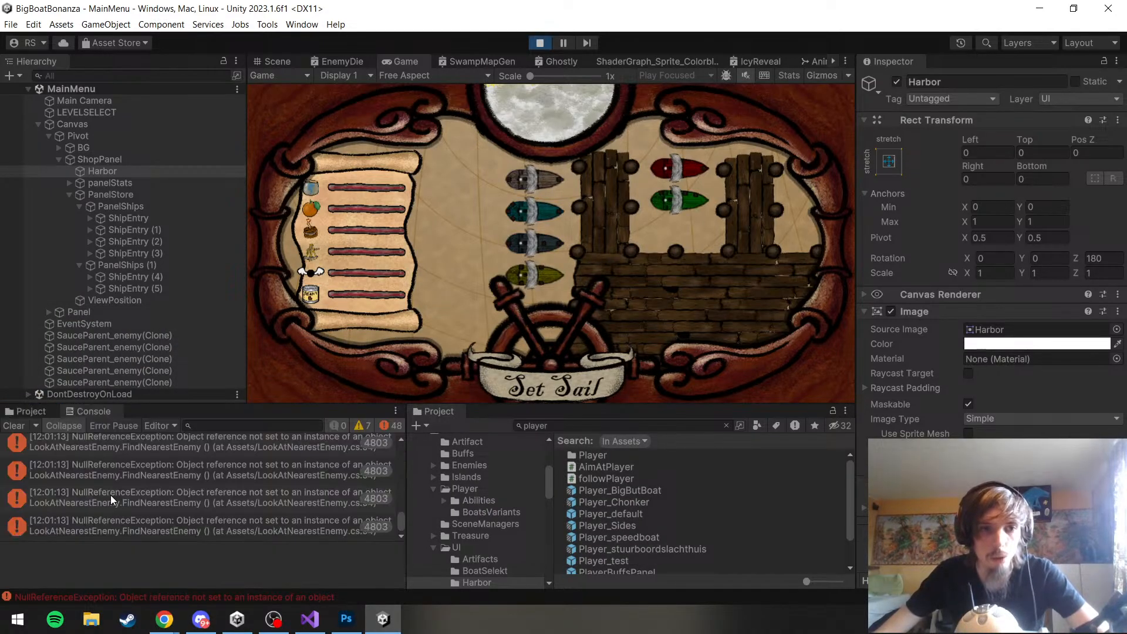
click(24, 427)
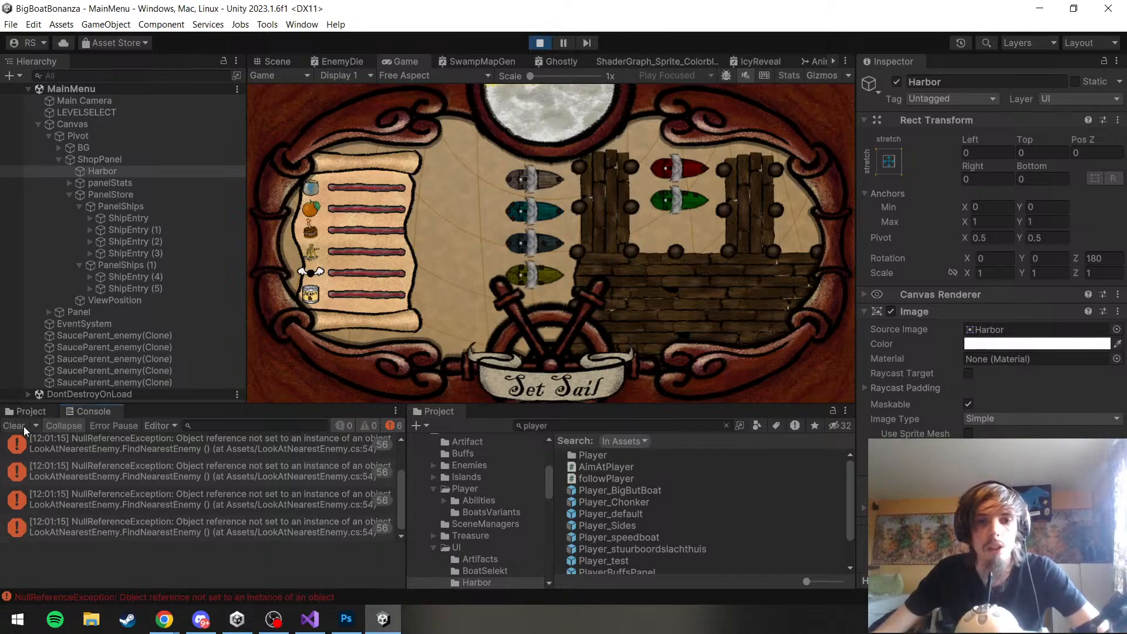
Set sail from the harbor shop to test the rotation back to the level map
click(531, 384)
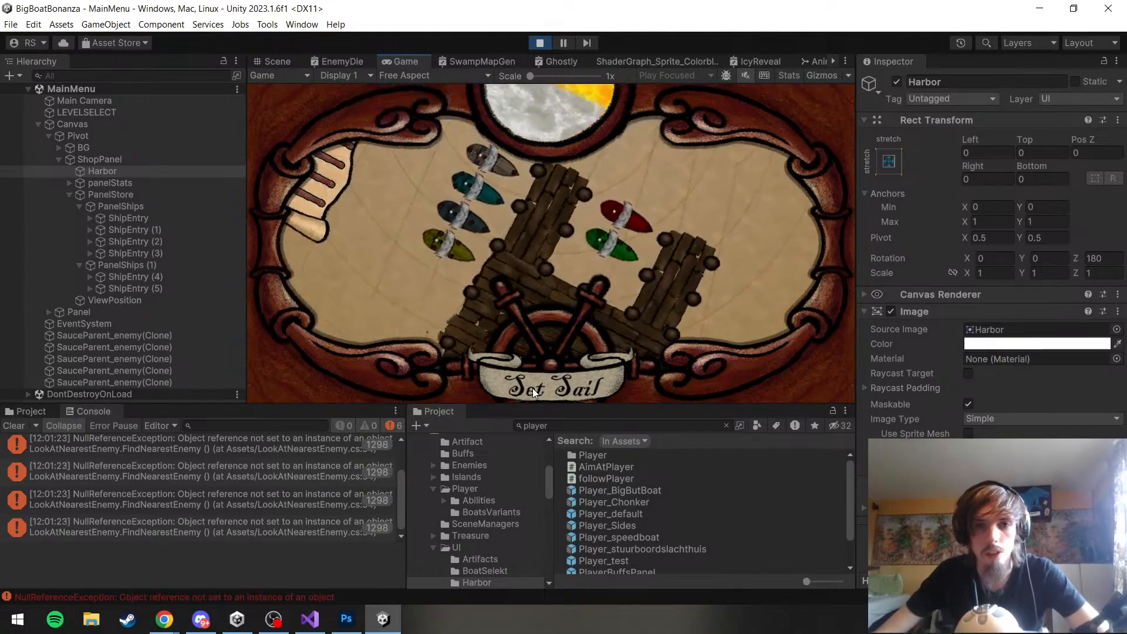
click(533, 389)
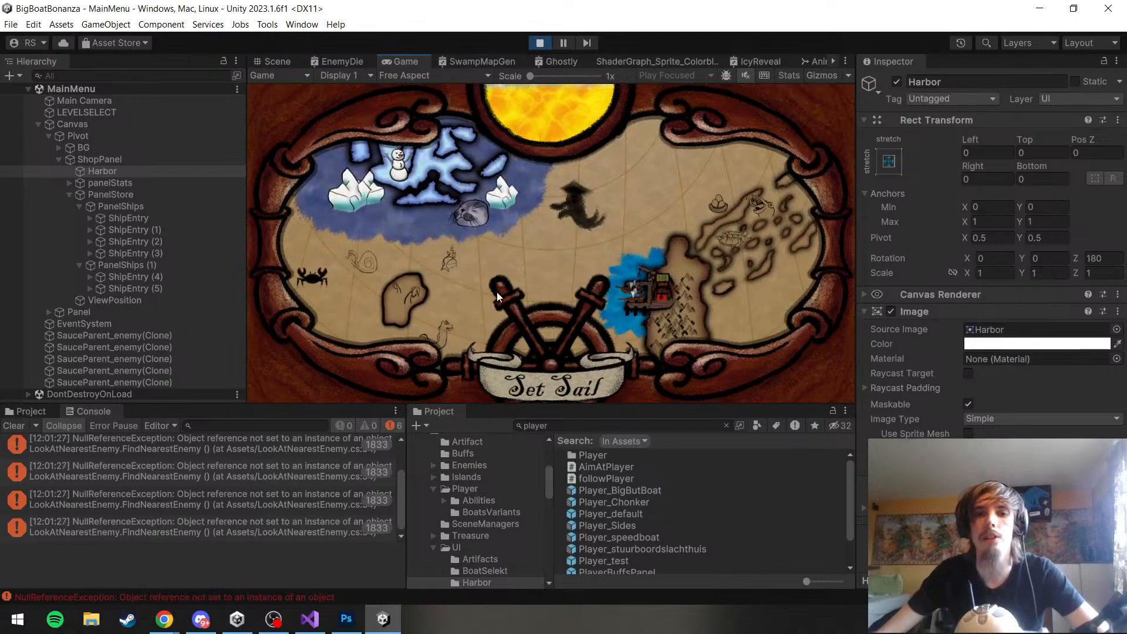
Set sail from the running game's harbor, sail to the arctic region to view its ship selection, and stop play mode
click(541, 397)
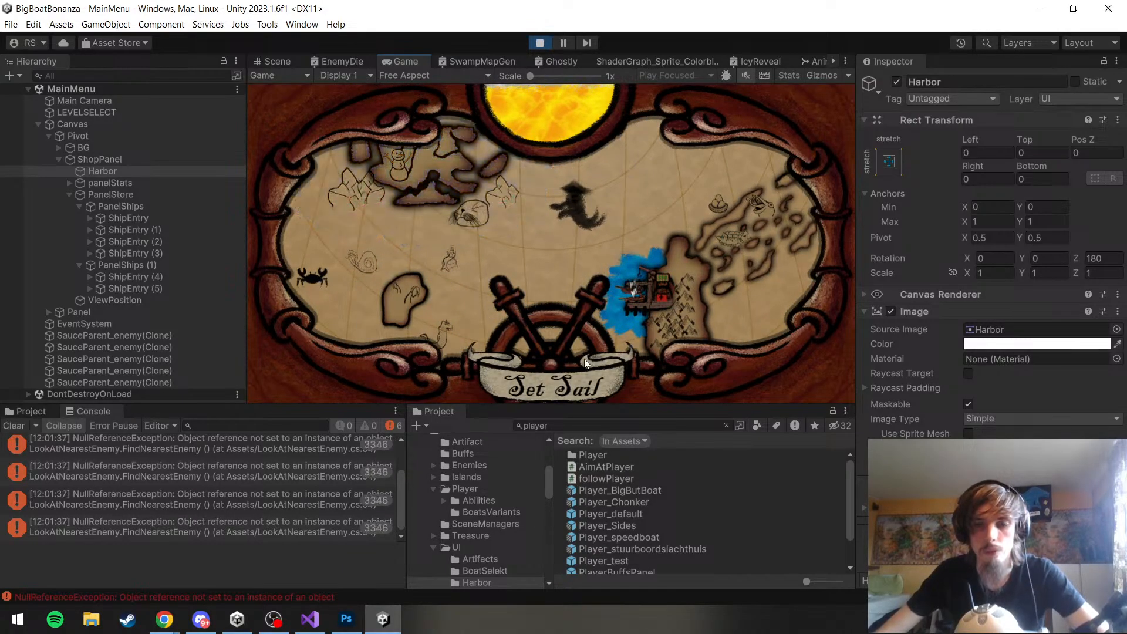
click(483, 196)
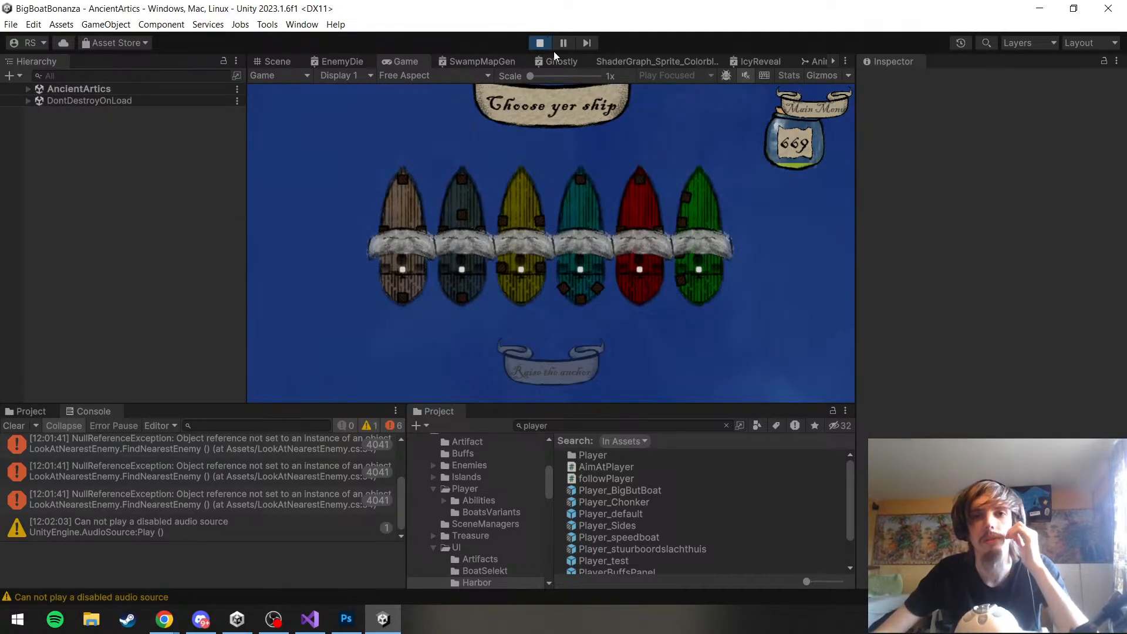
click(541, 43)
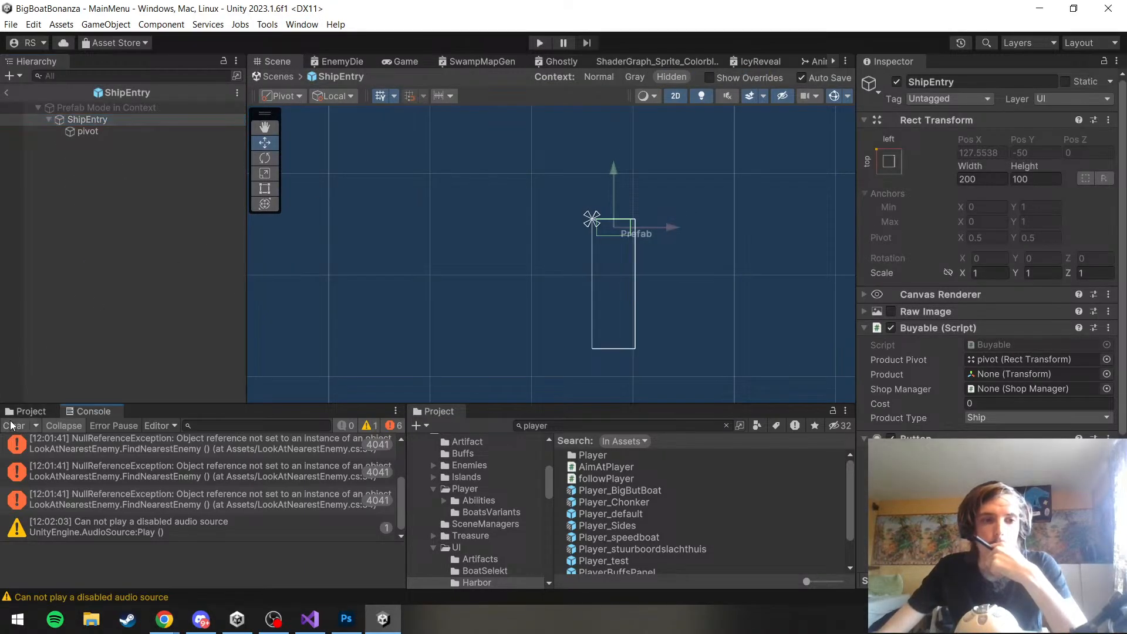
Clear the Console, open the Animator, and turn off Has Exit Time on the Anim_MainMenuIdle to Anim_MainMenuShop transition
click(14, 426)
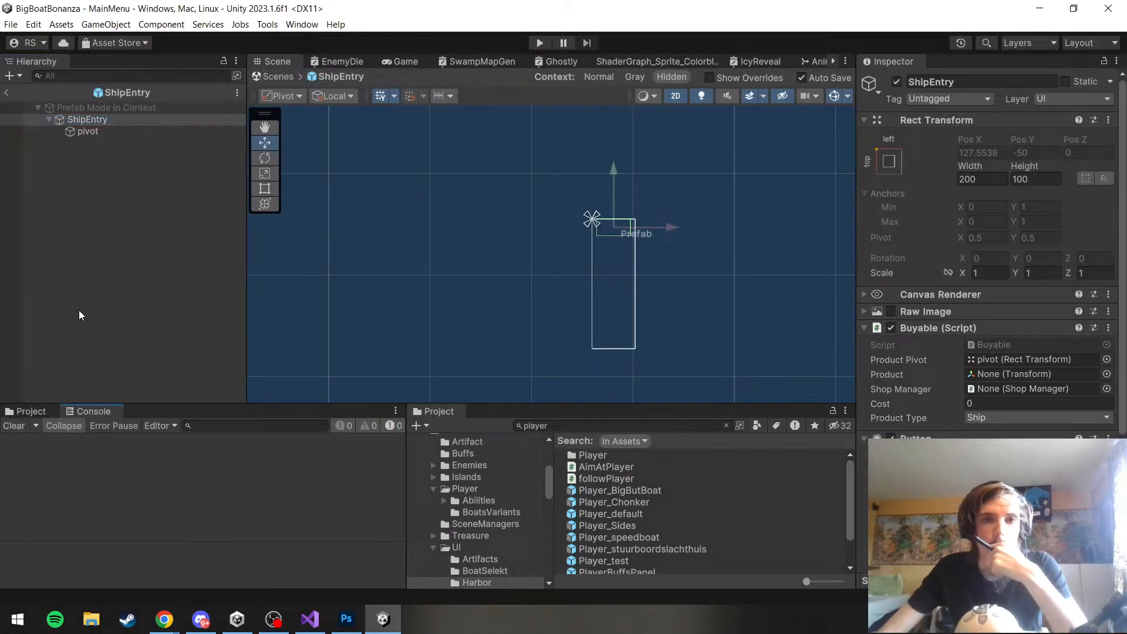
click(312, 23)
mouse_move(403, 281)
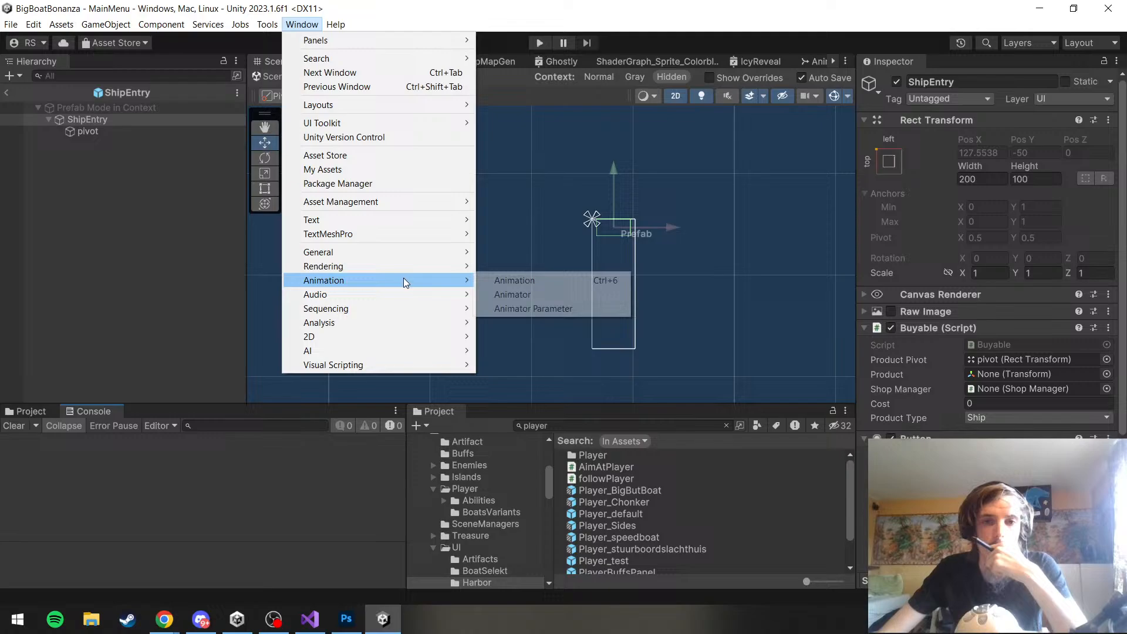
click(495, 294)
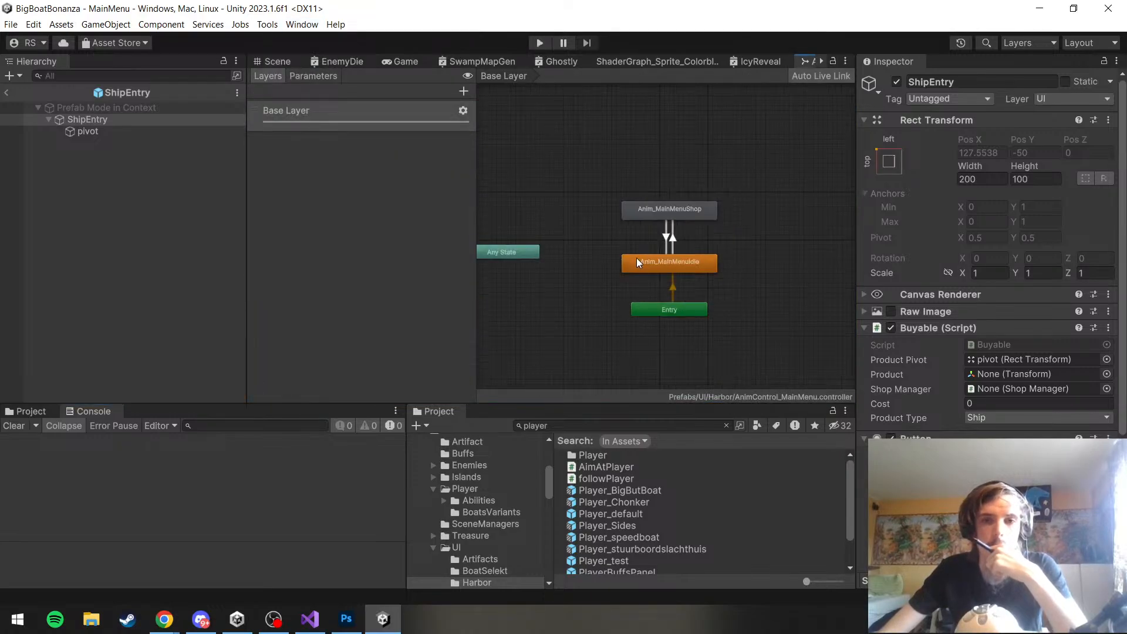
click(683, 202)
click(684, 228)
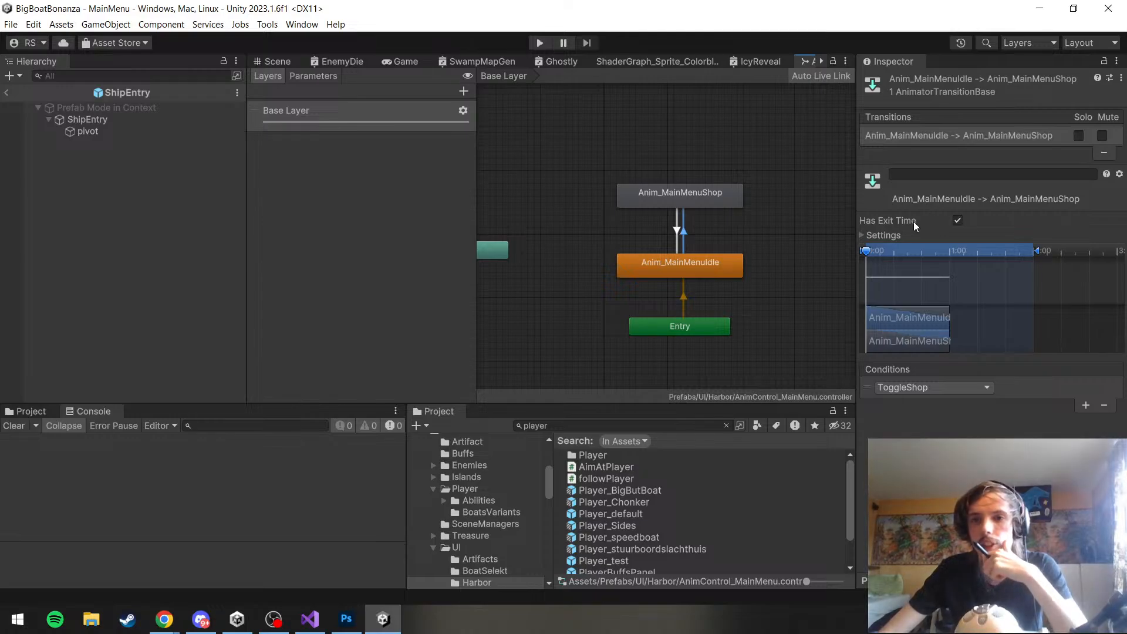
click(863, 234)
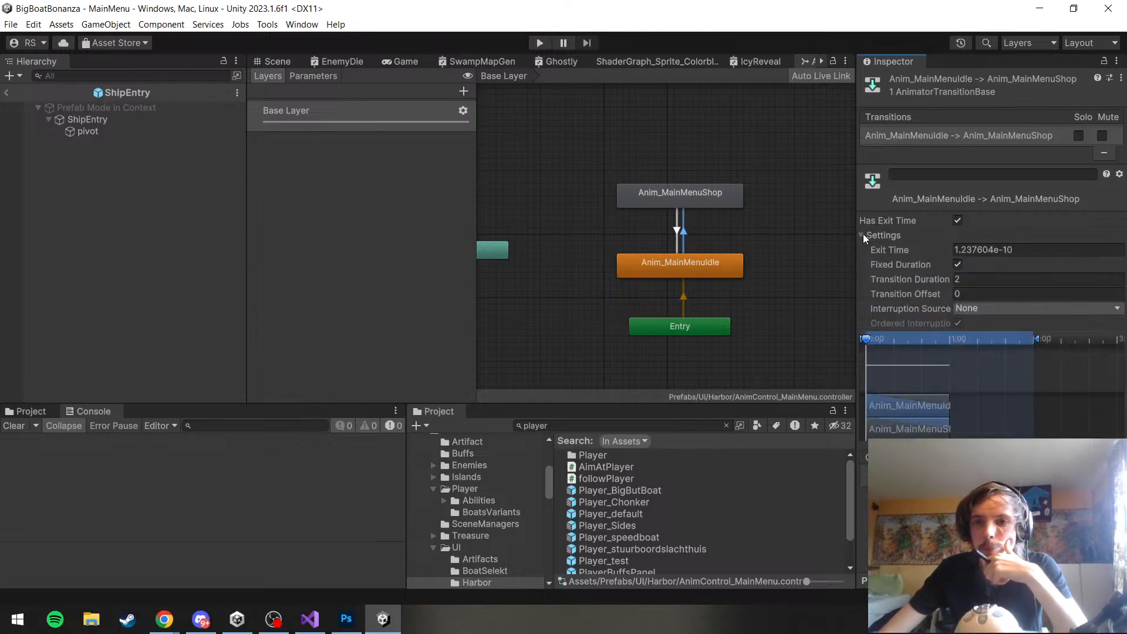
click(957, 220)
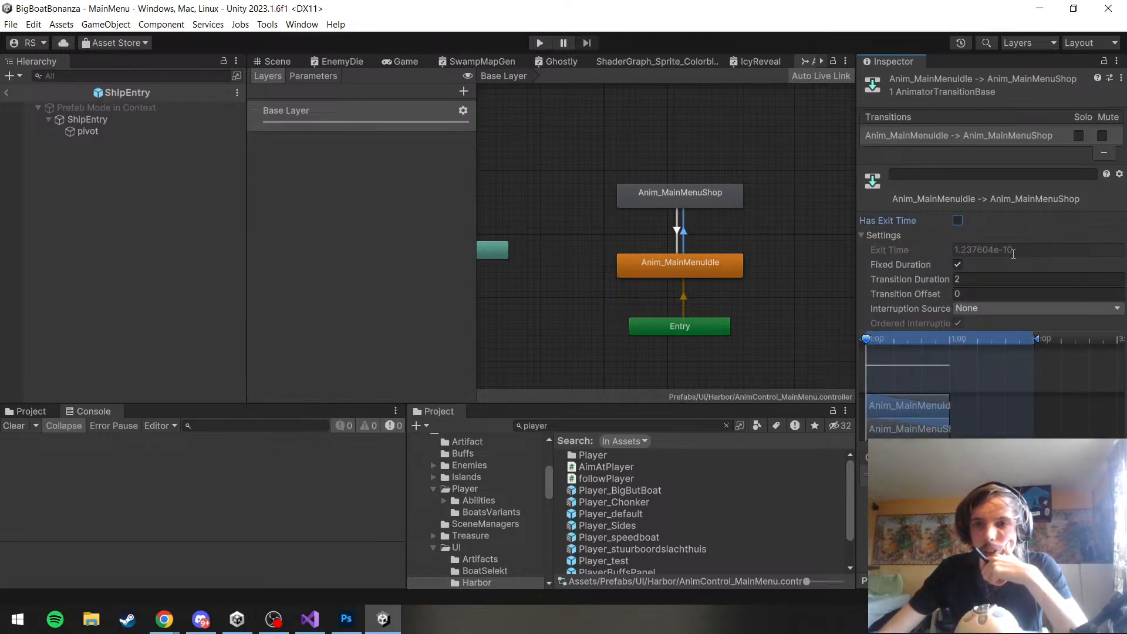
Turn off Has Exit Time on the Anim_MainMenuShop to Anim_MainMenuIdle transition and save the scene and project
click(676, 231)
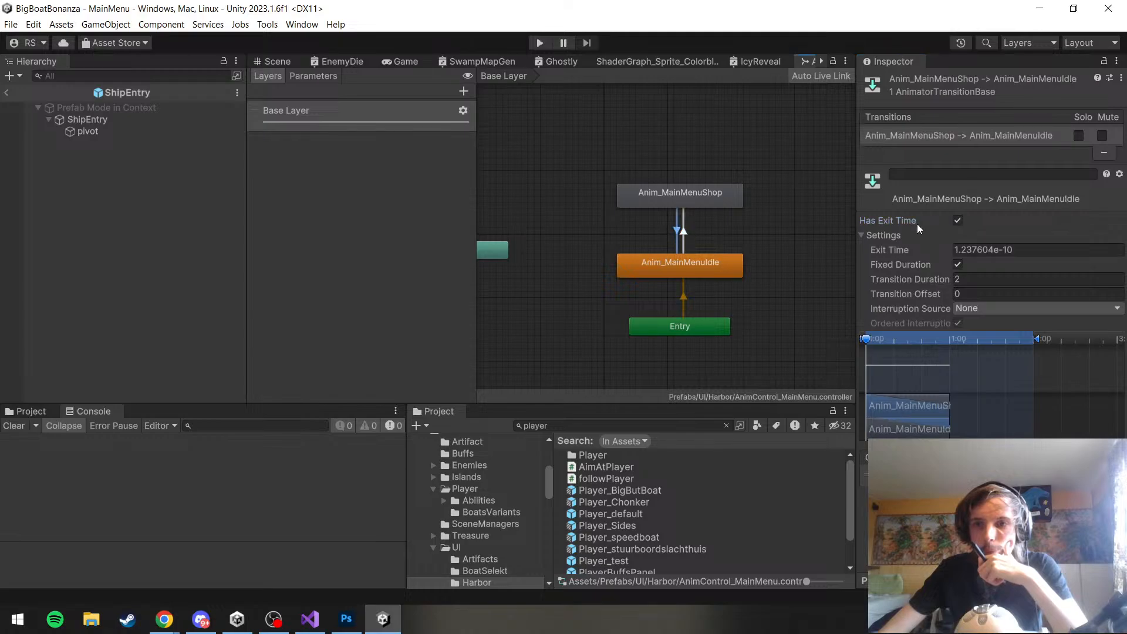
click(958, 221)
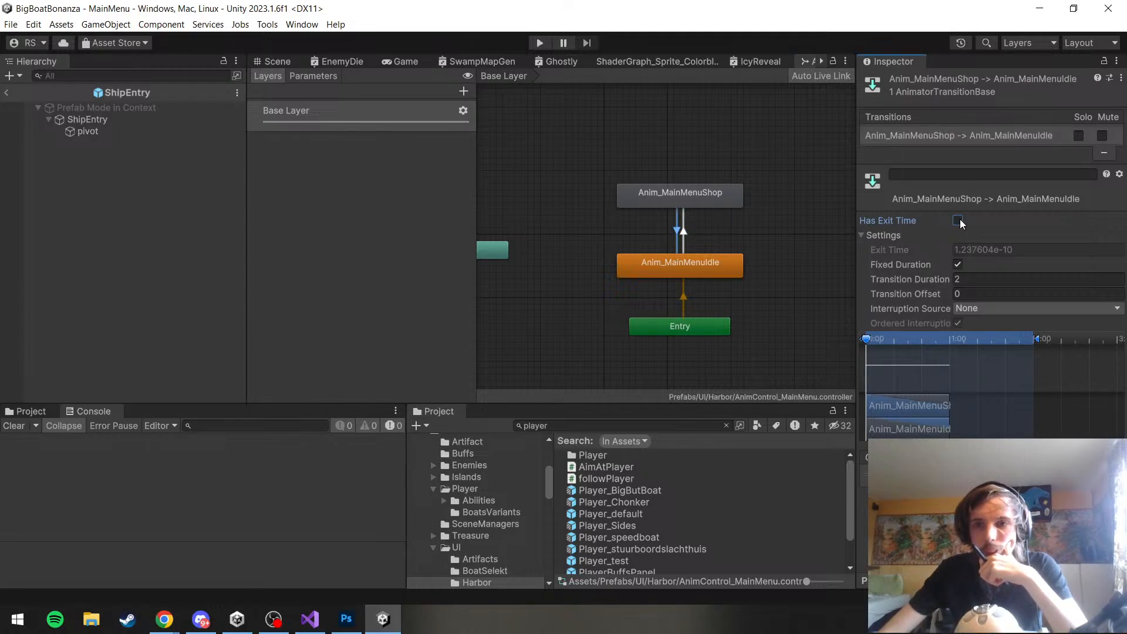
click(11, 24)
click(33, 86)
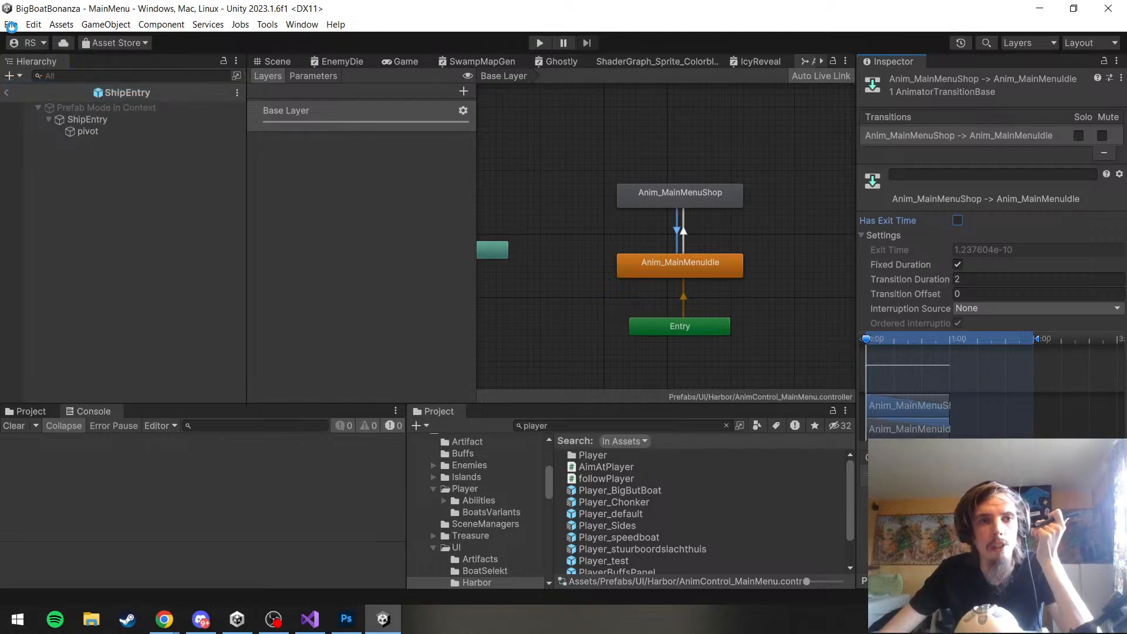
click(10, 24)
click(26, 162)
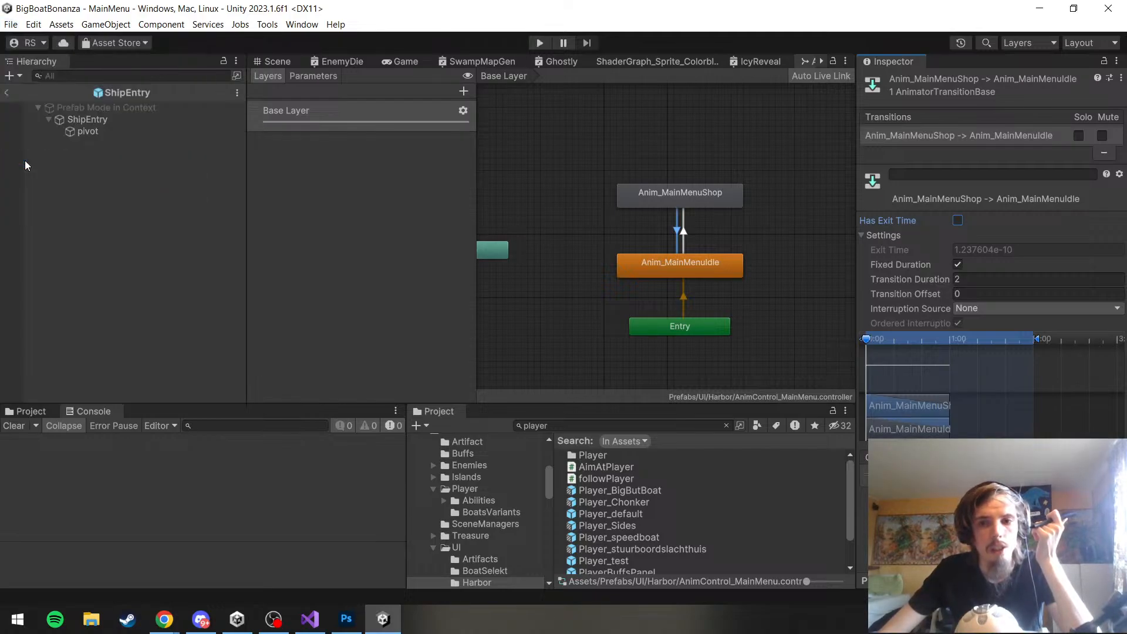
Start play mode, clear the Console, and set sail repeatedly to test rotating between the map and harbor shop
click(539, 45)
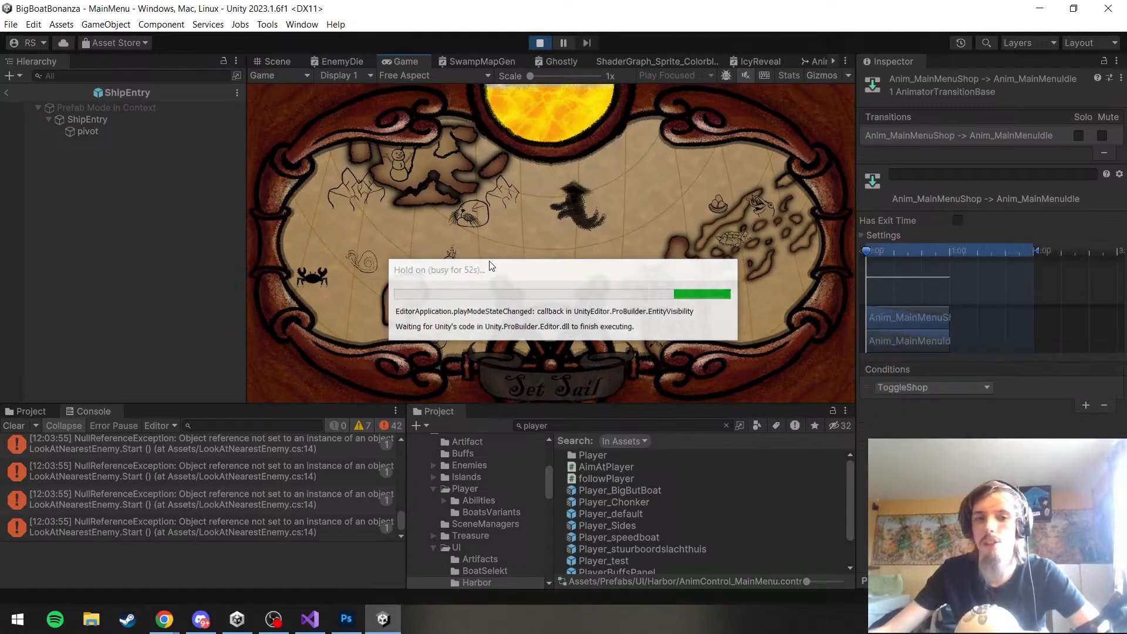
click(17, 427)
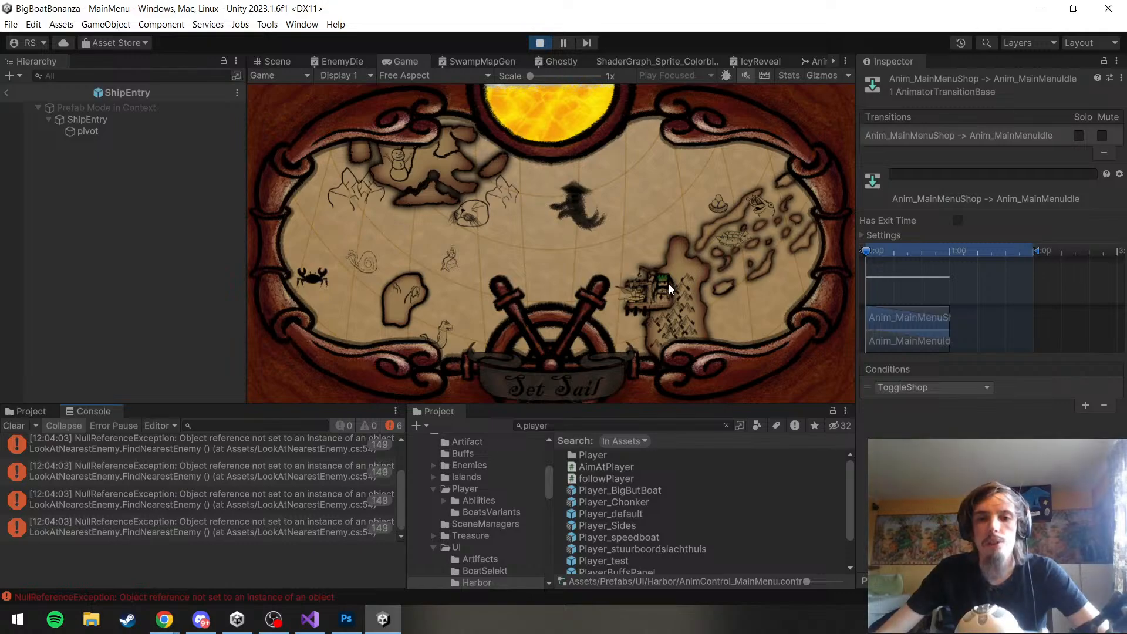
click(545, 387)
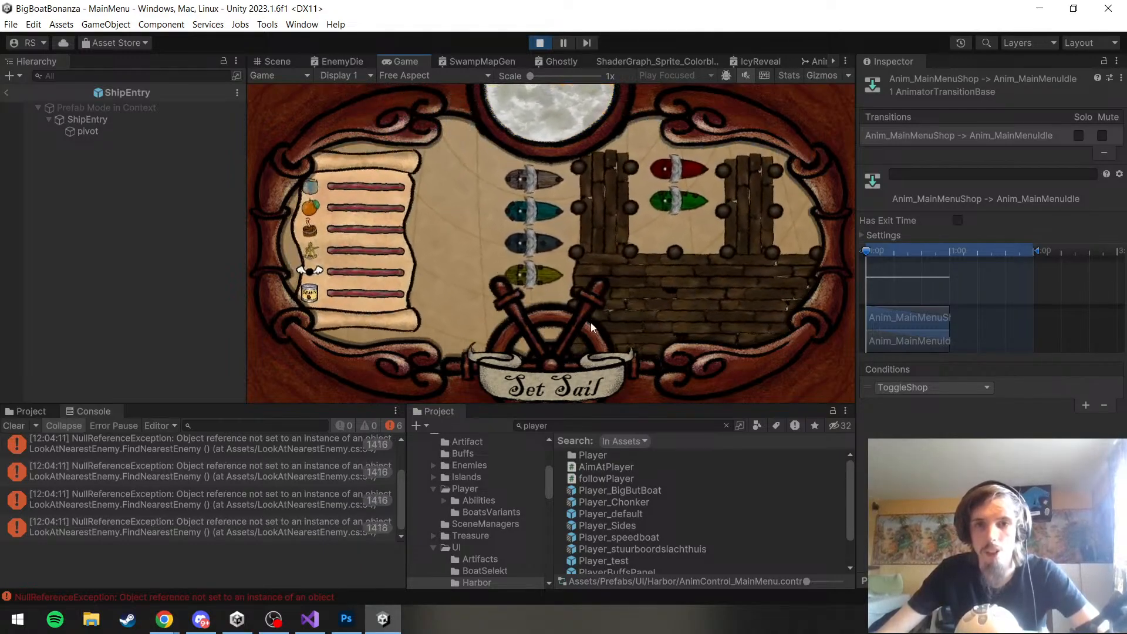
click(543, 378)
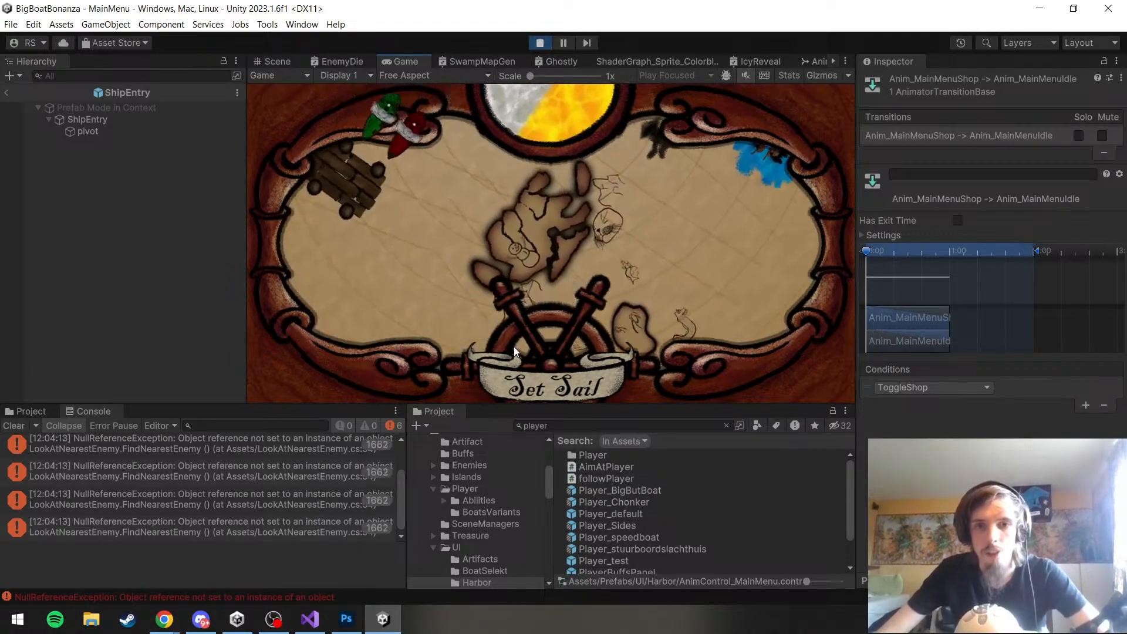
click(533, 388)
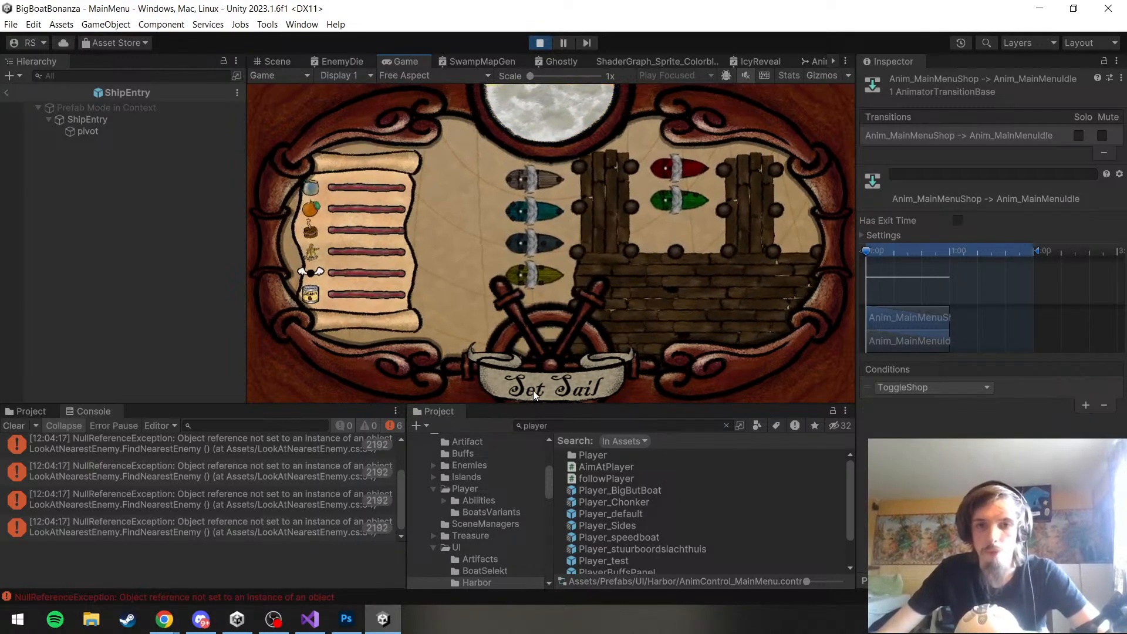
Test sailing from the shop to the map and back to the harbor, clear the Console and stop play mode
click(533, 390)
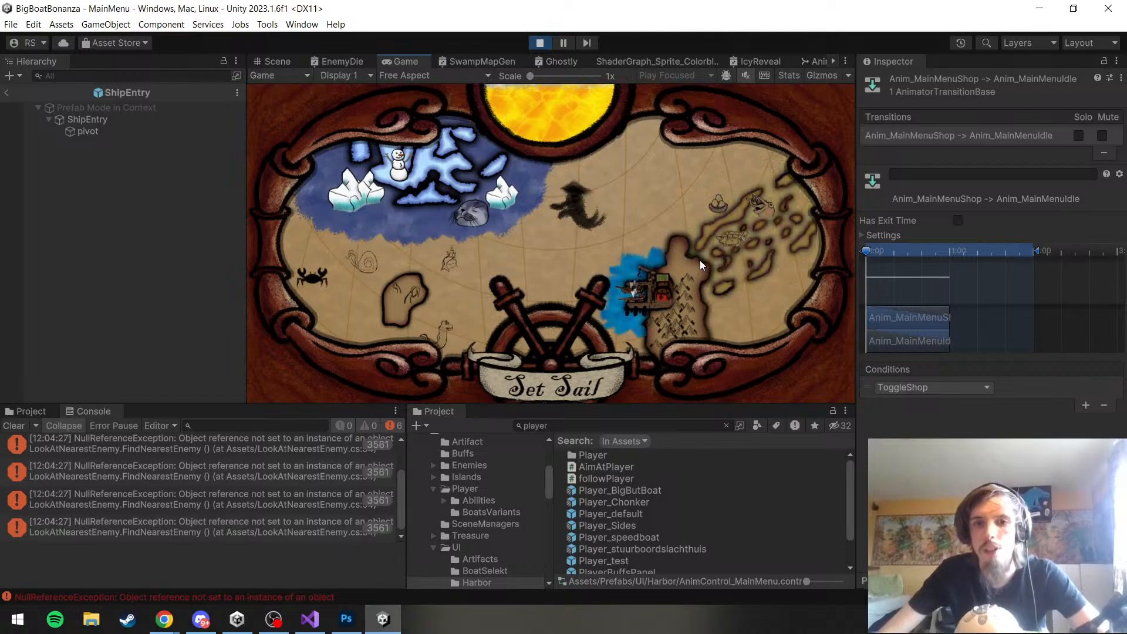
click(573, 379)
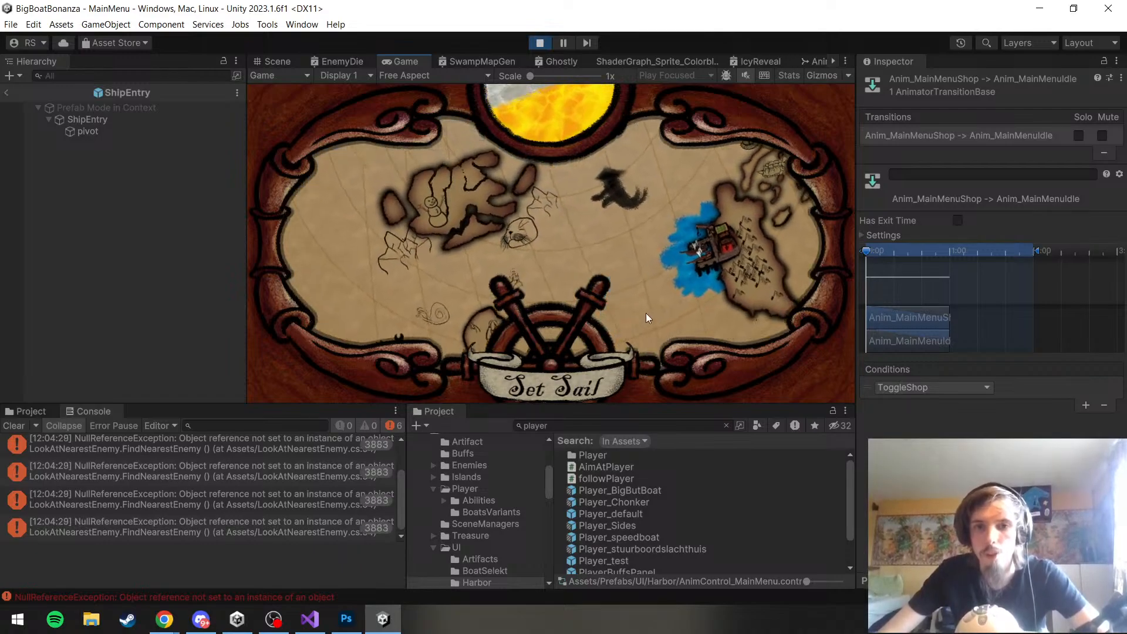
click(646, 317)
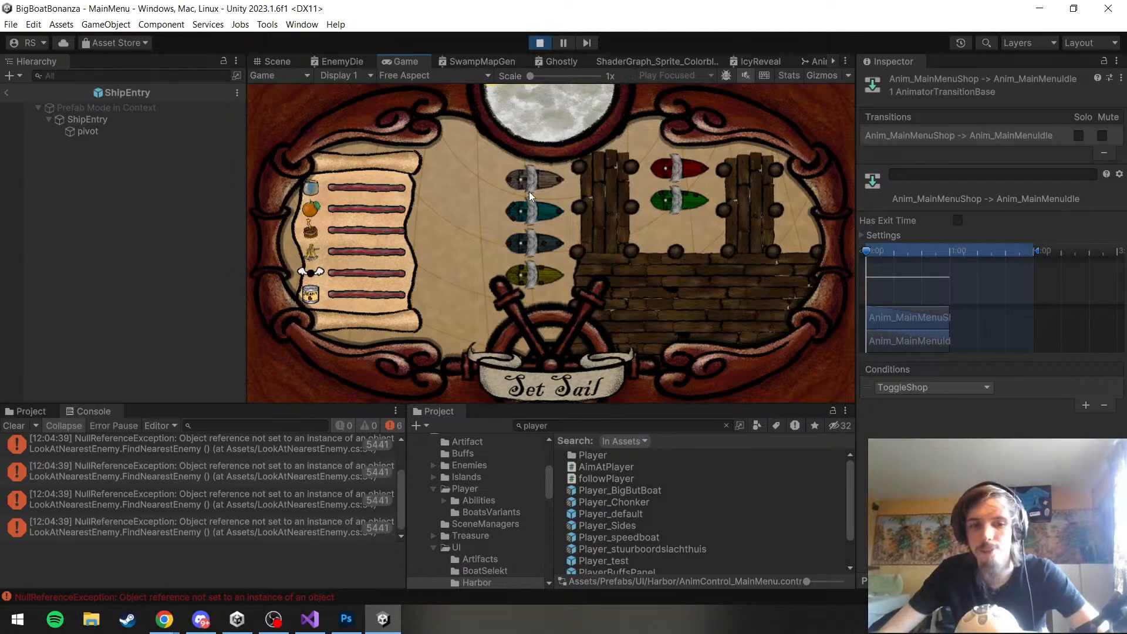
click(24, 425)
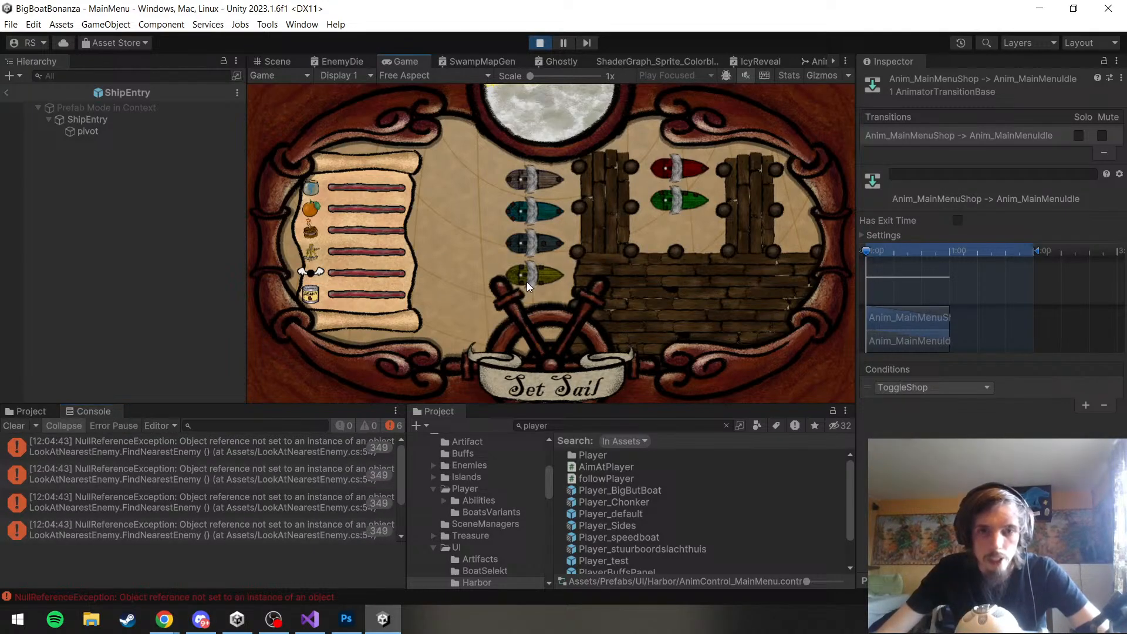
click(540, 43)
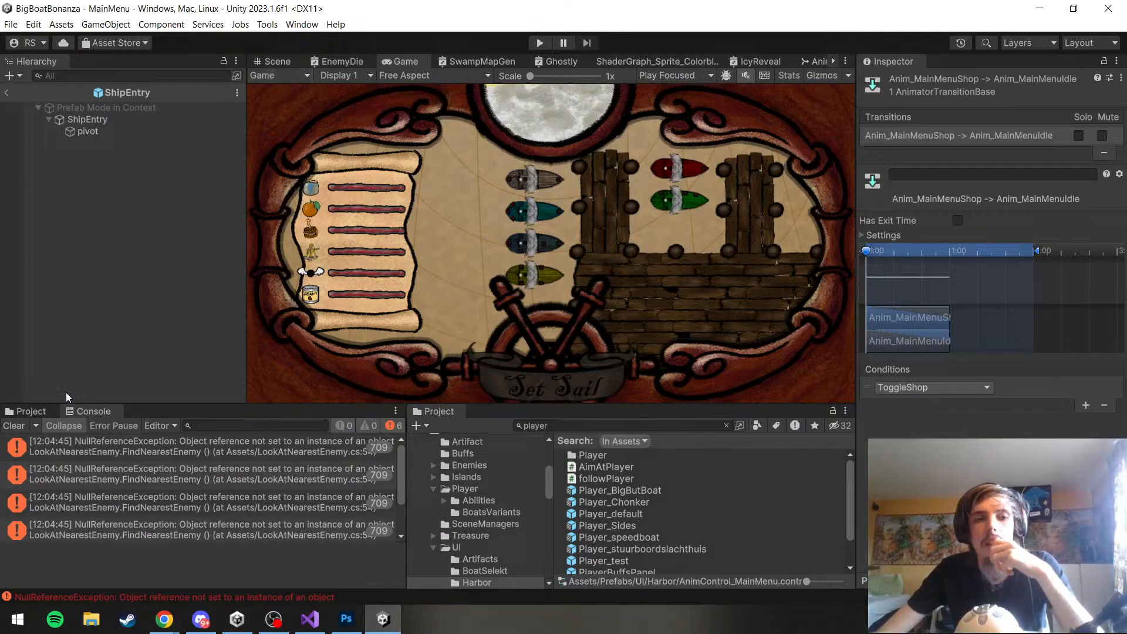
Enable the Raw Image component on the ShipEntry prefab's root object and make its color fully transparent
click(24, 411)
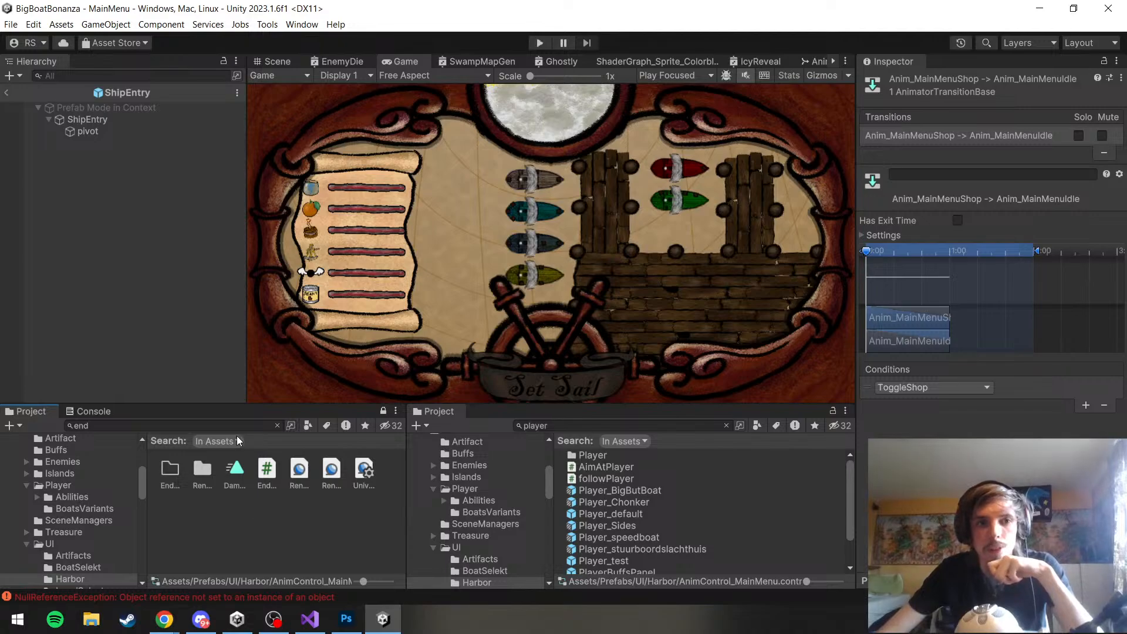
click(104, 128)
click(104, 119)
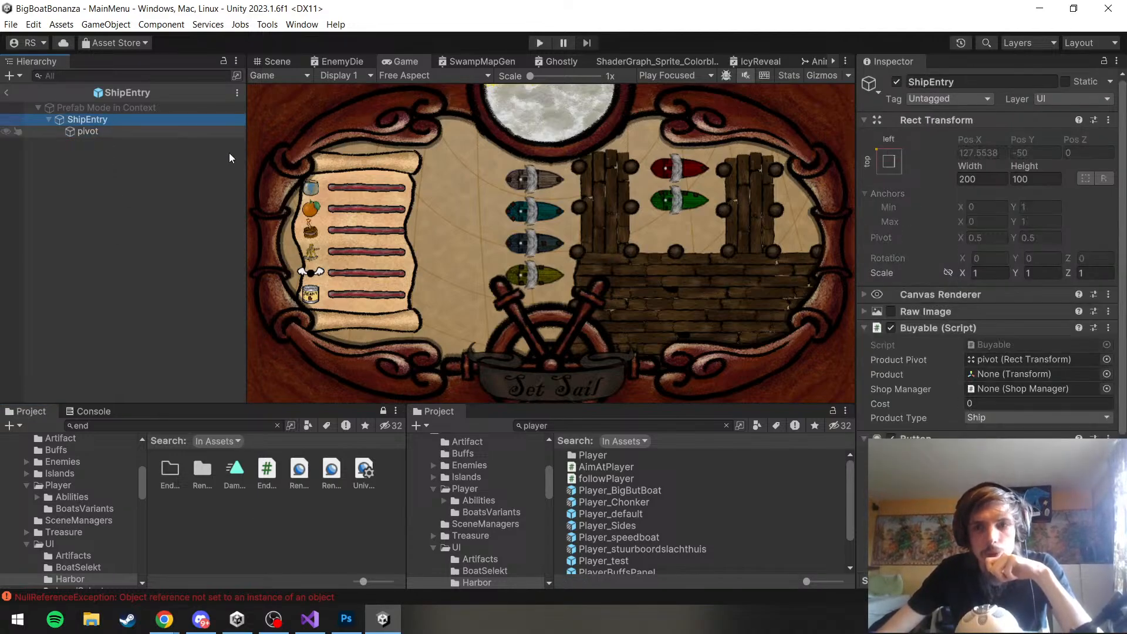
click(891, 312)
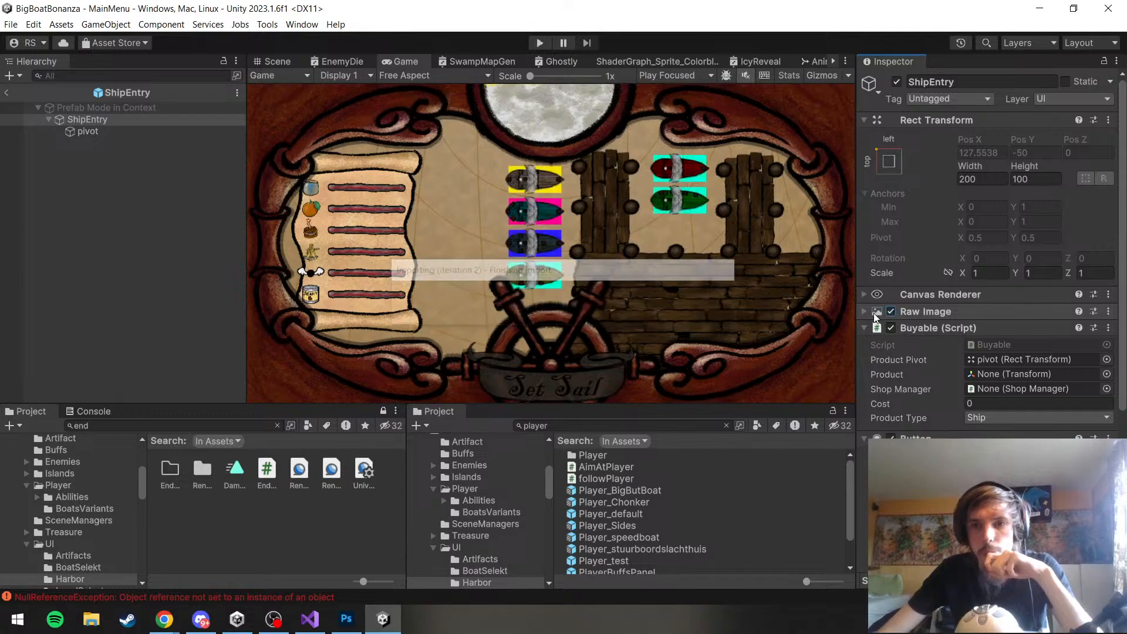
click(872, 315)
click(1009, 344)
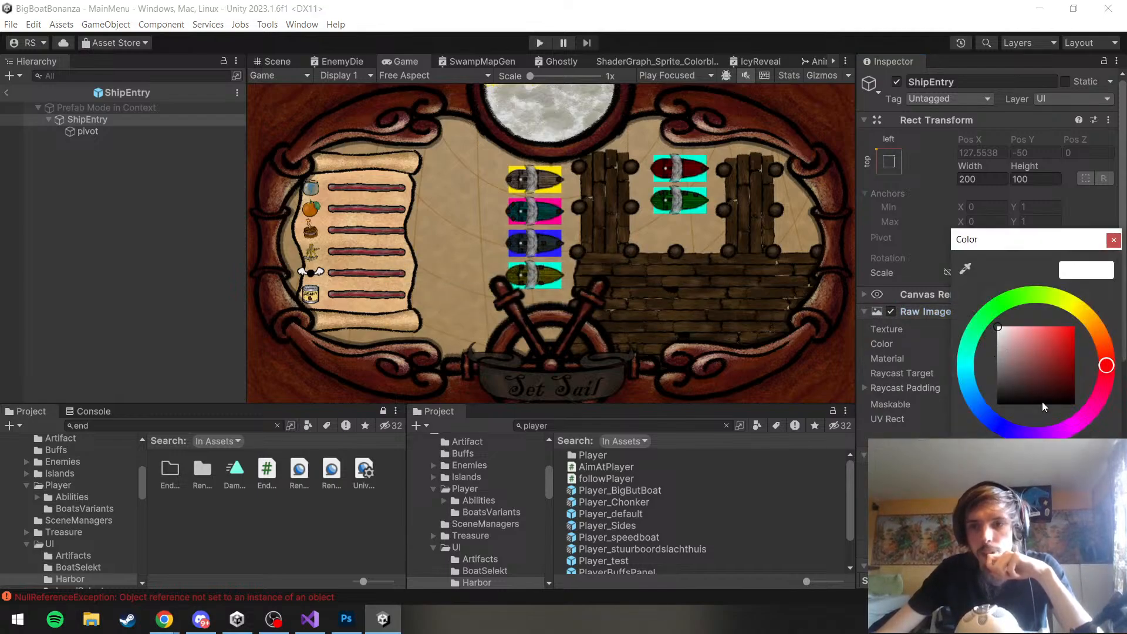
drag(1075, 511, 857, 487)
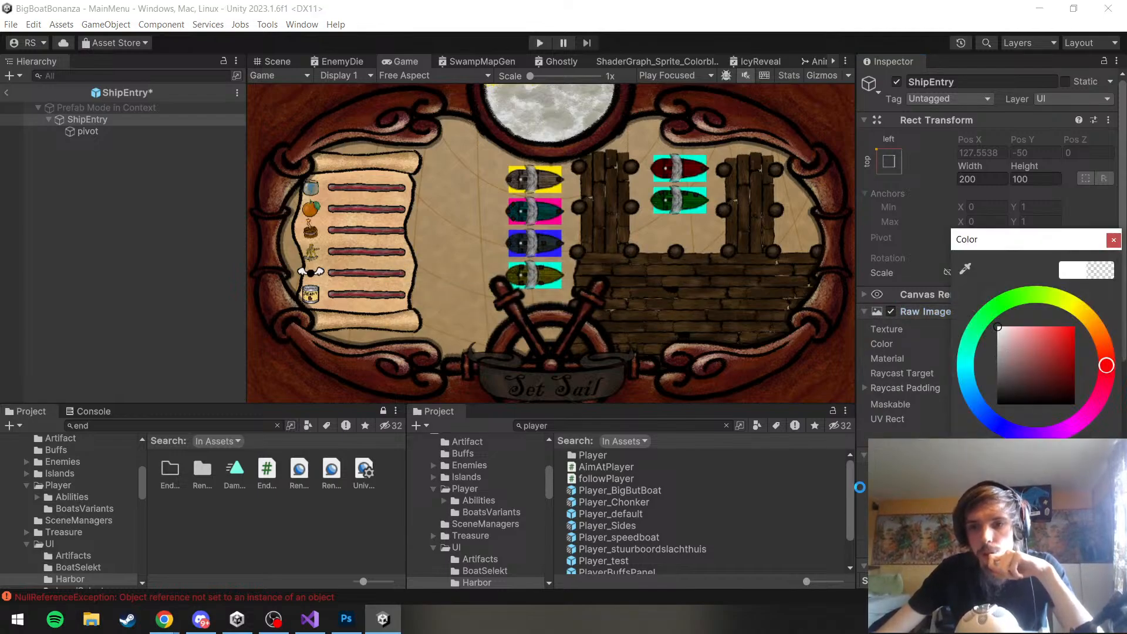
click(1113, 241)
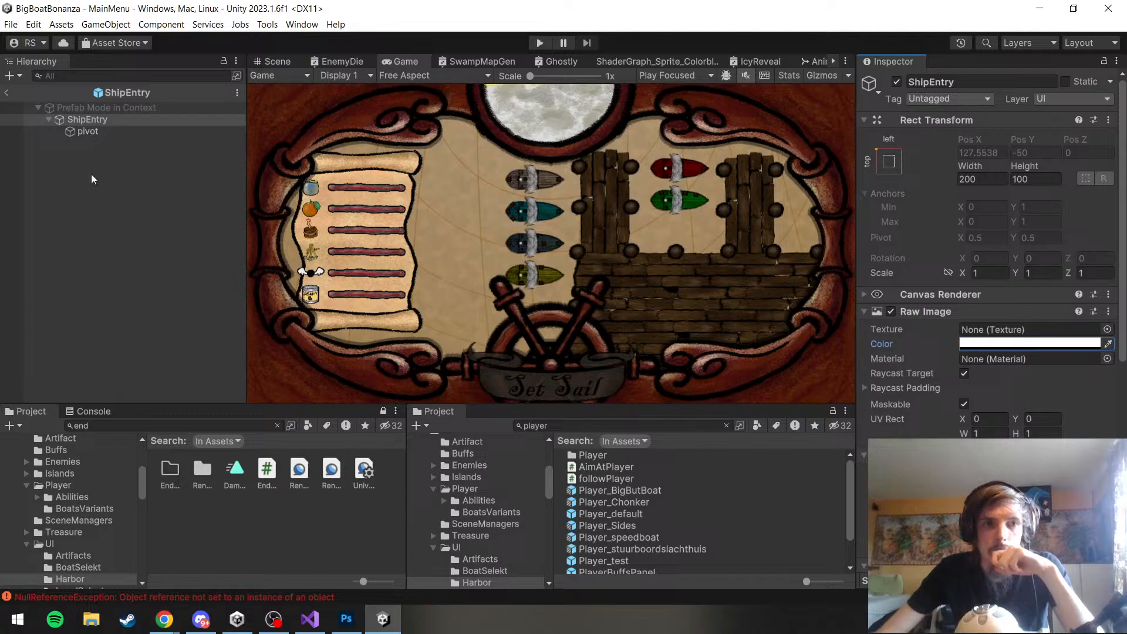
Leave prefab editing, show the Scene view, then enable the PanelShips Image component and make its red color fully transparent
click(6, 92)
click(278, 63)
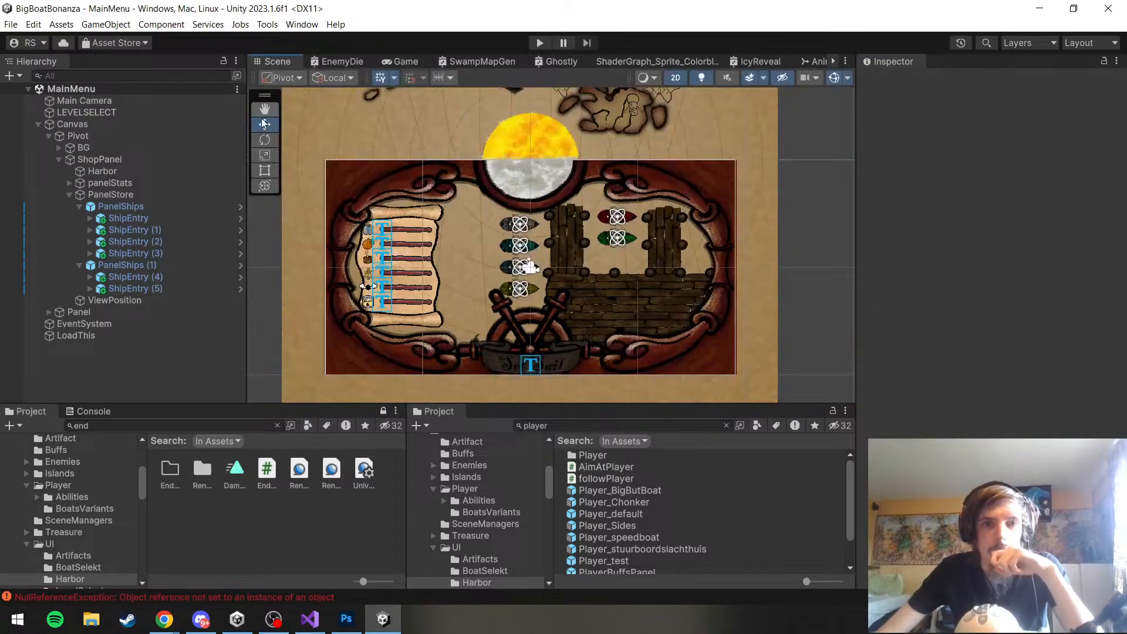
click(208, 209)
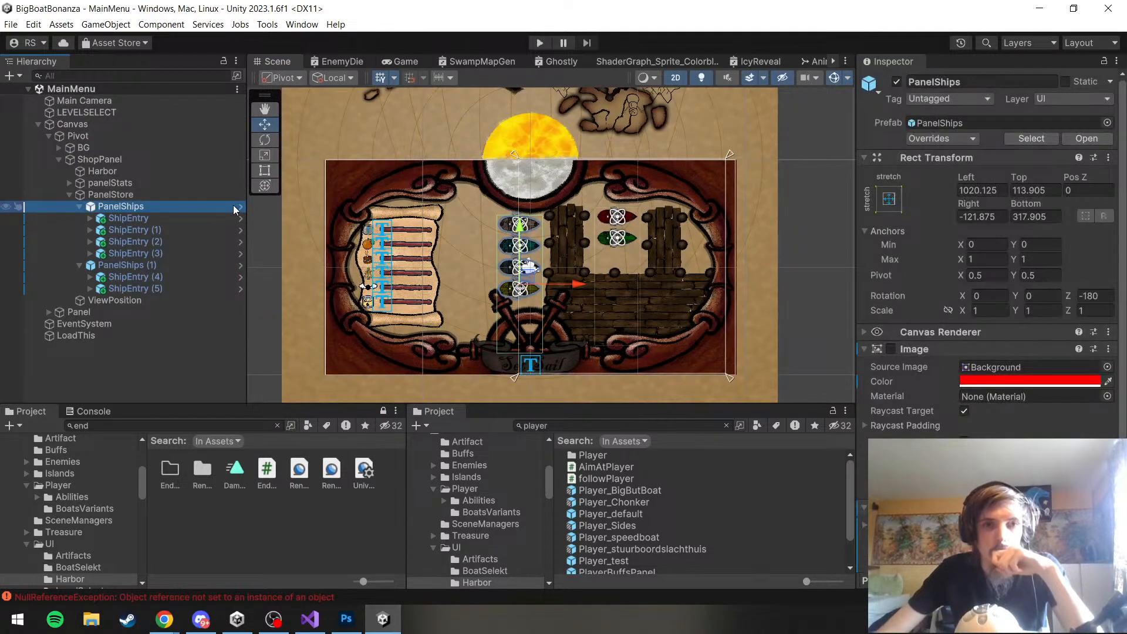
click(992, 382)
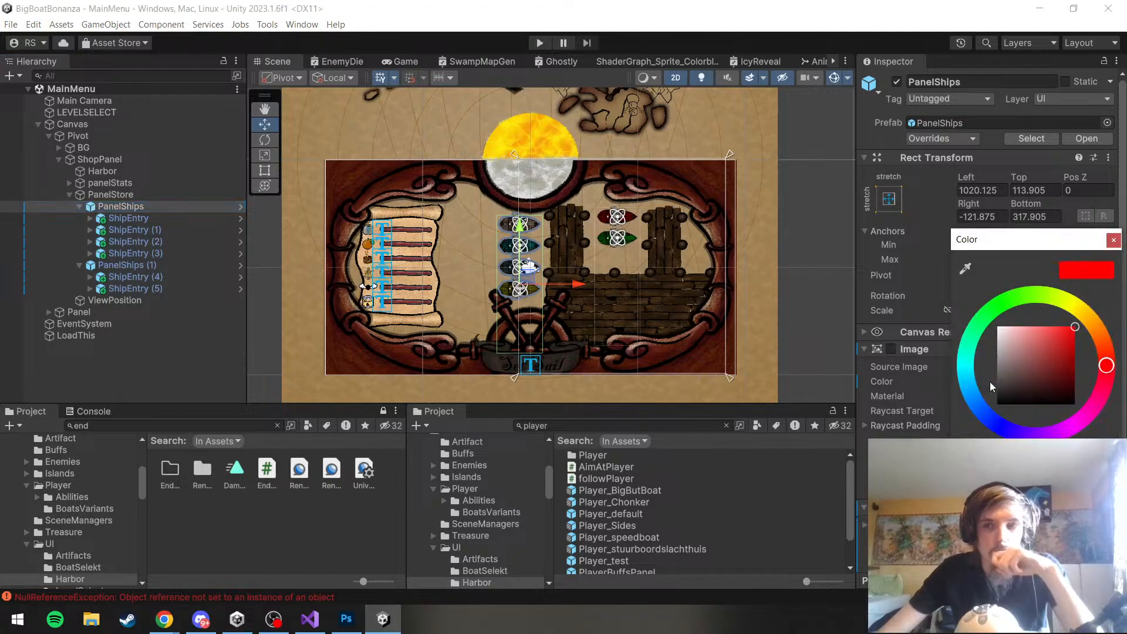
drag(1072, 549, 863, 551)
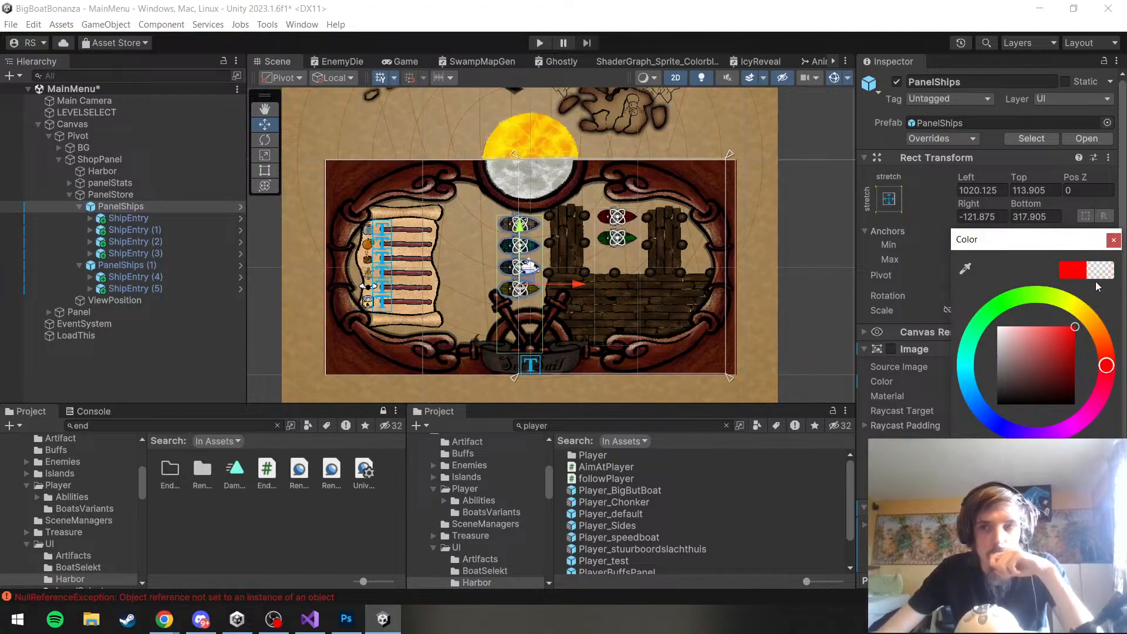
click(1113, 240)
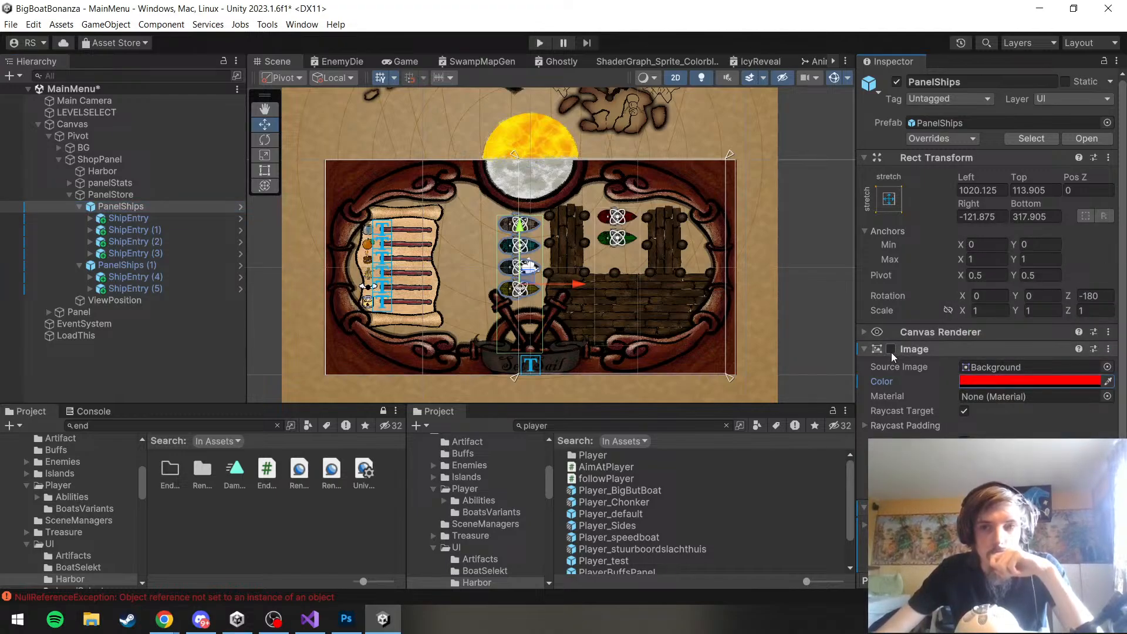
Review the Image color of PanelShips (1) in the color picker, then save the MainMenu scene
click(175, 266)
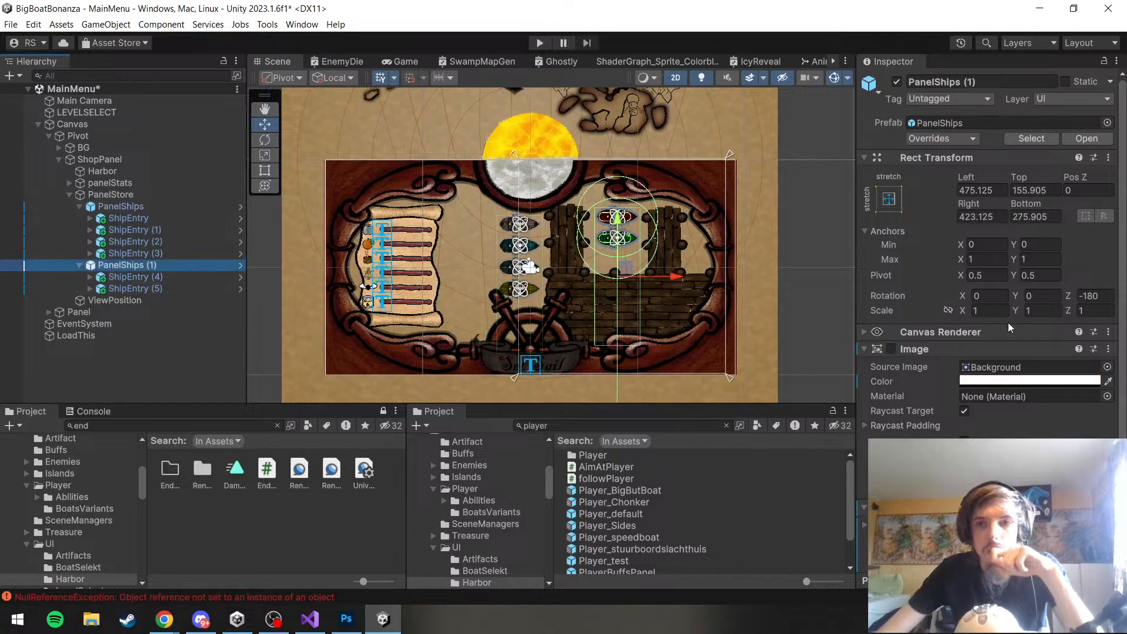
click(994, 381)
click(1114, 240)
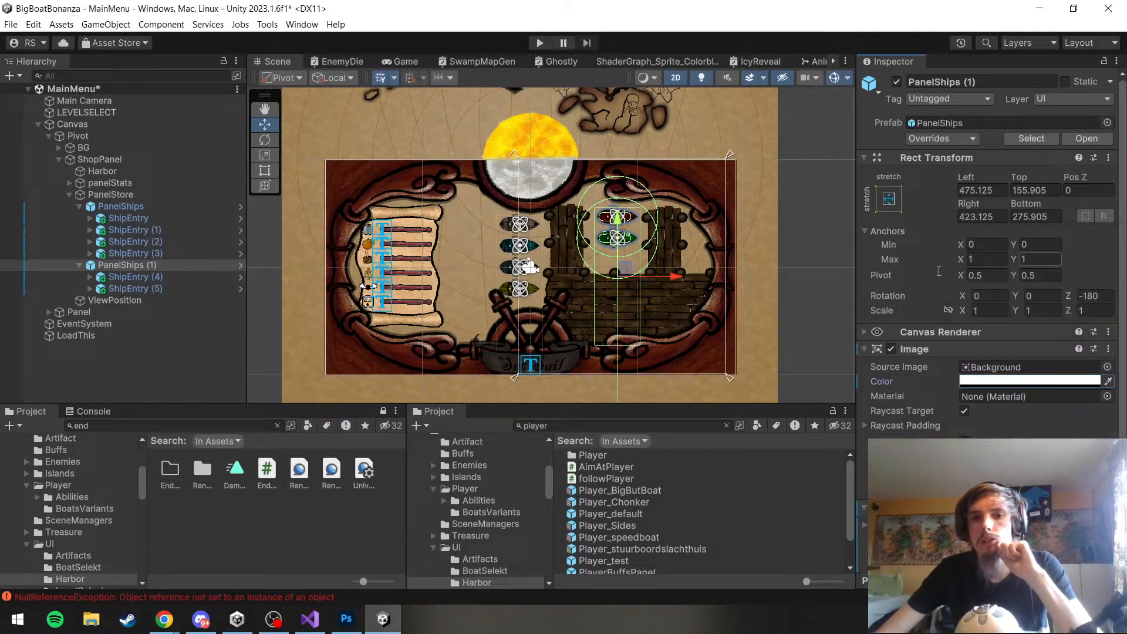
click(11, 24)
click(48, 93)
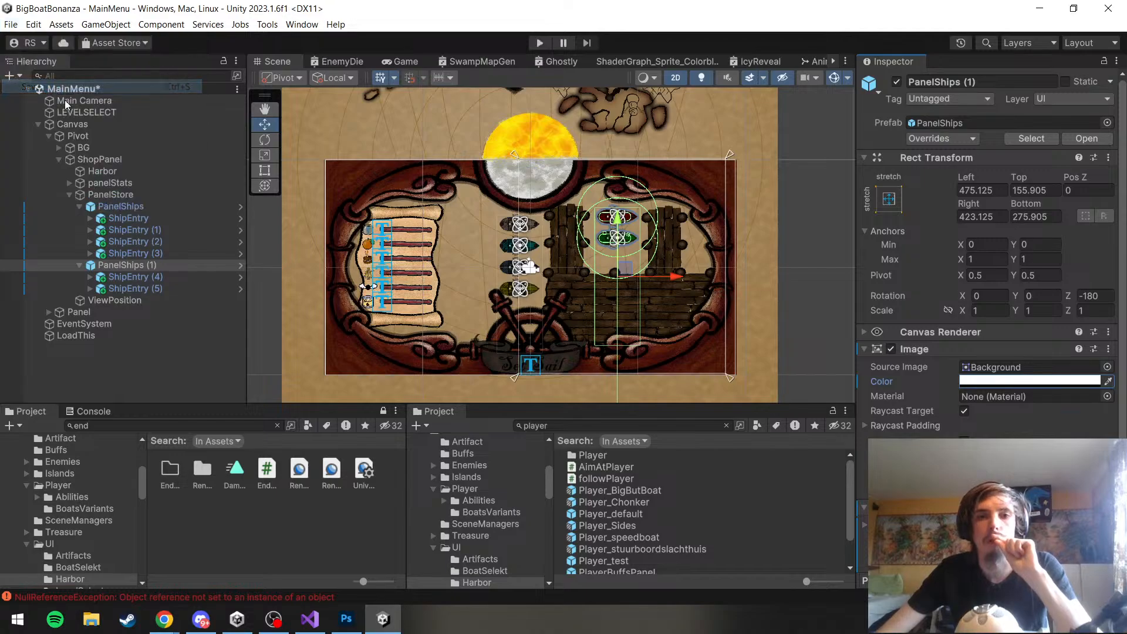
Shorten the PanelShips (1) rectangle with the Rect tool so its Top value is 556.705
click(164, 267)
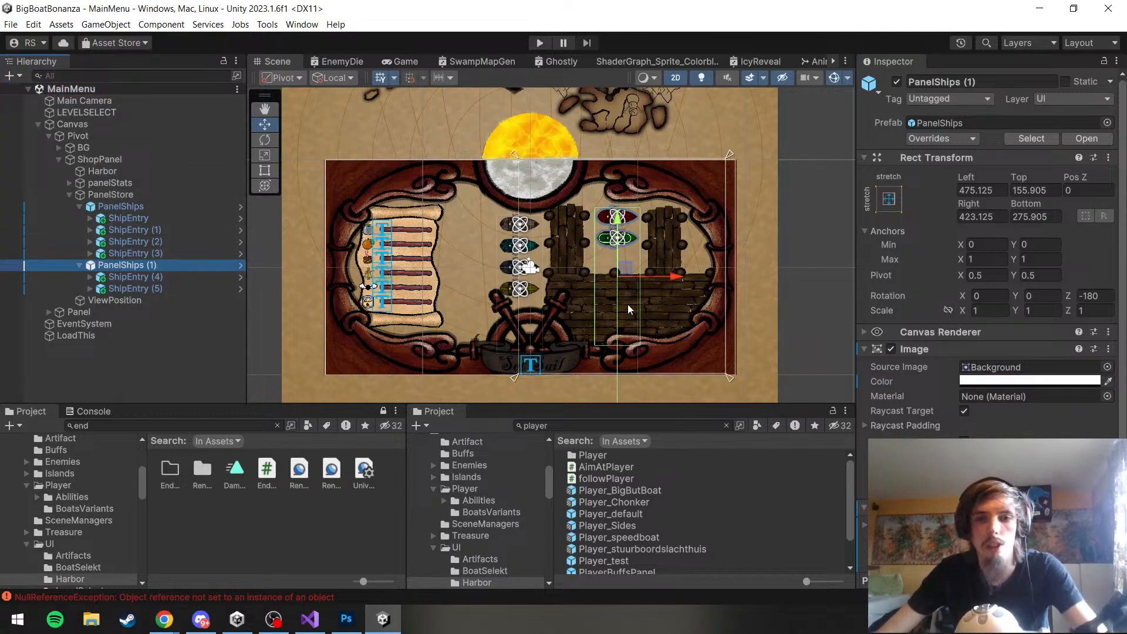
key(t)
drag(614, 345, 620, 274)
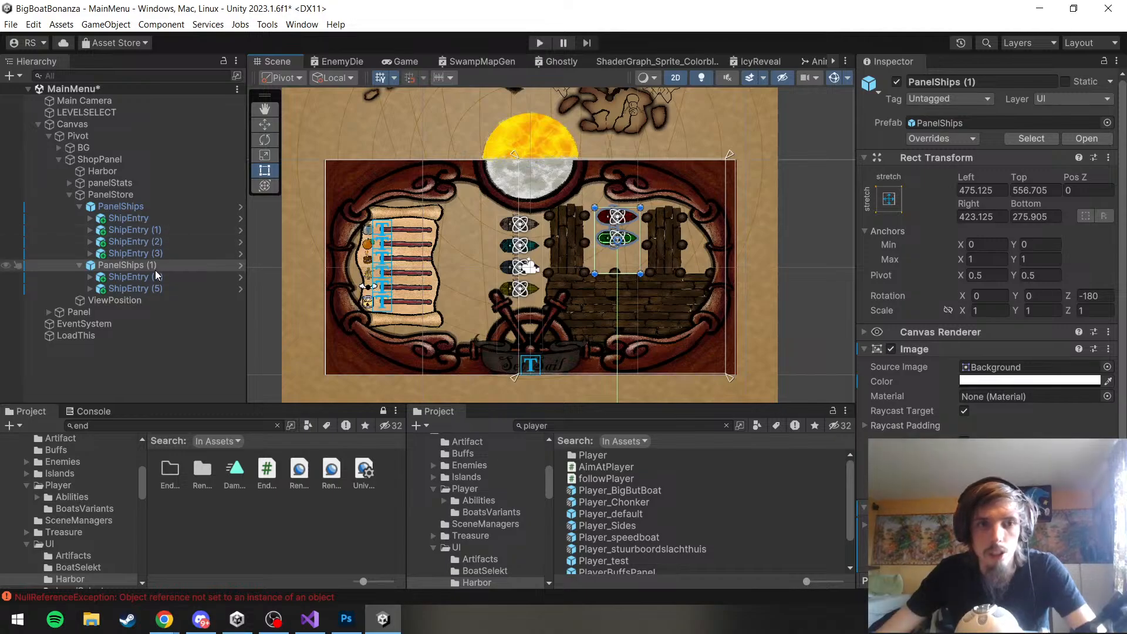
click(226, 278)
key(ctrl+d)
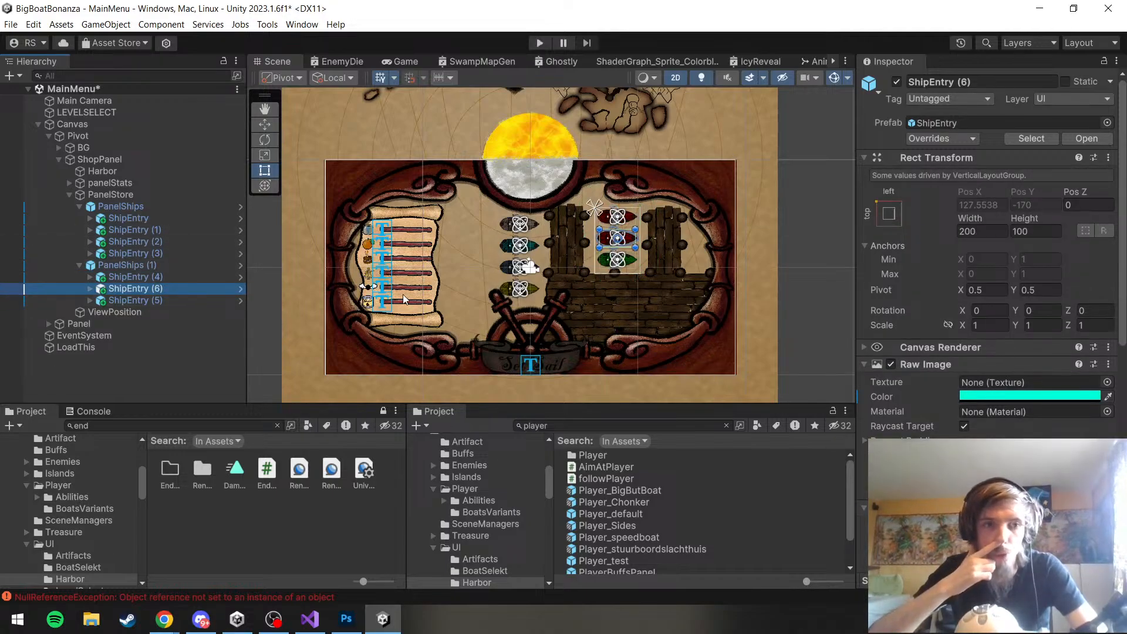
key(ctrl+z)
Deselect everything, then save both the MainMenu scene and the project
click(134, 359)
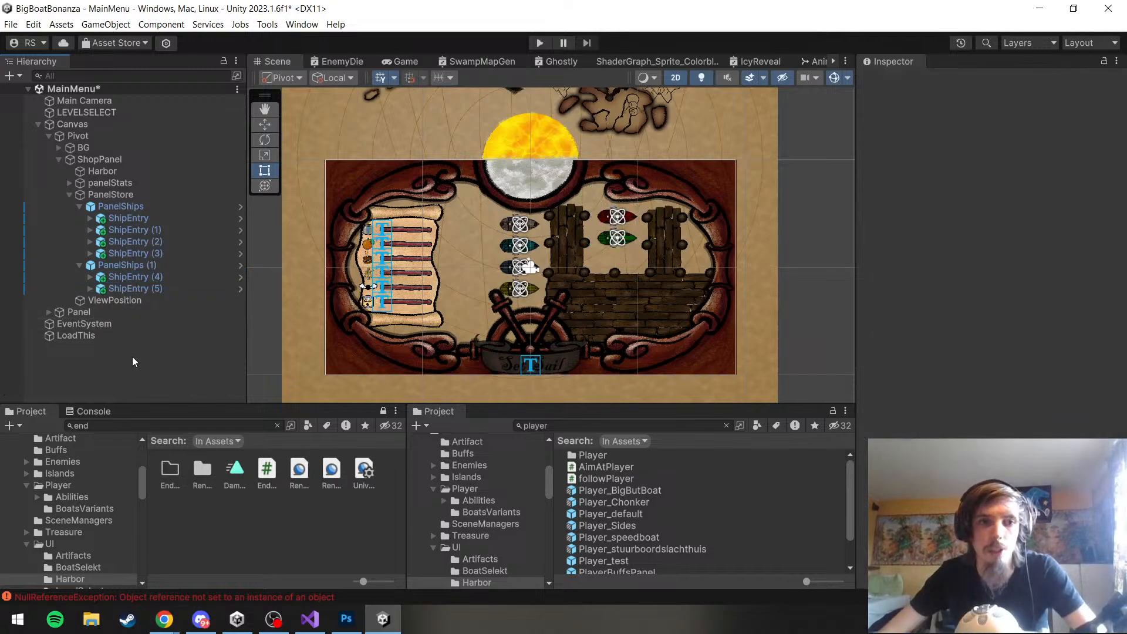
click(9, 23)
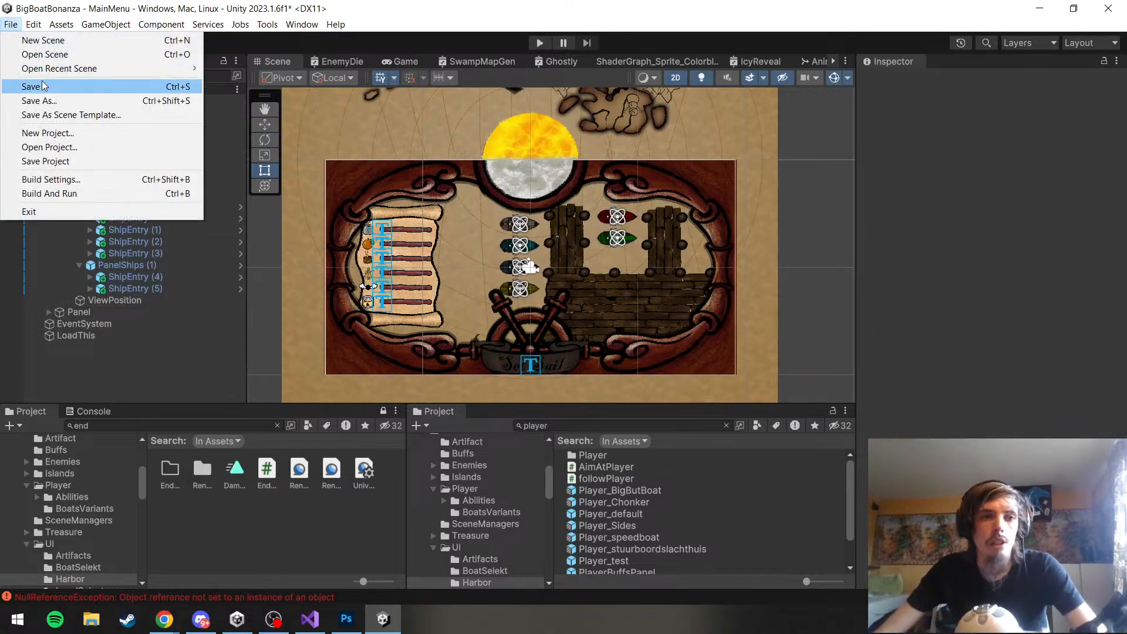
click(36, 85)
click(10, 24)
click(83, 162)
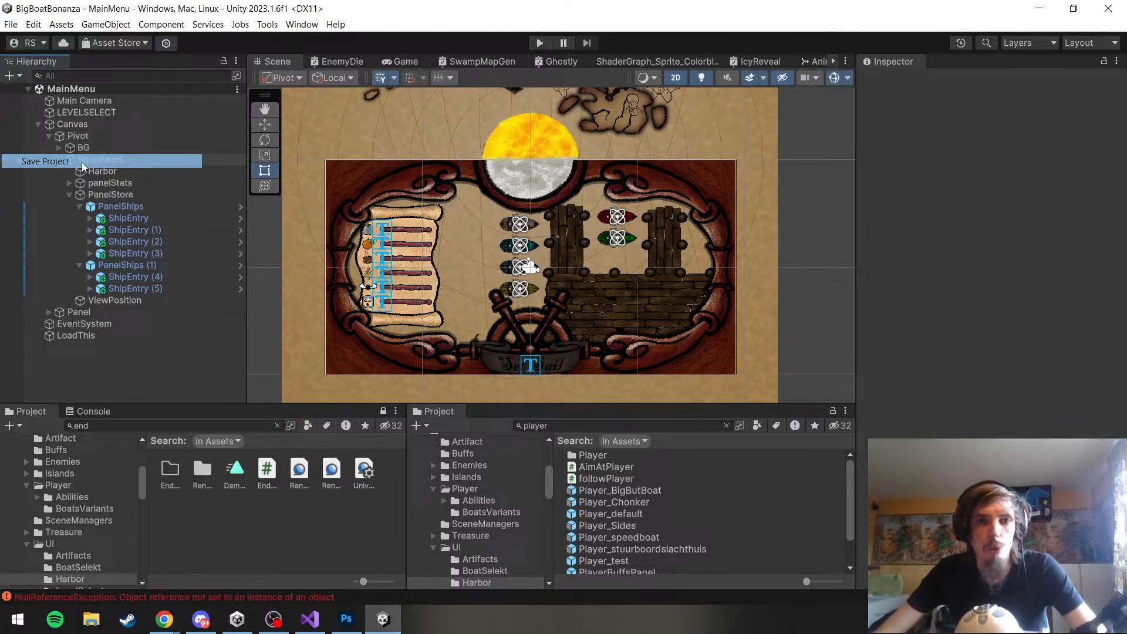
Start play mode, select the harbor on the map, set sail to the shop, and view several ships including the red one
click(540, 43)
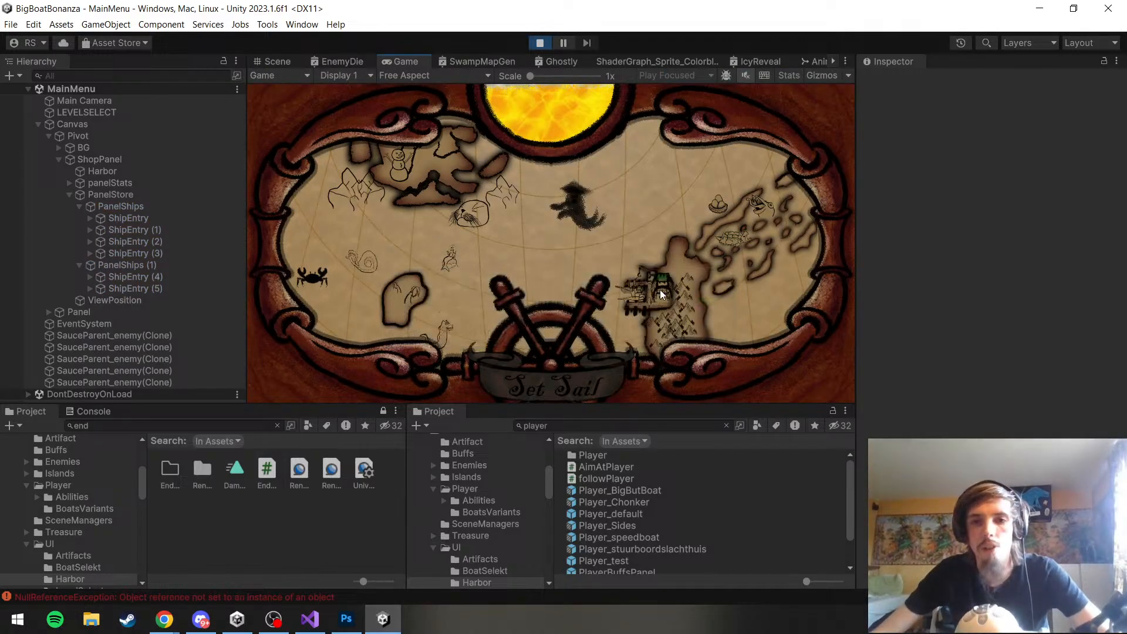
click(731, 245)
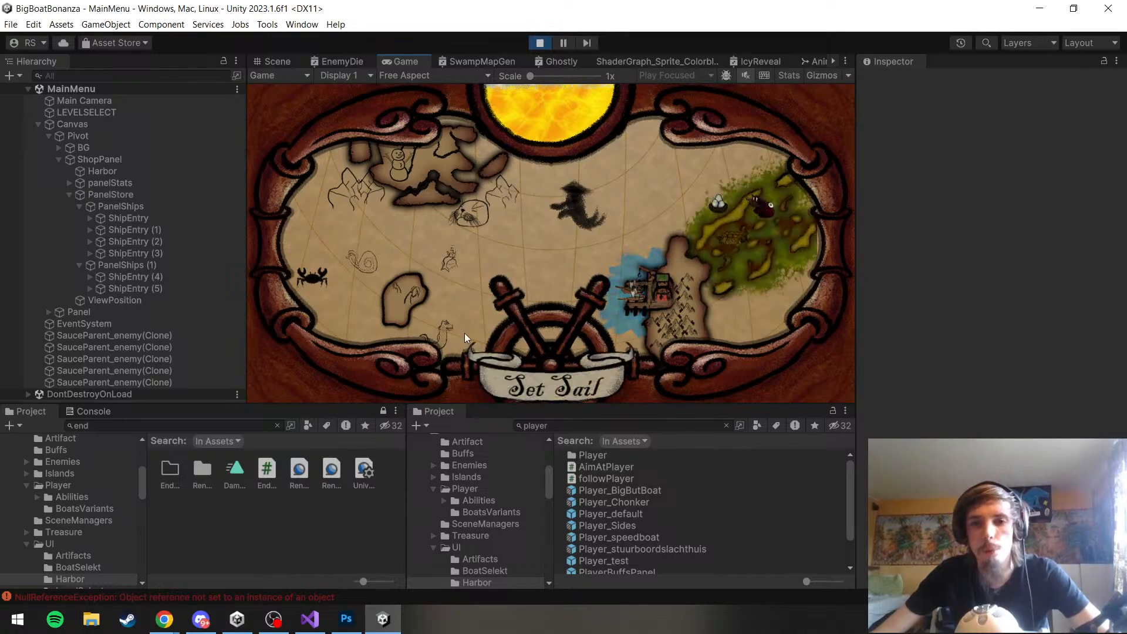
click(638, 300)
click(529, 378)
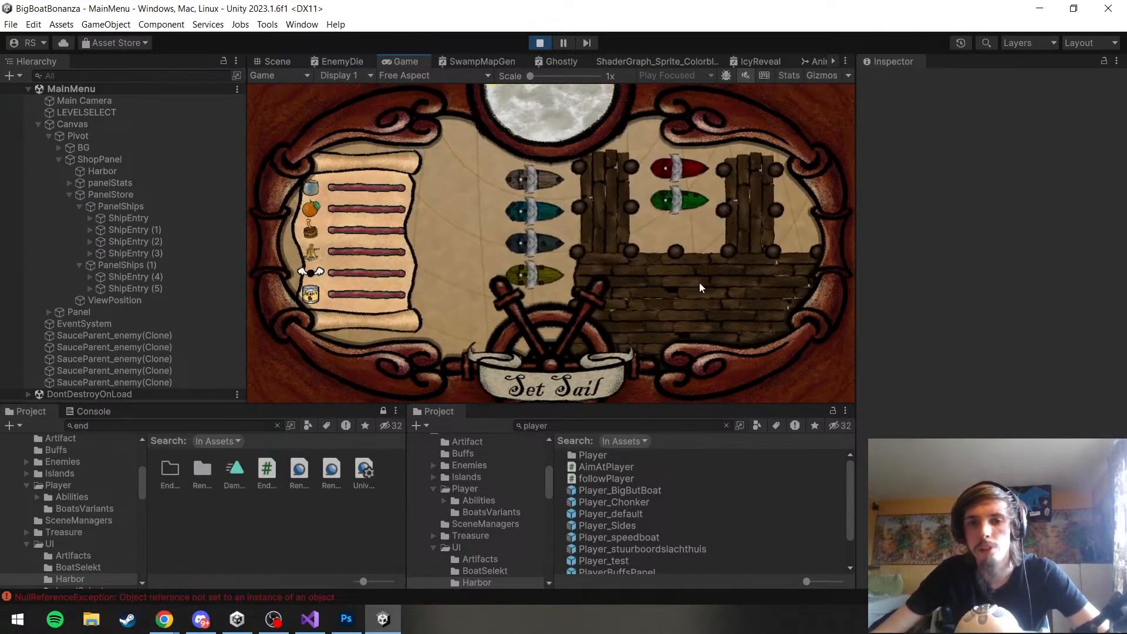
click(519, 273)
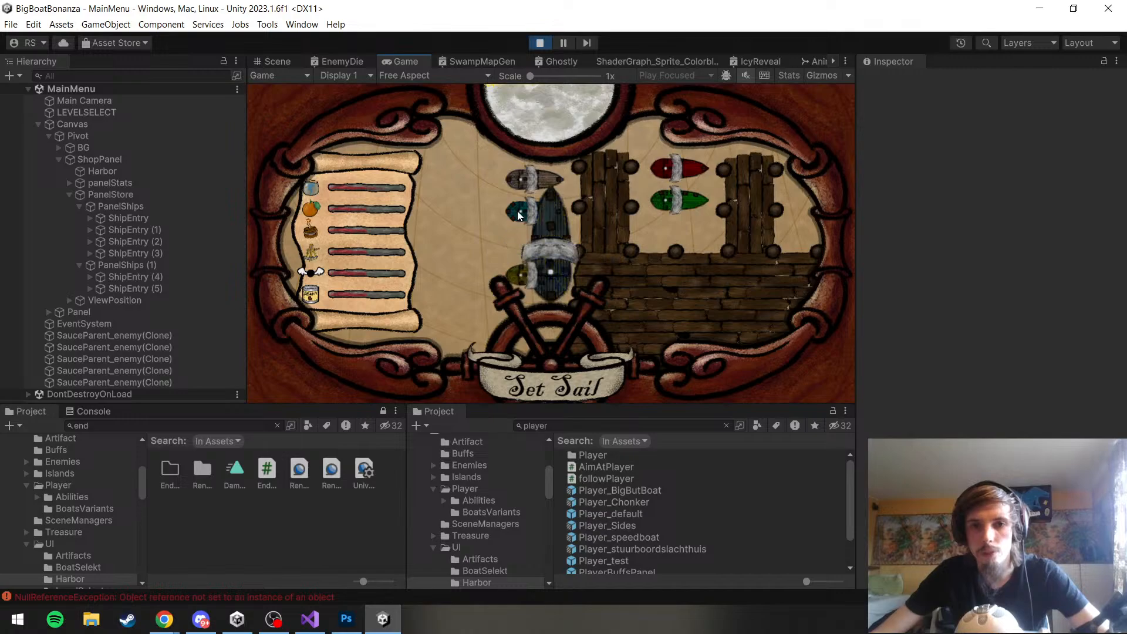
click(672, 172)
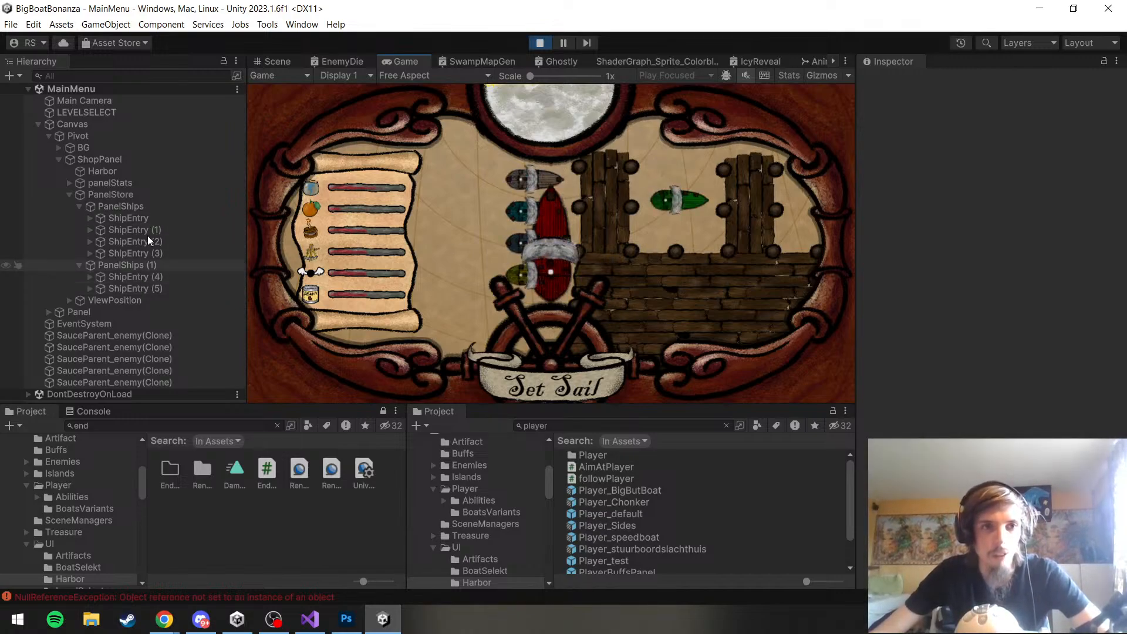
Inspect ViewPosition and its child ship in the Scene view while the game is running
click(141, 300)
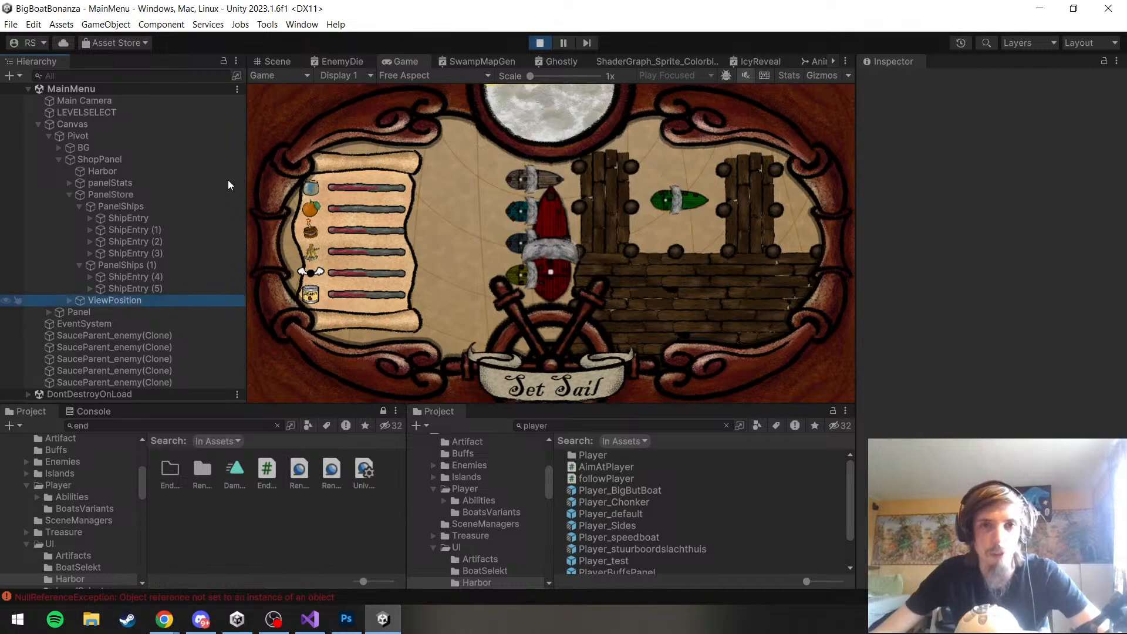
click(285, 58)
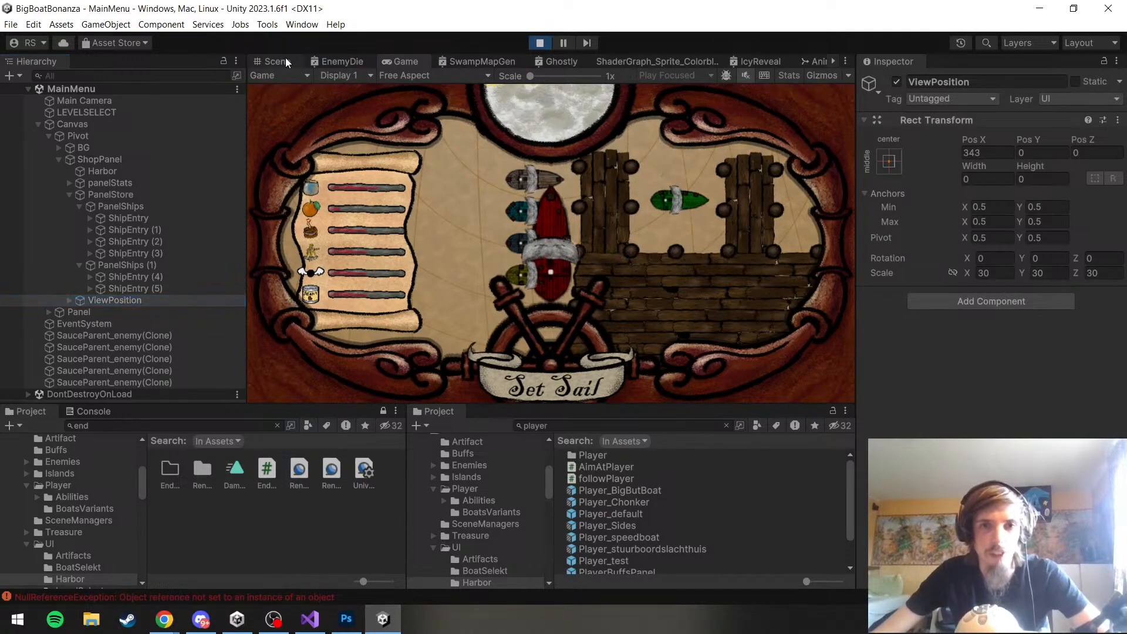
click(292, 57)
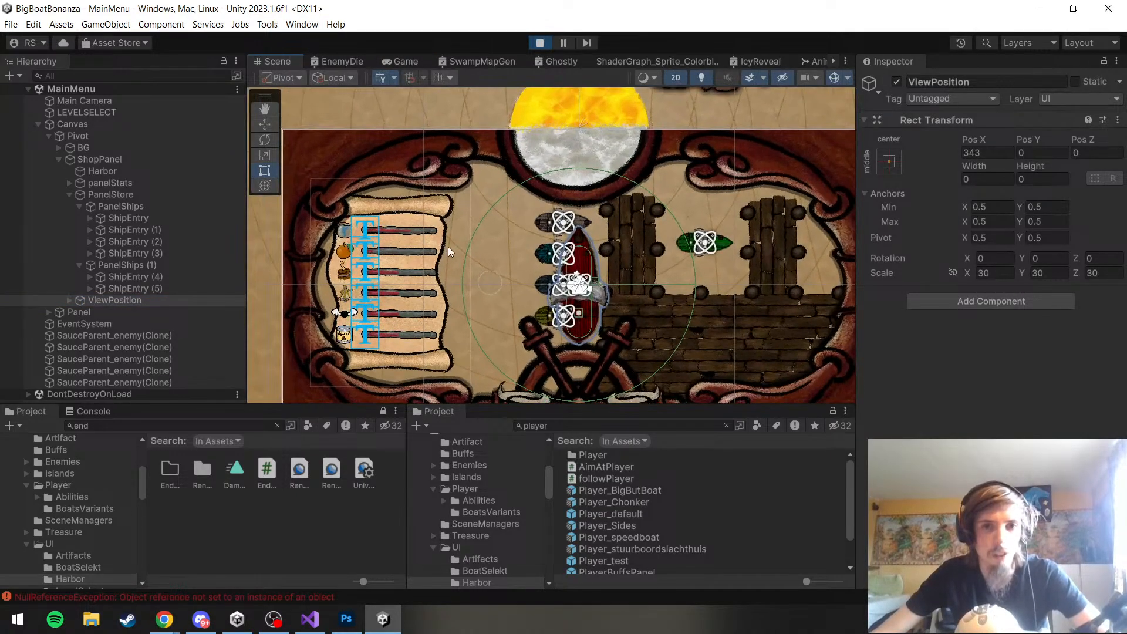
click(69, 300)
click(128, 311)
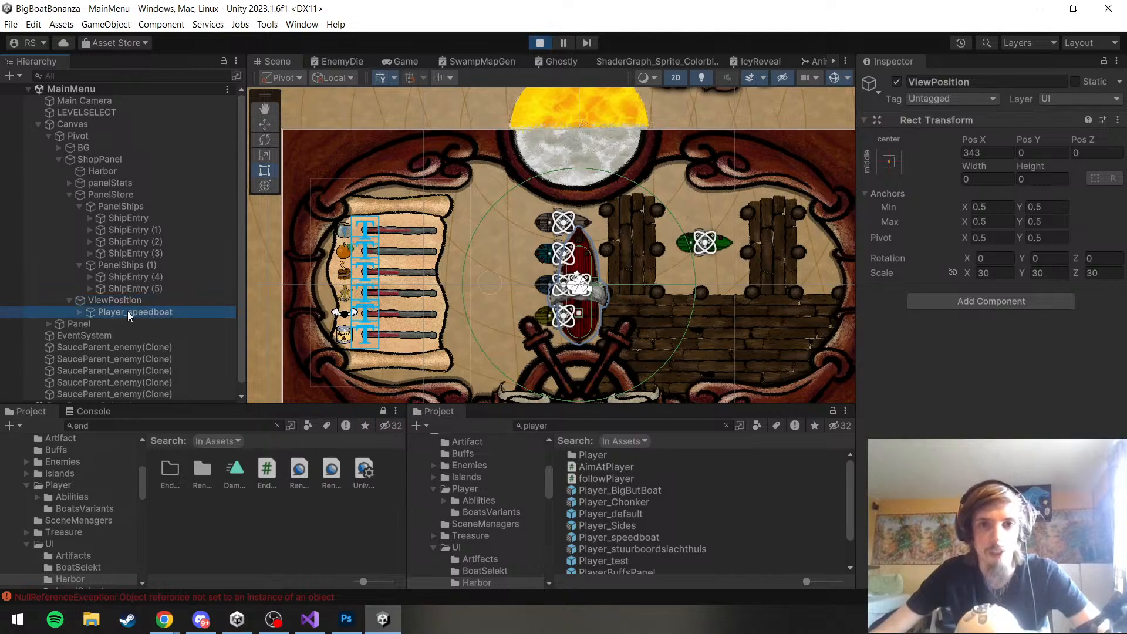
click(136, 293)
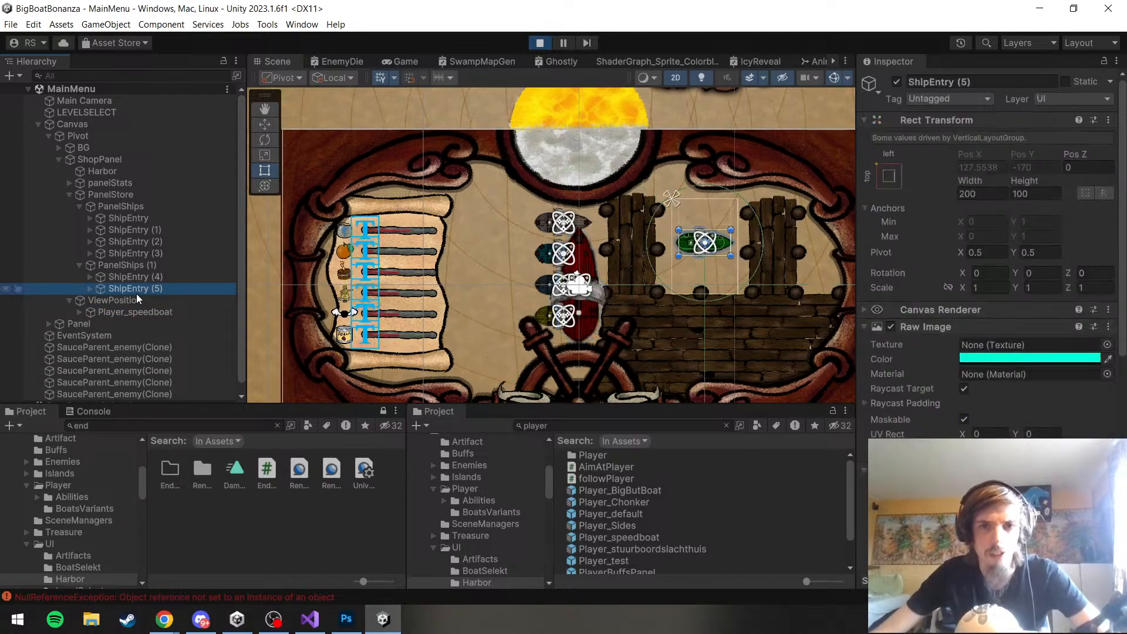
click(134, 300)
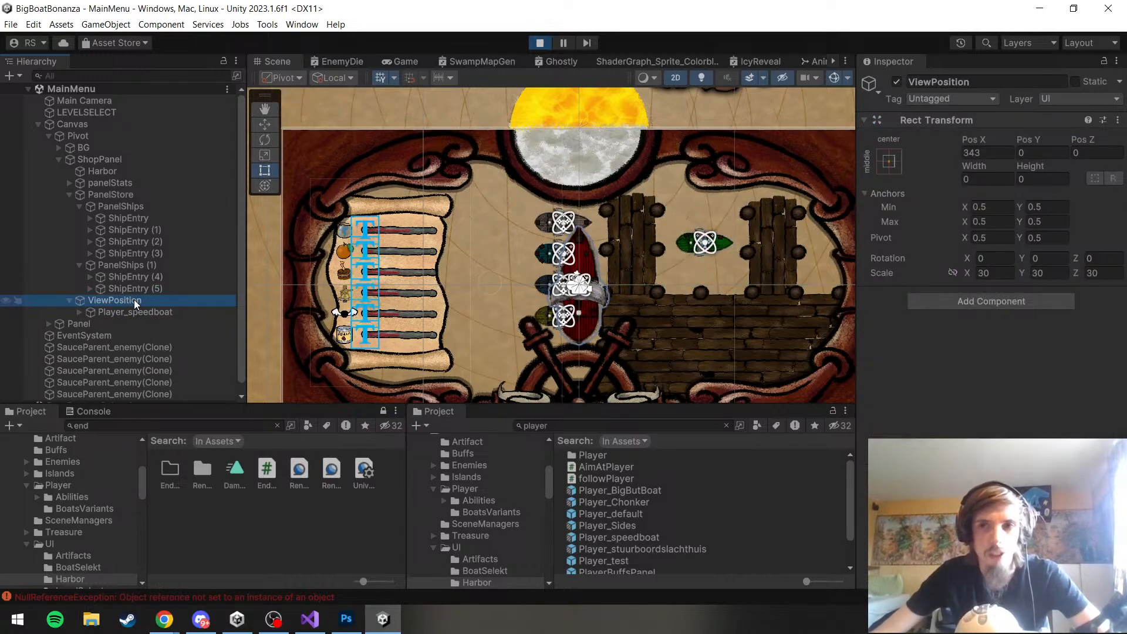
Set the Player_speedboat Transform position to X 0, Y 0, Z 0 during play mode
click(129, 311)
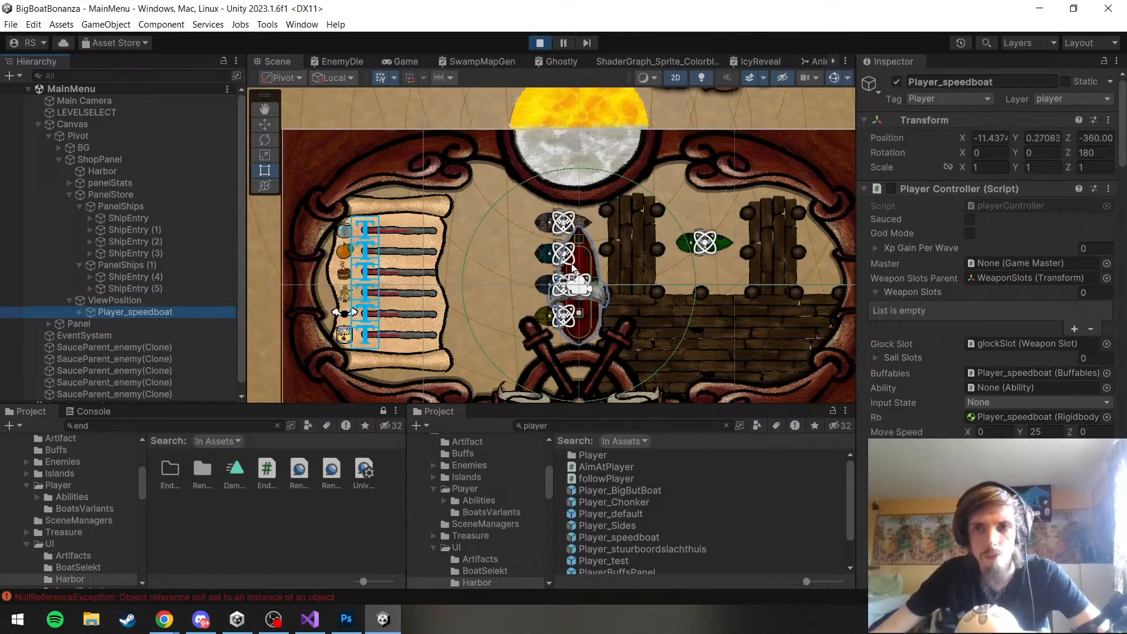
click(991, 137)
text(0)
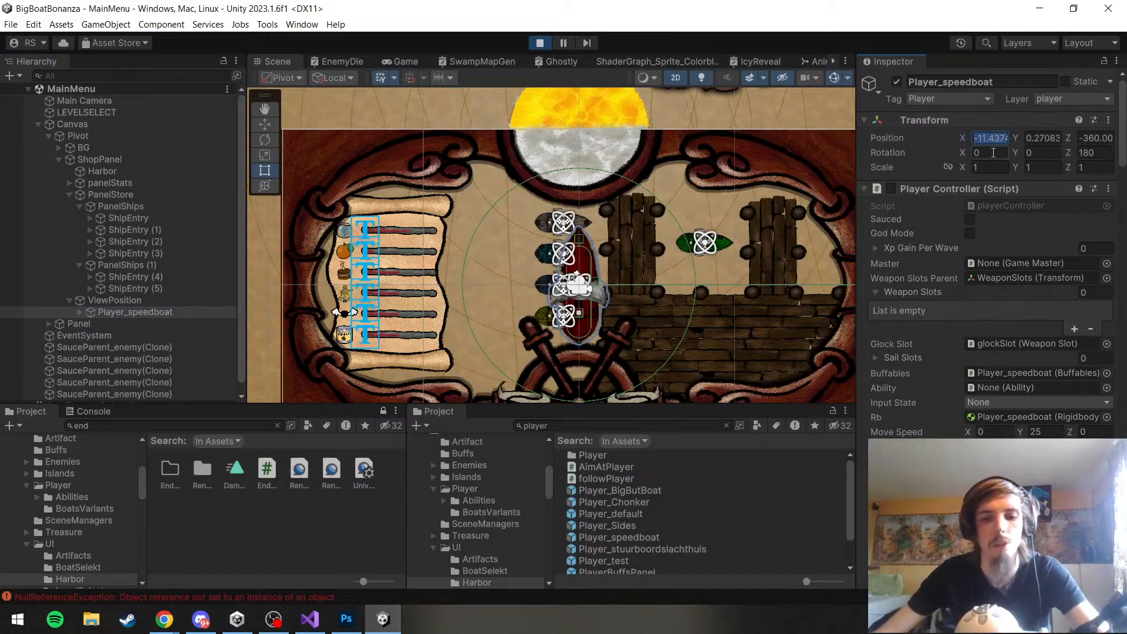
click(1041, 138)
text(0)
key(Tab)
text(0)
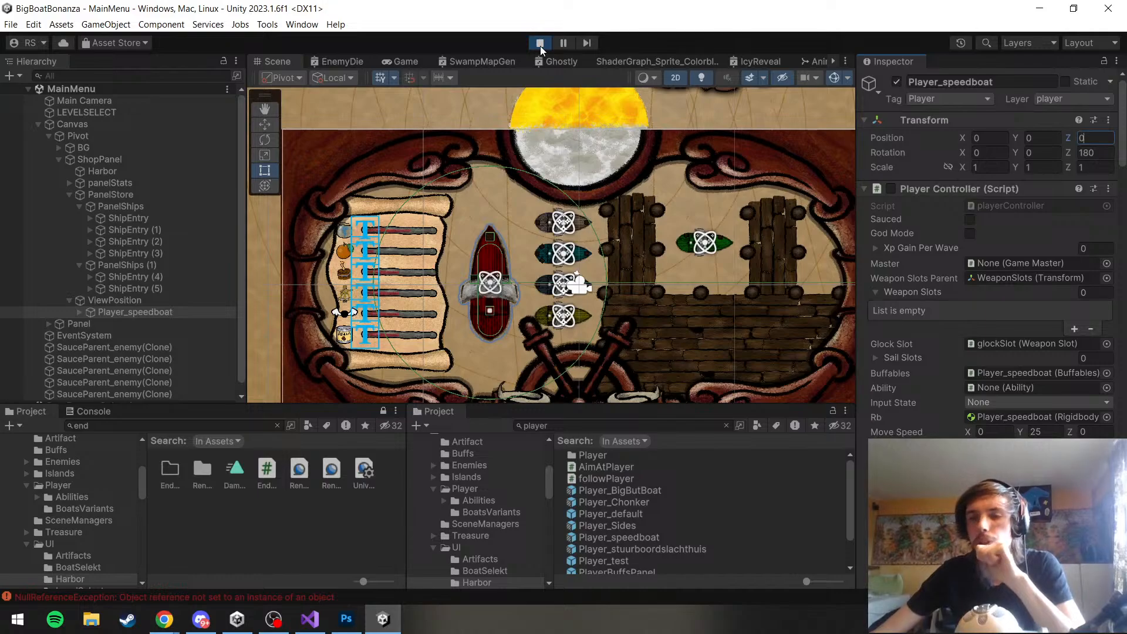
Switch to Visual Studio, show Buyable.cs, and go to the definition of the ShopManager class
click(310, 618)
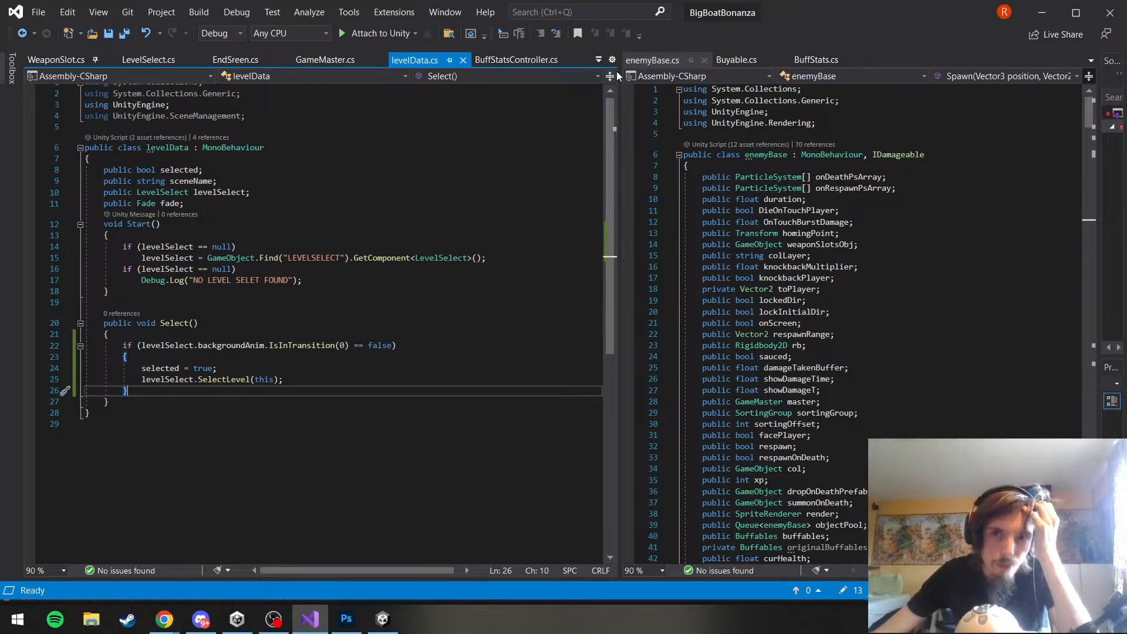
click(712, 62)
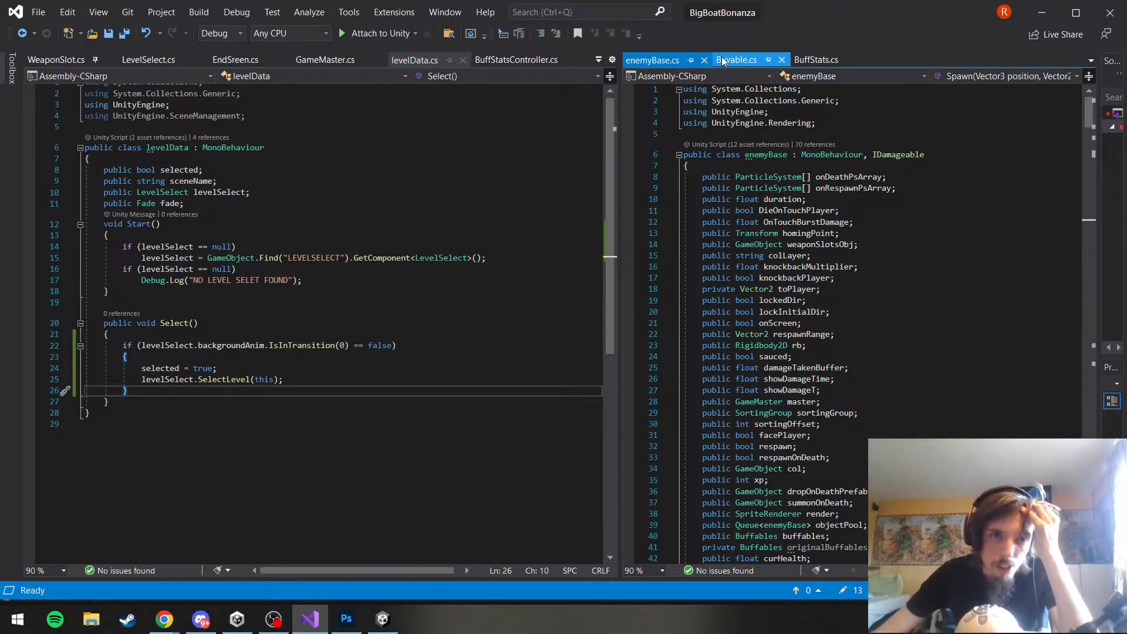
click(723, 62)
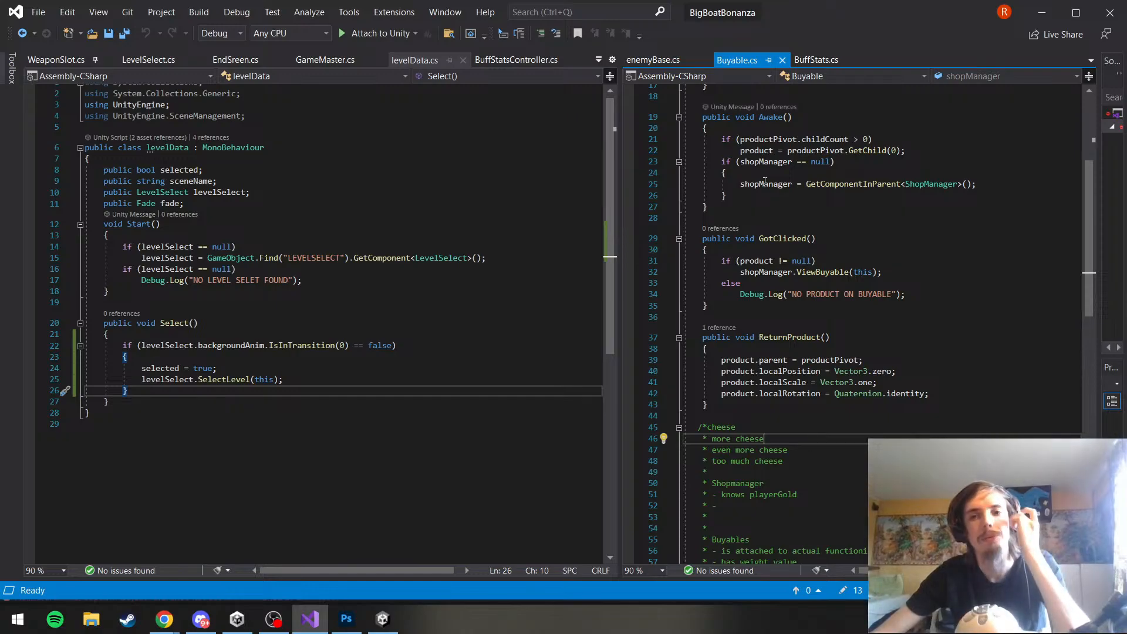
scroll(788, 255, up, 6)
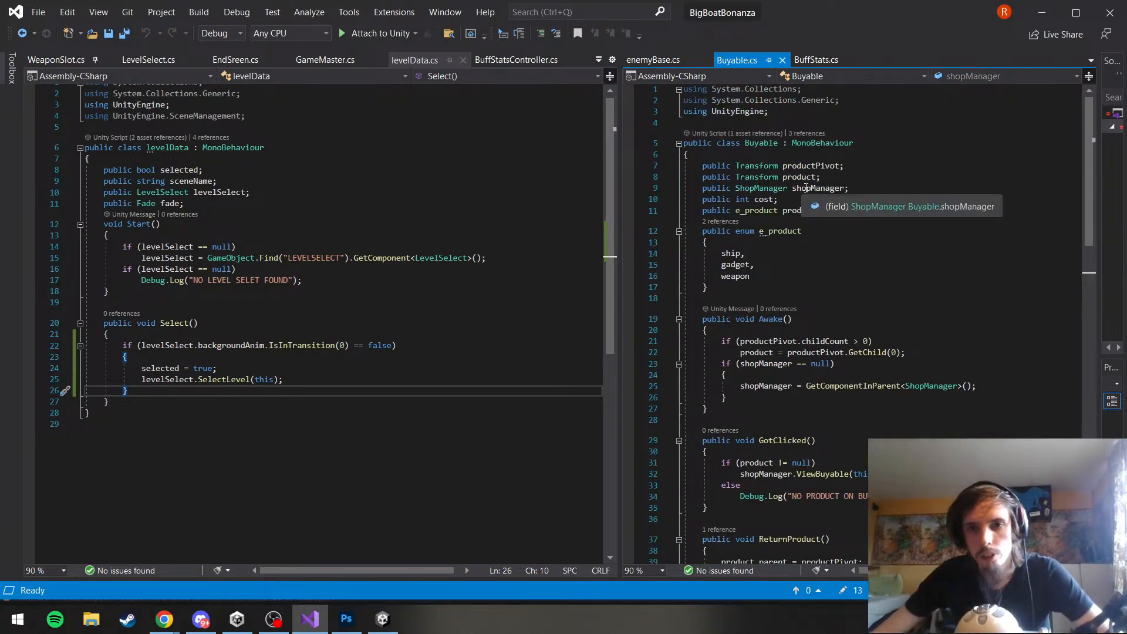
click(876, 209)
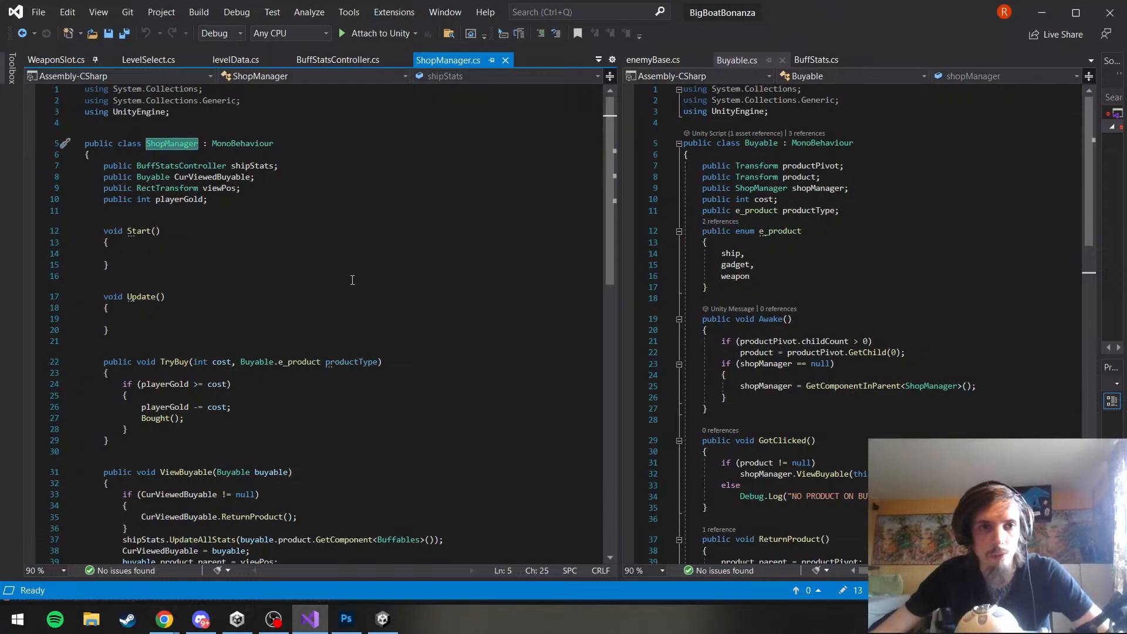
Examine the ViewBuyable method in ShopManager.cs, especially the stats update and the line parenting the product to viewPos
scroll(341, 283, down, 2)
scroll(341, 283, down, 4)
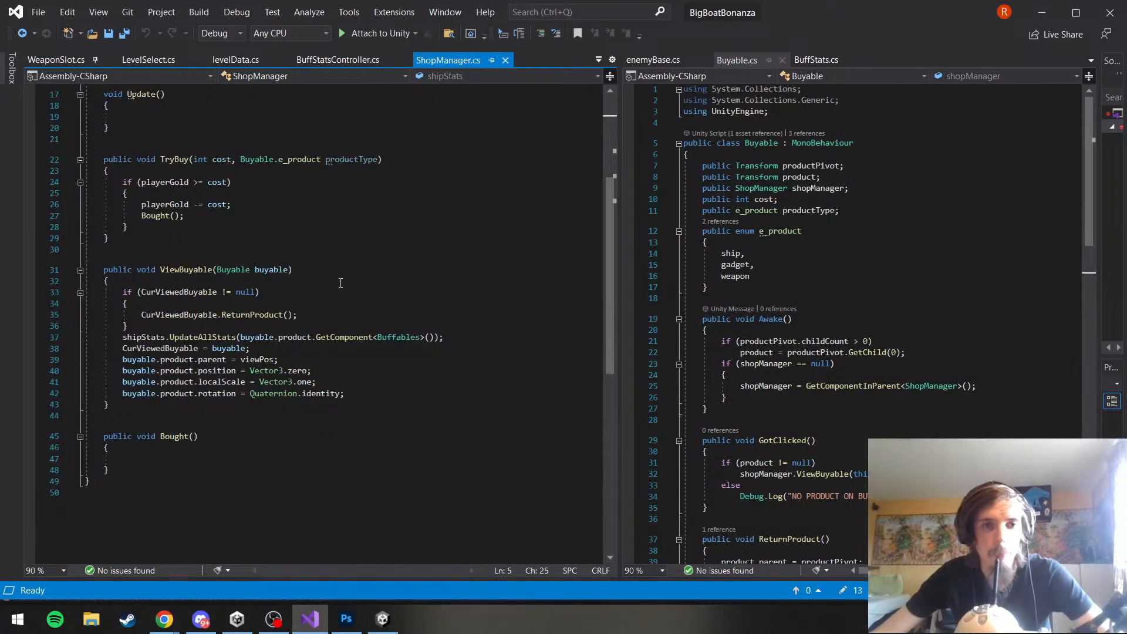
scroll(340, 283, down, 2)
double_click(176, 201)
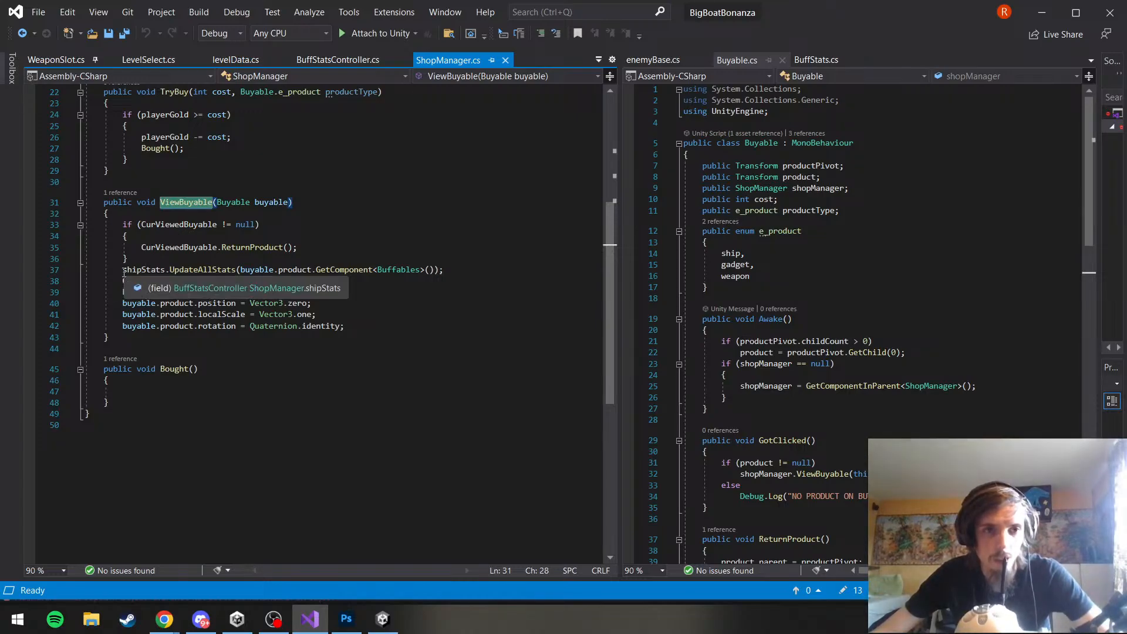
drag(124, 272, 453, 272)
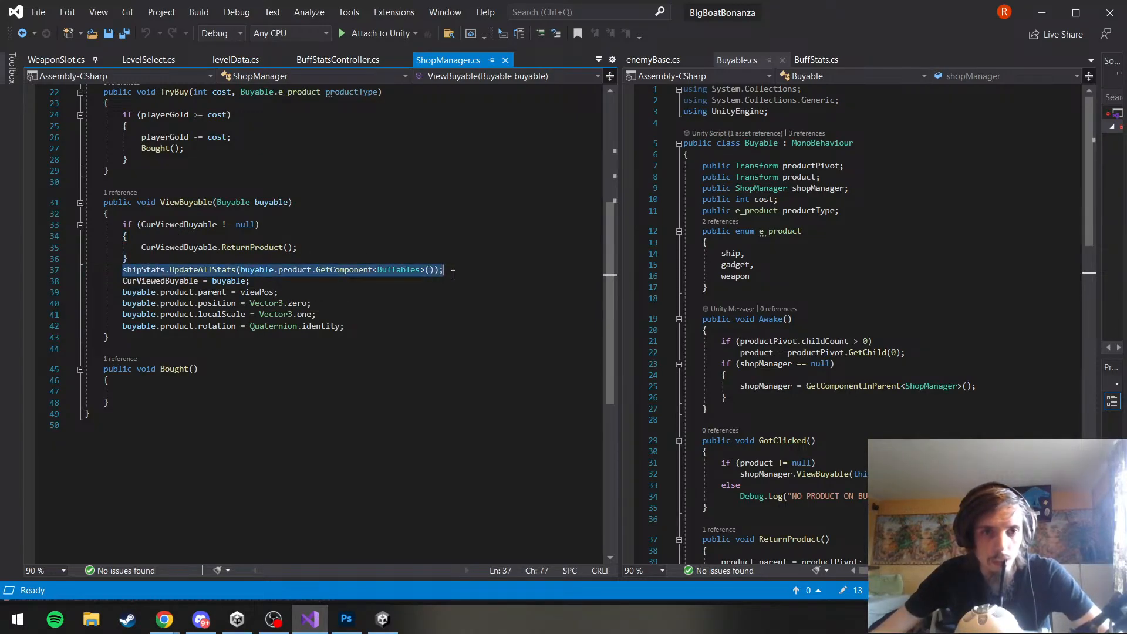
click(423, 292)
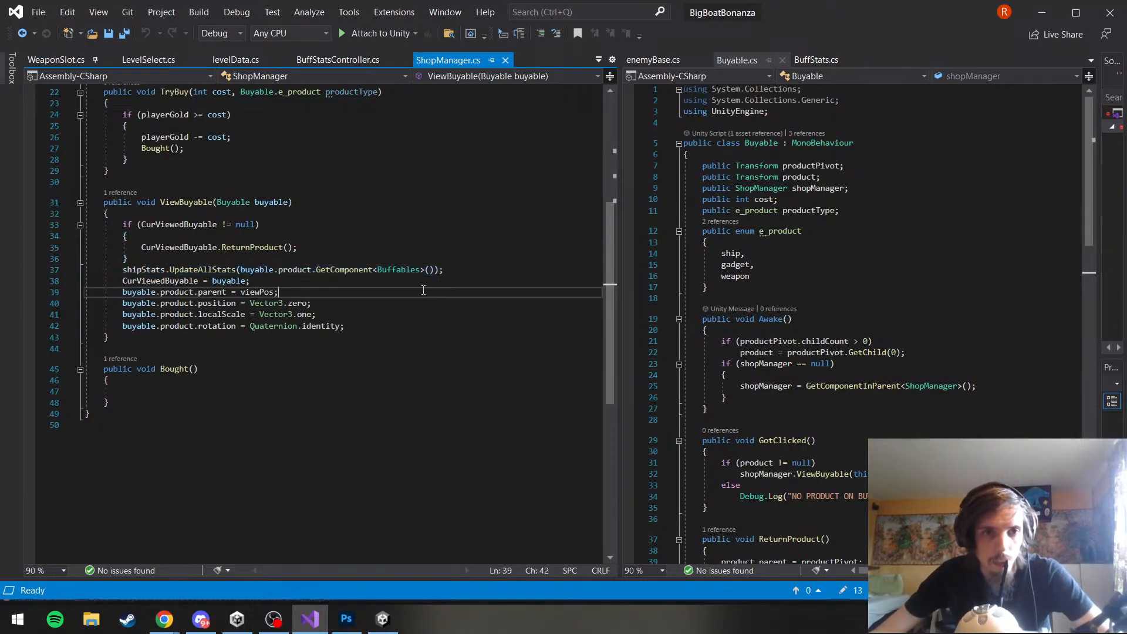
click(272, 282)
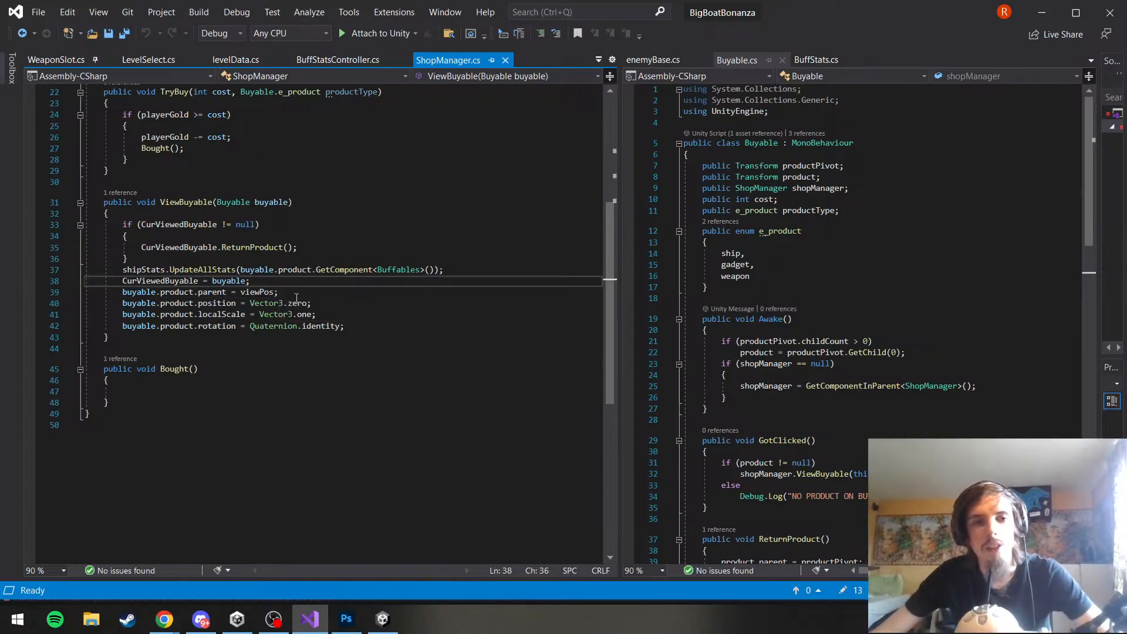
click(283, 292)
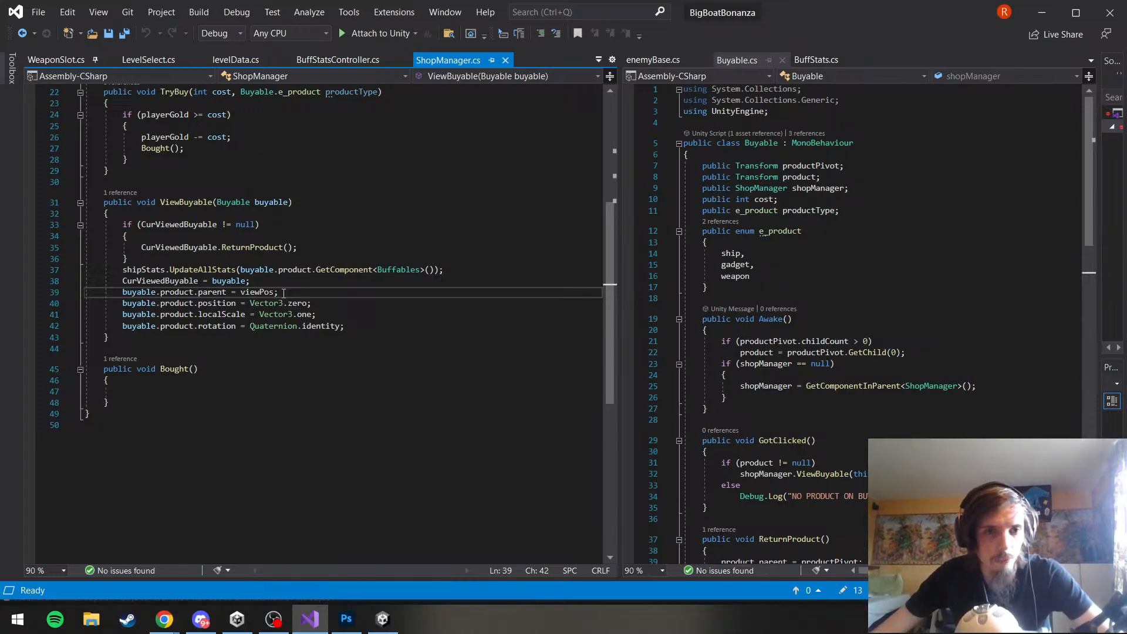
drag(283, 293, 124, 291)
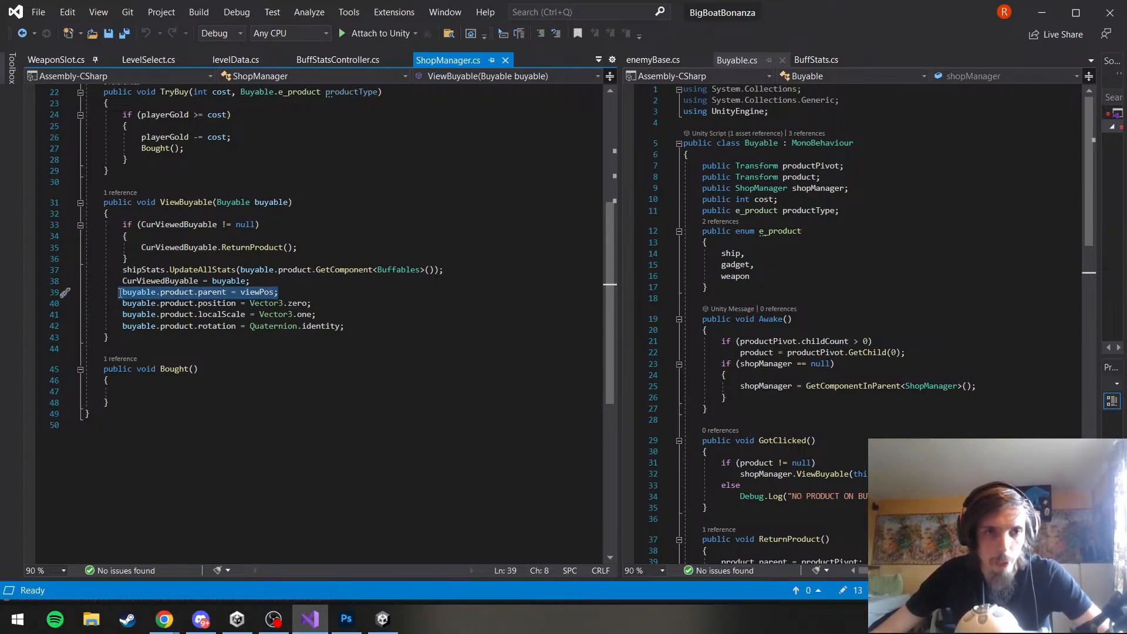
In ViewBuyable, change the product's position assignment to localPosition = Vector3.zero and save ShopManager.cs
click(281, 294)
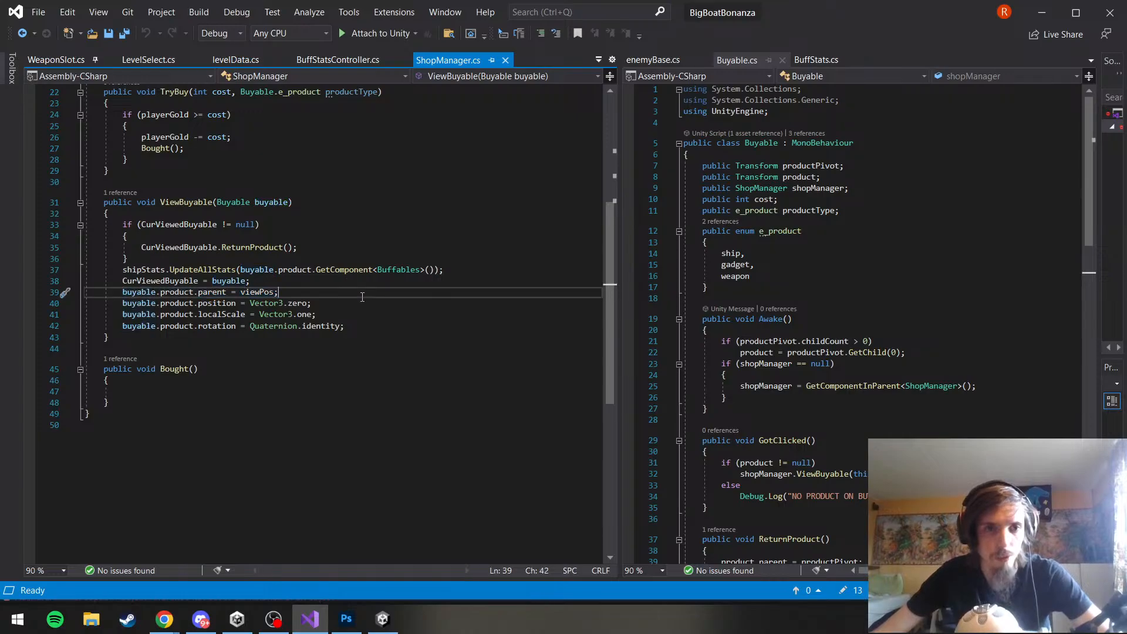
click(202, 304)
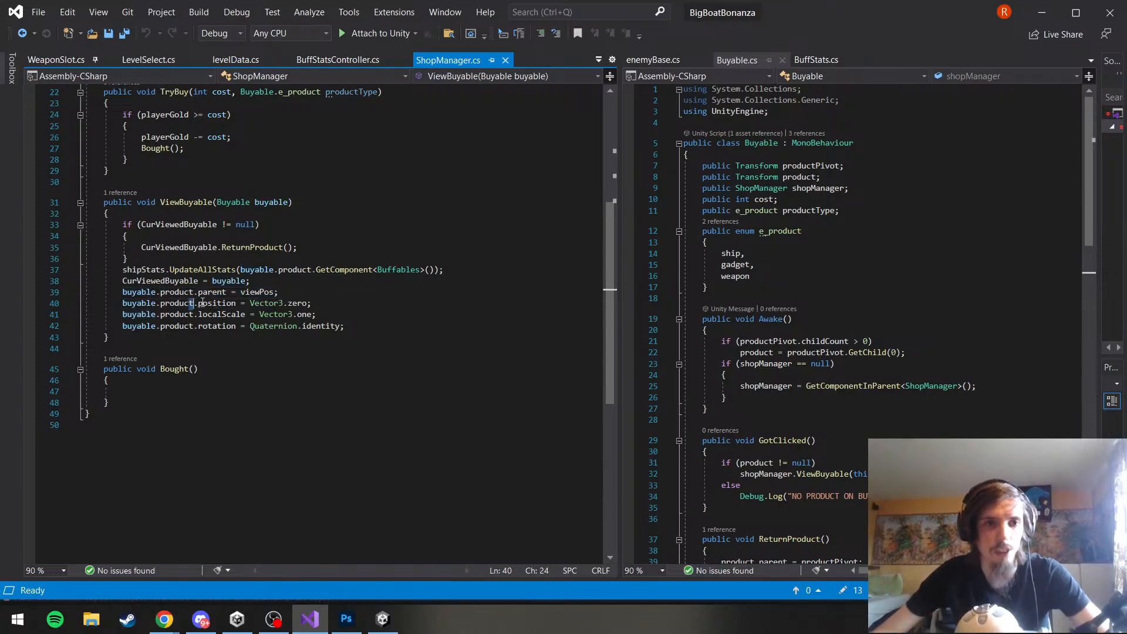
text(localP)
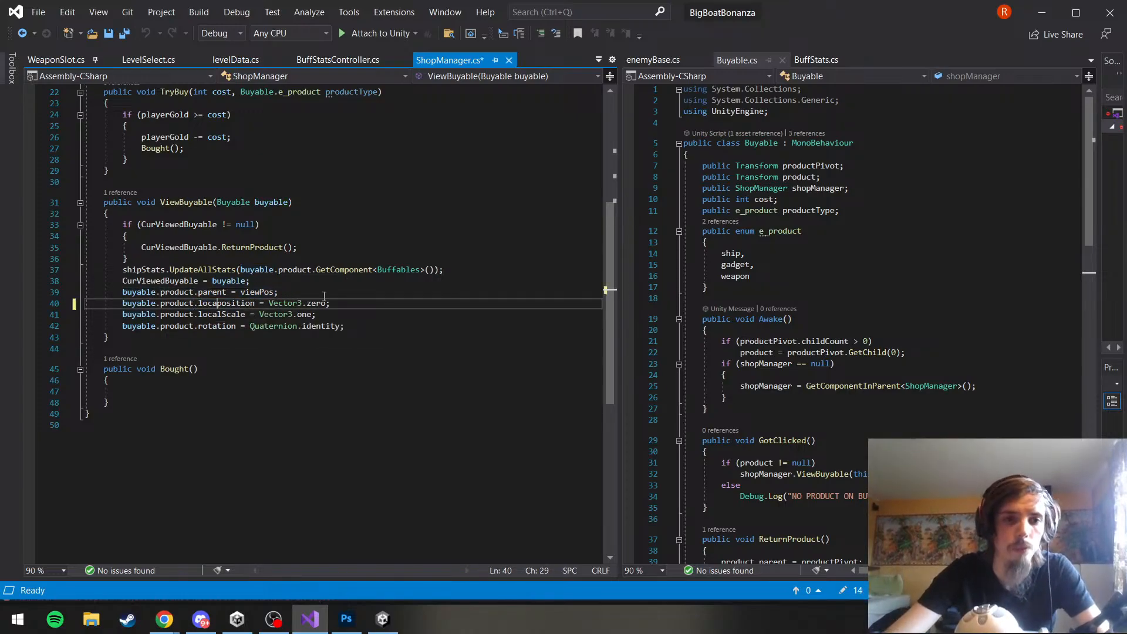
key(Delete)
key(ctrl+s)
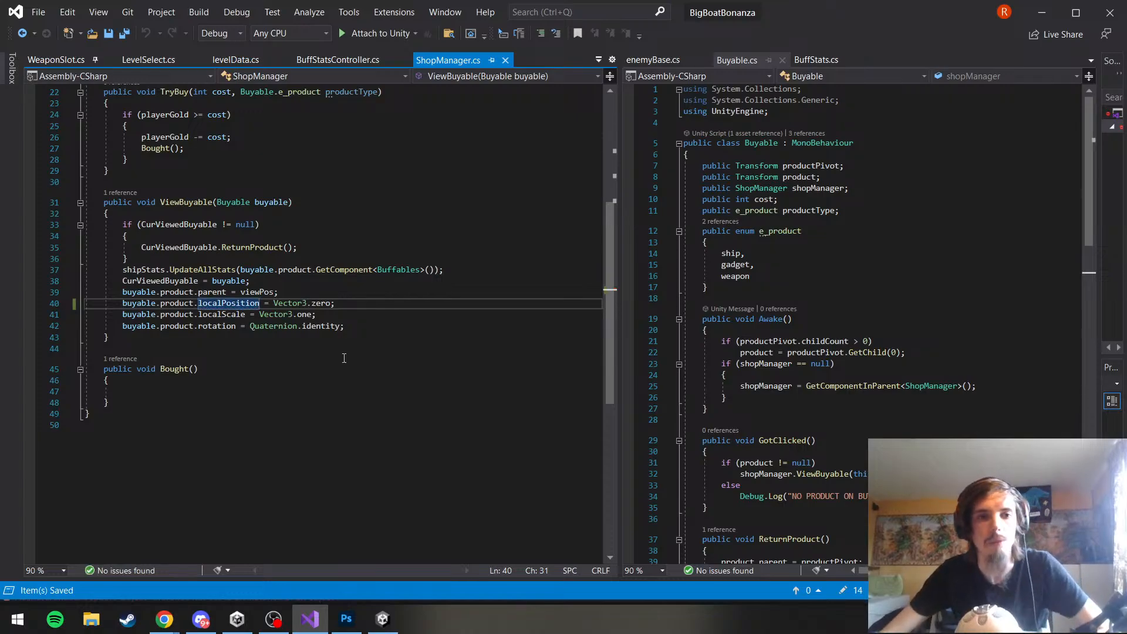
Change the product's rotation assignment in ViewBuyable to localRotation, save the script, and switch to the Unity editor
click(347, 350)
click(209, 328)
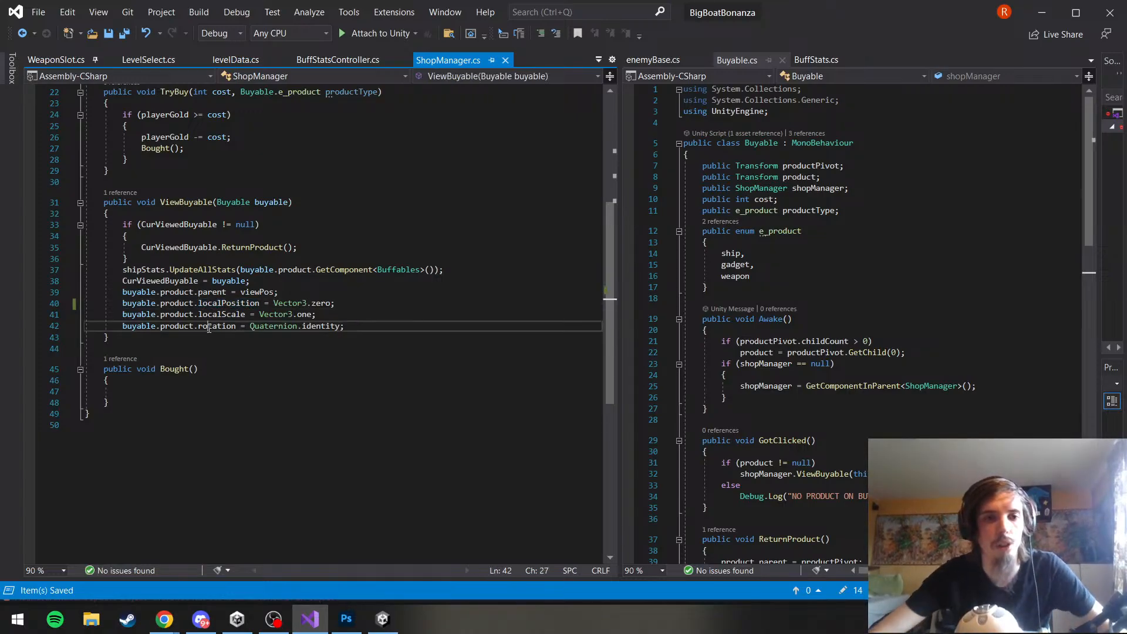
text(local)
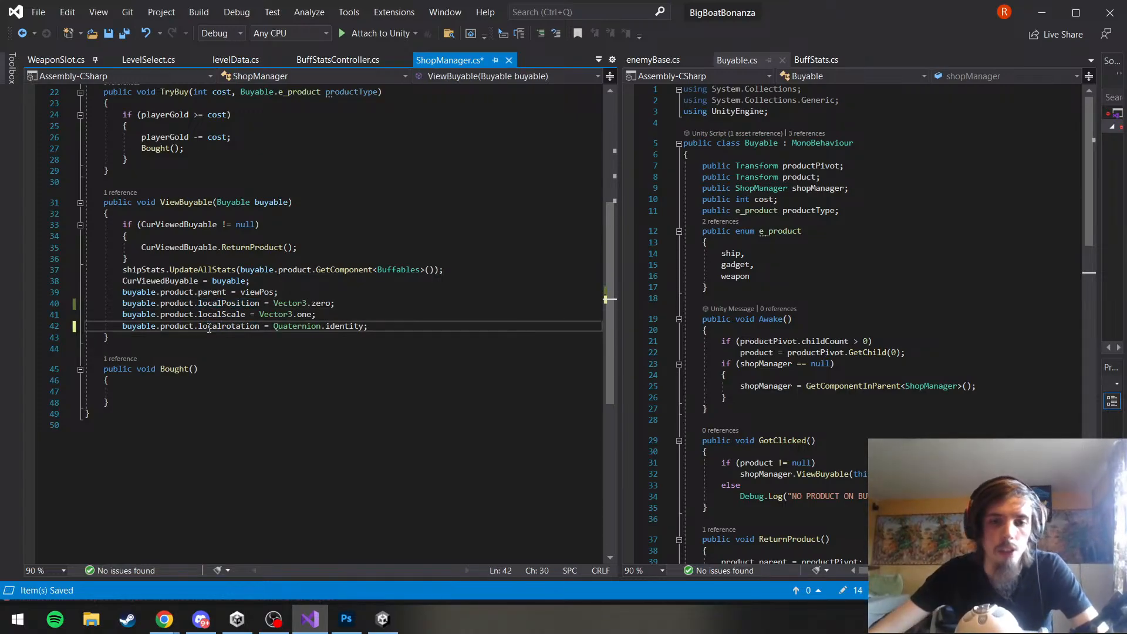
text(R)
key(Delete)
key(ctrl+s)
click(329, 402)
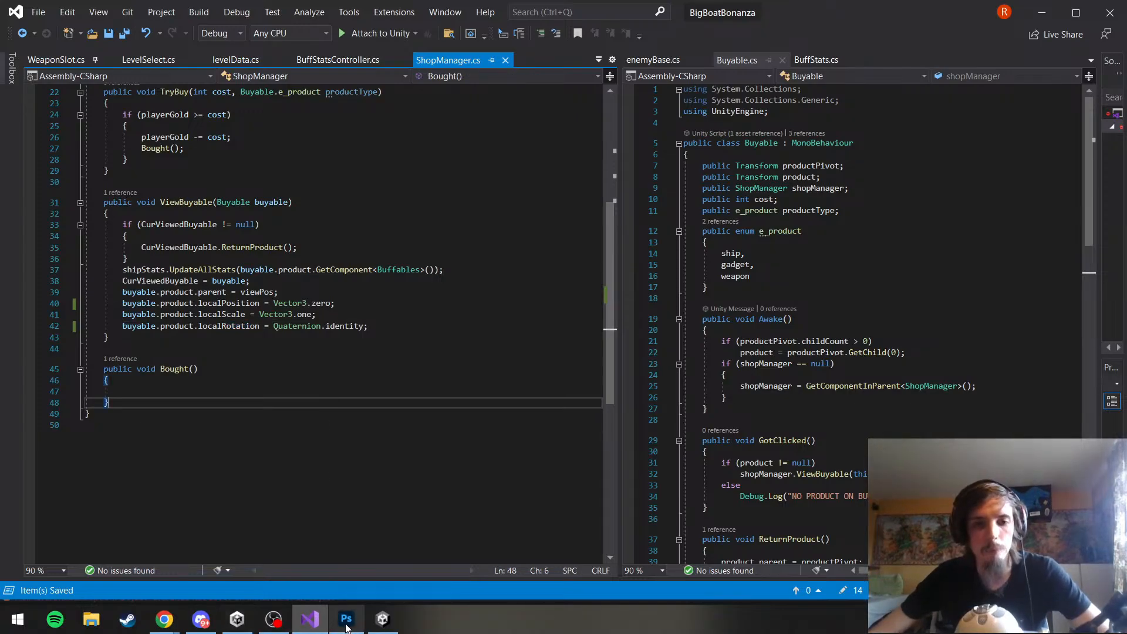
click(383, 618)
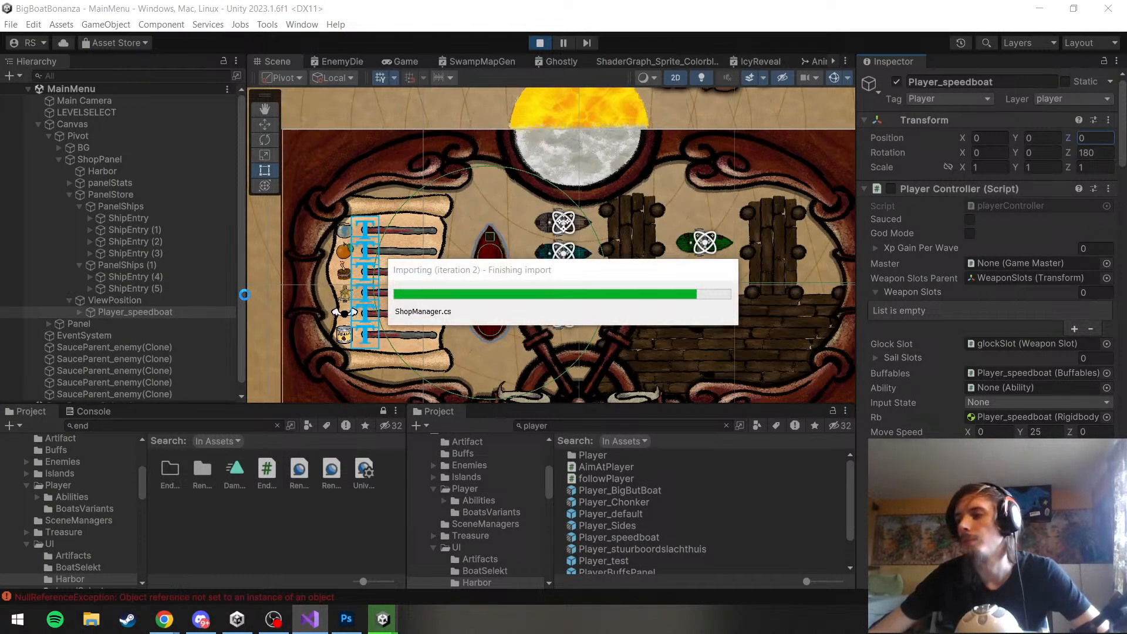
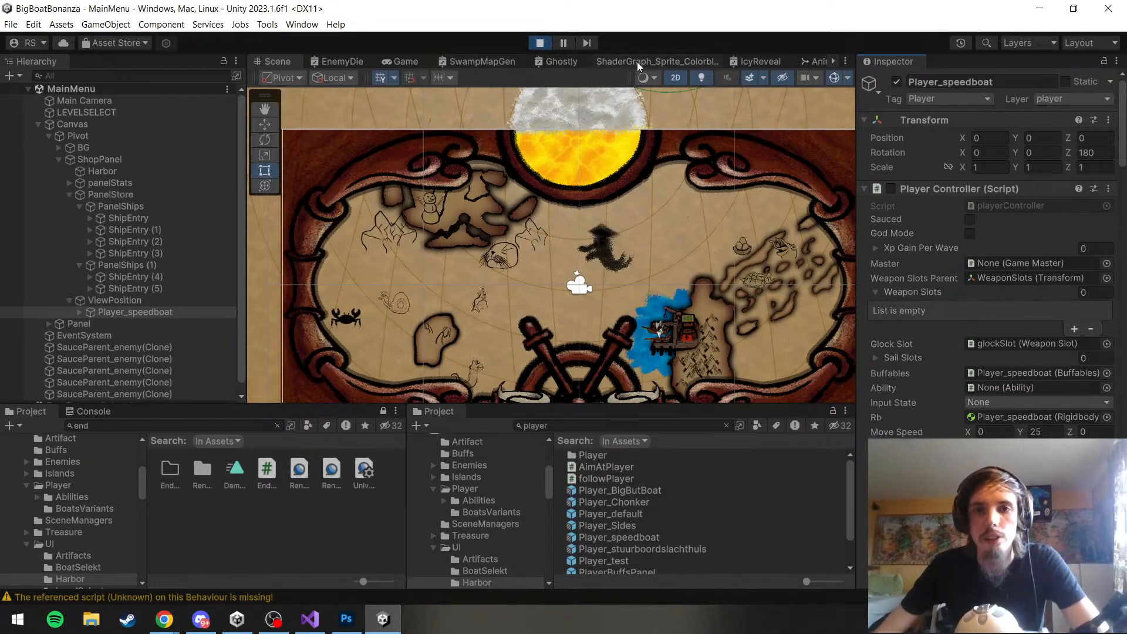
Show the running game, turn the Set Sail wheel to the harbor shop, and preview several ships, including the teal and olive ones
click(411, 65)
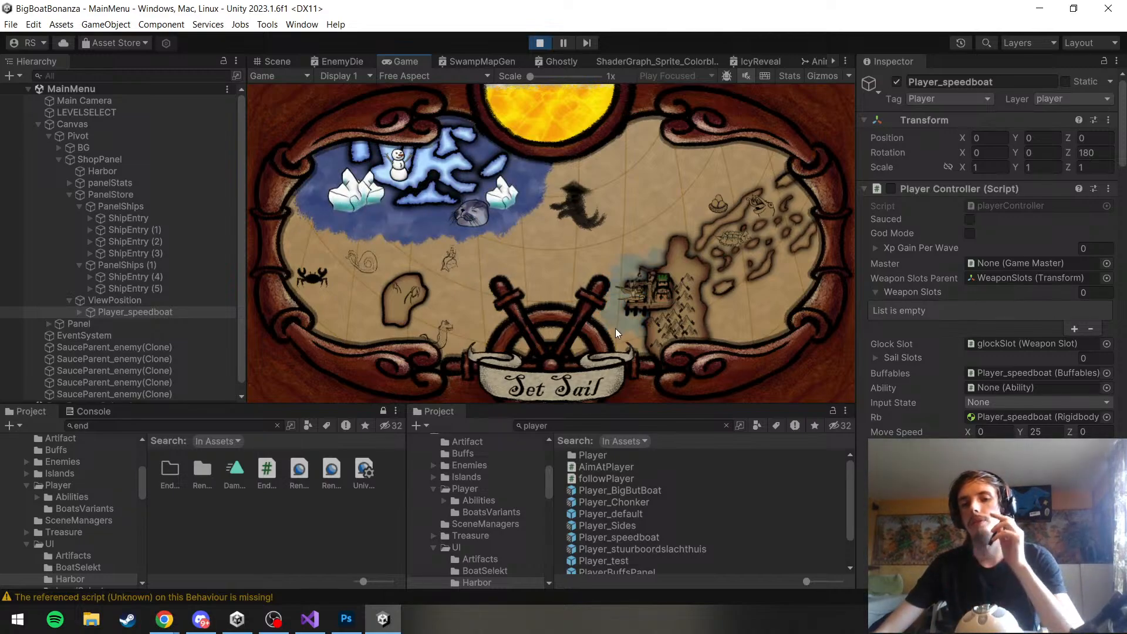
click(552, 383)
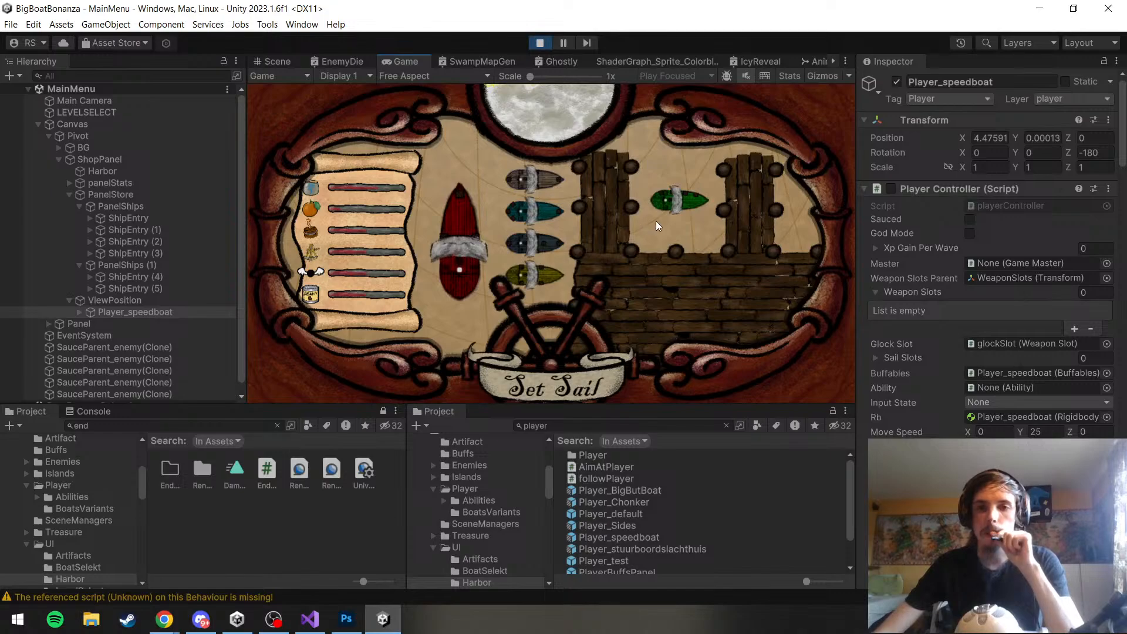
click(656, 221)
click(539, 265)
click(527, 216)
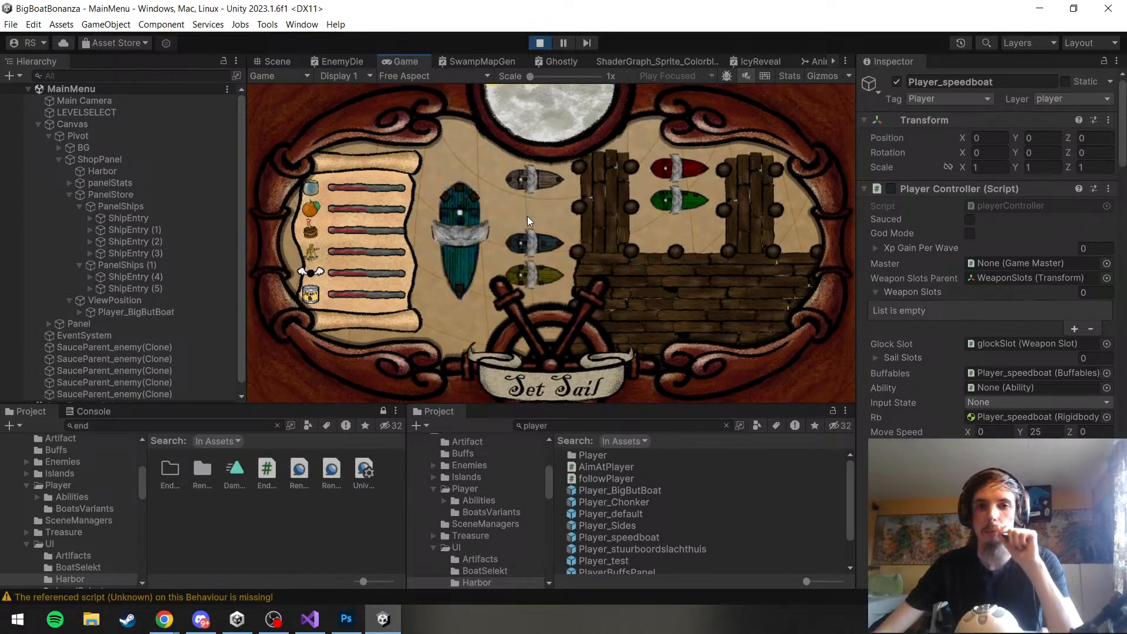
click(530, 190)
click(516, 237)
click(533, 210)
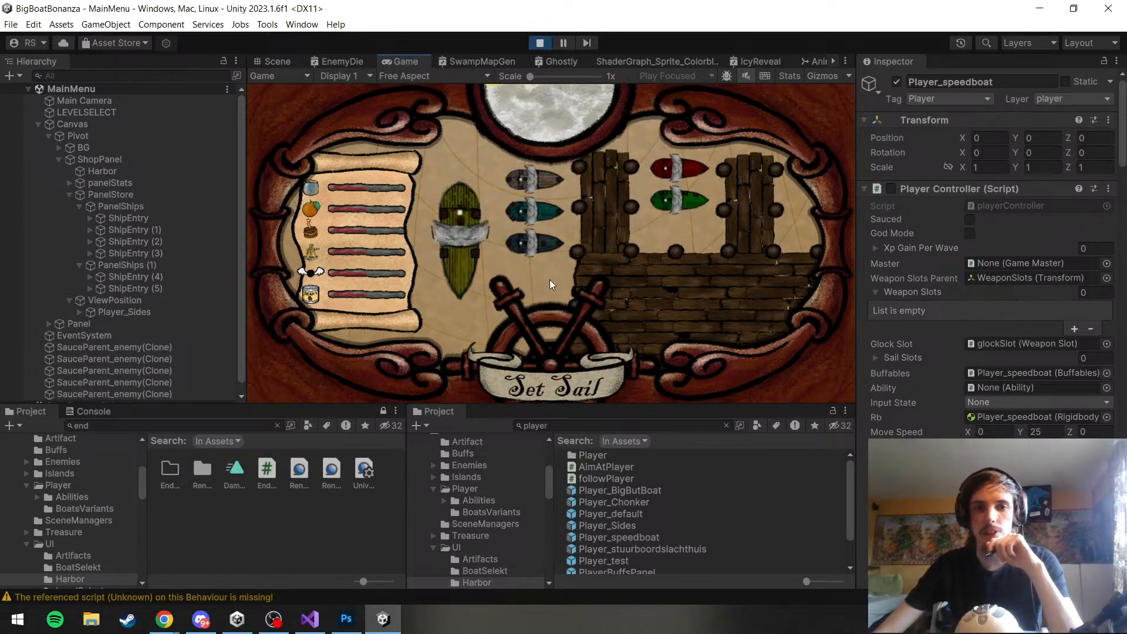
Preview the grey, teal, blue, olive and red ships in the harbor shop, and test the Set Sail wheel
click(530, 186)
click(530, 219)
click(526, 240)
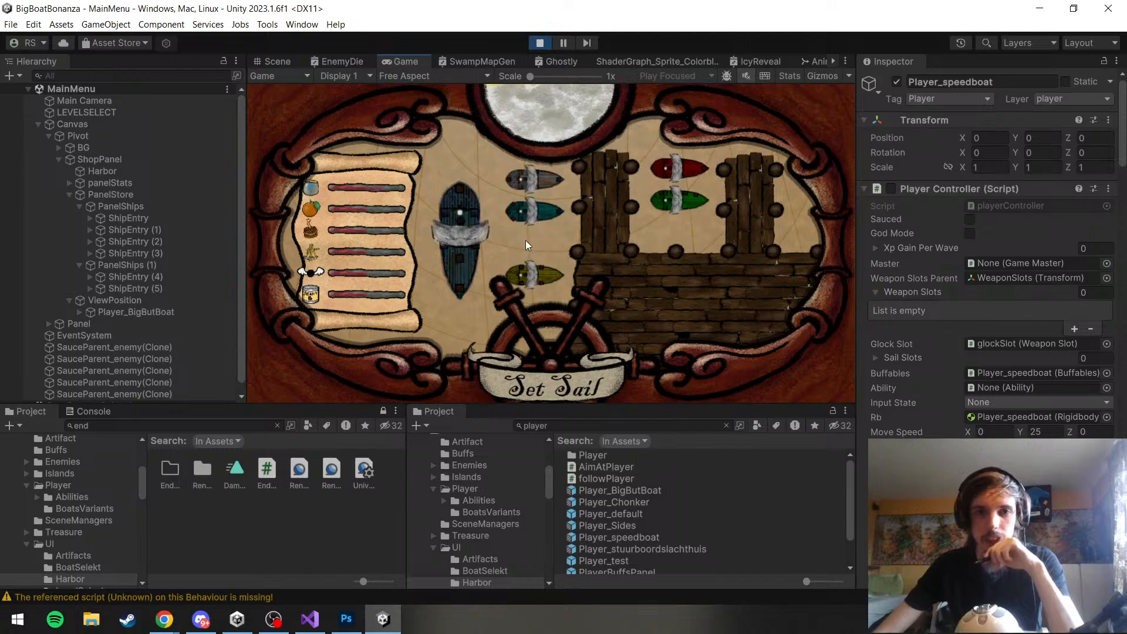
click(530, 271)
click(678, 170)
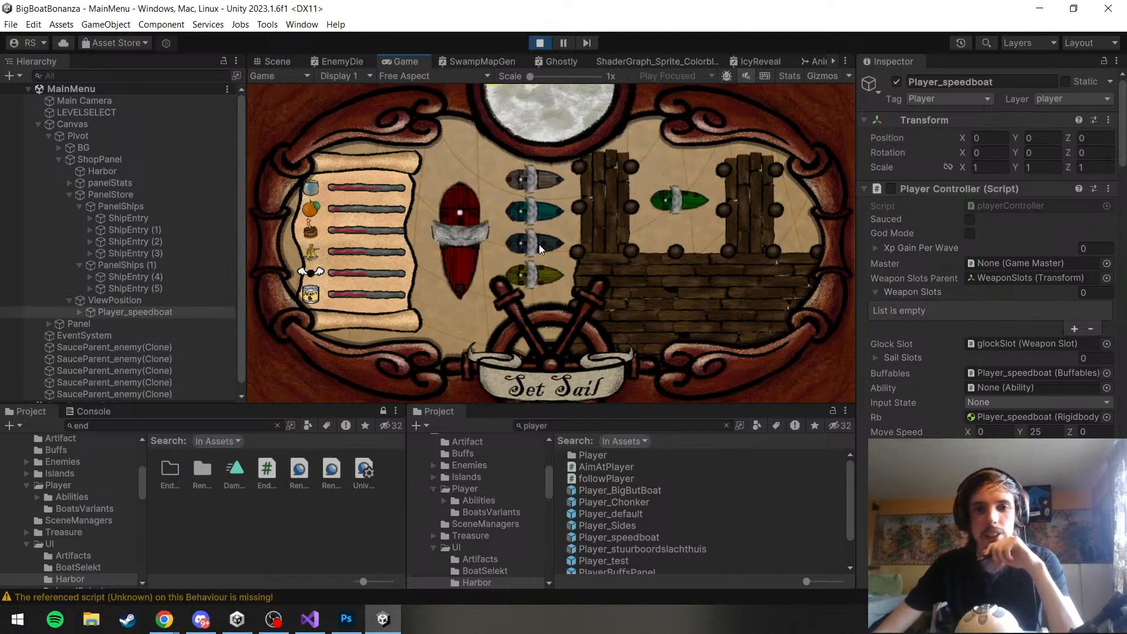
click(534, 181)
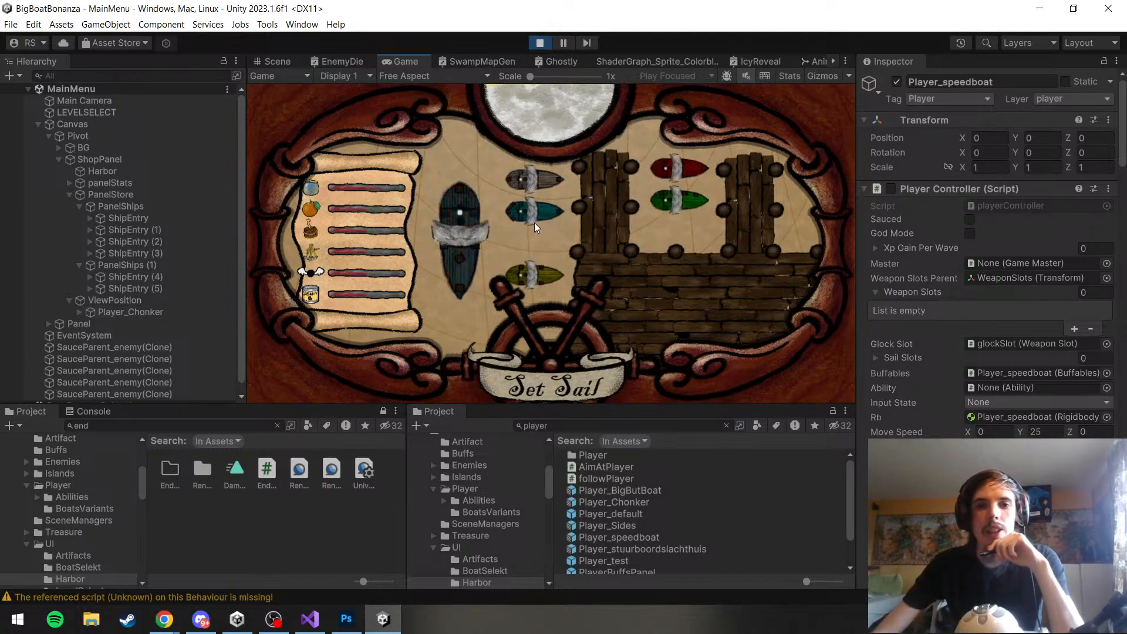
click(527, 198)
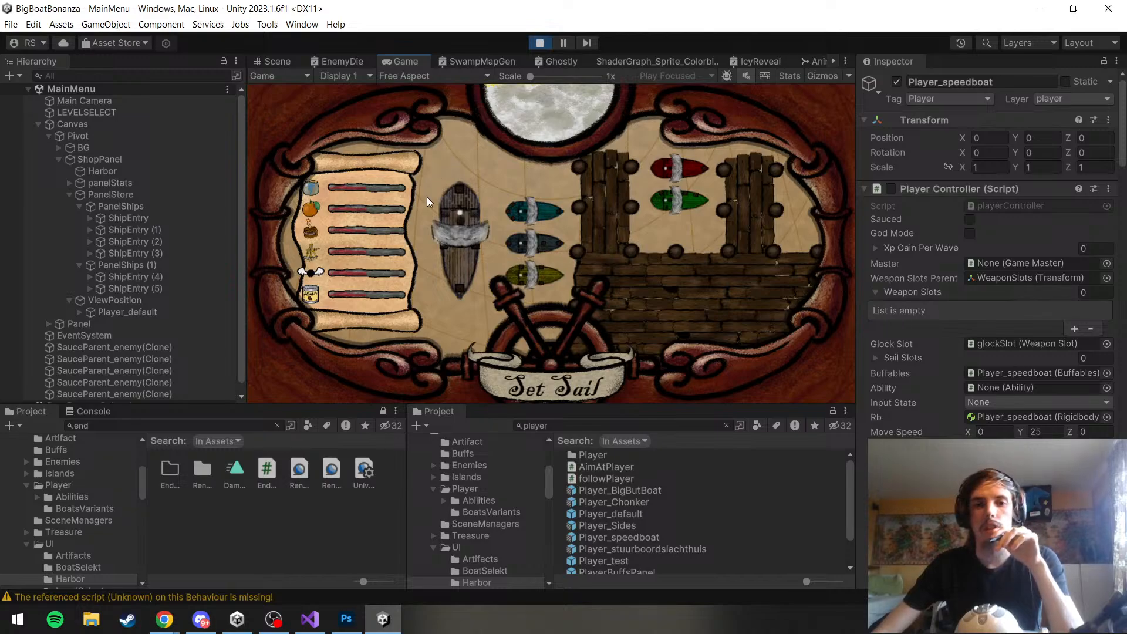
click(519, 373)
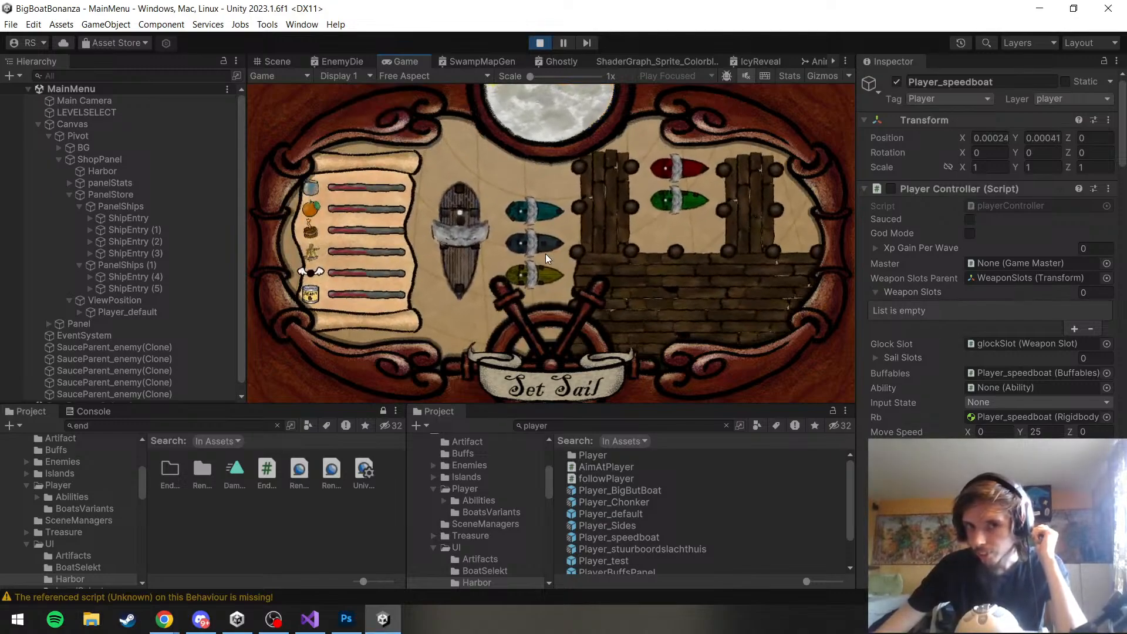
Cycle through both columns of shop ships, including the red and green ones, to check each ship's placement at the view position
click(520, 245)
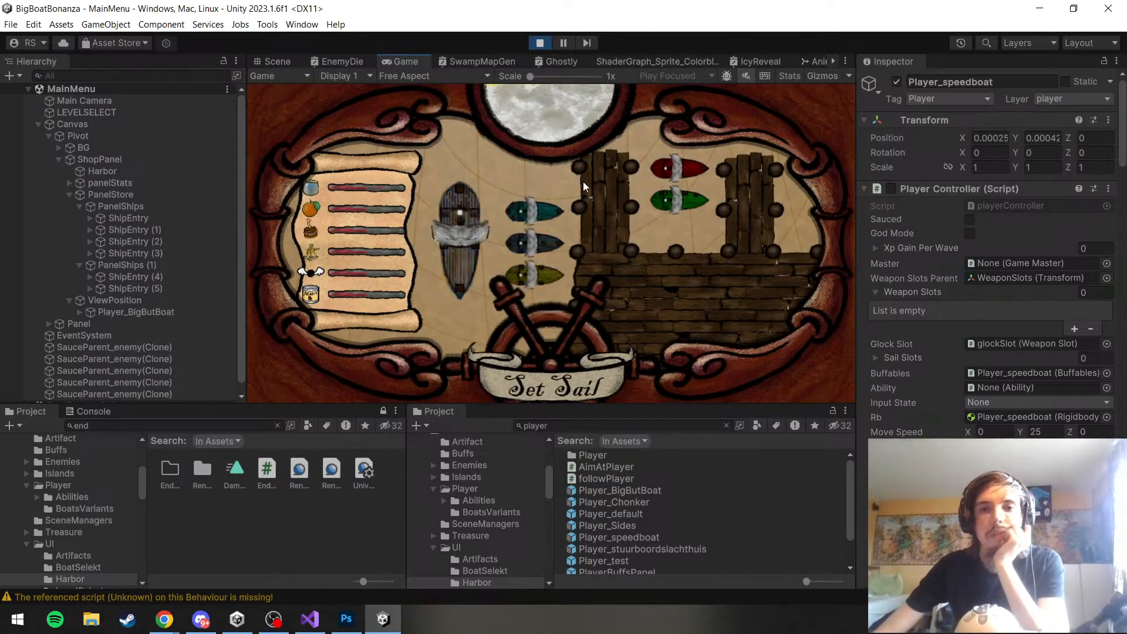
click(669, 181)
click(663, 208)
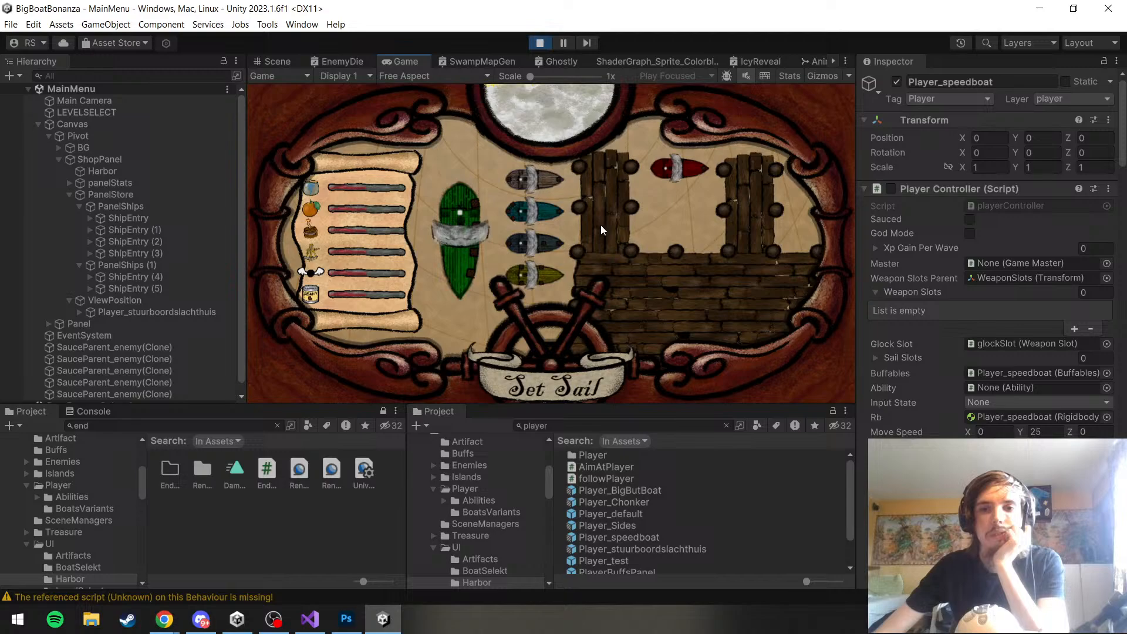
click(530, 216)
click(531, 248)
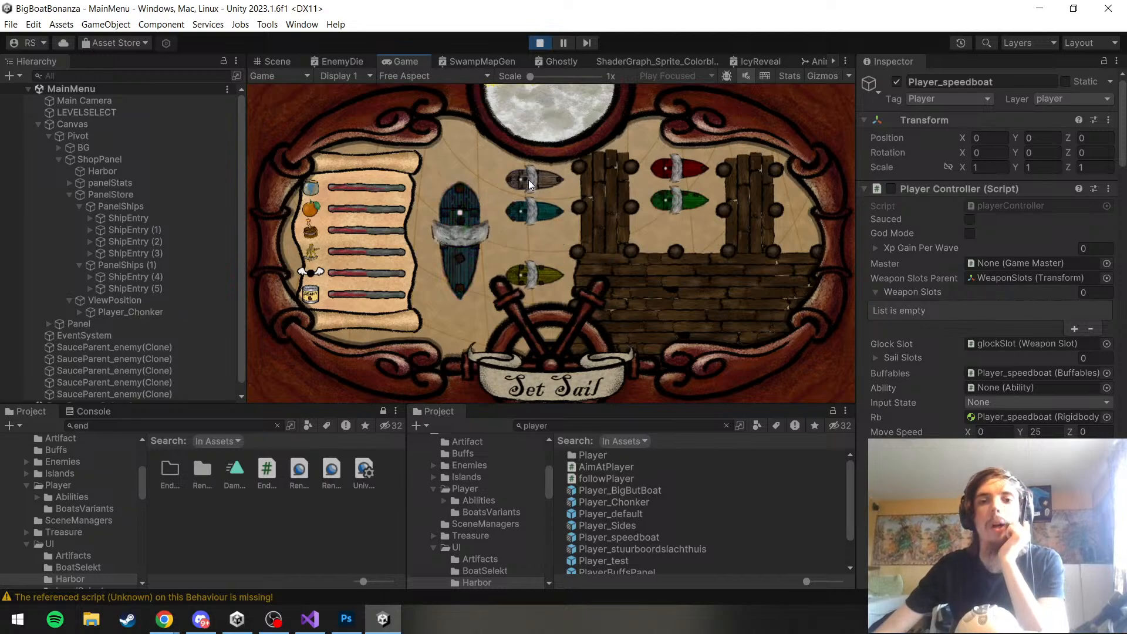
click(523, 268)
click(533, 248)
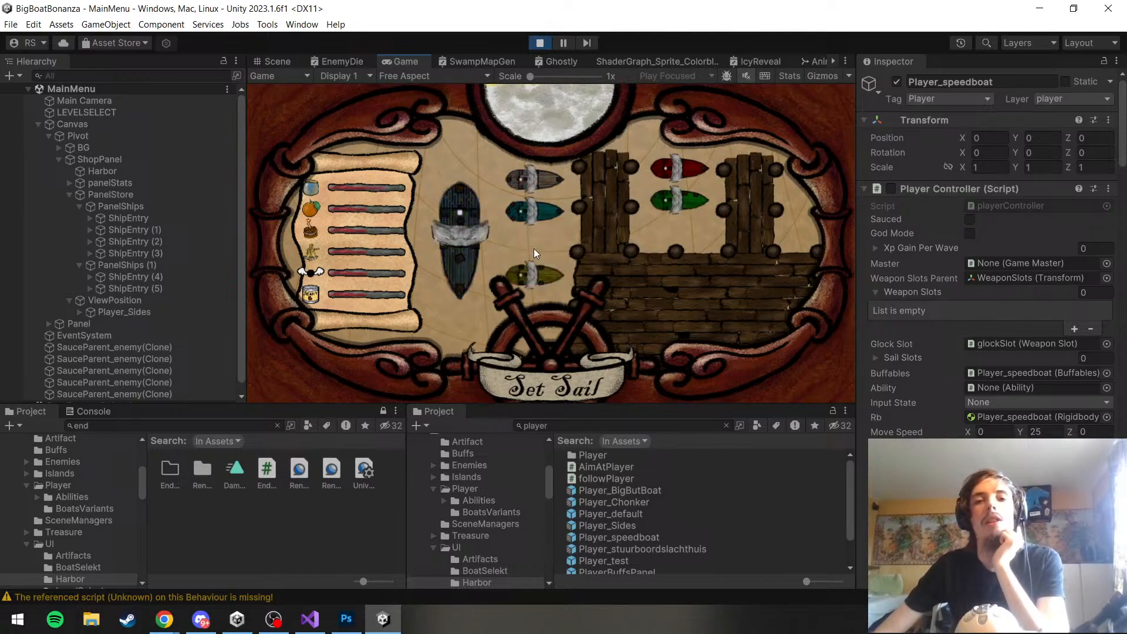
click(540, 215)
click(545, 180)
click(688, 182)
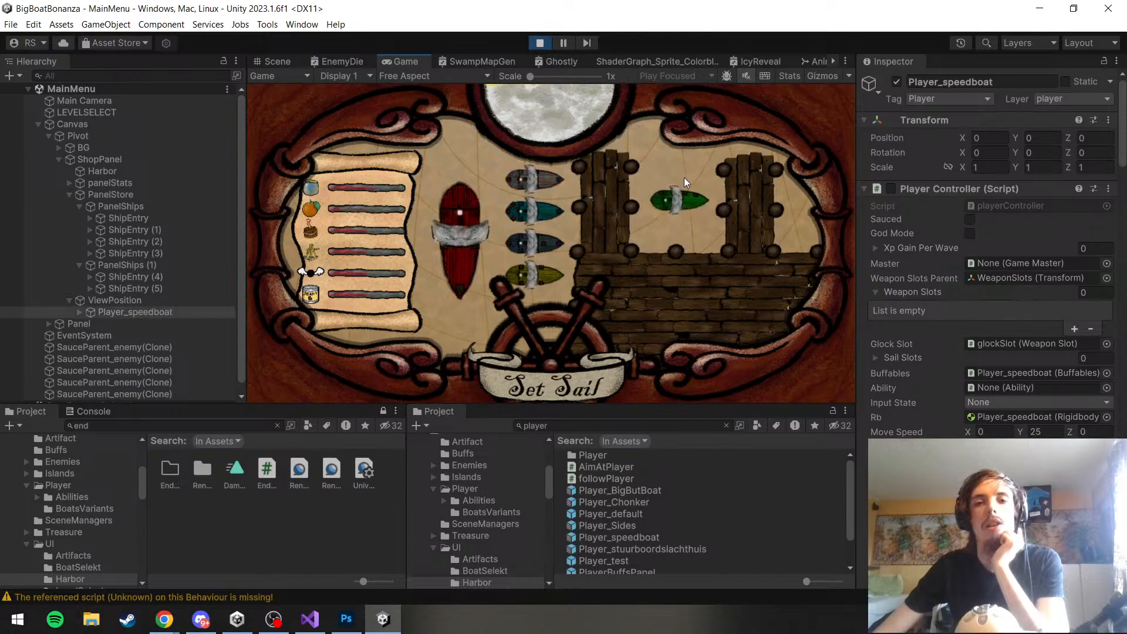
click(681, 199)
click(549, 213)
click(544, 243)
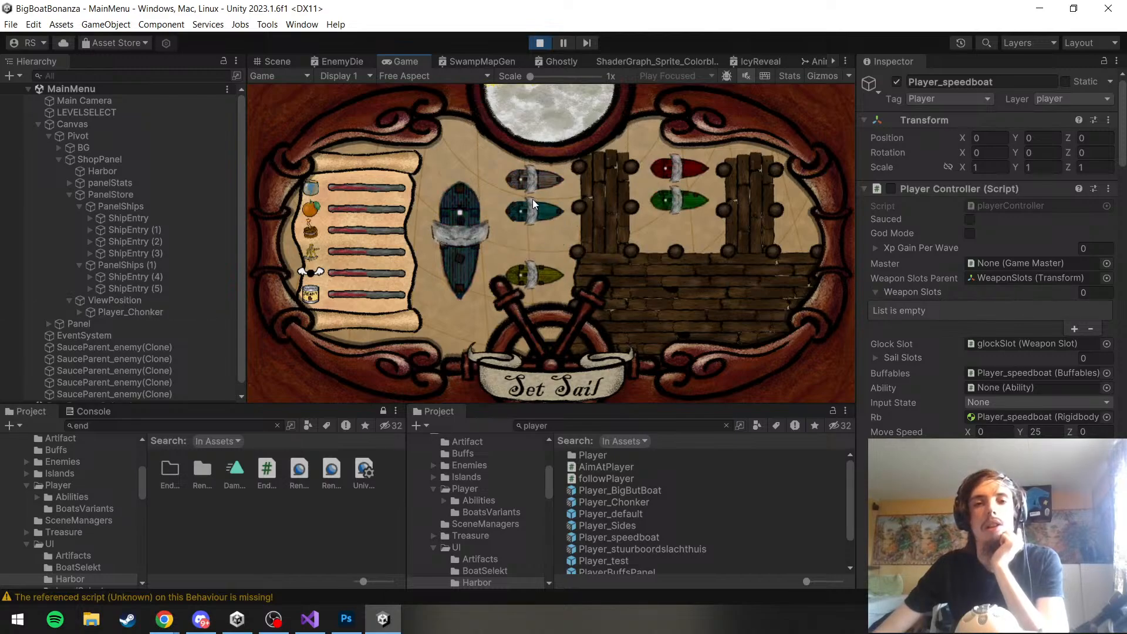
click(532, 183)
click(508, 241)
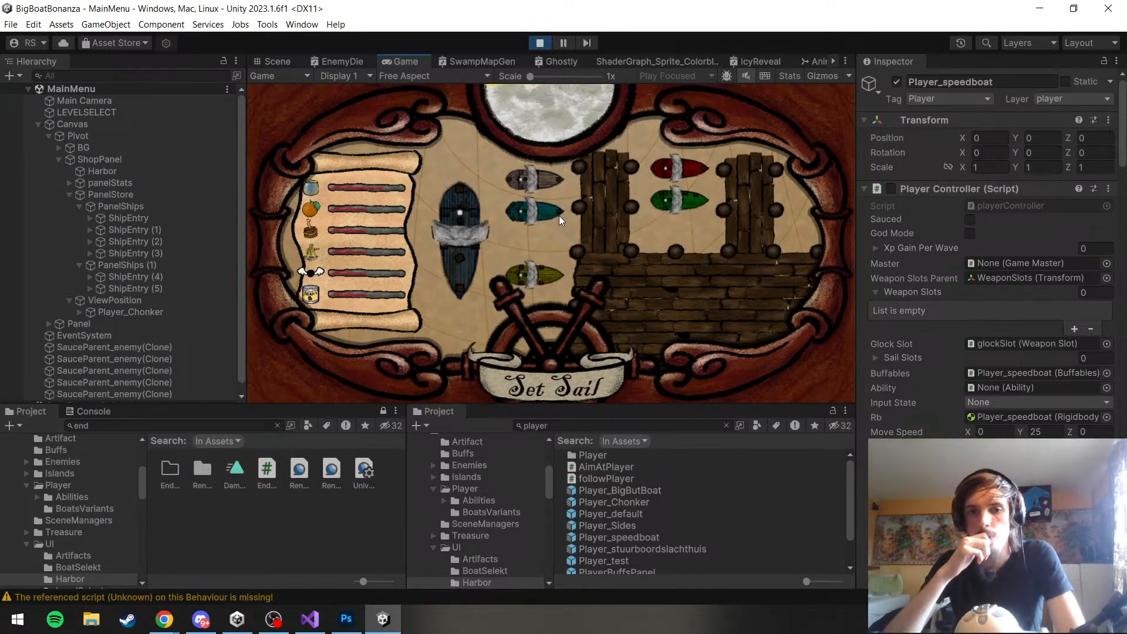
Turn the Set Sail wheel to the map and back to the harbor shop, and stop play mode
click(555, 371)
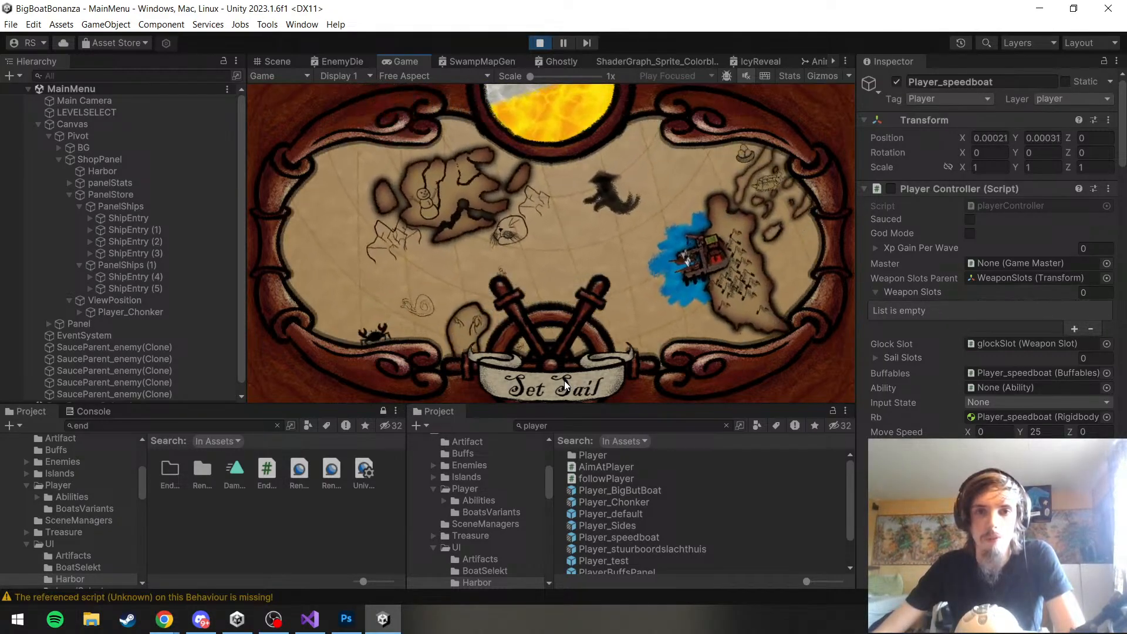
click(564, 380)
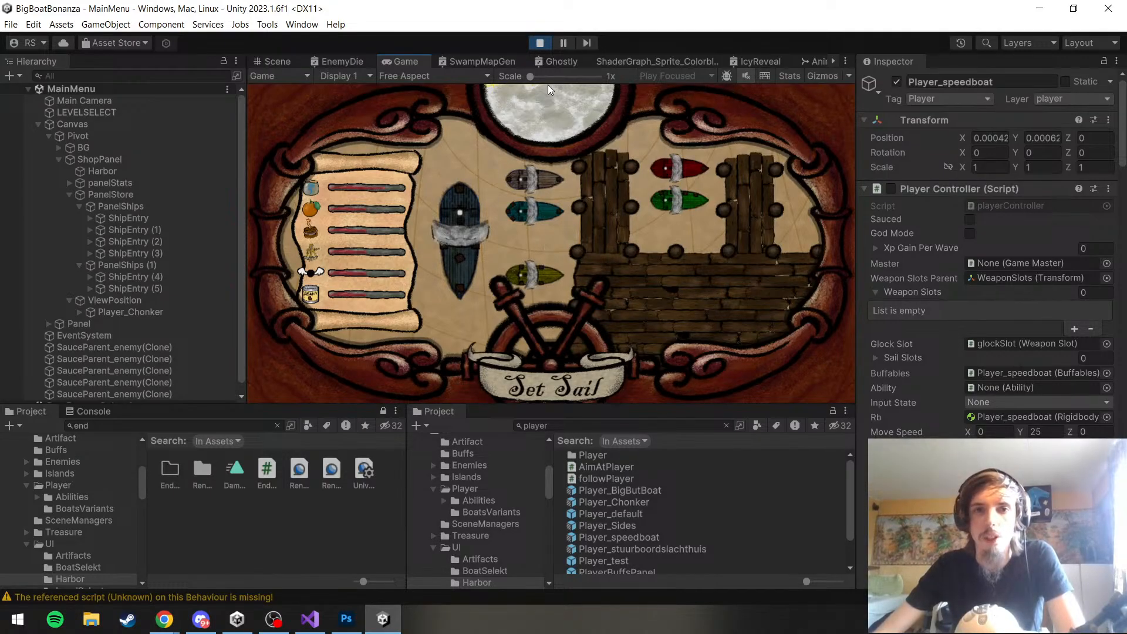
click(540, 44)
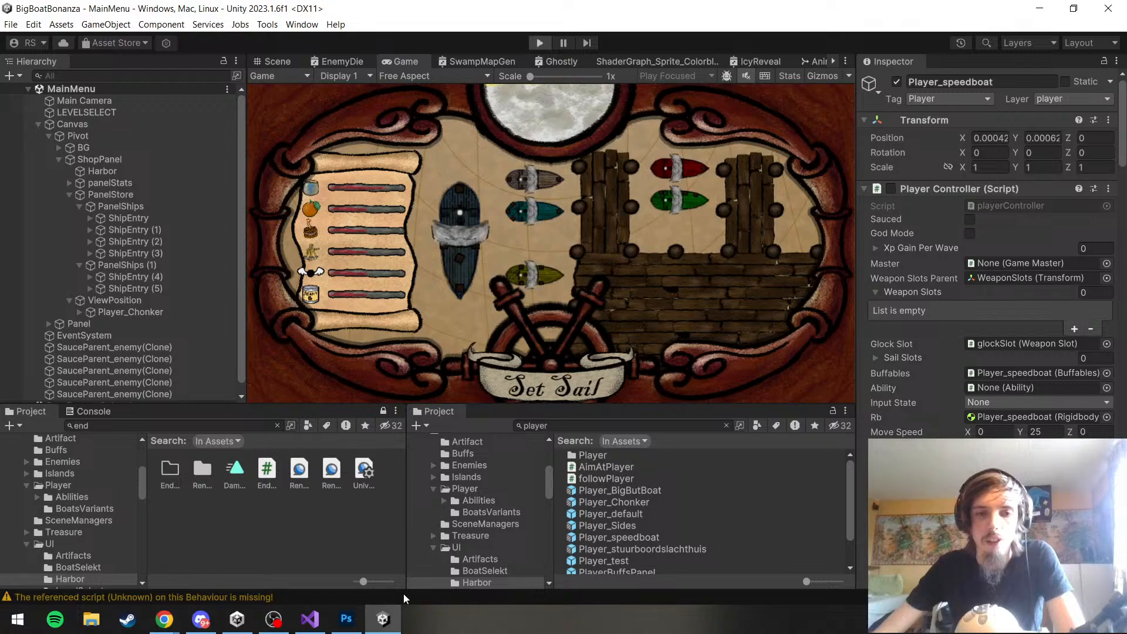
Switch to the bigBoat_levelSelet document in Photoshop, leave the Crop tool, and activate the Brush tool
click(347, 619)
scroll(566, 305, down, 5)
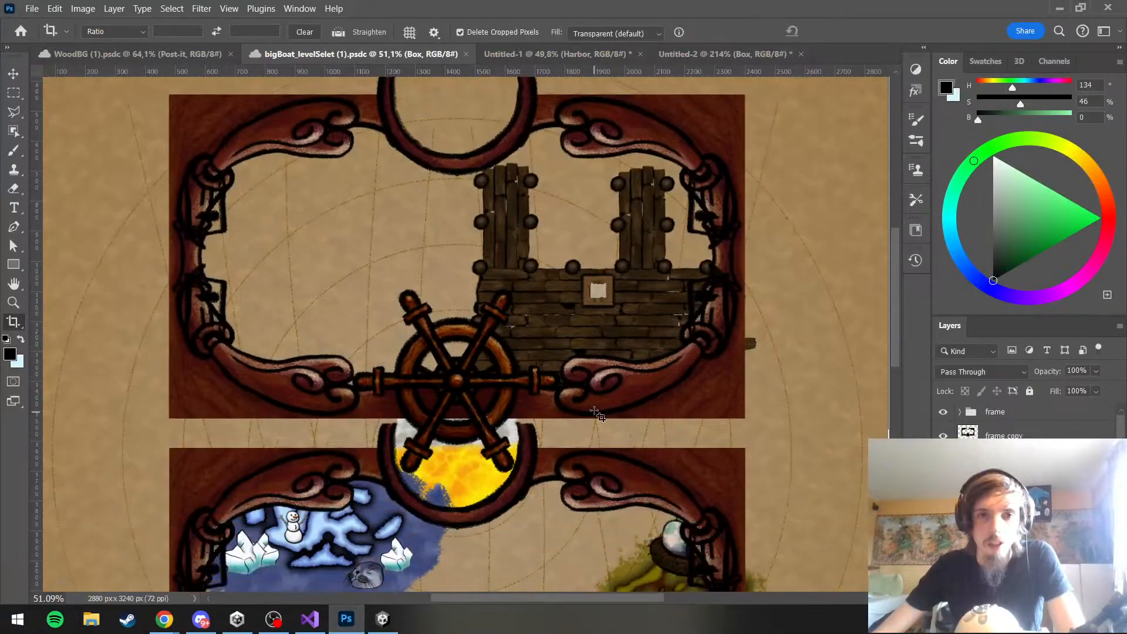
scroll(565, 305, down, 4)
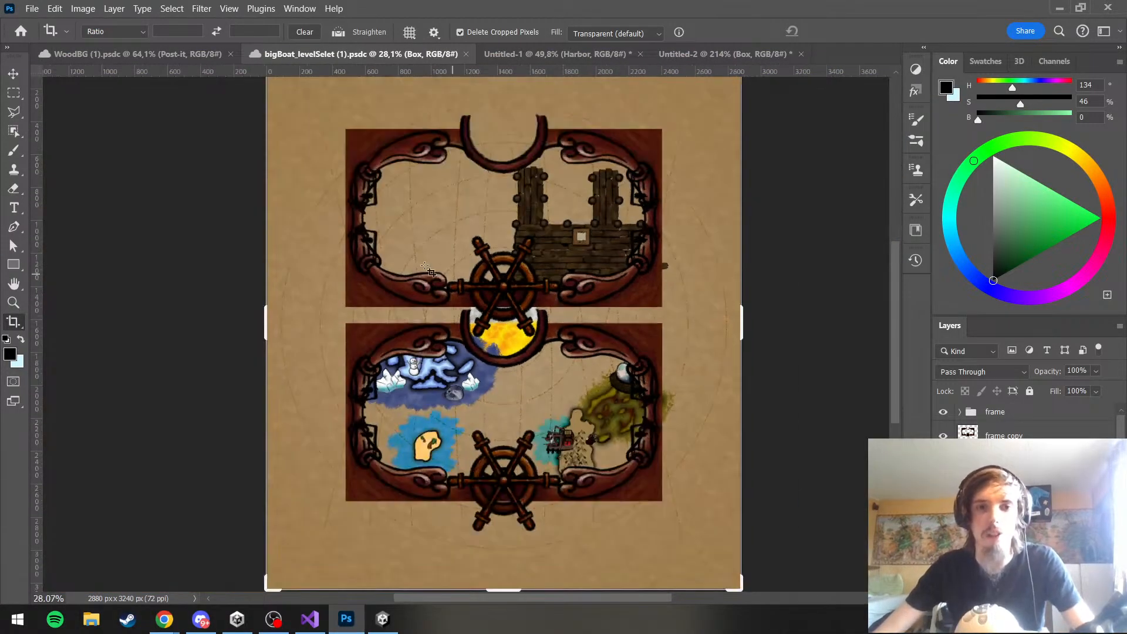
scroll(449, 284, up, 2)
key(v)
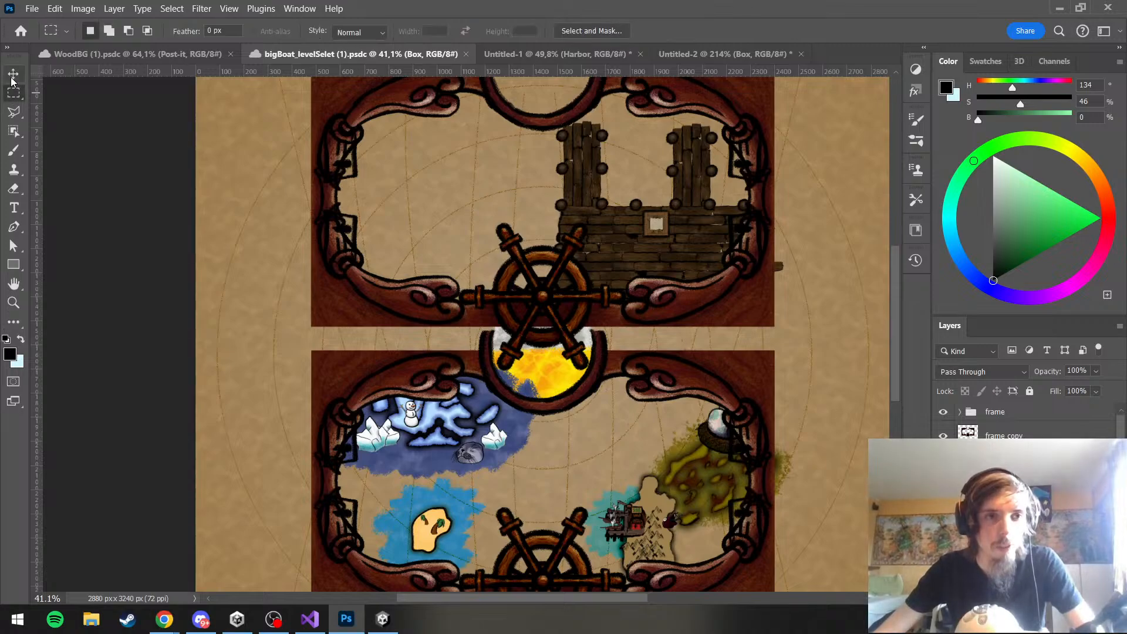
click(13, 150)
Find the lines layer inside the bg group, select its layer mask, and toggle the layer's visibility
scroll(1028, 446, up, 3)
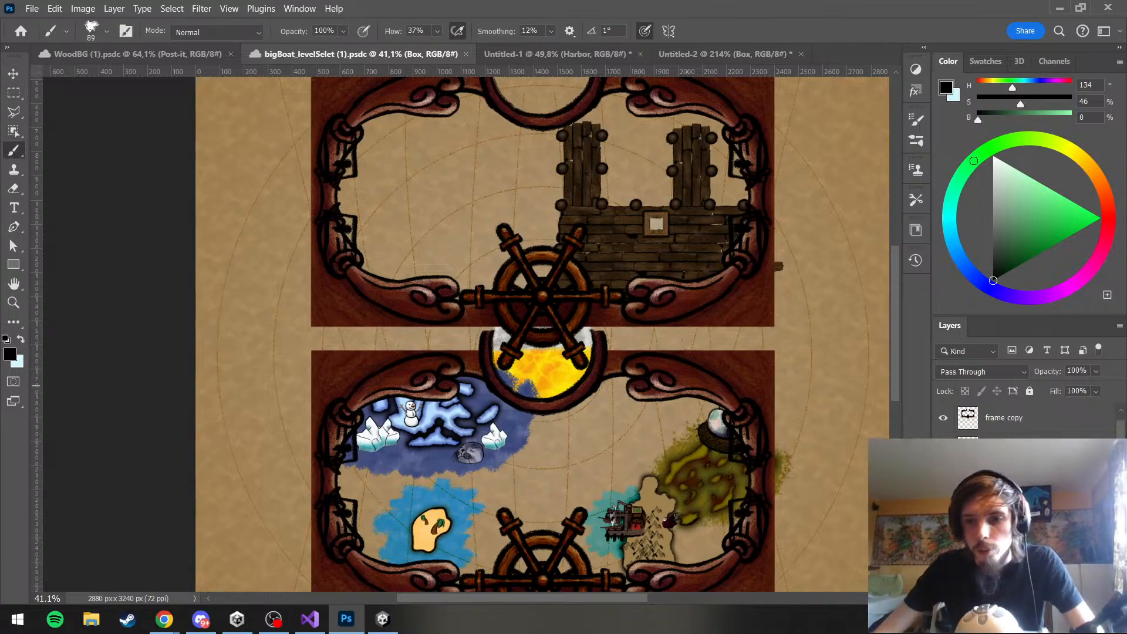
scroll(1022, 470, down, 3)
scroll(1022, 471, down, 3)
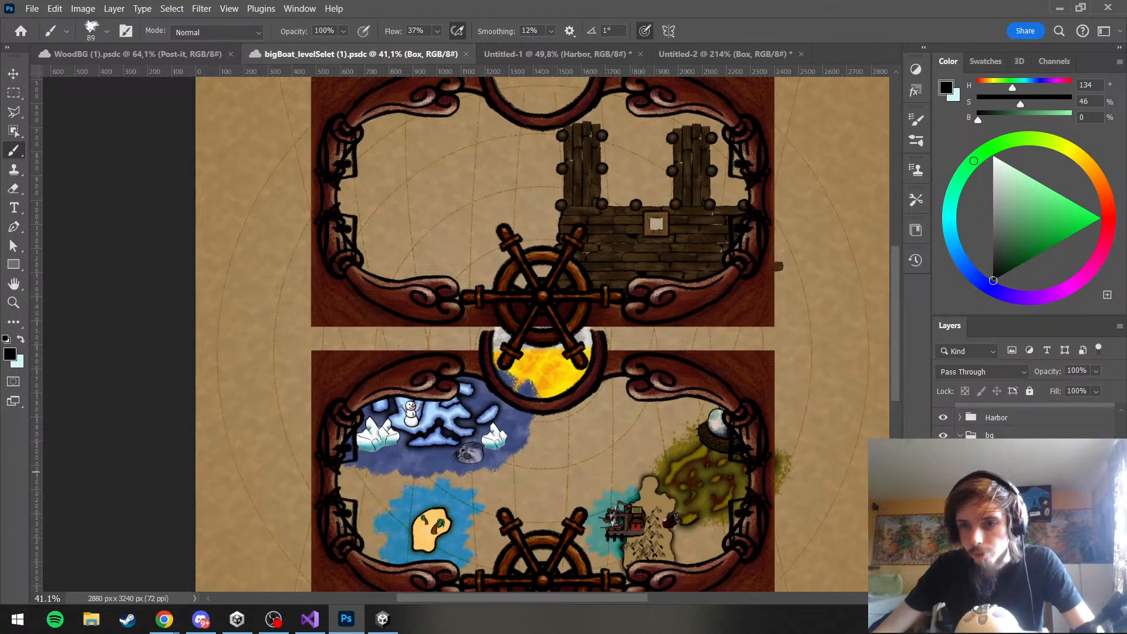
scroll(1024, 420, down, 3)
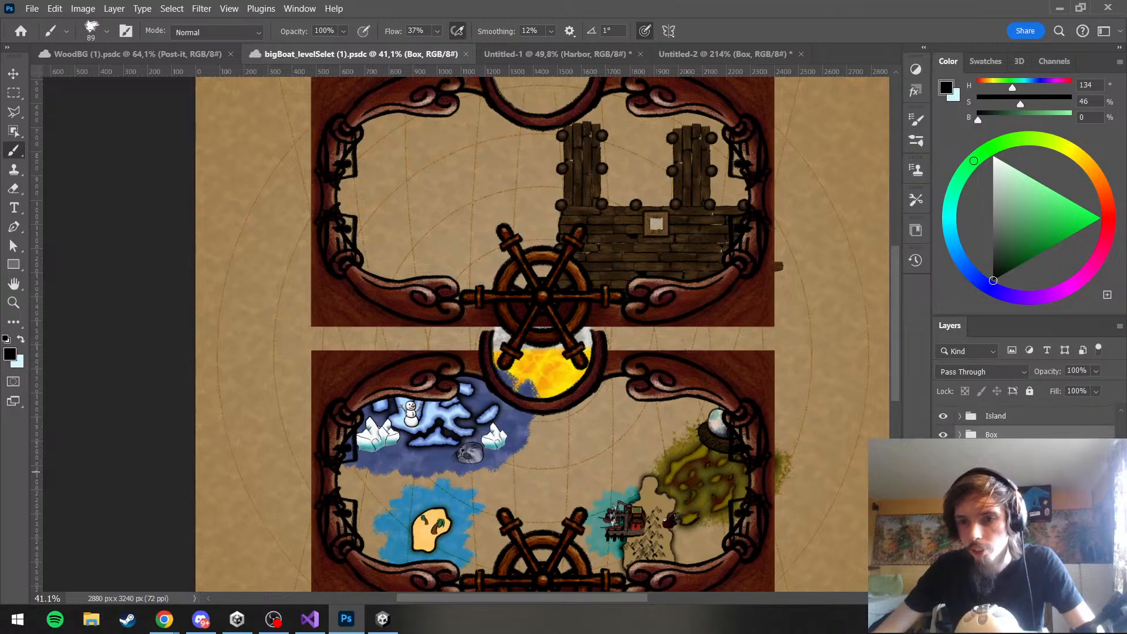
scroll(1022, 472, down, 2)
scroll(1021, 470, up, 1)
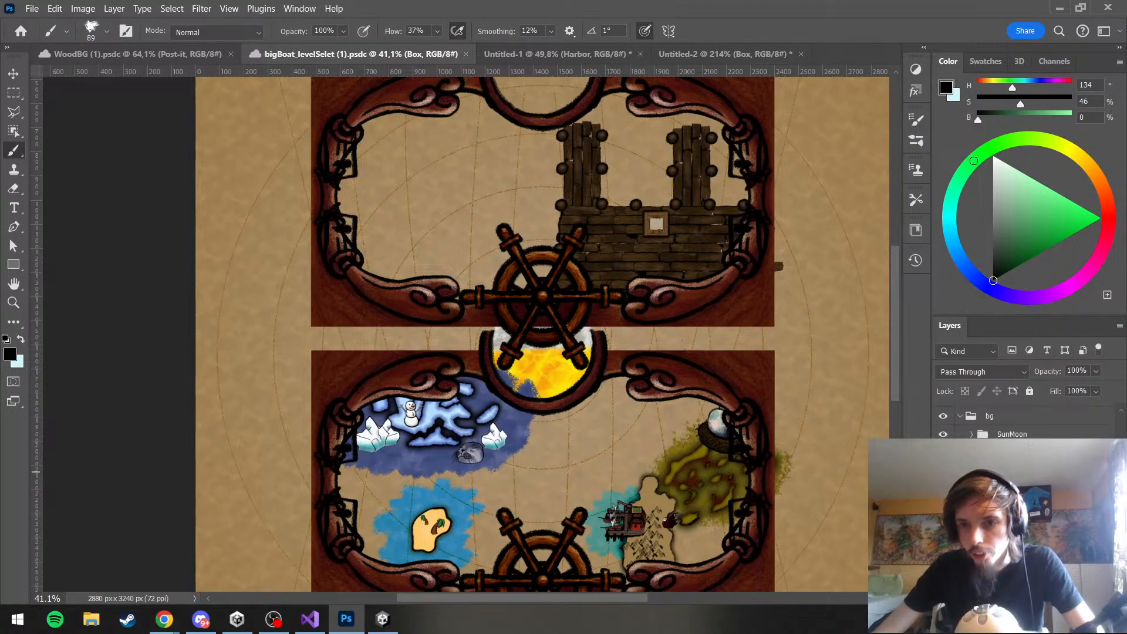
click(1018, 466)
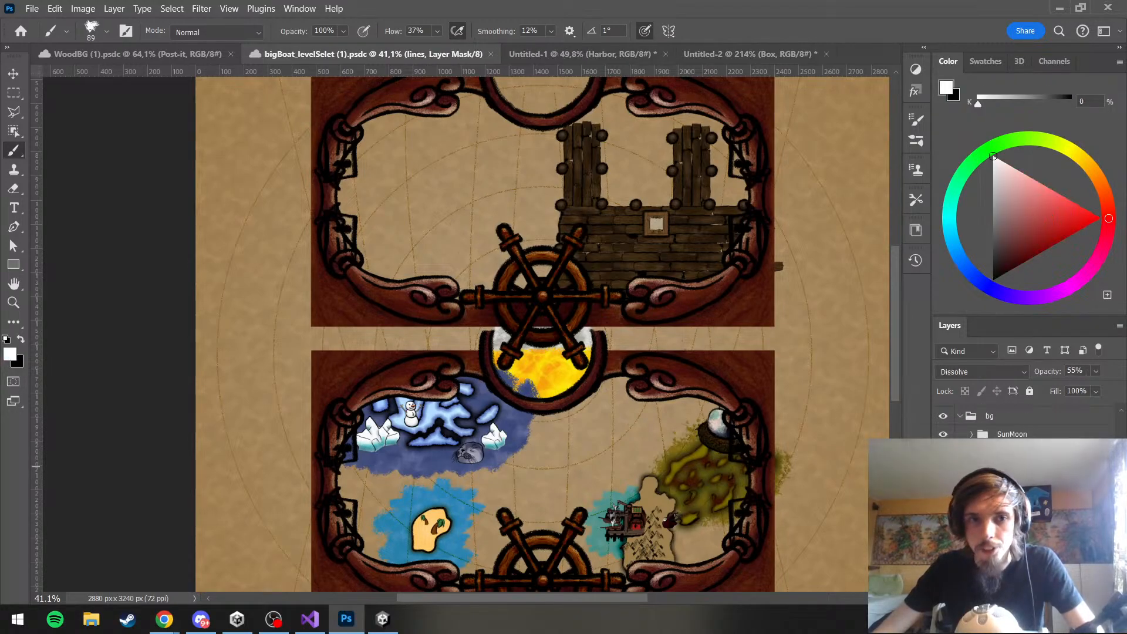
click(943, 466)
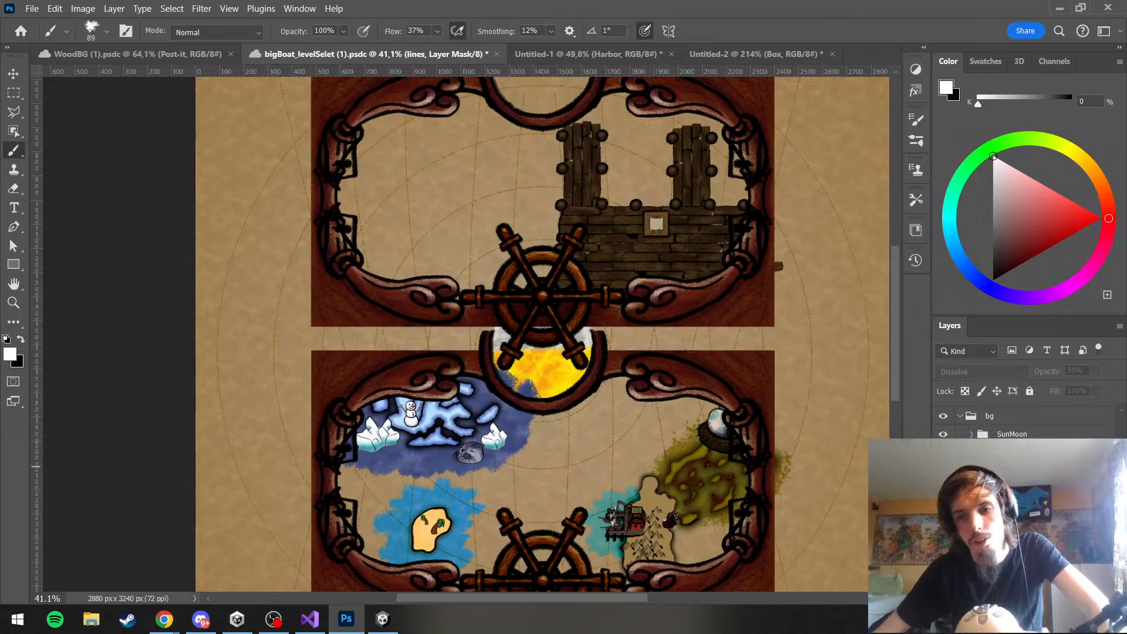
Look through the layers of the bg group and hide the curved map lines on the parchment background
scroll(1027, 499, down, 3)
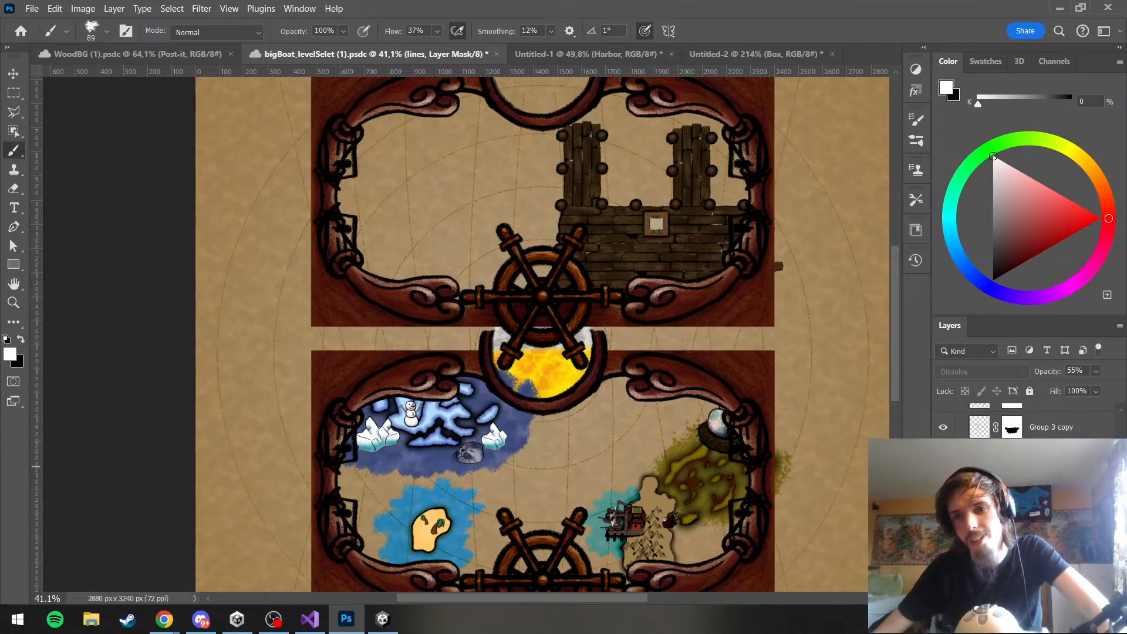
scroll(1028, 487, down, 3)
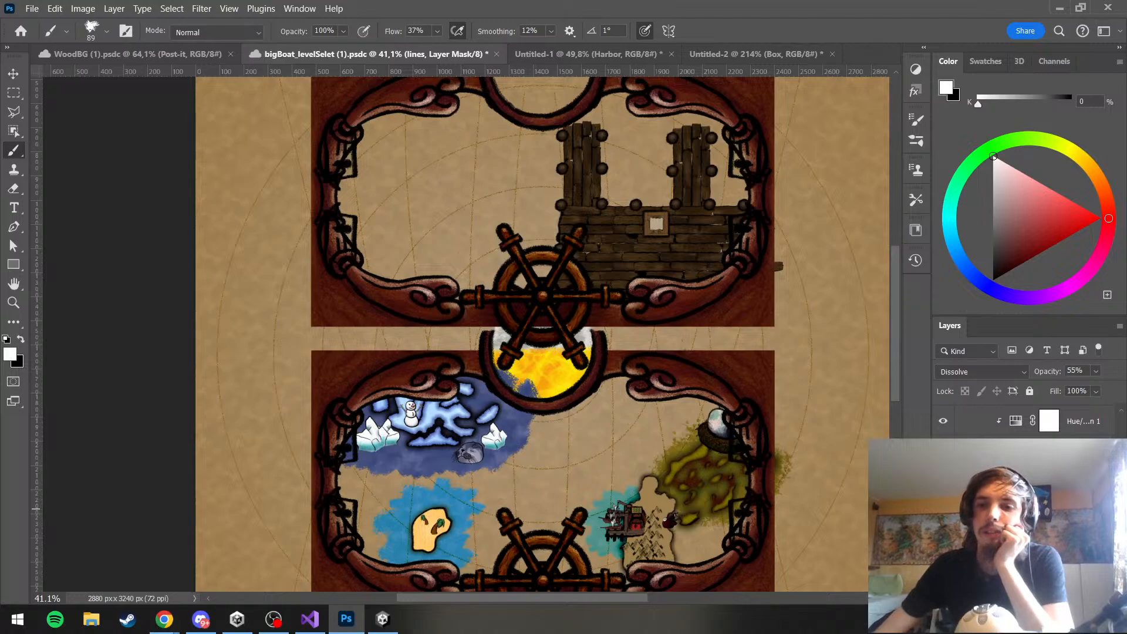
scroll(1027, 487, up, 2)
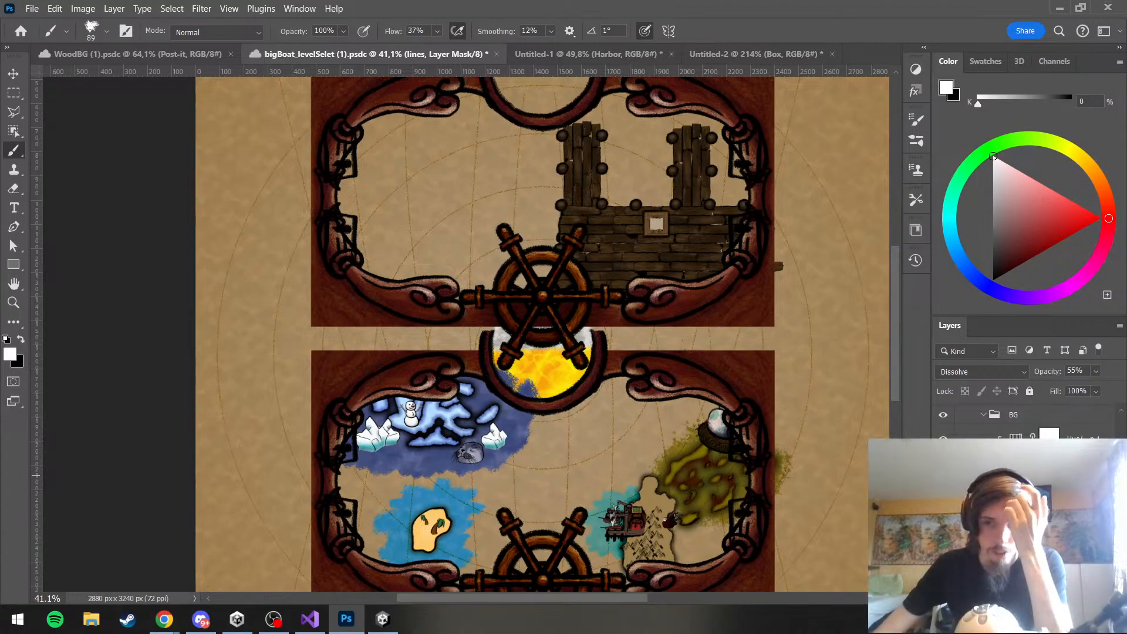
scroll(1027, 470, up, 1)
scroll(1027, 423, up, 1)
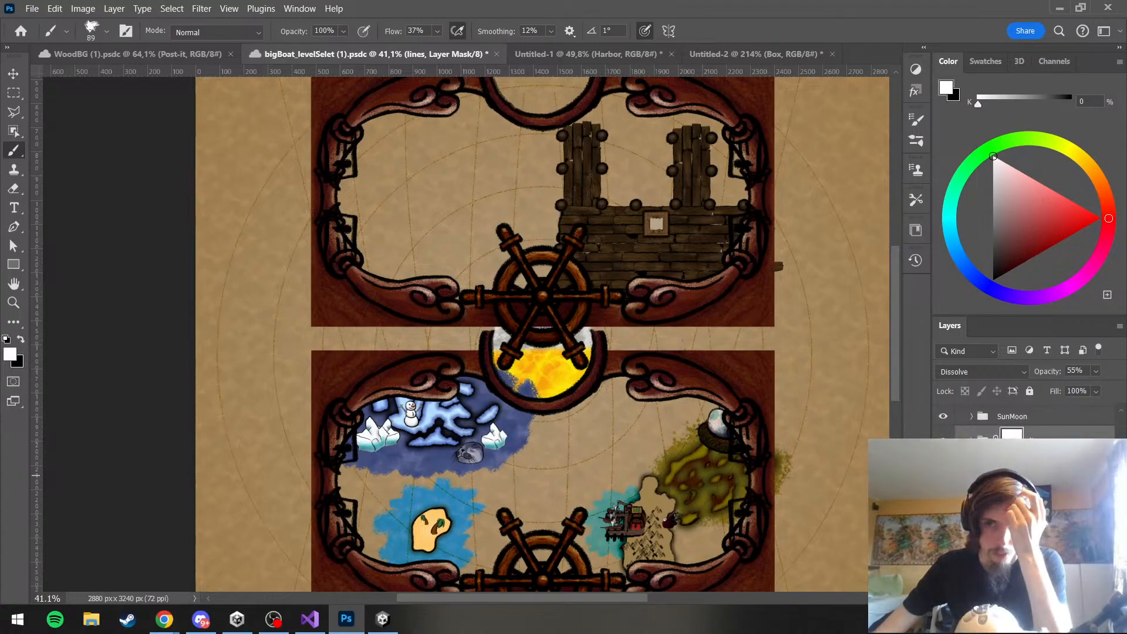
key(ctrl+s)
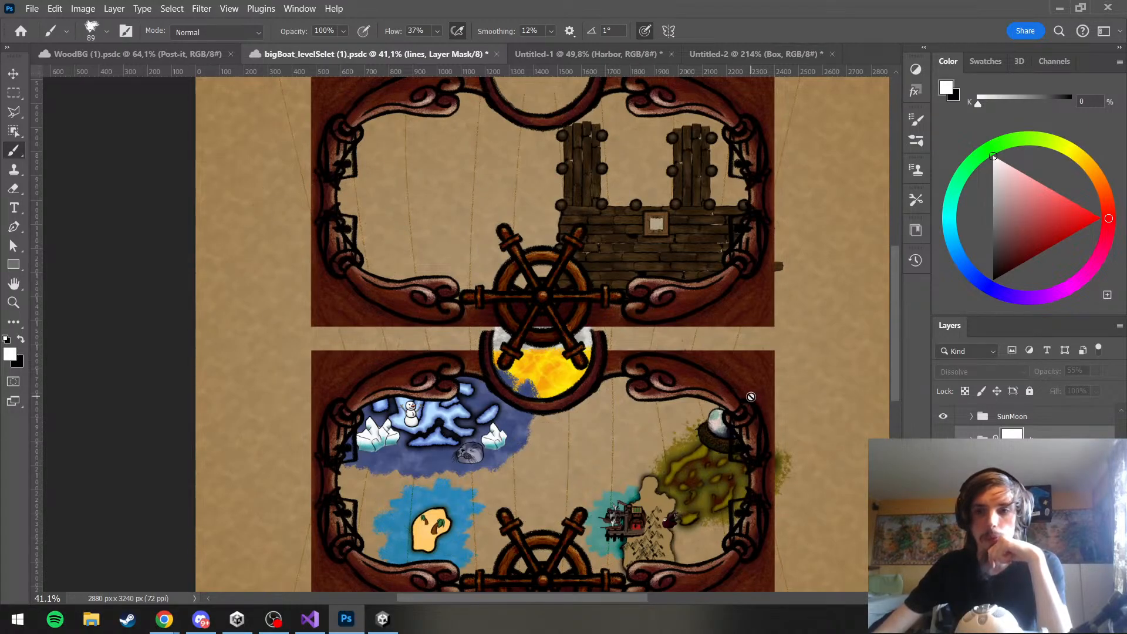
Hide the vertical map lines behind the upper harbor frame and select the bg group
scroll(1024, 493, up, 1)
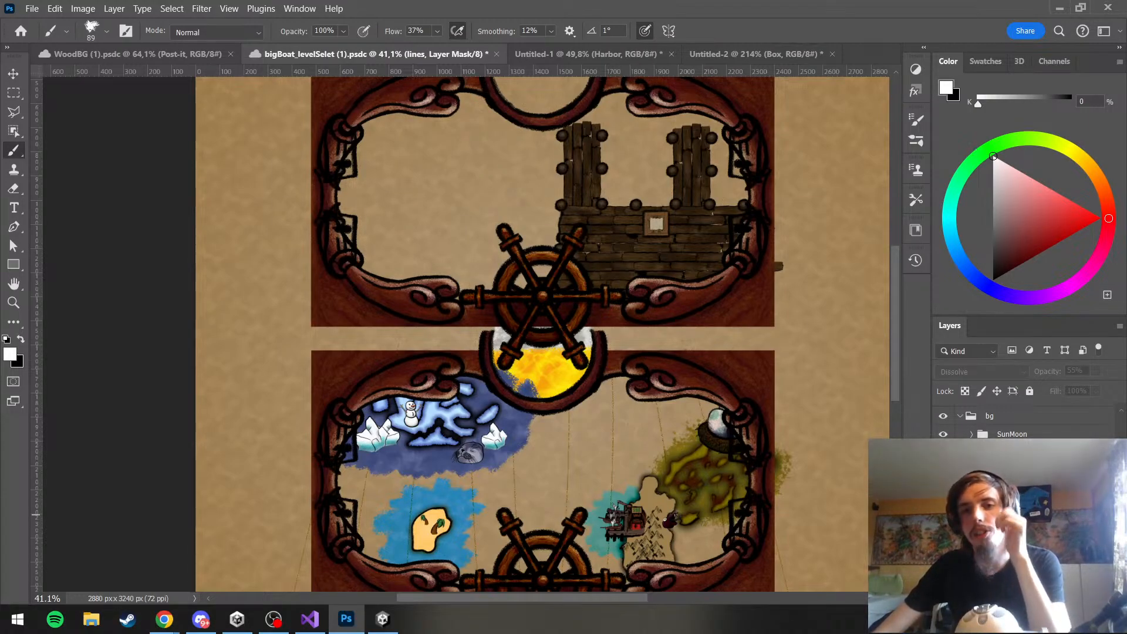
click(1010, 515)
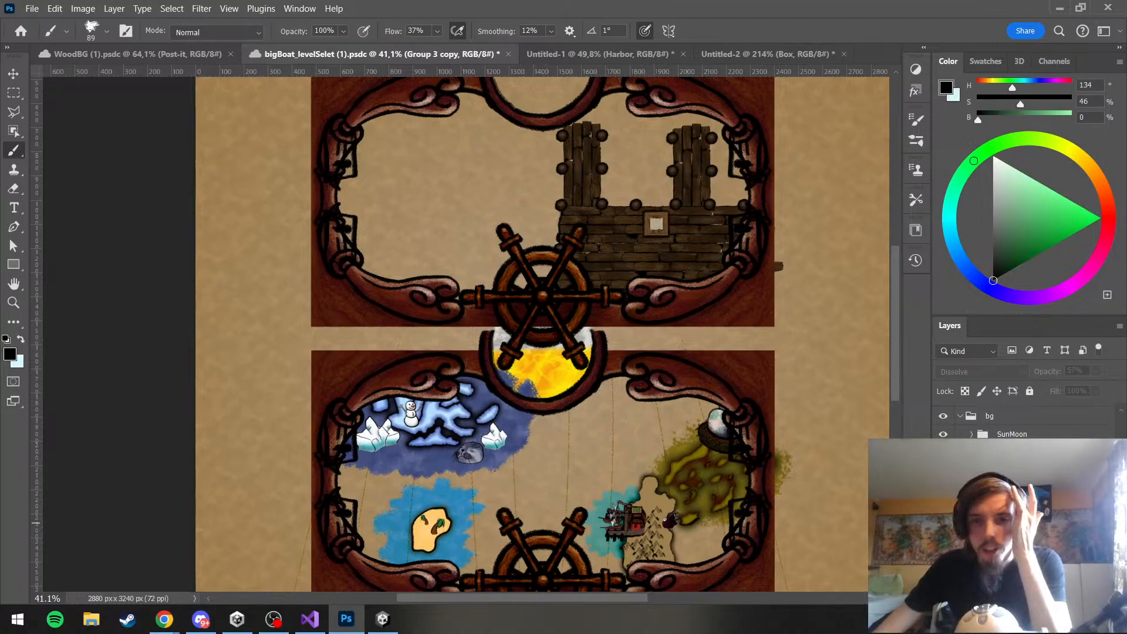
click(1009, 523)
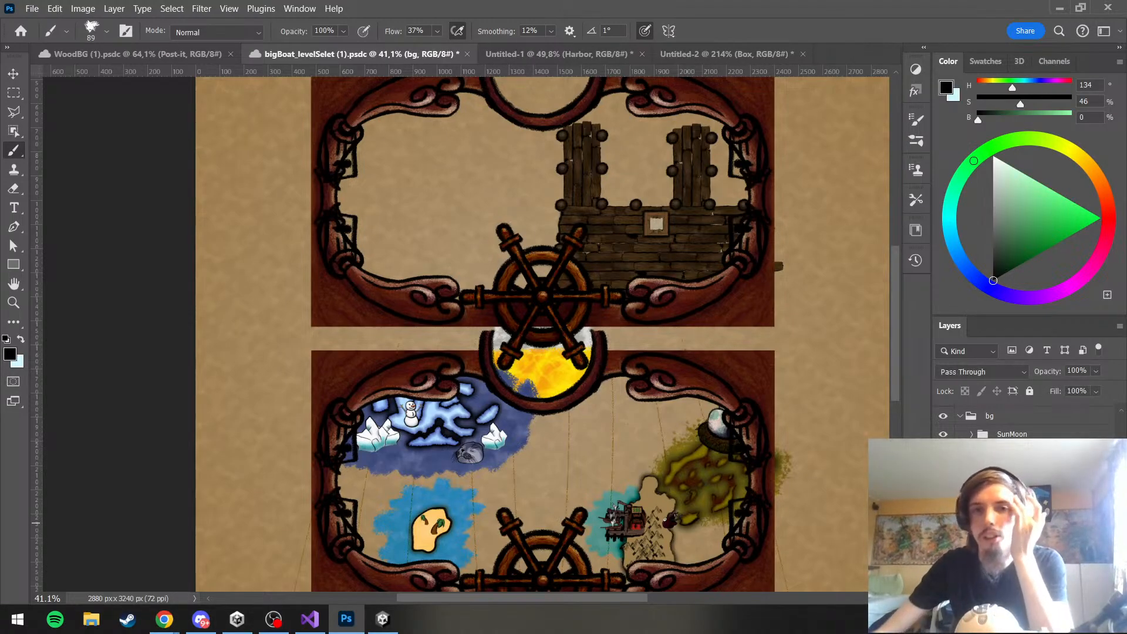
Check the two Group 3 line groups, select the lines layer mask, and make black the foreground color
click(1010, 480)
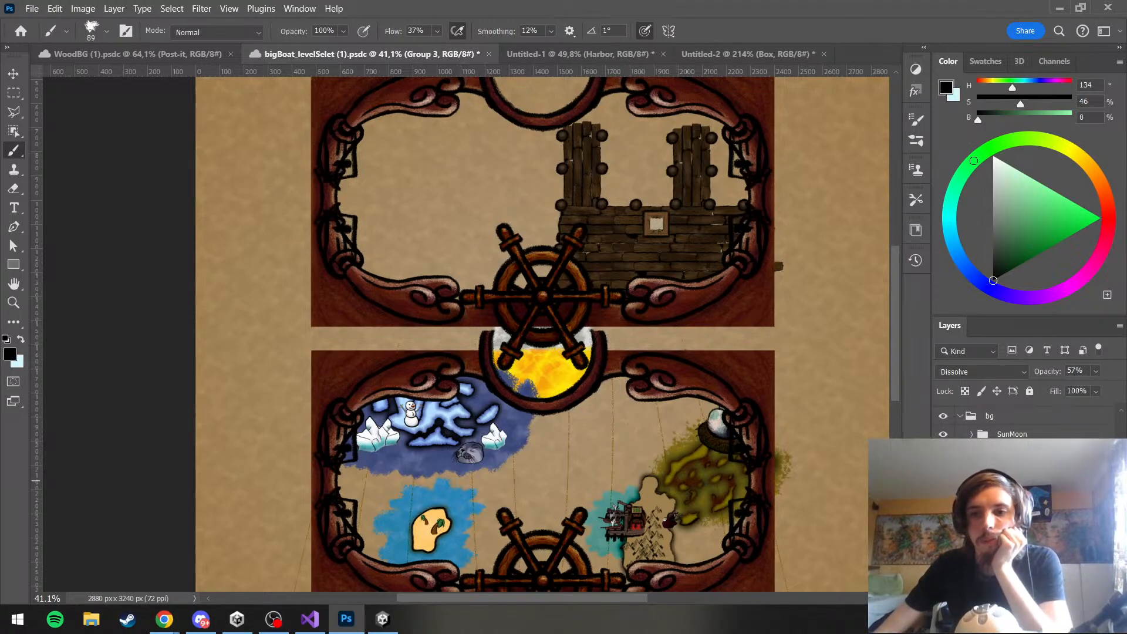
click(1009, 460)
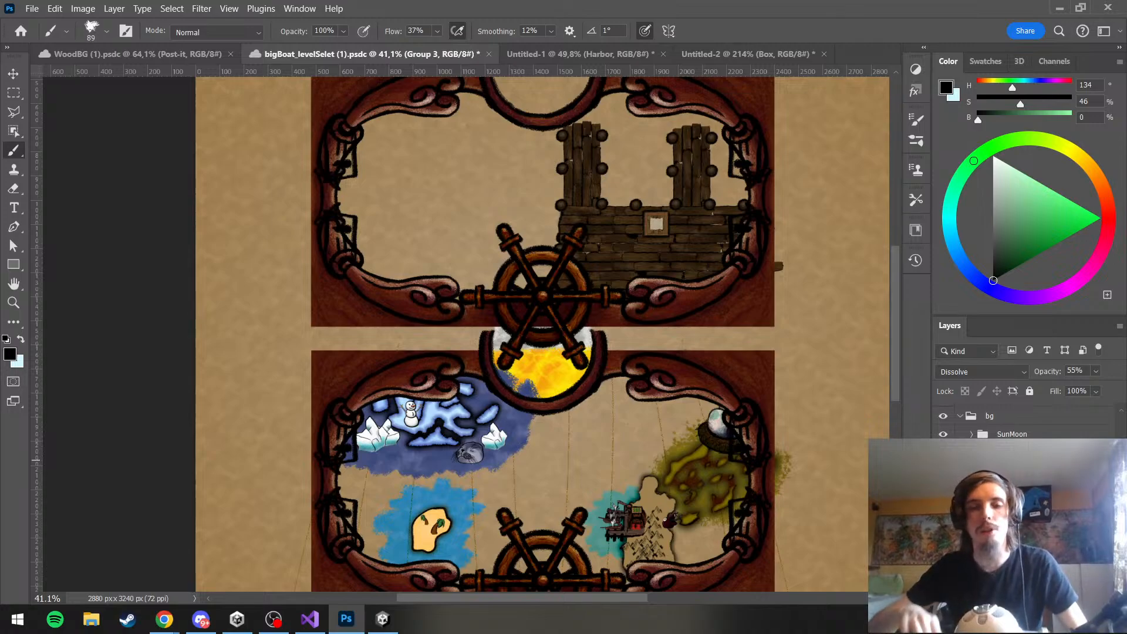
drag(1009, 460, 1010, 499)
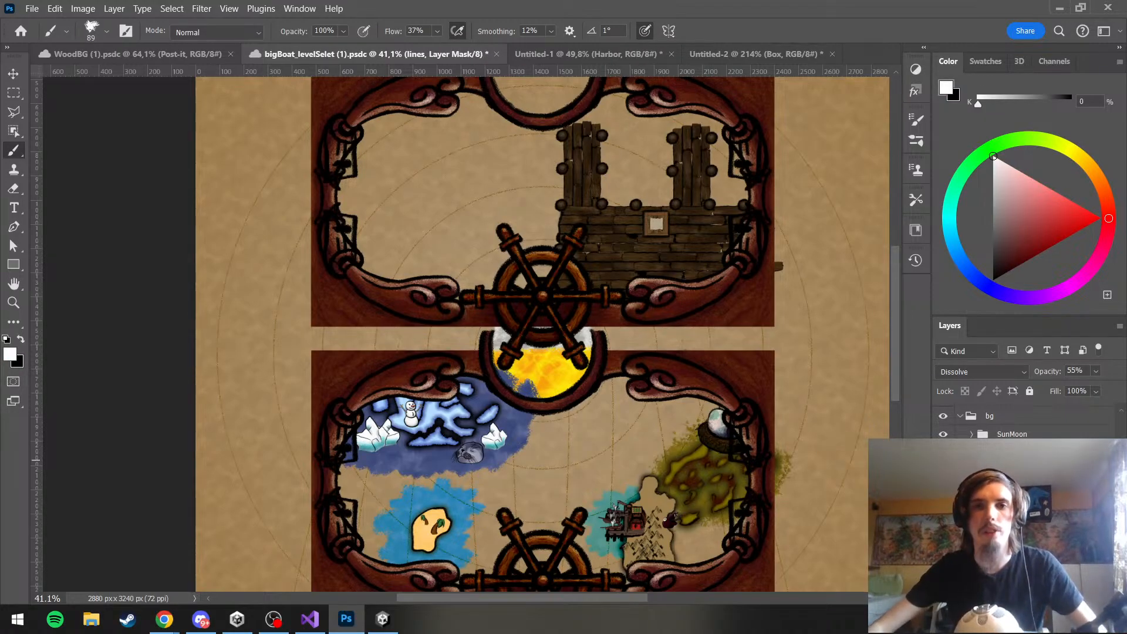
scroll(862, 430, up, 3)
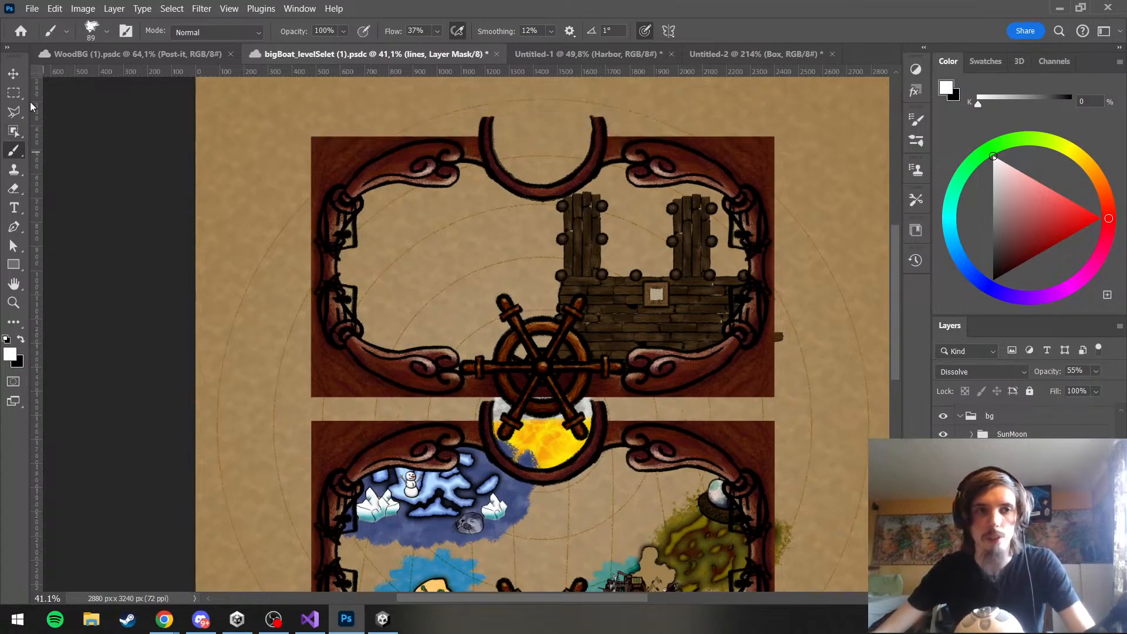
key(x)
Paint black on the lines layer mask with a 498 px brush to hide the curved map lines across the upper half
scroll(528, 250, up, 2)
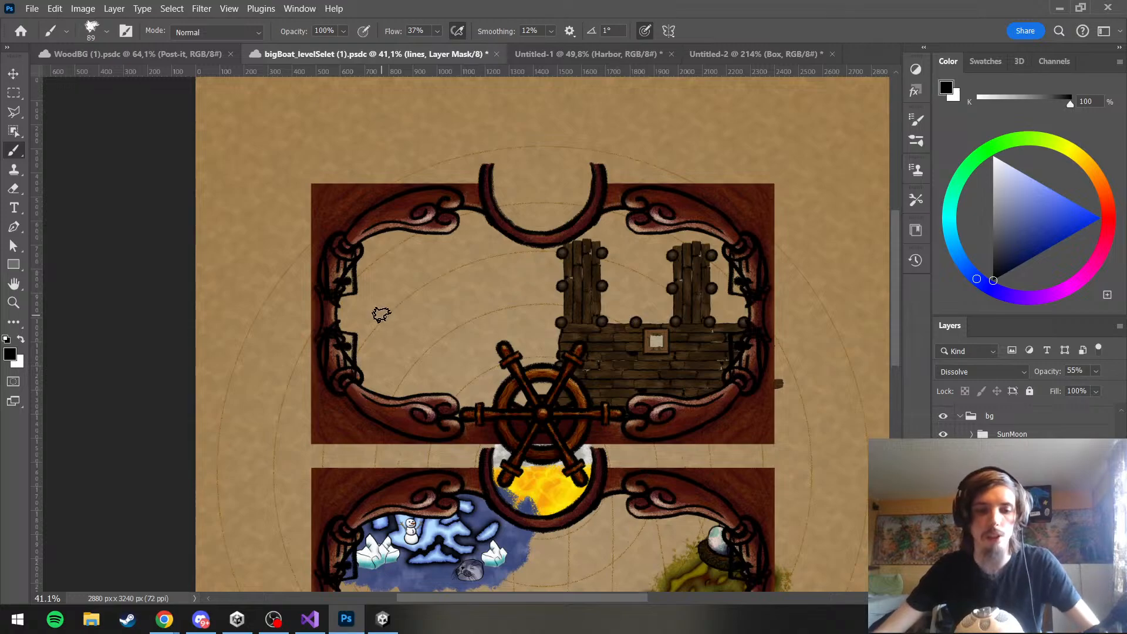
scroll(388, 308, down, 3)
scroll(435, 322, up, 3)
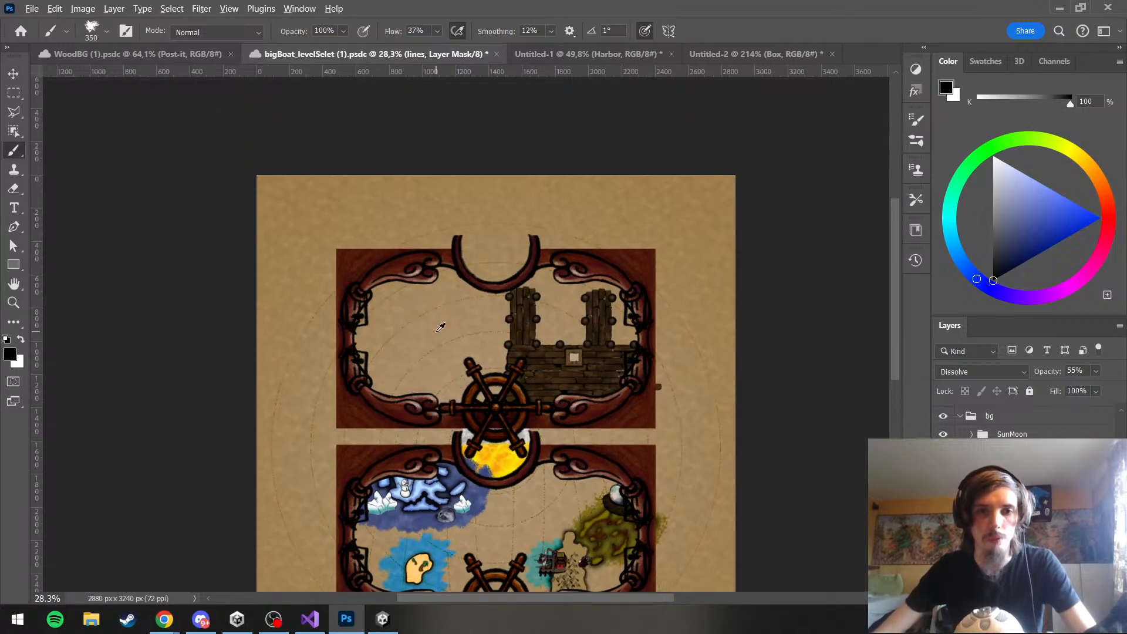
scroll(440, 324, up, 1)
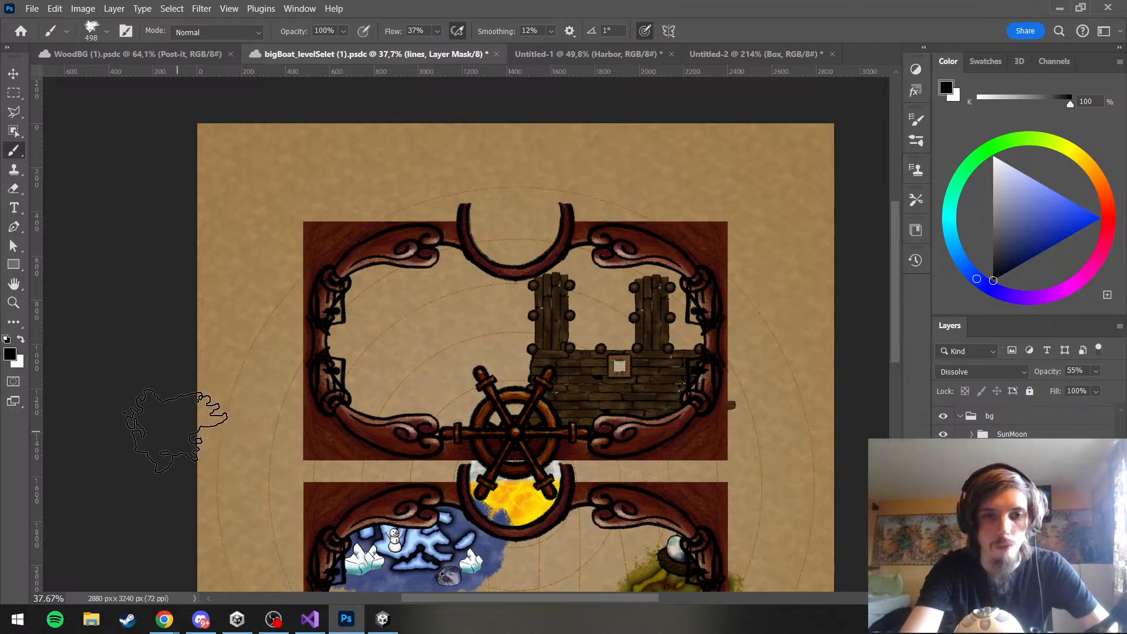
scroll(897, 437, right, 3)
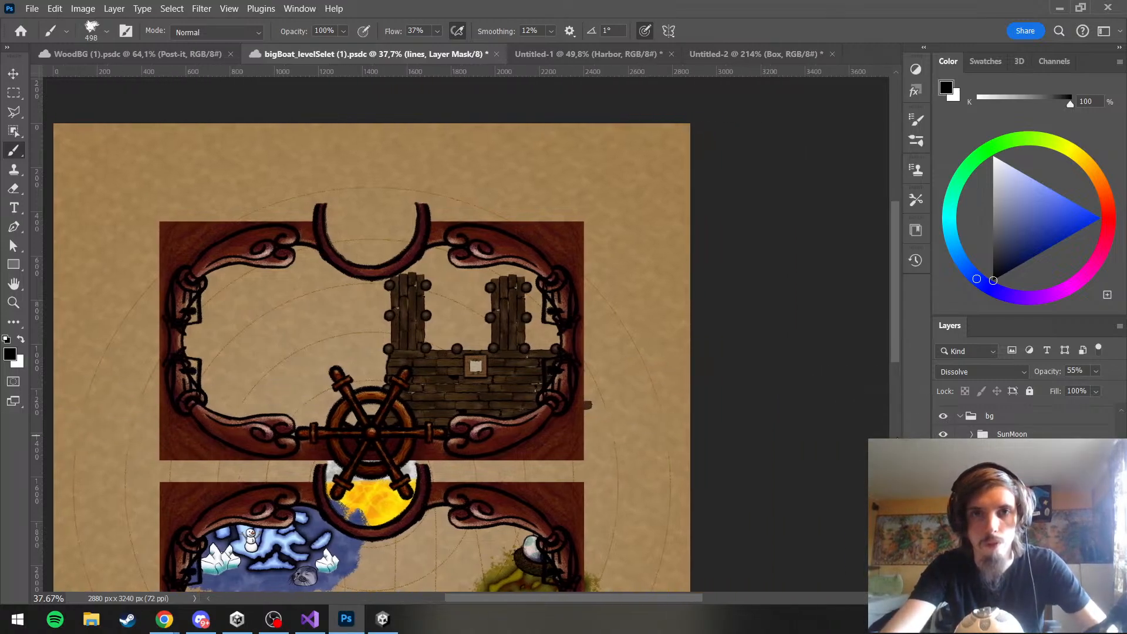
scroll(499, 597, left, 3)
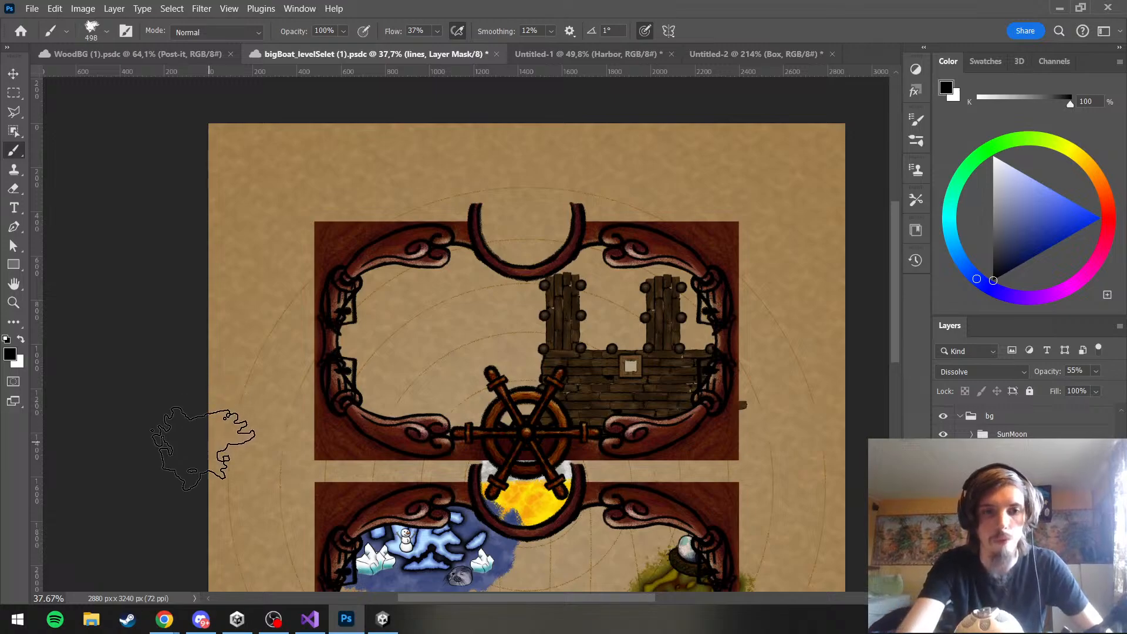
scroll(845, 428, right, 1)
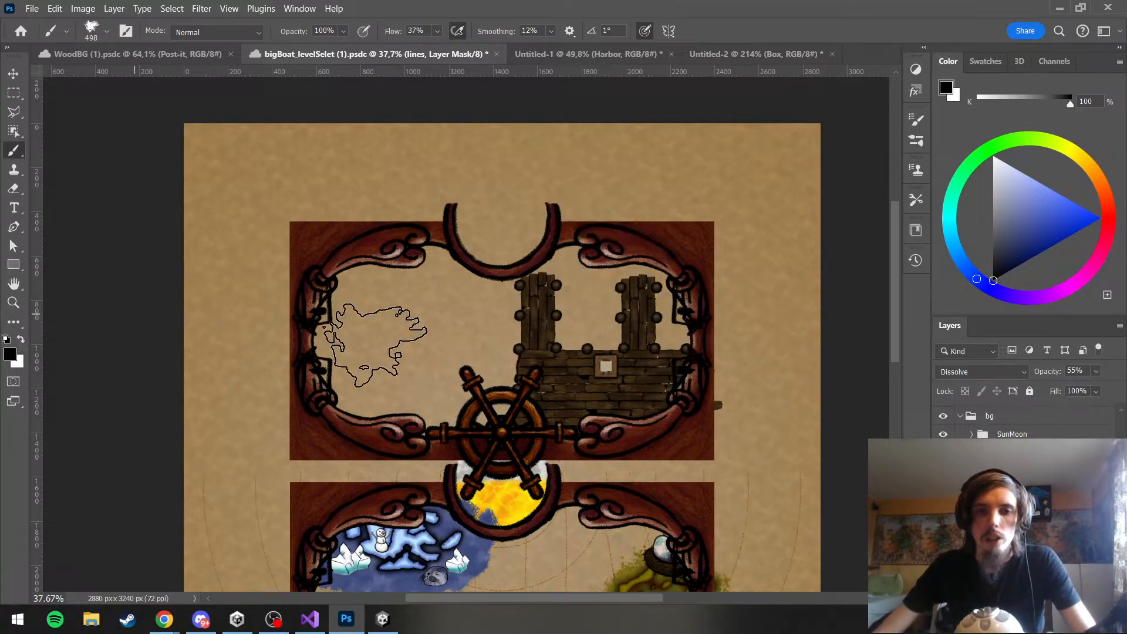
scroll(377, 377, down, 3)
scroll(575, 263, up, 2)
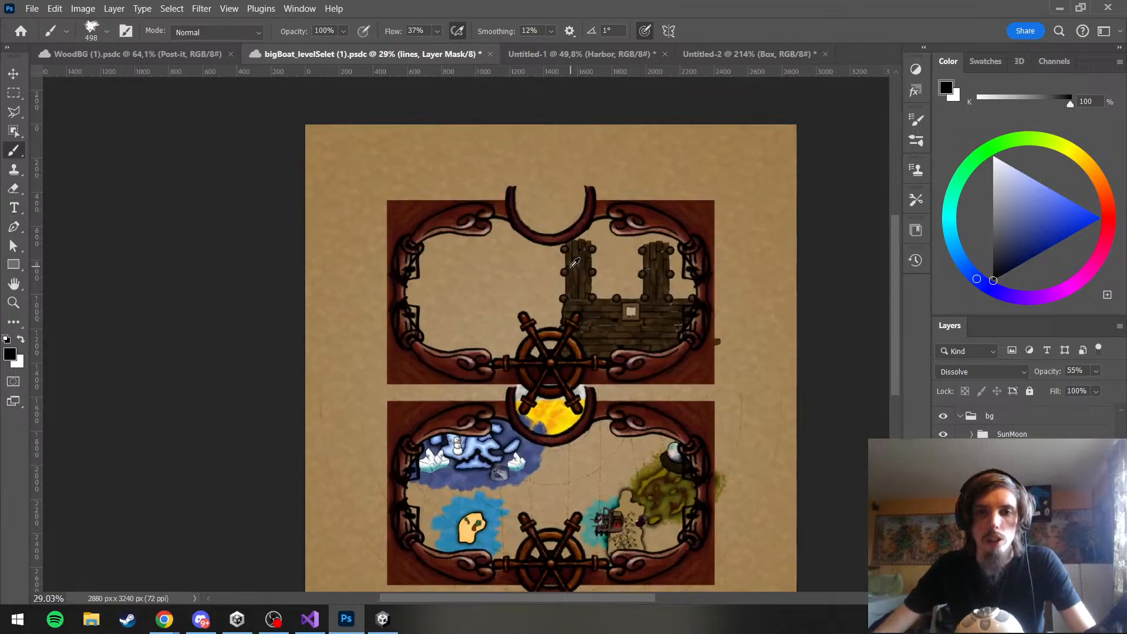
scroll(595, 289, up, 2)
scroll(546, 336, down, 1)
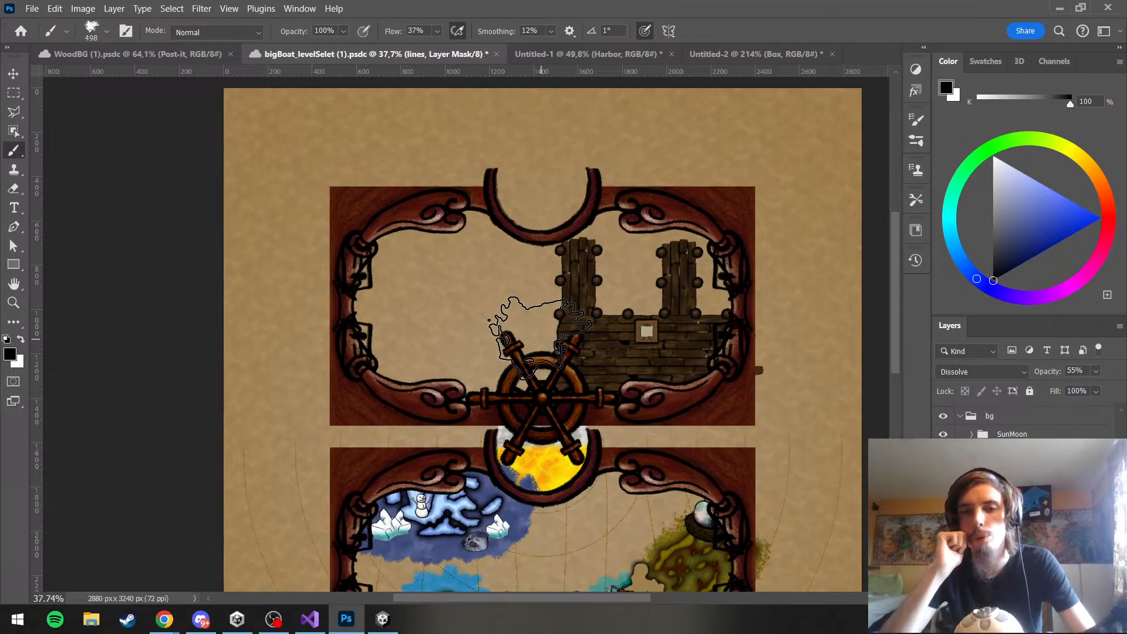
Select the BG group inside the bg group, add a new layer, and name it pcean
scroll(1016, 468, down, 3)
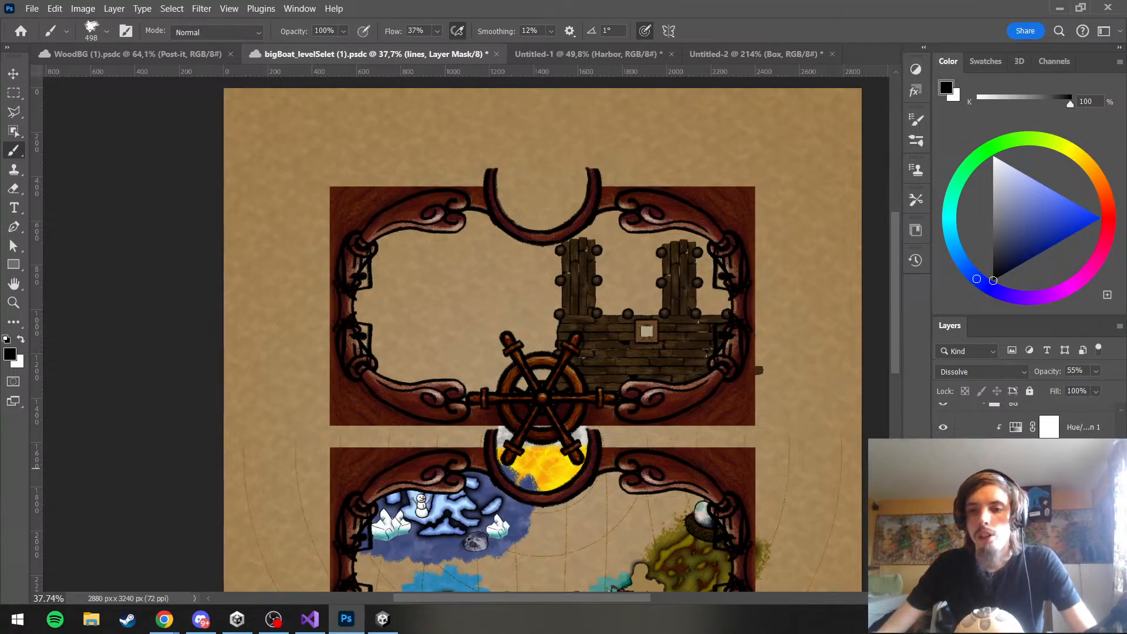
scroll(1016, 468, down, 1)
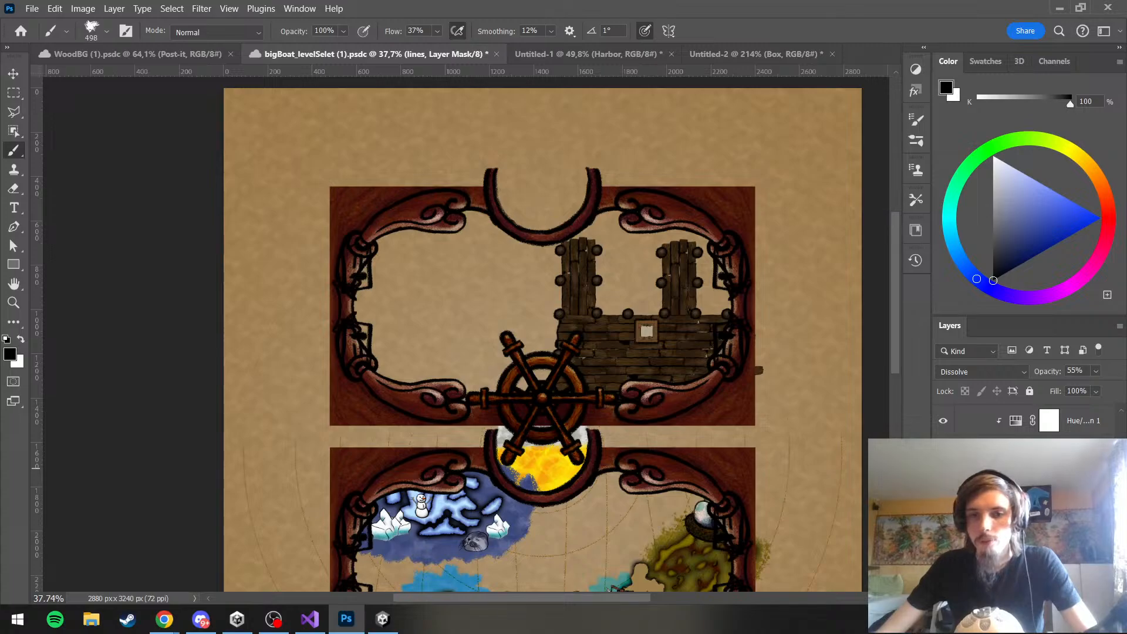
scroll(1015, 467, up, 1)
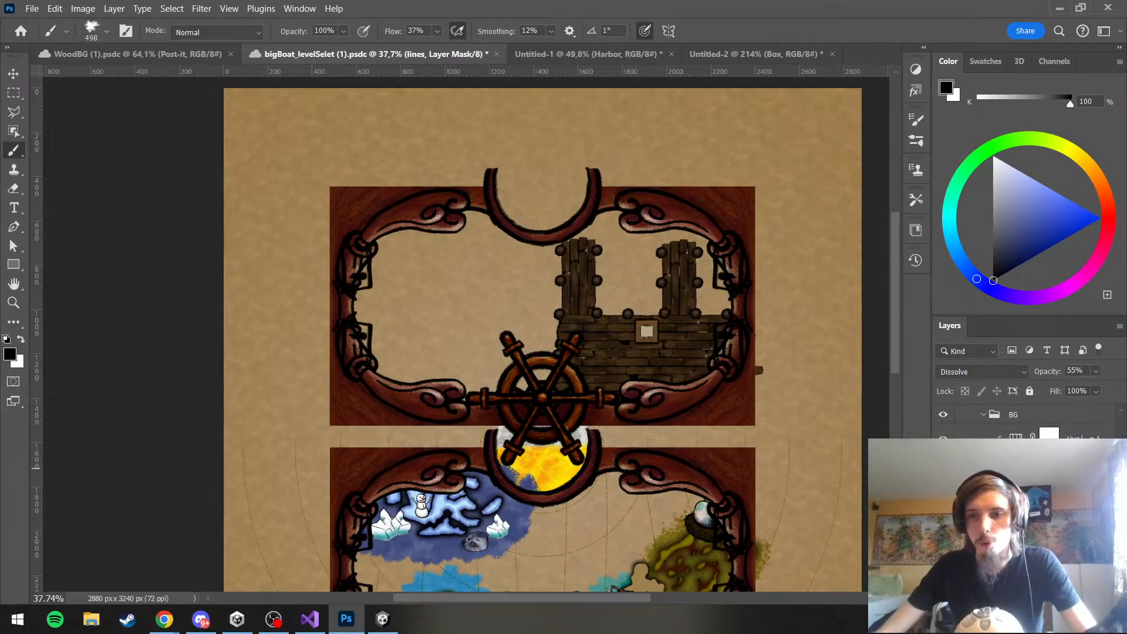
scroll(1016, 467, up, 3)
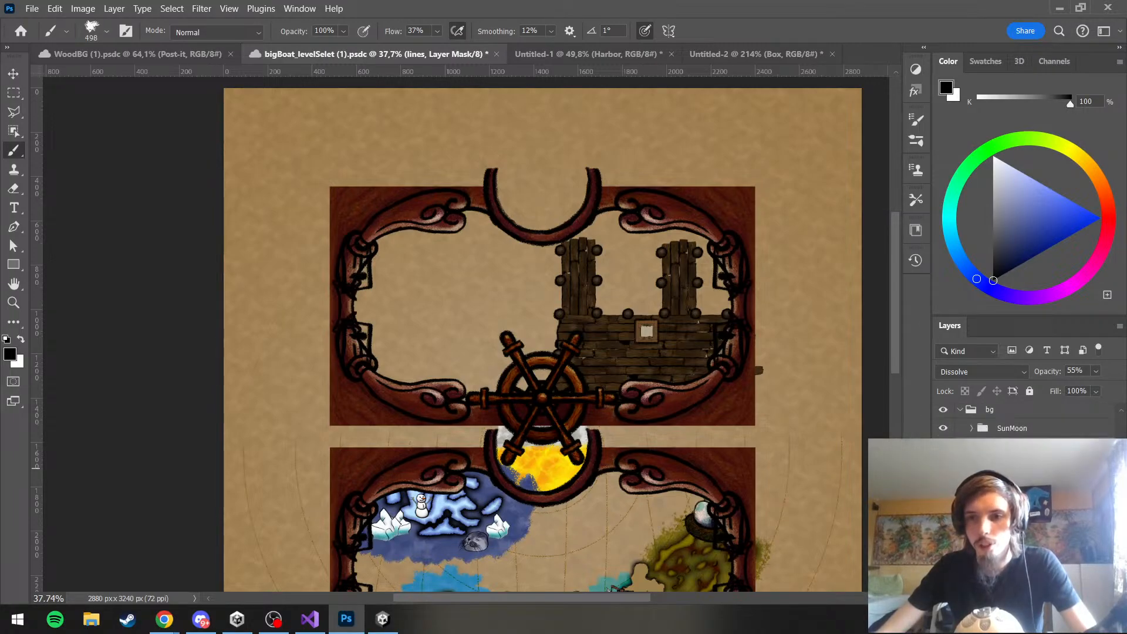
click(1015, 525)
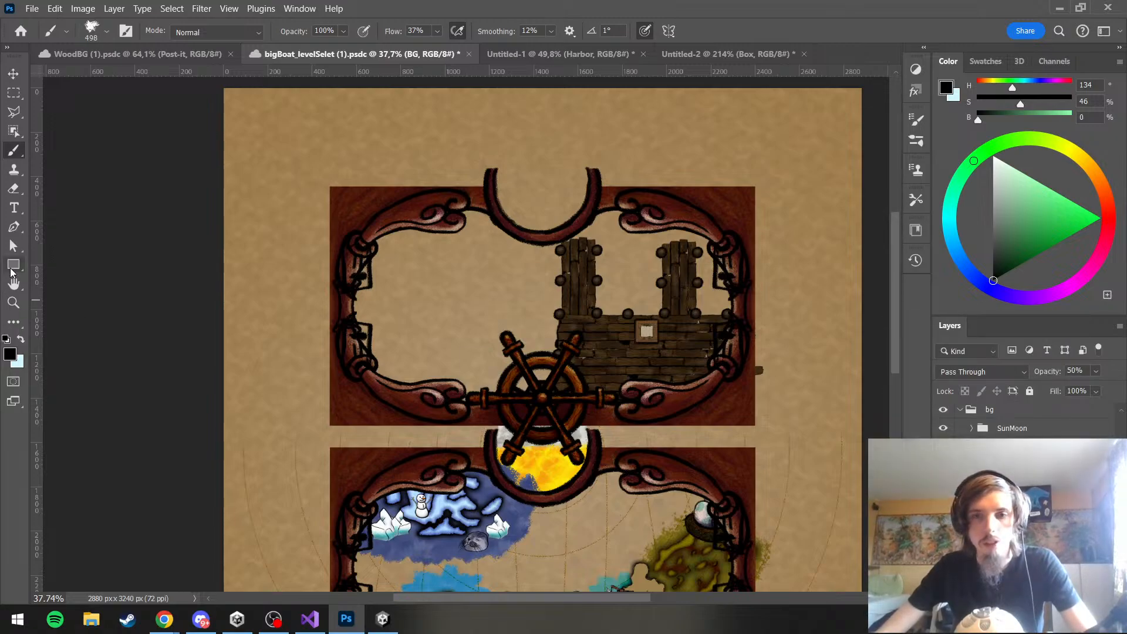
key(ctrl+shift+alt+n)
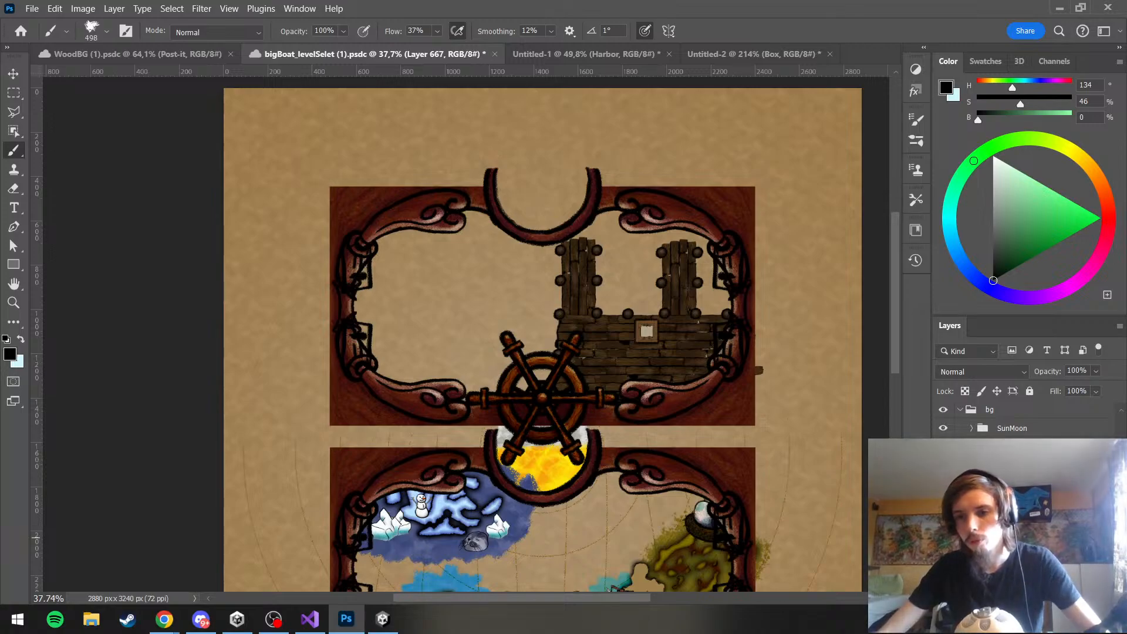
text(pcean)
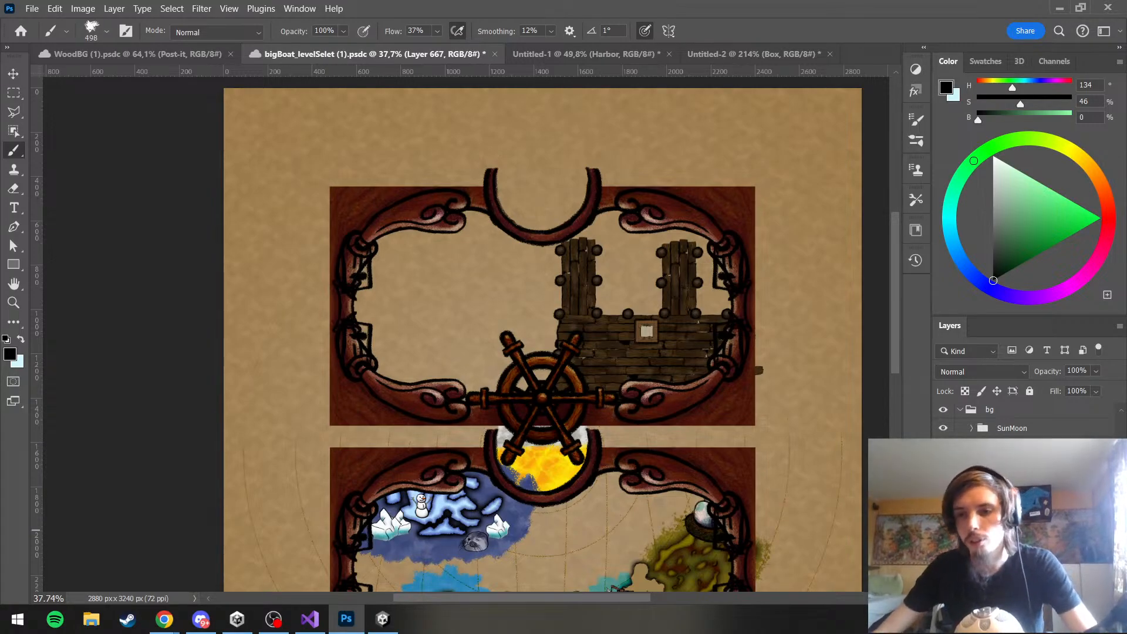
key(Return)
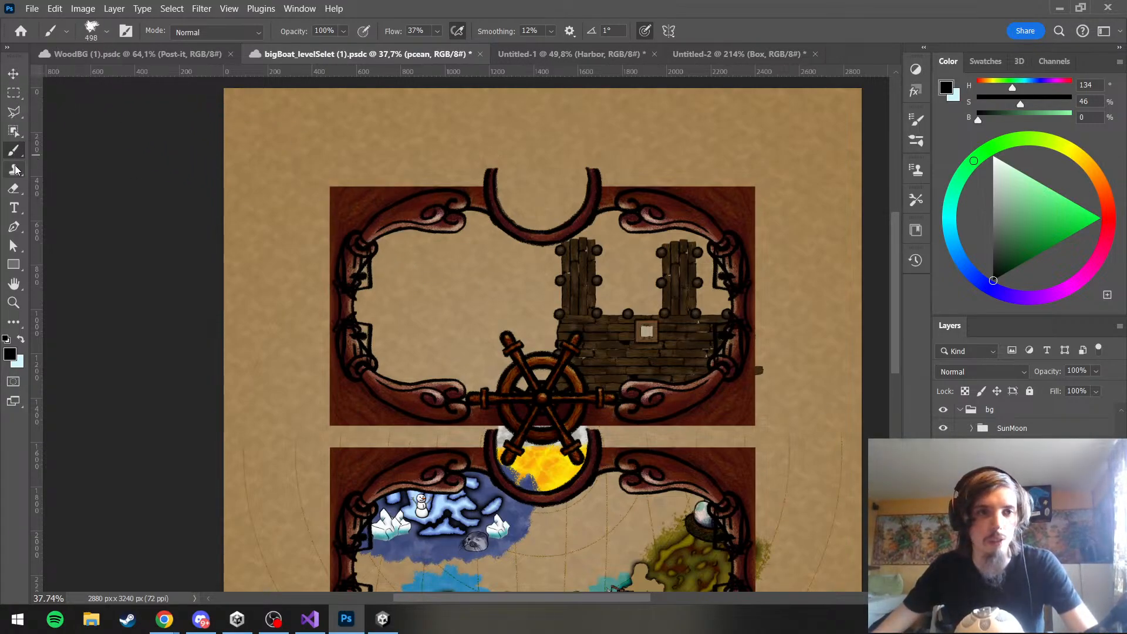
Draw a rectangle about 2944 × 1605 px, filled with the blue water pattern, over the upper half of the canvas
click(14, 265)
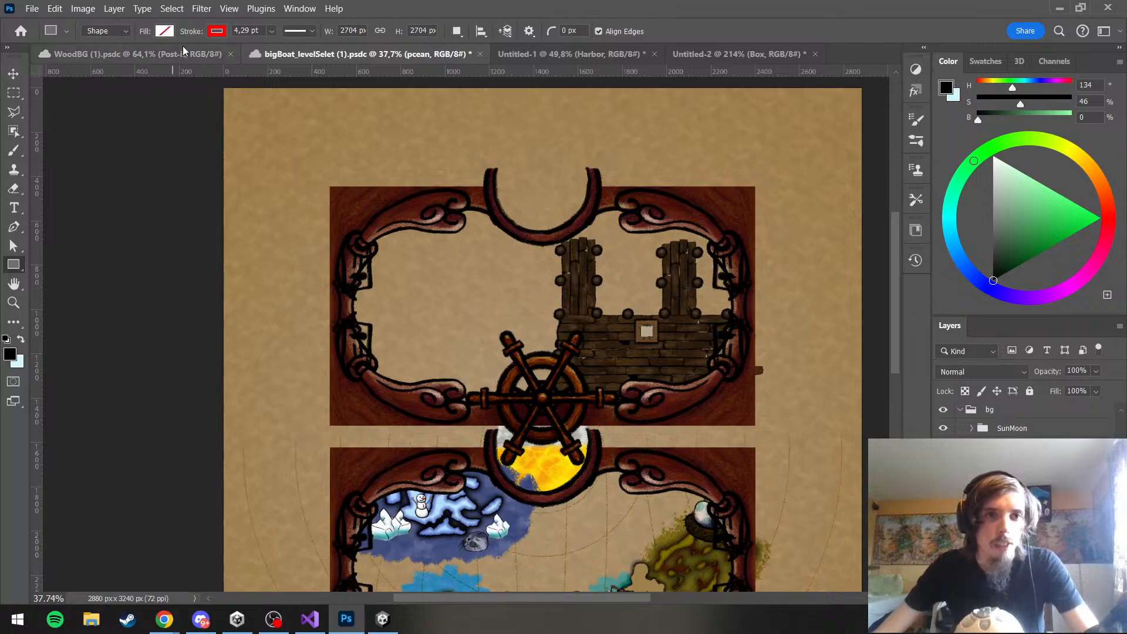
click(166, 31)
click(155, 59)
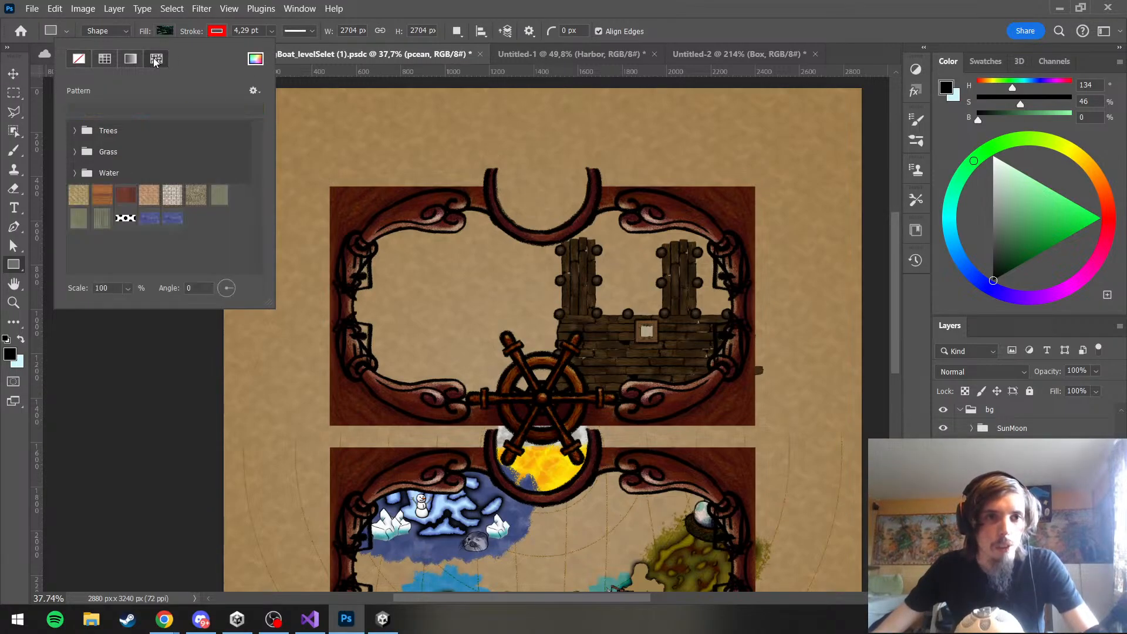
click(148, 219)
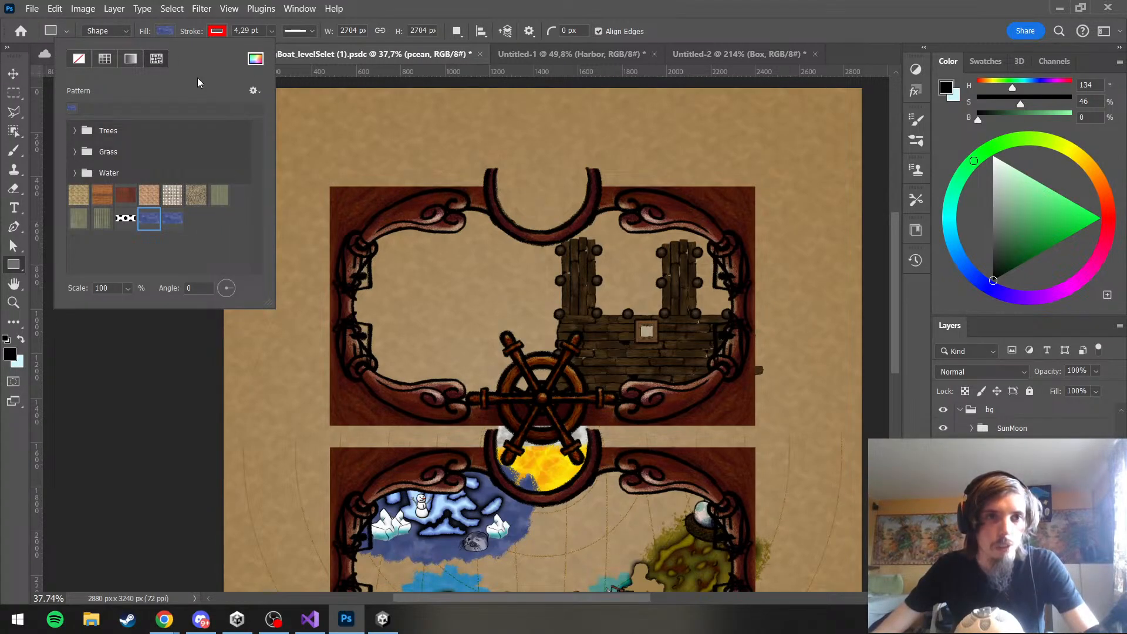
click(169, 37)
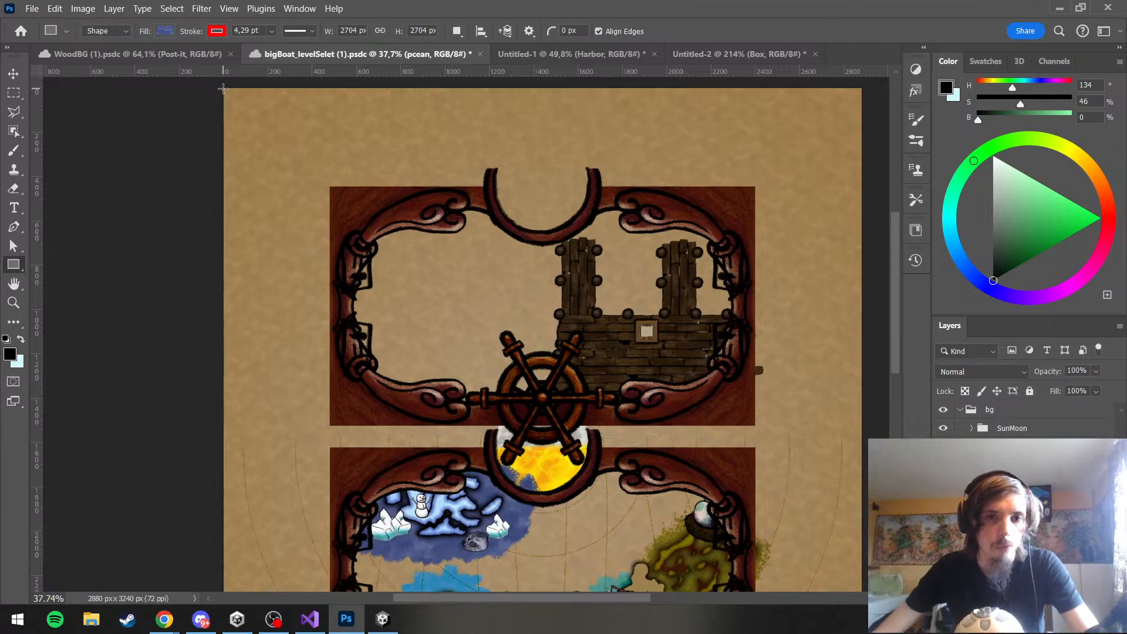
drag(223, 88, 874, 443)
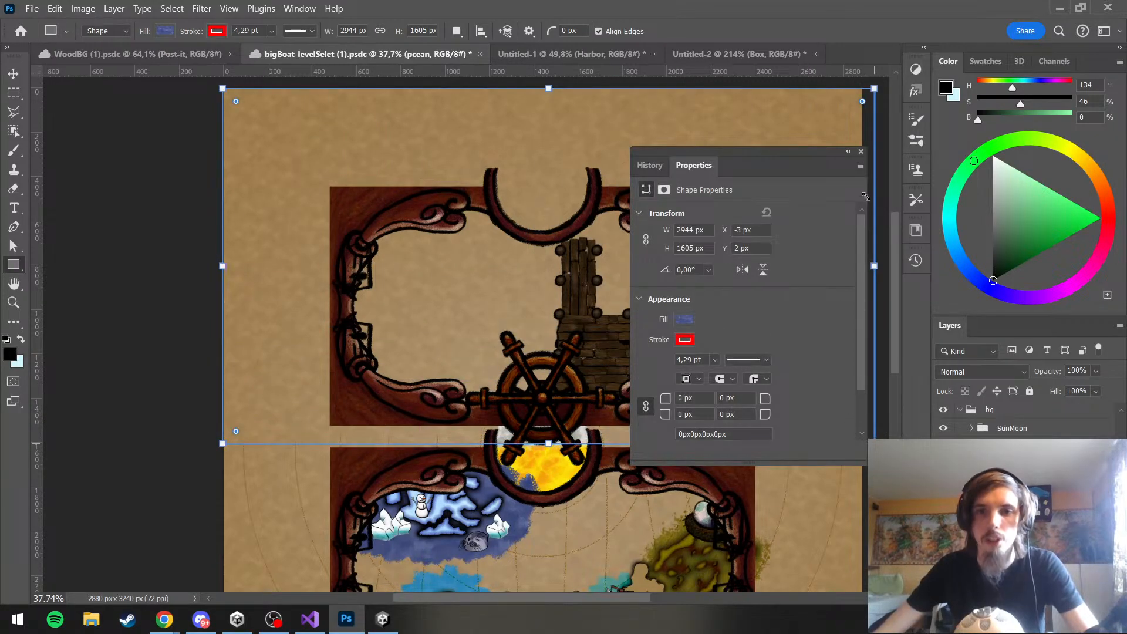
click(861, 151)
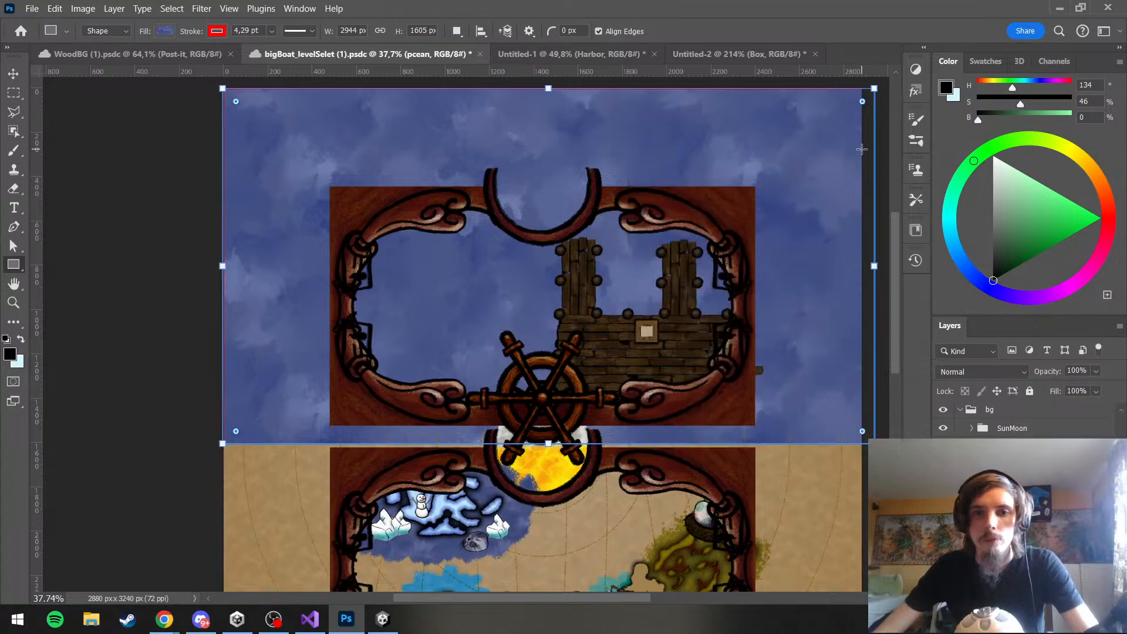
Set the pattern fill scale of the pcean rectangle to 30%
double_click(983, 499)
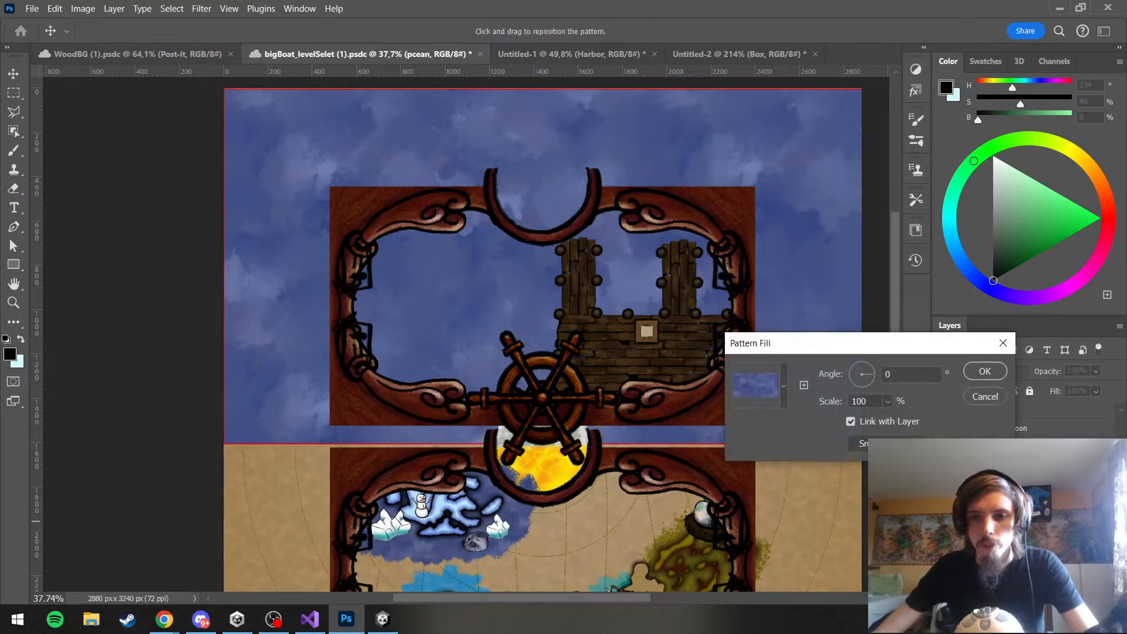
drag(892, 403, 887, 425)
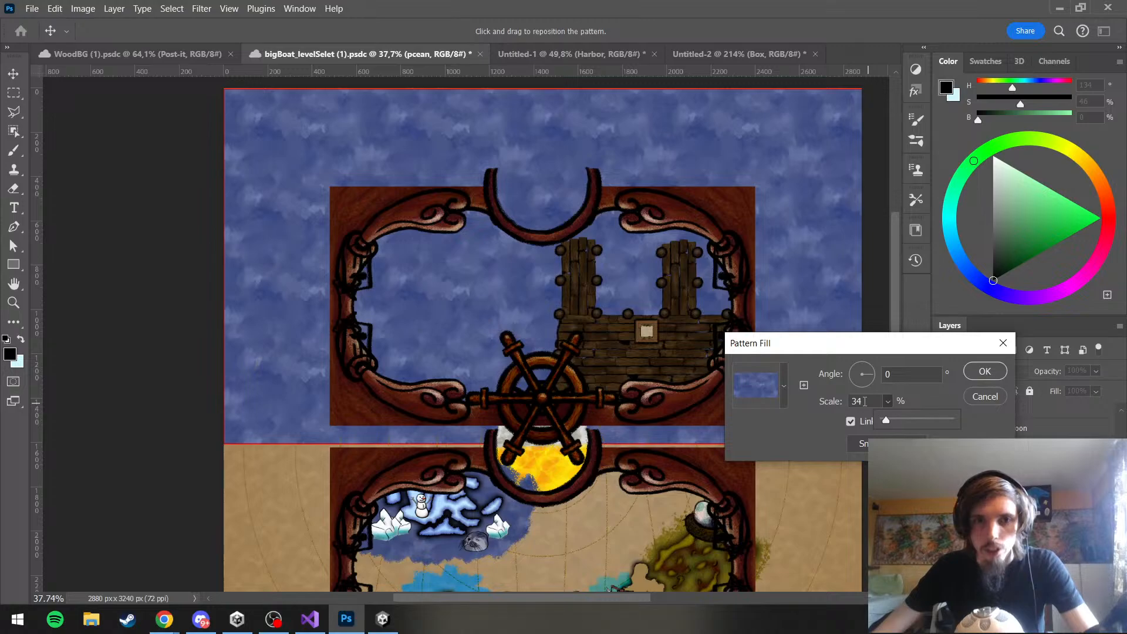
click(865, 402)
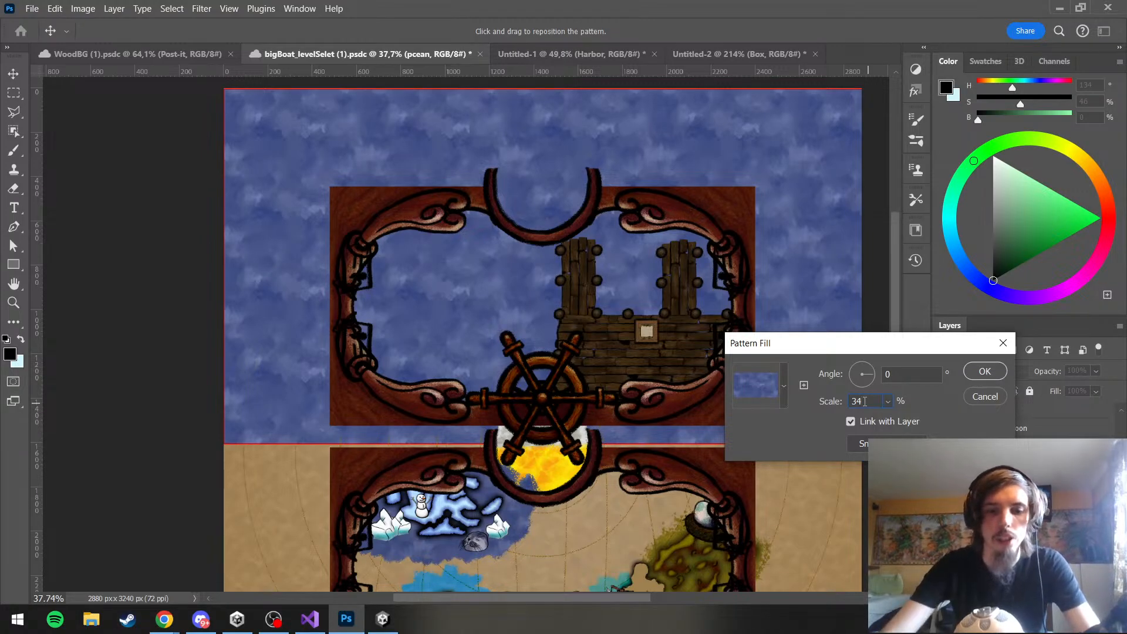
key(BackSpace)
text(0)
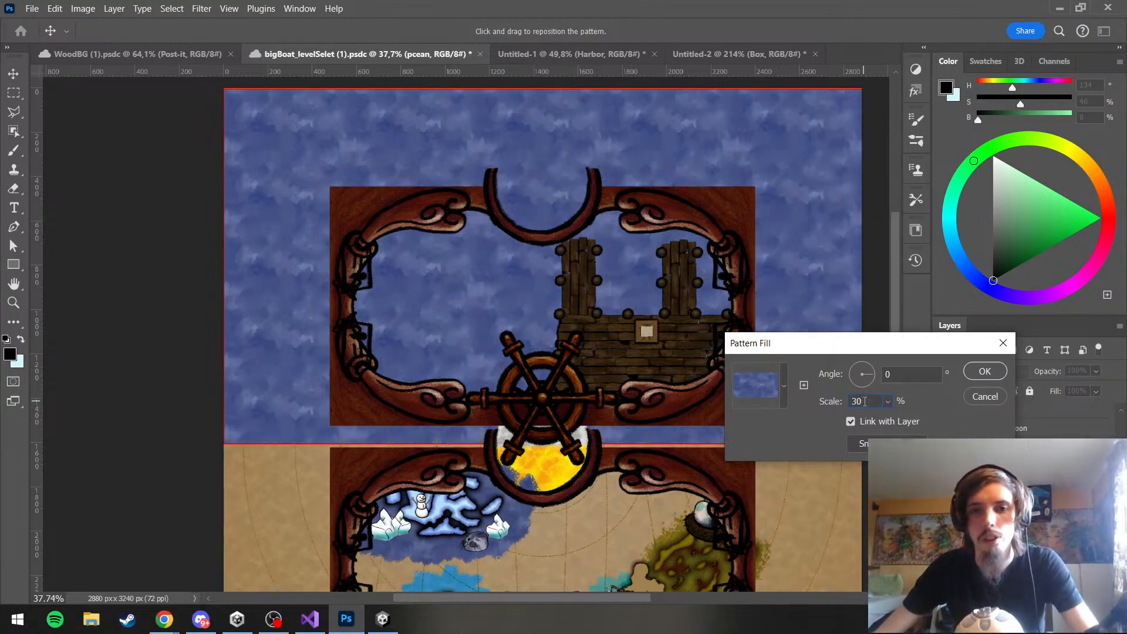
click(985, 372)
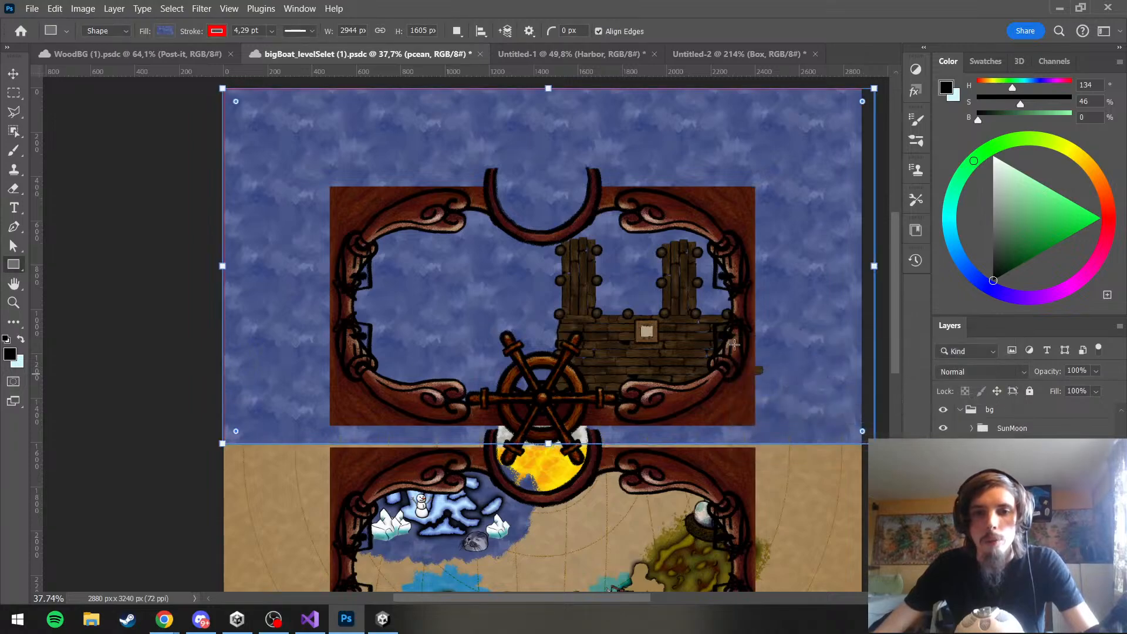
Add a layer mask to the pcean layer and activate the Brush tool for painting on it
scroll(695, 327, down, 2)
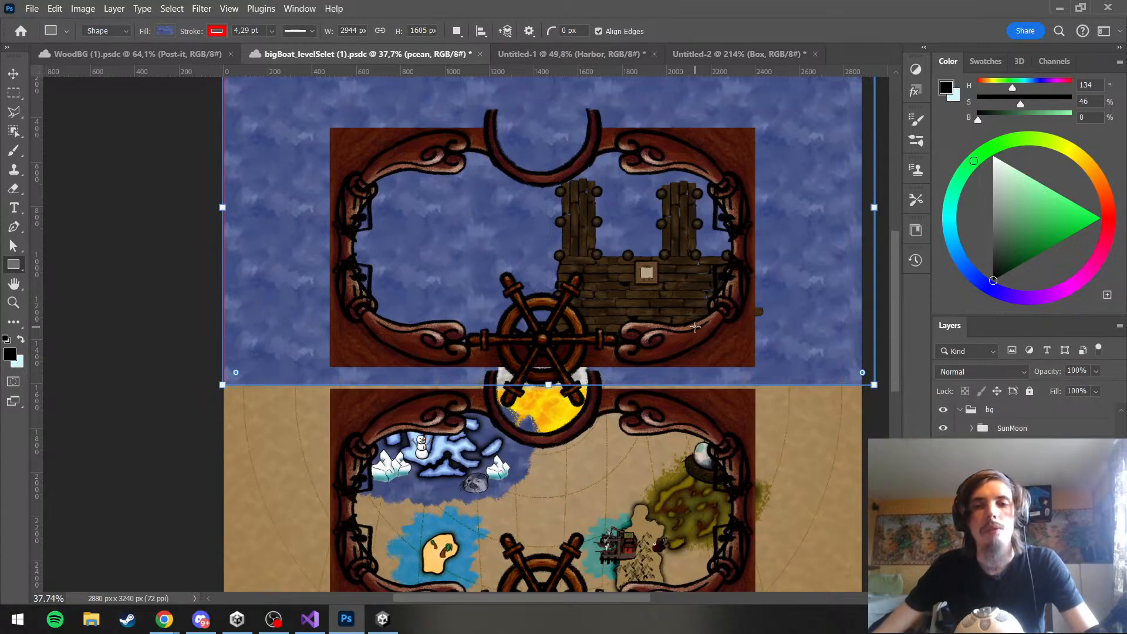
scroll(695, 327, up, 1)
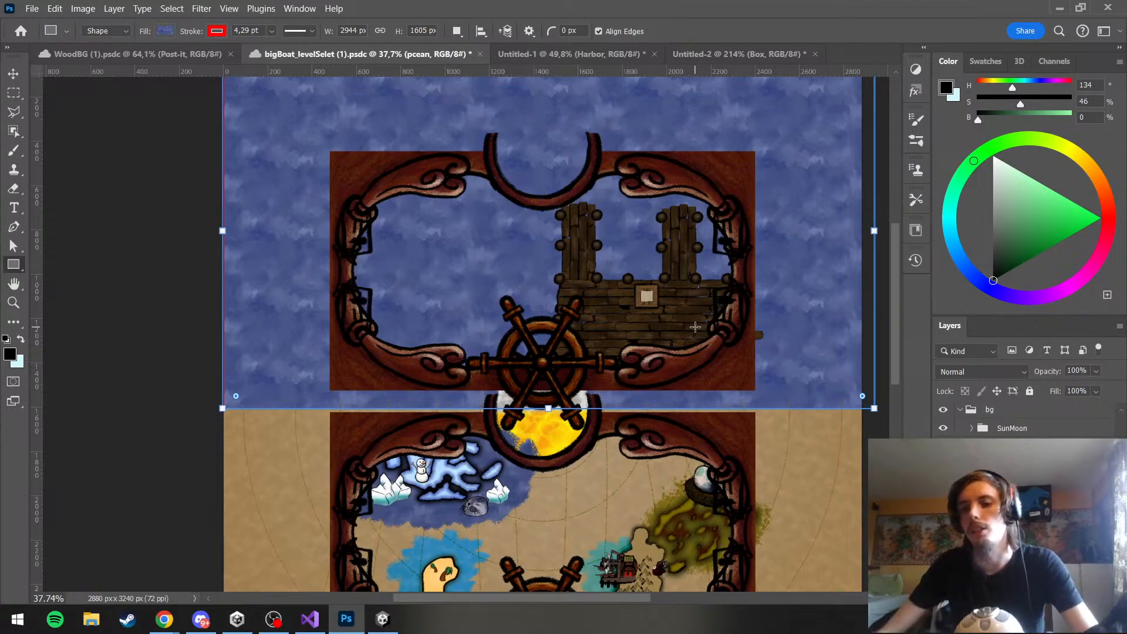
click(1011, 597)
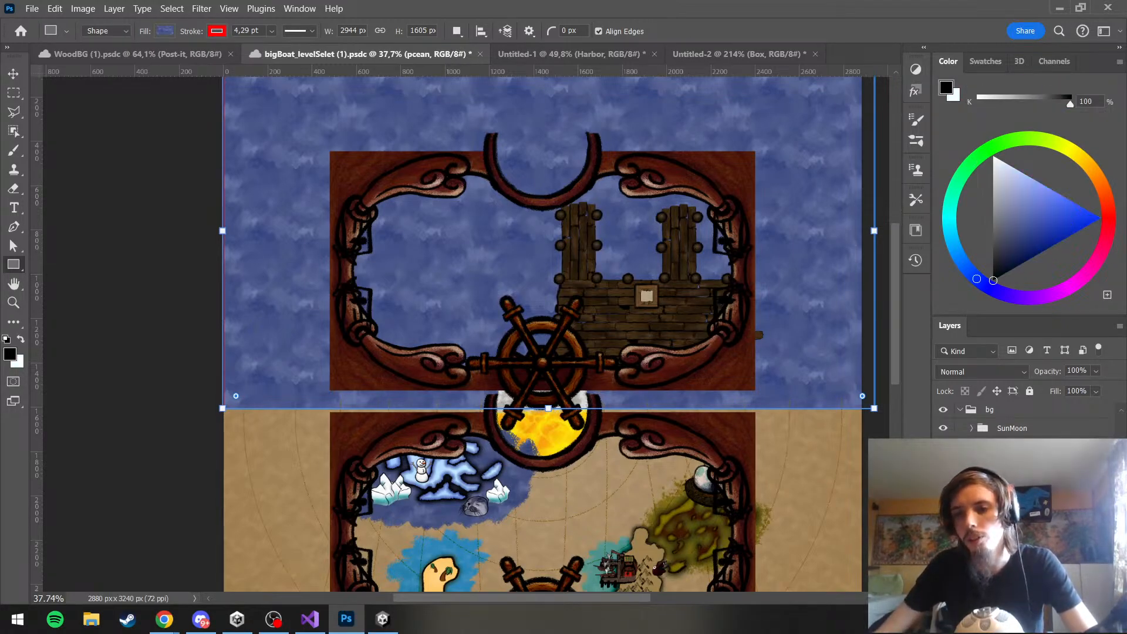
click(12, 157)
scroll(441, 352, down, 2)
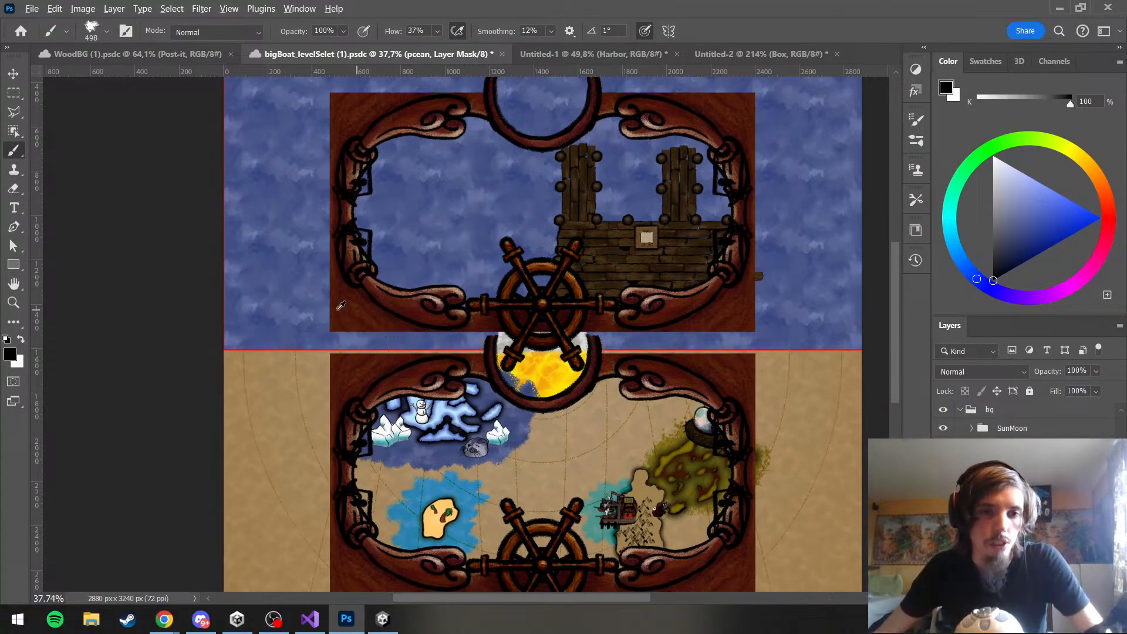
Paint the pcean layer mask black along the ocean's lower edge with the enlarged textured brush to form a ragged shoreline
drag(230, 360, 258, 368)
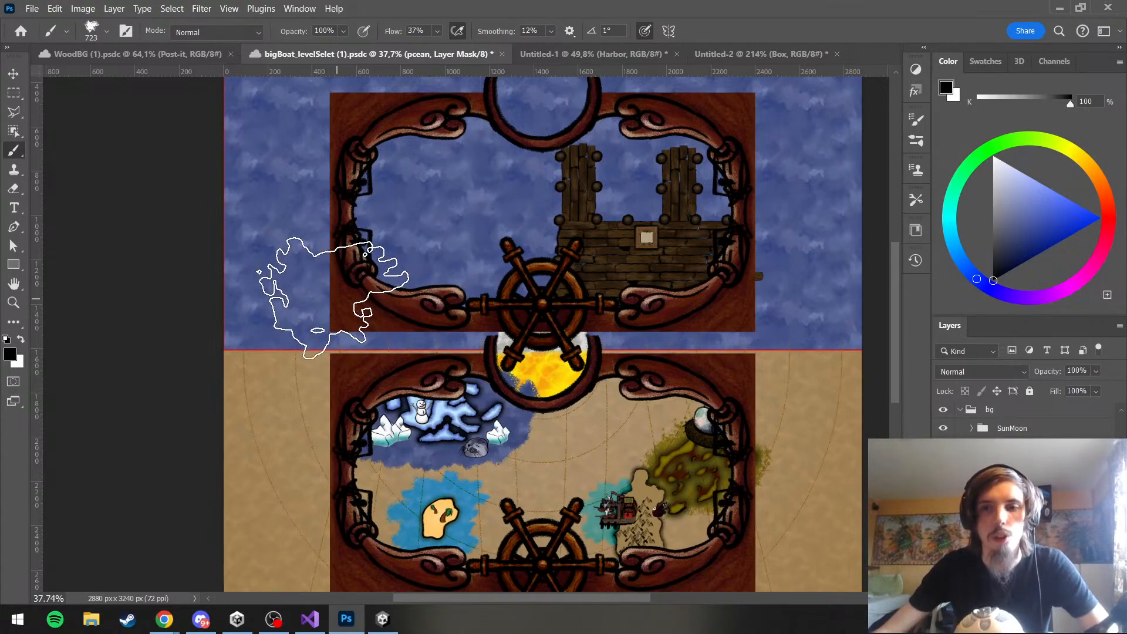
mouse_move(223, 365)
mouse_down()
mouse_move(262, 354)
mouse_move(377, 407)
mouse_move(733, 404)
mouse_move(863, 367)
mouse_move(886, 388)
mouse_up()
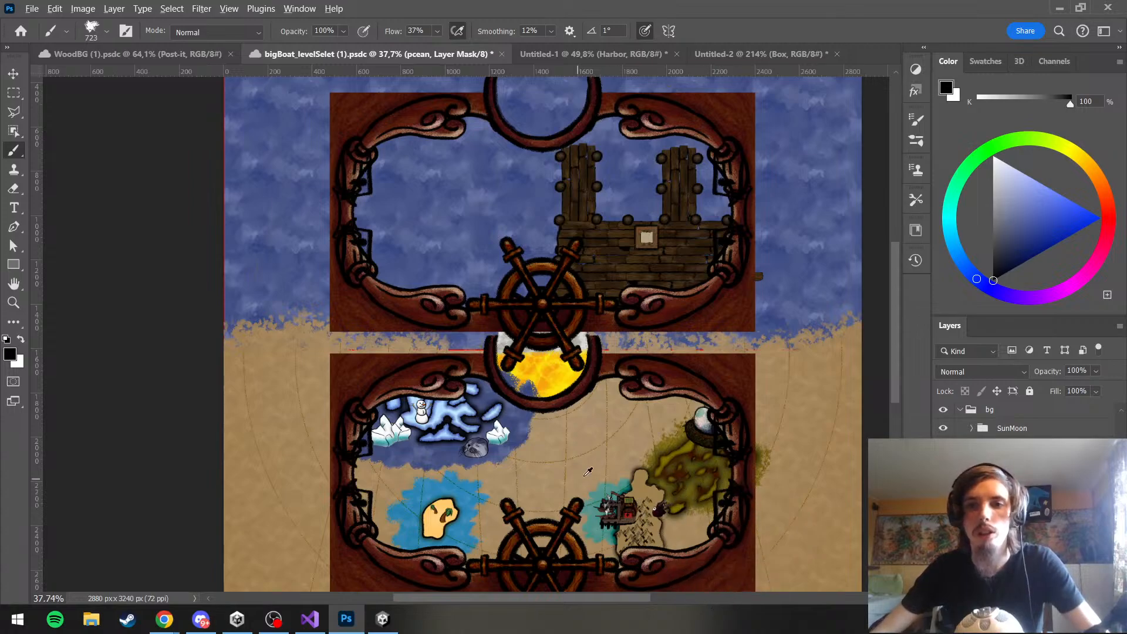
drag(601, 474, 657, 471)
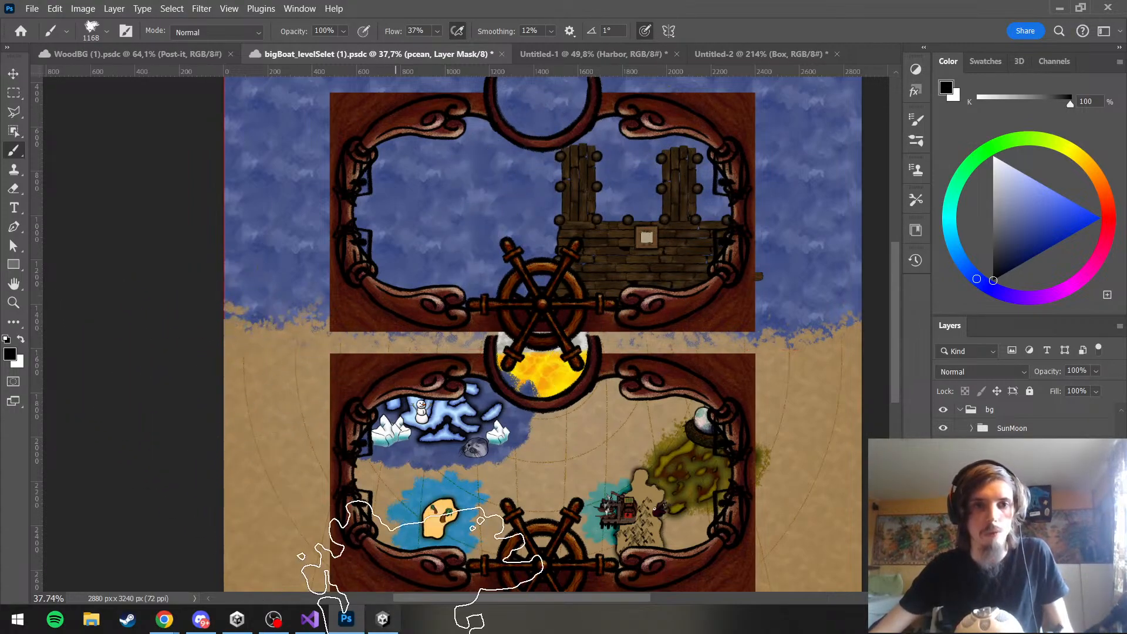
scroll(538, 358, down, 3)
scroll(537, 358, down, 2)
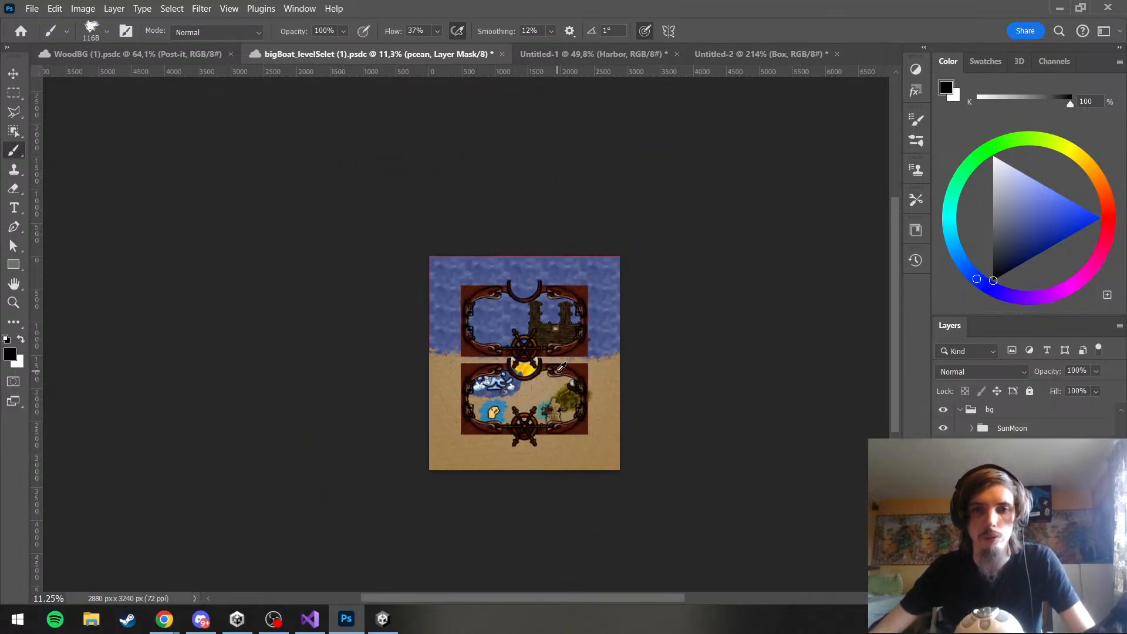
scroll(537, 358, up, 2)
scroll(1089, 427, up, 1)
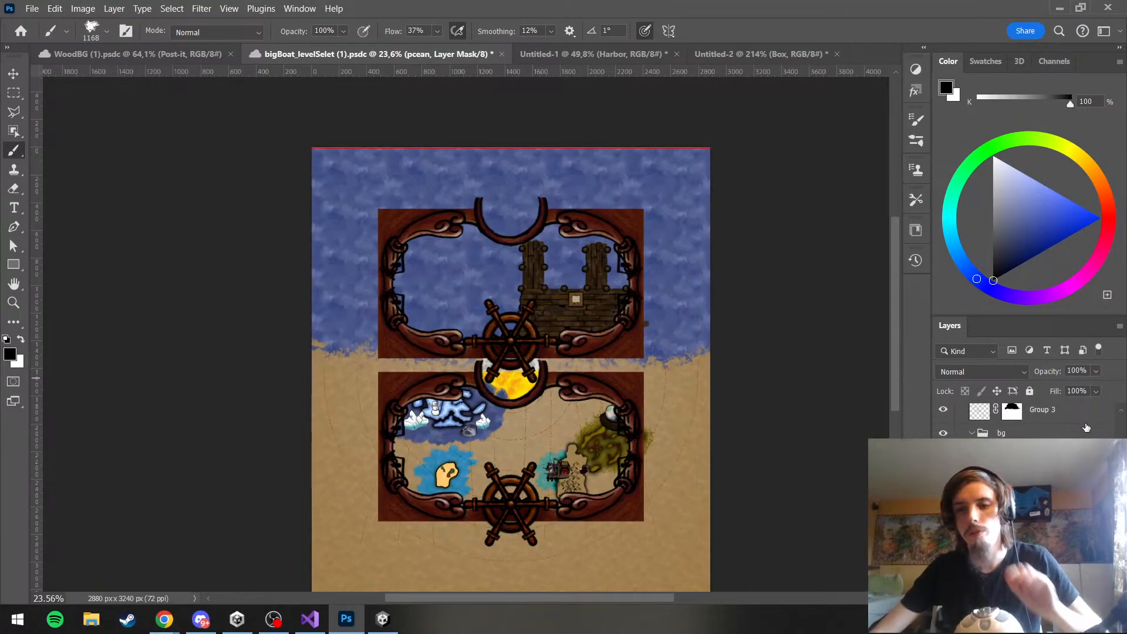
Hide the frame, island and other overlay layers plus the sun and moon, leaving only the ocean and sand background
click(972, 435)
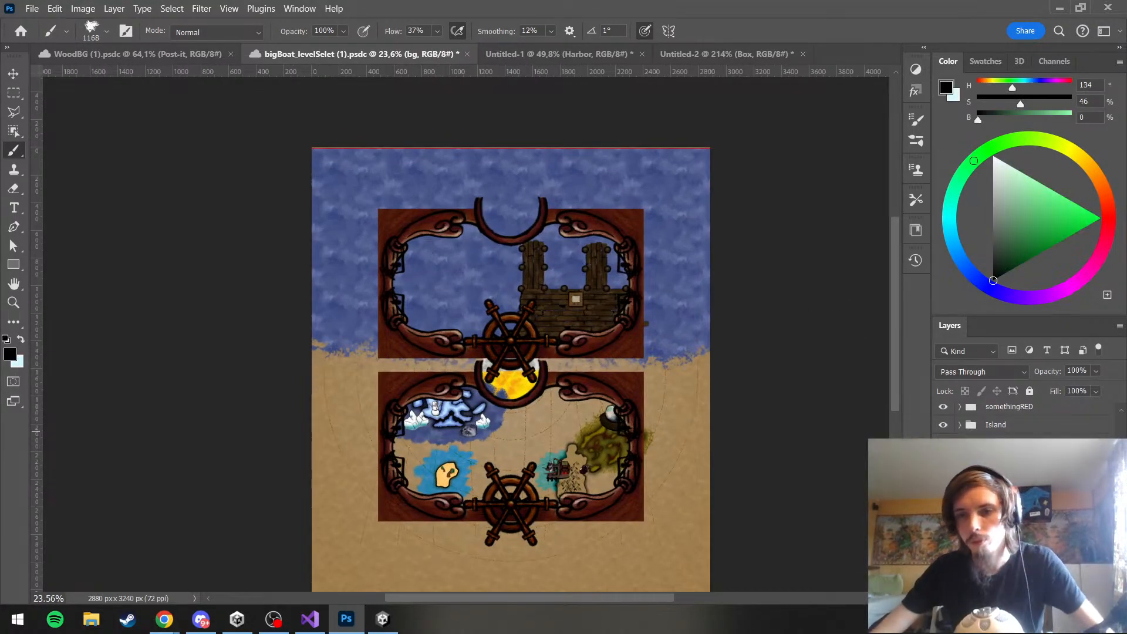
scroll(1027, 470, up, 5)
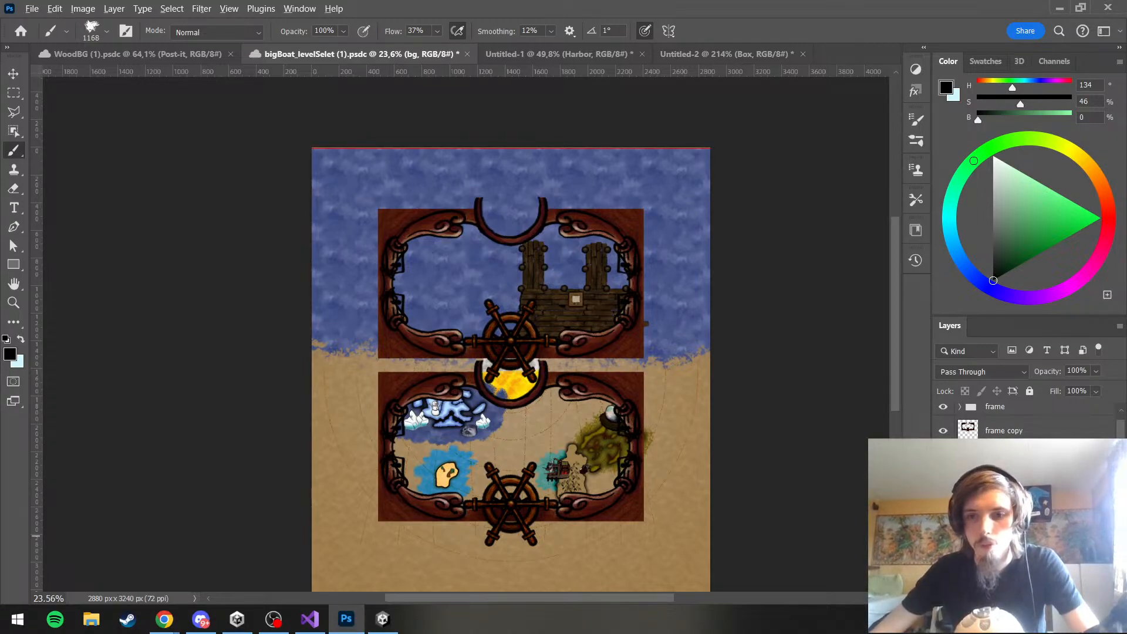
click(944, 576)
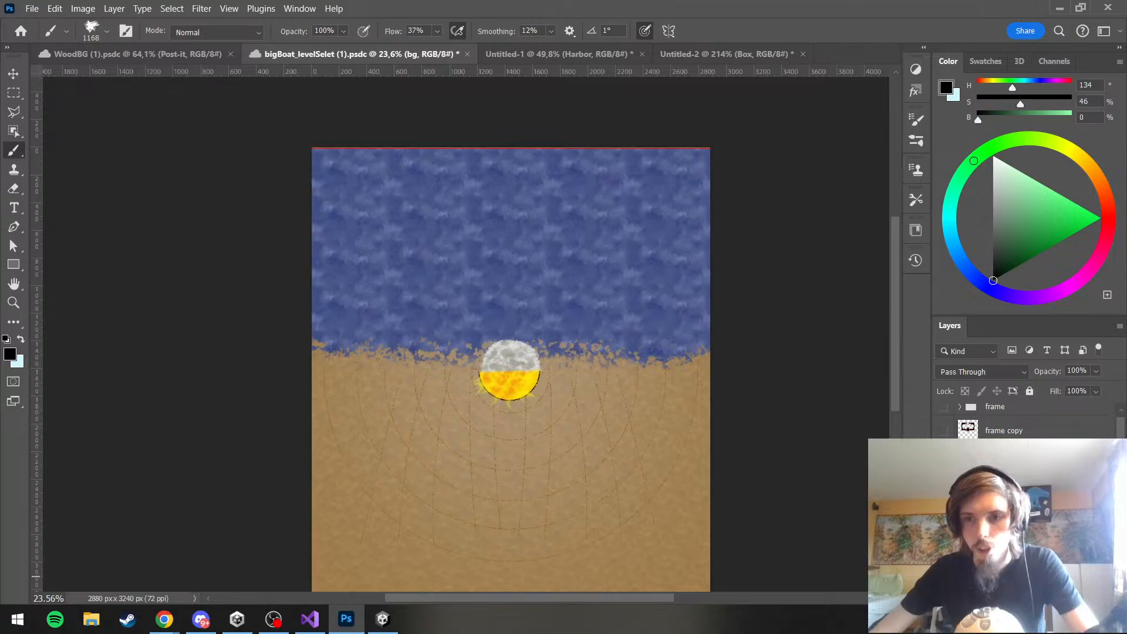
scroll(1027, 469, down, 5)
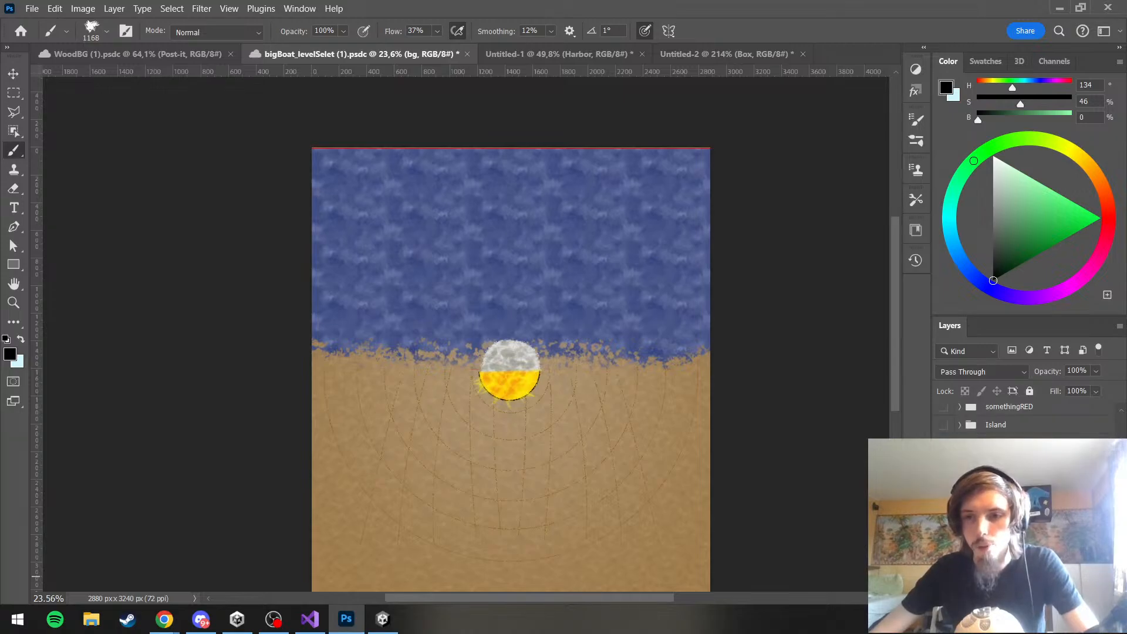
click(944, 576)
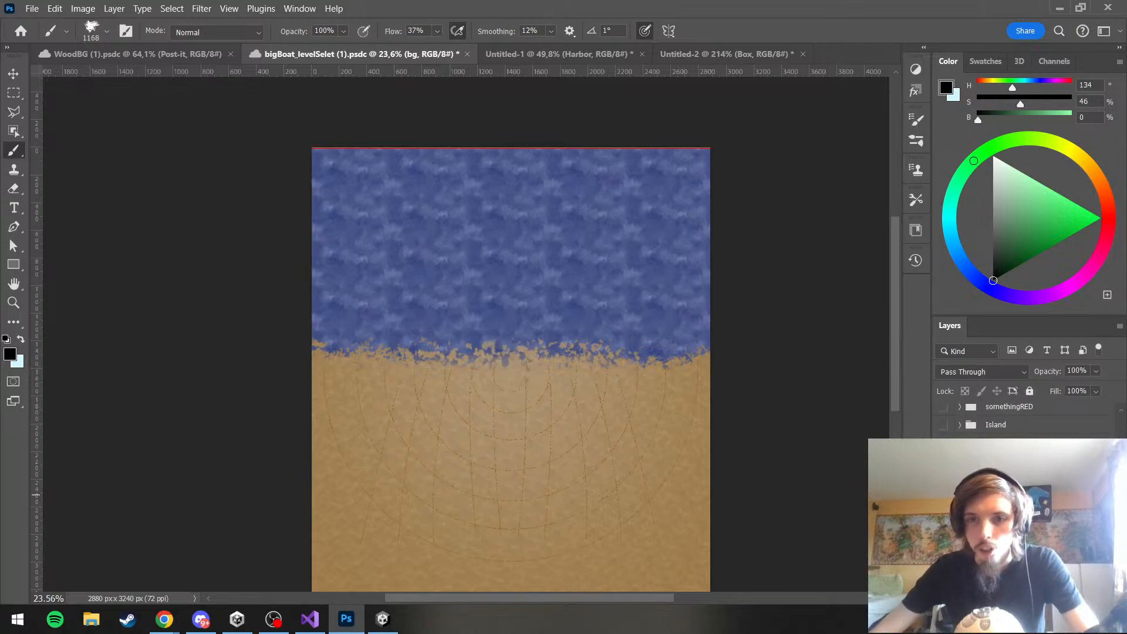
scroll(1028, 495, up, 5)
scroll(448, 214, down, 3)
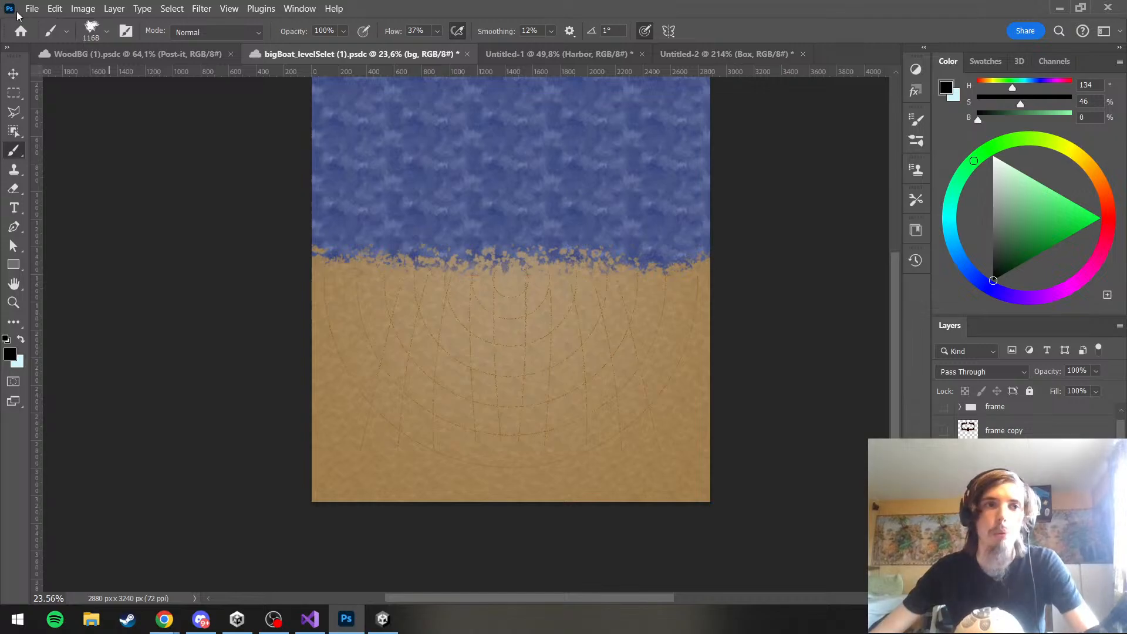
Export the ocean and sand background as a transparent PNG at 2880 × 3240 px
click(31, 8)
mouse_move(94, 253)
click(262, 266)
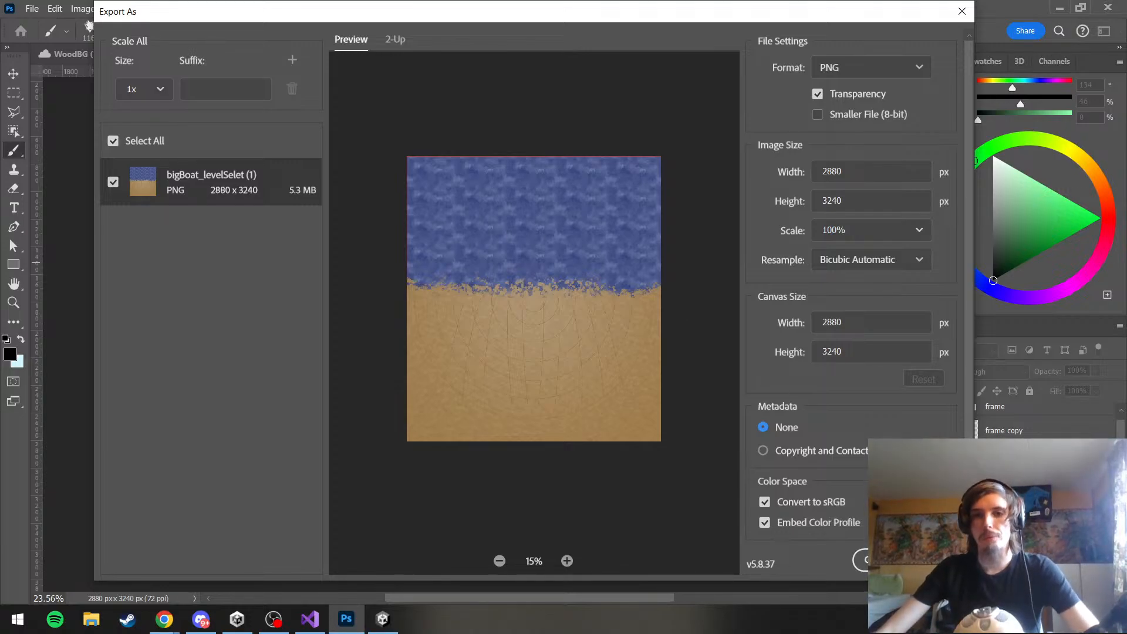
click(933, 560)
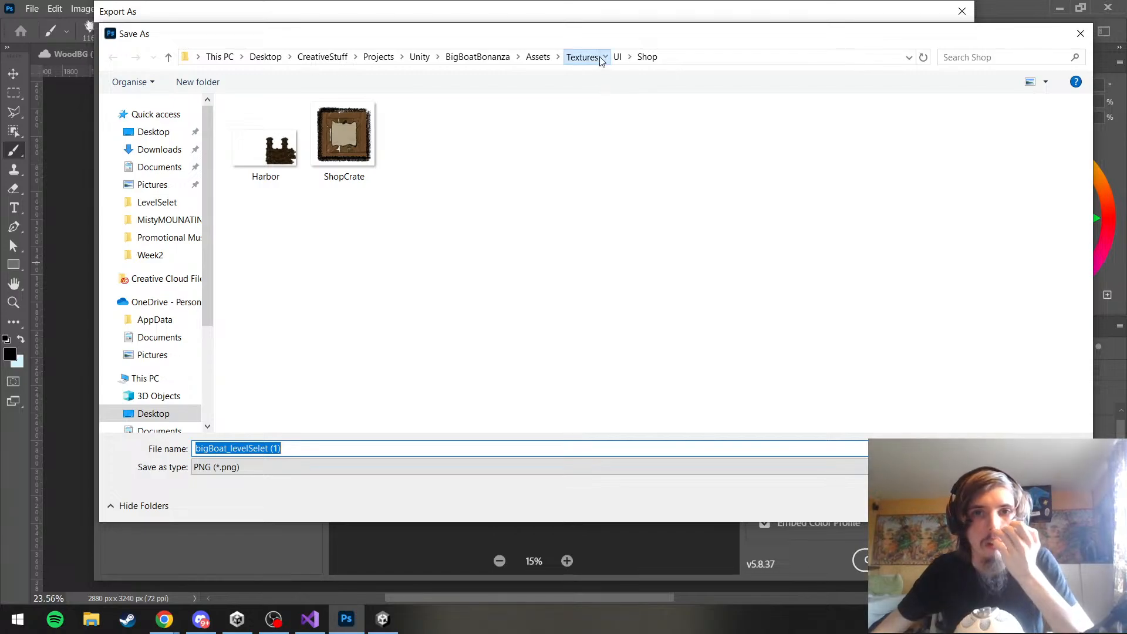
Save the exported PNG as levelSelet_BG_2 in the project's Assets/Textures/UI/LevelSelet folder
click(581, 56)
click(646, 138)
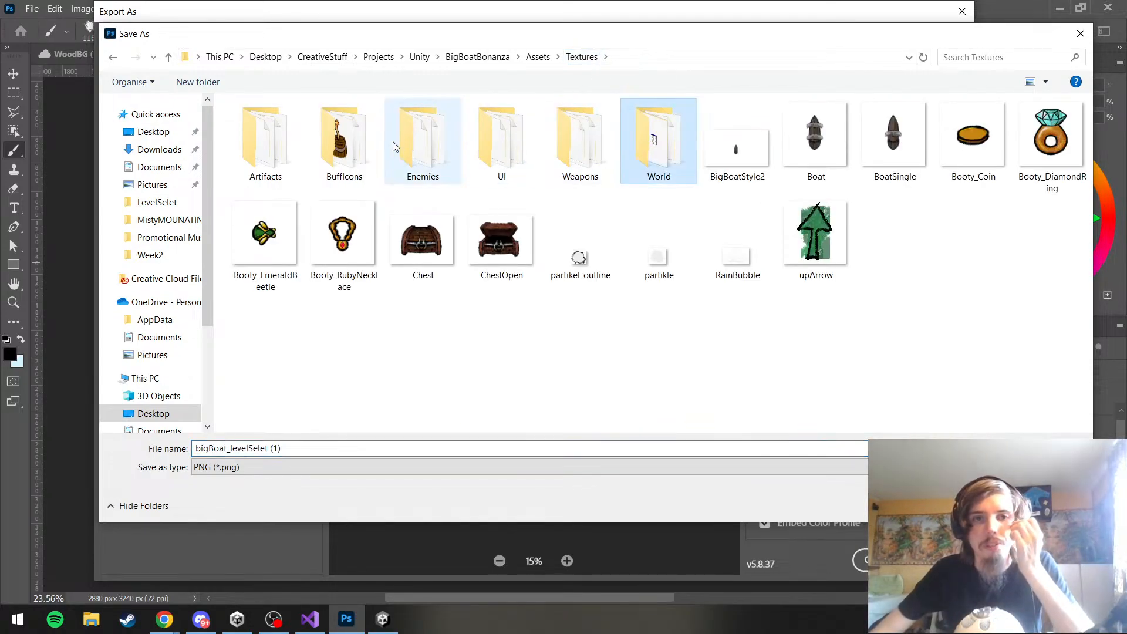
click(476, 160)
double_click(476, 159)
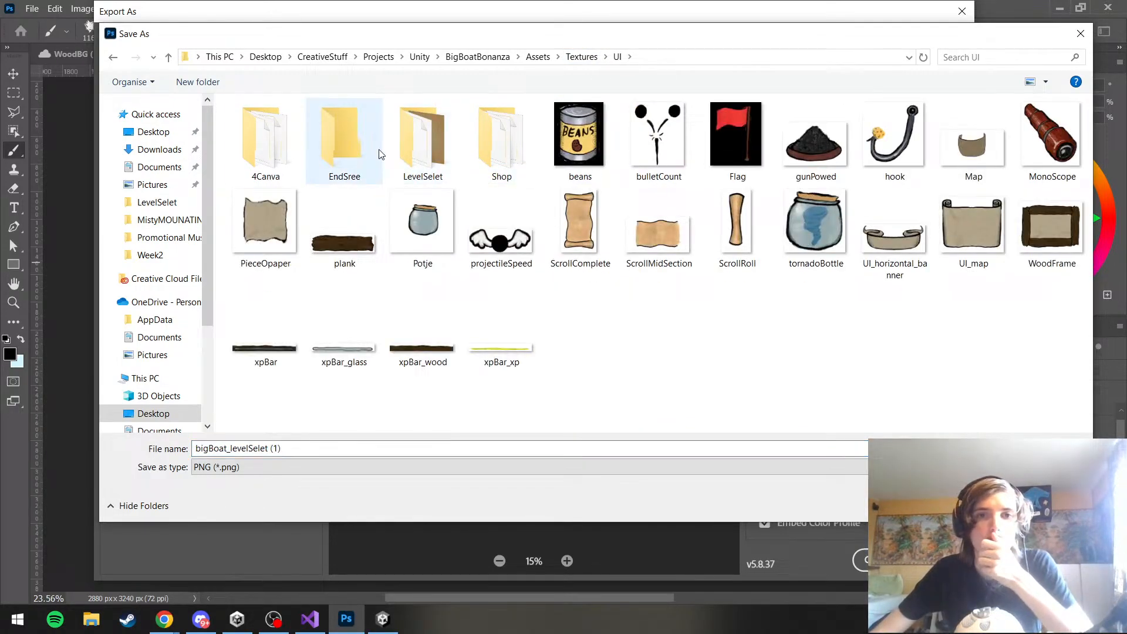
double_click(428, 149)
click(661, 160)
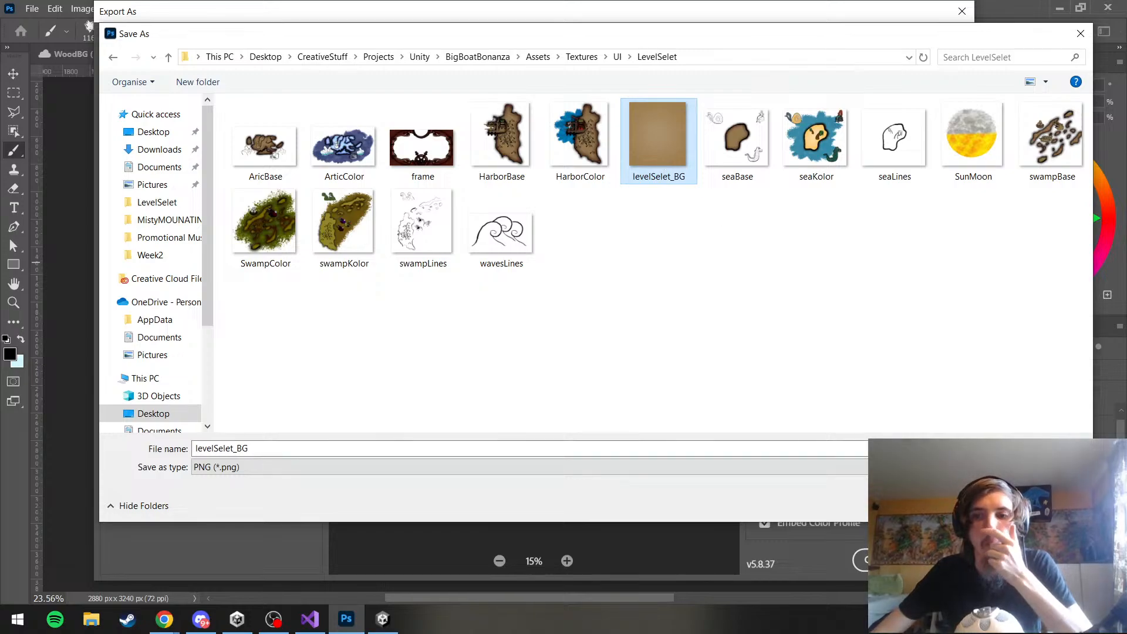
click(379, 449)
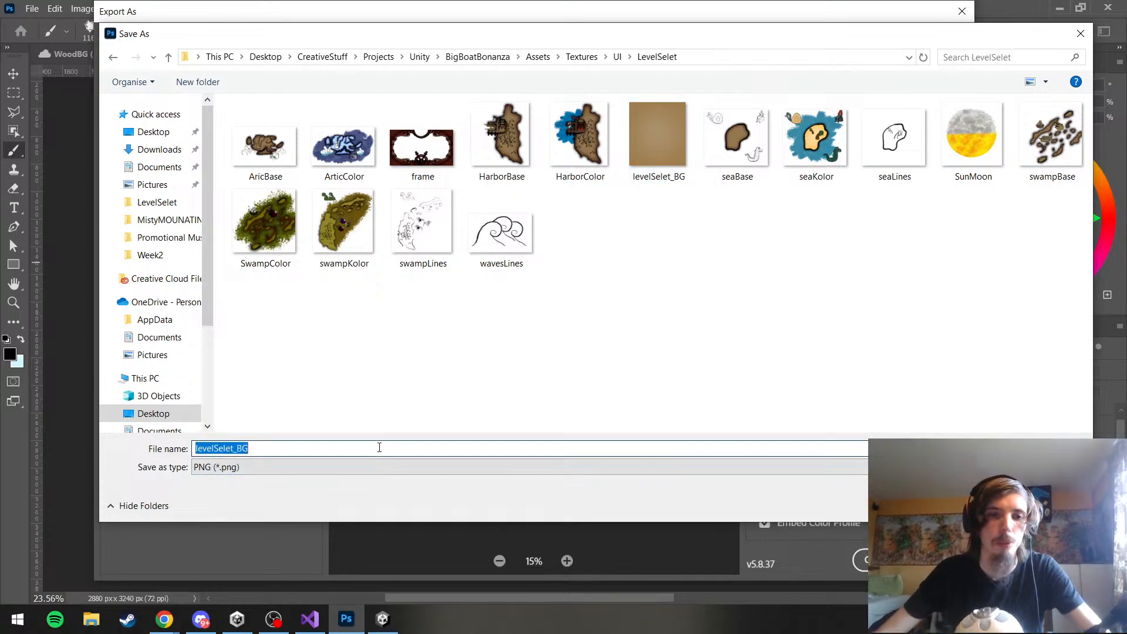
click(379, 448)
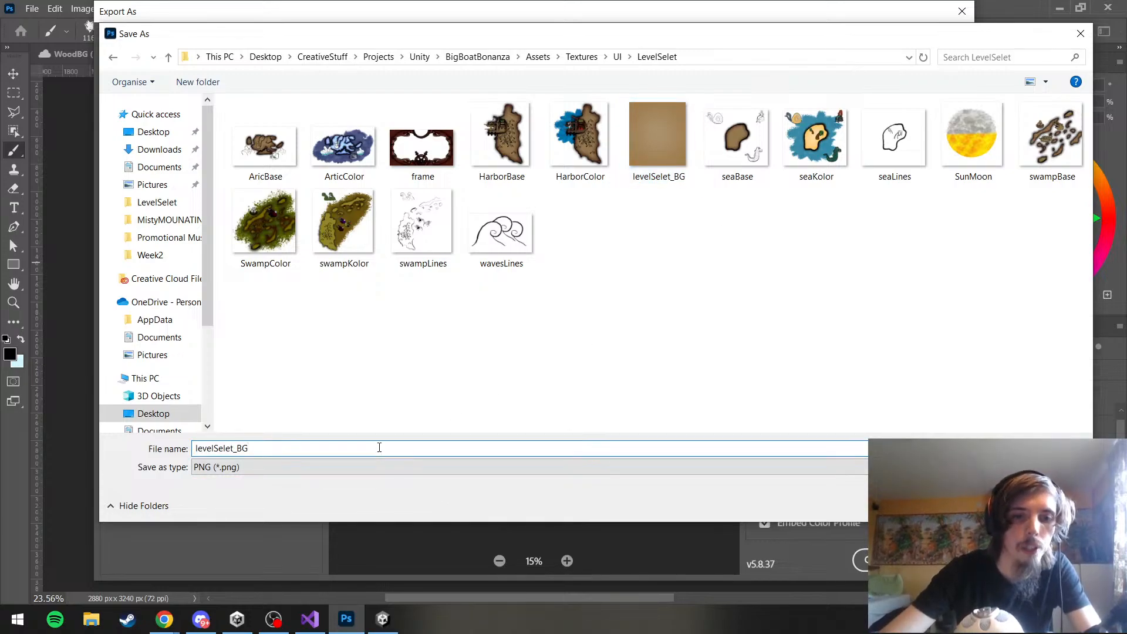
key(Return)
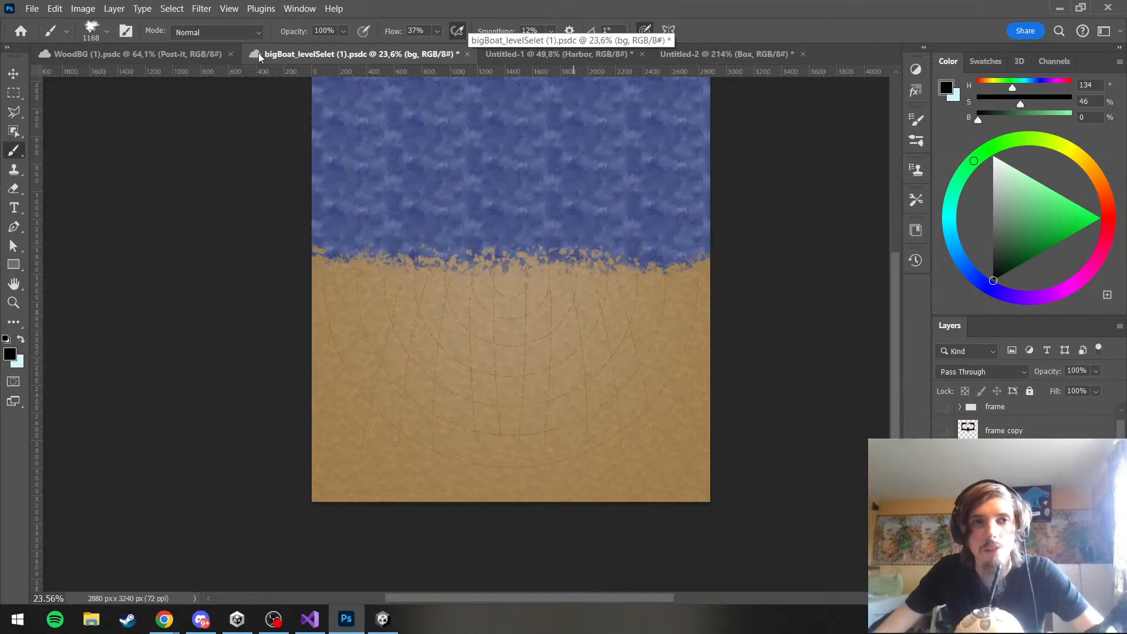
click(167, 58)
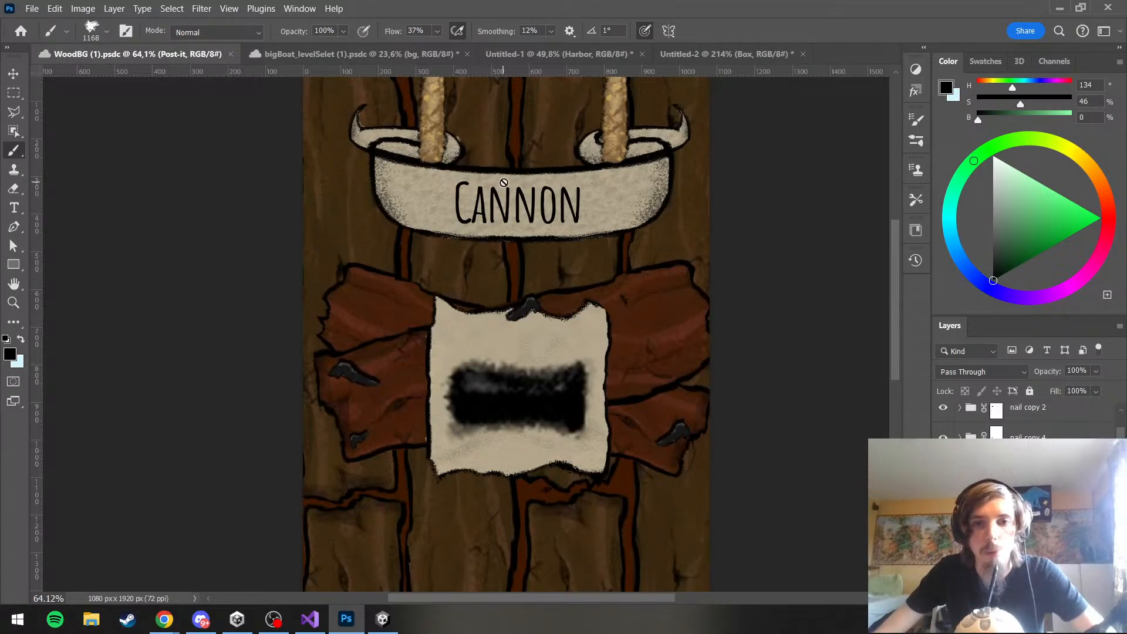
click(335, 58)
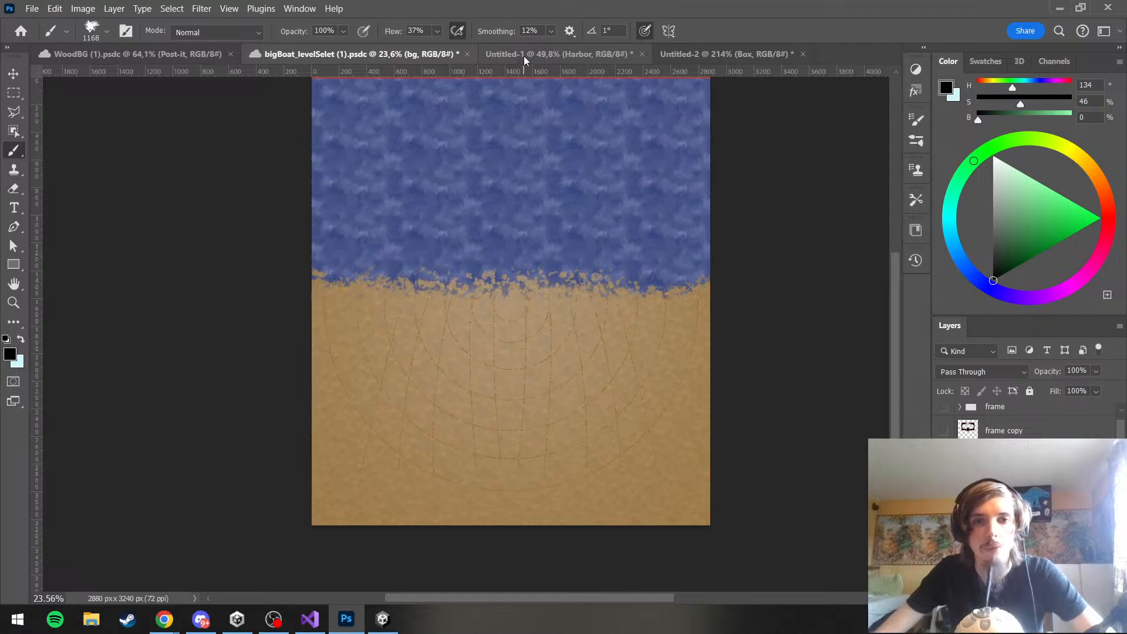
scroll(668, 249, up, 5)
scroll(668, 249, down, 2)
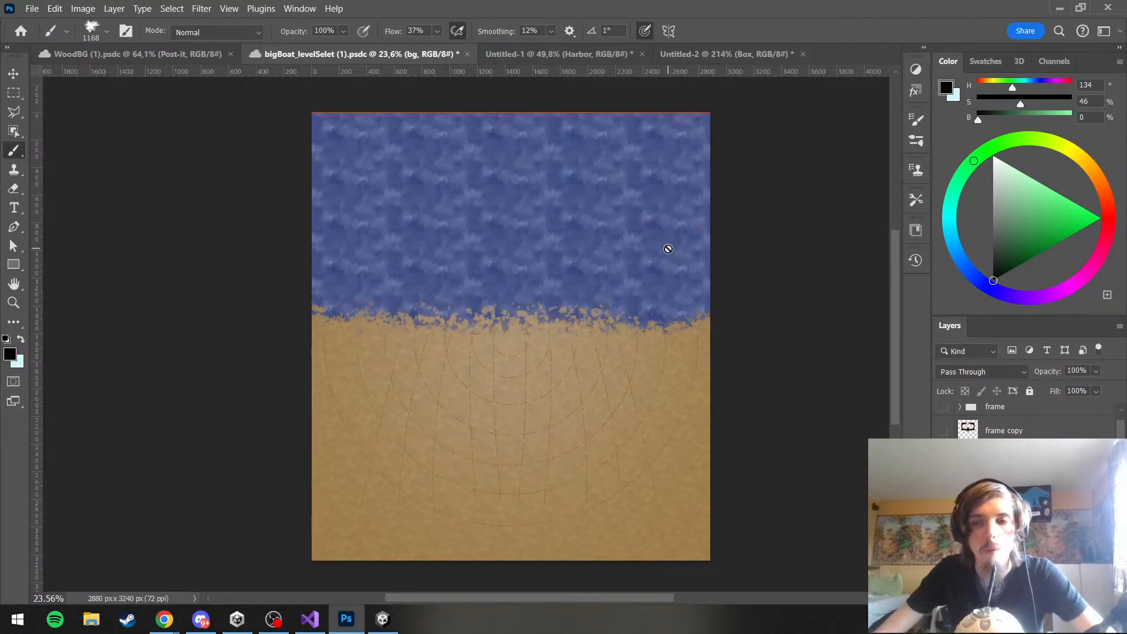
scroll(668, 248, up, 5)
scroll(668, 249, down, 2)
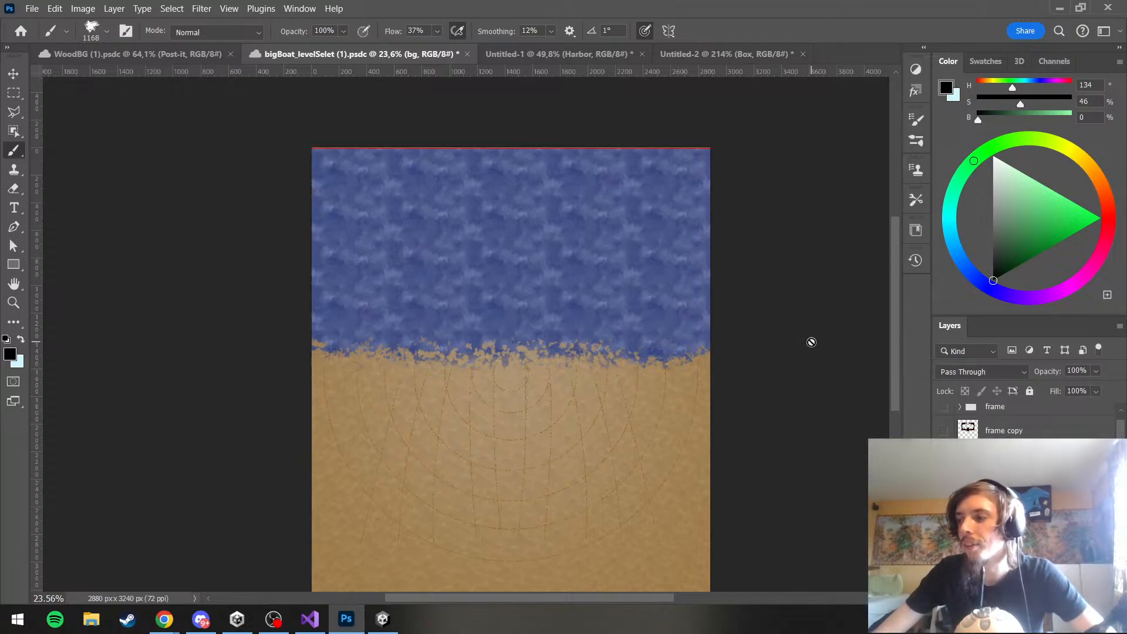
scroll(755, 323, down, 4)
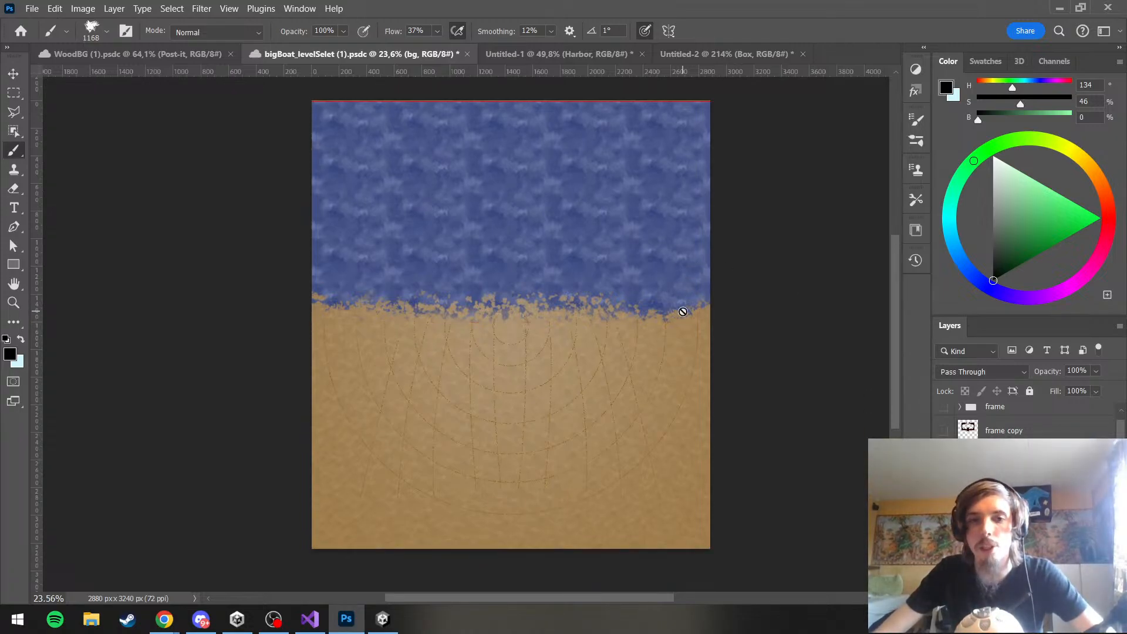
scroll(678, 312, up, 5)
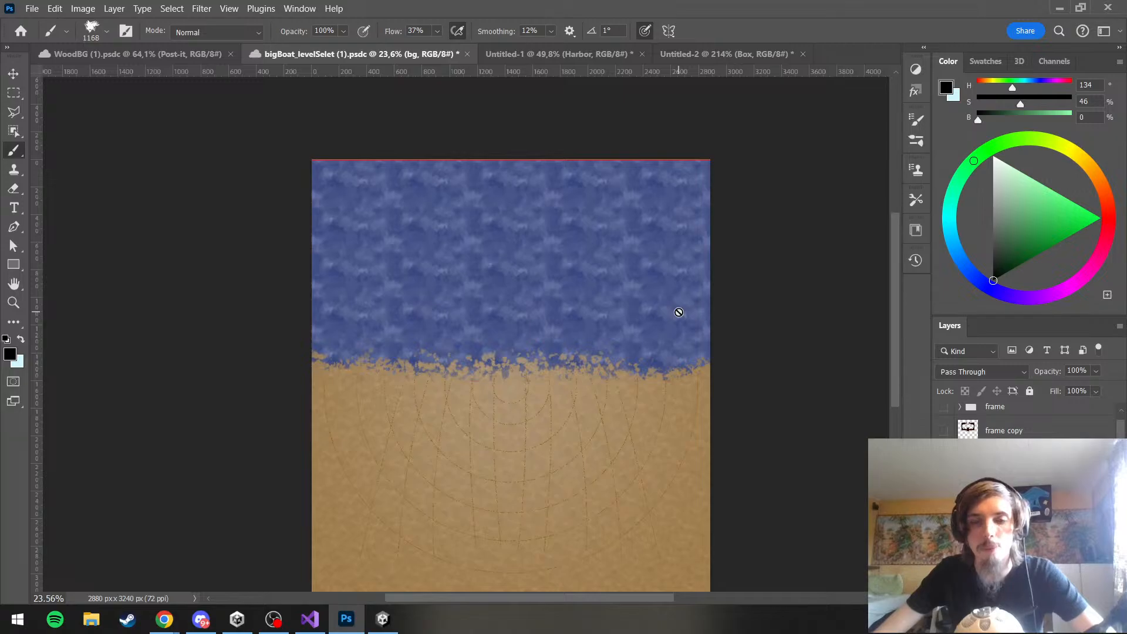
Save the bigBoat_levelSelet document and switch to the BigBoatBonanza project in Unity
click(37, 9)
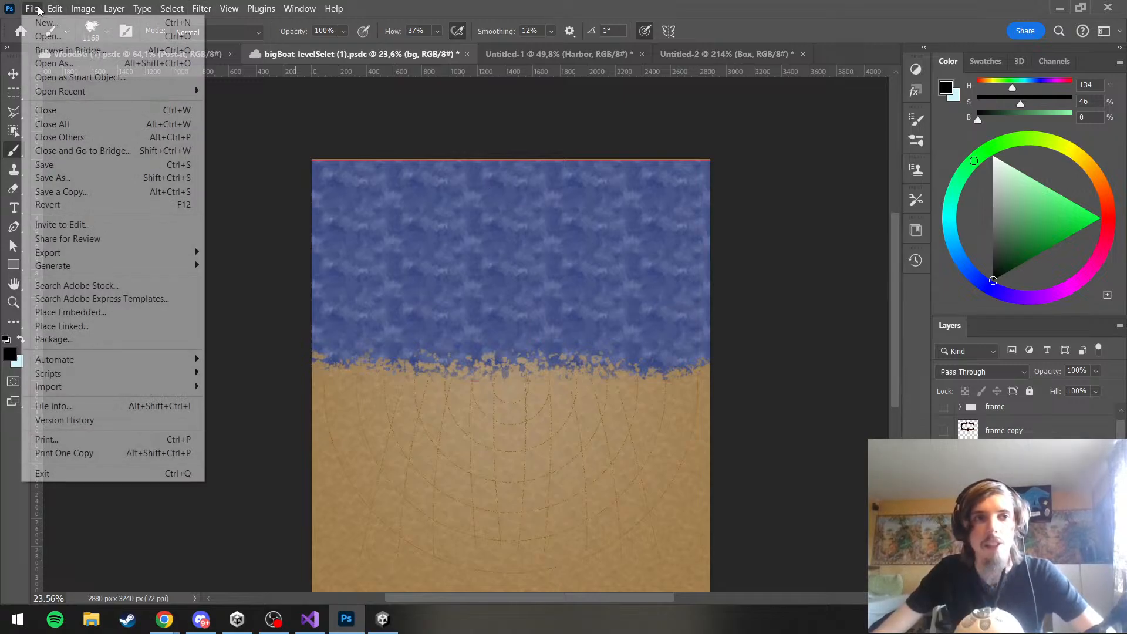
click(44, 165)
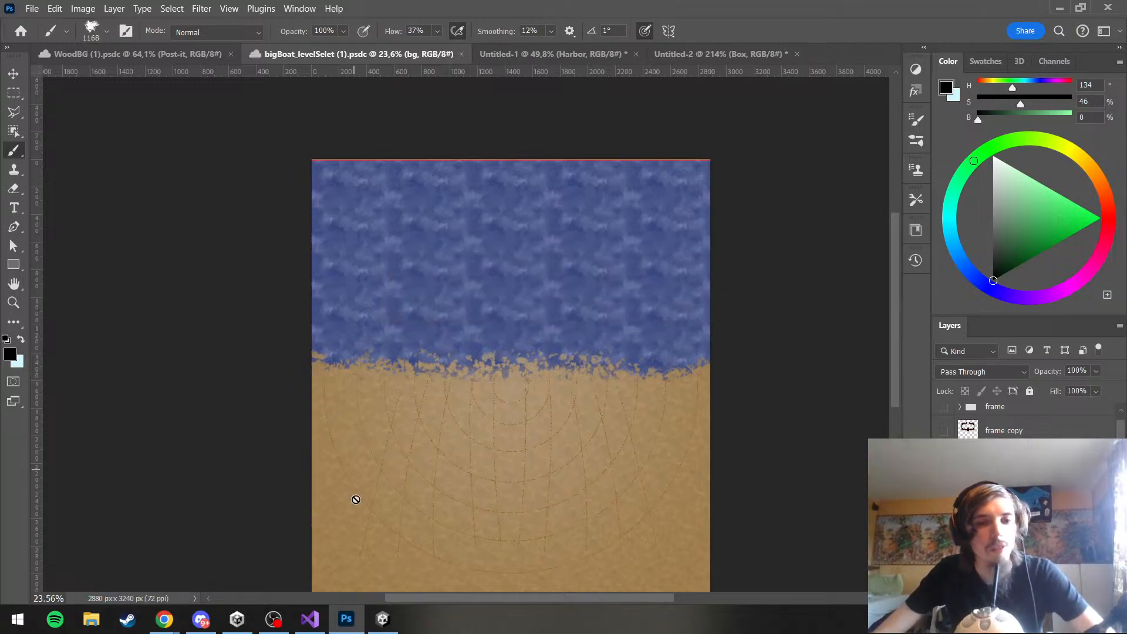
click(383, 618)
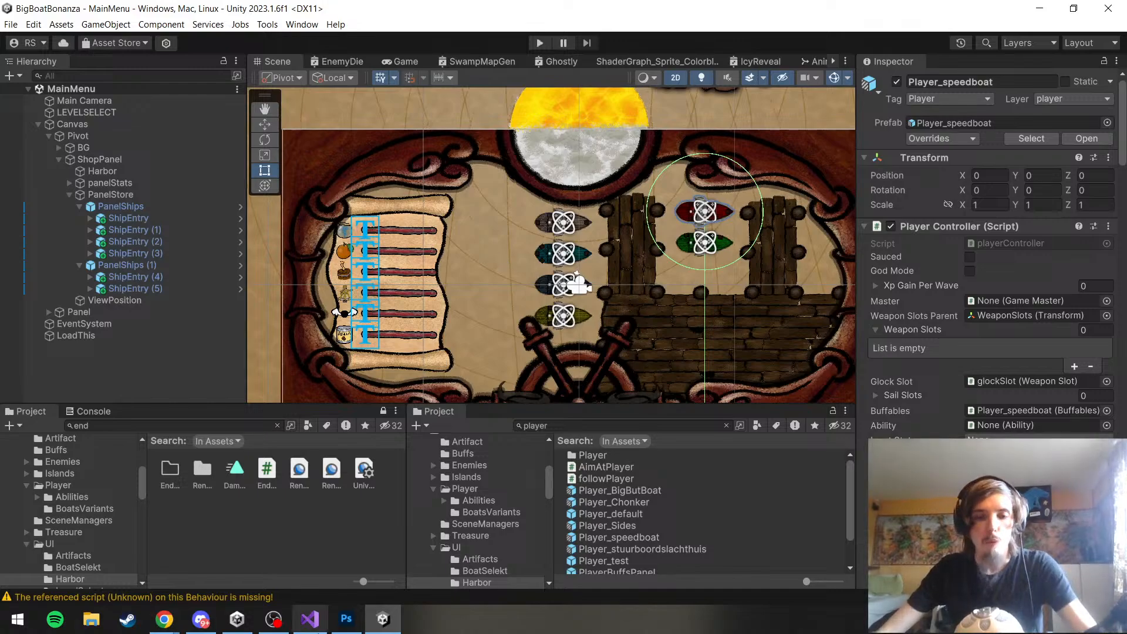
Set the source image of the child BG object inside the Pivot's BG parent to the levelSelet_BG_2 sprite
scroll(499, 265, down, 8)
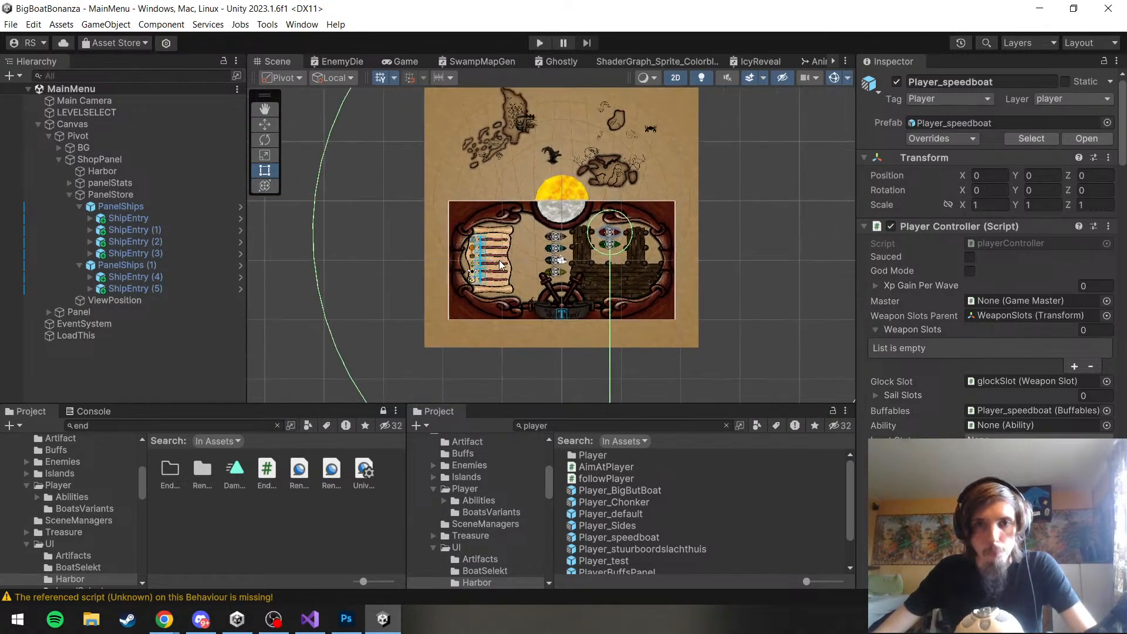
scroll(502, 265, up, 4)
scroll(628, 256, down, 3)
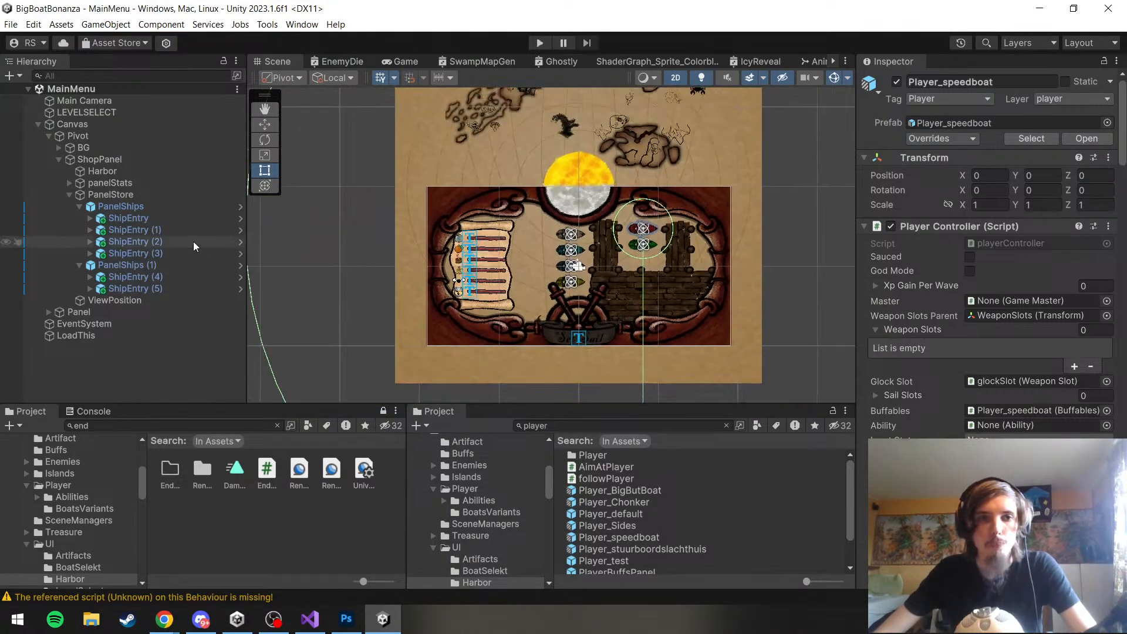
click(61, 152)
click(58, 147)
click(93, 159)
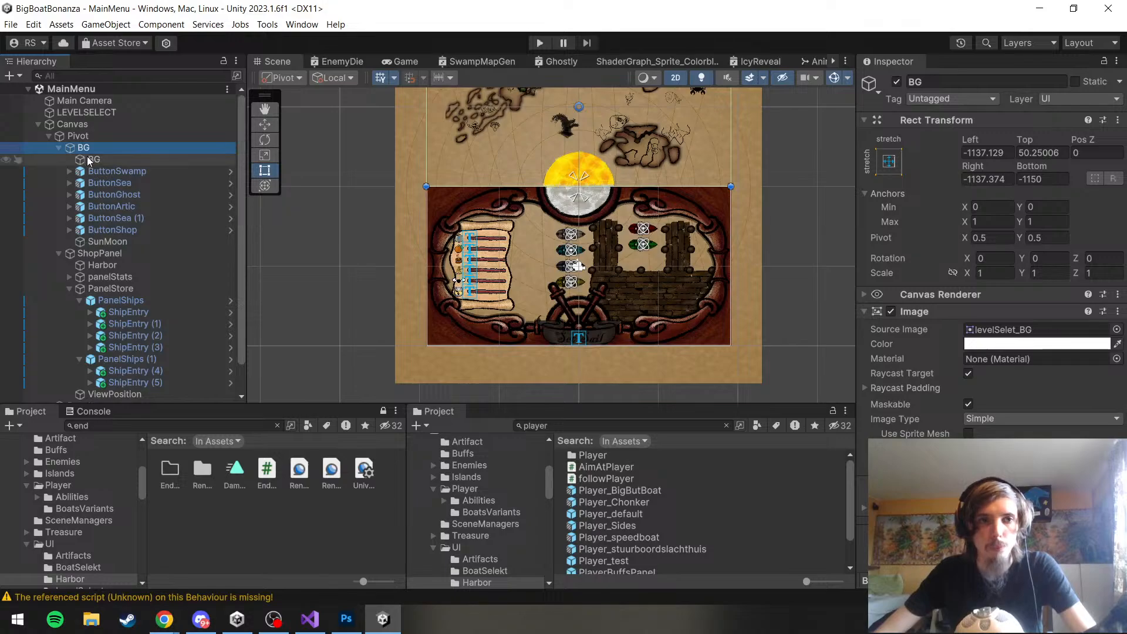
click(1117, 330)
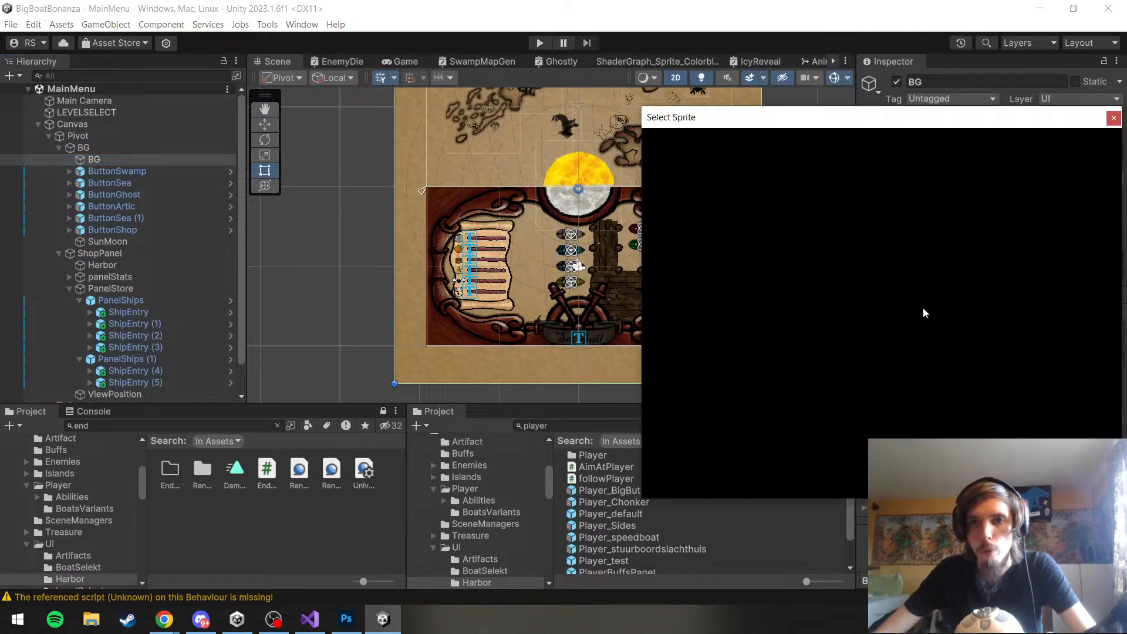
text(BG)
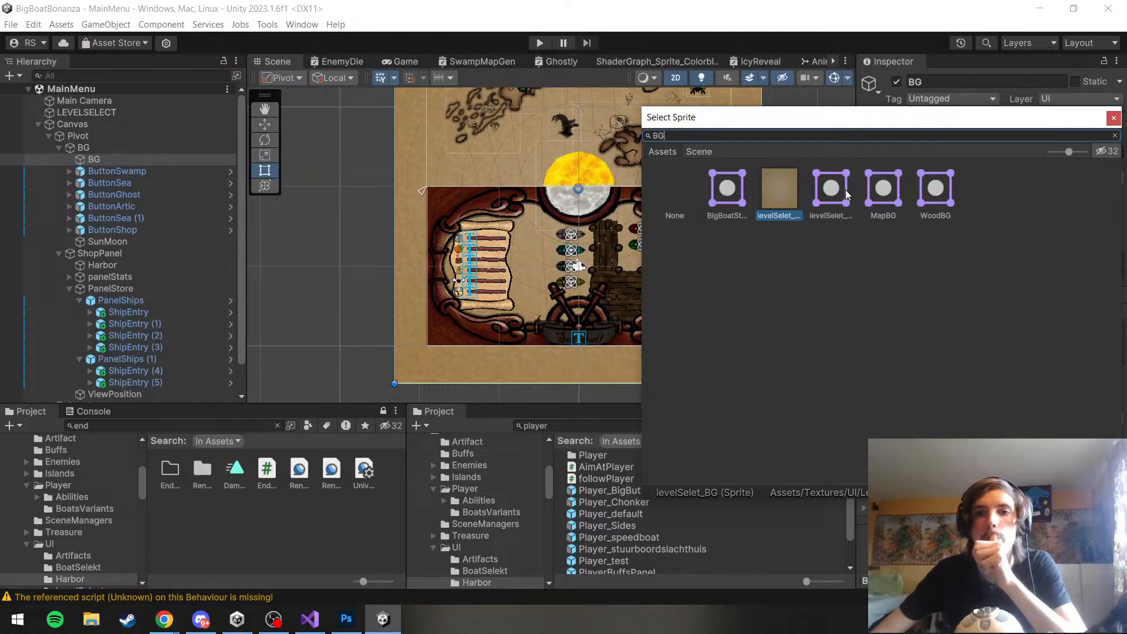
click(831, 189)
double_click(845, 189)
scroll(707, 178, up, 2)
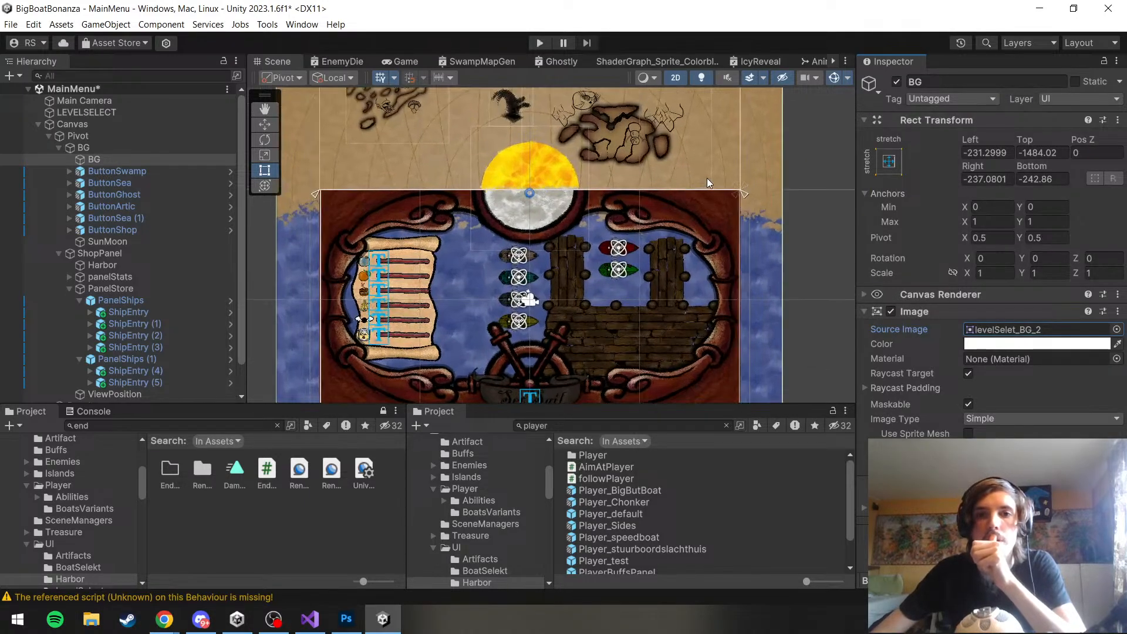
scroll(558, 175, up, 2)
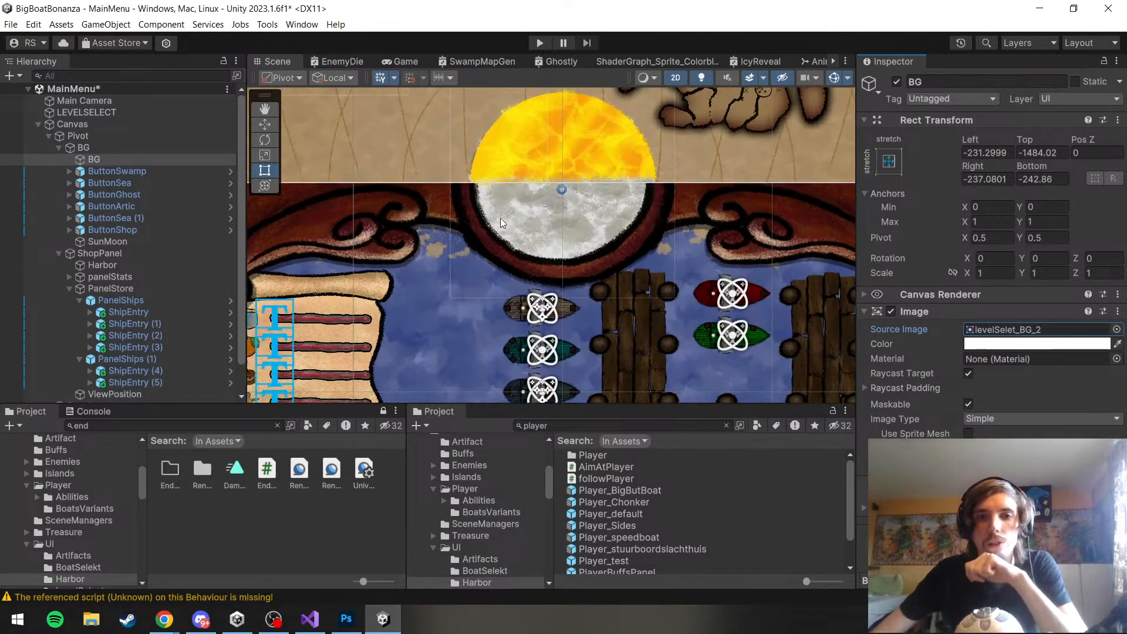
Save the MainMenu scene and start it in play mode
scroll(500, 218, down, 5)
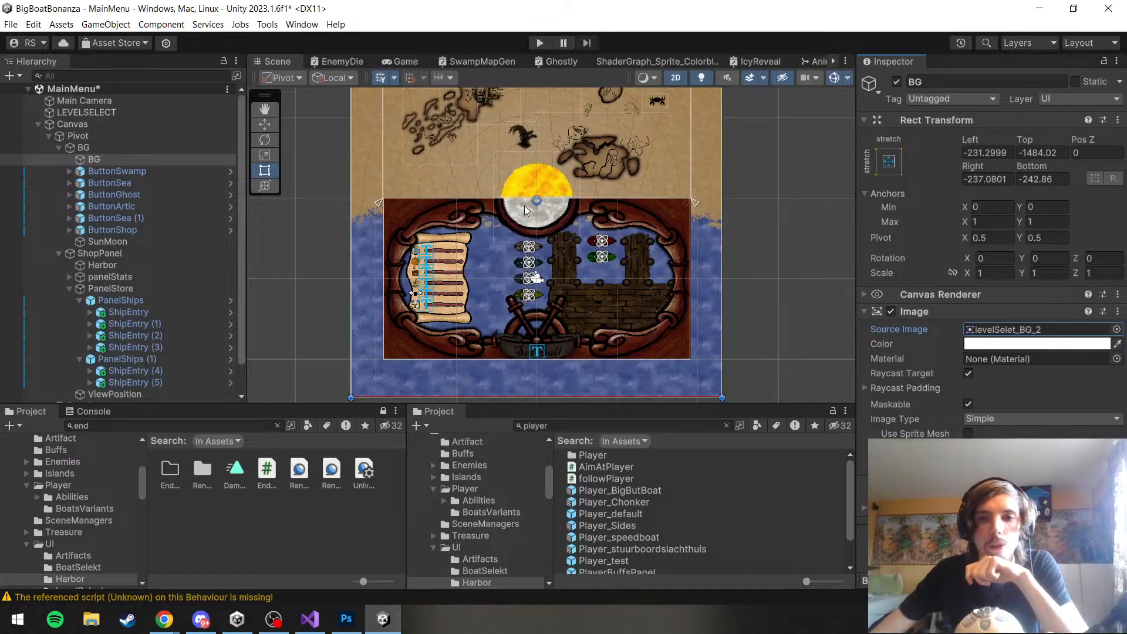
scroll(524, 205, down, 3)
click(9, 23)
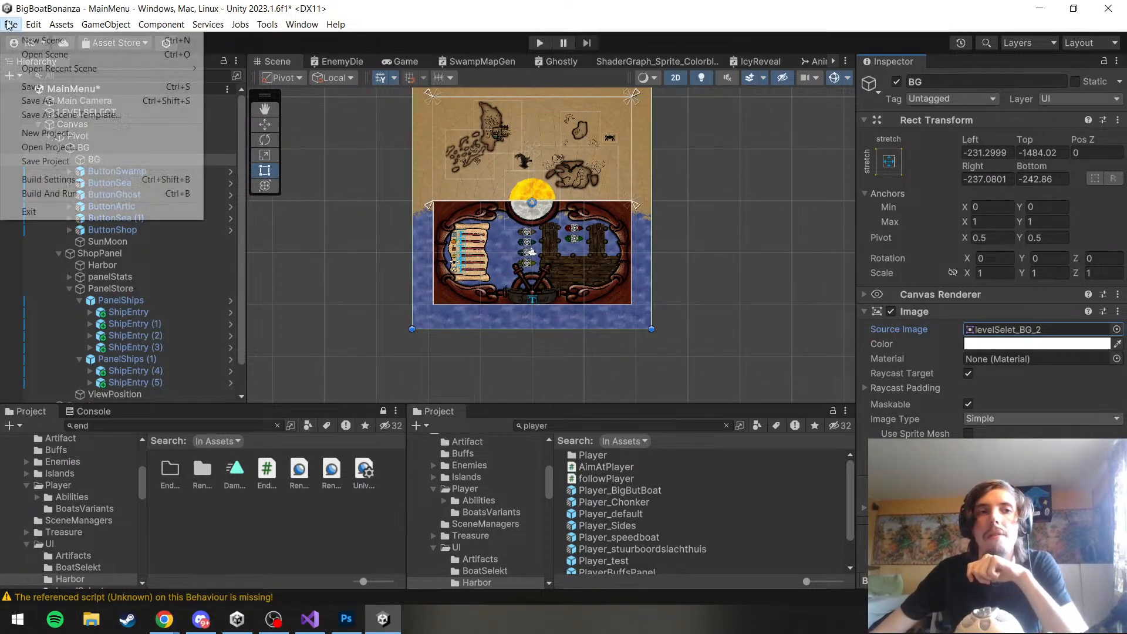
click(27, 86)
click(539, 43)
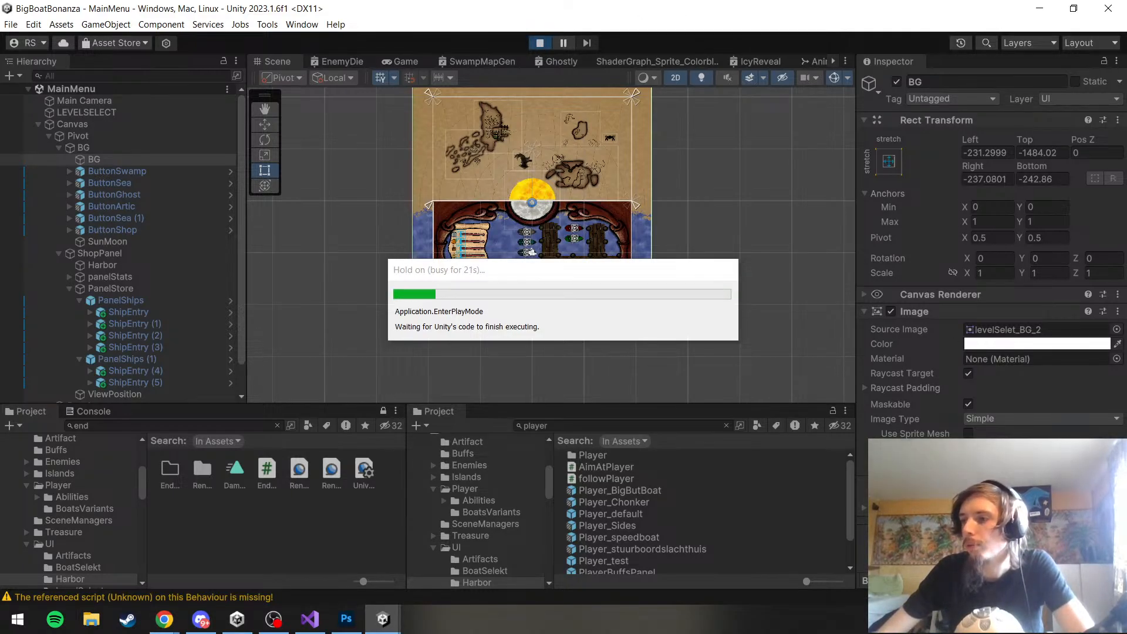
key(alt+Tab)
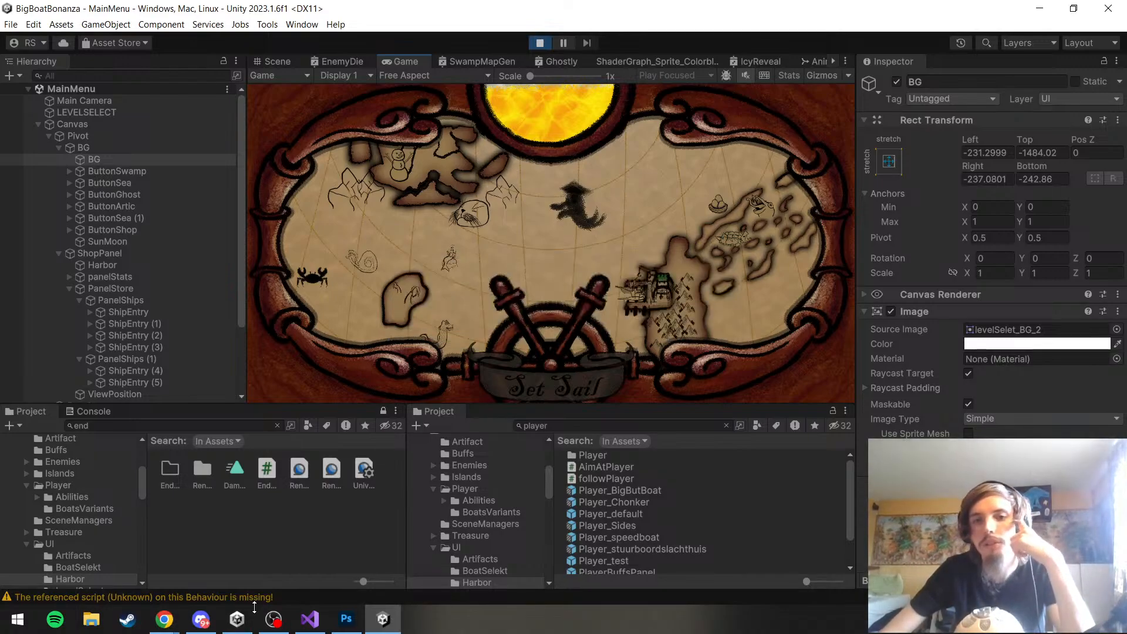
Play-test the level select by choosing islands and rotating repeatedly between the map and the harbor shop, examining the new background
click(708, 257)
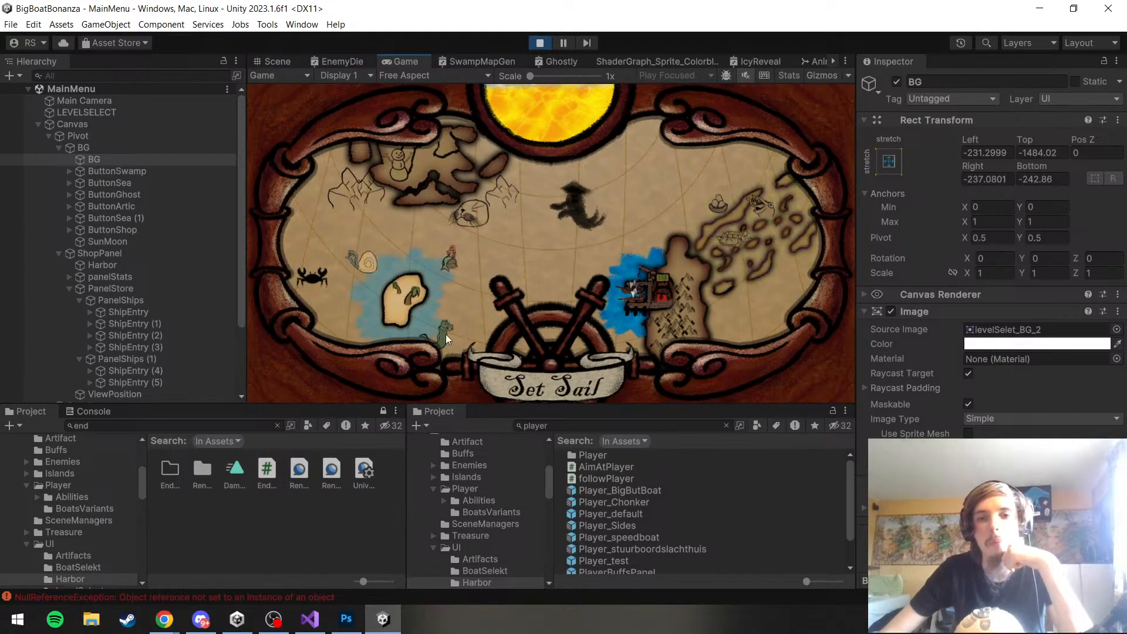
click(513, 373)
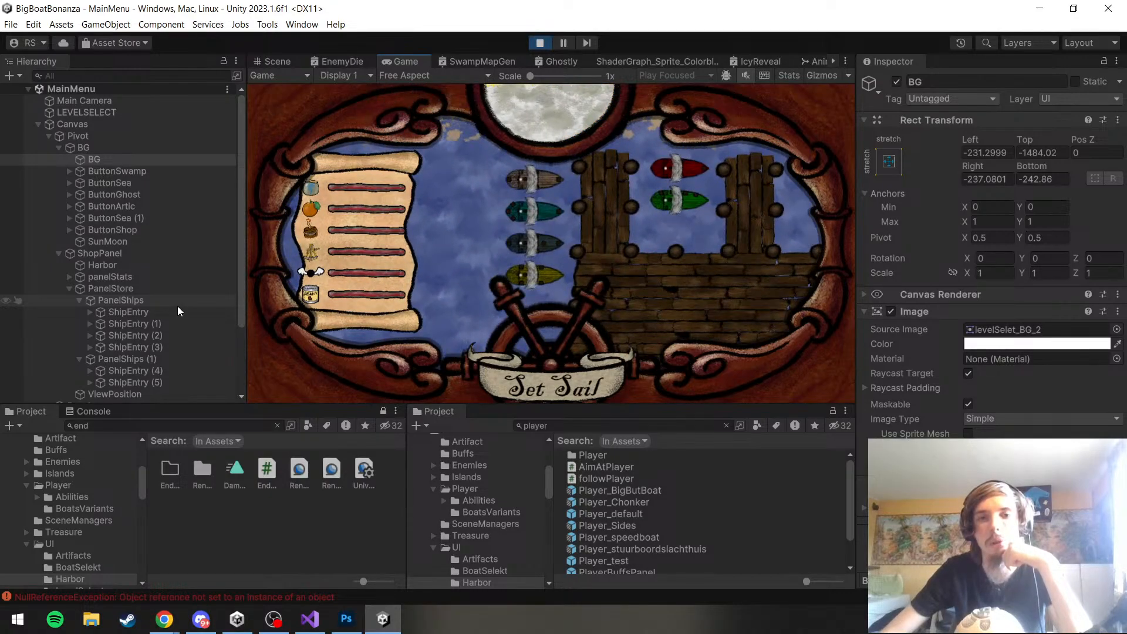
click(520, 386)
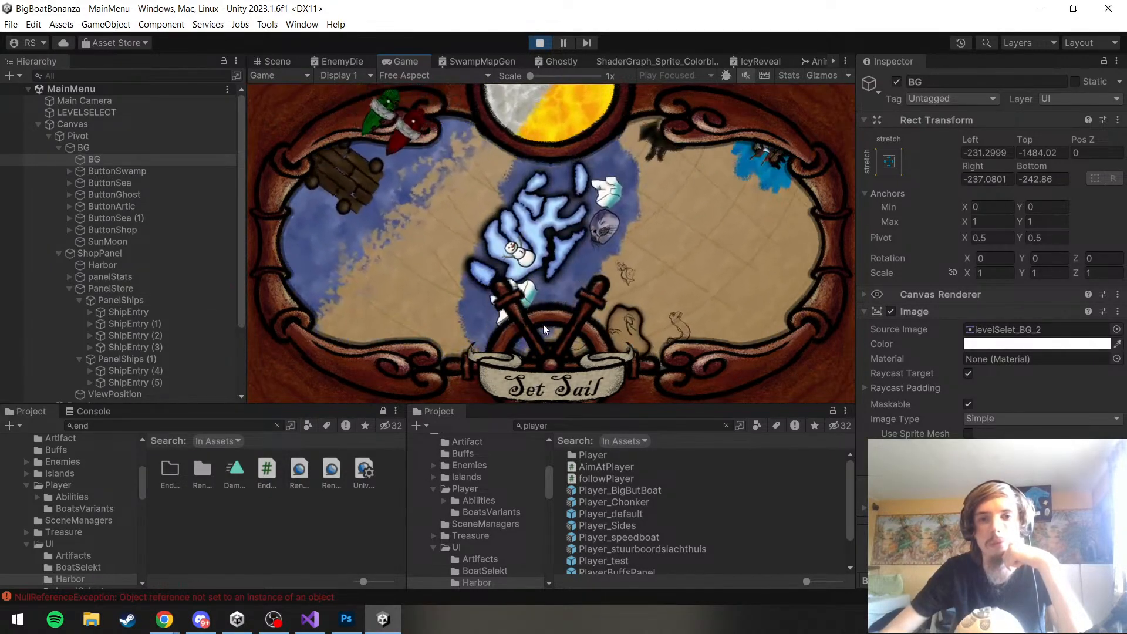
click(579, 387)
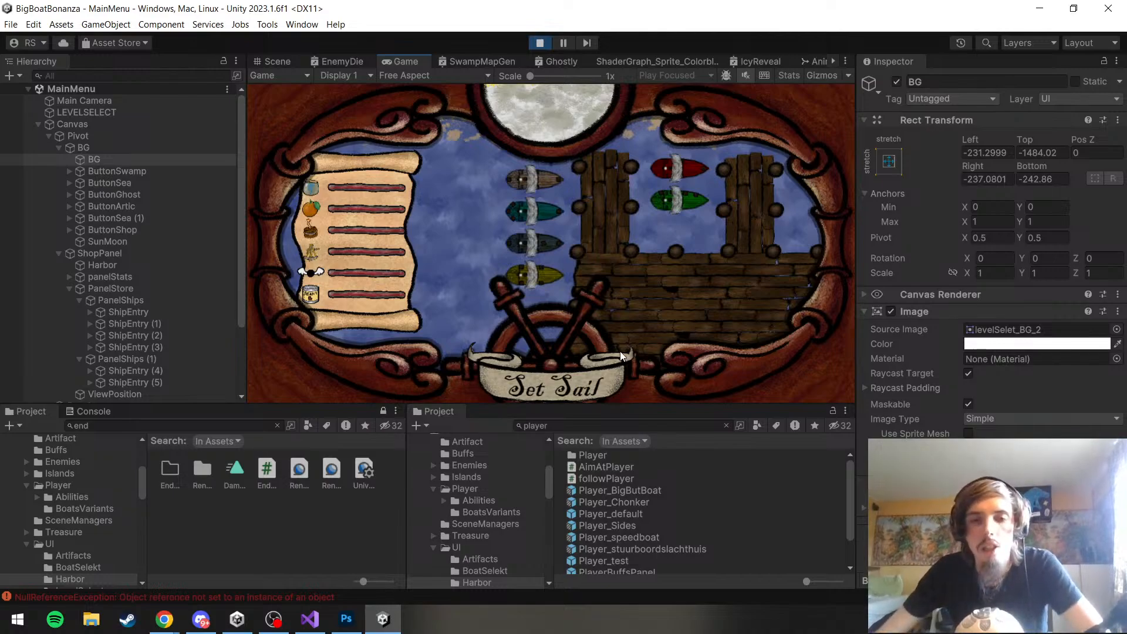
click(597, 363)
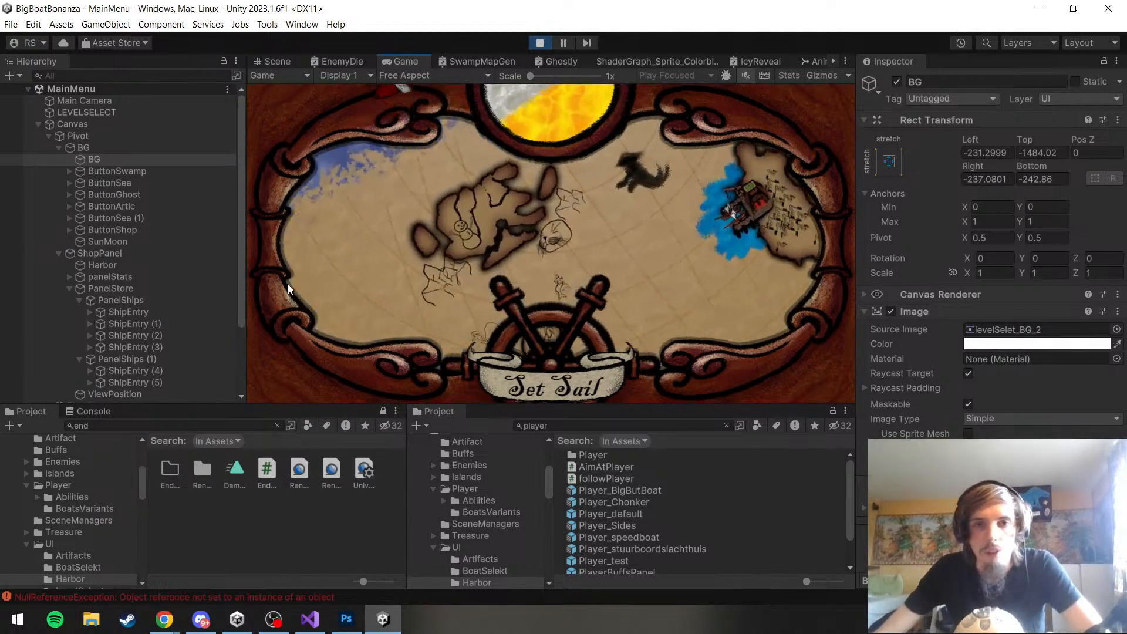
click(597, 376)
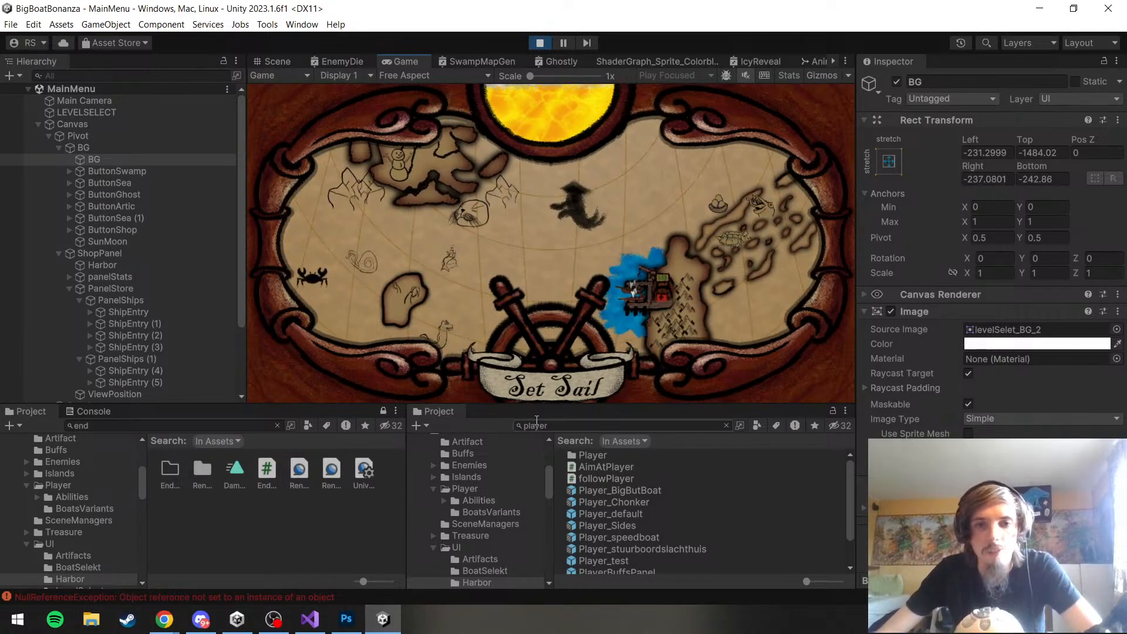
click(535, 395)
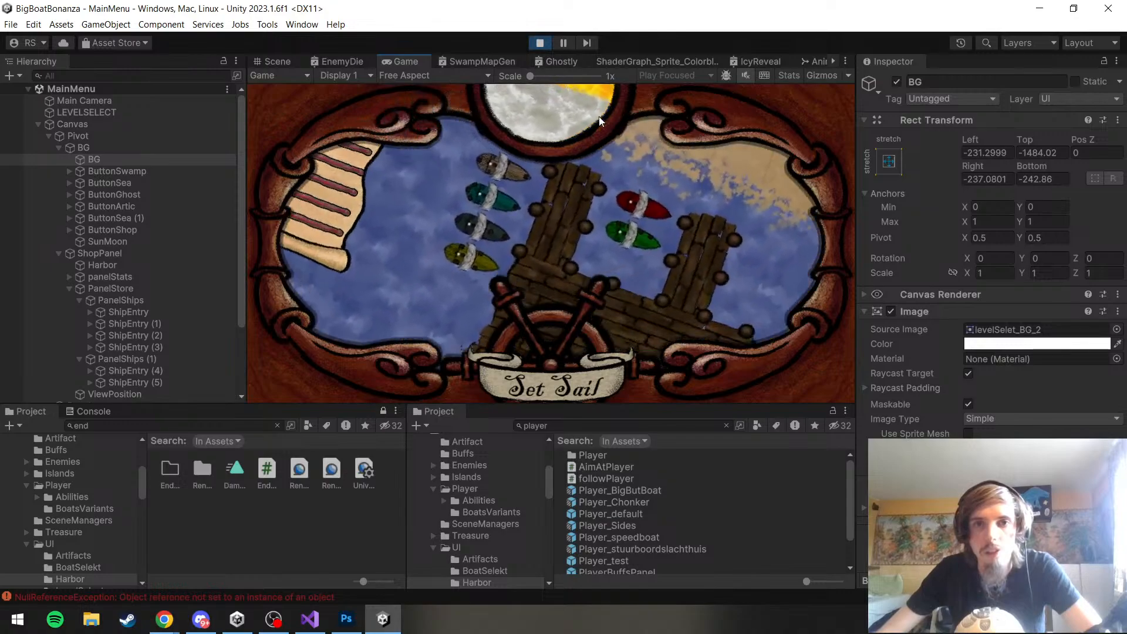
click(577, 395)
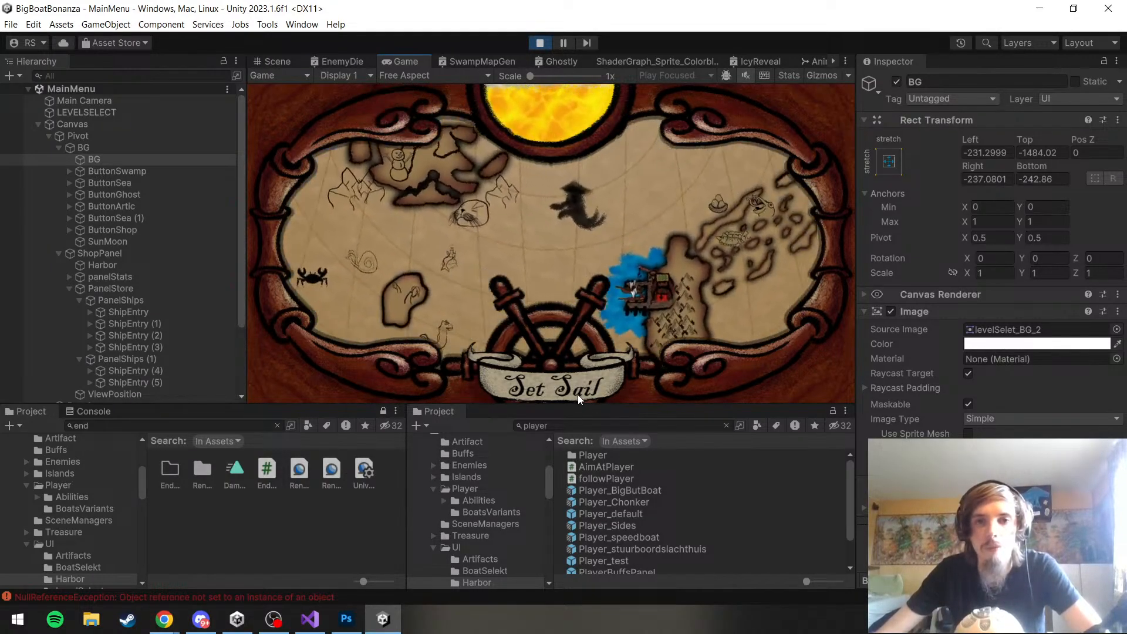
click(578, 394)
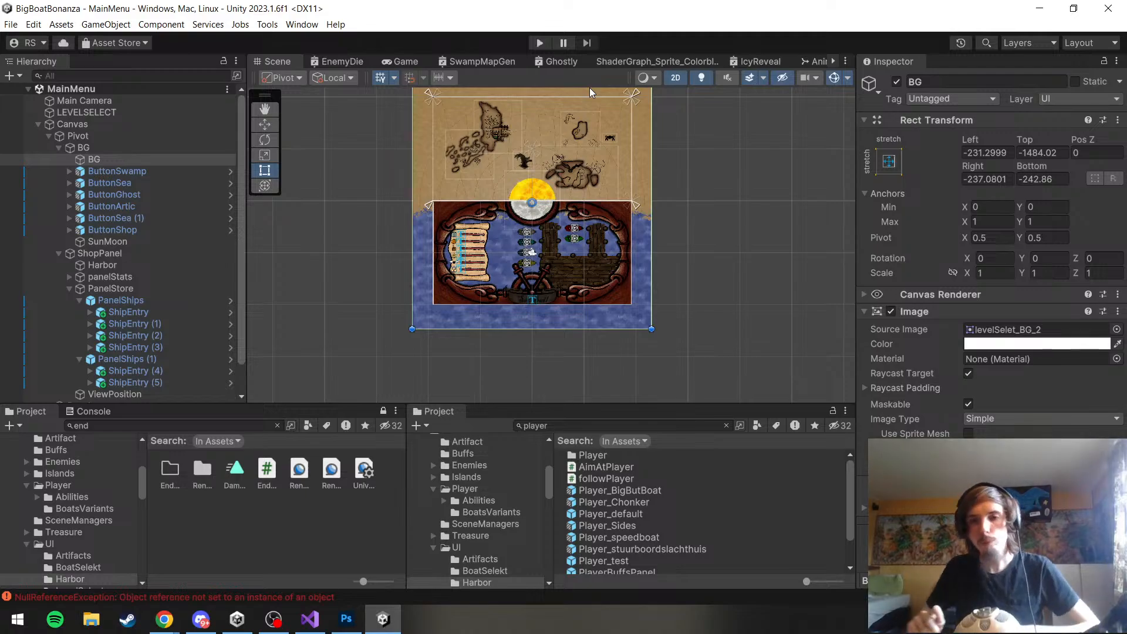
Rotate the pivot of the first ShipEntry in PanelShips, the brown boat, to about -84.2 degrees on Z
scroll(532, 223, up, 4)
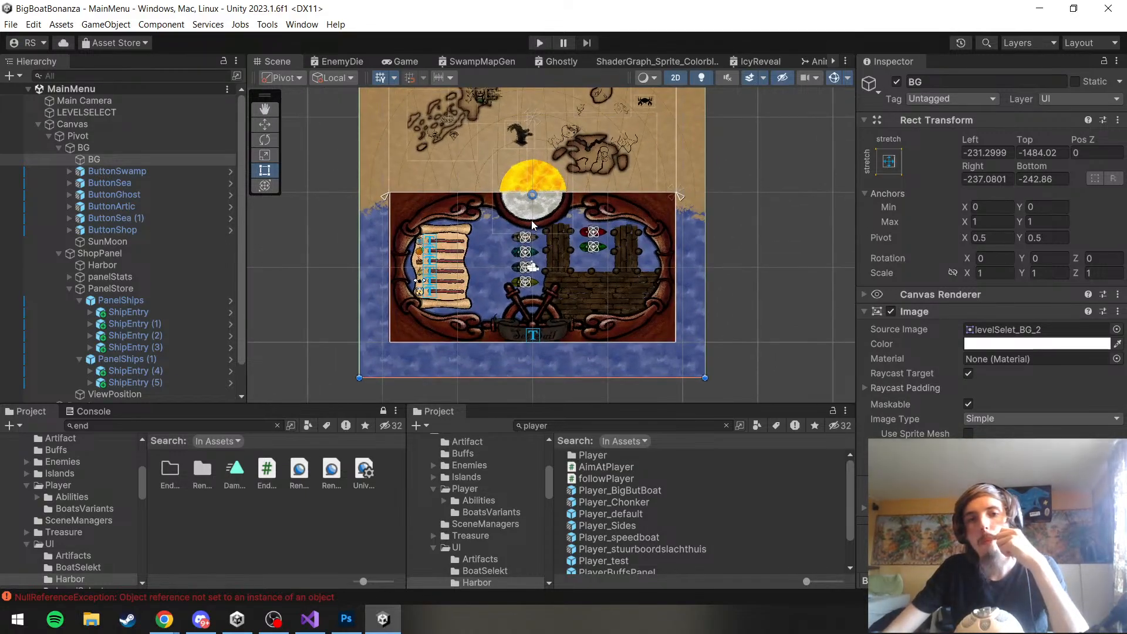
scroll(531, 220, down, 7)
scroll(531, 220, up, 9)
drag(479, 204, 495, 252)
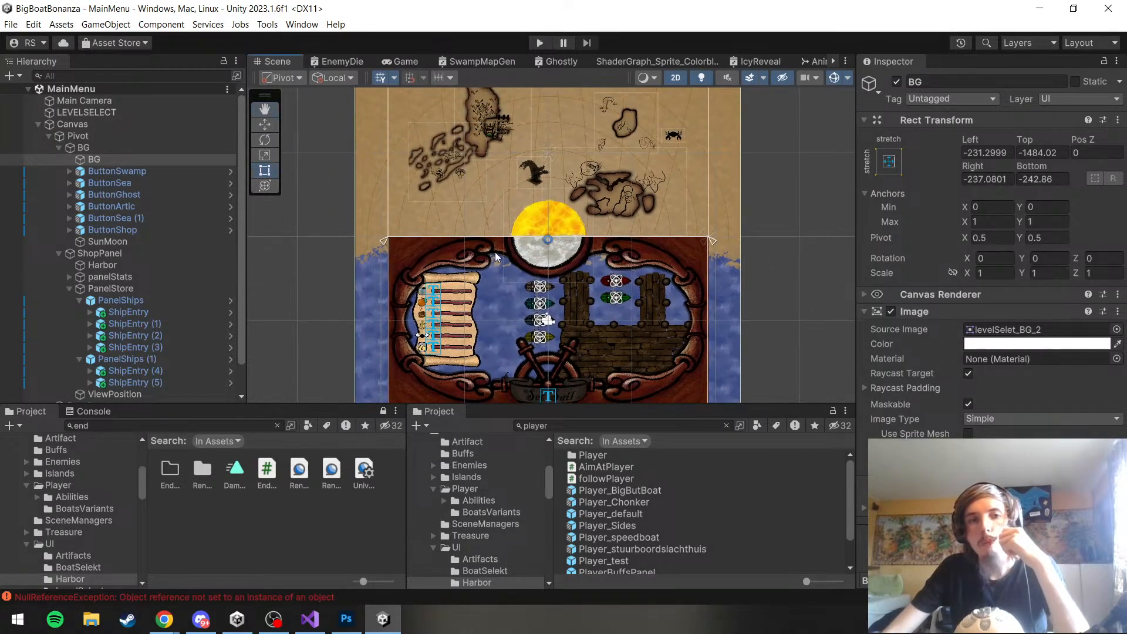
drag(330, 277, 329, 261)
scroll(352, 247, up, 3)
scroll(163, 320, down, 1)
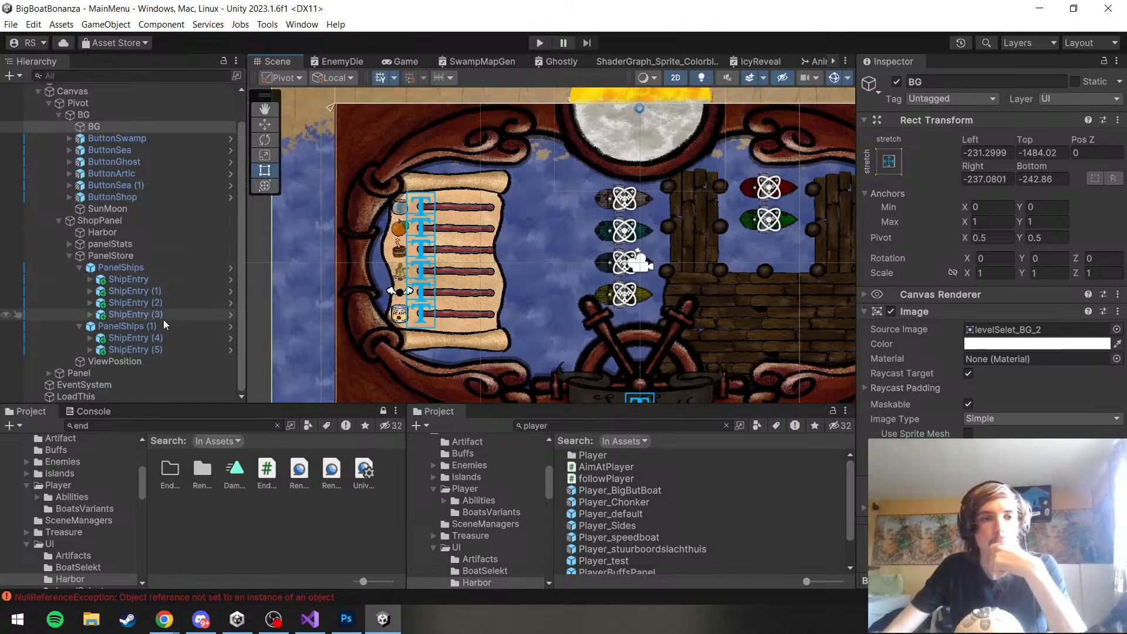
double_click(188, 282)
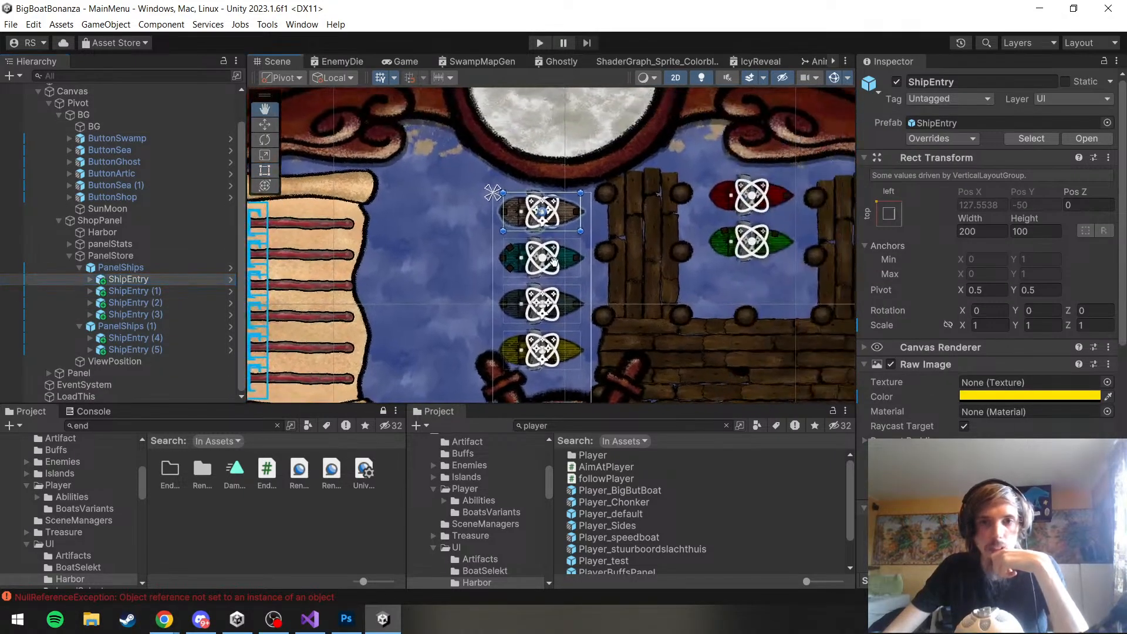
click(90, 279)
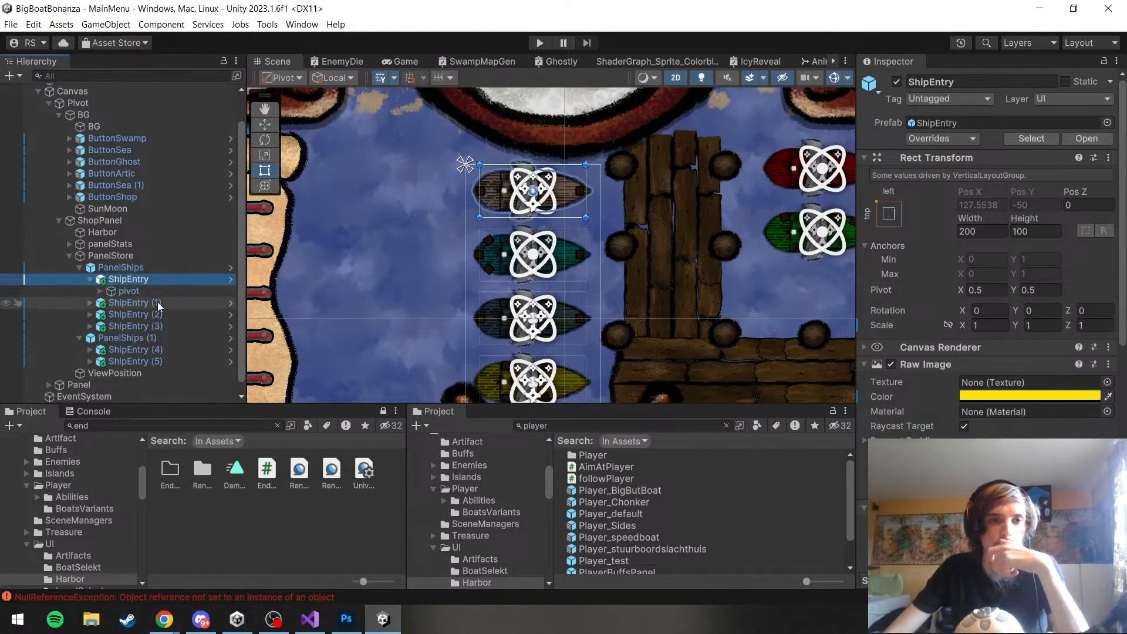
click(128, 291)
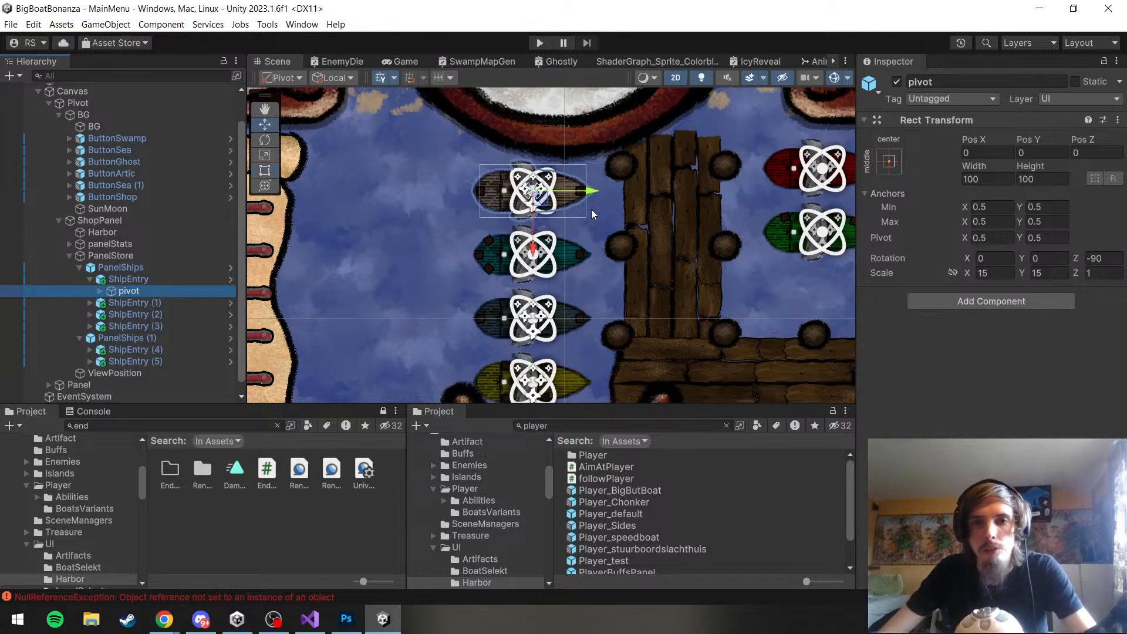
key(e)
drag(590, 203, 596, 193)
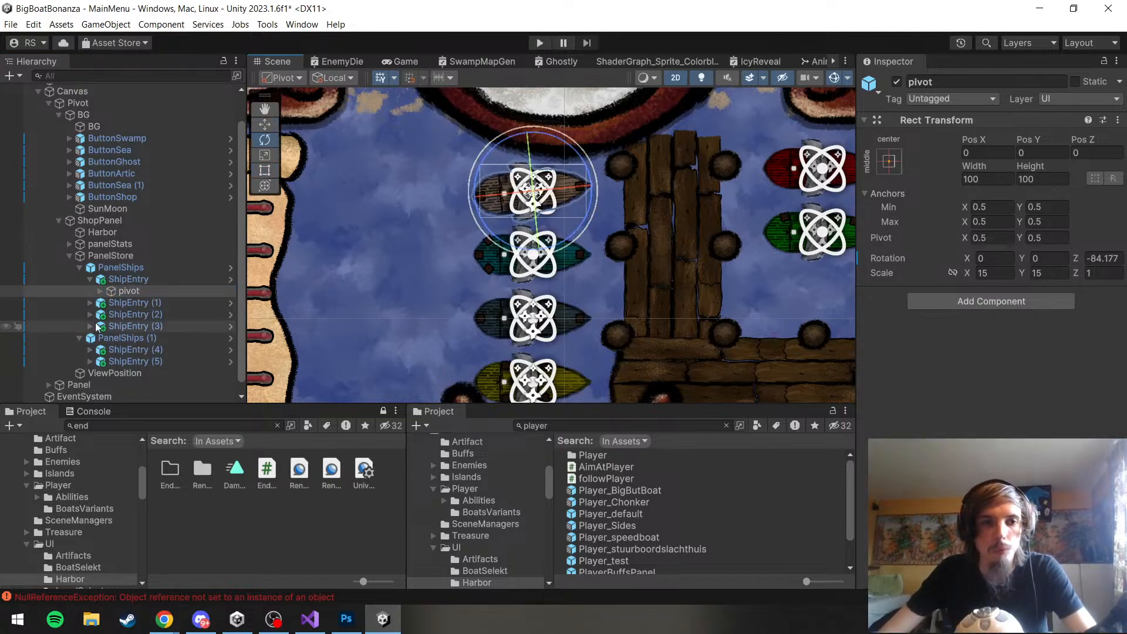
Rotate the pivot of ShipEntry (1), the teal boat, to about -93.9 degrees on Z
click(90, 303)
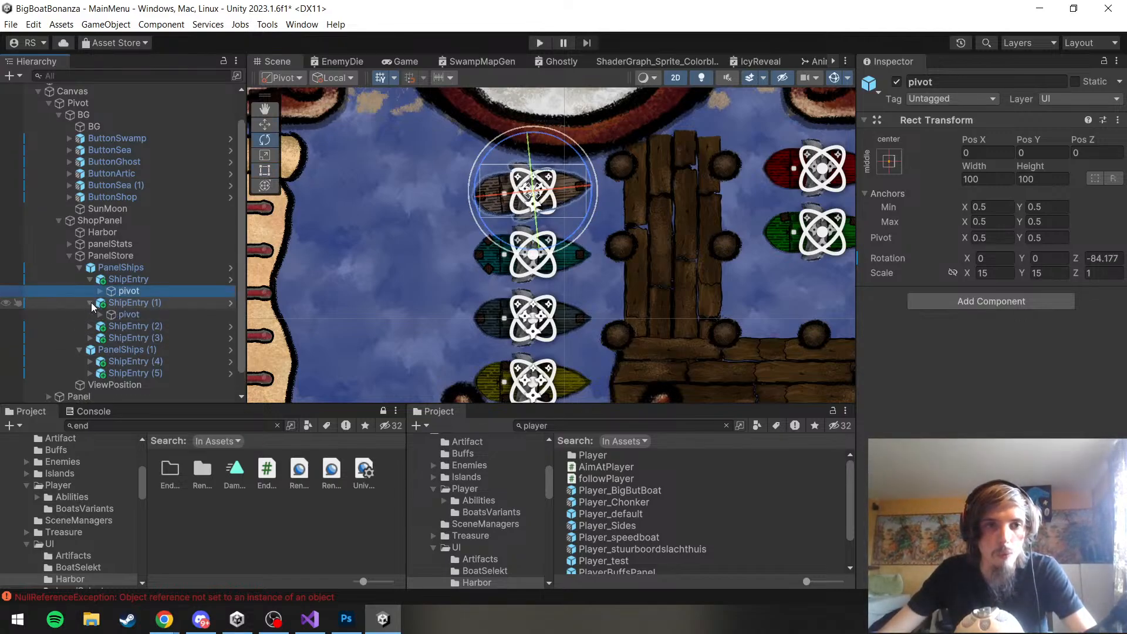
click(100, 292)
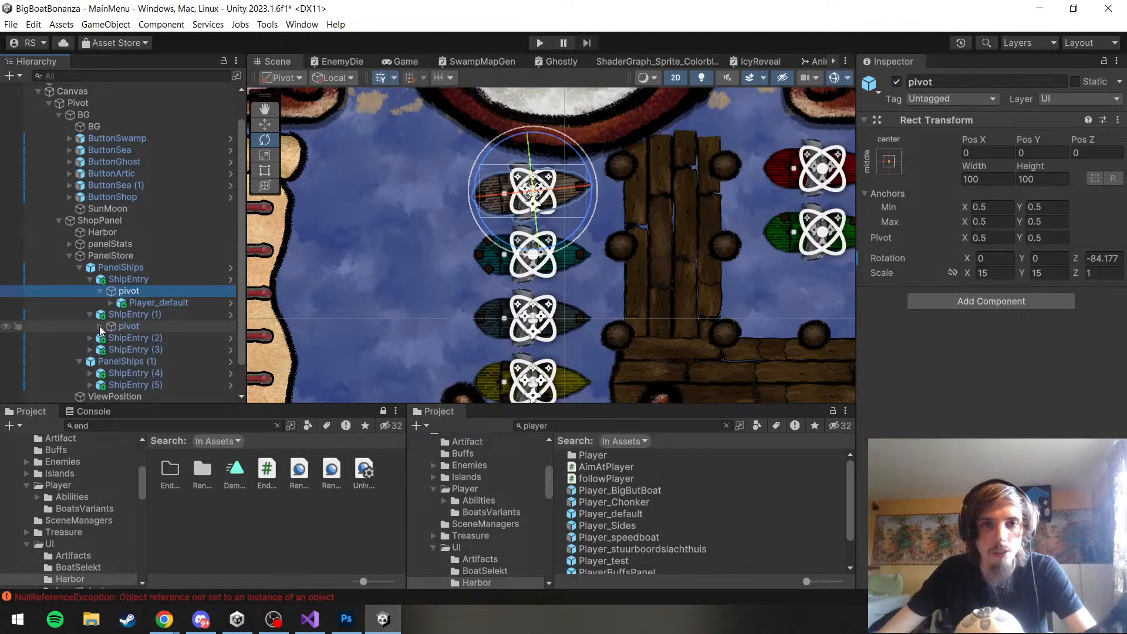
click(129, 326)
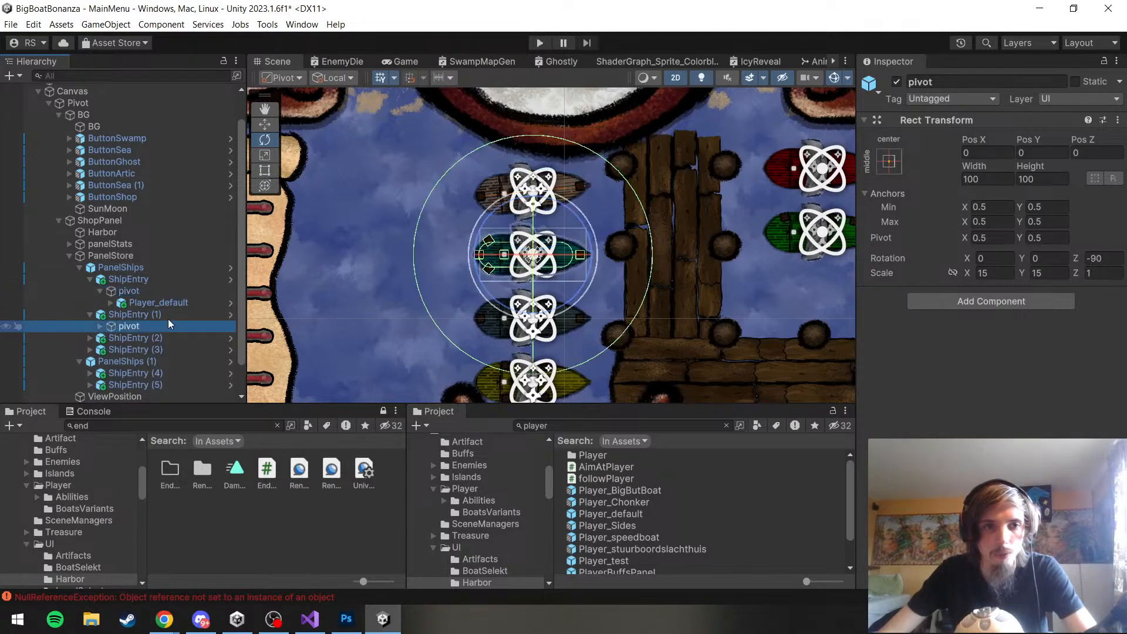
key(t)
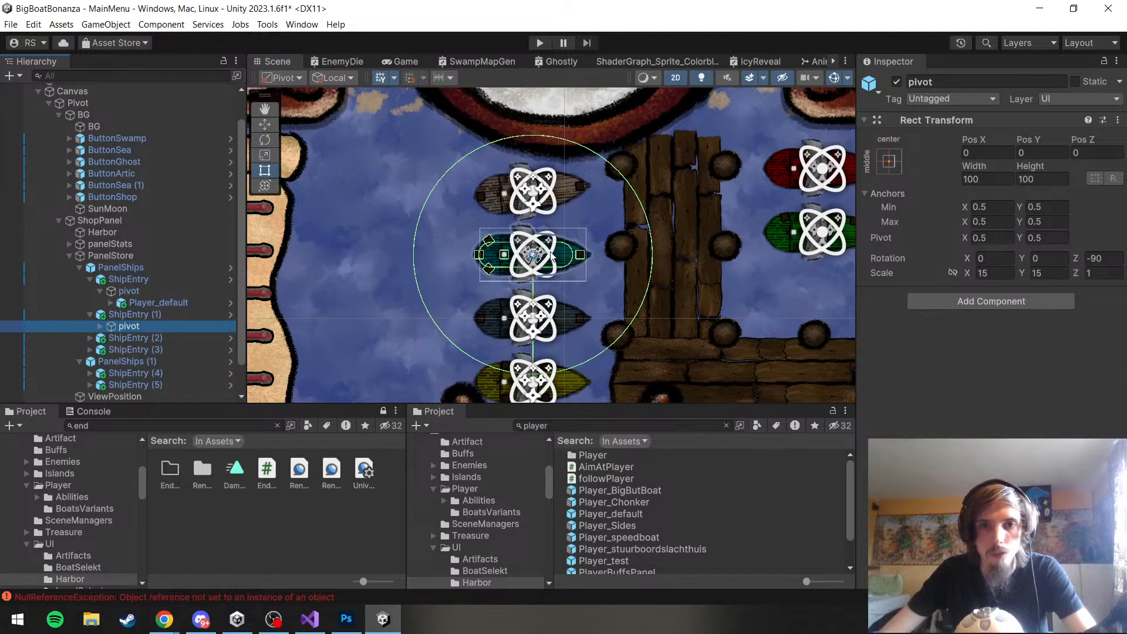
key(e)
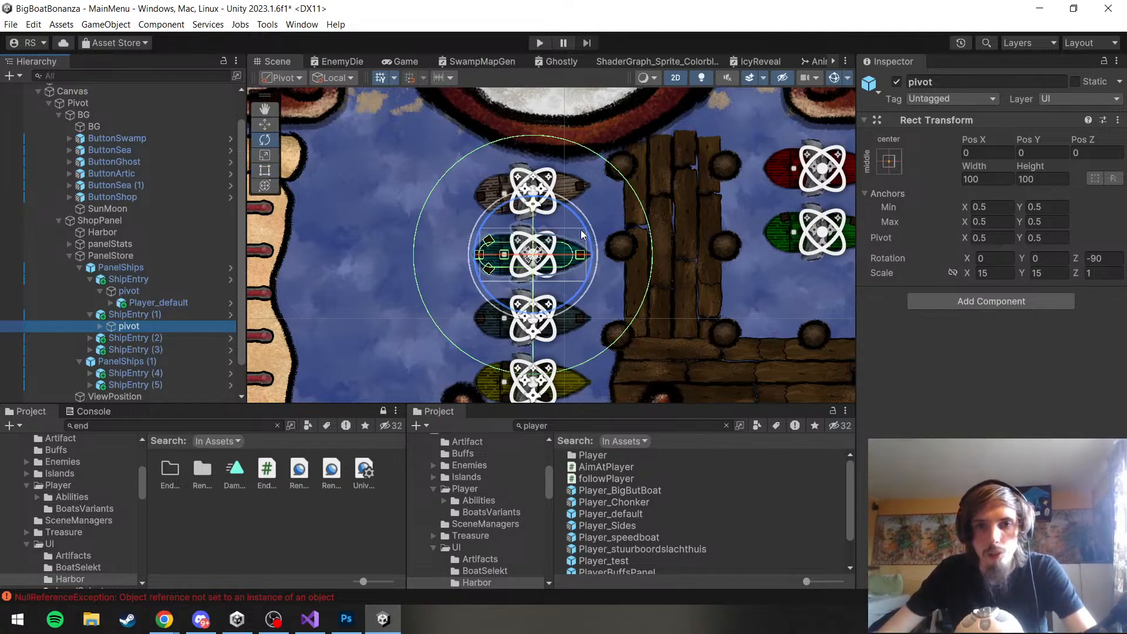
mouse_move(583, 235)
mouse_down()
mouse_move(583, 213)
mouse_move(587, 240)
mouse_up()
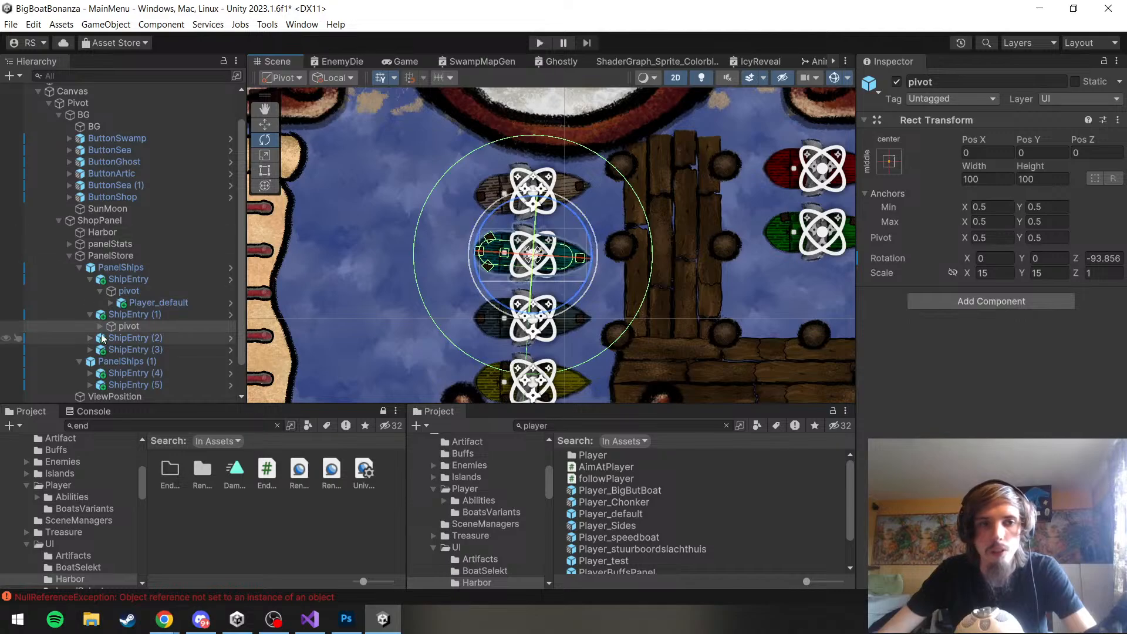
Turn the dark boat around by rotating the pivot of ShipEntry (2) to about 90.5 degrees on Z
click(123, 338)
click(87, 339)
click(128, 350)
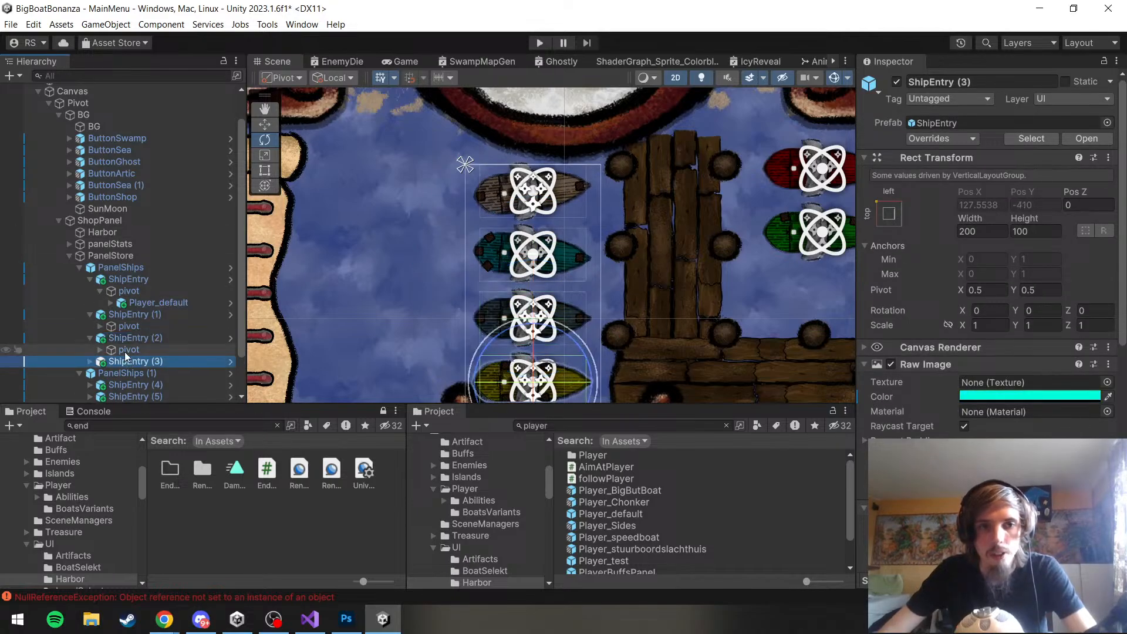
scroll(585, 291, down, 3)
drag(615, 217, 617, 178)
scroll(87, 376, up, 1)
click(100, 383)
scroll(139, 377, down, 1)
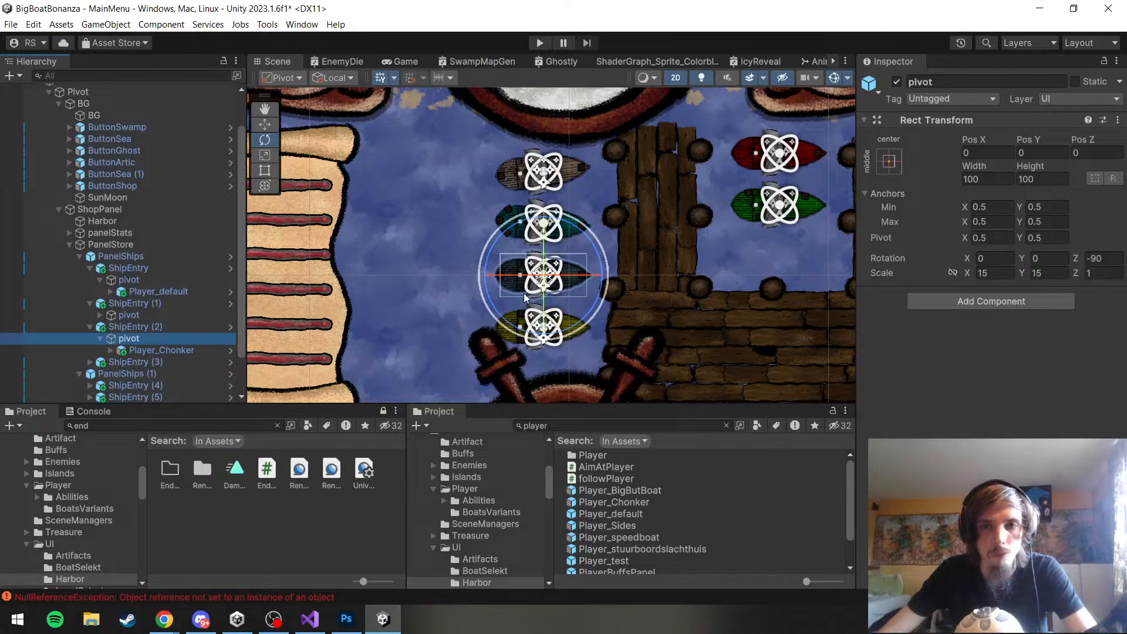
drag(603, 276, 914, 48)
scroll(672, 294, down, 2)
drag(672, 295, 584, 327)
scroll(605, 281, up, 4)
scroll(126, 364, down, 1)
Rotate the pivot of ShipEntry (3), the yellow boat, to about -83.1 degrees on Z
click(88, 319)
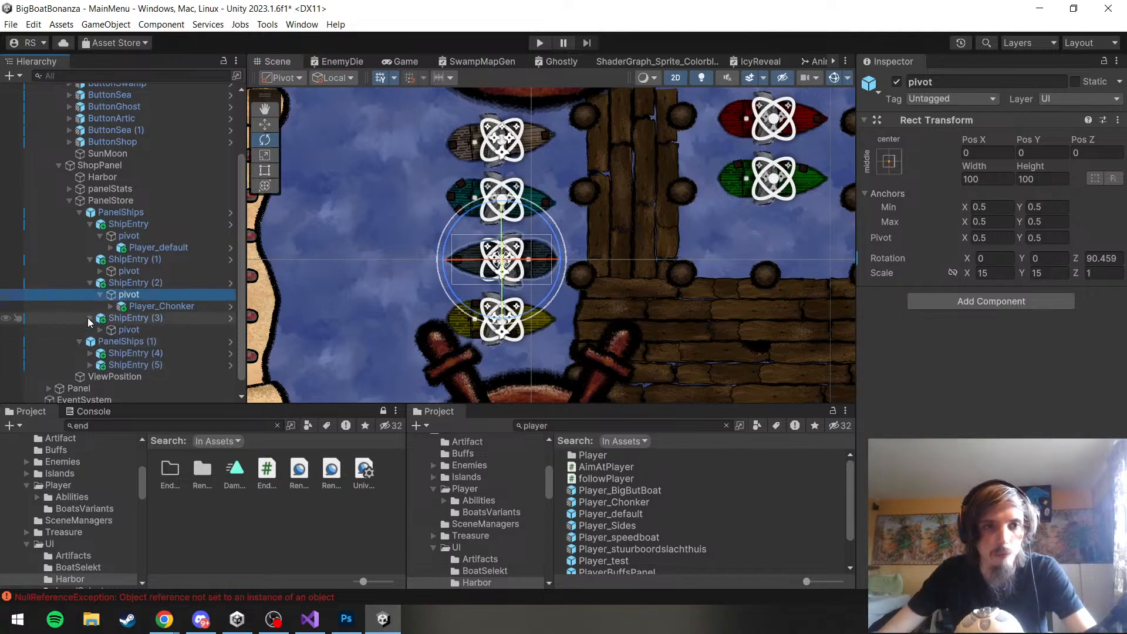
click(118, 330)
key(r)
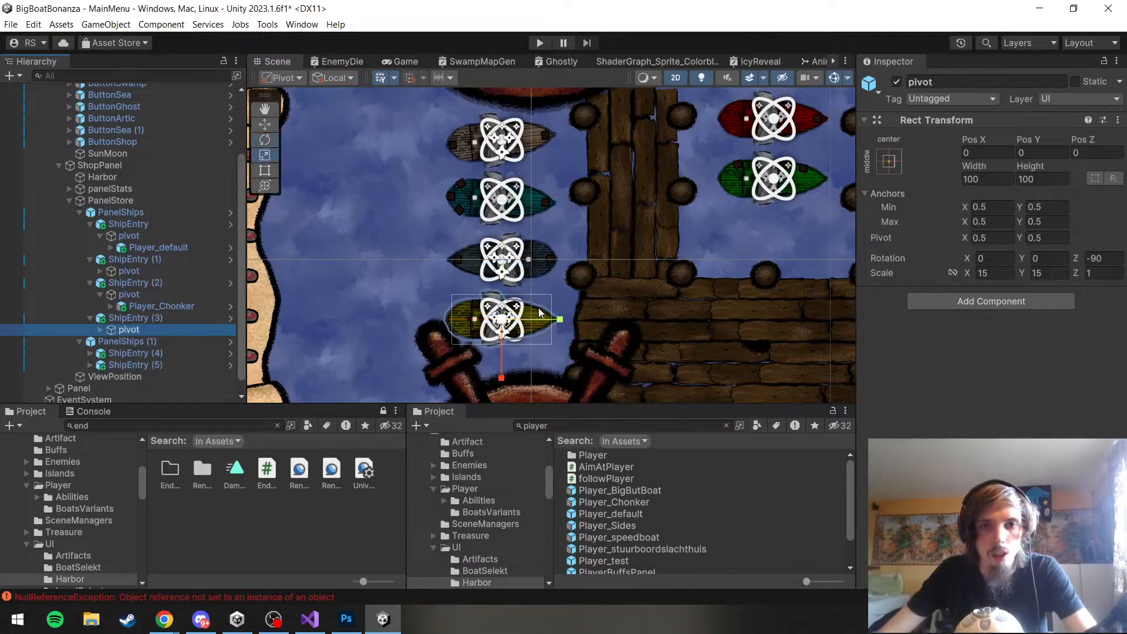
key(e)
drag(555, 292, 400, 365)
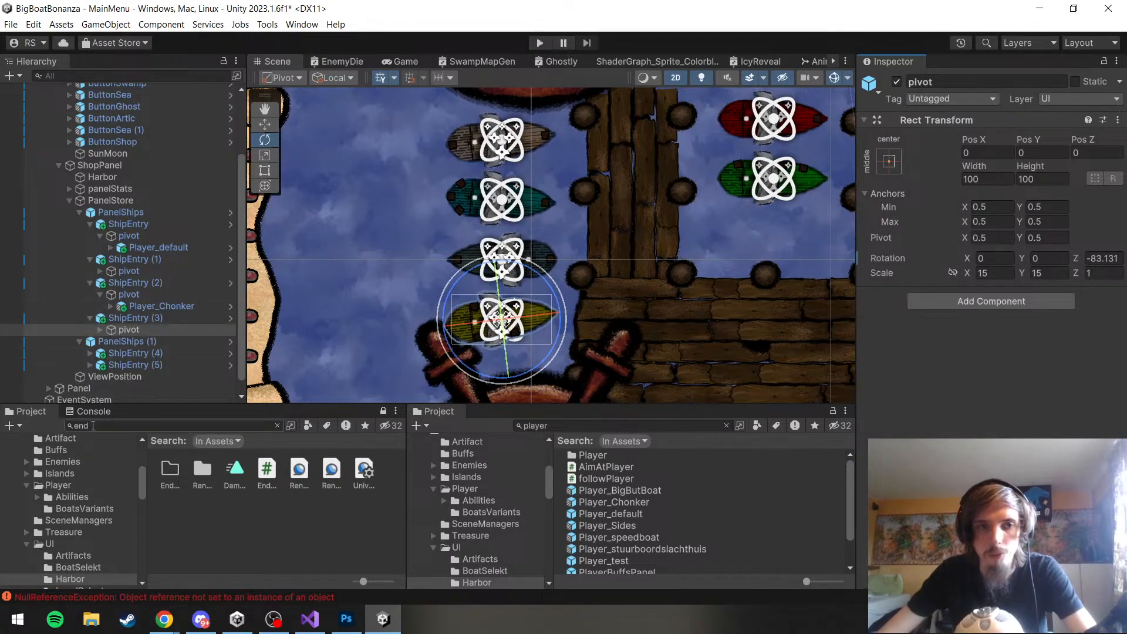
click(214, 526)
Turn the red boat around by rotating the pivot of ShipEntry (4) in PanelShips (1) to about -271.9 degrees on Z
scroll(476, 248, down, 5)
scroll(632, 149, up, 5)
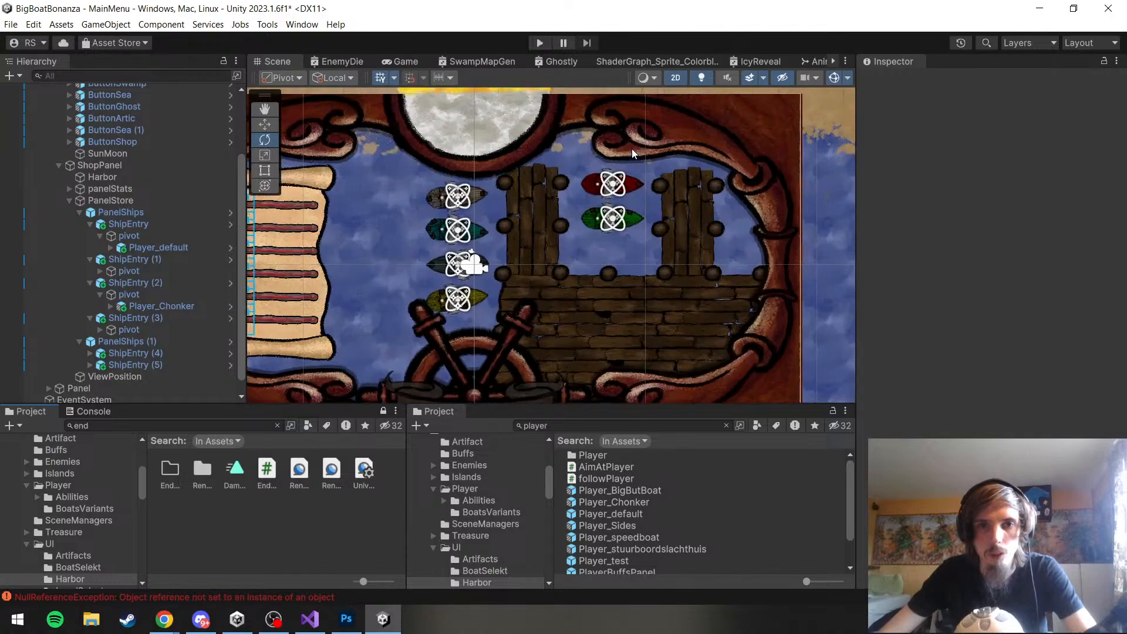
click(90, 353)
click(90, 376)
click(112, 365)
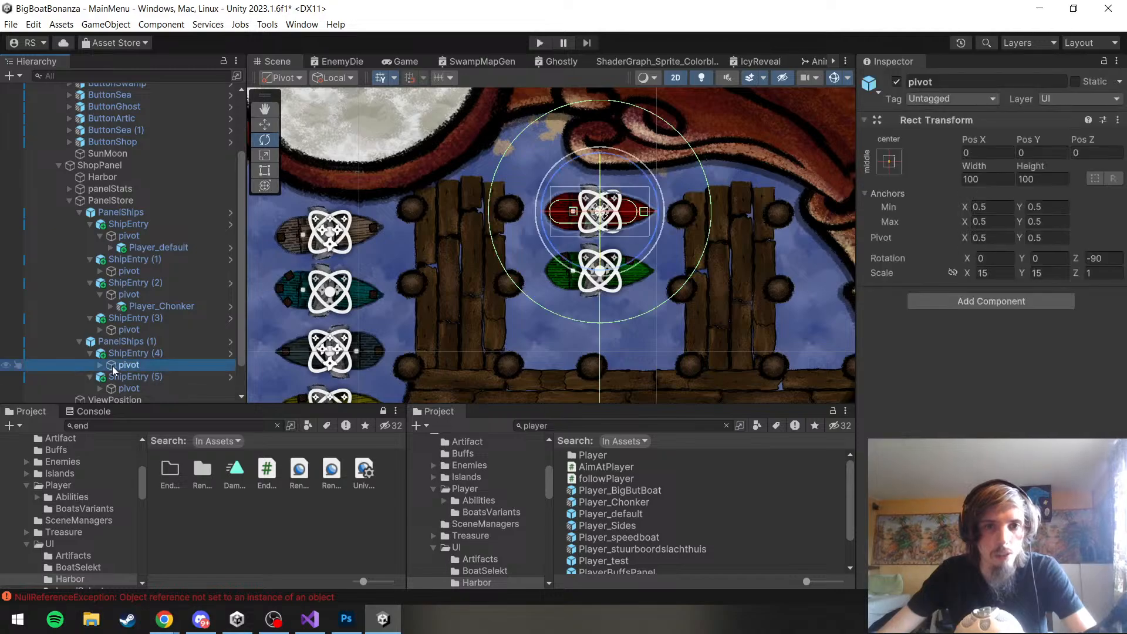
scroll(635, 238, up, 2)
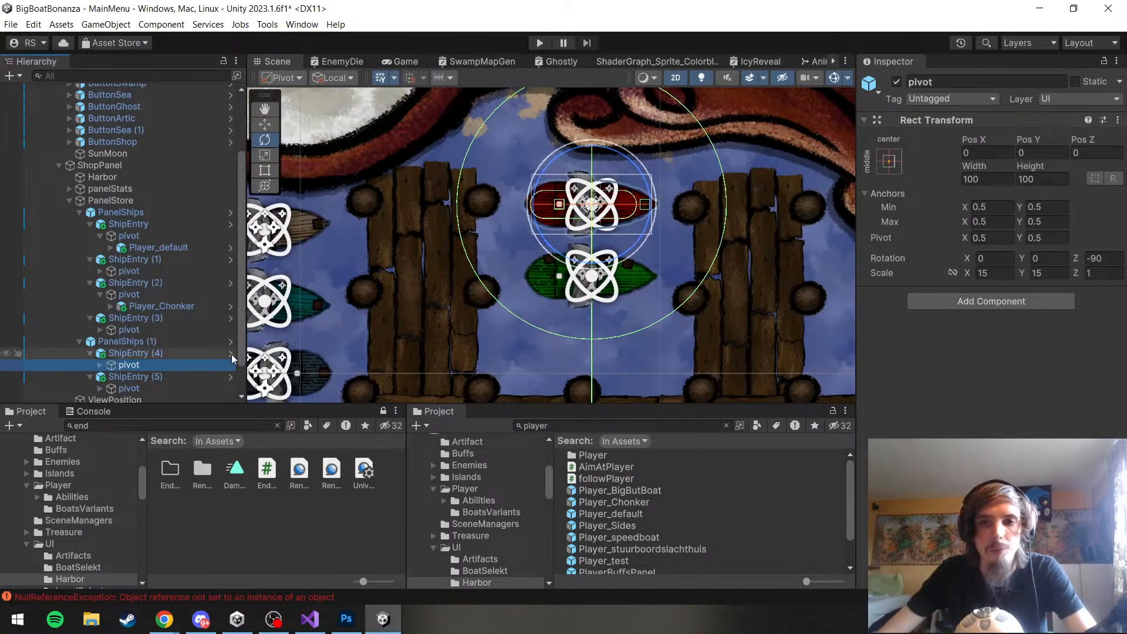
key(y)
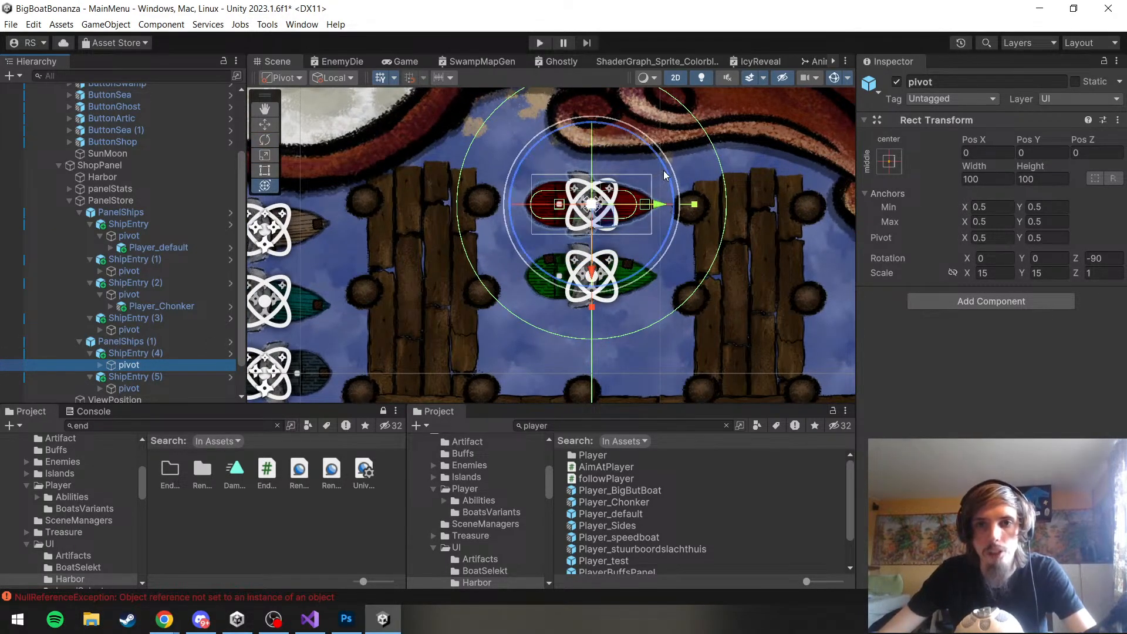
drag(664, 178, 333, 258)
Try to shift ShipEntry (5), the green boat, sideways with the Move tool
click(115, 384)
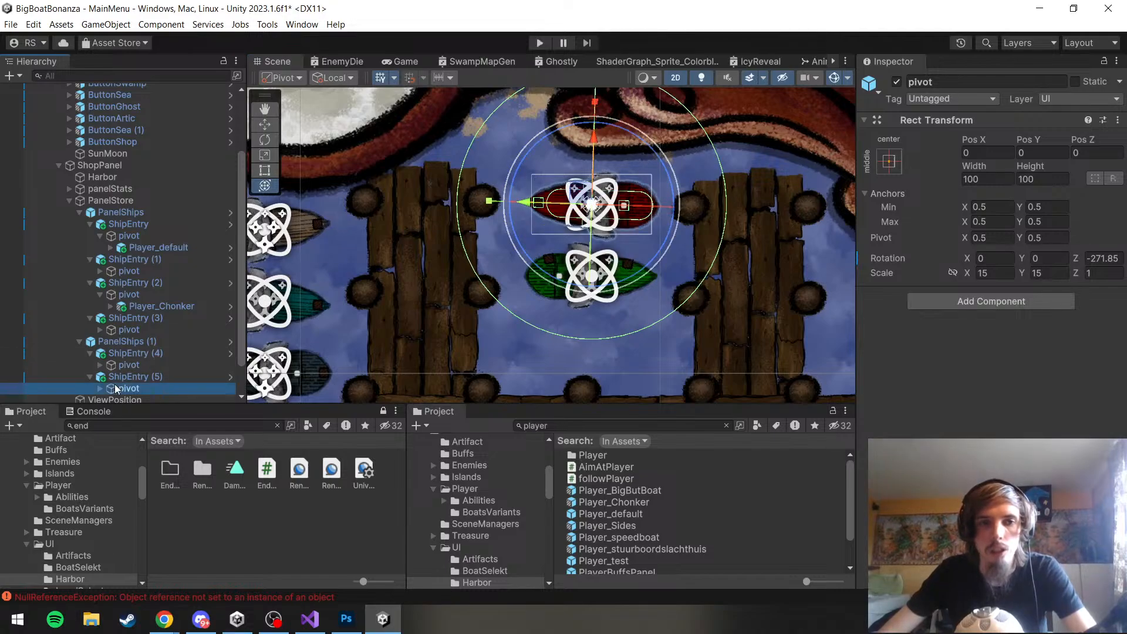
key(f)
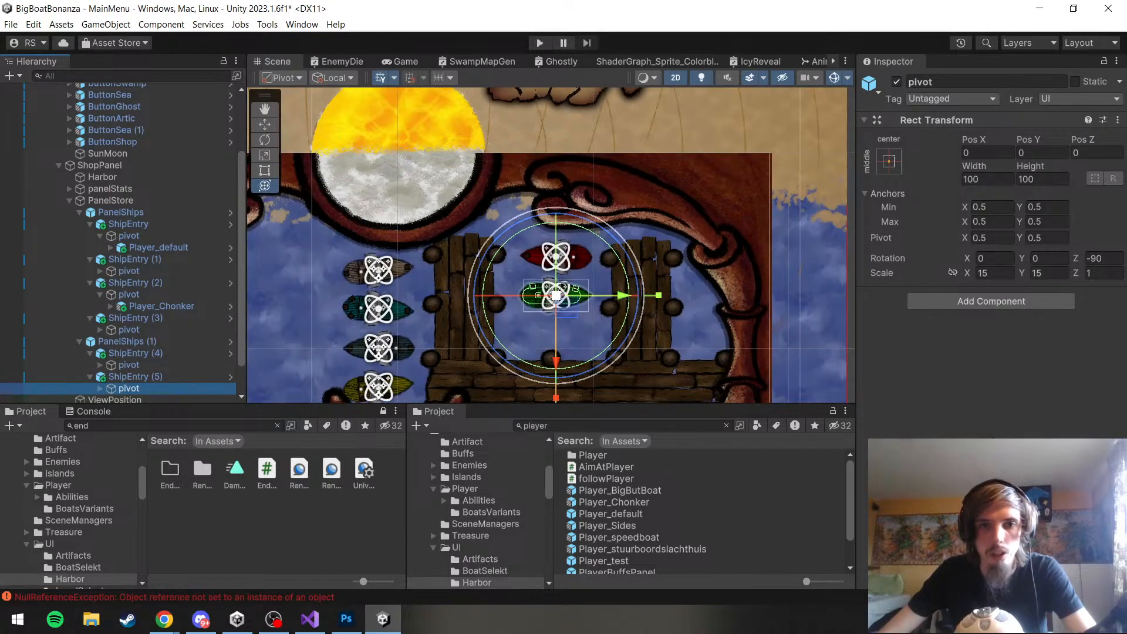
click(951, 428)
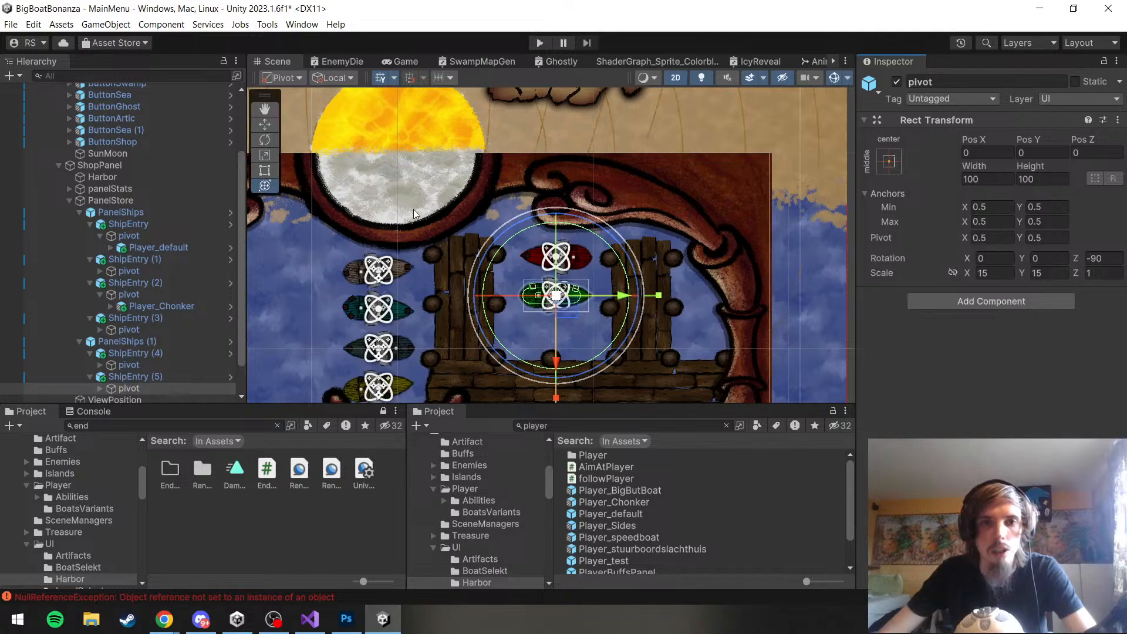
scroll(413, 208, up, 1)
scroll(651, 354, up, 3)
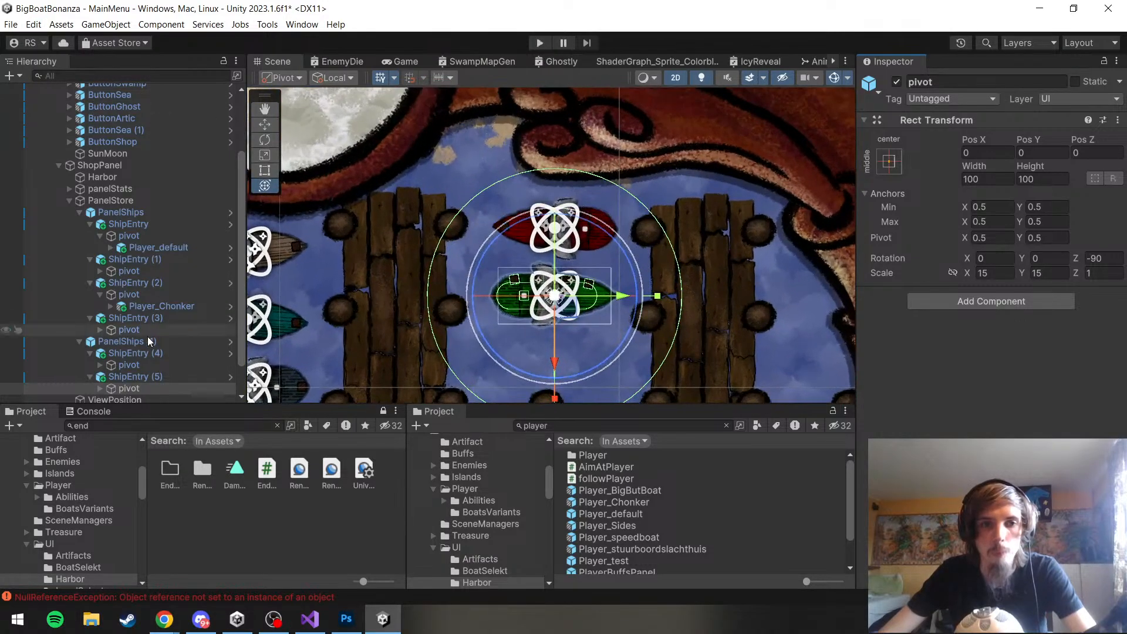
click(132, 375)
click(130, 387)
scroll(122, 371, down, 2)
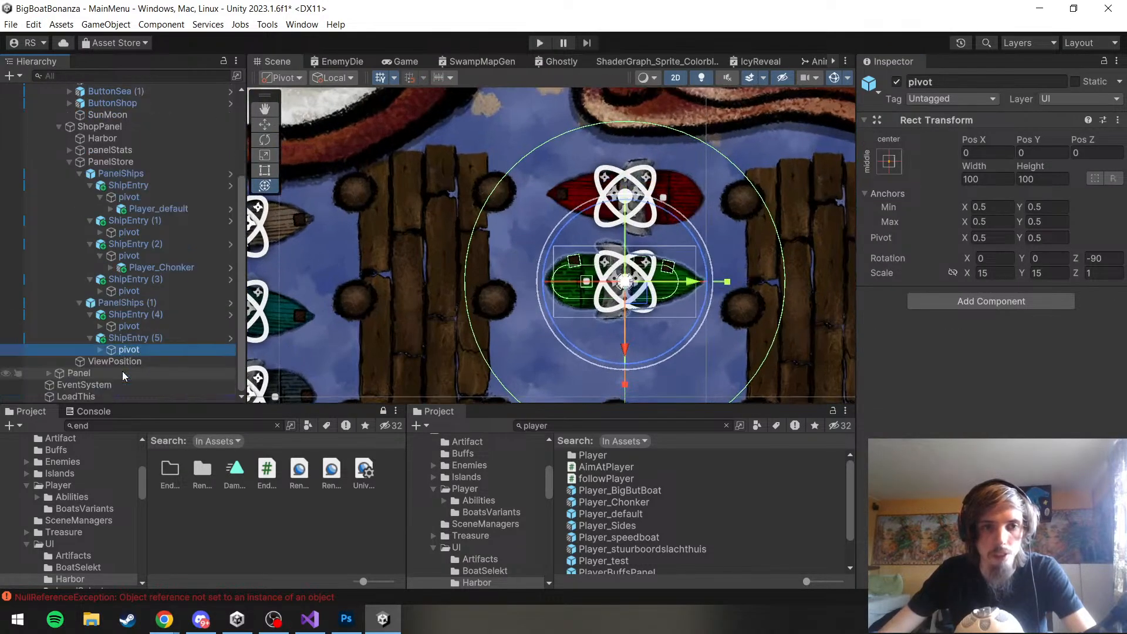
click(129, 338)
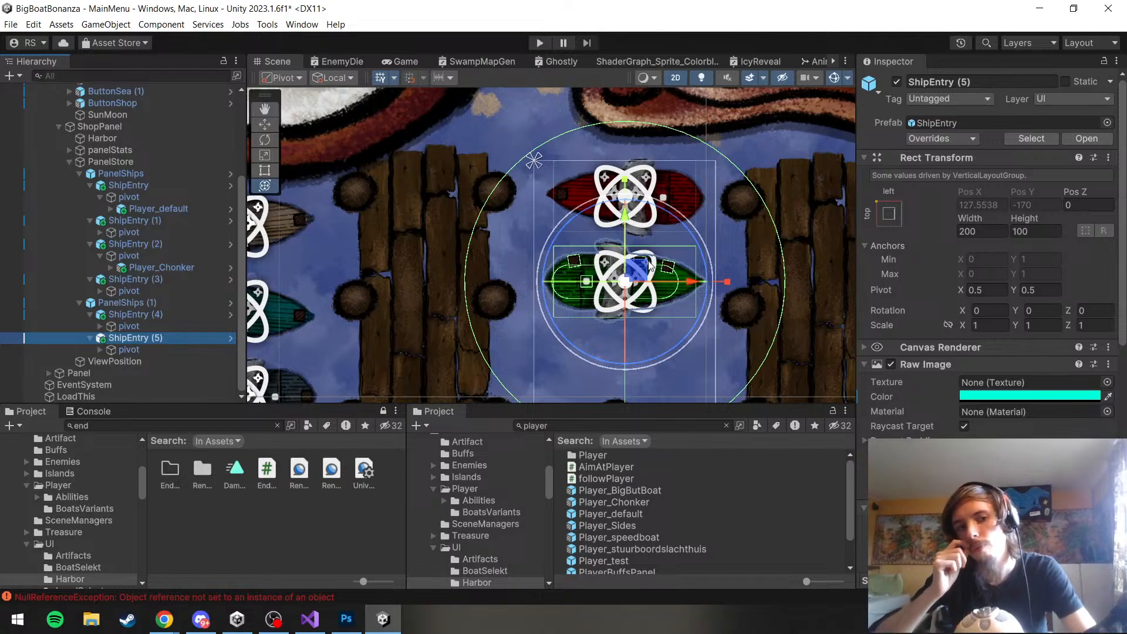
key(w)
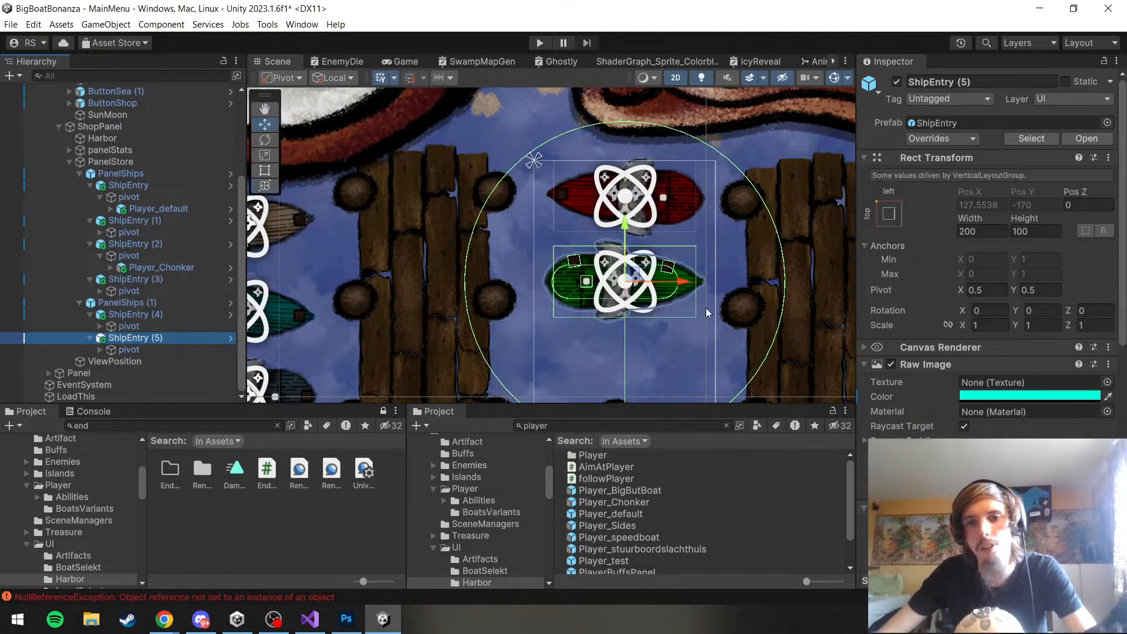
drag(662, 282, 641, 280)
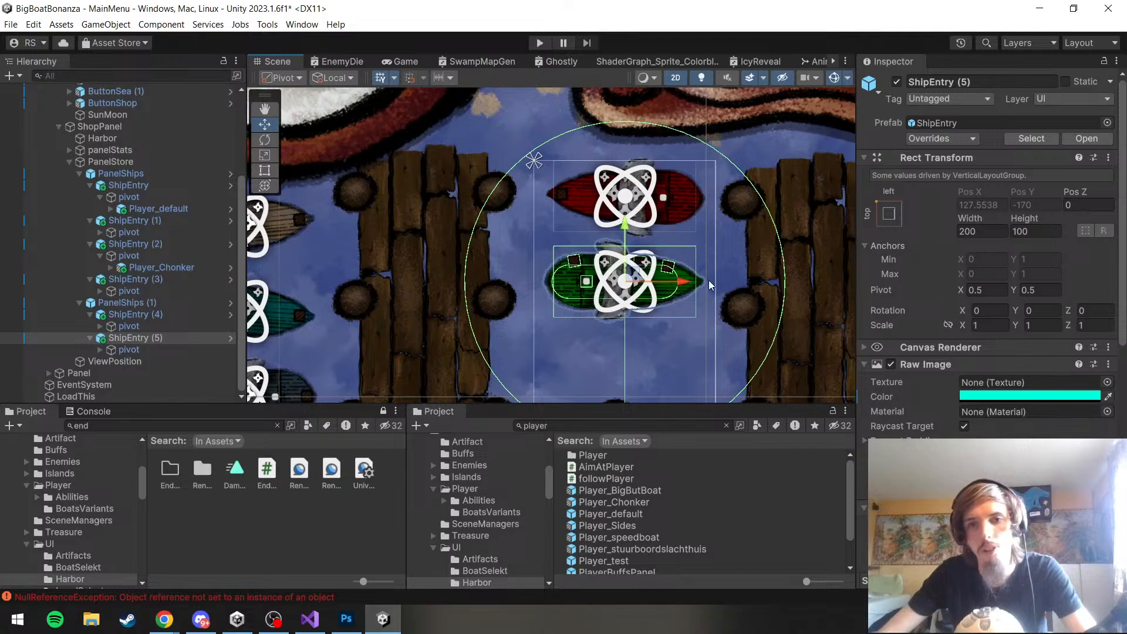
Try rotating the whole ShipEntry (5) to about -3.8 degrees on Z and undo that rotation
click(167, 350)
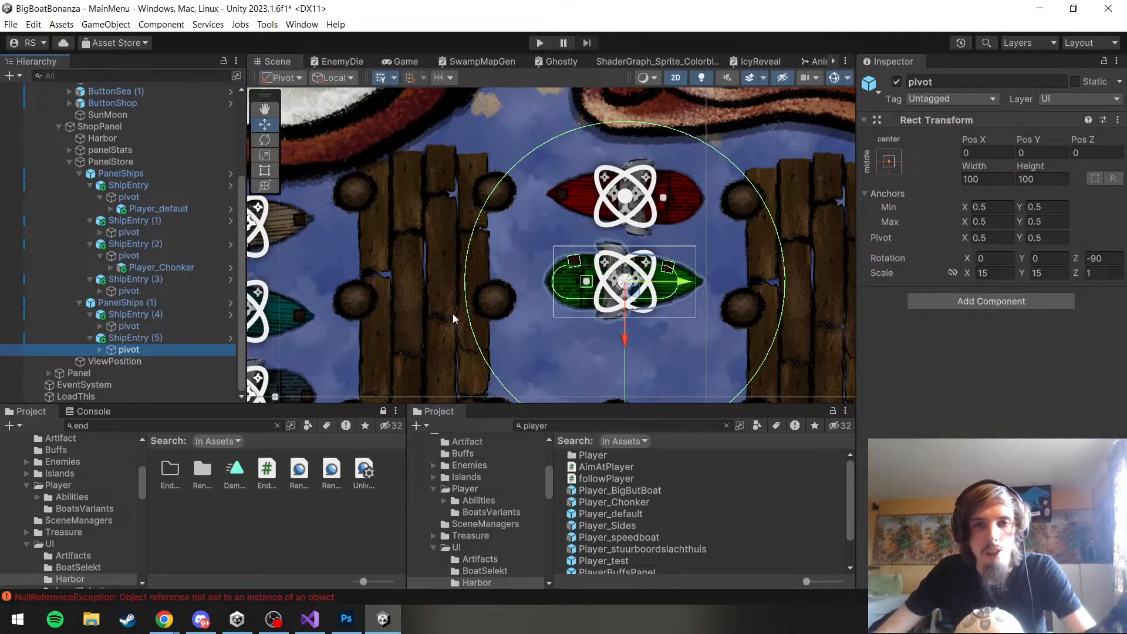
key(e)
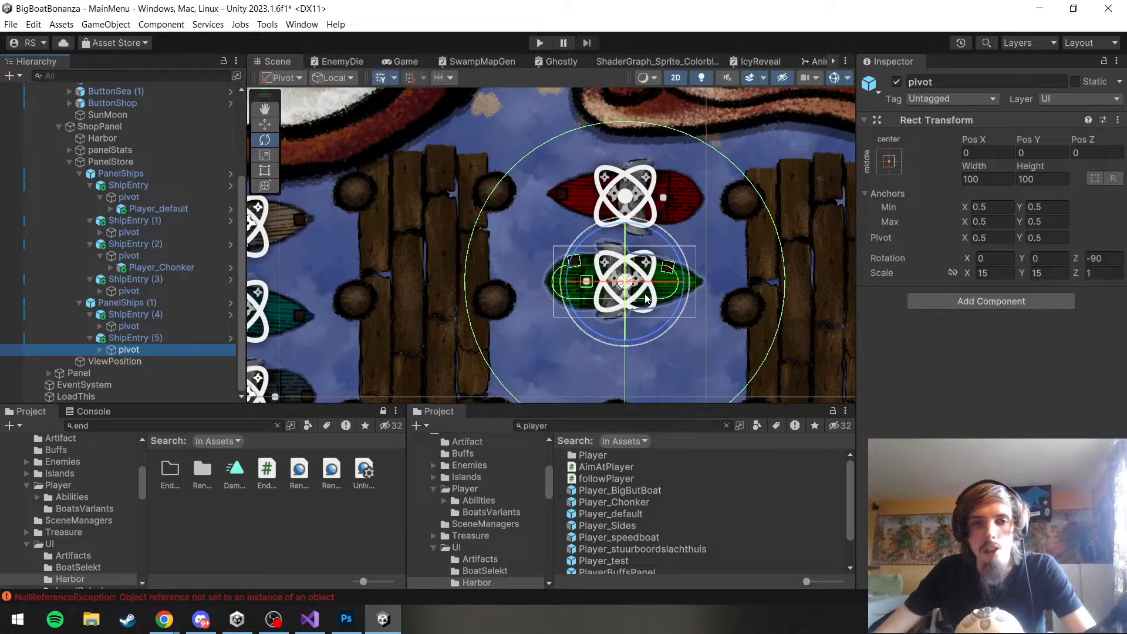
key(w)
double_click(128, 338)
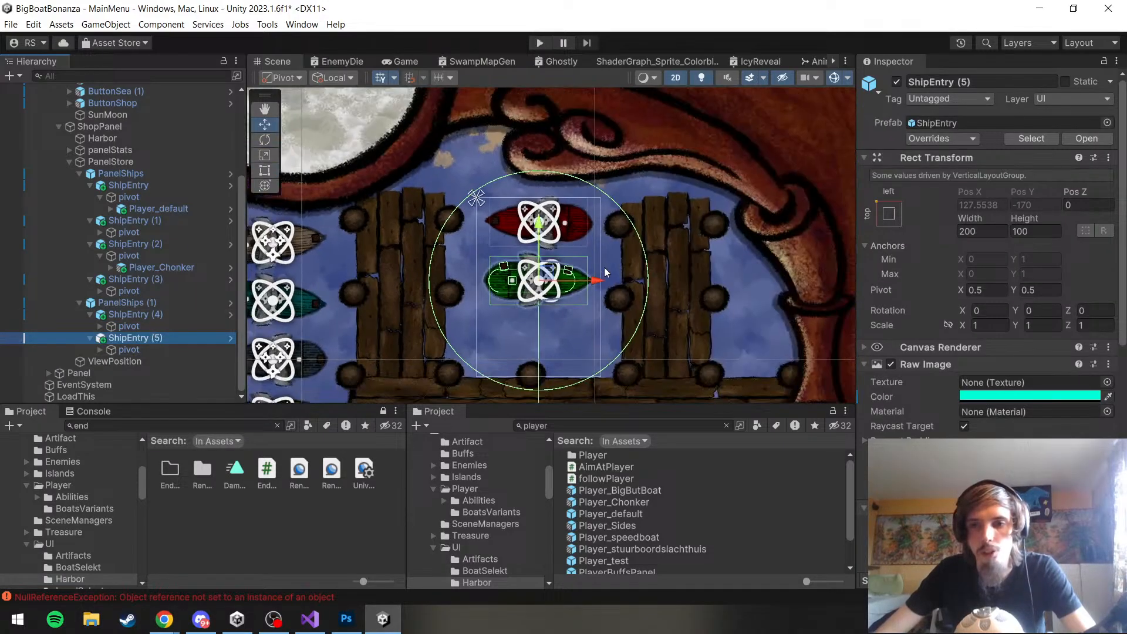
scroll(607, 272, down, 3)
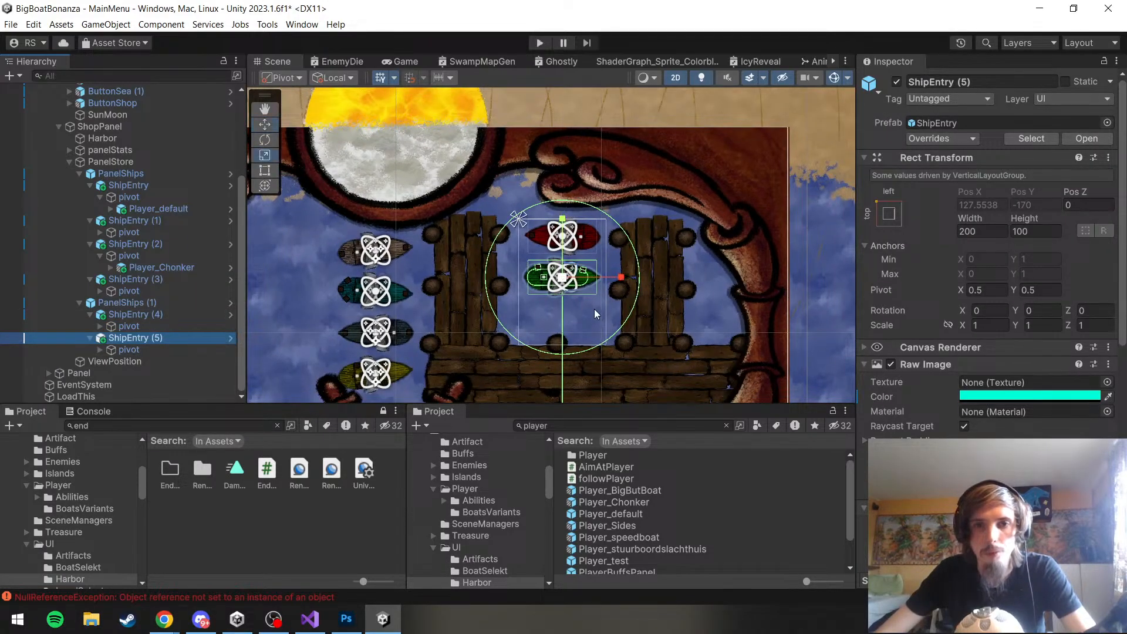
key(e)
drag(621, 290, 619, 303)
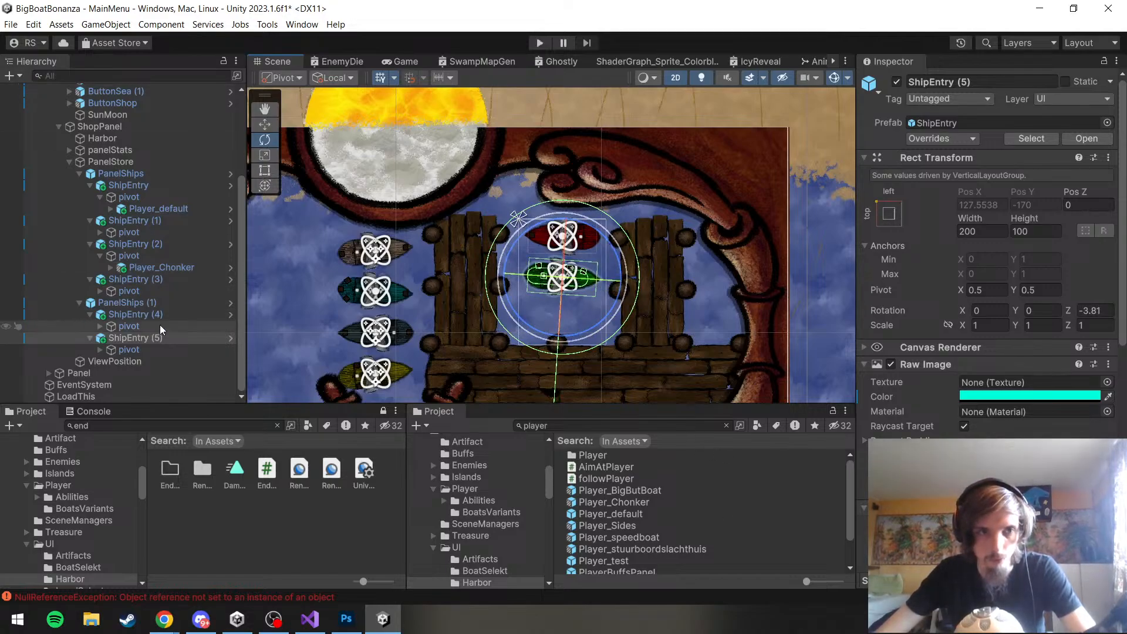
key(ctrl+z)
Rotate the pivot of ShipEntry (5), the green boat, to about -95.4 degrees on Z
click(155, 348)
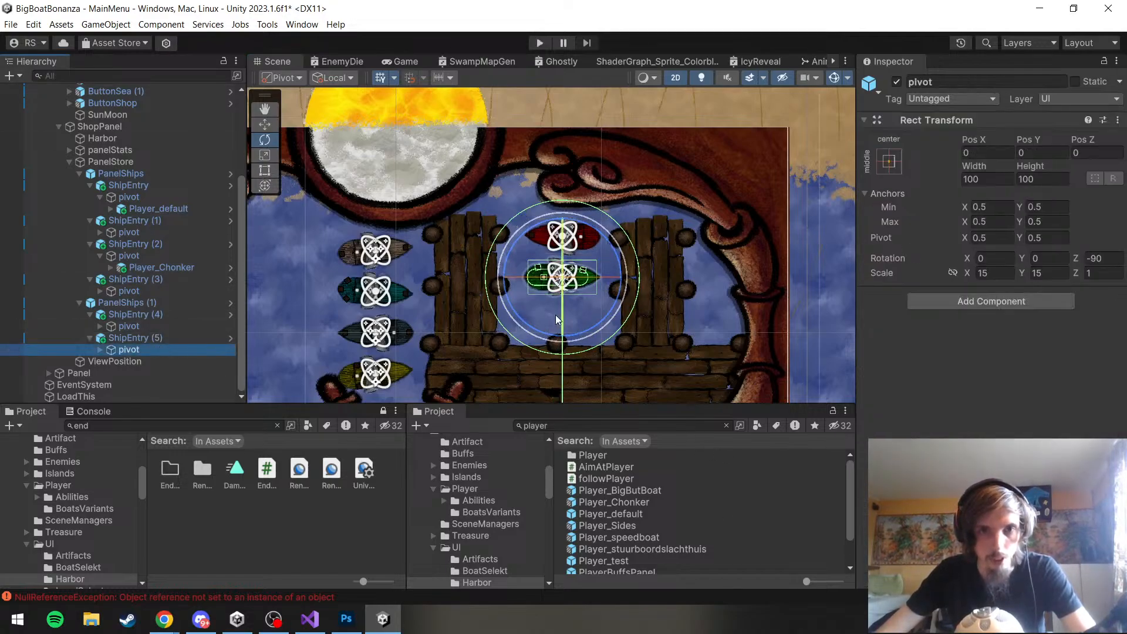
key(f)
drag(592, 287, 587, 293)
Save the MainMenu scene and the project
click(11, 24)
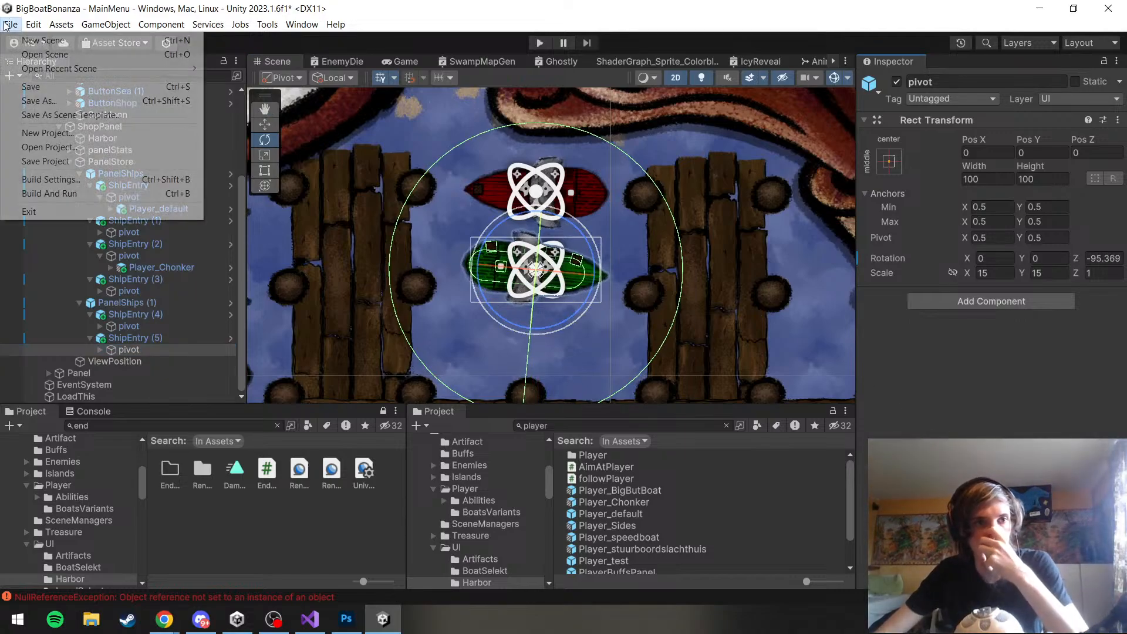
click(27, 83)
click(8, 26)
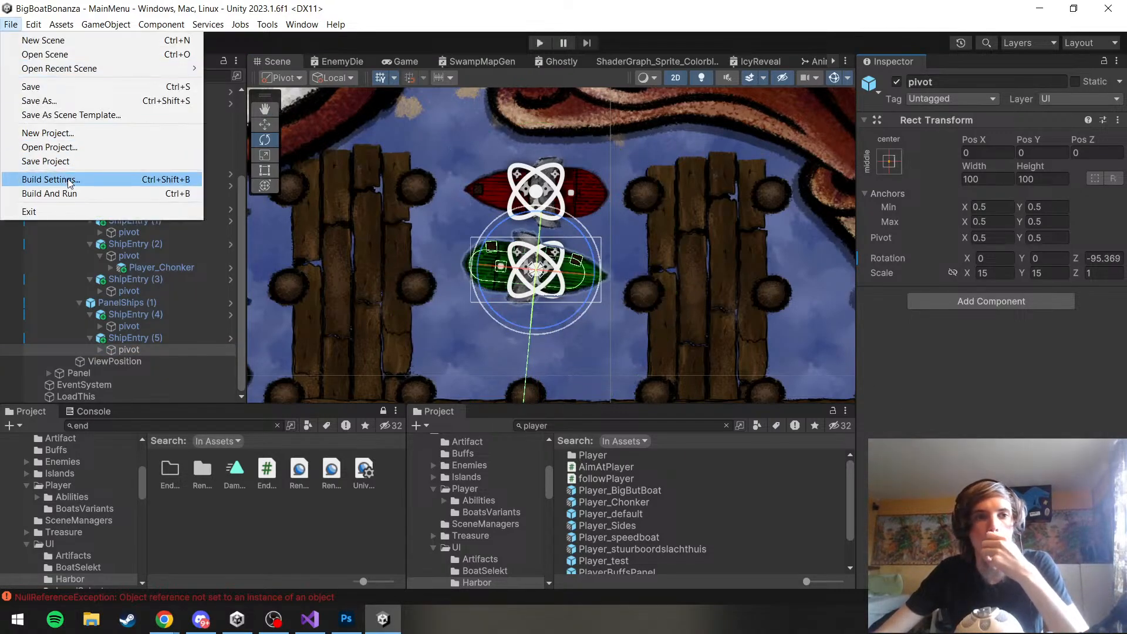
click(66, 161)
Run the game and open the harbor shop from the map
scroll(644, 187, down, 8)
drag(643, 187, 688, 199)
click(539, 42)
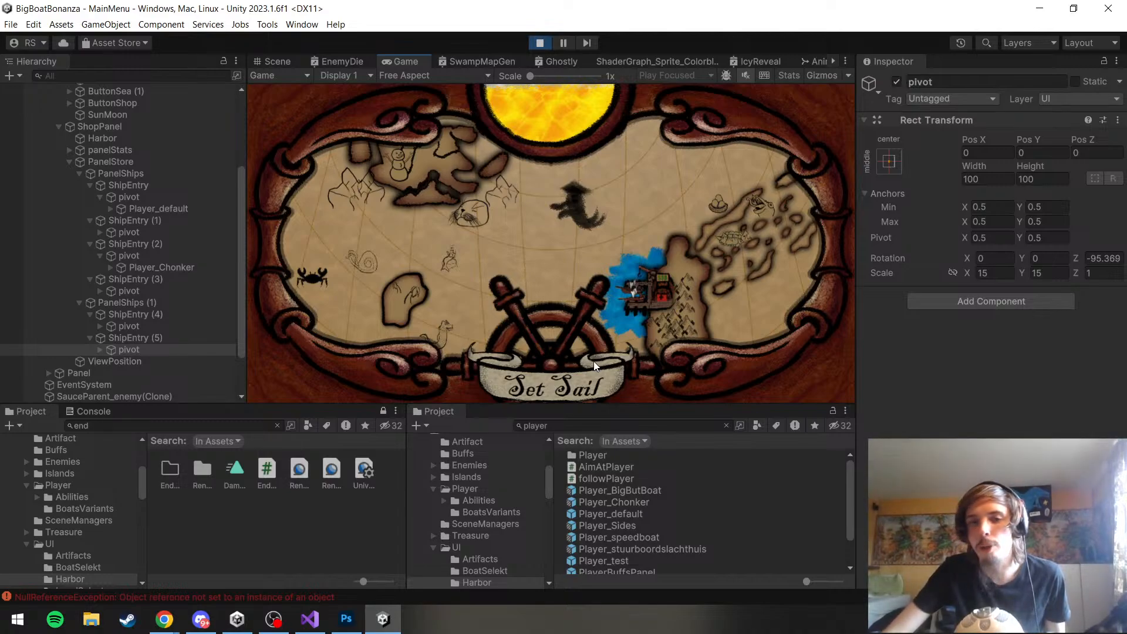
click(568, 380)
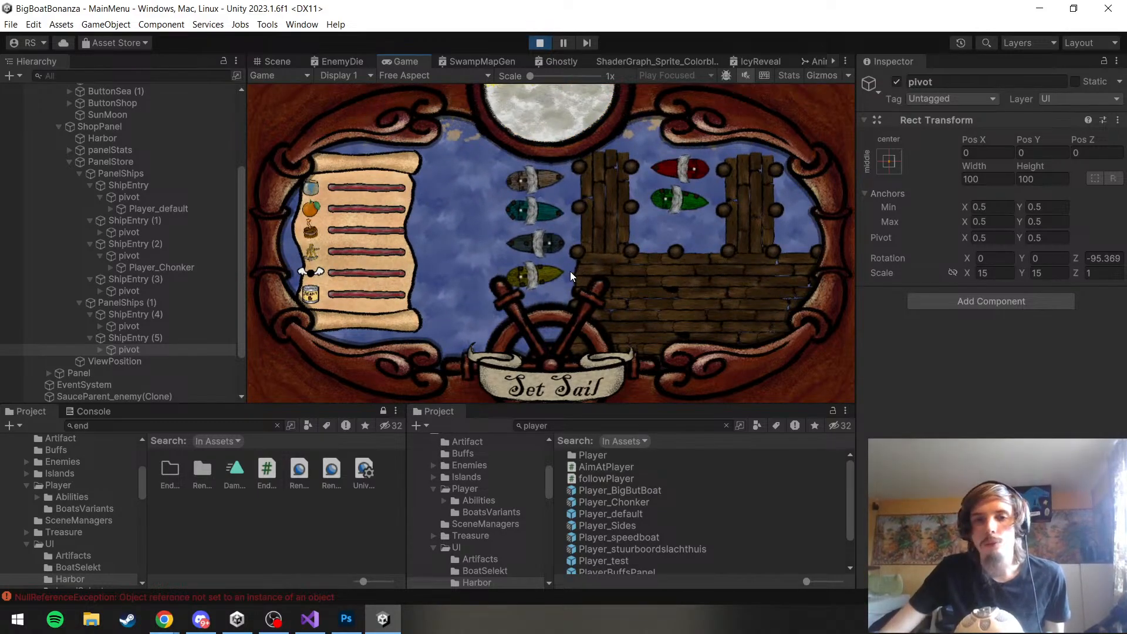
Test the ship selection by picking the differently coloured docked boats one after another, ending with the red one
click(539, 269)
click(544, 247)
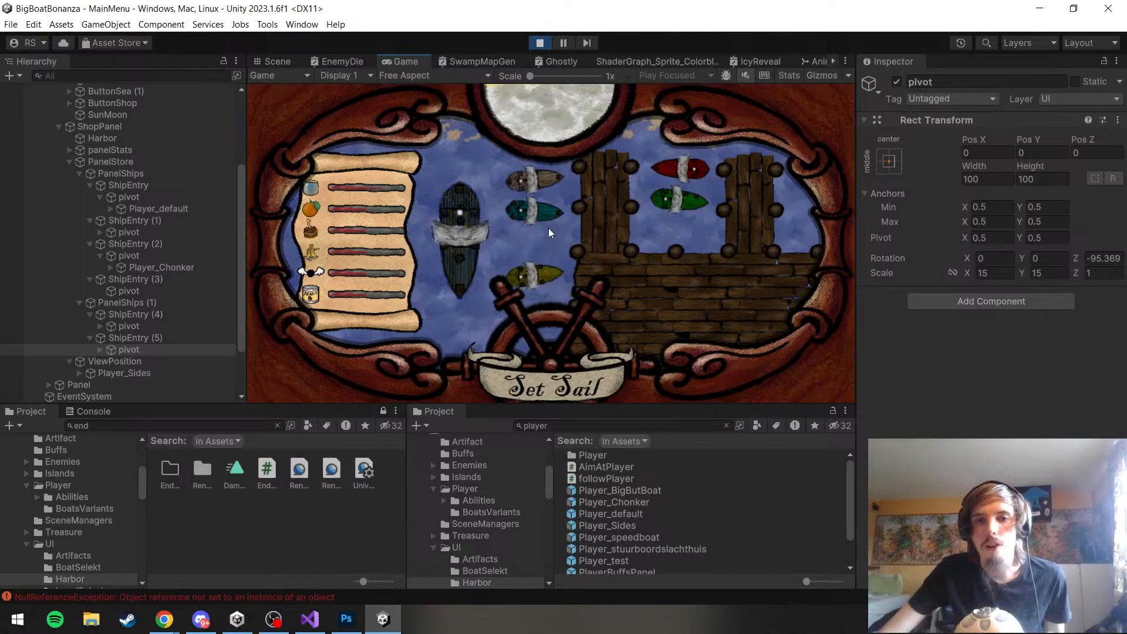
click(546, 214)
click(537, 181)
click(537, 235)
click(540, 217)
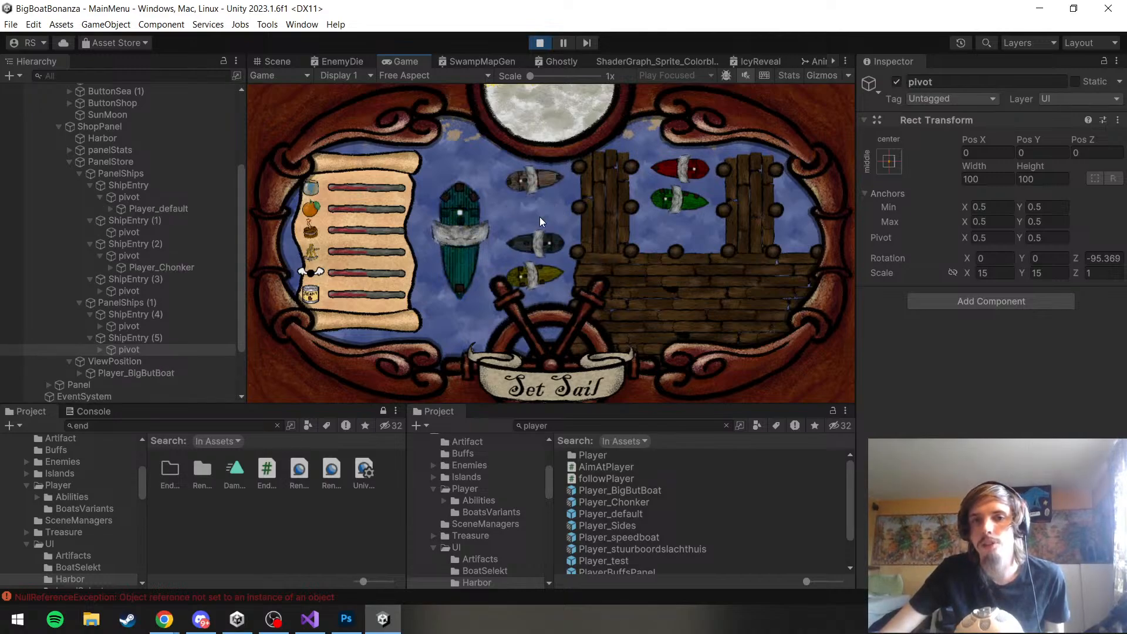
click(529, 283)
click(663, 202)
click(684, 173)
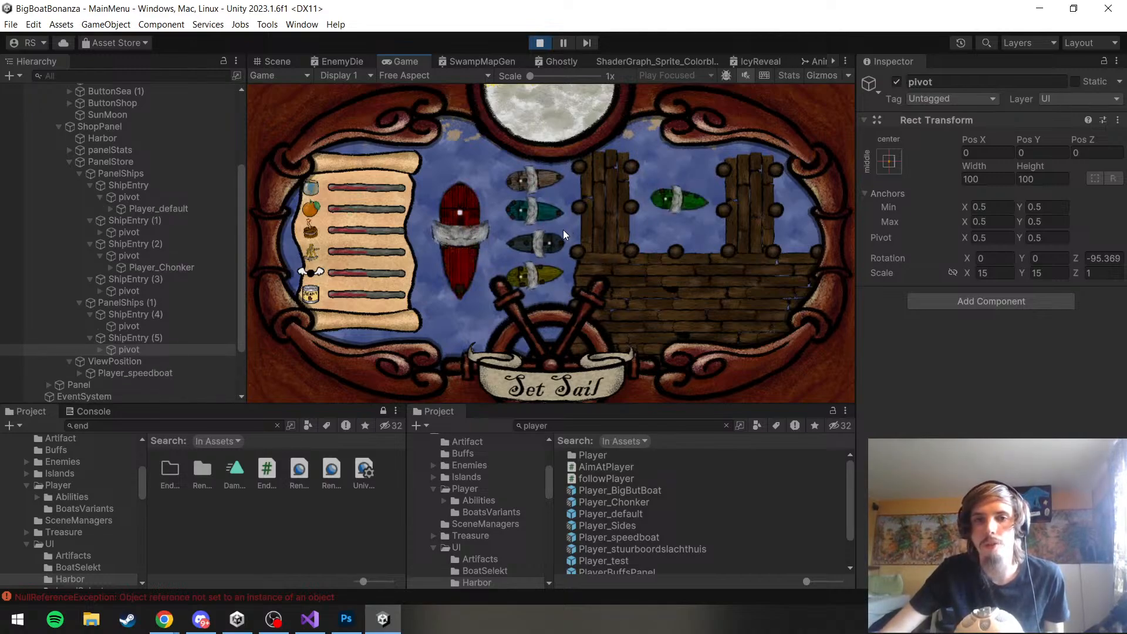
click(537, 247)
click(533, 278)
click(542, 212)
click(544, 183)
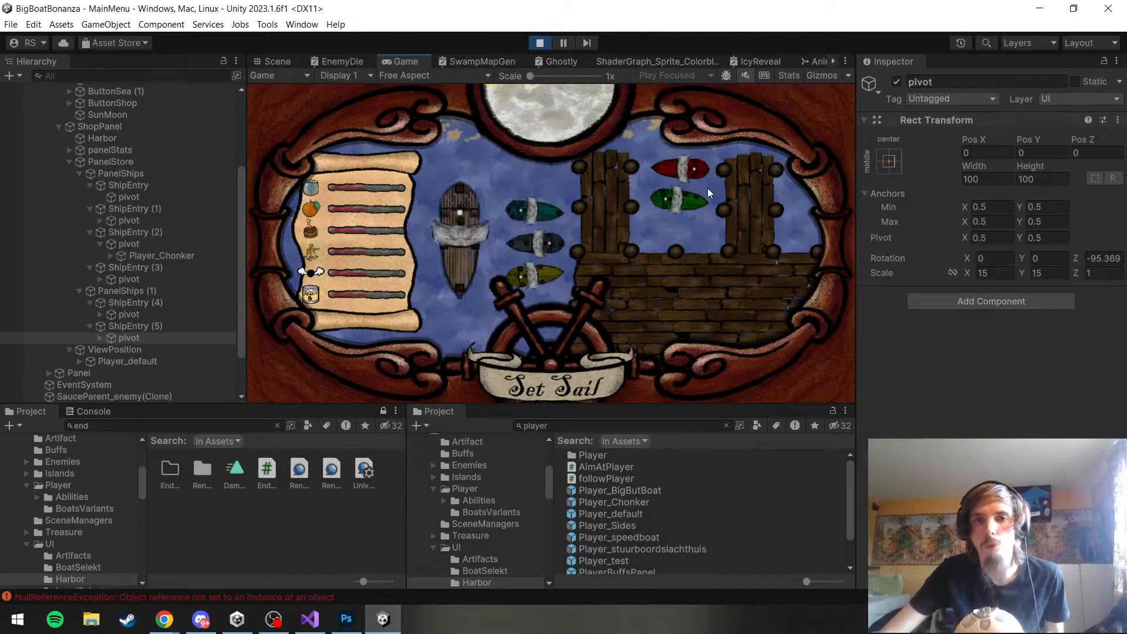
click(698, 197)
click(685, 167)
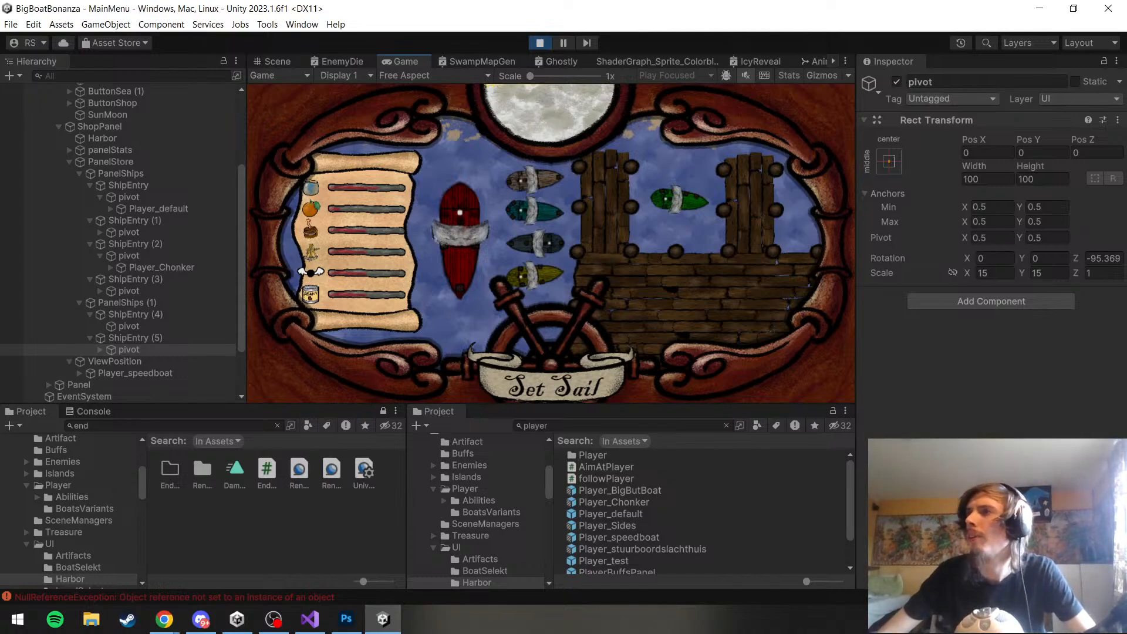
key(alt+Tab)
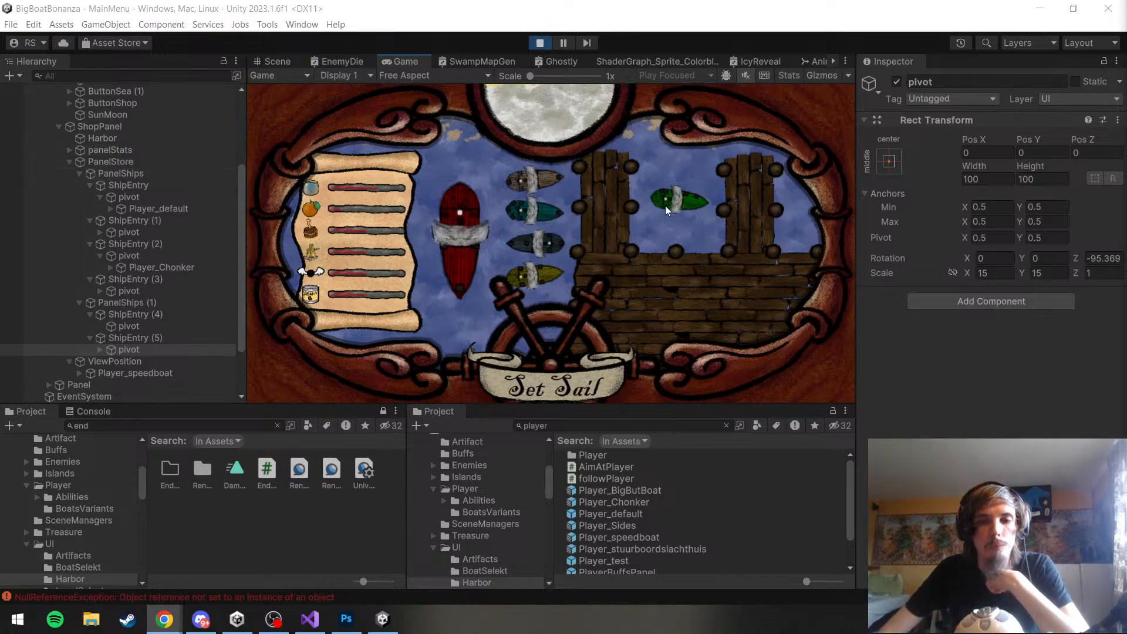
Collapse PanelShips and expand the boat under ShipEntry (5)'s pivot to examine its child objects
click(79, 172)
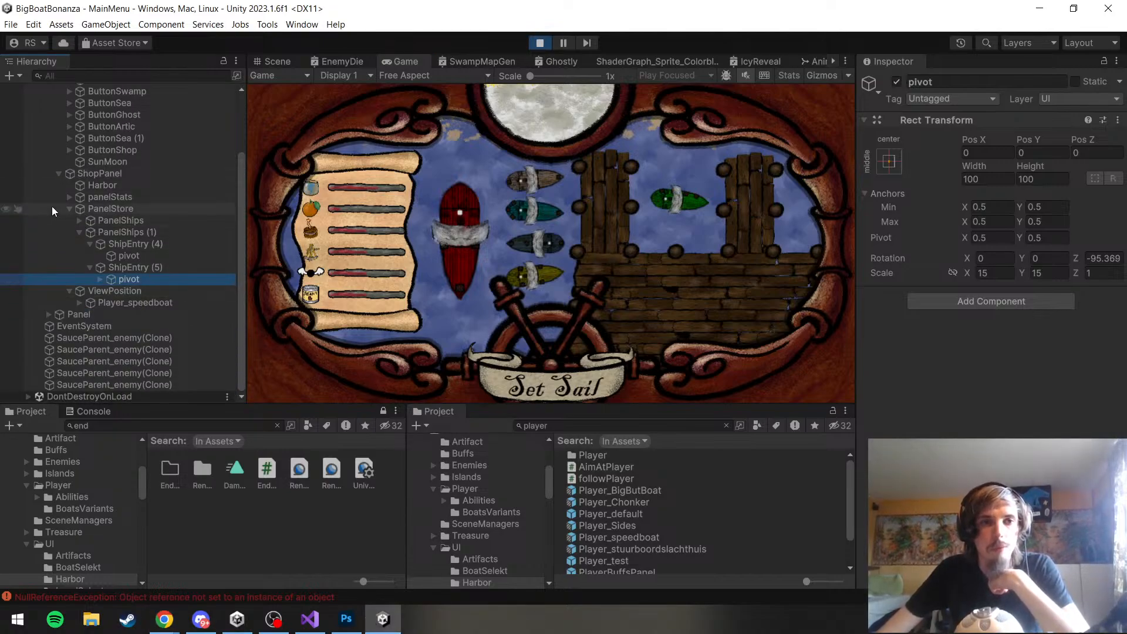
click(100, 278)
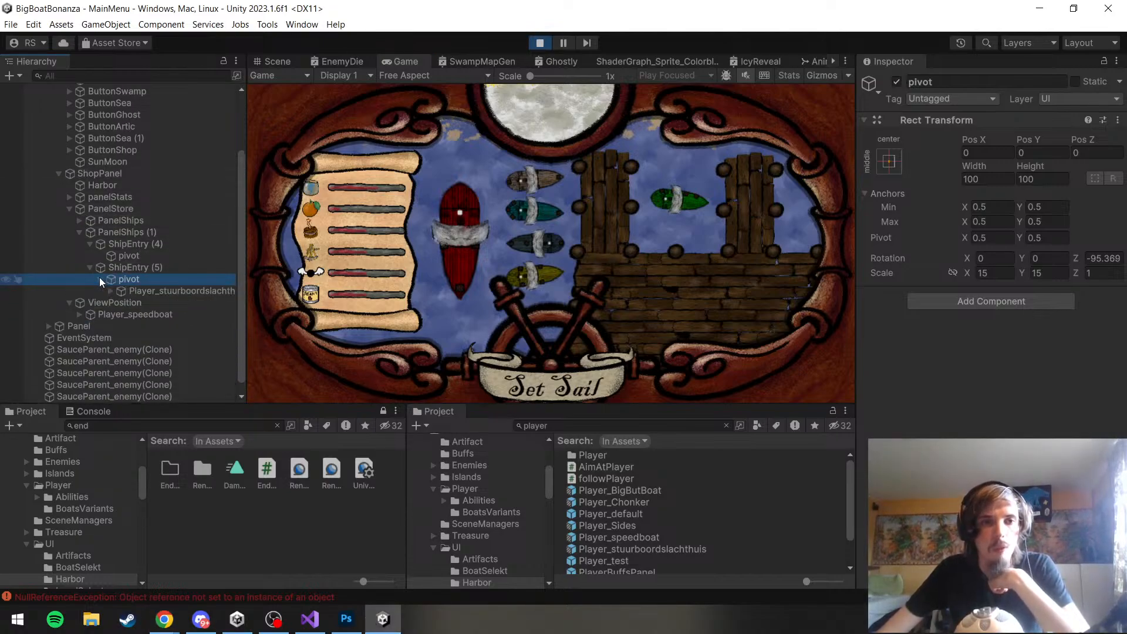
click(111, 291)
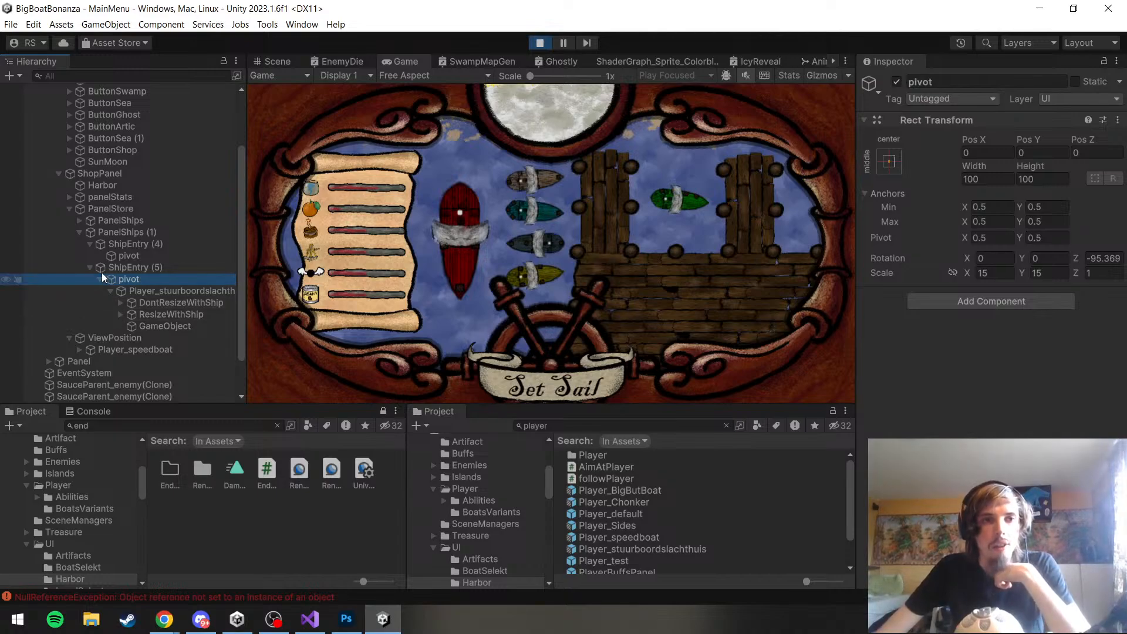
Add a UI Image as a child of the Harbor object in ShopPanel
click(91, 187)
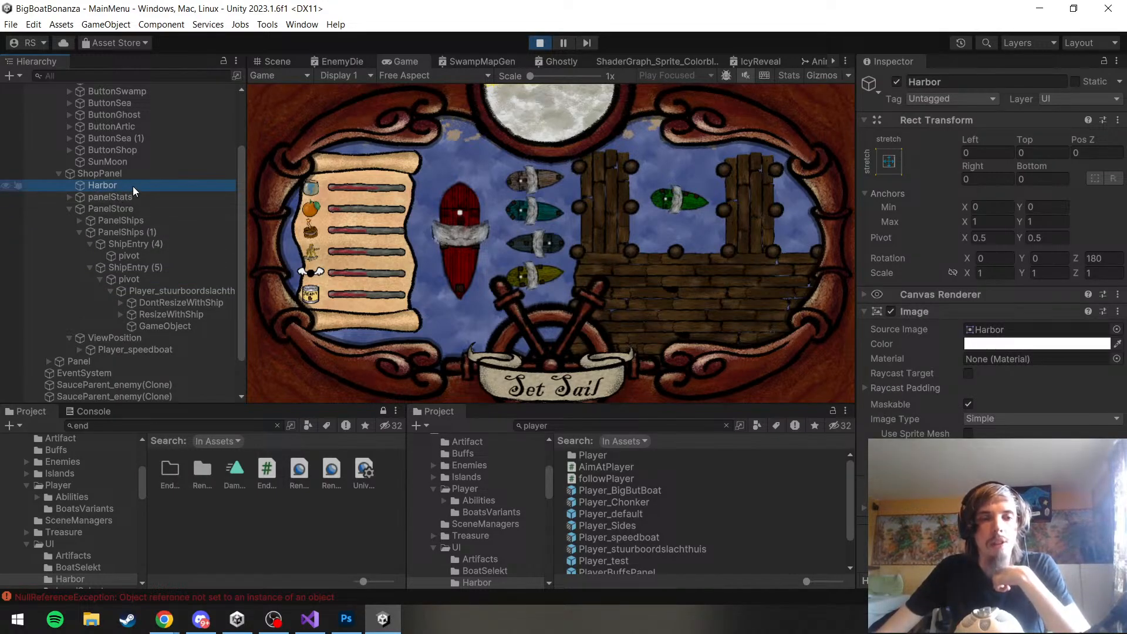
right_click(132, 185)
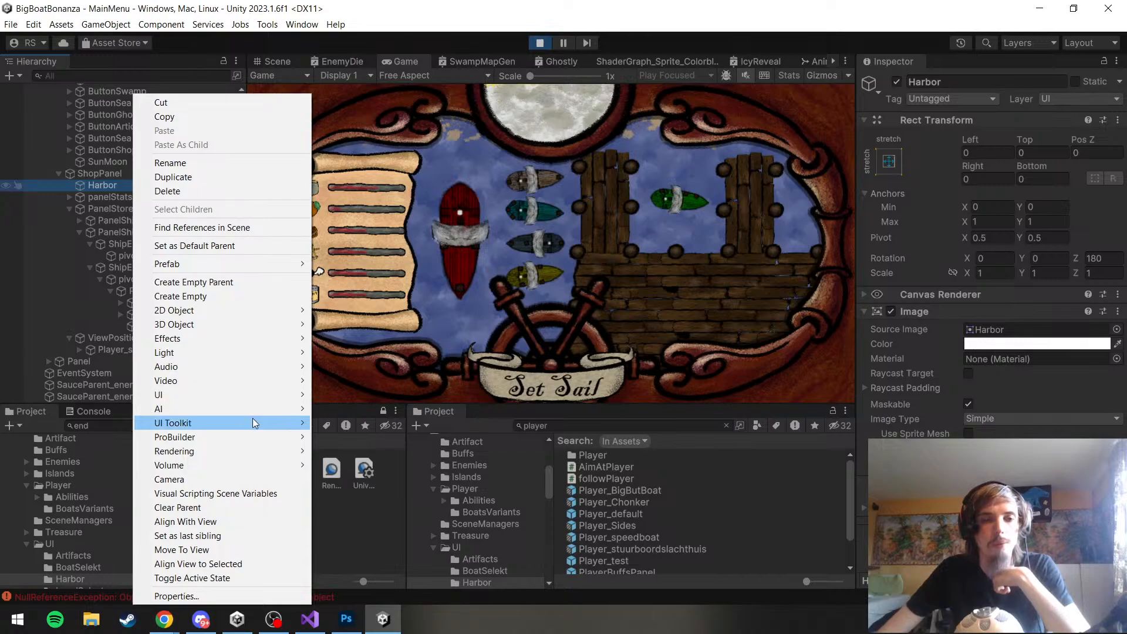
mouse_move(242, 397)
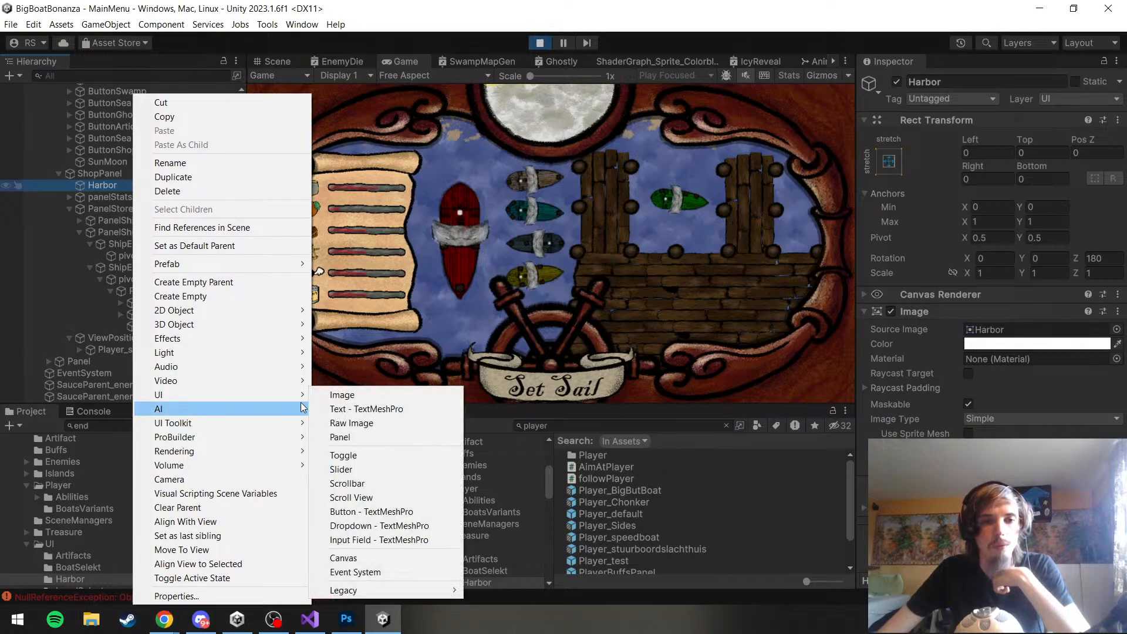
click(351, 394)
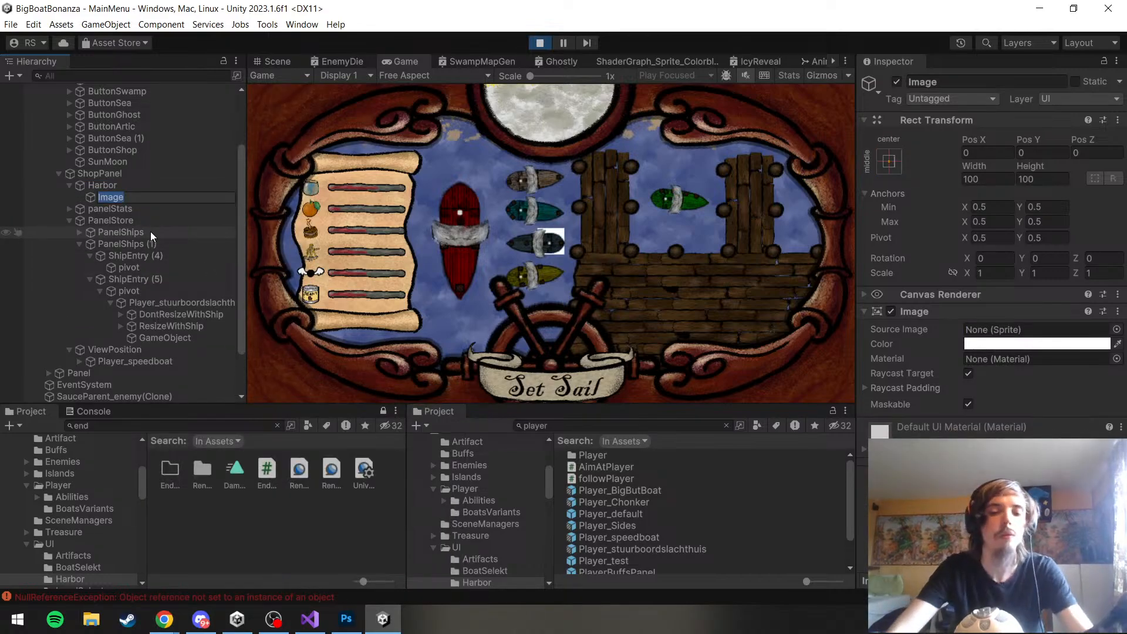
Rename the new image under Harbor as Crate
text(Crate)
key(Return)
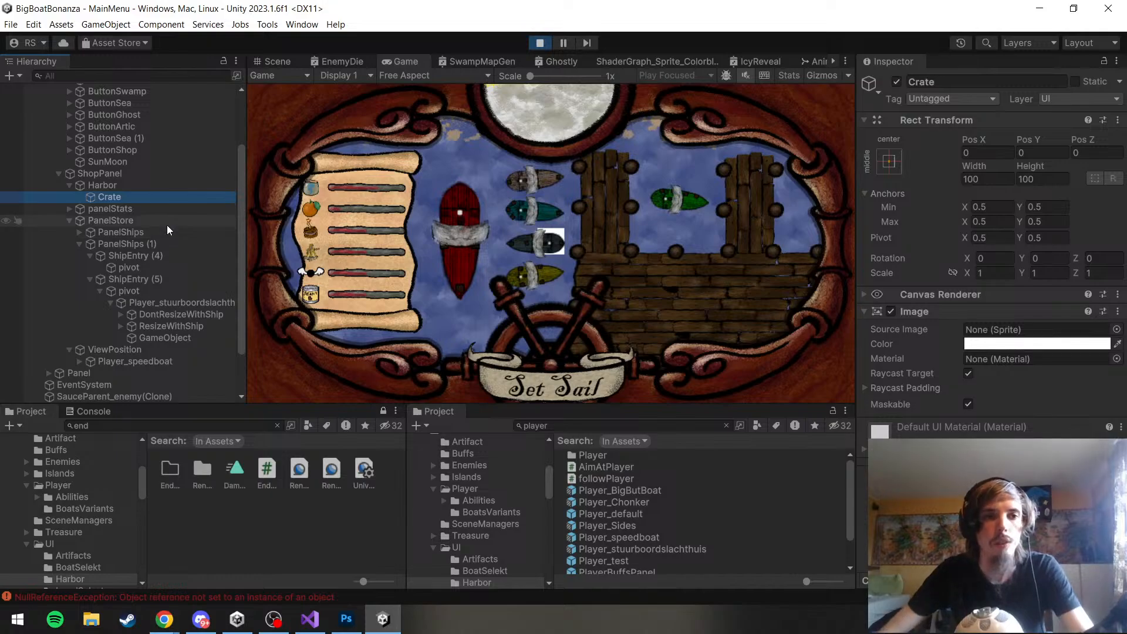
click(159, 208)
click(158, 200)
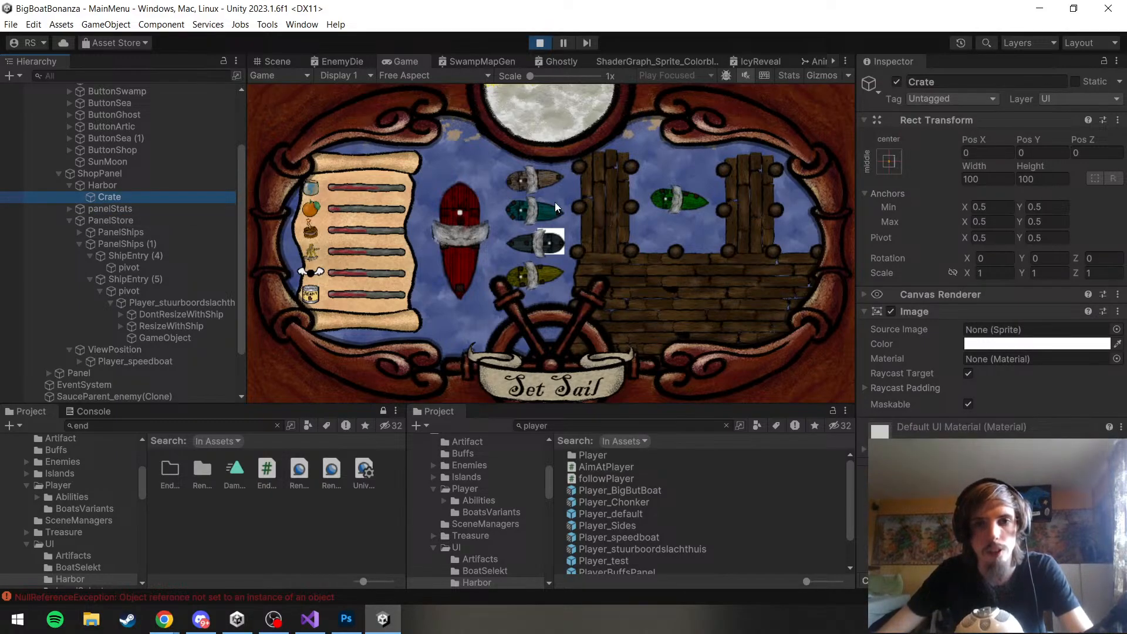
Stop the running game and inspect the pivot and ShipEntry (5) objects under PanelShips (1)
click(413, 96)
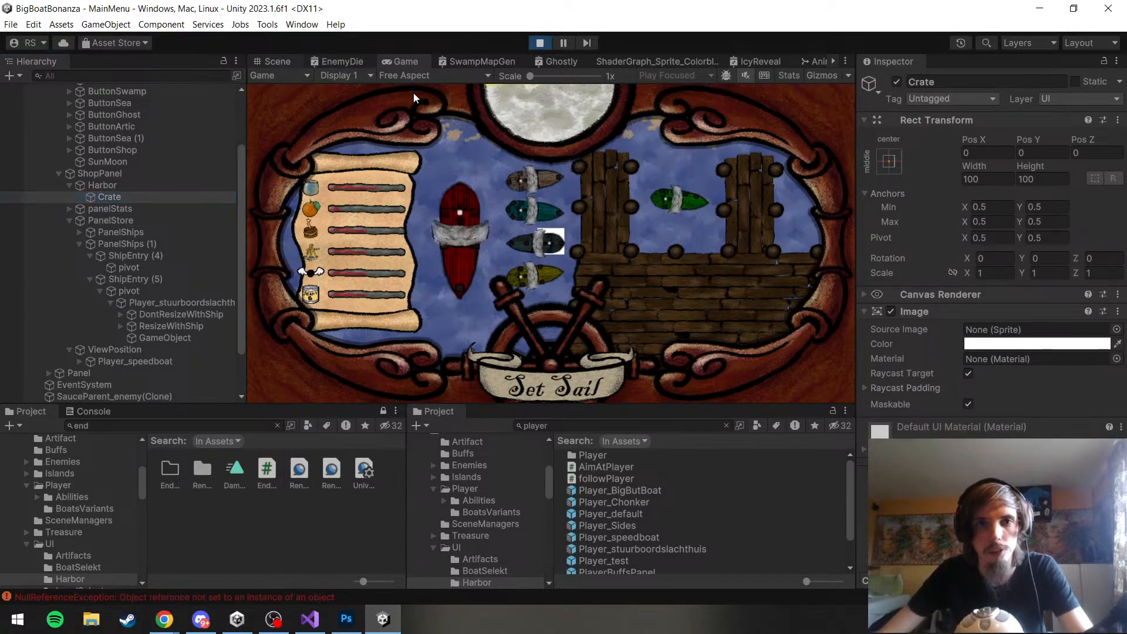
click(535, 44)
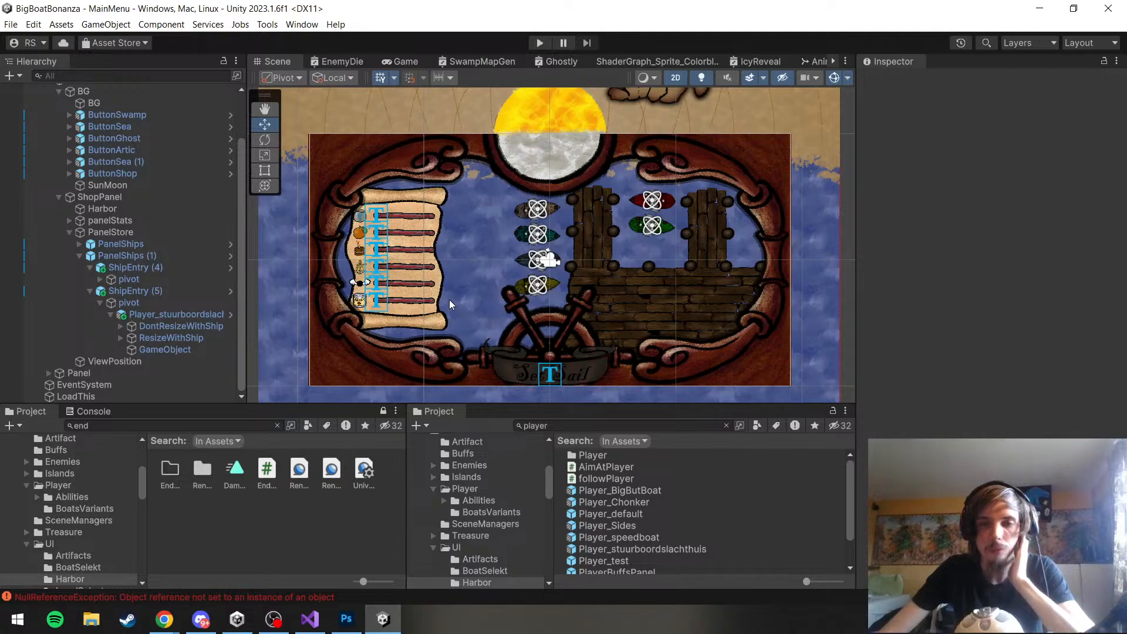
click(176, 314)
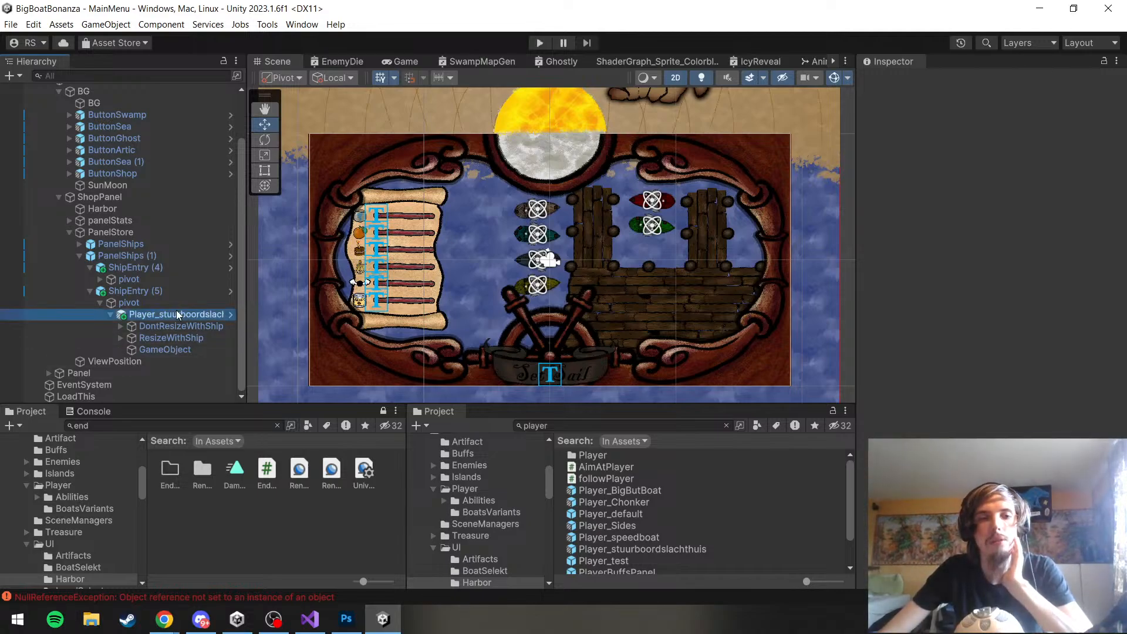
click(186, 304)
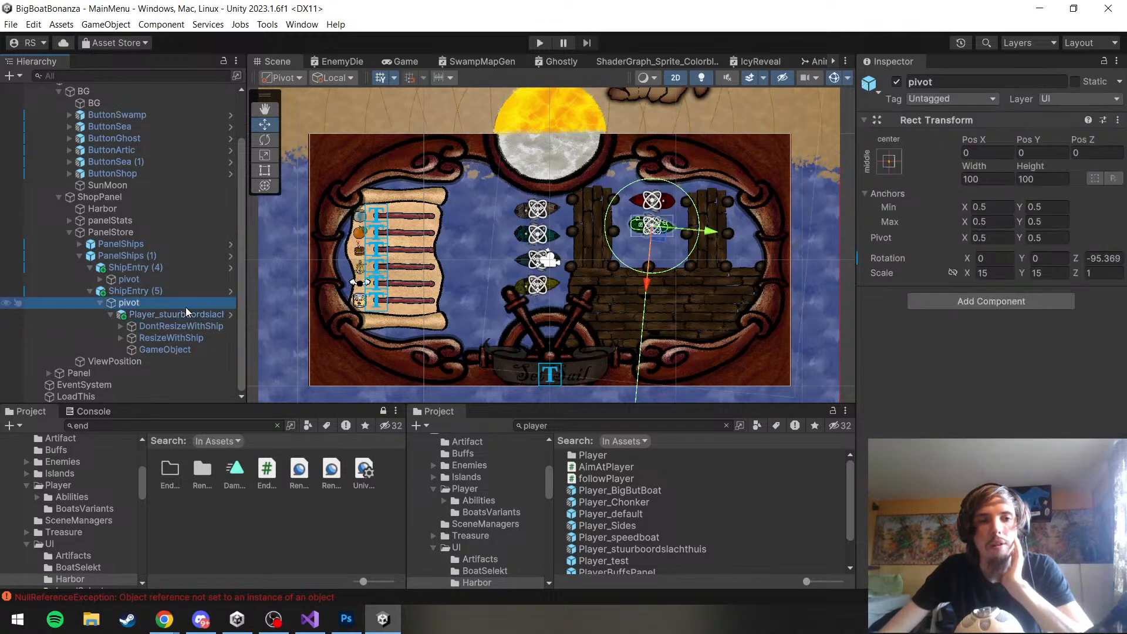
click(171, 294)
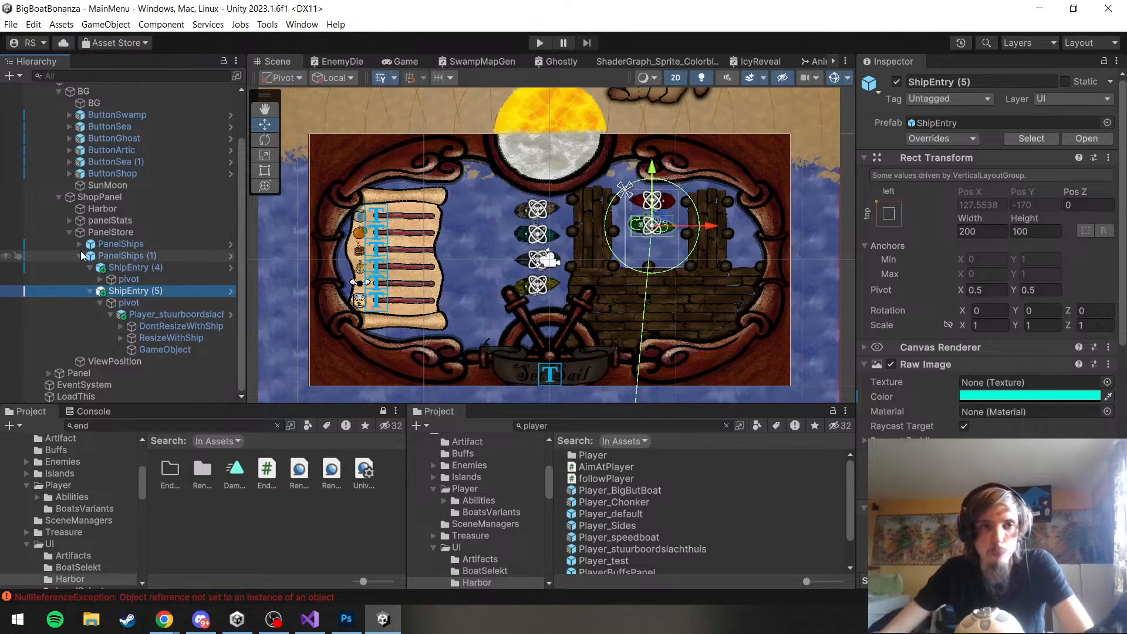
Add an empty child object to Harbor and move it onto the wooden dock at about X 550, Y -129
scroll(125, 185, up, 2)
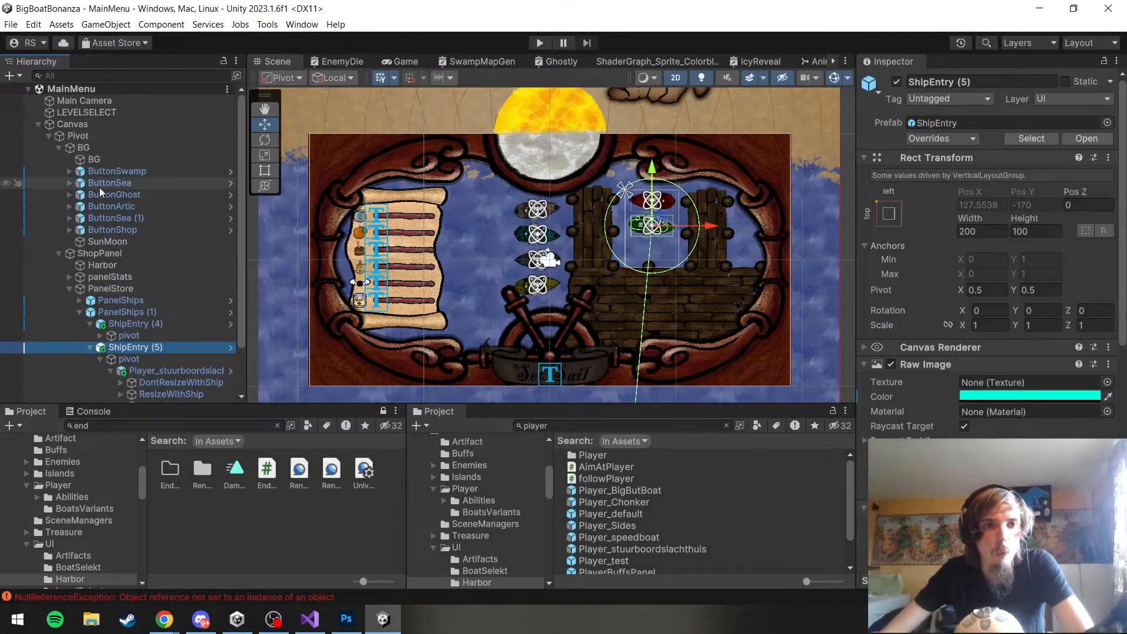
click(98, 267)
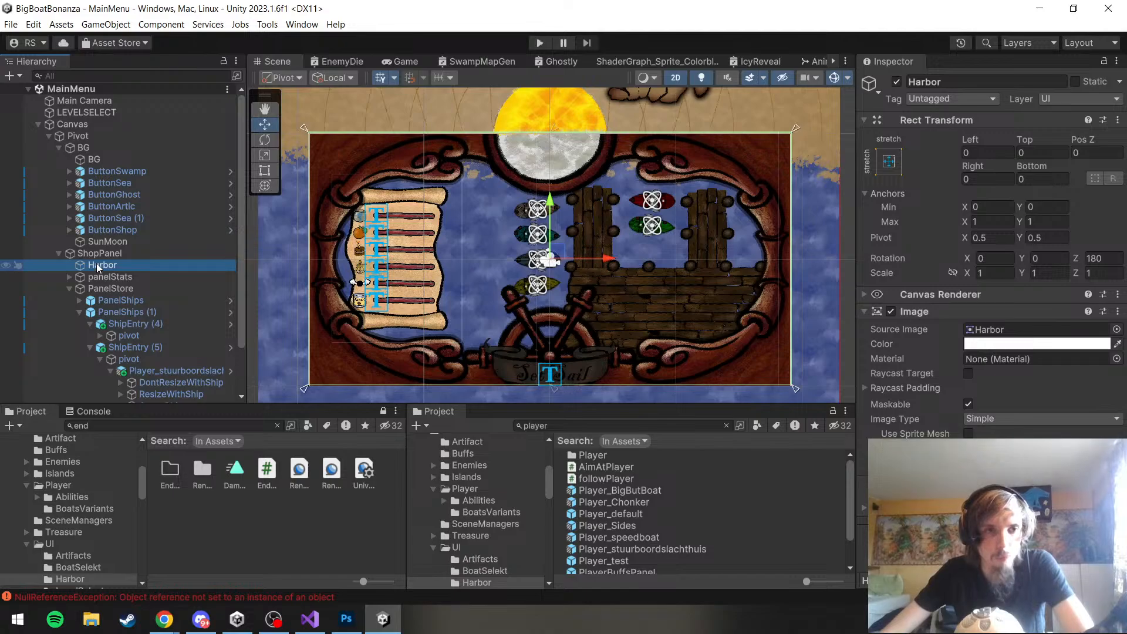
right_click(98, 268)
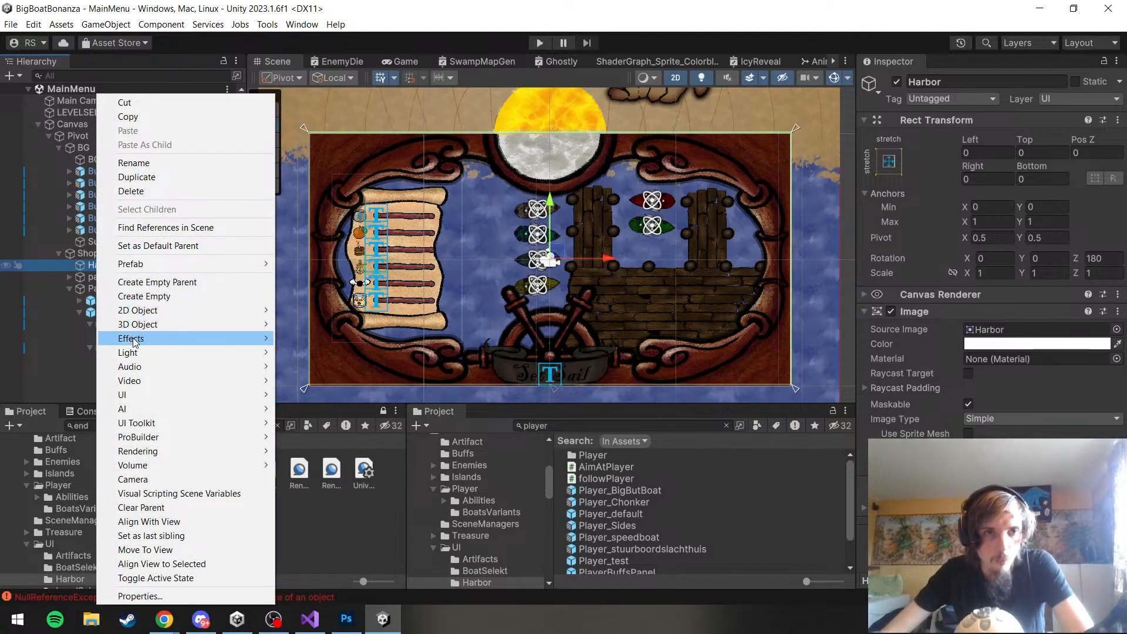
click(146, 296)
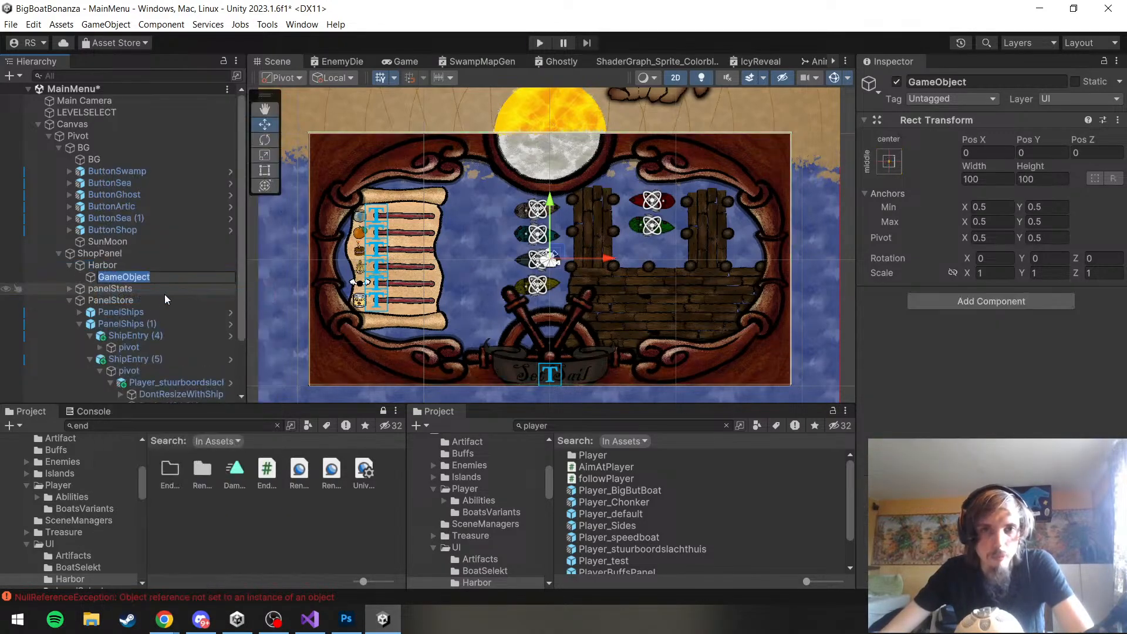
scroll(788, 252, up, 2)
scroll(695, 236, up, 1)
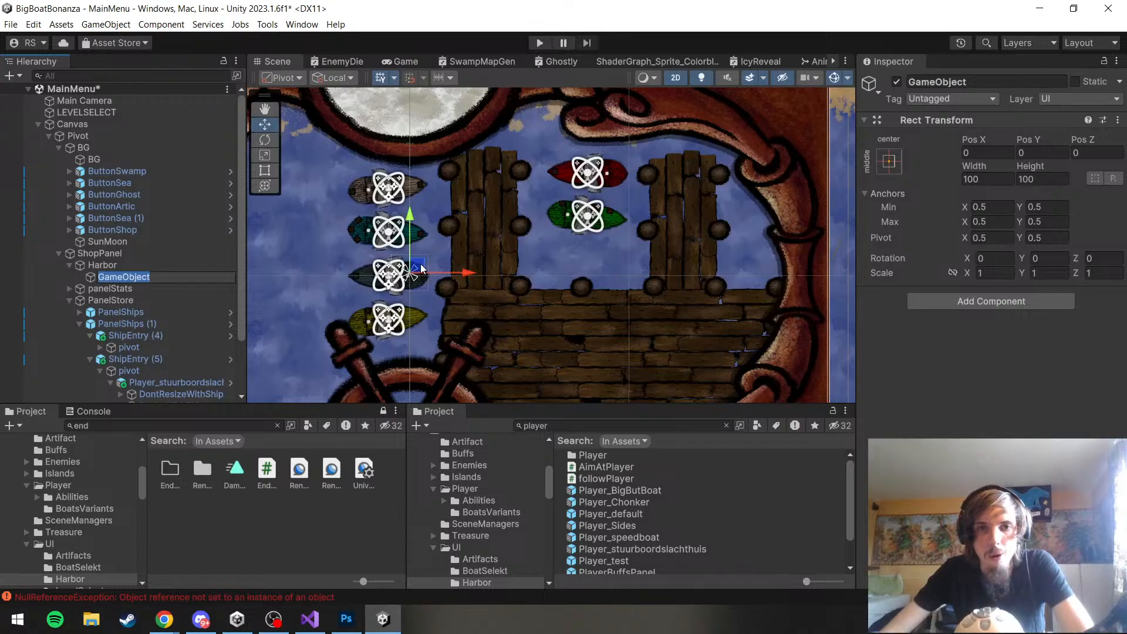
drag(424, 269, 625, 318)
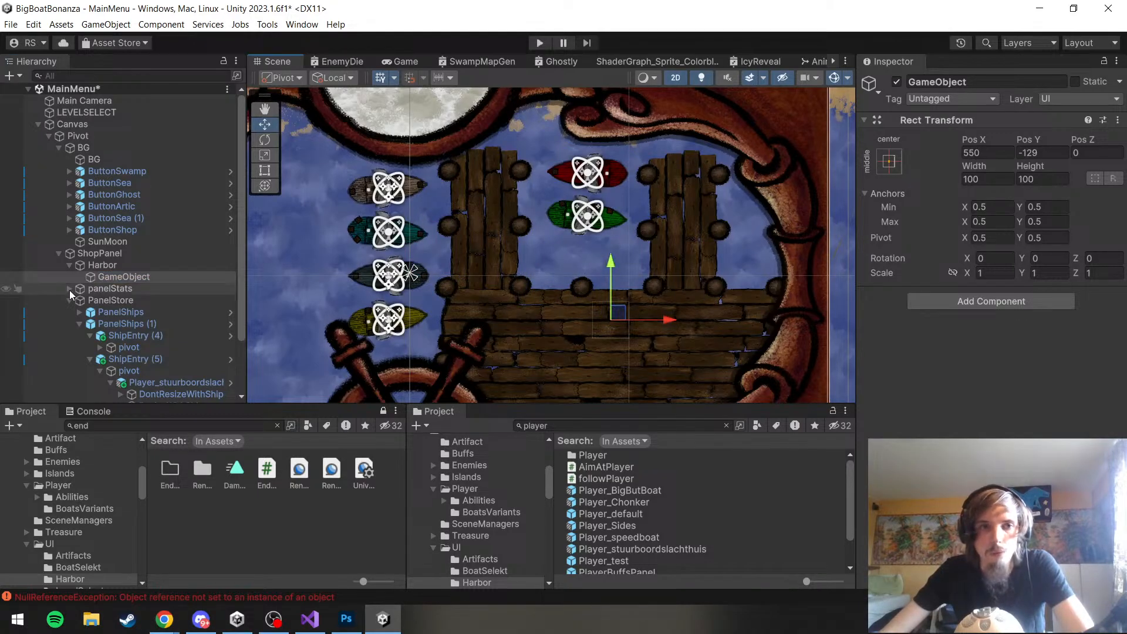
Rename the empty object under Harbor as Crate
click(132, 278)
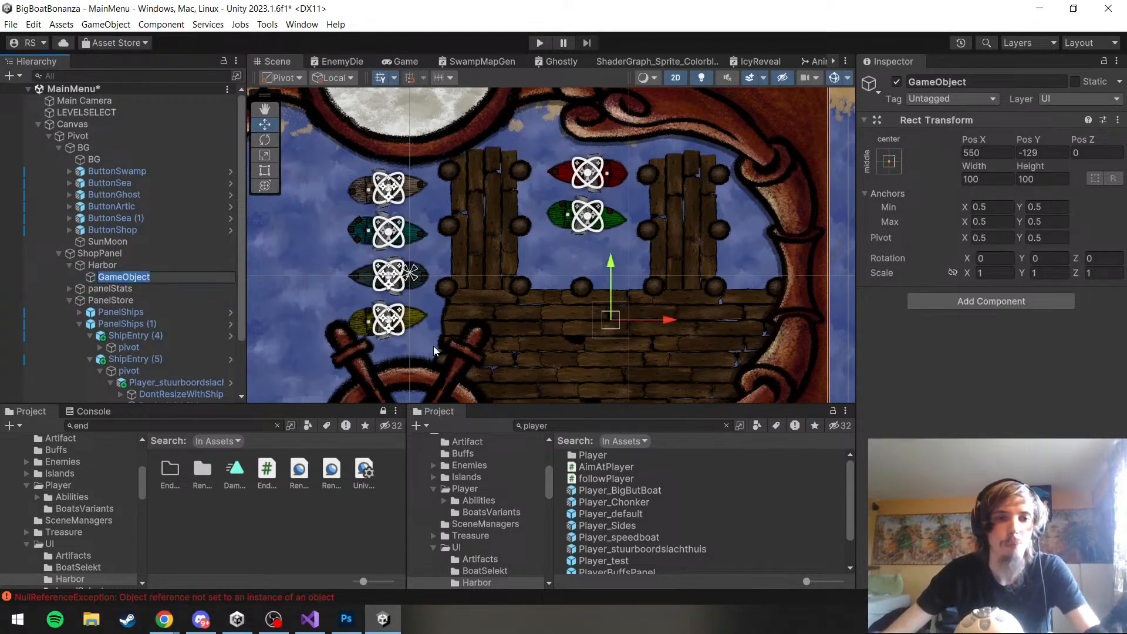
text(Crate)
click(121, 310)
click(122, 278)
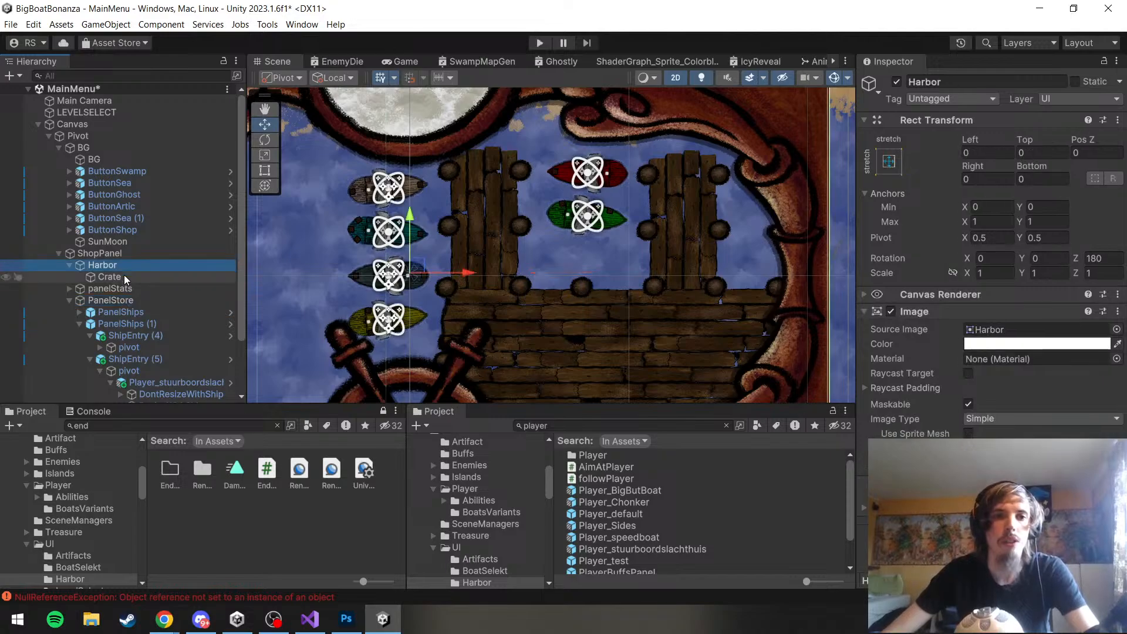
Add a UI Image as a child of Crate and assign the ShopCrate sprite as its source image
right_click(125, 275)
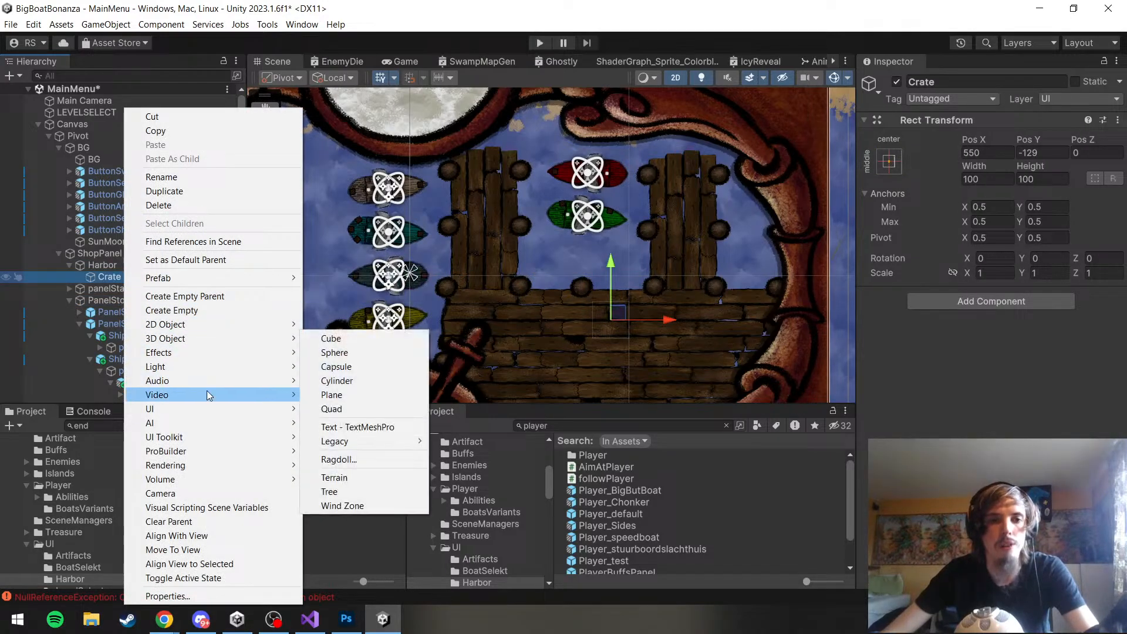
mouse_move(240, 407)
click(333, 409)
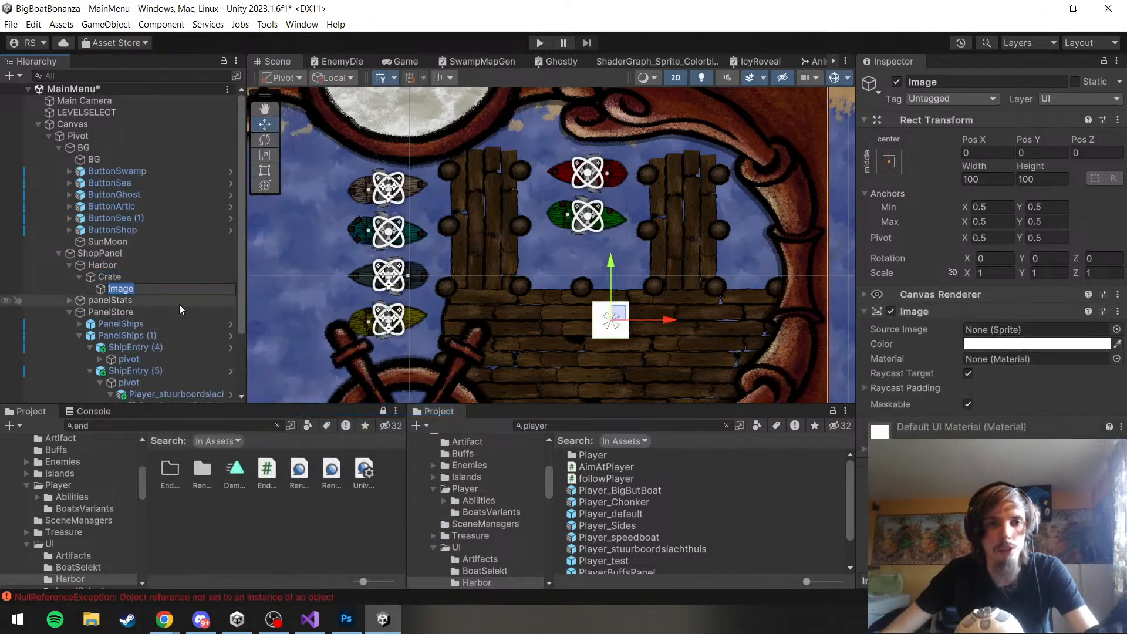
click(118, 302)
click(113, 289)
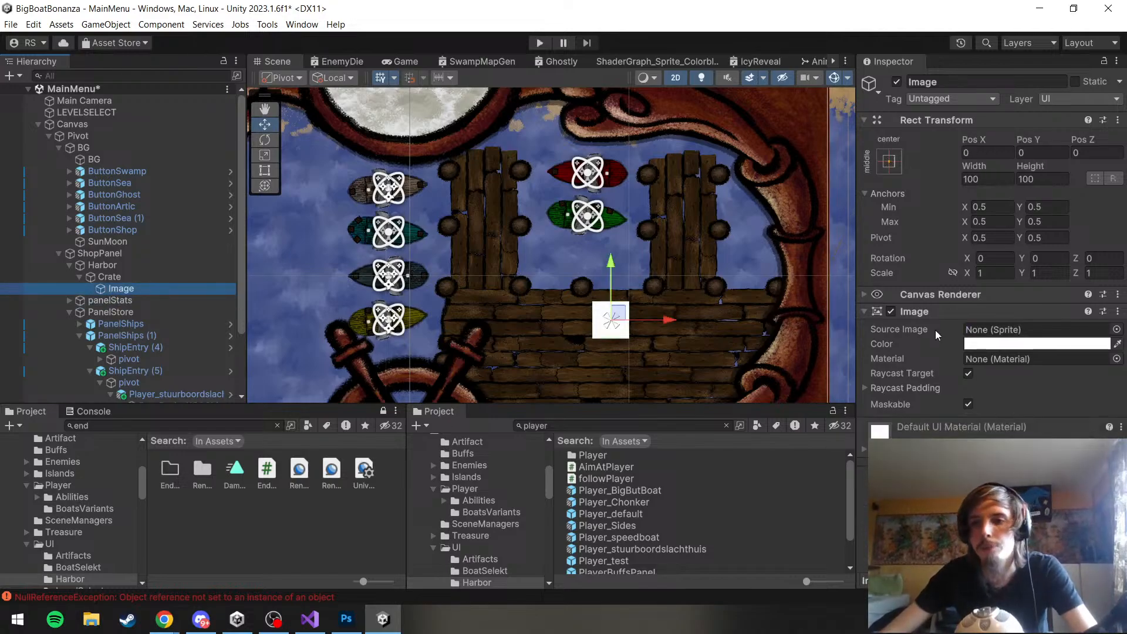
click(1116, 331)
text(crate)
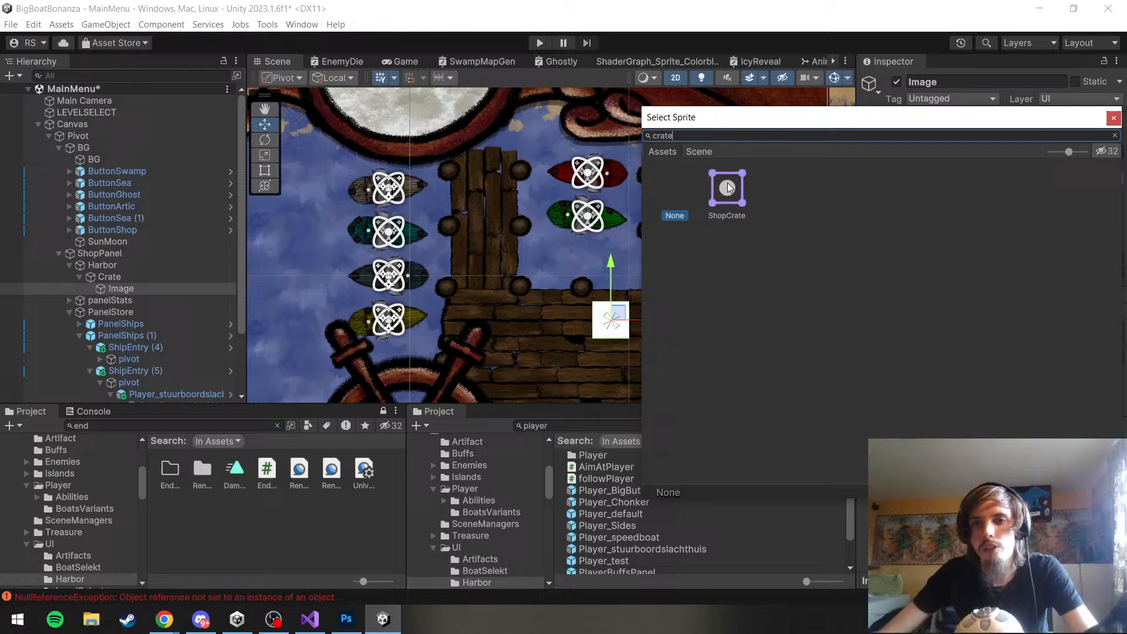
double_click(727, 182)
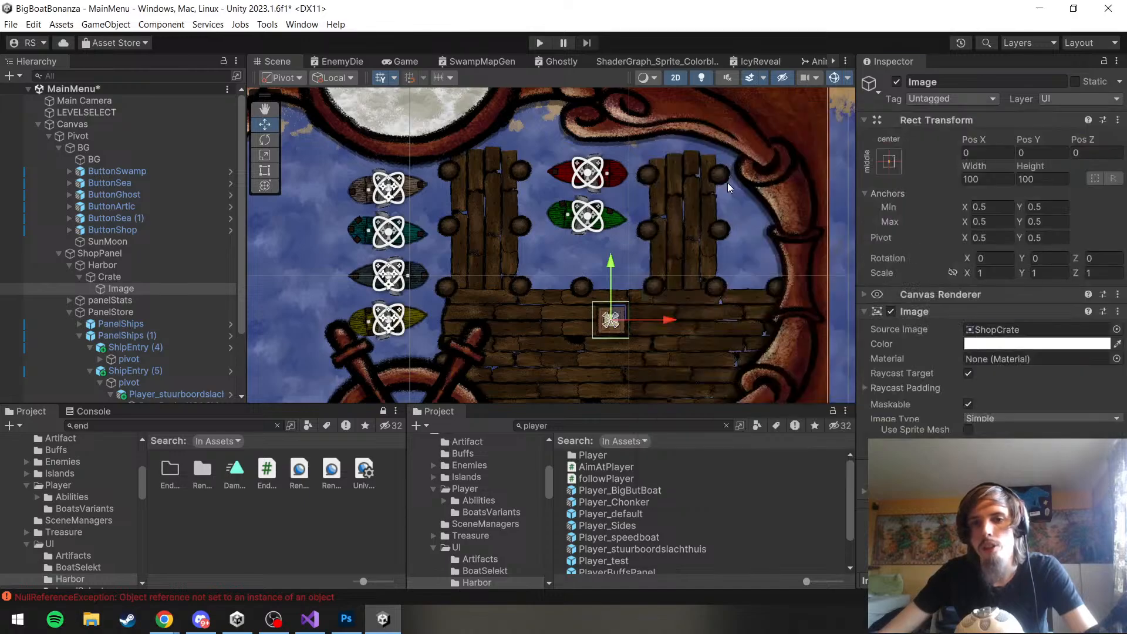
Try moving the crate image to about X 4.8, Y 25.6 and undo the move
scroll(667, 279, up, 5)
scroll(577, 339, up, 4)
mouse_move(590, 333)
mouse_down()
mouse_move(593, 311)
mouse_move(589, 326)
mouse_up()
key(ctrl+z)
key(ctrl+z)
key(ctrl+z)
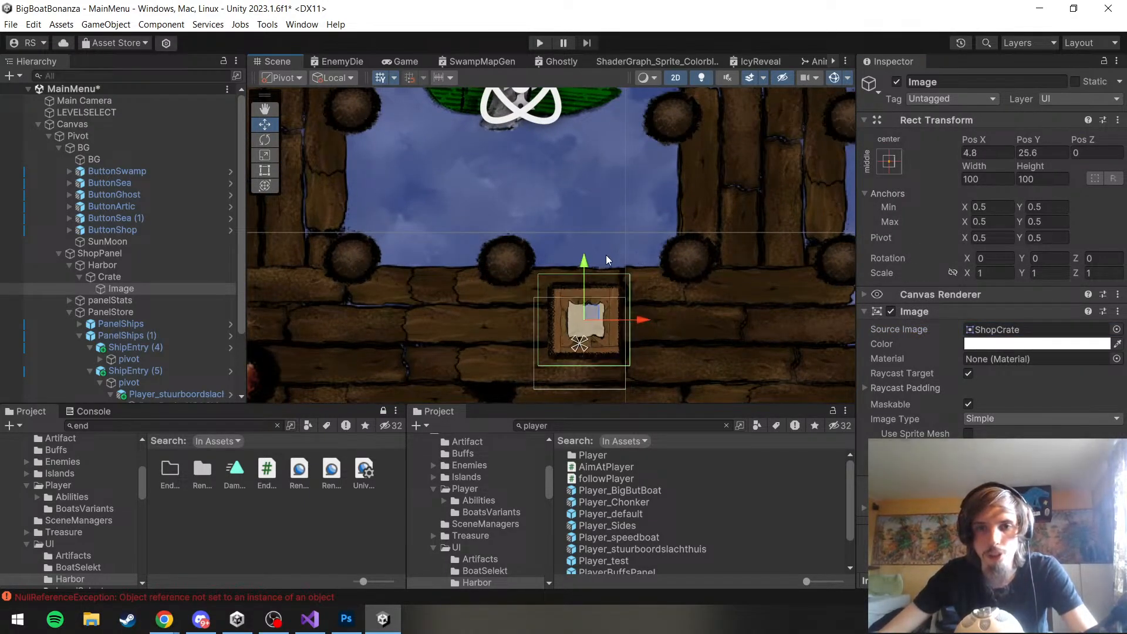
Duplicate the crate's Image object within the Crate parent
click(122, 278)
click(136, 290)
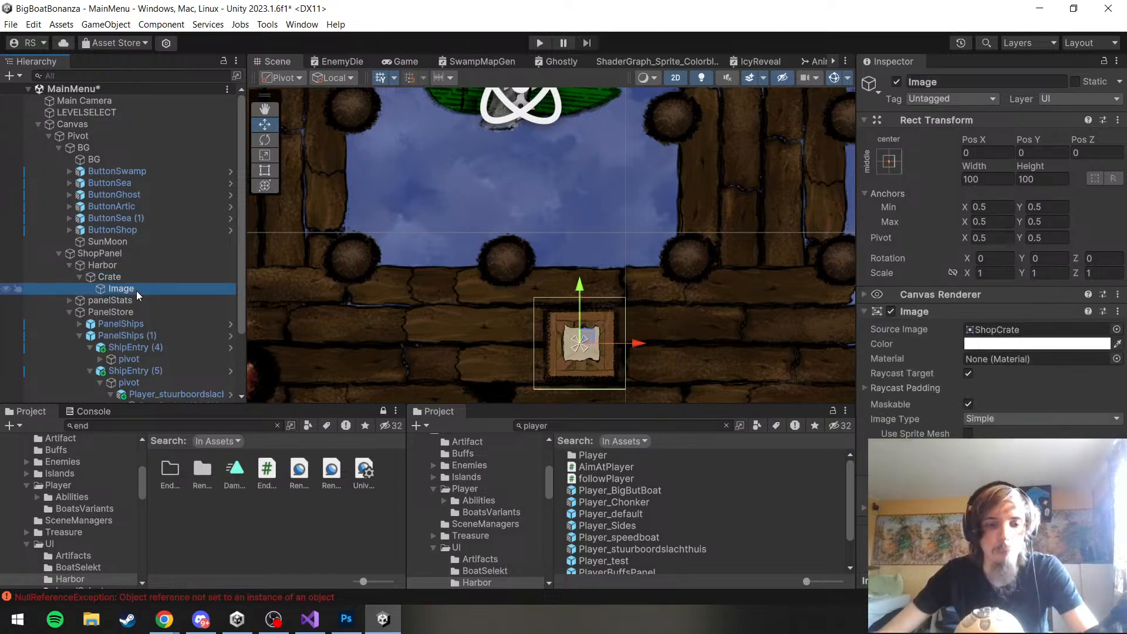
scroll(438, 242, down, 2)
key(ctrl+d)
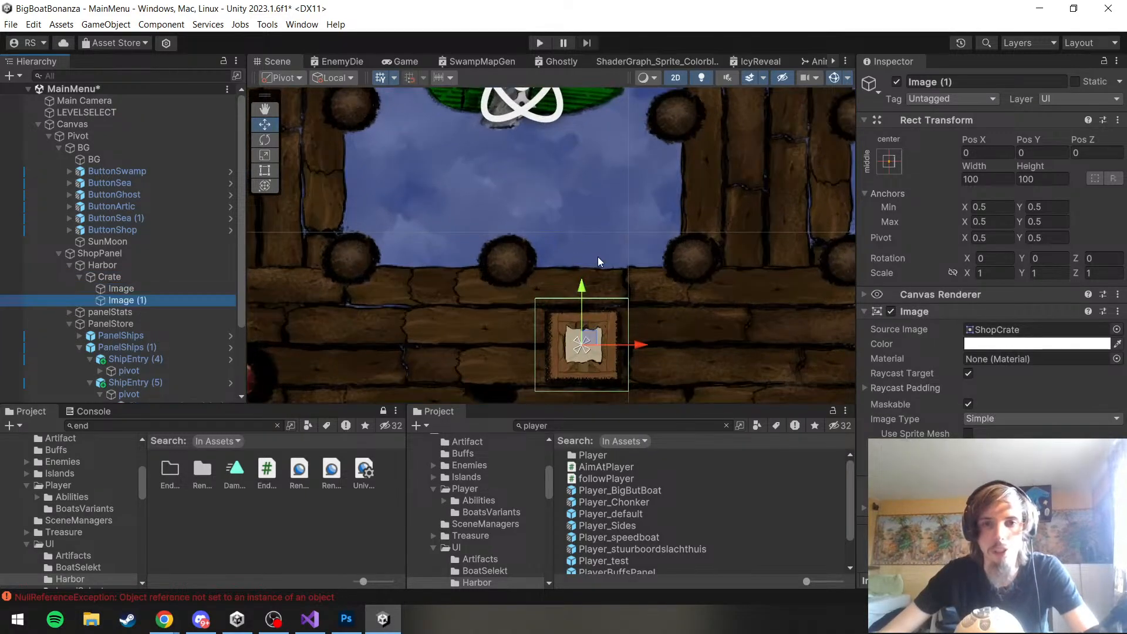
scroll(654, 294, up, 5)
scroll(500, 300, up, 5)
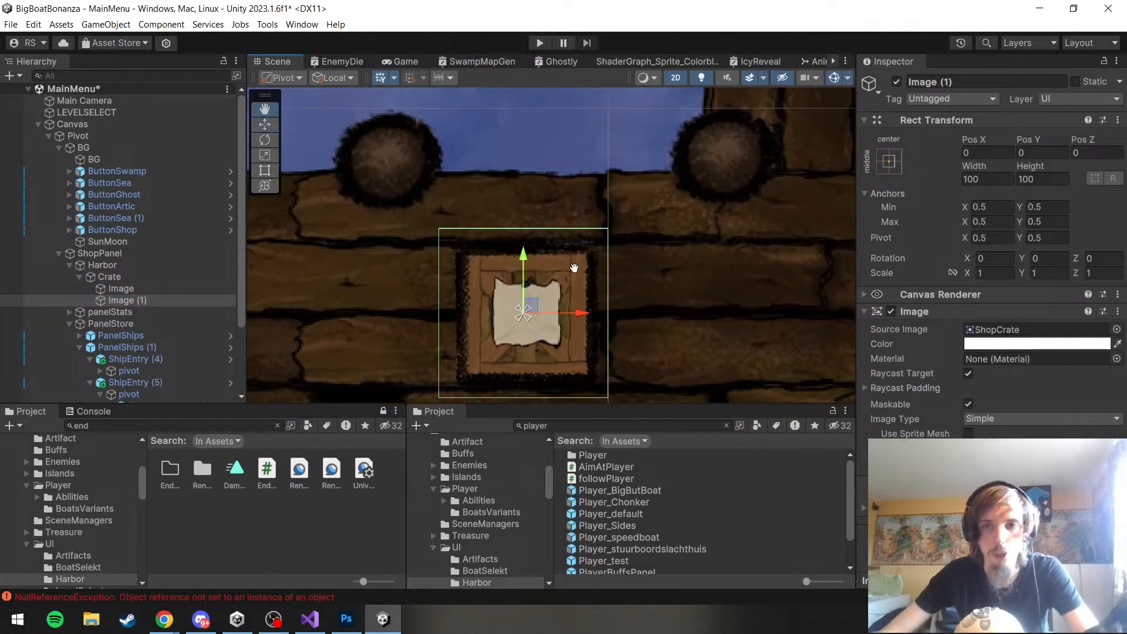
Try scaling the duplicated image down uniformly to about 0.38 and undo the scaling
key(r)
mouse_move(498, 320)
mouse_down()
mouse_move(470, 330)
mouse_move(490, 324)
mouse_up()
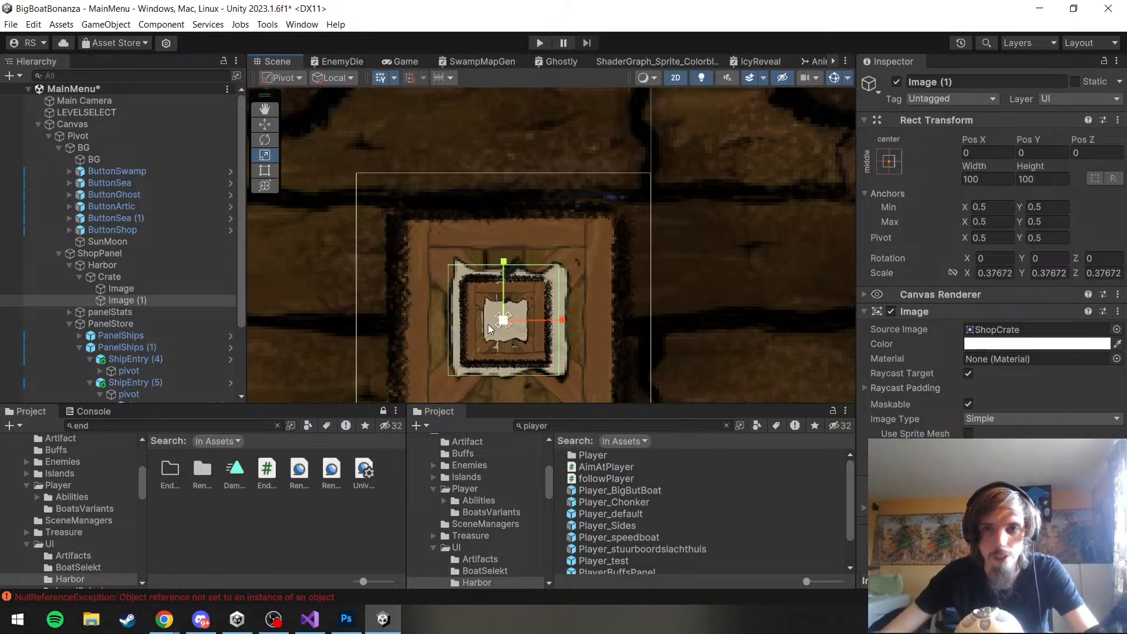
key(ctrl+z)
key(ctrl+z)
Resize the duplicated image's rectangle to about 38 by 38 and centre it on the crate's paper label
key(t)
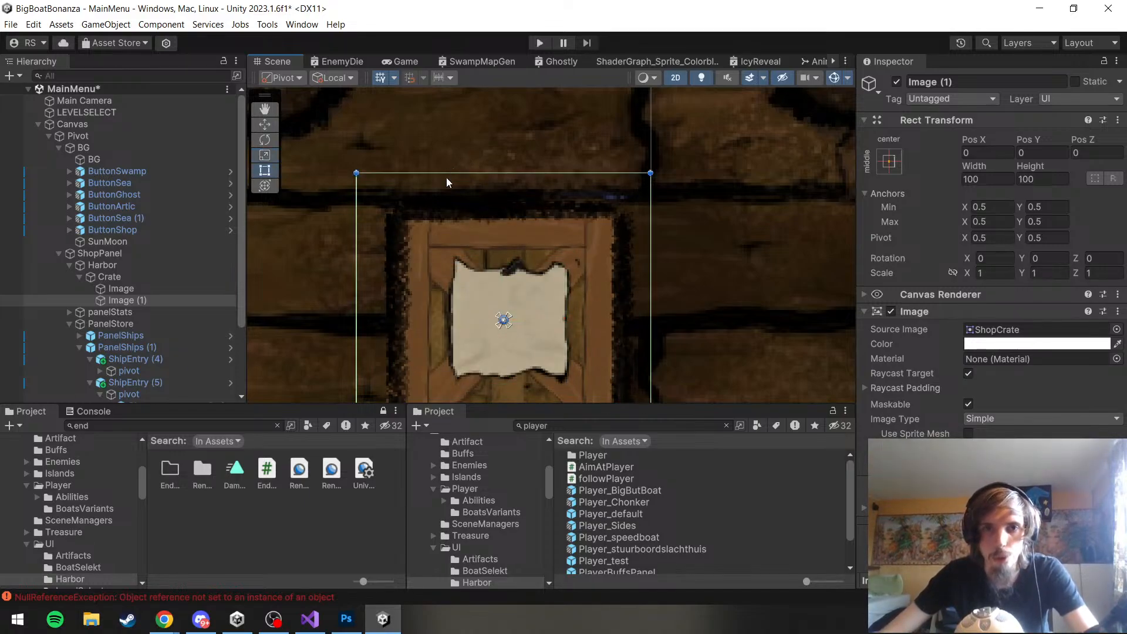
drag(357, 173, 529, 347)
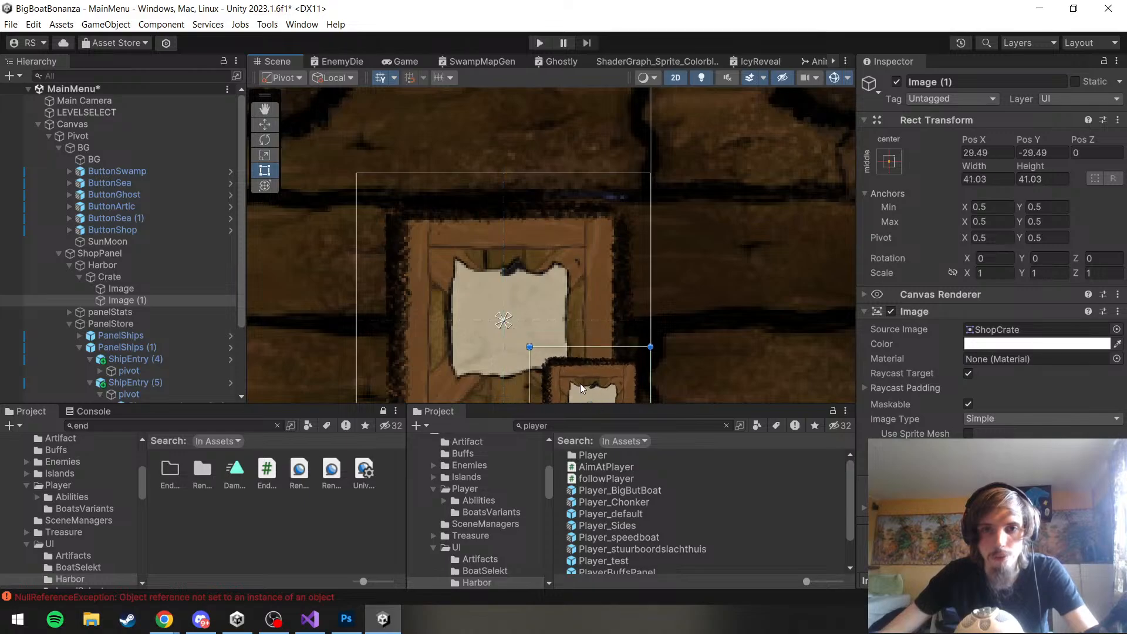
drag(576, 374, 452, 265)
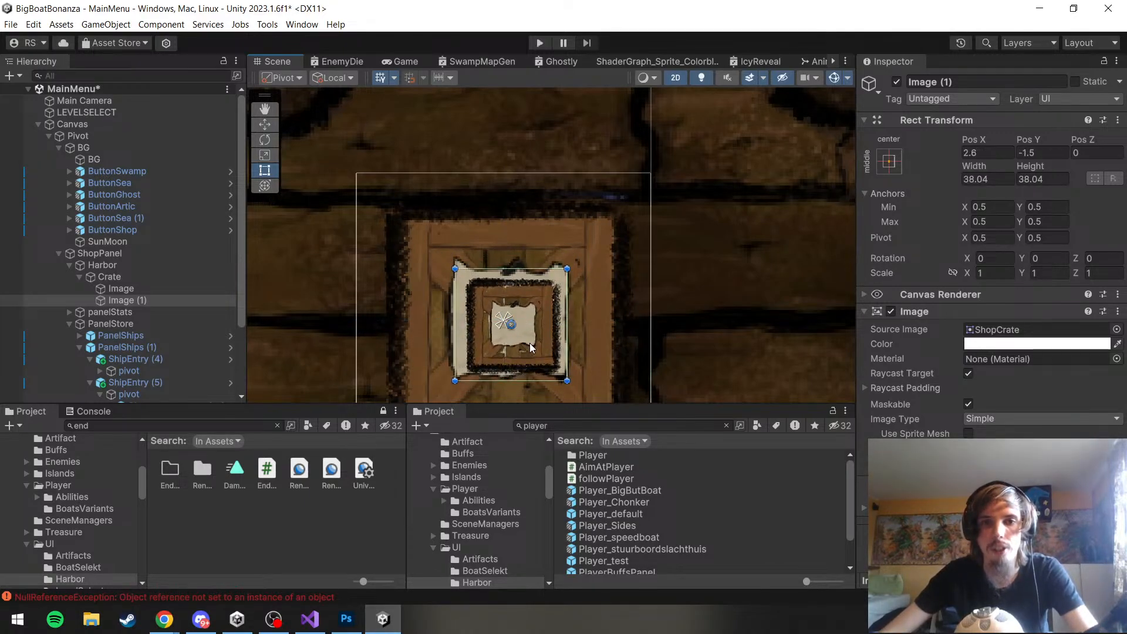
drag(529, 343, 523, 338)
scroll(576, 315, down, 5)
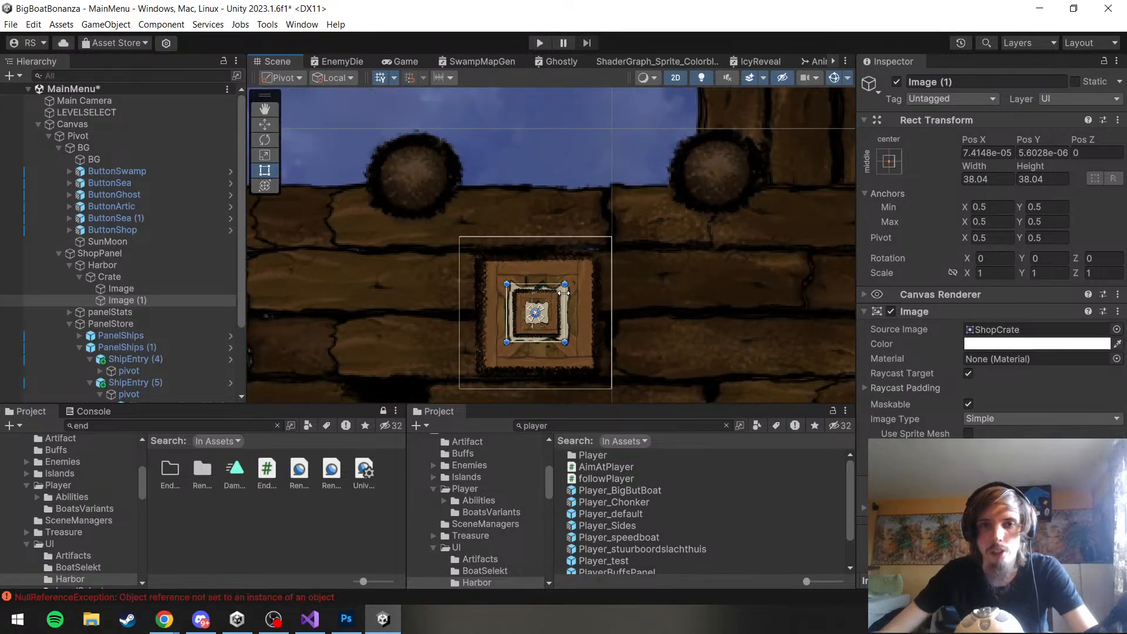
Rename the duplicated image under Crate as ItemForSale
click(115, 301)
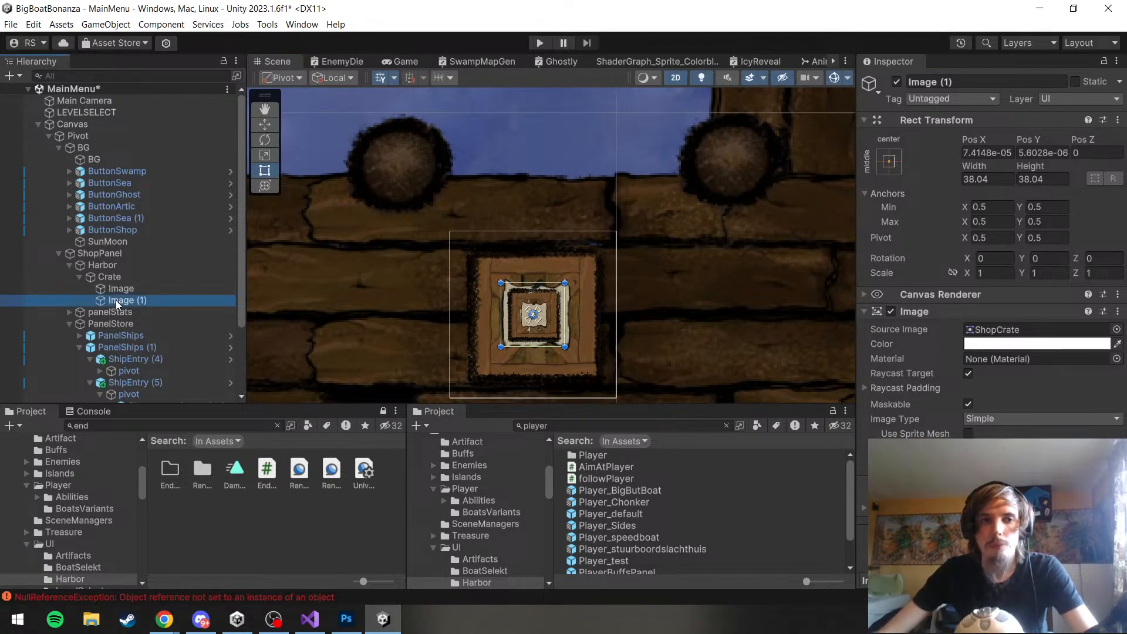
key(F2)
text(I)
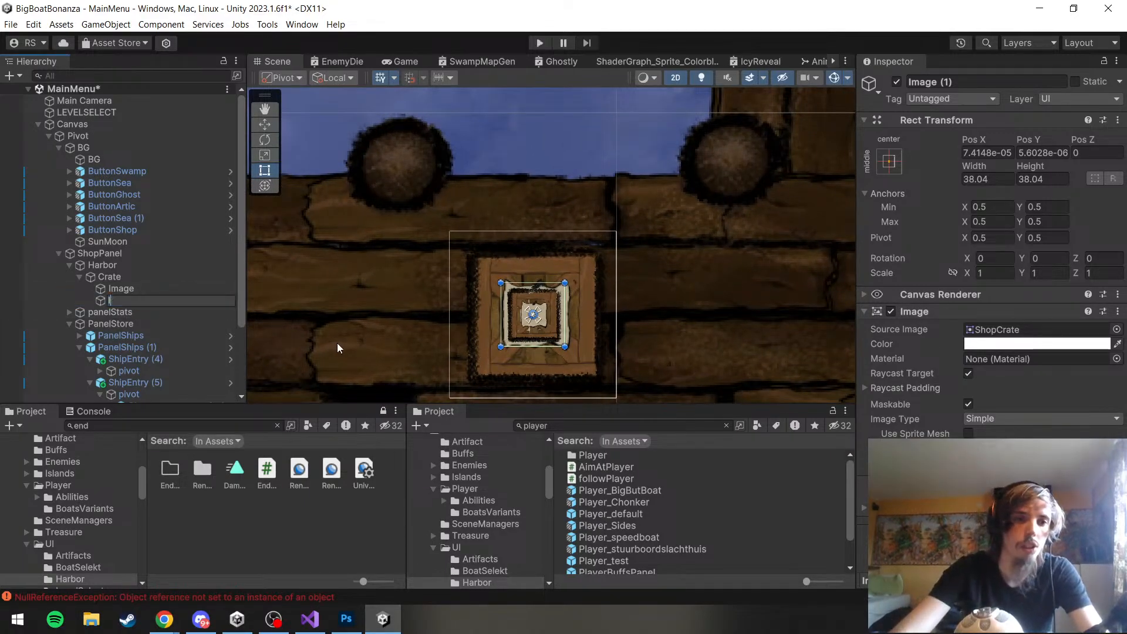
text(temForSale)
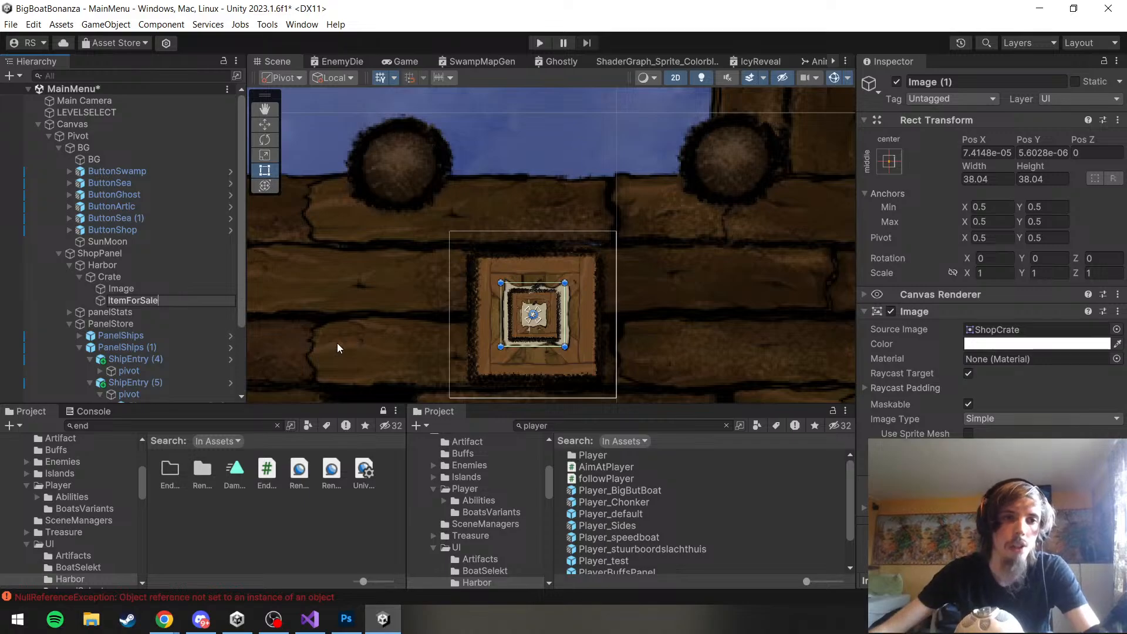
click(196, 314)
click(171, 302)
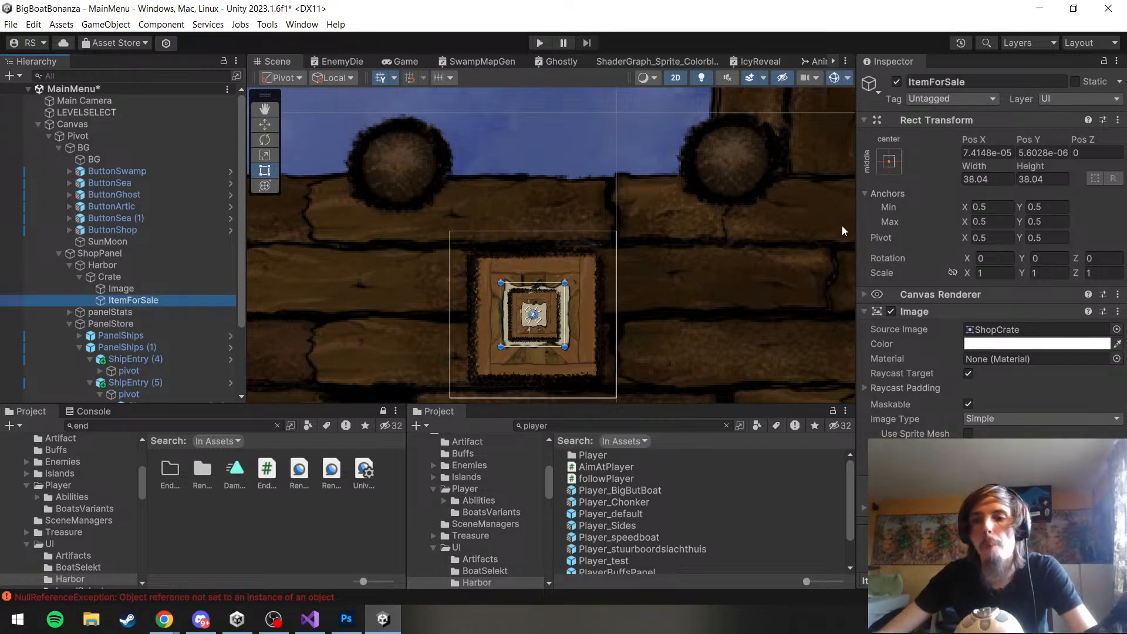
Set the source image of ItemForSale to the Cannon sprite
click(1033, 329)
click(1117, 329)
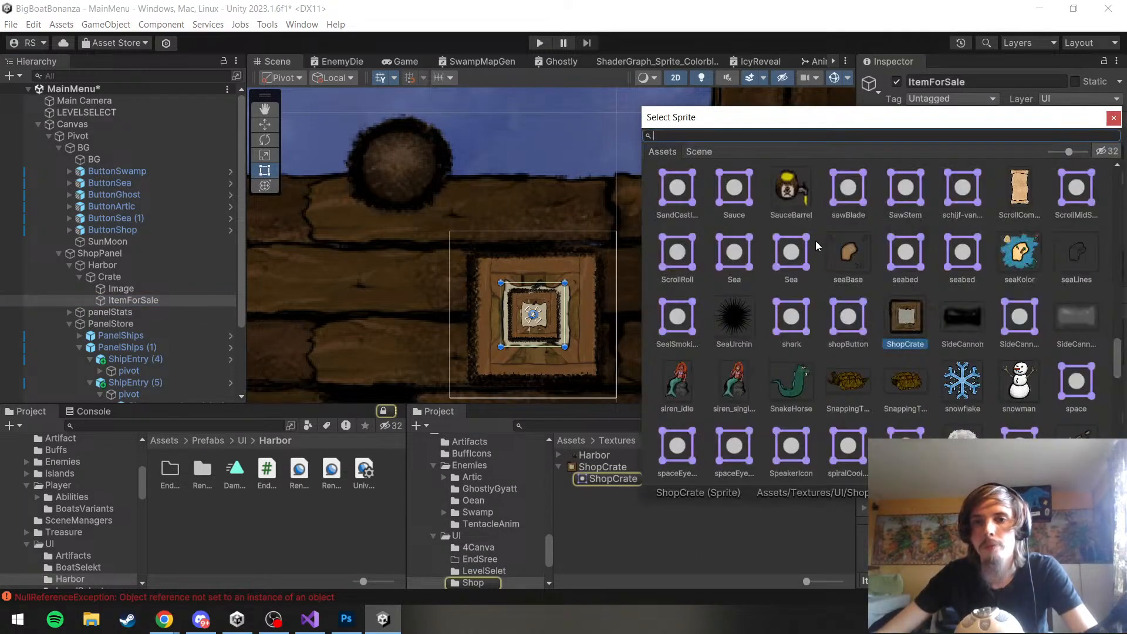
text(cannon)
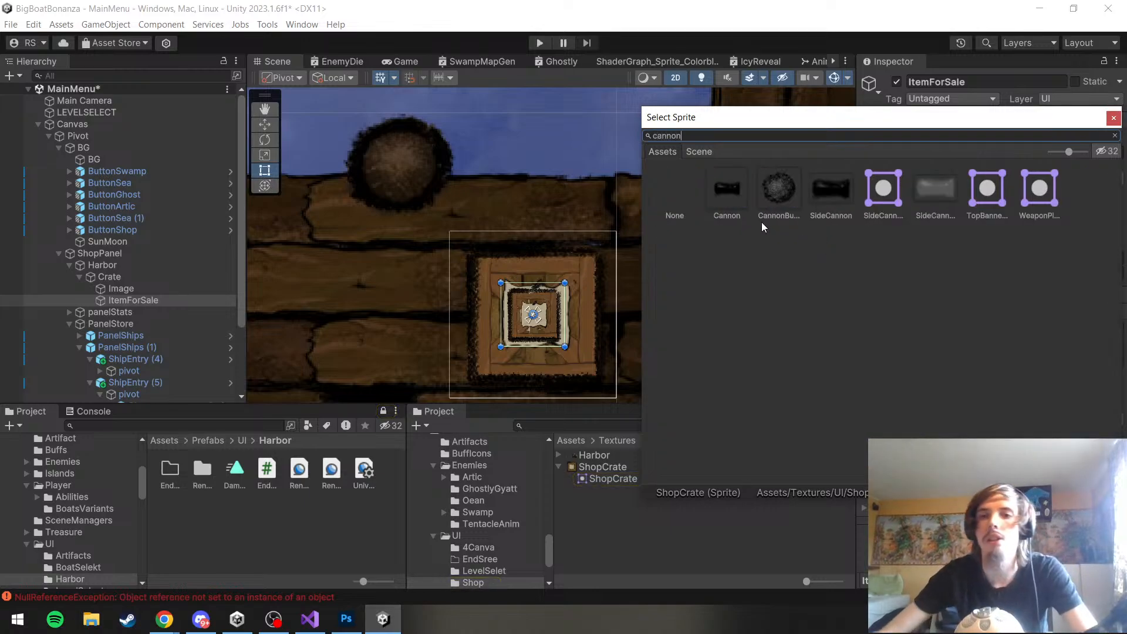
double_click(734, 190)
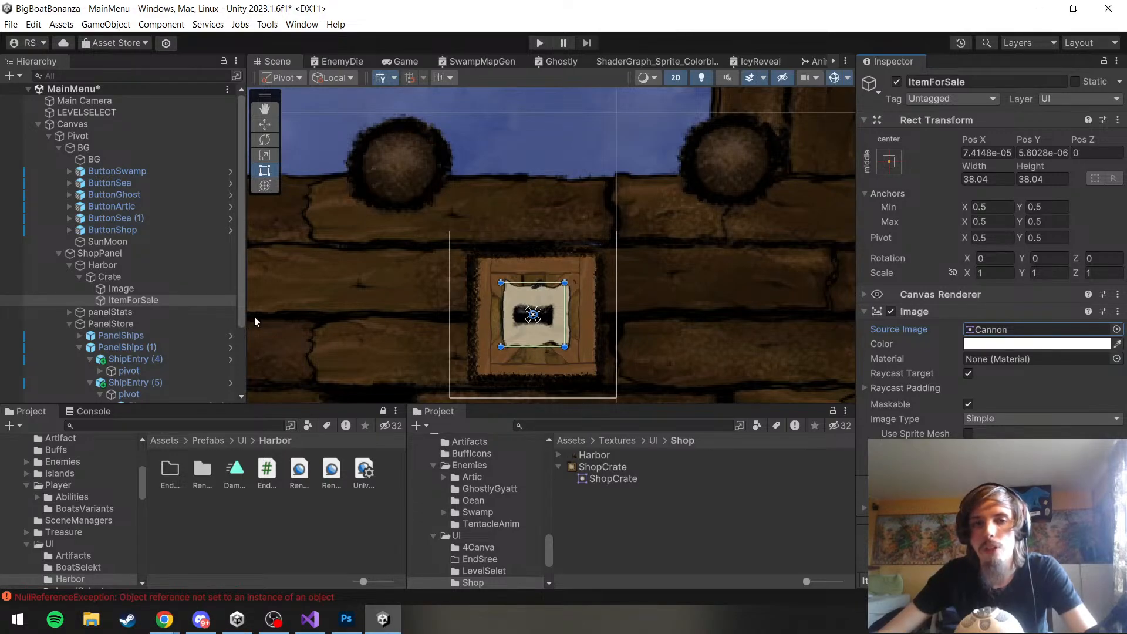
Enlarge ItemForSale's rectangle from its lower-right corner to about 42 by 42 on the crate's paper label
click(140, 311)
click(139, 302)
scroll(526, 328, up, 3)
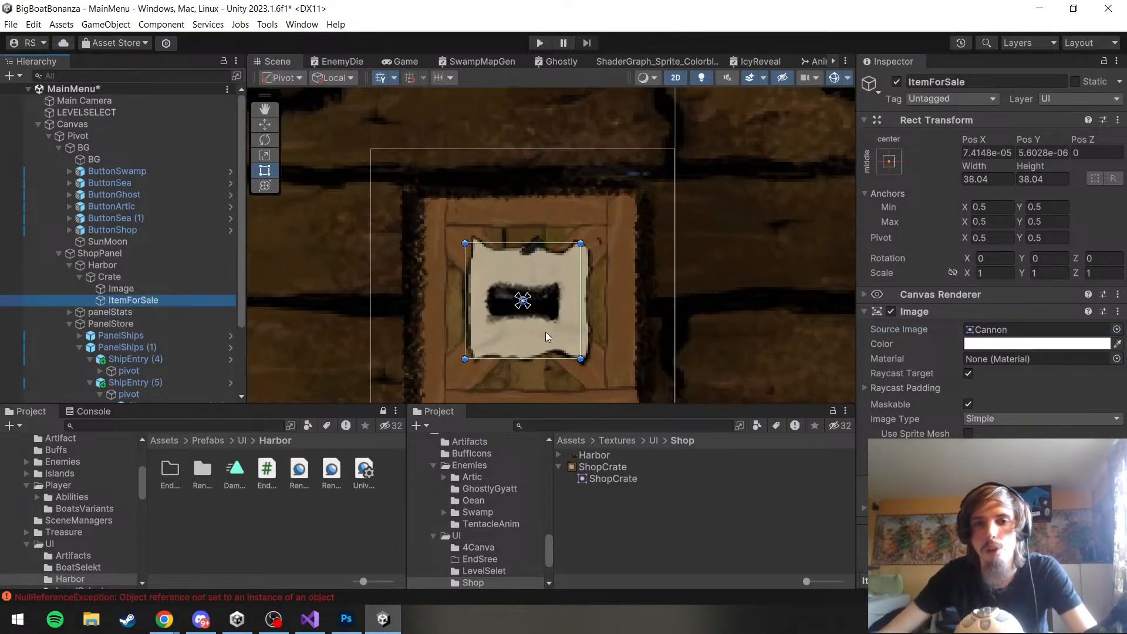
drag(581, 364, 594, 379)
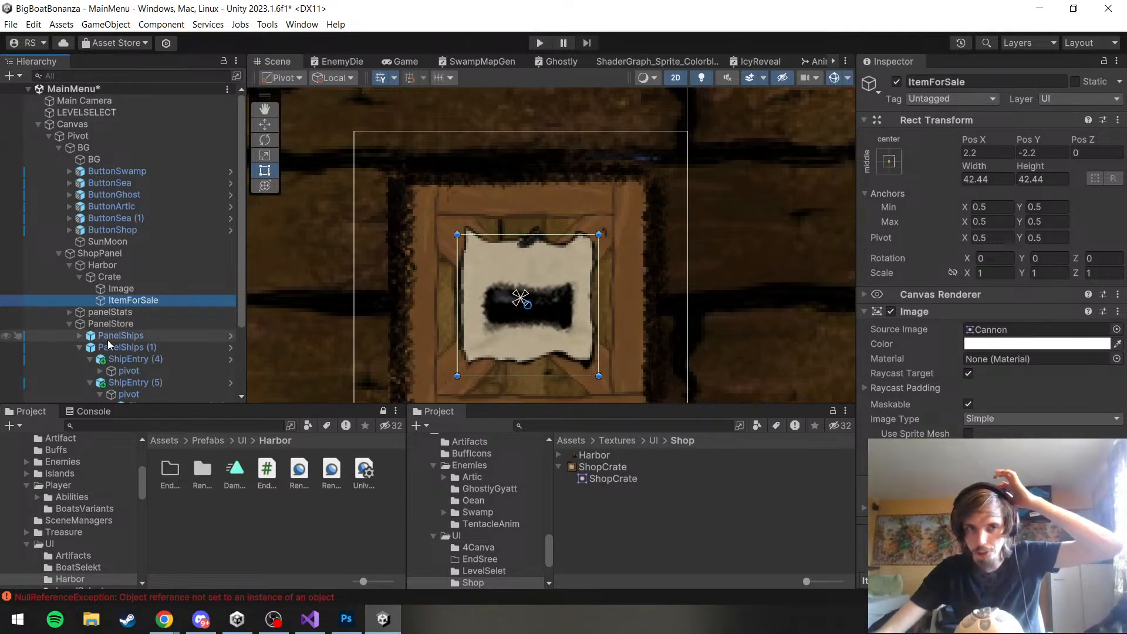
click(114, 316)
click(120, 300)
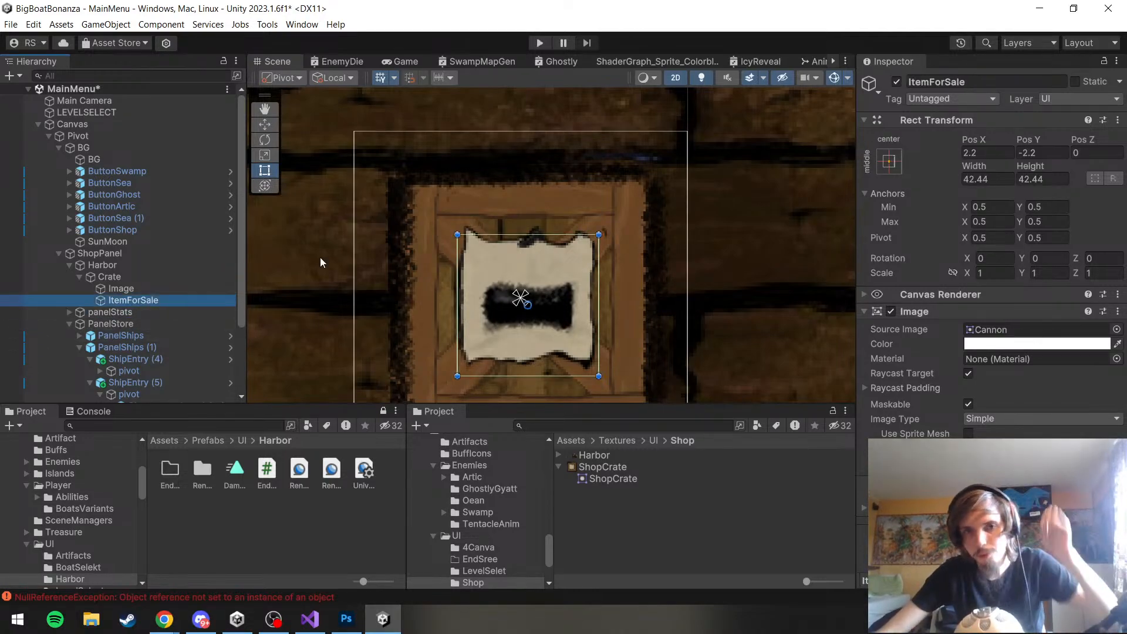
scroll(664, 256, down, 3)
scroll(633, 245, down, 4)
scroll(762, 244, down, 5)
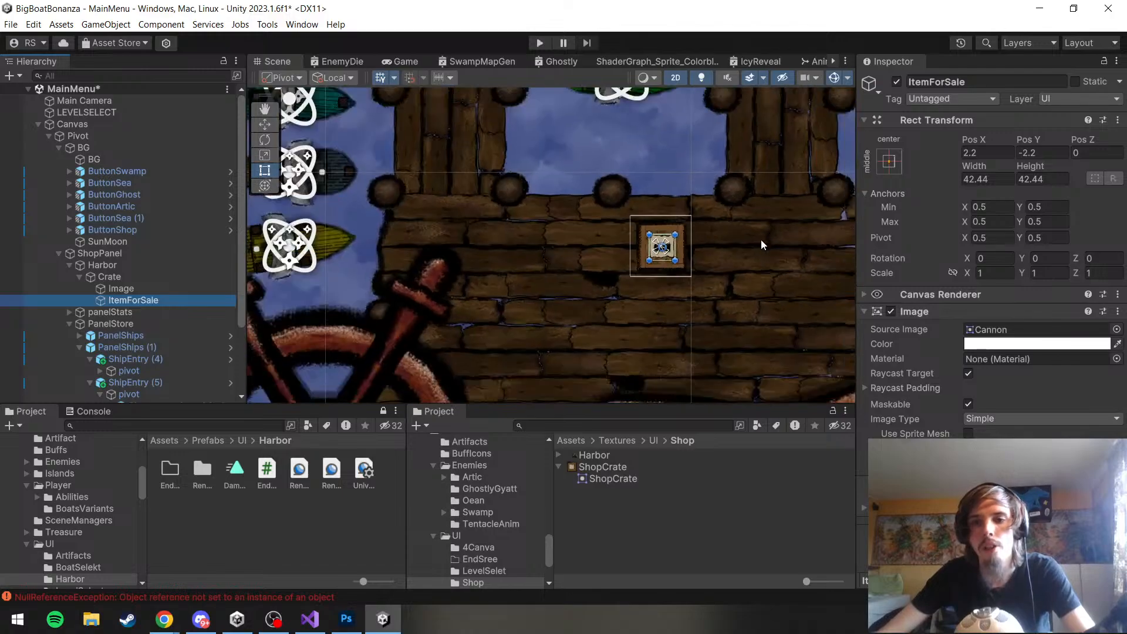
click(715, 571)
scroll(536, 279, down, 1)
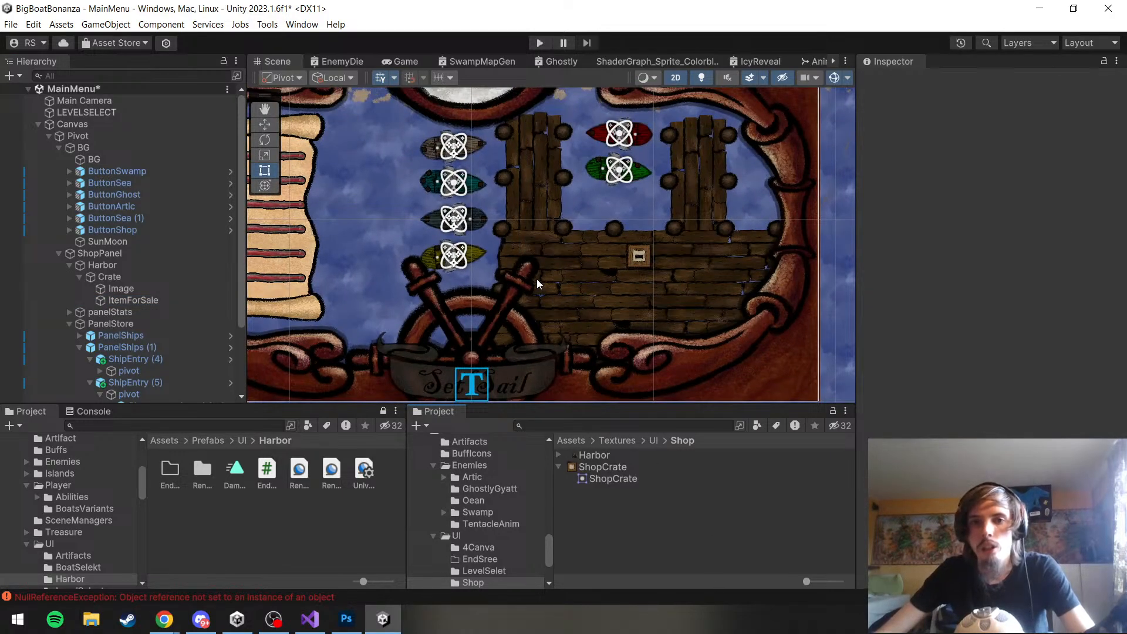
scroll(741, 256, up, 8)
Set the anchors of both ItemForSale and the crate's Image to stretch in both directions
click(164, 300)
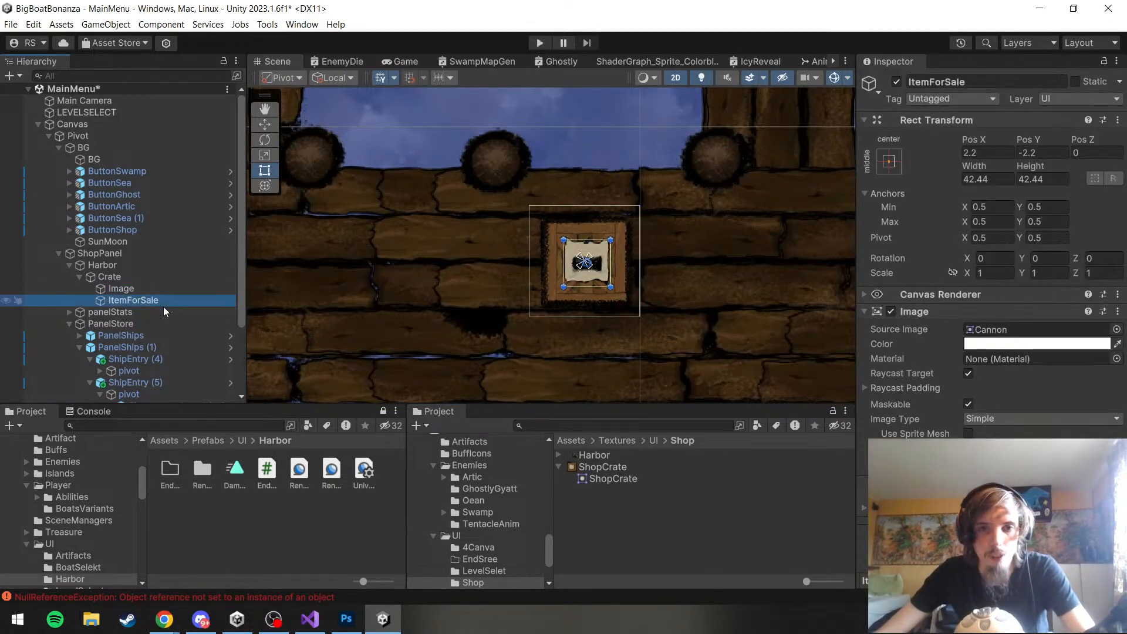
click(889, 161)
click(1046, 382)
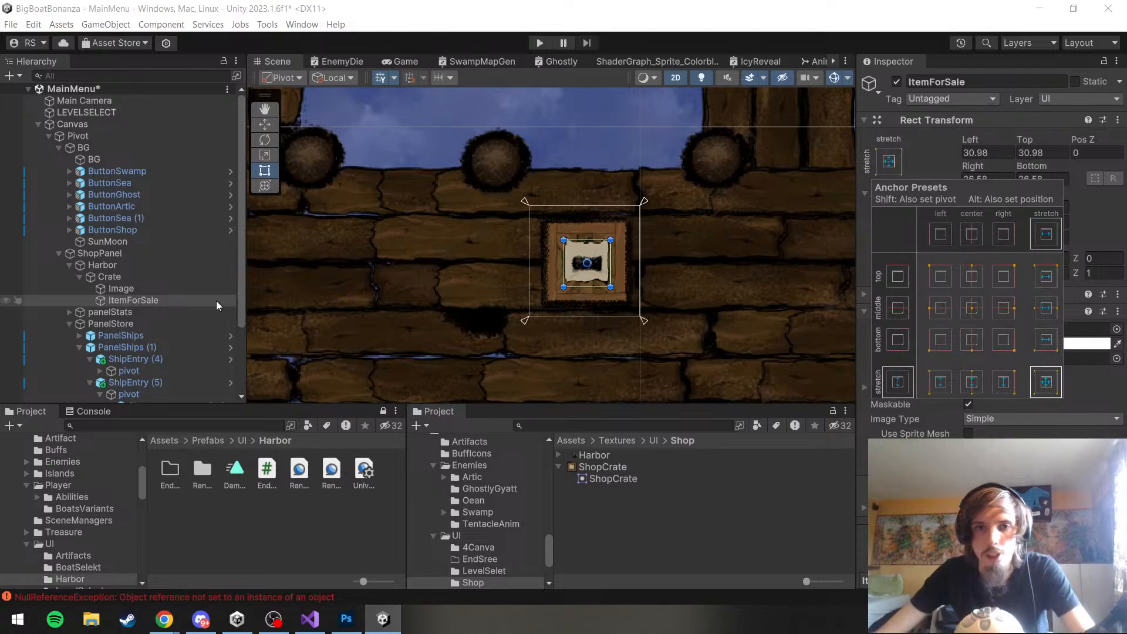
click(135, 288)
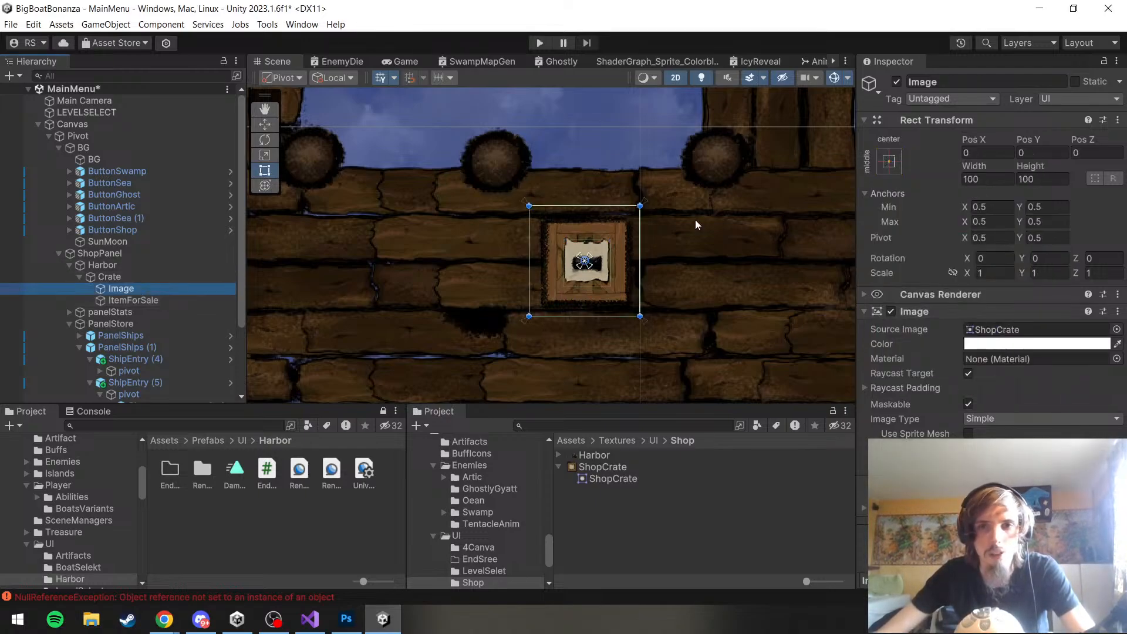
click(888, 161)
click(1046, 383)
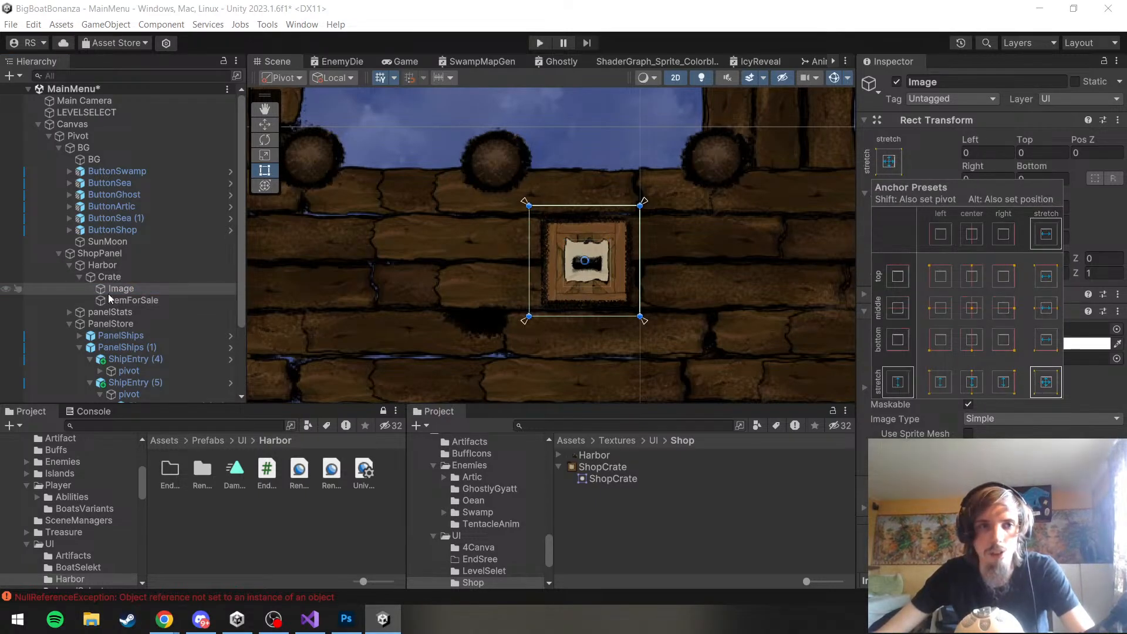
Compare the anchors and offsets of Image and ItemForSale under the Crate parent
click(132, 278)
drag(524, 201, 456, 193)
click(136, 301)
click(139, 290)
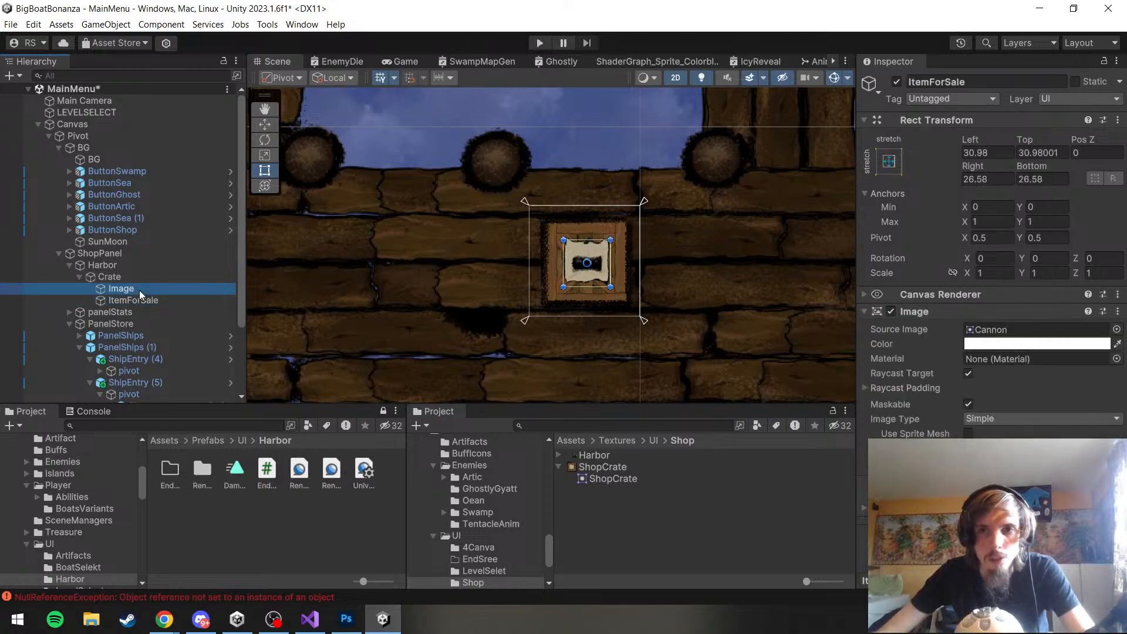
click(143, 302)
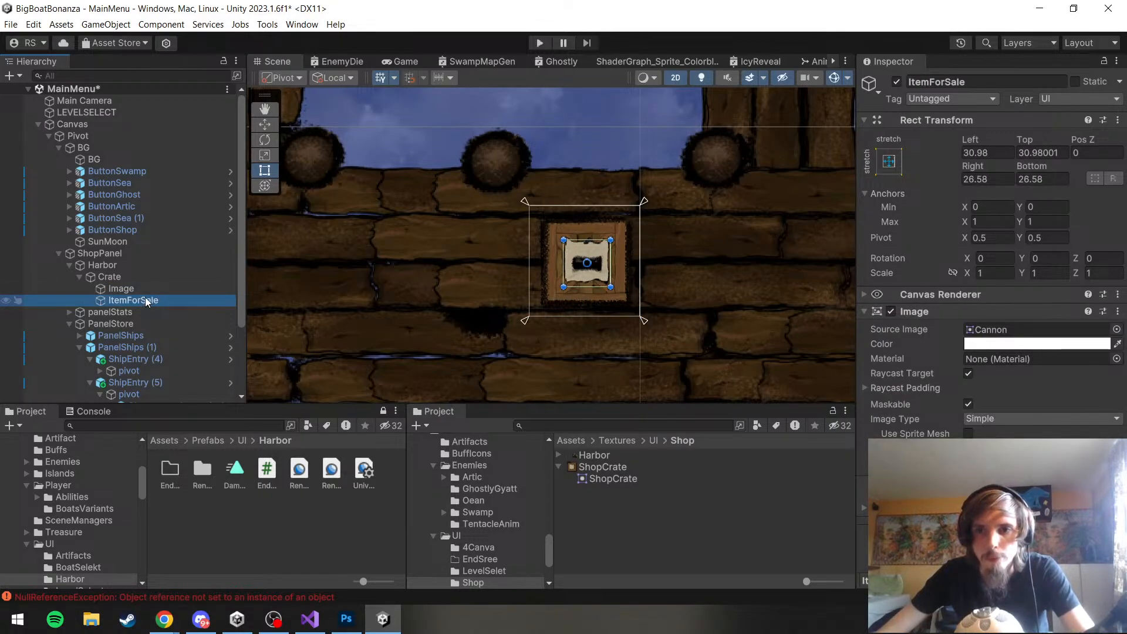
click(144, 289)
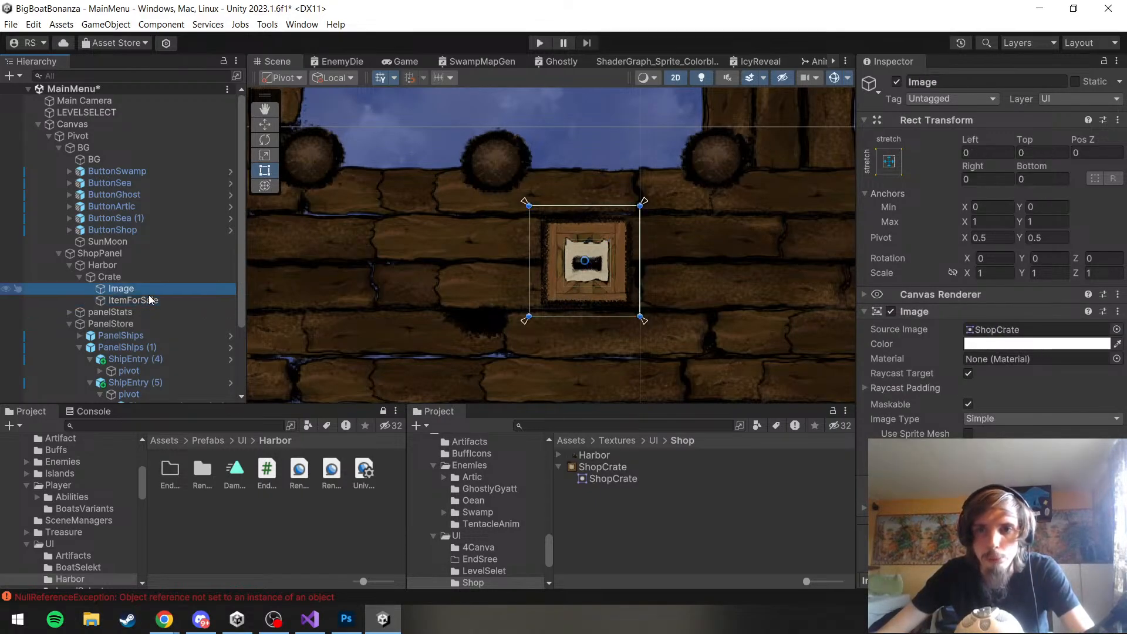
click(145, 302)
click(123, 289)
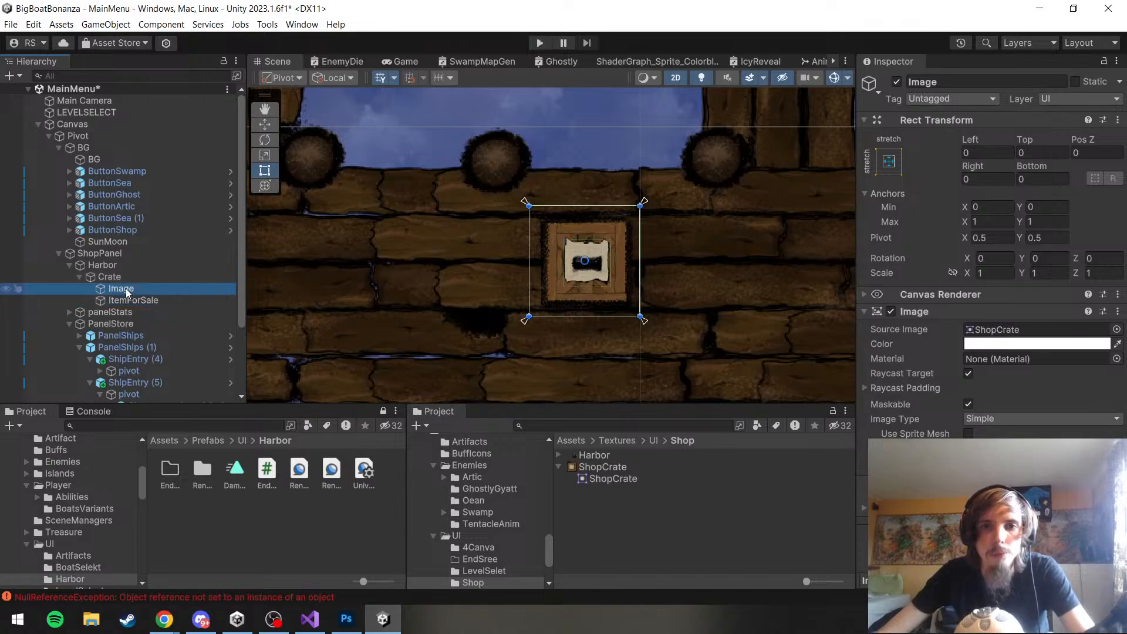
click(139, 300)
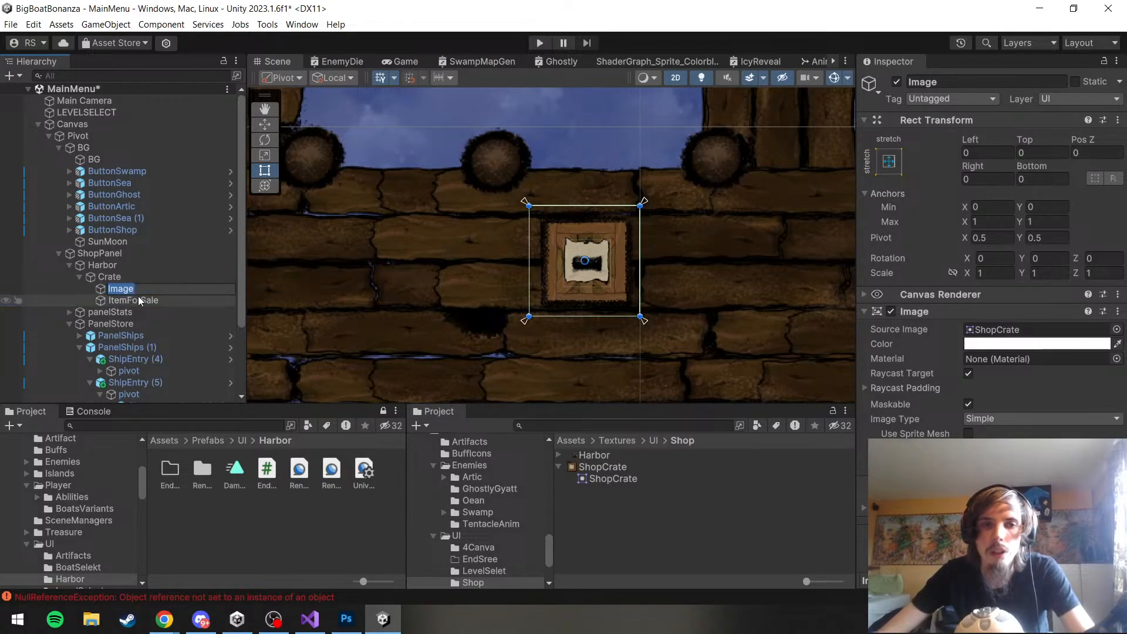
Set the Crate parent's anchors to stretch in both directions
click(109, 276)
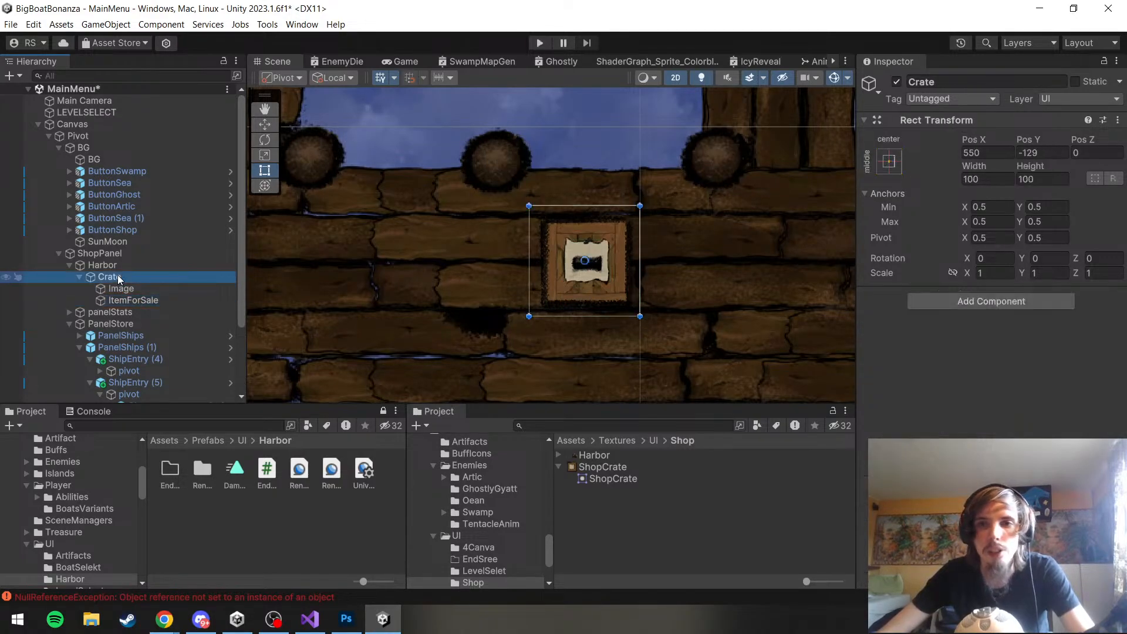
click(889, 162)
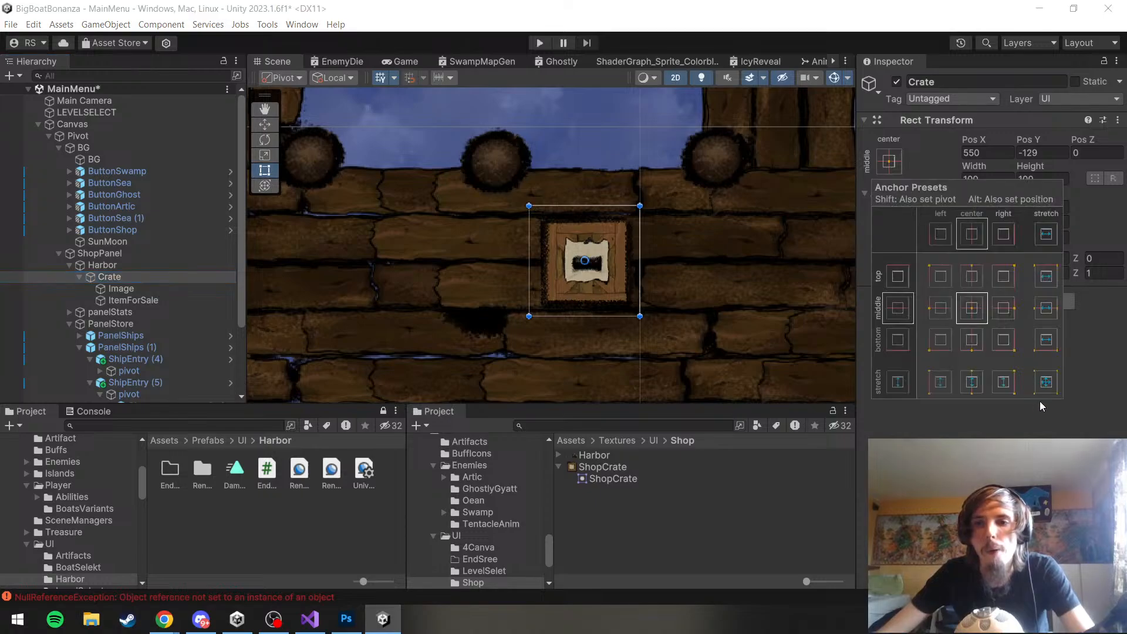
click(1044, 383)
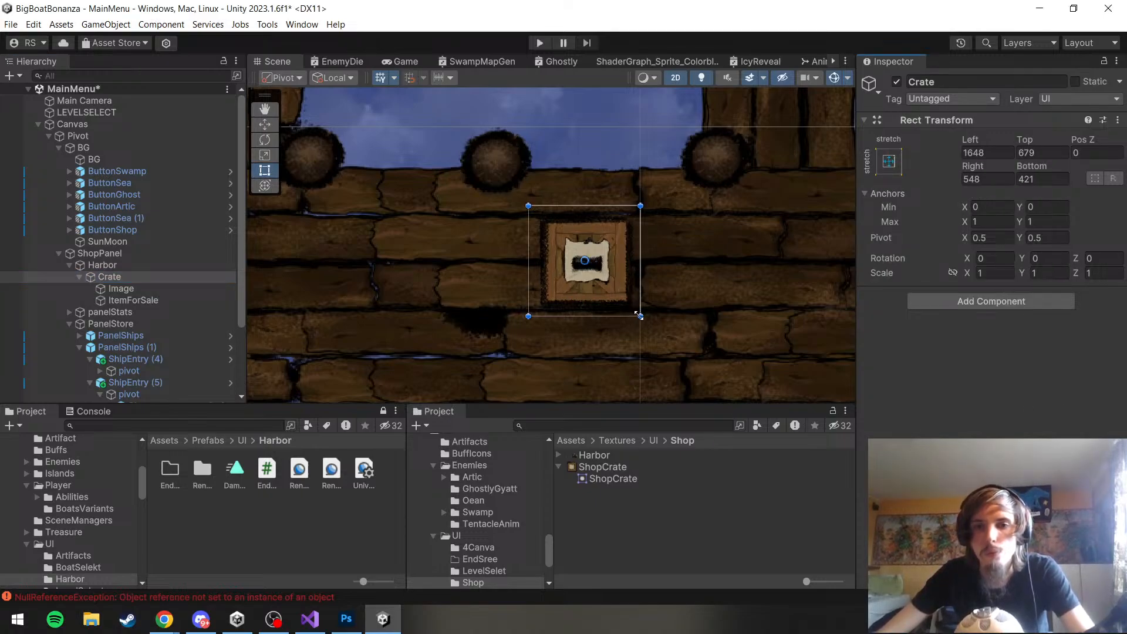
Try enlarging the Crate's rectangle to check how its child images scale, and undo the resize
drag(639, 315, 801, 407)
click(185, 302)
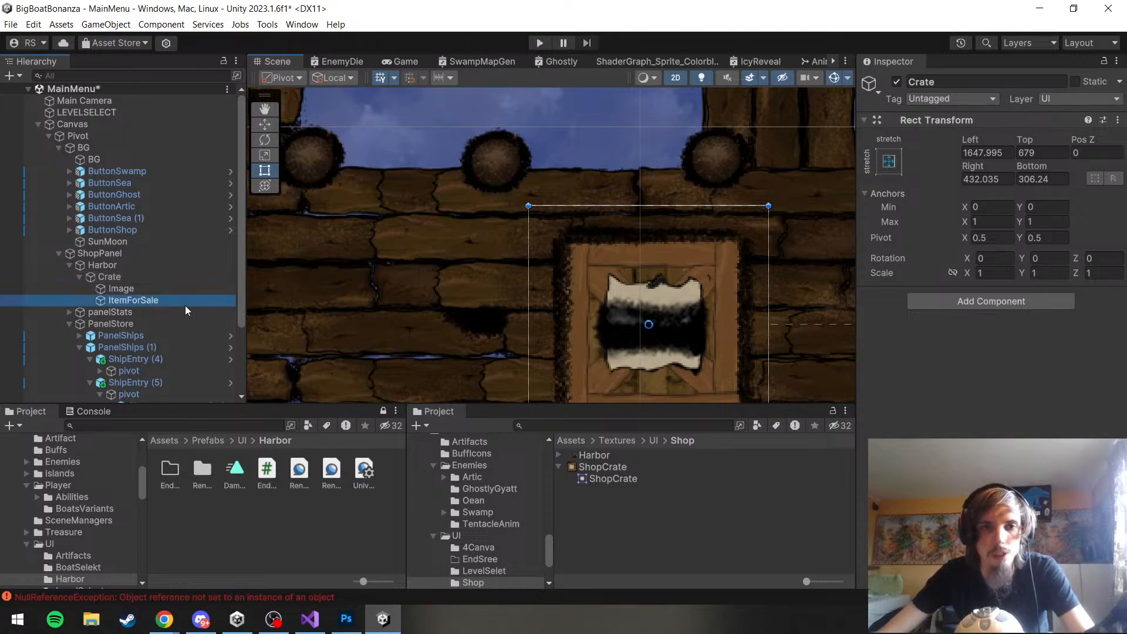
scroll(798, 240, down, 6)
click(130, 287)
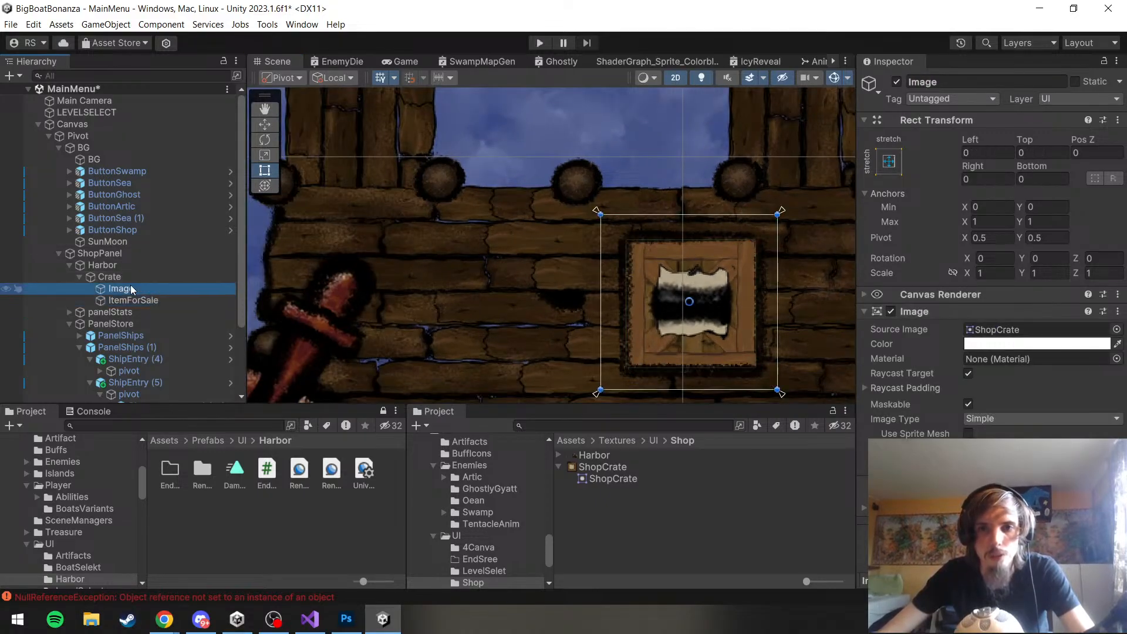
click(154, 299)
scroll(643, 316, up, 3)
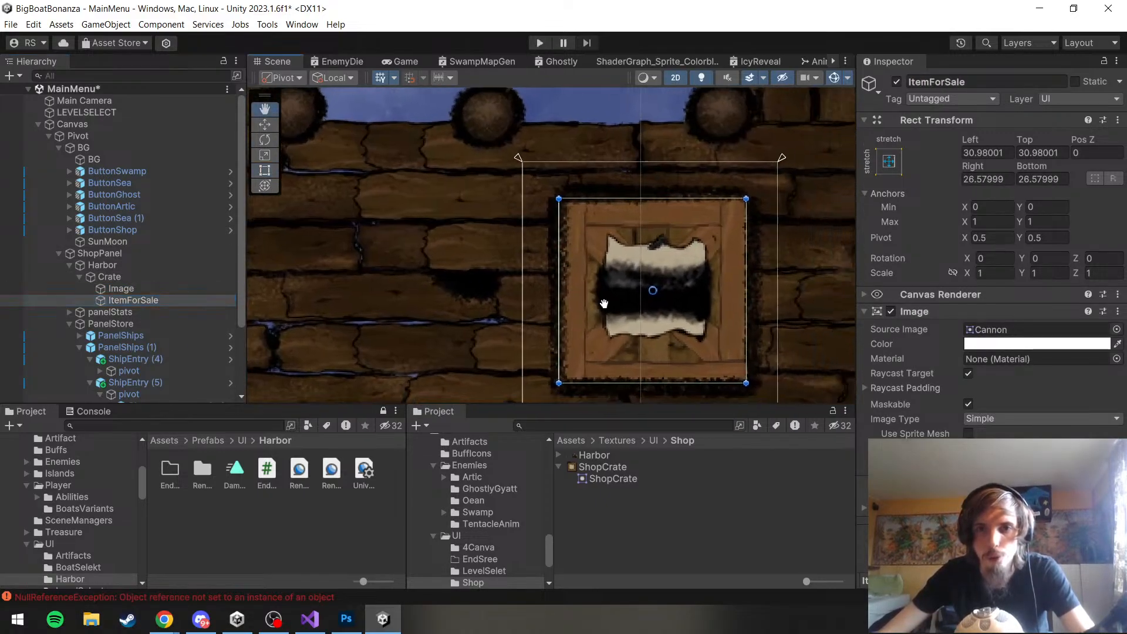
scroll(604, 303, up, 2)
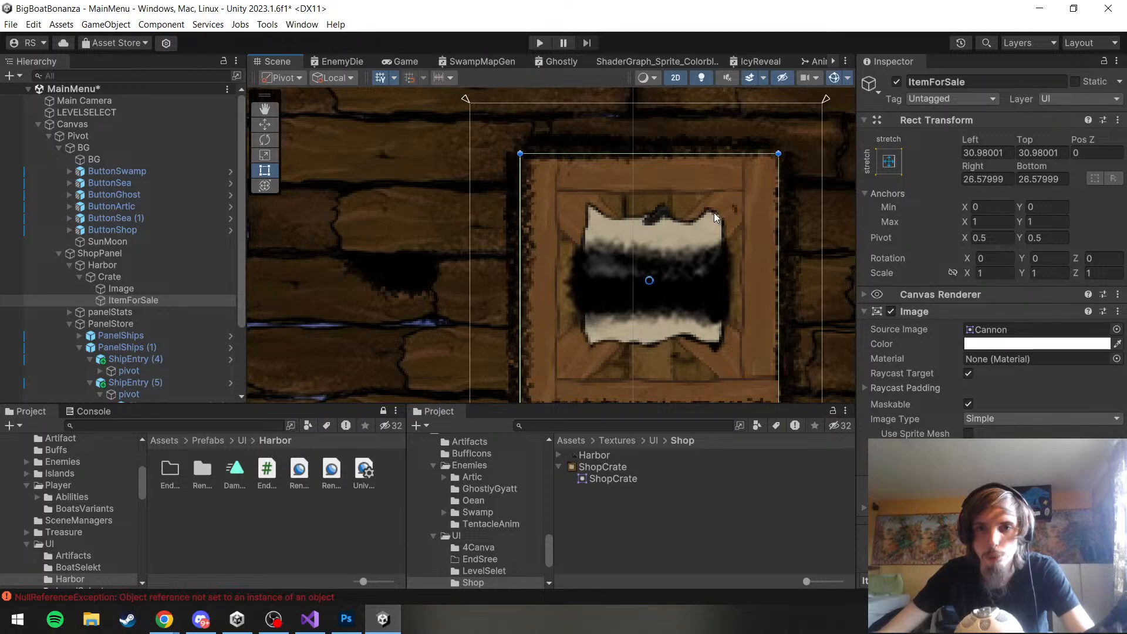
scroll(556, 318, down, 3)
click(552, 317)
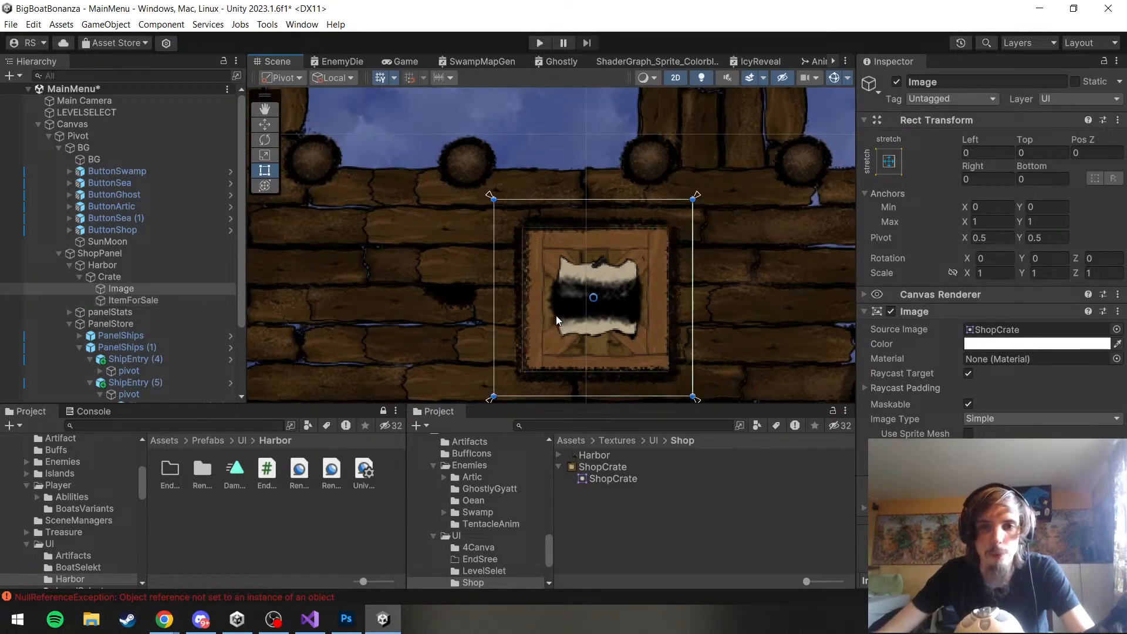
click(556, 315)
key(ctrl+z)
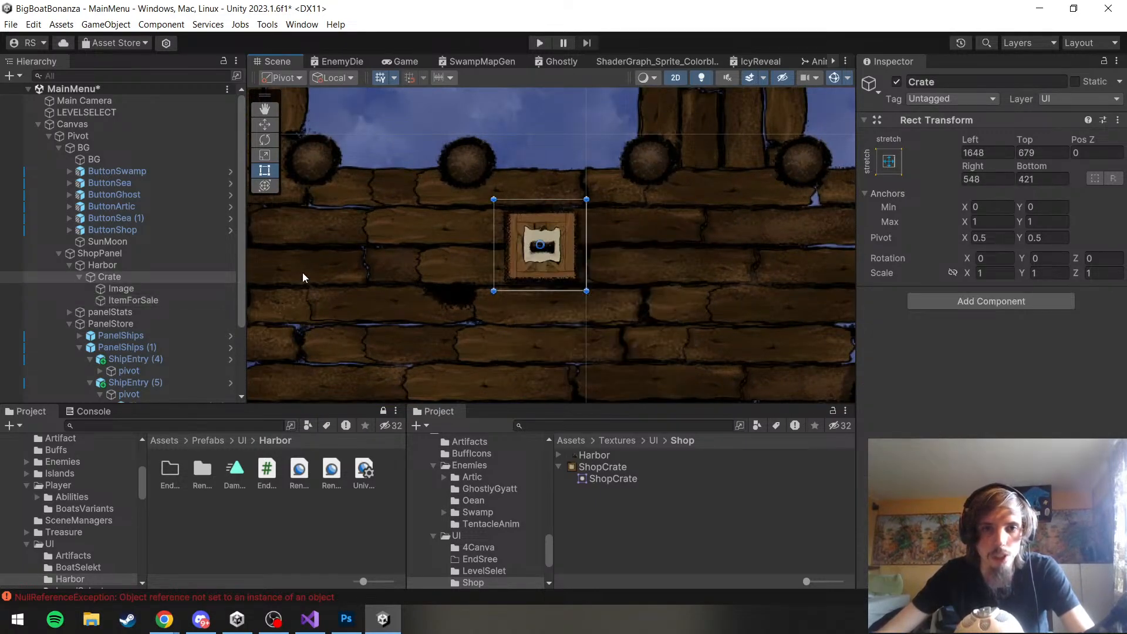
key(ctrl+z)
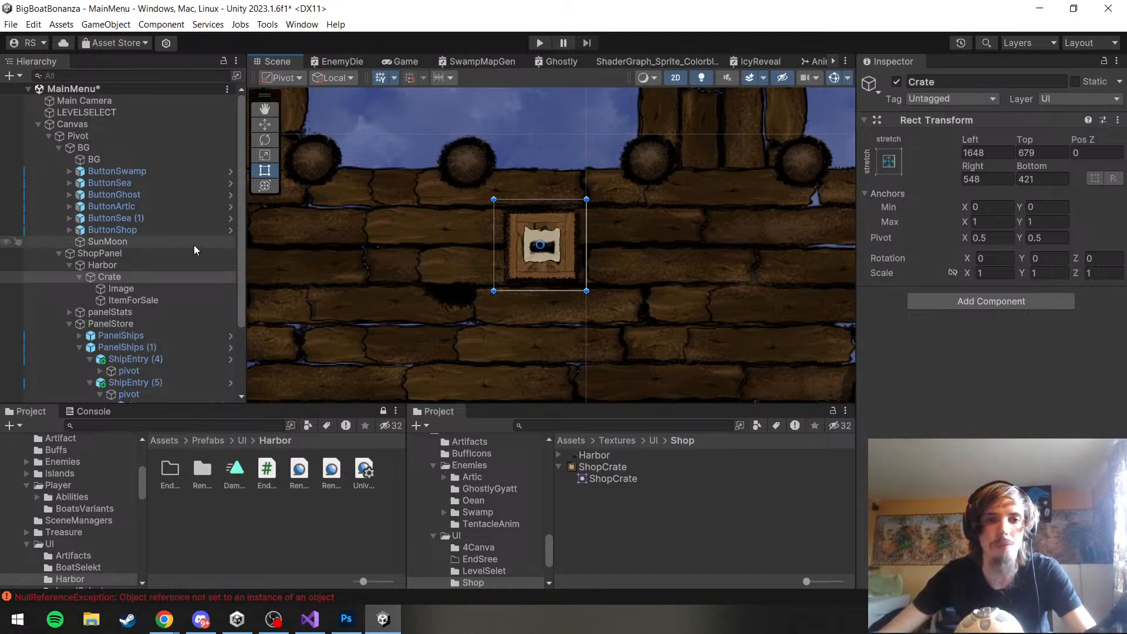
Try moving ItemForSale's anchors inward to the corners of its own rectangle around the paper label
click(177, 300)
click(184, 289)
double_click(188, 310)
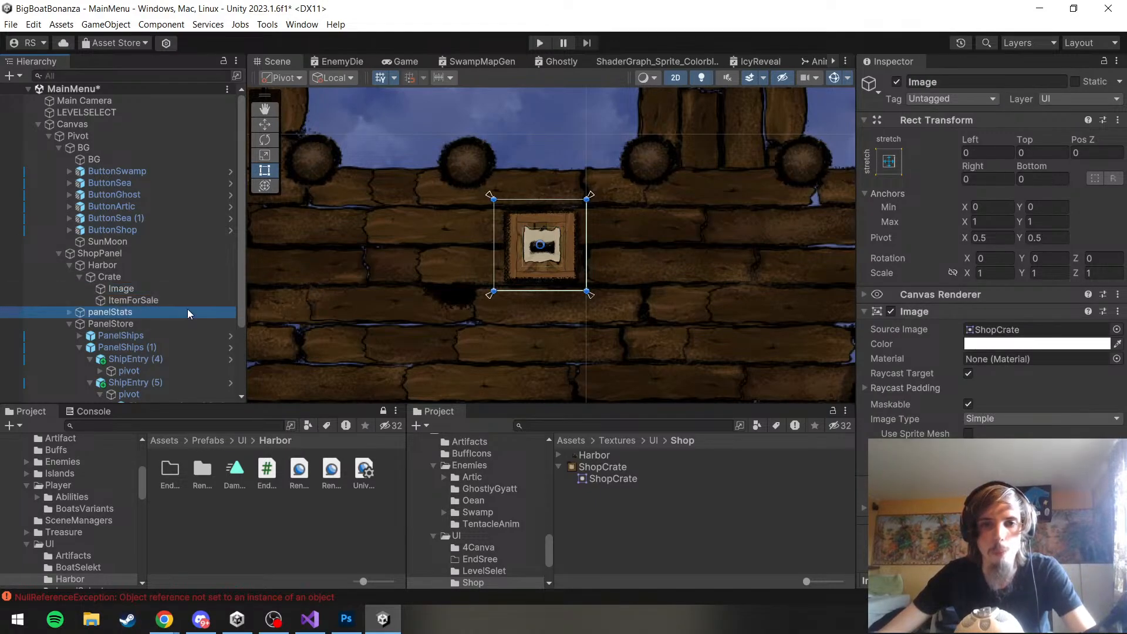
double_click(179, 299)
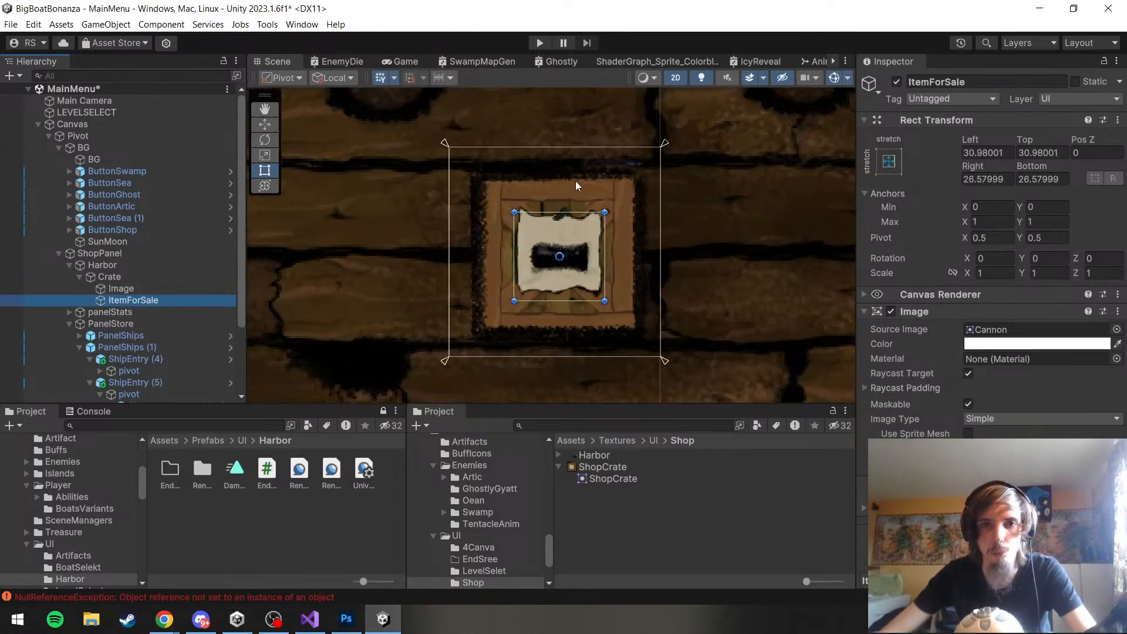
drag(446, 148, 519, 215)
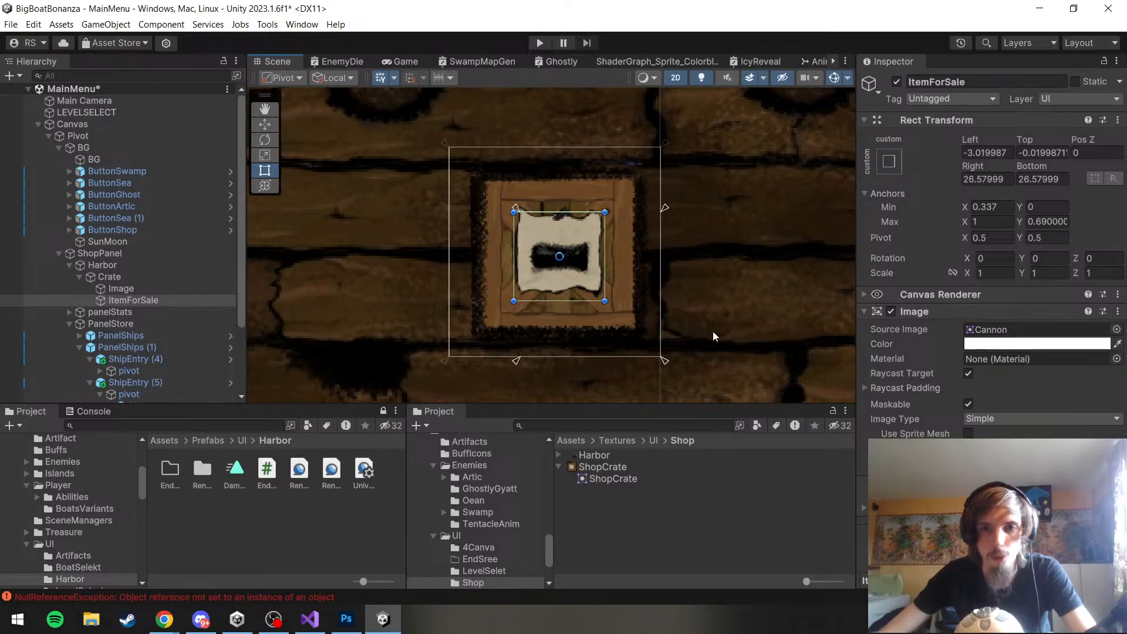
drag(667, 366, 610, 303)
drag(517, 205, 512, 204)
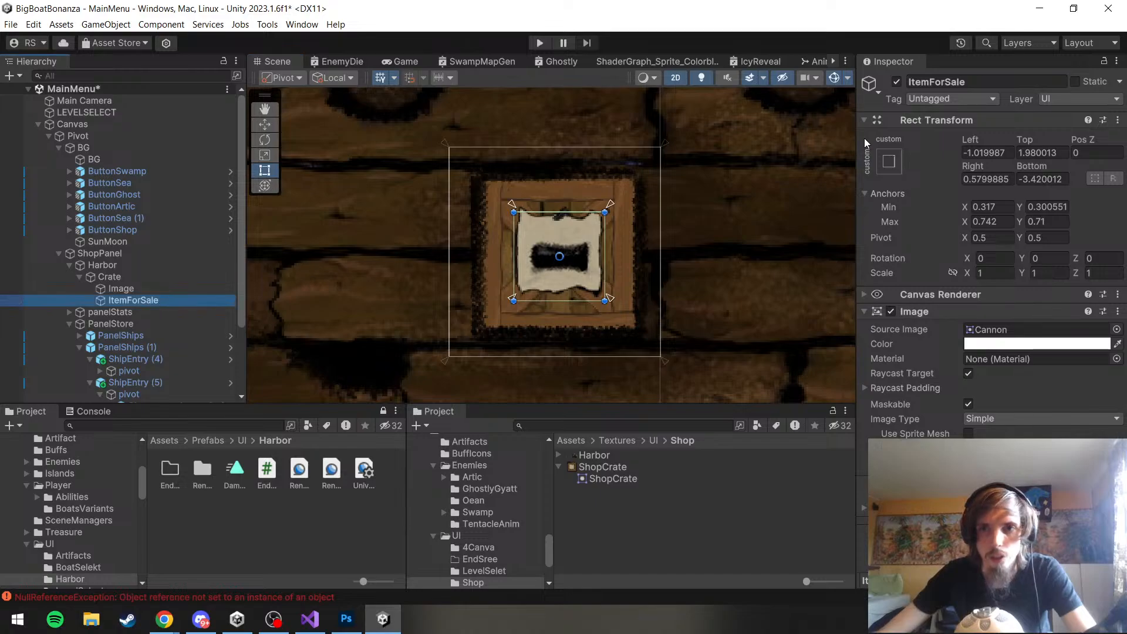
Reset ItemForSale's anchors to stretch in both directions and open its Left offset for editing
click(886, 161)
click(1046, 382)
click(974, 166)
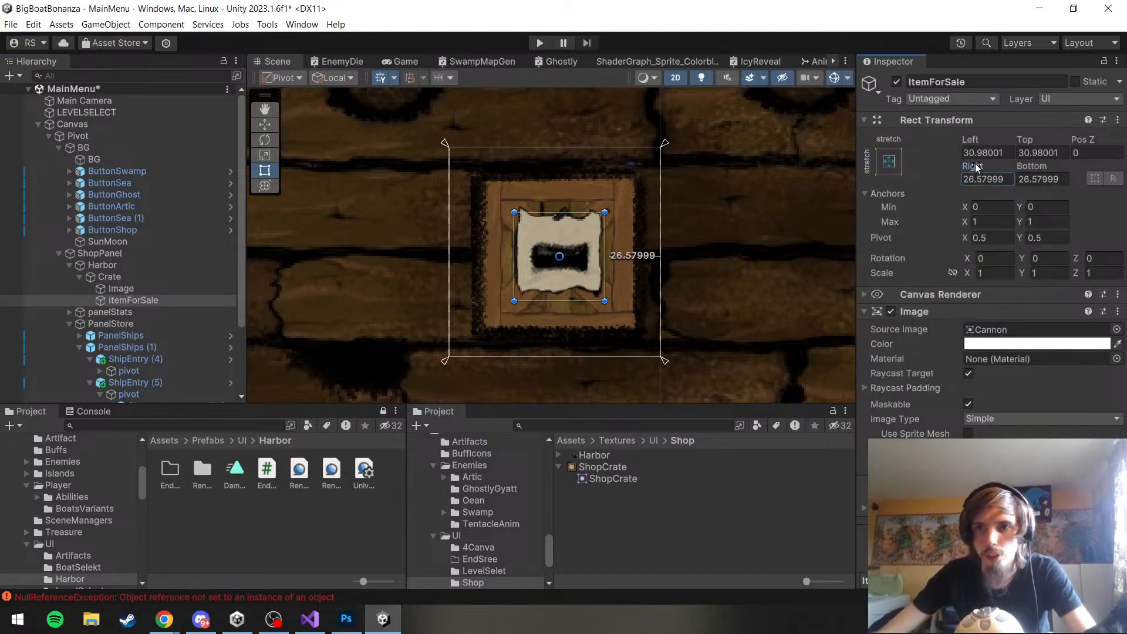
click(975, 153)
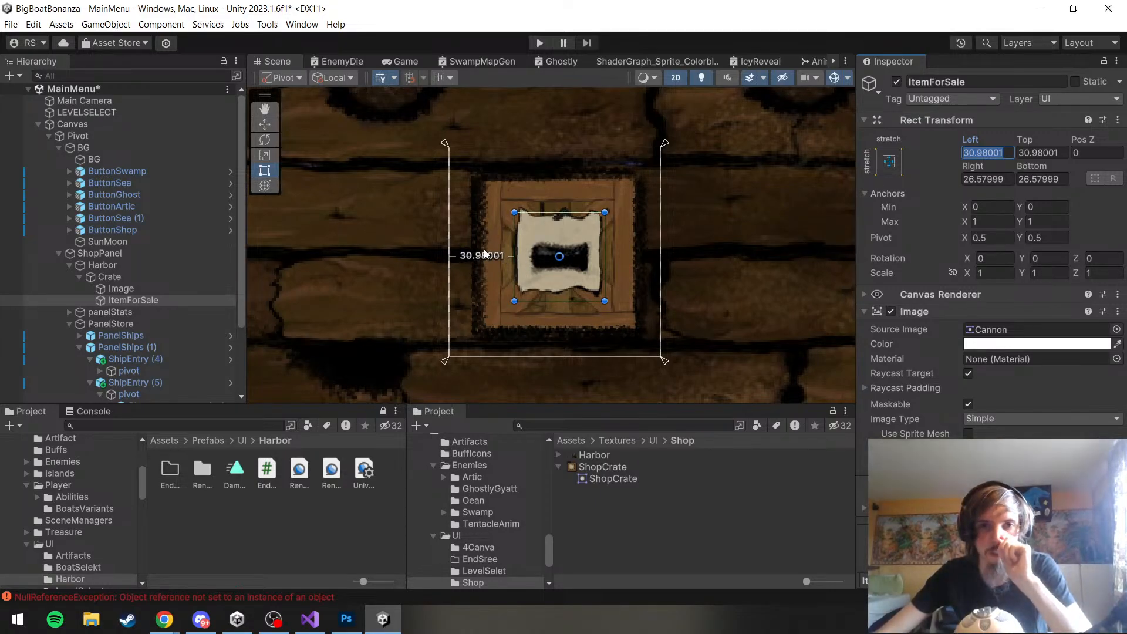
scroll(522, 254, down, 5)
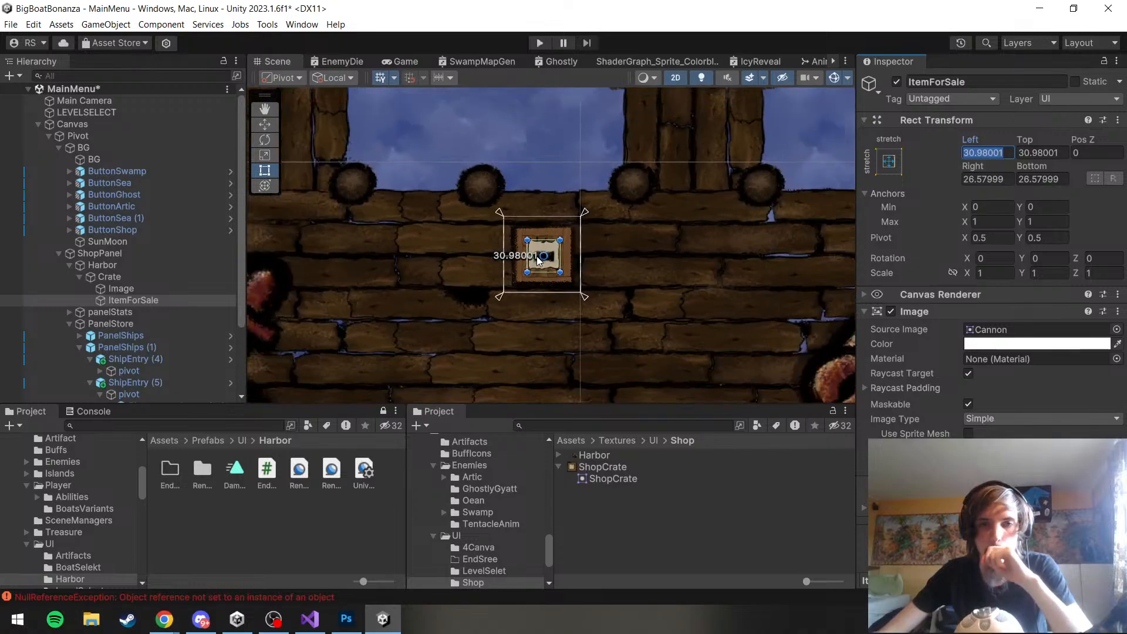
scroll(558, 270, up, 5)
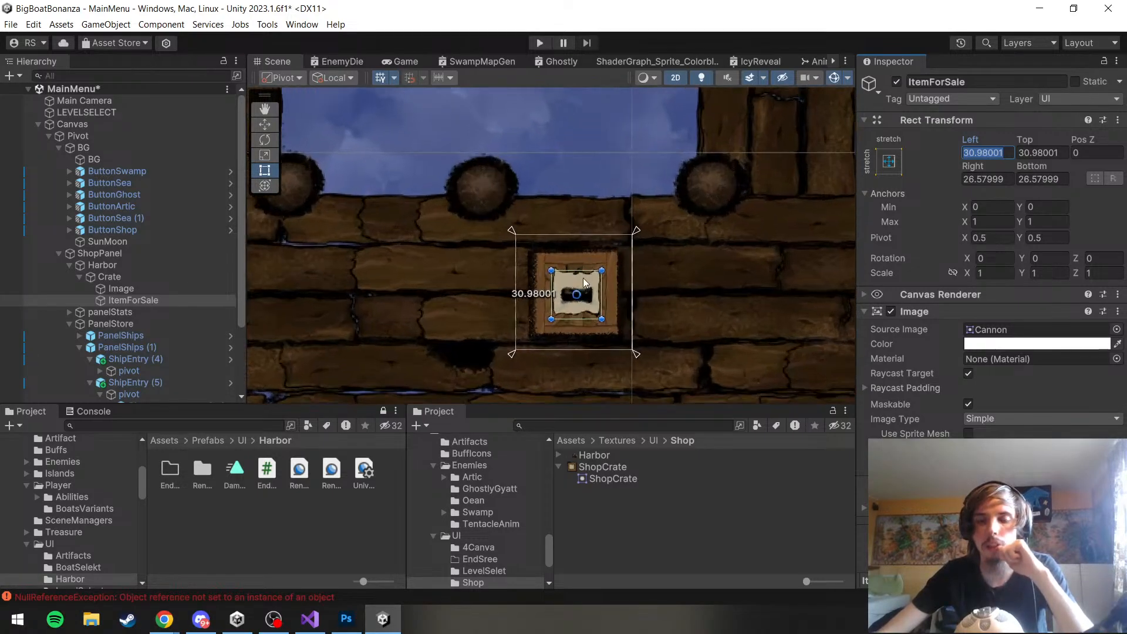
Examine ItemForSale's offset inside the crate and compare its rectangle with that of the crate's Image
scroll(576, 305, up, 2)
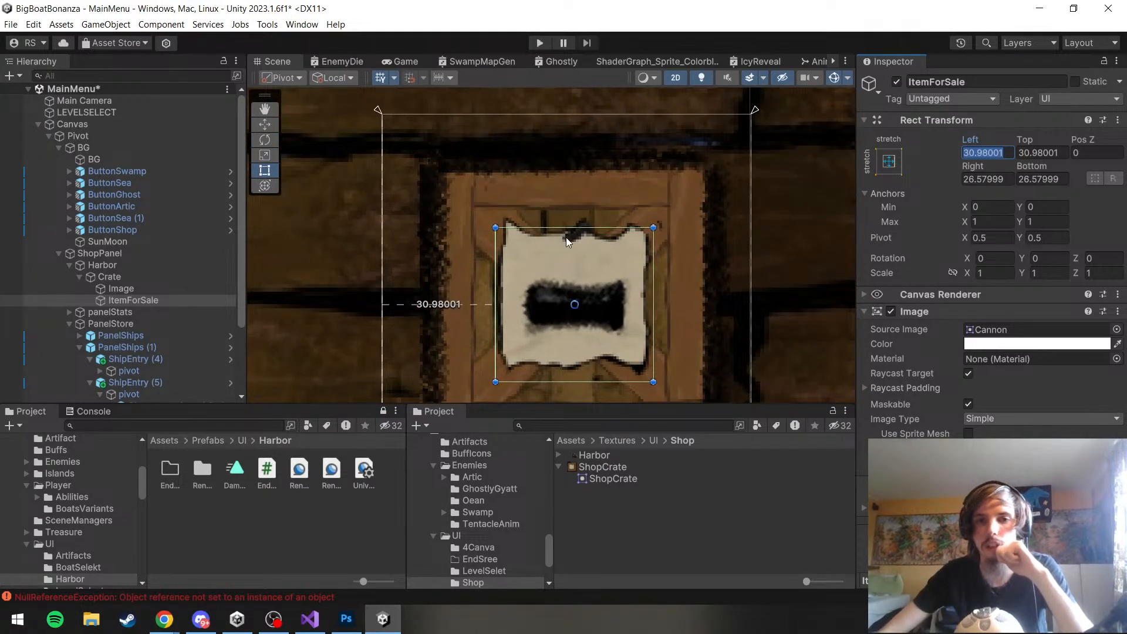
scroll(505, 279, down, 4)
scroll(481, 289, up, 3)
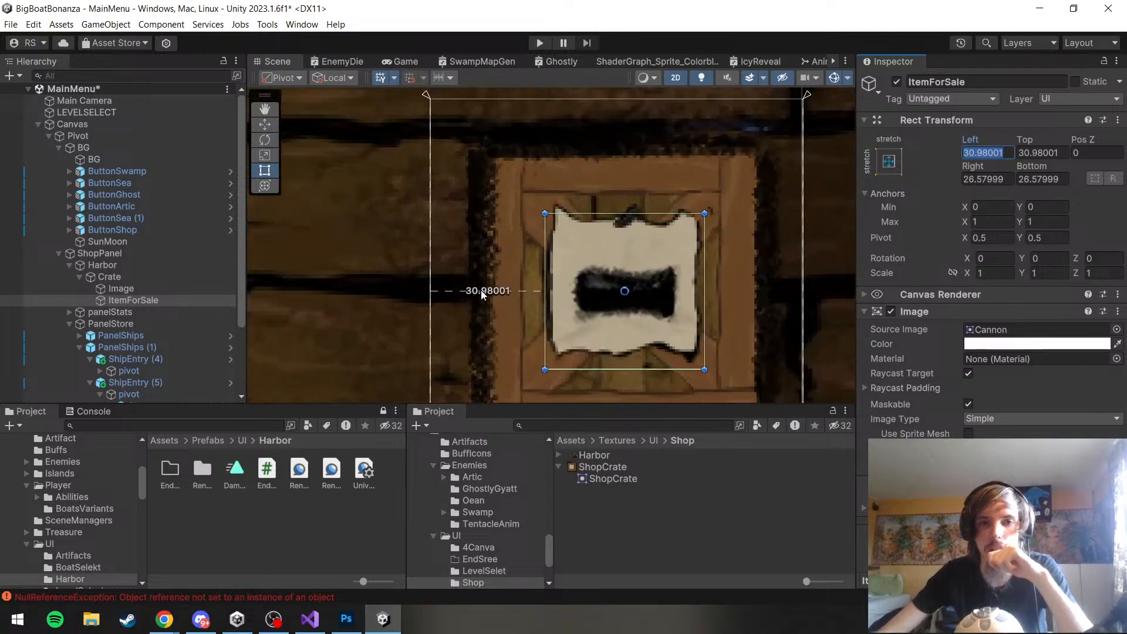
scroll(481, 290, down, 3)
scroll(488, 286, down, 2)
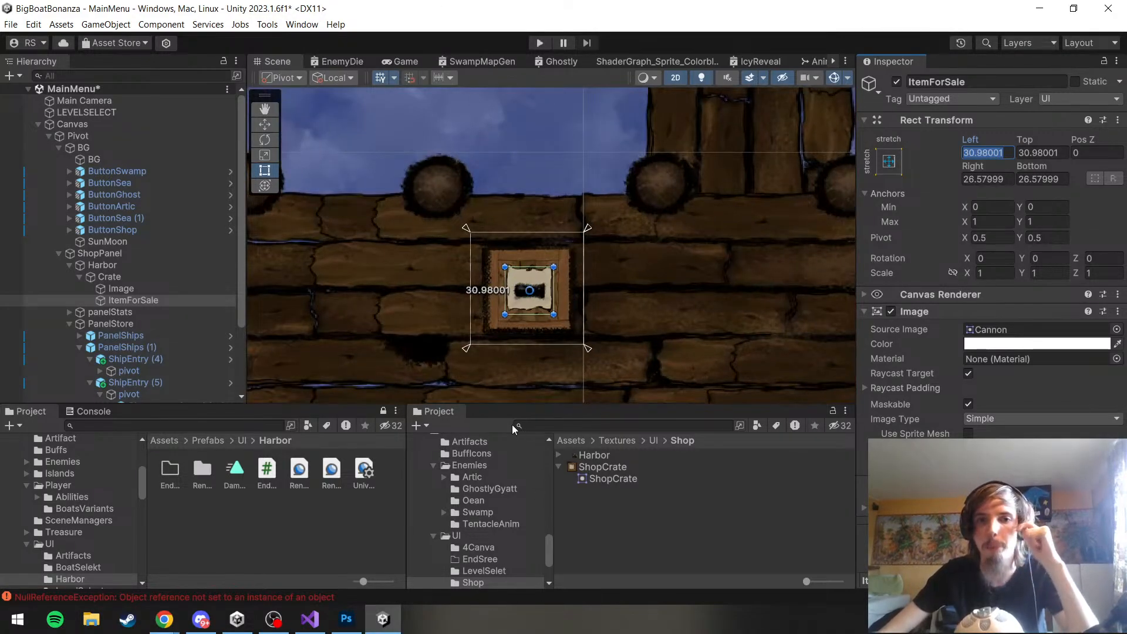
scroll(550, 298, up, 4)
scroll(422, 293, up, 2)
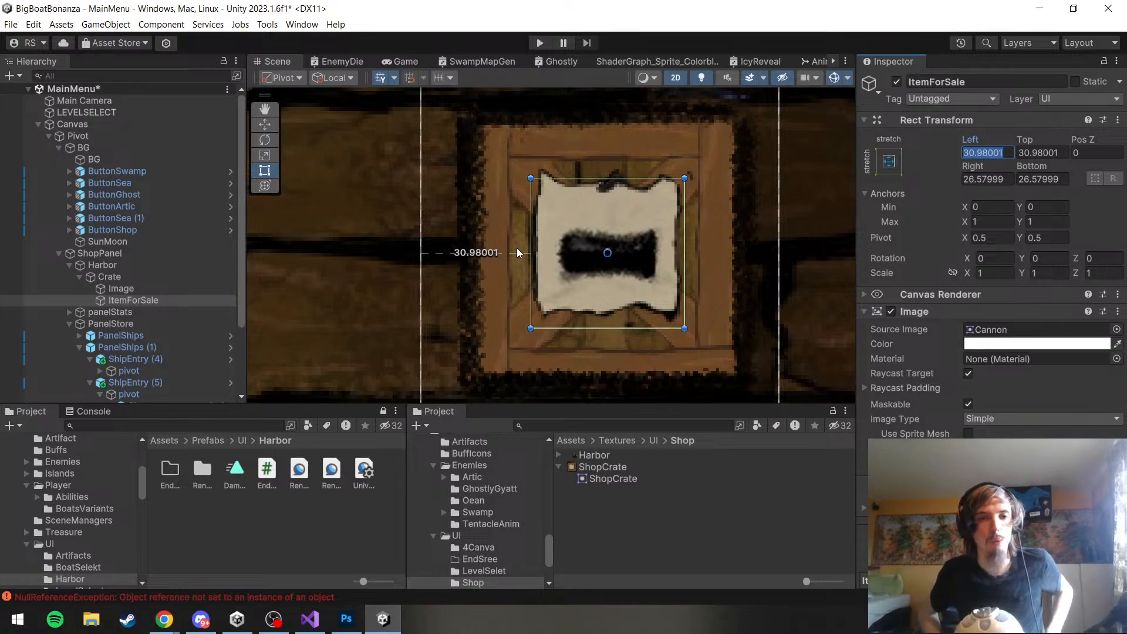
click(183, 291)
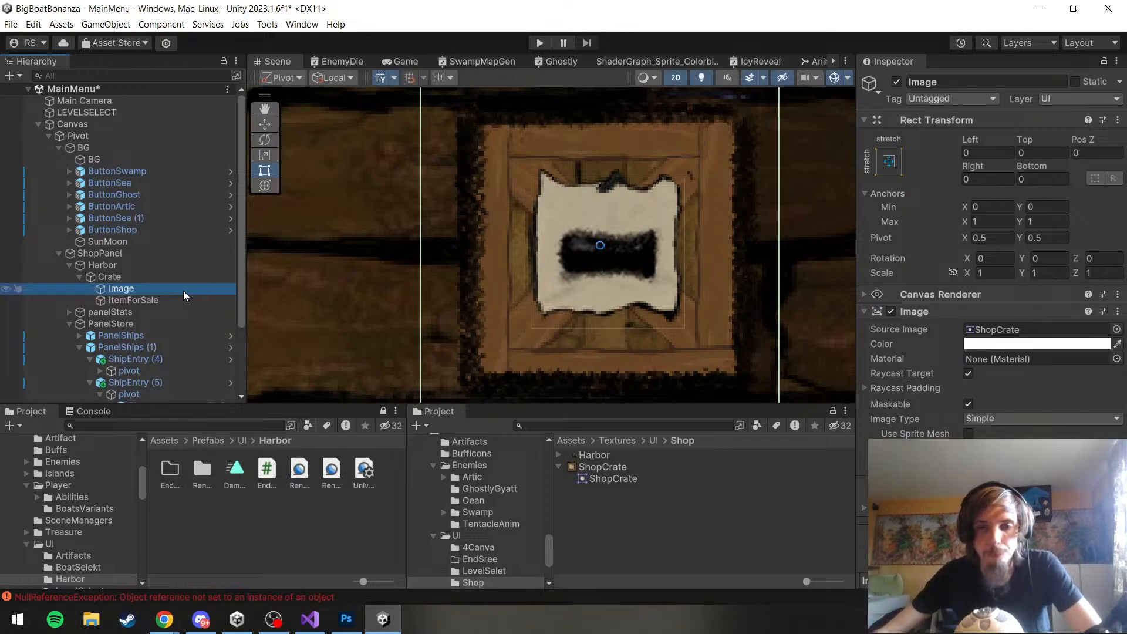
scroll(585, 217, down, 5)
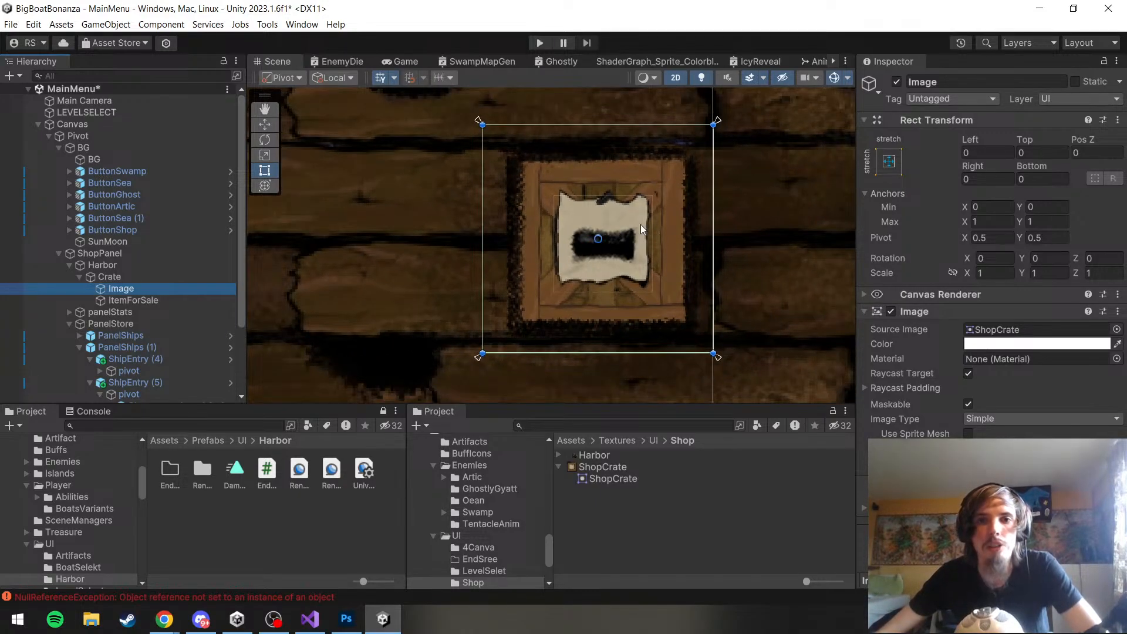
Move ItemForSale's anchors inward to the corners of its own rectangle, to about Min 0.308, 0.270 and Max 0.732, 0.7
click(172, 299)
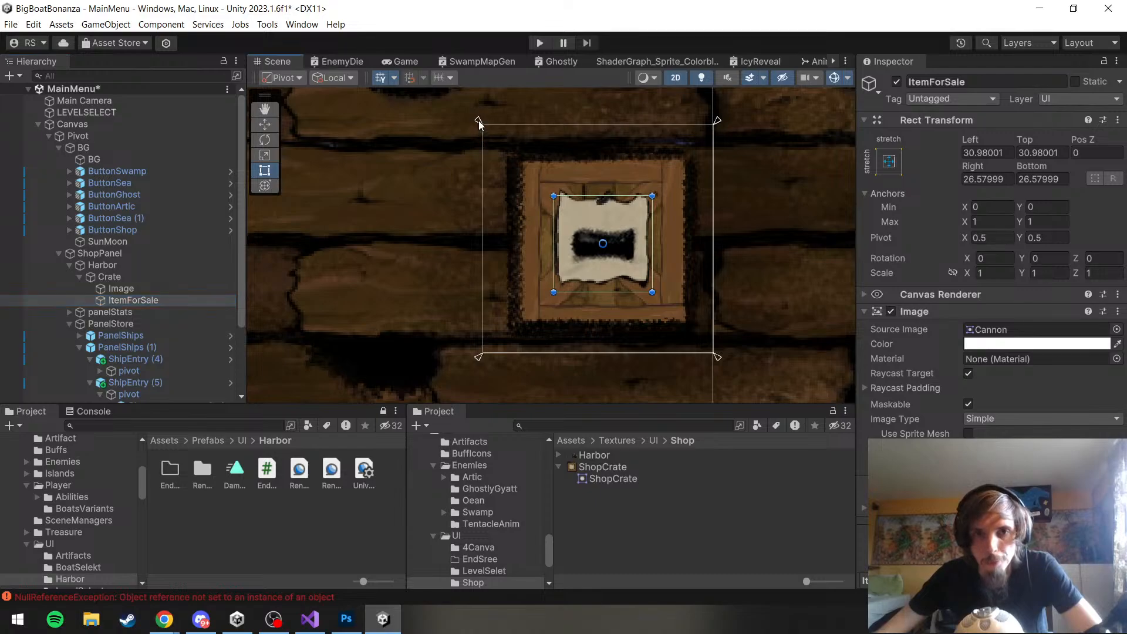
drag(479, 121, 551, 194)
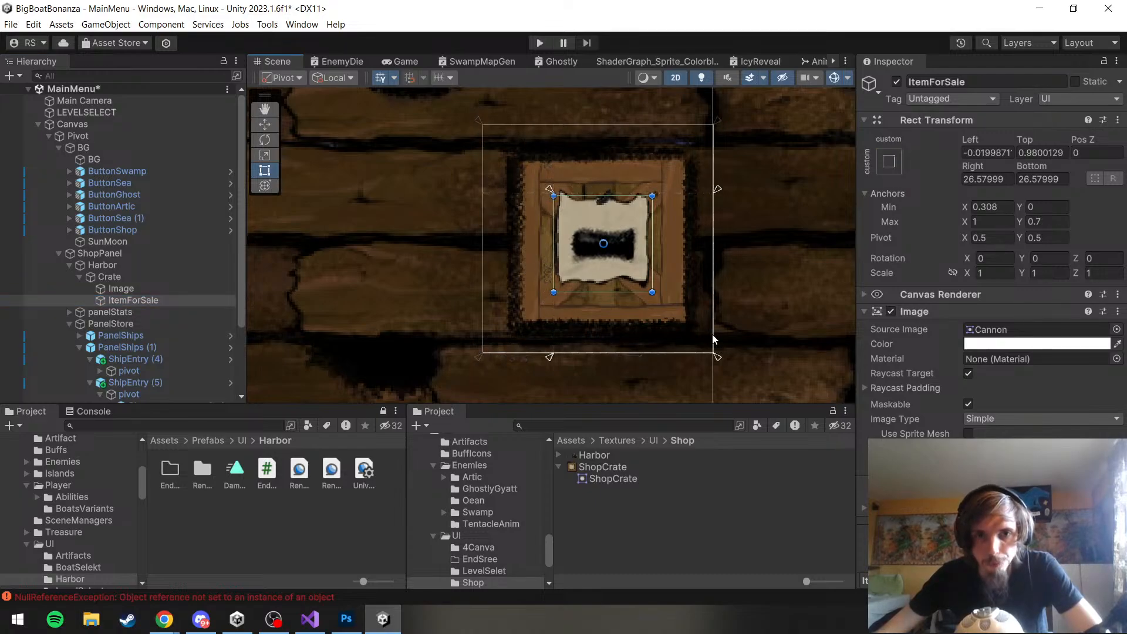
drag(719, 358, 657, 296)
Save the MainMenu scene and the project
click(10, 24)
click(35, 85)
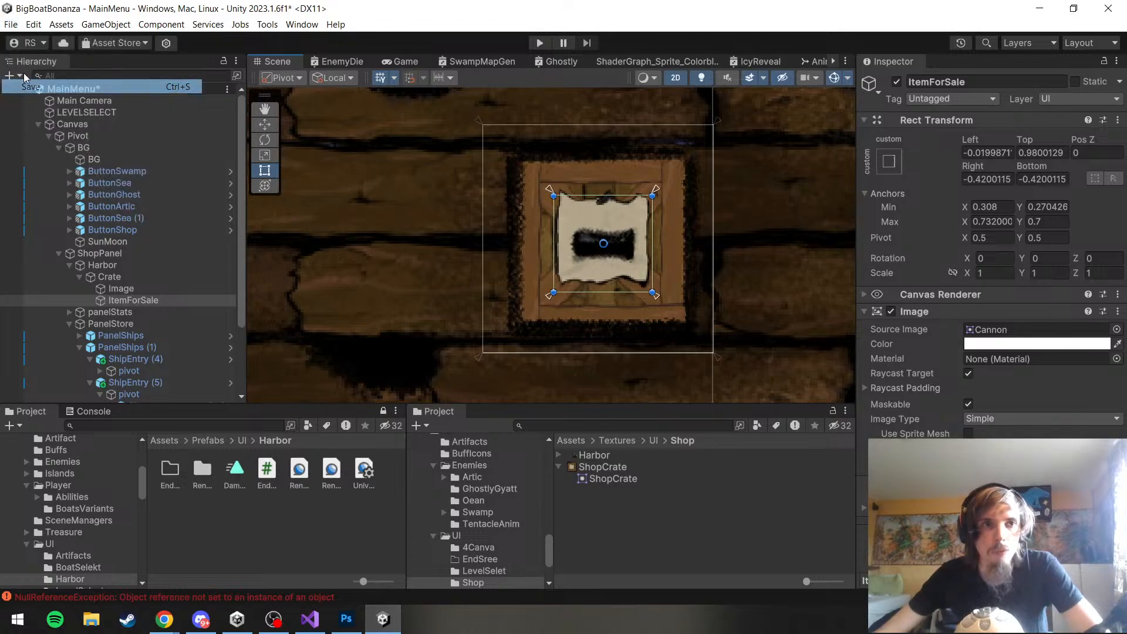
click(10, 24)
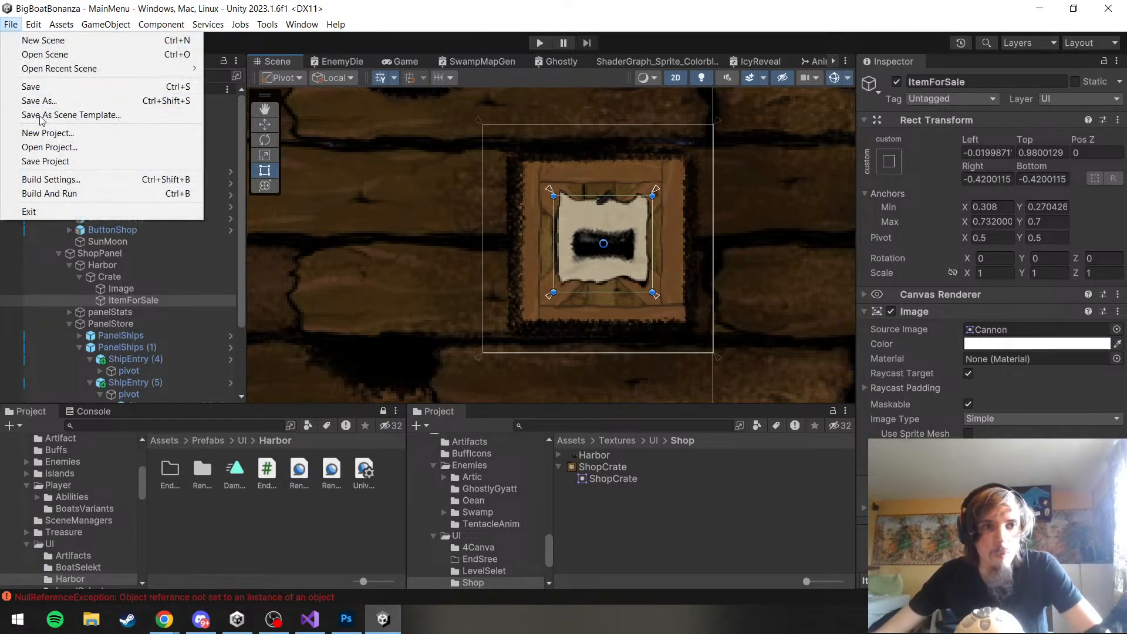
click(37, 162)
Select the Crate parent and try resizing its rectangle to check how ItemForSale scales with it
scroll(588, 241, down, 3)
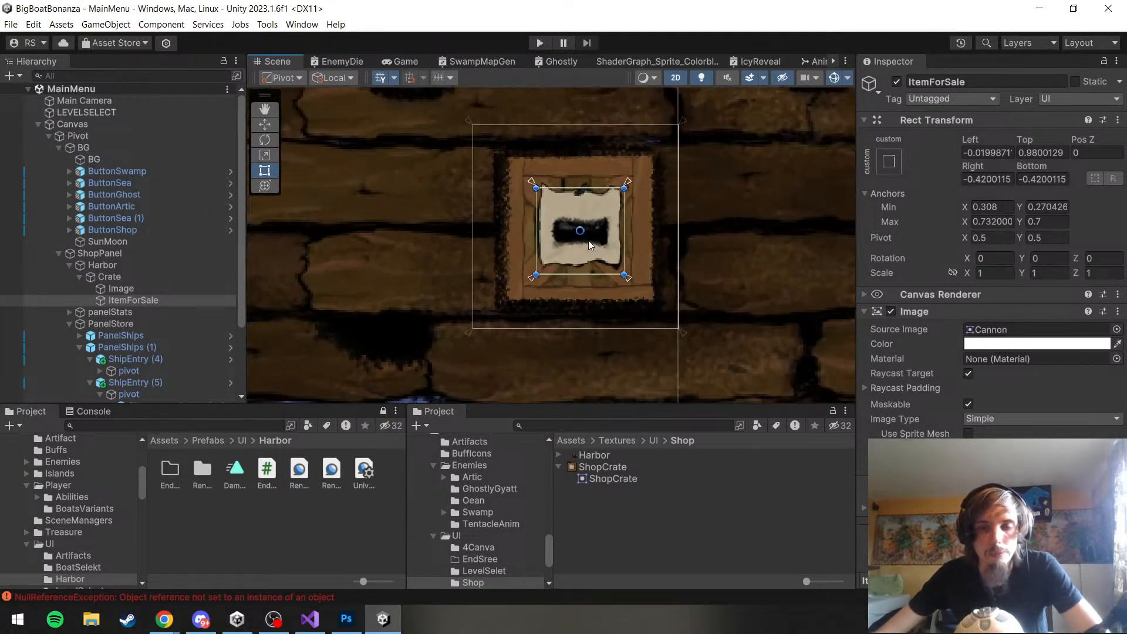
scroll(588, 241, up, 5)
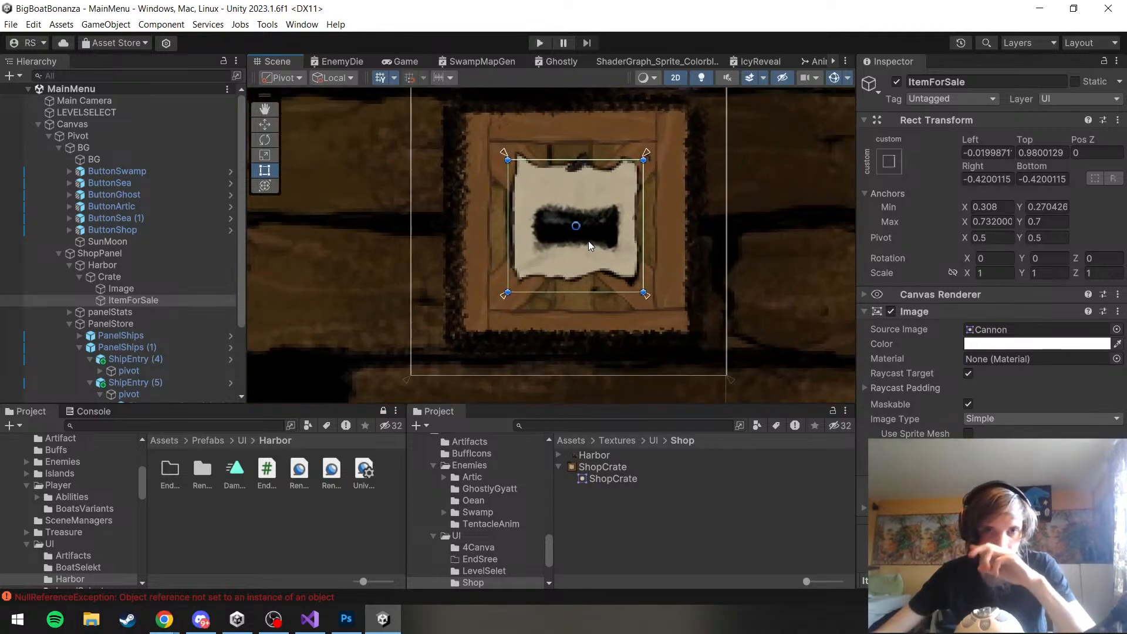
drag(588, 241, 594, 288)
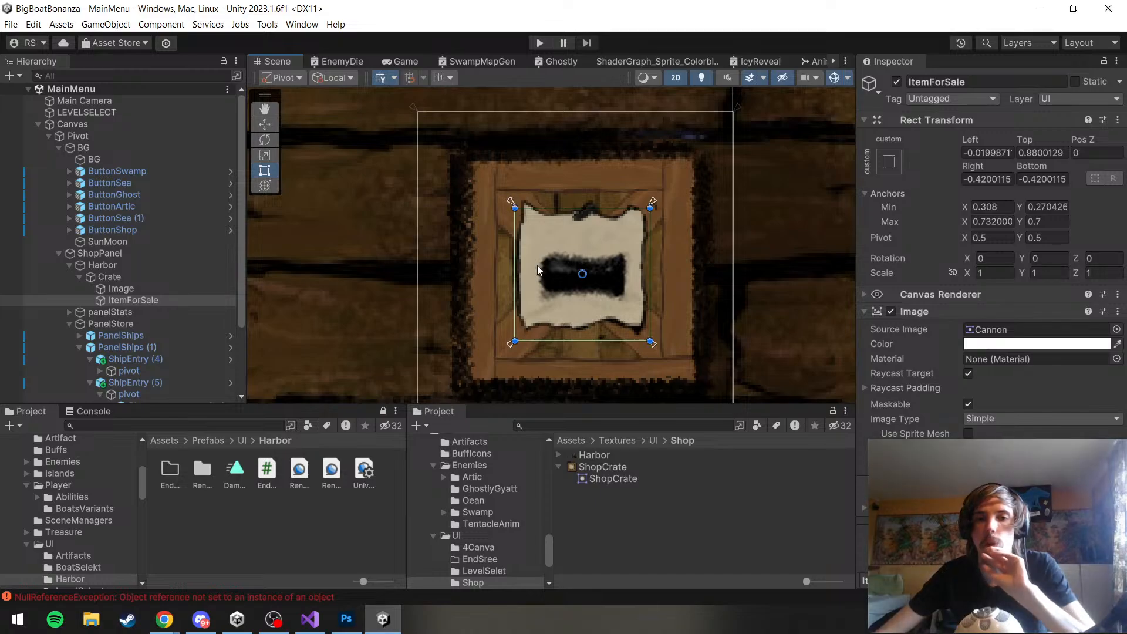
scroll(552, 336, down, 2)
scroll(552, 335, down, 2)
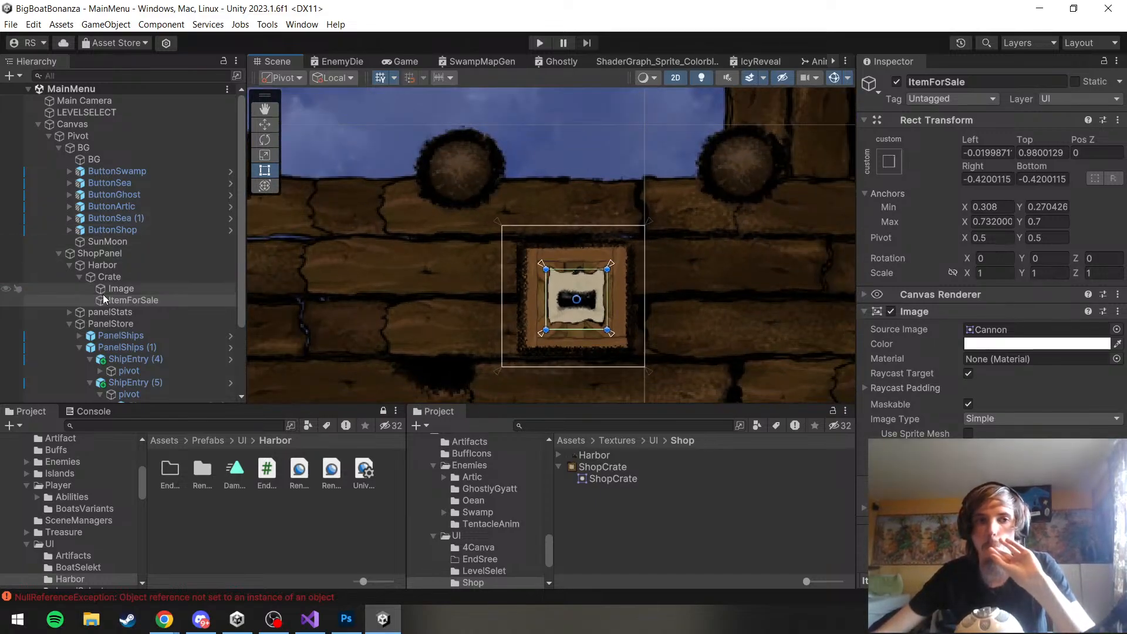
click(117, 268)
click(109, 277)
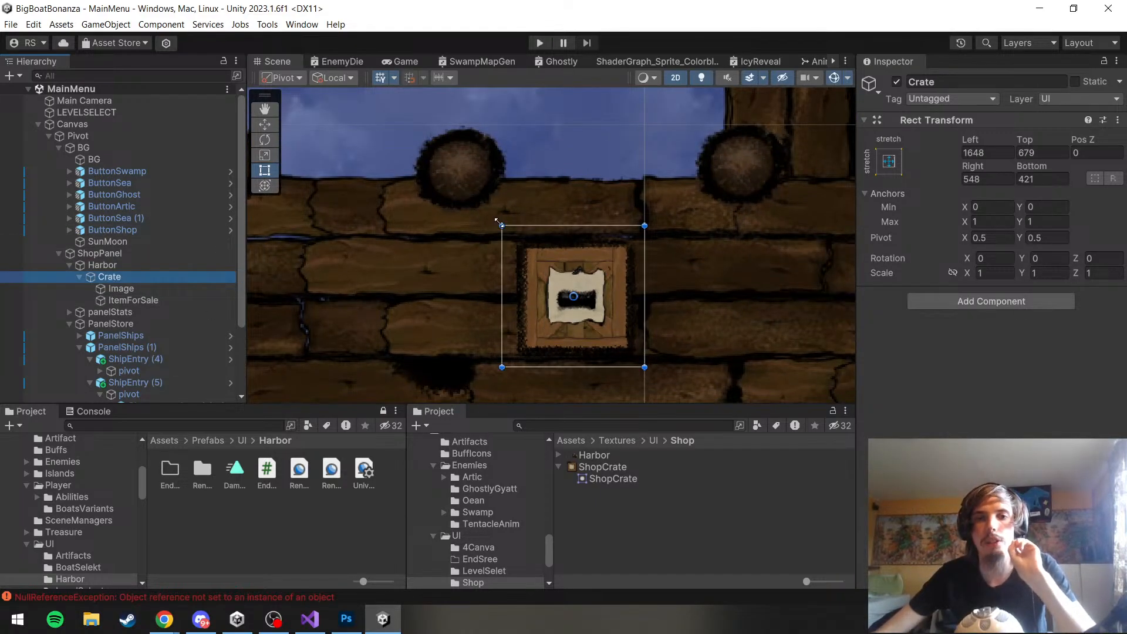
drag(501, 223, 501, 300)
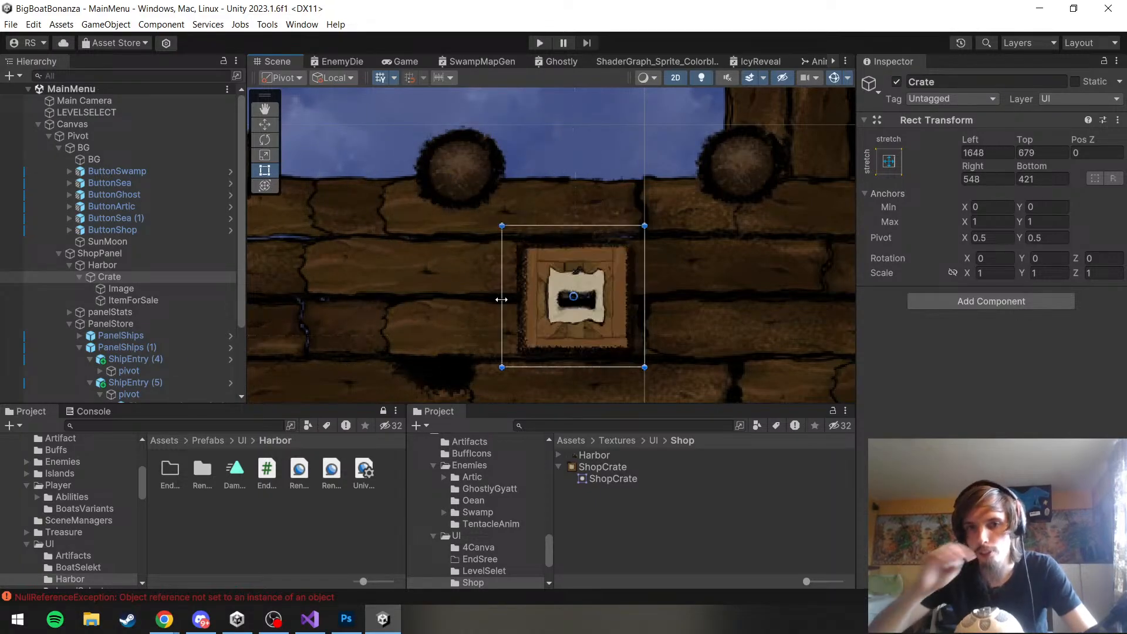
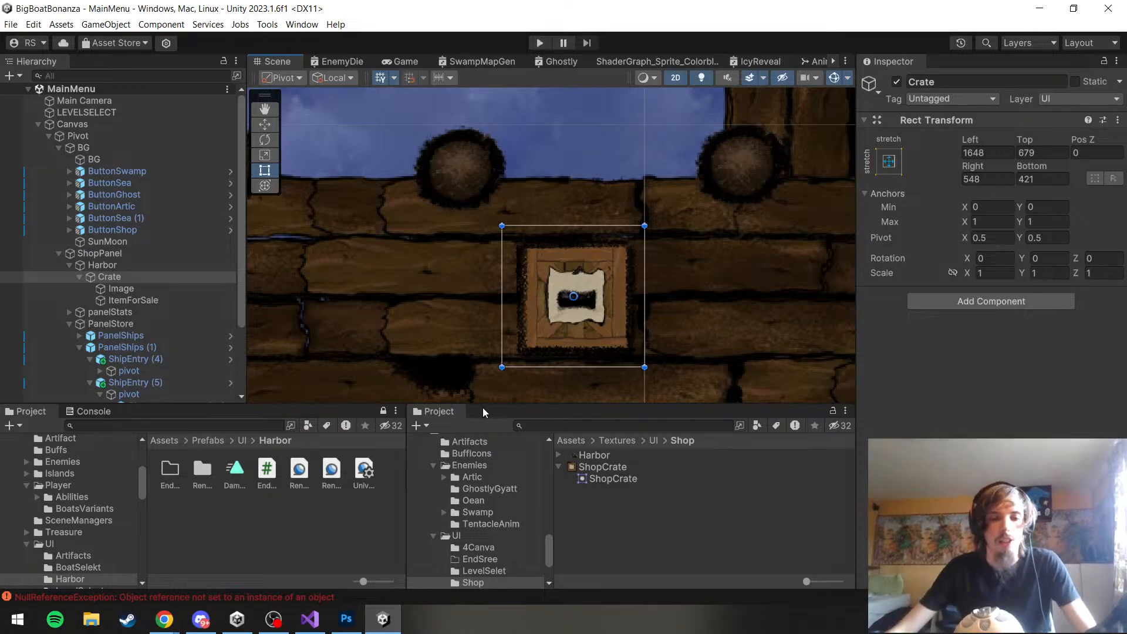
Enlarge the Crate's rectangle from its upper outer corner to about Top 647 and Right 515, then frame it
scroll(530, 314, down, 3)
scroll(472, 301, down, 3)
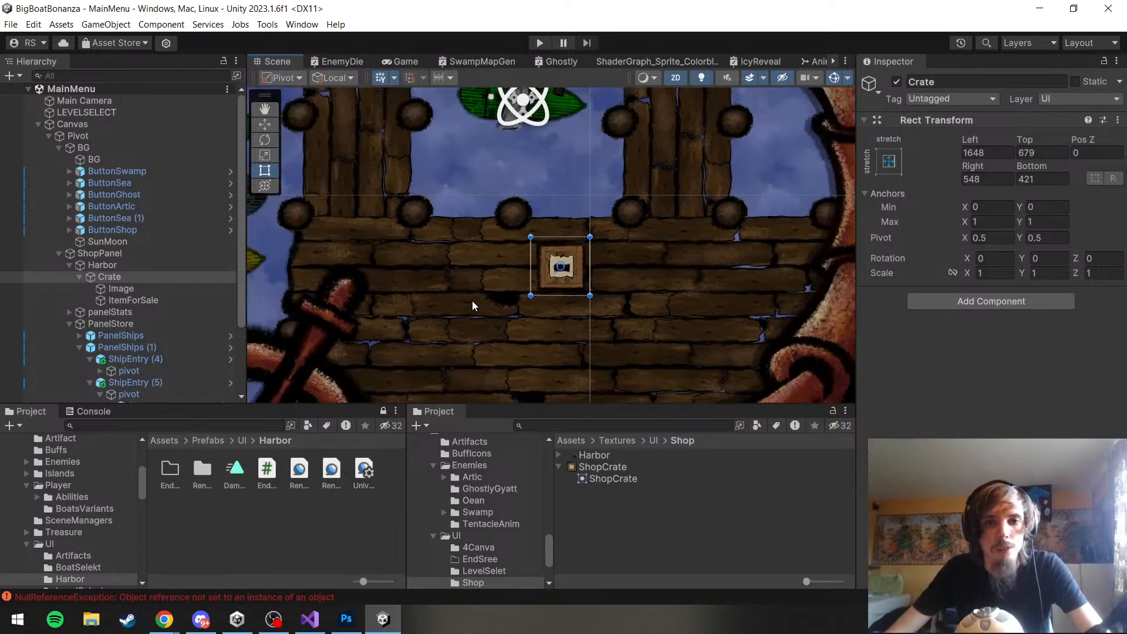
scroll(471, 301, up, 3)
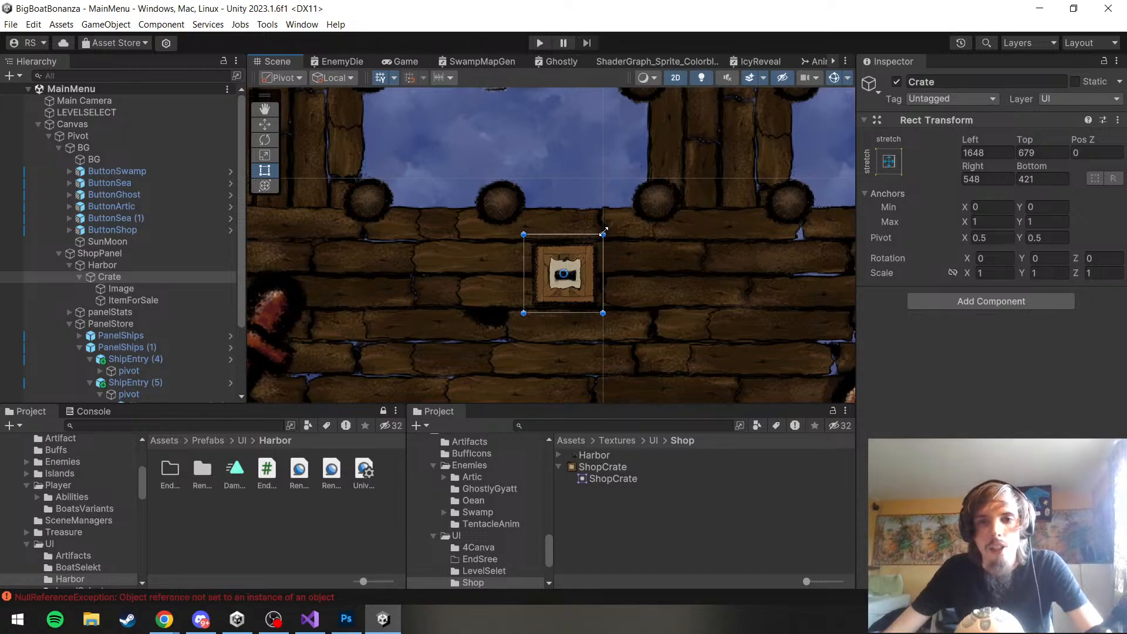
drag(603, 234, 629, 208)
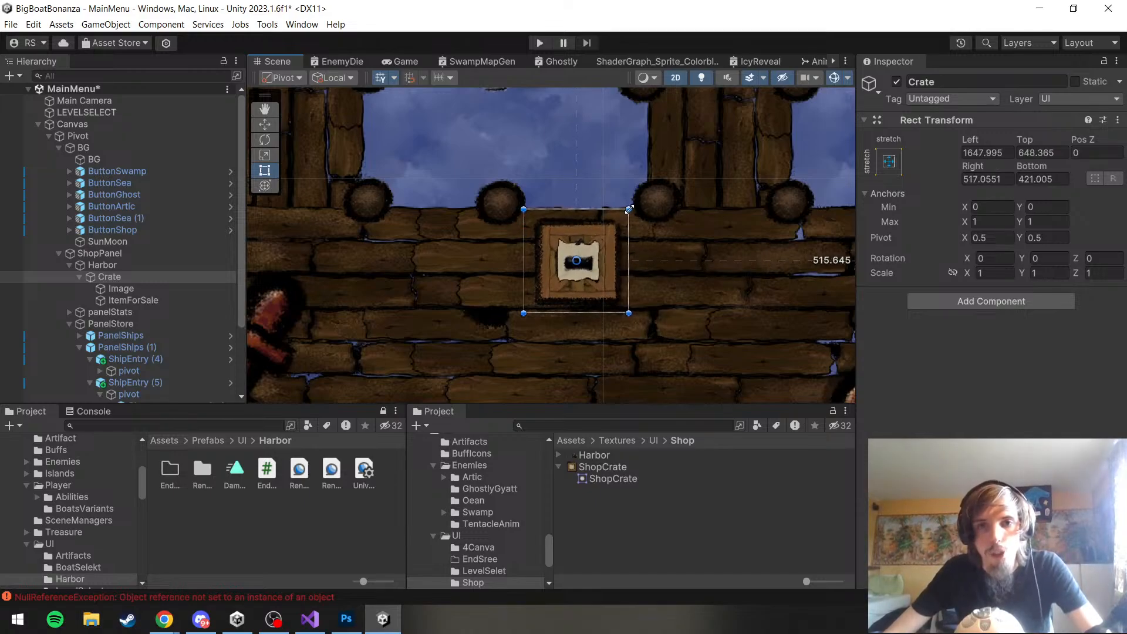
double_click(115, 280)
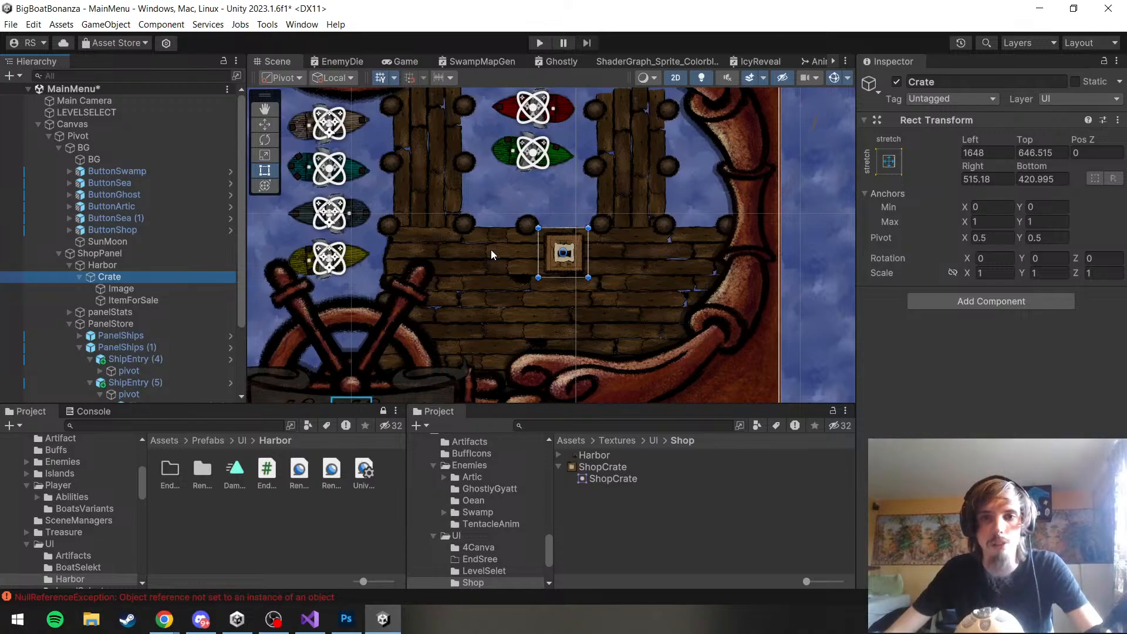
scroll(491, 249, up, 5)
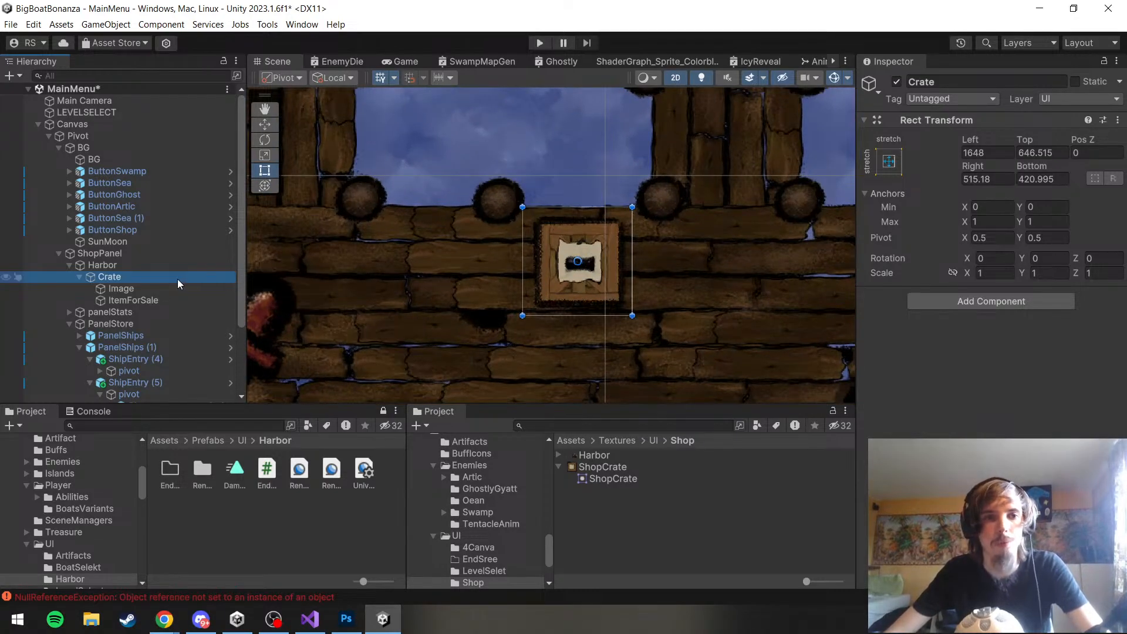
Save the Crate object as a prefab in Assets/Prefabs/UI/Harbor
click(80, 277)
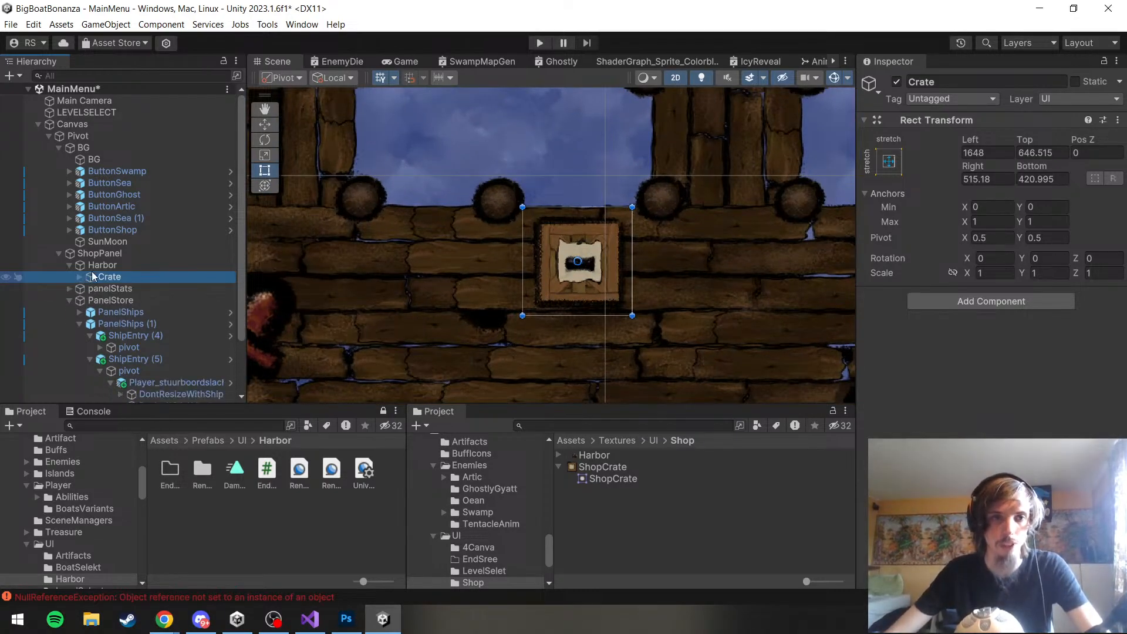
drag(92, 276, 253, 539)
drag(112, 242, 279, 546)
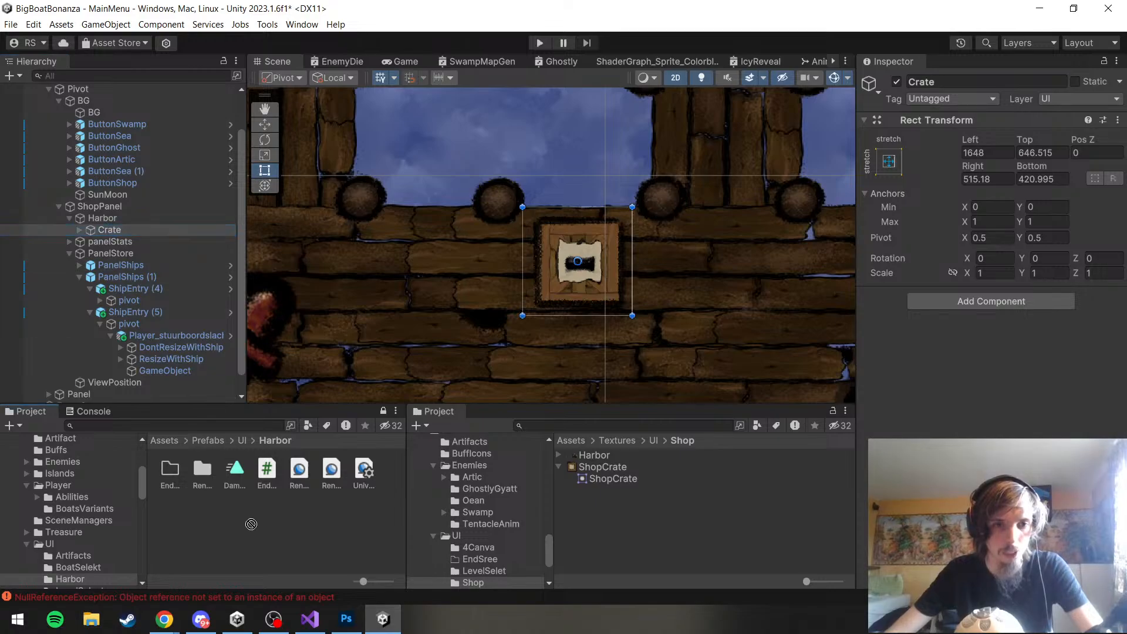
click(251, 440)
click(273, 484)
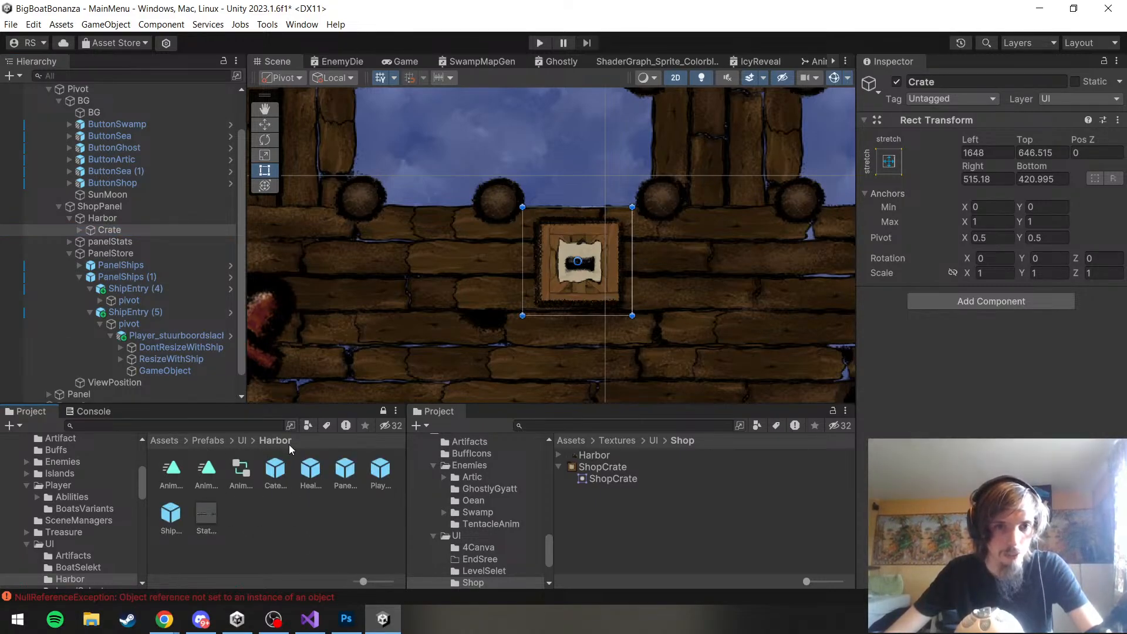
drag(122, 233, 263, 518)
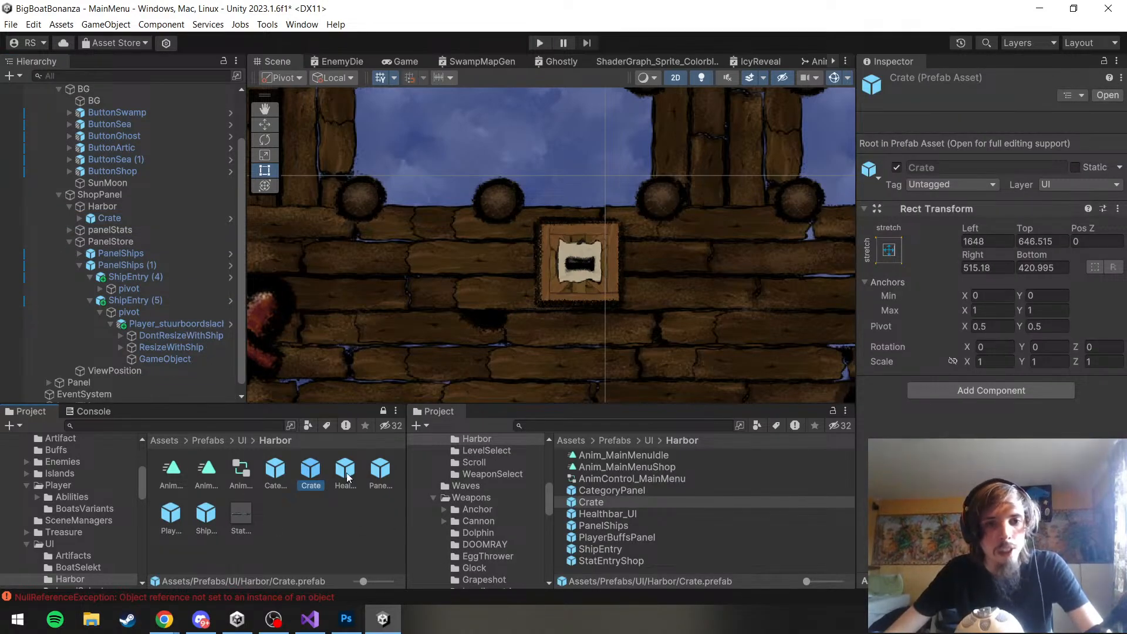
click(307, 505)
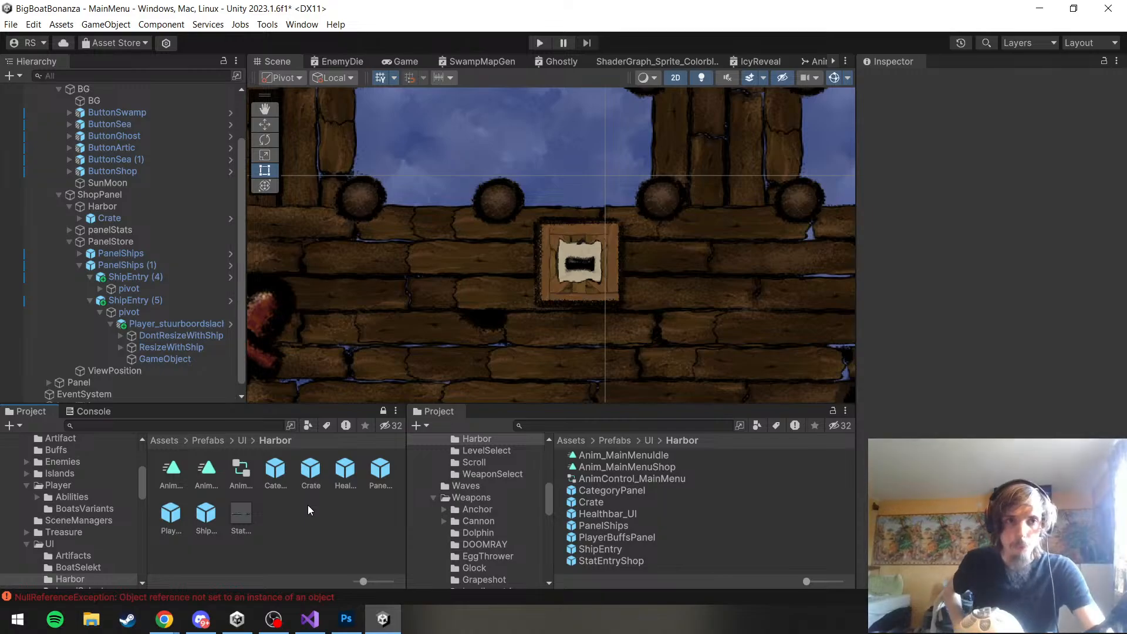
Open the CategoryPanel prefab and review its Image and Grid Layout Group settings
double_click(278, 480)
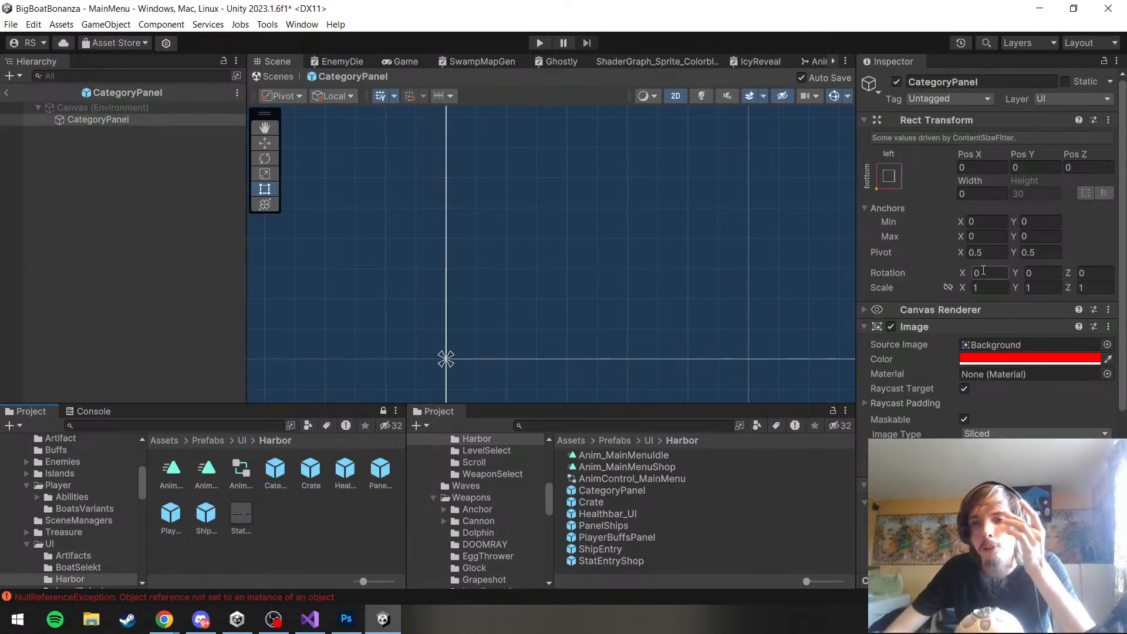
scroll(983, 270, down, 5)
scroll(411, 270, down, 4)
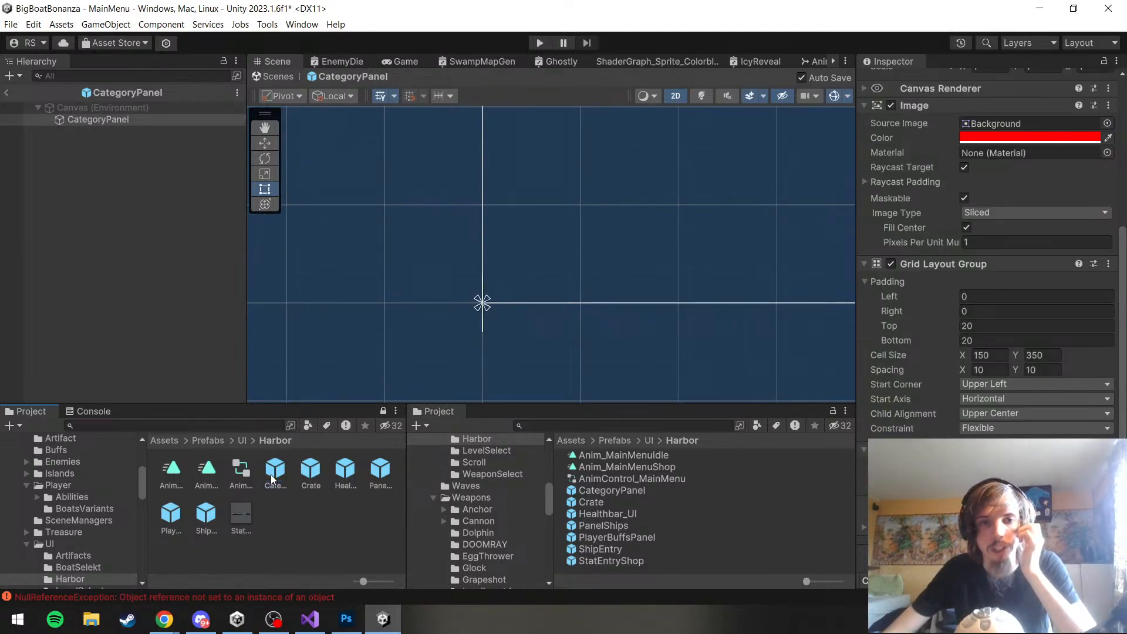
Open the Crate prefab and compare the rectangles and anchors of Crate, Image and ItemForSale
double_click(322, 471)
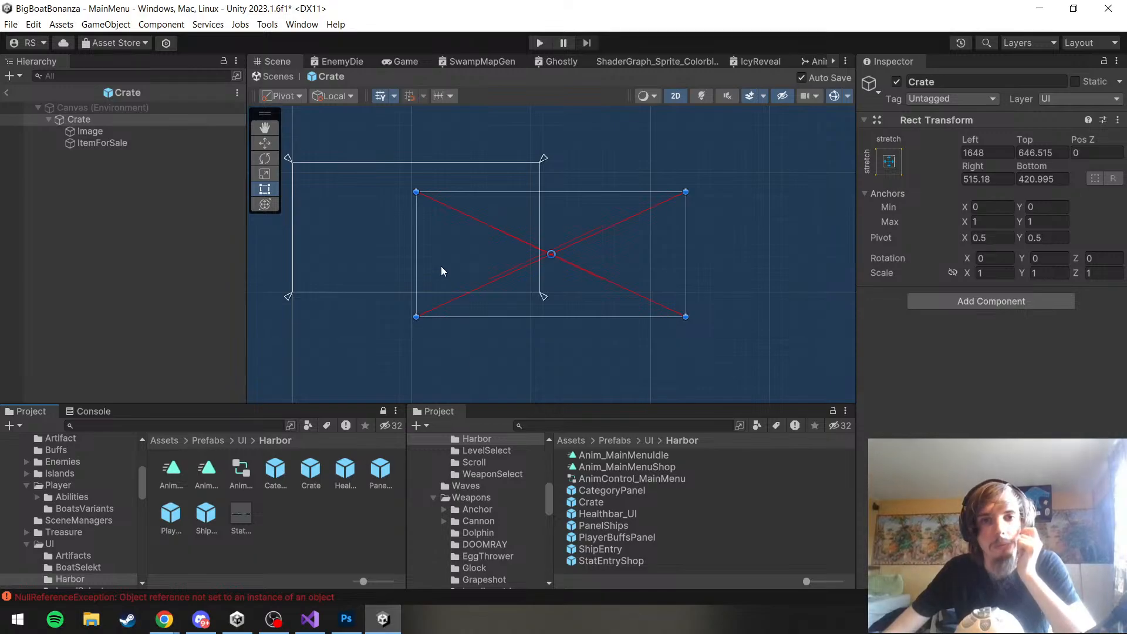
scroll(441, 264, up, 2)
click(121, 132)
click(125, 147)
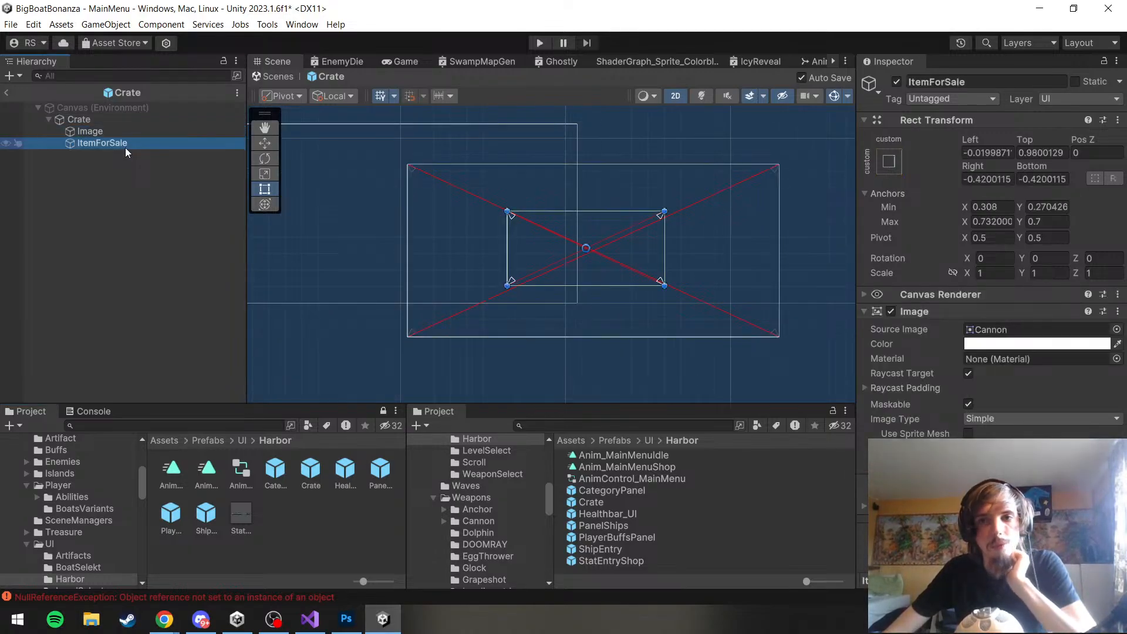
click(128, 132)
click(129, 121)
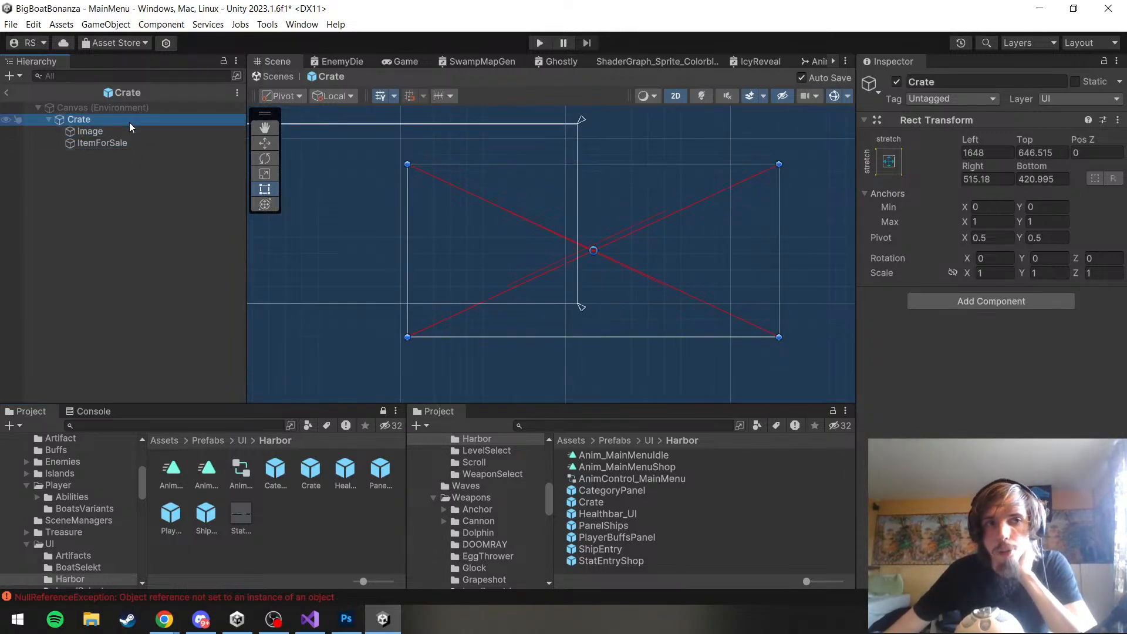
click(130, 125)
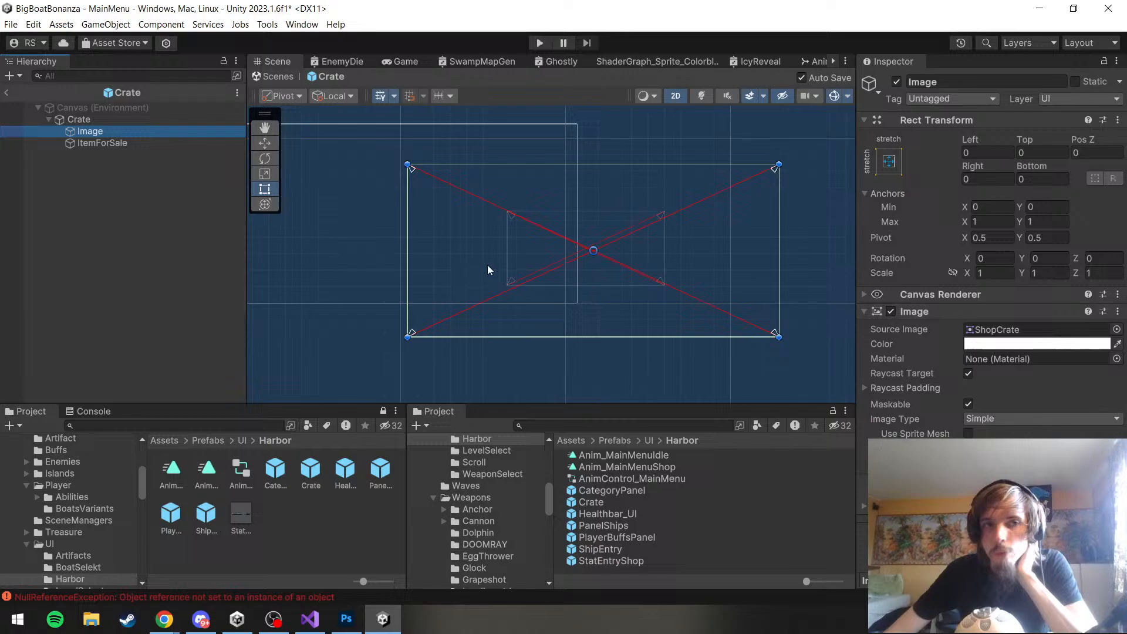
click(131, 143)
scroll(502, 263, down, 4)
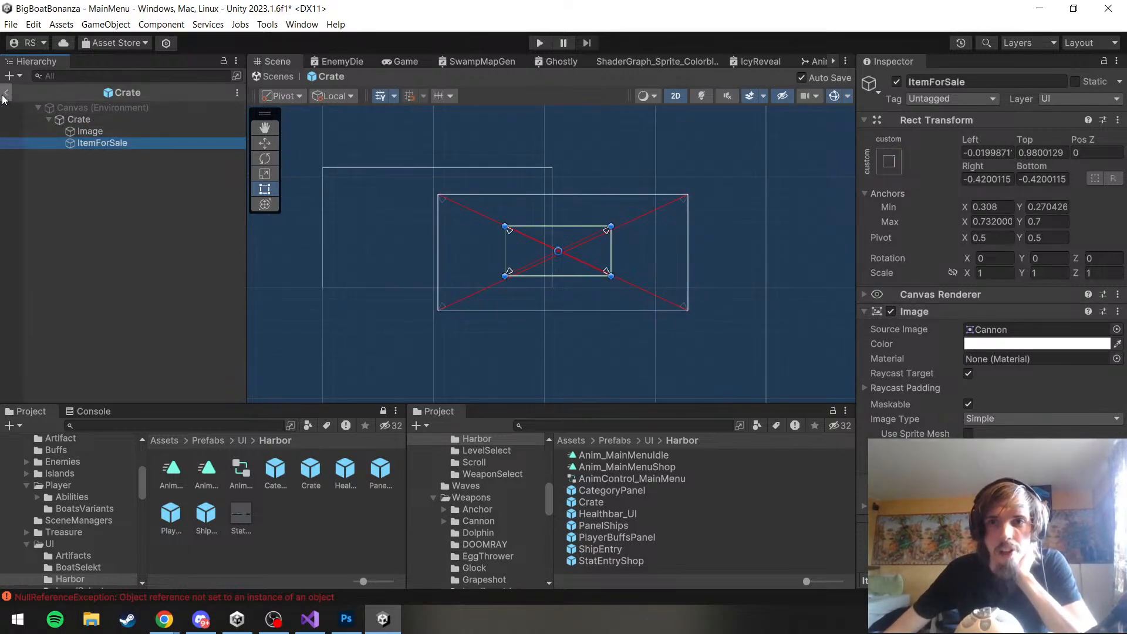
click(107, 127)
click(107, 121)
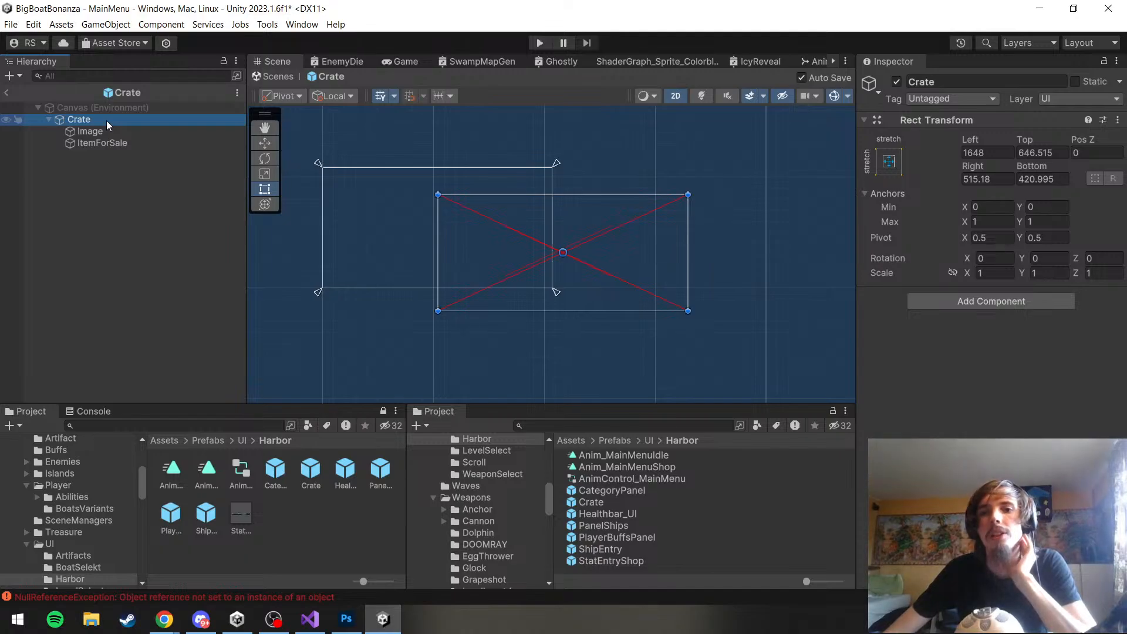
scroll(369, 192, up, 3)
click(114, 135)
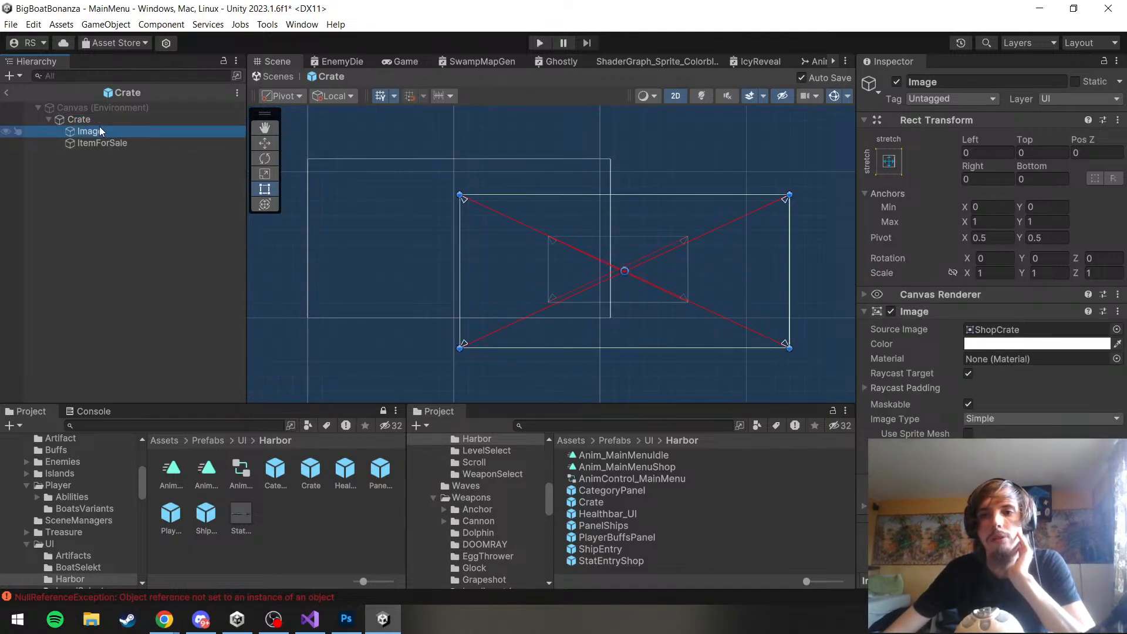
click(82, 112)
click(98, 117)
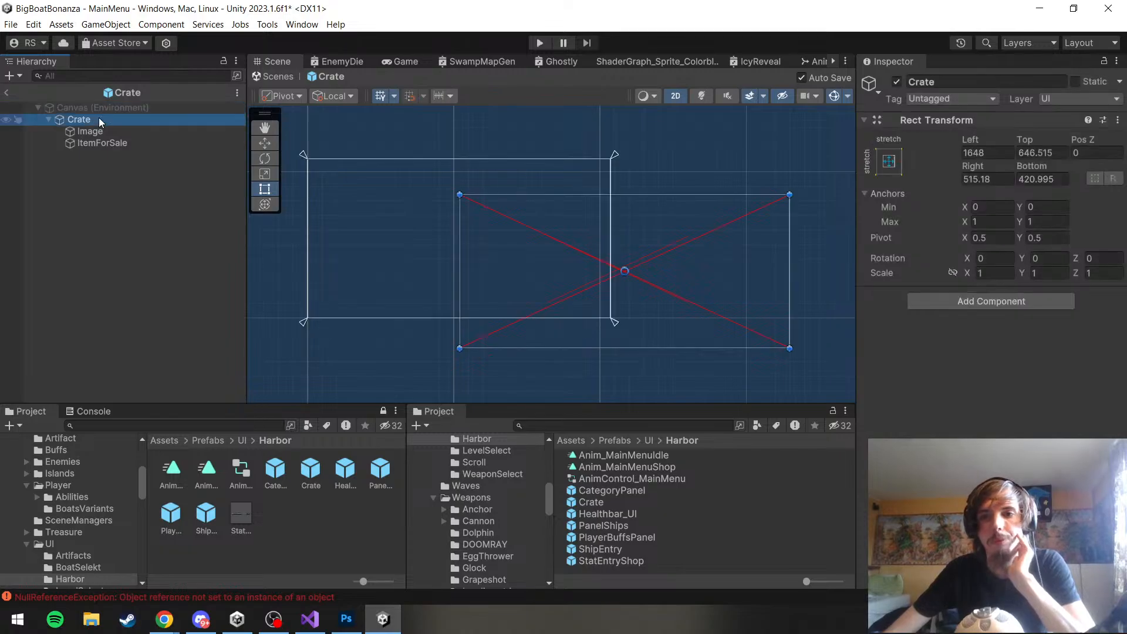
Set the Crate prefab root's Left, Top, Right and Bottom offsets to 0
click(996, 153)
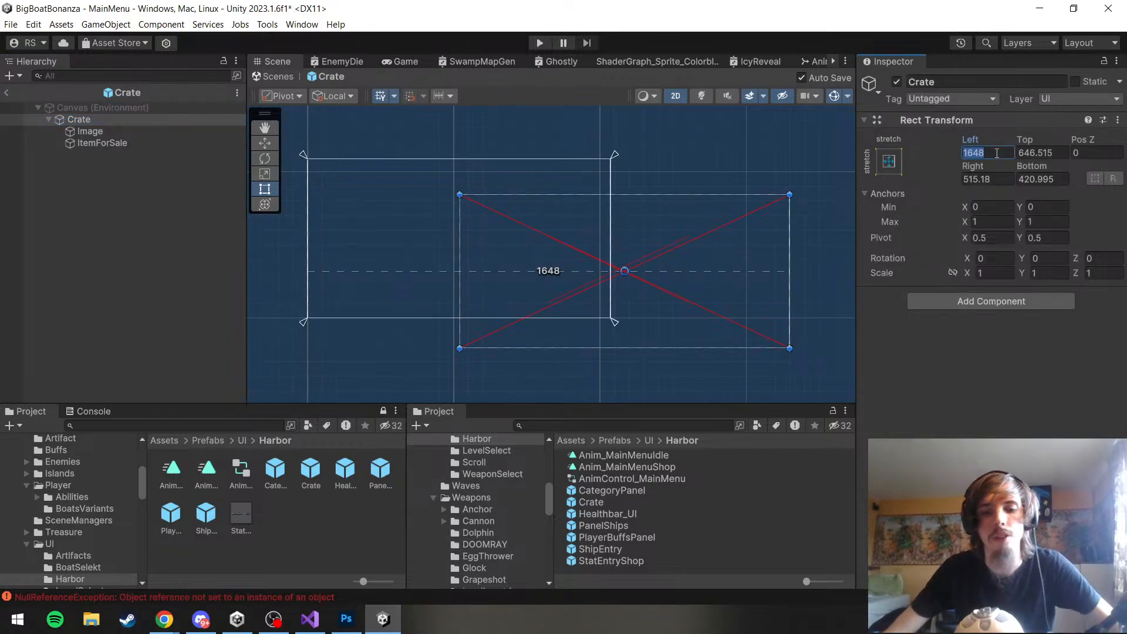
text(0)
key(Tab)
text(0)
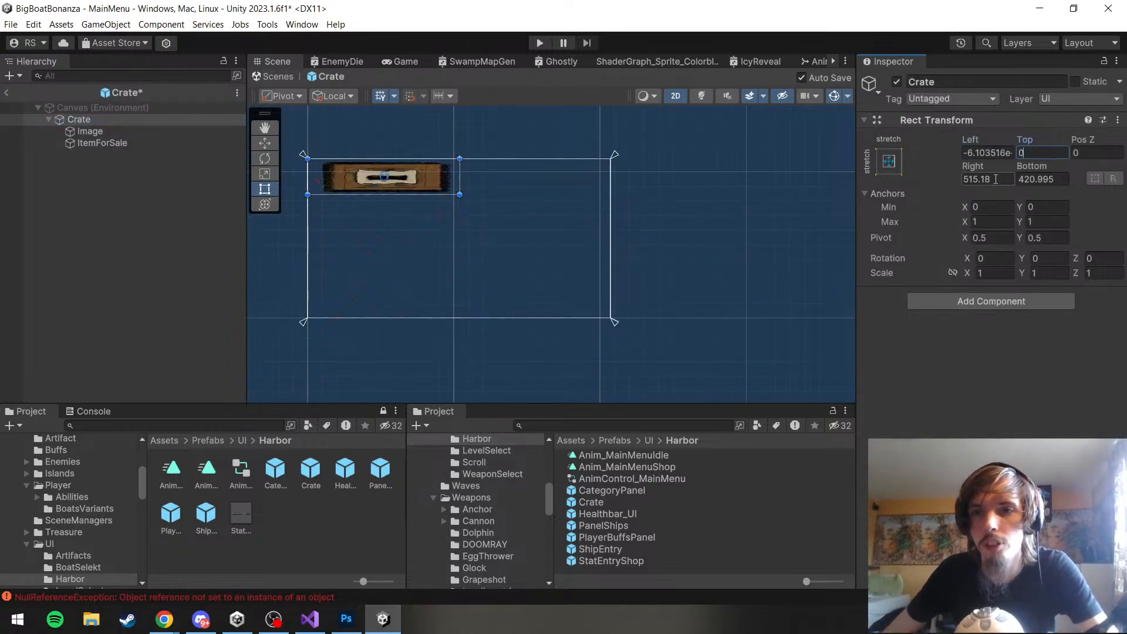
click(996, 179)
text(0)
click(1053, 190)
click(1048, 179)
text(0)
click(989, 178)
text(0)
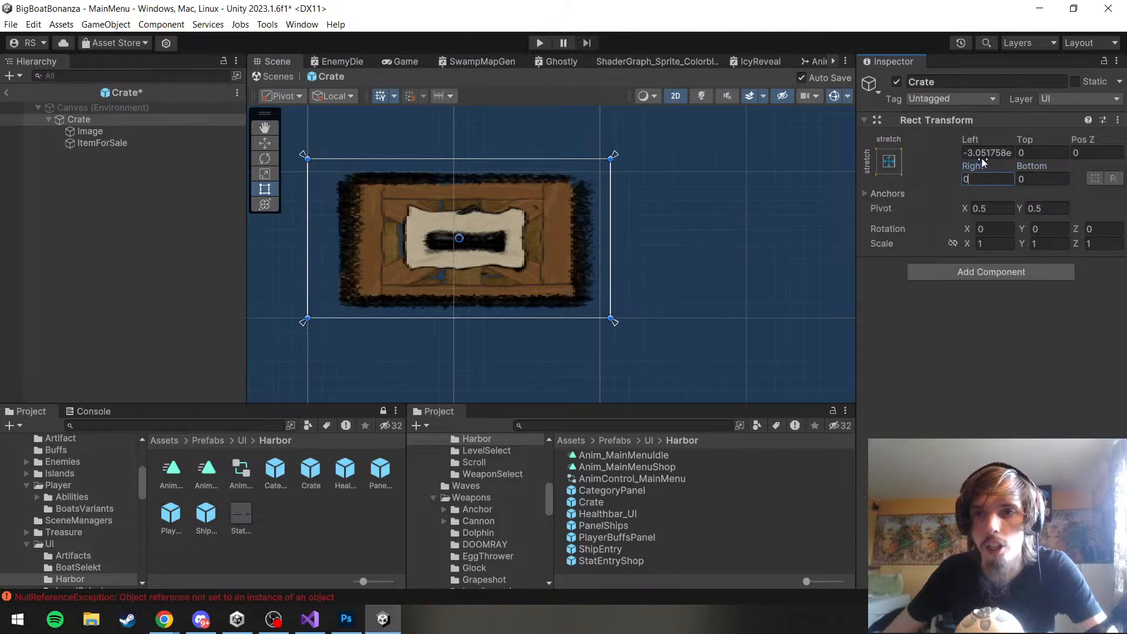
click(984, 154)
text(0)
key(Return)
scroll(615, 259, down, 2)
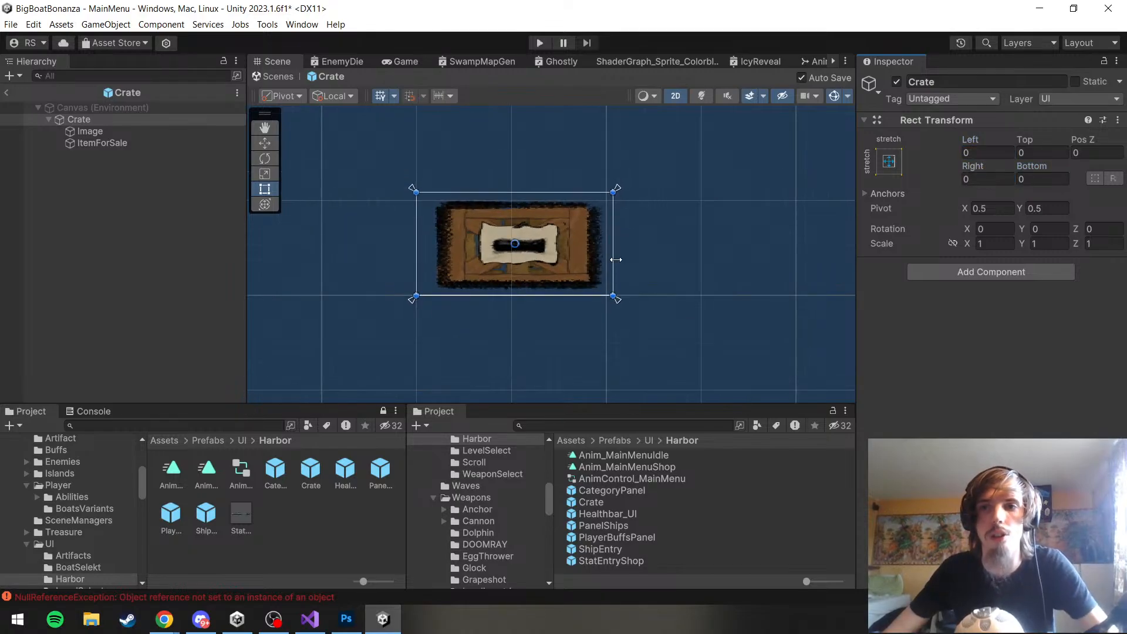
Try stretching the prefab Crate's rectangle downward to about Bottom -375 to check its scaling, and undo the stretch
key(f)
click(151, 121)
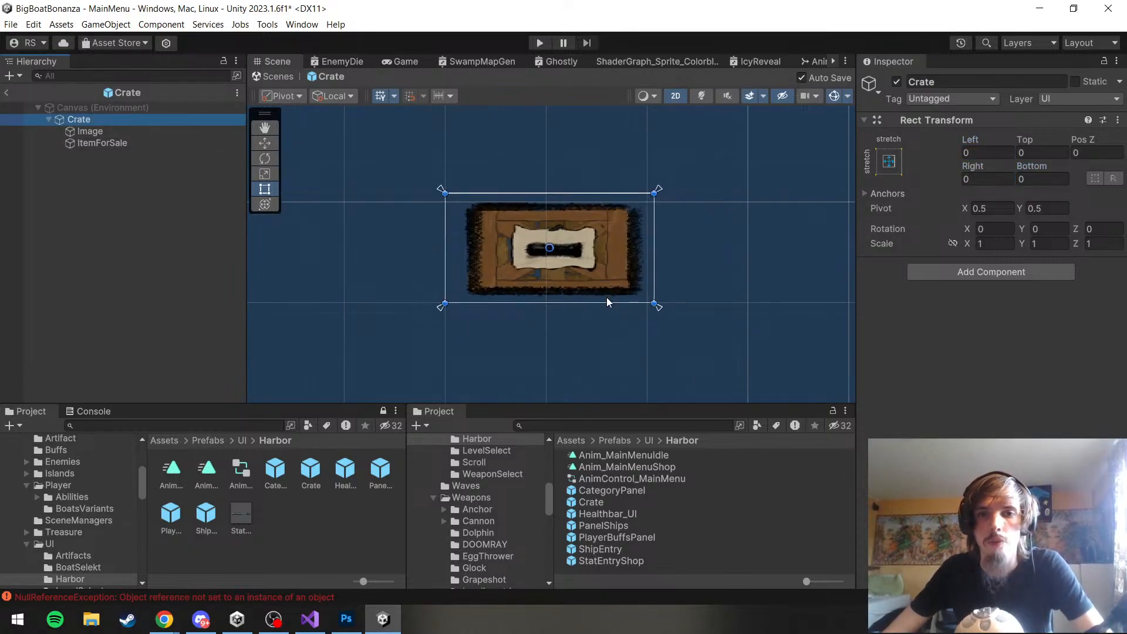
drag(606, 302, 611, 374)
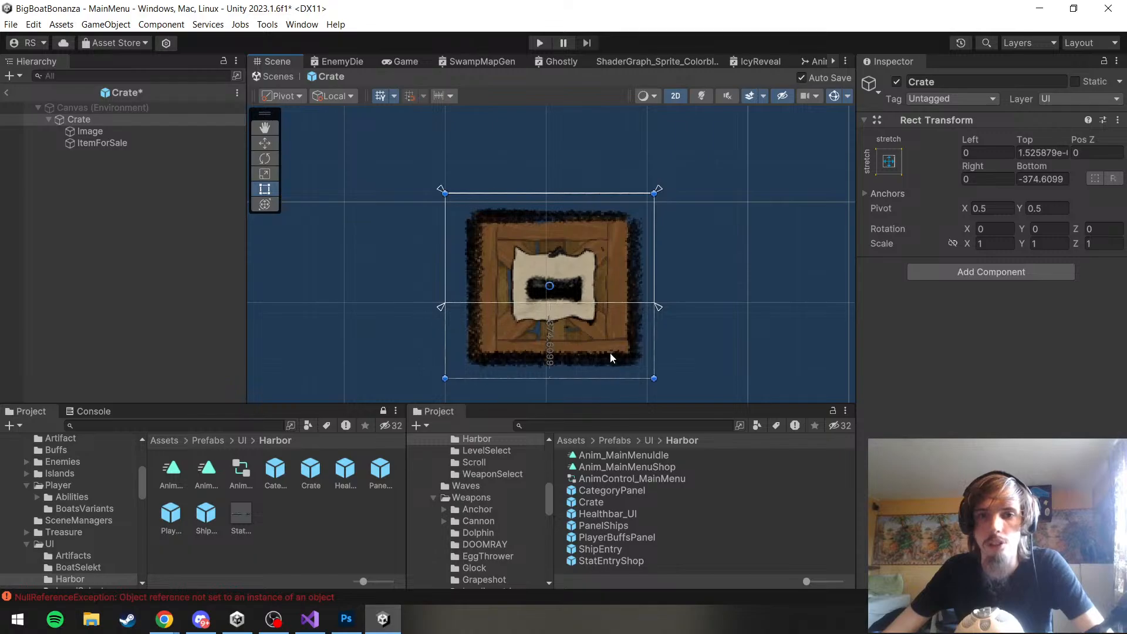
key(ctrl+z)
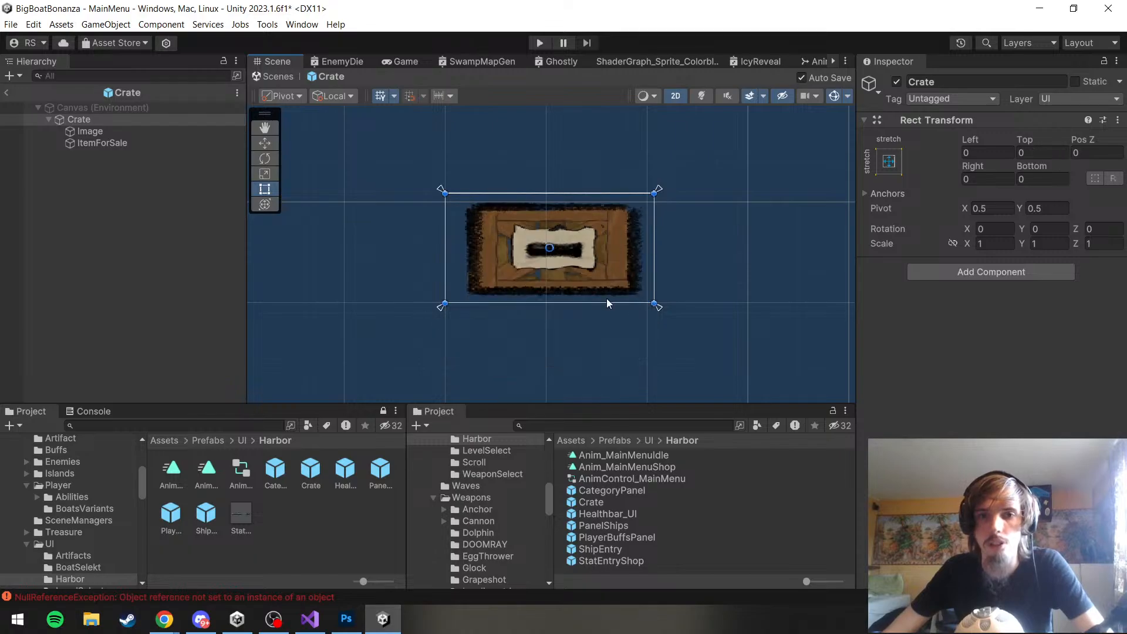
Return to the MainMenu scene and try to place a Crate prefab instance on the dock
click(6, 94)
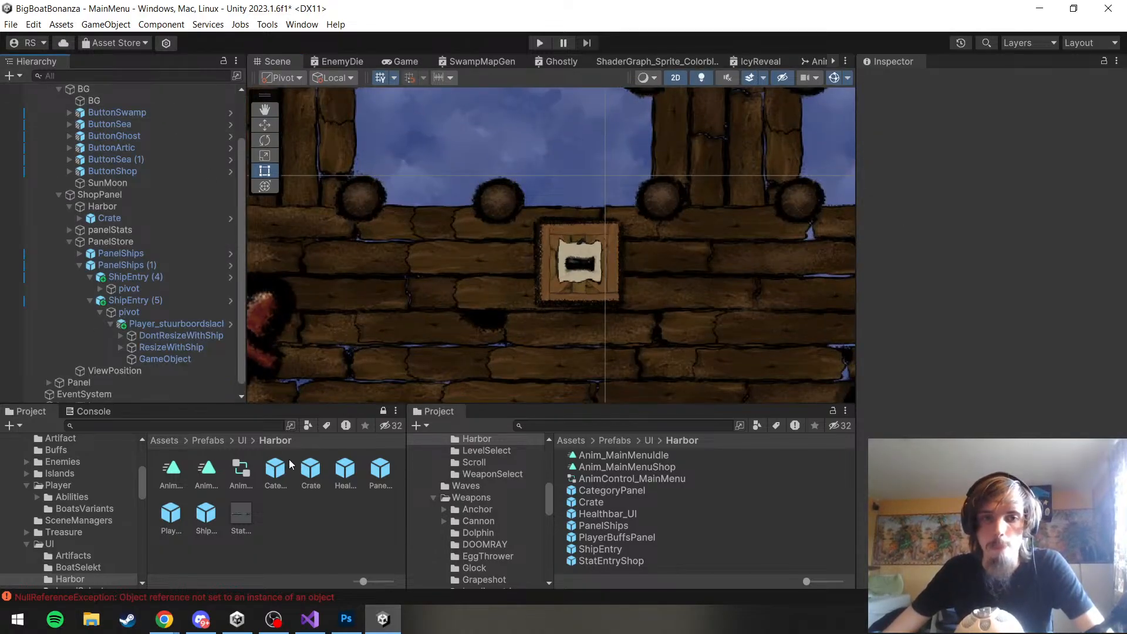
drag(310, 475, 430, 294)
drag(443, 199, 562, 263)
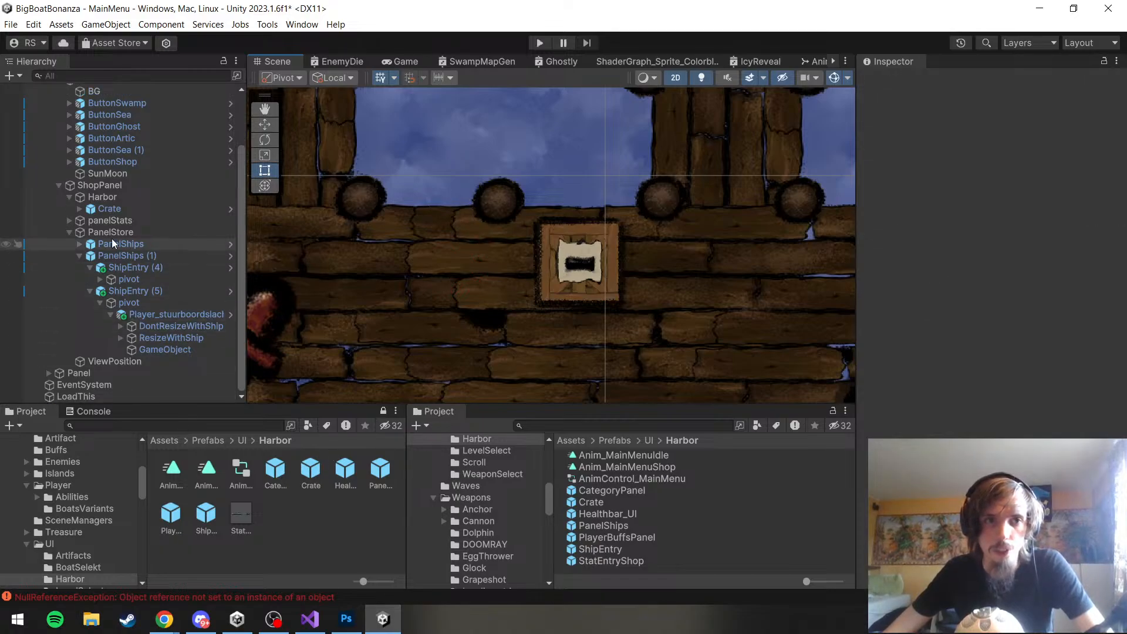
Set the anchor preset of the Crate under Harbor to middle center
click(110, 210)
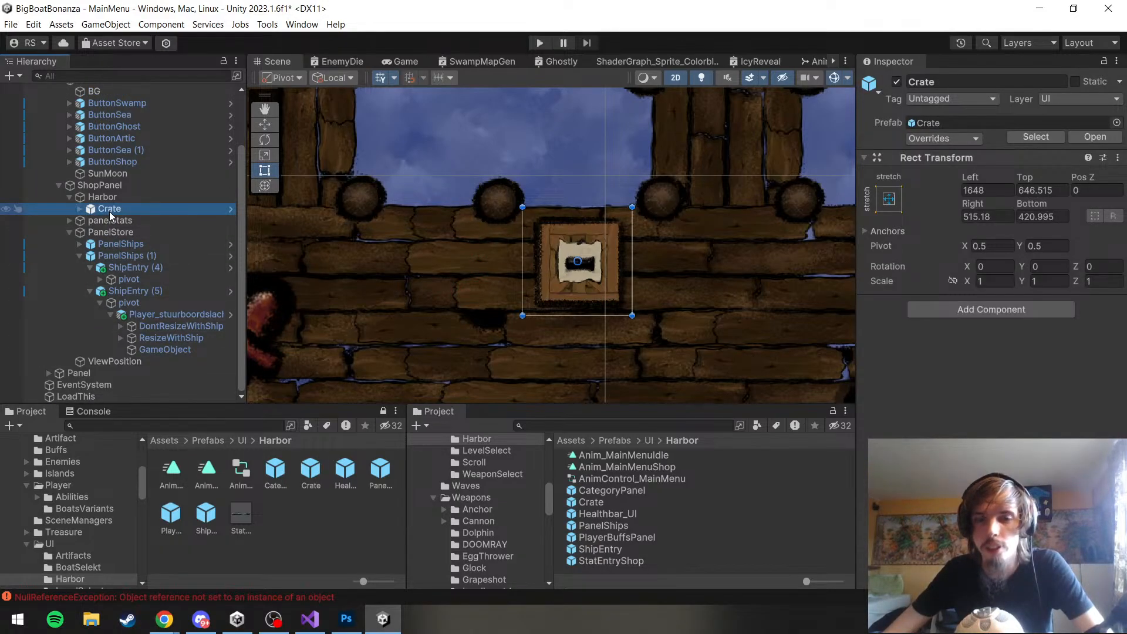
click(900, 205)
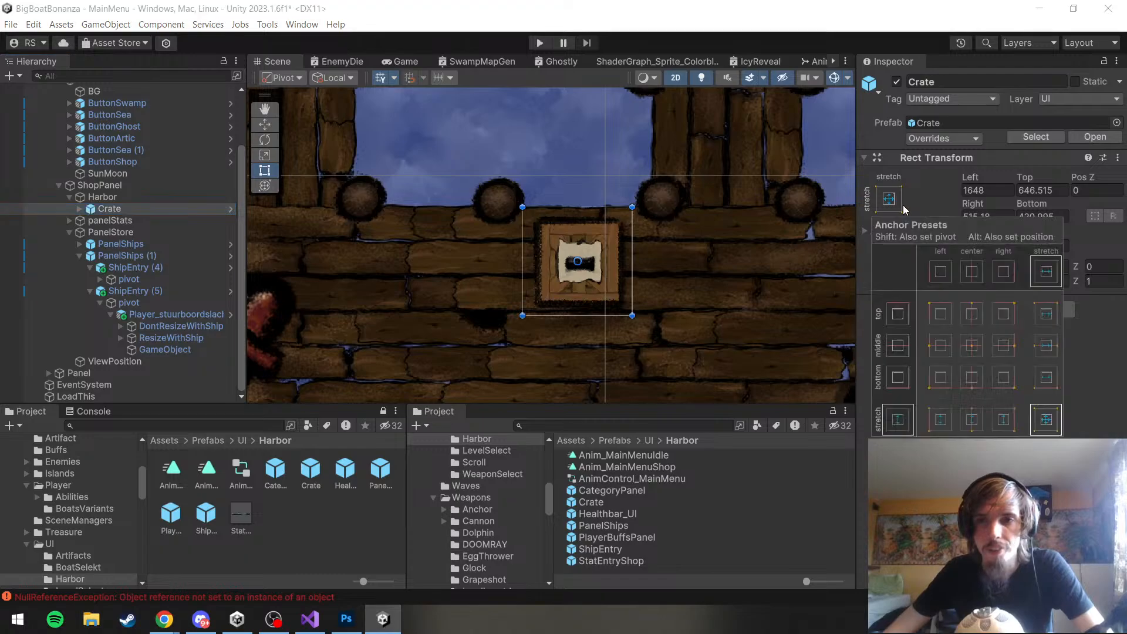
click(972, 346)
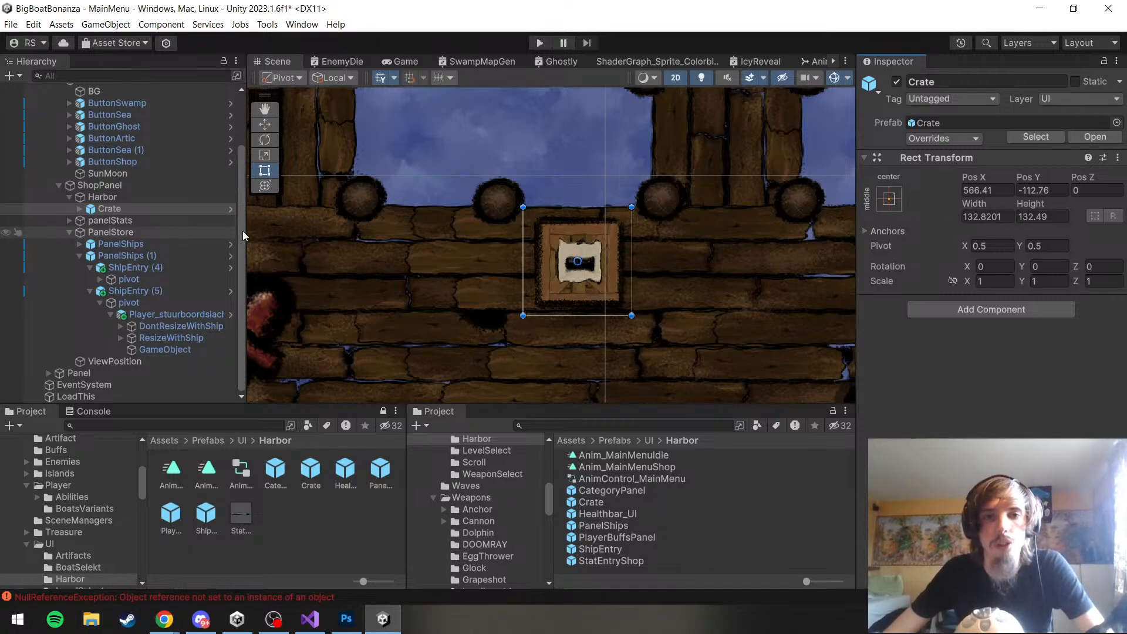
Check the Rect Transform options and prefab overrides of the scene's Crate
scroll(385, 267, down, 2)
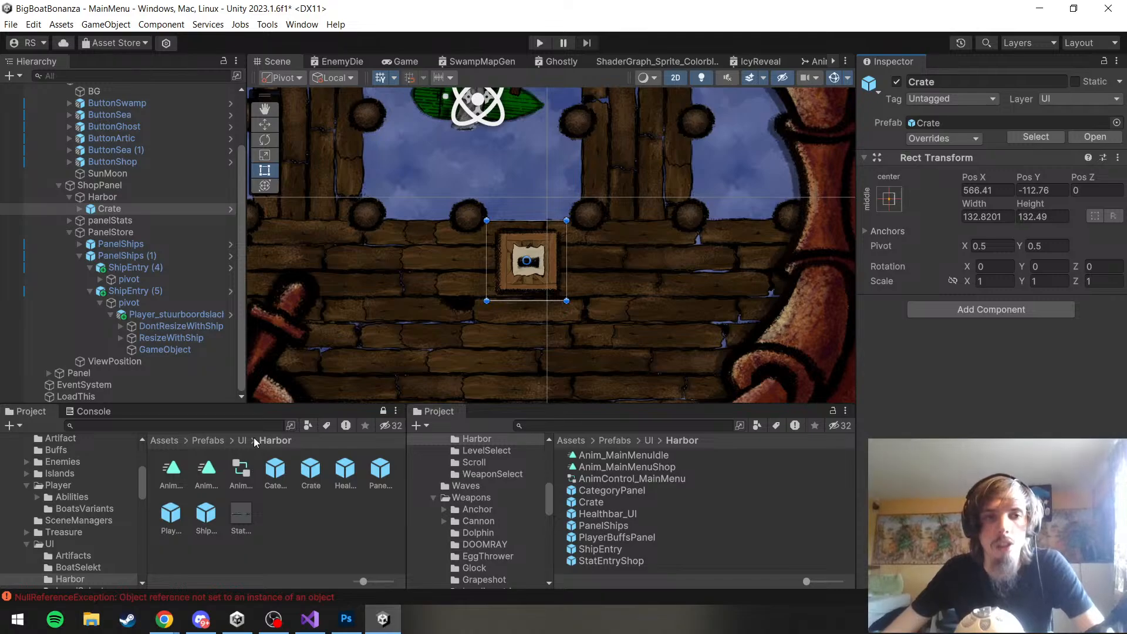
right_click(927, 169)
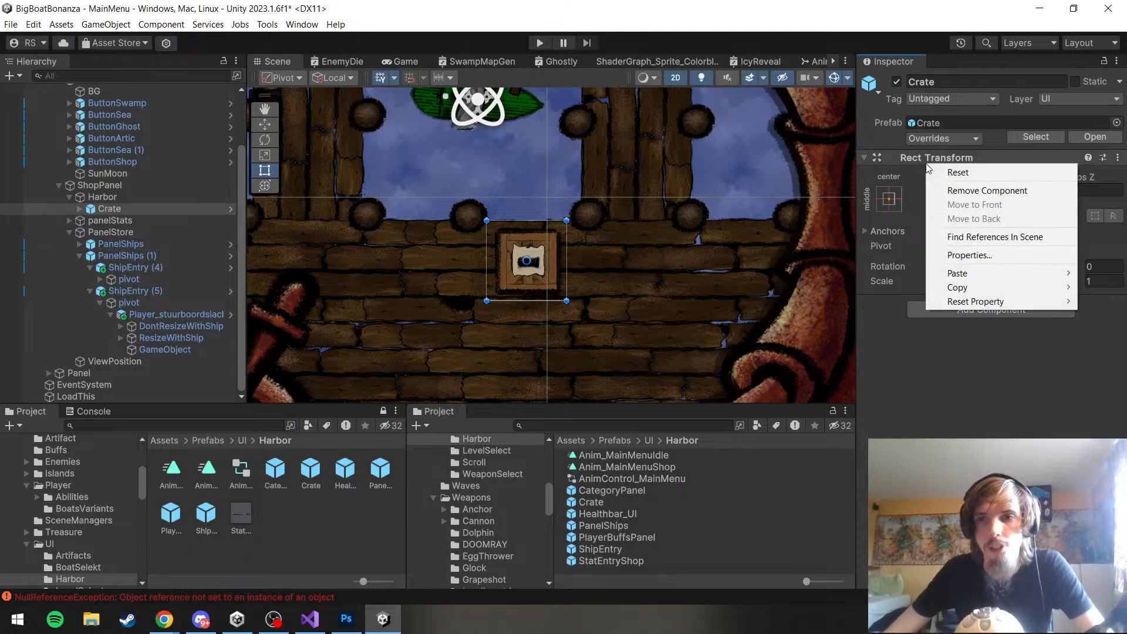
click(939, 139)
click(920, 319)
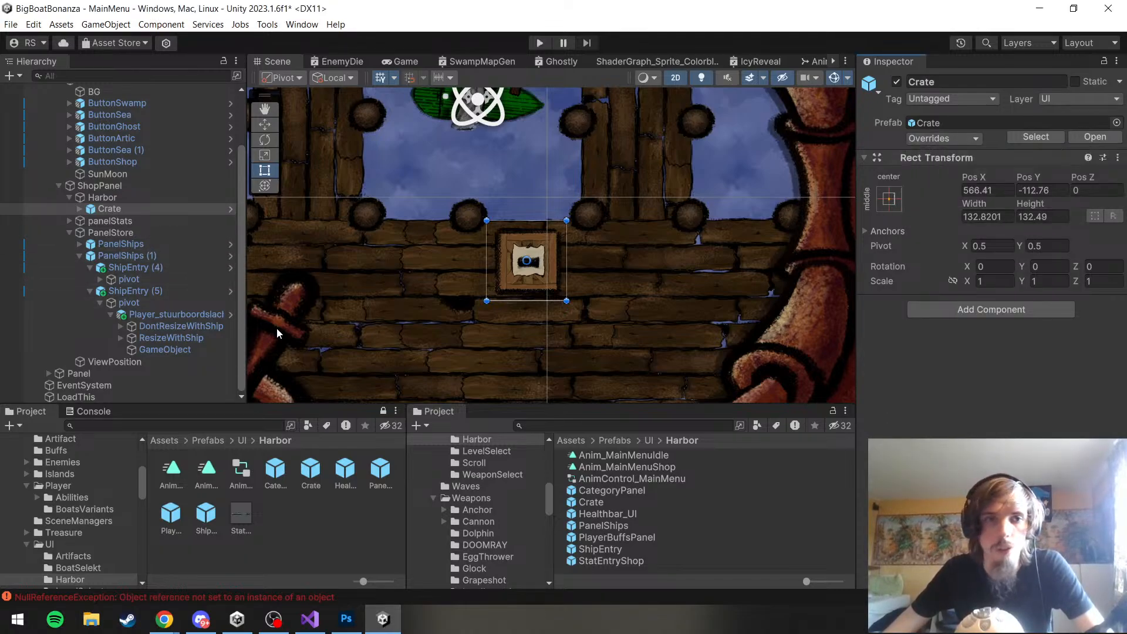
Delete the existing Crate prefab asset from the Harbor prefab folder
double_click(308, 470)
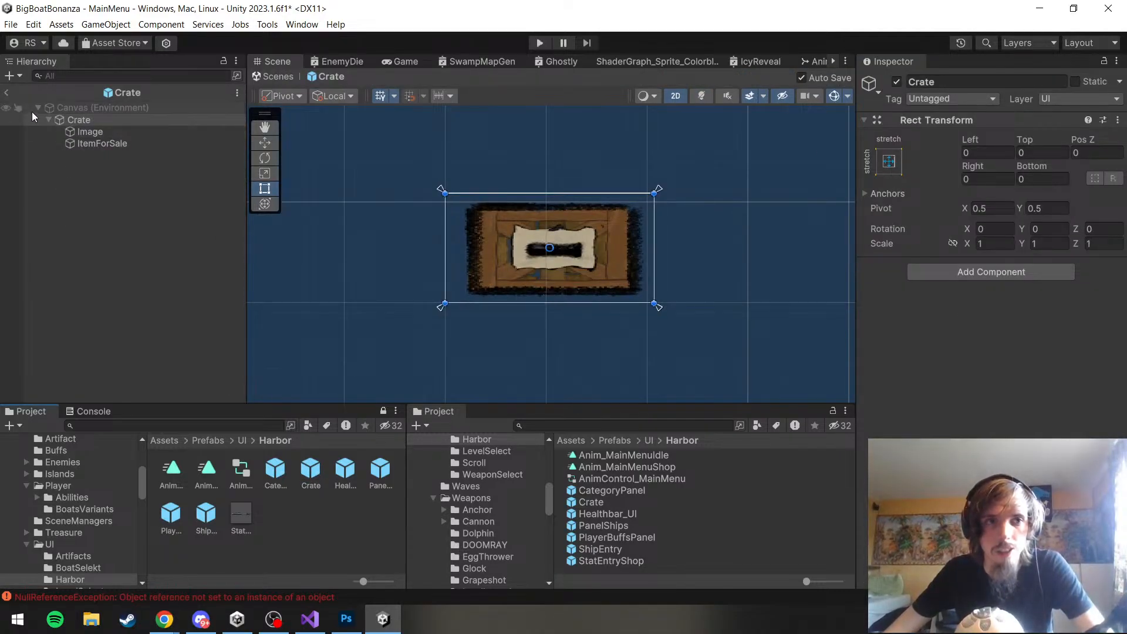
click(6, 92)
click(311, 473)
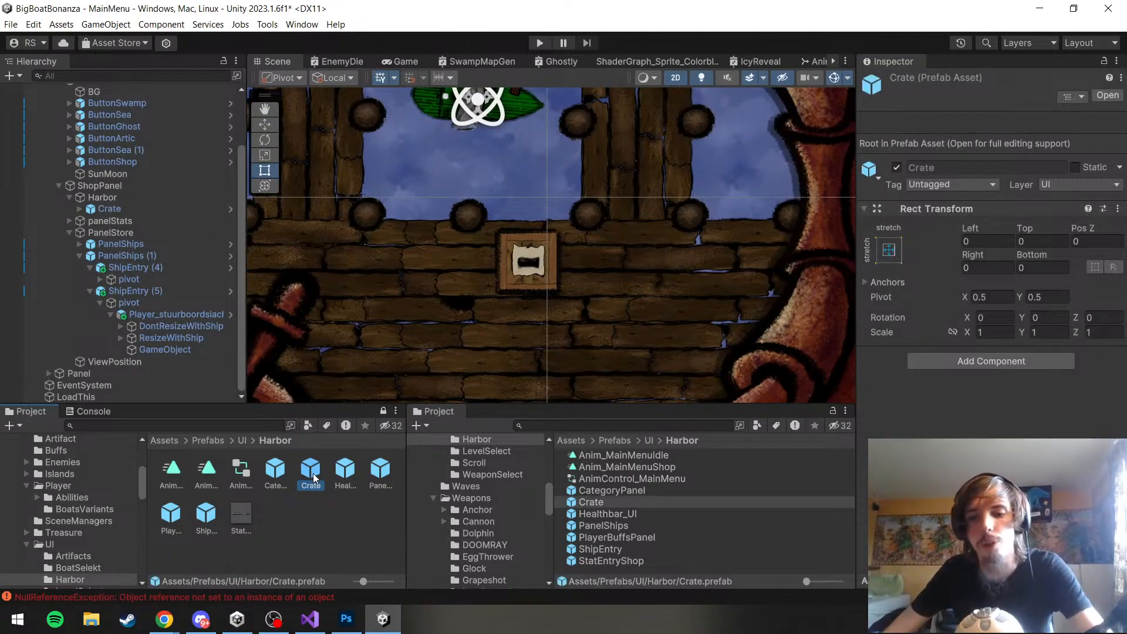
key(Delete)
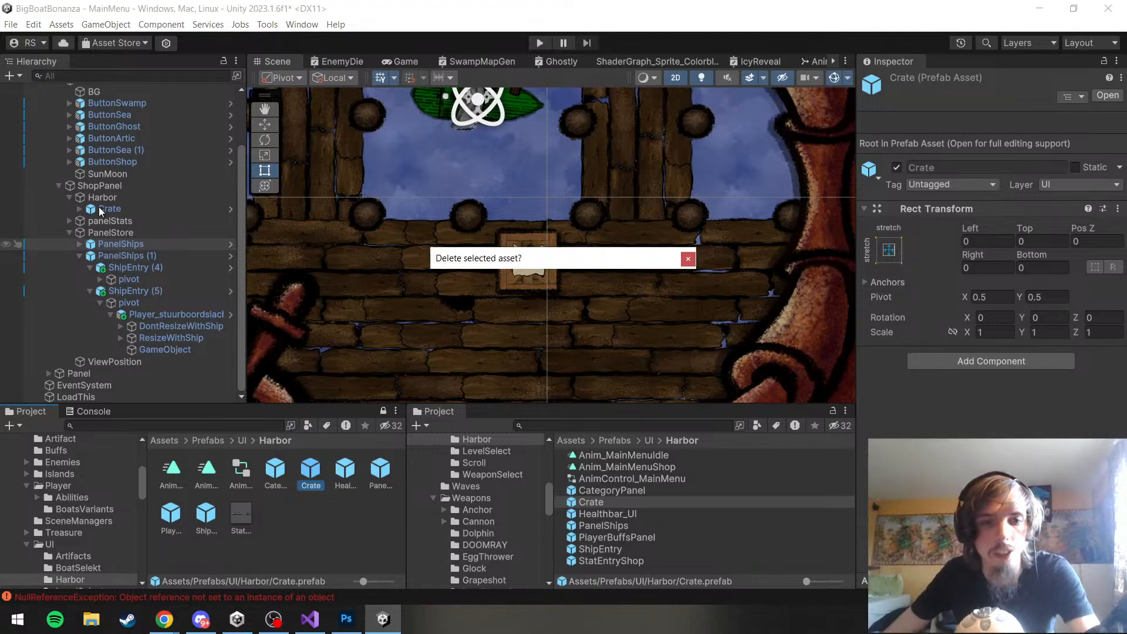
click(602, 335)
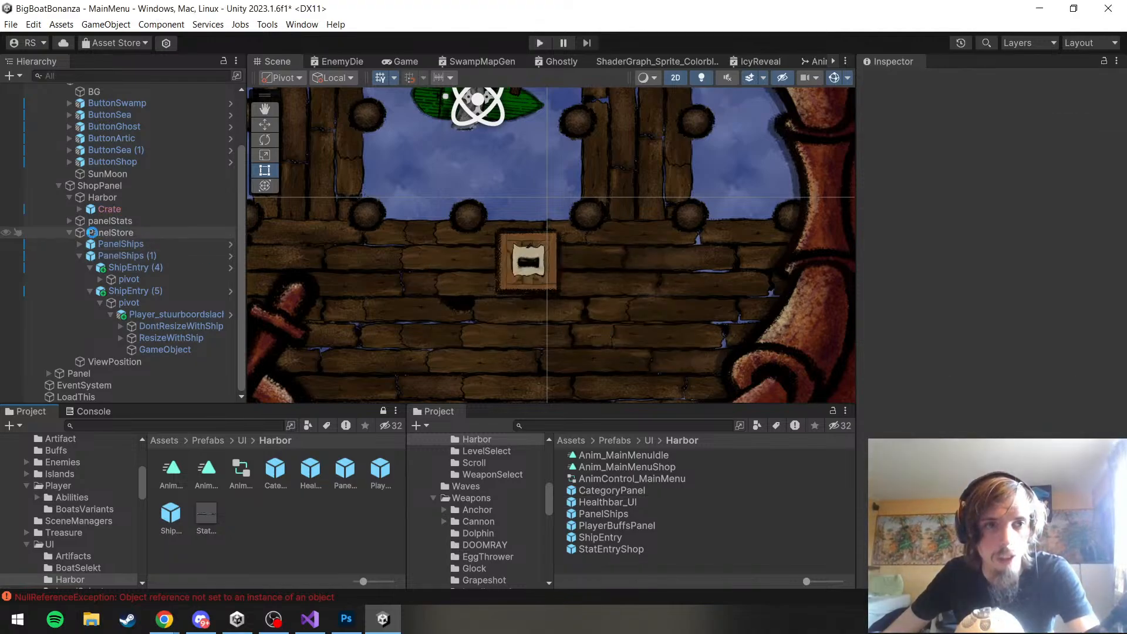
Completely unpack the scene's Crate under Harbor and save it as a new Crate prefab in the Harbor prefab folder
right_click(106, 208)
mouse_move(174, 282)
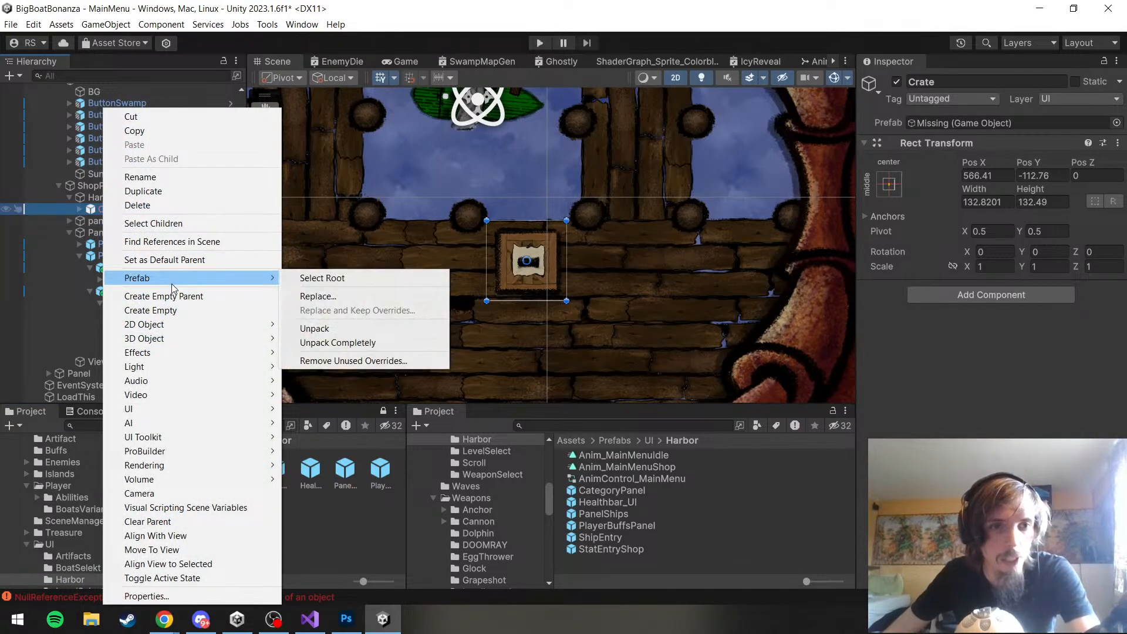
click(335, 345)
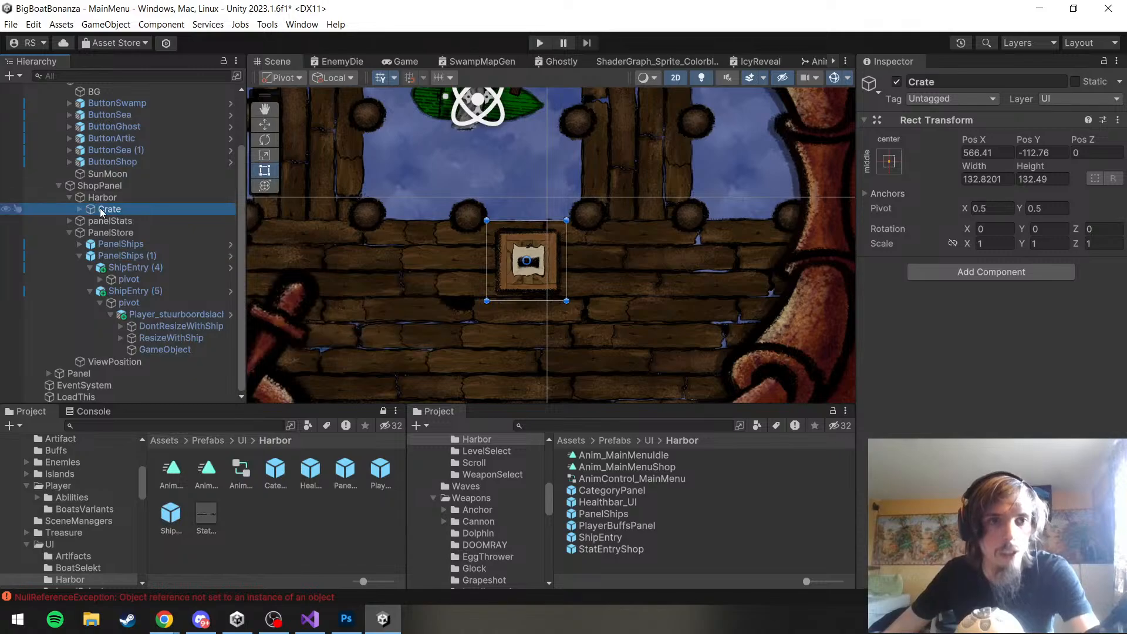
drag(104, 210, 287, 538)
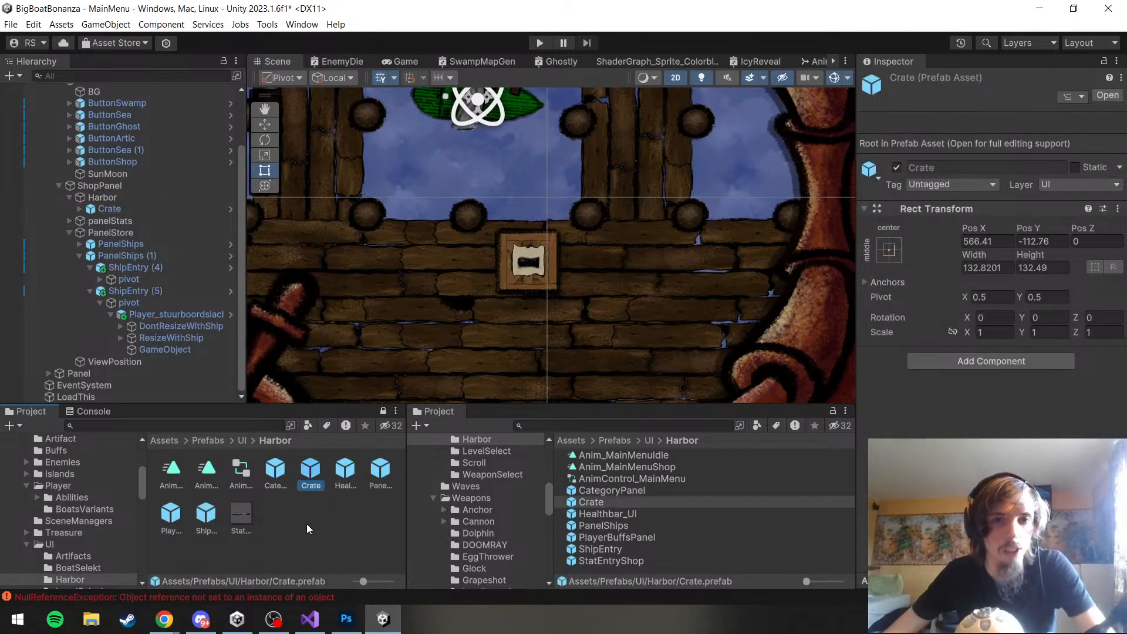
click(307, 524)
Add an instance of the new Crate prefab to the scene near the dock's crate and parent it under Harbor
drag(367, 288, 413, 289)
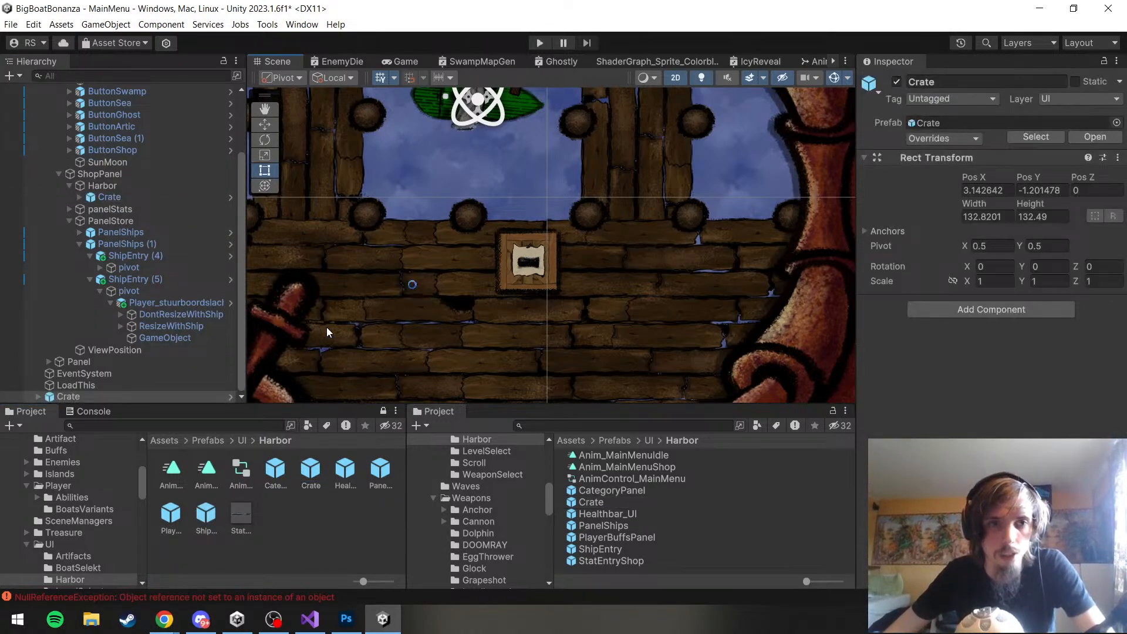
key(w)
scroll(387, 287, down, 2)
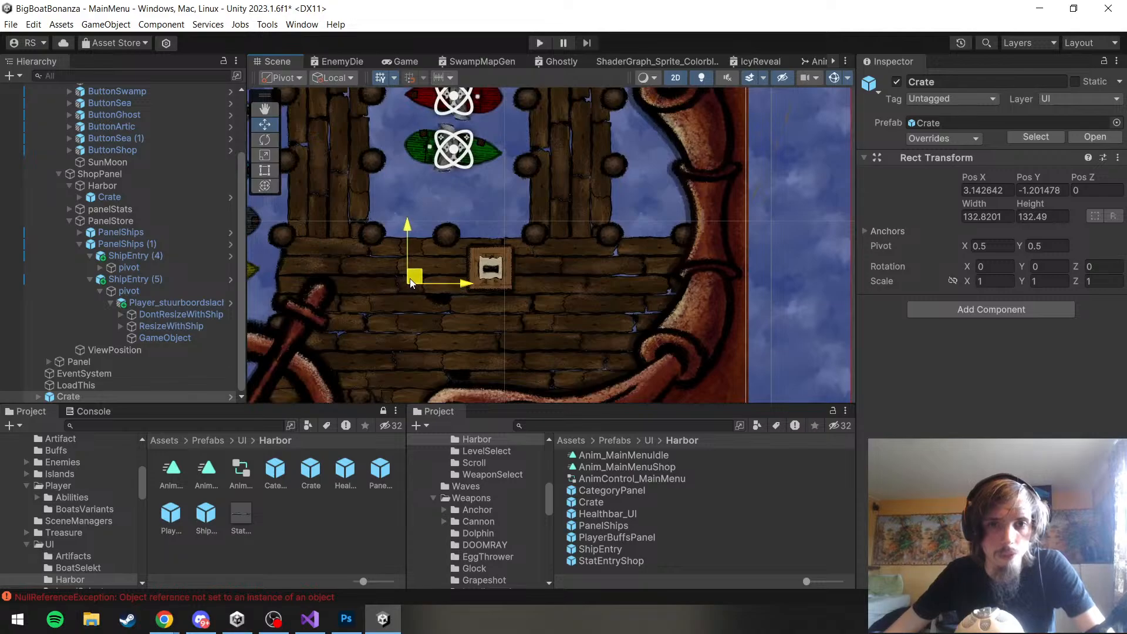
drag(410, 278, 456, 244)
scroll(126, 386, up, 3)
scroll(120, 392, down, 3)
drag(120, 395, 125, 200)
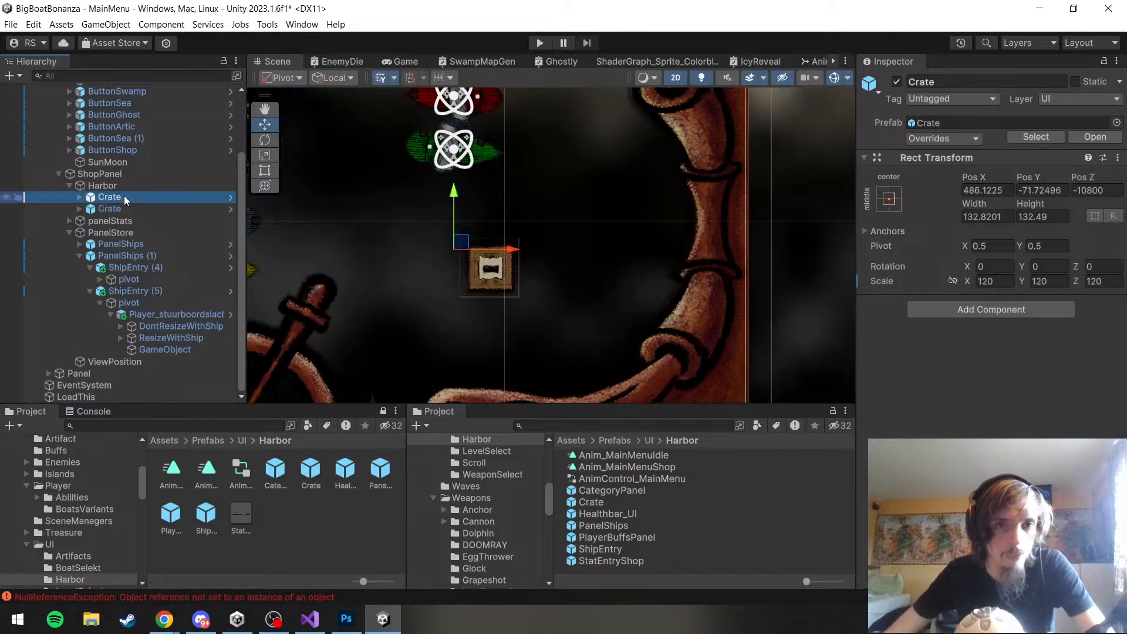
Try to shrink the oversized Crate instance's rectangle to about 16.6 by 16.6 in the scene
scroll(440, 249, down, 18)
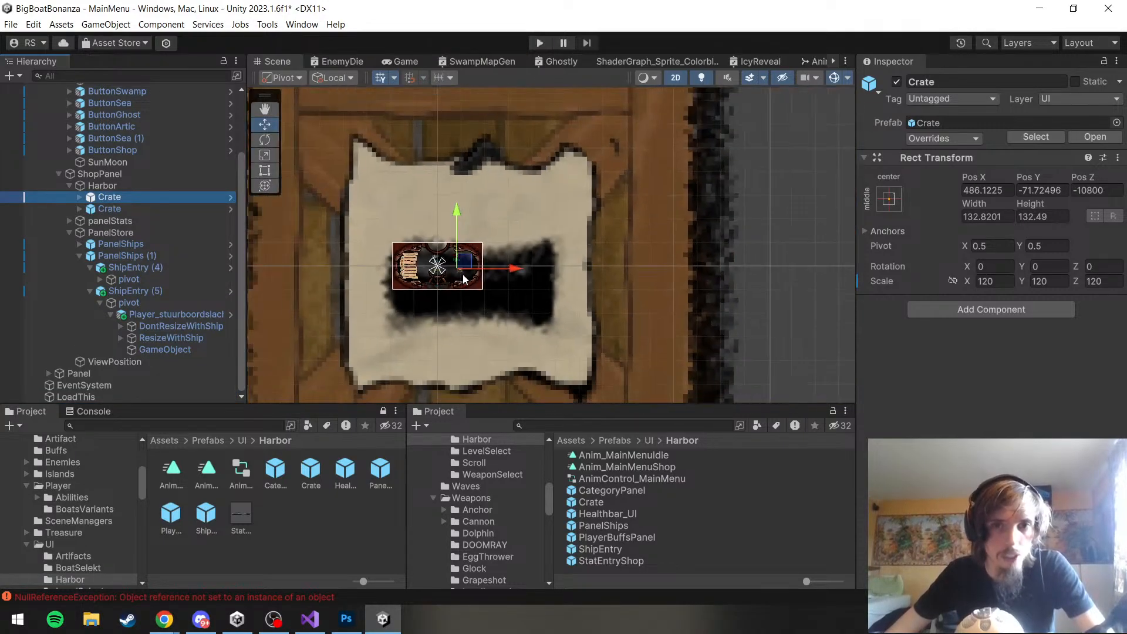
scroll(464, 279, down, 5)
key(t)
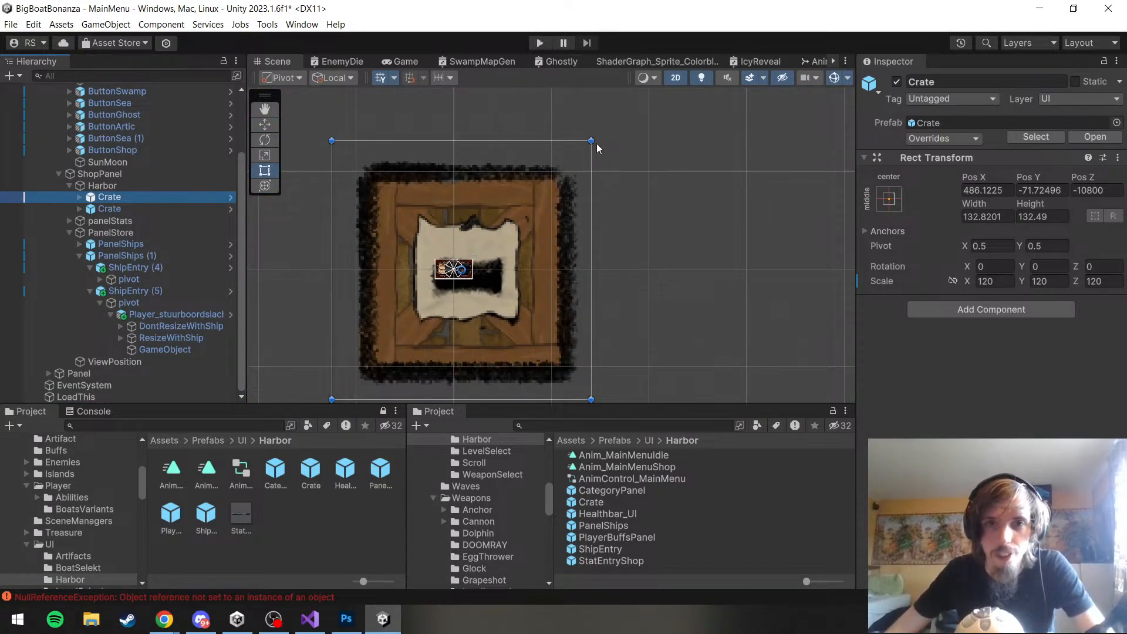
drag(591, 141, 431, 268)
key(ctrl+z)
drag(358, 390, 461, 266)
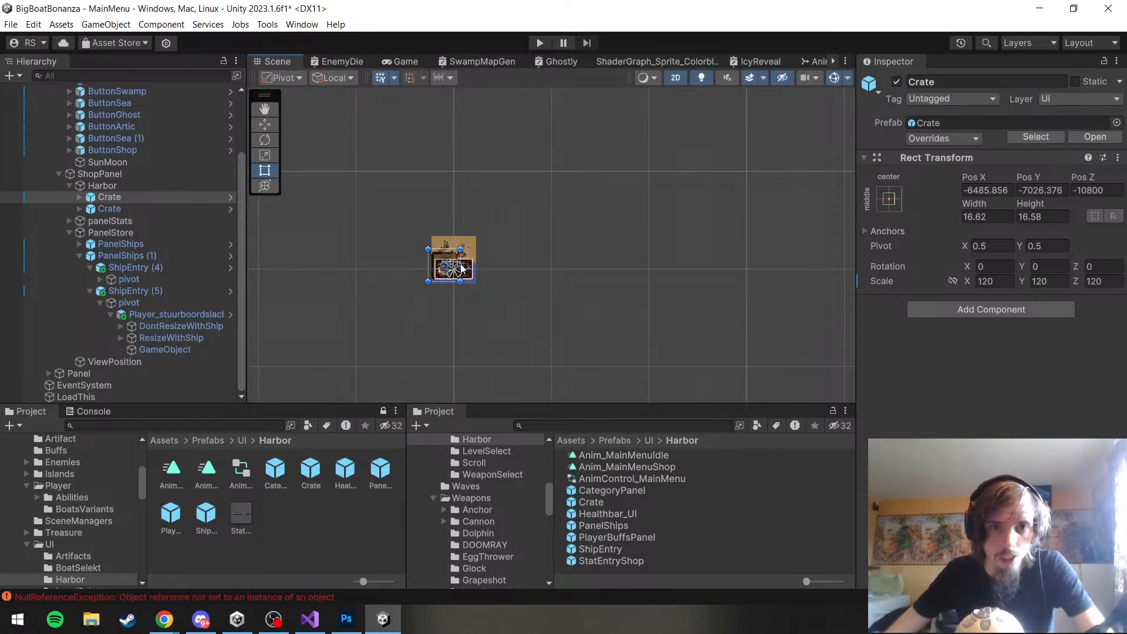
Try to shrink the Crate instance's rectangle further to about 4.9 by 4.9
scroll(461, 266, up, 4)
drag(488, 177, 440, 228)
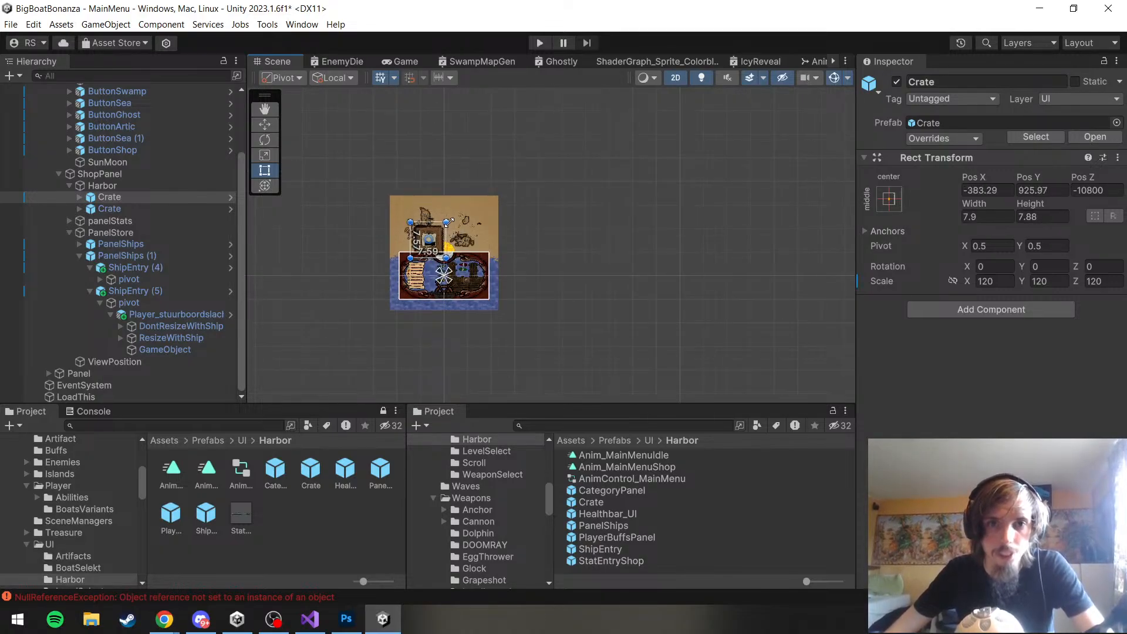
scroll(435, 264, up, 10)
key(ctrl+z)
scroll(435, 268, down, 8)
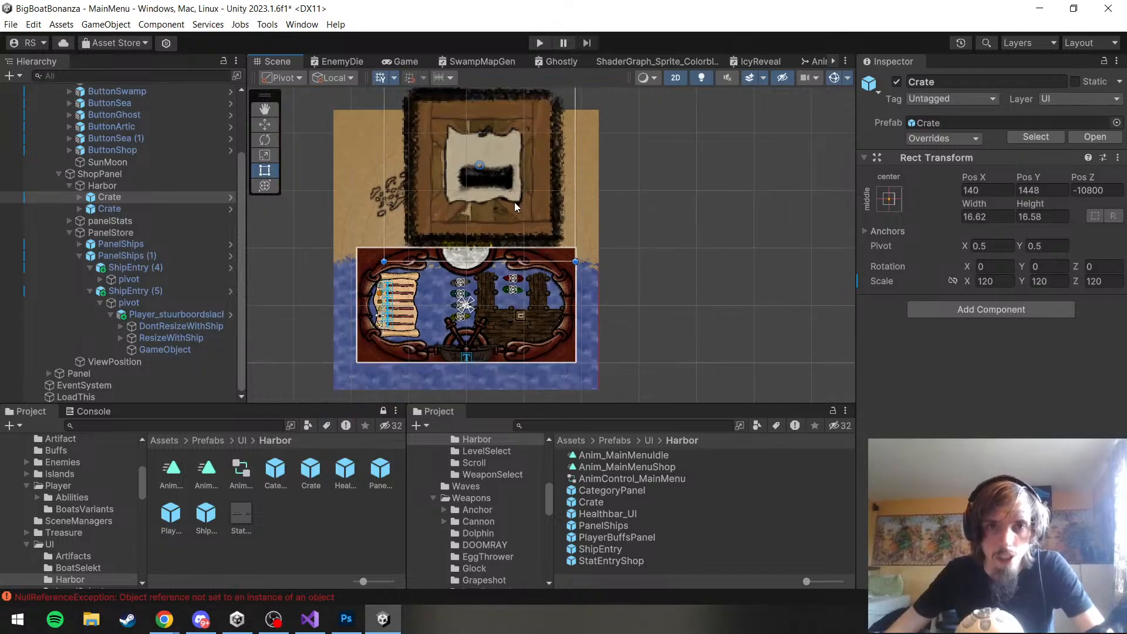
drag(591, 200, 481, 326)
scroll(482, 326, up, 6)
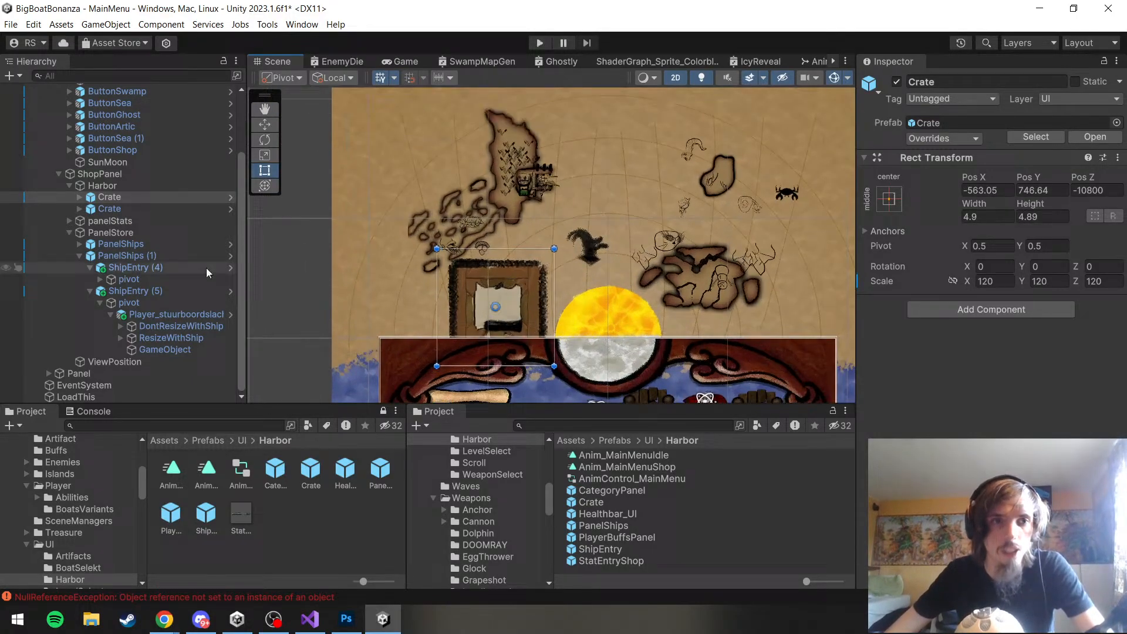
Examine the Rect Transforms of the Image and ItemForSale children of the new Crate instance
click(77, 197)
click(139, 221)
click(138, 214)
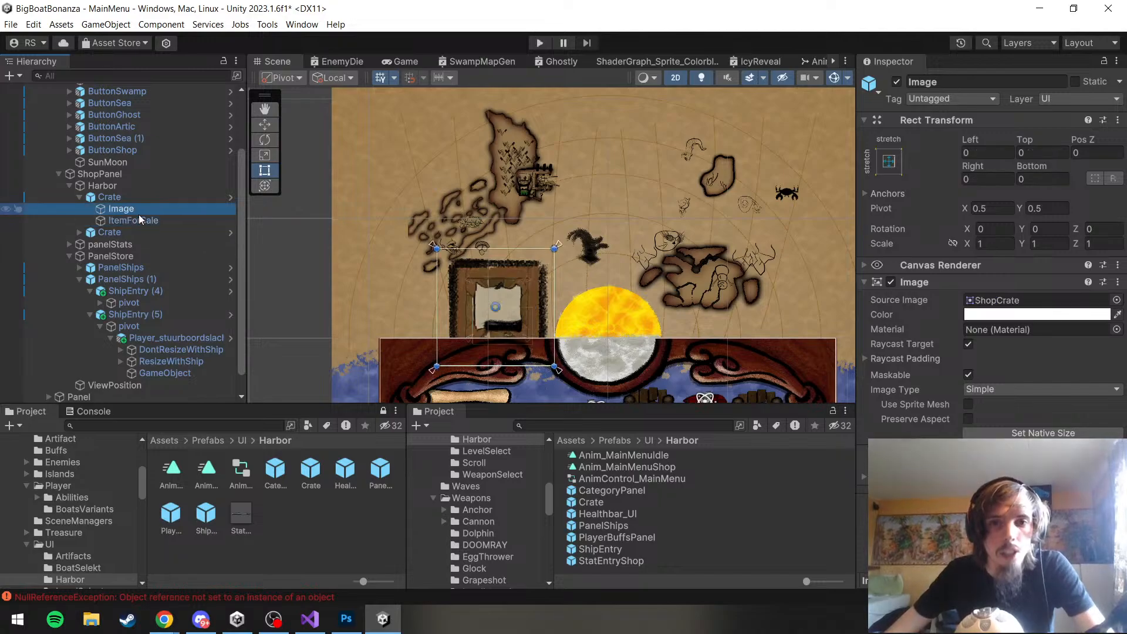
click(144, 225)
scroll(449, 337, up, 5)
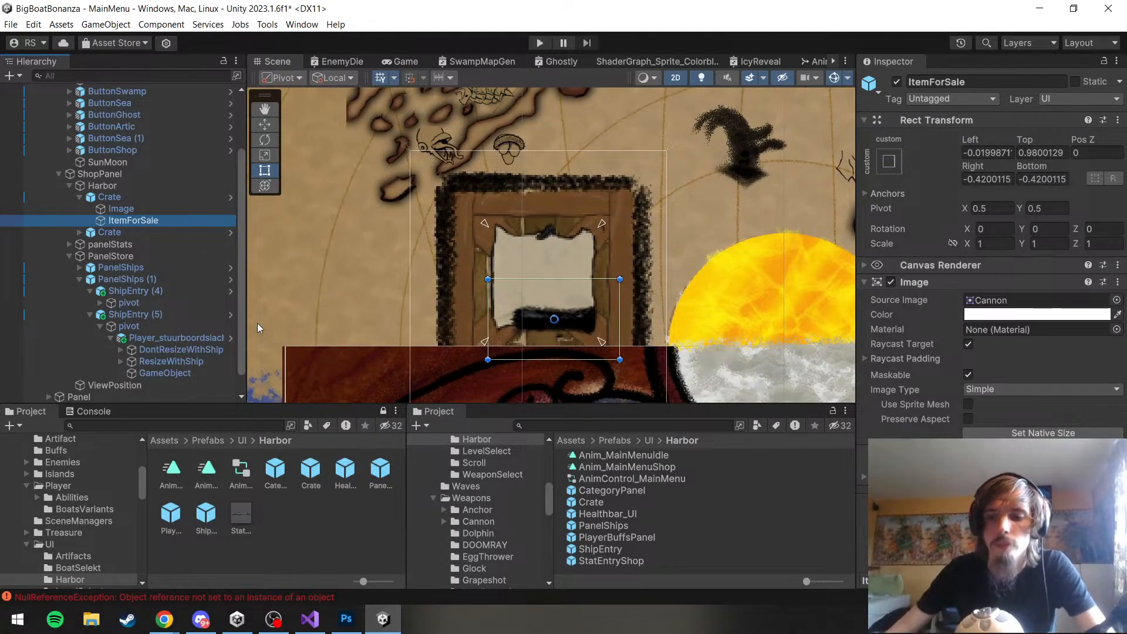
key(XF86Calculator)
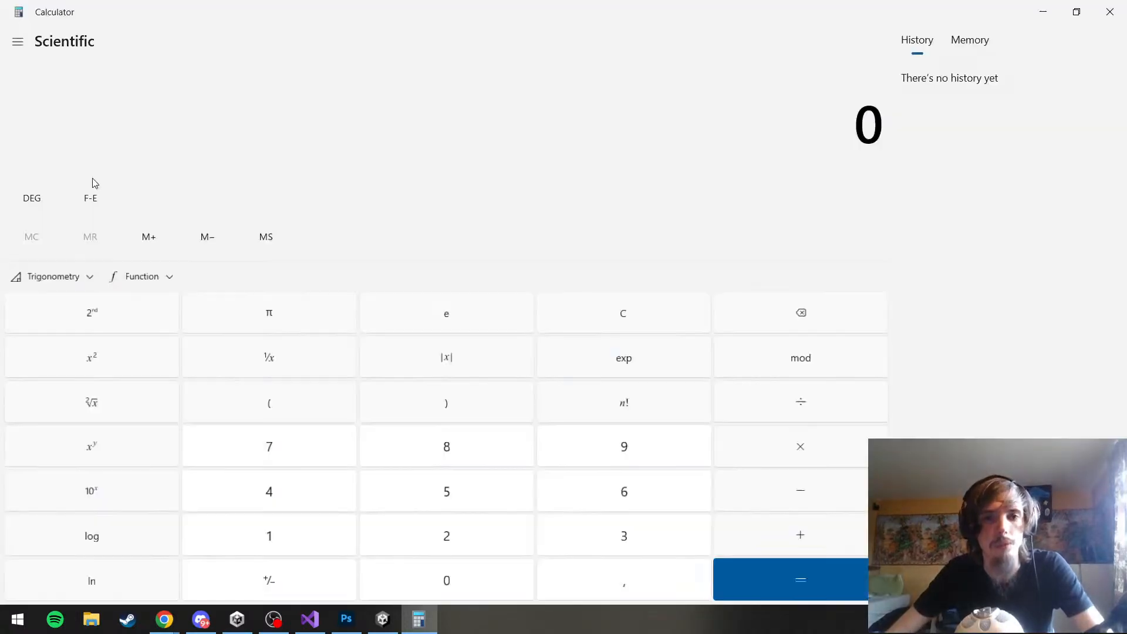
click(1110, 12)
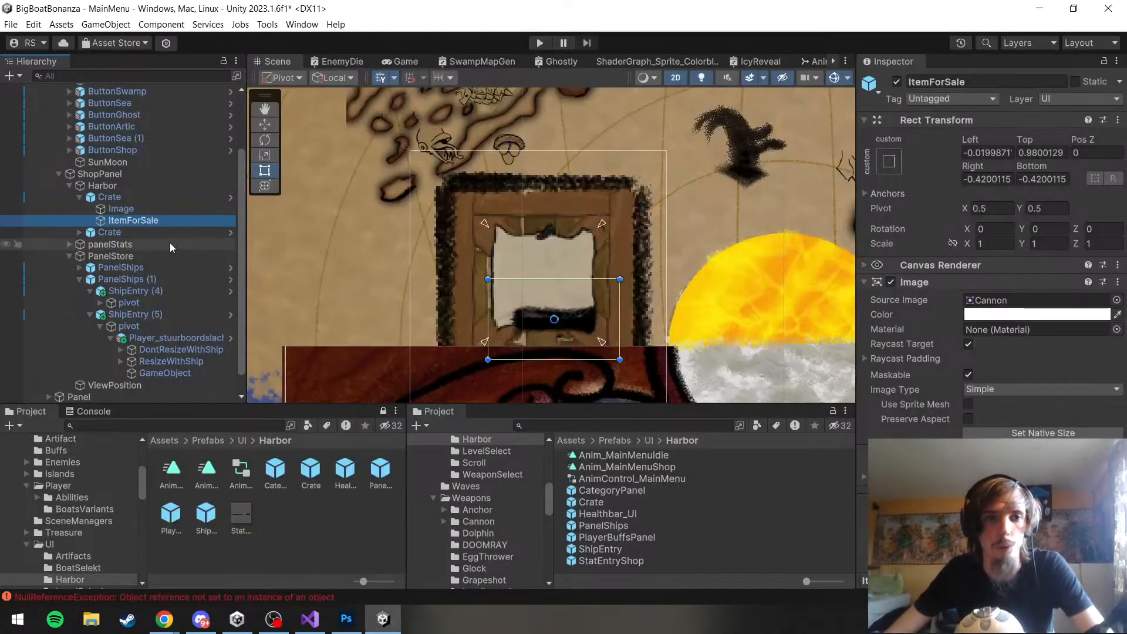
click(121, 209)
scroll(594, 245, down, 2)
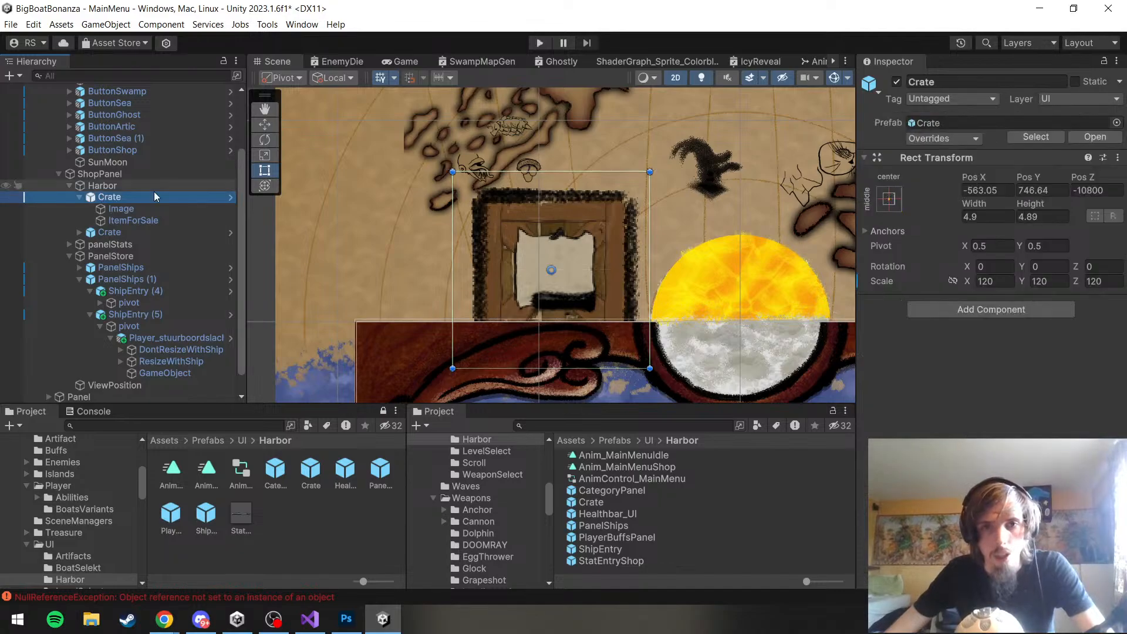
Compare the Rect Transform size and scale of the two Crate instances under Harbor
scroll(423, 259, down, 6)
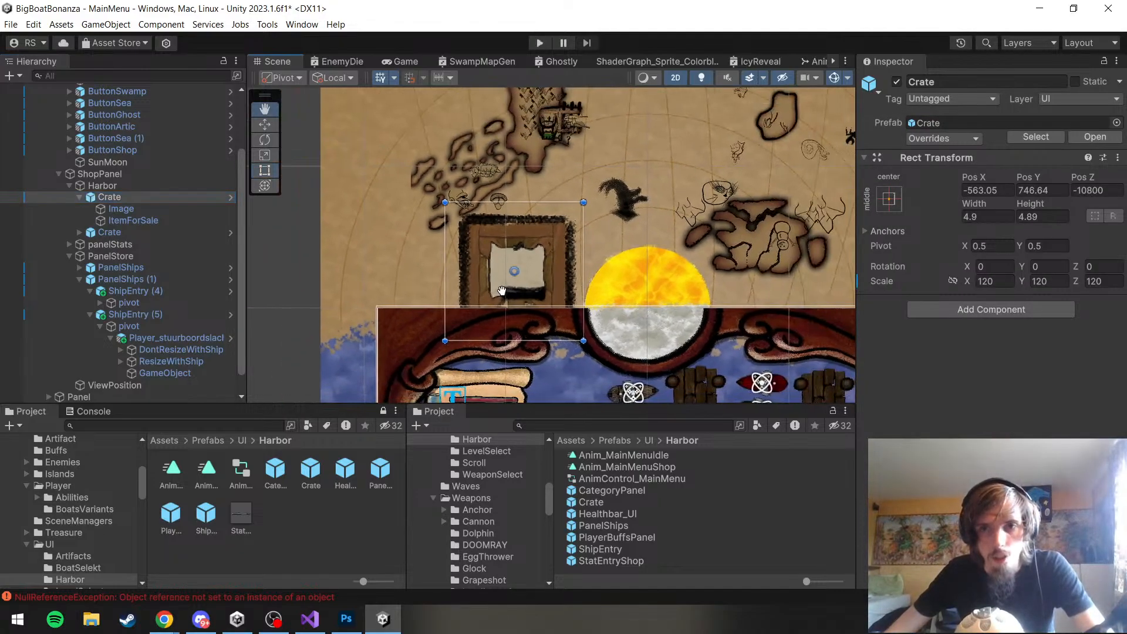
drag(501, 289, 354, 209)
scroll(500, 304, down, 4)
drag(603, 369, 597, 285)
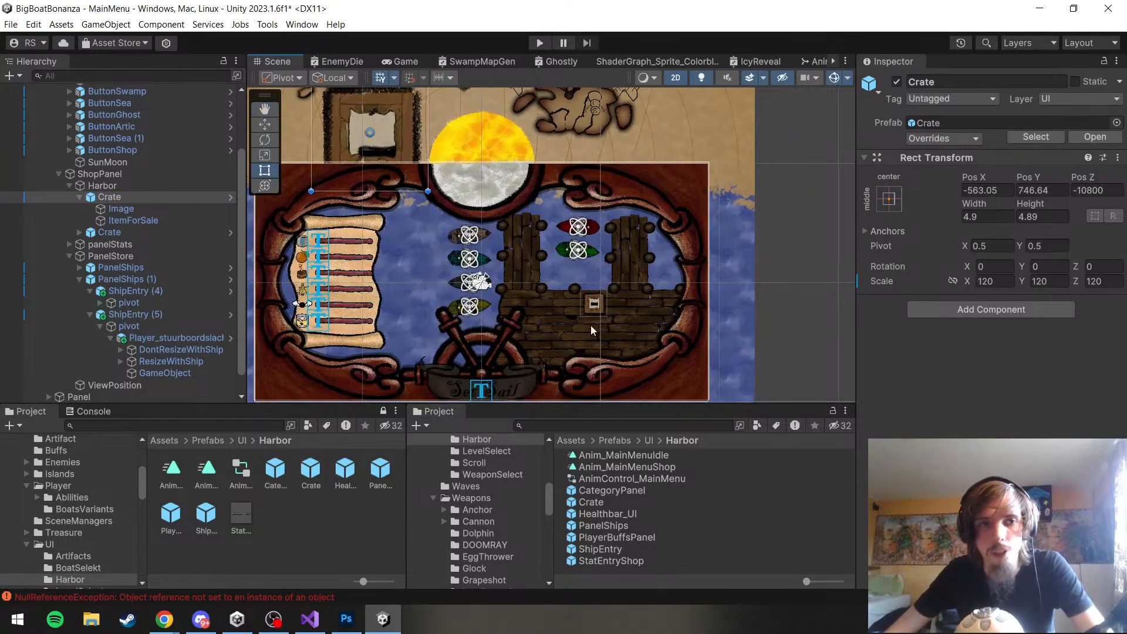
click(121, 234)
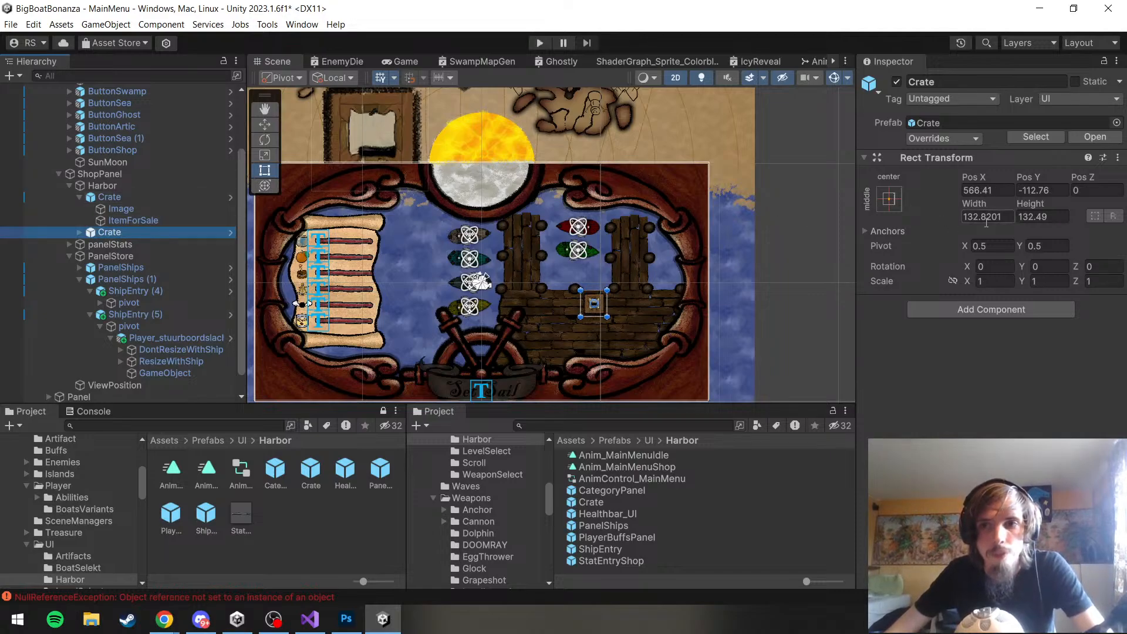
click(179, 198)
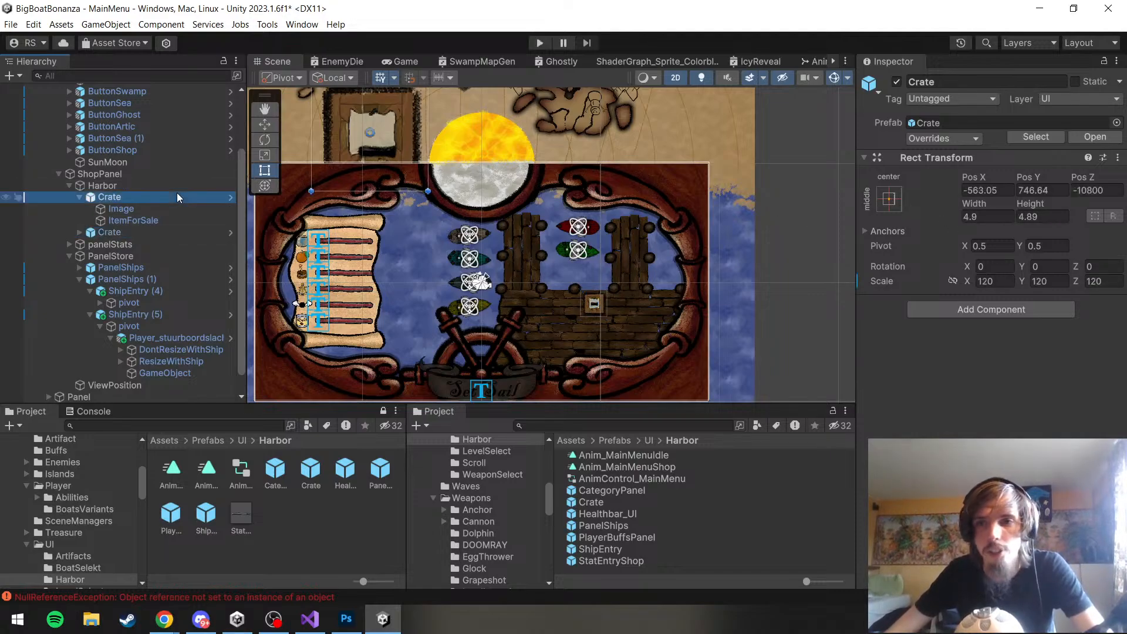
Try reverting the shrunken Crate instance's scale to the prefab value, and undo the revert
right_click(880, 282)
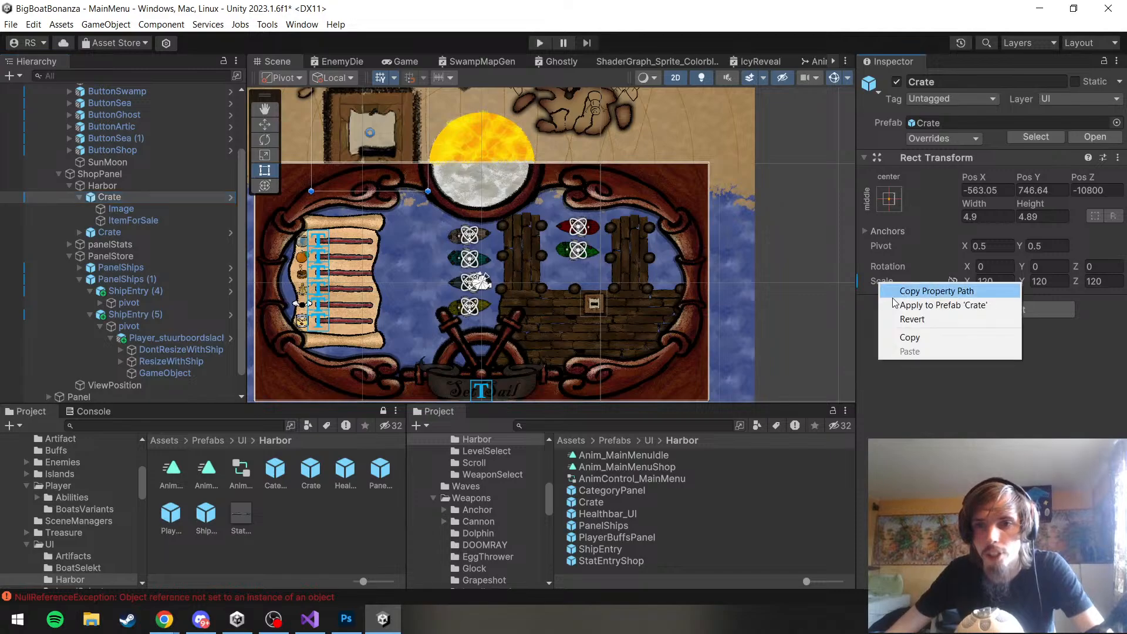
click(911, 319)
scroll(528, 247, down, 5)
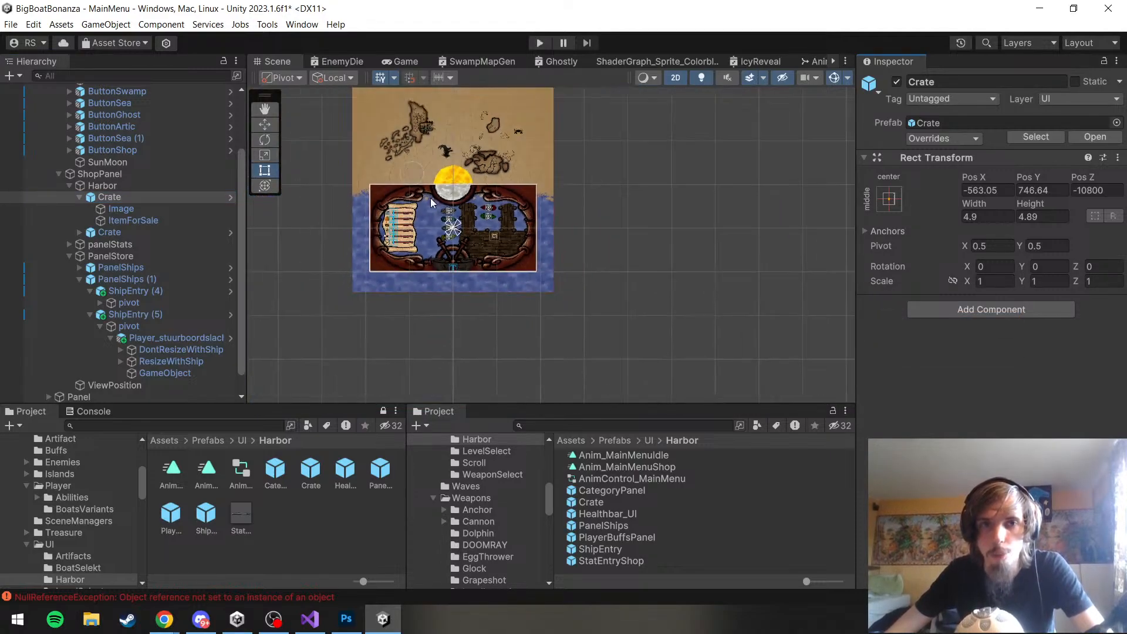
scroll(147, 200, up, 3)
key(ctrl+z)
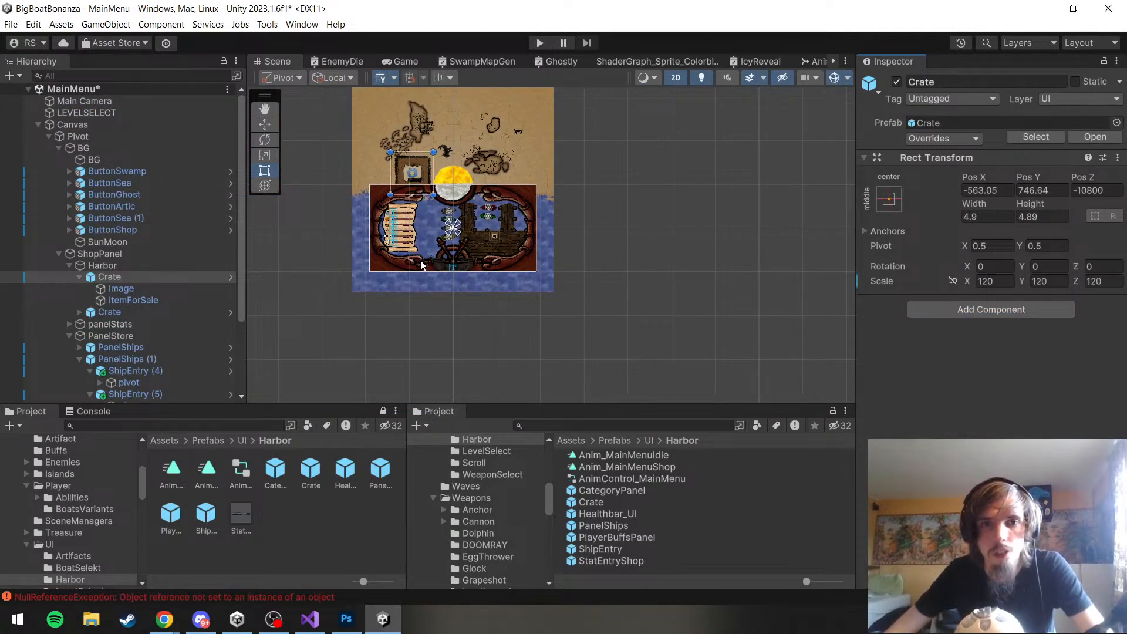
Undo the manual resizing of the new Crate instance
key(Down)
key(Down)
key(Up)
key(Up)
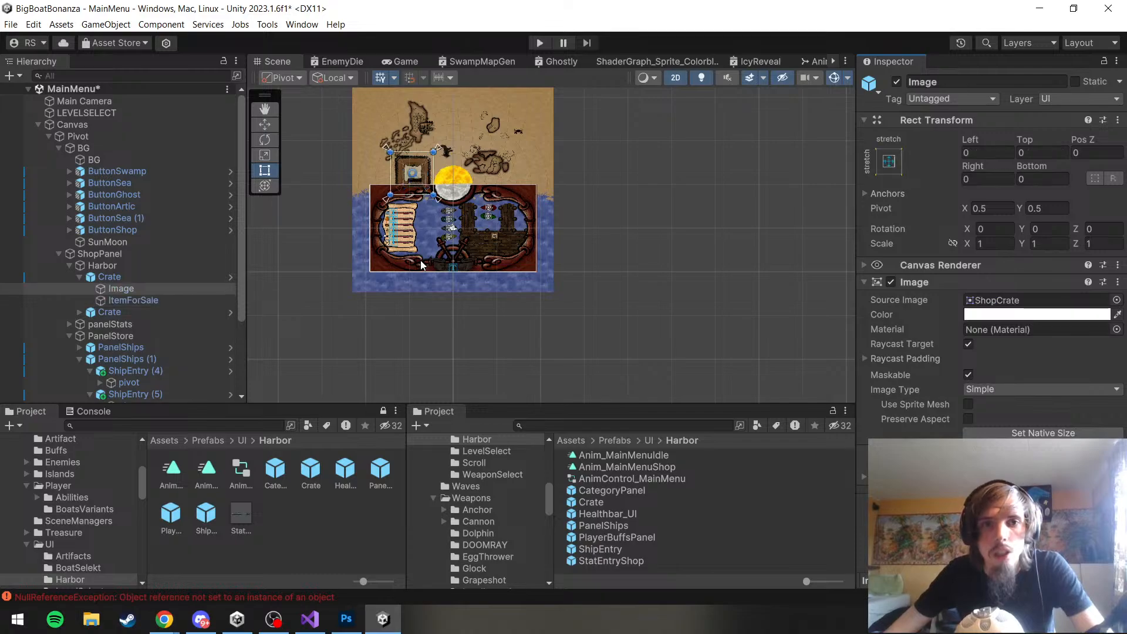
key(ctrl+z)
key(ctrl+z)
key(ctrl+z)
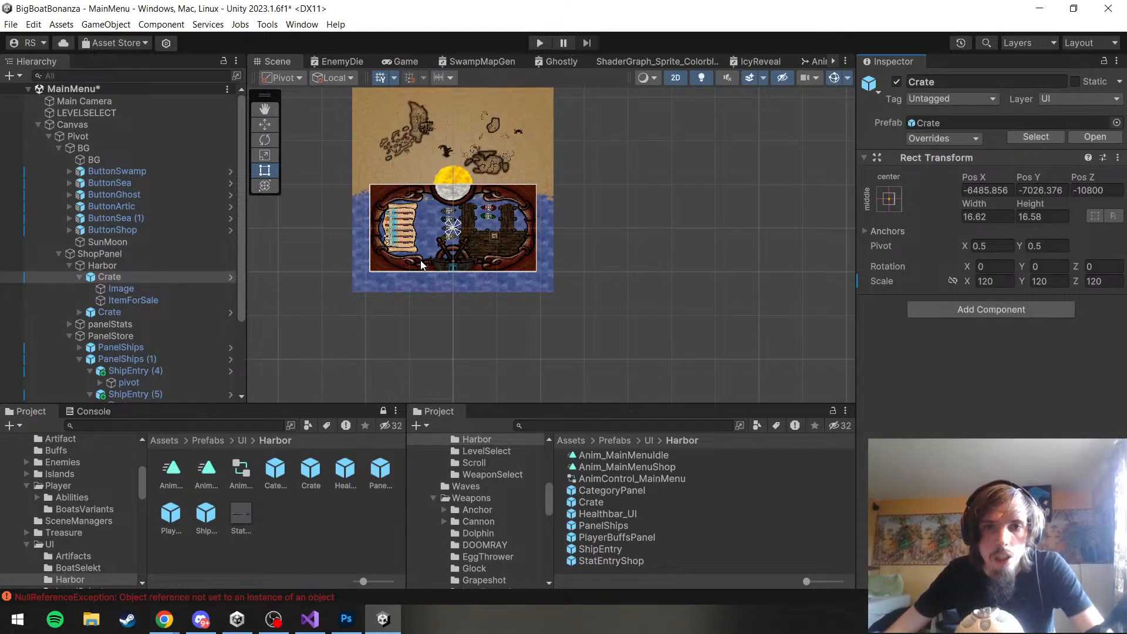
Revert the new Crate instance's scale to the prefab value and move it beside the other crate at Pos X 423, Pos Y -113
right_click(883, 281)
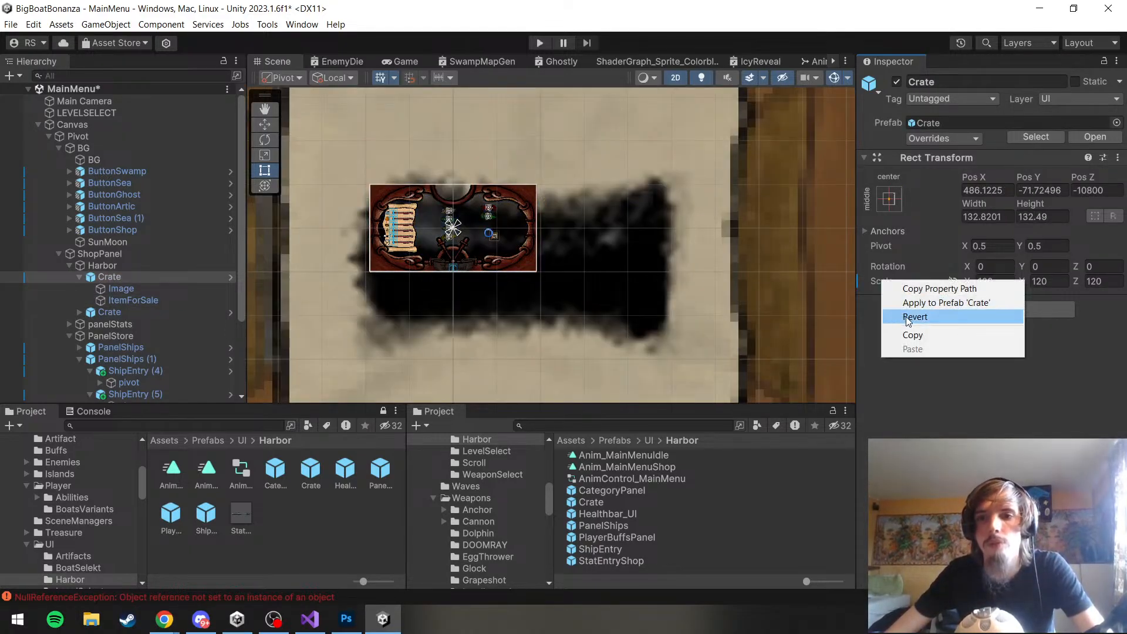
click(911, 317)
scroll(360, 244, up, 2)
scroll(539, 253, up, 8)
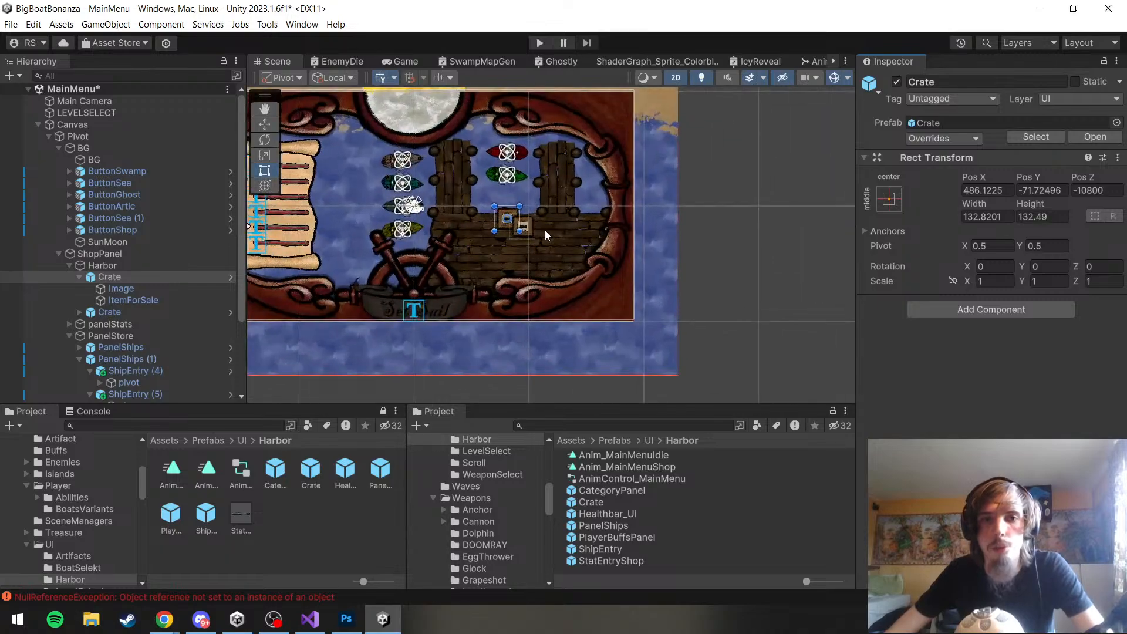
key(w)
drag(496, 216, 456, 242)
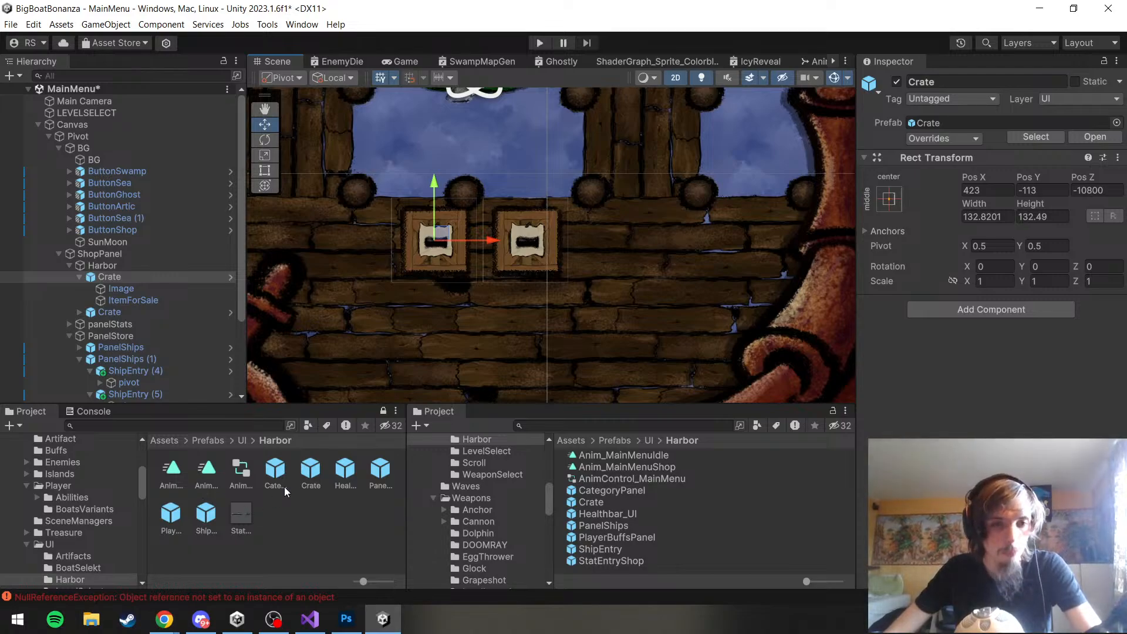
Open the Crate prefab for editing and select its ItemForSale child object
double_click(311, 470)
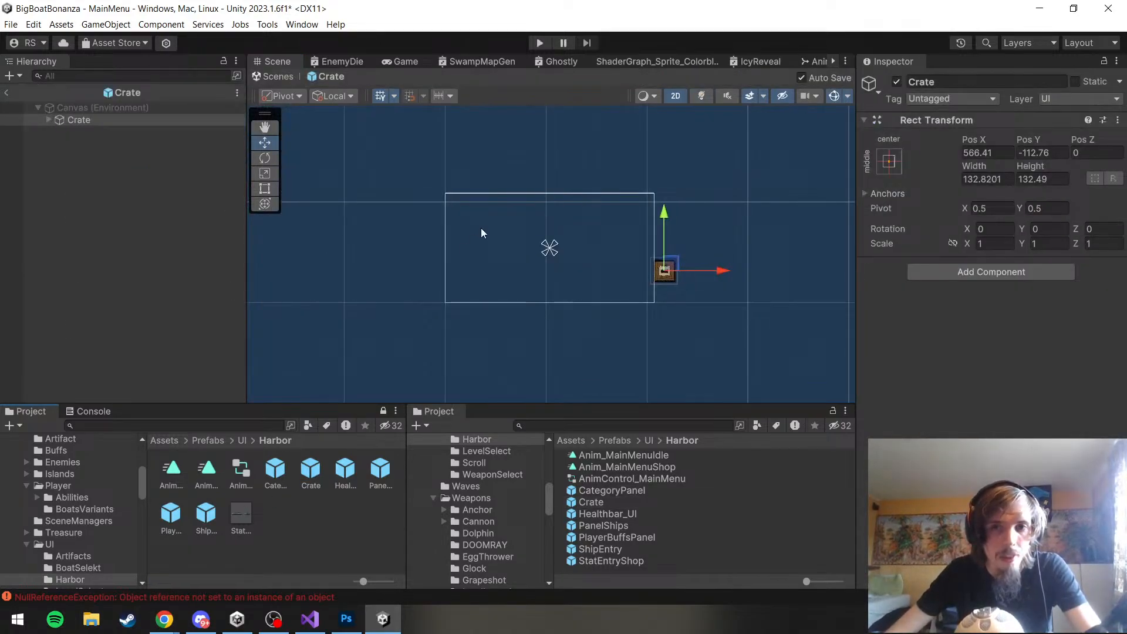
scroll(587, 271, up, 5)
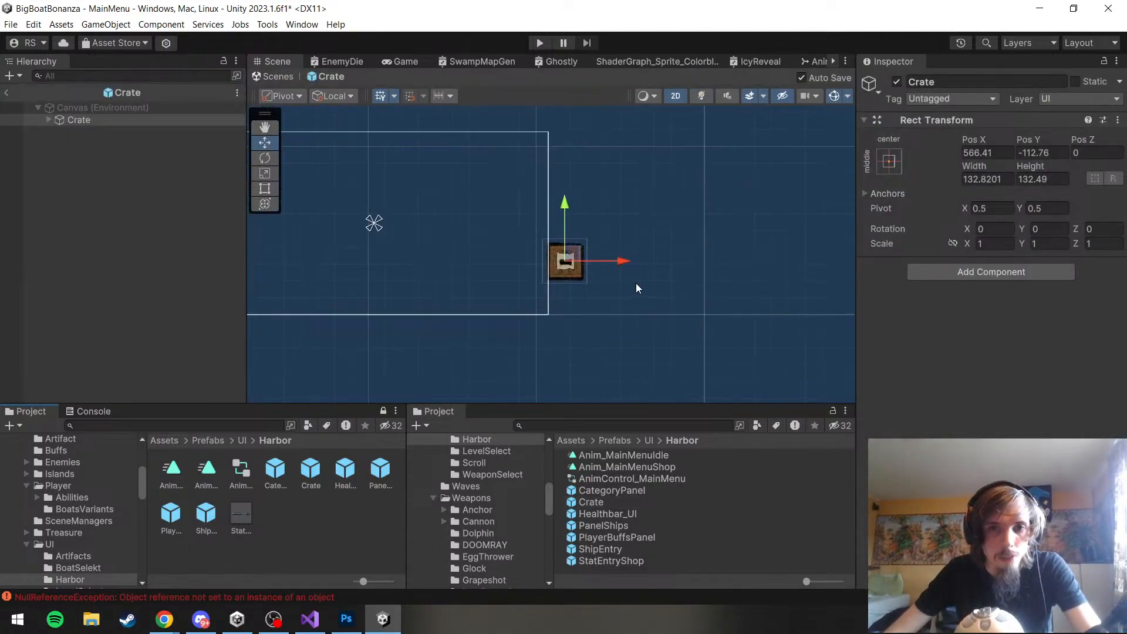
click(49, 119)
click(97, 146)
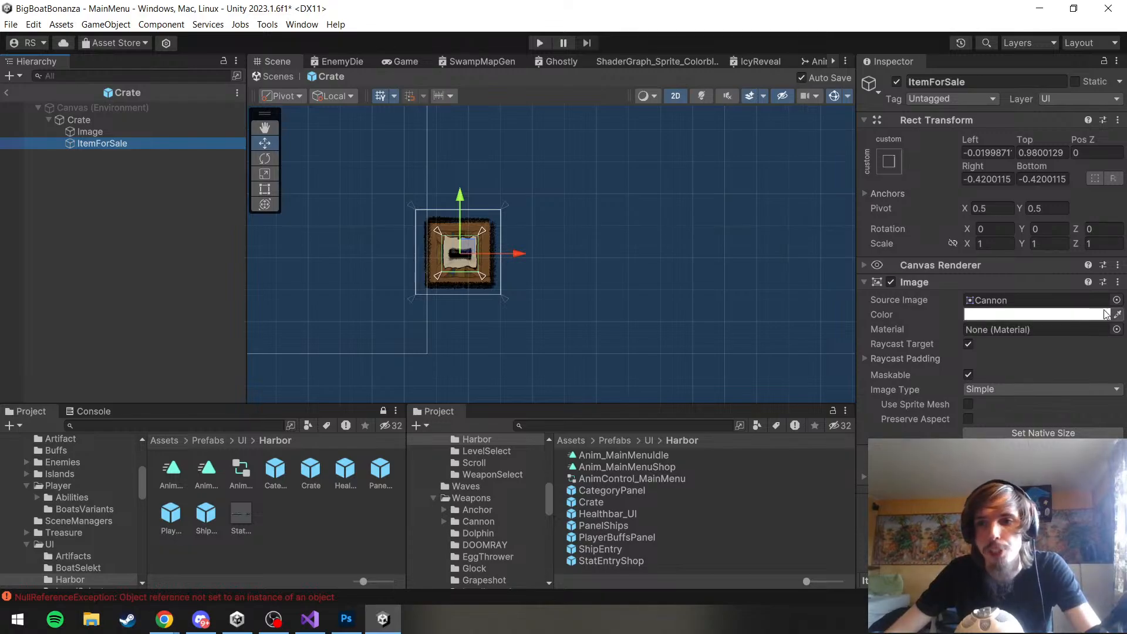
Try the dikke space sprite as the source image of ItemForSale
click(1118, 317)
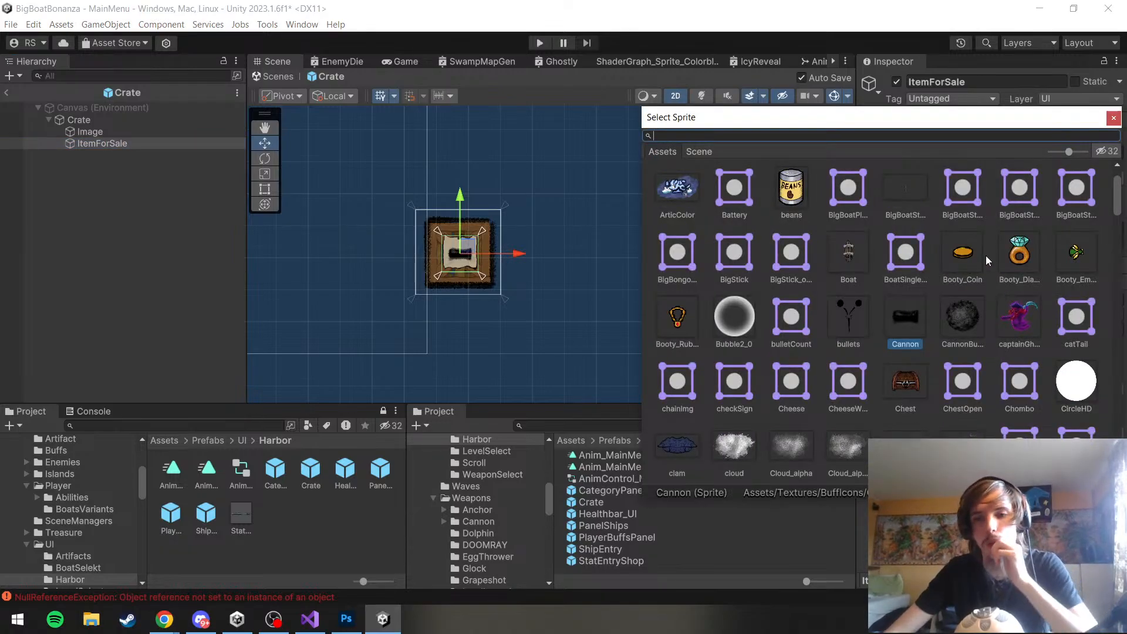
scroll(985, 256, down, 10)
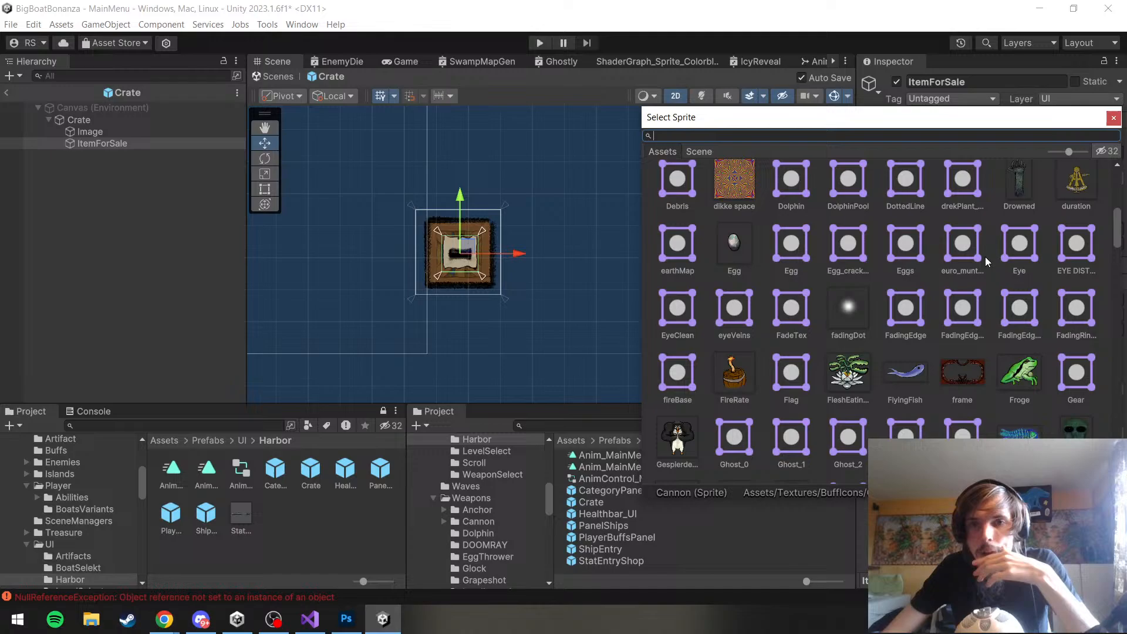
click(740, 190)
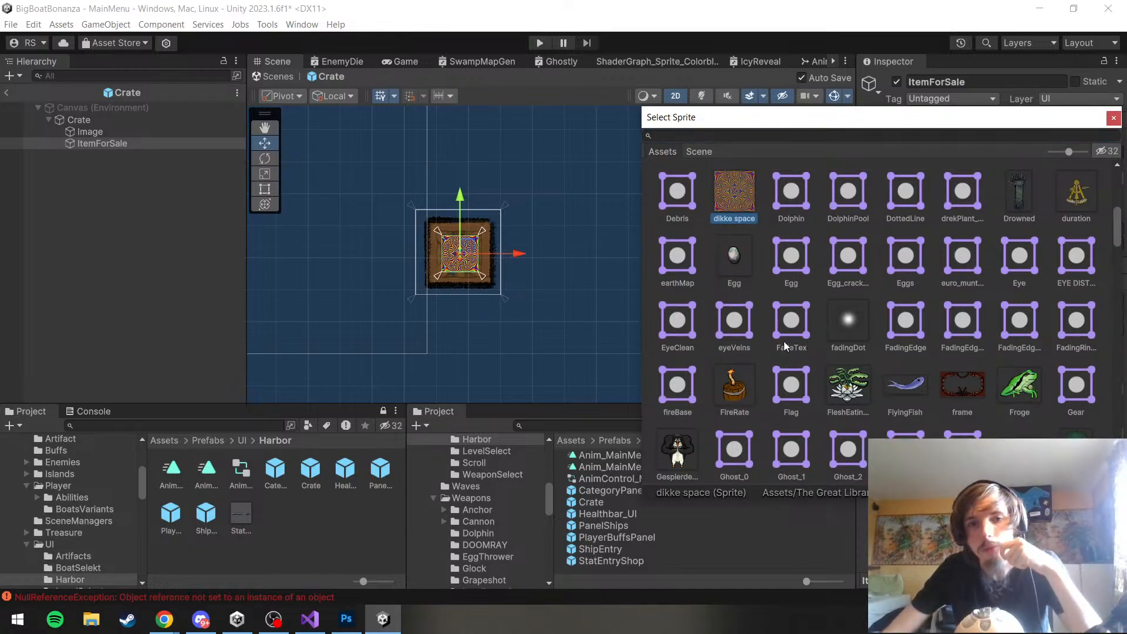
scroll(516, 245, up, 5)
scroll(508, 287, down, 4)
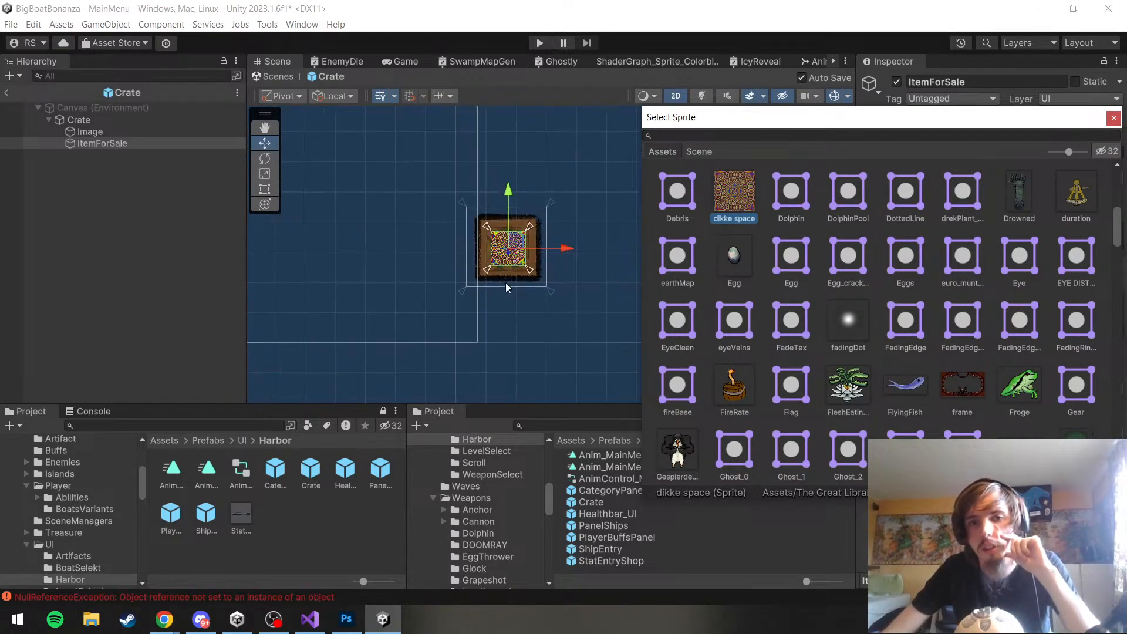
drag(607, 333, 549, 344)
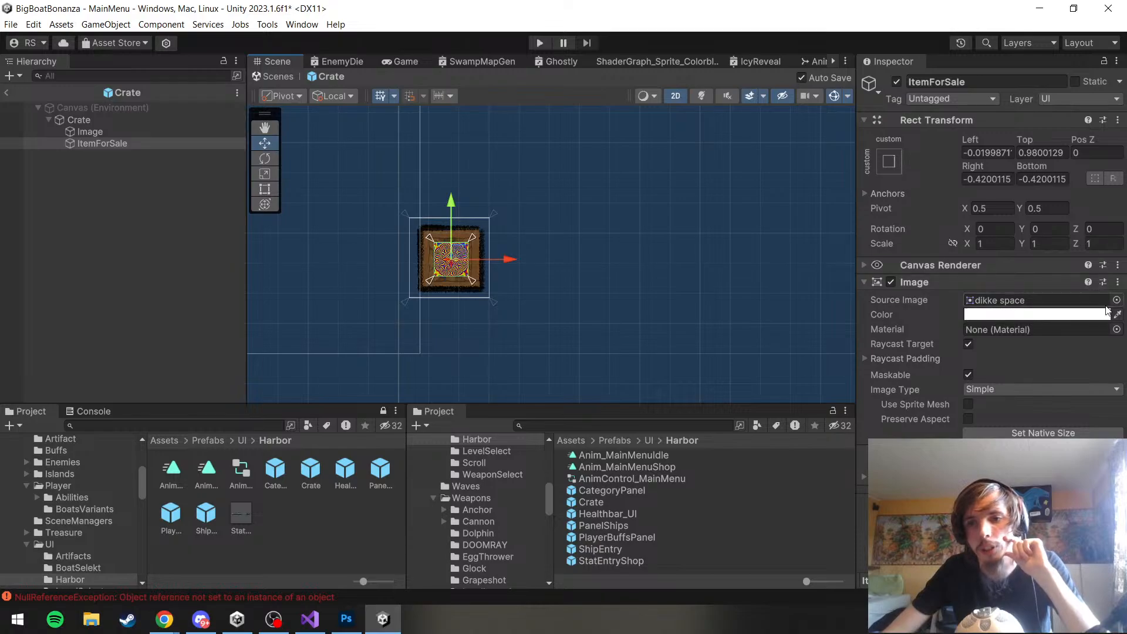
Try the frame and GhoulFULL sprites as the source image of ItemForSale
click(1109, 303)
click(1116, 301)
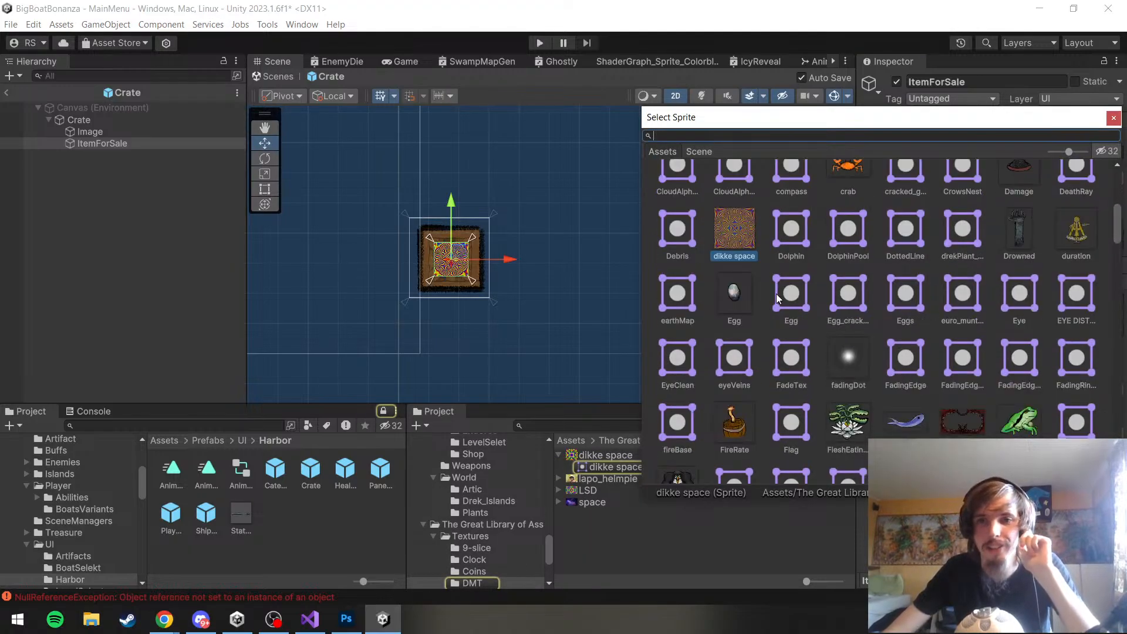
scroll(874, 276, down, 6)
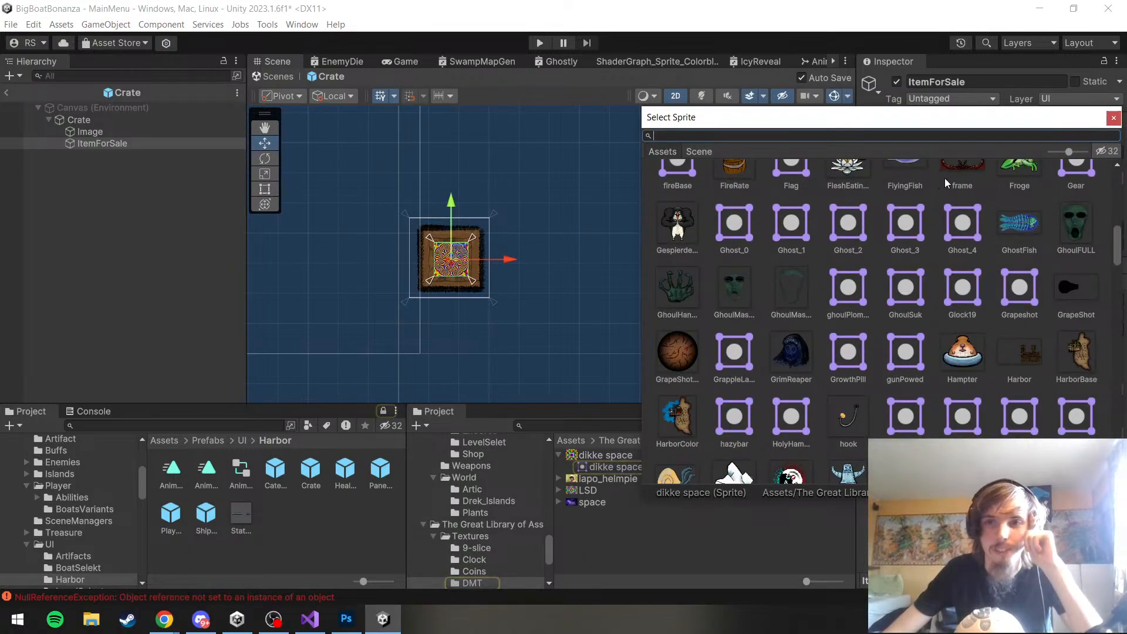
scroll(942, 205, up, 2)
click(952, 271)
click(939, 198)
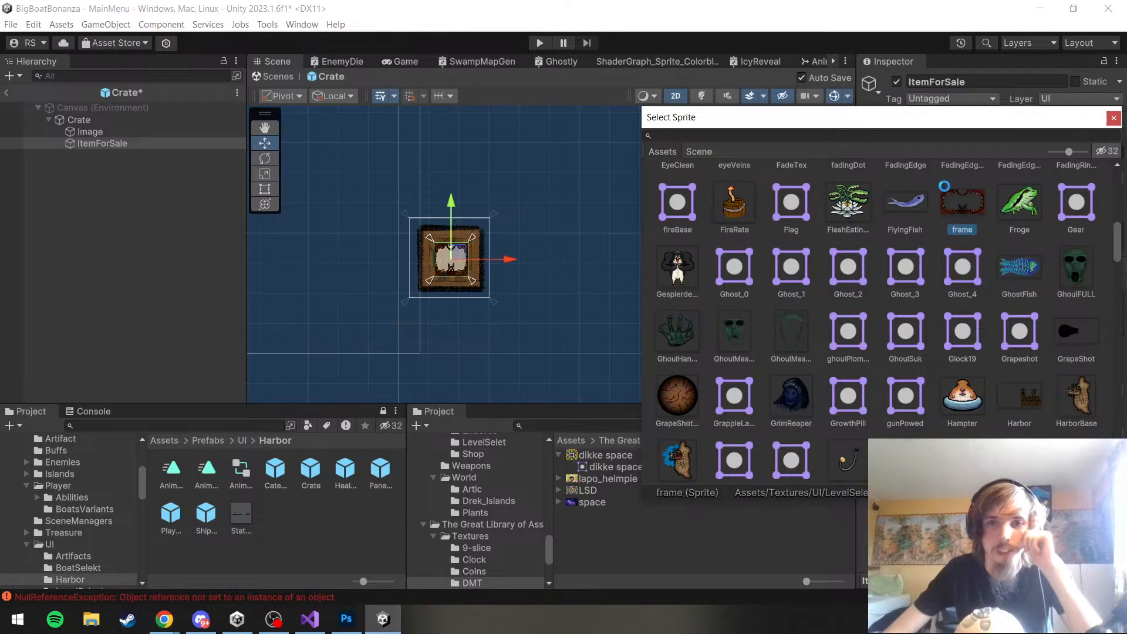
click(1056, 267)
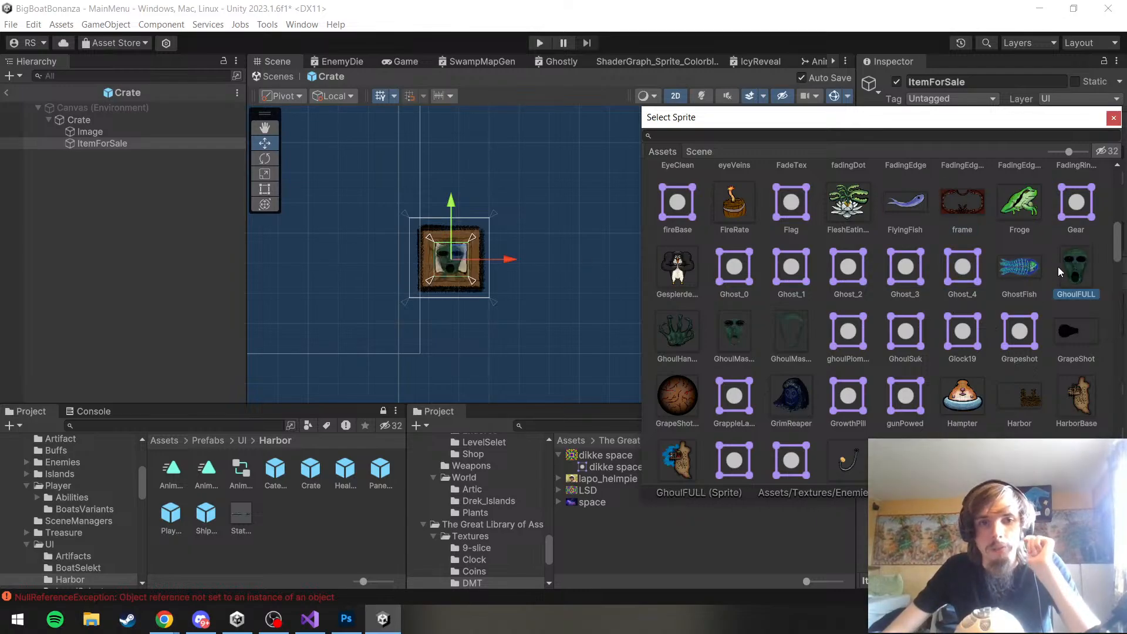
Try the IceCore and lapo_helmpie sprites as the source image of ItemForSale
scroll(876, 243, down, 3)
scroll(875, 243, down, 1)
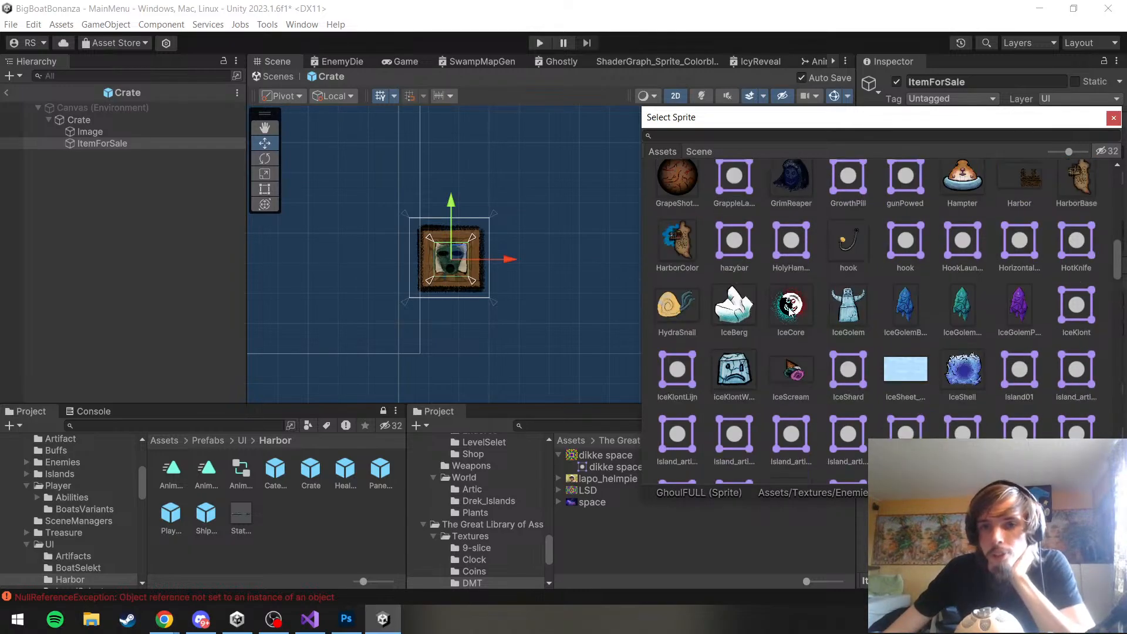
click(790, 309)
scroll(788, 308, down, 5)
scroll(787, 307, down, 2)
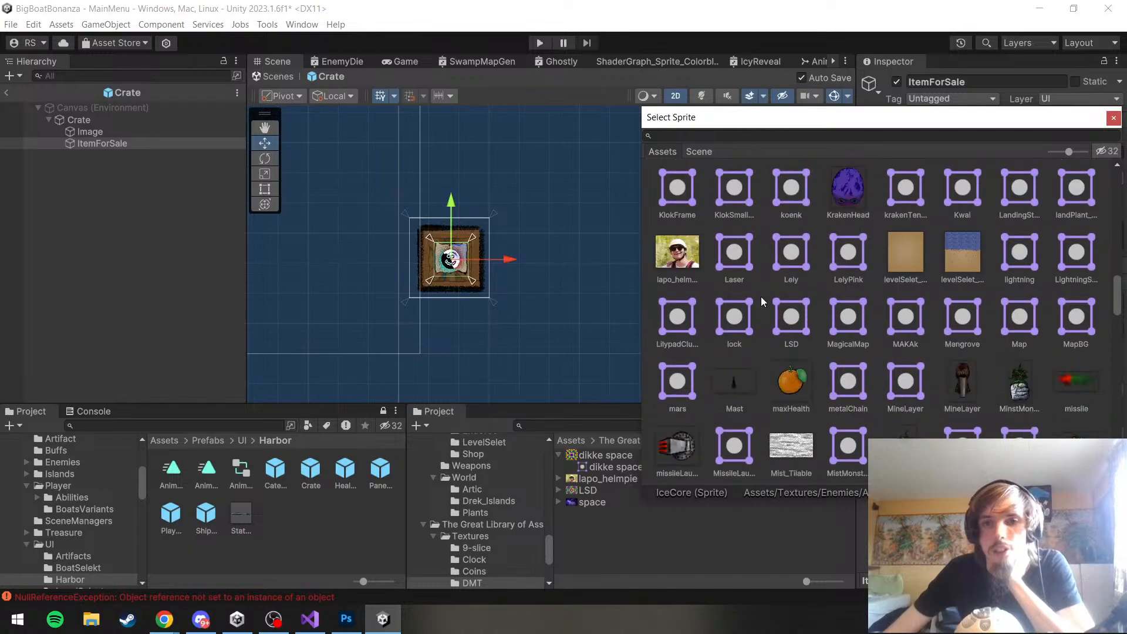
click(675, 240)
Try the RedCross sprite on ItemForSale and look through the remaining sprites for alternatives
scroll(739, 256, down, 6)
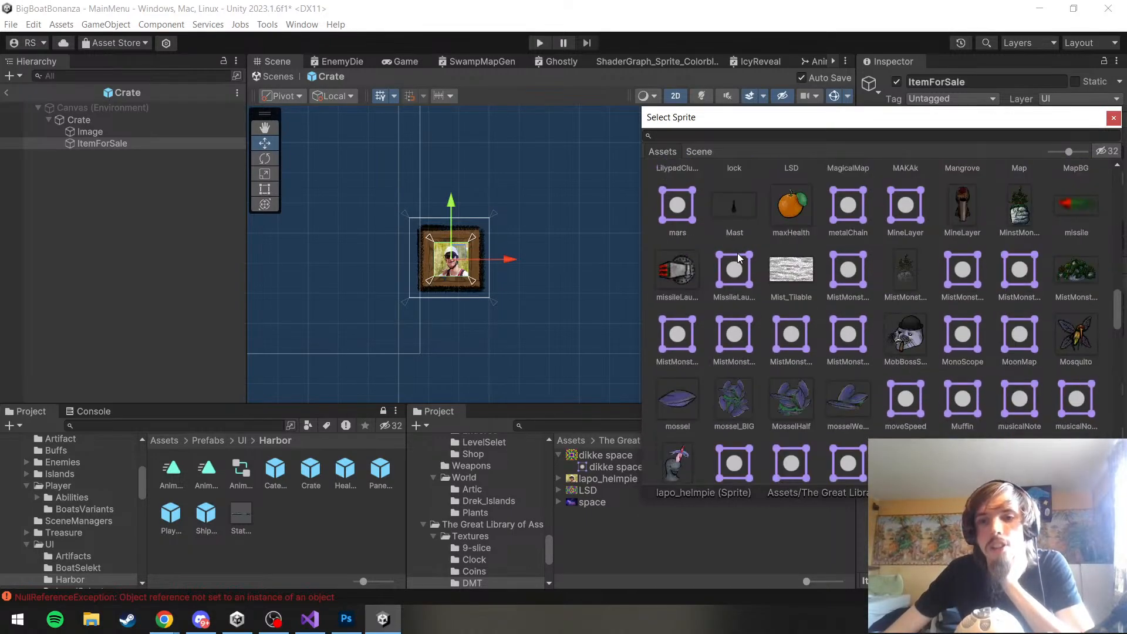
scroll(760, 247, down, 5)
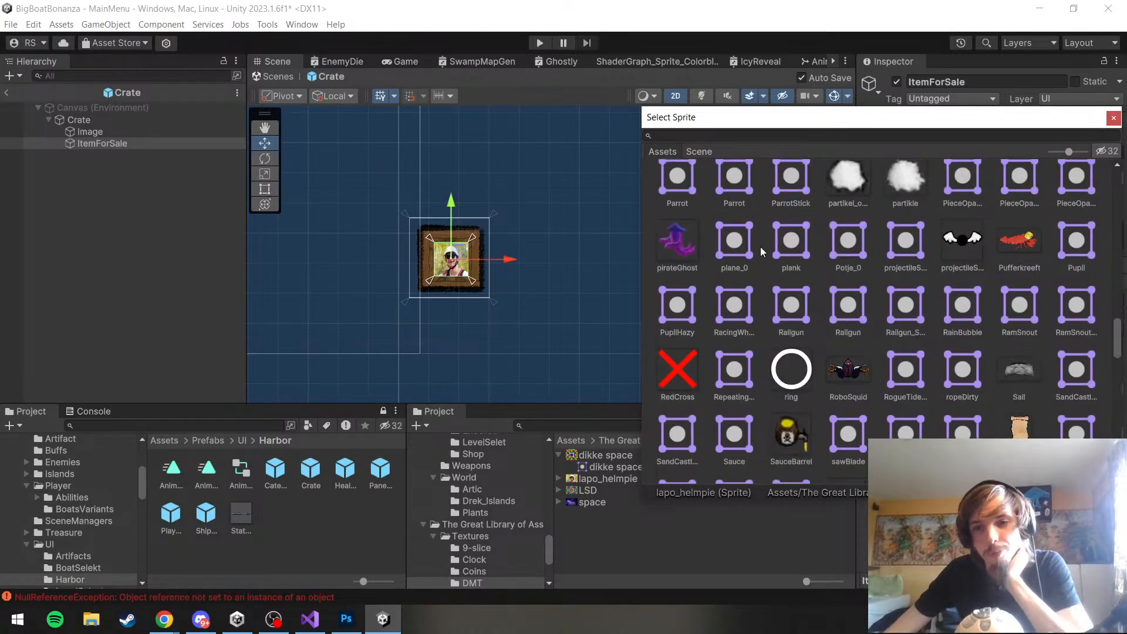
scroll(762, 247, up, 3)
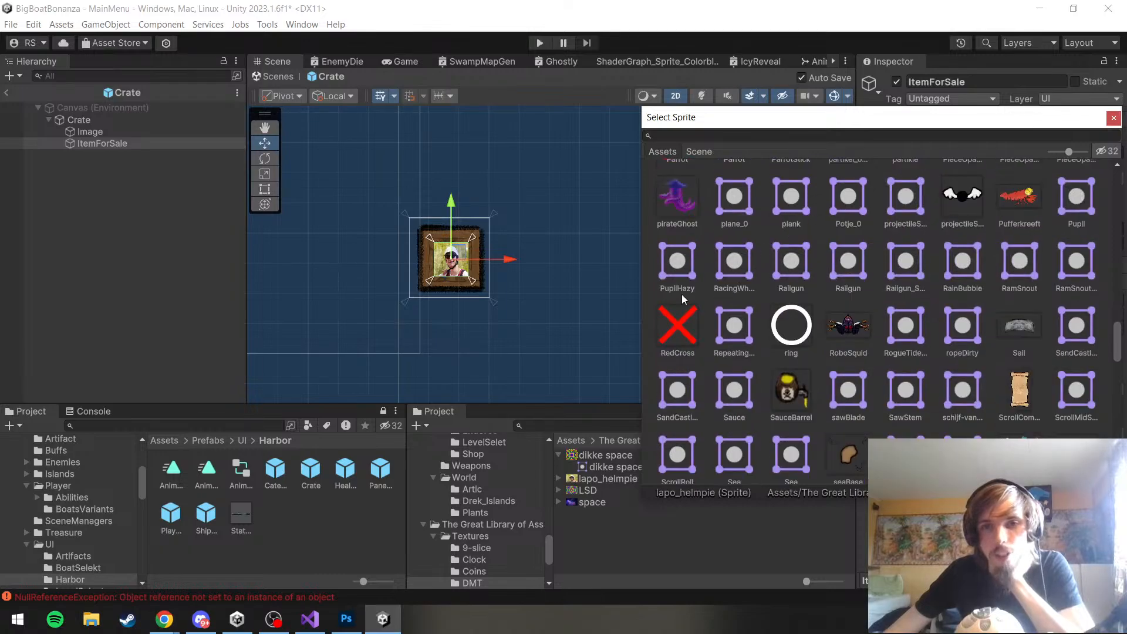
click(679, 317)
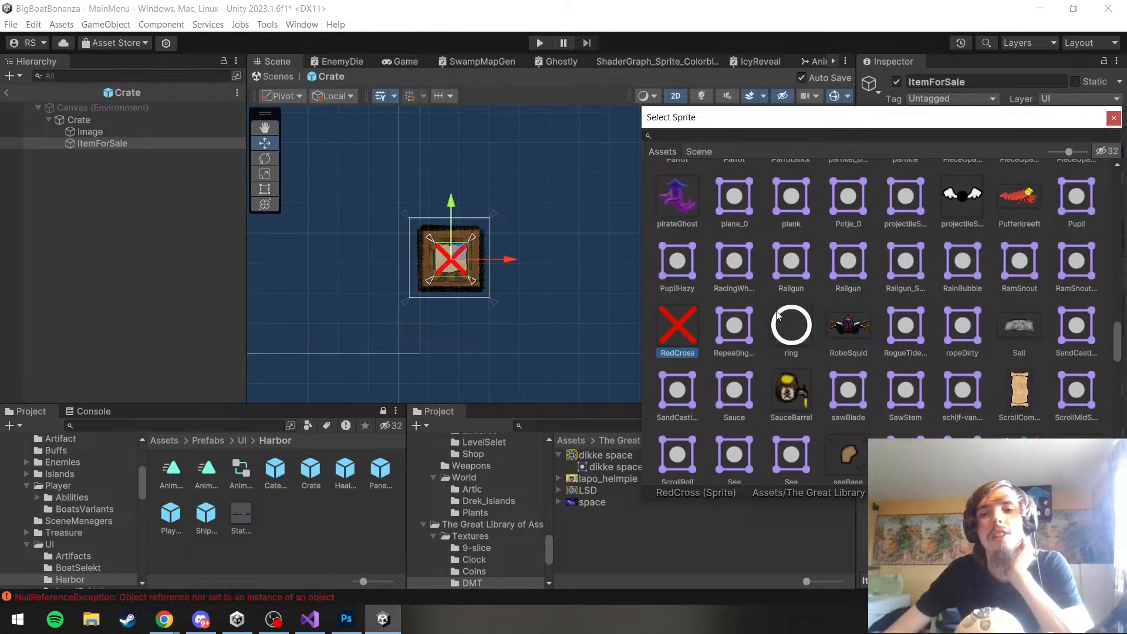
scroll(777, 315, down, 8)
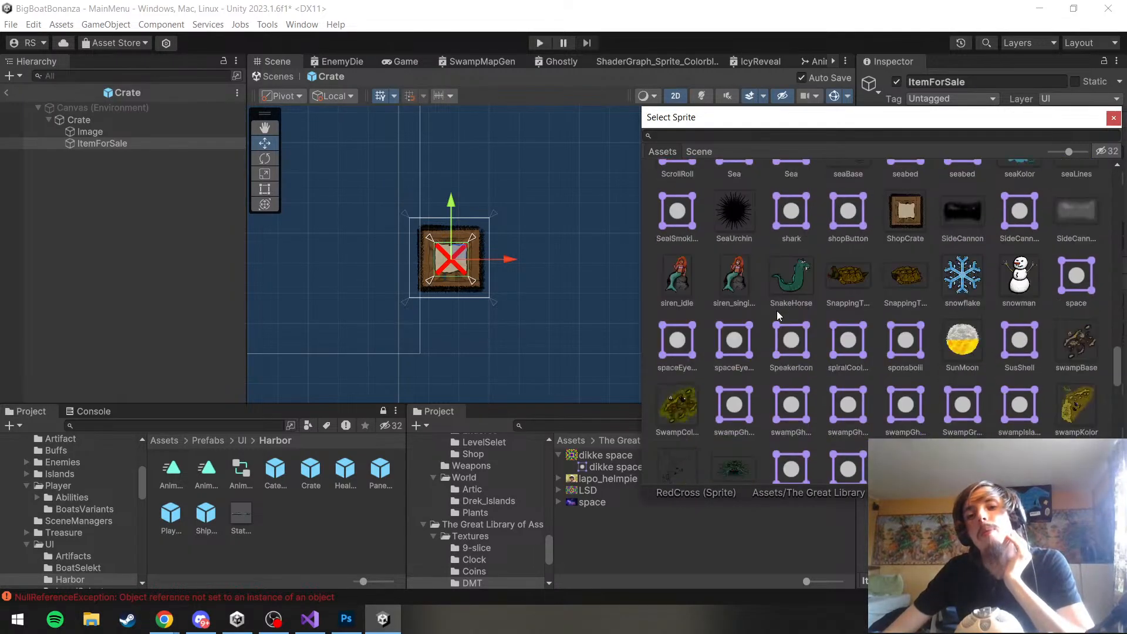
scroll(777, 315, down, 12)
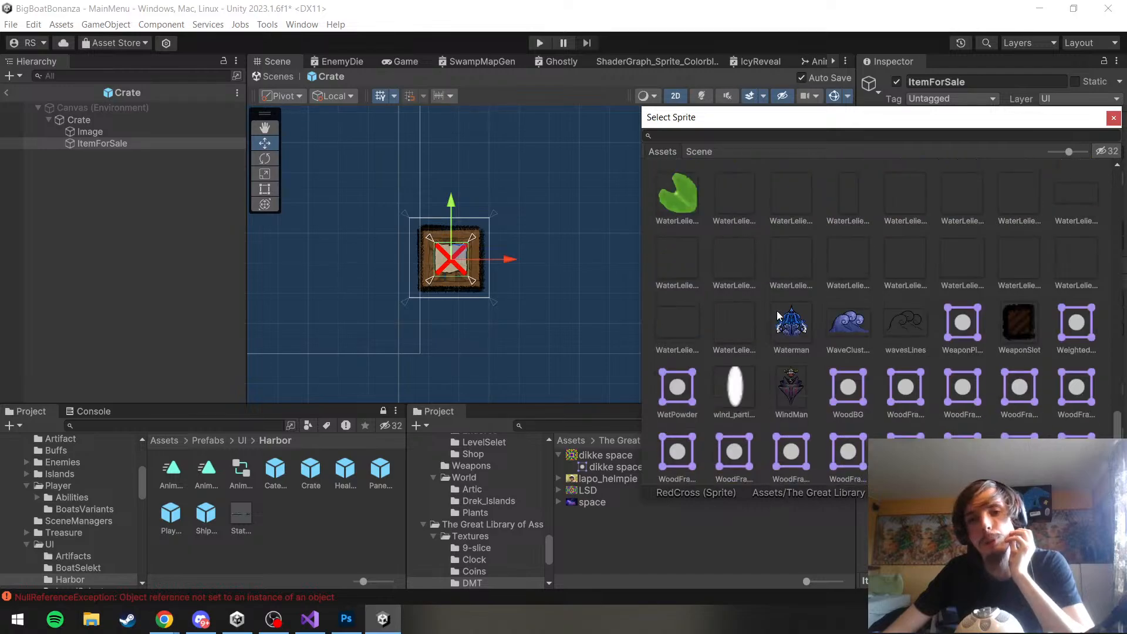
scroll(778, 315, down, 1)
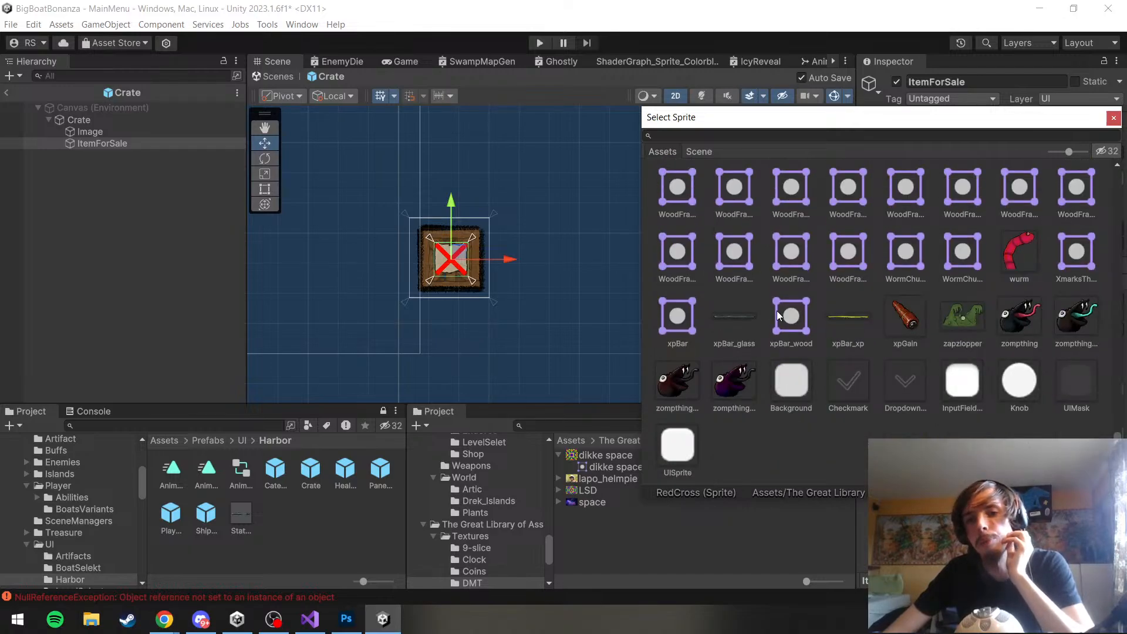
Set the source image of ItemForSale to the lapo_helmpie sprite and deselect the object
scroll(777, 311, up, 15)
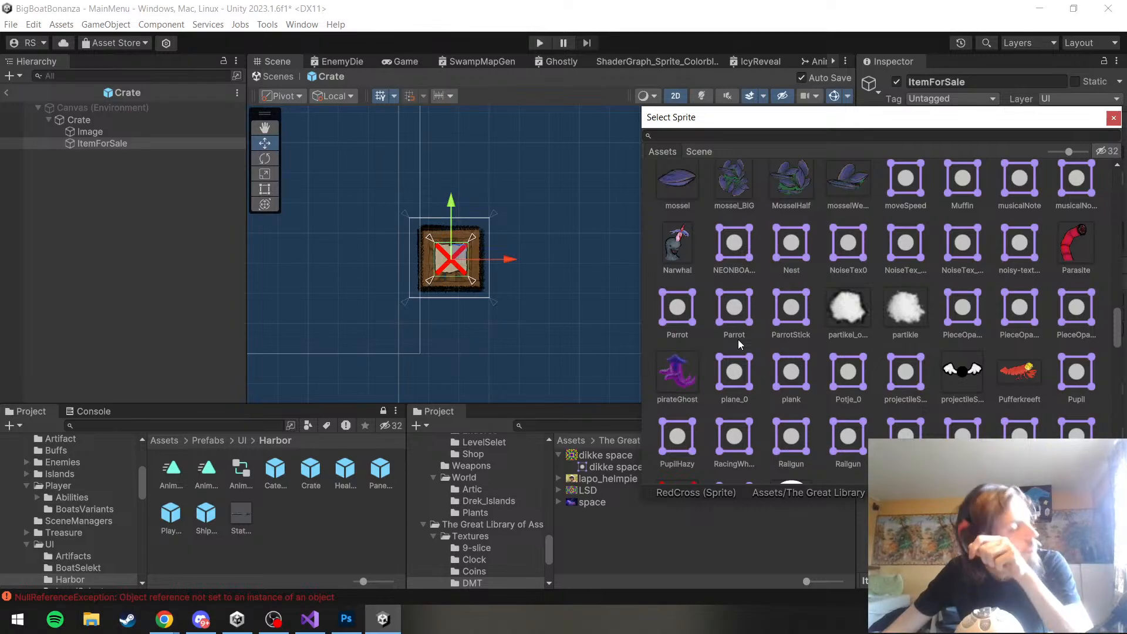
scroll(738, 339, up, 8)
click(669, 338)
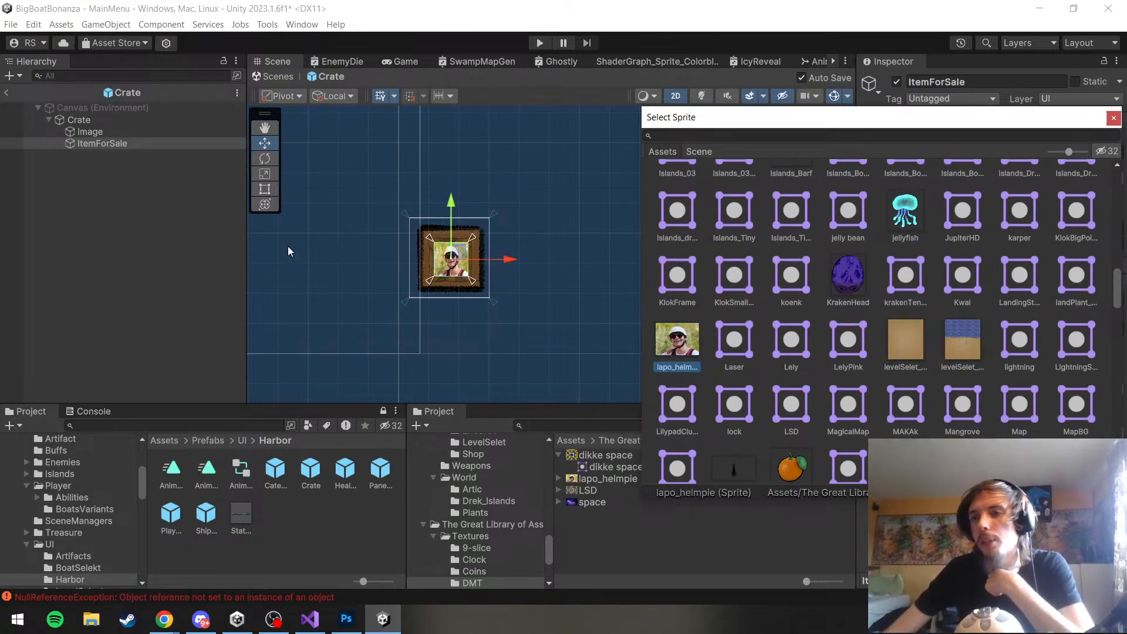
double_click(679, 338)
scroll(561, 256, down, 5)
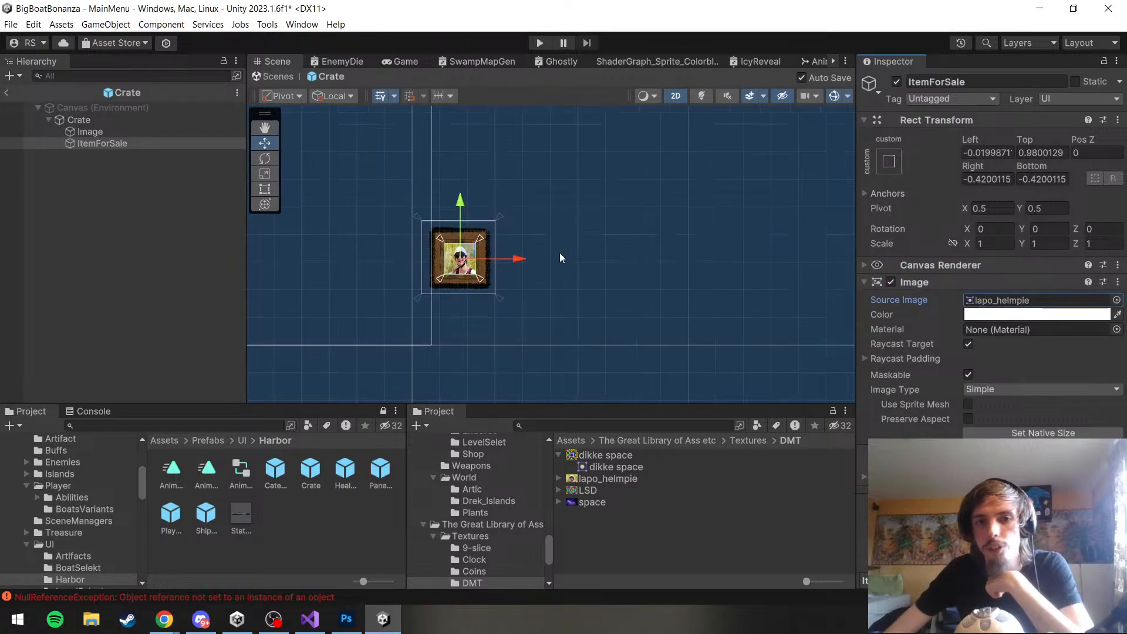
click(121, 297)
scroll(382, 223, down, 6)
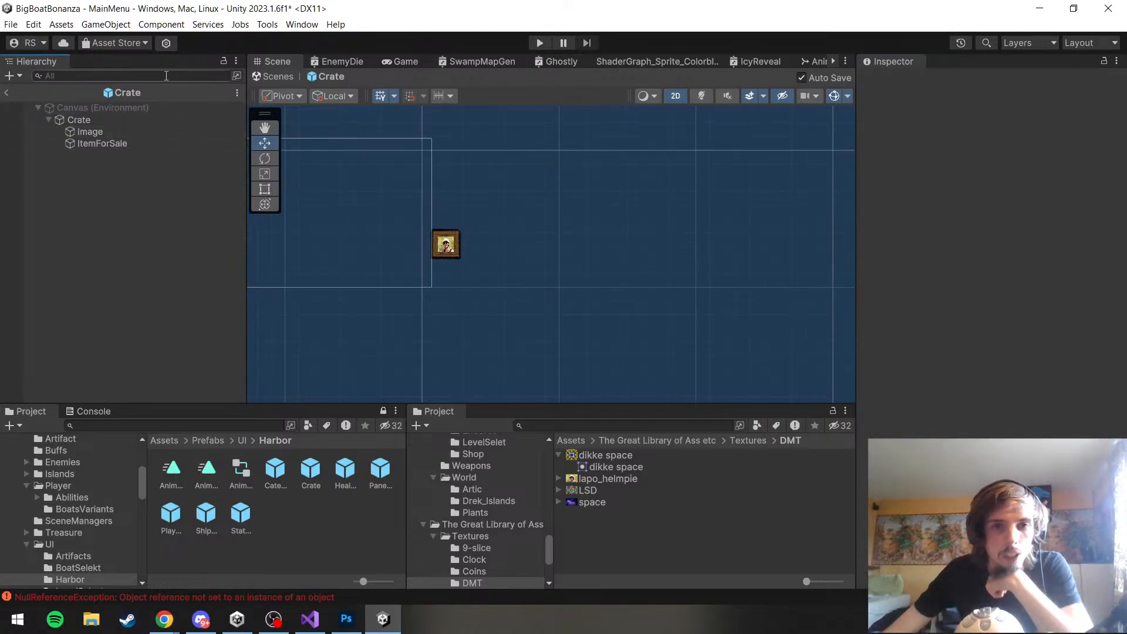
scroll(507, 202, up, 3)
Save the Crate prefab changes and the project, and return to the MainMenu scene
click(12, 25)
click(29, 87)
click(11, 24)
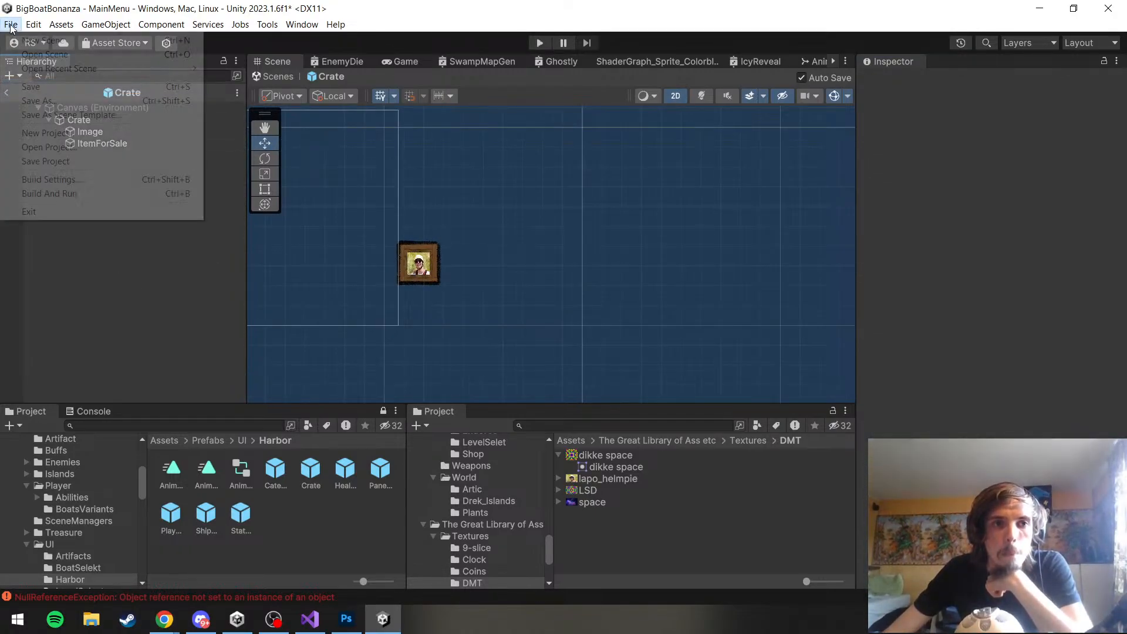
click(71, 162)
click(7, 92)
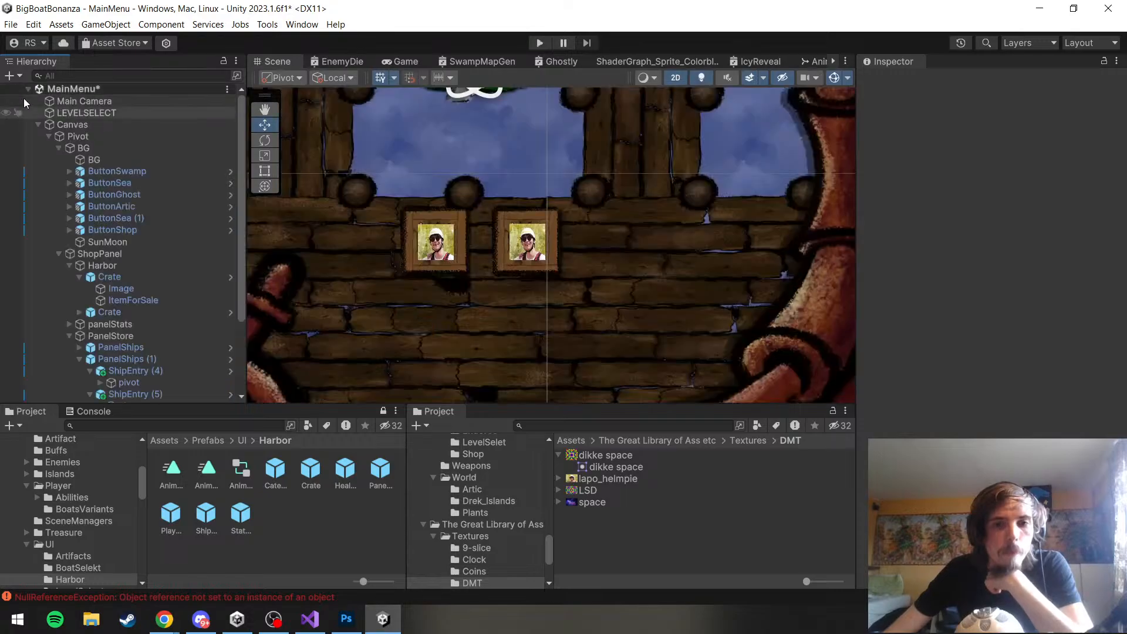
Check both crates on the dock and save the MainMenu scene
scroll(509, 179, down, 4)
scroll(566, 190, up, 2)
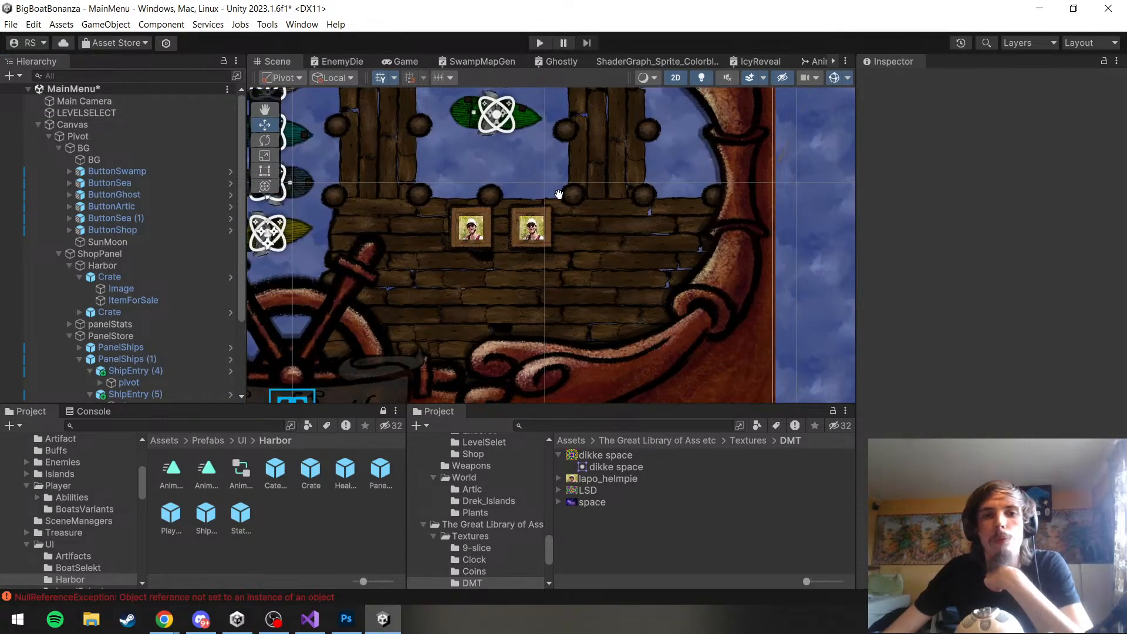
drag(559, 188, 609, 229)
scroll(599, 302, down, 3)
scroll(600, 301, up, 1)
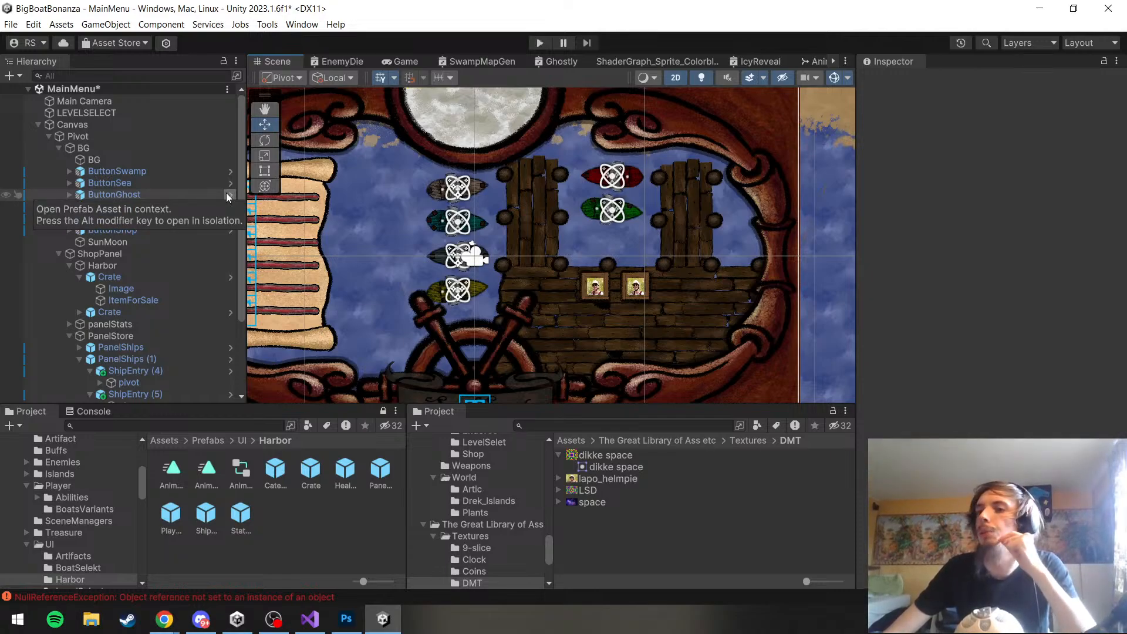
click(12, 24)
click(23, 93)
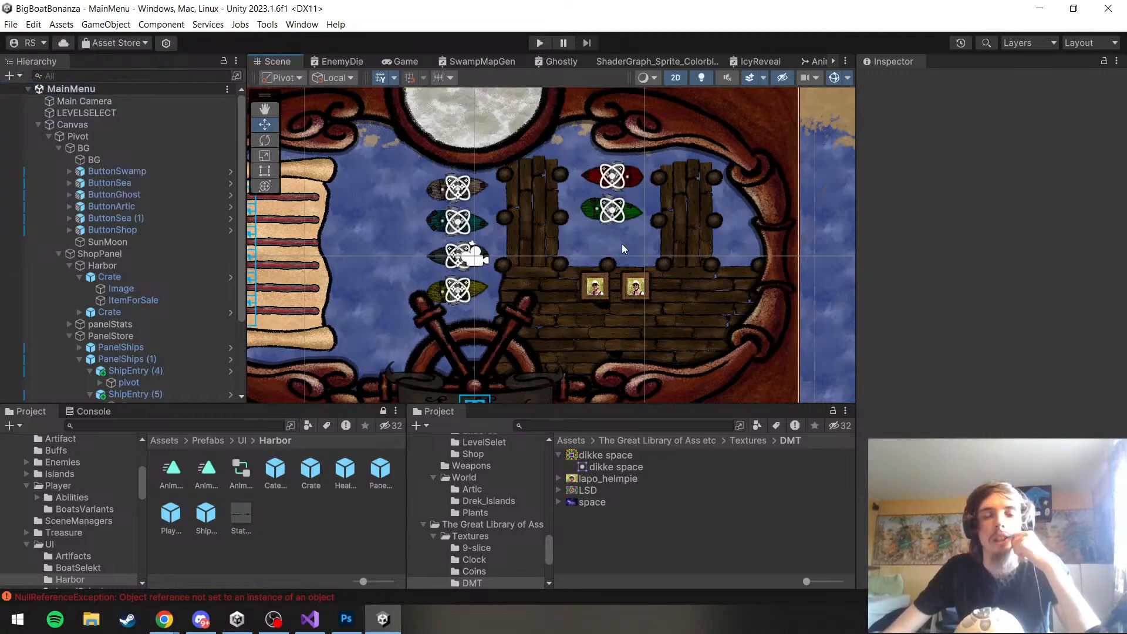
Inspect the Rect Transform of the second Crate instance under Harbor
scroll(572, 322, up, 3)
scroll(617, 295, up, 2)
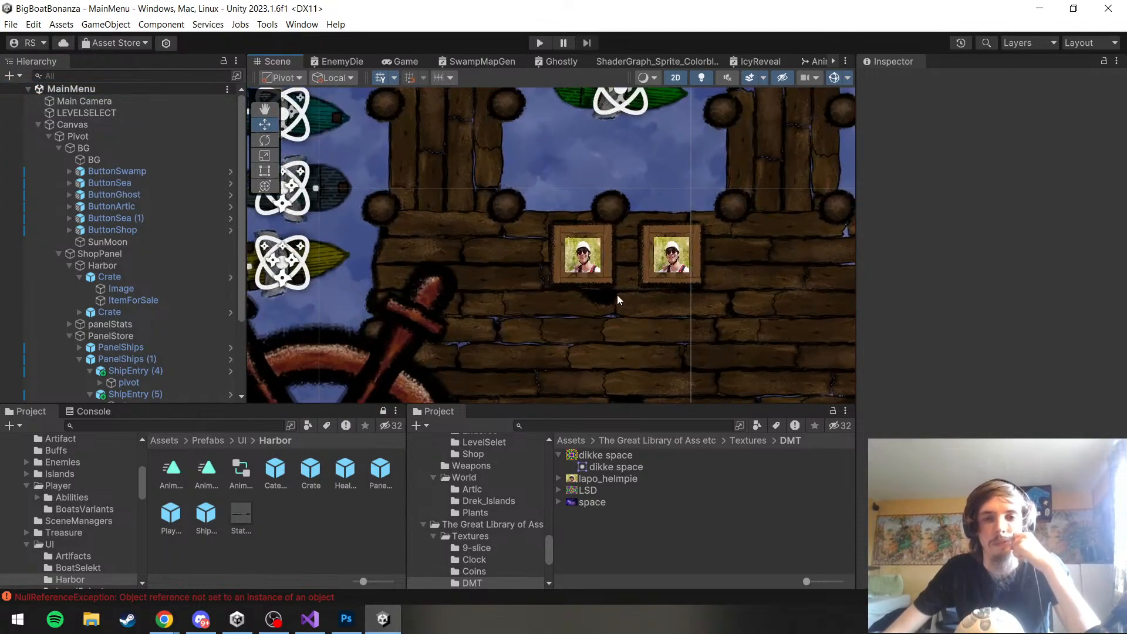
click(103, 311)
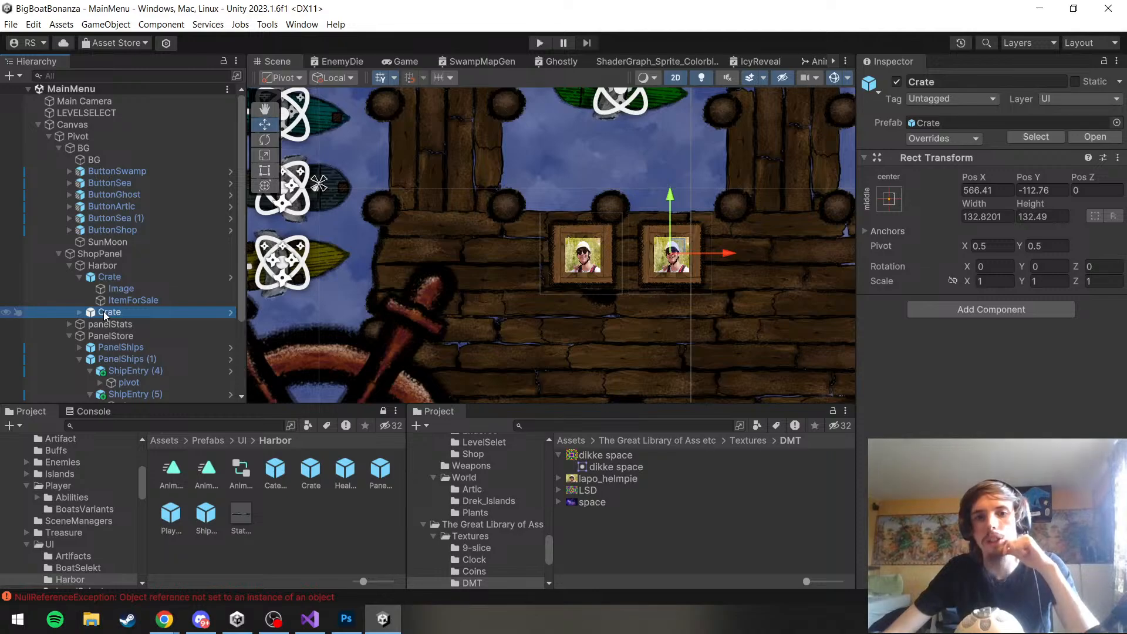
scroll(336, 217, down, 4)
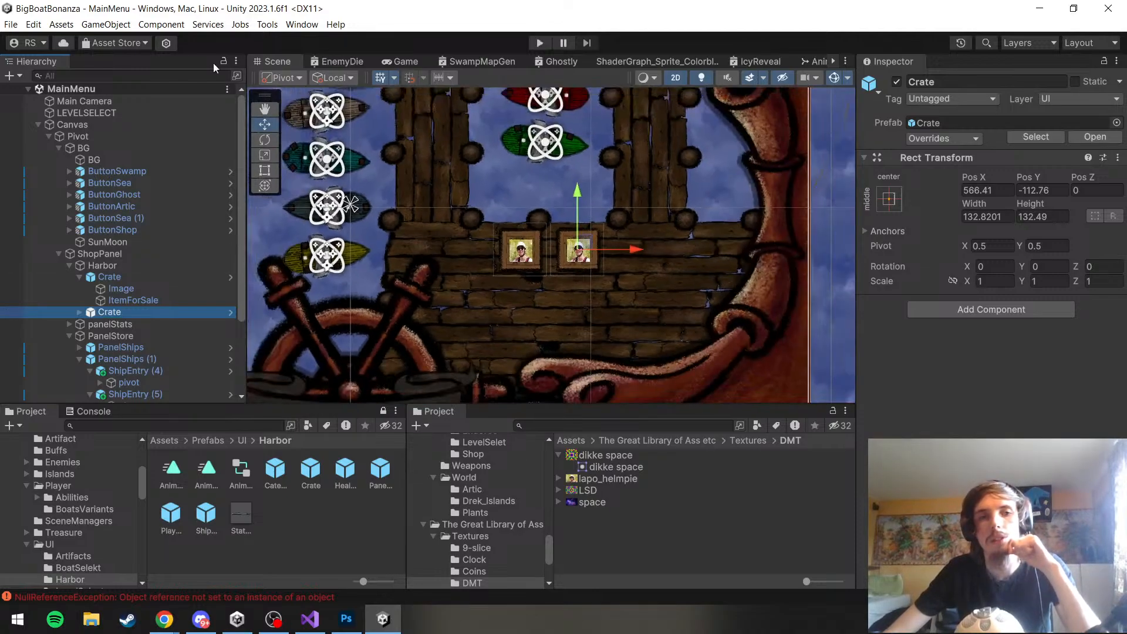
Save the MainMenu scene again together with the project
click(11, 24)
click(10, 24)
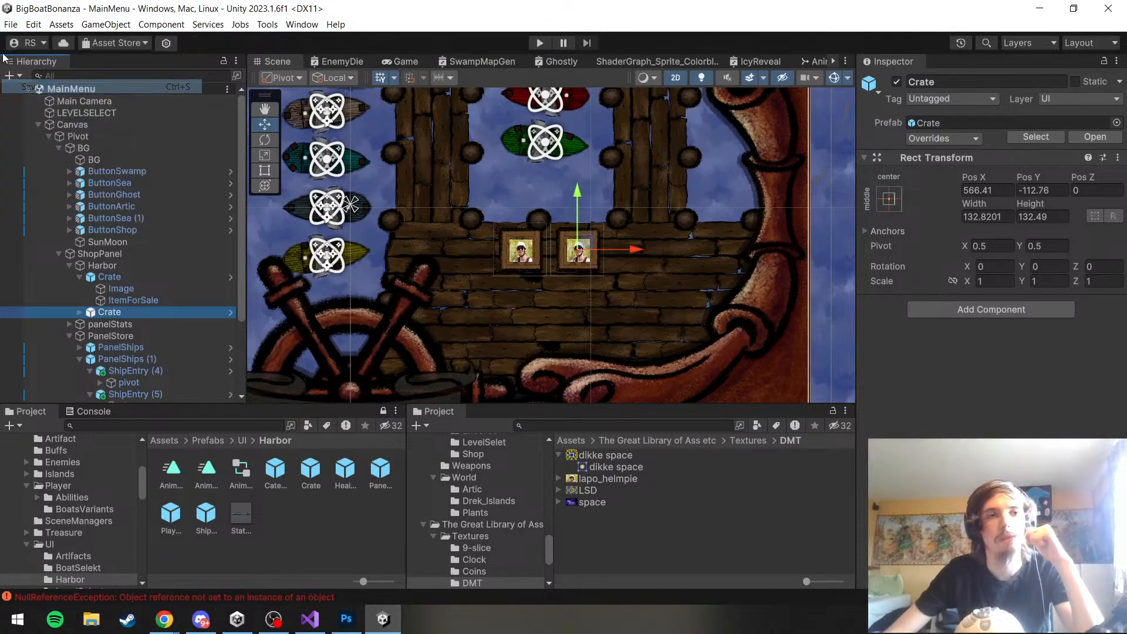
click(11, 24)
click(49, 162)
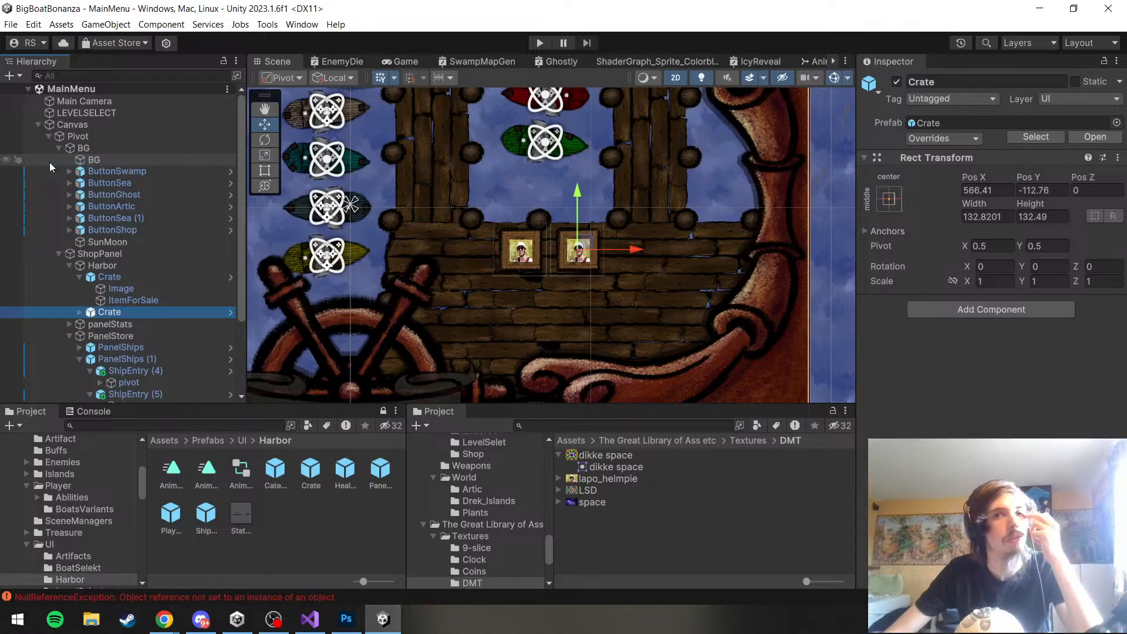
Switch to Photoshop and look through the open wooden box, level-select and WoodBG documents
scroll(517, 167, down, 5)
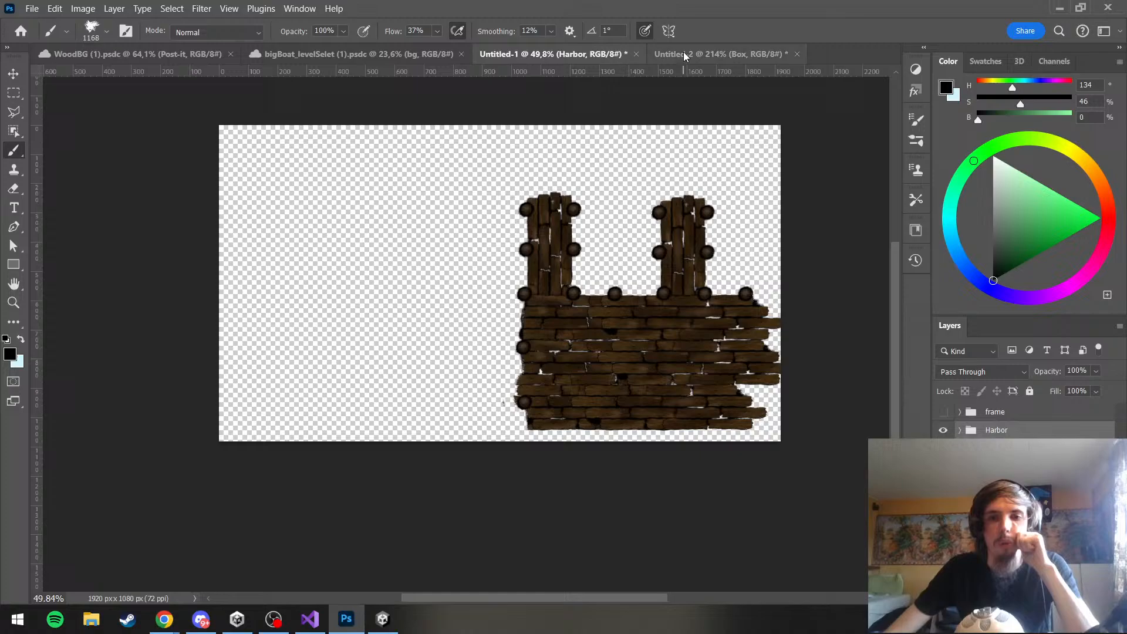
click(682, 55)
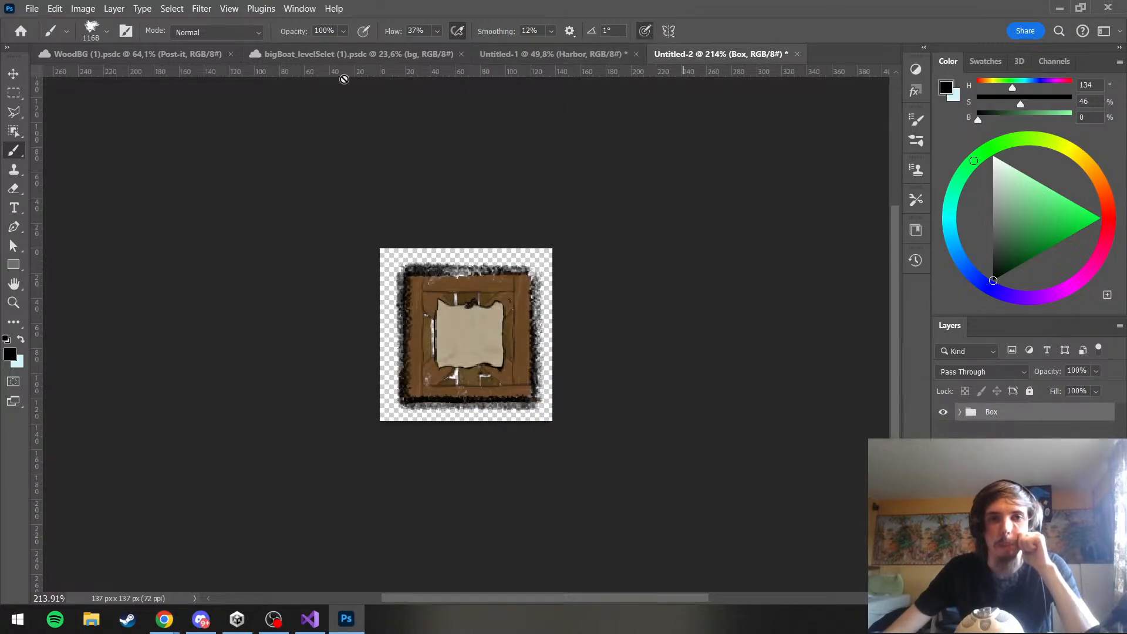
click(301, 56)
click(89, 55)
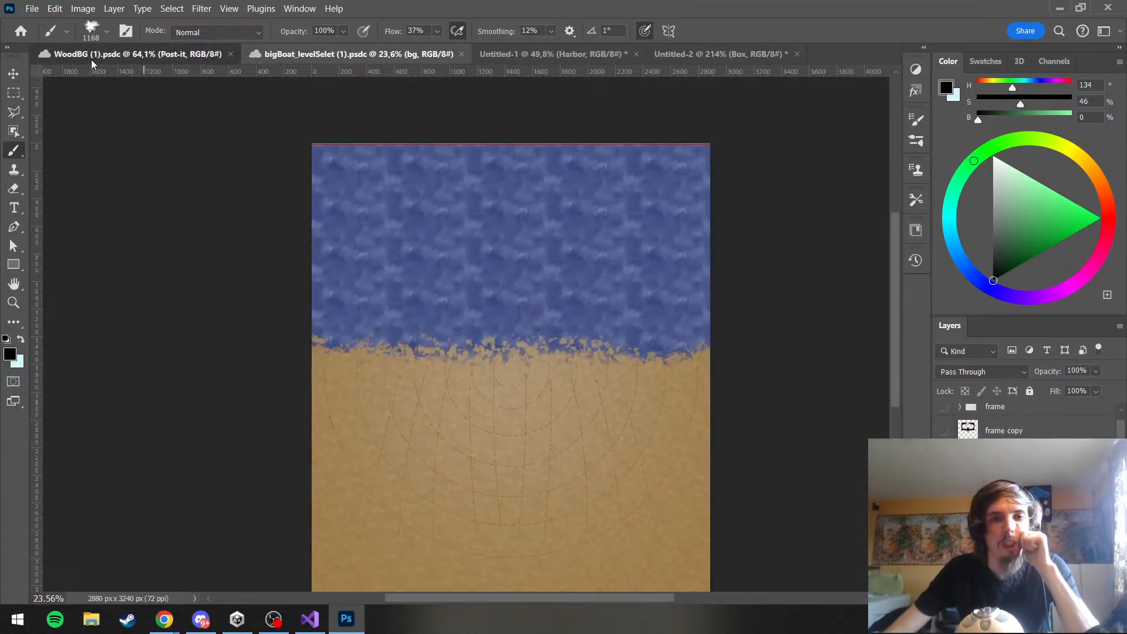
click(261, 54)
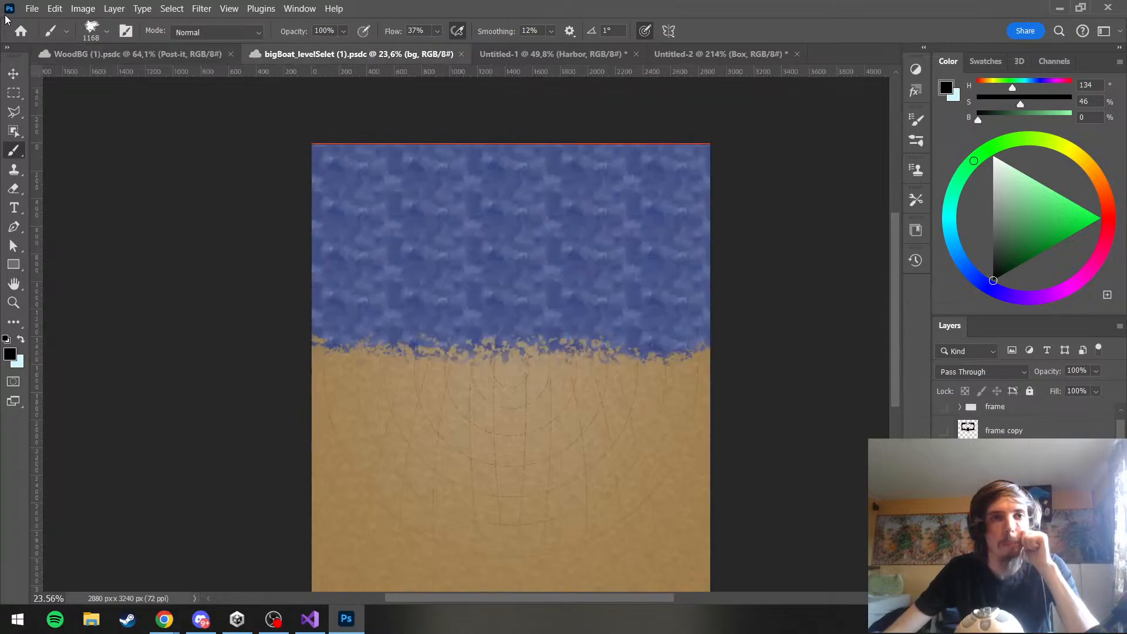
click(32, 8)
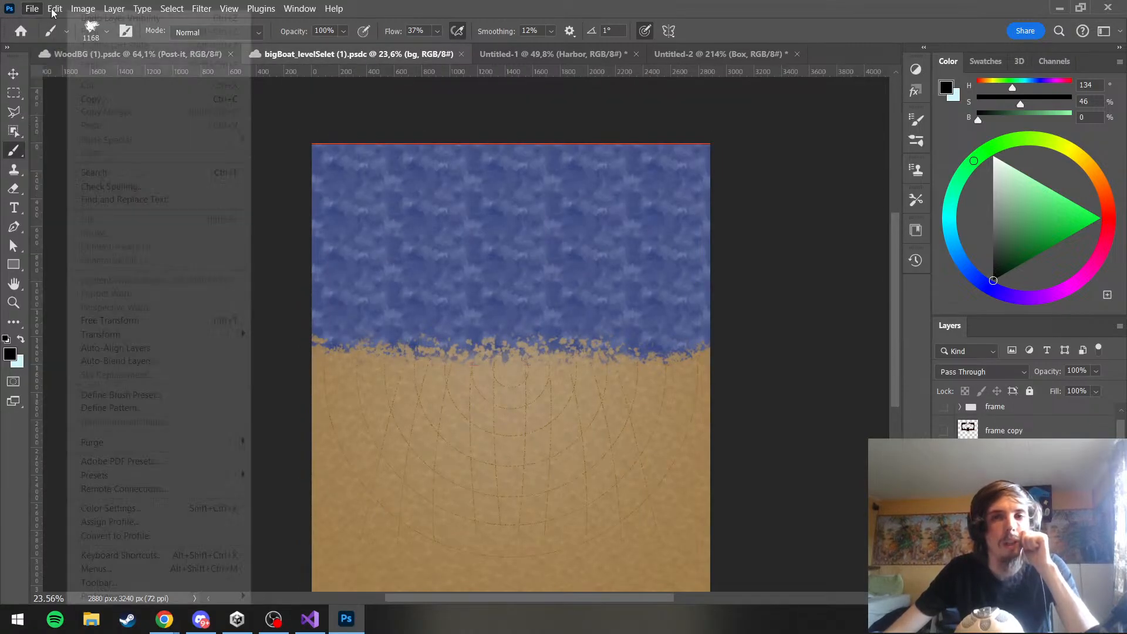
Quit Photoshop without saving the untitled documents and close Unity Hub
click(1108, 7)
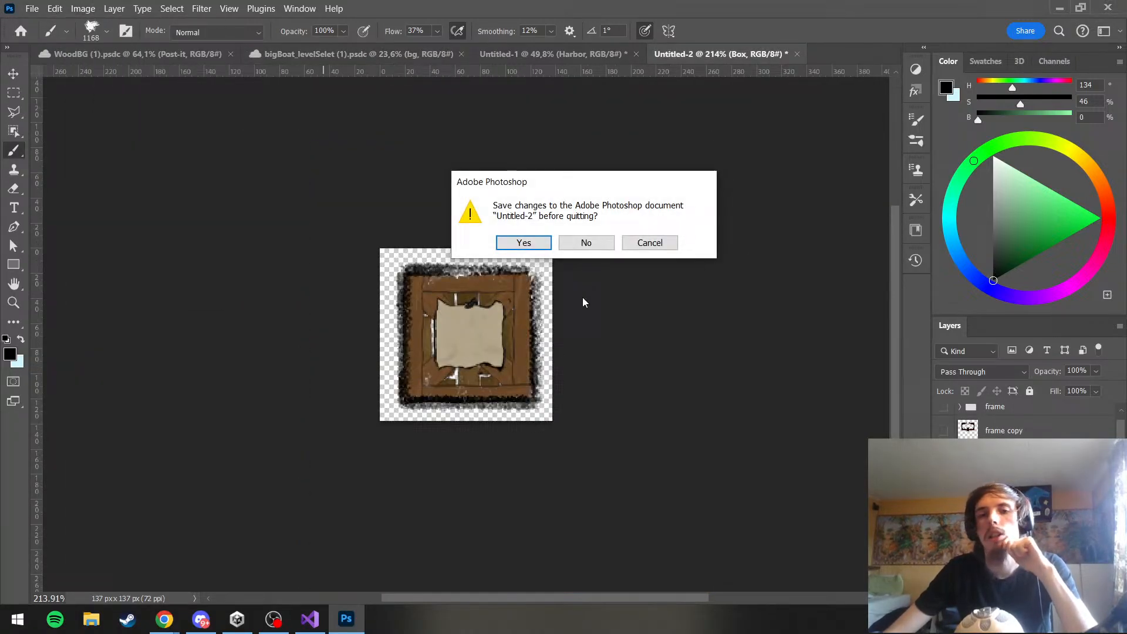
click(597, 249)
click(597, 242)
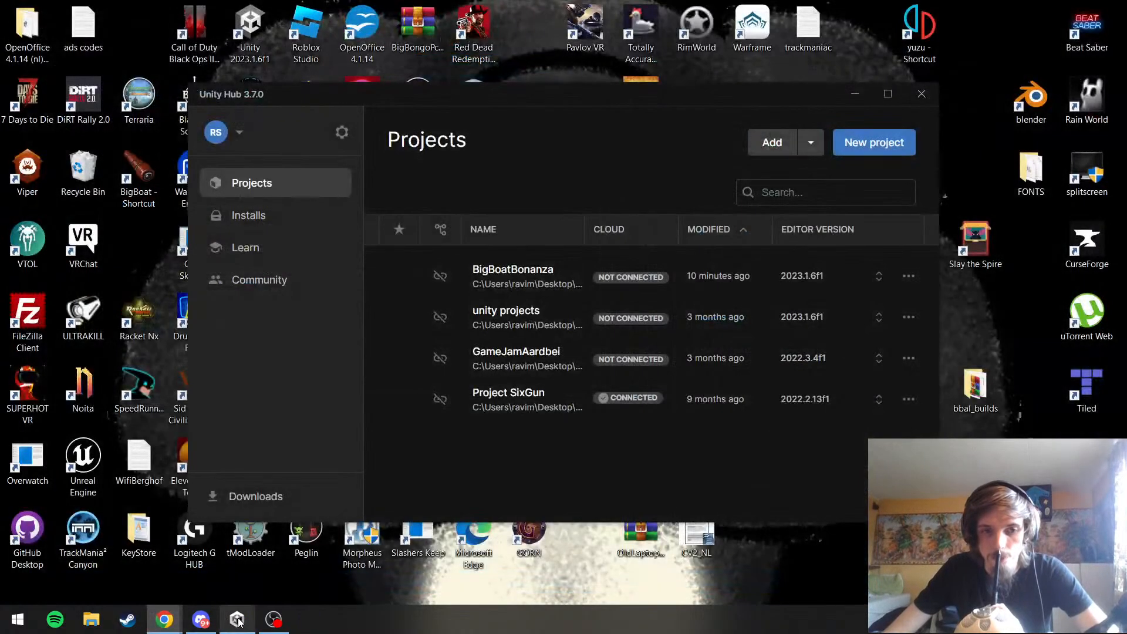
click(238, 619)
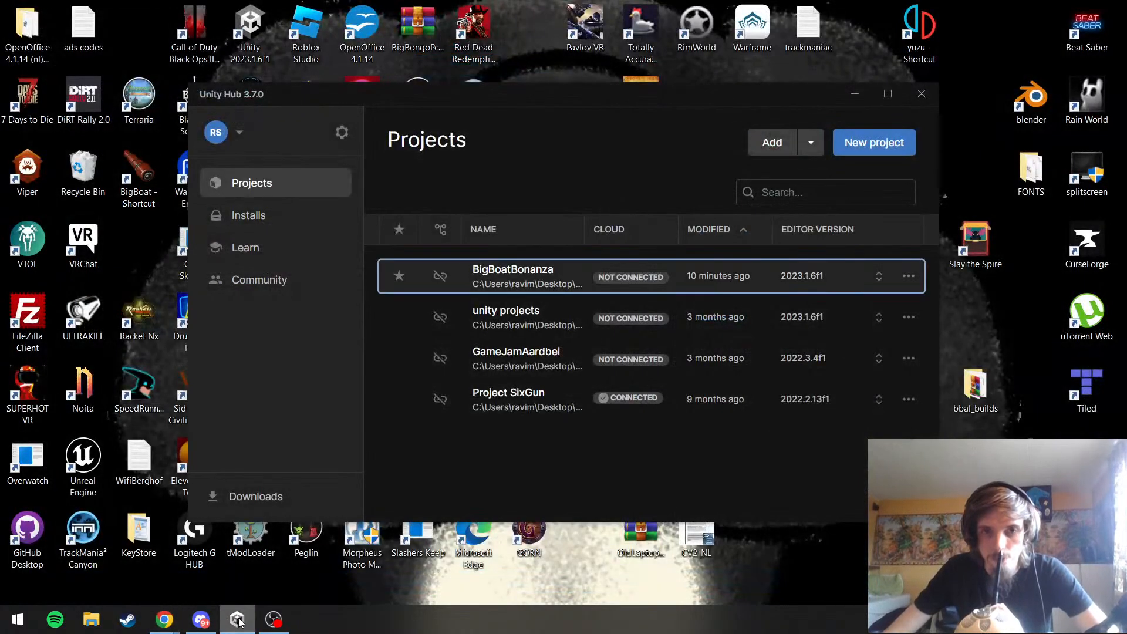
click(922, 94)
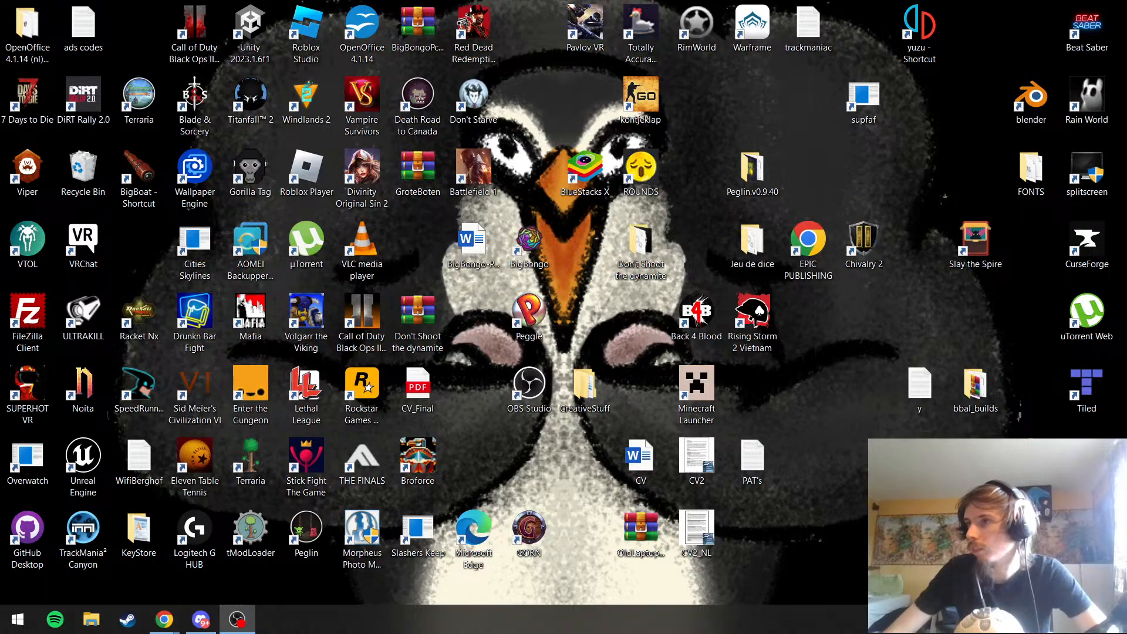
Launch THE FINALS from the desktop and close the second of the three open Chrome windows
double_click(363, 465)
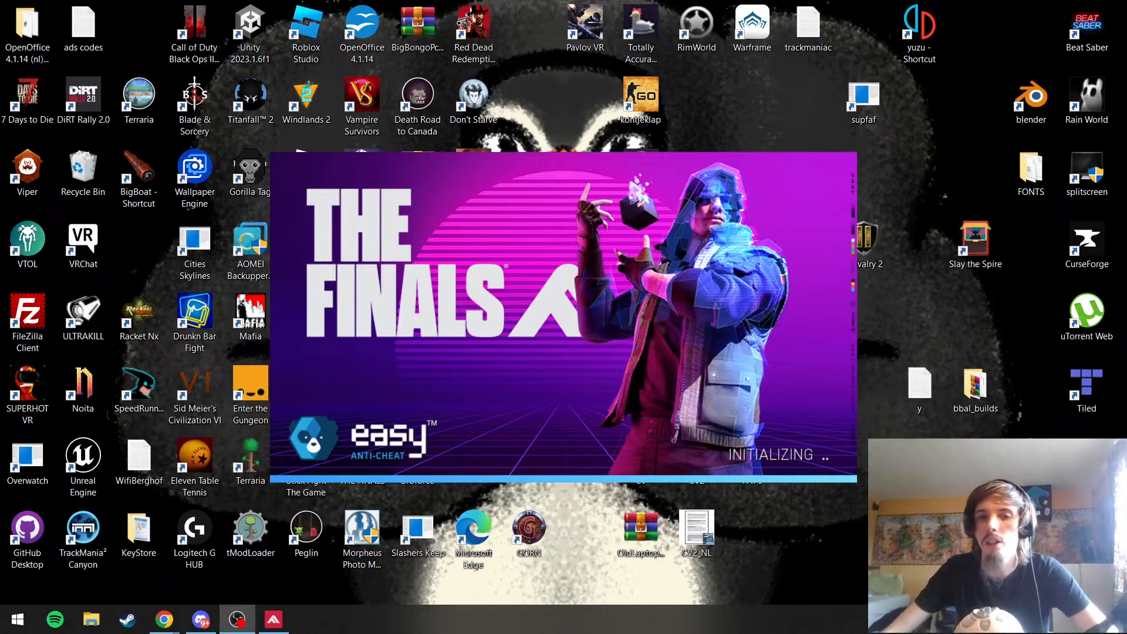
mouse_move(165, 617)
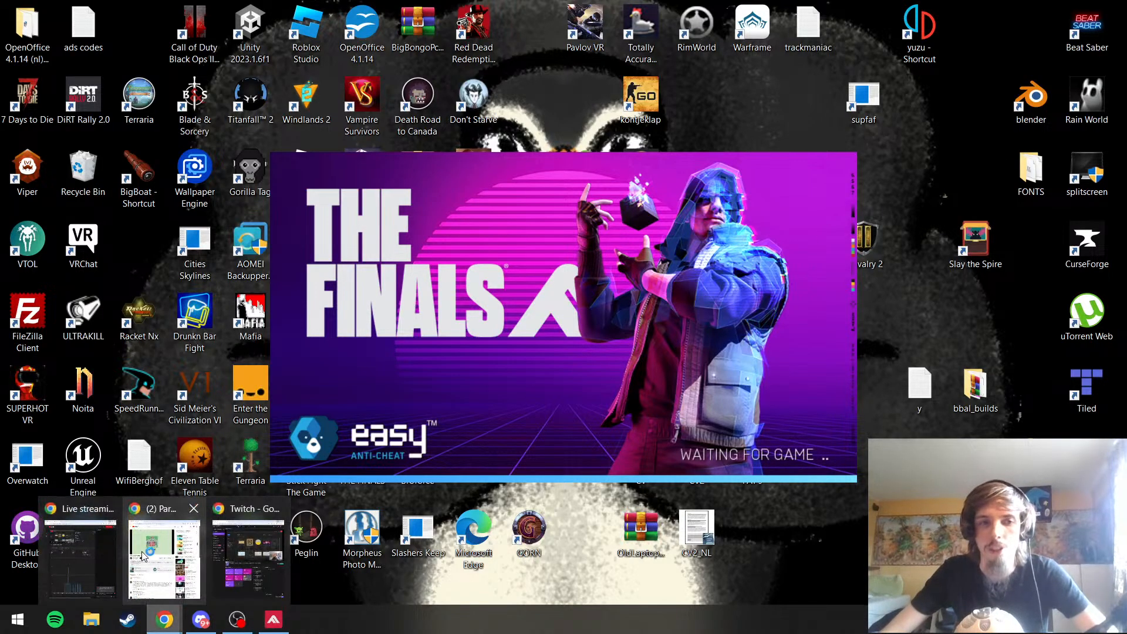
click(193, 508)
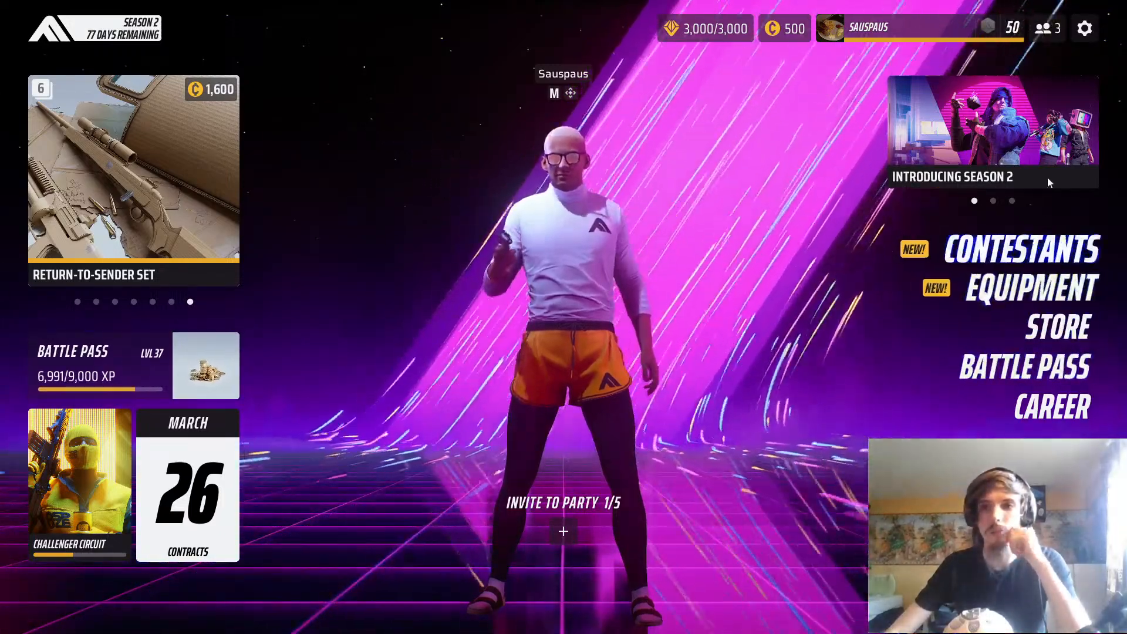
Check the friends list on the game's social screen and return to the main menu
click(1047, 31)
click(64, 610)
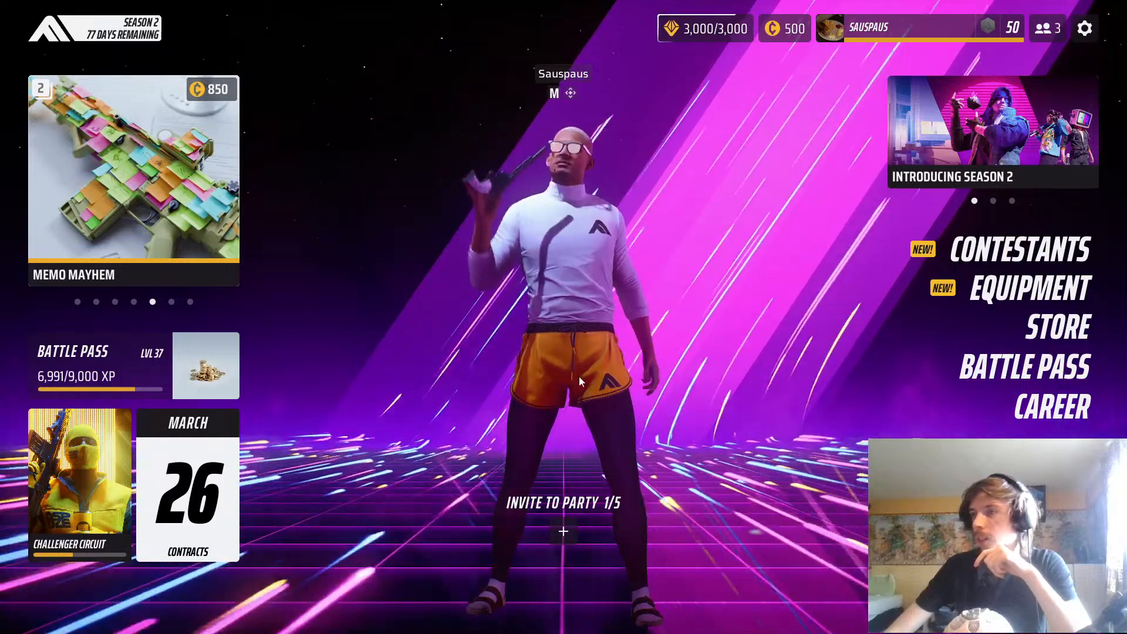
mouse_move(579, 376)
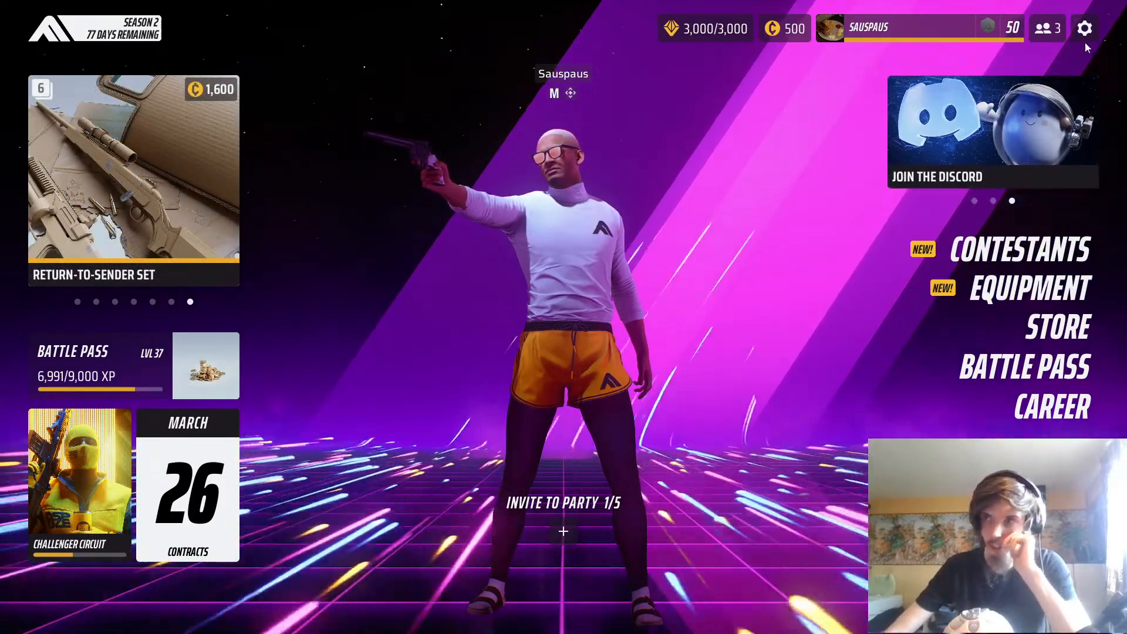
Set the game's master volume to 100 in the audio settings and return to the main menu
click(1086, 36)
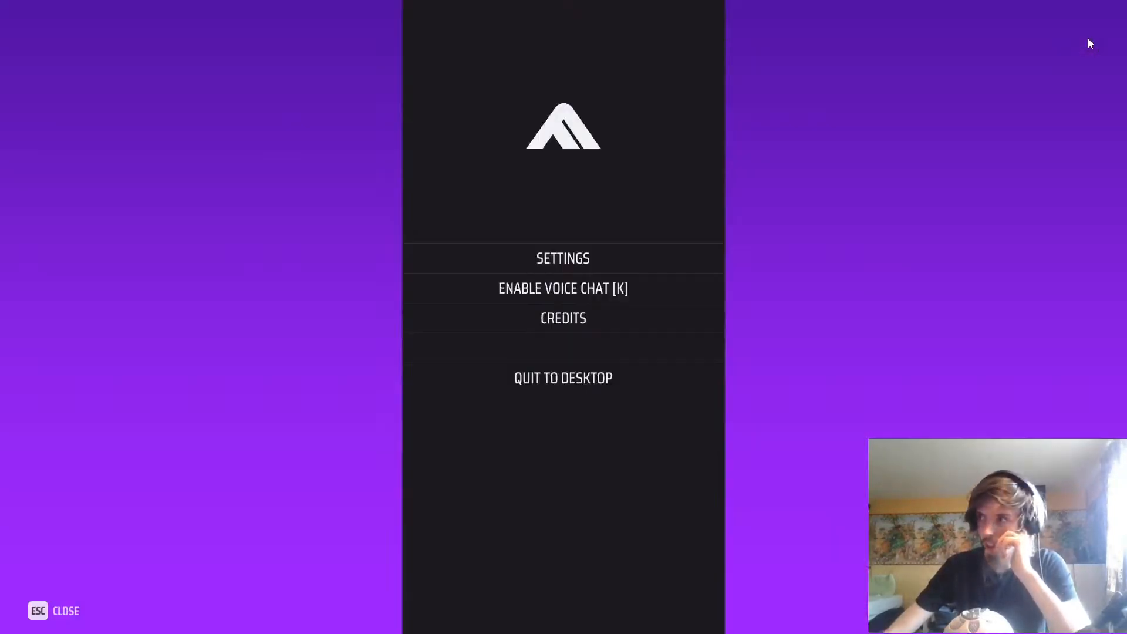
click(567, 265)
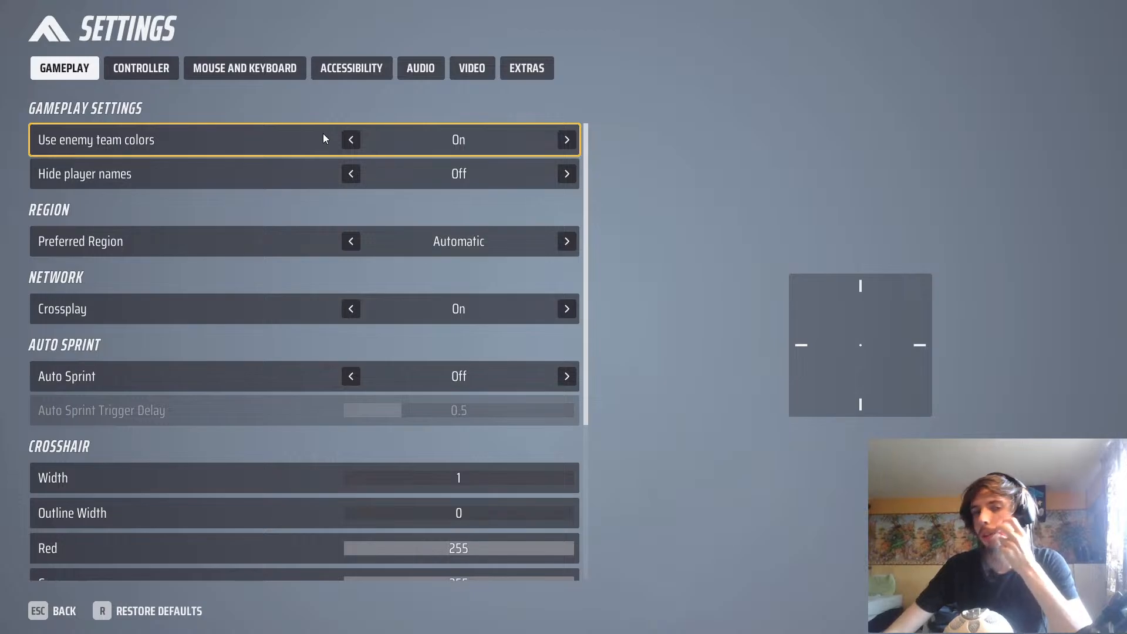
click(461, 71)
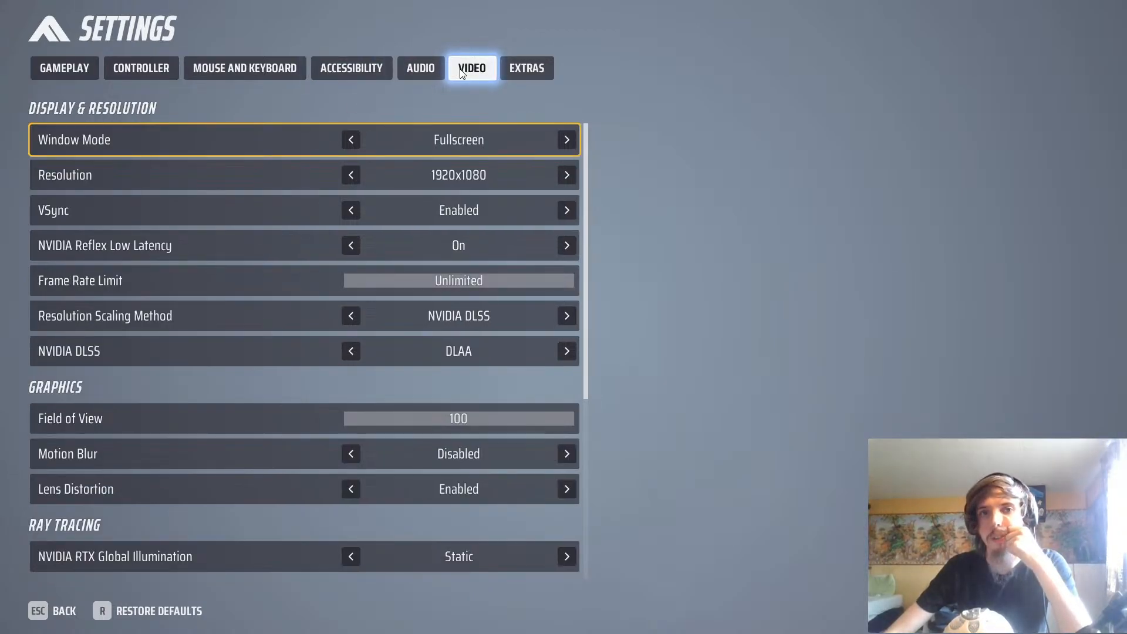
click(427, 73)
drag(400, 143, 592, 136)
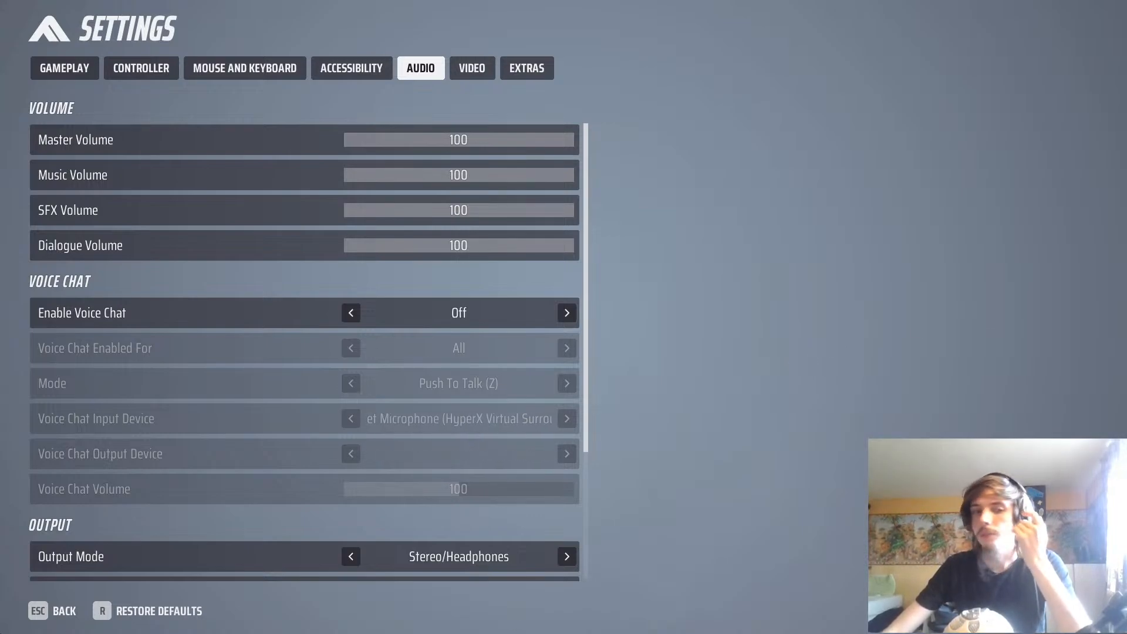
click(35, 614)
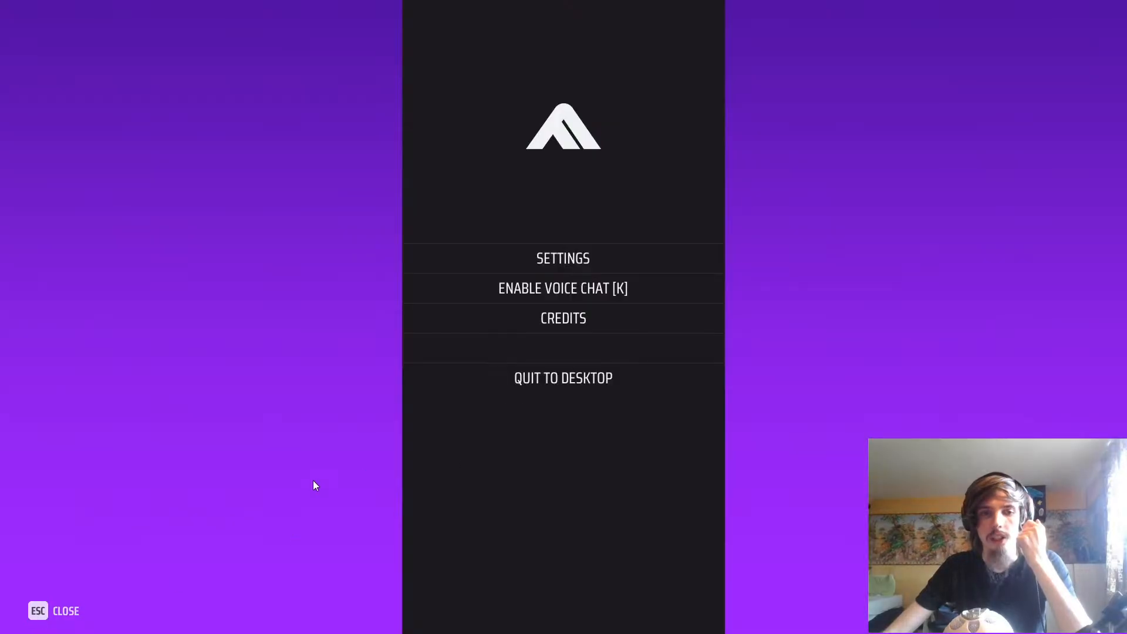
click(37, 619)
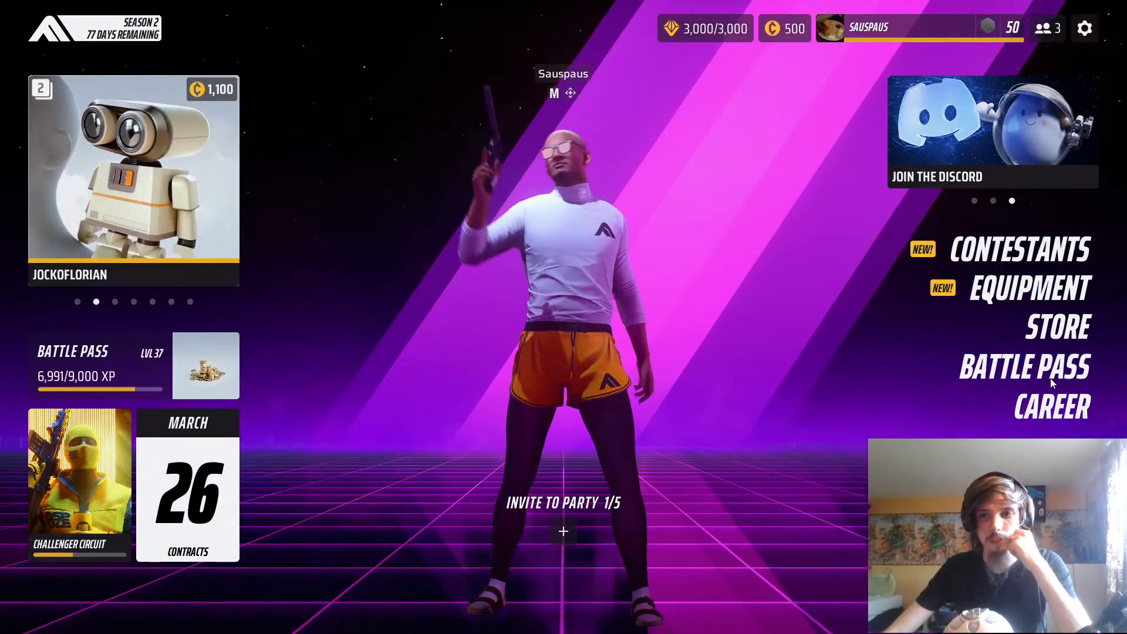
Lower the game's master volume to 50 in the audio settings and return to the main menu
click(1044, 35)
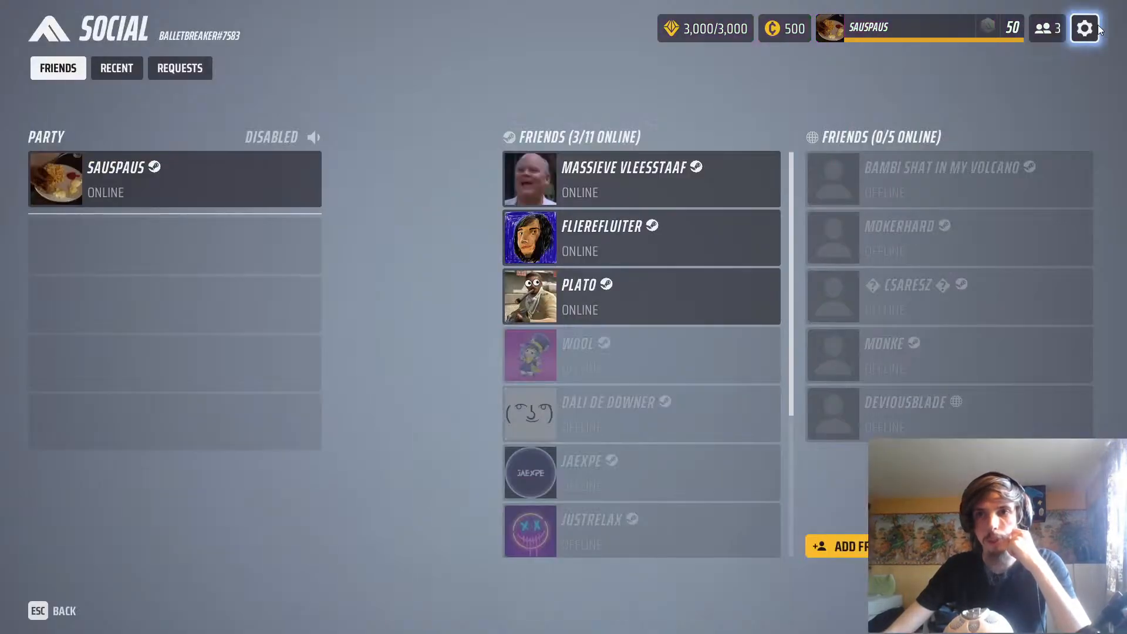
click(1087, 28)
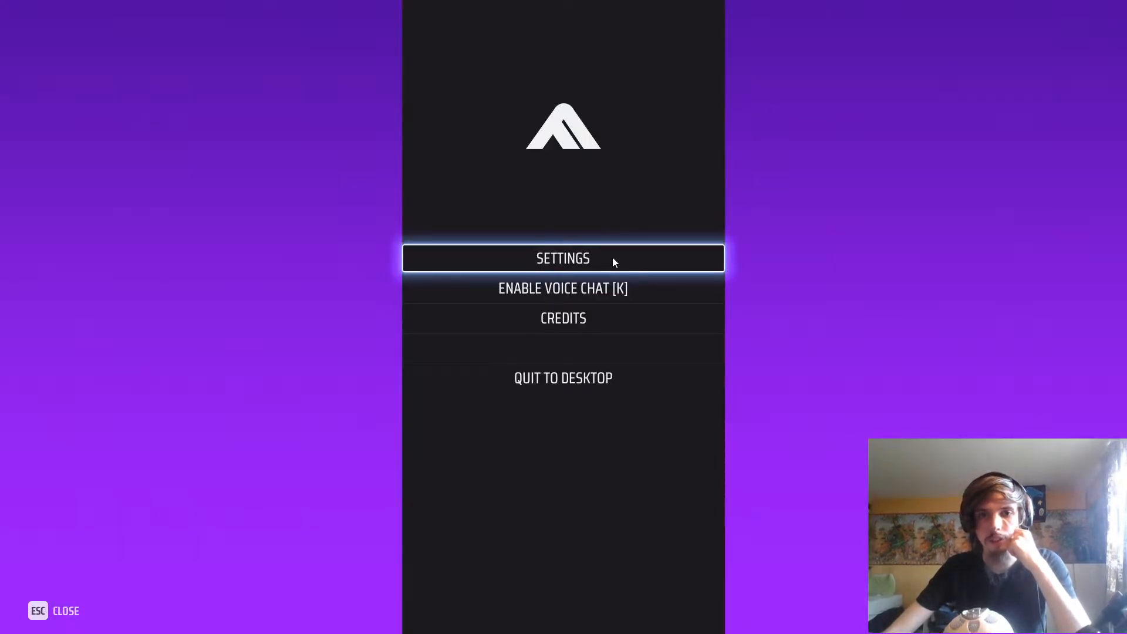
click(555, 264)
click(347, 70)
click(517, 71)
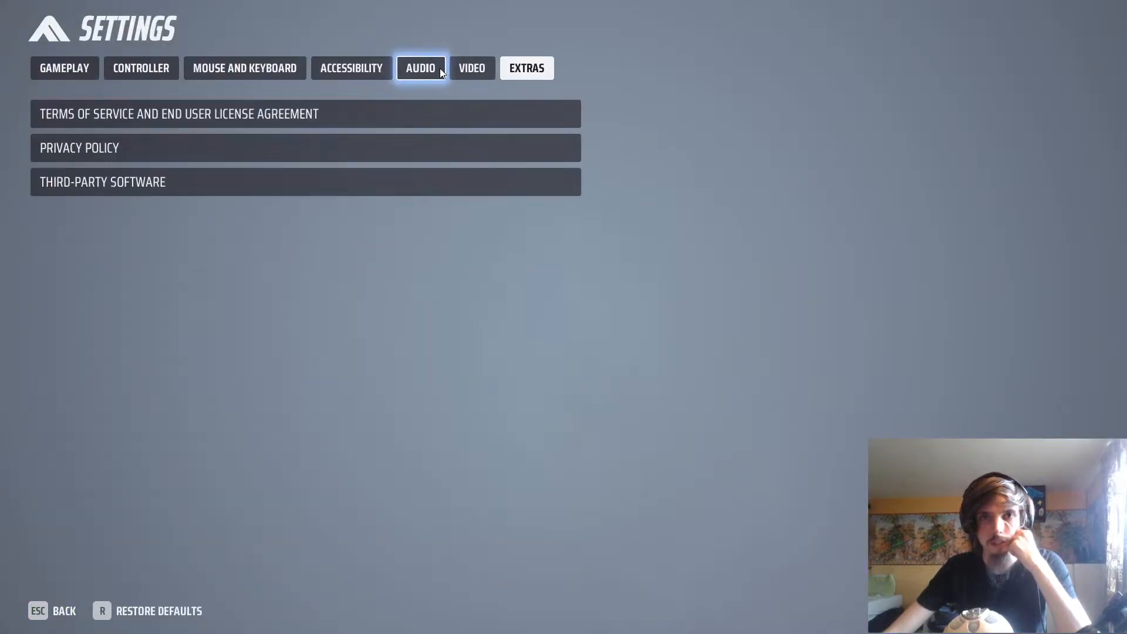
click(438, 68)
drag(450, 140, 460, 136)
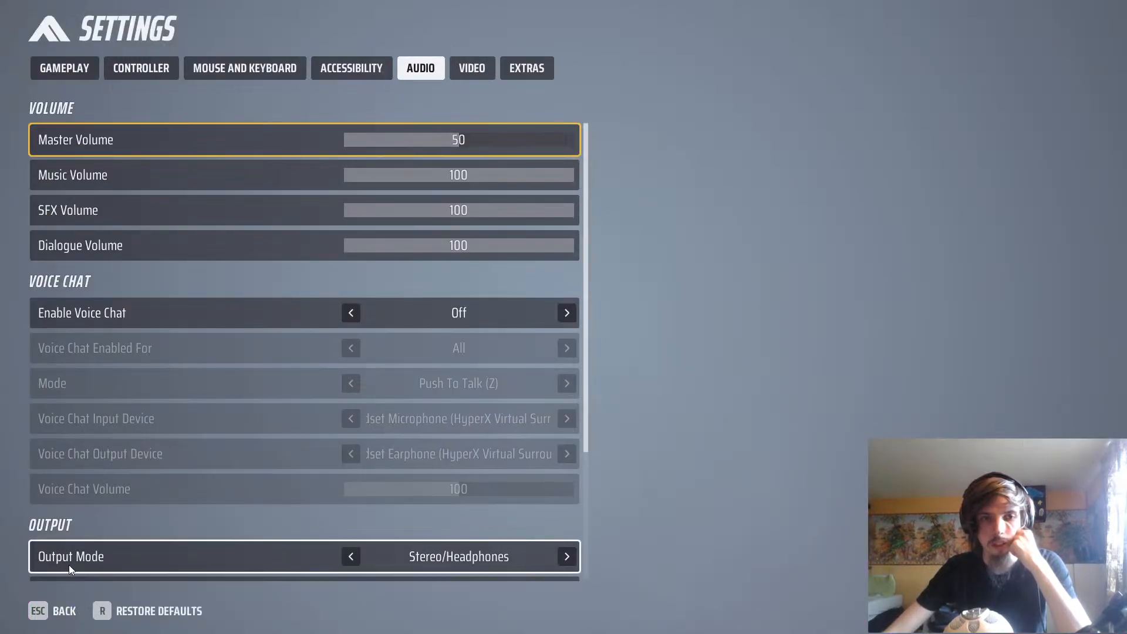
click(58, 611)
click(59, 611)
click(59, 611)
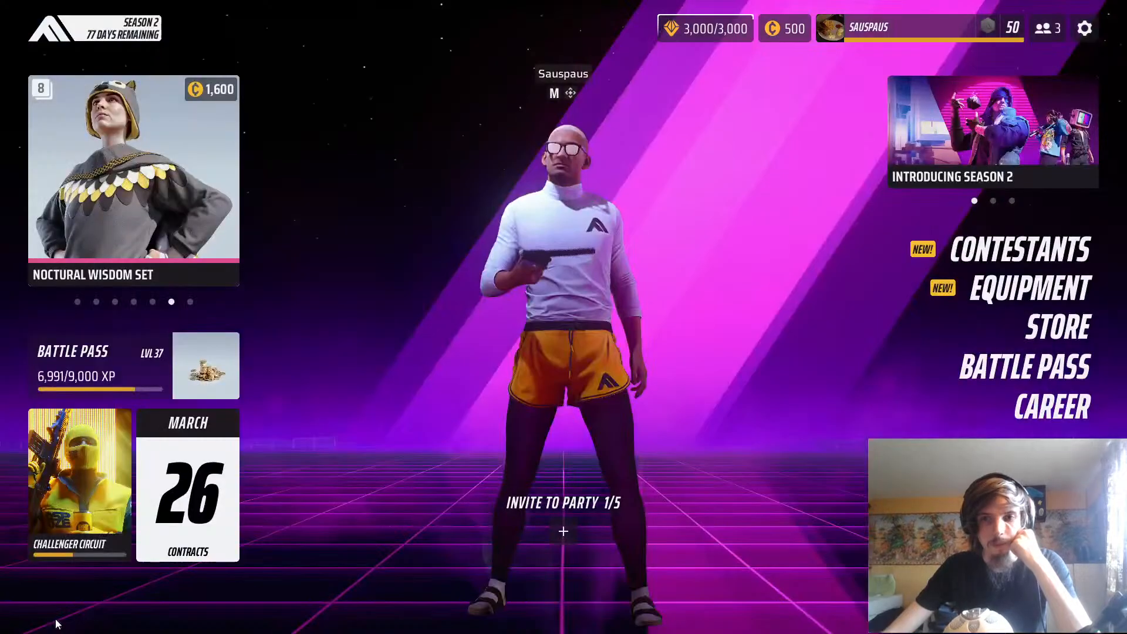
Start a match of THE FINALS from the main menu
click(1027, 540)
click(417, 301)
click(346, 291)
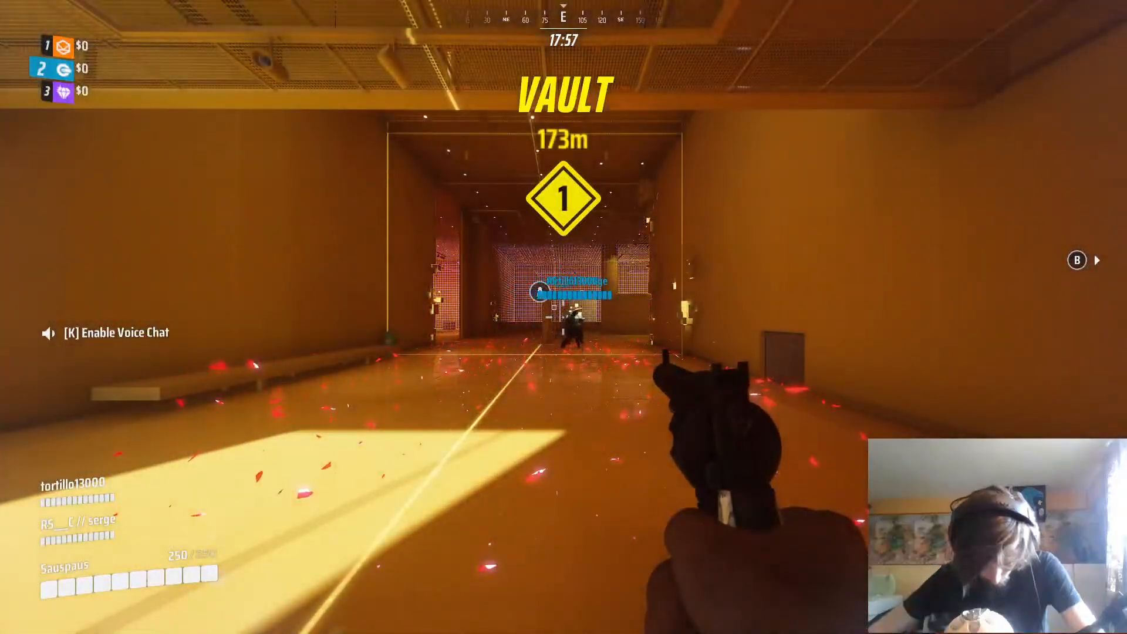
key(w)
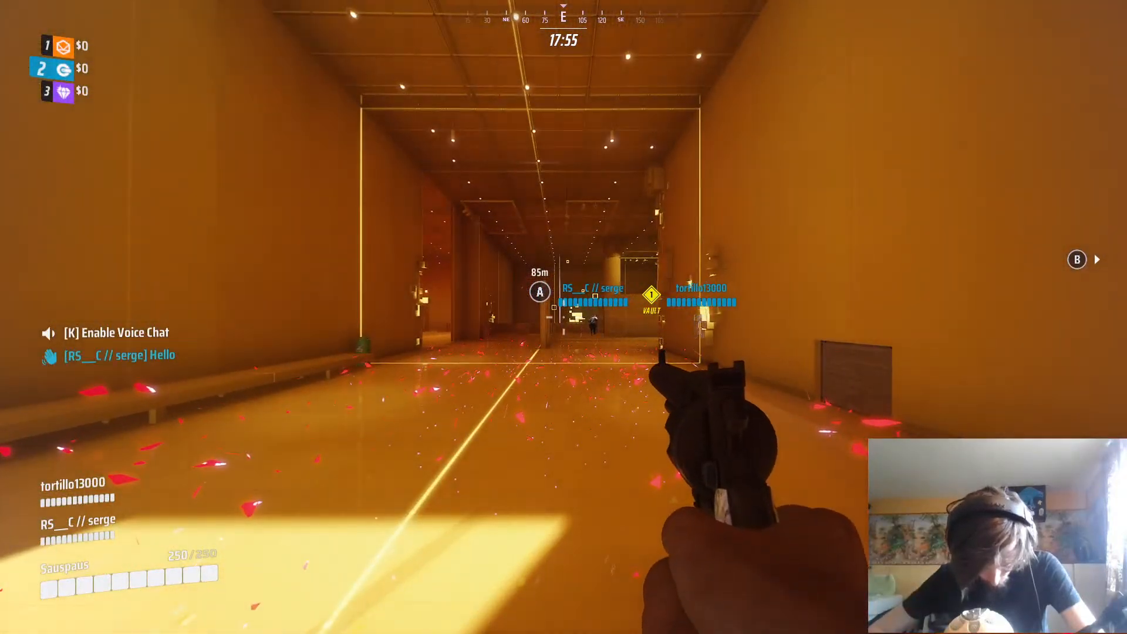
key(w)
key(a)
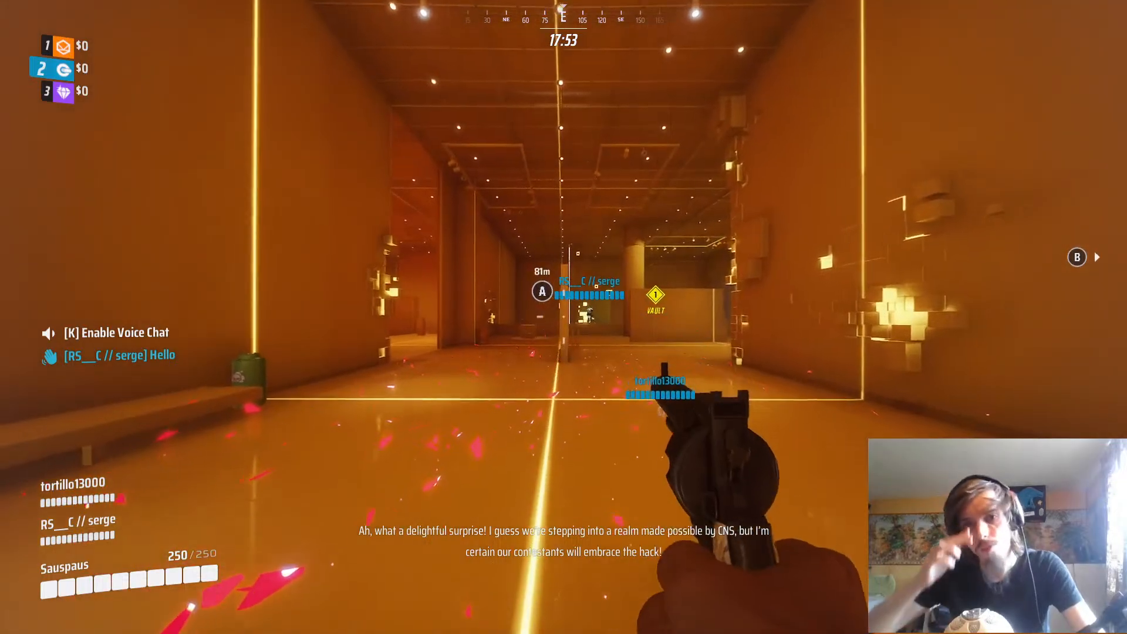
key(w)
key(d)
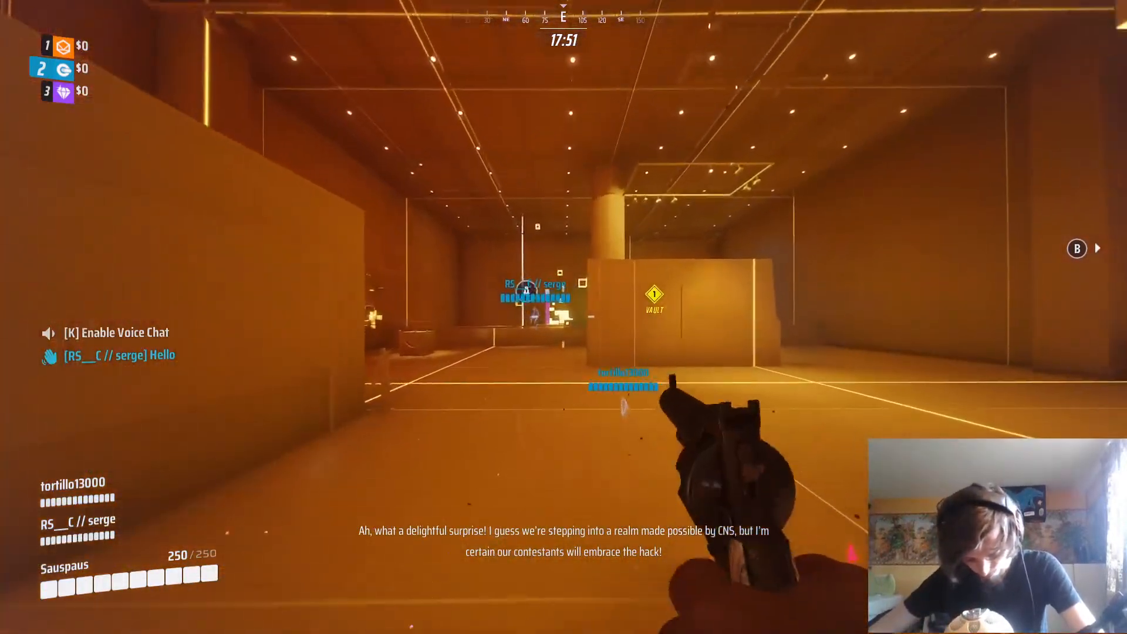
key(w)
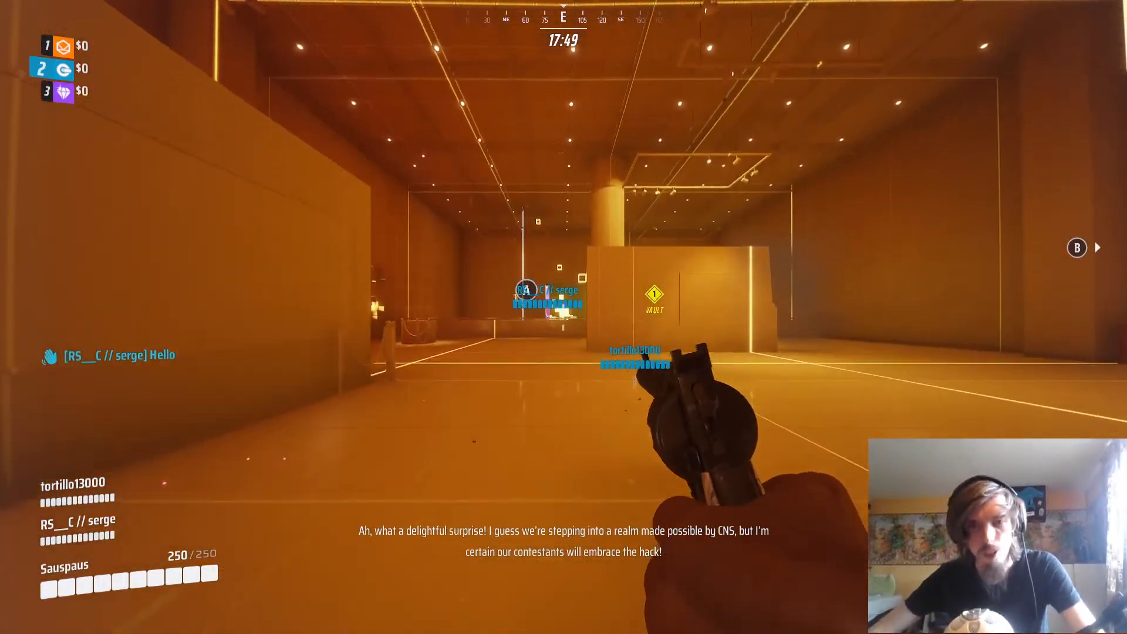
key(w)
key(a)
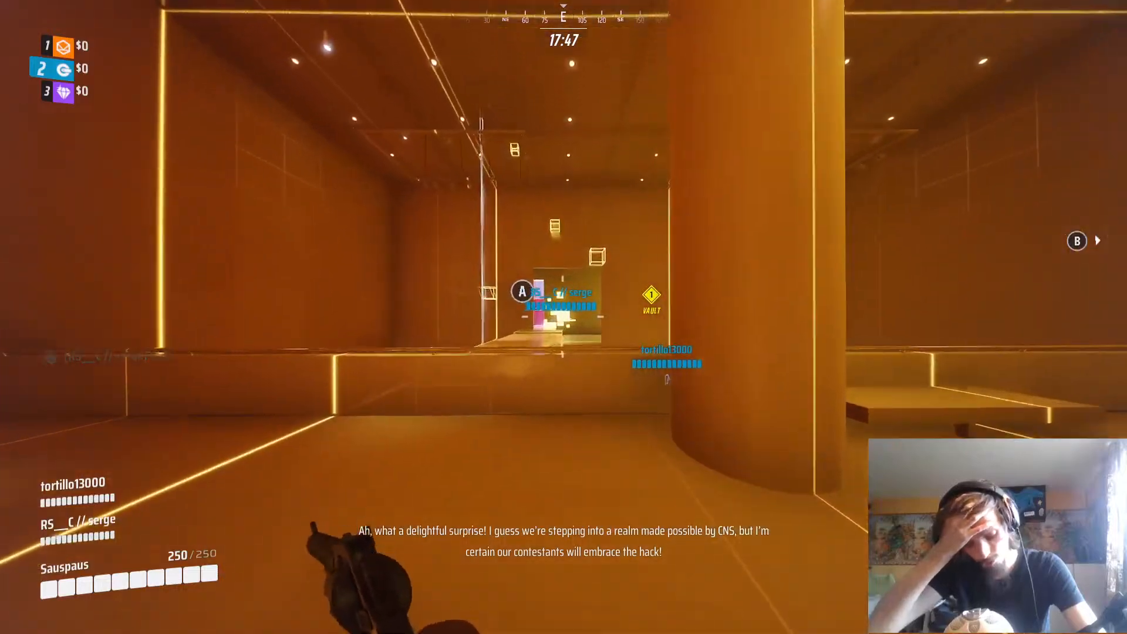
key(w)
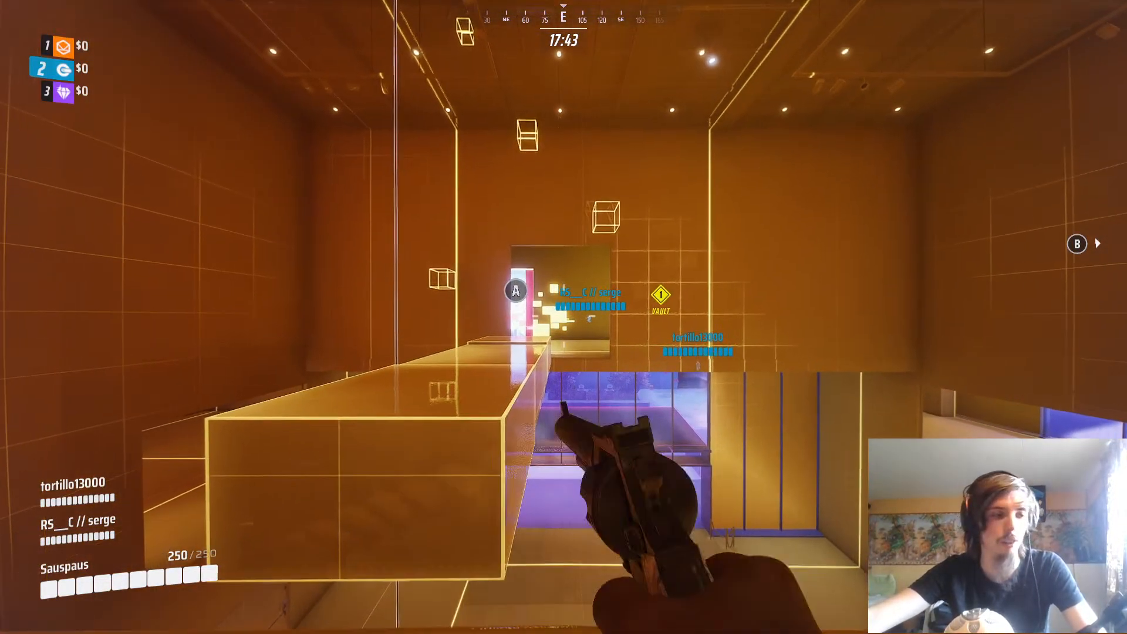
key(w)
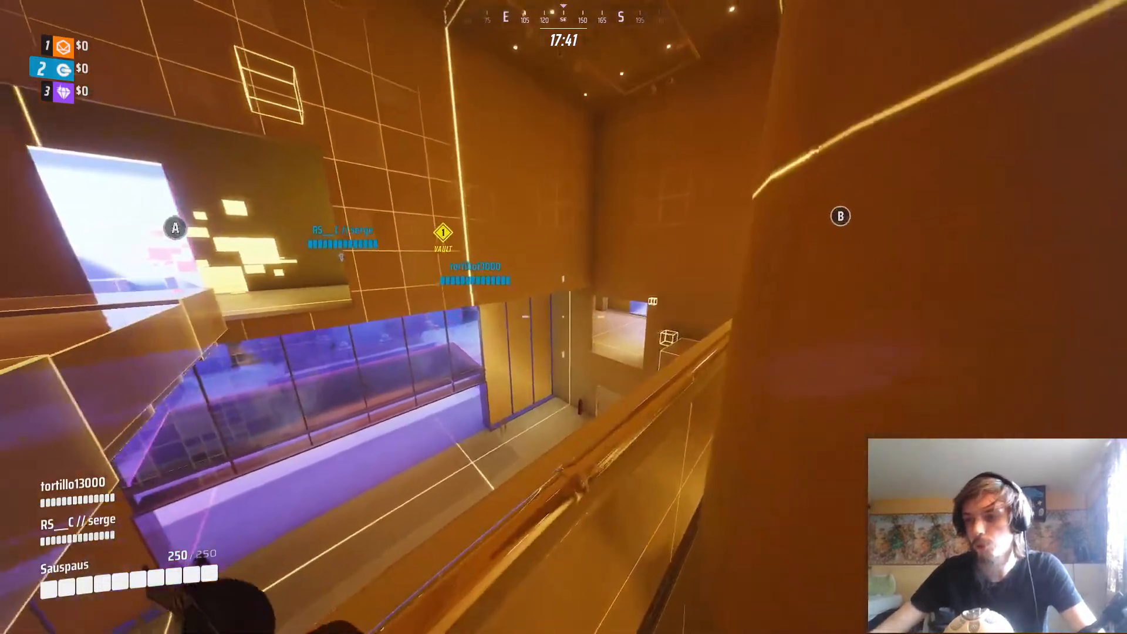
key(w)
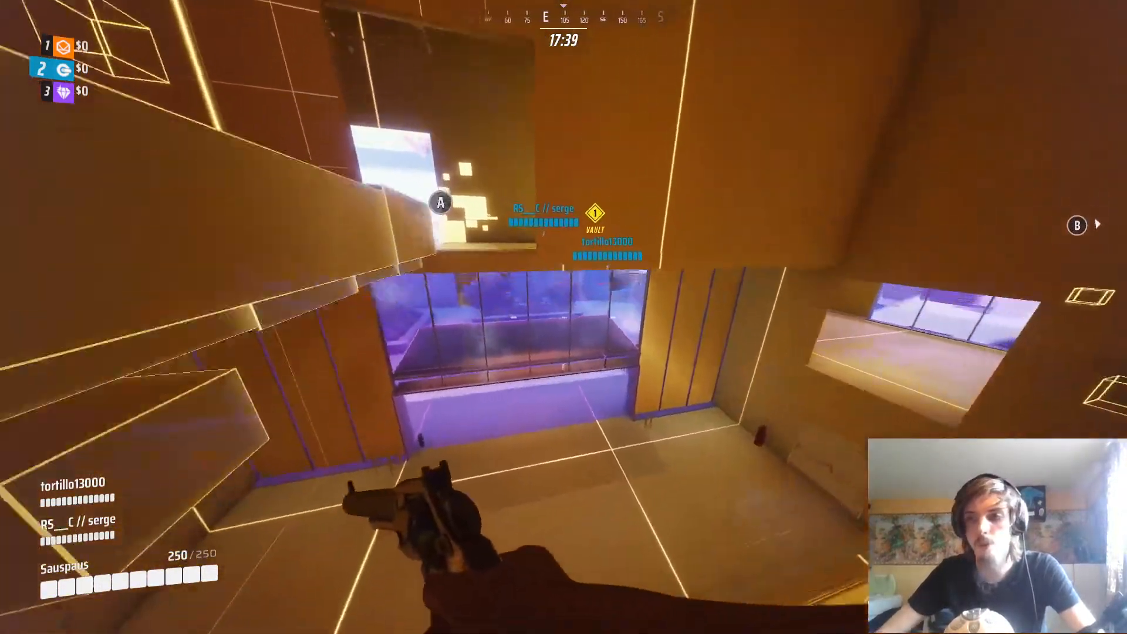
key(w)
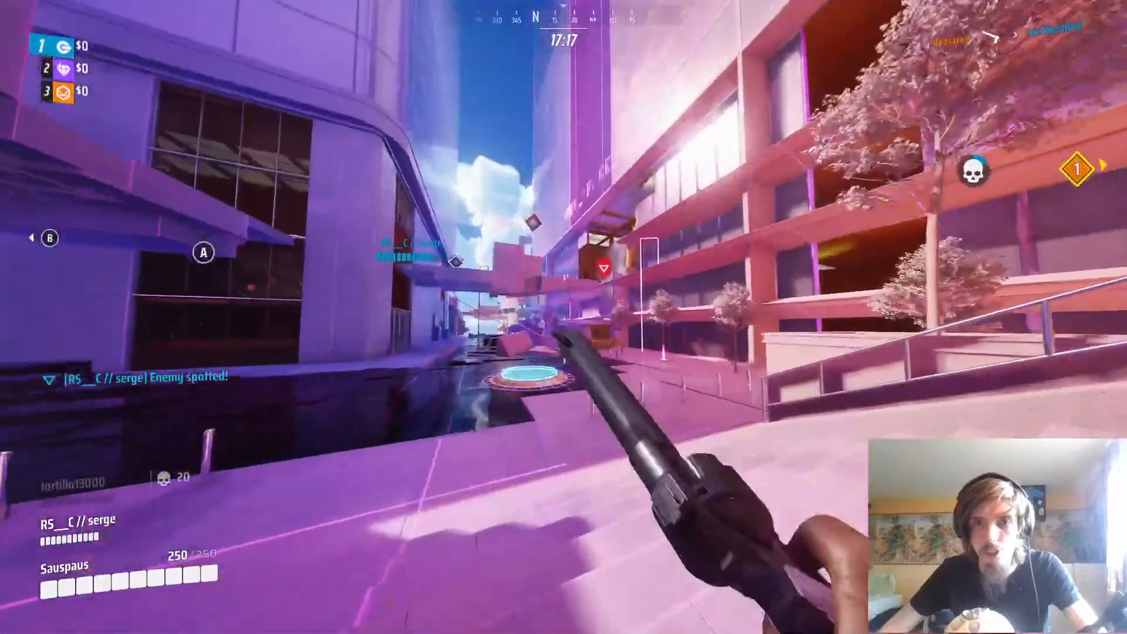
key(w)
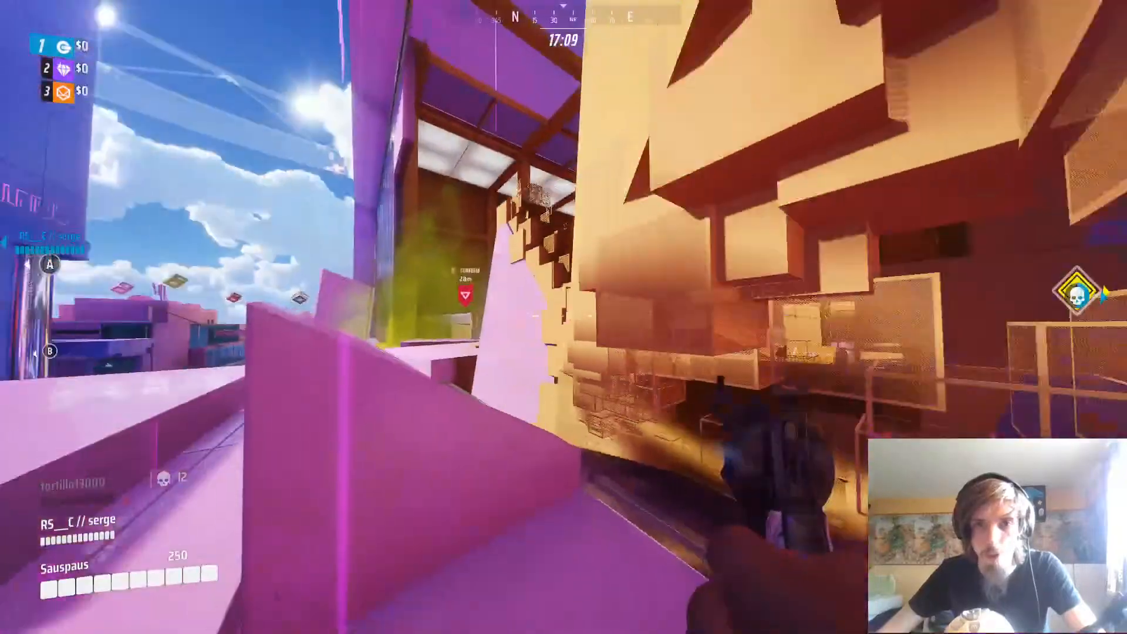
key(space)
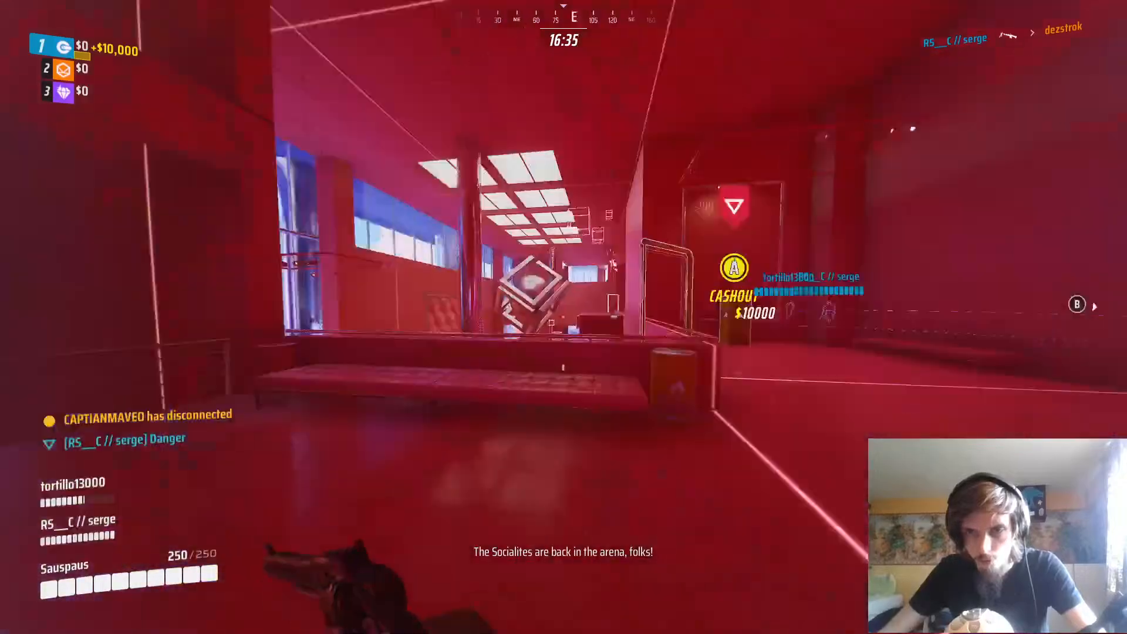
key(r)
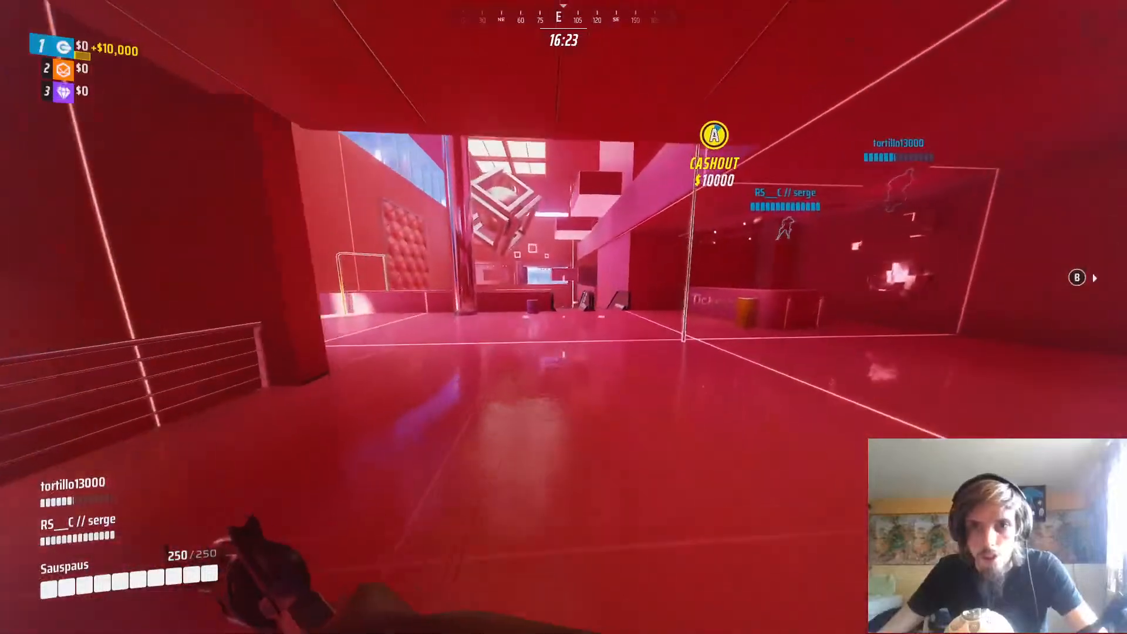
key(e)
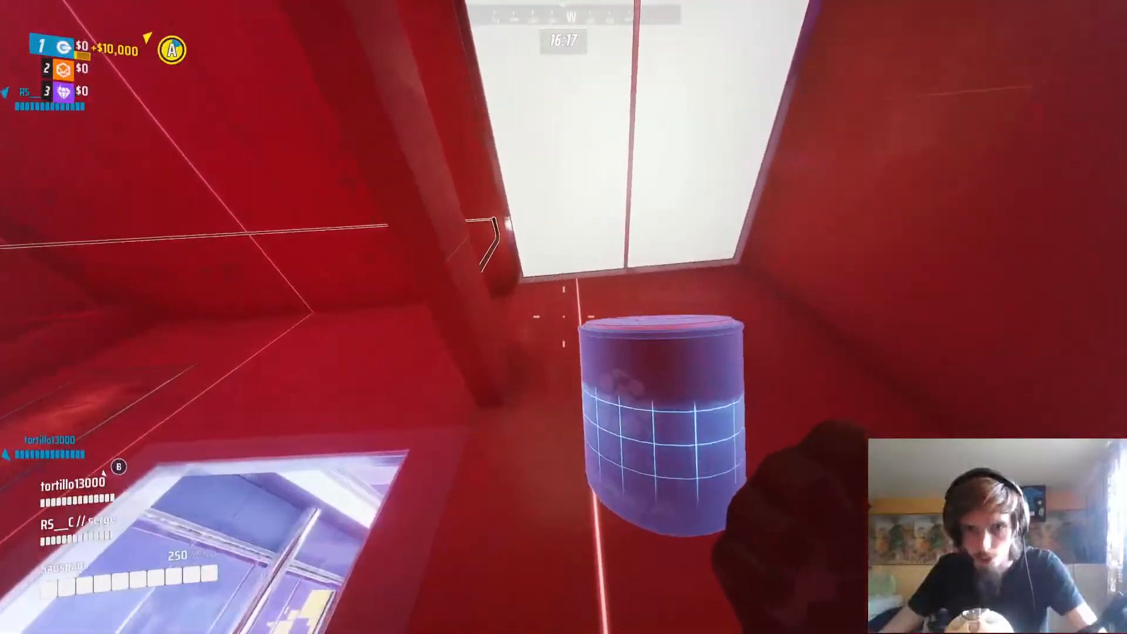
click(564, 317)
key(w)
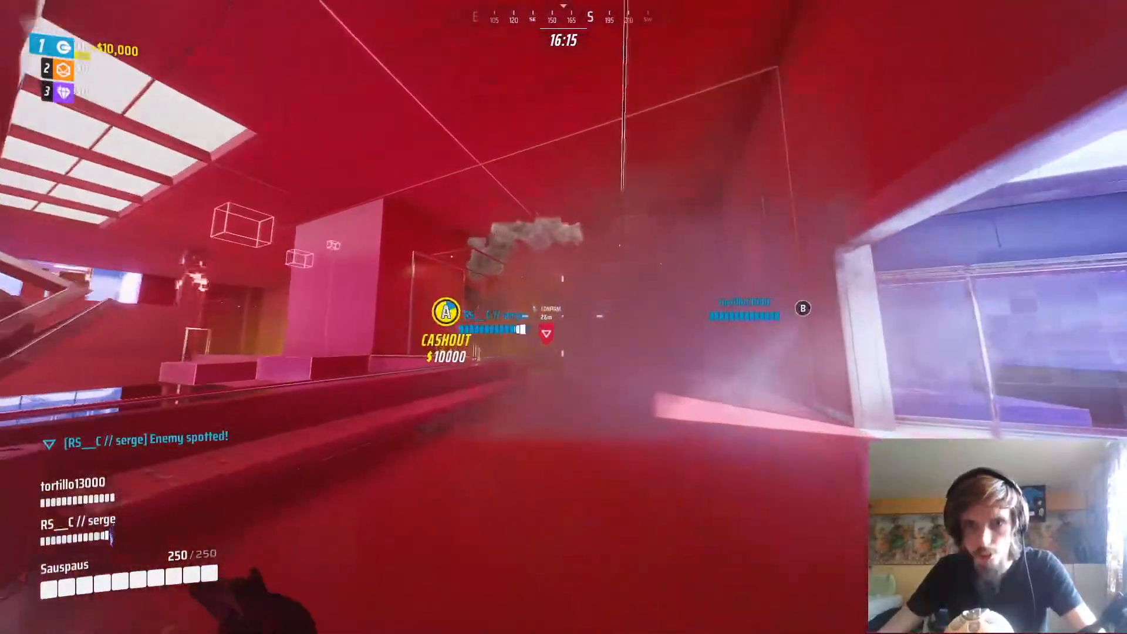
key(q)
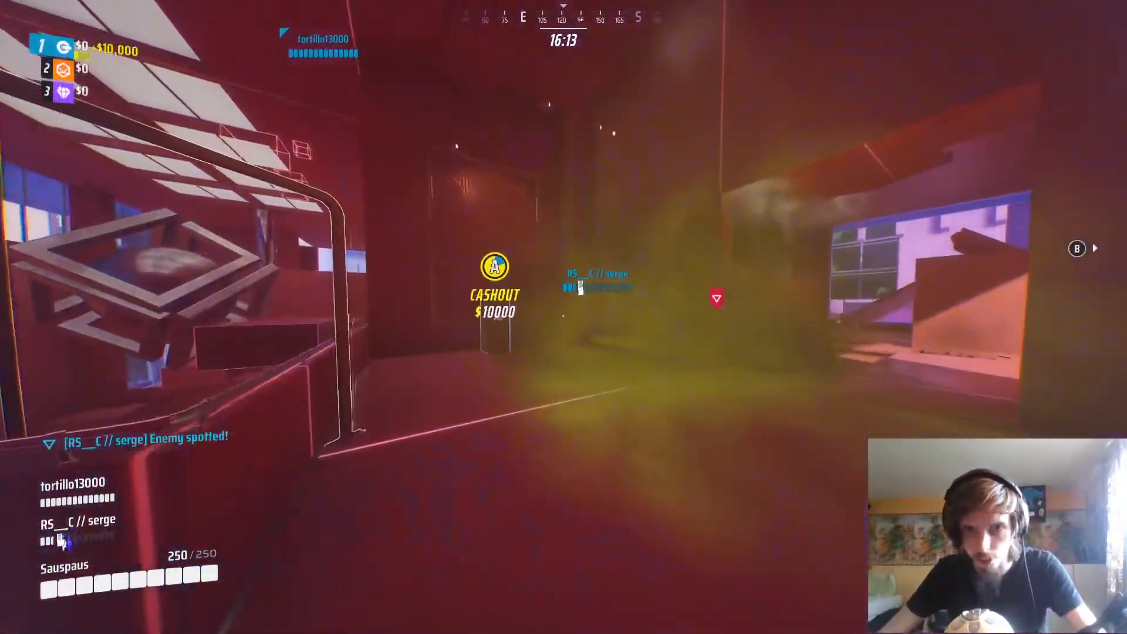
click(564, 317)
key(e)
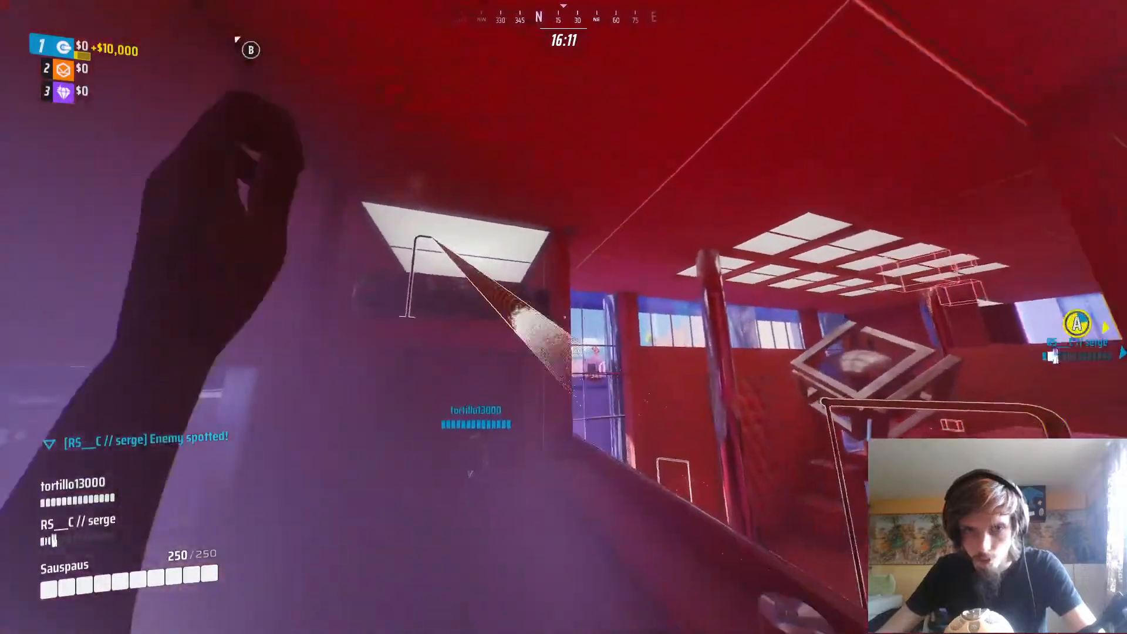
key(space)
key(w)
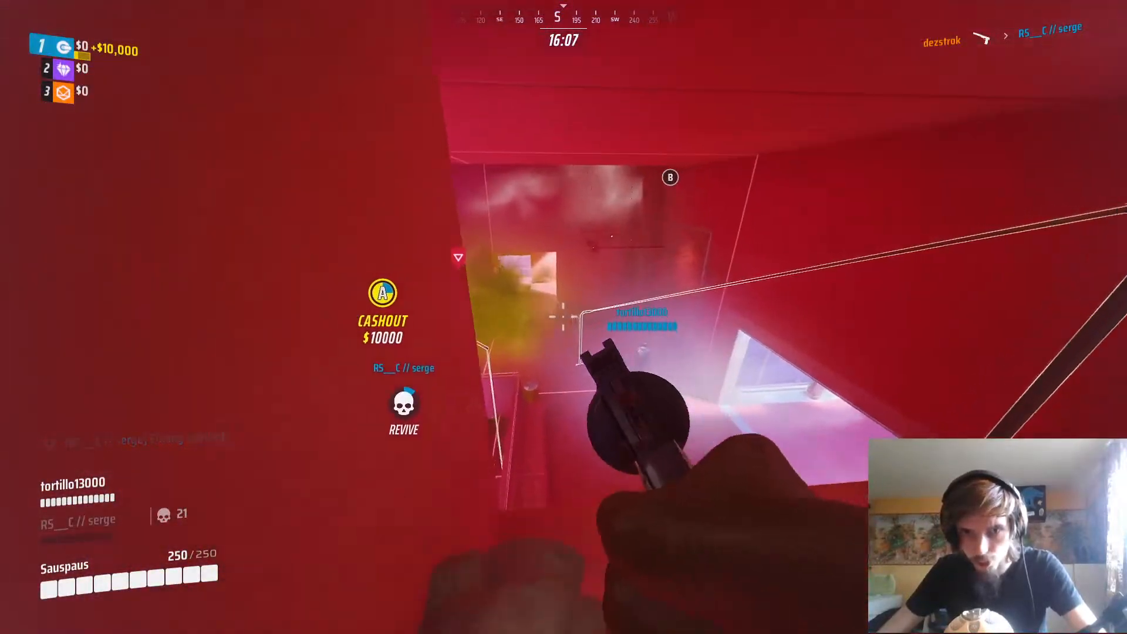
right_click(563, 317)
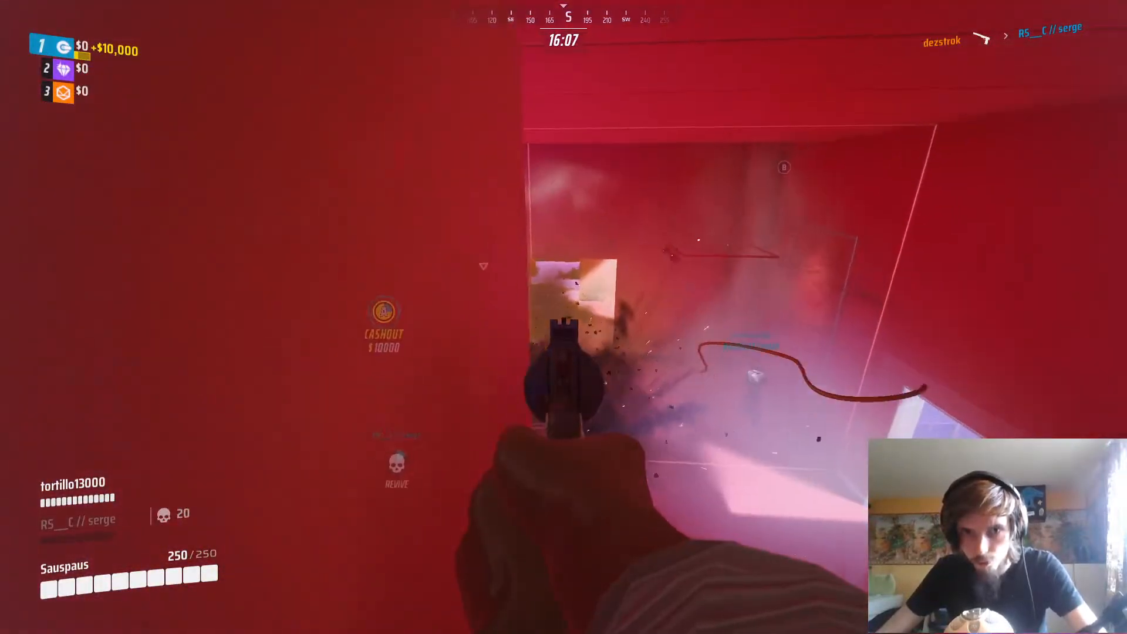
key(a)
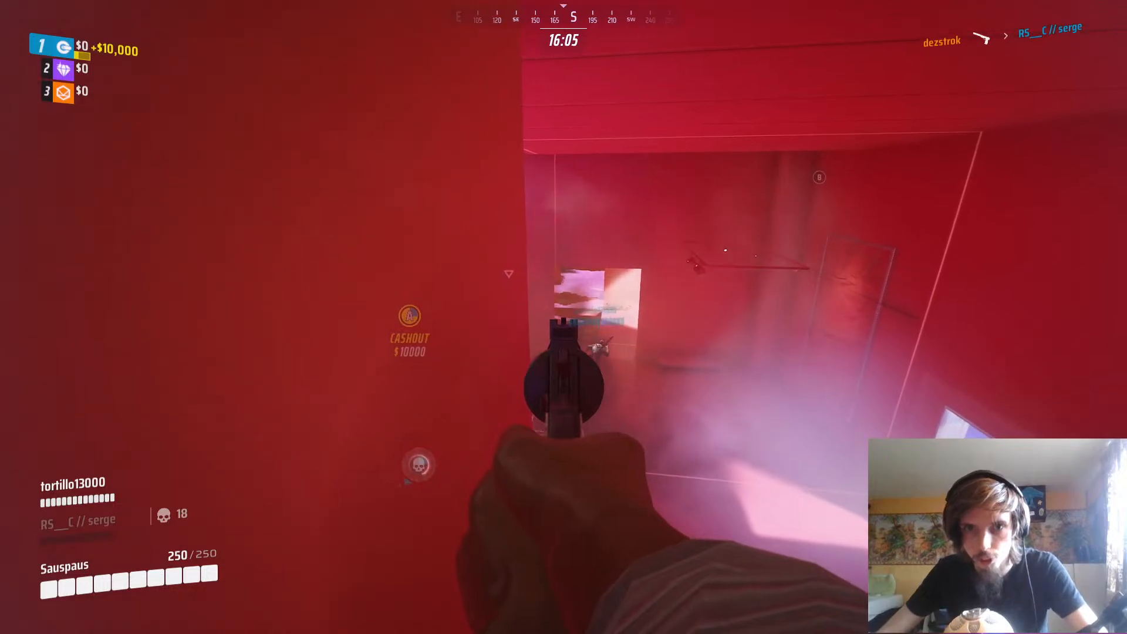
key(d)
key(a)
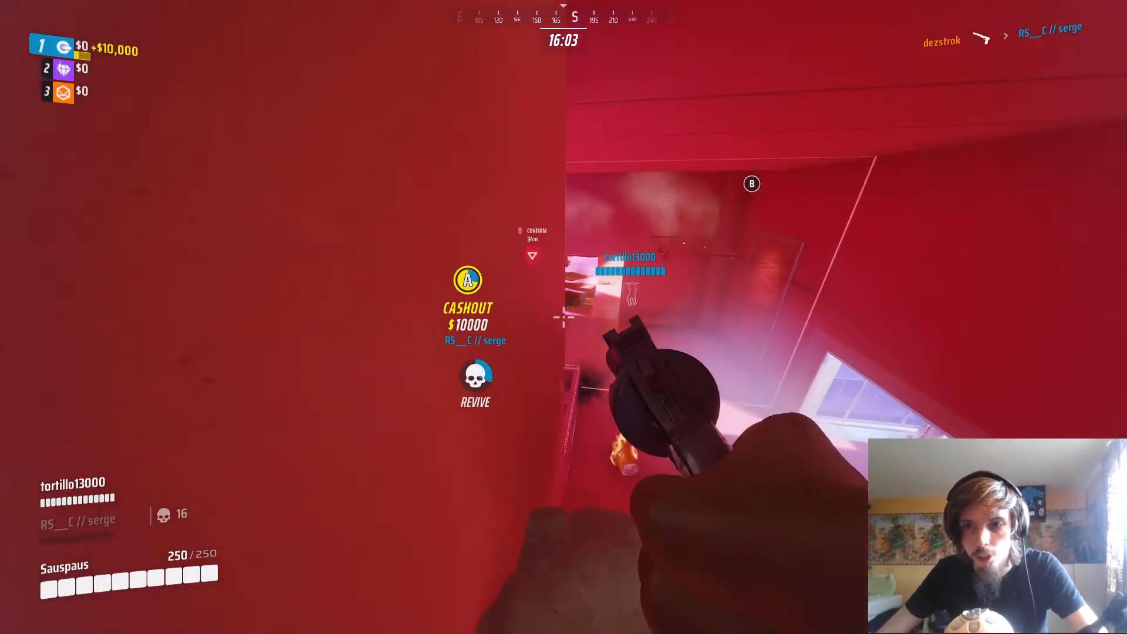
key(d)
key(d)
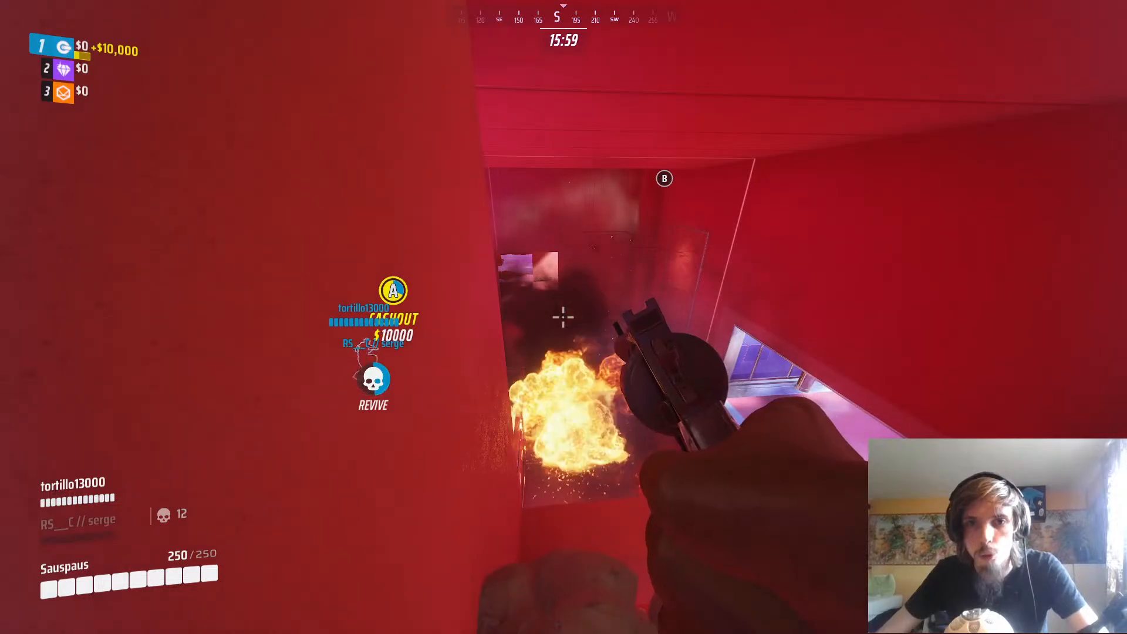
key(d)
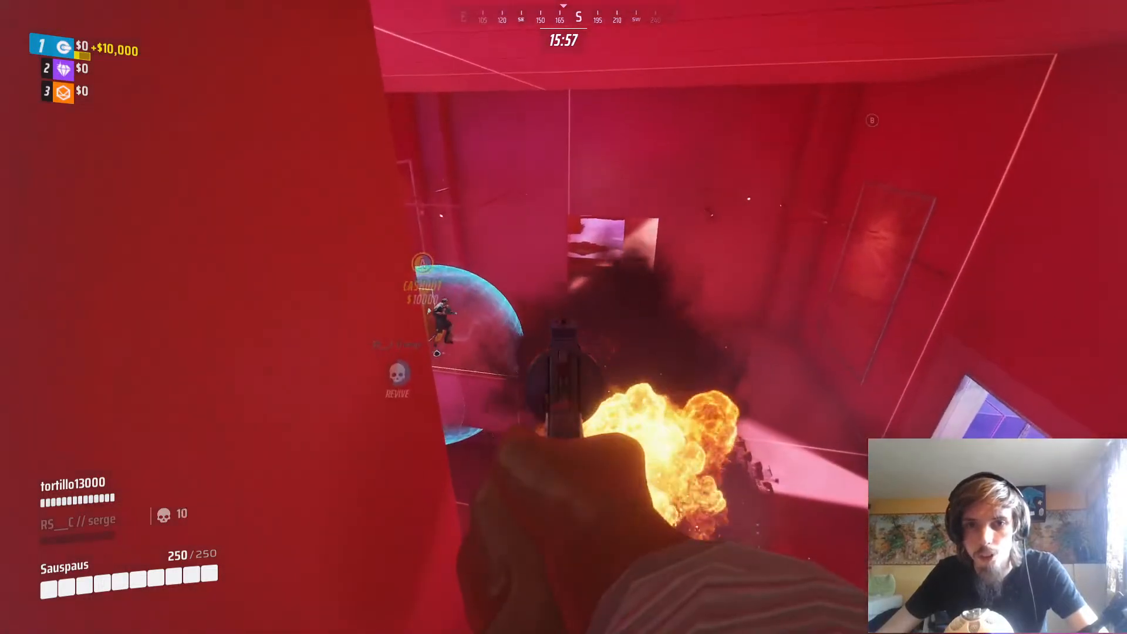
key(a)
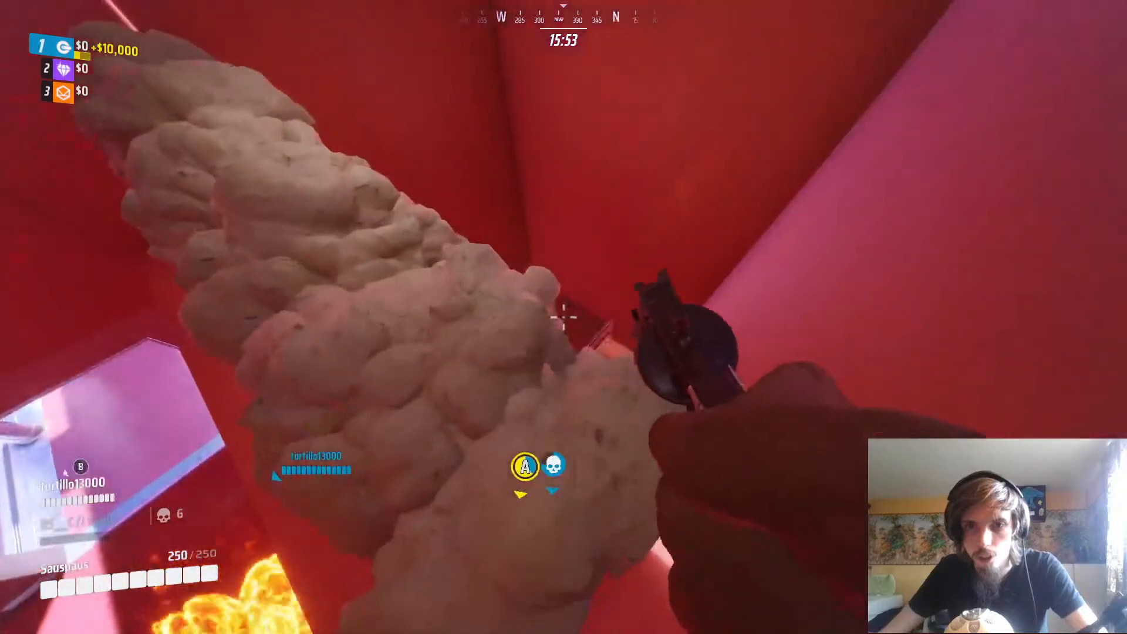
key(w)
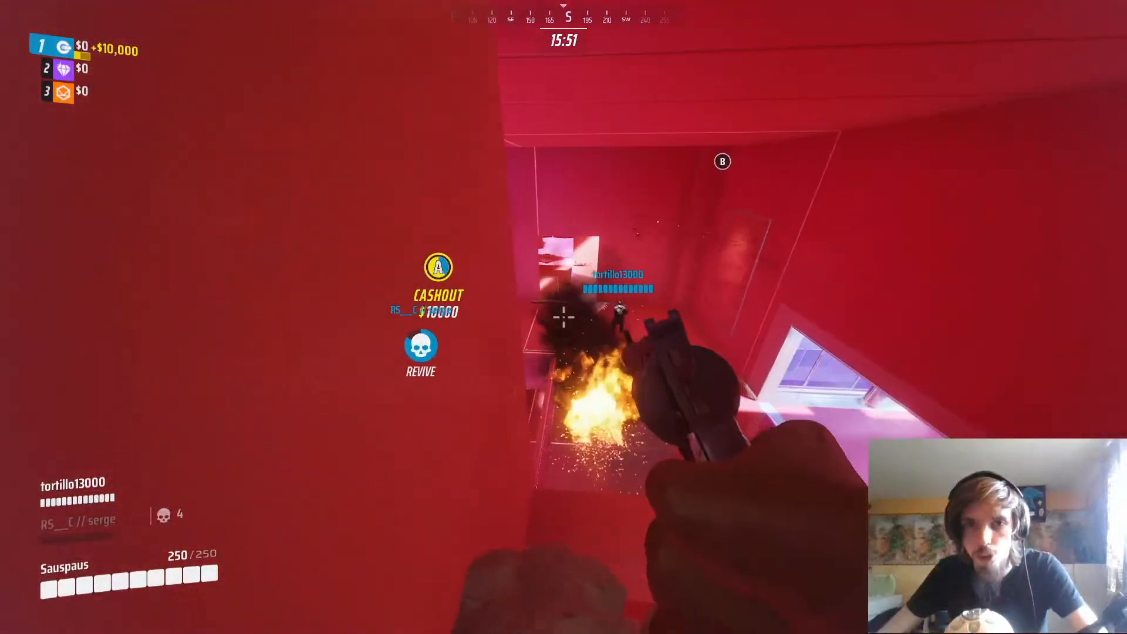
right_click(564, 317)
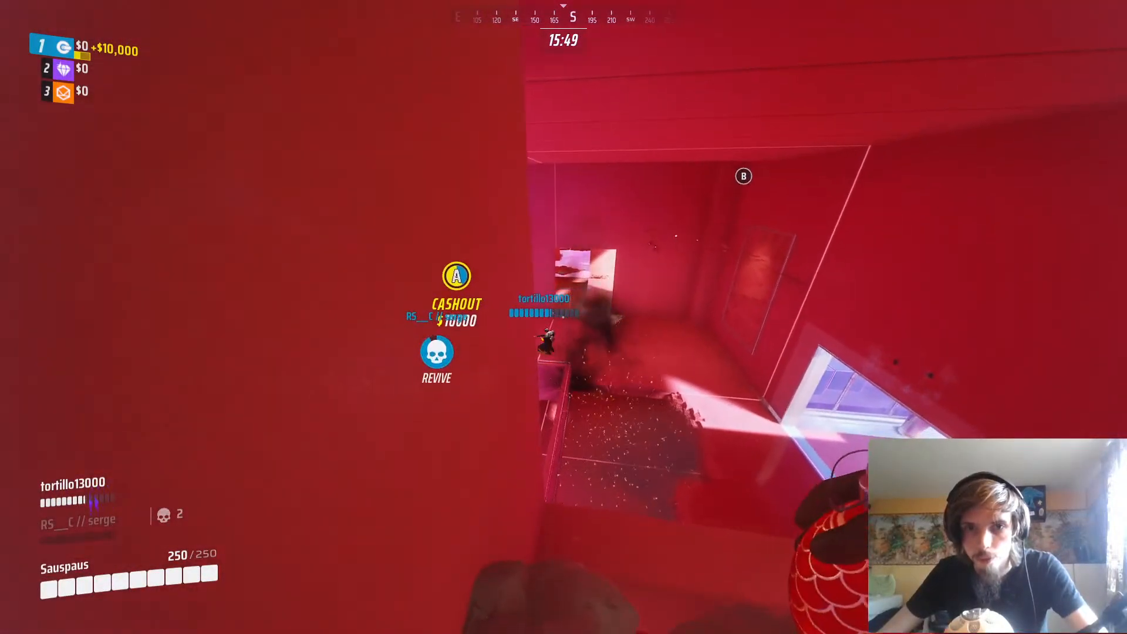
right_click(564, 317)
click(563, 317)
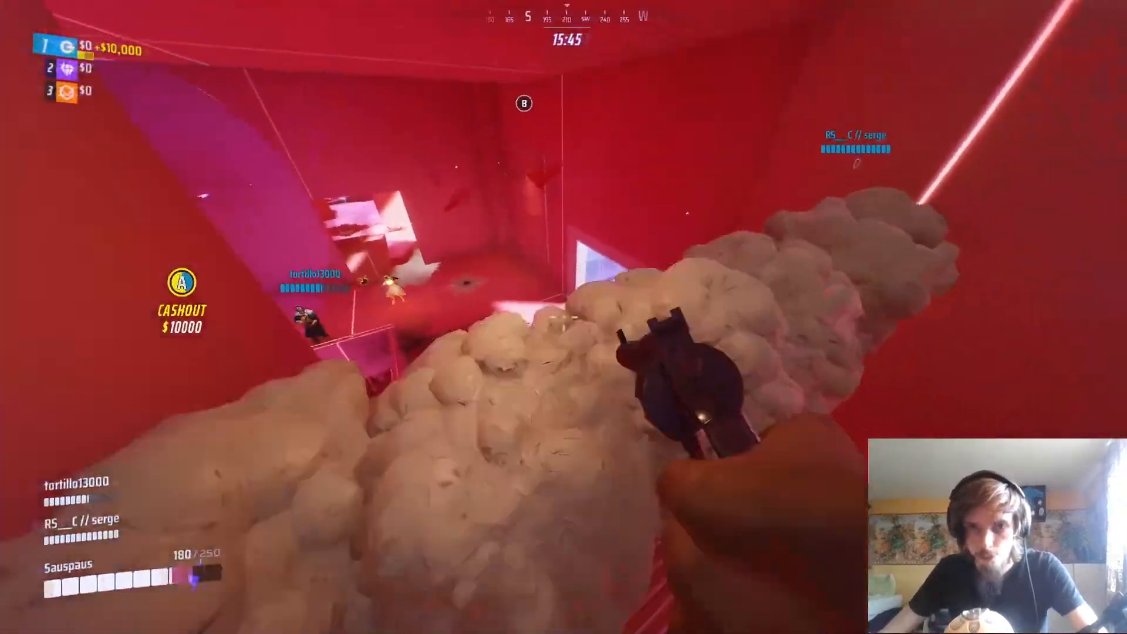
key(w)
key(w)
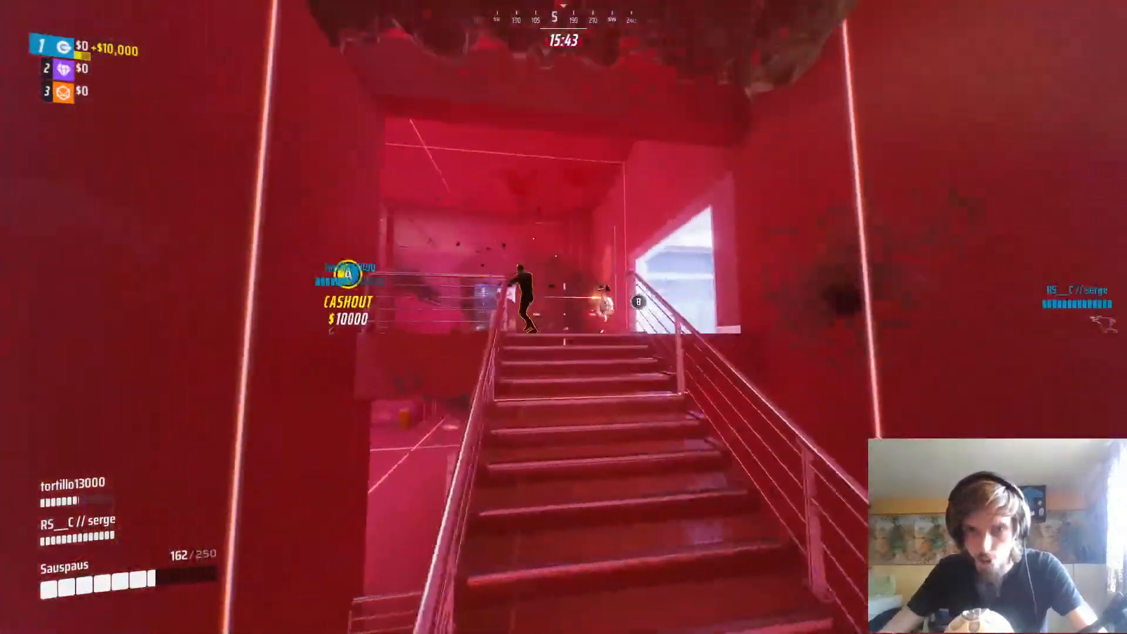
key(w)
click(563, 317)
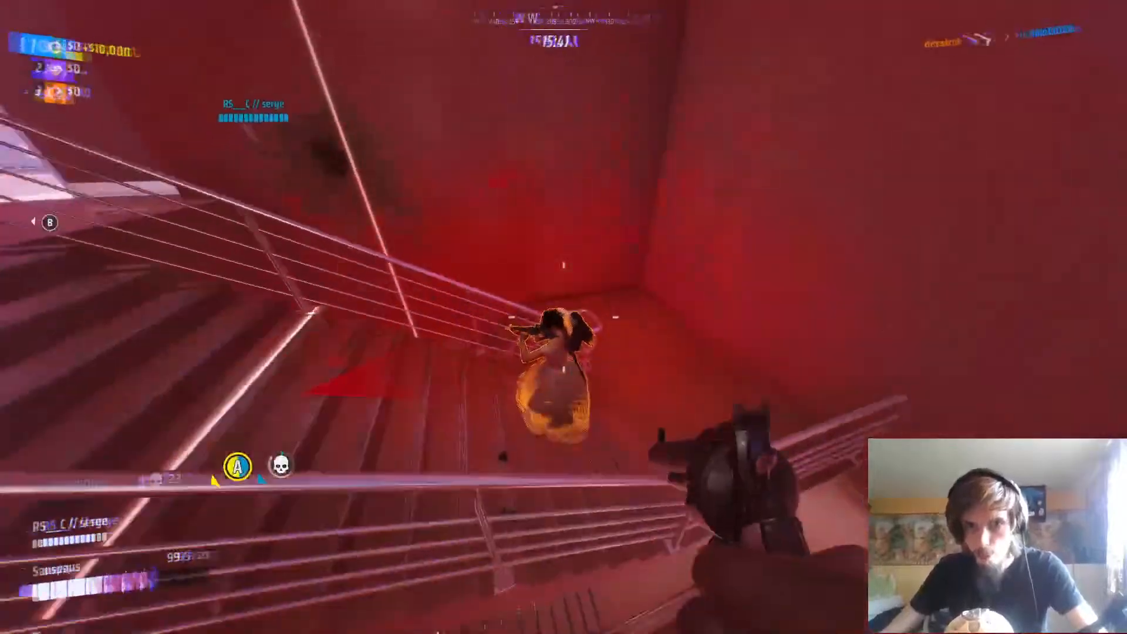
key(w)
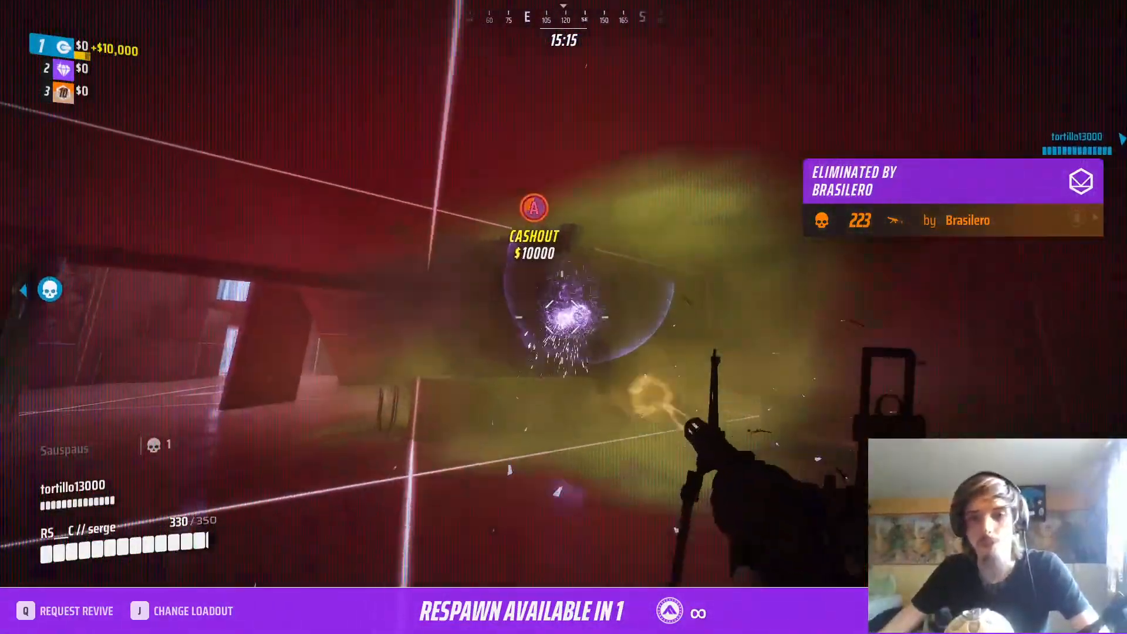
key(space)
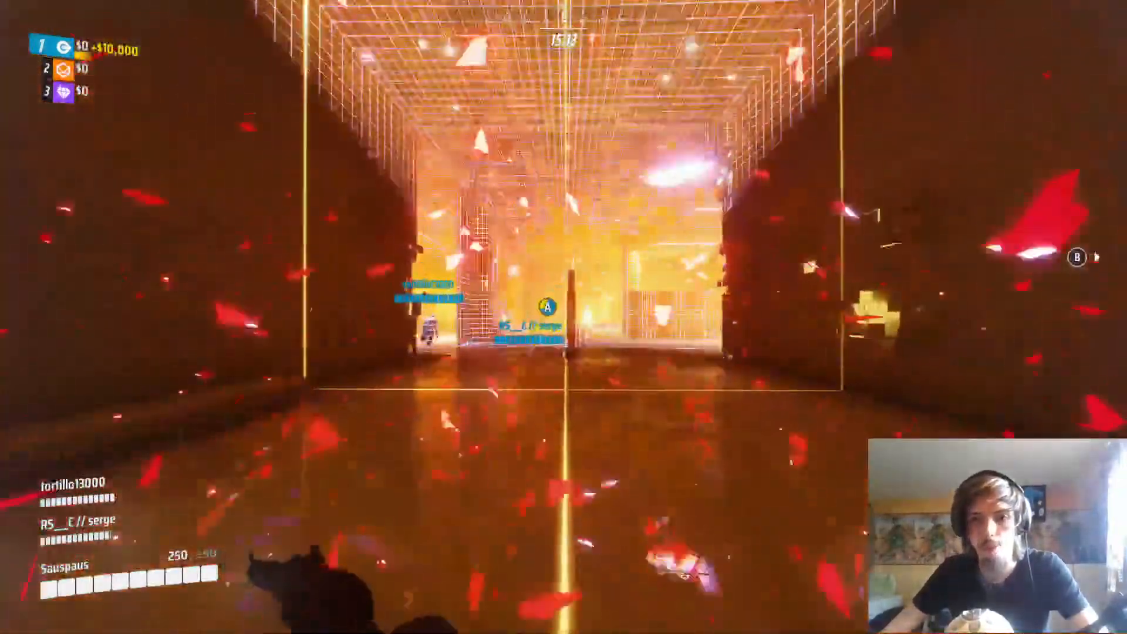
key(w)
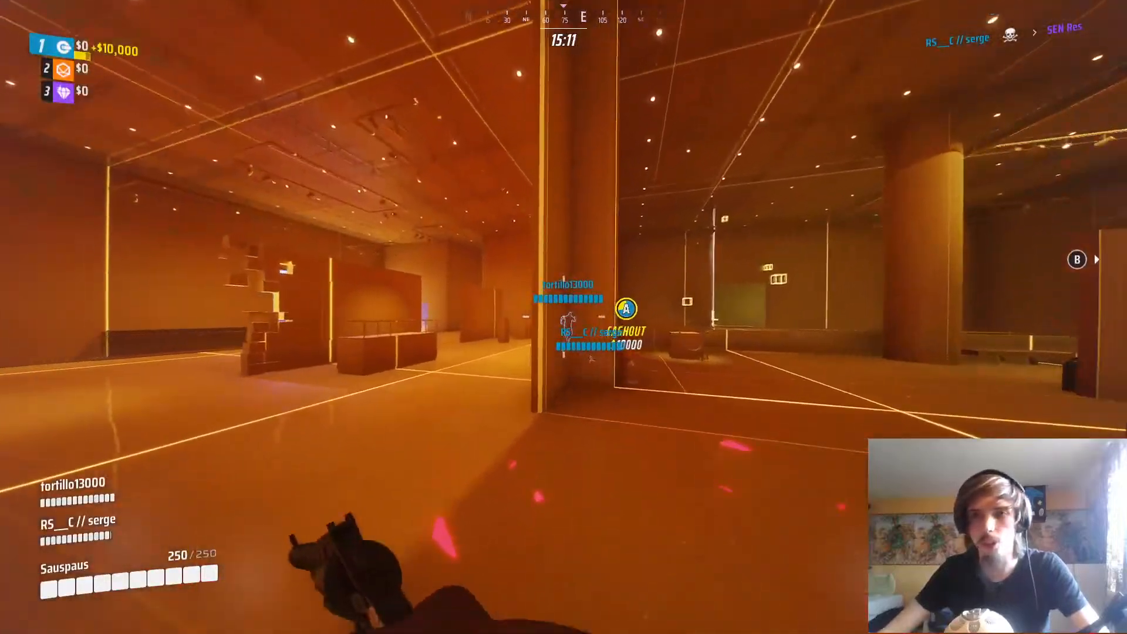
key(w)
key(w)
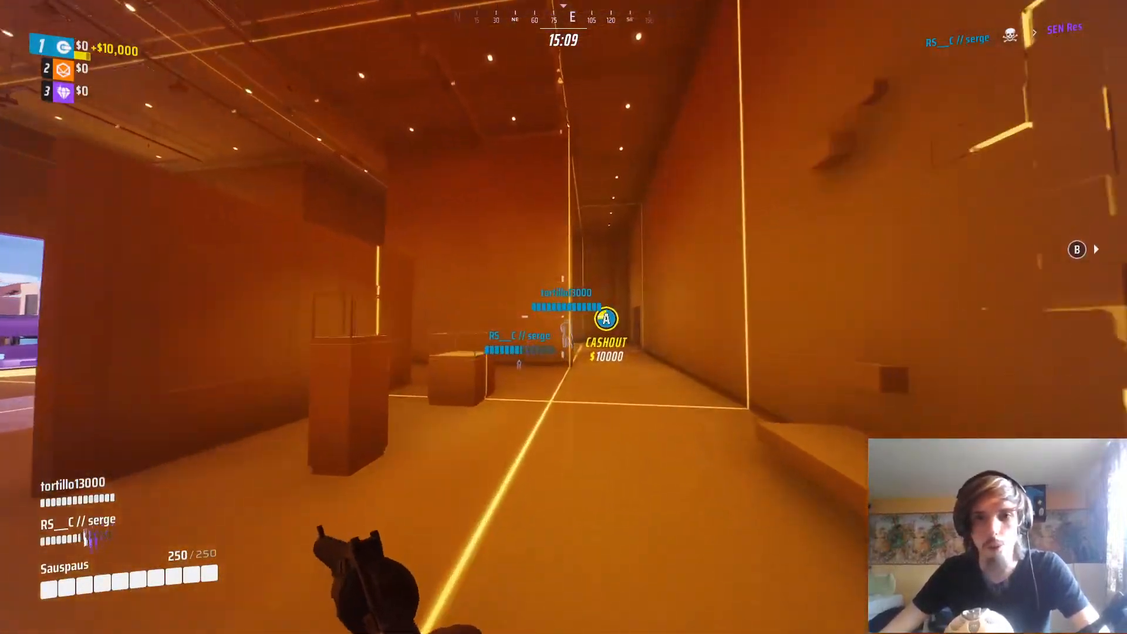
key(w)
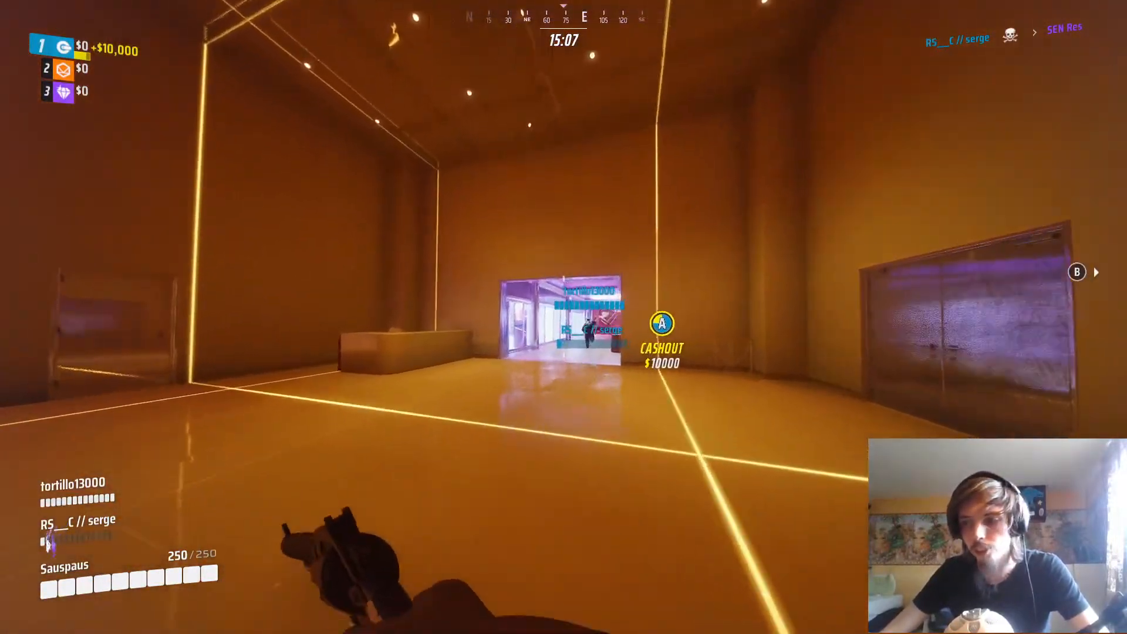
key(w)
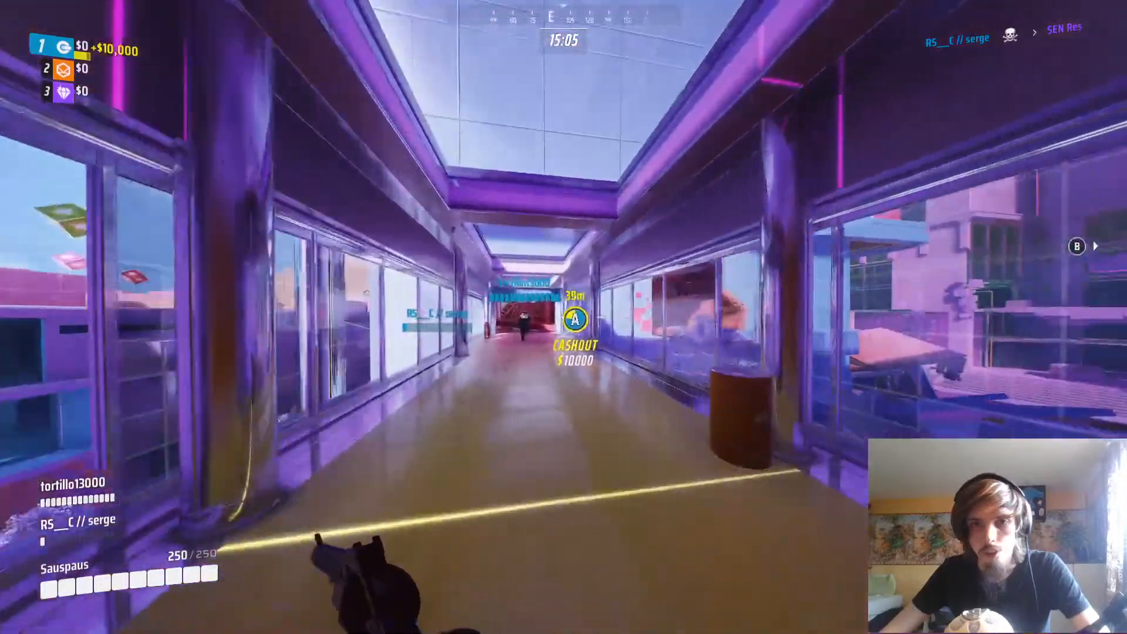
key(w)
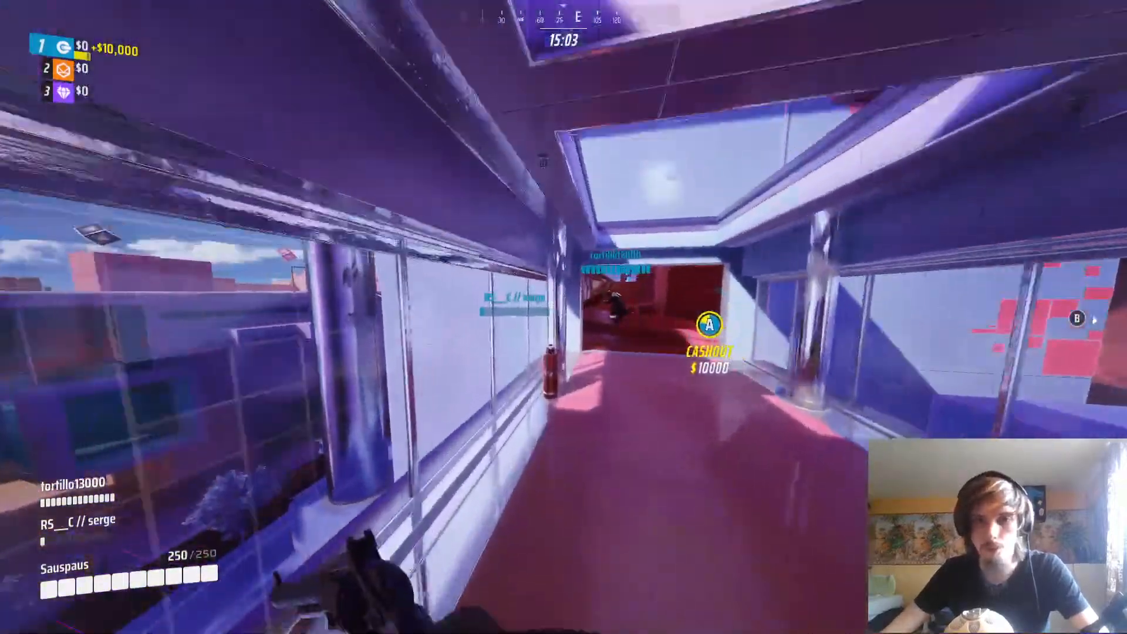
key(w)
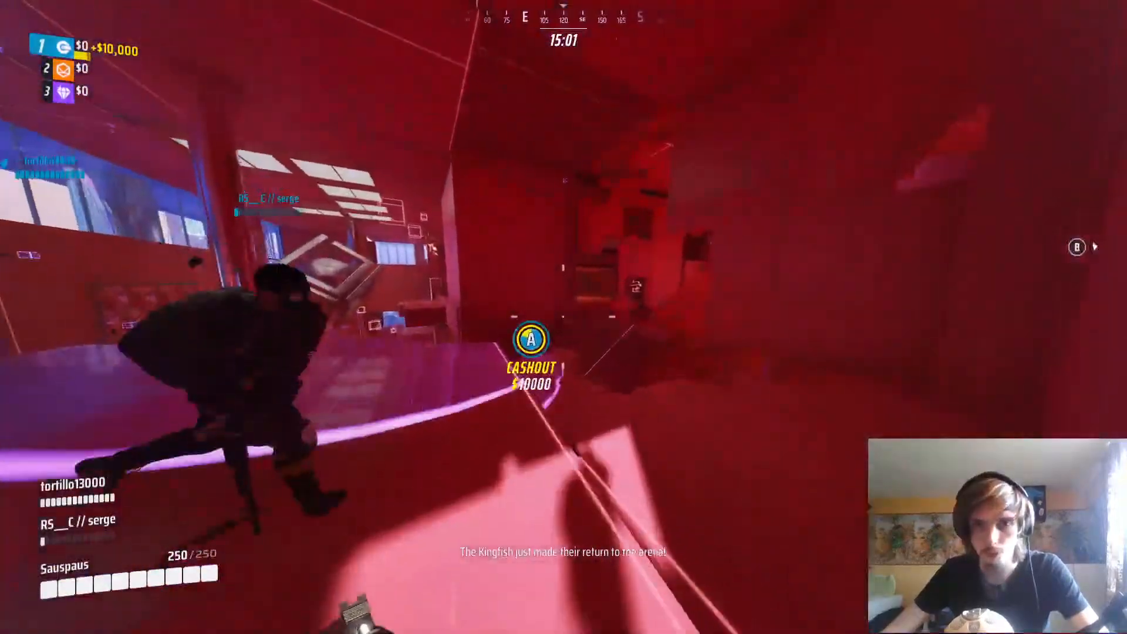
key(w)
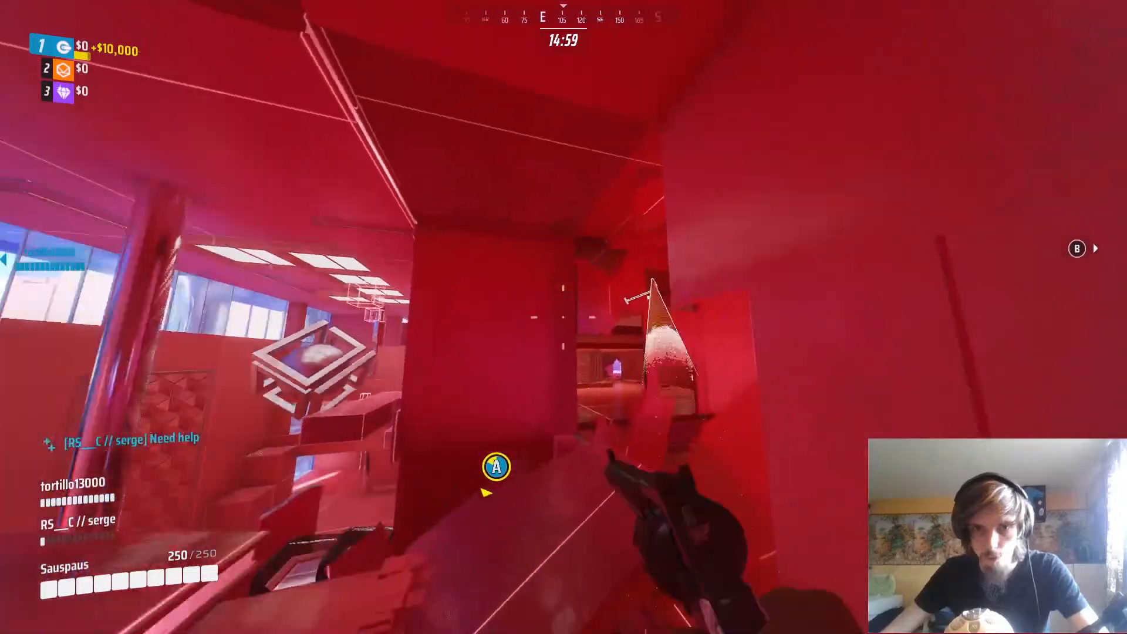
key(w)
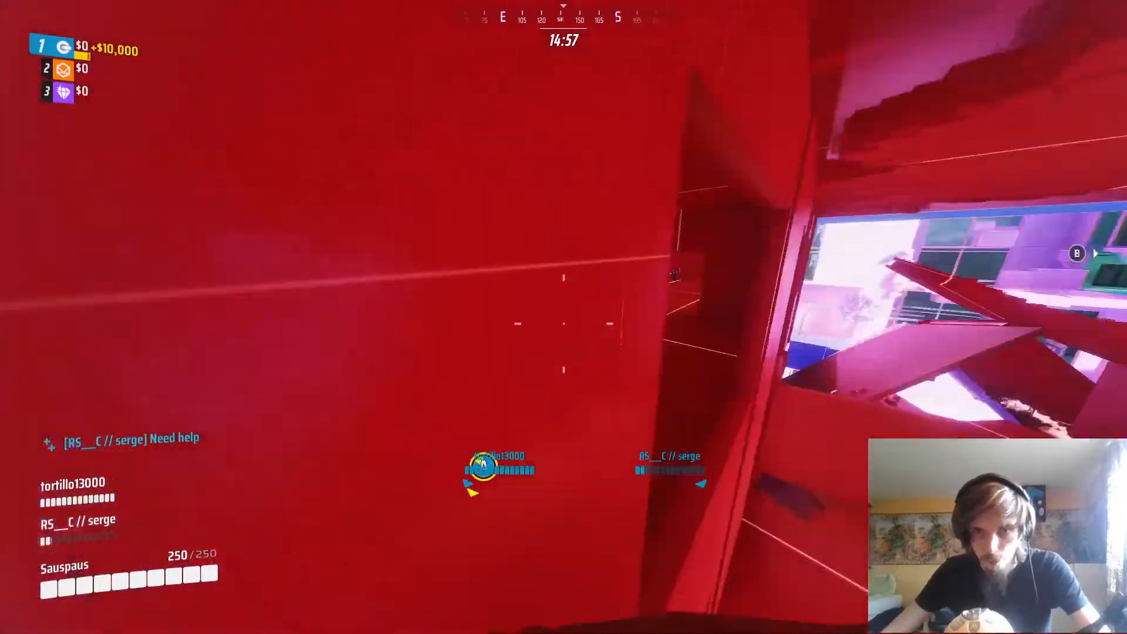
key(w)
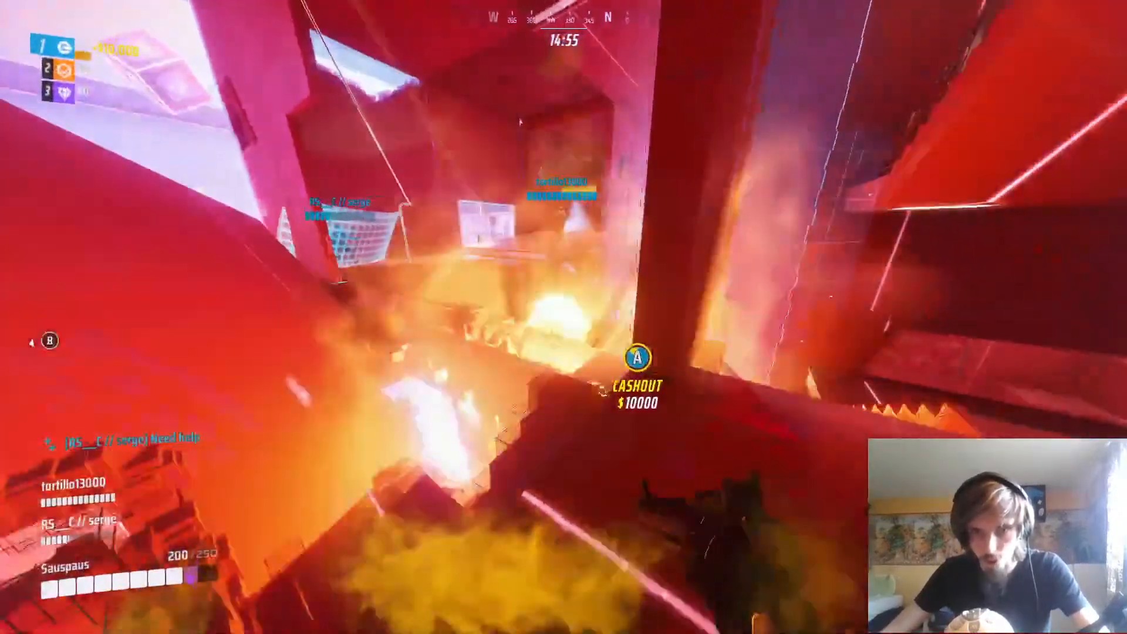
key(w)
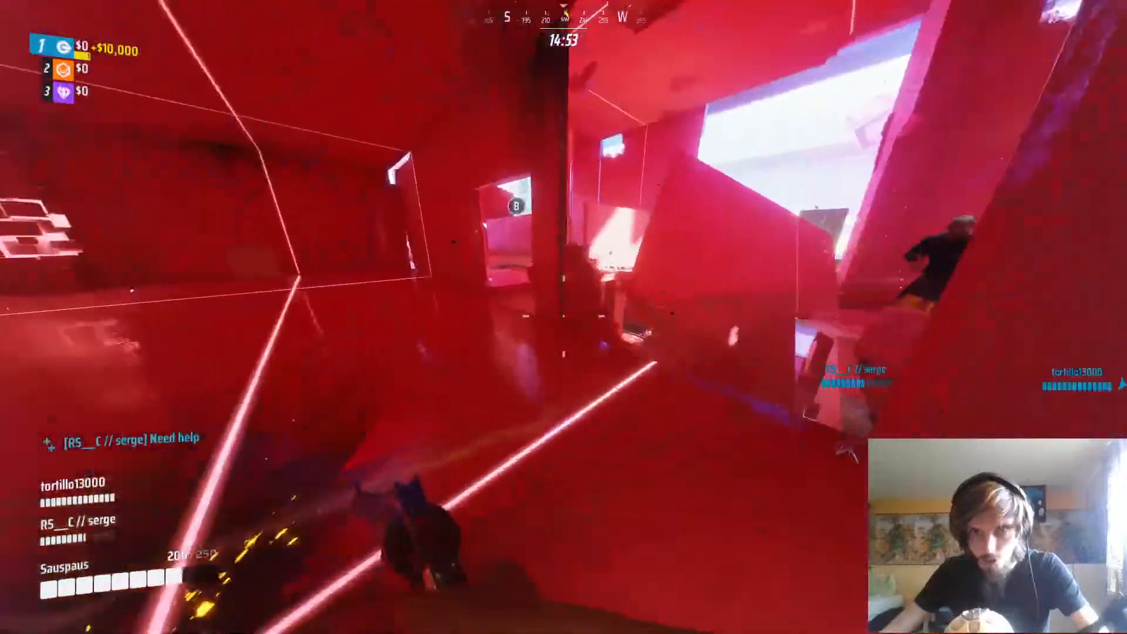
key(w)
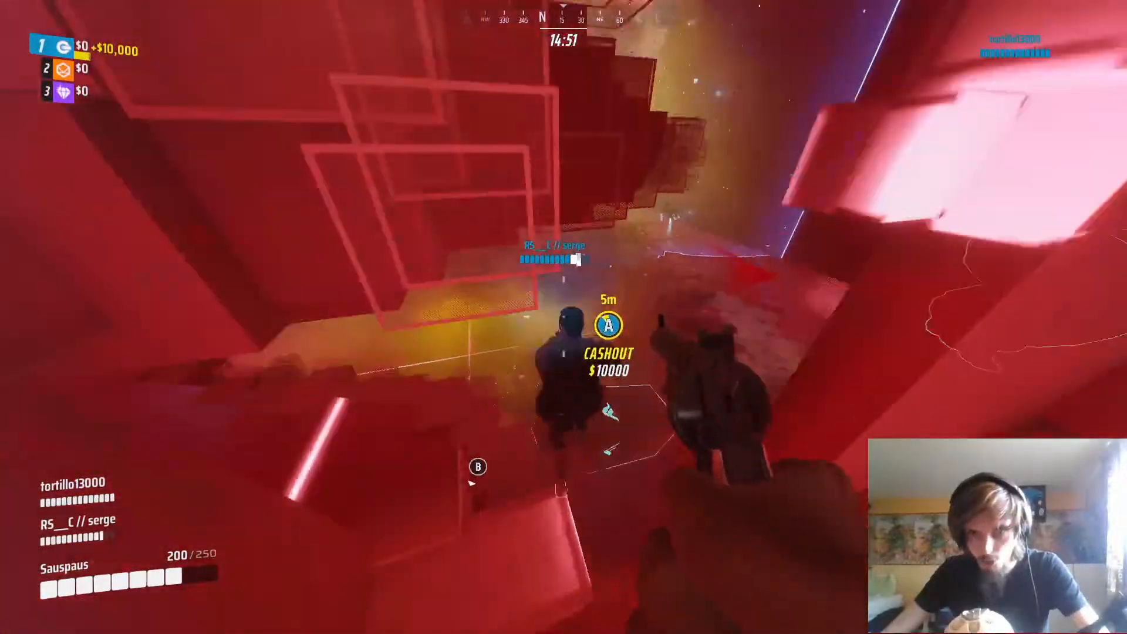
key(w)
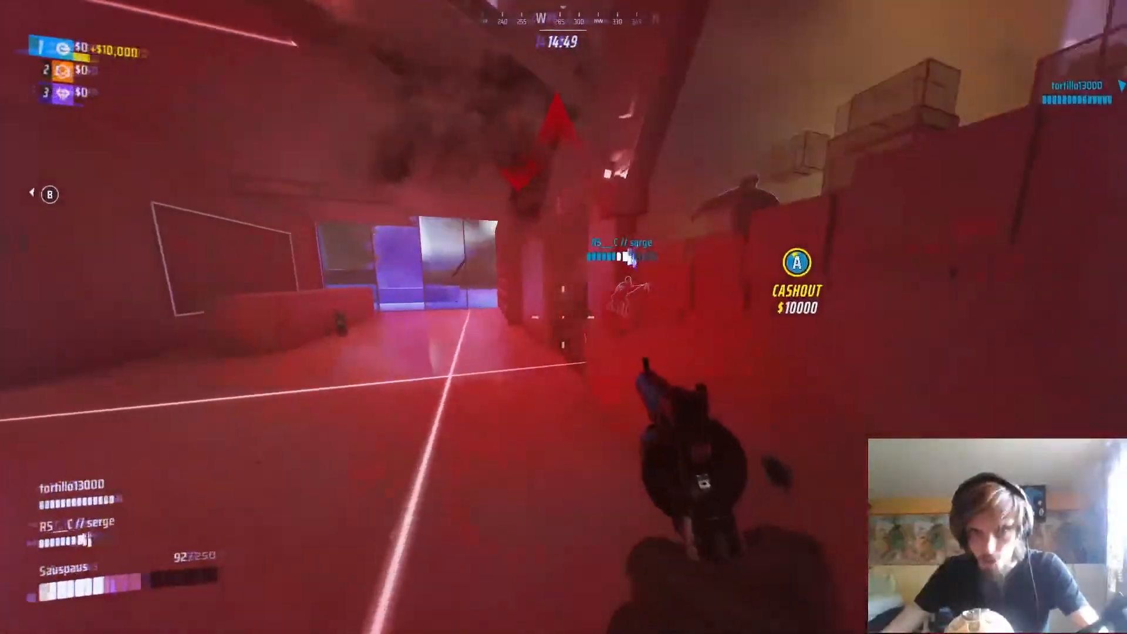
key(w)
click(564, 319)
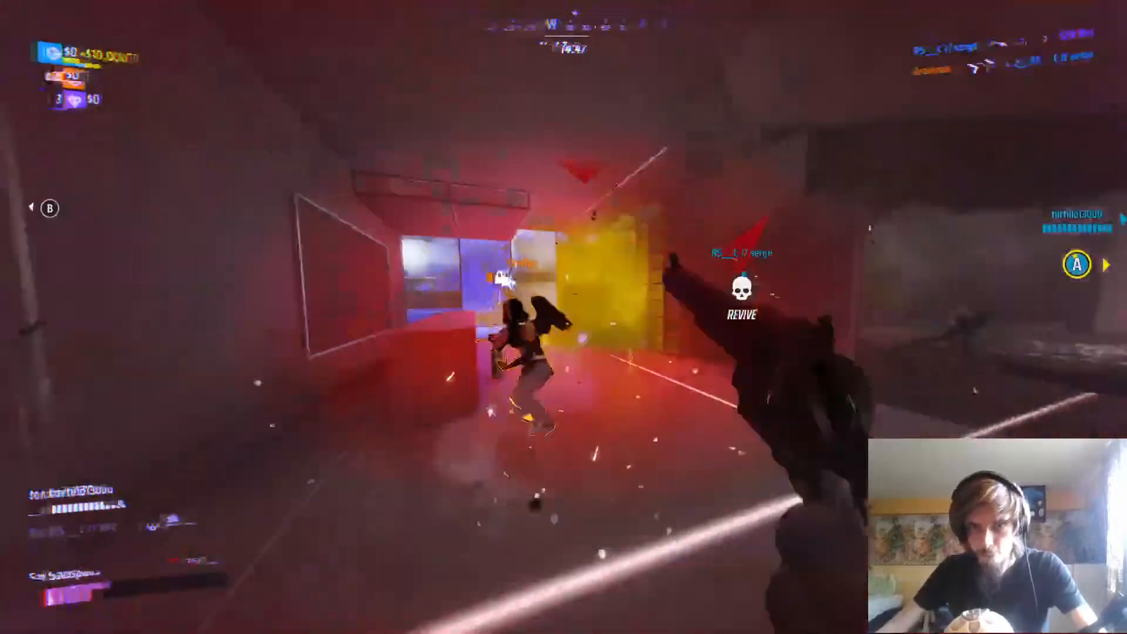
click(564, 318)
key(w)
key(f)
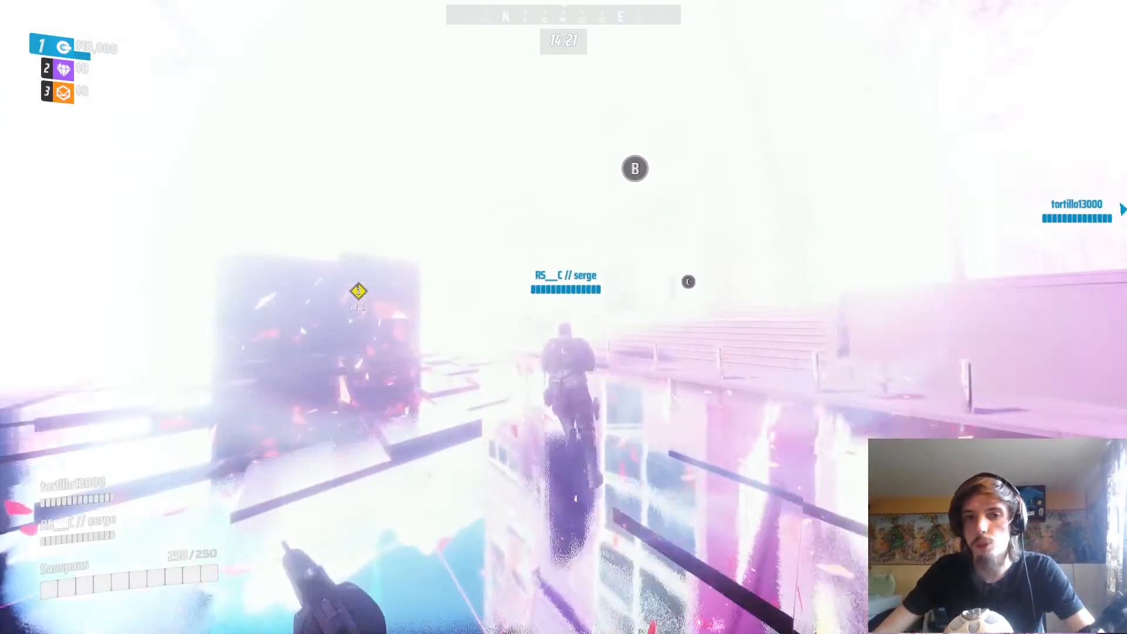
key(w)
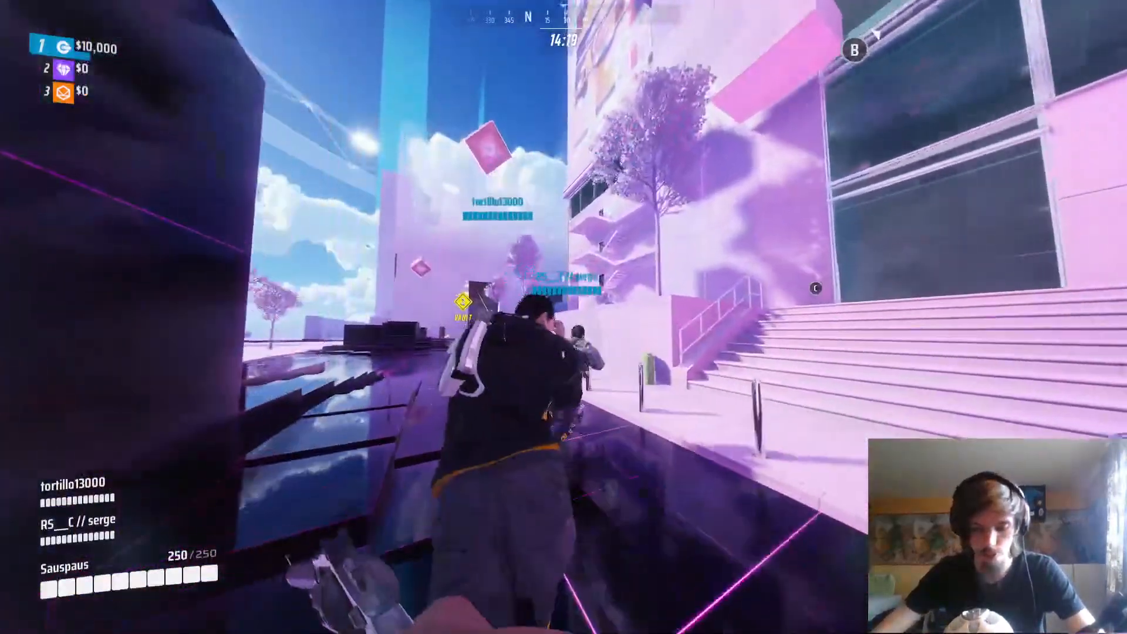
key(w)
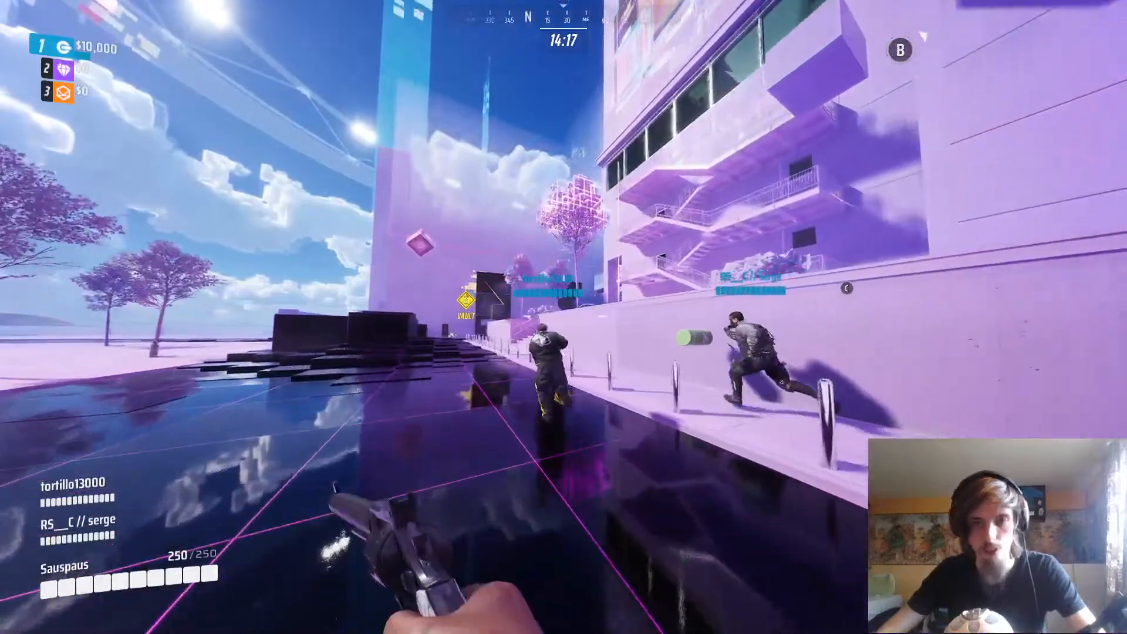
key(w)
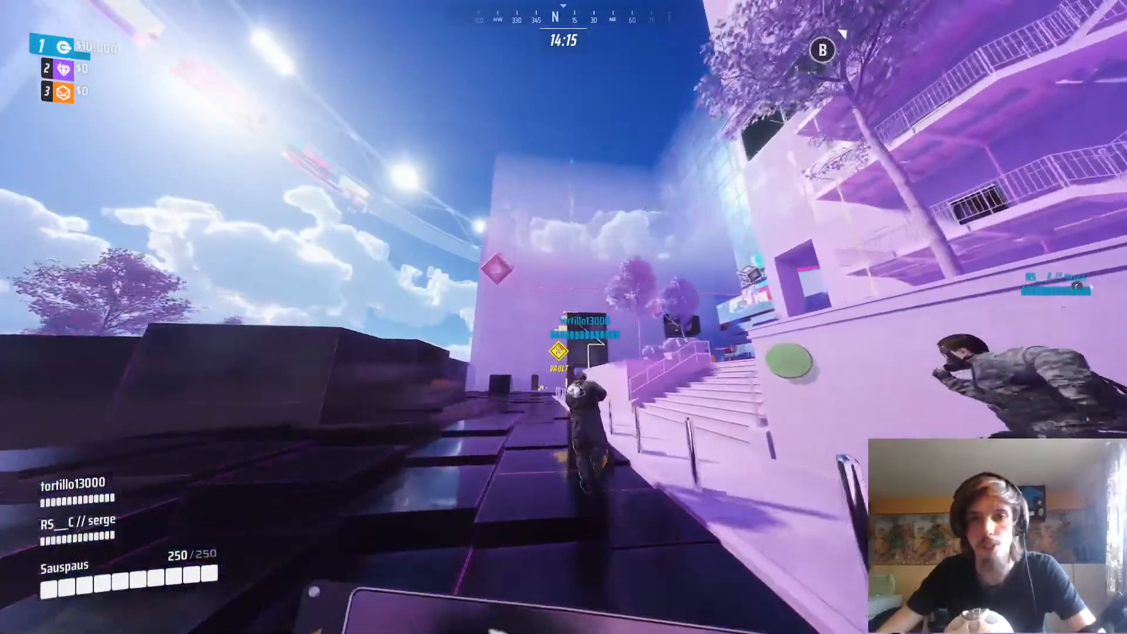
key(w)
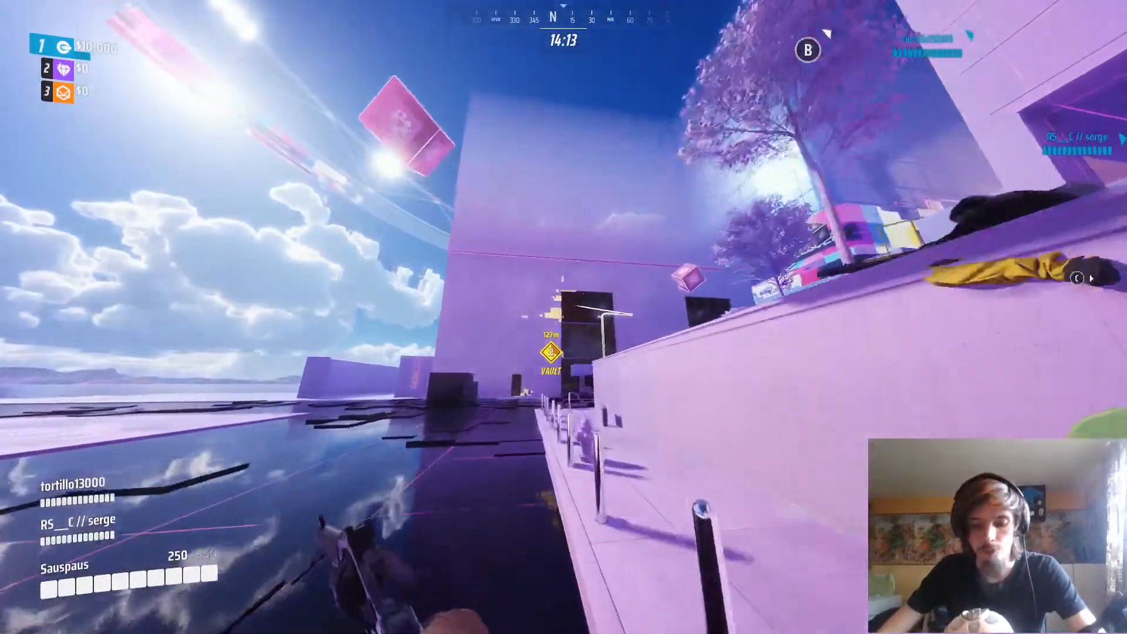
key(w)
key(space)
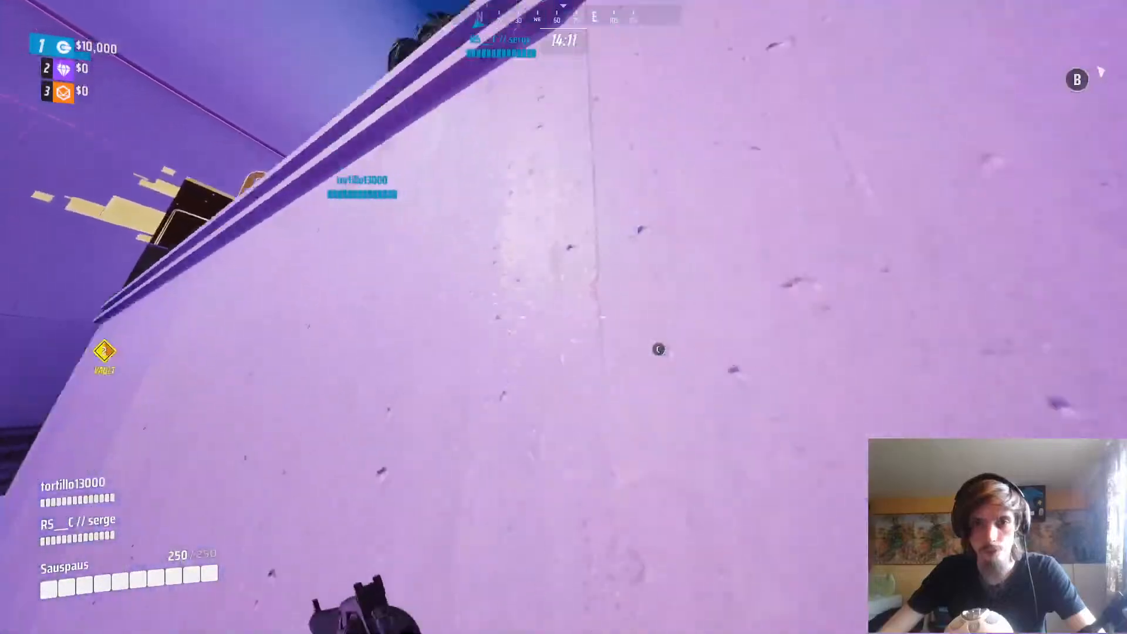
key(w)
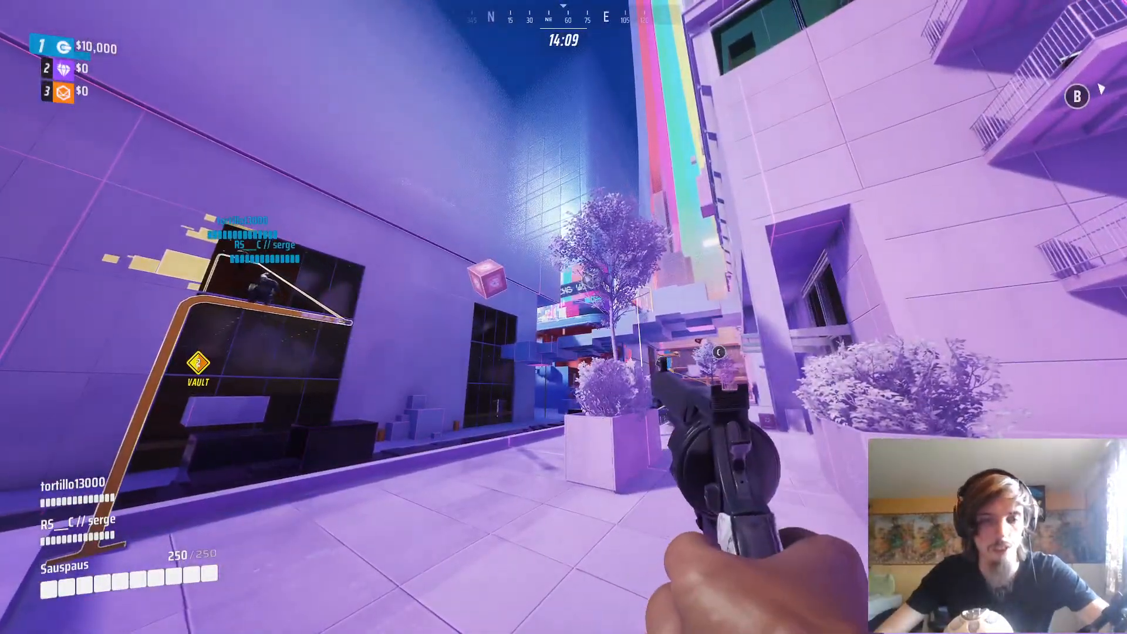
key(w)
key(e)
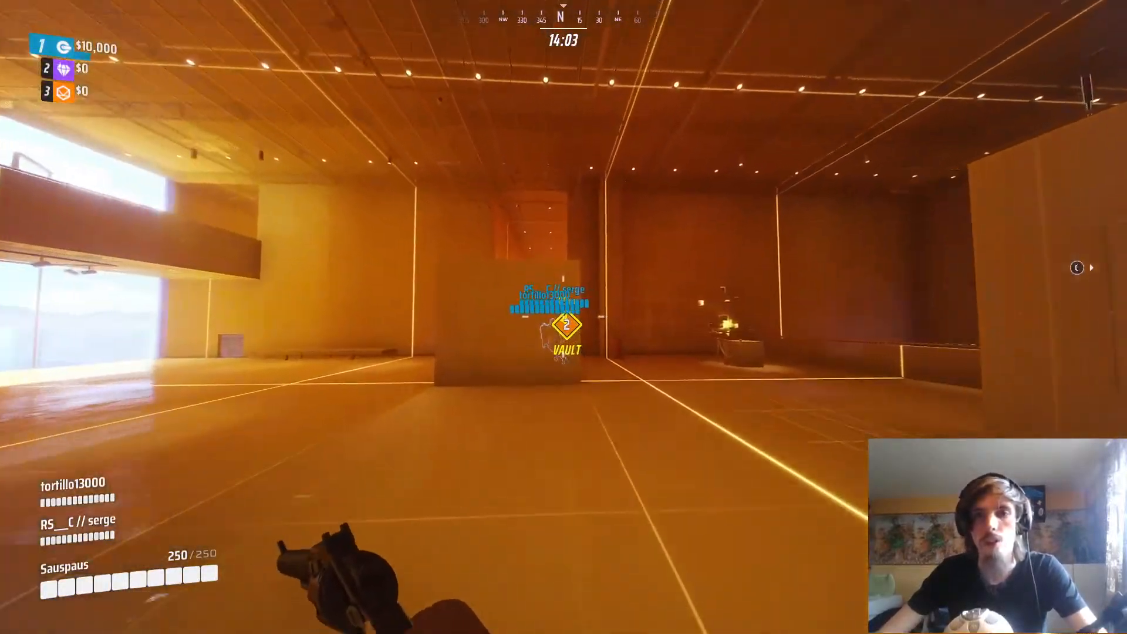
key(w)
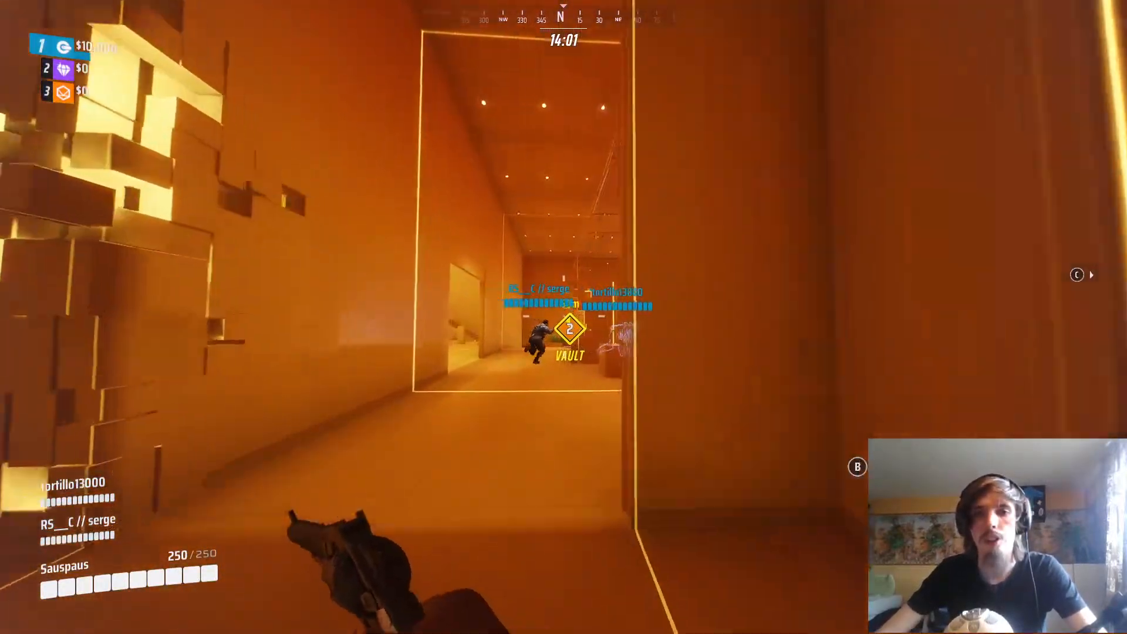
key(w)
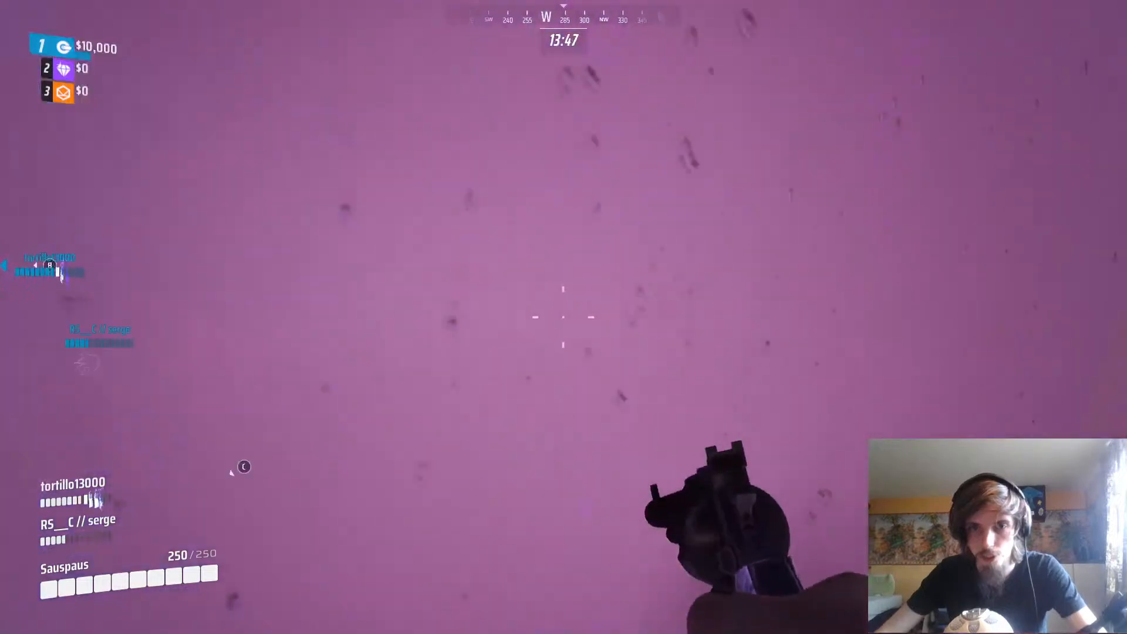
key(w)
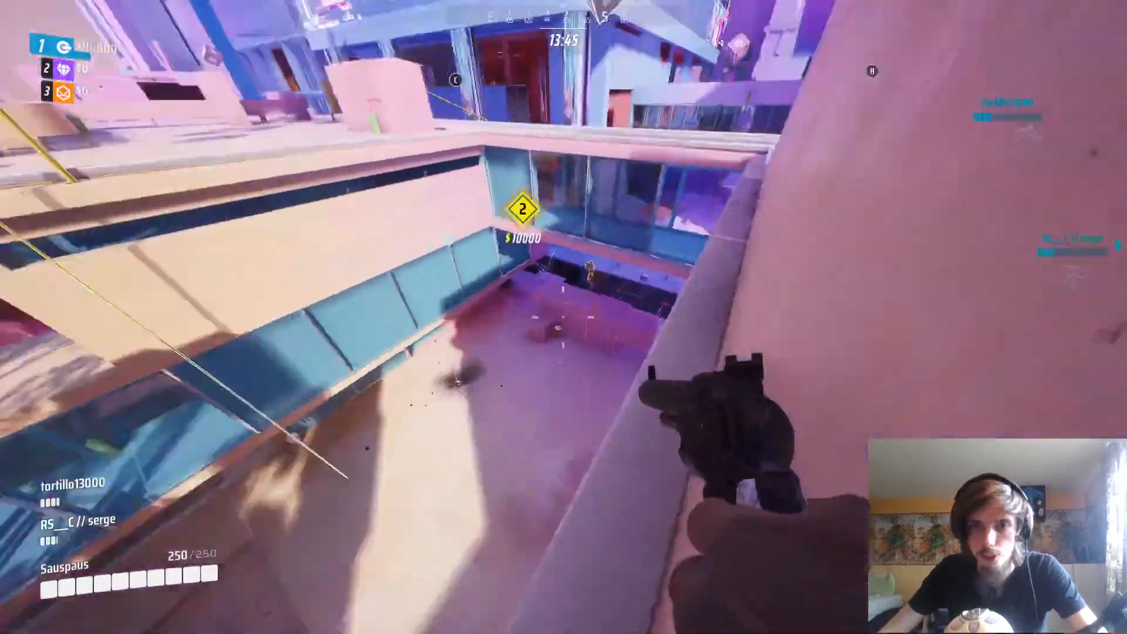
right_click(564, 316)
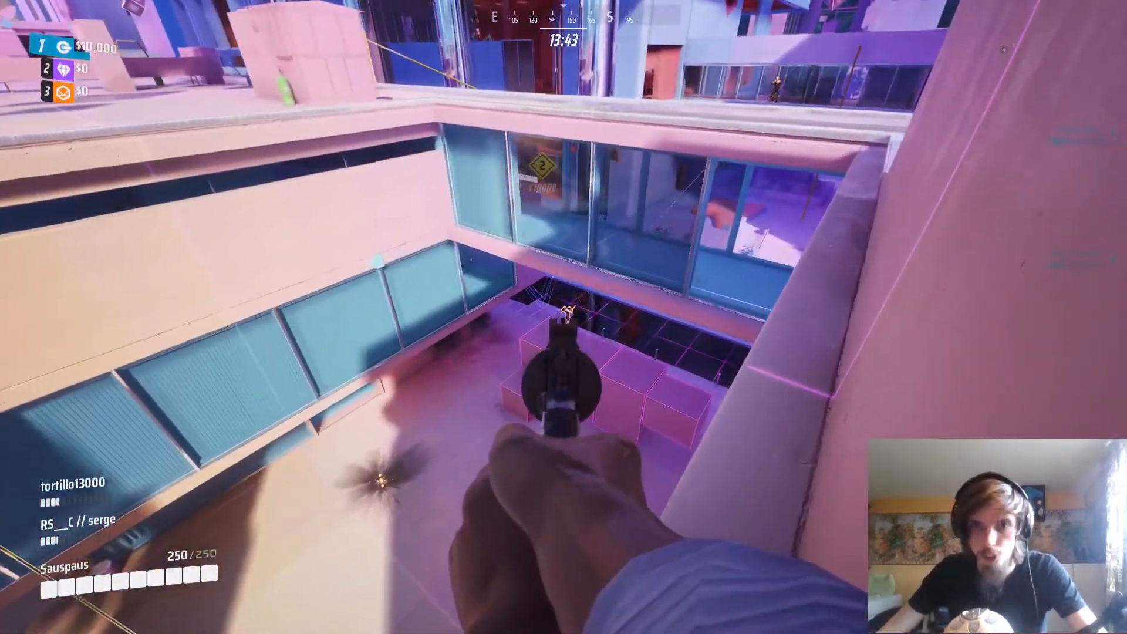
click(564, 317)
key(r)
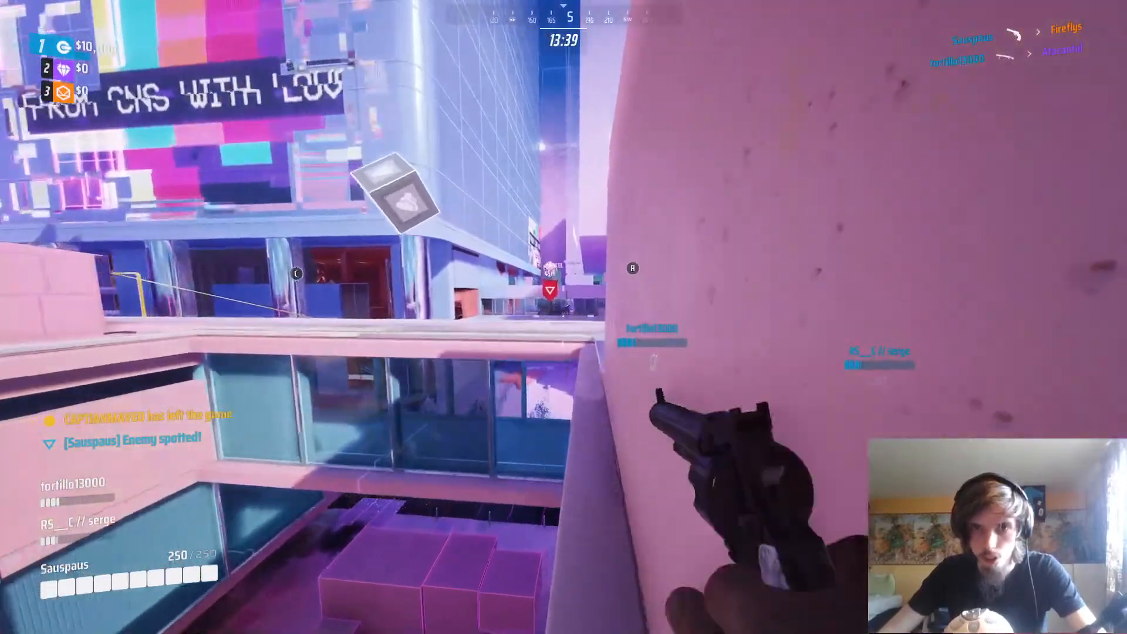
right_click(563, 317)
key(w)
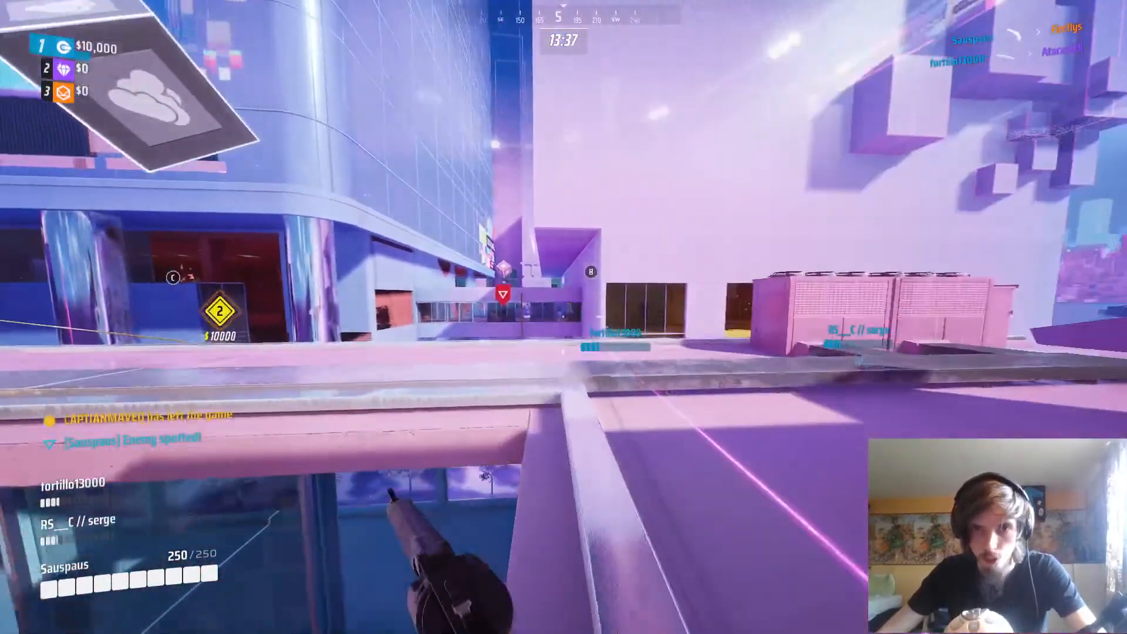
key(space)
key(w)
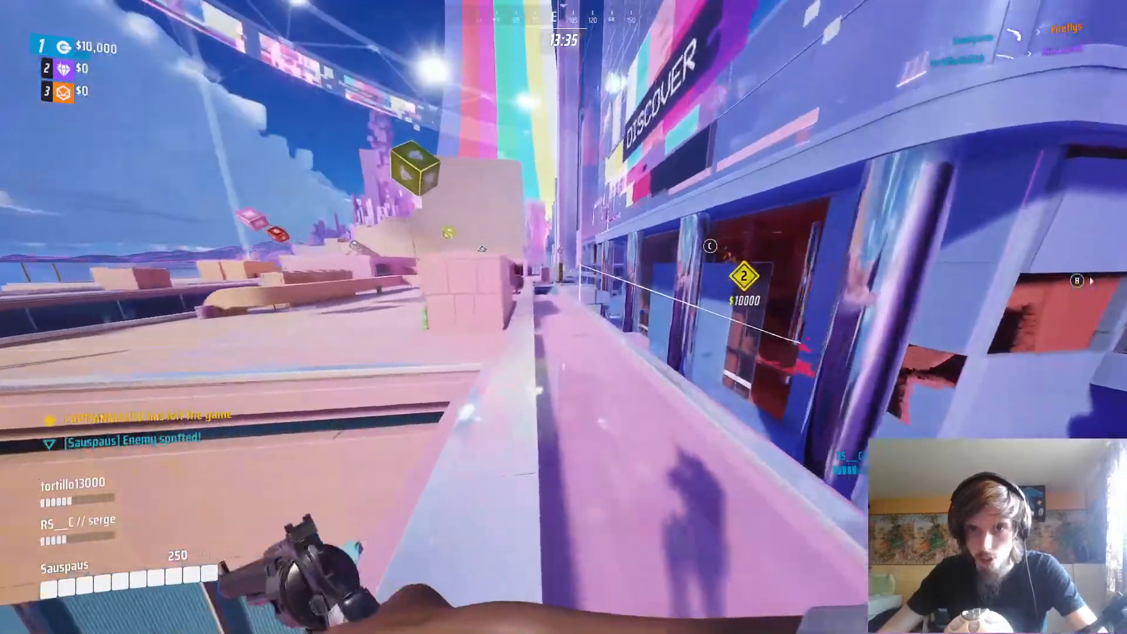
key(w)
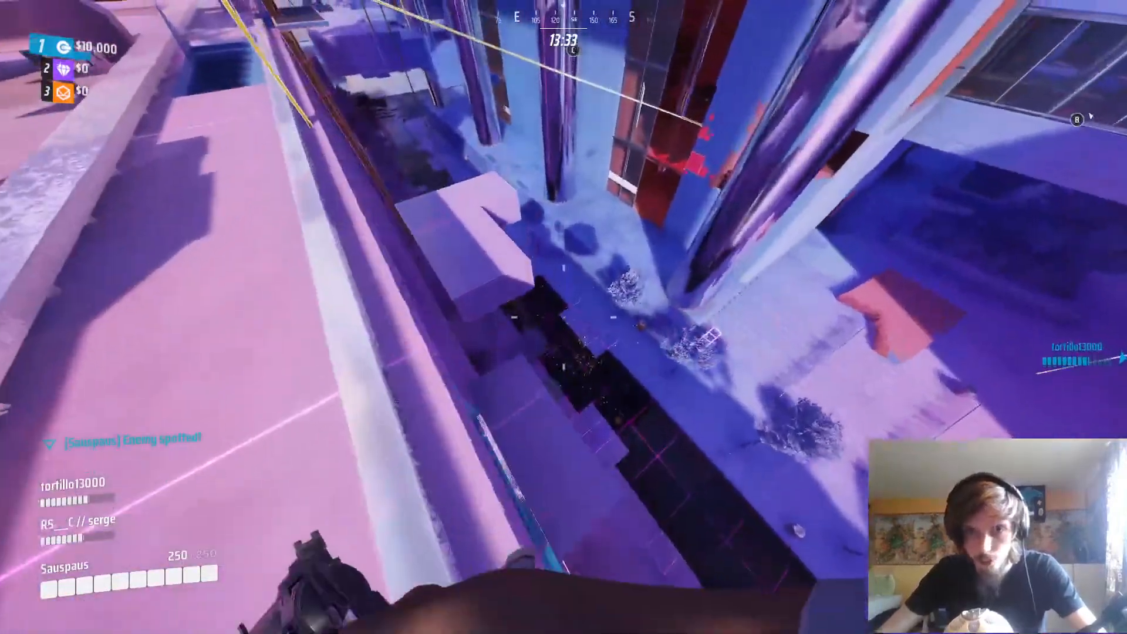
key(w)
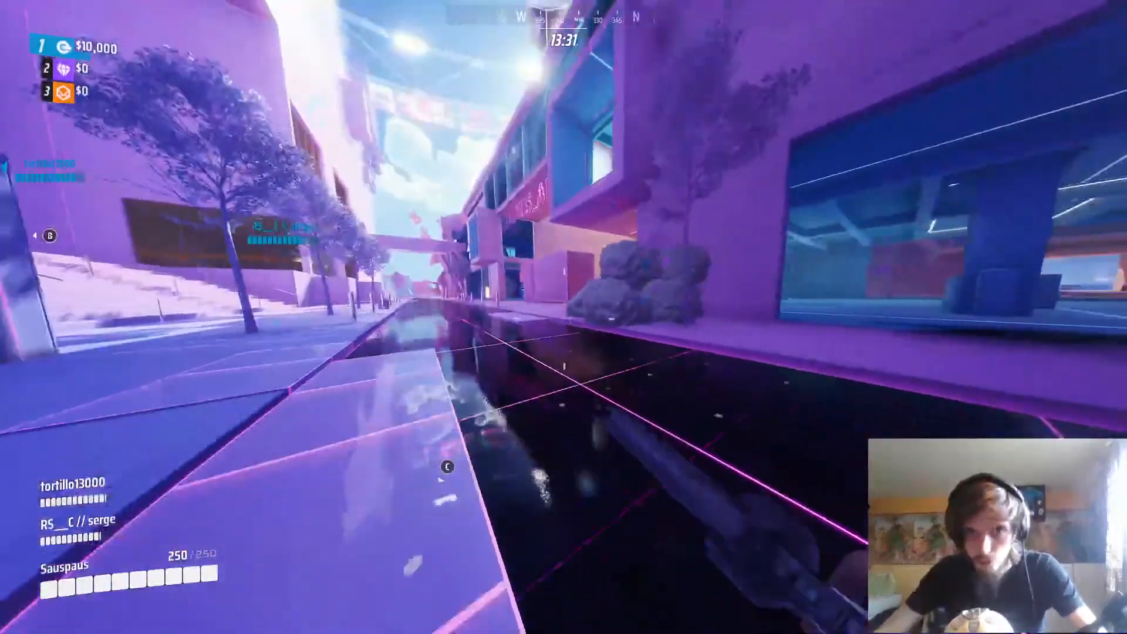
key(d)
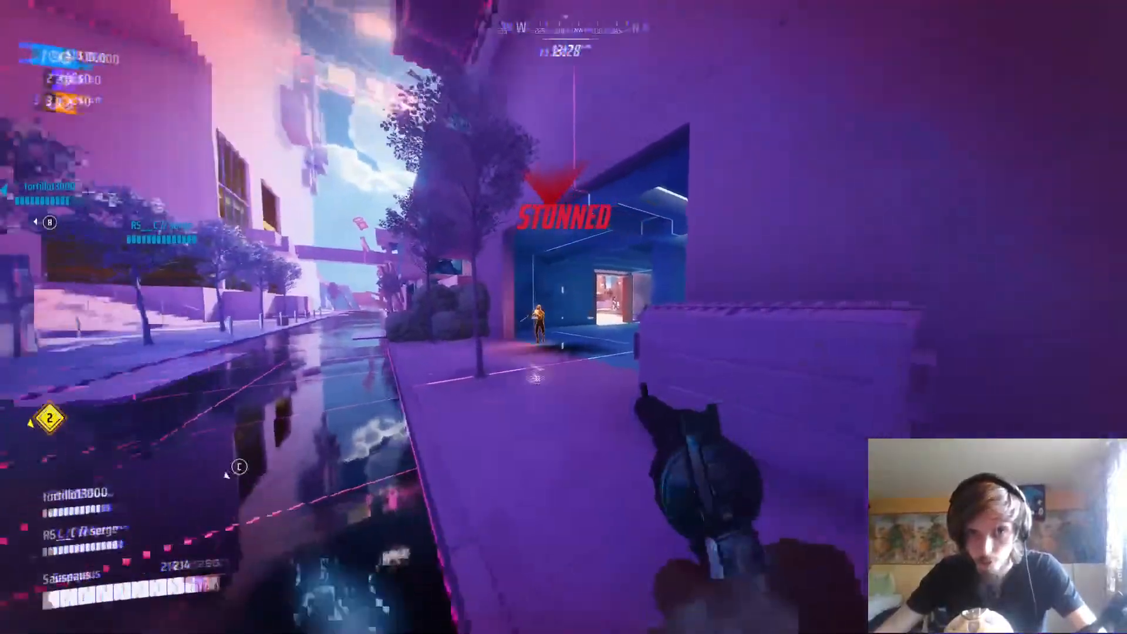
click(562, 318)
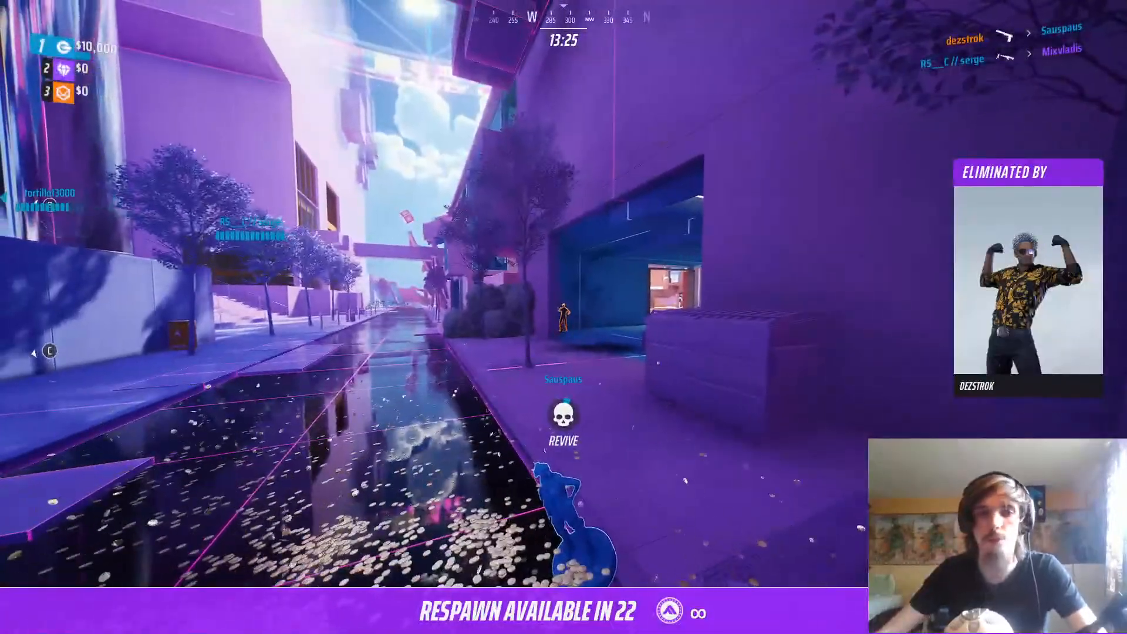
Leave the running match and open the Windows Start menu over the game
key(Tab)
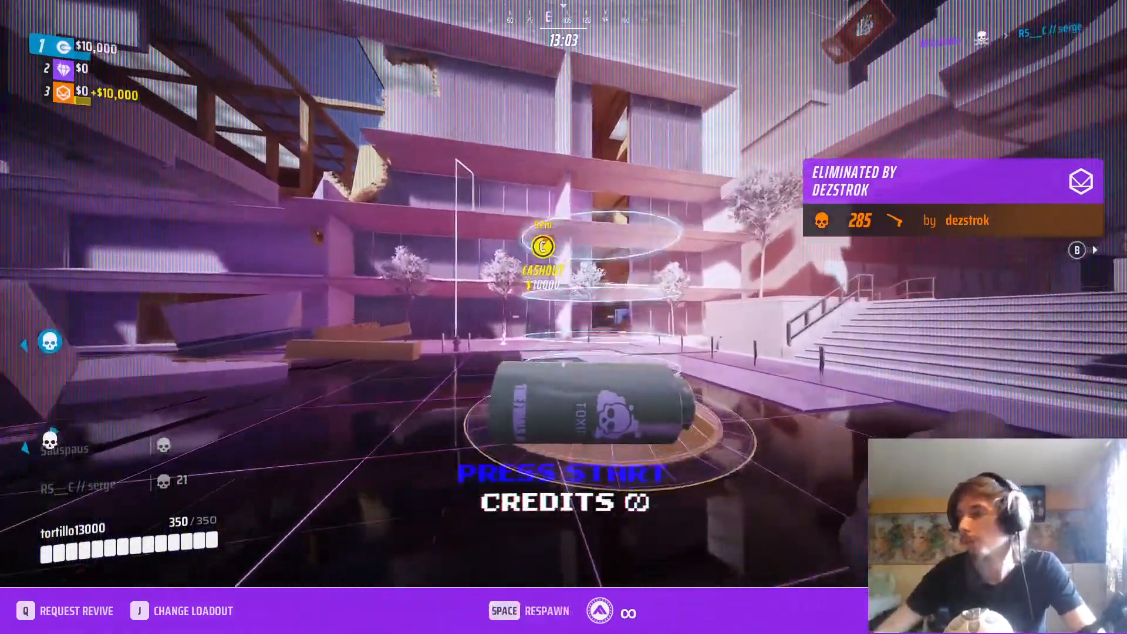
key(super)
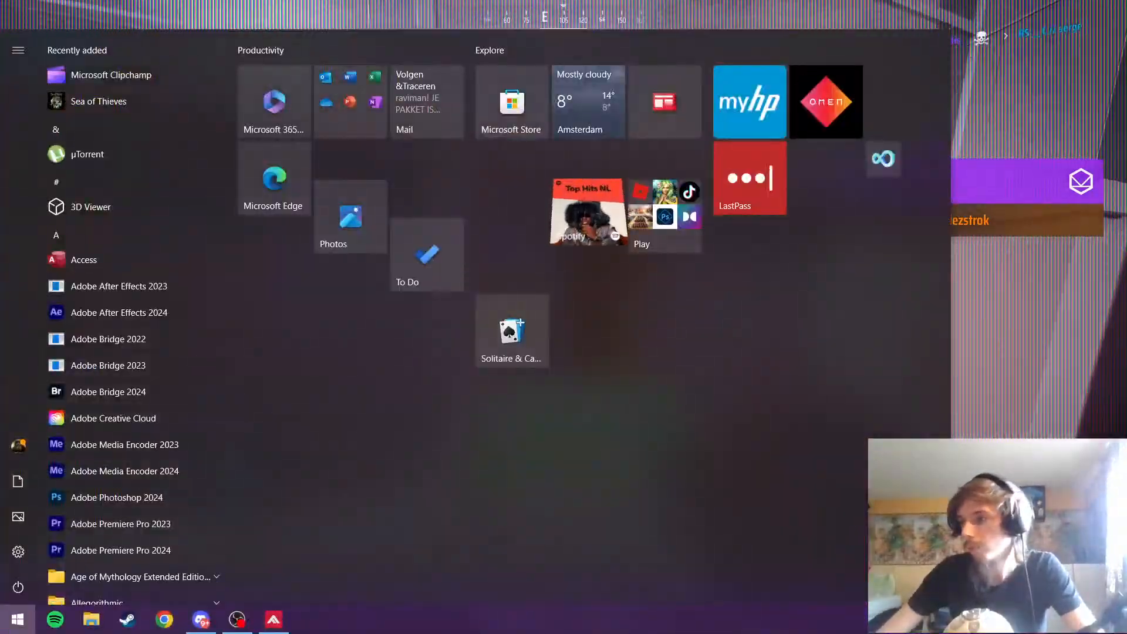